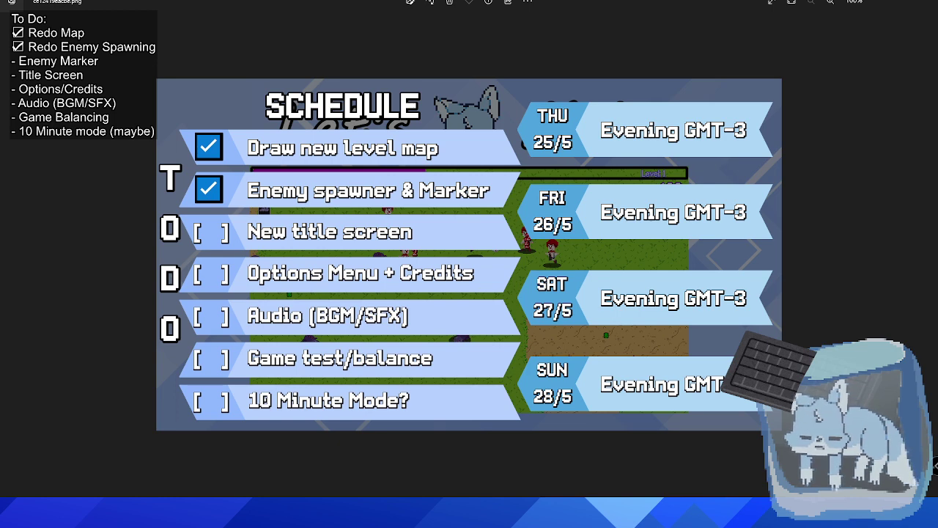
Mark the Enemy Marker item as done in the to-do list by replacing its dash with ☑.
{"action": "key", "text": "BackSpace"}
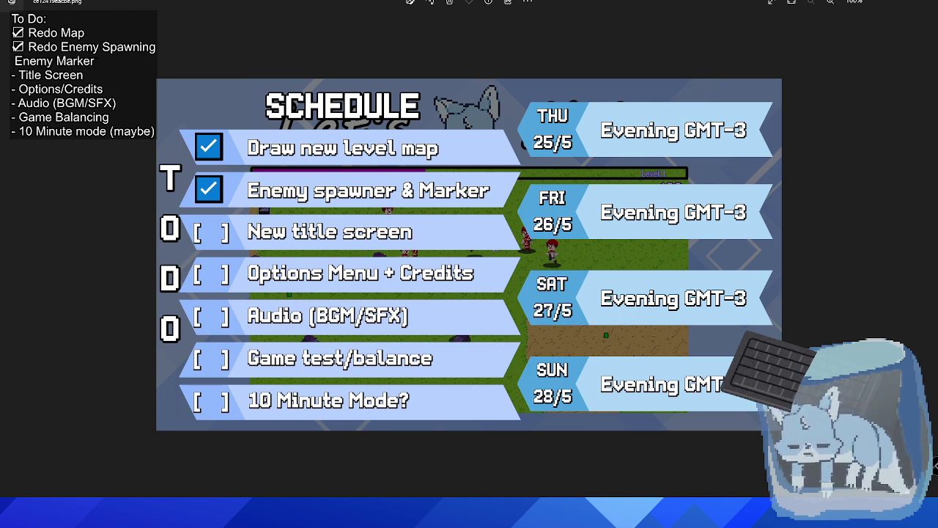
{"action": "type", "text": "☑"}
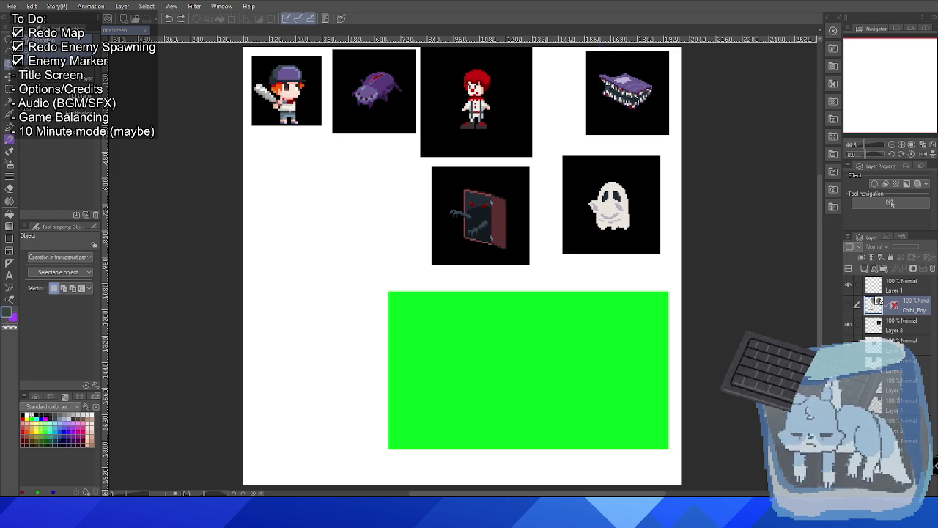
Set up the G-pen in black on Layer 1 for sketching over the green rectangle, undoing any test stroke.
{"action": "scroll", "coordinate": [425, 286], "scroll_direction": "up", "scroll_amount": 3}
{"action": "left_click_drag", "start_coordinate": [459, 320], "coordinate": [367, 270]}
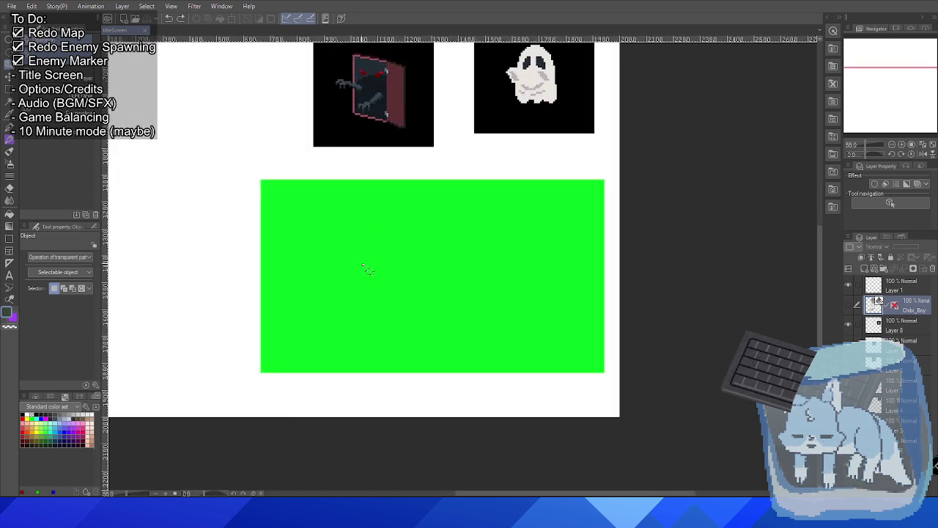
{"action": "scroll", "coordinate": [366, 269], "scroll_direction": "up", "scroll_amount": 2}
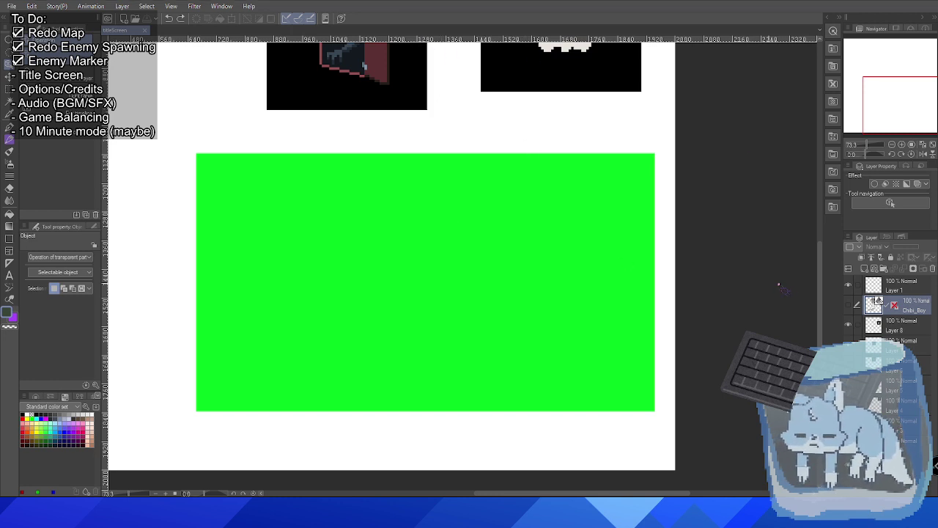
{"action": "key", "text": "alt+bracketright"}
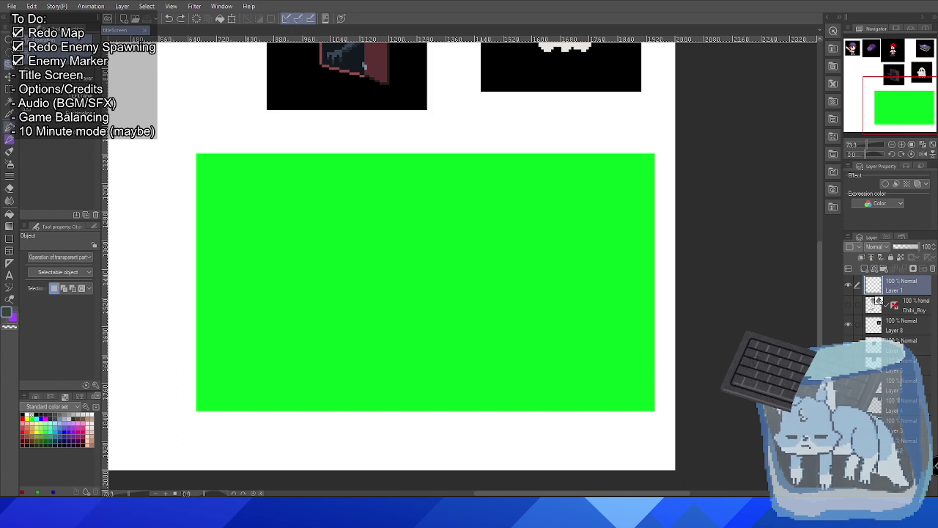
{"action": "key", "text": "p"}
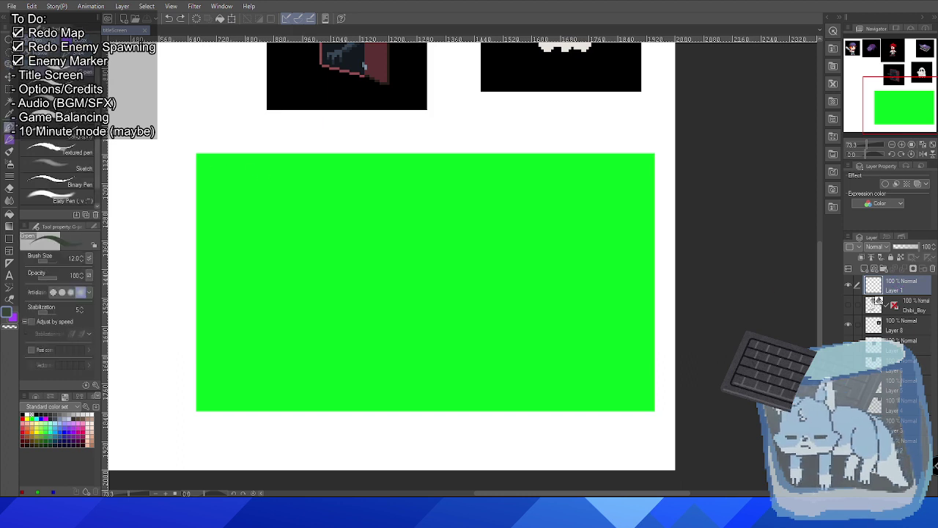
{"action": "left_click", "coordinate": [23, 415]}
{"action": "left_click_drag", "start_coordinate": [408, 190], "coordinate": [388, 322]}
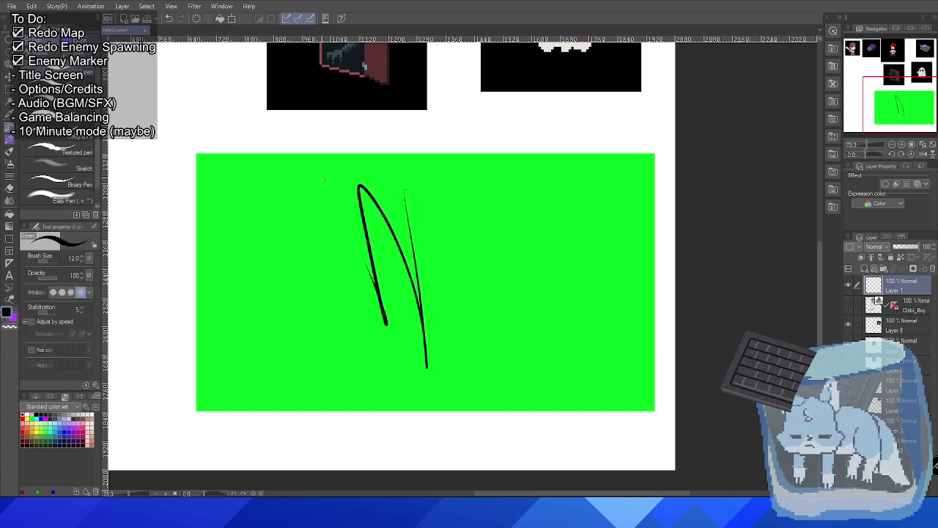
{"action": "key", "text": "ctrl+z"}
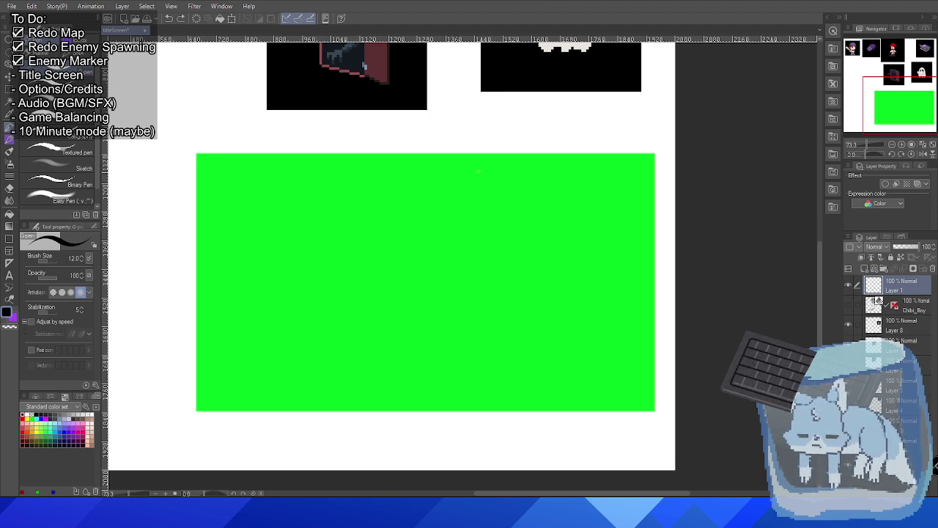
Sketch a title box with two placeholder text lines in the upper-right corner of the green area.
{"action": "left_click_drag", "start_coordinate": [475, 160], "coordinate": [468, 200]}
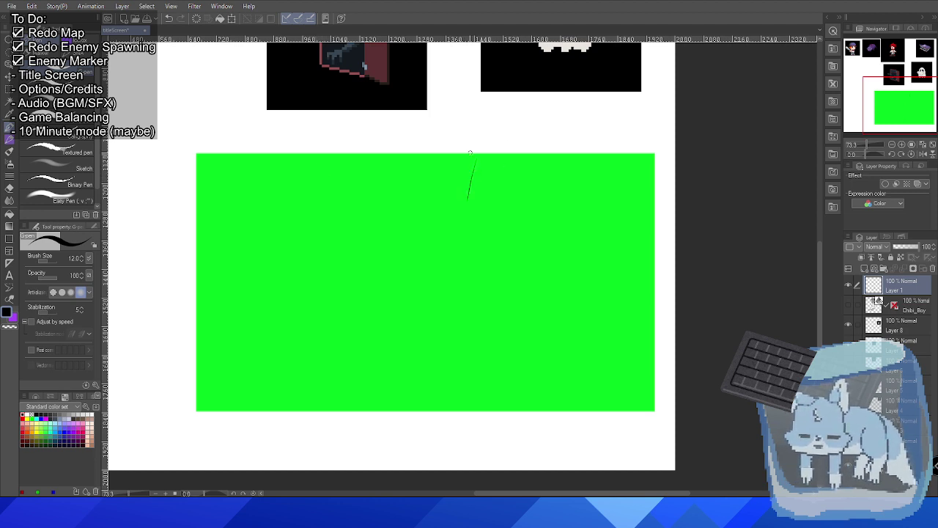
{"action": "left_click_drag", "start_coordinate": [471, 152], "coordinate": [621, 148]}
{"action": "mouse_move", "coordinate": [466, 210]}
{"action": "left_mouse_down"}
{"action": "mouse_move", "coordinate": [607, 204]}
{"action": "mouse_move", "coordinate": [621, 149]}
{"action": "left_mouse_up"}
{"action": "left_click_drag", "start_coordinate": [499, 170], "coordinate": [579, 165]}
{"action": "left_click_drag", "start_coordinate": [491, 193], "coordinate": [603, 184]}
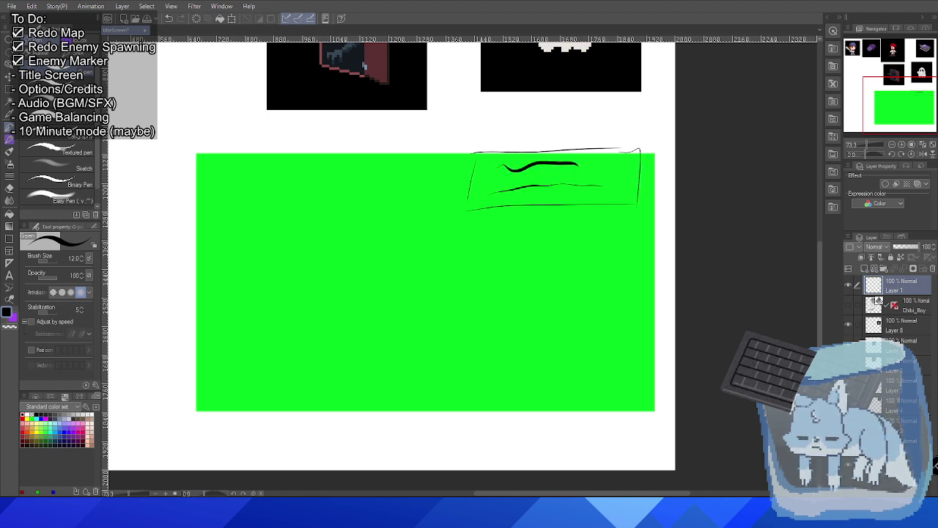
Rough out a large foreground figure on the left half of the green area with a hand gripping a downward-pointing bat.
{"action": "mouse_move", "coordinate": [196, 242]}
{"action": "left_mouse_down"}
{"action": "mouse_move", "coordinate": [257, 227]}
{"action": "mouse_move", "coordinate": [267, 184]}
{"action": "mouse_move", "coordinate": [287, 180]}
{"action": "mouse_move", "coordinate": [304, 238]}
{"action": "left_mouse_up"}
{"action": "left_click_drag", "start_coordinate": [306, 235], "coordinate": [379, 225]}
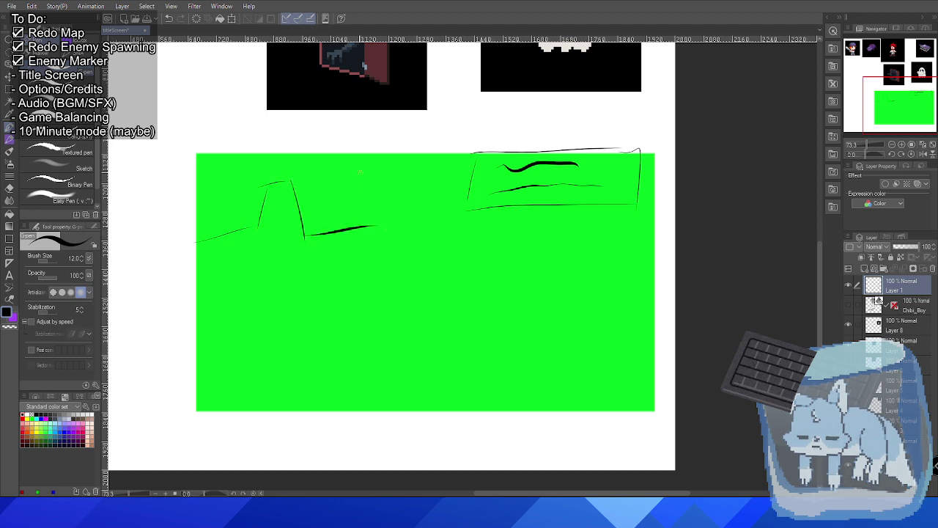
{"action": "left_click_drag", "start_coordinate": [364, 143], "coordinate": [380, 229]}
{"action": "left_click_drag", "start_coordinate": [248, 224], "coordinate": [239, 401]}
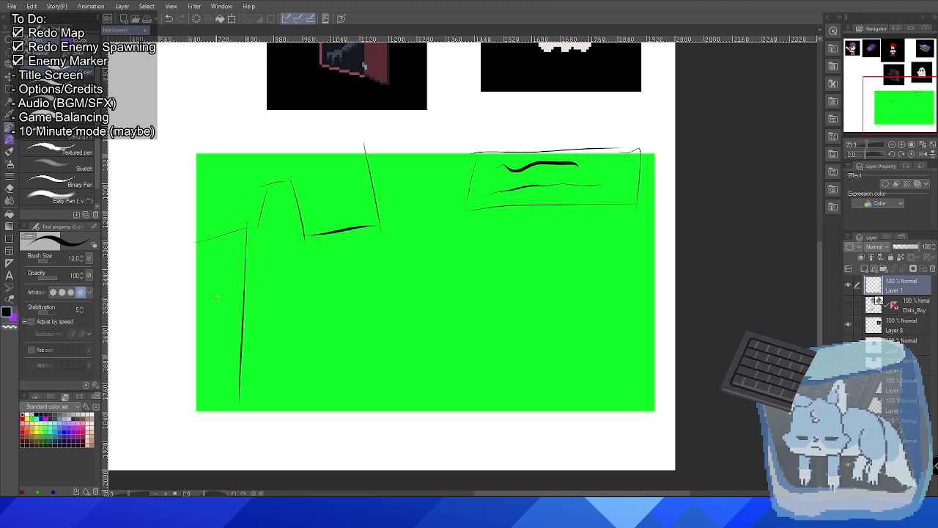
{"action": "left_click_drag", "start_coordinate": [311, 233], "coordinate": [318, 398]}
{"action": "left_click_drag", "start_coordinate": [368, 232], "coordinate": [382, 360]}
{"action": "mouse_move", "coordinate": [395, 142]}
{"action": "left_mouse_down"}
{"action": "mouse_move", "coordinate": [407, 229]}
{"action": "mouse_move", "coordinate": [449, 211]}
{"action": "mouse_move", "coordinate": [438, 214]}
{"action": "mouse_move", "coordinate": [448, 192]}
{"action": "mouse_move", "coordinate": [393, 438]}
{"action": "left_mouse_up"}
{"action": "mouse_move", "coordinate": [437, 245]}
{"action": "left_mouse_down"}
{"action": "mouse_move", "coordinate": [413, 429]}
{"action": "mouse_move", "coordinate": [408, 418]}
{"action": "mouse_move", "coordinate": [429, 399]}
{"action": "left_mouse_up"}
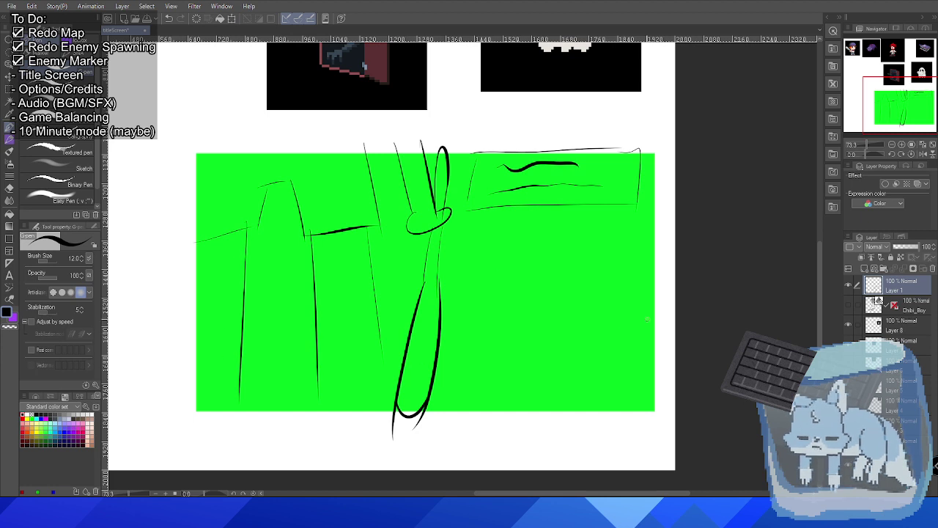
Draw a curved ground line across the green area and sketch the small crawling creature and the clown on it.
{"action": "mouse_move", "coordinate": [662, 325]}
{"action": "left_mouse_down"}
{"action": "mouse_move", "coordinate": [569, 314]}
{"action": "mouse_move", "coordinate": [278, 360]}
{"action": "left_mouse_up"}
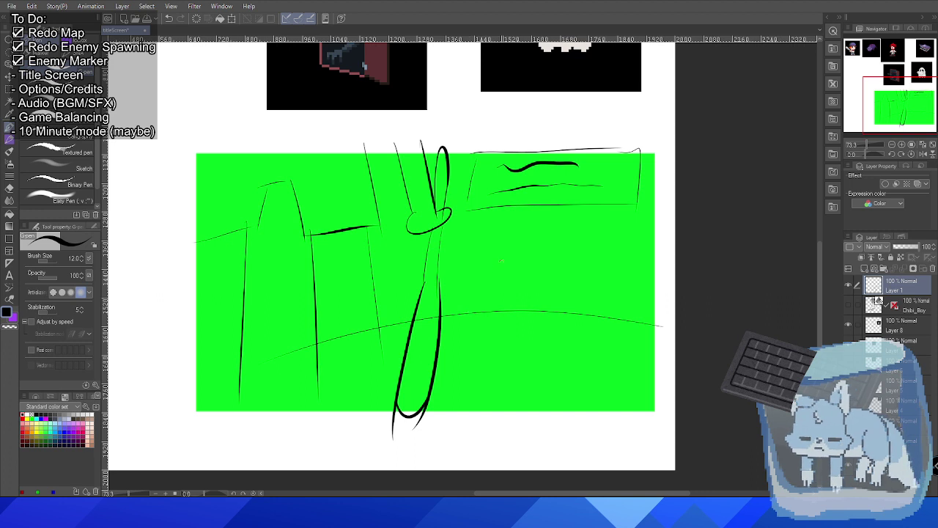
{"action": "mouse_move", "coordinate": [481, 291]}
{"action": "left_mouse_down"}
{"action": "mouse_move", "coordinate": [460, 318]}
{"action": "mouse_move", "coordinate": [463, 290]}
{"action": "mouse_move", "coordinate": [488, 295]}
{"action": "left_mouse_up"}
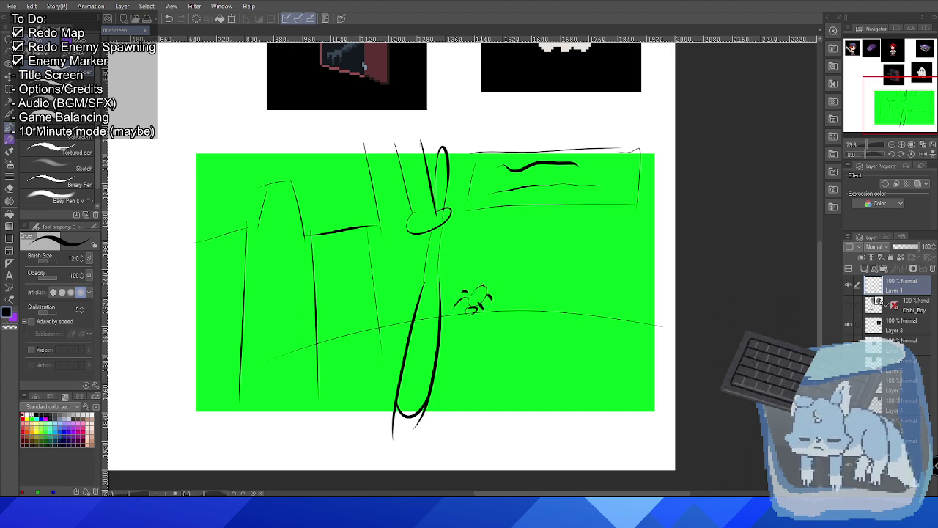
{"action": "scroll", "coordinate": [490, 297], "scroll_direction": "down", "scroll_amount": 2}
{"action": "left_click_drag", "start_coordinate": [399, 170], "coordinate": [391, 257]}
{"action": "scroll", "coordinate": [486, 368], "scroll_direction": "up", "scroll_amount": 1}
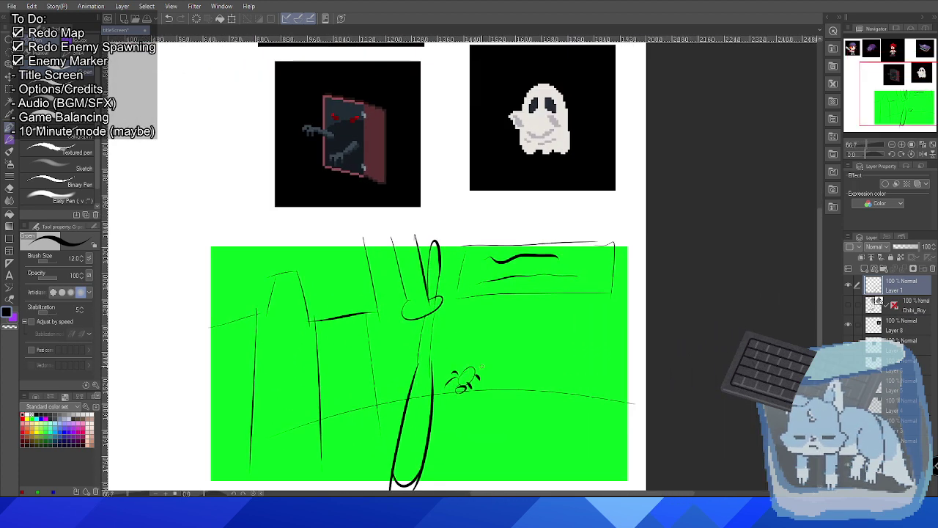
{"action": "left_click_drag", "start_coordinate": [499, 351], "coordinate": [490, 392]}
{"action": "left_click_drag", "start_coordinate": [495, 359], "coordinate": [488, 373]}
{"action": "mouse_move", "coordinate": [496, 359]}
{"action": "left_mouse_down"}
{"action": "mouse_move", "coordinate": [502, 371]}
{"action": "mouse_move", "coordinate": [488, 338]}
{"action": "mouse_move", "coordinate": [502, 327]}
{"action": "mouse_move", "coordinate": [509, 340]}
{"action": "left_mouse_up"}
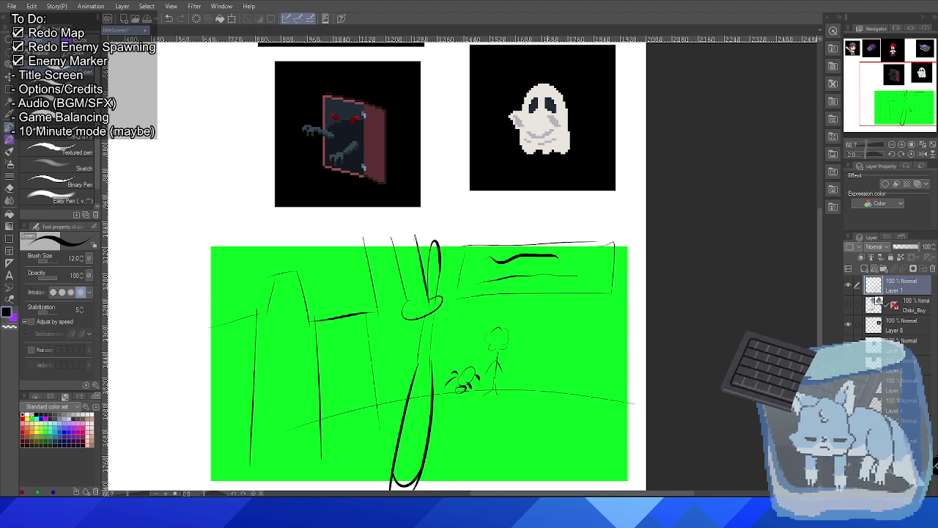
Sketch the door monster, the ghost and the toothed book as small enemies to the right of the clown.
{"action": "mouse_move", "coordinate": [516, 384]}
{"action": "left_mouse_down"}
{"action": "mouse_move", "coordinate": [529, 344]}
{"action": "mouse_move", "coordinate": [539, 379]}
{"action": "left_mouse_up"}
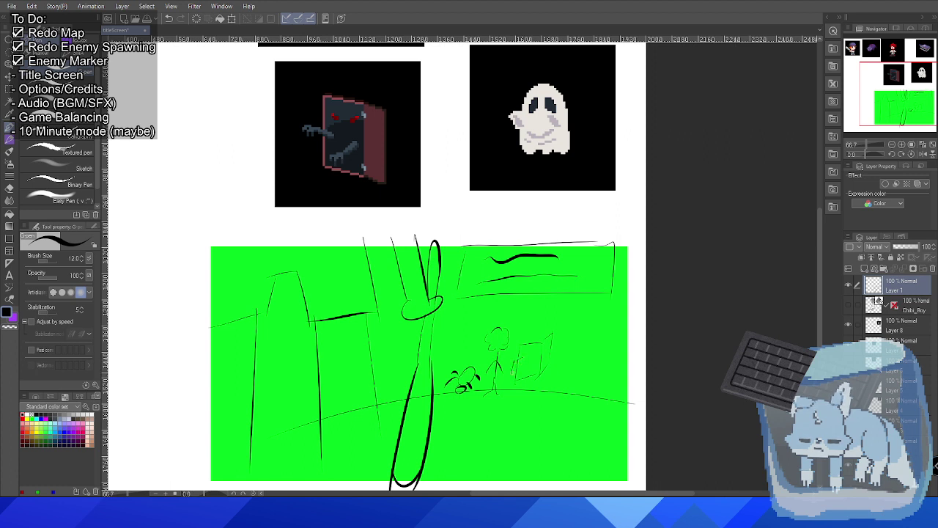
{"action": "left_click_drag", "start_coordinate": [536, 362], "coordinate": [540, 367]}
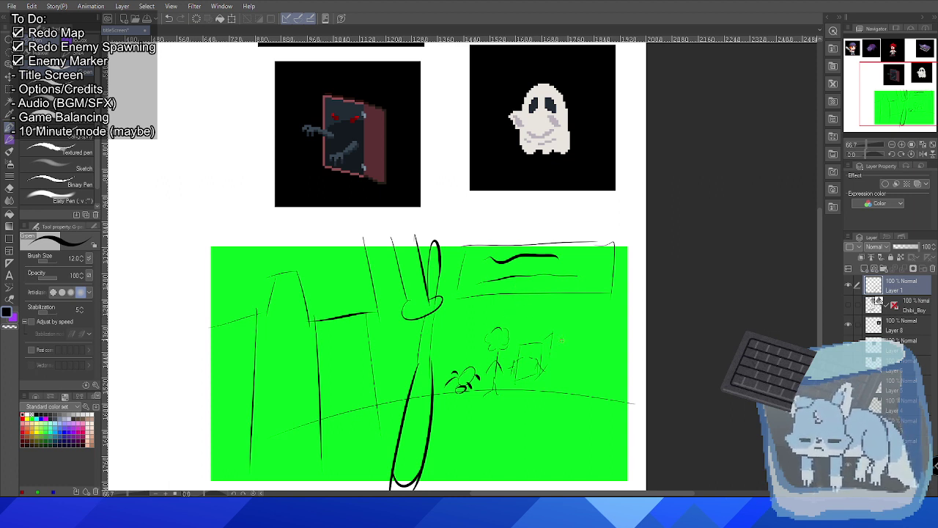
{"action": "mouse_move", "coordinate": [572, 363]}
{"action": "left_mouse_down"}
{"action": "mouse_move", "coordinate": [591, 368]}
{"action": "mouse_move", "coordinate": [569, 375]}
{"action": "mouse_move", "coordinate": [584, 370]}
{"action": "left_mouse_up"}
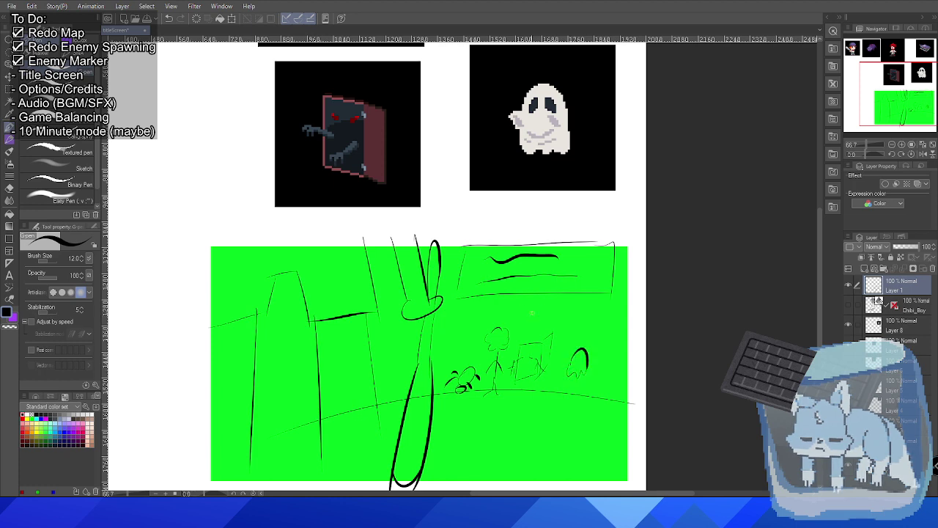
{"action": "scroll", "coordinate": [548, 288], "scroll_direction": "down", "scroll_amount": 3}
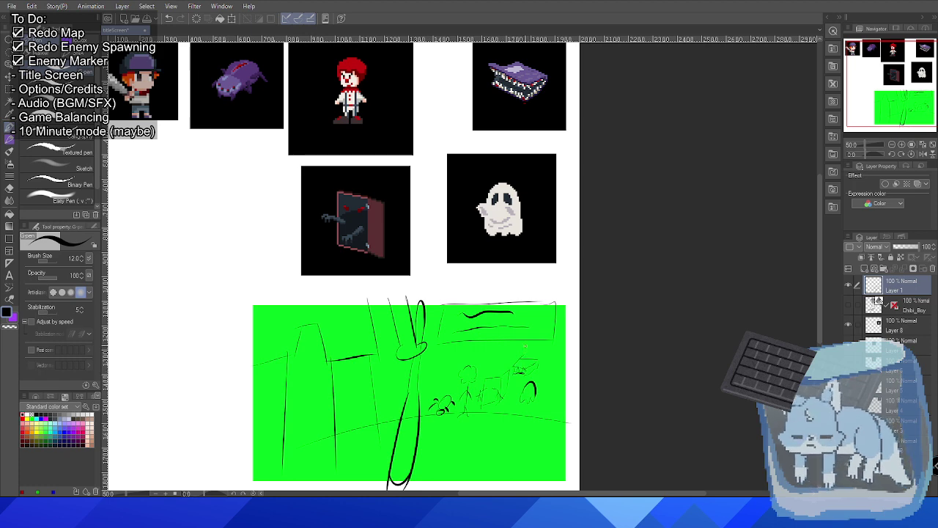
Sketch three button boxes below the ground line and letter START and SETTINGS in the two upper ones.
{"action": "scroll", "coordinate": [523, 352], "scroll_direction": "up", "scroll_amount": 1}
{"action": "left_click_drag", "start_coordinate": [488, 329], "coordinate": [496, 195]}
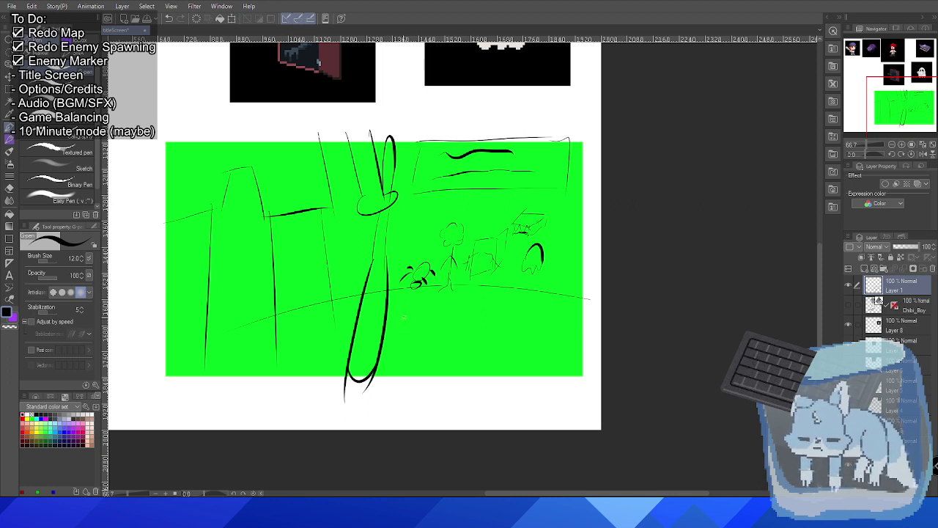
{"action": "mouse_move", "coordinate": [401, 310]}
{"action": "left_mouse_down"}
{"action": "mouse_move", "coordinate": [398, 331]}
{"action": "mouse_move", "coordinate": [444, 306]}
{"action": "left_mouse_up"}
{"action": "left_click_drag", "start_coordinate": [397, 333], "coordinate": [438, 327]}
{"action": "mouse_move", "coordinate": [440, 309]}
{"action": "left_mouse_down"}
{"action": "mouse_move", "coordinate": [438, 327]}
{"action": "mouse_move", "coordinate": [476, 331]}
{"action": "mouse_move", "coordinate": [539, 304]}
{"action": "left_mouse_up"}
{"action": "left_click_drag", "start_coordinate": [475, 332], "coordinate": [527, 328]}
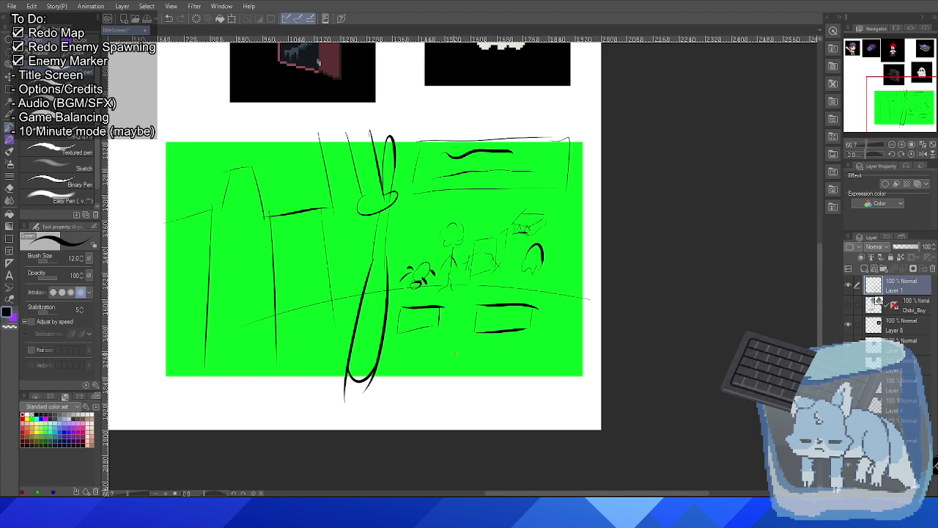
{"action": "mouse_move", "coordinate": [456, 352]}
{"action": "left_mouse_down"}
{"action": "mouse_move", "coordinate": [455, 373]}
{"action": "mouse_move", "coordinate": [552, 357]}
{"action": "left_mouse_up"}
{"action": "mouse_move", "coordinate": [455, 374]}
{"action": "left_mouse_down"}
{"action": "mouse_move", "coordinate": [549, 374]}
{"action": "mouse_move", "coordinate": [549, 357]}
{"action": "left_mouse_up"}
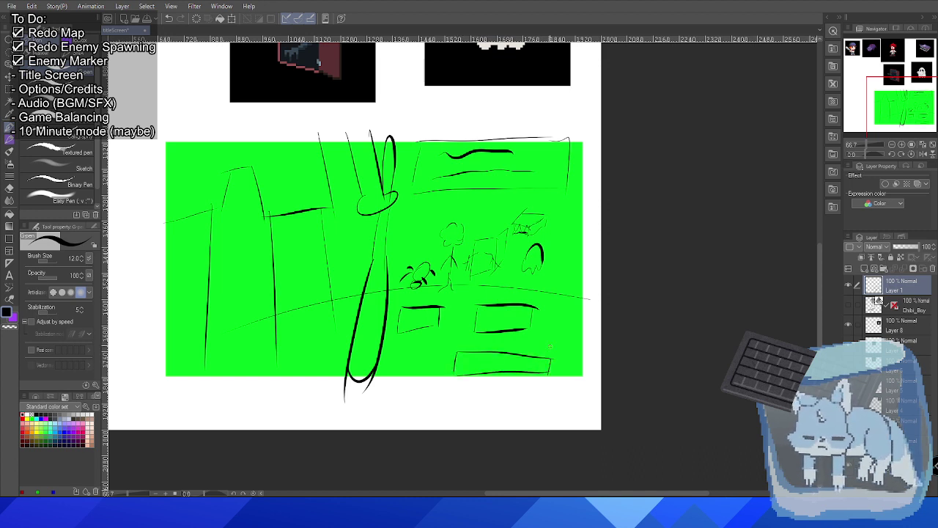
{"action": "left_click_drag", "start_coordinate": [400, 320], "coordinate": [506, 320]}
{"action": "left_click_drag", "start_coordinate": [503, 318], "coordinate": [519, 321]}
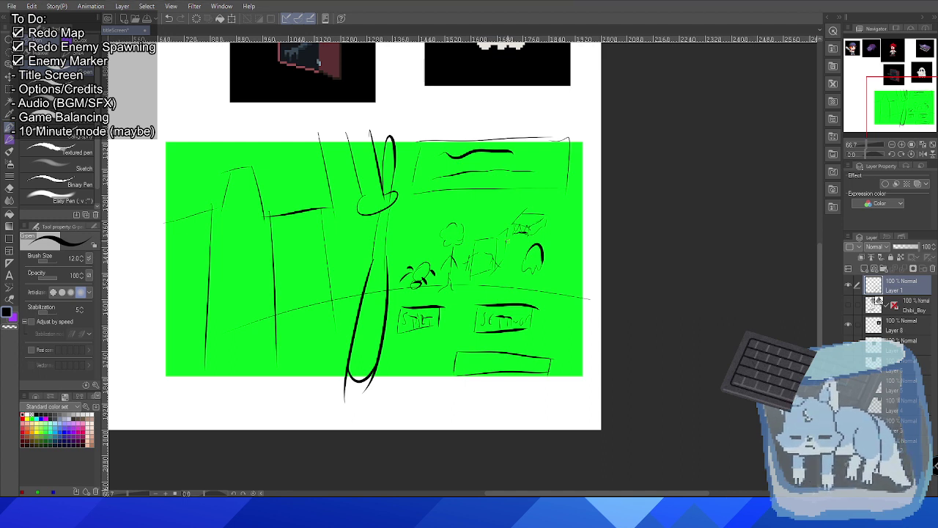
Create a layer folder above Layer 8 and name it "refs".
{"action": "key", "text": "ctrl+plus"}
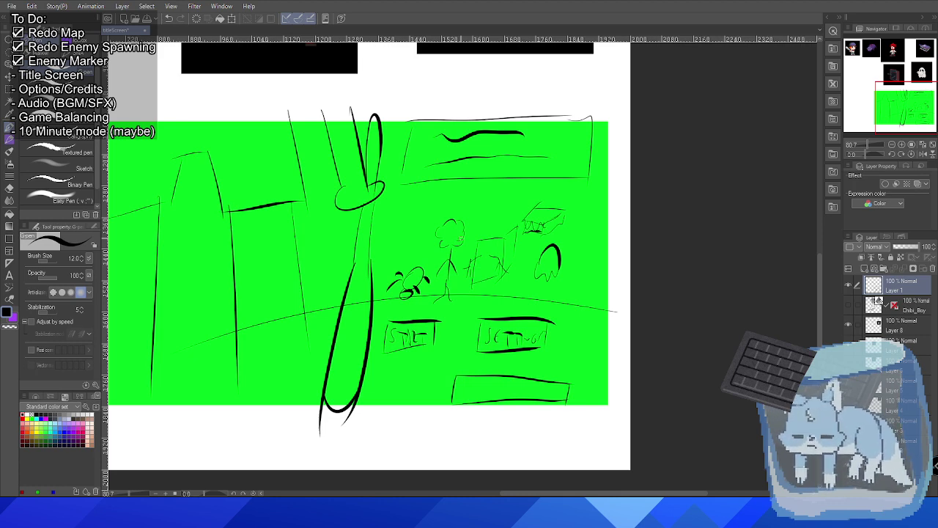
{"action": "key", "text": "ctrl+minus"}
{"action": "key", "text": "ctrl+minus"}
{"action": "left_click_drag", "start_coordinate": [362, 245], "coordinate": [387, 265]}
{"action": "left_click", "coordinate": [901, 325]}
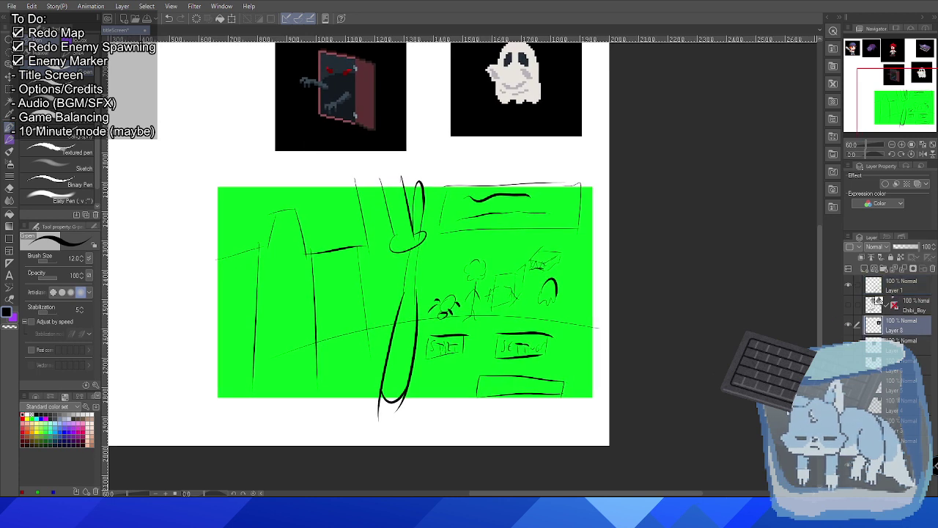
{"action": "left_click", "coordinate": [884, 269]}
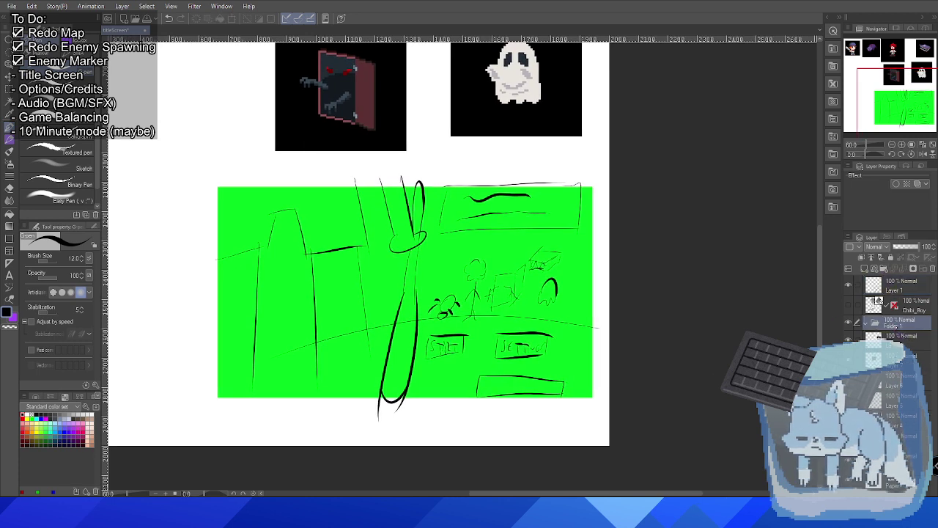
{"action": "double_click", "coordinate": [898, 323]}
{"action": "type", "text": "ref"}
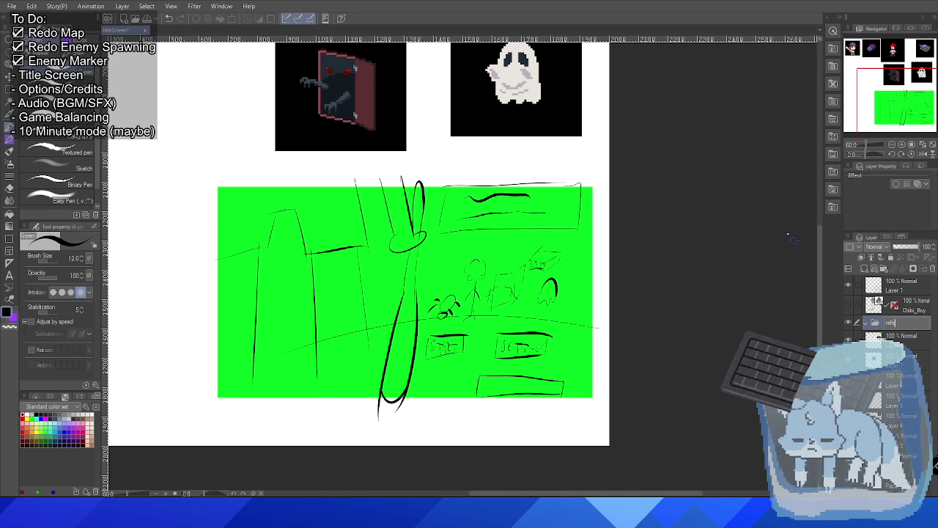
{"action": "key", "text": "Return"}
Move the reference image layers into the refs folder and collapse it.
{"action": "left_click", "coordinate": [902, 337]}
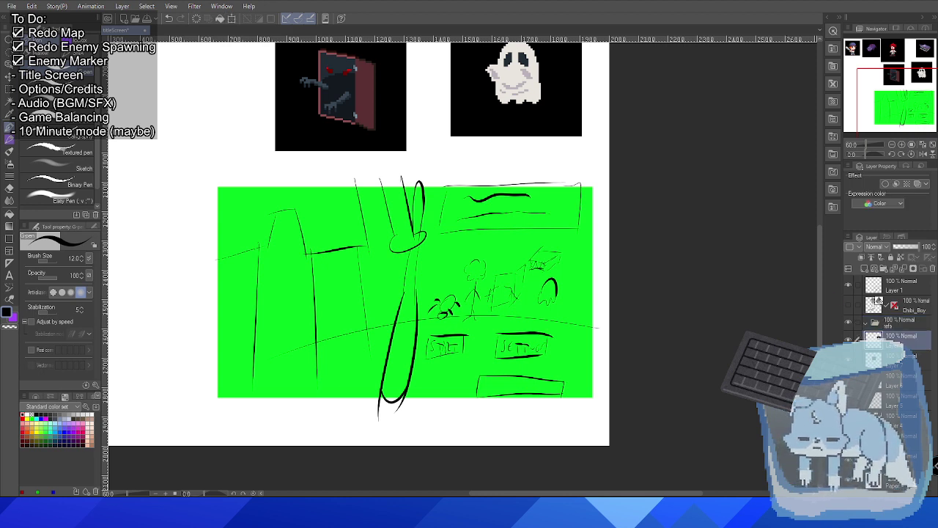
{"action": "left_click_drag", "start_coordinate": [901, 338], "coordinate": [895, 323]}
{"action": "left_click", "coordinate": [865, 322]}
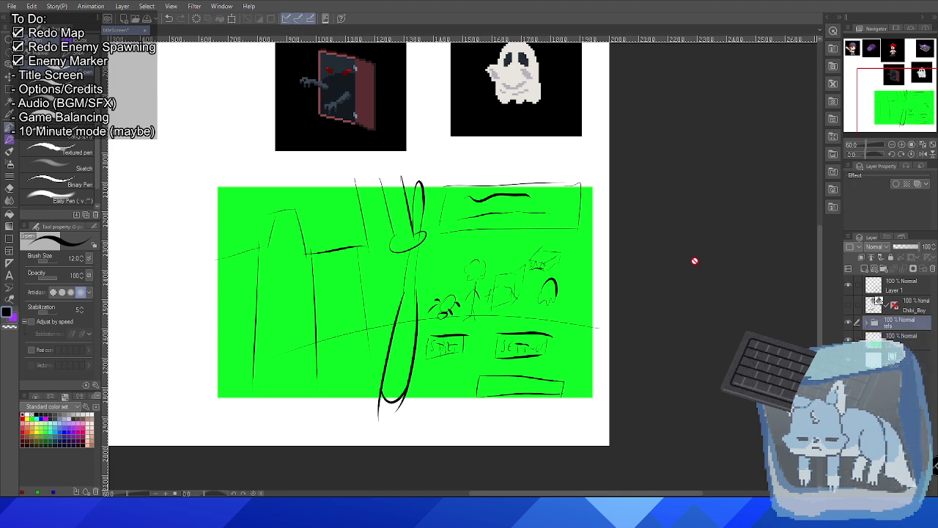
Show the Chibi_Boy 3D model layer over the title screen sketch.
{"action": "left_click_drag", "start_coordinate": [487, 214], "coordinate": [600, 254]}
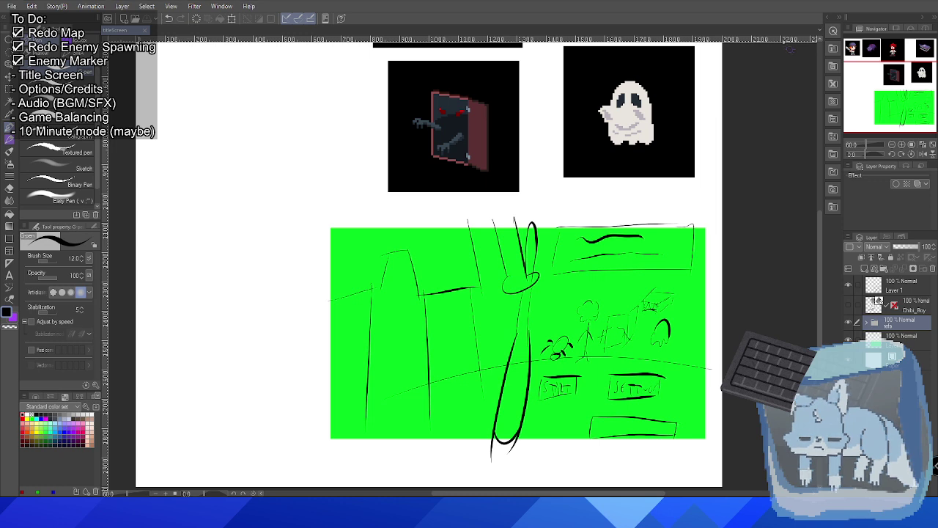
{"action": "mouse_move", "coordinate": [579, 260]}
{"action": "left_mouse_down"}
{"action": "mouse_move", "coordinate": [499, 260]}
{"action": "mouse_move", "coordinate": [443, 236]}
{"action": "left_mouse_up"}
{"action": "scroll", "coordinate": [444, 236], "scroll_direction": "up", "scroll_amount": 1}
{"action": "left_click", "coordinate": [848, 303]}
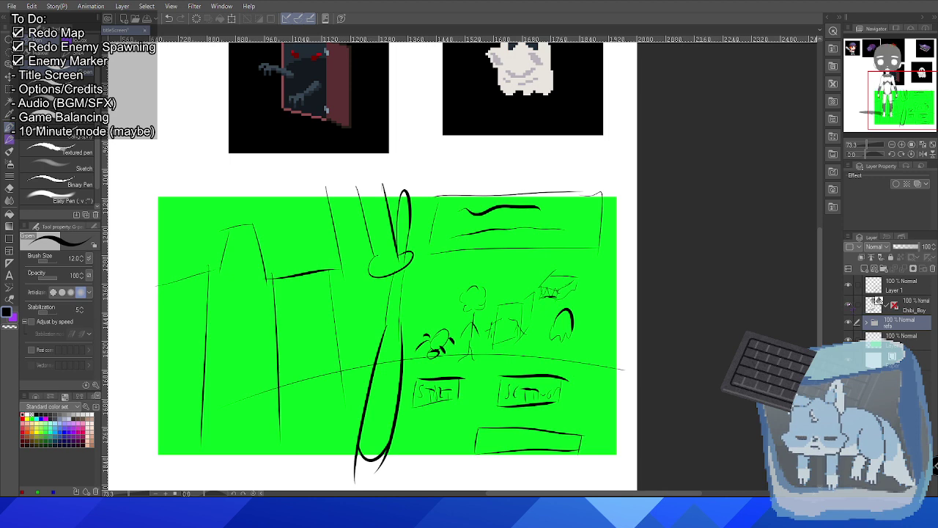
{"action": "scroll", "coordinate": [333, 198], "scroll_direction": "down", "scroll_amount": 4}
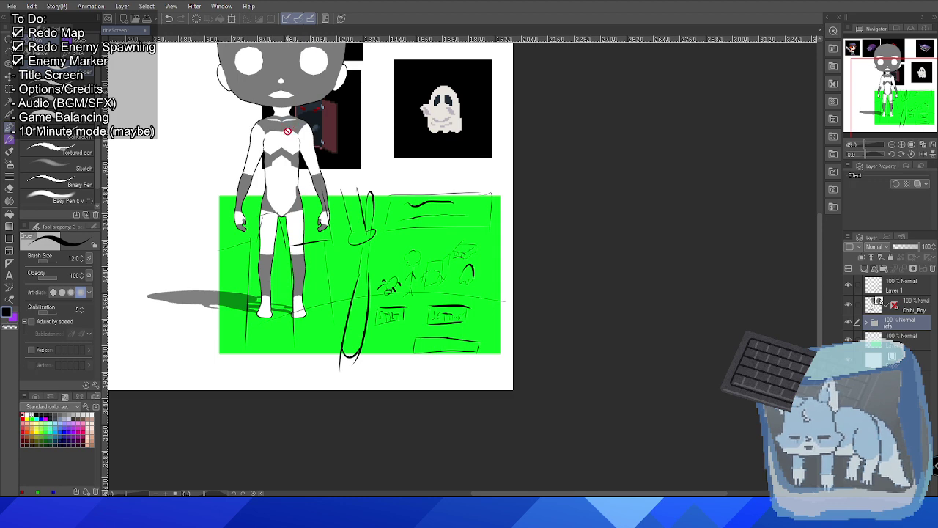
{"action": "left_click_drag", "start_coordinate": [273, 147], "coordinate": [344, 218]}
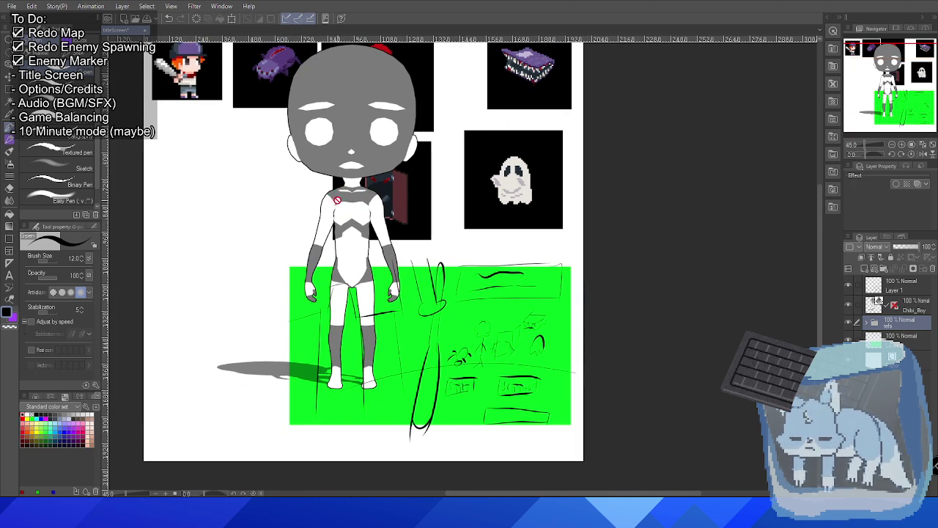
Activate the Chibi_Boy 3D model for editing, try bending its upper body sideways and undo the bend.
{"action": "left_click", "coordinate": [873, 304]}
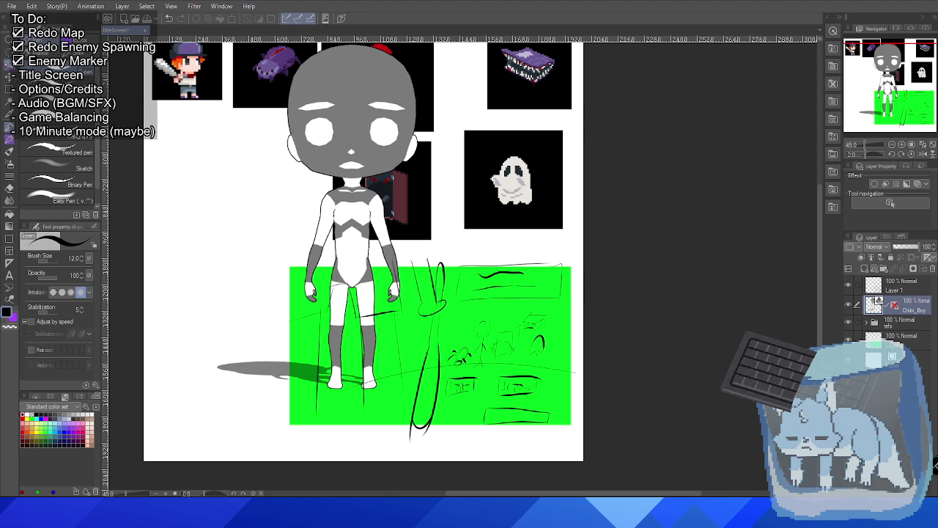
{"action": "left_click", "coordinate": [8, 59]}
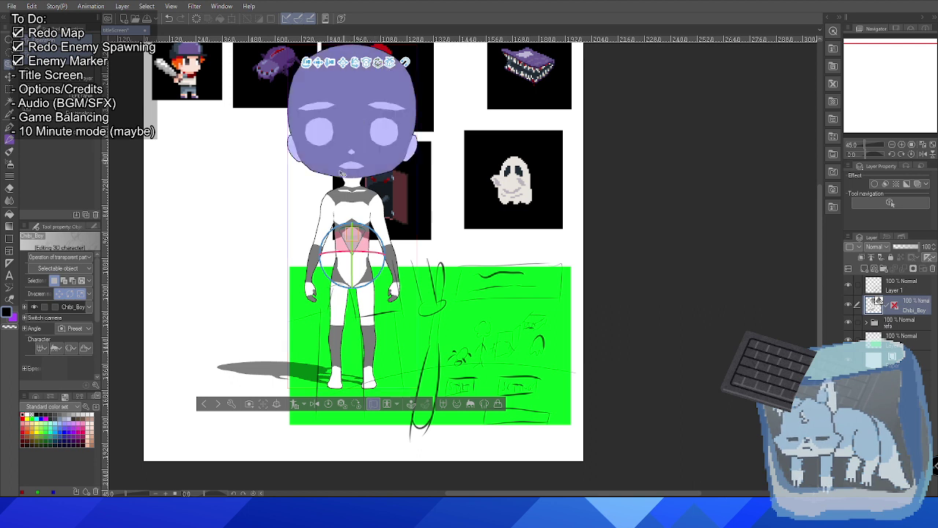
{"action": "left_click_drag", "start_coordinate": [338, 270], "coordinate": [333, 286]}
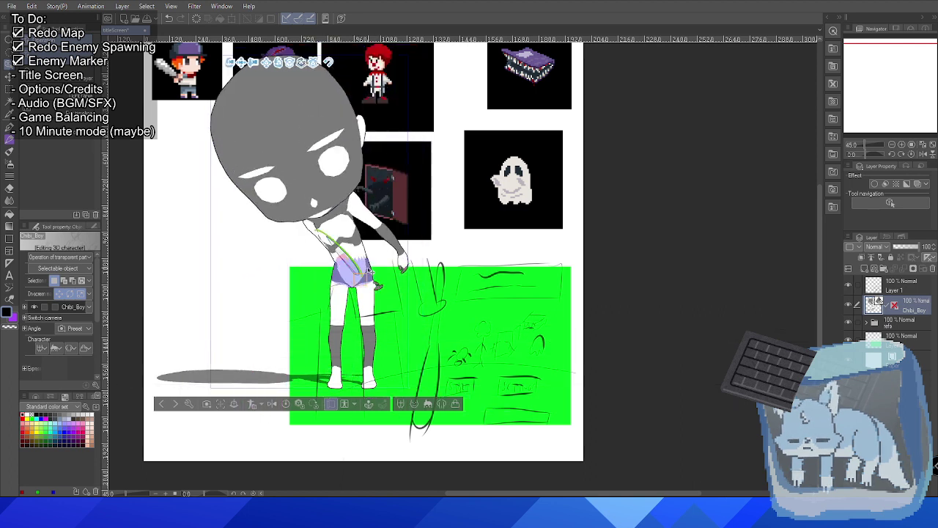
{"action": "key", "text": "ctrl+z"}
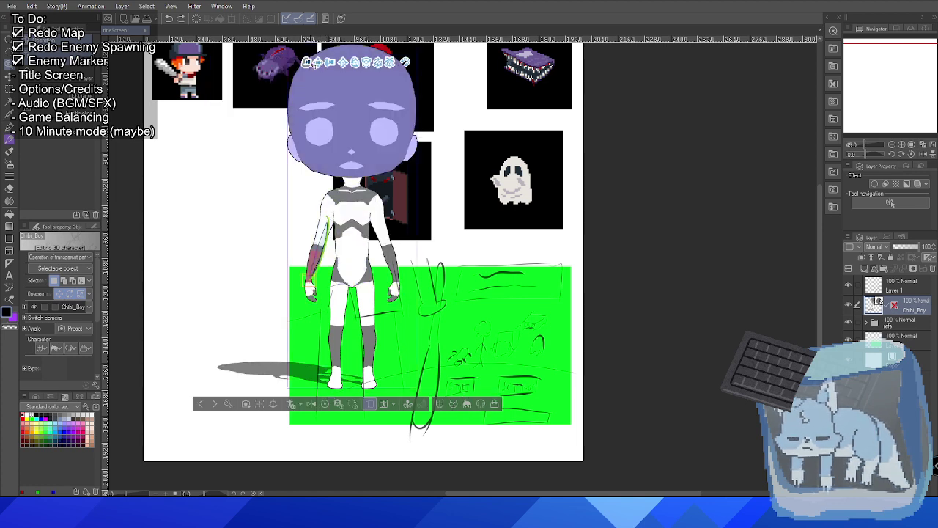
Turn the Chibi_Boy model to a back view and shift it towards the sketched foreground character.
{"action": "left_click_drag", "start_coordinate": [311, 223], "coordinate": [412, 242]}
{"action": "left_click_drag", "start_coordinate": [351, 239], "coordinate": [345, 236]}
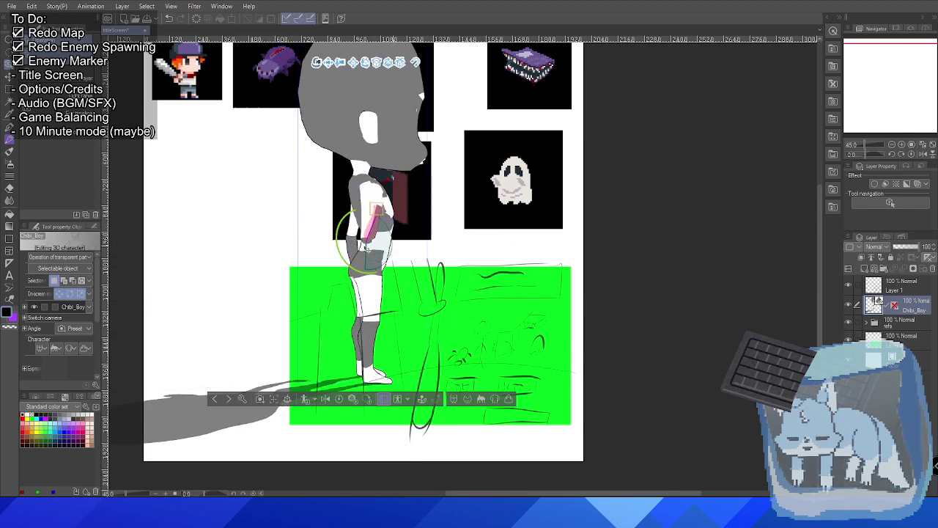
{"action": "mouse_move", "coordinate": [380, 263]}
{"action": "left_mouse_down"}
{"action": "mouse_move", "coordinate": [325, 249]}
{"action": "mouse_move", "coordinate": [445, 237]}
{"action": "mouse_move", "coordinate": [491, 252]}
{"action": "mouse_move", "coordinate": [389, 257]}
{"action": "left_mouse_up"}
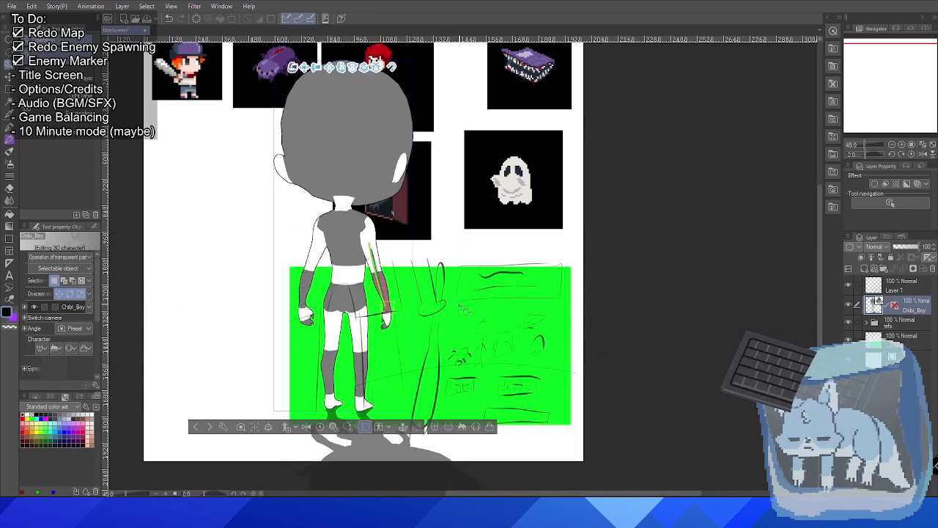
{"action": "scroll", "coordinate": [388, 257], "scroll_direction": "down", "scroll_amount": 3}
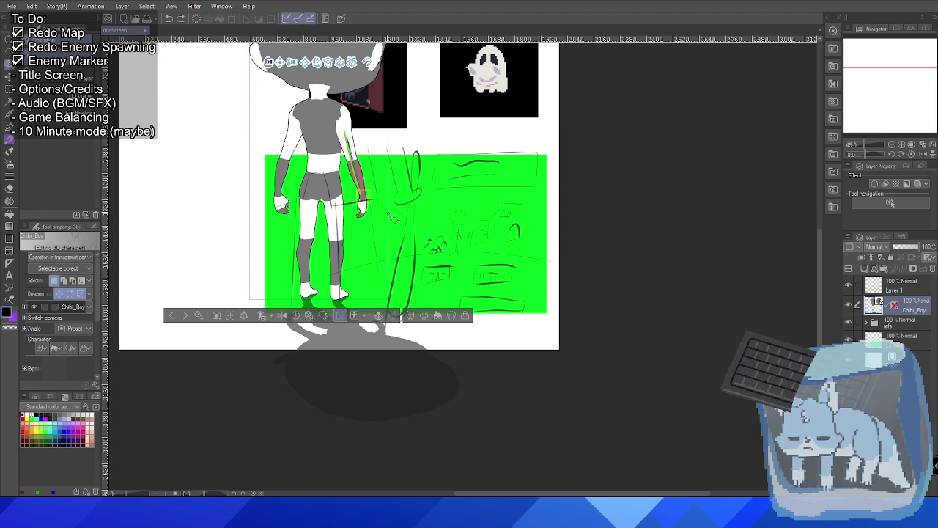
{"action": "left_click_drag", "start_coordinate": [393, 217], "coordinate": [370, 261]}
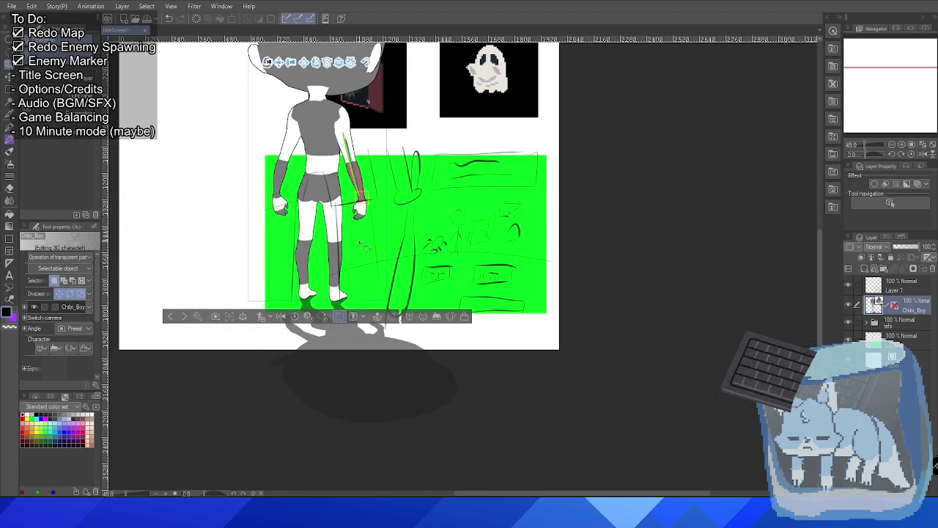
{"action": "mouse_move", "coordinate": [365, 246]}
{"action": "left_mouse_down"}
{"action": "mouse_move", "coordinate": [388, 246]}
{"action": "mouse_move", "coordinate": [361, 252]}
{"action": "left_mouse_up"}
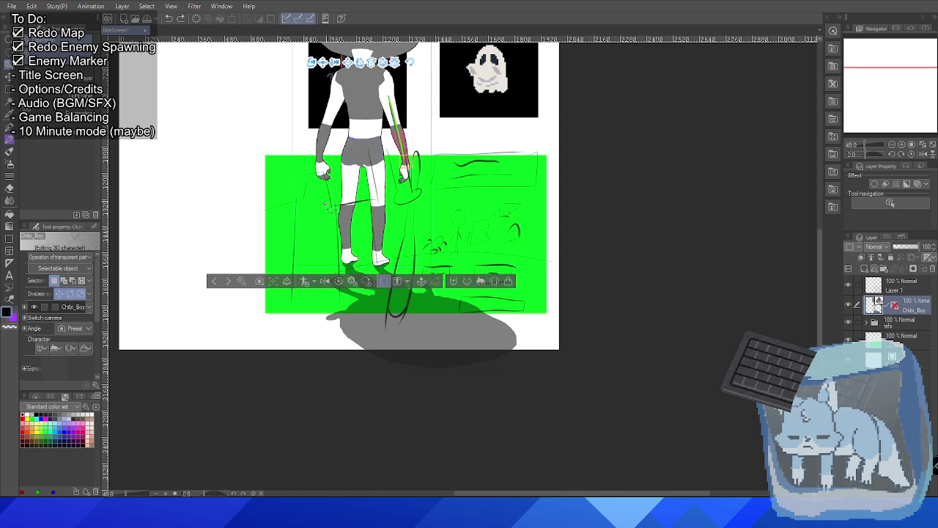
Try turning the reselected Chibi_Boy model to a side view, and undo the turn.
{"action": "left_click", "coordinate": [321, 205]}
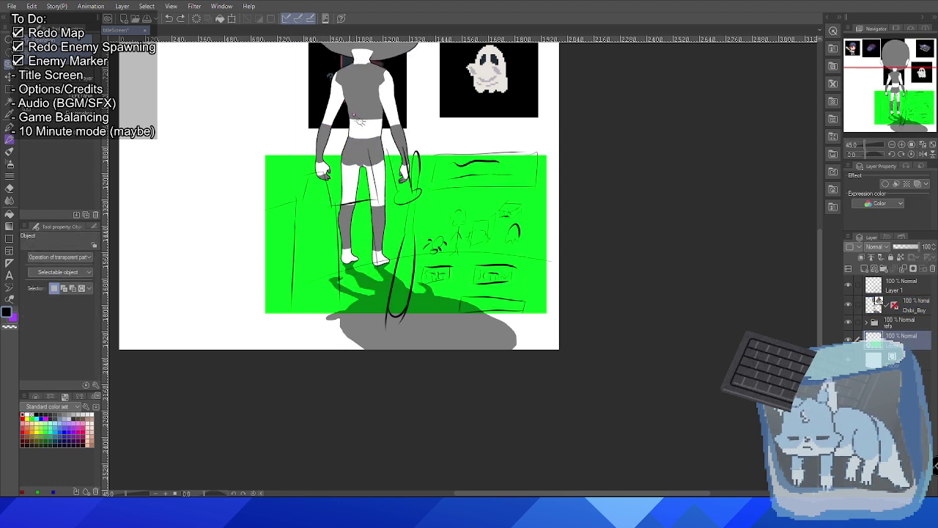
{"action": "left_click", "coordinate": [360, 134]}
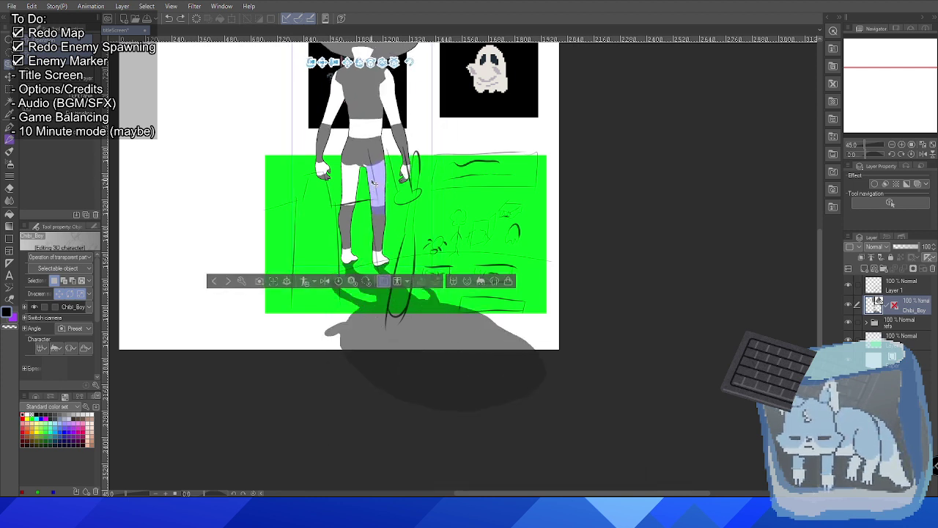
{"action": "left_click_drag", "start_coordinate": [372, 182], "coordinate": [366, 202]}
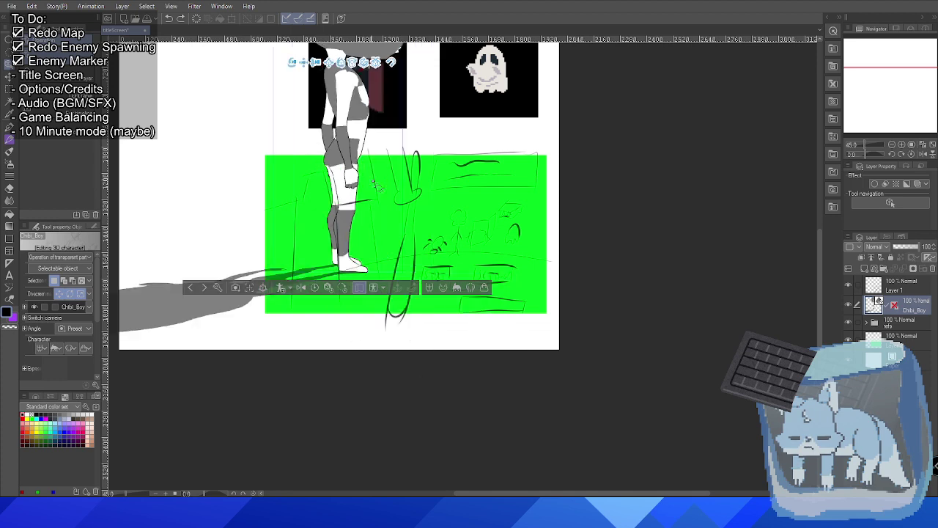
{"action": "key", "text": "ctrl+z"}
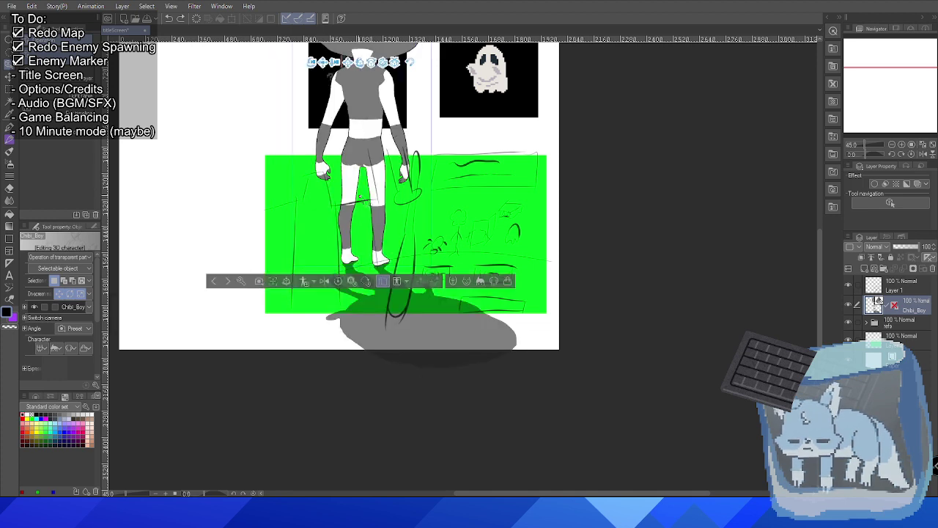
Enlarge the back view of the Chibi_Boy model so its legs span the green title screen area.
{"action": "left_click_drag", "start_coordinate": [412, 216], "coordinate": [400, 242]}
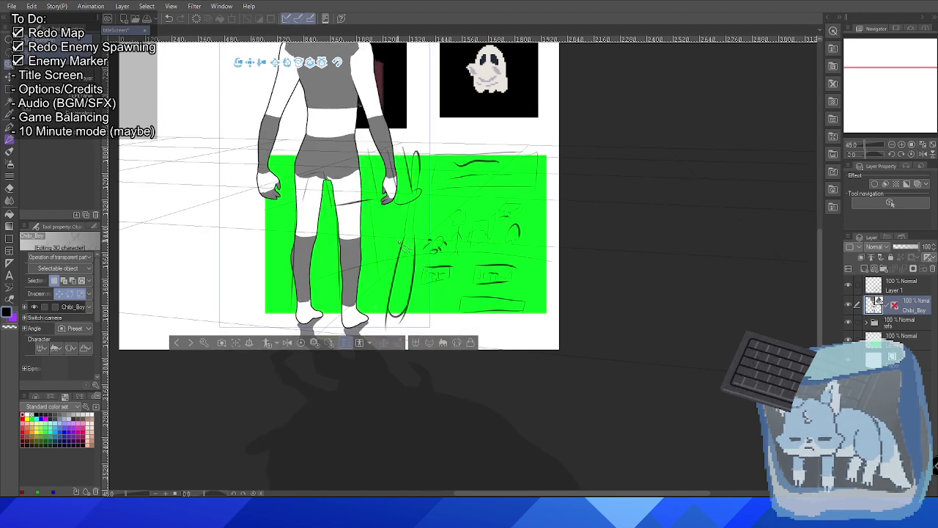
{"action": "left_click_drag", "start_coordinate": [399, 242], "coordinate": [400, 242]}
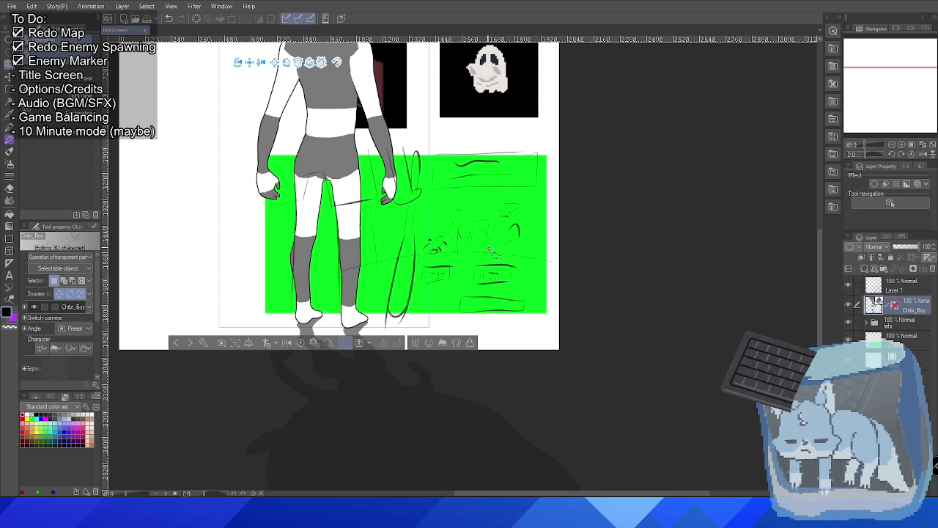
Create a layer folder above Layer 1 and name it "player".
{"action": "left_click", "coordinate": [909, 285]}
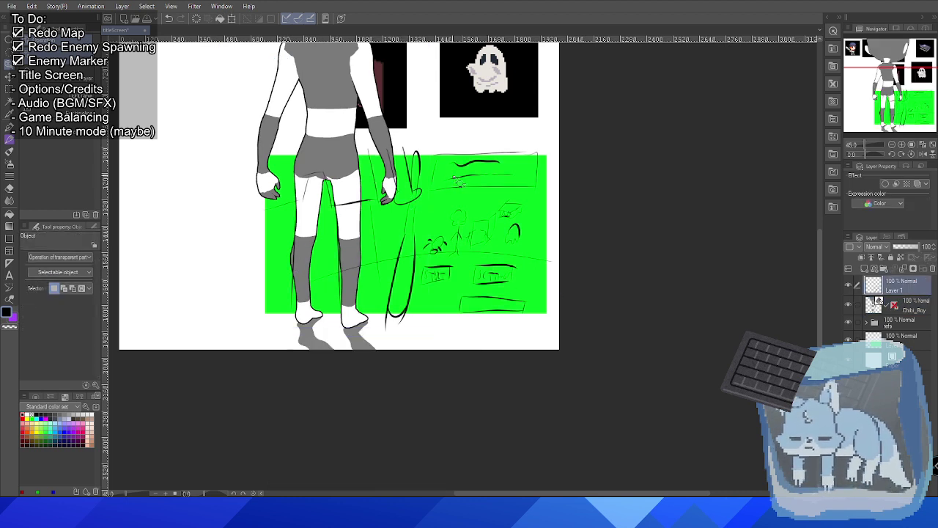
{"action": "left_click_drag", "start_coordinate": [425, 171], "coordinate": [458, 306]}
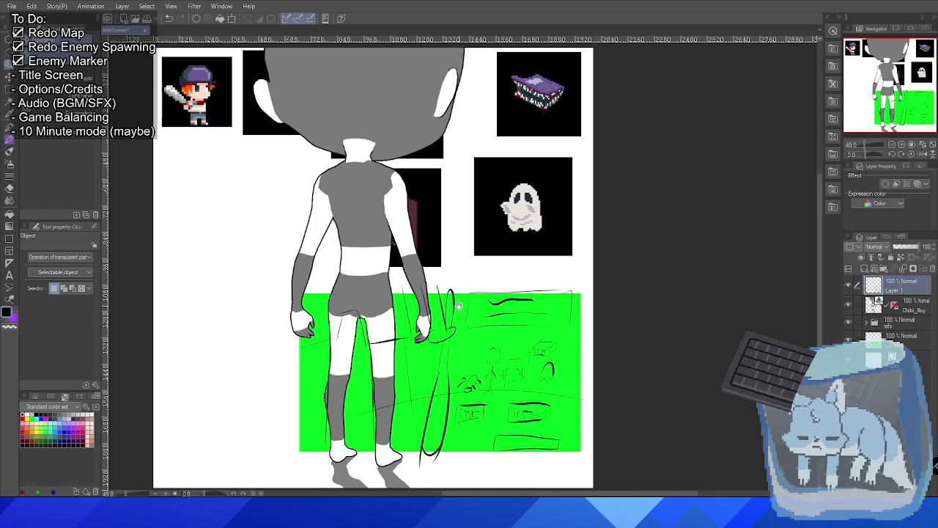
{"action": "left_click_drag", "start_coordinate": [458, 305], "coordinate": [435, 252]}
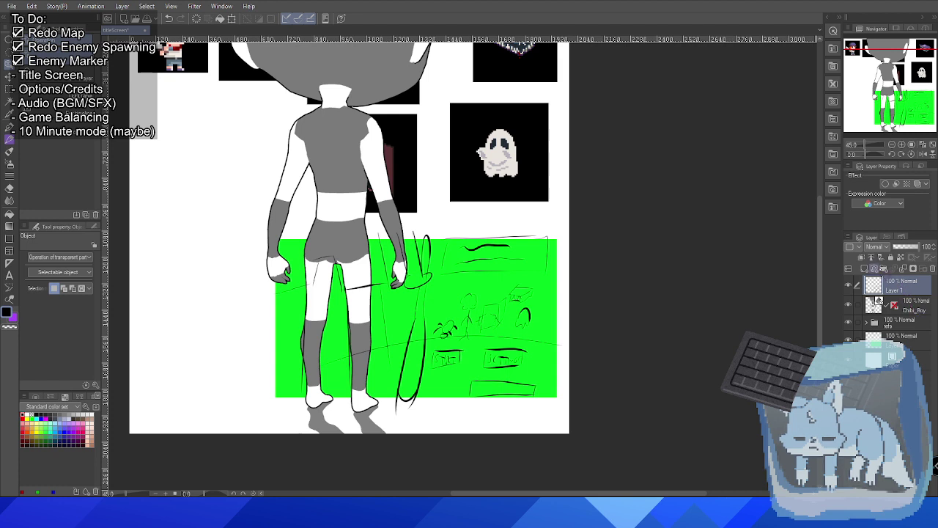
{"action": "left_click", "coordinate": [875, 268]}
{"action": "double_click", "coordinate": [895, 286]}
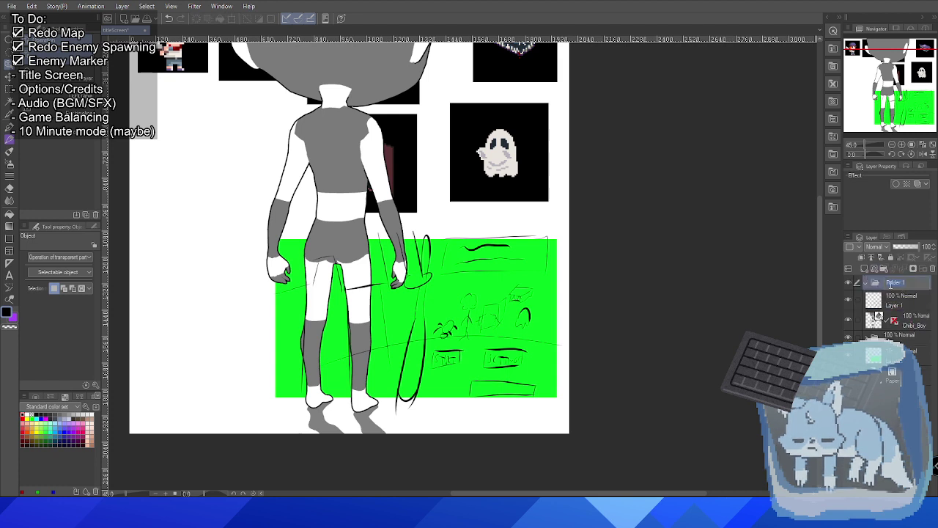
{"action": "type", "text": "F"}
{"action": "key", "text": "Return"}
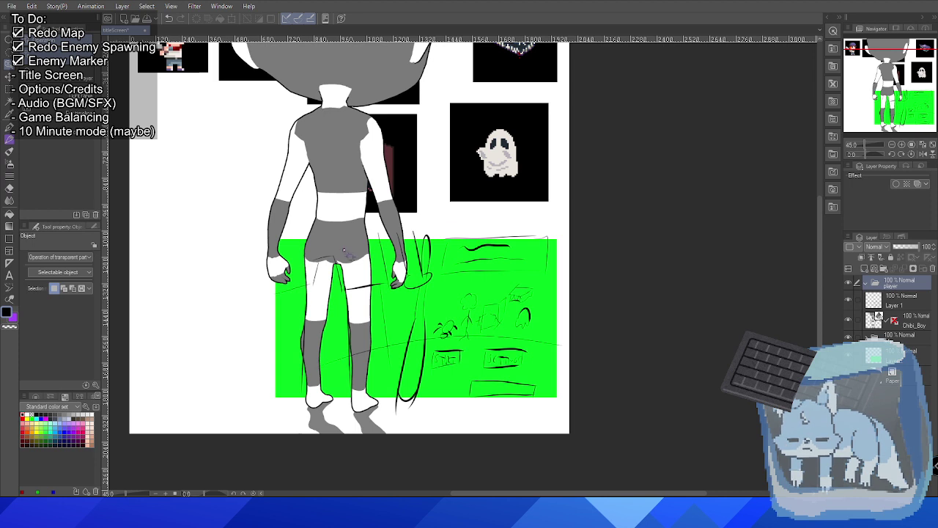
Select the Chibi_Boy model's right hand so its rotation handles can be used.
{"action": "left_click", "coordinate": [400, 271]}
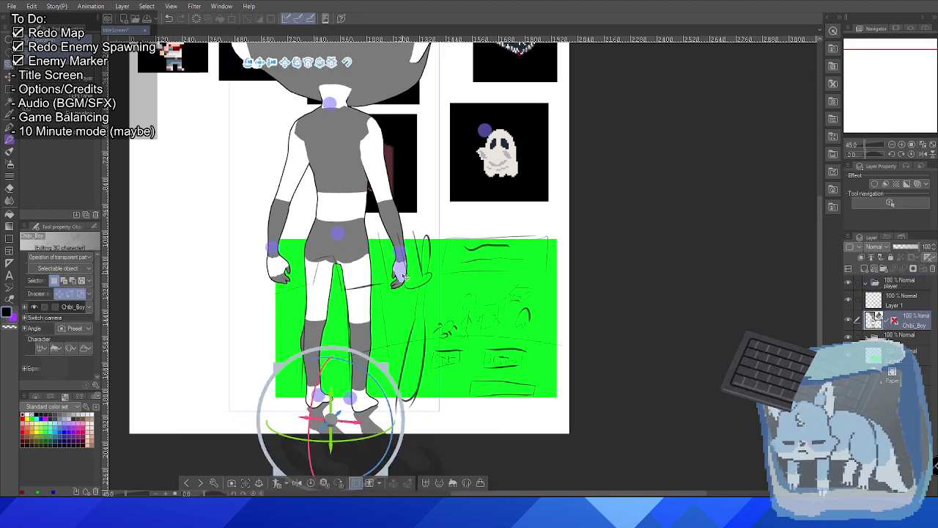
{"action": "left_click", "coordinate": [405, 277]}
{"action": "left_click", "coordinate": [404, 277]}
{"action": "left_click", "coordinate": [404, 276]}
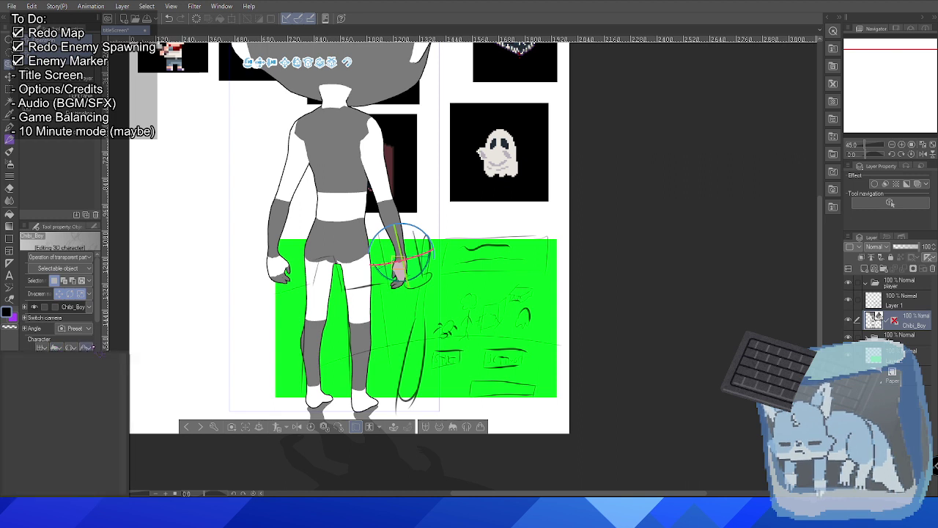
Examine the Chibi_Boy model's tool properties, including selectable objects, object scale and position, camera, angle and pose settings.
{"action": "scroll", "coordinate": [83, 364], "scroll_direction": "down", "scroll_amount": 5}
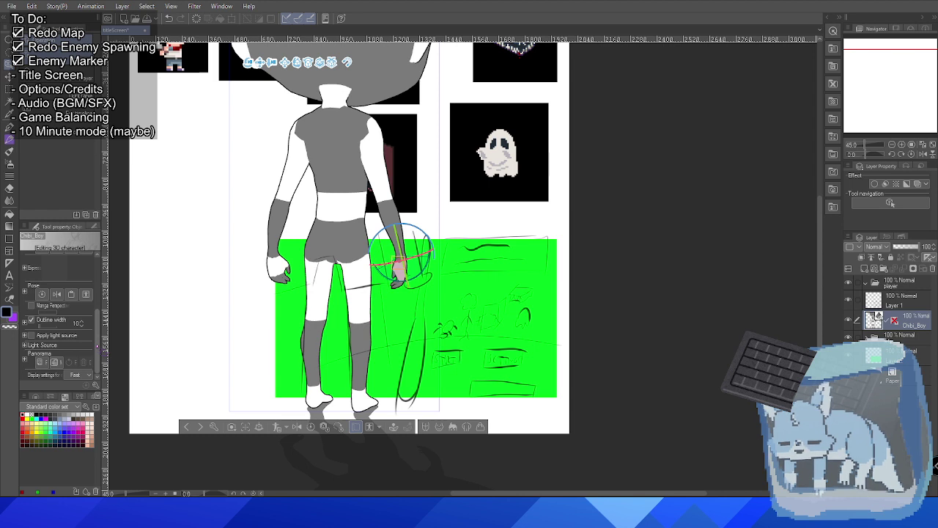
{"action": "scroll", "coordinate": [59, 315], "scroll_direction": "up", "scroll_amount": 5}
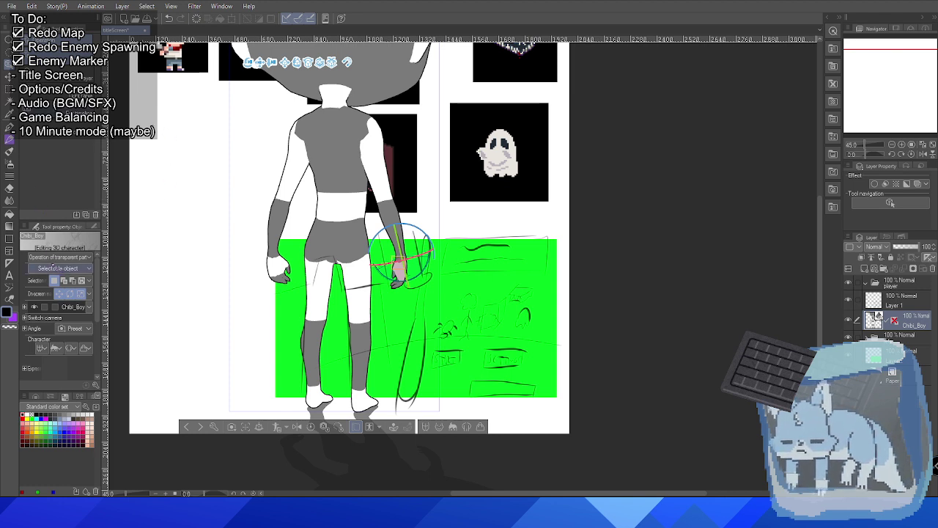
{"action": "left_click", "coordinate": [59, 256]}
{"action": "left_click", "coordinate": [56, 269]}
{"action": "left_click", "coordinate": [54, 268]}
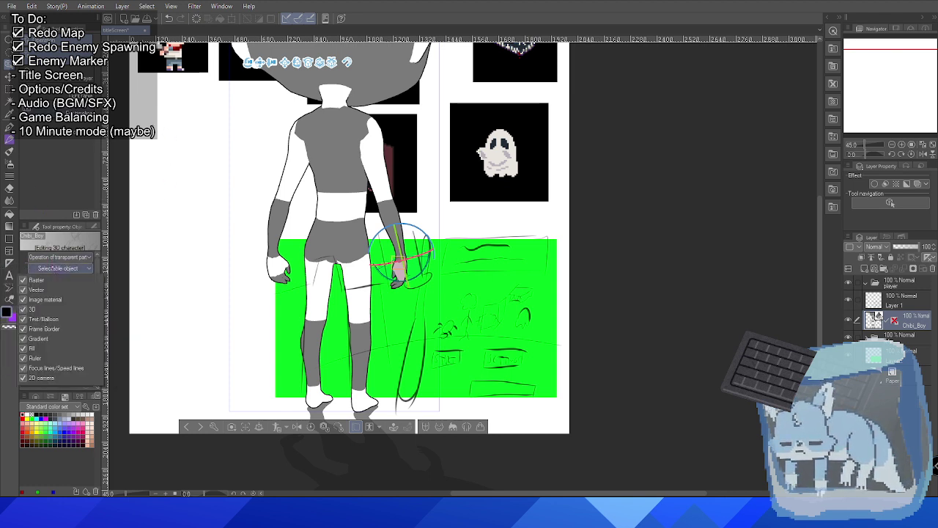
{"action": "left_click", "coordinate": [54, 269]}
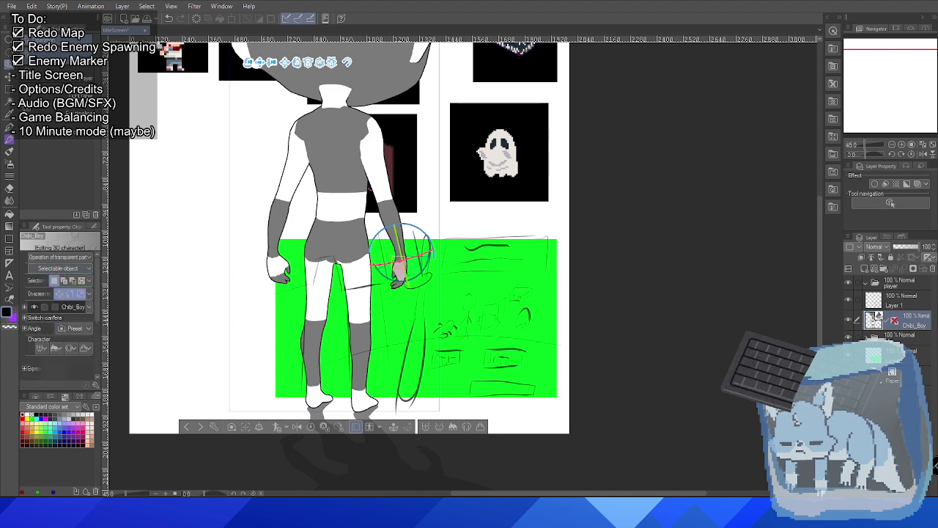
{"action": "left_click", "coordinate": [25, 307]}
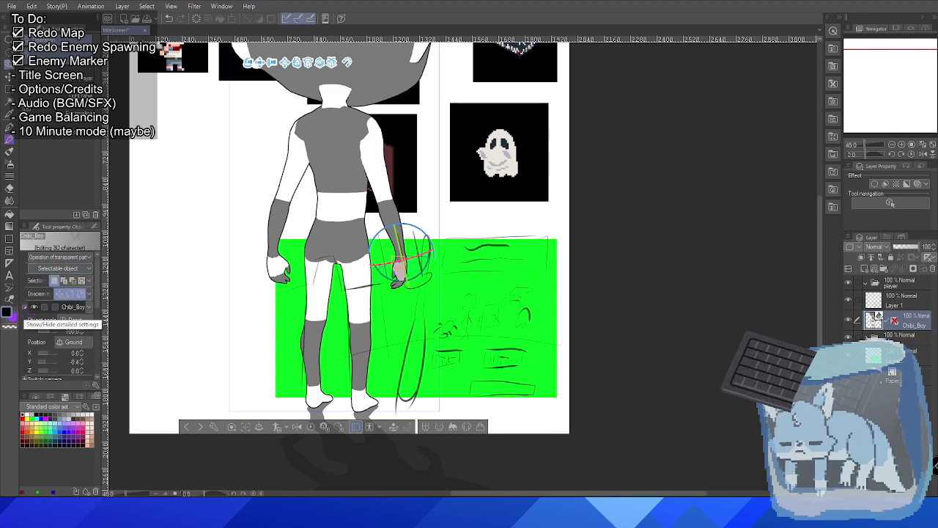
{"action": "scroll", "coordinate": [59, 315], "scroll_direction": "down", "scroll_amount": 2}
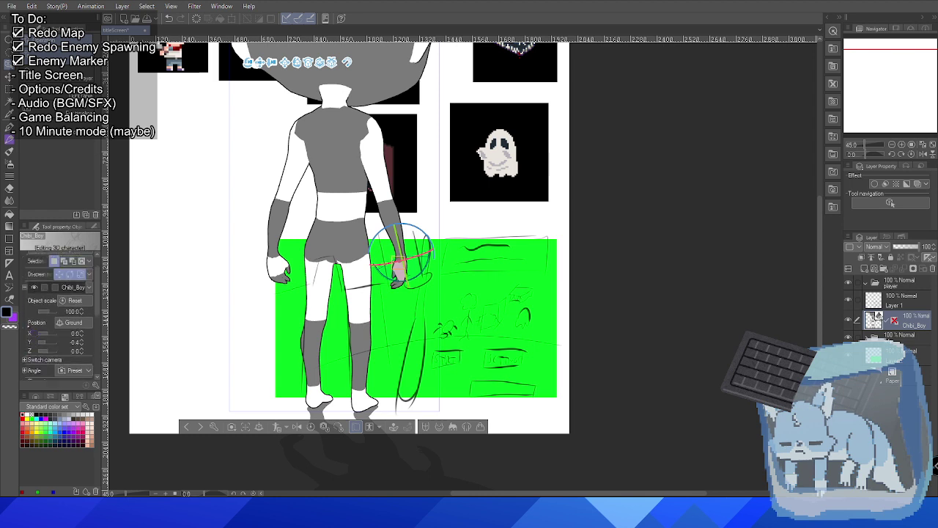
{"action": "left_click", "coordinate": [26, 288]}
{"action": "left_click", "coordinate": [25, 288]}
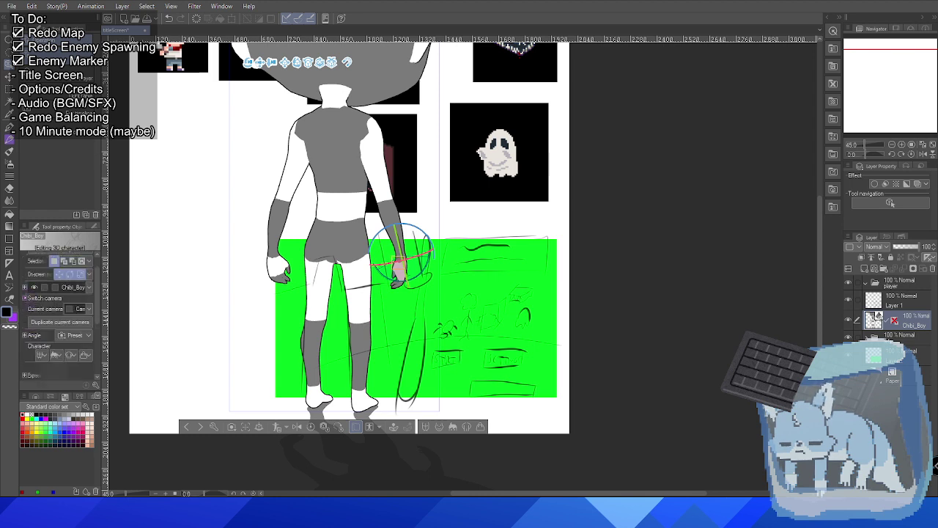
{"action": "left_click", "coordinate": [26, 288]}
{"action": "left_click", "coordinate": [24, 308]}
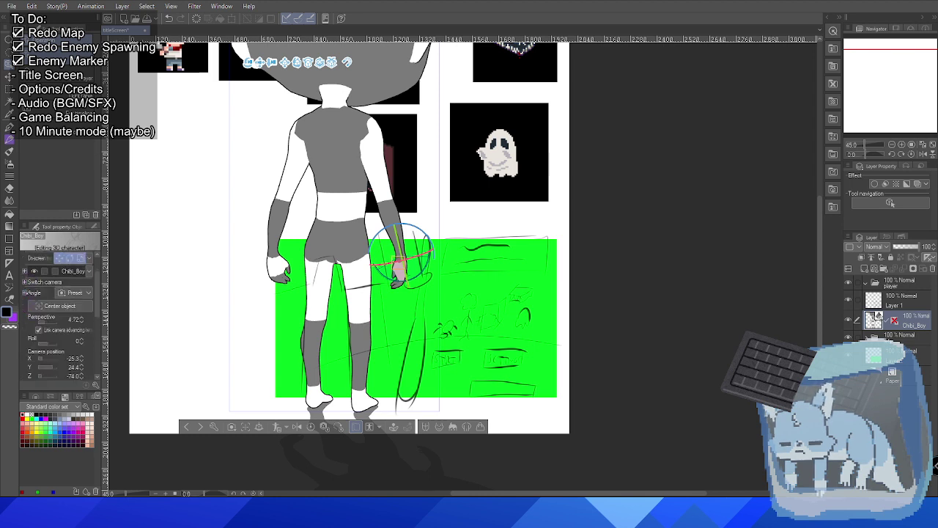
{"action": "left_click", "coordinate": [25, 292]}
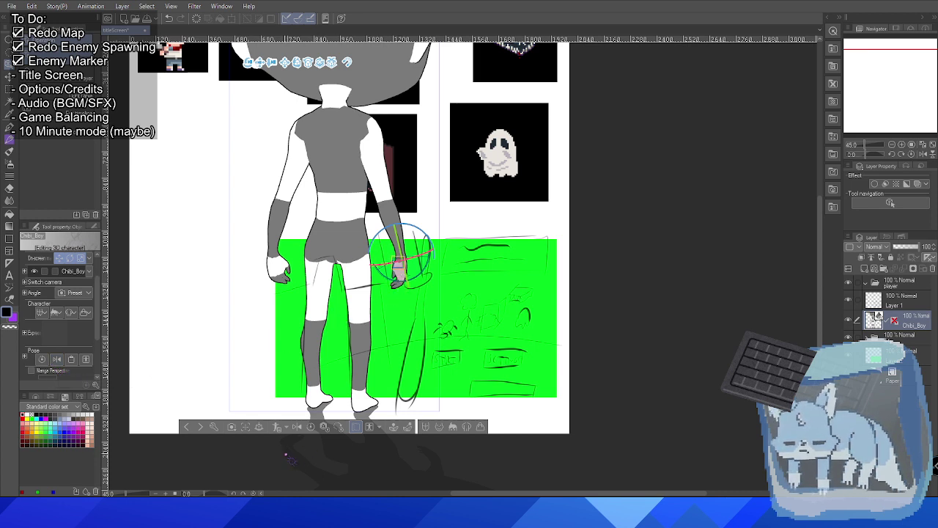
Check the pose registration and pose import options for the model, and open its detailed object list.
{"action": "left_click", "coordinate": [278, 426]}
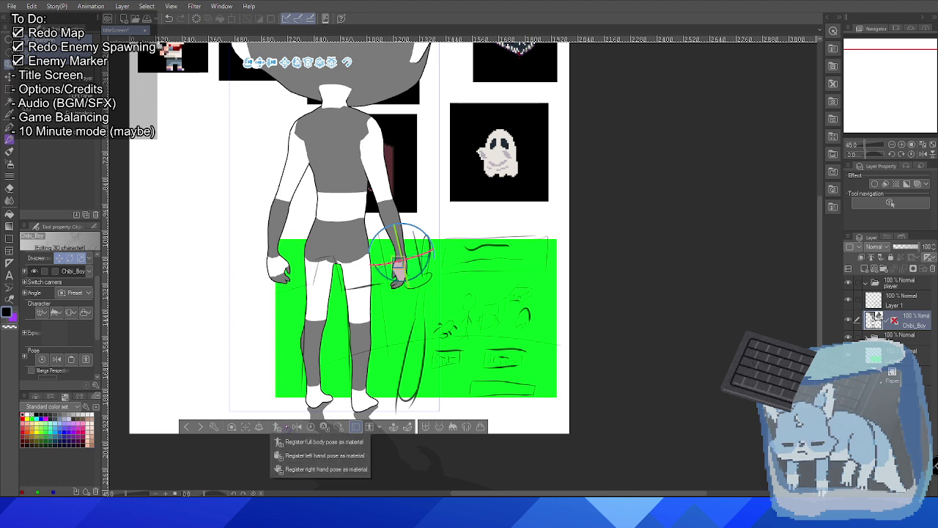
{"action": "left_click", "coordinate": [381, 427]}
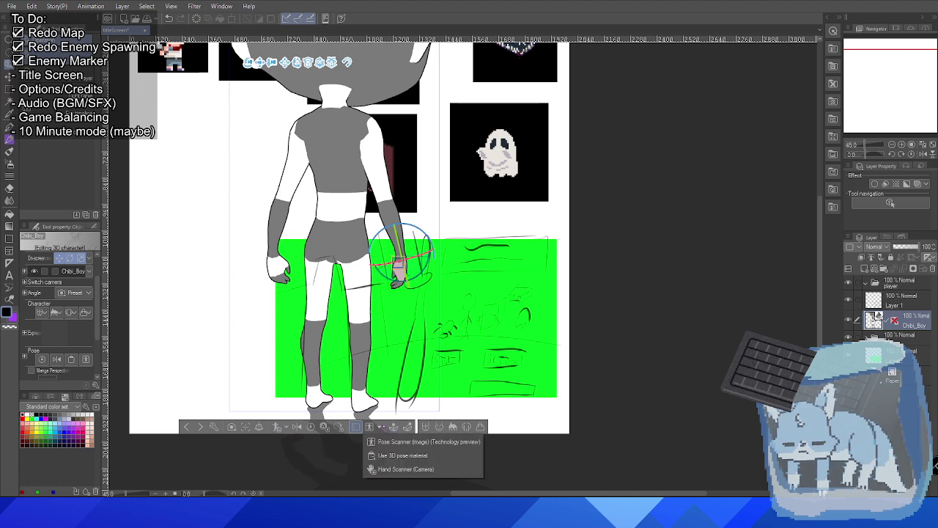
{"action": "left_click", "coordinate": [381, 427]}
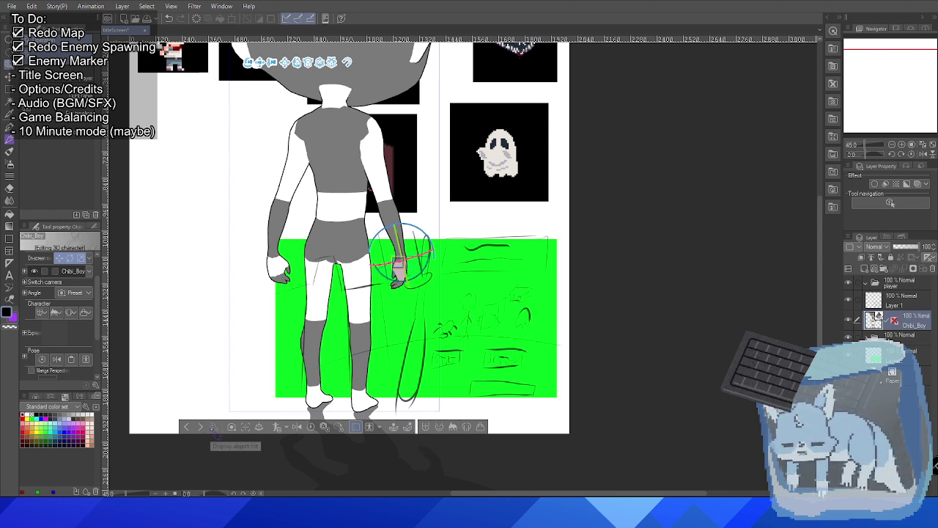
{"action": "left_click", "coordinate": [213, 426]}
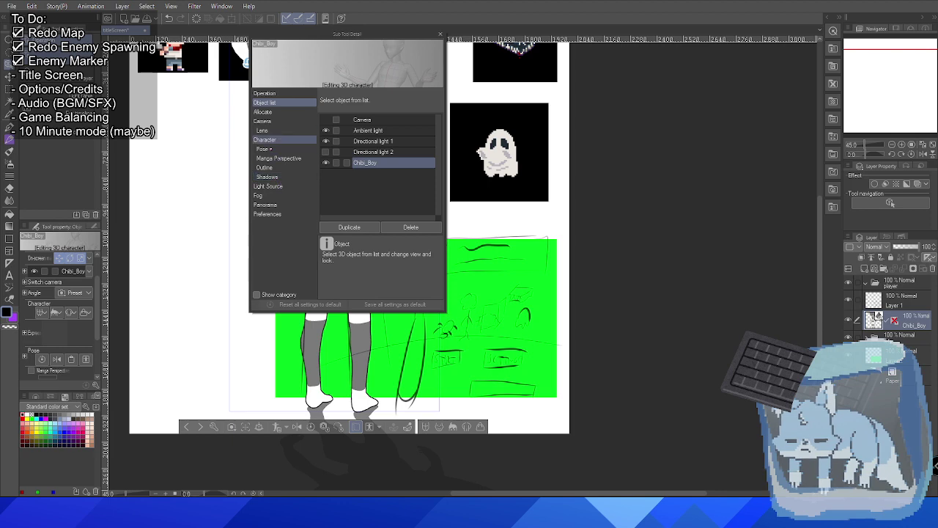
Open the Chibi_Boy model's pose settings, compare the hand setup presets and apply the second one to its right hand.
{"action": "left_click", "coordinate": [266, 149]}
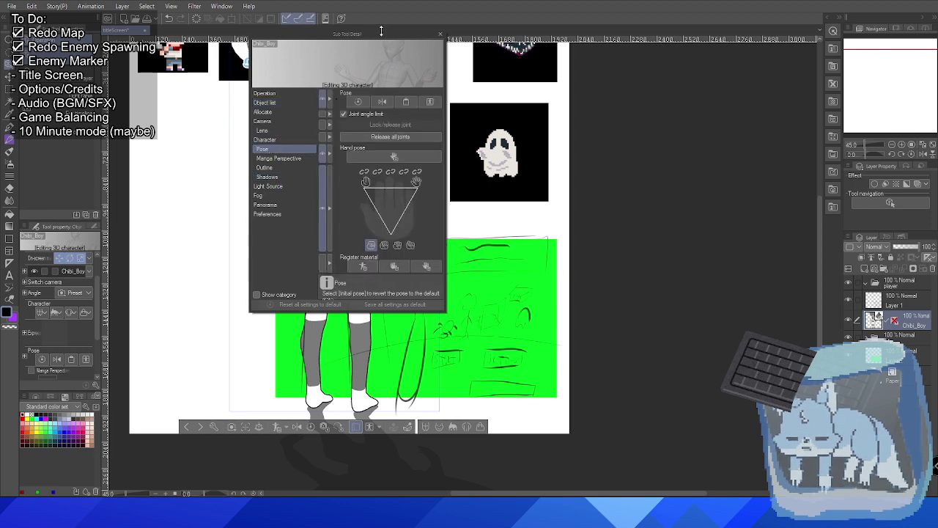
{"action": "left_click_drag", "start_coordinate": [379, 35], "coordinate": [242, 58]}
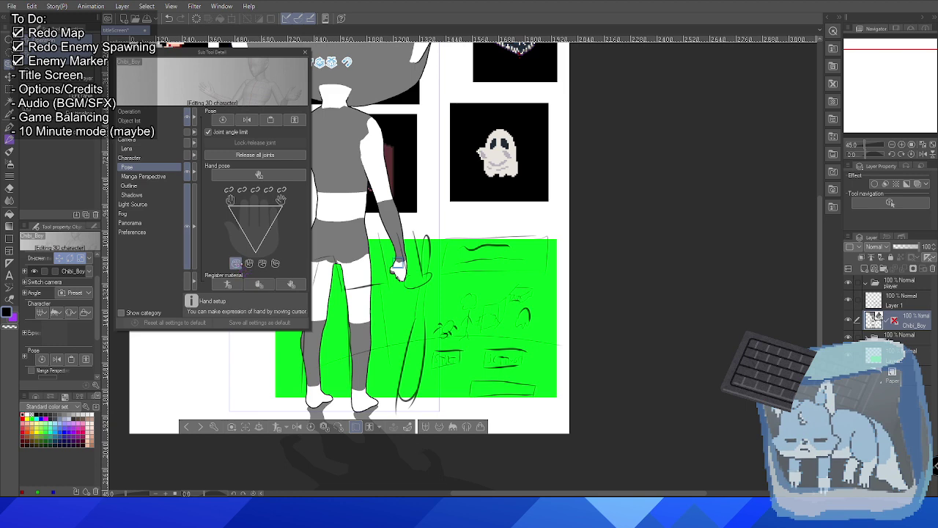
{"action": "left_click", "coordinate": [248, 263]}
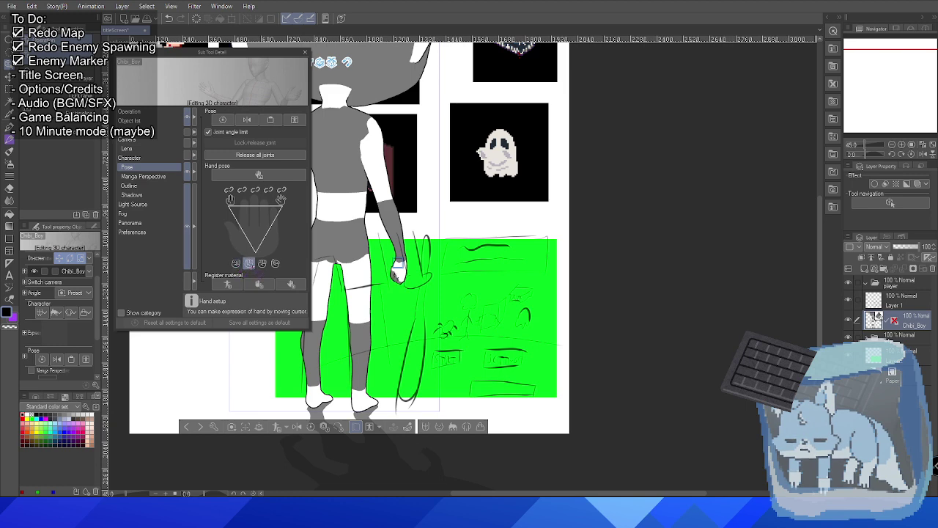
{"action": "left_click_drag", "start_coordinate": [243, 59], "coordinate": [624, 71]}
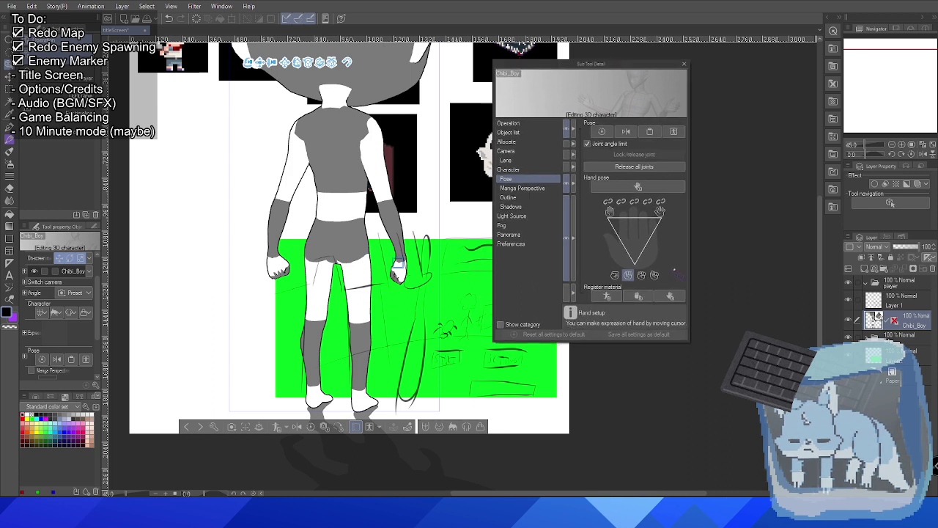
{"action": "left_click", "coordinate": [655, 275]}
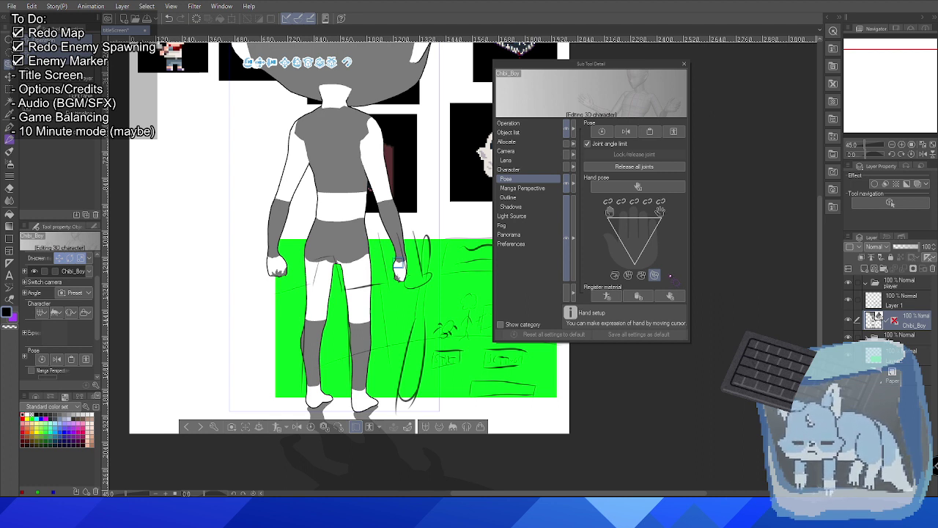
{"action": "left_click", "coordinate": [629, 275]}
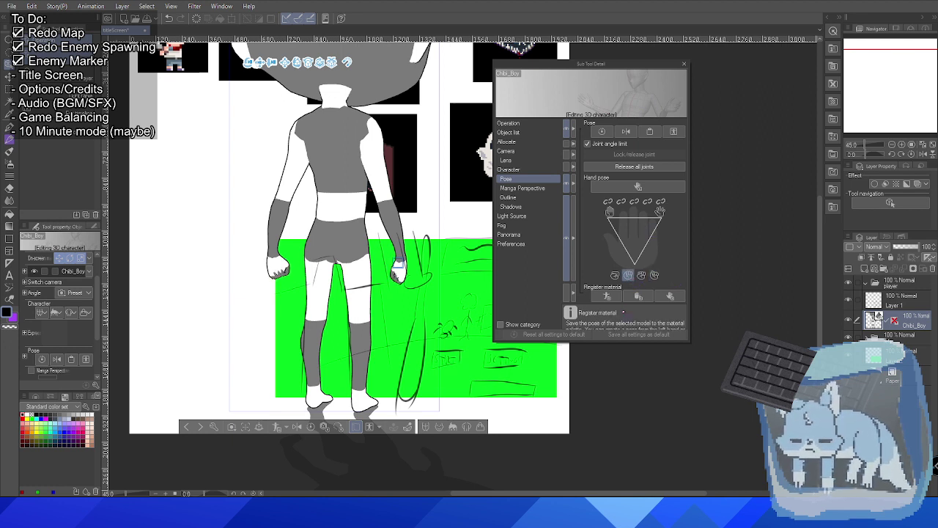
{"action": "left_click", "coordinate": [685, 64]}
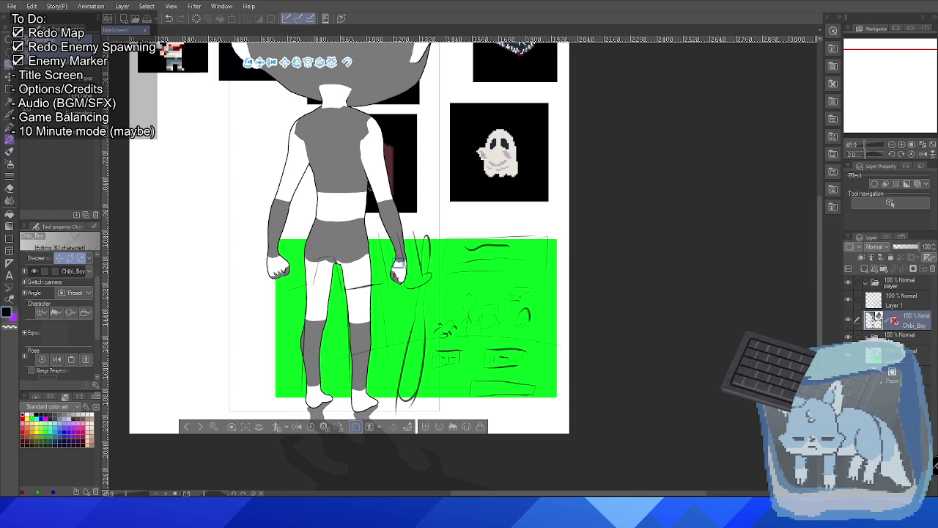
Add a new raster layer above Layer 1 in the player folder and hide Layer 1.
{"action": "right_click", "coordinate": [879, 315]}
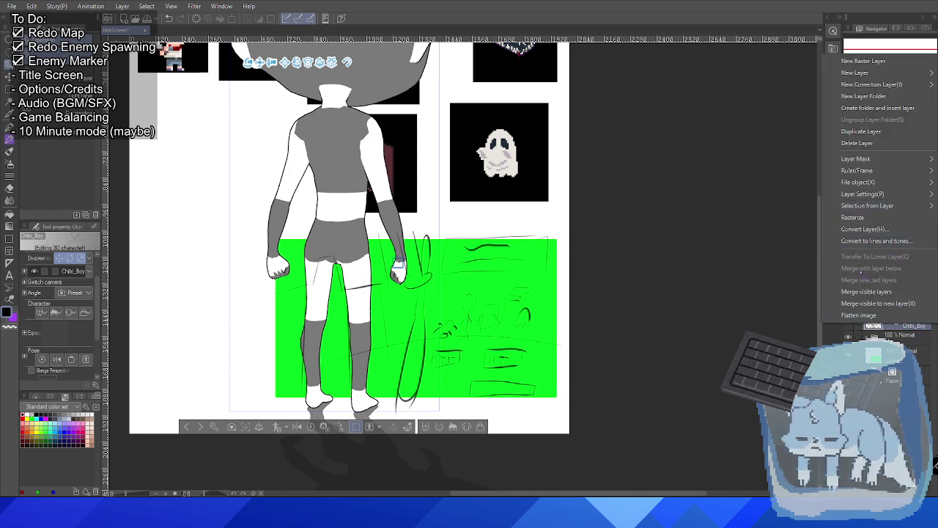
{"action": "key", "text": "Escape"}
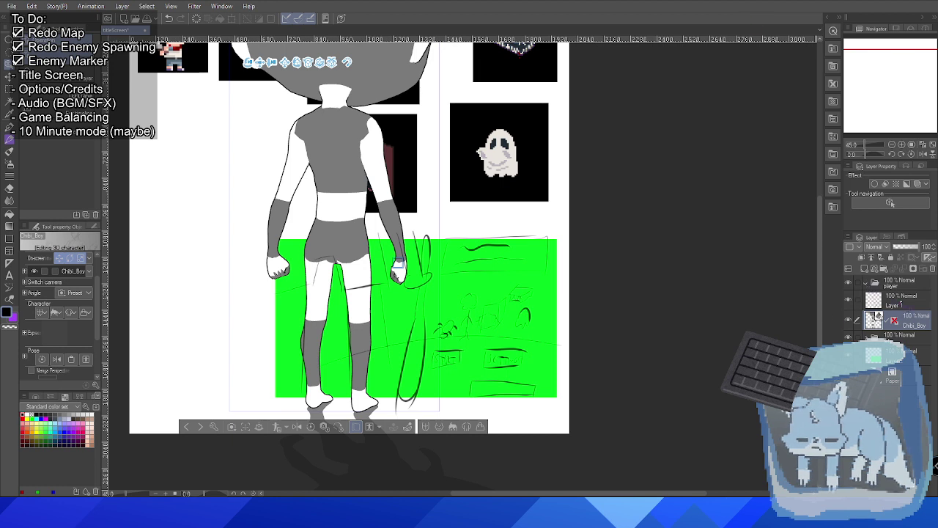
{"action": "left_click", "coordinate": [880, 306]}
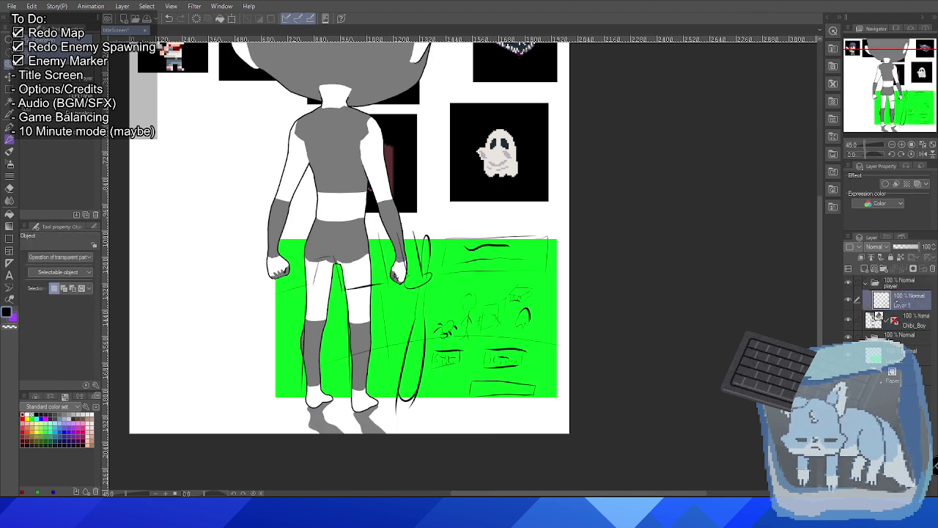
{"action": "scroll", "coordinate": [387, 337], "scroll_direction": "up", "scroll_amount": 5}
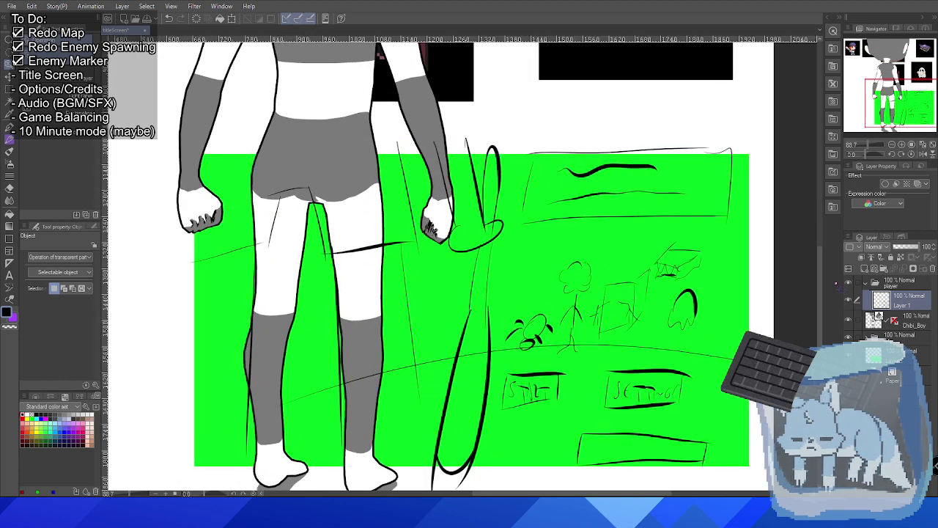
{"action": "key", "text": "Delete"}
{"action": "key", "text": "ctrl+z"}
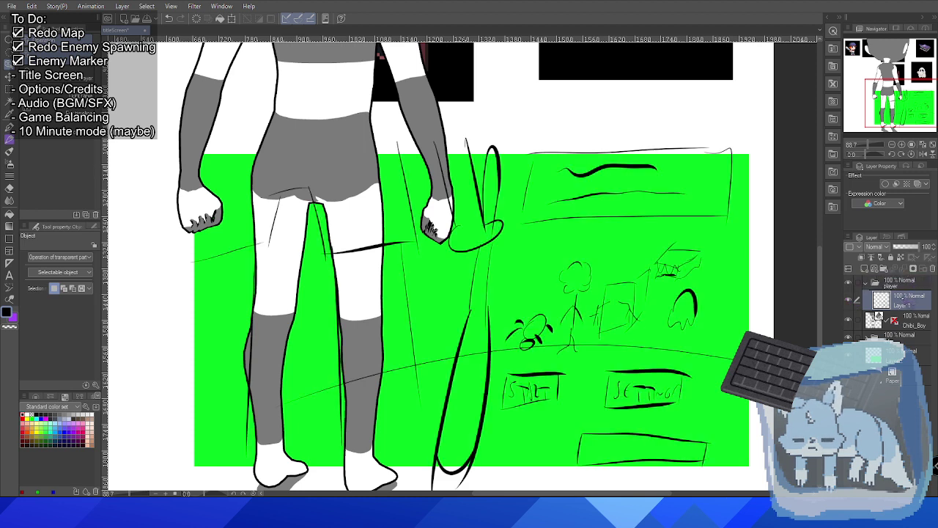
{"action": "left_click_drag", "start_coordinate": [904, 294], "coordinate": [896, 317]}
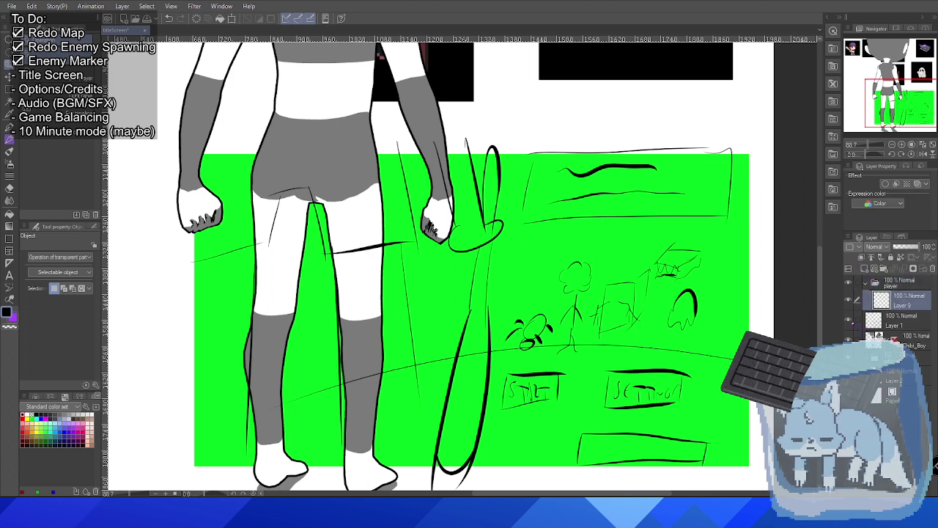
{"action": "left_click", "coordinate": [849, 320]}
Choose the sketch color line brush and set its brush size to 15.
{"action": "left_click", "coordinate": [10, 136]}
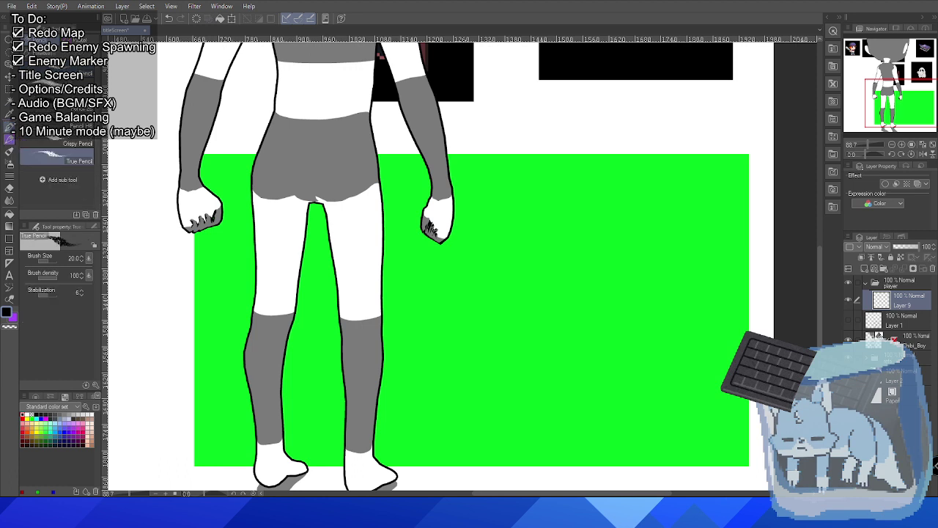
{"action": "key", "text": "p"}
{"action": "key", "text": "b"}
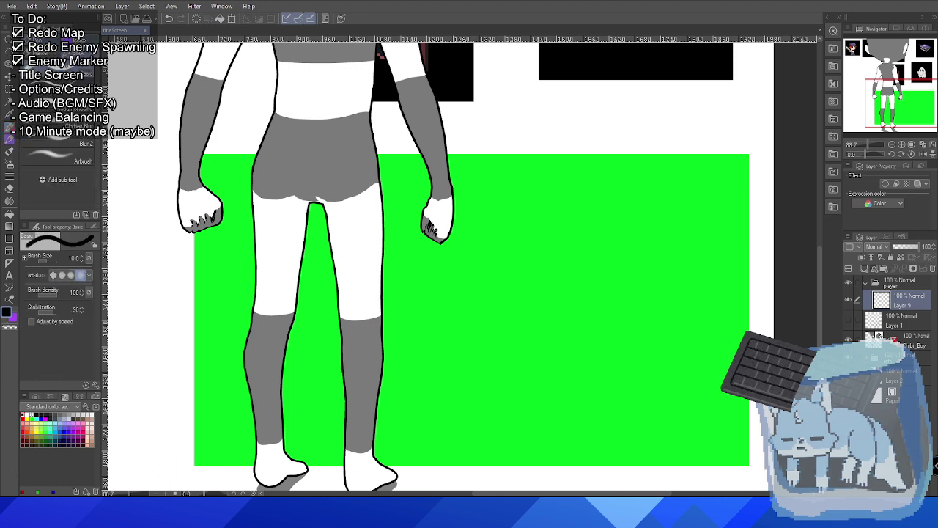
{"action": "key", "text": "b"}
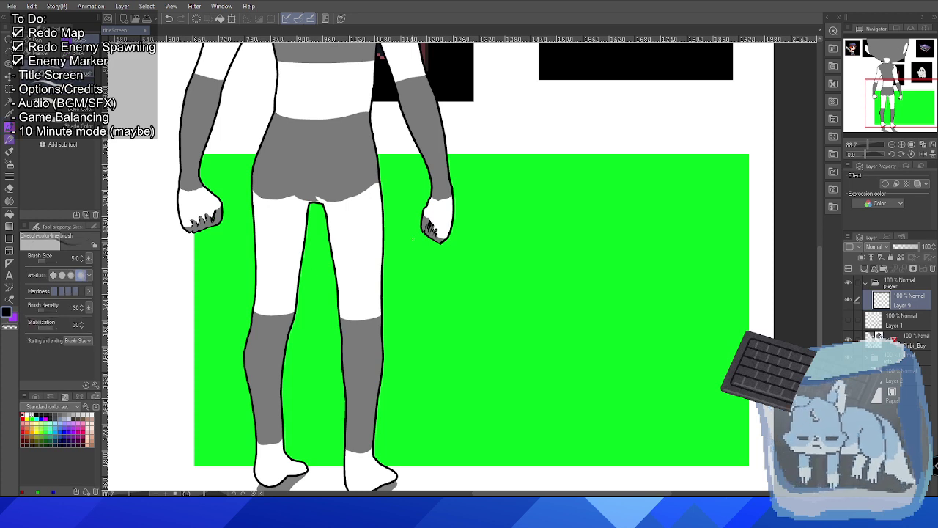
{"action": "mouse_move", "coordinate": [374, 197]}
{"action": "left_mouse_down"}
{"action": "mouse_move", "coordinate": [395, 327]}
{"action": "mouse_move", "coordinate": [345, 220]}
{"action": "mouse_move", "coordinate": [356, 352]}
{"action": "left_mouse_up"}
{"action": "key", "text": "ctrl+z"}
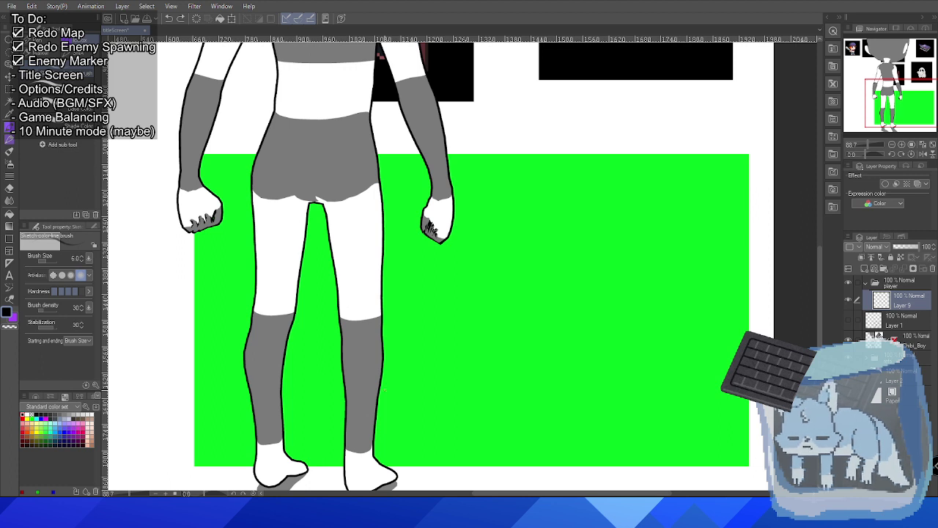
{"action": "key", "text": "bracketright"}
{"action": "key", "text": "bracketright"}
{"action": "key", "text": "bracketright"}
{"action": "key", "text": "bracketright"}
{"action": "key", "text": "bracketright"}
{"action": "left_click_drag", "start_coordinate": [334, 192], "coordinate": [365, 283]}
{"action": "left_click_drag", "start_coordinate": [319, 166], "coordinate": [377, 378]}
{"action": "key", "text": "ctrl+z"}
{"action": "key", "text": "ctrl+z"}
{"action": "key", "text": "ctrl+z"}
{"action": "left_click_drag", "start_coordinate": [311, 155], "coordinate": [341, 407]}
{"action": "key", "text": "ctrl+z"}
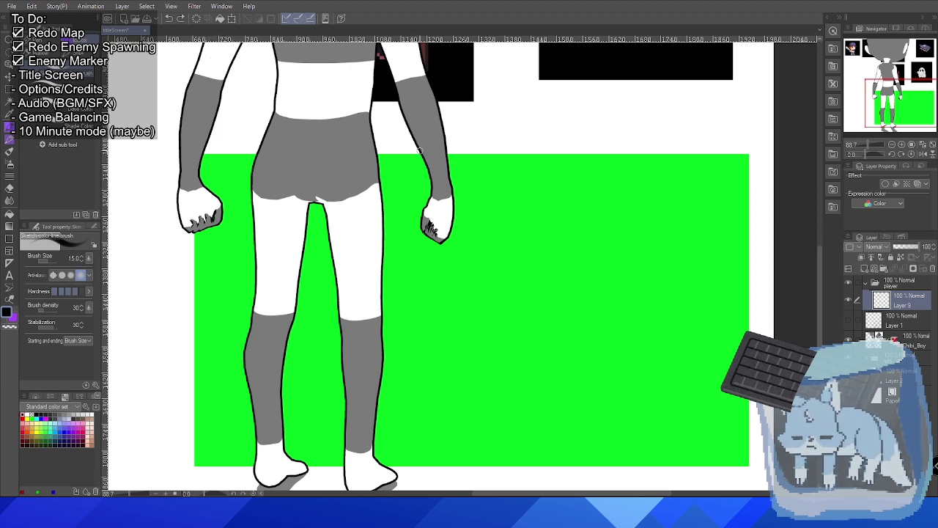
Trace the model's right forearm and fist, and the outer contour of its right leg down to the foot.
{"action": "mouse_move", "coordinate": [419, 150]}
{"action": "left_mouse_down"}
{"action": "mouse_move", "coordinate": [427, 191]}
{"action": "mouse_move", "coordinate": [432, 184]}
{"action": "mouse_move", "coordinate": [421, 230]}
{"action": "mouse_move", "coordinate": [449, 230]}
{"action": "left_mouse_up"}
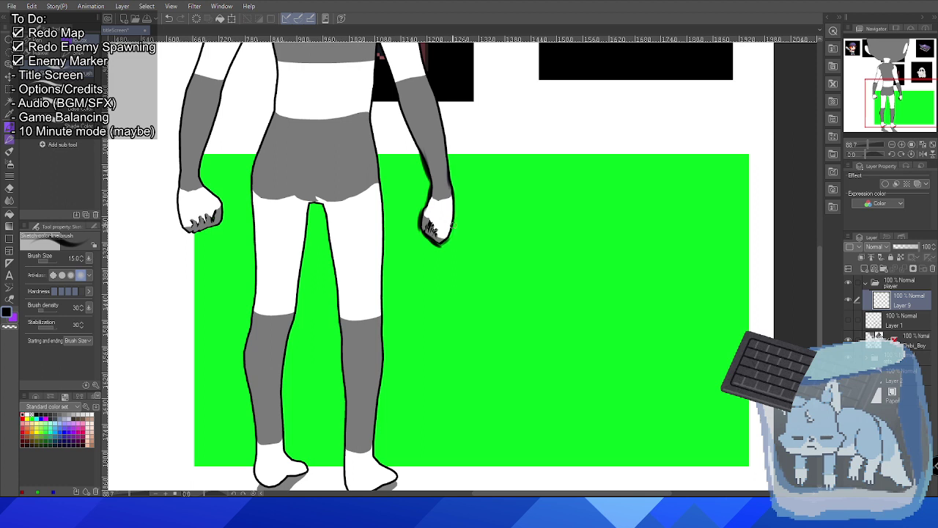
{"action": "left_click_drag", "start_coordinate": [453, 221], "coordinate": [447, 239]}
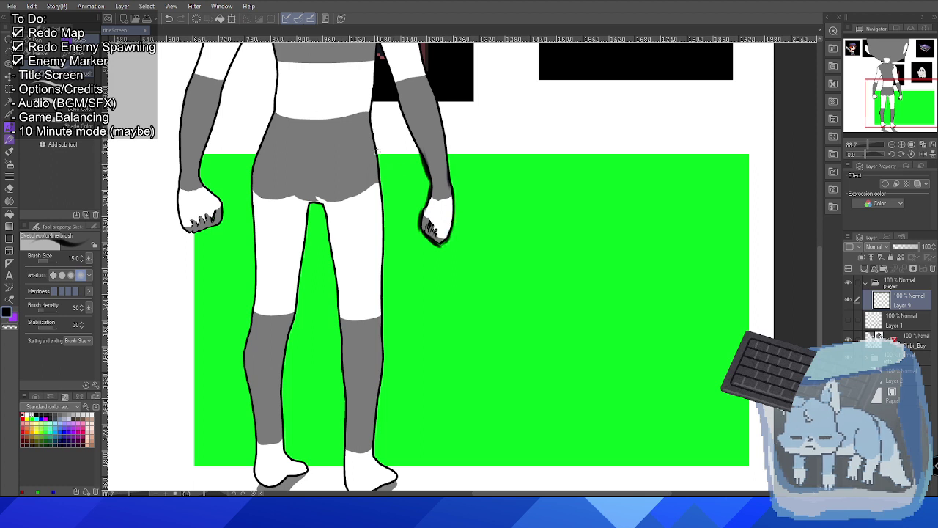
{"action": "left_click_drag", "start_coordinate": [377, 151], "coordinate": [384, 269]}
{"action": "left_click_drag", "start_coordinate": [381, 204], "coordinate": [380, 387]}
{"action": "mouse_move", "coordinate": [385, 351]}
{"action": "left_mouse_down"}
{"action": "mouse_move", "coordinate": [370, 460]}
{"action": "mouse_move", "coordinate": [398, 478]}
{"action": "left_mouse_up"}
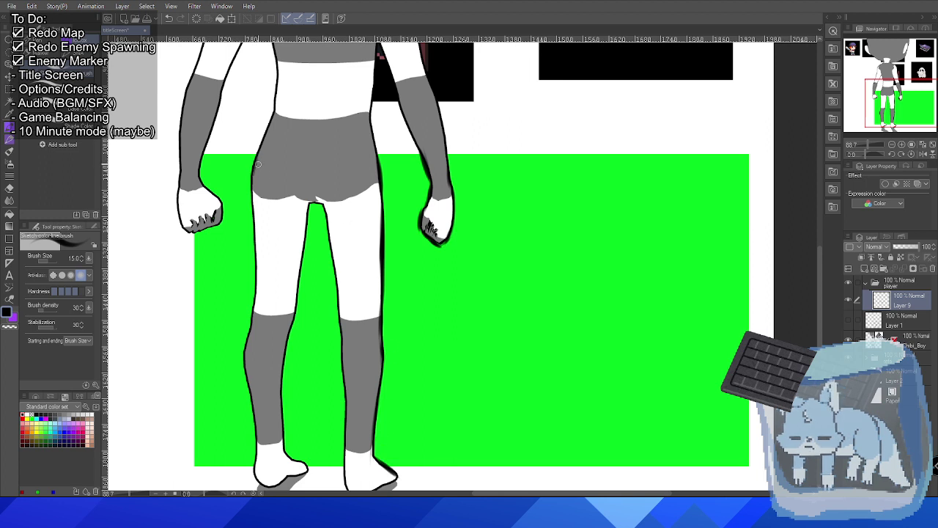
Trace the outer contour of the model's left leg, the crotch and the inner contour of its right leg.
{"action": "left_click_drag", "start_coordinate": [257, 165], "coordinate": [243, 403]}
{"action": "key", "text": "ctrl+z"}
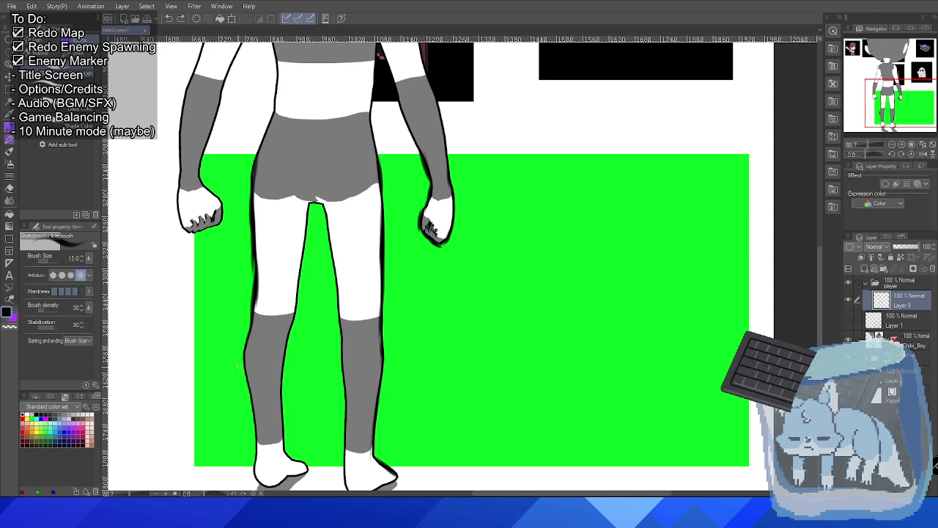
{"action": "left_click_drag", "start_coordinate": [241, 359], "coordinate": [255, 441]}
{"action": "mouse_move", "coordinate": [251, 406]}
{"action": "left_mouse_down"}
{"action": "mouse_move", "coordinate": [255, 480]}
{"action": "mouse_move", "coordinate": [252, 472]}
{"action": "left_mouse_up"}
{"action": "mouse_move", "coordinate": [308, 202]}
{"action": "left_mouse_down"}
{"action": "mouse_move", "coordinate": [343, 343]}
{"action": "mouse_move", "coordinate": [342, 322]}
{"action": "mouse_move", "coordinate": [340, 481]}
{"action": "left_mouse_up"}
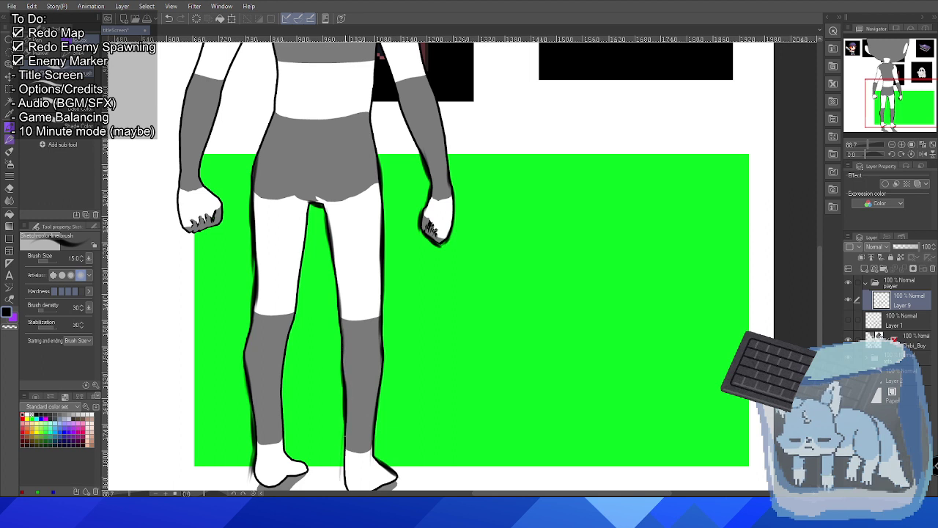
{"action": "left_click_drag", "start_coordinate": [344, 440], "coordinate": [343, 475]}
{"action": "left_click_drag", "start_coordinate": [345, 424], "coordinate": [343, 476]}
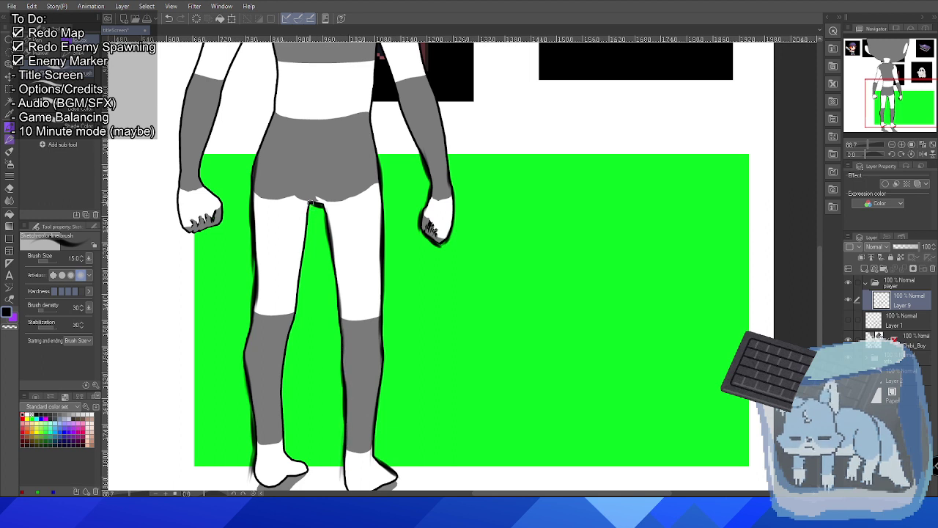
Trace the inner contour of the model's left leg from the crotch down to the foot.
{"action": "left_click_drag", "start_coordinate": [308, 204], "coordinate": [298, 292]}
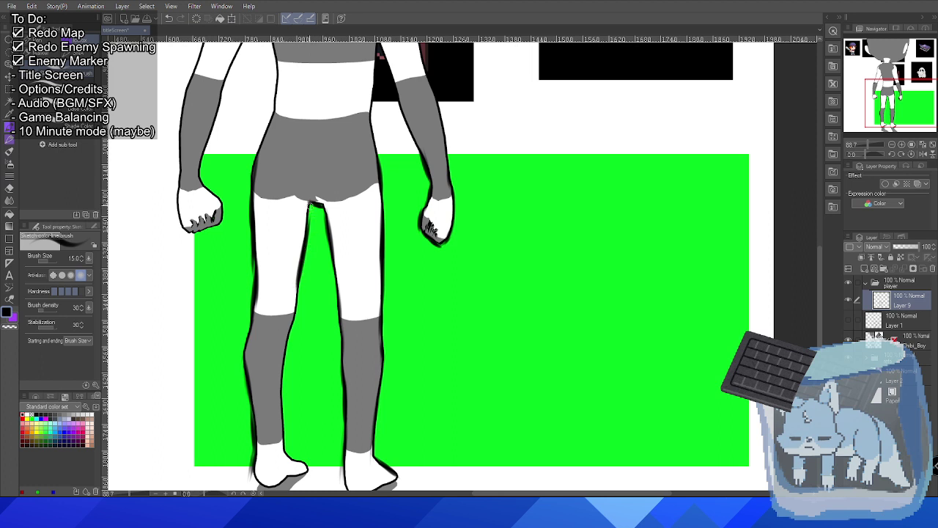
{"action": "left_click_drag", "start_coordinate": [310, 205], "coordinate": [304, 229]}
{"action": "left_click_drag", "start_coordinate": [298, 286], "coordinate": [284, 407]}
{"action": "mouse_move", "coordinate": [283, 363]}
{"action": "left_mouse_down"}
{"action": "mouse_move", "coordinate": [285, 423]}
{"action": "mouse_move", "coordinate": [303, 461]}
{"action": "left_mouse_up"}
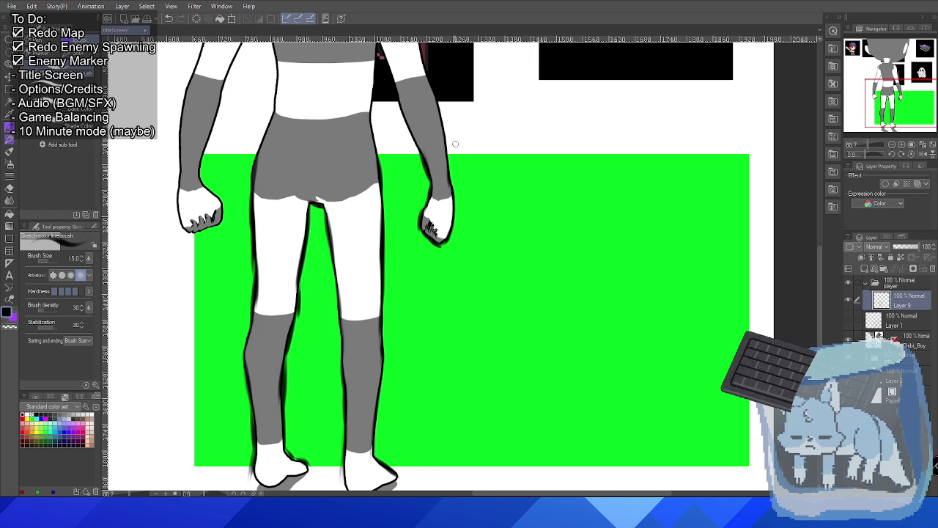
Draw the cross lines at the right wrist, both knees, both ankles and the hem of the shorts.
{"action": "left_click_drag", "start_coordinate": [437, 202], "coordinate": [451, 198]}
{"action": "mouse_move", "coordinate": [339, 317]}
{"action": "left_mouse_down"}
{"action": "mouse_move", "coordinate": [377, 320]}
{"action": "mouse_move", "coordinate": [350, 317]}
{"action": "left_mouse_up"}
{"action": "mouse_move", "coordinate": [256, 315]}
{"action": "left_mouse_down"}
{"action": "mouse_move", "coordinate": [298, 313]}
{"action": "mouse_move", "coordinate": [280, 316]}
{"action": "left_mouse_up"}
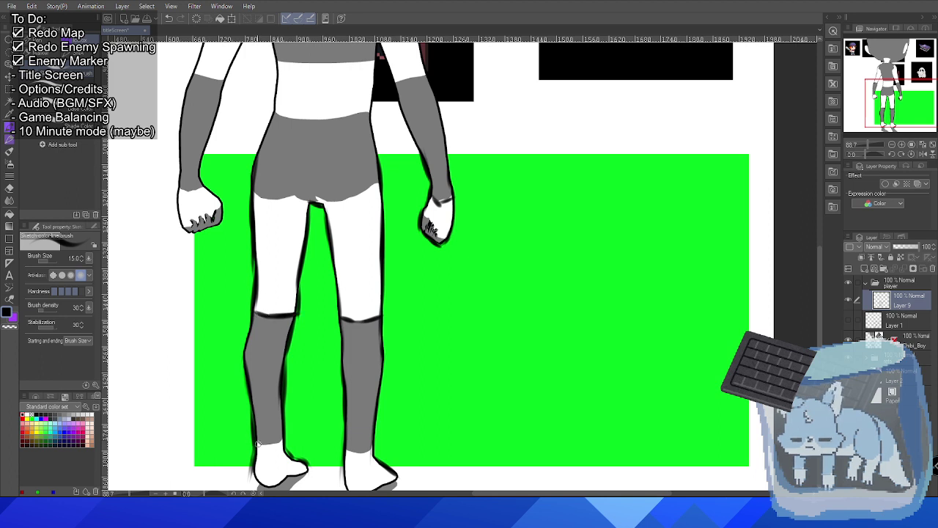
{"action": "mouse_move", "coordinate": [255, 442]}
{"action": "left_mouse_down"}
{"action": "mouse_move", "coordinate": [283, 442]}
{"action": "mouse_move", "coordinate": [275, 442]}
{"action": "left_mouse_up"}
{"action": "left_click_drag", "start_coordinate": [341, 449], "coordinate": [362, 447]}
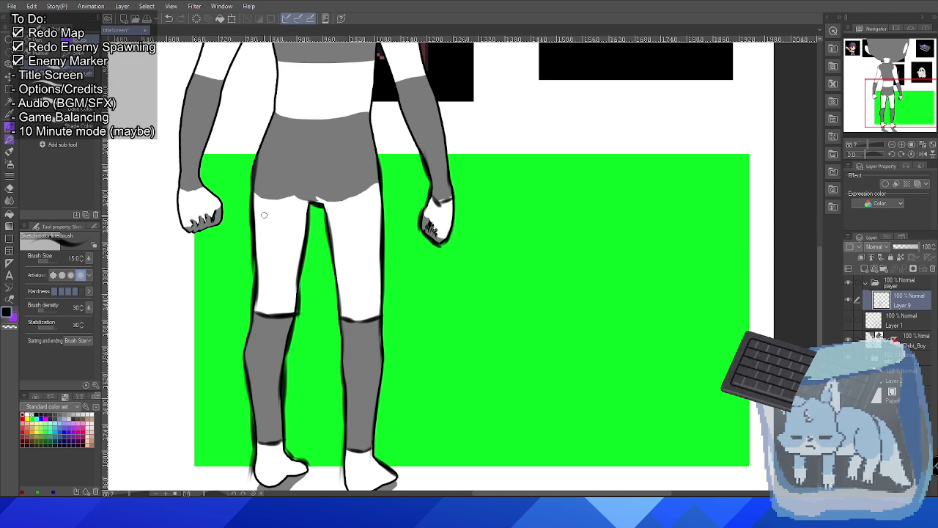
{"action": "mouse_move", "coordinate": [254, 196]}
{"action": "left_mouse_down"}
{"action": "mouse_move", "coordinate": [339, 205]}
{"action": "mouse_move", "coordinate": [326, 207]}
{"action": "mouse_move", "coordinate": [379, 188]}
{"action": "left_mouse_up"}
{"action": "left_click_drag", "start_coordinate": [253, 192], "coordinate": [311, 199]}
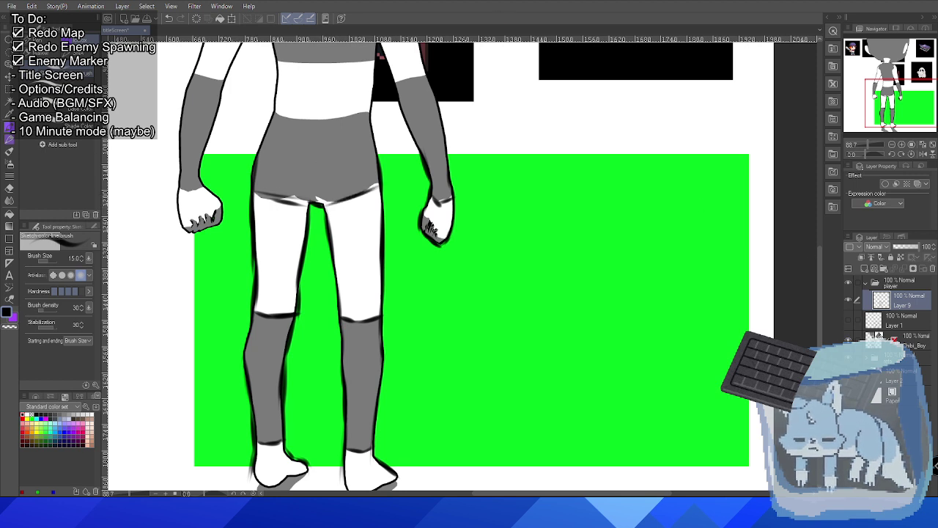
Toggle the Chibi_Boy model's visibility to check the traced lines on their own.
{"action": "left_click", "coordinate": [849, 340]}
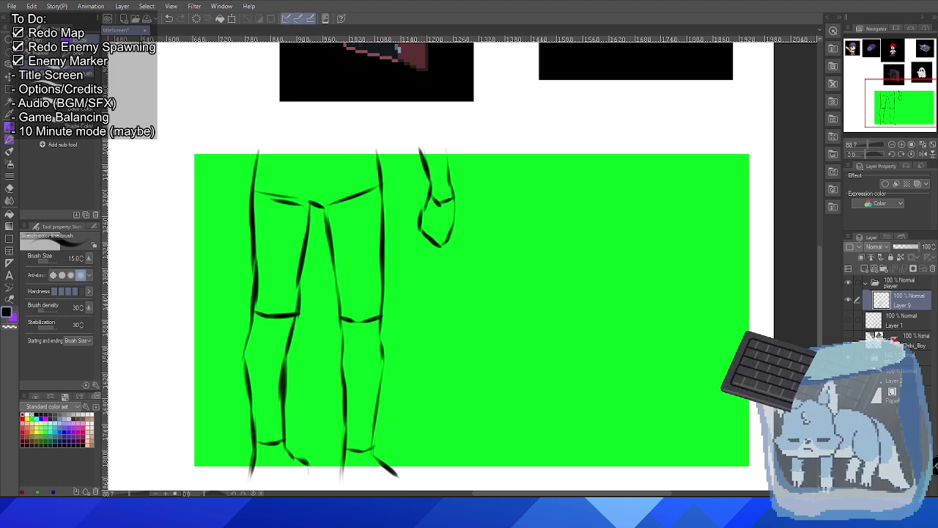
{"action": "left_click", "coordinate": [849, 339]}
{"action": "left_click", "coordinate": [849, 339]}
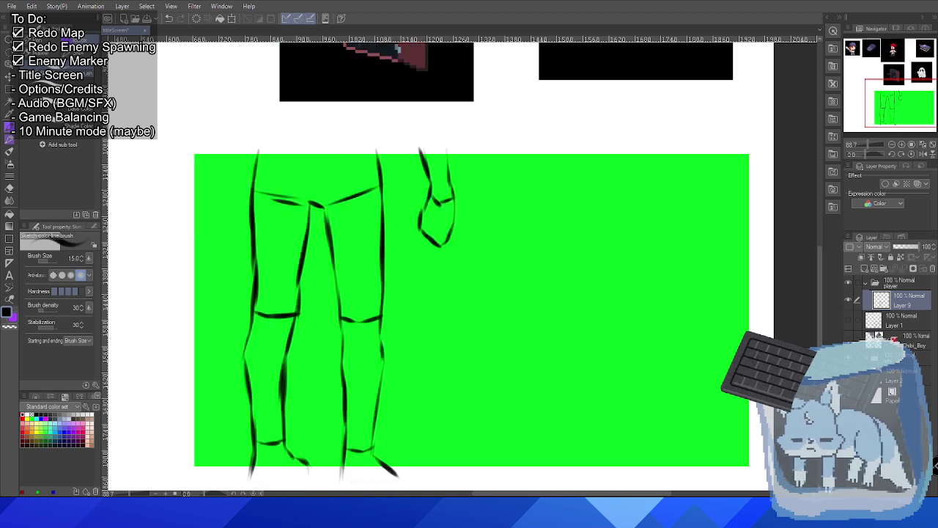
{"action": "left_click", "coordinate": [849, 340]}
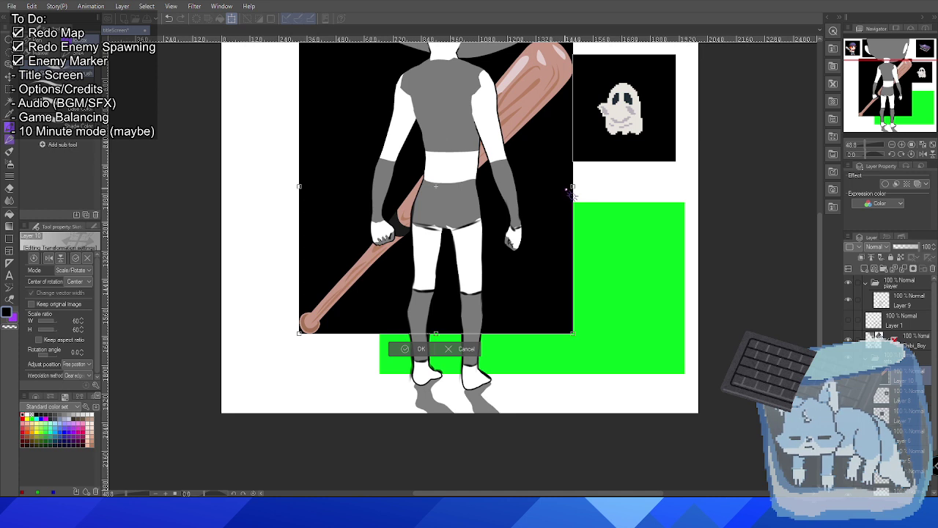
Apply the bat image's 60% scaling and delete the black background around the bat, including the leftover corner areas.
{"action": "left_click", "coordinate": [410, 349]}
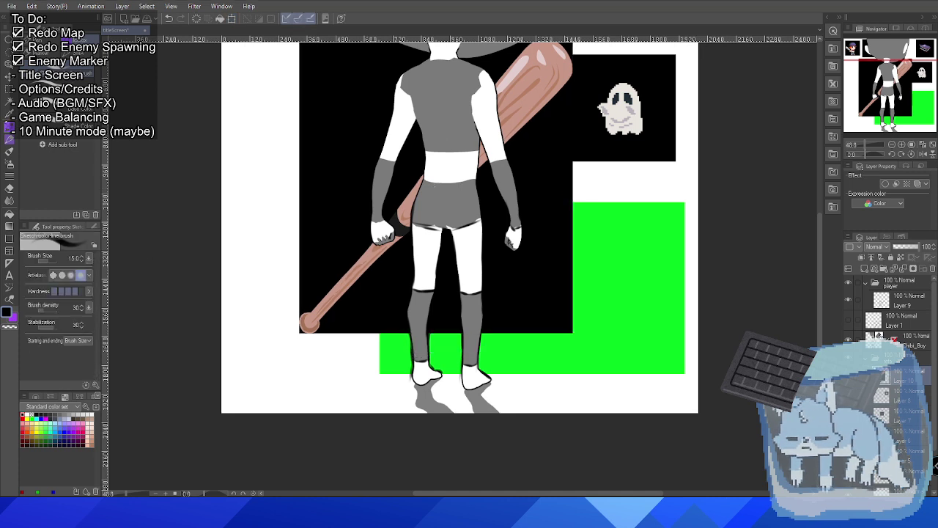
{"action": "key", "text": "w"}
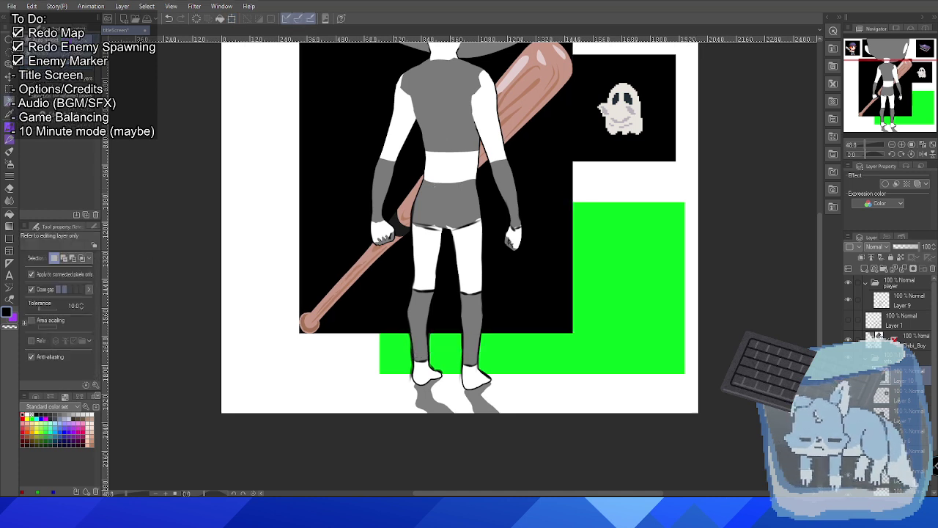
{"action": "left_click", "coordinate": [313, 115]}
{"action": "key", "text": "Delete"}
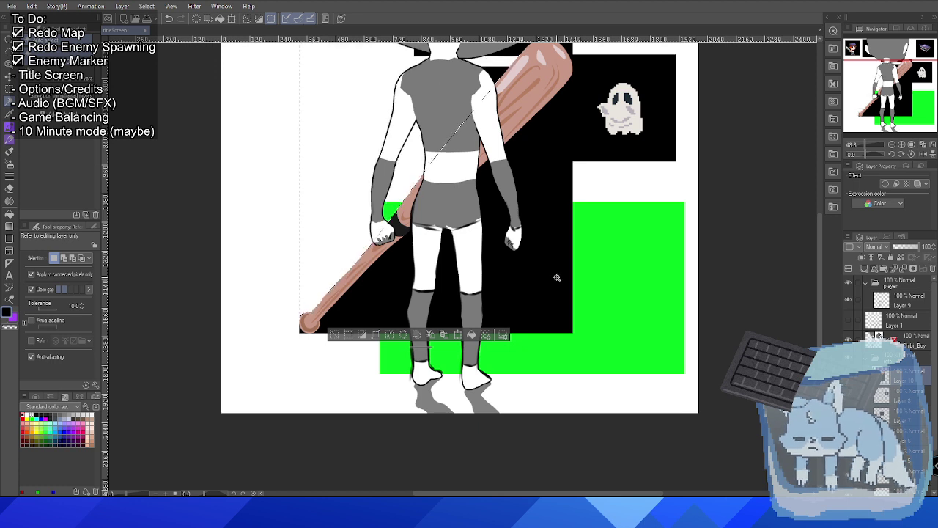
{"action": "left_click", "coordinate": [553, 287]}
{"action": "key", "text": "Delete"}
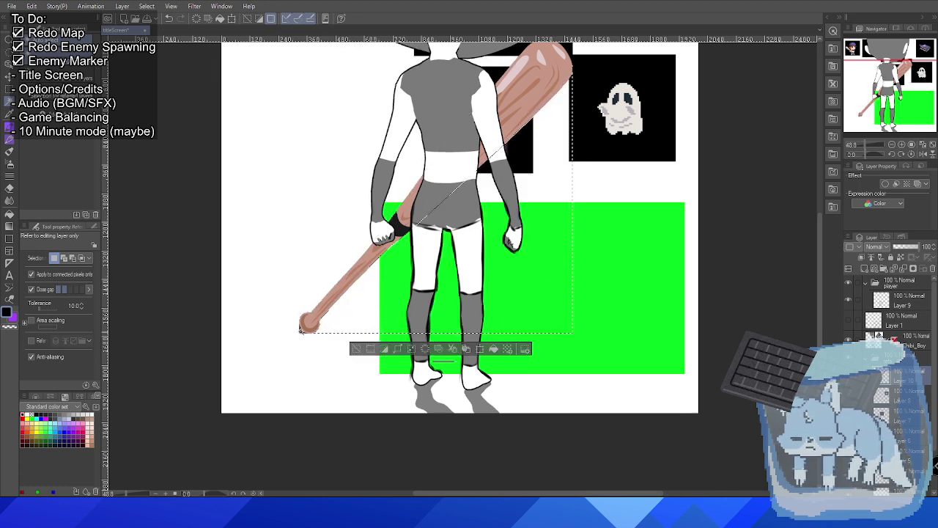
{"action": "left_click", "coordinate": [302, 328]}
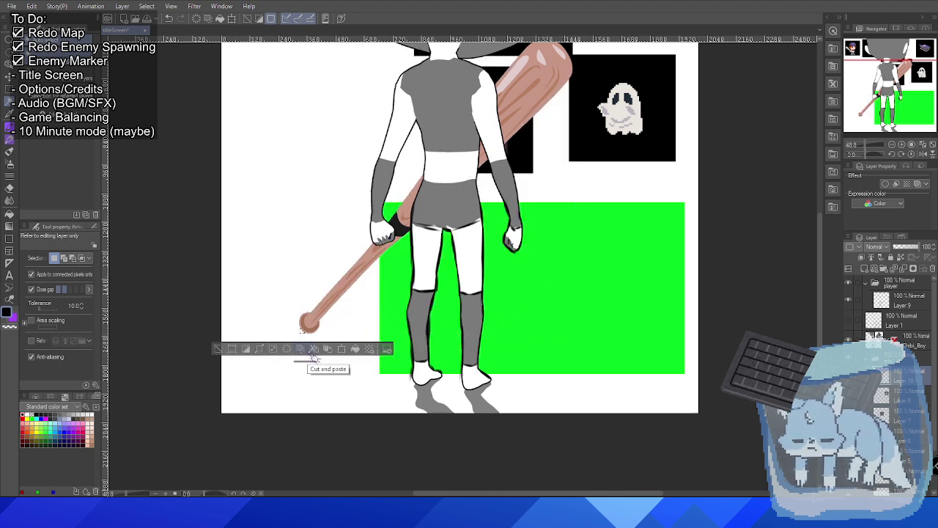
{"action": "left_click_drag", "start_coordinate": [570, 125], "coordinate": [494, 249]}
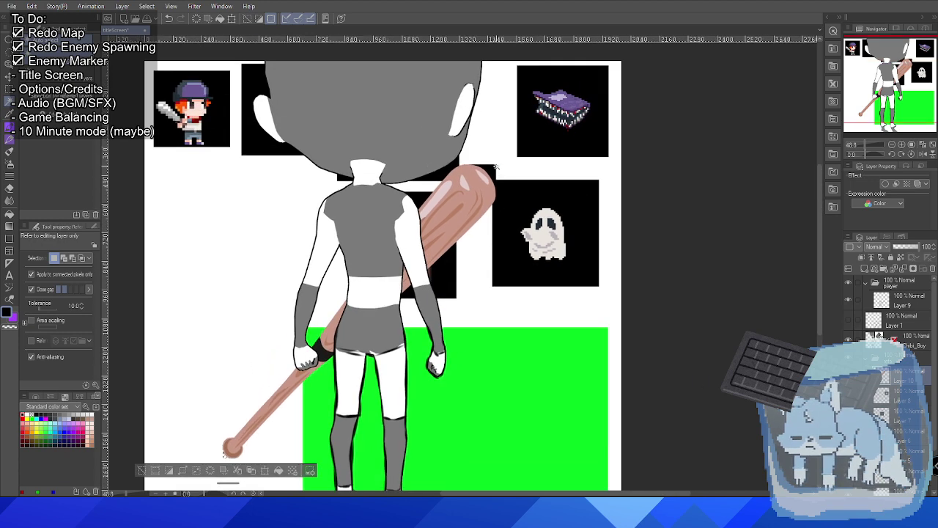
{"action": "left_click", "coordinate": [489, 170]}
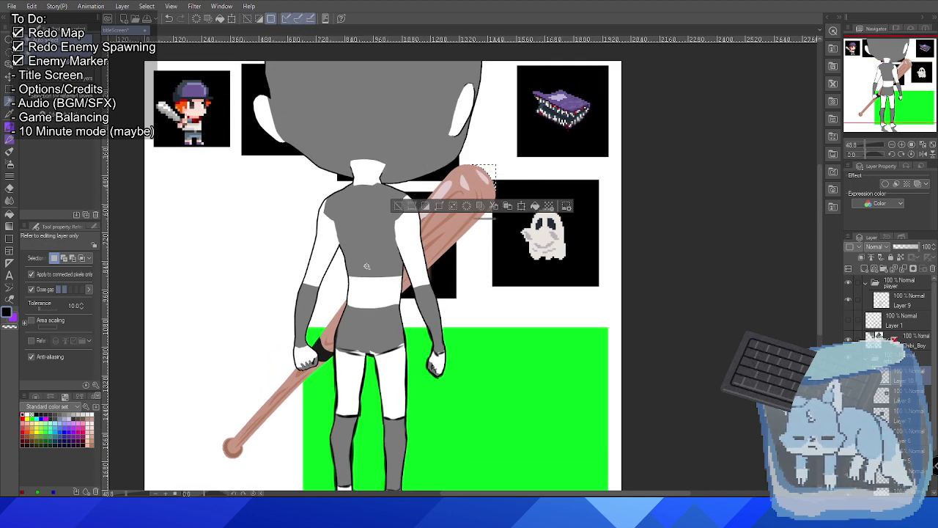
{"action": "key", "text": "ctrl+d"}
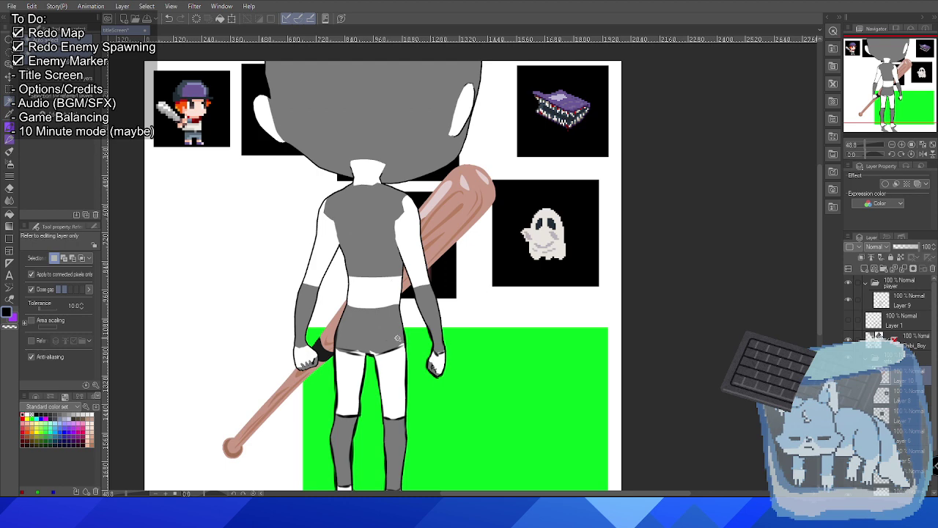
Scale the bat on Layer 10 to 42%, rotate it 120.9° and place its handle in the model's right hand.
{"action": "left_click_drag", "start_coordinate": [416, 334], "coordinate": [353, 279]}
{"action": "left_click", "coordinate": [232, 18]}
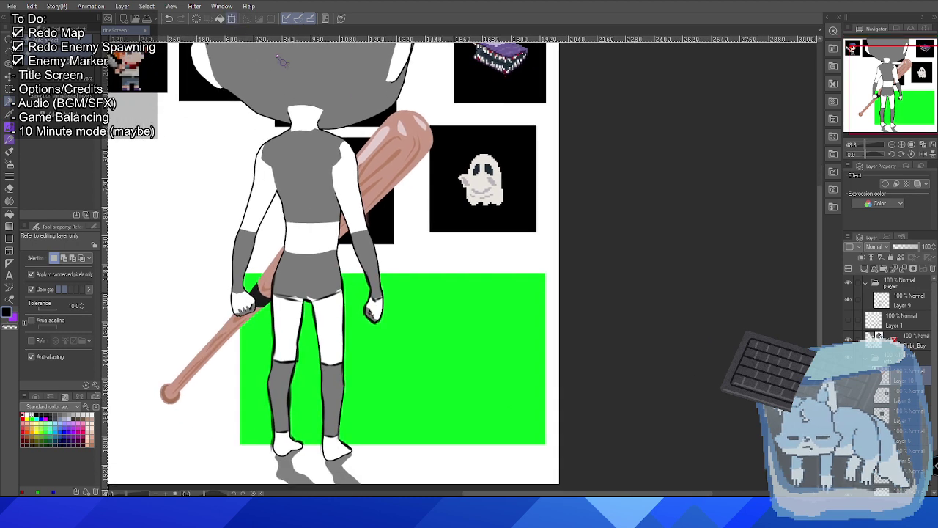
{"action": "left_click_drag", "start_coordinate": [443, 102], "coordinate": [352, 293]}
{"action": "left_click_drag", "start_coordinate": [272, 256], "coordinate": [416, 394]}
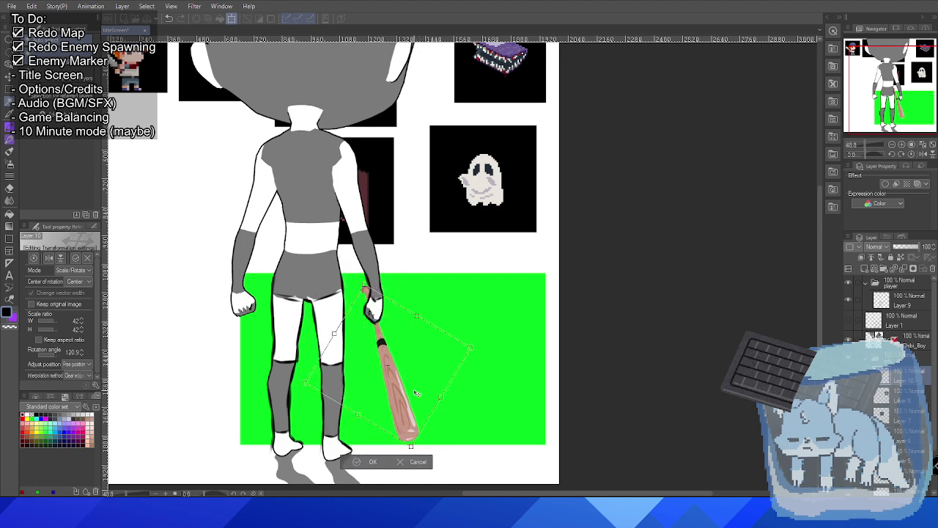
{"action": "scroll", "coordinate": [416, 394], "scroll_direction": "up", "scroll_amount": 3}
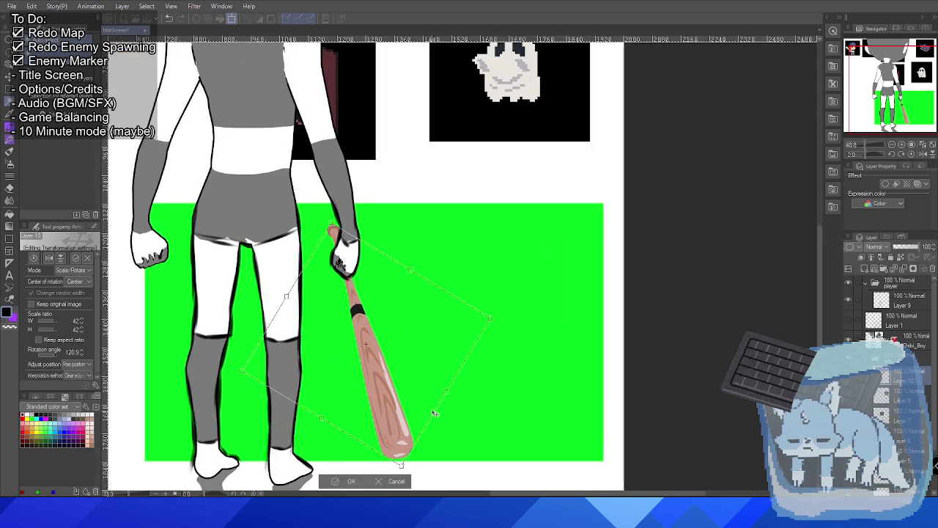
{"action": "scroll", "coordinate": [401, 378], "scroll_direction": "up", "scroll_amount": 1}
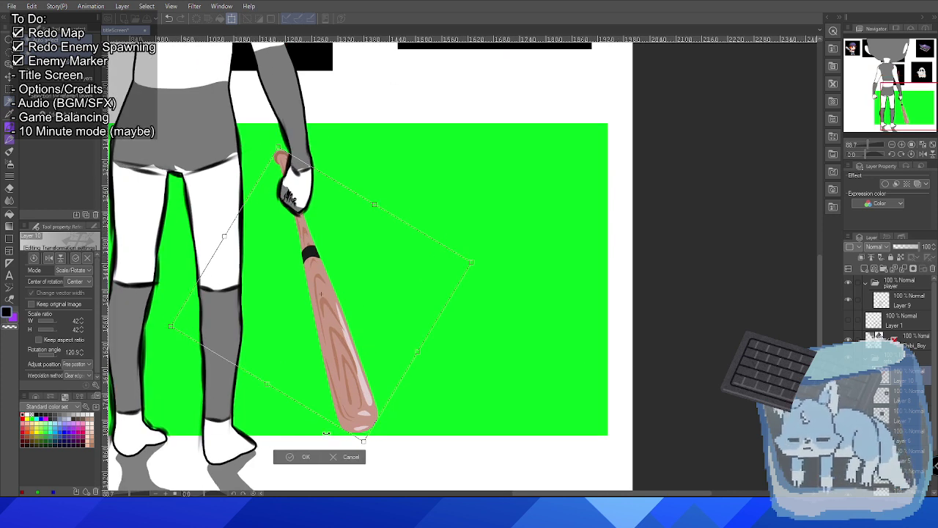
{"action": "left_click", "coordinate": [302, 457]}
{"action": "scroll", "coordinate": [336, 320], "scroll_direction": "down", "scroll_amount": 4}
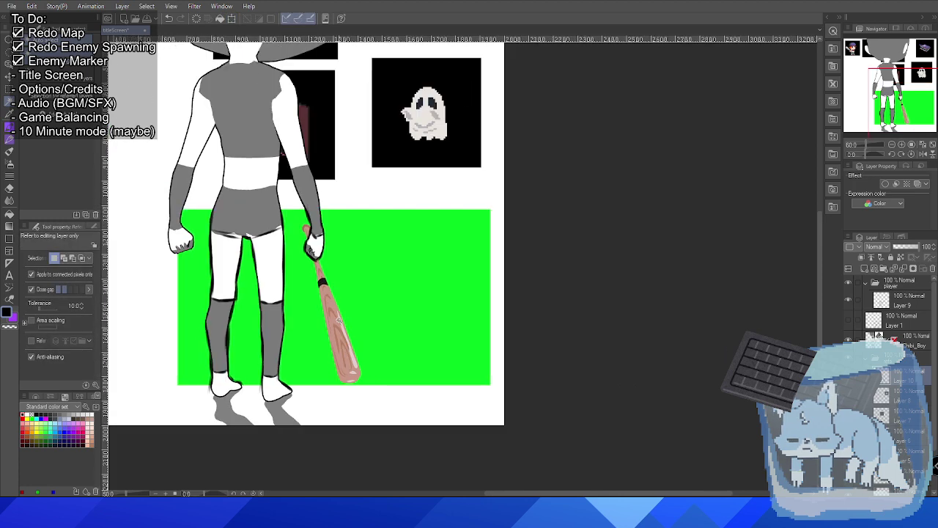
On Layer 9, trace the bat's knob and the handle passing through the right hand with the sketch line brush.
{"action": "scroll", "coordinate": [336, 320], "scroll_direction": "up", "scroll_amount": 4}
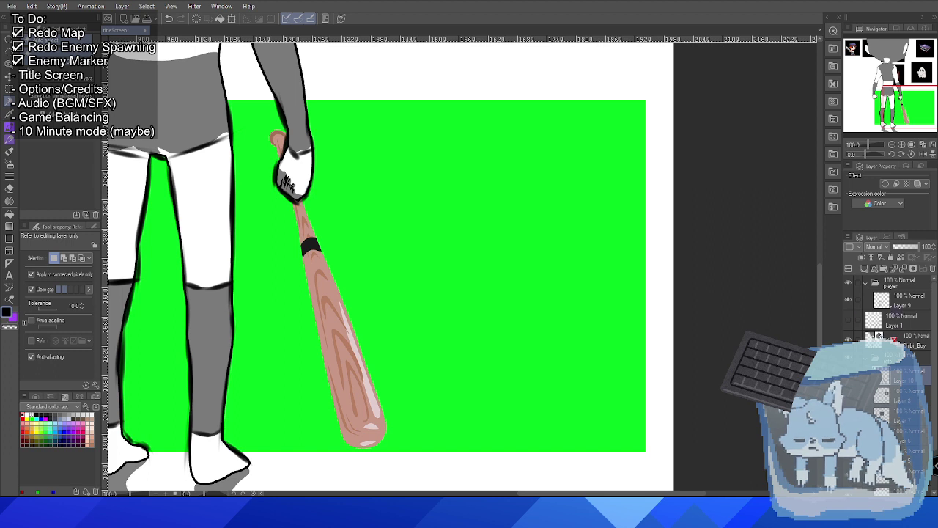
{"action": "left_click", "coordinate": [902, 357]}
{"action": "left_click", "coordinate": [903, 302]}
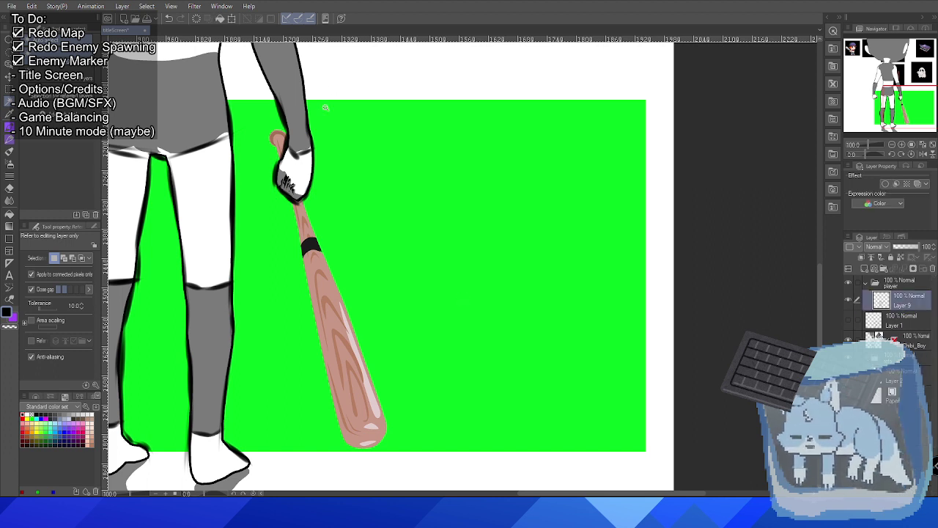
{"action": "key", "text": "p"}
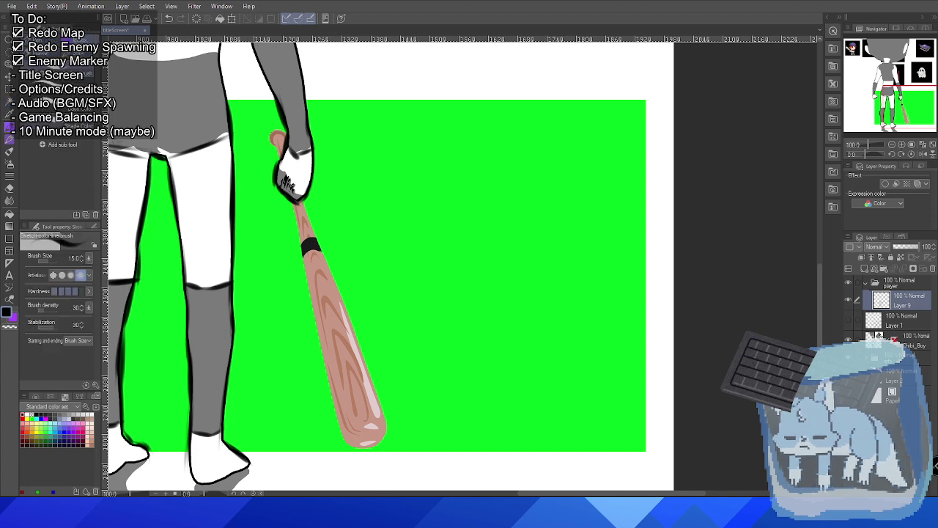
{"action": "scroll", "coordinate": [384, 136], "scroll_direction": "up", "scroll_amount": 2}
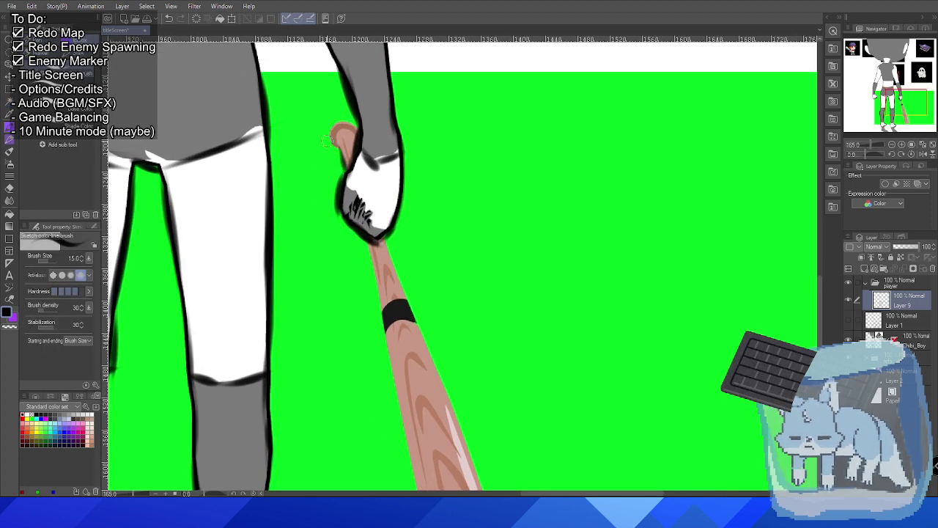
{"action": "mouse_move", "coordinate": [327, 140]}
{"action": "left_mouse_down"}
{"action": "mouse_move", "coordinate": [338, 121]}
{"action": "mouse_move", "coordinate": [358, 129]}
{"action": "mouse_move", "coordinate": [330, 144]}
{"action": "left_mouse_up"}
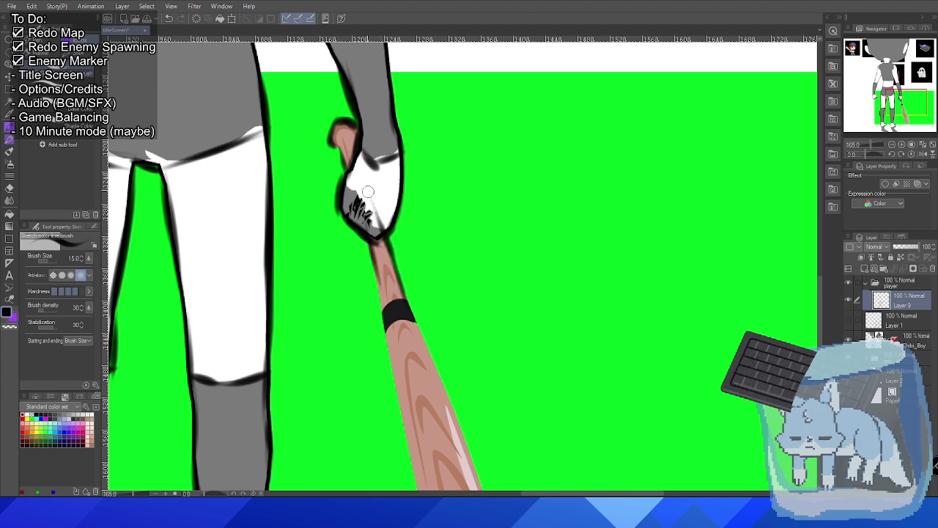
{"action": "left_click_drag", "start_coordinate": [367, 184], "coordinate": [372, 220]}
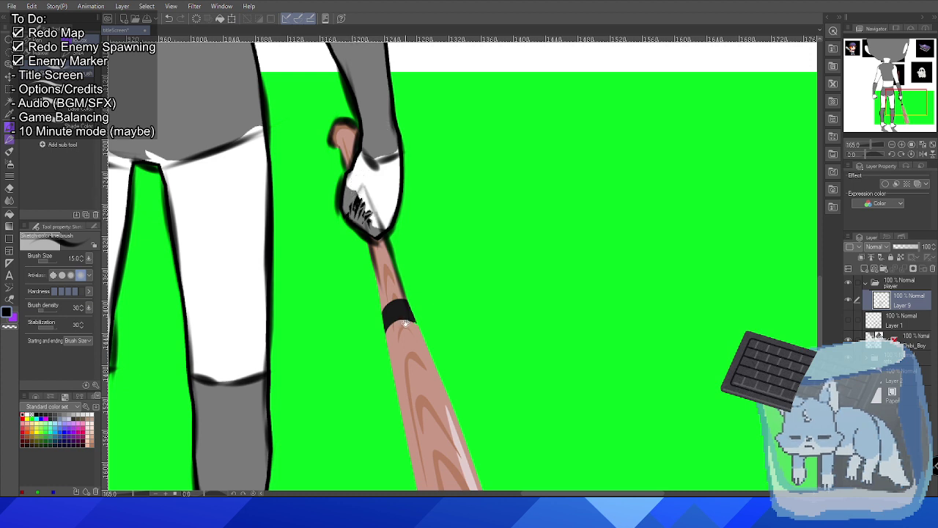
{"action": "left_click_drag", "start_coordinate": [406, 323], "coordinate": [346, 161]}
Trace the bat's leg-side edge from below the hand down to the end of the barrel.
{"action": "scroll", "coordinate": [347, 161], "scroll_direction": "down", "scroll_amount": 2}
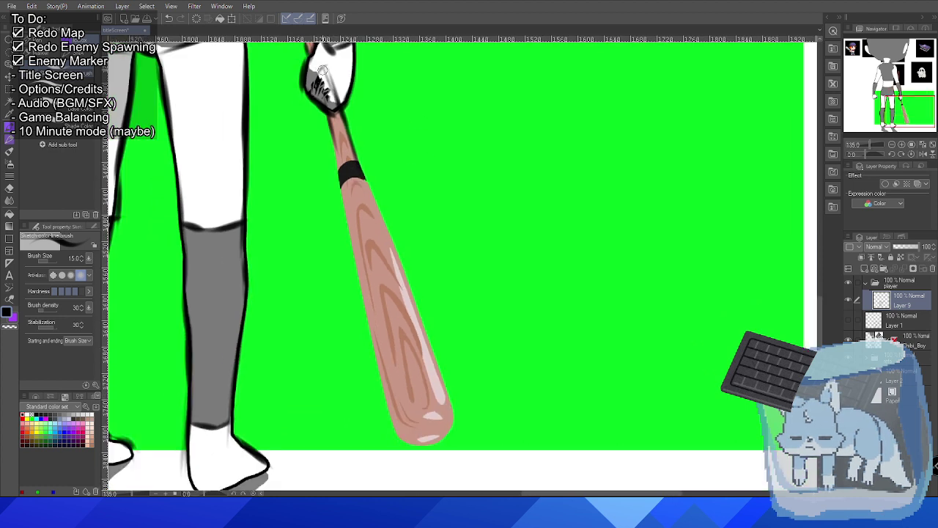
{"action": "left_click_drag", "start_coordinate": [331, 135], "coordinate": [352, 236]}
{"action": "left_click_drag", "start_coordinate": [338, 154], "coordinate": [357, 277]}
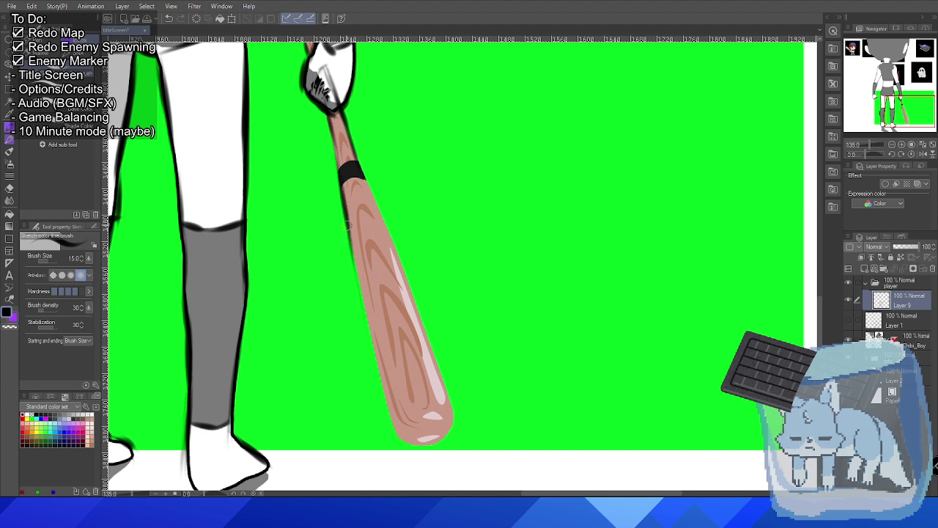
{"action": "left_click_drag", "start_coordinate": [346, 226], "coordinate": [368, 338]}
{"action": "left_click_drag", "start_coordinate": [353, 242], "coordinate": [387, 387]}
{"action": "left_click_drag", "start_coordinate": [365, 309], "coordinate": [388, 419]}
{"action": "left_click_drag", "start_coordinate": [372, 349], "coordinate": [400, 433]}
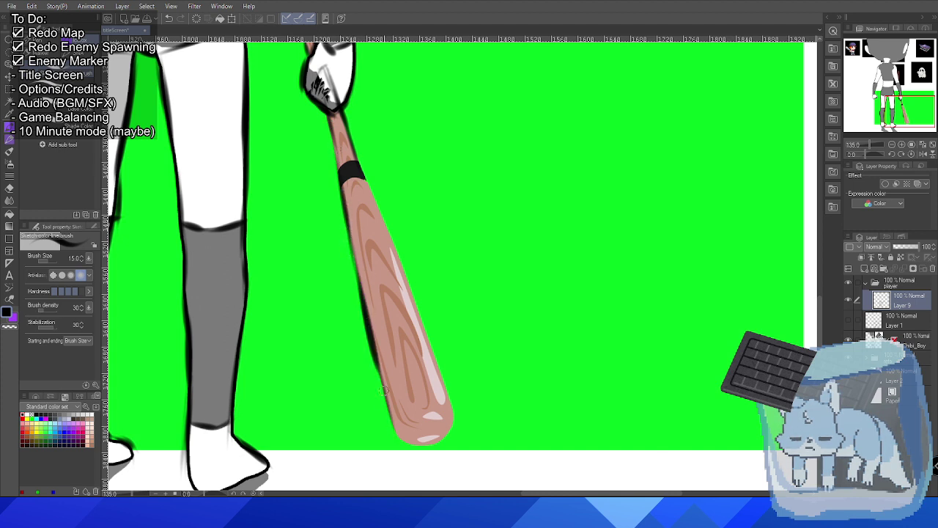
{"action": "left_click_drag", "start_coordinate": [384, 385], "coordinate": [404, 444]}
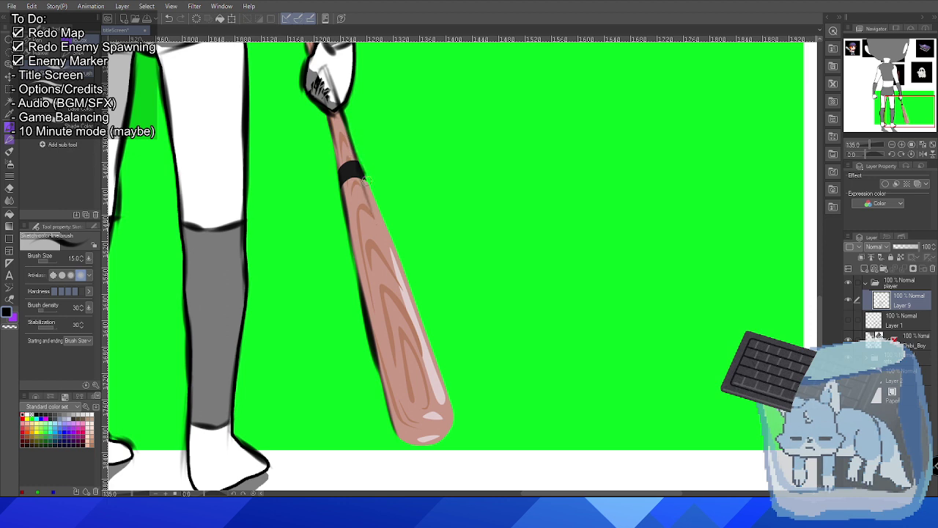
Trace the bat's outer edge from the black band downward and close the outline around the rounded barrel end.
{"action": "left_click_drag", "start_coordinate": [353, 153], "coordinate": [392, 253]}
{"action": "left_click_drag", "start_coordinate": [372, 196], "coordinate": [410, 297]}
{"action": "left_click_drag", "start_coordinate": [399, 253], "coordinate": [450, 408]}
{"action": "left_click_drag", "start_coordinate": [410, 295], "coordinate": [449, 412]}
{"action": "left_click_drag", "start_coordinate": [440, 371], "coordinate": [452, 425]}
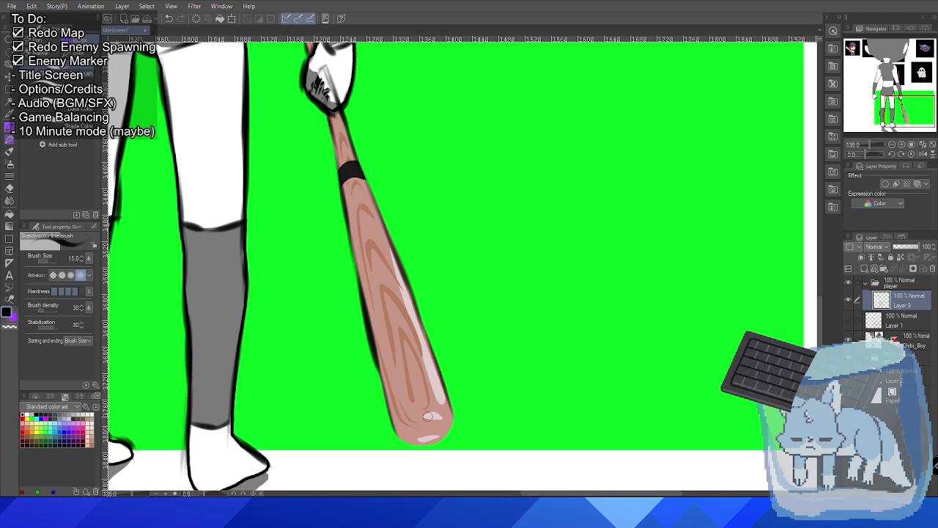
{"action": "mouse_move", "coordinate": [396, 431]}
{"action": "left_mouse_down"}
{"action": "mouse_move", "coordinate": [433, 444]}
{"action": "mouse_move", "coordinate": [417, 442]}
{"action": "mouse_move", "coordinate": [445, 436]}
{"action": "mouse_move", "coordinate": [426, 444]}
{"action": "mouse_move", "coordinate": [452, 419]}
{"action": "left_mouse_up"}
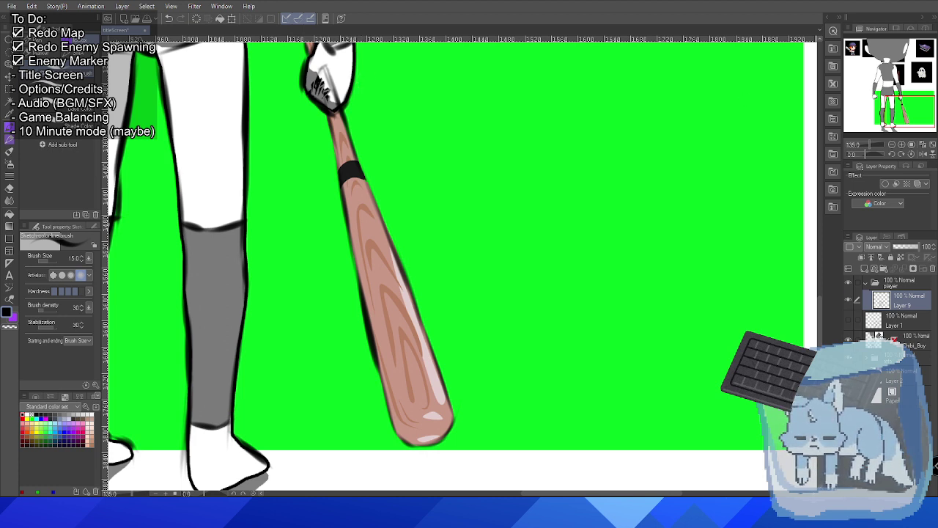
Hide the Chibi_Boy model and the bat reference to examine the traced legs, hand and bat lines on their own.
{"action": "left_click", "coordinate": [849, 300]}
{"action": "left_click", "coordinate": [848, 300]}
{"action": "left_click", "coordinate": [848, 339]}
{"action": "left_click", "coordinate": [848, 300]}
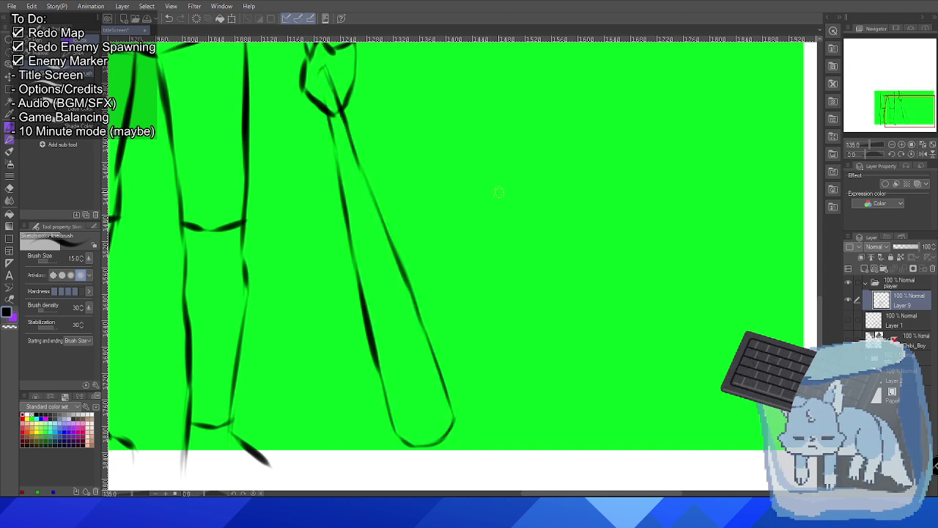
{"action": "scroll", "coordinate": [499, 192], "scroll_direction": "down", "scroll_amount": 6}
{"action": "scroll", "coordinate": [463, 193], "scroll_direction": "up", "scroll_amount": 3}
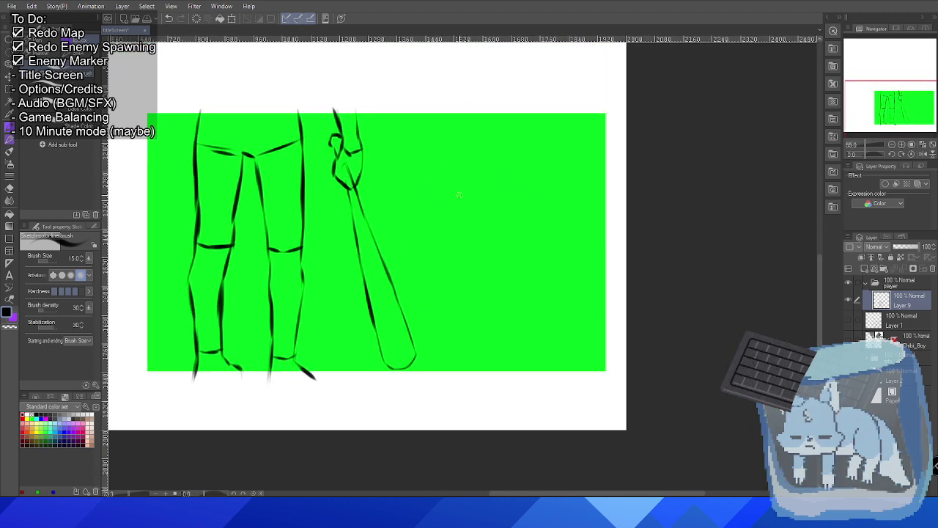
{"action": "scroll", "coordinate": [459, 195], "scroll_direction": "up", "scroll_amount": 2}
{"action": "scroll", "coordinate": [459, 213], "scroll_direction": "down", "scroll_amount": 2}
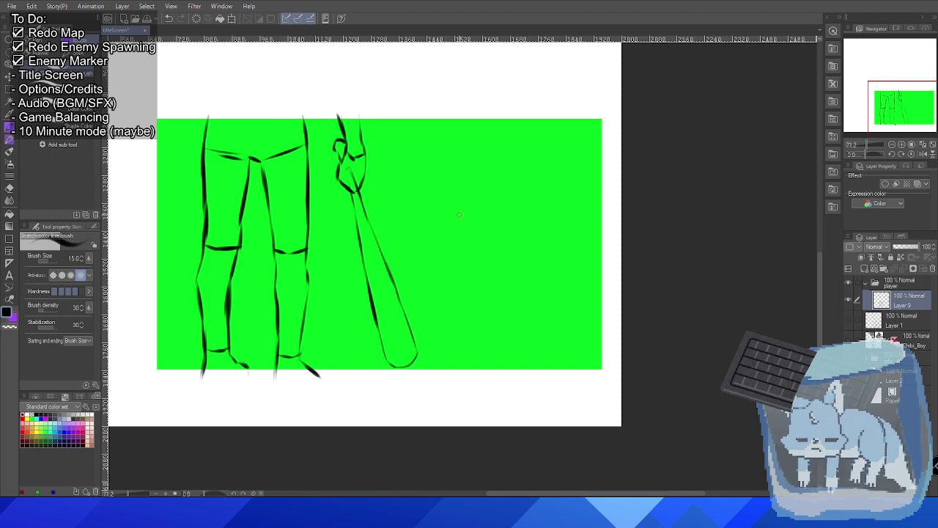
{"action": "scroll", "coordinate": [459, 215], "scroll_direction": "up", "scroll_amount": 1}
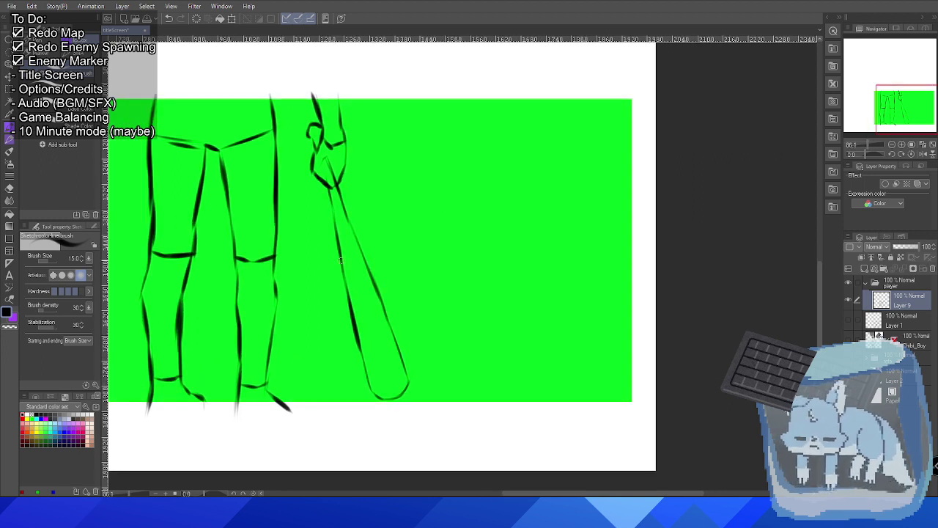
{"action": "scroll", "coordinate": [330, 272], "scroll_direction": "up", "scroll_amount": 1}
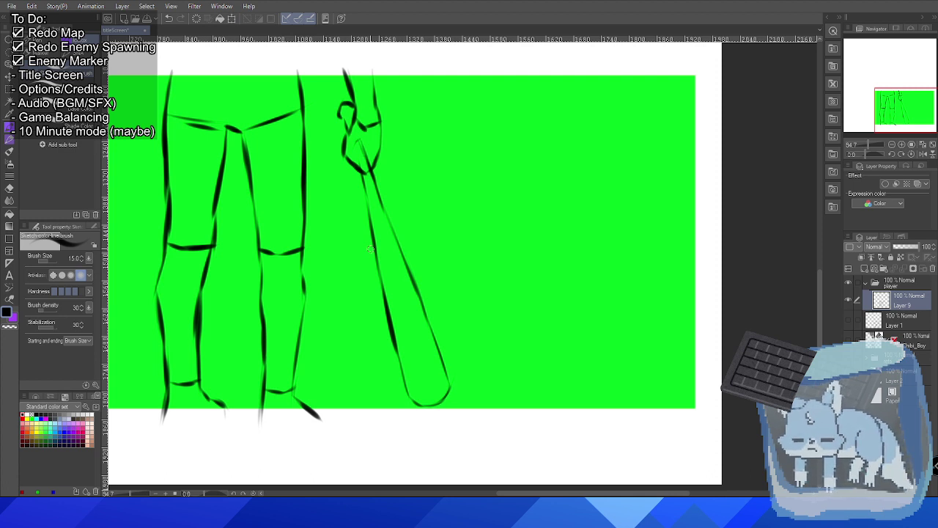
{"action": "scroll", "coordinate": [370, 249], "scroll_direction": "up", "scroll_amount": 3}
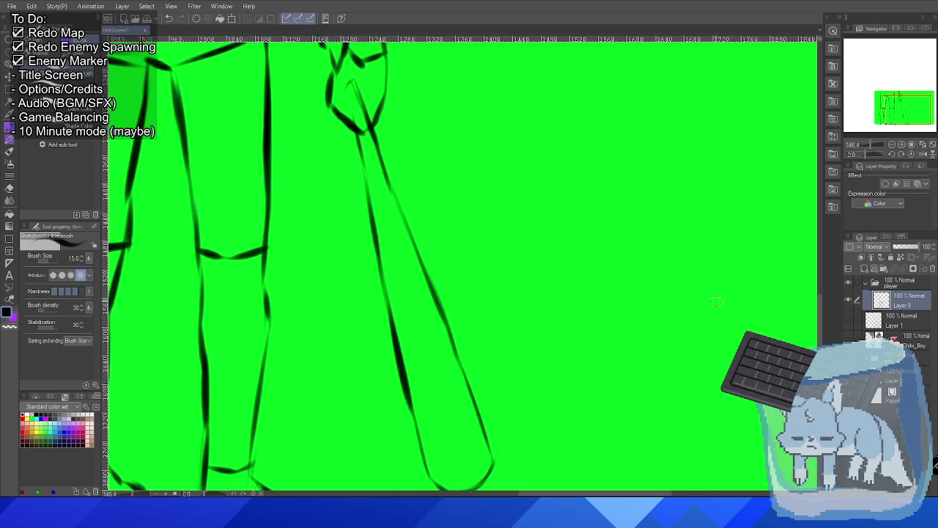
Draw the finger lines of the right hand gripping the bat over the Chibi_Boy model, and hide the model again.
{"action": "left_click", "coordinate": [848, 339]}
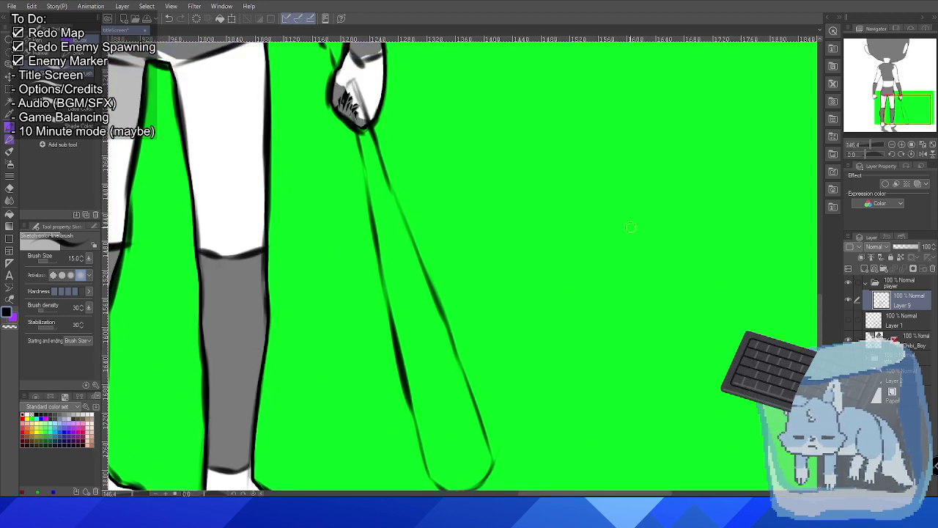
{"action": "scroll", "coordinate": [343, 82], "scroll_direction": "up", "scroll_amount": 6}
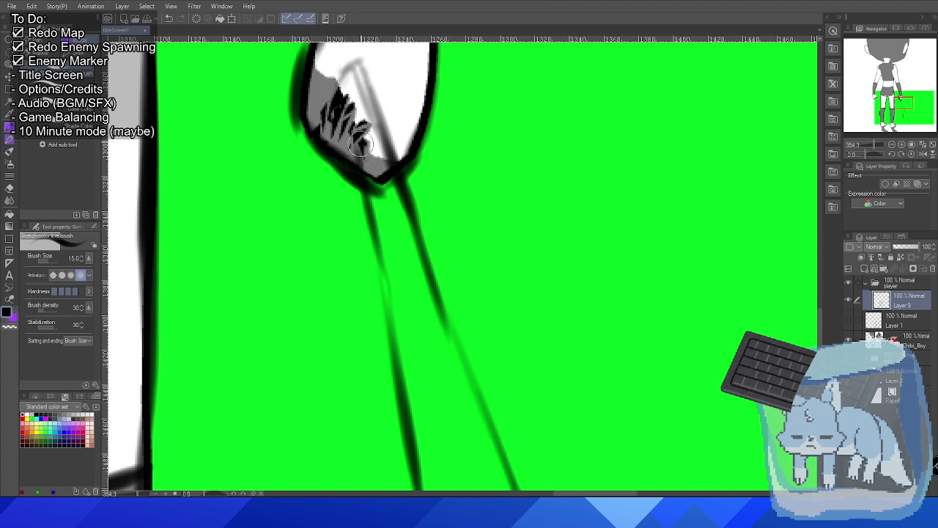
{"action": "mouse_move", "coordinate": [371, 140]}
{"action": "left_mouse_down"}
{"action": "mouse_move", "coordinate": [374, 150]}
{"action": "mouse_move", "coordinate": [361, 137]}
{"action": "mouse_move", "coordinate": [366, 127]}
{"action": "mouse_move", "coordinate": [347, 145]}
{"action": "mouse_move", "coordinate": [361, 127]}
{"action": "mouse_move", "coordinate": [355, 110]}
{"action": "mouse_move", "coordinate": [342, 113]}
{"action": "mouse_move", "coordinate": [333, 88]}
{"action": "mouse_move", "coordinate": [344, 103]}
{"action": "mouse_move", "coordinate": [330, 97]}
{"action": "mouse_move", "coordinate": [338, 94]}
{"action": "left_mouse_up"}
{"action": "left_click", "coordinate": [848, 337]}
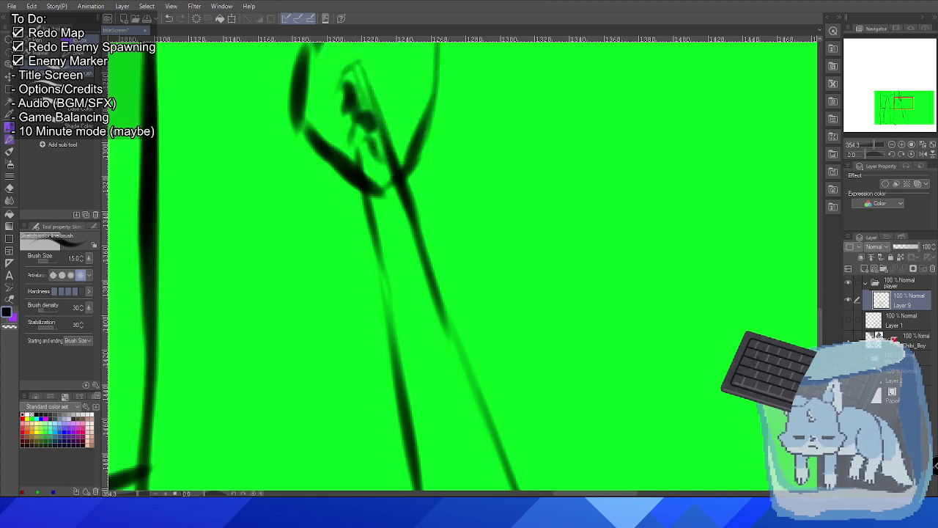
{"action": "left_click_drag", "start_coordinate": [341, 92], "coordinate": [349, 104]}
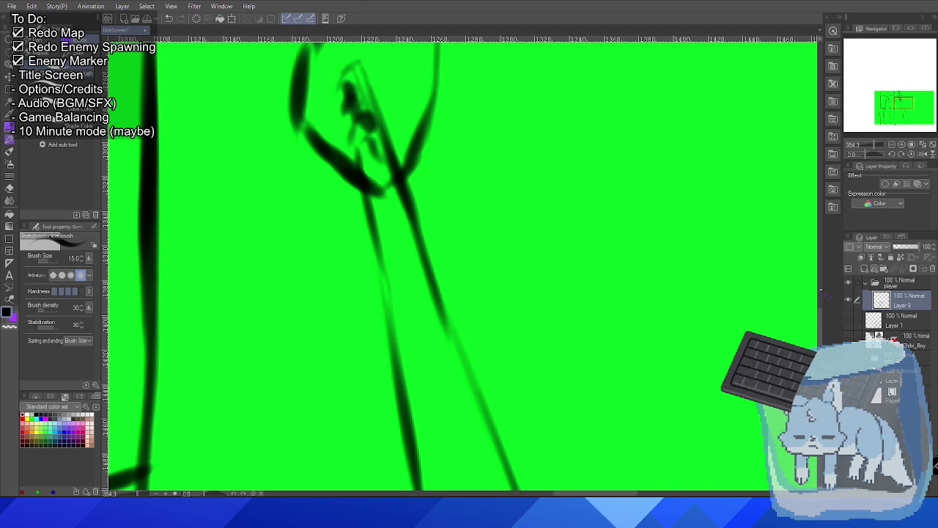
Touch up the outline of the right hand over the Chibi_Boy model, and hide the model again.
{"action": "left_click", "coordinate": [848, 338]}
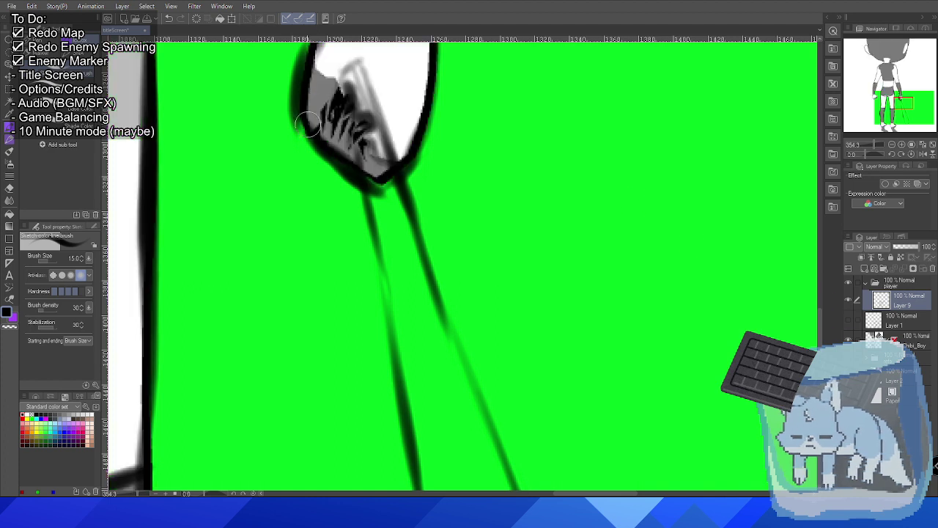
{"action": "mouse_move", "coordinate": [307, 128]}
{"action": "left_mouse_down"}
{"action": "mouse_move", "coordinate": [322, 95]}
{"action": "mouse_move", "coordinate": [315, 132]}
{"action": "mouse_move", "coordinate": [355, 57]}
{"action": "mouse_move", "coordinate": [330, 99]}
{"action": "mouse_move", "coordinate": [345, 73]}
{"action": "left_mouse_up"}
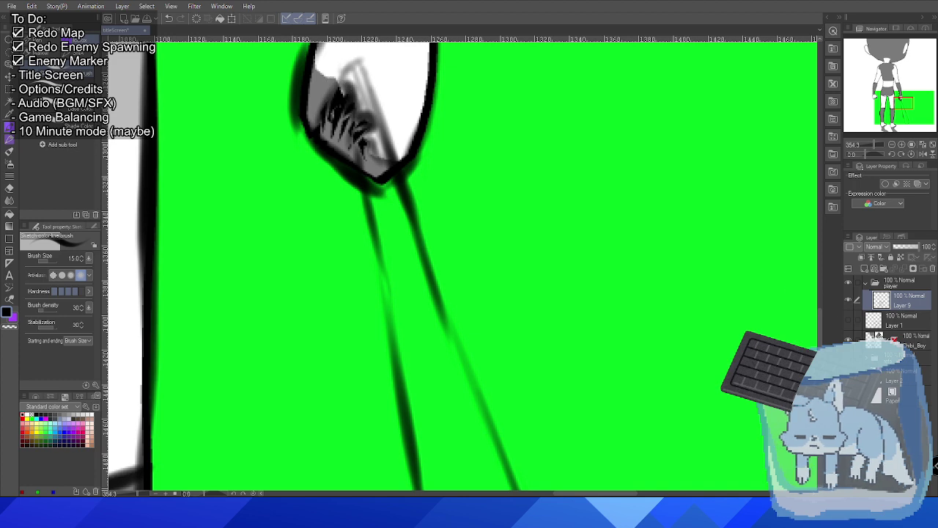
{"action": "left_click", "coordinate": [848, 338]}
Examine the traced legs and bat on the green canvas, comparing them with the rough layout sketch on Layer 1.
{"action": "scroll", "coordinate": [402, 189], "scroll_direction": "down", "scroll_amount": 5}
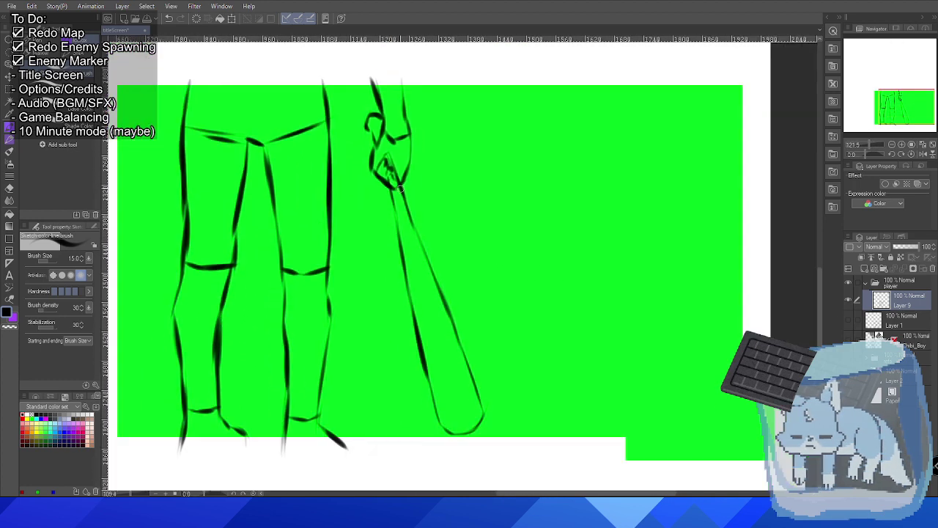
{"action": "scroll", "coordinate": [402, 189], "scroll_direction": "up", "scroll_amount": 3}
{"action": "scroll", "coordinate": [444, 230], "scroll_direction": "down", "scroll_amount": 2}
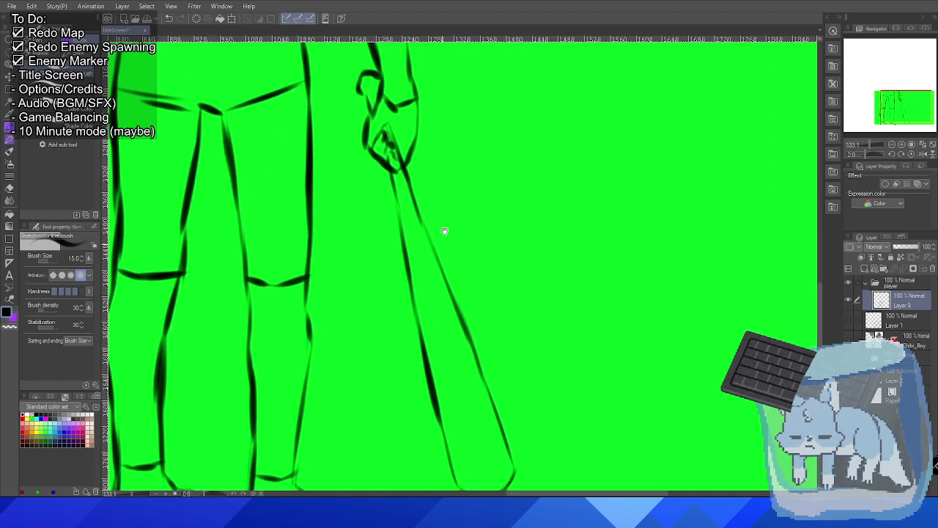
{"action": "left_click_drag", "start_coordinate": [463, 210], "coordinate": [445, 152]}
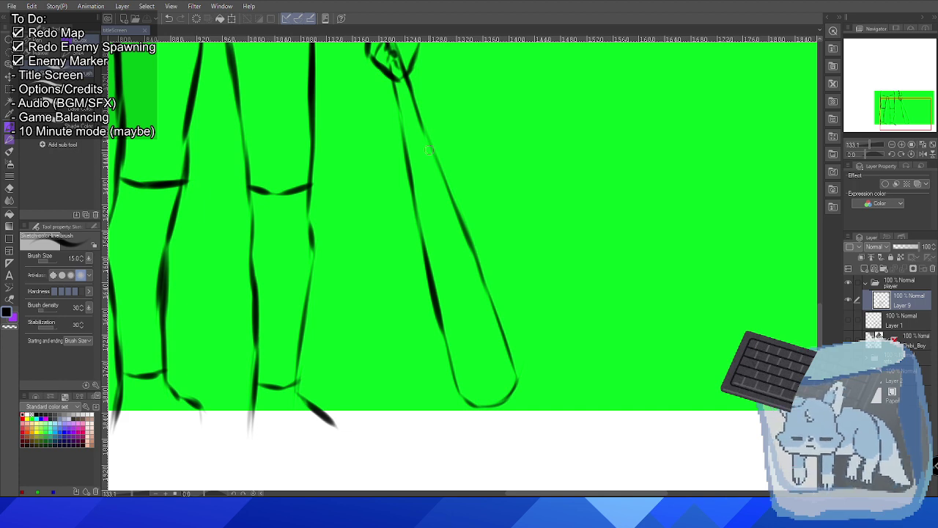
{"action": "scroll", "coordinate": [429, 150], "scroll_direction": "down", "scroll_amount": 3}
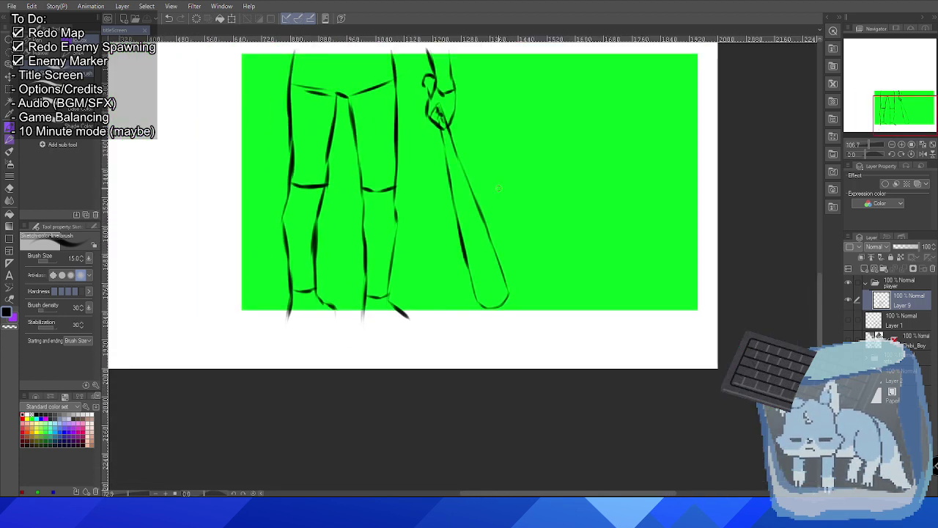
{"action": "scroll", "coordinate": [532, 215], "scroll_direction": "up", "scroll_amount": 2}
{"action": "left_click_drag", "start_coordinate": [540, 203], "coordinate": [485, 244]}
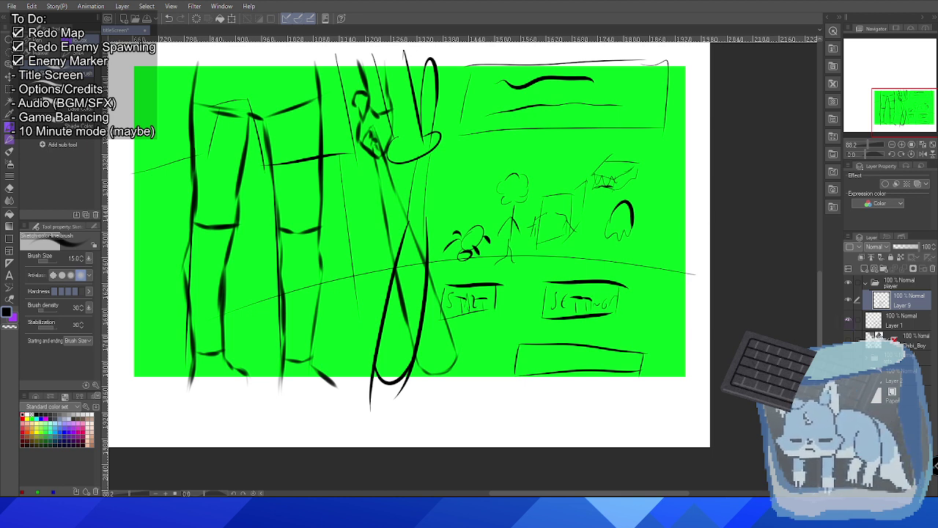
{"action": "left_click", "coordinate": [848, 319]}
{"action": "scroll", "coordinate": [518, 298], "scroll_direction": "up", "scroll_amount": 1}
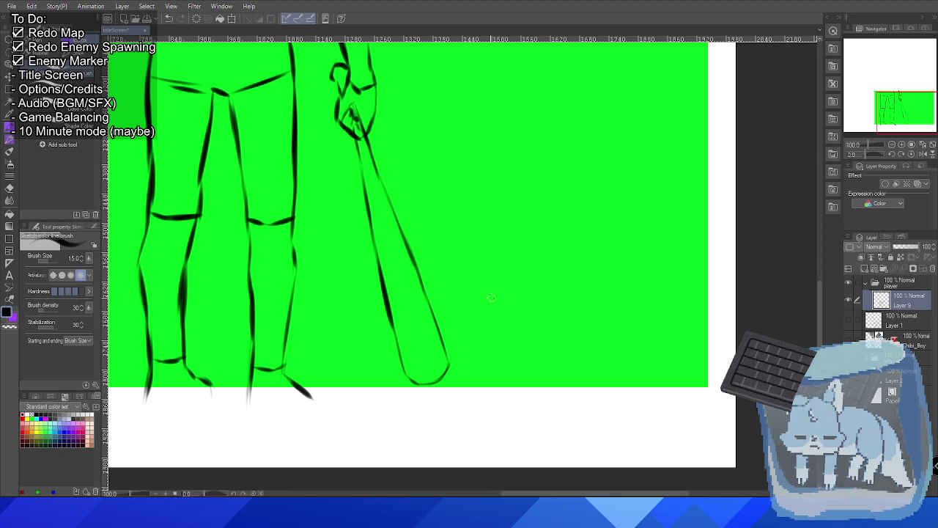
{"action": "scroll", "coordinate": [340, 241], "scroll_direction": "down", "scroll_amount": 2}
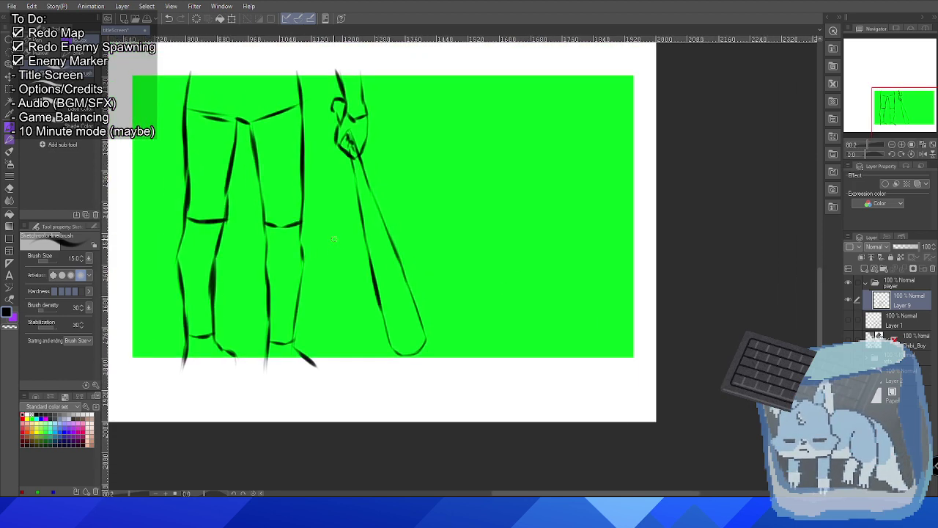
Move the pixel-art batter sprite beside the green title screen area as a clothing reference and hide the bat reference.
{"action": "scroll", "coordinate": [484, 294], "scroll_direction": "down", "scroll_amount": 2}
{"action": "left_click_drag", "start_coordinate": [484, 293], "coordinate": [733, 411]}
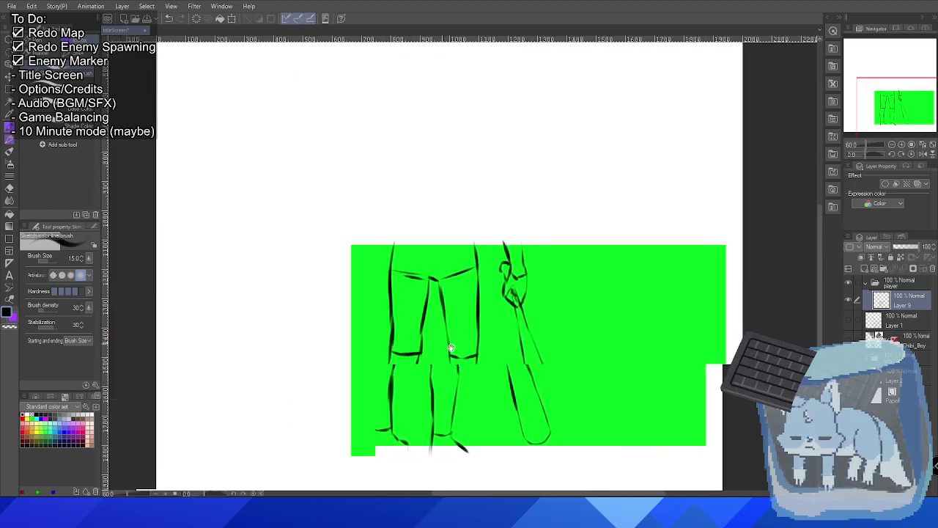
{"action": "scroll", "coordinate": [733, 411], "scroll_direction": "down", "scroll_amount": 1}
{"action": "scroll", "coordinate": [437, 260], "scroll_direction": "down", "scroll_amount": 2}
{"action": "scroll", "coordinate": [437, 260], "scroll_direction": "up", "scroll_amount": 1}
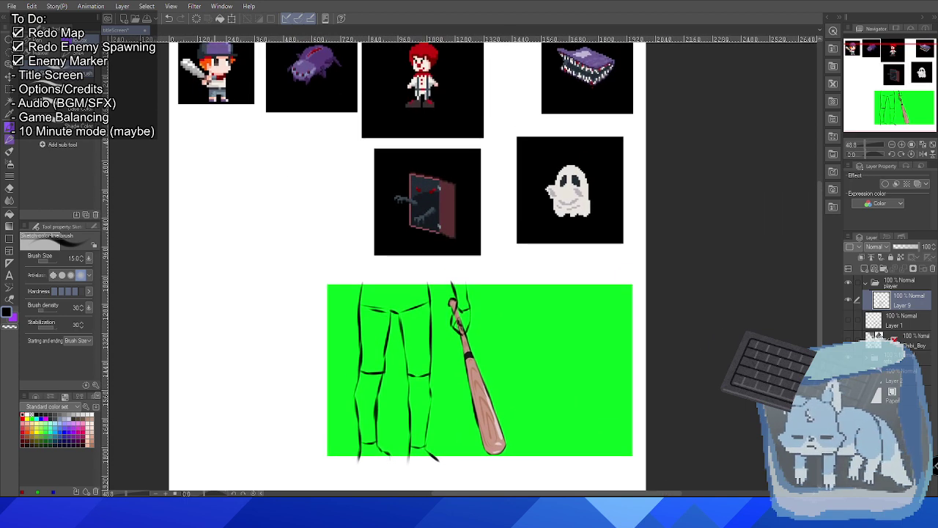
{"action": "mouse_move", "coordinate": [227, 181]}
{"action": "left_mouse_down"}
{"action": "mouse_move", "coordinate": [275, 427]}
{"action": "mouse_move", "coordinate": [292, 457]}
{"action": "left_mouse_up"}
{"action": "scroll", "coordinate": [315, 355], "scroll_direction": "up", "scroll_amount": 2}
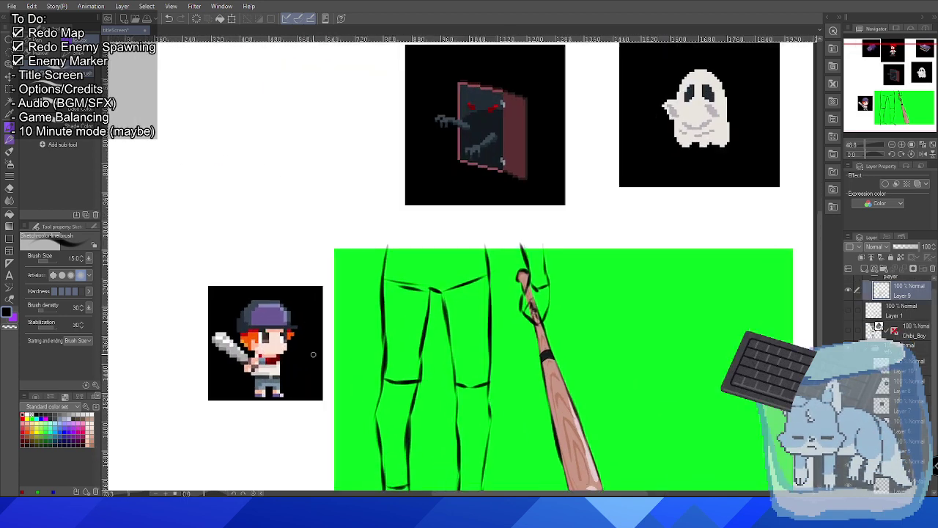
{"action": "left_click_drag", "start_coordinate": [315, 356], "coordinate": [343, 232]}
{"action": "scroll", "coordinate": [343, 232], "scroll_direction": "up", "scroll_amount": 1}
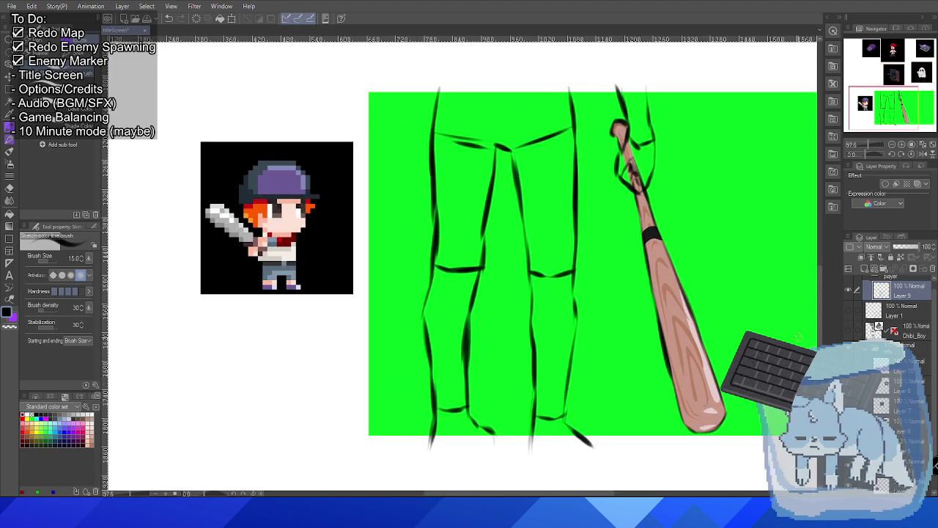
{"action": "key", "text": "Delete"}
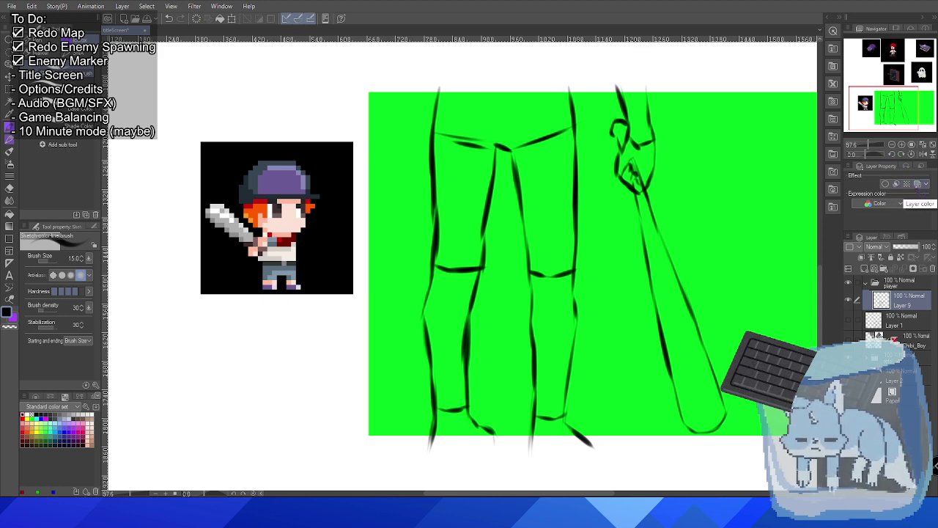
Tint the traced line layer blue and add a new layer above it for drawing with a brush size of 10.
{"action": "left_click", "coordinate": [917, 184]}
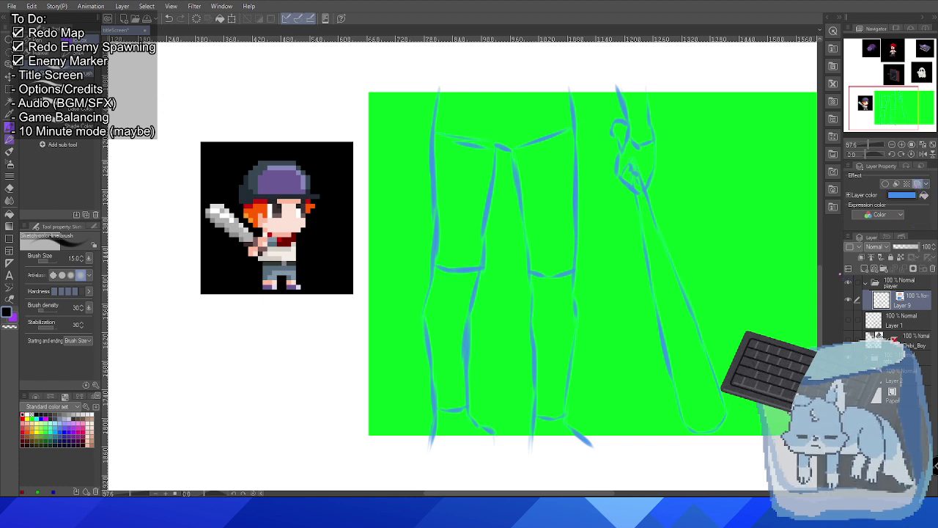
{"action": "key", "text": "ctrl+shift+n"}
{"action": "left_click_drag", "start_coordinate": [674, 259], "coordinate": [585, 260]}
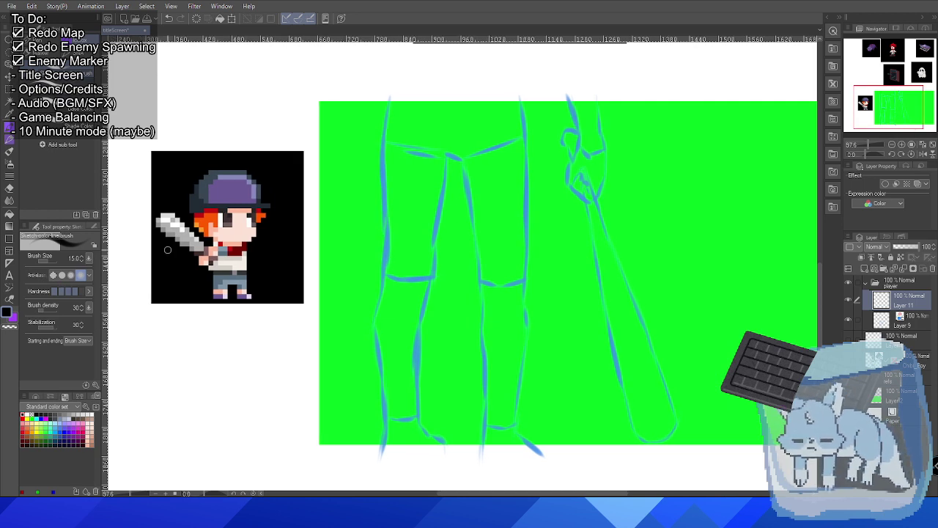
{"action": "key", "text": "bracketleft"}
{"action": "key", "text": "bracketleft"}
{"action": "mouse_move", "coordinate": [402, 156]}
{"action": "left_mouse_down"}
{"action": "mouse_move", "coordinate": [420, 271]}
{"action": "mouse_move", "coordinate": [399, 352]}
{"action": "left_mouse_up"}
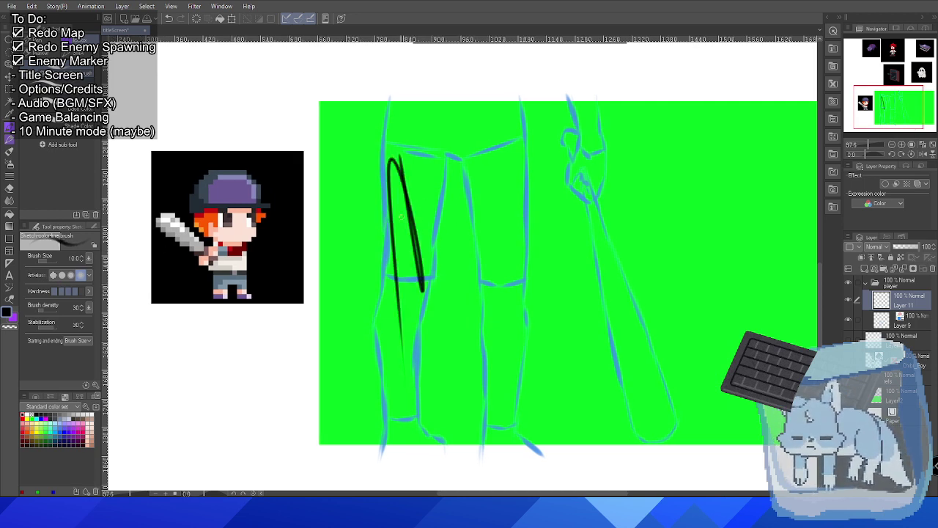
{"action": "key", "text": "ctrl+z"}
{"action": "key", "text": "ctrl+z"}
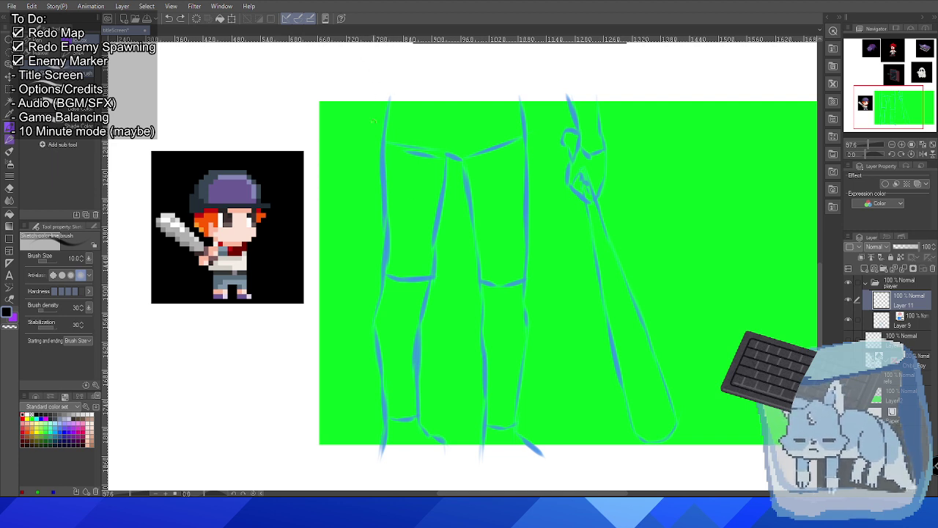
{"action": "left_click_drag", "start_coordinate": [382, 99], "coordinate": [379, 160]}
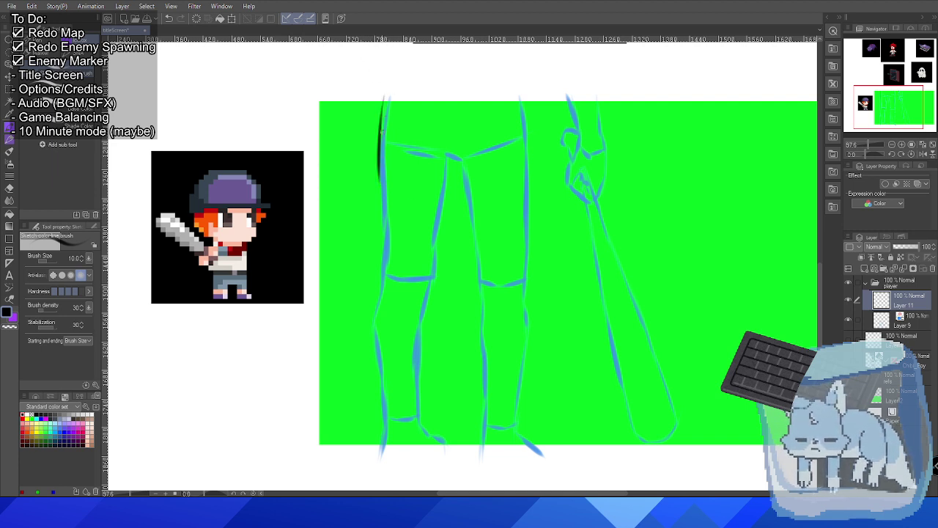
{"action": "key", "text": "ctrl+z"}
Draw the left leg of the shorts with its hem and crotch line, and two curved belt lines across the hips.
{"action": "left_click_drag", "start_coordinate": [384, 107], "coordinate": [374, 179]}
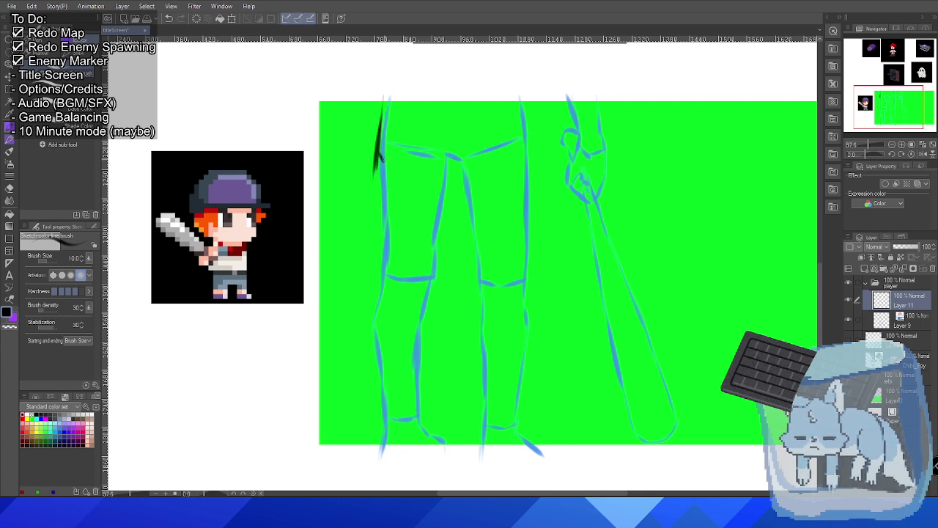
{"action": "mouse_move", "coordinate": [378, 155]}
{"action": "left_mouse_down"}
{"action": "mouse_move", "coordinate": [374, 191]}
{"action": "mouse_move", "coordinate": [435, 198]}
{"action": "mouse_move", "coordinate": [449, 193]}
{"action": "mouse_move", "coordinate": [460, 183]}
{"action": "left_mouse_up"}
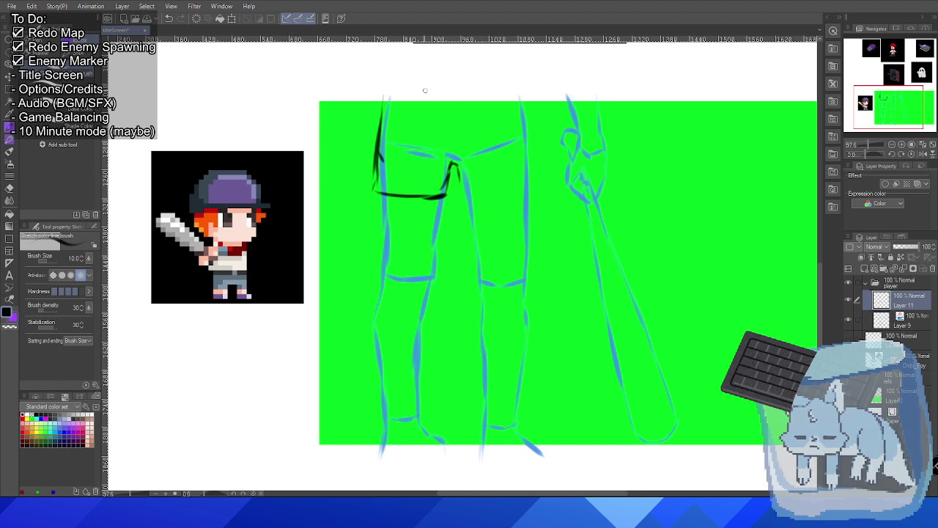
{"action": "left_click_drag", "start_coordinate": [381, 114], "coordinate": [516, 122]}
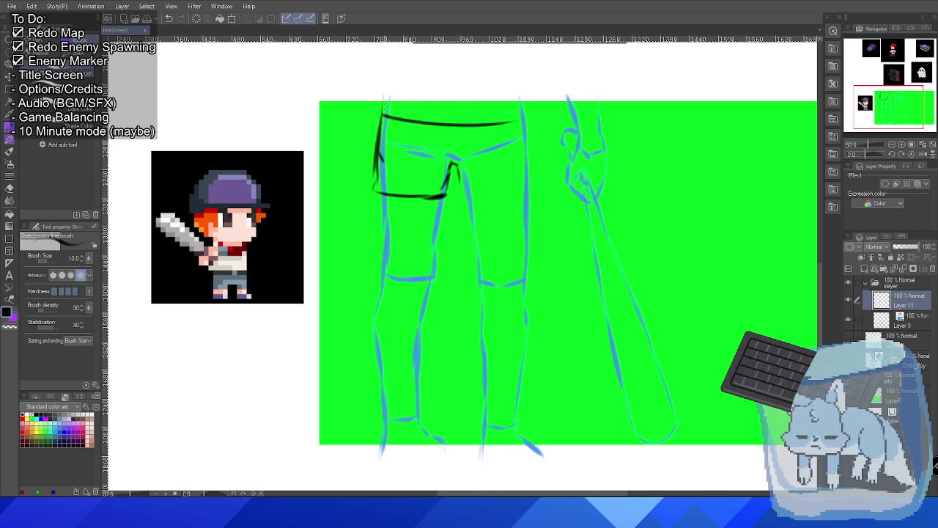
{"action": "left_click_drag", "start_coordinate": [385, 111], "coordinate": [520, 103]}
{"action": "key", "text": "ctrl+z"}
{"action": "left_click_drag", "start_coordinate": [387, 110], "coordinate": [513, 104]}
{"action": "key", "text": "ctrl+z"}
{"action": "left_click_drag", "start_coordinate": [387, 110], "coordinate": [522, 118]}
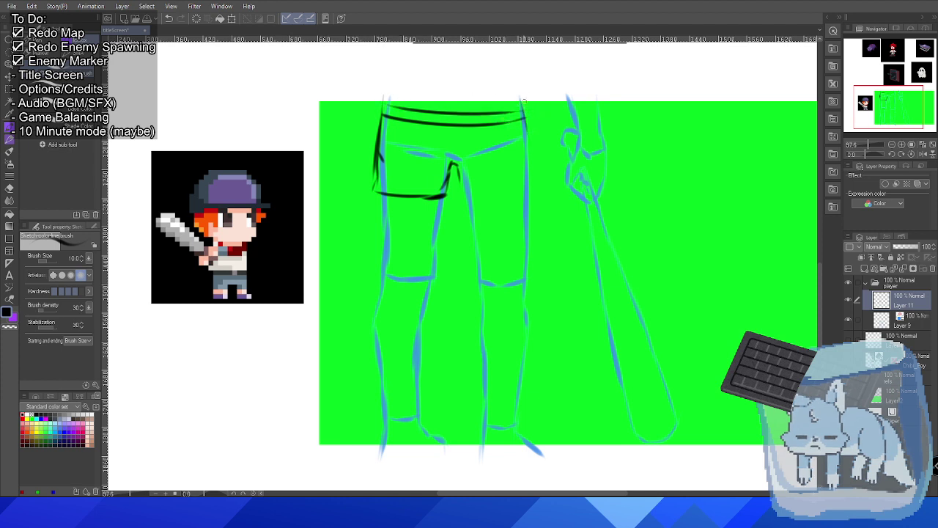
Draw the outer side and doubled hem of the shorts' right leg, and double the left leg's hem line.
{"action": "left_click_drag", "start_coordinate": [524, 132], "coordinate": [524, 185]}
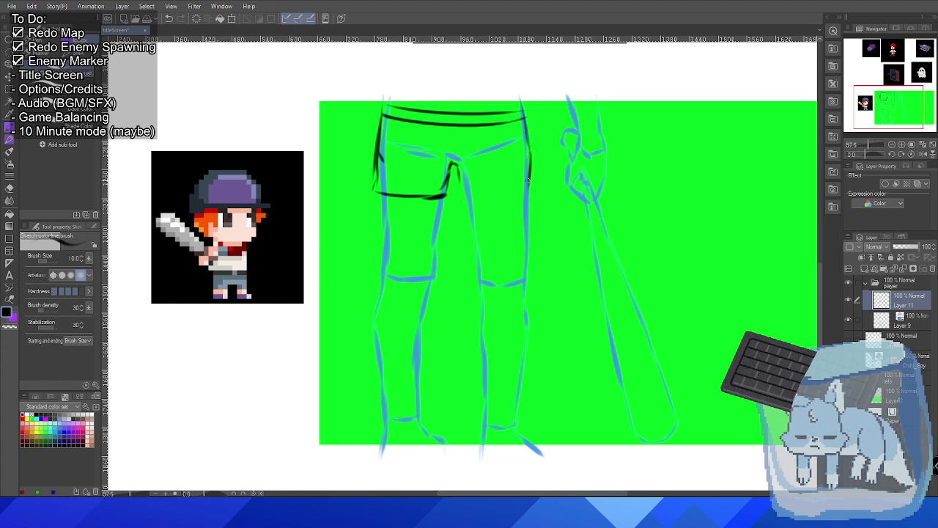
{"action": "left_click_drag", "start_coordinate": [528, 179], "coordinate": [532, 198]}
{"action": "mouse_move", "coordinate": [467, 198]}
{"action": "left_mouse_down"}
{"action": "mouse_move", "coordinate": [531, 187]}
{"action": "mouse_move", "coordinate": [474, 198]}
{"action": "mouse_move", "coordinate": [459, 188]}
{"action": "mouse_move", "coordinate": [464, 197]}
{"action": "mouse_move", "coordinate": [491, 198]}
{"action": "mouse_move", "coordinate": [471, 201]}
{"action": "mouse_move", "coordinate": [521, 197]}
{"action": "left_mouse_up"}
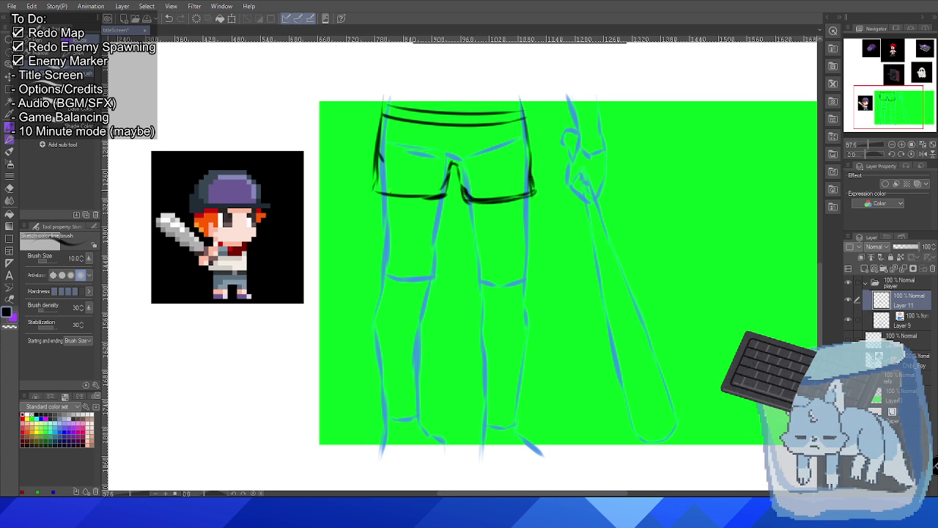
{"action": "left_click_drag", "start_coordinate": [374, 191], "coordinate": [446, 195]}
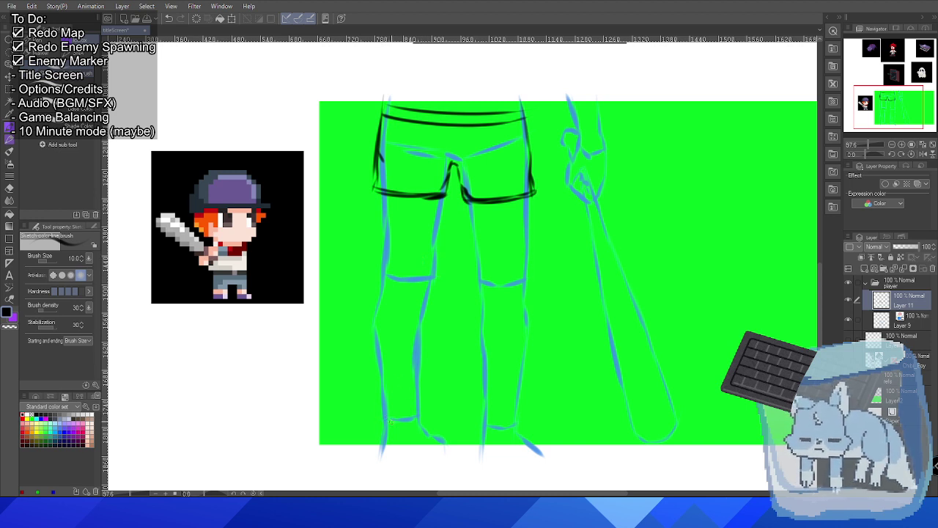
Draw the shoe outlines at both ankles with doubled collar lines across the top of each shoe.
{"action": "left_click_drag", "start_coordinate": [386, 421], "coordinate": [416, 416]}
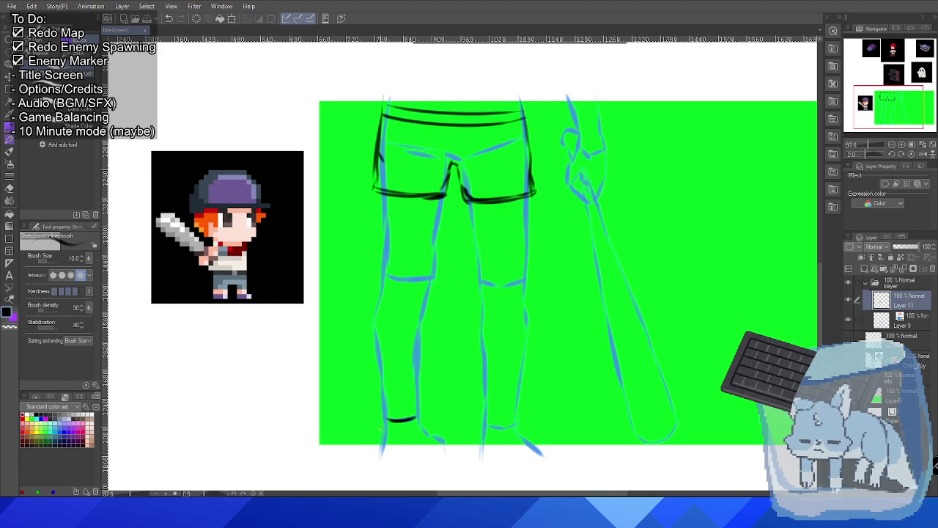
{"action": "mouse_move", "coordinate": [383, 424]}
{"action": "left_mouse_down"}
{"action": "mouse_move", "coordinate": [378, 452]}
{"action": "mouse_move", "coordinate": [381, 422]}
{"action": "mouse_move", "coordinate": [423, 425]}
{"action": "mouse_move", "coordinate": [445, 448]}
{"action": "left_mouse_up"}
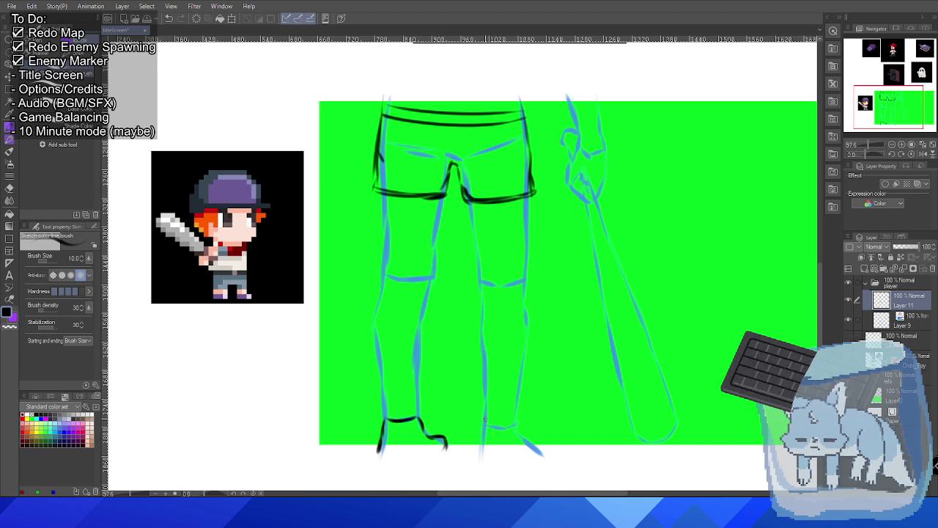
{"action": "mouse_move", "coordinate": [484, 425]}
{"action": "left_mouse_down"}
{"action": "mouse_move", "coordinate": [516, 425]}
{"action": "mouse_move", "coordinate": [481, 444]}
{"action": "mouse_move", "coordinate": [484, 425]}
{"action": "mouse_move", "coordinate": [476, 456]}
{"action": "left_mouse_up"}
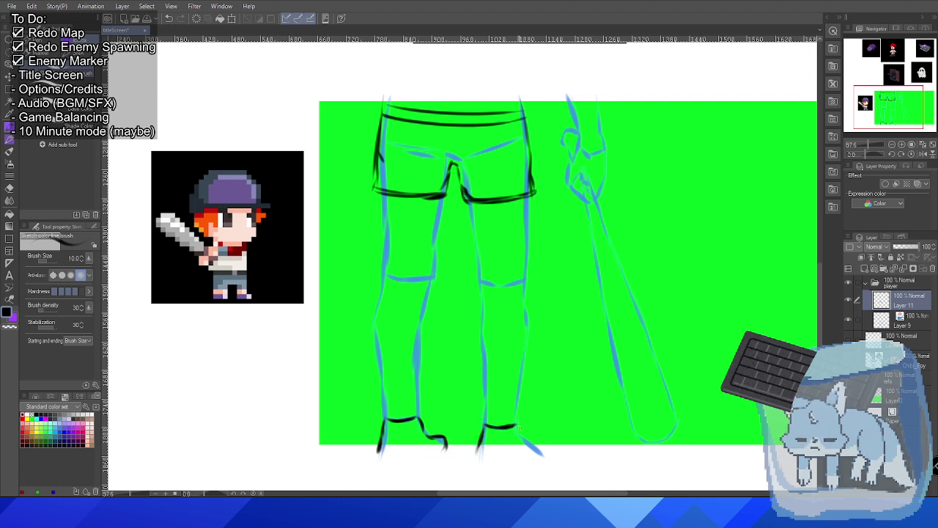
{"action": "left_click_drag", "start_coordinate": [515, 425], "coordinate": [539, 449]}
{"action": "left_click_drag", "start_coordinate": [484, 430], "coordinate": [517, 426]}
{"action": "left_click_drag", "start_coordinate": [382, 424], "coordinate": [422, 423]}
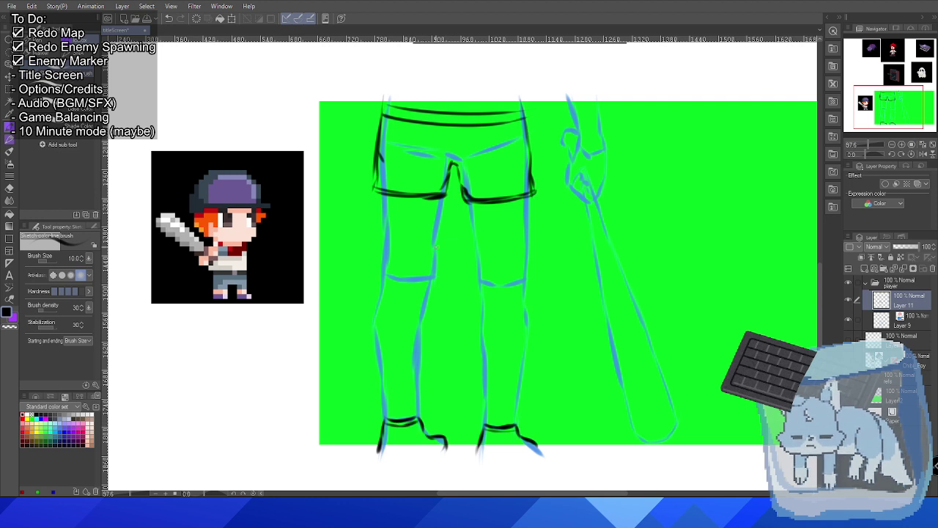
Select the lower part of both shorts legs with a rectangle, move it down toward the knees, and clear the selection.
{"action": "key", "text": "m"}
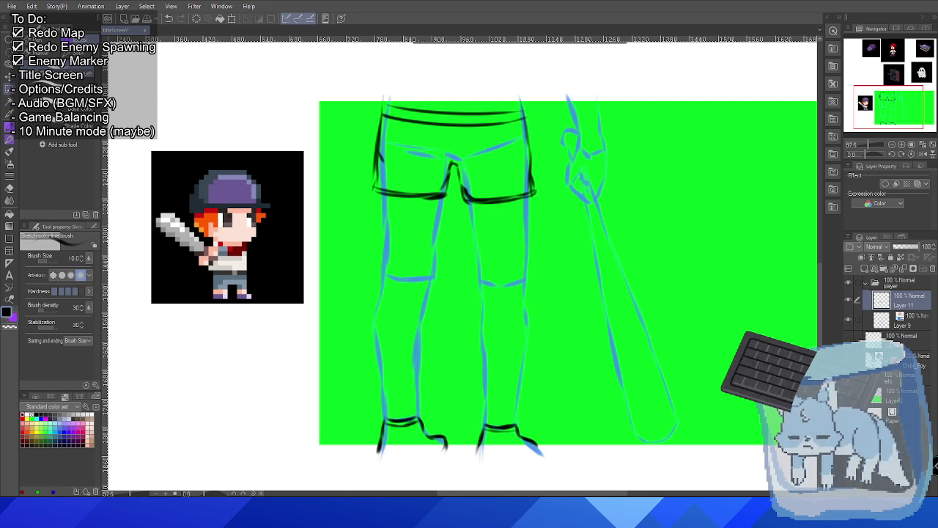
{"action": "left_click_drag", "start_coordinate": [364, 167], "coordinate": [542, 213]}
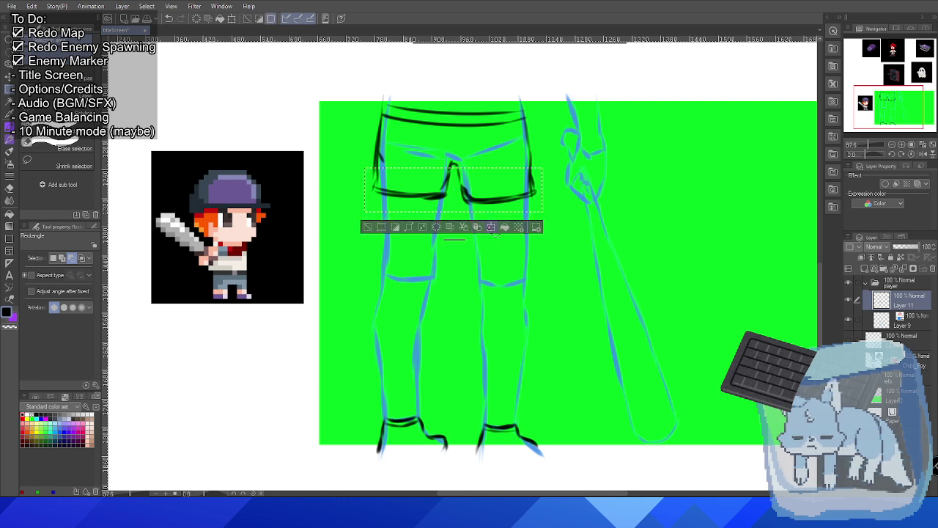
{"action": "left_click", "coordinate": [449, 227]}
{"action": "left_click_drag", "start_coordinate": [455, 190], "coordinate": [454, 224]}
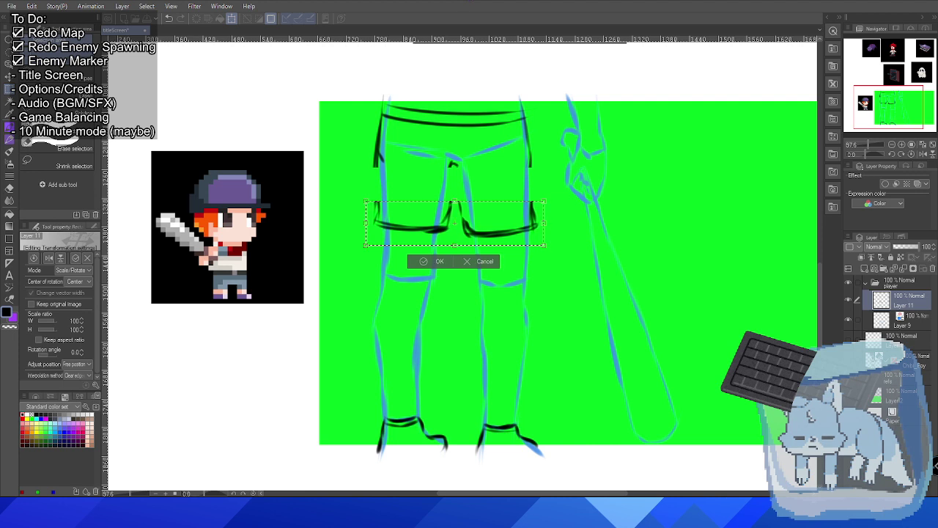
{"action": "key", "text": "Right"}
{"action": "key", "text": "Right"}
{"action": "key", "text": "Right"}
{"action": "key", "text": "Right"}
{"action": "key", "text": "Down"}
{"action": "key", "text": "Down"}
{"action": "key", "text": "Down"}
{"action": "key", "text": "Down"}
{"action": "key", "text": "Down"}
{"action": "key", "text": "Down"}
{"action": "key", "text": "Down"}
{"action": "key", "text": "Down"}
{"action": "key", "text": "Down"}
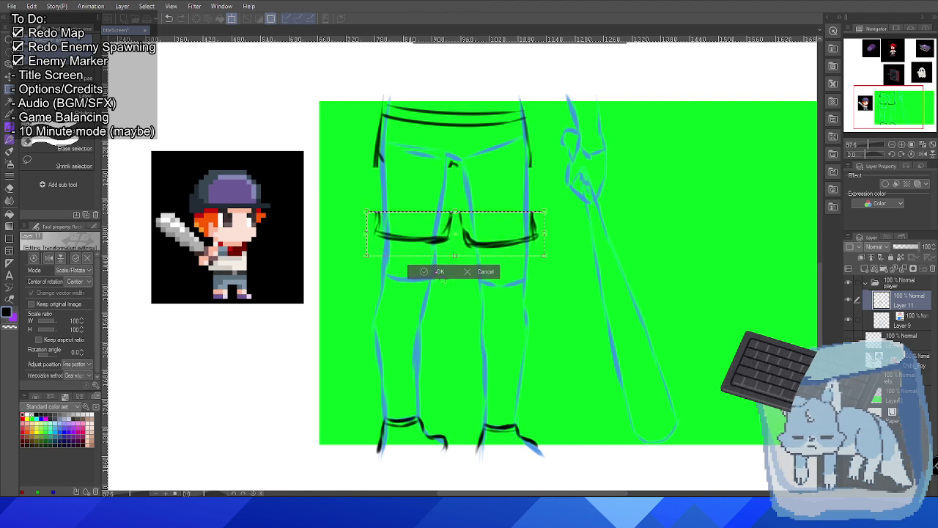
{"action": "key", "text": "Return"}
{"action": "key", "text": "ctrl+d"}
{"action": "key", "text": "ctrl+plus"}
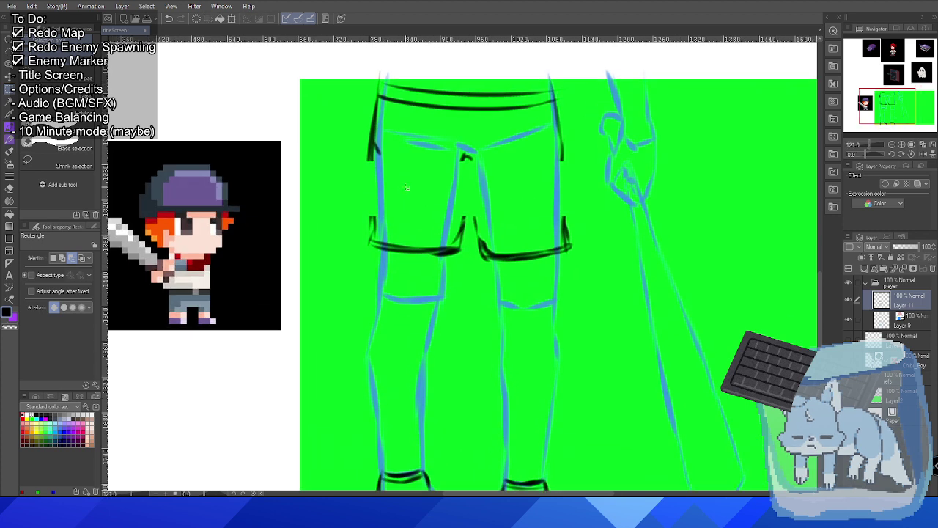
Close the gaps in the shorts' inner and outer leg lines with the sketch brush and add small fabric folds, checking them without the blue sketch.
{"action": "left_click", "coordinate": [7, 127]}
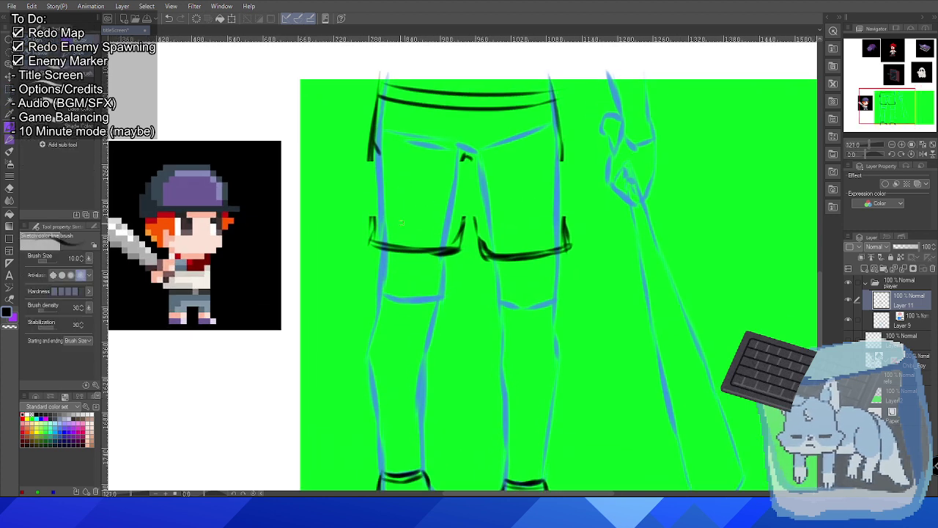
{"action": "left_click_drag", "start_coordinate": [463, 154], "coordinate": [465, 226]}
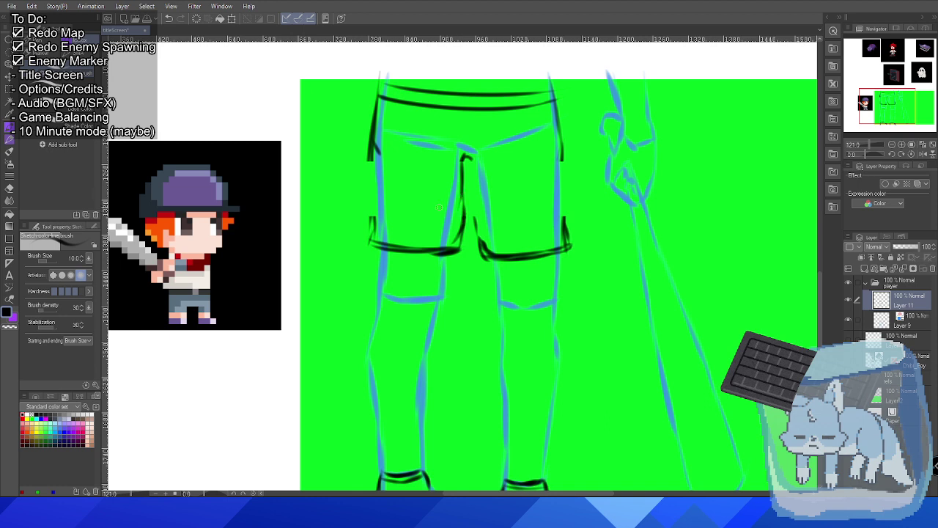
{"action": "mouse_move", "coordinate": [371, 156]}
{"action": "left_mouse_down"}
{"action": "mouse_move", "coordinate": [380, 188]}
{"action": "mouse_move", "coordinate": [371, 177]}
{"action": "mouse_move", "coordinate": [372, 223]}
{"action": "left_mouse_up"}
{"action": "left_click_drag", "start_coordinate": [470, 162], "coordinate": [478, 245]}
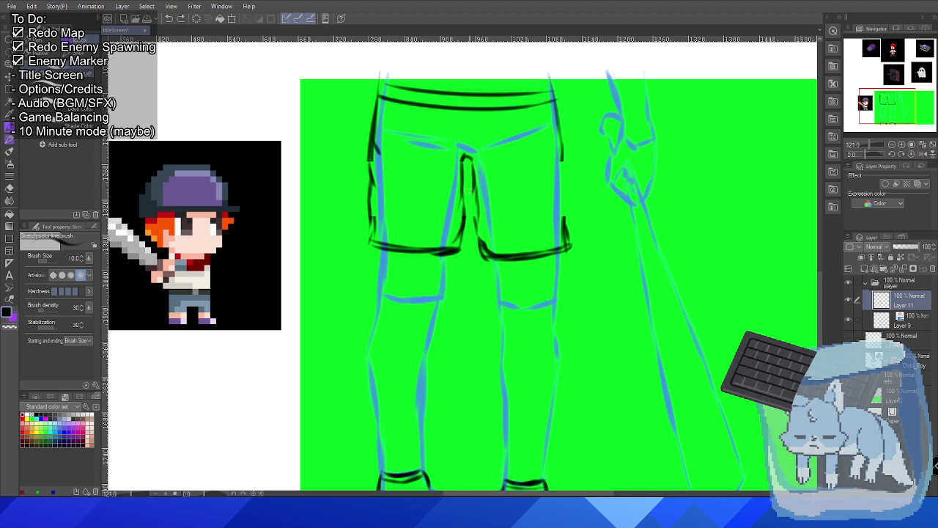
{"action": "left_click_drag", "start_coordinate": [474, 173], "coordinate": [478, 246]}
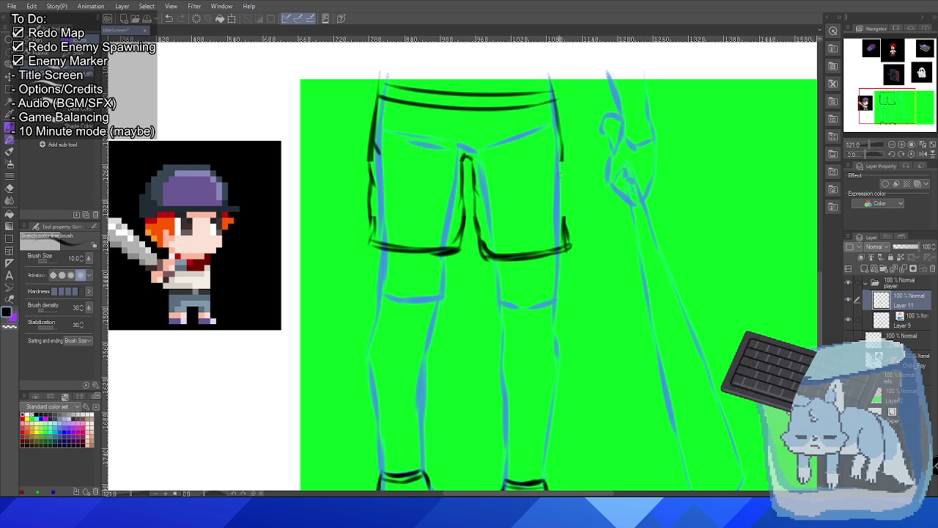
{"action": "mouse_move", "coordinate": [558, 174]}
{"action": "left_mouse_down"}
{"action": "mouse_move", "coordinate": [563, 222]}
{"action": "mouse_move", "coordinate": [560, 198]}
{"action": "mouse_move", "coordinate": [556, 215]}
{"action": "left_mouse_up"}
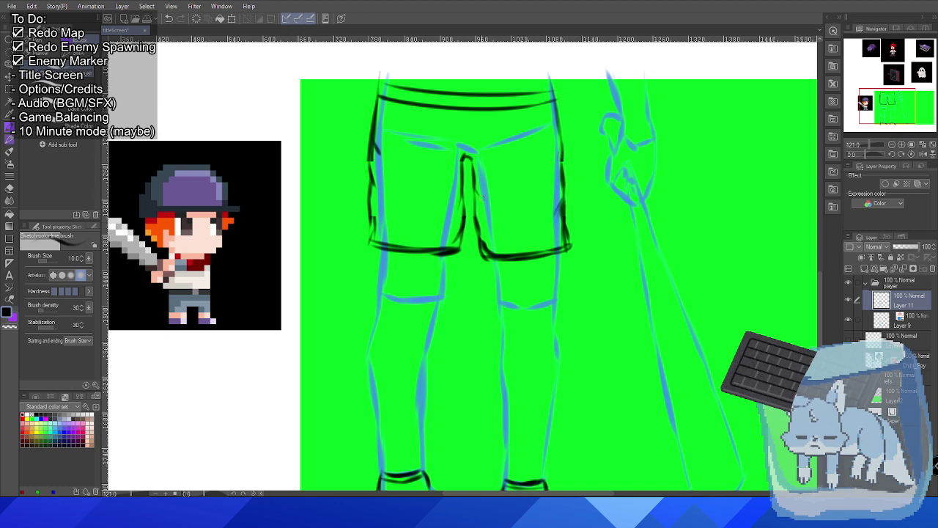
{"action": "left_click_drag", "start_coordinate": [480, 192], "coordinate": [473, 208]}
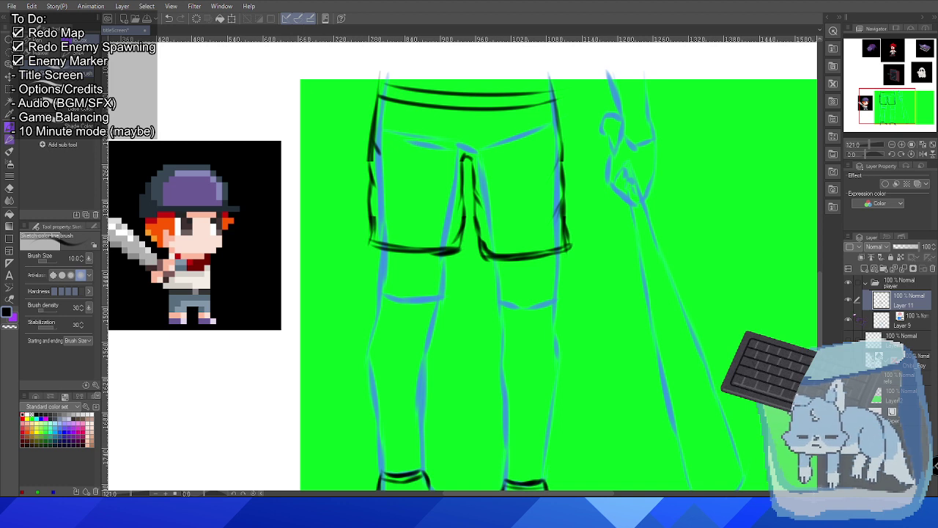
{"action": "left_click", "coordinate": [849, 319]}
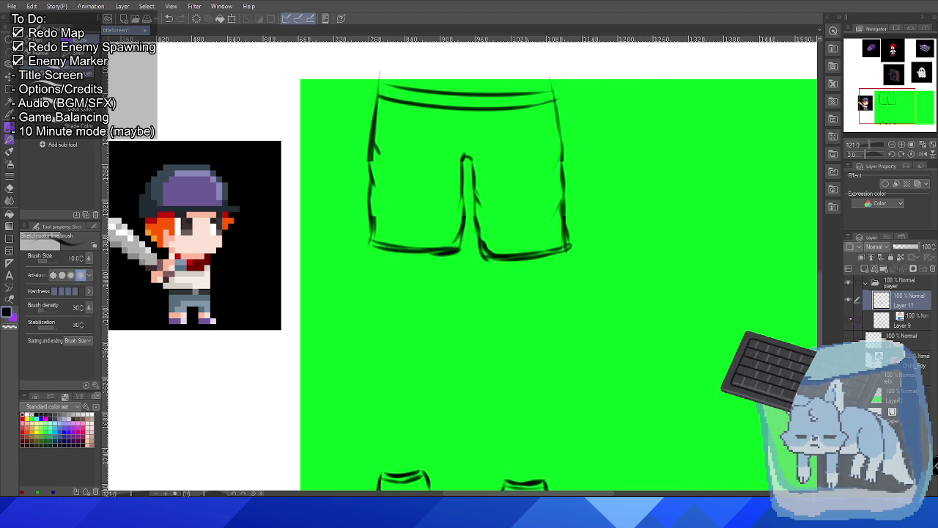
{"action": "left_click", "coordinate": [849, 319]}
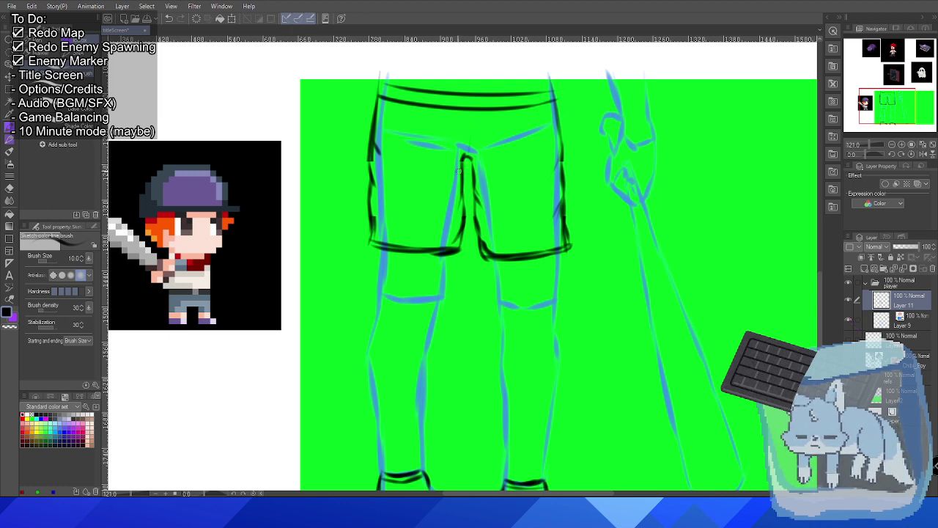
{"action": "key", "text": "ctrl+z"}
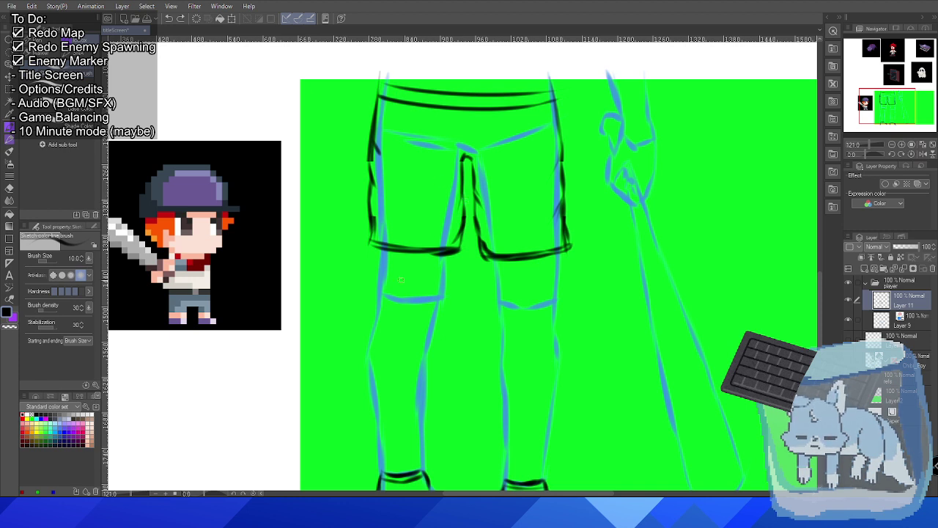
Trace both sides of the left lower leg from the shorts' hem down to the shoe collar.
{"action": "mouse_move", "coordinate": [443, 253]}
{"action": "left_mouse_down"}
{"action": "mouse_move", "coordinate": [424, 363]}
{"action": "mouse_move", "coordinate": [421, 469]}
{"action": "left_mouse_up"}
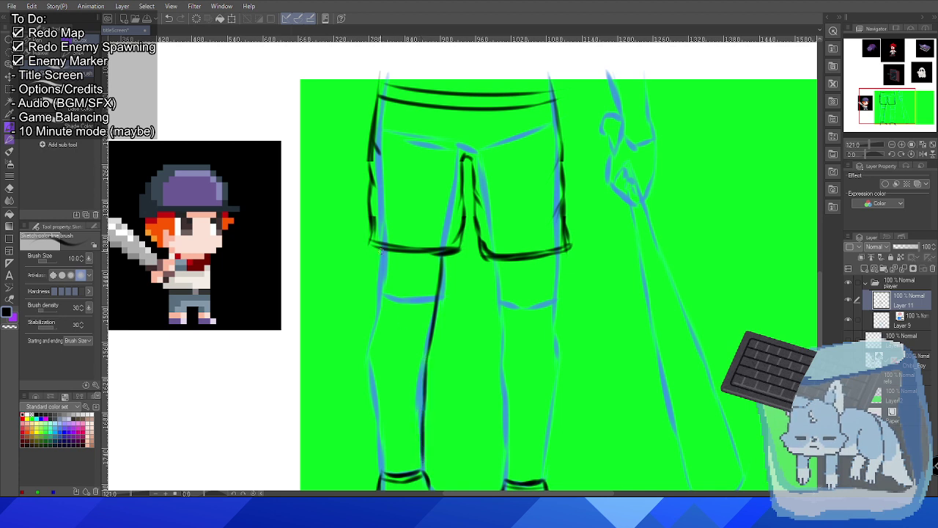
{"action": "left_click_drag", "start_coordinate": [380, 249], "coordinate": [370, 399]}
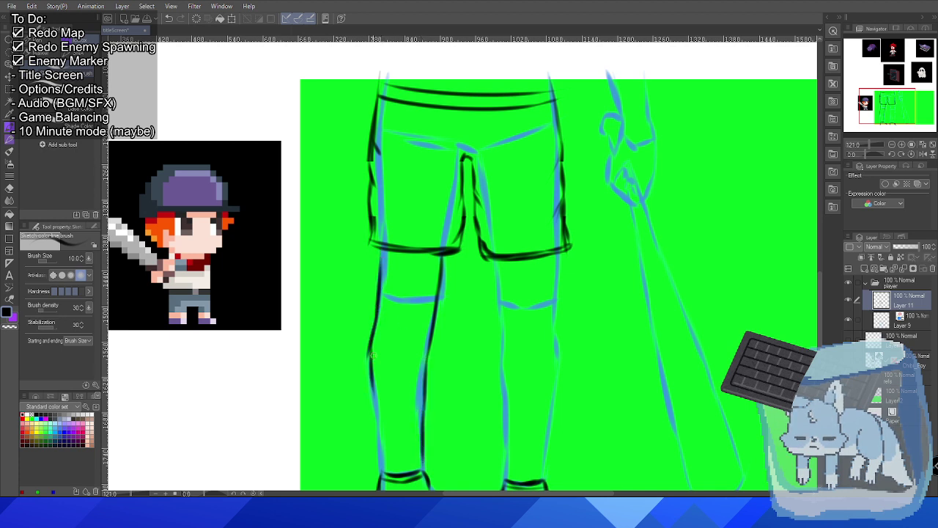
{"action": "left_click_drag", "start_coordinate": [373, 355], "coordinate": [374, 454]}
{"action": "left_click_drag", "start_coordinate": [370, 374], "coordinate": [377, 468]}
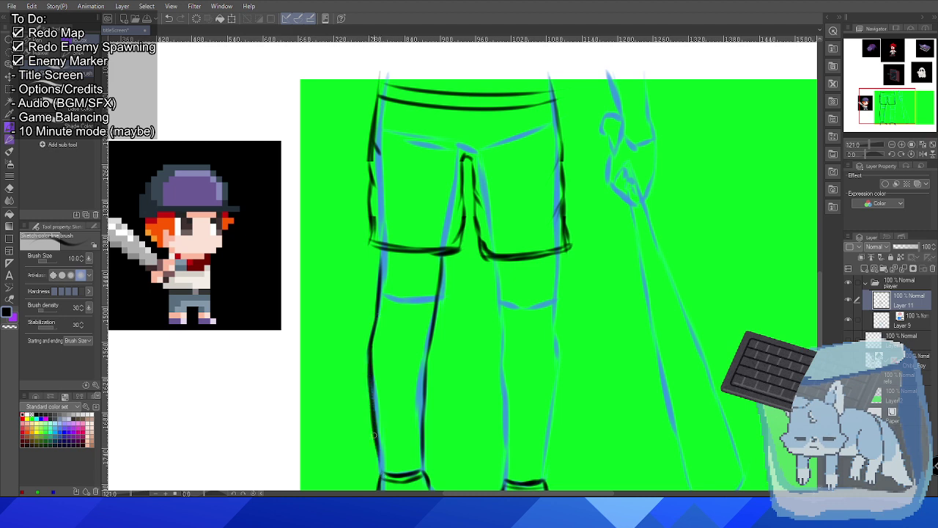
{"action": "left_click_drag", "start_coordinate": [374, 434], "coordinate": [379, 482]}
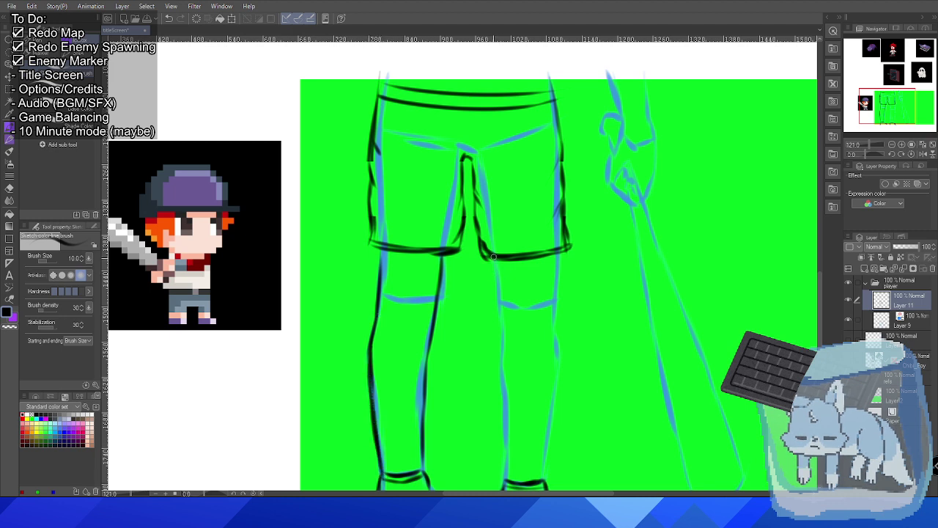
Trace the inner and outer sides of the right lower leg from the shorts' hem down to the ankle.
{"action": "left_click_drag", "start_coordinate": [495, 254], "coordinate": [497, 334]}
{"action": "key", "text": "ctrl+z"}
{"action": "left_click_drag", "start_coordinate": [498, 297], "coordinate": [501, 415]}
{"action": "left_click_drag", "start_coordinate": [501, 381], "coordinate": [505, 475]}
{"action": "left_click_drag", "start_coordinate": [504, 425], "coordinate": [506, 474]}
{"action": "mouse_move", "coordinate": [557, 255]}
{"action": "left_mouse_down"}
{"action": "mouse_move", "coordinate": [557, 376]}
{"action": "mouse_move", "coordinate": [552, 450]}
{"action": "left_mouse_up"}
{"action": "left_click_drag", "start_coordinate": [554, 415], "coordinate": [547, 478]}
{"action": "left_click_drag", "start_coordinate": [556, 394], "coordinate": [544, 449]}
{"action": "left_click_drag", "start_coordinate": [549, 440], "coordinate": [542, 475]}
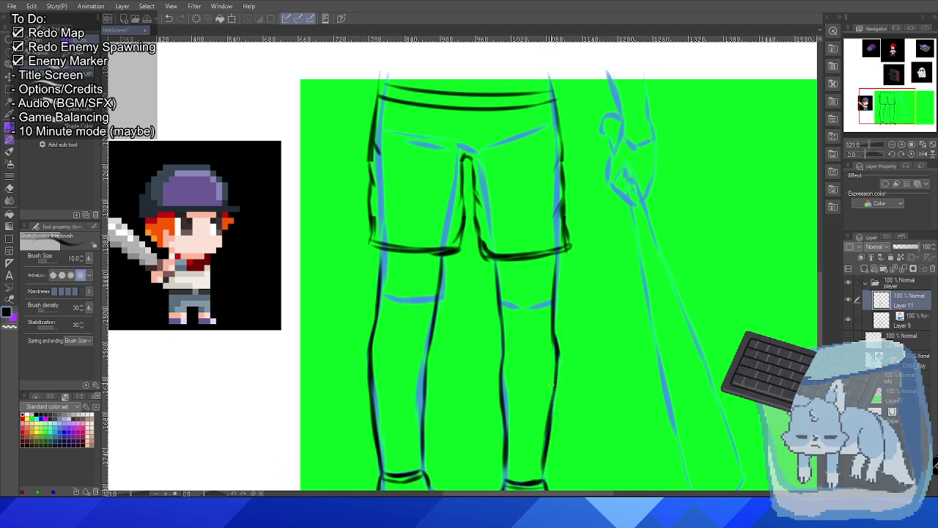
Trace the forearm and the hand gripping the bat, including the curled fingers and the outer edge of the palm.
{"action": "left_click_drag", "start_coordinate": [557, 228], "coordinate": [524, 240]}
{"action": "scroll", "coordinate": [524, 241], "scroll_direction": "up", "scroll_amount": 1}
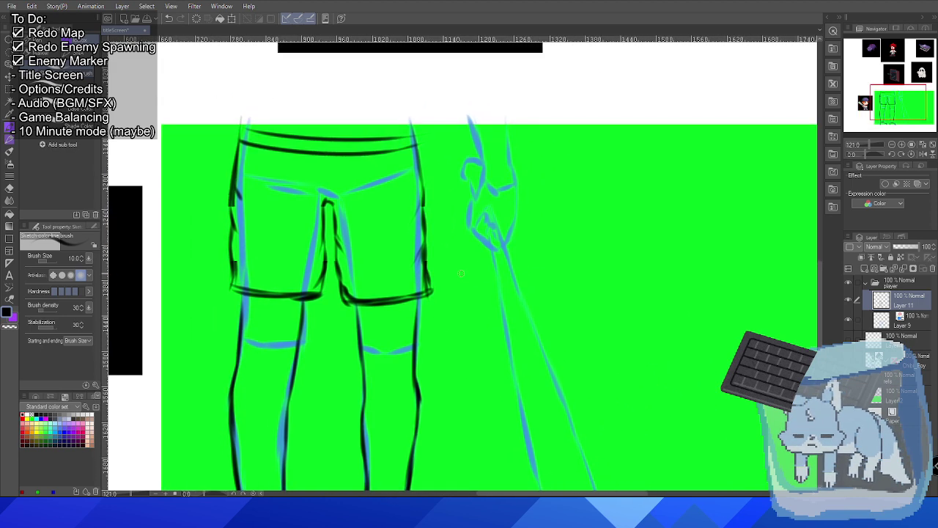
{"action": "left_click_drag", "start_coordinate": [517, 103], "coordinate": [468, 74]}
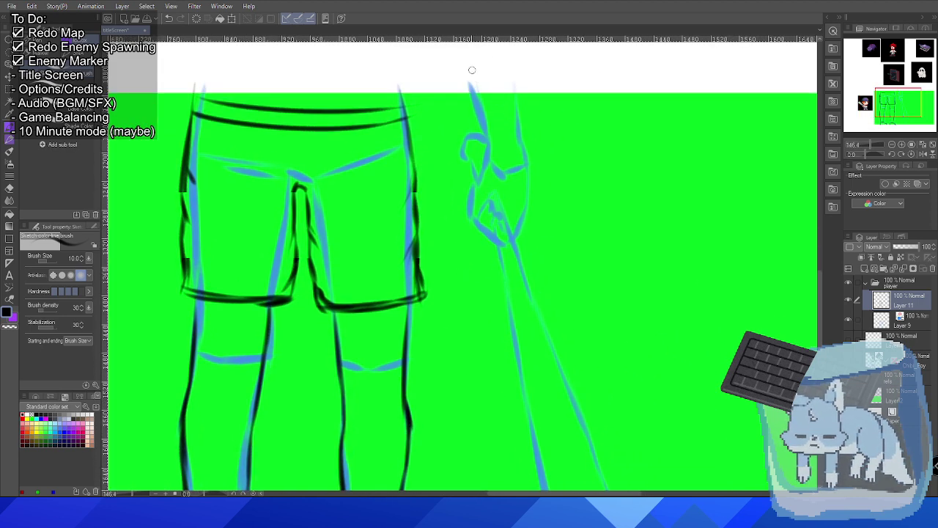
{"action": "mouse_move", "coordinate": [471, 89]}
{"action": "left_mouse_down"}
{"action": "mouse_move", "coordinate": [487, 139]}
{"action": "mouse_move", "coordinate": [482, 110]}
{"action": "mouse_move", "coordinate": [485, 166]}
{"action": "mouse_move", "coordinate": [487, 143]}
{"action": "mouse_move", "coordinate": [474, 220]}
{"action": "mouse_move", "coordinate": [481, 198]}
{"action": "mouse_move", "coordinate": [497, 214]}
{"action": "left_mouse_up"}
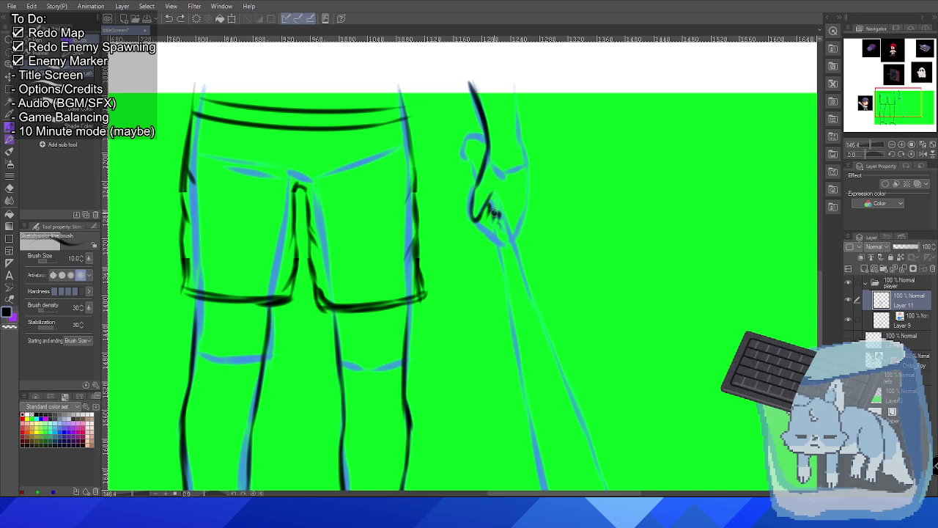
{"action": "left_click_drag", "start_coordinate": [492, 190], "coordinate": [512, 246]}
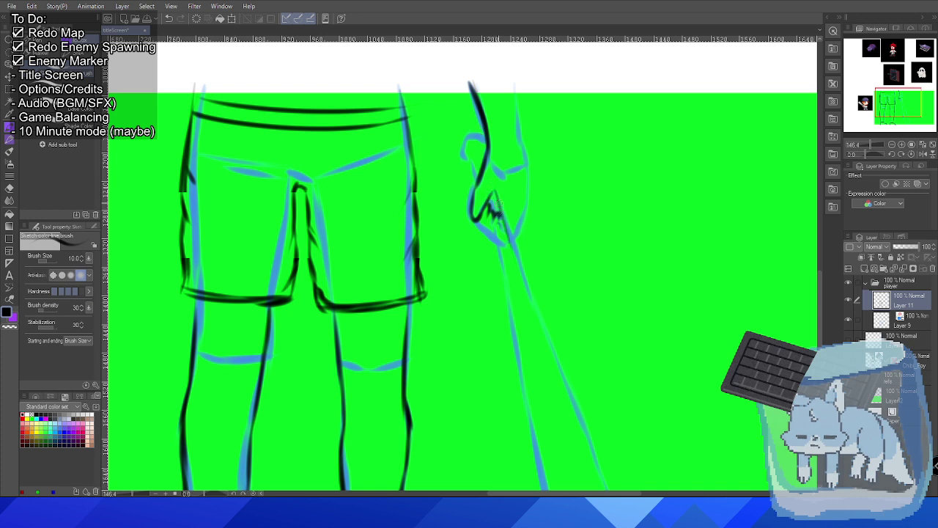
{"action": "key", "text": "ctrl+z"}
{"action": "left_click_drag", "start_coordinate": [494, 189], "coordinate": [517, 256]}
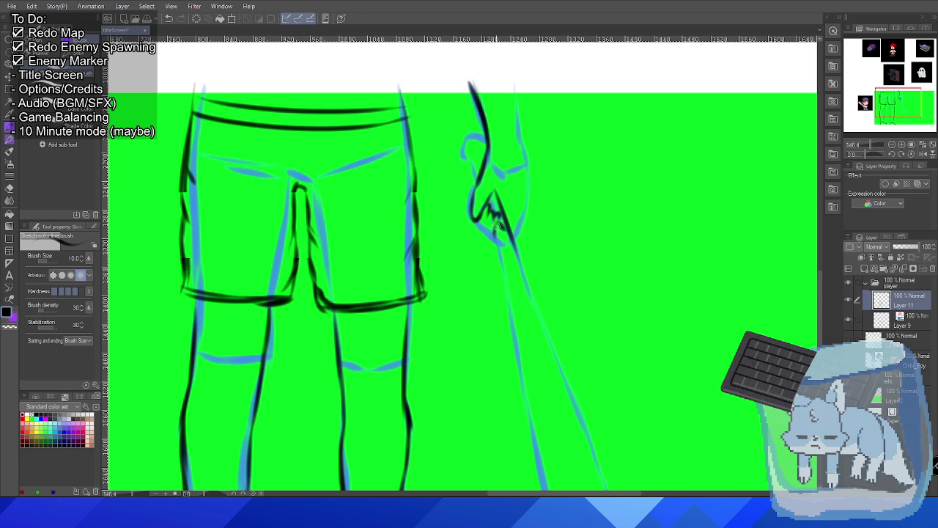
{"action": "left_click_drag", "start_coordinate": [475, 219], "coordinate": [508, 251]}
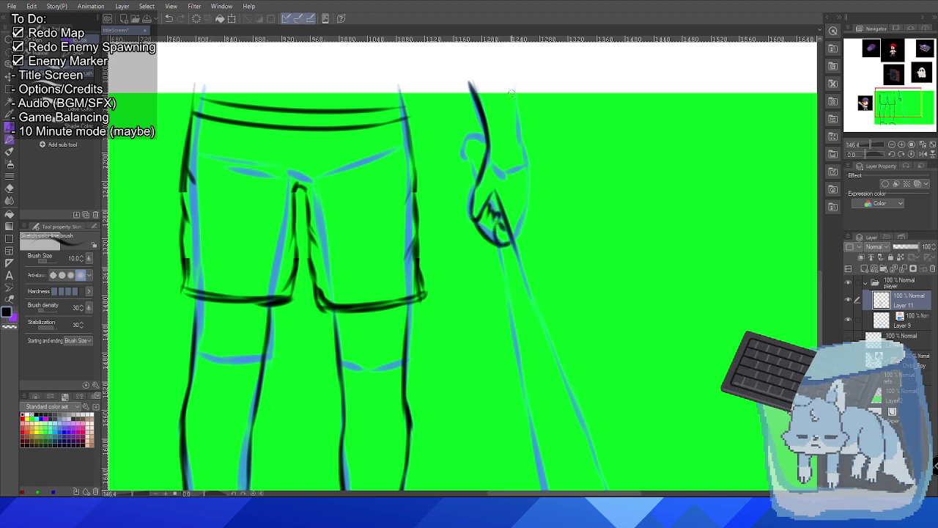
{"action": "left_click_drag", "start_coordinate": [512, 84], "coordinate": [522, 150]}
{"action": "mouse_move", "coordinate": [516, 109]}
{"action": "left_mouse_down"}
{"action": "mouse_move", "coordinate": [528, 212]}
{"action": "mouse_move", "coordinate": [518, 231]}
{"action": "mouse_move", "coordinate": [509, 228]}
{"action": "left_mouse_up"}
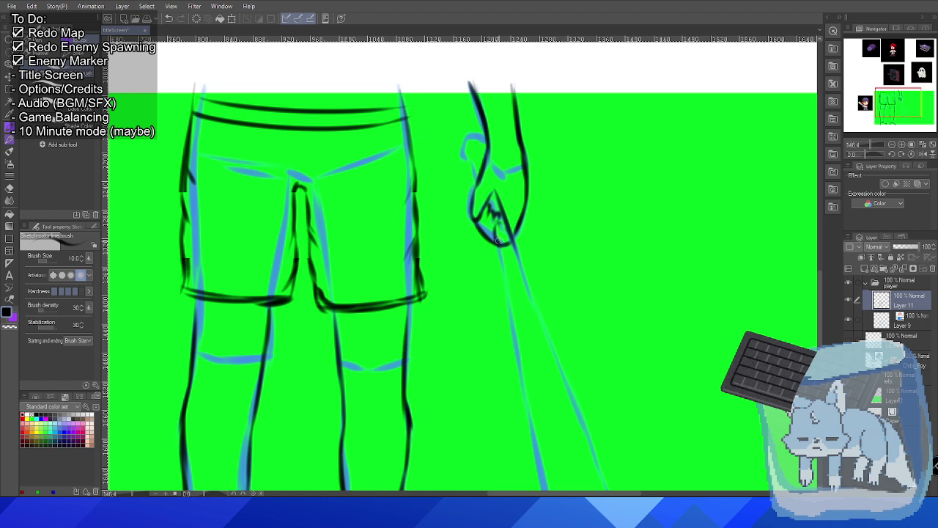
Draw the left edge of the bat handle below the hand and the rounded knob above the grip.
{"action": "left_click_drag", "start_coordinate": [499, 245], "coordinate": [511, 315]}
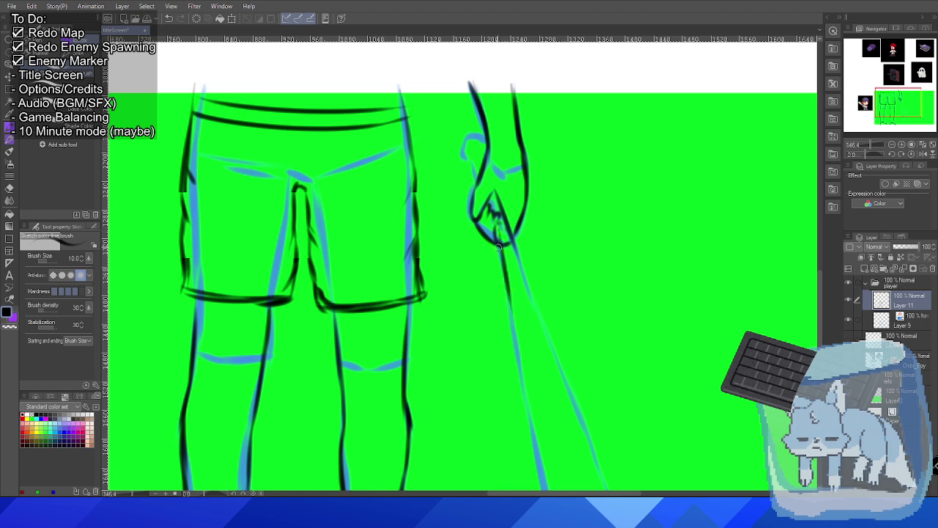
{"action": "key", "text": "ctrl+z"}
{"action": "key", "text": "ctrl+y"}
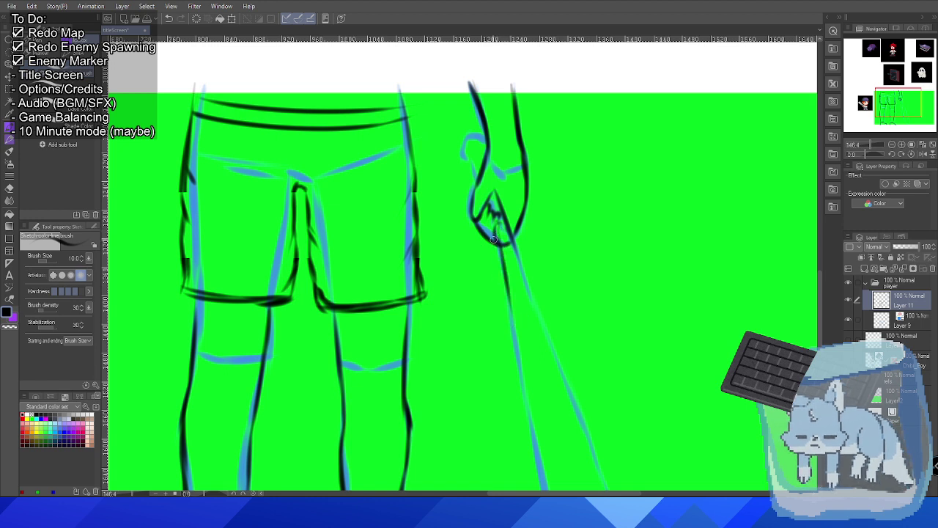
{"action": "key", "text": "ctrl+z"}
{"action": "left_click_drag", "start_coordinate": [494, 241], "coordinate": [513, 328]}
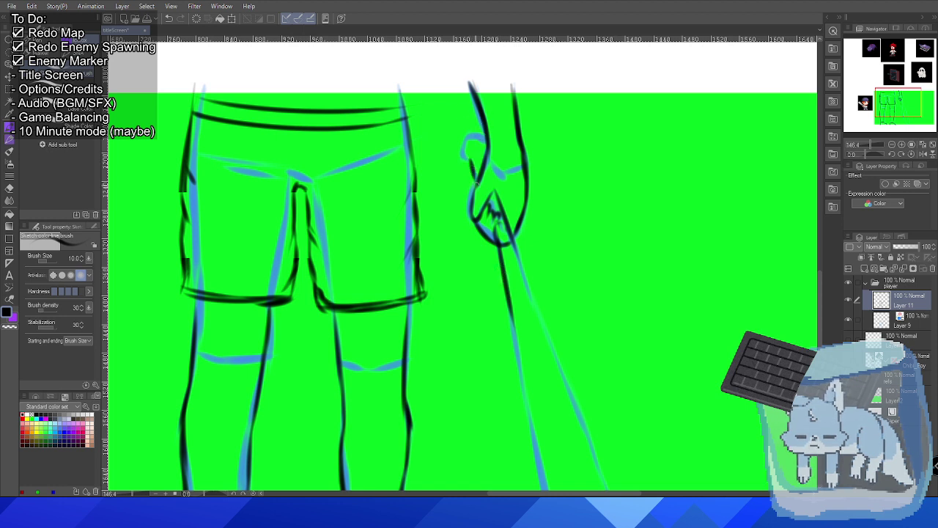
{"action": "mouse_move", "coordinate": [476, 183]}
{"action": "left_mouse_down"}
{"action": "mouse_move", "coordinate": [459, 149]}
{"action": "mouse_move", "coordinate": [481, 135]}
{"action": "mouse_move", "coordinate": [486, 145]}
{"action": "left_mouse_up"}
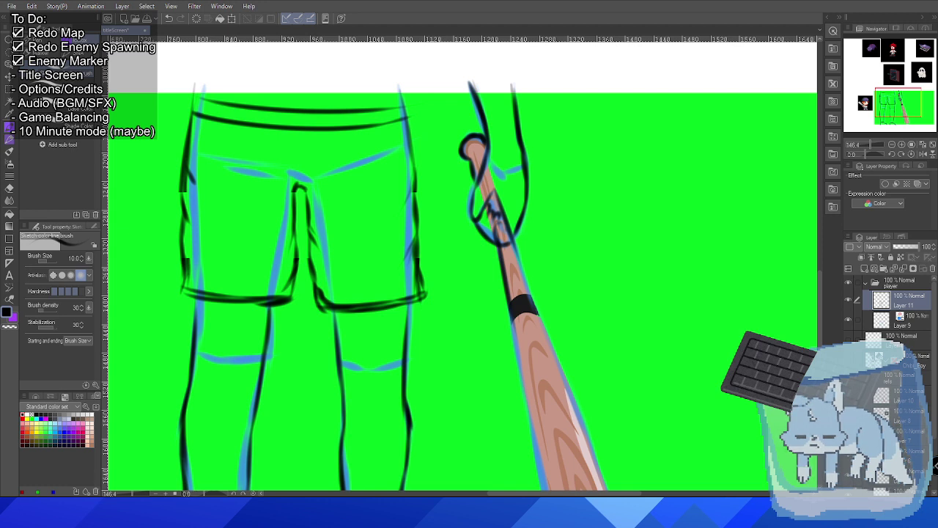
{"action": "key", "text": "ctrl+z"}
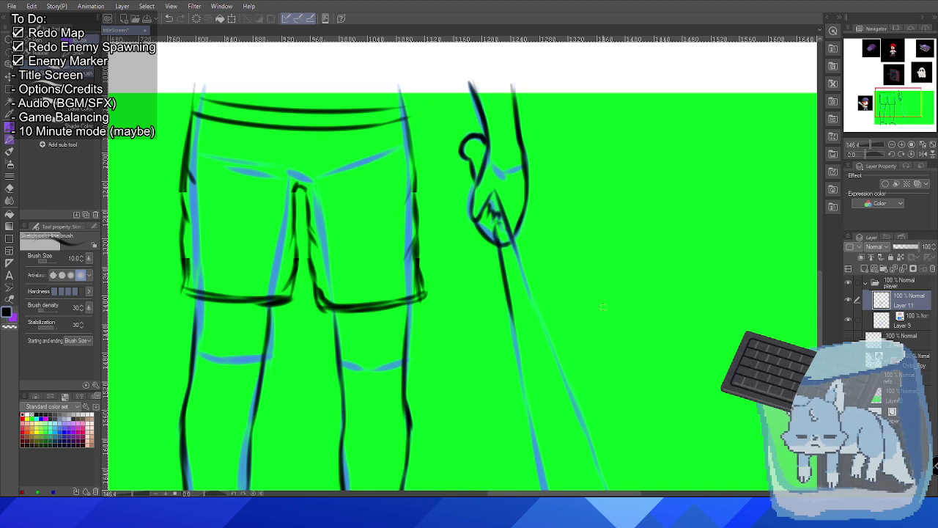
Trace both long edges of the bat down to the barrel and close them with a rounded end.
{"action": "scroll", "coordinate": [603, 308], "scroll_direction": "down", "scroll_amount": 5}
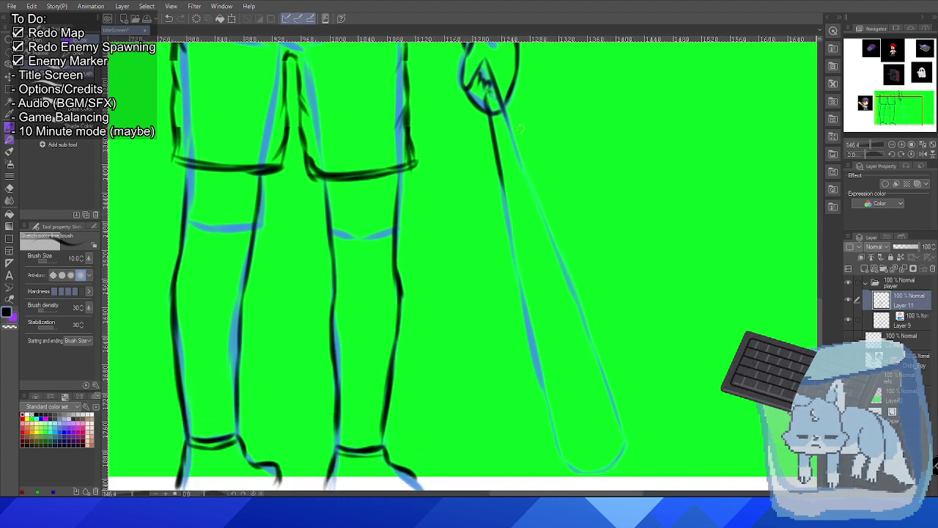
{"action": "left_click_drag", "start_coordinate": [501, 99], "coordinate": [571, 295]}
{"action": "left_click_drag", "start_coordinate": [533, 189], "coordinate": [600, 386]}
{"action": "left_click_drag", "start_coordinate": [585, 324], "coordinate": [625, 440]}
{"action": "left_click_drag", "start_coordinate": [498, 176], "coordinate": [519, 297]}
{"action": "left_click_drag", "start_coordinate": [515, 245], "coordinate": [531, 344]}
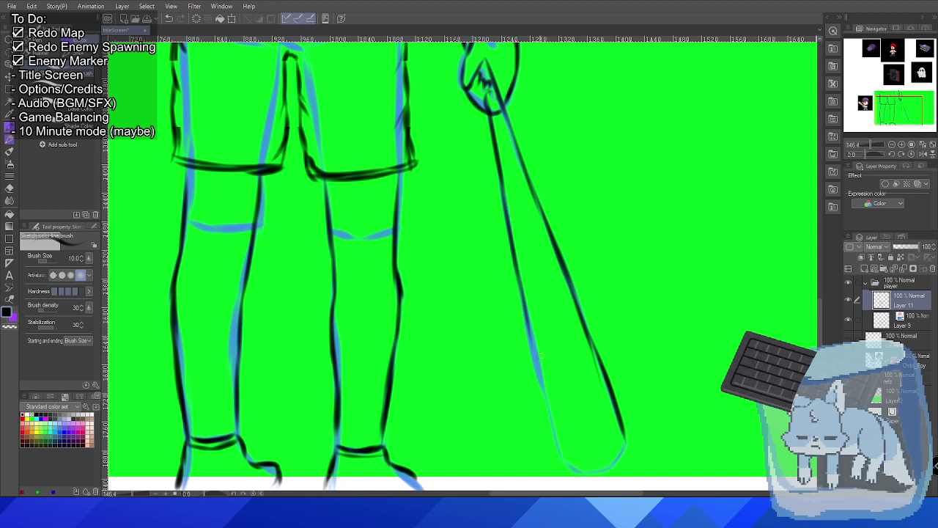
{"action": "left_click_drag", "start_coordinate": [513, 268], "coordinate": [544, 401]}
{"action": "mouse_move", "coordinate": [530, 331]}
{"action": "left_mouse_down"}
{"action": "mouse_move", "coordinate": [560, 457]}
{"action": "mouse_move", "coordinate": [609, 470]}
{"action": "mouse_move", "coordinate": [596, 467]}
{"action": "mouse_move", "coordinate": [618, 458]}
{"action": "mouse_move", "coordinate": [601, 466]}
{"action": "mouse_move", "coordinate": [623, 436]}
{"action": "mouse_move", "coordinate": [617, 458]}
{"action": "mouse_move", "coordinate": [589, 473]}
{"action": "mouse_move", "coordinate": [616, 457]}
{"action": "left_mouse_up"}
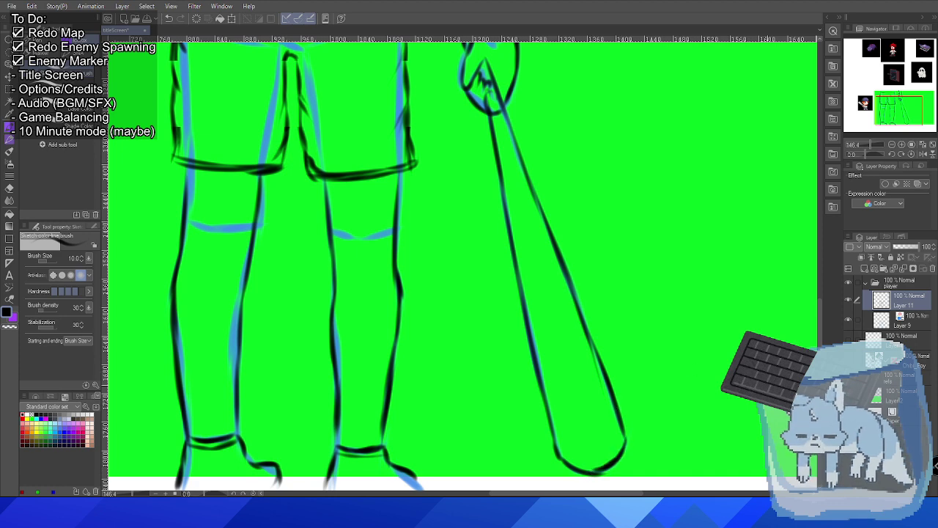
Hide the blue sketch layer and clean up the fingers around the bat handle, redrawing their lower edge and erasing the overlapping hand line.
{"action": "scroll", "coordinate": [444, 250], "scroll_direction": "down", "scroll_amount": 5}
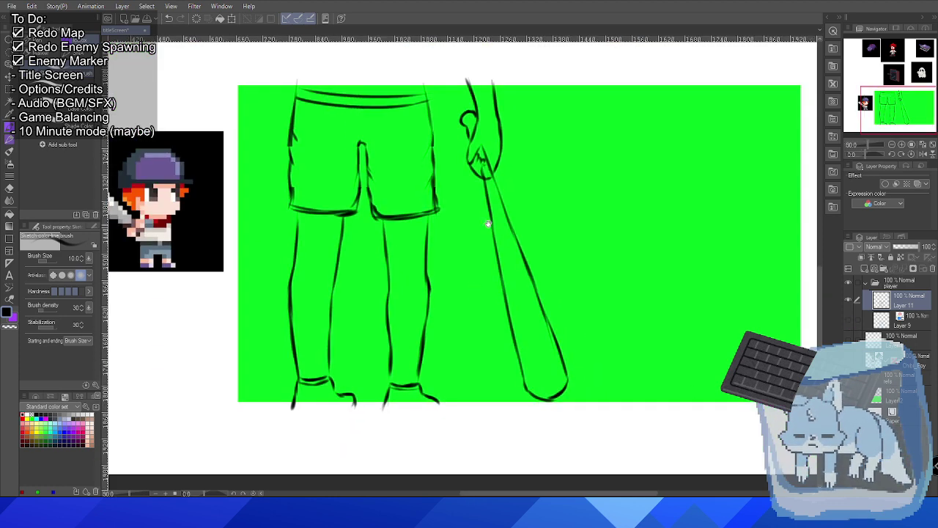
{"action": "scroll", "coordinate": [445, 250], "scroll_direction": "up", "scroll_amount": 4}
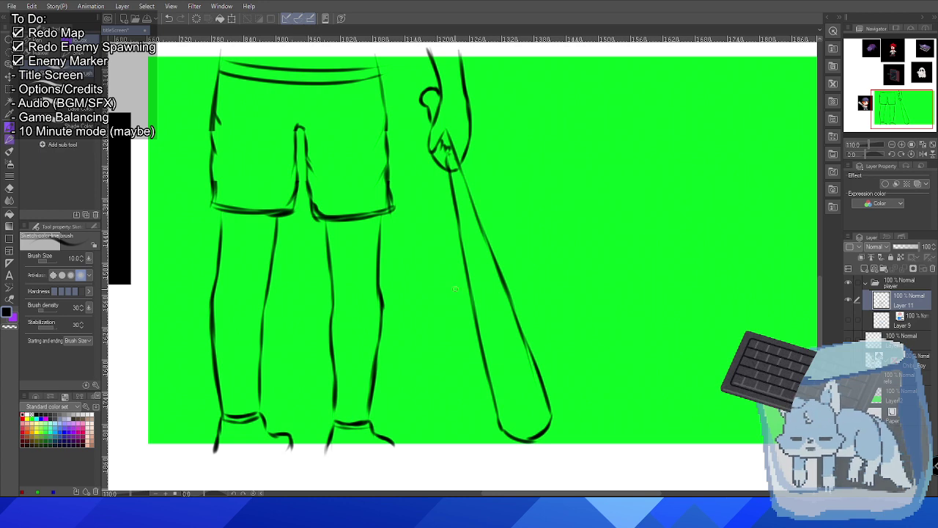
{"action": "scroll", "coordinate": [464, 154], "scroll_direction": "up", "scroll_amount": 8}
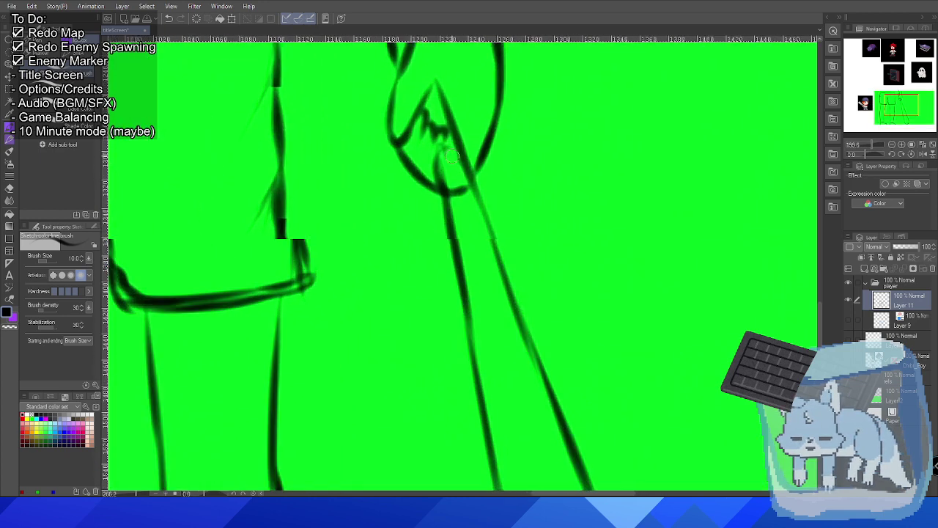
{"action": "scroll", "coordinate": [455, 155], "scroll_direction": "down", "scroll_amount": 3}
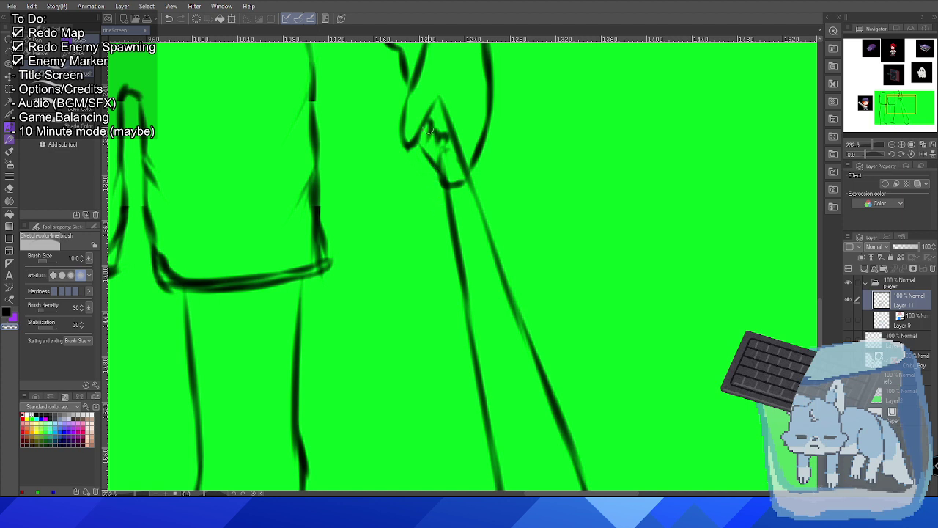
{"action": "mouse_move", "coordinate": [415, 154]}
{"action": "left_mouse_down"}
{"action": "mouse_move", "coordinate": [437, 173]}
{"action": "mouse_move", "coordinate": [422, 151]}
{"action": "left_mouse_up"}
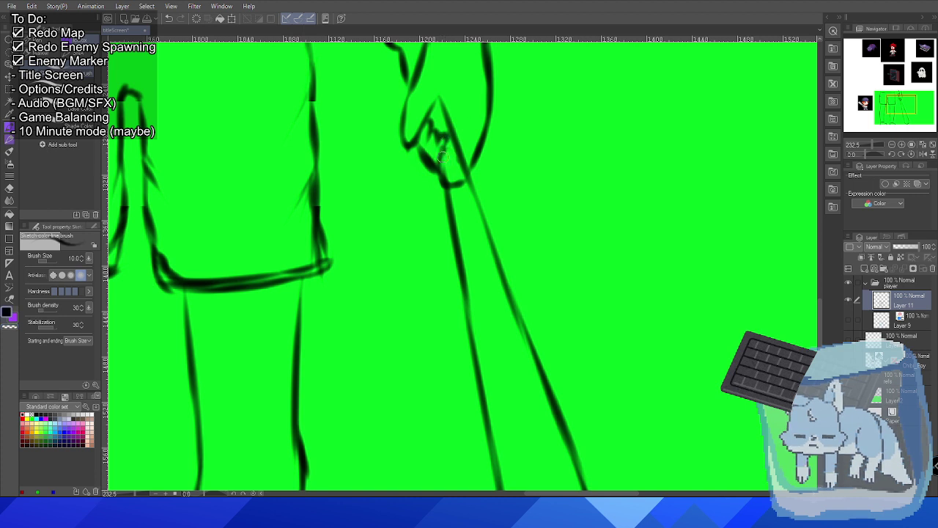
{"action": "left_click_drag", "start_coordinate": [443, 151], "coordinate": [450, 209]}
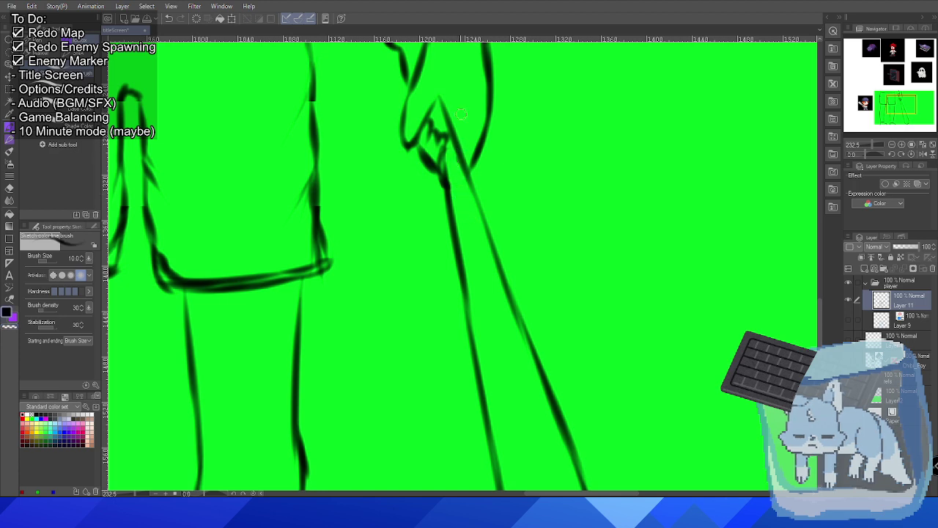
Examine the finished sketch of the shorts, legs, hand and bat as a whole and compare it with the pixel character reference.
{"action": "scroll", "coordinate": [456, 105], "scroll_direction": "down", "scroll_amount": 5}
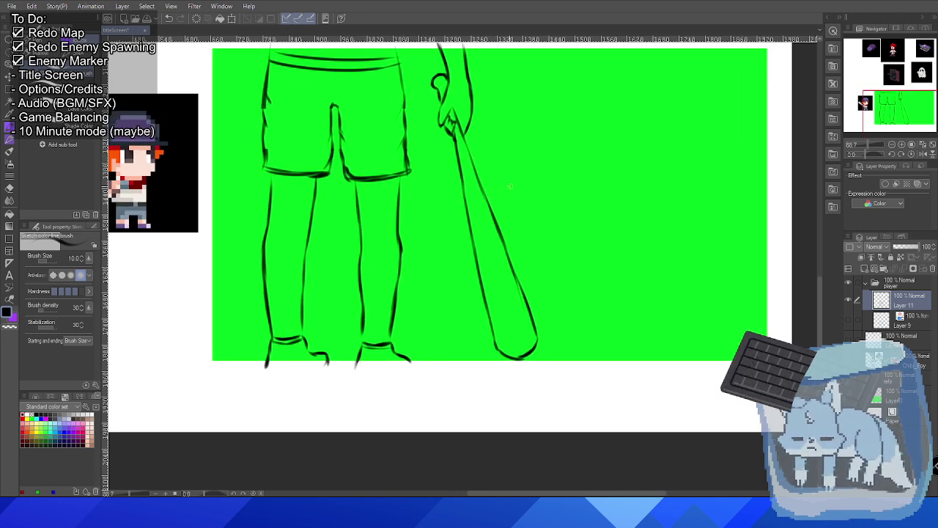
{"action": "scroll", "coordinate": [509, 186], "scroll_direction": "up", "scroll_amount": 3}
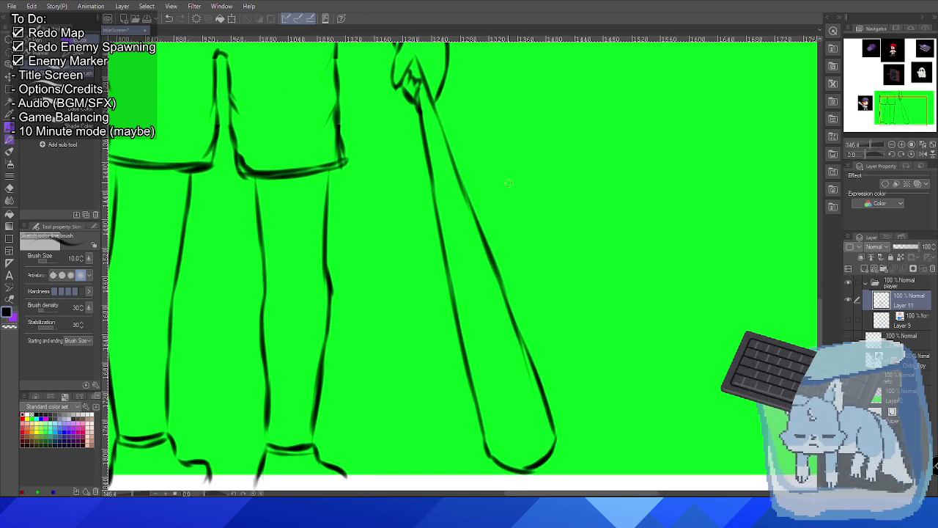
{"action": "scroll", "coordinate": [490, 194], "scroll_direction": "up", "scroll_amount": 2}
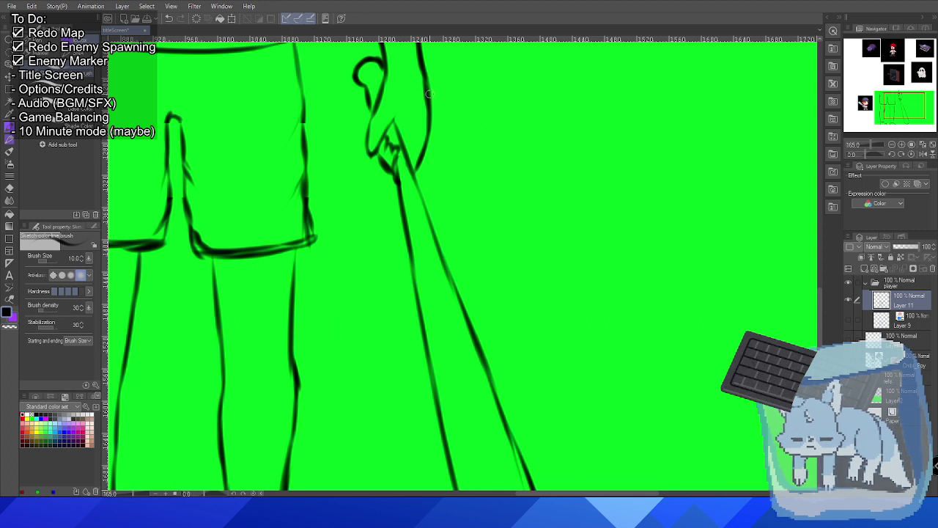
{"action": "left_click_drag", "start_coordinate": [430, 89], "coordinate": [429, 98]}
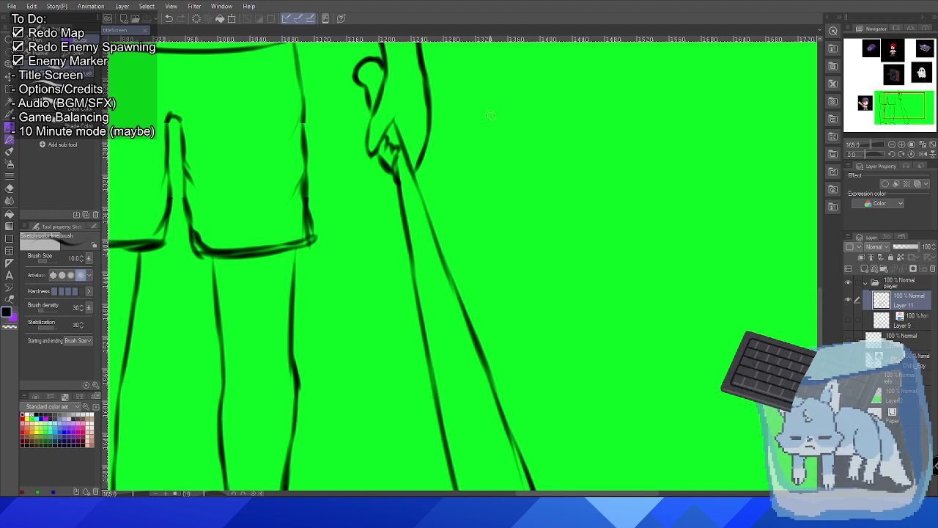
{"action": "scroll", "coordinate": [489, 107], "scroll_direction": "down", "scroll_amount": 4}
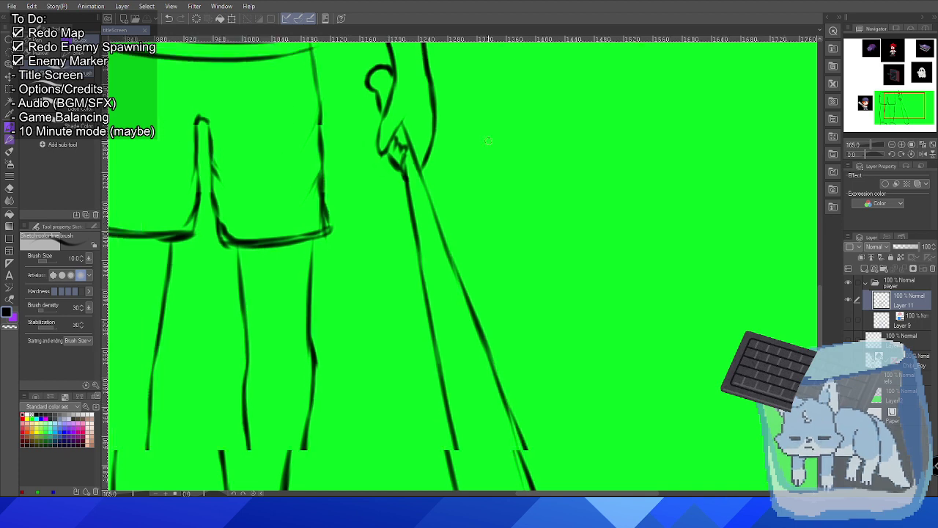
{"action": "scroll", "coordinate": [497, 136], "scroll_direction": "up", "scroll_amount": 1}
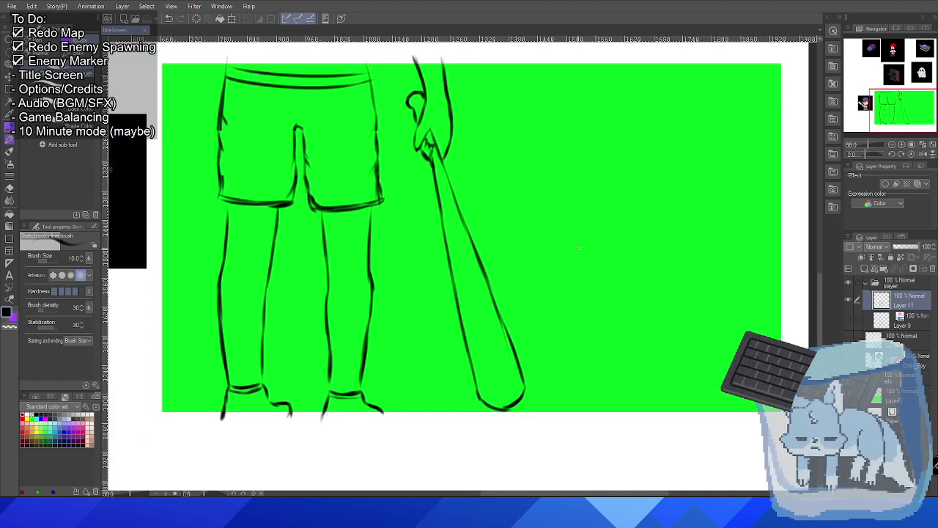
{"action": "scroll", "coordinate": [578, 250], "scroll_direction": "down", "scroll_amount": 2}
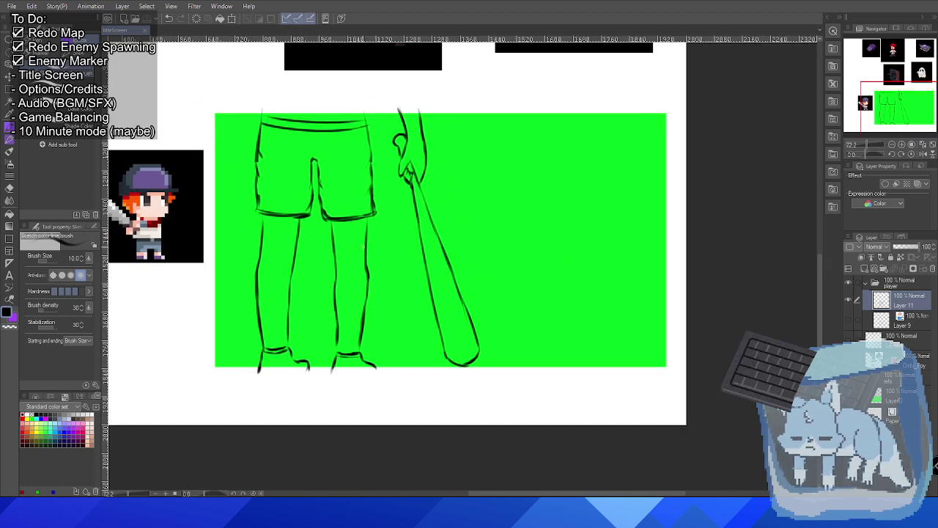
{"action": "left_click_drag", "start_coordinate": [297, 256], "coordinate": [254, 254]}
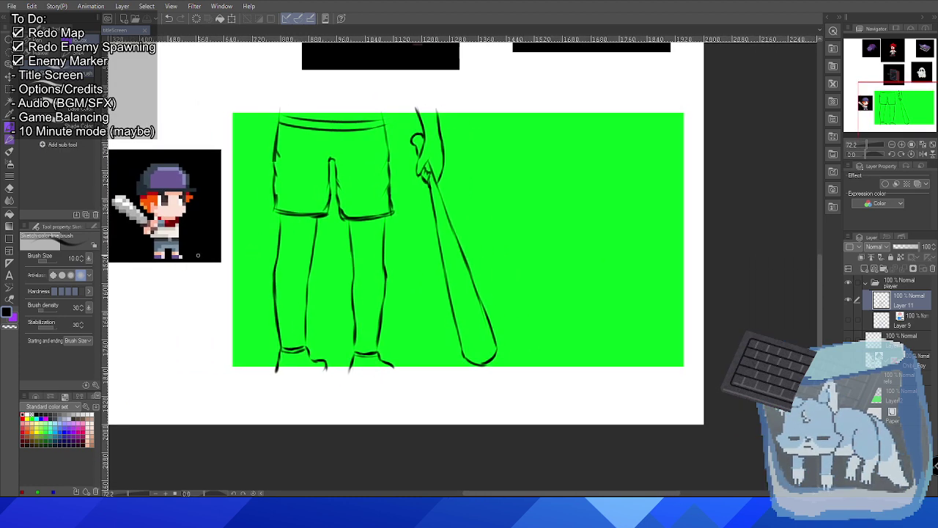
{"action": "scroll", "coordinate": [234, 262], "scroll_direction": "up", "scroll_amount": 1}
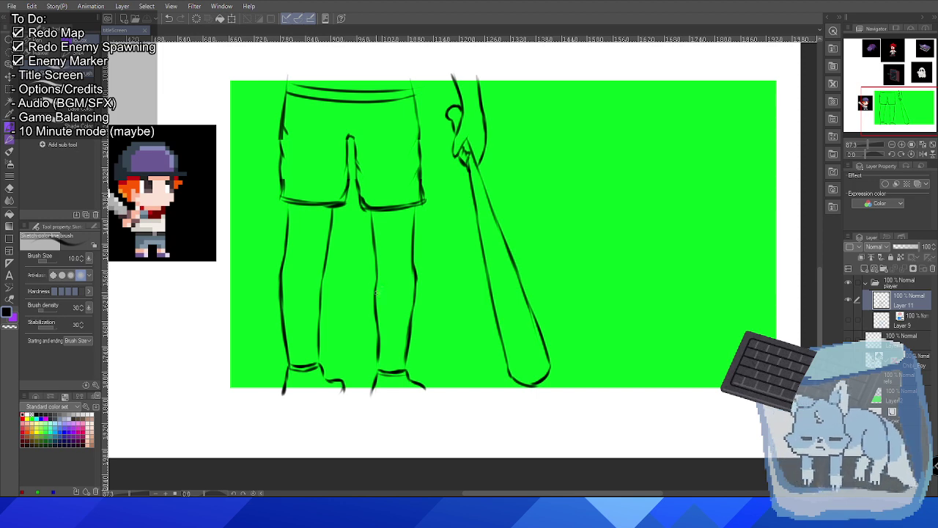
{"action": "scroll", "coordinate": [469, 274], "scroll_direction": "up", "scroll_amount": 1}
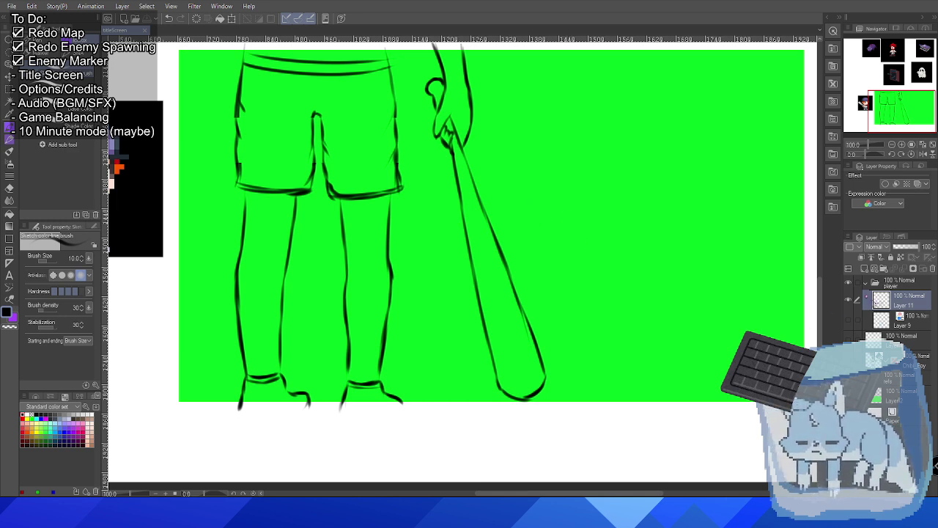
Tint the sketch layer blue, add a new raster layer above it, and choose the Lineart brush at size 7.0.
{"action": "left_click", "coordinate": [918, 184]}
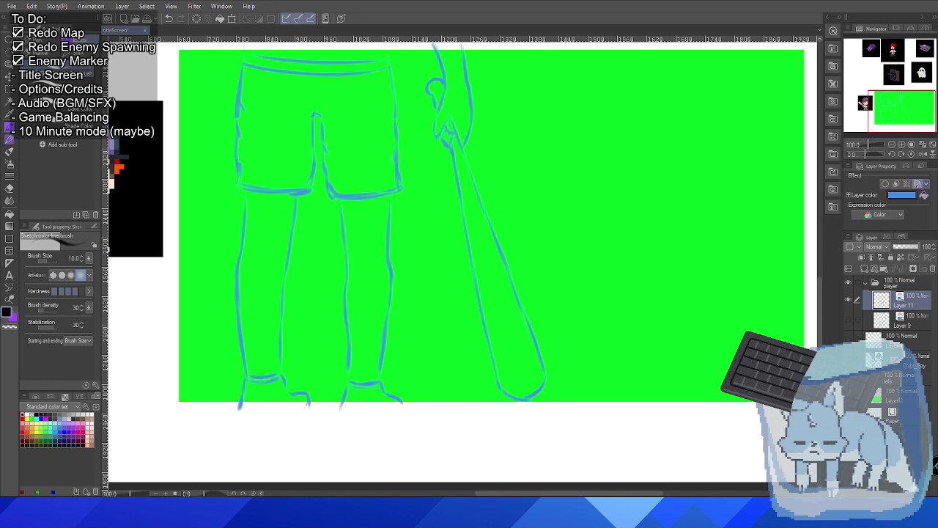
{"action": "key", "text": "ctrl+shift+n"}
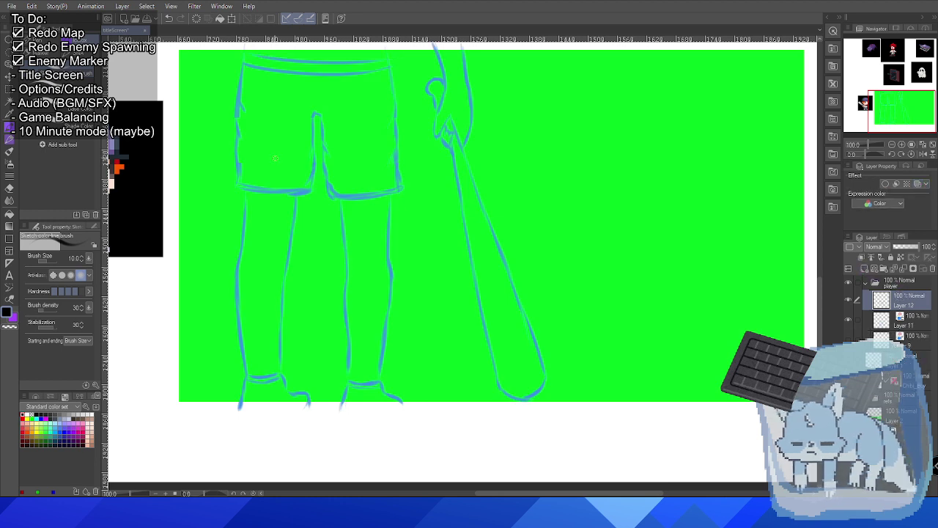
{"action": "left_click", "coordinate": [44, 82]}
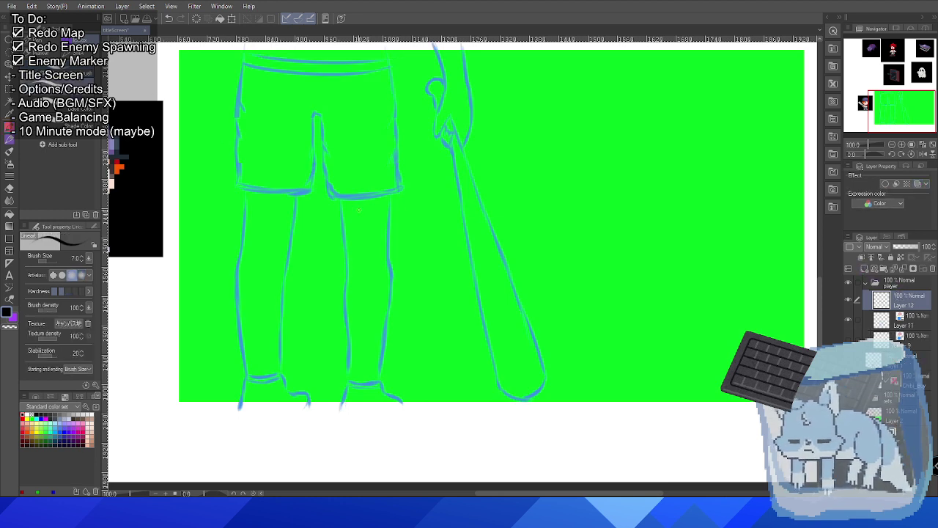
{"action": "left_click_drag", "start_coordinate": [309, 145], "coordinate": [348, 390]}
{"action": "key", "text": "ctrl+z"}
{"action": "left_click_drag", "start_coordinate": [314, 141], "coordinate": [376, 395]}
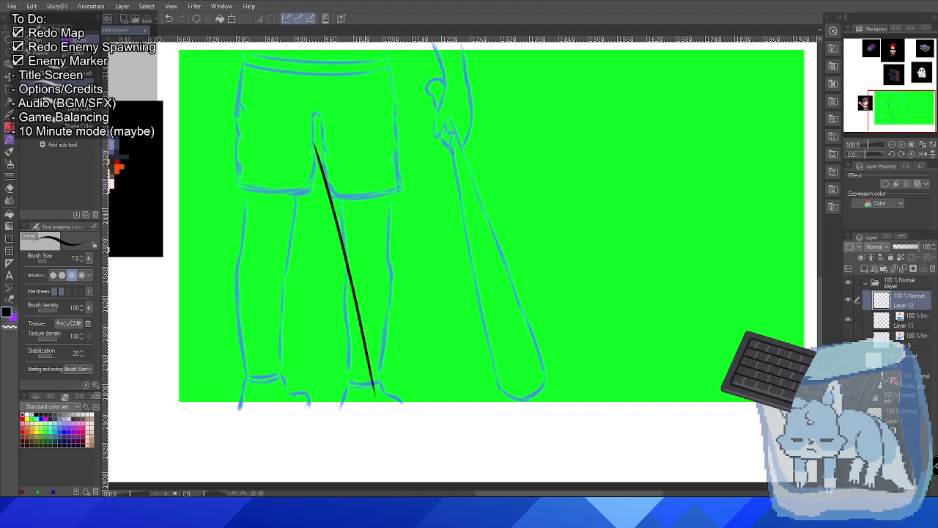
{"action": "key", "text": "ctrl+z"}
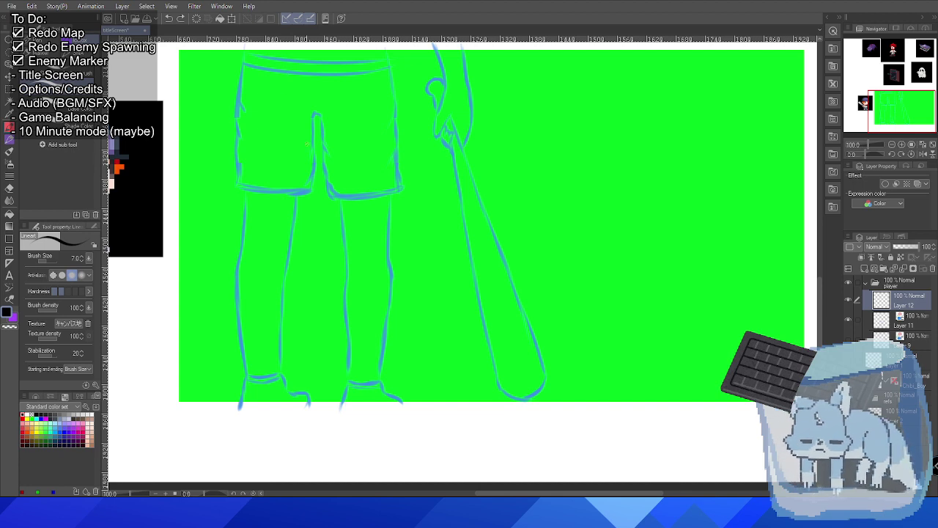
Ink the outer edge of the shorts' right leg from above the waistband downward, with two short inward fold creases.
{"action": "mouse_move", "coordinate": [307, 144]}
{"action": "left_mouse_down"}
{"action": "mouse_move", "coordinate": [274, 196]}
{"action": "mouse_move", "coordinate": [279, 188]}
{"action": "left_mouse_up"}
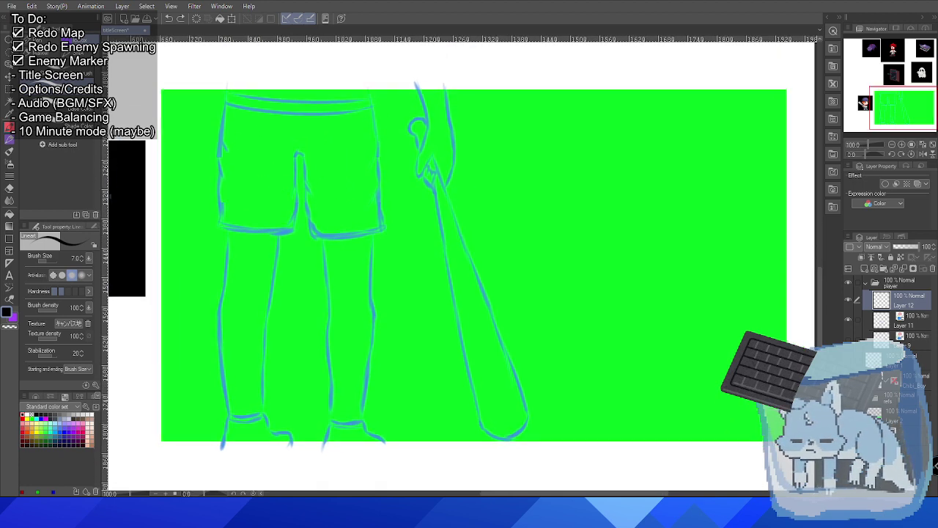
{"action": "left_click_drag", "start_coordinate": [373, 159], "coordinate": [400, 157]}
{"action": "scroll", "coordinate": [410, 227], "scroll_direction": "up", "scroll_amount": 2}
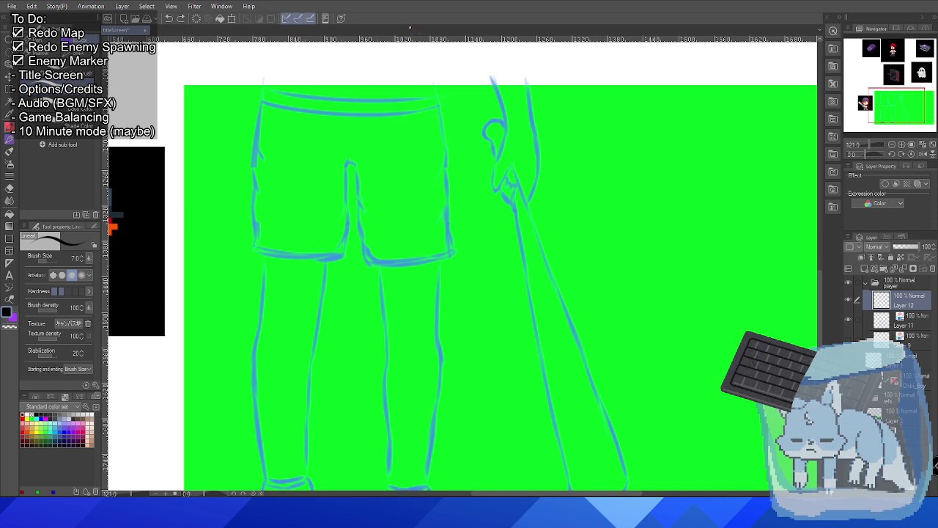
{"action": "left_click_drag", "start_coordinate": [430, 66], "coordinate": [446, 174]}
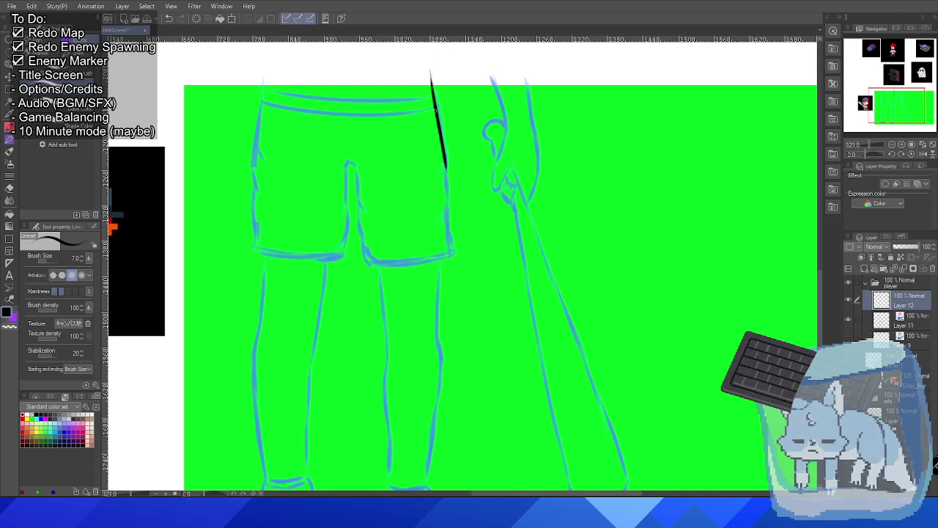
{"action": "key", "text": "ctrl+z"}
{"action": "left_click_drag", "start_coordinate": [430, 65], "coordinate": [445, 170]}
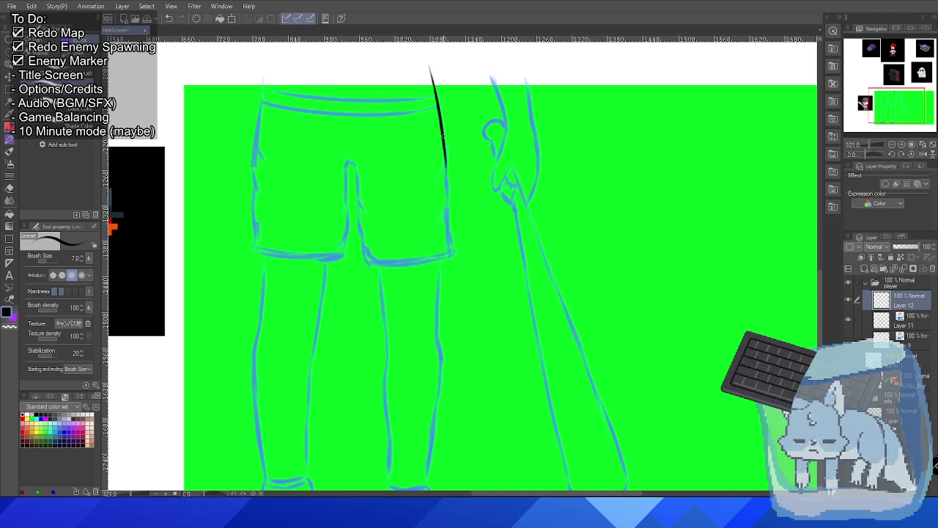
{"action": "key", "text": "ctrl+z"}
{"action": "left_click_drag", "start_coordinate": [430, 76], "coordinate": [444, 167]}
{"action": "key", "text": "ctrl+z"}
{"action": "mouse_move", "coordinate": [430, 74]}
{"action": "left_mouse_down"}
{"action": "mouse_move", "coordinate": [445, 202]}
{"action": "mouse_move", "coordinate": [433, 229]}
{"action": "left_mouse_up"}
Ink the lowest part of the right leg's outer edge below the second crease, flaring slightly outward to the hem corner.
{"action": "left_click_drag", "start_coordinate": [445, 196], "coordinate": [450, 247]}
{"action": "key", "text": "ctrl+z"}
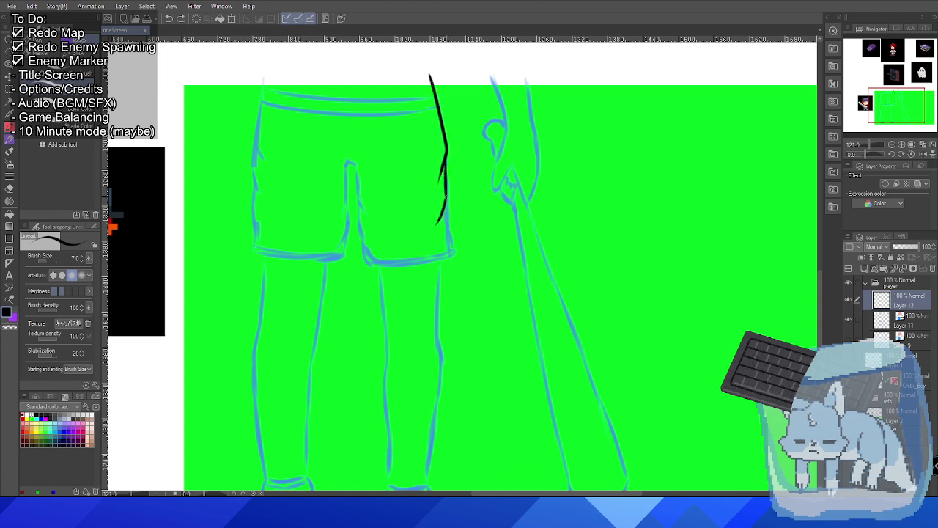
{"action": "left_click_drag", "start_coordinate": [444, 194], "coordinate": [450, 243]}
{"action": "key", "text": "ctrl+z"}
{"action": "left_click_drag", "start_coordinate": [444, 207], "coordinate": [449, 245]}
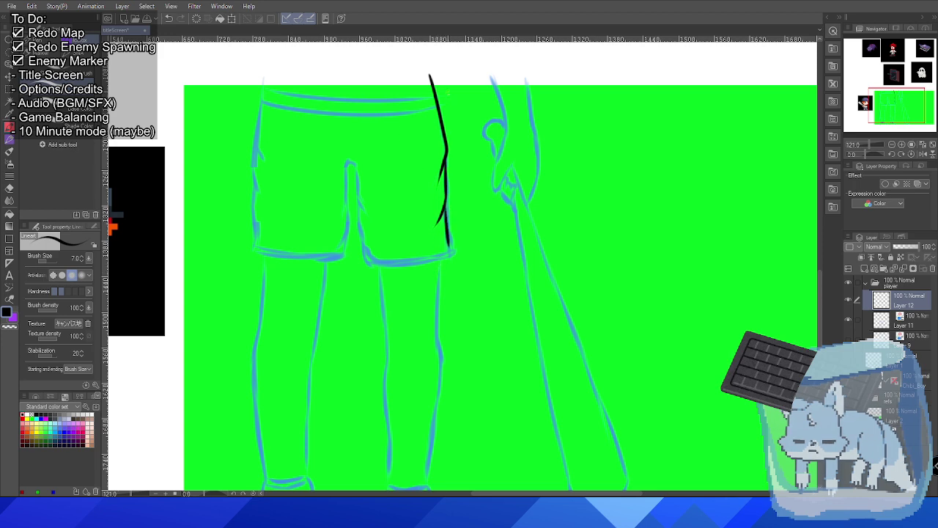
{"action": "scroll", "coordinate": [399, 243], "scroll_direction": "up", "scroll_amount": 3}
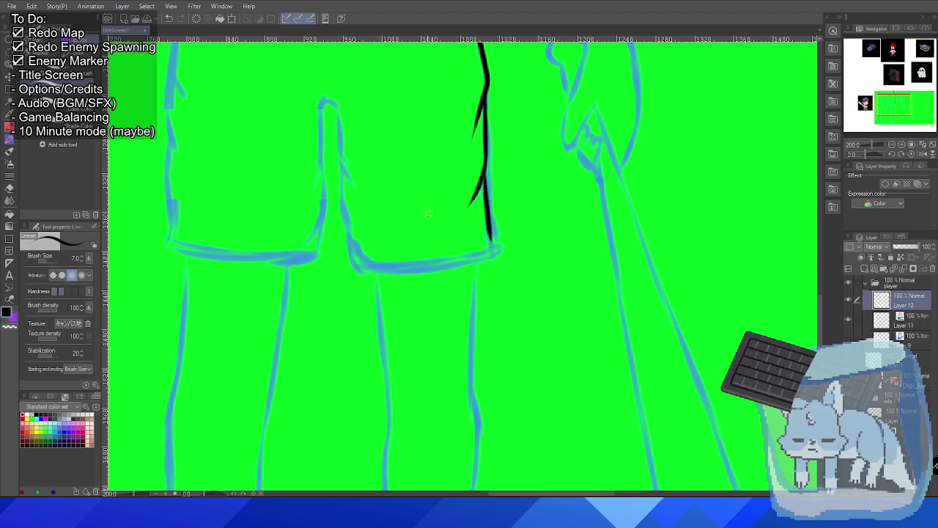
{"action": "key", "text": "ctrl+z"}
{"action": "left_click_drag", "start_coordinate": [487, 169], "coordinate": [494, 242]}
{"action": "key", "text": "ctrl+z"}
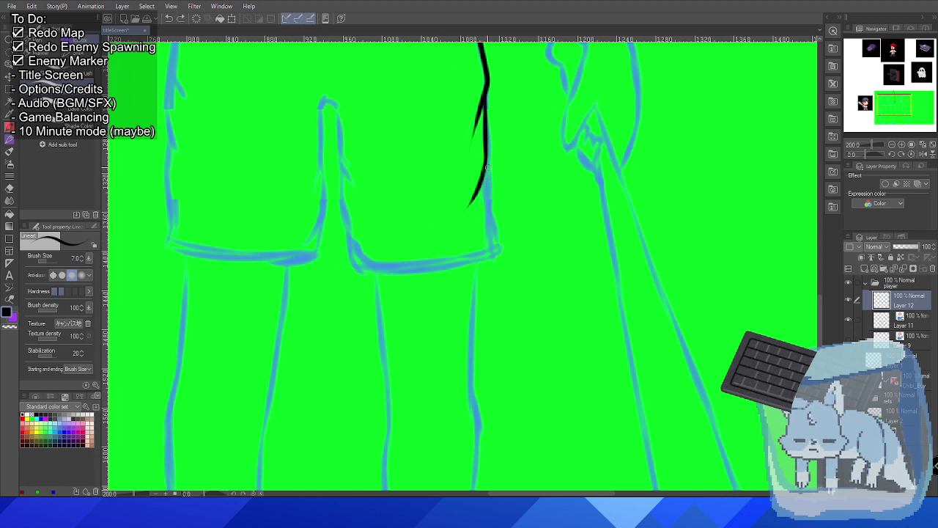
{"action": "left_click_drag", "start_coordinate": [486, 162], "coordinate": [493, 231]}
{"action": "key", "text": "ctrl+z"}
{"action": "left_click_drag", "start_coordinate": [486, 169], "coordinate": [496, 249]}
{"action": "key", "text": "ctrl+z"}
{"action": "left_click_drag", "start_coordinate": [487, 159], "coordinate": [500, 236]}
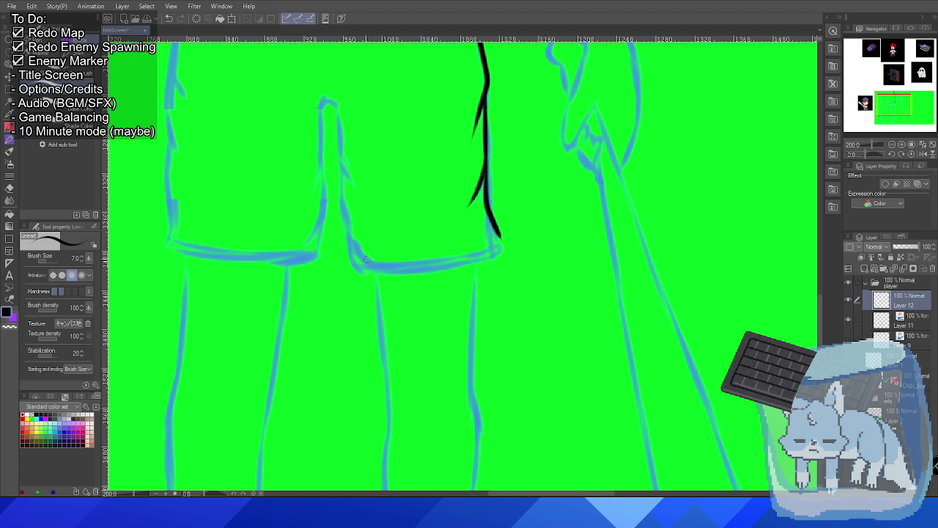
{"action": "left_click_drag", "start_coordinate": [365, 258], "coordinate": [496, 252]}
{"action": "key", "text": "ctrl+z"}
{"action": "mouse_move", "coordinate": [356, 255]}
{"action": "left_mouse_down"}
{"action": "mouse_move", "coordinate": [501, 238]}
{"action": "mouse_move", "coordinate": [337, 273]}
{"action": "left_mouse_up"}
{"action": "key", "text": "ctrl+z"}
{"action": "key", "text": "ctrl+z"}
Ink the upper hem line of the shorts' right leg from the outer corner across to the inner corner.
{"action": "key", "text": "r"}
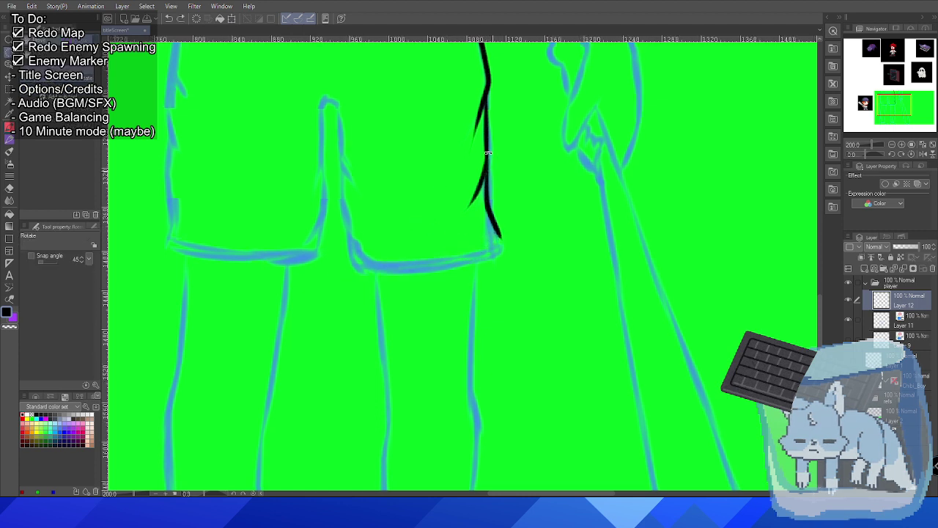
{"action": "left_click_drag", "start_coordinate": [488, 152], "coordinate": [366, 191]}
{"action": "key", "text": "p"}
{"action": "left_click_drag", "start_coordinate": [461, 219], "coordinate": [408, 322]}
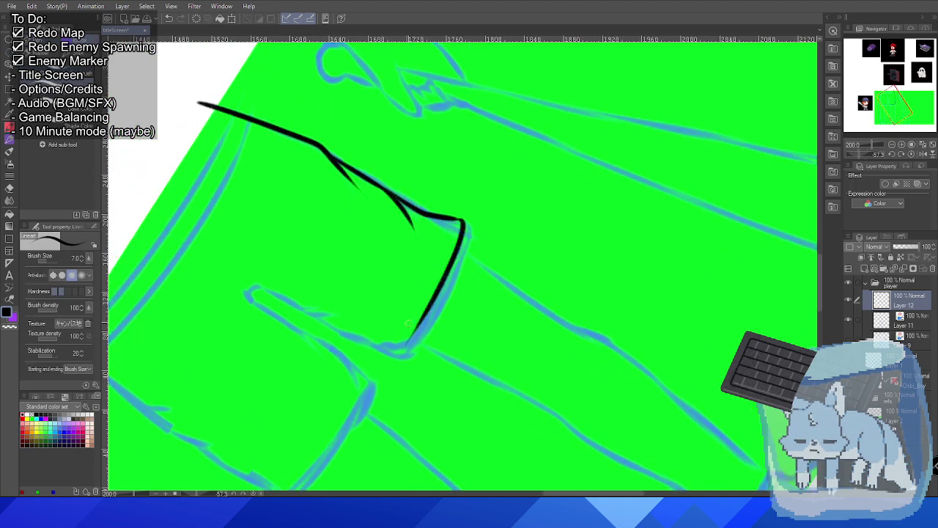
{"action": "key", "text": "ctrl+z"}
{"action": "left_click_drag", "start_coordinate": [462, 220], "coordinate": [406, 345]}
{"action": "key", "text": "ctrl+z"}
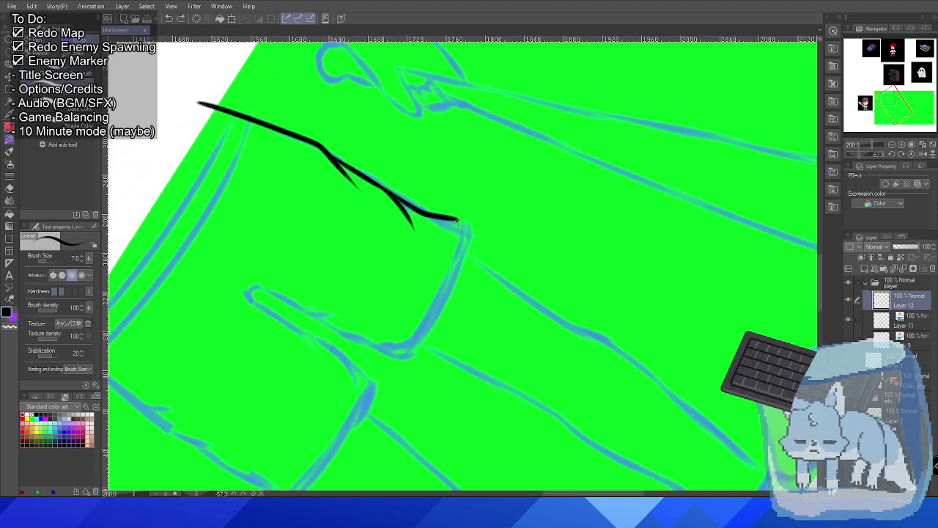
{"action": "left_click_drag", "start_coordinate": [459, 220], "coordinate": [405, 354]}
Ink a second hem line just below the first one, rounding the outer corner and tapering toward the inner corner.
{"action": "left_click_drag", "start_coordinate": [465, 220], "coordinate": [429, 326]}
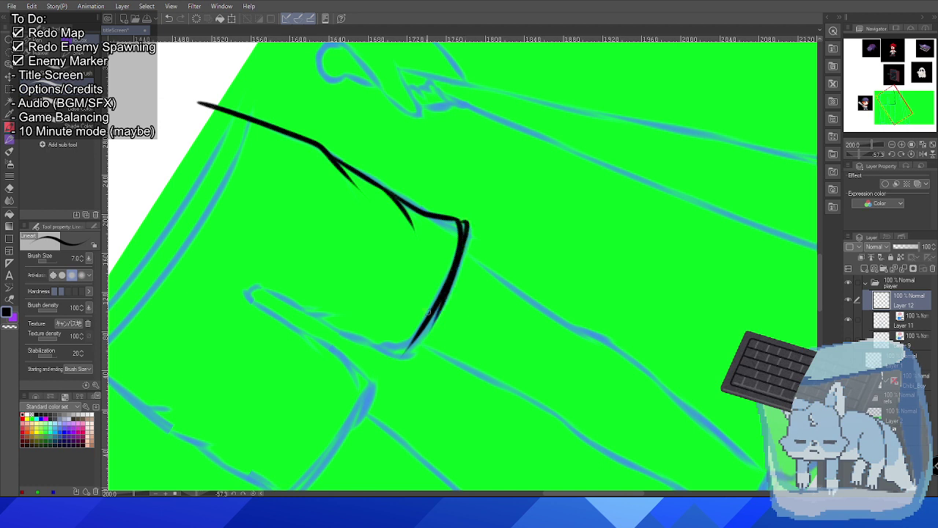
{"action": "key", "text": "ctrl+z"}
{"action": "left_click_drag", "start_coordinate": [462, 217], "coordinate": [421, 339]}
{"action": "key", "text": "ctrl+z"}
{"action": "mouse_move", "coordinate": [459, 218]}
{"action": "left_mouse_down"}
{"action": "mouse_move", "coordinate": [467, 235]}
{"action": "mouse_move", "coordinate": [410, 361]}
{"action": "left_mouse_up"}
{"action": "key", "text": "ctrl+z"}
{"action": "key", "text": "ctrl+z"}
{"action": "left_click_drag", "start_coordinate": [459, 218], "coordinate": [415, 352]}
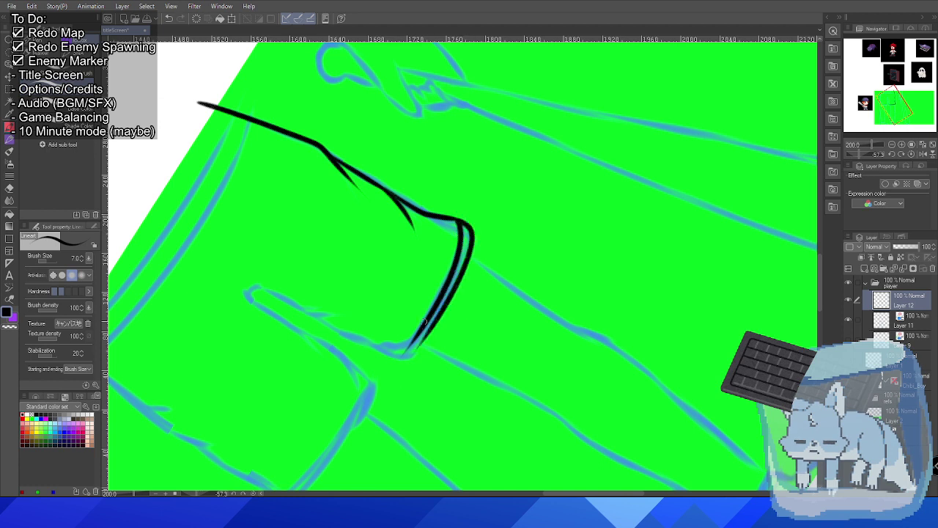
Ink the inner edge of the shorts' right leg from just below the crotch downward, with a small crease partway down.
{"action": "key", "text": "r"}
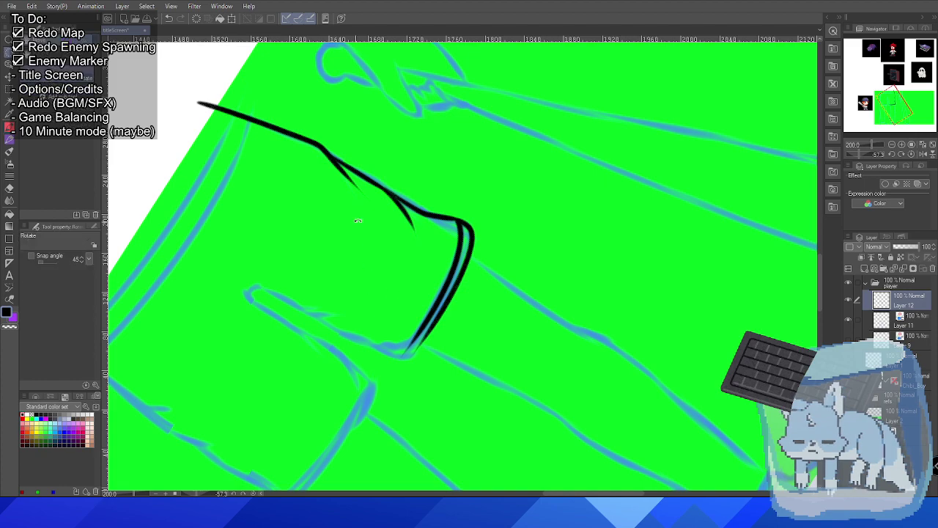
{"action": "mouse_move", "coordinate": [357, 220]}
{"action": "left_mouse_down"}
{"action": "mouse_move", "coordinate": [410, 183]}
{"action": "mouse_move", "coordinate": [315, 242]}
{"action": "mouse_move", "coordinate": [356, 112]}
{"action": "mouse_move", "coordinate": [366, 194]}
{"action": "left_mouse_up"}
{"action": "key", "text": "p"}
{"action": "key", "text": "ctrl+z"}
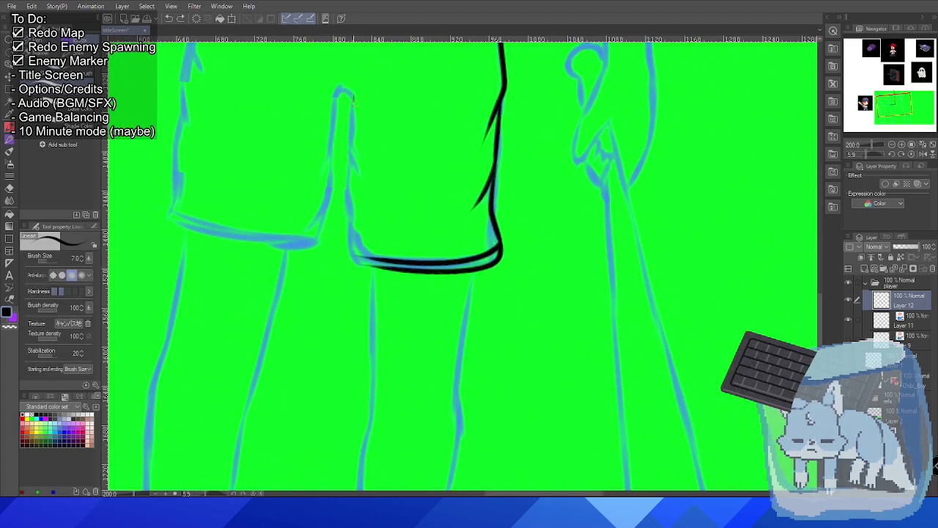
{"action": "left_click_drag", "start_coordinate": [353, 100], "coordinate": [347, 163]}
{"action": "key", "text": "ctrl+z"}
{"action": "left_click_drag", "start_coordinate": [352, 93], "coordinate": [346, 172]}
{"action": "key", "text": "ctrl+z"}
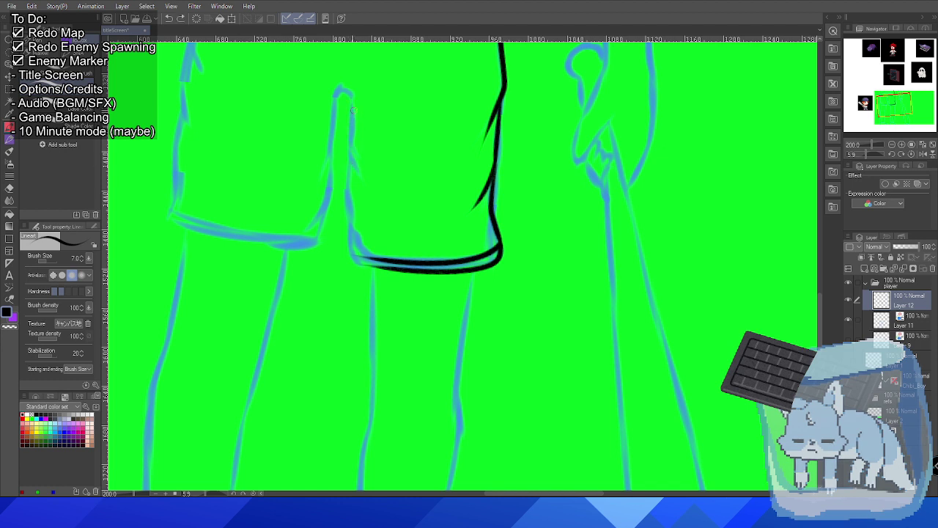
{"action": "left_click_drag", "start_coordinate": [352, 111], "coordinate": [356, 239]}
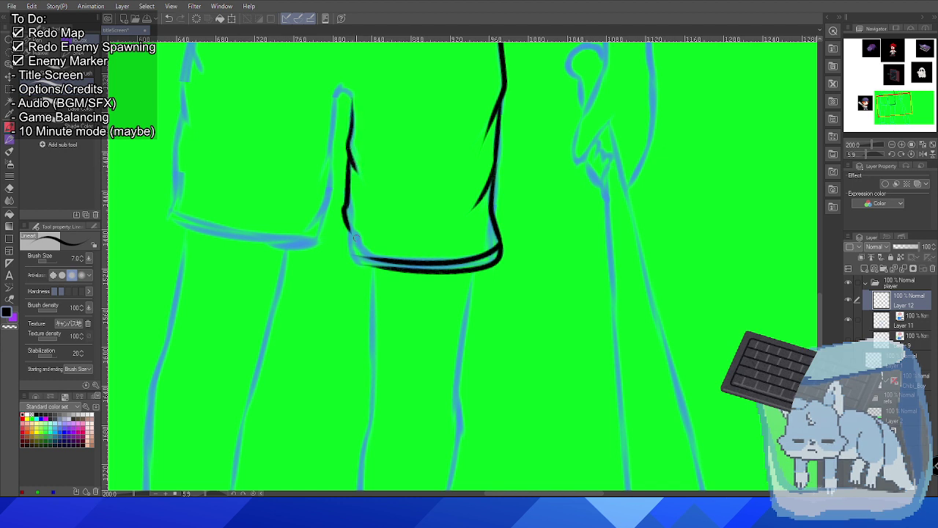
Redraw the inner edge below the crease so that it bends down and curves into the right leg's hem.
{"action": "key", "text": "ctrl+z"}
{"action": "left_click_drag", "start_coordinate": [351, 150], "coordinate": [347, 225]}
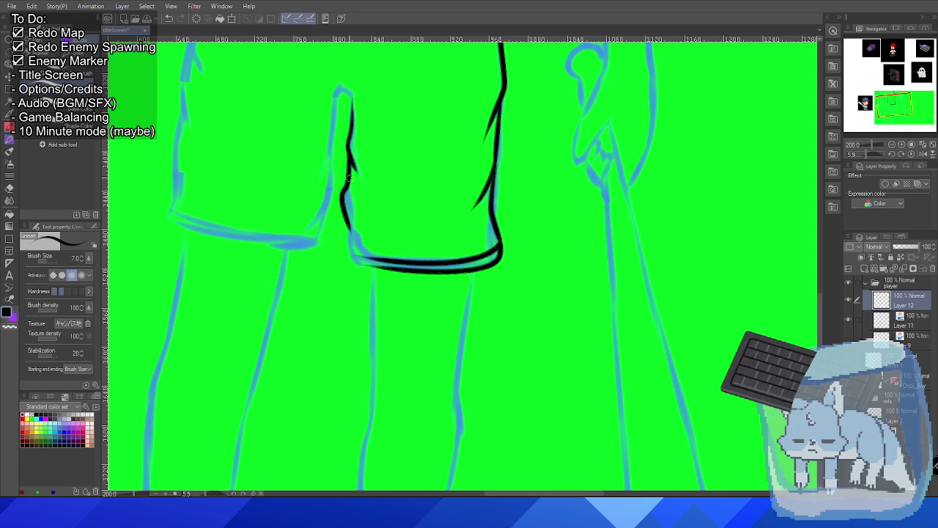
{"action": "key", "text": "ctrl+z"}
{"action": "left_click_drag", "start_coordinate": [350, 155], "coordinate": [356, 234]}
{"action": "key", "text": "ctrl+z"}
{"action": "left_click_drag", "start_coordinate": [351, 154], "coordinate": [366, 258]}
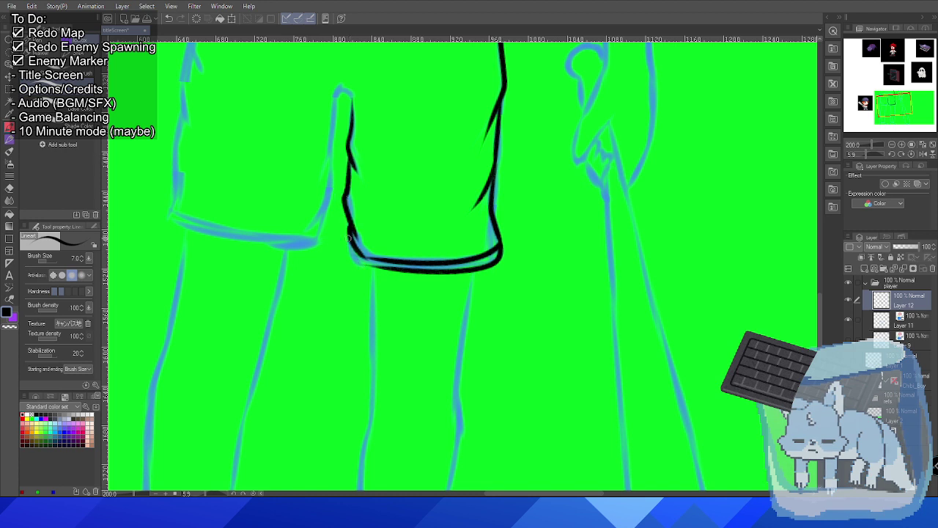
Redraw the inner corner of the shorts' right leg so the inner edge rounds into the lower hem line.
{"action": "key", "text": "ctrl+z"}
{"action": "left_click_drag", "start_coordinate": [349, 227], "coordinate": [367, 258]}
{"action": "key", "text": "ctrl+z"}
{"action": "left_click_drag", "start_coordinate": [348, 227], "coordinate": [367, 260]}
{"action": "key", "text": "ctrl+z"}
{"action": "left_click_drag", "start_coordinate": [349, 227], "coordinate": [366, 259]}
{"action": "left_click_drag", "start_coordinate": [349, 229], "coordinate": [366, 260]}
{"action": "key", "text": "ctrl+z"}
{"action": "mouse_move", "coordinate": [348, 229]}
{"action": "left_mouse_down"}
{"action": "mouse_move", "coordinate": [376, 269]}
{"action": "mouse_move", "coordinate": [348, 248]}
{"action": "mouse_move", "coordinate": [348, 236]}
{"action": "mouse_move", "coordinate": [384, 271]}
{"action": "left_mouse_up"}
{"action": "key", "text": "ctrl+z"}
{"action": "key", "text": "ctrl+z"}
{"action": "mouse_move", "coordinate": [349, 233]}
{"action": "left_mouse_down"}
{"action": "mouse_move", "coordinate": [349, 256]}
{"action": "mouse_move", "coordinate": [384, 270]}
{"action": "left_mouse_up"}
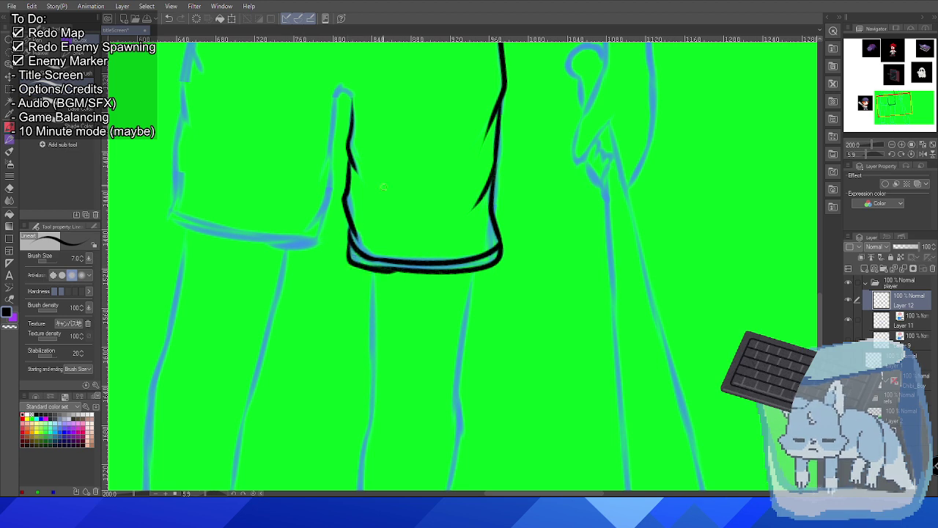
Ink the outer edge of the shorts' left leg from the waist down to the hem, with two short creases along it.
{"action": "left_click_drag", "start_coordinate": [382, 187], "coordinate": [464, 277]}
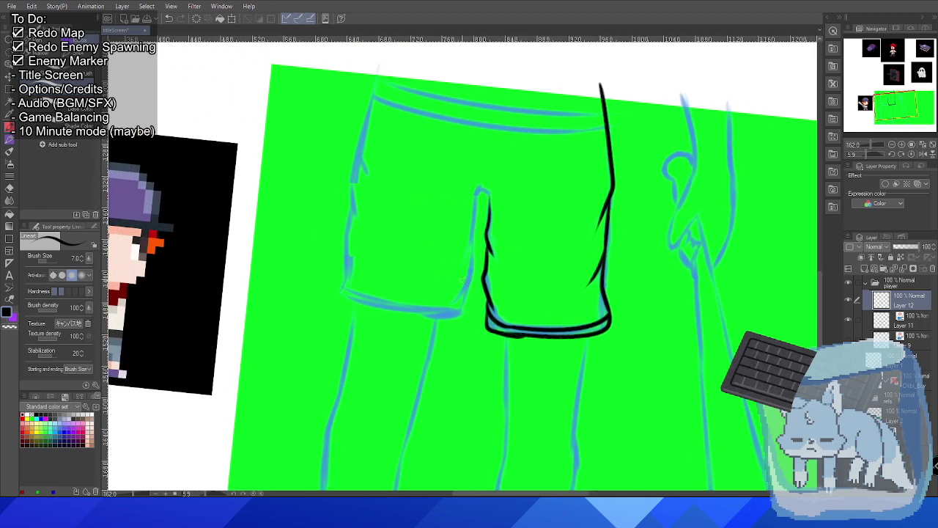
{"action": "scroll", "coordinate": [440, 257], "scroll_direction": "up", "scroll_amount": 2}
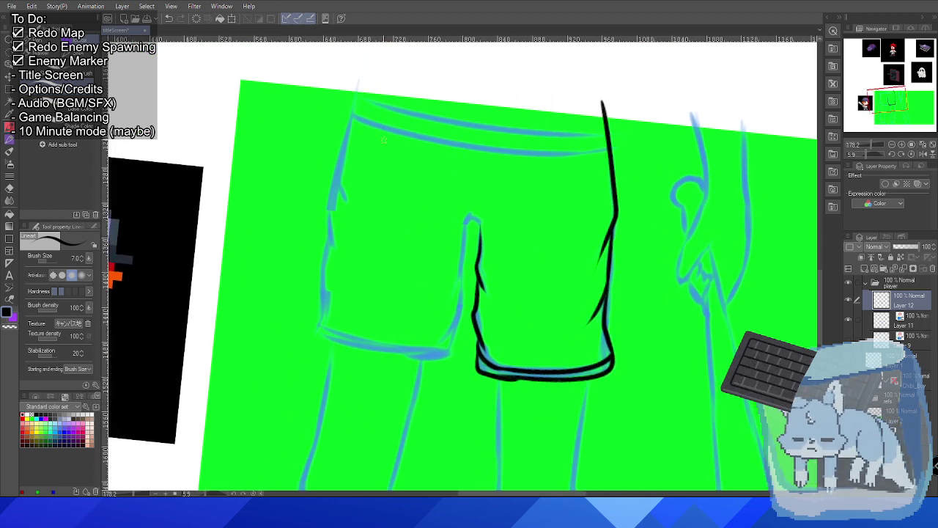
{"action": "left_click_drag", "start_coordinate": [357, 88], "coordinate": [338, 215]}
{"action": "key", "text": "ctrl+z"}
{"action": "mouse_move", "coordinate": [357, 87]}
{"action": "left_mouse_down"}
{"action": "mouse_move", "coordinate": [328, 218]}
{"action": "mouse_move", "coordinate": [335, 254]}
{"action": "mouse_move", "coordinate": [319, 281]}
{"action": "mouse_move", "coordinate": [326, 247]}
{"action": "mouse_move", "coordinate": [328, 272]}
{"action": "mouse_move", "coordinate": [317, 314]}
{"action": "left_mouse_up"}
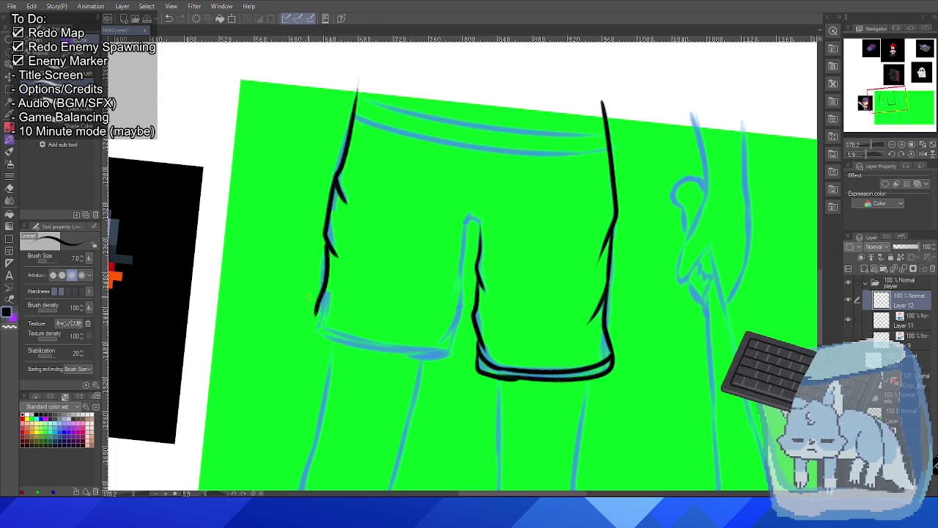
{"action": "key", "text": "ctrl+z"}
{"action": "left_click_drag", "start_coordinate": [327, 239], "coordinate": [317, 323]}
{"action": "key", "text": "ctrl+z"}
{"action": "mouse_move", "coordinate": [328, 239]}
{"action": "left_mouse_down"}
{"action": "mouse_move", "coordinate": [317, 330]}
{"action": "mouse_move", "coordinate": [324, 250]}
{"action": "mouse_move", "coordinate": [313, 322]}
{"action": "left_mouse_up"}
{"action": "key", "text": "ctrl+z"}
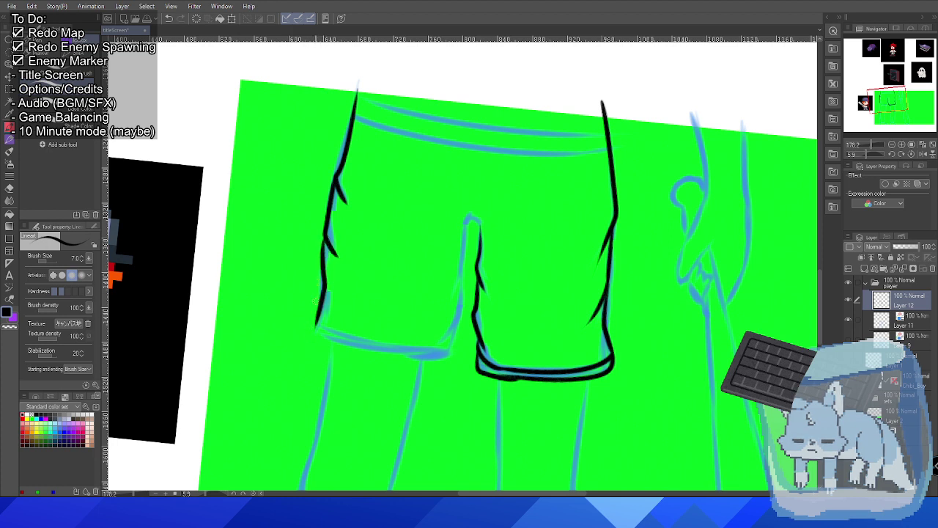
Ink the inner edge of the shorts' left leg from the crotch to the hem, with small creases partway and near the hem.
{"action": "left_click_drag", "start_coordinate": [467, 225], "coordinate": [441, 357]}
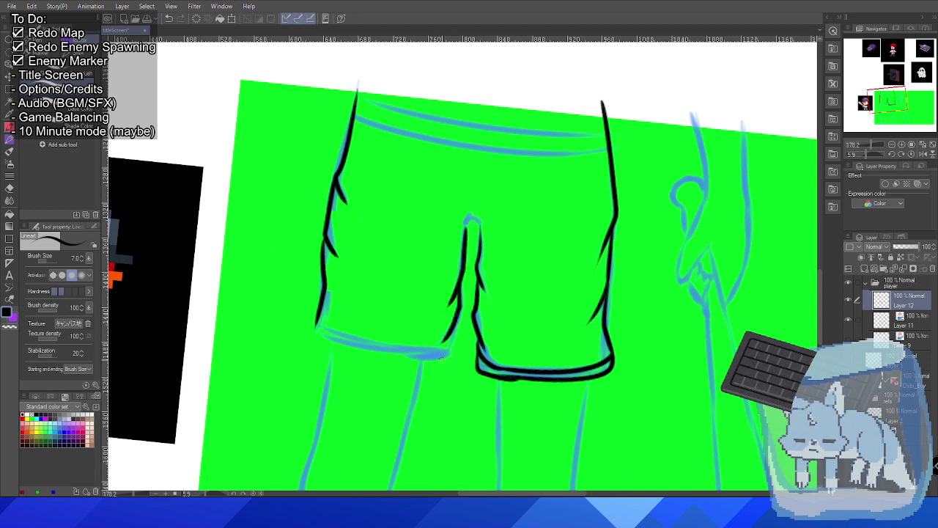
{"action": "left_click_drag", "start_coordinate": [459, 321], "coordinate": [445, 349]}
{"action": "key", "text": "ctrl+z"}
{"action": "left_click_drag", "start_coordinate": [458, 309], "coordinate": [443, 359]}
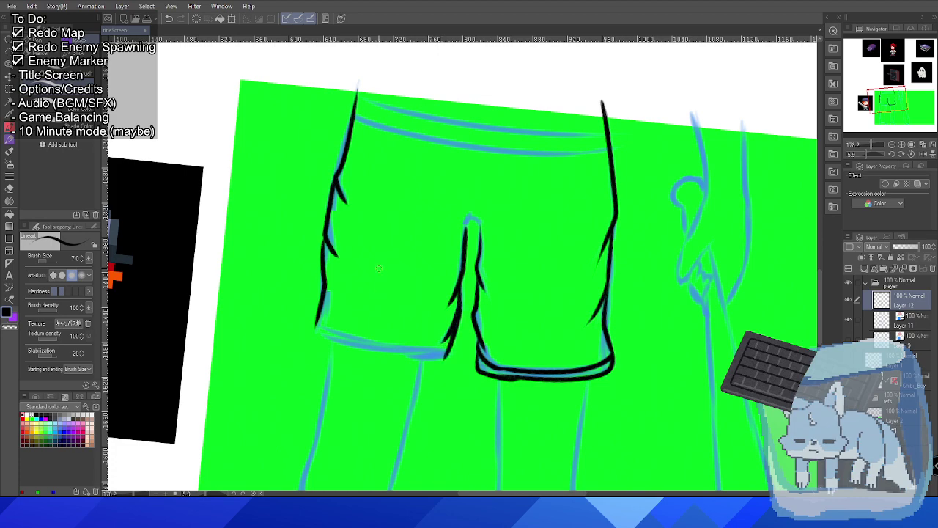
Rotate the canvas and ink two parallel hem lines across the bottom of the shorts' left leg, closing them at both corners.
{"action": "key", "text": "r"}
{"action": "mouse_move", "coordinate": [379, 268]}
{"action": "left_mouse_down"}
{"action": "mouse_move", "coordinate": [393, 216]}
{"action": "mouse_move", "coordinate": [545, 264]}
{"action": "mouse_move", "coordinate": [462, 344]}
{"action": "left_mouse_up"}
{"action": "key", "text": "p"}
{"action": "left_click_drag", "start_coordinate": [547, 282], "coordinate": [519, 400]}
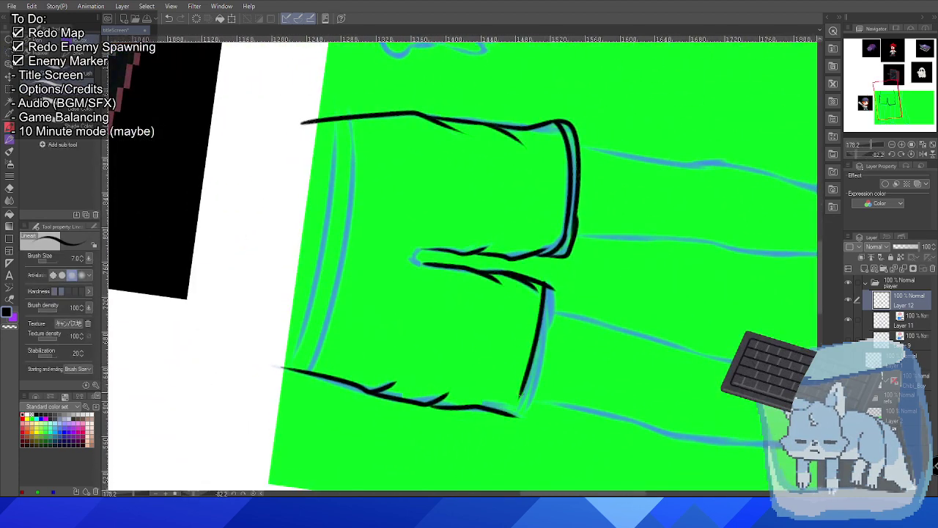
{"action": "key", "text": "ctrl+z"}
{"action": "left_click_drag", "start_coordinate": [546, 282], "coordinate": [521, 413]}
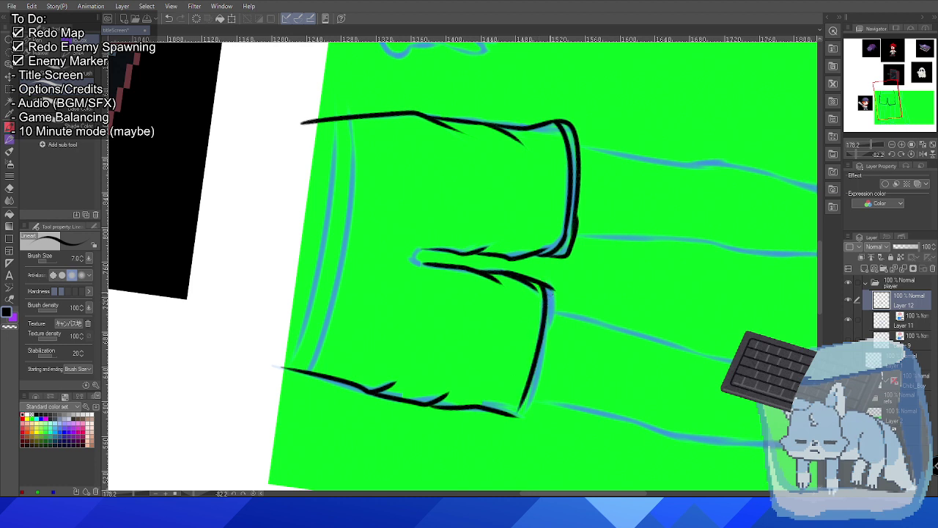
{"action": "left_click_drag", "start_coordinate": [550, 286], "coordinate": [520, 416]}
{"action": "key", "text": "ctrl+z"}
{"action": "mouse_move", "coordinate": [551, 284]}
{"action": "left_mouse_down"}
{"action": "mouse_move", "coordinate": [526, 411]}
{"action": "mouse_move", "coordinate": [530, 400]}
{"action": "mouse_move", "coordinate": [535, 379]}
{"action": "mouse_move", "coordinate": [517, 415]}
{"action": "left_mouse_up"}
{"action": "key", "text": "ctrl+z"}
{"action": "key", "text": "ctrl+z"}
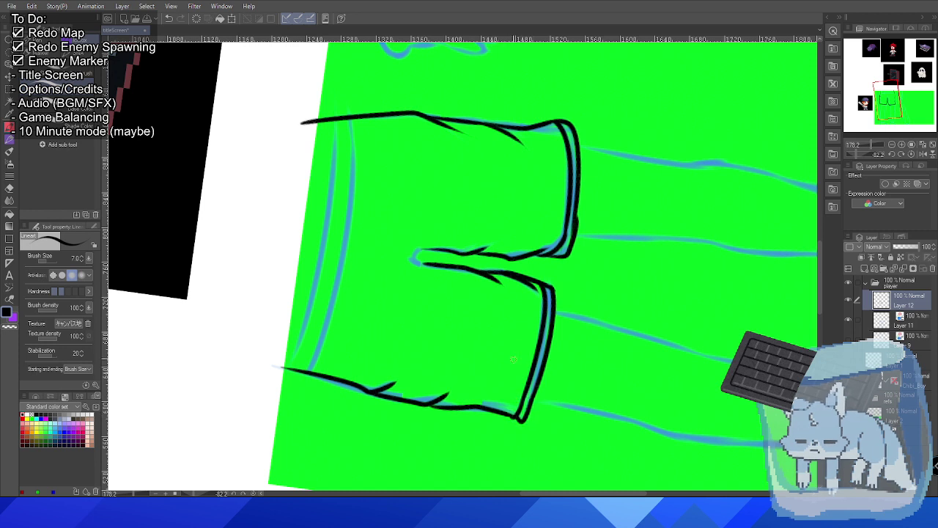
Ink the short crotch line joining both inner leg edges, and check the line art with the blue sketch briefly hidden.
{"action": "mouse_move", "coordinate": [483, 187]}
{"action": "left_mouse_down"}
{"action": "mouse_move", "coordinate": [513, 220]}
{"action": "mouse_move", "coordinate": [475, 178]}
{"action": "left_mouse_up"}
{"action": "scroll", "coordinate": [496, 138], "scroll_direction": "up", "scroll_amount": 1}
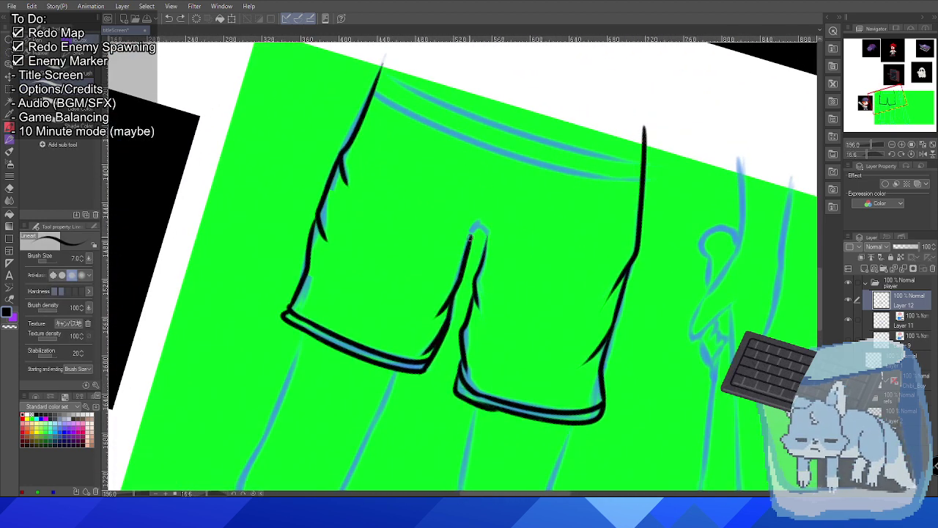
{"action": "left_click_drag", "start_coordinate": [473, 229], "coordinate": [485, 246]}
{"action": "left_click_drag", "start_coordinate": [487, 239], "coordinate": [481, 269]}
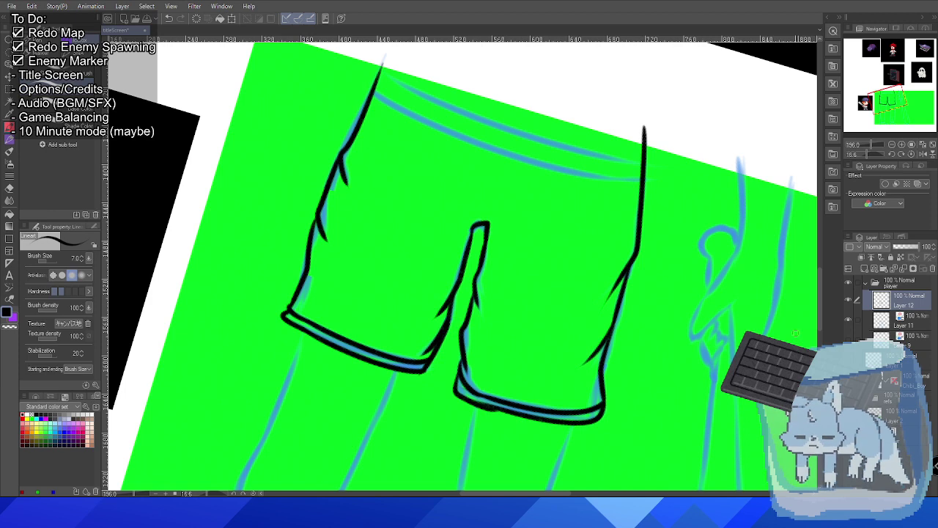
{"action": "left_click", "coordinate": [849, 320]}
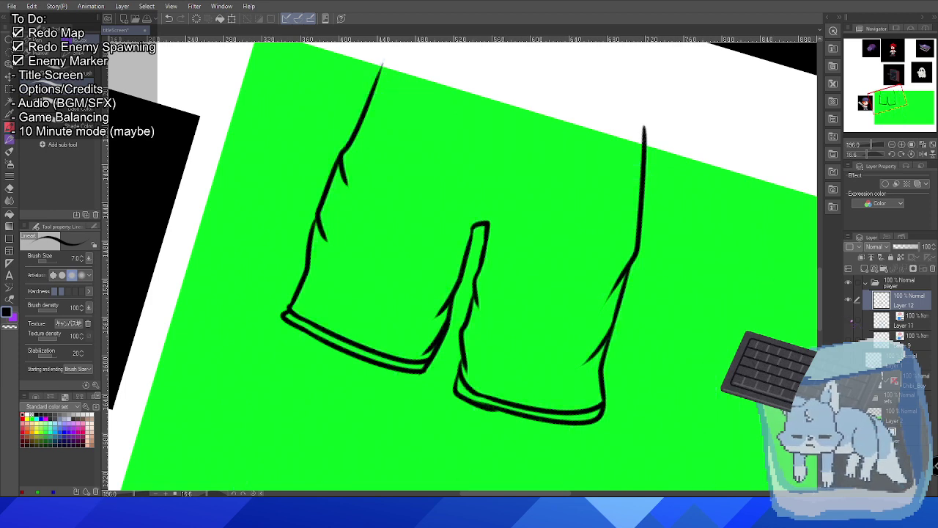
{"action": "left_click", "coordinate": [848, 319]}
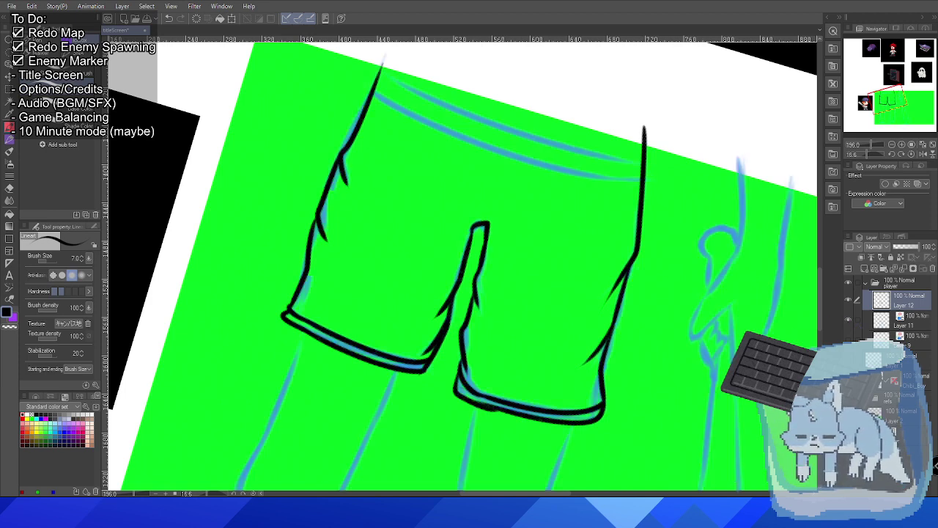
Ink the two curved waistband lines across the top of the shorts from one side edge to the other.
{"action": "scroll", "coordinate": [491, 214], "scroll_direction": "up", "scroll_amount": 3}
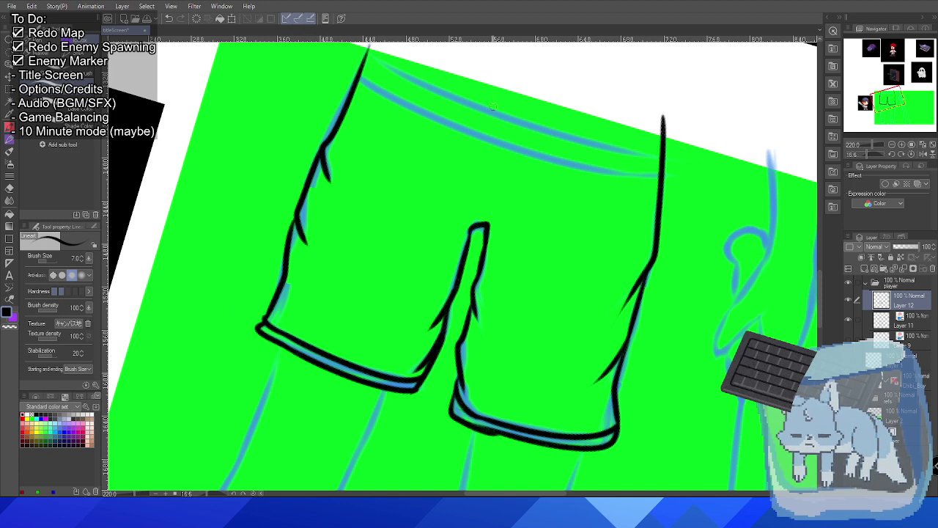
{"action": "left_click_drag", "start_coordinate": [458, 103], "coordinate": [365, 143]}
{"action": "mouse_move", "coordinate": [382, 51]}
{"action": "left_mouse_down"}
{"action": "mouse_move", "coordinate": [375, 120]}
{"action": "mouse_move", "coordinate": [291, 366]}
{"action": "mouse_move", "coordinate": [381, 67]}
{"action": "mouse_move", "coordinate": [267, 358]}
{"action": "left_mouse_up"}
{"action": "key", "text": "ctrl+z"}
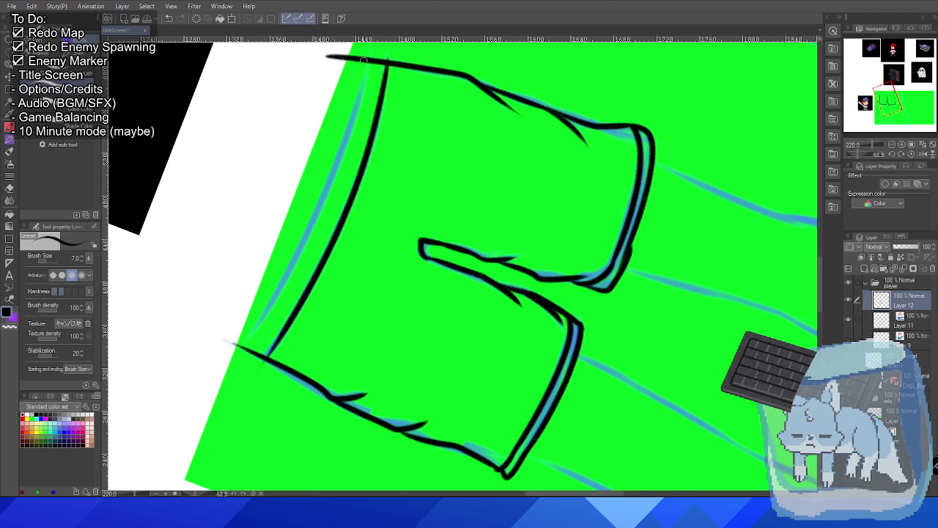
{"action": "left_click_drag", "start_coordinate": [364, 60], "coordinate": [236, 358]}
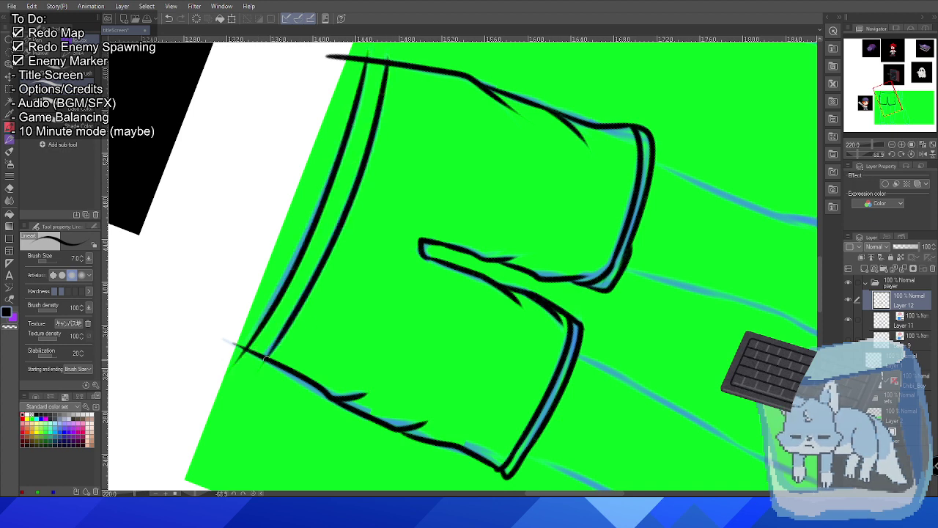
Erase the waistband line ends that overshoot the shorts' side edges on both sides.
{"action": "scroll", "coordinate": [265, 360], "scroll_direction": "up", "scroll_amount": 4}
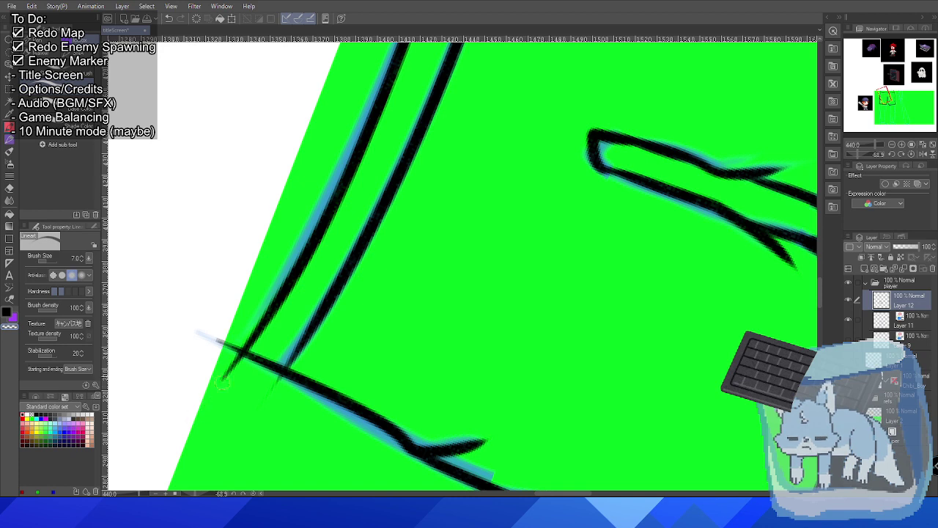
{"action": "mouse_move", "coordinate": [222, 382]}
{"action": "left_mouse_down"}
{"action": "mouse_move", "coordinate": [233, 376]}
{"action": "mouse_move", "coordinate": [216, 359]}
{"action": "mouse_move", "coordinate": [288, 398]}
{"action": "mouse_move", "coordinate": [239, 355]}
{"action": "mouse_move", "coordinate": [287, 378]}
{"action": "left_mouse_up"}
{"action": "key", "text": "c"}
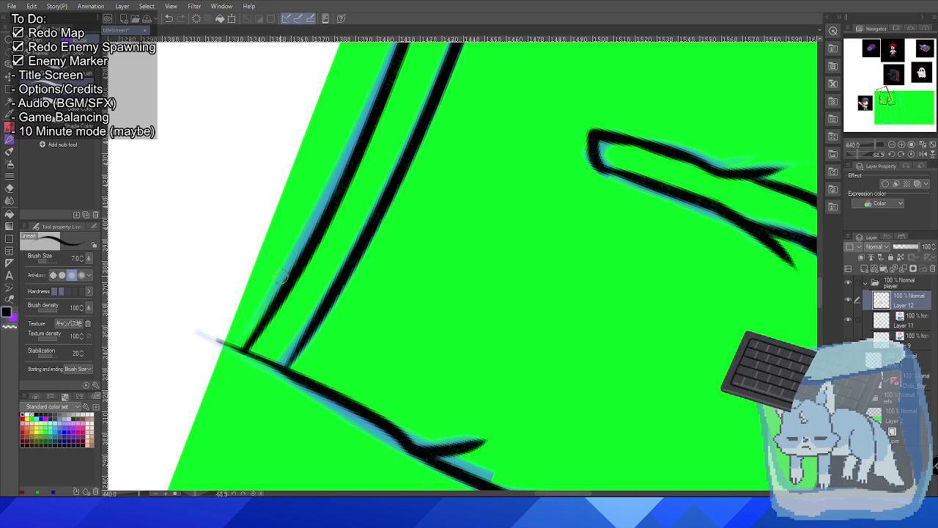
{"action": "mouse_move", "coordinate": [490, 124]}
{"action": "left_mouse_down"}
{"action": "mouse_move", "coordinate": [377, 277]}
{"action": "mouse_move", "coordinate": [341, 247]}
{"action": "left_mouse_up"}
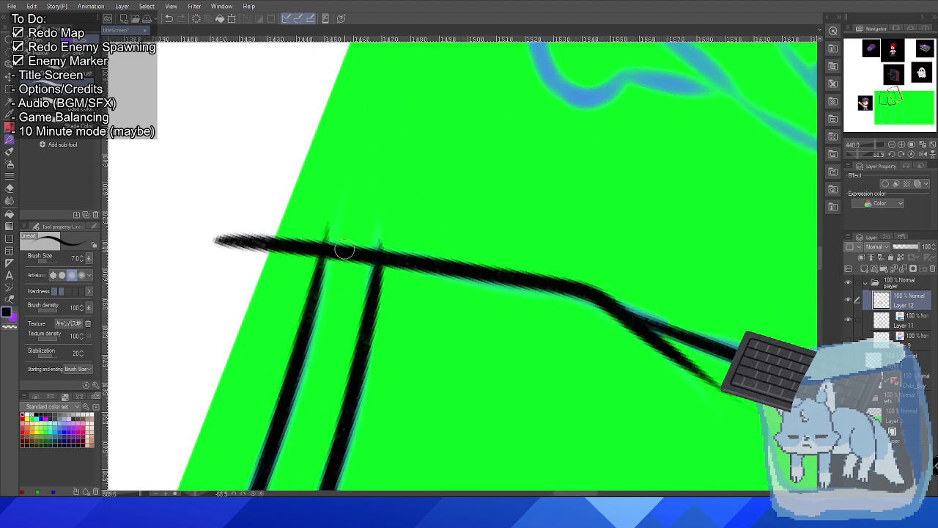
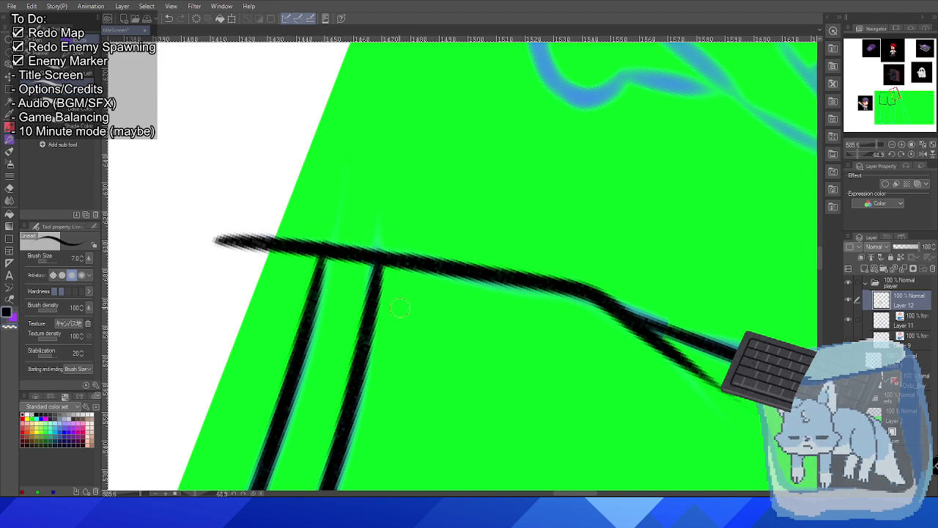
Reset the canvas rotation and add thin, tapering fabric folds across both legs of the shorts and out from the crotch.
{"action": "scroll", "coordinate": [399, 308], "scroll_direction": "down", "scroll_amount": 5}
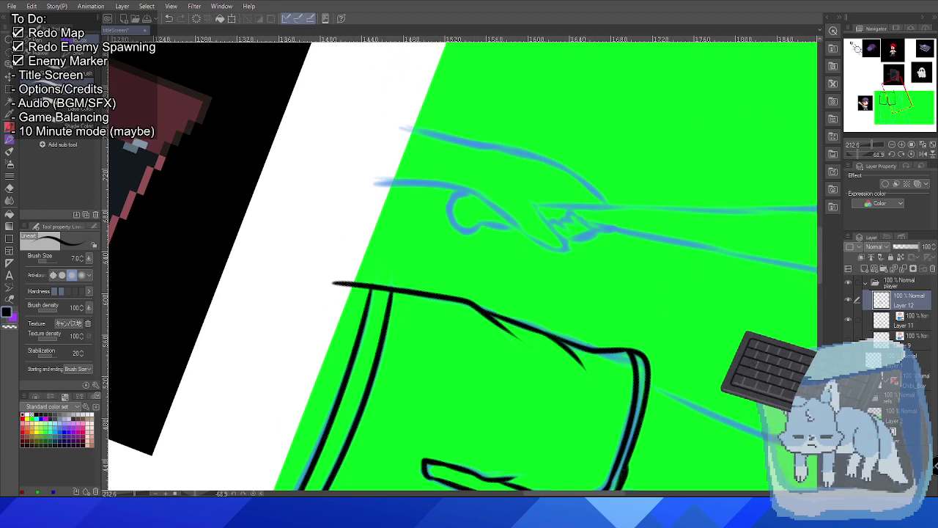
{"action": "key", "text": "ctrl+at"}
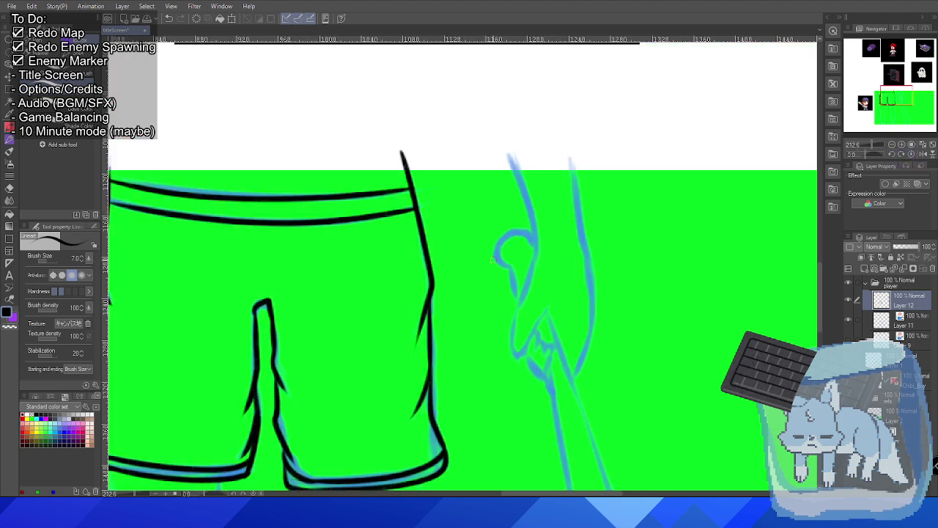
{"action": "left_click_drag", "start_coordinate": [403, 311], "coordinate": [531, 256]}
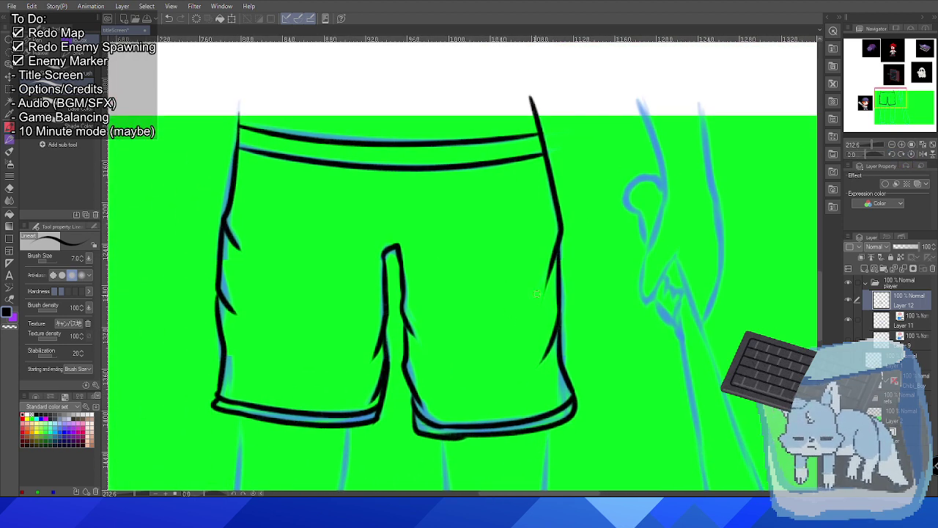
{"action": "left_click_drag", "start_coordinate": [537, 293], "coordinate": [480, 337]}
{"action": "left_click_drag", "start_coordinate": [530, 357], "coordinate": [488, 374]}
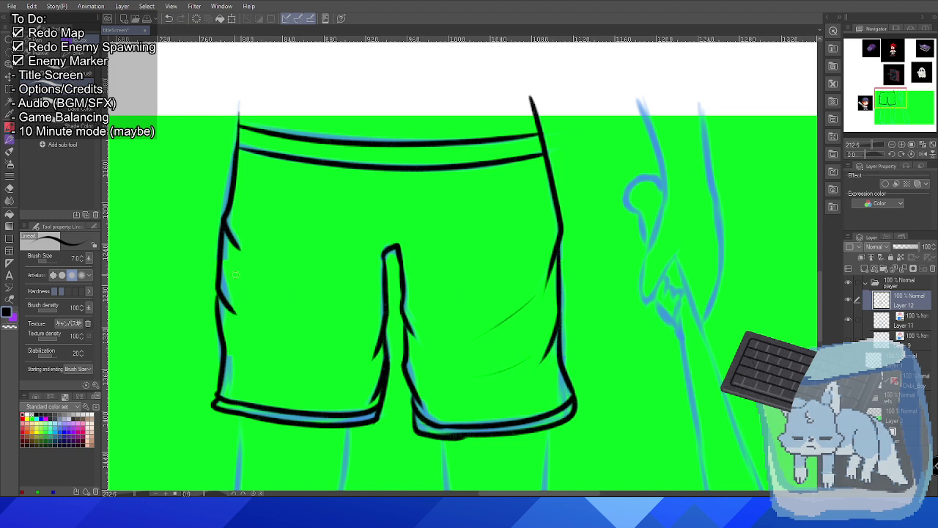
{"action": "left_click_drag", "start_coordinate": [383, 258], "coordinate": [344, 285]}
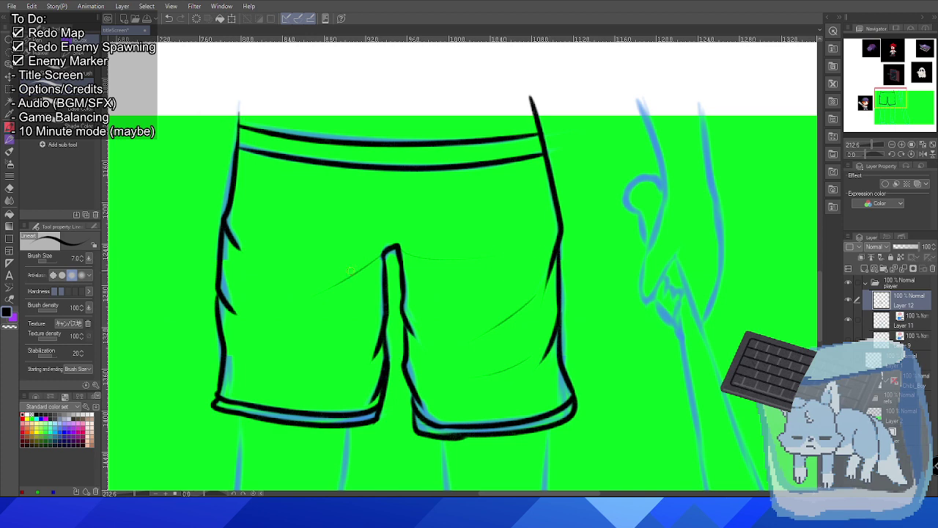
{"action": "left_click_drag", "start_coordinate": [232, 343], "coordinate": [281, 353]}
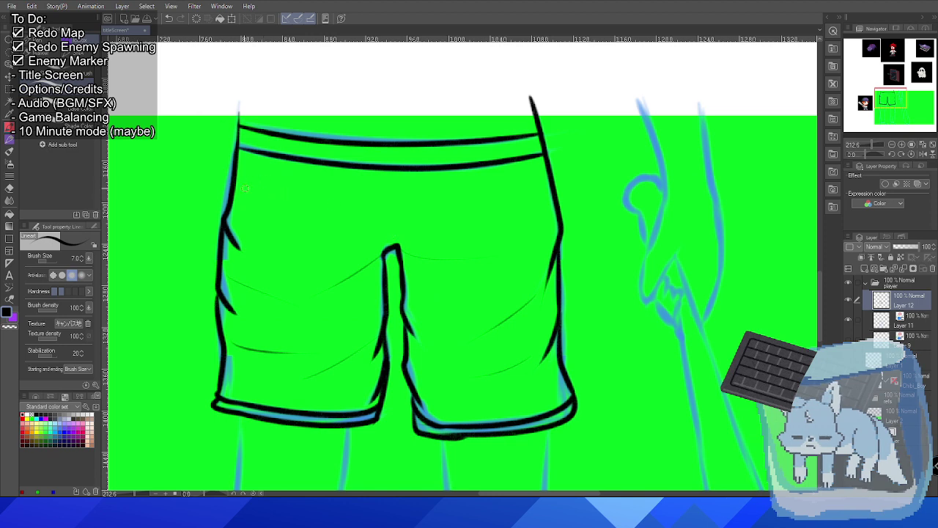
Ink a curved pocket opening on each side of the shorts, running from below the waistband to the outer edge.
{"action": "scroll", "coordinate": [238, 180], "scroll_direction": "up", "scroll_amount": 3}
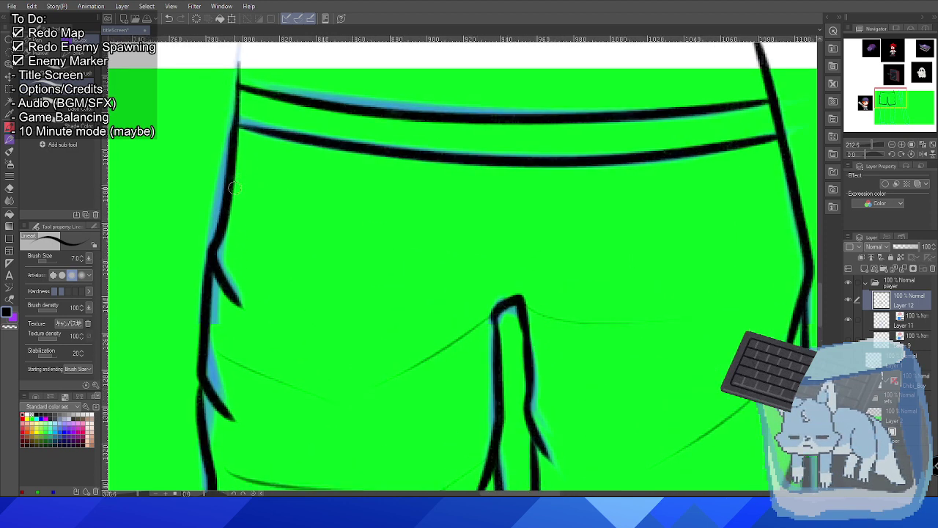
{"action": "left_click_drag", "start_coordinate": [273, 134], "coordinate": [236, 192]}
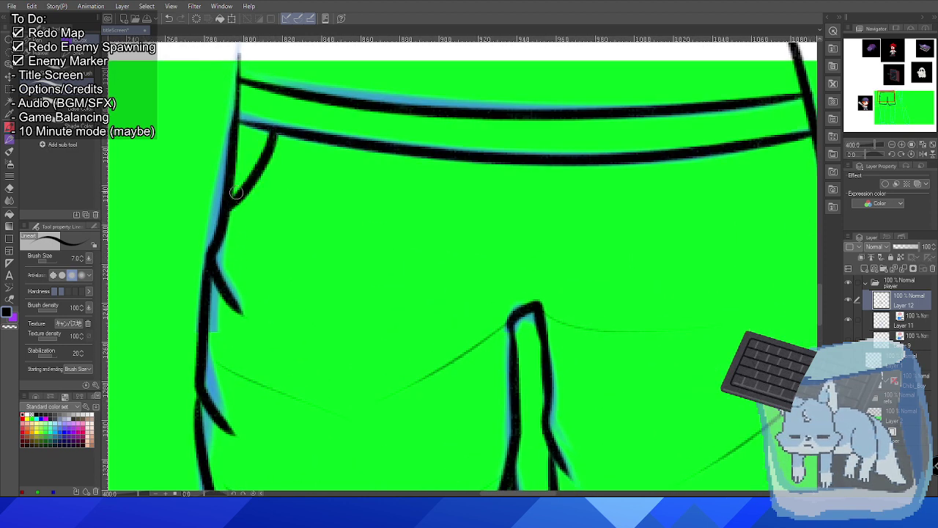
{"action": "scroll", "coordinate": [733, 151], "scroll_direction": "down", "scroll_amount": 2}
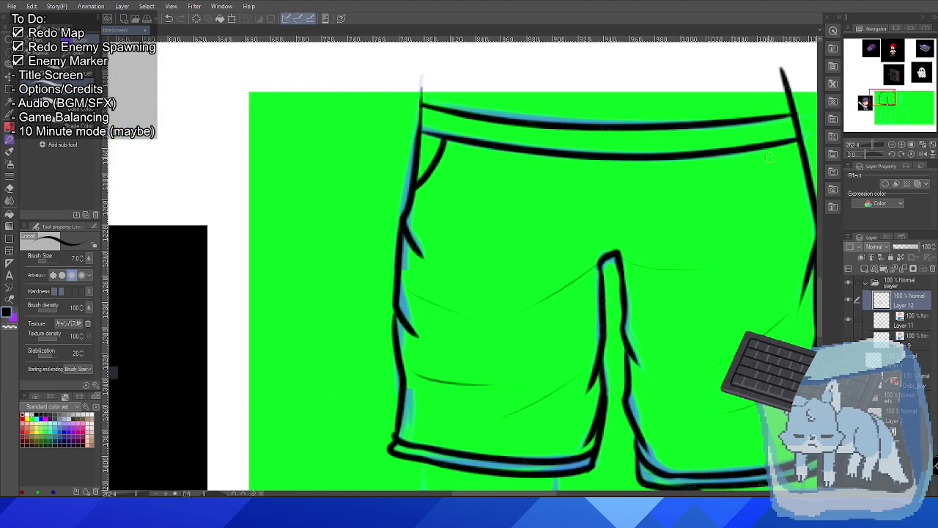
{"action": "left_click_drag", "start_coordinate": [766, 151], "coordinate": [806, 171]}
{"action": "key", "text": "ctrl+z"}
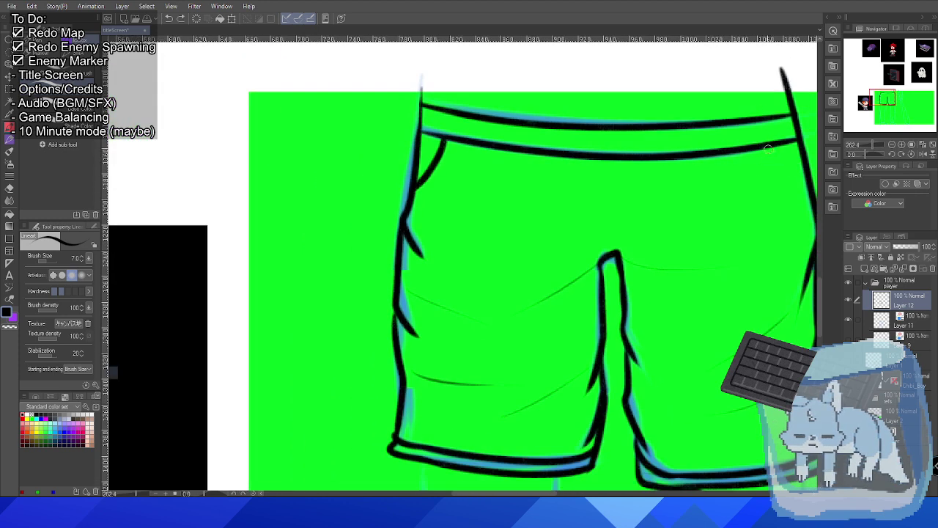
{"action": "left_click_drag", "start_coordinate": [765, 147], "coordinate": [805, 192]}
{"action": "key", "text": "ctrl+z"}
{"action": "left_click_drag", "start_coordinate": [766, 148], "coordinate": [806, 183]}
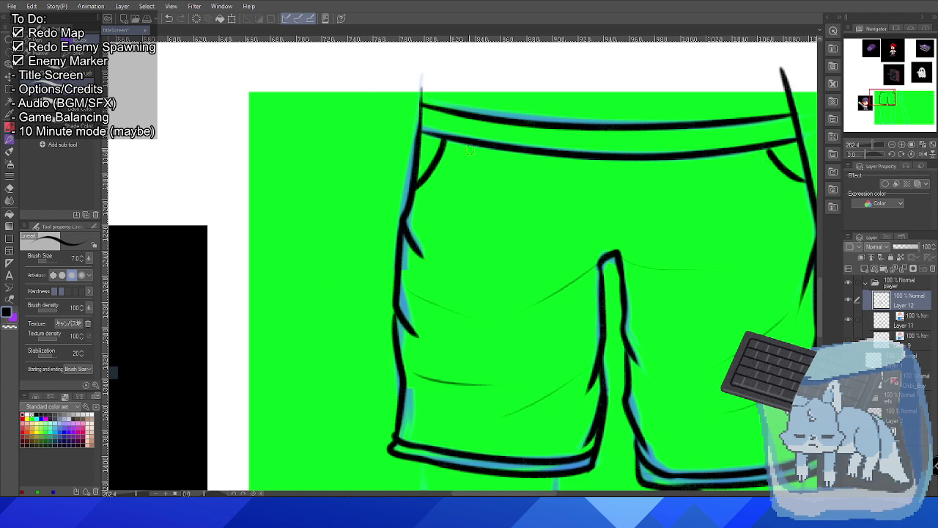
Add a thin inner line inside the pocket opening on the shorts' right side.
{"action": "scroll", "coordinate": [444, 121], "scroll_direction": "up", "scroll_amount": 1}
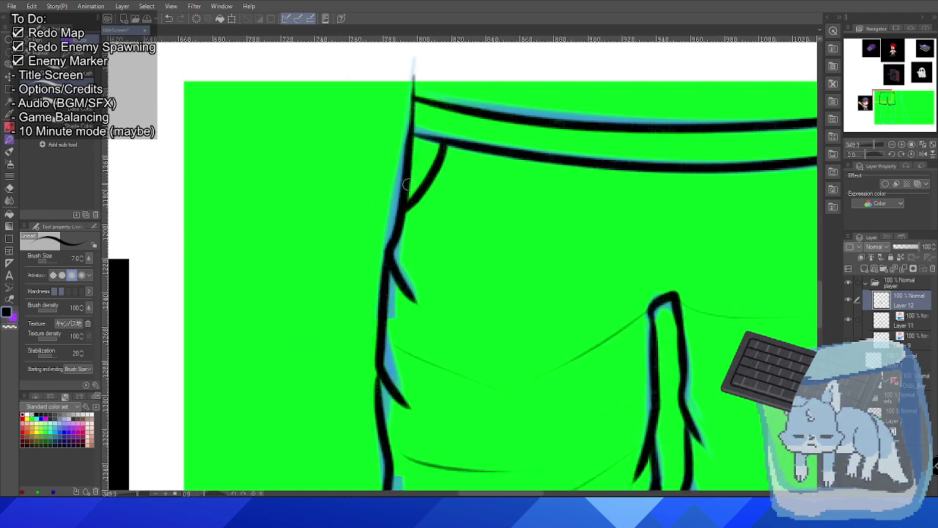
{"action": "left_click_drag", "start_coordinate": [473, 291], "coordinate": [568, 145]}
{"action": "left_click_drag", "start_coordinate": [564, 203], "coordinate": [595, 233]}
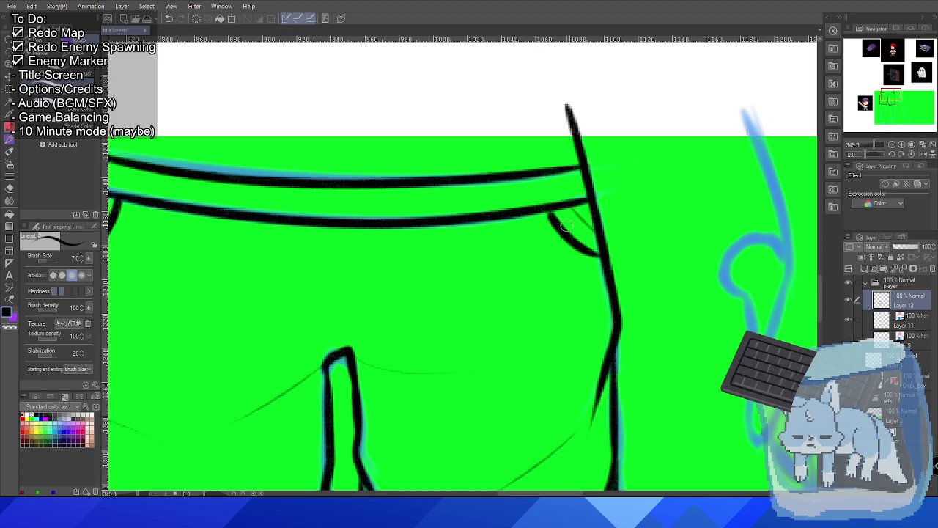
{"action": "scroll", "coordinate": [537, 286], "scroll_direction": "down", "scroll_amount": 2}
{"action": "scroll", "coordinate": [538, 286], "scroll_direction": "down", "scroll_amount": 2}
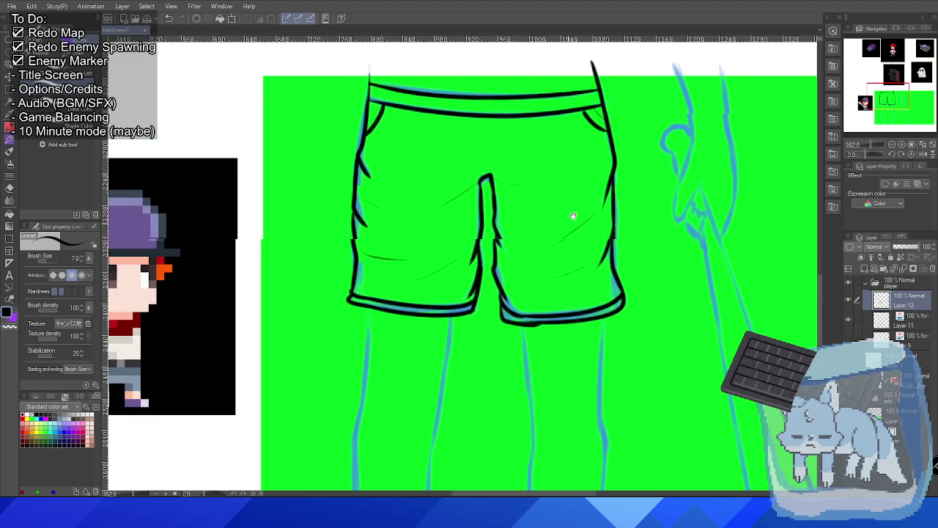
Ink the outer edge of the right leg from the shorts' hem past the knee down to the ankle, following the sketch.
{"action": "left_click_drag", "start_coordinate": [488, 279], "coordinate": [418, 242]}
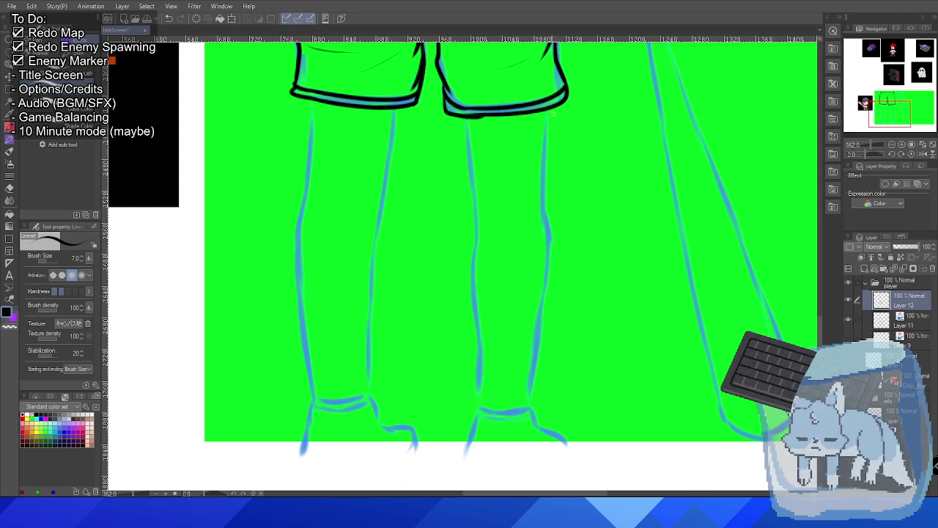
{"action": "left_click_drag", "start_coordinate": [546, 111], "coordinate": [542, 182]}
{"action": "key", "text": "ctrl+z"}
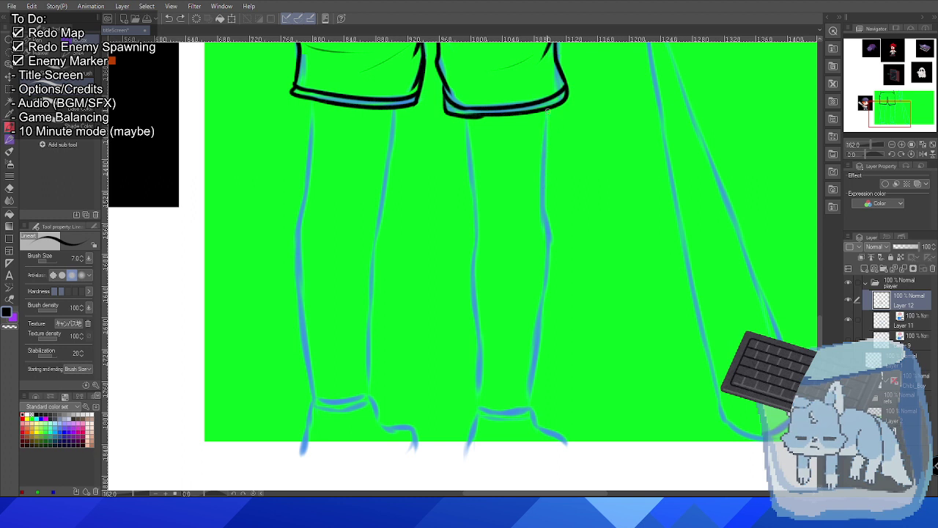
{"action": "left_click_drag", "start_coordinate": [546, 110], "coordinate": [548, 259]}
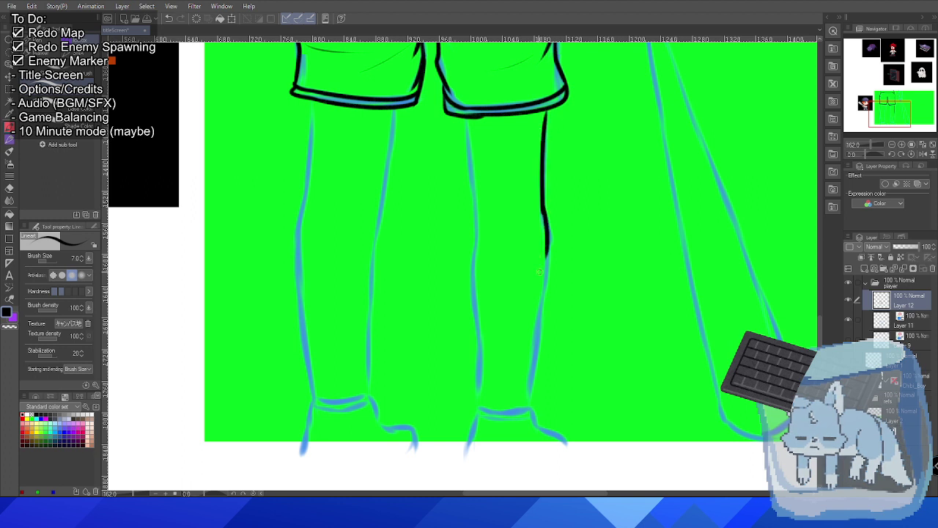
{"action": "key", "text": "ctrl+z"}
{"action": "left_click_drag", "start_coordinate": [543, 208], "coordinate": [547, 280]}
{"action": "key", "text": "ctrl+z"}
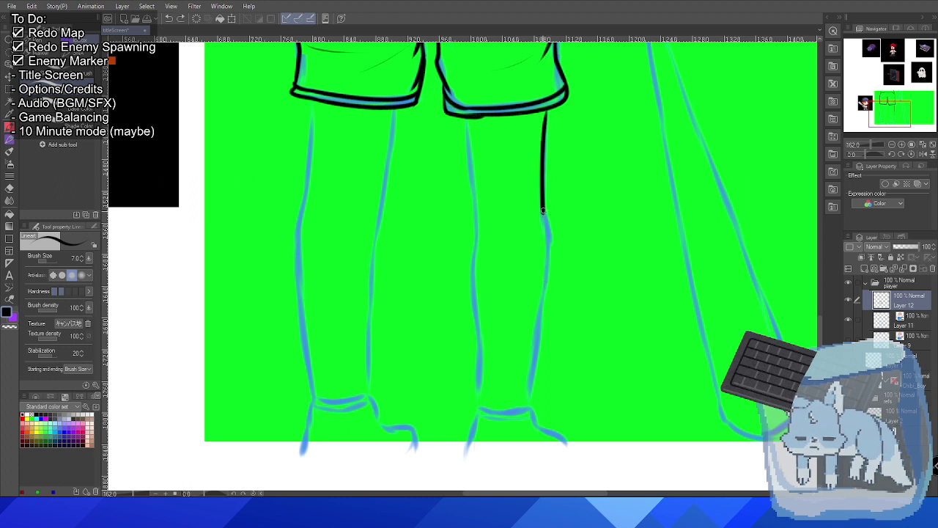
{"action": "left_click_drag", "start_coordinate": [543, 209], "coordinate": [523, 407]}
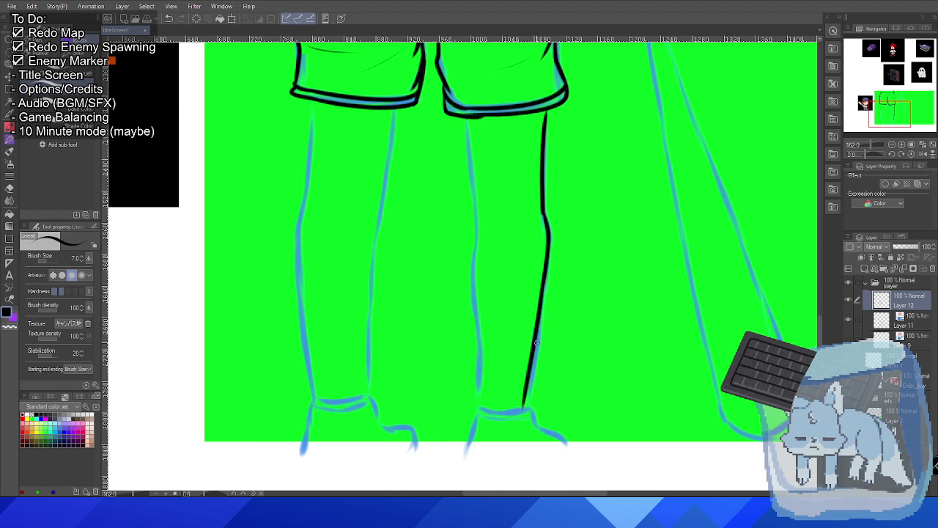
{"action": "key", "text": "ctrl+z"}
{"action": "left_click_drag", "start_coordinate": [542, 288], "coordinate": [527, 406]}
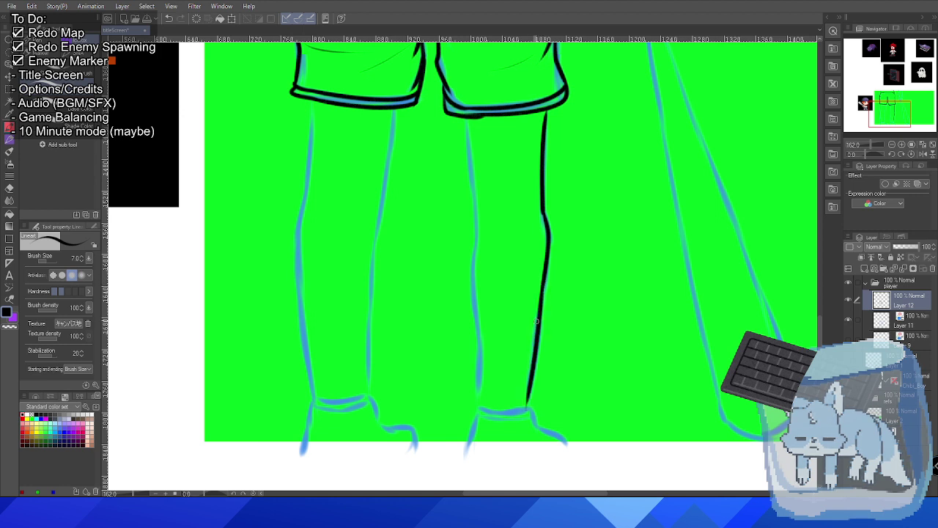
Ink the inner edge of the right leg from the shorts' hem down to the ankle, redoing strokes until the line is clean.
{"action": "left_click_drag", "start_coordinate": [464, 118], "coordinate": [478, 249]}
{"action": "key", "text": "ctrl+z"}
{"action": "left_click_drag", "start_coordinate": [464, 116], "coordinate": [477, 236]}
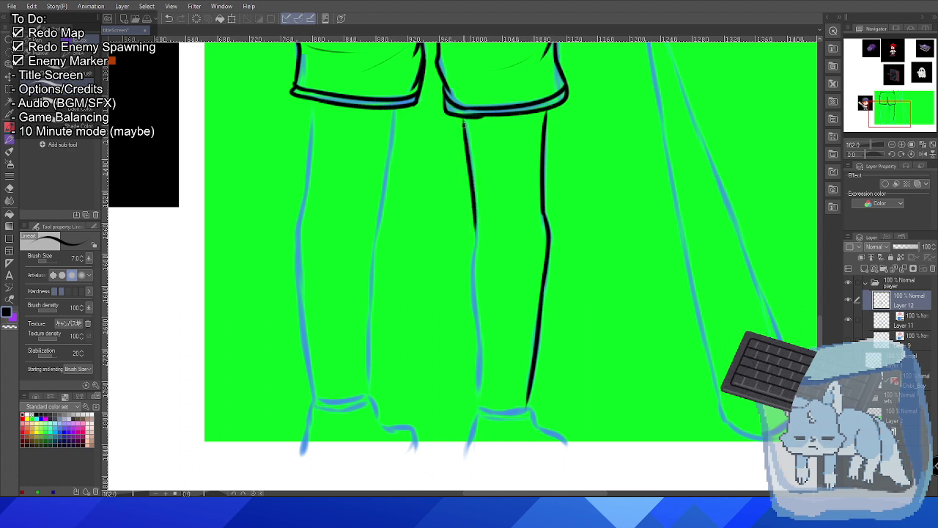
{"action": "key", "text": "ctrl+z"}
{"action": "left_click_drag", "start_coordinate": [464, 117], "coordinate": [477, 239]}
{"action": "key", "text": "ctrl+z"}
{"action": "left_click_drag", "start_coordinate": [461, 116], "coordinate": [471, 233]}
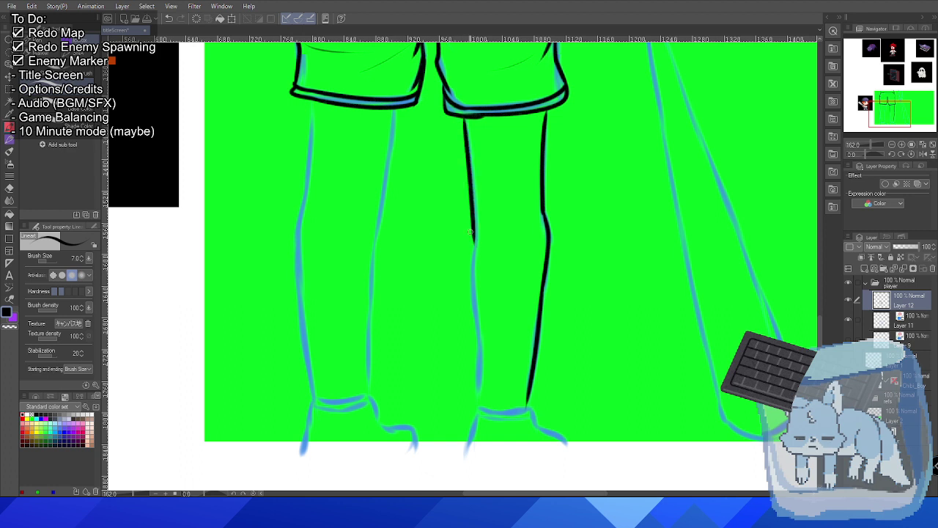
{"action": "key", "text": "ctrl+z"}
{"action": "left_click_drag", "start_coordinate": [465, 117], "coordinate": [479, 409]}
{"action": "key", "text": "ctrl+z"}
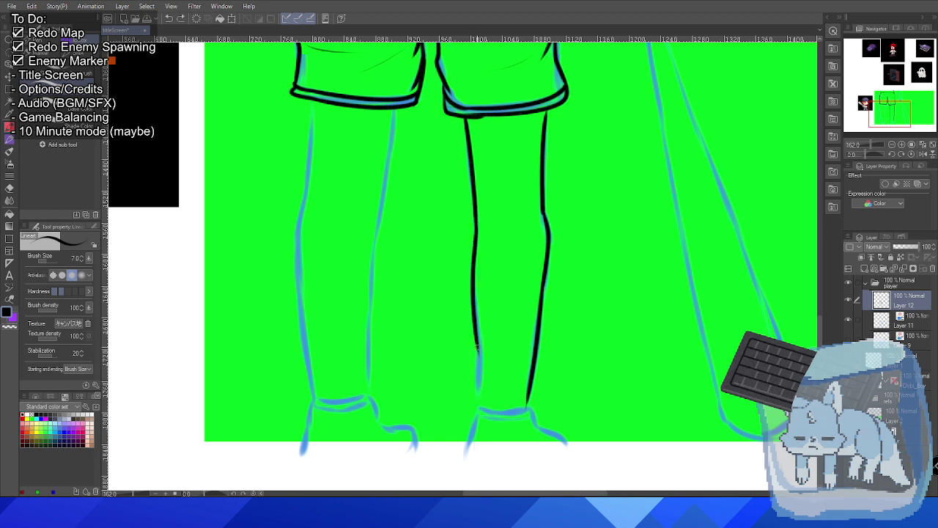
{"action": "left_click_drag", "start_coordinate": [476, 337], "coordinate": [479, 411]}
{"action": "key", "text": "ctrl+z"}
{"action": "left_click_drag", "start_coordinate": [476, 334], "coordinate": [479, 405]}
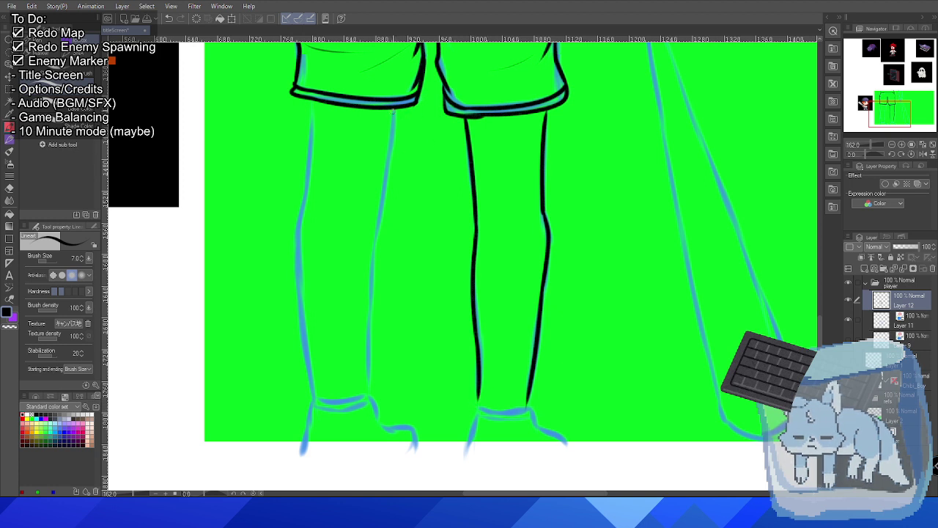
Ink the inner edge of the left leg as an upper line to below the knee and a straighter line to the ankle.
{"action": "left_click_drag", "start_coordinate": [393, 110], "coordinate": [381, 248]}
{"action": "key", "text": "ctrl+z"}
{"action": "left_click_drag", "start_coordinate": [393, 110], "coordinate": [370, 264]}
{"action": "key", "text": "ctrl+z"}
{"action": "left_click_drag", "start_coordinate": [393, 109], "coordinate": [376, 268]}
{"action": "key", "text": "ctrl+z"}
{"action": "left_click_drag", "start_coordinate": [393, 108], "coordinate": [372, 272]}
{"action": "key", "text": "ctrl+z"}
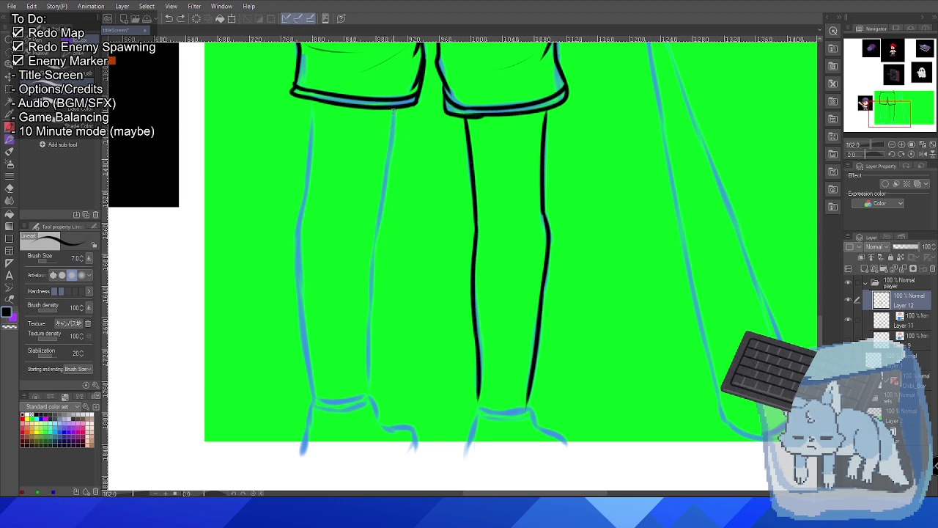
{"action": "left_click_drag", "start_coordinate": [394, 108], "coordinate": [372, 273]}
{"action": "key", "text": "ctrl+z"}
{"action": "left_click_drag", "start_coordinate": [393, 109], "coordinate": [368, 383]}
{"action": "key", "text": "ctrl+z"}
{"action": "left_click_drag", "start_coordinate": [373, 251], "coordinate": [368, 378]}
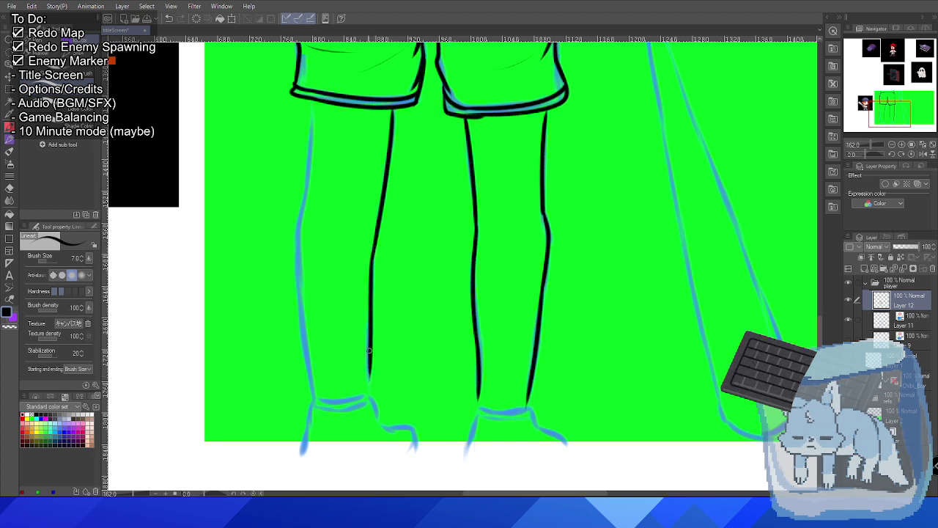
{"action": "key", "text": "ctrl+z"}
{"action": "left_click_drag", "start_coordinate": [374, 255], "coordinate": [368, 401]}
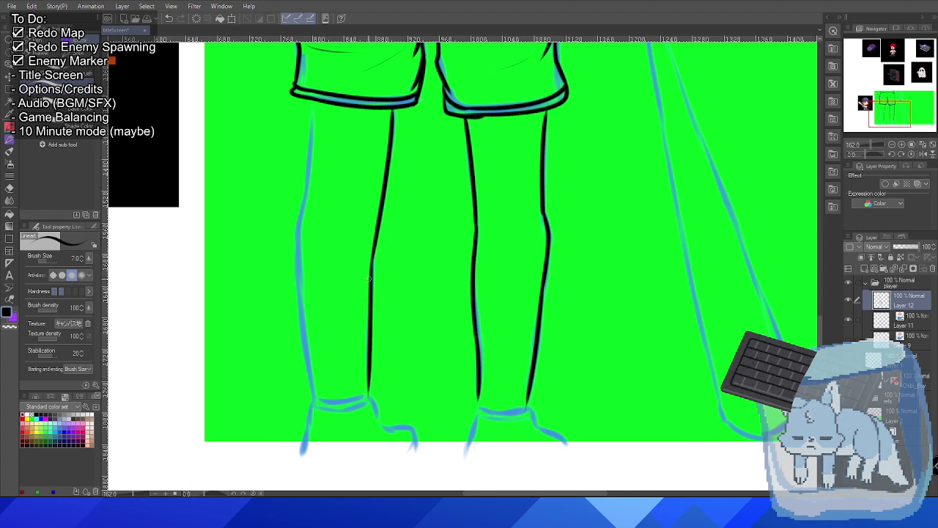
Ink the outer edge of the left leg from the shorts' hem through the knee bend and around the upper calf.
{"action": "mouse_move", "coordinate": [309, 98]}
{"action": "left_mouse_down"}
{"action": "mouse_move", "coordinate": [296, 240]}
{"action": "mouse_move", "coordinate": [296, 306]}
{"action": "left_mouse_up"}
{"action": "key", "text": "ctrl+z"}
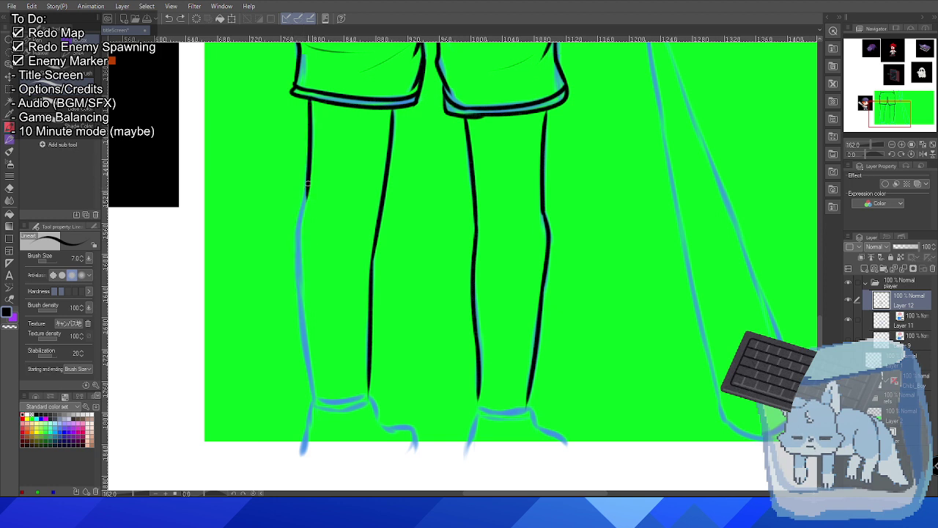
{"action": "left_click_drag", "start_coordinate": [306, 183], "coordinate": [300, 304]}
{"action": "key", "text": "ctrl+z"}
{"action": "left_click_drag", "start_coordinate": [306, 184], "coordinate": [307, 331]}
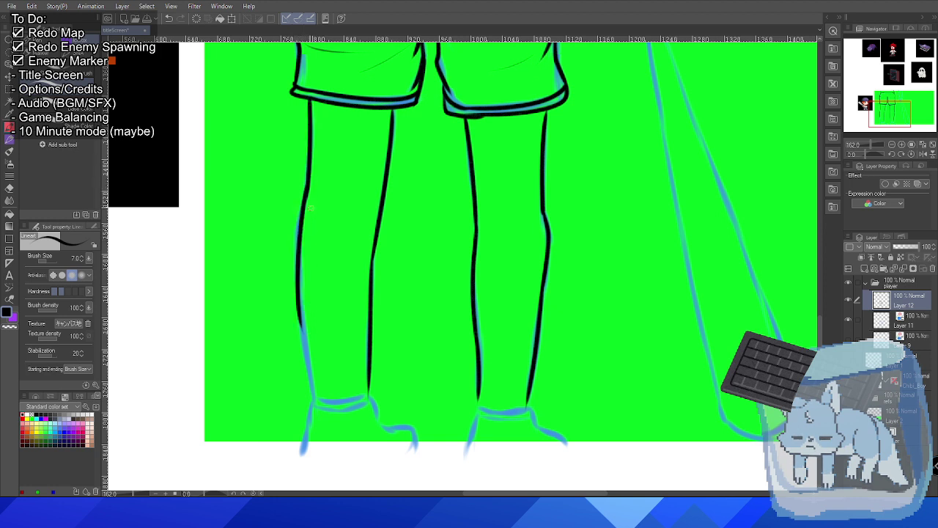
{"action": "key", "text": "ctrl+z"}
{"action": "left_click_drag", "start_coordinate": [307, 185], "coordinate": [304, 340]}
{"action": "key", "text": "ctrl+z"}
{"action": "left_click_drag", "start_coordinate": [306, 185], "coordinate": [303, 340]}
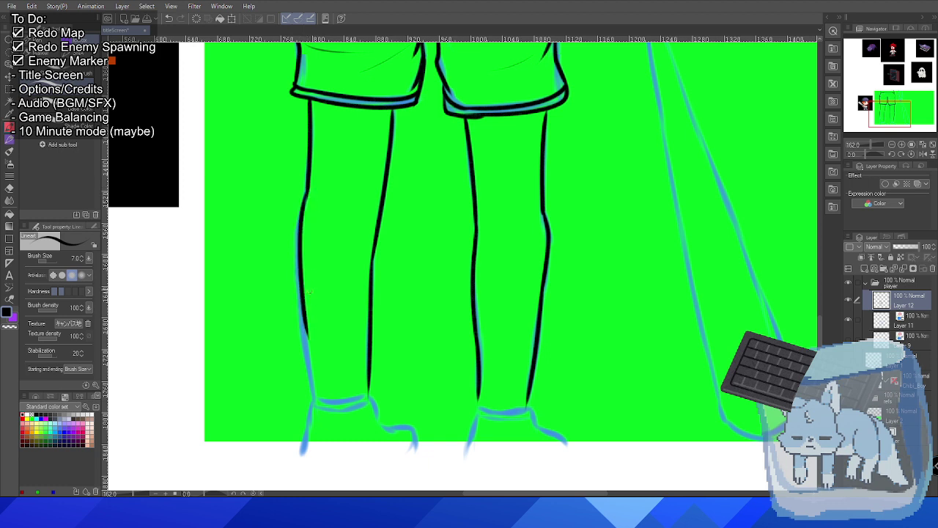
{"action": "key", "text": "ctrl+z"}
{"action": "left_click_drag", "start_coordinate": [306, 185], "coordinate": [303, 340]}
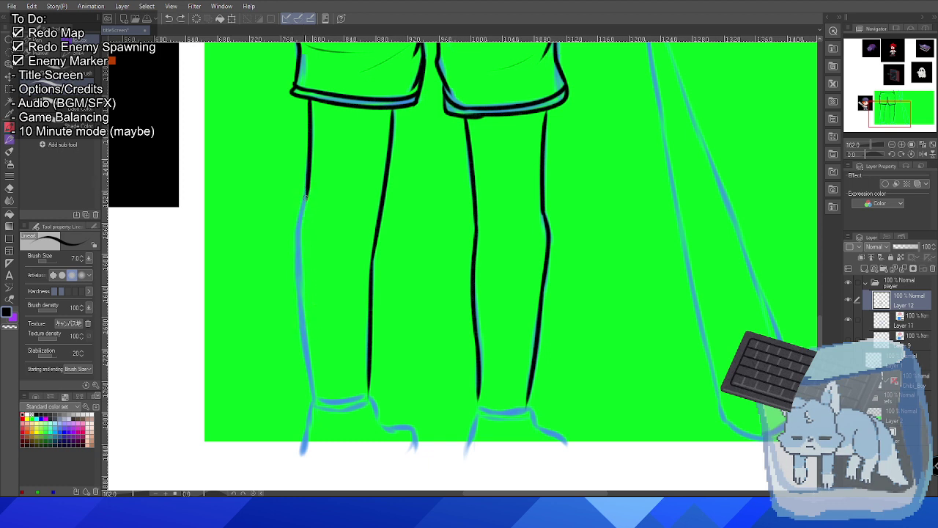
{"action": "key", "text": "ctrl+z"}
{"action": "mouse_move", "coordinate": [306, 188]}
{"action": "left_mouse_down"}
{"action": "mouse_move", "coordinate": [297, 239]}
{"action": "mouse_move", "coordinate": [304, 330]}
{"action": "left_mouse_up"}
Extend the left leg's outer edge from the calf to the ankle and smooth the line joint at the knee.
{"action": "left_click_drag", "start_coordinate": [297, 296], "coordinate": [317, 417]}
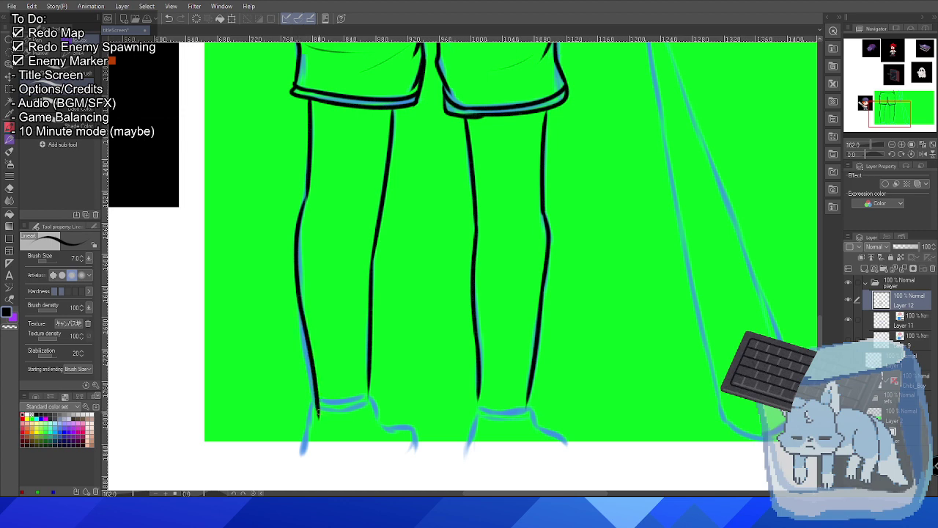
{"action": "key", "text": "ctrl+z"}
{"action": "left_click_drag", "start_coordinate": [297, 297], "coordinate": [314, 393]}
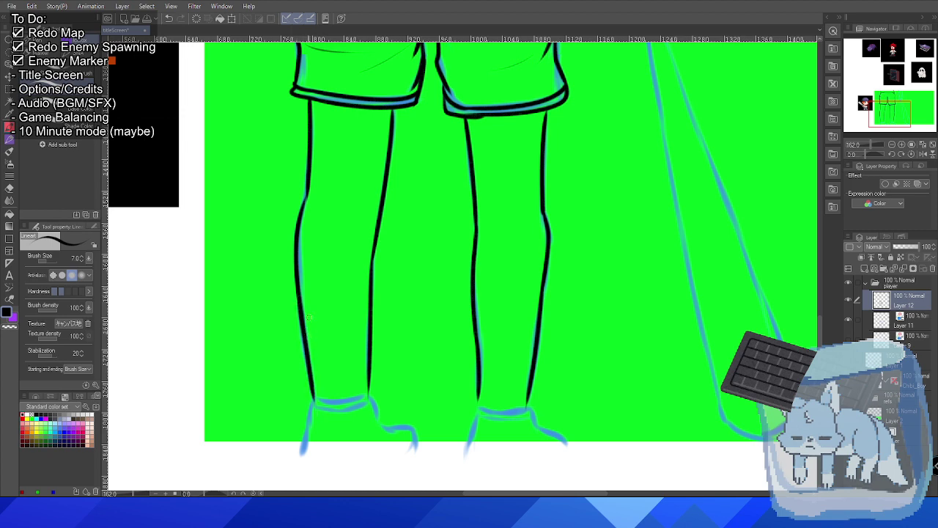
{"action": "scroll", "coordinate": [308, 157], "scroll_direction": "up", "scroll_amount": 5}
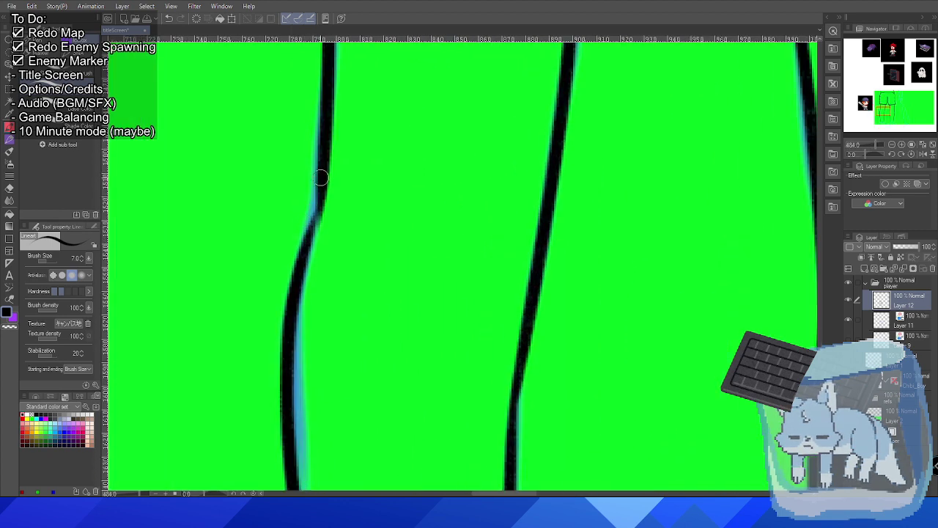
{"action": "scroll", "coordinate": [371, 170], "scroll_direction": "down", "scroll_amount": 5}
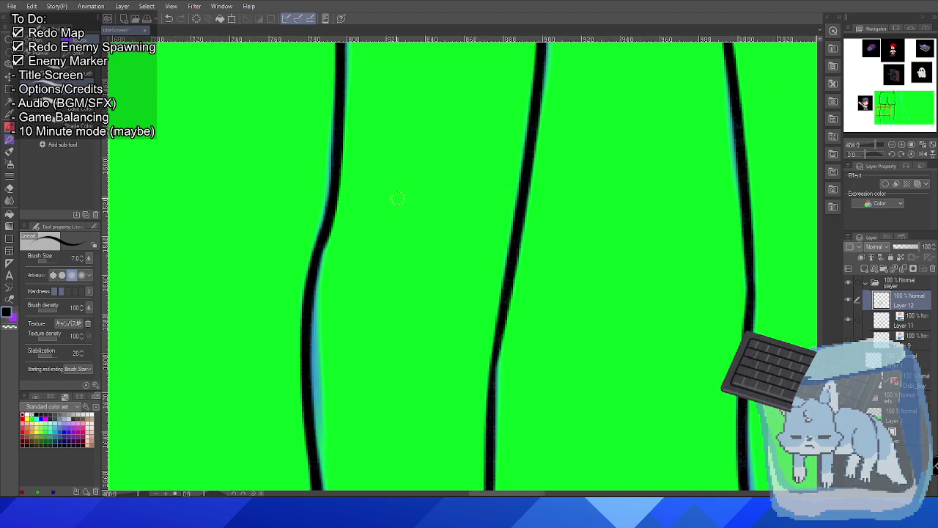
Ink a slightly sagging line across the right ankle as the top edge of the shoe collar.
{"action": "scroll", "coordinate": [488, 251], "scroll_direction": "up", "scroll_amount": 5}
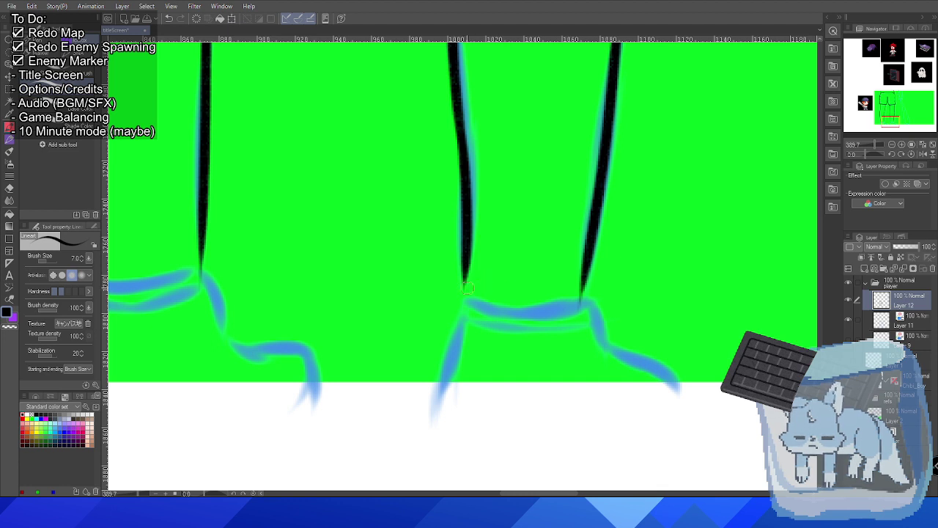
{"action": "left_click_drag", "start_coordinate": [462, 287], "coordinate": [587, 294]}
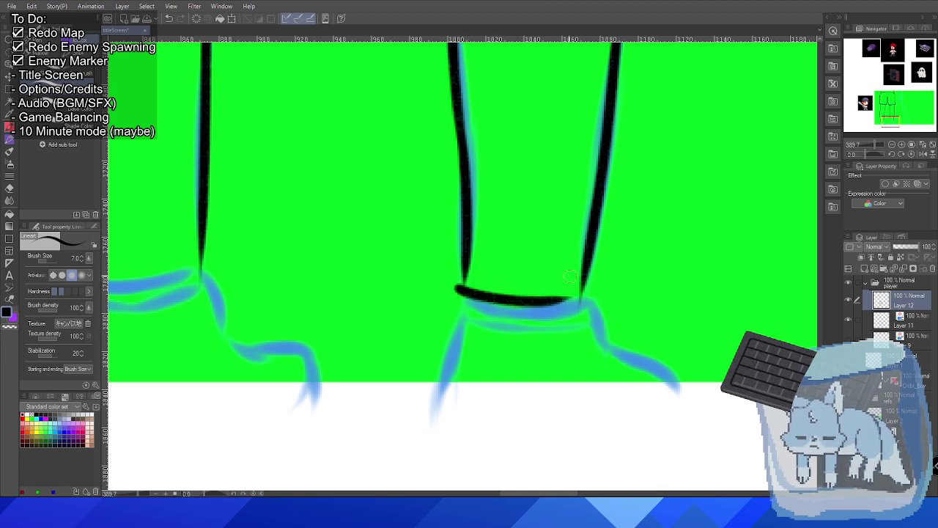
{"action": "key", "text": "ctrl+z"}
{"action": "left_click_drag", "start_coordinate": [456, 286], "coordinate": [590, 294]}
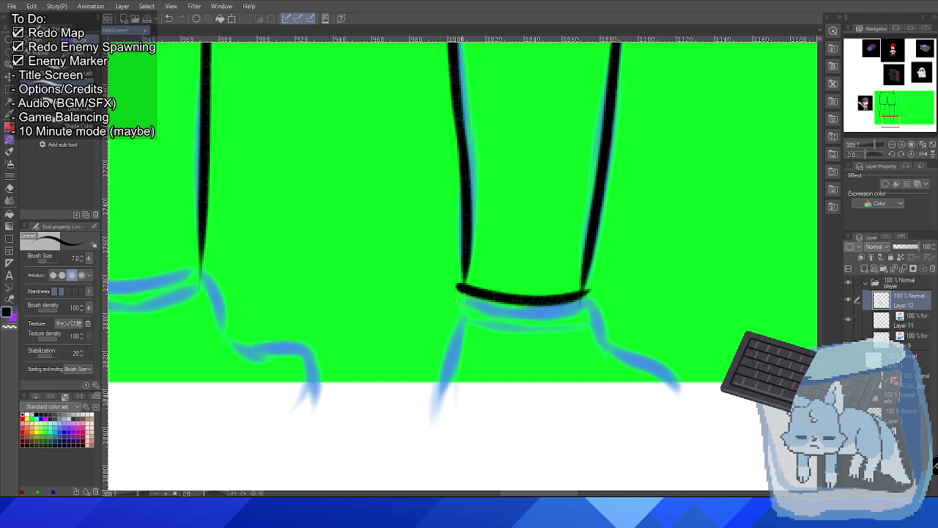
Ink both sides of the right shoe, one falling from the collar and the other stepping outward over the foot.
{"action": "left_click_drag", "start_coordinate": [458, 288], "coordinate": [438, 392]}
{"action": "key", "text": "ctrl+z"}
{"action": "left_click_drag", "start_coordinate": [458, 289], "coordinate": [439, 396]}
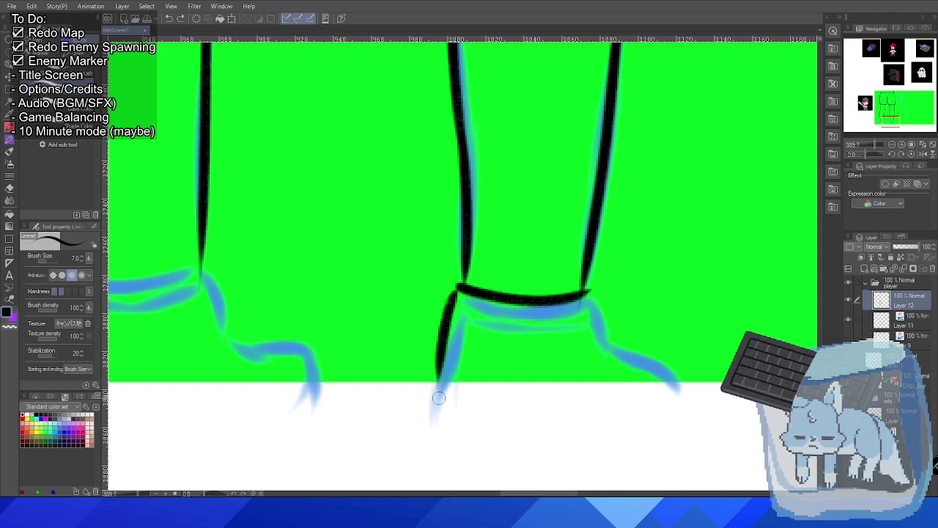
{"action": "key", "text": "ctrl+z"}
{"action": "left_click_drag", "start_coordinate": [457, 288], "coordinate": [432, 382]}
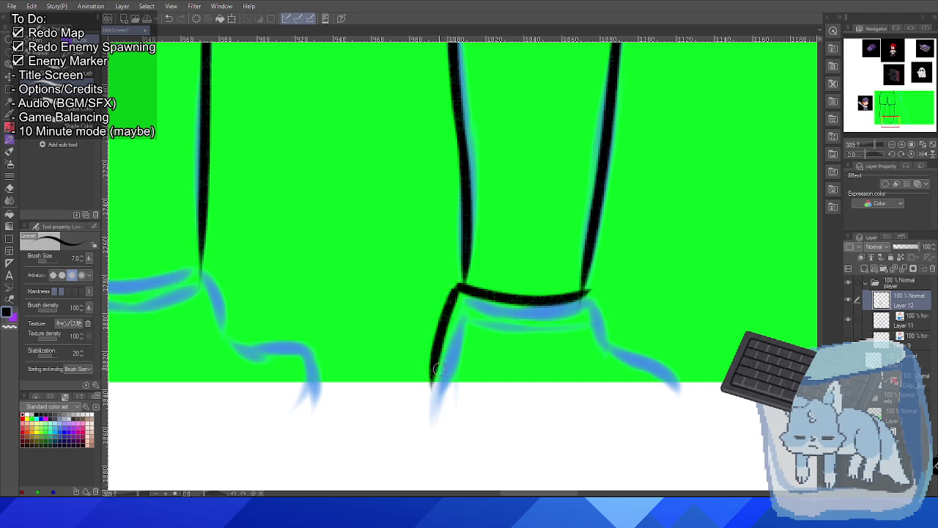
{"action": "mouse_move", "coordinate": [579, 294]}
{"action": "left_mouse_down"}
{"action": "mouse_move", "coordinate": [605, 340]}
{"action": "mouse_move", "coordinate": [678, 387]}
{"action": "left_mouse_up"}
{"action": "key", "text": "ctrl+z"}
{"action": "left_click_drag", "start_coordinate": [606, 336], "coordinate": [668, 384]}
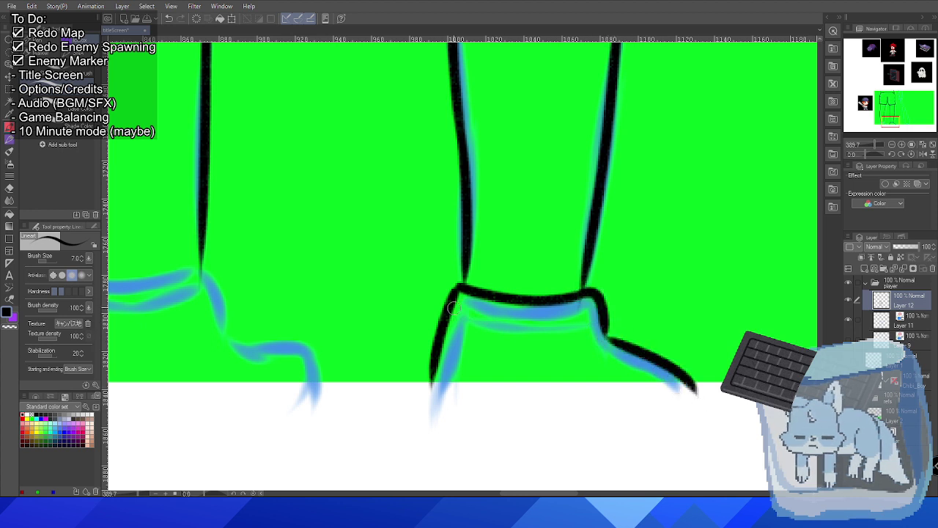
Add the lower line of the right shoe's collar band and thicken the leg line ends where they meet the collar.
{"action": "left_click_drag", "start_coordinate": [453, 308], "coordinate": [595, 326]}
{"action": "key", "text": "ctrl+z"}
{"action": "left_click_drag", "start_coordinate": [448, 306], "coordinate": [596, 327]}
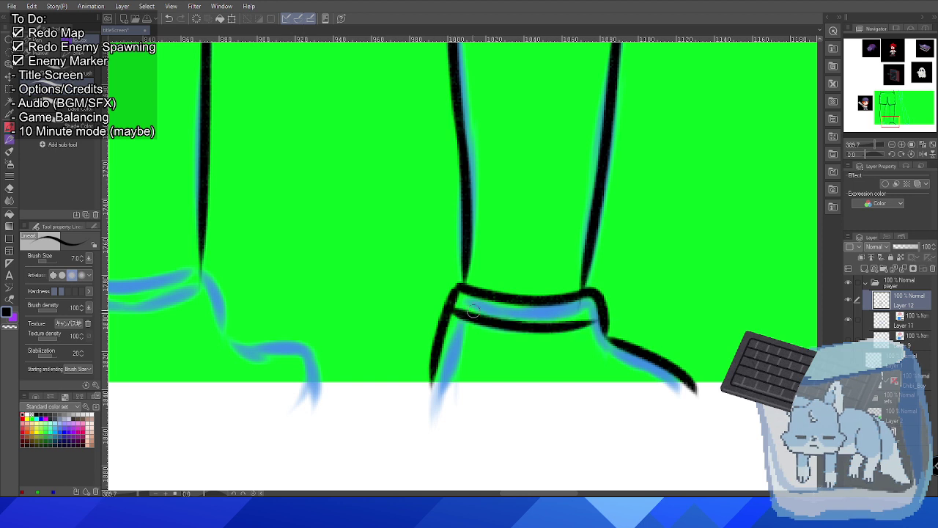
{"action": "key", "text": "ctrl+z"}
{"action": "left_click_drag", "start_coordinate": [449, 307], "coordinate": [597, 327]}
{"action": "key", "text": "ctrl+z"}
{"action": "mouse_move", "coordinate": [447, 307]}
{"action": "left_mouse_down"}
{"action": "mouse_move", "coordinate": [539, 324]}
{"action": "mouse_move", "coordinate": [597, 327]}
{"action": "left_mouse_up"}
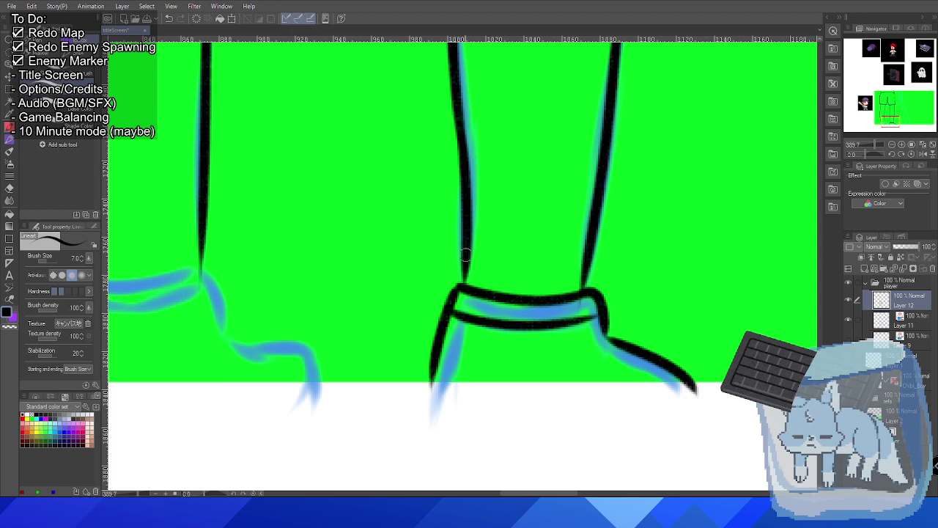
{"action": "left_click_drag", "start_coordinate": [464, 287], "coordinate": [470, 258]}
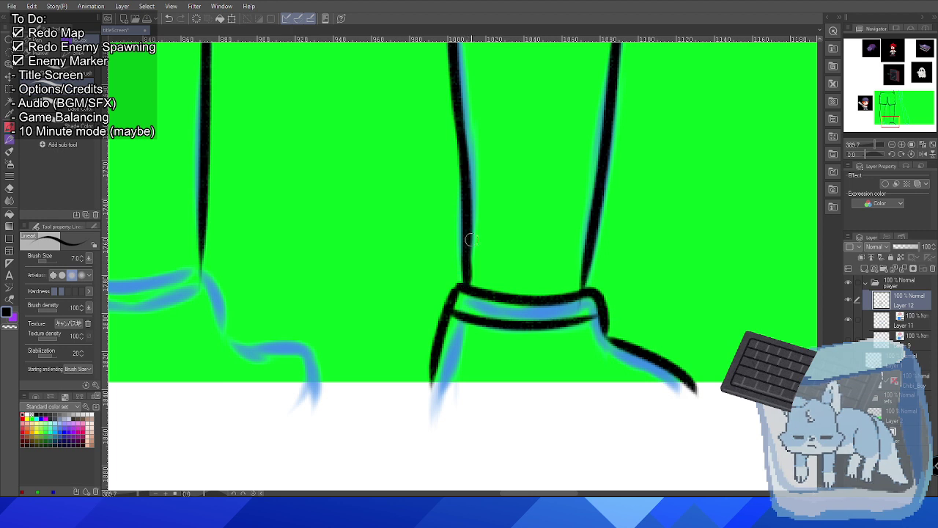
{"action": "left_click_drag", "start_coordinate": [585, 288], "coordinate": [588, 270]}
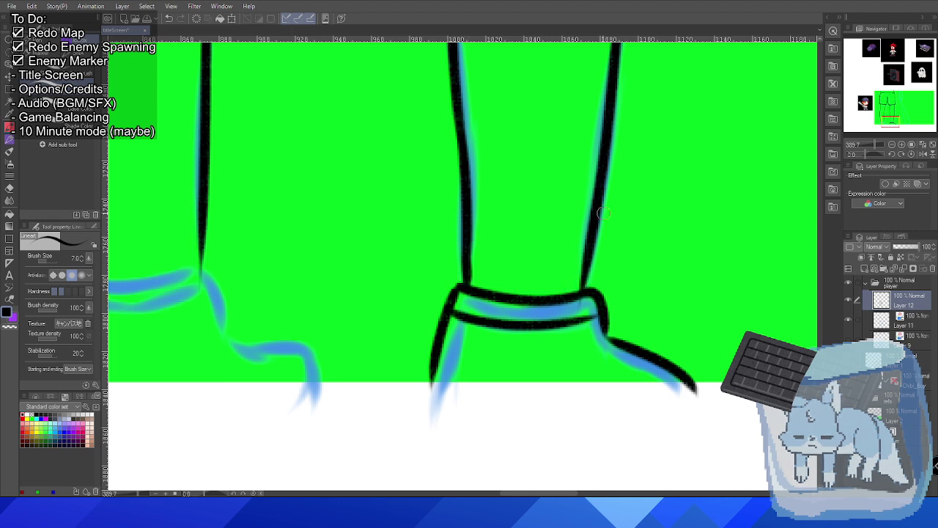
Ink a curved line across the left ankle as the top edge of the left shoe's collar.
{"action": "mouse_move", "coordinate": [311, 286]}
{"action": "left_mouse_down"}
{"action": "mouse_move", "coordinate": [459, 235]}
{"action": "mouse_move", "coordinate": [596, 273]}
{"action": "left_mouse_up"}
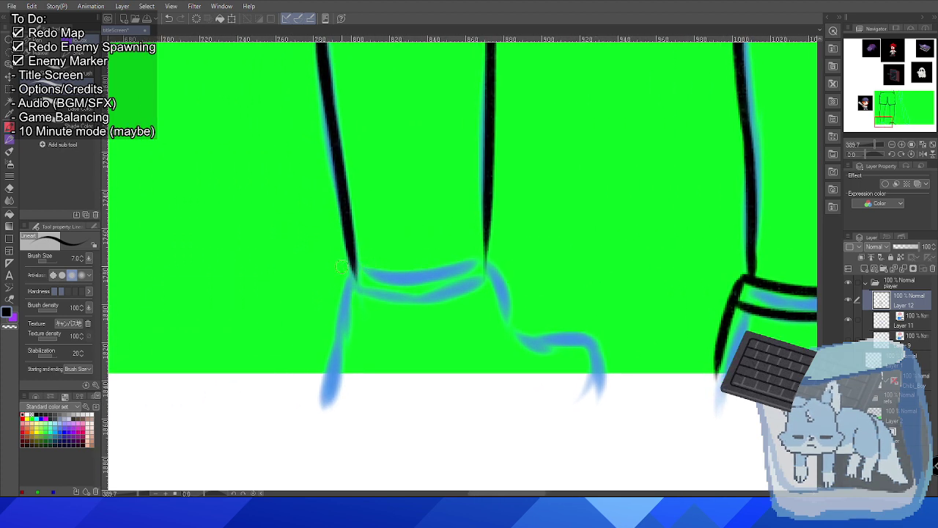
{"action": "left_click_drag", "start_coordinate": [344, 267], "coordinate": [493, 261]}
{"action": "key", "text": "ctrl+z"}
{"action": "left_click_drag", "start_coordinate": [340, 265], "coordinate": [502, 249]}
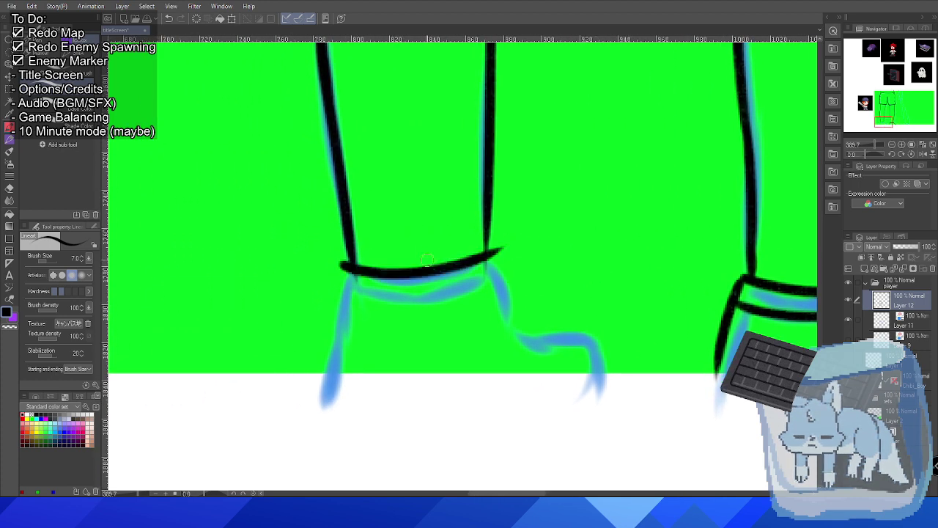
Ink the outer side of the left shoe from the collar's corner down past the green background's lower edge.
{"action": "left_click_drag", "start_coordinate": [335, 290], "coordinate": [513, 298]}
{"action": "key", "text": "ctrl+z"}
{"action": "left_click_drag", "start_coordinate": [342, 267], "coordinate": [324, 408]}
{"action": "key", "text": "ctrl+z"}
{"action": "left_click_drag", "start_coordinate": [342, 267], "coordinate": [311, 400]}
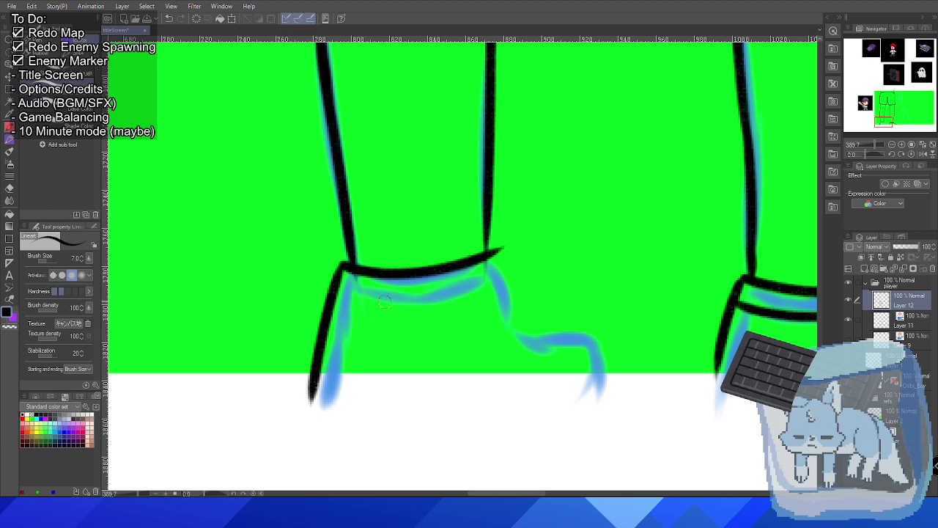
Add the lower collar line on the left shoe and a rounded line from the collar down its inner side.
{"action": "mouse_move", "coordinate": [337, 290]}
{"action": "left_mouse_down"}
{"action": "mouse_move", "coordinate": [417, 295]}
{"action": "mouse_move", "coordinate": [500, 277]}
{"action": "mouse_move", "coordinate": [503, 329]}
{"action": "left_mouse_up"}
{"action": "key", "text": "ctrl+z"}
{"action": "mouse_move", "coordinate": [490, 257]}
{"action": "left_mouse_down"}
{"action": "mouse_move", "coordinate": [511, 265]}
{"action": "mouse_move", "coordinate": [513, 311]}
{"action": "mouse_move", "coordinate": [504, 253]}
{"action": "mouse_move", "coordinate": [513, 319]}
{"action": "left_mouse_up"}
{"action": "key", "text": "ctrl+z"}
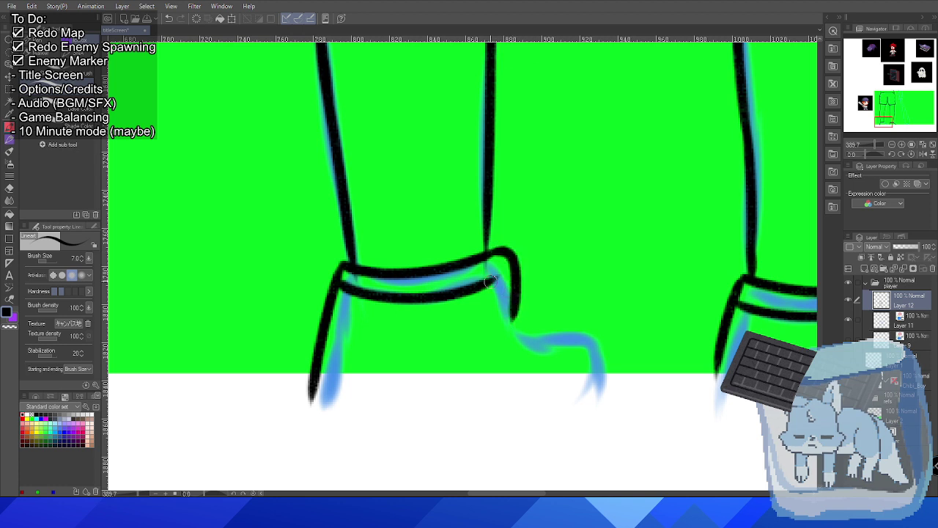
Redraw the left shoe's inner side from the collar down over the toe's curve to the green background's lower edge.
{"action": "key", "text": "ctrl+z"}
{"action": "mouse_move", "coordinate": [501, 251]}
{"action": "left_mouse_down"}
{"action": "mouse_move", "coordinate": [513, 319]}
{"action": "mouse_move", "coordinate": [566, 324]}
{"action": "mouse_move", "coordinate": [614, 363]}
{"action": "left_mouse_up"}
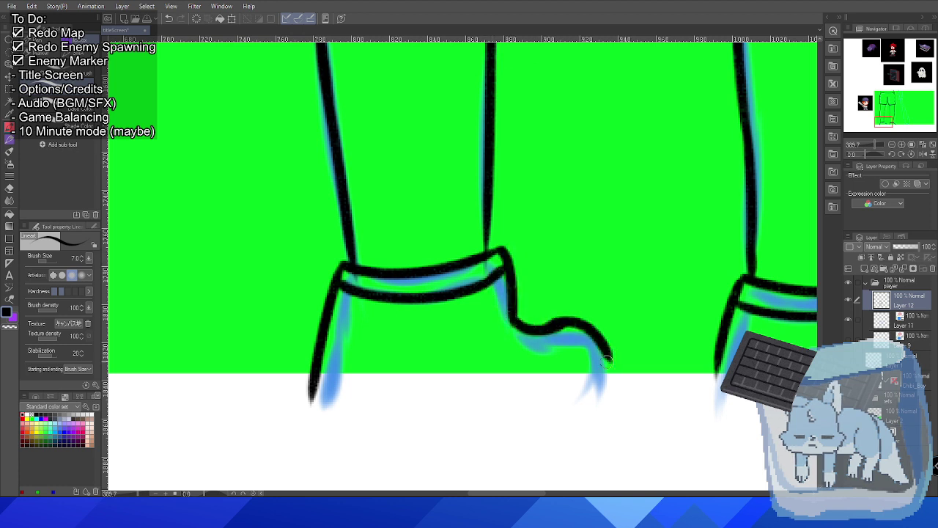
{"action": "key", "text": "ctrl+z"}
{"action": "key", "text": "ctrl+z"}
{"action": "mouse_move", "coordinate": [535, 327]}
{"action": "left_mouse_down"}
{"action": "mouse_move", "coordinate": [587, 330]}
{"action": "mouse_move", "coordinate": [611, 376]}
{"action": "mouse_move", "coordinate": [609, 367]}
{"action": "left_mouse_up"}
Hide the blue sketch layer and check the shorts, leg and shoe line art on its own.
{"action": "scroll", "coordinate": [608, 369], "scroll_direction": "down", "scroll_amount": 2}
{"action": "scroll", "coordinate": [275, 225], "scroll_direction": "right", "scroll_amount": 5}
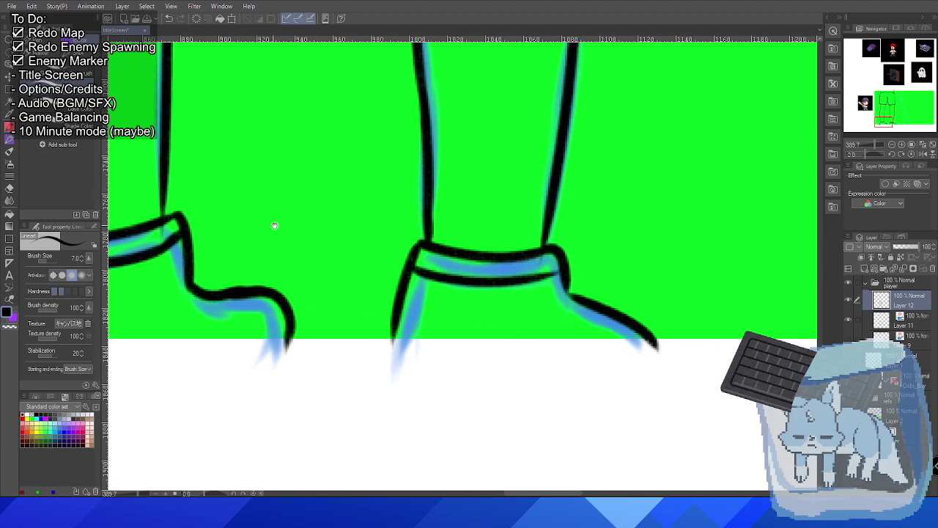
{"action": "scroll", "coordinate": [440, 283], "scroll_direction": "up", "scroll_amount": 2}
{"action": "scroll", "coordinate": [574, 288], "scroll_direction": "down", "scroll_amount": 3}
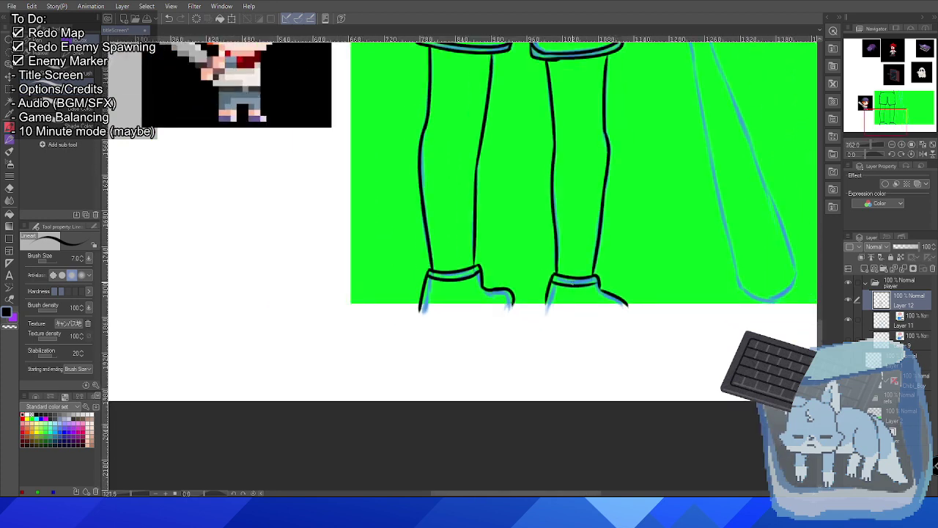
{"action": "scroll", "coordinate": [509, 283], "scroll_direction": "up", "scroll_amount": 1}
{"action": "scroll", "coordinate": [509, 283], "scroll_direction": "up", "scroll_amount": 1}
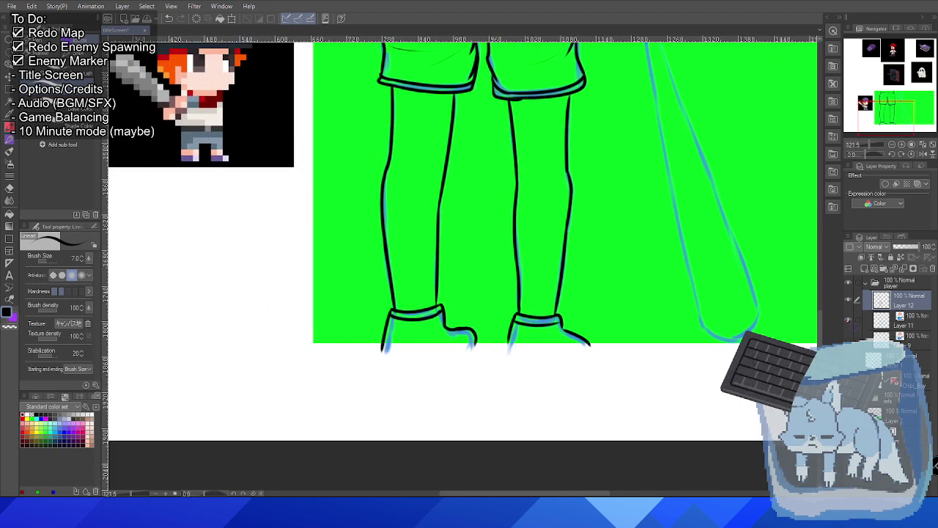
{"action": "left_click", "coordinate": [848, 320]}
{"action": "scroll", "coordinate": [549, 313], "scroll_direction": "up", "scroll_amount": 2}
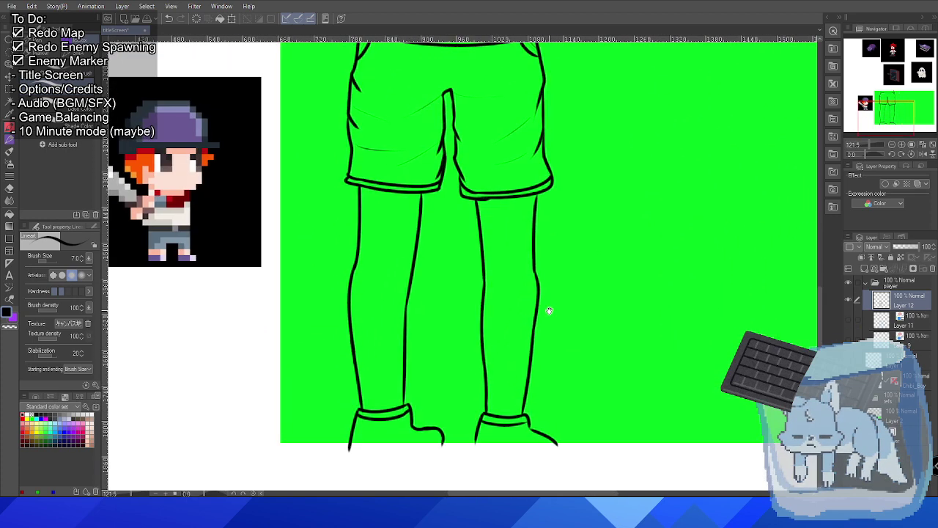
{"action": "scroll", "coordinate": [549, 311], "scroll_direction": "down", "scroll_amount": 1}
{"action": "scroll", "coordinate": [538, 310], "scroll_direction": "up", "scroll_amount": 2}
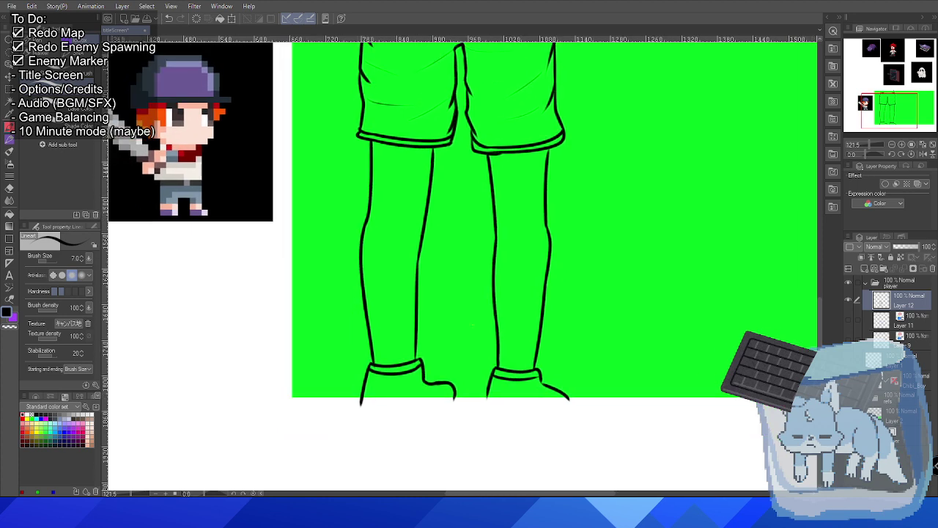
{"action": "scroll", "coordinate": [474, 325], "scroll_direction": "up", "scroll_amount": 3}
{"action": "left_click_drag", "start_coordinate": [400, 349], "coordinate": [463, 196]}
{"action": "key", "text": "ctrl+z"}
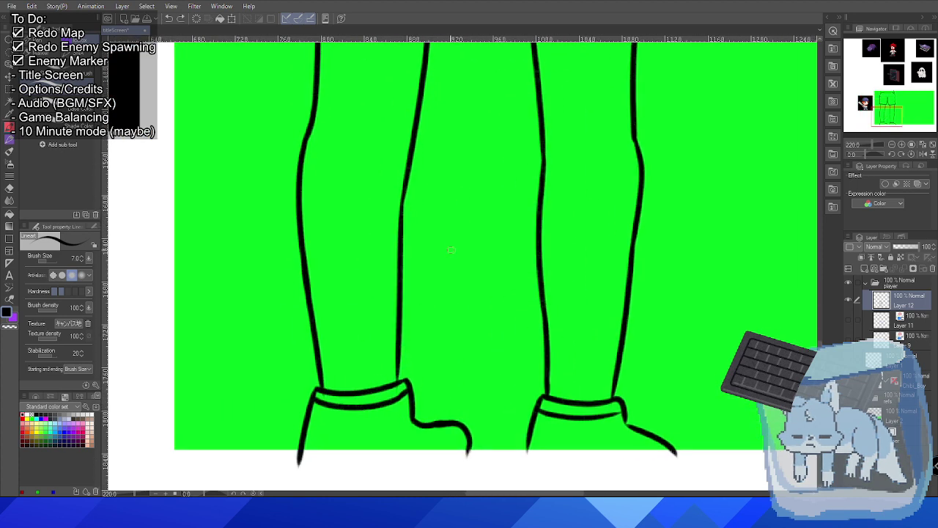
Select the left shoe with a rectangular selection, narrow it to 93% width from both sides, and deselect it.
{"action": "scroll", "coordinate": [423, 332], "scroll_direction": "up", "scroll_amount": 3}
{"action": "key", "text": "m"}
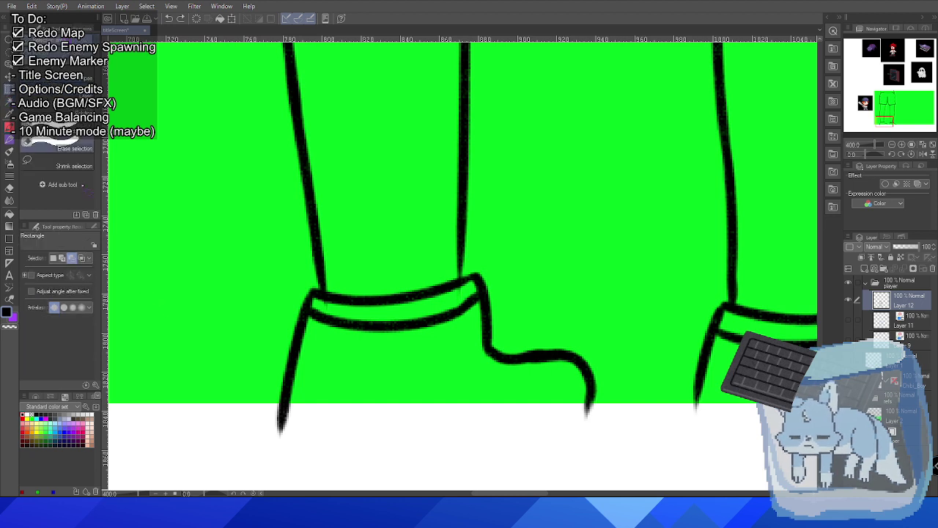
{"action": "left_click_drag", "start_coordinate": [263, 407], "coordinate": [620, 267]}
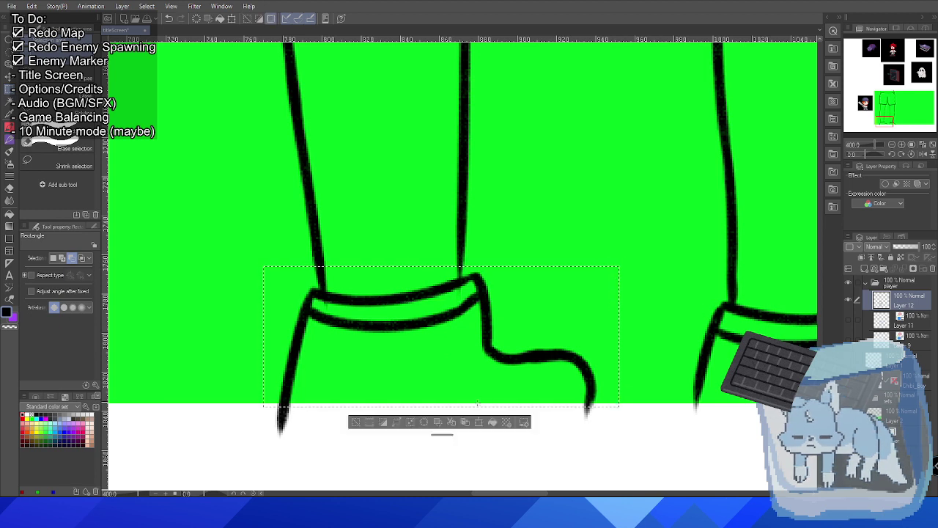
{"action": "left_click", "coordinate": [479, 422]}
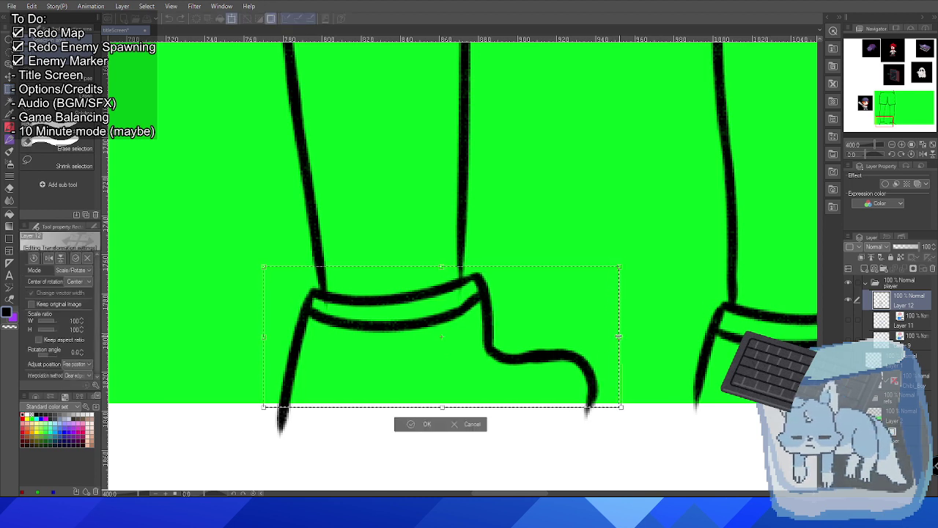
{"action": "mouse_move", "coordinate": [619, 336]}
{"action": "left_mouse_down"}
{"action": "mouse_move", "coordinate": [589, 338]}
{"action": "mouse_move", "coordinate": [620, 338]}
{"action": "mouse_move", "coordinate": [603, 338]}
{"action": "left_mouse_up"}
{"action": "left_click_drag", "start_coordinate": [263, 337], "coordinate": [272, 337]}
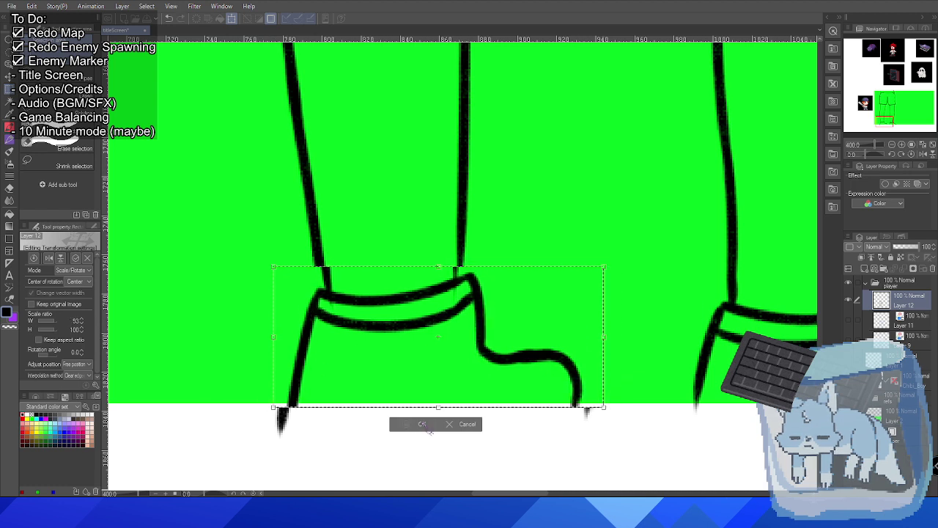
{"action": "left_click", "coordinate": [416, 424]}
{"action": "left_click", "coordinate": [353, 423]}
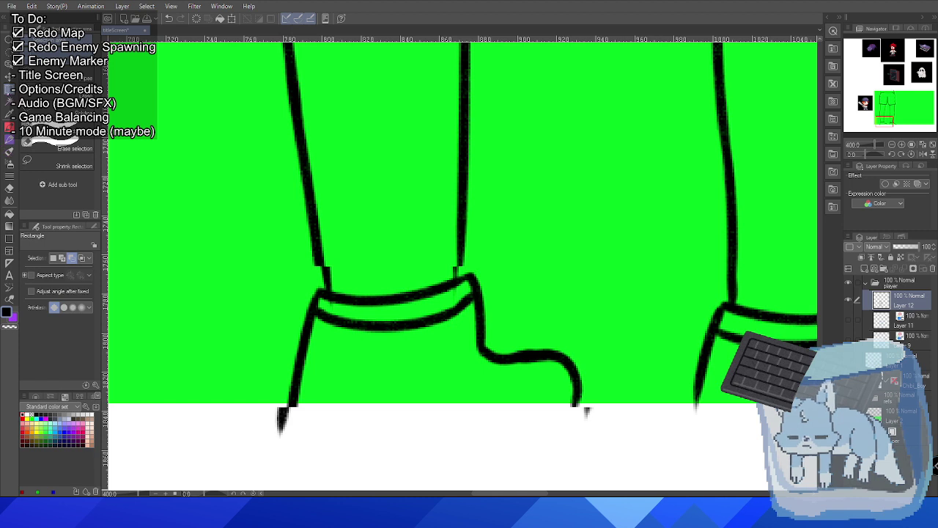
Ink short strokes that rejoin both lines of the left leg to the narrowed shoe's collar.
{"action": "key", "text": "p"}
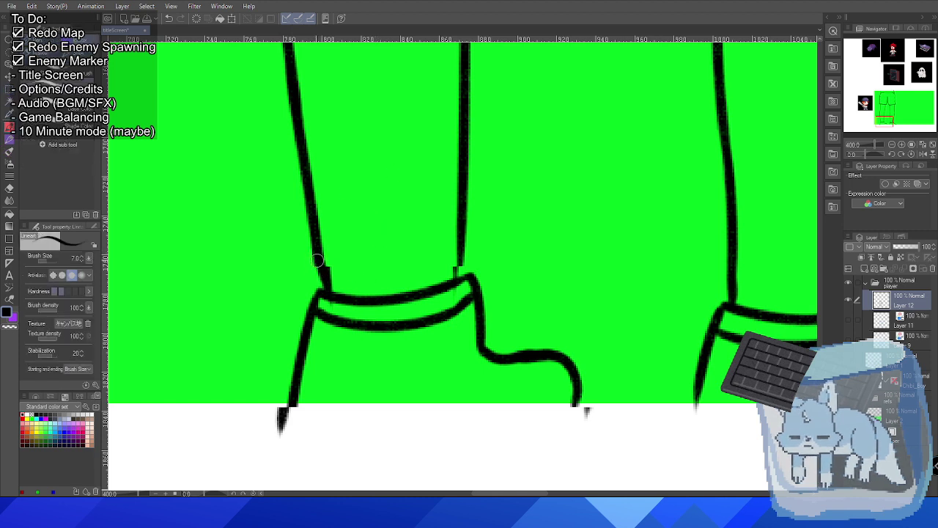
{"action": "left_click_drag", "start_coordinate": [315, 257], "coordinate": [318, 275]}
{"action": "left_click_drag", "start_coordinate": [463, 220], "coordinate": [459, 273]}
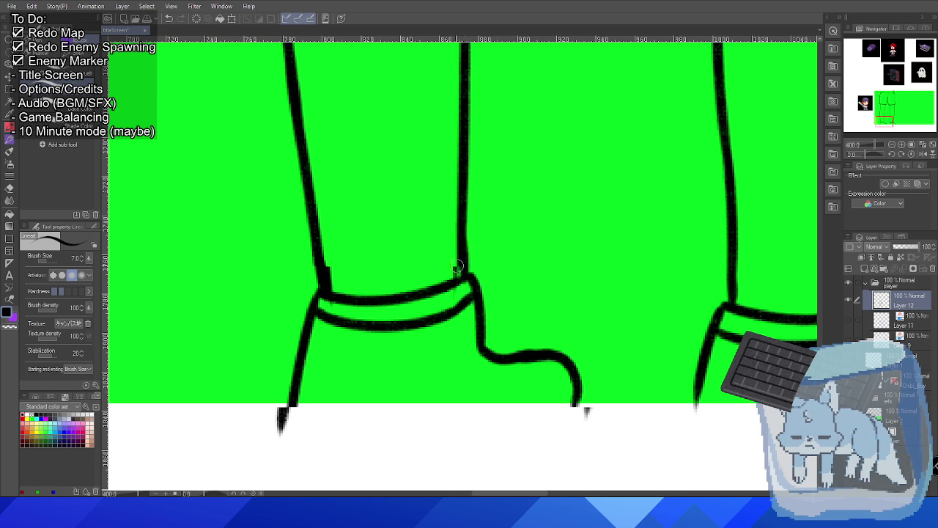
{"action": "left_click_drag", "start_coordinate": [461, 240], "coordinate": [457, 271]}
Erase the leftover line stubs inside the left ankle and even out the inner leg line where it meets the collar.
{"action": "scroll", "coordinate": [378, 270], "scroll_direction": "up", "scroll_amount": 1}
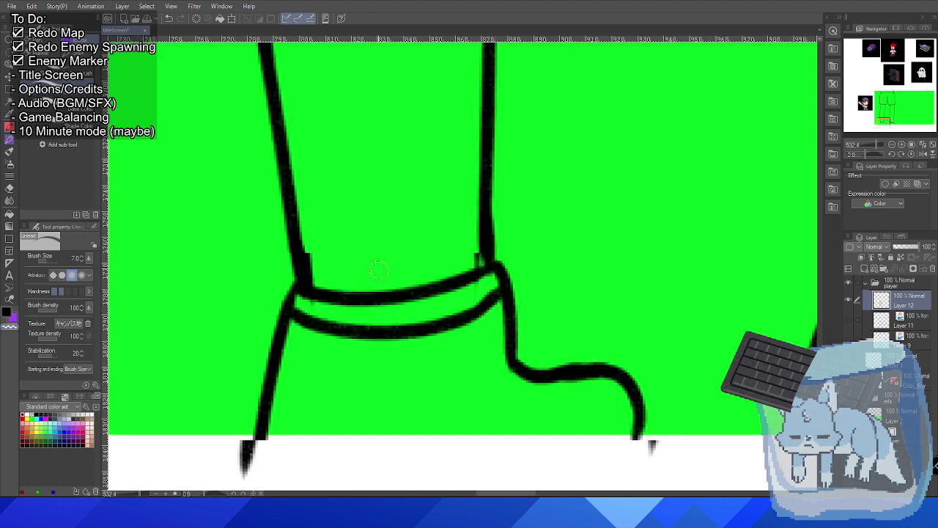
{"action": "left_click_drag", "start_coordinate": [313, 249], "coordinate": [312, 290]}
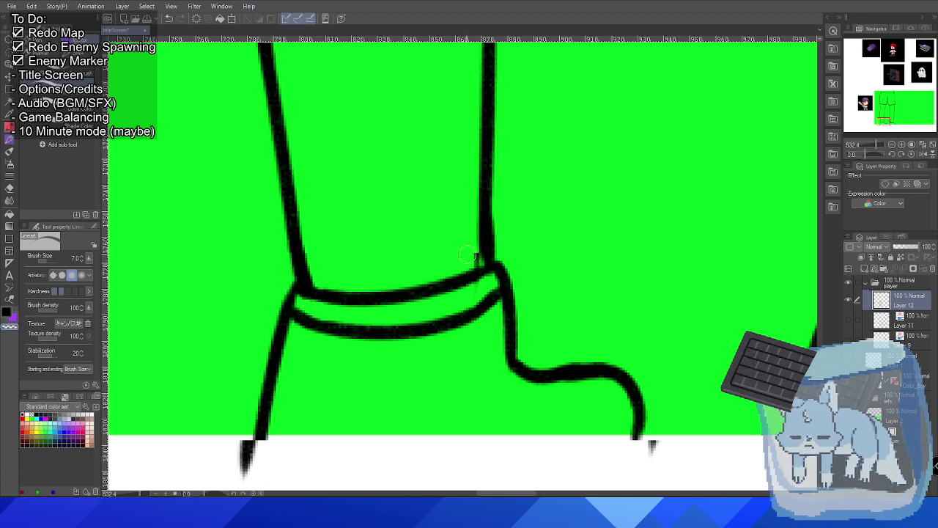
{"action": "left_click_drag", "start_coordinate": [478, 241], "coordinate": [486, 267]}
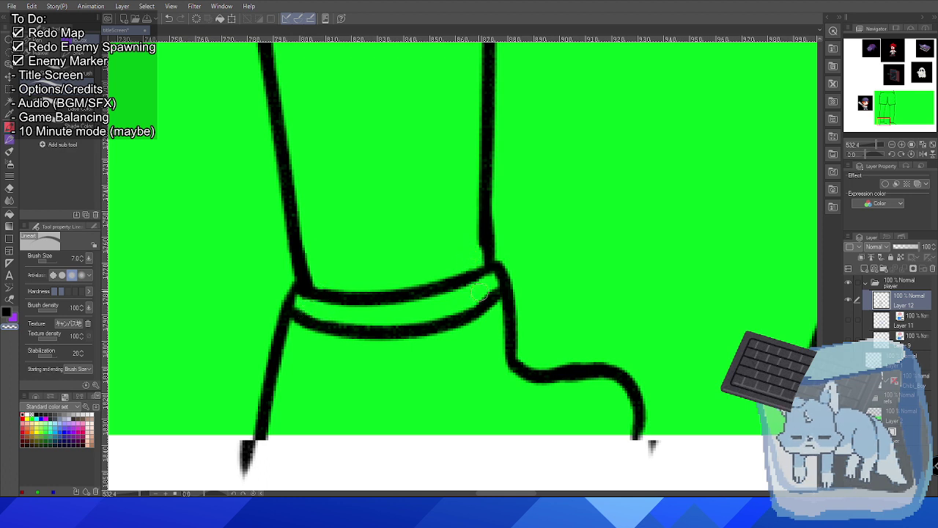
{"action": "left_click_drag", "start_coordinate": [484, 242], "coordinate": [487, 268]}
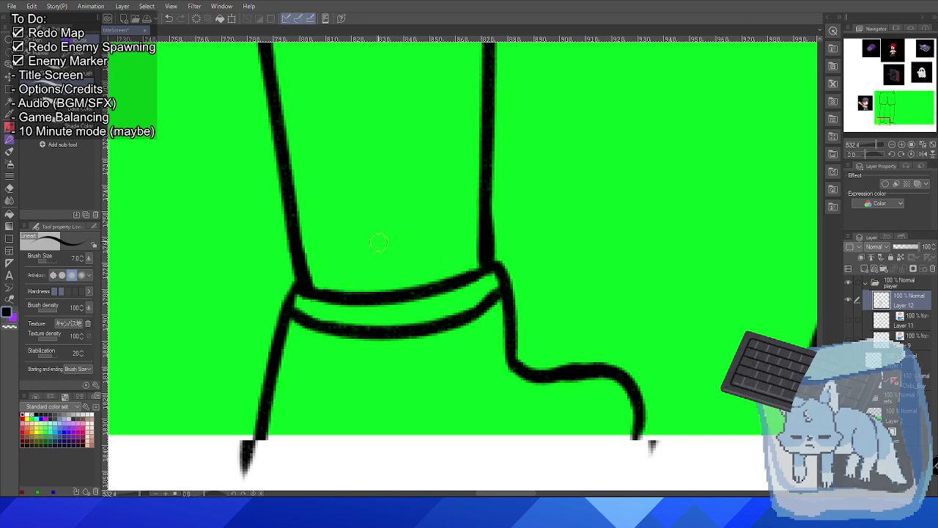
Look over the whole shorts and legs line art, and show the blue sketch layer again.
{"action": "scroll", "coordinate": [378, 242], "scroll_direction": "down", "scroll_amount": 8}
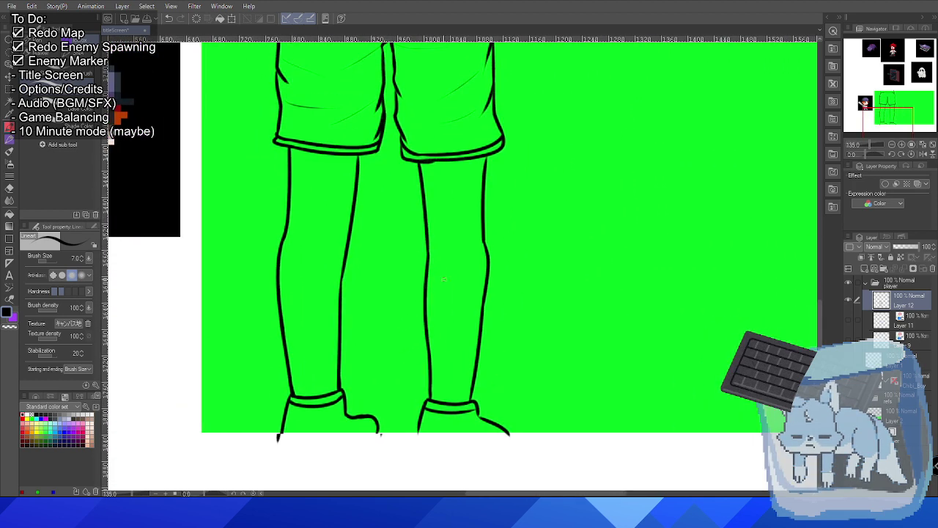
{"action": "scroll", "coordinate": [443, 279], "scroll_direction": "down", "scroll_amount": 3}
{"action": "left_click_drag", "start_coordinate": [489, 212], "coordinate": [420, 245]}
{"action": "scroll", "coordinate": [421, 245], "scroll_direction": "up", "scroll_amount": 1}
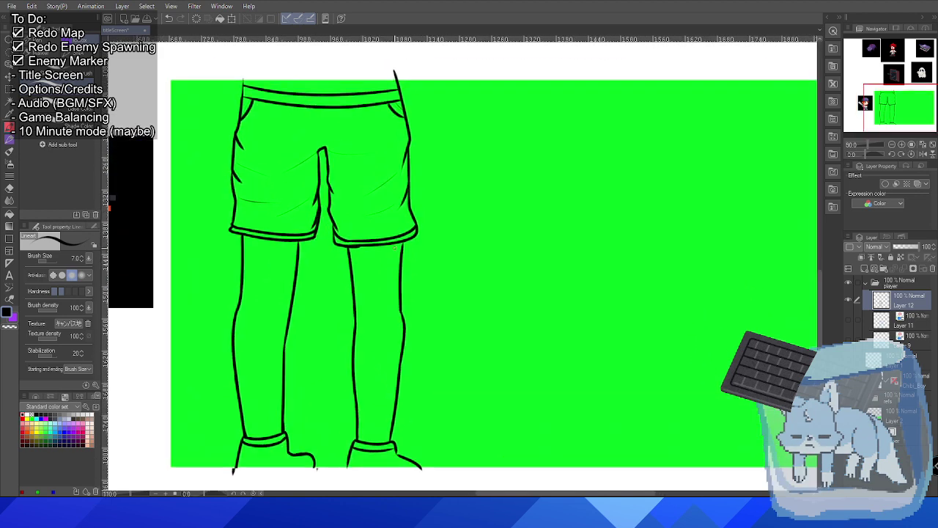
{"action": "scroll", "coordinate": [392, 255], "scroll_direction": "up", "scroll_amount": 2}
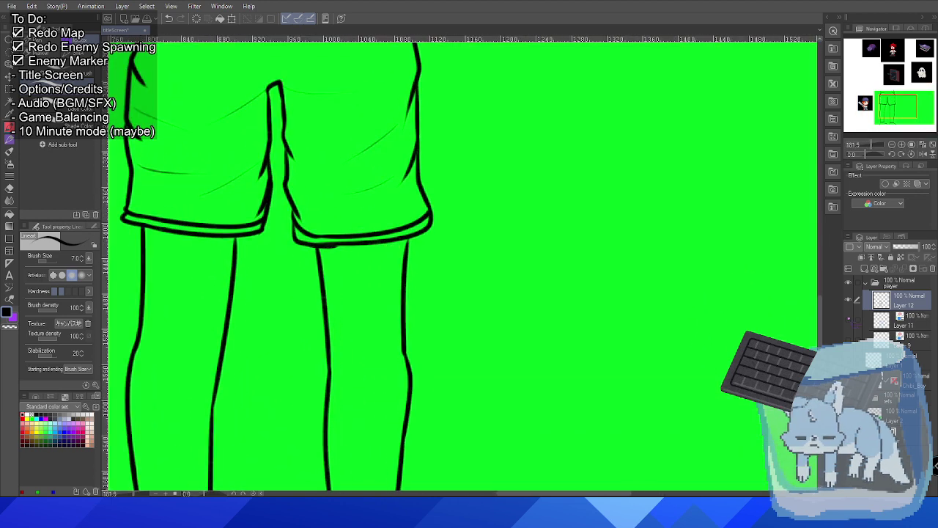
{"action": "left_click", "coordinate": [849, 321]}
Ink the arm's inner line from above the green background down to the hand's lower tip and hook it back up.
{"action": "scroll", "coordinate": [451, 214], "scroll_direction": "down", "scroll_amount": 2}
{"action": "scroll", "coordinate": [451, 214], "scroll_direction": "up", "scroll_amount": 5}
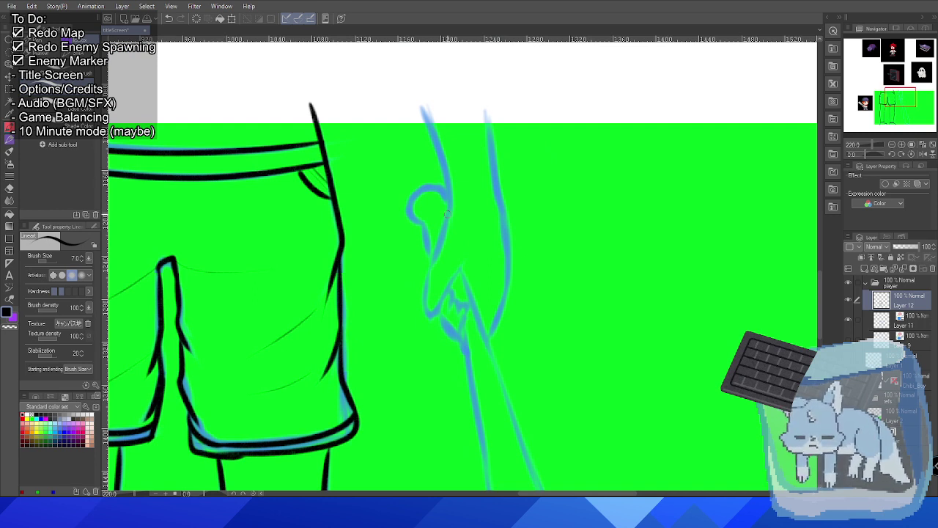
{"action": "mouse_move", "coordinate": [422, 108]}
{"action": "left_mouse_down"}
{"action": "mouse_move", "coordinate": [451, 201]}
{"action": "mouse_move", "coordinate": [451, 192]}
{"action": "mouse_move", "coordinate": [431, 271]}
{"action": "mouse_move", "coordinate": [434, 312]}
{"action": "mouse_move", "coordinate": [467, 254]}
{"action": "left_mouse_up"}
{"action": "scroll", "coordinate": [433, 312], "scroll_direction": "up", "scroll_amount": 4}
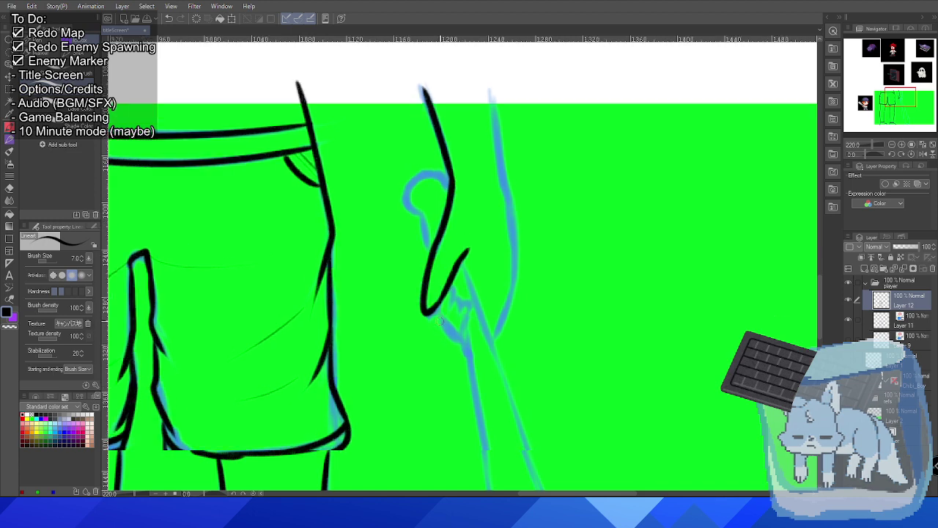
Ink the hand's curled fingers and the arm's outer line down to the bat's edge.
{"action": "mouse_move", "coordinate": [436, 306]}
{"action": "left_mouse_down"}
{"action": "mouse_move", "coordinate": [449, 338]}
{"action": "mouse_move", "coordinate": [475, 352]}
{"action": "left_mouse_up"}
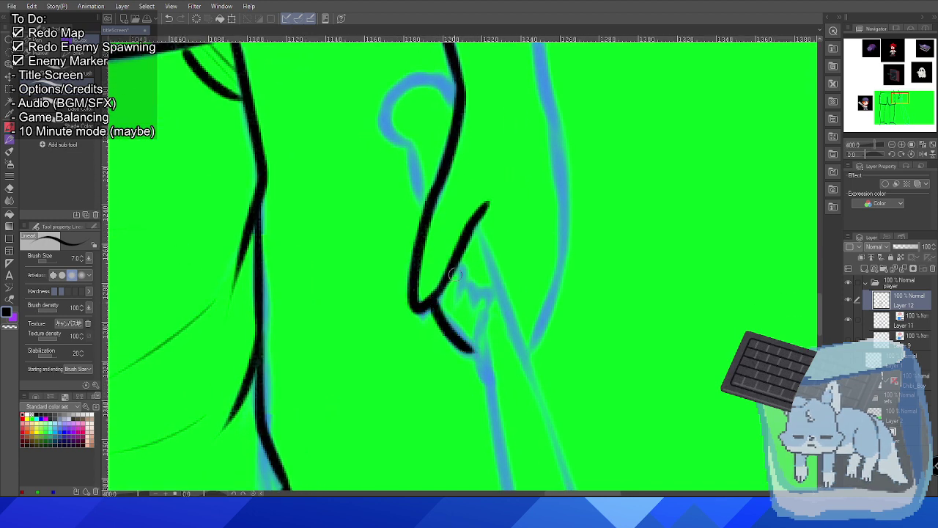
{"action": "mouse_move", "coordinate": [450, 266]}
{"action": "left_mouse_down"}
{"action": "mouse_move", "coordinate": [459, 312]}
{"action": "mouse_move", "coordinate": [474, 296]}
{"action": "mouse_move", "coordinate": [485, 316]}
{"action": "mouse_move", "coordinate": [467, 350]}
{"action": "left_mouse_up"}
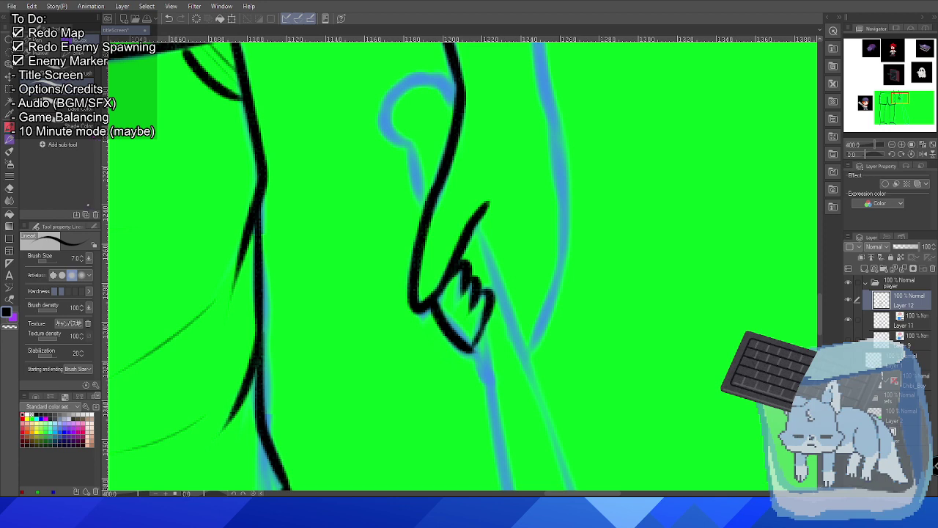
{"action": "scroll", "coordinate": [450, 90], "scroll_direction": "down", "scroll_amount": 3}
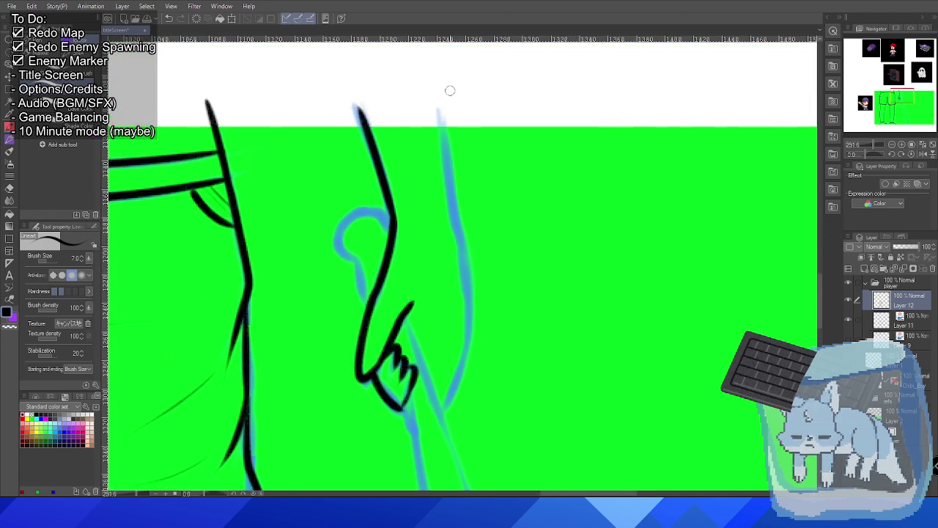
{"action": "mouse_move", "coordinate": [439, 110]}
{"action": "left_mouse_down"}
{"action": "mouse_move", "coordinate": [471, 317]}
{"action": "mouse_move", "coordinate": [442, 417]}
{"action": "left_mouse_up"}
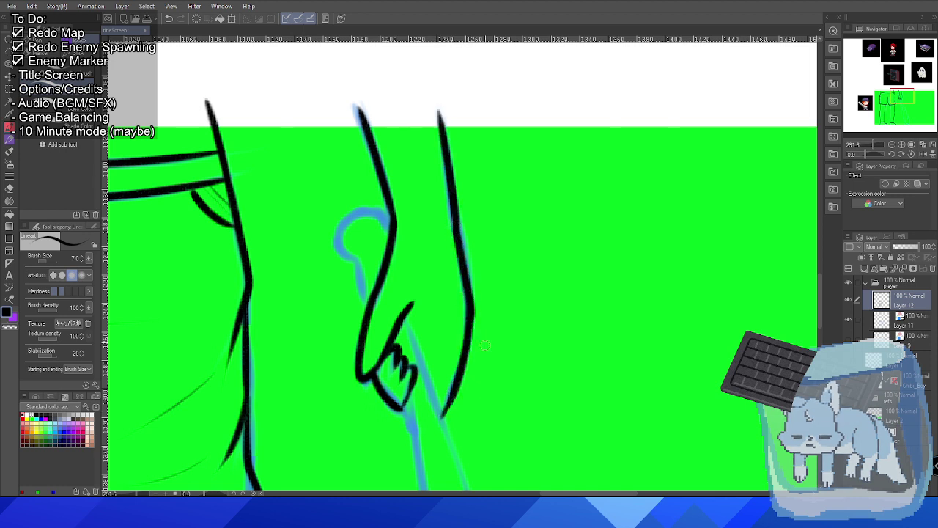
Try to ink a straight line from the hand down along the bat's outer edge.
{"action": "left_click_drag", "start_coordinate": [438, 353], "coordinate": [408, 213]}
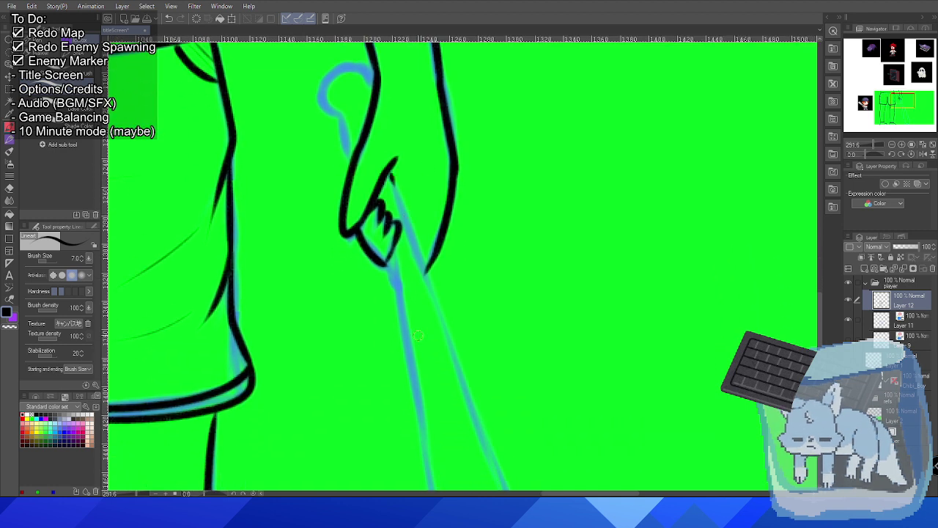
{"action": "left_click", "coordinate": [453, 361], "text": "shift"}
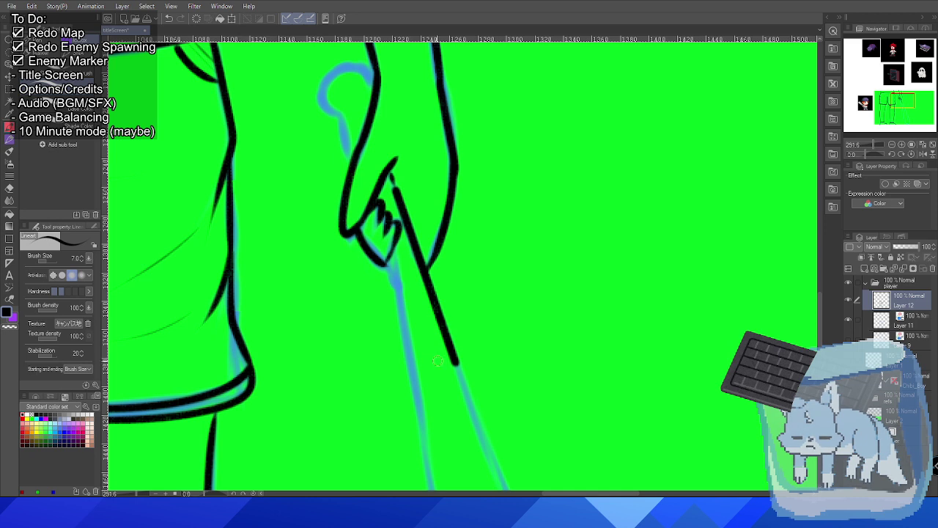
{"action": "key", "text": "ctrl+z"}
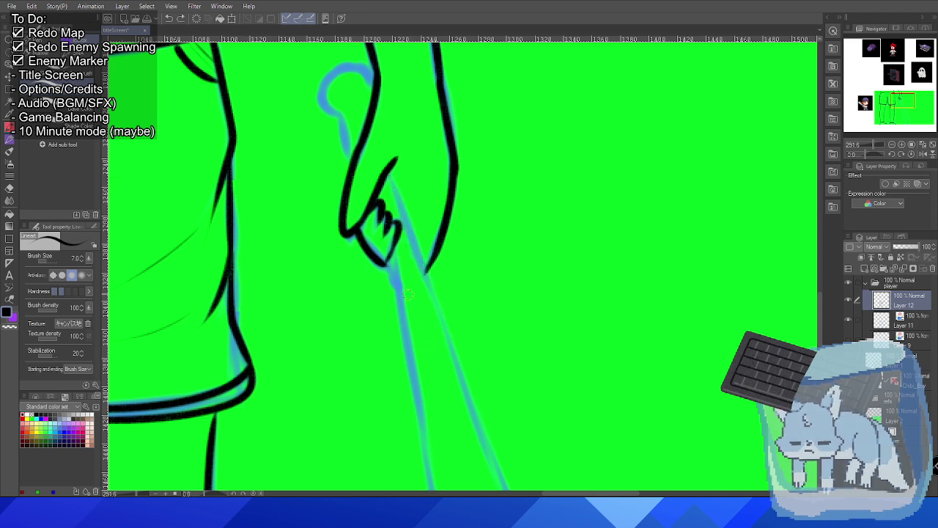
Set the brush size to 5 and ink the bat's two long straight edges between the hand and the sketched rounded end.
{"action": "key", "text": "bracketleft"}
{"action": "key", "text": "bracketleft"}
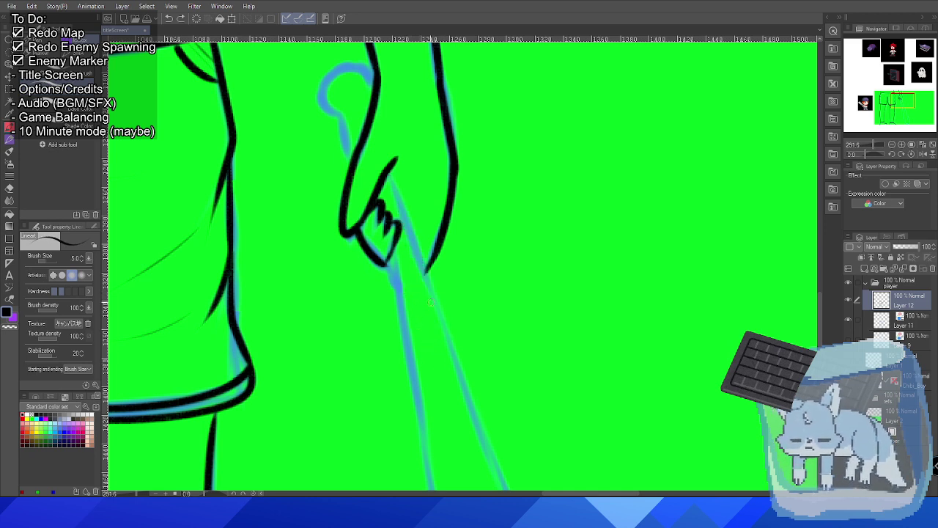
{"action": "left_click", "coordinate": [537, 304], "text": "shift"}
{"action": "key", "text": "ctrl+z"}
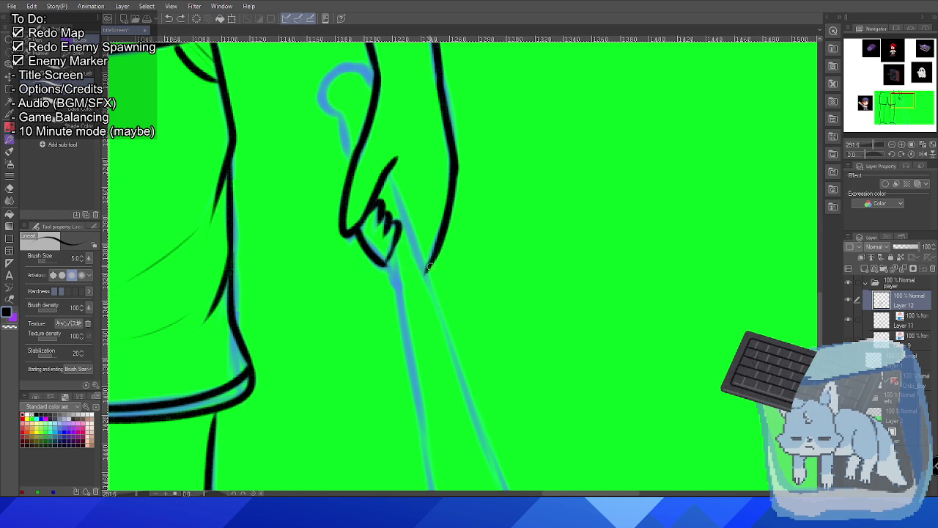
{"action": "scroll", "coordinate": [417, 307], "scroll_direction": "down", "scroll_amount": 5}
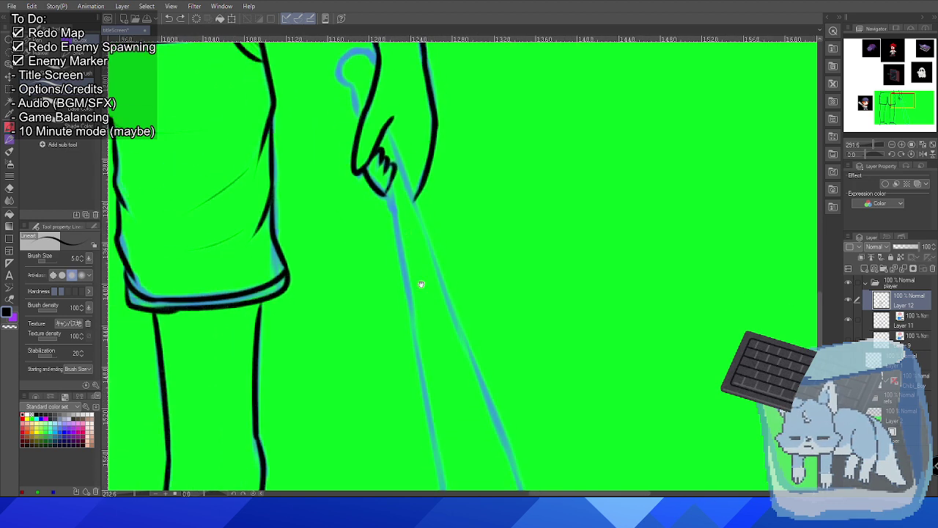
{"action": "scroll", "coordinate": [387, 155], "scroll_direction": "down", "scroll_amount": 3}
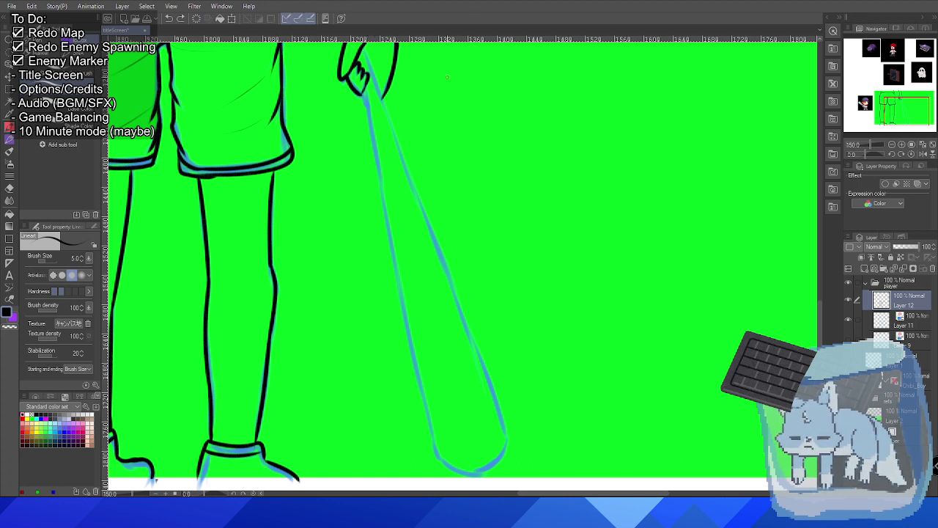
{"action": "left_click_drag", "start_coordinate": [450, 141], "coordinate": [448, 149]}
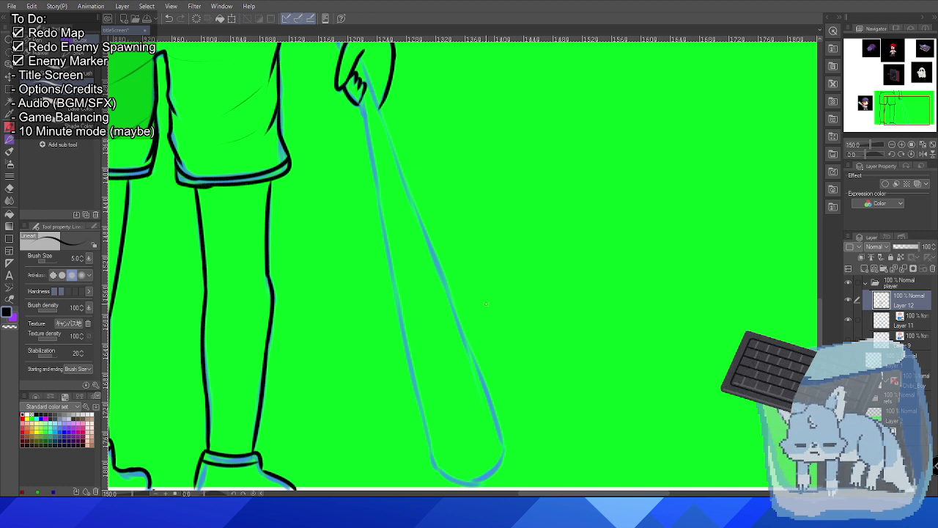
{"action": "left_click_drag", "start_coordinate": [503, 442], "coordinate": [361, 56]}
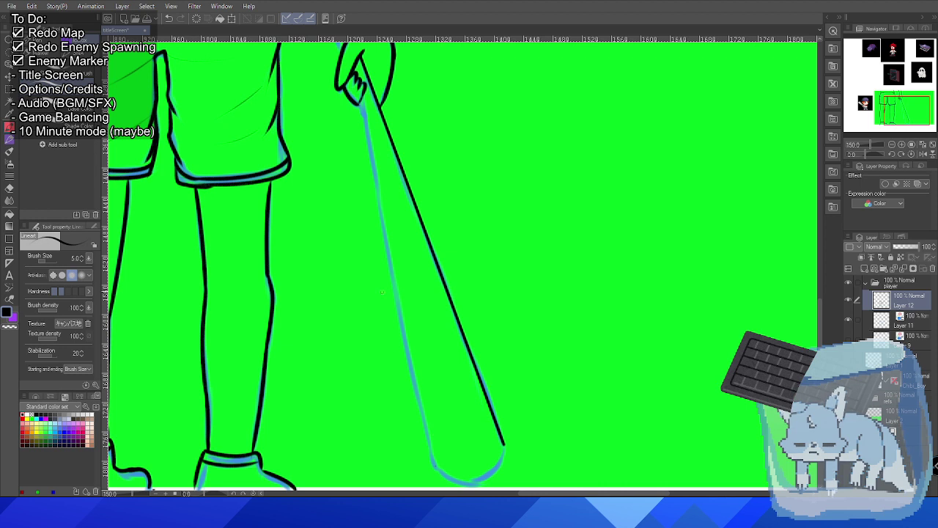
{"action": "left_click_drag", "start_coordinate": [360, 102], "coordinate": [434, 465]}
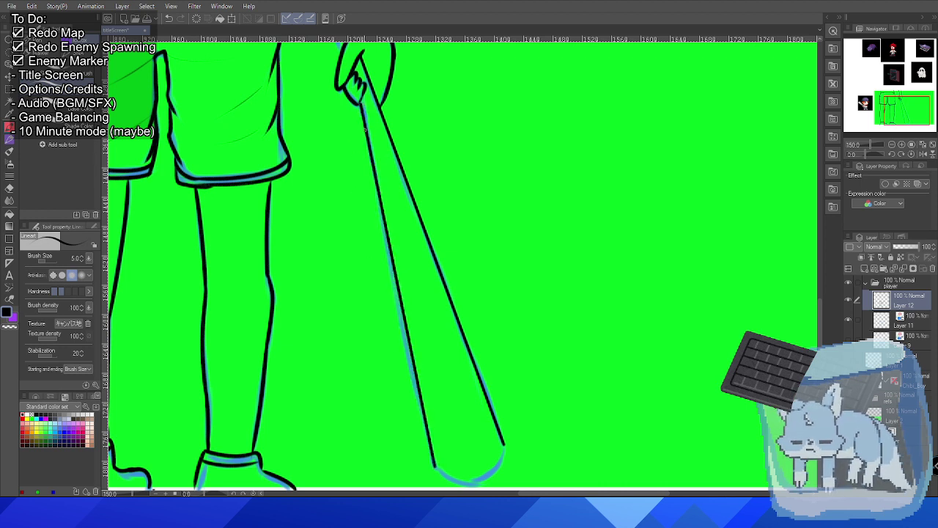
Ink the short bat handle edge above the hand and the rounded knob curving up to the arm's inner line.
{"action": "scroll", "coordinate": [417, 114], "scroll_direction": "up", "scroll_amount": 8}
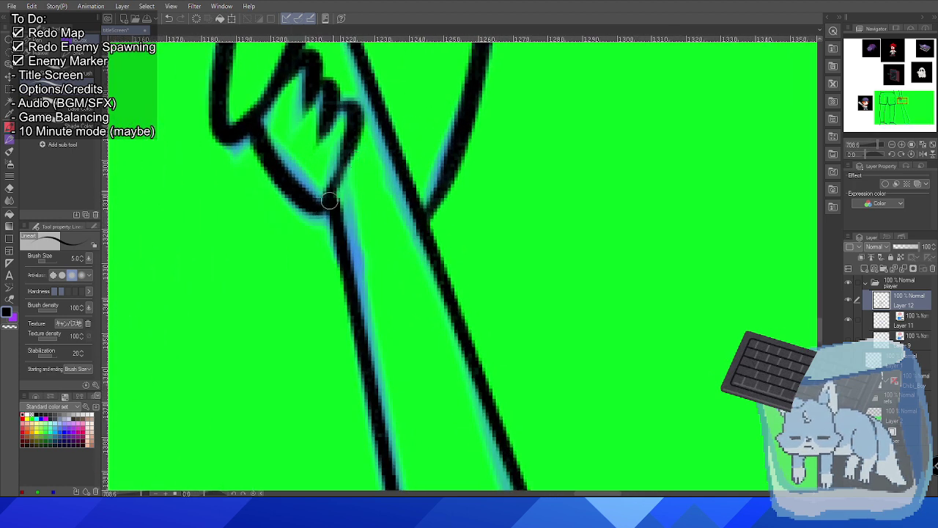
{"action": "left_click_drag", "start_coordinate": [338, 173], "coordinate": [345, 388]}
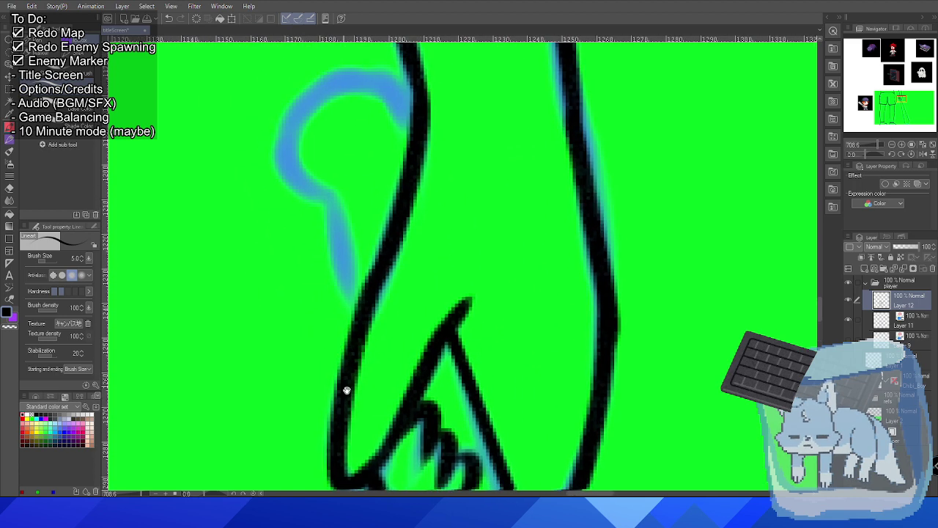
{"action": "scroll", "coordinate": [346, 388], "scroll_direction": "down", "scroll_amount": 2}
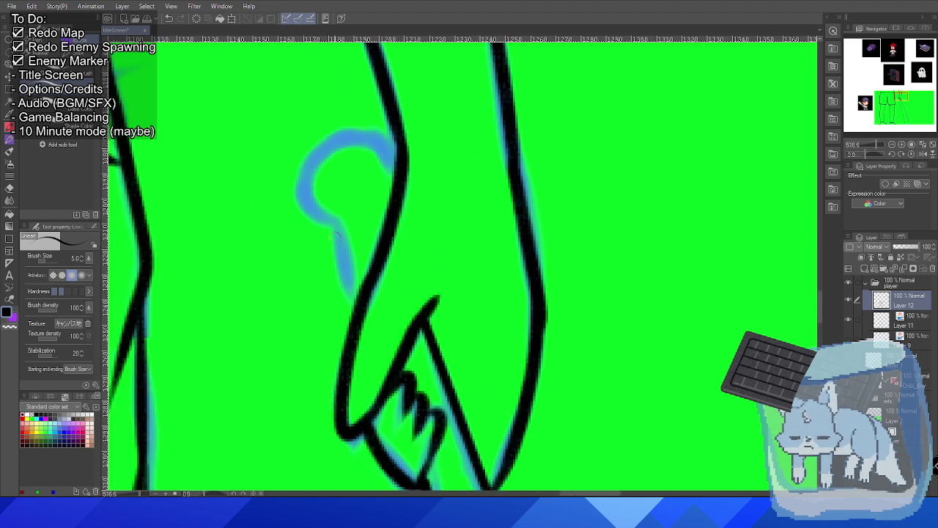
{"action": "left_click_drag", "start_coordinate": [337, 227], "coordinate": [357, 295]}
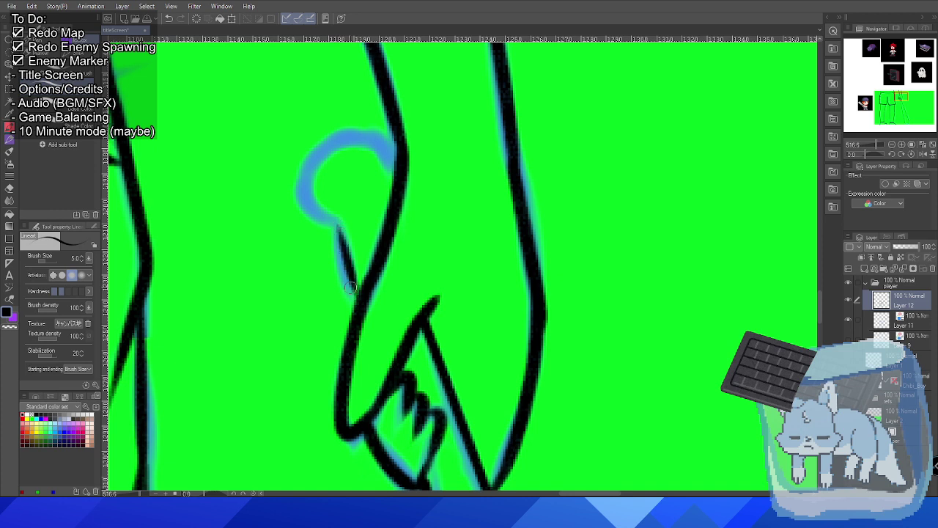
{"action": "left_click_drag", "start_coordinate": [335, 225], "coordinate": [358, 300]}
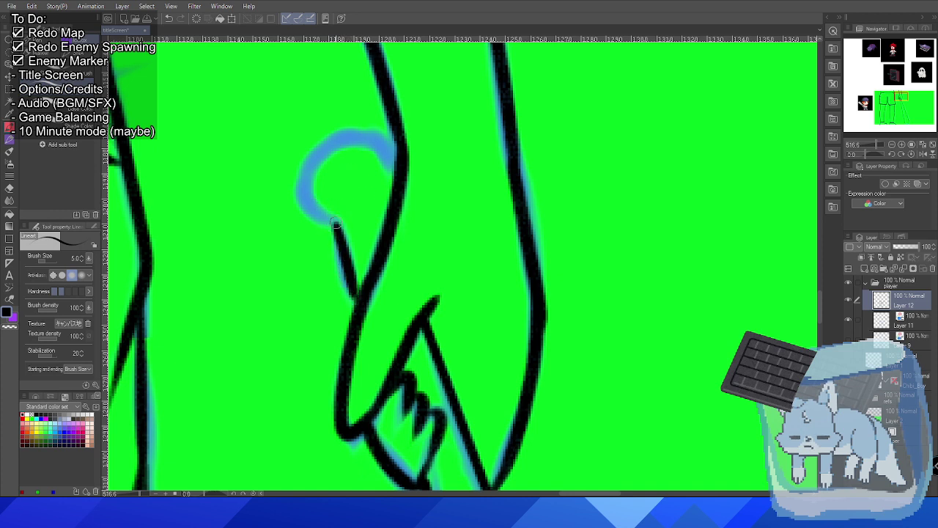
{"action": "mouse_move", "coordinate": [334, 224]}
{"action": "left_mouse_down"}
{"action": "mouse_move", "coordinate": [363, 134]}
{"action": "mouse_move", "coordinate": [393, 143]}
{"action": "left_mouse_up"}
{"action": "key", "text": "ctrl+z"}
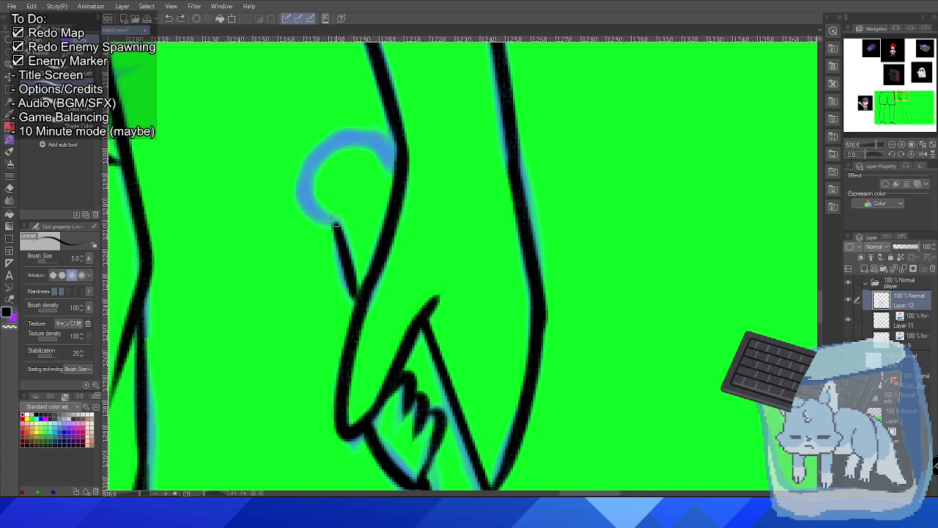
{"action": "left_click_drag", "start_coordinate": [336, 221], "coordinate": [392, 145]}
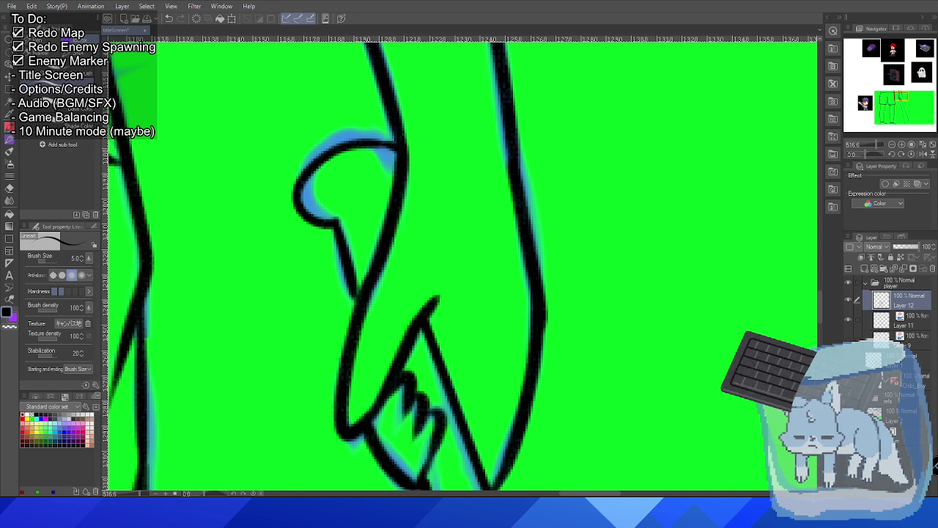
Compare the inked bat knob and handle with the coloured bat artwork, and return to the blue sketch view.
{"action": "left_click_drag", "start_coordinate": [350, 168], "coordinate": [459, 487]}
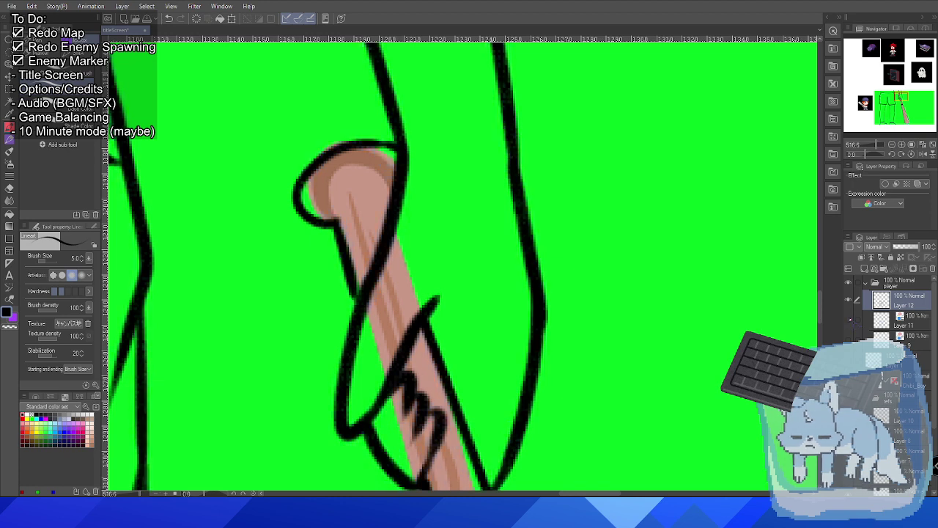
{"action": "key", "text": "ctrl+z"}
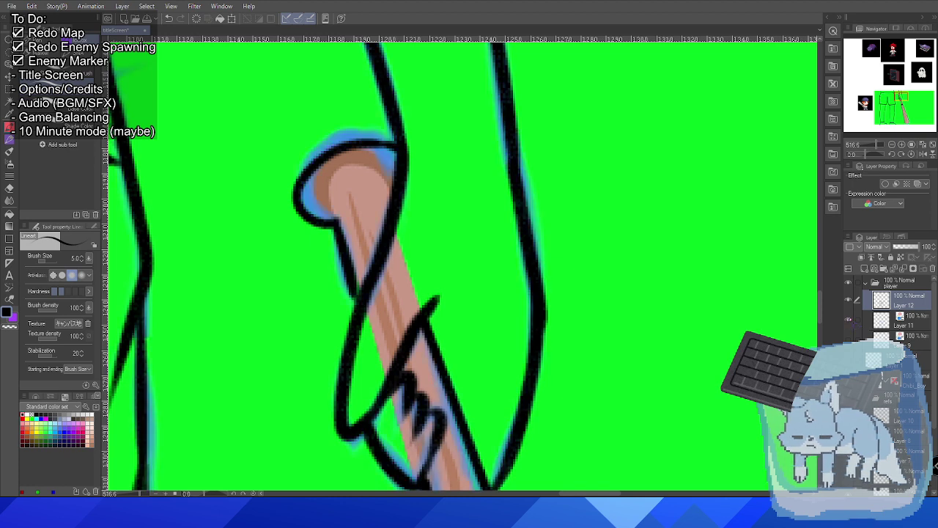
{"action": "key", "text": "ctrl+z"}
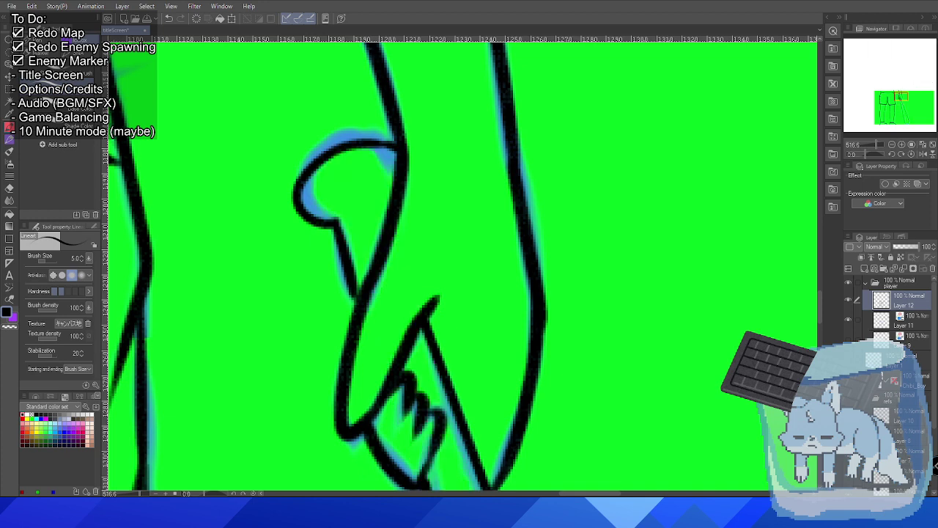
{"action": "key", "text": "ctrl+z"}
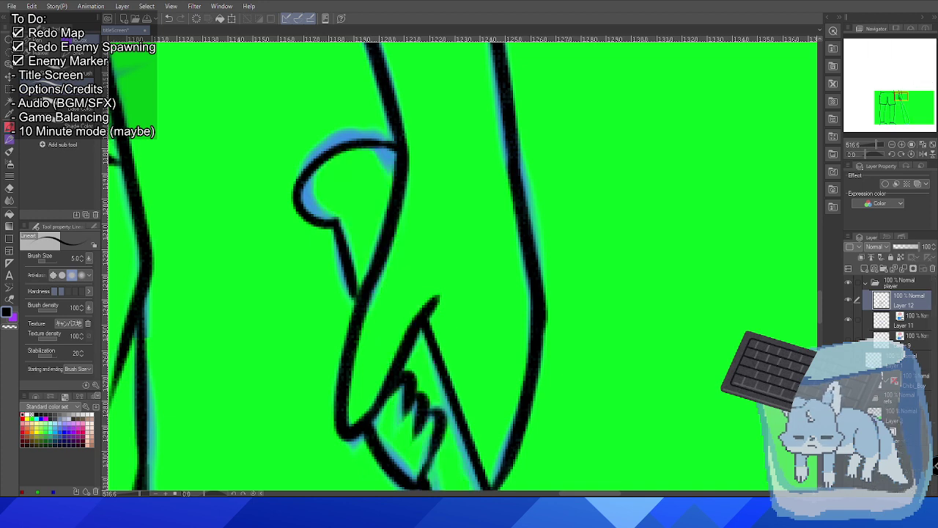
Try to ink the bat's rounded end as a single curve joining the two long edges.
{"action": "scroll", "coordinate": [558, 269], "scroll_direction": "down", "scroll_amount": 5}
{"action": "mouse_move", "coordinate": [557, 268]}
{"action": "left_mouse_down"}
{"action": "mouse_move", "coordinate": [532, 308]}
{"action": "mouse_move", "coordinate": [513, 270]}
{"action": "mouse_move", "coordinate": [453, 203]}
{"action": "mouse_move", "coordinate": [474, 156]}
{"action": "mouse_move", "coordinate": [511, 155]}
{"action": "mouse_move", "coordinate": [499, 183]}
{"action": "mouse_move", "coordinate": [508, 230]}
{"action": "mouse_move", "coordinate": [513, 212]}
{"action": "mouse_move", "coordinate": [489, 350]}
{"action": "mouse_move", "coordinate": [544, 293]}
{"action": "mouse_move", "coordinate": [500, 212]}
{"action": "mouse_move", "coordinate": [472, 365]}
{"action": "left_mouse_up"}
{"action": "key", "text": "ctrl+z"}
{"action": "key", "text": "ctrl+z"}
{"action": "key", "text": "ctrl+z"}
{"action": "mouse_move", "coordinate": [499, 211]}
{"action": "left_mouse_down"}
{"action": "mouse_move", "coordinate": [514, 211]}
{"action": "mouse_move", "coordinate": [485, 353]}
{"action": "left_mouse_up"}
{"action": "key", "text": "ctrl+z"}
{"action": "left_click_drag", "start_coordinate": [499, 210], "coordinate": [471, 347]}
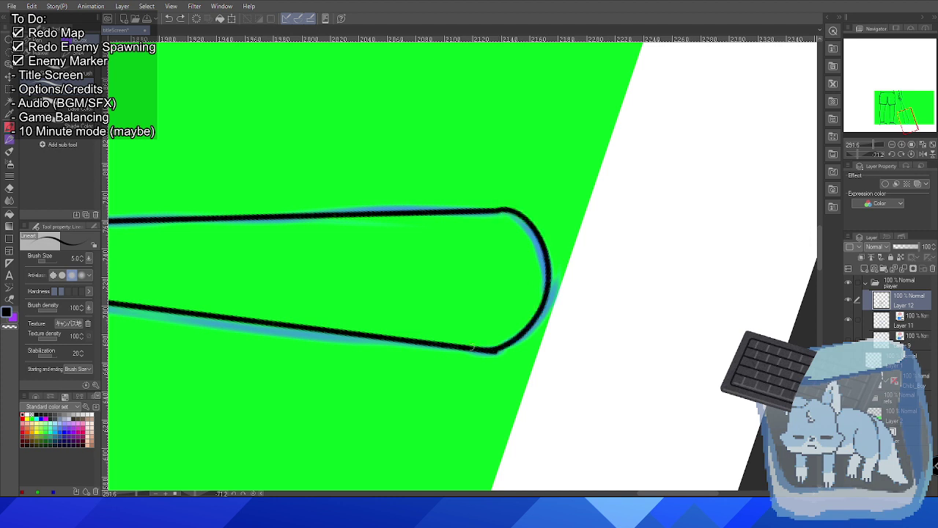
{"action": "key", "text": "ctrl+z"}
{"action": "left_click_drag", "start_coordinate": [499, 210], "coordinate": [478, 366]}
{"action": "key", "text": "ctrl+z"}
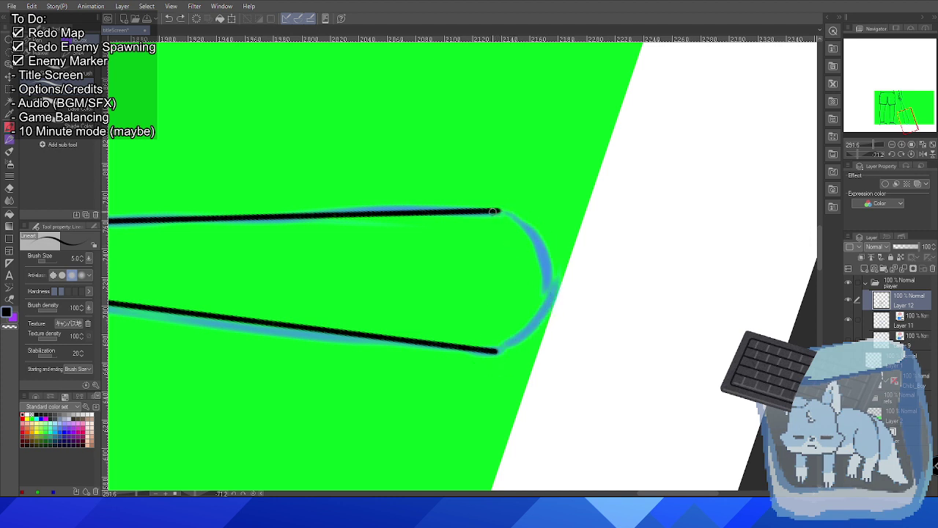
{"action": "mouse_move", "coordinate": [500, 211]}
{"action": "left_mouse_down"}
{"action": "mouse_move", "coordinate": [527, 224]}
{"action": "mouse_move", "coordinate": [478, 361]}
{"action": "left_mouse_up"}
{"action": "key", "text": "ctrl+z"}
{"action": "mouse_move", "coordinate": [499, 211]}
{"action": "left_mouse_down"}
{"action": "mouse_move", "coordinate": [498, 346]}
{"action": "mouse_move", "coordinate": [470, 359]}
{"action": "left_mouse_up"}
{"action": "key", "text": "ctrl+z"}
{"action": "left_click_drag", "start_coordinate": [499, 210], "coordinate": [477, 325]}
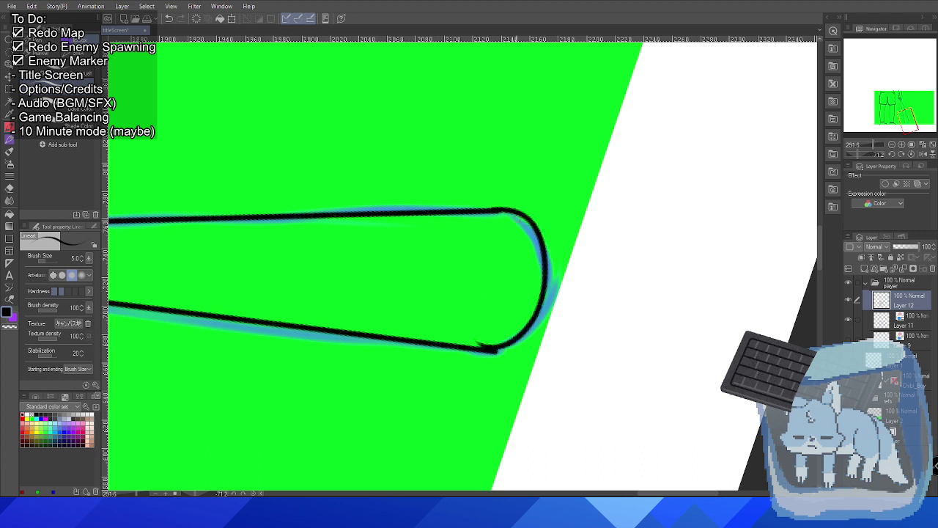
{"action": "key", "text": "ctrl+z"}
{"action": "left_click_drag", "start_coordinate": [499, 211], "coordinate": [473, 352]}
{"action": "key", "text": "ctrl+z"}
{"action": "mouse_move", "coordinate": [508, 214]}
{"action": "left_mouse_down"}
{"action": "mouse_move", "coordinate": [532, 329]}
{"action": "mouse_move", "coordinate": [499, 349]}
{"action": "left_mouse_up"}
{"action": "key", "text": "ctrl+z"}
{"action": "left_click_drag", "start_coordinate": [507, 214], "coordinate": [498, 349]}
{"action": "key", "text": "ctrl+z"}
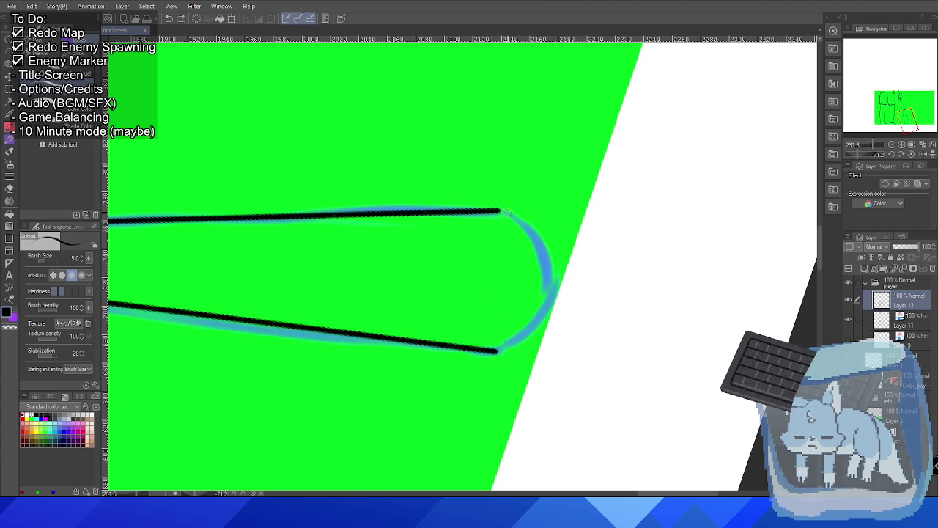
{"action": "mouse_move", "coordinate": [507, 213]}
{"action": "left_mouse_down"}
{"action": "mouse_move", "coordinate": [531, 224]}
{"action": "mouse_move", "coordinate": [498, 350]}
{"action": "left_mouse_up"}
{"action": "key", "text": "ctrl+z"}
{"action": "mouse_move", "coordinate": [505, 209]}
{"action": "left_mouse_down"}
{"action": "mouse_move", "coordinate": [533, 324]}
{"action": "mouse_move", "coordinate": [499, 350]}
{"action": "left_mouse_up"}
{"action": "key", "text": "ctrl+z"}
{"action": "left_click_drag", "start_coordinate": [504, 210], "coordinate": [492, 348]}
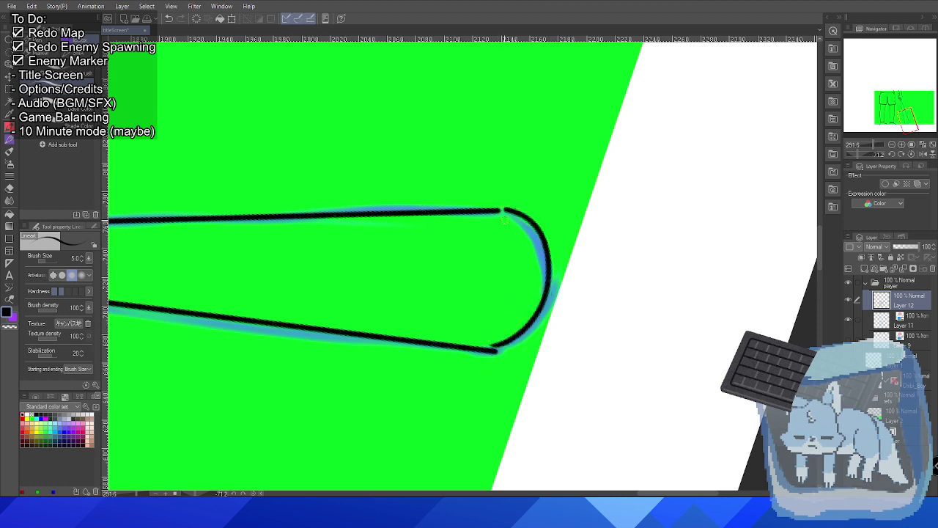
{"action": "key", "text": "r"}
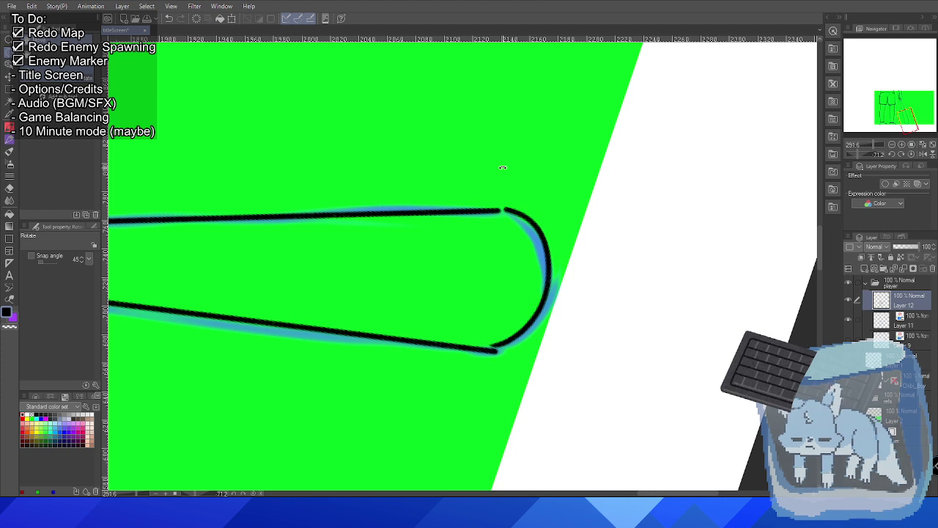
{"action": "key", "text": "p"}
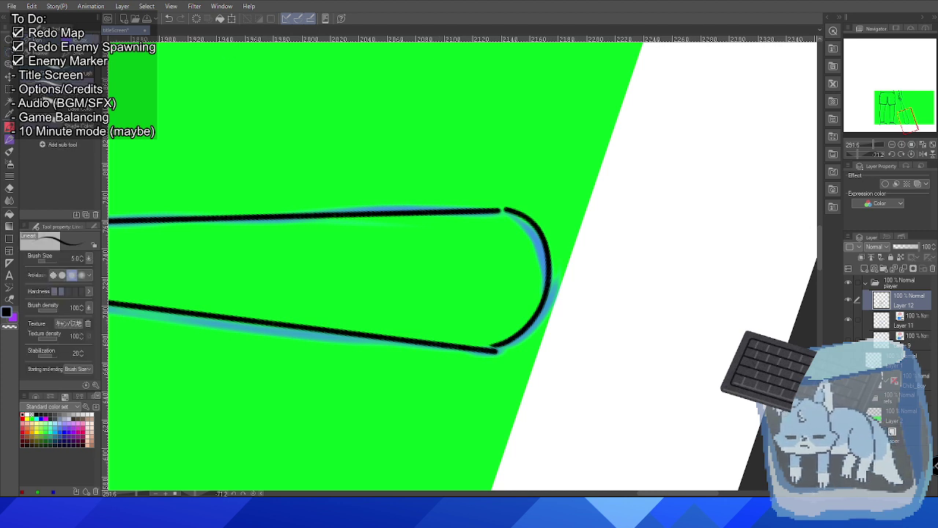
{"action": "key", "text": "ctrl+z"}
Ink the bat's rounded end along the blue sketch, connecting the tips of both long edges.
{"action": "mouse_move", "coordinate": [504, 210]}
{"action": "left_mouse_down"}
{"action": "mouse_move", "coordinate": [542, 299]}
{"action": "mouse_move", "coordinate": [497, 351]}
{"action": "mouse_move", "coordinate": [518, 215]}
{"action": "mouse_move", "coordinate": [497, 349]}
{"action": "left_mouse_up"}
{"action": "key", "text": "ctrl+z"}
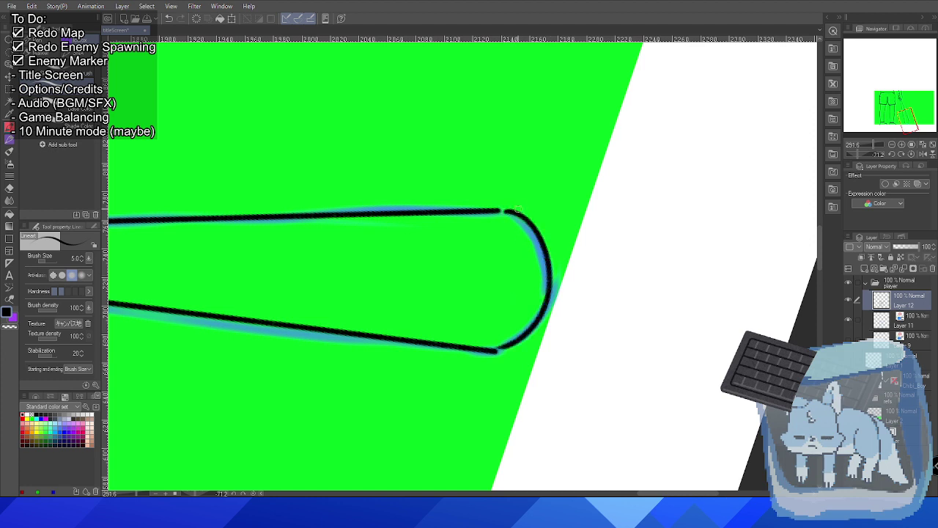
{"action": "key", "text": "ctrl+z"}
{"action": "left_click_drag", "start_coordinate": [504, 210], "coordinate": [497, 350]}
{"action": "key", "text": "ctrl+z"}
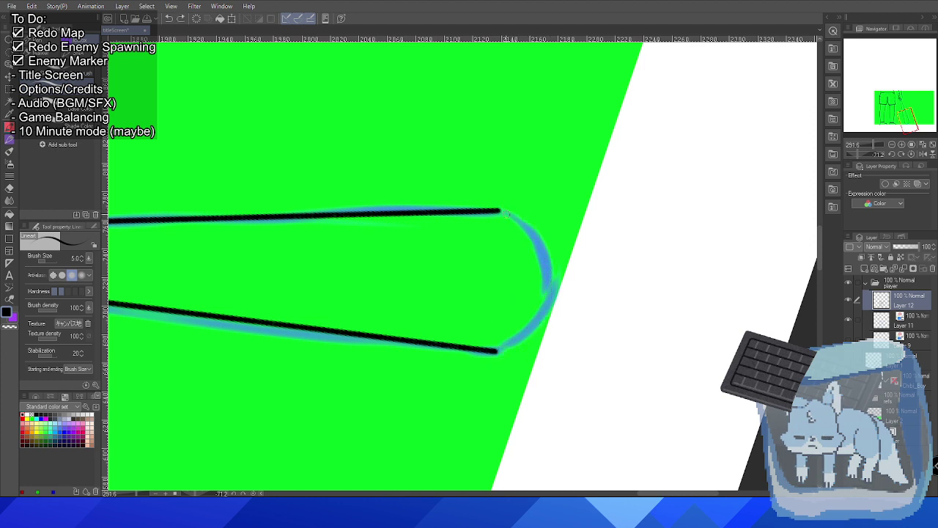
{"action": "mouse_move", "coordinate": [504, 210]}
{"action": "left_mouse_down"}
{"action": "mouse_move", "coordinate": [551, 293]}
{"action": "mouse_move", "coordinate": [497, 350]}
{"action": "left_mouse_up"}
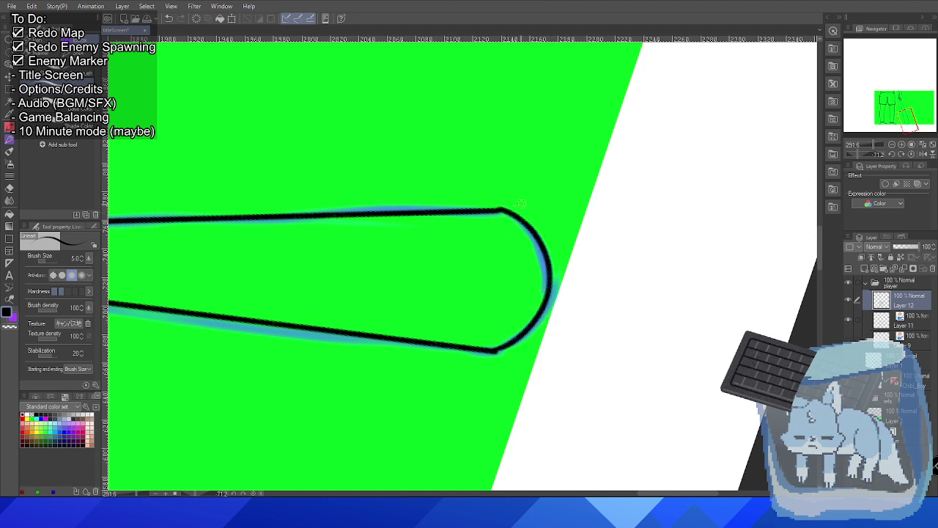
Smooth the two corners where the bat's rounded end meets its edges, filling notches with ink and erasing the overhang.
{"action": "mouse_move", "coordinate": [521, 204]}
{"action": "left_mouse_down"}
{"action": "mouse_move", "coordinate": [456, 130]}
{"action": "mouse_move", "coordinate": [399, 140]}
{"action": "mouse_move", "coordinate": [440, 206]}
{"action": "left_mouse_up"}
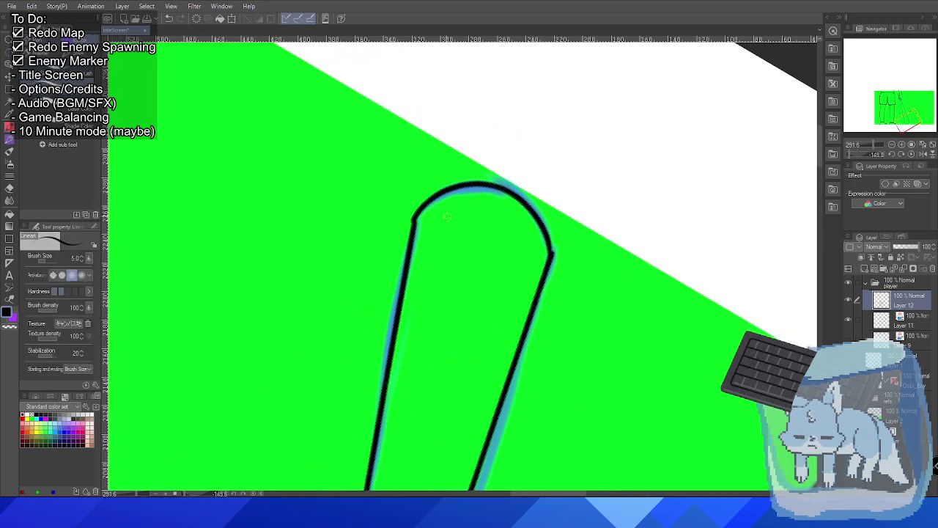
{"action": "scroll", "coordinate": [446, 217], "scroll_direction": "up", "scroll_amount": 5}
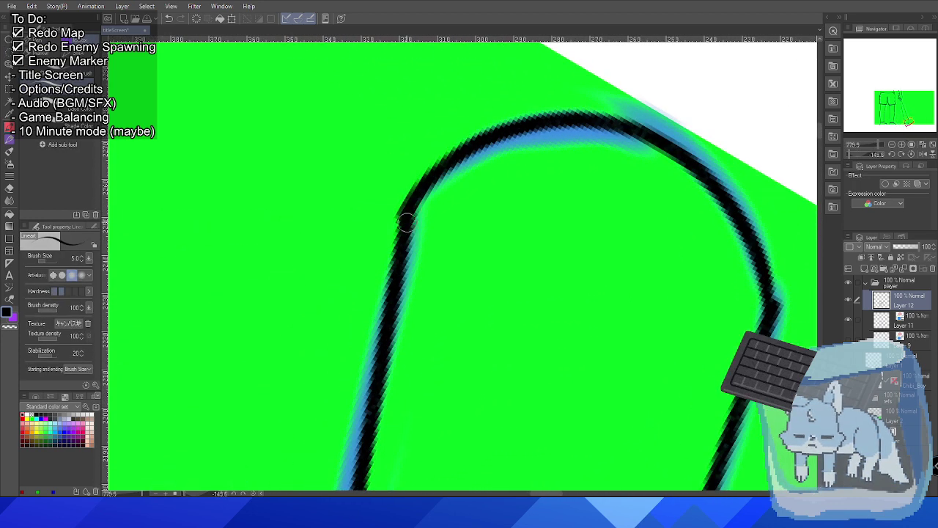
{"action": "left_click_drag", "start_coordinate": [407, 221], "coordinate": [405, 250]}
{"action": "key", "text": "c"}
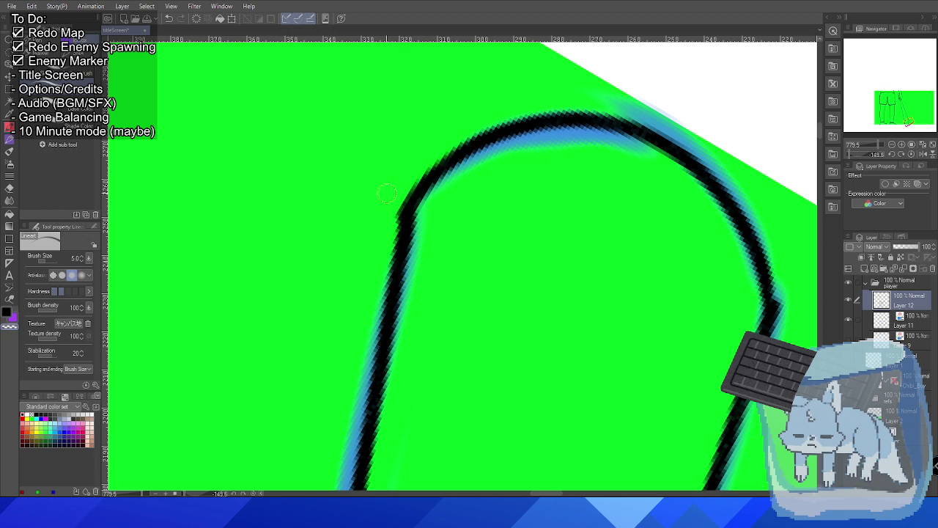
{"action": "left_click_drag", "start_coordinate": [403, 204], "coordinate": [400, 233]}
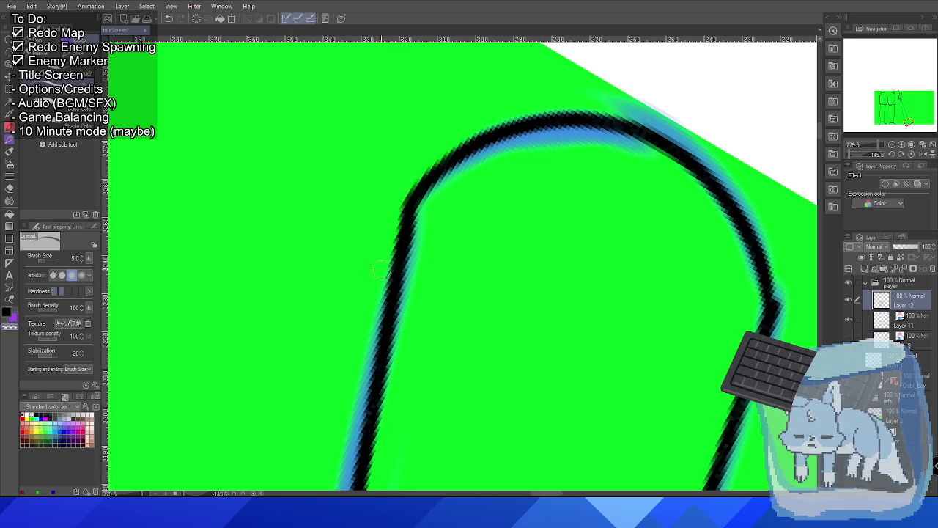
{"action": "left_click_drag", "start_coordinate": [655, 288], "coordinate": [403, 247]}
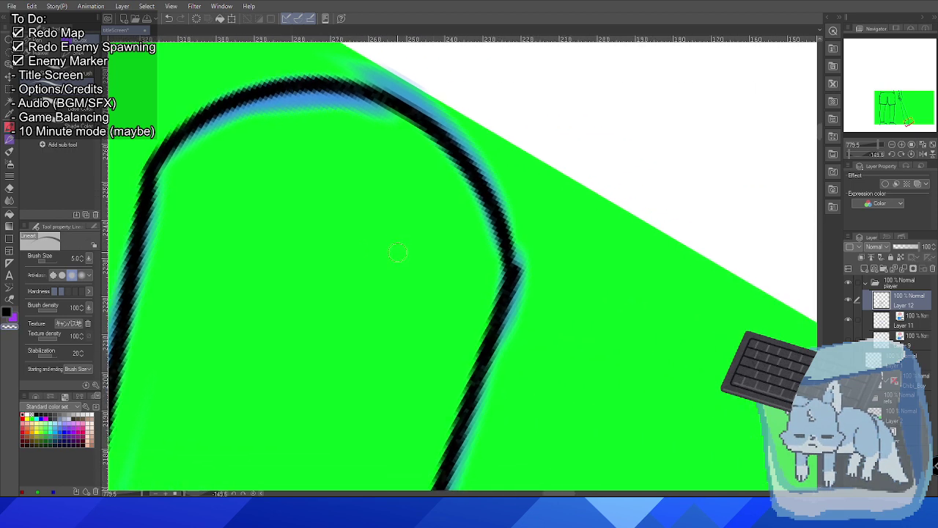
{"action": "key", "text": "c"}
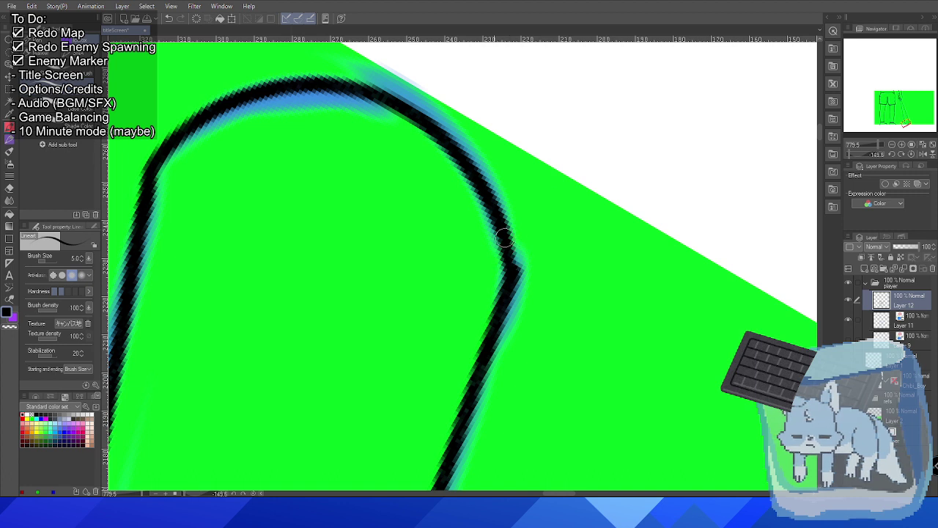
{"action": "left_click_drag", "start_coordinate": [514, 261], "coordinate": [508, 272]}
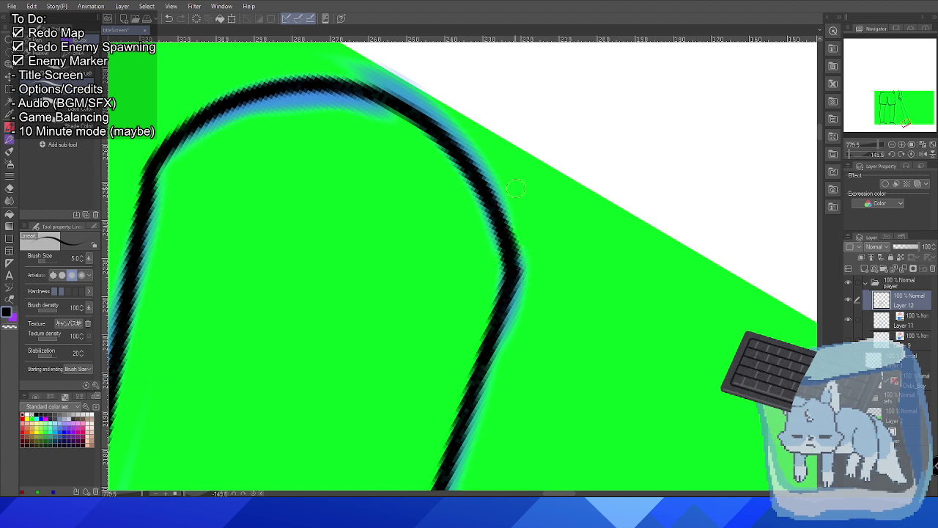
Reset the canvas rotation to upright and hide the blue sketch layer, leaving only the inked line art.
{"action": "key", "text": "c"}
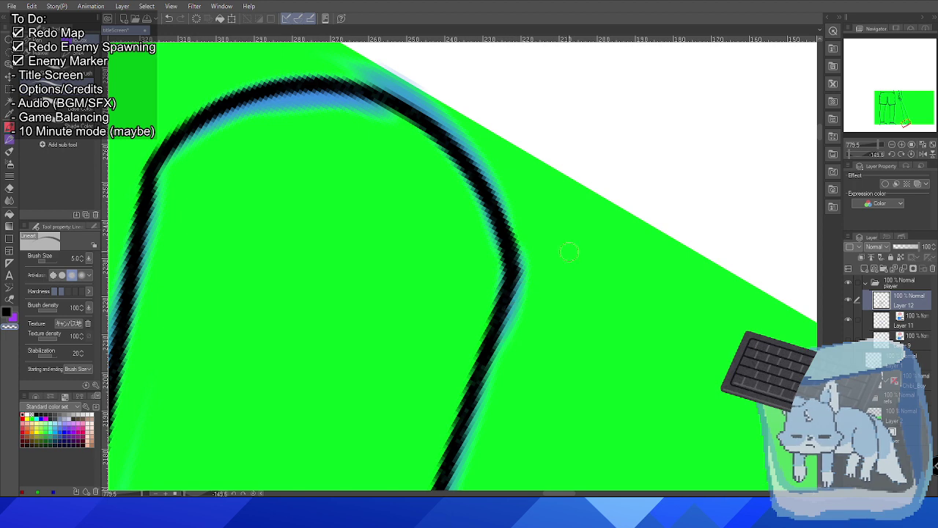
{"action": "scroll", "coordinate": [570, 252], "scroll_direction": "down", "scroll_amount": 5}
{"action": "mouse_move", "coordinate": [561, 289]}
{"action": "left_mouse_down"}
{"action": "mouse_move", "coordinate": [535, 191]}
{"action": "mouse_move", "coordinate": [508, 200]}
{"action": "left_mouse_up"}
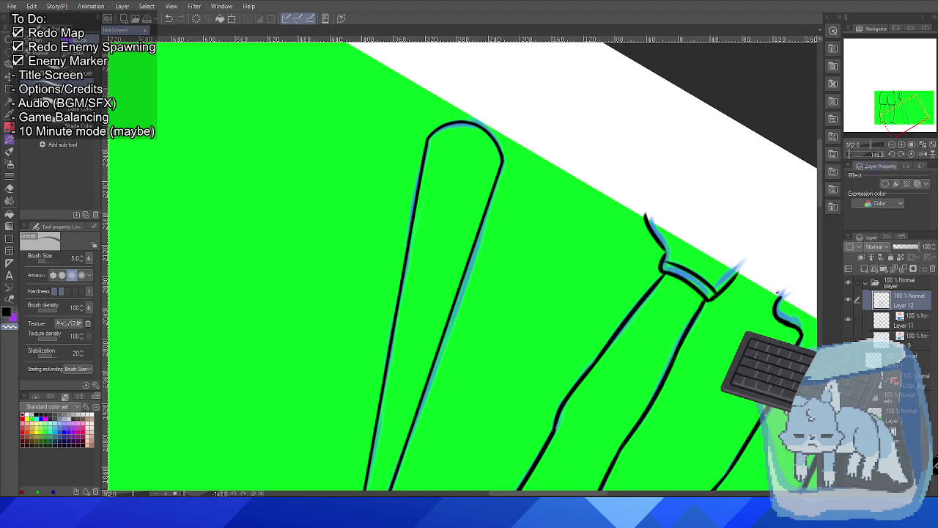
{"action": "left_click", "coordinate": [911, 154]}
{"action": "scroll", "coordinate": [487, 178], "scroll_direction": "down", "scroll_amount": 3}
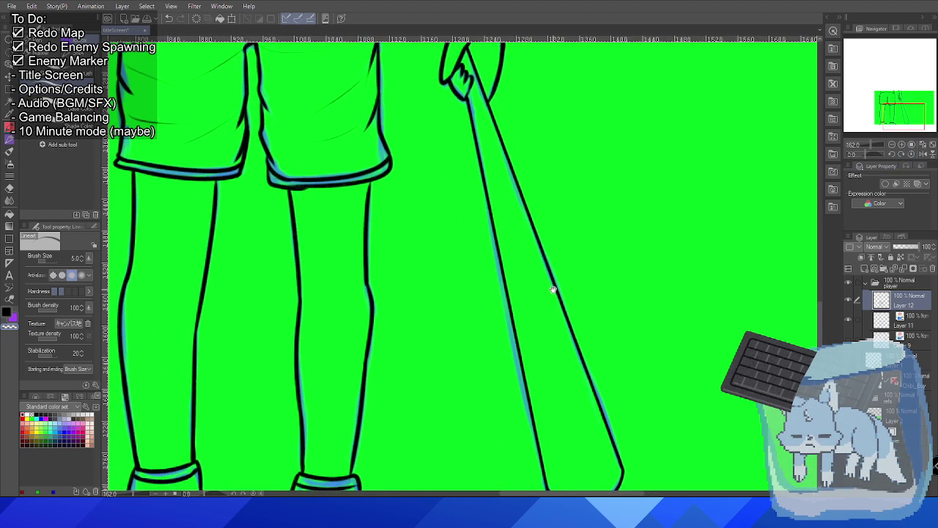
{"action": "left_click", "coordinate": [848, 320]}
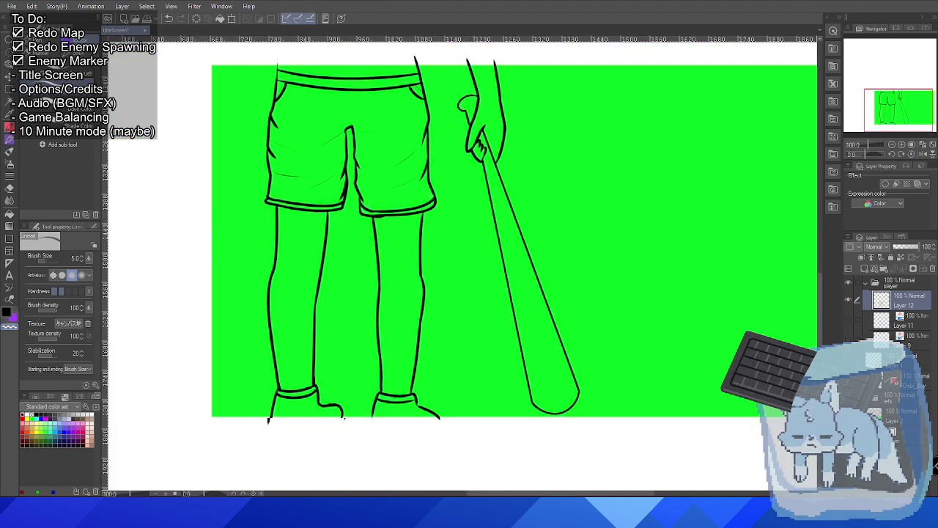
{"action": "scroll", "coordinate": [464, 238], "scroll_direction": "down", "scroll_amount": 1}
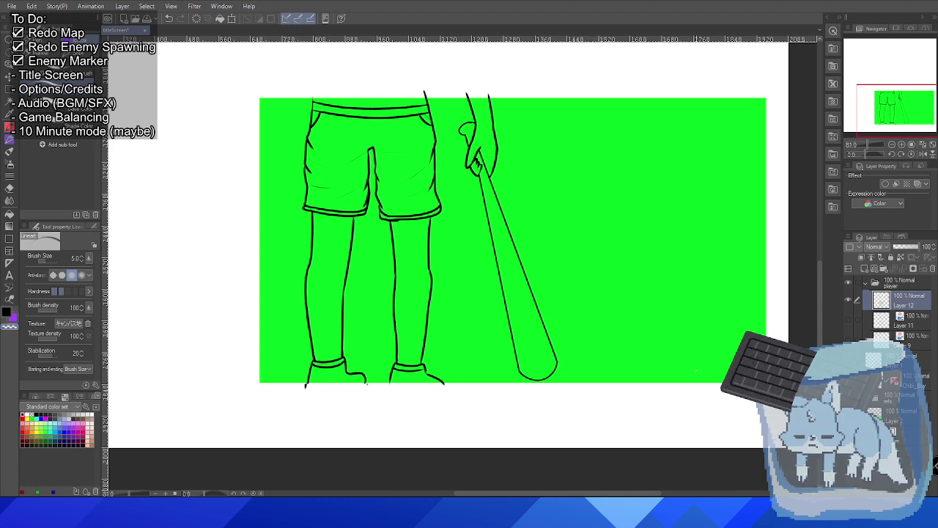
Select the whole canvas area, clear the line art that extends beyond its edges, and deselect.
{"action": "key", "text": "ctrl+a"}
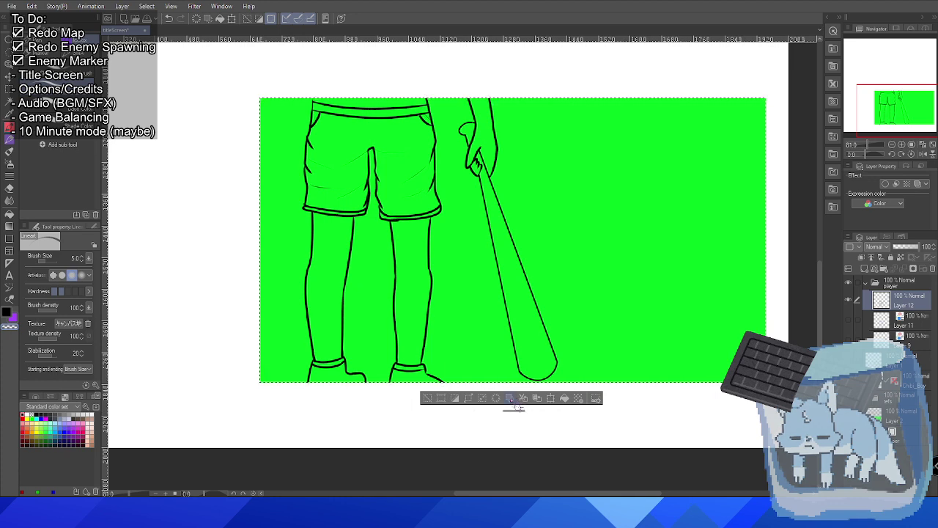
{"action": "left_click", "coordinate": [462, 399]}
{"action": "scroll", "coordinate": [629, 254], "scroll_direction": "up", "scroll_amount": 2}
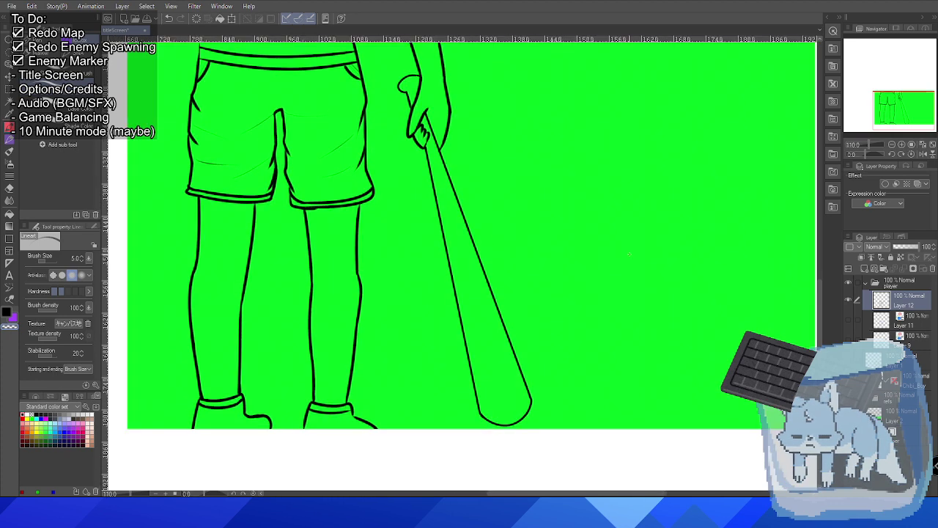
{"action": "scroll", "coordinate": [497, 303], "scroll_direction": "down", "scroll_amount": 2}
Touch up the top of the right leg's outer line with ink so it joins the shorts' hem.
{"action": "scroll", "coordinate": [436, 233], "scroll_direction": "up", "scroll_amount": 5}
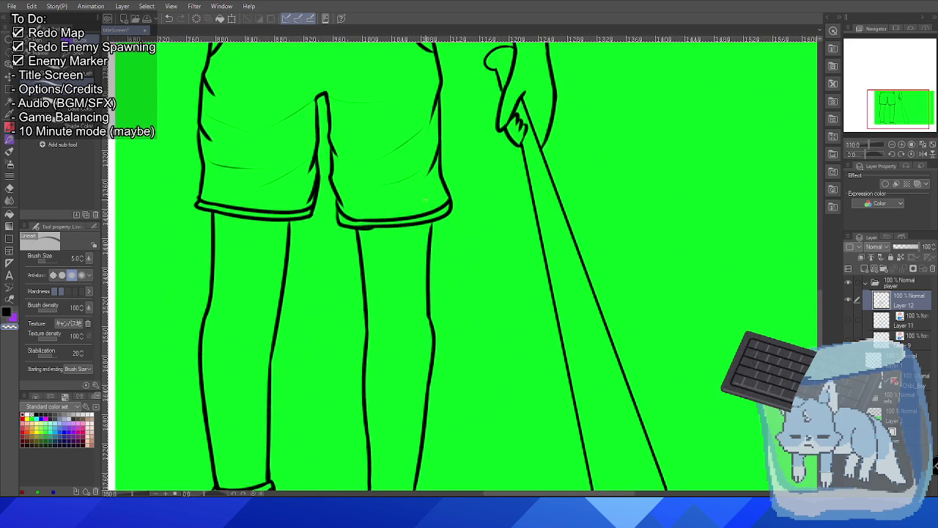
{"action": "scroll", "coordinate": [436, 233], "scroll_direction": "up", "scroll_amount": 3}
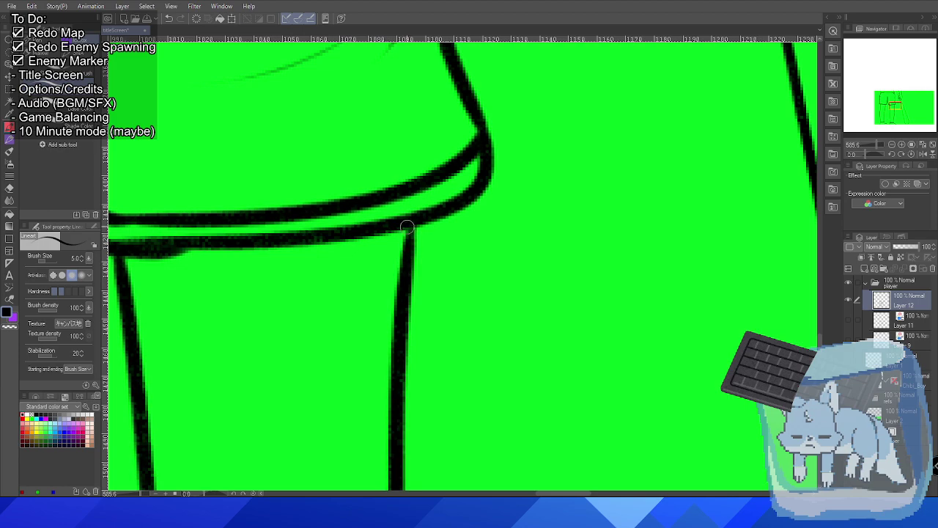
{"action": "left_click_drag", "start_coordinate": [405, 246], "coordinate": [408, 235]}
{"action": "scroll", "coordinate": [433, 217], "scroll_direction": "down", "scroll_amount": 2}
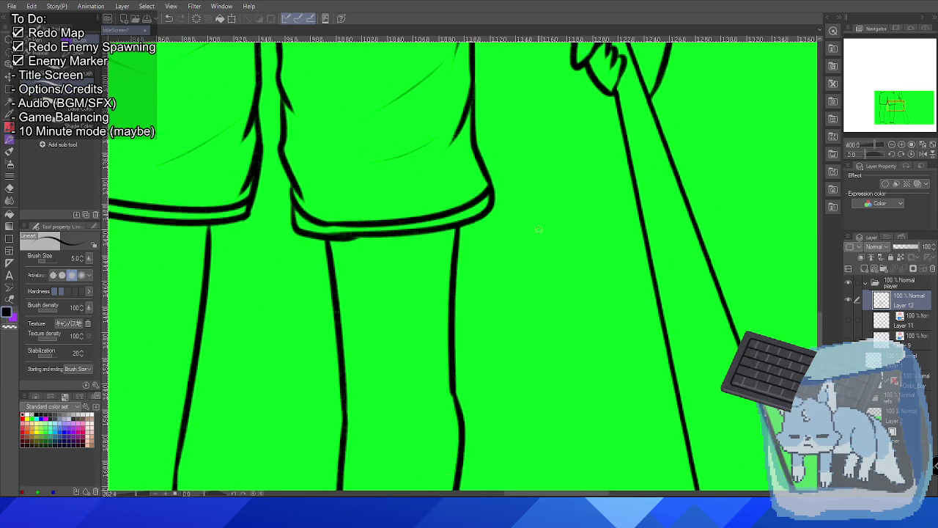
{"action": "scroll", "coordinate": [517, 242], "scroll_direction": "down", "scroll_amount": 3}
{"action": "scroll", "coordinate": [549, 272], "scroll_direction": "up", "scroll_amount": 1}
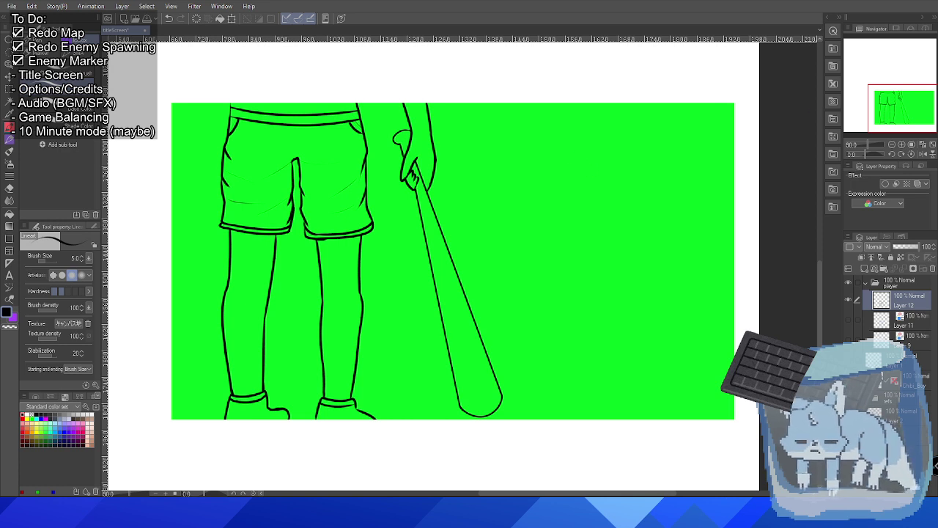
Add a new layer beneath the line art, marking Layer 12 with the red palette colour and the new layer with blue.
{"action": "left_click", "coordinate": [906, 319]}
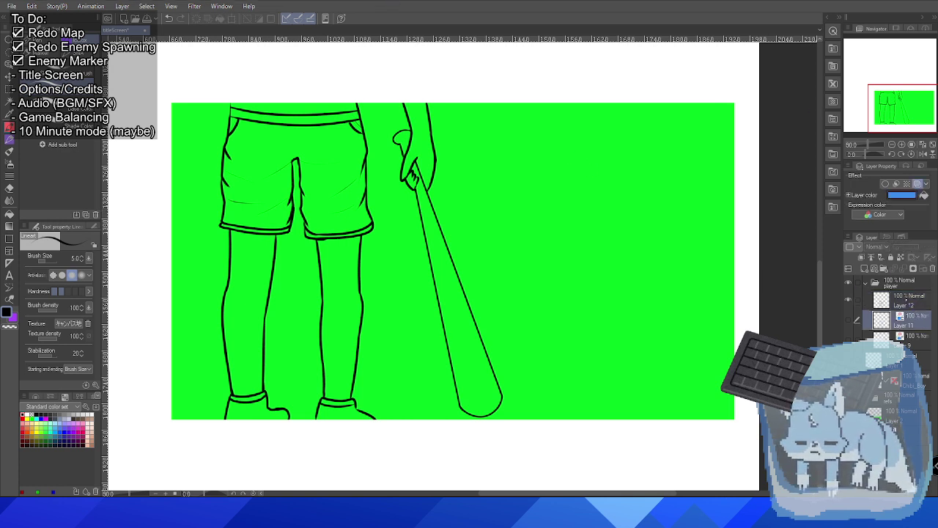
{"action": "key", "text": "ctrl+shift+n"}
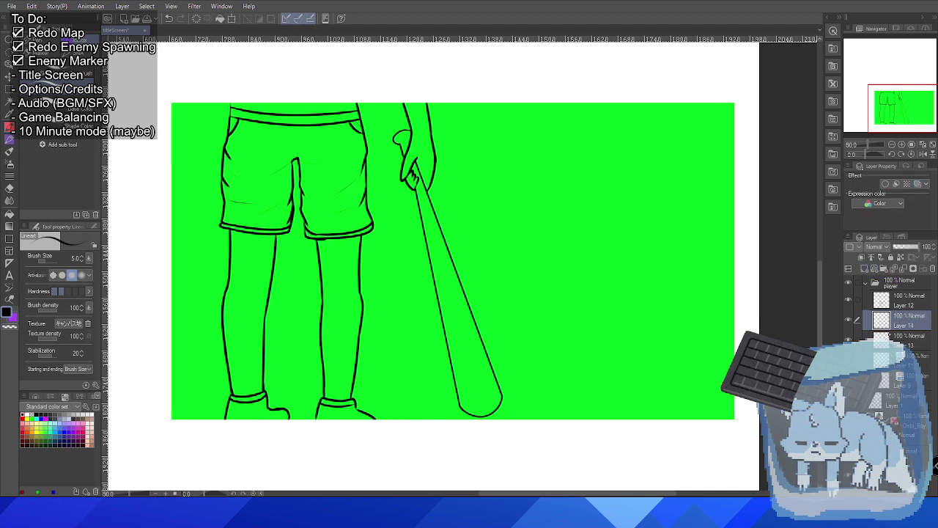
{"action": "left_click", "coordinate": [853, 247]}
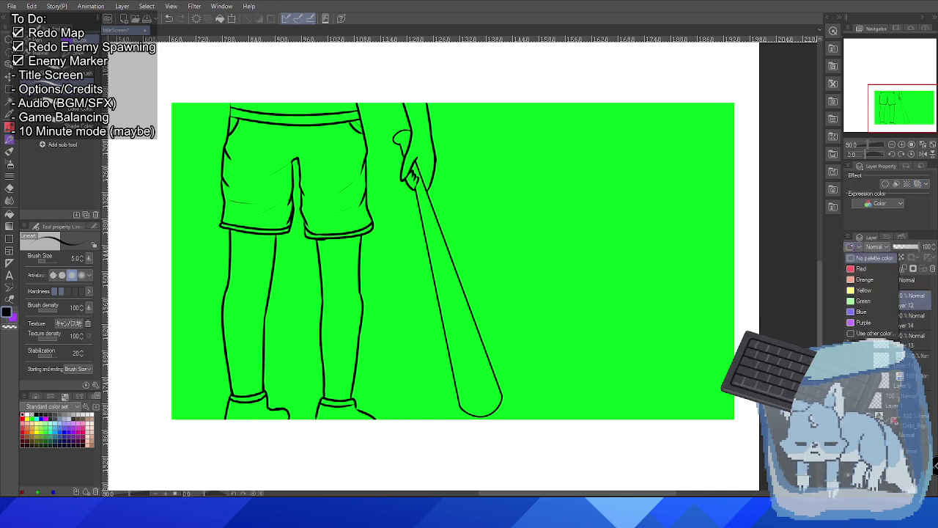
{"action": "left_click", "coordinate": [859, 269]}
{"action": "left_click", "coordinate": [902, 321]}
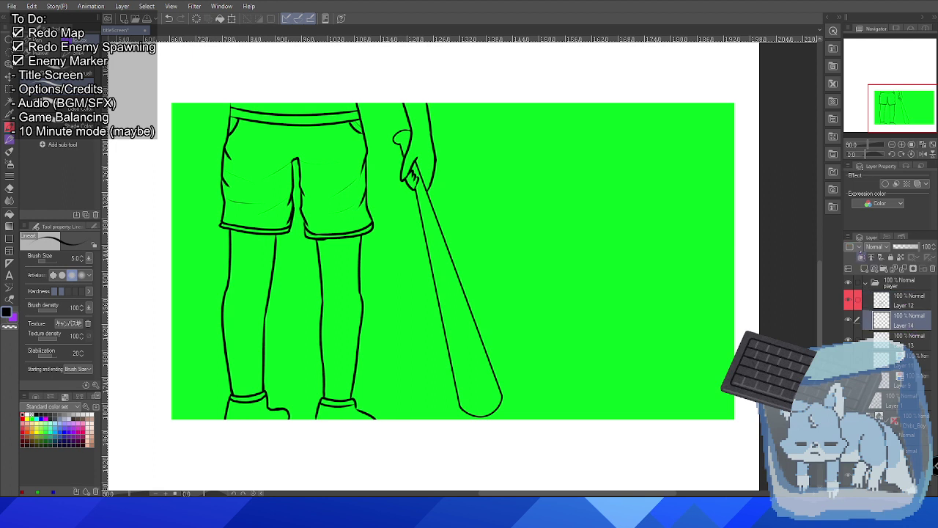
{"action": "left_click", "coordinate": [853, 247]}
{"action": "left_click", "coordinate": [861, 312]}
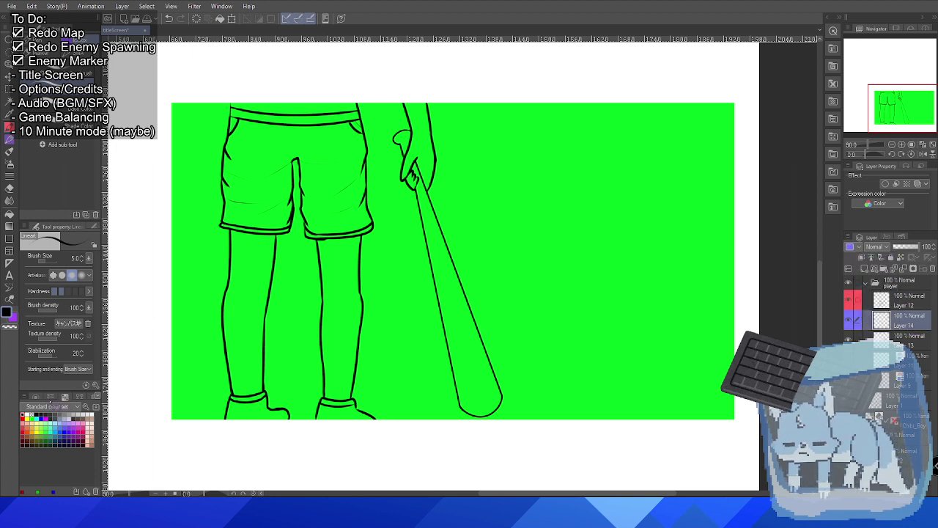
Choose dark grey as the drawing colour and switch to the G-pen.
{"action": "left_click", "coordinate": [60, 414]}
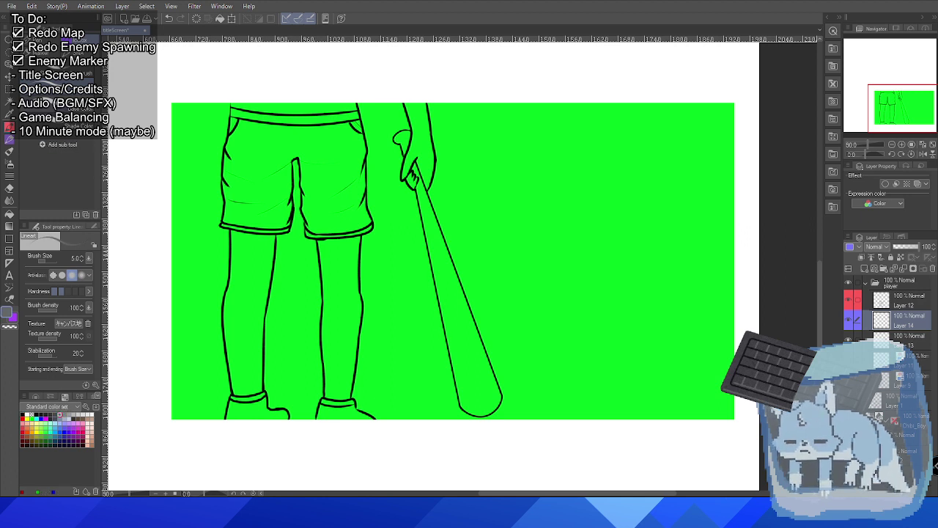
{"action": "key", "text": "p"}
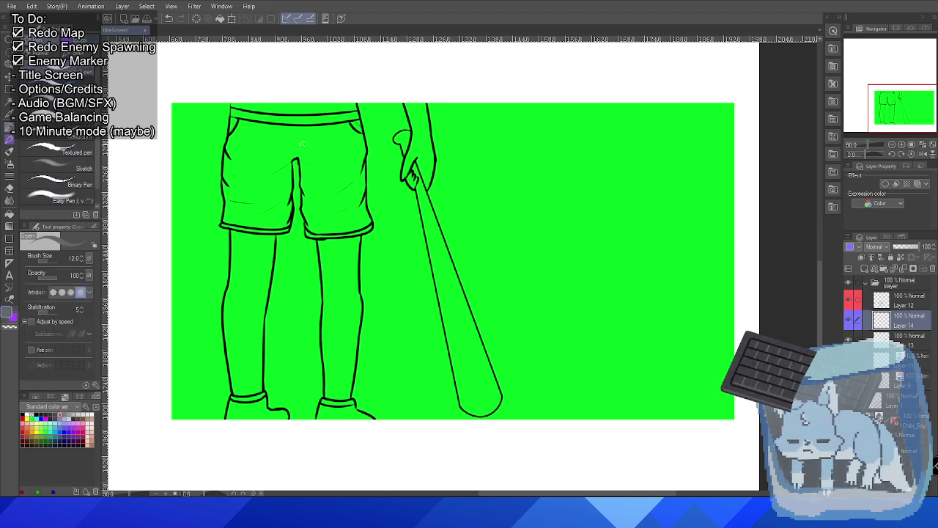
{"action": "left_click_drag", "start_coordinate": [296, 146], "coordinate": [262, 233]}
{"action": "left_click_drag", "start_coordinate": [235, 76], "coordinate": [305, 251]}
{"action": "left_click_drag", "start_coordinate": [233, 48], "coordinate": [316, 239]}
{"action": "left_click_drag", "start_coordinate": [257, 136], "coordinate": [302, 196]}
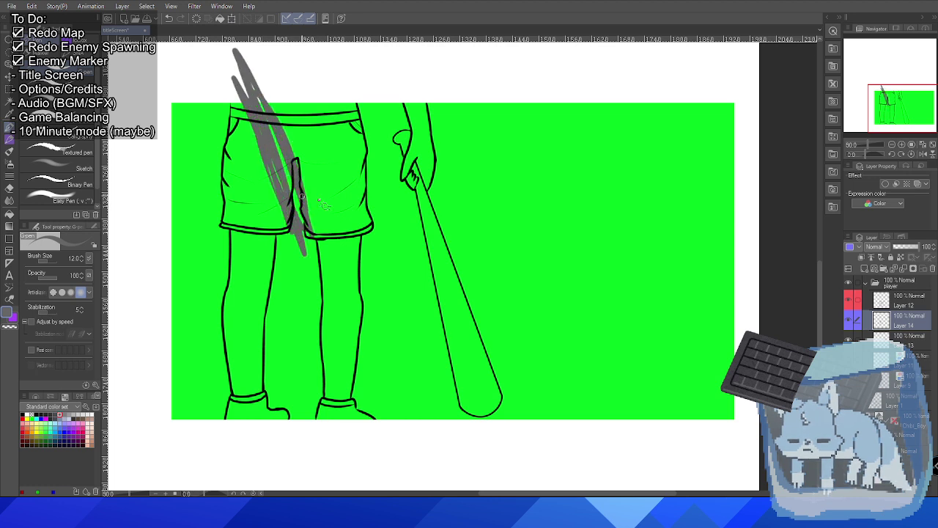
{"action": "key", "text": "Delete"}
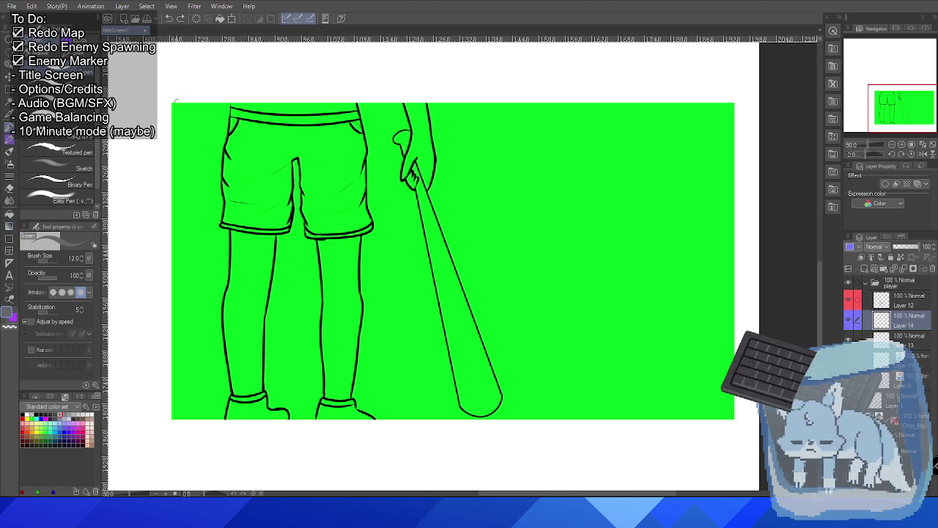
Set the brush size to 100 and paint grey over the arm, bat, shorts, legs and shoes, overlapping the outlines.
{"action": "key", "text": "bracketright"}
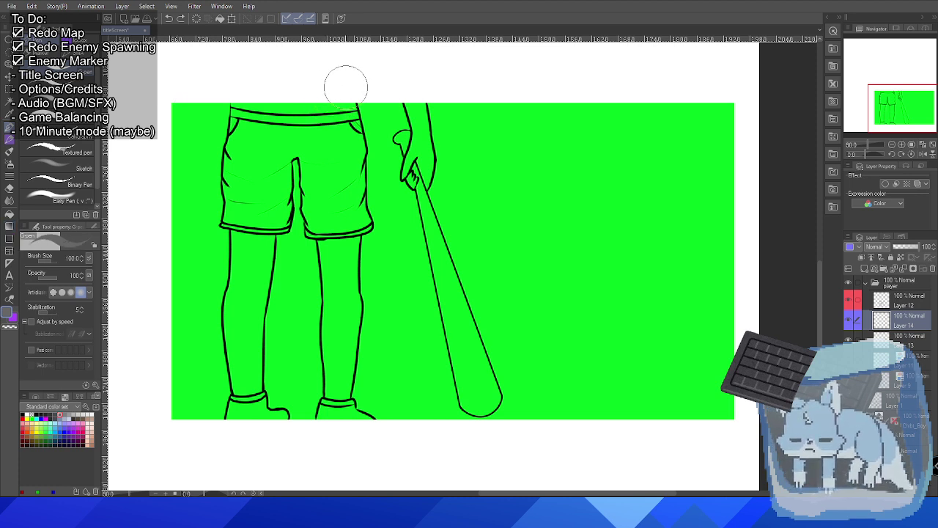
{"action": "mouse_move", "coordinate": [402, 83]}
{"action": "left_mouse_down"}
{"action": "mouse_move", "coordinate": [415, 169]}
{"action": "mouse_move", "coordinate": [484, 411]}
{"action": "mouse_move", "coordinate": [440, 220]}
{"action": "left_mouse_up"}
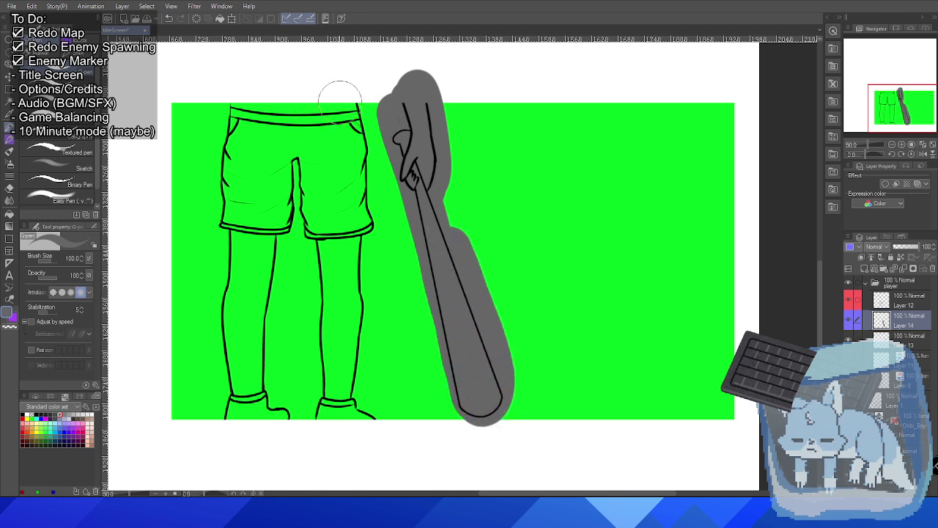
{"action": "mouse_move", "coordinate": [339, 94]}
{"action": "left_mouse_down"}
{"action": "mouse_move", "coordinate": [359, 296]}
{"action": "mouse_move", "coordinate": [352, 396]}
{"action": "mouse_move", "coordinate": [367, 408]}
{"action": "mouse_move", "coordinate": [332, 413]}
{"action": "mouse_move", "coordinate": [321, 398]}
{"action": "mouse_move", "coordinate": [336, 290]}
{"action": "mouse_move", "coordinate": [316, 95]}
{"action": "mouse_move", "coordinate": [314, 226]}
{"action": "mouse_move", "coordinate": [314, 191]}
{"action": "mouse_move", "coordinate": [312, 199]}
{"action": "mouse_move", "coordinate": [285, 96]}
{"action": "mouse_move", "coordinate": [286, 232]}
{"action": "mouse_move", "coordinate": [247, 94]}
{"action": "mouse_move", "coordinate": [240, 210]}
{"action": "mouse_move", "coordinate": [233, 130]}
{"action": "mouse_move", "coordinate": [233, 254]}
{"action": "mouse_move", "coordinate": [256, 267]}
{"action": "mouse_move", "coordinate": [272, 238]}
{"action": "mouse_move", "coordinate": [246, 337]}
{"action": "mouse_move", "coordinate": [231, 352]}
{"action": "mouse_move", "coordinate": [229, 312]}
{"action": "mouse_move", "coordinate": [261, 334]}
{"action": "mouse_move", "coordinate": [233, 421]}
{"action": "mouse_move", "coordinate": [291, 410]}
{"action": "left_mouse_up"}
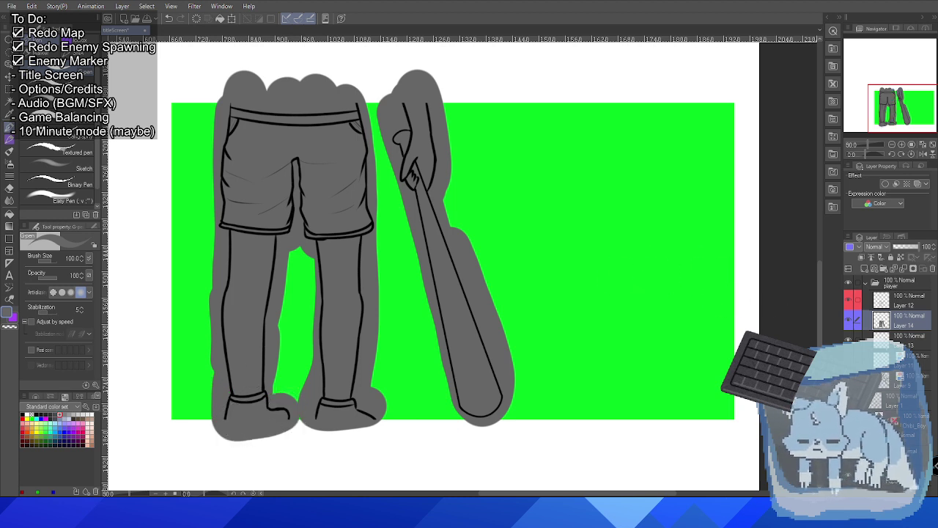
Select the whole canvas, clear the grey paint outside its bounds and deselect.
{"action": "key", "text": "ctrl+a"}
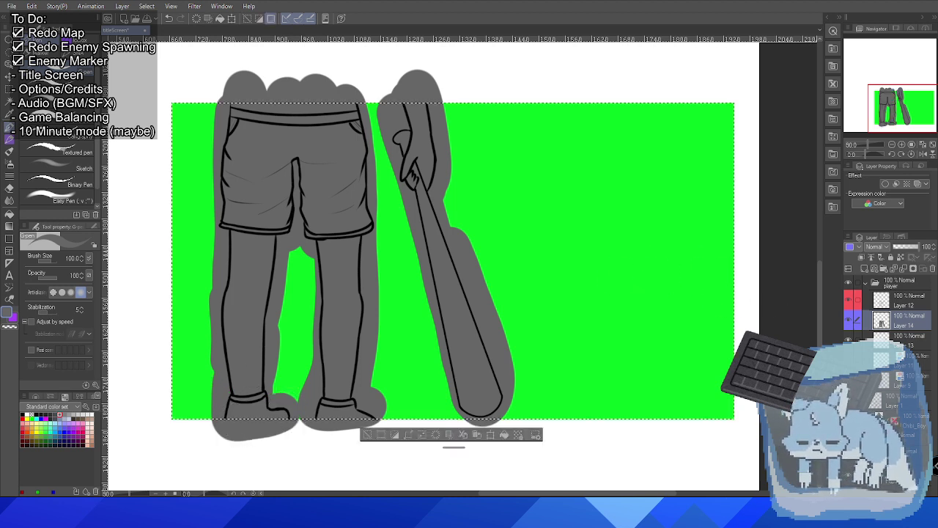
{"action": "left_click", "coordinate": [450, 435]}
{"action": "left_click", "coordinate": [368, 435]}
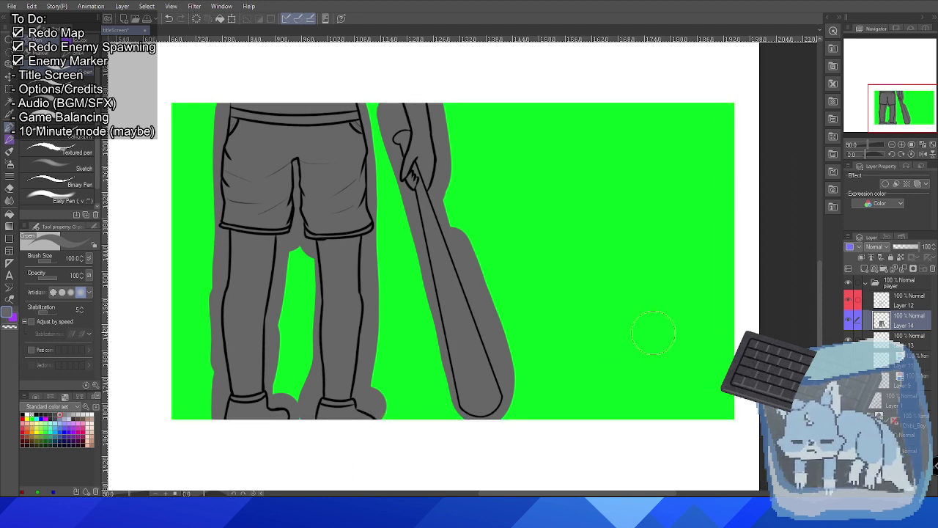
Select the excess grey along the outer side of the shorts and left leg with Auto select referring to all layers.
{"action": "left_click", "coordinate": [10, 102]}
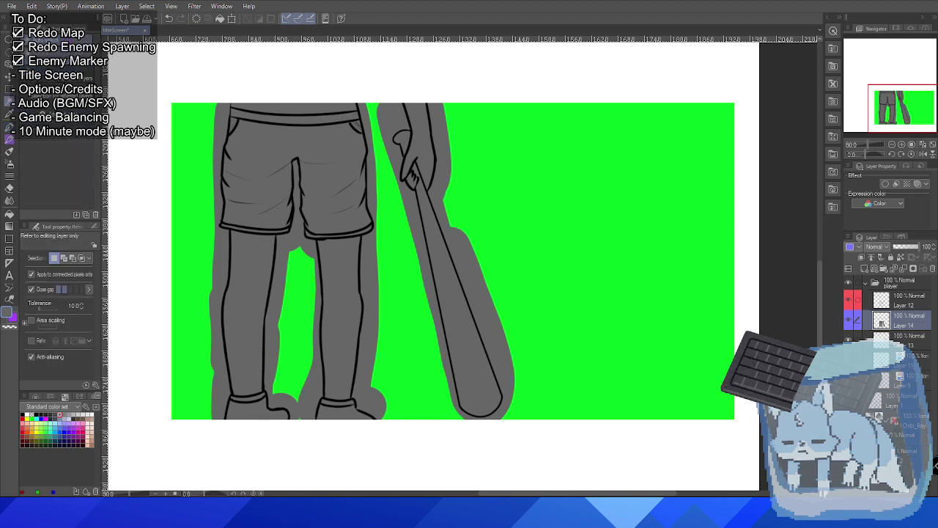
{"action": "left_click", "coordinate": [129, 108]}
{"action": "left_click", "coordinate": [223, 125]}
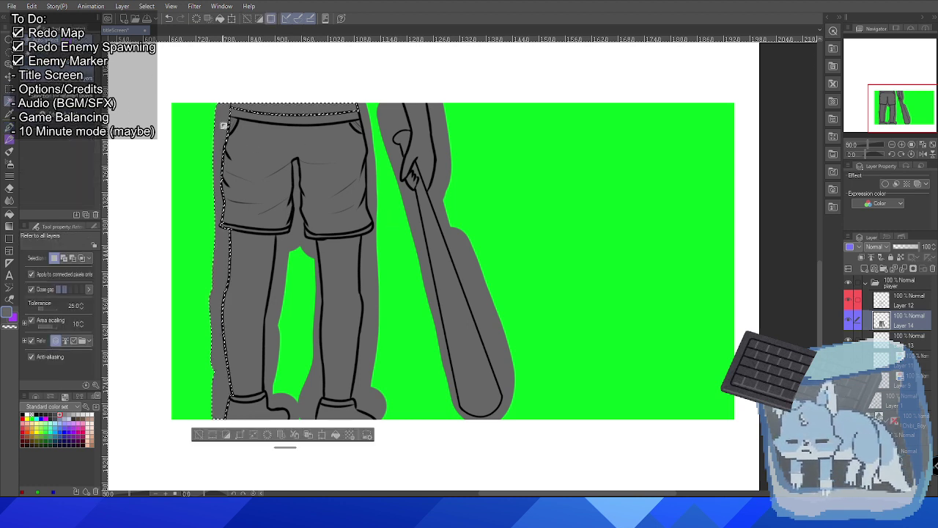
{"action": "scroll", "coordinate": [219, 129], "scroll_direction": "up", "scroll_amount": 2}
{"action": "scroll", "coordinate": [219, 129], "scroll_direction": "up", "scroll_amount": 2}
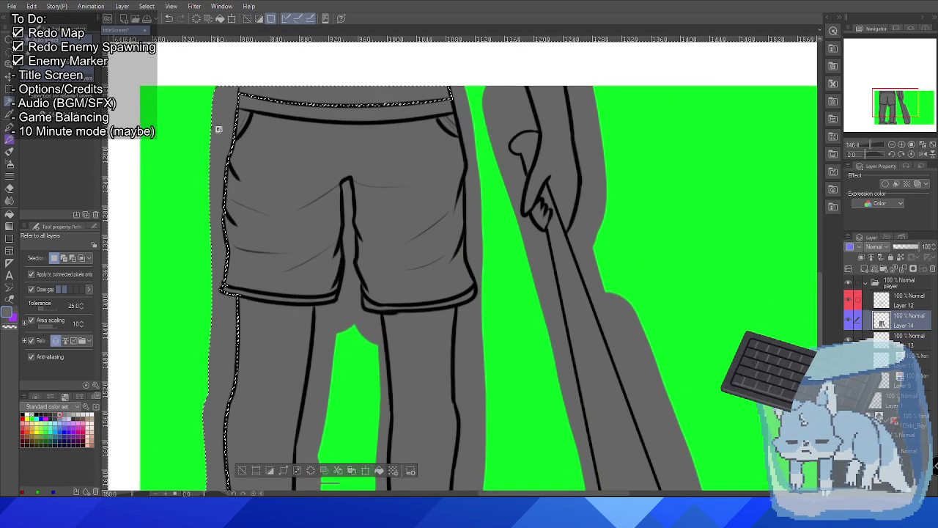
Try to clear the excess grey between the legs and between the right leg and the bat.
{"action": "left_click", "coordinate": [356, 335]}
{"action": "scroll", "coordinate": [356, 334], "scroll_direction": "down", "scroll_amount": 2}
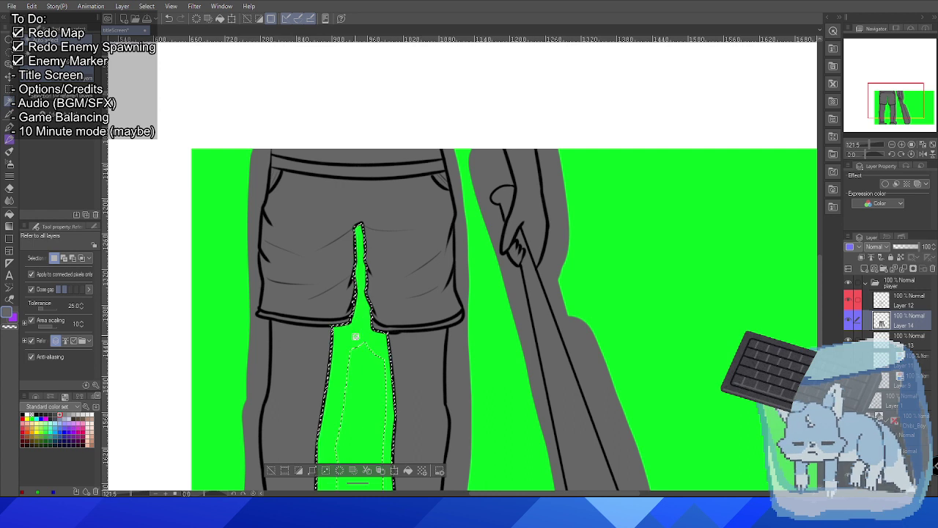
{"action": "scroll", "coordinate": [356, 352], "scroll_direction": "down", "scroll_amount": 2}
{"action": "left_click", "coordinate": [422, 349]}
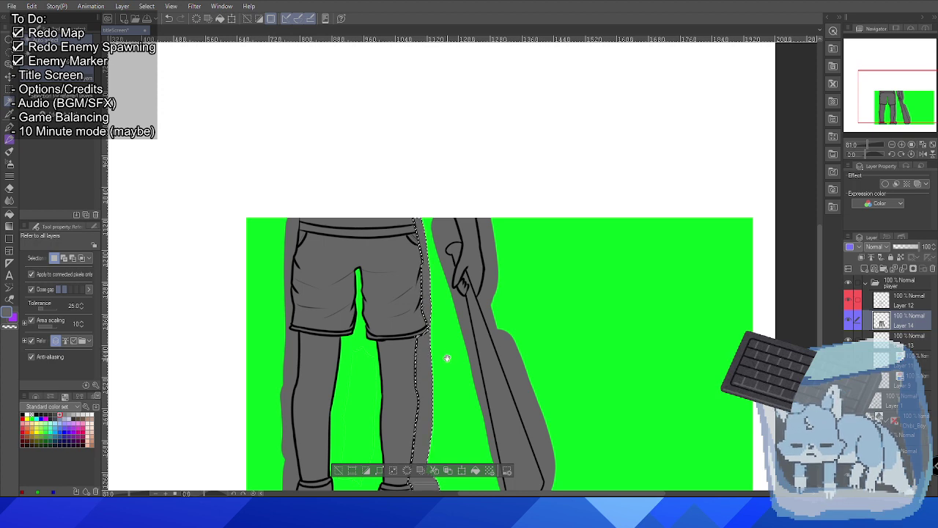
{"action": "left_click_drag", "start_coordinate": [447, 357], "coordinate": [435, 247]}
{"action": "scroll", "coordinate": [435, 247], "scroll_direction": "up", "scroll_amount": 3}
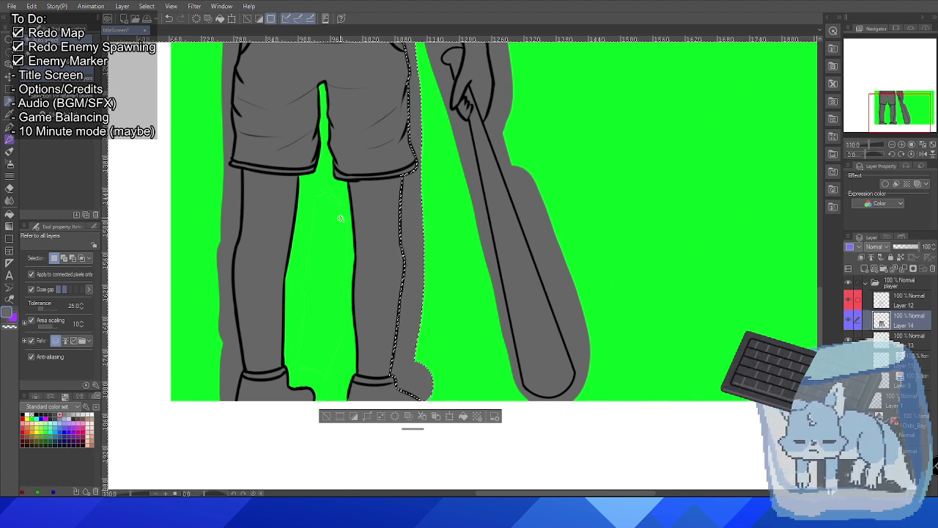
{"action": "left_click", "coordinate": [329, 416]}
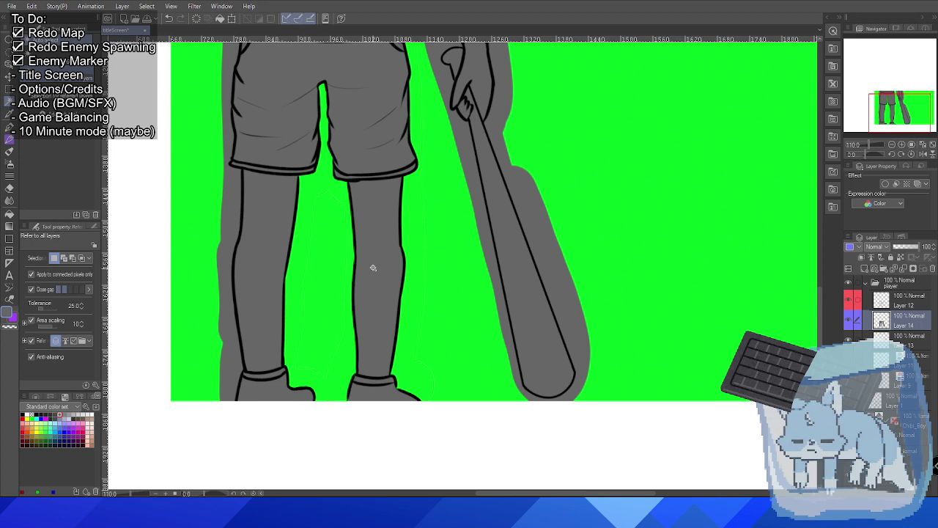
{"action": "scroll", "coordinate": [366, 267], "scroll_direction": "up", "scroll_amount": 4}
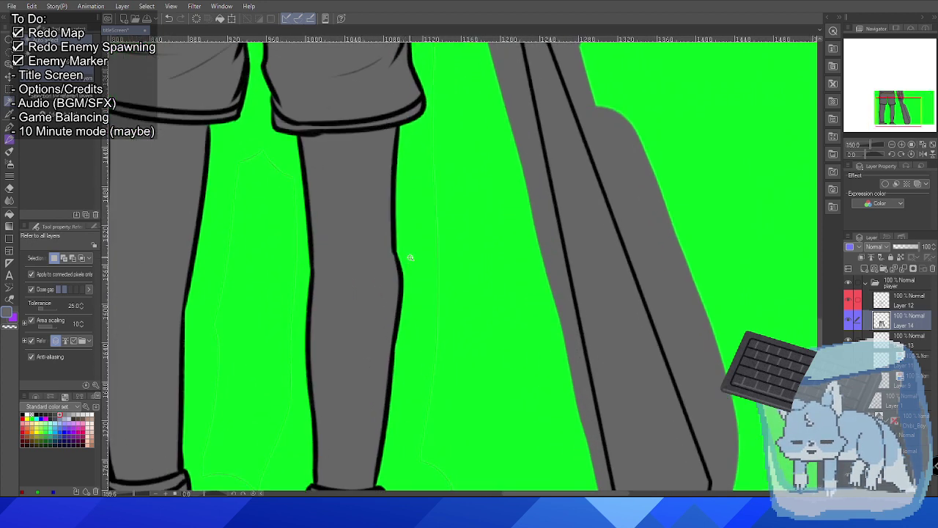
{"action": "scroll", "coordinate": [410, 254], "scroll_direction": "down", "scroll_amount": 4}
Try to select and clear the excess grey between the legs with area scaling turned off.
{"action": "left_click", "coordinate": [323, 293]}
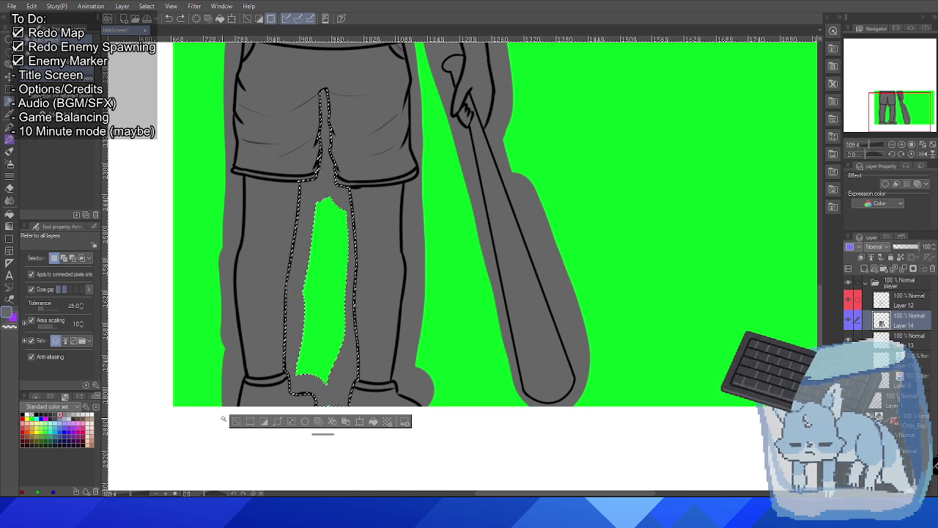
{"action": "left_click", "coordinate": [237, 420]}
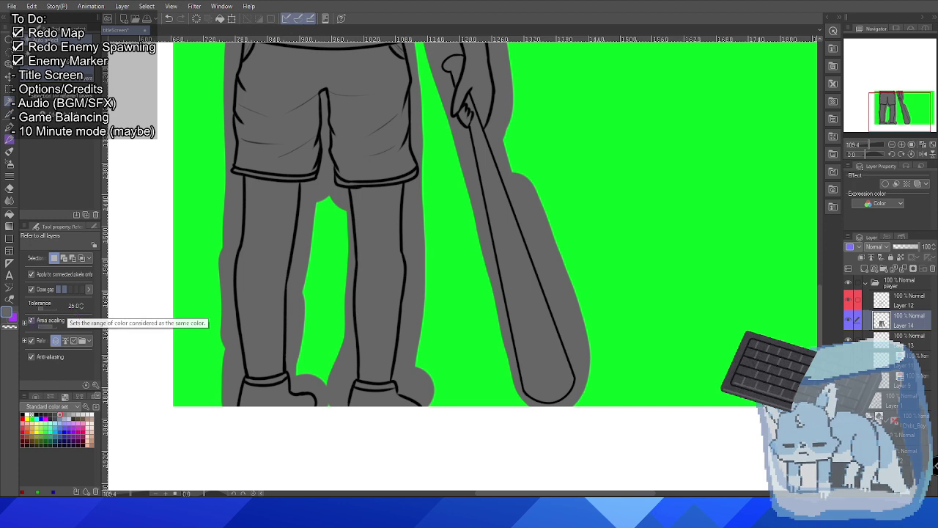
{"action": "left_click", "coordinate": [299, 235]}
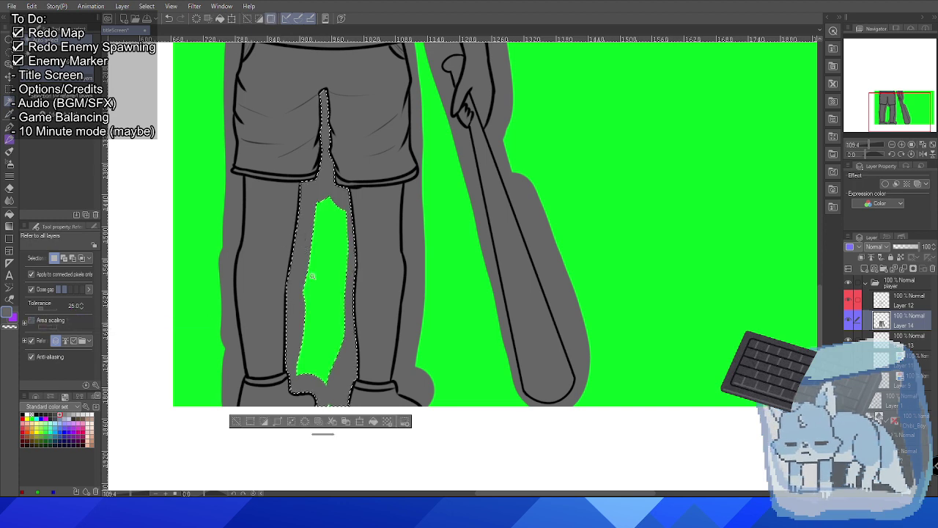
{"action": "scroll", "coordinate": [299, 235], "scroll_direction": "up", "scroll_amount": 2}
{"action": "left_click", "coordinate": [281, 405]}
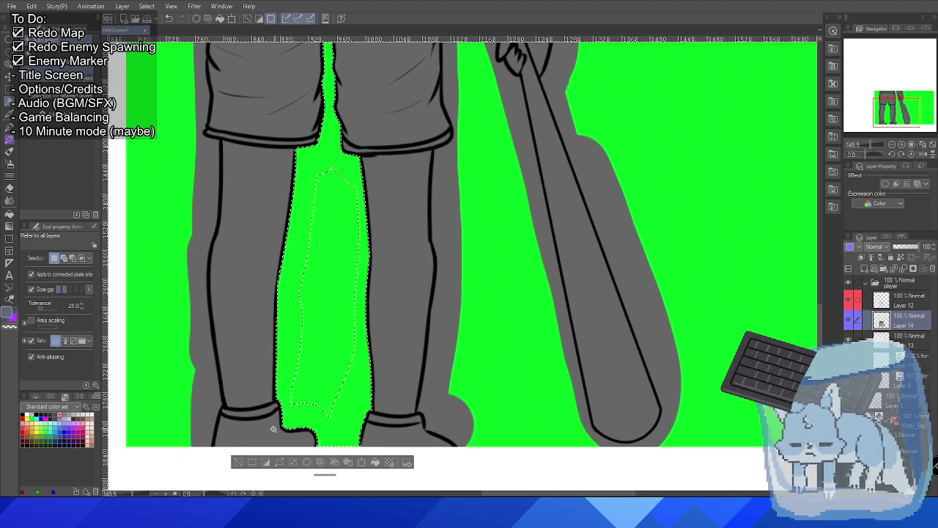
{"action": "left_click", "coordinate": [245, 463]}
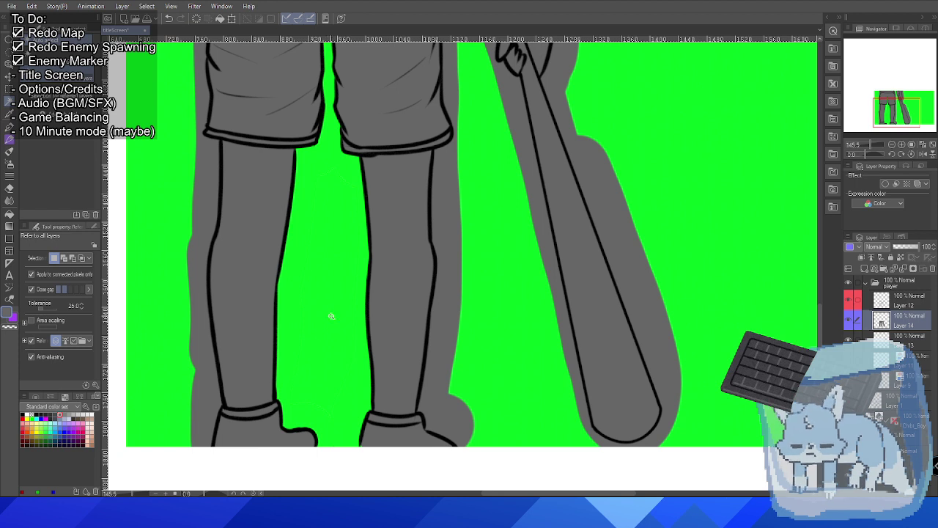
{"action": "left_click", "coordinate": [331, 316]}
{"action": "left_click", "coordinate": [323, 410]}
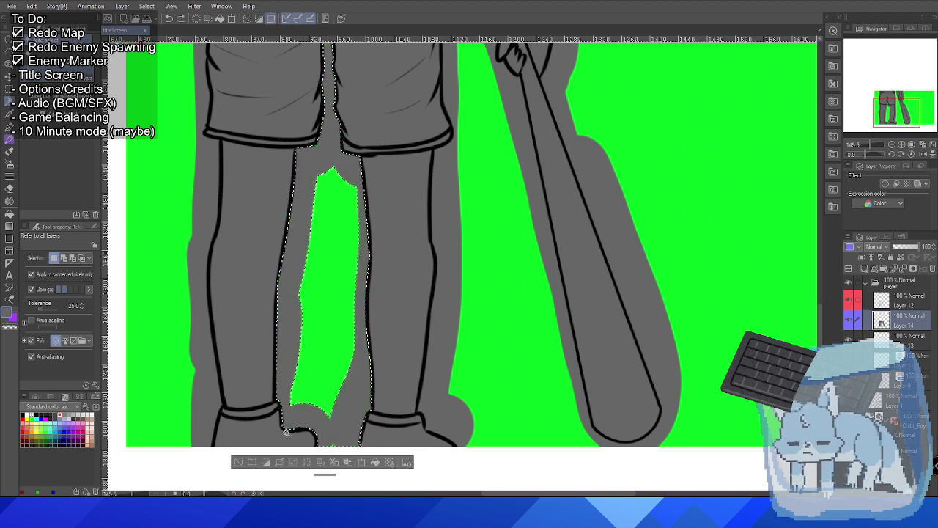
{"action": "left_click", "coordinate": [245, 462]}
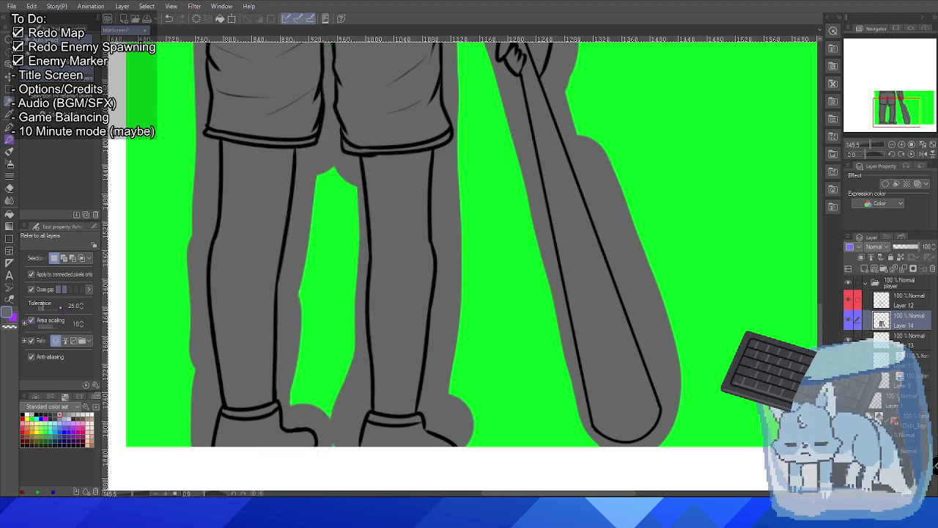
Try selecting the grey between the legs with the tolerance set to 5 and to 50, and deselect.
{"action": "left_click", "coordinate": [76, 305]}
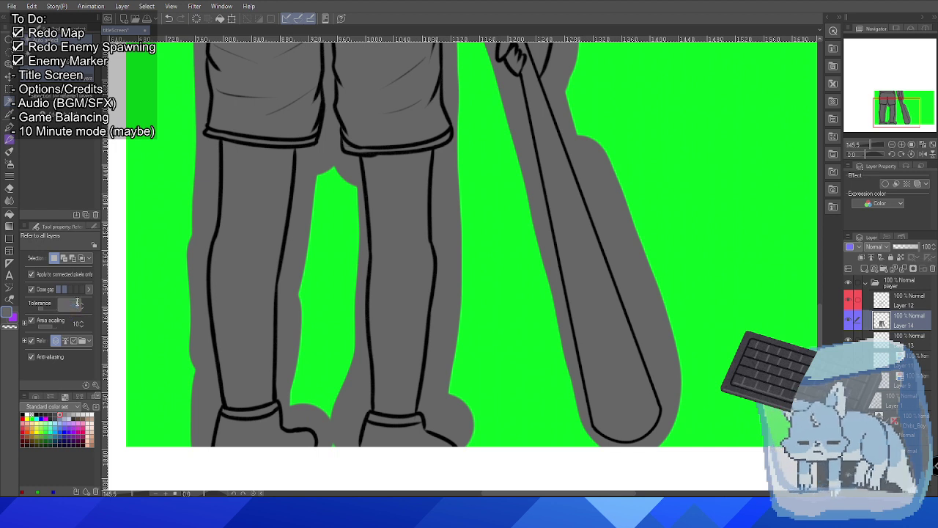
{"action": "type", "text": "5"}
{"action": "key", "text": "Return"}
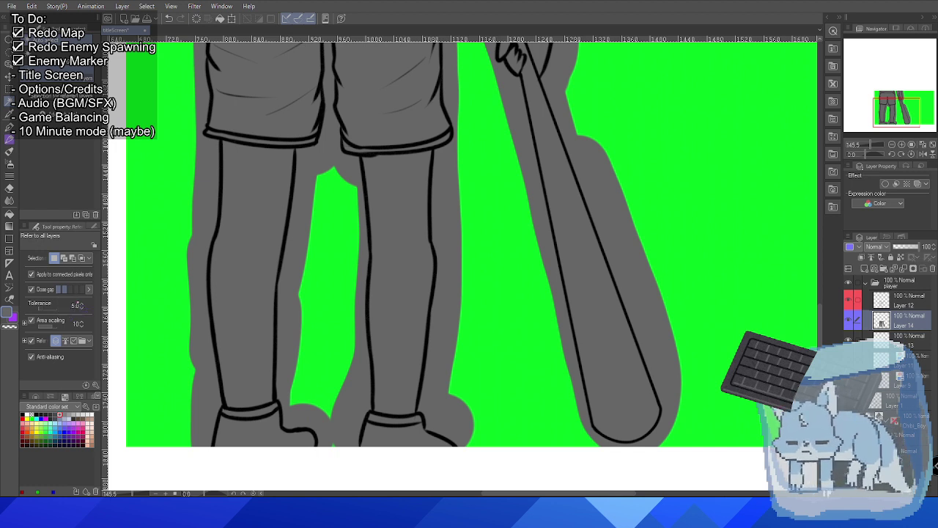
{"action": "left_click", "coordinate": [309, 204]}
{"action": "scroll", "coordinate": [309, 204], "scroll_direction": "up", "scroll_amount": 5}
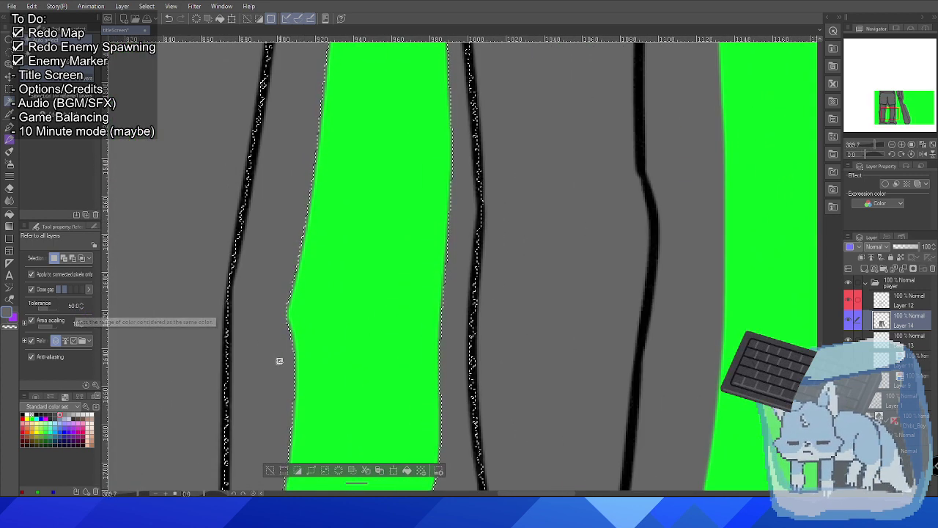
{"action": "left_click", "coordinate": [259, 369]}
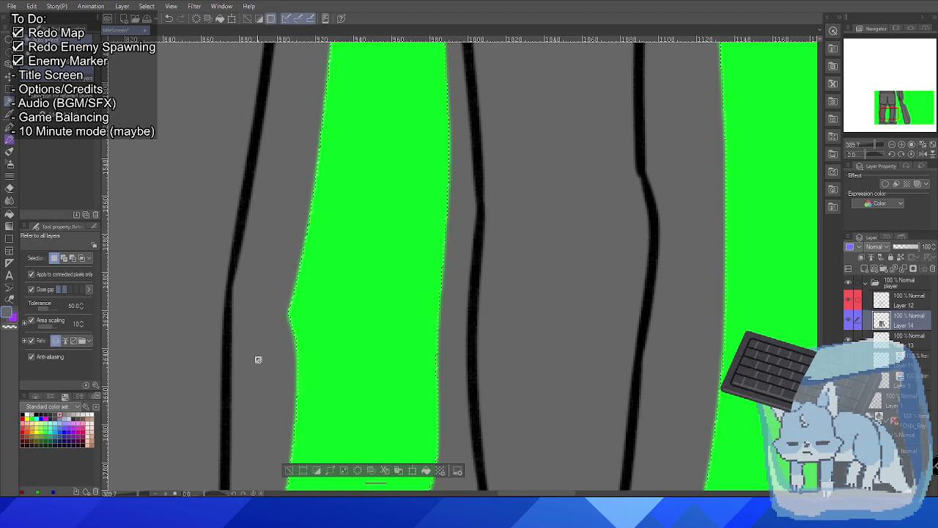
{"action": "scroll", "coordinate": [258, 359], "scroll_direction": "down", "scroll_amount": 5}
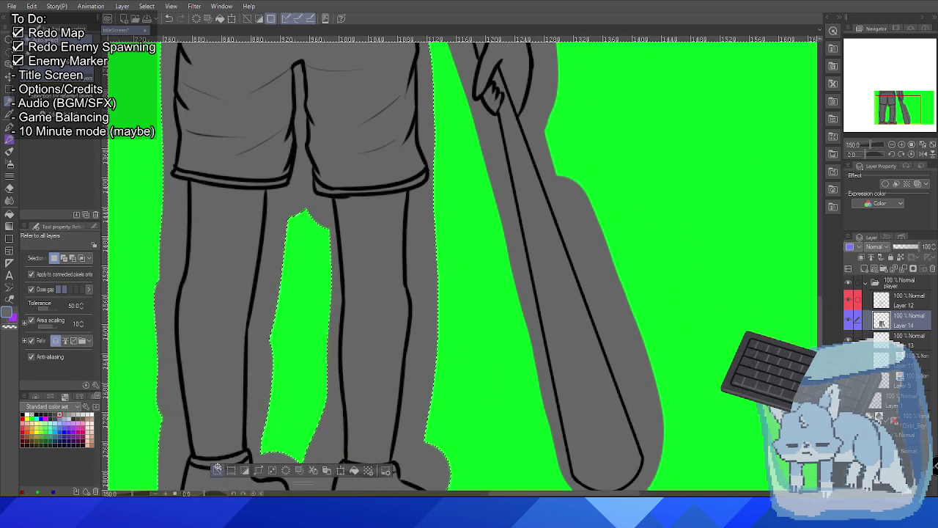
{"action": "left_click", "coordinate": [218, 468]}
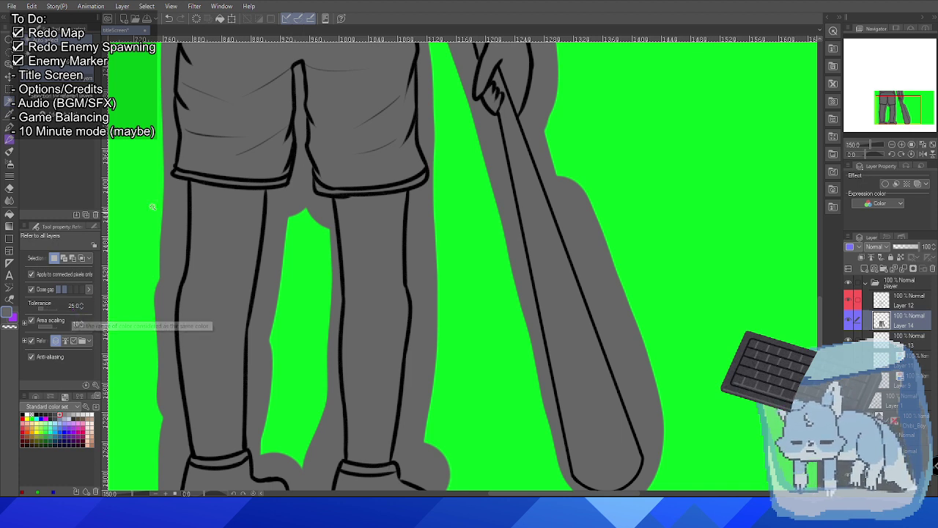
Try to select and clear the excess grey between the legs without the green backdrop, and deselect.
{"action": "scroll", "coordinate": [218, 220], "scroll_direction": "down", "scroll_amount": 2}
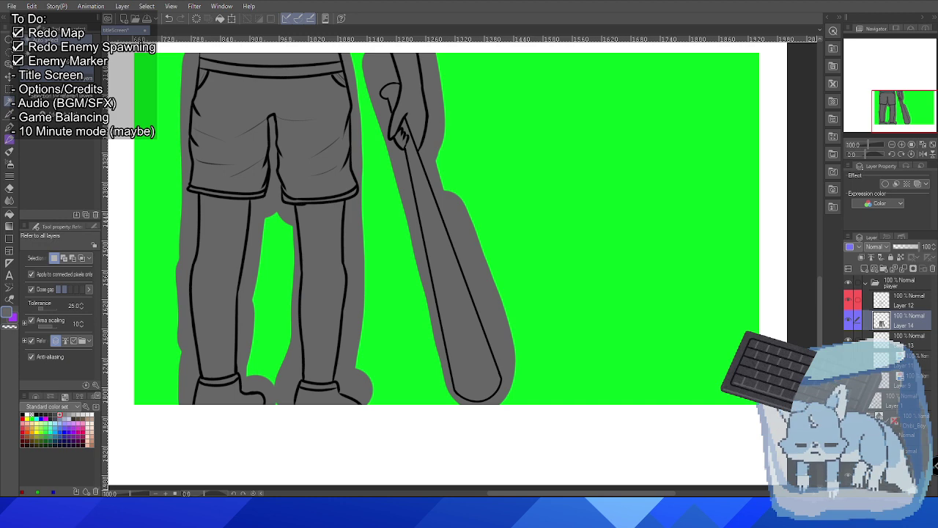
{"action": "key", "text": "ctrl+z"}
{"action": "left_click", "coordinate": [247, 258]}
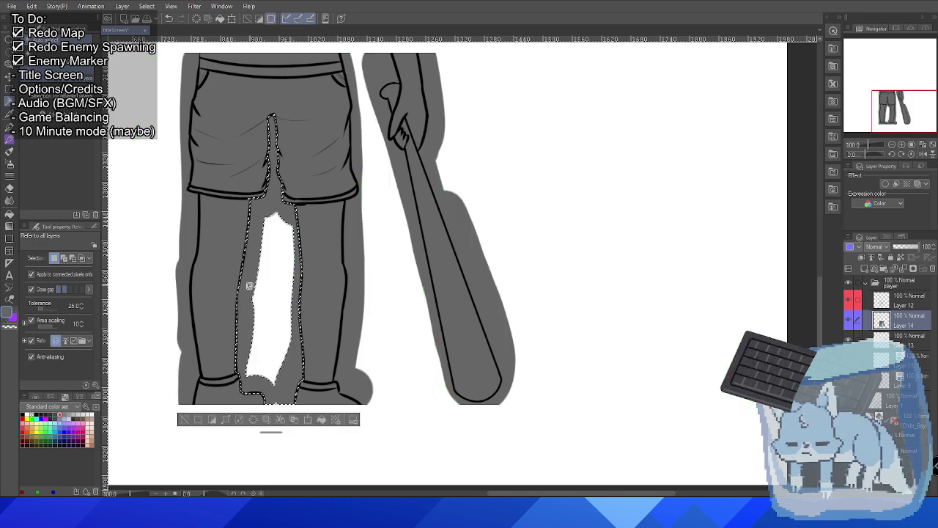
{"action": "scroll", "coordinate": [250, 258], "scroll_direction": "up", "scroll_amount": 3}
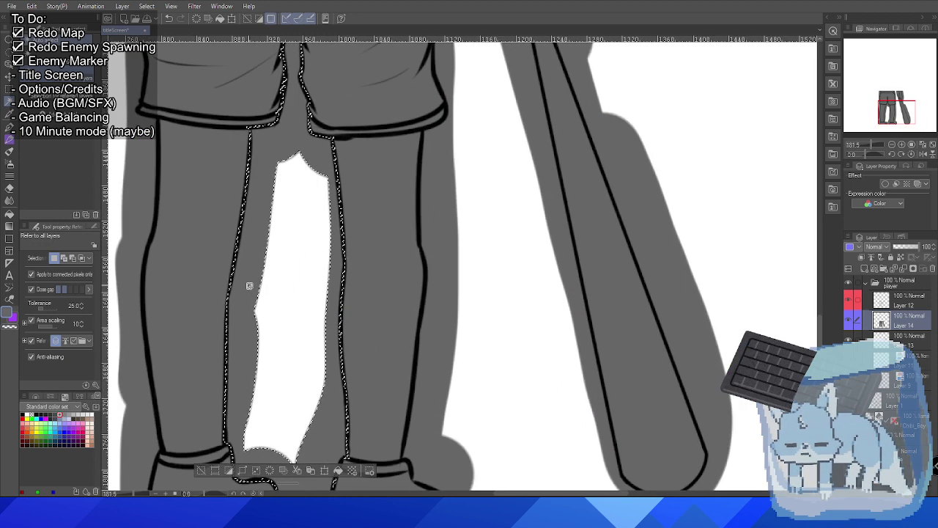
{"action": "scroll", "coordinate": [249, 286], "scroll_direction": "down", "scroll_amount": 2}
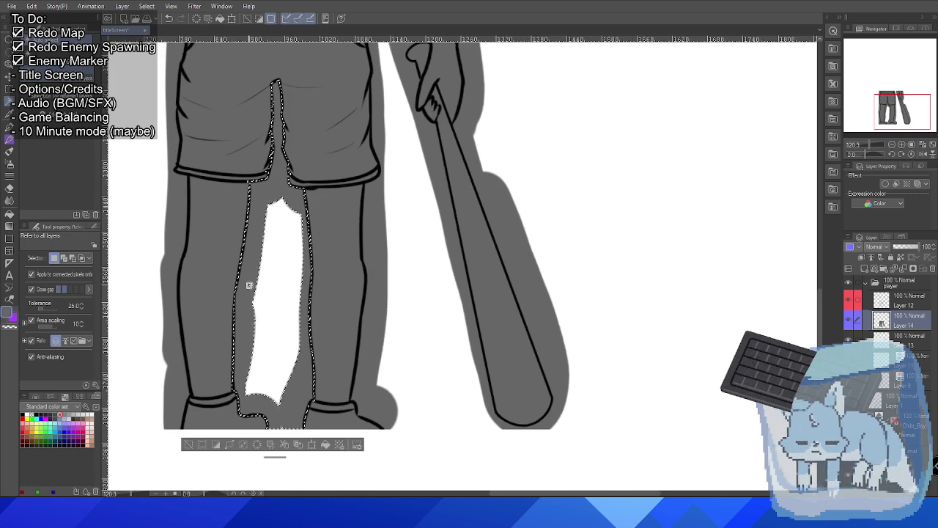
{"action": "scroll", "coordinate": [252, 285], "scroll_direction": "down", "scroll_amount": 1}
{"action": "scroll", "coordinate": [255, 285], "scroll_direction": "down", "scroll_amount": 2}
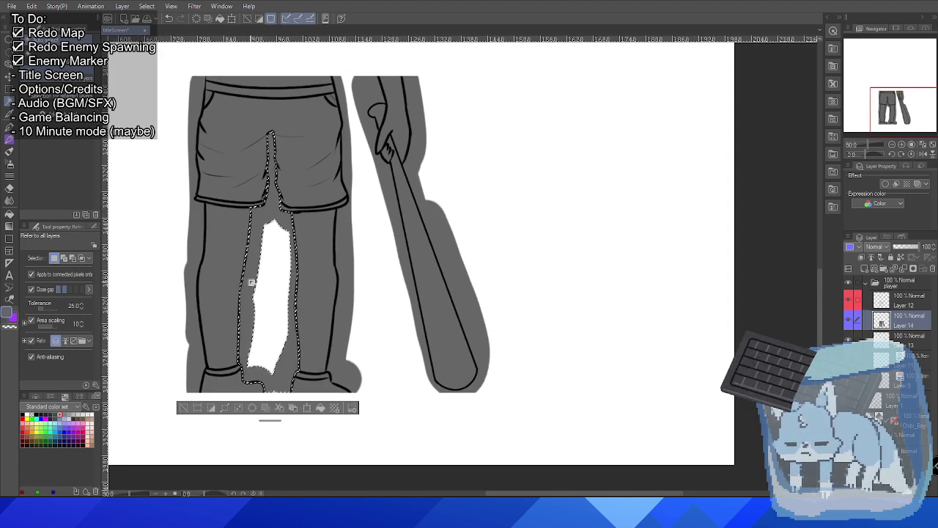
{"action": "key", "text": "Delete"}
{"action": "left_click", "coordinate": [186, 408]}
{"action": "left_click", "coordinate": [186, 408]}
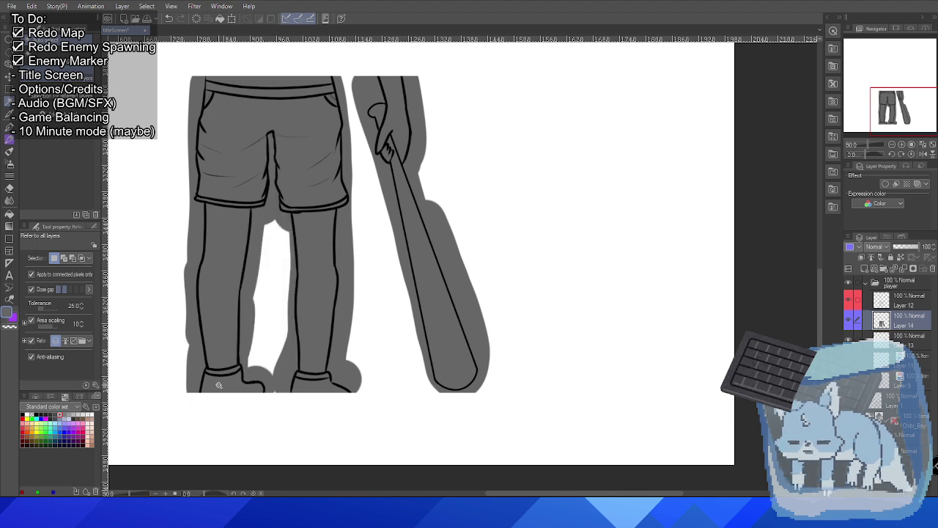
Switch to the G-pen with transparent colour and reduce its brush size to 25.
{"action": "left_click", "coordinate": [9, 163]}
{"action": "left_click", "coordinate": [9, 127]}
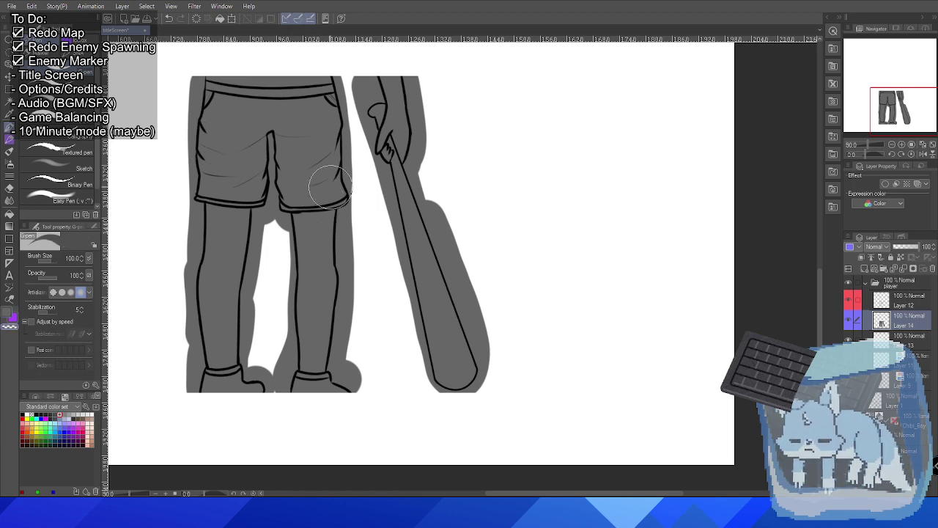
{"action": "scroll", "coordinate": [220, 163], "scroll_direction": "up", "scroll_amount": 3}
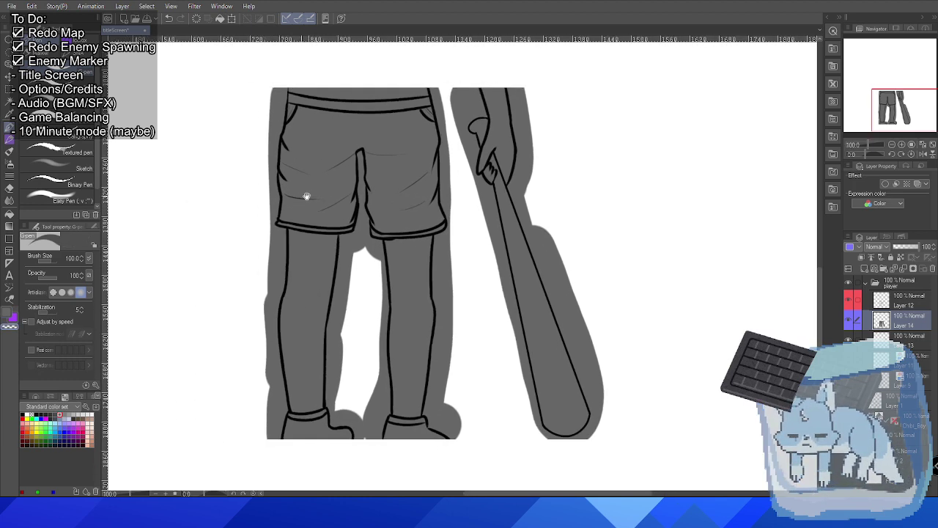
{"action": "scroll", "coordinate": [290, 142], "scroll_direction": "up", "scroll_amount": 2}
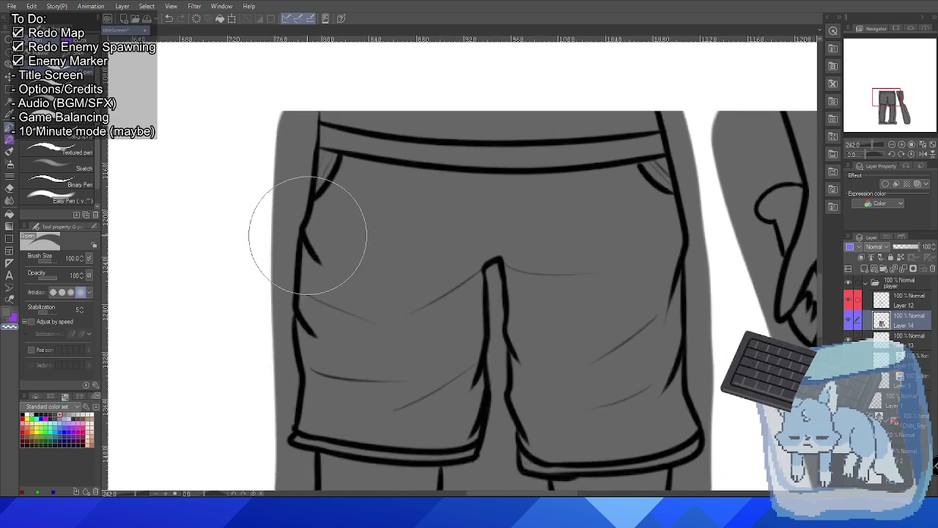
{"action": "key", "text": "bracketleft"}
{"action": "key", "text": "bracketleft"}
{"action": "key", "text": "bracketleft"}
{"action": "key", "text": "bracketleft"}
{"action": "key", "text": "bracketleft"}
{"action": "key", "text": "bracketleft"}
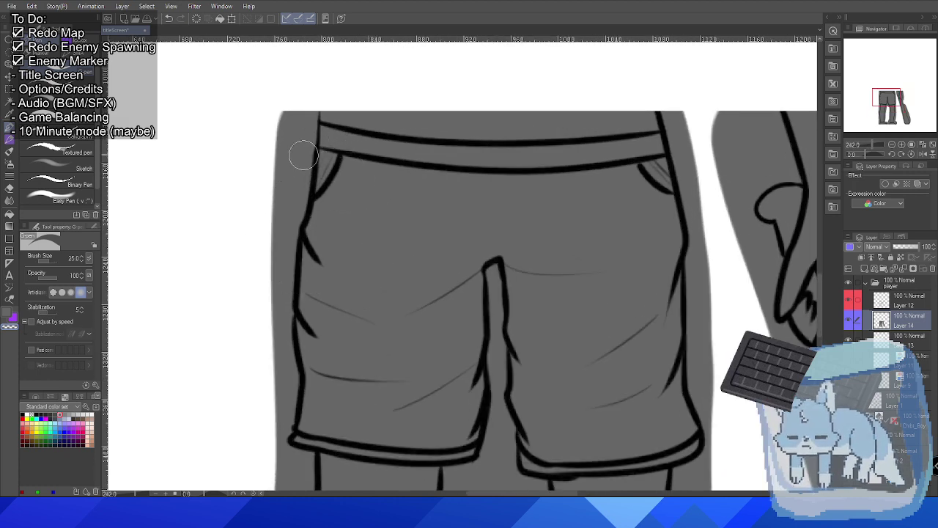
Erase the excess grey along the outer left edge of the shorts, from the waistband down to the hem.
{"action": "mouse_move", "coordinate": [283, 136]}
{"action": "left_mouse_down"}
{"action": "mouse_move", "coordinate": [273, 221]}
{"action": "mouse_move", "coordinate": [295, 115]}
{"action": "mouse_move", "coordinate": [290, 208]}
{"action": "mouse_move", "coordinate": [304, 101]}
{"action": "mouse_move", "coordinate": [294, 189]}
{"action": "left_mouse_up"}
{"action": "scroll", "coordinate": [297, 126], "scroll_direction": "up", "scroll_amount": 3}
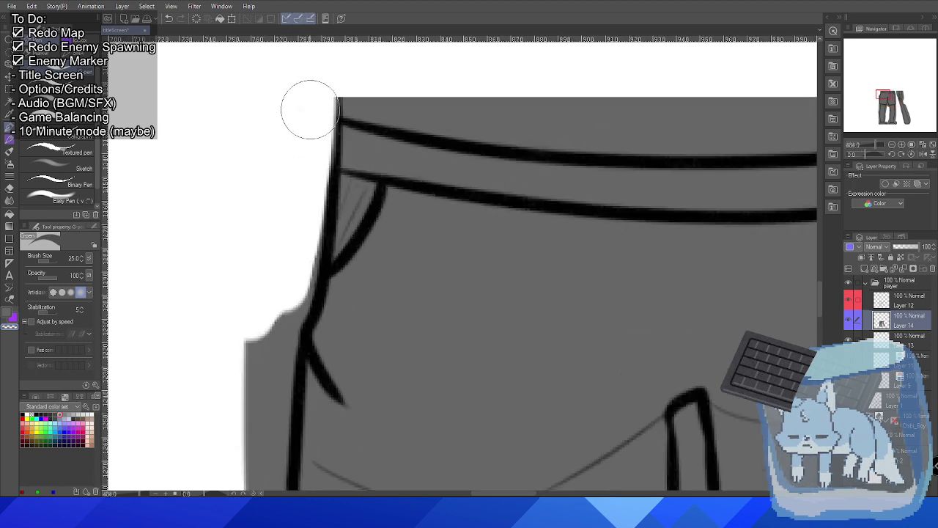
{"action": "mouse_move", "coordinate": [312, 144]}
{"action": "left_mouse_down"}
{"action": "mouse_move", "coordinate": [289, 284]}
{"action": "mouse_move", "coordinate": [302, 239]}
{"action": "mouse_move", "coordinate": [260, 381]}
{"action": "mouse_move", "coordinate": [246, 368]}
{"action": "mouse_move", "coordinate": [267, 357]}
{"action": "left_mouse_up"}
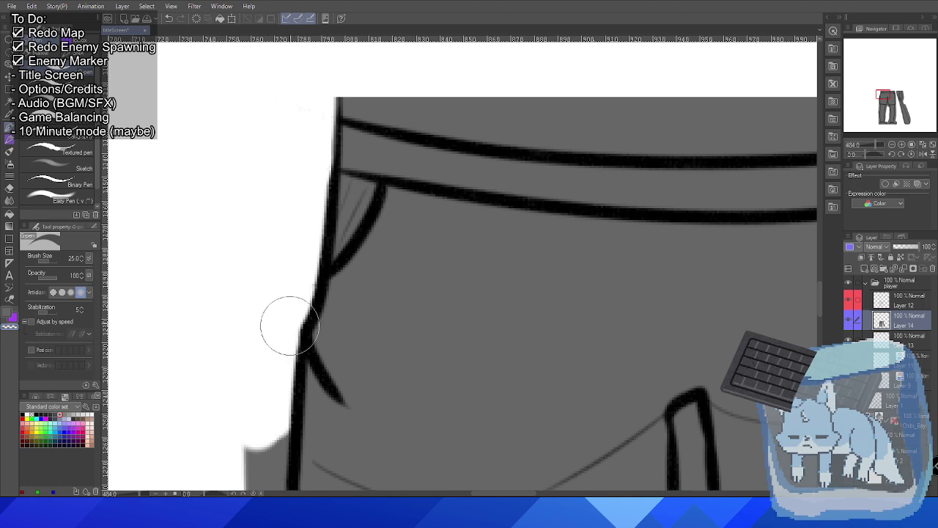
{"action": "scroll", "coordinate": [446, 100], "scroll_direction": "down", "scroll_amount": 5}
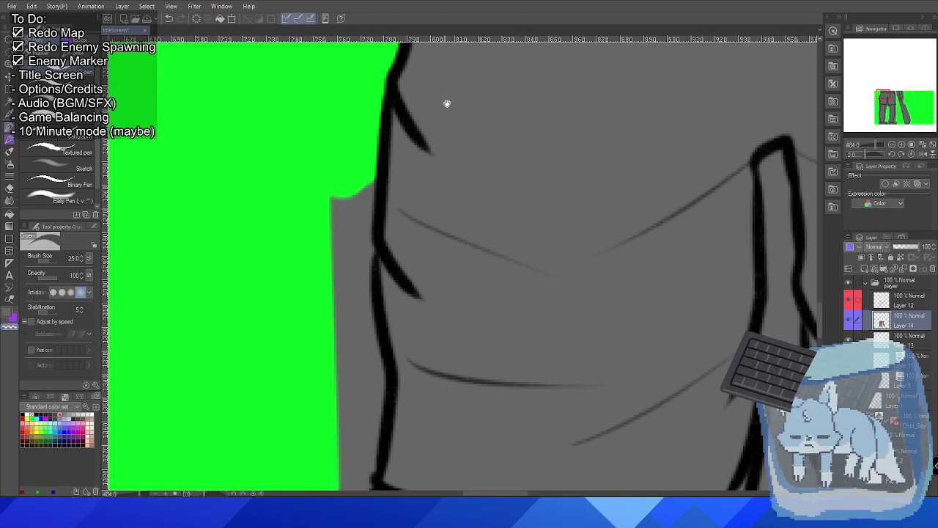
{"action": "mouse_move", "coordinate": [338, 110]}
{"action": "left_mouse_down"}
{"action": "mouse_move", "coordinate": [330, 224]}
{"action": "mouse_move", "coordinate": [347, 126]}
{"action": "mouse_move", "coordinate": [334, 307]}
{"action": "mouse_move", "coordinate": [336, 279]}
{"action": "mouse_move", "coordinate": [350, 299]}
{"action": "mouse_move", "coordinate": [350, 245]}
{"action": "mouse_move", "coordinate": [360, 329]}
{"action": "mouse_move", "coordinate": [348, 375]}
{"action": "mouse_move", "coordinate": [329, 367]}
{"action": "mouse_move", "coordinate": [353, 394]}
{"action": "mouse_move", "coordinate": [347, 385]}
{"action": "mouse_move", "coordinate": [334, 434]}
{"action": "mouse_move", "coordinate": [343, 402]}
{"action": "left_mouse_up"}
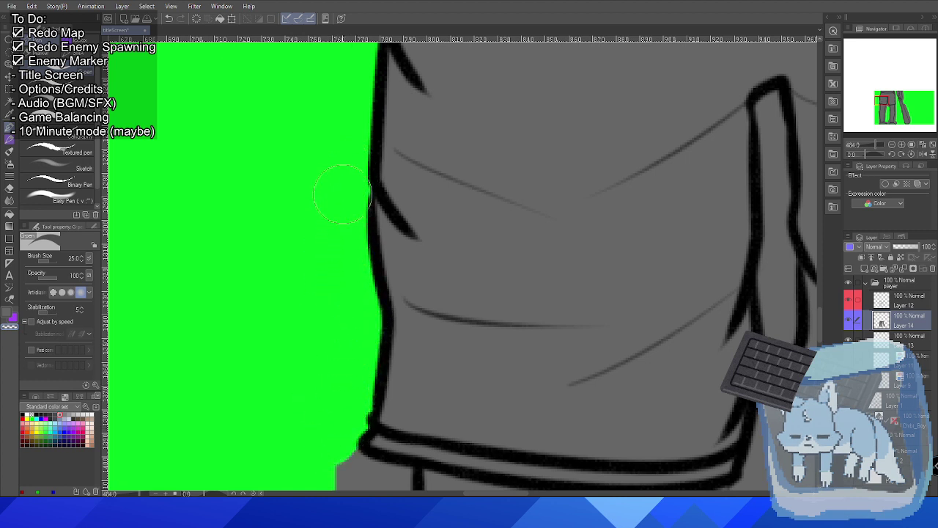
Erase the excess grey outside the left leg, from the shorts' hem down past the sock to the bottom of the shoe.
{"action": "scroll", "coordinate": [353, 220], "scroll_direction": "down", "scroll_amount": 5}
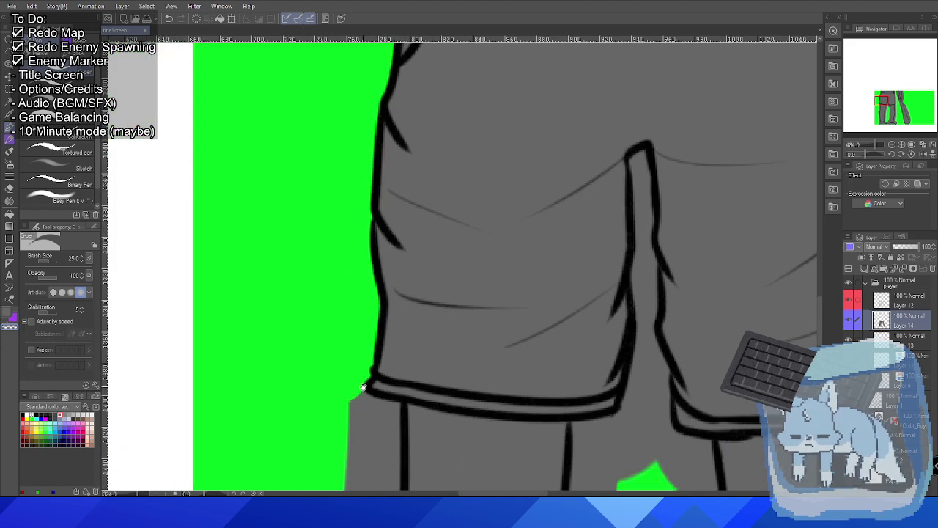
{"action": "scroll", "coordinate": [354, 207], "scroll_direction": "up", "scroll_amount": 1}
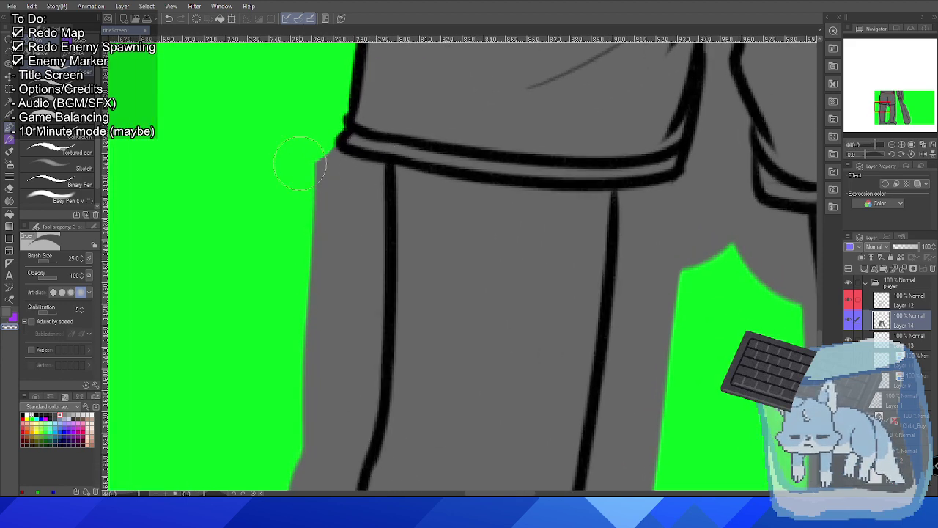
{"action": "mouse_move", "coordinate": [338, 165]}
{"action": "left_mouse_down"}
{"action": "mouse_move", "coordinate": [351, 256]}
{"action": "mouse_move", "coordinate": [324, 167]}
{"action": "mouse_move", "coordinate": [376, 173]}
{"action": "mouse_move", "coordinate": [352, 257]}
{"action": "mouse_move", "coordinate": [371, 177]}
{"action": "mouse_move", "coordinate": [356, 373]}
{"action": "mouse_move", "coordinate": [341, 433]}
{"action": "mouse_move", "coordinate": [322, 289]}
{"action": "left_mouse_up"}
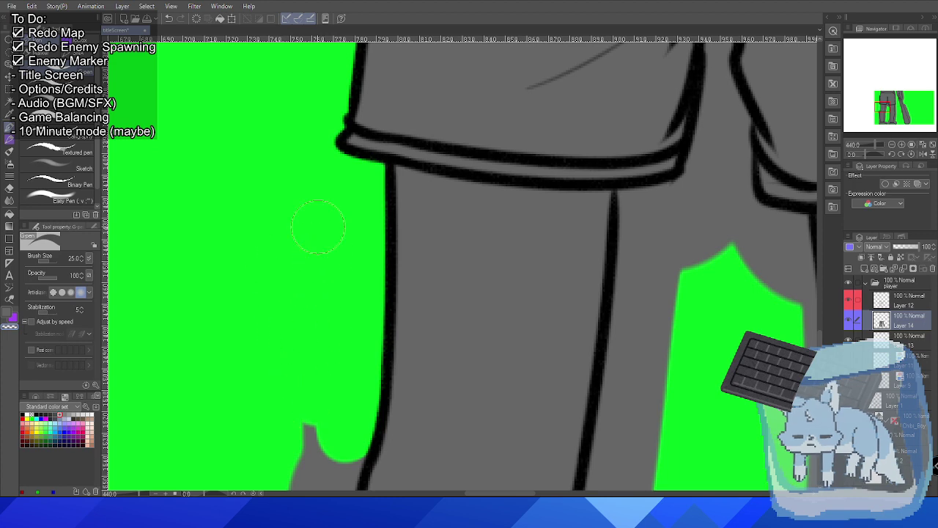
{"action": "scroll", "coordinate": [327, 275], "scroll_direction": "down", "scroll_amount": 5}
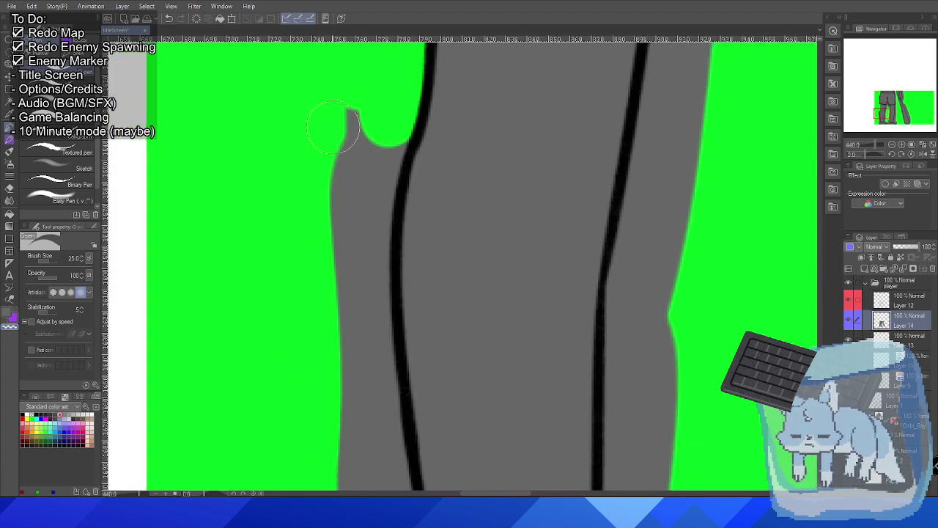
{"action": "mouse_move", "coordinate": [334, 127]}
{"action": "left_mouse_down"}
{"action": "mouse_move", "coordinate": [375, 150]}
{"action": "mouse_move", "coordinate": [356, 262]}
{"action": "mouse_move", "coordinate": [388, 147]}
{"action": "mouse_move", "coordinate": [335, 335]}
{"action": "mouse_move", "coordinate": [373, 234]}
{"action": "mouse_move", "coordinate": [355, 410]}
{"action": "mouse_move", "coordinate": [368, 284]}
{"action": "left_mouse_up"}
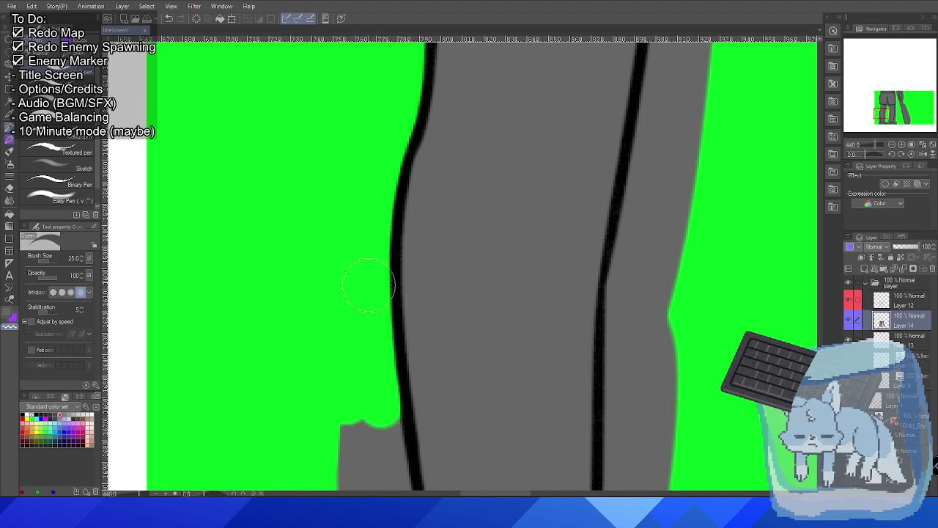
{"action": "scroll", "coordinate": [415, 317], "scroll_direction": "down", "scroll_amount": 5}
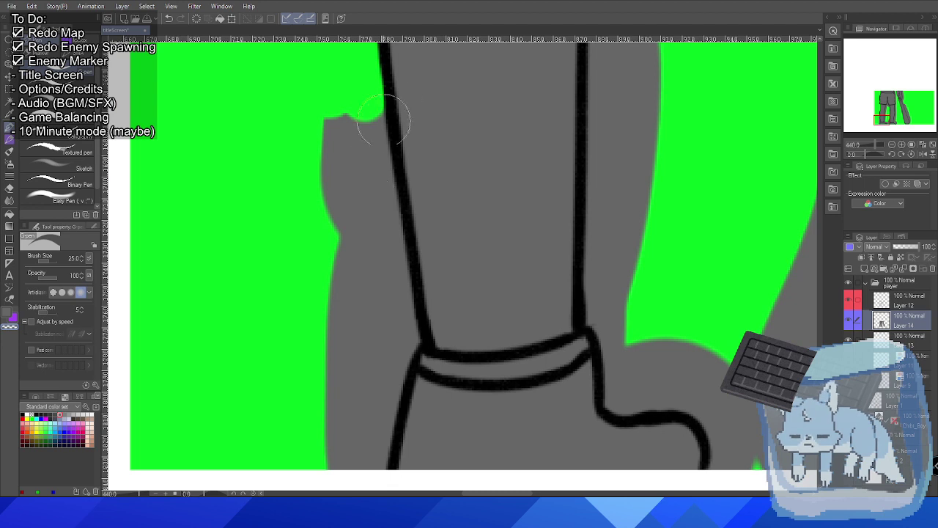
{"action": "mouse_move", "coordinate": [330, 155]}
{"action": "left_mouse_down"}
{"action": "mouse_move", "coordinate": [334, 251]}
{"action": "mouse_move", "coordinate": [367, 115]}
{"action": "mouse_move", "coordinate": [403, 333]}
{"action": "mouse_move", "coordinate": [399, 344]}
{"action": "mouse_move", "coordinate": [332, 354]}
{"action": "left_mouse_up"}
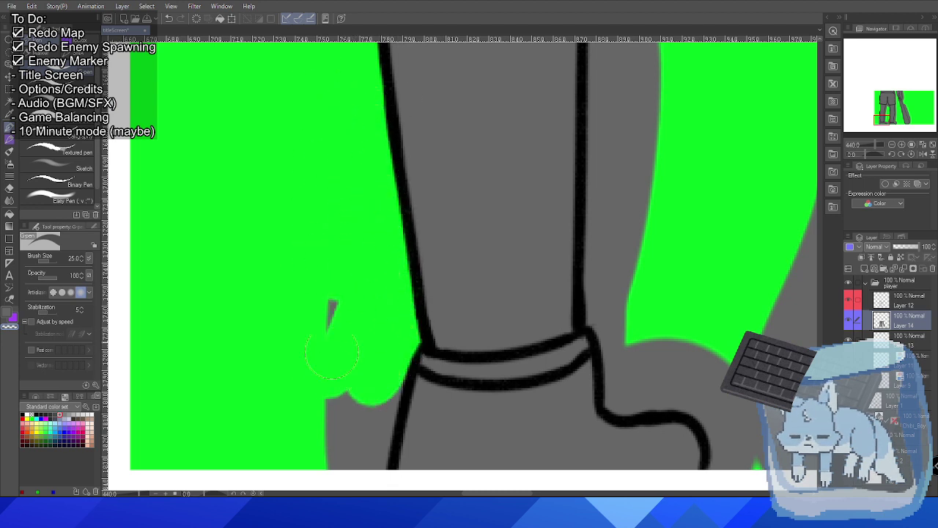
{"action": "scroll", "coordinate": [359, 232], "scroll_direction": "down", "scroll_amount": 2}
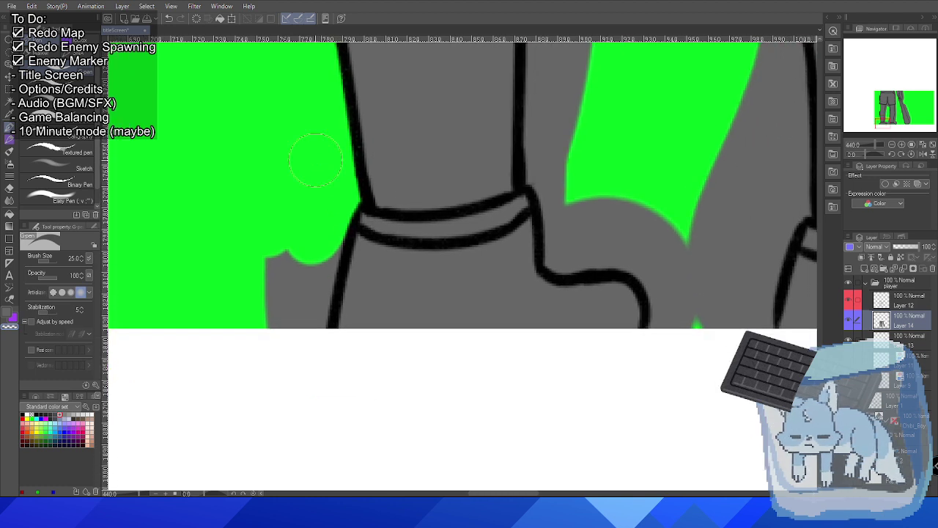
{"action": "mouse_move", "coordinate": [263, 211]}
{"action": "left_mouse_down"}
{"action": "mouse_move", "coordinate": [284, 209]}
{"action": "mouse_move", "coordinate": [281, 345]}
{"action": "mouse_move", "coordinate": [335, 220]}
{"action": "mouse_move", "coordinate": [326, 250]}
{"action": "left_mouse_up"}
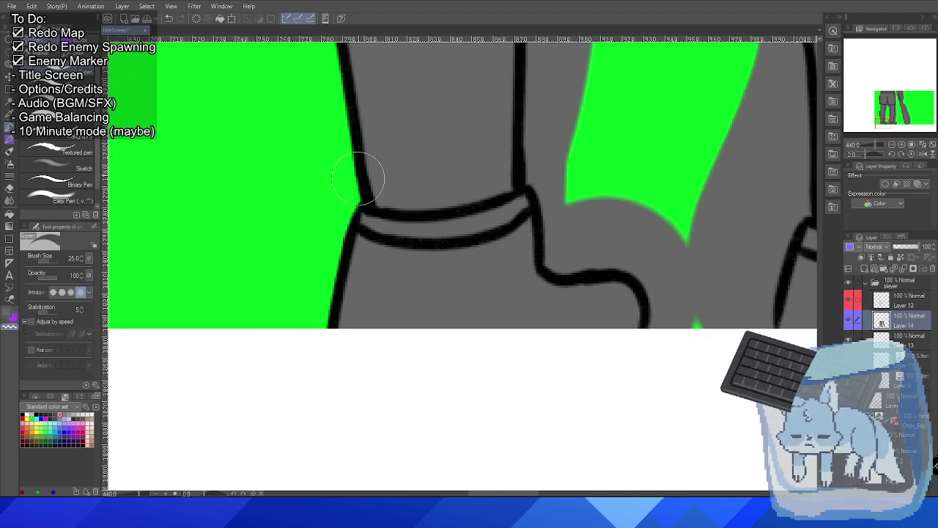
Erase the grey between the two shoes and around the left shoe's toe and ankle, undoing stray strokes.
{"action": "left_click_drag", "start_coordinate": [570, 262], "coordinate": [387, 313]}
{"action": "mouse_move", "coordinate": [506, 173]}
{"action": "left_mouse_down"}
{"action": "mouse_move", "coordinate": [488, 253]}
{"action": "mouse_move", "coordinate": [490, 288]}
{"action": "mouse_move", "coordinate": [496, 263]}
{"action": "mouse_move", "coordinate": [495, 399]}
{"action": "mouse_move", "coordinate": [482, 282]}
{"action": "mouse_move", "coordinate": [481, 385]}
{"action": "left_mouse_up"}
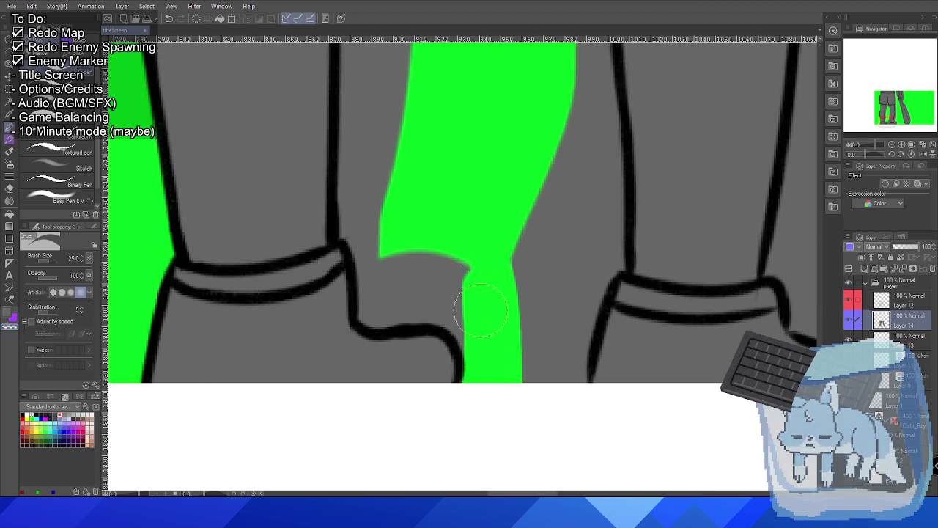
{"action": "mouse_move", "coordinate": [481, 311]}
{"action": "left_mouse_down"}
{"action": "mouse_move", "coordinate": [477, 362]}
{"action": "mouse_move", "coordinate": [449, 319]}
{"action": "mouse_move", "coordinate": [464, 348]}
{"action": "mouse_move", "coordinate": [445, 293]}
{"action": "mouse_move", "coordinate": [456, 318]}
{"action": "mouse_move", "coordinate": [460, 270]}
{"action": "mouse_move", "coordinate": [427, 287]}
{"action": "mouse_move", "coordinate": [439, 261]}
{"action": "mouse_move", "coordinate": [471, 240]}
{"action": "mouse_move", "coordinate": [392, 311]}
{"action": "mouse_move", "coordinate": [368, 322]}
{"action": "mouse_move", "coordinate": [365, 310]}
{"action": "mouse_move", "coordinate": [371, 321]}
{"action": "mouse_move", "coordinate": [425, 315]}
{"action": "mouse_move", "coordinate": [409, 317]}
{"action": "mouse_move", "coordinate": [446, 327]}
{"action": "mouse_move", "coordinate": [465, 354]}
{"action": "mouse_move", "coordinate": [464, 388]}
{"action": "mouse_move", "coordinate": [486, 338]}
{"action": "mouse_move", "coordinate": [491, 398]}
{"action": "mouse_move", "coordinate": [522, 243]}
{"action": "mouse_move", "coordinate": [478, 327]}
{"action": "mouse_move", "coordinate": [451, 276]}
{"action": "mouse_move", "coordinate": [437, 281]}
{"action": "mouse_move", "coordinate": [440, 302]}
{"action": "mouse_move", "coordinate": [428, 248]}
{"action": "mouse_move", "coordinate": [386, 297]}
{"action": "mouse_move", "coordinate": [370, 294]}
{"action": "mouse_move", "coordinate": [372, 236]}
{"action": "mouse_move", "coordinate": [383, 246]}
{"action": "mouse_move", "coordinate": [357, 243]}
{"action": "mouse_move", "coordinate": [352, 232]}
{"action": "mouse_move", "coordinate": [361, 187]}
{"action": "mouse_move", "coordinate": [373, 203]}
{"action": "mouse_move", "coordinate": [363, 286]}
{"action": "mouse_move", "coordinate": [350, 233]}
{"action": "mouse_move", "coordinate": [363, 308]}
{"action": "mouse_move", "coordinate": [376, 292]}
{"action": "mouse_move", "coordinate": [414, 304]}
{"action": "mouse_move", "coordinate": [433, 292]}
{"action": "mouse_move", "coordinate": [392, 302]}
{"action": "mouse_move", "coordinate": [447, 262]}
{"action": "mouse_move", "coordinate": [420, 233]}
{"action": "mouse_move", "coordinate": [365, 233]}
{"action": "mouse_move", "coordinate": [366, 249]}
{"action": "mouse_move", "coordinate": [352, 203]}
{"action": "mouse_move", "coordinate": [342, 234]}
{"action": "mouse_move", "coordinate": [349, 173]}
{"action": "mouse_move", "coordinate": [358, 178]}
{"action": "mouse_move", "coordinate": [347, 170]}
{"action": "mouse_move", "coordinate": [396, 143]}
{"action": "mouse_move", "coordinate": [390, 283]}
{"action": "left_mouse_up"}
{"action": "key", "text": "ctrl+z"}
{"action": "key", "text": "ctrl+z"}
{"action": "key", "text": "ctrl+z"}
{"action": "key", "text": "ctrl+z"}
{"action": "key", "text": "ctrl+z"}
{"action": "key", "text": "ctrl+z"}
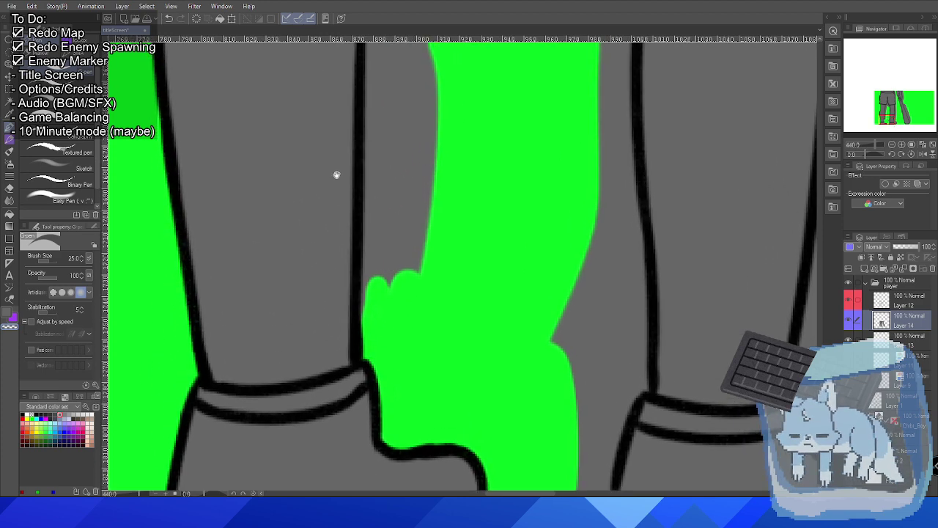
Erase the excess grey along the inner side of the left leg, from the ankle up towards the shorts.
{"action": "left_click_drag", "start_coordinate": [335, 174], "coordinate": [335, 292]}
{"action": "mouse_move", "coordinate": [414, 180]}
{"action": "left_mouse_down"}
{"action": "mouse_move", "coordinate": [429, 198]}
{"action": "mouse_move", "coordinate": [398, 376]}
{"action": "mouse_move", "coordinate": [411, 165]}
{"action": "mouse_move", "coordinate": [400, 316]}
{"action": "mouse_move", "coordinate": [356, 398]}
{"action": "mouse_move", "coordinate": [364, 438]}
{"action": "left_mouse_up"}
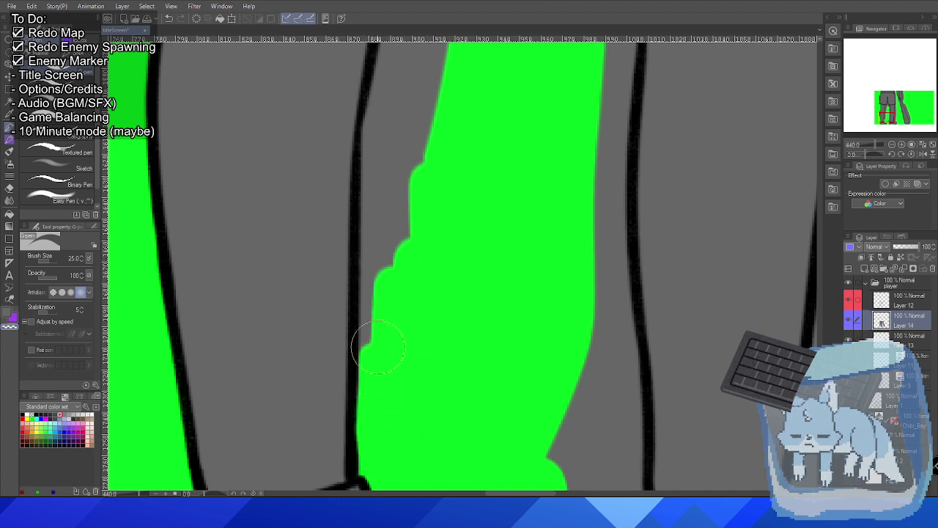
{"action": "mouse_move", "coordinate": [378, 348]}
{"action": "left_mouse_down"}
{"action": "mouse_move", "coordinate": [383, 261]}
{"action": "mouse_move", "coordinate": [369, 367]}
{"action": "mouse_move", "coordinate": [368, 285]}
{"action": "mouse_move", "coordinate": [365, 341]}
{"action": "mouse_move", "coordinate": [388, 235]}
{"action": "mouse_move", "coordinate": [412, 227]}
{"action": "mouse_move", "coordinate": [413, 201]}
{"action": "mouse_move", "coordinate": [375, 257]}
{"action": "mouse_move", "coordinate": [374, 238]}
{"action": "mouse_move", "coordinate": [408, 162]}
{"action": "left_mouse_up"}
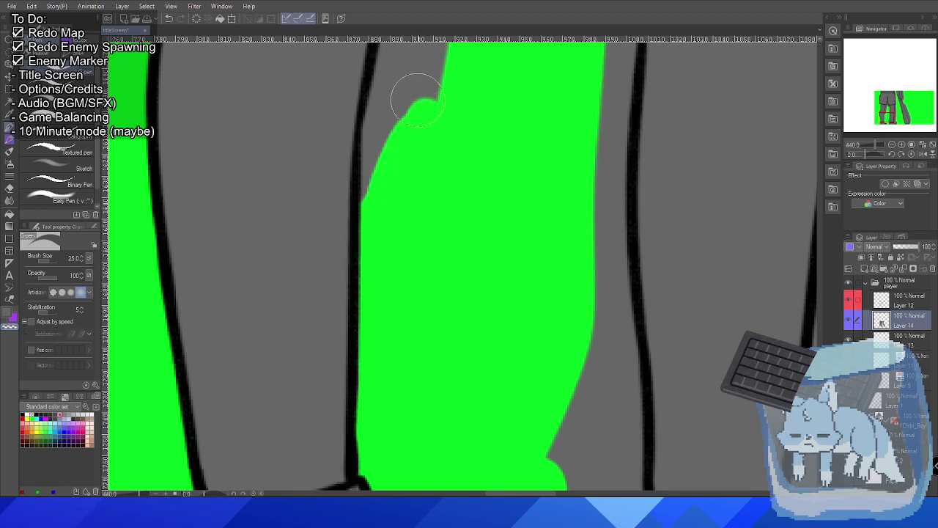
{"action": "mouse_move", "coordinate": [417, 99]}
{"action": "left_mouse_down"}
{"action": "mouse_move", "coordinate": [420, 142]}
{"action": "mouse_move", "coordinate": [373, 300]}
{"action": "mouse_move", "coordinate": [387, 289]}
{"action": "mouse_move", "coordinate": [375, 234]}
{"action": "mouse_move", "coordinate": [351, 321]}
{"action": "mouse_move", "coordinate": [358, 220]}
{"action": "mouse_move", "coordinate": [343, 296]}
{"action": "mouse_move", "coordinate": [346, 233]}
{"action": "mouse_move", "coordinate": [335, 357]}
{"action": "mouse_move", "coordinate": [337, 284]}
{"action": "mouse_move", "coordinate": [407, 145]}
{"action": "left_mouse_up"}
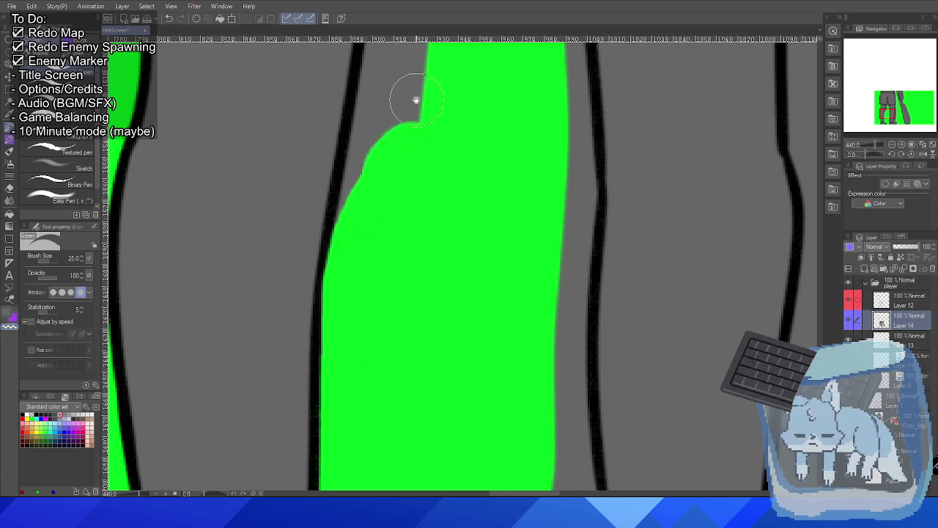
{"action": "left_click_drag", "start_coordinate": [416, 99], "coordinate": [415, 272]}
{"action": "mouse_move", "coordinate": [409, 239]}
{"action": "left_mouse_down"}
{"action": "mouse_move", "coordinate": [431, 222]}
{"action": "mouse_move", "coordinate": [386, 360]}
{"action": "mouse_move", "coordinate": [394, 226]}
{"action": "mouse_move", "coordinate": [364, 341]}
{"action": "mouse_move", "coordinate": [380, 231]}
{"action": "mouse_move", "coordinate": [343, 392]}
{"action": "left_mouse_up"}
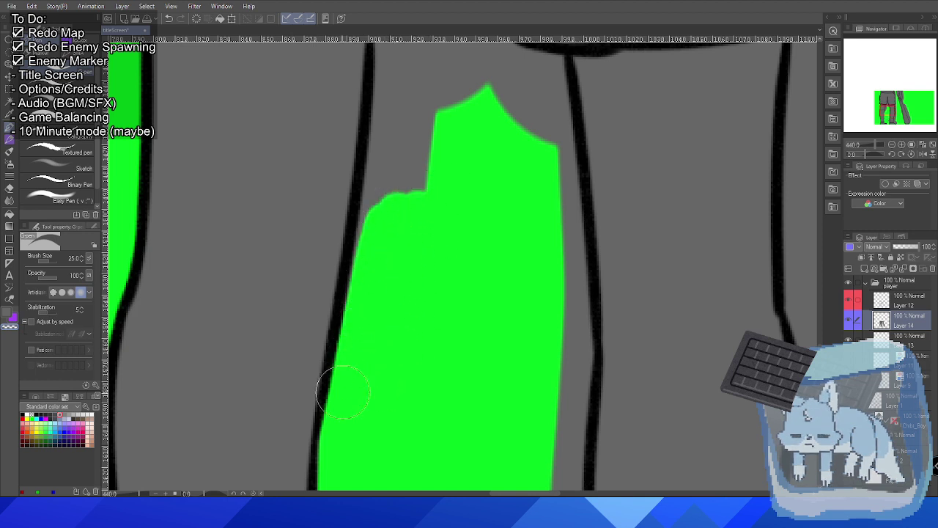
{"action": "mouse_move", "coordinate": [385, 293]}
{"action": "left_mouse_down"}
{"action": "mouse_move", "coordinate": [417, 235]}
{"action": "mouse_move", "coordinate": [415, 197]}
{"action": "mouse_move", "coordinate": [366, 266]}
{"action": "left_mouse_up"}
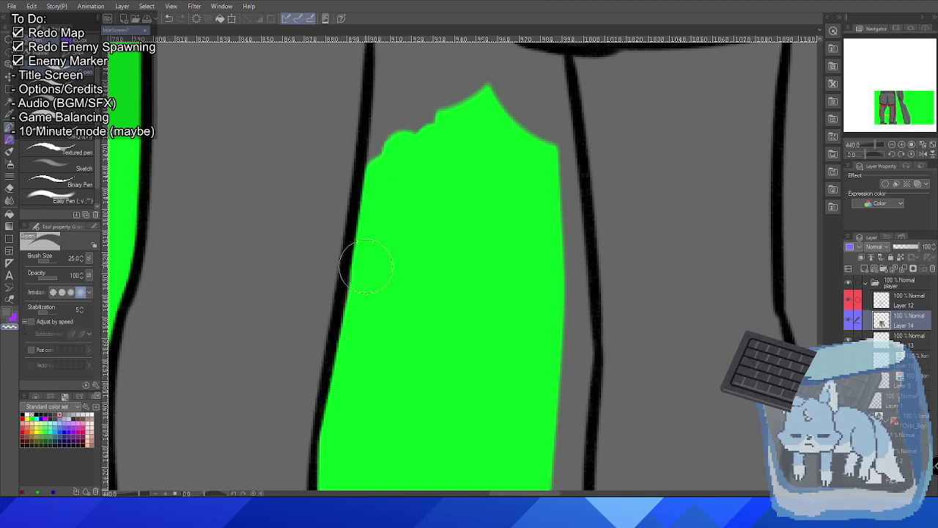
{"action": "left_click_drag", "start_coordinate": [412, 140], "coordinate": [432, 93]}
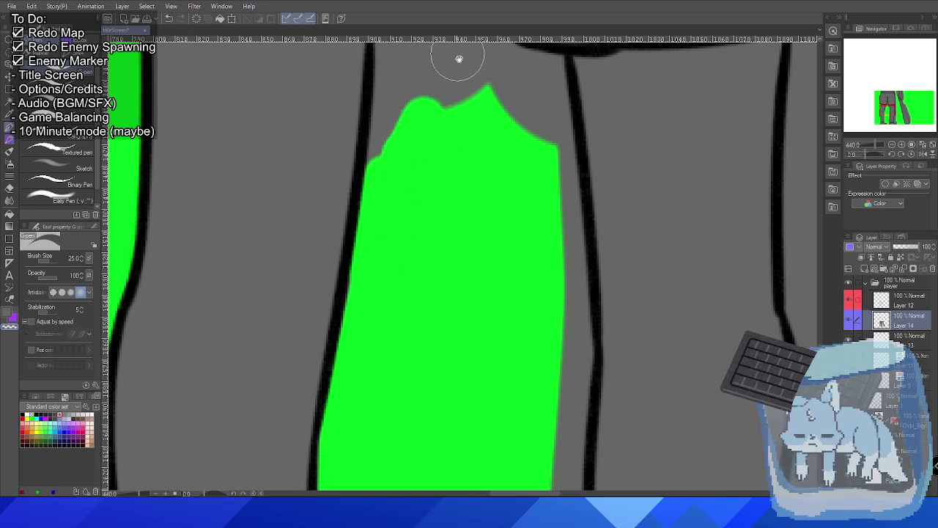
Erase the excess grey in the gap between the shorts' two legs, from below the hem up to the crotch, undoing a stray stroke.
{"action": "mouse_move", "coordinate": [459, 59]}
{"action": "left_mouse_down"}
{"action": "mouse_move", "coordinate": [410, 307]}
{"action": "mouse_move", "coordinate": [370, 310]}
{"action": "mouse_move", "coordinate": [405, 232]}
{"action": "mouse_move", "coordinate": [374, 321]}
{"action": "left_mouse_up"}
{"action": "mouse_move", "coordinate": [351, 360]}
{"action": "left_mouse_down"}
{"action": "mouse_move", "coordinate": [359, 286]}
{"action": "mouse_move", "coordinate": [338, 361]}
{"action": "mouse_move", "coordinate": [340, 295]}
{"action": "mouse_move", "coordinate": [324, 358]}
{"action": "mouse_move", "coordinate": [348, 272]}
{"action": "mouse_move", "coordinate": [344, 307]}
{"action": "mouse_move", "coordinate": [334, 295]}
{"action": "mouse_move", "coordinate": [329, 319]}
{"action": "mouse_move", "coordinate": [326, 229]}
{"action": "mouse_move", "coordinate": [328, 249]}
{"action": "mouse_move", "coordinate": [342, 232]}
{"action": "mouse_move", "coordinate": [388, 223]}
{"action": "mouse_move", "coordinate": [343, 248]}
{"action": "mouse_move", "coordinate": [394, 233]}
{"action": "mouse_move", "coordinate": [345, 258]}
{"action": "mouse_move", "coordinate": [339, 231]}
{"action": "mouse_move", "coordinate": [377, 231]}
{"action": "mouse_move", "coordinate": [366, 240]}
{"action": "mouse_move", "coordinate": [442, 216]}
{"action": "mouse_move", "coordinate": [442, 246]}
{"action": "mouse_move", "coordinate": [412, 261]}
{"action": "mouse_move", "coordinate": [431, 275]}
{"action": "mouse_move", "coordinate": [443, 231]}
{"action": "mouse_move", "coordinate": [453, 297]}
{"action": "mouse_move", "coordinate": [453, 266]}
{"action": "mouse_move", "coordinate": [433, 367]}
{"action": "left_mouse_up"}
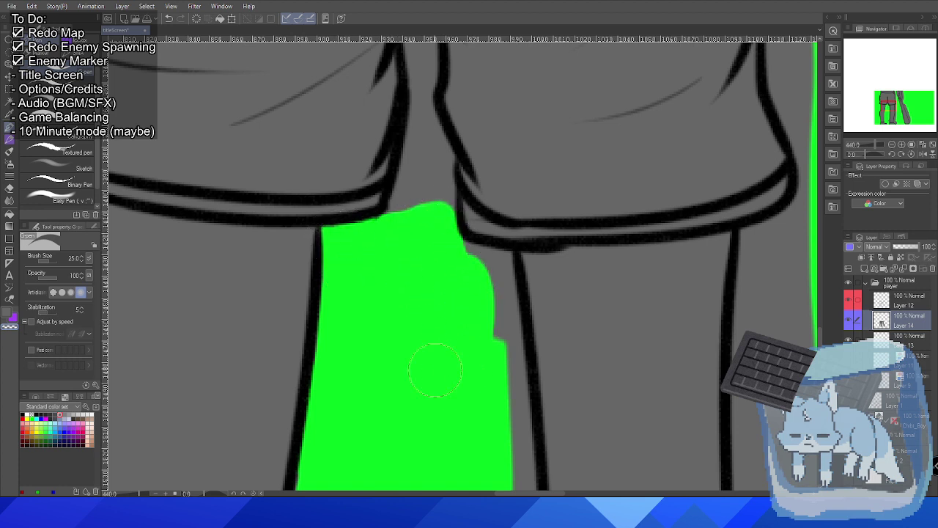
{"action": "mouse_move", "coordinate": [457, 209]}
{"action": "left_mouse_down"}
{"action": "mouse_move", "coordinate": [374, 308]}
{"action": "mouse_move", "coordinate": [373, 360]}
{"action": "mouse_move", "coordinate": [392, 382]}
{"action": "mouse_move", "coordinate": [378, 377]}
{"action": "mouse_move", "coordinate": [390, 372]}
{"action": "left_mouse_up"}
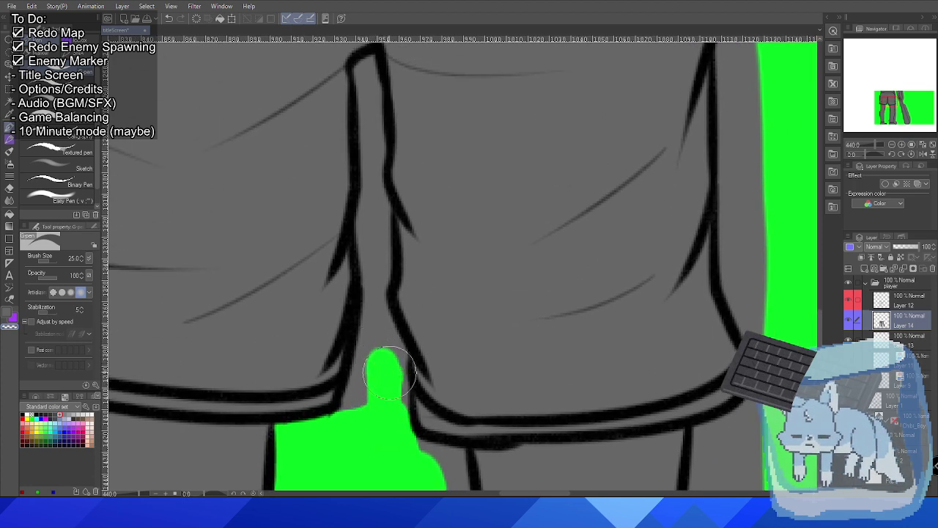
{"action": "mouse_move", "coordinate": [399, 422]}
{"action": "left_mouse_down"}
{"action": "mouse_move", "coordinate": [398, 357]}
{"action": "mouse_move", "coordinate": [402, 383]}
{"action": "left_mouse_up"}
{"action": "mouse_move", "coordinate": [353, 413]}
{"action": "left_mouse_down"}
{"action": "mouse_move", "coordinate": [361, 371]}
{"action": "mouse_move", "coordinate": [340, 430]}
{"action": "mouse_move", "coordinate": [364, 349]}
{"action": "mouse_move", "coordinate": [357, 397]}
{"action": "mouse_move", "coordinate": [368, 288]}
{"action": "mouse_move", "coordinate": [363, 352]}
{"action": "mouse_move", "coordinate": [365, 345]}
{"action": "mouse_move", "coordinate": [383, 367]}
{"action": "mouse_move", "coordinate": [364, 365]}
{"action": "mouse_move", "coordinate": [374, 341]}
{"action": "mouse_move", "coordinate": [392, 353]}
{"action": "mouse_move", "coordinate": [371, 355]}
{"action": "mouse_move", "coordinate": [389, 343]}
{"action": "mouse_move", "coordinate": [387, 353]}
{"action": "mouse_move", "coordinate": [374, 307]}
{"action": "mouse_move", "coordinate": [399, 348]}
{"action": "mouse_move", "coordinate": [386, 312]}
{"action": "mouse_move", "coordinate": [386, 326]}
{"action": "mouse_move", "coordinate": [383, 264]}
{"action": "mouse_move", "coordinate": [379, 315]}
{"action": "mouse_move", "coordinate": [379, 190]}
{"action": "mouse_move", "coordinate": [369, 303]}
{"action": "mouse_move", "coordinate": [367, 240]}
{"action": "mouse_move", "coordinate": [369, 319]}
{"action": "left_mouse_up"}
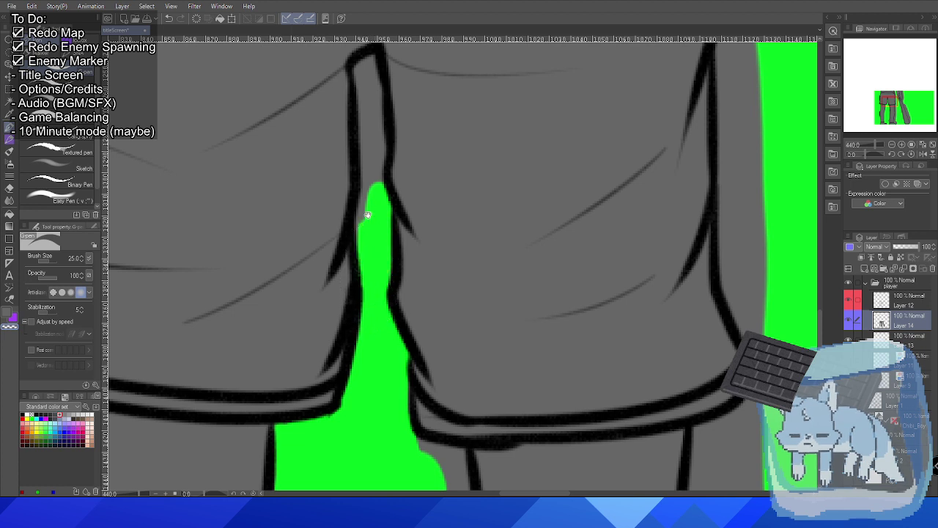
{"action": "left_click_drag", "start_coordinate": [373, 203], "coordinate": [335, 276]}
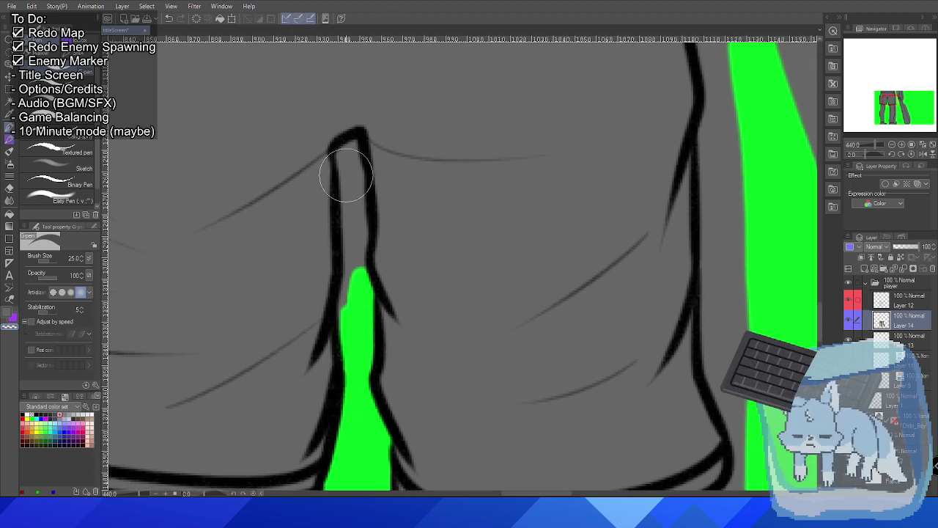
{"action": "mouse_move", "coordinate": [345, 171]}
{"action": "left_mouse_down"}
{"action": "mouse_move", "coordinate": [355, 145]}
{"action": "mouse_move", "coordinate": [340, 159]}
{"action": "mouse_move", "coordinate": [344, 194]}
{"action": "left_mouse_up"}
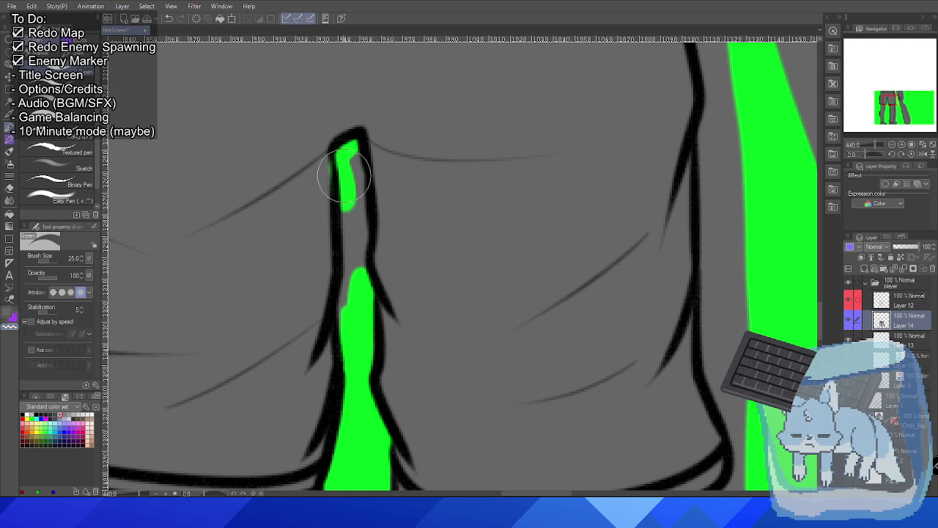
{"action": "key", "text": "ctrl+z"}
{"action": "mouse_move", "coordinate": [342, 151]}
{"action": "left_mouse_down"}
{"action": "mouse_move", "coordinate": [346, 175]}
{"action": "mouse_move", "coordinate": [354, 145]}
{"action": "mouse_move", "coordinate": [357, 180]}
{"action": "mouse_move", "coordinate": [355, 153]}
{"action": "mouse_move", "coordinate": [363, 258]}
{"action": "mouse_move", "coordinate": [362, 291]}
{"action": "mouse_move", "coordinate": [354, 187]}
{"action": "mouse_move", "coordinate": [345, 314]}
{"action": "left_mouse_up"}
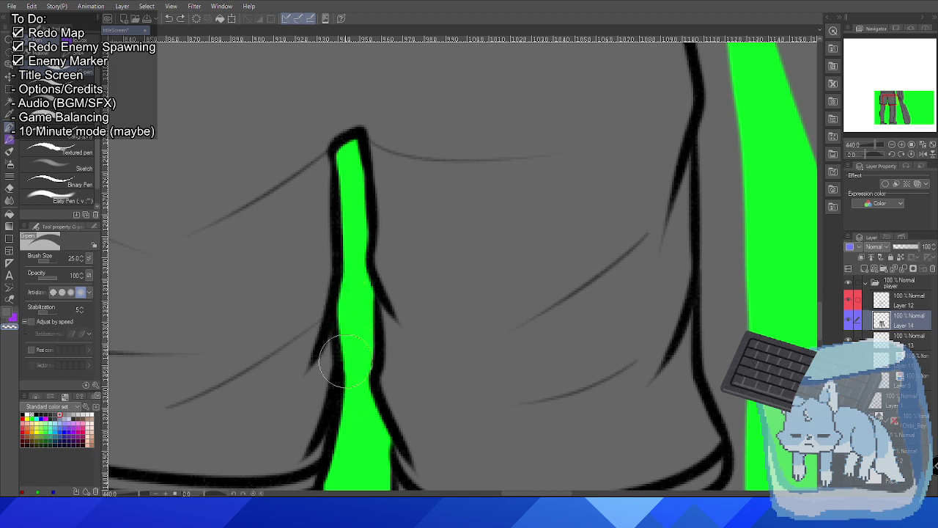
{"action": "left_click_drag", "start_coordinate": [354, 186], "coordinate": [343, 156]}
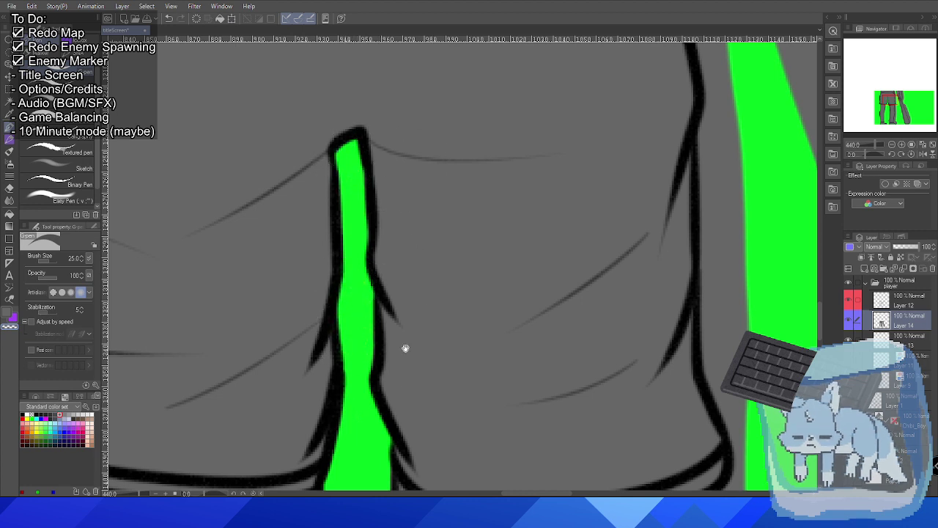
Erase the excess grey along the inner side of the right leg, from the shorts' hem down to the calf.
{"action": "left_click_drag", "start_coordinate": [404, 348], "coordinate": [388, 142]}
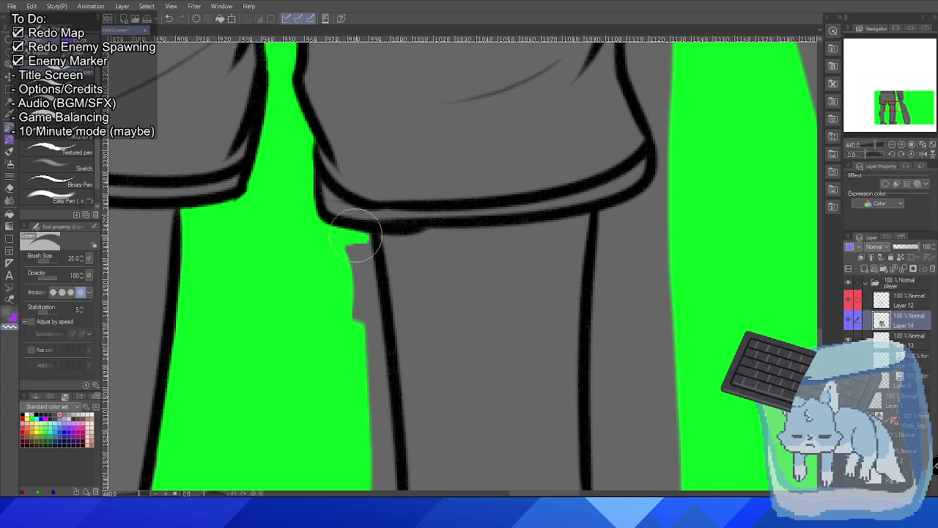
{"action": "mouse_move", "coordinate": [364, 233]}
{"action": "left_mouse_down"}
{"action": "mouse_move", "coordinate": [368, 287]}
{"action": "mouse_move", "coordinate": [365, 251]}
{"action": "left_mouse_up"}
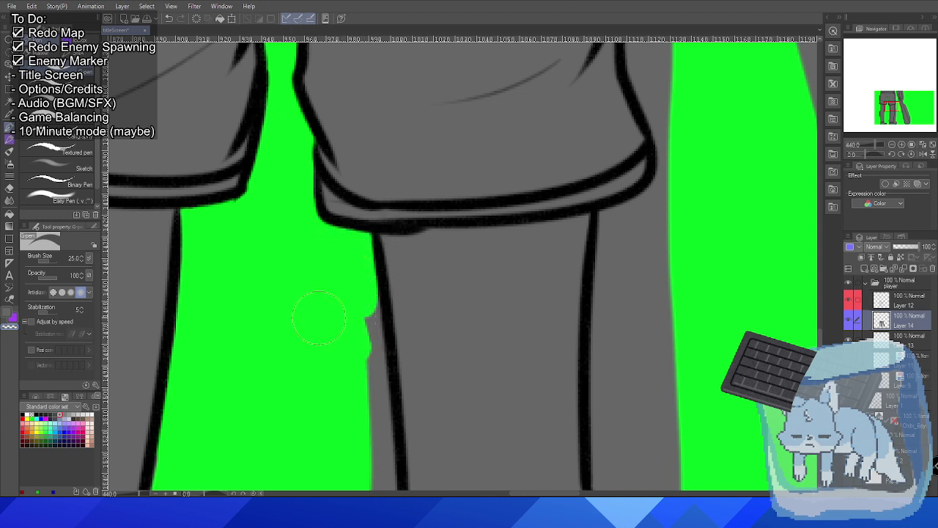
{"action": "mouse_move", "coordinate": [353, 308]}
{"action": "left_mouse_down"}
{"action": "mouse_move", "coordinate": [371, 324]}
{"action": "mouse_move", "coordinate": [368, 354]}
{"action": "mouse_move", "coordinate": [368, 279]}
{"action": "mouse_move", "coordinate": [373, 435]}
{"action": "mouse_move", "coordinate": [374, 348]}
{"action": "mouse_move", "coordinate": [378, 429]}
{"action": "left_mouse_up"}
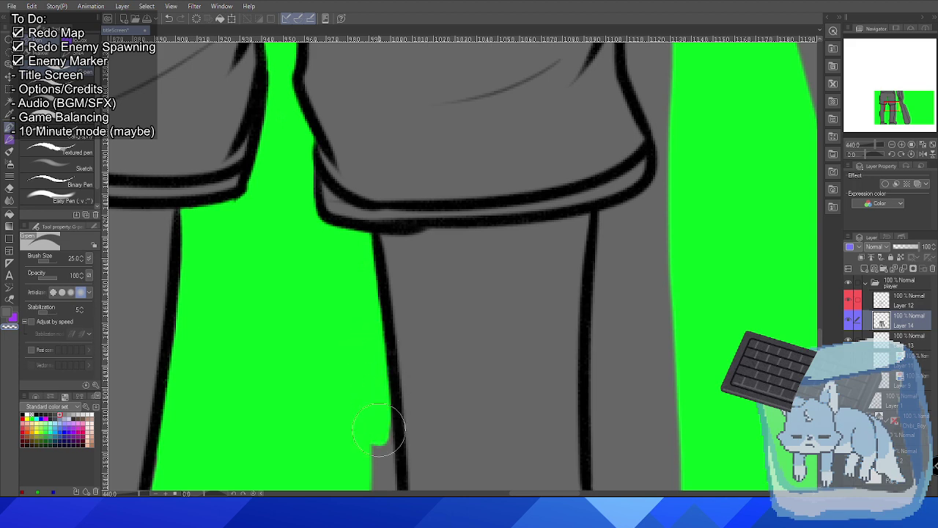
{"action": "scroll", "coordinate": [272, 88], "scroll_direction": "down", "scroll_amount": 10}
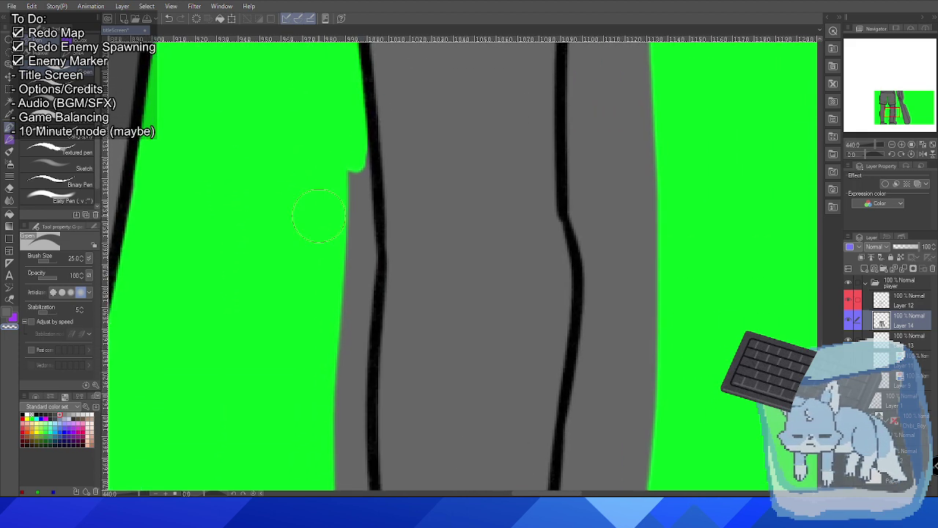
{"action": "left_click_drag", "start_coordinate": [367, 193], "coordinate": [350, 297]}
{"action": "mouse_move", "coordinate": [360, 136]}
{"action": "left_mouse_down"}
{"action": "mouse_move", "coordinate": [359, 207]}
{"action": "mouse_move", "coordinate": [357, 110]}
{"action": "mouse_move", "coordinate": [360, 269]}
{"action": "mouse_move", "coordinate": [346, 351]}
{"action": "mouse_move", "coordinate": [352, 302]}
{"action": "left_mouse_up"}
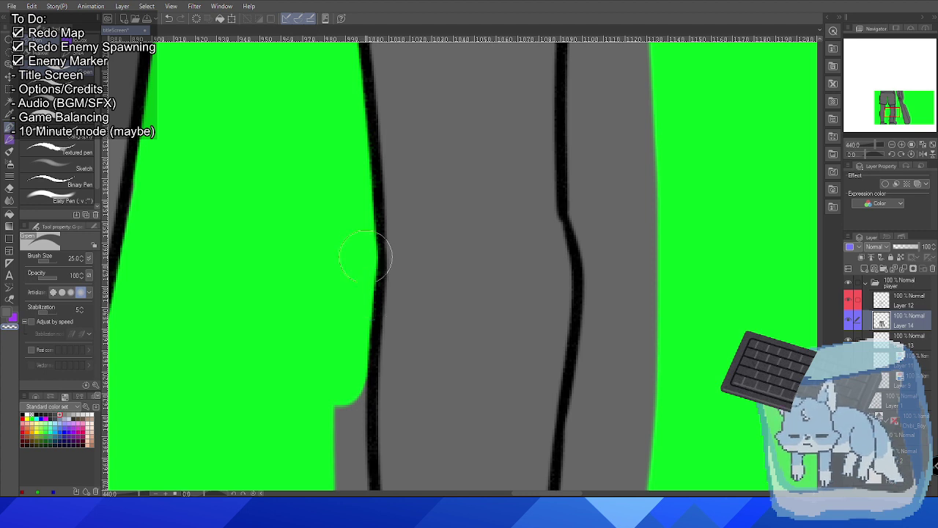
Erase the excess grey along the right leg's inner side, from the calf down past the ankle to the shoe's bottom edge.
{"action": "scroll", "coordinate": [396, 314], "scroll_direction": "down", "scroll_amount": 6}
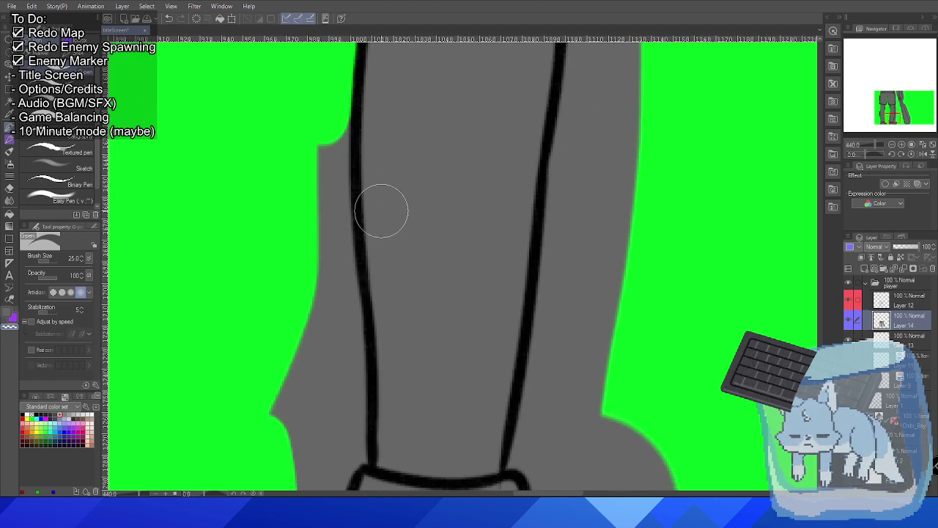
{"action": "mouse_move", "coordinate": [314, 110]}
{"action": "left_mouse_down"}
{"action": "mouse_move", "coordinate": [329, 95]}
{"action": "mouse_move", "coordinate": [334, 316]}
{"action": "mouse_move", "coordinate": [263, 399]}
{"action": "mouse_move", "coordinate": [343, 323]}
{"action": "mouse_move", "coordinate": [342, 264]}
{"action": "left_mouse_up"}
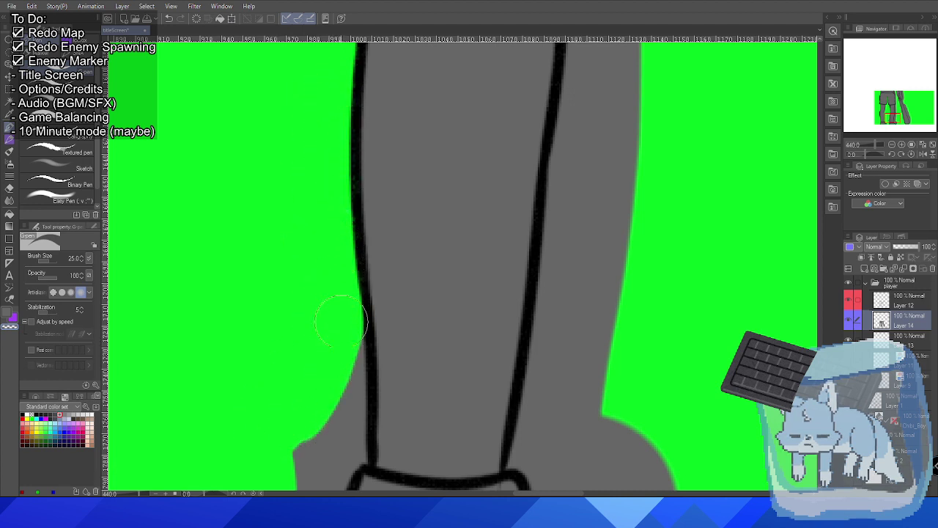
{"action": "left_click_drag", "start_coordinate": [342, 321], "coordinate": [346, 344]}
{"action": "left_click_drag", "start_coordinate": [368, 307], "coordinate": [339, 197]}
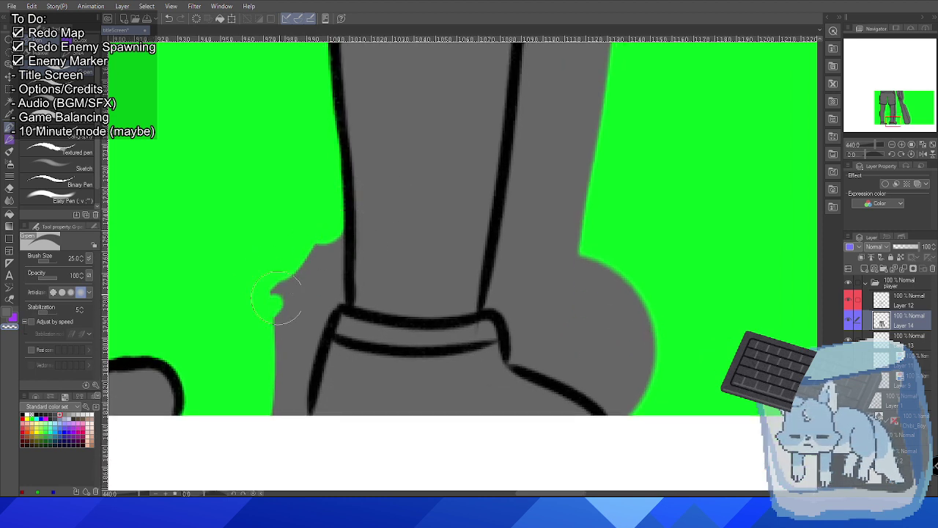
{"action": "mouse_move", "coordinate": [276, 297]}
{"action": "left_mouse_down"}
{"action": "mouse_move", "coordinate": [293, 252]}
{"action": "mouse_move", "coordinate": [315, 242]}
{"action": "mouse_move", "coordinate": [315, 268]}
{"action": "mouse_move", "coordinate": [335, 289]}
{"action": "mouse_move", "coordinate": [278, 370]}
{"action": "mouse_move", "coordinate": [298, 352]}
{"action": "mouse_move", "coordinate": [283, 423]}
{"action": "mouse_move", "coordinate": [290, 411]}
{"action": "left_mouse_up"}
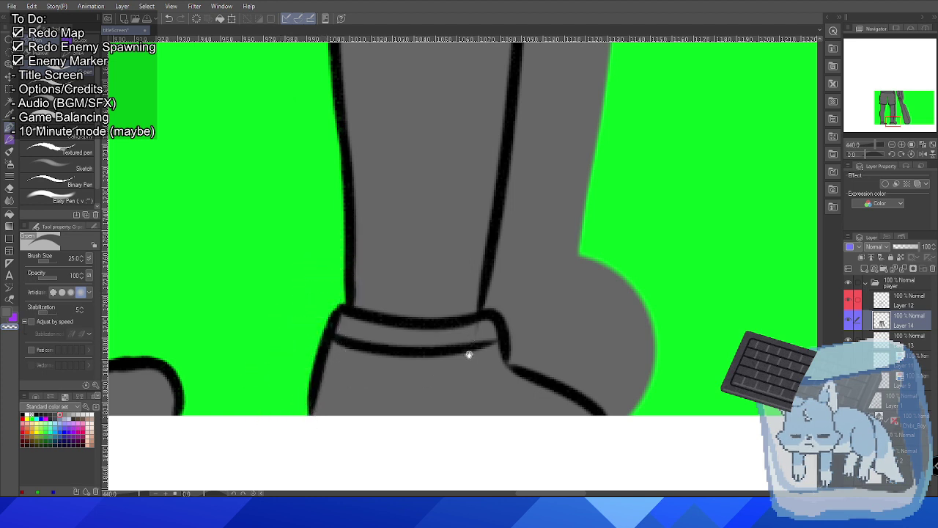
Erase the rounded patch of excess grey above the right shoe's toe and around the outer side of the ankle.
{"action": "left_click_drag", "start_coordinate": [469, 355], "coordinate": [408, 342]}
{"action": "scroll", "coordinate": [383, 350], "scroll_direction": "up", "scroll_amount": 2}
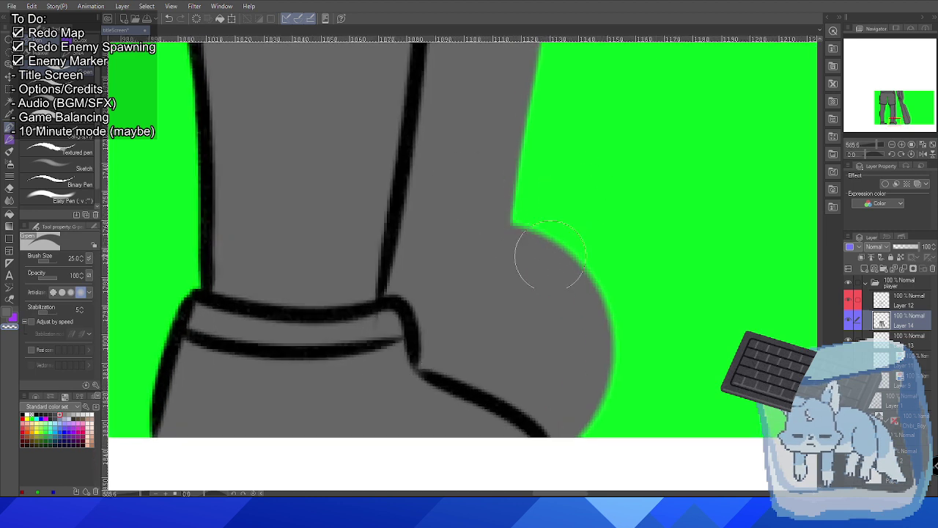
{"action": "mouse_move", "coordinate": [550, 255]}
{"action": "left_mouse_down"}
{"action": "mouse_move", "coordinate": [517, 352]}
{"action": "mouse_move", "coordinate": [549, 245]}
{"action": "mouse_move", "coordinate": [506, 308]}
{"action": "mouse_move", "coordinate": [534, 377]}
{"action": "mouse_move", "coordinate": [444, 342]}
{"action": "mouse_move", "coordinate": [455, 362]}
{"action": "mouse_move", "coordinate": [431, 346]}
{"action": "mouse_move", "coordinate": [436, 320]}
{"action": "mouse_move", "coordinate": [469, 311]}
{"action": "mouse_move", "coordinate": [459, 306]}
{"action": "mouse_move", "coordinate": [440, 328]}
{"action": "mouse_move", "coordinate": [415, 331]}
{"action": "mouse_move", "coordinate": [409, 288]}
{"action": "mouse_move", "coordinate": [422, 281]}
{"action": "mouse_move", "coordinate": [409, 262]}
{"action": "mouse_move", "coordinate": [373, 279]}
{"action": "mouse_move", "coordinate": [436, 286]}
{"action": "mouse_move", "coordinate": [517, 189]}
{"action": "left_mouse_up"}
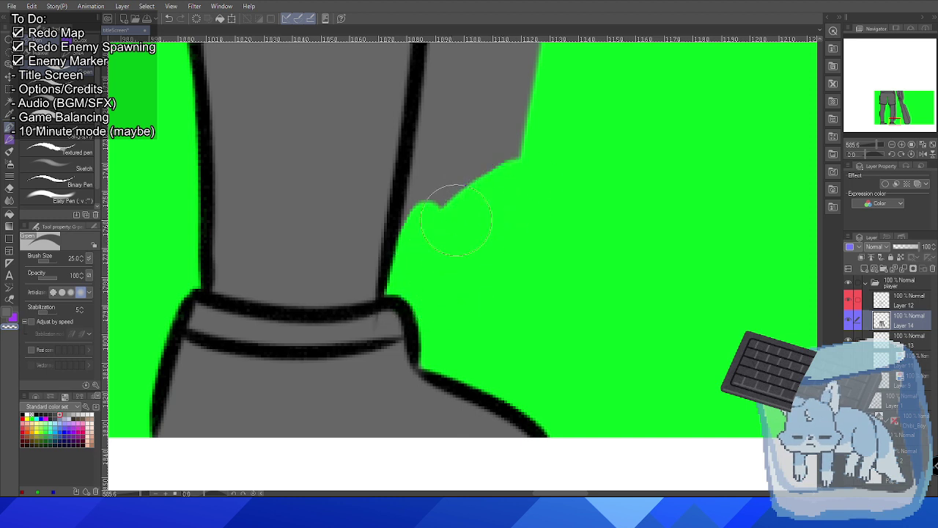
{"action": "left_click_drag", "start_coordinate": [455, 220], "coordinate": [433, 211]}
{"action": "left_click", "coordinate": [896, 304]}
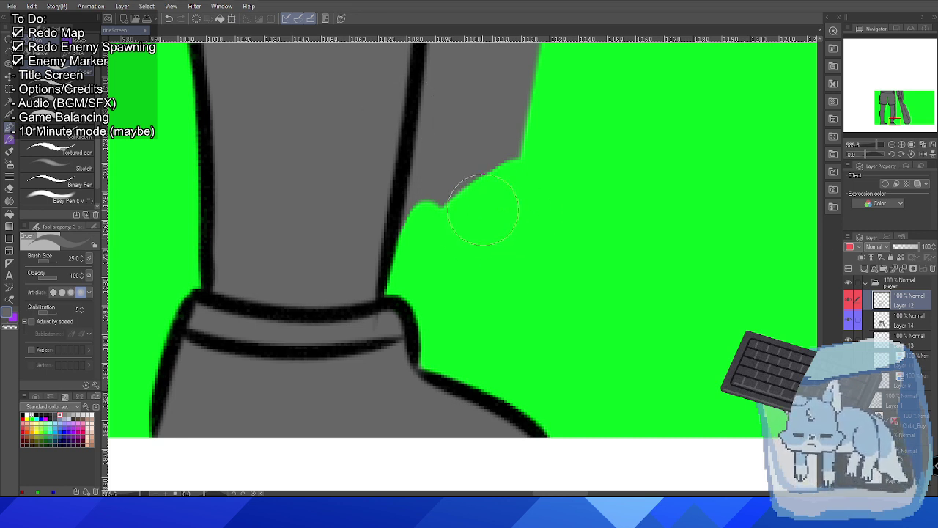
{"action": "mouse_move", "coordinate": [484, 209]}
{"action": "left_mouse_down"}
{"action": "mouse_move", "coordinate": [461, 225]}
{"action": "mouse_move", "coordinate": [530, 142]}
{"action": "left_mouse_up"}
{"action": "key", "text": "ctrl+z"}
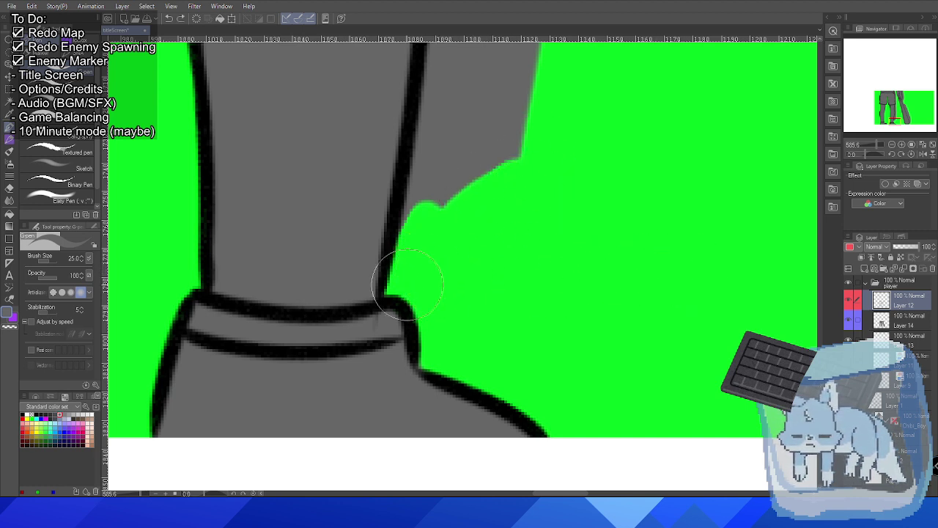
With brush size 15 on Layer 14, erase the excess grey along the right leg's outer side, from above the ankle up to the calf.
{"action": "key", "text": "bracketleft"}
{"action": "key", "text": "bracketleft"}
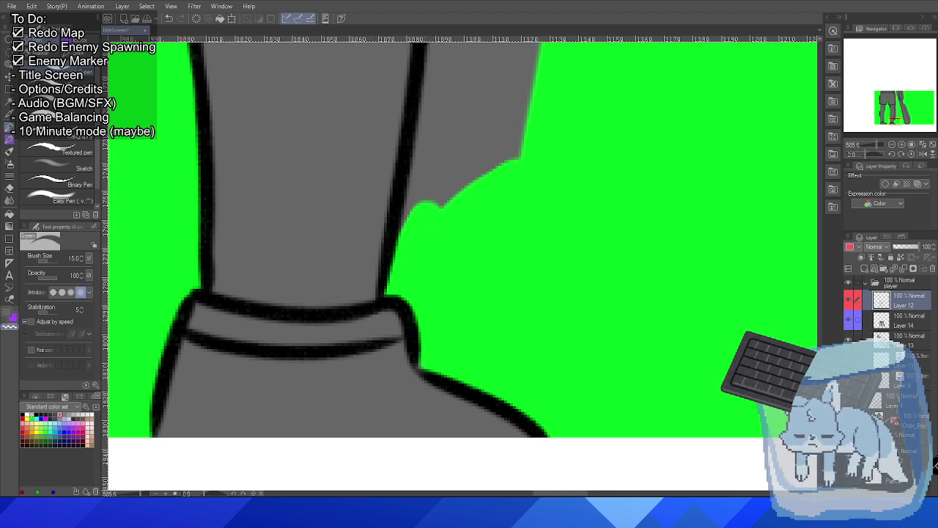
{"action": "key", "text": "alt+bracketleft"}
{"action": "mouse_move", "coordinate": [422, 241]}
{"action": "left_mouse_down"}
{"action": "mouse_move", "coordinate": [423, 185]}
{"action": "mouse_move", "coordinate": [410, 239]}
{"action": "mouse_move", "coordinate": [475, 168]}
{"action": "mouse_move", "coordinate": [439, 210]}
{"action": "mouse_move", "coordinate": [468, 188]}
{"action": "mouse_move", "coordinate": [503, 136]}
{"action": "mouse_move", "coordinate": [436, 174]}
{"action": "mouse_move", "coordinate": [436, 139]}
{"action": "mouse_move", "coordinate": [428, 180]}
{"action": "mouse_move", "coordinate": [504, 132]}
{"action": "mouse_move", "coordinate": [473, 353]}
{"action": "mouse_move", "coordinate": [445, 343]}
{"action": "left_mouse_up"}
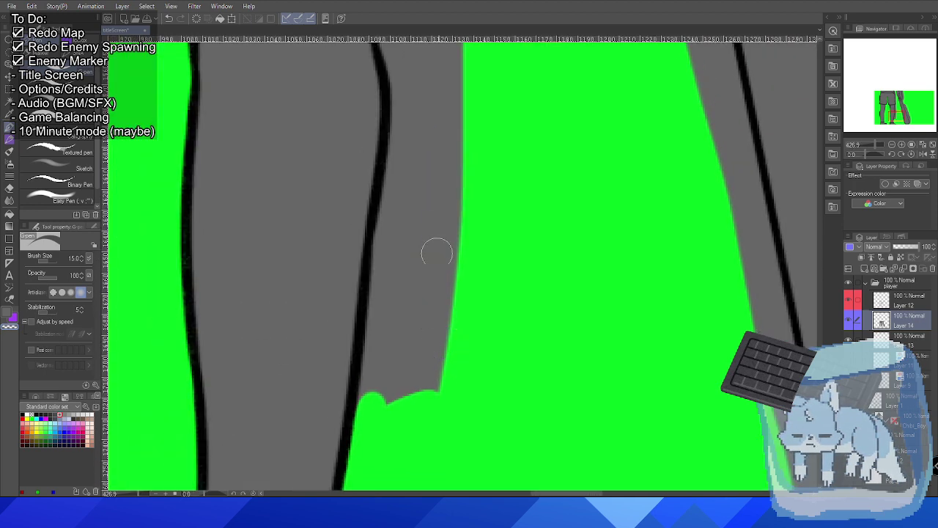
{"action": "mouse_move", "coordinate": [367, 396]}
{"action": "left_mouse_down"}
{"action": "mouse_move", "coordinate": [380, 351]}
{"action": "mouse_move", "coordinate": [385, 404]}
{"action": "mouse_move", "coordinate": [401, 409]}
{"action": "mouse_move", "coordinate": [440, 394]}
{"action": "mouse_move", "coordinate": [425, 237]}
{"action": "mouse_move", "coordinate": [398, 328]}
{"action": "mouse_move", "coordinate": [396, 252]}
{"action": "mouse_move", "coordinate": [382, 360]}
{"action": "mouse_move", "coordinate": [378, 328]}
{"action": "left_mouse_up"}
{"action": "mouse_move", "coordinate": [378, 251]}
{"action": "left_mouse_down"}
{"action": "mouse_move", "coordinate": [399, 178]}
{"action": "mouse_move", "coordinate": [397, 229]}
{"action": "mouse_move", "coordinate": [422, 170]}
{"action": "mouse_move", "coordinate": [461, 157]}
{"action": "left_mouse_up"}
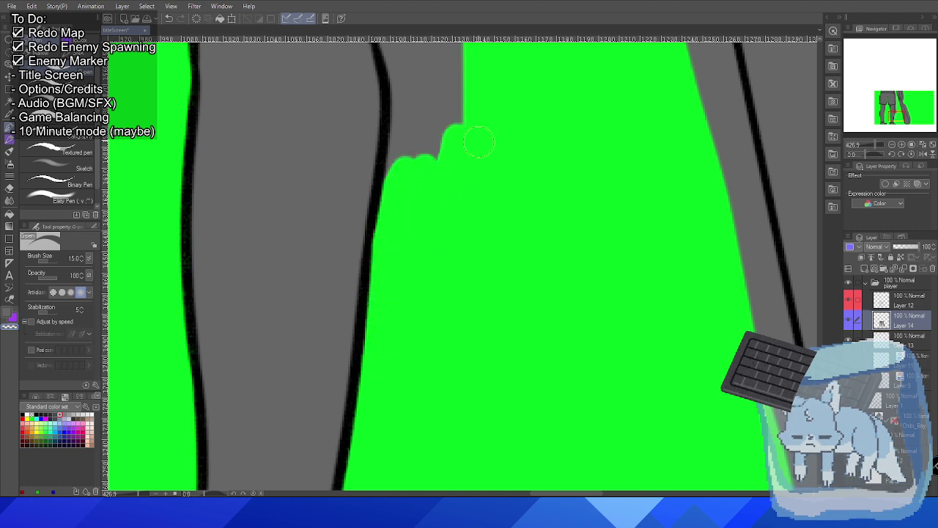
Erase the excess grey along the right leg's outer side from the calf to just below the shorts' hem, enlarging the brush to 20.
{"action": "scroll", "coordinate": [477, 138], "scroll_direction": "up", "scroll_amount": 5}
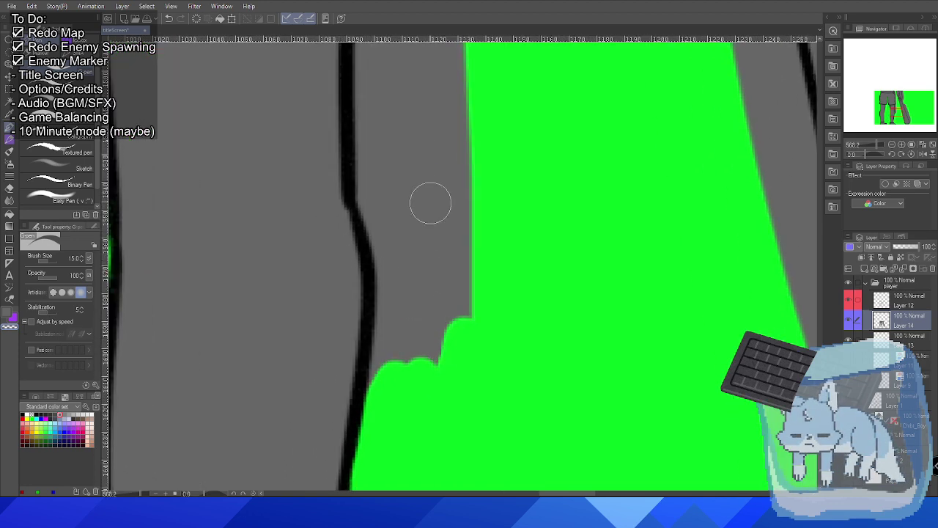
{"action": "mouse_move", "coordinate": [372, 372]}
{"action": "left_mouse_down"}
{"action": "mouse_move", "coordinate": [389, 343]}
{"action": "mouse_move", "coordinate": [418, 379]}
{"action": "mouse_move", "coordinate": [411, 361]}
{"action": "mouse_move", "coordinate": [437, 312]}
{"action": "left_mouse_up"}
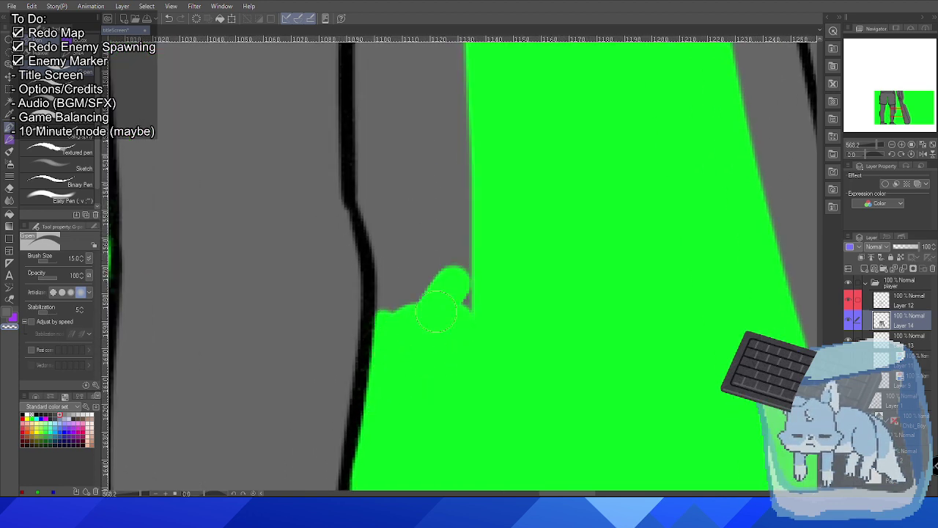
{"action": "key", "text": "bracketright"}
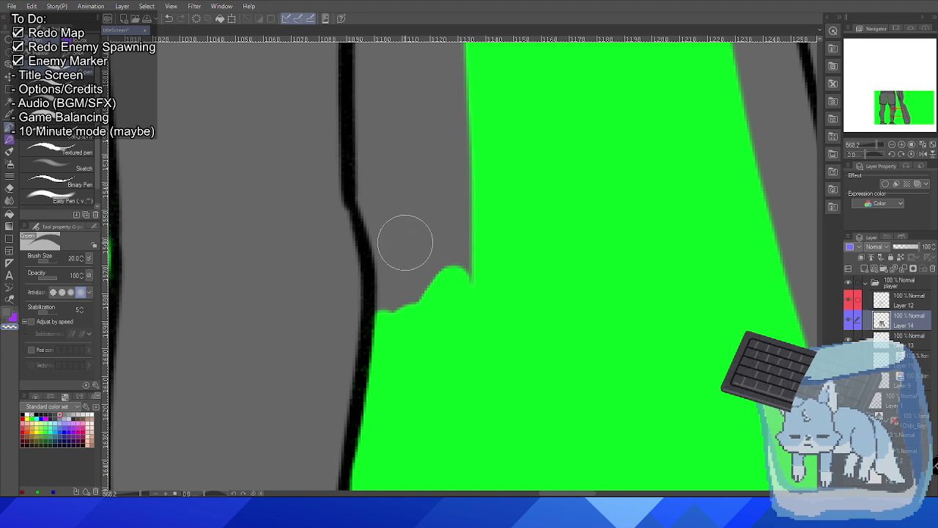
{"action": "mouse_move", "coordinate": [388, 340]}
{"action": "left_mouse_down"}
{"action": "mouse_move", "coordinate": [377, 216]}
{"action": "mouse_move", "coordinate": [385, 335]}
{"action": "mouse_move", "coordinate": [426, 252]}
{"action": "mouse_move", "coordinate": [491, 263]}
{"action": "mouse_move", "coordinate": [451, 298]}
{"action": "mouse_move", "coordinate": [415, 235]}
{"action": "mouse_move", "coordinate": [404, 178]}
{"action": "mouse_move", "coordinate": [422, 153]}
{"action": "mouse_move", "coordinate": [458, 155]}
{"action": "mouse_move", "coordinate": [379, 164]}
{"action": "mouse_move", "coordinate": [378, 193]}
{"action": "mouse_move", "coordinate": [391, 128]}
{"action": "mouse_move", "coordinate": [484, 137]}
{"action": "left_mouse_up"}
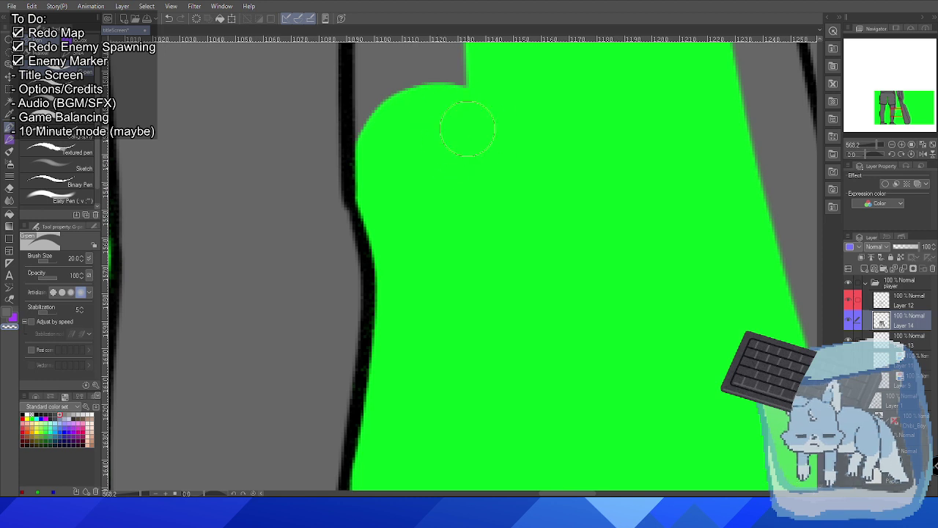
{"action": "left_click_drag", "start_coordinate": [430, 149], "coordinate": [438, 366]}
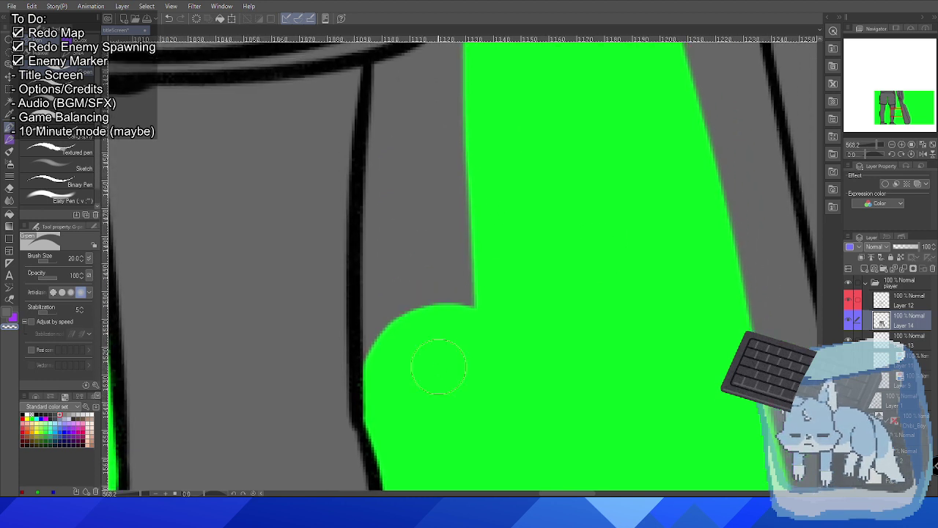
{"action": "mouse_move", "coordinate": [471, 315]}
{"action": "left_mouse_down"}
{"action": "mouse_move", "coordinate": [447, 165]}
{"action": "mouse_move", "coordinate": [417, 332]}
{"action": "mouse_move", "coordinate": [407, 235]}
{"action": "mouse_move", "coordinate": [400, 287]}
{"action": "mouse_move", "coordinate": [385, 276]}
{"action": "mouse_move", "coordinate": [377, 368]}
{"action": "left_mouse_up"}
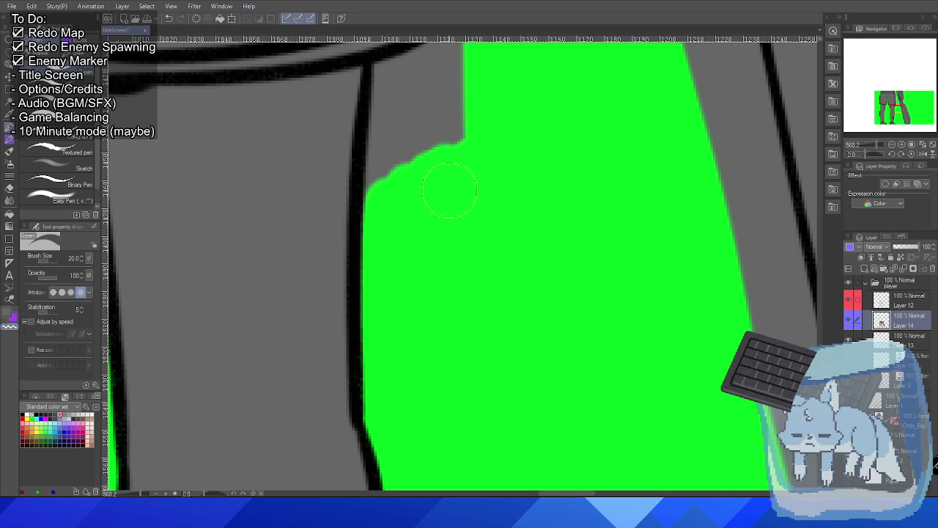
{"action": "mouse_move", "coordinate": [383, 194]}
{"action": "left_mouse_down"}
{"action": "mouse_move", "coordinate": [389, 147]}
{"action": "mouse_move", "coordinate": [452, 126]}
{"action": "left_mouse_up"}
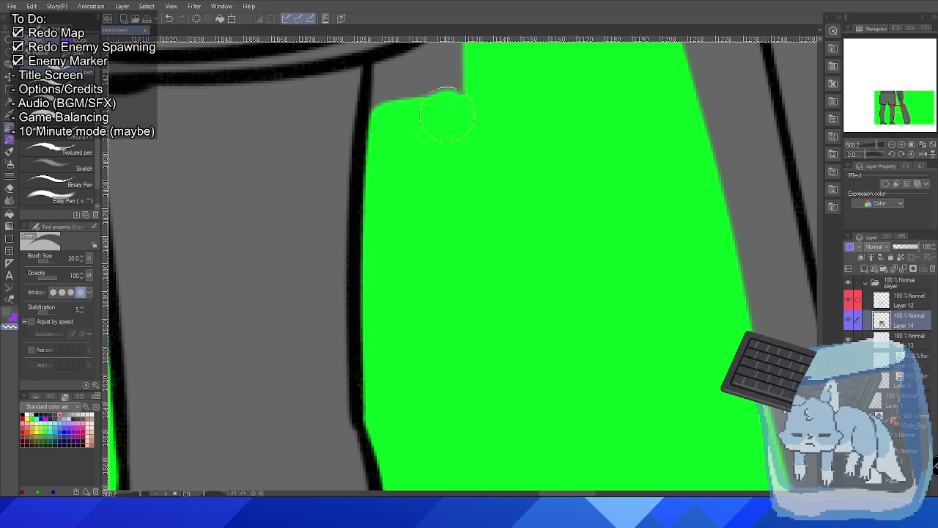
On Layer 14, erase the excess grey beneath the shorts' right hem and around its outer corner.
{"action": "left_click_drag", "start_coordinate": [549, 70], "coordinate": [428, 250]}
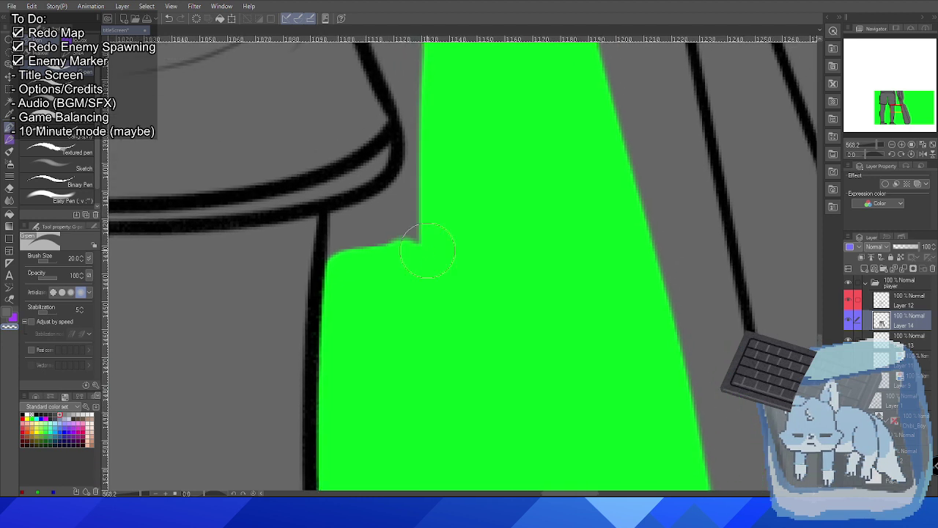
{"action": "mouse_move", "coordinate": [383, 229]}
{"action": "left_mouse_down"}
{"action": "mouse_move", "coordinate": [345, 226]}
{"action": "mouse_move", "coordinate": [343, 259]}
{"action": "mouse_move", "coordinate": [348, 232]}
{"action": "mouse_move", "coordinate": [400, 239]}
{"action": "mouse_move", "coordinate": [426, 217]}
{"action": "left_mouse_up"}
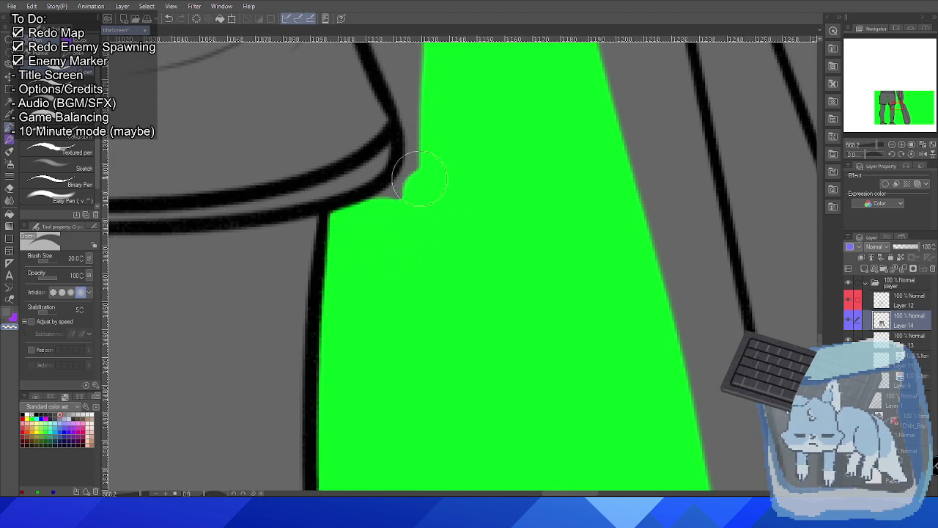
{"action": "left_click_drag", "start_coordinate": [411, 185], "coordinate": [412, 180]}
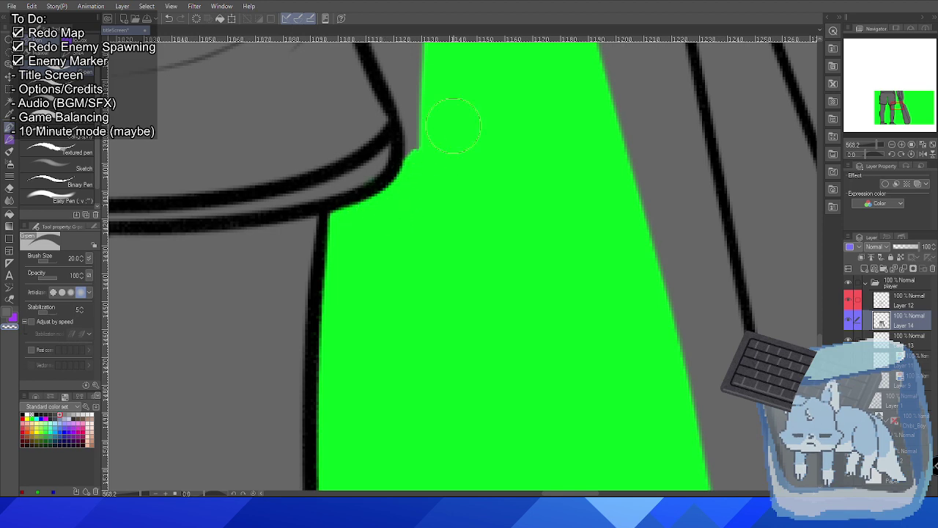
Erase the excess grey along the shorts' outer side, from above the hem past the waistband to the canvas's upper edge.
{"action": "left_click_drag", "start_coordinate": [529, 171], "coordinate": [451, 275]}
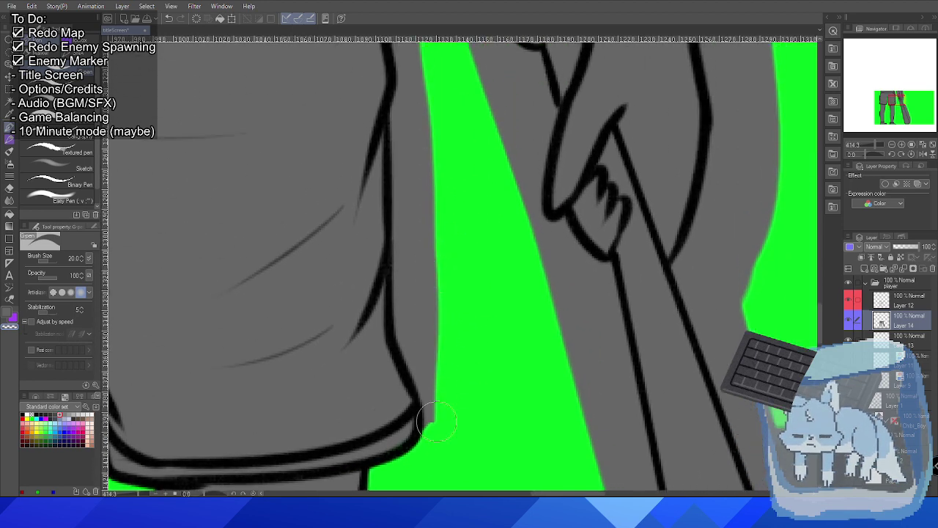
{"action": "mouse_move", "coordinate": [436, 421]}
{"action": "left_mouse_down"}
{"action": "mouse_move", "coordinate": [428, 354]}
{"action": "mouse_move", "coordinate": [433, 435]}
{"action": "mouse_move", "coordinate": [427, 385]}
{"action": "mouse_move", "coordinate": [408, 347]}
{"action": "mouse_move", "coordinate": [435, 404]}
{"action": "mouse_move", "coordinate": [441, 245]}
{"action": "mouse_move", "coordinate": [430, 319]}
{"action": "mouse_move", "coordinate": [420, 283]}
{"action": "mouse_move", "coordinate": [409, 328]}
{"action": "left_mouse_up"}
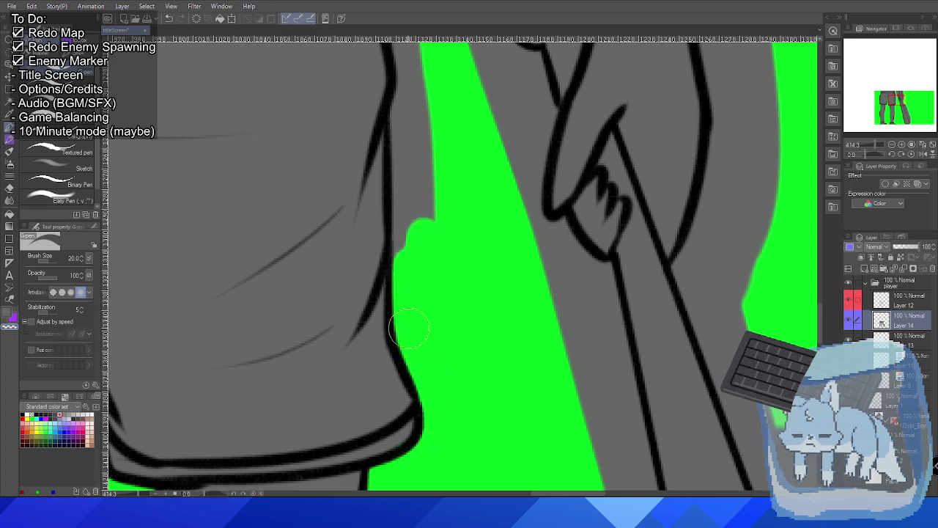
{"action": "mouse_move", "coordinate": [407, 233]}
{"action": "left_mouse_down"}
{"action": "mouse_move", "coordinate": [403, 258]}
{"action": "mouse_move", "coordinate": [398, 218]}
{"action": "mouse_move", "coordinate": [401, 270]}
{"action": "mouse_move", "coordinate": [434, 198]}
{"action": "mouse_move", "coordinate": [418, 250]}
{"action": "left_mouse_up"}
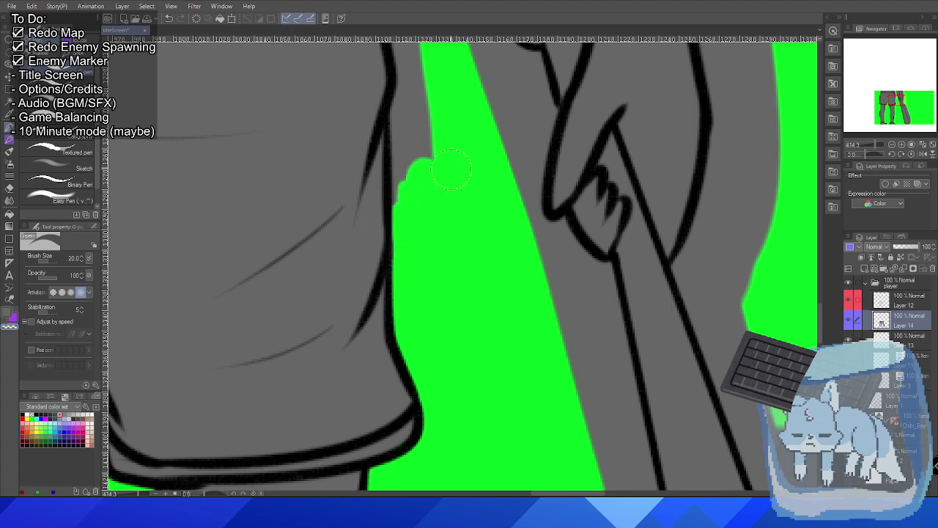
{"action": "scroll", "coordinate": [413, 203], "scroll_direction": "up", "scroll_amount": 3}
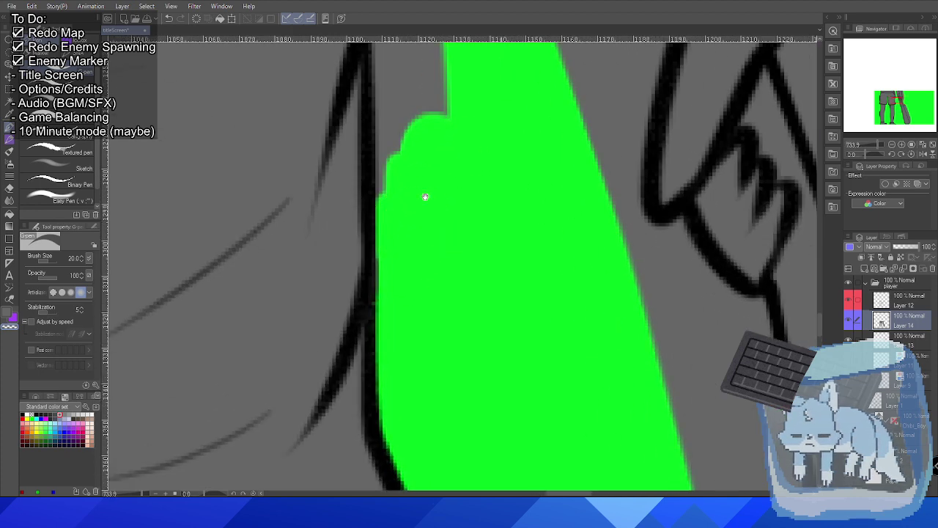
{"action": "mouse_move", "coordinate": [432, 308]}
{"action": "left_mouse_down"}
{"action": "mouse_move", "coordinate": [387, 364]}
{"action": "mouse_move", "coordinate": [388, 432]}
{"action": "mouse_move", "coordinate": [410, 364]}
{"action": "mouse_move", "coordinate": [426, 364]}
{"action": "mouse_move", "coordinate": [426, 299]}
{"action": "mouse_move", "coordinate": [443, 315]}
{"action": "mouse_move", "coordinate": [409, 331]}
{"action": "mouse_move", "coordinate": [419, 261]}
{"action": "mouse_move", "coordinate": [397, 324]}
{"action": "left_mouse_up"}
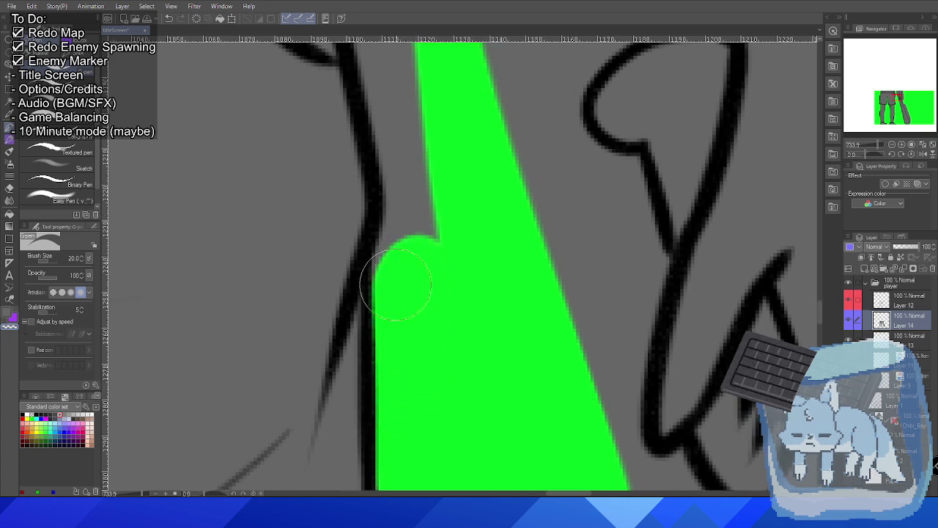
{"action": "mouse_move", "coordinate": [393, 280]}
{"action": "left_mouse_down"}
{"action": "mouse_move", "coordinate": [387, 261]}
{"action": "mouse_move", "coordinate": [431, 230]}
{"action": "mouse_move", "coordinate": [398, 188]}
{"action": "mouse_move", "coordinate": [428, 137]}
{"action": "mouse_move", "coordinate": [413, 309]}
{"action": "left_mouse_up"}
{"action": "scroll", "coordinate": [413, 309], "scroll_direction": "down", "scroll_amount": 2}
{"action": "scroll", "coordinate": [396, 286], "scroll_direction": "down", "scroll_amount": 2}
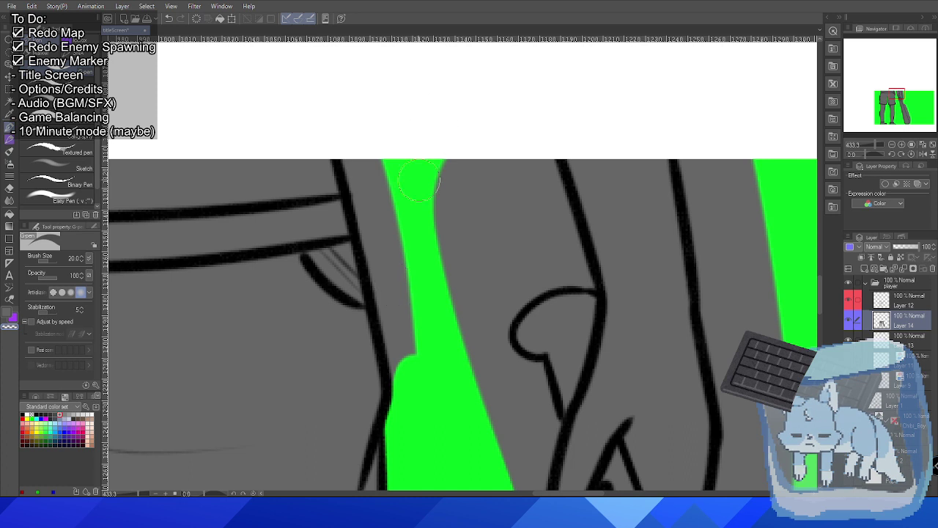
{"action": "mouse_move", "coordinate": [372, 134]}
{"action": "left_mouse_down"}
{"action": "mouse_move", "coordinate": [411, 238]}
{"action": "mouse_move", "coordinate": [428, 322]}
{"action": "mouse_move", "coordinate": [422, 354]}
{"action": "mouse_move", "coordinate": [387, 205]}
{"action": "mouse_move", "coordinate": [355, 138]}
{"action": "mouse_move", "coordinate": [415, 344]}
{"action": "mouse_move", "coordinate": [351, 175]}
{"action": "left_mouse_up"}
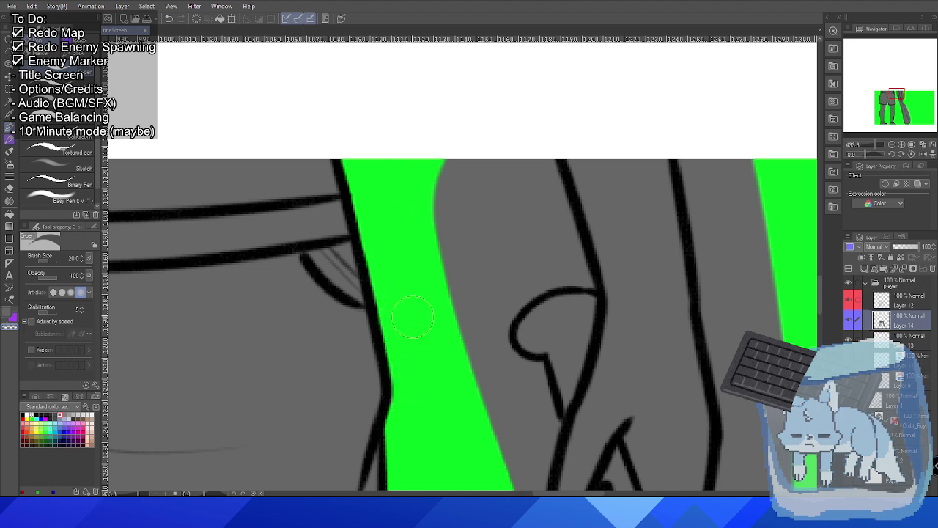
Erase the excess grey between the body and the arm's inner outline, from the canvas's upper edge down to the rounded bump.
{"action": "mouse_move", "coordinate": [481, 144]}
{"action": "left_mouse_down"}
{"action": "mouse_move", "coordinate": [450, 150]}
{"action": "mouse_move", "coordinate": [424, 269]}
{"action": "mouse_move", "coordinate": [442, 197]}
{"action": "mouse_move", "coordinate": [487, 152]}
{"action": "mouse_move", "coordinate": [459, 308]}
{"action": "mouse_move", "coordinate": [516, 154]}
{"action": "mouse_move", "coordinate": [456, 346]}
{"action": "mouse_move", "coordinate": [517, 157]}
{"action": "left_mouse_up"}
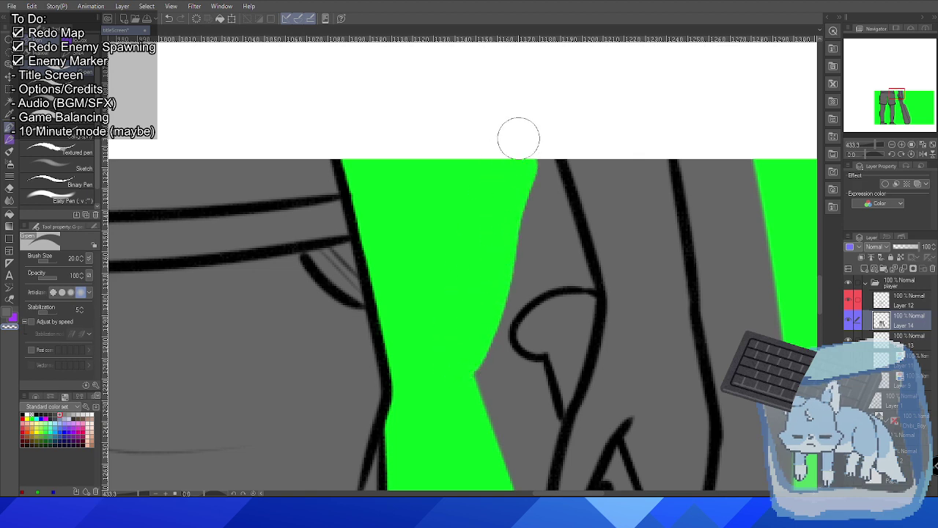
{"action": "scroll", "coordinate": [557, 198], "scroll_direction": "up", "scroll_amount": 5}
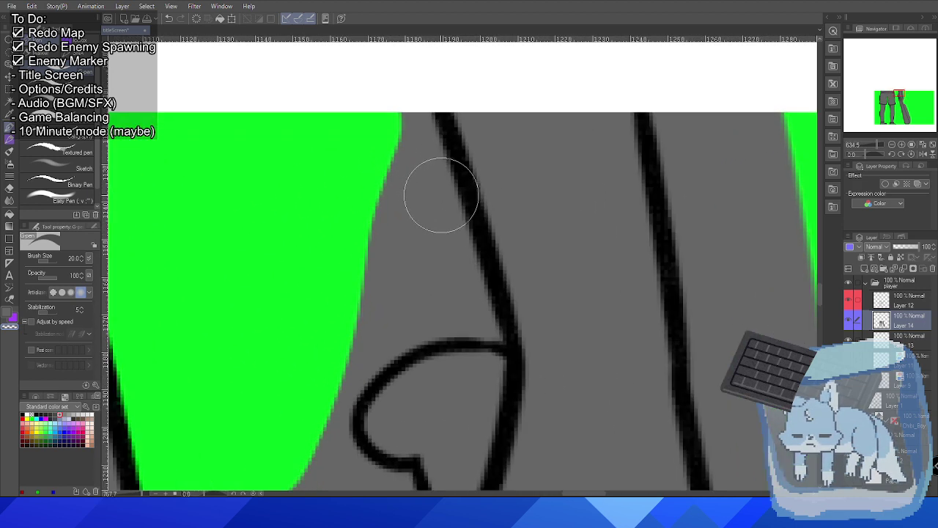
{"action": "mouse_move", "coordinate": [387, 148]}
{"action": "left_mouse_down"}
{"action": "mouse_move", "coordinate": [409, 139]}
{"action": "mouse_move", "coordinate": [418, 166]}
{"action": "mouse_move", "coordinate": [406, 111]}
{"action": "mouse_move", "coordinate": [418, 119]}
{"action": "mouse_move", "coordinate": [498, 333]}
{"action": "mouse_move", "coordinate": [441, 325]}
{"action": "mouse_move", "coordinate": [396, 336]}
{"action": "mouse_move", "coordinate": [405, 333]}
{"action": "mouse_move", "coordinate": [367, 361]}
{"action": "mouse_move", "coordinate": [431, 309]}
{"action": "mouse_move", "coordinate": [456, 315]}
{"action": "mouse_move", "coordinate": [415, 220]}
{"action": "mouse_move", "coordinate": [400, 241]}
{"action": "mouse_move", "coordinate": [424, 294]}
{"action": "mouse_move", "coordinate": [403, 202]}
{"action": "mouse_move", "coordinate": [325, 366]}
{"action": "left_mouse_up"}
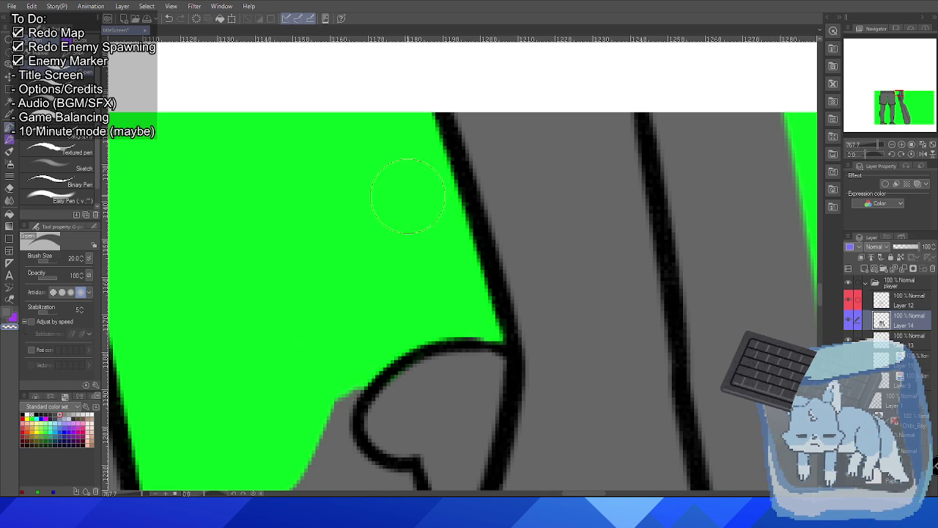
Erase the excess grey around the rounded bump and down the arm's inner outline to the underside of the hand.
{"action": "left_click_drag", "start_coordinate": [398, 294], "coordinate": [455, 95]}
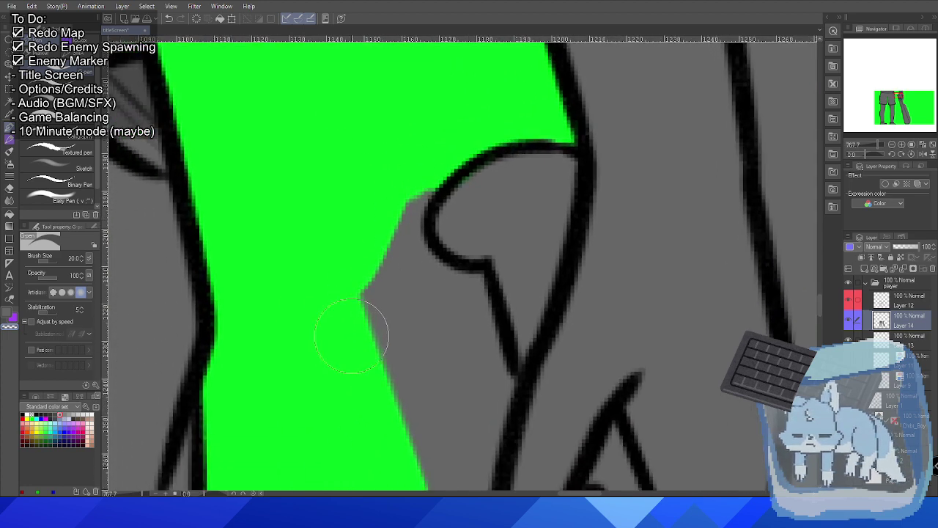
{"action": "mouse_move", "coordinate": [407, 196]}
{"action": "left_mouse_down"}
{"action": "mouse_move", "coordinate": [380, 269]}
{"action": "mouse_move", "coordinate": [396, 357]}
{"action": "mouse_move", "coordinate": [395, 230]}
{"action": "mouse_move", "coordinate": [419, 287]}
{"action": "mouse_move", "coordinate": [435, 294]}
{"action": "mouse_move", "coordinate": [417, 269]}
{"action": "mouse_move", "coordinate": [448, 293]}
{"action": "mouse_move", "coordinate": [429, 276]}
{"action": "mouse_move", "coordinate": [458, 289]}
{"action": "mouse_move", "coordinate": [476, 281]}
{"action": "mouse_move", "coordinate": [450, 275]}
{"action": "mouse_move", "coordinate": [471, 296]}
{"action": "mouse_move", "coordinate": [475, 322]}
{"action": "mouse_move", "coordinate": [474, 300]}
{"action": "mouse_move", "coordinate": [495, 406]}
{"action": "mouse_move", "coordinate": [502, 382]}
{"action": "mouse_move", "coordinate": [450, 311]}
{"action": "mouse_move", "coordinate": [412, 357]}
{"action": "left_mouse_up"}
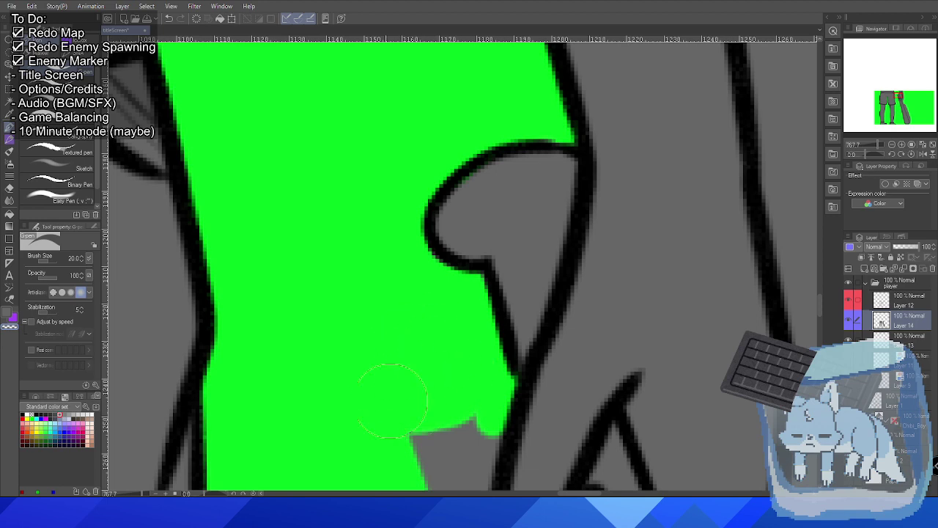
{"action": "left_click_drag", "start_coordinate": [425, 310], "coordinate": [381, 161]}
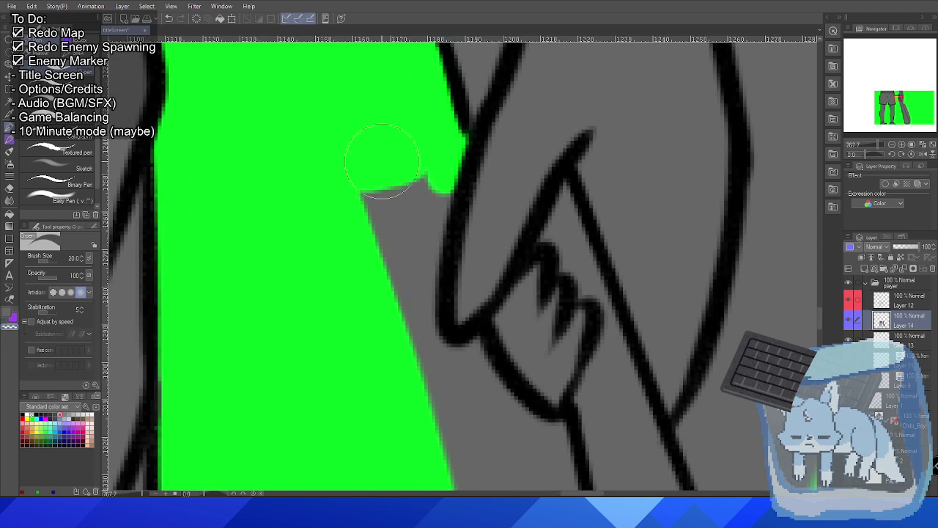
{"action": "mouse_move", "coordinate": [335, 198]}
{"action": "left_mouse_down"}
{"action": "mouse_move", "coordinate": [401, 175]}
{"action": "mouse_move", "coordinate": [353, 233]}
{"action": "mouse_move", "coordinate": [391, 202]}
{"action": "mouse_move", "coordinate": [411, 219]}
{"action": "mouse_move", "coordinate": [426, 184]}
{"action": "mouse_move", "coordinate": [401, 287]}
{"action": "mouse_move", "coordinate": [405, 345]}
{"action": "mouse_move", "coordinate": [416, 214]}
{"action": "mouse_move", "coordinate": [423, 375]}
{"action": "mouse_move", "coordinate": [444, 392]}
{"action": "mouse_move", "coordinate": [429, 348]}
{"action": "mouse_move", "coordinate": [458, 369]}
{"action": "mouse_move", "coordinate": [476, 343]}
{"action": "mouse_move", "coordinate": [468, 427]}
{"action": "mouse_move", "coordinate": [436, 430]}
{"action": "mouse_move", "coordinate": [467, 364]}
{"action": "left_mouse_up"}
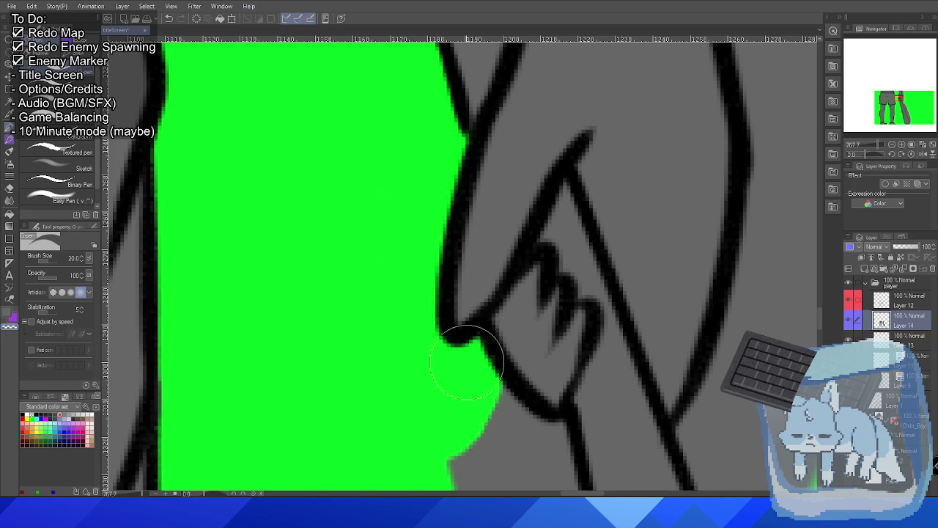
Erase the excess grey beneath the hand and down the upper part of the held bat's inner side.
{"action": "scroll", "coordinate": [475, 357], "scroll_direction": "down", "scroll_amount": 2}
{"action": "mouse_move", "coordinate": [502, 418]}
{"action": "left_mouse_down"}
{"action": "mouse_move", "coordinate": [461, 232]}
{"action": "mouse_move", "coordinate": [396, 209]}
{"action": "left_mouse_up"}
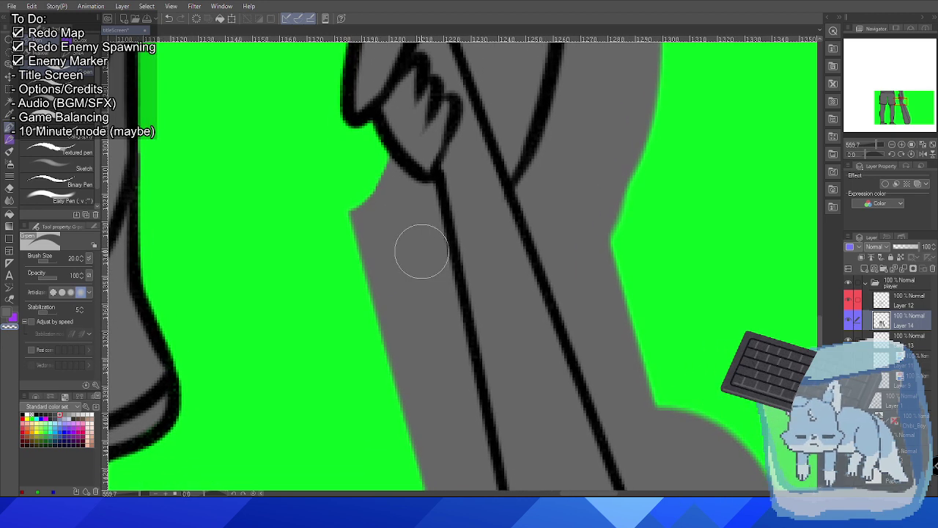
{"action": "mouse_move", "coordinate": [346, 246]}
{"action": "left_mouse_down"}
{"action": "mouse_move", "coordinate": [379, 173]}
{"action": "mouse_move", "coordinate": [402, 192]}
{"action": "mouse_move", "coordinate": [384, 161]}
{"action": "mouse_move", "coordinate": [415, 190]}
{"action": "mouse_move", "coordinate": [429, 187]}
{"action": "mouse_move", "coordinate": [414, 181]}
{"action": "mouse_move", "coordinate": [427, 198]}
{"action": "mouse_move", "coordinate": [466, 344]}
{"action": "left_mouse_up"}
{"action": "key", "text": "ctrl+z"}
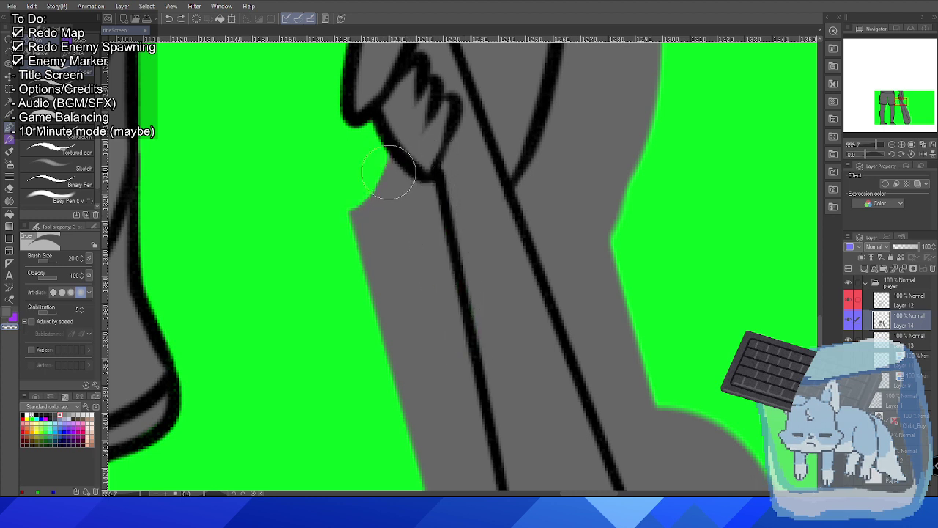
{"action": "mouse_move", "coordinate": [368, 178]}
{"action": "left_mouse_down"}
{"action": "mouse_move", "coordinate": [386, 164]}
{"action": "mouse_move", "coordinate": [420, 198]}
{"action": "mouse_move", "coordinate": [434, 188]}
{"action": "mouse_move", "coordinate": [423, 197]}
{"action": "mouse_move", "coordinate": [427, 187]}
{"action": "mouse_move", "coordinate": [473, 396]}
{"action": "left_mouse_up"}
{"action": "mouse_move", "coordinate": [360, 199]}
{"action": "left_mouse_down"}
{"action": "mouse_move", "coordinate": [408, 213]}
{"action": "mouse_move", "coordinate": [339, 209]}
{"action": "mouse_move", "coordinate": [420, 237]}
{"action": "mouse_move", "coordinate": [386, 241]}
{"action": "mouse_move", "coordinate": [405, 287]}
{"action": "mouse_move", "coordinate": [436, 307]}
{"action": "mouse_move", "coordinate": [392, 307]}
{"action": "mouse_move", "coordinate": [444, 343]}
{"action": "mouse_move", "coordinate": [386, 343]}
{"action": "mouse_move", "coordinate": [448, 368]}
{"action": "mouse_move", "coordinate": [411, 388]}
{"action": "left_mouse_up"}
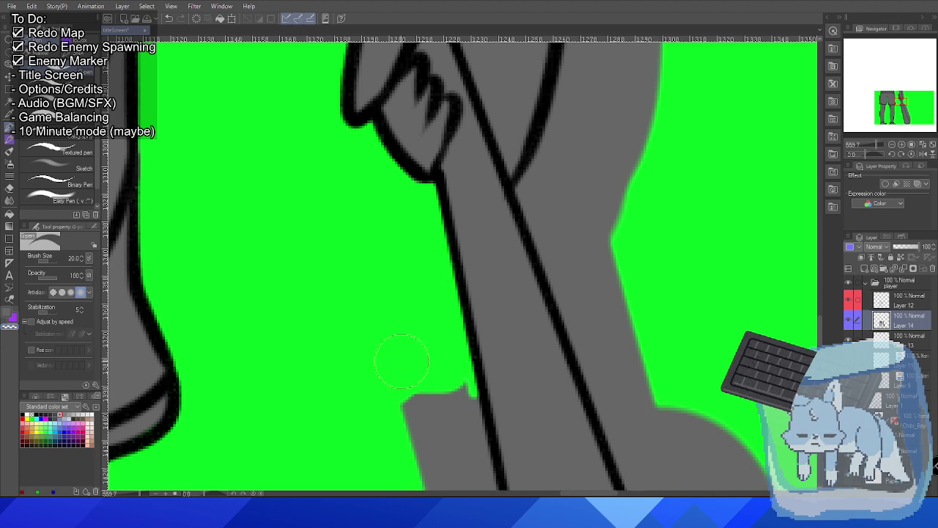
{"action": "mouse_move", "coordinate": [404, 356]}
{"action": "left_mouse_down"}
{"action": "mouse_move", "coordinate": [335, 335]}
{"action": "mouse_move", "coordinate": [353, 192]}
{"action": "mouse_move", "coordinate": [398, 151]}
{"action": "mouse_move", "coordinate": [418, 150]}
{"action": "mouse_move", "coordinate": [461, 292]}
{"action": "mouse_move", "coordinate": [480, 429]}
{"action": "left_mouse_up"}
Erase the excess grey along the middle stretch of the bat's inner side.
{"action": "mouse_move", "coordinate": [371, 165]}
{"action": "left_mouse_down"}
{"action": "mouse_move", "coordinate": [390, 150]}
{"action": "mouse_move", "coordinate": [407, 282]}
{"action": "mouse_move", "coordinate": [402, 347]}
{"action": "mouse_move", "coordinate": [413, 377]}
{"action": "mouse_move", "coordinate": [433, 353]}
{"action": "left_mouse_up"}
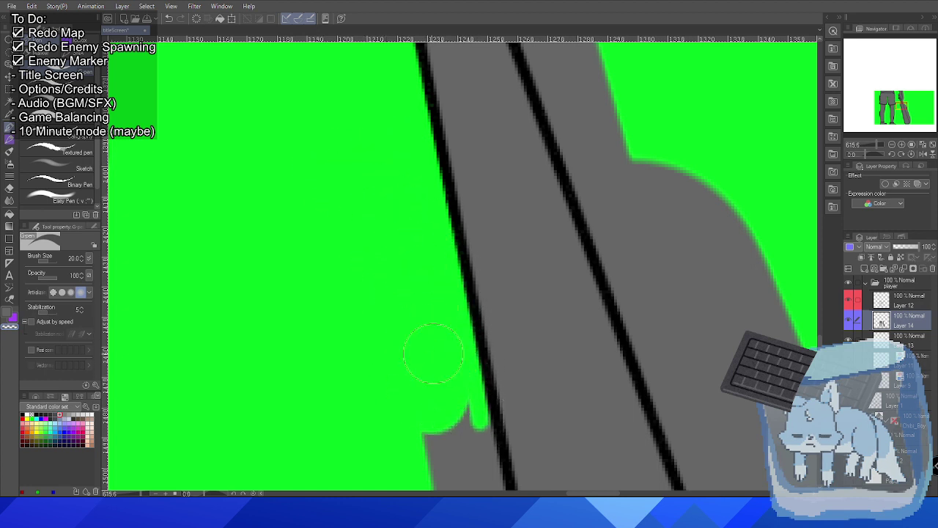
{"action": "scroll", "coordinate": [440, 314], "scroll_direction": "down", "scroll_amount": 3}
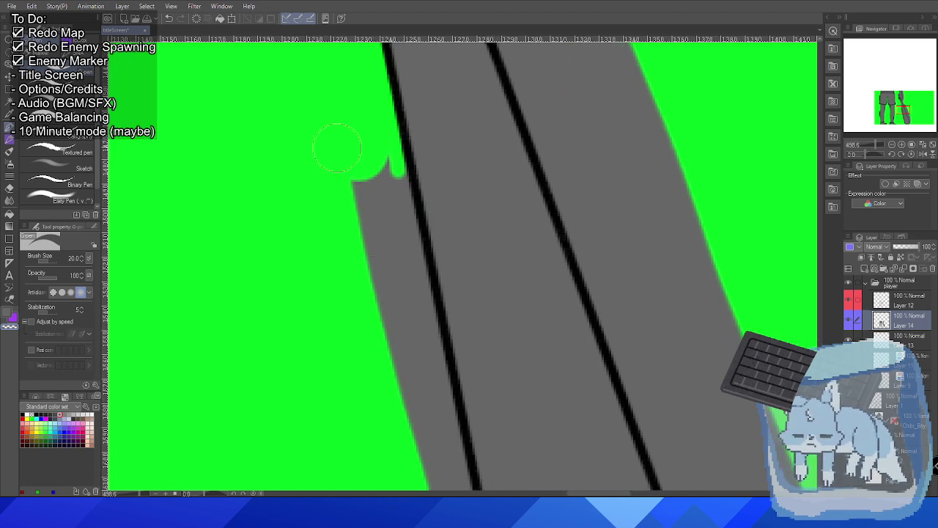
{"action": "mouse_move", "coordinate": [338, 148]}
{"action": "left_mouse_down"}
{"action": "mouse_move", "coordinate": [375, 260]}
{"action": "mouse_move", "coordinate": [364, 146]}
{"action": "mouse_move", "coordinate": [385, 273]}
{"action": "mouse_move", "coordinate": [371, 145]}
{"action": "mouse_move", "coordinate": [392, 230]}
{"action": "mouse_move", "coordinate": [388, 166]}
{"action": "mouse_move", "coordinate": [412, 266]}
{"action": "mouse_move", "coordinate": [428, 362]}
{"action": "mouse_move", "coordinate": [398, 309]}
{"action": "mouse_move", "coordinate": [390, 389]}
{"action": "left_mouse_up"}
{"action": "scroll", "coordinate": [406, 341], "scroll_direction": "down", "scroll_amount": 5}
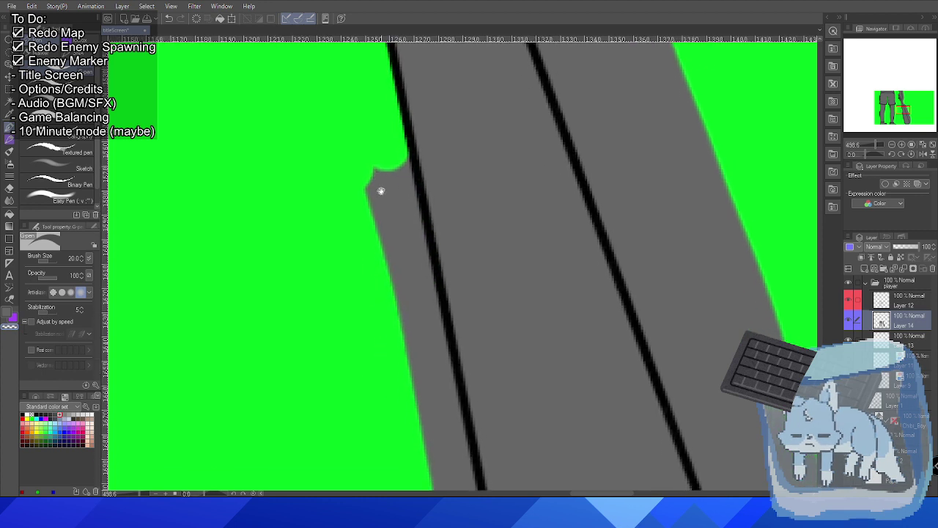
{"action": "mouse_move", "coordinate": [354, 152]}
{"action": "left_mouse_down"}
{"action": "mouse_move", "coordinate": [358, 193]}
{"action": "mouse_move", "coordinate": [367, 123]}
{"action": "mouse_move", "coordinate": [381, 212]}
{"action": "mouse_move", "coordinate": [375, 145]}
{"action": "left_mouse_up"}
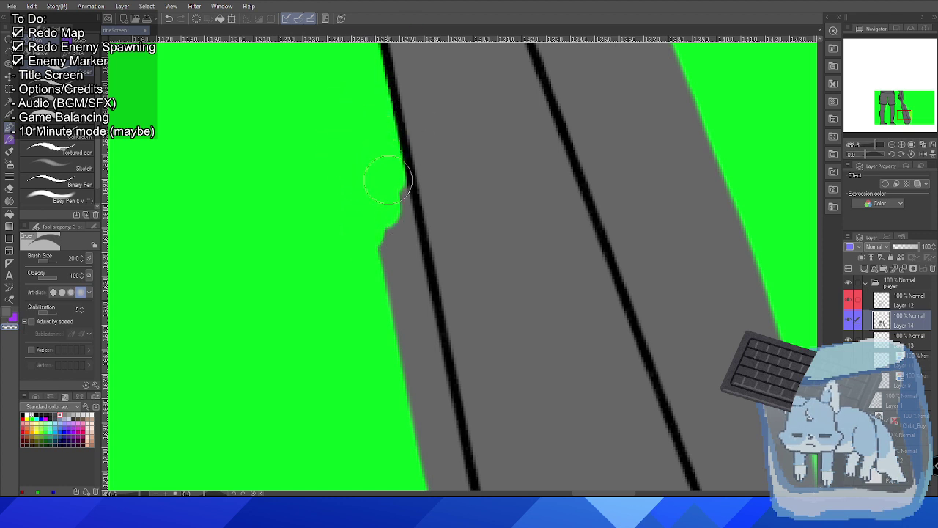
{"action": "left_click_drag", "start_coordinate": [387, 180], "coordinate": [383, 308]}
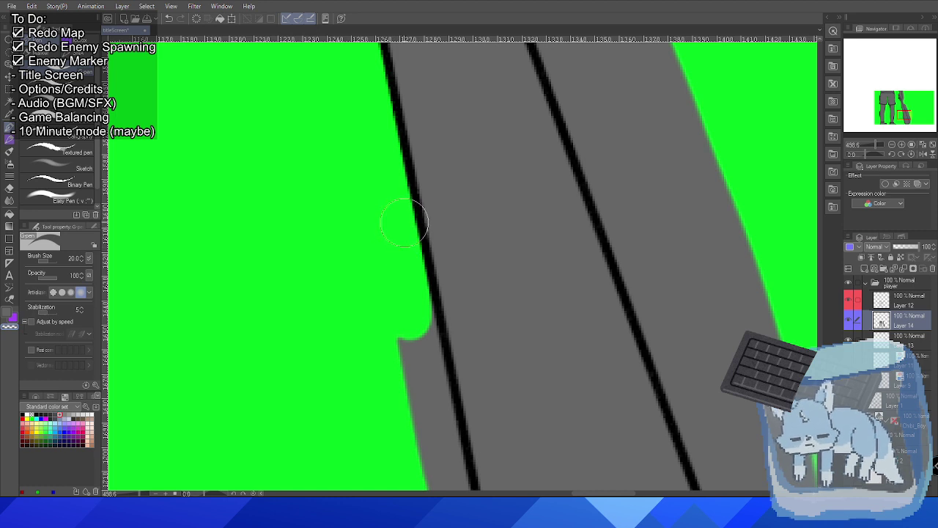
Erase the excess grey along the lower stretch of the bat's inner side, down to the corner where its rounded end begins.
{"action": "left_click_drag", "start_coordinate": [342, 365], "coordinate": [336, 205]}
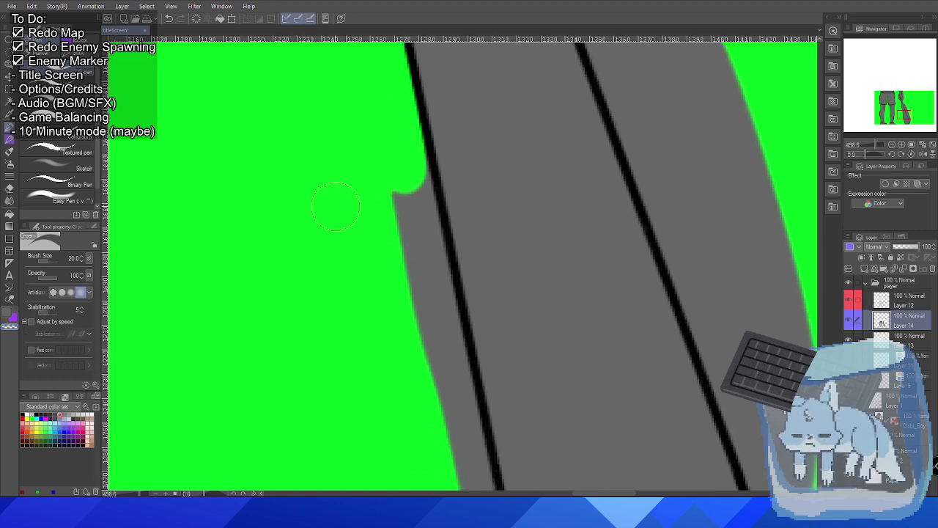
{"action": "mouse_move", "coordinate": [386, 181]}
{"action": "left_mouse_down"}
{"action": "mouse_move", "coordinate": [404, 272]}
{"action": "mouse_move", "coordinate": [415, 257]}
{"action": "left_mouse_up"}
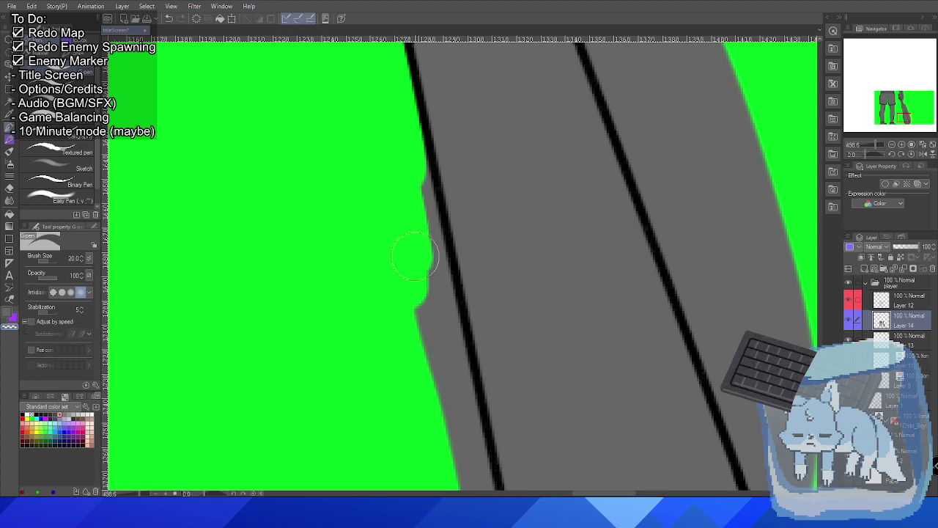
{"action": "left_click_drag", "start_coordinate": [418, 173], "coordinate": [440, 297]}
{"action": "left_click_drag", "start_coordinate": [411, 206], "coordinate": [455, 381]}
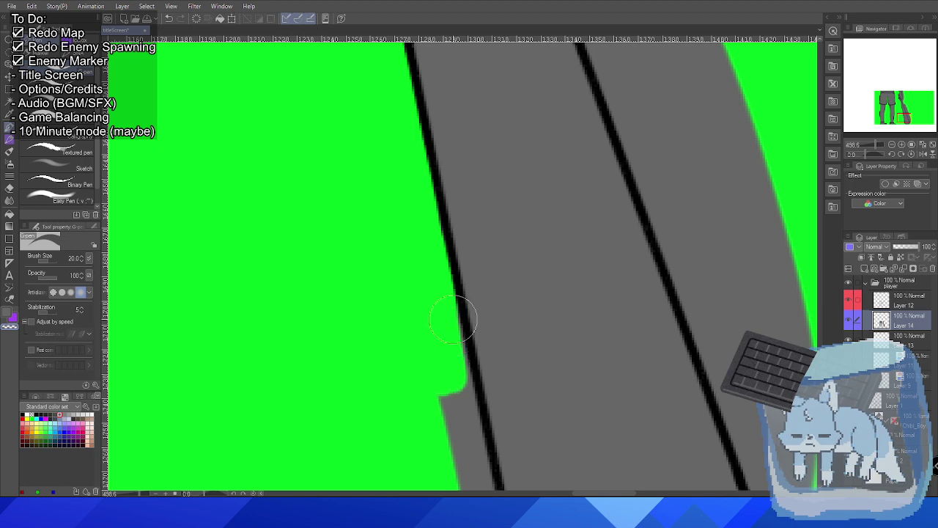
{"action": "mouse_move", "coordinate": [453, 320]}
{"action": "left_mouse_down"}
{"action": "mouse_move", "coordinate": [402, 287]}
{"action": "mouse_move", "coordinate": [415, 257]}
{"action": "left_mouse_up"}
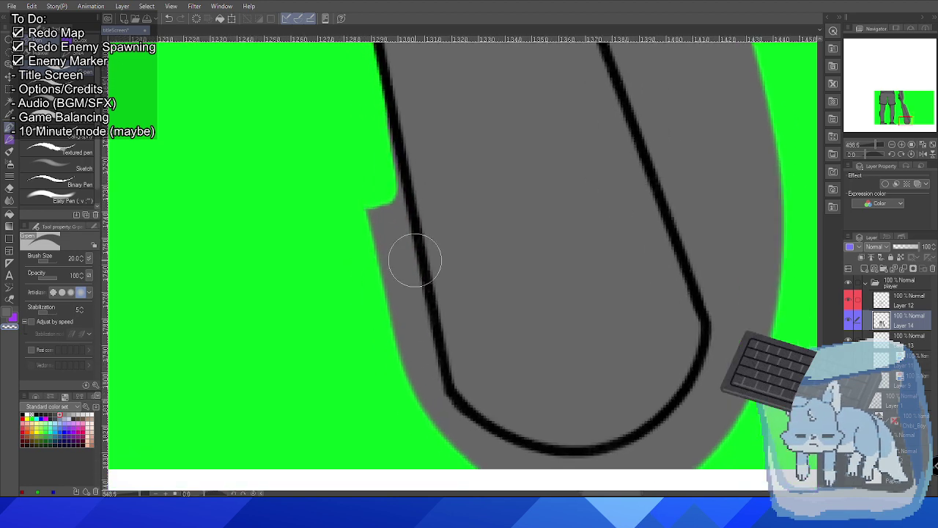
{"action": "mouse_move", "coordinate": [359, 116]}
{"action": "left_mouse_down"}
{"action": "mouse_move", "coordinate": [383, 293]}
{"action": "mouse_move", "coordinate": [368, 133]}
{"action": "mouse_move", "coordinate": [402, 224]}
{"action": "mouse_move", "coordinate": [419, 367]}
{"action": "mouse_move", "coordinate": [401, 375]}
{"action": "mouse_move", "coordinate": [419, 358]}
{"action": "mouse_move", "coordinate": [422, 402]}
{"action": "left_mouse_up"}
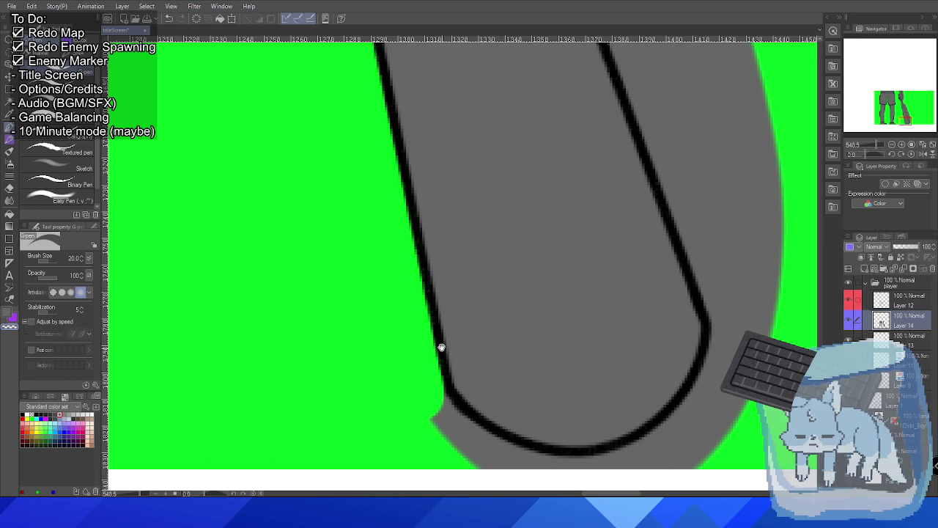
Erase the excess grey around the bat's rounded lower end, up to the corner on its outer side.
{"action": "left_click_drag", "start_coordinate": [440, 345], "coordinate": [352, 279]}
{"action": "mouse_move", "coordinate": [323, 338]}
{"action": "left_mouse_down"}
{"action": "mouse_move", "coordinate": [403, 418]}
{"action": "mouse_move", "coordinate": [387, 377]}
{"action": "mouse_move", "coordinate": [343, 355]}
{"action": "mouse_move", "coordinate": [355, 346]}
{"action": "mouse_move", "coordinate": [412, 401]}
{"action": "mouse_move", "coordinate": [467, 417]}
{"action": "left_mouse_up"}
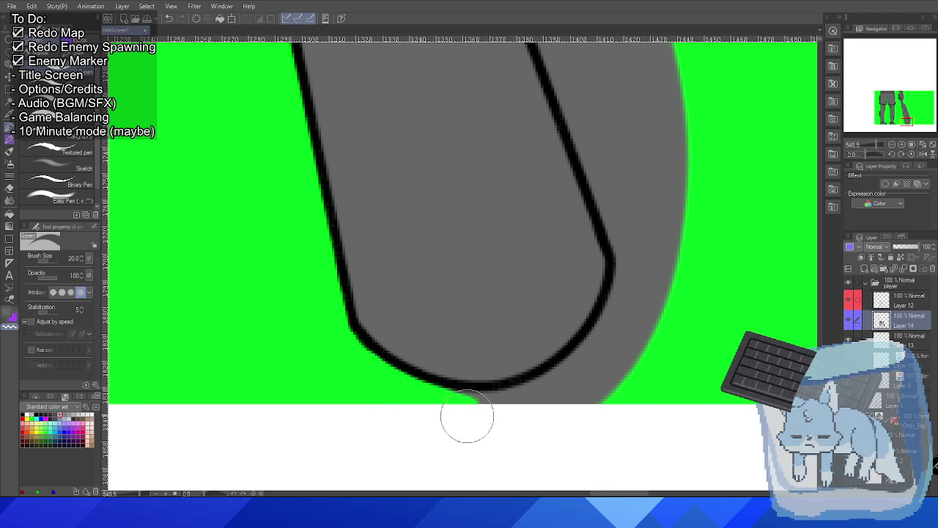
{"action": "mouse_move", "coordinate": [482, 404]}
{"action": "left_mouse_down"}
{"action": "mouse_move", "coordinate": [621, 387]}
{"action": "mouse_move", "coordinate": [552, 402]}
{"action": "mouse_move", "coordinate": [547, 396]}
{"action": "mouse_move", "coordinate": [562, 386]}
{"action": "mouse_move", "coordinate": [538, 391]}
{"action": "mouse_move", "coordinate": [550, 385]}
{"action": "mouse_move", "coordinate": [511, 398]}
{"action": "mouse_move", "coordinate": [615, 359]}
{"action": "mouse_move", "coordinate": [620, 371]}
{"action": "mouse_move", "coordinate": [594, 379]}
{"action": "mouse_move", "coordinate": [654, 313]}
{"action": "mouse_move", "coordinate": [597, 383]}
{"action": "mouse_move", "coordinate": [624, 328]}
{"action": "mouse_move", "coordinate": [579, 382]}
{"action": "mouse_move", "coordinate": [600, 349]}
{"action": "mouse_move", "coordinate": [578, 364]}
{"action": "mouse_move", "coordinate": [587, 365]}
{"action": "mouse_move", "coordinate": [642, 290]}
{"action": "mouse_move", "coordinate": [577, 377]}
{"action": "mouse_move", "coordinate": [634, 274]}
{"action": "mouse_move", "coordinate": [585, 370]}
{"action": "mouse_move", "coordinate": [626, 286]}
{"action": "mouse_move", "coordinate": [589, 370]}
{"action": "mouse_move", "coordinate": [621, 300]}
{"action": "mouse_move", "coordinate": [620, 281]}
{"action": "mouse_move", "coordinate": [601, 355]}
{"action": "mouse_move", "coordinate": [628, 252]}
{"action": "mouse_move", "coordinate": [638, 334]}
{"action": "mouse_move", "coordinate": [672, 236]}
{"action": "mouse_move", "coordinate": [669, 195]}
{"action": "left_mouse_up"}
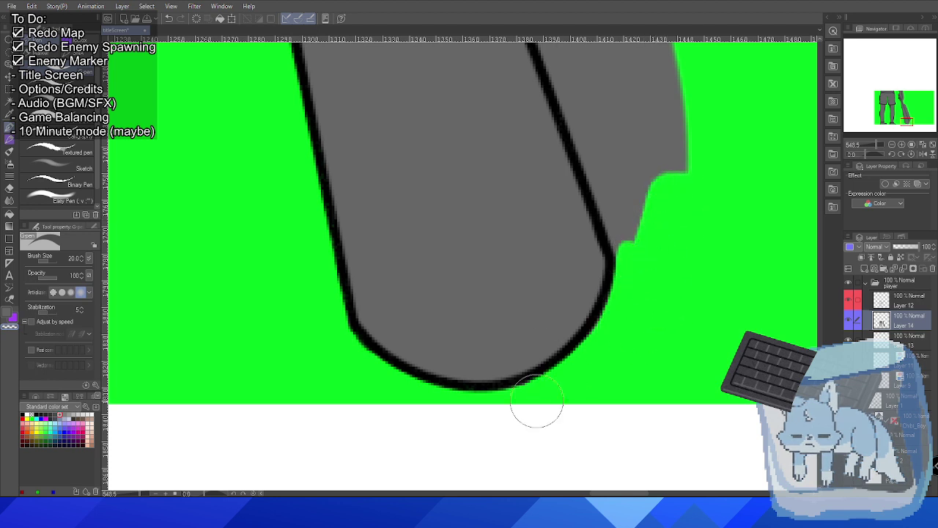
{"action": "mouse_move", "coordinate": [534, 404]}
{"action": "left_mouse_down"}
{"action": "mouse_move", "coordinate": [530, 377]}
{"action": "mouse_move", "coordinate": [549, 352]}
{"action": "mouse_move", "coordinate": [528, 400]}
{"action": "left_mouse_up"}
{"action": "key", "text": "ctrl+z"}
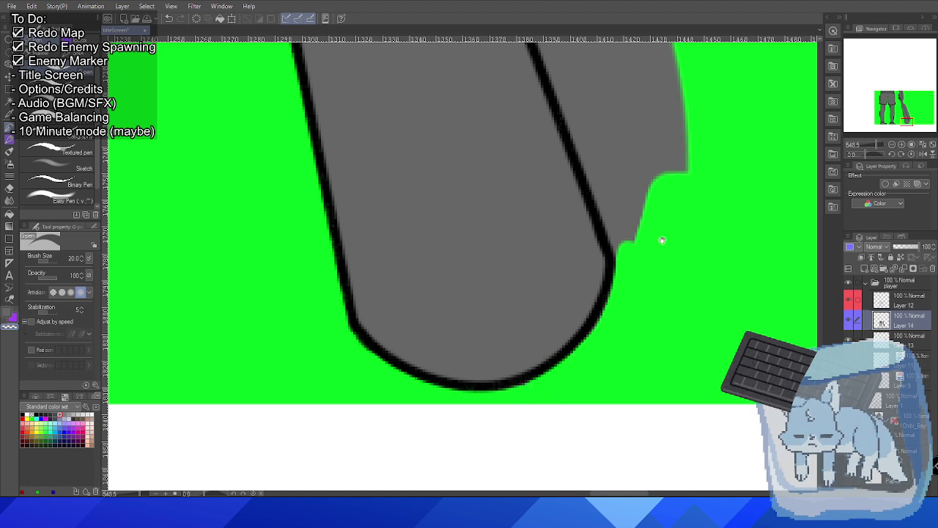
Erase the excess grey along the lower stretch of the bat's outer side, starting from the corner above its rounded end.
{"action": "left_click_drag", "start_coordinate": [661, 214], "coordinate": [569, 342]}
{"action": "mouse_move", "coordinate": [592, 140]}
{"action": "left_mouse_down"}
{"action": "mouse_move", "coordinate": [591, 316]}
{"action": "mouse_move", "coordinate": [567, 132]}
{"action": "mouse_move", "coordinate": [589, 335]}
{"action": "mouse_move", "coordinate": [550, 232]}
{"action": "mouse_move", "coordinate": [561, 370]}
{"action": "mouse_move", "coordinate": [500, 185]}
{"action": "mouse_move", "coordinate": [542, 324]}
{"action": "mouse_move", "coordinate": [500, 260]}
{"action": "mouse_move", "coordinate": [535, 376]}
{"action": "left_mouse_up"}
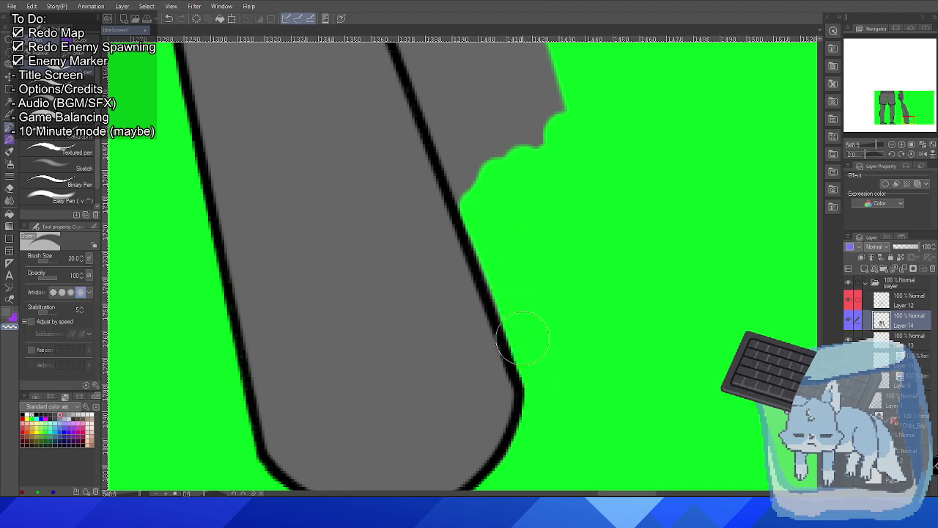
{"action": "left_click_drag", "start_coordinate": [505, 309], "coordinate": [489, 265]}
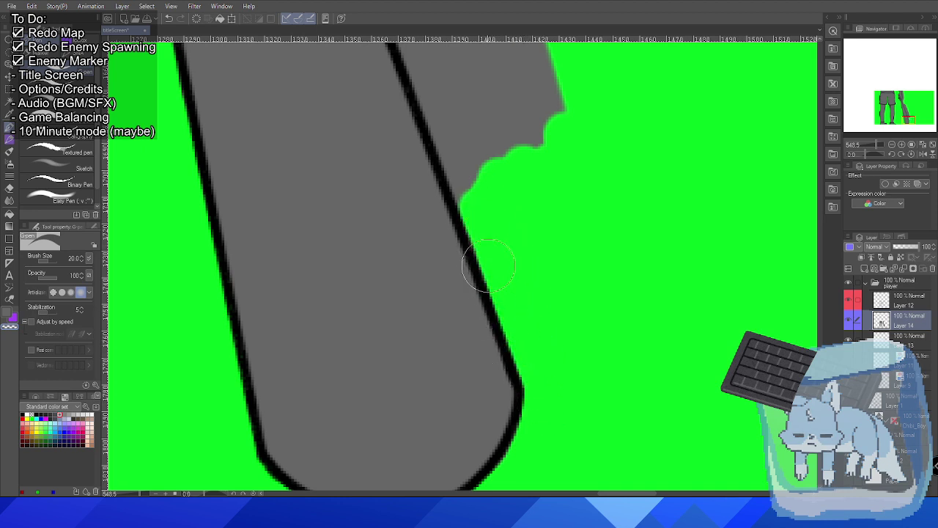
{"action": "mouse_move", "coordinate": [480, 226]}
{"action": "left_mouse_down"}
{"action": "mouse_move", "coordinate": [457, 151]}
{"action": "mouse_move", "coordinate": [501, 179]}
{"action": "mouse_move", "coordinate": [478, 136]}
{"action": "mouse_move", "coordinate": [508, 141]}
{"action": "mouse_move", "coordinate": [464, 211]}
{"action": "mouse_move", "coordinate": [522, 375]}
{"action": "left_mouse_up"}
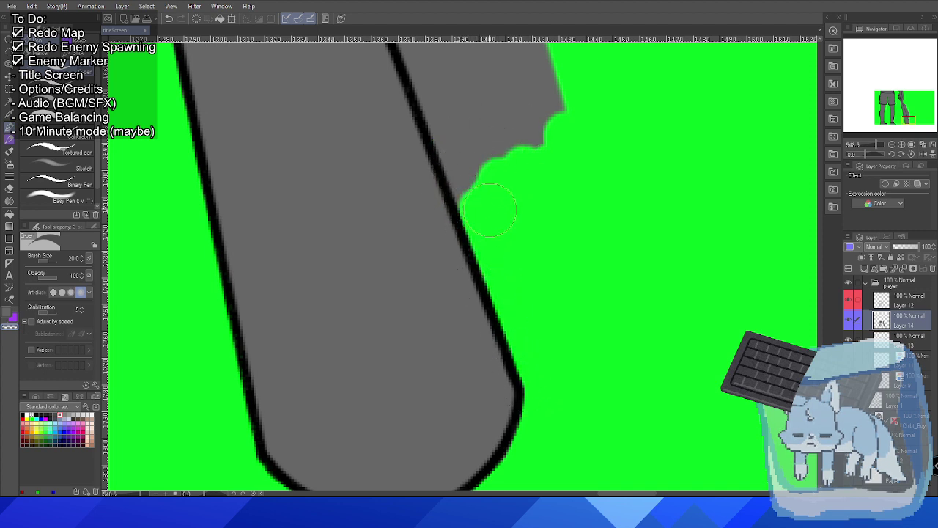
{"action": "mouse_move", "coordinate": [491, 210]}
{"action": "left_mouse_down"}
{"action": "mouse_move", "coordinate": [566, 115]}
{"action": "mouse_move", "coordinate": [537, 176]}
{"action": "mouse_move", "coordinate": [523, 157]}
{"action": "mouse_move", "coordinate": [531, 96]}
{"action": "mouse_move", "coordinate": [480, 132]}
{"action": "mouse_move", "coordinate": [475, 186]}
{"action": "mouse_move", "coordinate": [448, 138]}
{"action": "mouse_move", "coordinate": [468, 208]}
{"action": "mouse_move", "coordinate": [442, 143]}
{"action": "mouse_move", "coordinate": [465, 207]}
{"action": "mouse_move", "coordinate": [454, 179]}
{"action": "mouse_move", "coordinate": [471, 191]}
{"action": "mouse_move", "coordinate": [482, 176]}
{"action": "mouse_move", "coordinate": [471, 111]}
{"action": "mouse_move", "coordinate": [494, 139]}
{"action": "mouse_move", "coordinate": [481, 85]}
{"action": "left_mouse_up"}
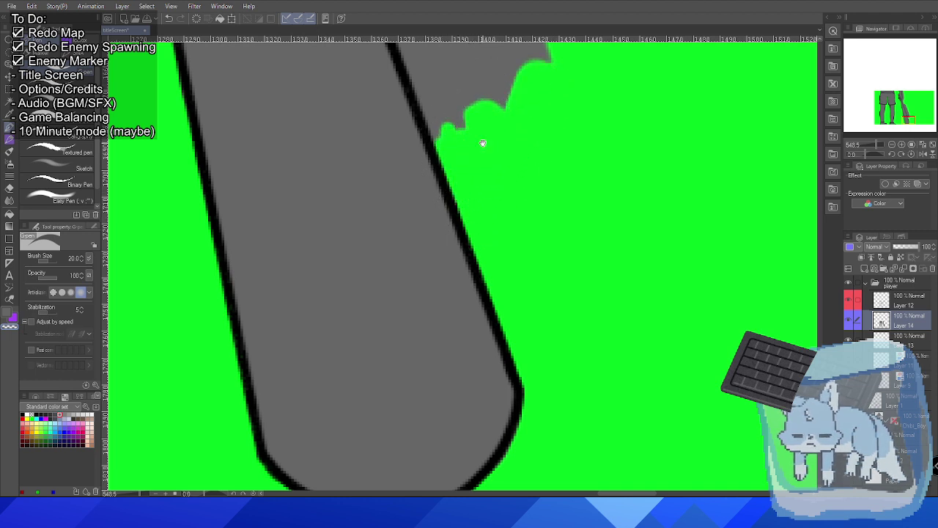
Erase the excess grey along the middle stretch of the bat's outer side, undoing one stroke that runs beside the outline.
{"action": "left_click_drag", "start_coordinate": [484, 142], "coordinate": [463, 349]}
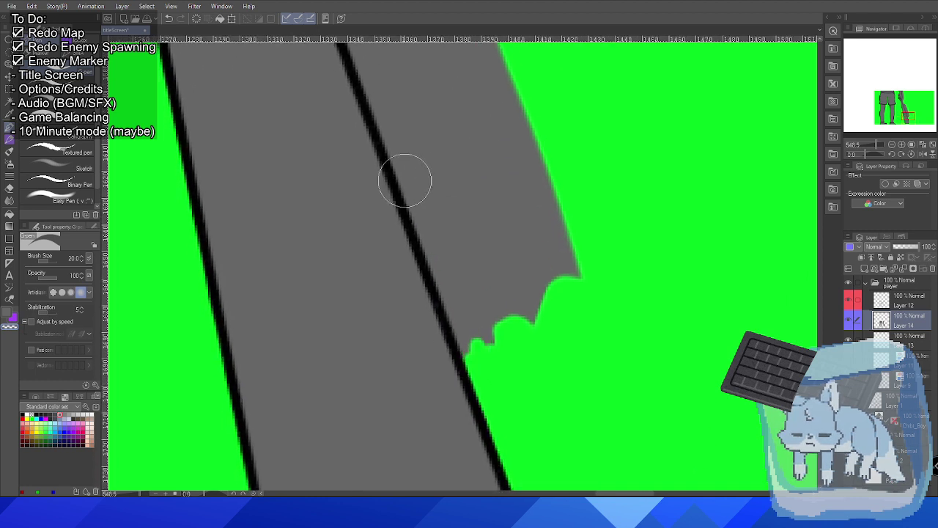
{"action": "left_click_drag", "start_coordinate": [380, 117], "coordinate": [470, 371]}
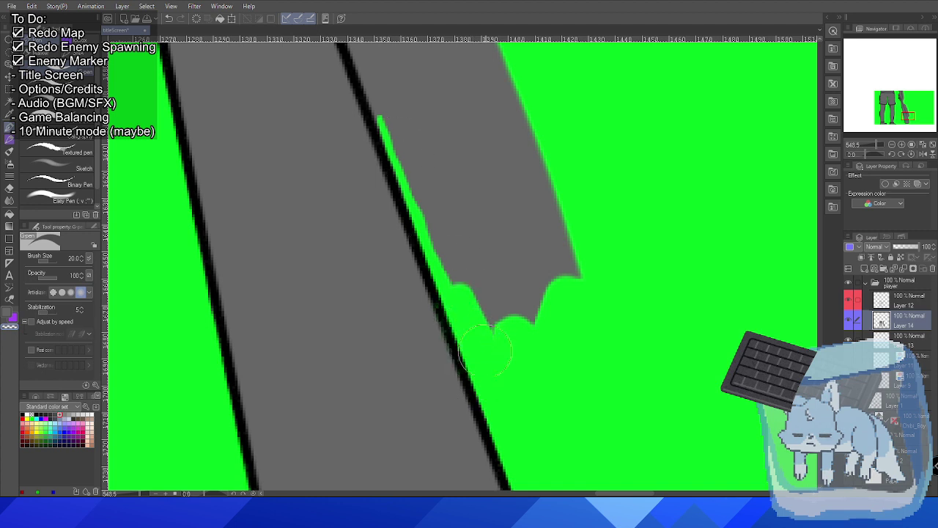
{"action": "mouse_move", "coordinate": [469, 323]}
{"action": "left_mouse_down"}
{"action": "mouse_move", "coordinate": [514, 335]}
{"action": "mouse_move", "coordinate": [530, 310]}
{"action": "mouse_move", "coordinate": [573, 308]}
{"action": "mouse_move", "coordinate": [586, 281]}
{"action": "mouse_move", "coordinate": [545, 233]}
{"action": "mouse_move", "coordinate": [537, 269]}
{"action": "mouse_move", "coordinate": [499, 236]}
{"action": "mouse_move", "coordinate": [461, 150]}
{"action": "mouse_move", "coordinate": [444, 151]}
{"action": "mouse_move", "coordinate": [472, 281]}
{"action": "mouse_move", "coordinate": [449, 239]}
{"action": "left_mouse_up"}
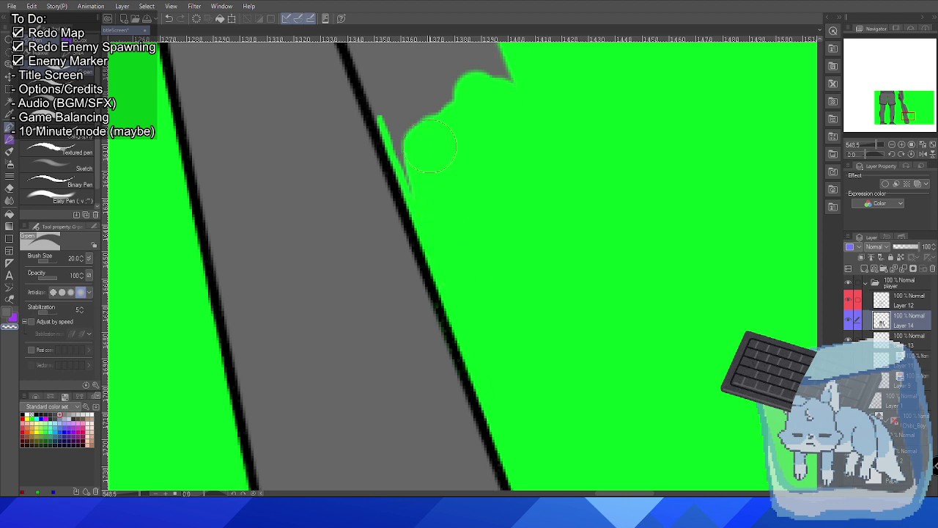
{"action": "left_click_drag", "start_coordinate": [388, 109], "coordinate": [421, 281]}
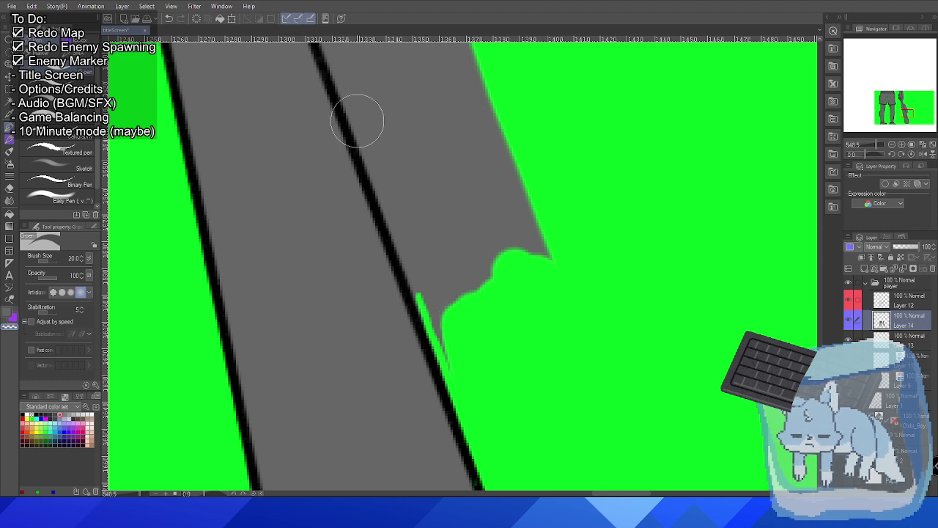
{"action": "left_click_drag", "start_coordinate": [342, 91], "coordinate": [404, 269]}
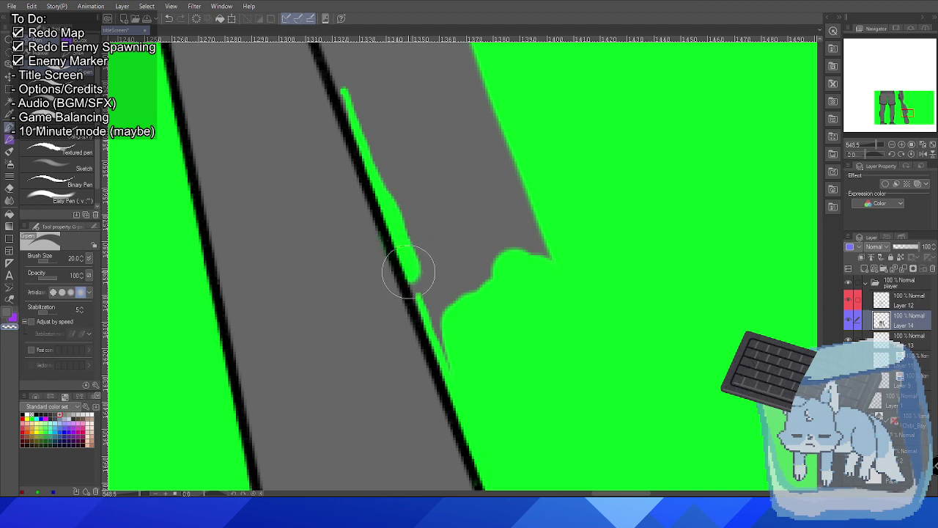
{"action": "key", "text": "ctrl+z"}
{"action": "mouse_move", "coordinate": [351, 118]}
{"action": "left_mouse_down"}
{"action": "mouse_move", "coordinate": [414, 290]}
{"action": "mouse_move", "coordinate": [457, 375]}
{"action": "mouse_move", "coordinate": [422, 255]}
{"action": "mouse_move", "coordinate": [441, 297]}
{"action": "mouse_move", "coordinate": [415, 251]}
{"action": "mouse_move", "coordinate": [460, 314]}
{"action": "mouse_move", "coordinate": [463, 282]}
{"action": "mouse_move", "coordinate": [487, 280]}
{"action": "mouse_move", "coordinate": [508, 240]}
{"action": "mouse_move", "coordinate": [554, 268]}
{"action": "mouse_move", "coordinate": [446, 125]}
{"action": "mouse_move", "coordinate": [430, 126]}
{"action": "mouse_move", "coordinate": [441, 194]}
{"action": "mouse_move", "coordinate": [425, 202]}
{"action": "mouse_move", "coordinate": [391, 130]}
{"action": "mouse_move", "coordinate": [420, 221]}
{"action": "mouse_move", "coordinate": [389, 163]}
{"action": "mouse_move", "coordinate": [429, 80]}
{"action": "left_mouse_up"}
{"action": "scroll", "coordinate": [389, 185], "scroll_direction": "up", "scroll_amount": 1}
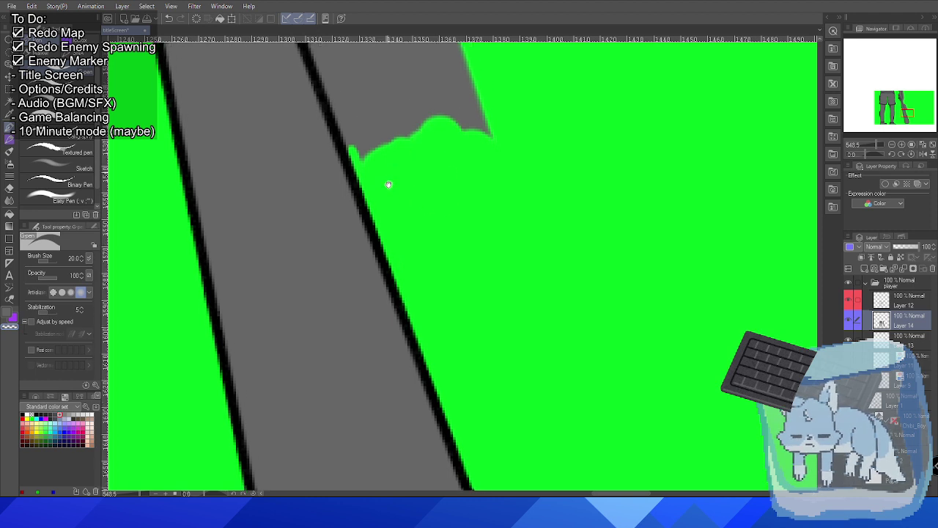
Erase the excess grey along the upper stretch of the bat's outer side, up to just below the hand.
{"action": "left_click_drag", "start_coordinate": [388, 184], "coordinate": [430, 389]}
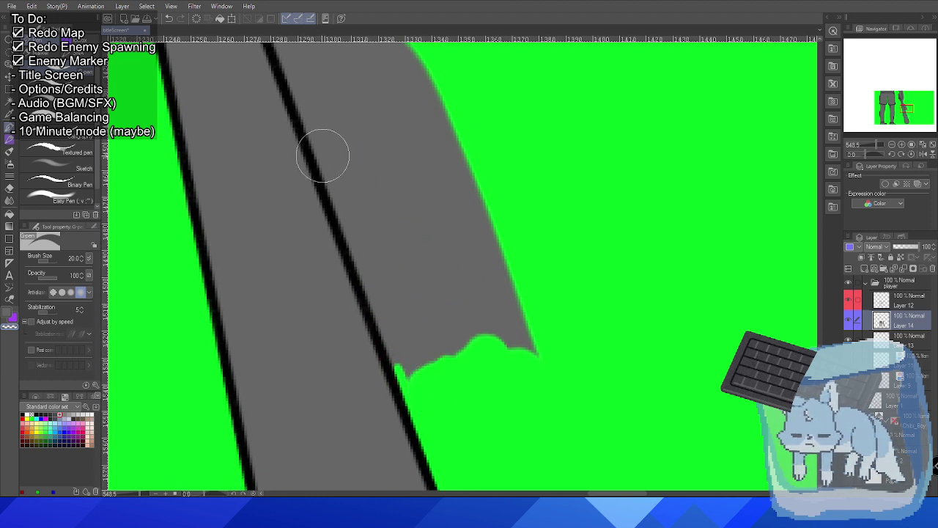
{"action": "mouse_move", "coordinate": [317, 139]}
{"action": "left_mouse_down"}
{"action": "mouse_move", "coordinate": [354, 245]}
{"action": "mouse_move", "coordinate": [377, 247]}
{"action": "mouse_move", "coordinate": [356, 243]}
{"action": "mouse_move", "coordinate": [348, 226]}
{"action": "mouse_move", "coordinate": [410, 382]}
{"action": "mouse_move", "coordinate": [538, 356]}
{"action": "mouse_move", "coordinate": [470, 364]}
{"action": "mouse_move", "coordinate": [521, 342]}
{"action": "mouse_move", "coordinate": [522, 323]}
{"action": "mouse_move", "coordinate": [432, 367]}
{"action": "mouse_move", "coordinate": [435, 346]}
{"action": "mouse_move", "coordinate": [472, 336]}
{"action": "mouse_move", "coordinate": [517, 267]}
{"action": "mouse_move", "coordinate": [498, 244]}
{"action": "mouse_move", "coordinate": [456, 317]}
{"action": "mouse_move", "coordinate": [417, 187]}
{"action": "mouse_move", "coordinate": [389, 190]}
{"action": "mouse_move", "coordinate": [425, 330]}
{"action": "mouse_move", "coordinate": [394, 265]}
{"action": "mouse_move", "coordinate": [420, 352]}
{"action": "mouse_move", "coordinate": [389, 284]}
{"action": "mouse_move", "coordinate": [425, 385]}
{"action": "mouse_move", "coordinate": [395, 229]}
{"action": "mouse_move", "coordinate": [379, 237]}
{"action": "mouse_move", "coordinate": [381, 253]}
{"action": "mouse_move", "coordinate": [346, 169]}
{"action": "mouse_move", "coordinate": [377, 260]}
{"action": "left_mouse_up"}
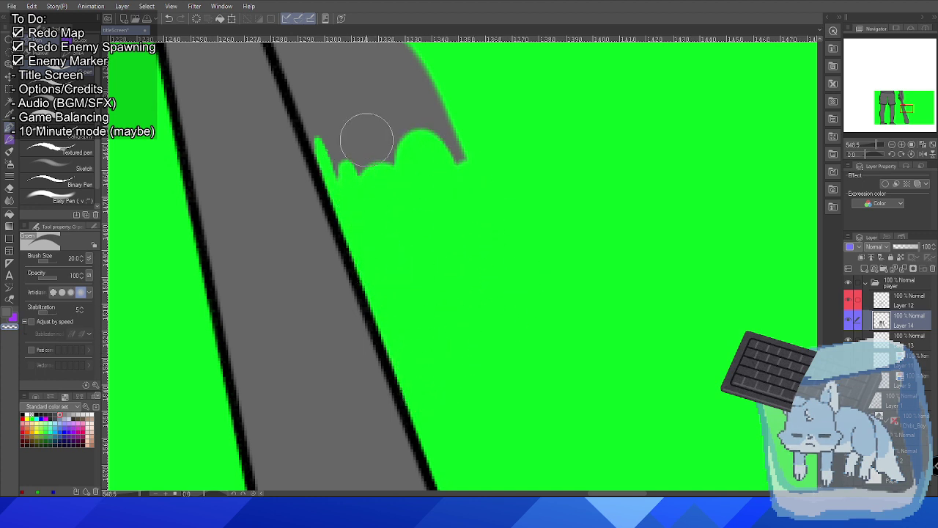
{"action": "left_click_drag", "start_coordinate": [308, 56], "coordinate": [371, 314]}
{"action": "mouse_move", "coordinate": [315, 192]}
{"action": "left_mouse_down"}
{"action": "mouse_move", "coordinate": [400, 415]}
{"action": "mouse_move", "coordinate": [417, 432]}
{"action": "mouse_move", "coordinate": [547, 416]}
{"action": "mouse_move", "coordinate": [499, 398]}
{"action": "mouse_move", "coordinate": [456, 404]}
{"action": "mouse_move", "coordinate": [430, 390]}
{"action": "left_mouse_up"}
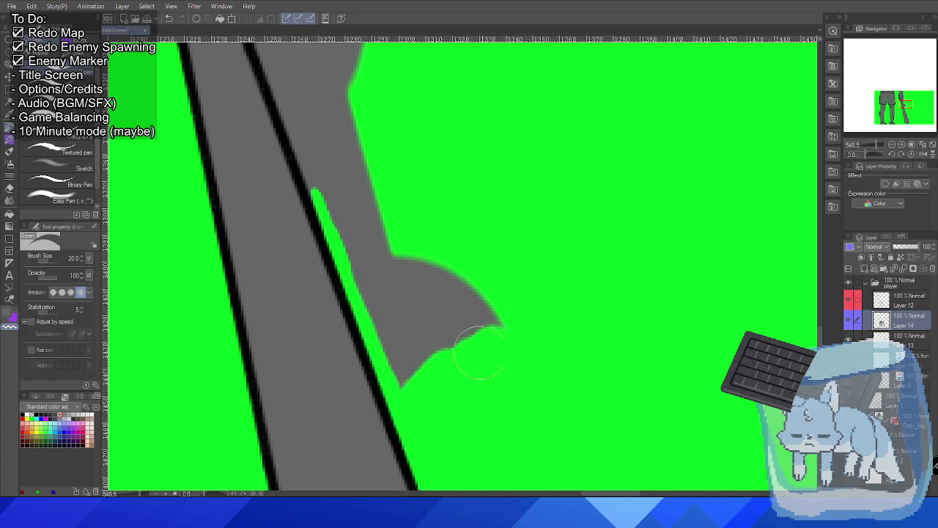
{"action": "mouse_move", "coordinate": [480, 354]}
{"action": "left_mouse_down"}
{"action": "mouse_move", "coordinate": [432, 308]}
{"action": "mouse_move", "coordinate": [414, 322]}
{"action": "mouse_move", "coordinate": [381, 275]}
{"action": "mouse_move", "coordinate": [394, 315]}
{"action": "left_mouse_up"}
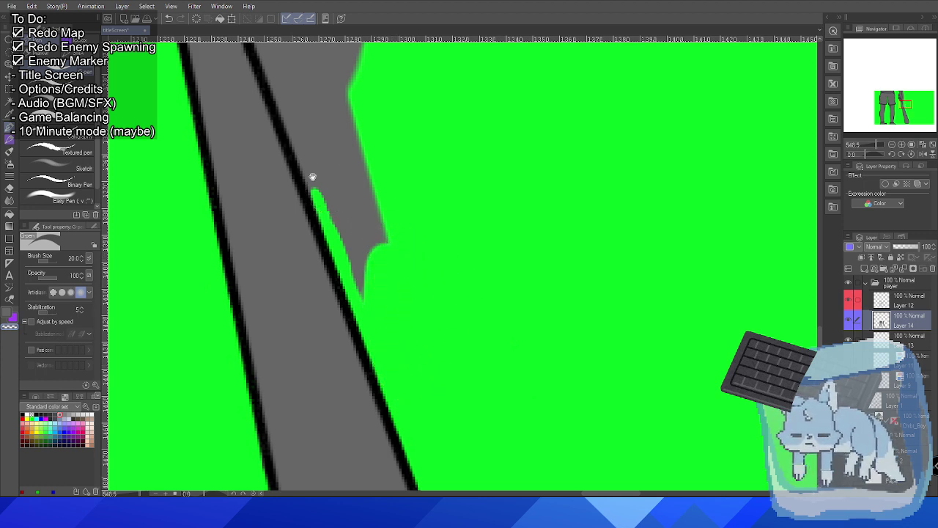
{"action": "left_click_drag", "start_coordinate": [312, 176], "coordinate": [318, 211]}
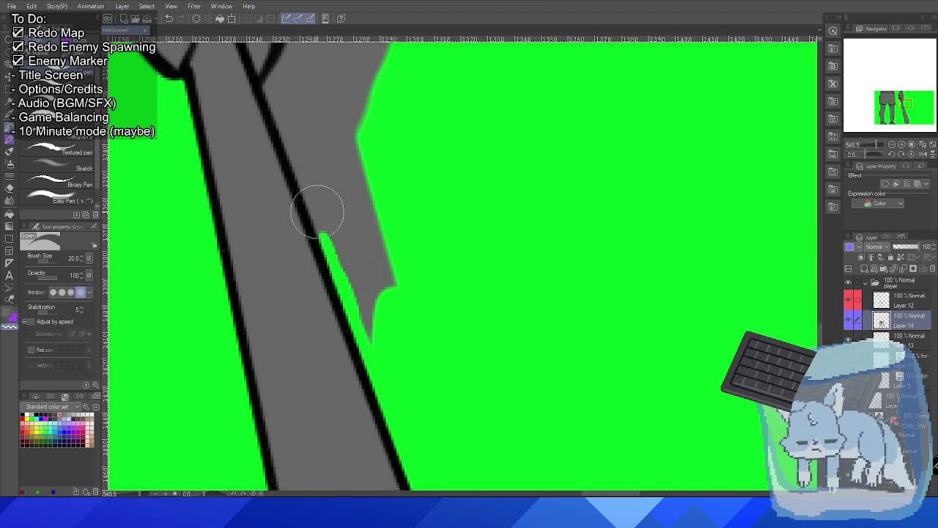
{"action": "mouse_move", "coordinate": [397, 293]}
{"action": "left_mouse_down"}
{"action": "mouse_move", "coordinate": [382, 238]}
{"action": "mouse_move", "coordinate": [396, 341]}
{"action": "mouse_move", "coordinate": [352, 227]}
{"action": "mouse_move", "coordinate": [380, 344]}
{"action": "left_mouse_up"}
{"action": "mouse_move", "coordinate": [343, 225]}
{"action": "left_mouse_down"}
{"action": "mouse_move", "coordinate": [330, 172]}
{"action": "mouse_move", "coordinate": [319, 179]}
{"action": "mouse_move", "coordinate": [333, 228]}
{"action": "mouse_move", "coordinate": [330, 156]}
{"action": "left_mouse_up"}
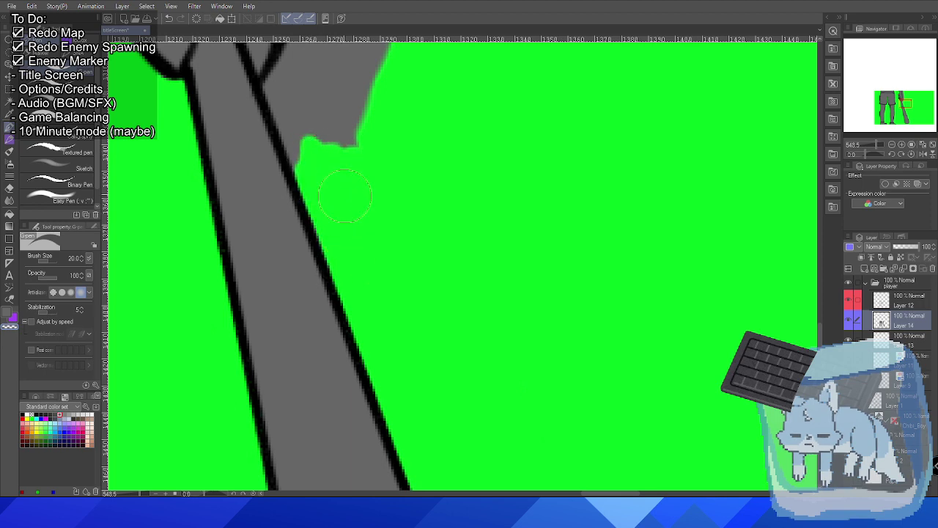
Erase the excess grey where the bat meets the hand and along the hand's outer side up to the wrist.
{"action": "scroll", "coordinate": [374, 135], "scroll_direction": "down", "scroll_amount": 2}
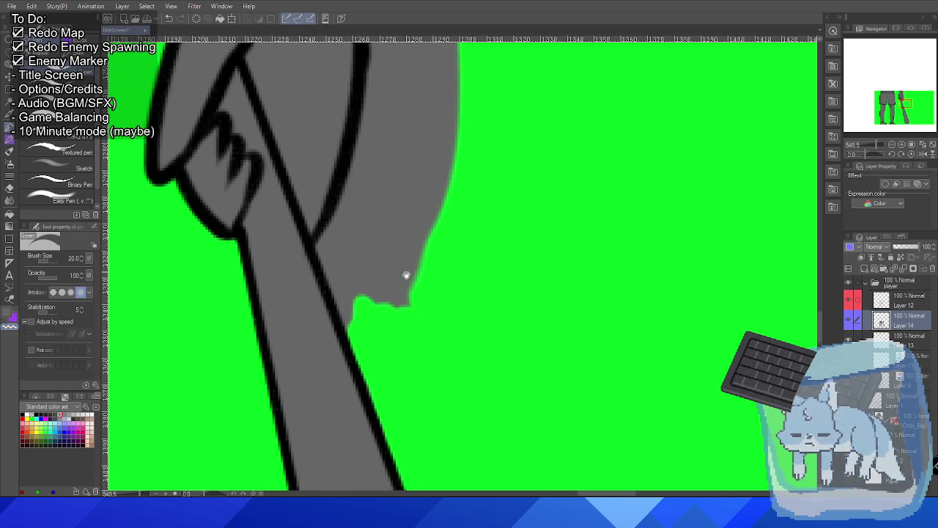
{"action": "mouse_move", "coordinate": [336, 280]}
{"action": "left_mouse_down"}
{"action": "mouse_move", "coordinate": [362, 367]}
{"action": "mouse_move", "coordinate": [353, 347]}
{"action": "mouse_move", "coordinate": [373, 335]}
{"action": "mouse_move", "coordinate": [360, 322]}
{"action": "mouse_move", "coordinate": [381, 329]}
{"action": "mouse_move", "coordinate": [432, 305]}
{"action": "mouse_move", "coordinate": [401, 264]}
{"action": "mouse_move", "coordinate": [370, 262]}
{"action": "mouse_move", "coordinate": [366, 305]}
{"action": "mouse_move", "coordinate": [414, 255]}
{"action": "mouse_move", "coordinate": [351, 249]}
{"action": "mouse_move", "coordinate": [343, 264]}
{"action": "mouse_move", "coordinate": [370, 205]}
{"action": "mouse_move", "coordinate": [345, 266]}
{"action": "mouse_move", "coordinate": [360, 229]}
{"action": "mouse_move", "coordinate": [352, 278]}
{"action": "mouse_move", "coordinate": [442, 229]}
{"action": "mouse_move", "coordinate": [445, 210]}
{"action": "mouse_move", "coordinate": [407, 199]}
{"action": "mouse_move", "coordinate": [402, 220]}
{"action": "left_mouse_up"}
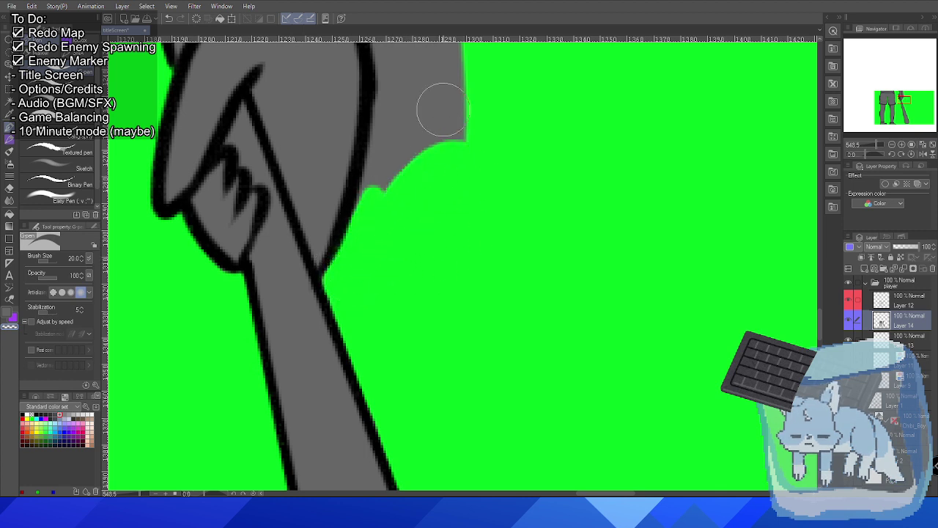
{"action": "mouse_move", "coordinate": [419, 156]}
{"action": "left_mouse_down"}
{"action": "mouse_move", "coordinate": [402, 299]}
{"action": "mouse_move", "coordinate": [435, 243]}
{"action": "mouse_move", "coordinate": [370, 331]}
{"action": "left_mouse_up"}
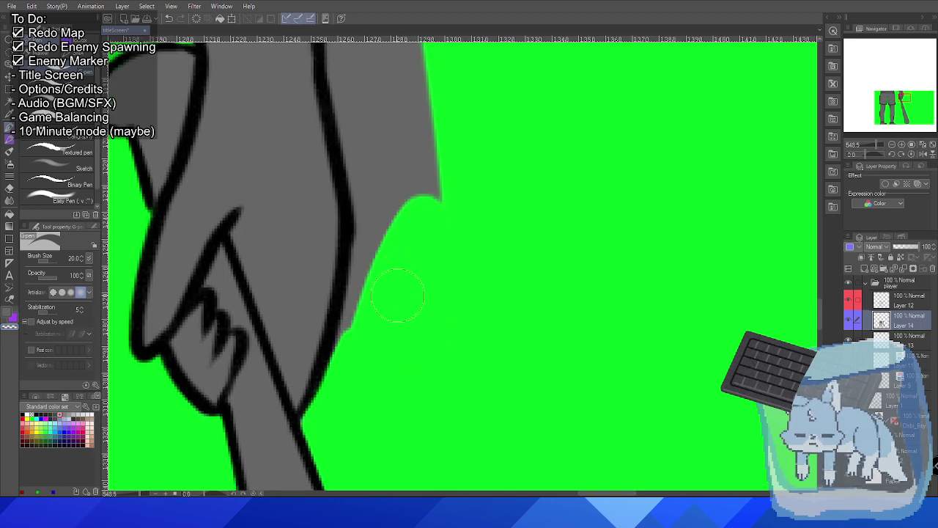
{"action": "mouse_move", "coordinate": [348, 361]}
{"action": "left_mouse_down"}
{"action": "mouse_move", "coordinate": [360, 254]}
{"action": "mouse_move", "coordinate": [330, 400]}
{"action": "mouse_move", "coordinate": [371, 241]}
{"action": "mouse_move", "coordinate": [379, 256]}
{"action": "mouse_move", "coordinate": [427, 192]}
{"action": "mouse_move", "coordinate": [407, 273]}
{"action": "mouse_move", "coordinate": [403, 141]}
{"action": "mouse_move", "coordinate": [400, 211]}
{"action": "mouse_move", "coordinate": [438, 206]}
{"action": "left_mouse_up"}
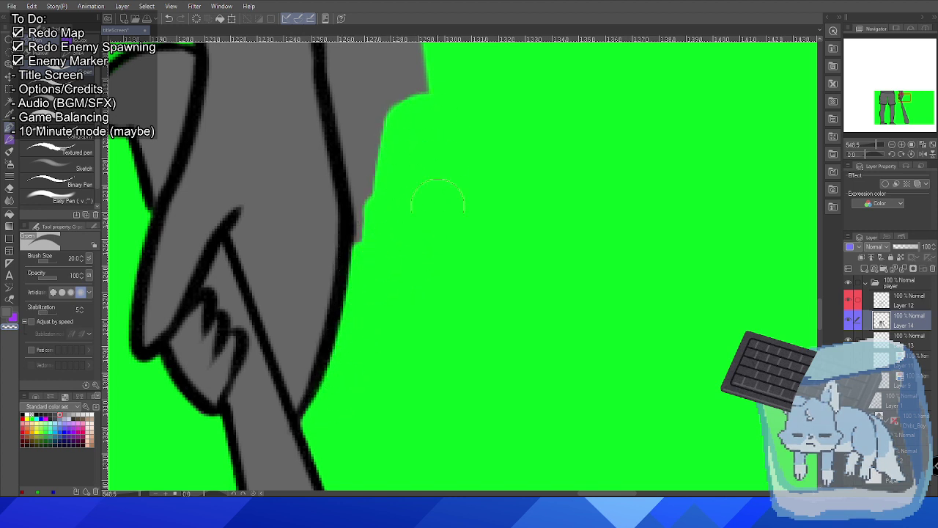
Erase the remaining excess grey along the forearm's outer side, from the wrist up to the edge of the green background.
{"action": "left_click_drag", "start_coordinate": [416, 150], "coordinate": [403, 297]}
{"action": "left_click_drag", "start_coordinate": [341, 220], "coordinate": [374, 402]}
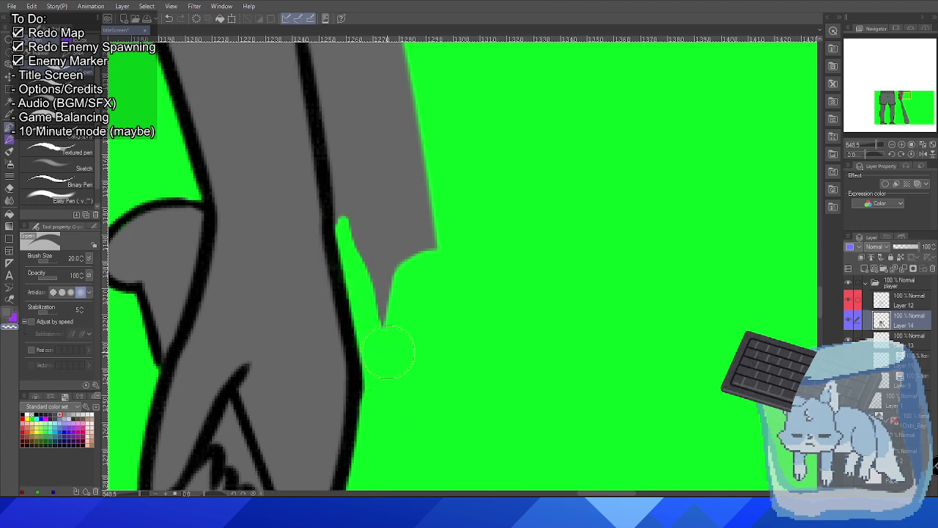
{"action": "left_click_drag", "start_coordinate": [388, 352], "coordinate": [382, 304]}
{"action": "mouse_move", "coordinate": [423, 210]}
{"action": "left_mouse_down"}
{"action": "mouse_move", "coordinate": [389, 230]}
{"action": "mouse_move", "coordinate": [404, 156]}
{"action": "mouse_move", "coordinate": [406, 277]}
{"action": "left_mouse_up"}
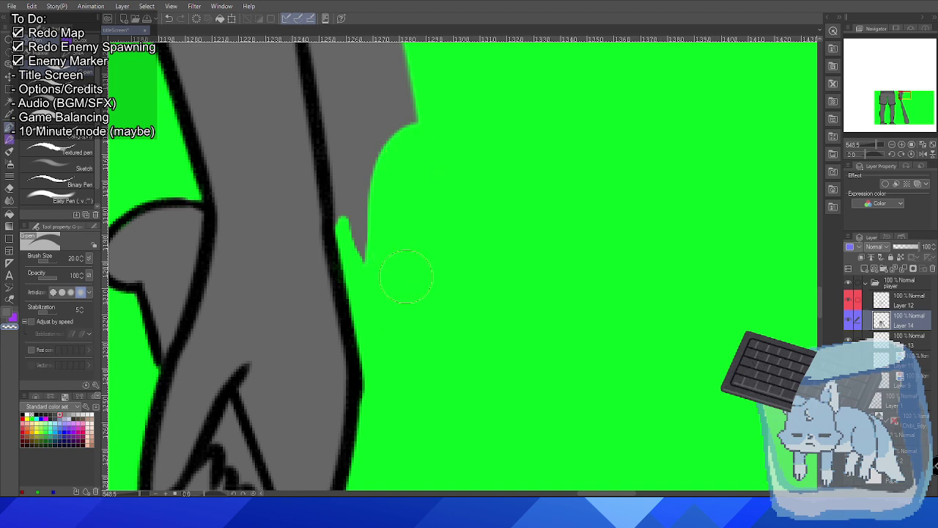
{"action": "scroll", "coordinate": [391, 117], "scroll_direction": "up", "scroll_amount": 3}
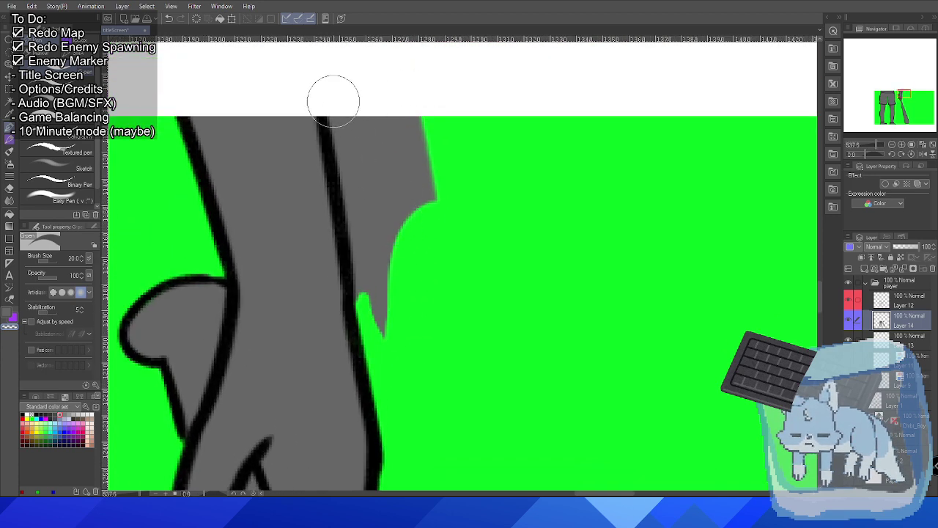
{"action": "mouse_move", "coordinate": [335, 98]}
{"action": "left_mouse_down"}
{"action": "mouse_move", "coordinate": [365, 303]}
{"action": "mouse_move", "coordinate": [380, 332]}
{"action": "mouse_move", "coordinate": [388, 188]}
{"action": "mouse_move", "coordinate": [360, 95]}
{"action": "mouse_move", "coordinate": [378, 222]}
{"action": "mouse_move", "coordinate": [394, 180]}
{"action": "mouse_move", "coordinate": [427, 211]}
{"action": "mouse_move", "coordinate": [447, 140]}
{"action": "left_mouse_up"}
Select Layer 12 and Layer 14 together and move the whole figure left, close to the left edge of the green background.
{"action": "scroll", "coordinate": [448, 208], "scroll_direction": "down", "scroll_amount": 10}
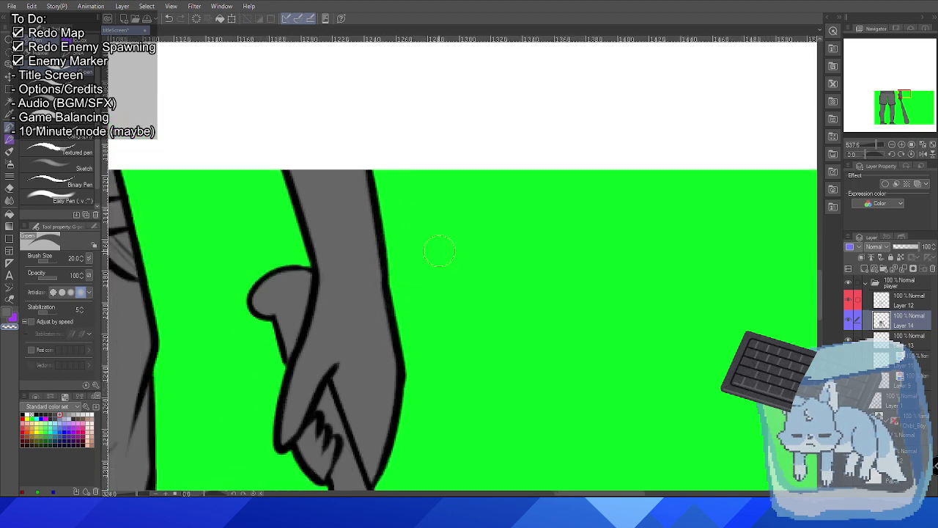
{"action": "scroll", "coordinate": [420, 229], "scroll_direction": "up", "scroll_amount": 3}
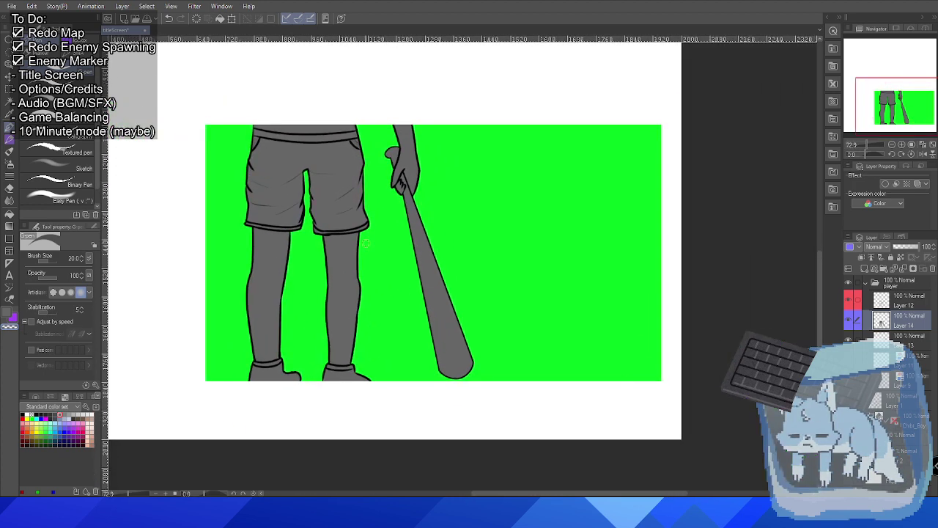
{"action": "scroll", "coordinate": [366, 243], "scroll_direction": "down", "scroll_amount": 2}
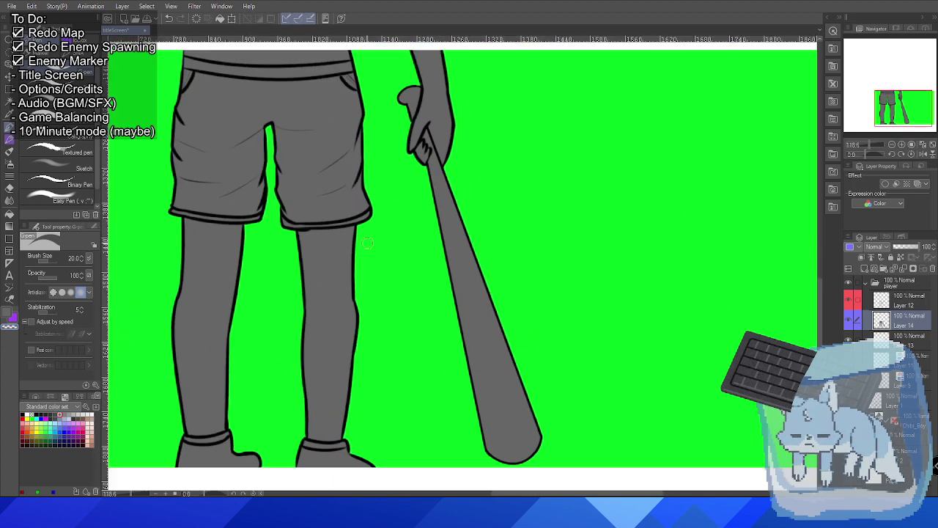
{"action": "scroll", "coordinate": [375, 249], "scroll_direction": "down", "scroll_amount": 1}
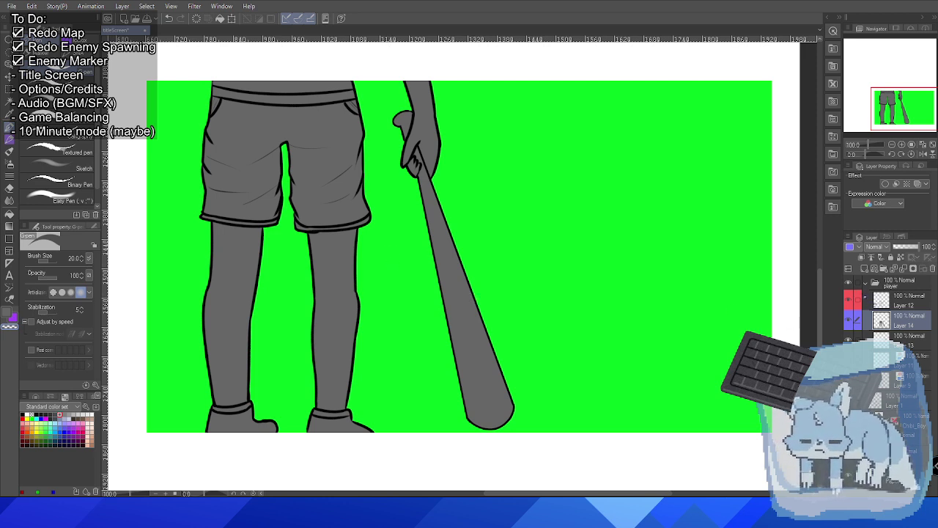
{"action": "left_click", "coordinate": [861, 301]}
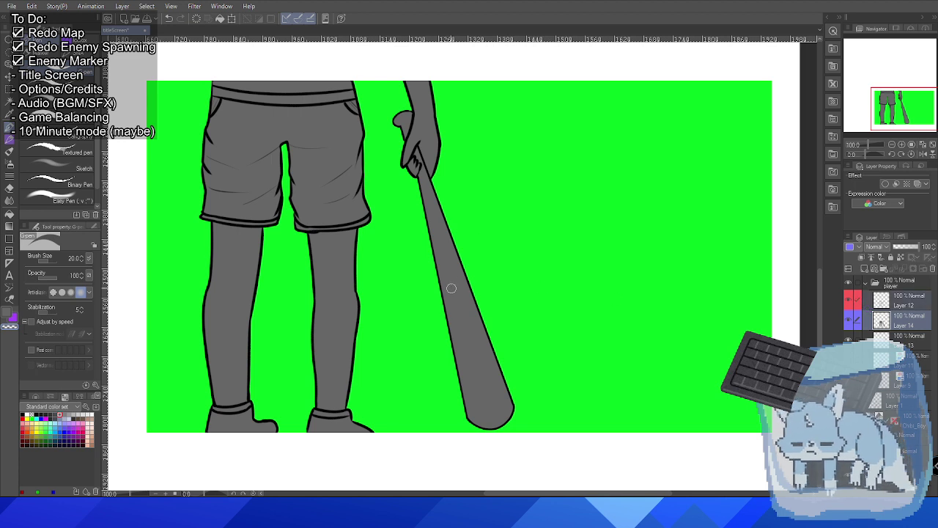
{"action": "key", "text": "ctrl+a"}
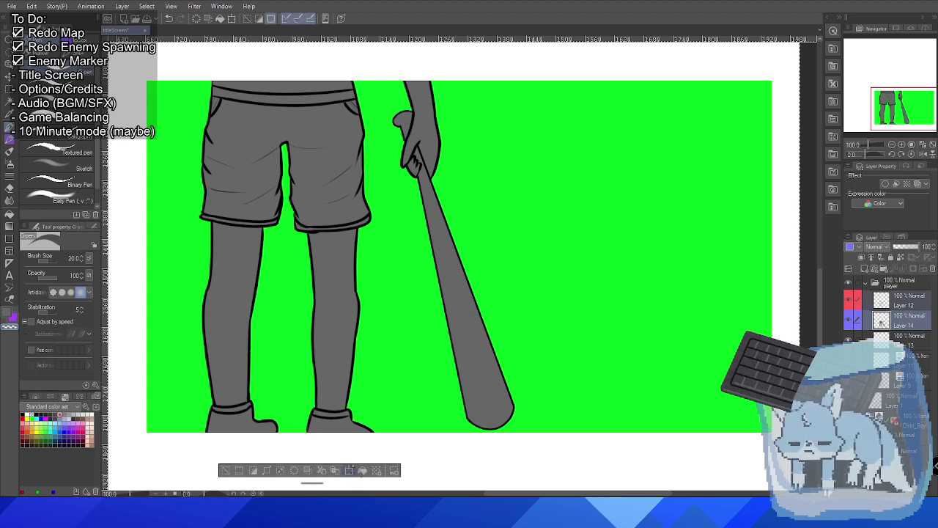
{"action": "key", "text": "ctrl+t"}
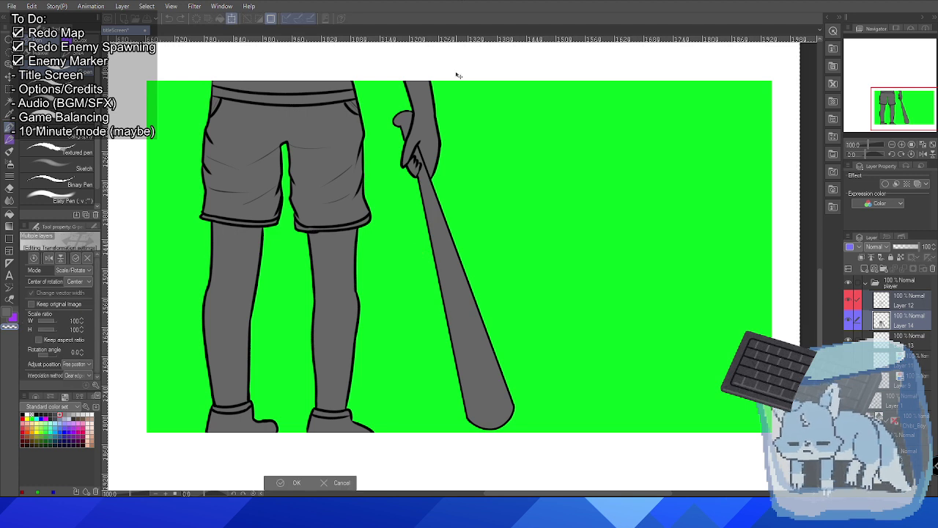
{"action": "key", "text": "Left"}
{"action": "key", "text": "Left"}
{"action": "key", "text": "Left"}
{"action": "key", "text": "Left"}
{"action": "key", "text": "Left"}
{"action": "key", "text": "Left"}
{"action": "key", "text": "Left"}
{"action": "key", "text": "Left"}
{"action": "key", "text": "Left"}
{"action": "key", "text": "Left"}
{"action": "key", "text": "Left"}
{"action": "key", "text": "Left"}
{"action": "key", "text": "Left"}
{"action": "key", "text": "Left"}
{"action": "key", "text": "Left"}
{"action": "key", "text": "Left"}
{"action": "key", "text": "Left"}
{"action": "key", "text": "Left"}
{"action": "key", "text": "Left"}
{"action": "key", "text": "Left"}
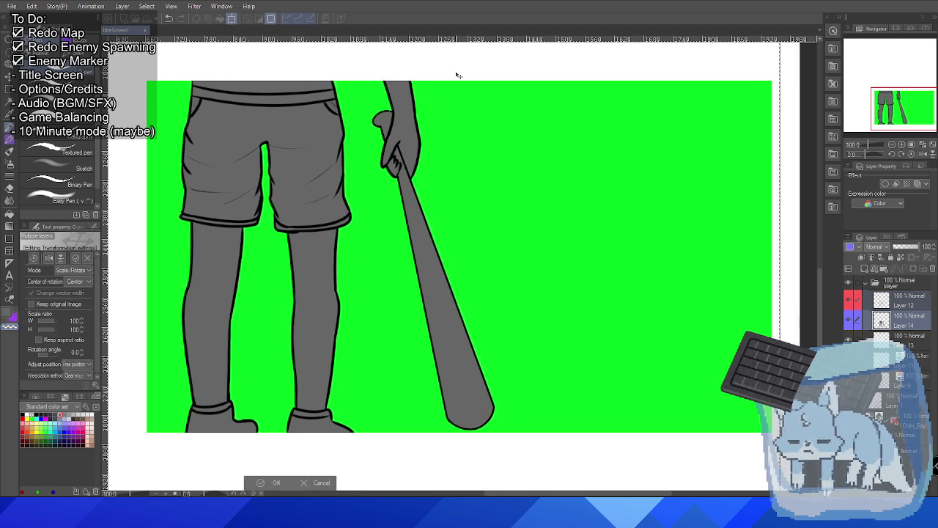
{"action": "key", "text": "Left"}
{"action": "key", "text": "Left"}
{"action": "key", "text": "Left"}
{"action": "key", "text": "Left"}
{"action": "key", "text": "Left"}
{"action": "key", "text": "Left"}
{"action": "key", "text": "Left"}
{"action": "key", "text": "Left"}
{"action": "key", "text": "Left"}
{"action": "key", "text": "Left"}
{"action": "key", "text": "Left"}
{"action": "key", "text": "Left"}
{"action": "key", "text": "Left"}
{"action": "key", "text": "Left"}
{"action": "key", "text": "Left"}
{"action": "key", "text": "Left"}
{"action": "key", "text": "Left"}
{"action": "key", "text": "Left"}
{"action": "key", "text": "Left"}
{"action": "key", "text": "Left"}
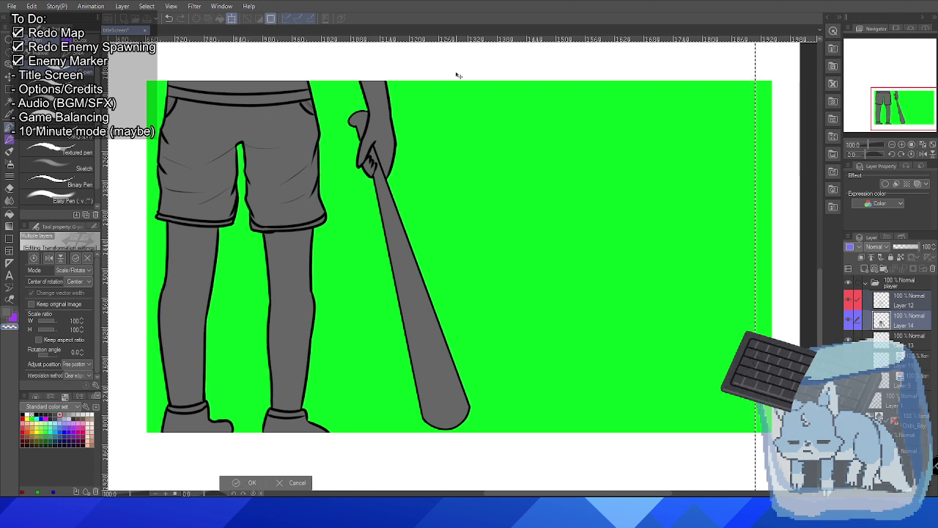
{"action": "key", "text": "Right"}
{"action": "key", "text": "Right"}
{"action": "key", "text": "Right"}
{"action": "key", "text": "Right"}
{"action": "key", "text": "Right"}
{"action": "key", "text": "Right"}
{"action": "key", "text": "Right"}
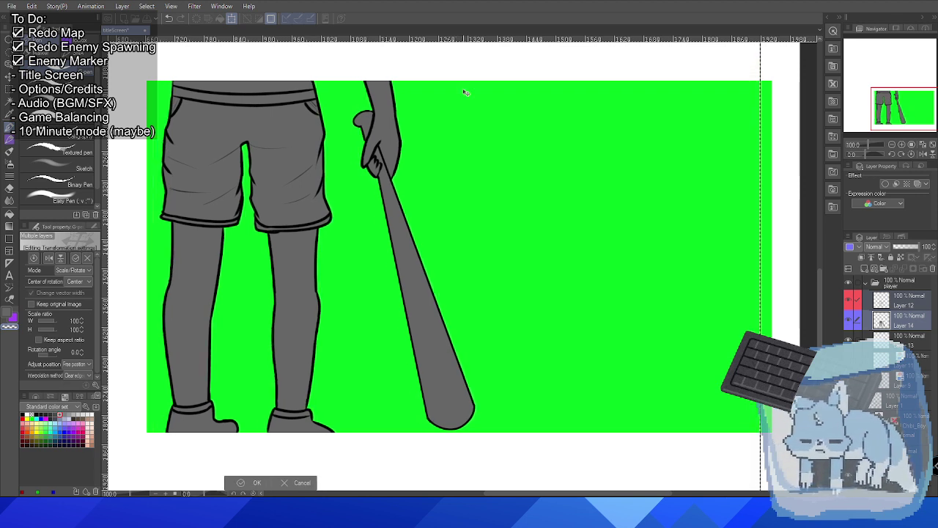
{"action": "left_click", "coordinate": [242, 482]}
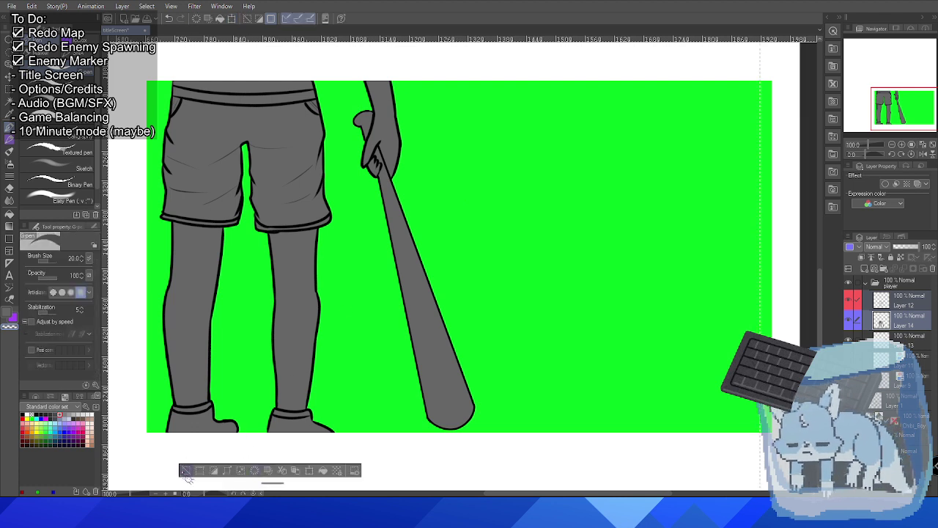
{"action": "scroll", "coordinate": [231, 295], "scroll_direction": "up", "scroll_amount": 1}
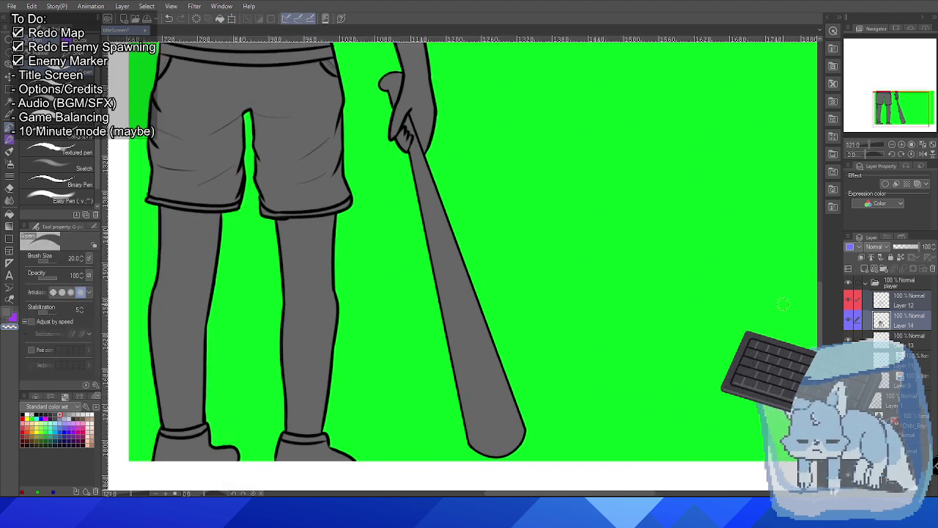
Select only Layer 14 and add a new layer clipped to it directly above.
{"action": "left_click", "coordinate": [904, 322]}
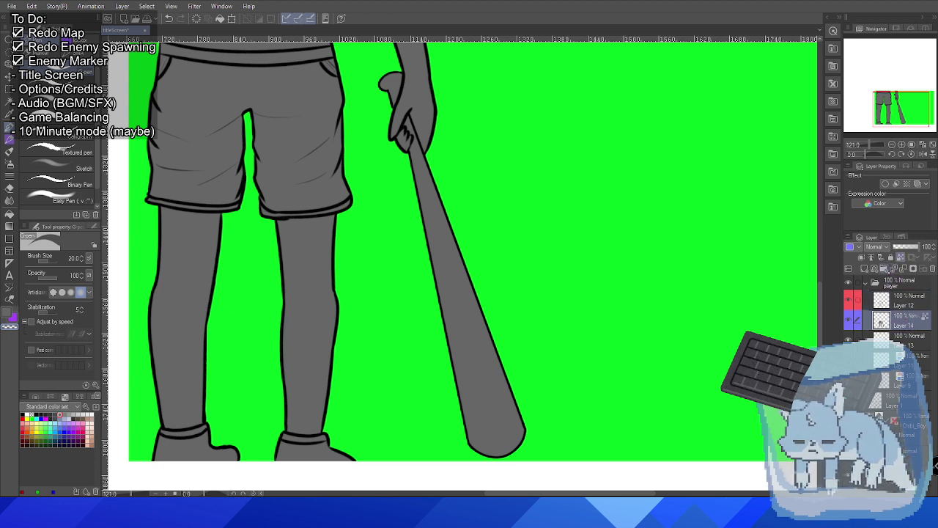
{"action": "scroll", "coordinate": [205, 219], "scroll_direction": "down", "scroll_amount": 2}
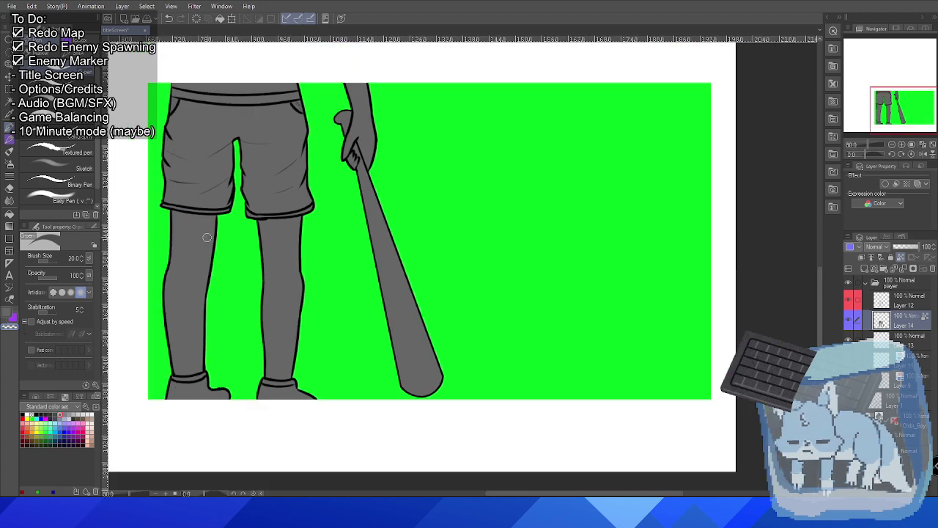
{"action": "left_click_drag", "start_coordinate": [188, 244], "coordinate": [302, 266]}
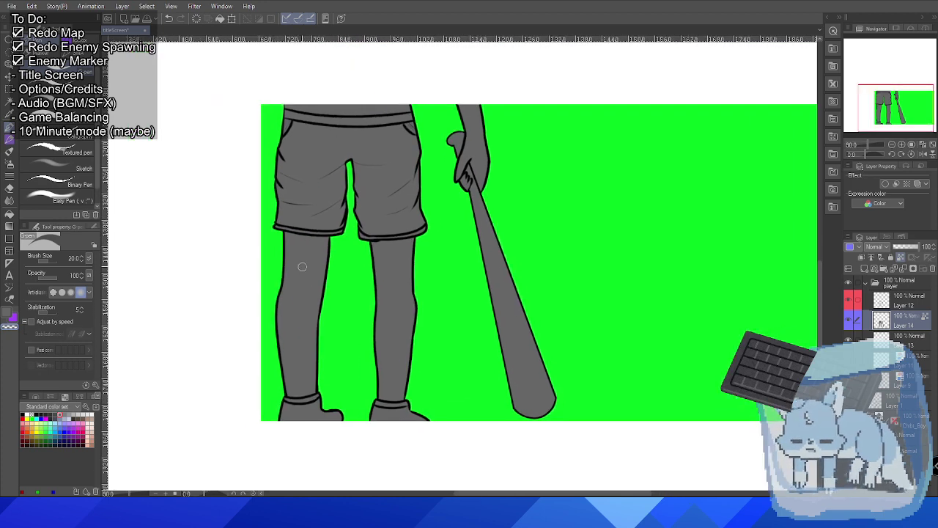
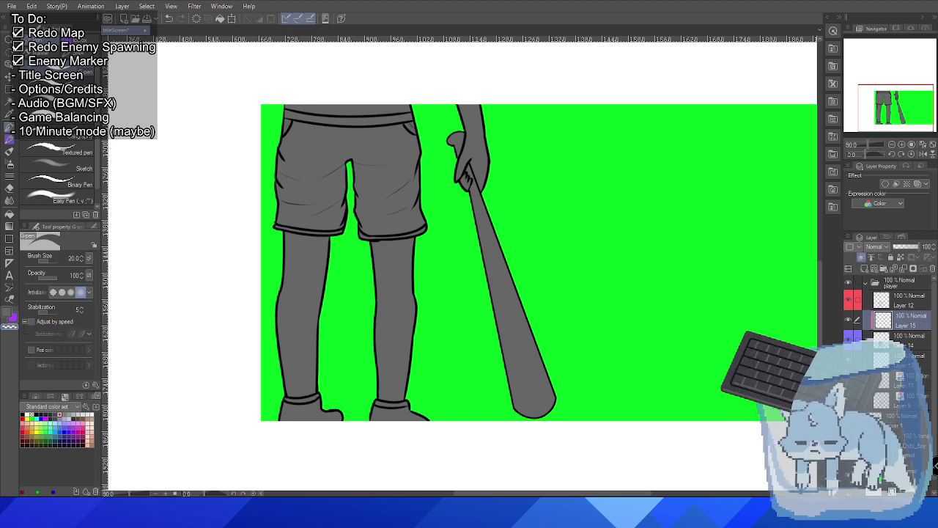
Show the pixel-art reference sprites so the player sprite is visible beside the figure.
{"action": "scroll", "coordinate": [888, 314], "scroll_direction": "down", "scroll_amount": 1}
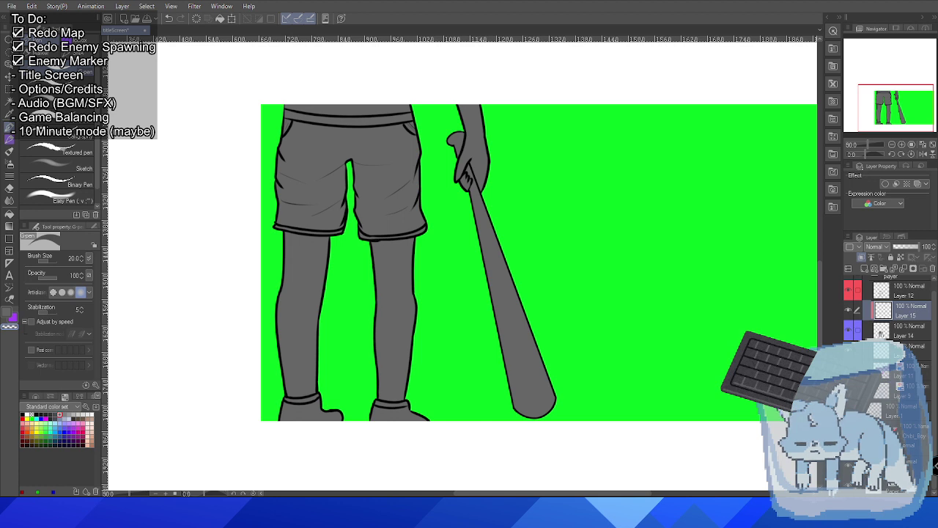
{"action": "scroll", "coordinate": [888, 308], "scroll_direction": "down", "scroll_amount": 2}
{"action": "key", "text": "ctrl+z"}
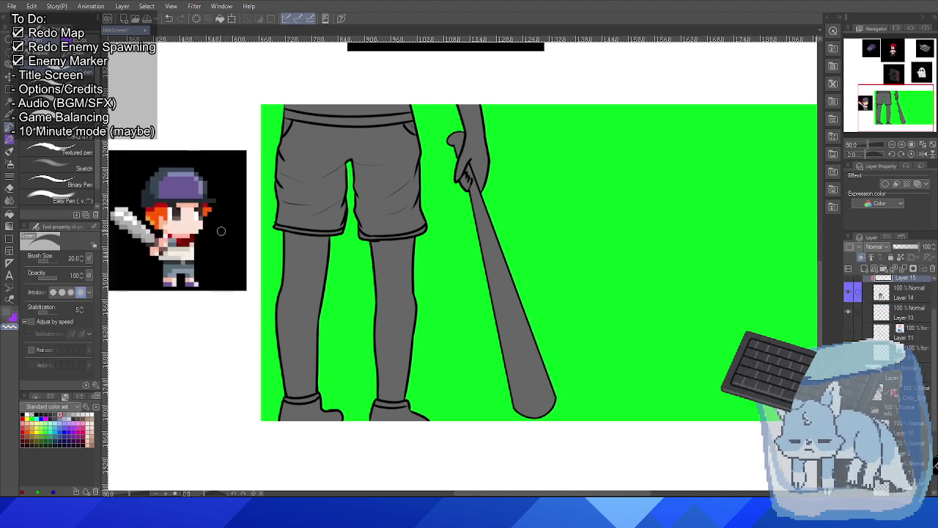
{"action": "scroll", "coordinate": [221, 231], "scroll_direction": "up", "scroll_amount": 1}
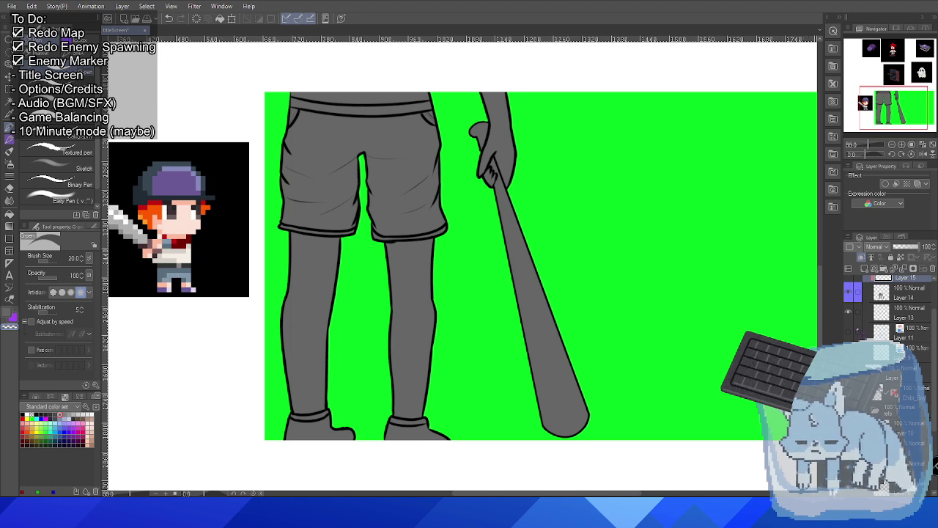
{"action": "scroll", "coordinate": [888, 308], "scroll_direction": "up", "scroll_amount": 2}
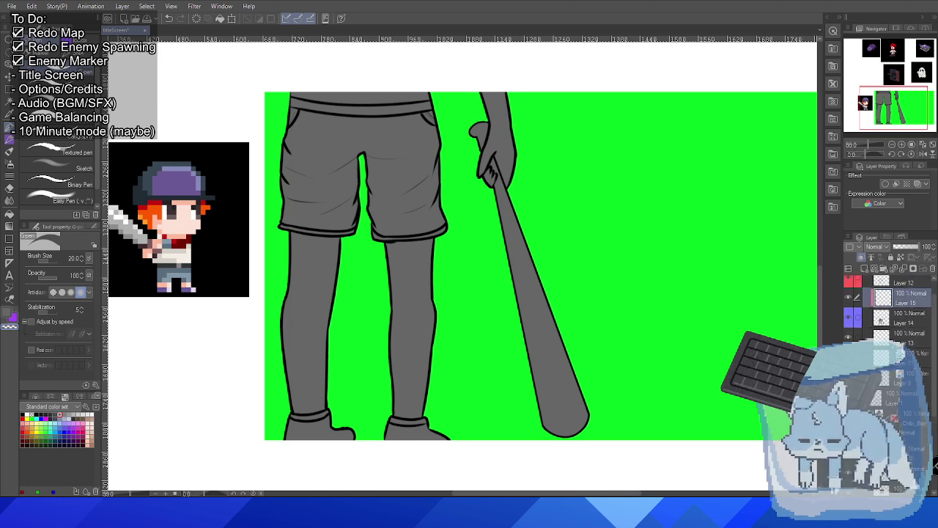
On Layer 14, paint swatches of the sprite's light and dark skin tones and its cream and grey shirt tones above the sprite.
{"action": "left_click", "coordinate": [908, 340]}
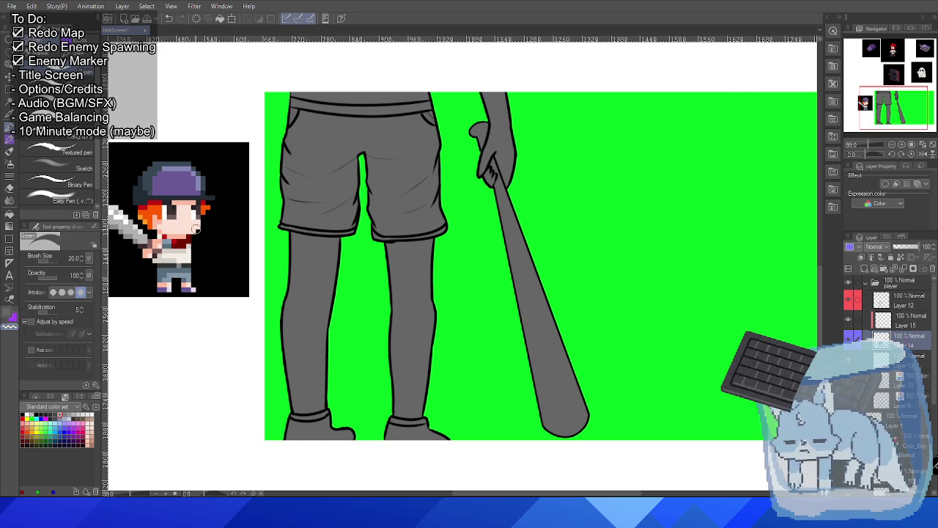
{"action": "left_click", "coordinate": [195, 228], "text": "alt"}
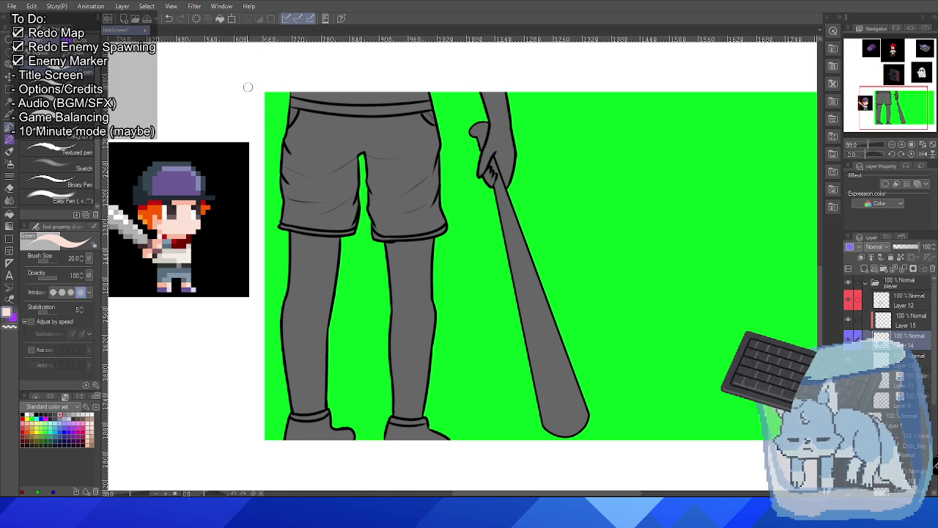
{"action": "mouse_move", "coordinate": [230, 102]}
{"action": "left_mouse_down"}
{"action": "mouse_move", "coordinate": [237, 96]}
{"action": "mouse_move", "coordinate": [244, 106]}
{"action": "left_mouse_up"}
{"action": "left_click", "coordinate": [177, 233], "text": "alt"}
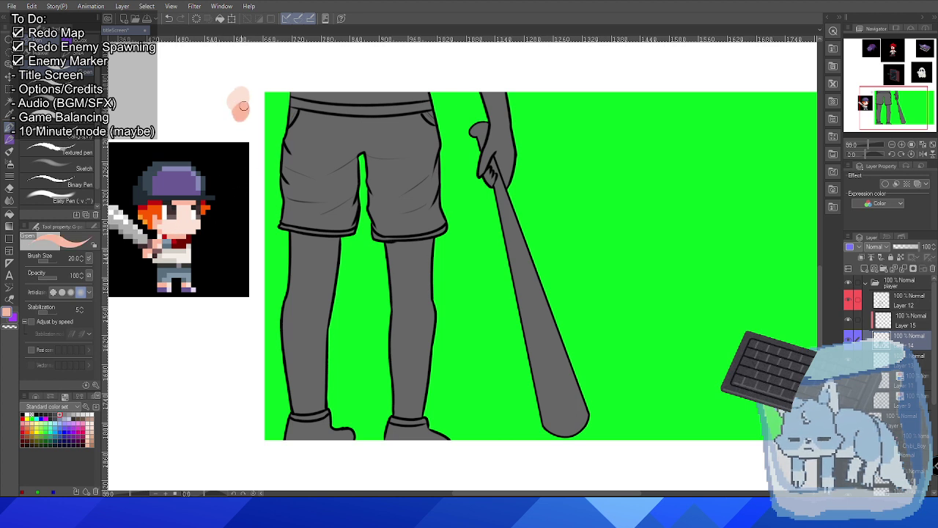
{"action": "left_click", "coordinate": [187, 256], "text": "alt"}
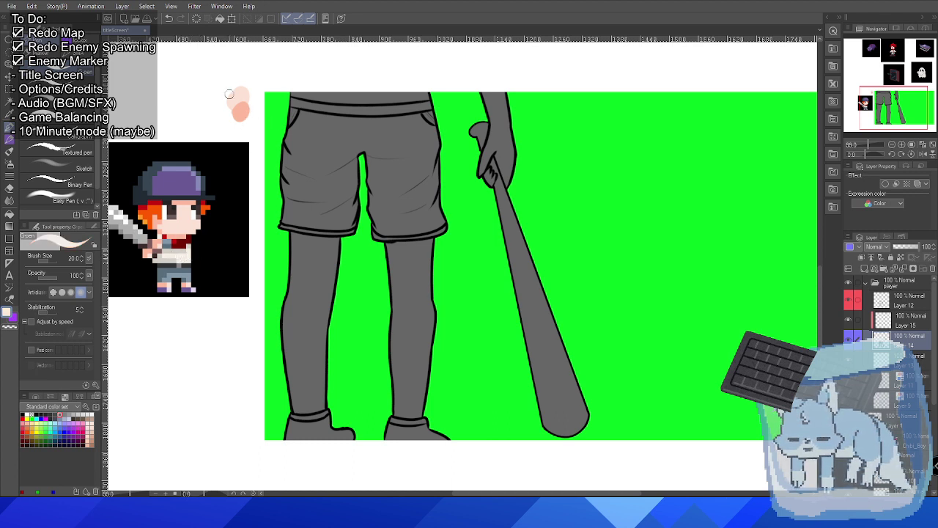
{"action": "left_click_drag", "start_coordinate": [217, 100], "coordinate": [214, 98]}
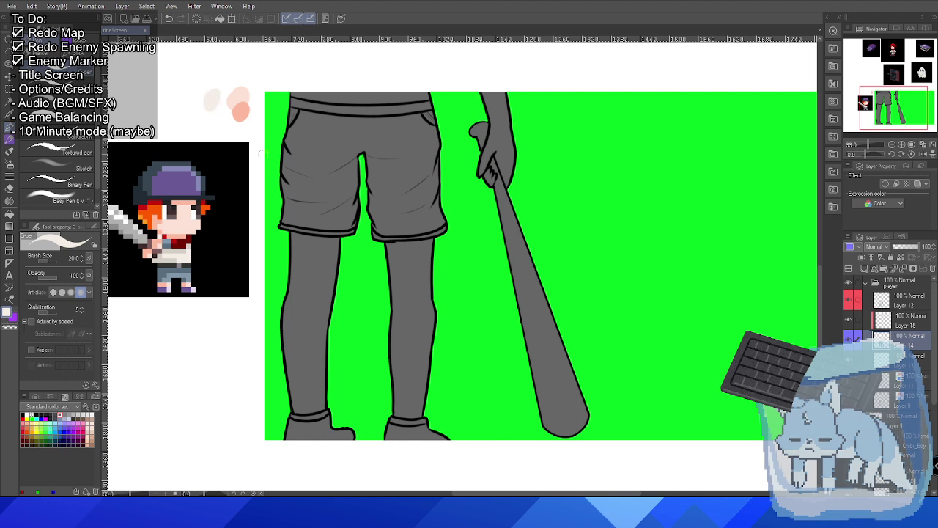
{"action": "left_click", "coordinate": [155, 256], "text": "alt"}
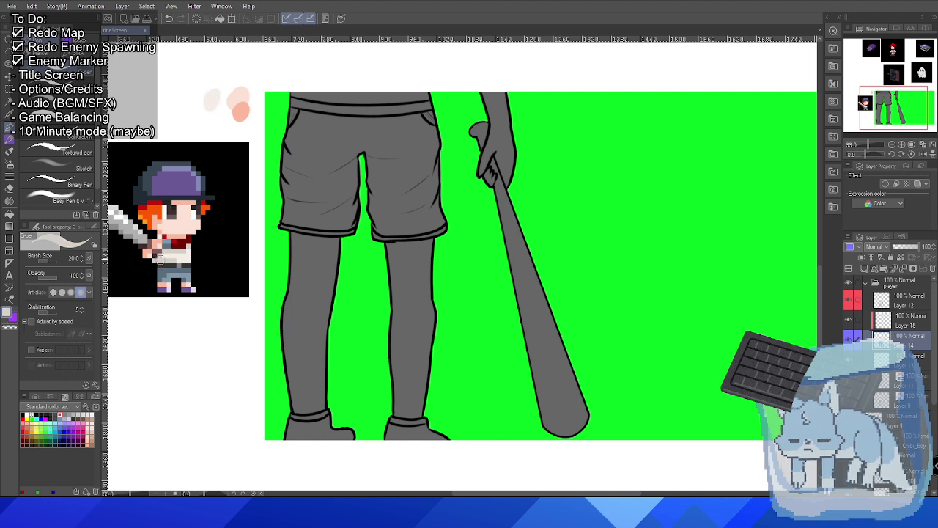
{"action": "left_click_drag", "start_coordinate": [217, 112], "coordinate": [216, 115]}
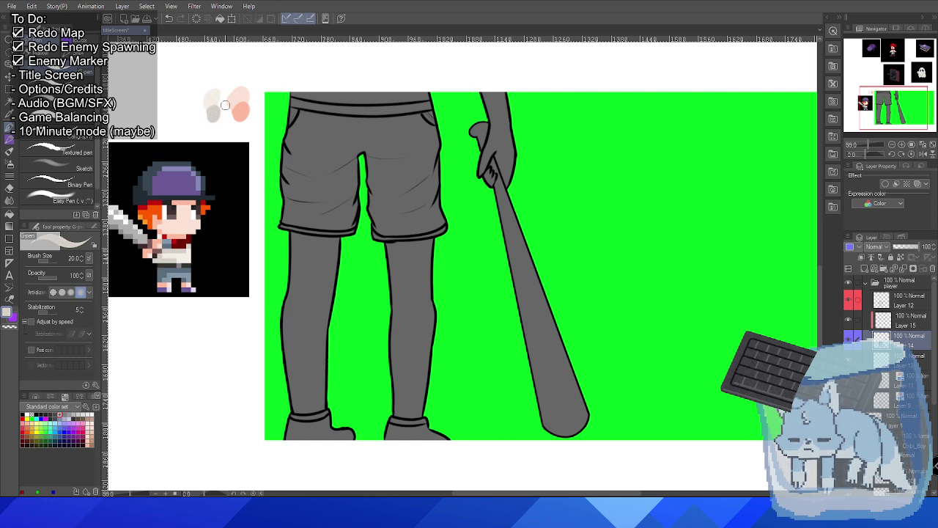
Sample the light and dark blue-grey of the sprite's shorts and paint two overlapping swatches beside the green background.
{"action": "left_click", "coordinate": [169, 277], "text": "alt"}
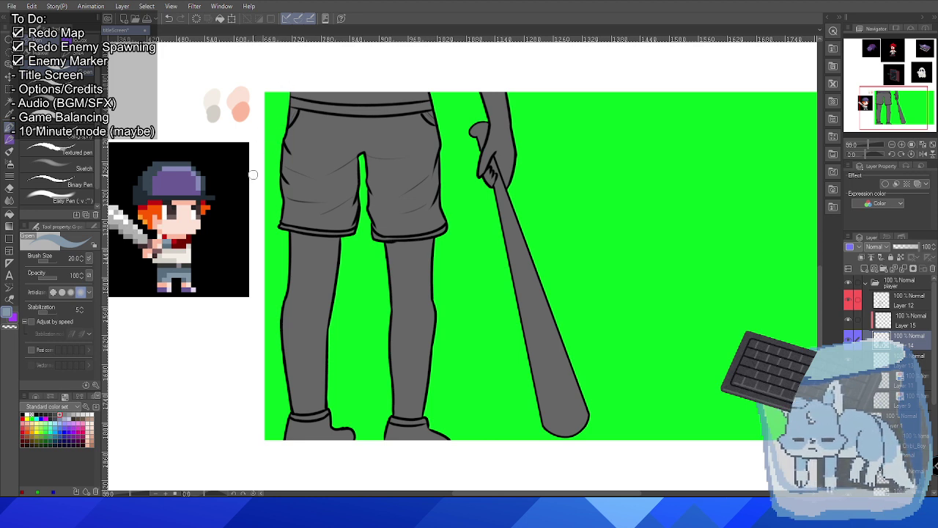
{"action": "left_click_drag", "start_coordinate": [245, 149], "coordinate": [241, 154]}
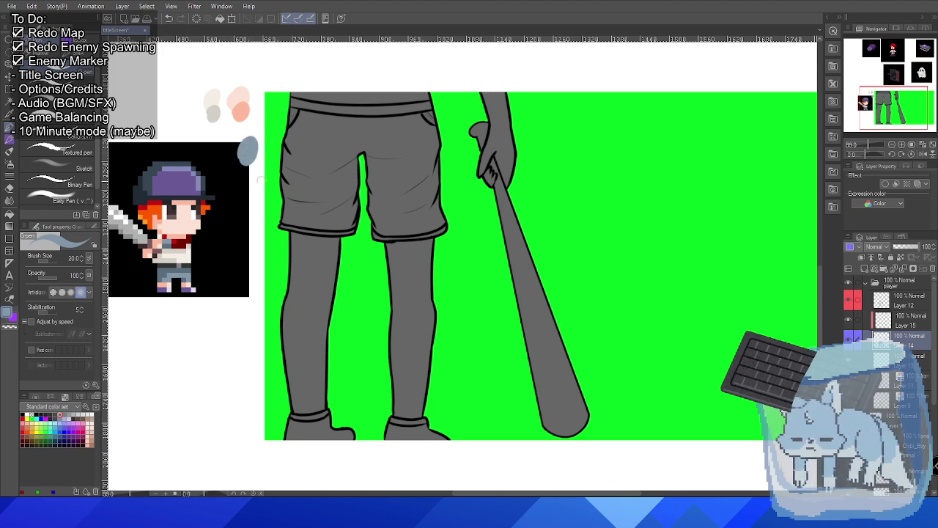
{"action": "left_click", "coordinate": [165, 269], "text": "alt"}
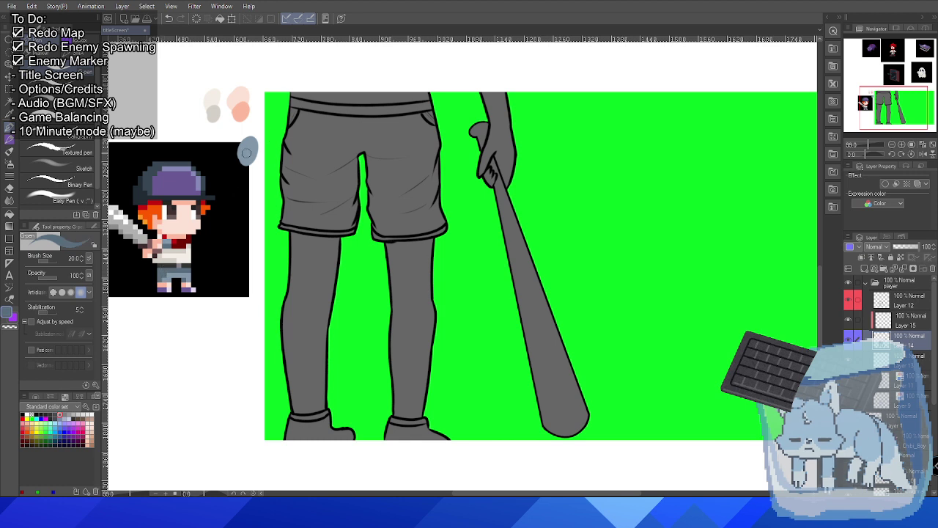
{"action": "left_click_drag", "start_coordinate": [245, 163], "coordinate": [250, 167]}
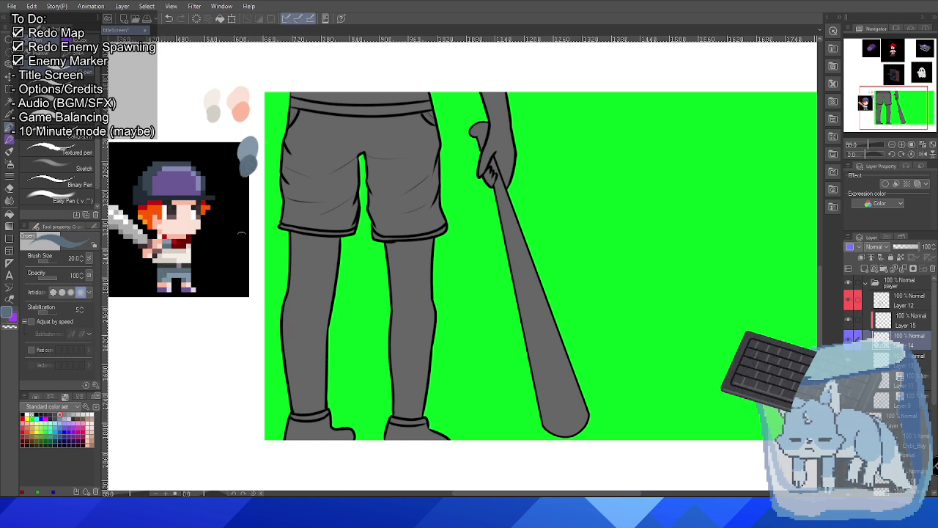
Add lavender and purple swatches from the sprite's shoes below the blue ones, and a near-black swatch beside the shirt tones.
{"action": "left_click", "coordinate": [170, 286], "text": "alt"}
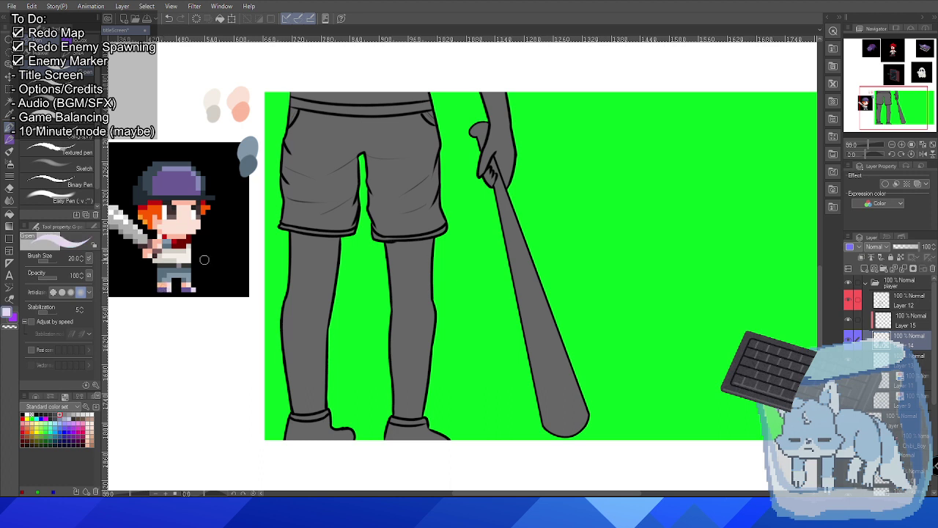
{"action": "left_click_drag", "start_coordinate": [245, 195], "coordinate": [248, 188]}
{"action": "left_click", "coordinate": [165, 287], "text": "alt"}
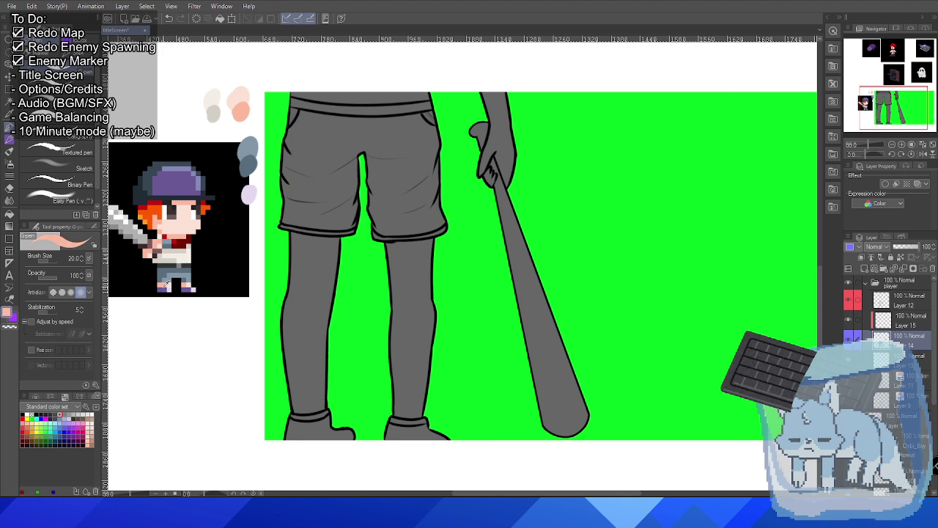
{"action": "left_click_drag", "start_coordinate": [248, 204], "coordinate": [248, 208]}
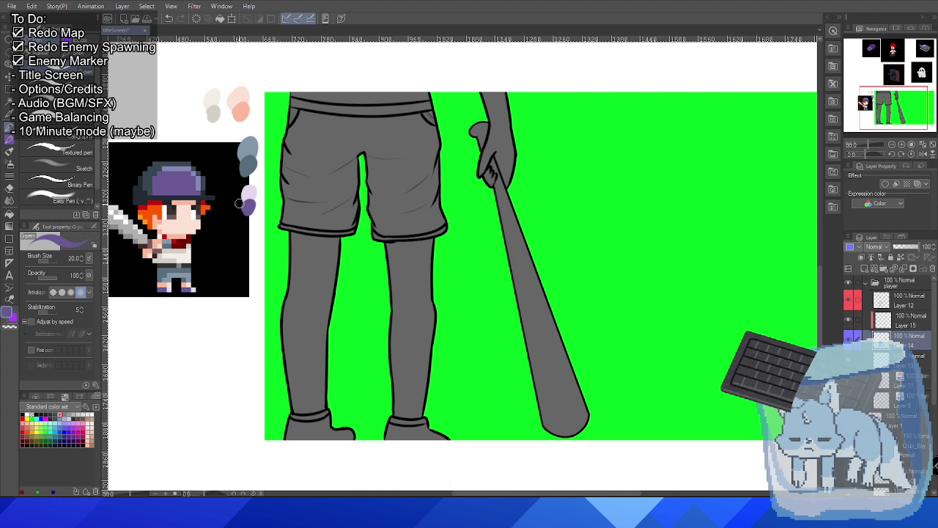
{"action": "left_click", "coordinate": [170, 261], "text": "alt"}
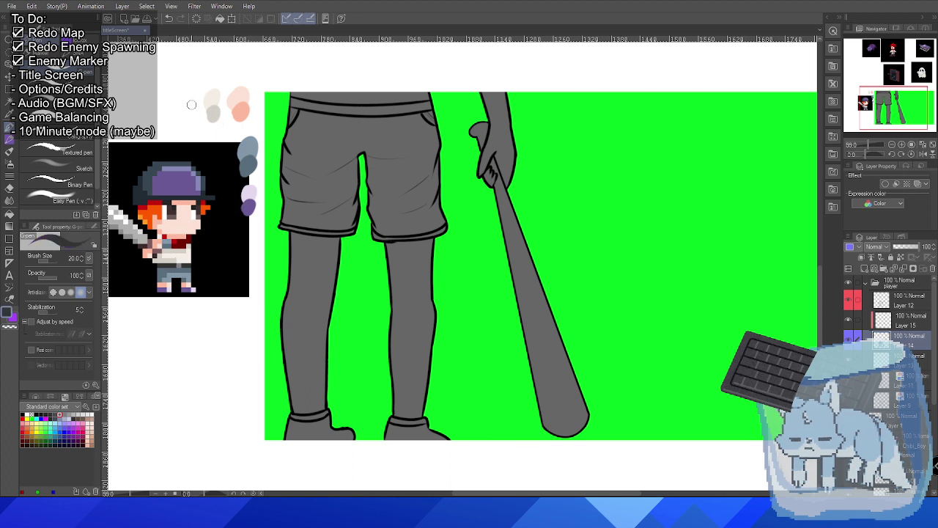
{"action": "left_click_drag", "start_coordinate": [191, 106], "coordinate": [189, 100]}
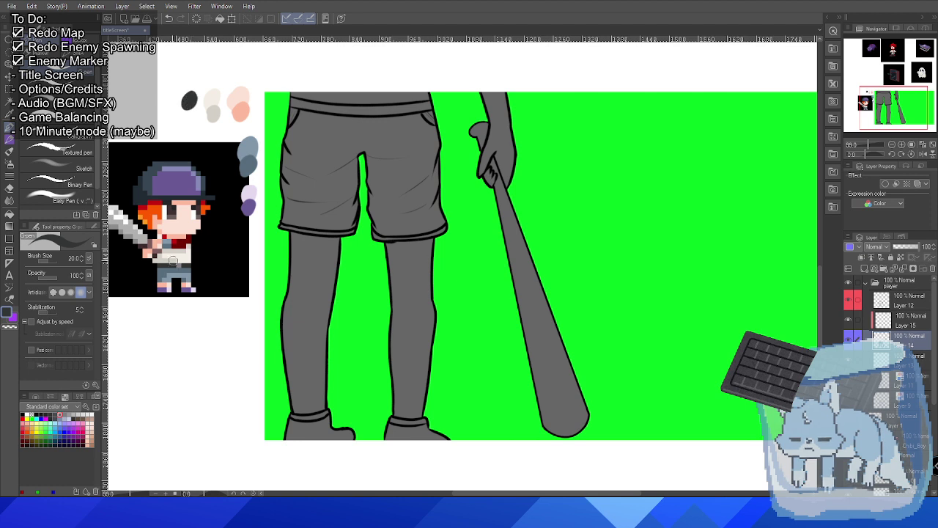
Sample the sprite's bat and paint light, medium and dark grey swatches in a row below the green background, near the bat's end.
{"action": "left_click", "coordinate": [130, 226], "text": "alt"}
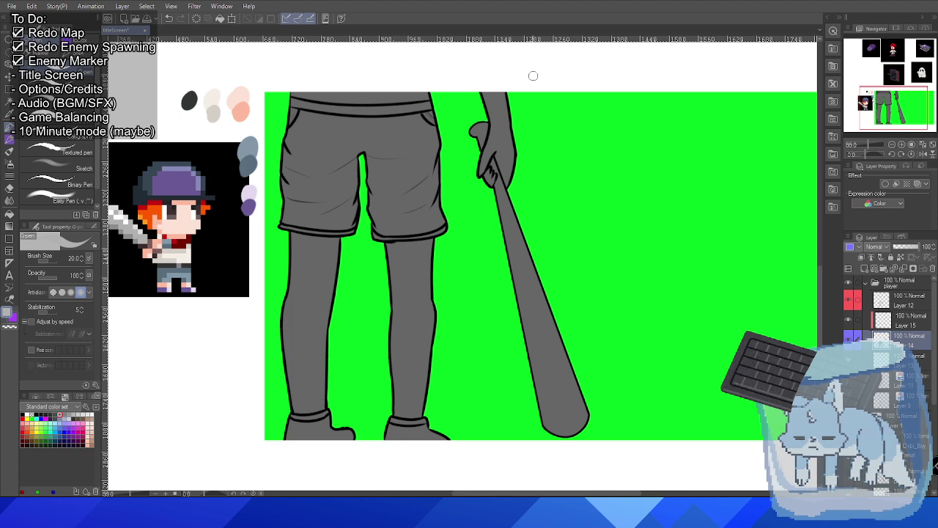
{"action": "left_click_drag", "start_coordinate": [519, 451], "coordinate": [529, 450]}
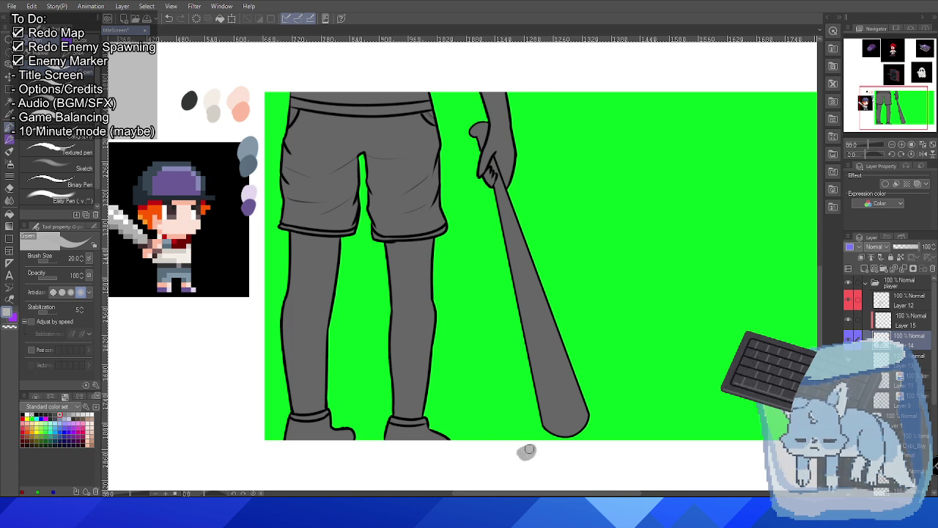
{"action": "left_click", "coordinate": [116, 223], "text": "alt"}
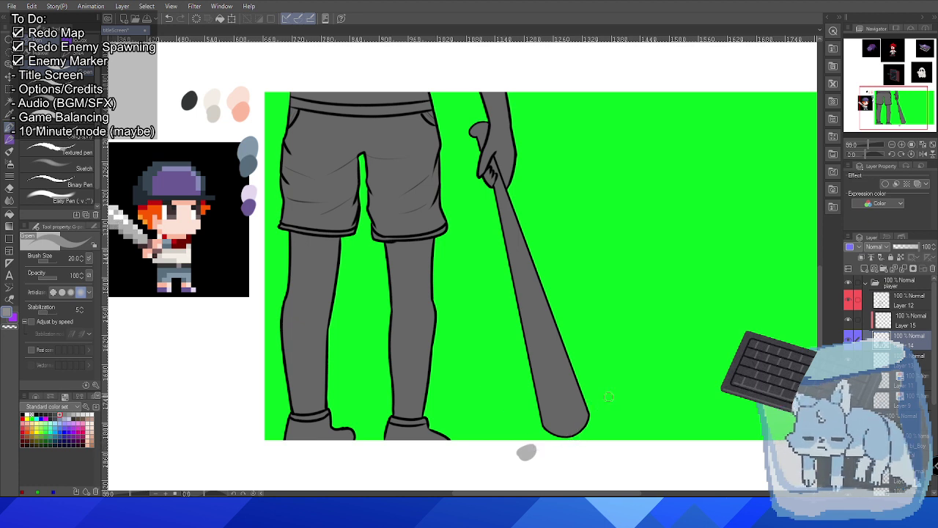
{"action": "left_click_drag", "start_coordinate": [535, 451], "coordinate": [544, 450]}
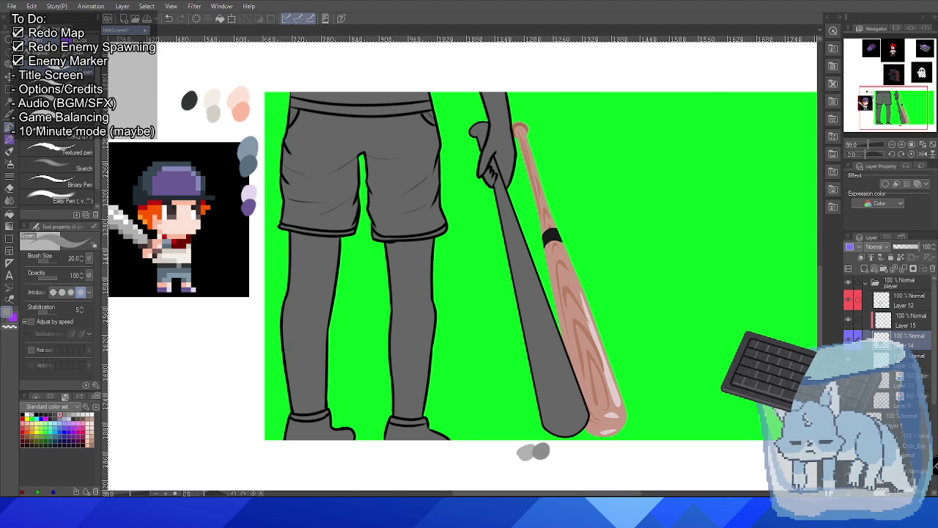
{"action": "left_click", "coordinate": [841, 476]}
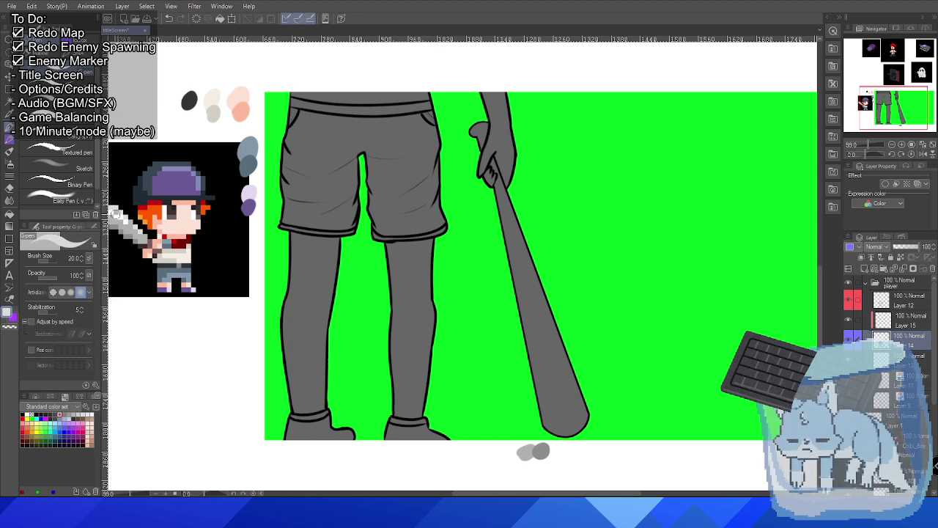
{"action": "left_click", "coordinate": [117, 212], "text": "alt"}
{"action": "left_click", "coordinate": [116, 215], "text": "alt"}
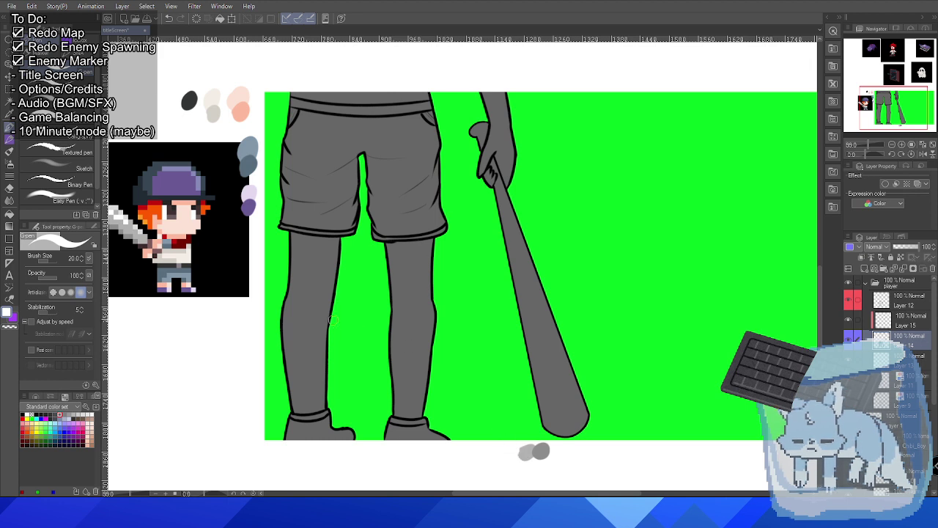
{"action": "left_click", "coordinate": [117, 207], "text": "alt"}
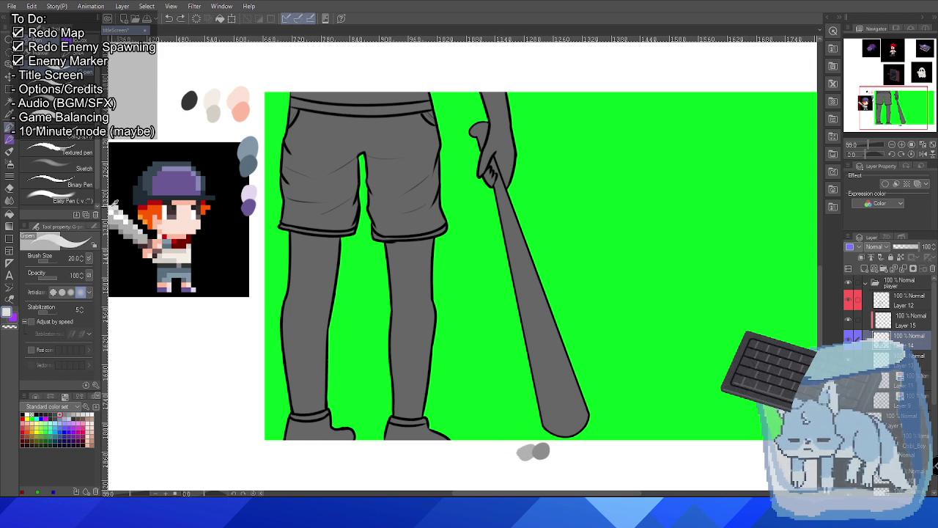
{"action": "left_click_drag", "start_coordinate": [510, 444], "coordinate": [511, 449]}
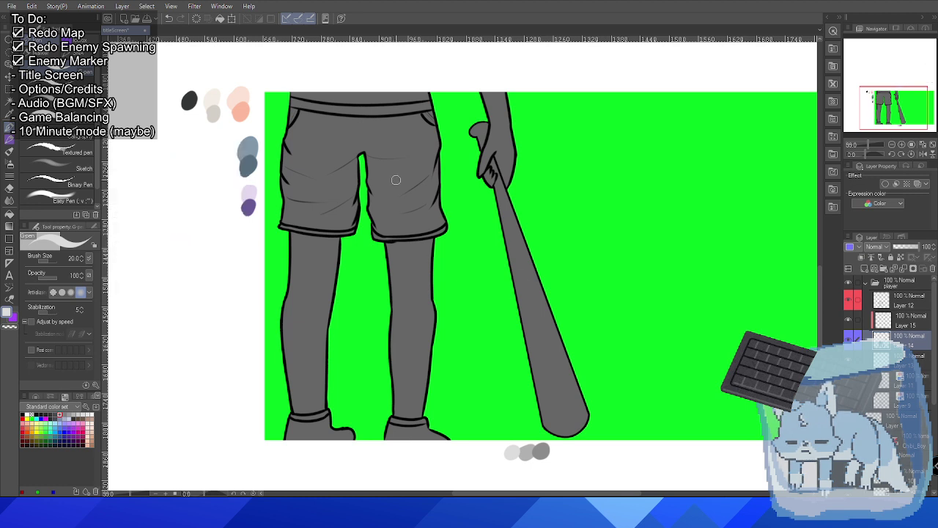
Make Layer 15 active, sample the cream swatch, try a G-pen stroke on the shirt above the waistband, and undo the stroke.
{"action": "left_click", "coordinate": [909, 322]}
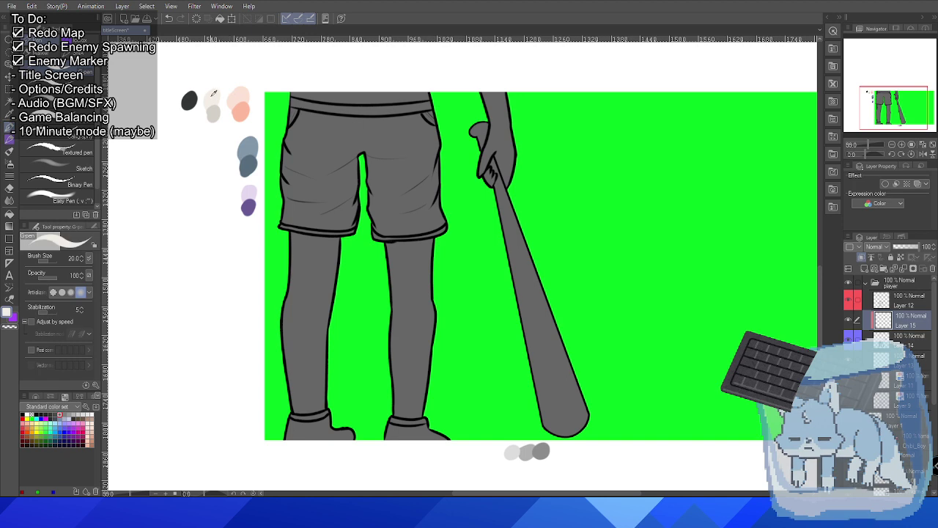
{"action": "scroll", "coordinate": [224, 58], "scroll_direction": "up", "scroll_amount": 3}
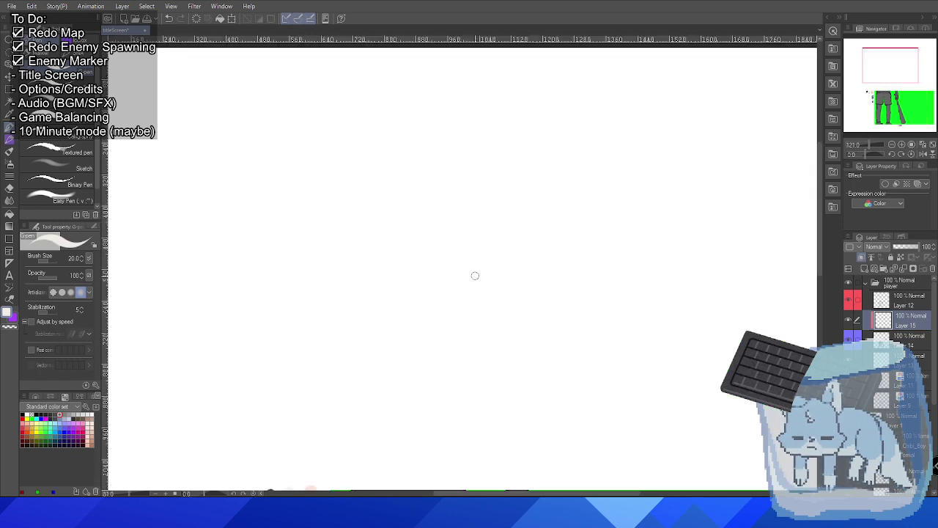
{"action": "scroll", "coordinate": [475, 274], "scroll_direction": "down", "scroll_amount": 5}
{"action": "scroll", "coordinate": [415, 192], "scroll_direction": "up", "scroll_amount": 8}
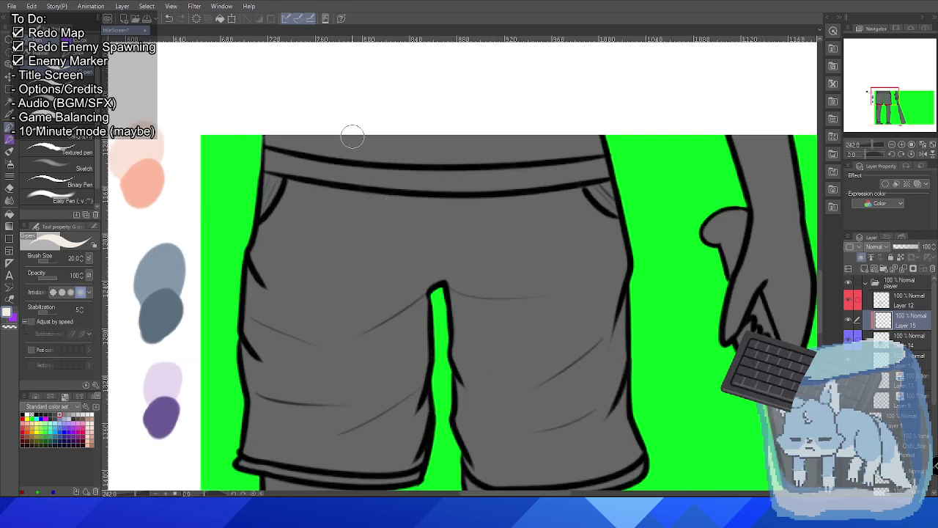
{"action": "left_click_drag", "start_coordinate": [314, 137], "coordinate": [380, 149]}
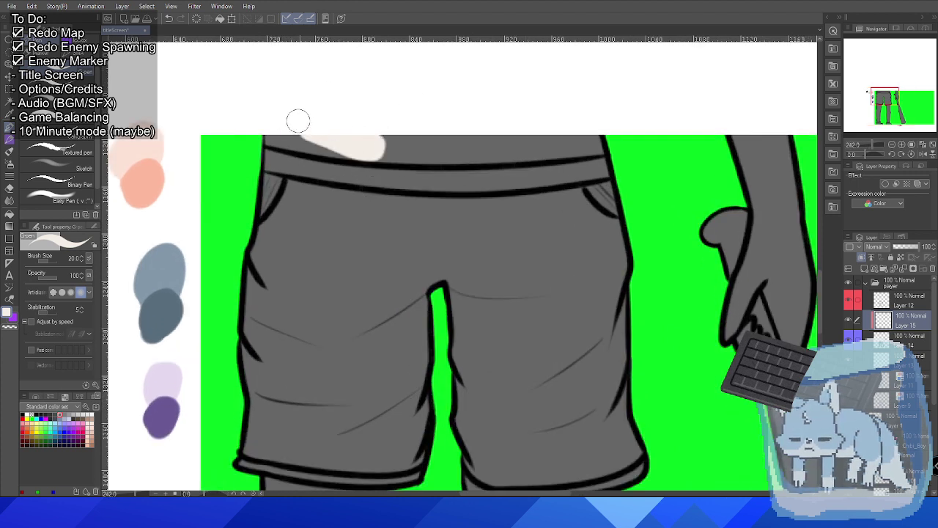
{"action": "key", "text": "ctrl+z"}
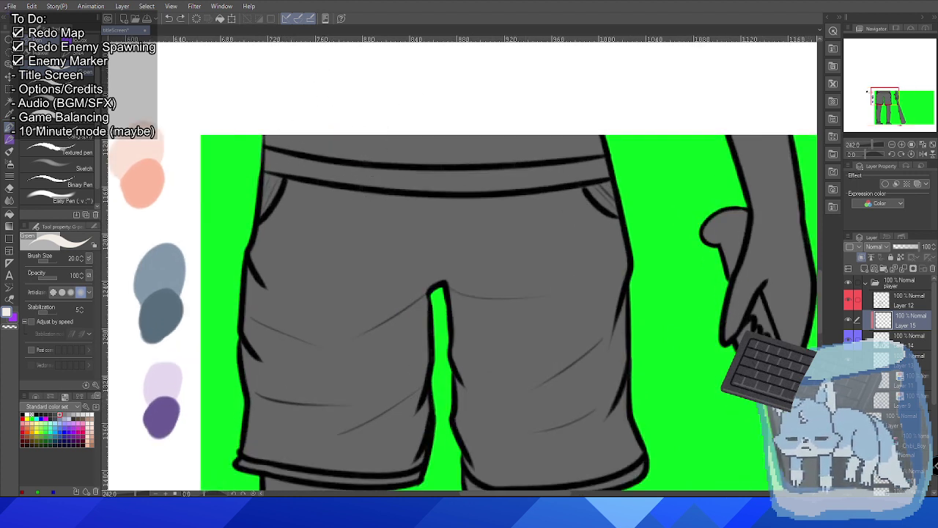
Fill the shirt strip above the waistband with cream using the Base Color brush, raising the brush size to 20.
{"action": "left_click", "coordinate": [9, 126]}
{"action": "scroll", "coordinate": [344, 147], "scroll_direction": "up", "scroll_amount": 3}
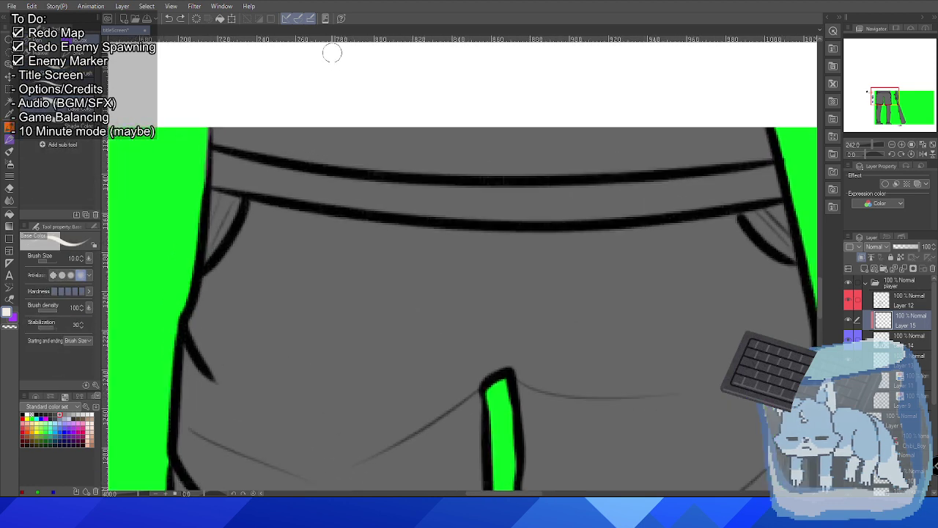
{"action": "mouse_move", "coordinate": [249, 131]}
{"action": "left_mouse_down"}
{"action": "mouse_move", "coordinate": [328, 137]}
{"action": "mouse_move", "coordinate": [235, 122]}
{"action": "mouse_move", "coordinate": [262, 135]}
{"action": "mouse_move", "coordinate": [227, 117]}
{"action": "mouse_move", "coordinate": [217, 139]}
{"action": "mouse_move", "coordinate": [376, 173]}
{"action": "mouse_move", "coordinate": [282, 153]}
{"action": "mouse_move", "coordinate": [459, 162]}
{"action": "mouse_move", "coordinate": [321, 132]}
{"action": "mouse_move", "coordinate": [404, 126]}
{"action": "mouse_move", "coordinate": [441, 141]}
{"action": "mouse_move", "coordinate": [327, 149]}
{"action": "left_mouse_up"}
{"action": "key", "text": "bracketright"}
{"action": "key", "text": "bracketright"}
{"action": "key", "text": "bracketright"}
{"action": "key", "text": "bracketright"}
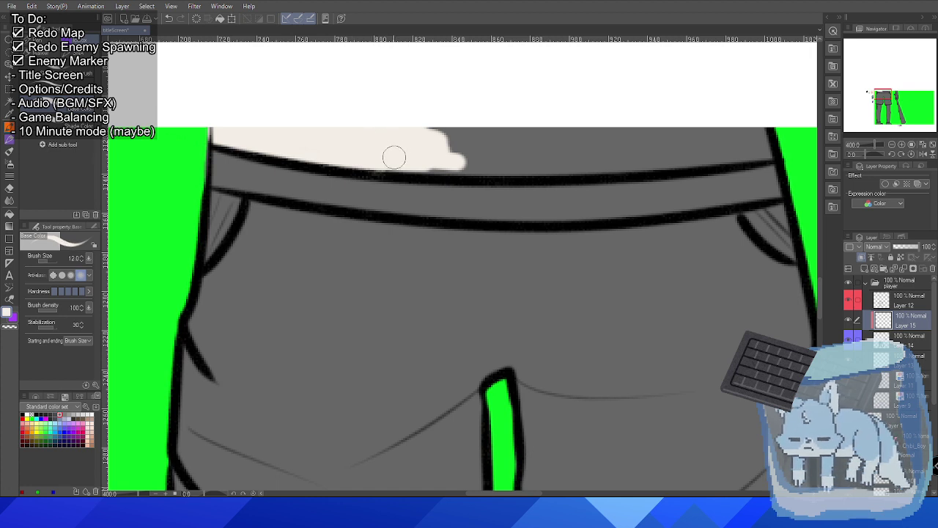
{"action": "mouse_move", "coordinate": [415, 130]}
{"action": "left_mouse_down"}
{"action": "mouse_move", "coordinate": [508, 139]}
{"action": "mouse_move", "coordinate": [447, 143]}
{"action": "mouse_move", "coordinate": [488, 161]}
{"action": "mouse_move", "coordinate": [374, 160]}
{"action": "mouse_move", "coordinate": [574, 159]}
{"action": "mouse_move", "coordinate": [645, 142]}
{"action": "mouse_move", "coordinate": [526, 139]}
{"action": "mouse_move", "coordinate": [559, 134]}
{"action": "mouse_move", "coordinate": [558, 158]}
{"action": "mouse_move", "coordinate": [754, 142]}
{"action": "mouse_move", "coordinate": [697, 133]}
{"action": "mouse_move", "coordinate": [717, 130]}
{"action": "mouse_move", "coordinate": [769, 135]}
{"action": "mouse_move", "coordinate": [724, 138]}
{"action": "left_mouse_up"}
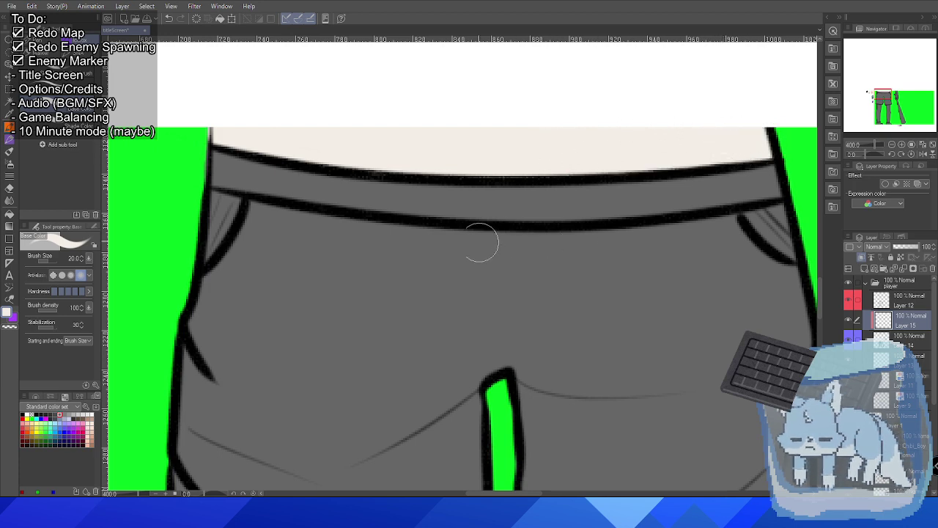
Sample the near-black swatch and fill the shorts' waistband with it from one side to the other.
{"action": "scroll", "coordinate": [469, 242], "scroll_direction": "down", "scroll_amount": 2}
{"action": "left_click_drag", "start_coordinate": [427, 205], "coordinate": [398, 212]}
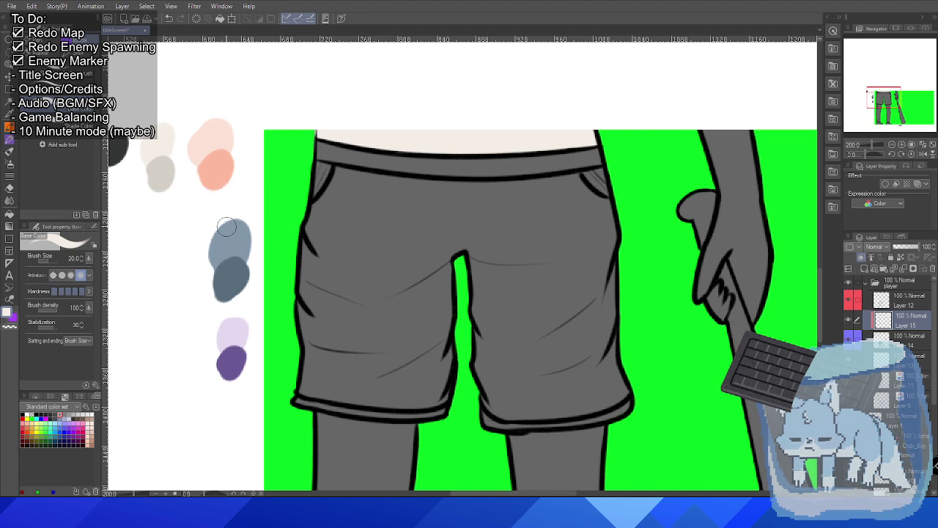
{"action": "left_click", "coordinate": [123, 148], "text": "alt"}
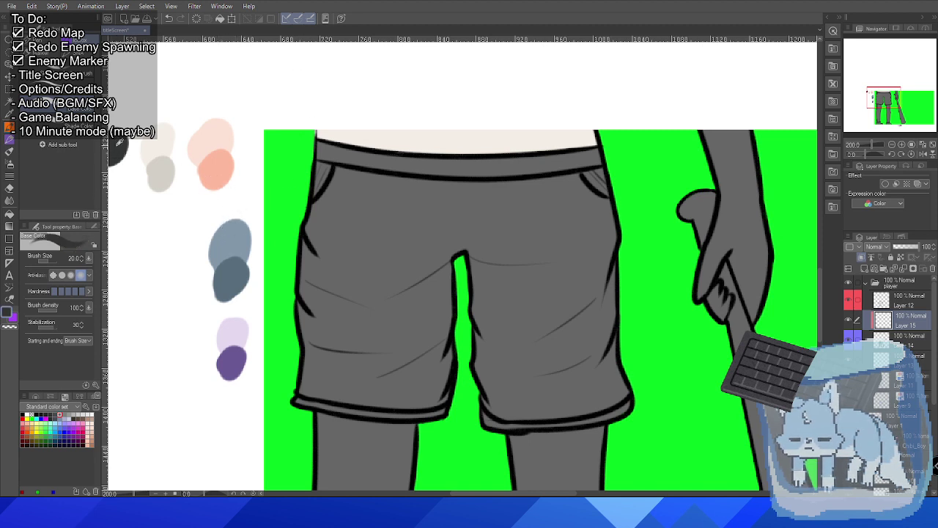
{"action": "scroll", "coordinate": [352, 115], "scroll_direction": "up", "scroll_amount": 5}
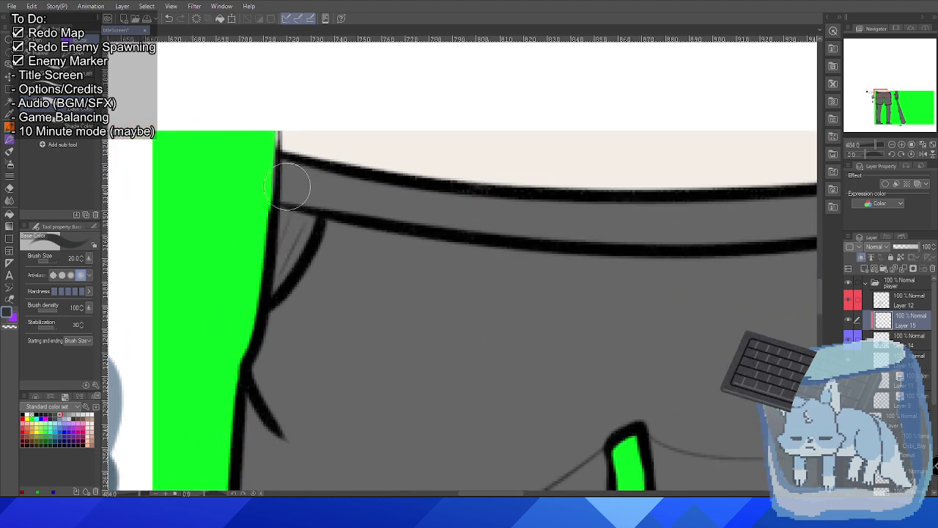
{"action": "mouse_move", "coordinate": [289, 180]}
{"action": "left_mouse_down"}
{"action": "mouse_move", "coordinate": [292, 189]}
{"action": "mouse_move", "coordinate": [342, 188]}
{"action": "mouse_move", "coordinate": [360, 203]}
{"action": "mouse_move", "coordinate": [438, 204]}
{"action": "mouse_move", "coordinate": [293, 171]}
{"action": "mouse_move", "coordinate": [435, 211]}
{"action": "mouse_move", "coordinate": [633, 233]}
{"action": "mouse_move", "coordinate": [694, 212]}
{"action": "mouse_move", "coordinate": [714, 220]}
{"action": "mouse_move", "coordinate": [687, 195]}
{"action": "left_mouse_up"}
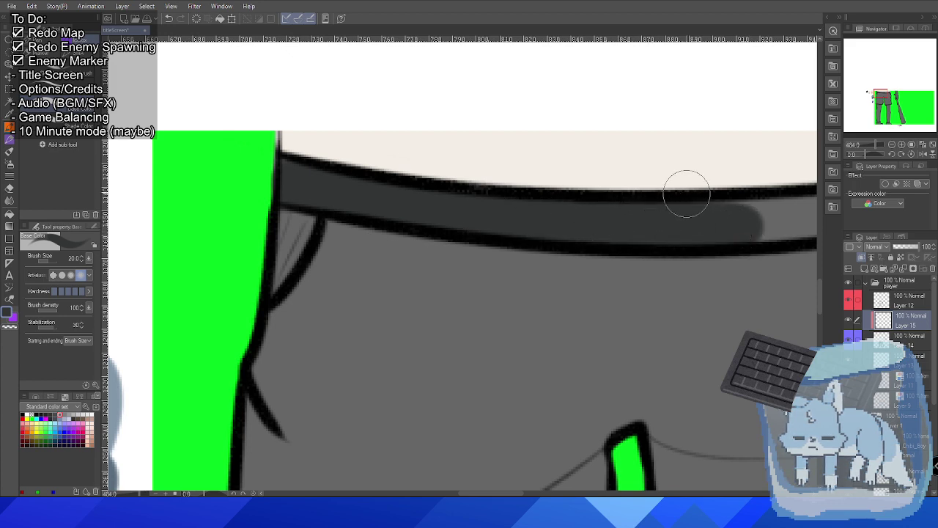
{"action": "mouse_move", "coordinate": [706, 245]}
{"action": "left_mouse_down"}
{"action": "mouse_move", "coordinate": [428, 247]}
{"action": "mouse_move", "coordinate": [494, 268]}
{"action": "left_mouse_up"}
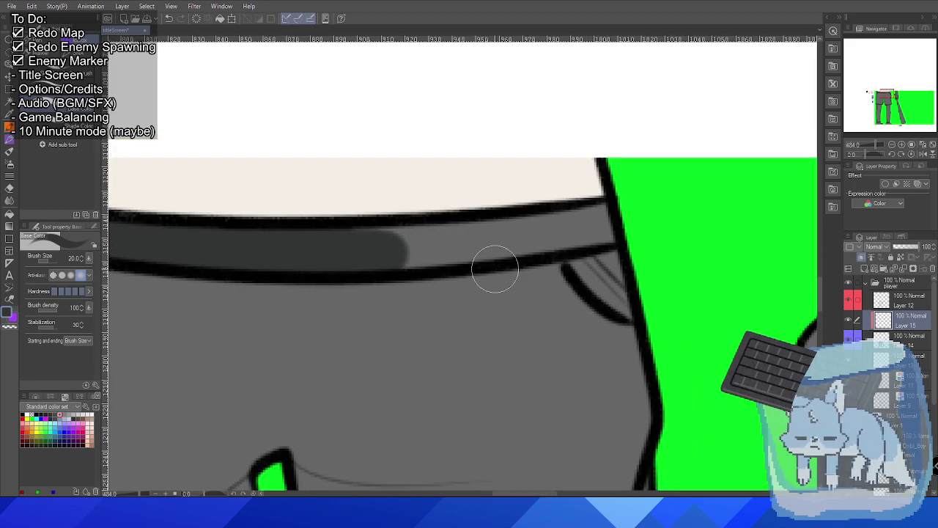
{"action": "mouse_move", "coordinate": [384, 237]}
{"action": "left_mouse_down"}
{"action": "mouse_move", "coordinate": [423, 234]}
{"action": "mouse_move", "coordinate": [407, 239]}
{"action": "mouse_move", "coordinate": [476, 251]}
{"action": "mouse_move", "coordinate": [393, 252]}
{"action": "mouse_move", "coordinate": [491, 246]}
{"action": "mouse_move", "coordinate": [453, 235]}
{"action": "mouse_move", "coordinate": [598, 230]}
{"action": "mouse_move", "coordinate": [593, 216]}
{"action": "mouse_move", "coordinate": [576, 225]}
{"action": "mouse_move", "coordinate": [579, 214]}
{"action": "mouse_move", "coordinate": [604, 207]}
{"action": "left_mouse_up"}
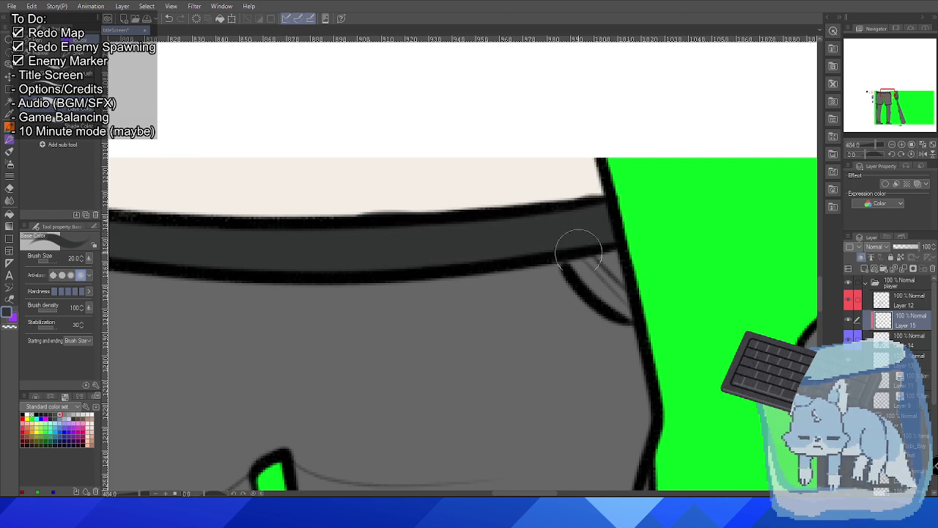
Sample the grey shirt swatch and repaint the whole shirt strip above the waistband with it.
{"action": "scroll", "coordinate": [579, 254], "scroll_direction": "down", "scroll_amount": 3}
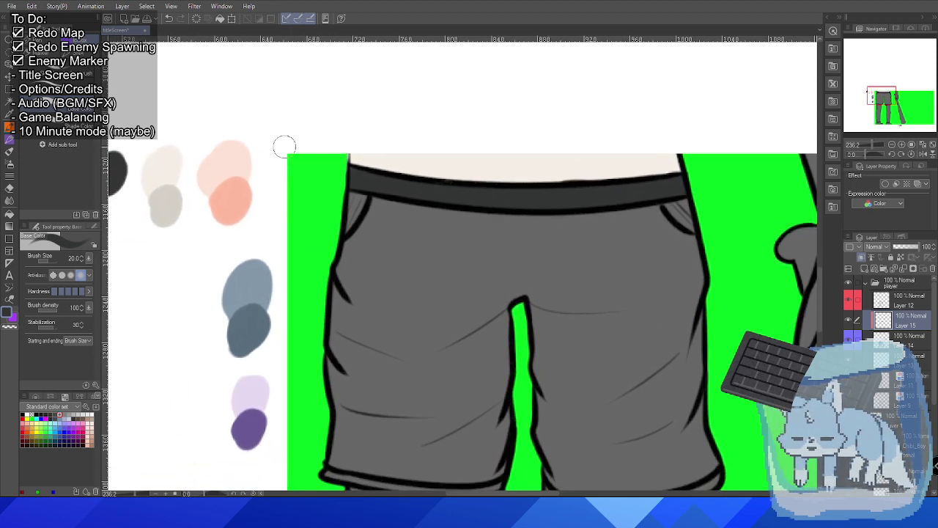
{"action": "left_click", "coordinate": [166, 203], "text": "alt"}
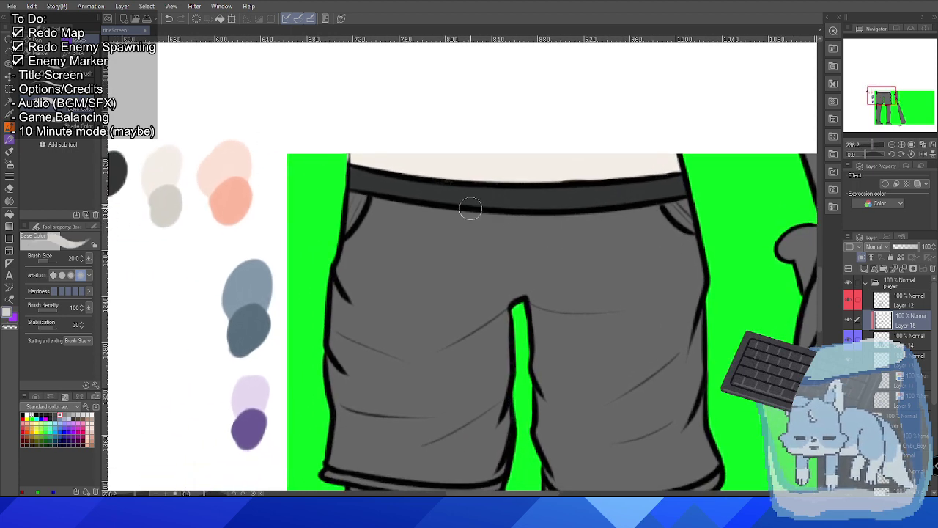
{"action": "scroll", "coordinate": [514, 212], "scroll_direction": "down", "scroll_amount": 2}
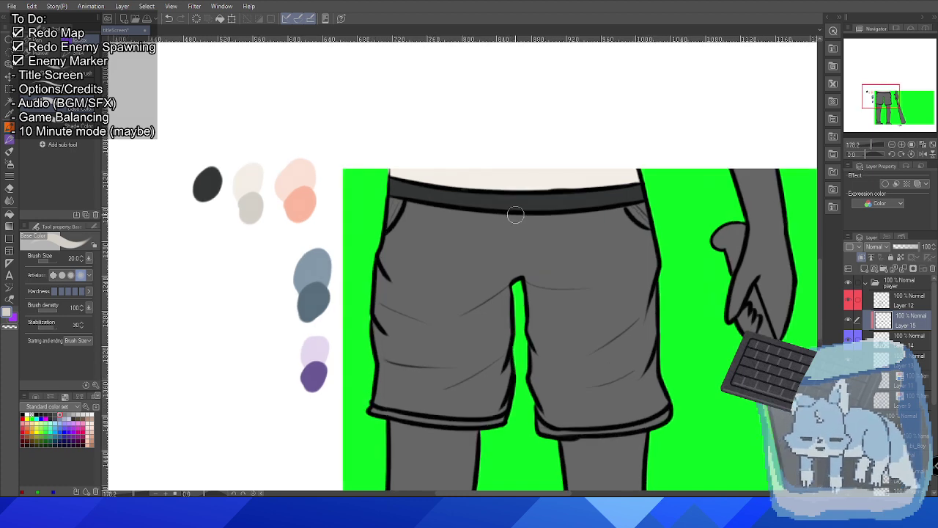
{"action": "scroll", "coordinate": [516, 214], "scroll_direction": "up", "scroll_amount": 2}
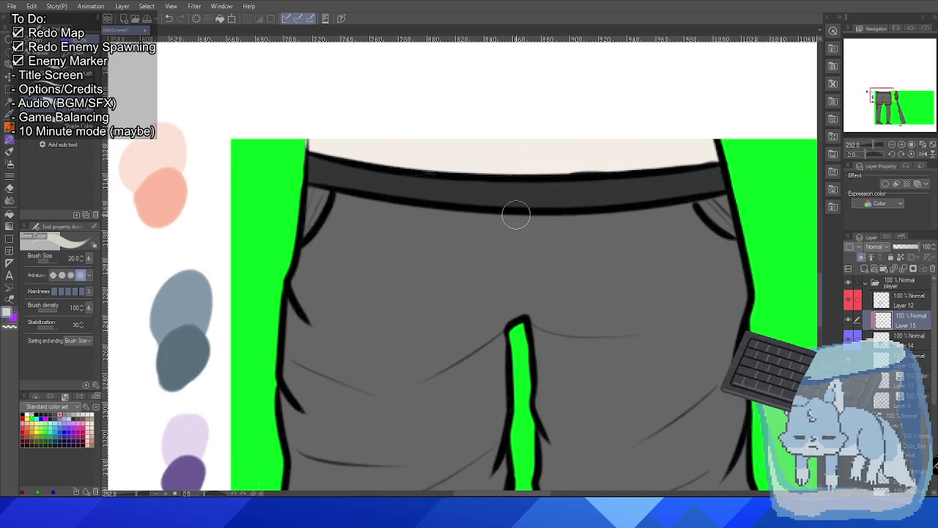
{"action": "mouse_move", "coordinate": [314, 131]}
{"action": "left_mouse_down"}
{"action": "mouse_move", "coordinate": [396, 146]}
{"action": "mouse_move", "coordinate": [346, 141]}
{"action": "mouse_move", "coordinate": [390, 160]}
{"action": "mouse_move", "coordinate": [351, 154]}
{"action": "mouse_move", "coordinate": [369, 141]}
{"action": "mouse_move", "coordinate": [307, 141]}
{"action": "mouse_move", "coordinate": [348, 147]}
{"action": "left_mouse_up"}
{"action": "key", "text": "ctrl+z"}
{"action": "key", "text": "ctrl+z"}
{"action": "scroll", "coordinate": [360, 126], "scroll_direction": "up", "scroll_amount": 2}
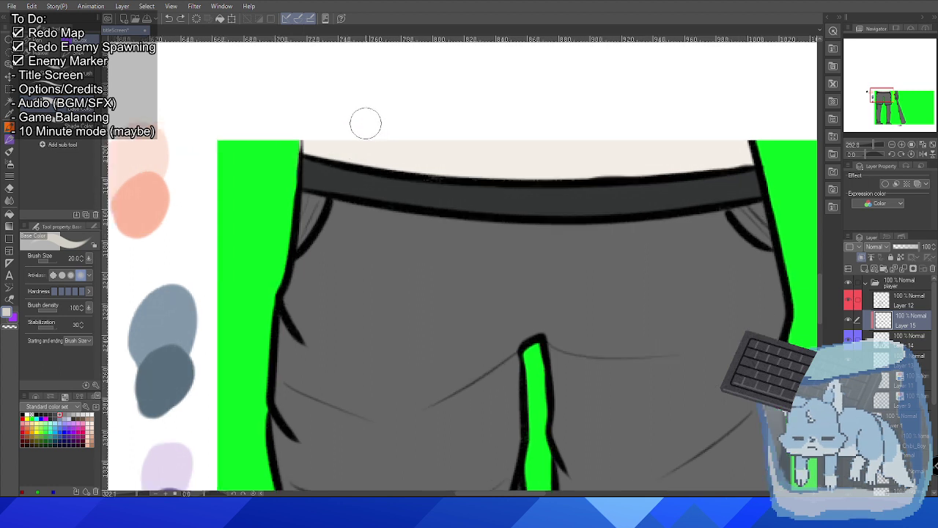
{"action": "mouse_move", "coordinate": [290, 141]}
{"action": "left_mouse_down"}
{"action": "mouse_move", "coordinate": [341, 156]}
{"action": "mouse_move", "coordinate": [293, 147]}
{"action": "left_mouse_up"}
{"action": "mouse_move", "coordinate": [330, 150]}
{"action": "left_mouse_down"}
{"action": "mouse_move", "coordinate": [454, 157]}
{"action": "mouse_move", "coordinate": [352, 162]}
{"action": "mouse_move", "coordinate": [475, 177]}
{"action": "mouse_move", "coordinate": [434, 185]}
{"action": "mouse_move", "coordinate": [546, 183]}
{"action": "left_mouse_up"}
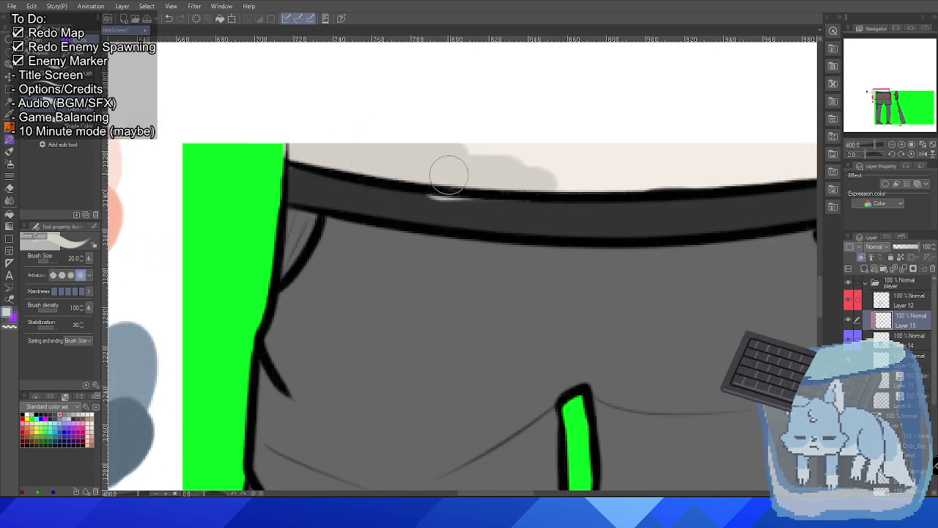
{"action": "mouse_move", "coordinate": [448, 174]}
{"action": "left_mouse_down"}
{"action": "mouse_move", "coordinate": [578, 175]}
{"action": "mouse_move", "coordinate": [446, 142]}
{"action": "mouse_move", "coordinate": [592, 147]}
{"action": "mouse_move", "coordinate": [549, 164]}
{"action": "mouse_move", "coordinate": [654, 162]}
{"action": "mouse_move", "coordinate": [577, 172]}
{"action": "mouse_move", "coordinate": [656, 172]}
{"action": "mouse_move", "coordinate": [573, 178]}
{"action": "mouse_move", "coordinate": [699, 167]}
{"action": "mouse_move", "coordinate": [613, 173]}
{"action": "mouse_move", "coordinate": [674, 154]}
{"action": "mouse_move", "coordinate": [485, 170]}
{"action": "mouse_move", "coordinate": [594, 82]}
{"action": "mouse_move", "coordinate": [520, 148]}
{"action": "mouse_move", "coordinate": [458, 178]}
{"action": "mouse_move", "coordinate": [666, 161]}
{"action": "mouse_move", "coordinate": [540, 145]}
{"action": "left_mouse_up"}
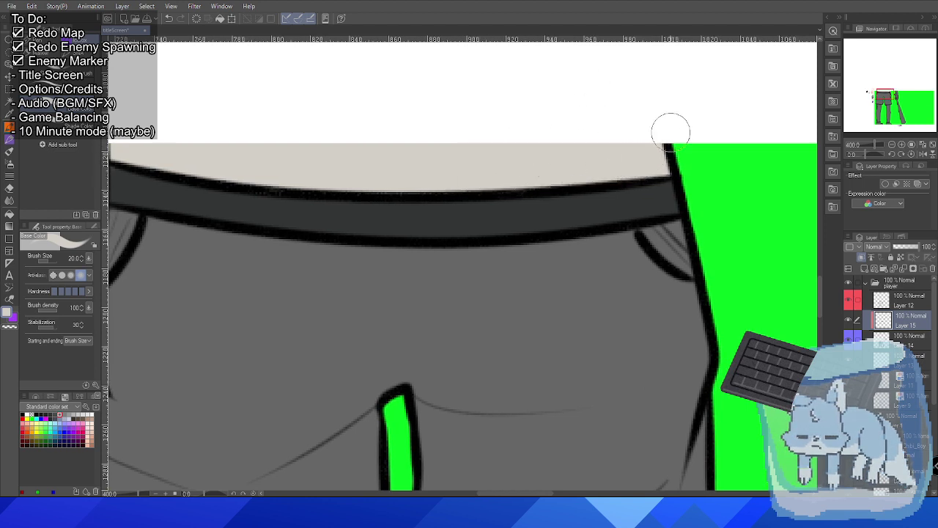
Sample the darker blue-grey swatch and paint the shorts' left pocket and the area just below the left half of the waistband.
{"action": "left_click_drag", "start_coordinate": [555, 250], "coordinate": [471, 209]}
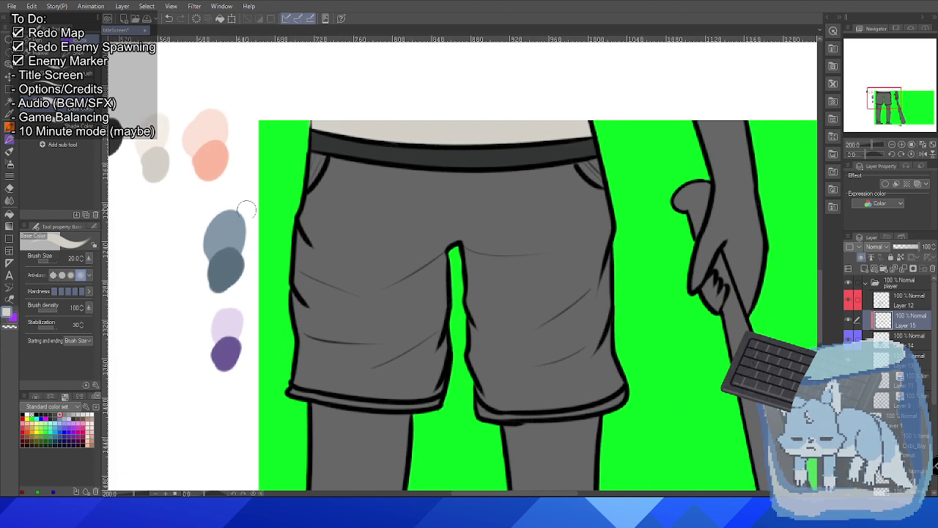
{"action": "left_click", "coordinate": [221, 267], "text": "alt"}
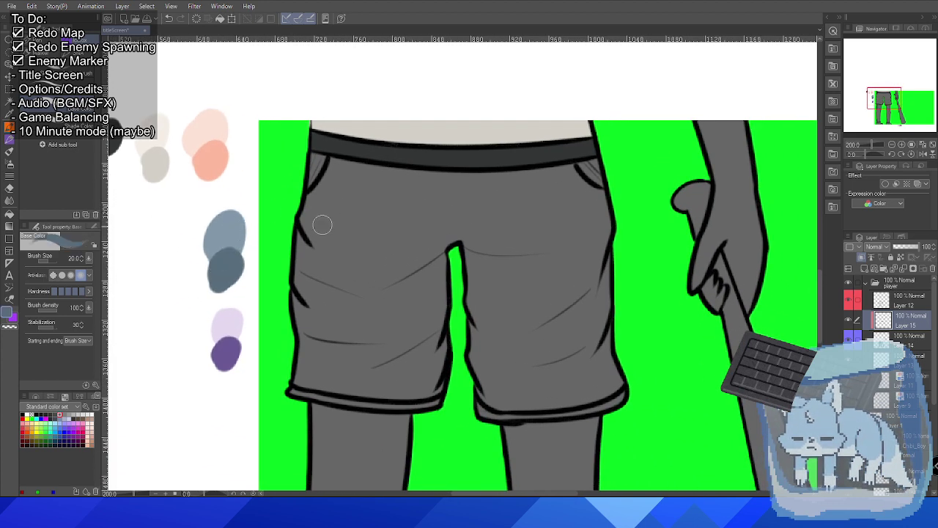
{"action": "scroll", "coordinate": [322, 225], "scroll_direction": "up", "scroll_amount": 5}
{"action": "mouse_move", "coordinate": [356, 222]}
{"action": "left_mouse_down"}
{"action": "mouse_move", "coordinate": [364, 184]}
{"action": "mouse_move", "coordinate": [342, 164]}
{"action": "left_mouse_up"}
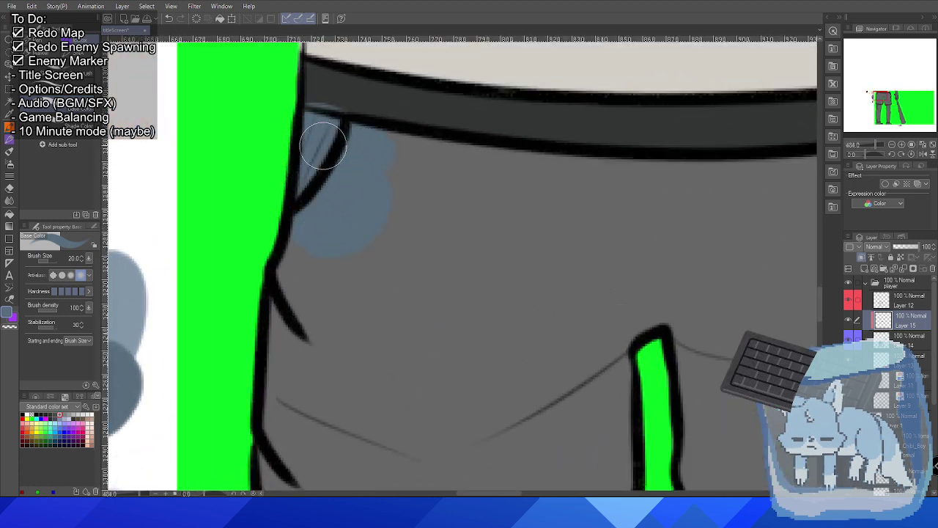
{"action": "key", "text": "ctrl+z"}
{"action": "mouse_move", "coordinate": [321, 134]}
{"action": "left_mouse_down"}
{"action": "mouse_move", "coordinate": [527, 171]}
{"action": "mouse_move", "coordinate": [337, 171]}
{"action": "mouse_move", "coordinate": [401, 171]}
{"action": "mouse_move", "coordinate": [278, 212]}
{"action": "mouse_move", "coordinate": [532, 212]}
{"action": "mouse_move", "coordinate": [412, 219]}
{"action": "mouse_move", "coordinate": [468, 210]}
{"action": "left_mouse_up"}
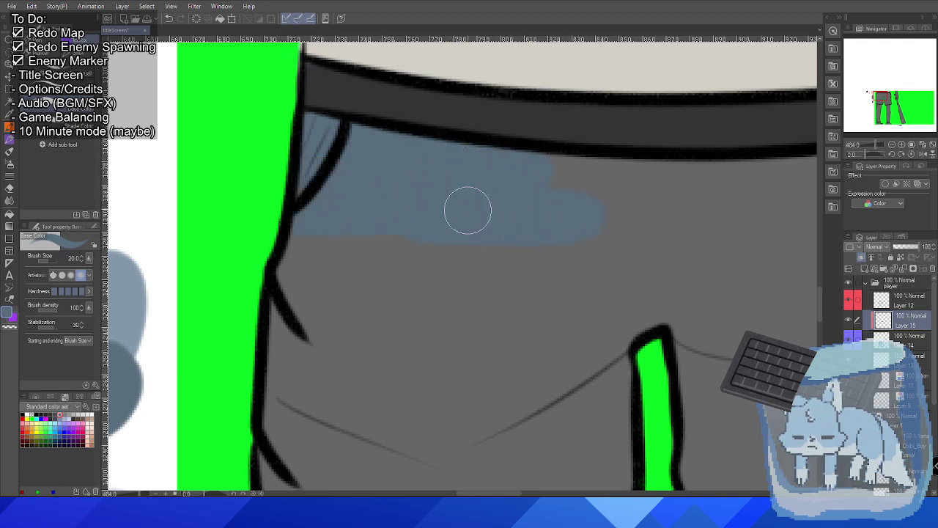
Extend the dark blue-grey along the underside of the waistband up to and into the shorts' right pocket.
{"action": "left_click_drag", "start_coordinate": [518, 253], "coordinate": [293, 287]}
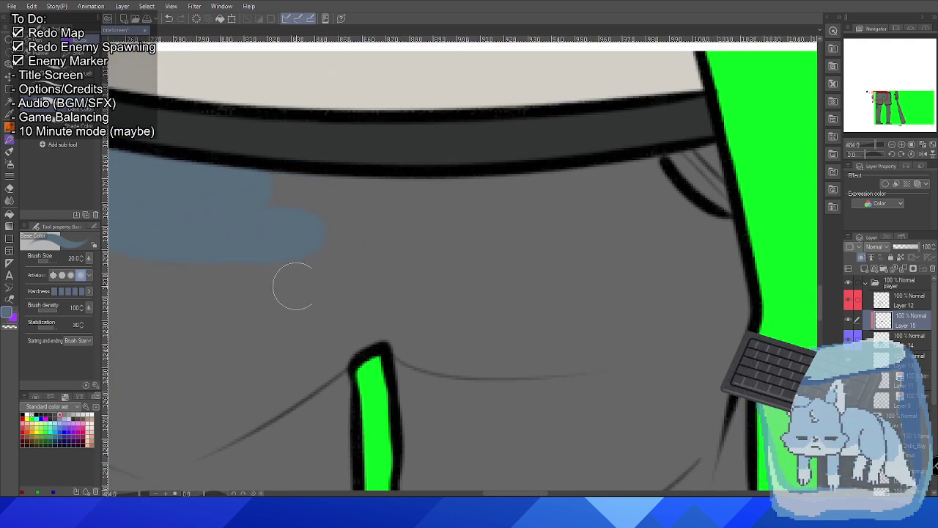
{"action": "mouse_move", "coordinate": [383, 172]}
{"action": "left_mouse_down"}
{"action": "mouse_move", "coordinate": [334, 189]}
{"action": "mouse_move", "coordinate": [281, 173]}
{"action": "mouse_move", "coordinate": [267, 180]}
{"action": "mouse_move", "coordinate": [315, 192]}
{"action": "mouse_move", "coordinate": [257, 192]}
{"action": "mouse_move", "coordinate": [344, 210]}
{"action": "mouse_move", "coordinate": [375, 199]}
{"action": "mouse_move", "coordinate": [324, 191]}
{"action": "left_mouse_up"}
{"action": "mouse_move", "coordinate": [584, 191]}
{"action": "left_mouse_down"}
{"action": "mouse_move", "coordinate": [545, 186]}
{"action": "mouse_move", "coordinate": [700, 159]}
{"action": "mouse_move", "coordinate": [618, 171]}
{"action": "mouse_move", "coordinate": [723, 179]}
{"action": "mouse_move", "coordinate": [642, 203]}
{"action": "mouse_move", "coordinate": [588, 177]}
{"action": "left_mouse_up"}
{"action": "key", "text": "ctrl+z"}
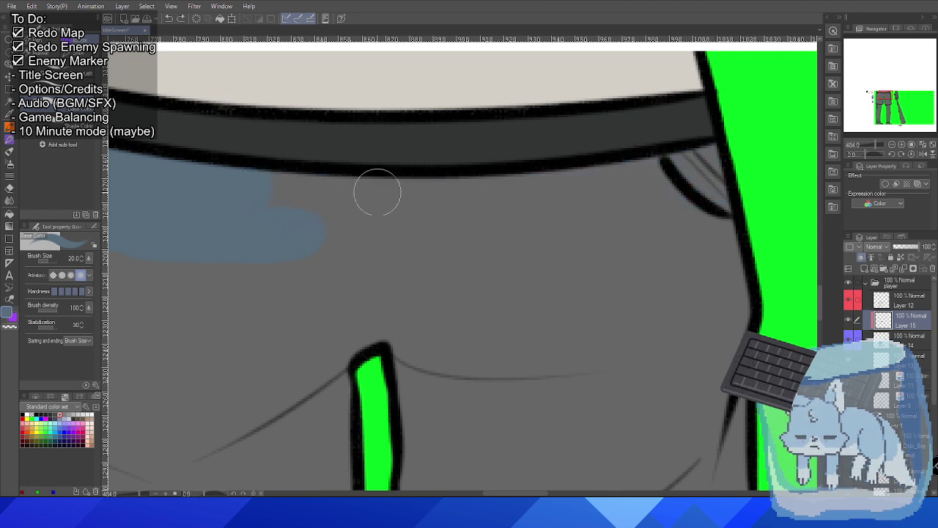
{"action": "mouse_move", "coordinate": [324, 188]}
{"action": "left_mouse_down"}
{"action": "mouse_move", "coordinate": [490, 195]}
{"action": "mouse_move", "coordinate": [512, 186]}
{"action": "mouse_move", "coordinate": [491, 186]}
{"action": "mouse_move", "coordinate": [697, 169]}
{"action": "left_mouse_up"}
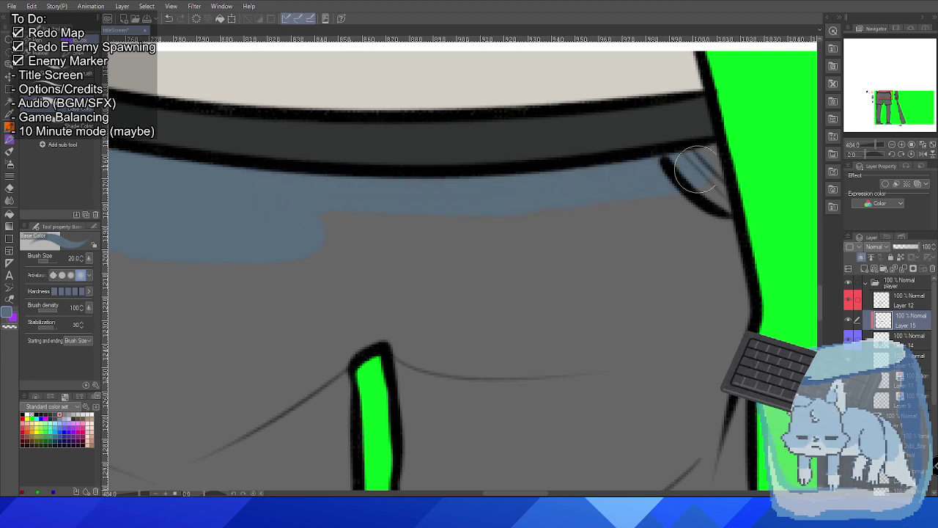
Fill the rest of the shorts down to the cuffs on both legs with dark blue-grey, enlarging the brush to 40.
{"action": "mouse_move", "coordinate": [642, 186]}
{"action": "left_mouse_down"}
{"action": "mouse_move", "coordinate": [716, 204]}
{"action": "mouse_move", "coordinate": [668, 330]}
{"action": "mouse_move", "coordinate": [718, 340]}
{"action": "mouse_move", "coordinate": [715, 353]}
{"action": "mouse_move", "coordinate": [583, 356]}
{"action": "mouse_move", "coordinate": [526, 321]}
{"action": "mouse_move", "coordinate": [475, 259]}
{"action": "mouse_move", "coordinate": [401, 267]}
{"action": "mouse_move", "coordinate": [366, 242]}
{"action": "mouse_move", "coordinate": [409, 216]}
{"action": "mouse_move", "coordinate": [329, 242]}
{"action": "mouse_move", "coordinate": [495, 249]}
{"action": "mouse_move", "coordinate": [328, 259]}
{"action": "mouse_move", "coordinate": [269, 319]}
{"action": "mouse_move", "coordinate": [522, 338]}
{"action": "mouse_move", "coordinate": [308, 370]}
{"action": "mouse_move", "coordinate": [563, 350]}
{"action": "mouse_move", "coordinate": [316, 337]}
{"action": "left_mouse_up"}
{"action": "key", "text": "bracketright"}
{"action": "key", "text": "bracketright"}
{"action": "key", "text": "bracketright"}
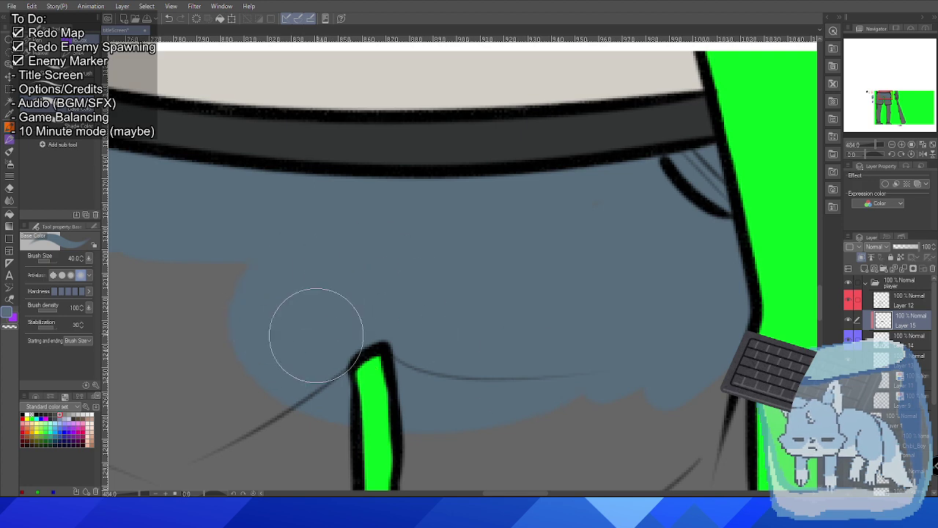
{"action": "scroll", "coordinate": [316, 335], "scroll_direction": "down", "scroll_amount": 3}
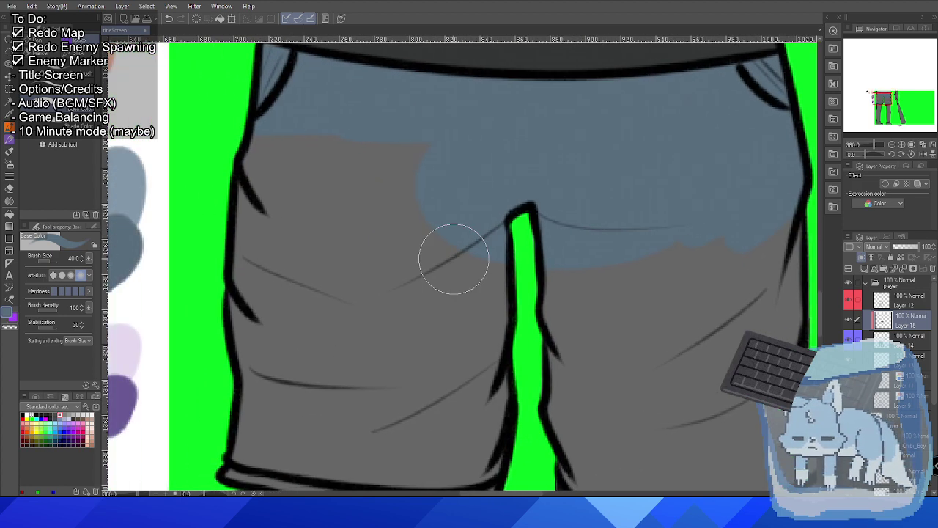
{"action": "mouse_move", "coordinate": [454, 259]}
{"action": "left_mouse_down"}
{"action": "mouse_move", "coordinate": [221, 139]}
{"action": "mouse_move", "coordinate": [311, 126]}
{"action": "mouse_move", "coordinate": [280, 160]}
{"action": "mouse_move", "coordinate": [423, 213]}
{"action": "mouse_move", "coordinate": [303, 223]}
{"action": "mouse_move", "coordinate": [425, 285]}
{"action": "mouse_move", "coordinate": [275, 307]}
{"action": "mouse_move", "coordinate": [523, 322]}
{"action": "mouse_move", "coordinate": [235, 358]}
{"action": "mouse_move", "coordinate": [531, 393]}
{"action": "mouse_move", "coordinate": [471, 267]}
{"action": "left_mouse_up"}
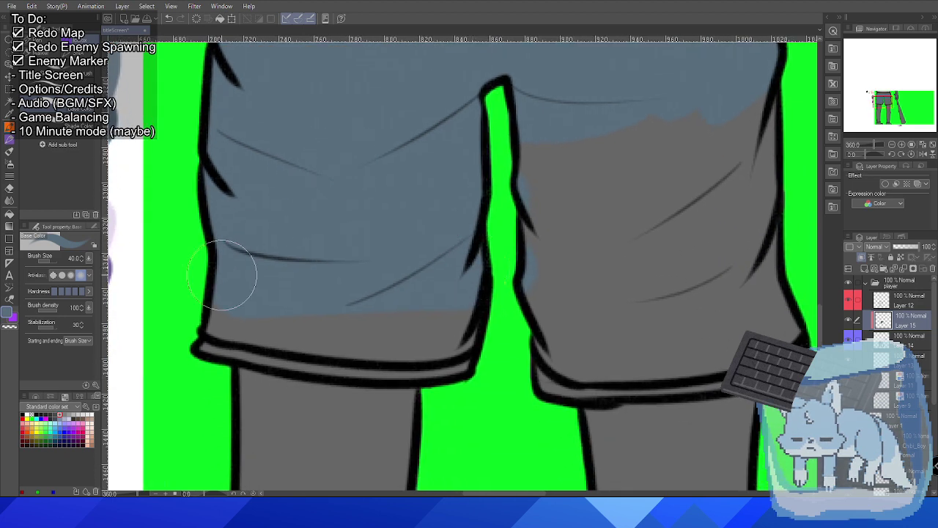
{"action": "mouse_move", "coordinate": [339, 317]}
{"action": "left_mouse_down"}
{"action": "mouse_move", "coordinate": [447, 329]}
{"action": "mouse_move", "coordinate": [239, 319]}
{"action": "mouse_move", "coordinate": [321, 256]}
{"action": "mouse_move", "coordinate": [524, 171]}
{"action": "mouse_move", "coordinate": [503, 151]}
{"action": "mouse_move", "coordinate": [630, 118]}
{"action": "mouse_move", "coordinate": [775, 100]}
{"action": "mouse_move", "coordinate": [584, 157]}
{"action": "mouse_move", "coordinate": [702, 143]}
{"action": "mouse_move", "coordinate": [595, 176]}
{"action": "mouse_move", "coordinate": [678, 167]}
{"action": "mouse_move", "coordinate": [546, 190]}
{"action": "mouse_move", "coordinate": [650, 182]}
{"action": "mouse_move", "coordinate": [582, 224]}
{"action": "mouse_move", "coordinate": [663, 236]}
{"action": "mouse_move", "coordinate": [541, 263]}
{"action": "mouse_move", "coordinate": [780, 240]}
{"action": "mouse_move", "coordinate": [582, 302]}
{"action": "mouse_move", "coordinate": [733, 287]}
{"action": "mouse_move", "coordinate": [542, 324]}
{"action": "mouse_move", "coordinate": [679, 325]}
{"action": "mouse_move", "coordinate": [790, 289]}
{"action": "mouse_move", "coordinate": [722, 319]}
{"action": "mouse_move", "coordinate": [546, 342]}
{"action": "mouse_move", "coordinate": [646, 355]}
{"action": "mouse_move", "coordinate": [751, 341]}
{"action": "mouse_move", "coordinate": [787, 313]}
{"action": "left_mouse_up"}
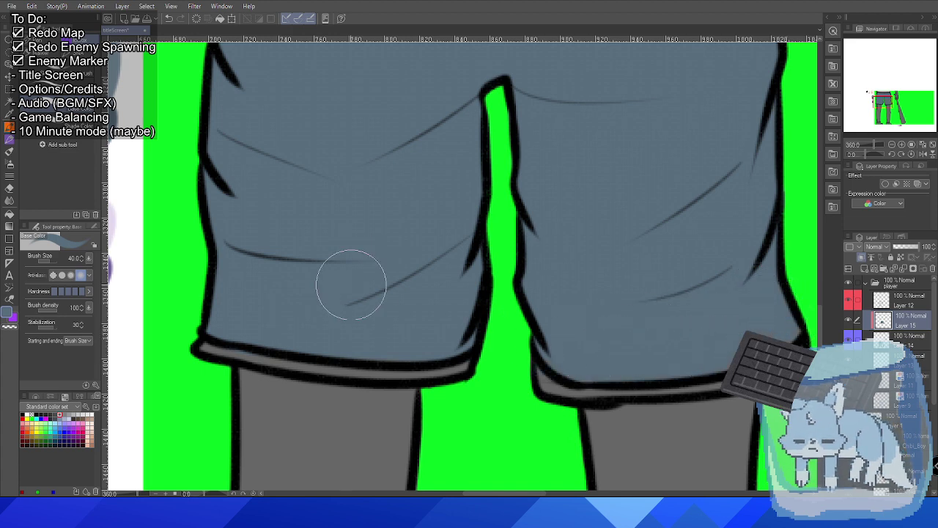
Reduce the brush size to 15 and paint the cuff of the shorts' left leg dark blue-grey.
{"action": "key", "text": "bracketleft"}
{"action": "key", "text": "bracketleft"}
{"action": "key", "text": "bracketleft"}
{"action": "key", "text": "bracketleft"}
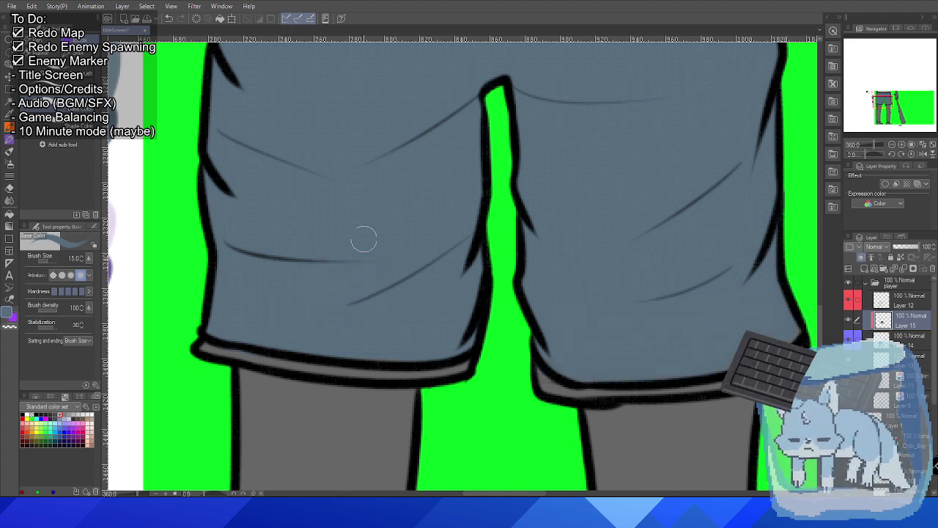
{"action": "left_click_drag", "start_coordinate": [357, 305], "coordinate": [371, 162]}
{"action": "scroll", "coordinate": [371, 161], "scroll_direction": "up", "scroll_amount": 3}
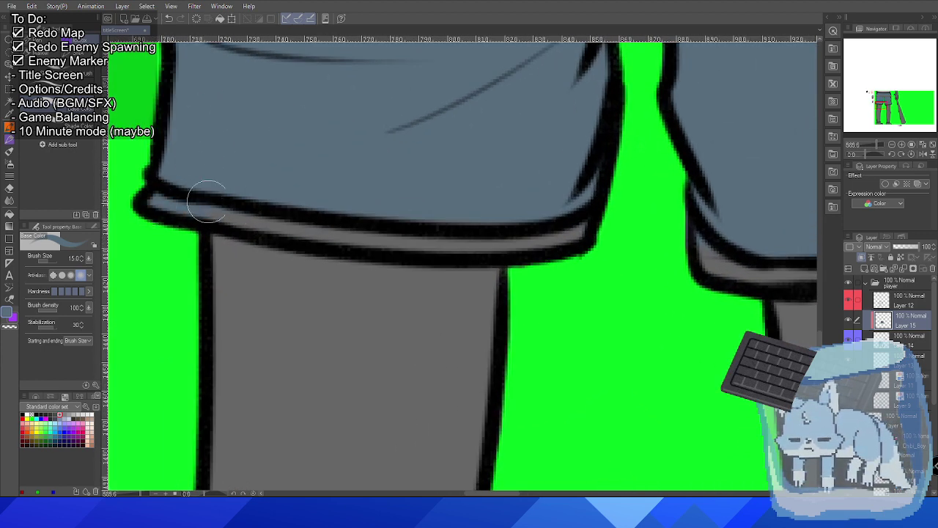
{"action": "mouse_move", "coordinate": [207, 200]}
{"action": "left_mouse_down"}
{"action": "mouse_move", "coordinate": [210, 209]}
{"action": "mouse_move", "coordinate": [431, 234]}
{"action": "mouse_move", "coordinate": [591, 227]}
{"action": "left_mouse_up"}
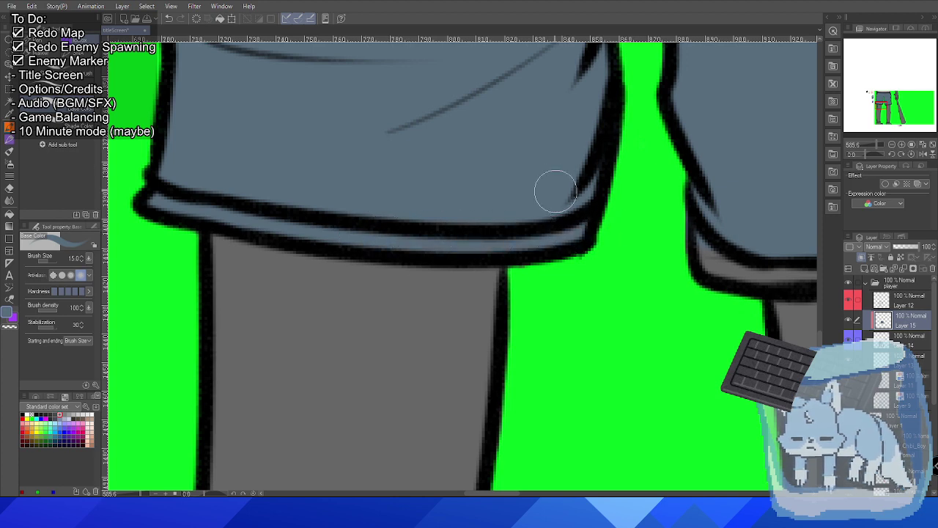
Paint the cuff of the shorts' right leg dark blue-grey.
{"action": "scroll", "coordinate": [641, 288], "scroll_direction": "down", "scroll_amount": 2}
{"action": "left_click_drag", "start_coordinate": [562, 255], "coordinate": [473, 296]}
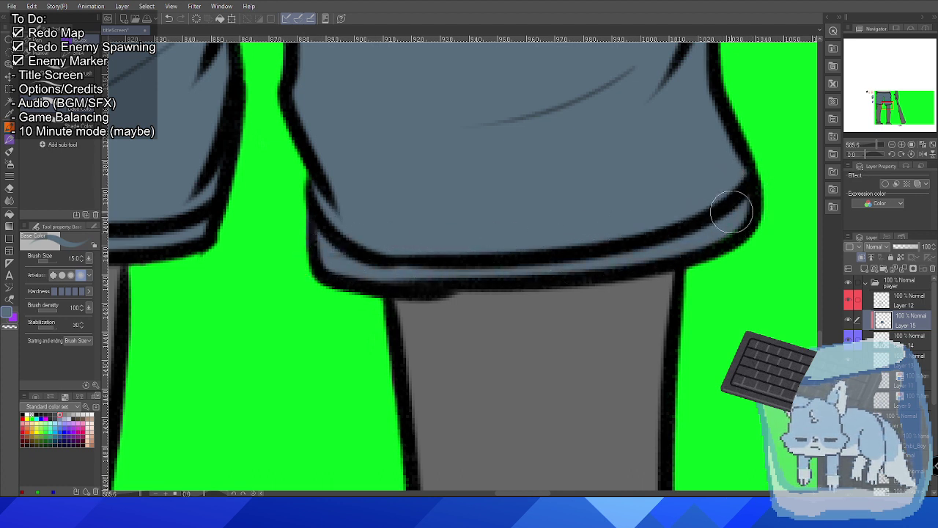
{"action": "scroll", "coordinate": [618, 212], "scroll_direction": "down", "scroll_amount": 6}
{"action": "left_click_drag", "start_coordinate": [602, 207], "coordinate": [483, 334]}
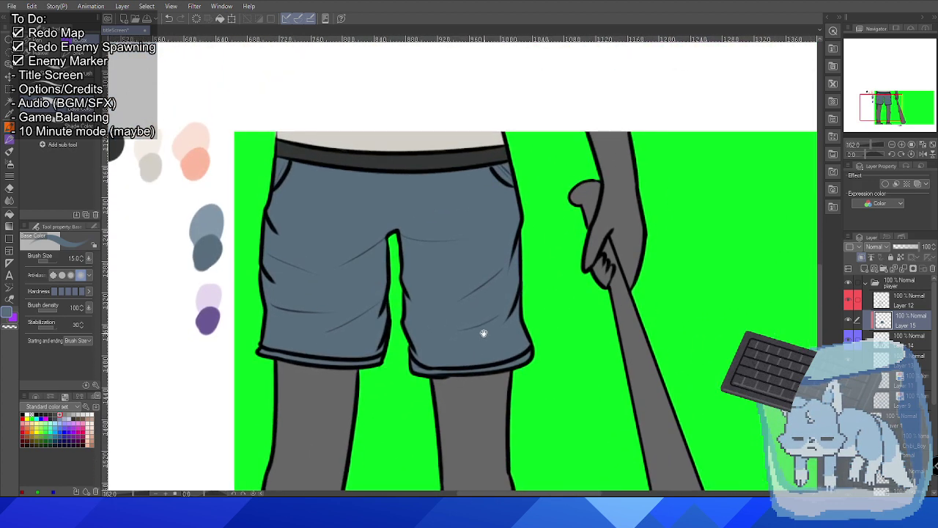
Sample the darker salmon skin swatch and try a stroke on the left leg below the shorts.
{"action": "left_click", "coordinate": [196, 167], "text": "alt"}
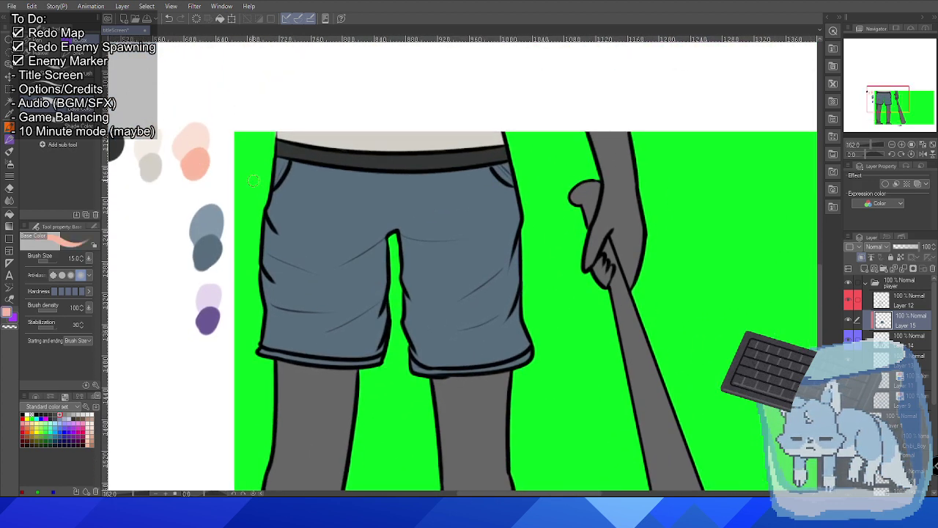
{"action": "left_click_drag", "start_coordinate": [409, 351], "coordinate": [430, 184]}
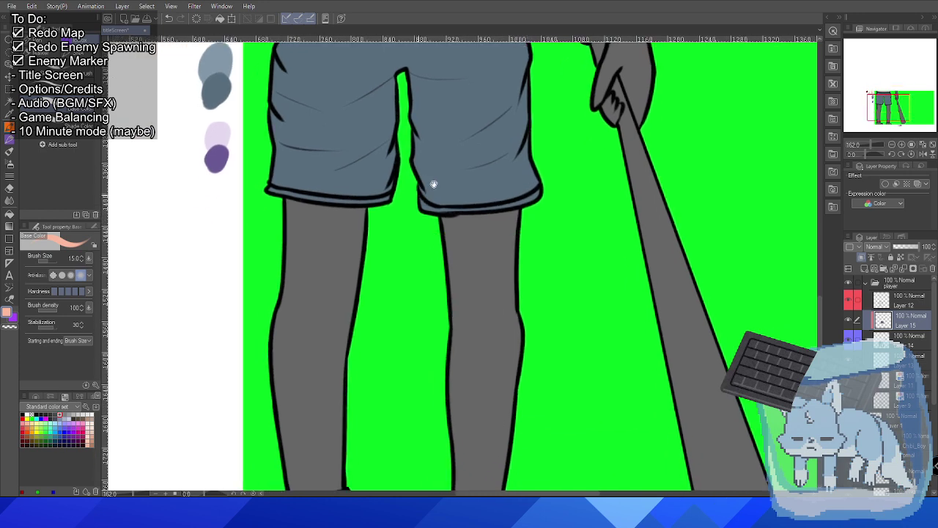
{"action": "scroll", "coordinate": [360, 203], "scroll_direction": "up", "scroll_amount": 2}
{"action": "left_click_drag", "start_coordinate": [333, 256], "coordinate": [357, 276]}
{"action": "key", "text": "ctrl+z"}
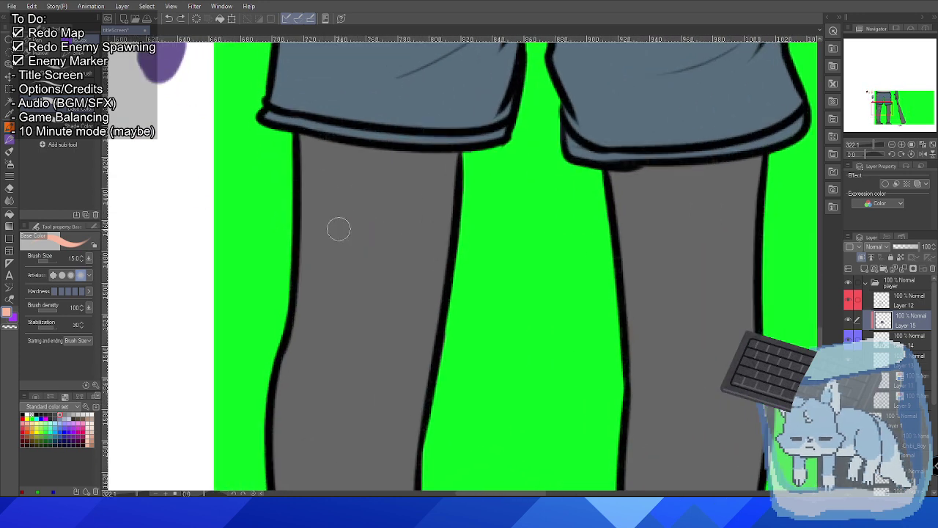
{"action": "scroll", "coordinate": [385, 174], "scroll_direction": "down", "scroll_amount": 2}
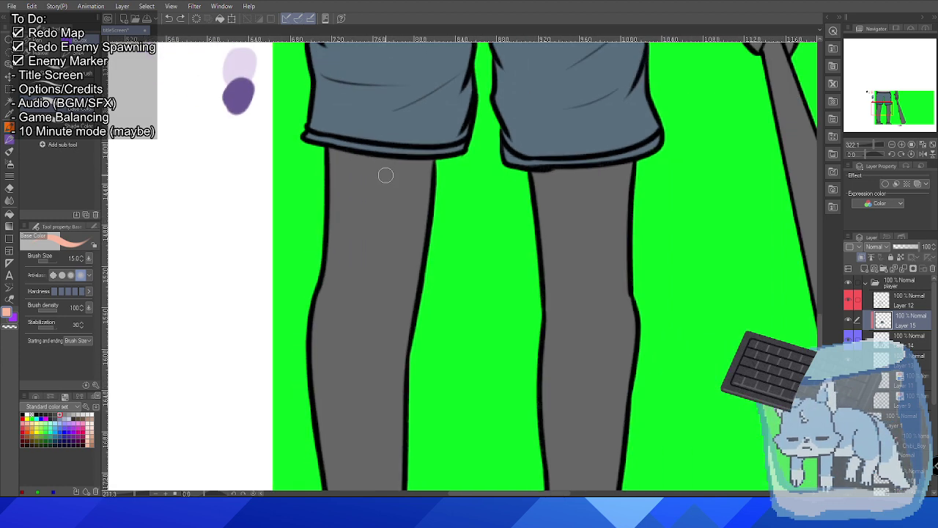
{"action": "left_click_drag", "start_coordinate": [419, 182], "coordinate": [425, 345]}
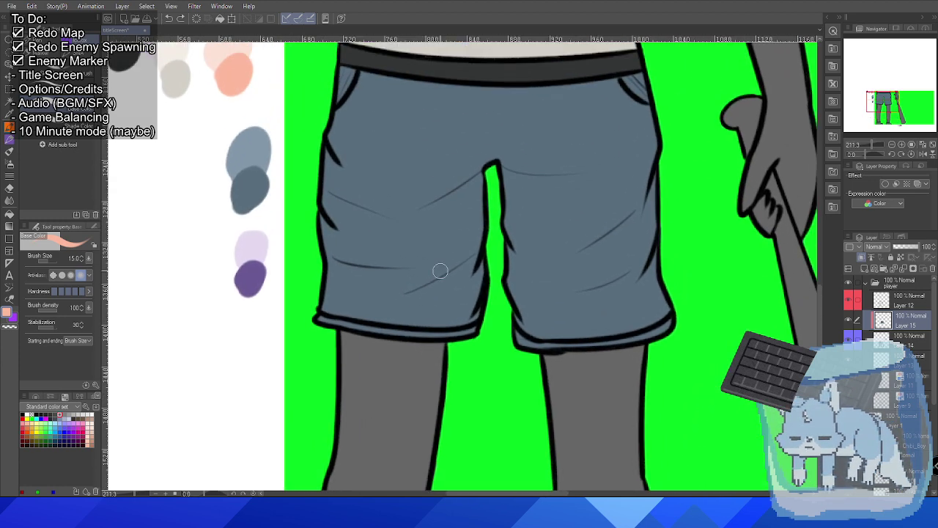
Try light skin and salmon strokes side by side on the upper left leg, and undo them.
{"action": "left_click", "coordinate": [224, 56], "text": "alt"}
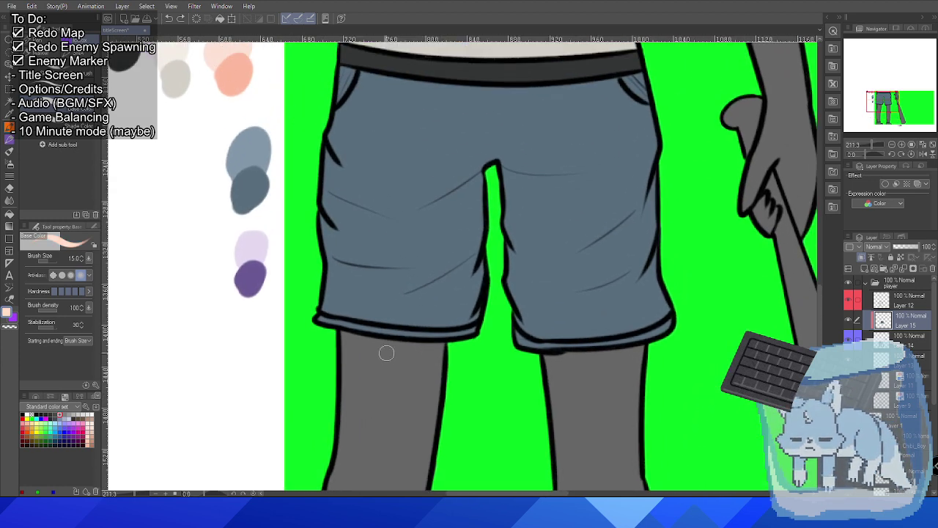
{"action": "left_click_drag", "start_coordinate": [390, 346], "coordinate": [390, 397]}
{"action": "key", "text": "ctrl+z"}
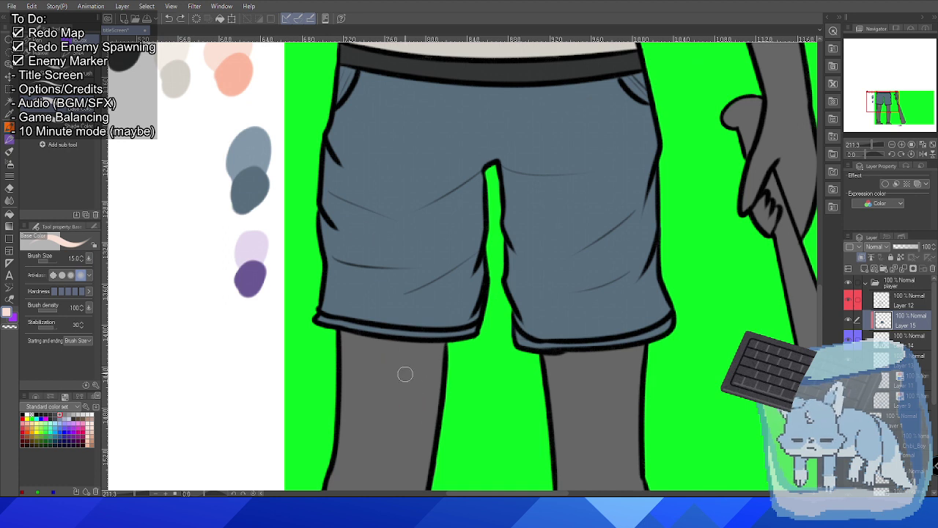
{"action": "left_click_drag", "start_coordinate": [404, 361], "coordinate": [404, 450]}
{"action": "left_click", "coordinate": [252, 88], "text": "alt"}
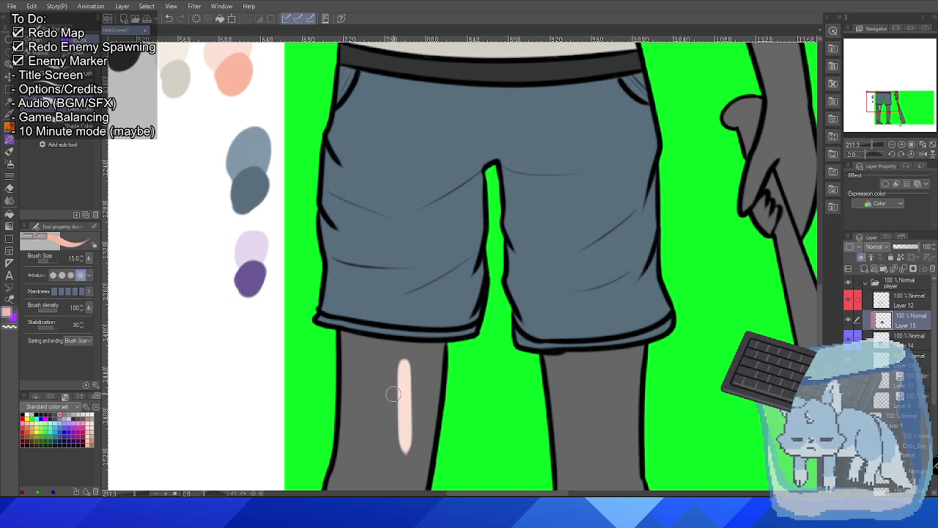
{"action": "left_click_drag", "start_coordinate": [396, 359], "coordinate": [396, 459]}
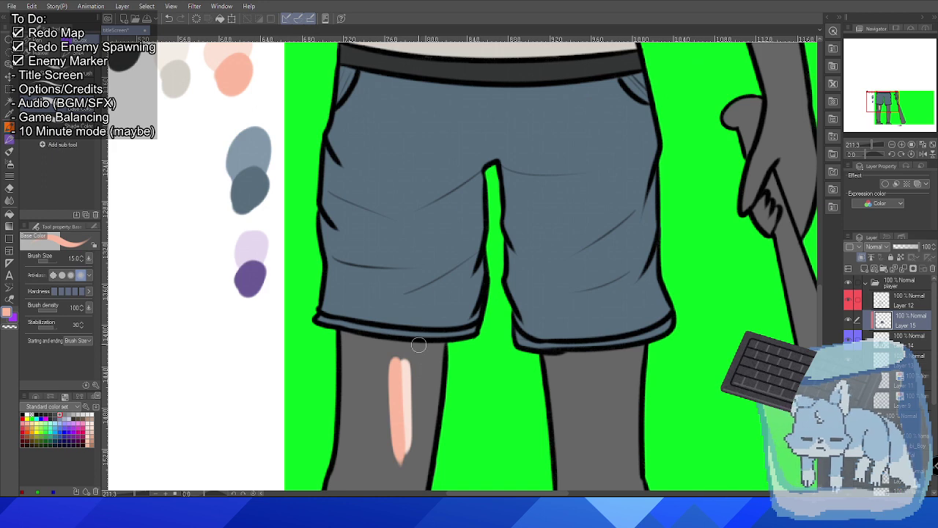
{"action": "key", "text": "ctrl+z"}
{"action": "key", "text": "ctrl+z"}
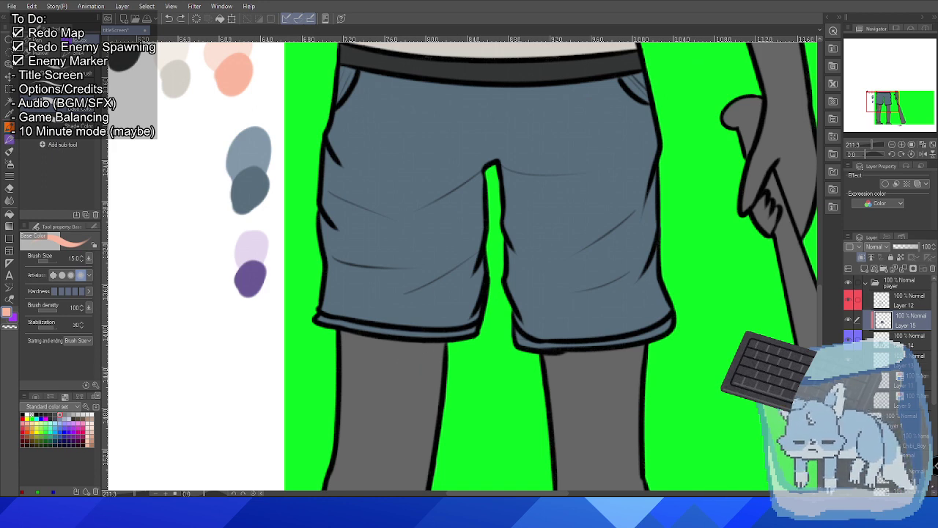
Paint a salmon band across the top of the left leg, directly below the shorts' cuff.
{"action": "scroll", "coordinate": [479, 353], "scroll_direction": "down", "scroll_amount": 1}
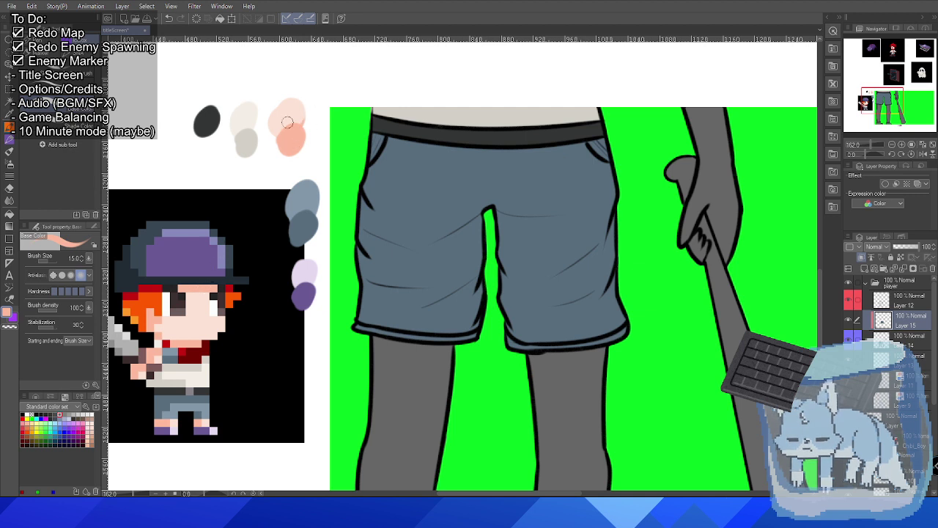
{"action": "left_click_drag", "start_coordinate": [274, 107], "coordinate": [281, 128]}
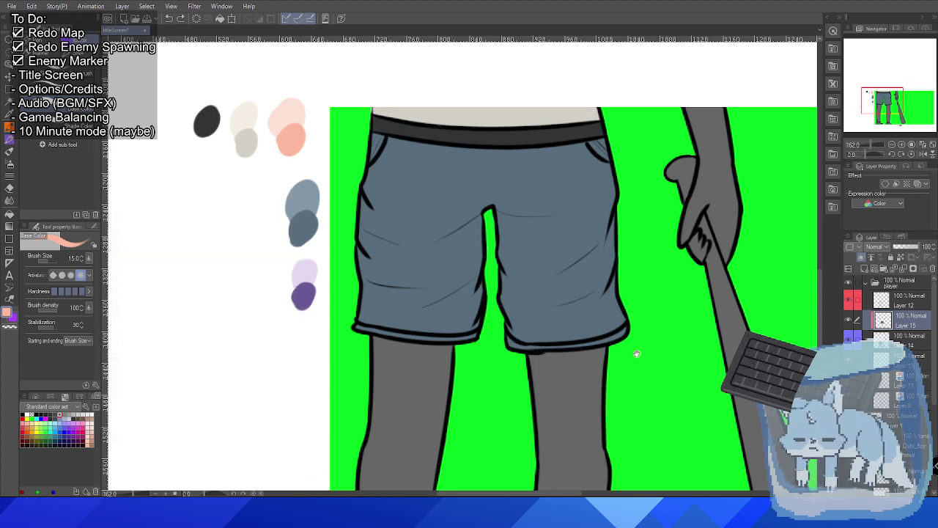
{"action": "scroll", "coordinate": [636, 353], "scroll_direction": "up", "scroll_amount": 6}
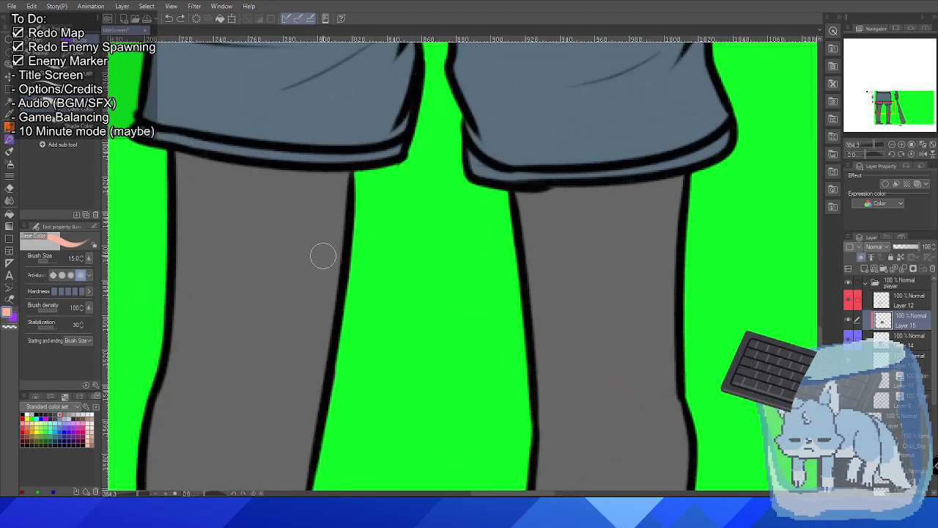
{"action": "mouse_move", "coordinate": [171, 211]}
{"action": "left_mouse_down"}
{"action": "mouse_move", "coordinate": [271, 223]}
{"action": "mouse_move", "coordinate": [273, 211]}
{"action": "mouse_move", "coordinate": [161, 187]}
{"action": "mouse_move", "coordinate": [179, 174]}
{"action": "mouse_move", "coordinate": [203, 177]}
{"action": "mouse_move", "coordinate": [169, 161]}
{"action": "mouse_move", "coordinate": [261, 180]}
{"action": "left_mouse_up"}
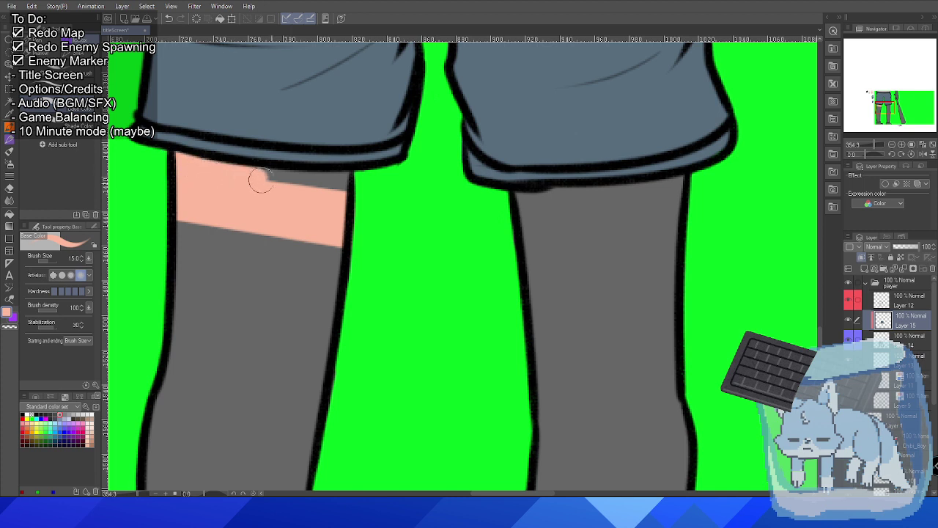
{"action": "left_click_drag", "start_coordinate": [188, 167], "coordinate": [338, 183]}
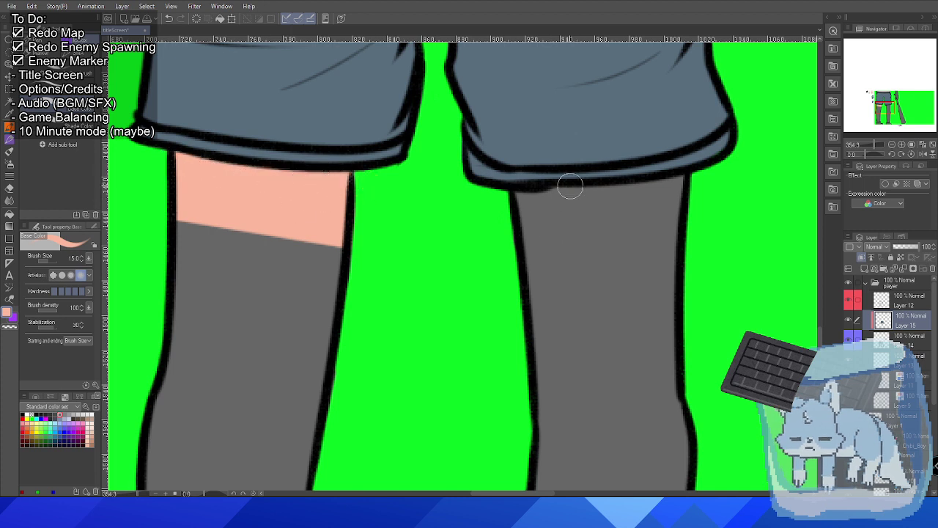
Paint the right leg salmon from the cuff down to the knee, enlarging the brush to 20.
{"action": "mouse_move", "coordinate": [516, 204]}
{"action": "left_mouse_down"}
{"action": "mouse_move", "coordinate": [617, 202]}
{"action": "mouse_move", "coordinate": [682, 188]}
{"action": "left_mouse_up"}
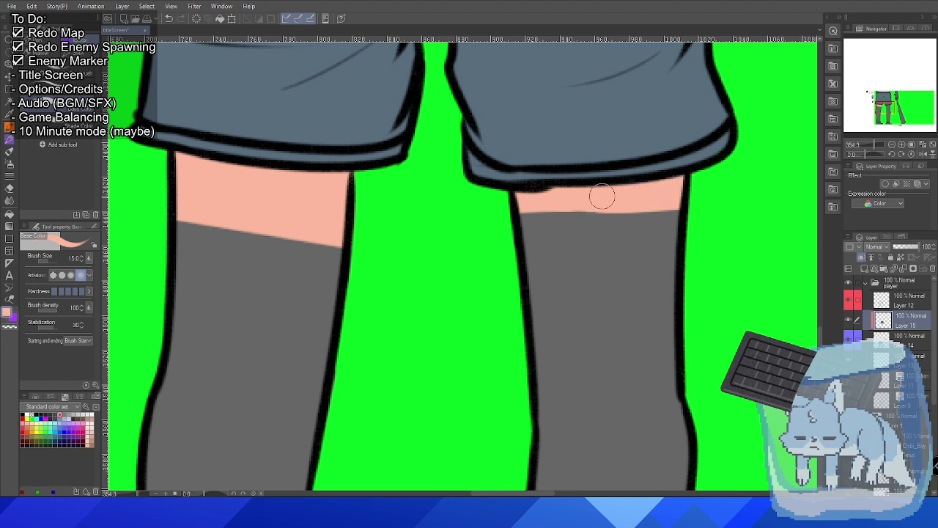
{"action": "mouse_move", "coordinate": [507, 224]}
{"action": "left_mouse_down"}
{"action": "mouse_move", "coordinate": [630, 212]}
{"action": "mouse_move", "coordinate": [493, 215]}
{"action": "mouse_move", "coordinate": [649, 228]}
{"action": "mouse_move", "coordinate": [520, 244]}
{"action": "left_mouse_up"}
{"action": "mouse_move", "coordinate": [595, 234]}
{"action": "left_mouse_down"}
{"action": "mouse_move", "coordinate": [507, 295]}
{"action": "mouse_move", "coordinate": [460, 275]}
{"action": "mouse_move", "coordinate": [450, 286]}
{"action": "mouse_move", "coordinate": [459, 294]}
{"action": "mouse_move", "coordinate": [496, 285]}
{"action": "mouse_move", "coordinate": [492, 277]}
{"action": "mouse_move", "coordinate": [650, 221]}
{"action": "mouse_move", "coordinate": [564, 261]}
{"action": "mouse_move", "coordinate": [533, 291]}
{"action": "mouse_move", "coordinate": [682, 299]}
{"action": "mouse_move", "coordinate": [554, 376]}
{"action": "mouse_move", "coordinate": [541, 404]}
{"action": "mouse_move", "coordinate": [640, 389]}
{"action": "mouse_move", "coordinate": [637, 408]}
{"action": "mouse_move", "coordinate": [518, 433]}
{"action": "left_mouse_up"}
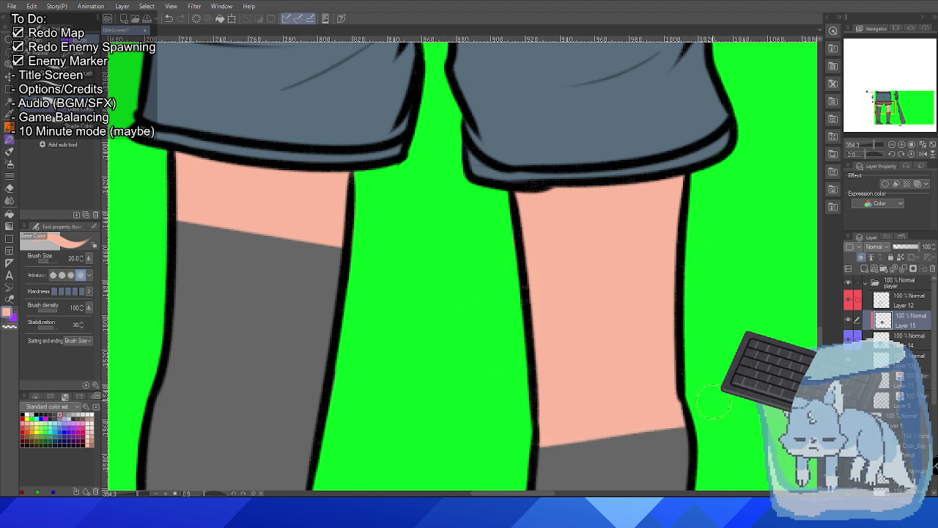
Extend the salmon skin colour down both legs to just above the ankles.
{"action": "left_click_drag", "start_coordinate": [510, 356], "coordinate": [528, 268]}
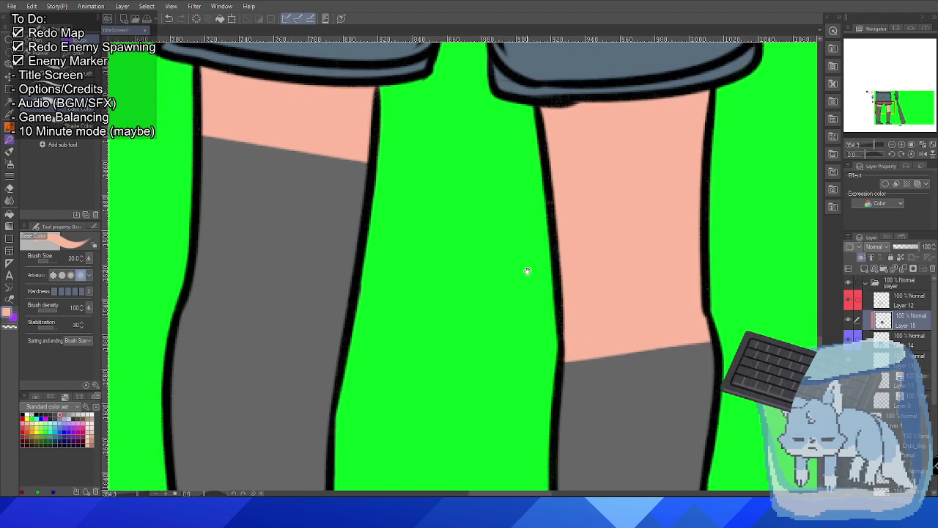
{"action": "scroll", "coordinate": [509, 256], "scroll_direction": "down", "scroll_amount": 2}
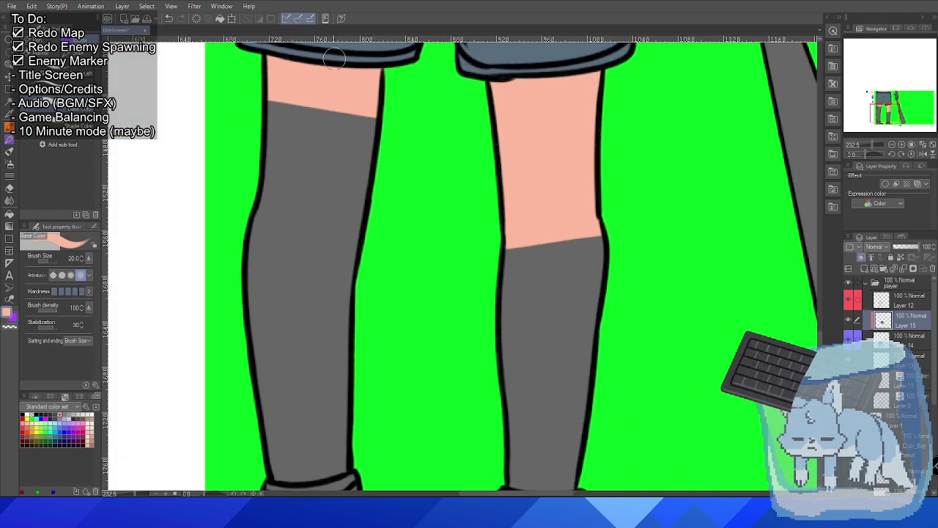
{"action": "mouse_move", "coordinate": [277, 96]}
{"action": "left_mouse_down"}
{"action": "mouse_move", "coordinate": [367, 139]}
{"action": "mouse_move", "coordinate": [278, 169]}
{"action": "mouse_move", "coordinate": [337, 183]}
{"action": "mouse_move", "coordinate": [327, 202]}
{"action": "mouse_move", "coordinate": [344, 260]}
{"action": "mouse_move", "coordinate": [286, 315]}
{"action": "mouse_move", "coordinate": [326, 350]}
{"action": "mouse_move", "coordinate": [335, 373]}
{"action": "mouse_move", "coordinate": [345, 370]}
{"action": "mouse_move", "coordinate": [307, 406]}
{"action": "mouse_move", "coordinate": [330, 425]}
{"action": "mouse_move", "coordinate": [308, 448]}
{"action": "mouse_move", "coordinate": [293, 418]}
{"action": "left_mouse_up"}
{"action": "mouse_move", "coordinate": [489, 265]}
{"action": "left_mouse_down"}
{"action": "mouse_move", "coordinate": [524, 247]}
{"action": "mouse_move", "coordinate": [490, 255]}
{"action": "mouse_move", "coordinate": [497, 279]}
{"action": "mouse_move", "coordinate": [531, 299]}
{"action": "mouse_move", "coordinate": [569, 272]}
{"action": "mouse_move", "coordinate": [555, 251]}
{"action": "mouse_move", "coordinate": [575, 253]}
{"action": "mouse_move", "coordinate": [605, 294]}
{"action": "mouse_move", "coordinate": [548, 387]}
{"action": "mouse_move", "coordinate": [489, 422]}
{"action": "mouse_move", "coordinate": [470, 458]}
{"action": "mouse_move", "coordinate": [578, 434]}
{"action": "mouse_move", "coordinate": [619, 411]}
{"action": "left_mouse_up"}
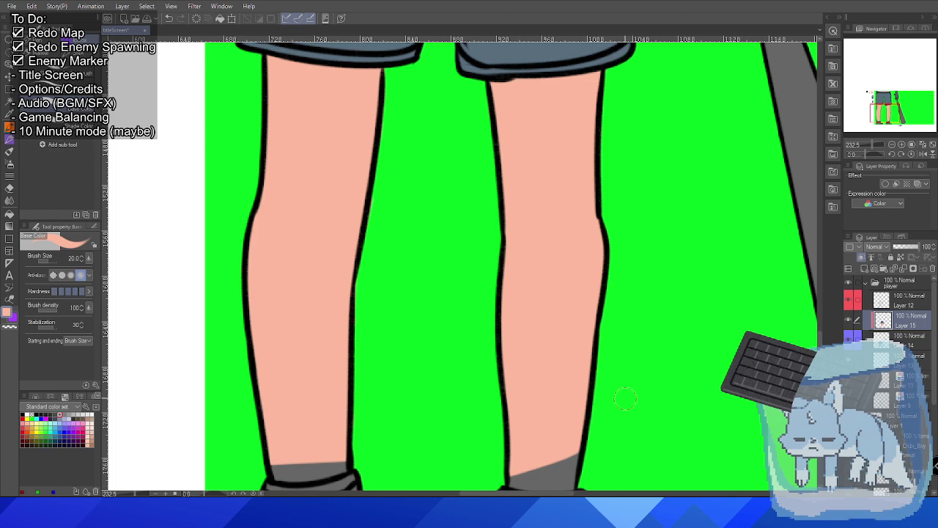
Fill the remaining grey gaps above the shoes on both ankles with salmon.
{"action": "scroll", "coordinate": [602, 402], "scroll_direction": "down", "scroll_amount": 5}
{"action": "scroll", "coordinate": [469, 330], "scroll_direction": "up", "scroll_amount": 3}
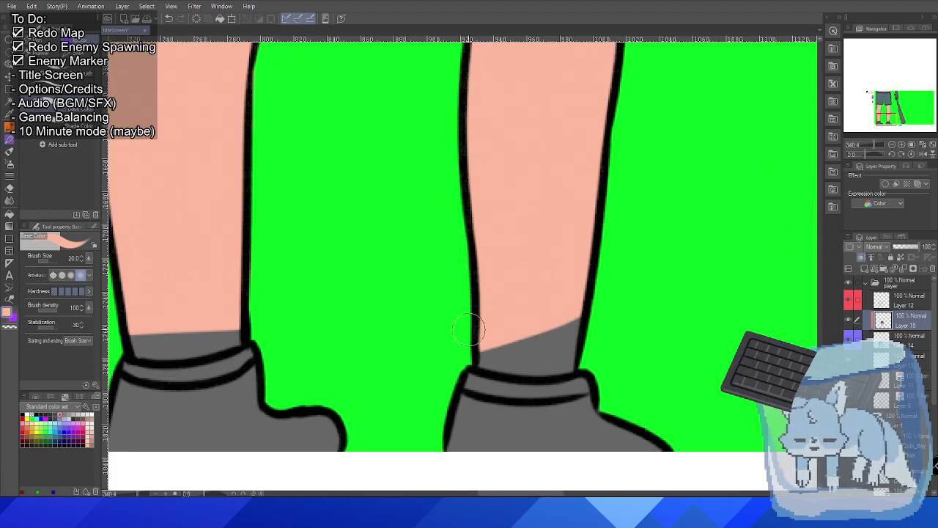
{"action": "mouse_move", "coordinate": [497, 282]}
{"action": "left_mouse_down"}
{"action": "mouse_move", "coordinate": [533, 312]}
{"action": "mouse_move", "coordinate": [488, 335]}
{"action": "mouse_move", "coordinate": [578, 352]}
{"action": "left_mouse_up"}
{"action": "mouse_move", "coordinate": [487, 347]}
{"action": "left_mouse_down"}
{"action": "mouse_move", "coordinate": [494, 357]}
{"action": "mouse_move", "coordinate": [578, 357]}
{"action": "left_mouse_up"}
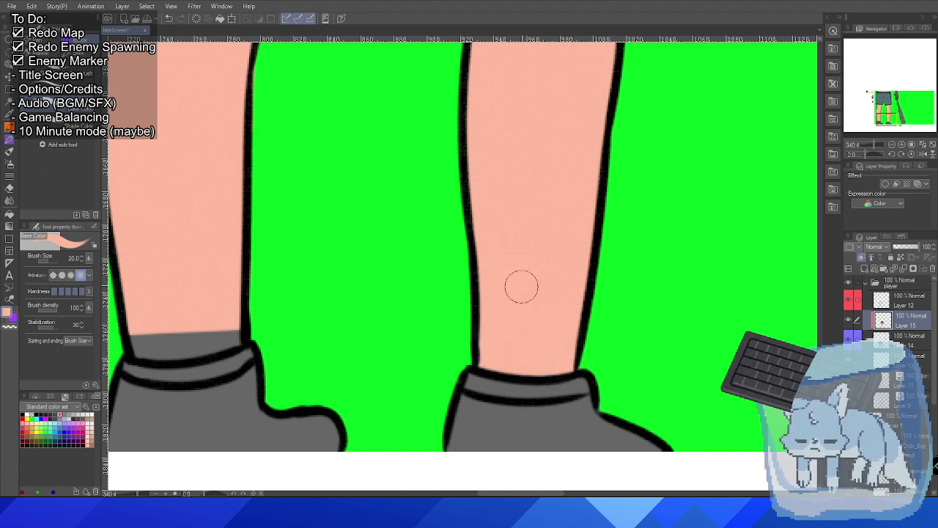
{"action": "left_click_drag", "start_coordinate": [307, 298], "coordinate": [440, 251]}
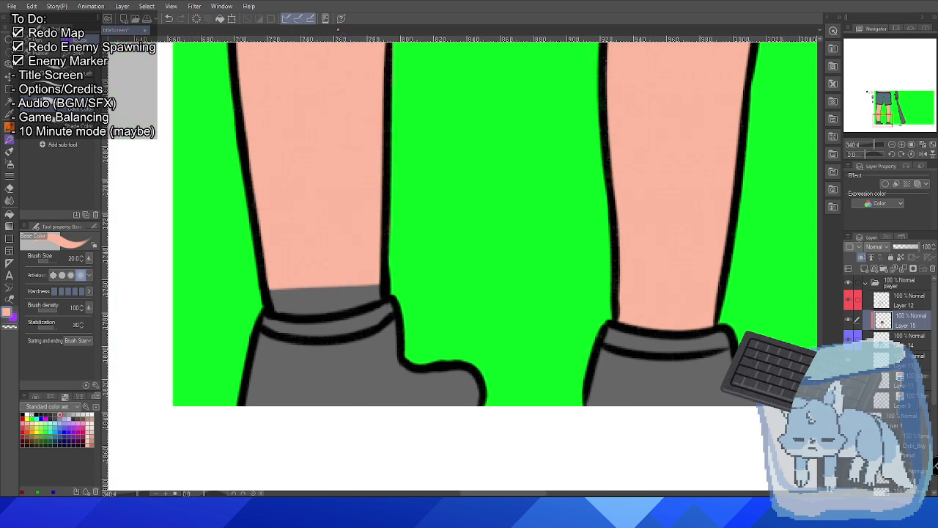
{"action": "mouse_move", "coordinate": [283, 264]}
{"action": "left_mouse_down"}
{"action": "mouse_move", "coordinate": [365, 283]}
{"action": "mouse_move", "coordinate": [279, 300]}
{"action": "mouse_move", "coordinate": [359, 283]}
{"action": "left_mouse_up"}
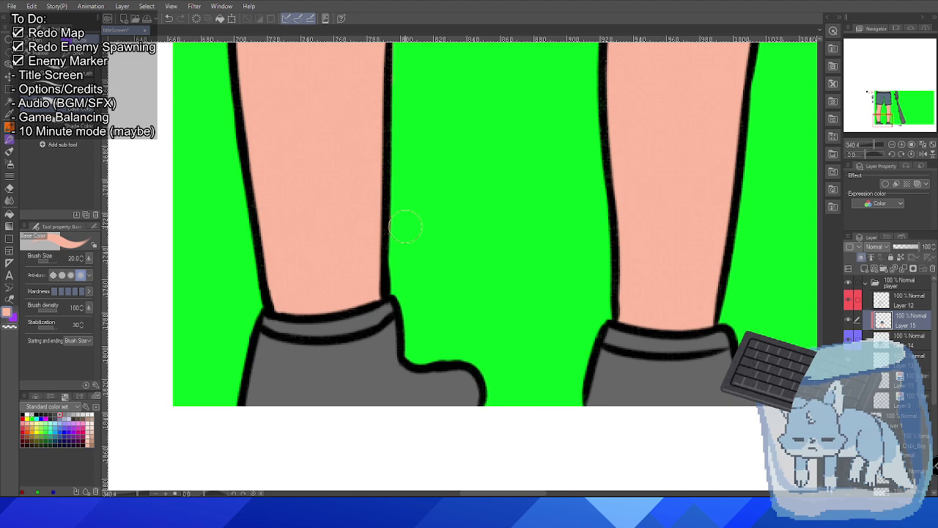
Paint the forearm, hand and fingers holding the bat salmon, leaving the bat grey.
{"action": "scroll", "coordinate": [405, 227], "scroll_direction": "down", "scroll_amount": 3}
{"action": "scroll", "coordinate": [342, 373], "scroll_direction": "up", "scroll_amount": 10}
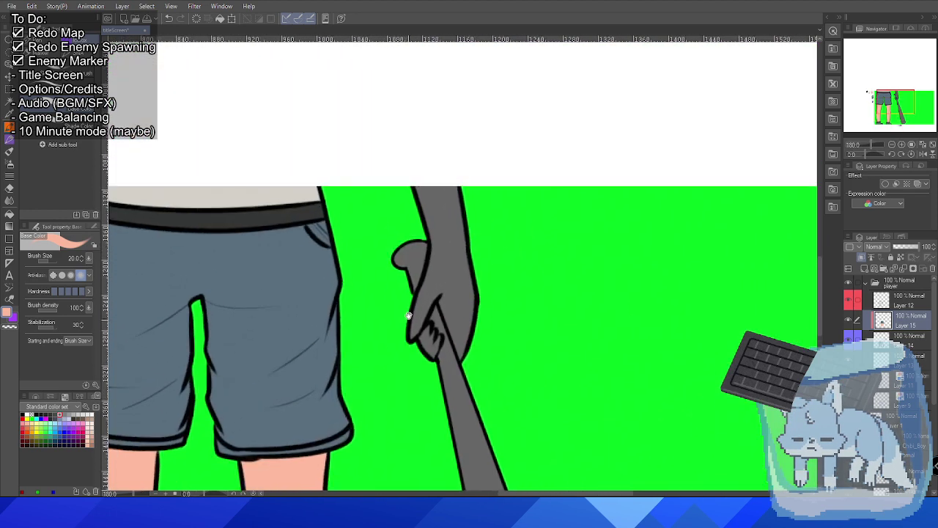
{"action": "scroll", "coordinate": [433, 220], "scroll_direction": "up", "scroll_amount": 4}
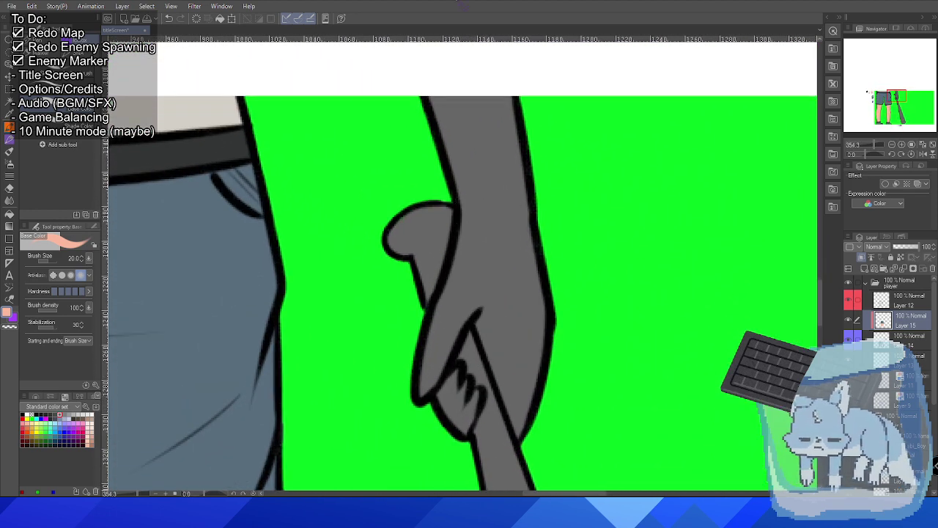
{"action": "mouse_move", "coordinate": [425, 85]}
{"action": "left_mouse_down"}
{"action": "mouse_move", "coordinate": [473, 187]}
{"action": "mouse_move", "coordinate": [465, 142]}
{"action": "mouse_move", "coordinate": [492, 140]}
{"action": "mouse_move", "coordinate": [507, 97]}
{"action": "mouse_move", "coordinate": [514, 213]}
{"action": "mouse_move", "coordinate": [488, 258]}
{"action": "mouse_move", "coordinate": [473, 189]}
{"action": "left_mouse_up"}
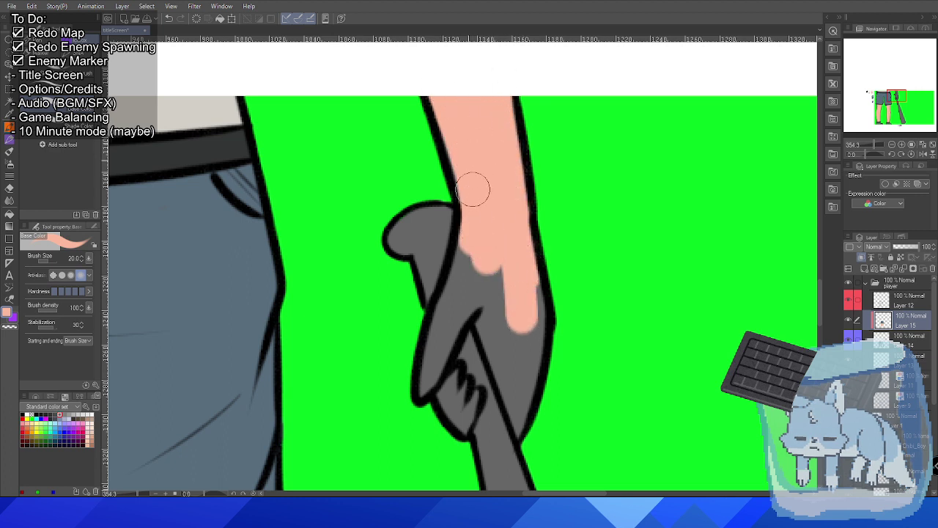
{"action": "mouse_move", "coordinate": [473, 272]}
{"action": "left_mouse_down"}
{"action": "mouse_move", "coordinate": [444, 323]}
{"action": "mouse_move", "coordinate": [462, 264]}
{"action": "mouse_move", "coordinate": [425, 370]}
{"action": "mouse_move", "coordinate": [441, 317]}
{"action": "mouse_move", "coordinate": [424, 396]}
{"action": "mouse_move", "coordinate": [477, 297]}
{"action": "mouse_move", "coordinate": [465, 279]}
{"action": "mouse_move", "coordinate": [534, 315]}
{"action": "mouse_move", "coordinate": [502, 314]}
{"action": "left_mouse_up"}
{"action": "mouse_move", "coordinate": [490, 321]}
{"action": "left_mouse_down"}
{"action": "mouse_move", "coordinate": [519, 409]}
{"action": "mouse_move", "coordinate": [511, 385]}
{"action": "mouse_move", "coordinate": [512, 393]}
{"action": "mouse_move", "coordinate": [531, 353]}
{"action": "mouse_move", "coordinate": [536, 397]}
{"action": "mouse_move", "coordinate": [519, 395]}
{"action": "mouse_move", "coordinate": [522, 424]}
{"action": "mouse_move", "coordinate": [486, 387]}
{"action": "mouse_move", "coordinate": [434, 400]}
{"action": "mouse_move", "coordinate": [458, 372]}
{"action": "mouse_move", "coordinate": [445, 411]}
{"action": "mouse_move", "coordinate": [451, 417]}
{"action": "mouse_move", "coordinate": [463, 388]}
{"action": "mouse_move", "coordinate": [446, 402]}
{"action": "mouse_move", "coordinate": [448, 393]}
{"action": "mouse_move", "coordinate": [464, 432]}
{"action": "mouse_move", "coordinate": [479, 397]}
{"action": "mouse_move", "coordinate": [460, 425]}
{"action": "mouse_move", "coordinate": [476, 396]}
{"action": "mouse_move", "coordinate": [460, 419]}
{"action": "mouse_move", "coordinate": [475, 398]}
{"action": "mouse_move", "coordinate": [456, 402]}
{"action": "mouse_move", "coordinate": [433, 364]}
{"action": "mouse_move", "coordinate": [410, 408]}
{"action": "mouse_move", "coordinate": [422, 408]}
{"action": "mouse_move", "coordinate": [467, 362]}
{"action": "mouse_move", "coordinate": [452, 193]}
{"action": "mouse_move", "coordinate": [535, 258]}
{"action": "mouse_move", "coordinate": [509, 239]}
{"action": "mouse_move", "coordinate": [469, 264]}
{"action": "mouse_move", "coordinate": [439, 252]}
{"action": "left_mouse_up"}
Sample the dark purple swatch and paint both shoes, including their ankle collars.
{"action": "scroll", "coordinate": [462, 355], "scroll_direction": "down", "scroll_amount": 4}
{"action": "scroll", "coordinate": [543, 250], "scroll_direction": "down", "scroll_amount": 3}
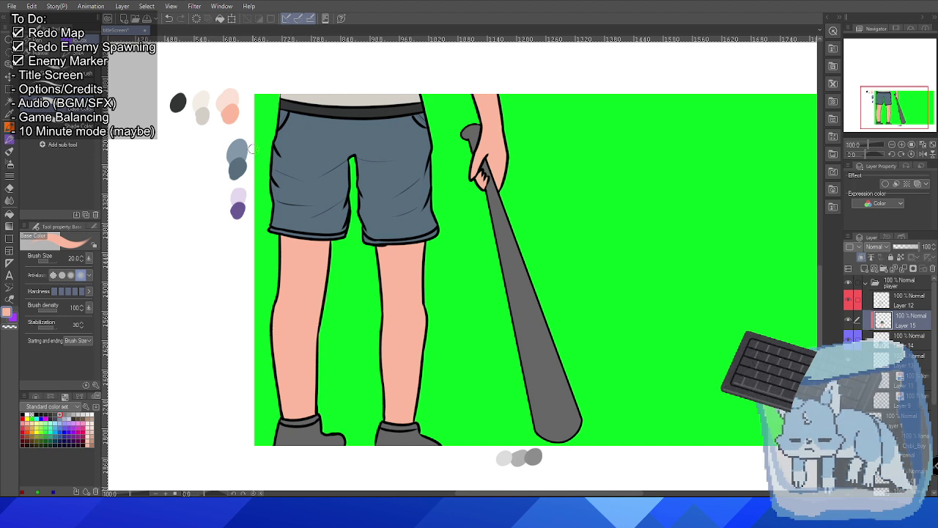
{"action": "left_click", "coordinate": [237, 212], "text": "alt"}
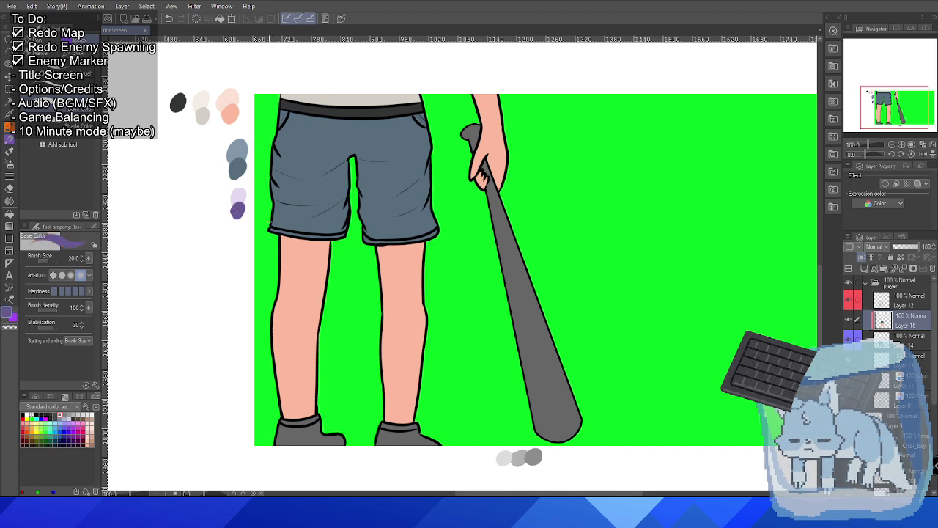
{"action": "scroll", "coordinate": [360, 359], "scroll_direction": "down", "scroll_amount": 5}
{"action": "scroll", "coordinate": [399, 250], "scroll_direction": "up", "scroll_amount": 3}
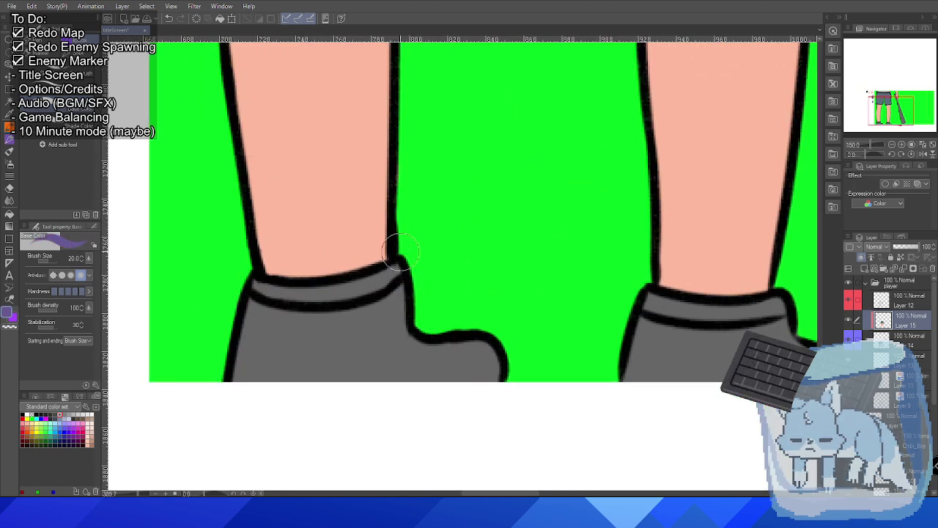
{"action": "mouse_move", "coordinate": [257, 379]}
{"action": "left_mouse_down"}
{"action": "mouse_move", "coordinate": [335, 364]}
{"action": "mouse_move", "coordinate": [344, 341]}
{"action": "mouse_move", "coordinate": [284, 344]}
{"action": "mouse_move", "coordinate": [279, 373]}
{"action": "mouse_move", "coordinate": [270, 318]}
{"action": "mouse_move", "coordinate": [230, 324]}
{"action": "mouse_move", "coordinate": [261, 345]}
{"action": "mouse_move", "coordinate": [280, 320]}
{"action": "mouse_move", "coordinate": [249, 308]}
{"action": "mouse_move", "coordinate": [253, 290]}
{"action": "mouse_move", "coordinate": [305, 303]}
{"action": "mouse_move", "coordinate": [285, 299]}
{"action": "mouse_move", "coordinate": [348, 297]}
{"action": "mouse_move", "coordinate": [402, 272]}
{"action": "mouse_move", "coordinate": [320, 308]}
{"action": "mouse_move", "coordinate": [254, 307]}
{"action": "mouse_move", "coordinate": [394, 317]}
{"action": "mouse_move", "coordinate": [281, 351]}
{"action": "mouse_move", "coordinate": [342, 329]}
{"action": "mouse_move", "coordinate": [280, 338]}
{"action": "mouse_move", "coordinate": [284, 373]}
{"action": "mouse_move", "coordinate": [370, 385]}
{"action": "mouse_move", "coordinate": [487, 350]}
{"action": "mouse_move", "coordinate": [533, 349]}
{"action": "left_mouse_up"}
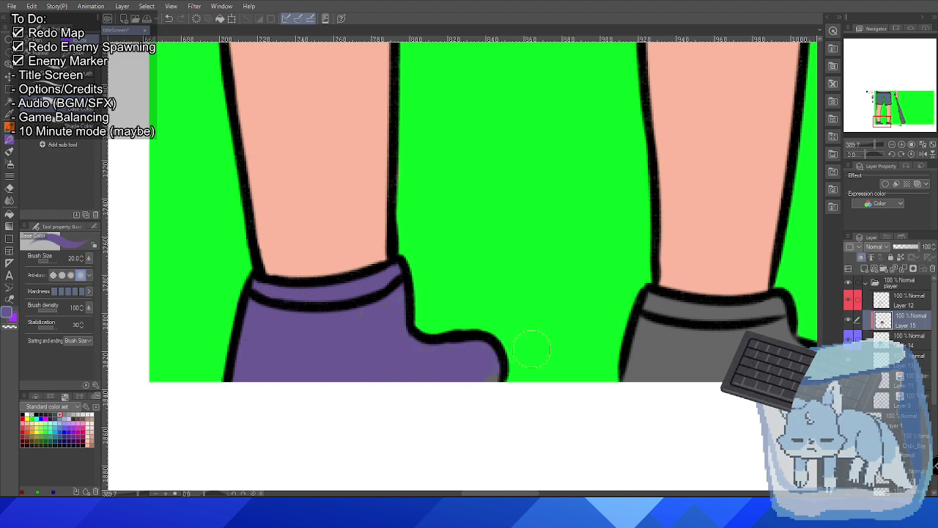
{"action": "mouse_move", "coordinate": [506, 291]}
{"action": "left_mouse_down"}
{"action": "mouse_move", "coordinate": [440, 299]}
{"action": "mouse_move", "coordinate": [259, 281]}
{"action": "left_mouse_up"}
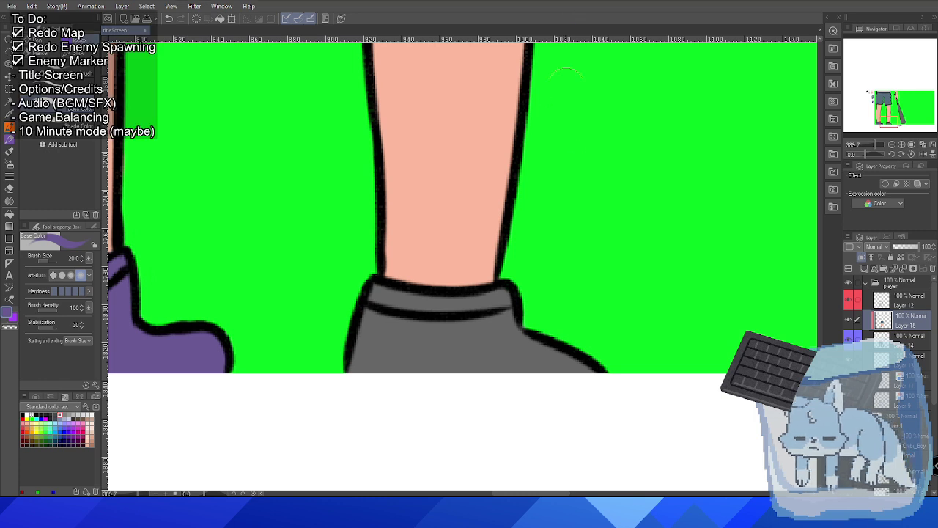
{"action": "mouse_move", "coordinate": [335, 377]}
{"action": "left_mouse_down"}
{"action": "mouse_move", "coordinate": [544, 377]}
{"action": "mouse_move", "coordinate": [474, 368]}
{"action": "mouse_move", "coordinate": [451, 354]}
{"action": "mouse_move", "coordinate": [367, 352]}
{"action": "mouse_move", "coordinate": [495, 337]}
{"action": "mouse_move", "coordinate": [349, 344]}
{"action": "mouse_move", "coordinate": [507, 335]}
{"action": "mouse_move", "coordinate": [395, 335]}
{"action": "mouse_move", "coordinate": [337, 363]}
{"action": "mouse_move", "coordinate": [463, 360]}
{"action": "mouse_move", "coordinate": [594, 379]}
{"action": "mouse_move", "coordinate": [345, 327]}
{"action": "mouse_move", "coordinate": [526, 316]}
{"action": "mouse_move", "coordinate": [498, 307]}
{"action": "mouse_move", "coordinate": [410, 315]}
{"action": "mouse_move", "coordinate": [361, 308]}
{"action": "mouse_move", "coordinate": [368, 292]}
{"action": "mouse_move", "coordinate": [498, 291]}
{"action": "left_mouse_up"}
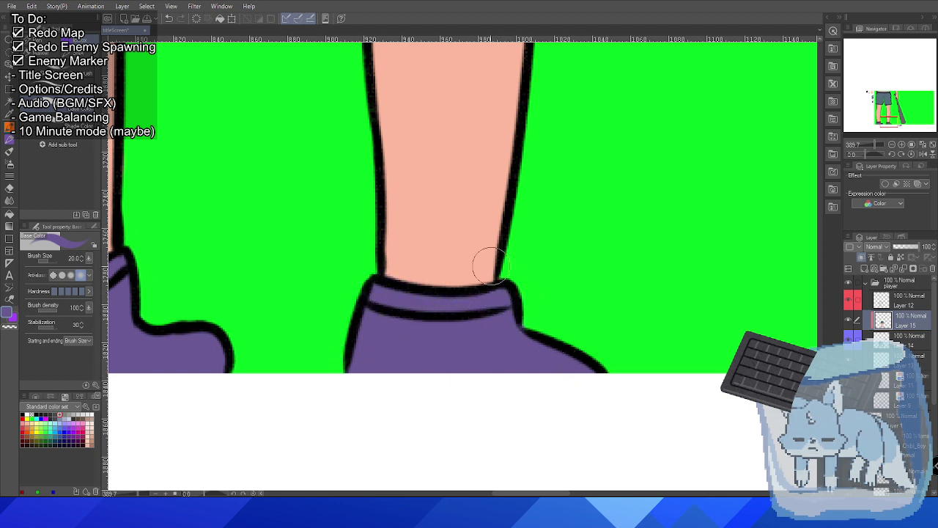
Touch up the purple spill above the shoe collar nearest the bat with sampled salmon, and resample the shoe purple.
{"action": "scroll", "coordinate": [425, 329], "scroll_direction": "up", "scroll_amount": 5}
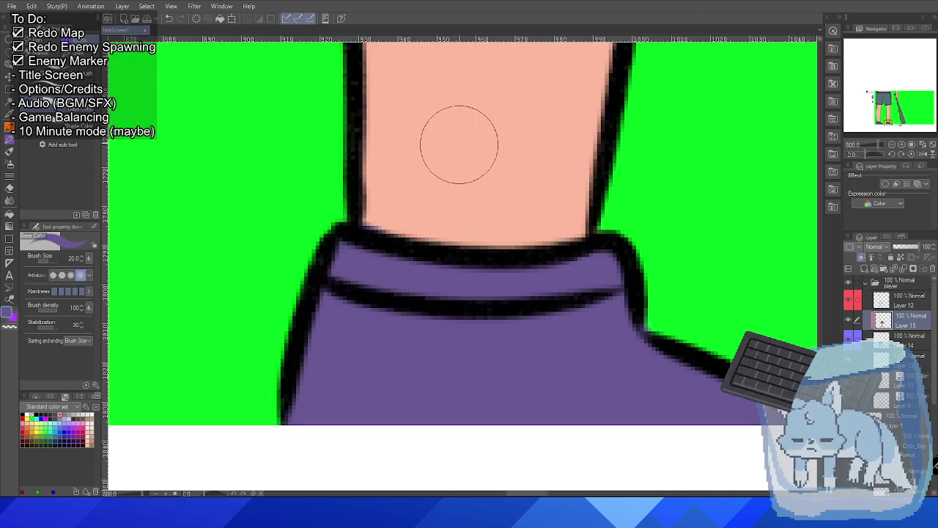
{"action": "left_click", "coordinate": [442, 142], "text": "alt"}
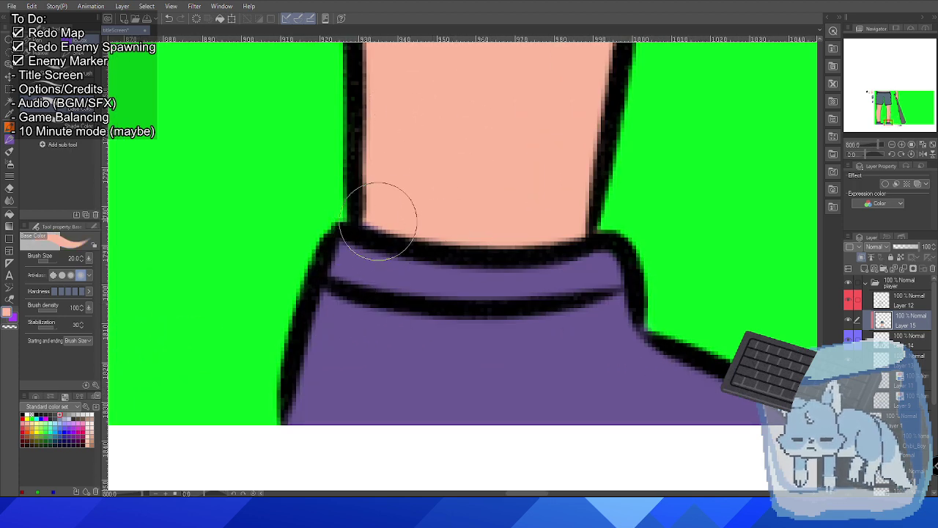
{"action": "left_click", "coordinate": [442, 337], "text": "alt"}
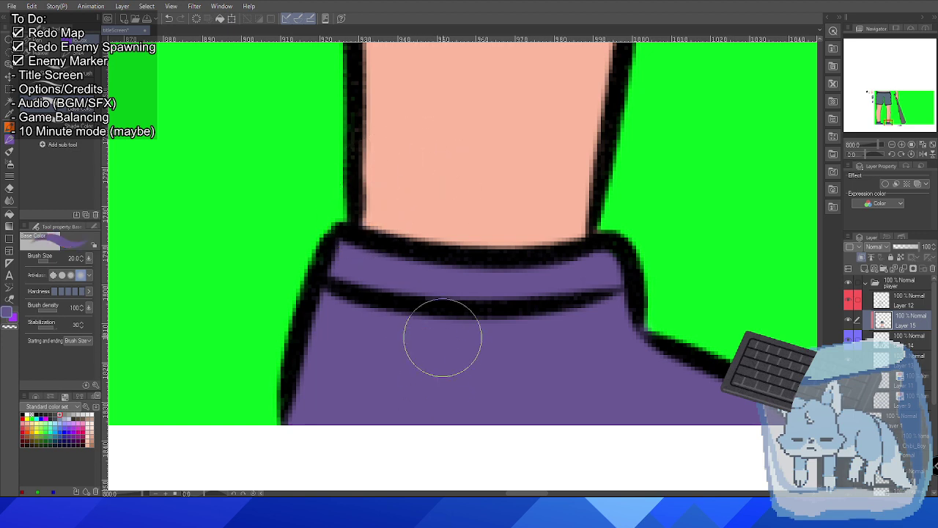
Compare the three grey swatches below the canvas, check the wooden bat reference, and sample the middle grey for the bat.
{"action": "scroll", "coordinate": [442, 337], "scroll_direction": "down", "scroll_amount": 10}
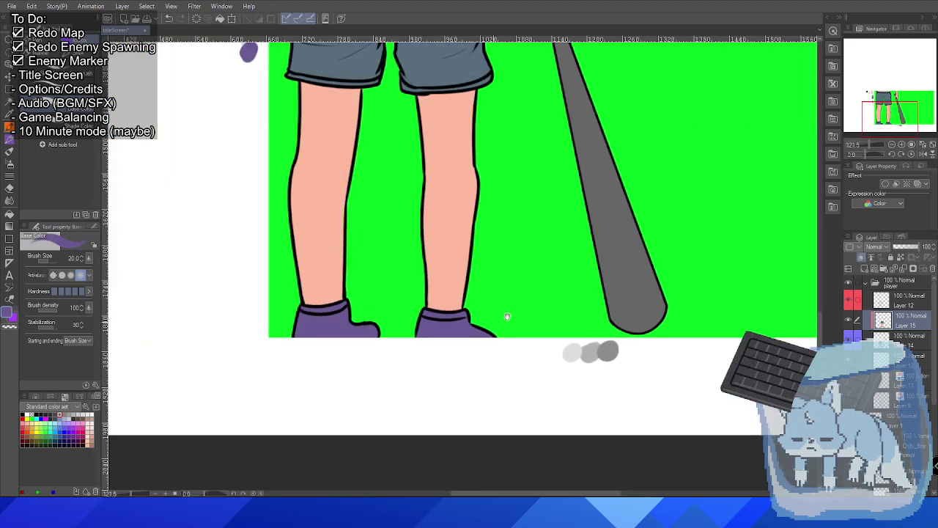
{"action": "left_click_drag", "start_coordinate": [507, 317], "coordinate": [390, 379]}
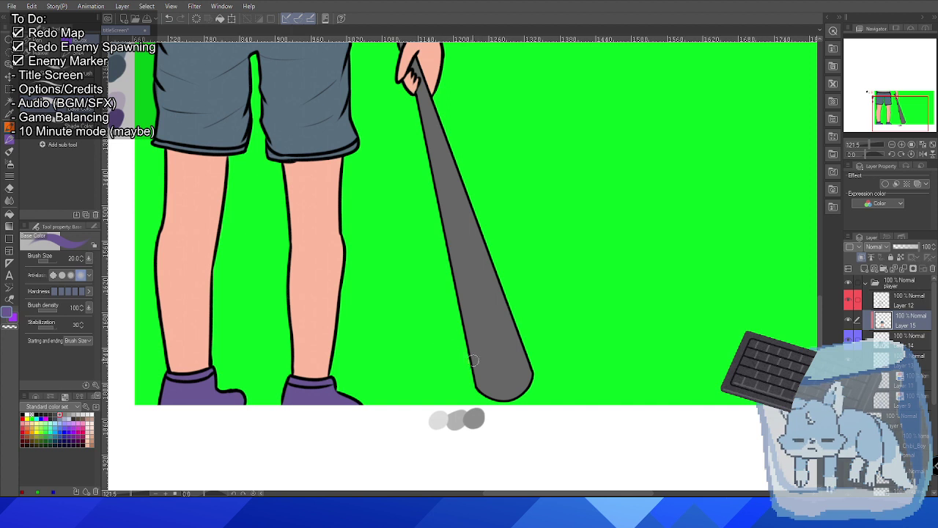
{"action": "left_click", "coordinate": [460, 415], "text": "alt"}
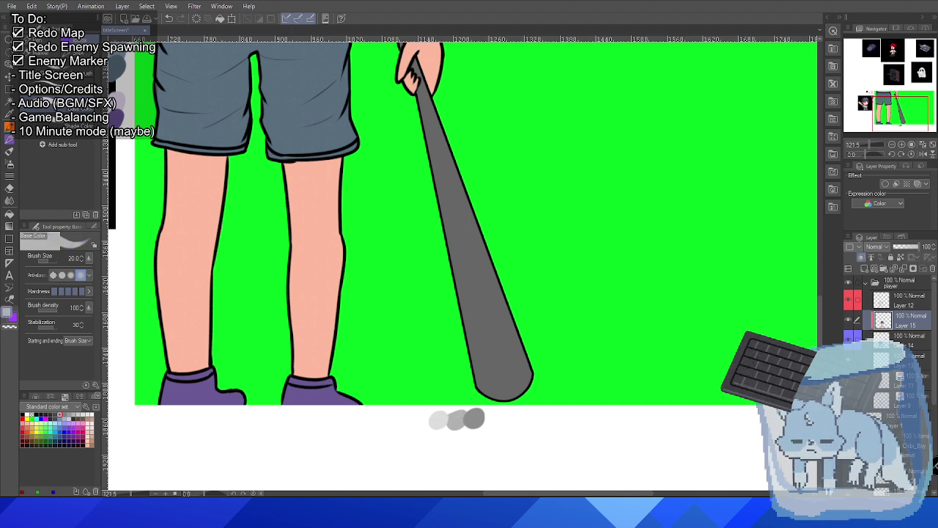
{"action": "scroll", "coordinate": [890, 312], "scroll_direction": "down", "scroll_amount": 2}
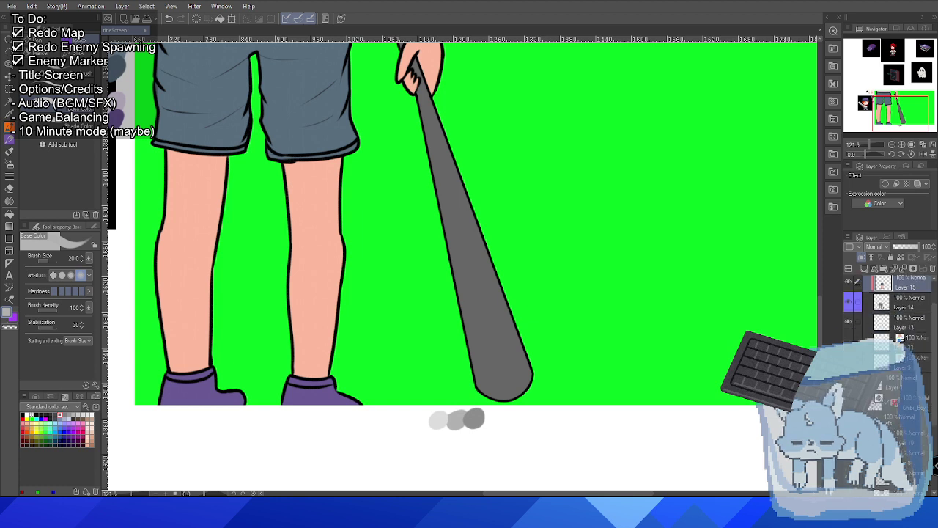
{"action": "key", "text": "ctrl+z"}
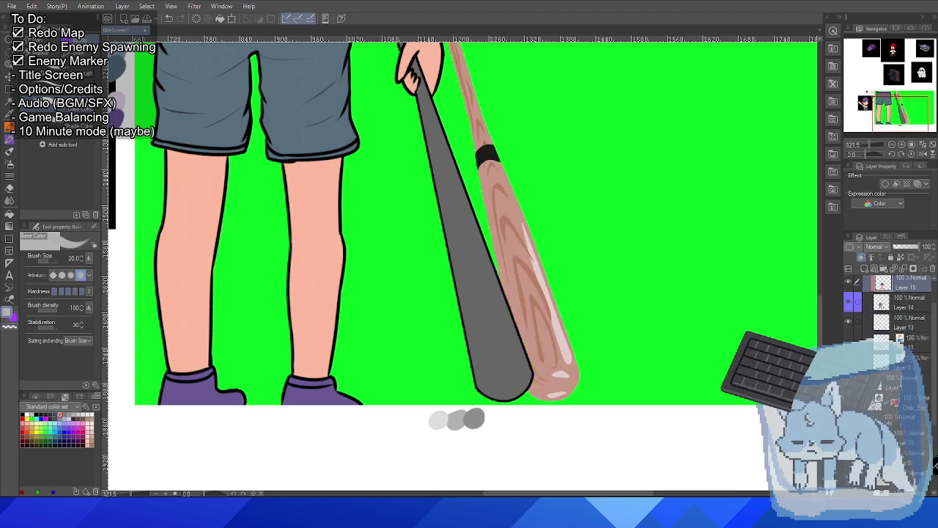
{"action": "key", "text": "ctrl+y"}
{"action": "left_click", "coordinate": [440, 419], "text": "alt"}
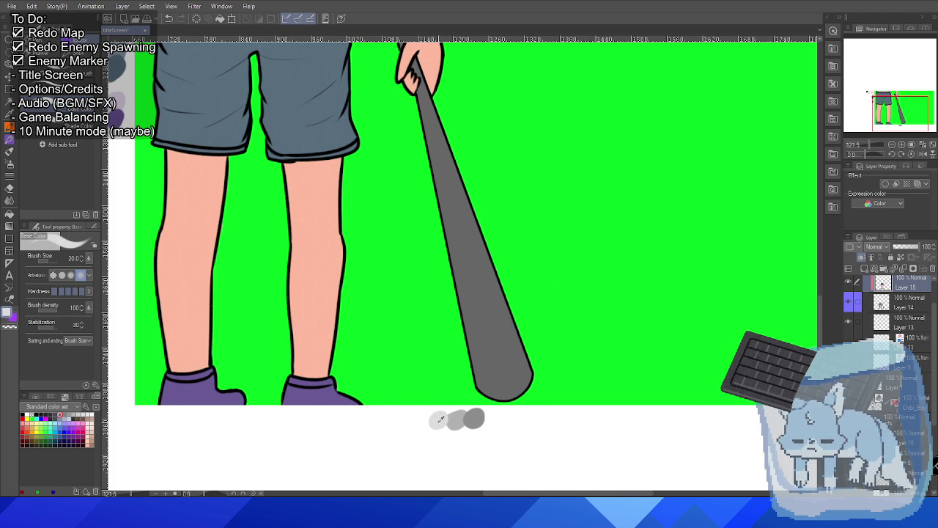
{"action": "left_click", "coordinate": [473, 416], "text": "alt"}
{"action": "left_click", "coordinate": [464, 418], "text": "alt"}
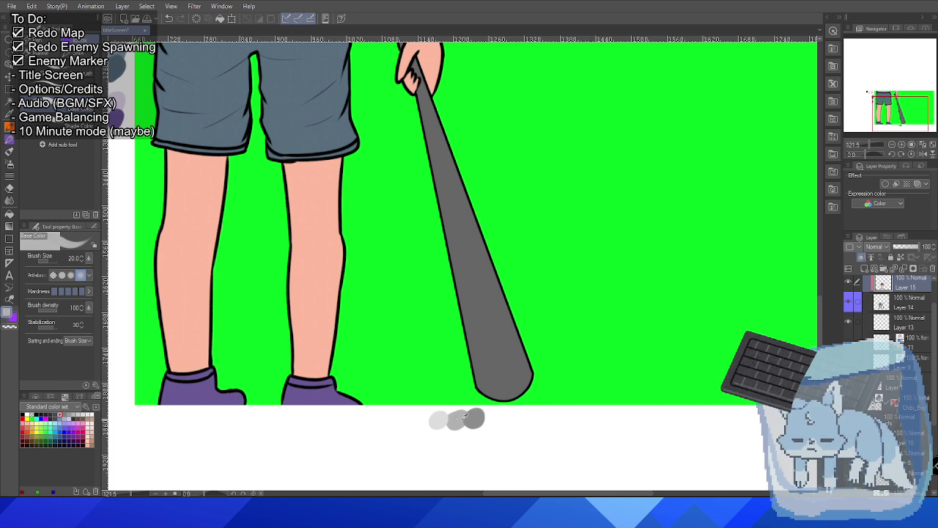
{"action": "left_click", "coordinate": [440, 421], "text": "alt"}
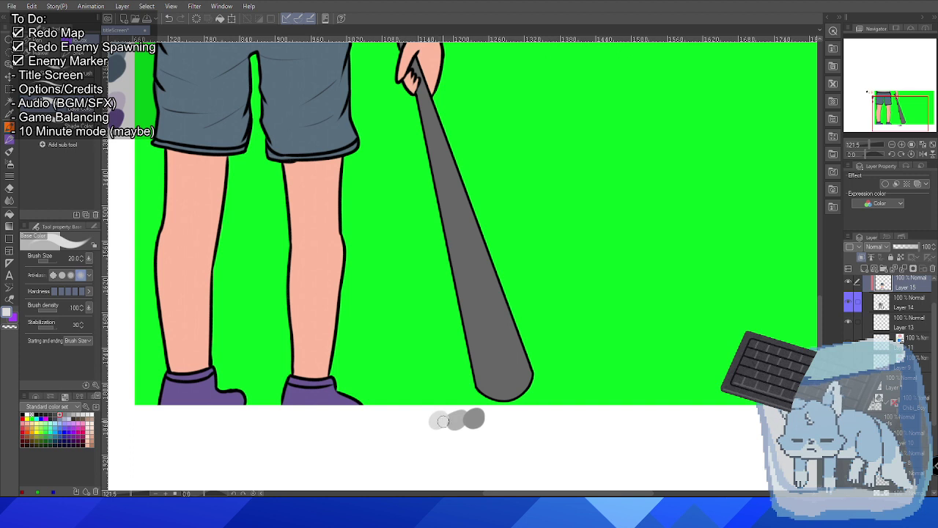
{"action": "left_click", "coordinate": [457, 419], "text": "alt"}
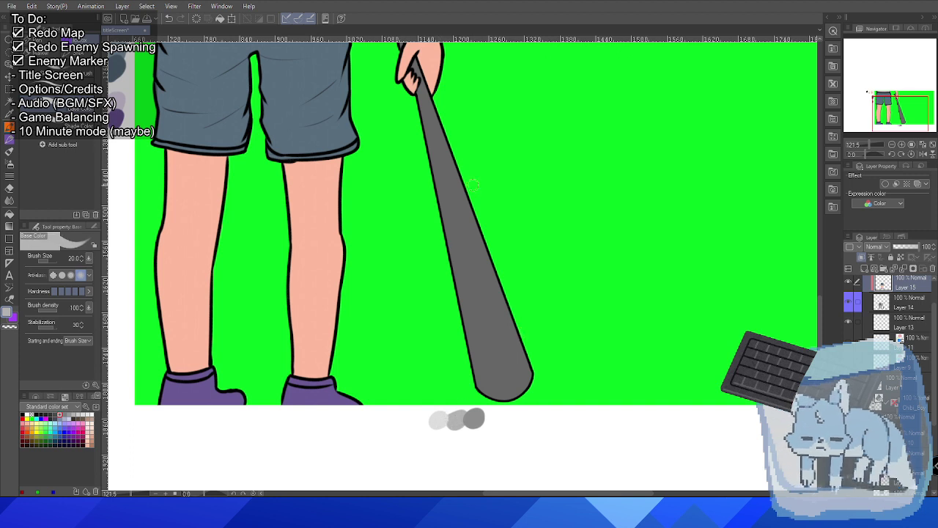
Paint the bat middle grey from its rounded end up to just below the hand, redoing the first attempt.
{"action": "mouse_move", "coordinate": [458, 230]}
{"action": "left_mouse_down"}
{"action": "mouse_move", "coordinate": [470, 325]}
{"action": "mouse_move", "coordinate": [439, 213]}
{"action": "mouse_move", "coordinate": [506, 376]}
{"action": "mouse_move", "coordinate": [499, 306]}
{"action": "mouse_move", "coordinate": [470, 209]}
{"action": "mouse_move", "coordinate": [495, 337]}
{"action": "mouse_move", "coordinate": [466, 341]}
{"action": "left_mouse_up"}
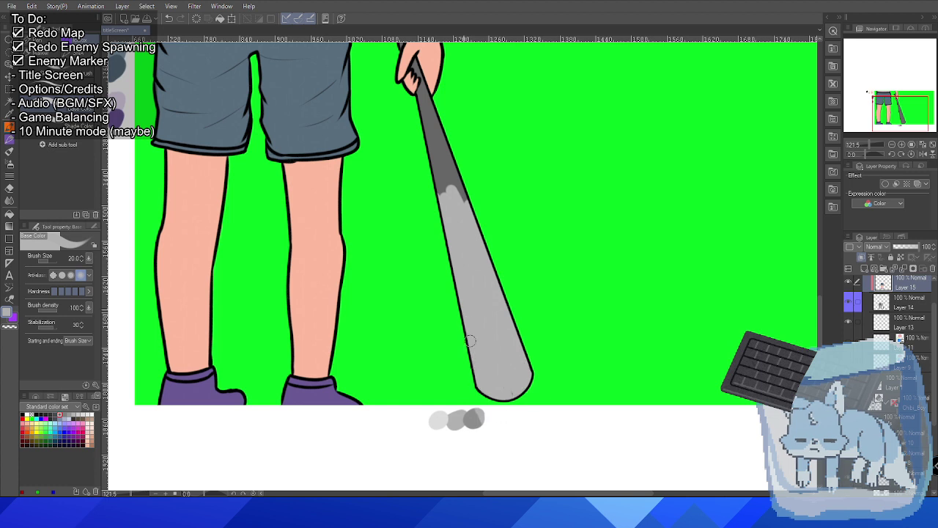
{"action": "key", "text": "ctrl+z"}
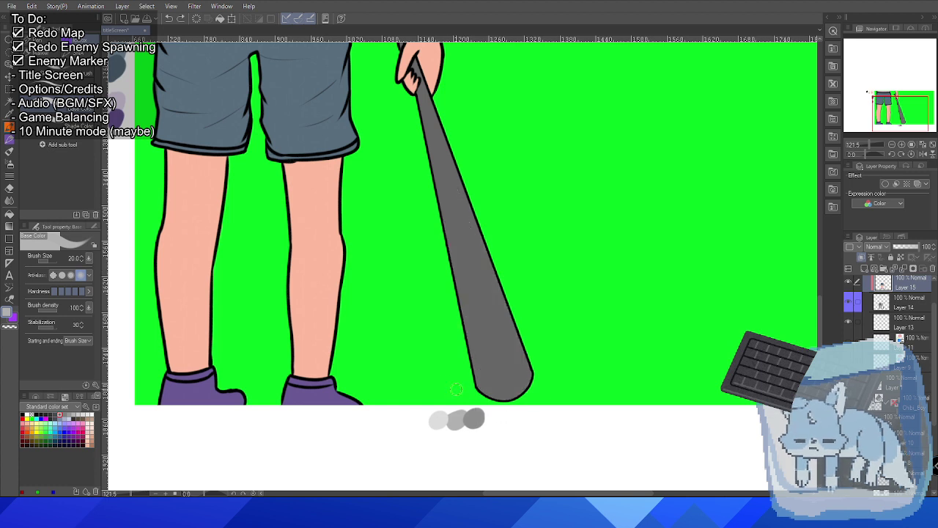
{"action": "mouse_move", "coordinate": [456, 389]}
{"action": "left_mouse_down"}
{"action": "mouse_move", "coordinate": [528, 380]}
{"action": "mouse_move", "coordinate": [488, 396]}
{"action": "mouse_move", "coordinate": [514, 396]}
{"action": "mouse_move", "coordinate": [477, 370]}
{"action": "mouse_move", "coordinate": [522, 366]}
{"action": "mouse_move", "coordinate": [496, 368]}
{"action": "mouse_move", "coordinate": [516, 349]}
{"action": "mouse_move", "coordinate": [478, 336]}
{"action": "mouse_move", "coordinate": [470, 317]}
{"action": "mouse_move", "coordinate": [504, 304]}
{"action": "mouse_move", "coordinate": [488, 241]}
{"action": "left_mouse_up"}
{"action": "mouse_move", "coordinate": [469, 341]}
{"action": "left_mouse_down"}
{"action": "mouse_move", "coordinate": [470, 240]}
{"action": "mouse_move", "coordinate": [472, 276]}
{"action": "mouse_move", "coordinate": [455, 234]}
{"action": "mouse_move", "coordinate": [462, 204]}
{"action": "left_mouse_up"}
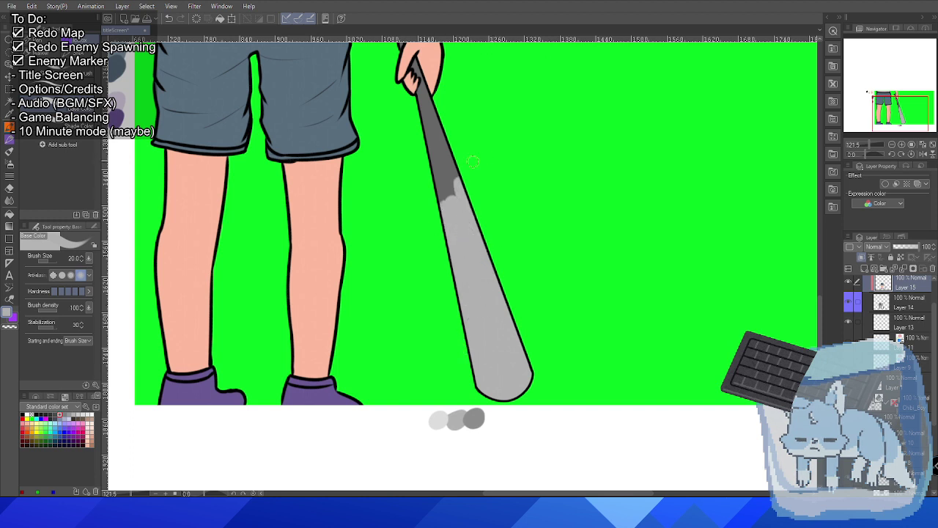
{"action": "mouse_move", "coordinate": [420, 108]}
{"action": "left_mouse_down"}
{"action": "mouse_move", "coordinate": [403, 131]}
{"action": "mouse_move", "coordinate": [454, 113]}
{"action": "mouse_move", "coordinate": [429, 131]}
{"action": "mouse_move", "coordinate": [449, 117]}
{"action": "mouse_move", "coordinate": [430, 236]}
{"action": "mouse_move", "coordinate": [457, 193]}
{"action": "left_mouse_up"}
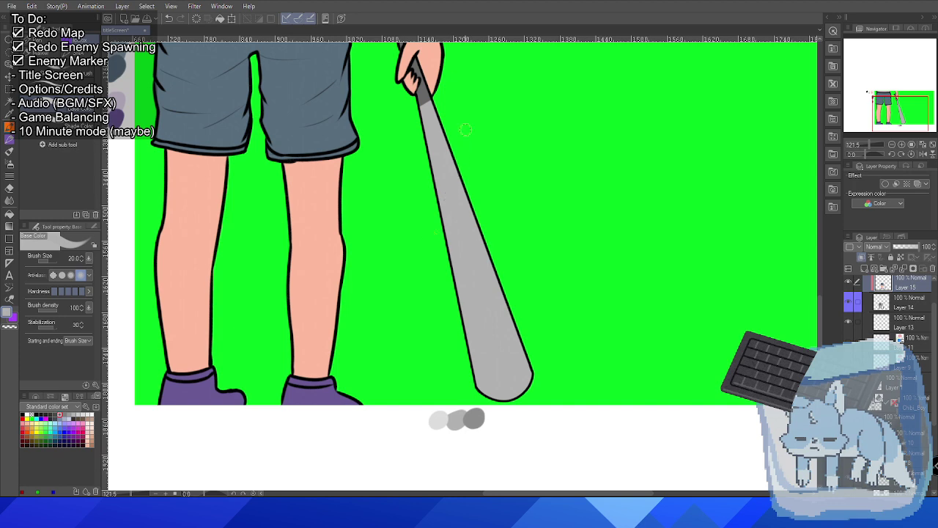
Paint the bat's knob above the hand and the grip showing between the fingers with the same middle grey.
{"action": "scroll", "coordinate": [352, 245], "scroll_direction": "up", "scroll_amount": 3}
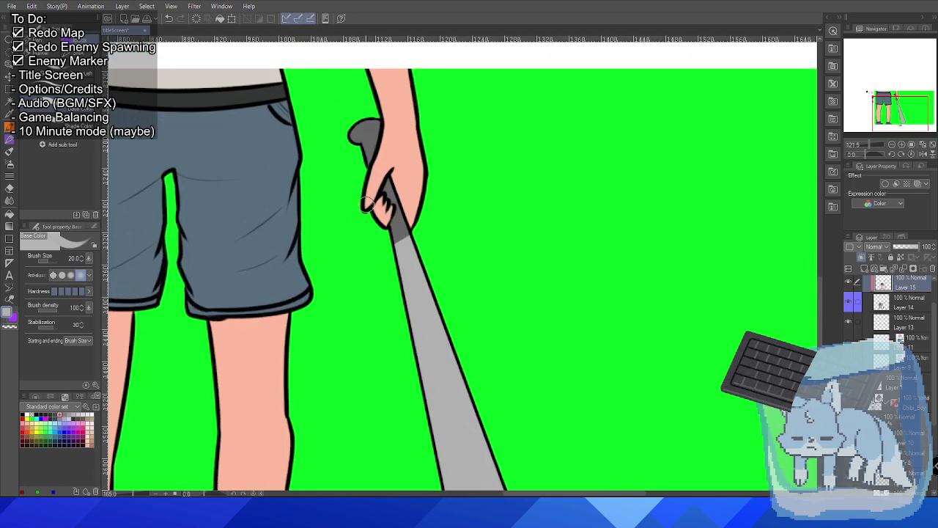
{"action": "scroll", "coordinate": [329, 192], "scroll_direction": "up", "scroll_amount": 5}
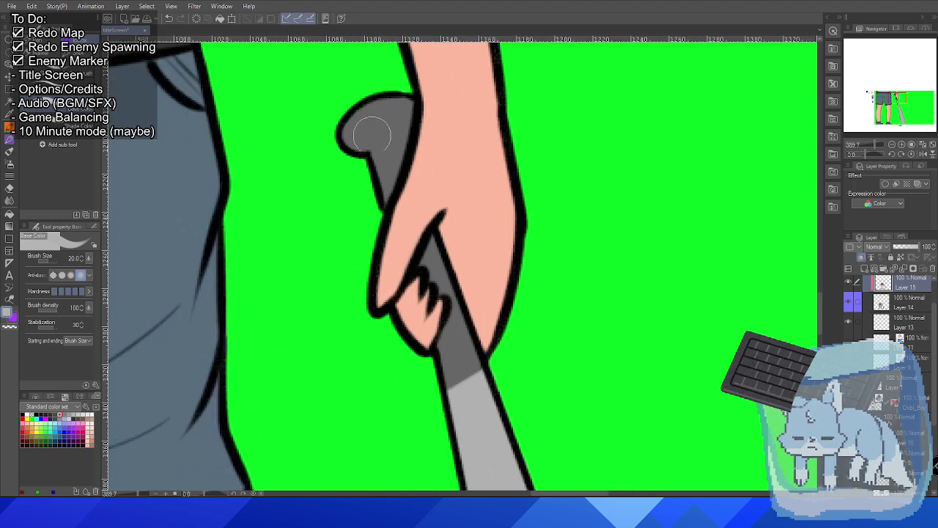
{"action": "mouse_move", "coordinate": [372, 135]}
{"action": "left_mouse_down"}
{"action": "mouse_move", "coordinate": [345, 142]}
{"action": "mouse_move", "coordinate": [367, 98]}
{"action": "mouse_move", "coordinate": [320, 183]}
{"action": "mouse_move", "coordinate": [373, 139]}
{"action": "mouse_move", "coordinate": [364, 170]}
{"action": "mouse_move", "coordinate": [393, 91]}
{"action": "mouse_move", "coordinate": [396, 119]}
{"action": "mouse_move", "coordinate": [373, 182]}
{"action": "left_mouse_up"}
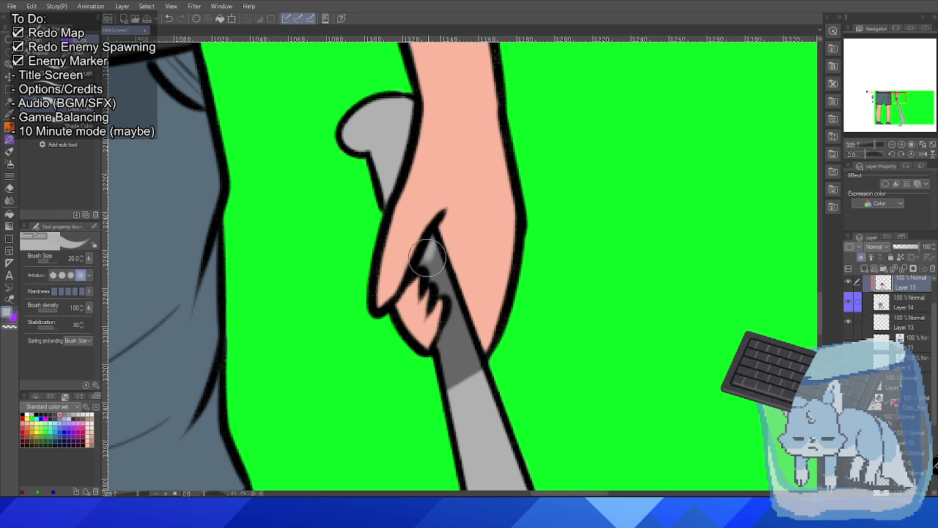
{"action": "mouse_move", "coordinate": [429, 257]}
{"action": "left_mouse_down"}
{"action": "mouse_move", "coordinate": [436, 280]}
{"action": "mouse_move", "coordinate": [435, 258]}
{"action": "mouse_move", "coordinate": [456, 334]}
{"action": "mouse_move", "coordinate": [451, 379]}
{"action": "mouse_move", "coordinate": [448, 336]}
{"action": "mouse_move", "coordinate": [439, 386]}
{"action": "mouse_move", "coordinate": [454, 380]}
{"action": "mouse_move", "coordinate": [452, 349]}
{"action": "mouse_move", "coordinate": [461, 380]}
{"action": "mouse_move", "coordinate": [458, 334]}
{"action": "mouse_move", "coordinate": [474, 396]}
{"action": "mouse_move", "coordinate": [438, 272]}
{"action": "left_mouse_up"}
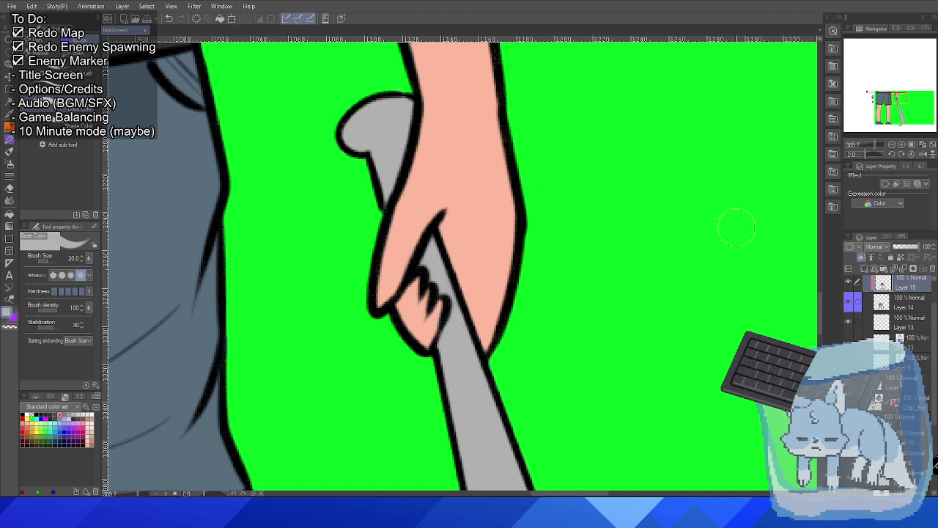
{"action": "scroll", "coordinate": [890, 316], "scroll_direction": "up", "scroll_amount": 2}
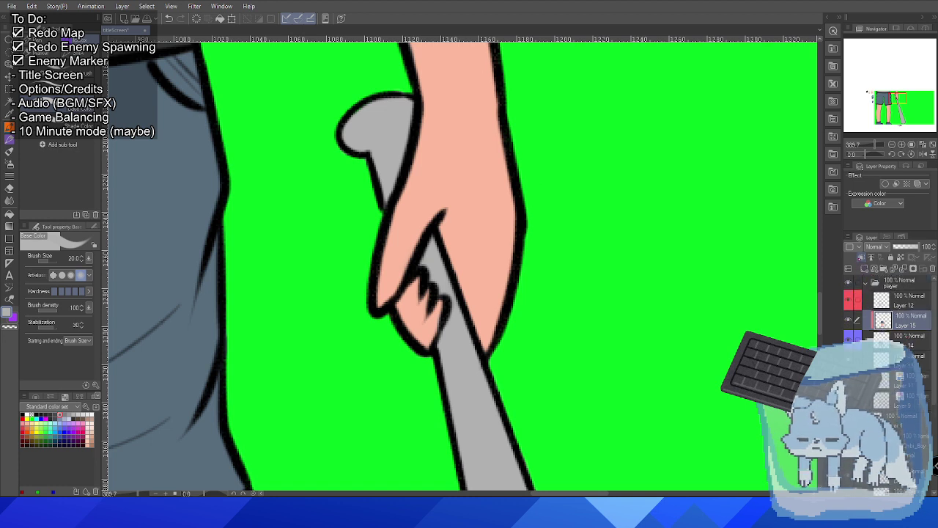
{"action": "scroll", "coordinate": [386, 101], "scroll_direction": "up", "scroll_amount": 3}
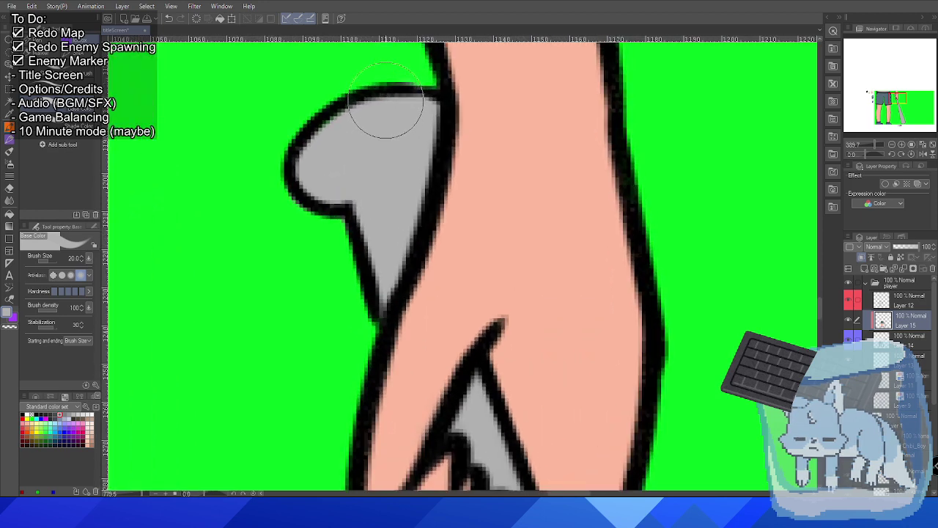
{"action": "scroll", "coordinate": [386, 101], "scroll_direction": "up", "scroll_amount": 1}
{"action": "left_click", "coordinate": [869, 337]}
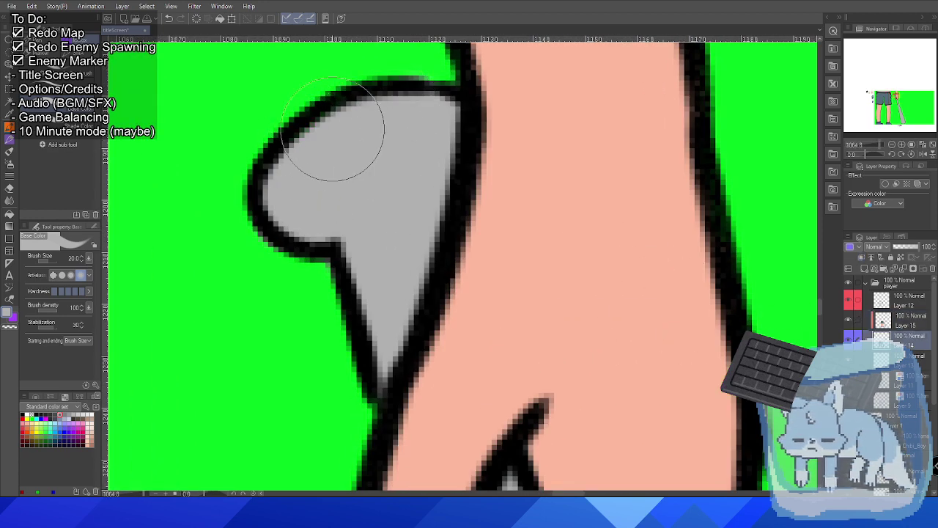
{"action": "scroll", "coordinate": [477, 274], "scroll_direction": "down", "scroll_amount": 1}
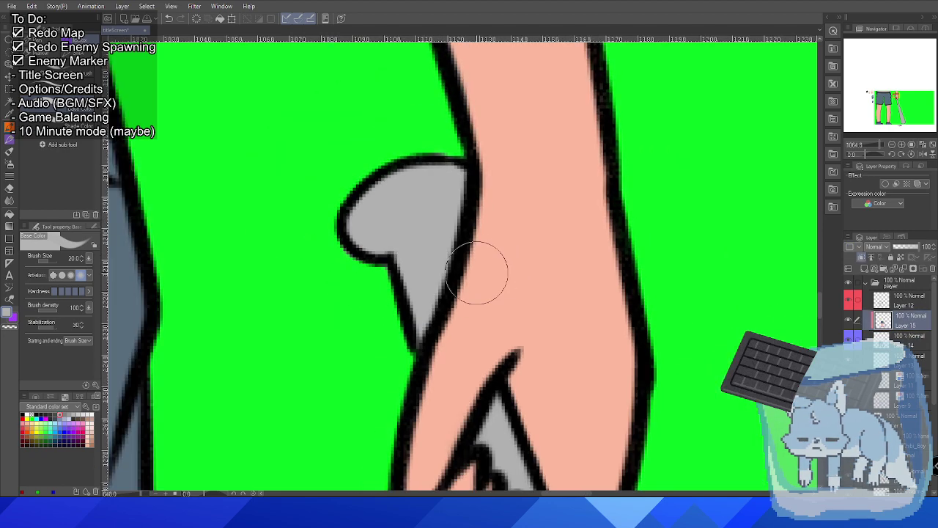
{"action": "scroll", "coordinate": [477, 268], "scroll_direction": "down", "scroll_amount": 5}
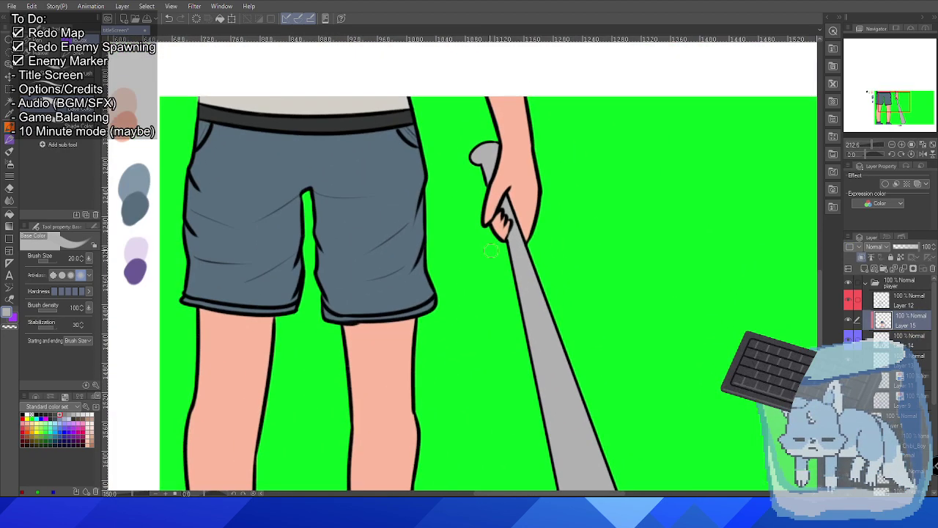
Add a new layer above Layer 15 and paint a light cream highlight along the shirt's edge nearest the bat arm.
{"action": "scroll", "coordinate": [488, 242], "scroll_direction": "down", "scroll_amount": 4}
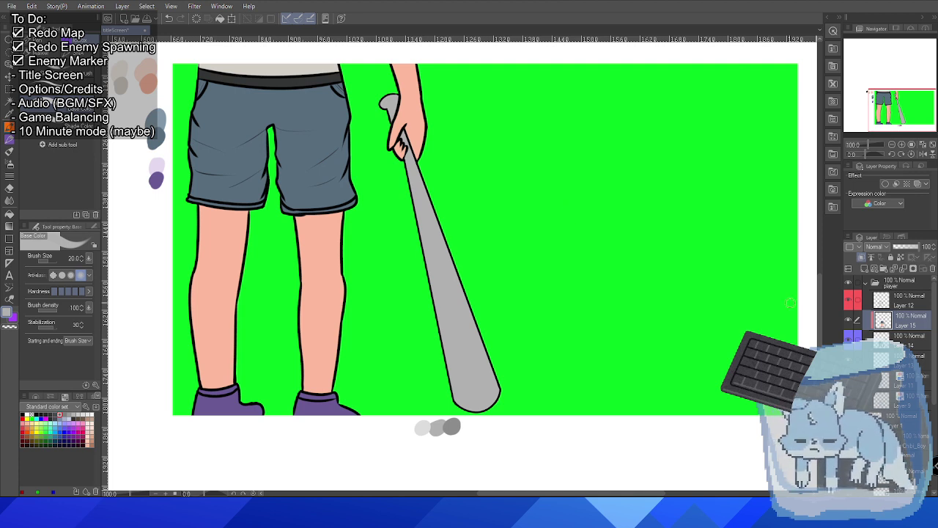
{"action": "left_click", "coordinate": [862, 268]}
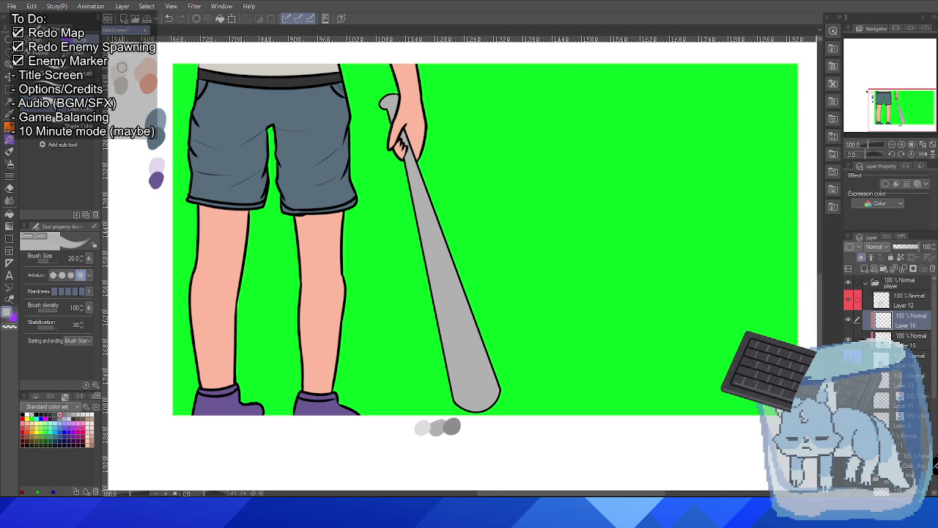
{"action": "left_click", "coordinate": [126, 66], "text": "alt"}
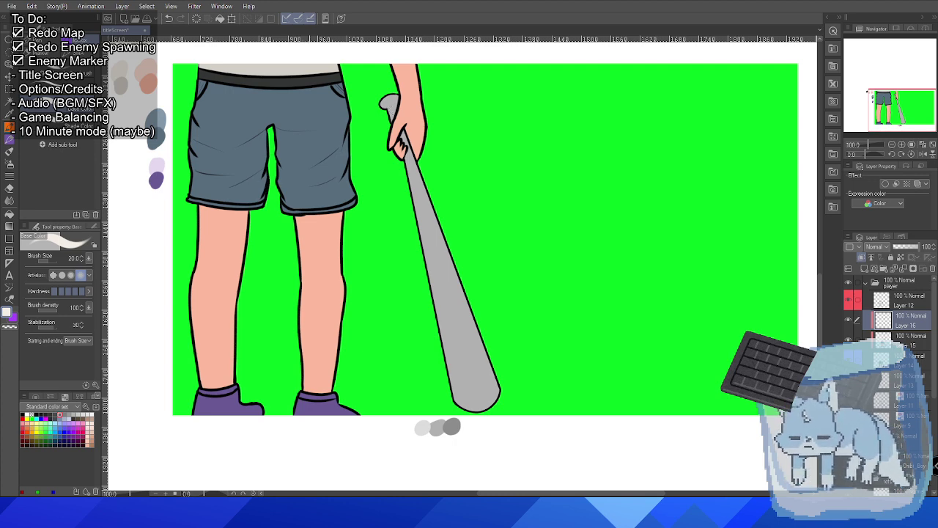
{"action": "scroll", "coordinate": [314, 187], "scroll_direction": "up", "scroll_amount": 5}
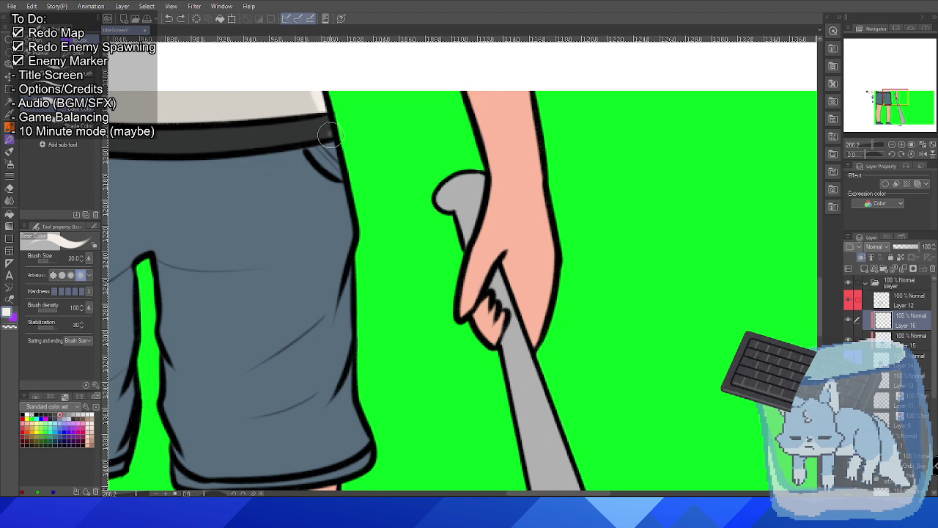
{"action": "scroll", "coordinate": [335, 303], "scroll_direction": "down", "scroll_amount": 5}
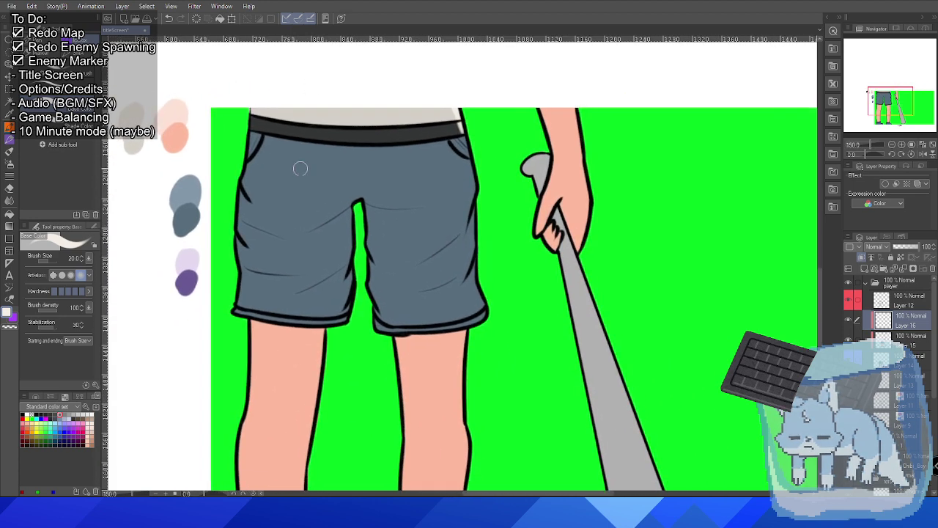
Sample the light blue swatch and paint highlights along the shorts' outer edge near the bat and the other leg's inner edge.
{"action": "left_click", "coordinate": [193, 183], "text": "alt"}
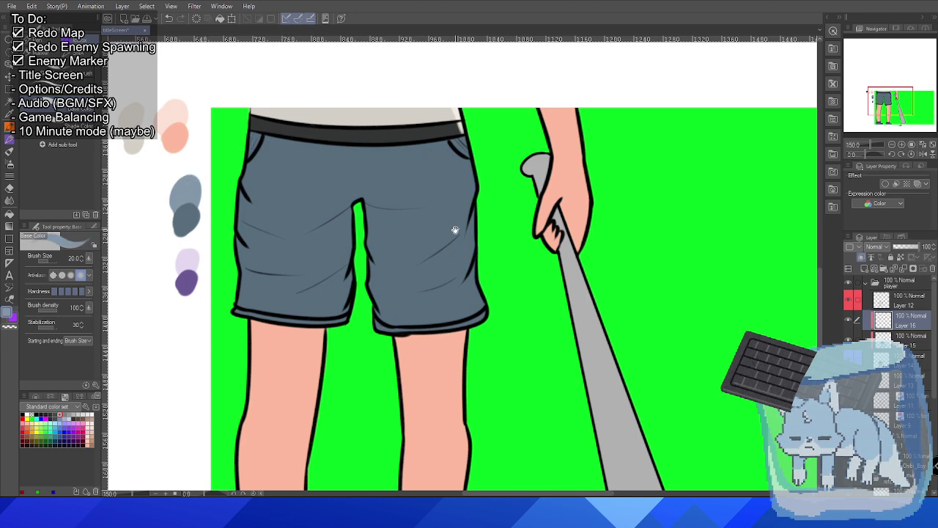
{"action": "left_click_drag", "start_coordinate": [454, 220], "coordinate": [363, 232]}
{"action": "scroll", "coordinate": [362, 232], "scroll_direction": "up", "scroll_amount": 1}
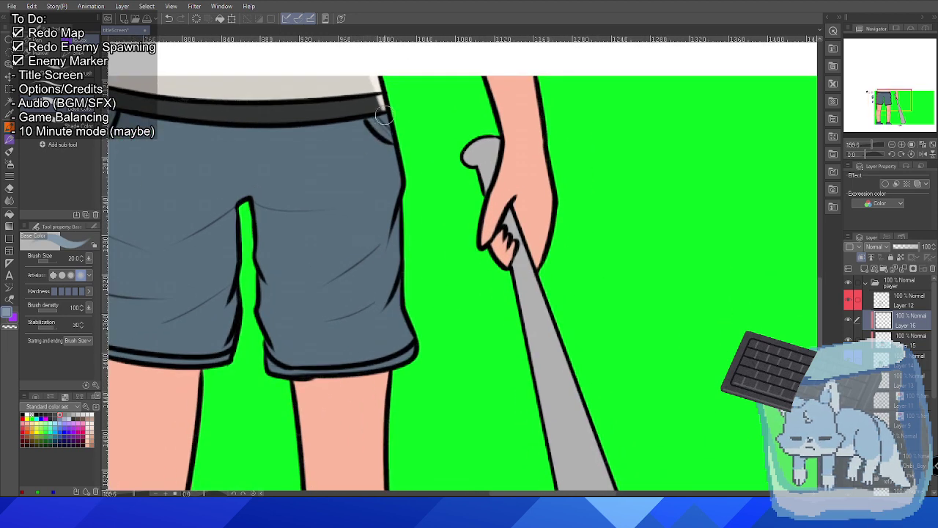
{"action": "left_click_drag", "start_coordinate": [382, 123], "coordinate": [394, 196]}
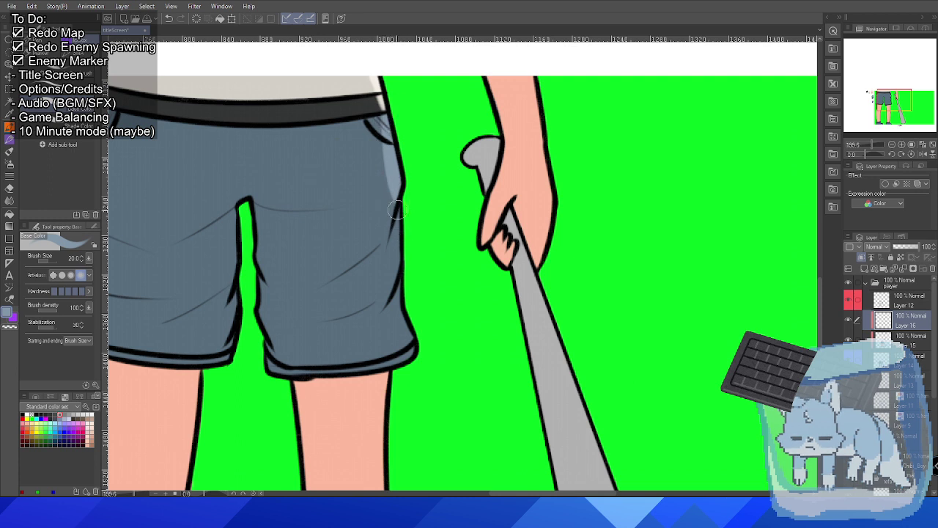
{"action": "mouse_move", "coordinate": [401, 205]}
{"action": "left_mouse_down"}
{"action": "mouse_move", "coordinate": [394, 264]}
{"action": "mouse_move", "coordinate": [403, 332]}
{"action": "left_mouse_up"}
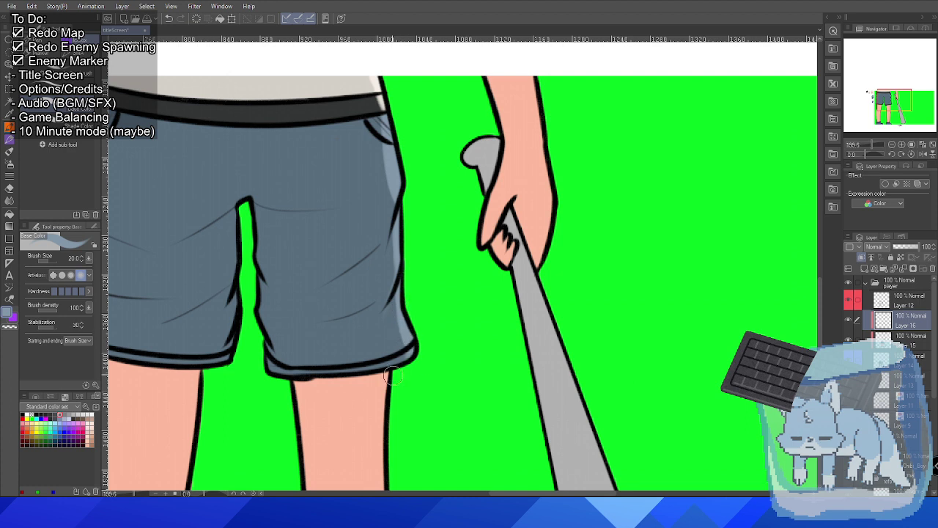
{"action": "left_click_drag", "start_coordinate": [231, 218], "coordinate": [227, 330]}
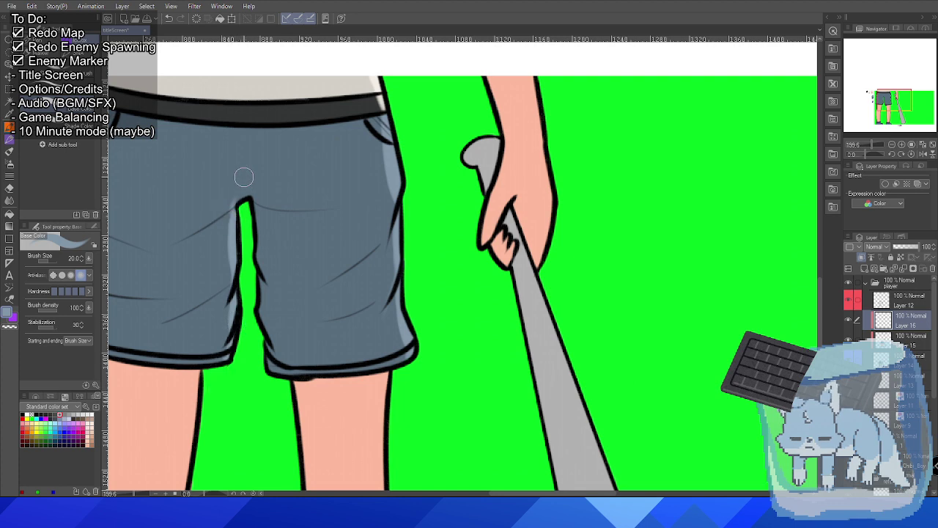
Sample the light skin swatch and paint a highlight down the inner edge of the leg farthest from the bat, to below the knee.
{"action": "scroll", "coordinate": [245, 187], "scroll_direction": "down", "scroll_amount": 3}
{"action": "left_click_drag", "start_coordinate": [284, 192], "coordinate": [350, 195]}
{"action": "left_click", "coordinate": [159, 50], "text": "alt"}
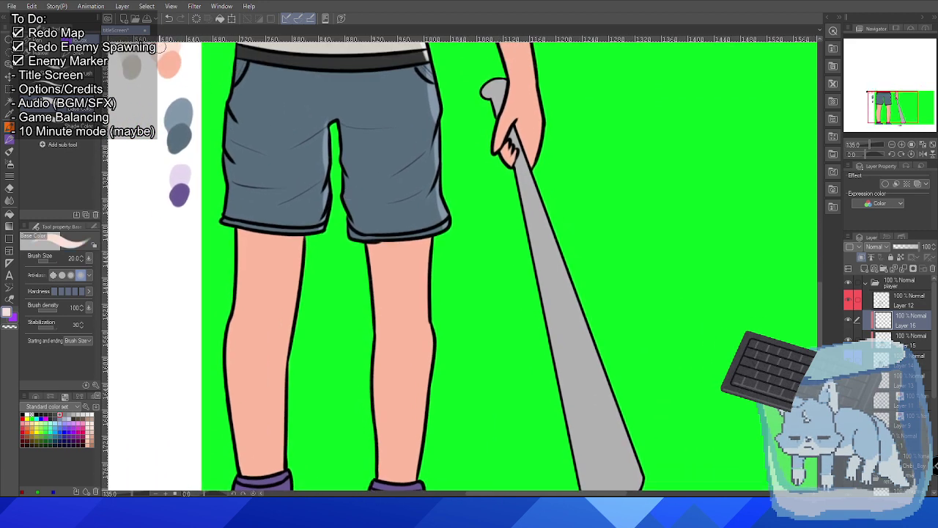
{"action": "left_click_drag", "start_coordinate": [354, 364], "coordinate": [356, 269]}
{"action": "scroll", "coordinate": [355, 268], "scroll_direction": "up", "scroll_amount": 4}
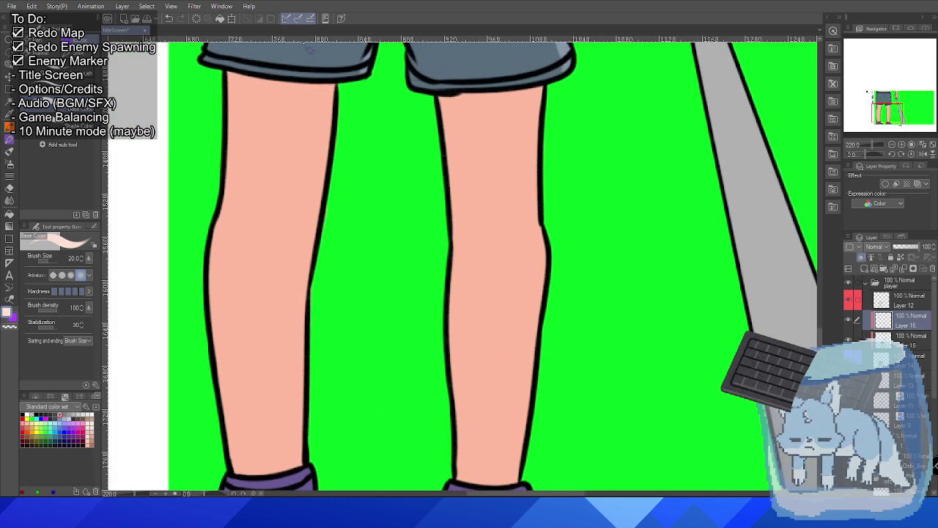
{"action": "left_click_drag", "start_coordinate": [334, 96], "coordinate": [311, 219]}
{"action": "left_click_drag", "start_coordinate": [321, 176], "coordinate": [310, 251]}
{"action": "mouse_move", "coordinate": [318, 213]}
{"action": "left_mouse_down"}
{"action": "mouse_move", "coordinate": [293, 325]}
{"action": "mouse_move", "coordinate": [273, 357]}
{"action": "left_mouse_up"}
{"action": "left_click_drag", "start_coordinate": [312, 277], "coordinate": [297, 335]}
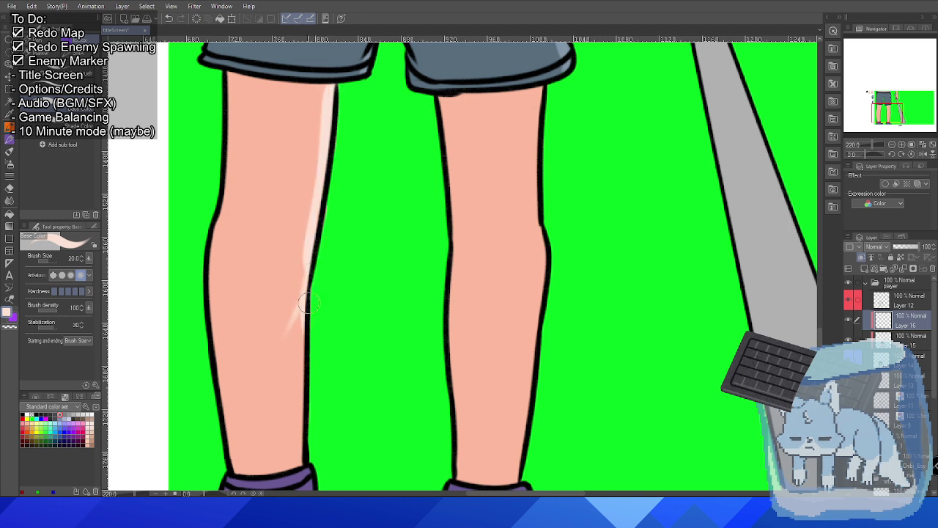
Redo that leg's highlight from the knee down the shin's inner edge to the sock, undoing the stray strokes.
{"action": "left_click_drag", "start_coordinate": [313, 294], "coordinate": [294, 410]}
{"action": "key", "text": "ctrl+z"}
{"action": "key", "text": "ctrl+z"}
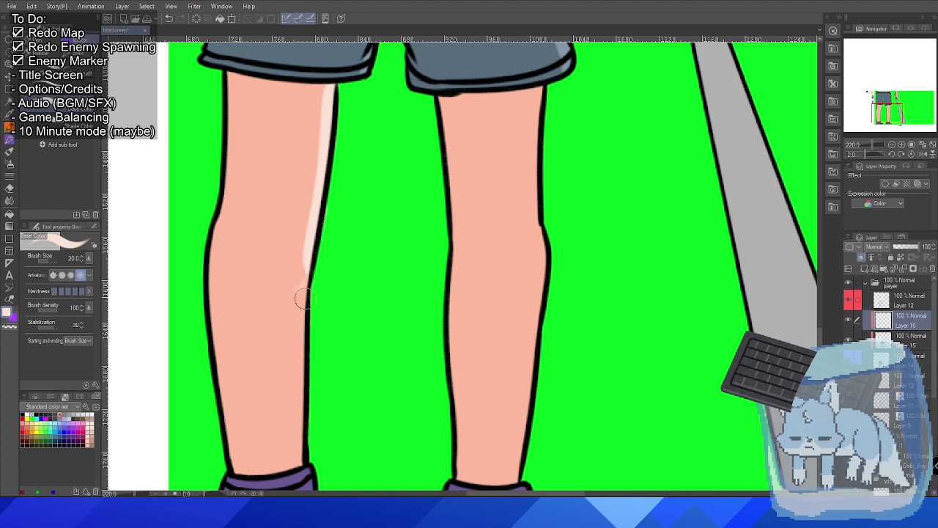
{"action": "left_click_drag", "start_coordinate": [310, 258], "coordinate": [300, 374]}
{"action": "mouse_move", "coordinate": [301, 338]}
{"action": "left_mouse_down"}
{"action": "mouse_move", "coordinate": [299, 421]}
{"action": "mouse_move", "coordinate": [305, 323]}
{"action": "mouse_move", "coordinate": [299, 448]}
{"action": "left_mouse_up"}
{"action": "mouse_move", "coordinate": [301, 388]}
{"action": "left_mouse_down"}
{"action": "mouse_move", "coordinate": [299, 458]}
{"action": "mouse_move", "coordinate": [301, 411]}
{"action": "mouse_move", "coordinate": [299, 469]}
{"action": "left_mouse_up"}
{"action": "key", "text": "ctrl+z"}
{"action": "key", "text": "ctrl+z"}
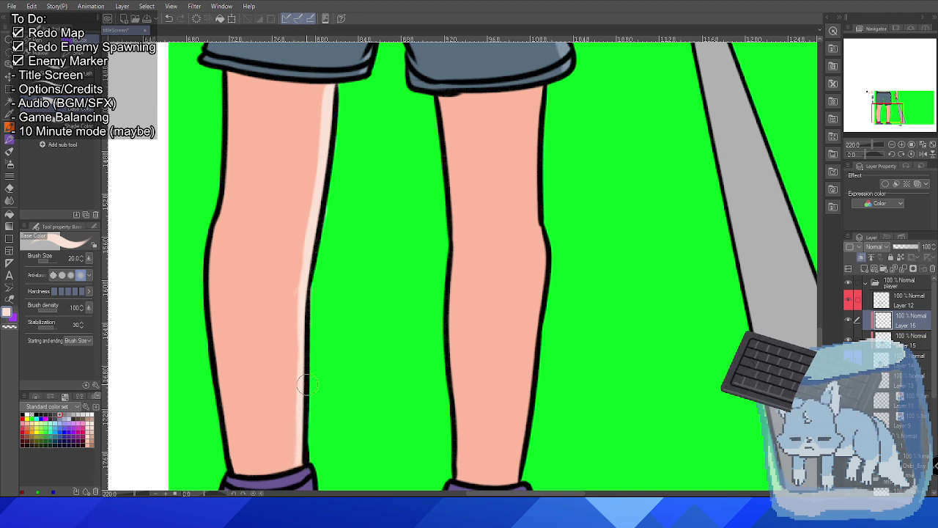
Paint the light skin highlight along the outer edge of the leg nearest the bat, from the shorts to the sock.
{"action": "mouse_move", "coordinate": [538, 89]}
{"action": "left_mouse_down"}
{"action": "mouse_move", "coordinate": [540, 300]}
{"action": "mouse_move", "coordinate": [542, 276]}
{"action": "mouse_move", "coordinate": [532, 349]}
{"action": "left_mouse_up"}
{"action": "left_click_drag", "start_coordinate": [541, 275], "coordinate": [510, 485]}
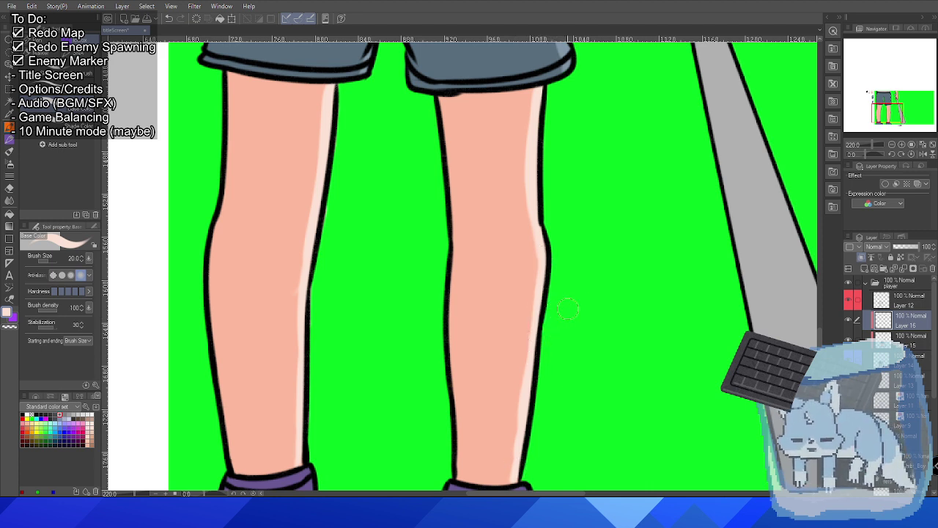
{"action": "scroll", "coordinate": [564, 308], "scroll_direction": "down", "scroll_amount": 5}
{"action": "scroll", "coordinate": [577, 297], "scroll_direction": "up", "scroll_amount": 1}
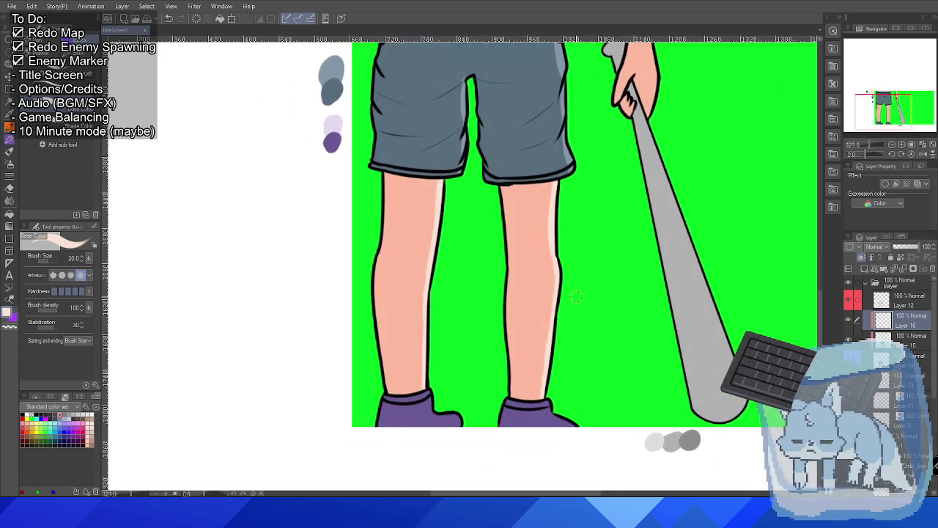
{"action": "scroll", "coordinate": [655, 213], "scroll_direction": "down", "scroll_amount": 2}
{"action": "scroll", "coordinate": [559, 265], "scroll_direction": "up", "scroll_amount": 1}
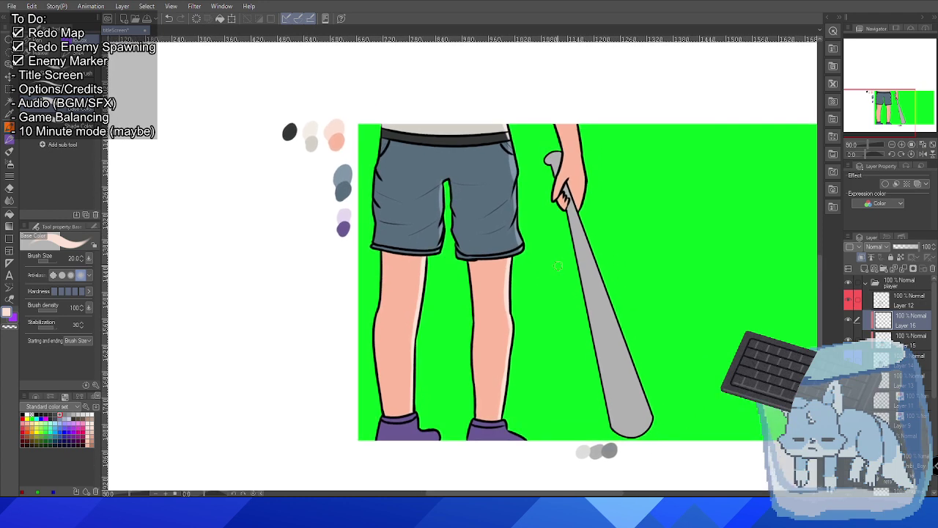
Paint the light skin highlight down the outer edge of the bat arm and hand, undoing the trial stroke on the forearm's inner edge.
{"action": "scroll", "coordinate": [558, 264], "scroll_direction": "up", "scroll_amount": 1}
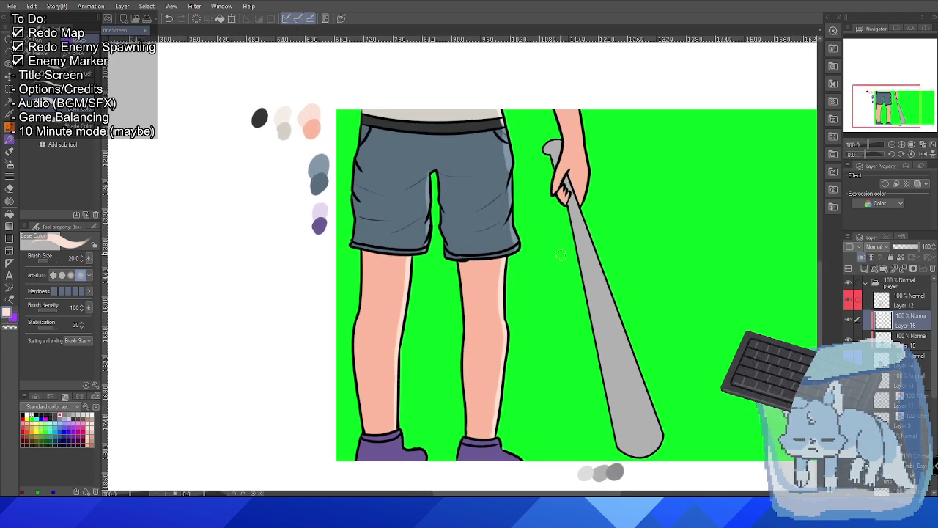
{"action": "mouse_move", "coordinate": [552, 268]}
{"action": "left_mouse_down"}
{"action": "mouse_move", "coordinate": [572, 207]}
{"action": "mouse_move", "coordinate": [456, 297]}
{"action": "mouse_move", "coordinate": [506, 272]}
{"action": "mouse_move", "coordinate": [538, 235]}
{"action": "mouse_move", "coordinate": [513, 213]}
{"action": "left_mouse_up"}
{"action": "scroll", "coordinate": [496, 190], "scroll_direction": "up", "scroll_amount": 2}
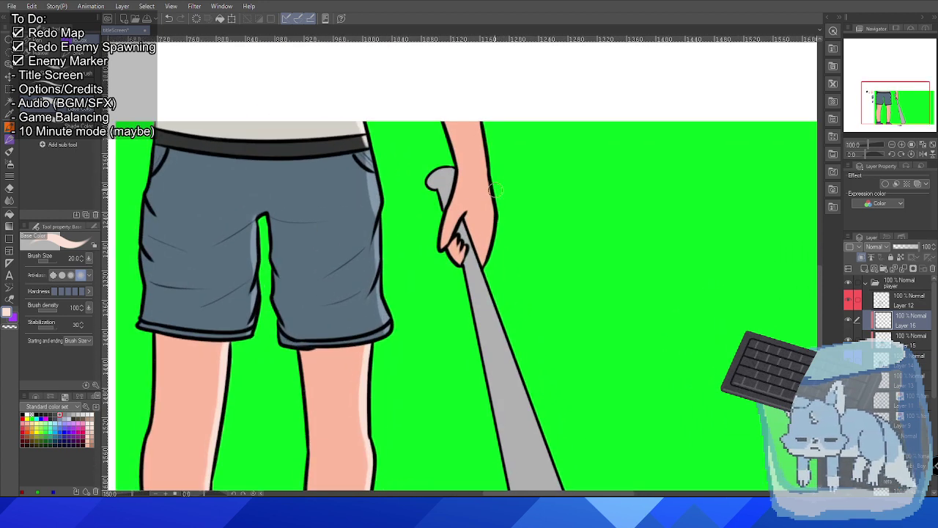
{"action": "scroll", "coordinate": [495, 189], "scroll_direction": "up", "scroll_amount": 5}
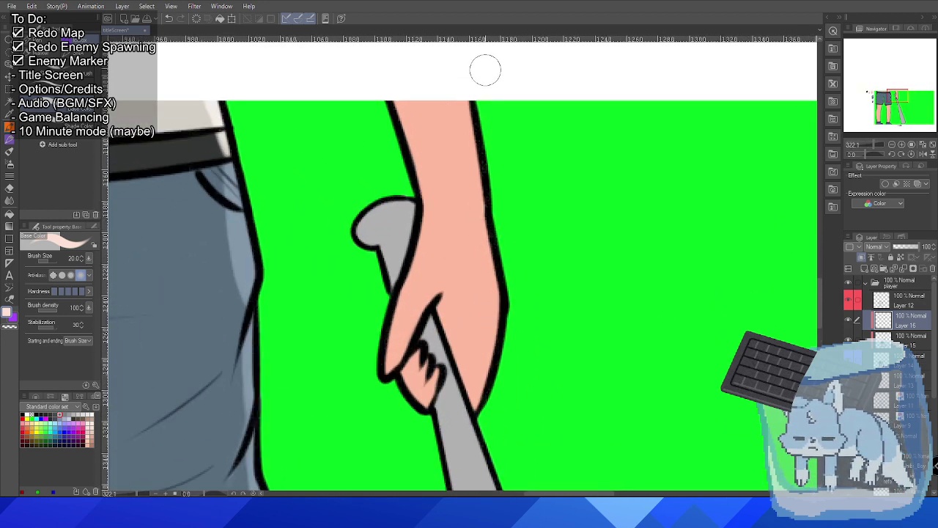
{"action": "mouse_move", "coordinate": [464, 100]}
{"action": "left_mouse_down"}
{"action": "mouse_move", "coordinate": [497, 275]}
{"action": "mouse_move", "coordinate": [491, 372]}
{"action": "mouse_move", "coordinate": [500, 324]}
{"action": "mouse_move", "coordinate": [477, 407]}
{"action": "left_mouse_up"}
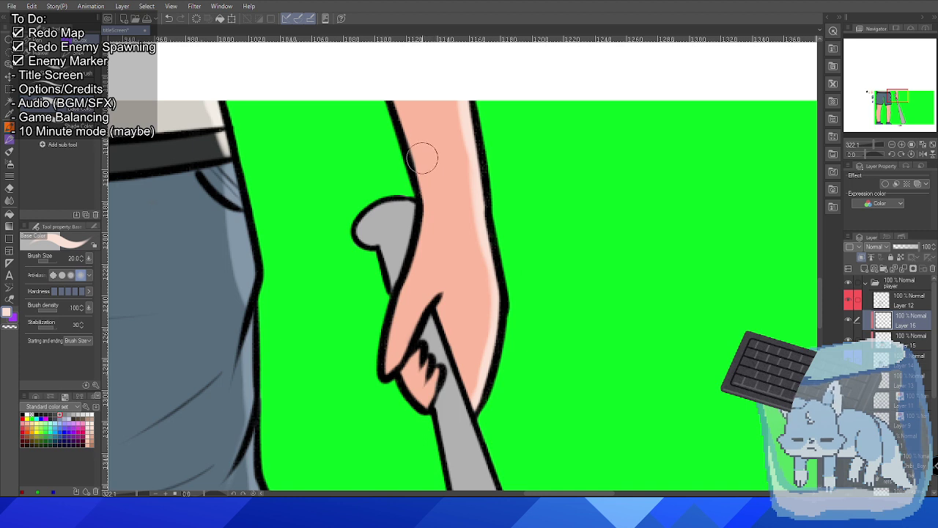
{"action": "left_click_drag", "start_coordinate": [400, 104], "coordinate": [416, 181]}
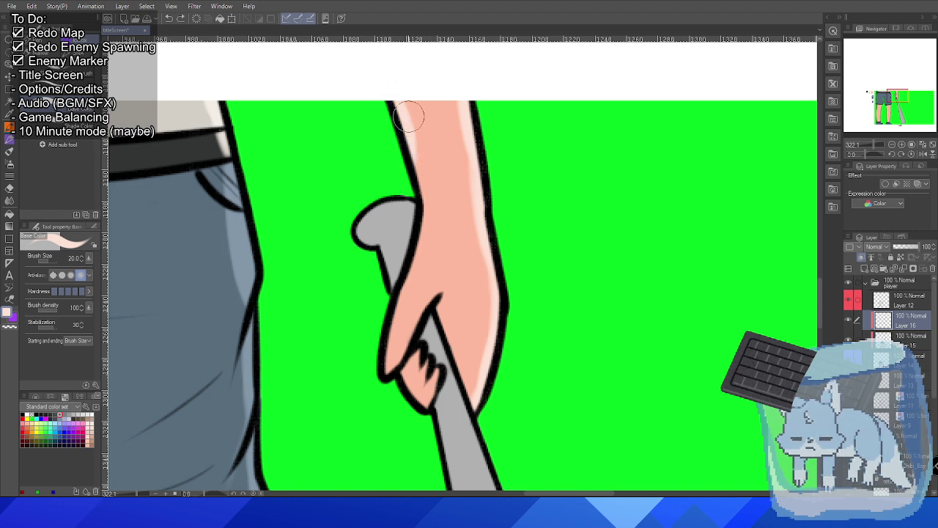
{"action": "key", "text": "ctrl+z"}
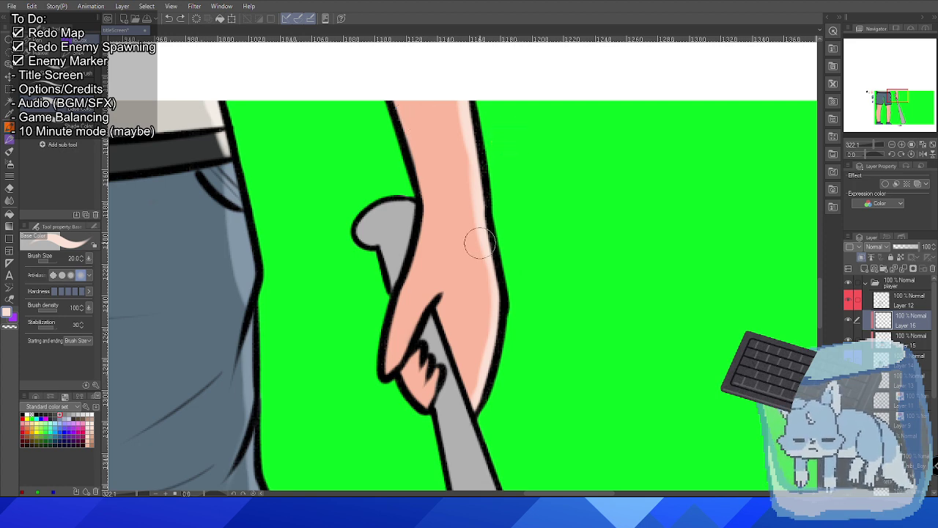
Show the reference images and move the wooden bat reference clear of the drawn bat.
{"action": "scroll", "coordinate": [473, 249], "scroll_direction": "down", "scroll_amount": 3}
{"action": "scroll", "coordinate": [471, 253], "scroll_direction": "down", "scroll_amount": 4}
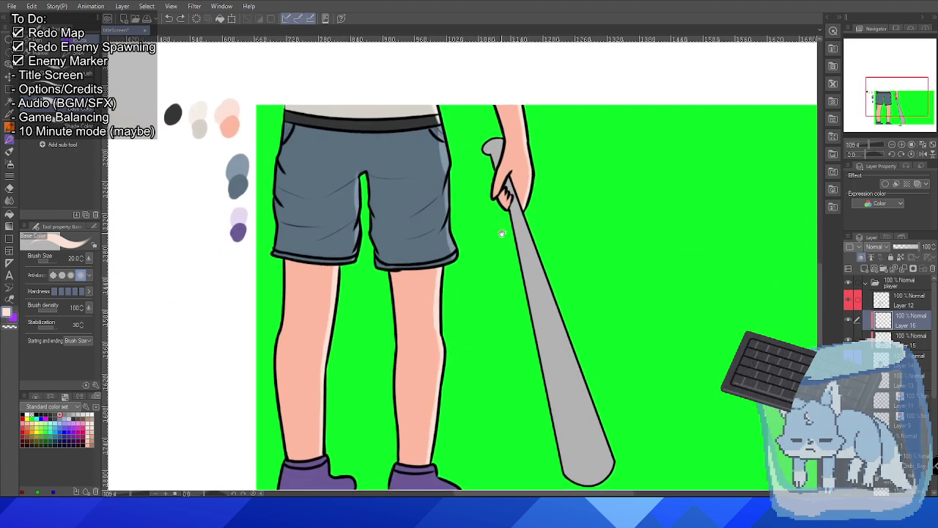
{"action": "left_click_drag", "start_coordinate": [491, 239], "coordinate": [419, 248]}
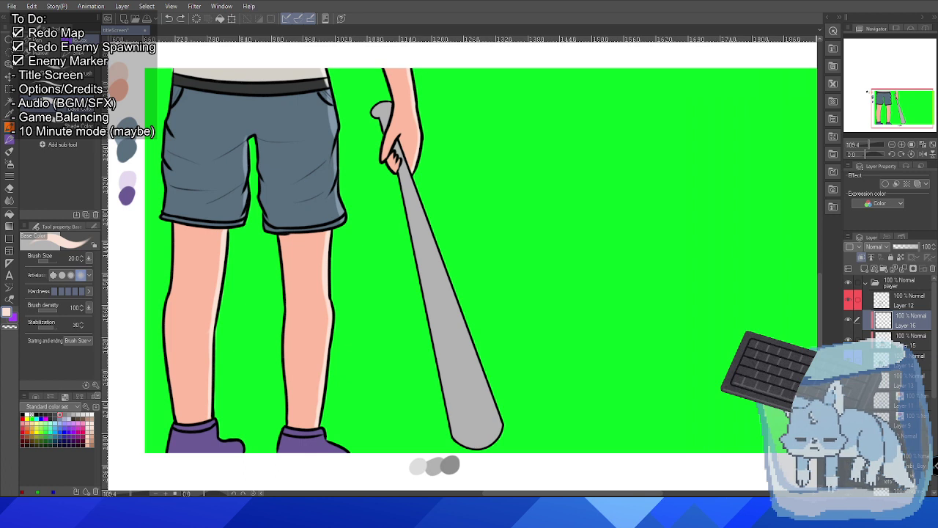
{"action": "key", "text": "ctrl+v"}
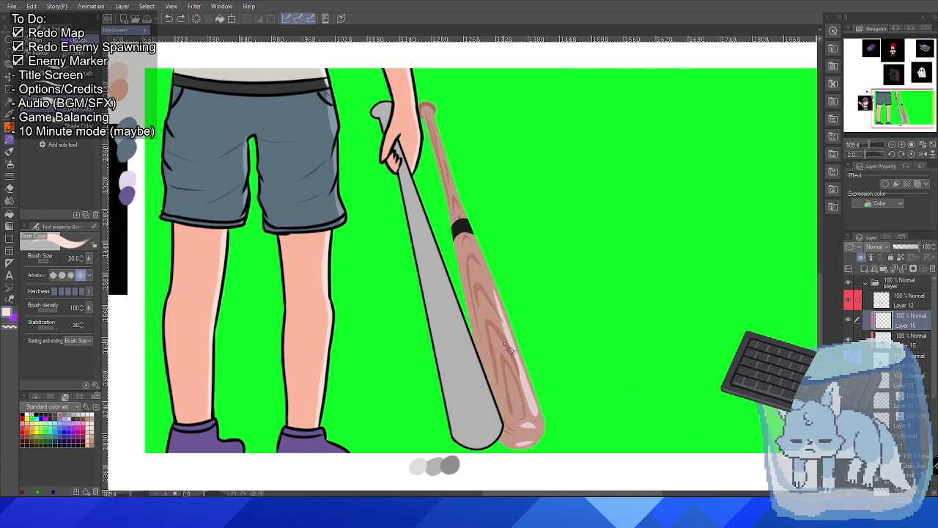
{"action": "left_click_drag", "start_coordinate": [503, 345], "coordinate": [541, 339]}
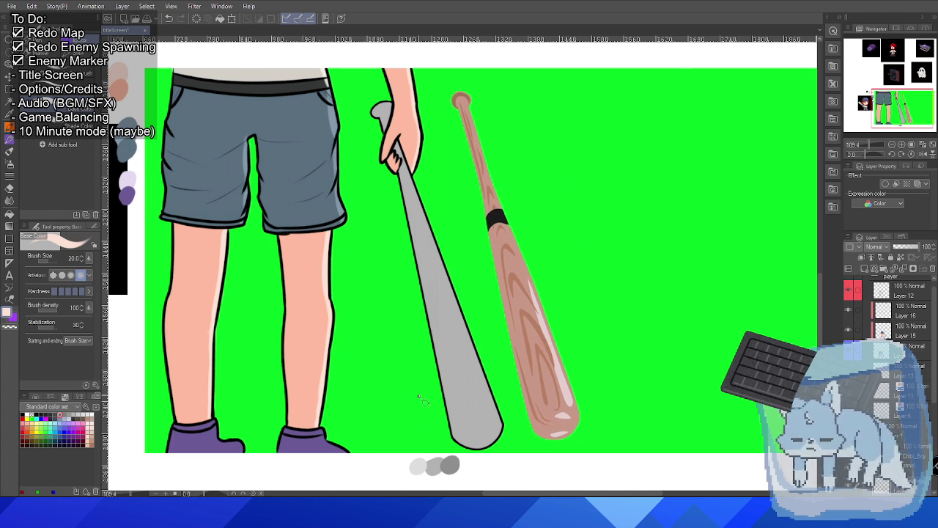
Return to Layer 16, sample the dark grey swatch below the bat and switch to the Shade Color brush.
{"action": "right_click", "coordinate": [449, 467]}
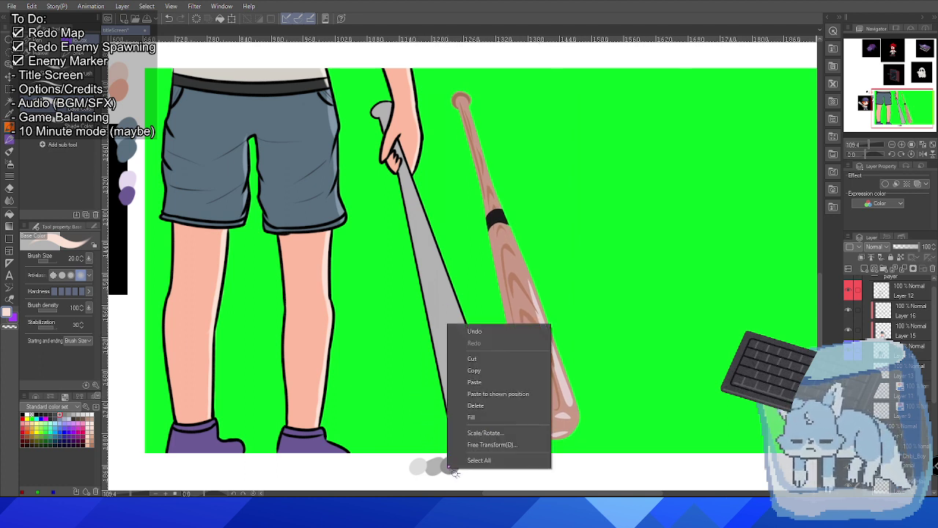
{"action": "left_click", "coordinate": [475, 225]}
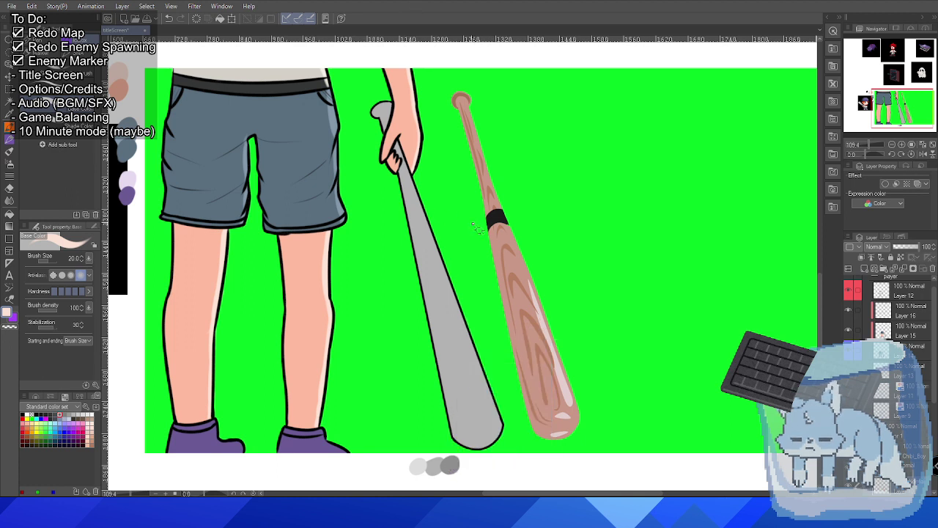
{"action": "left_click", "coordinate": [403, 325], "text": "ctrl+shift"}
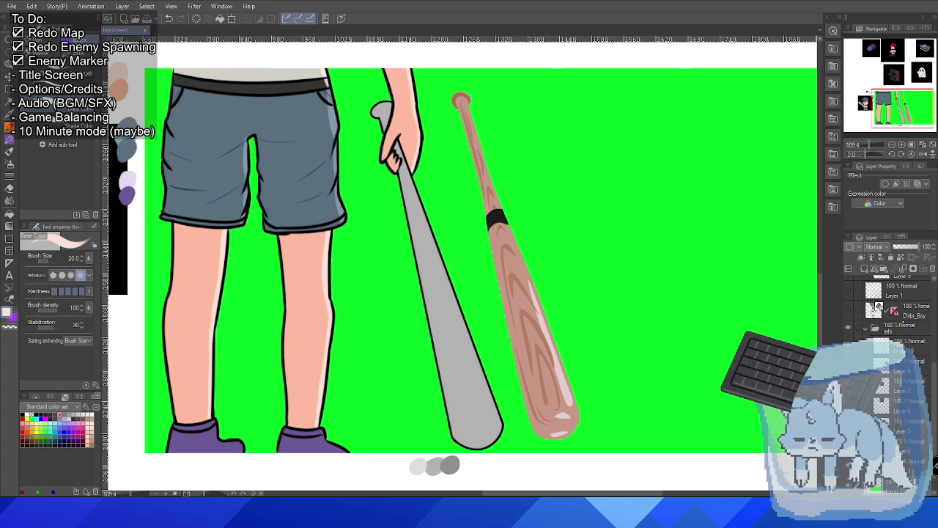
{"action": "scroll", "coordinate": [899, 306], "scroll_direction": "up", "scroll_amount": 3}
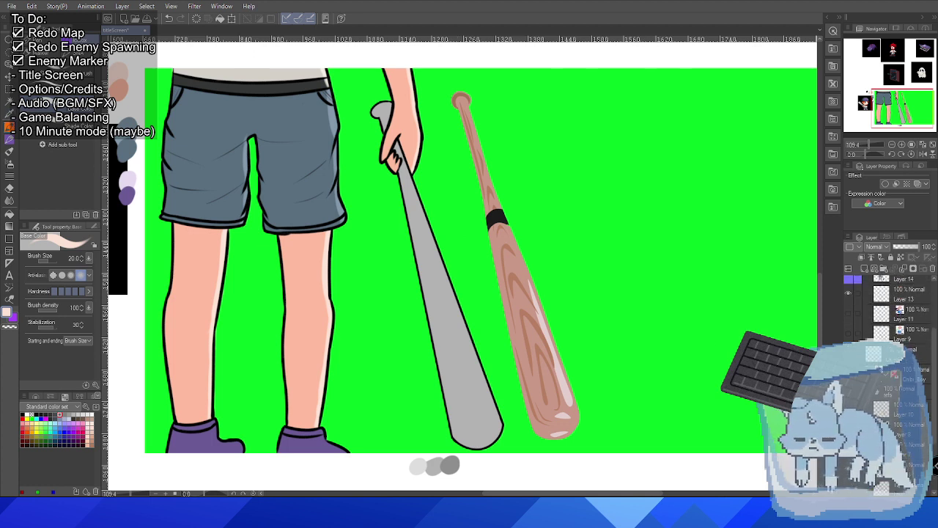
{"action": "left_click", "coordinate": [899, 306]}
{"action": "left_click", "coordinate": [907, 324]}
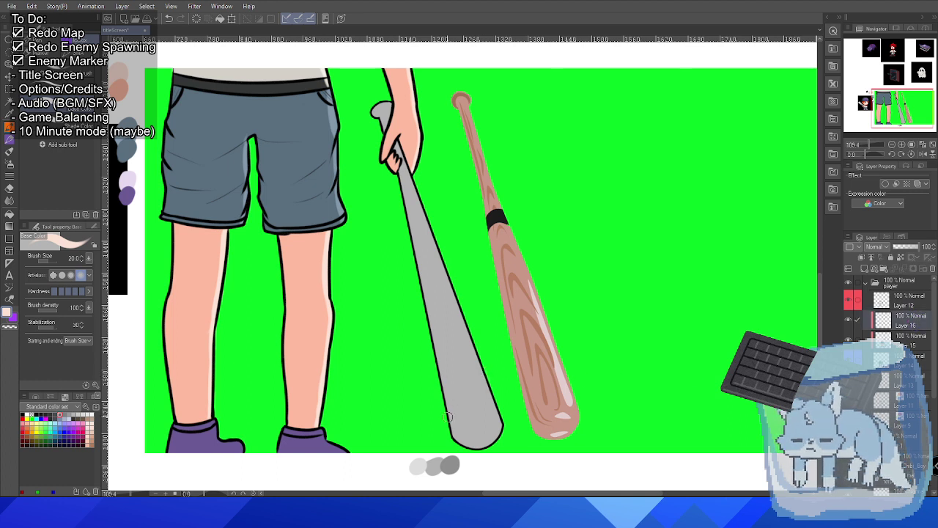
{"action": "left_click", "coordinate": [436, 464], "text": "alt"}
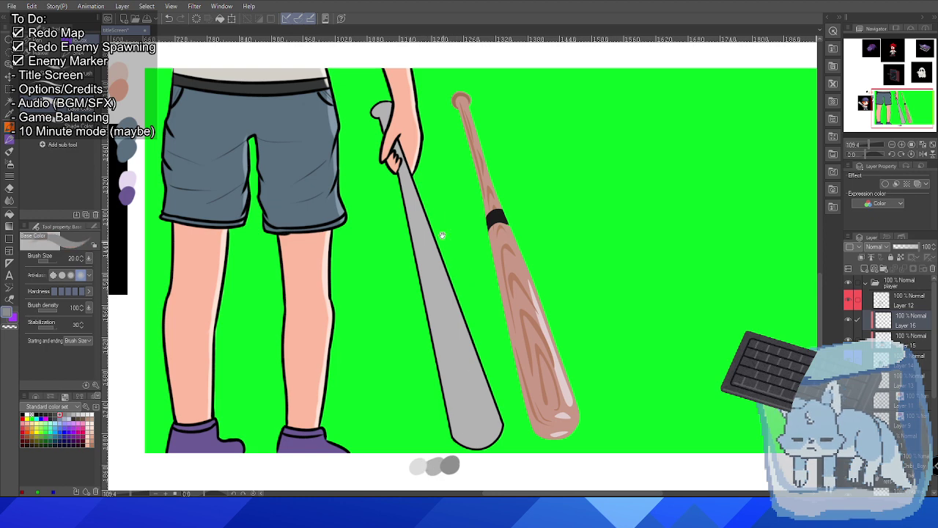
{"action": "scroll", "coordinate": [442, 235], "scroll_direction": "up", "scroll_amount": 6}
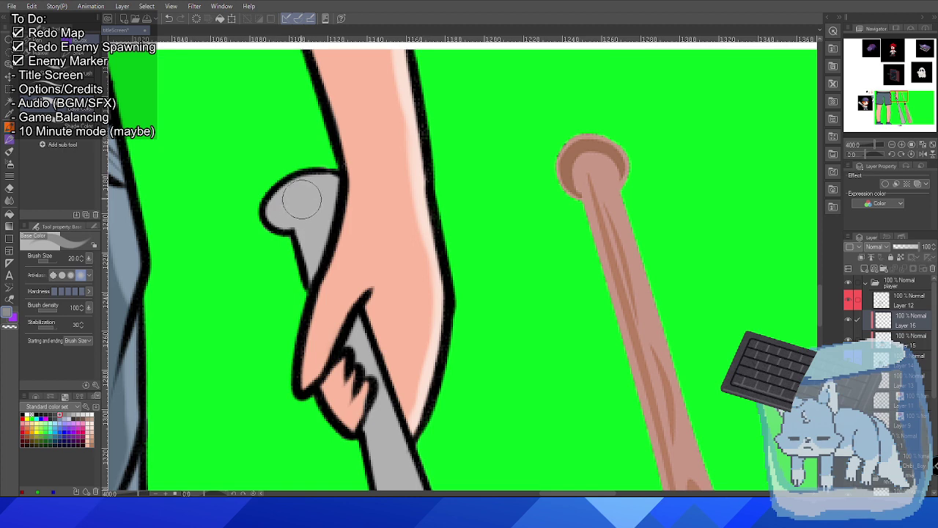
{"action": "left_click", "coordinate": [44, 126]}
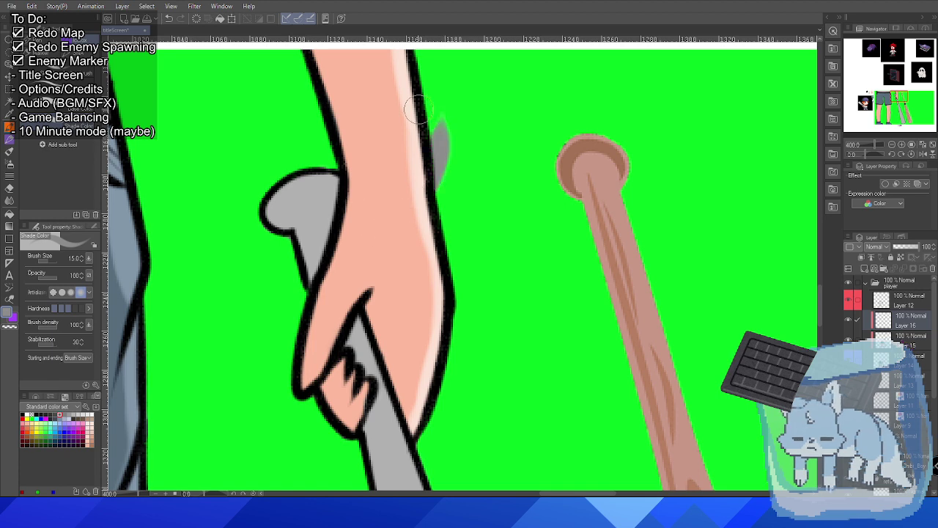
{"action": "left_click_drag", "start_coordinate": [239, 73], "coordinate": [250, 359]}
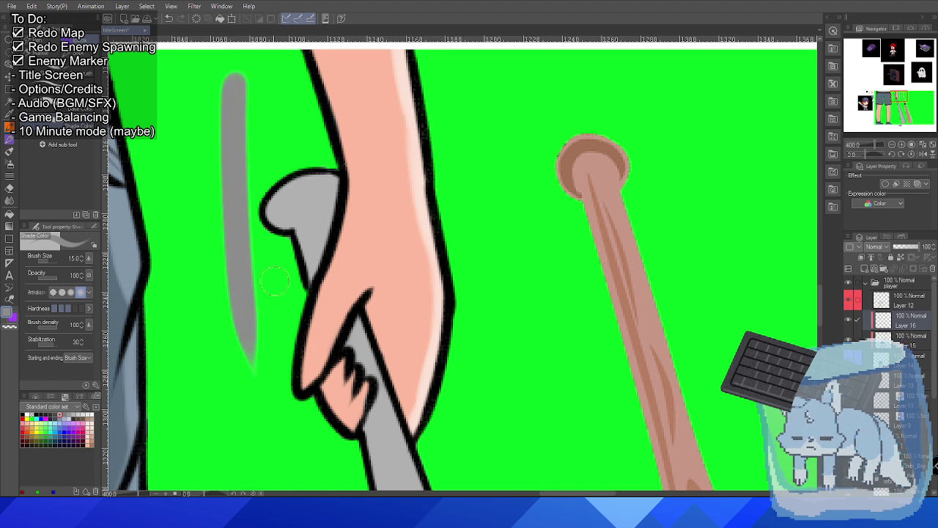
{"action": "key", "text": "ctrl+z"}
{"action": "scroll", "coordinate": [271, 223], "scroll_direction": "down", "scroll_amount": 5}
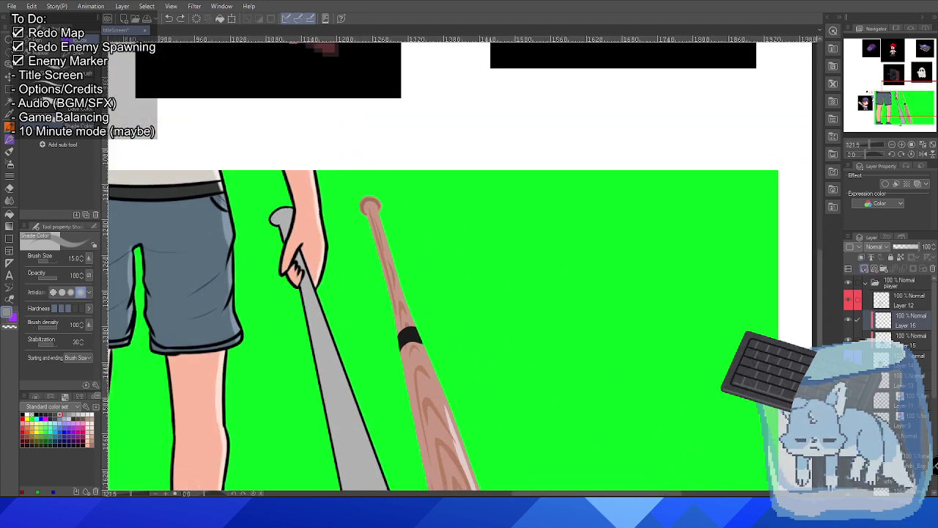
{"action": "left_click", "coordinate": [861, 257]}
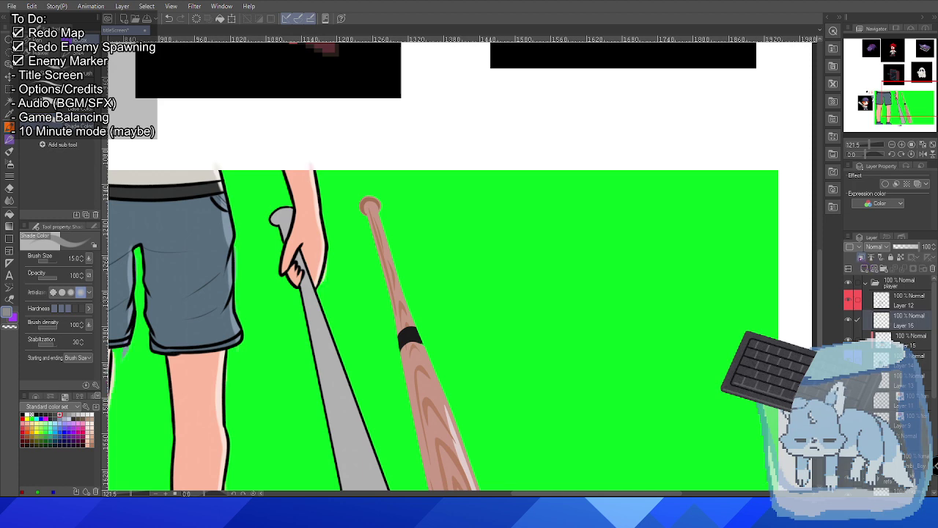
{"action": "scroll", "coordinate": [344, 293], "scroll_direction": "up", "scroll_amount": 3}
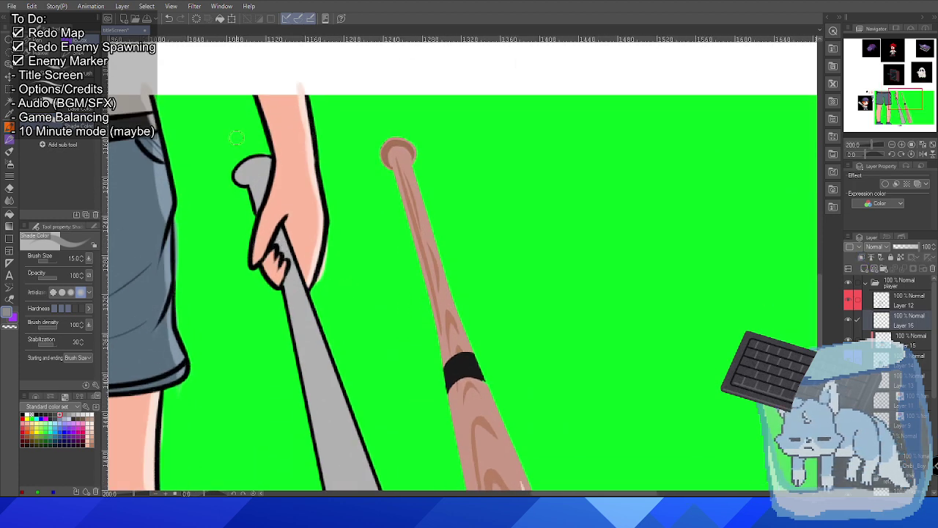
{"action": "left_click", "coordinate": [861, 257]}
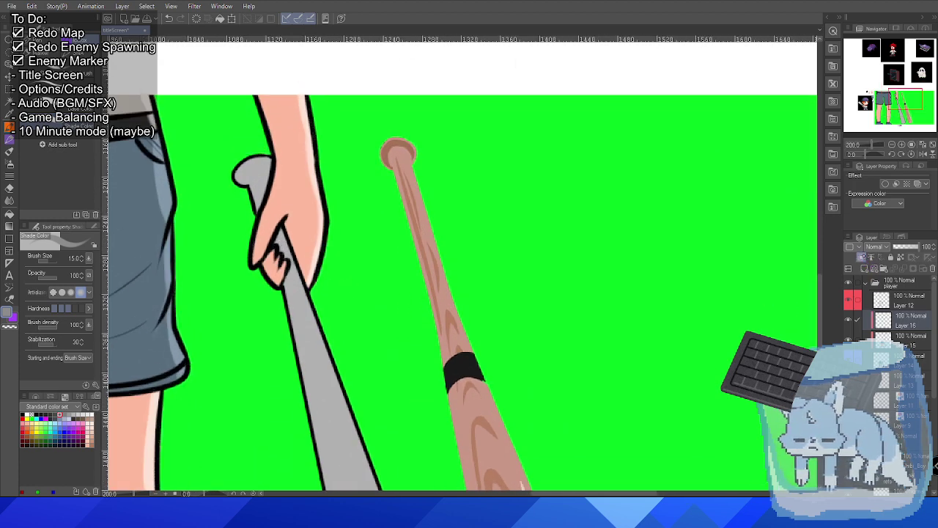
Make Layer 16 the active layer, shade the upper rim of the bat's knob in dark grey and reduce the brush size to 10.
{"action": "left_click", "coordinate": [901, 323]}
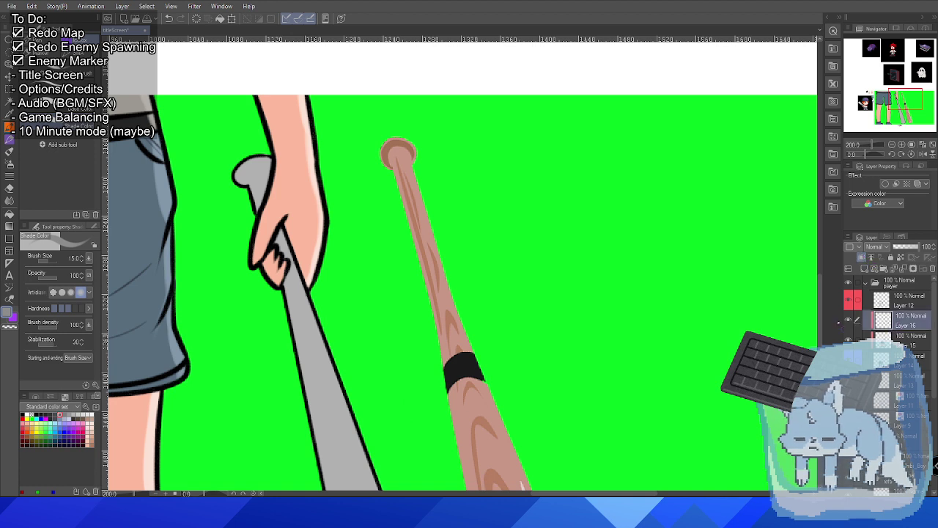
{"action": "key", "text": "ctrl+z"}
{"action": "key", "text": "ctrl+y"}
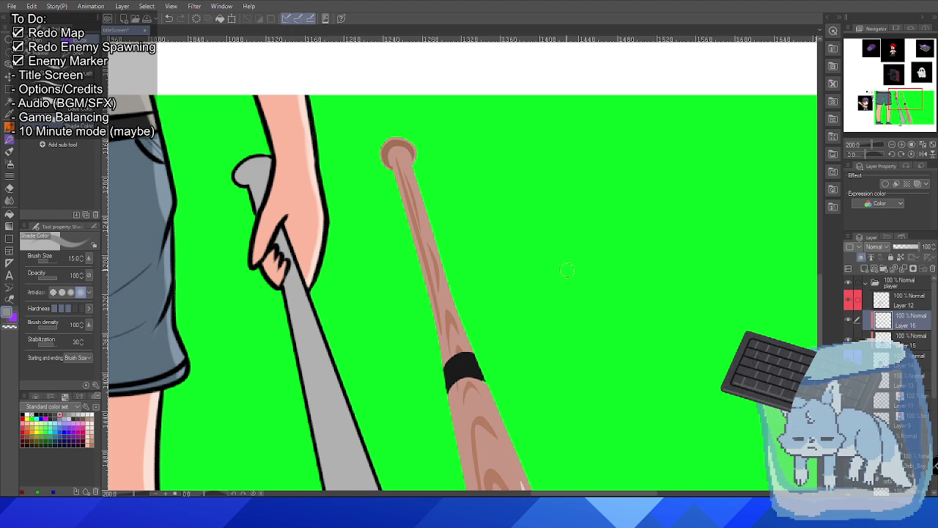
{"action": "scroll", "coordinate": [253, 165], "scroll_direction": "up", "scroll_amount": 3}
{"action": "mouse_move", "coordinate": [235, 181]}
{"action": "left_mouse_down"}
{"action": "mouse_move", "coordinate": [229, 151]}
{"action": "mouse_move", "coordinate": [224, 203]}
{"action": "mouse_move", "coordinate": [245, 126]}
{"action": "mouse_move", "coordinate": [282, 118]}
{"action": "left_mouse_up"}
{"action": "key", "text": "ctrl+z"}
{"action": "mouse_move", "coordinate": [220, 192]}
{"action": "left_mouse_down"}
{"action": "mouse_move", "coordinate": [213, 172]}
{"action": "mouse_move", "coordinate": [260, 154]}
{"action": "mouse_move", "coordinate": [224, 176]}
{"action": "mouse_move", "coordinate": [236, 131]}
{"action": "mouse_move", "coordinate": [219, 176]}
{"action": "mouse_move", "coordinate": [202, 187]}
{"action": "mouse_move", "coordinate": [242, 154]}
{"action": "mouse_move", "coordinate": [203, 178]}
{"action": "mouse_move", "coordinate": [206, 187]}
{"action": "mouse_move", "coordinate": [200, 176]}
{"action": "left_mouse_up"}
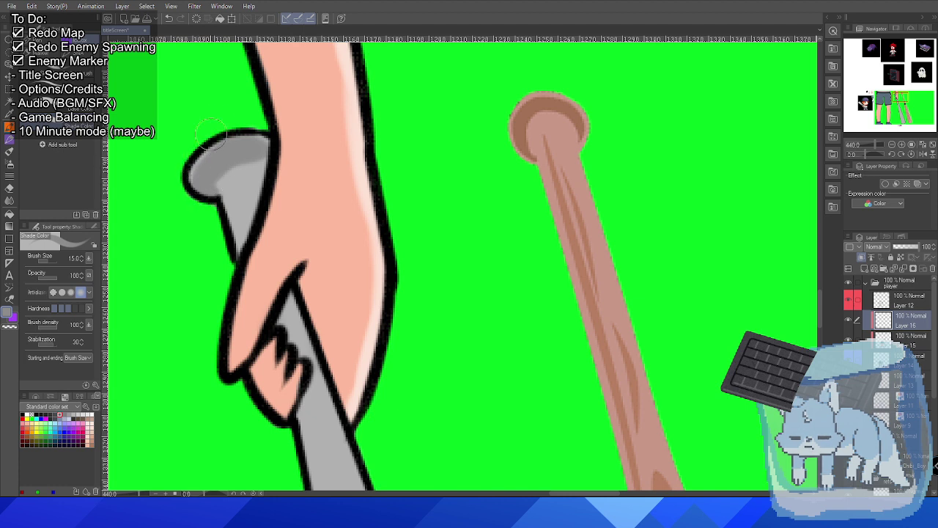
{"action": "mouse_move", "coordinate": [257, 199]}
{"action": "left_mouse_down"}
{"action": "mouse_move", "coordinate": [235, 203]}
{"action": "mouse_move", "coordinate": [237, 192]}
{"action": "mouse_move", "coordinate": [237, 246]}
{"action": "mouse_move", "coordinate": [267, 155]}
{"action": "mouse_move", "coordinate": [240, 212]}
{"action": "mouse_move", "coordinate": [254, 207]}
{"action": "mouse_move", "coordinate": [250, 193]}
{"action": "mouse_move", "coordinate": [246, 242]}
{"action": "mouse_move", "coordinate": [233, 198]}
{"action": "left_mouse_up"}
{"action": "key", "text": "bracketleft"}
{"action": "key", "text": "bracketleft"}
{"action": "scroll", "coordinate": [271, 96], "scroll_direction": "down", "scroll_amount": 5}
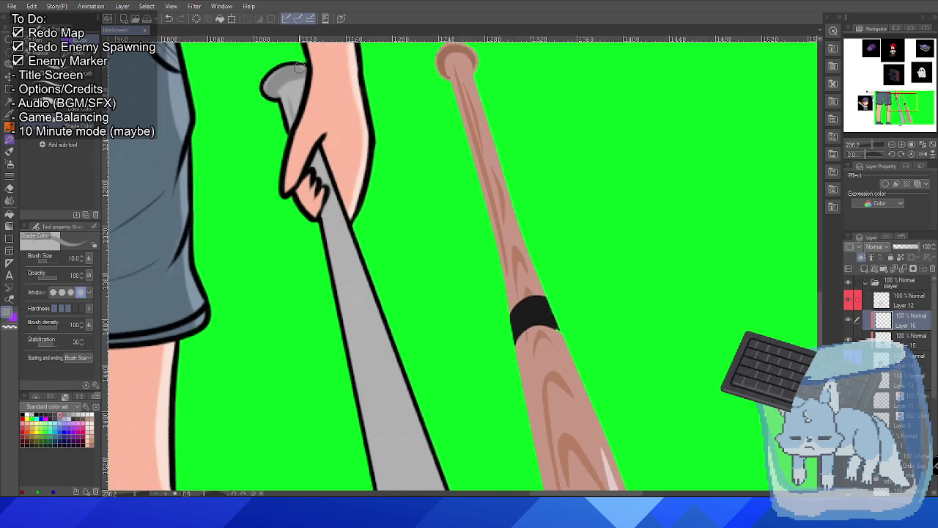
Try dark grey wood-grain streaks down the bat's handle just below the hand.
{"action": "left_click_drag", "start_coordinate": [326, 205], "coordinate": [370, 381]}
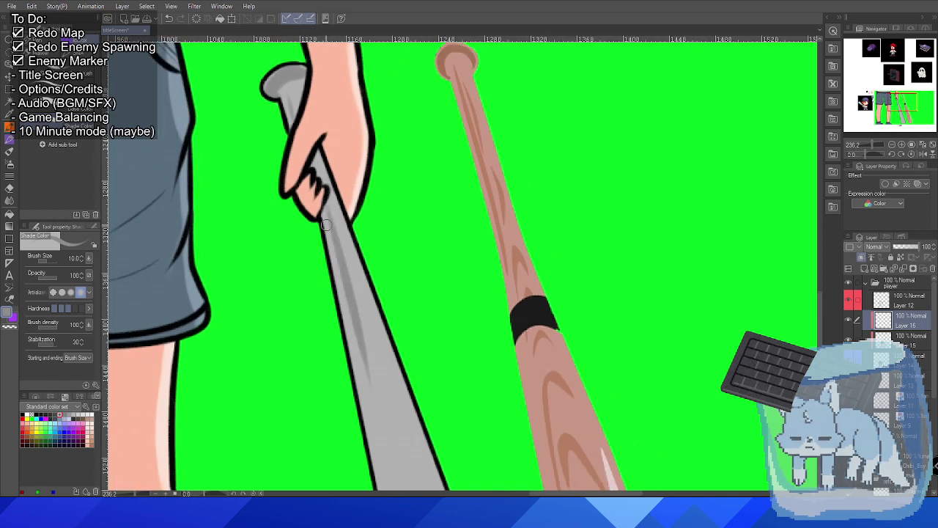
{"action": "key", "text": "ctrl+z"}
{"action": "left_click_drag", "start_coordinate": [323, 211], "coordinate": [372, 378]}
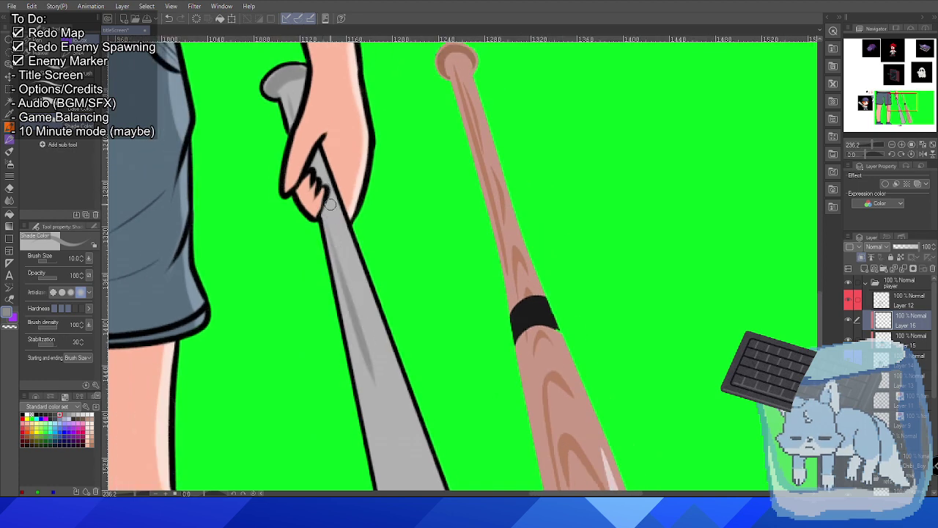
{"action": "left_click_drag", "start_coordinate": [330, 204], "coordinate": [362, 334]}
{"action": "key", "text": "ctrl+z"}
{"action": "left_click_drag", "start_coordinate": [330, 207], "coordinate": [362, 321]}
{"action": "key", "text": "ctrl+z"}
{"action": "mouse_move", "coordinate": [329, 209]}
{"action": "left_mouse_down"}
{"action": "mouse_move", "coordinate": [357, 278]}
{"action": "mouse_move", "coordinate": [366, 338]}
{"action": "left_mouse_up"}
{"action": "scroll", "coordinate": [366, 252], "scroll_direction": "down", "scroll_amount": 1}
{"action": "scroll", "coordinate": [366, 252], "scroll_direction": "down", "scroll_amount": 2}
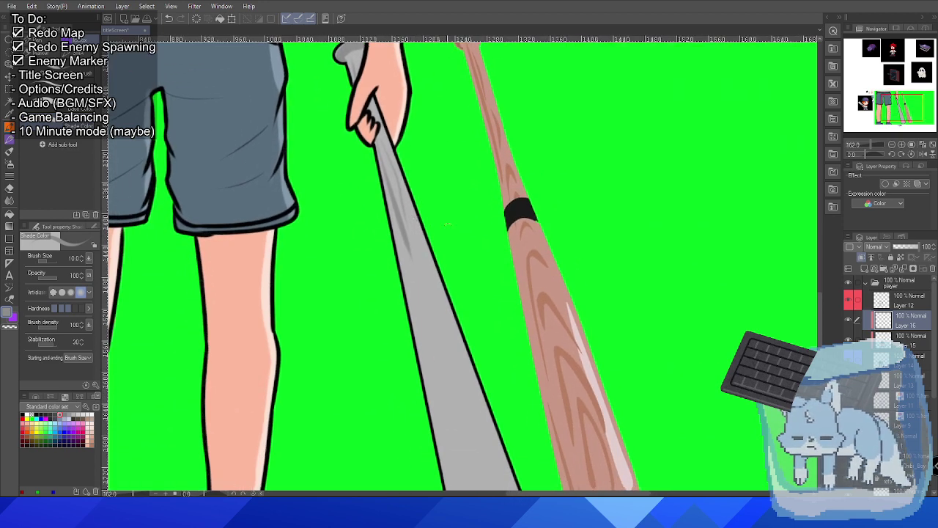
Try a curved dark grey wood-grain mark partway down the bat, and undo all the grain strokes below the hand.
{"action": "left_click_drag", "start_coordinate": [425, 275], "coordinate": [432, 330]}
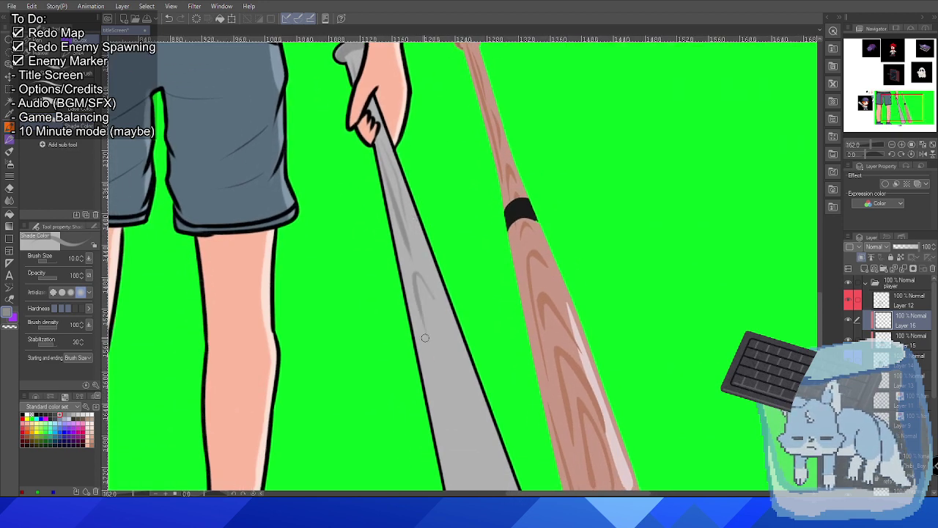
{"action": "key", "text": "ctrl+z"}
{"action": "mouse_move", "coordinate": [424, 278]}
{"action": "left_mouse_down"}
{"action": "mouse_move", "coordinate": [438, 344]}
{"action": "mouse_move", "coordinate": [411, 265]}
{"action": "mouse_move", "coordinate": [437, 302]}
{"action": "left_mouse_up"}
{"action": "key", "text": "ctrl+z"}
{"action": "key", "text": "ctrl+z"}
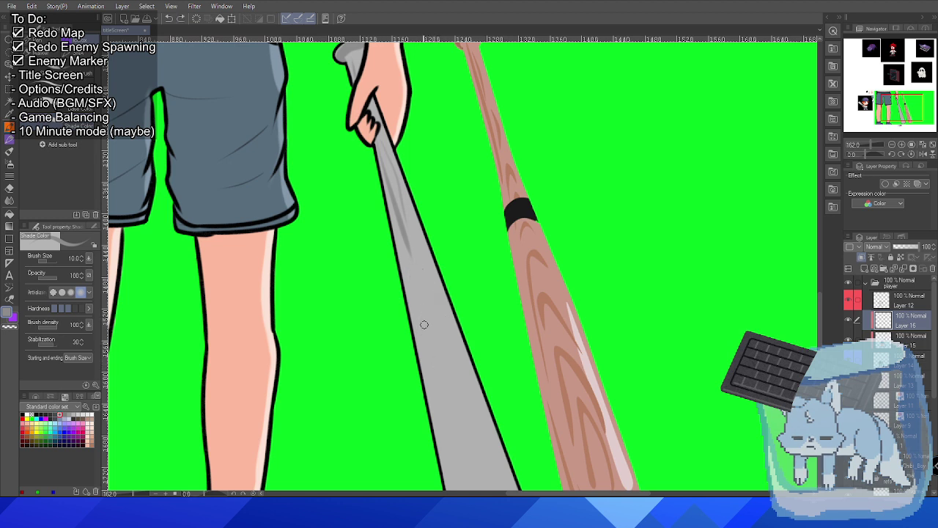
{"action": "left_click_drag", "start_coordinate": [420, 334], "coordinate": [440, 322]}
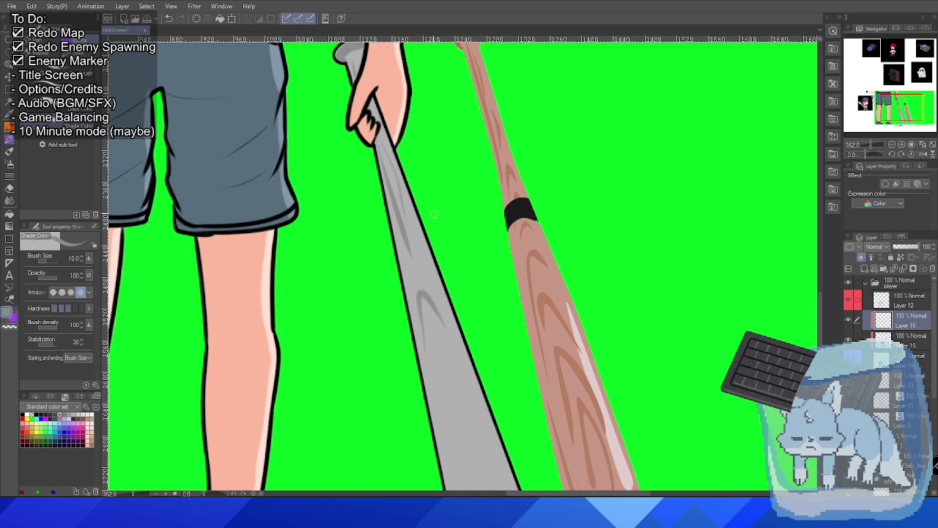
{"action": "scroll", "coordinate": [432, 216], "scroll_direction": "down", "scroll_amount": 4}
{"action": "scroll", "coordinate": [415, 234], "scroll_direction": "up", "scroll_amount": 2}
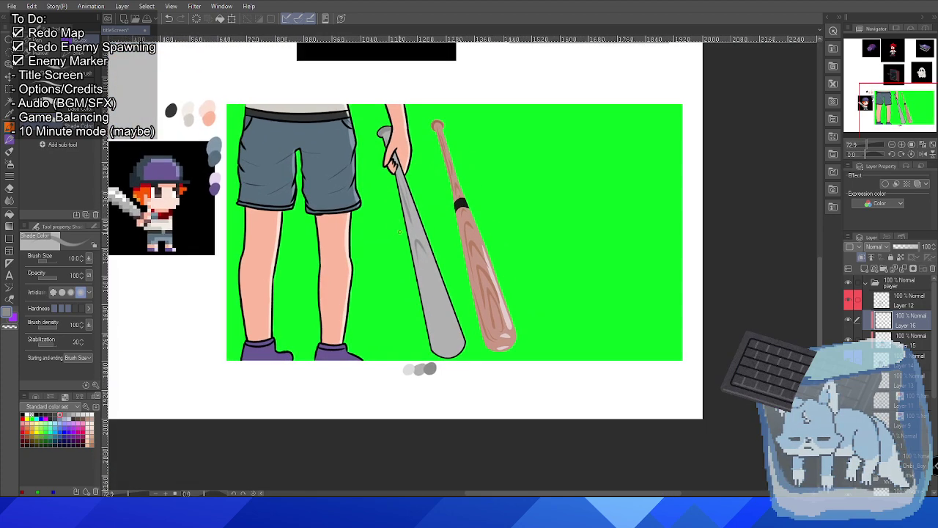
{"action": "scroll", "coordinate": [416, 255], "scroll_direction": "up", "scroll_amount": 2}
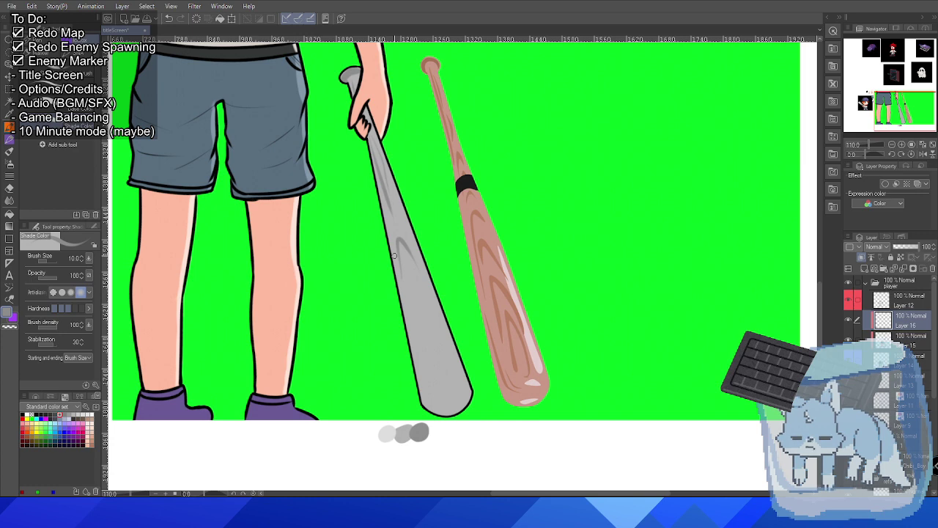
{"action": "key", "text": "ctrl+z"}
{"action": "key", "text": "ctrl+z"}
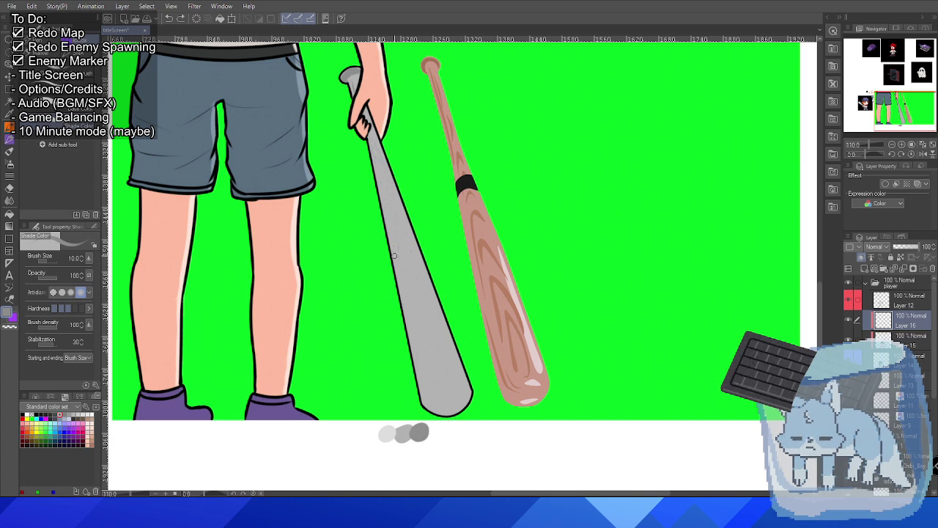
Shade the bat's leg-side edge in dark grey from below the hand towards the barrel, redoing the first stroke.
{"action": "scroll", "coordinate": [374, 183], "scroll_direction": "up", "scroll_amount": 3}
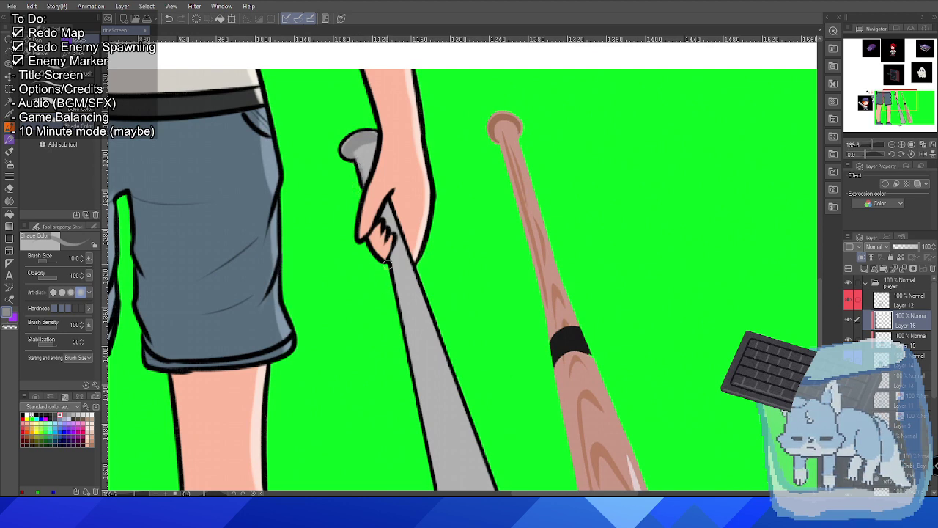
{"action": "left_click_drag", "start_coordinate": [390, 263], "coordinate": [419, 362]}
{"action": "key", "text": "ctrl+z"}
{"action": "left_click_drag", "start_coordinate": [390, 262], "coordinate": [434, 453]}
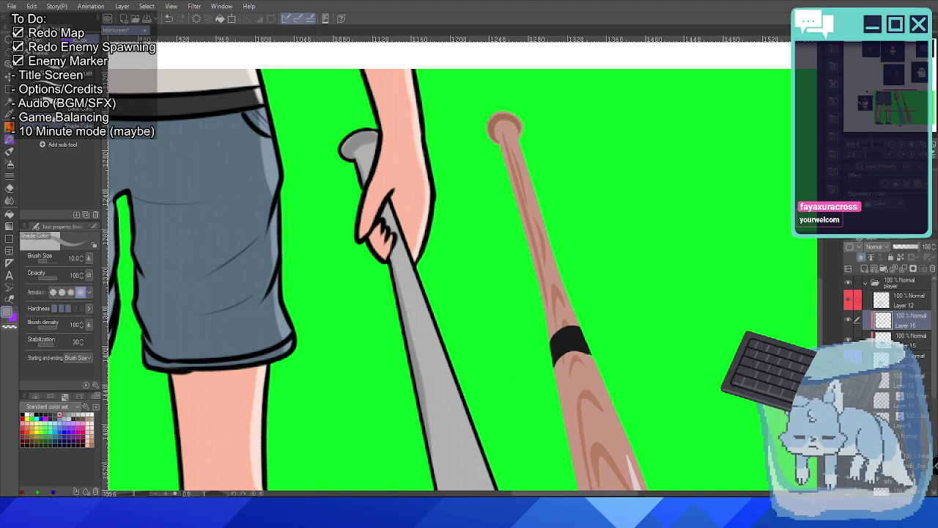
Sample the light grey swatch below the bat for the barrel highlights.
{"action": "mouse_move", "coordinate": [511, 264]}
{"action": "left_mouse_down"}
{"action": "mouse_move", "coordinate": [430, 157]}
{"action": "mouse_move", "coordinate": [411, 226]}
{"action": "mouse_move", "coordinate": [447, 203]}
{"action": "mouse_move", "coordinate": [445, 233]}
{"action": "left_mouse_up"}
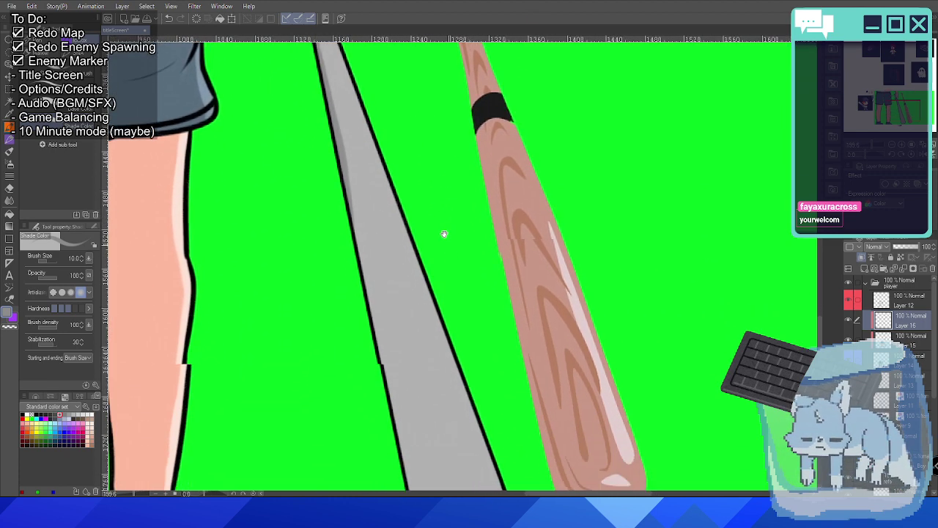
{"action": "scroll", "coordinate": [444, 233], "scroll_direction": "down", "scroll_amount": 2}
{"action": "scroll", "coordinate": [408, 217], "scroll_direction": "down", "scroll_amount": 2}
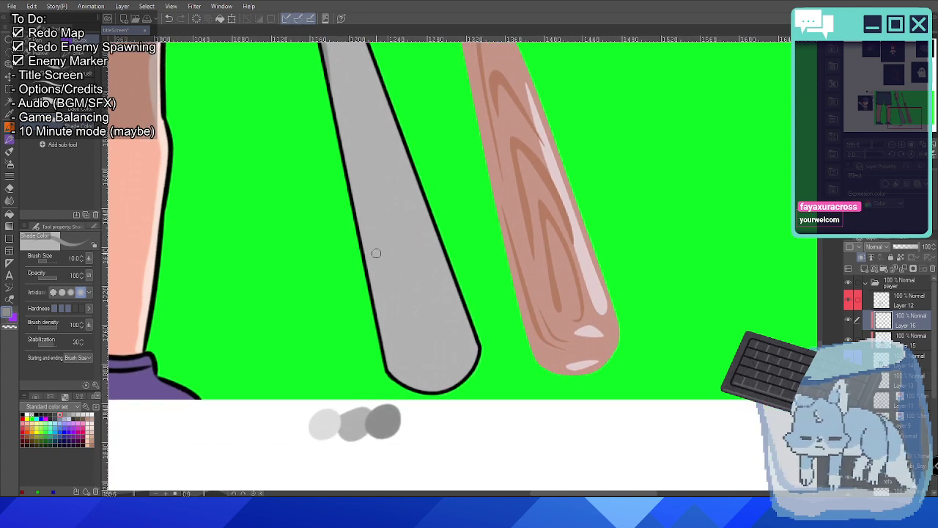
{"action": "left_click", "coordinate": [314, 432], "text": "alt"}
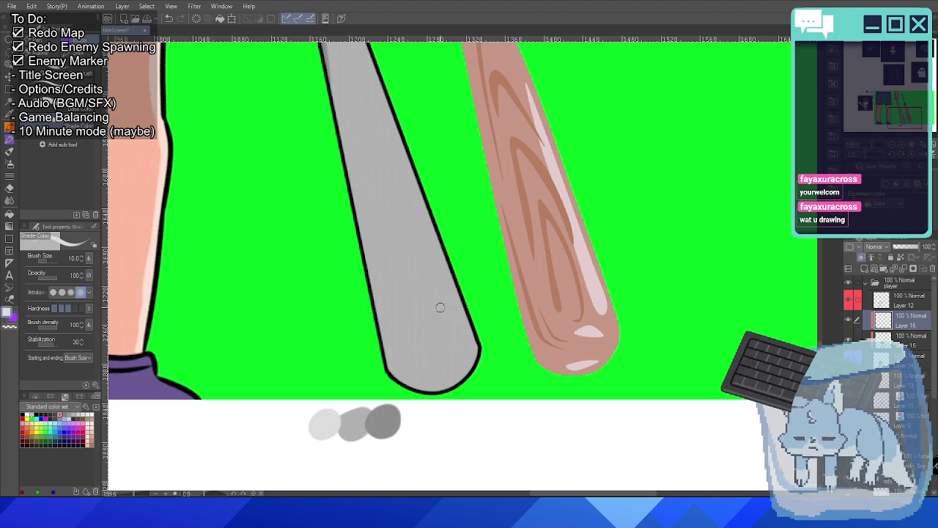
Show the rough title-screen sketch on Layer 1 over the coloured character.
{"action": "scroll", "coordinate": [440, 307], "scroll_direction": "down", "scroll_amount": 5}
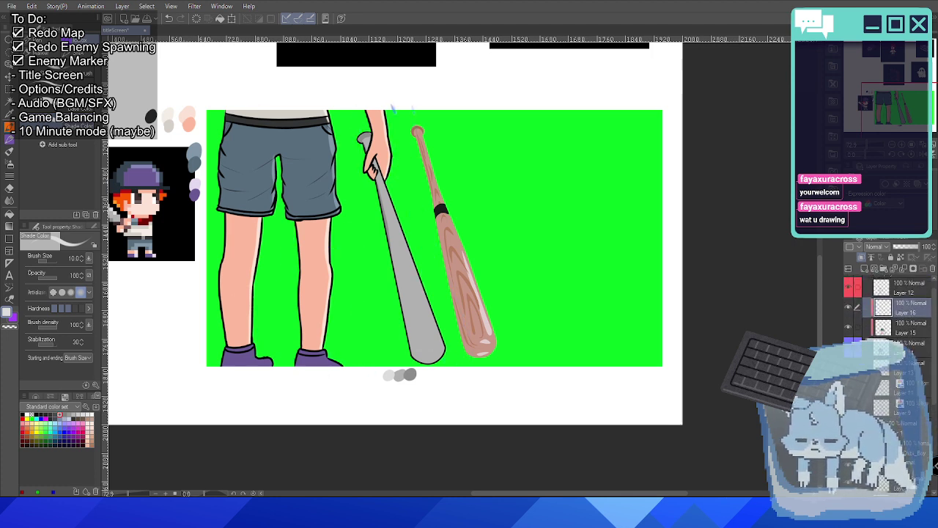
{"action": "scroll", "coordinate": [891, 315], "scroll_direction": "up", "scroll_amount": 3}
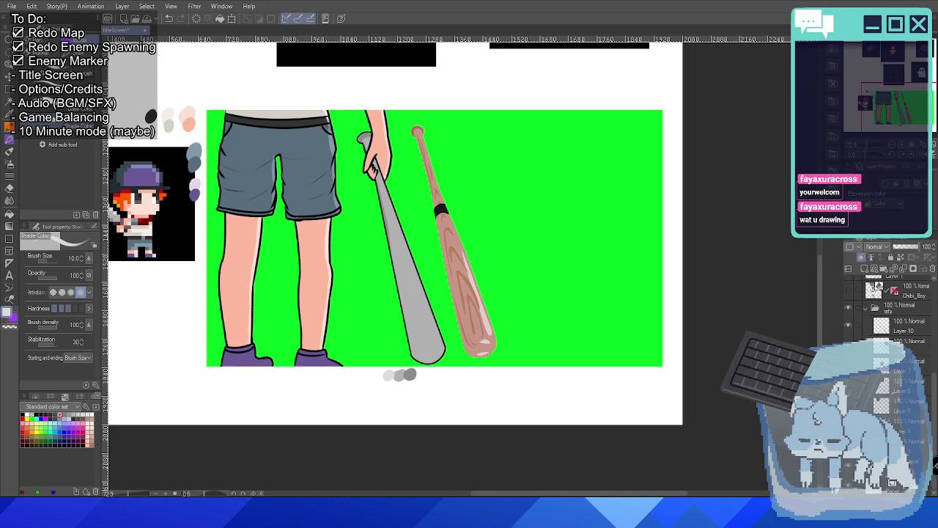
{"action": "scroll", "coordinate": [891, 312], "scroll_direction": "up", "scroll_amount": 2}
{"action": "left_click", "coordinate": [848, 309]}
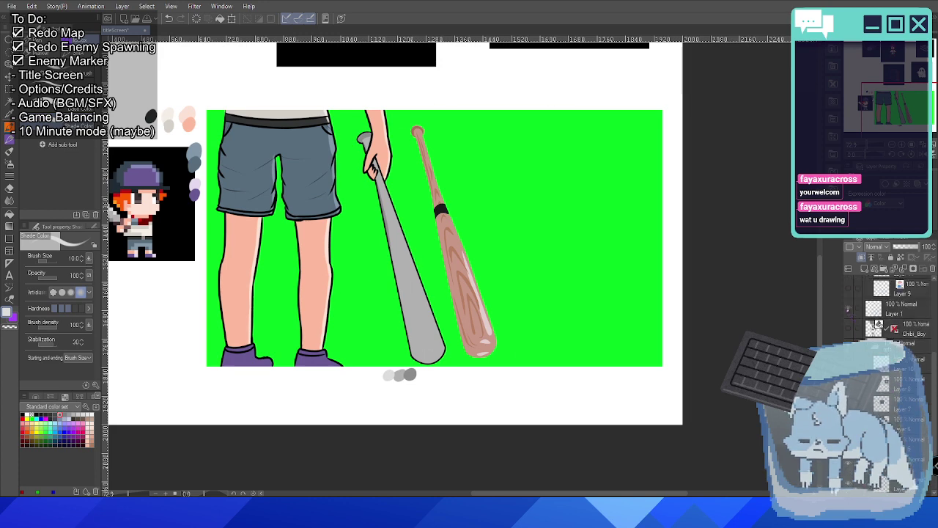
{"action": "scroll", "coordinate": [594, 281], "scroll_direction": "up", "scroll_amount": 2}
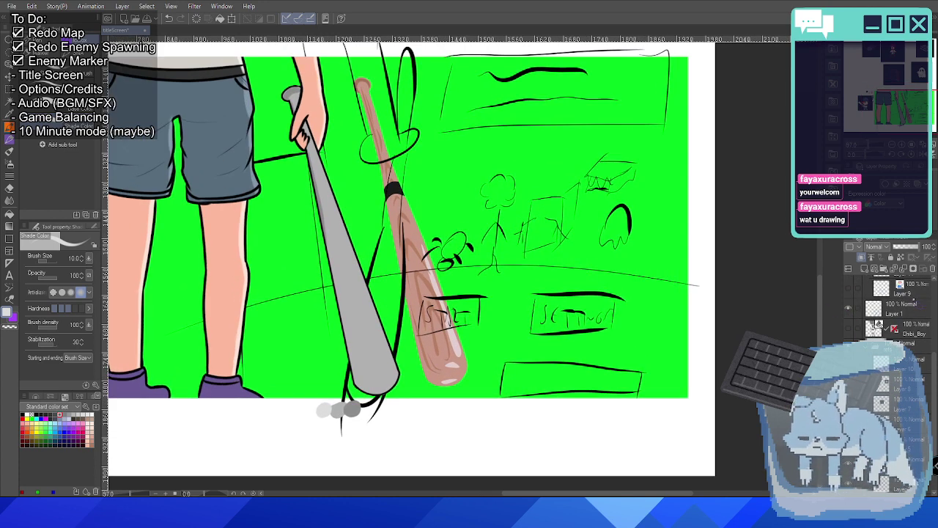
Hide the player folder and the reference images so that only the title-screen sketch is shown.
{"action": "scroll", "coordinate": [891, 315], "scroll_direction": "down", "scroll_amount": 3}
{"action": "scroll", "coordinate": [891, 315], "scroll_direction": "up", "scroll_amount": 1}
{"action": "left_click", "coordinate": [848, 280]}
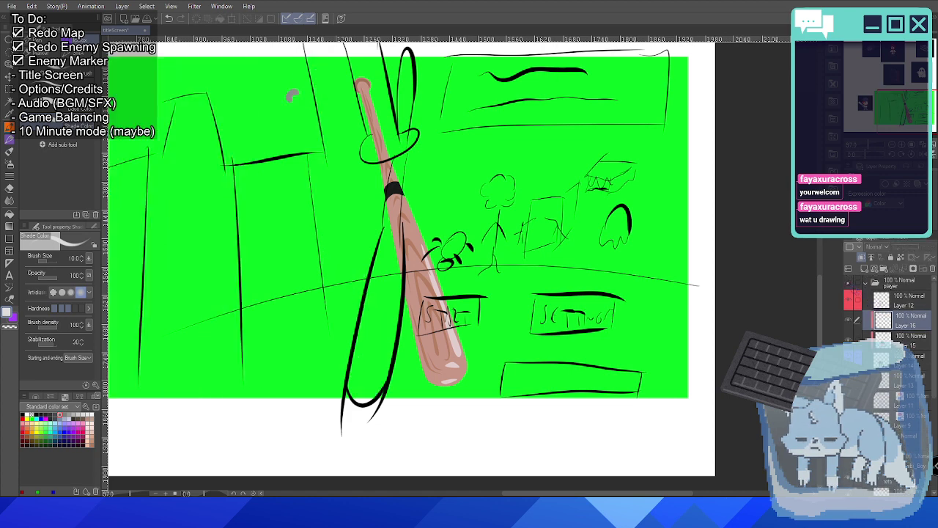
{"action": "scroll", "coordinate": [887, 315], "scroll_direction": "down", "scroll_amount": 2}
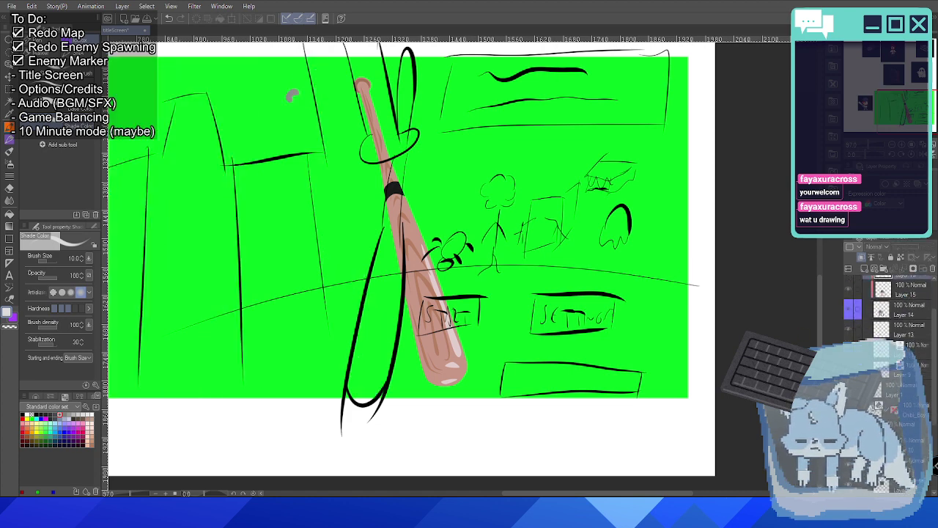
{"action": "scroll", "coordinate": [360, 205], "scroll_direction": "down", "scroll_amount": 3}
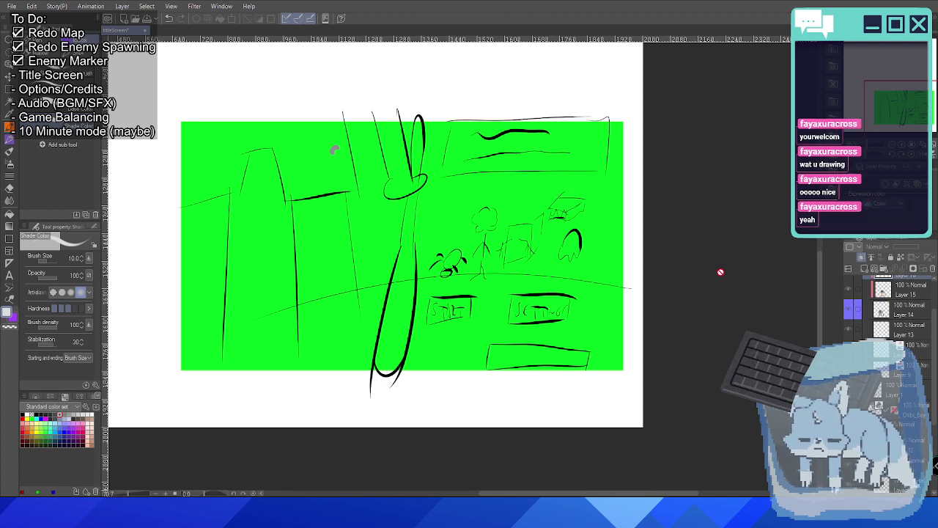
Show the player folder again, hide the Layer 1 sketch and bring back the wooden bat reference.
{"action": "left_click", "coordinate": [873, 327]}
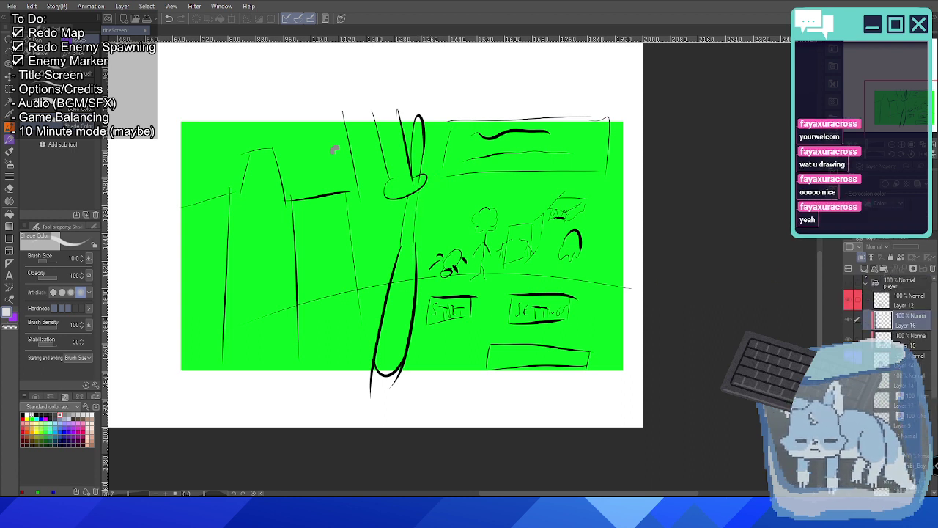
{"action": "left_click", "coordinate": [851, 284]}
{"action": "scroll", "coordinate": [878, 323], "scroll_direction": "down", "scroll_amount": 2}
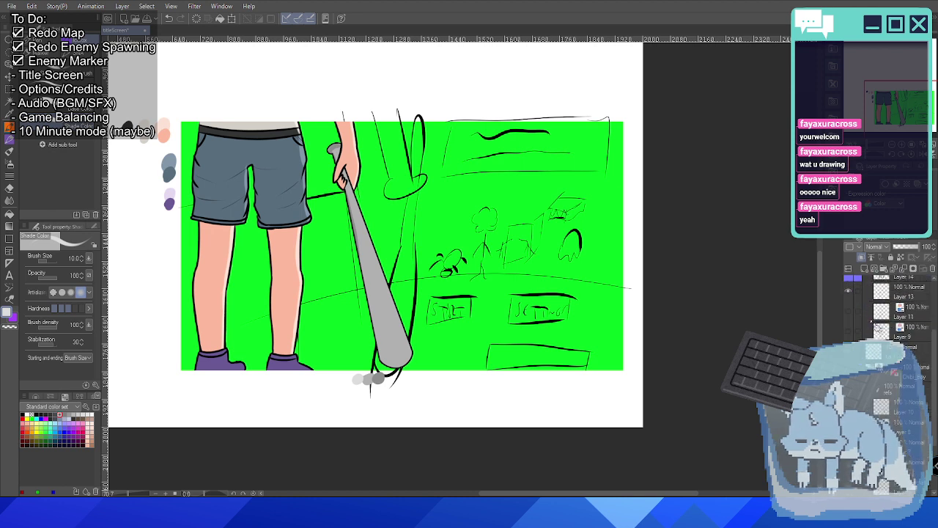
{"action": "scroll", "coordinate": [874, 325], "scroll_direction": "down", "scroll_amount": 2}
{"action": "left_click", "coordinate": [878, 331]}
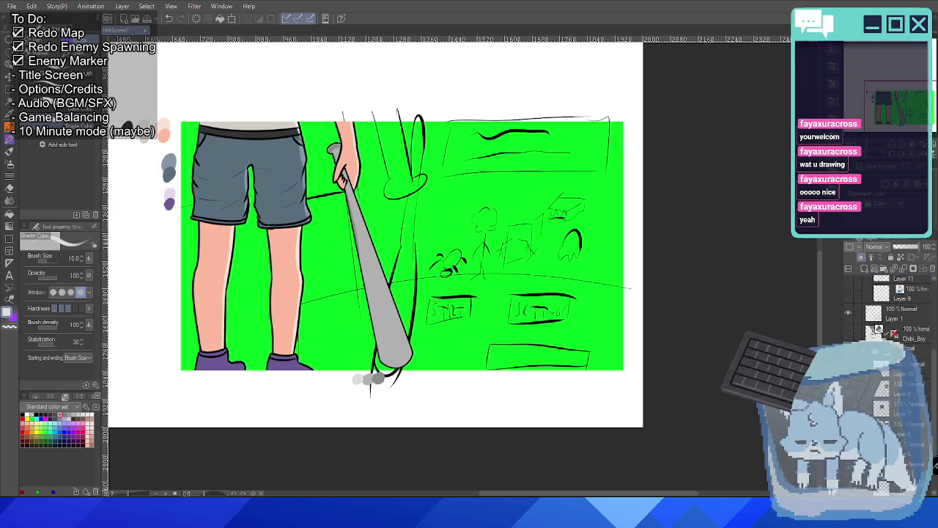
{"action": "scroll", "coordinate": [883, 315], "scroll_direction": "up", "scroll_amount": 3}
{"action": "left_click", "coordinate": [851, 330]}
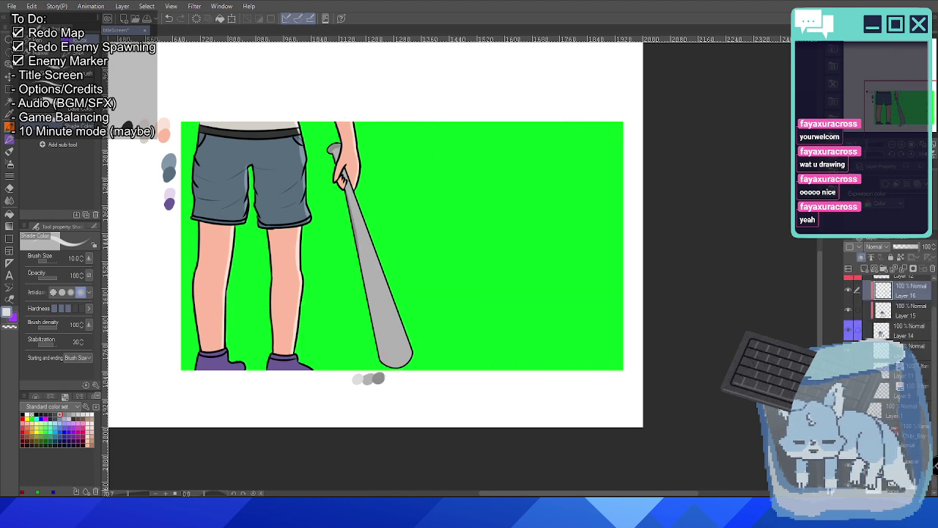
{"action": "scroll", "coordinate": [312, 267], "scroll_direction": "up", "scroll_amount": 3}
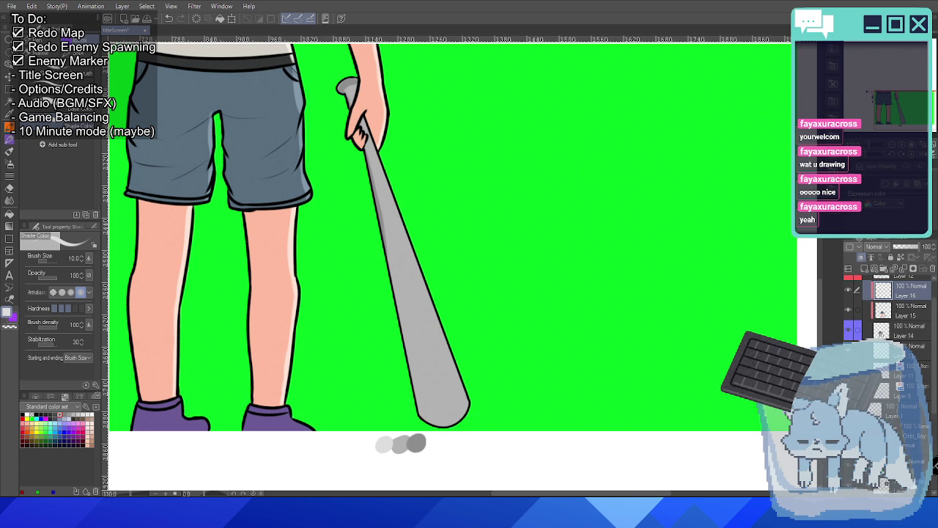
{"action": "scroll", "coordinate": [883, 308], "scroll_direction": "down", "scroll_amount": 2}
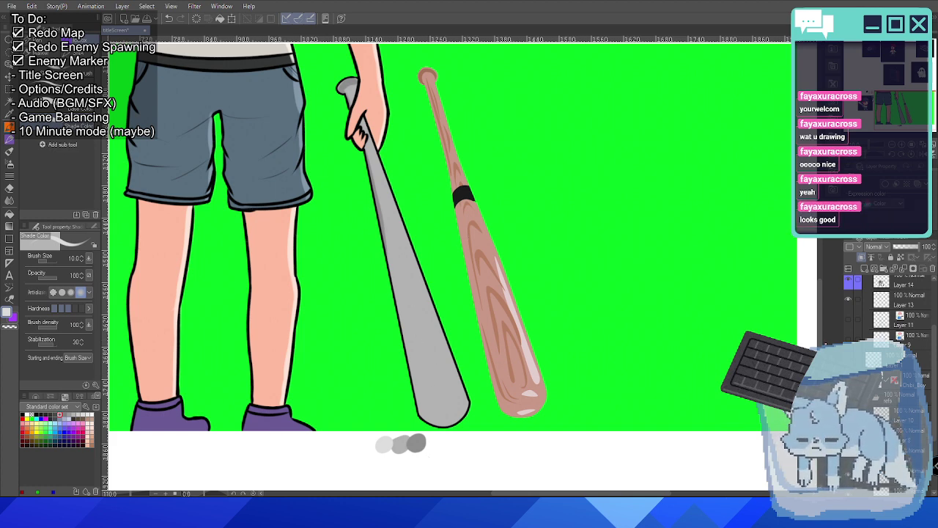
{"action": "scroll", "coordinate": [368, 364], "scroll_direction": "up", "scroll_amount": 2}
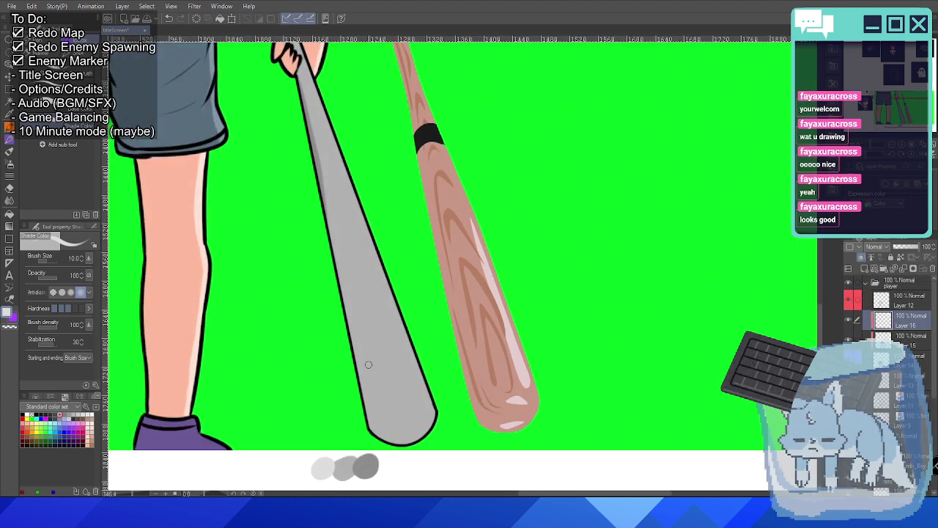
Paint two small light grey highlight spots on the rounded tip of the bat, redoing the trial strokes.
{"action": "left_click_drag", "start_coordinate": [388, 430], "coordinate": [399, 433]}
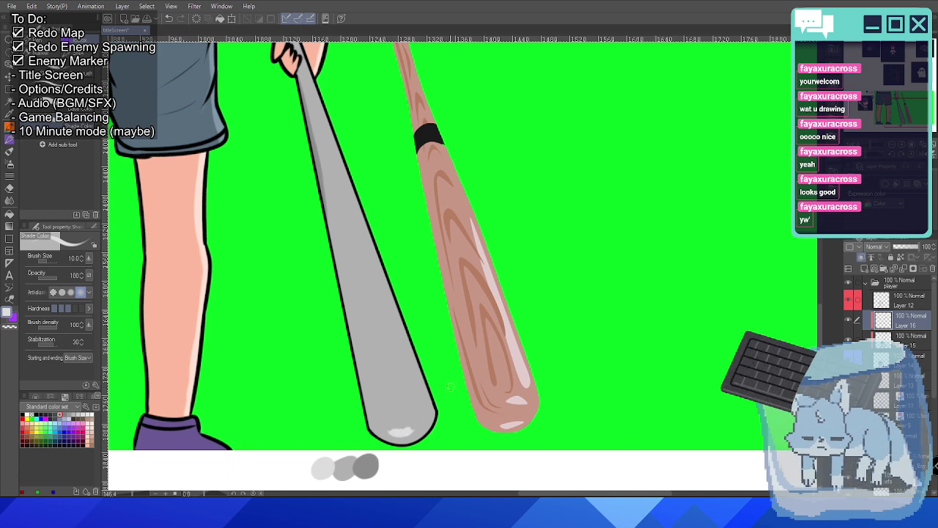
{"action": "key", "text": "ctrl+z"}
{"action": "mouse_move", "coordinate": [390, 432]}
{"action": "left_mouse_down"}
{"action": "mouse_move", "coordinate": [408, 432]}
{"action": "mouse_move", "coordinate": [418, 407]}
{"action": "mouse_move", "coordinate": [405, 407]}
{"action": "left_mouse_up"}
{"action": "key", "text": "ctrl+z"}
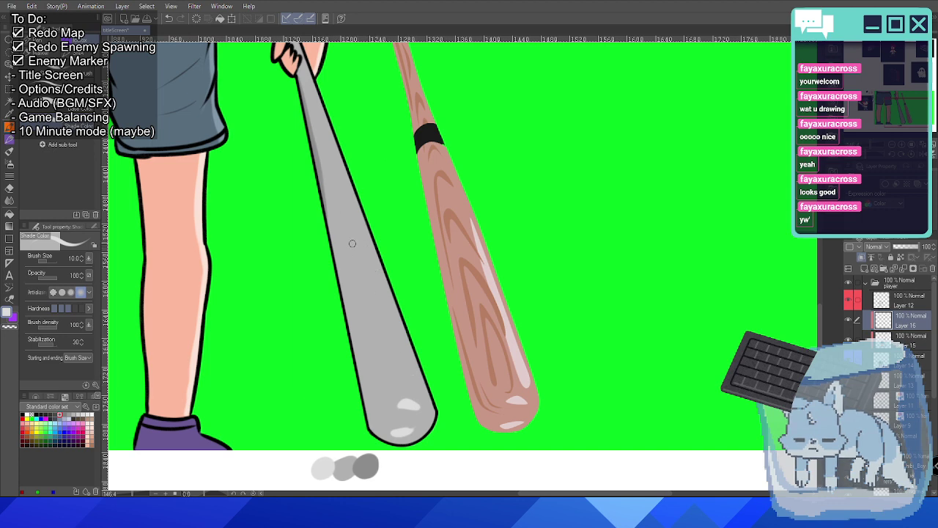
Paint a long tapered light grey highlight down the outer side of the bat's barrel, ending above the tip spots.
{"action": "left_click_drag", "start_coordinate": [355, 226], "coordinate": [415, 359]}
{"action": "key", "text": "ctrl+z"}
{"action": "left_click_drag", "start_coordinate": [355, 226], "coordinate": [417, 367]}
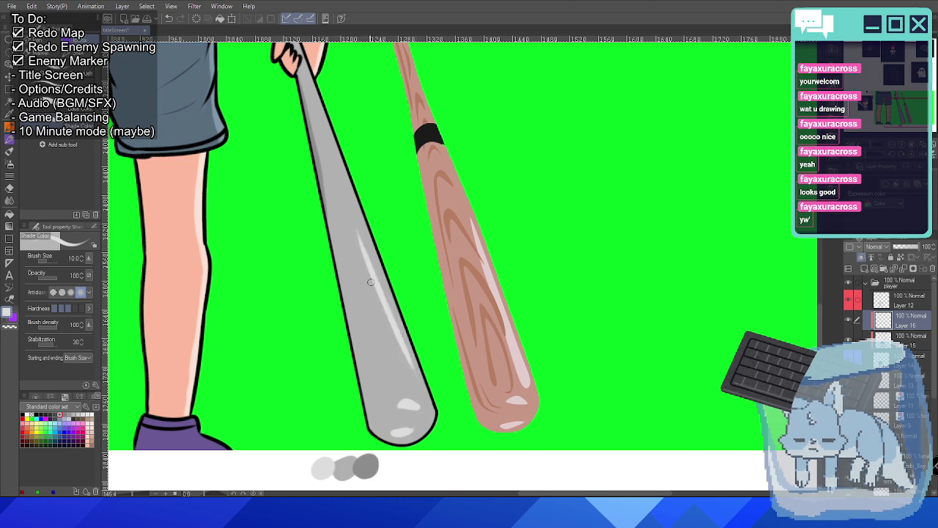
{"action": "key", "text": "ctrl+z"}
{"action": "key", "text": "ctrl+y"}
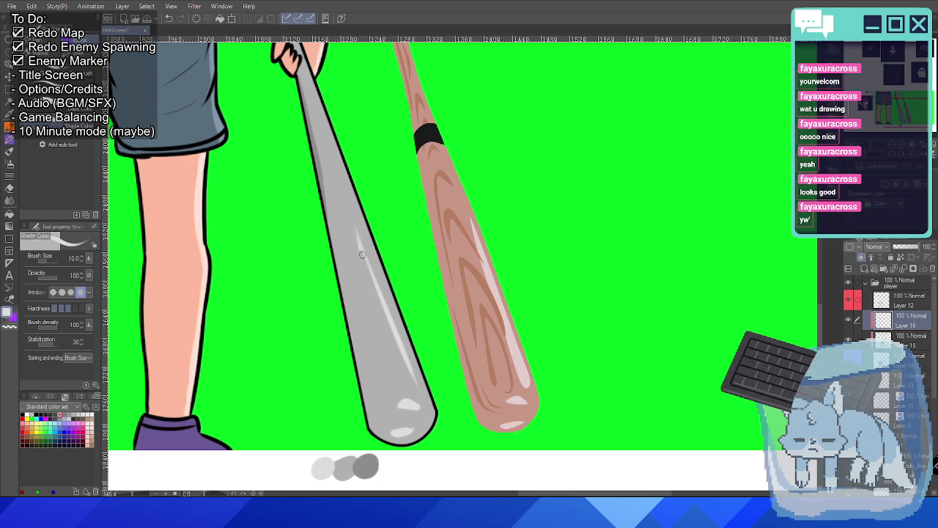
{"action": "left_click_drag", "start_coordinate": [362, 255], "coordinate": [391, 341]}
{"action": "left_click_drag", "start_coordinate": [360, 248], "coordinate": [403, 379]}
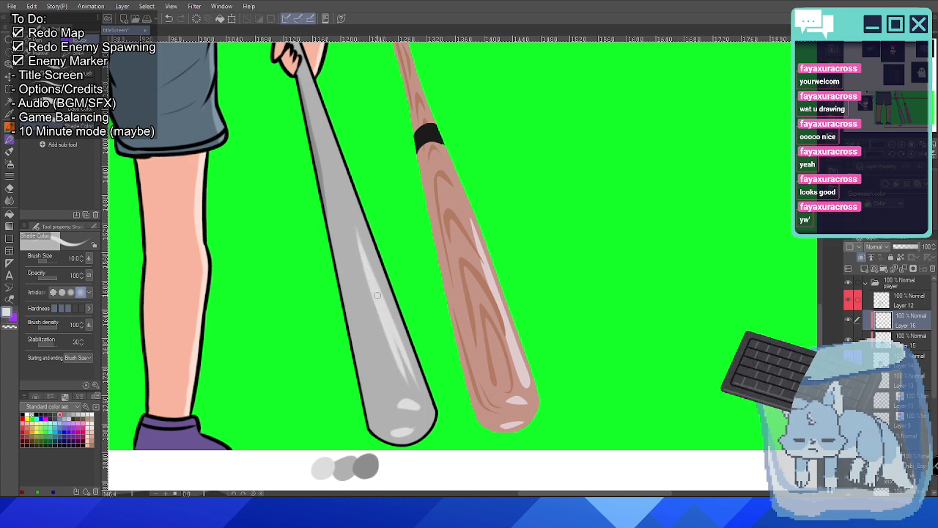
{"action": "left_click_drag", "start_coordinate": [377, 295], "coordinate": [408, 376]}
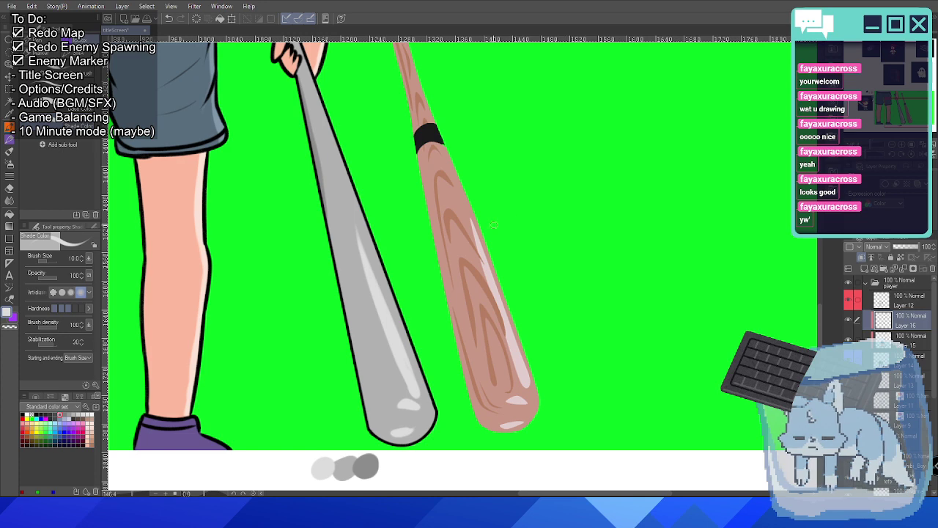
{"action": "scroll", "coordinate": [476, 208], "scroll_direction": "down", "scroll_amount": 2}
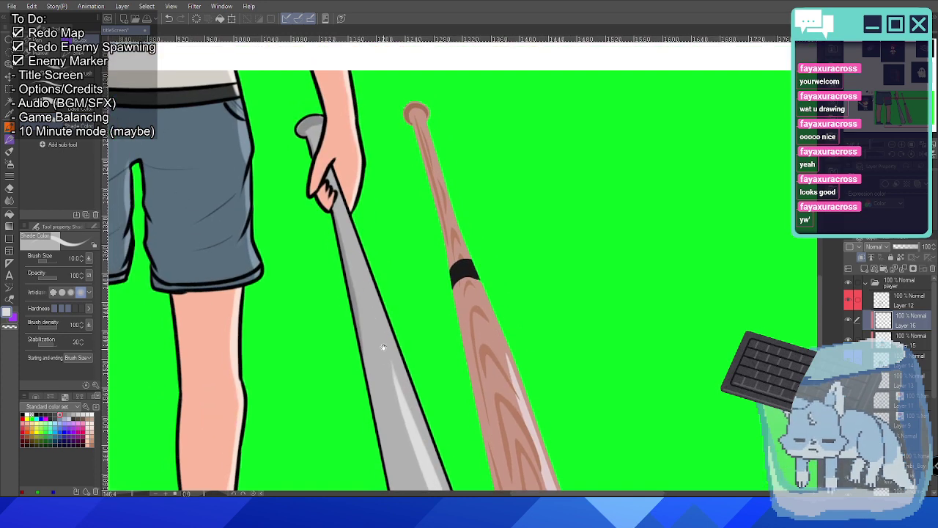
Paint a thin light grey rim highlight along the bat's outer edge, from below the hand down to the rounded tip.
{"action": "scroll", "coordinate": [412, 180], "scroll_direction": "up", "scroll_amount": 2}
{"action": "scroll", "coordinate": [413, 180], "scroll_direction": "up", "scroll_amount": 4}
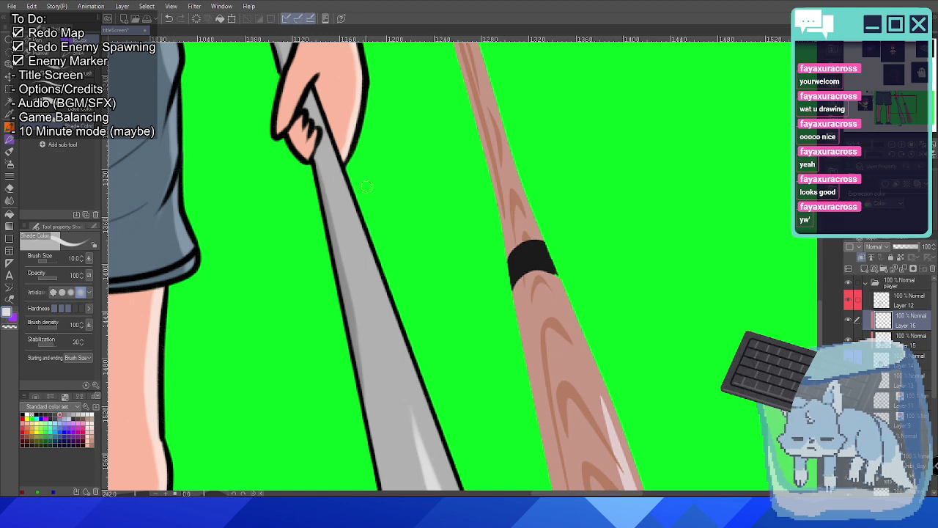
{"action": "left_click_drag", "start_coordinate": [343, 174], "coordinate": [401, 328]}
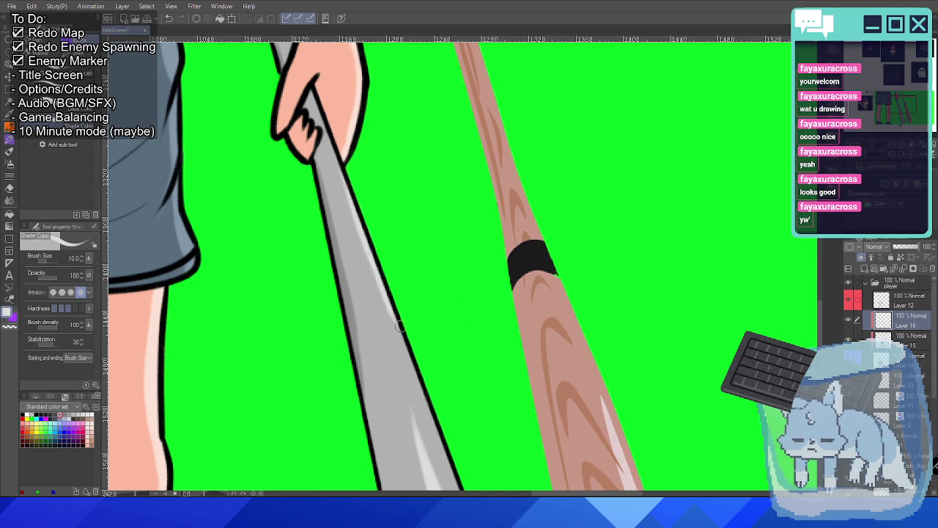
{"action": "mouse_move", "coordinate": [384, 286]}
{"action": "left_mouse_down"}
{"action": "mouse_move", "coordinate": [421, 382]}
{"action": "mouse_move", "coordinate": [427, 288]}
{"action": "mouse_move", "coordinate": [413, 240]}
{"action": "left_mouse_up"}
{"action": "mouse_move", "coordinate": [354, 152]}
{"action": "left_mouse_down"}
{"action": "mouse_move", "coordinate": [420, 313]}
{"action": "mouse_move", "coordinate": [411, 288]}
{"action": "mouse_move", "coordinate": [464, 376]}
{"action": "mouse_move", "coordinate": [435, 237]}
{"action": "mouse_move", "coordinate": [436, 281]}
{"action": "mouse_move", "coordinate": [419, 236]}
{"action": "mouse_move", "coordinate": [464, 345]}
{"action": "mouse_move", "coordinate": [452, 372]}
{"action": "left_mouse_up"}
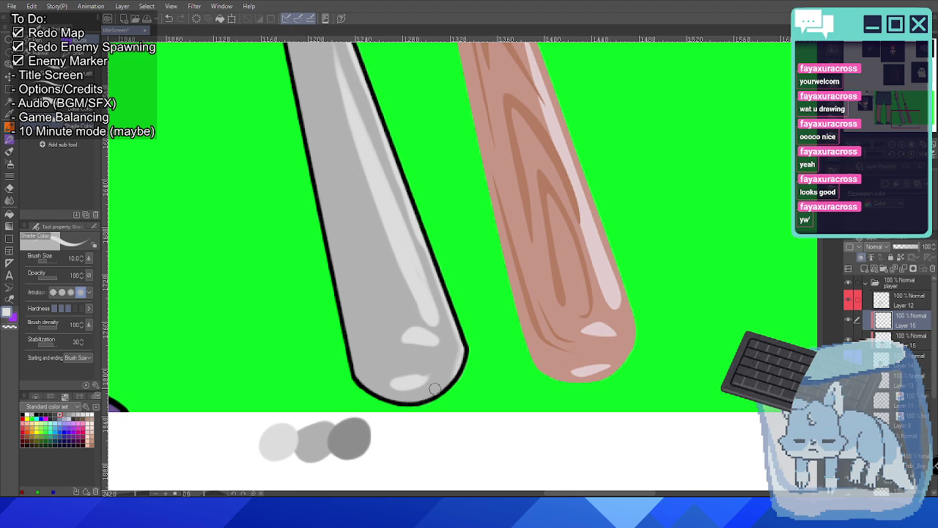
{"action": "left_click_drag", "start_coordinate": [423, 245], "coordinate": [456, 331]}
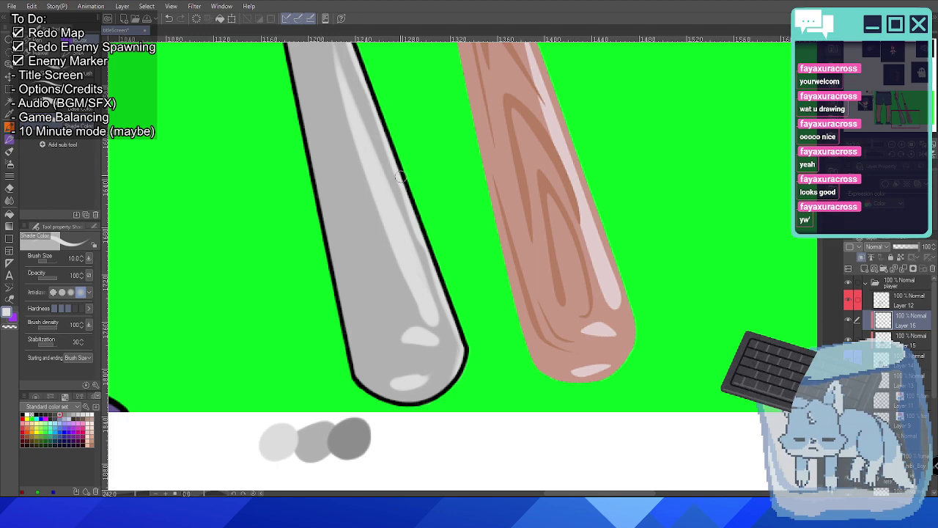
Add a small light grey highlight to the bat's knob where it meets the wrist.
{"action": "scroll", "coordinate": [401, 177], "scroll_direction": "down", "scroll_amount": 5}
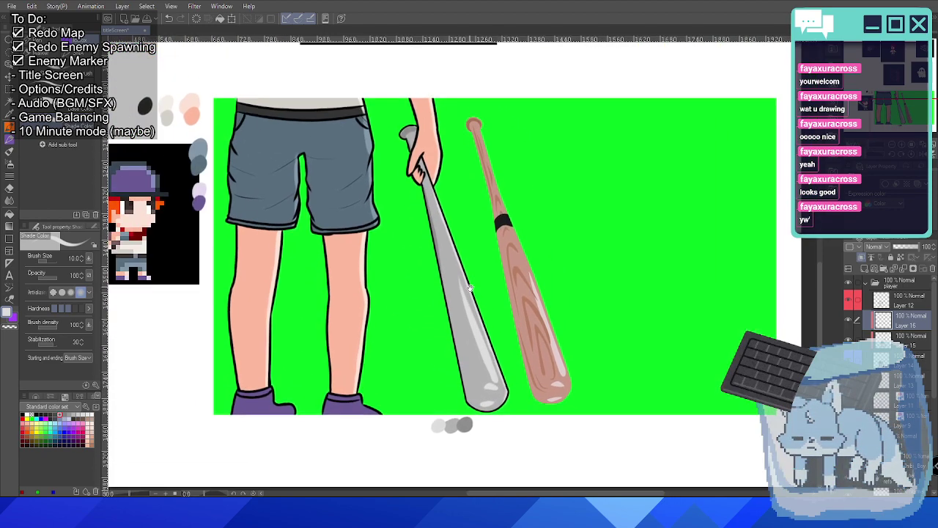
{"action": "scroll", "coordinate": [428, 126], "scroll_direction": "up", "scroll_amount": 4}
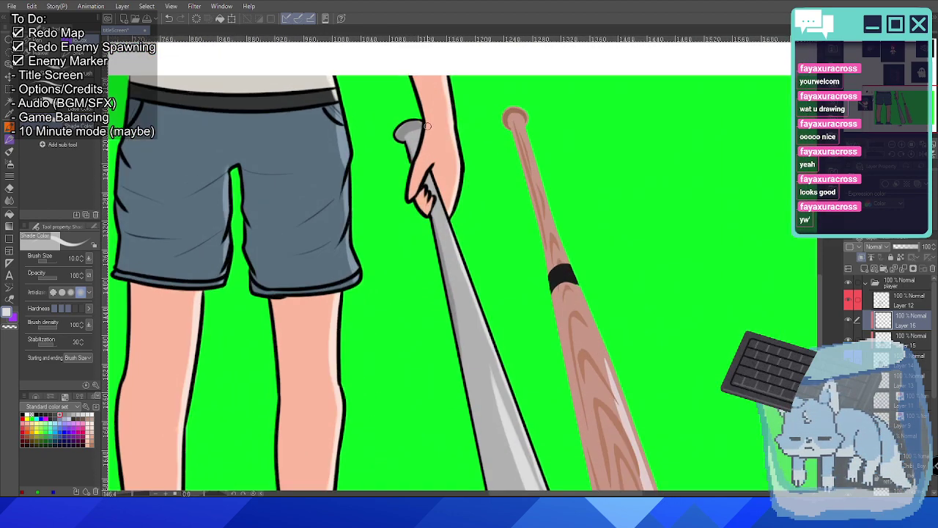
{"action": "scroll", "coordinate": [427, 126], "scroll_direction": "up", "scroll_amount": 3}
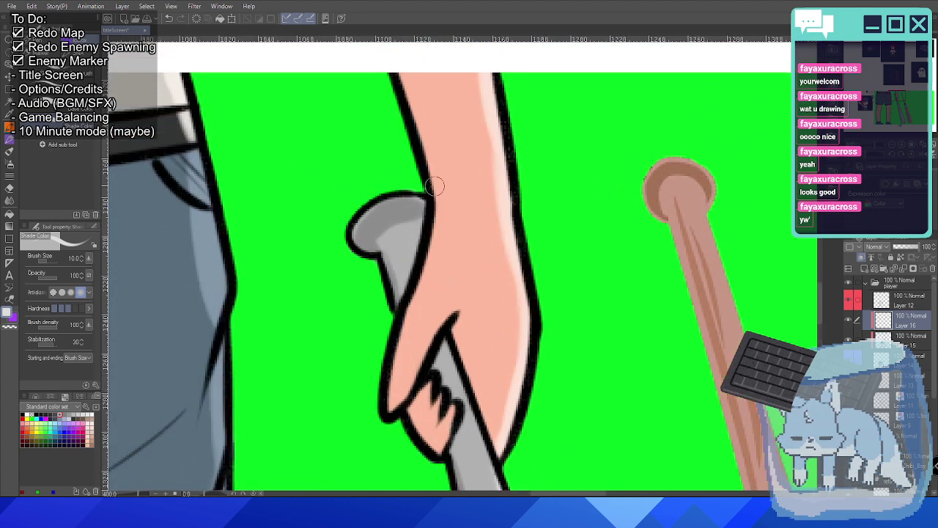
{"action": "left_click_drag", "start_coordinate": [419, 199], "coordinate": [423, 214]}
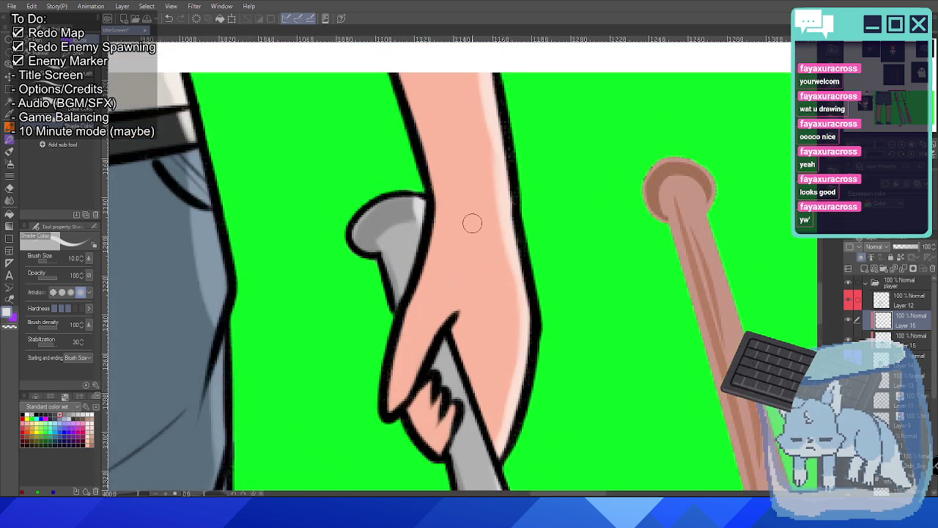
Paint pale lilac highlights down the front edges of both purple shoes, from the ankle cuffs to the toes.
{"action": "scroll", "coordinate": [477, 225], "scroll_direction": "down", "scroll_amount": 6}
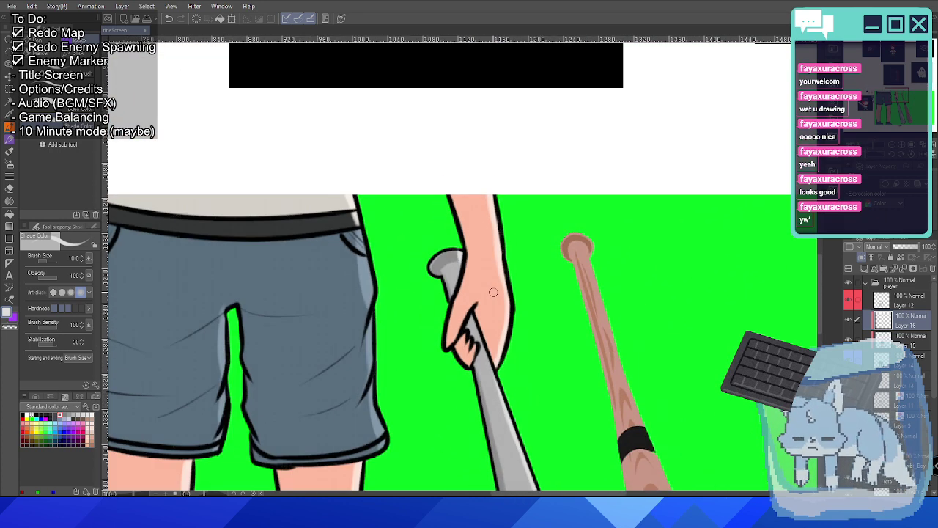
{"action": "scroll", "coordinate": [470, 242], "scroll_direction": "down", "scroll_amount": 2}
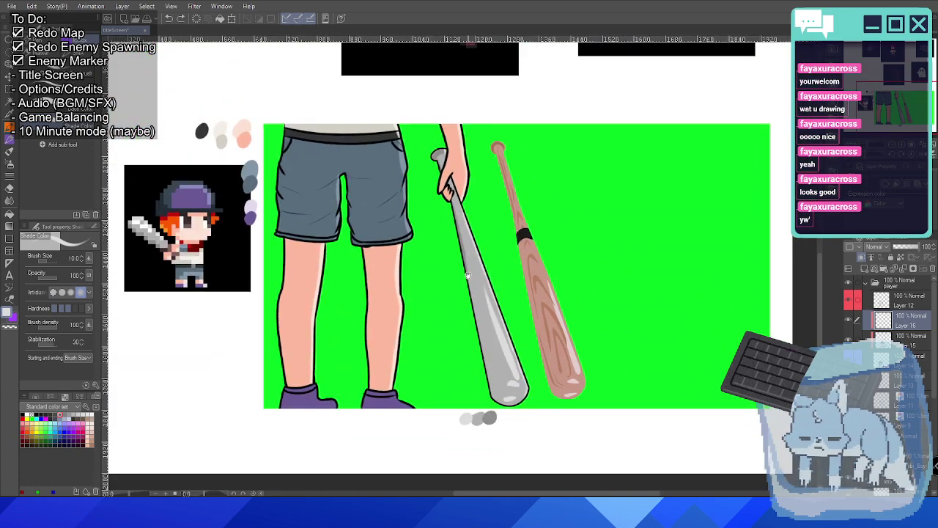
{"action": "scroll", "coordinate": [468, 254], "scroll_direction": "up", "scroll_amount": 2}
{"action": "scroll", "coordinate": [473, 275], "scroll_direction": "down", "scroll_amount": 2}
{"action": "left_click_drag", "start_coordinate": [474, 280], "coordinate": [390, 258]}
{"action": "scroll", "coordinate": [389, 258], "scroll_direction": "up", "scroll_amount": 1}
{"action": "scroll", "coordinate": [410, 261], "scroll_direction": "up", "scroll_amount": 1}
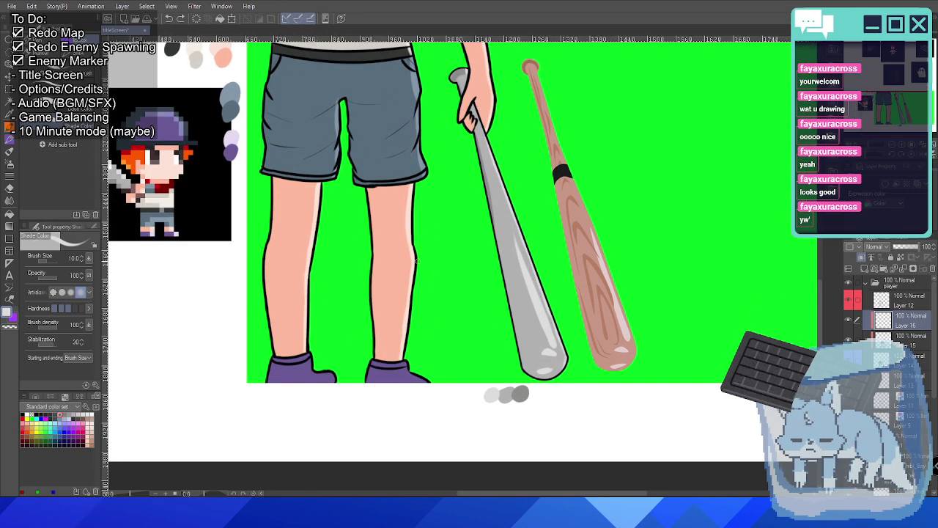
{"action": "scroll", "coordinate": [355, 318], "scroll_direction": "up", "scroll_amount": 4}
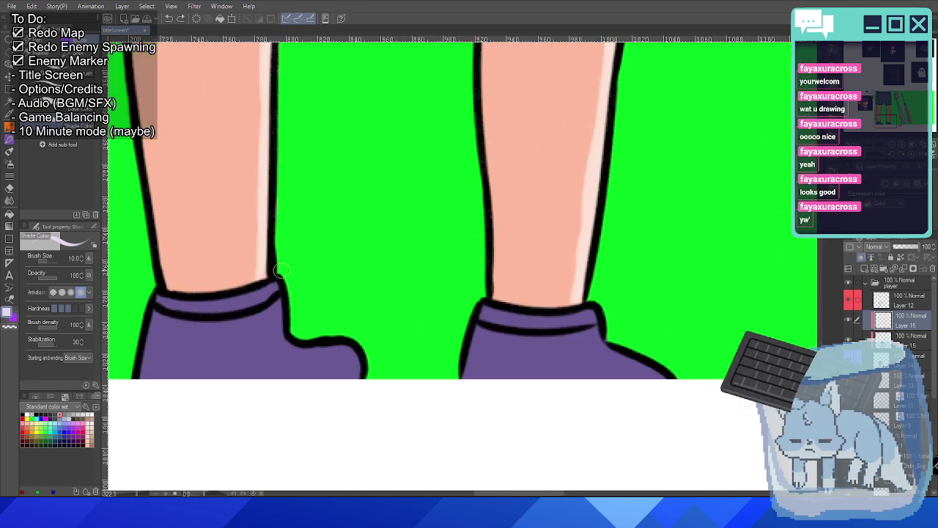
{"action": "mouse_move", "coordinate": [279, 271]}
{"action": "left_mouse_down"}
{"action": "mouse_move", "coordinate": [277, 323]}
{"action": "mouse_move", "coordinate": [288, 338]}
{"action": "mouse_move", "coordinate": [350, 349]}
{"action": "mouse_move", "coordinate": [358, 371]}
{"action": "left_mouse_up"}
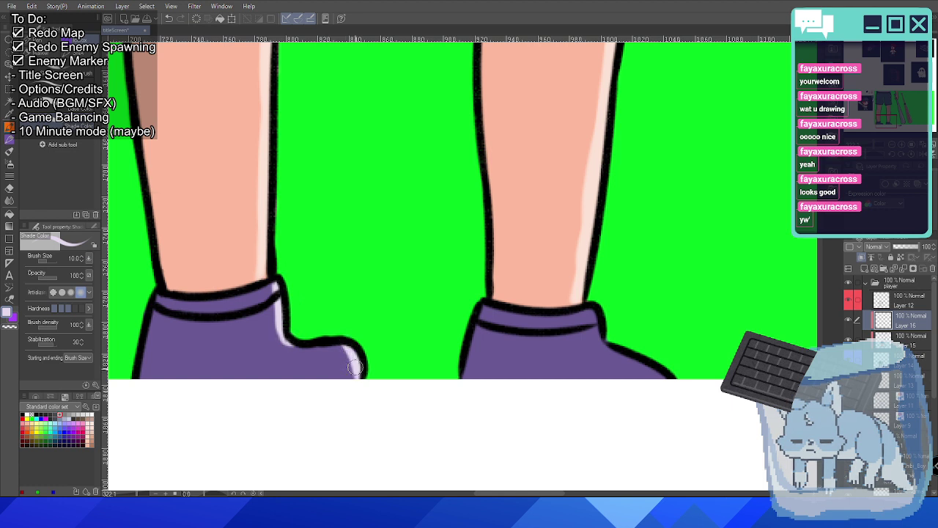
{"action": "mouse_move", "coordinate": [590, 307]}
{"action": "left_mouse_down"}
{"action": "mouse_move", "coordinate": [596, 335]}
{"action": "mouse_move", "coordinate": [596, 327]}
{"action": "mouse_move", "coordinate": [645, 364]}
{"action": "mouse_move", "coordinate": [636, 358]}
{"action": "mouse_move", "coordinate": [649, 385]}
{"action": "mouse_move", "coordinate": [615, 351]}
{"action": "mouse_move", "coordinate": [639, 377]}
{"action": "left_mouse_up"}
{"action": "mouse_move", "coordinate": [605, 346]}
{"action": "left_mouse_down"}
{"action": "mouse_move", "coordinate": [635, 377]}
{"action": "mouse_move", "coordinate": [660, 384]}
{"action": "left_mouse_up"}
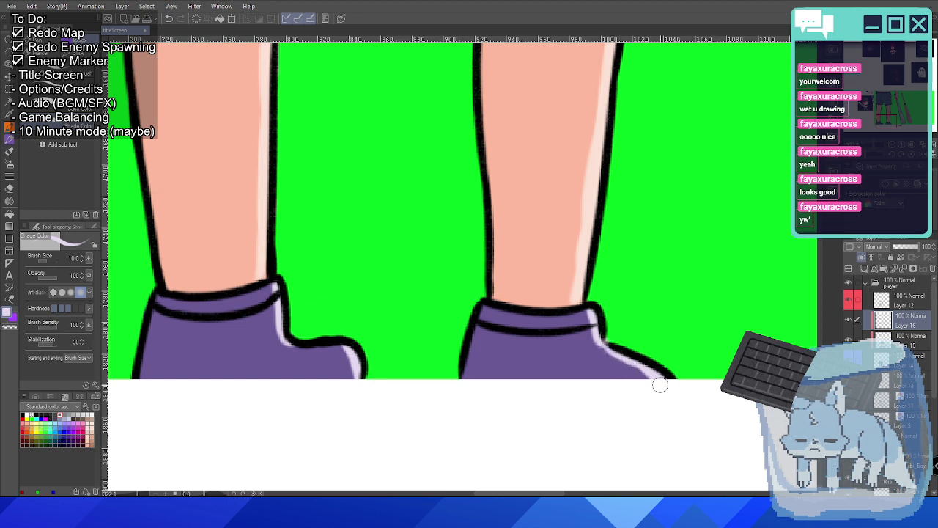
Try an extra pale lilac stroke along the upper edge of the left shoe's toe, and undo it.
{"action": "left_click_drag", "start_coordinate": [338, 349], "coordinate": [293, 342]}
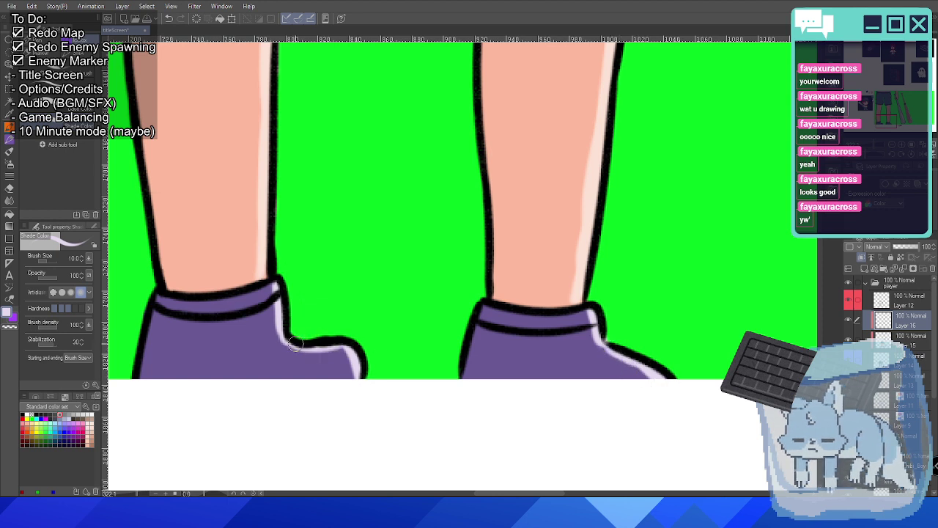
{"action": "key", "text": "ctrl+z"}
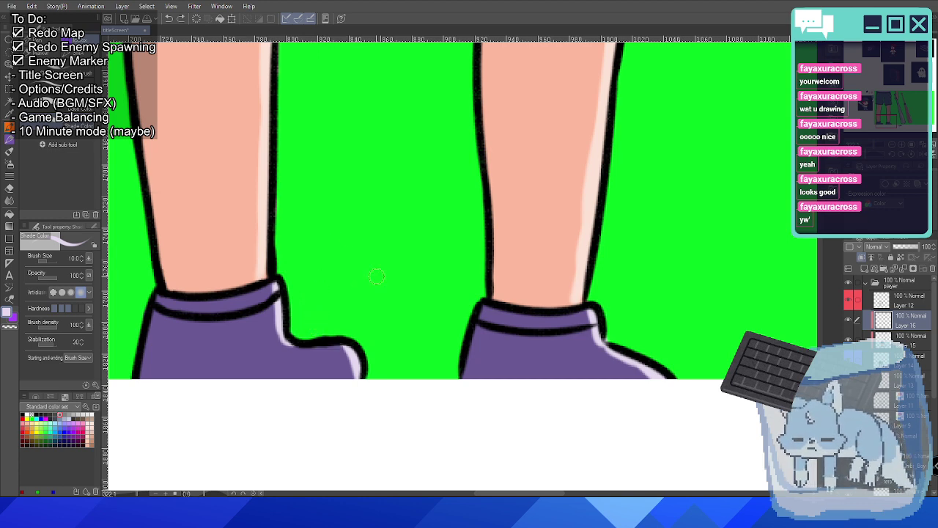
{"action": "scroll", "coordinate": [377, 274], "scroll_direction": "down", "scroll_amount": 4}
{"action": "left_click_drag", "start_coordinate": [402, 193], "coordinate": [408, 251]}
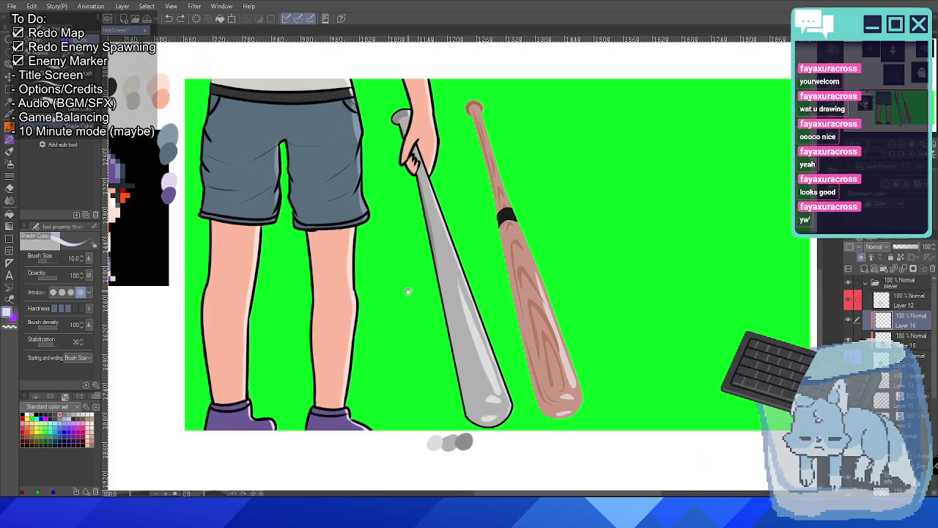
Delete the wooden bat reference next to the character's metal bat.
{"action": "left_click_drag", "start_coordinate": [477, 256], "coordinate": [445, 244]}
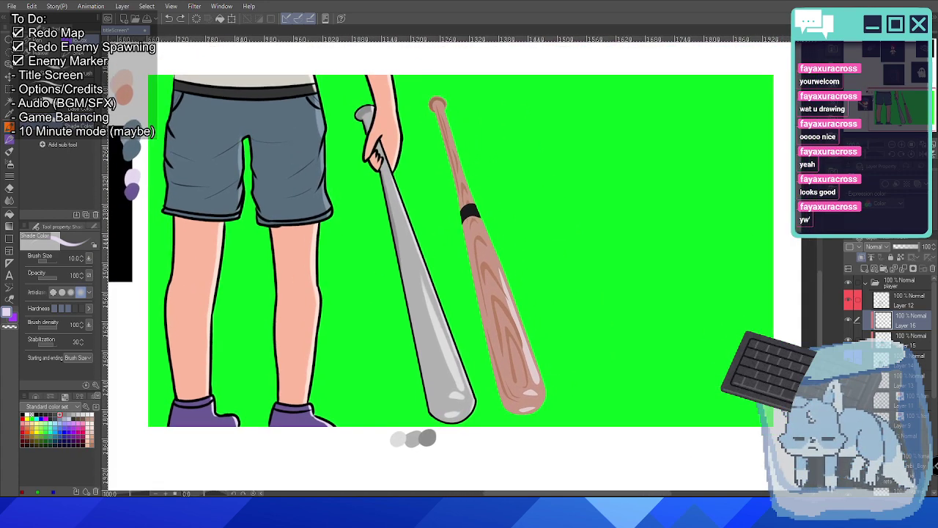
{"action": "key", "text": "Delete"}
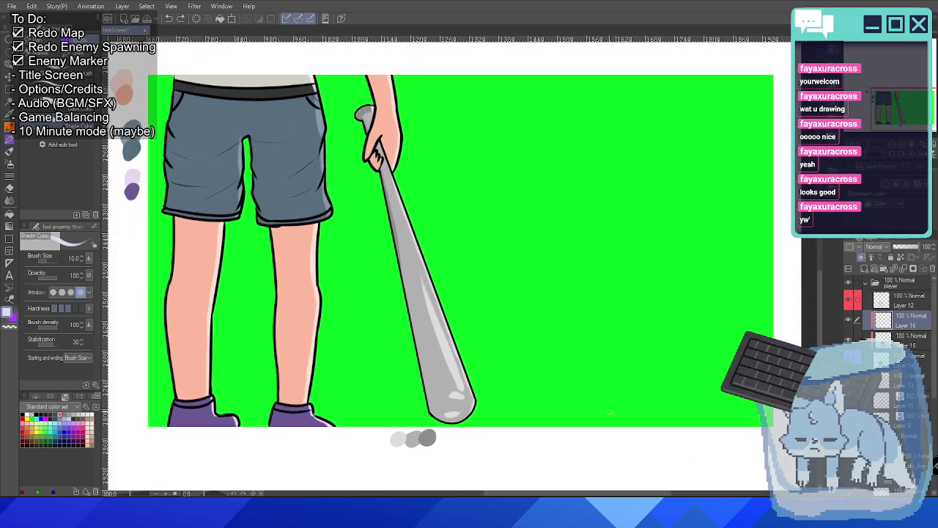
{"action": "scroll", "coordinate": [524, 319], "scroll_direction": "down", "scroll_amount": 3}
{"action": "scroll", "coordinate": [525, 320], "scroll_direction": "up", "scroll_amount": 2}
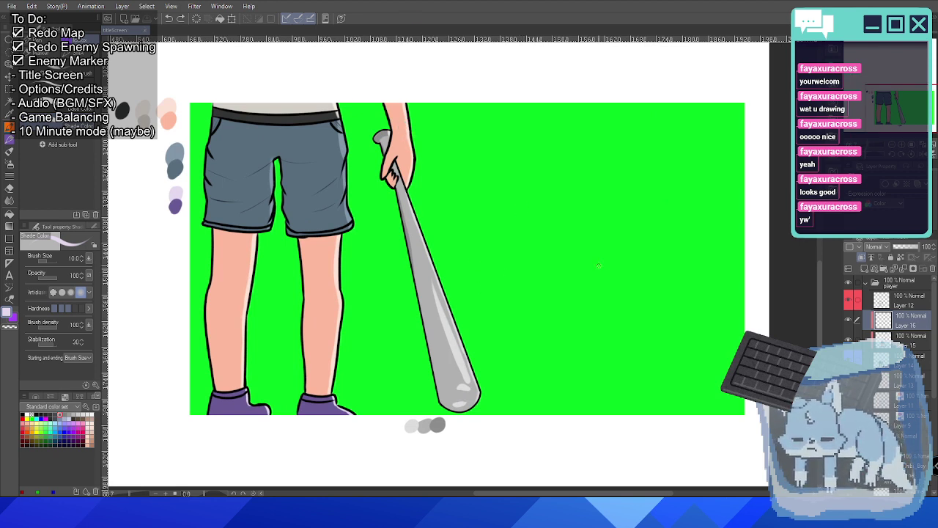
Select the whole canvas and toggle layer visibility inside the player folder to check the layers' contents, clearing the selection at the end.
{"action": "scroll", "coordinate": [891, 352], "scroll_direction": "down", "scroll_amount": 5}
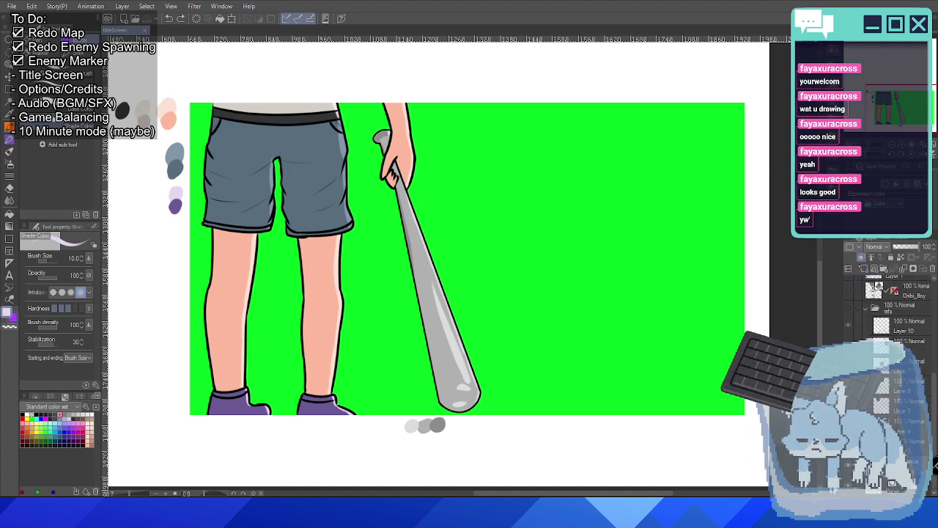
{"action": "key", "text": "ctrl+a"}
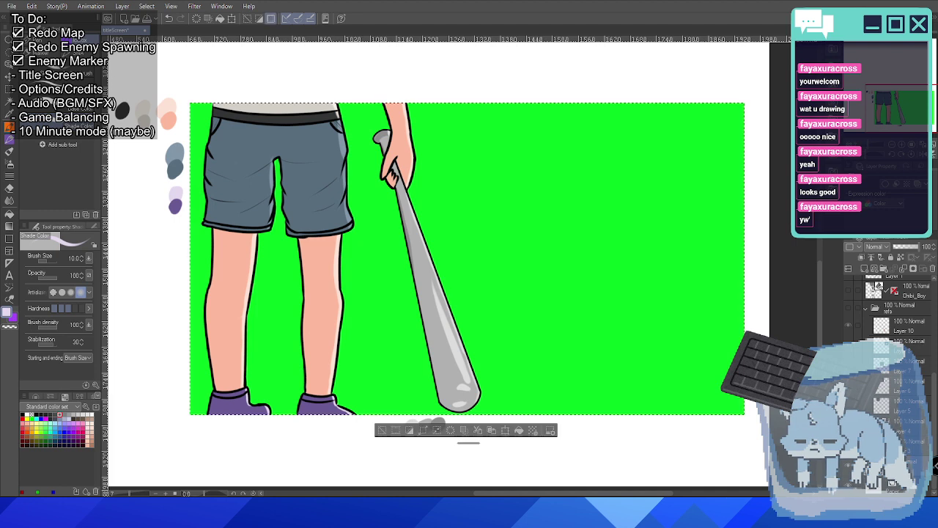
{"action": "scroll", "coordinate": [891, 322], "scroll_direction": "up", "scroll_amount": 5}
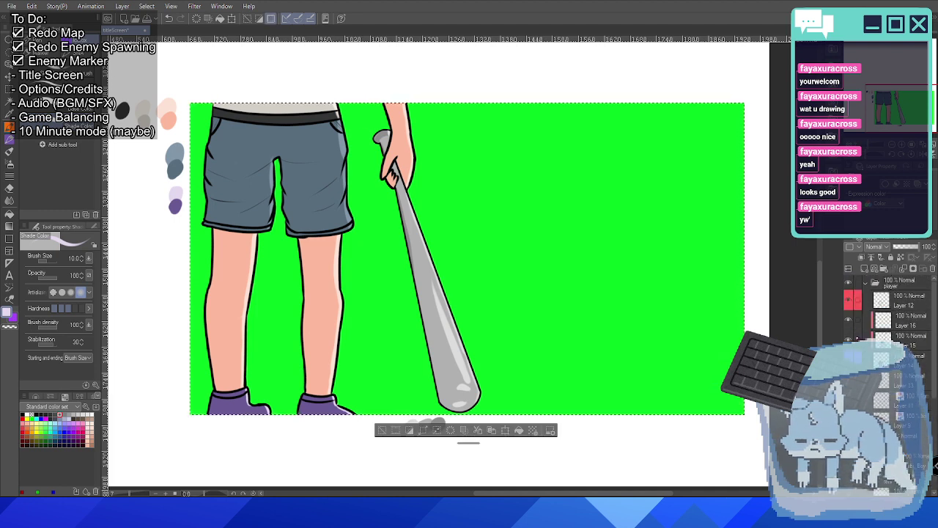
{"action": "left_click", "coordinate": [849, 322]}
{"action": "left_click", "coordinate": [849, 321]}
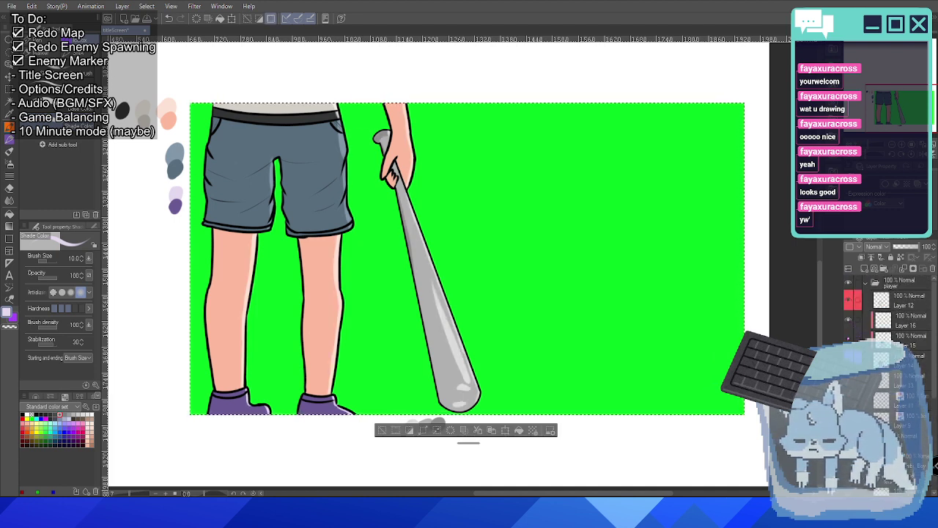
{"action": "left_click", "coordinate": [849, 322]}
{"action": "left_click", "coordinate": [849, 322]}
{"action": "left_click", "coordinate": [849, 322]}
{"action": "left_click", "coordinate": [849, 323]}
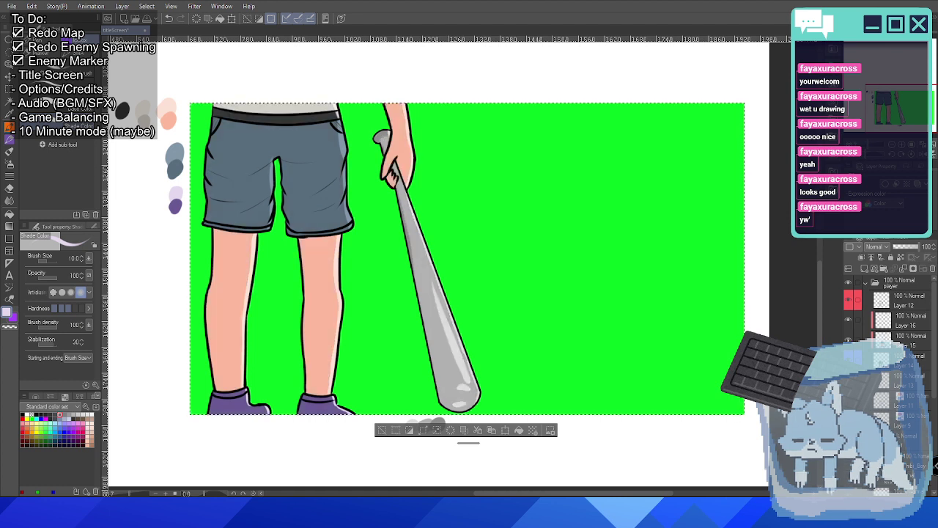
{"action": "left_click", "coordinate": [849, 323]}
{"action": "left_click", "coordinate": [849, 322]}
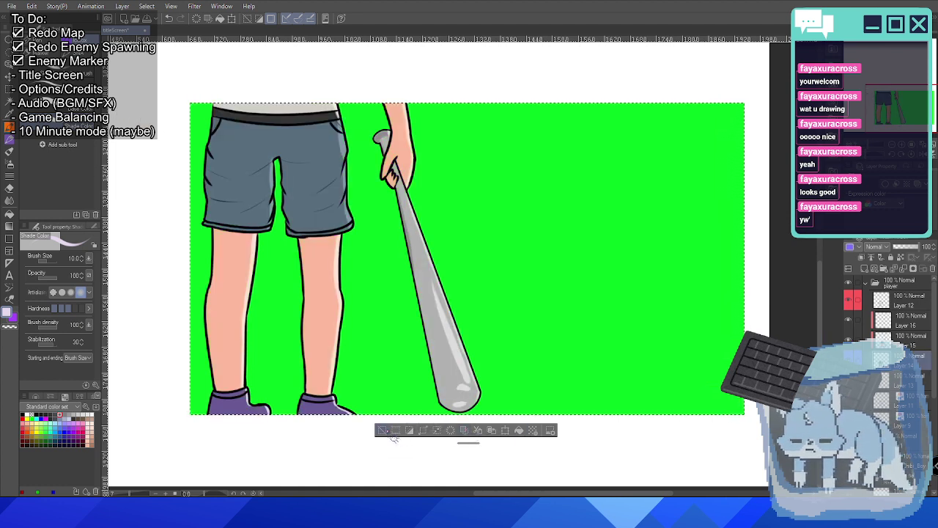
{"action": "left_click", "coordinate": [382, 430]}
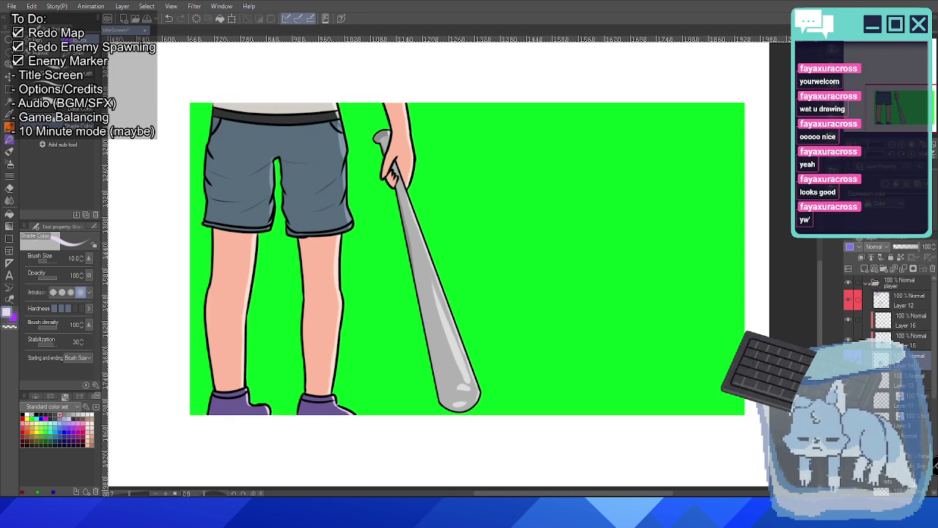
Collapse the player folder and show the rough title-screen layout sketch on Layer 1.
{"action": "left_click", "coordinate": [866, 282]}
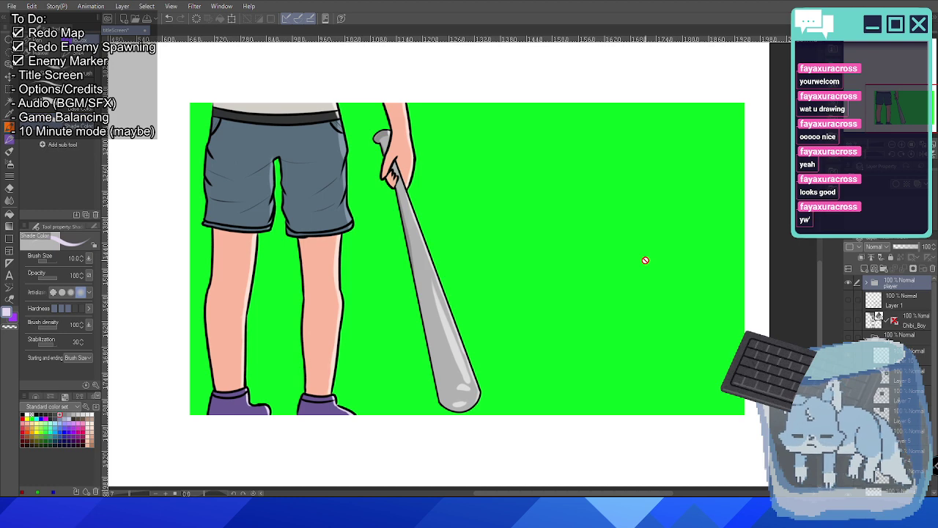
{"action": "left_click_drag", "start_coordinate": [543, 274], "coordinate": [496, 266]}
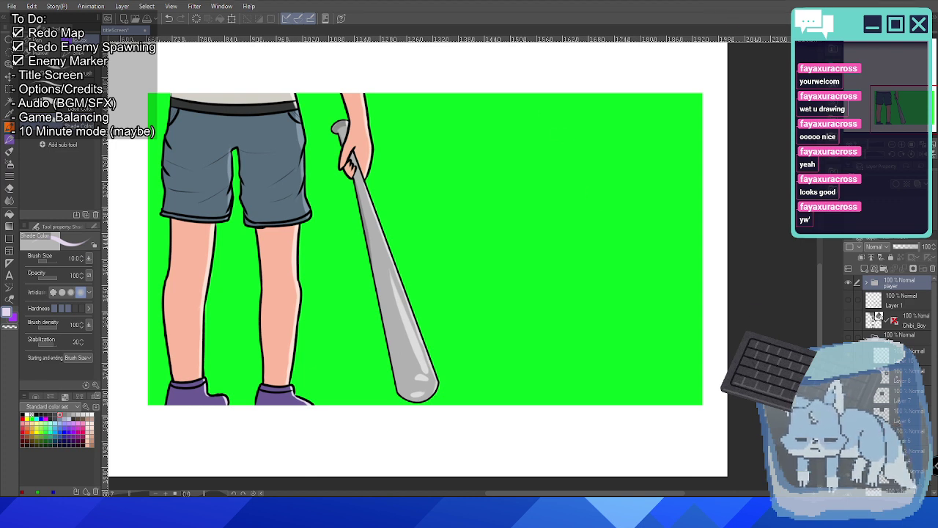
{"action": "scroll", "coordinate": [891, 308], "scroll_direction": "down", "scroll_amount": 1}
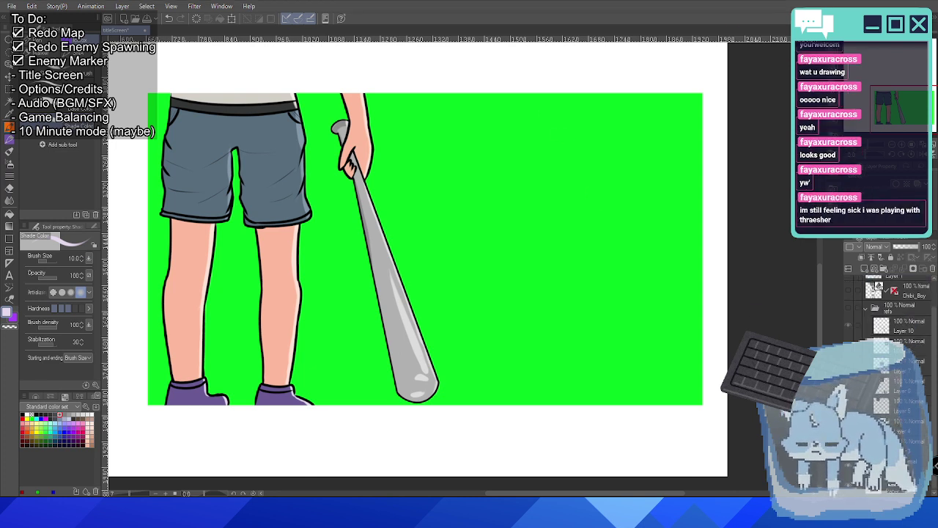
{"action": "scroll", "coordinate": [891, 308], "scroll_direction": "up", "scroll_amount": 1}
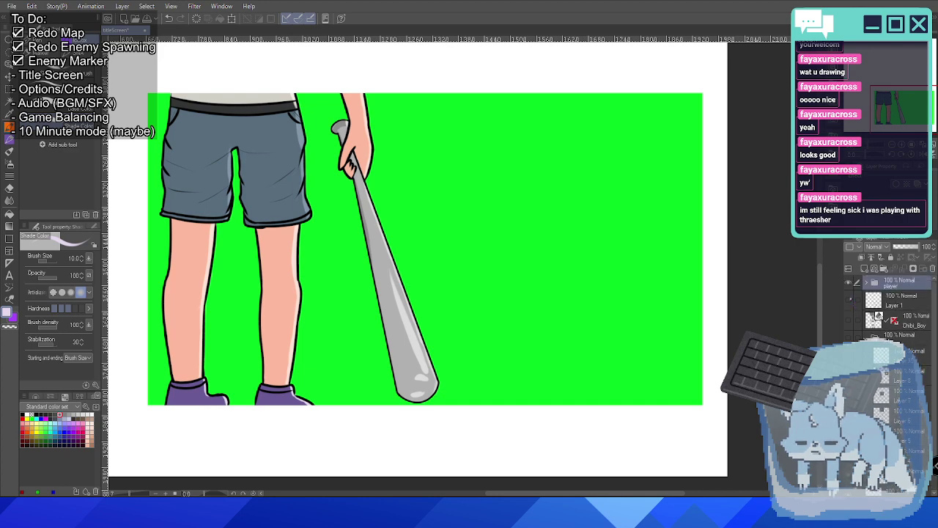
{"action": "scroll", "coordinate": [444, 289], "scroll_direction": "up", "scroll_amount": 1}
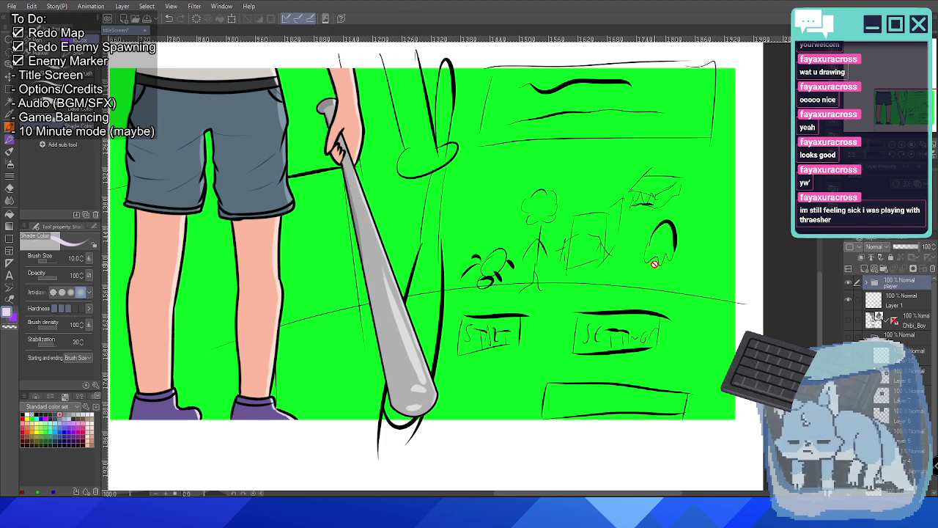
{"action": "left_click_drag", "start_coordinate": [655, 264], "coordinate": [677, 254]}
Create a layer folder named bg and place it directly beneath the collapsed player folder.
{"action": "scroll", "coordinate": [887, 315], "scroll_direction": "down", "scroll_amount": 1}
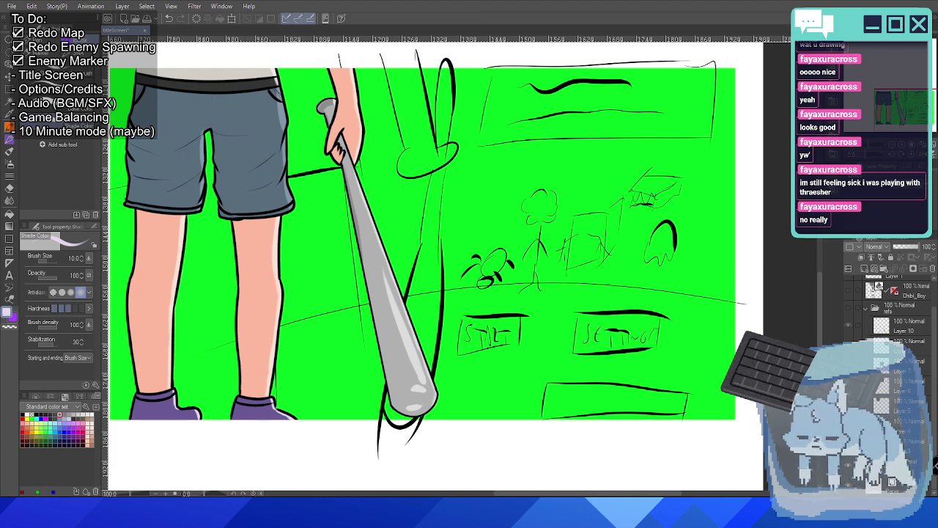
{"action": "scroll", "coordinate": [887, 307], "scroll_direction": "up", "scroll_amount": 1}
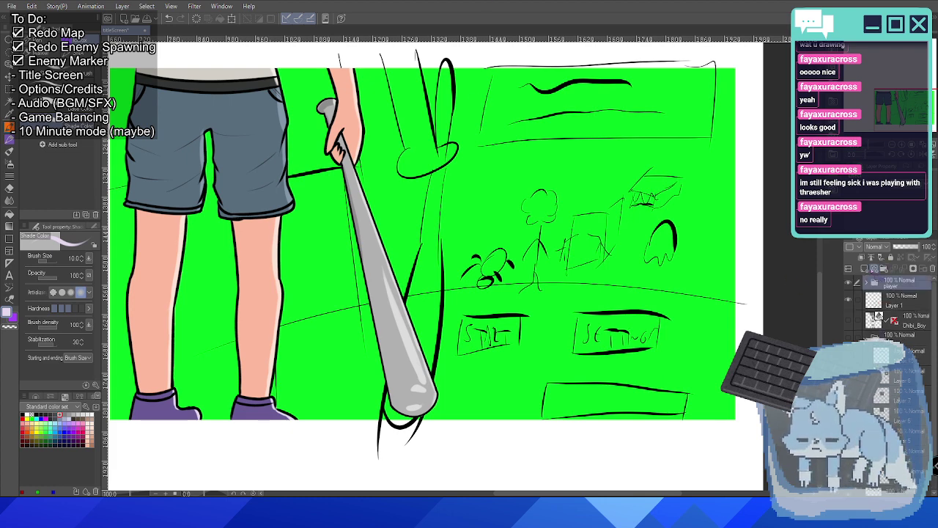
{"action": "left_click", "coordinate": [879, 268]}
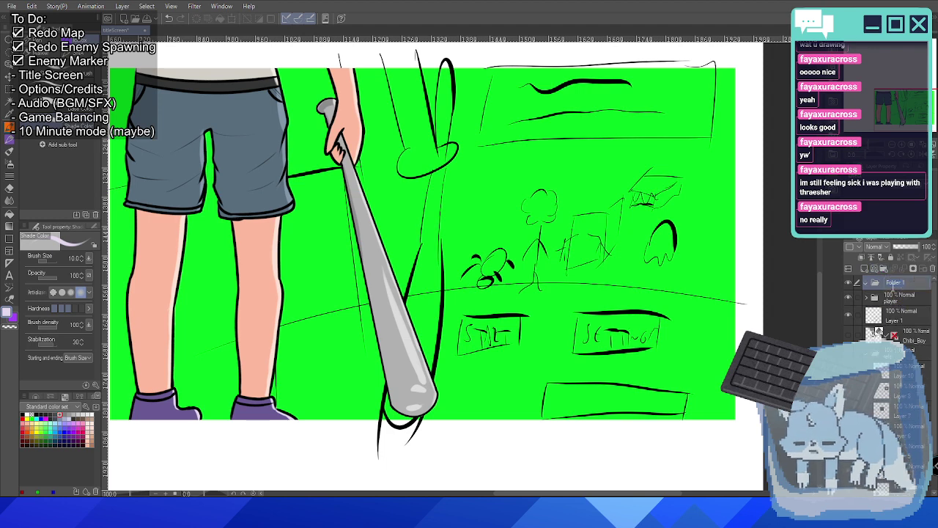
{"action": "type", "text": "bg"}
{"action": "key", "text": "Return"}
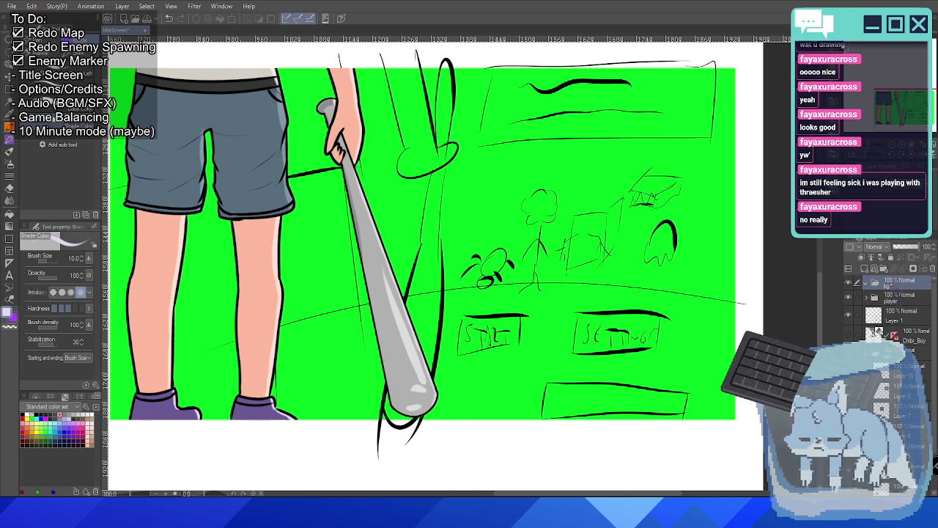
{"action": "key", "text": "ctrl+z"}
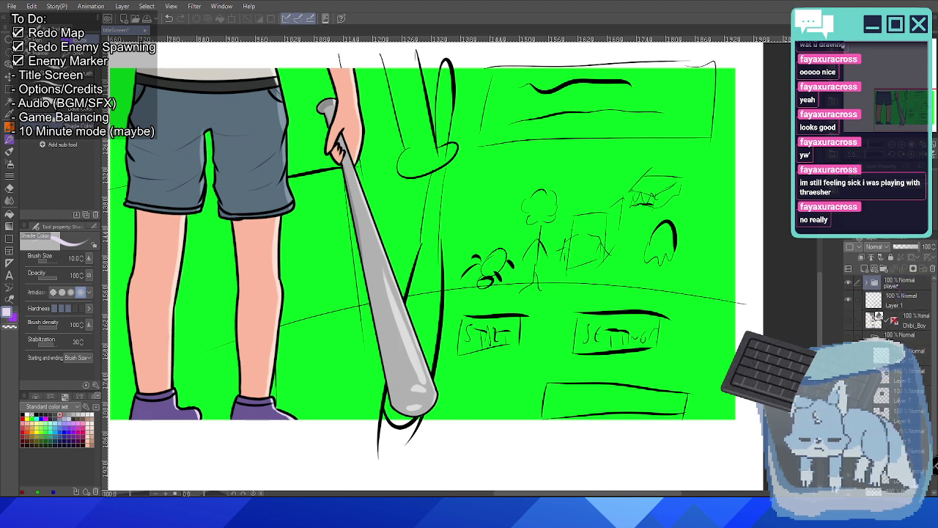
{"action": "left_click", "coordinate": [866, 281]}
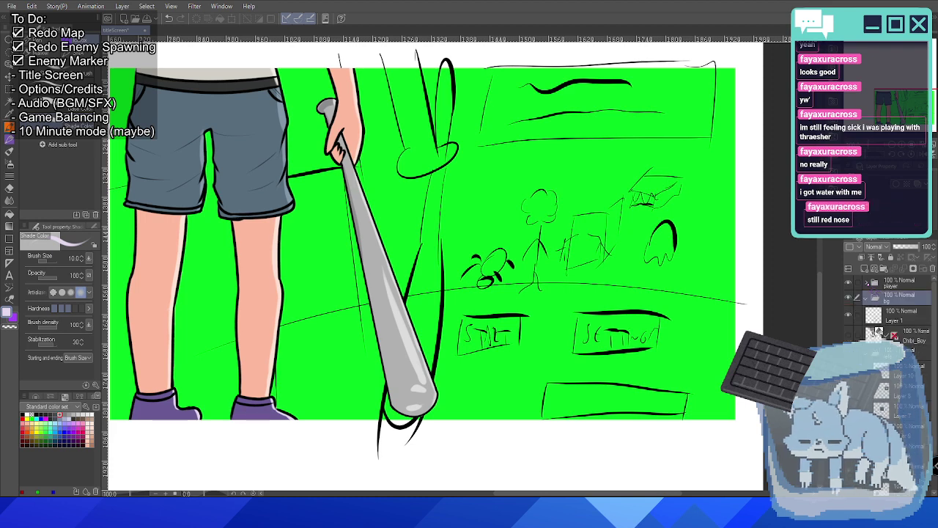
{"action": "left_click", "coordinate": [867, 282]}
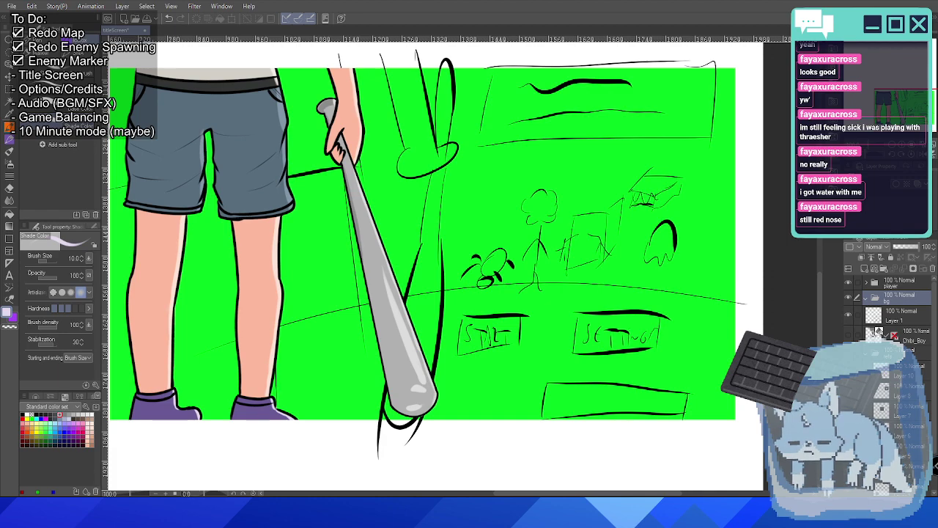
{"action": "scroll", "coordinate": [501, 368], "scroll_direction": "down", "scroll_amount": 2}
{"action": "scroll", "coordinate": [484, 359], "scroll_direction": "up", "scroll_amount": 2}
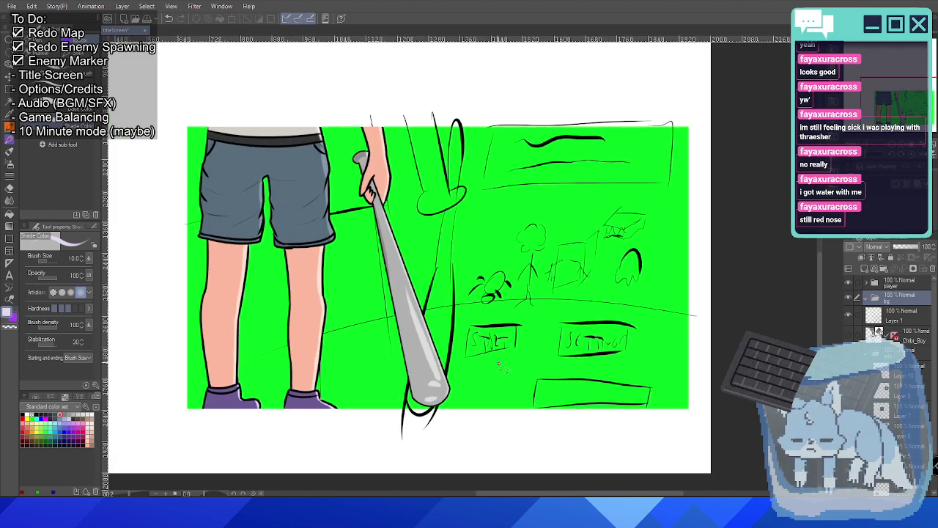
{"action": "scroll", "coordinate": [475, 354], "scroll_direction": "down", "scroll_amount": 2}
{"action": "scroll", "coordinate": [473, 349], "scroll_direction": "up", "scroll_amount": 2}
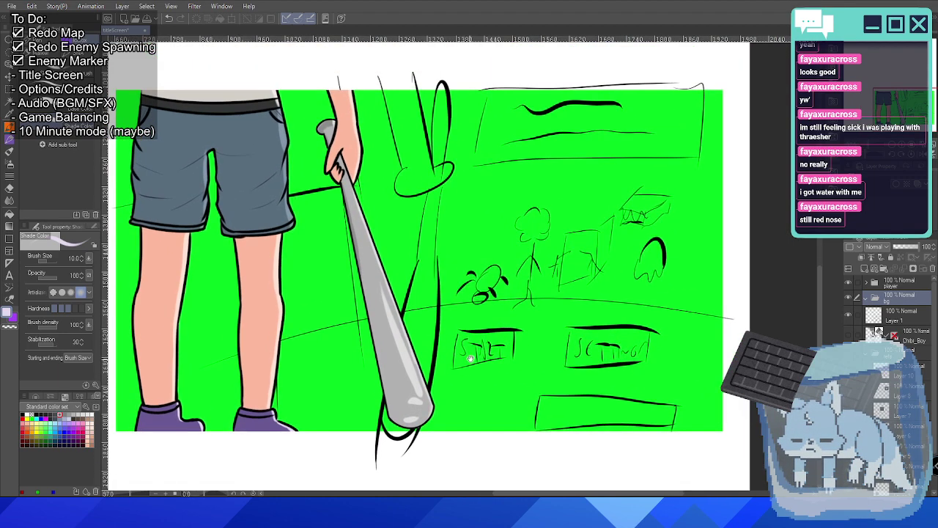
{"action": "left_click_drag", "start_coordinate": [474, 347], "coordinate": [496, 342]}
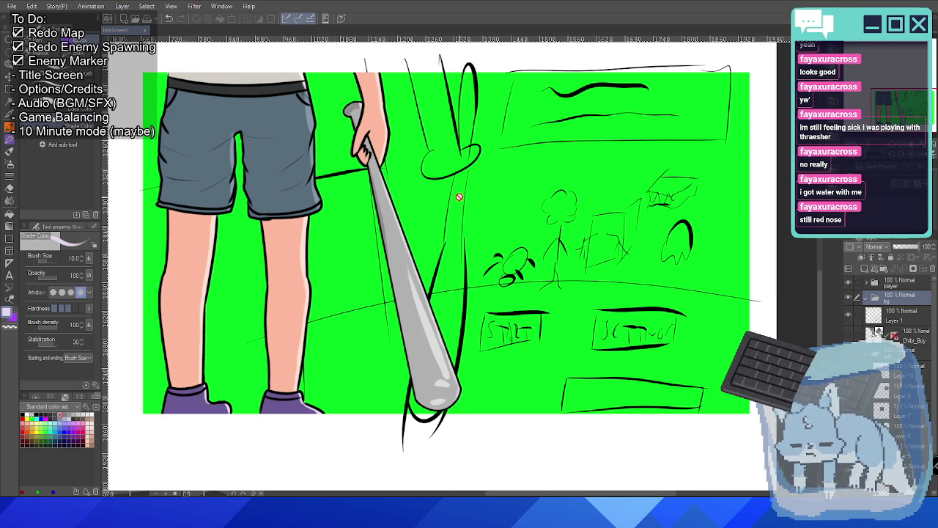
{"action": "scroll", "coordinate": [459, 196], "scroll_direction": "down", "scroll_amount": 2}
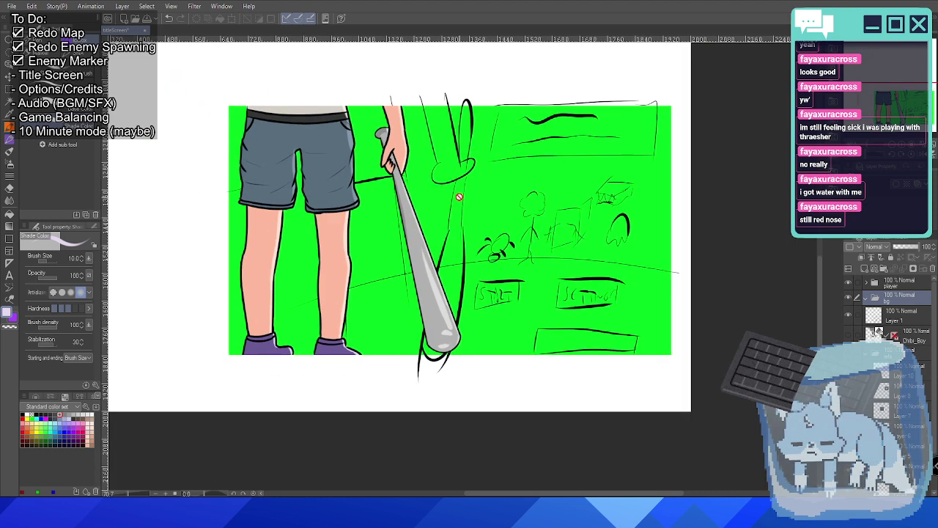
{"action": "scroll", "coordinate": [459, 196], "scroll_direction": "up", "scroll_amount": 2}
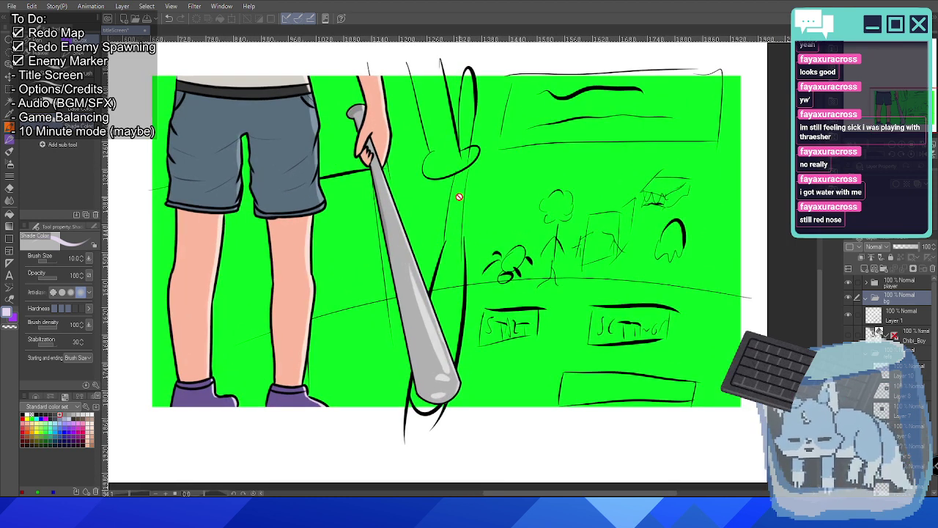
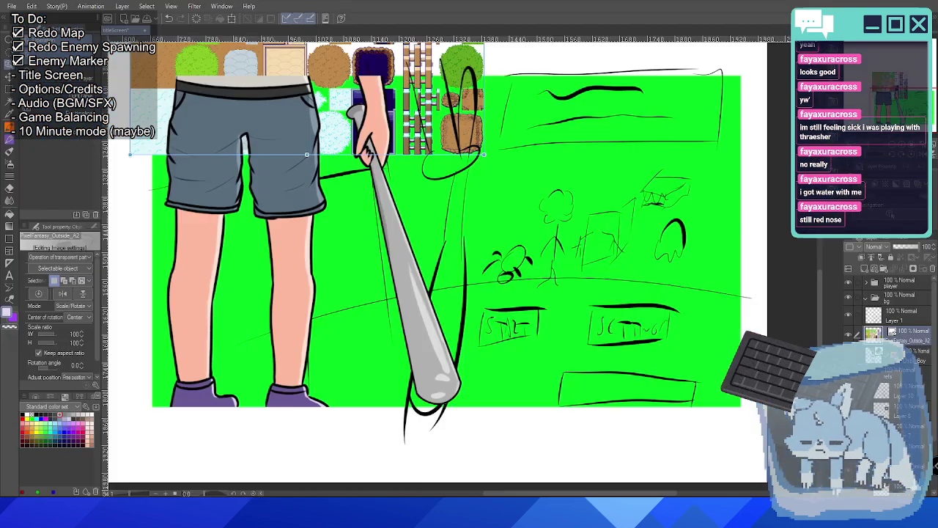
Move the imported PixelFantasy_Outside_A2 tileset off the character, onto the blank canvas above and left of the green frame.
{"action": "scroll", "coordinate": [393, 202], "scroll_direction": "down", "scroll_amount": 2}
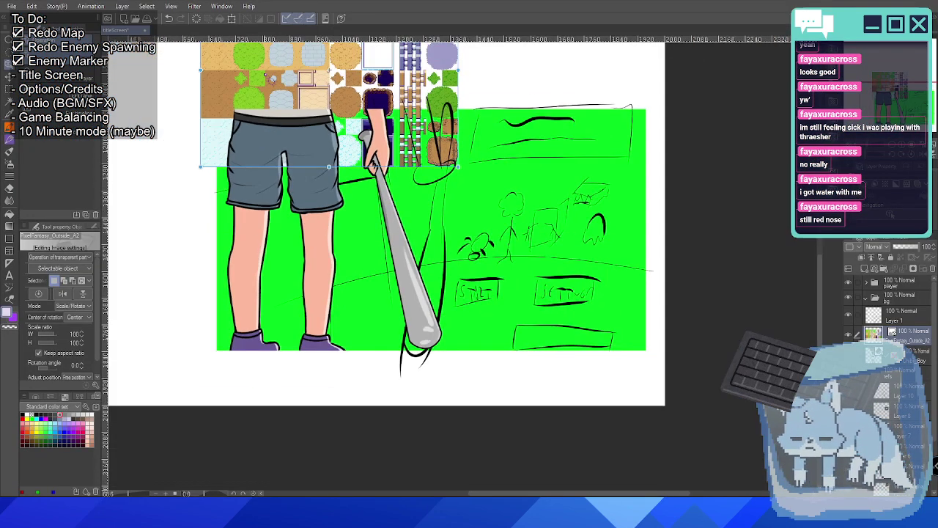
{"action": "left_click_drag", "start_coordinate": [293, 113], "coordinate": [194, 224]}
{"action": "scroll", "coordinate": [262, 184], "scroll_direction": "down", "scroll_amount": 1}
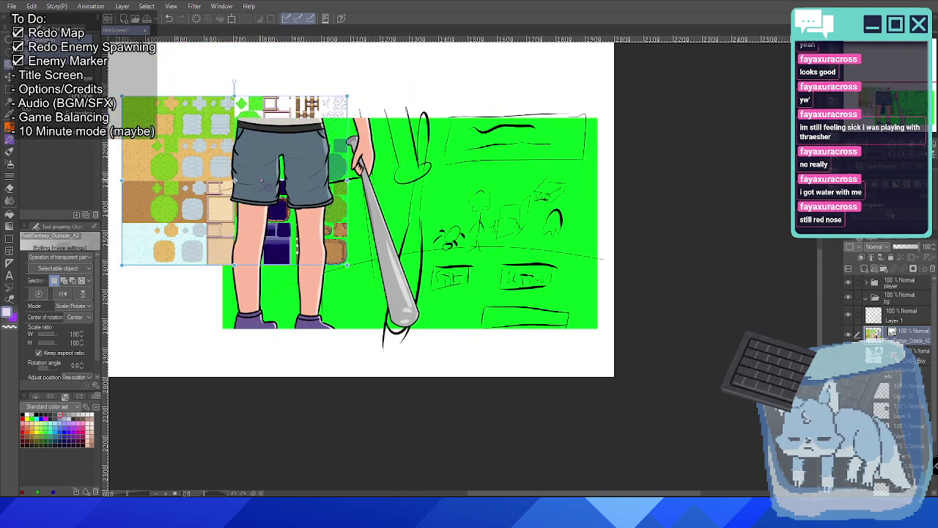
{"action": "left_click_drag", "start_coordinate": [273, 221], "coordinate": [399, 291]}
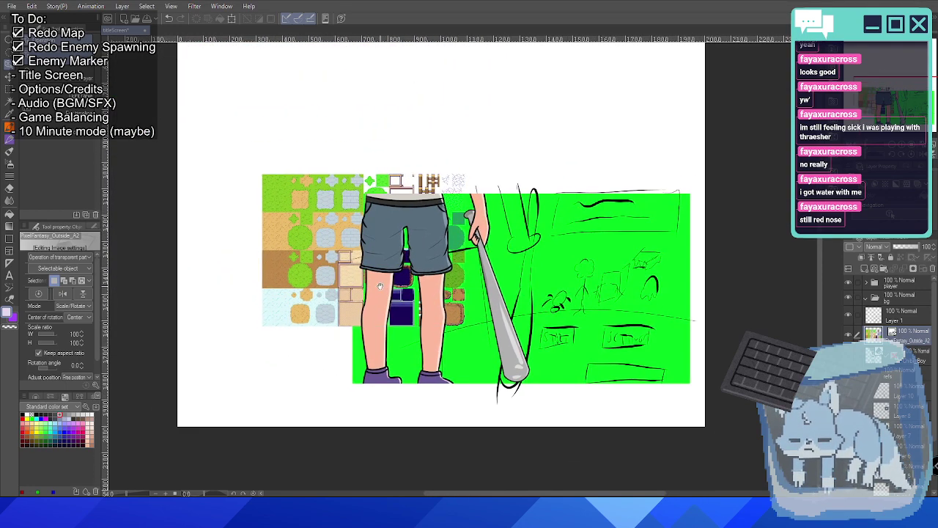
{"action": "left_click_drag", "start_coordinate": [322, 218], "coordinate": [265, 84]}
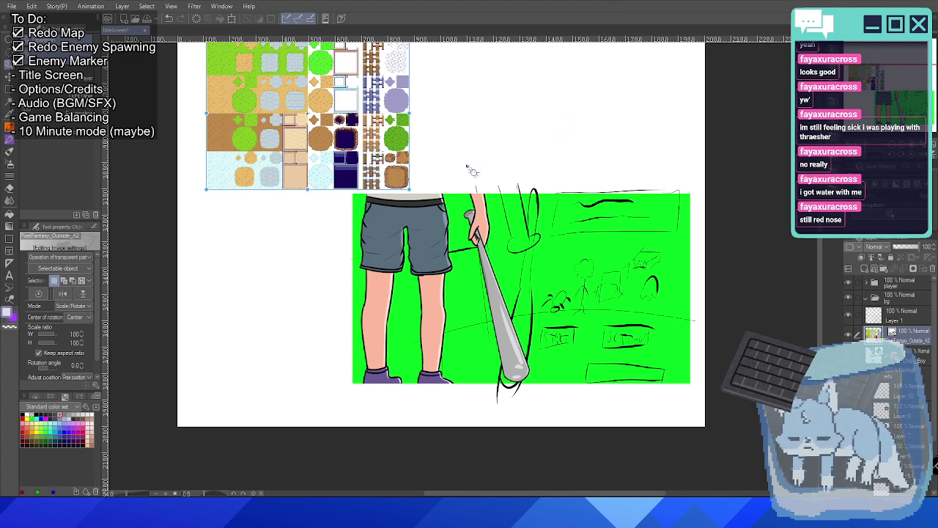
{"action": "left_click_drag", "start_coordinate": [469, 176], "coordinate": [409, 167]}
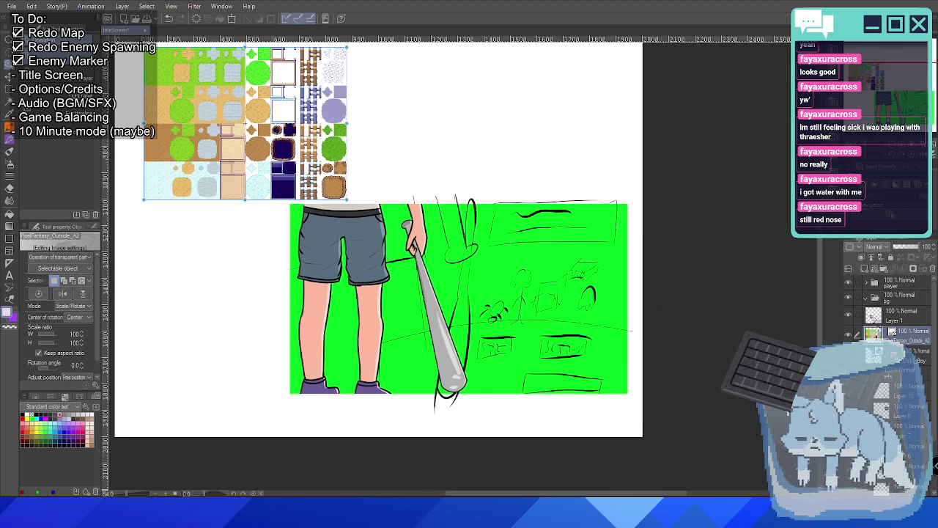
Make the bg folder active and hide the layout sketch on Layer 1.
{"action": "left_click", "coordinate": [900, 297]}
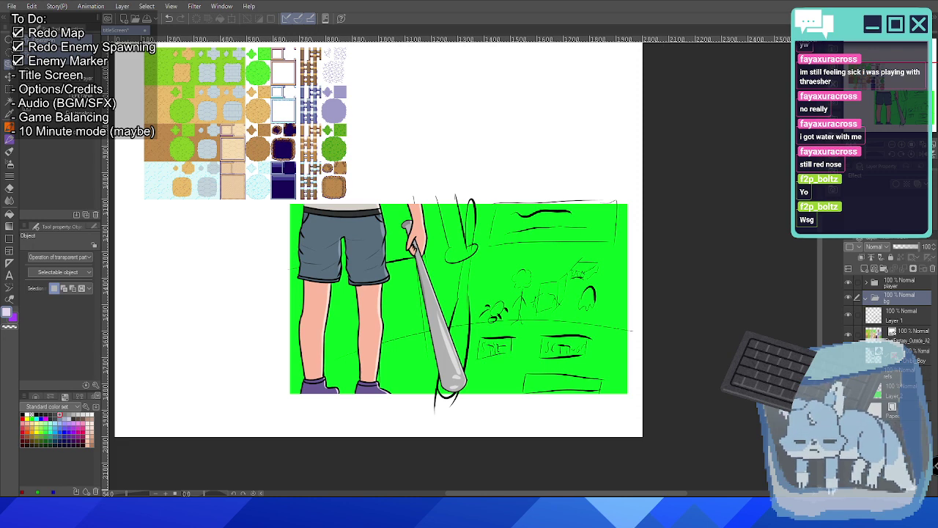
{"action": "left_click", "coordinate": [849, 315]}
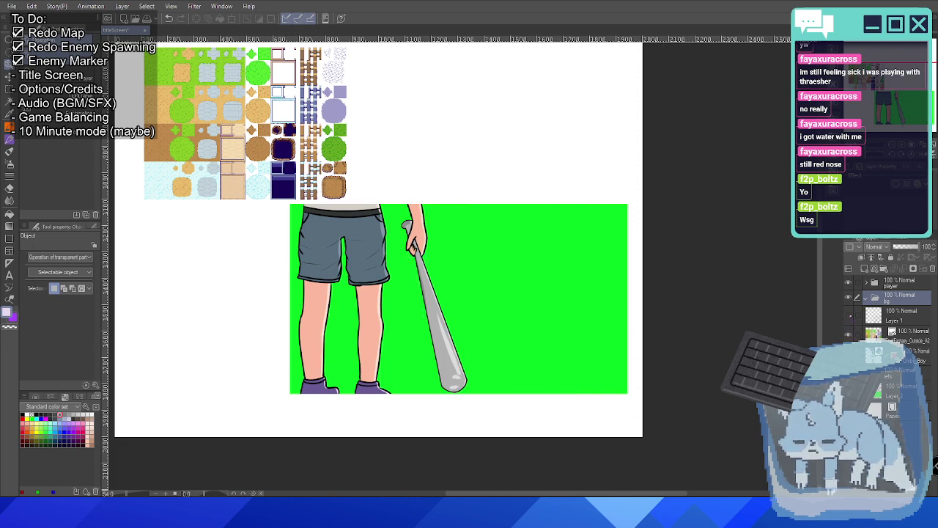
Rename the hidden layout sketch layer in the bg folder to ref.
{"action": "left_click", "coordinate": [894, 318]}
{"action": "type", "text": "ref"}
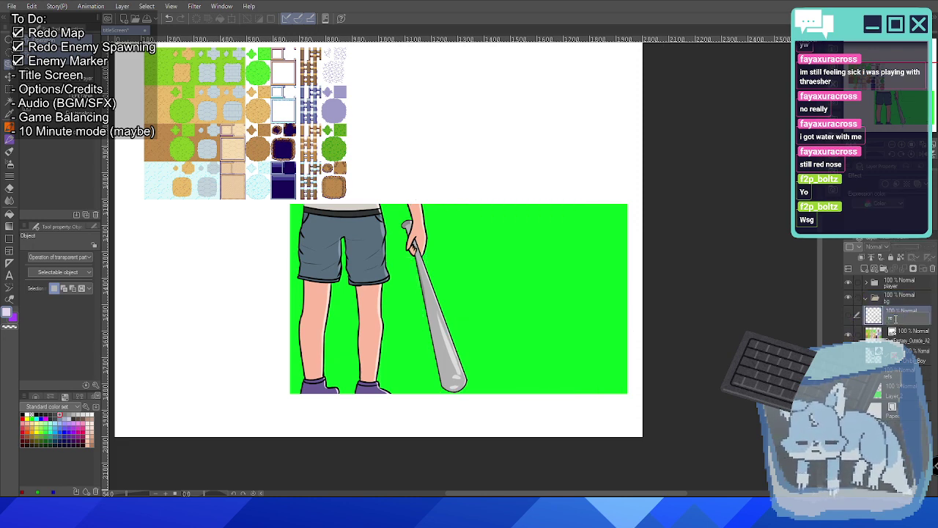
{"action": "key", "text": "Return"}
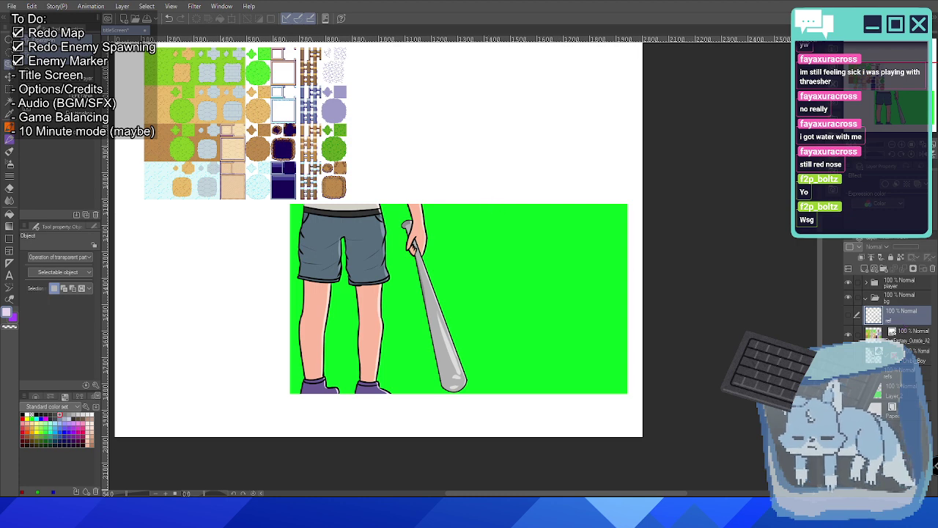
Create a new empty raster layer inside the bg folder, above the ref layer.
{"action": "scroll", "coordinate": [435, 286], "scroll_direction": "up", "scroll_amount": 2}
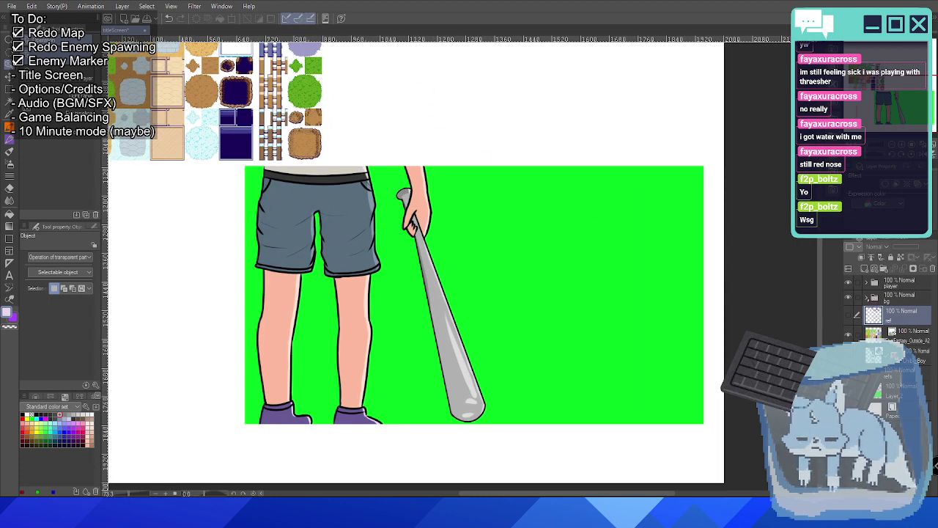
{"action": "left_click", "coordinate": [875, 297]}
{"action": "left_click", "coordinate": [879, 314]}
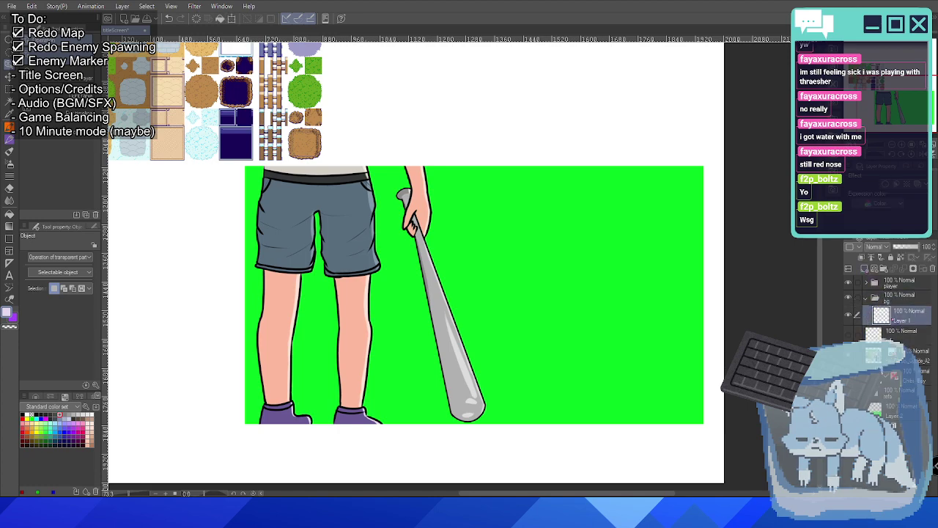
Choose the G-pen at size 20 and sample the light green of the tileset's upper-left grass tile.
{"action": "scroll", "coordinate": [440, 286], "scroll_direction": "down", "scroll_amount": 2}
{"action": "mouse_move", "coordinate": [269, 218]}
{"action": "left_mouse_down"}
{"action": "mouse_move", "coordinate": [310, 253]}
{"action": "mouse_move", "coordinate": [272, 226]}
{"action": "left_mouse_up"}
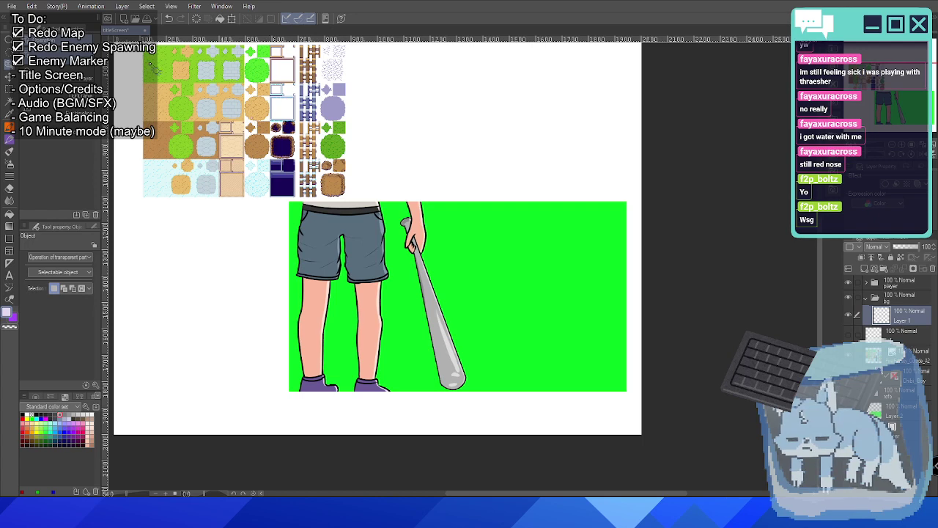
{"action": "scroll", "coordinate": [194, 106], "scroll_direction": "up", "scroll_amount": 1}
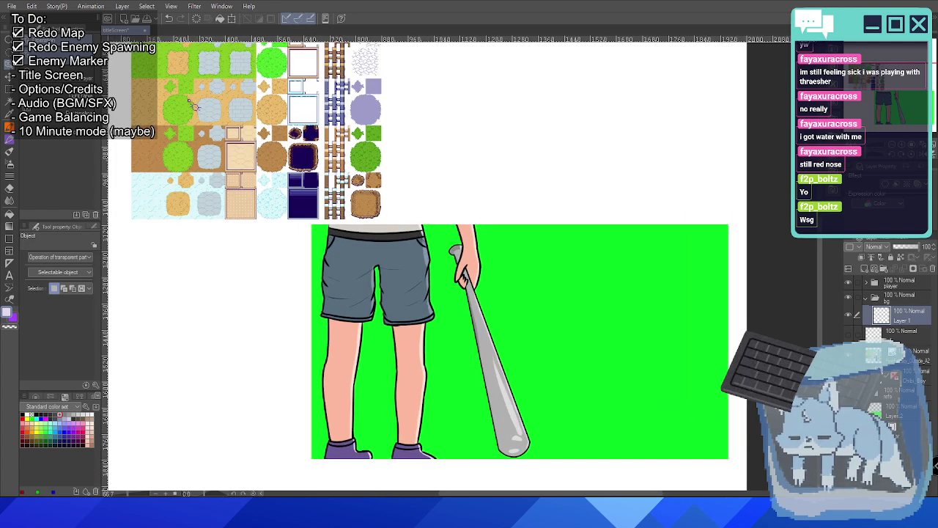
{"action": "left_click_drag", "start_coordinate": [189, 110], "coordinate": [249, 197]}
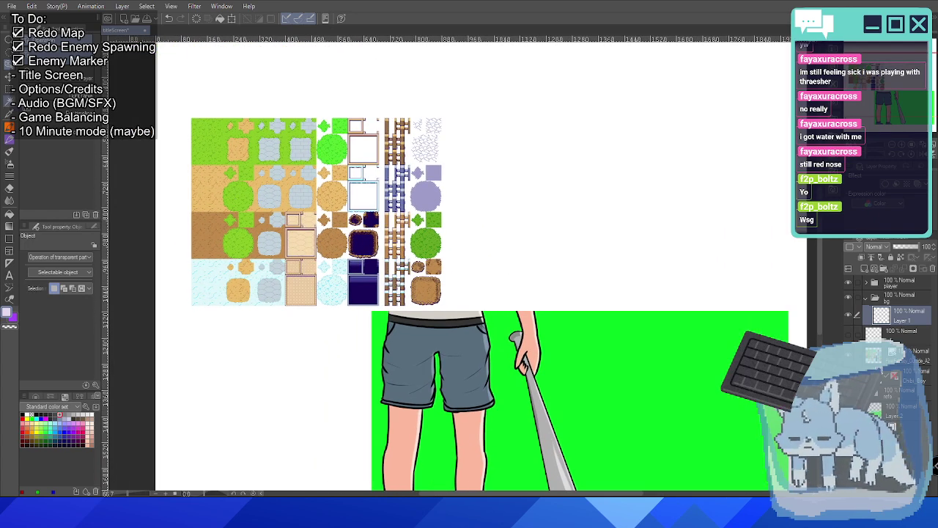
{"action": "left_click", "coordinate": [10, 131]}
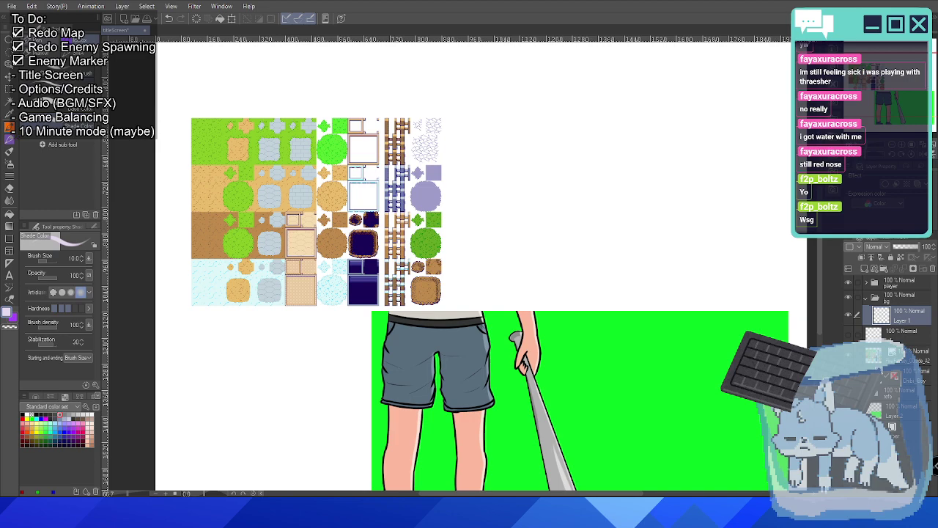
{"action": "left_click", "coordinate": [9, 138]}
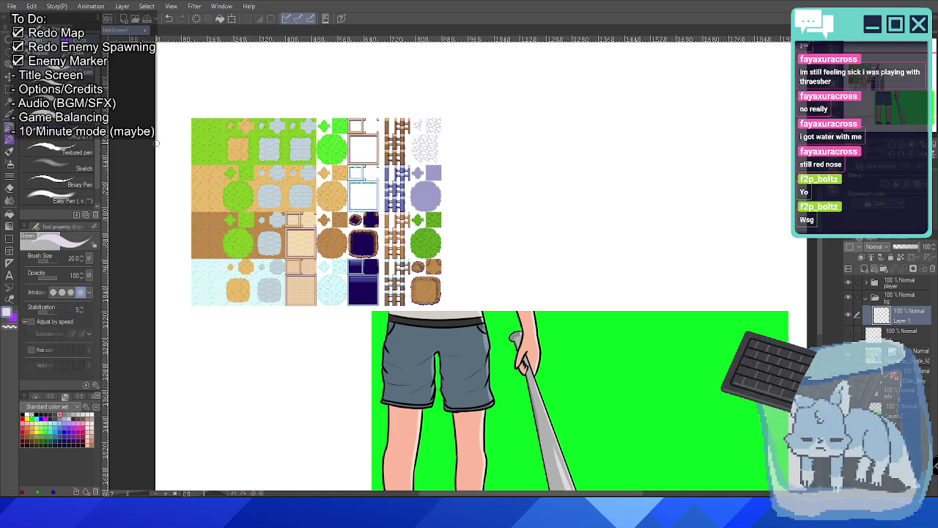
{"action": "scroll", "coordinate": [217, 89], "scroll_direction": "up", "scroll_amount": 3}
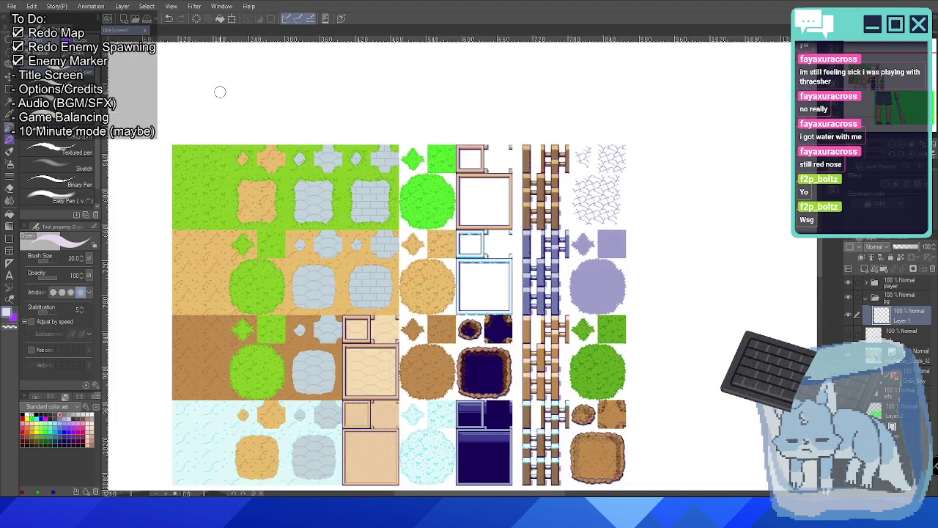
{"action": "left_click", "coordinate": [211, 214], "text": "alt"}
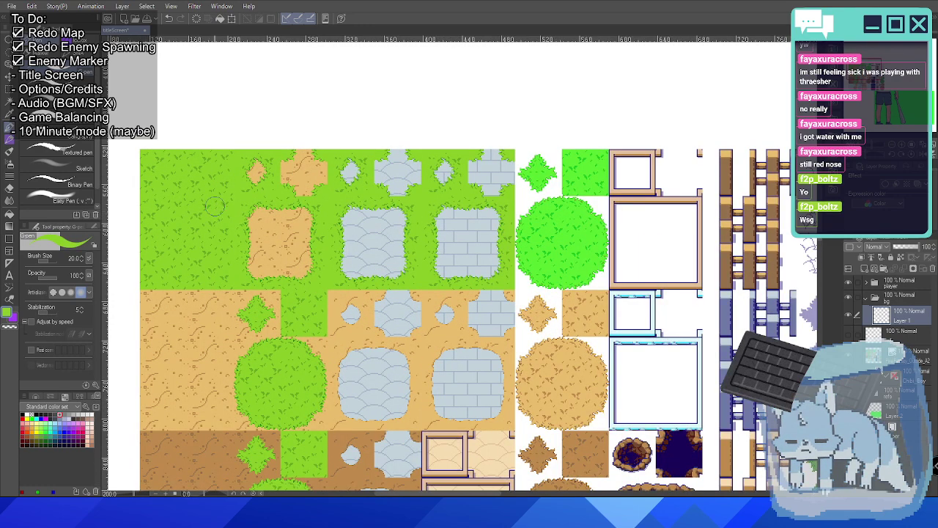
Try a light green pen stroke on the canvas and undo it.
{"action": "scroll", "coordinate": [359, 326], "scroll_direction": "down", "scroll_amount": 3}
{"action": "left_click_drag", "start_coordinate": [505, 396], "coordinate": [454, 276]}
{"action": "left_click_drag", "start_coordinate": [466, 345], "coordinate": [411, 301]}
{"action": "key", "text": "ctrl+z"}
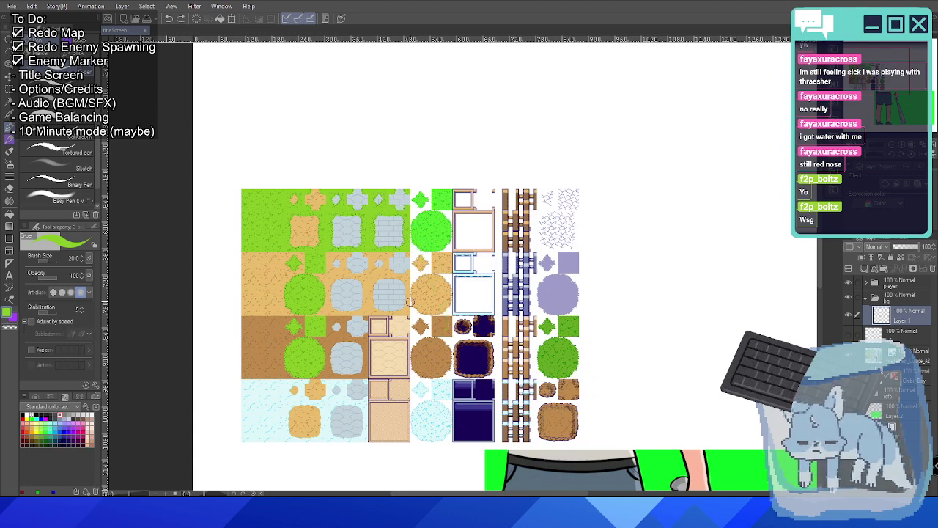
Sample the darker green from the tileset's round bush tile and show the ref layout sketch over the green frame.
{"action": "scroll", "coordinate": [687, 357], "scroll_direction": "up", "scroll_amount": 3}
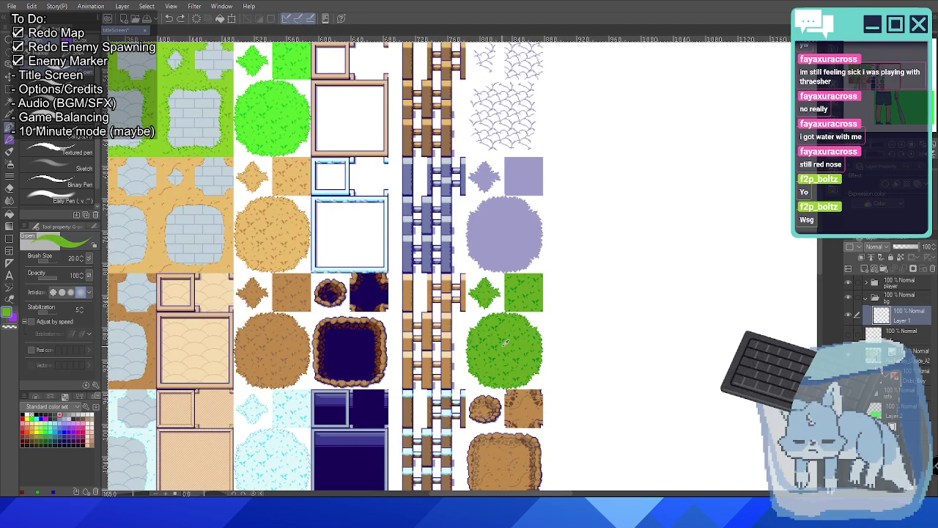
{"action": "scroll", "coordinate": [511, 333], "scroll_direction": "down", "scroll_amount": 3}
{"action": "scroll", "coordinate": [514, 333], "scroll_direction": "down", "scroll_amount": 2}
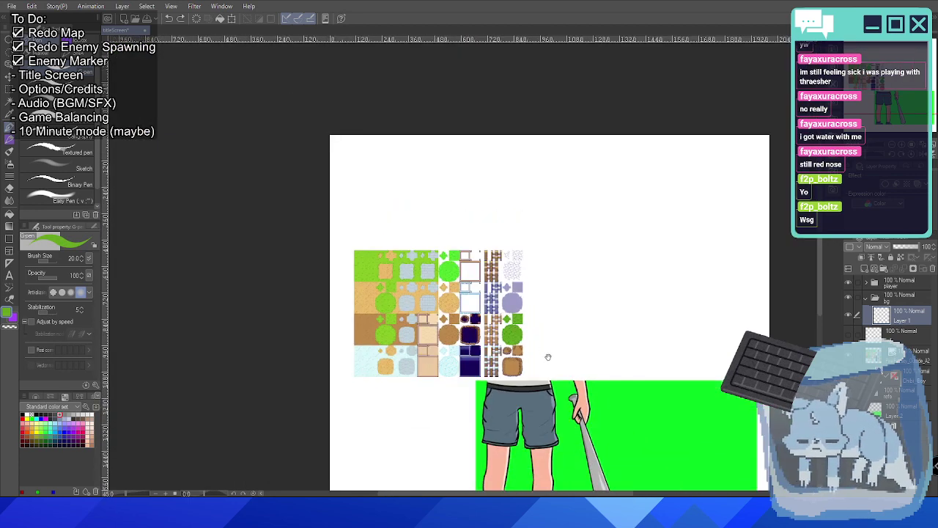
{"action": "left_click_drag", "start_coordinate": [549, 356], "coordinate": [408, 146]}
{"action": "scroll", "coordinate": [479, 283], "scroll_direction": "up", "scroll_amount": 2}
{"action": "scroll", "coordinate": [453, 248], "scroll_direction": "up", "scroll_amount": 1}
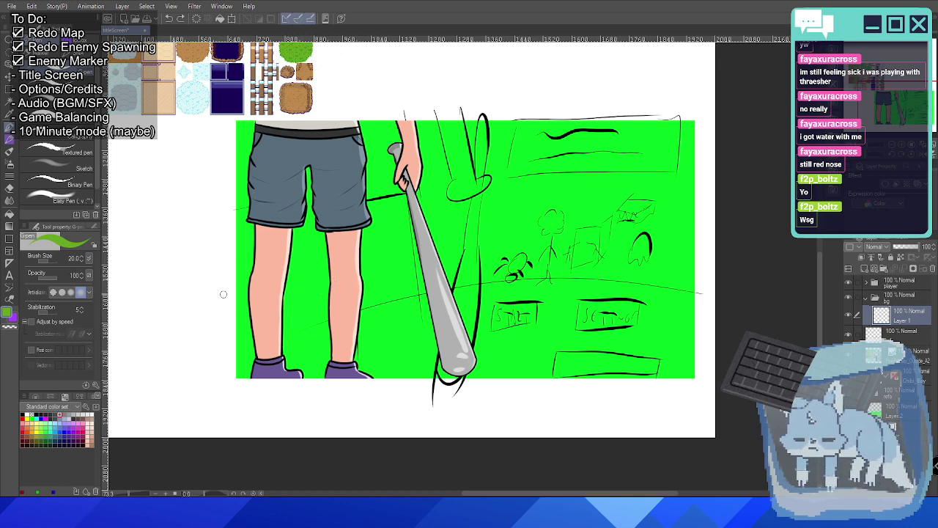
Draw a single dark green hill line arcing gently across the full width of the frame, just behind the character's shins, redoing unsatisfactory strokes.
{"action": "left_click_drag", "start_coordinate": [223, 294], "coordinate": [648, 276]}
{"action": "key", "text": "ctrl+z"}
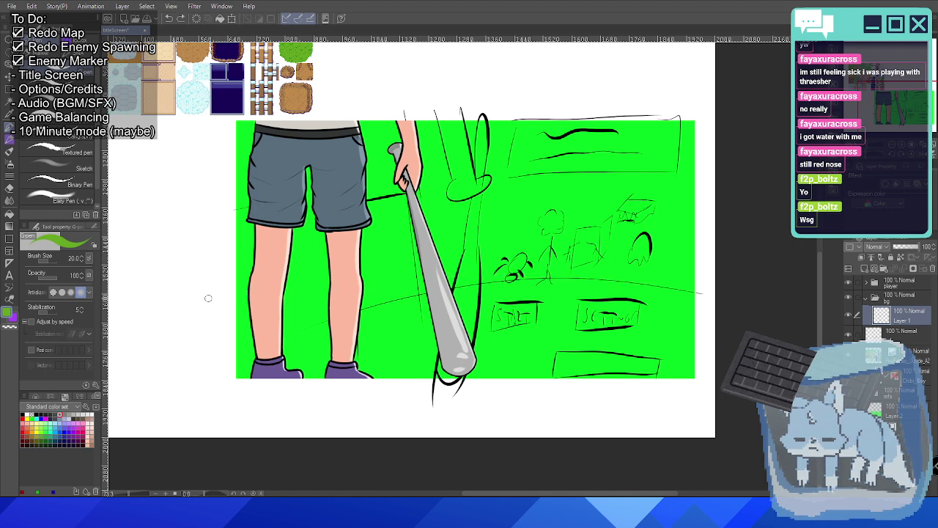
{"action": "mouse_move", "coordinate": [208, 298]}
{"action": "left_mouse_down"}
{"action": "mouse_move", "coordinate": [650, 291]}
{"action": "mouse_move", "coordinate": [710, 299]}
{"action": "left_mouse_up"}
{"action": "key", "text": "ctrl+z"}
{"action": "mouse_move", "coordinate": [213, 302]}
{"action": "left_mouse_down"}
{"action": "mouse_move", "coordinate": [244, 292]}
{"action": "mouse_move", "coordinate": [594, 269]}
{"action": "mouse_move", "coordinate": [701, 283]}
{"action": "mouse_move", "coordinate": [240, 297]}
{"action": "mouse_move", "coordinate": [502, 287]}
{"action": "mouse_move", "coordinate": [711, 313]}
{"action": "left_mouse_up"}
{"action": "key", "text": "ctrl+z"}
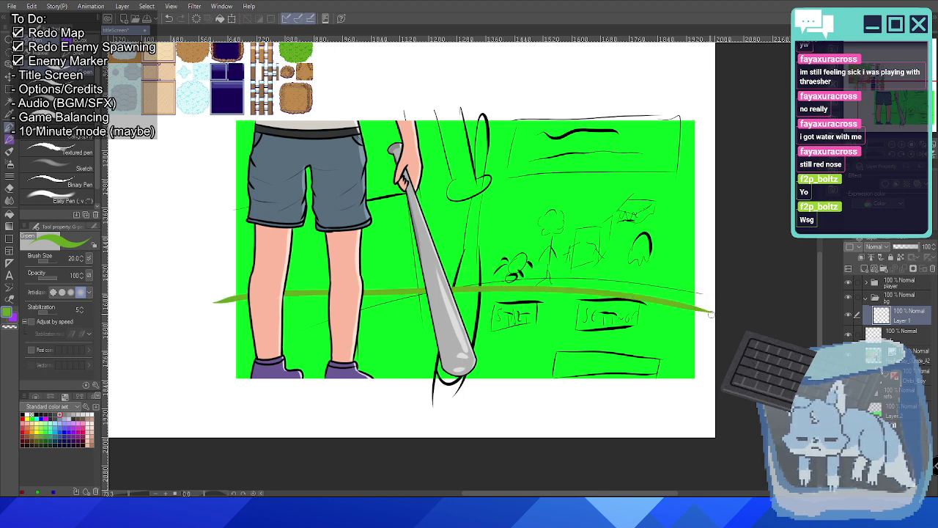
{"action": "key", "text": "ctrl+z"}
{"action": "mouse_move", "coordinate": [212, 306]}
{"action": "left_mouse_down"}
{"action": "mouse_move", "coordinate": [541, 278]}
{"action": "mouse_move", "coordinate": [702, 294]}
{"action": "left_mouse_up"}
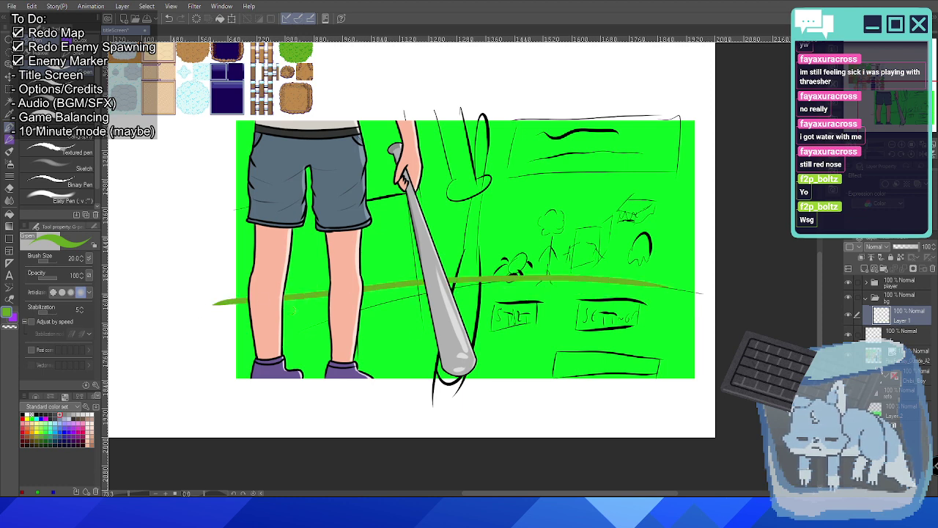
{"action": "key", "text": "ctrl+z"}
{"action": "mouse_move", "coordinate": [217, 298]}
{"action": "left_mouse_down"}
{"action": "mouse_move", "coordinate": [668, 293]}
{"action": "mouse_move", "coordinate": [711, 313]}
{"action": "left_mouse_up"}
{"action": "key", "text": "ctrl+z"}
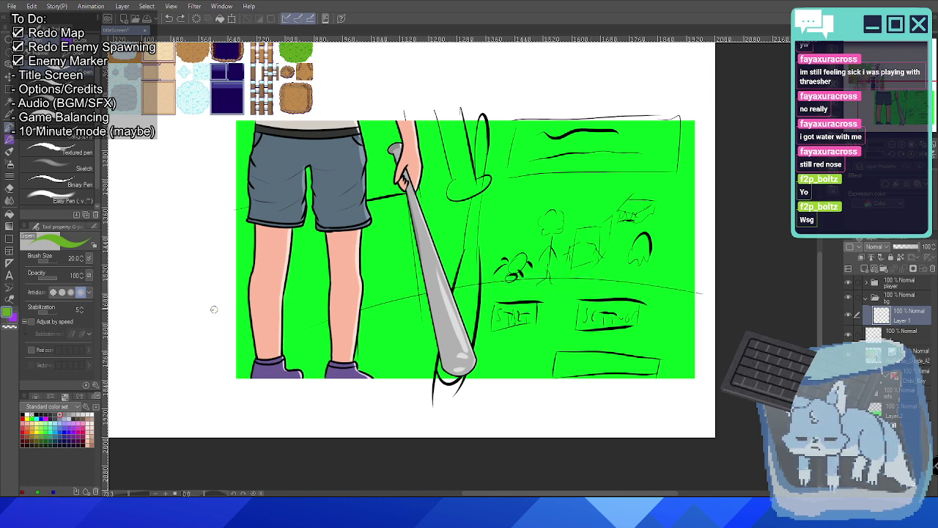
{"action": "left_click_drag", "start_coordinate": [213, 309], "coordinate": [715, 298]}
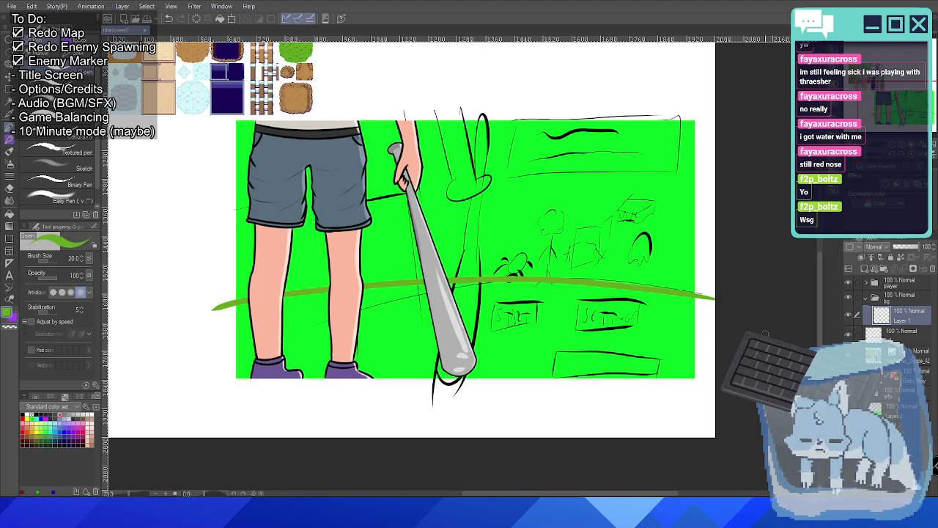
Sample the indigo of the tileset's dark water tile, try a stroke with it above the hill line, and undo the stroke.
{"action": "scroll", "coordinate": [736, 320], "scroll_direction": "up", "scroll_amount": 2}
{"action": "scroll", "coordinate": [685, 329], "scroll_direction": "down", "scroll_amount": 1}
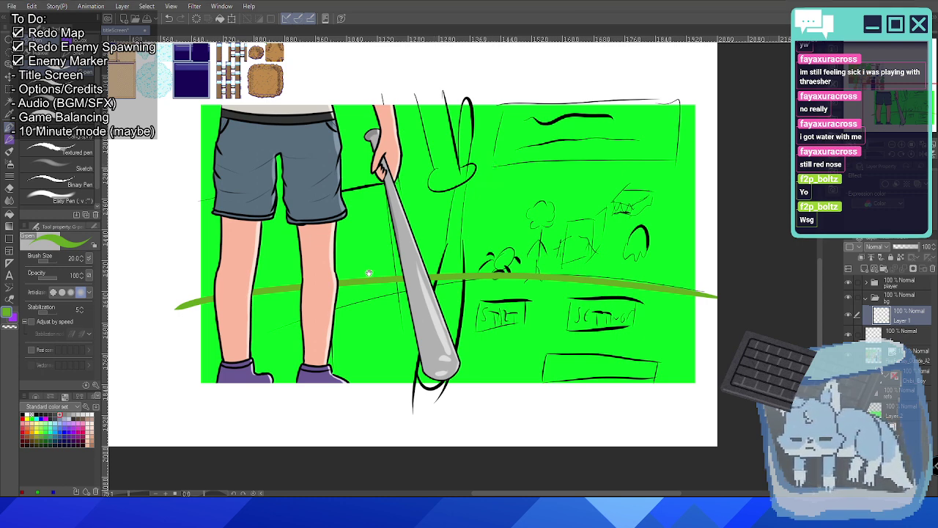
{"action": "mouse_move", "coordinate": [368, 273]}
{"action": "left_mouse_down"}
{"action": "mouse_move", "coordinate": [420, 310]}
{"action": "mouse_move", "coordinate": [469, 438]}
{"action": "left_mouse_up"}
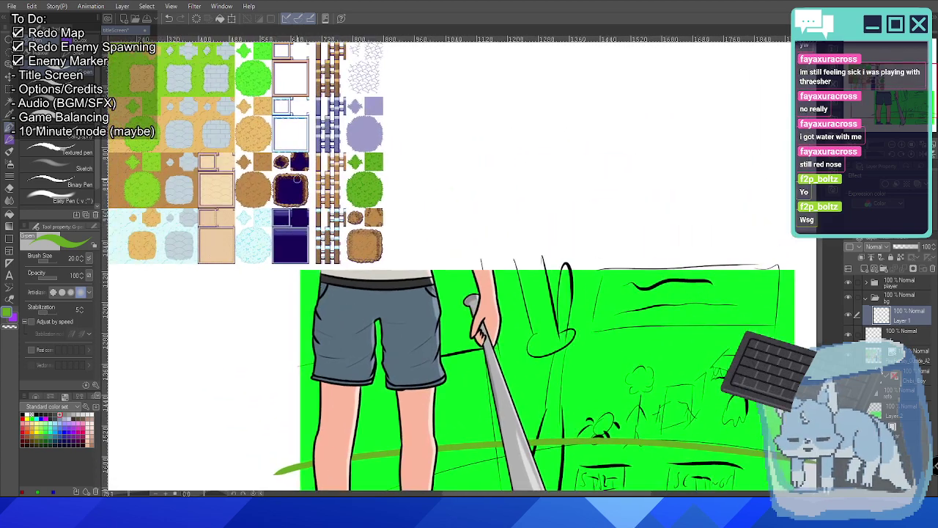
{"action": "scroll", "coordinate": [297, 179], "scroll_direction": "up", "scroll_amount": 5}
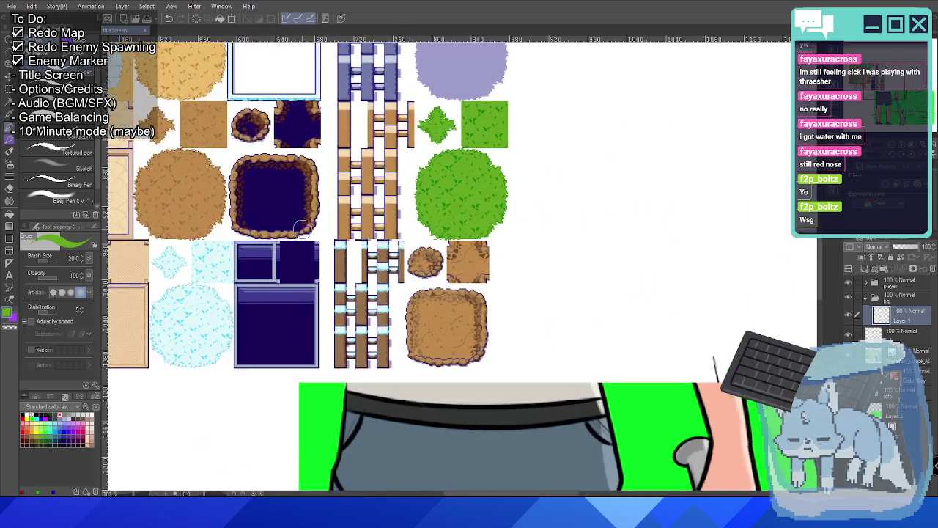
{"action": "scroll", "coordinate": [302, 228], "scroll_direction": "up", "scroll_amount": 1}
{"action": "left_click", "coordinate": [247, 257], "text": "alt"}
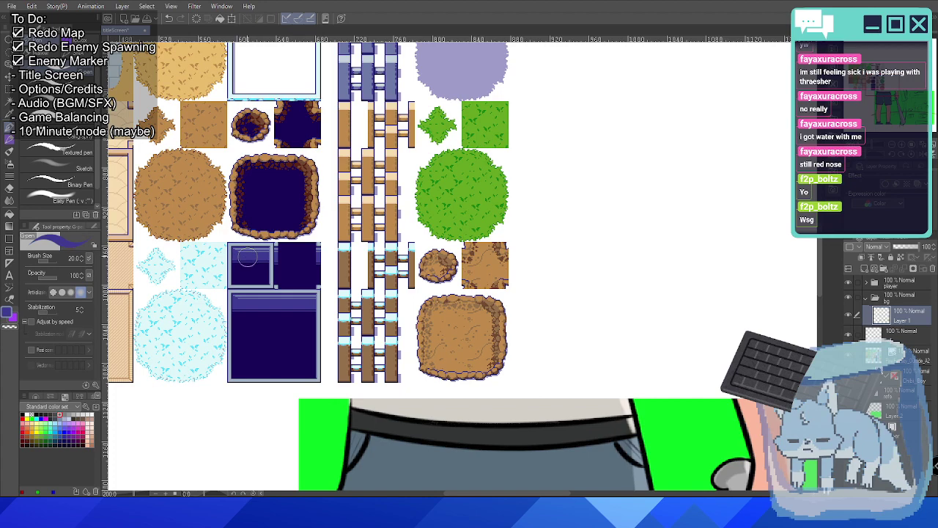
{"action": "scroll", "coordinate": [286, 183], "scroll_direction": "down", "scroll_amount": 3}
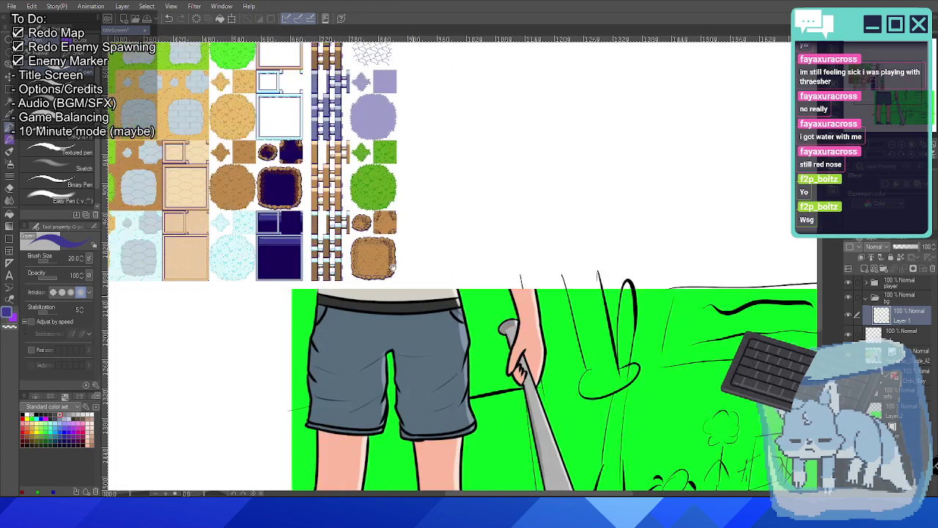
{"action": "left_click_drag", "start_coordinate": [391, 267], "coordinate": [311, 139]}
{"action": "left_click_drag", "start_coordinate": [600, 289], "coordinate": [287, 307]}
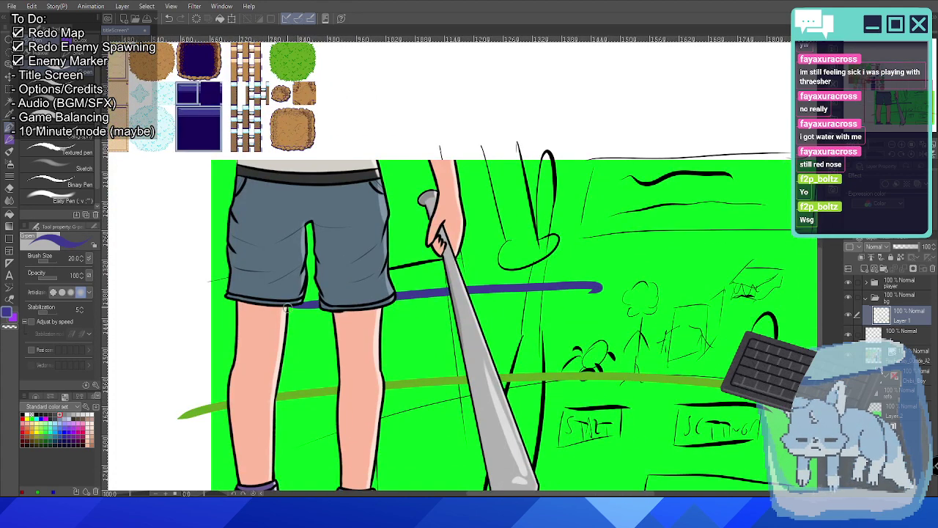
{"action": "key", "text": "ctrl+z"}
Sample the muted blue-violet at the water tile's border, try strokes with it on the green frame, and undo them.
{"action": "scroll", "coordinate": [196, 77], "scroll_direction": "up", "scroll_amount": 5}
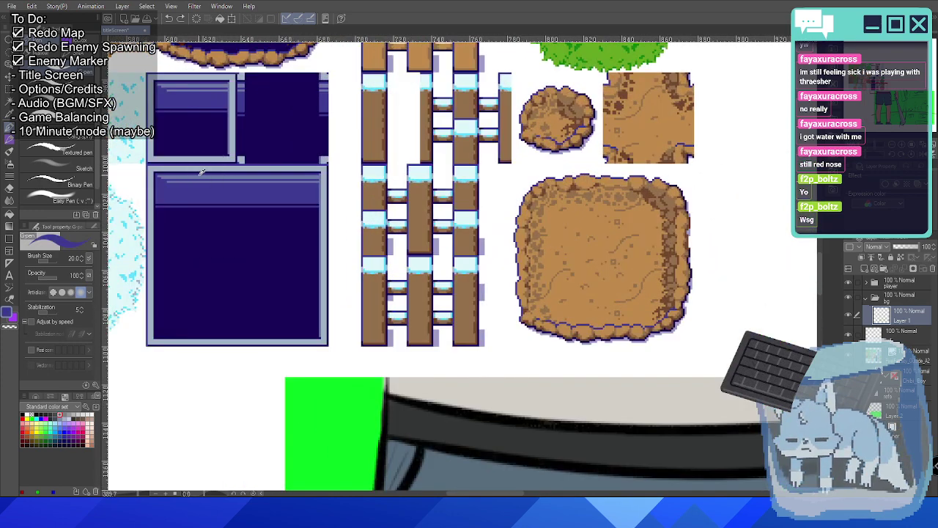
{"action": "left_click_drag", "start_coordinate": [388, 402], "coordinate": [310, 430]}
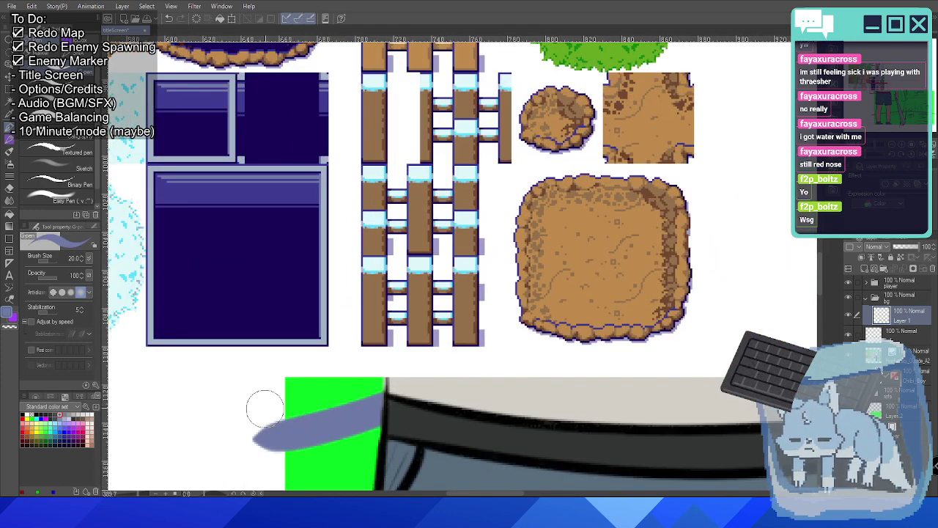
{"action": "key", "text": "ctrl+z"}
{"action": "scroll", "coordinate": [304, 402], "scroll_direction": "down", "scroll_amount": 2}
{"action": "scroll", "coordinate": [304, 402], "scroll_direction": "down", "scroll_amount": 1}
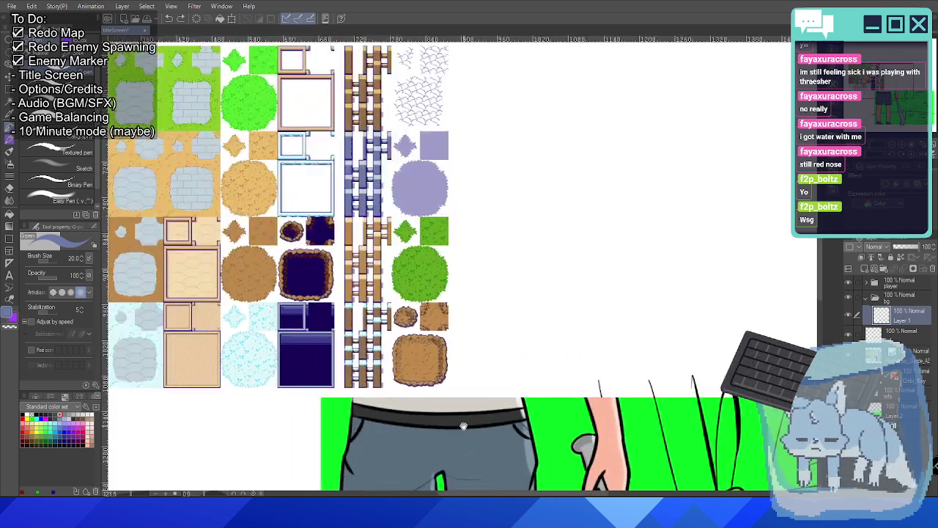
{"action": "scroll", "coordinate": [440, 330], "scroll_direction": "up", "scroll_amount": 1}
{"action": "left_click_drag", "start_coordinate": [655, 373], "coordinate": [284, 402]}
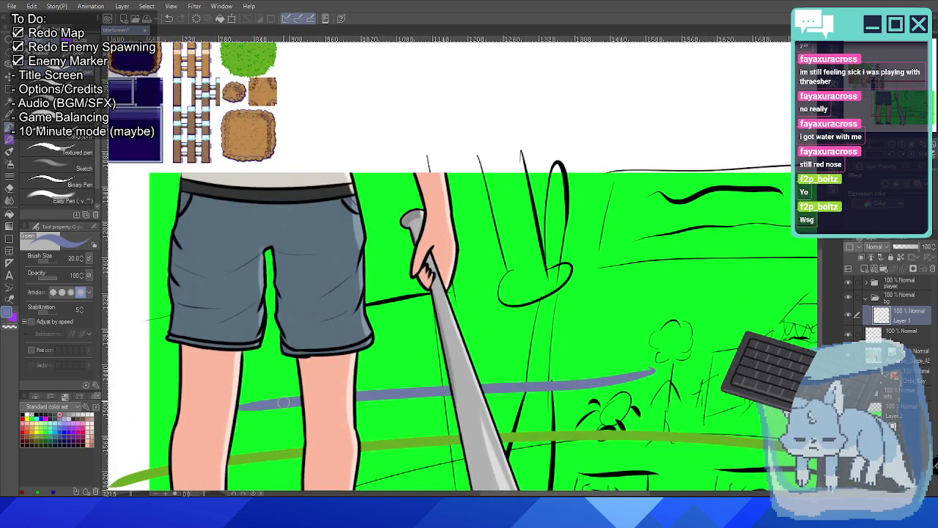
{"action": "key", "text": "ctrl+z"}
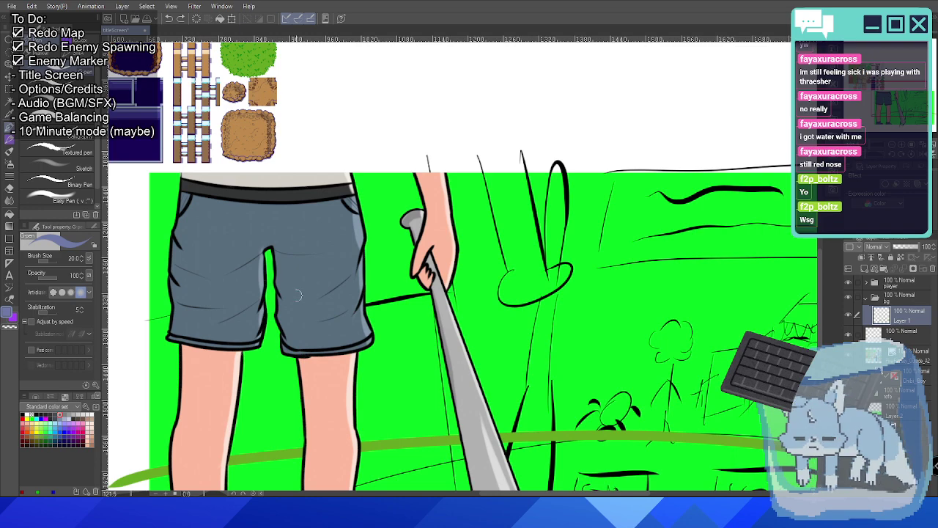
Sample the pale icy blue of the round snow tile, try a stroke at the frame's upper-left corner, and undo it.
{"action": "left_click_drag", "start_coordinate": [233, 198], "coordinate": [379, 251]}
{"action": "scroll", "coordinate": [379, 251], "scroll_direction": "up", "scroll_amount": 5}
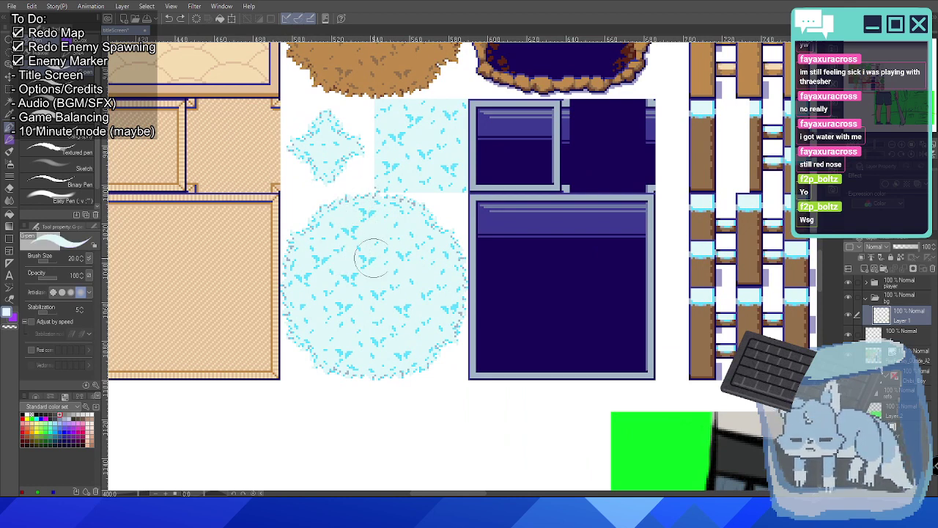
{"action": "left_click_drag", "start_coordinate": [614, 442], "coordinate": [686, 401]}
{"action": "key", "text": "ctrl+z"}
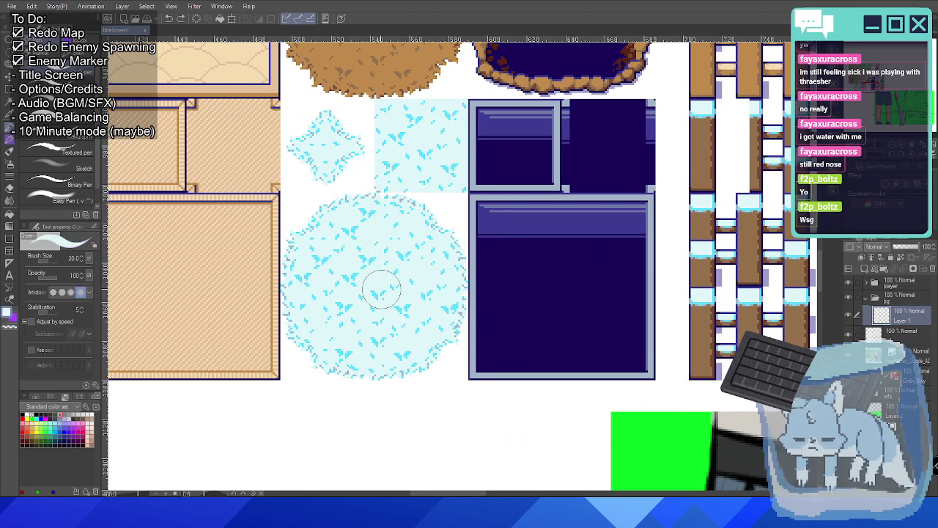
Sample the bright cyan flecks of the round snow tile, try a stroke at the frame's corner, and undo the stroke.
{"action": "left_click", "coordinate": [348, 274], "text": "alt"}
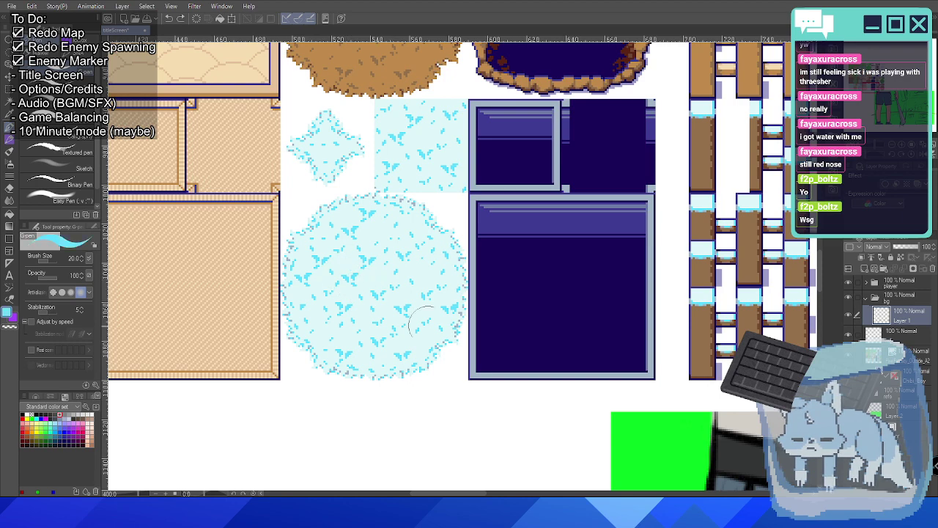
{"action": "left_click_drag", "start_coordinate": [583, 441], "coordinate": [730, 412]}
{"action": "key", "text": "ctrl+z"}
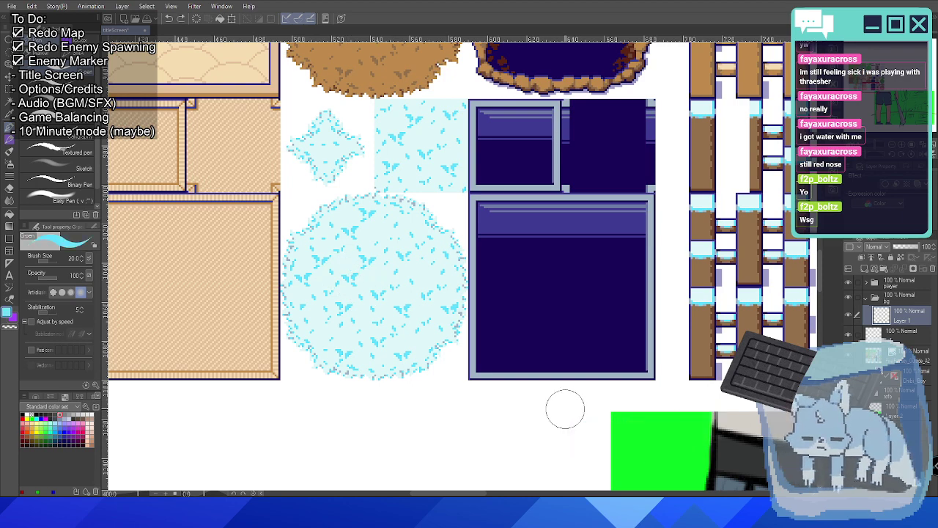
Try a bright cyan stroke across the green frame above the hill line and undo it.
{"action": "scroll", "coordinate": [567, 411], "scroll_direction": "down", "scroll_amount": 3}
{"action": "scroll", "coordinate": [572, 404], "scroll_direction": "up", "scroll_amount": 5}
{"action": "scroll", "coordinate": [431, 278], "scroll_direction": "down", "scroll_amount": 3}
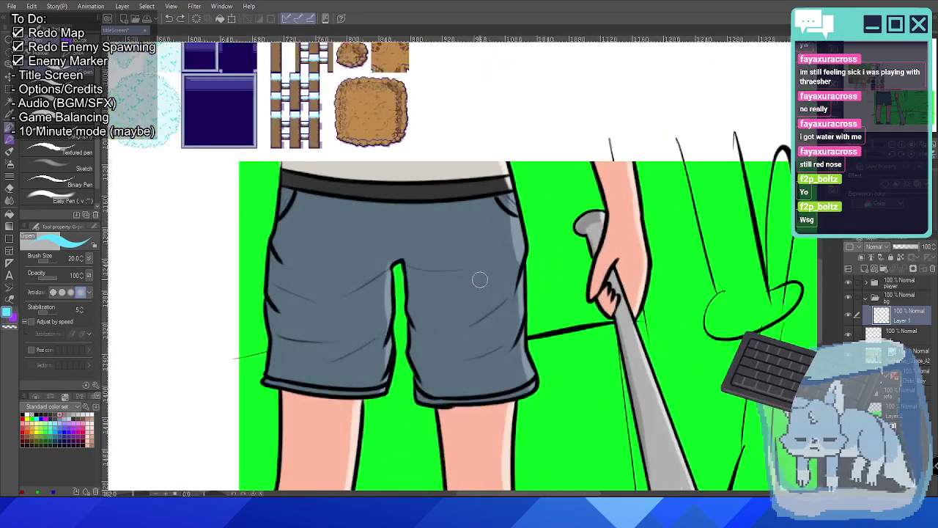
{"action": "left_click_drag", "start_coordinate": [616, 295], "coordinate": [435, 328]}
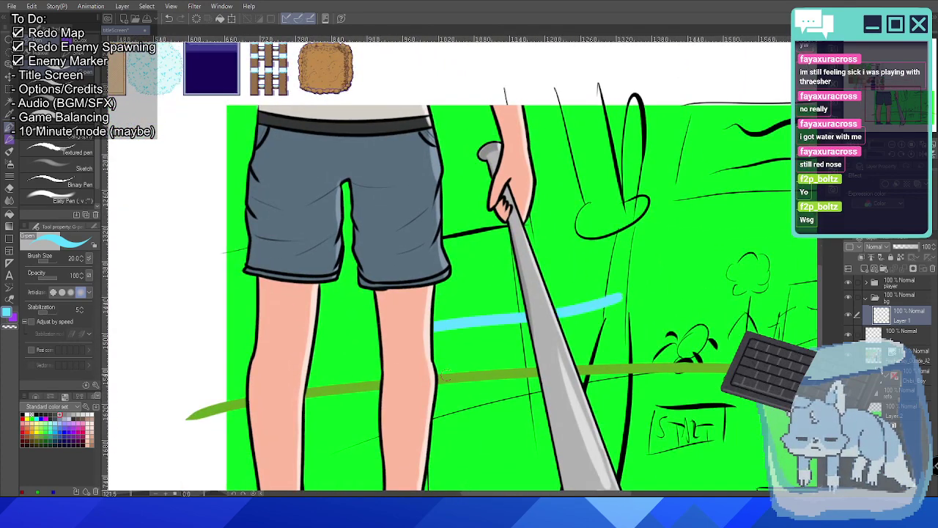
{"action": "key", "text": "ctrl+z"}
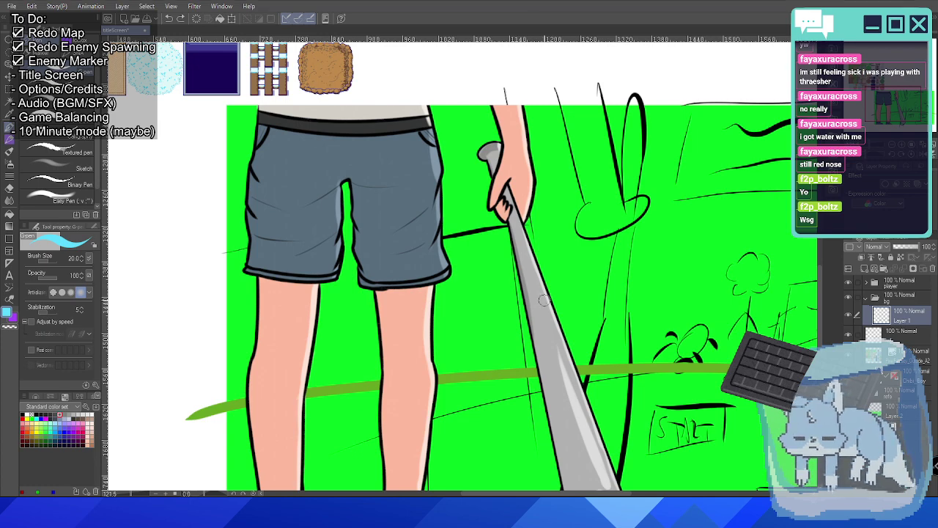
Add a new raster layer in the bg folder and trace the top of the hill line in bright cyan across the frame.
{"action": "scroll", "coordinate": [619, 304], "scroll_direction": "down", "scroll_amount": 5}
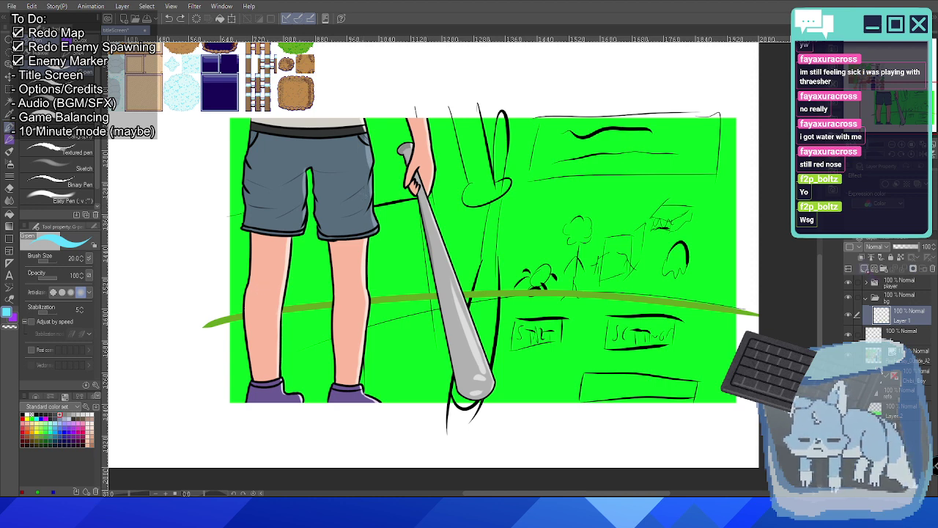
{"action": "key", "text": "ctrl+shift+n"}
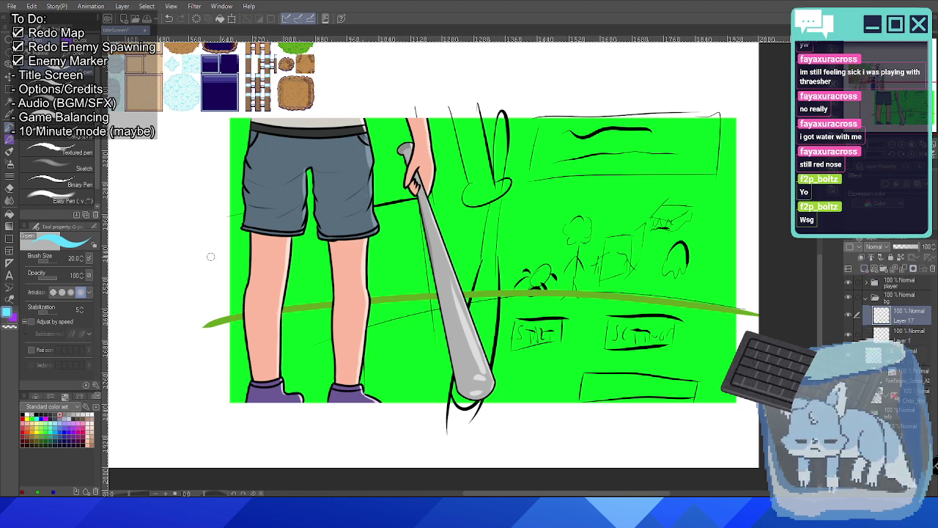
{"action": "mouse_move", "coordinate": [205, 323]}
{"action": "left_mouse_down"}
{"action": "mouse_move", "coordinate": [522, 283]}
{"action": "mouse_move", "coordinate": [579, 293]}
{"action": "left_mouse_up"}
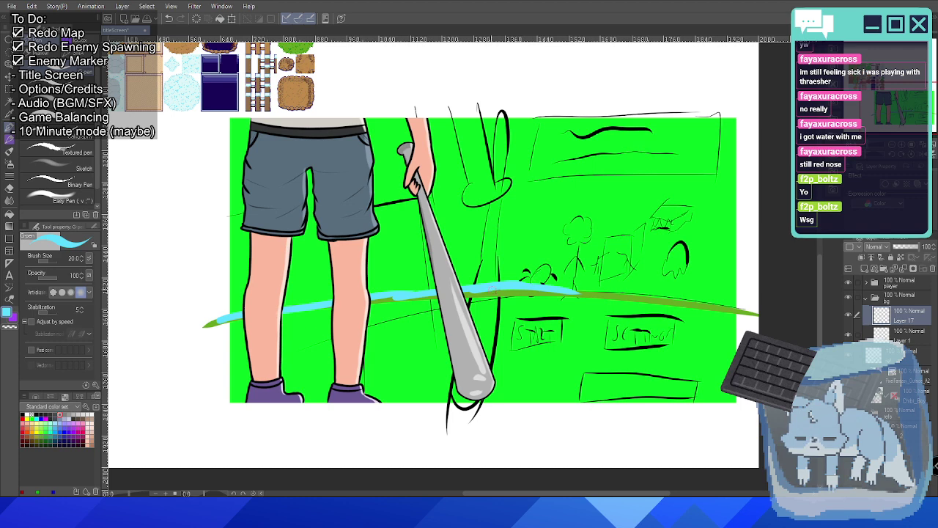
{"action": "key", "text": "ctrl+z"}
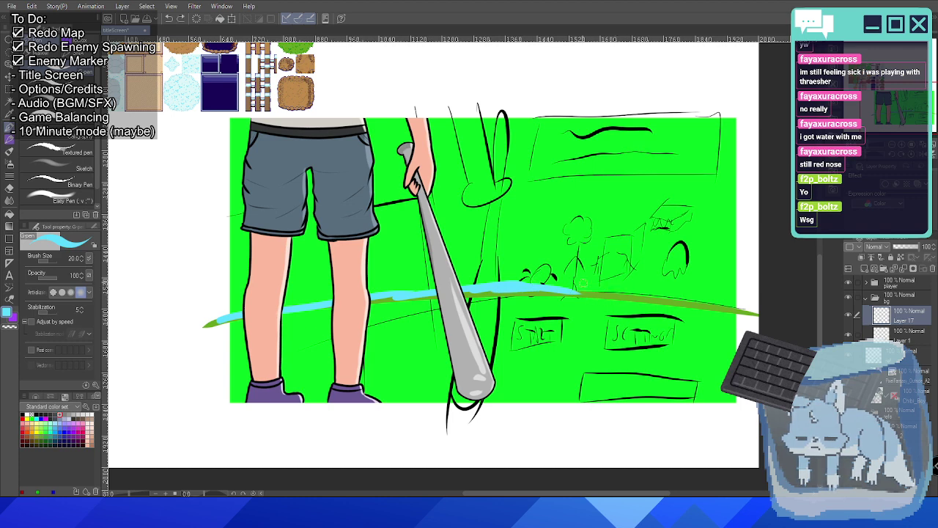
{"action": "left_click_drag", "start_coordinate": [580, 293], "coordinate": [746, 304]}
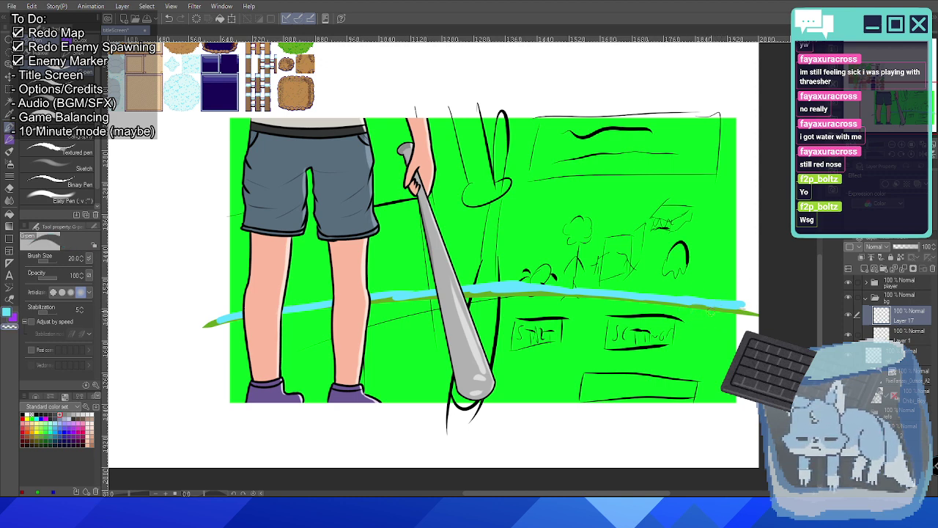
{"action": "key", "text": "x"}
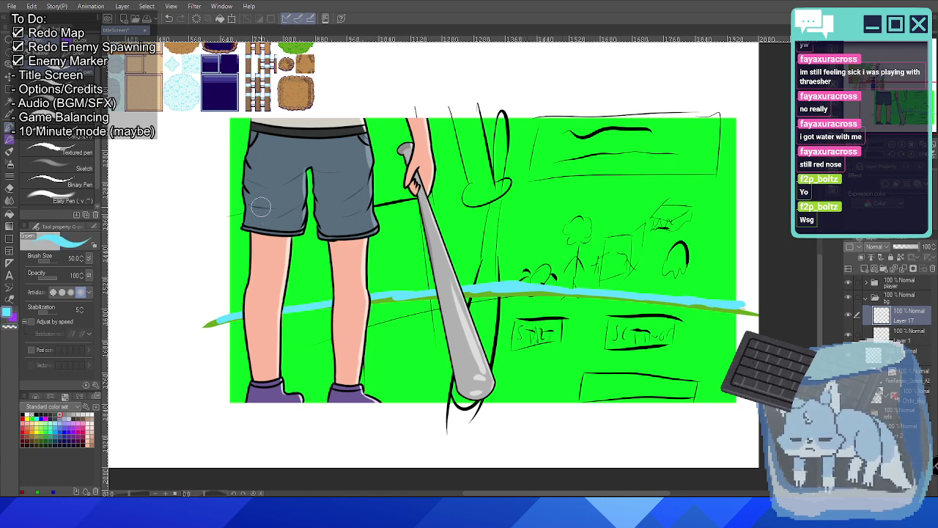
Enlarge the pen to size 60, paint cyan over the frame's upper-left area, and hide the player folder.
{"action": "key", "text": "bracketright"}
{"action": "key", "text": "bracketright"}
{"action": "key", "text": "bracketright"}
{"action": "key", "text": "bracketright"}
{"action": "mouse_move", "coordinate": [230, 128]}
{"action": "left_mouse_down"}
{"action": "mouse_move", "coordinate": [260, 115]}
{"action": "mouse_move", "coordinate": [234, 117]}
{"action": "mouse_move", "coordinate": [288, 97]}
{"action": "mouse_move", "coordinate": [225, 181]}
{"action": "mouse_move", "coordinate": [323, 117]}
{"action": "mouse_move", "coordinate": [302, 124]}
{"action": "mouse_move", "coordinate": [277, 155]}
{"action": "mouse_move", "coordinate": [260, 192]}
{"action": "mouse_move", "coordinate": [268, 189]}
{"action": "mouse_move", "coordinate": [249, 209]}
{"action": "left_mouse_up"}
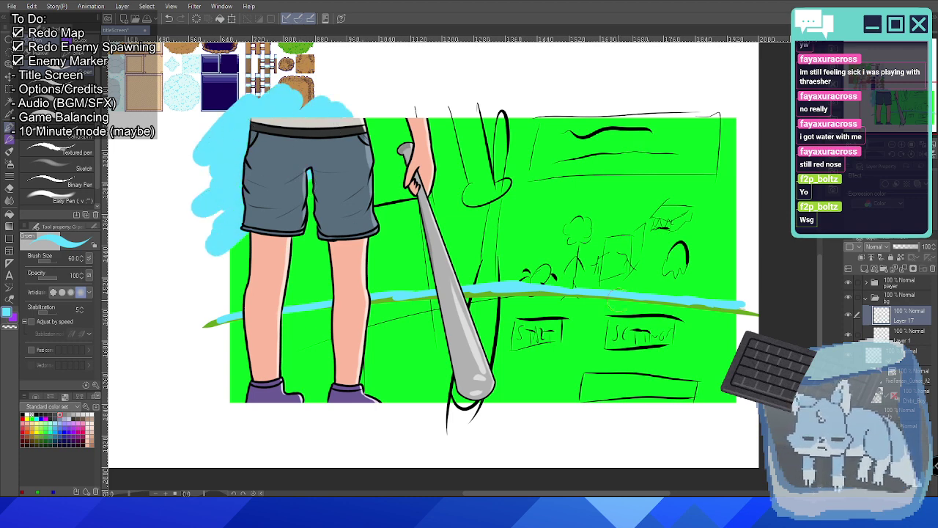
{"action": "key", "text": "ctrl+h"}
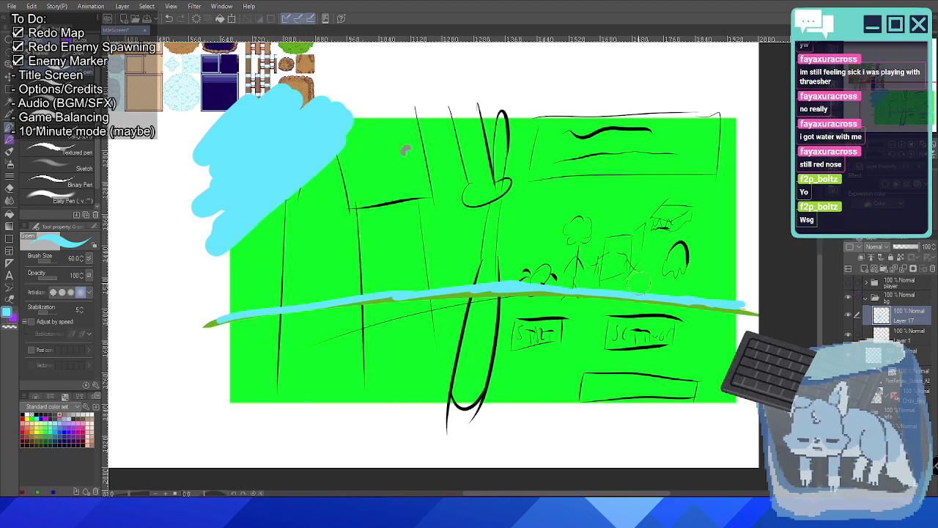
Outline the rest of the sky in cyan along the frame's edges and fill the whole area above the hill line.
{"action": "mouse_move", "coordinate": [322, 132]}
{"action": "left_mouse_down"}
{"action": "mouse_move", "coordinate": [442, 118]}
{"action": "mouse_move", "coordinate": [320, 154]}
{"action": "mouse_move", "coordinate": [519, 153]}
{"action": "mouse_move", "coordinate": [576, 140]}
{"action": "left_mouse_up"}
{"action": "mouse_move", "coordinate": [522, 150]}
{"action": "left_mouse_down"}
{"action": "mouse_move", "coordinate": [567, 119]}
{"action": "mouse_move", "coordinate": [502, 138]}
{"action": "mouse_move", "coordinate": [618, 111]}
{"action": "mouse_move", "coordinate": [464, 125]}
{"action": "mouse_move", "coordinate": [724, 117]}
{"action": "mouse_move", "coordinate": [738, 292]}
{"action": "left_mouse_up"}
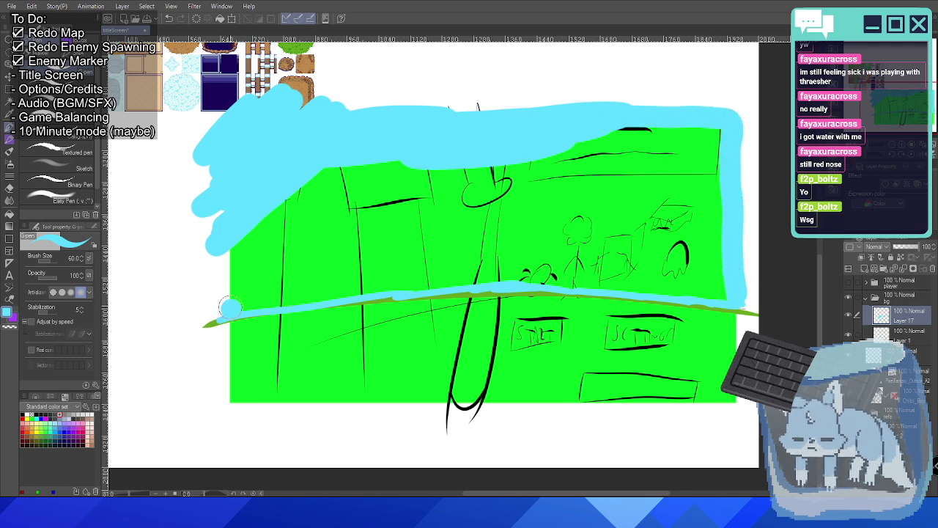
{"action": "left_click_drag", "start_coordinate": [236, 306], "coordinate": [209, 264]}
{"action": "mouse_move", "coordinate": [237, 303]}
{"action": "left_mouse_down"}
{"action": "mouse_move", "coordinate": [268, 297]}
{"action": "mouse_move", "coordinate": [312, 187]}
{"action": "mouse_move", "coordinate": [341, 212]}
{"action": "mouse_move", "coordinate": [275, 261]}
{"action": "left_mouse_up"}
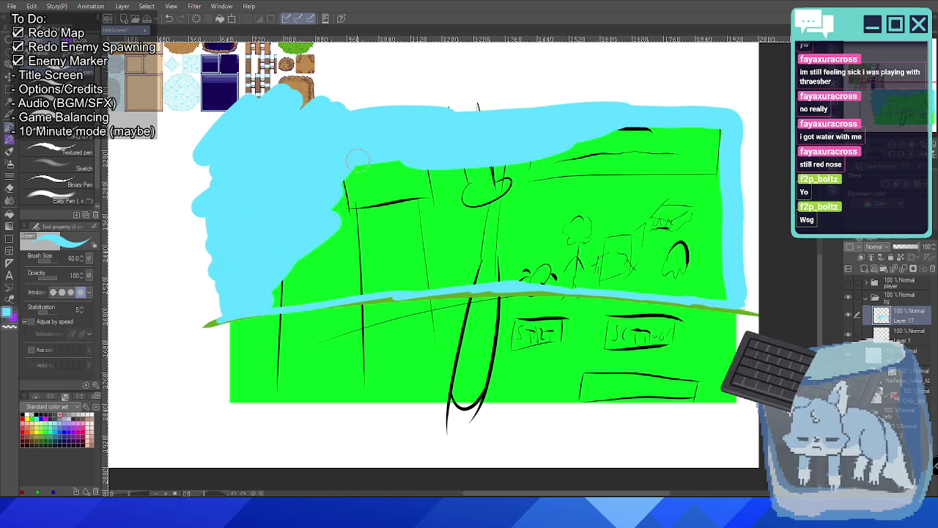
{"action": "mouse_move", "coordinate": [278, 229]}
{"action": "left_mouse_down"}
{"action": "mouse_move", "coordinate": [410, 193]}
{"action": "mouse_move", "coordinate": [388, 173]}
{"action": "mouse_move", "coordinate": [557, 167]}
{"action": "mouse_move", "coordinate": [608, 139]}
{"action": "mouse_move", "coordinate": [715, 145]}
{"action": "mouse_move", "coordinate": [645, 172]}
{"action": "mouse_move", "coordinate": [696, 140]}
{"action": "mouse_move", "coordinate": [709, 145]}
{"action": "mouse_move", "coordinate": [711, 249]}
{"action": "mouse_move", "coordinate": [616, 213]}
{"action": "mouse_move", "coordinate": [601, 183]}
{"action": "left_mouse_up"}
{"action": "mouse_move", "coordinate": [274, 297]}
{"action": "left_mouse_down"}
{"action": "mouse_move", "coordinate": [299, 297]}
{"action": "mouse_move", "coordinate": [254, 296]}
{"action": "mouse_move", "coordinate": [284, 278]}
{"action": "mouse_move", "coordinate": [291, 255]}
{"action": "left_mouse_up"}
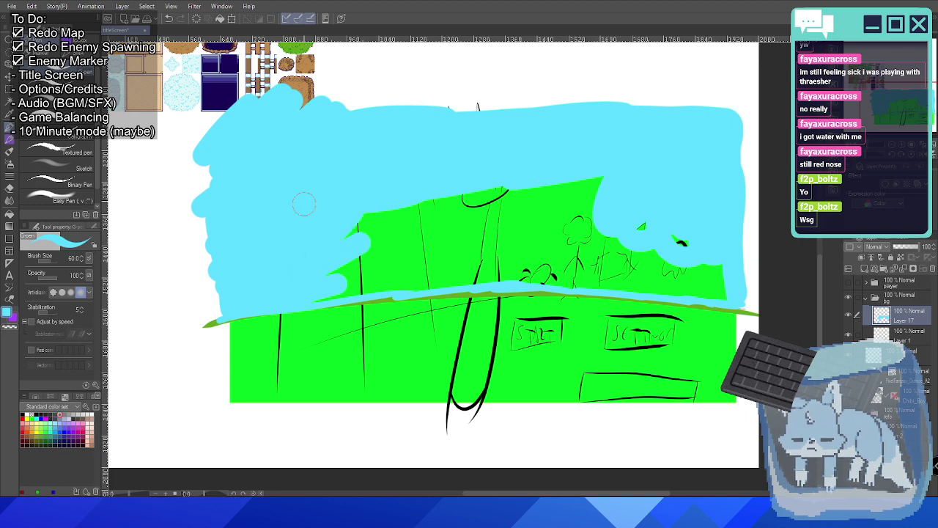
{"action": "mouse_move", "coordinate": [306, 252]}
{"action": "left_mouse_down"}
{"action": "mouse_move", "coordinate": [430, 189]}
{"action": "mouse_move", "coordinate": [339, 218]}
{"action": "mouse_move", "coordinate": [322, 243]}
{"action": "mouse_move", "coordinate": [527, 180]}
{"action": "mouse_move", "coordinate": [496, 183]}
{"action": "mouse_move", "coordinate": [483, 211]}
{"action": "mouse_move", "coordinate": [539, 198]}
{"action": "left_mouse_up"}
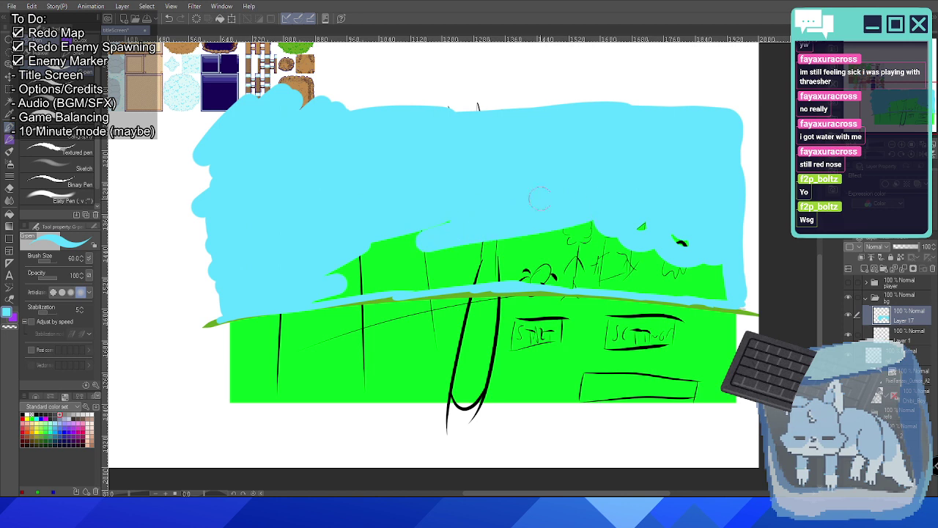
{"action": "mouse_move", "coordinate": [426, 227]}
{"action": "left_mouse_down"}
{"action": "mouse_move", "coordinate": [335, 265]}
{"action": "mouse_move", "coordinate": [323, 280]}
{"action": "mouse_move", "coordinate": [381, 270]}
{"action": "mouse_move", "coordinate": [306, 298]}
{"action": "mouse_move", "coordinate": [465, 276]}
{"action": "mouse_move", "coordinate": [458, 256]}
{"action": "mouse_move", "coordinate": [419, 253]}
{"action": "mouse_move", "coordinate": [590, 212]}
{"action": "mouse_move", "coordinate": [526, 233]}
{"action": "mouse_move", "coordinate": [536, 241]}
{"action": "mouse_move", "coordinate": [677, 227]}
{"action": "mouse_move", "coordinate": [643, 236]}
{"action": "mouse_move", "coordinate": [660, 241]}
{"action": "mouse_move", "coordinate": [508, 265]}
{"action": "mouse_move", "coordinate": [585, 256]}
{"action": "mouse_move", "coordinate": [474, 260]}
{"action": "mouse_move", "coordinate": [553, 255]}
{"action": "mouse_move", "coordinate": [486, 279]}
{"action": "mouse_move", "coordinate": [553, 274]}
{"action": "mouse_move", "coordinate": [532, 277]}
{"action": "mouse_move", "coordinate": [579, 282]}
{"action": "mouse_move", "coordinate": [556, 285]}
{"action": "mouse_move", "coordinate": [636, 279]}
{"action": "mouse_move", "coordinate": [609, 272]}
{"action": "mouse_move", "coordinate": [619, 255]}
{"action": "mouse_move", "coordinate": [596, 264]}
{"action": "mouse_move", "coordinate": [670, 256]}
{"action": "mouse_move", "coordinate": [629, 266]}
{"action": "mouse_move", "coordinate": [649, 280]}
{"action": "mouse_move", "coordinate": [623, 283]}
{"action": "mouse_move", "coordinate": [722, 291]}
{"action": "mouse_move", "coordinate": [680, 271]}
{"action": "left_mouse_up"}
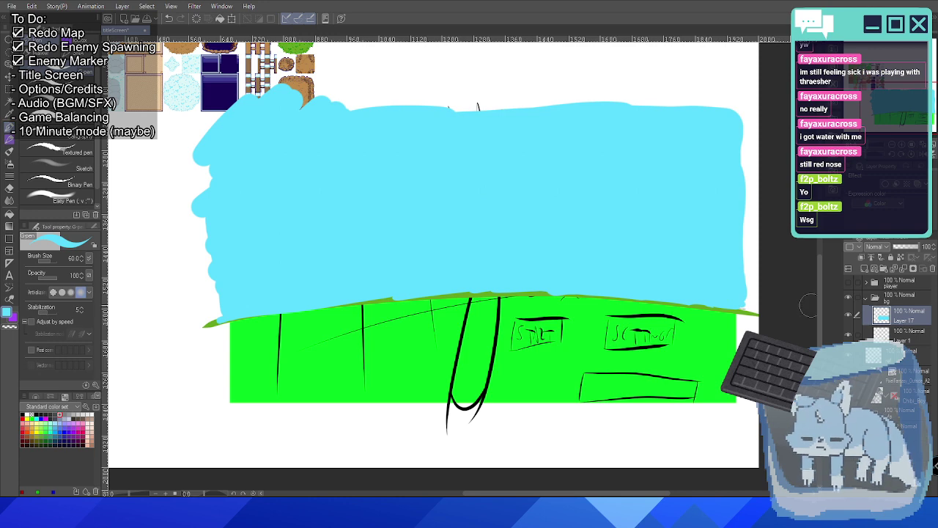
Move the sky layer beneath the hill line layer and fill the ground below the line with its sampled grass green.
{"action": "left_click_drag", "start_coordinate": [908, 321], "coordinate": [909, 343]}
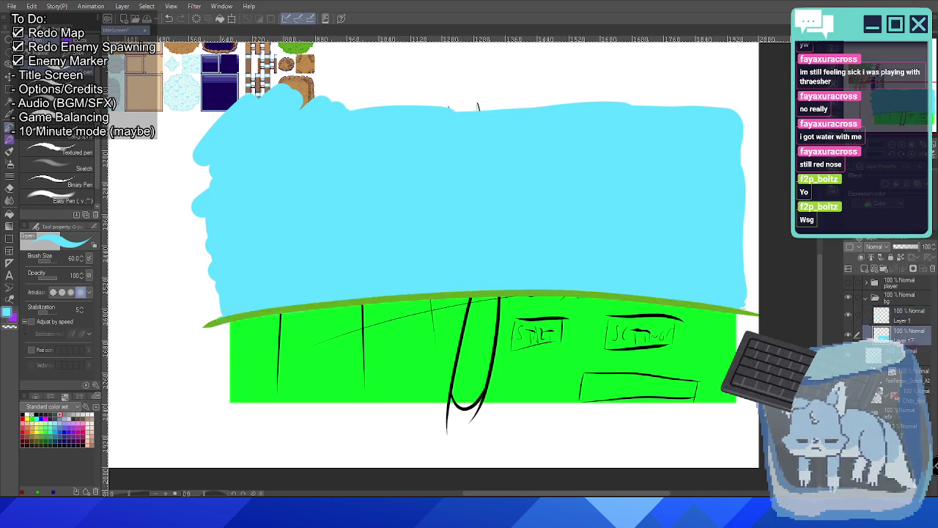
{"action": "left_click_drag", "start_coordinate": [537, 308], "coordinate": [481, 277]}
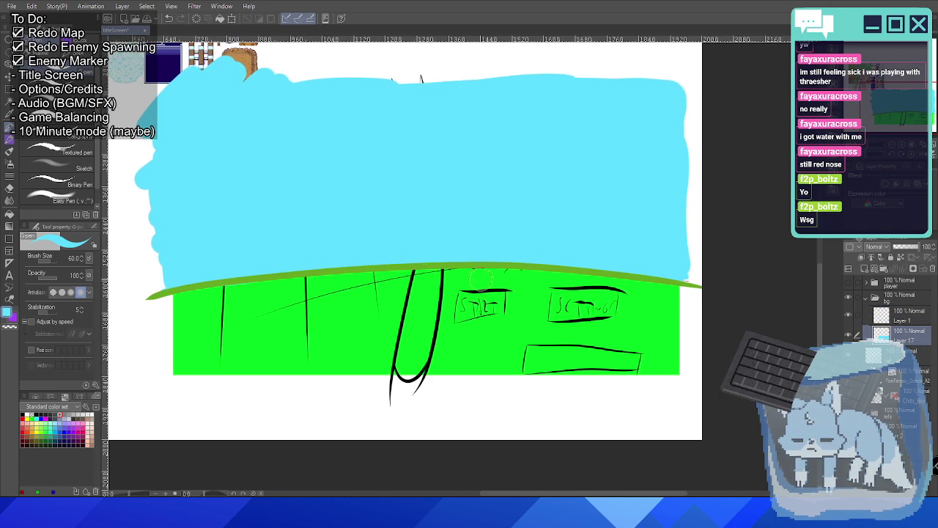
{"action": "left_click", "coordinate": [255, 277], "text": "alt"}
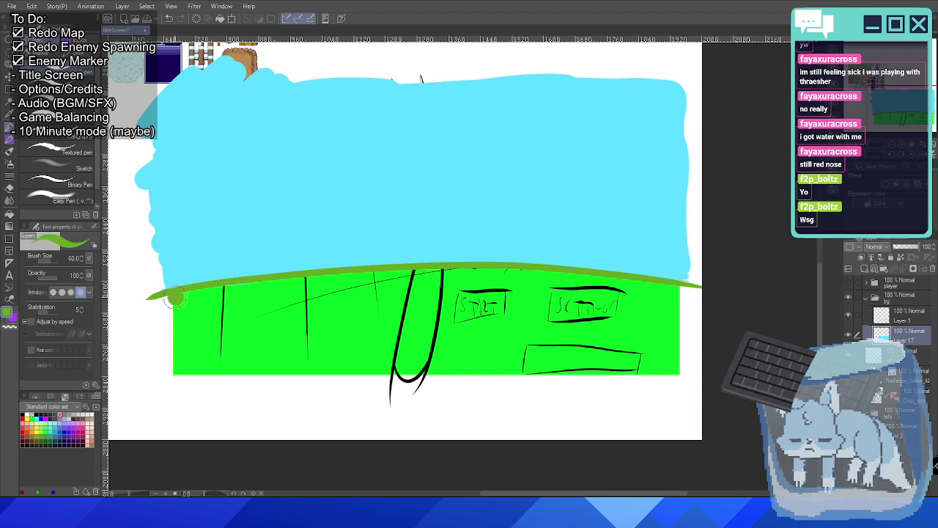
{"action": "mouse_move", "coordinate": [174, 292]}
{"action": "left_mouse_down"}
{"action": "mouse_move", "coordinate": [174, 386]}
{"action": "mouse_move", "coordinate": [173, 367]}
{"action": "mouse_move", "coordinate": [536, 363]}
{"action": "mouse_move", "coordinate": [597, 366]}
{"action": "mouse_move", "coordinate": [439, 370]}
{"action": "mouse_move", "coordinate": [675, 373]}
{"action": "mouse_move", "coordinate": [676, 288]}
{"action": "mouse_move", "coordinate": [549, 278]}
{"action": "left_mouse_up"}
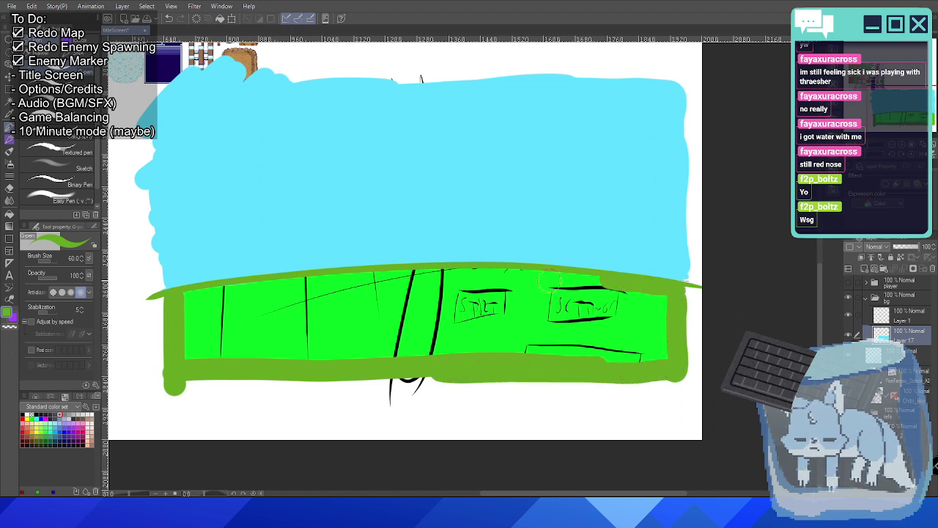
{"action": "mouse_move", "coordinate": [190, 301]}
{"action": "left_mouse_down"}
{"action": "mouse_move", "coordinate": [209, 293]}
{"action": "mouse_move", "coordinate": [220, 319]}
{"action": "mouse_move", "coordinate": [293, 326]}
{"action": "mouse_move", "coordinate": [232, 357]}
{"action": "mouse_move", "coordinate": [410, 333]}
{"action": "mouse_move", "coordinate": [429, 345]}
{"action": "left_mouse_up"}
{"action": "mouse_move", "coordinate": [249, 337]}
{"action": "left_mouse_down"}
{"action": "mouse_move", "coordinate": [361, 326]}
{"action": "mouse_move", "coordinate": [338, 300]}
{"action": "mouse_move", "coordinate": [322, 304]}
{"action": "mouse_move", "coordinate": [293, 277]}
{"action": "mouse_move", "coordinate": [288, 290]}
{"action": "mouse_move", "coordinate": [312, 295]}
{"action": "mouse_move", "coordinate": [362, 284]}
{"action": "mouse_move", "coordinate": [241, 300]}
{"action": "mouse_move", "coordinate": [341, 279]}
{"action": "mouse_move", "coordinate": [419, 279]}
{"action": "mouse_move", "coordinate": [373, 303]}
{"action": "mouse_move", "coordinate": [435, 293]}
{"action": "mouse_move", "coordinate": [411, 289]}
{"action": "mouse_move", "coordinate": [350, 319]}
{"action": "mouse_move", "coordinate": [513, 332]}
{"action": "mouse_move", "coordinate": [422, 325]}
{"action": "mouse_move", "coordinate": [425, 342]}
{"action": "mouse_move", "coordinate": [572, 350]}
{"action": "mouse_move", "coordinate": [597, 337]}
{"action": "mouse_move", "coordinate": [535, 343]}
{"action": "mouse_move", "coordinate": [589, 359]}
{"action": "mouse_move", "coordinate": [650, 358]}
{"action": "left_mouse_up"}
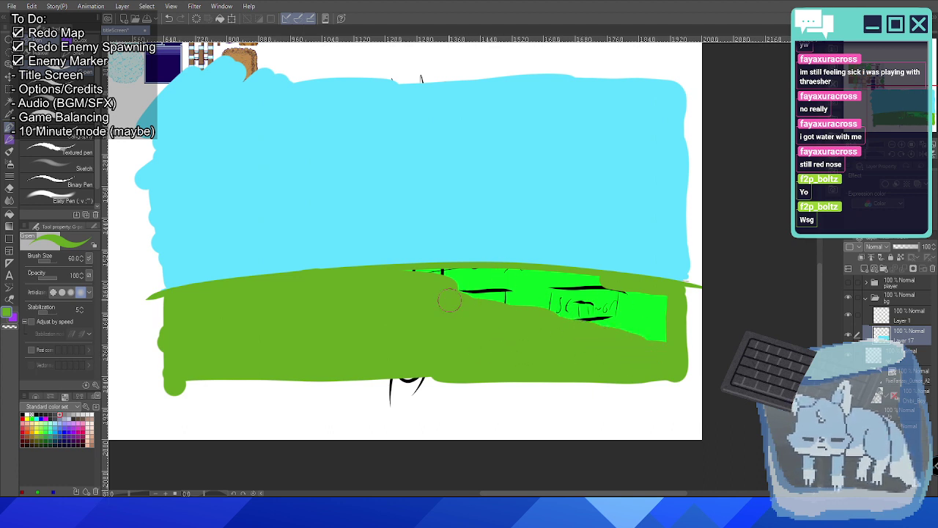
{"action": "mouse_move", "coordinate": [409, 274]}
{"action": "left_mouse_down"}
{"action": "mouse_move", "coordinate": [431, 272]}
{"action": "mouse_move", "coordinate": [405, 281]}
{"action": "mouse_move", "coordinate": [451, 271]}
{"action": "mouse_move", "coordinate": [594, 282]}
{"action": "mouse_move", "coordinate": [618, 292]}
{"action": "mouse_move", "coordinate": [457, 293]}
{"action": "mouse_move", "coordinate": [524, 288]}
{"action": "mouse_move", "coordinate": [462, 293]}
{"action": "mouse_move", "coordinate": [622, 308]}
{"action": "mouse_move", "coordinate": [520, 305]}
{"action": "mouse_move", "coordinate": [622, 290]}
{"action": "mouse_move", "coordinate": [667, 303]}
{"action": "mouse_move", "coordinate": [542, 307]}
{"action": "mouse_move", "coordinate": [622, 339]}
{"action": "mouse_move", "coordinate": [651, 314]}
{"action": "left_mouse_up"}
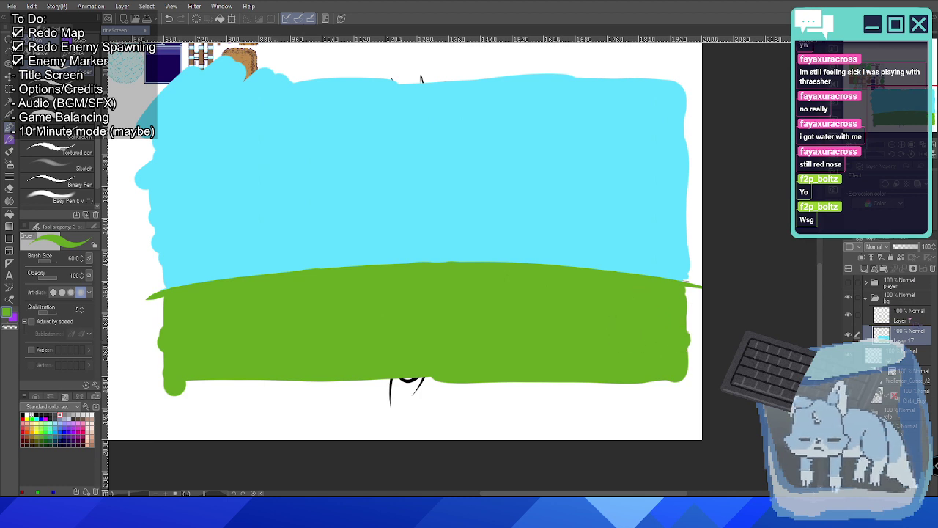
Toggle the hill line layer's visibility to compare, and merge it with the sky and ground layer beneath.
{"action": "left_click", "coordinate": [905, 316]}
{"action": "left_click", "coordinate": [848, 315]}
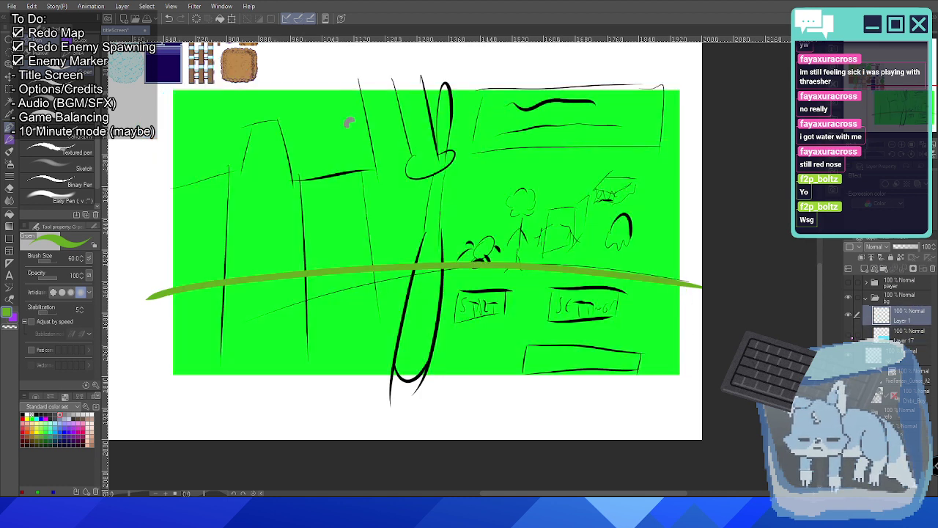
{"action": "left_click", "coordinate": [848, 316]}
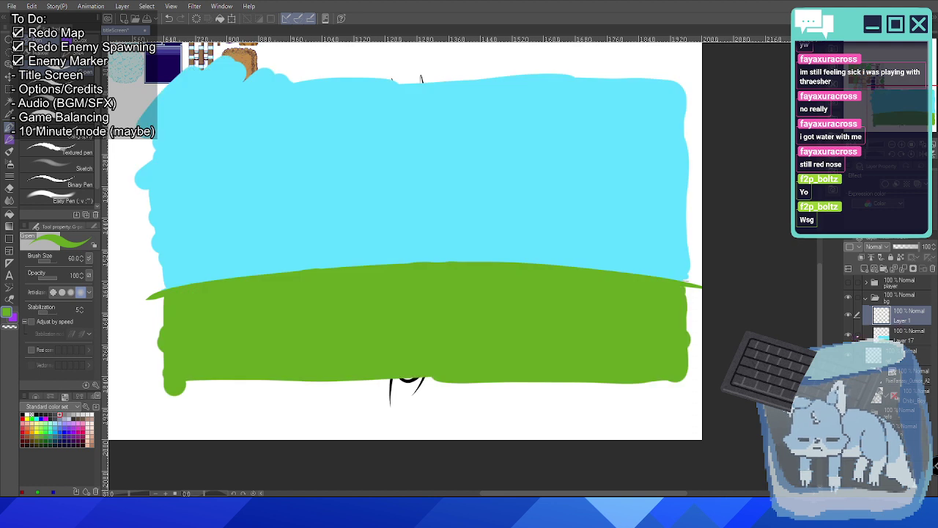
{"action": "left_click", "coordinate": [848, 316]}
{"action": "left_click", "coordinate": [848, 315]}
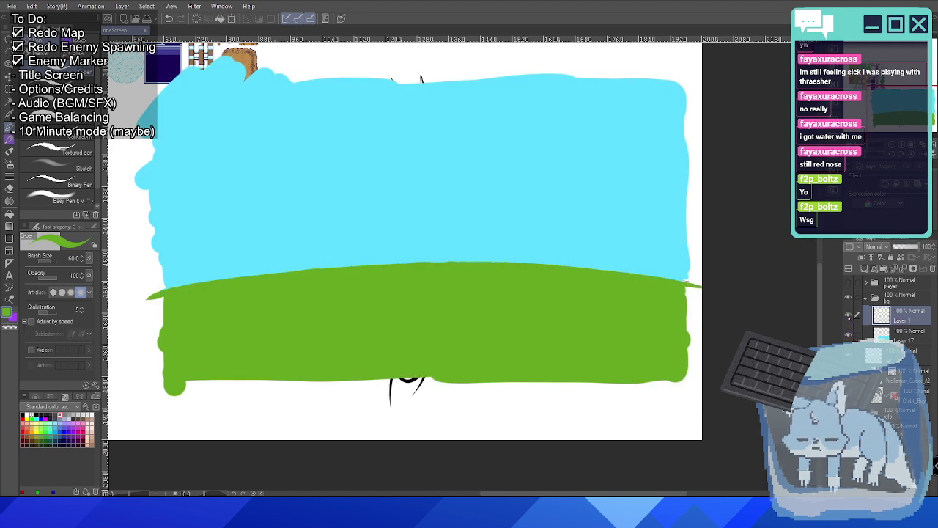
{"action": "key", "text": "ctrl+e"}
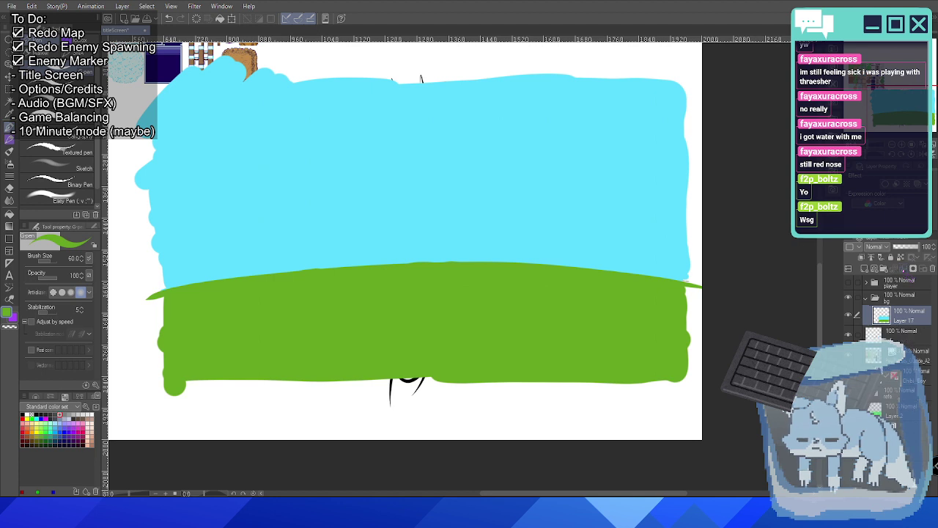
Reselect the rectangular title-screen frame, clear the sky and grass paint outside it, and deselect.
{"action": "key", "text": "ctrl+shift+d"}
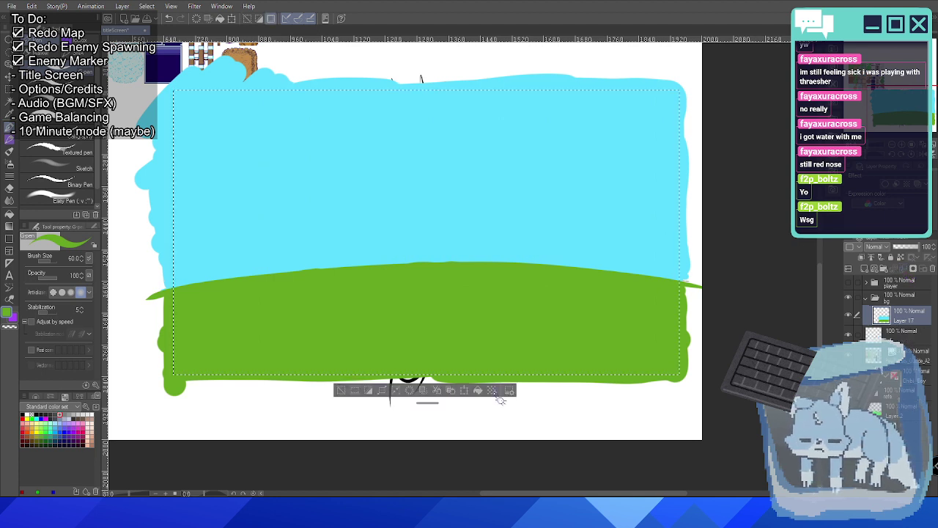
{"action": "left_click", "coordinate": [423, 396]}
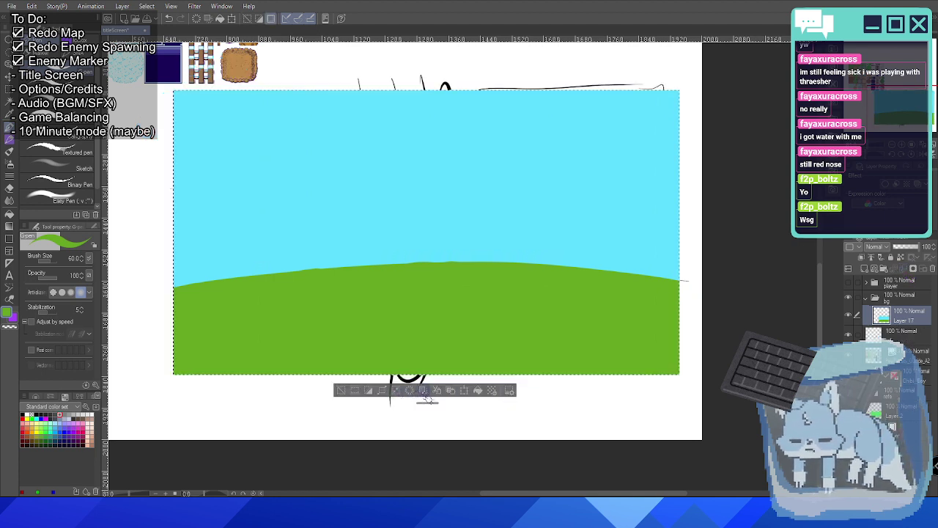
{"action": "left_click", "coordinate": [340, 390]}
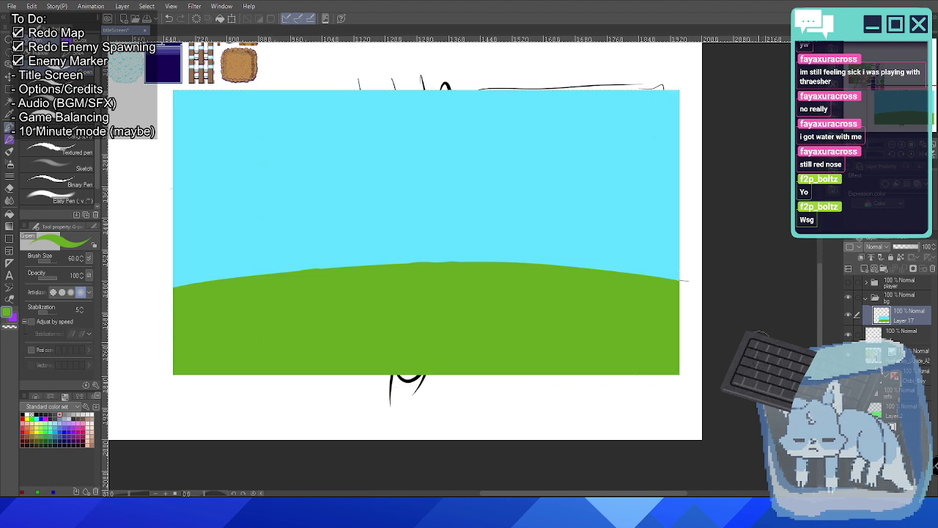
Toggle the player folder to compare the background with and without the character, leaving the character shown.
{"action": "left_click", "coordinate": [848, 283]}
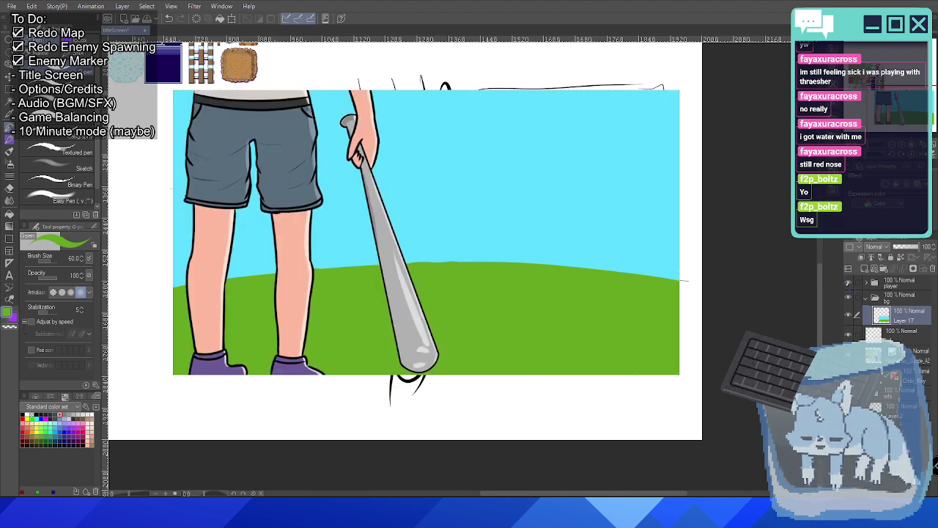
{"action": "left_click", "coordinate": [848, 283]}
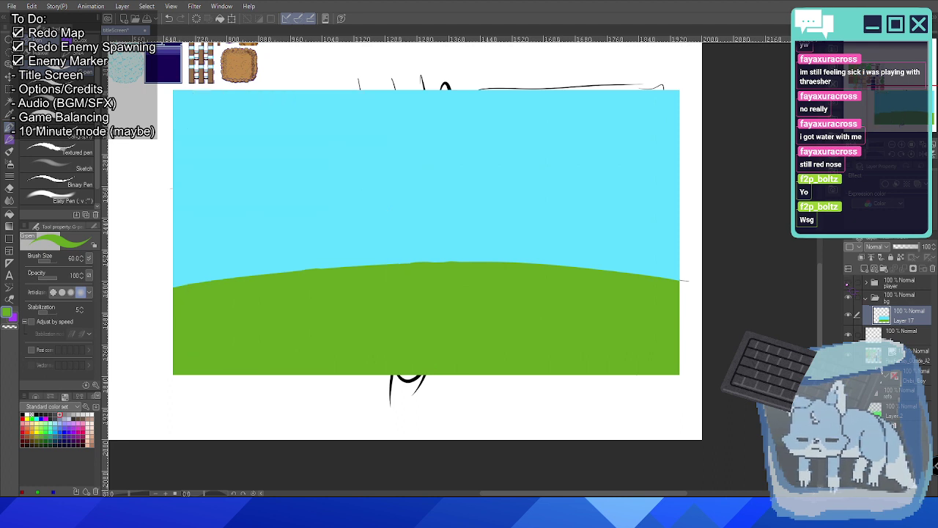
{"action": "left_click", "coordinate": [848, 283]}
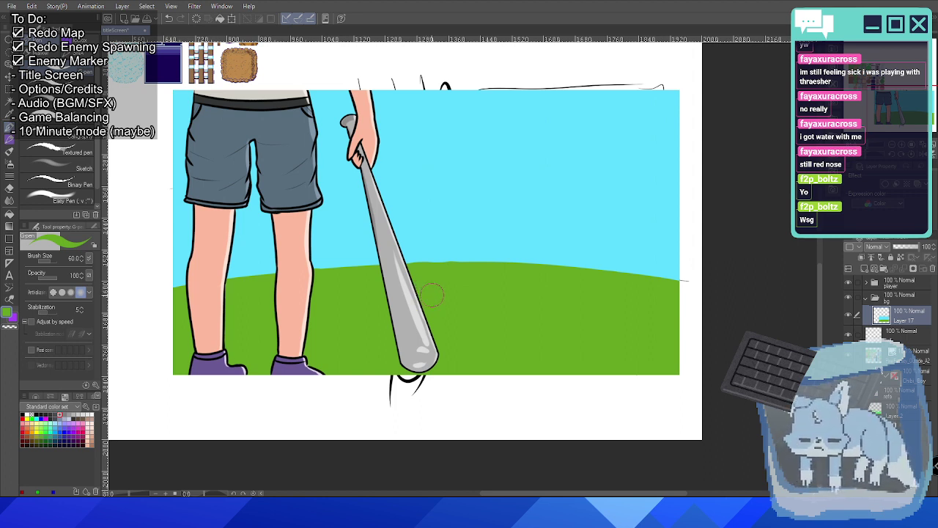
Sample the muted blue-violet highlight colour from the tileset's large dark navy tile and undo the test brush stroke.
{"action": "scroll", "coordinate": [410, 279], "scroll_direction": "down", "scroll_amount": 3}
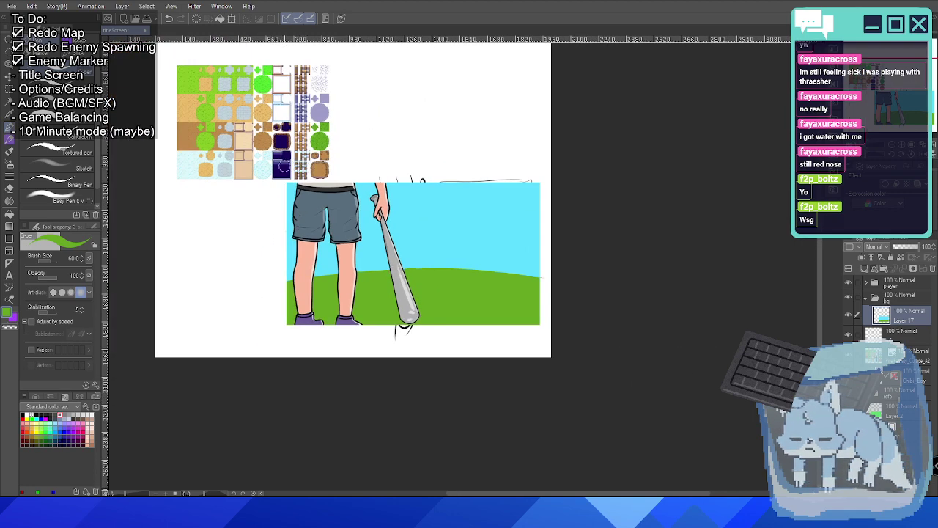
{"action": "scroll", "coordinate": [285, 167], "scroll_direction": "up", "scroll_amount": 8}
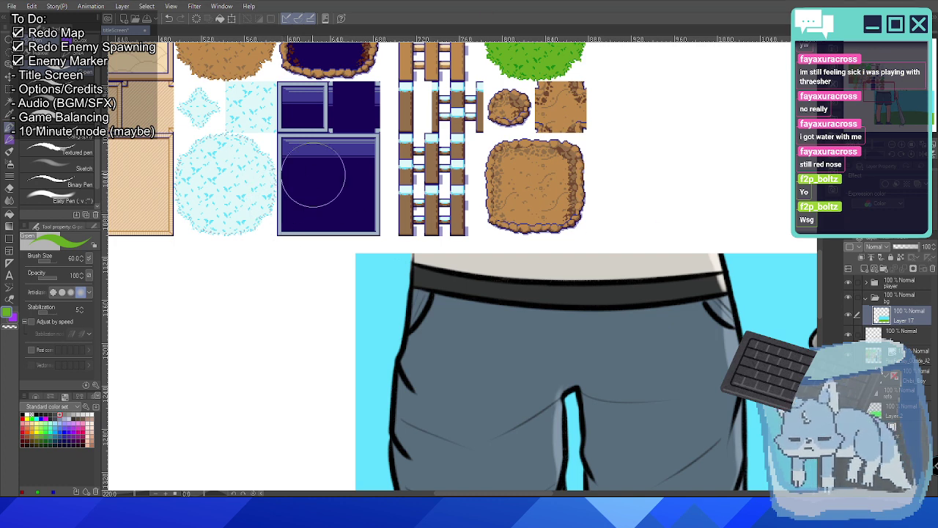
{"action": "scroll", "coordinate": [315, 158], "scroll_direction": "up", "scroll_amount": 3}
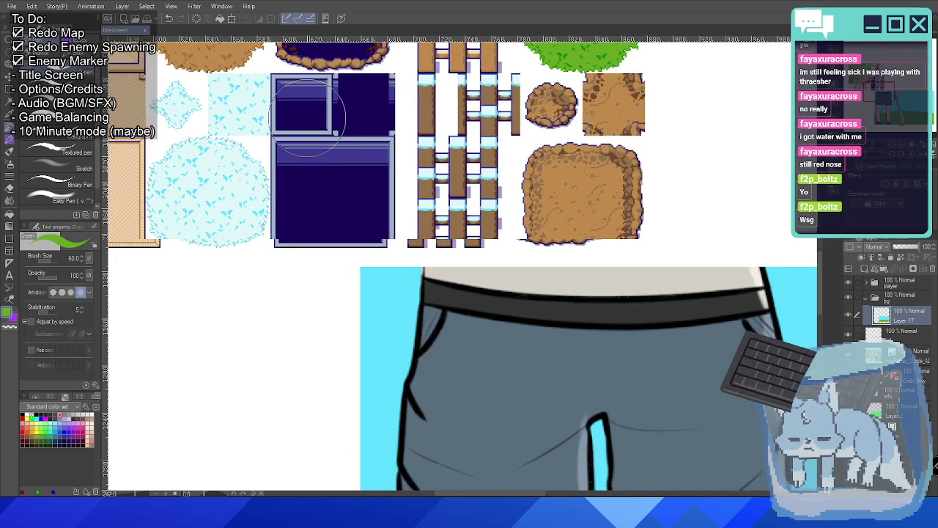
{"action": "left_click", "coordinate": [295, 163], "text": "alt"}
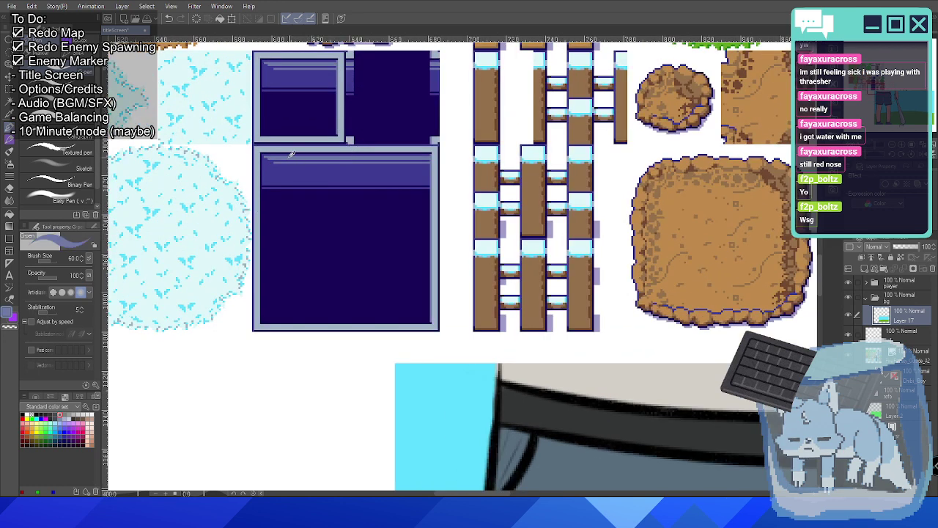
{"action": "mouse_move", "coordinate": [420, 389]}
{"action": "left_mouse_down"}
{"action": "mouse_move", "coordinate": [456, 365]}
{"action": "mouse_move", "coordinate": [420, 388]}
{"action": "left_mouse_up"}
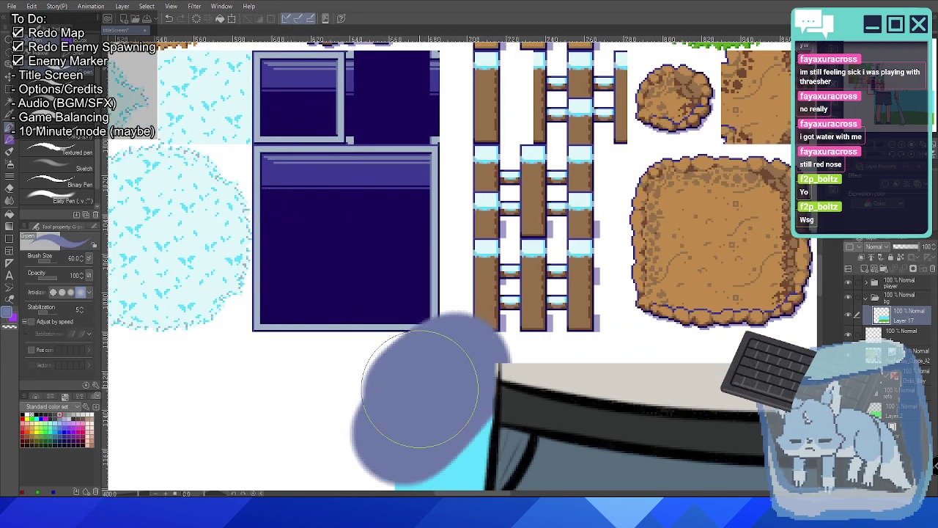
{"action": "key", "text": "ctrl+z"}
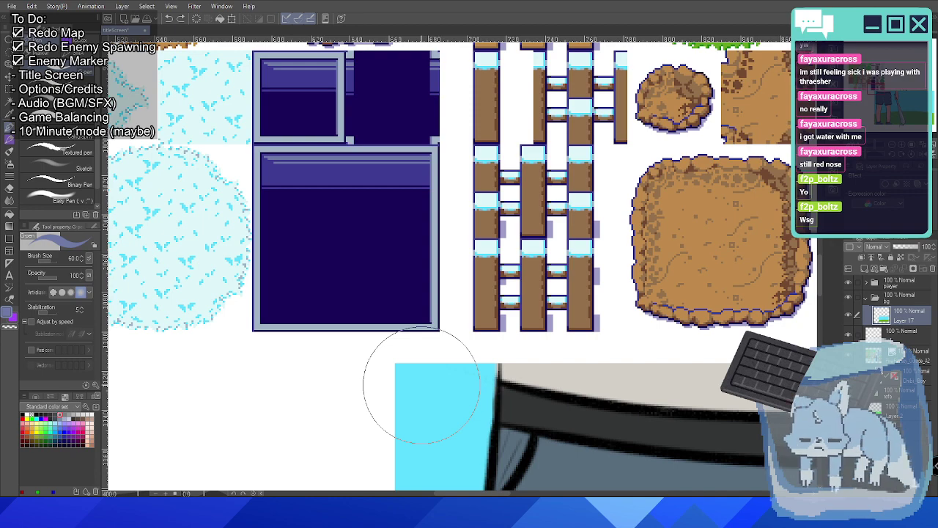
Select the cyan sky area above the hill on the background layer with Auto Select referring to the editing layer only.
{"action": "scroll", "coordinate": [421, 385], "scroll_direction": "down", "scroll_amount": 5}
{"action": "scroll", "coordinate": [414, 323], "scroll_direction": "up", "scroll_amount": 4}
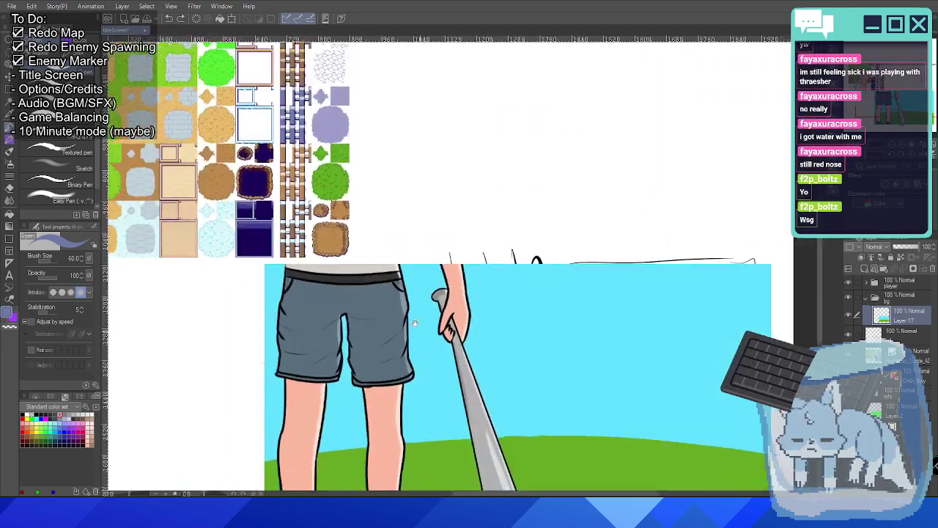
{"action": "left_click_drag", "start_coordinate": [414, 323], "coordinate": [351, 243]}
{"action": "left_click", "coordinate": [882, 316], "text": "ctrl"}
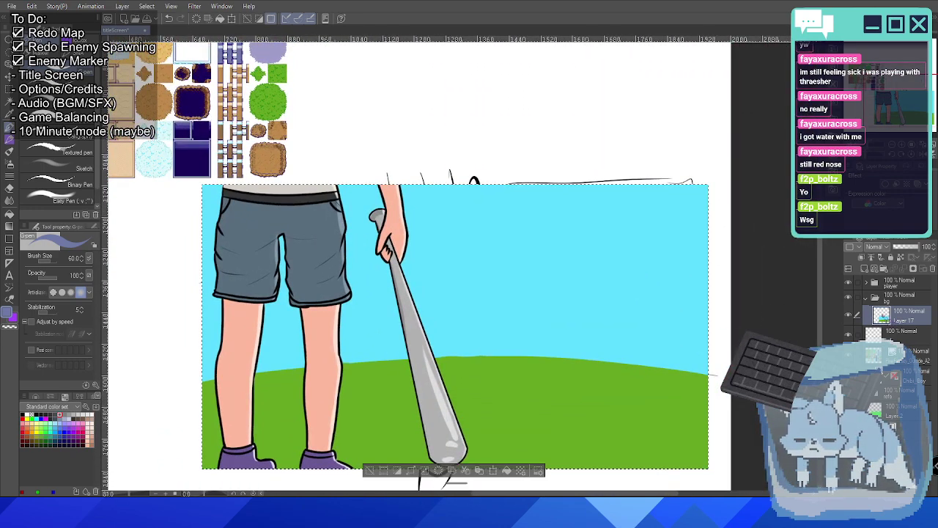
{"action": "key", "text": "ctrl+d"}
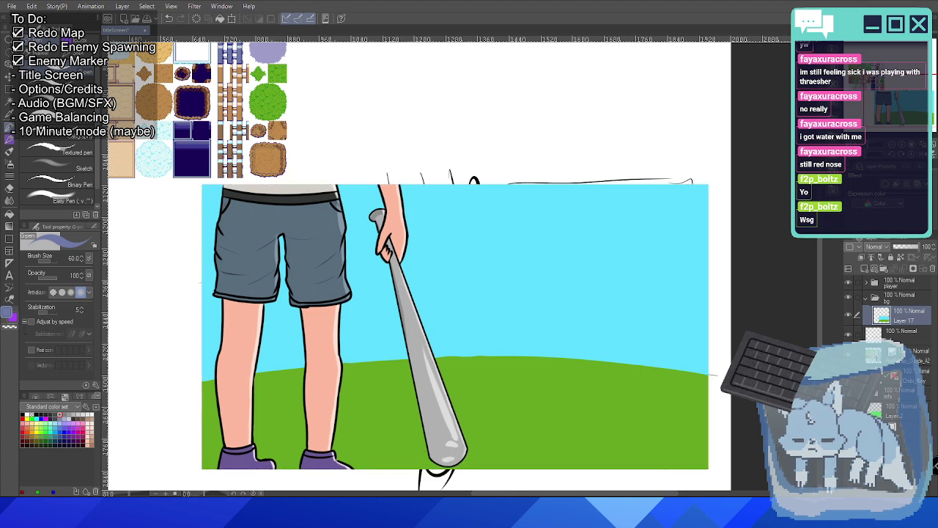
{"action": "key", "text": "w"}
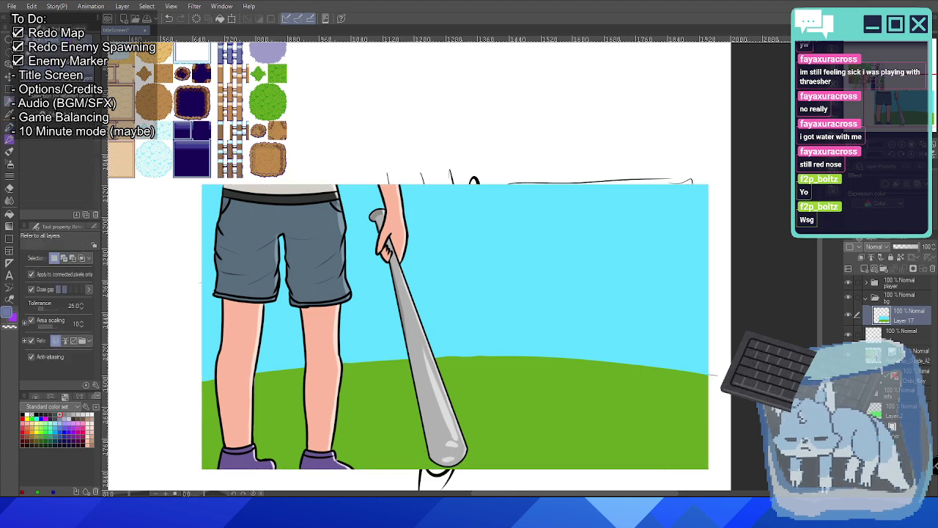
{"action": "left_click", "coordinate": [57, 63]}
{"action": "left_click", "coordinate": [546, 264]}
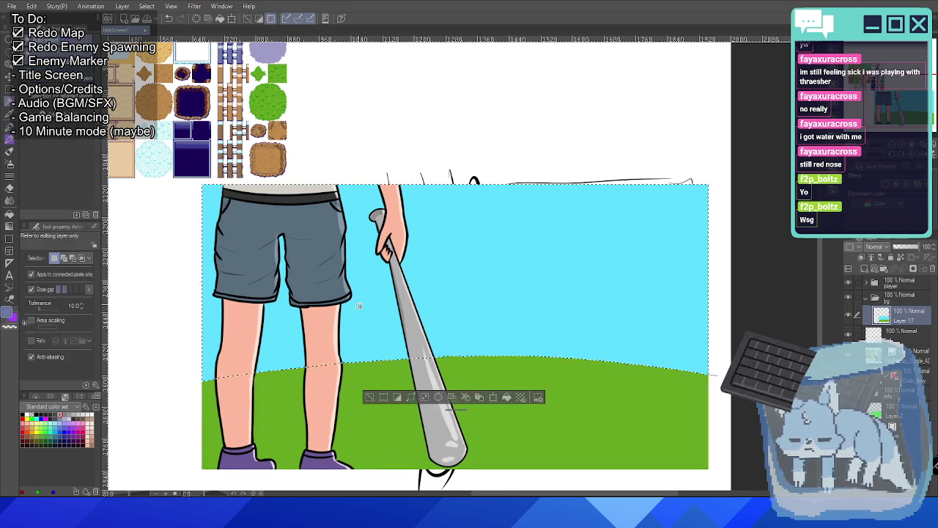
Paint the whole selected sky with the sampled blue-violet using the G-pen at size 60, and deselect.
{"action": "key", "text": "p"}
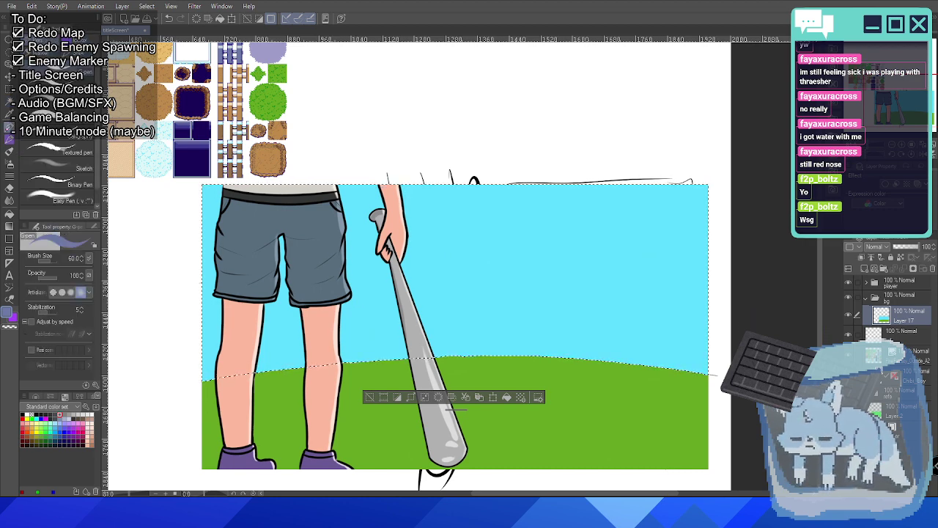
{"action": "mouse_move", "coordinate": [247, 224]}
{"action": "left_mouse_down"}
{"action": "mouse_move", "coordinate": [240, 150]}
{"action": "mouse_move", "coordinate": [212, 226]}
{"action": "mouse_move", "coordinate": [305, 149]}
{"action": "mouse_move", "coordinate": [212, 331]}
{"action": "mouse_move", "coordinate": [214, 376]}
{"action": "mouse_move", "coordinate": [276, 360]}
{"action": "mouse_move", "coordinate": [363, 189]}
{"action": "left_mouse_up"}
{"action": "left_click_drag", "start_coordinate": [286, 346], "coordinate": [353, 188]}
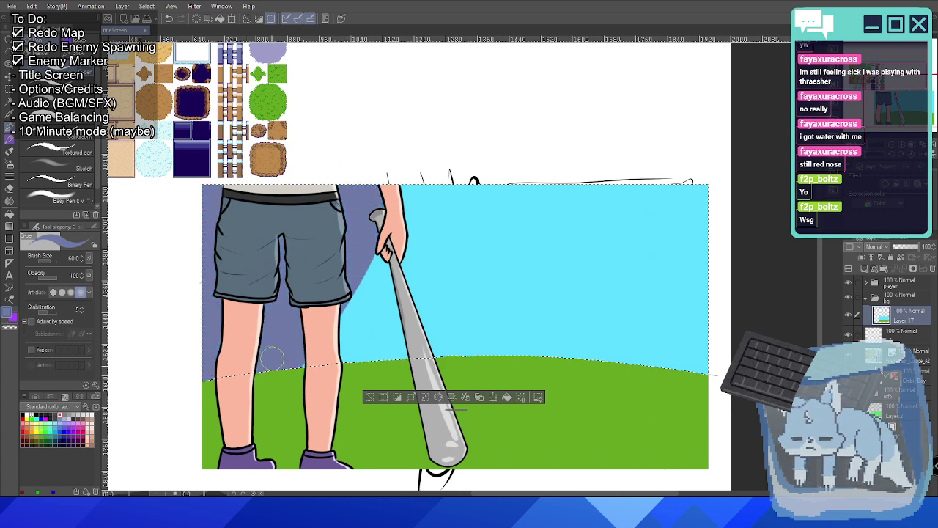
{"action": "mouse_move", "coordinate": [344, 359]}
{"action": "left_mouse_down"}
{"action": "mouse_move", "coordinate": [431, 187]}
{"action": "mouse_move", "coordinate": [370, 345]}
{"action": "mouse_move", "coordinate": [377, 253]}
{"action": "mouse_move", "coordinate": [422, 322]}
{"action": "mouse_move", "coordinate": [436, 249]}
{"action": "mouse_move", "coordinate": [449, 334]}
{"action": "mouse_move", "coordinate": [455, 192]}
{"action": "mouse_move", "coordinate": [466, 352]}
{"action": "mouse_move", "coordinate": [496, 346]}
{"action": "mouse_move", "coordinate": [478, 192]}
{"action": "mouse_move", "coordinate": [469, 323]}
{"action": "left_mouse_up"}
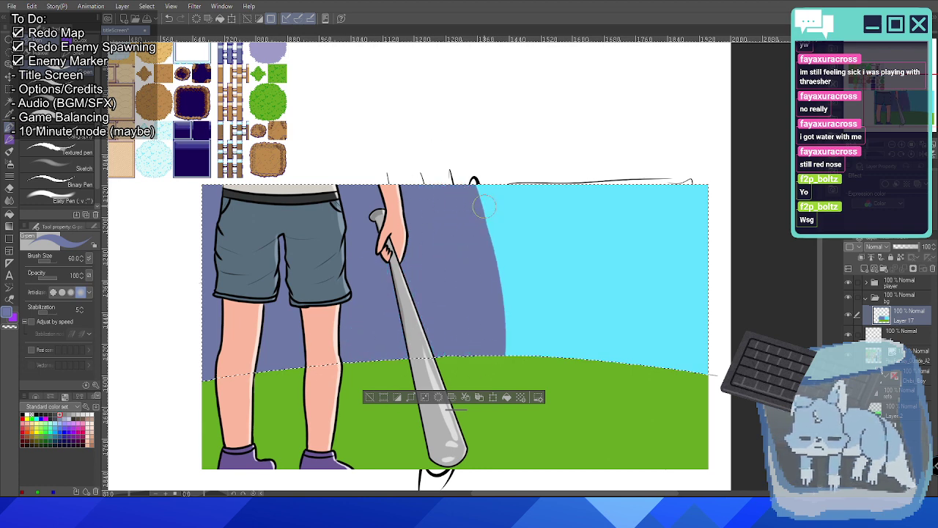
{"action": "mouse_move", "coordinate": [481, 262]}
{"action": "left_mouse_down"}
{"action": "mouse_move", "coordinate": [501, 320]}
{"action": "mouse_move", "coordinate": [480, 123]}
{"action": "mouse_move", "coordinate": [583, 346]}
{"action": "mouse_move", "coordinate": [561, 175]}
{"action": "mouse_move", "coordinate": [645, 450]}
{"action": "mouse_move", "coordinate": [673, 363]}
{"action": "mouse_move", "coordinate": [660, 352]}
{"action": "mouse_move", "coordinate": [708, 427]}
{"action": "mouse_move", "coordinate": [697, 163]}
{"action": "left_mouse_up"}
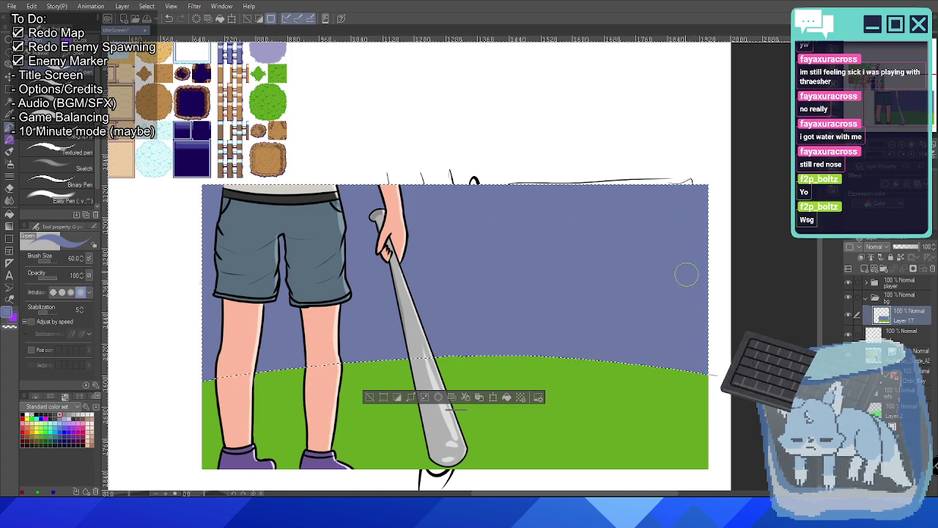
{"action": "left_click", "coordinate": [270, 19]}
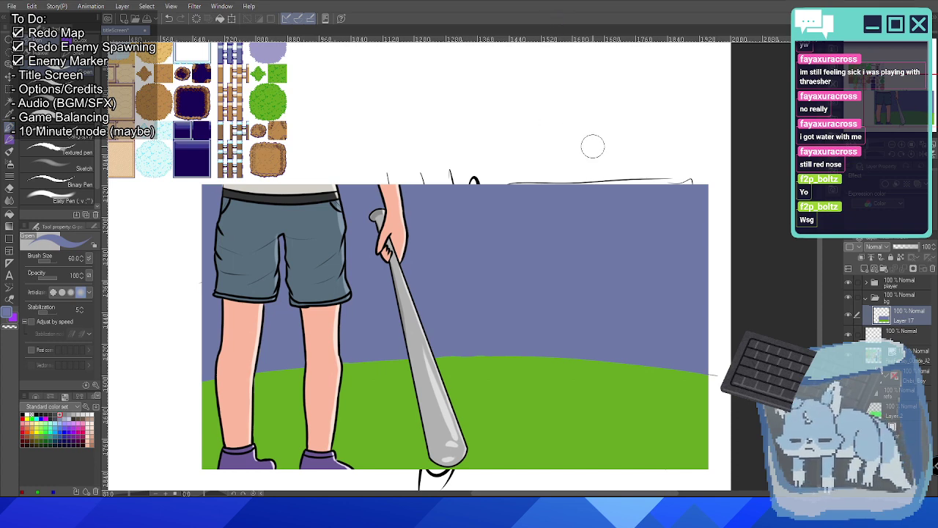
Move the ref sketch layer to the top of the layer stack, above the player folder.
{"action": "scroll", "coordinate": [499, 378], "scroll_direction": "up", "scroll_amount": 1}
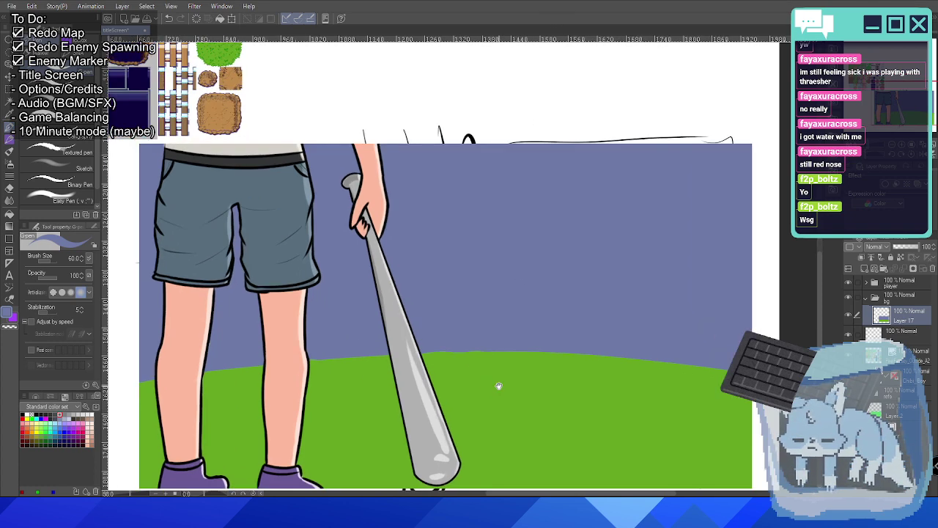
{"action": "mouse_move", "coordinate": [499, 387]}
{"action": "left_mouse_down"}
{"action": "mouse_move", "coordinate": [503, 310]}
{"action": "mouse_move", "coordinate": [490, 331]}
{"action": "mouse_move", "coordinate": [477, 330]}
{"action": "mouse_move", "coordinate": [508, 313]}
{"action": "mouse_move", "coordinate": [499, 325]}
{"action": "mouse_move", "coordinate": [482, 314]}
{"action": "left_mouse_up"}
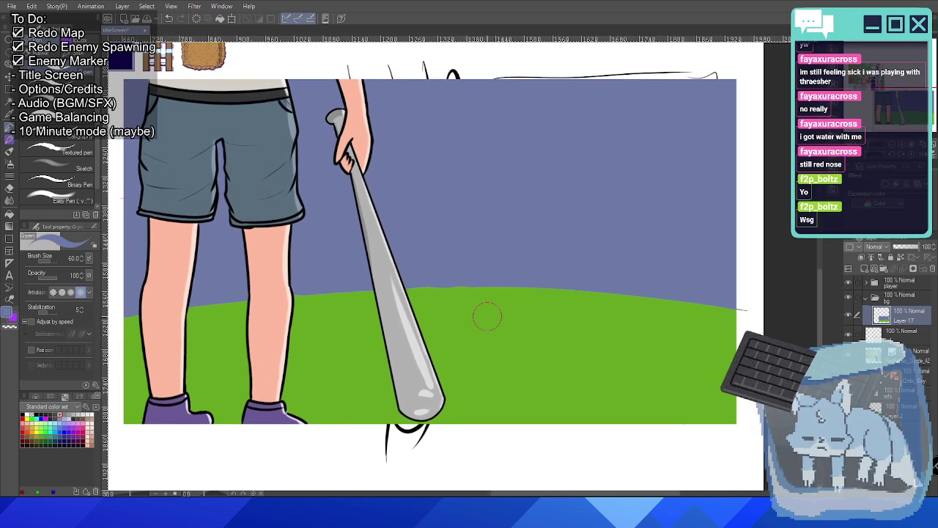
{"action": "scroll", "coordinate": [489, 315], "scroll_direction": "up", "scroll_amount": 2}
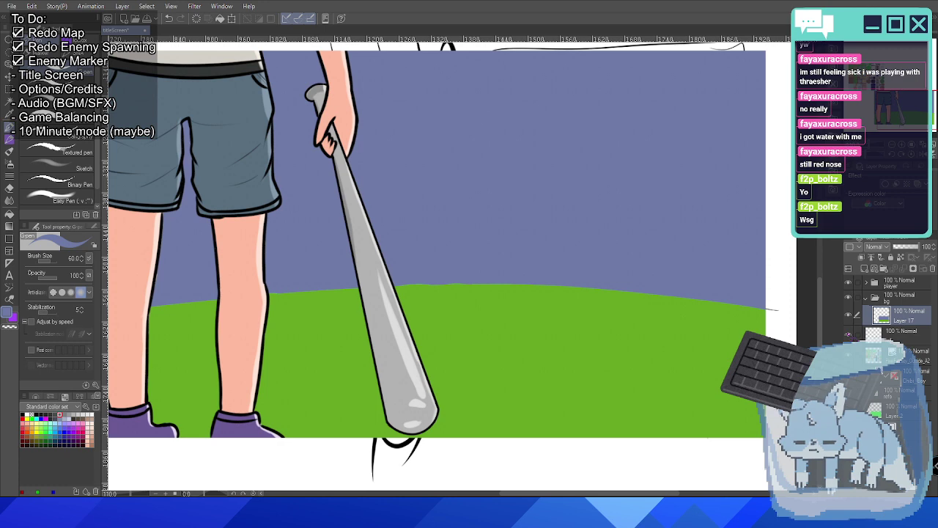
{"action": "left_click_drag", "start_coordinate": [901, 333], "coordinate": [903, 277]}
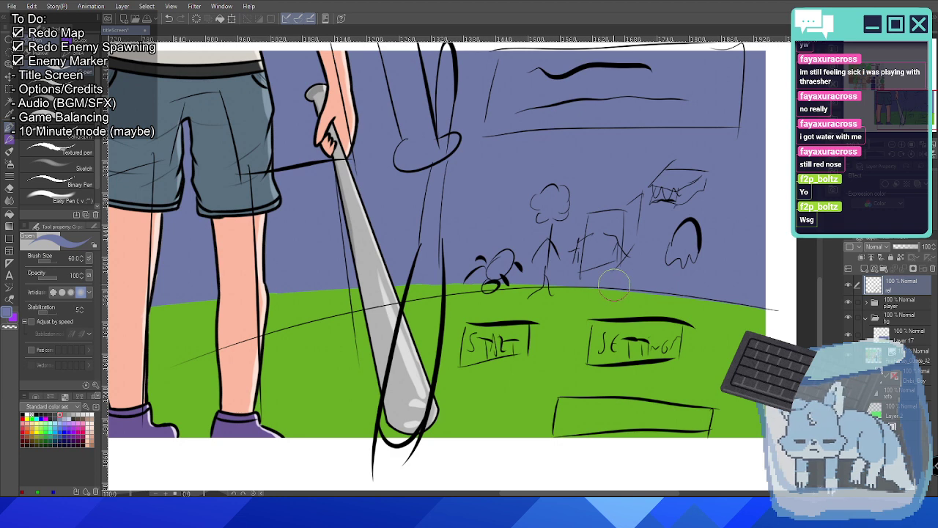
{"action": "scroll", "coordinate": [614, 283], "scroll_direction": "down", "scroll_amount": 3}
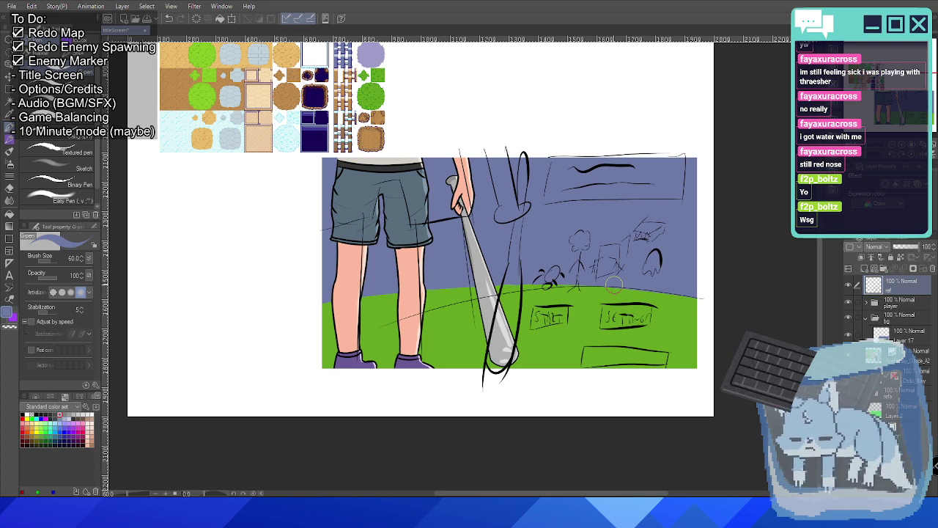
{"action": "scroll", "coordinate": [614, 284], "scroll_direction": "up", "scroll_amount": 3}
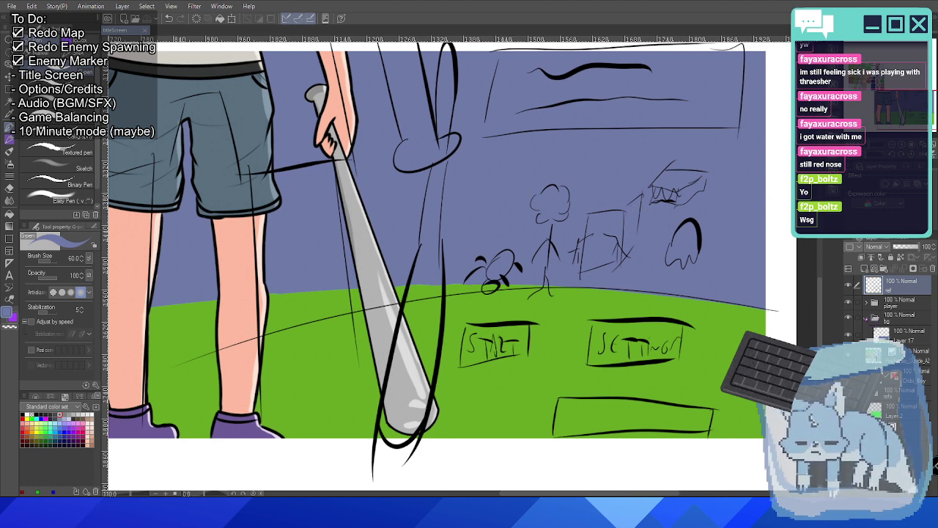
Collapse the bg folder and create a new layer folder named enemies directly above it.
{"action": "left_click", "coordinate": [873, 317]}
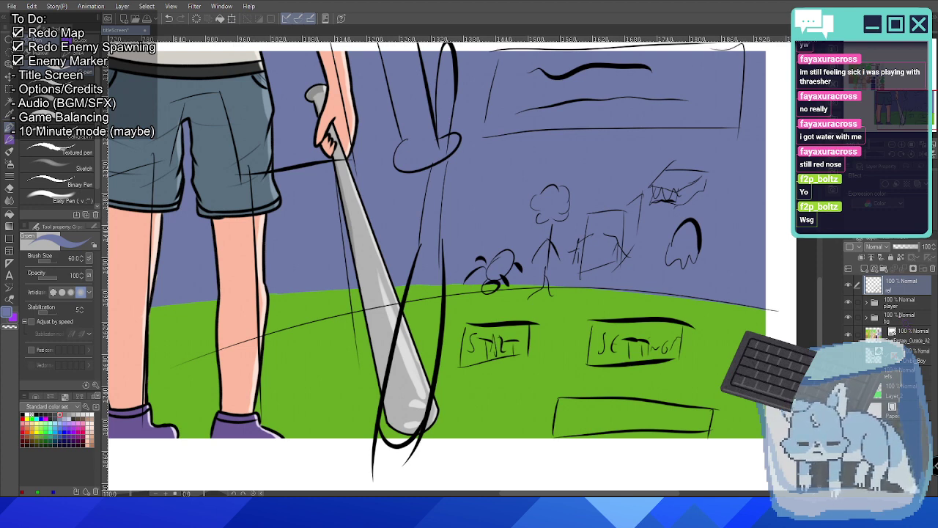
{"action": "left_click", "coordinate": [902, 317]}
{"action": "key", "text": "ctrl+g"}
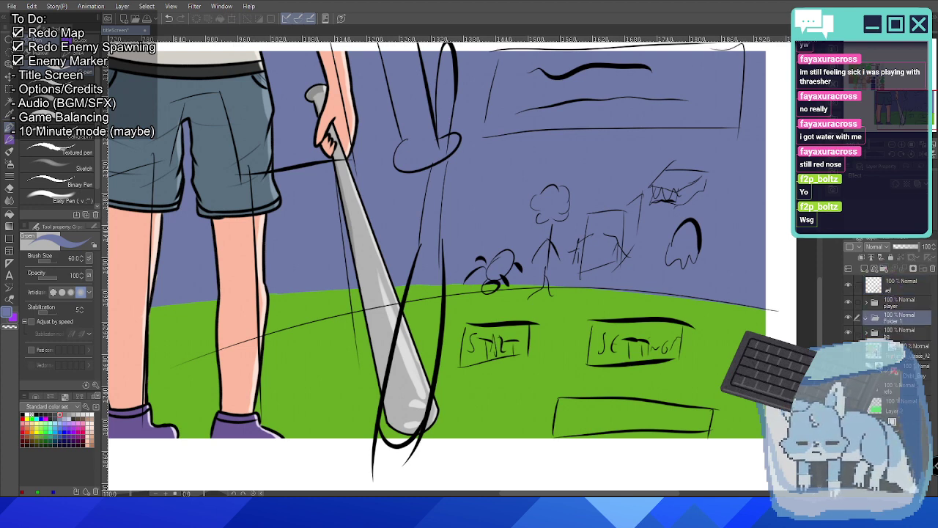
{"action": "double_click", "coordinate": [895, 318]}
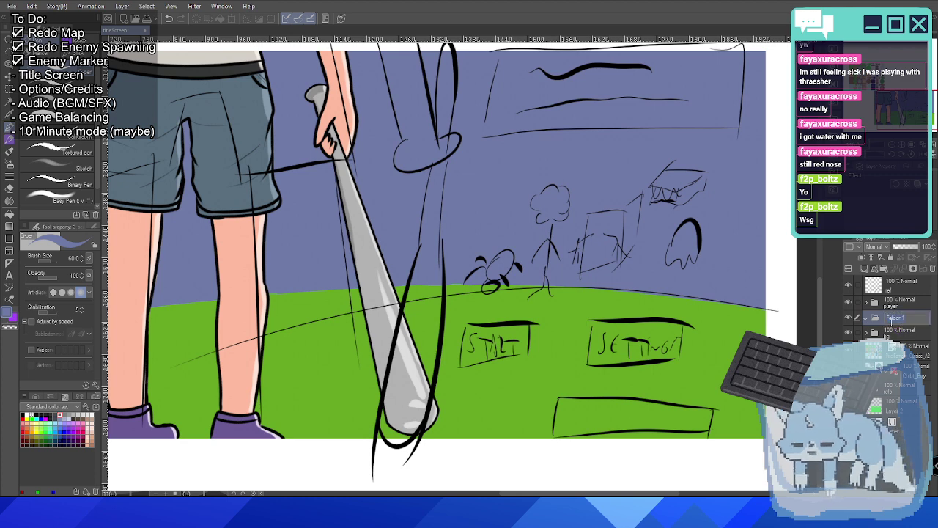
{"action": "type", "text": "enemies"}
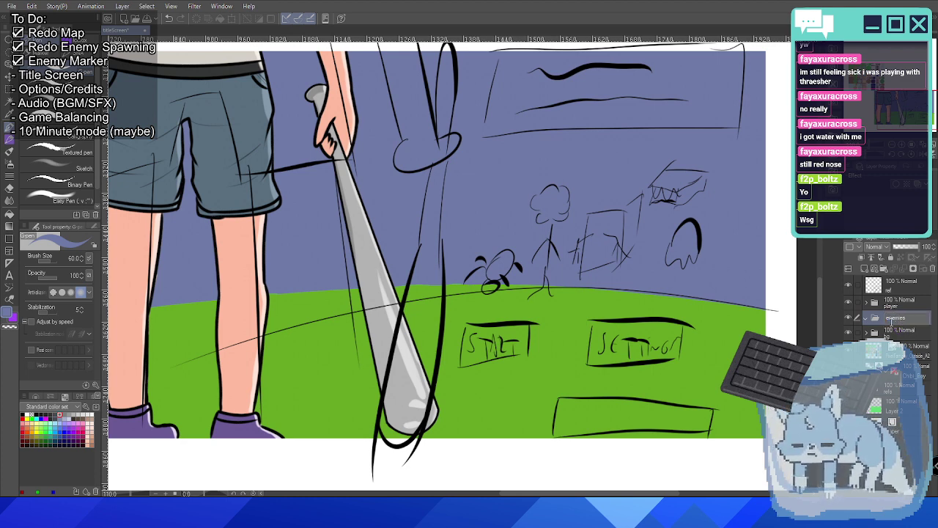
{"action": "key", "text": "Return"}
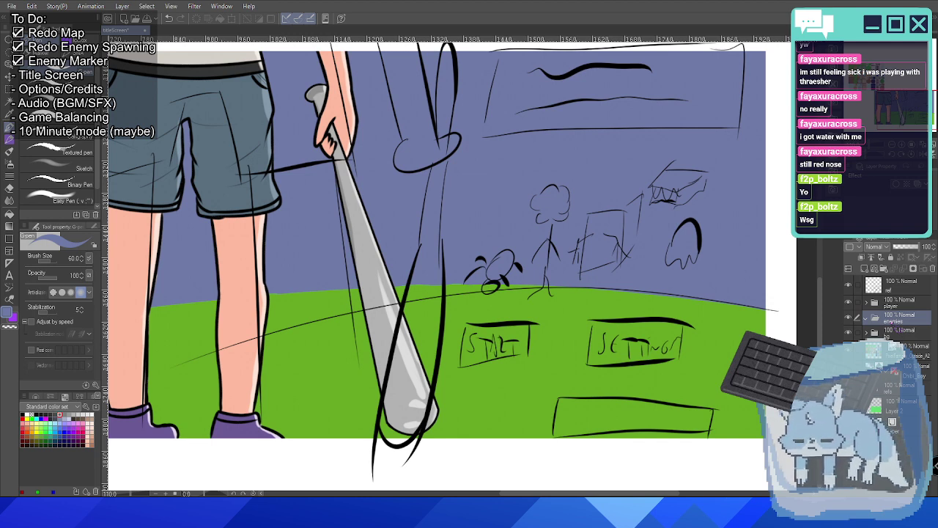
Add a new empty layer inside the enemies folder and hide the ref sketch layer.
{"action": "left_click_drag", "start_coordinate": [513, 273], "coordinate": [436, 284]}
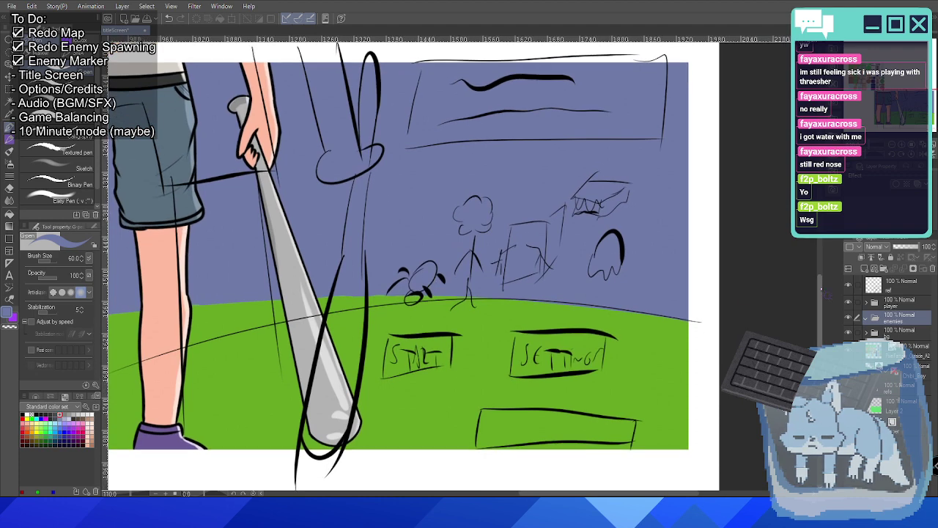
{"action": "left_click", "coordinate": [865, 269]}
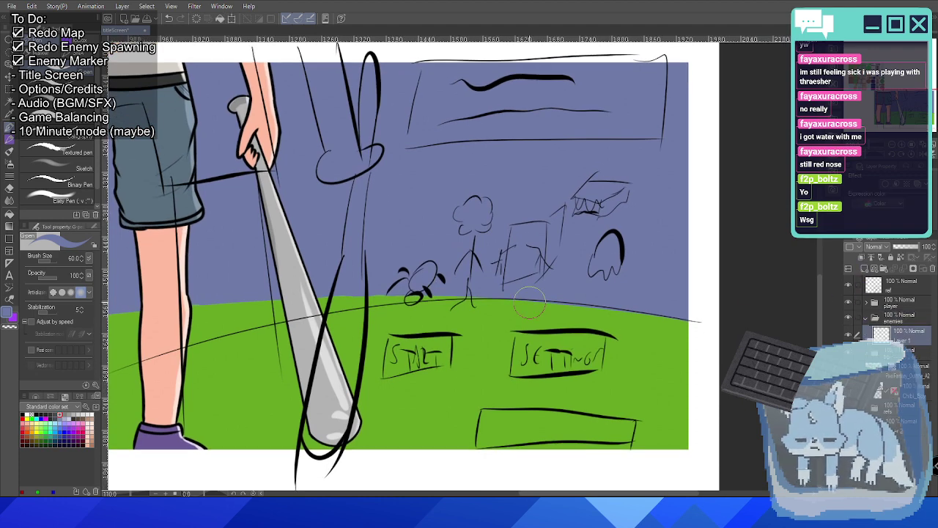
{"action": "scroll", "coordinate": [432, 293], "scroll_direction": "up", "scroll_amount": 2}
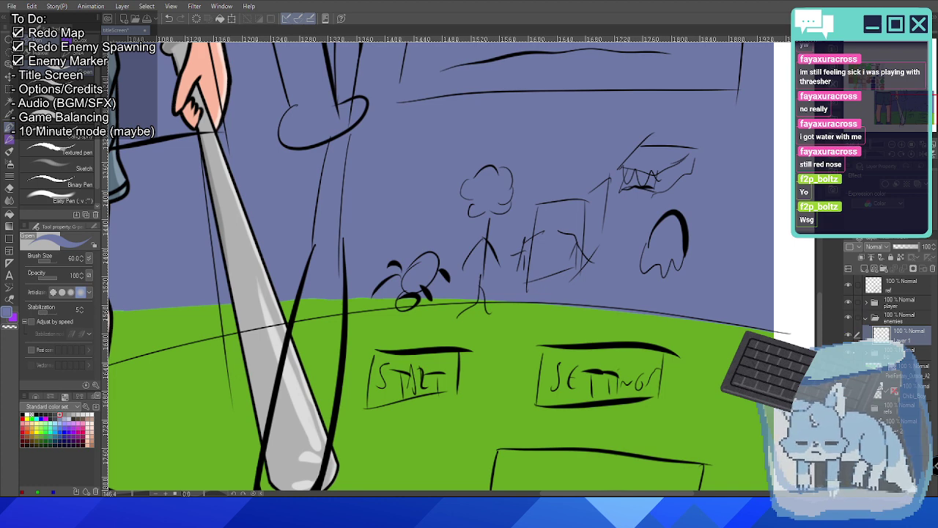
{"action": "left_click", "coordinate": [848, 334]}
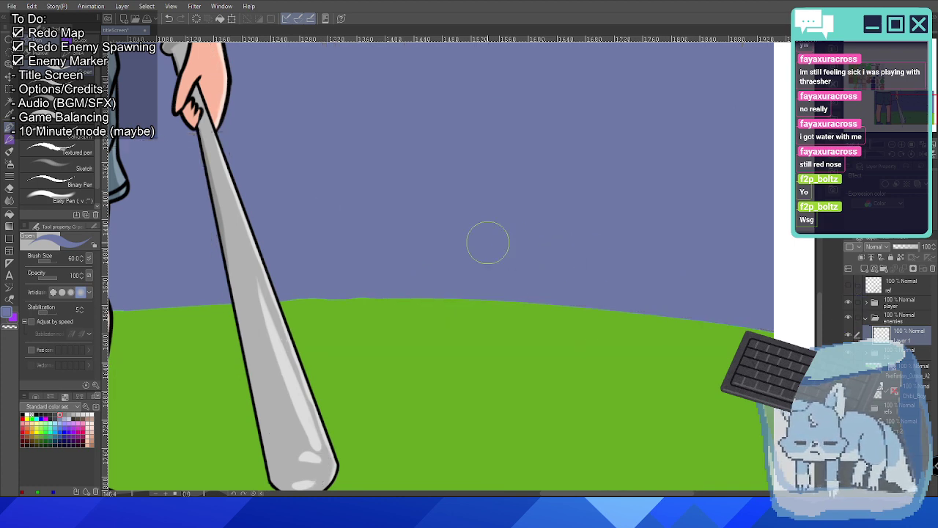
Show the sprite reference images and move the purple bug reference down beside the character's legs, just outside the title-screen frame.
{"action": "scroll", "coordinate": [445, 239], "scroll_direction": "down", "scroll_amount": 3}
{"action": "scroll", "coordinate": [363, 216], "scroll_direction": "down", "scroll_amount": 2}
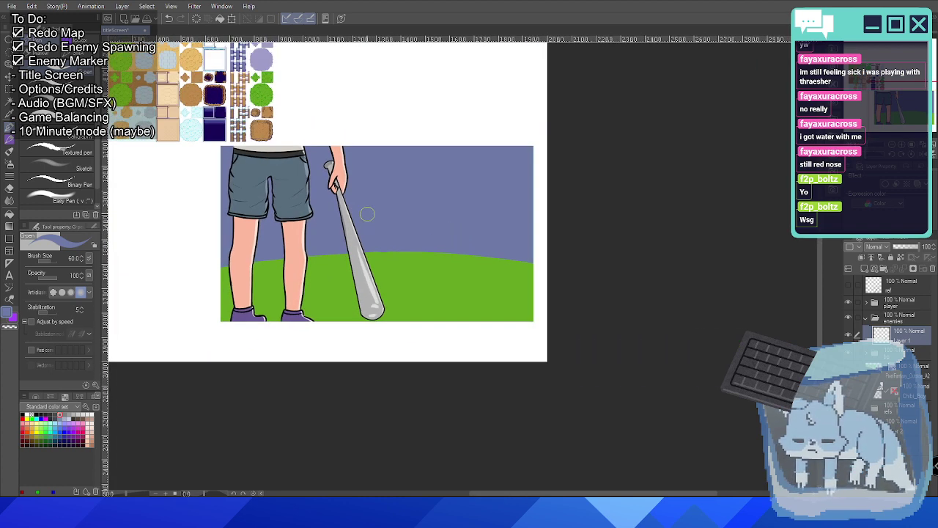
{"action": "scroll", "coordinate": [392, 342], "scroll_direction": "up", "scroll_amount": 1}
{"action": "left_click_drag", "start_coordinate": [392, 343], "coordinate": [408, 386]}
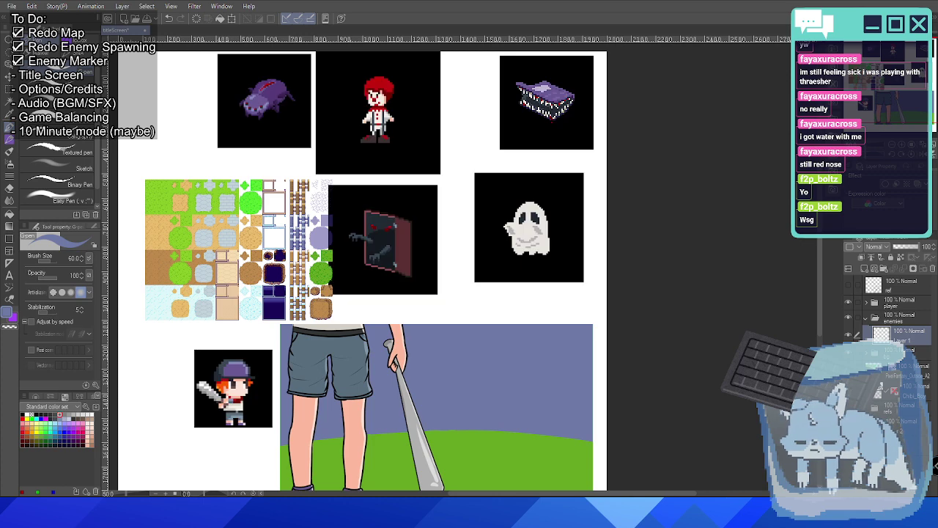
{"action": "left_click_drag", "start_coordinate": [271, 99], "coordinate": [238, 425]}
{"action": "scroll", "coordinate": [385, 416], "scroll_direction": "up", "scroll_amount": 3}
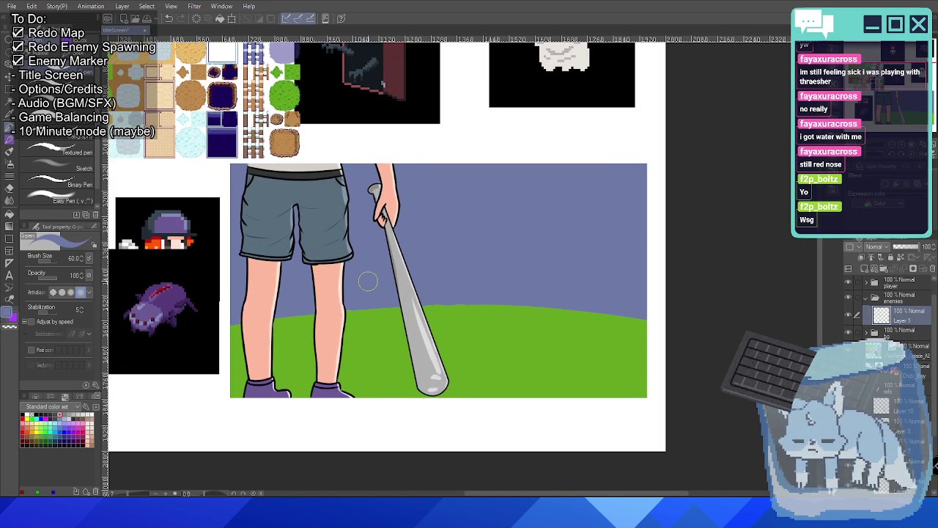
{"action": "left_click_drag", "start_coordinate": [368, 280], "coordinate": [422, 242]}
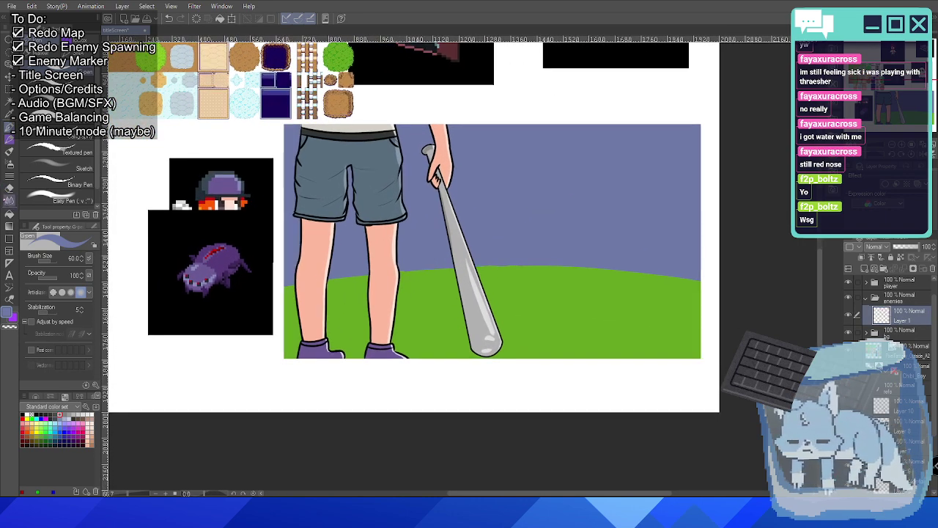
Set the drawing colour to black and try out the Basic brush with test strokes around the bat.
{"action": "left_click", "coordinate": [24, 415]}
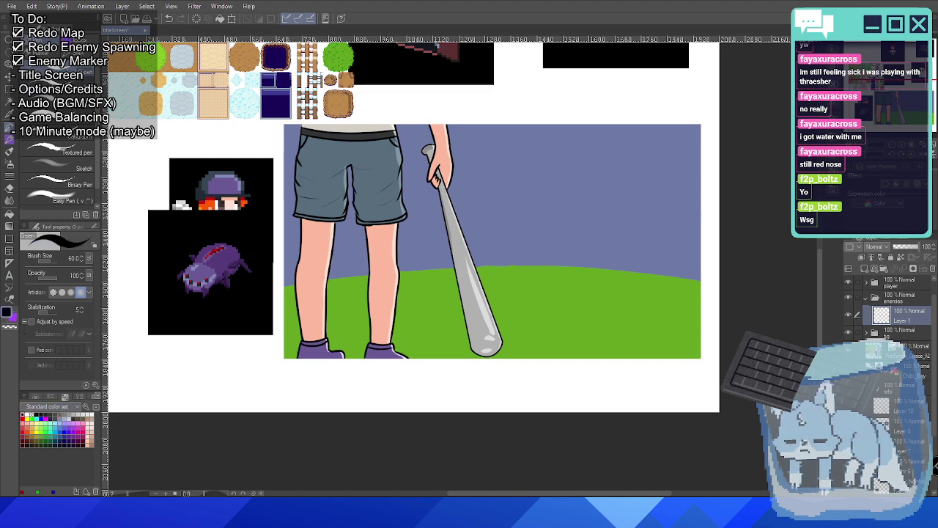
{"action": "key", "text": "j"}
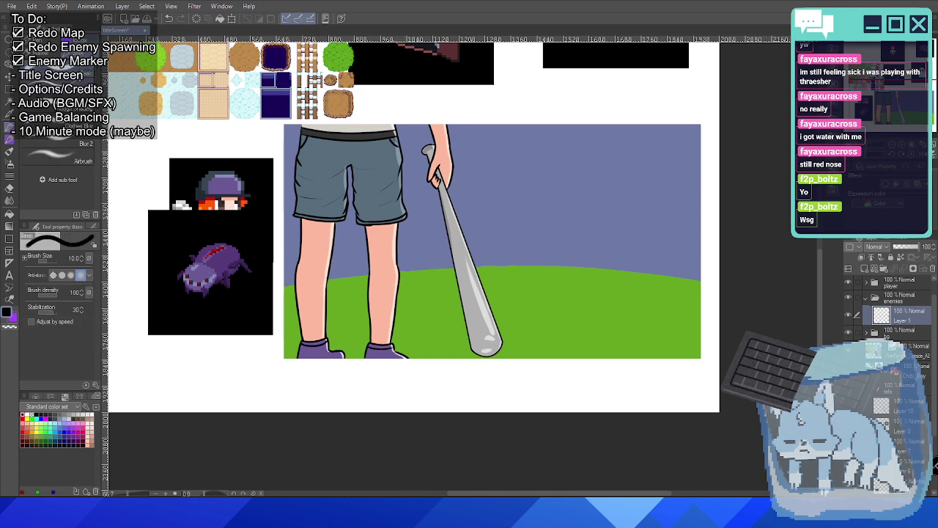
{"action": "left_click_drag", "start_coordinate": [409, 298], "coordinate": [439, 400]}
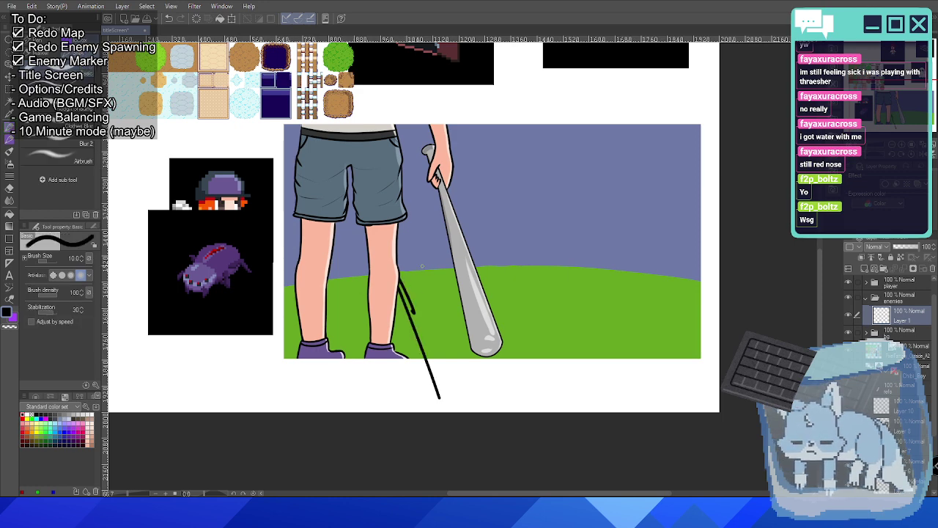
{"action": "key", "text": "ctrl+z"}
{"action": "left_click_drag", "start_coordinate": [463, 192], "coordinate": [512, 332]}
{"action": "key", "text": "ctrl+z"}
{"action": "left_click_drag", "start_coordinate": [471, 178], "coordinate": [544, 335]}
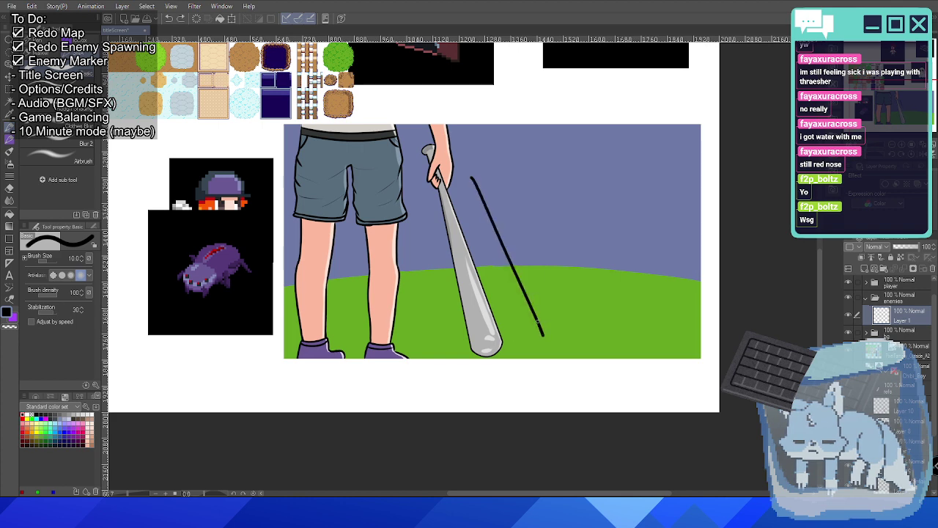
{"action": "left_click_drag", "start_coordinate": [486, 215], "coordinate": [539, 324]}
{"action": "key", "text": "ctrl+z"}
{"action": "key", "text": "ctrl+z"}
{"action": "left_click_drag", "start_coordinate": [445, 289], "coordinate": [448, 303]}
{"action": "mouse_move", "coordinate": [432, 265]}
{"action": "left_mouse_down"}
{"action": "mouse_move", "coordinate": [441, 327]}
{"action": "mouse_move", "coordinate": [429, 281]}
{"action": "left_mouse_up"}
{"action": "key", "text": "ctrl+z"}
{"action": "key", "text": "ctrl+z"}
Switch to the Sketch color line brush at size 10, trying pencil test strokes between the character's leg and the bat and undoing them.
{"action": "key", "text": "p"}
{"action": "left_click_drag", "start_coordinate": [418, 243], "coordinate": [435, 317]}
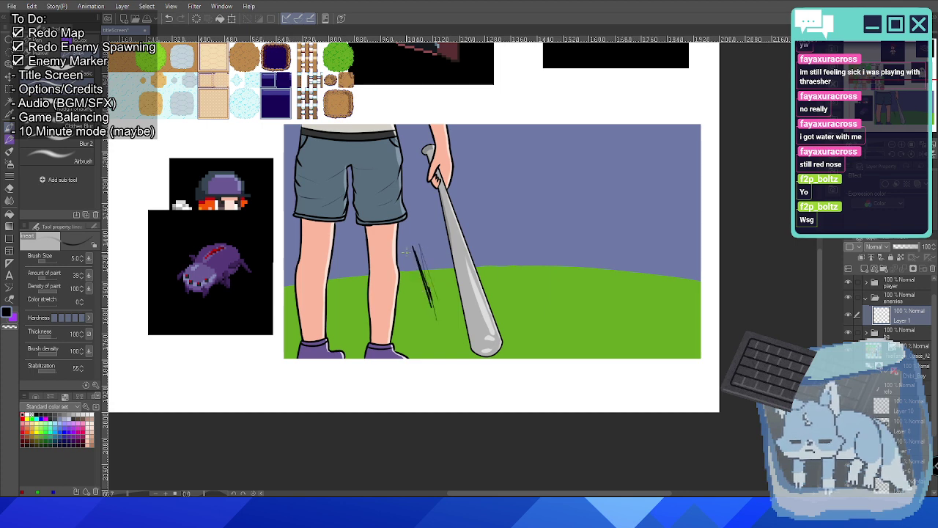
{"action": "key", "text": "ctrl+z"}
{"action": "key", "text": "ctrl+z"}
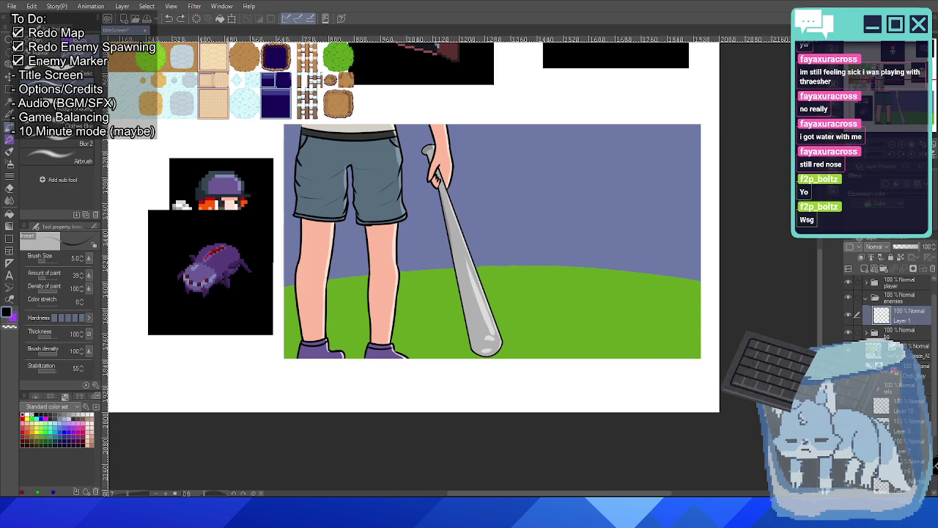
{"action": "key", "text": "p"}
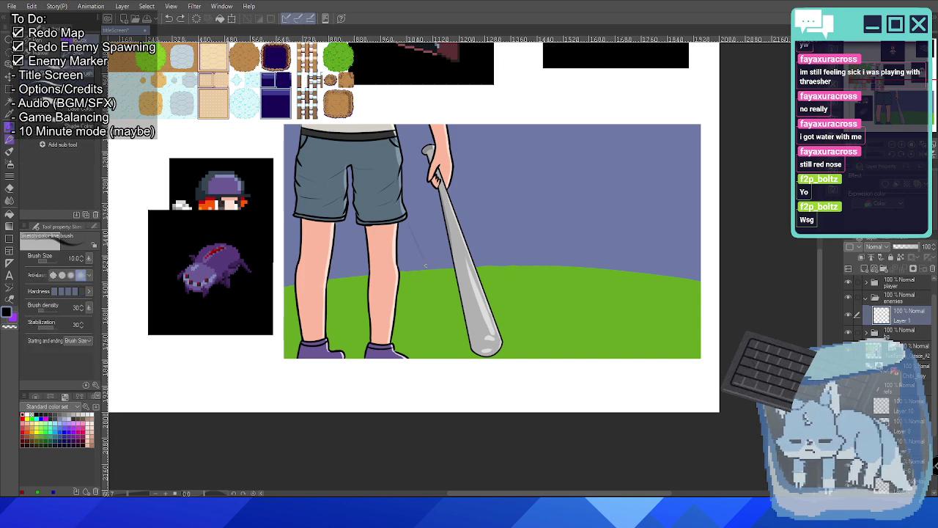
{"action": "left_click_drag", "start_coordinate": [426, 266], "coordinate": [457, 339]}
{"action": "key", "text": "ctrl+z"}
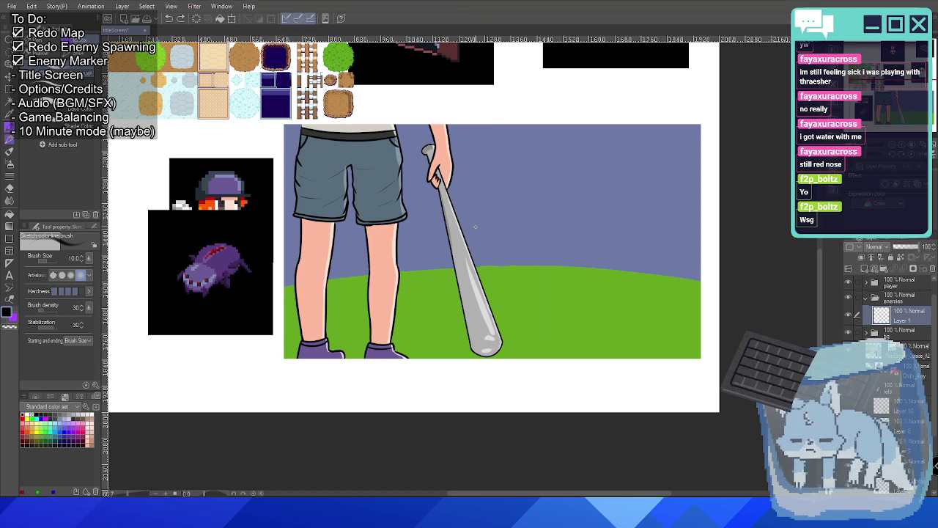
Move the purple bug reference against the edge of the title-screen frame, beside the character's legs.
{"action": "scroll", "coordinate": [475, 227], "scroll_direction": "up", "scroll_amount": 1}
{"action": "scroll", "coordinate": [478, 238], "scroll_direction": "up", "scroll_amount": 1}
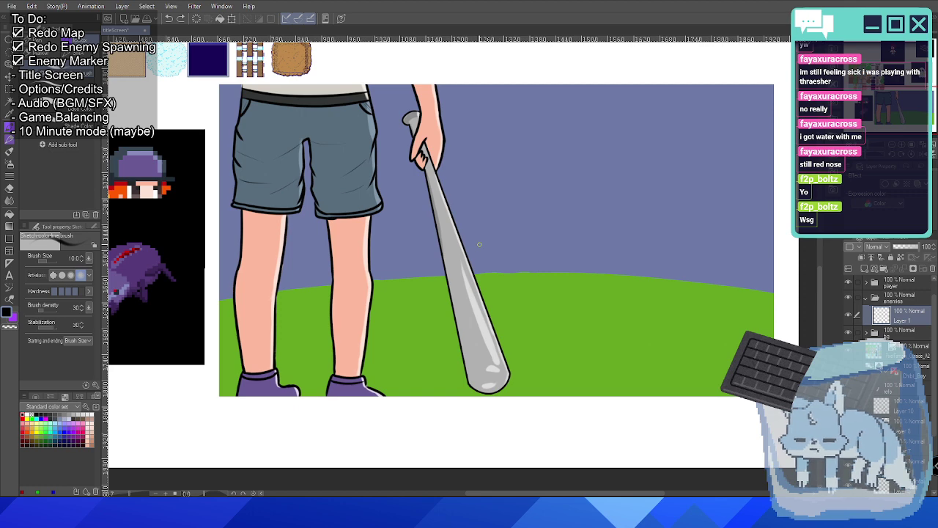
{"action": "scroll", "coordinate": [479, 245], "scroll_direction": "down", "scroll_amount": 1}
{"action": "mouse_move", "coordinate": [439, 278]}
{"action": "left_mouse_down"}
{"action": "mouse_move", "coordinate": [474, 263]}
{"action": "mouse_move", "coordinate": [451, 273]}
{"action": "left_mouse_up"}
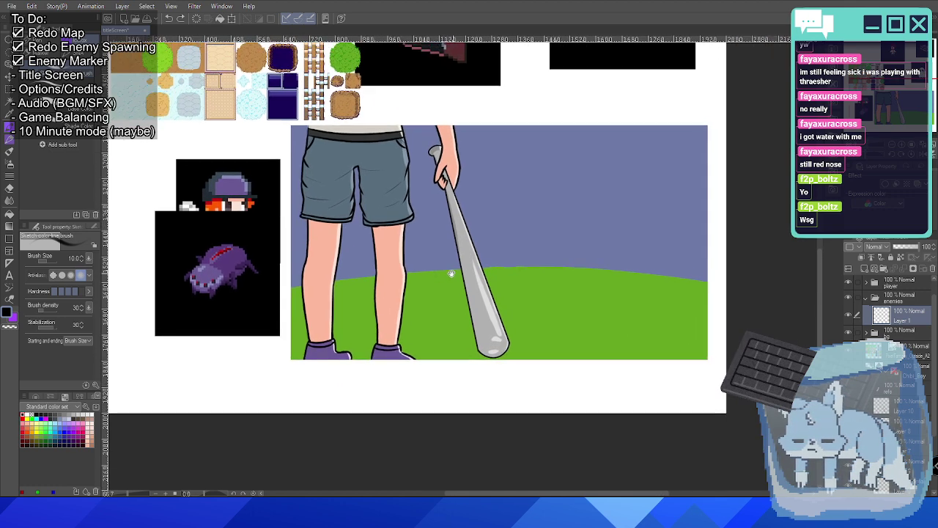
{"action": "scroll", "coordinate": [451, 274], "scroll_direction": "up", "scroll_amount": 1}
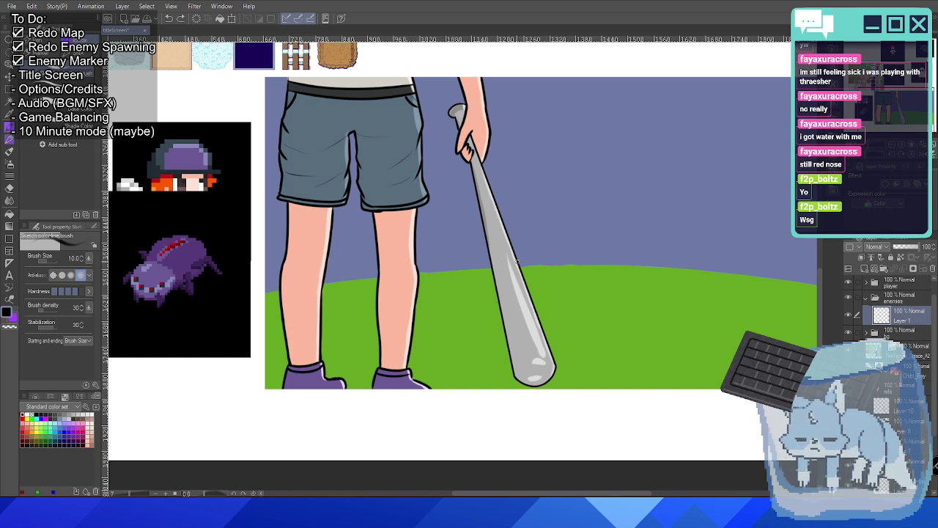
{"action": "left_click_drag", "start_coordinate": [676, 249], "coordinate": [639, 277]}
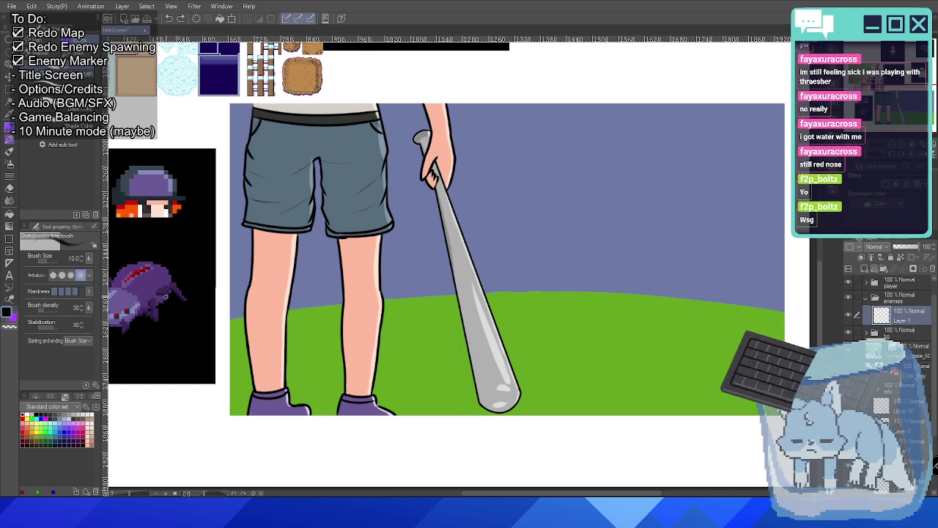
{"action": "scroll", "coordinate": [158, 300], "scroll_direction": "up", "scroll_amount": 2}
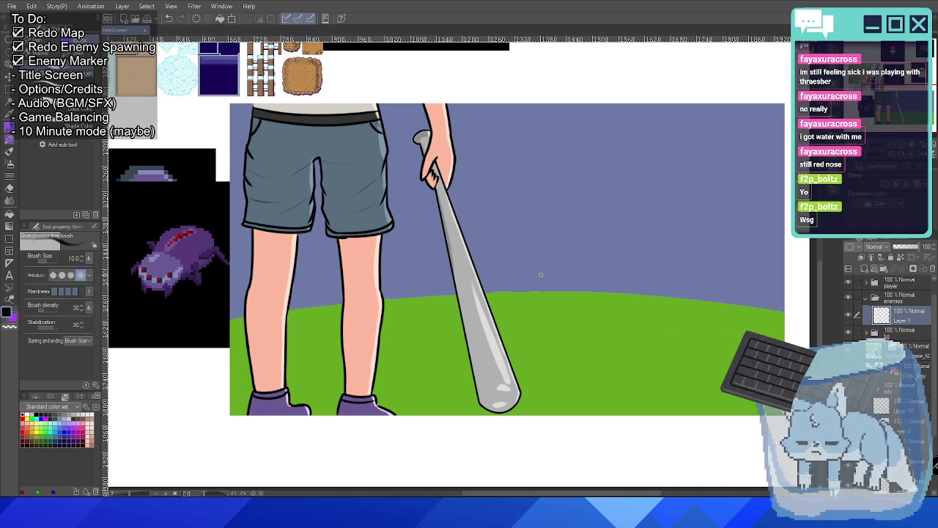
Sketch two overlapping ovals for the bug's body just above the hill's crest beside the bat, checking placement against the ref sketch.
{"action": "mouse_move", "coordinate": [541, 275]}
{"action": "left_mouse_down"}
{"action": "mouse_move", "coordinate": [572, 280]}
{"action": "mouse_move", "coordinate": [539, 273]}
{"action": "mouse_move", "coordinate": [566, 290]}
{"action": "mouse_move", "coordinate": [541, 282]}
{"action": "left_mouse_up"}
{"action": "key", "text": "ctrl+z"}
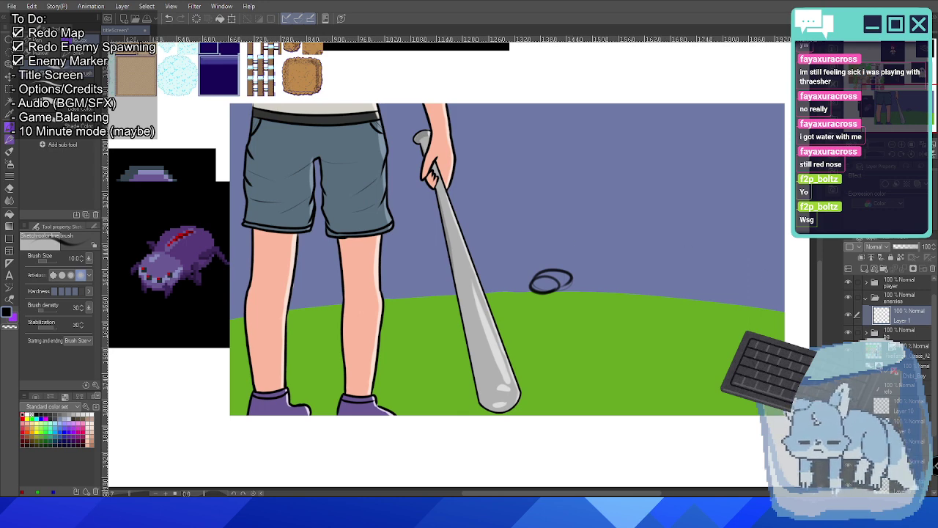
{"action": "scroll", "coordinate": [890, 316], "scroll_direction": "up", "scroll_amount": 1}
{"action": "left_click", "coordinate": [848, 285]}
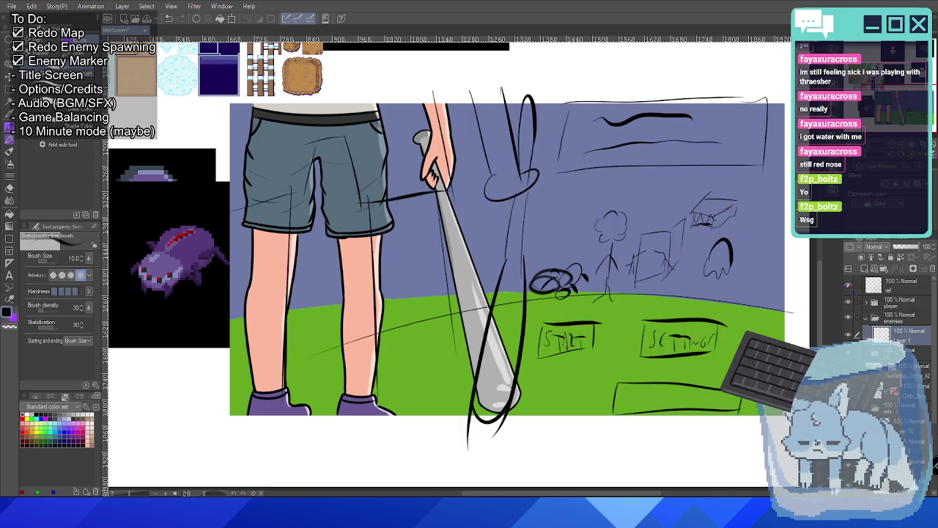
{"action": "left_click", "coordinate": [849, 285]}
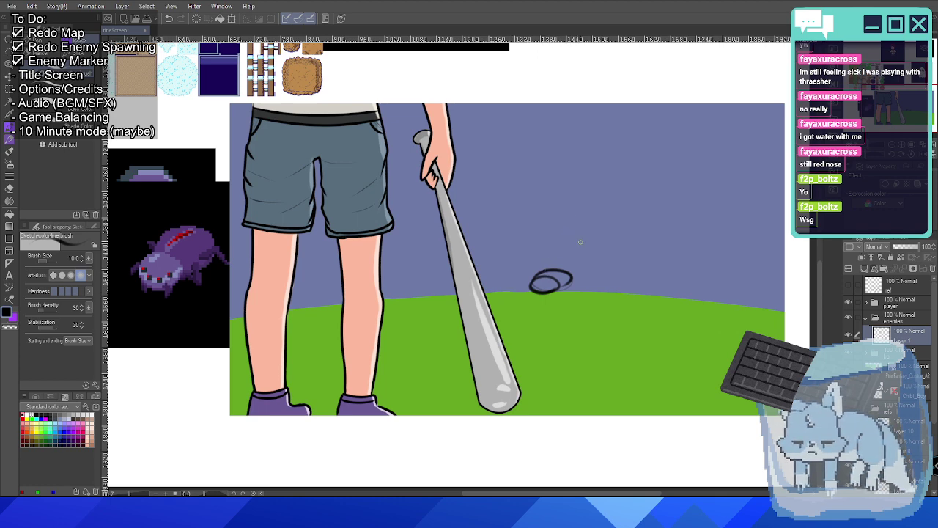
Sketch the bug's bent legs around its oval body, undoing the strokes that miss.
{"action": "mouse_move", "coordinate": [574, 288]}
{"action": "left_mouse_down"}
{"action": "mouse_move", "coordinate": [547, 275]}
{"action": "mouse_move", "coordinate": [519, 286]}
{"action": "mouse_move", "coordinate": [539, 273]}
{"action": "mouse_move", "coordinate": [521, 290]}
{"action": "mouse_move", "coordinate": [540, 271]}
{"action": "mouse_move", "coordinate": [520, 289]}
{"action": "mouse_move", "coordinate": [543, 267]}
{"action": "mouse_move", "coordinate": [543, 291]}
{"action": "left_mouse_up"}
{"action": "key", "text": "ctrl+z"}
{"action": "key", "text": "ctrl+z"}
{"action": "key", "text": "ctrl+z"}
{"action": "key", "text": "ctrl+z"}
{"action": "key", "text": "ctrl+z"}
{"action": "key", "text": "ctrl+z"}
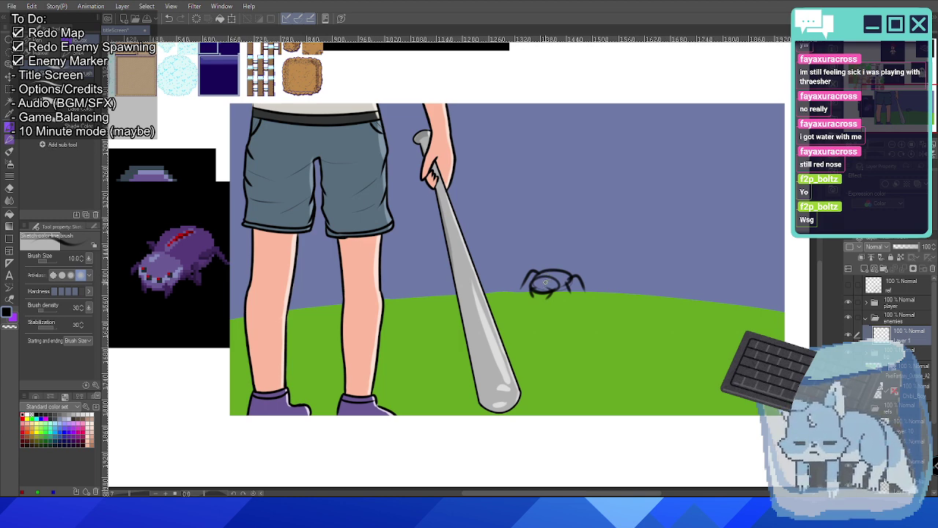
{"action": "left_click_drag", "start_coordinate": [530, 286], "coordinate": [522, 298]}
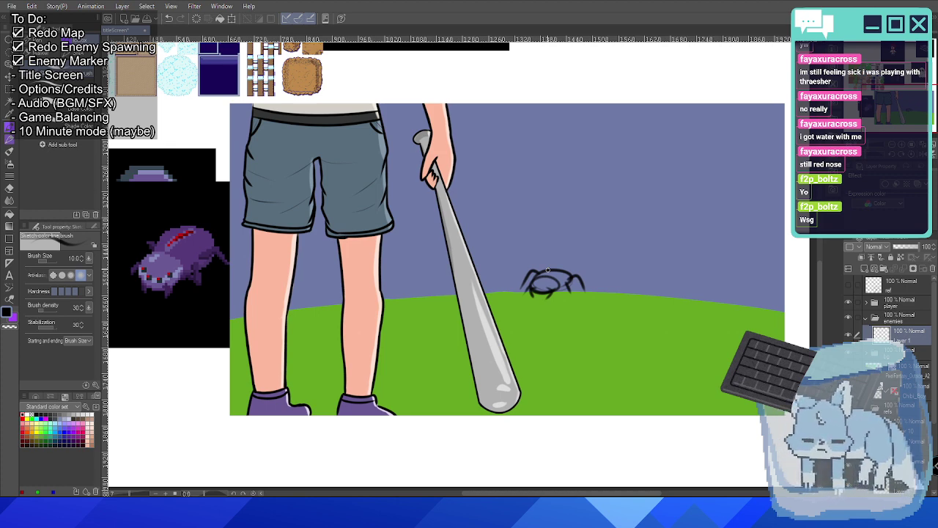
Move the clown sprite reference down beside the character's legs, over the purple bug reference.
{"action": "scroll", "coordinate": [547, 270], "scroll_direction": "down", "scroll_amount": 2}
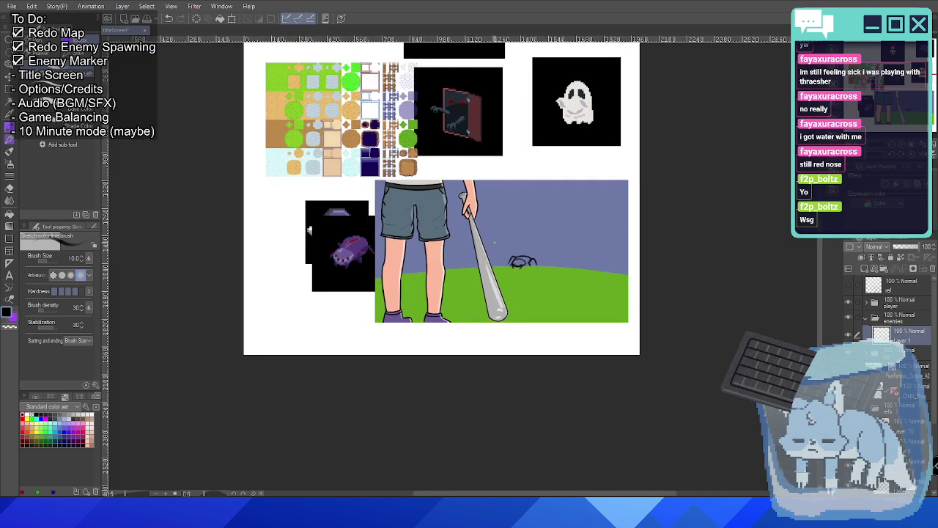
{"action": "left_click_drag", "start_coordinate": [492, 169], "coordinate": [467, 275]}
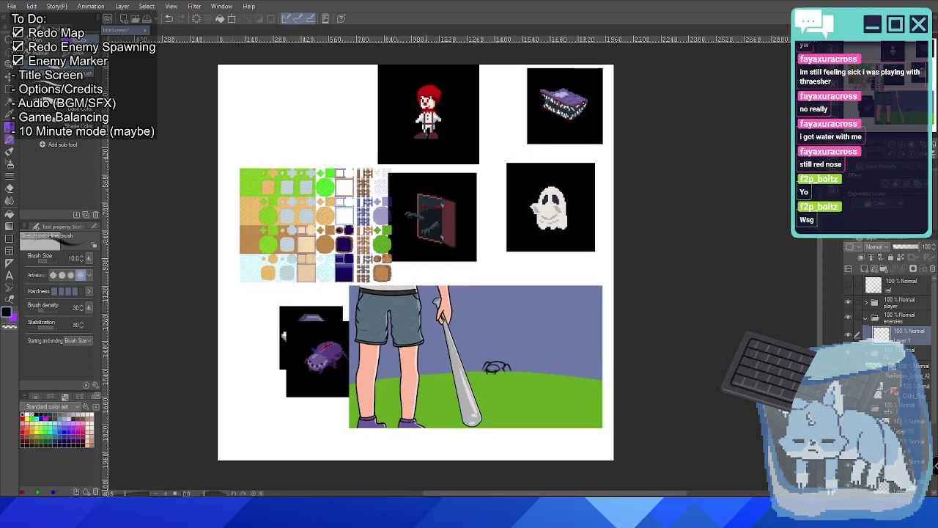
{"action": "left_click_drag", "start_coordinate": [443, 126], "coordinate": [315, 361]}
{"action": "scroll", "coordinate": [344, 362], "scroll_direction": "up", "scroll_amount": 2}
{"action": "left_click_drag", "start_coordinate": [408, 359], "coordinate": [353, 268]}
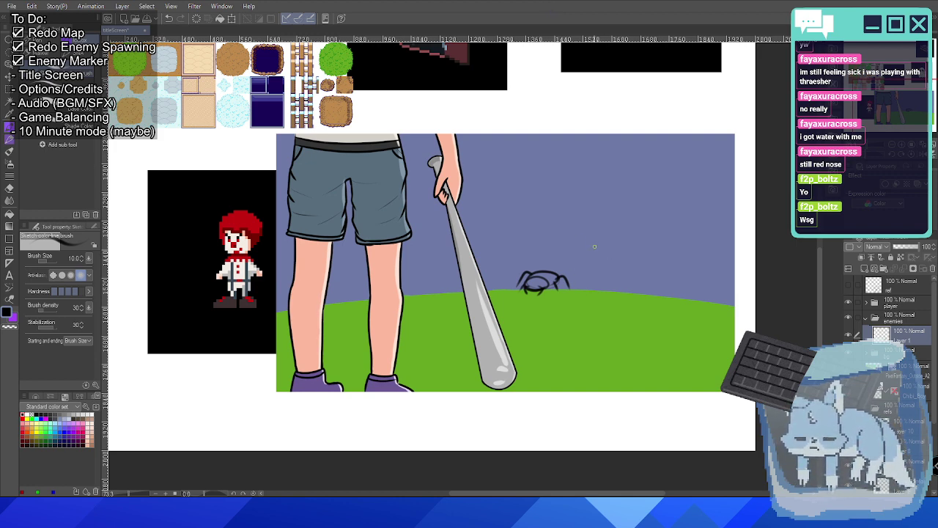
Sketch the clown's face outline above the hill, beside the bug, redrawing the strokes that miss.
{"action": "scroll", "coordinate": [579, 282], "scroll_direction": "up", "scroll_amount": 1}
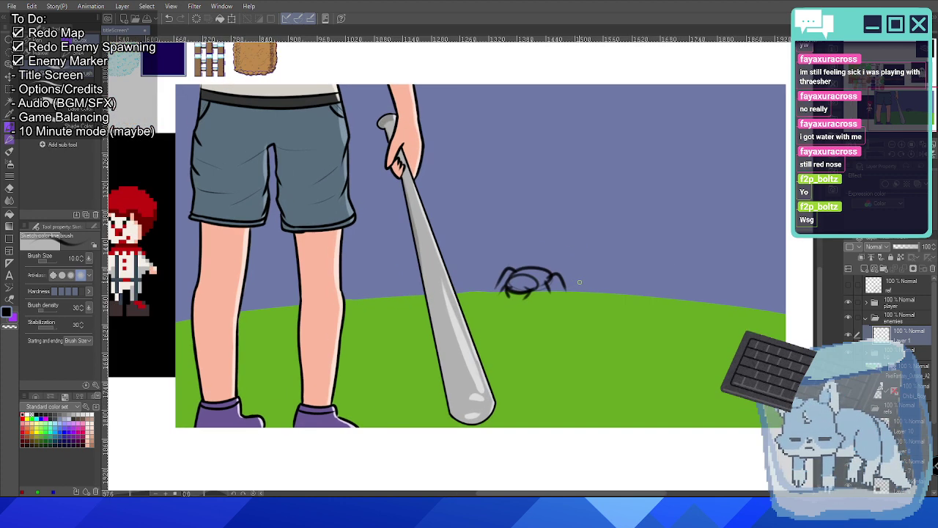
{"action": "scroll", "coordinate": [579, 283], "scroll_direction": "down", "scroll_amount": 1}
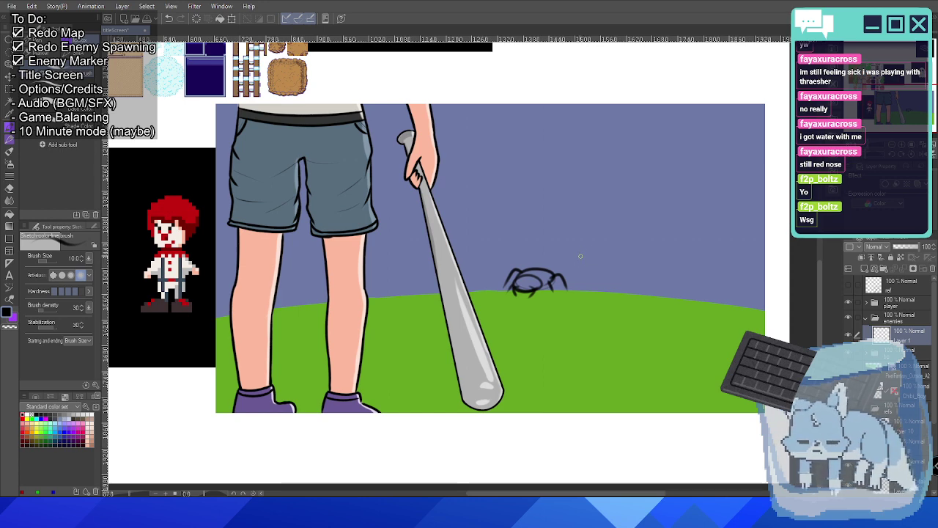
{"action": "left_click_drag", "start_coordinate": [580, 251], "coordinate": [582, 235]}
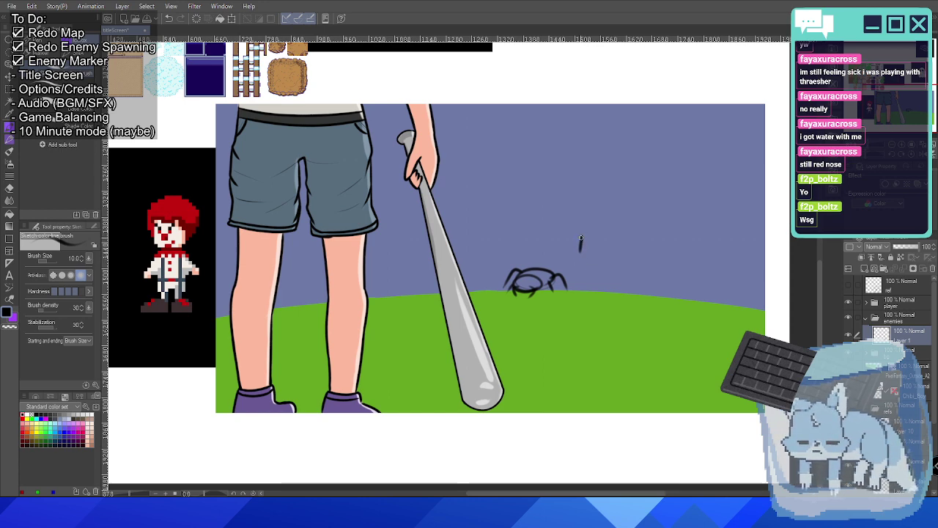
{"action": "key", "text": "ctrl+z"}
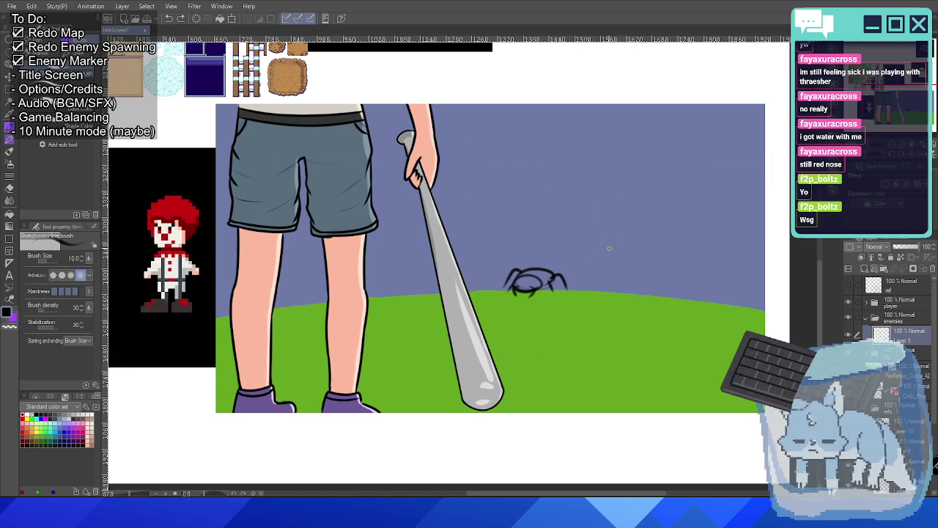
{"action": "mouse_move", "coordinate": [583, 249]}
{"action": "left_mouse_down"}
{"action": "mouse_move", "coordinate": [581, 265]}
{"action": "mouse_move", "coordinate": [601, 269]}
{"action": "left_mouse_up"}
{"action": "key", "text": "ctrl+z"}
{"action": "key", "text": "ctrl+z"}
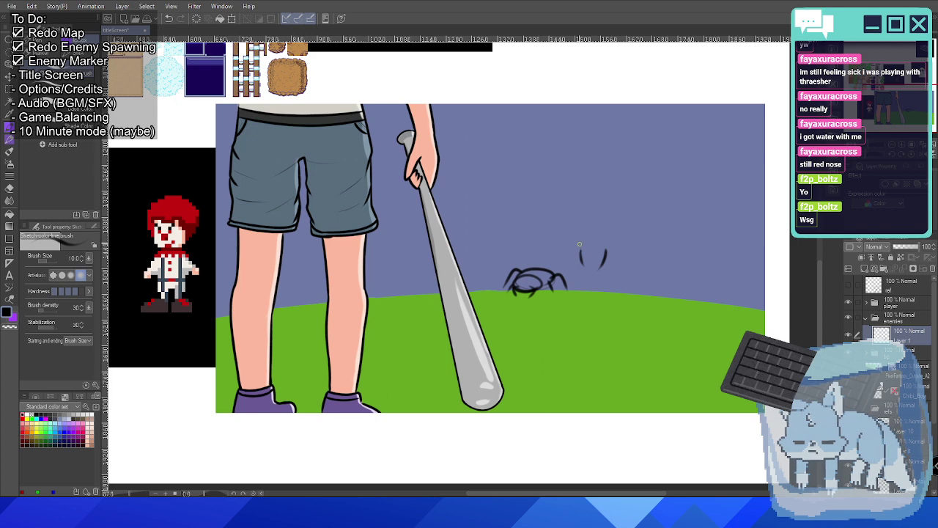
{"action": "mouse_move", "coordinate": [581, 248]}
{"action": "left_mouse_down"}
{"action": "mouse_move", "coordinate": [607, 253]}
{"action": "mouse_move", "coordinate": [600, 269]}
{"action": "left_mouse_up"}
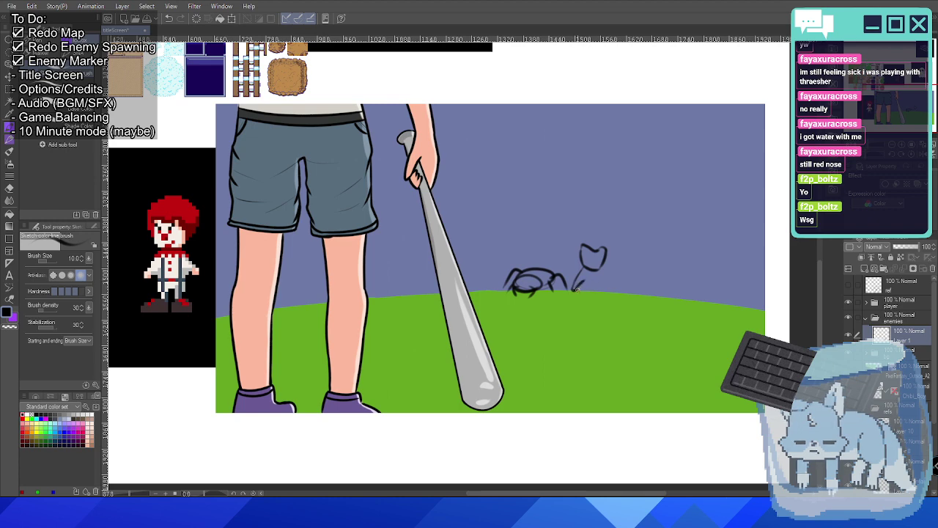
Sketch the clown's arm nearest the bug and the leg and shoe below it.
{"action": "mouse_move", "coordinate": [582, 284]}
{"action": "left_mouse_down"}
{"action": "mouse_move", "coordinate": [579, 302]}
{"action": "mouse_move", "coordinate": [584, 297]}
{"action": "left_mouse_up"}
{"action": "key", "text": "ctrl+z"}
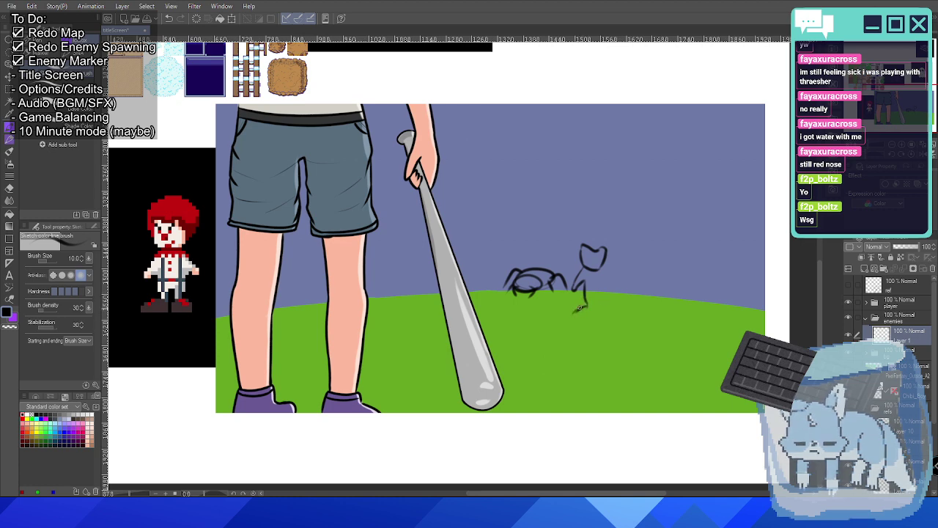
{"action": "mouse_move", "coordinate": [580, 308]}
{"action": "left_mouse_down"}
{"action": "mouse_move", "coordinate": [579, 316]}
{"action": "mouse_move", "coordinate": [595, 314]}
{"action": "mouse_move", "coordinate": [594, 292]}
{"action": "mouse_move", "coordinate": [595, 312]}
{"action": "left_mouse_up"}
{"action": "key", "text": "ctrl+z"}
{"action": "key", "text": "ctrl+z"}
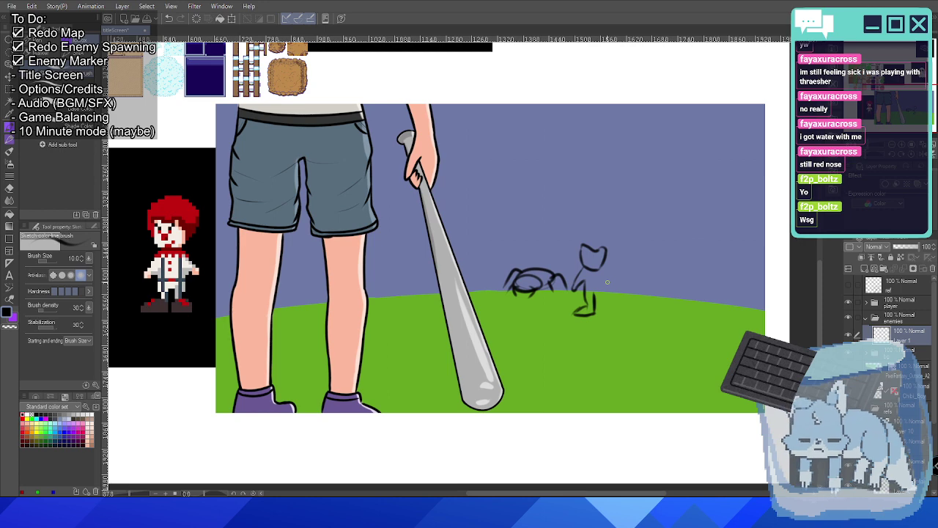
Compare the clown with the ref sketch, hide that layer again, and sketch the clown's other arm, leg and shoe.
{"action": "left_click", "coordinate": [848, 284]}
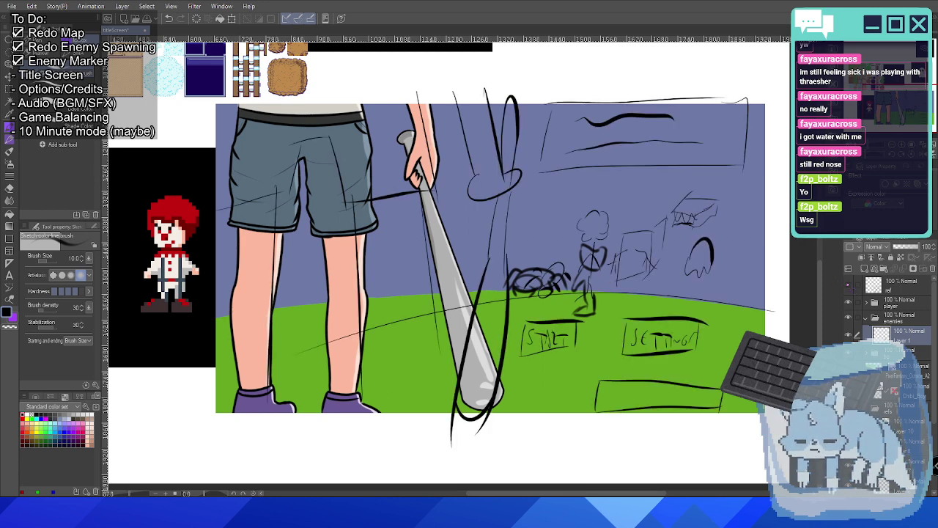
{"action": "left_click", "coordinate": [848, 284]}
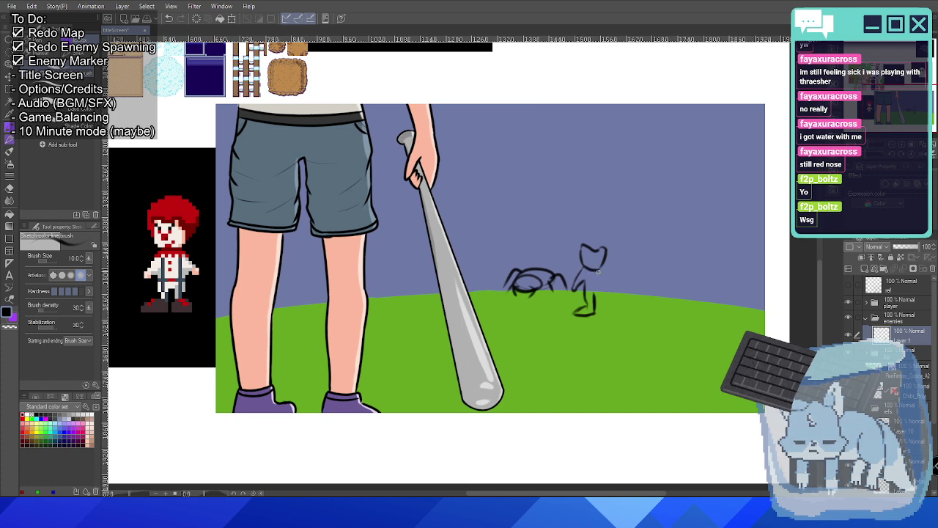
{"action": "left_click_drag", "start_coordinate": [601, 266], "coordinate": [612, 281]}
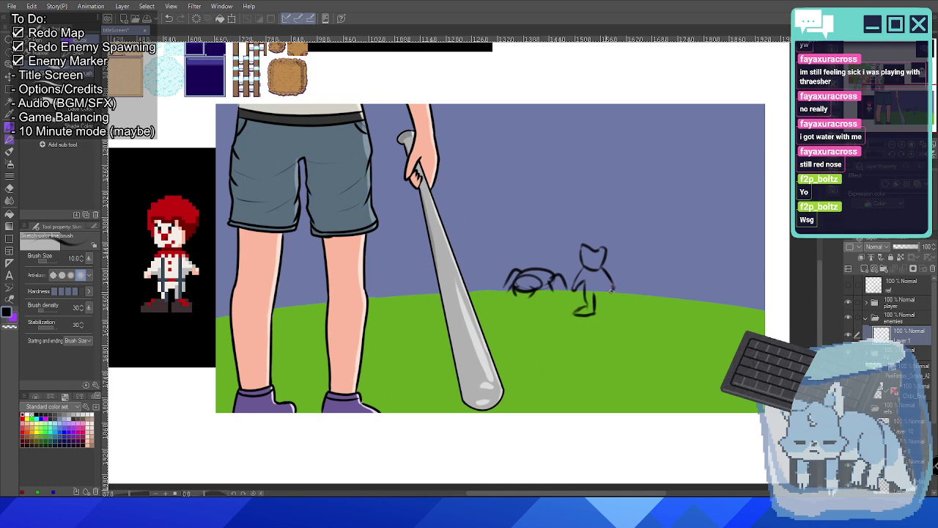
{"action": "left_click_drag", "start_coordinate": [600, 282], "coordinate": [609, 292]}
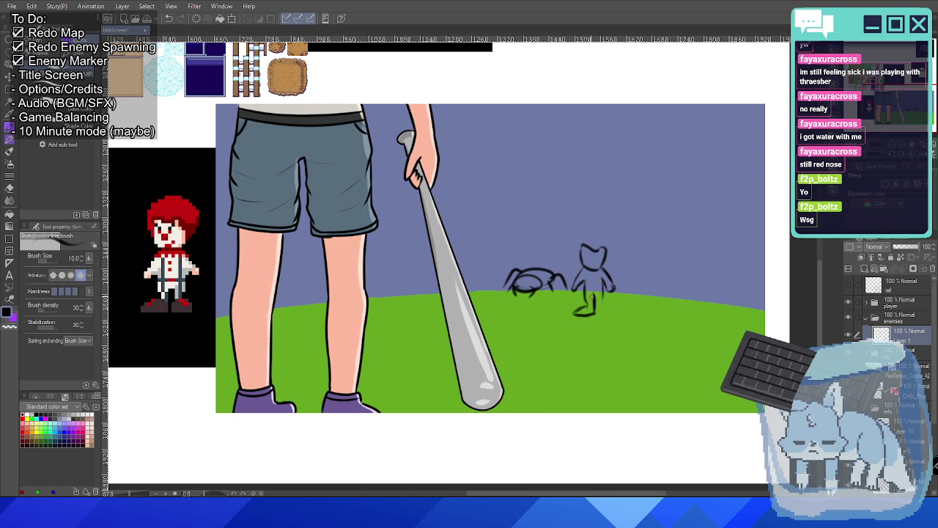
{"action": "mouse_move", "coordinate": [598, 294]}
{"action": "left_mouse_down"}
{"action": "mouse_move", "coordinate": [596, 311]}
{"action": "mouse_move", "coordinate": [605, 299]}
{"action": "mouse_move", "coordinate": [606, 313]}
{"action": "mouse_move", "coordinate": [598, 316]}
{"action": "mouse_move", "coordinate": [611, 318]}
{"action": "mouse_move", "coordinate": [606, 309]}
{"action": "left_mouse_up"}
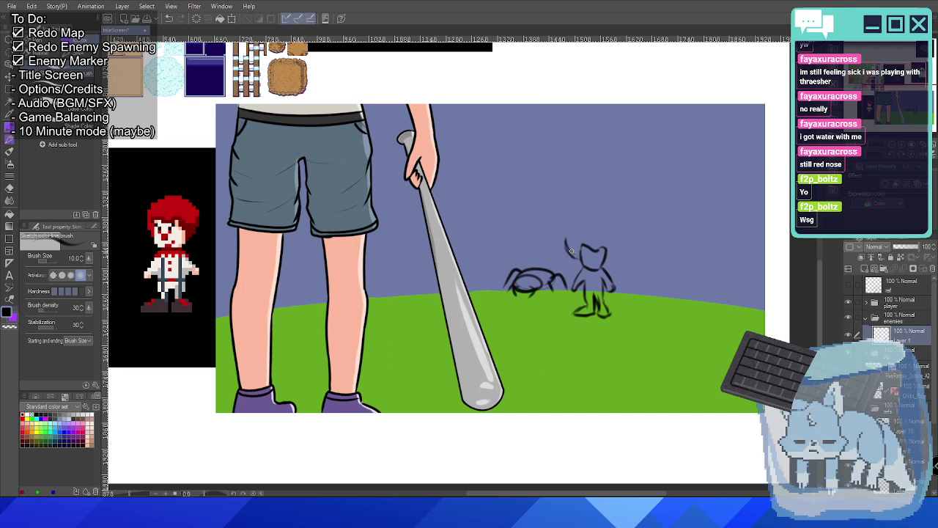
Sketch the clown's puffy hair around the top and sides of its head.
{"action": "left_click_drag", "start_coordinate": [572, 233], "coordinate": [570, 243]}
{"action": "key", "text": "ctrl+z"}
{"action": "mouse_move", "coordinate": [573, 252]}
{"action": "left_mouse_down"}
{"action": "mouse_move", "coordinate": [584, 230]}
{"action": "mouse_move", "coordinate": [603, 262]}
{"action": "mouse_move", "coordinate": [608, 235]}
{"action": "mouse_move", "coordinate": [610, 247]}
{"action": "mouse_move", "coordinate": [615, 239]}
{"action": "mouse_move", "coordinate": [584, 229]}
{"action": "mouse_move", "coordinate": [607, 233]}
{"action": "mouse_move", "coordinate": [579, 233]}
{"action": "mouse_move", "coordinate": [570, 259]}
{"action": "left_mouse_up"}
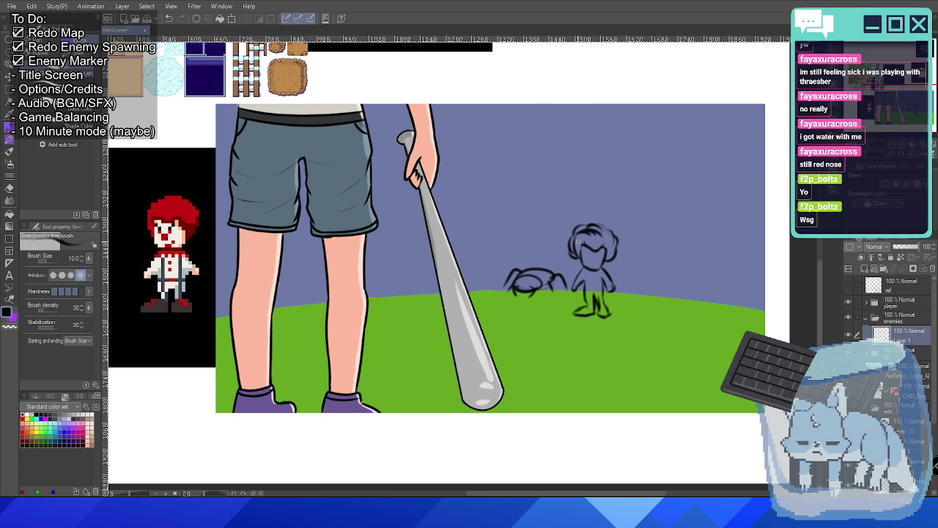
Touch up the clown's hair and sketch the ruffled collar between its face and torso.
{"action": "left_click_drag", "start_coordinate": [578, 254], "coordinate": [582, 249]}
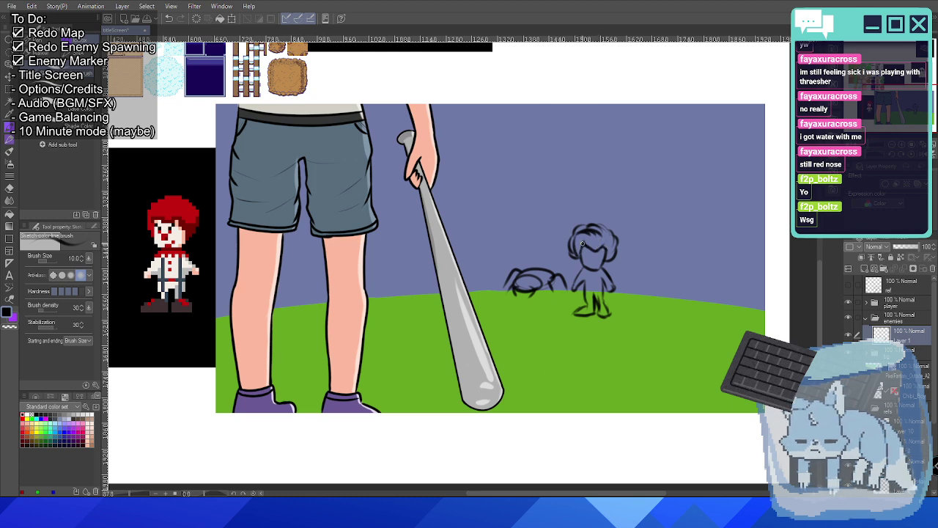
{"action": "scroll", "coordinate": [644, 164], "scroll_direction": "up", "scroll_amount": 3}
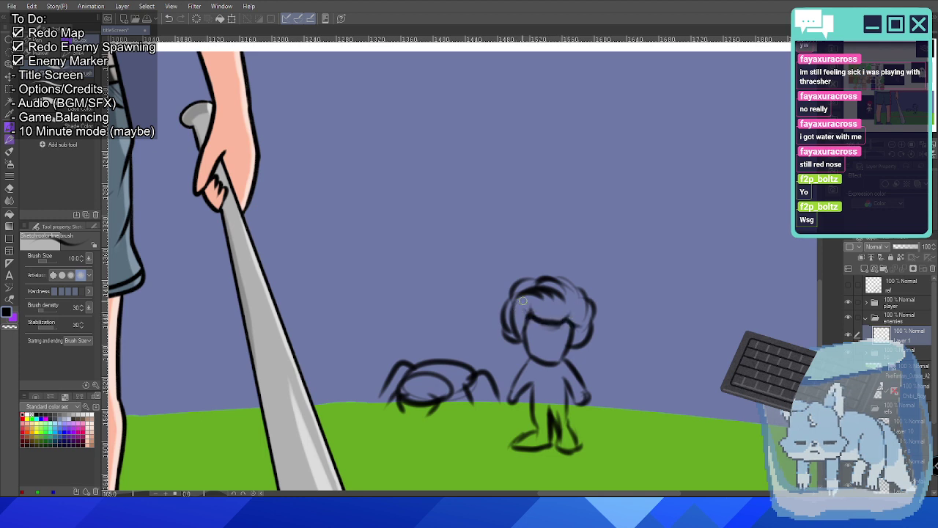
{"action": "scroll", "coordinate": [538, 301], "scroll_direction": "down", "scroll_amount": 4}
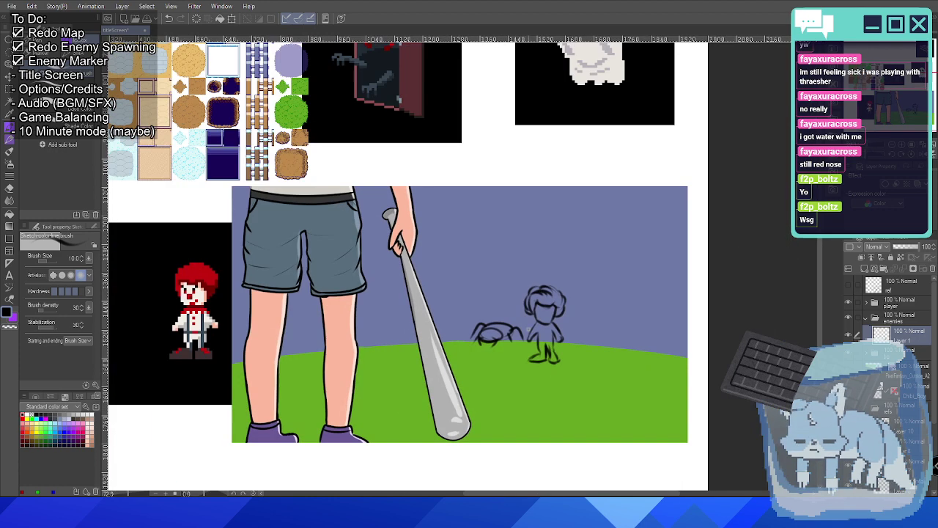
{"action": "scroll", "coordinate": [538, 300], "scroll_direction": "up", "scroll_amount": 2}
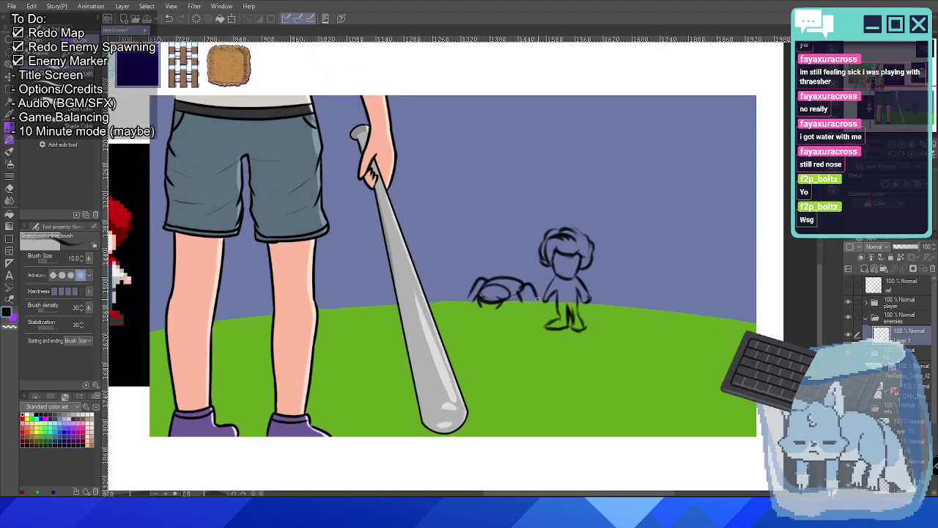
{"action": "scroll", "coordinate": [537, 299], "scroll_direction": "down", "scroll_amount": 1}
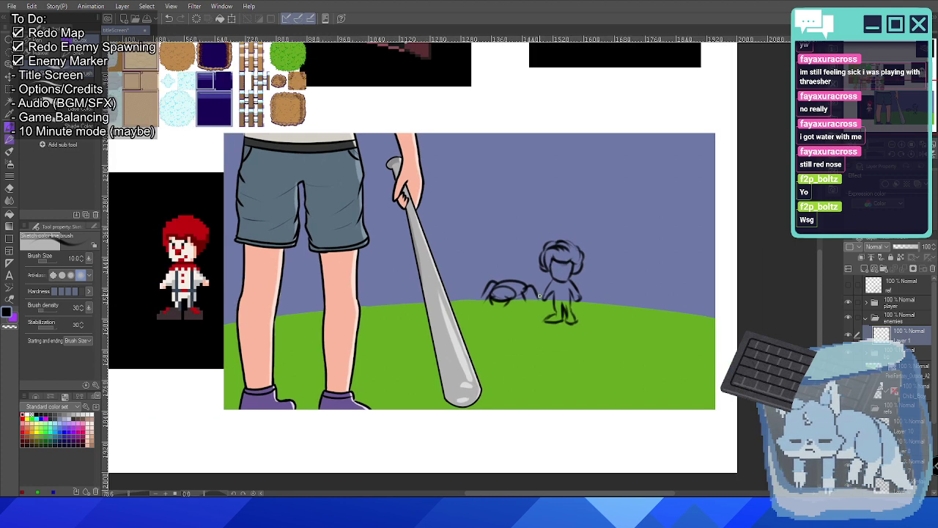
{"action": "scroll", "coordinate": [568, 266], "scroll_direction": "up", "scroll_amount": 3}
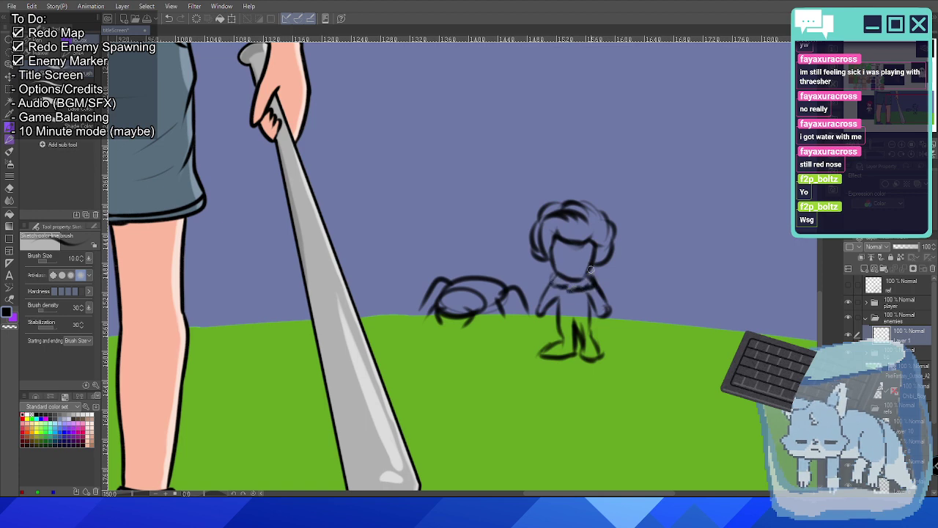
{"action": "scroll", "coordinate": [585, 273], "scroll_direction": "down", "scroll_amount": 2}
{"action": "scroll", "coordinate": [582, 258], "scroll_direction": "up", "scroll_amount": 1}
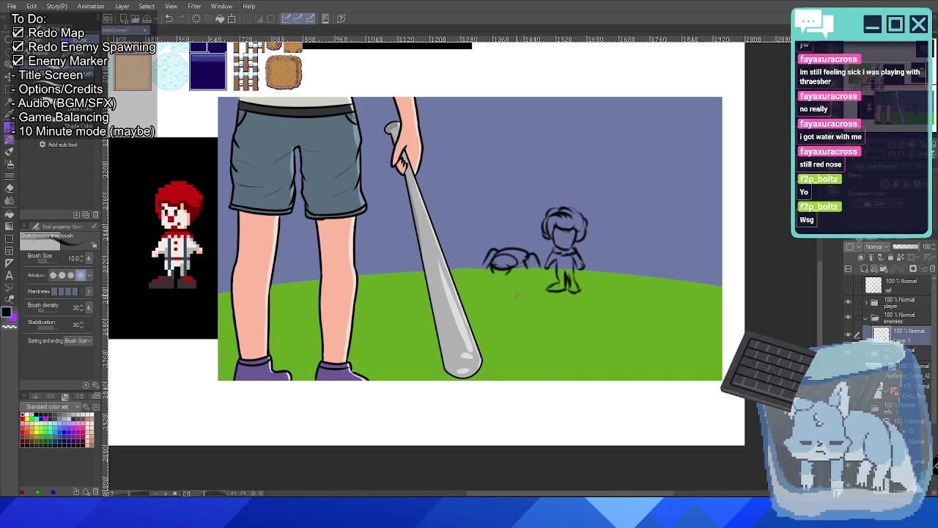
{"action": "scroll", "coordinate": [543, 210], "scroll_direction": "down", "scroll_amount": 1}
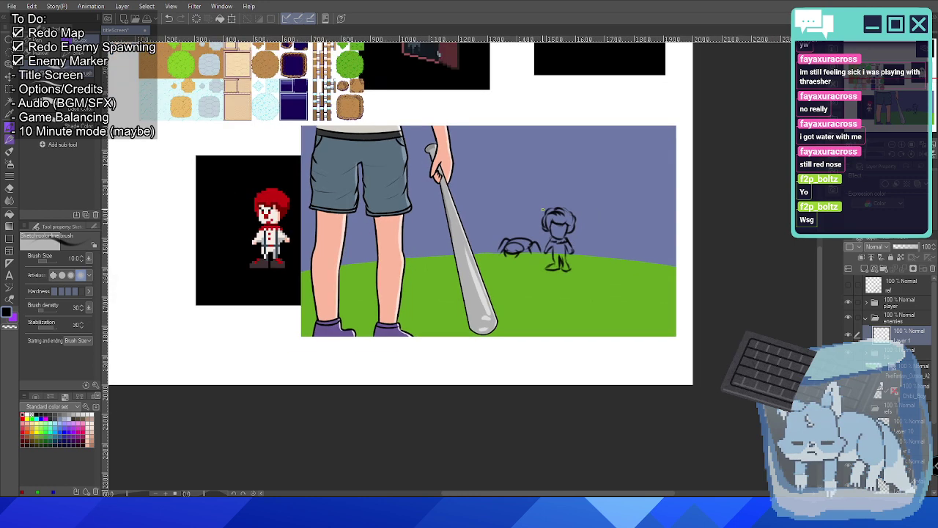
Move the door monster sprite over the clown sprite so it sits beside the scene as the reference.
{"action": "scroll", "coordinate": [551, 190], "scroll_direction": "up", "scroll_amount": 3}
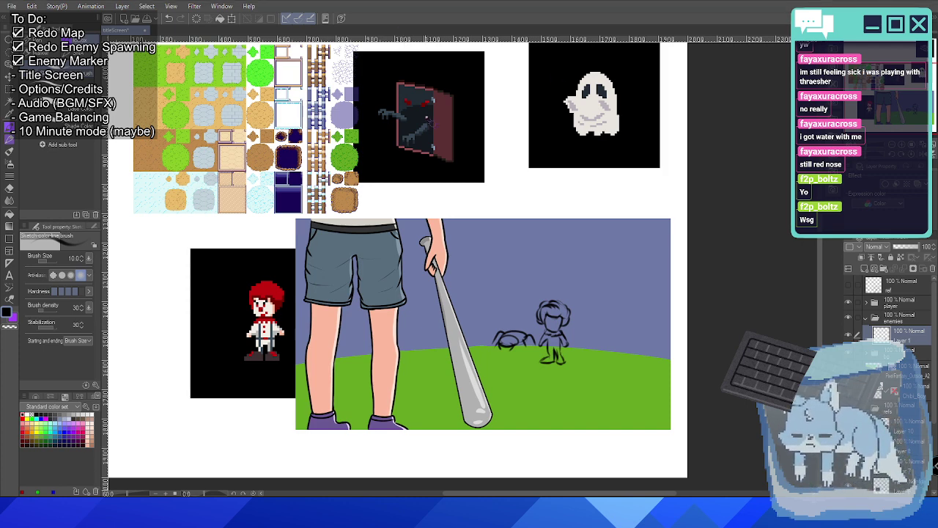
{"action": "left_click_drag", "start_coordinate": [425, 121], "coordinate": [261, 320]}
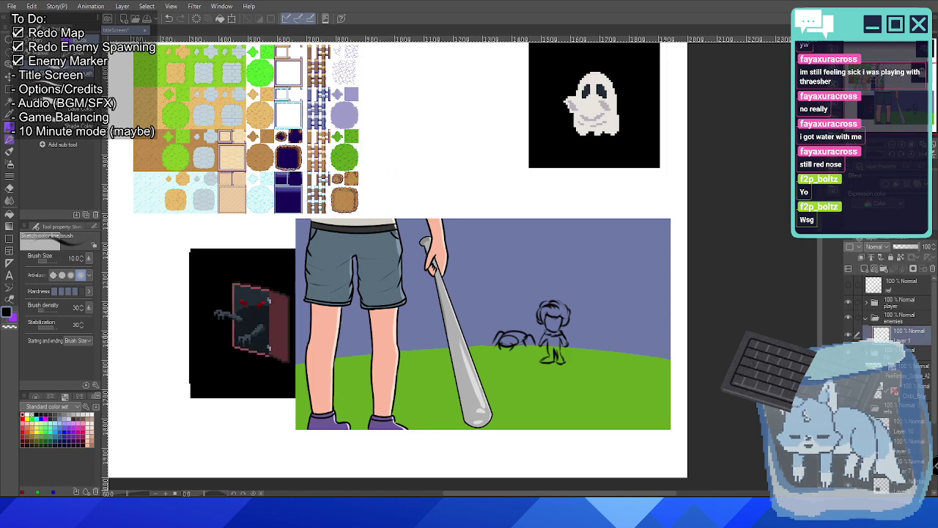
{"action": "scroll", "coordinate": [412, 340], "scroll_direction": "up", "scroll_amount": 4}
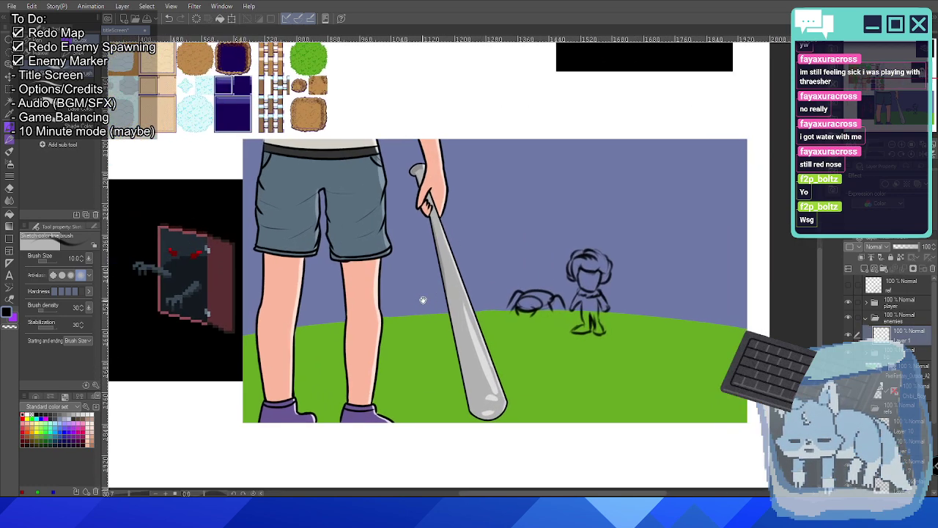
{"action": "left_click_drag", "start_coordinate": [423, 300], "coordinate": [442, 289]}
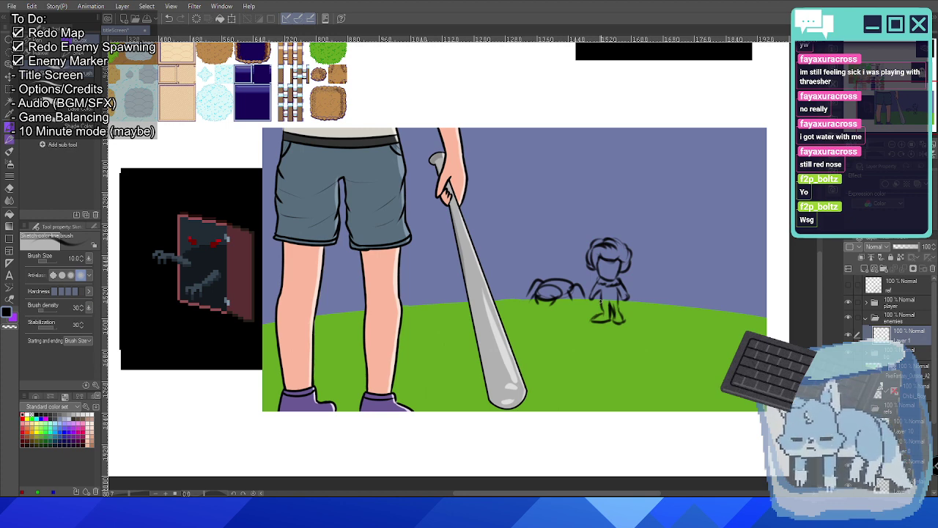
Sketch the door monster's rectangular door frame on the hill beside the clown, redrawing the strokes that miss.
{"action": "mouse_move", "coordinate": [648, 248]}
{"action": "left_mouse_down"}
{"action": "mouse_move", "coordinate": [693, 250]}
{"action": "mouse_move", "coordinate": [641, 304]}
{"action": "left_mouse_up"}
{"action": "key", "text": "ctrl+z"}
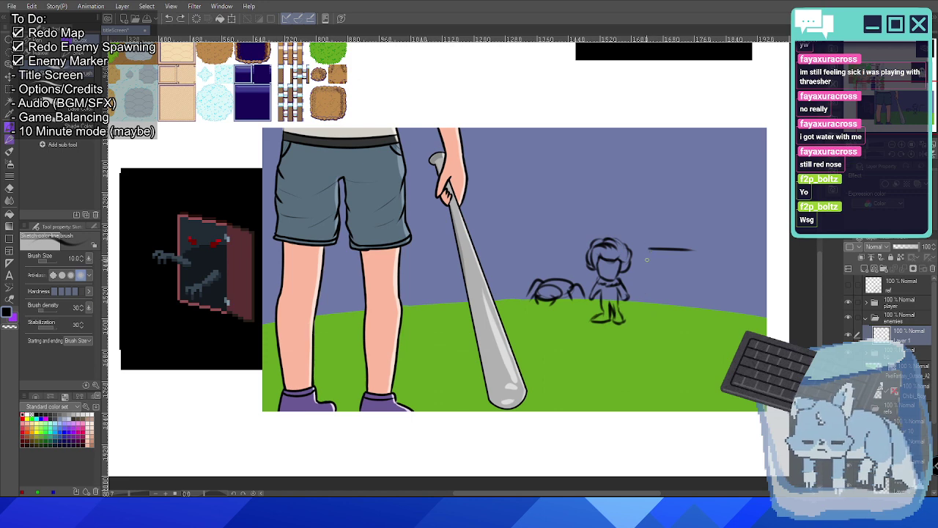
{"action": "mouse_move", "coordinate": [649, 249]}
{"action": "left_mouse_down"}
{"action": "mouse_move", "coordinate": [649, 304]}
{"action": "mouse_move", "coordinate": [694, 309]}
{"action": "left_mouse_up"}
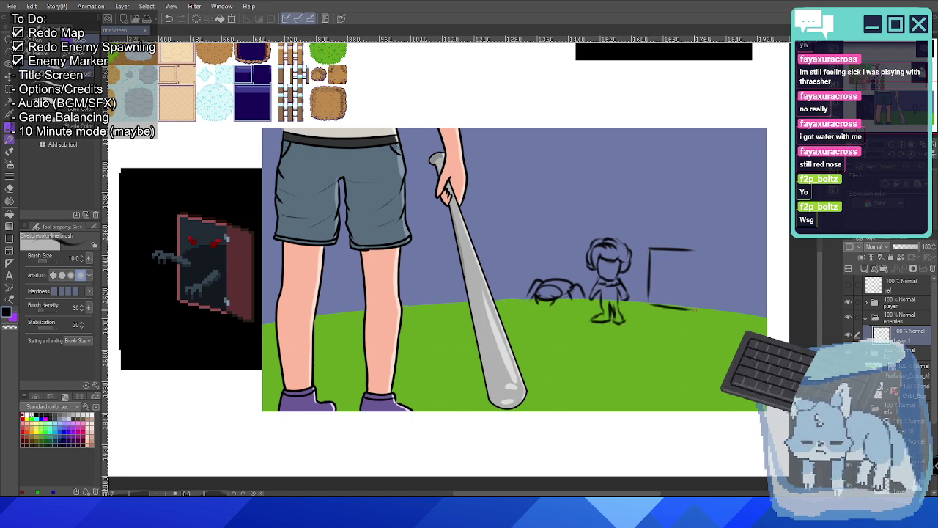
{"action": "left_click_drag", "start_coordinate": [692, 250], "coordinate": [692, 309]}
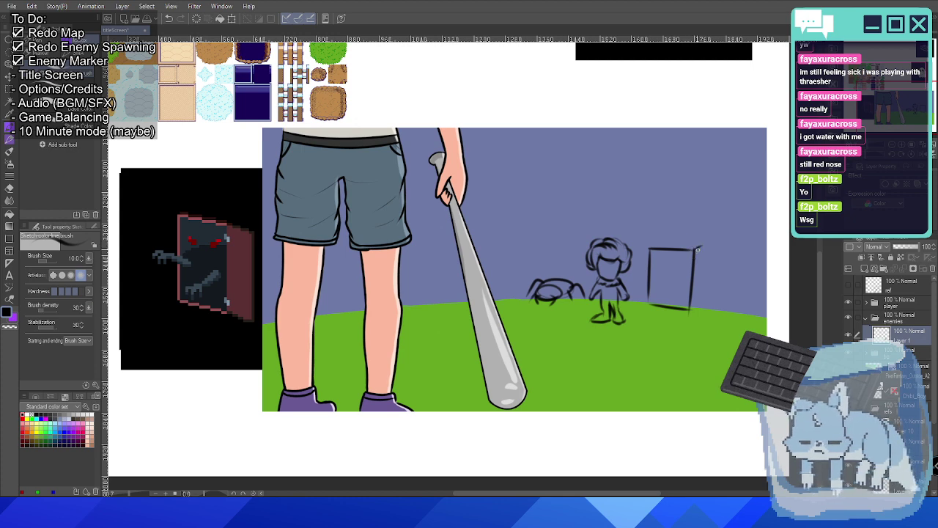
Sketch the open door panel swinging out from the frame's far side and add its hinges, redrawing missed strokes.
{"action": "left_click_drag", "start_coordinate": [697, 250], "coordinate": [707, 244]}
{"action": "left_click_drag", "start_coordinate": [704, 300], "coordinate": [692, 308]}
{"action": "left_click_drag", "start_coordinate": [707, 250], "coordinate": [698, 318]}
{"action": "key", "text": "ctrl+z"}
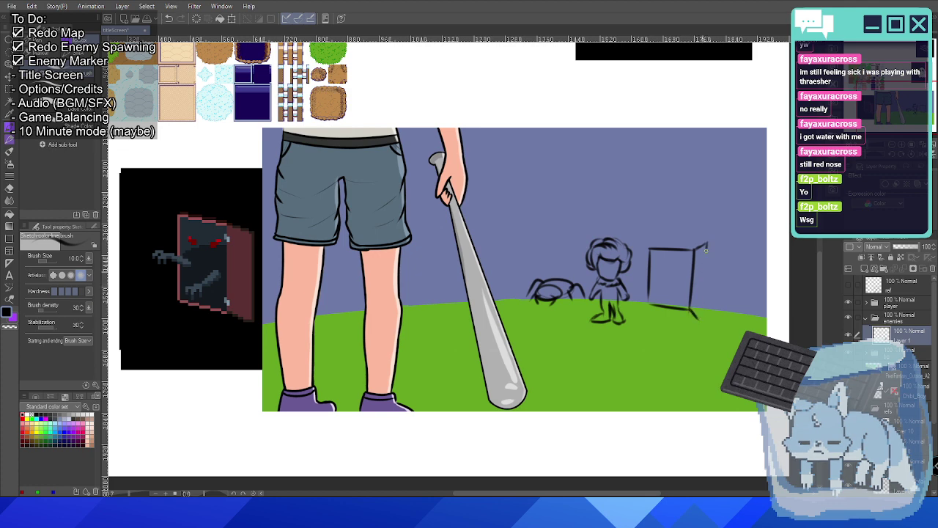
{"action": "mouse_move", "coordinate": [706, 250]}
{"action": "left_mouse_down"}
{"action": "mouse_move", "coordinate": [696, 323]}
{"action": "mouse_move", "coordinate": [703, 304]}
{"action": "mouse_move", "coordinate": [696, 315]}
{"action": "mouse_move", "coordinate": [703, 321]}
{"action": "mouse_move", "coordinate": [701, 286]}
{"action": "left_mouse_up"}
{"action": "key", "text": "ctrl+z"}
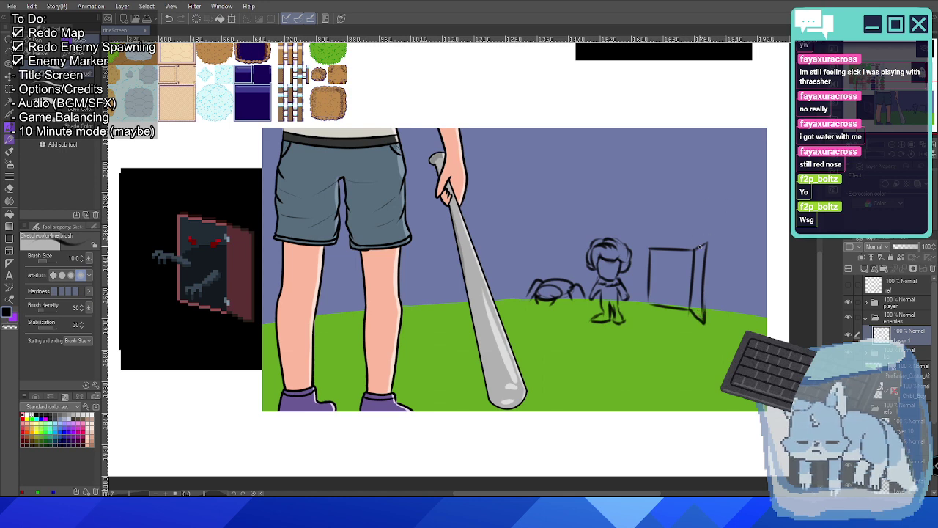
{"action": "mouse_move", "coordinate": [695, 258]}
{"action": "left_mouse_down"}
{"action": "mouse_move", "coordinate": [700, 264]}
{"action": "mouse_move", "coordinate": [686, 264]}
{"action": "mouse_move", "coordinate": [707, 243]}
{"action": "left_mouse_up"}
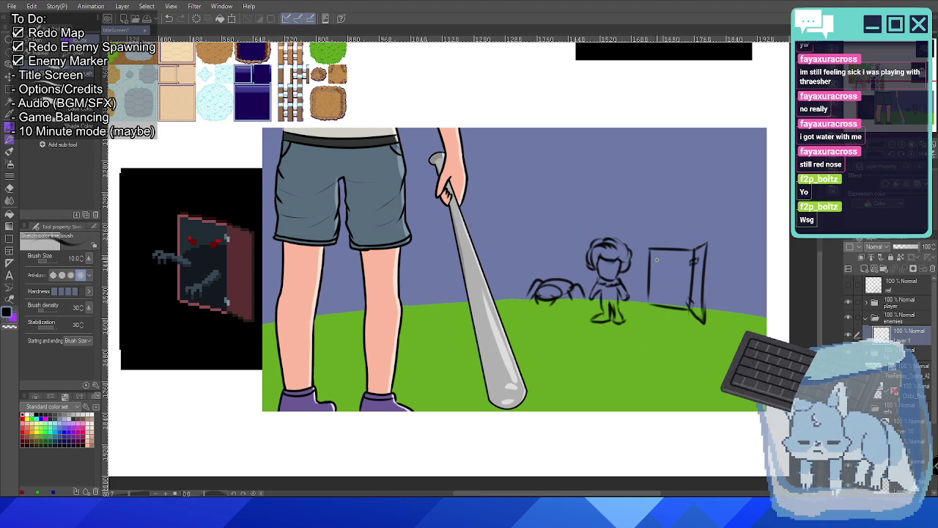
Sketch the monster's two slanted eyes and its two clawed hands inside the door frame.
{"action": "left_click_drag", "start_coordinate": [657, 260], "coordinate": [668, 262]}
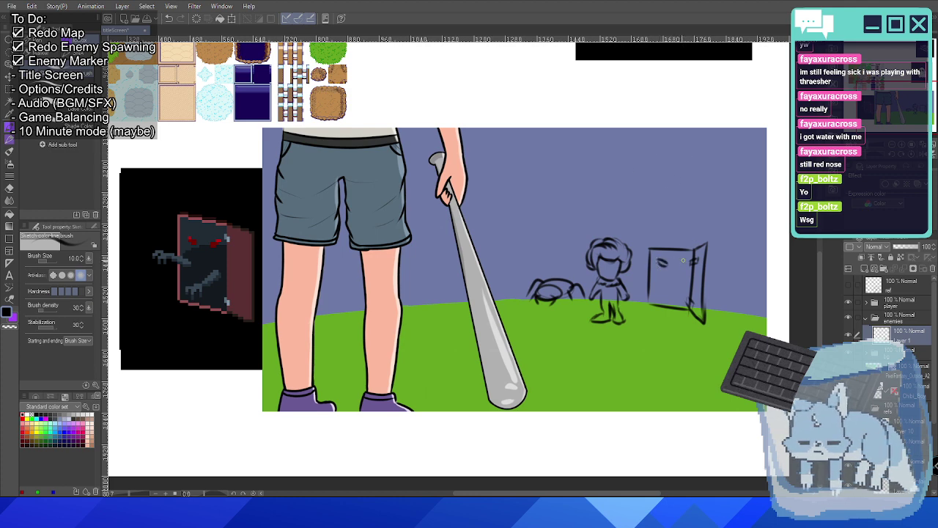
{"action": "left_click_drag", "start_coordinate": [684, 260], "coordinate": [676, 264]}
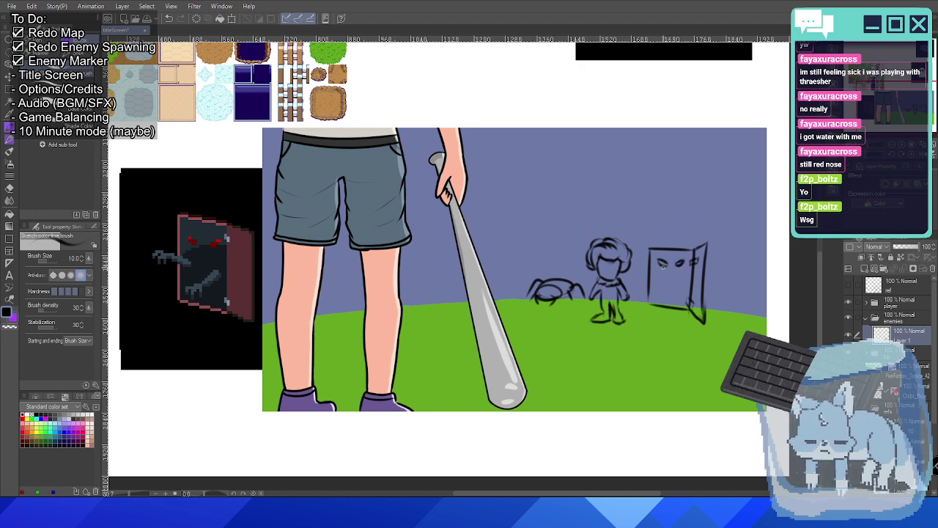
{"action": "mouse_move", "coordinate": [658, 278]}
{"action": "left_mouse_down"}
{"action": "mouse_move", "coordinate": [676, 286]}
{"action": "mouse_move", "coordinate": [664, 291]}
{"action": "mouse_move", "coordinate": [652, 283]}
{"action": "mouse_move", "coordinate": [682, 277]}
{"action": "left_mouse_up"}
{"action": "key", "text": "ctrl+z"}
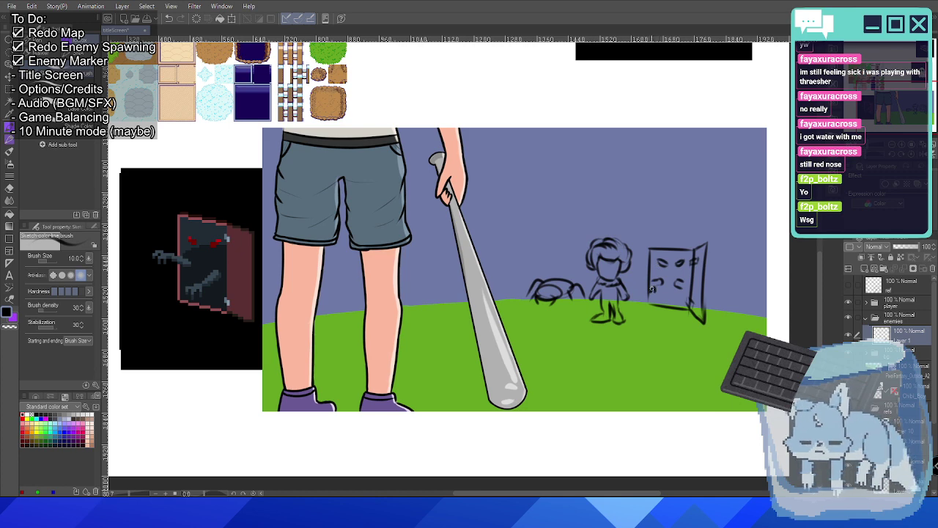
{"action": "left_click_drag", "start_coordinate": [651, 283], "coordinate": [647, 292]}
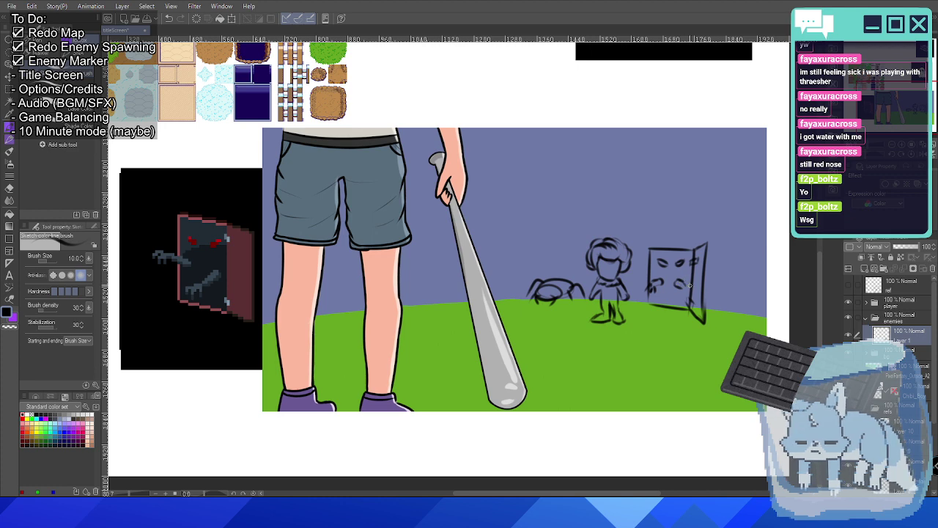
{"action": "mouse_move", "coordinate": [686, 282]}
{"action": "left_mouse_down"}
{"action": "mouse_move", "coordinate": [682, 292]}
{"action": "mouse_move", "coordinate": [687, 284]}
{"action": "left_mouse_up"}
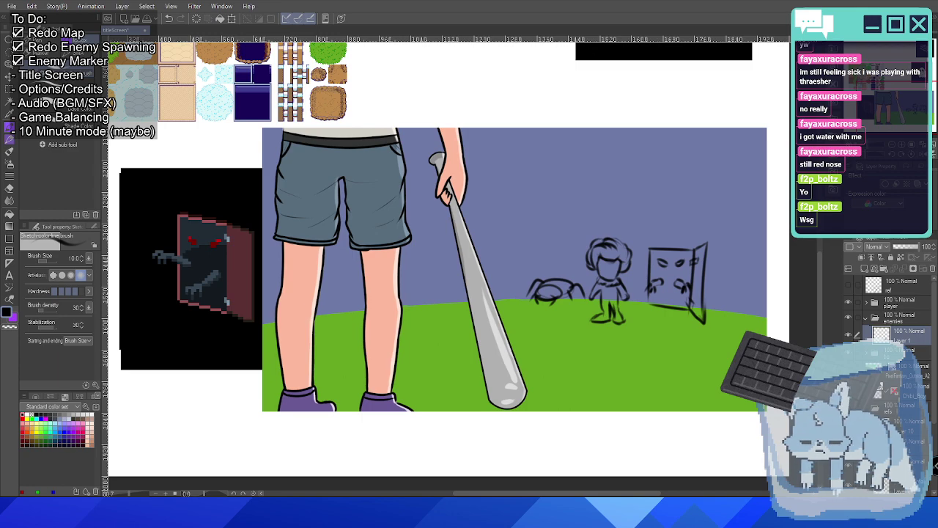
Select the monster's hand nearest the clown and shift it outward over the edge of the door frame.
{"action": "scroll", "coordinate": [725, 299], "scroll_direction": "up", "scroll_amount": 3}
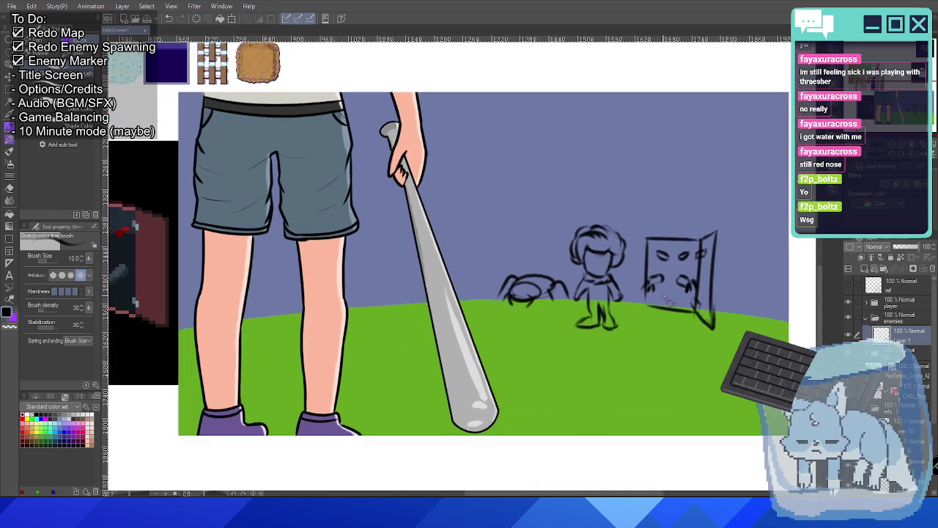
{"action": "scroll", "coordinate": [728, 210], "scroll_direction": "up", "scroll_amount": 1}
{"action": "scroll", "coordinate": [703, 220], "scroll_direction": "down", "scroll_amount": 4}
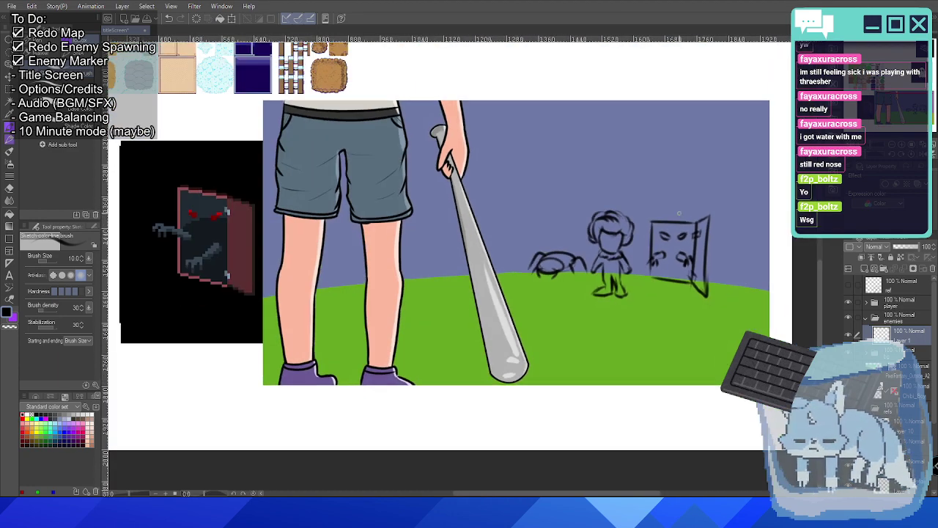
{"action": "scroll", "coordinate": [678, 228], "scroll_direction": "up", "scroll_amount": 4}
{"action": "scroll", "coordinate": [678, 228], "scroll_direction": "up", "scroll_amount": 2}
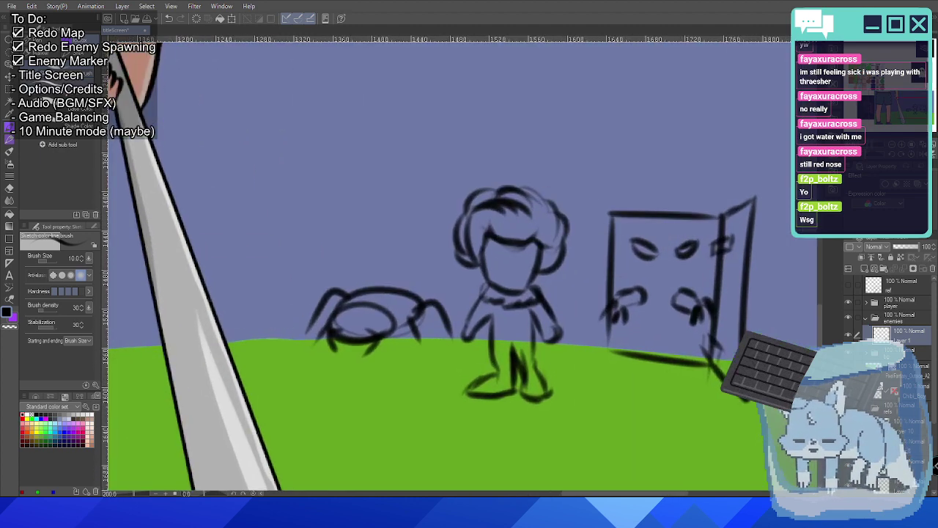
{"action": "key", "text": "m"}
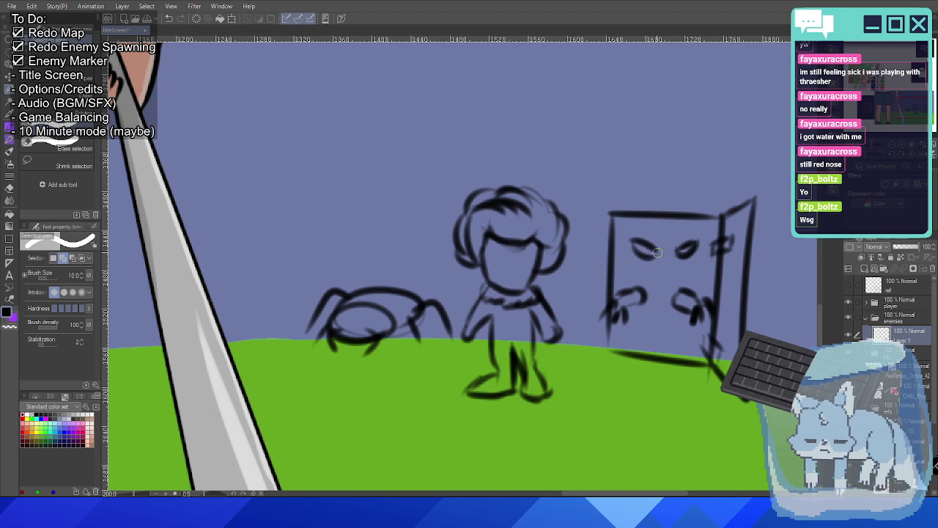
{"action": "mouse_move", "coordinate": [637, 287]}
{"action": "left_mouse_down"}
{"action": "mouse_move", "coordinate": [642, 296]}
{"action": "mouse_move", "coordinate": [618, 327]}
{"action": "mouse_move", "coordinate": [602, 315]}
{"action": "mouse_move", "coordinate": [619, 293]}
{"action": "mouse_move", "coordinate": [601, 321]}
{"action": "mouse_move", "coordinate": [618, 300]}
{"action": "mouse_move", "coordinate": [607, 300]}
{"action": "left_mouse_up"}
{"action": "left_click", "coordinate": [661, 346]}
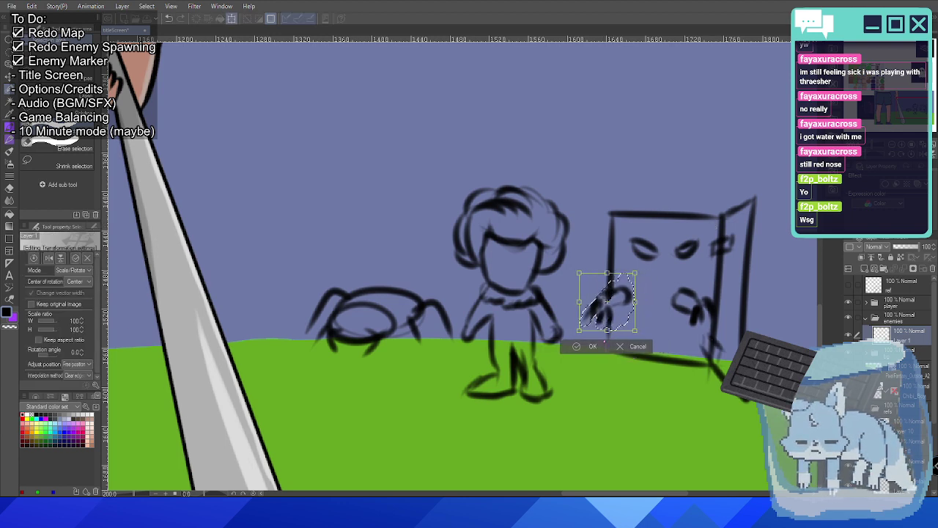
{"action": "left_click", "coordinate": [592, 346]}
{"action": "left_click", "coordinate": [521, 345]}
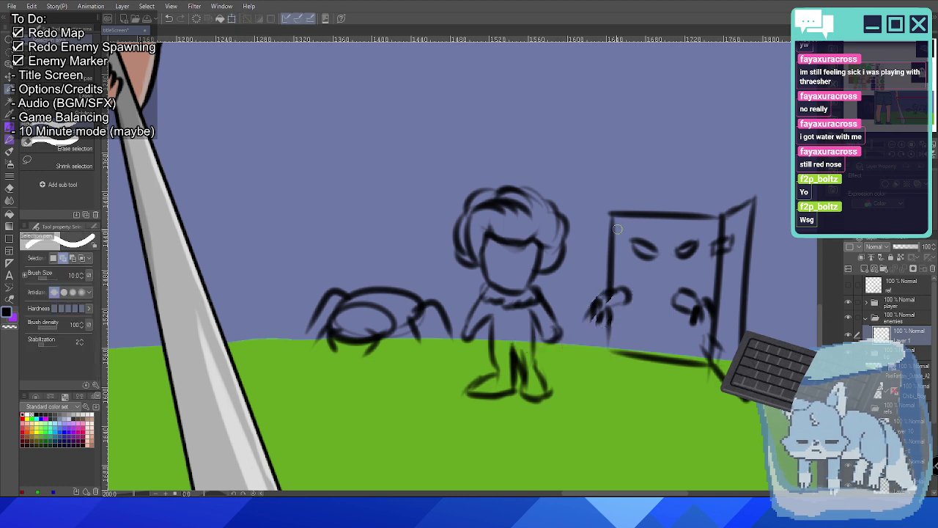
Shift the monster's other hand outward over the hinged edge of the frame, and return to the sketch brush.
{"action": "mouse_move", "coordinate": [670, 308]}
{"action": "left_mouse_down"}
{"action": "mouse_move", "coordinate": [681, 288]}
{"action": "mouse_move", "coordinate": [689, 315]}
{"action": "mouse_move", "coordinate": [696, 294]}
{"action": "mouse_move", "coordinate": [704, 311]}
{"action": "mouse_move", "coordinate": [708, 297]}
{"action": "mouse_move", "coordinate": [702, 321]}
{"action": "mouse_move", "coordinate": [707, 293]}
{"action": "mouse_move", "coordinate": [710, 321]}
{"action": "left_mouse_up"}
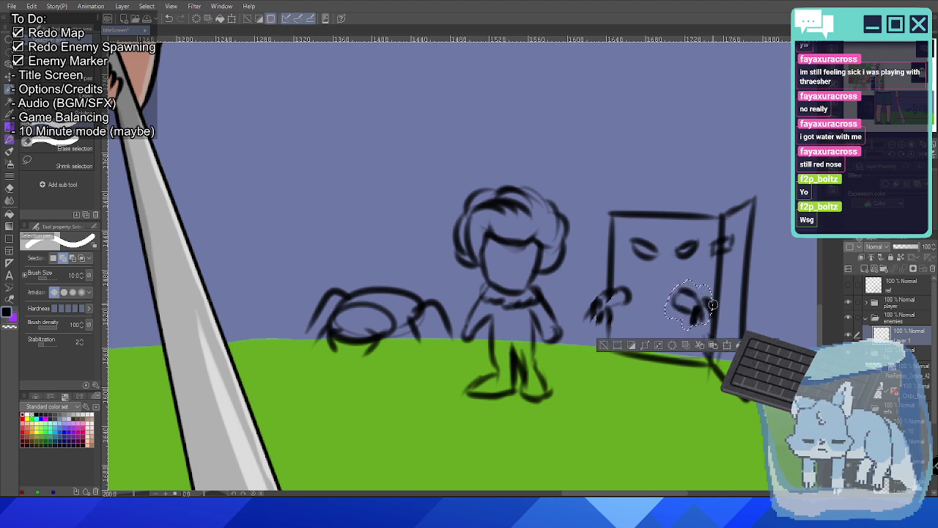
{"action": "key", "text": "ctrl+t"}
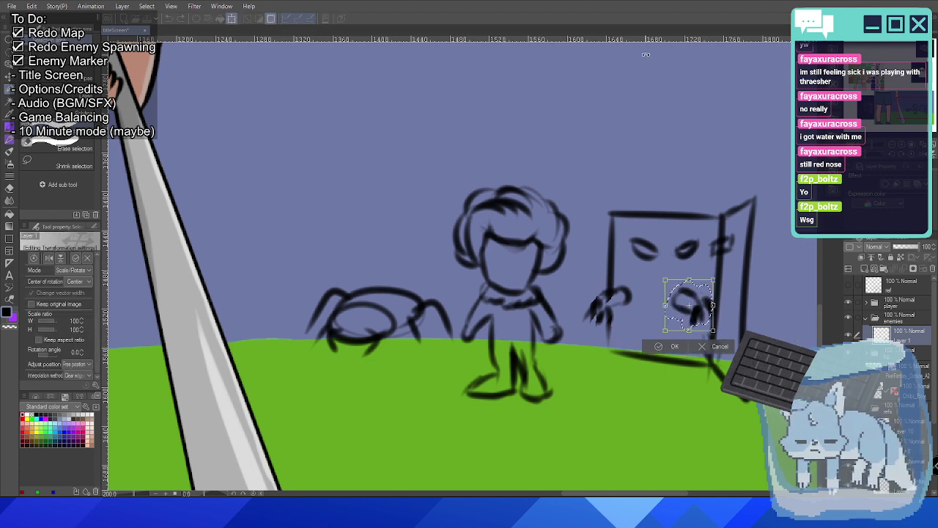
{"action": "left_click_drag", "start_coordinate": [690, 305], "coordinate": [713, 304]}
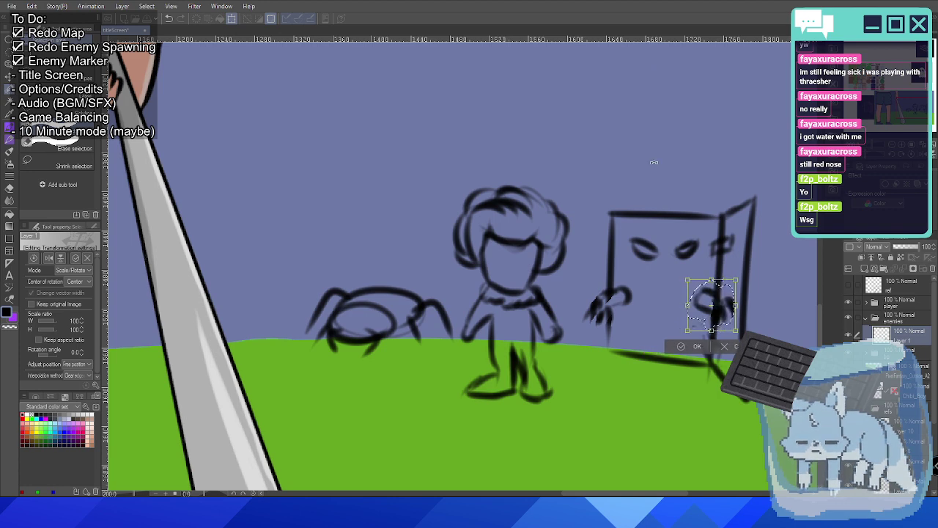
{"action": "key", "text": "Return"}
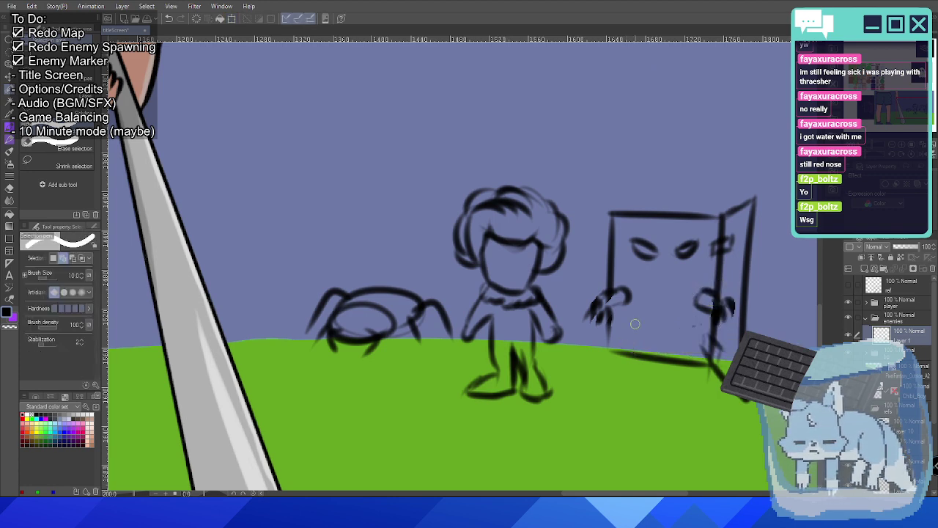
{"action": "scroll", "coordinate": [635, 323], "scroll_direction": "down", "scroll_amount": 2}
{"action": "scroll", "coordinate": [635, 323], "scroll_direction": "down", "scroll_amount": 2}
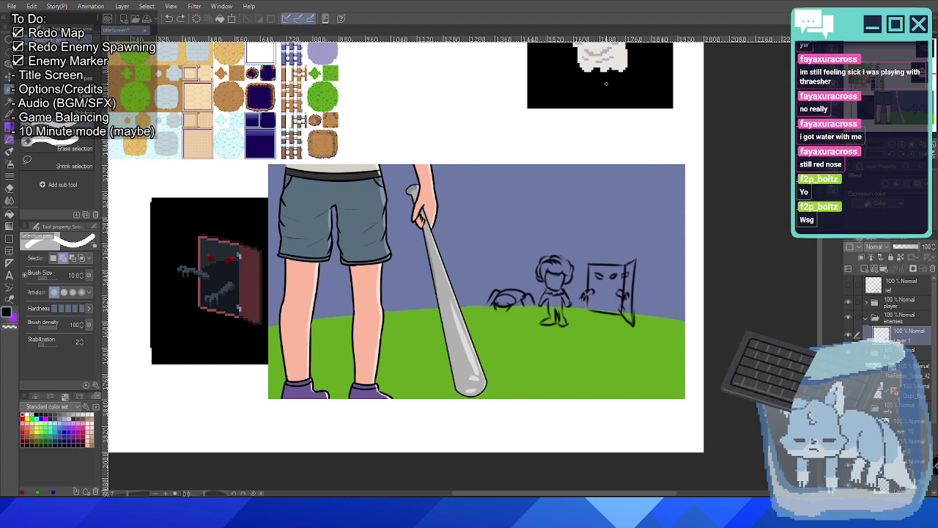
{"action": "key", "text": "p"}
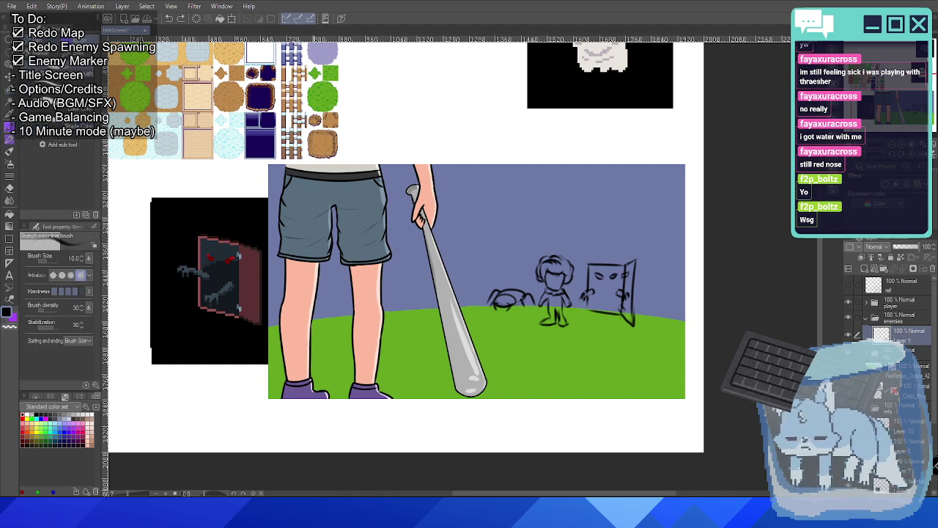
Move the ghost reference sprite down onto the black backdrop beside the title scene.
{"action": "left_click_drag", "start_coordinate": [590, 83], "coordinate": [225, 325]}
{"action": "key", "text": "Return"}
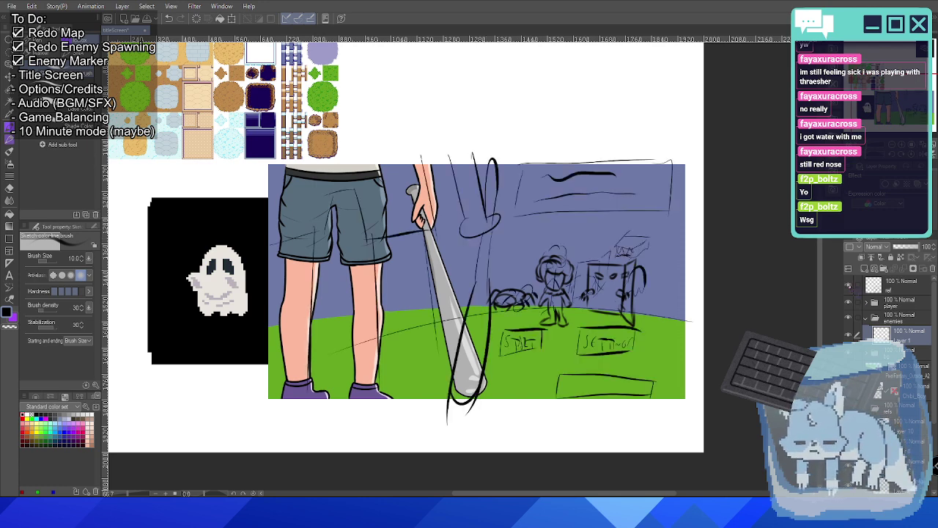
Compare the enemy sketches with the rough title layout by showing and hiding the ref layer.
{"action": "left_click", "coordinate": [849, 285]}
{"action": "left_click", "coordinate": [848, 284]}
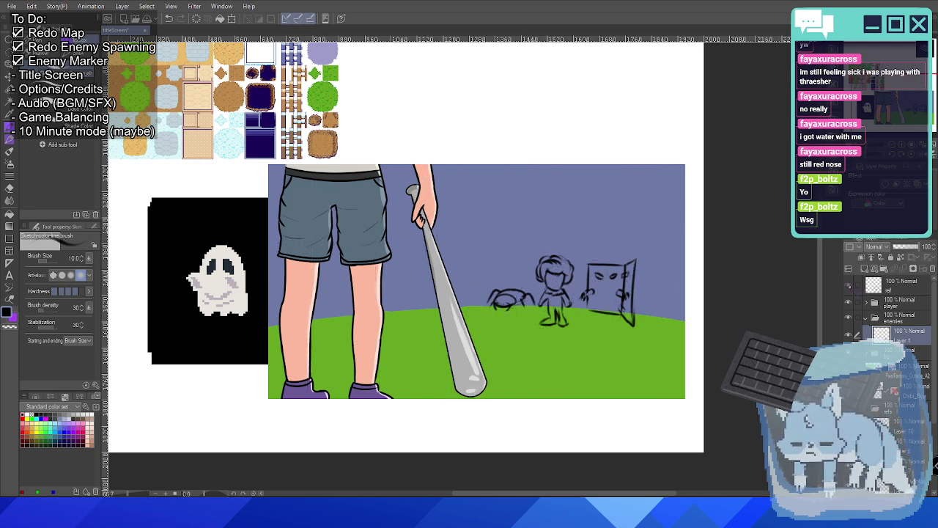
{"action": "left_click", "coordinate": [849, 284]}
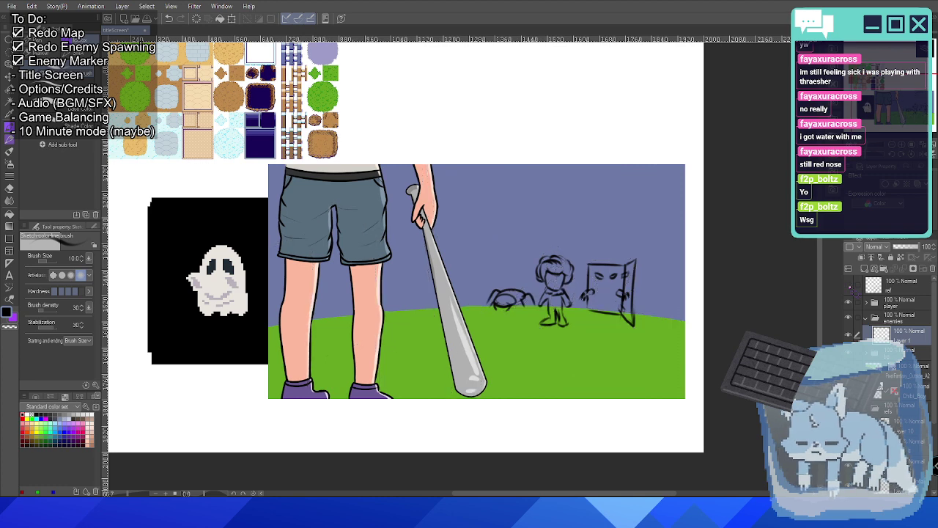
{"action": "left_click", "coordinate": [849, 285]}
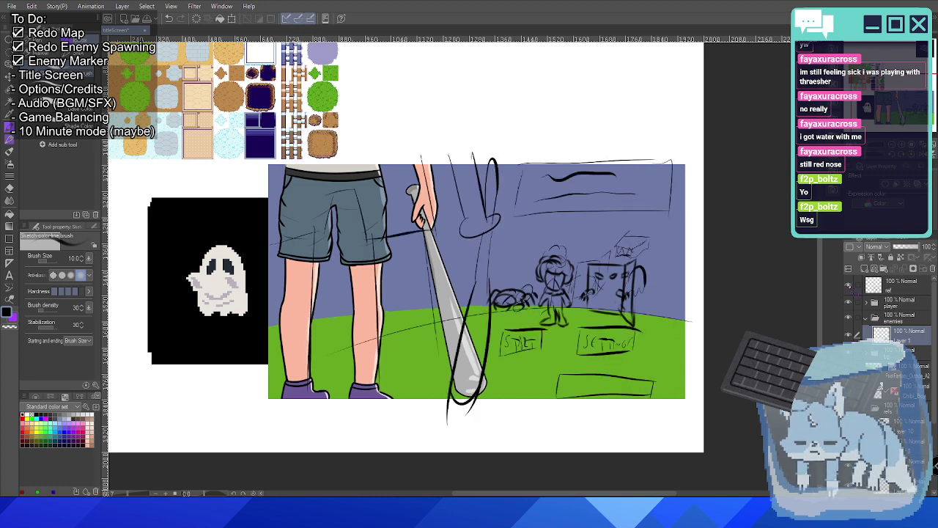
{"action": "left_click", "coordinate": [849, 284]}
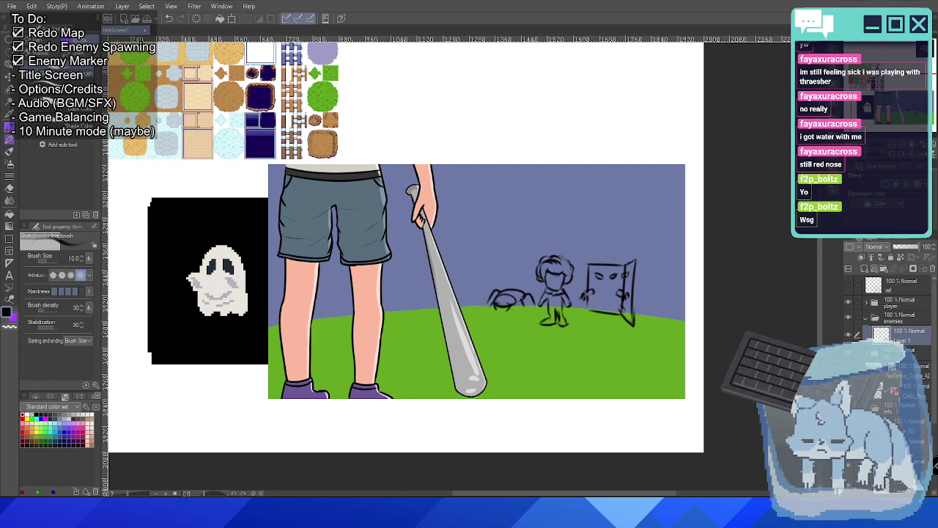
{"action": "scroll", "coordinate": [555, 264], "scroll_direction": "up", "scroll_amount": 1}
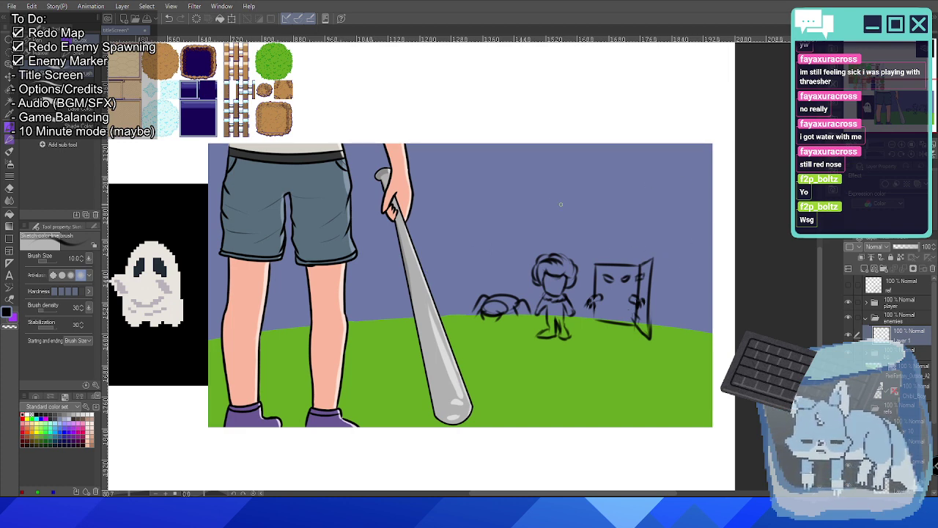
{"action": "left_click", "coordinate": [848, 283]}
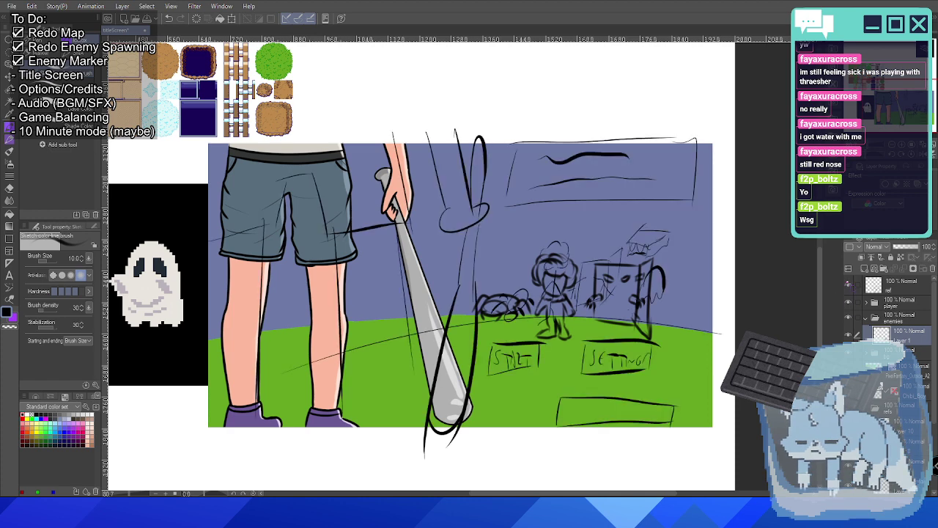
{"action": "left_click", "coordinate": [848, 284]}
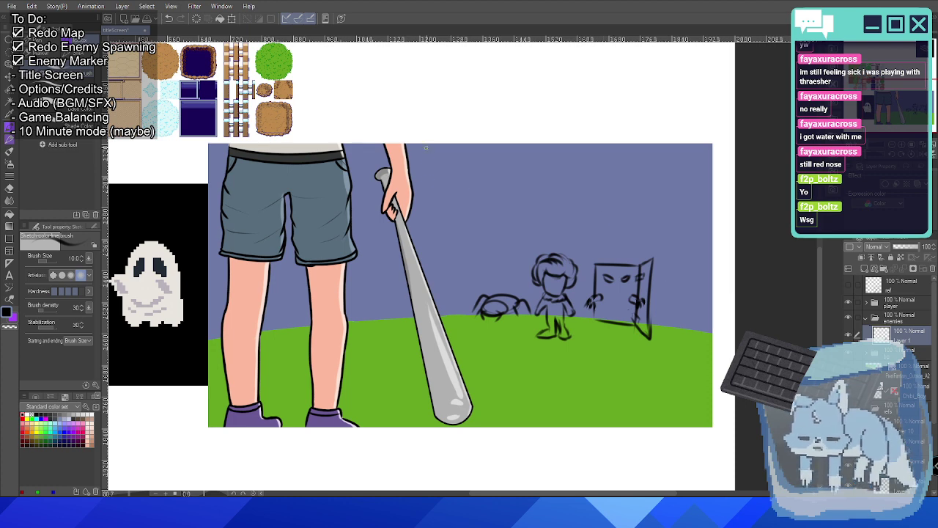
{"action": "left_click_drag", "start_coordinate": [431, 164], "coordinate": [587, 169]}
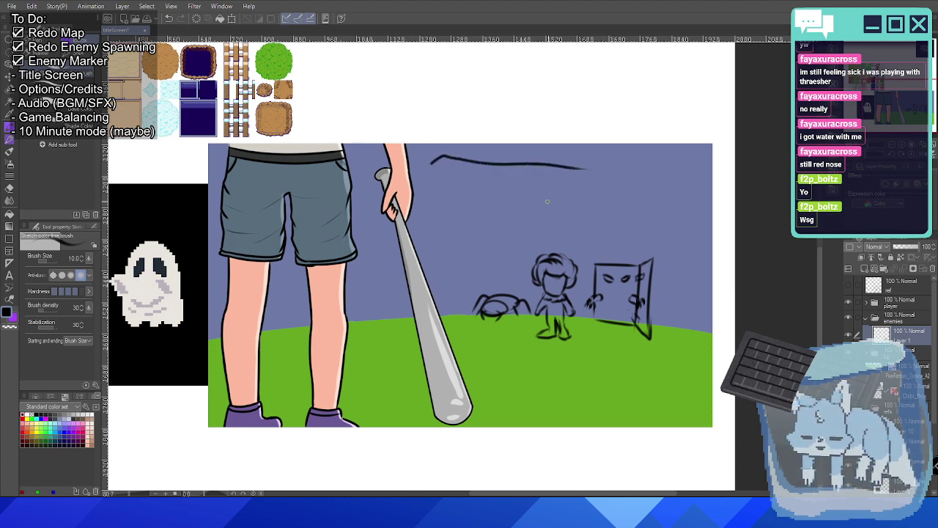
{"action": "left_click_drag", "start_coordinate": [547, 201], "coordinate": [692, 189]}
{"action": "key", "text": "ctrl+z"}
{"action": "key", "text": "ctrl+z"}
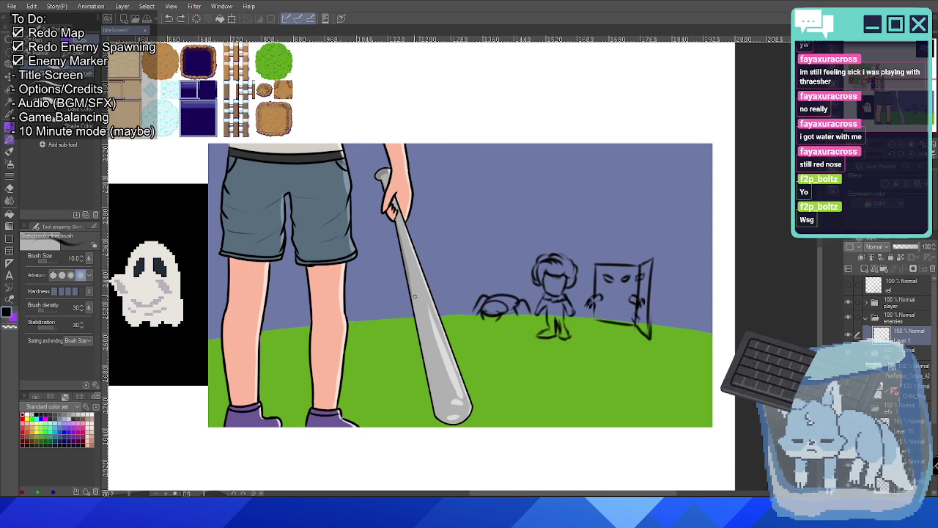
Sketch the ghost's rounded body outline behind the baseball bat, redrawing missed strokes.
{"action": "scroll", "coordinate": [414, 296], "scroll_direction": "up", "scroll_amount": 1}
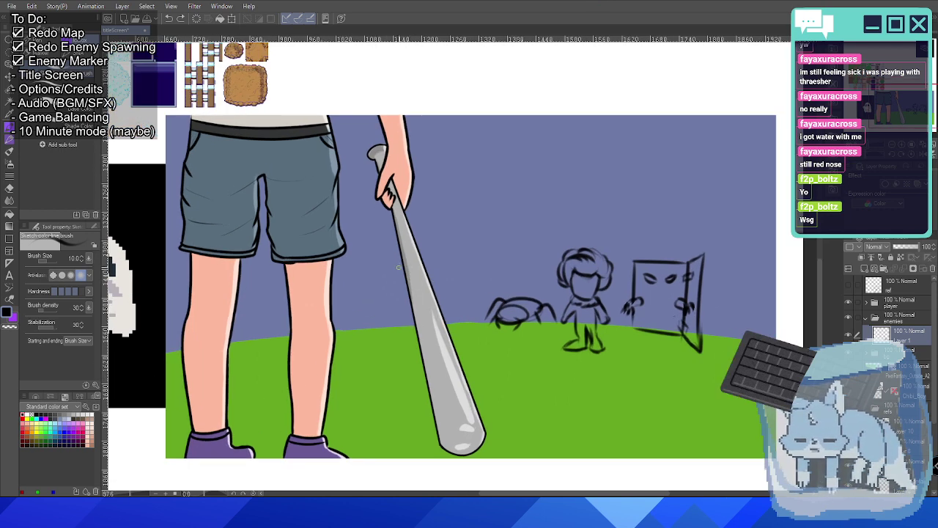
{"action": "left_click_drag", "start_coordinate": [419, 249], "coordinate": [463, 292]}
{"action": "key", "text": "ctrl+z"}
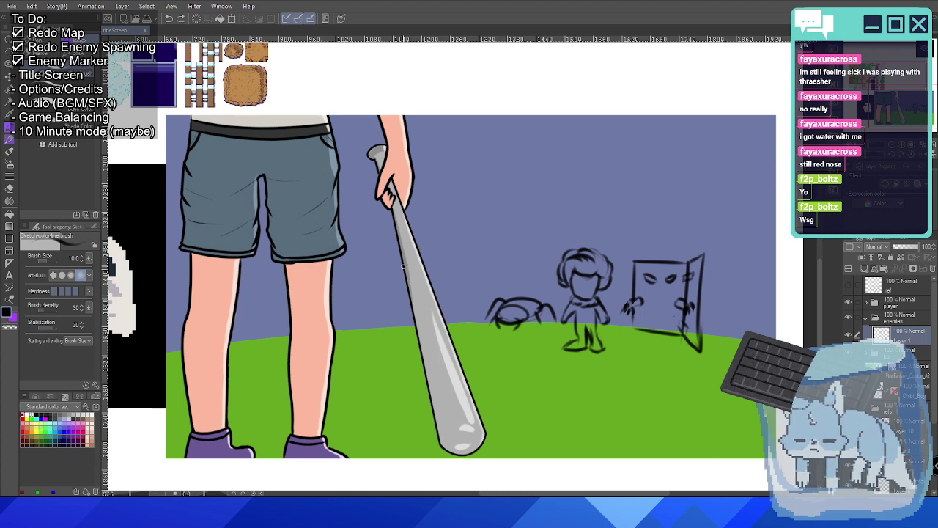
{"action": "mouse_move", "coordinate": [399, 266]}
{"action": "left_mouse_down"}
{"action": "mouse_move", "coordinate": [404, 241]}
{"action": "mouse_move", "coordinate": [466, 283]}
{"action": "left_mouse_up"}
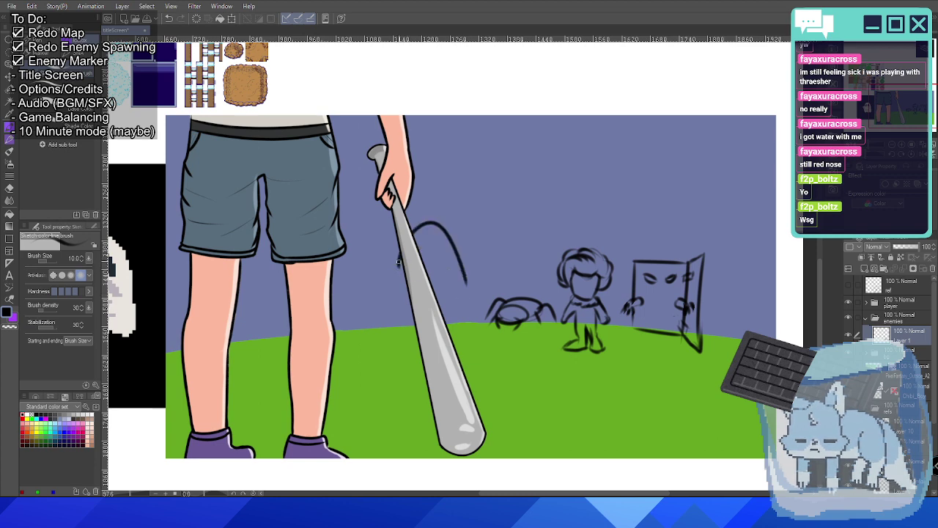
{"action": "left_click_drag", "start_coordinate": [398, 261], "coordinate": [394, 321]}
{"action": "key", "text": "ctrl+z"}
{"action": "mouse_move", "coordinate": [400, 260]}
{"action": "left_mouse_down"}
{"action": "mouse_move", "coordinate": [399, 325]}
{"action": "mouse_move", "coordinate": [397, 313]}
{"action": "mouse_move", "coordinate": [408, 320]}
{"action": "mouse_move", "coordinate": [424, 308]}
{"action": "mouse_move", "coordinate": [432, 317]}
{"action": "mouse_move", "coordinate": [471, 314]}
{"action": "mouse_move", "coordinate": [467, 280]}
{"action": "left_mouse_up"}
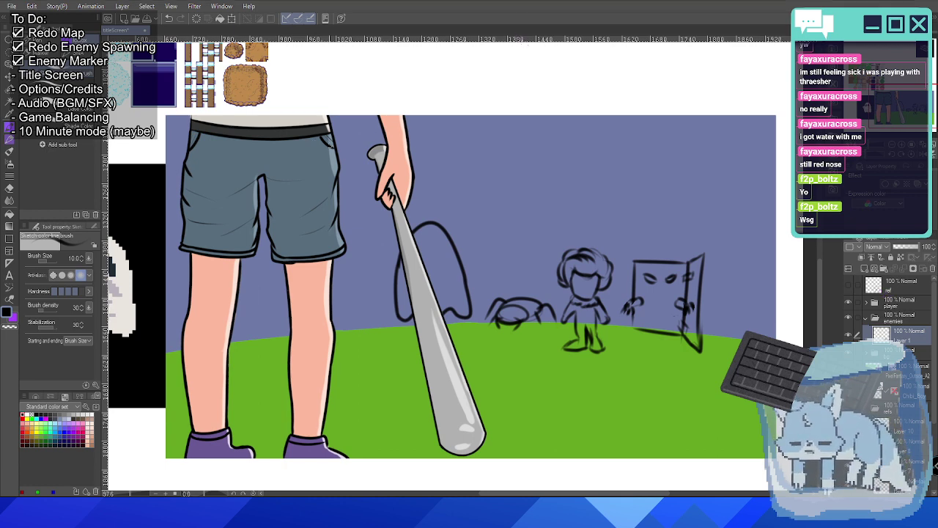
Sketch the ghost's two raised arms on either side of its body, redoing missed strokes.
{"action": "scroll", "coordinate": [308, 147], "scroll_direction": "down", "scroll_amount": 3}
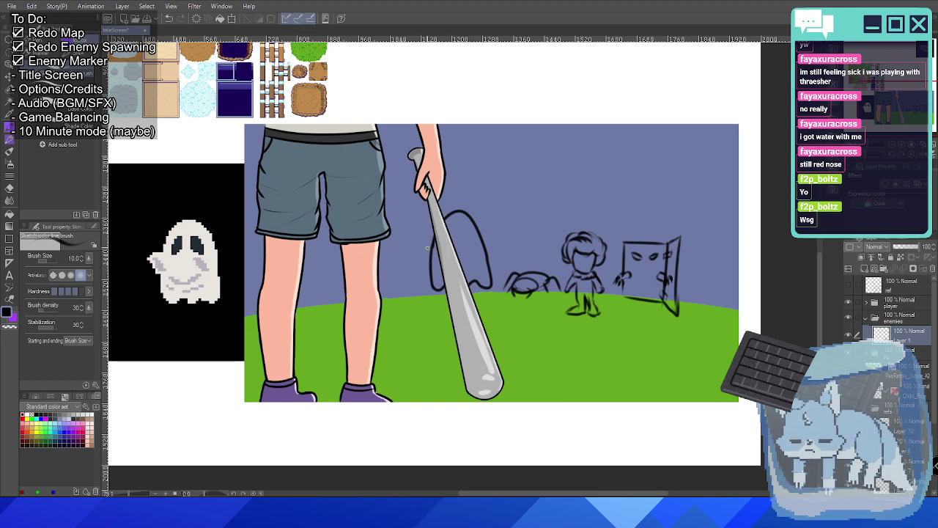
{"action": "mouse_move", "coordinate": [433, 240]}
{"action": "left_mouse_down"}
{"action": "mouse_move", "coordinate": [415, 247]}
{"action": "mouse_move", "coordinate": [432, 238]}
{"action": "mouse_move", "coordinate": [420, 245]}
{"action": "mouse_move", "coordinate": [432, 253]}
{"action": "left_mouse_up"}
{"action": "key", "text": "ctrl+z"}
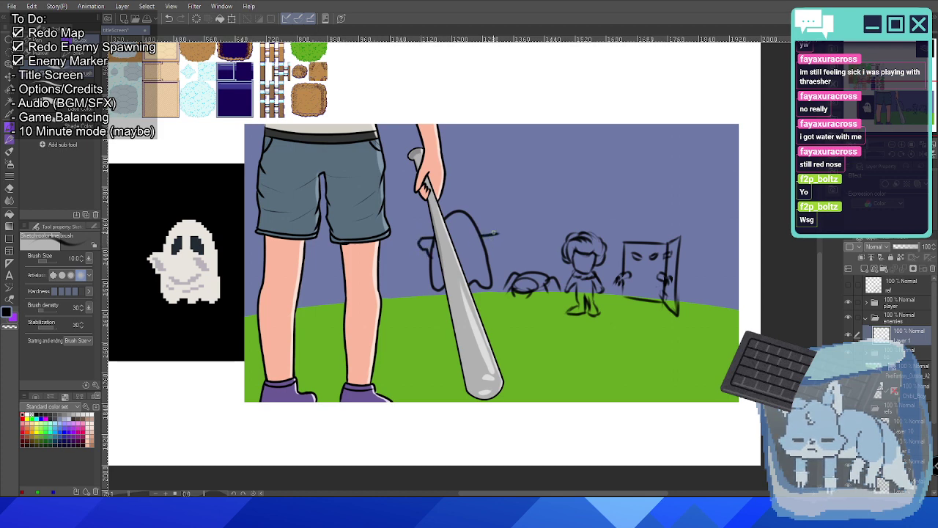
{"action": "mouse_move", "coordinate": [494, 232]}
{"action": "left_mouse_down"}
{"action": "mouse_move", "coordinate": [503, 238]}
{"action": "mouse_move", "coordinate": [485, 255]}
{"action": "left_mouse_up"}
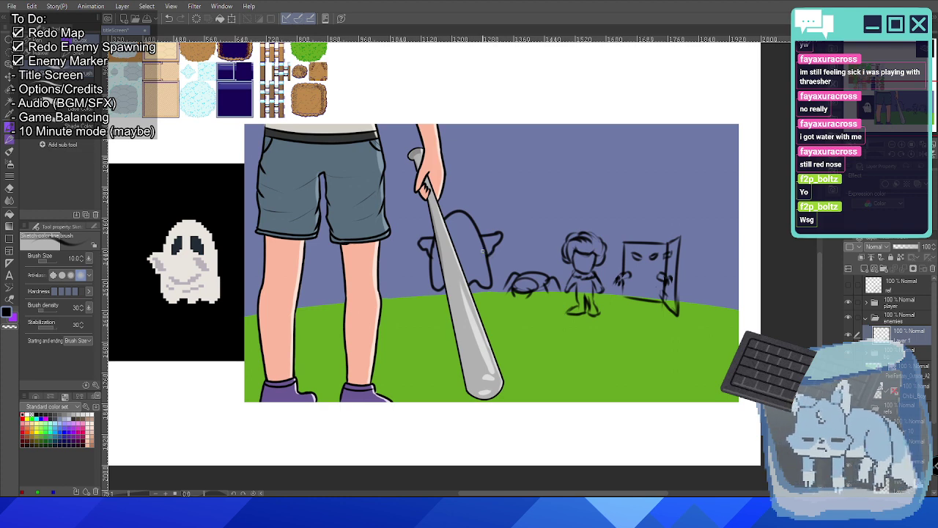
{"action": "left_click_drag", "start_coordinate": [488, 253], "coordinate": [475, 263]}
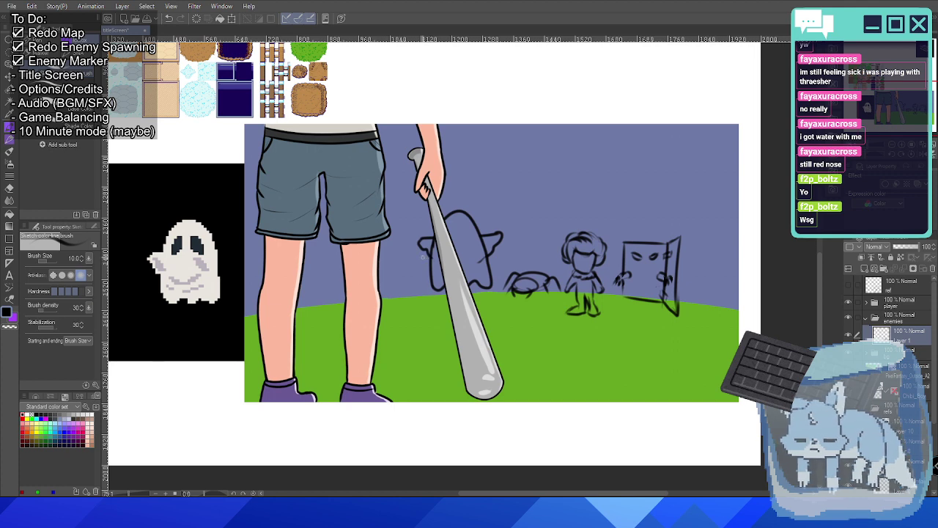
Sketch the ghost's oval eyes on the upper part of its body beside the bat.
{"action": "scroll", "coordinate": [433, 253], "scroll_direction": "up", "scroll_amount": 1}
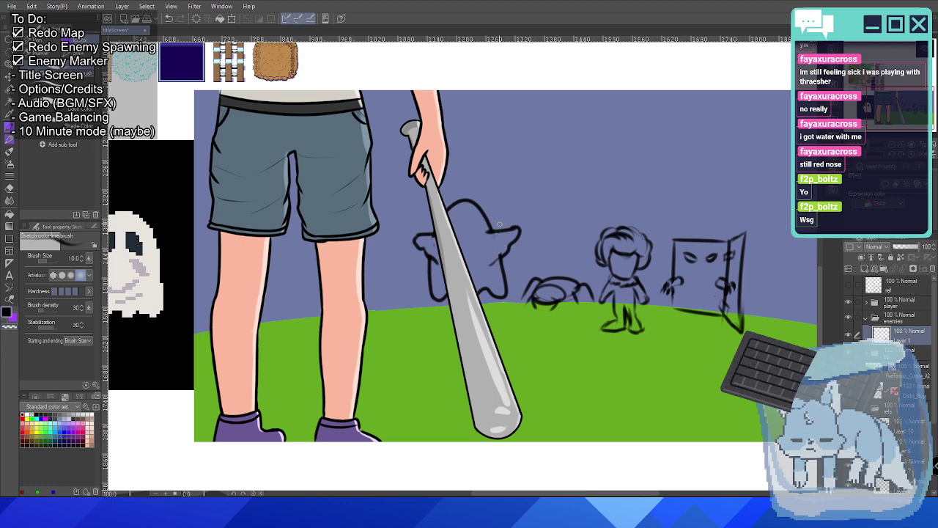
{"action": "scroll", "coordinate": [499, 225], "scroll_direction": "down", "scroll_amount": 2}
{"action": "scroll", "coordinate": [495, 242], "scroll_direction": "up", "scroll_amount": 4}
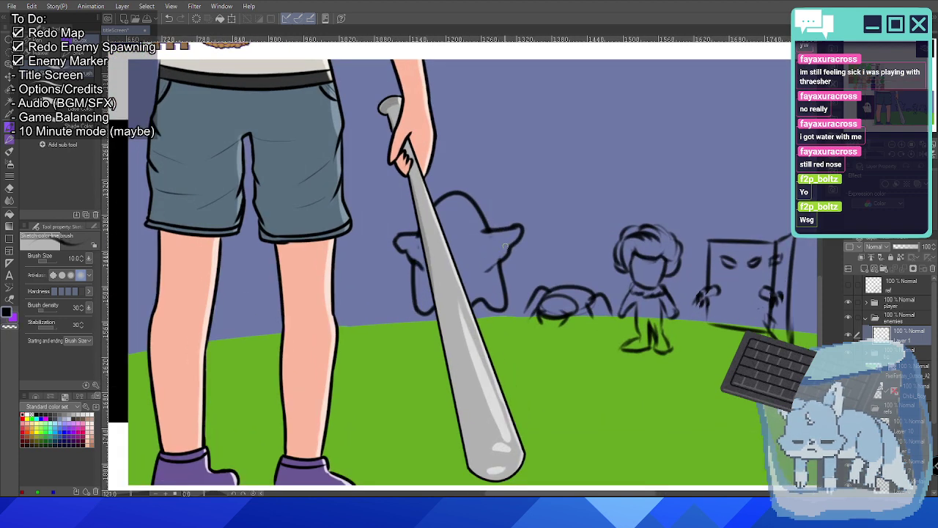
{"action": "scroll", "coordinate": [521, 220], "scroll_direction": "down", "scroll_amount": 2}
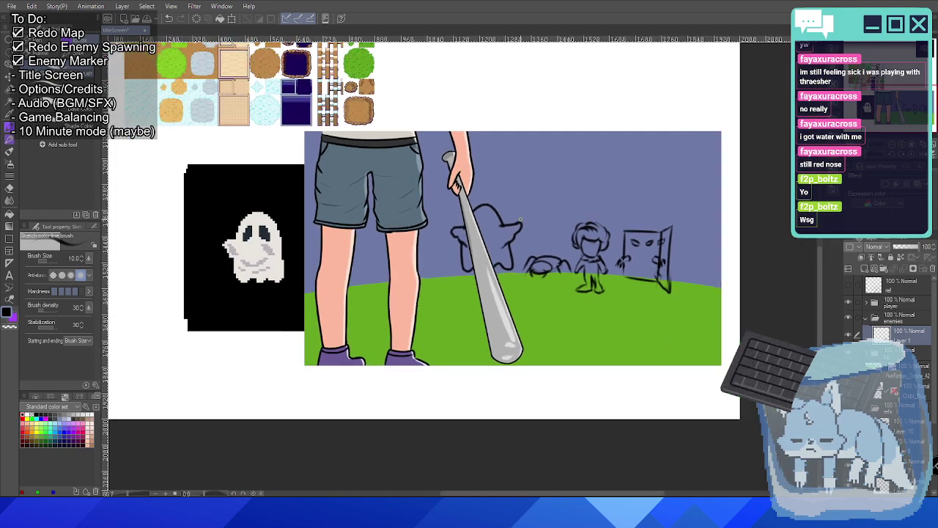
{"action": "scroll", "coordinate": [493, 233], "scroll_direction": "up", "scroll_amount": 2}
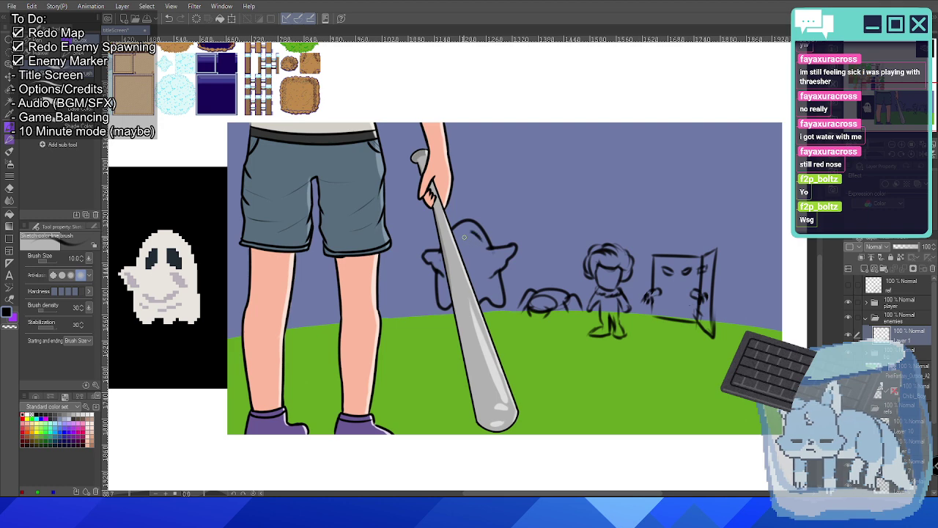
{"action": "mouse_move", "coordinate": [470, 231]}
{"action": "left_mouse_down"}
{"action": "mouse_move", "coordinate": [482, 248]}
{"action": "mouse_move", "coordinate": [479, 237]}
{"action": "left_mouse_up"}
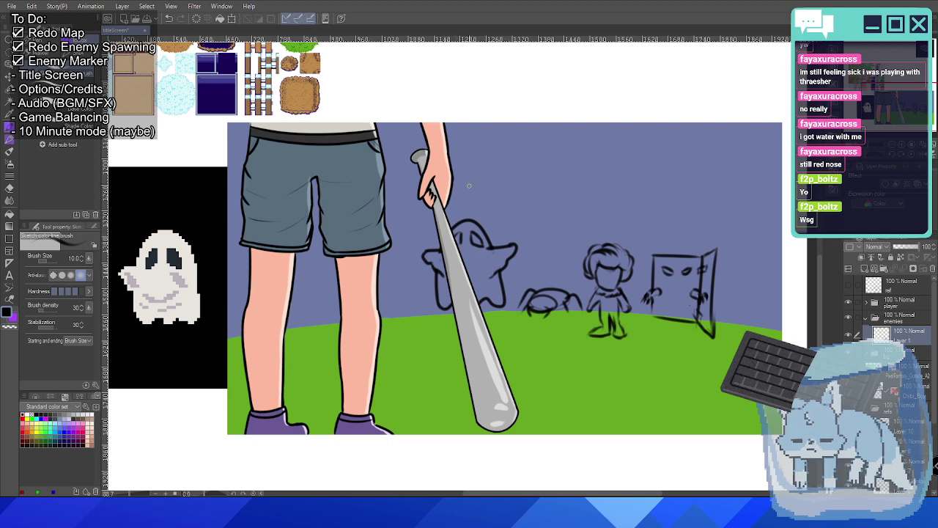
Move the toothed book reference sprite down into the empty space above the title scene.
{"action": "scroll", "coordinate": [469, 185], "scroll_direction": "down", "scroll_amount": 3}
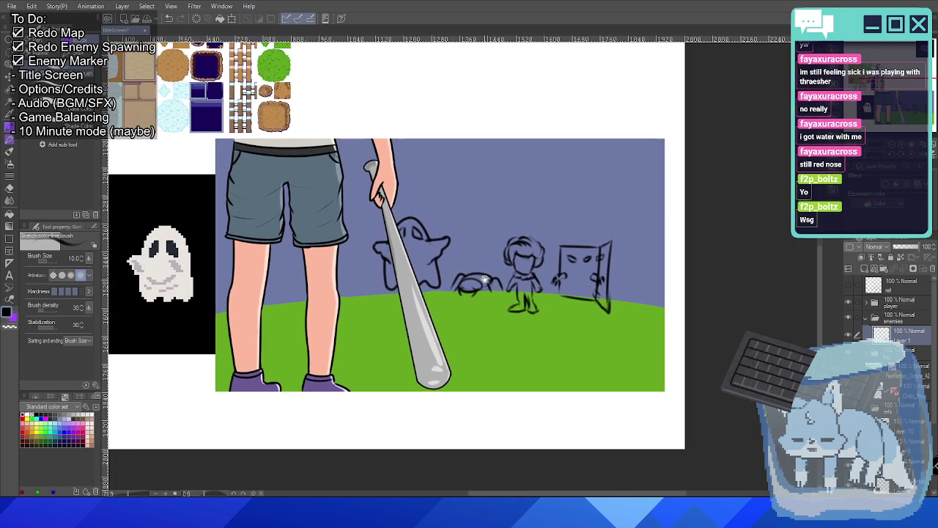
{"action": "scroll", "coordinate": [481, 280], "scroll_direction": "down", "scroll_amount": 4}
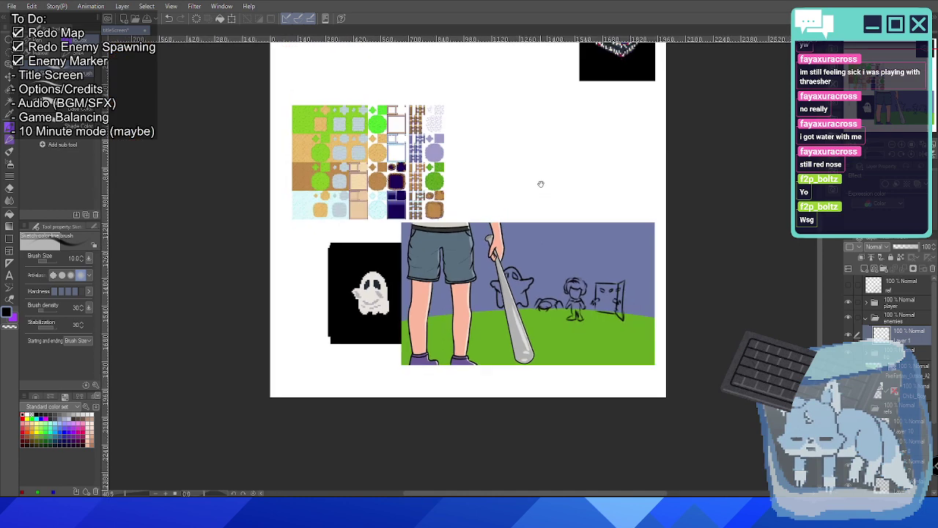
{"action": "left_click_drag", "start_coordinate": [540, 182], "coordinate": [467, 189]}
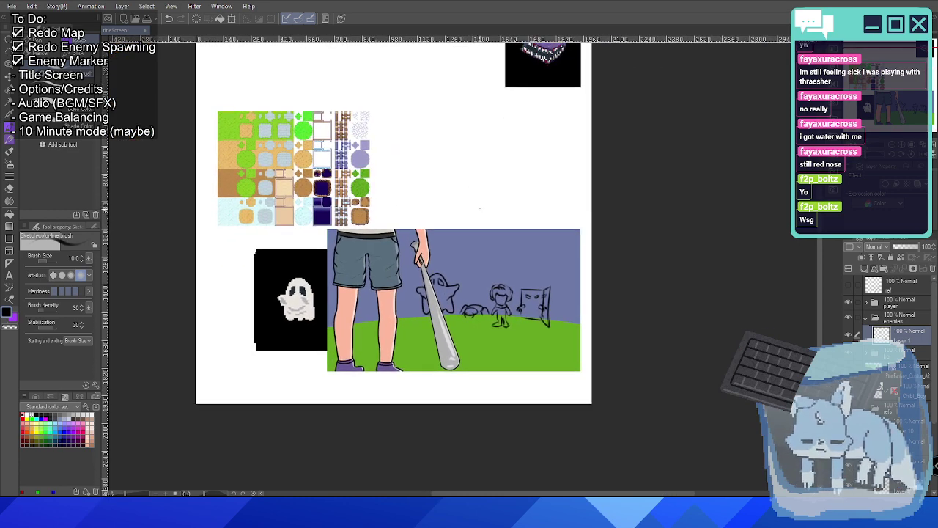
{"action": "scroll", "coordinate": [593, 320], "scroll_direction": "up", "scroll_amount": 1}
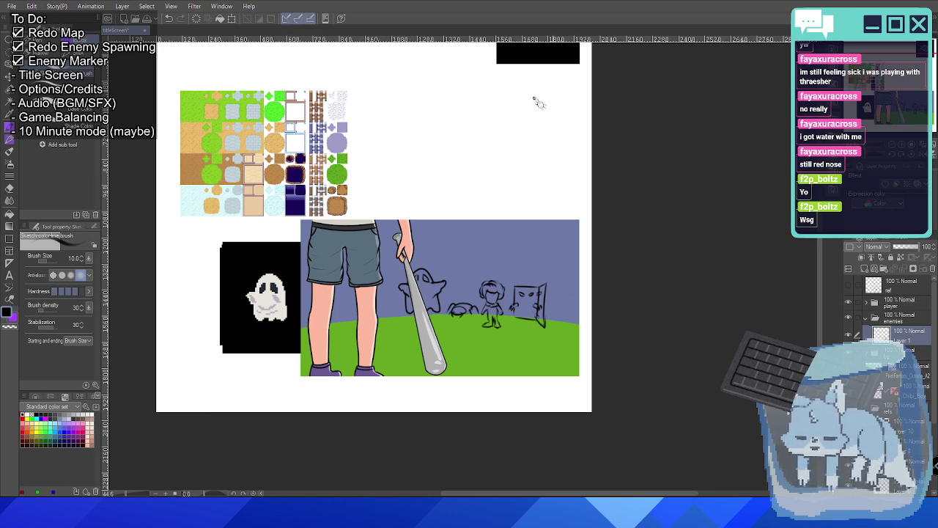
{"action": "left_click_drag", "start_coordinate": [553, 63], "coordinate": [459, 189]}
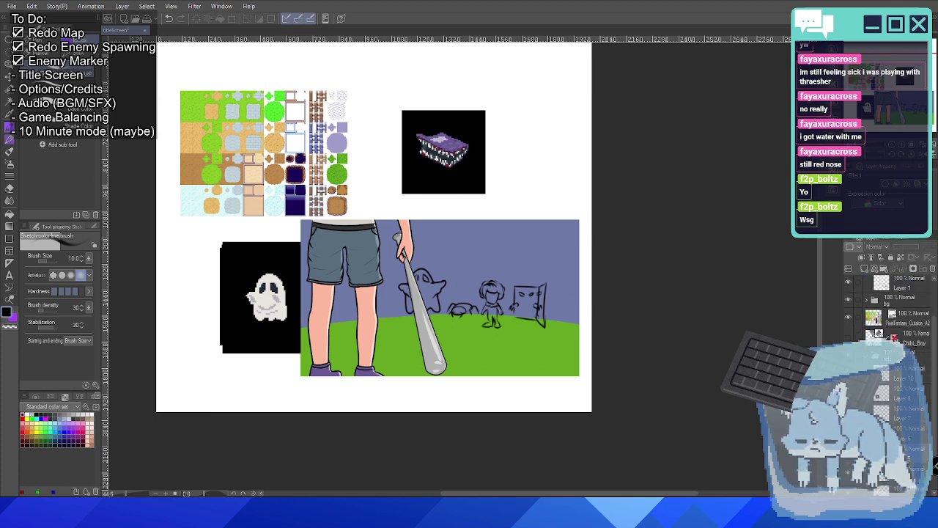
{"action": "key", "text": "ctrl+z"}
{"action": "key", "text": "ctrl+y"}
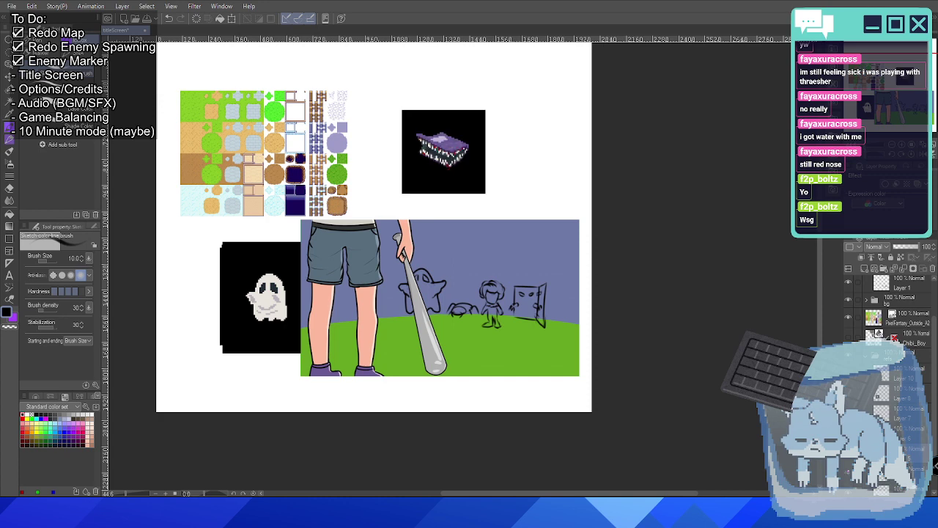
{"action": "scroll", "coordinate": [894, 315], "scroll_direction": "down", "scroll_amount": 1}
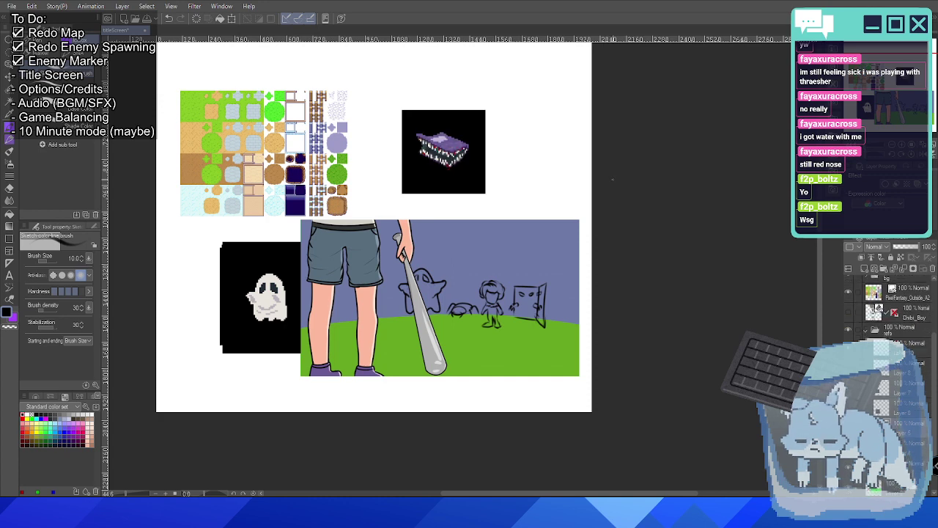
Take the ghost reference out of view and move the toothed book sprite onto the black backdrop beside the title scene.
{"action": "left_click_drag", "start_coordinate": [444, 151], "coordinate": [459, 172]}
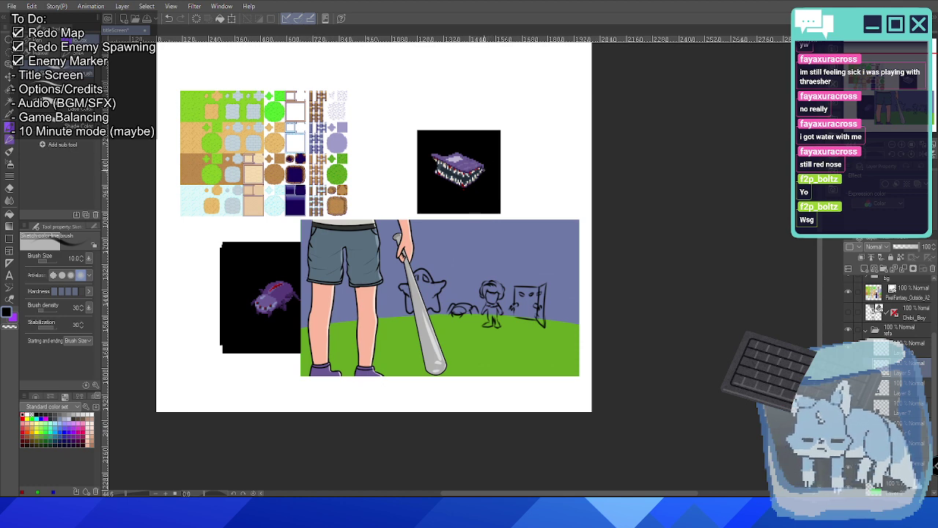
{"action": "left_click_drag", "start_coordinate": [494, 174], "coordinate": [476, 159]}
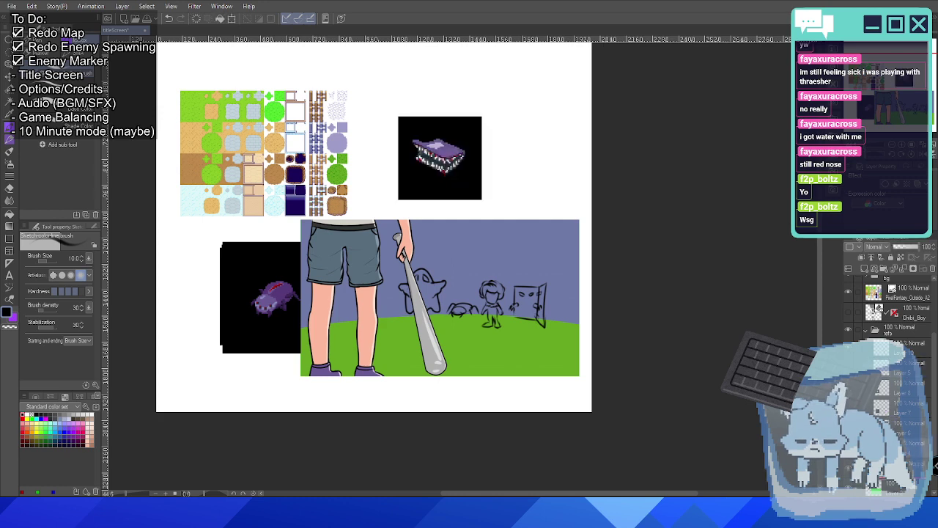
{"action": "mouse_move", "coordinate": [476, 158]}
{"action": "left_mouse_down"}
{"action": "mouse_move", "coordinate": [503, 163]}
{"action": "mouse_move", "coordinate": [469, 162]}
{"action": "left_mouse_up"}
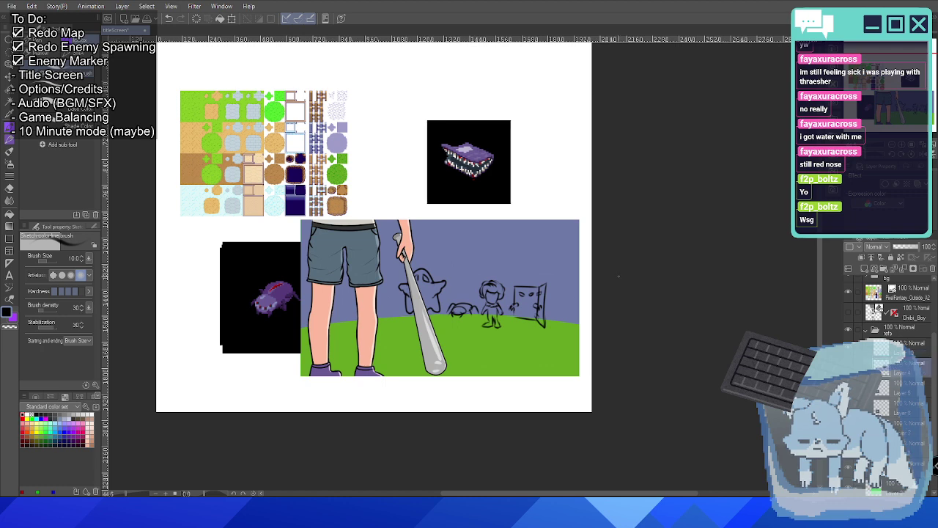
{"action": "left_click_drag", "start_coordinate": [469, 162], "coordinate": [266, 298]}
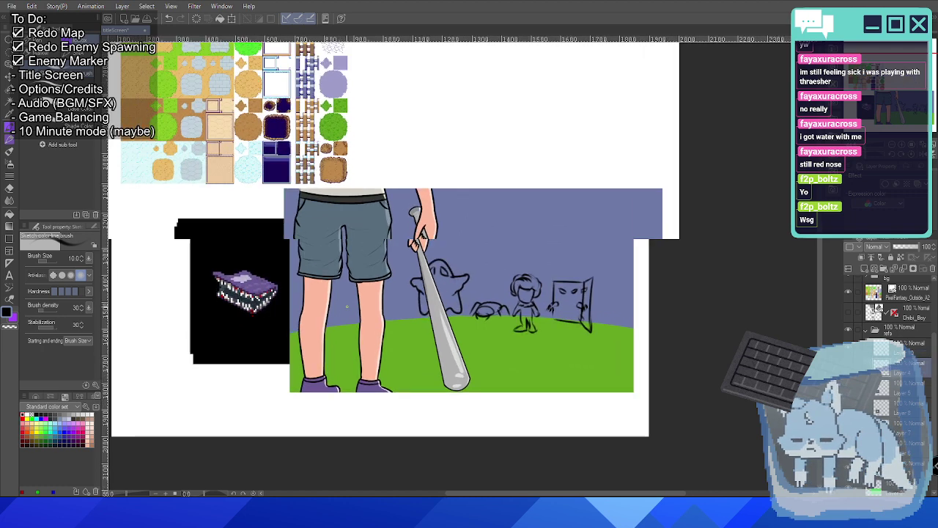
{"action": "scroll", "coordinate": [354, 307], "scroll_direction": "up", "scroll_amount": 2}
{"action": "scroll", "coordinate": [356, 306], "scroll_direction": "up", "scroll_amount": 2}
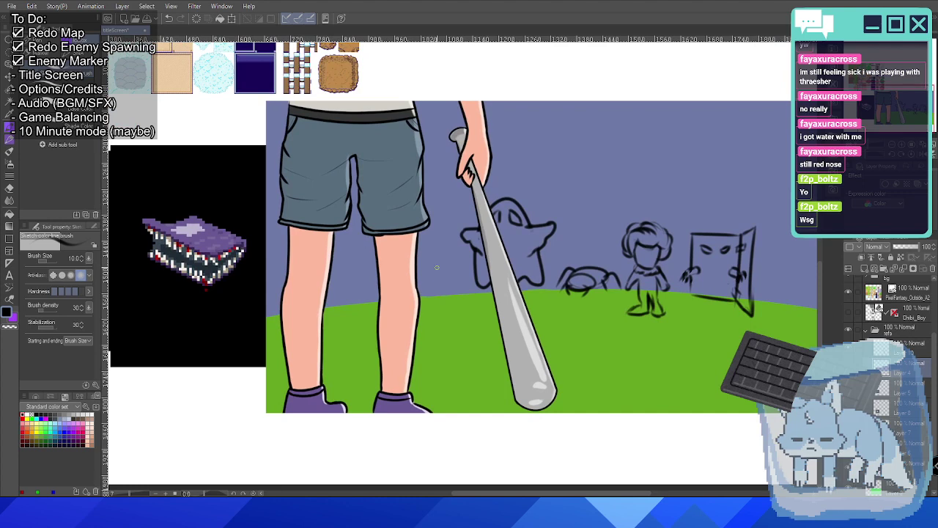
Add a new layer directly above Layer 1 in the enemies folder.
{"action": "scroll", "coordinate": [891, 330], "scroll_direction": "up", "scroll_amount": 3}
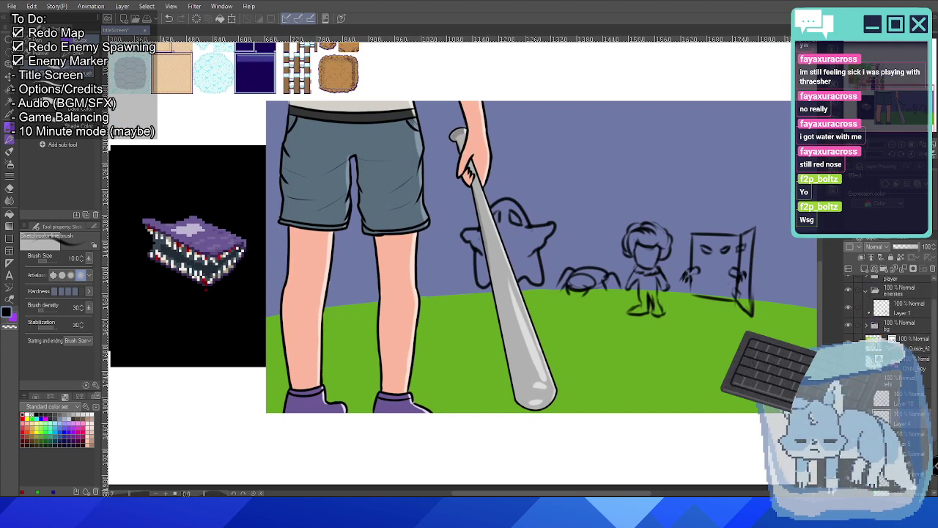
{"action": "left_click", "coordinate": [891, 333]}
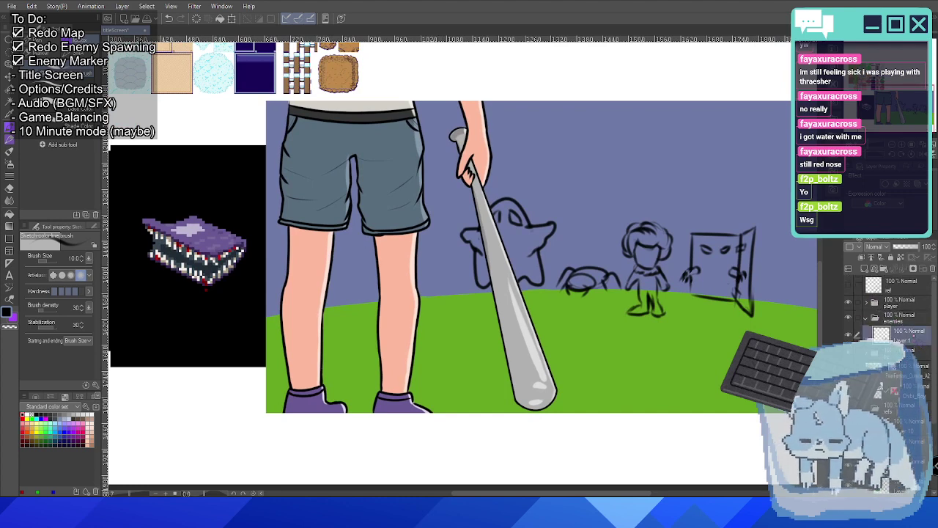
{"action": "key", "text": "ctrl+shift+n"}
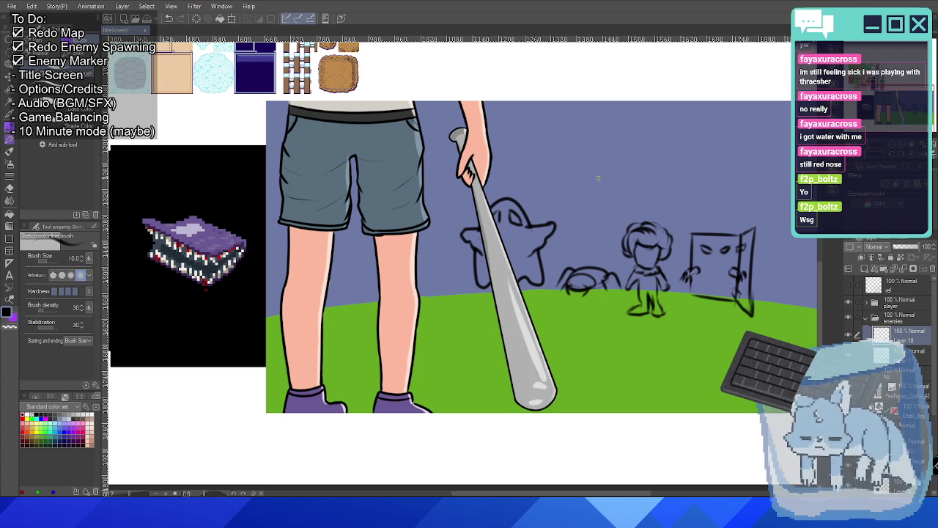
Sketch the outline of the toothed book in the sky above the other enemies, redoing missed strokes.
{"action": "left_click_drag", "start_coordinate": [583, 175], "coordinate": [715, 175]}
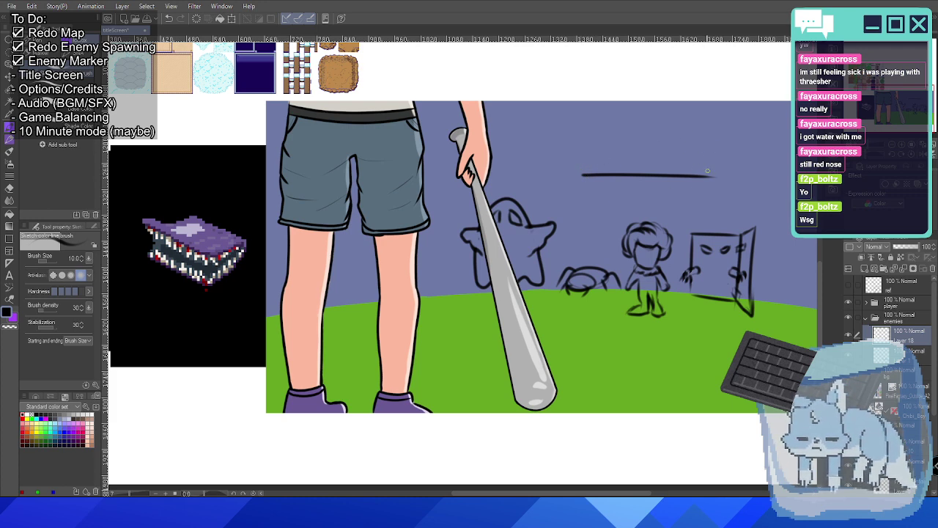
{"action": "mouse_move", "coordinate": [708, 175]}
{"action": "left_mouse_down"}
{"action": "mouse_move", "coordinate": [718, 177]}
{"action": "mouse_move", "coordinate": [693, 208]}
{"action": "left_mouse_up"}
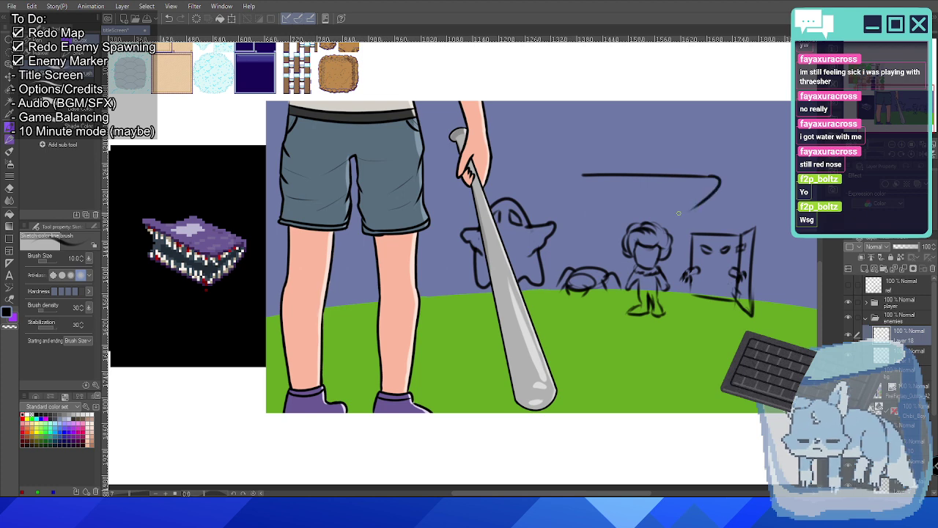
{"action": "key", "text": "ctrl+z"}
{"action": "mouse_move", "coordinate": [702, 176]}
{"action": "left_mouse_down"}
{"action": "mouse_move", "coordinate": [719, 178]}
{"action": "mouse_move", "coordinate": [693, 207]}
{"action": "left_mouse_up"}
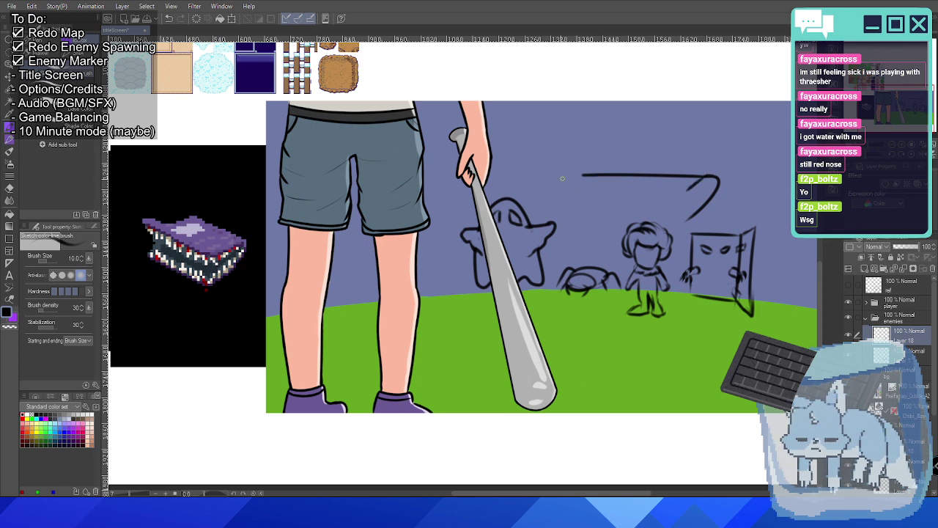
{"action": "mouse_move", "coordinate": [564, 177]}
{"action": "left_mouse_down"}
{"action": "mouse_move", "coordinate": [588, 177]}
{"action": "mouse_move", "coordinate": [561, 179]}
{"action": "mouse_move", "coordinate": [587, 189]}
{"action": "mouse_move", "coordinate": [669, 195]}
{"action": "left_mouse_up"}
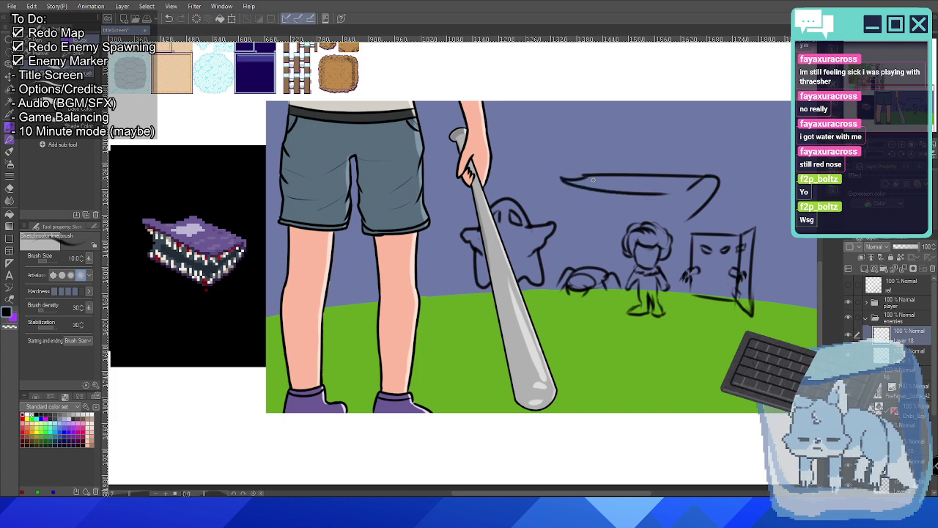
{"action": "key", "text": "ctrl+z"}
{"action": "left_click_drag", "start_coordinate": [561, 179], "coordinate": [689, 190]}
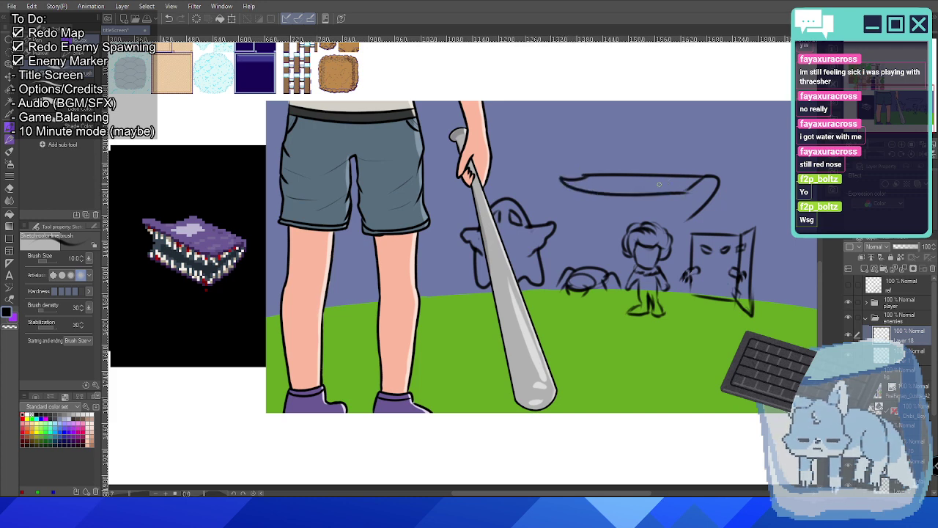
{"action": "mouse_move", "coordinate": [563, 183]}
{"action": "left_mouse_down"}
{"action": "mouse_move", "coordinate": [580, 215]}
{"action": "mouse_move", "coordinate": [570, 216]}
{"action": "mouse_move", "coordinate": [582, 221]}
{"action": "mouse_move", "coordinate": [690, 219]}
{"action": "left_mouse_up"}
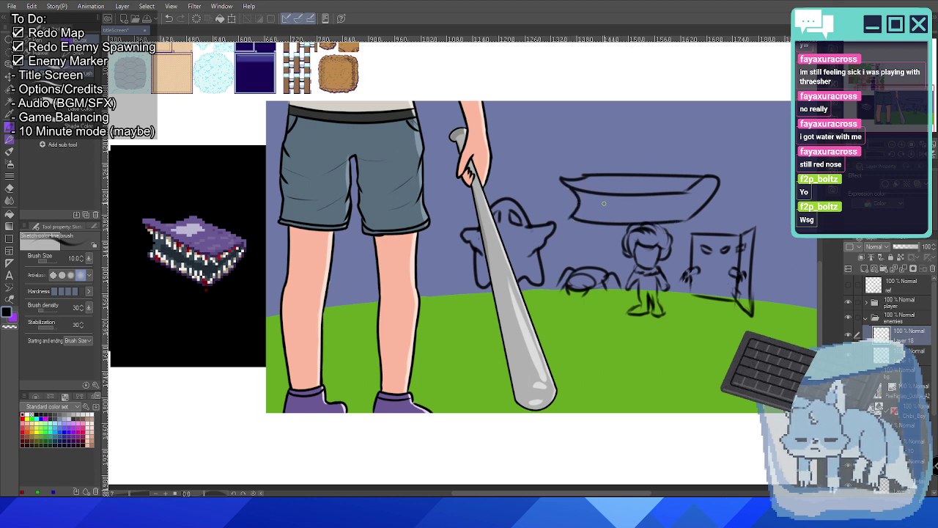
Sketch the zigzag rows of teeth along the book's edges and the highlight marks on its cover.
{"action": "left_click_drag", "start_coordinate": [572, 216], "coordinate": [688, 211]}
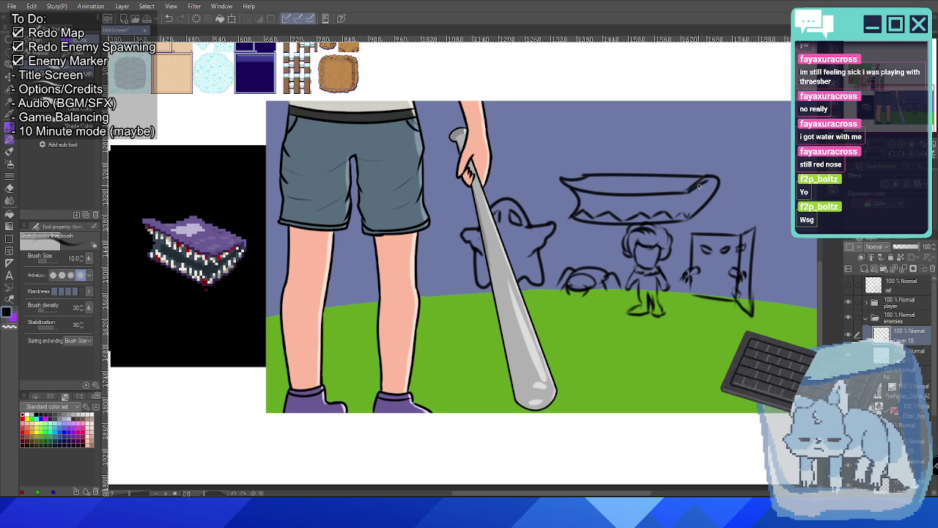
{"action": "left_click_drag", "start_coordinate": [686, 217], "coordinate": [713, 196]}
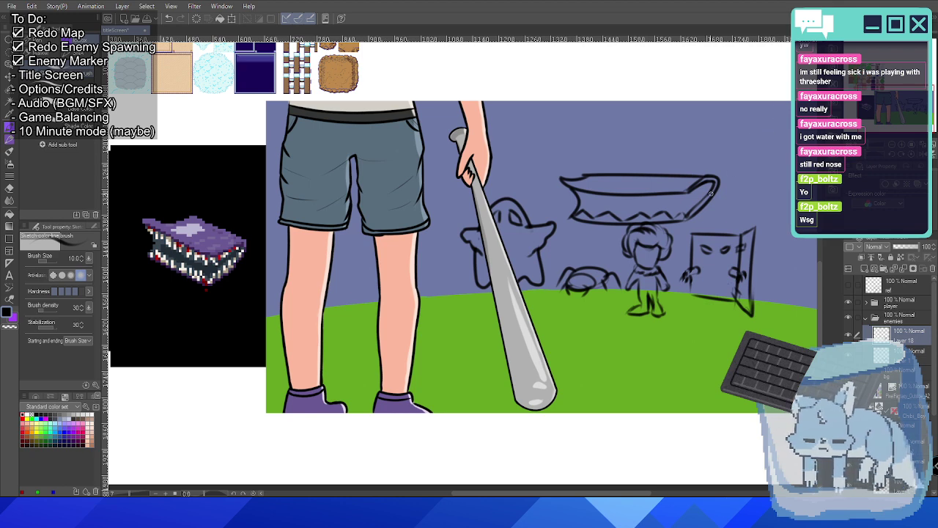
{"action": "mouse_move", "coordinate": [689, 207]}
{"action": "left_mouse_down"}
{"action": "mouse_move", "coordinate": [714, 186]}
{"action": "mouse_move", "coordinate": [689, 197]}
{"action": "left_mouse_up"}
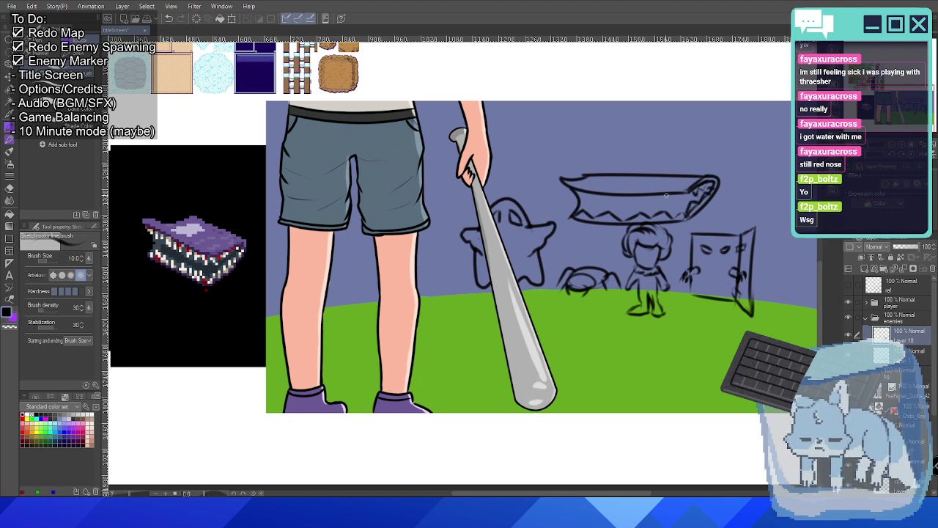
{"action": "mouse_move", "coordinate": [579, 191]}
{"action": "left_mouse_down"}
{"action": "mouse_move", "coordinate": [626, 205]}
{"action": "mouse_move", "coordinate": [688, 192]}
{"action": "left_mouse_up"}
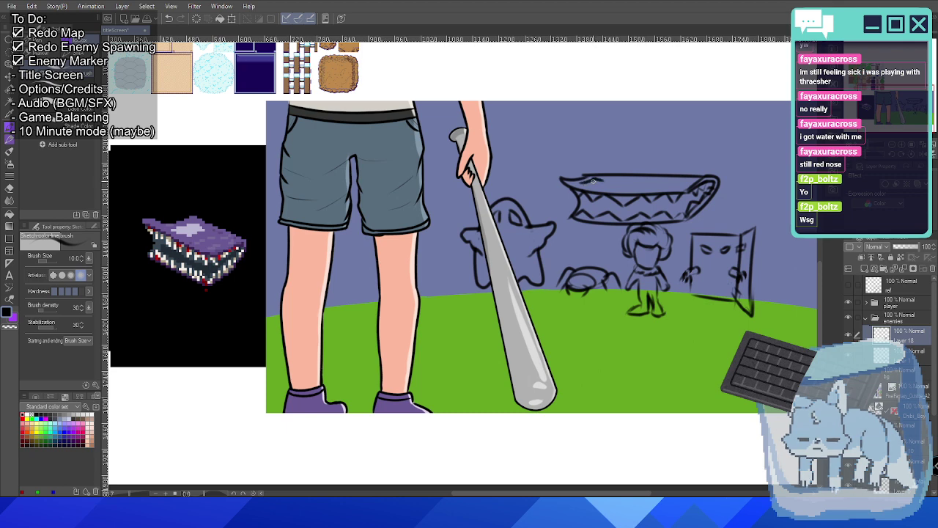
{"action": "mouse_move", "coordinate": [597, 184]}
{"action": "left_mouse_down"}
{"action": "mouse_move", "coordinate": [644, 180]}
{"action": "mouse_move", "coordinate": [625, 187]}
{"action": "mouse_move", "coordinate": [674, 171]}
{"action": "left_mouse_up"}
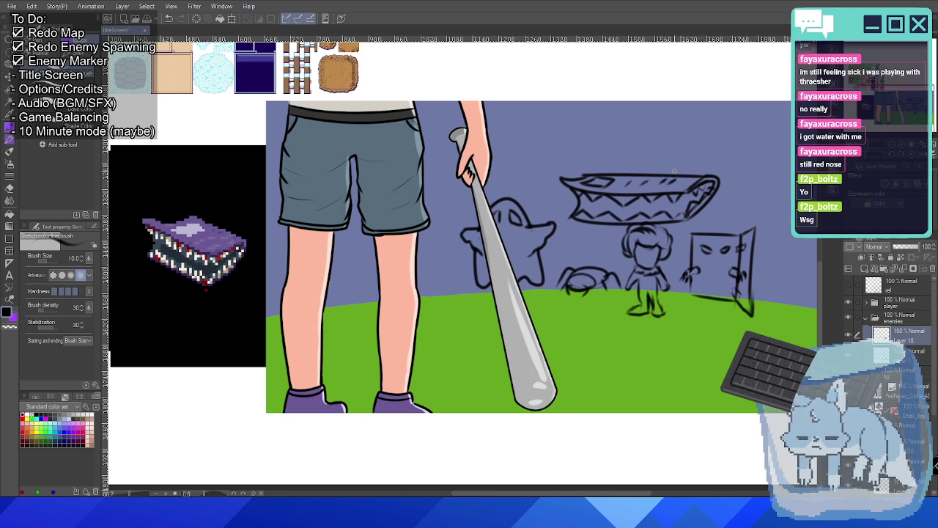
Enlarge the book sketch to a scale ratio of 132 over the other enemies.
{"action": "key", "text": "ctrl+minus"}
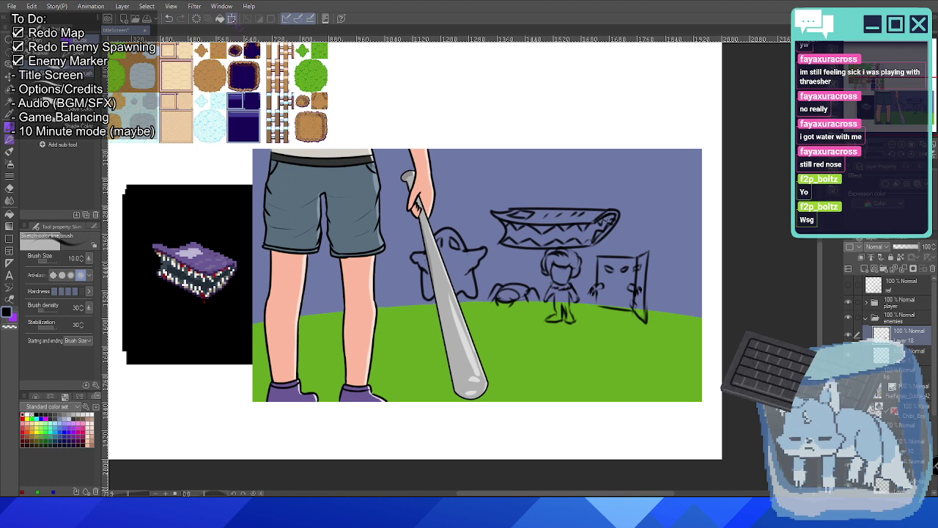
{"action": "key", "text": "ctrl+t"}
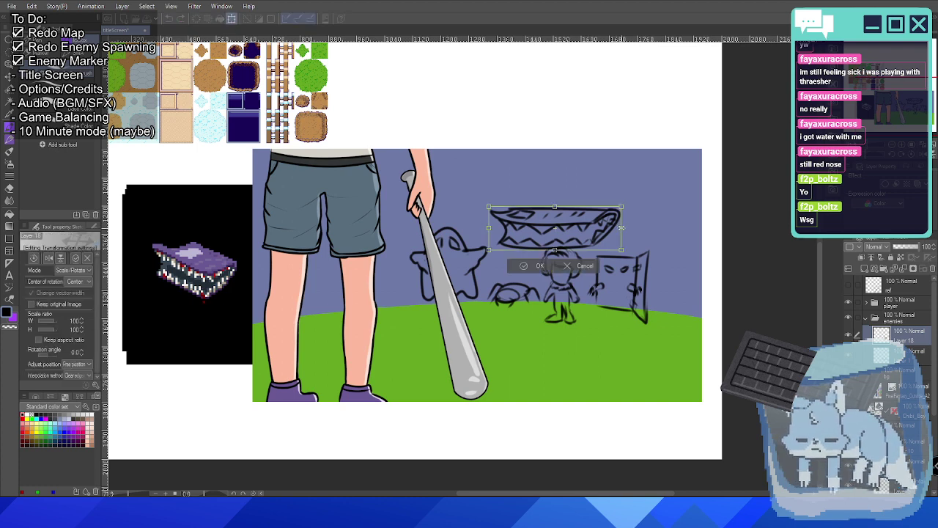
{"action": "mouse_move", "coordinate": [621, 228]}
{"action": "left_mouse_down"}
{"action": "mouse_move", "coordinate": [641, 229]}
{"action": "mouse_move", "coordinate": [626, 234]}
{"action": "mouse_move", "coordinate": [632, 260]}
{"action": "mouse_move", "coordinate": [650, 261]}
{"action": "mouse_move", "coordinate": [627, 242]}
{"action": "mouse_move", "coordinate": [617, 245]}
{"action": "left_mouse_up"}
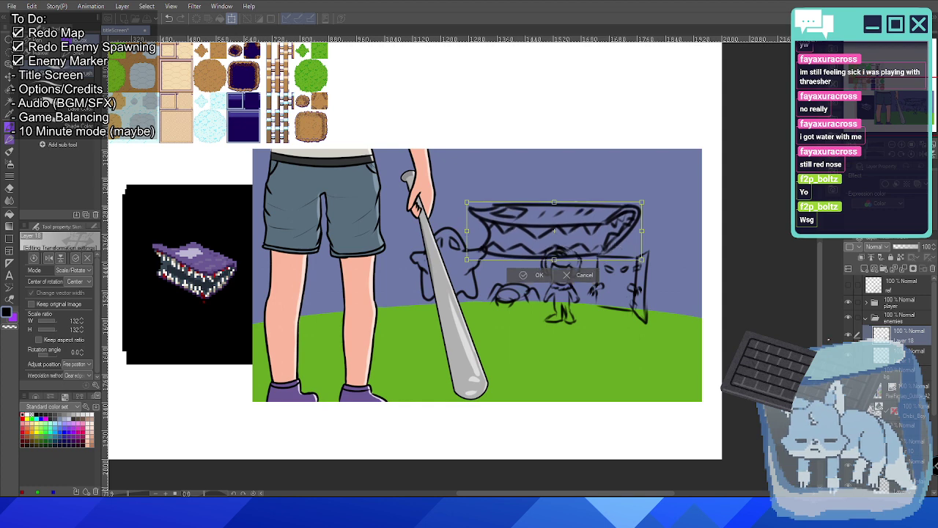
{"action": "left_click", "coordinate": [525, 275]}
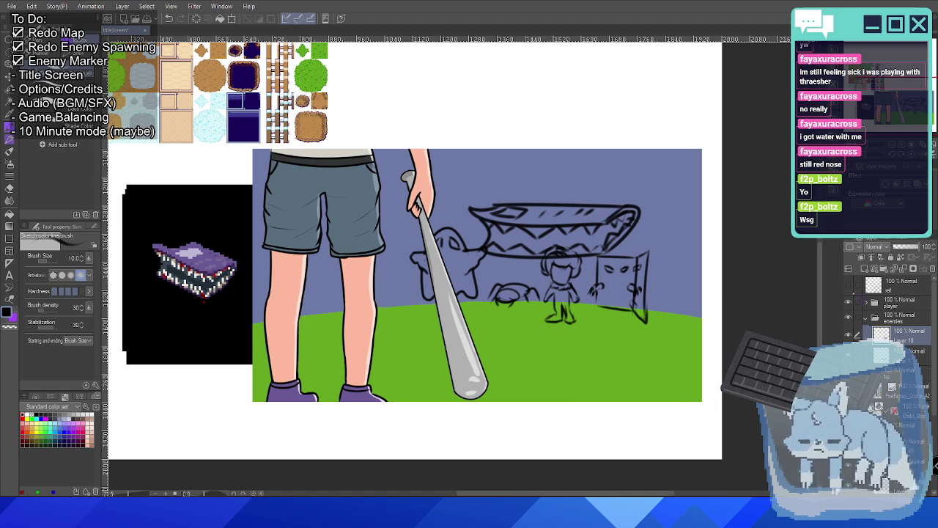
Transform both enemy sketch layers together and shift all the enemies slightly down toward the hill.
{"action": "left_click", "coordinate": [849, 284]}
{"action": "left_click", "coordinate": [849, 285]}
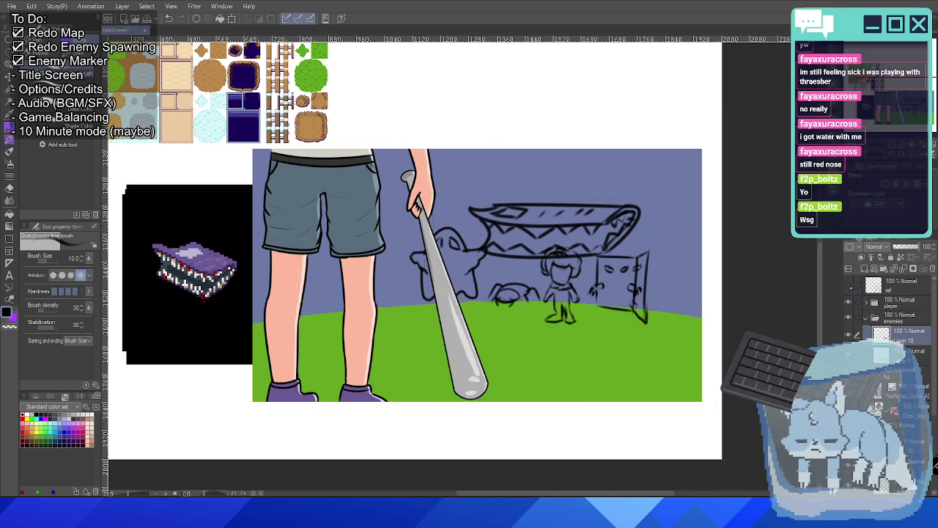
{"action": "scroll", "coordinate": [493, 177], "scroll_direction": "up", "scroll_amount": 2}
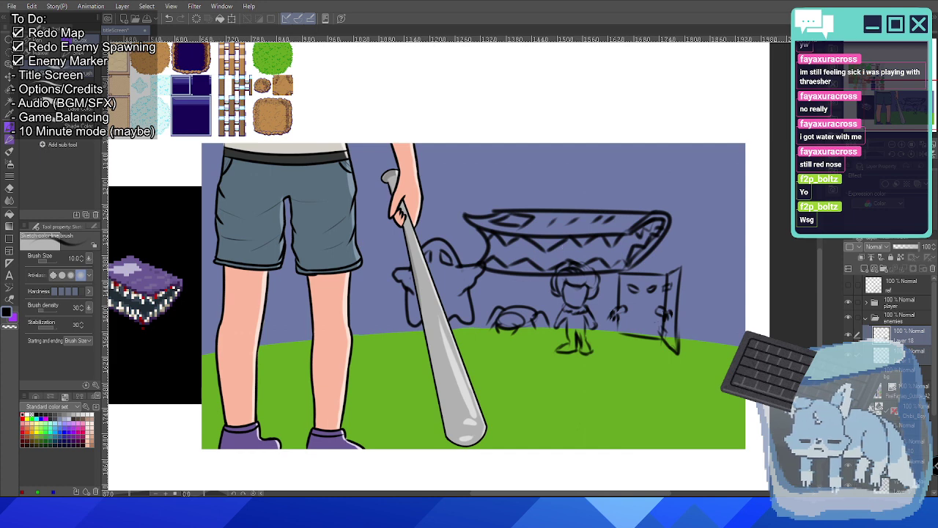
{"action": "left_click", "coordinate": [232, 19]}
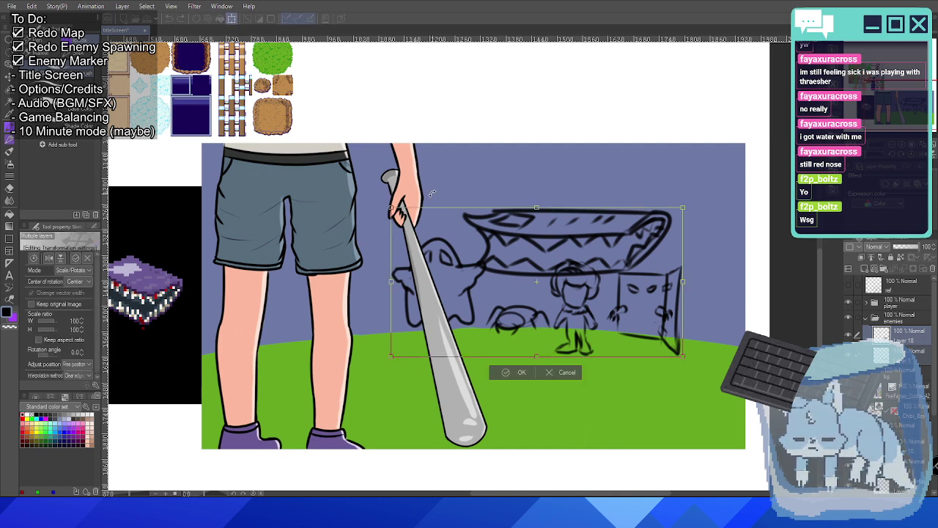
{"action": "key", "text": "Down"}
{"action": "key", "text": "Down"}
{"action": "key", "text": "Down"}
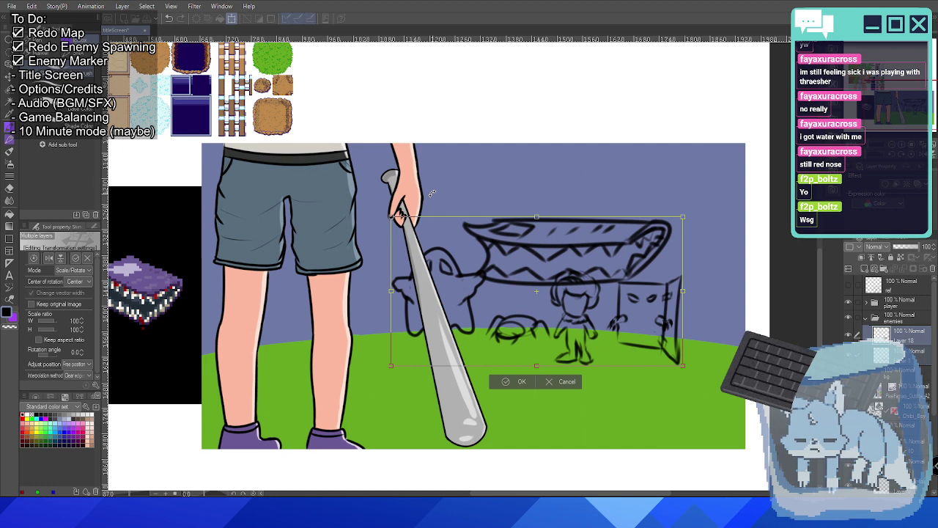
{"action": "left_click", "coordinate": [519, 382]}
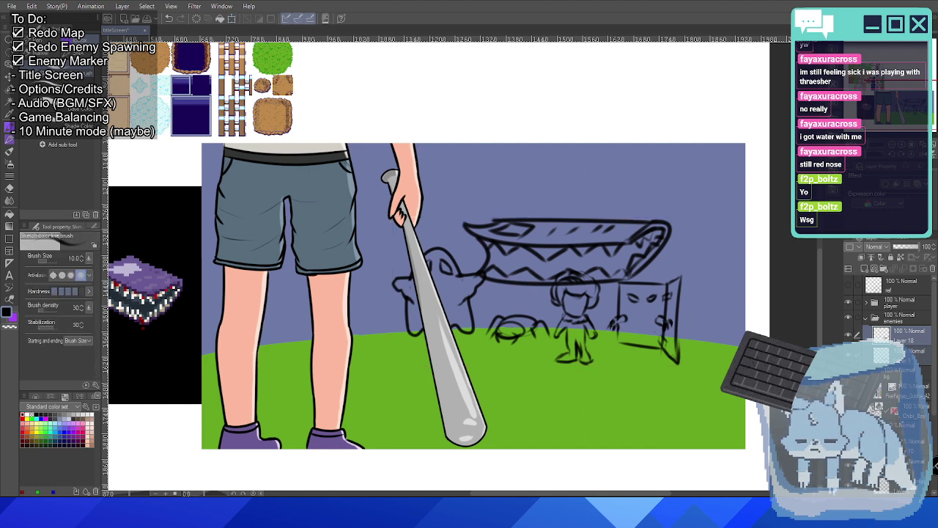
Compare the enemies with the rough layout sketch, hide it again, and nudge both enemy layers slightly back up.
{"action": "left_click", "coordinate": [848, 285]}
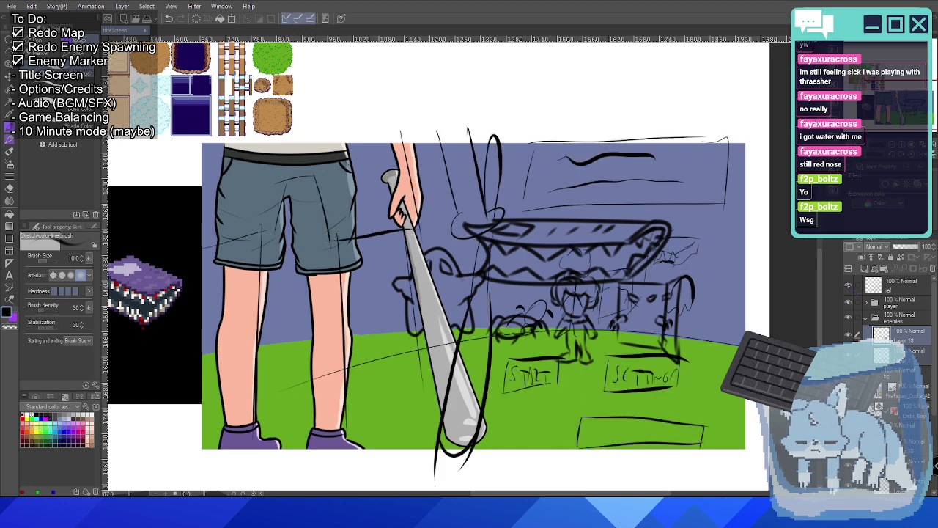
{"action": "left_click", "coordinate": [849, 285]}
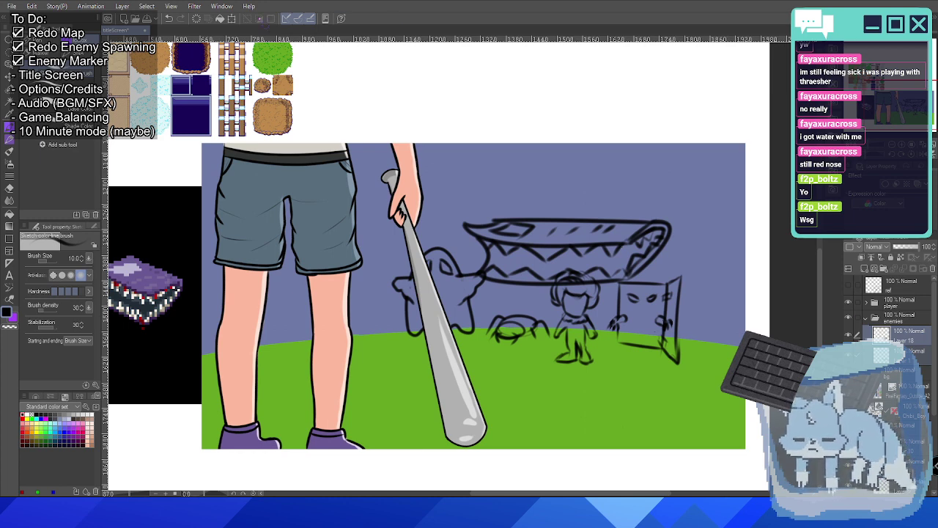
{"action": "left_click", "coordinate": [232, 18]}
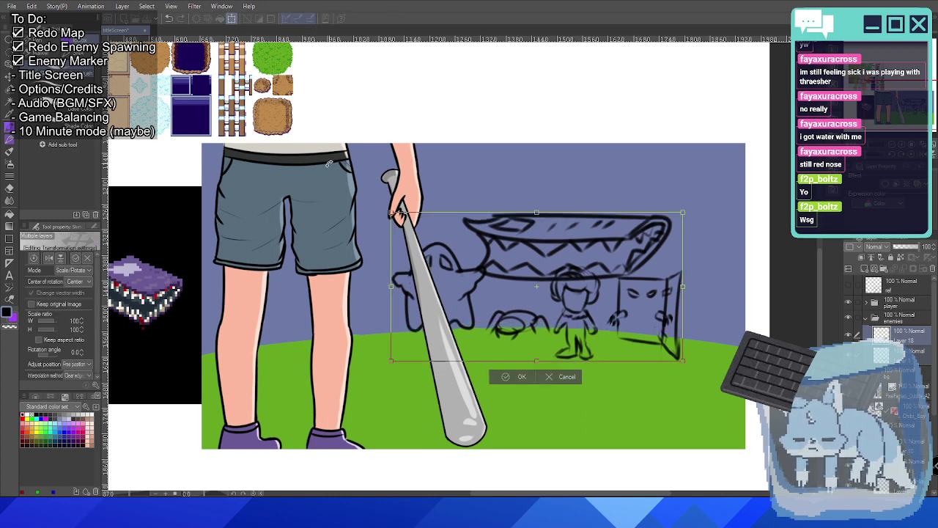
{"action": "left_click", "coordinate": [508, 378]}
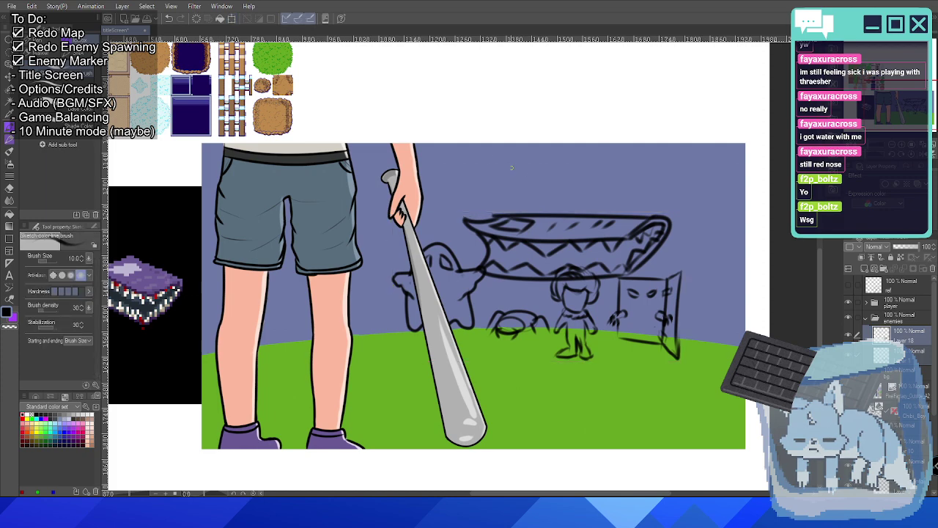
Select Layer 1 in the enemies folder and check its contents by toggling its visibility.
{"action": "scroll", "coordinate": [441, 360], "scroll_direction": "down", "scroll_amount": 3}
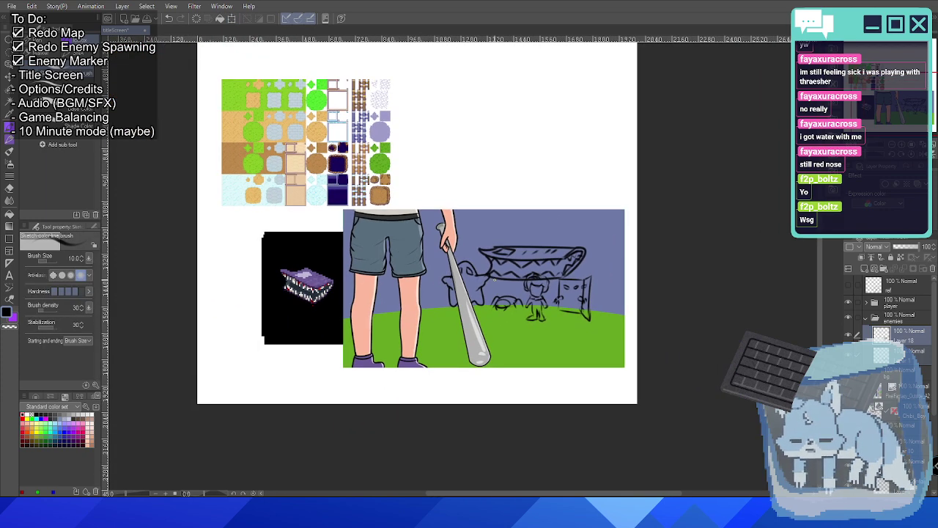
{"action": "scroll", "coordinate": [494, 280], "scroll_direction": "up", "scroll_amount": 2}
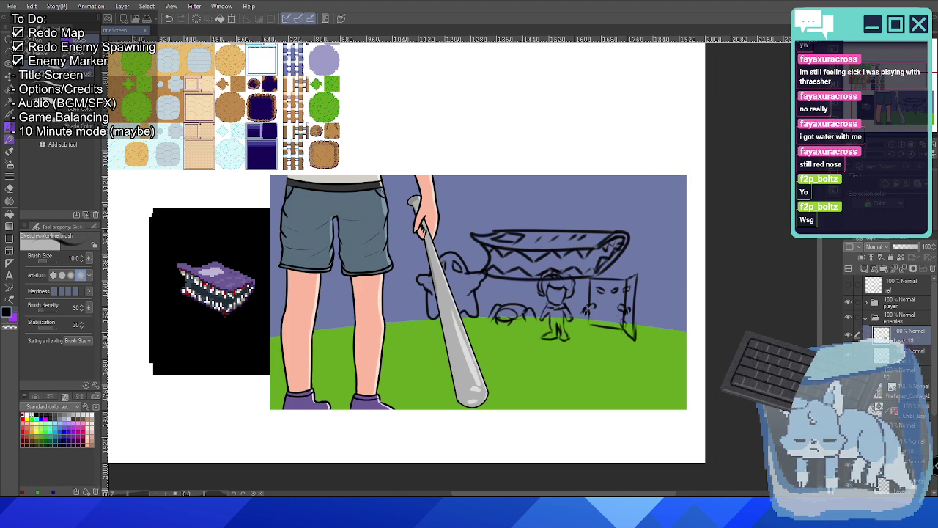
{"action": "left_click", "coordinate": [902, 342]}
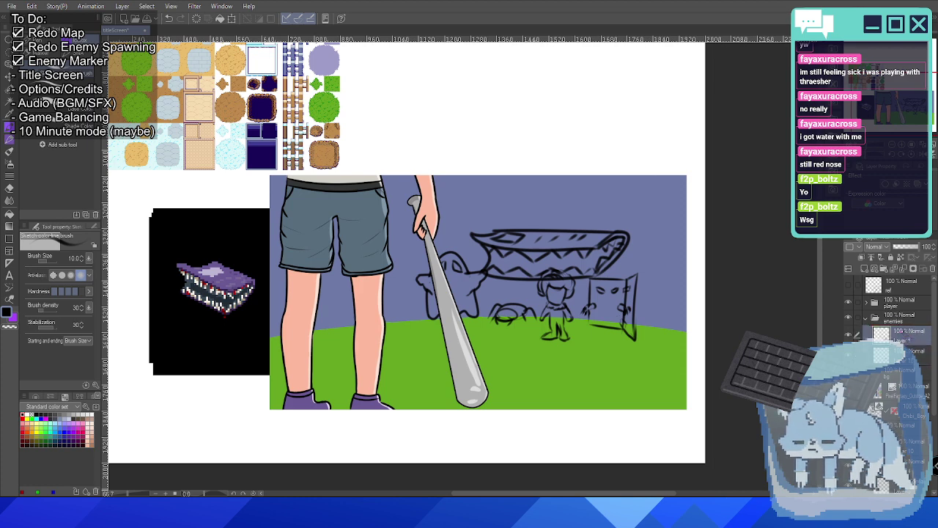
{"action": "left_click", "coordinate": [850, 334]}
{"action": "left_click", "coordinate": [851, 334]}
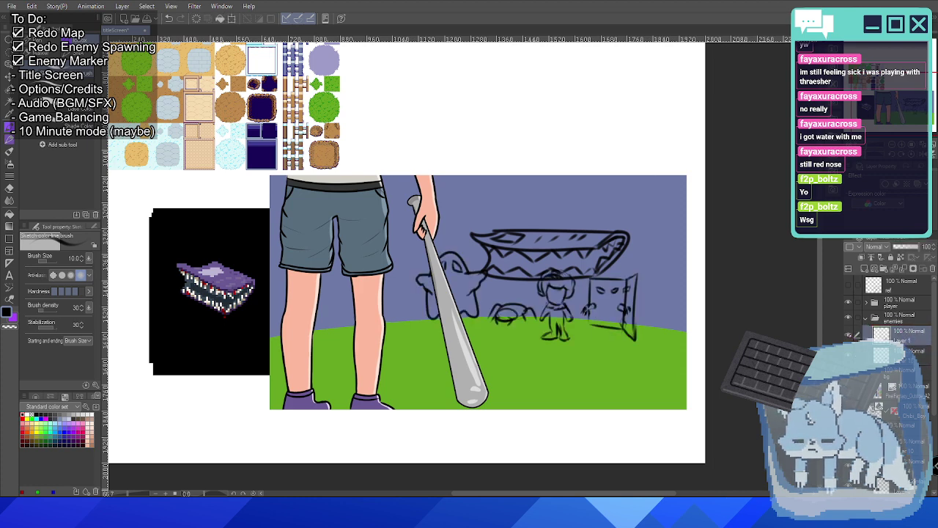
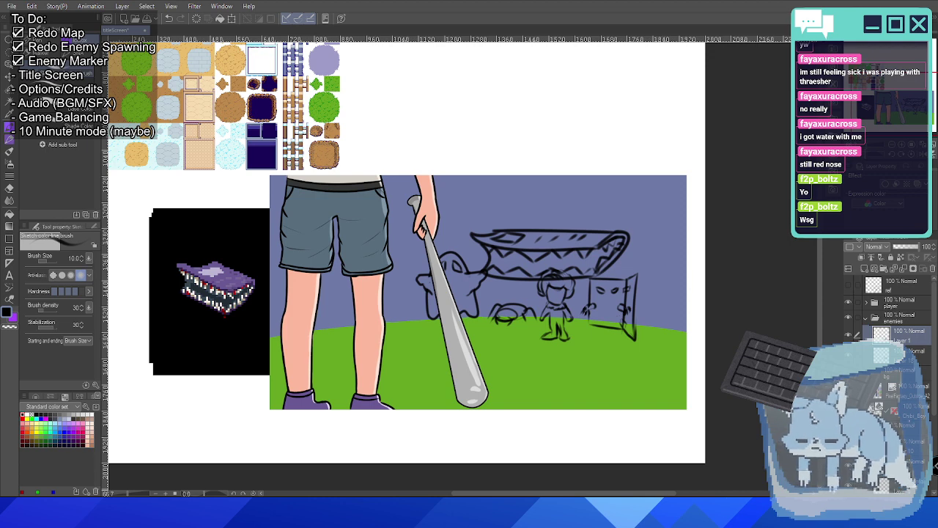
Replace the toothed book reference with the purple bug sprite on the black backdrop beside the title scene.
{"action": "scroll", "coordinate": [891, 330], "scroll_direction": "down", "scroll_amount": 4}
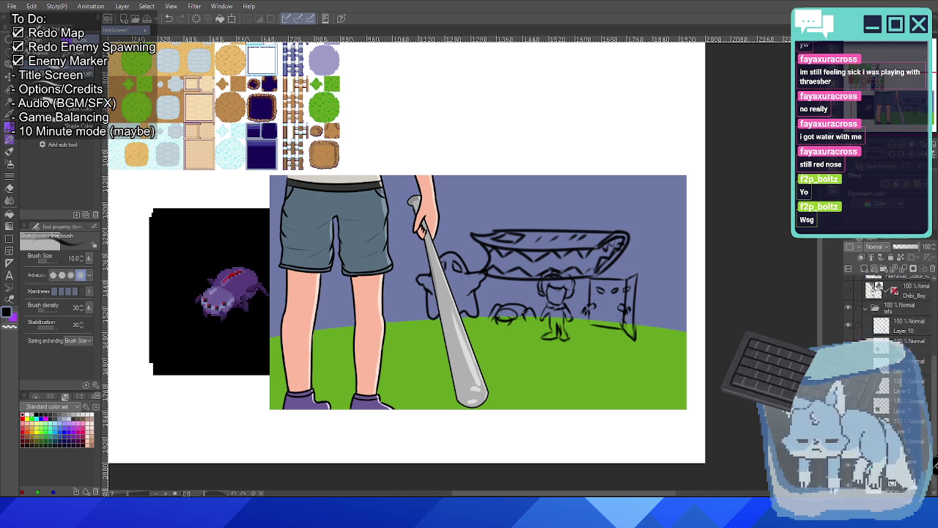
{"action": "scroll", "coordinate": [469, 307], "scroll_direction": "up", "scroll_amount": 4}
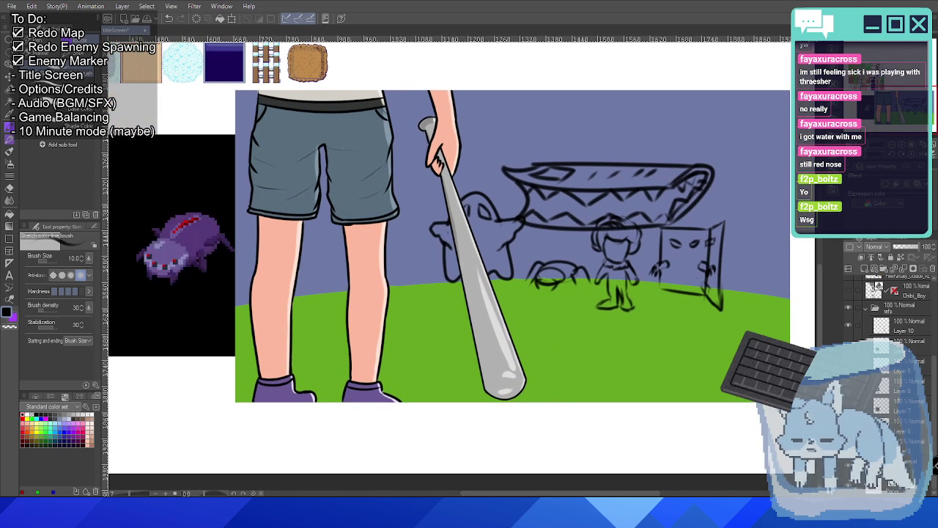
{"action": "scroll", "coordinate": [251, 250], "scroll_direction": "up", "scroll_amount": 2}
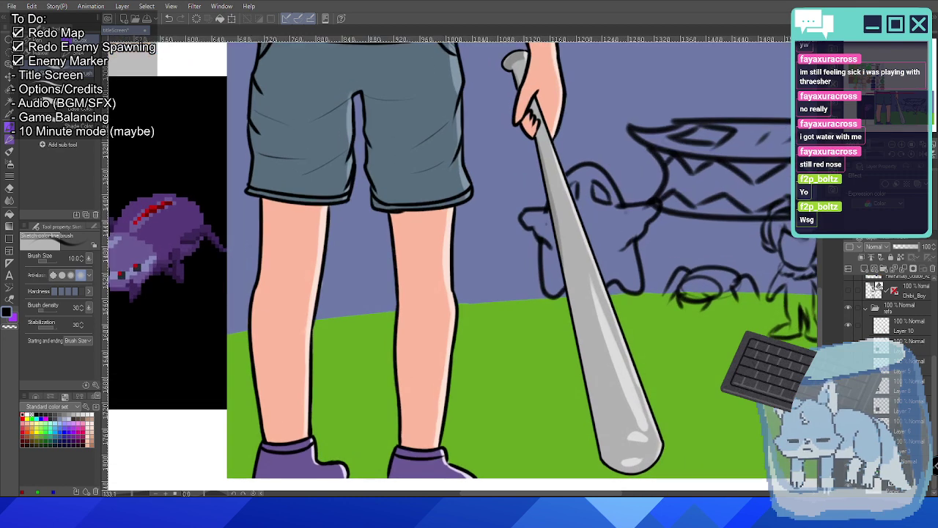
Sample the bug sprite's dark purple with the Base Color brush and fill in the bug's oval body over its sketch.
{"action": "scroll", "coordinate": [894, 315], "scroll_direction": "up", "scroll_amount": 3}
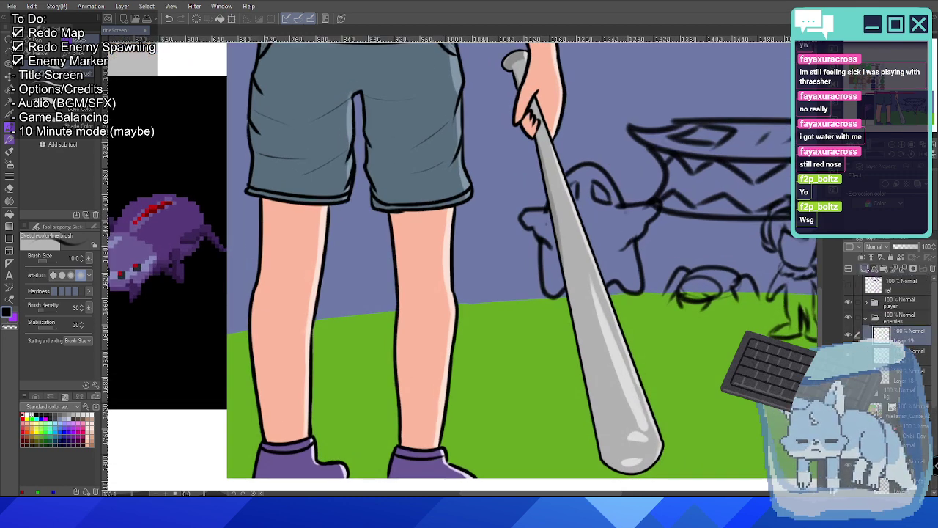
{"action": "scroll", "coordinate": [503, 246], "scroll_direction": "down", "scroll_amount": 2}
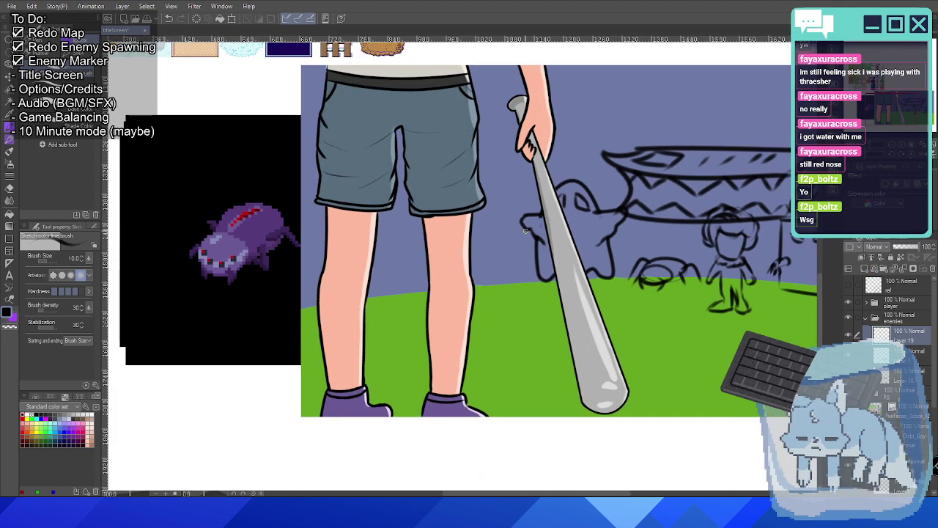
{"action": "scroll", "coordinate": [439, 220], "scroll_direction": "up", "scroll_amount": 1}
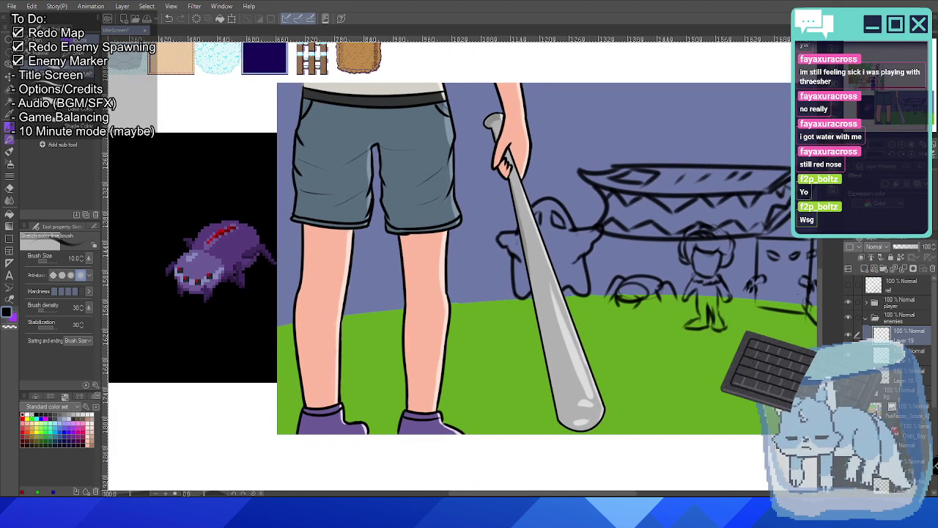
{"action": "key", "text": "b"}
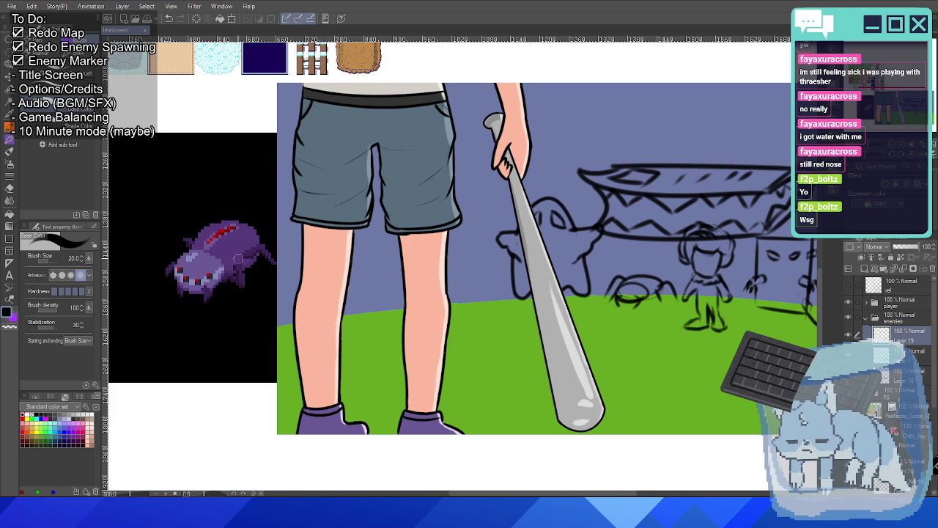
{"action": "scroll", "coordinate": [238, 258], "scroll_direction": "up", "scroll_amount": 4}
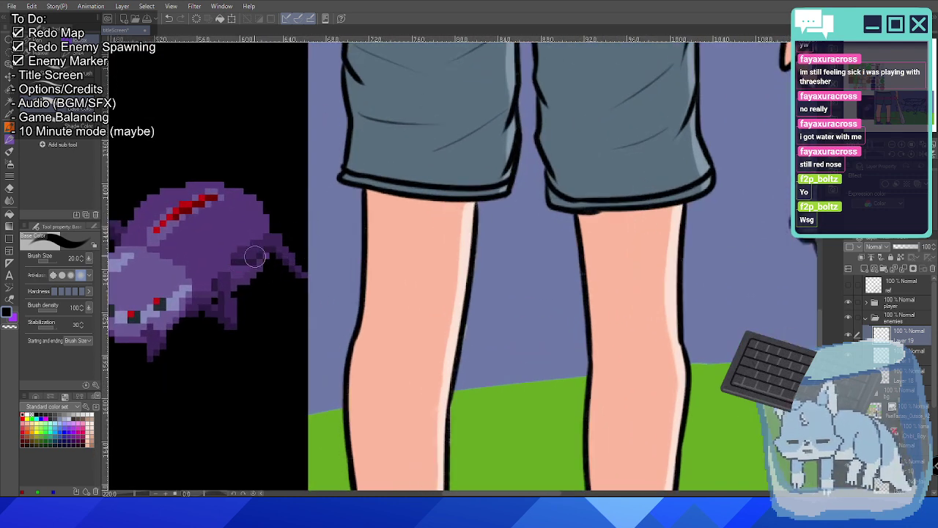
{"action": "left_click", "coordinate": [250, 244], "text": "alt"}
{"action": "scroll", "coordinate": [246, 253], "scroll_direction": "down", "scroll_amount": 4}
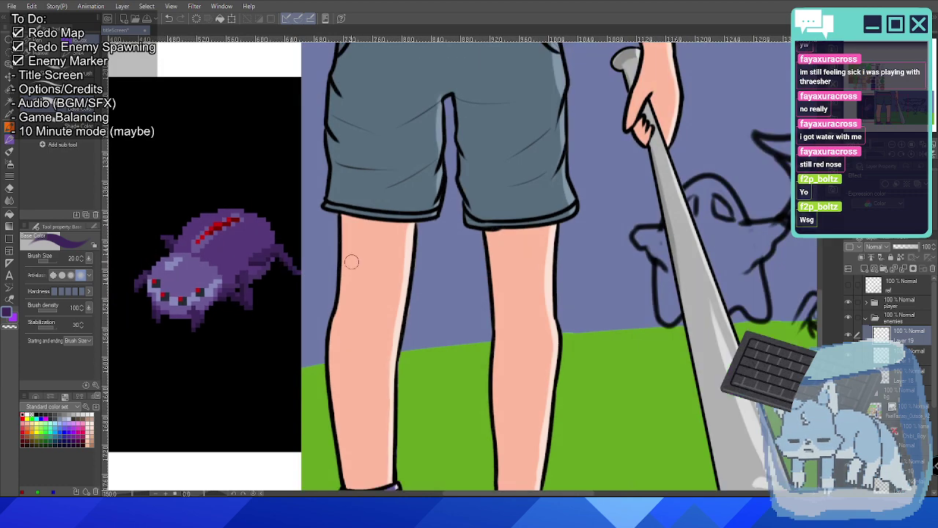
{"action": "left_click_drag", "start_coordinate": [420, 244], "coordinate": [557, 270]}
{"action": "key", "text": "ctrl+z"}
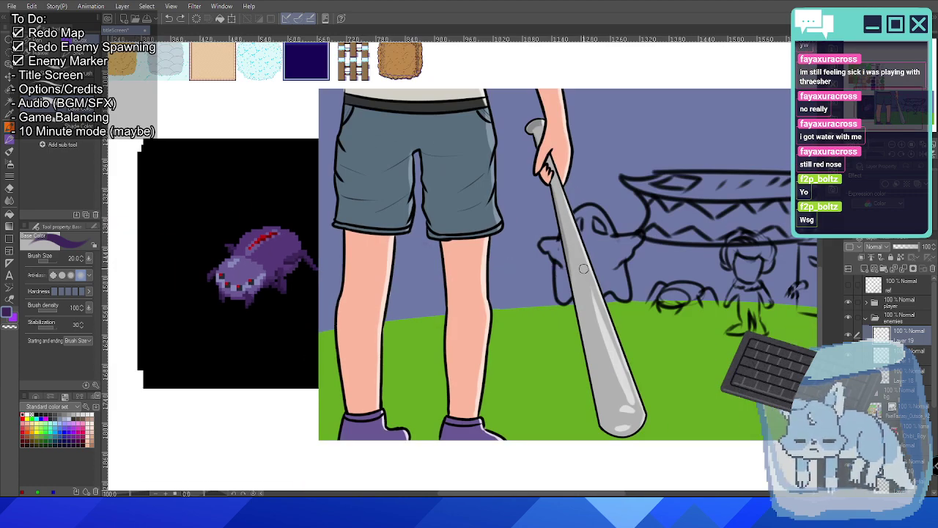
{"action": "scroll", "coordinate": [473, 286], "scroll_direction": "up", "scroll_amount": 4}
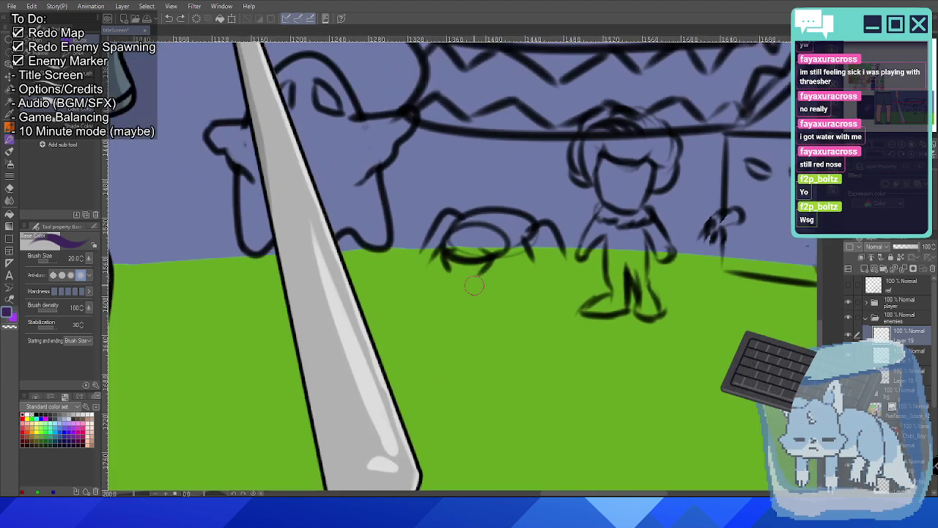
{"action": "mouse_move", "coordinate": [481, 224]}
{"action": "left_mouse_down"}
{"action": "mouse_move", "coordinate": [513, 225]}
{"action": "mouse_move", "coordinate": [471, 235]}
{"action": "mouse_move", "coordinate": [485, 241]}
{"action": "mouse_move", "coordinate": [506, 218]}
{"action": "mouse_move", "coordinate": [466, 235]}
{"action": "mouse_move", "coordinate": [523, 223]}
{"action": "mouse_move", "coordinate": [467, 232]}
{"action": "mouse_move", "coordinate": [519, 228]}
{"action": "mouse_move", "coordinate": [466, 223]}
{"action": "left_mouse_up"}
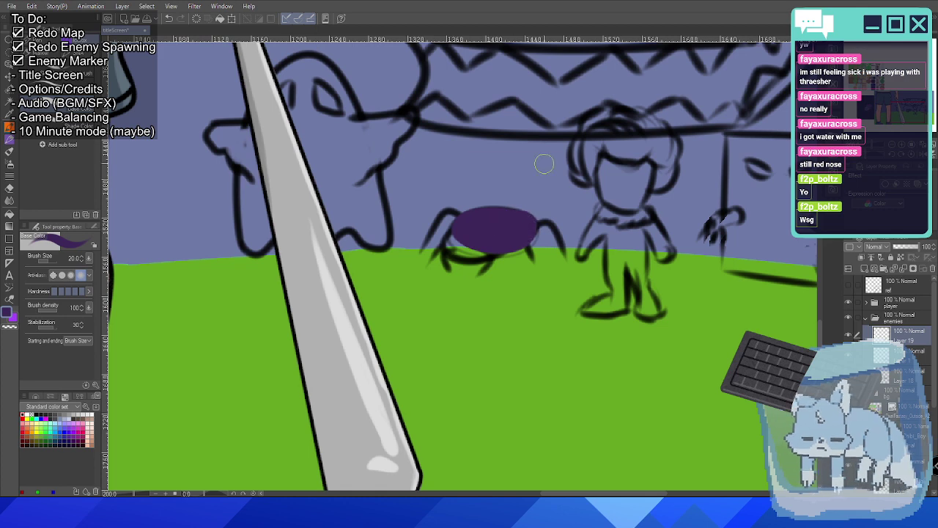
Paint the bug's rounded head in the sprite's lighter purple, briefly lowering the layer's opacity to 58% to follow the sketch beneath.
{"action": "scroll", "coordinate": [502, 217], "scroll_direction": "down", "scroll_amount": 5}
{"action": "scroll", "coordinate": [491, 220], "scroll_direction": "up", "scroll_amount": 4}
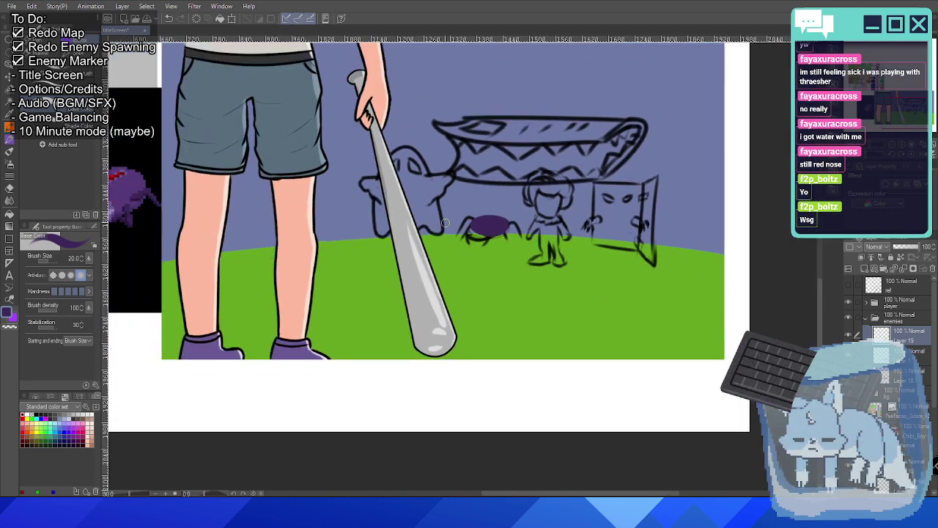
{"action": "scroll", "coordinate": [371, 197], "scroll_direction": "up", "scroll_amount": 1}
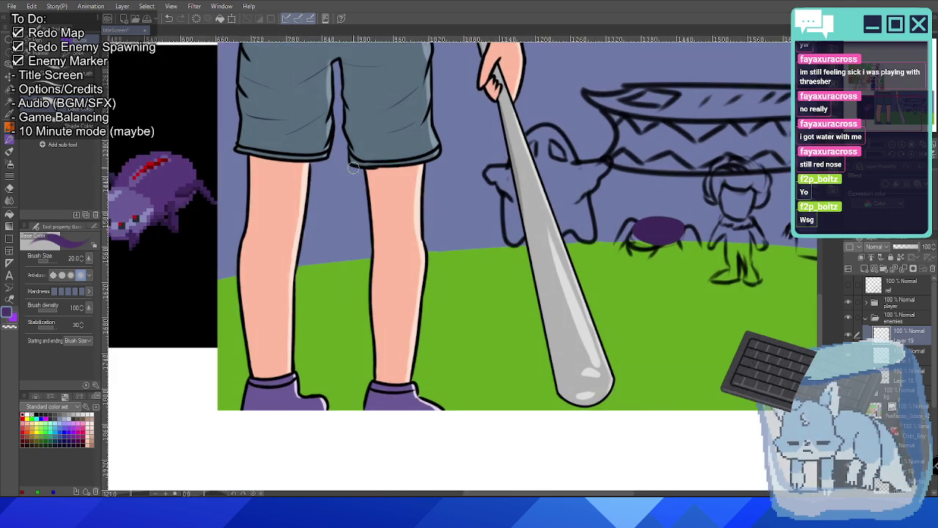
{"action": "scroll", "coordinate": [660, 242], "scroll_direction": "up", "scroll_amount": 5}
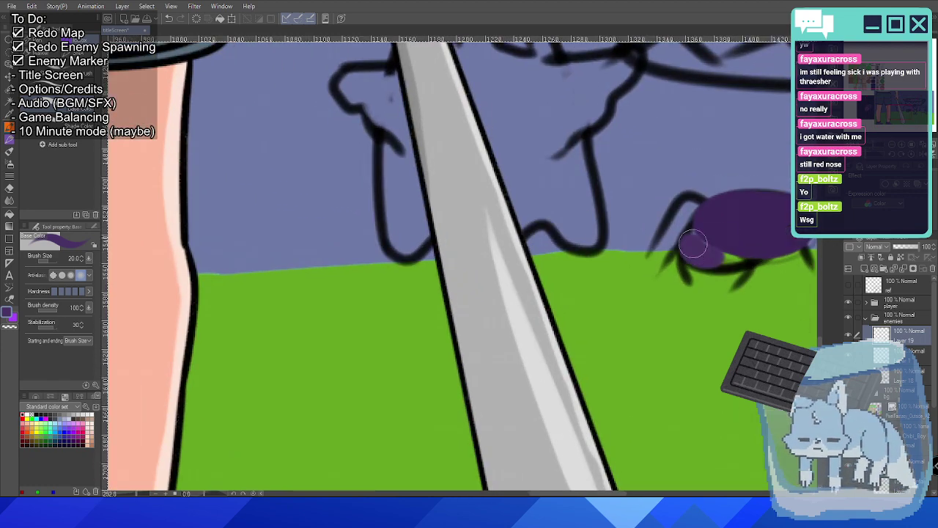
{"action": "mouse_move", "coordinate": [694, 244]}
{"action": "left_mouse_down"}
{"action": "mouse_move", "coordinate": [648, 223]}
{"action": "mouse_move", "coordinate": [540, 235]}
{"action": "left_mouse_up"}
{"action": "scroll", "coordinate": [585, 256], "scroll_direction": "up", "scroll_amount": 2}
{"action": "scroll", "coordinate": [585, 256], "scroll_direction": "up", "scroll_amount": 1}
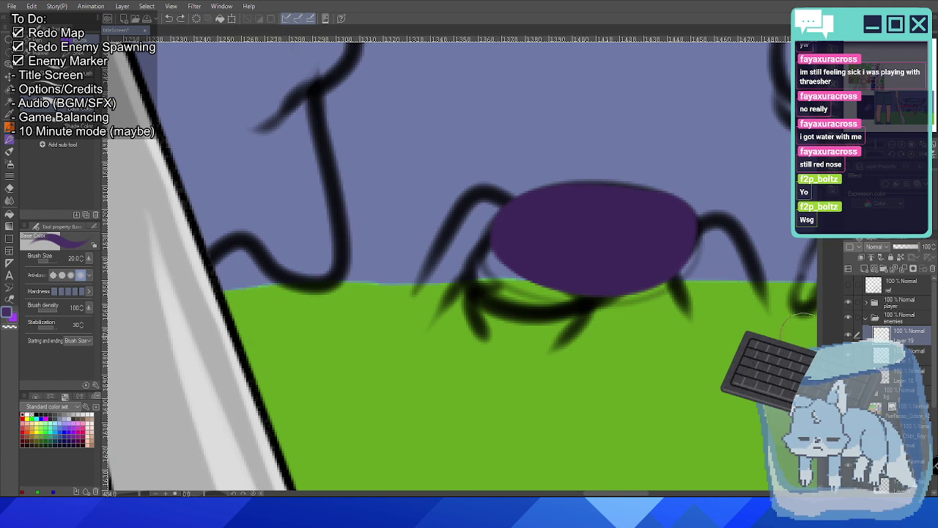
{"action": "left_click_drag", "start_coordinate": [930, 247], "coordinate": [914, 246]}
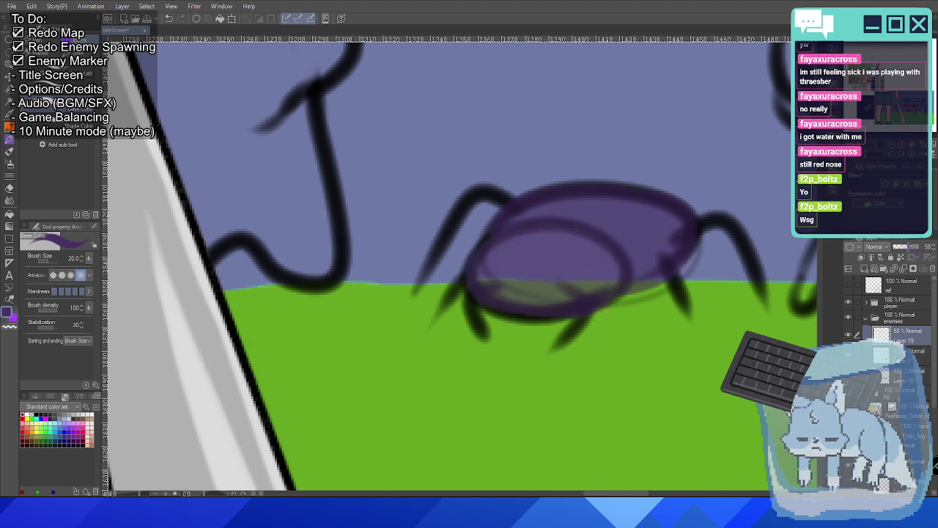
{"action": "left_click", "coordinate": [915, 247]}
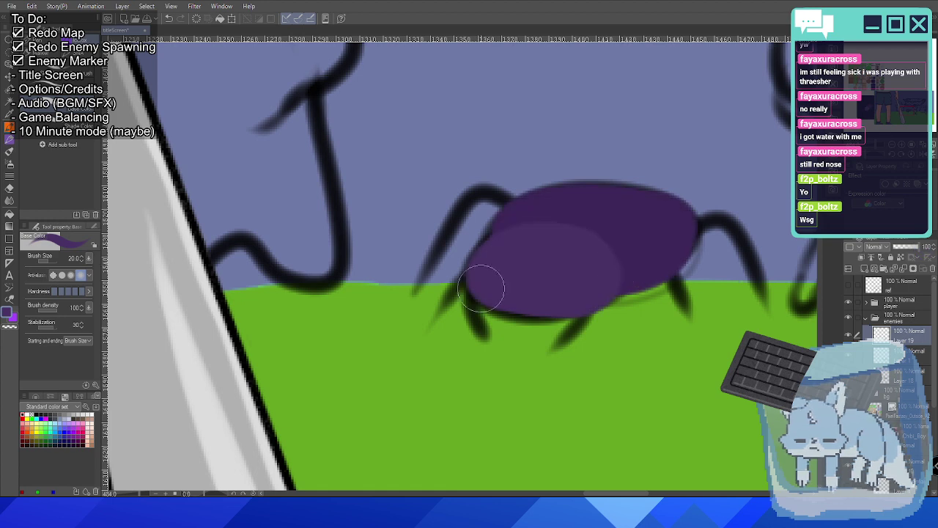
{"action": "mouse_move", "coordinate": [481, 288]}
{"action": "left_mouse_down"}
{"action": "mouse_move", "coordinate": [555, 300]}
{"action": "mouse_move", "coordinate": [557, 283]}
{"action": "mouse_move", "coordinate": [543, 267]}
{"action": "left_mouse_up"}
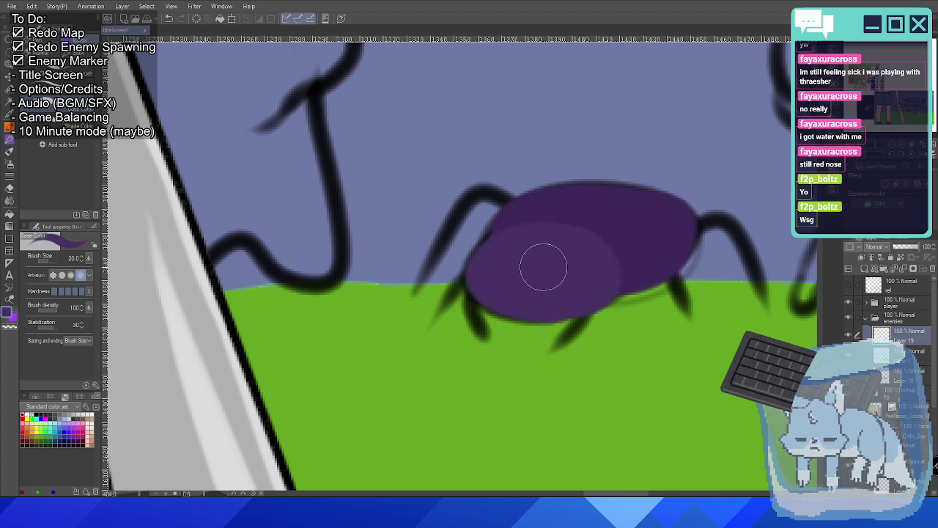
Sample the sprite's darker leg purple and try a rear leg stroke on the bug at brush size 20.
{"action": "scroll", "coordinate": [544, 267], "scroll_direction": "down", "scroll_amount": 5}
{"action": "scroll", "coordinate": [503, 315], "scroll_direction": "up", "scroll_amount": 3}
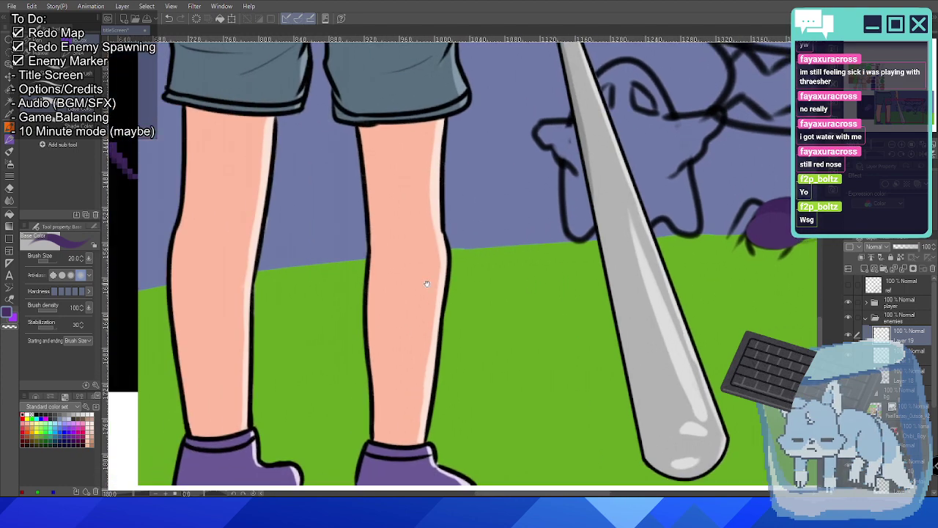
{"action": "left_click_drag", "start_coordinate": [427, 284], "coordinate": [517, 278]}
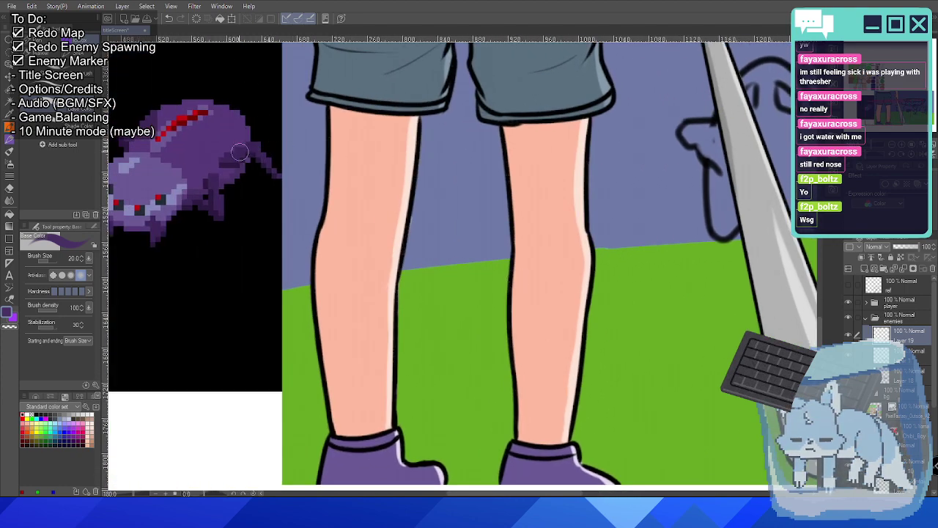
{"action": "left_click", "coordinate": [232, 162], "text": "alt"}
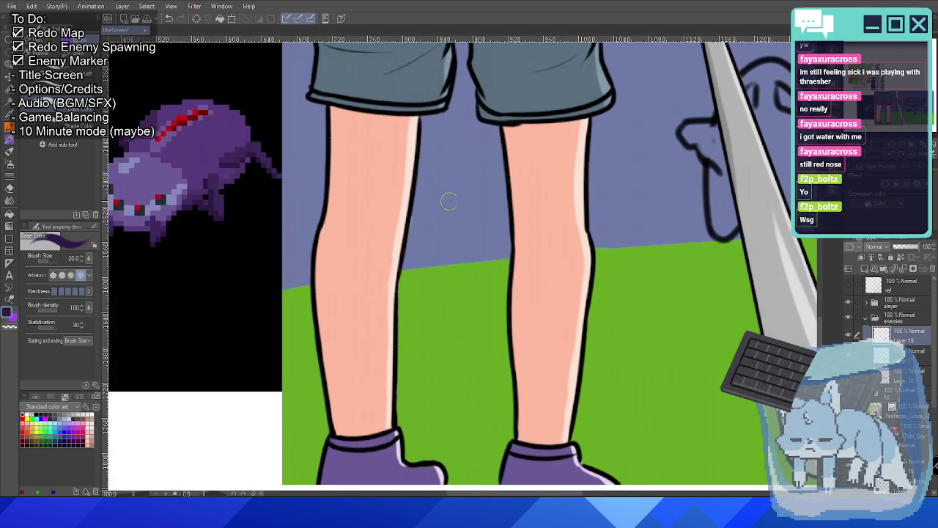
{"action": "scroll", "coordinate": [448, 201], "scroll_direction": "down", "scroll_amount": 3}
{"action": "scroll", "coordinate": [659, 271], "scroll_direction": "up", "scroll_amount": 1}
{"action": "scroll", "coordinate": [672, 277], "scroll_direction": "up", "scroll_amount": 2}
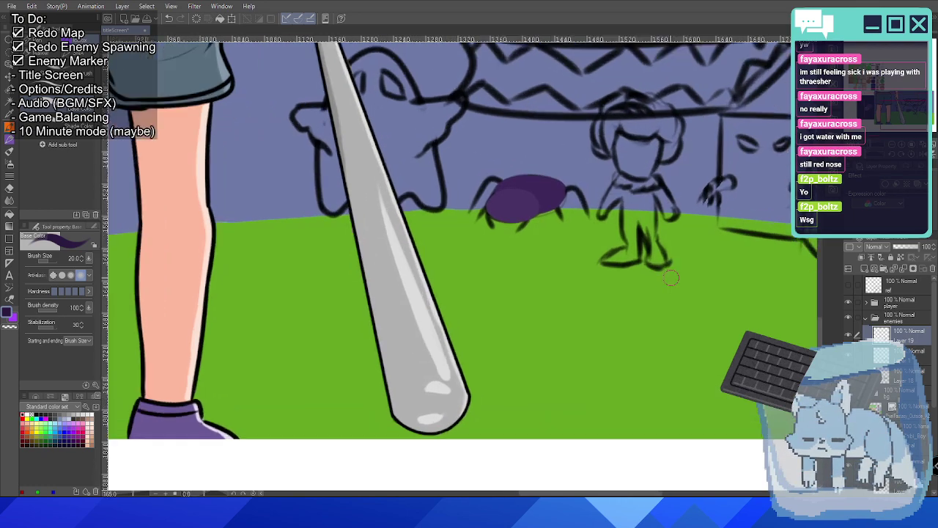
{"action": "scroll", "coordinate": [672, 277], "scroll_direction": "up", "scroll_amount": 5}
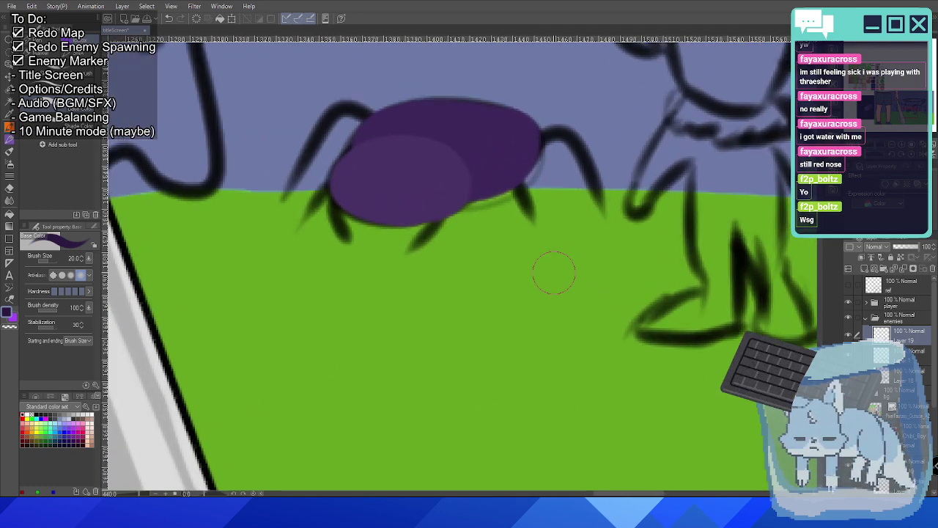
{"action": "mouse_move", "coordinate": [533, 143]}
{"action": "left_mouse_down"}
{"action": "mouse_move", "coordinate": [605, 210]}
{"action": "mouse_move", "coordinate": [579, 156]}
{"action": "mouse_move", "coordinate": [591, 114]}
{"action": "left_mouse_up"}
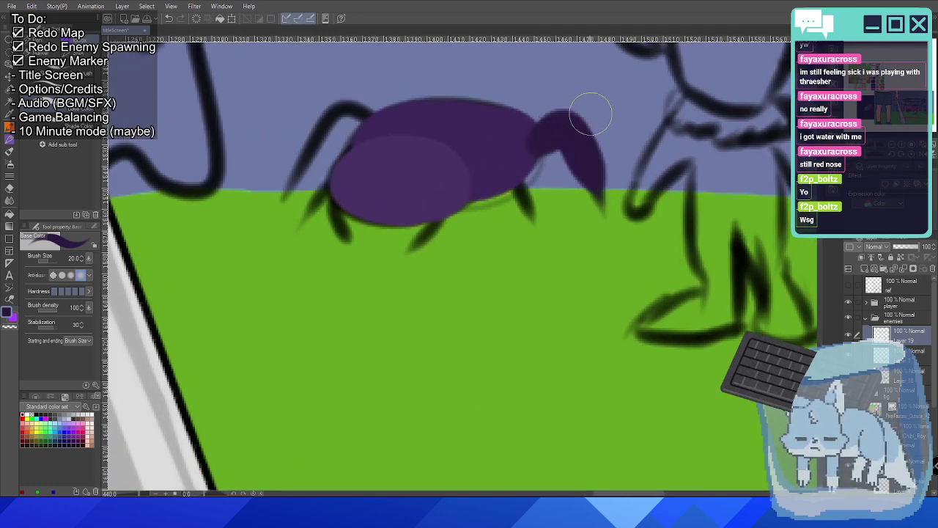
{"action": "key", "text": "ctrl+z"}
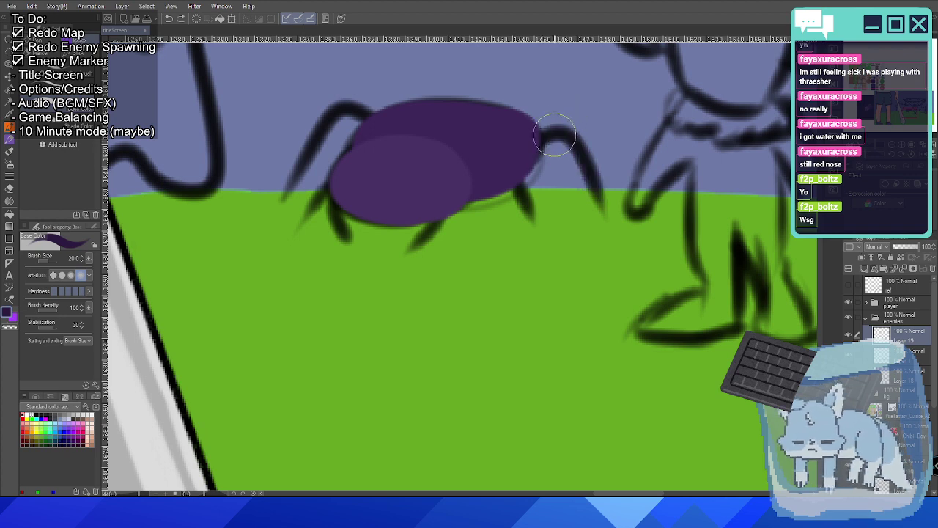
Reduce the brush size to 15 and paint the bug's slim rear leg plus the short leg beneath it.
{"action": "key", "text": "bracketleft"}
{"action": "key", "text": "bracketleft"}
{"action": "left_click_drag", "start_coordinate": [539, 135], "coordinate": [598, 192]}
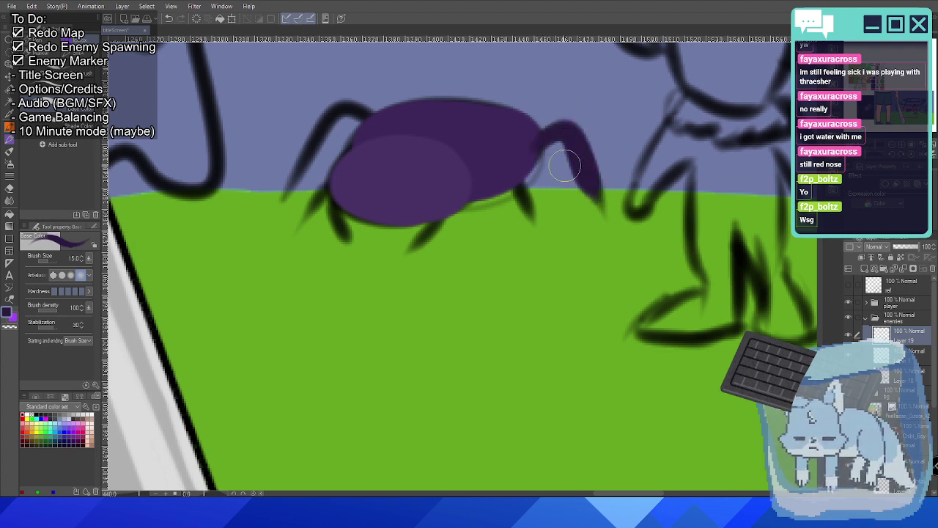
{"action": "key", "text": "ctrl+z"}
{"action": "key", "text": "ctrl+y"}
{"action": "key", "text": "ctrl+z"}
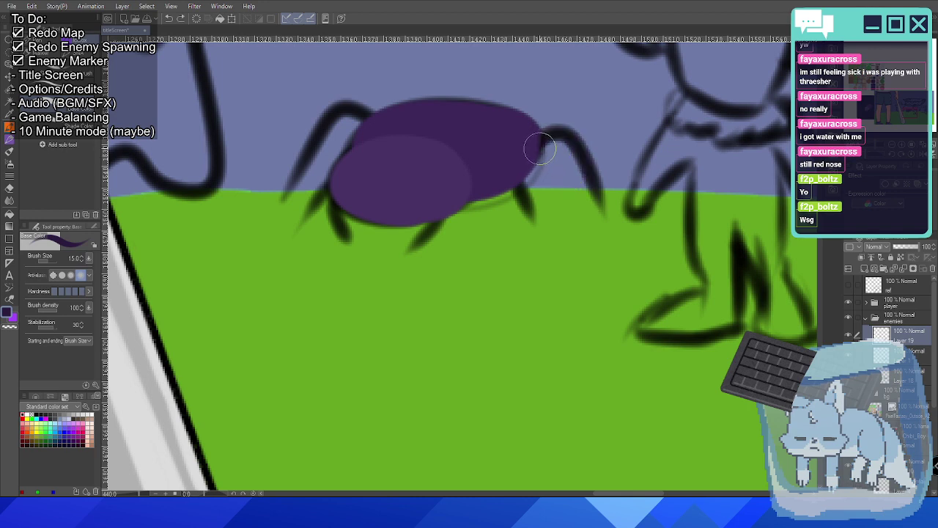
{"action": "key", "text": "ctrl+y"}
{"action": "key", "text": "ctrl+z"}
{"action": "key", "text": "ctrl+y"}
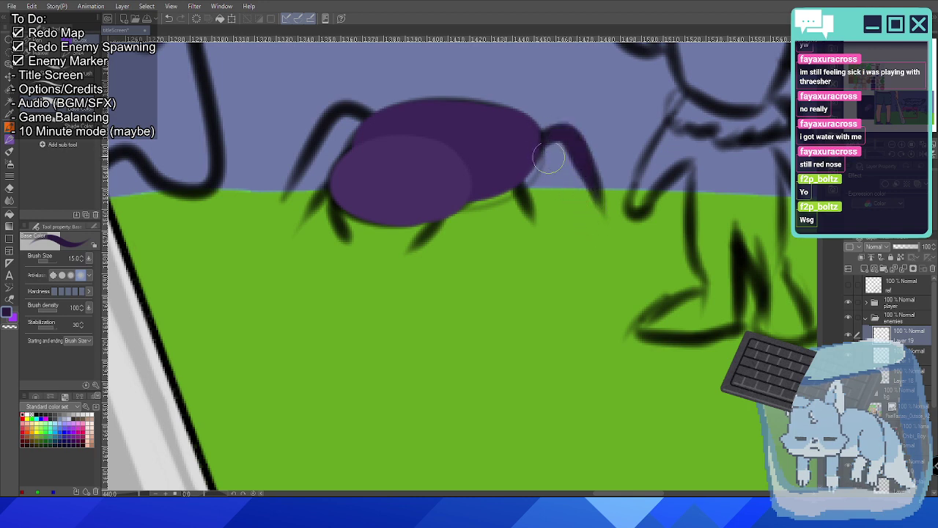
{"action": "key", "text": "ctrl+z"}
{"action": "key", "text": "ctrl+y"}
{"action": "left_click_drag", "start_coordinate": [515, 171], "coordinate": [531, 220]}
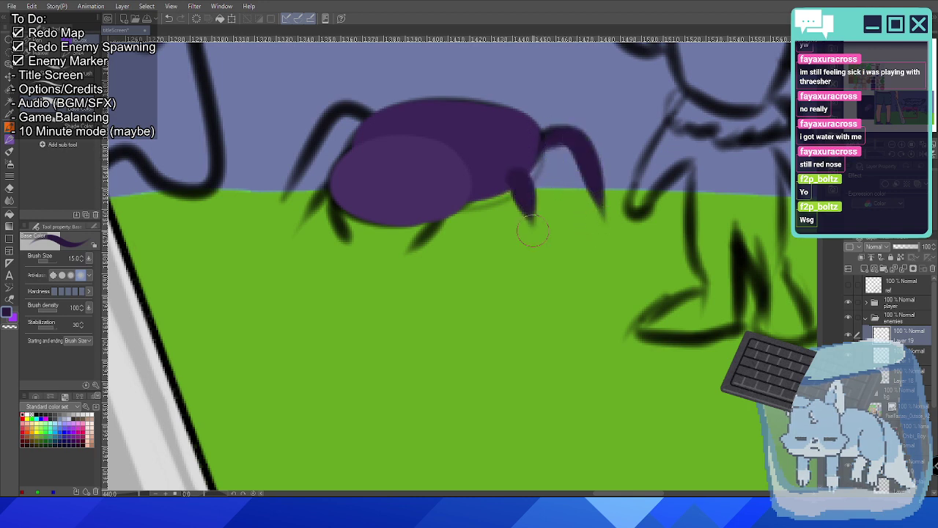
Paint the bug's long front leg as a tapered curve along the sketch line, undoing and retrying the stroke as needed.
{"action": "left_click_drag", "start_coordinate": [347, 109], "coordinate": [269, 221]}
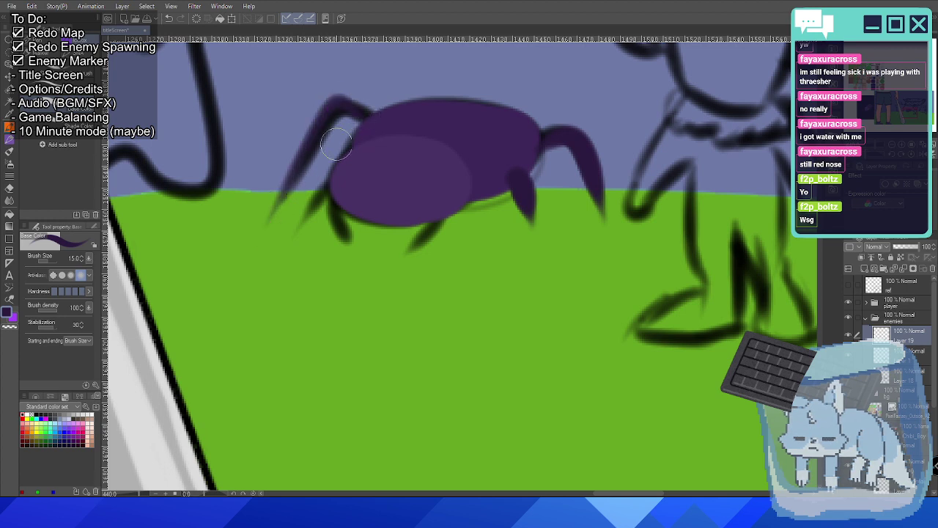
{"action": "key", "text": "ctrl+z"}
{"action": "left_click_drag", "start_coordinate": [364, 123], "coordinate": [300, 199]}
{"action": "key", "text": "ctrl+z"}
{"action": "left_click_drag", "start_coordinate": [371, 118], "coordinate": [283, 212]}
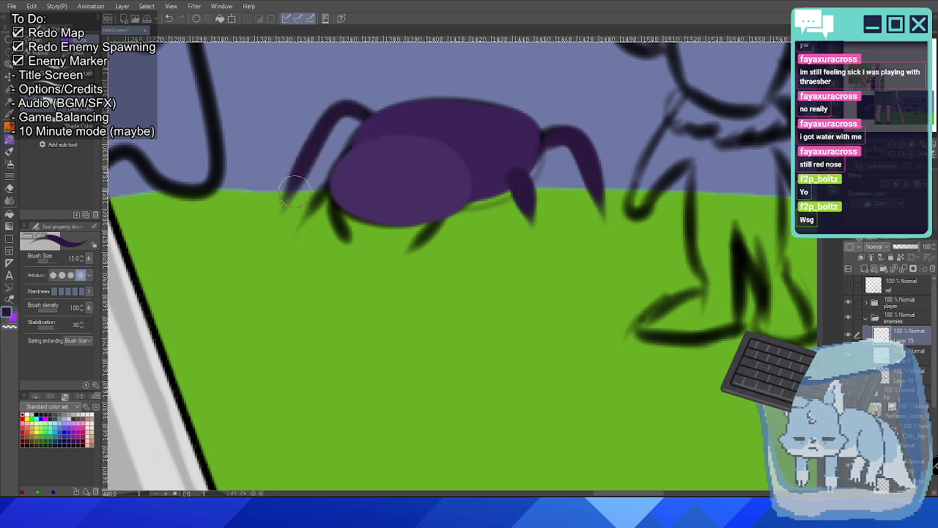
{"action": "key", "text": "ctrl+z"}
{"action": "mouse_move", "coordinate": [370, 110]}
{"action": "left_mouse_down"}
{"action": "mouse_move", "coordinate": [348, 108]}
{"action": "mouse_move", "coordinate": [291, 205]}
{"action": "left_mouse_up"}
{"action": "key", "text": "ctrl+z"}
{"action": "mouse_move", "coordinate": [367, 119]}
{"action": "left_mouse_down"}
{"action": "mouse_move", "coordinate": [318, 143]}
{"action": "mouse_move", "coordinate": [293, 204]}
{"action": "left_mouse_up"}
{"action": "key", "text": "ctrl+z"}
{"action": "left_click_drag", "start_coordinate": [359, 103], "coordinate": [292, 197]}
{"action": "key", "text": "ctrl+z"}
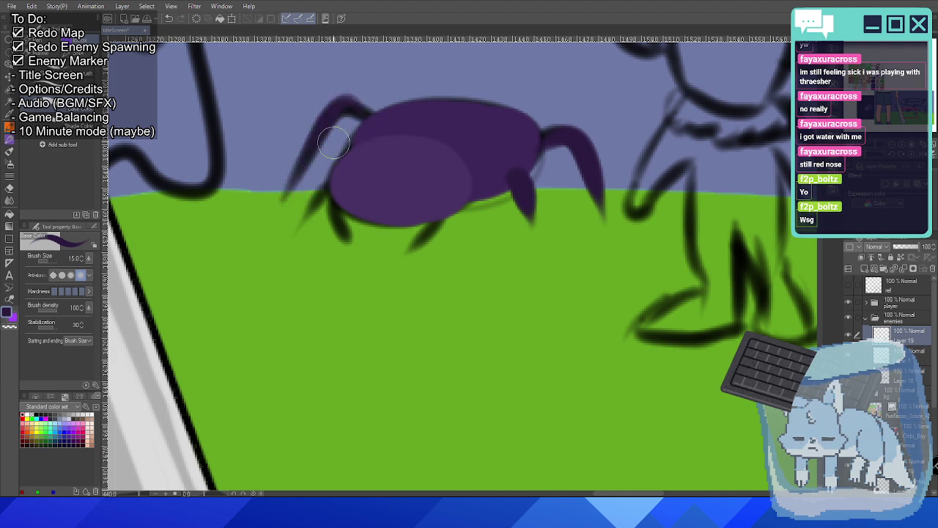
{"action": "left_click_drag", "start_coordinate": [366, 110], "coordinate": [297, 203]}
{"action": "key", "text": "ctrl+z"}
{"action": "left_click_drag", "start_coordinate": [367, 110], "coordinate": [282, 200]}
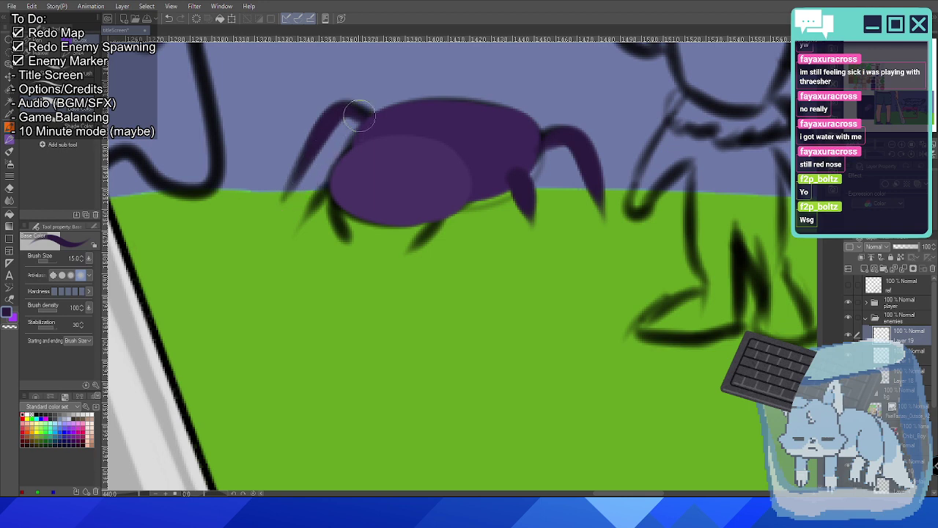
Add the bug's second front leg beside the head and reshape the long front leg with its tip extended onto the grass.
{"action": "left_click_drag", "start_coordinate": [345, 148], "coordinate": [309, 207]}
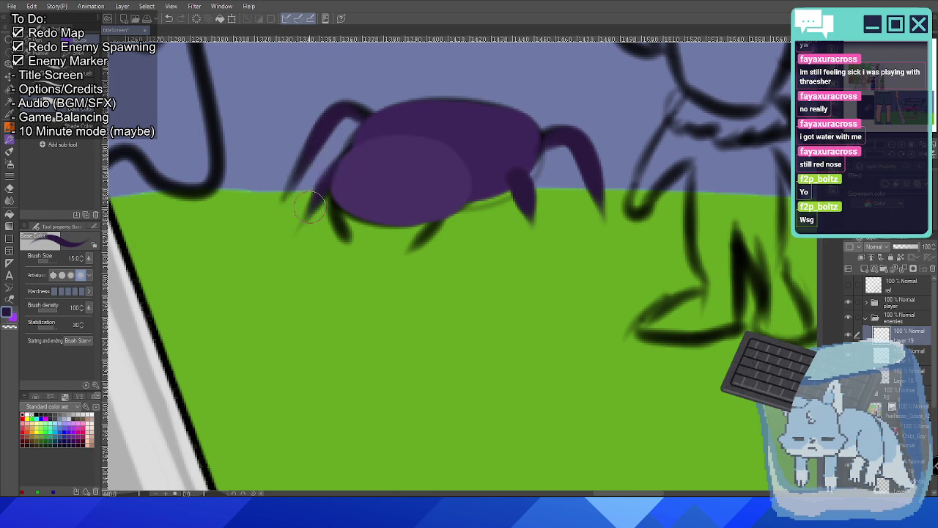
{"action": "left_click_drag", "start_coordinate": [344, 128], "coordinate": [322, 158]}
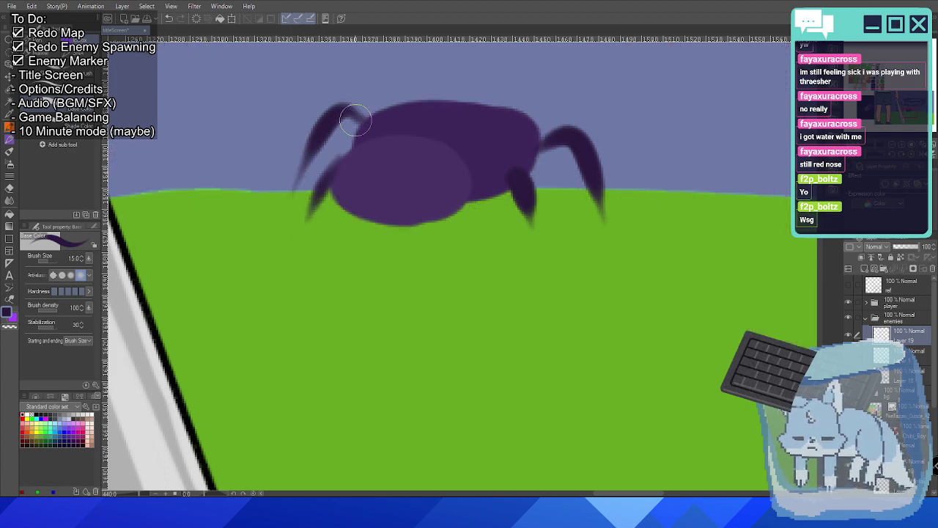
{"action": "left_click_drag", "start_coordinate": [304, 177], "coordinate": [288, 204]}
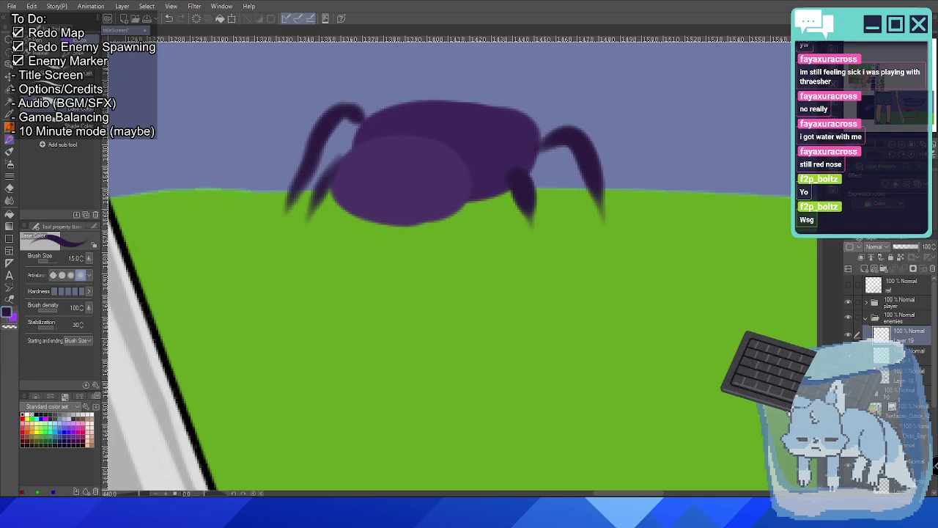
{"action": "scroll", "coordinate": [405, 272], "scroll_direction": "down", "scroll_amount": 8}
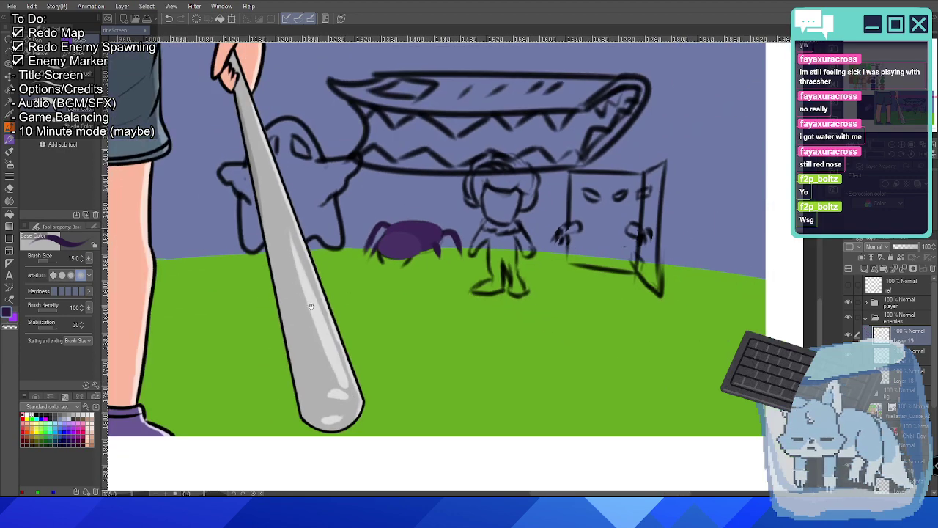
Check the bug sprite reference, then repaint the two short legs beneath the bug's head with hooked upper ends and tapered tips.
{"action": "scroll", "coordinate": [334, 242], "scroll_direction": "up", "scroll_amount": 8}
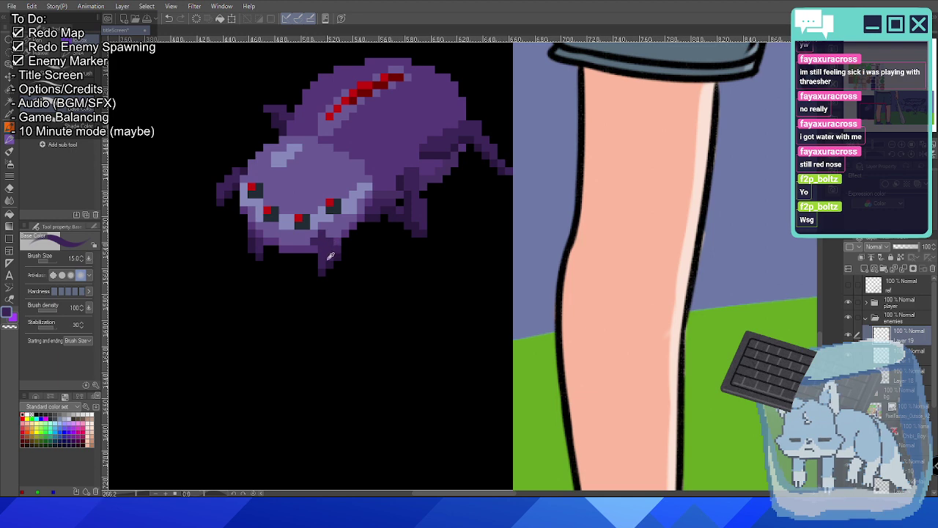
{"action": "scroll", "coordinate": [373, 170], "scroll_direction": "down", "scroll_amount": 4}
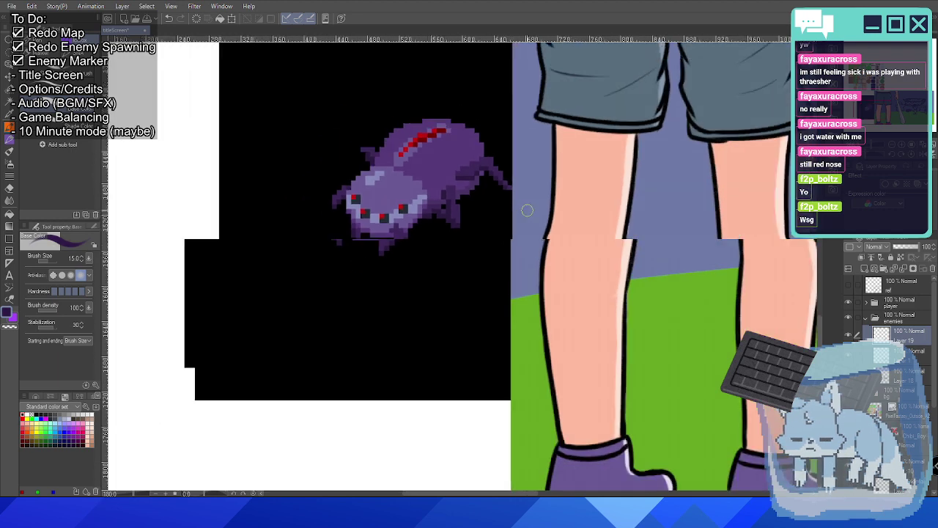
{"action": "scroll", "coordinate": [595, 235], "scroll_direction": "up", "scroll_amount": 5}
{"action": "scroll", "coordinate": [595, 234], "scroll_direction": "up", "scroll_amount": 6}
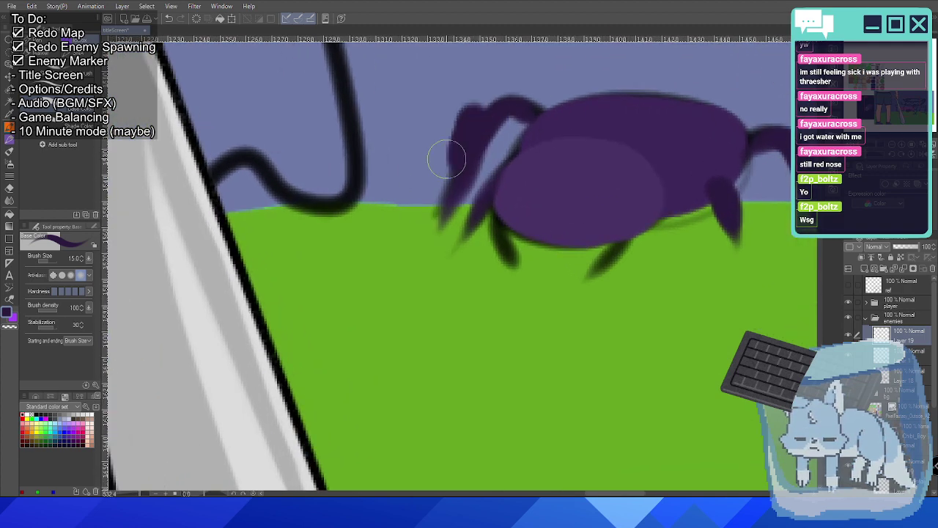
{"action": "key", "text": "ctrl+z"}
{"action": "mouse_move", "coordinate": [622, 240]}
{"action": "left_mouse_down"}
{"action": "mouse_move", "coordinate": [604, 237]}
{"action": "mouse_move", "coordinate": [595, 273]}
{"action": "left_mouse_up"}
{"action": "mouse_move", "coordinate": [516, 220]}
{"action": "left_mouse_down"}
{"action": "mouse_move", "coordinate": [502, 210]}
{"action": "mouse_move", "coordinate": [517, 213]}
{"action": "mouse_move", "coordinate": [513, 220]}
{"action": "mouse_move", "coordinate": [528, 215]}
{"action": "mouse_move", "coordinate": [499, 231]}
{"action": "mouse_move", "coordinate": [520, 212]}
{"action": "left_mouse_up"}
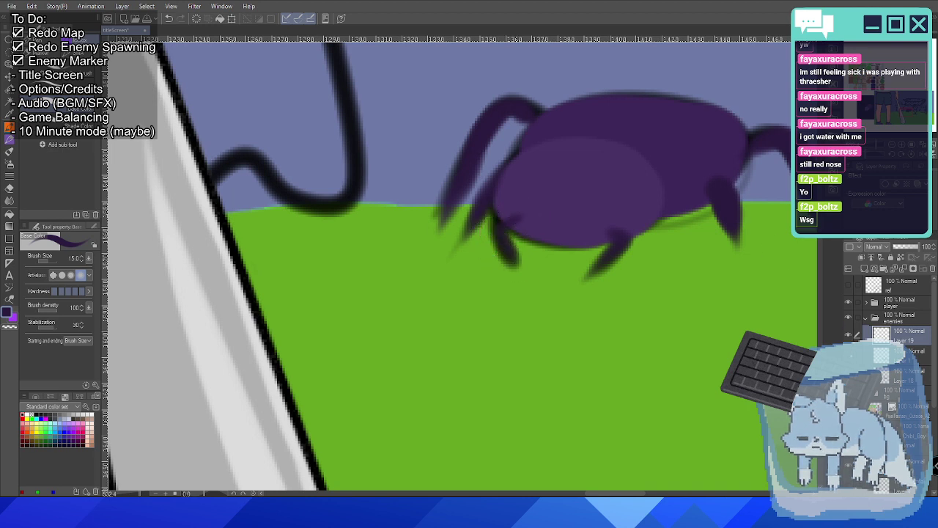
{"action": "key", "text": "ctrl+z"}
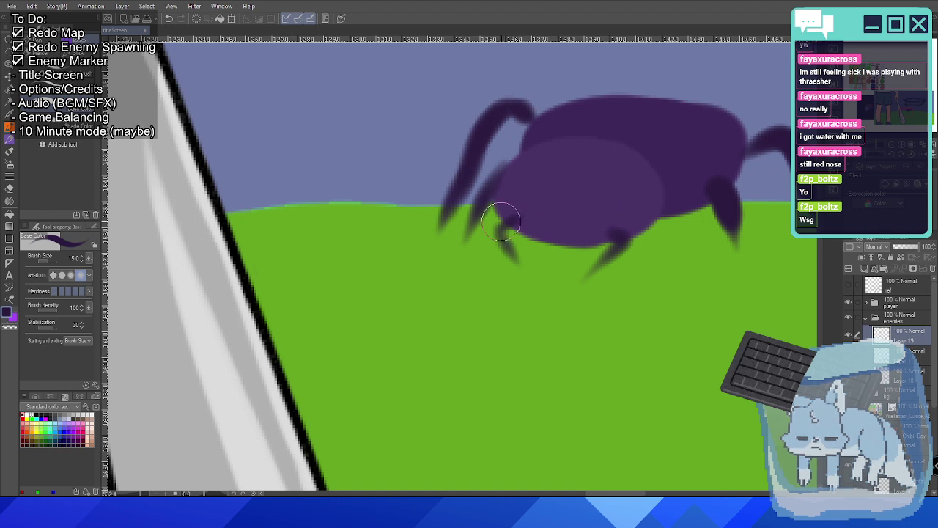
{"action": "left_click_drag", "start_coordinate": [500, 233], "coordinate": [509, 257]}
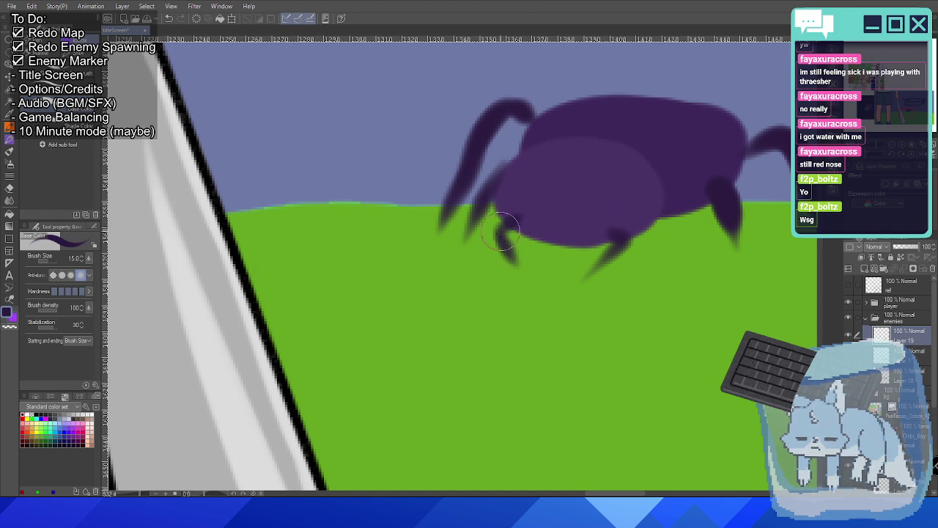
{"action": "left_click_drag", "start_coordinate": [608, 251], "coordinate": [597, 268]}
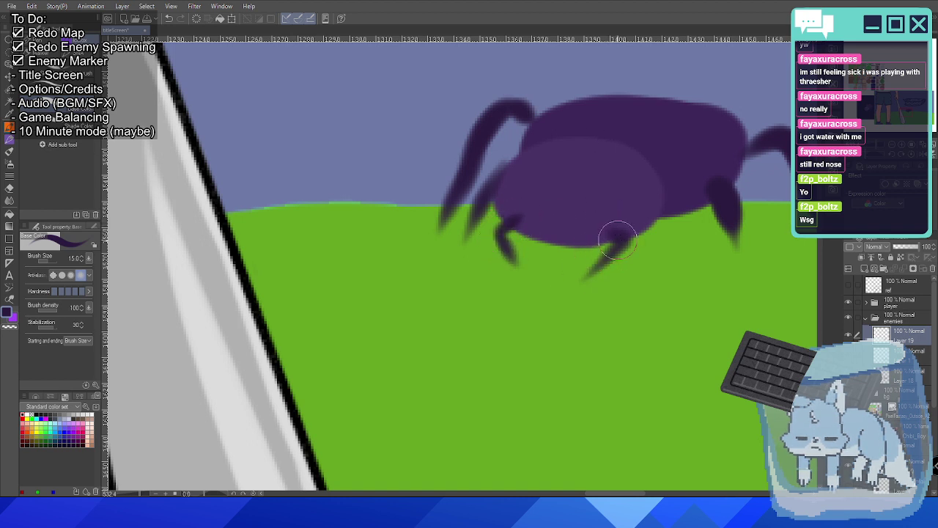
{"action": "left_click_drag", "start_coordinate": [614, 234], "coordinate": [606, 230]}
{"action": "scroll", "coordinate": [603, 226], "scroll_direction": "down", "scroll_amount": 10}
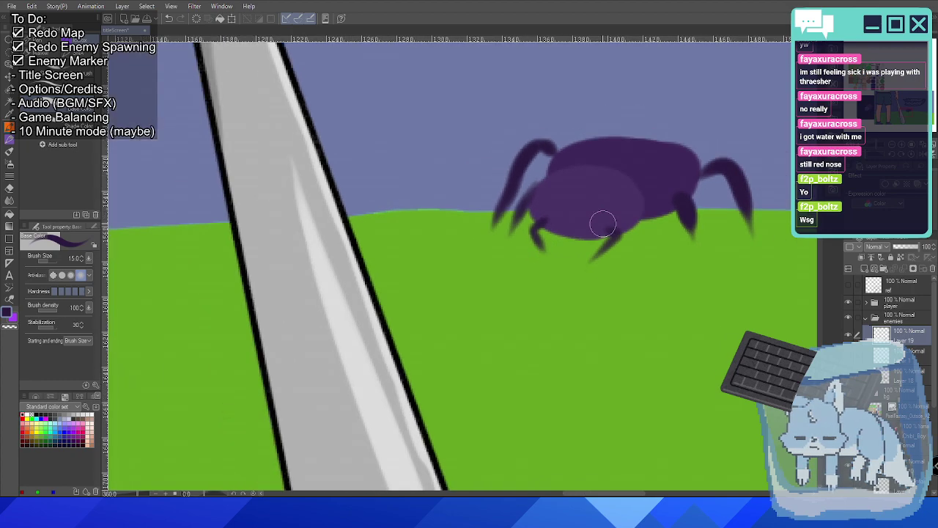
Sample the red from the bug sprite's eyes and try two eye dabs on the bug's head, undoing the oversized one.
{"action": "scroll", "coordinate": [234, 162], "scroll_direction": "up", "scroll_amount": 5}
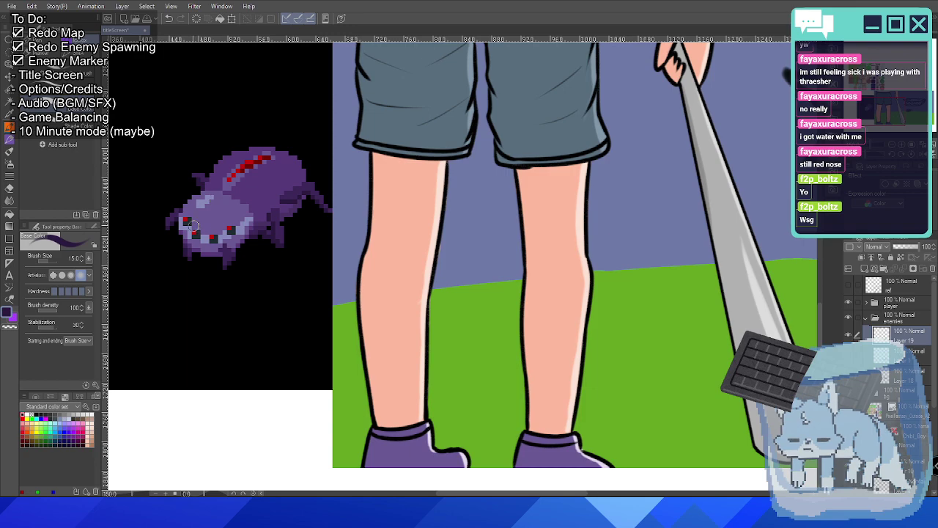
{"action": "left_click", "coordinate": [194, 229], "text": "alt"}
{"action": "scroll", "coordinate": [531, 266], "scroll_direction": "down", "scroll_amount": 2}
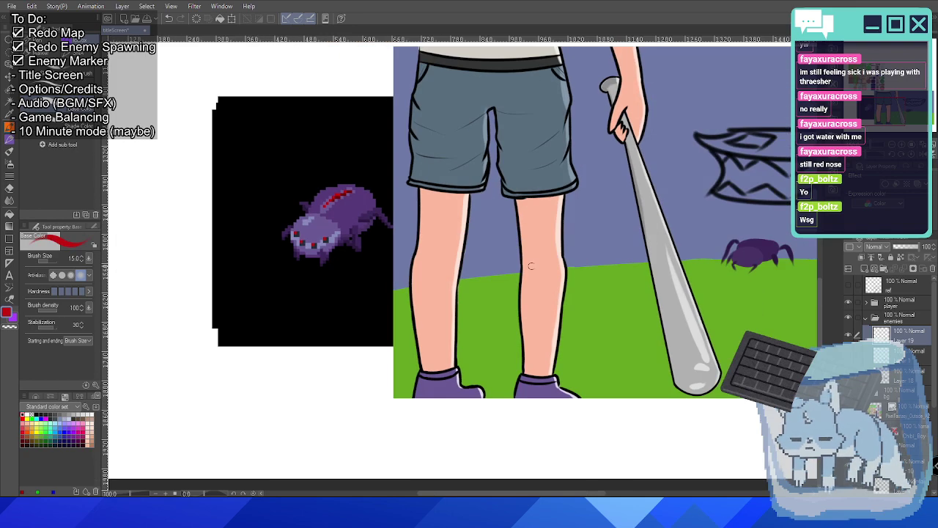
{"action": "left_click_drag", "start_coordinate": [676, 277], "coordinate": [548, 267]}
{"action": "scroll", "coordinate": [663, 268], "scroll_direction": "up", "scroll_amount": 5}
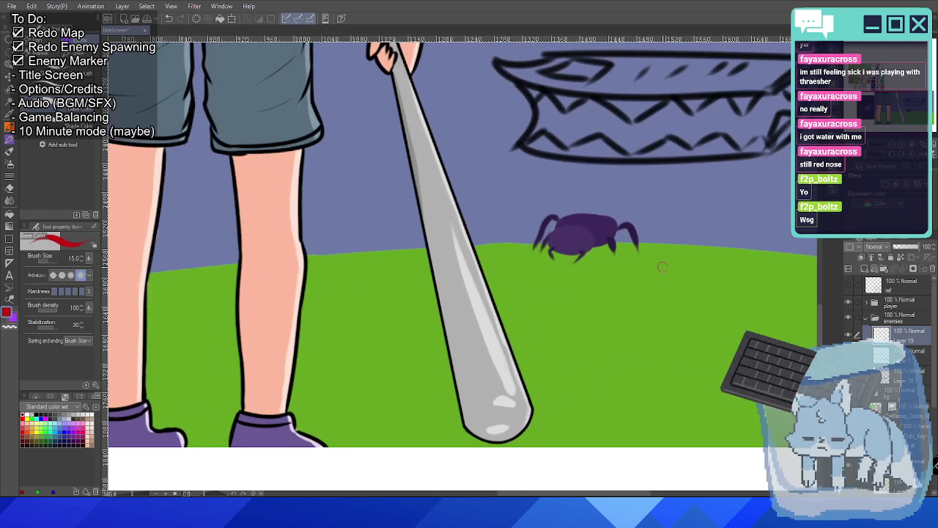
{"action": "left_click", "coordinate": [419, 202]}
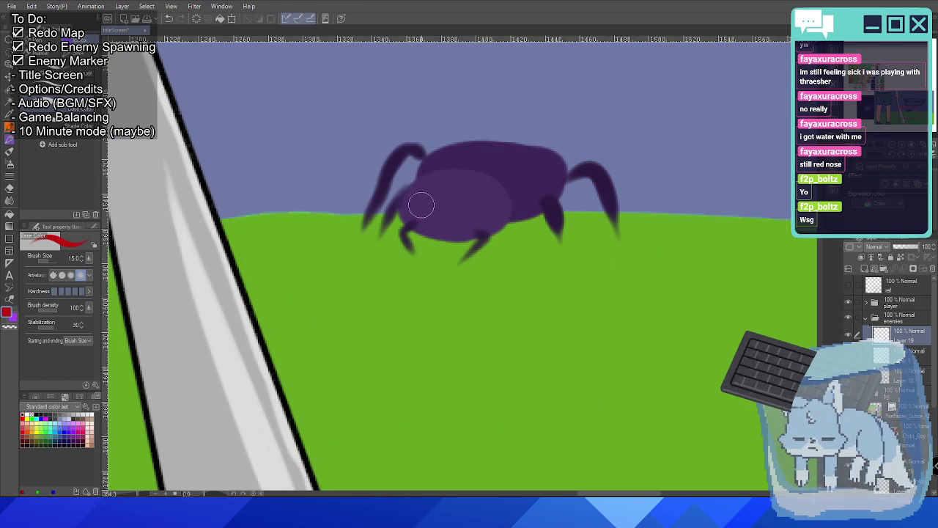
{"action": "left_click", "coordinate": [482, 208]}
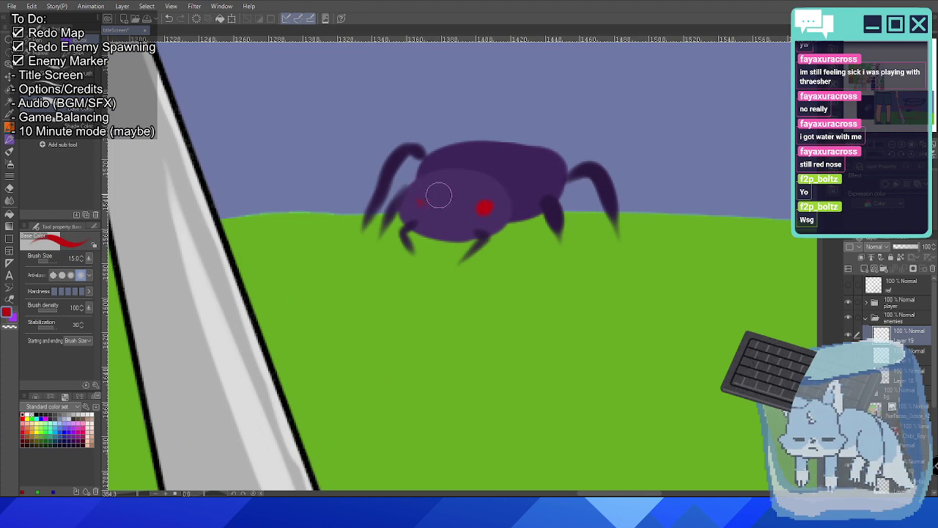
{"action": "key", "text": "ctrl+z"}
Paint a row of four small slanted red eyes across the bug's head.
{"action": "scroll", "coordinate": [483, 208], "scroll_direction": "up", "scroll_amount": 1}
{"action": "left_click", "coordinate": [478, 215]}
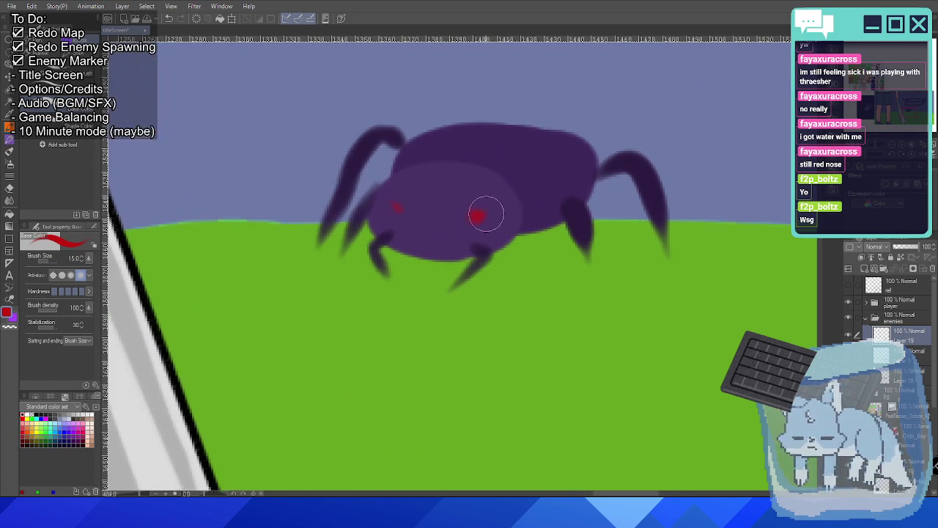
{"action": "left_click", "coordinate": [417, 215]}
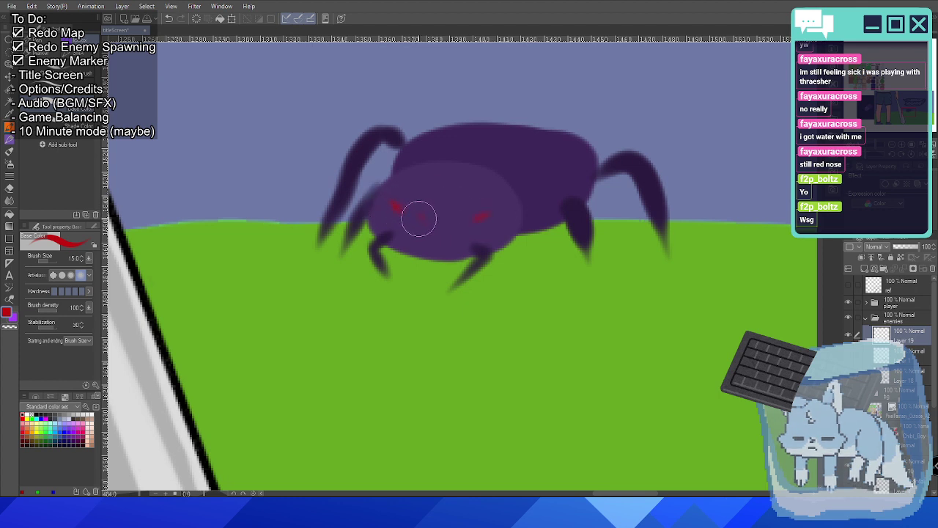
{"action": "left_click", "coordinate": [451, 220]}
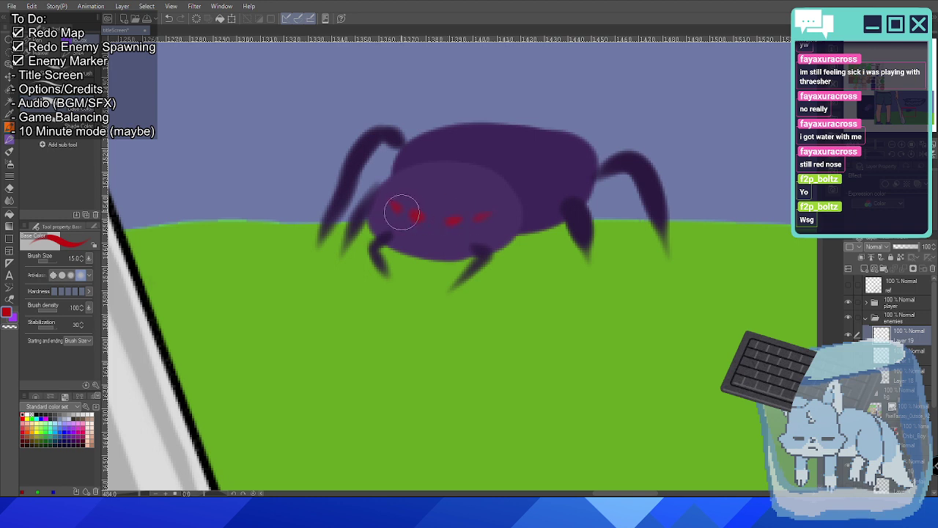
{"action": "left_click", "coordinate": [453, 219]}
{"action": "left_click", "coordinate": [482, 215]}
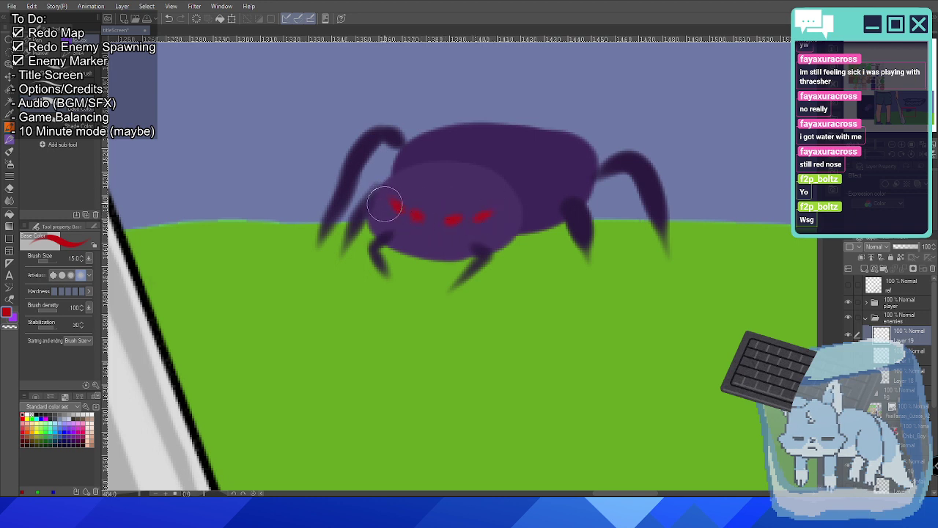
Paint a short slanted red stripe on the bug's back and check the bug against its sprite and the whole scene.
{"action": "left_click_drag", "start_coordinate": [519, 142], "coordinate": [481, 153]}
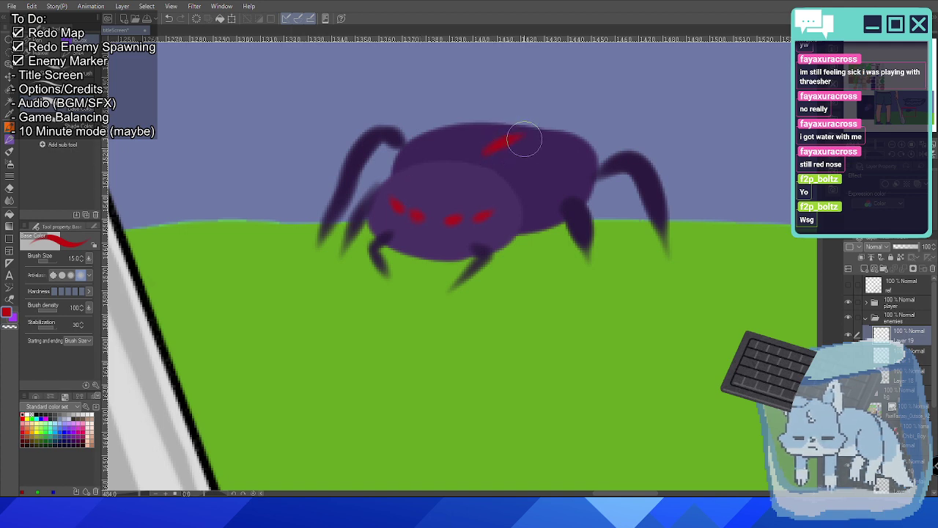
{"action": "scroll", "coordinate": [524, 139], "scroll_direction": "down", "scroll_amount": 6}
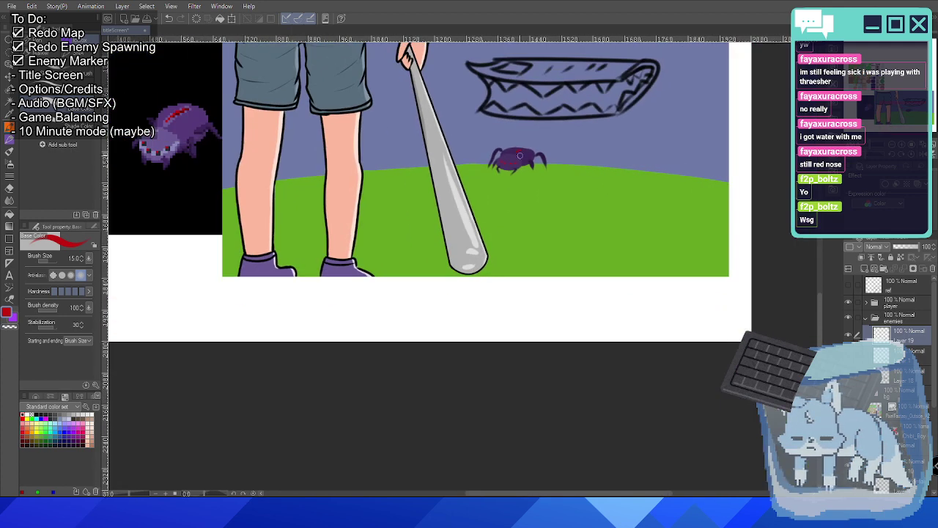
{"action": "mouse_move", "coordinate": [396, 135]}
{"action": "left_mouse_down"}
{"action": "mouse_move", "coordinate": [514, 188]}
{"action": "mouse_move", "coordinate": [520, 203]}
{"action": "left_mouse_up"}
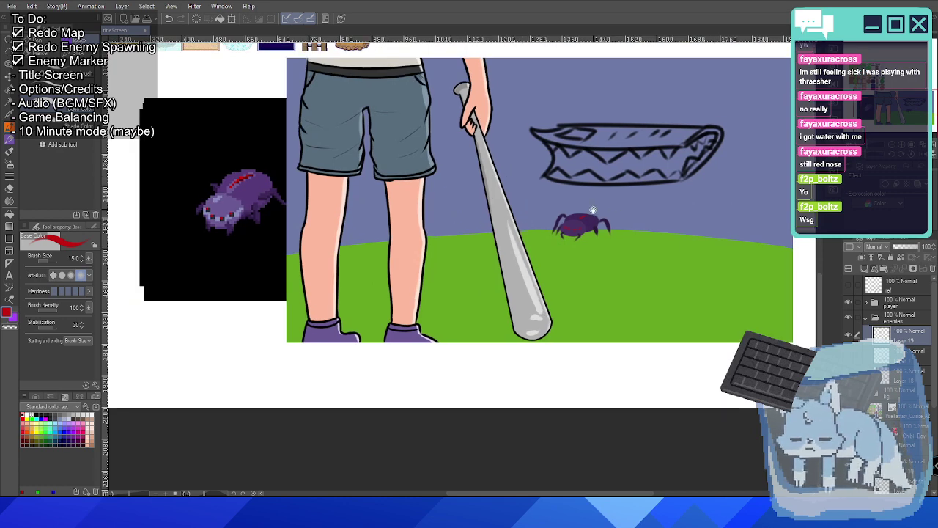
{"action": "left_click_drag", "start_coordinate": [597, 209], "coordinate": [475, 252]}
{"action": "scroll", "coordinate": [547, 297], "scroll_direction": "up", "scroll_amount": 1}
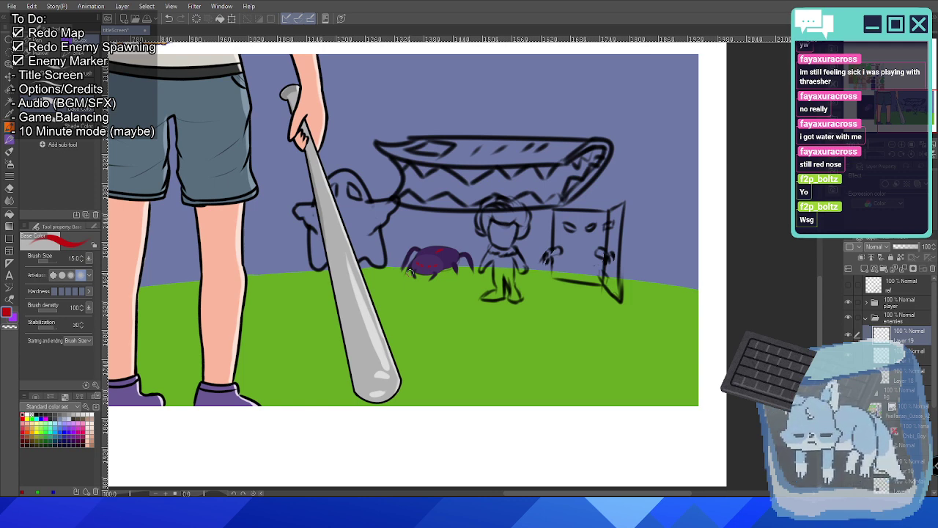
{"action": "scroll", "coordinate": [343, 163], "scroll_direction": "down", "scroll_amount": 3}
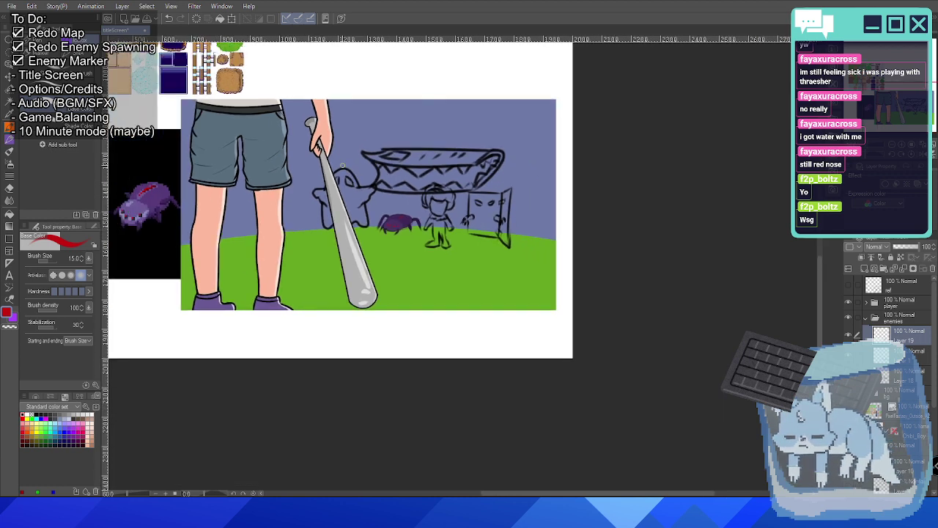
{"action": "scroll", "coordinate": [342, 164], "scroll_direction": "up", "scroll_amount": 2}
{"action": "scroll", "coordinate": [401, 222], "scroll_direction": "up", "scroll_amount": 1}
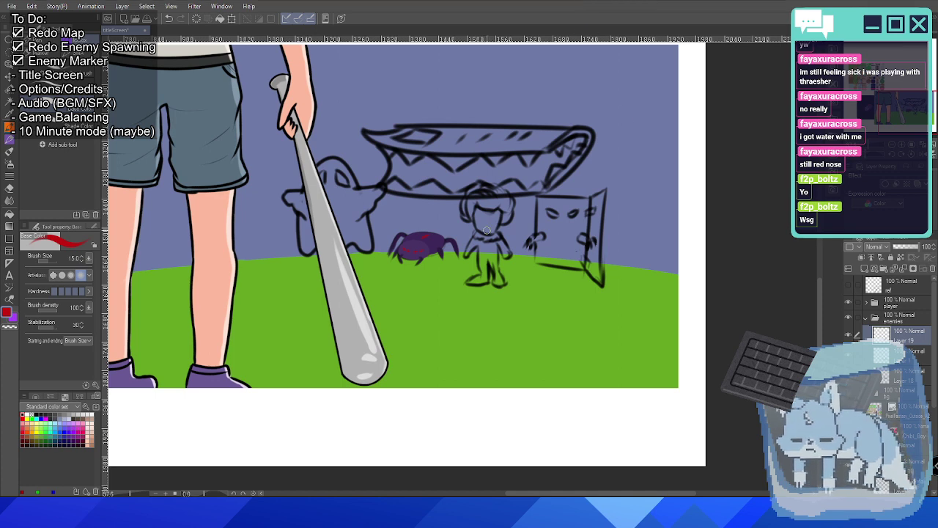
Swap the bug reference sprite for the red-haired clown sprite and pick a peach skin color for the brush.
{"action": "scroll", "coordinate": [485, 230], "scroll_direction": "down", "scroll_amount": 2}
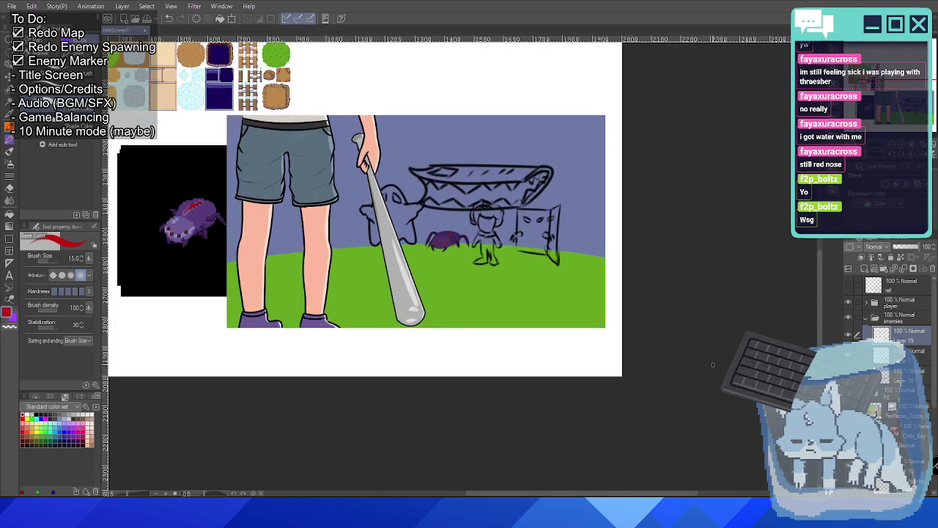
{"action": "scroll", "coordinate": [890, 316], "scroll_direction": "down", "scroll_amount": 1}
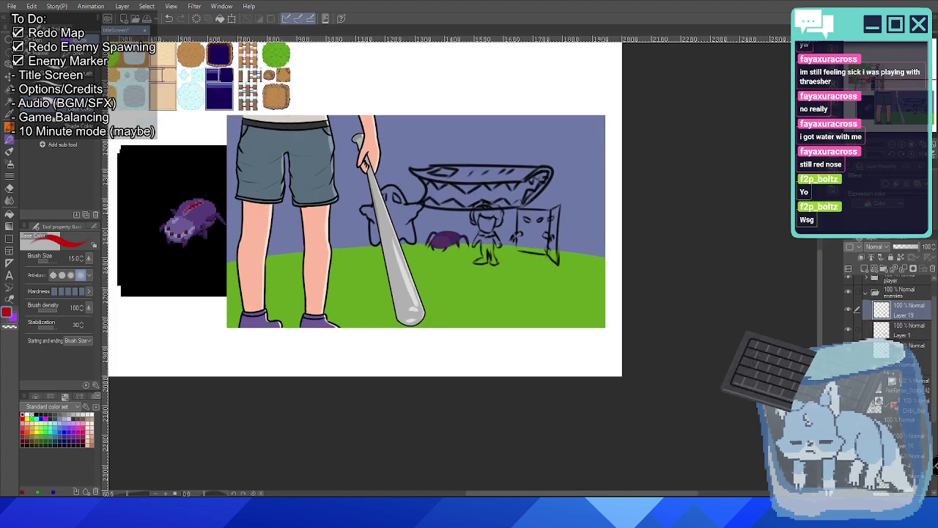
{"action": "scroll", "coordinate": [891, 316], "scroll_direction": "down", "scroll_amount": 3}
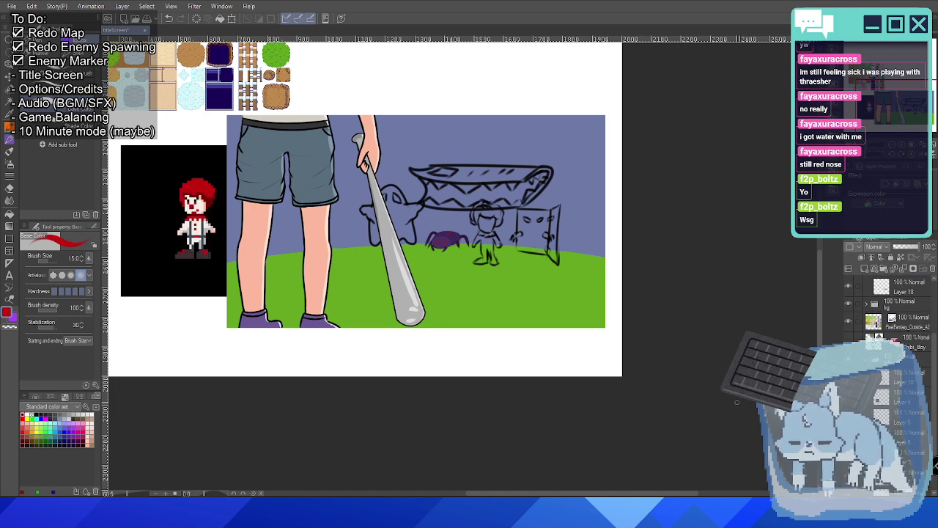
{"action": "scroll", "coordinate": [290, 236], "scroll_direction": "up", "scroll_amount": 3}
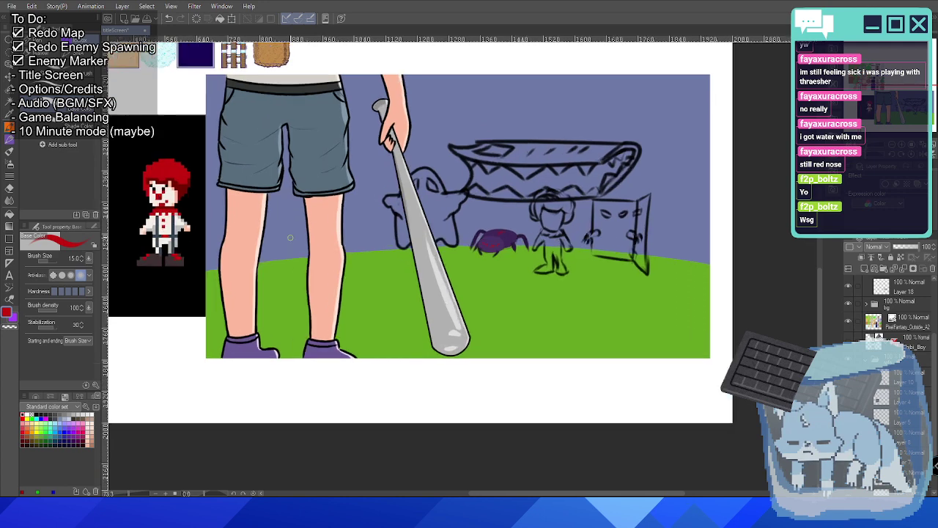
{"action": "scroll", "coordinate": [169, 200], "scroll_direction": "up", "scroll_amount": 2}
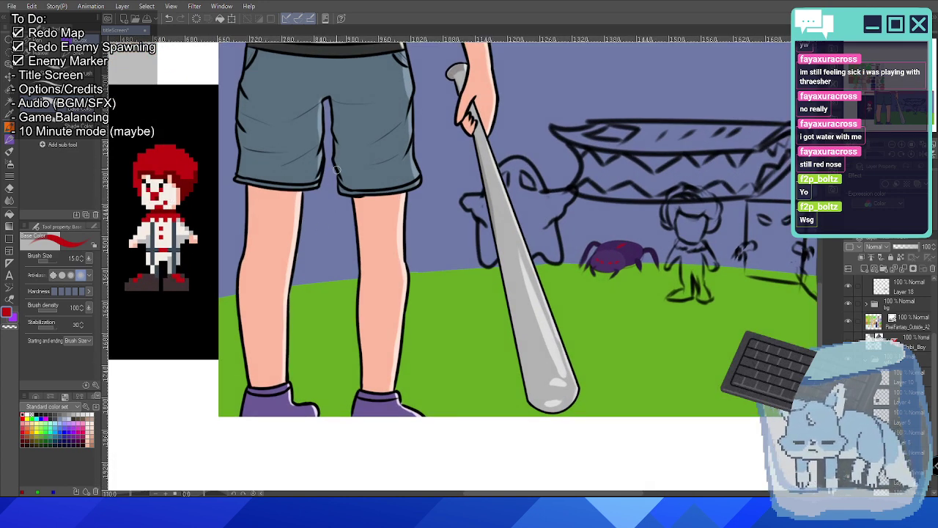
{"action": "left_click", "coordinate": [180, 188], "text": "alt"}
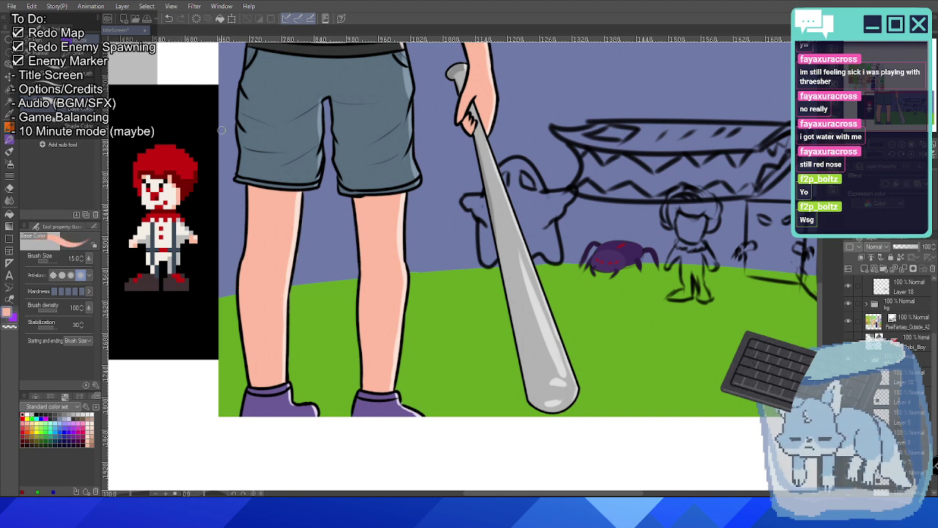
Fill the face and both hands of the small humanoid enemy sketch with the peach skin color at brush size 15.
{"action": "scroll", "coordinate": [562, 233], "scroll_direction": "up", "scroll_amount": 5}
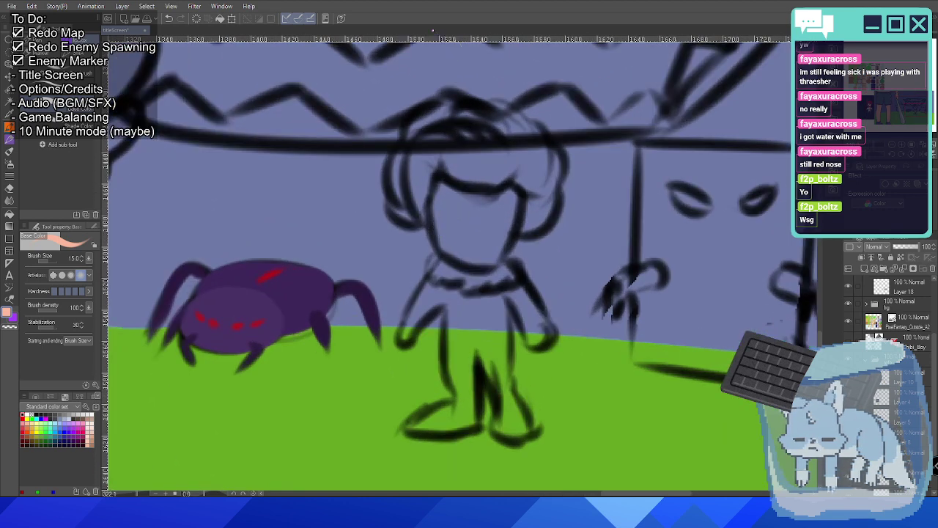
{"action": "mouse_move", "coordinate": [436, 205]}
{"action": "left_mouse_down"}
{"action": "mouse_move", "coordinate": [440, 251]}
{"action": "mouse_move", "coordinate": [438, 218]}
{"action": "mouse_move", "coordinate": [447, 225]}
{"action": "mouse_move", "coordinate": [440, 250]}
{"action": "mouse_move", "coordinate": [490, 263]}
{"action": "mouse_move", "coordinate": [477, 264]}
{"action": "mouse_move", "coordinate": [505, 233]}
{"action": "mouse_move", "coordinate": [476, 267]}
{"action": "mouse_move", "coordinate": [510, 204]}
{"action": "mouse_move", "coordinate": [491, 255]}
{"action": "mouse_move", "coordinate": [511, 192]}
{"action": "mouse_move", "coordinate": [495, 255]}
{"action": "mouse_move", "coordinate": [513, 217]}
{"action": "mouse_move", "coordinate": [506, 245]}
{"action": "left_mouse_up"}
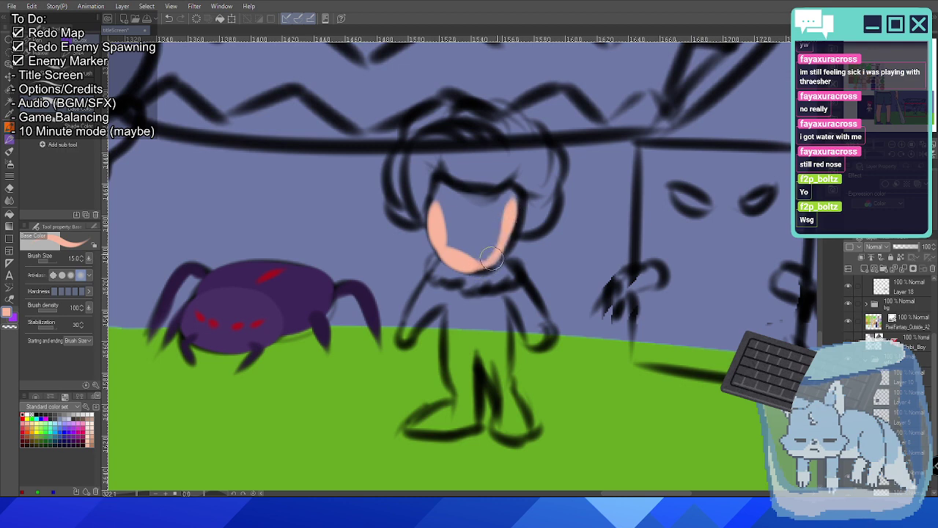
{"action": "mouse_move", "coordinate": [440, 212]}
{"action": "left_mouse_down"}
{"action": "mouse_move", "coordinate": [441, 187]}
{"action": "mouse_move", "coordinate": [436, 214]}
{"action": "mouse_move", "coordinate": [446, 187]}
{"action": "mouse_move", "coordinate": [481, 200]}
{"action": "mouse_move", "coordinate": [444, 189]}
{"action": "mouse_move", "coordinate": [496, 200]}
{"action": "mouse_move", "coordinate": [513, 193]}
{"action": "mouse_move", "coordinate": [489, 200]}
{"action": "mouse_move", "coordinate": [510, 192]}
{"action": "mouse_move", "coordinate": [483, 235]}
{"action": "mouse_move", "coordinate": [494, 207]}
{"action": "mouse_move", "coordinate": [447, 221]}
{"action": "mouse_move", "coordinate": [444, 197]}
{"action": "mouse_move", "coordinate": [462, 225]}
{"action": "mouse_move", "coordinate": [458, 243]}
{"action": "mouse_move", "coordinate": [496, 241]}
{"action": "mouse_move", "coordinate": [461, 247]}
{"action": "mouse_move", "coordinate": [449, 237]}
{"action": "mouse_move", "coordinate": [477, 255]}
{"action": "left_mouse_up"}
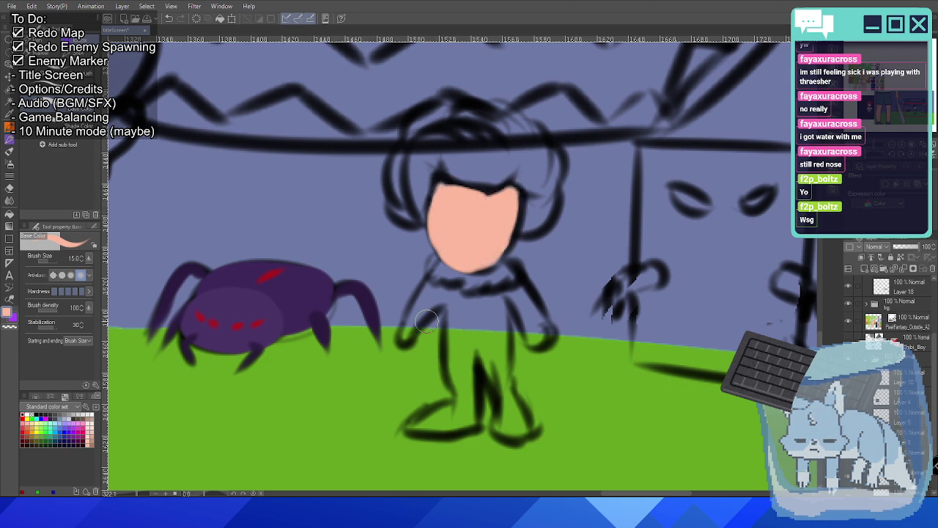
{"action": "left_click_drag", "start_coordinate": [410, 328], "coordinate": [408, 333]}
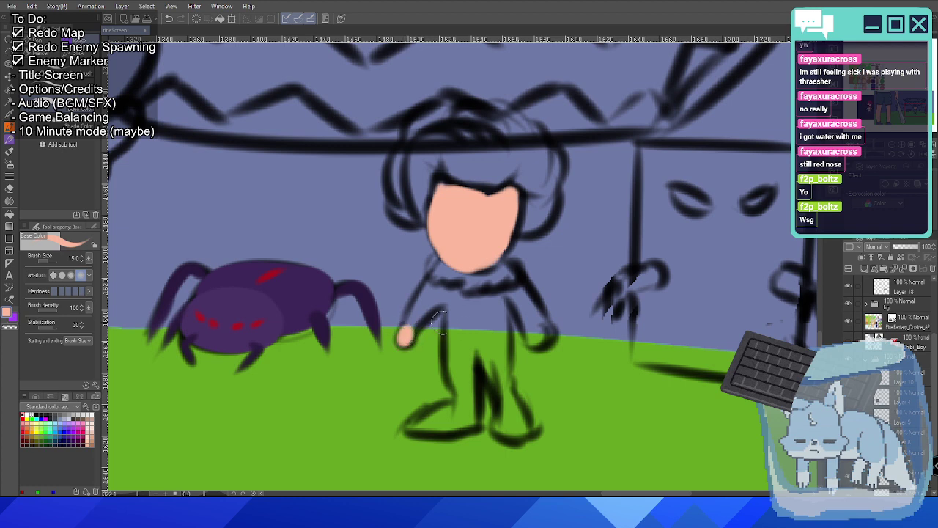
{"action": "left_click_drag", "start_coordinate": [540, 331], "coordinate": [544, 337]}
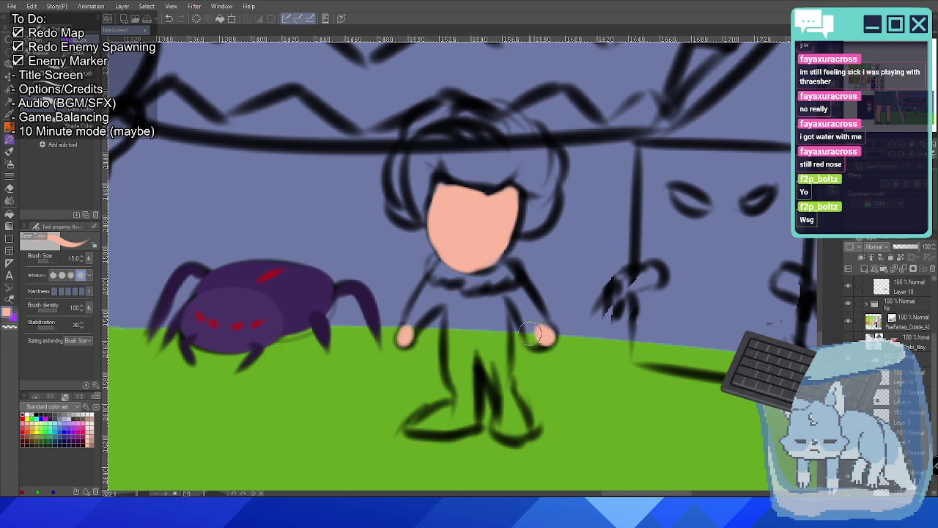
{"action": "scroll", "coordinate": [389, 266], "scroll_direction": "down", "scroll_amount": 8}
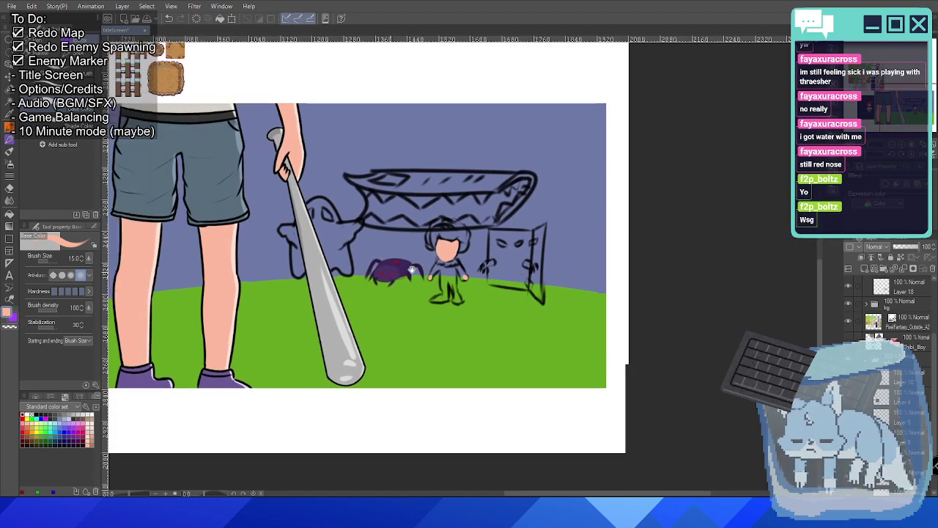
Sample the dark red from the clown sprite and paint over the sketched ruffle collar below the clown's face.
{"action": "left_click_drag", "start_coordinate": [412, 270], "coordinate": [531, 261]}
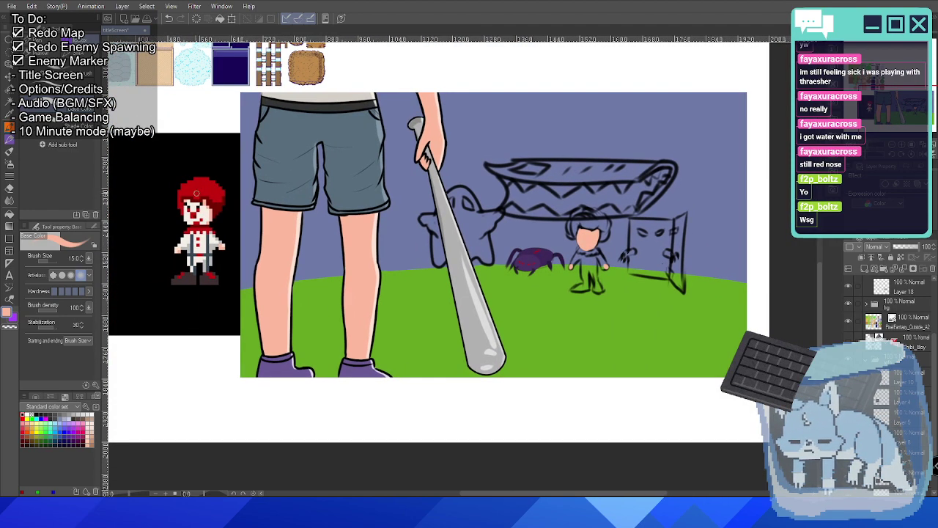
{"action": "scroll", "coordinate": [195, 193], "scroll_direction": "up", "scroll_amount": 4}
{"action": "left_click", "coordinate": [223, 214], "text": "alt"}
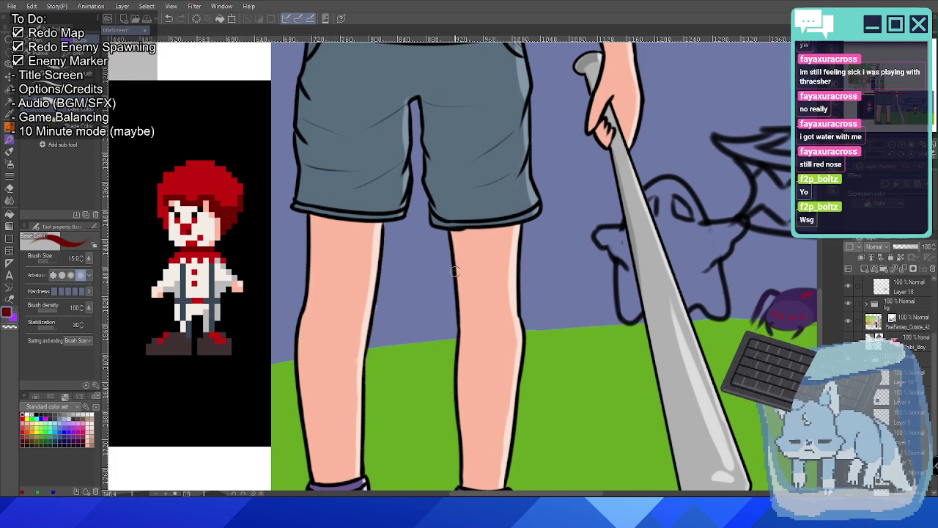
{"action": "scroll", "coordinate": [454, 272], "scroll_direction": "down", "scroll_amount": 3}
{"action": "scroll", "coordinate": [594, 276], "scroll_direction": "up", "scroll_amount": 1}
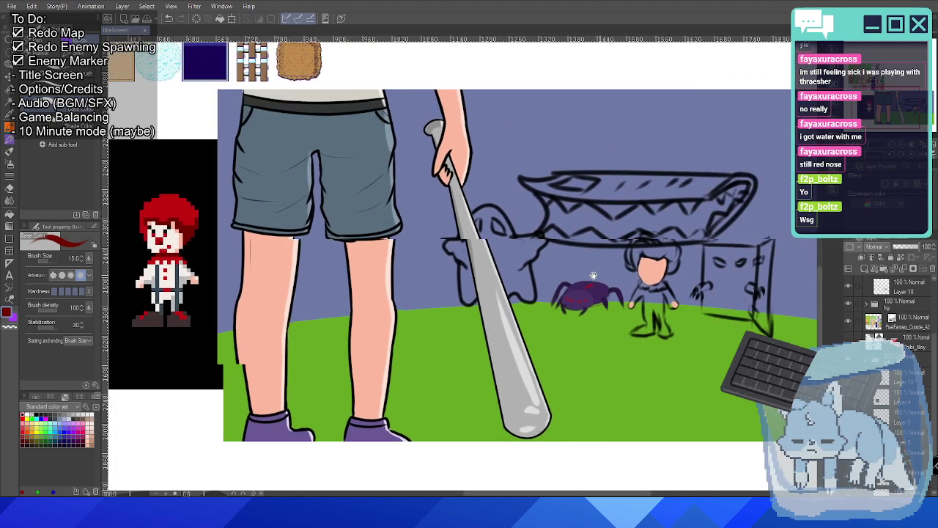
{"action": "scroll", "coordinate": [593, 277], "scroll_direction": "up", "scroll_amount": 5}
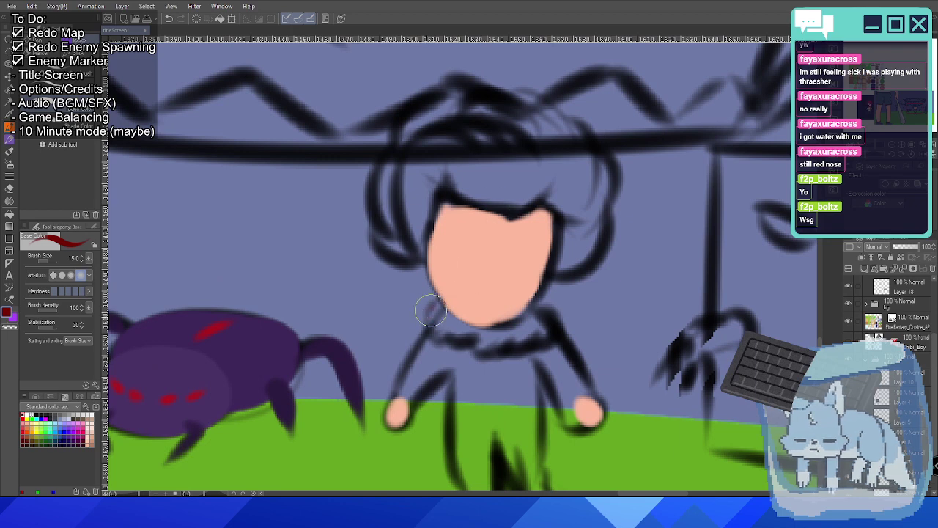
{"action": "mouse_move", "coordinate": [431, 312]}
{"action": "left_mouse_down"}
{"action": "mouse_move", "coordinate": [437, 334]}
{"action": "mouse_move", "coordinate": [451, 331]}
{"action": "mouse_move", "coordinate": [438, 335]}
{"action": "mouse_move", "coordinate": [478, 336]}
{"action": "mouse_move", "coordinate": [470, 343]}
{"action": "mouse_move", "coordinate": [479, 351]}
{"action": "mouse_move", "coordinate": [541, 314]}
{"action": "left_mouse_up"}
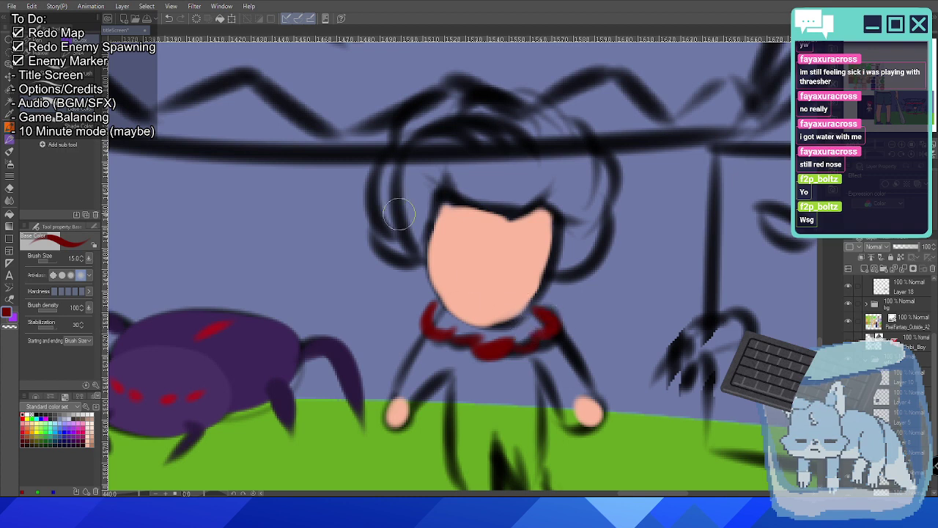
Paint the clown's curly hair solid dark red, covering the outer curls, the fringe above the face and the area between.
{"action": "mouse_move", "coordinate": [424, 258]}
{"action": "left_mouse_down"}
{"action": "mouse_move", "coordinate": [382, 256]}
{"action": "mouse_move", "coordinate": [371, 236]}
{"action": "mouse_move", "coordinate": [398, 130]}
{"action": "mouse_move", "coordinate": [440, 108]}
{"action": "mouse_move", "coordinate": [519, 128]}
{"action": "mouse_move", "coordinate": [509, 104]}
{"action": "mouse_move", "coordinate": [609, 168]}
{"action": "mouse_move", "coordinate": [602, 207]}
{"action": "mouse_move", "coordinate": [570, 267]}
{"action": "mouse_move", "coordinate": [553, 276]}
{"action": "mouse_move", "coordinate": [561, 253]}
{"action": "mouse_move", "coordinate": [554, 257]}
{"action": "mouse_move", "coordinate": [555, 267]}
{"action": "mouse_move", "coordinate": [583, 232]}
{"action": "mouse_move", "coordinate": [561, 259]}
{"action": "mouse_move", "coordinate": [561, 227]}
{"action": "mouse_move", "coordinate": [544, 197]}
{"action": "left_mouse_up"}
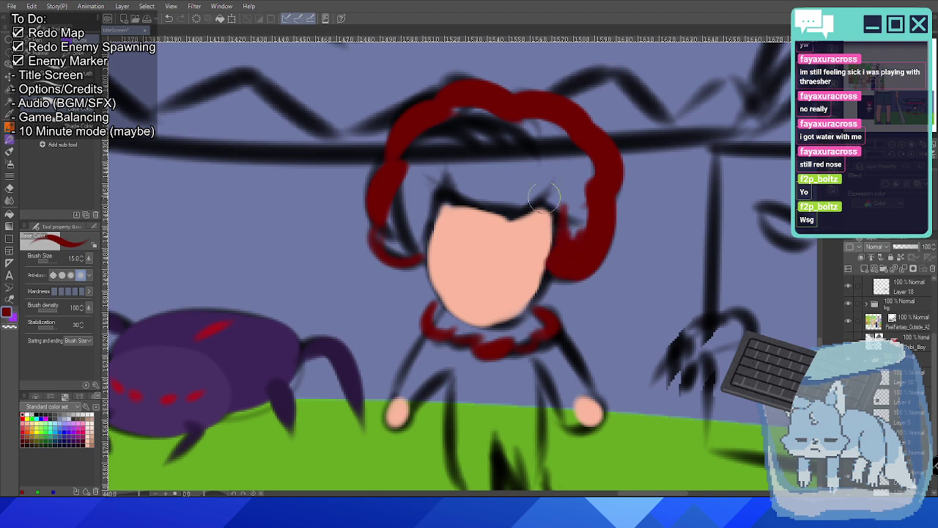
{"action": "mouse_move", "coordinate": [436, 209]}
{"action": "left_mouse_down"}
{"action": "mouse_move", "coordinate": [412, 241]}
{"action": "mouse_move", "coordinate": [420, 248]}
{"action": "mouse_move", "coordinate": [437, 202]}
{"action": "mouse_move", "coordinate": [421, 255]}
{"action": "mouse_move", "coordinate": [453, 192]}
{"action": "mouse_move", "coordinate": [475, 202]}
{"action": "mouse_move", "coordinate": [550, 198]}
{"action": "mouse_move", "coordinate": [549, 246]}
{"action": "mouse_move", "coordinate": [555, 230]}
{"action": "mouse_move", "coordinate": [540, 253]}
{"action": "mouse_move", "coordinate": [565, 203]}
{"action": "left_mouse_up"}
{"action": "mouse_move", "coordinate": [447, 192]}
{"action": "left_mouse_down"}
{"action": "mouse_move", "coordinate": [432, 199]}
{"action": "mouse_move", "coordinate": [460, 208]}
{"action": "left_mouse_up"}
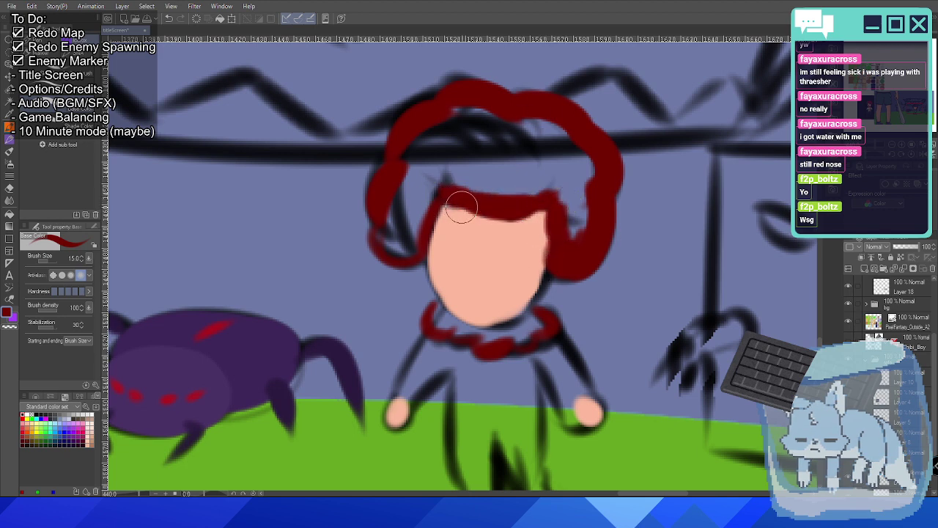
{"action": "mouse_move", "coordinate": [391, 213]}
{"action": "left_mouse_down"}
{"action": "mouse_move", "coordinate": [388, 243]}
{"action": "mouse_move", "coordinate": [412, 247]}
{"action": "mouse_move", "coordinate": [398, 250]}
{"action": "mouse_move", "coordinate": [407, 200]}
{"action": "mouse_move", "coordinate": [399, 209]}
{"action": "mouse_move", "coordinate": [421, 199]}
{"action": "mouse_move", "coordinate": [447, 165]}
{"action": "mouse_move", "coordinate": [446, 129]}
{"action": "mouse_move", "coordinate": [426, 138]}
{"action": "mouse_move", "coordinate": [410, 177]}
{"action": "mouse_move", "coordinate": [477, 139]}
{"action": "mouse_move", "coordinate": [445, 191]}
{"action": "mouse_move", "coordinate": [428, 194]}
{"action": "mouse_move", "coordinate": [479, 161]}
{"action": "mouse_move", "coordinate": [478, 123]}
{"action": "mouse_move", "coordinate": [450, 127]}
{"action": "mouse_move", "coordinate": [531, 171]}
{"action": "mouse_move", "coordinate": [558, 154]}
{"action": "mouse_move", "coordinate": [533, 119]}
{"action": "mouse_move", "coordinate": [509, 146]}
{"action": "mouse_move", "coordinate": [508, 188]}
{"action": "mouse_move", "coordinate": [487, 184]}
{"action": "mouse_move", "coordinate": [551, 190]}
{"action": "mouse_move", "coordinate": [584, 163]}
{"action": "mouse_move", "coordinate": [571, 204]}
{"action": "mouse_move", "coordinate": [575, 245]}
{"action": "mouse_move", "coordinate": [578, 203]}
{"action": "left_mouse_up"}
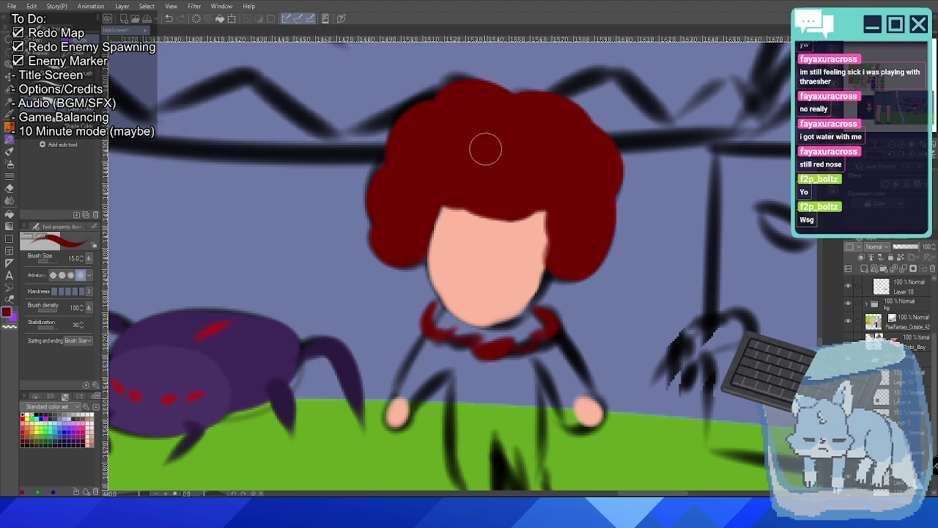
Fill the gap between the clown's chin and the collar ruffles with the same dark red.
{"action": "scroll", "coordinate": [506, 283], "scroll_direction": "up", "scroll_amount": 2}
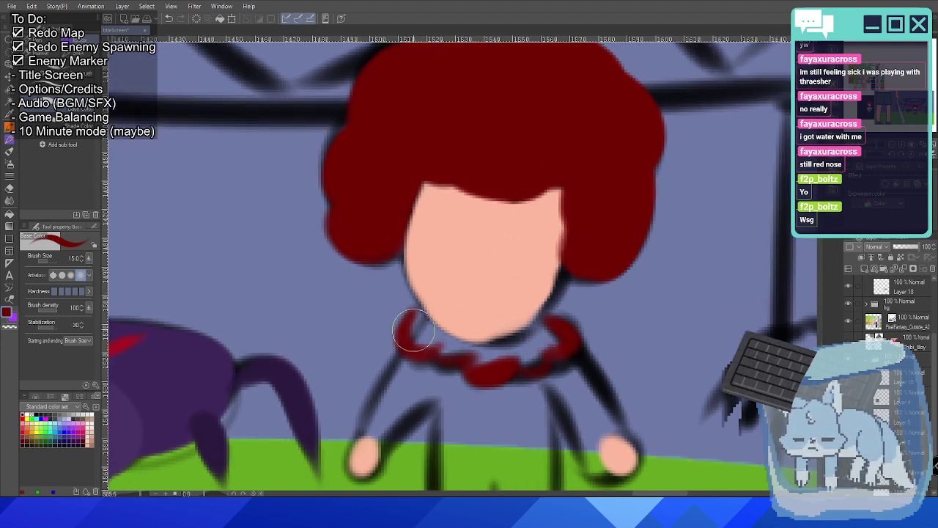
{"action": "mouse_move", "coordinate": [414, 330]}
{"action": "left_mouse_down"}
{"action": "mouse_move", "coordinate": [450, 350]}
{"action": "mouse_move", "coordinate": [497, 357]}
{"action": "mouse_move", "coordinate": [467, 360]}
{"action": "mouse_move", "coordinate": [475, 363]}
{"action": "mouse_move", "coordinate": [497, 353]}
{"action": "mouse_move", "coordinate": [473, 350]}
{"action": "mouse_move", "coordinate": [503, 347]}
{"action": "mouse_move", "coordinate": [537, 321]}
{"action": "mouse_move", "coordinate": [467, 348]}
{"action": "mouse_move", "coordinate": [535, 334]}
{"action": "mouse_move", "coordinate": [543, 338]}
{"action": "mouse_move", "coordinate": [506, 352]}
{"action": "mouse_move", "coordinate": [546, 339]}
{"action": "left_mouse_up"}
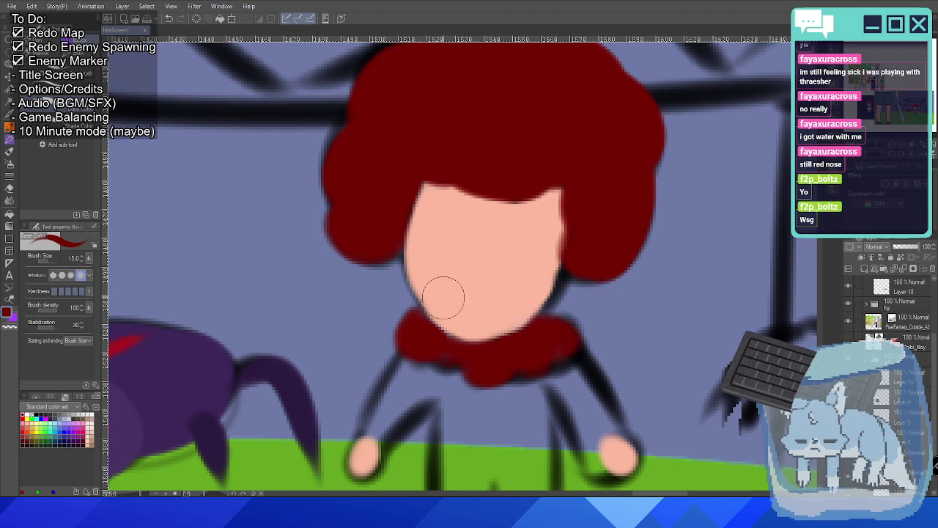
{"action": "scroll", "coordinate": [444, 297], "scroll_direction": "down", "scroll_amount": 8}
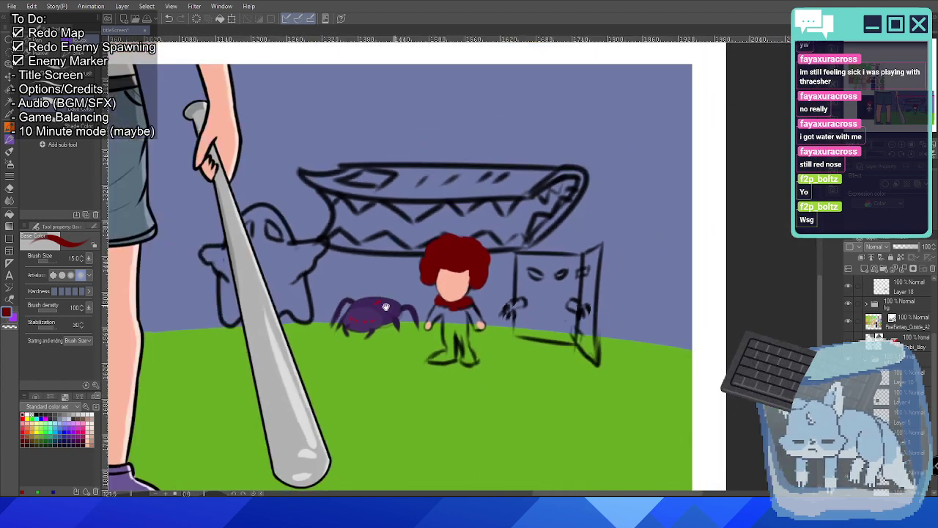
Sample the light gray from the clown sprite's outfit and paint both sleeves and the outer sides of the body.
{"action": "scroll", "coordinate": [587, 261], "scroll_direction": "up", "scroll_amount": 3}
{"action": "left_click_drag", "start_coordinate": [587, 261], "coordinate": [608, 251]}
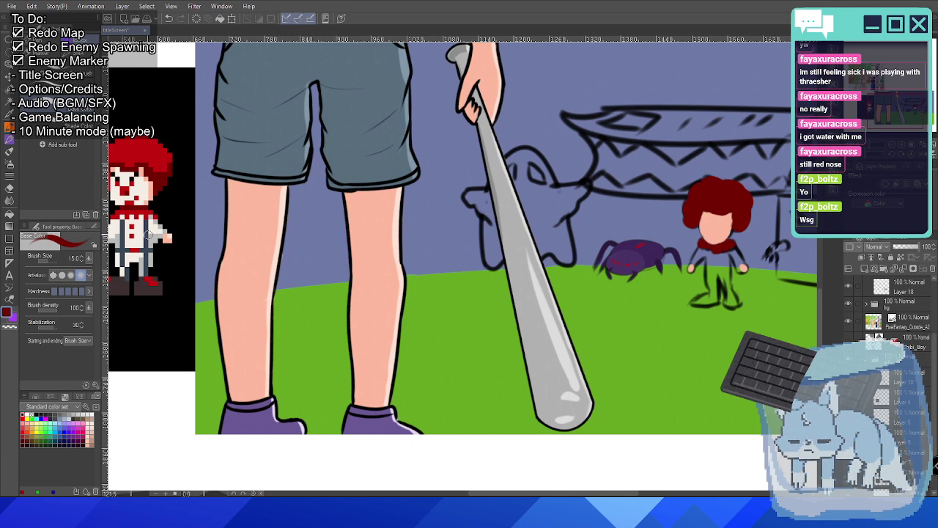
{"action": "left_click", "coordinate": [156, 233], "text": "alt"}
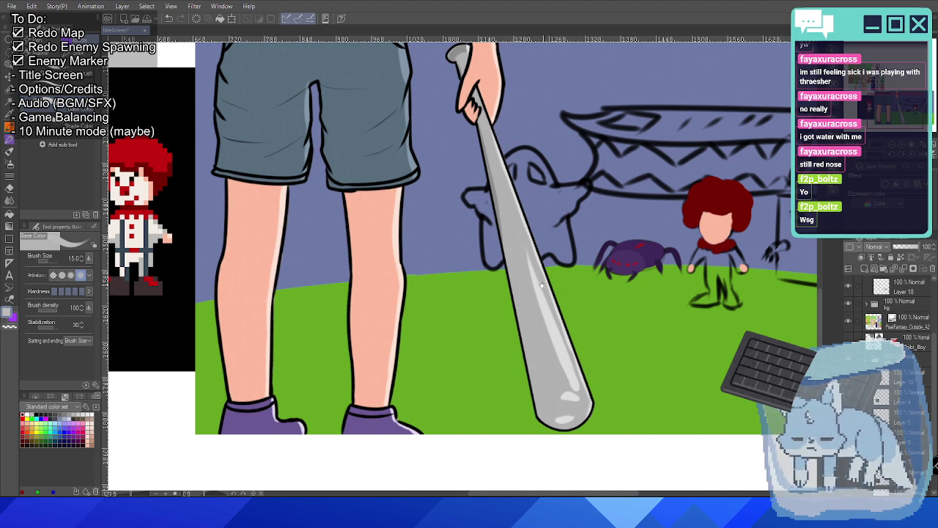
{"action": "mouse_move", "coordinate": [542, 285]}
{"action": "left_mouse_down"}
{"action": "mouse_move", "coordinate": [620, 275]}
{"action": "mouse_move", "coordinate": [467, 275]}
{"action": "left_mouse_up"}
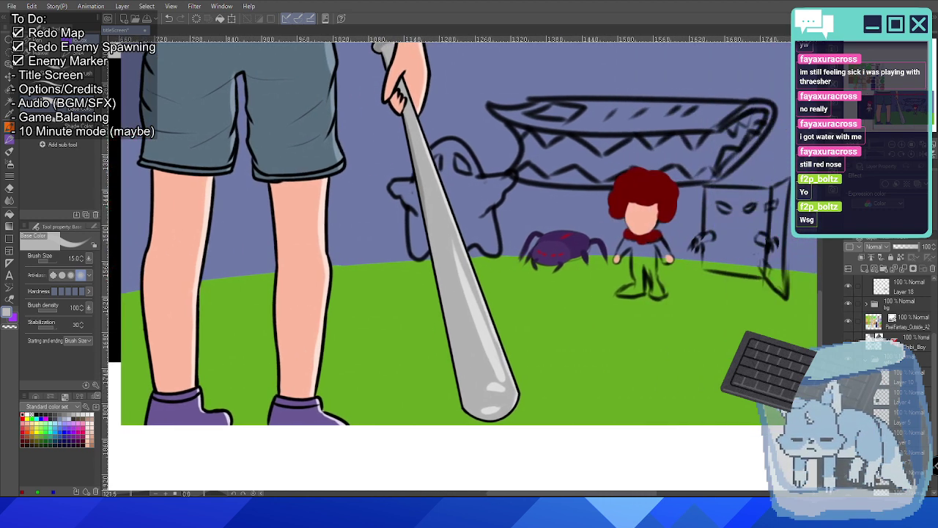
{"action": "scroll", "coordinate": [560, 277], "scroll_direction": "up", "scroll_amount": 6}
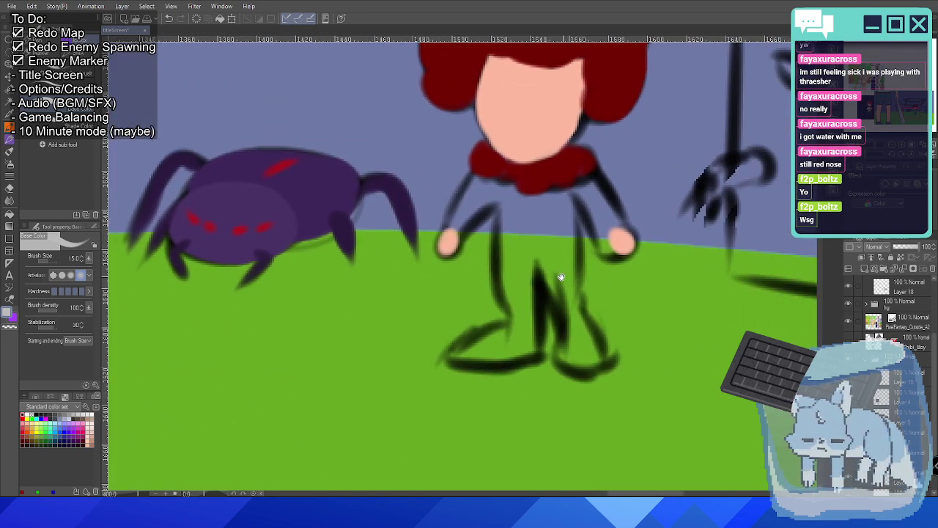
{"action": "scroll", "coordinate": [560, 277], "scroll_direction": "up", "scroll_amount": 2}
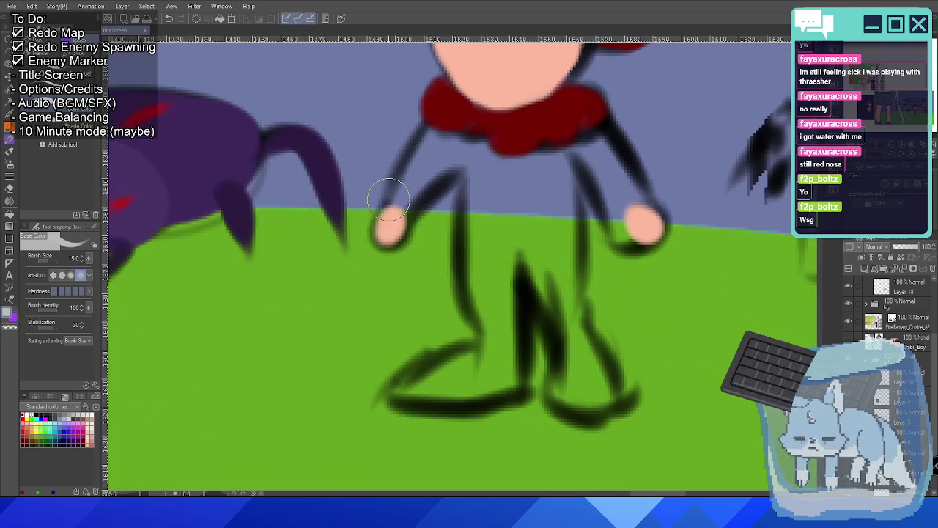
{"action": "mouse_move", "coordinate": [388, 198]}
{"action": "left_mouse_down"}
{"action": "mouse_move", "coordinate": [419, 120]}
{"action": "mouse_move", "coordinate": [394, 195]}
{"action": "mouse_move", "coordinate": [418, 146]}
{"action": "mouse_move", "coordinate": [444, 143]}
{"action": "mouse_move", "coordinate": [428, 136]}
{"action": "mouse_move", "coordinate": [465, 142]}
{"action": "mouse_move", "coordinate": [477, 159]}
{"action": "mouse_move", "coordinate": [425, 151]}
{"action": "mouse_move", "coordinate": [396, 204]}
{"action": "mouse_move", "coordinate": [416, 214]}
{"action": "mouse_move", "coordinate": [409, 201]}
{"action": "mouse_move", "coordinate": [450, 157]}
{"action": "mouse_move", "coordinate": [469, 167]}
{"action": "mouse_move", "coordinate": [471, 312]}
{"action": "left_mouse_up"}
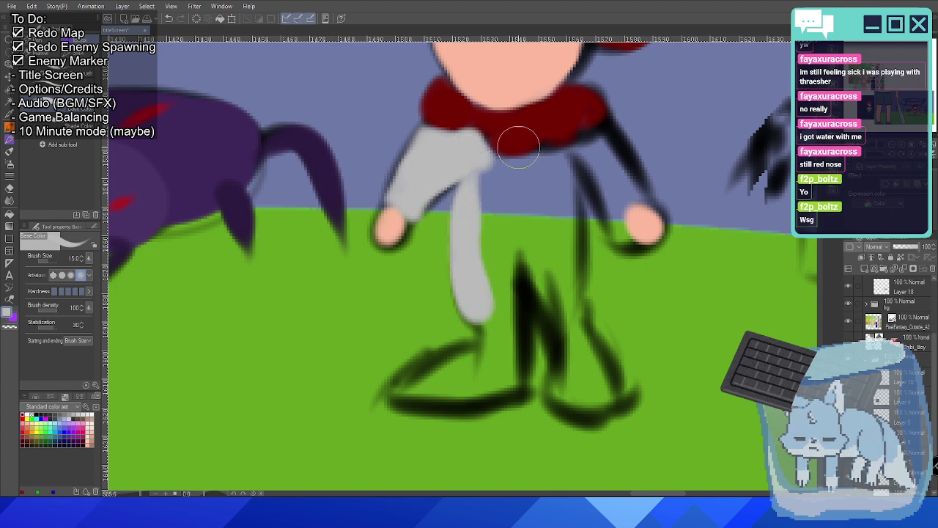
{"action": "mouse_move", "coordinate": [605, 121]}
{"action": "left_mouse_down"}
{"action": "mouse_move", "coordinate": [654, 207]}
{"action": "mouse_move", "coordinate": [609, 119]}
{"action": "mouse_move", "coordinate": [653, 212]}
{"action": "mouse_move", "coordinate": [619, 195]}
{"action": "mouse_move", "coordinate": [624, 230]}
{"action": "mouse_move", "coordinate": [638, 199]}
{"action": "mouse_move", "coordinate": [620, 204]}
{"action": "mouse_move", "coordinate": [617, 219]}
{"action": "mouse_move", "coordinate": [587, 177]}
{"action": "mouse_move", "coordinate": [611, 203]}
{"action": "mouse_move", "coordinate": [643, 202]}
{"action": "mouse_move", "coordinate": [618, 213]}
{"action": "mouse_move", "coordinate": [623, 230]}
{"action": "mouse_move", "coordinate": [635, 193]}
{"action": "mouse_move", "coordinate": [617, 183]}
{"action": "mouse_move", "coordinate": [609, 154]}
{"action": "mouse_move", "coordinate": [599, 152]}
{"action": "mouse_move", "coordinate": [634, 189]}
{"action": "mouse_move", "coordinate": [613, 177]}
{"action": "mouse_move", "coordinate": [598, 137]}
{"action": "mouse_move", "coordinate": [571, 250]}
{"action": "mouse_move", "coordinate": [573, 176]}
{"action": "mouse_move", "coordinate": [576, 257]}
{"action": "left_mouse_up"}
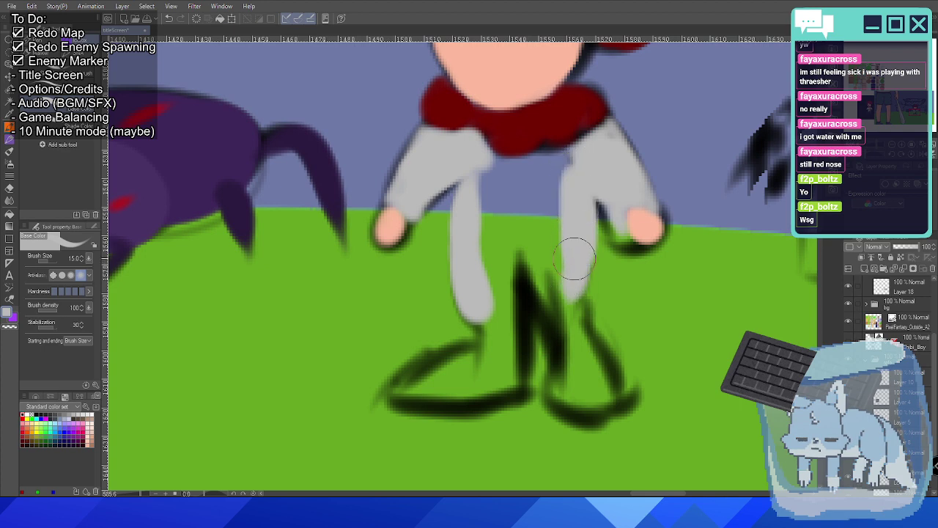
Fill the clown's torso and both trouser legs with the light gray, from the collar down to the shoes.
{"action": "mouse_move", "coordinate": [487, 157]}
{"action": "left_mouse_down"}
{"action": "mouse_move", "coordinate": [512, 172]}
{"action": "mouse_move", "coordinate": [490, 159]}
{"action": "mouse_move", "coordinate": [523, 165]}
{"action": "mouse_move", "coordinate": [547, 147]}
{"action": "mouse_move", "coordinate": [576, 148]}
{"action": "mouse_move", "coordinate": [607, 121]}
{"action": "mouse_move", "coordinate": [559, 163]}
{"action": "mouse_move", "coordinate": [586, 156]}
{"action": "left_mouse_up"}
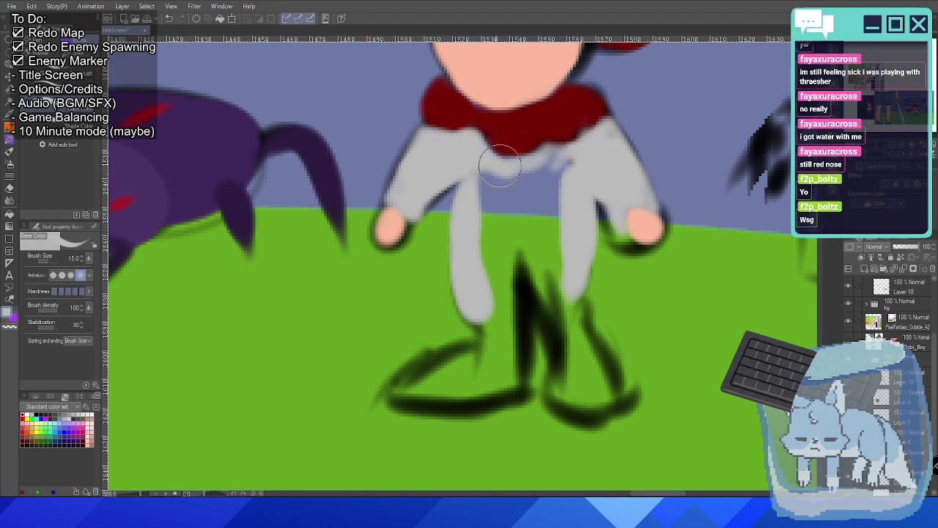
{"action": "mouse_move", "coordinate": [501, 166]}
{"action": "left_mouse_down"}
{"action": "mouse_move", "coordinate": [481, 215]}
{"action": "mouse_move", "coordinate": [506, 190]}
{"action": "mouse_move", "coordinate": [569, 173]}
{"action": "mouse_move", "coordinate": [552, 168]}
{"action": "mouse_move", "coordinate": [502, 183]}
{"action": "mouse_move", "coordinate": [547, 165]}
{"action": "mouse_move", "coordinate": [492, 169]}
{"action": "left_mouse_up"}
{"action": "mouse_move", "coordinate": [481, 221]}
{"action": "left_mouse_down"}
{"action": "mouse_move", "coordinate": [503, 202]}
{"action": "mouse_move", "coordinate": [534, 220]}
{"action": "mouse_move", "coordinate": [489, 230]}
{"action": "mouse_move", "coordinate": [482, 255]}
{"action": "mouse_move", "coordinate": [506, 243]}
{"action": "mouse_move", "coordinate": [480, 297]}
{"action": "mouse_move", "coordinate": [495, 327]}
{"action": "mouse_move", "coordinate": [495, 267]}
{"action": "mouse_move", "coordinate": [506, 343]}
{"action": "mouse_move", "coordinate": [514, 253]}
{"action": "mouse_move", "coordinate": [546, 296]}
{"action": "mouse_move", "coordinate": [544, 239]}
{"action": "left_mouse_up"}
{"action": "mouse_move", "coordinate": [546, 288]}
{"action": "left_mouse_down"}
{"action": "mouse_move", "coordinate": [574, 305]}
{"action": "mouse_move", "coordinate": [575, 335]}
{"action": "mouse_move", "coordinate": [565, 331]}
{"action": "mouse_move", "coordinate": [578, 324]}
{"action": "mouse_move", "coordinate": [550, 305]}
{"action": "mouse_move", "coordinate": [561, 335]}
{"action": "mouse_move", "coordinate": [582, 327]}
{"action": "mouse_move", "coordinate": [574, 283]}
{"action": "mouse_move", "coordinate": [579, 320]}
{"action": "left_mouse_up"}
{"action": "mouse_move", "coordinate": [490, 323]}
{"action": "left_mouse_down"}
{"action": "mouse_move", "coordinate": [520, 337]}
{"action": "mouse_move", "coordinate": [514, 301]}
{"action": "left_mouse_up"}
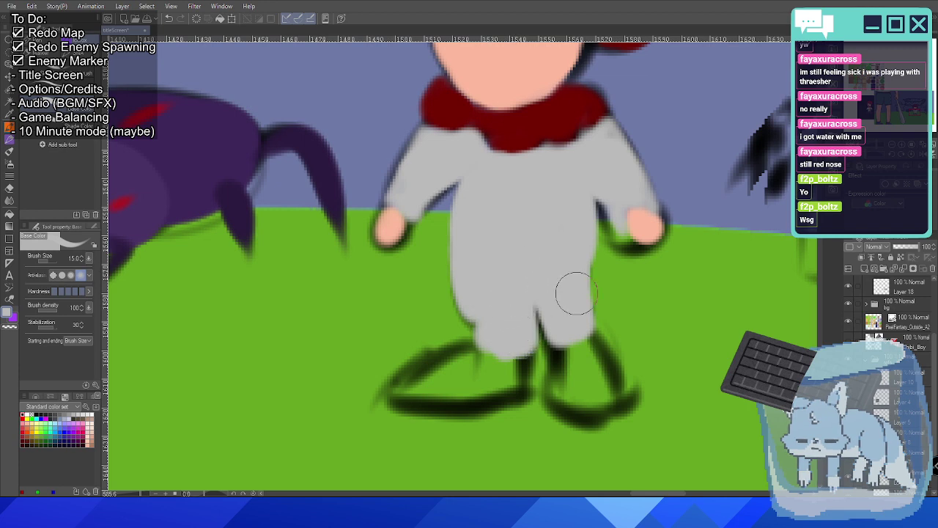
Sample the dark brown from the clown sprite's shoes and fill both of the clown's shoes with it.
{"action": "scroll", "coordinate": [601, 210], "scroll_direction": "down", "scroll_amount": 8}
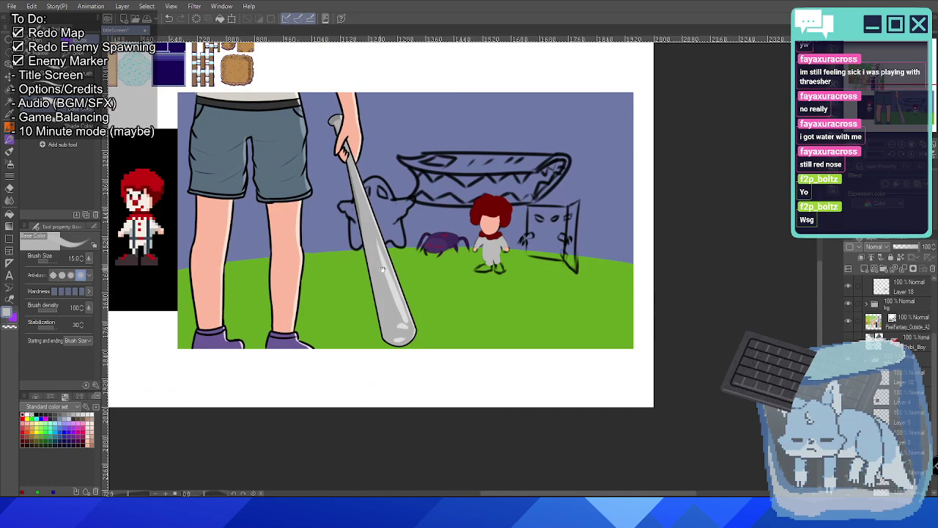
{"action": "left_click_drag", "start_coordinate": [382, 270], "coordinate": [465, 273]}
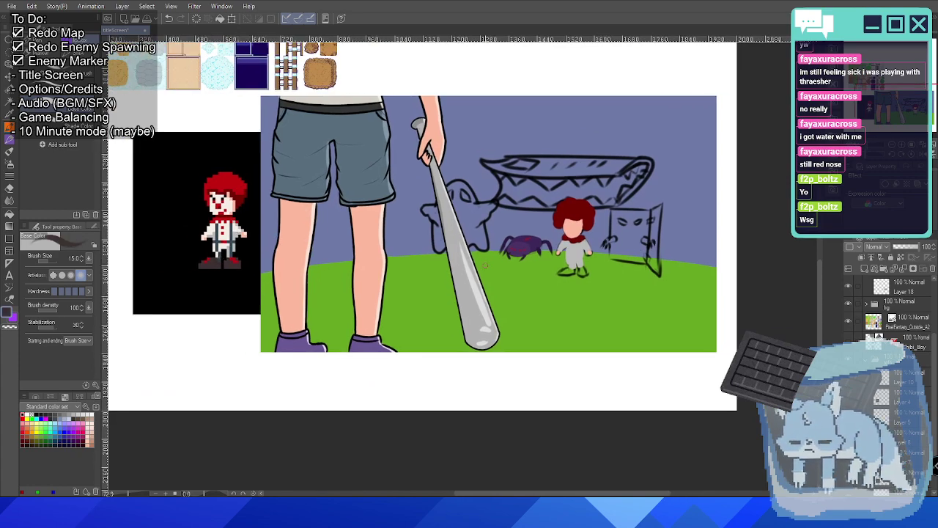
{"action": "scroll", "coordinate": [569, 260], "scroll_direction": "up", "scroll_amount": 7}
{"action": "scroll", "coordinate": [568, 258], "scroll_direction": "up", "scroll_amount": 2}
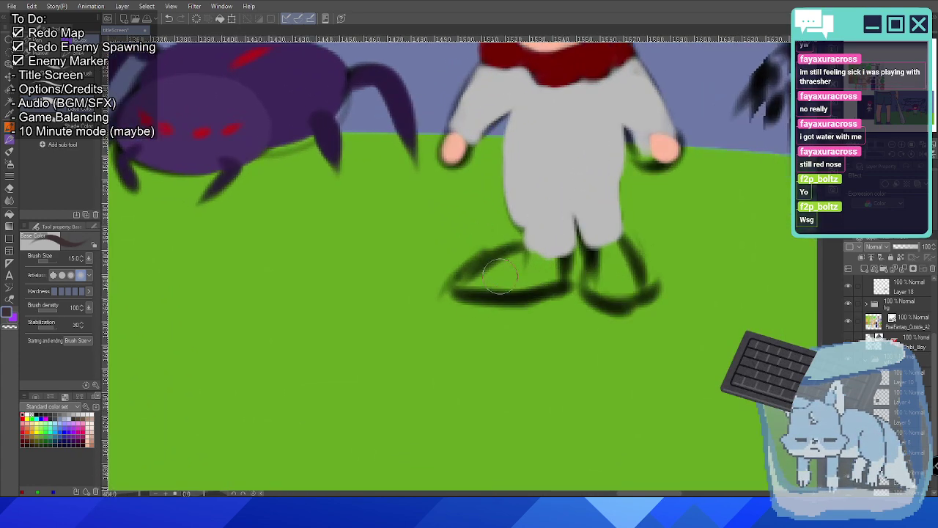
{"action": "mouse_move", "coordinate": [476, 291]}
{"action": "left_mouse_down"}
{"action": "mouse_move", "coordinate": [543, 292]}
{"action": "mouse_move", "coordinate": [473, 290]}
{"action": "mouse_move", "coordinate": [550, 275]}
{"action": "mouse_move", "coordinate": [477, 273]}
{"action": "mouse_move", "coordinate": [516, 250]}
{"action": "mouse_move", "coordinate": [474, 280]}
{"action": "left_mouse_up"}
{"action": "mouse_move", "coordinate": [527, 253]}
{"action": "left_mouse_down"}
{"action": "mouse_move", "coordinate": [558, 261]}
{"action": "mouse_move", "coordinate": [549, 273]}
{"action": "mouse_move", "coordinate": [519, 275]}
{"action": "mouse_move", "coordinate": [546, 262]}
{"action": "mouse_move", "coordinate": [511, 268]}
{"action": "mouse_move", "coordinate": [561, 255]}
{"action": "left_mouse_up"}
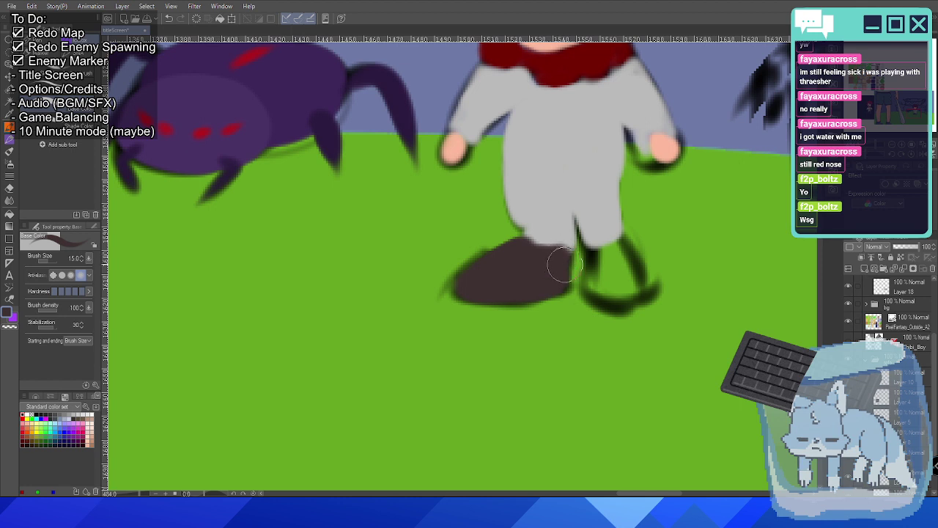
{"action": "mouse_move", "coordinate": [591, 251]}
{"action": "left_mouse_down"}
{"action": "mouse_move", "coordinate": [585, 283]}
{"action": "mouse_move", "coordinate": [609, 297]}
{"action": "mouse_move", "coordinate": [624, 294]}
{"action": "mouse_move", "coordinate": [623, 247]}
{"action": "mouse_move", "coordinate": [628, 284]}
{"action": "mouse_move", "coordinate": [607, 258]}
{"action": "left_mouse_up"}
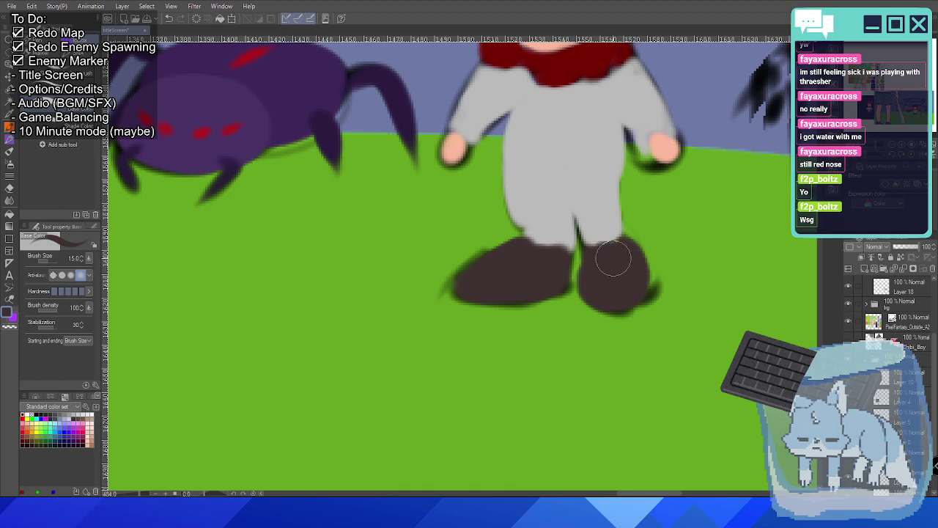
Sample the slate blue from the clown sprite and paint a line between the legs and a horizontal line across the waist.
{"action": "scroll", "coordinate": [546, 235], "scroll_direction": "down", "scroll_amount": 10}
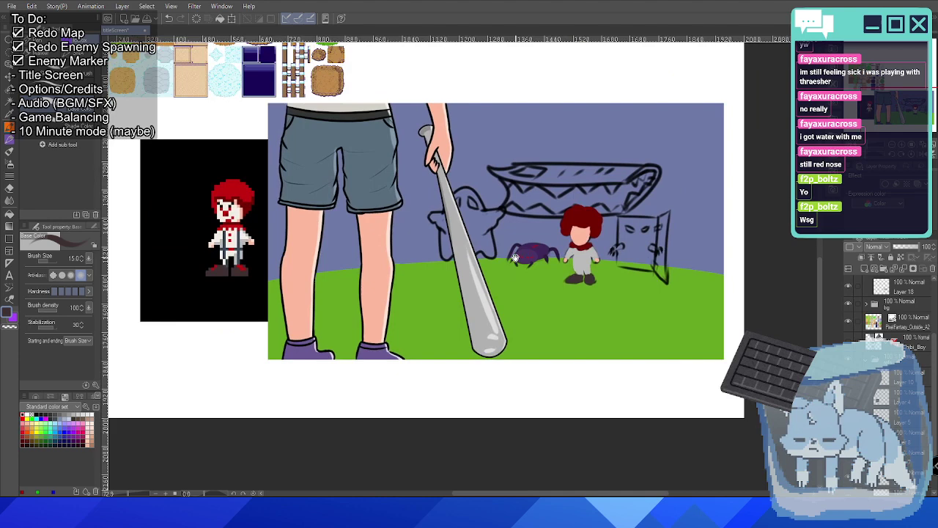
{"action": "left_click_drag", "start_coordinate": [515, 258], "coordinate": [502, 267]}
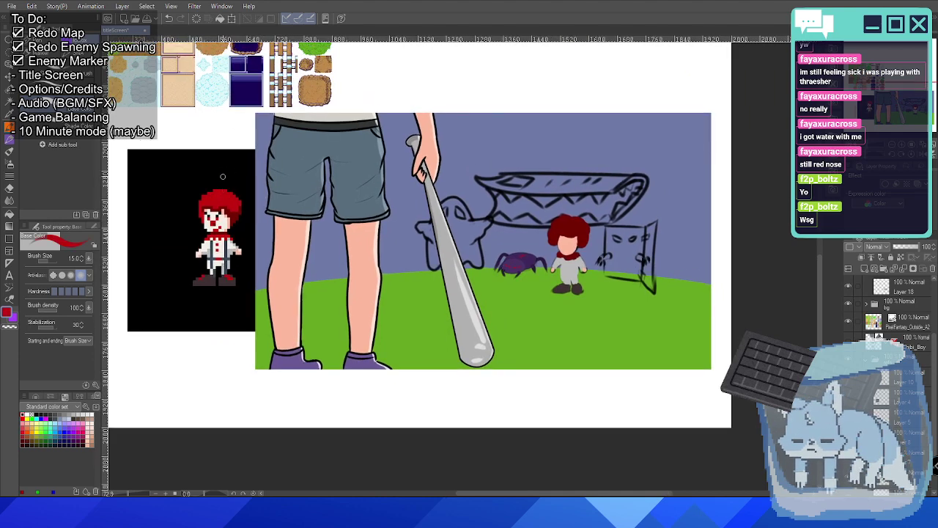
{"action": "scroll", "coordinate": [204, 227], "scroll_direction": "up", "scroll_amount": 6}
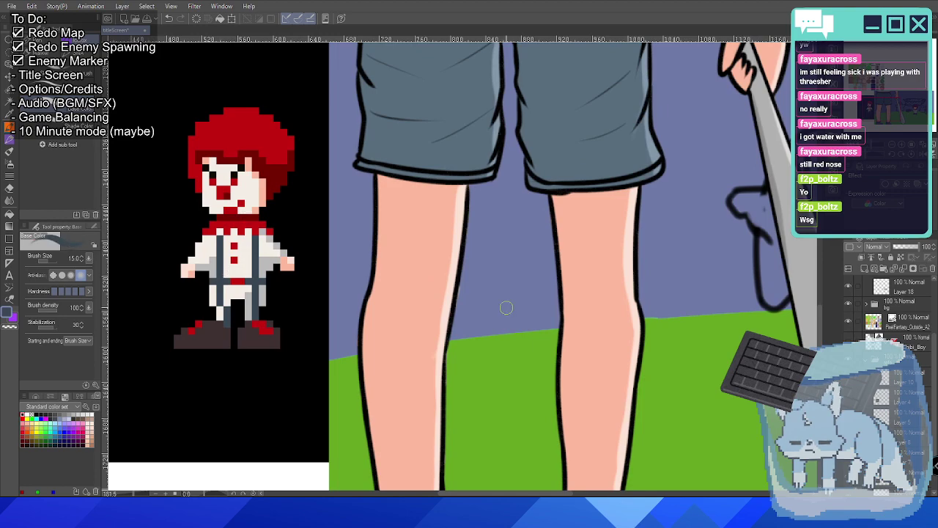
{"action": "scroll", "coordinate": [506, 307], "scroll_direction": "down", "scroll_amount": 5}
{"action": "scroll", "coordinate": [580, 286], "scroll_direction": "up", "scroll_amount": 4}
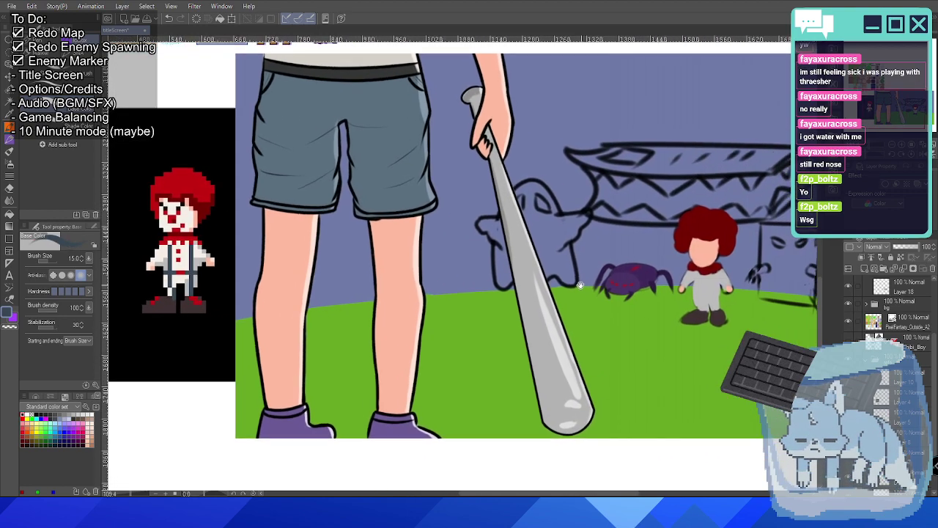
{"action": "scroll", "coordinate": [580, 285], "scroll_direction": "up", "scroll_amount": 4}
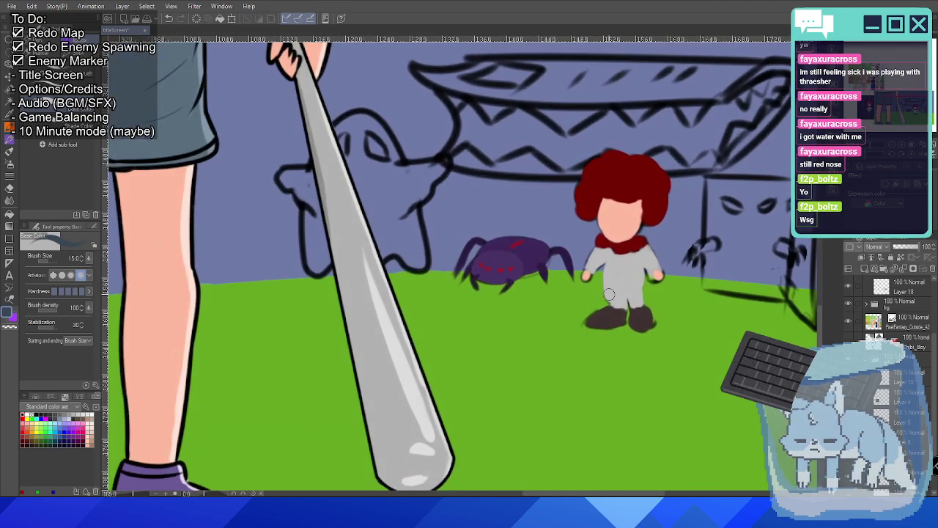
{"action": "scroll", "coordinate": [609, 294], "scroll_direction": "down", "scroll_amount": 3}
{"action": "scroll", "coordinate": [639, 295], "scroll_direction": "up", "scroll_amount": 5}
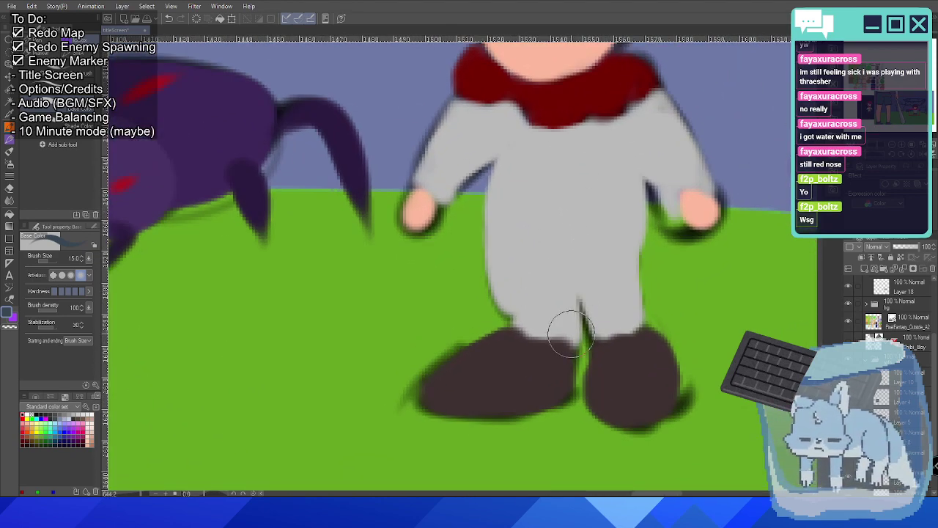
{"action": "mouse_move", "coordinate": [570, 334]}
{"action": "left_mouse_down"}
{"action": "mouse_move", "coordinate": [557, 315]}
{"action": "mouse_move", "coordinate": [572, 315]}
{"action": "mouse_move", "coordinate": [566, 293]}
{"action": "mouse_move", "coordinate": [562, 310]}
{"action": "left_mouse_up"}
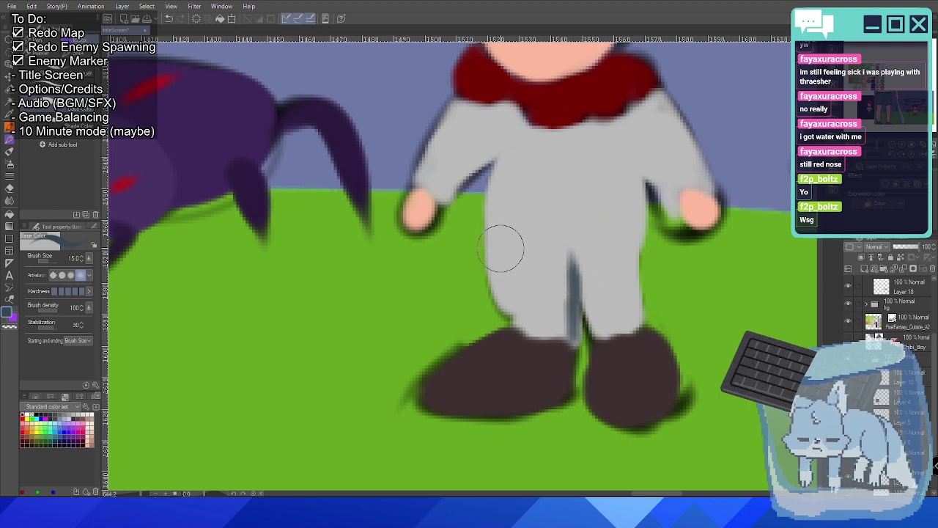
{"action": "mouse_move", "coordinate": [501, 247]}
{"action": "left_mouse_down"}
{"action": "mouse_move", "coordinate": [637, 253]}
{"action": "mouse_move", "coordinate": [518, 255]}
{"action": "mouse_move", "coordinate": [503, 247]}
{"action": "mouse_move", "coordinate": [508, 221]}
{"action": "mouse_move", "coordinate": [524, 235]}
{"action": "mouse_move", "coordinate": [492, 245]}
{"action": "left_mouse_up"}
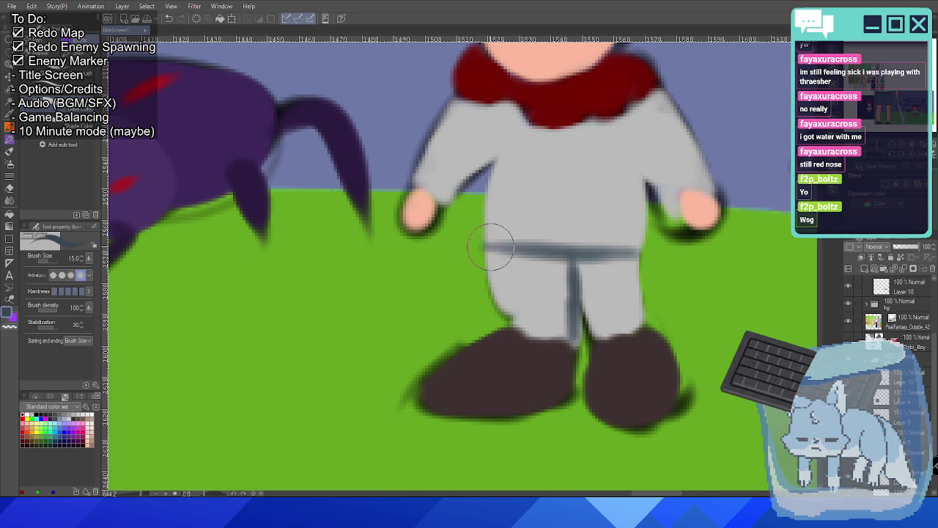
Paint two vertical slate-blue suspender straps from the collar down to the clown's waistline.
{"action": "mouse_move", "coordinate": [523, 128]}
{"action": "left_mouse_down"}
{"action": "mouse_move", "coordinate": [522, 250]}
{"action": "mouse_move", "coordinate": [523, 126]}
{"action": "mouse_move", "coordinate": [522, 227]}
{"action": "left_mouse_up"}
{"action": "mouse_move", "coordinate": [600, 132]}
{"action": "left_mouse_down"}
{"action": "mouse_move", "coordinate": [604, 247]}
{"action": "mouse_move", "coordinate": [602, 132]}
{"action": "mouse_move", "coordinate": [605, 235]}
{"action": "mouse_move", "coordinate": [599, 137]}
{"action": "mouse_move", "coordinate": [598, 226]}
{"action": "mouse_move", "coordinate": [589, 154]}
{"action": "mouse_move", "coordinate": [597, 125]}
{"action": "mouse_move", "coordinate": [594, 216]}
{"action": "mouse_move", "coordinate": [535, 157]}
{"action": "mouse_move", "coordinate": [527, 126]}
{"action": "mouse_move", "coordinate": [516, 173]}
{"action": "left_mouse_up"}
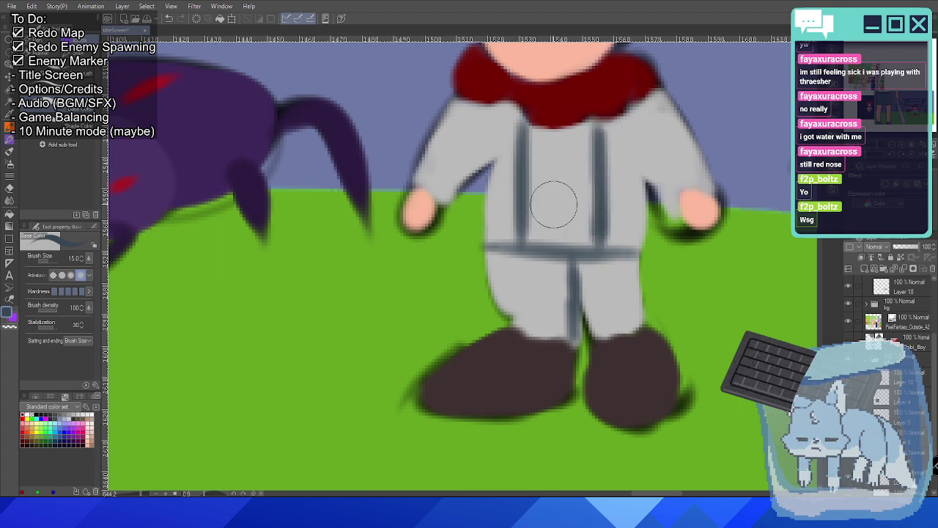
{"action": "scroll", "coordinate": [567, 167], "scroll_direction": "down", "scroll_amount": 8}
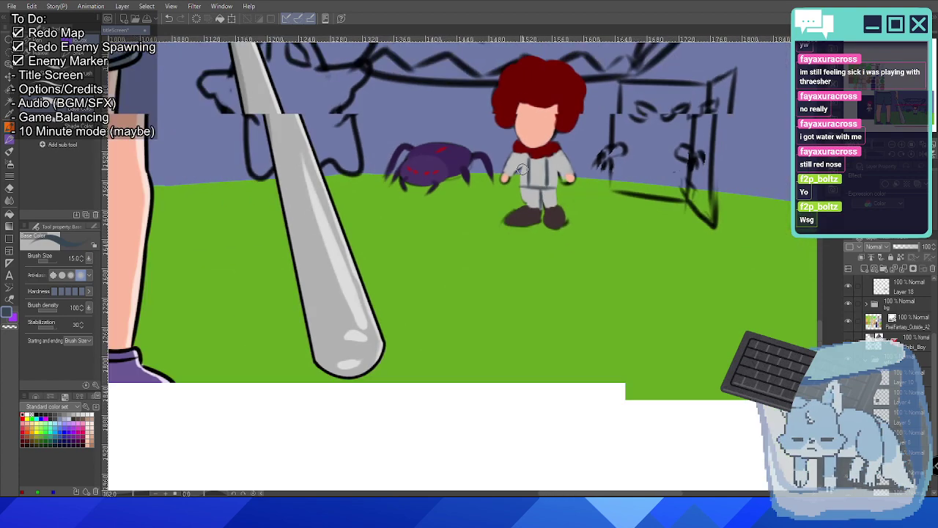
Undo the slate-blue suspender straps, waistline and line between the legs on the clown's outfit.
{"action": "scroll", "coordinate": [520, 168], "scroll_direction": "down", "scroll_amount": 3}
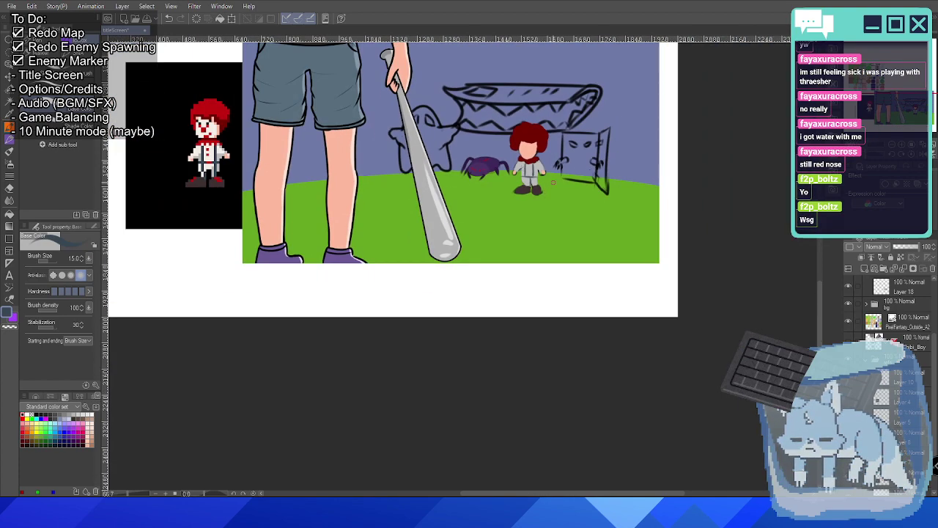
{"action": "scroll", "coordinate": [527, 161], "scroll_direction": "up", "scroll_amount": 2}
{"action": "scroll", "coordinate": [528, 161], "scroll_direction": "down", "scroll_amount": 1}
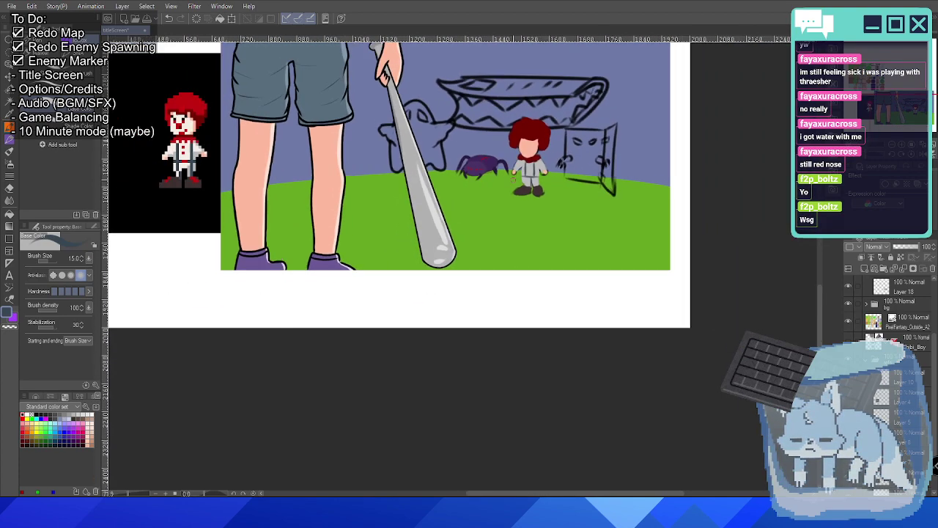
{"action": "scroll", "coordinate": [535, 181], "scroll_direction": "up", "scroll_amount": 8}
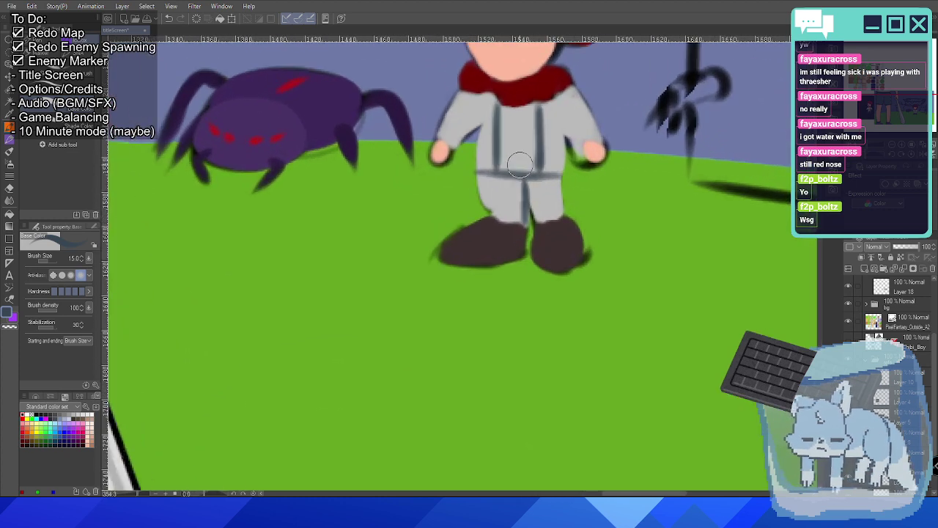
{"action": "scroll", "coordinate": [495, 184], "scroll_direction": "up", "scroll_amount": 3}
{"action": "mouse_move", "coordinate": [457, 195]}
{"action": "left_mouse_down"}
{"action": "mouse_move", "coordinate": [446, 140]}
{"action": "mouse_move", "coordinate": [440, 171]}
{"action": "mouse_move", "coordinate": [447, 147]}
{"action": "mouse_move", "coordinate": [467, 135]}
{"action": "mouse_move", "coordinate": [451, 117]}
{"action": "mouse_move", "coordinate": [437, 175]}
{"action": "mouse_move", "coordinate": [486, 241]}
{"action": "mouse_move", "coordinate": [503, 219]}
{"action": "left_mouse_up"}
{"action": "key", "text": "ctrl+z"}
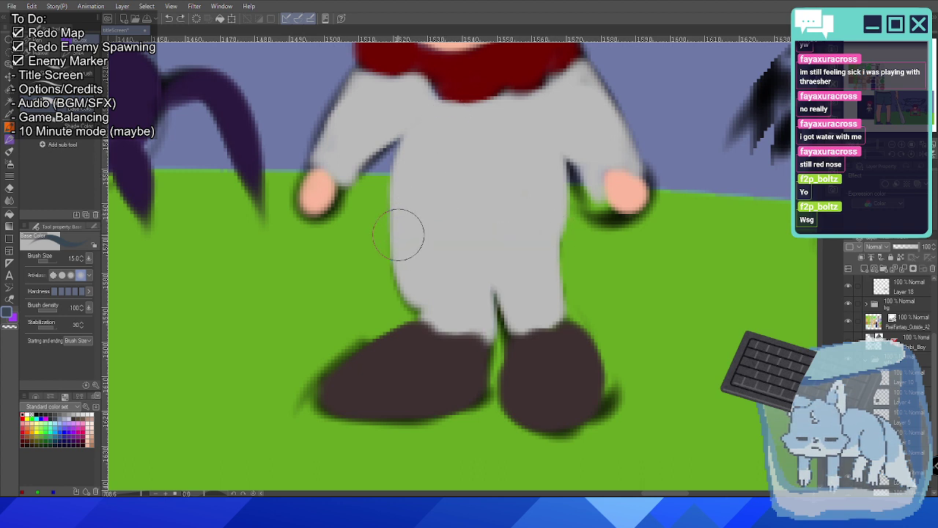
Paint a thicker slate-blue waistline across the clown and a vertical stripe from the collar down through the left trouser leg.
{"action": "left_click_drag", "start_coordinate": [398, 230], "coordinate": [528, 233]}
{"action": "left_click_drag", "start_coordinate": [404, 230], "coordinate": [559, 235]}
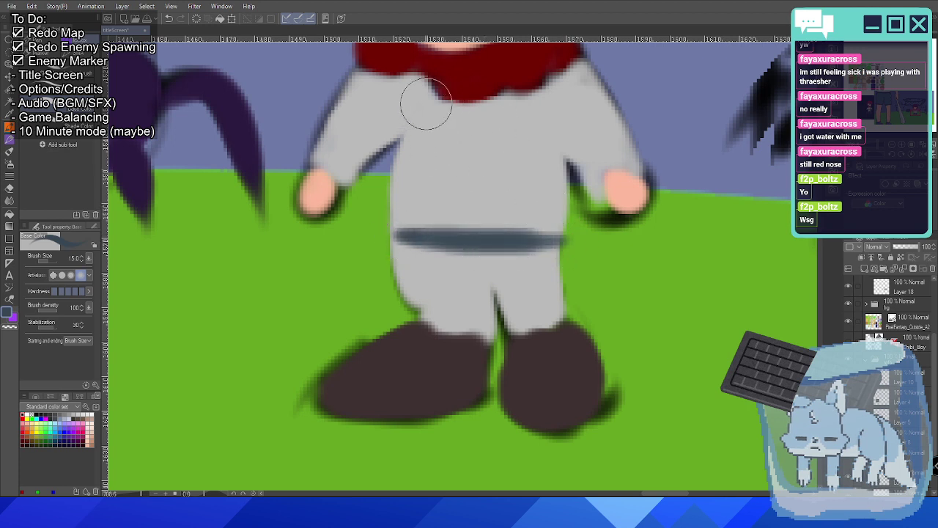
{"action": "left_click_drag", "start_coordinate": [427, 92], "coordinate": [432, 237]}
{"action": "mouse_move", "coordinate": [419, 88]}
{"action": "left_mouse_down"}
{"action": "mouse_move", "coordinate": [436, 256]}
{"action": "mouse_move", "coordinate": [455, 323]}
{"action": "left_mouse_up"}
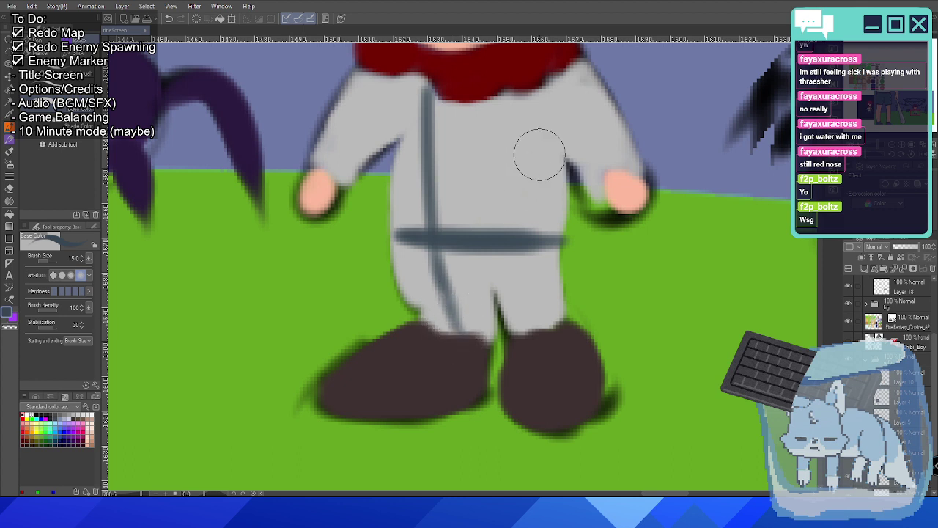
Paint a second dark blue-grey vertical stripe down the clown's suit and leg, plus a short stroke at the inner leg.
{"action": "left_click_drag", "start_coordinate": [523, 98], "coordinate": [522, 326]}
{"action": "mouse_move", "coordinate": [517, 264]}
{"action": "left_mouse_down"}
{"action": "mouse_move", "coordinate": [521, 304]}
{"action": "mouse_move", "coordinate": [479, 283]}
{"action": "left_mouse_up"}
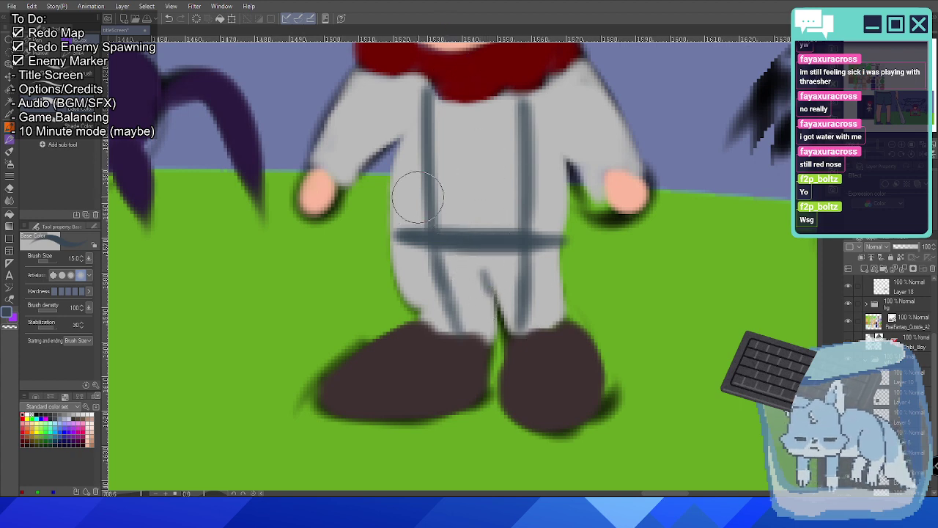
Sample red from the pixel clown reference and paint the suit buttons, belt buckle and shoe accents.
{"action": "scroll", "coordinate": [416, 193], "scroll_direction": "down", "scroll_amount": 2}
{"action": "scroll", "coordinate": [418, 194], "scroll_direction": "down", "scroll_amount": 6}
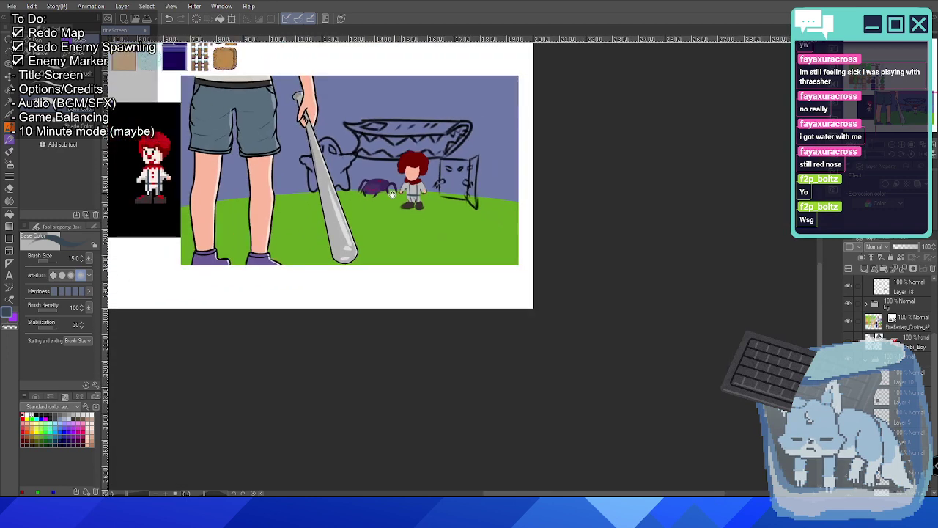
{"action": "scroll", "coordinate": [445, 225], "scroll_direction": "up", "scroll_amount": 1}
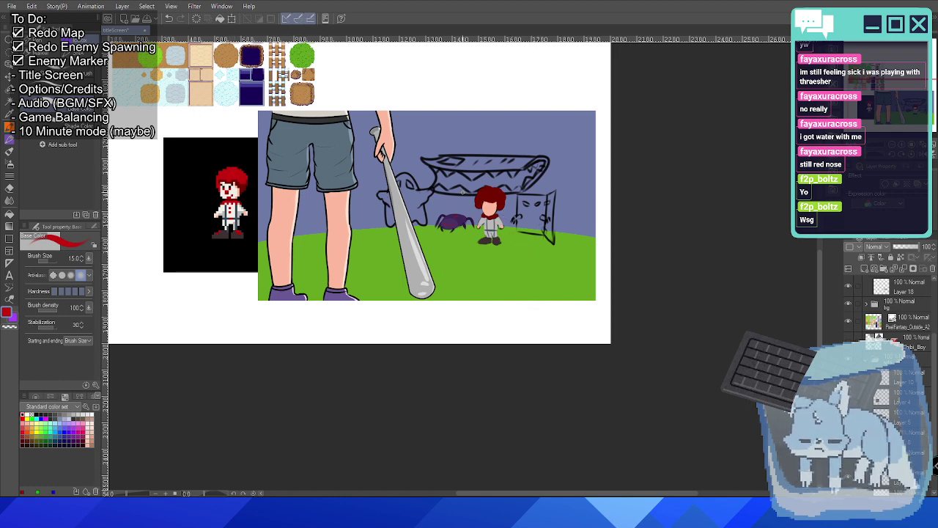
{"action": "scroll", "coordinate": [554, 244], "scroll_direction": "up", "scroll_amount": 6}
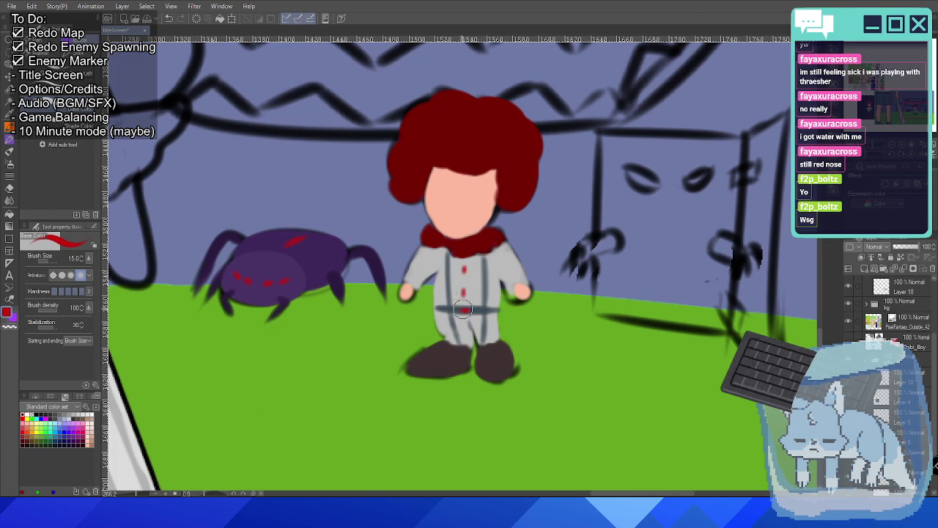
{"action": "scroll", "coordinate": [456, 320], "scroll_direction": "down", "scroll_amount": 8}
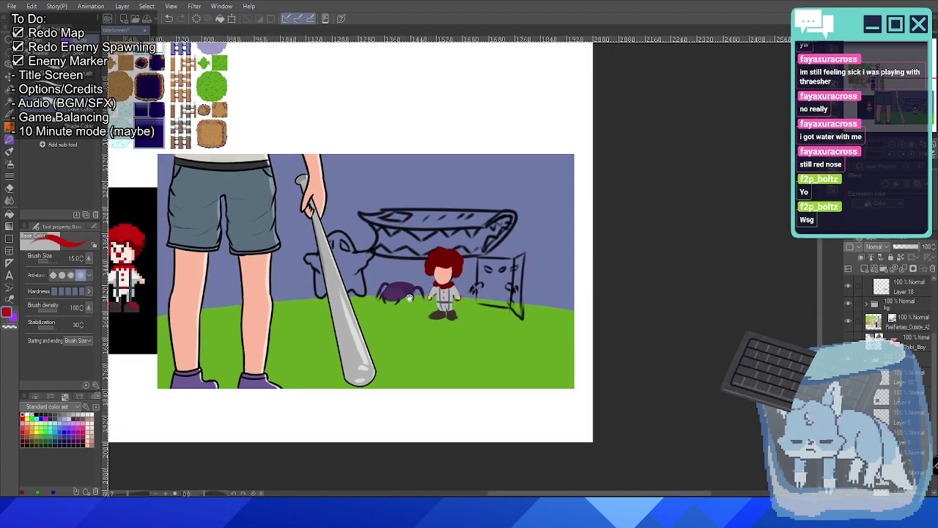
{"action": "scroll", "coordinate": [437, 293], "scroll_direction": "up", "scroll_amount": 6}
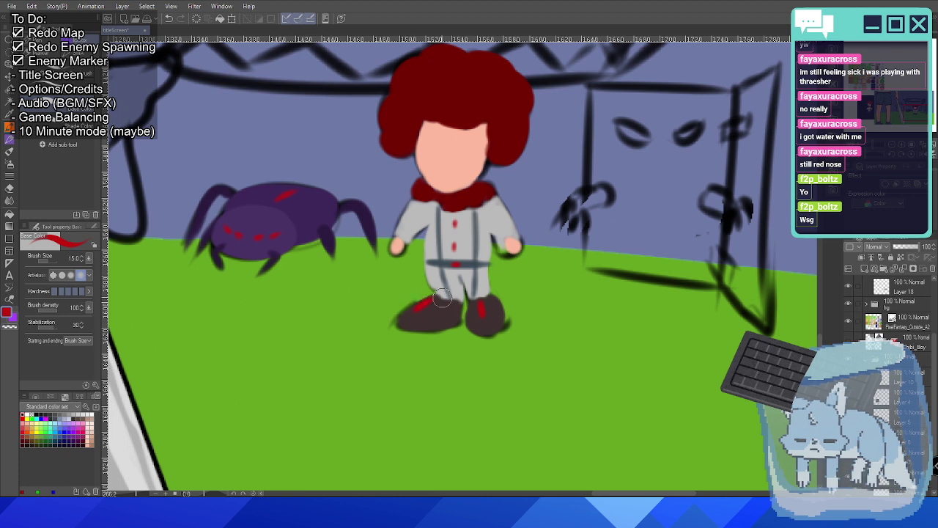
Paint two slanted, angry red eyes on the clown's face.
{"action": "scroll", "coordinate": [429, 101], "scroll_direction": "up", "scroll_amount": 2}
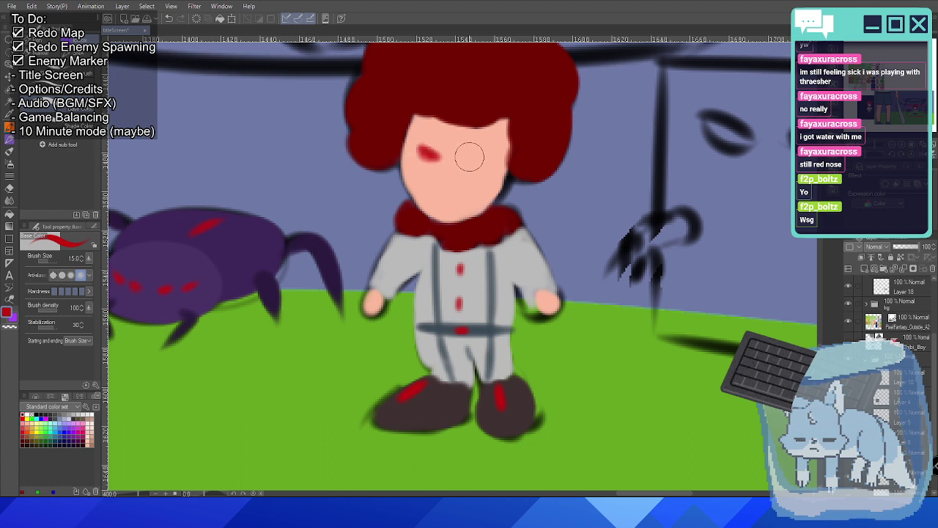
{"action": "left_click_drag", "start_coordinate": [473, 156], "coordinate": [476, 161]}
{"action": "mouse_move", "coordinate": [477, 160]}
{"action": "left_mouse_down"}
{"action": "mouse_move", "coordinate": [456, 140]}
{"action": "mouse_move", "coordinate": [469, 153]}
{"action": "mouse_move", "coordinate": [488, 151]}
{"action": "mouse_move", "coordinate": [469, 162]}
{"action": "mouse_move", "coordinate": [484, 156]}
{"action": "left_mouse_up"}
{"action": "left_click_drag", "start_coordinate": [420, 153], "coordinate": [433, 156]}
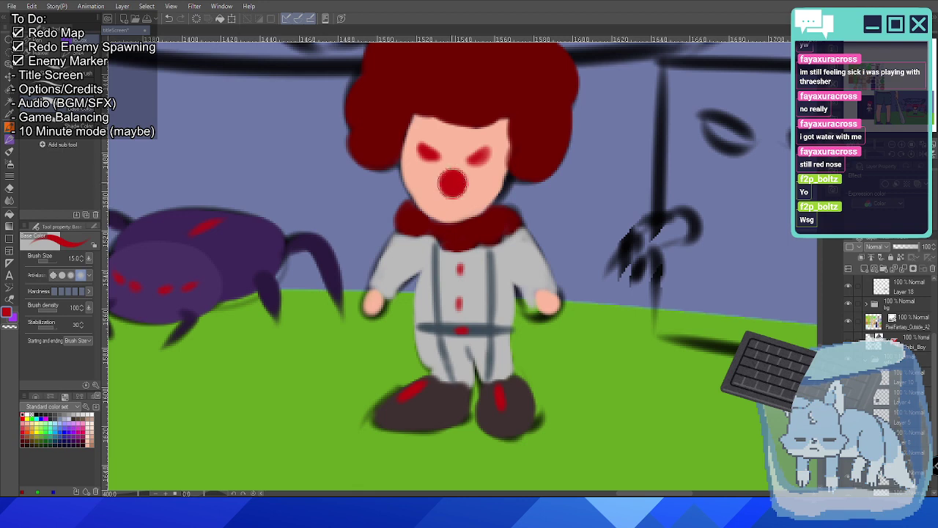
Undo the oversized nose and dab a small red nose between and below the clown's eyes.
{"action": "key", "text": "ctrl+z"}
{"action": "left_click_drag", "start_coordinate": [450, 185], "coordinate": [452, 182]}
{"action": "key", "text": "ctrl+z"}
{"action": "left_click", "coordinate": [452, 182]}
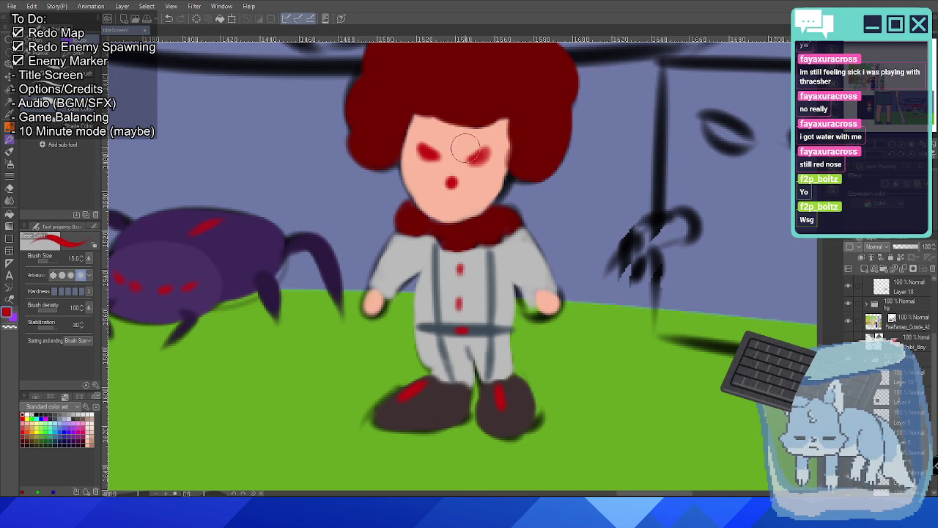
Review the whole title screen illustration, hiding and showing the enemy sketch layers to check them.
{"action": "scroll", "coordinate": [466, 150], "scroll_direction": "down", "scroll_amount": 10}
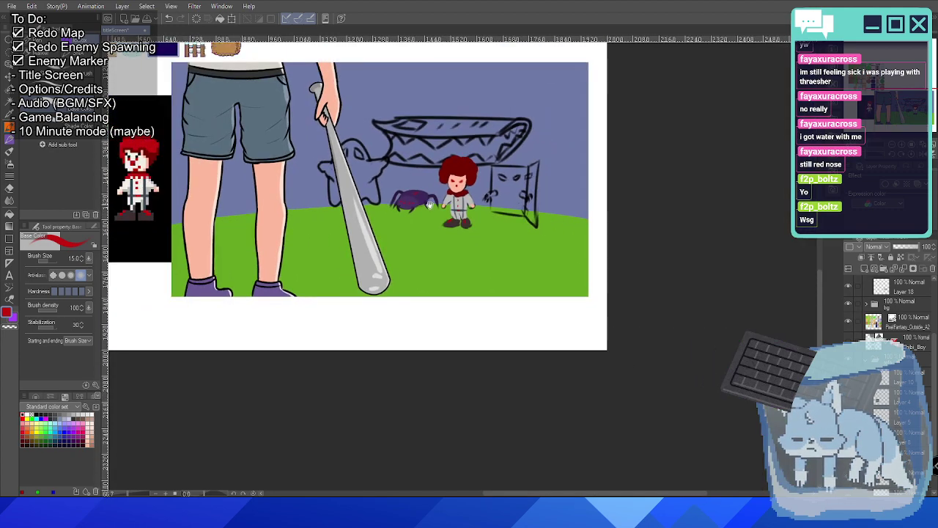
{"action": "left_click_drag", "start_coordinate": [429, 204], "coordinate": [488, 225]}
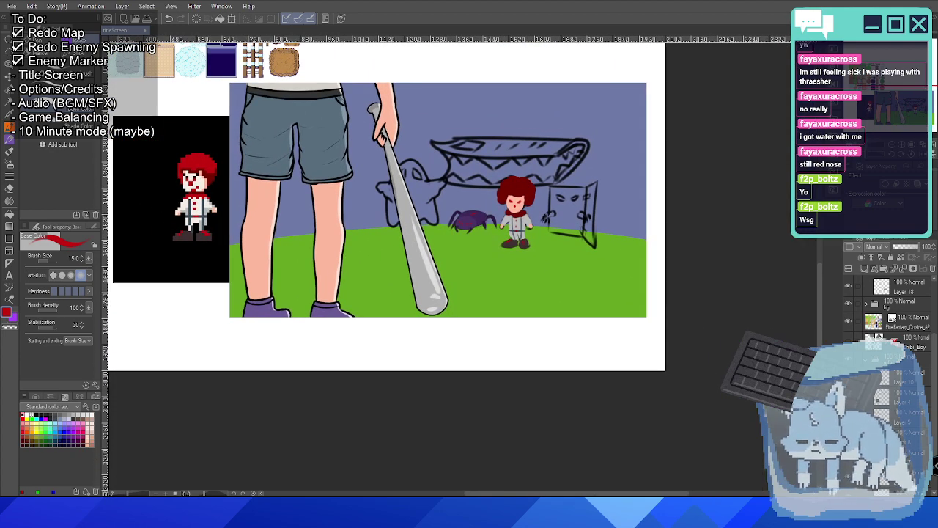
{"action": "scroll", "coordinate": [887, 322], "scroll_direction": "up", "scroll_amount": 3}
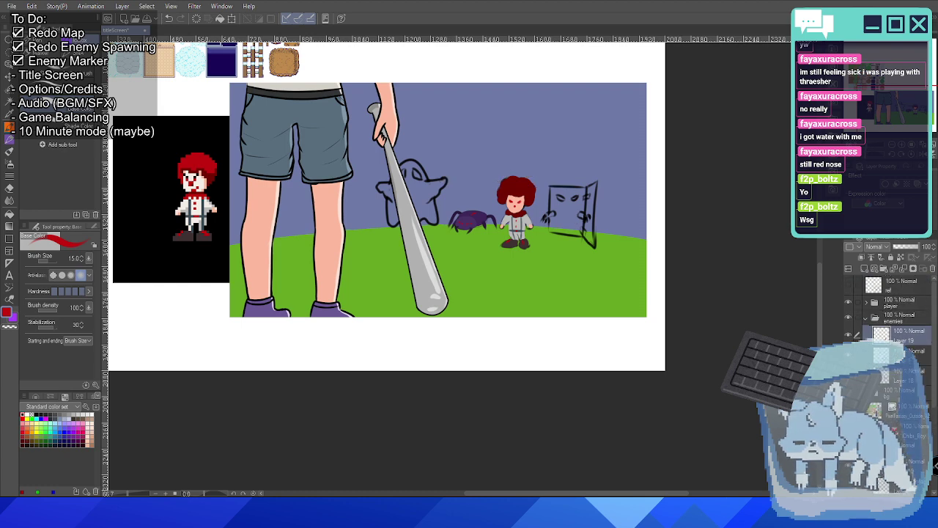
{"action": "key", "text": "ctrl+z"}
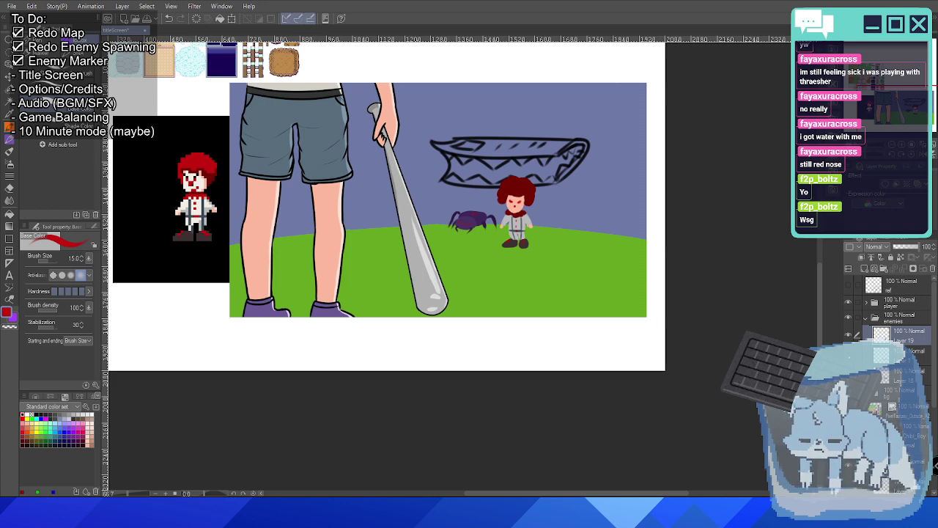
{"action": "key", "text": "ctrl+y"}
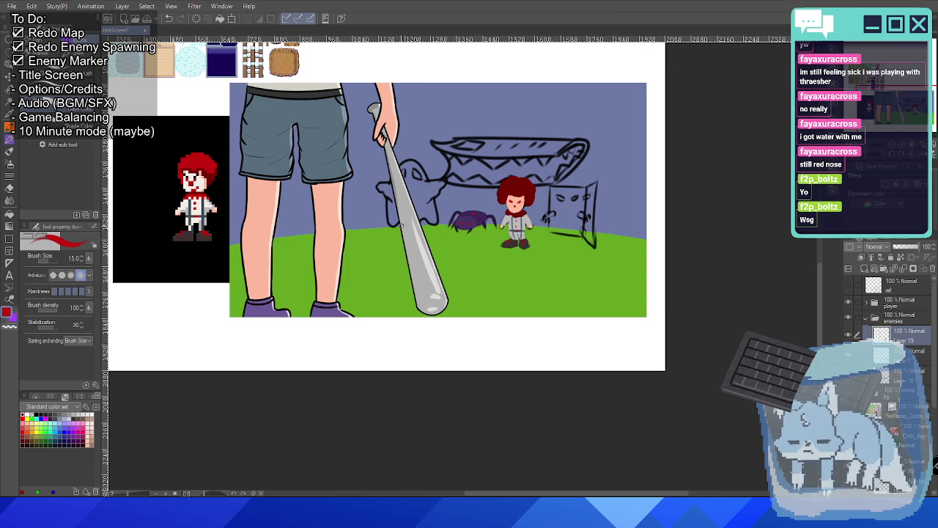
{"action": "scroll", "coordinate": [401, 223], "scroll_direction": "down", "scroll_amount": 1}
{"action": "scroll", "coordinate": [412, 180], "scroll_direction": "up", "scroll_amount": 1}
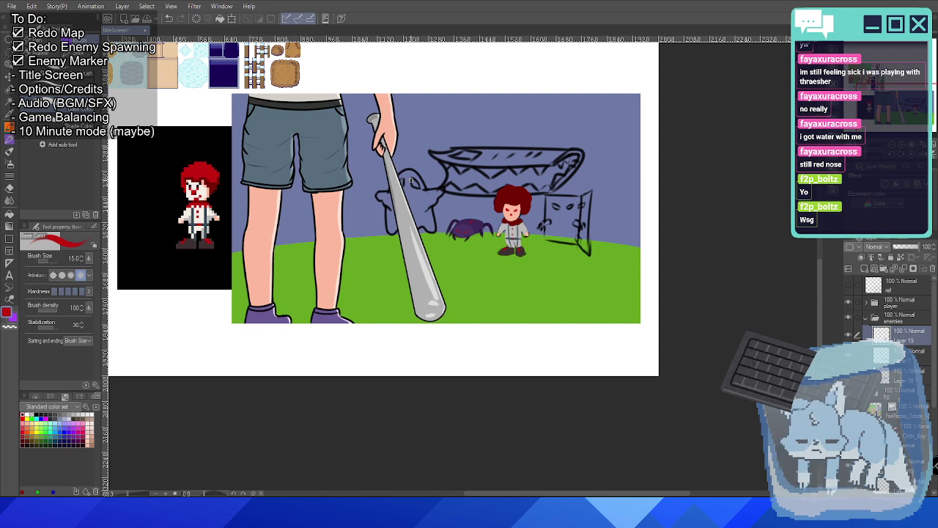
{"action": "scroll", "coordinate": [482, 223], "scroll_direction": "up", "scroll_amount": 2}
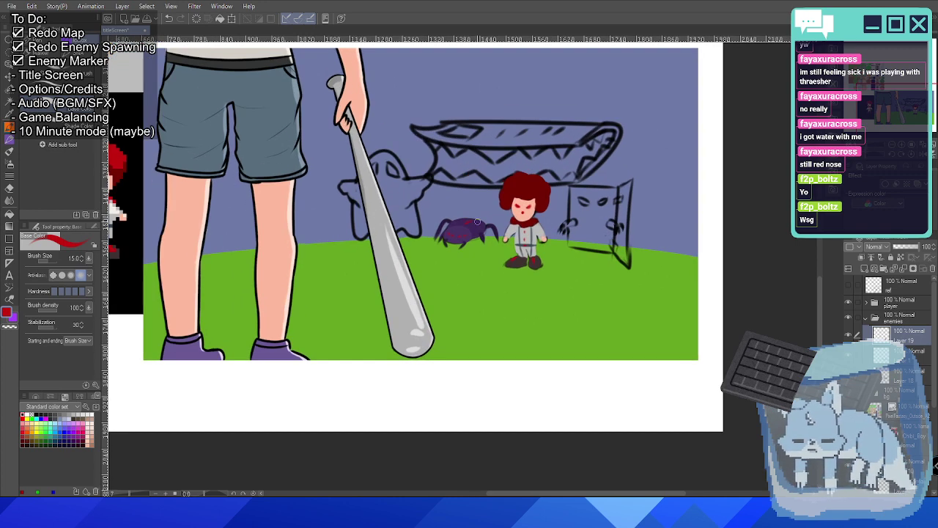
{"action": "scroll", "coordinate": [484, 213], "scroll_direction": "down", "scroll_amount": 3}
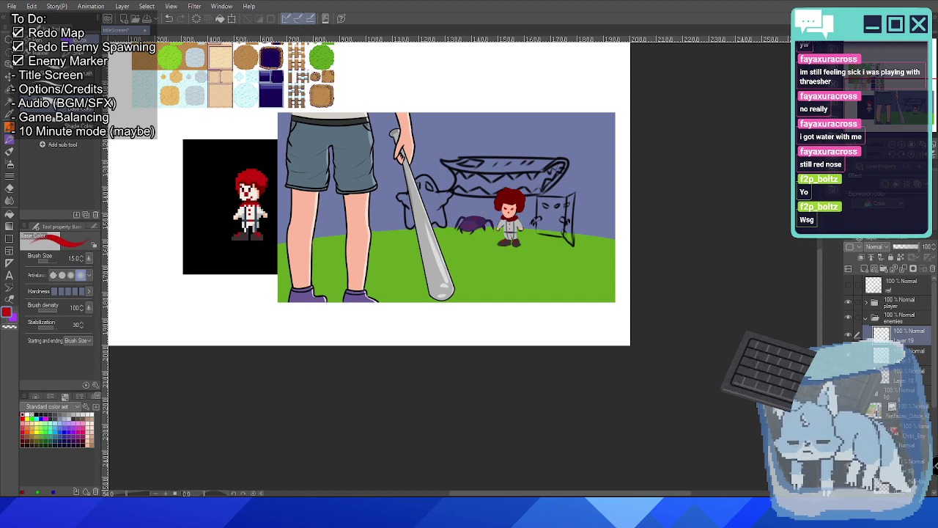
Replace the clown reference with the door monster sprite and sample the door's dark reddish brown.
{"action": "scroll", "coordinate": [890, 316], "scroll_direction": "down", "scroll_amount": 3}
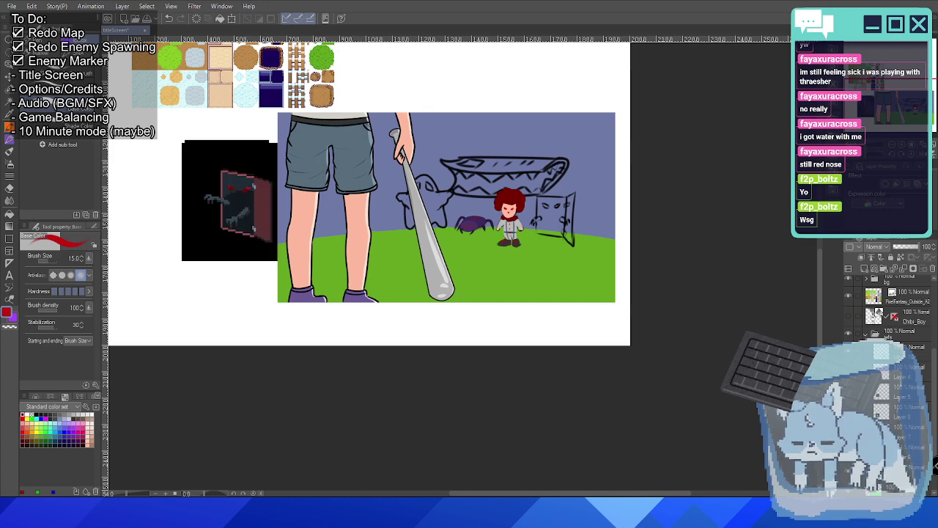
{"action": "scroll", "coordinate": [402, 203], "scroll_direction": "up", "scroll_amount": 2}
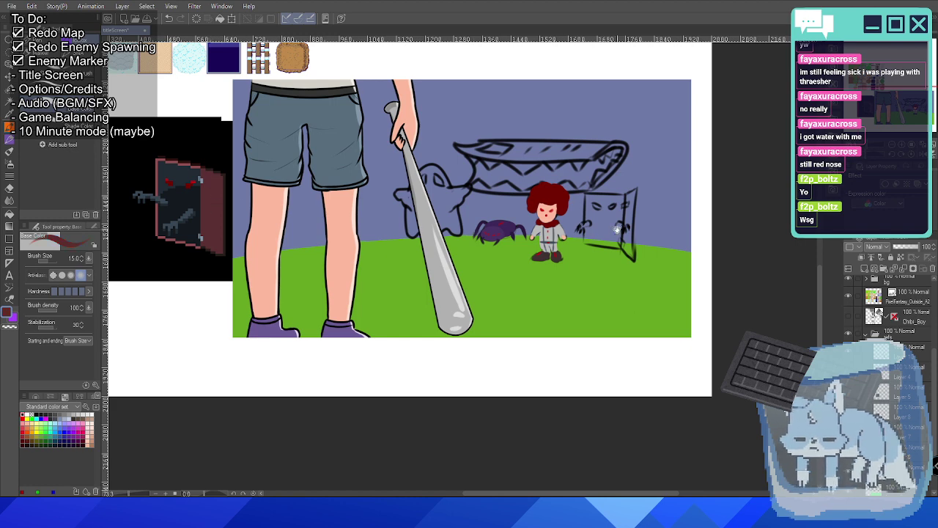
{"action": "scroll", "coordinate": [617, 229], "scroll_direction": "up", "scroll_amount": 2}
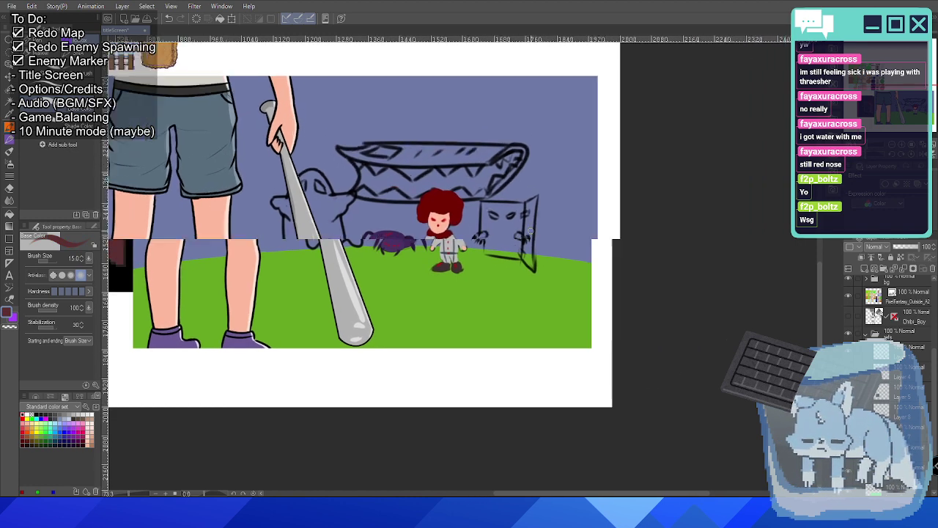
{"action": "scroll", "coordinate": [531, 230], "scroll_direction": "up", "scroll_amount": 3}
{"action": "scroll", "coordinate": [883, 308], "scroll_direction": "up", "scroll_amount": 3}
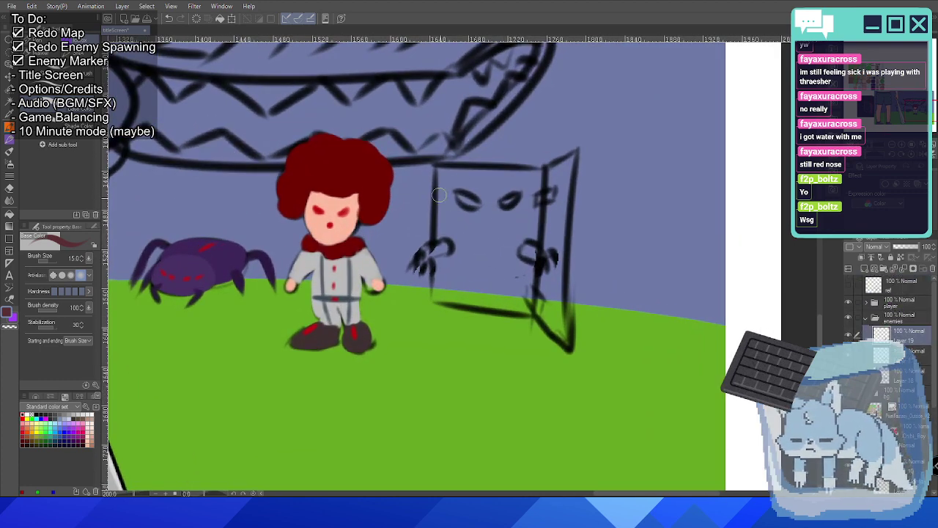
Paint the four sides of the monster's door frame in dark reddish brown over the sketch, redoing uneven strokes.
{"action": "left_click_drag", "start_coordinate": [438, 170], "coordinate": [442, 275]}
{"action": "key", "text": "ctrl+z"}
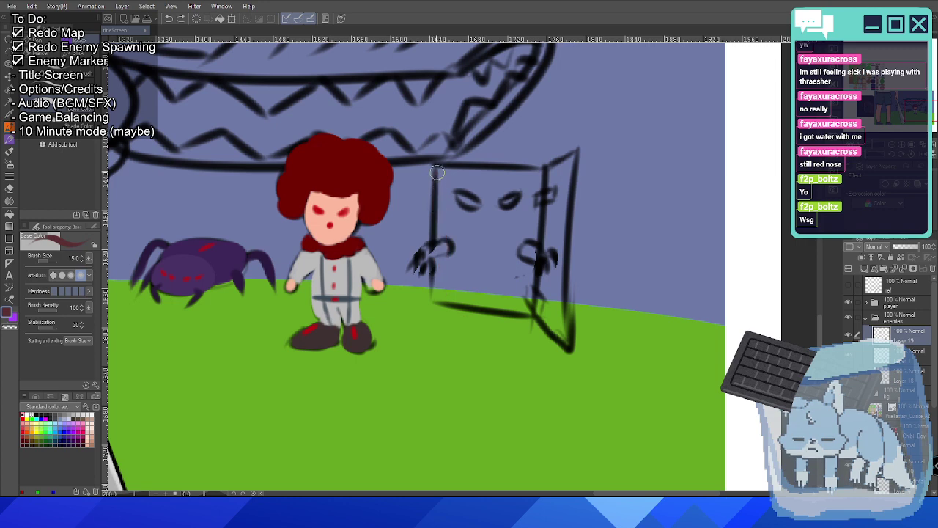
{"action": "left_click_drag", "start_coordinate": [437, 176], "coordinate": [435, 265]}
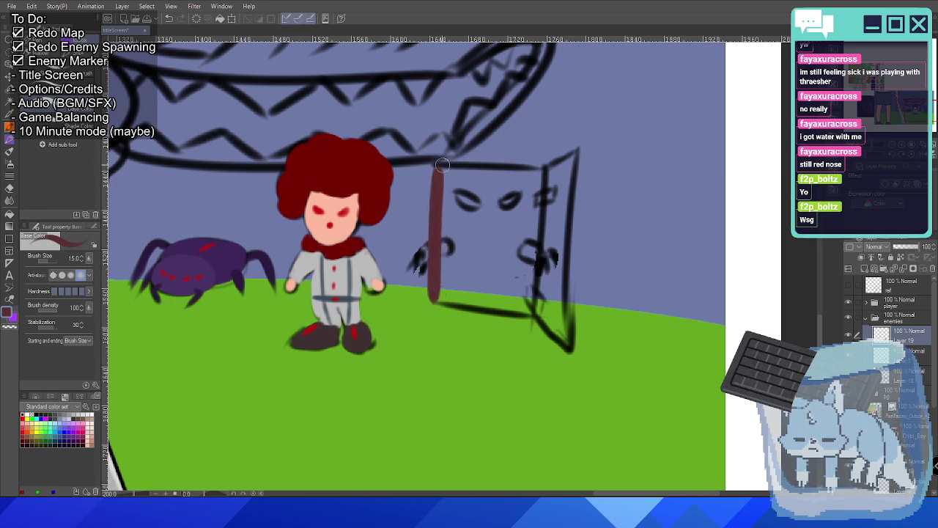
{"action": "left_click_drag", "start_coordinate": [440, 168], "coordinate": [541, 172]}
{"action": "left_click_drag", "start_coordinate": [432, 295], "coordinate": [541, 307]}
{"action": "key", "text": "ctrl+z"}
{"action": "left_click_drag", "start_coordinate": [433, 293], "coordinate": [533, 308]}
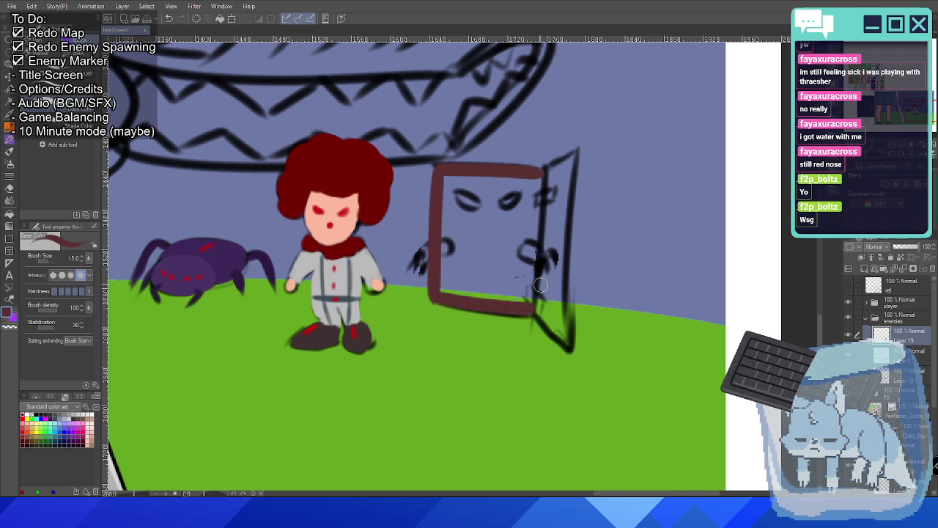
{"action": "left_click_drag", "start_coordinate": [535, 183], "coordinate": [529, 301]}
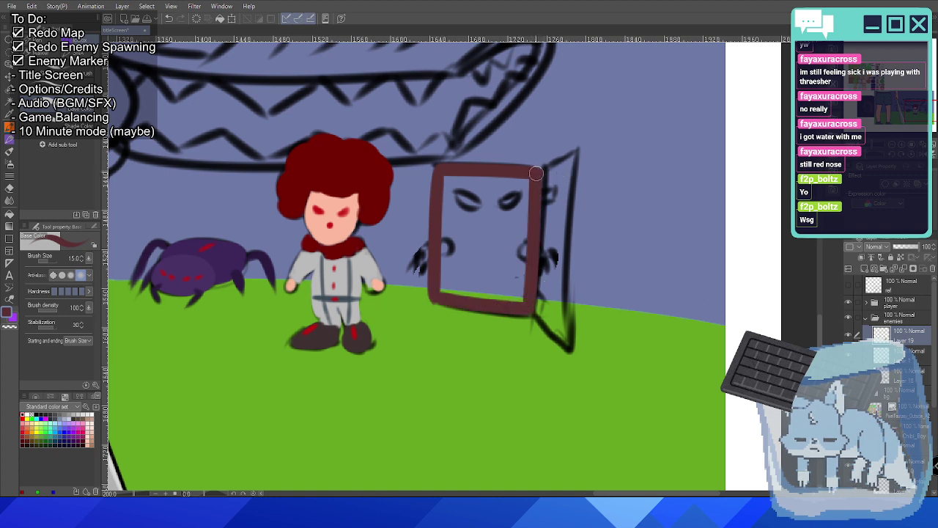
Outline the open door leaf in the same reddish brown and fill it solid.
{"action": "mouse_move", "coordinate": [536, 173]}
{"action": "left_mouse_down"}
{"action": "mouse_move", "coordinate": [573, 155]}
{"action": "mouse_move", "coordinate": [572, 351]}
{"action": "left_mouse_up"}
{"action": "key", "text": "ctrl+z"}
{"action": "mouse_move", "coordinate": [529, 306]}
{"action": "left_mouse_down"}
{"action": "mouse_move", "coordinate": [572, 351]}
{"action": "mouse_move", "coordinate": [566, 314]}
{"action": "left_mouse_up"}
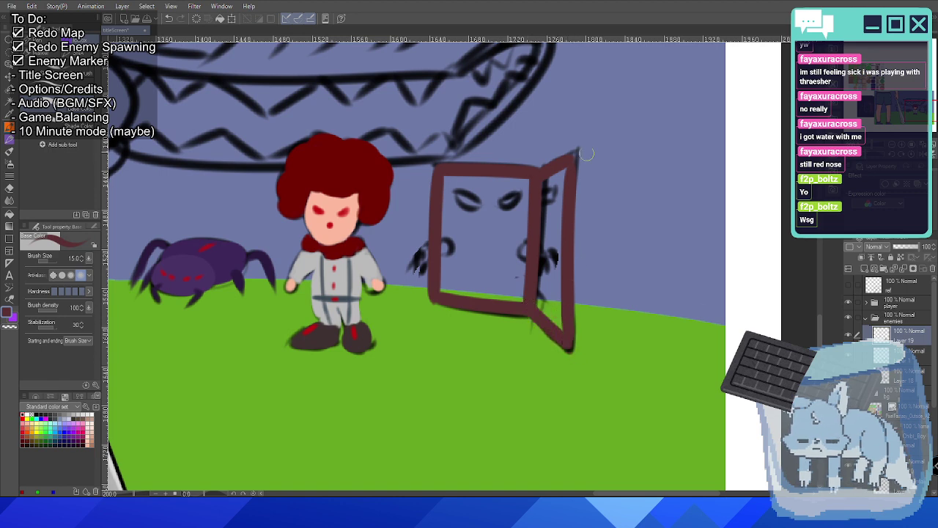
{"action": "mouse_move", "coordinate": [542, 183]}
{"action": "left_mouse_down"}
{"action": "mouse_move", "coordinate": [563, 173]}
{"action": "mouse_move", "coordinate": [545, 197]}
{"action": "mouse_move", "coordinate": [552, 211]}
{"action": "mouse_move", "coordinate": [560, 203]}
{"action": "mouse_move", "coordinate": [552, 192]}
{"action": "mouse_move", "coordinate": [557, 251]}
{"action": "mouse_move", "coordinate": [557, 183]}
{"action": "mouse_move", "coordinate": [537, 306]}
{"action": "mouse_move", "coordinate": [552, 304]}
{"action": "mouse_move", "coordinate": [542, 306]}
{"action": "mouse_move", "coordinate": [560, 326]}
{"action": "mouse_move", "coordinate": [554, 274]}
{"action": "mouse_move", "coordinate": [550, 296]}
{"action": "left_mouse_up"}
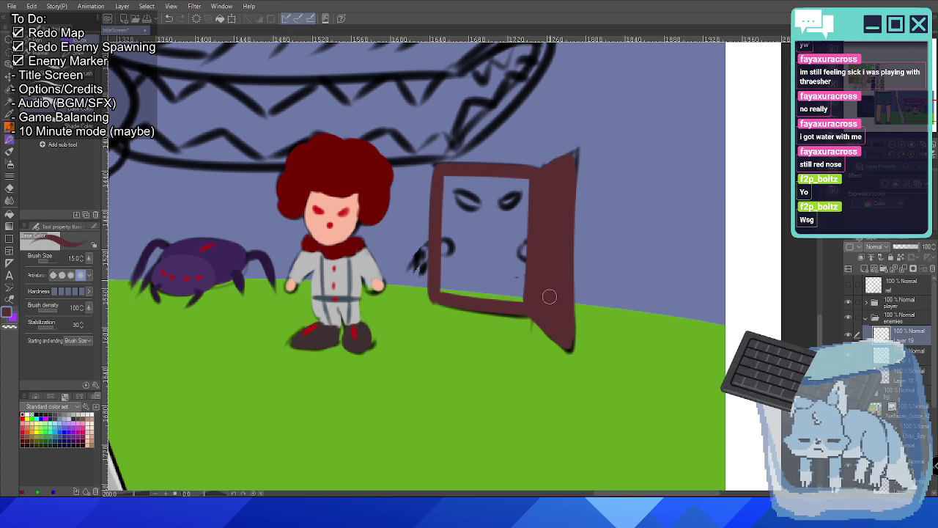
Sample the dark blue-black from the door monster sprite and block in the edges and centre of the doorway opening.
{"action": "scroll", "coordinate": [556, 256], "scroll_direction": "down", "scroll_amount": 6}
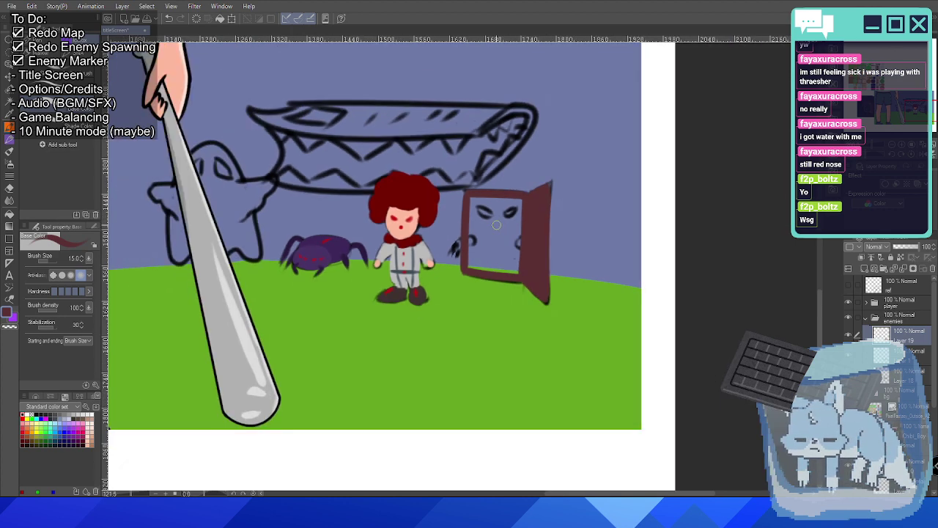
{"action": "left_click_drag", "start_coordinate": [455, 271], "coordinate": [450, 273]}
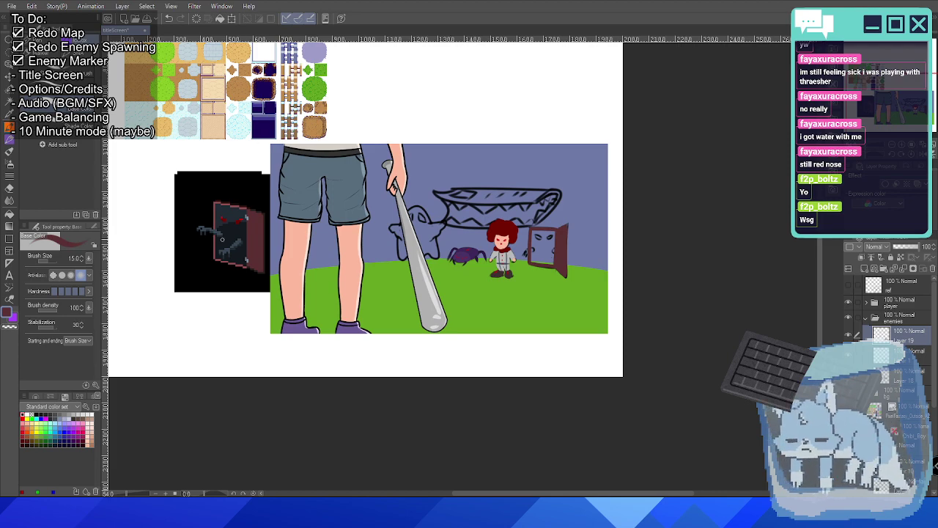
{"action": "left_click", "coordinate": [232, 230], "text": "alt"}
{"action": "scroll", "coordinate": [539, 243], "scroll_direction": "up", "scroll_amount": 8}
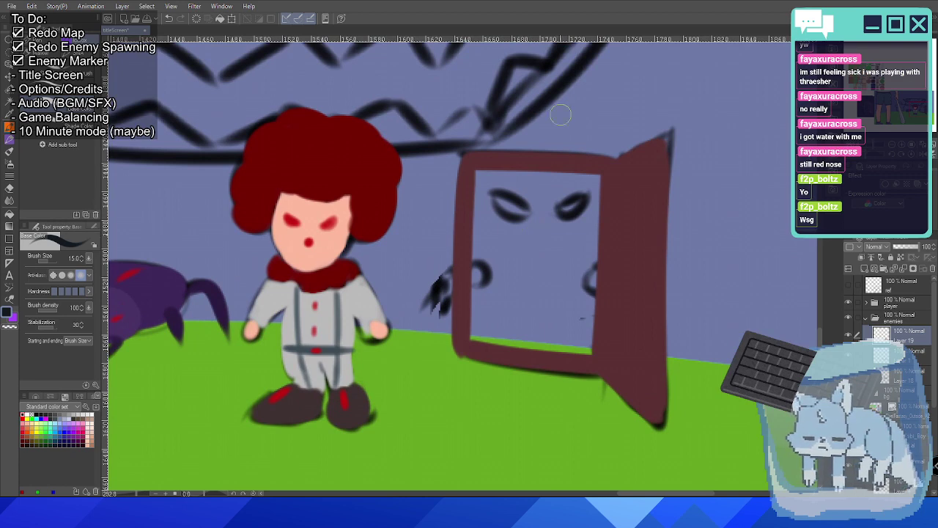
{"action": "mouse_move", "coordinate": [524, 266]}
{"action": "left_mouse_down"}
{"action": "mouse_move", "coordinate": [506, 249]}
{"action": "mouse_move", "coordinate": [517, 212]}
{"action": "mouse_move", "coordinate": [535, 217]}
{"action": "mouse_move", "coordinate": [509, 283]}
{"action": "mouse_move", "coordinate": [561, 249]}
{"action": "mouse_move", "coordinate": [516, 215]}
{"action": "mouse_move", "coordinate": [507, 193]}
{"action": "mouse_move", "coordinate": [482, 182]}
{"action": "mouse_move", "coordinate": [479, 189]}
{"action": "mouse_move", "coordinate": [480, 178]}
{"action": "mouse_move", "coordinate": [590, 181]}
{"action": "mouse_move", "coordinate": [485, 176]}
{"action": "mouse_move", "coordinate": [479, 233]}
{"action": "left_mouse_up"}
{"action": "key", "text": "ctrl+z"}
{"action": "mouse_move", "coordinate": [476, 167]}
{"action": "left_mouse_down"}
{"action": "mouse_move", "coordinate": [477, 324]}
{"action": "mouse_move", "coordinate": [478, 285]}
{"action": "mouse_move", "coordinate": [505, 240]}
{"action": "mouse_move", "coordinate": [501, 312]}
{"action": "mouse_move", "coordinate": [471, 340]}
{"action": "mouse_move", "coordinate": [595, 343]}
{"action": "left_mouse_up"}
{"action": "left_click_drag", "start_coordinate": [595, 187], "coordinate": [590, 334]}
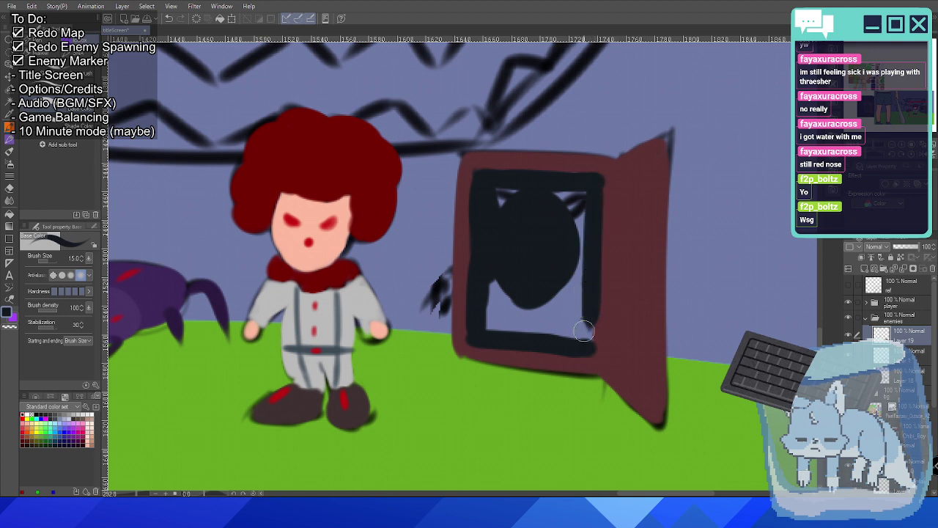
{"action": "key", "text": "ctrl+z"}
{"action": "left_click_drag", "start_coordinate": [593, 195], "coordinate": [587, 342]}
{"action": "key", "text": "ctrl+z"}
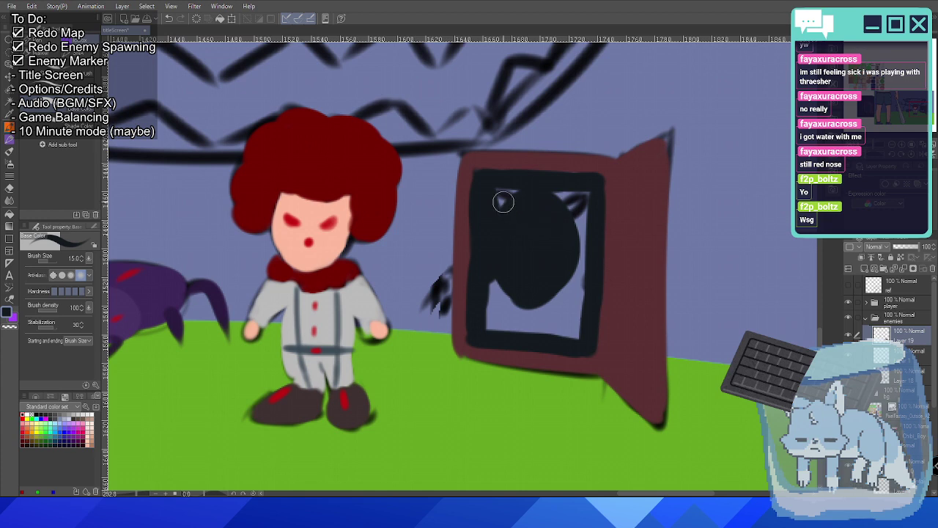
Fill the remaining gaps inside the door frame with solid dark blue-black.
{"action": "left_click_drag", "start_coordinate": [503, 201], "coordinate": [497, 211]}
{"action": "mouse_move", "coordinate": [557, 187]}
{"action": "left_mouse_down"}
{"action": "mouse_move", "coordinate": [590, 193]}
{"action": "mouse_move", "coordinate": [566, 201]}
{"action": "mouse_move", "coordinate": [556, 236]}
{"action": "mouse_move", "coordinate": [576, 271]}
{"action": "mouse_move", "coordinate": [581, 223]}
{"action": "mouse_move", "coordinate": [568, 272]}
{"action": "mouse_move", "coordinate": [577, 325]}
{"action": "mouse_move", "coordinate": [555, 338]}
{"action": "mouse_move", "coordinate": [483, 326]}
{"action": "mouse_move", "coordinate": [536, 322]}
{"action": "mouse_move", "coordinate": [508, 313]}
{"action": "mouse_move", "coordinate": [550, 308]}
{"action": "mouse_move", "coordinate": [526, 283]}
{"action": "mouse_move", "coordinate": [496, 300]}
{"action": "left_mouse_up"}
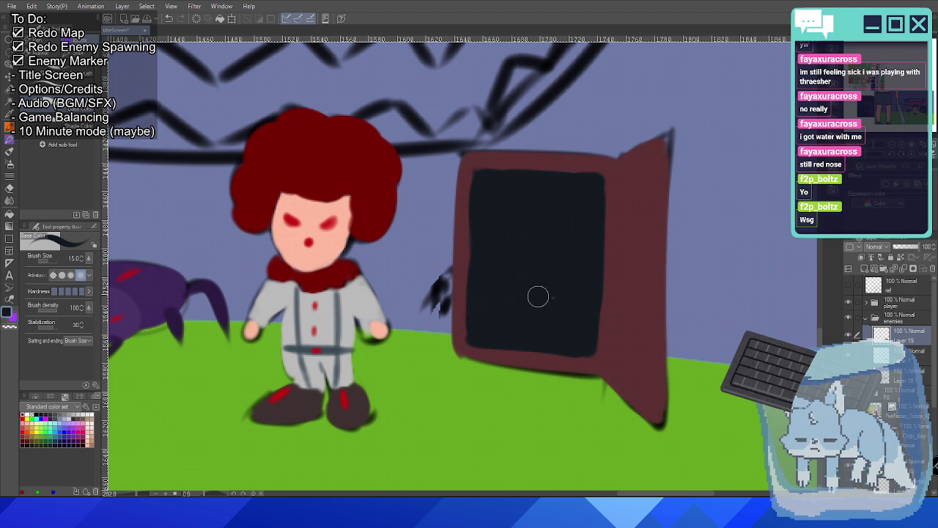
{"action": "mouse_move", "coordinate": [539, 250]}
{"action": "left_mouse_down"}
{"action": "mouse_move", "coordinate": [469, 178]}
{"action": "mouse_move", "coordinate": [488, 170]}
{"action": "left_mouse_up"}
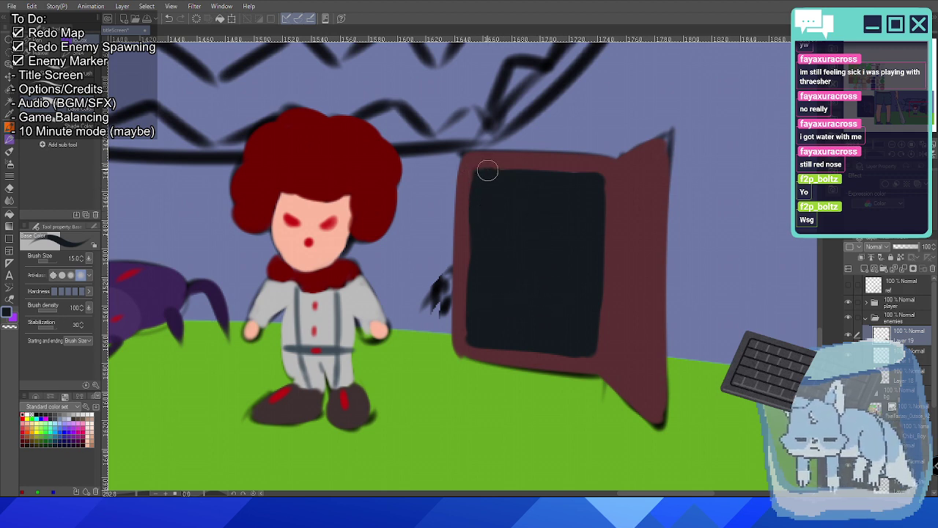
{"action": "scroll", "coordinate": [418, 210], "scroll_direction": "down", "scroll_amount": 6}
{"action": "scroll", "coordinate": [341, 243], "scroll_direction": "up", "scroll_amount": 2}
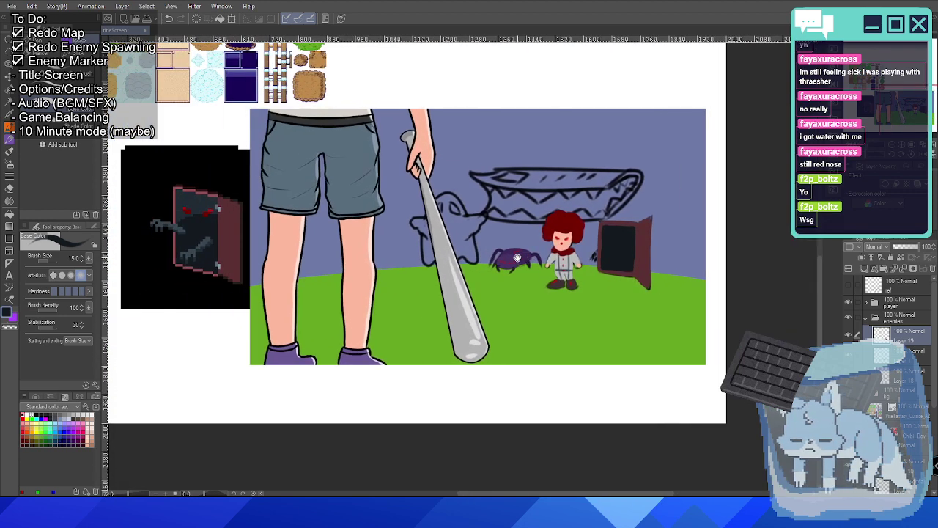
Sample the grey-blue hinge colour from the door monster sprite and paint the upper hinge on the illustrated door.
{"action": "left_click", "coordinate": [222, 203], "text": "alt"}
{"action": "scroll", "coordinate": [236, 181], "scroll_direction": "up", "scroll_amount": 3}
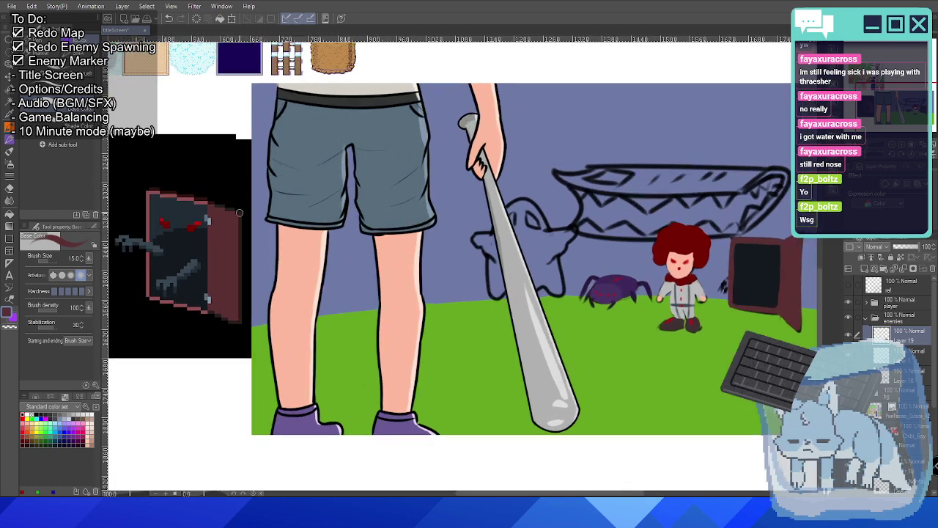
{"action": "left_click", "coordinate": [194, 214], "text": "alt"}
{"action": "scroll", "coordinate": [224, 228], "scroll_direction": "down", "scroll_amount": 4}
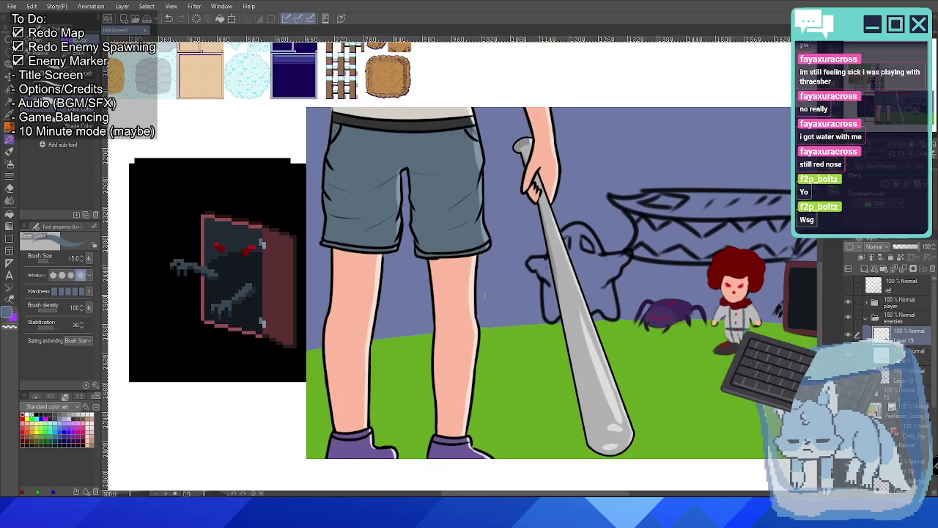
{"action": "scroll", "coordinate": [553, 262], "scroll_direction": "up", "scroll_amount": 4}
{"action": "scroll", "coordinate": [553, 262], "scroll_direction": "up", "scroll_amount": 2}
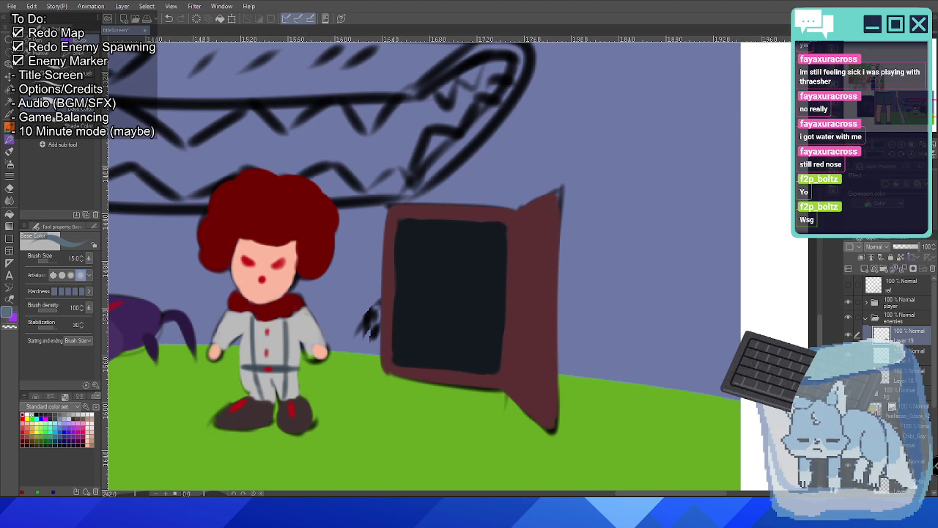
{"action": "scroll", "coordinate": [592, 266], "scroll_direction": "up", "scroll_amount": 2}
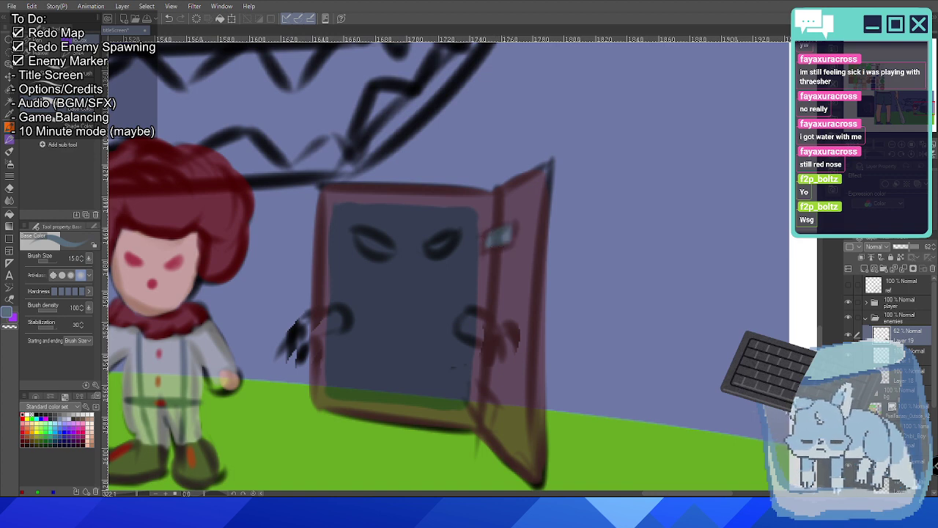
{"action": "key", "text": "ctrl+z"}
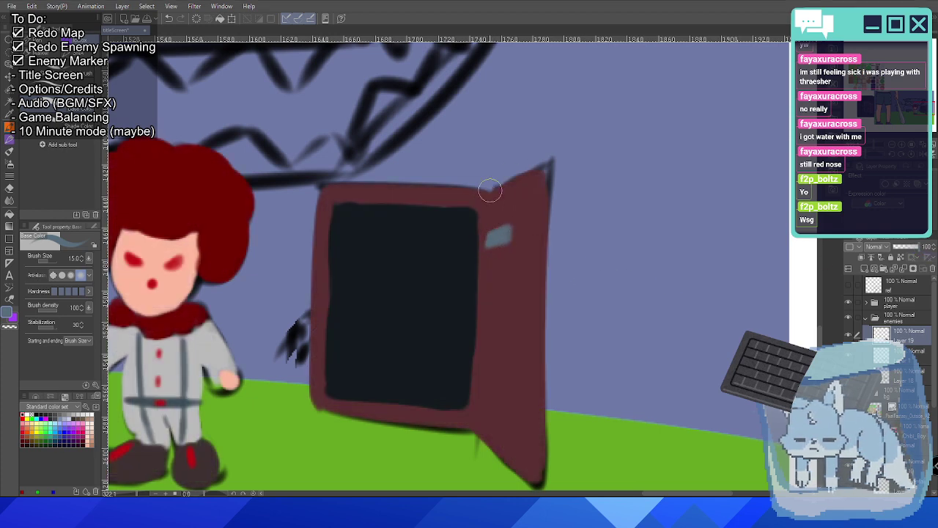
Paint a thin grey-blue seam between the door frame and the open door leaf, redoing the stroke until it runs evenly to the lower corner.
{"action": "left_click_drag", "start_coordinate": [491, 192], "coordinate": [482, 377]}
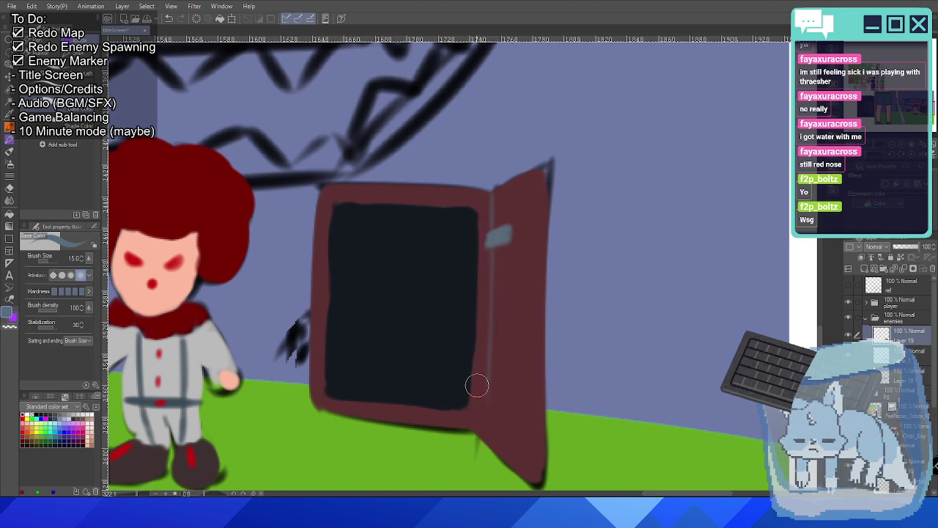
{"action": "key", "text": "ctrl+z"}
{"action": "mouse_move", "coordinate": [471, 433]}
{"action": "left_mouse_down"}
{"action": "mouse_move", "coordinate": [486, 249]}
{"action": "mouse_move", "coordinate": [481, 431]}
{"action": "left_mouse_up"}
{"action": "key", "text": "ctrl+z"}
{"action": "key", "text": "ctrl+z"}
{"action": "left_click_drag", "start_coordinate": [492, 248], "coordinate": [482, 391]}
{"action": "key", "text": "ctrl+z"}
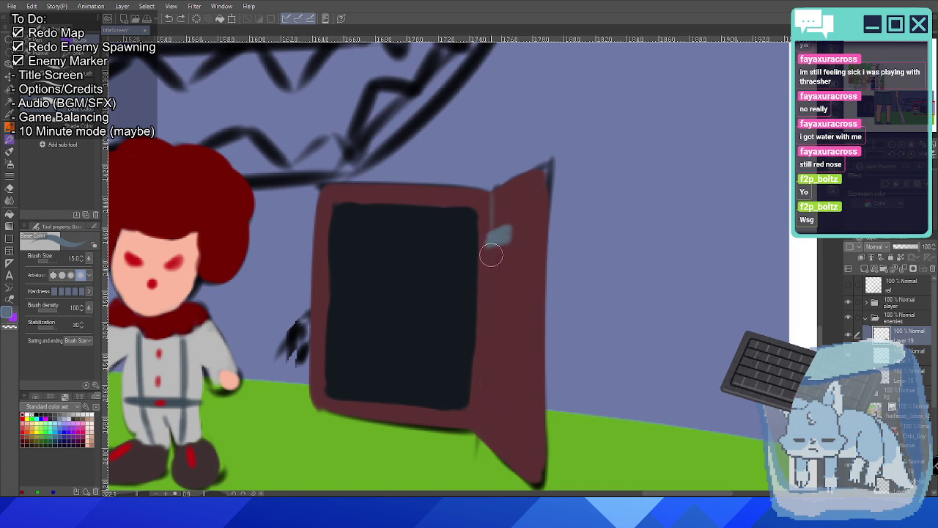
{"action": "mouse_move", "coordinate": [492, 253]}
{"action": "left_mouse_down"}
{"action": "mouse_move", "coordinate": [478, 400]}
{"action": "mouse_move", "coordinate": [469, 412]}
{"action": "left_mouse_up"}
{"action": "key", "text": "ctrl+z"}
{"action": "left_click_drag", "start_coordinate": [491, 262], "coordinate": [475, 431]}
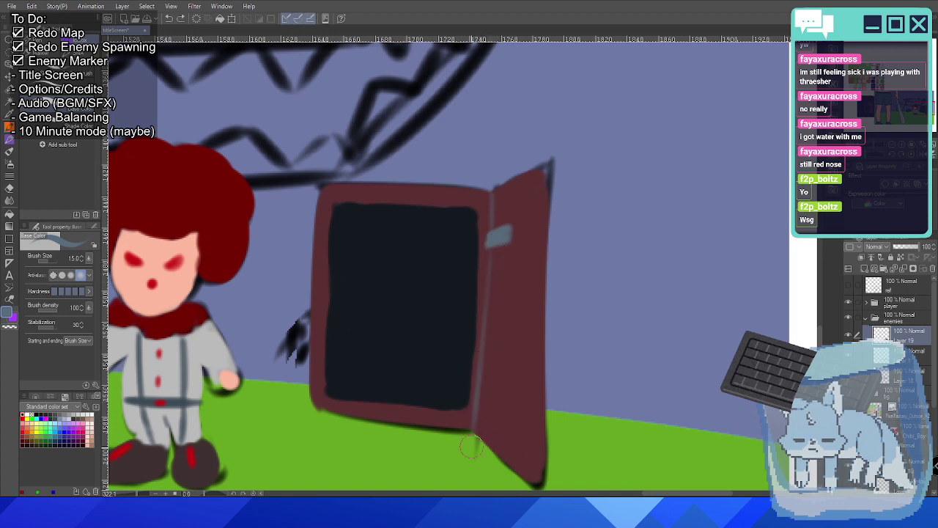
{"action": "key", "text": "ctrl+z"}
{"action": "left_click_drag", "start_coordinate": [494, 251], "coordinate": [475, 431]}
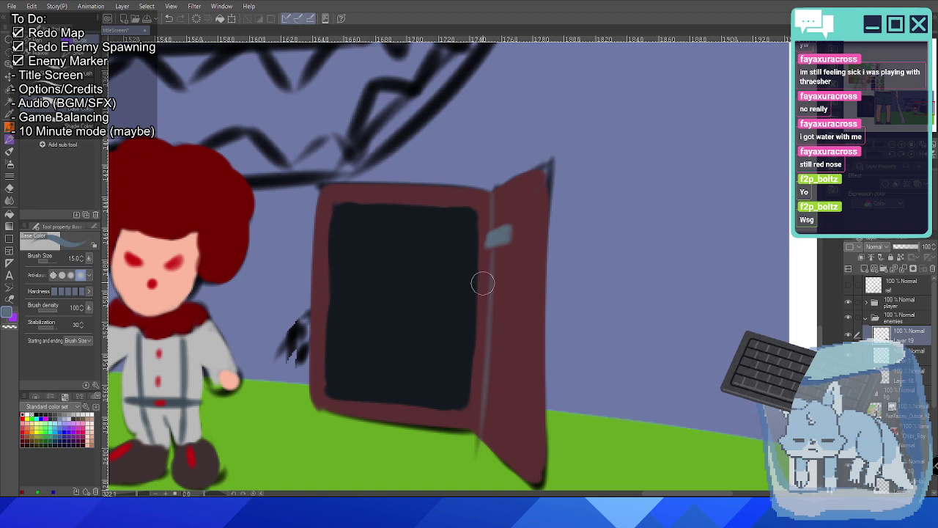
{"action": "key", "text": "ctrl+z"}
{"action": "left_click_drag", "start_coordinate": [491, 255], "coordinate": [475, 431]}
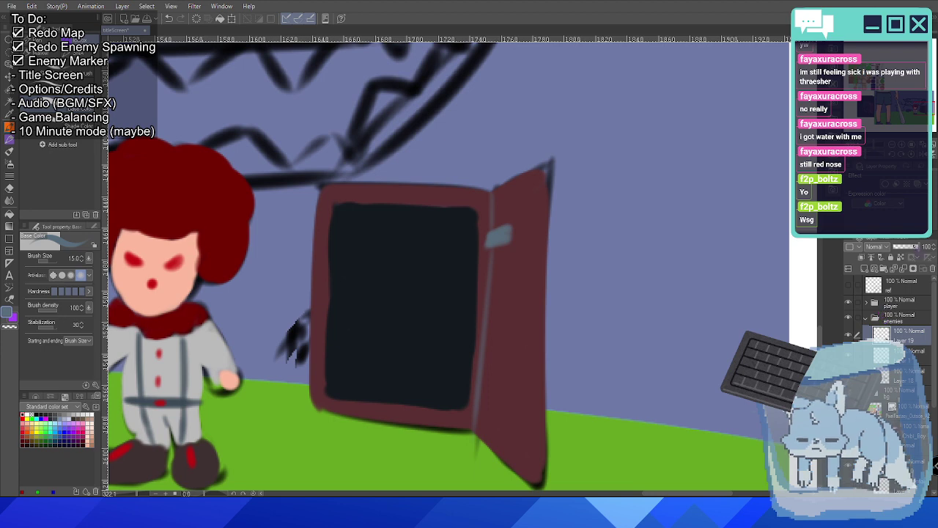
Lower the layer opacity to 77% to see the sketch, paint the lower hinge in grey-blue, and restore the opacity to 100%.
{"action": "left_click_drag", "start_coordinate": [918, 246], "coordinate": [906, 246]}
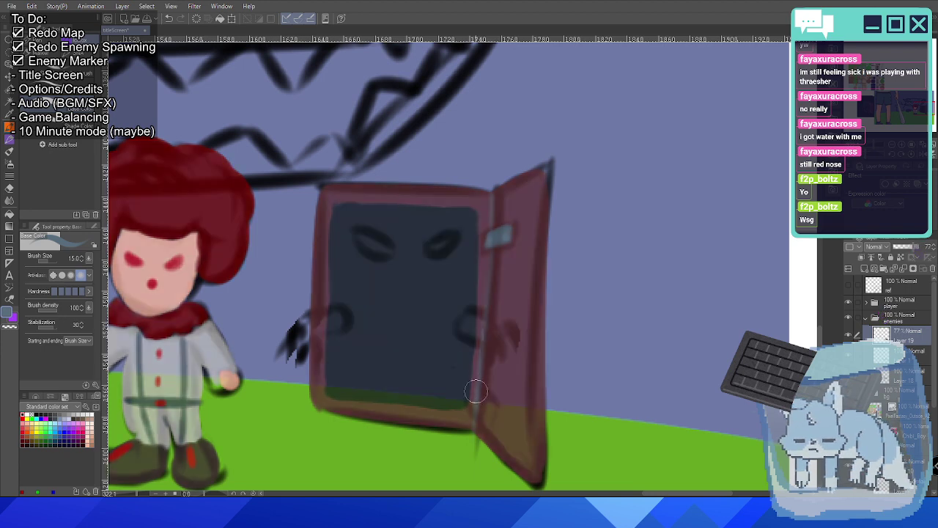
{"action": "left_click_drag", "start_coordinate": [477, 392], "coordinate": [487, 407]}
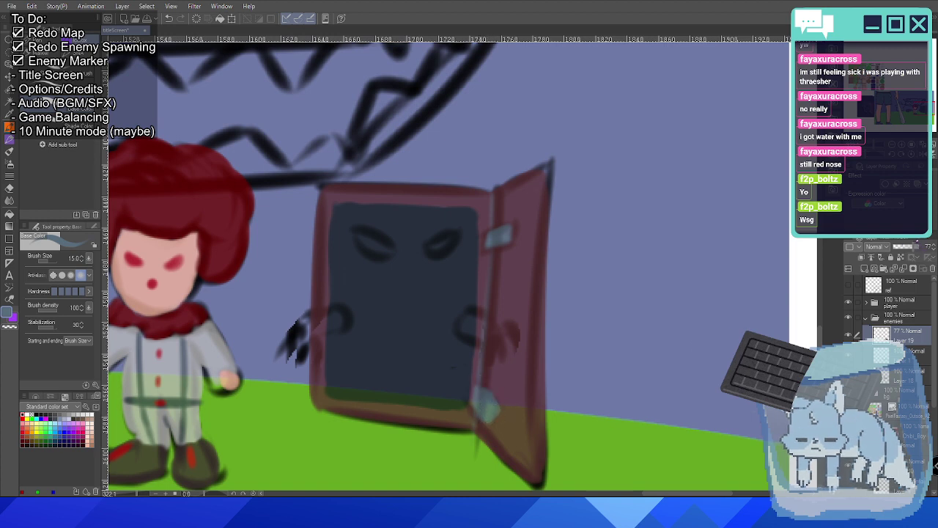
{"action": "left_click_drag", "start_coordinate": [916, 246], "coordinate": [930, 246]}
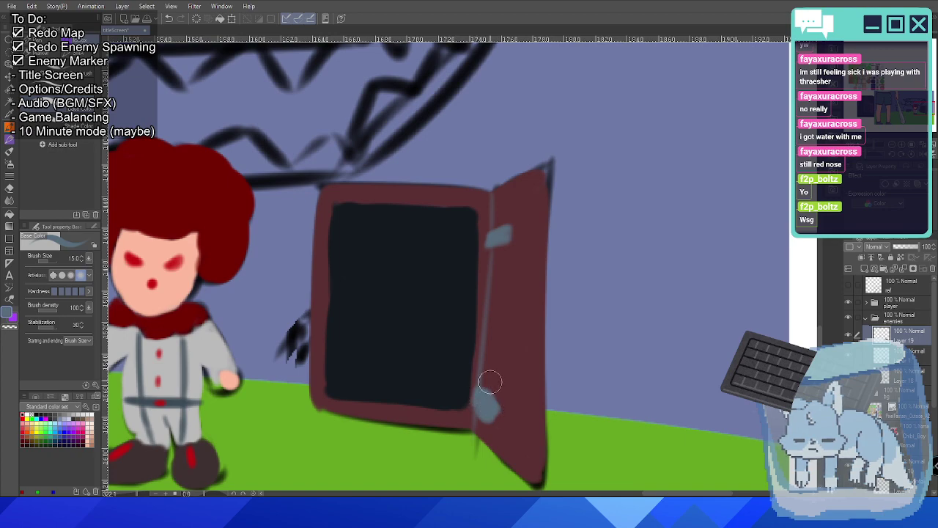
Sample the dark red from the clown's hair and paint two slanted angry eyes inside the dark doorway.
{"action": "scroll", "coordinate": [467, 383], "scroll_direction": "down", "scroll_amount": 5}
{"action": "scroll", "coordinate": [463, 384], "scroll_direction": "down", "scroll_amount": 3}
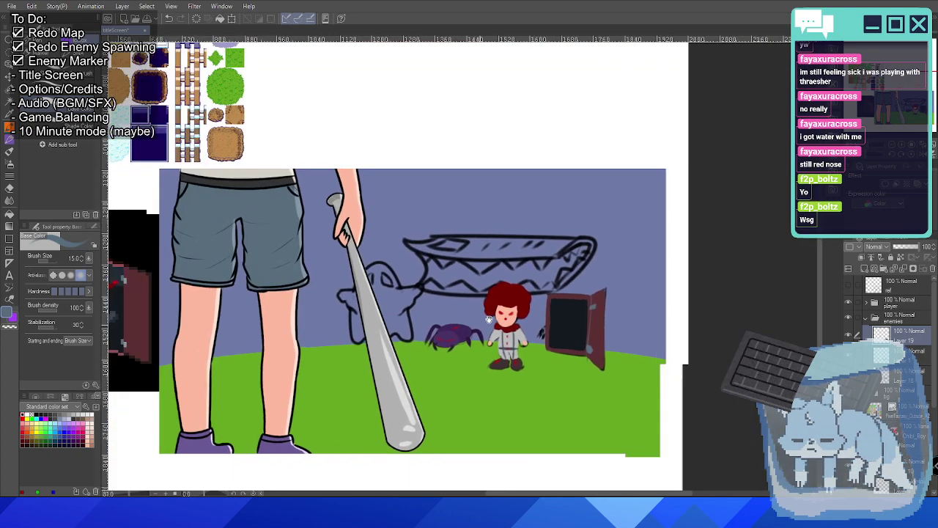
{"action": "left_click_drag", "start_coordinate": [463, 385], "coordinate": [540, 287]}
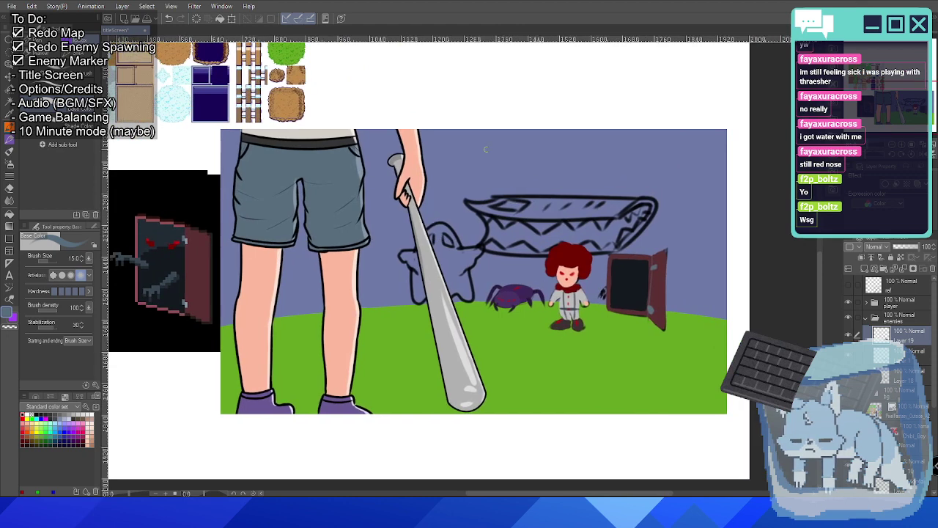
{"action": "left_click", "coordinate": [572, 251], "text": "alt"}
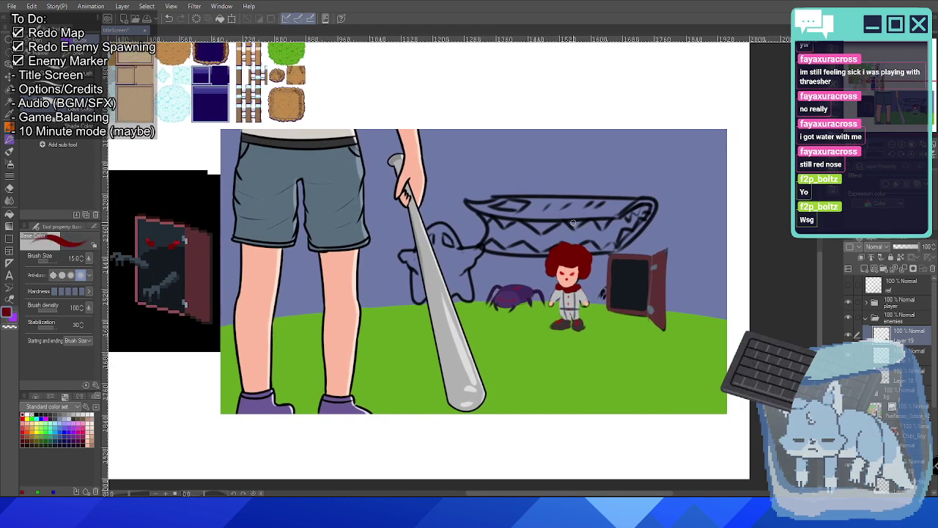
{"action": "scroll", "coordinate": [634, 295], "scroll_direction": "up", "scroll_amount": 6}
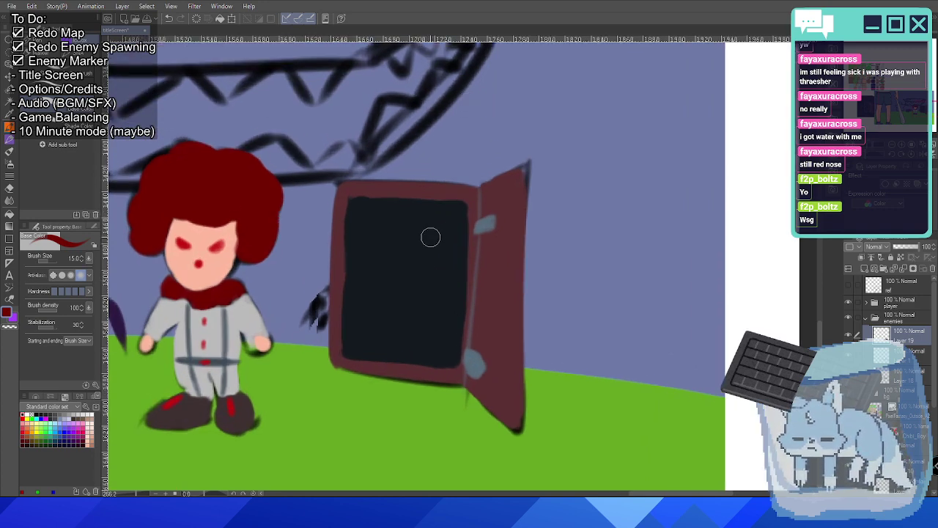
{"action": "left_click_drag", "start_coordinate": [428, 242], "coordinate": [426, 243]}
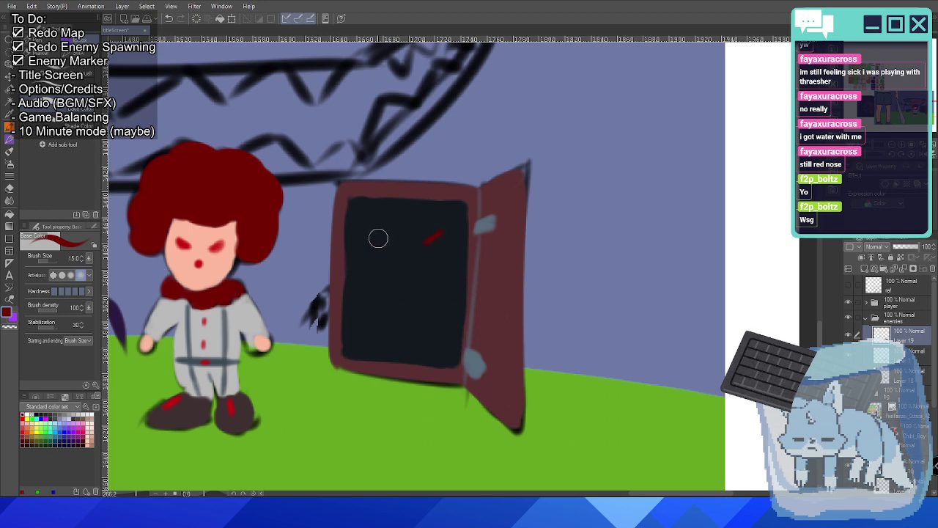
{"action": "mouse_move", "coordinate": [364, 228]}
{"action": "left_mouse_down"}
{"action": "mouse_move", "coordinate": [385, 248]}
{"action": "mouse_move", "coordinate": [358, 230]}
{"action": "mouse_move", "coordinate": [444, 232]}
{"action": "mouse_move", "coordinate": [417, 251]}
{"action": "mouse_move", "coordinate": [435, 251]}
{"action": "mouse_move", "coordinate": [442, 237]}
{"action": "mouse_move", "coordinate": [424, 252]}
{"action": "mouse_move", "coordinate": [436, 242]}
{"action": "mouse_move", "coordinate": [360, 233]}
{"action": "mouse_move", "coordinate": [362, 246]}
{"action": "mouse_move", "coordinate": [380, 246]}
{"action": "mouse_move", "coordinate": [363, 238]}
{"action": "mouse_move", "coordinate": [381, 249]}
{"action": "mouse_move", "coordinate": [368, 241]}
{"action": "mouse_move", "coordinate": [363, 176]}
{"action": "mouse_move", "coordinate": [371, 231]}
{"action": "mouse_move", "coordinate": [364, 245]}
{"action": "mouse_move", "coordinate": [351, 242]}
{"action": "mouse_move", "coordinate": [358, 236]}
{"action": "left_mouse_up"}
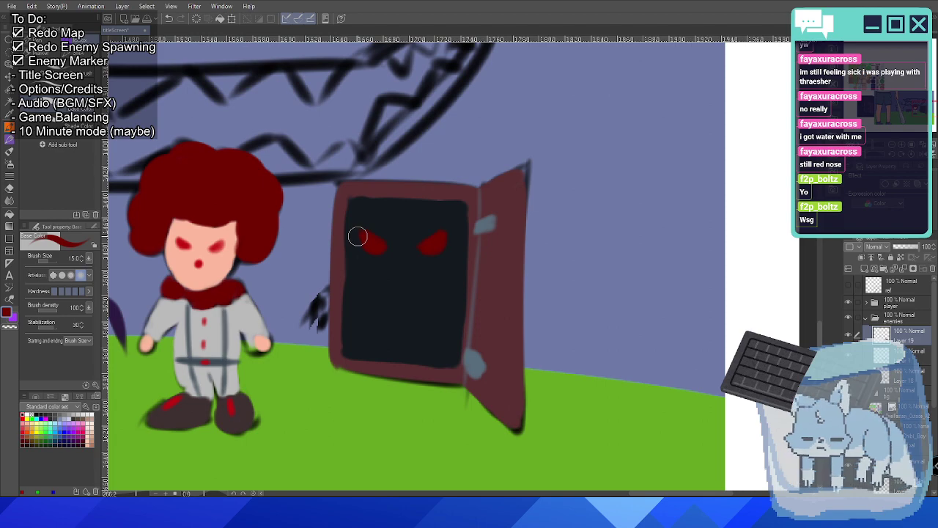
Sample dark slate from the door monster sprite and, with the layer at 60% opacity, paint both arms over the sketch, then restore full opacity.
{"action": "scroll", "coordinate": [357, 235], "scroll_direction": "down", "scroll_amount": 6}
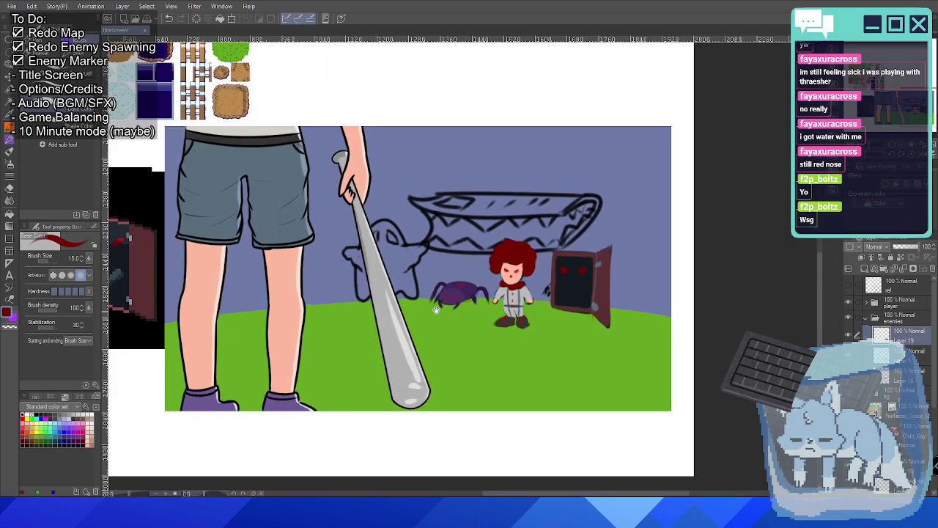
{"action": "left_click_drag", "start_coordinate": [435, 310], "coordinate": [462, 299]}
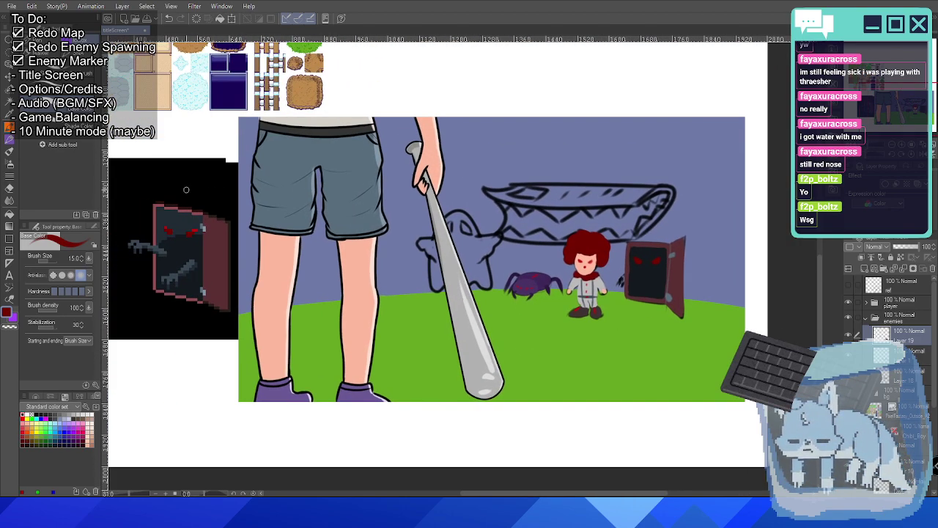
{"action": "scroll", "coordinate": [187, 190], "scroll_direction": "up", "scroll_amount": 2}
{"action": "left_click", "coordinate": [180, 303], "text": "alt"}
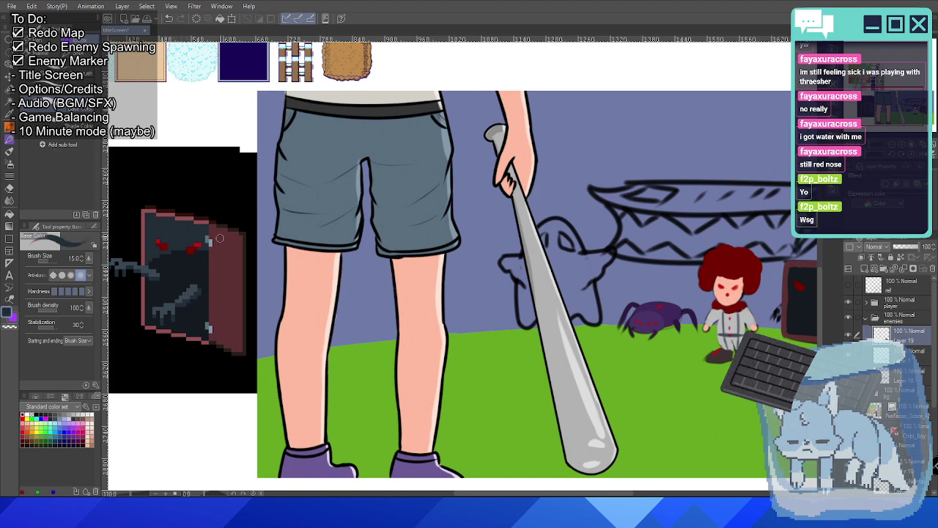
{"action": "scroll", "coordinate": [506, 249], "scroll_direction": "up", "scroll_amount": 5}
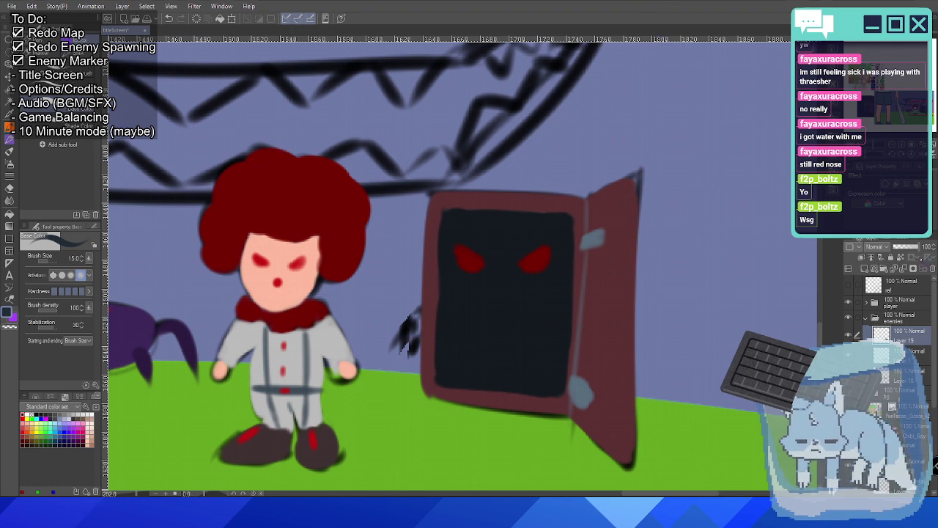
{"action": "scroll", "coordinate": [515, 324], "scroll_direction": "up", "scroll_amount": 1}
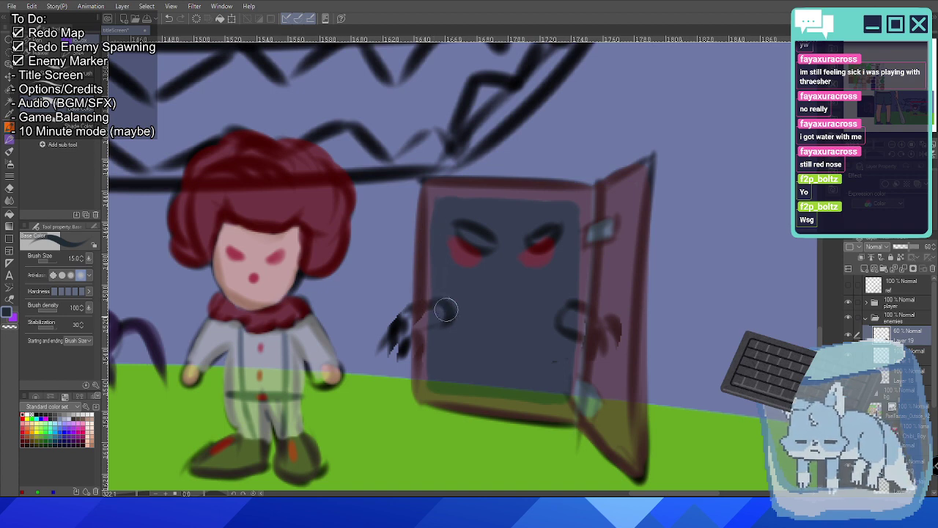
{"action": "mouse_move", "coordinate": [433, 303]}
{"action": "left_mouse_down"}
{"action": "mouse_move", "coordinate": [411, 319]}
{"action": "mouse_move", "coordinate": [448, 316]}
{"action": "left_mouse_up"}
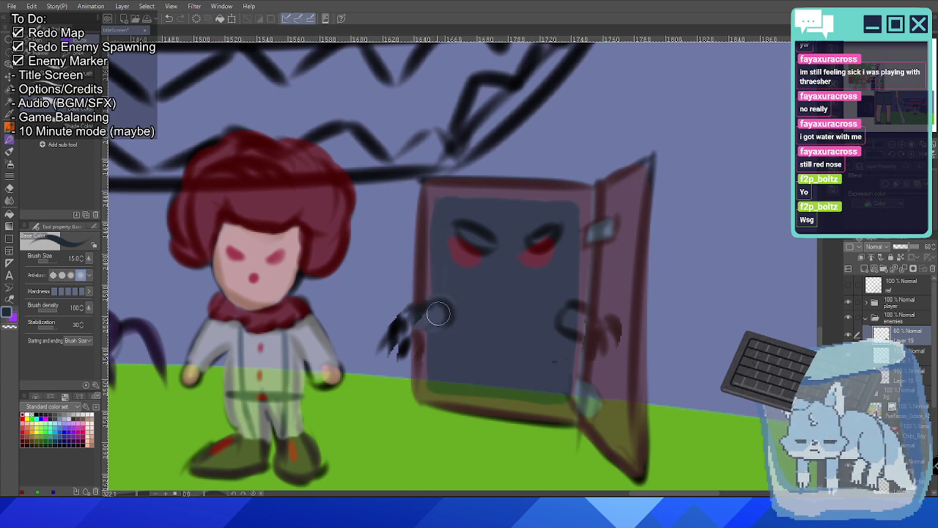
{"action": "mouse_move", "coordinate": [571, 309]}
{"action": "left_mouse_down"}
{"action": "mouse_move", "coordinate": [591, 320]}
{"action": "mouse_move", "coordinate": [569, 319]}
{"action": "mouse_move", "coordinate": [593, 332]}
{"action": "mouse_move", "coordinate": [587, 301]}
{"action": "left_mouse_up"}
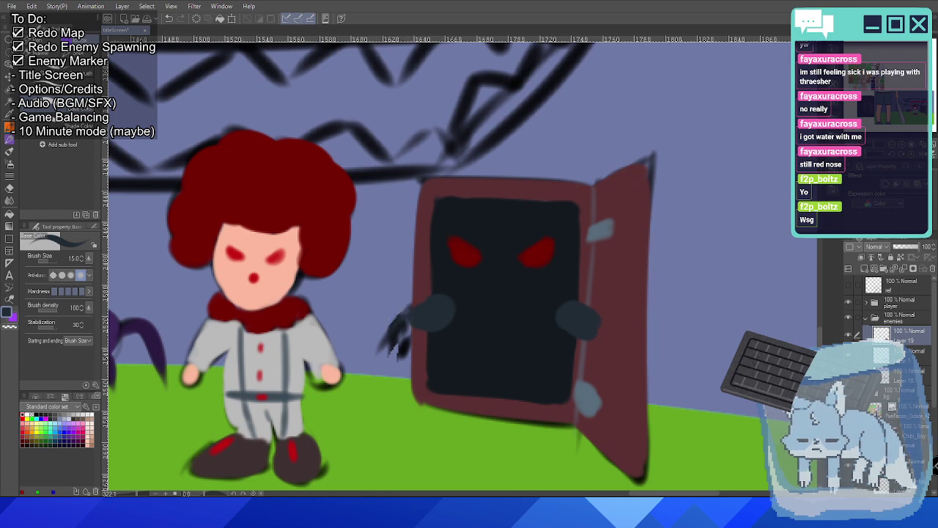
Hide the rough sketch lines around the clown and door, and paint thin clawed fingers on both of the door monster's hands.
{"action": "key", "text": "ctrl+z"}
{"action": "key", "text": "ctrl+y"}
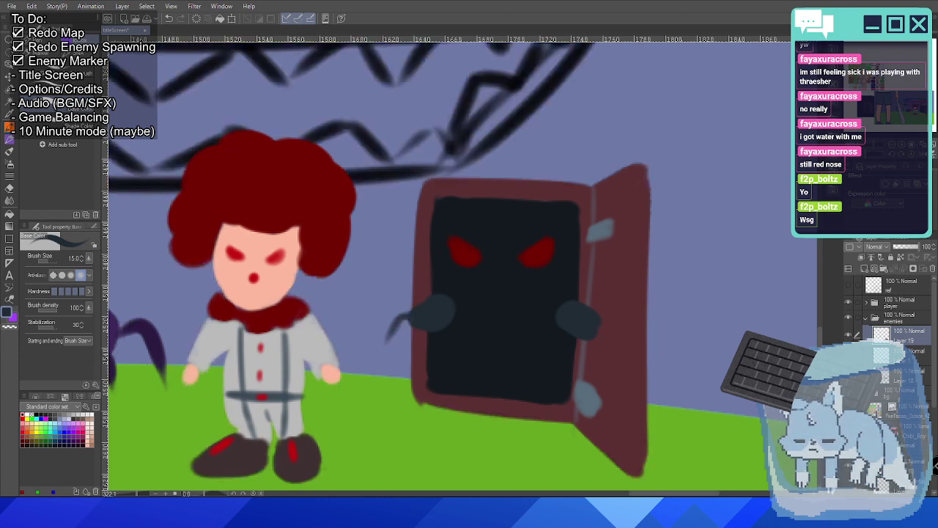
{"action": "mouse_move", "coordinate": [407, 316]}
{"action": "left_mouse_down"}
{"action": "mouse_move", "coordinate": [384, 347]}
{"action": "mouse_move", "coordinate": [422, 326]}
{"action": "mouse_move", "coordinate": [412, 330]}
{"action": "mouse_move", "coordinate": [414, 341]}
{"action": "mouse_move", "coordinate": [422, 333]}
{"action": "mouse_move", "coordinate": [415, 342]}
{"action": "mouse_move", "coordinate": [432, 323]}
{"action": "mouse_move", "coordinate": [422, 342]}
{"action": "mouse_move", "coordinate": [439, 332]}
{"action": "mouse_move", "coordinate": [418, 339]}
{"action": "left_mouse_up"}
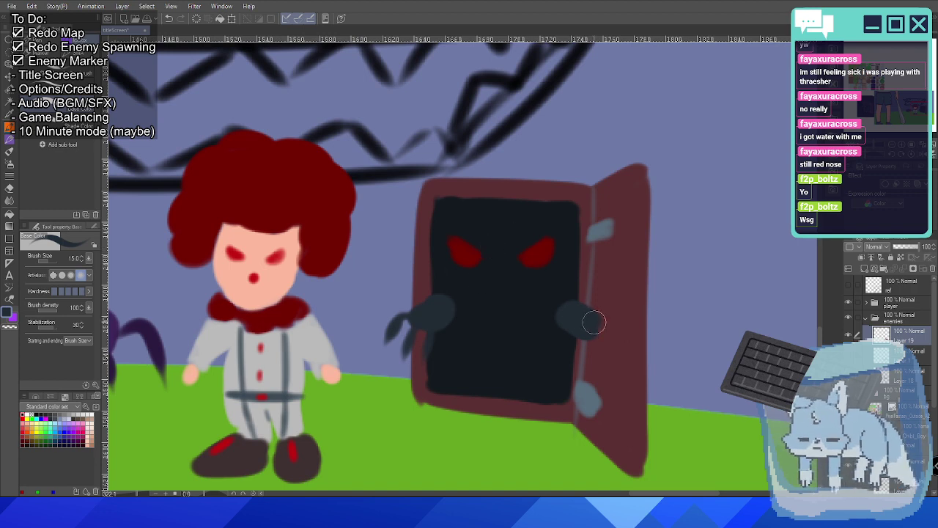
{"action": "mouse_move", "coordinate": [595, 323]}
{"action": "left_mouse_down"}
{"action": "mouse_move", "coordinate": [618, 336]}
{"action": "mouse_move", "coordinate": [594, 334]}
{"action": "mouse_move", "coordinate": [599, 325]}
{"action": "mouse_move", "coordinate": [612, 329]}
{"action": "mouse_move", "coordinate": [596, 319]}
{"action": "mouse_move", "coordinate": [620, 330]}
{"action": "mouse_move", "coordinate": [592, 340]}
{"action": "mouse_move", "coordinate": [593, 330]}
{"action": "mouse_move", "coordinate": [605, 360]}
{"action": "mouse_move", "coordinate": [602, 344]}
{"action": "mouse_move", "coordinate": [583, 338]}
{"action": "mouse_move", "coordinate": [585, 368]}
{"action": "mouse_move", "coordinate": [582, 345]}
{"action": "mouse_move", "coordinate": [625, 313]}
{"action": "left_mouse_up"}
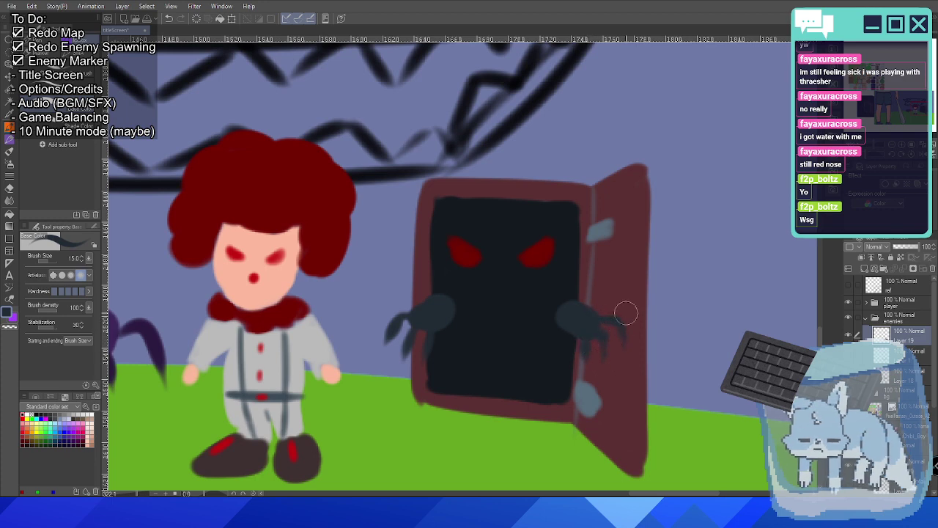
{"action": "scroll", "coordinate": [514, 339], "scroll_direction": "down", "scroll_amount": 5}
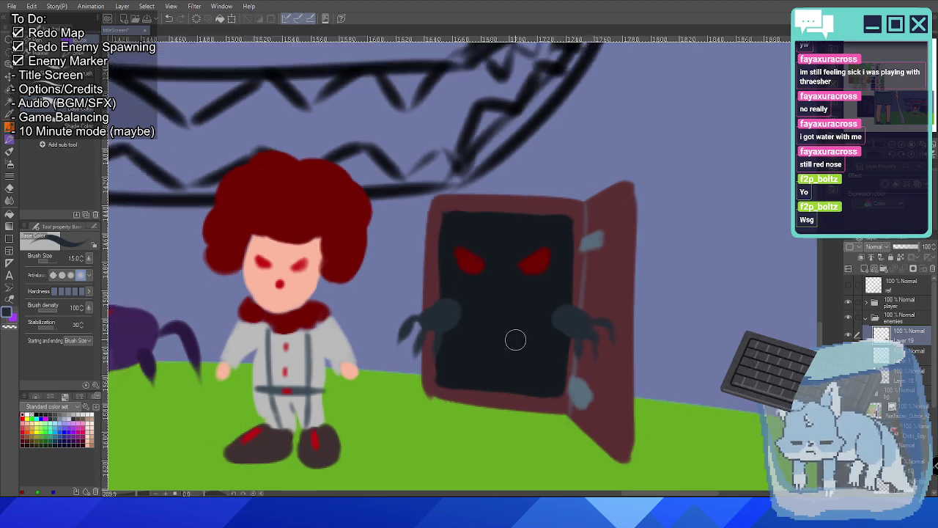
{"action": "scroll", "coordinate": [515, 340], "scroll_direction": "down", "scroll_amount": 4}
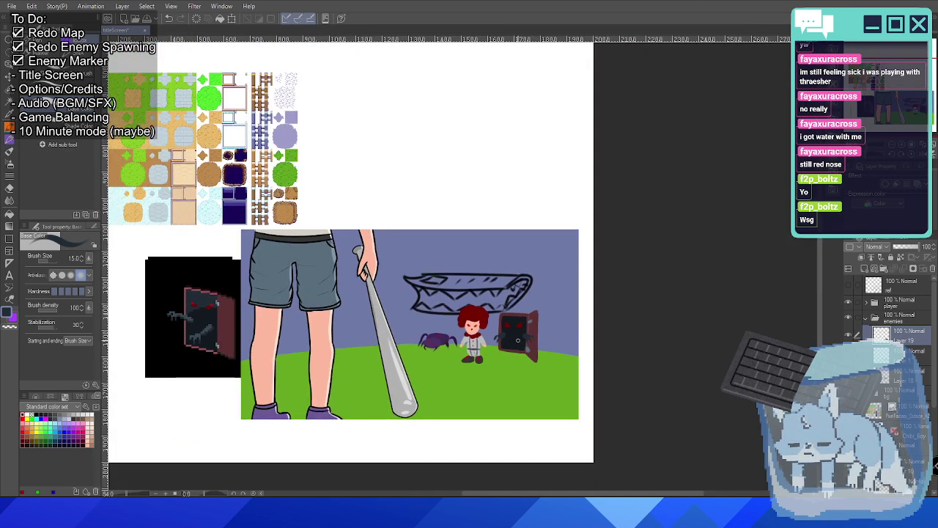
{"action": "scroll", "coordinate": [518, 339], "scroll_direction": "up", "scroll_amount": 1}
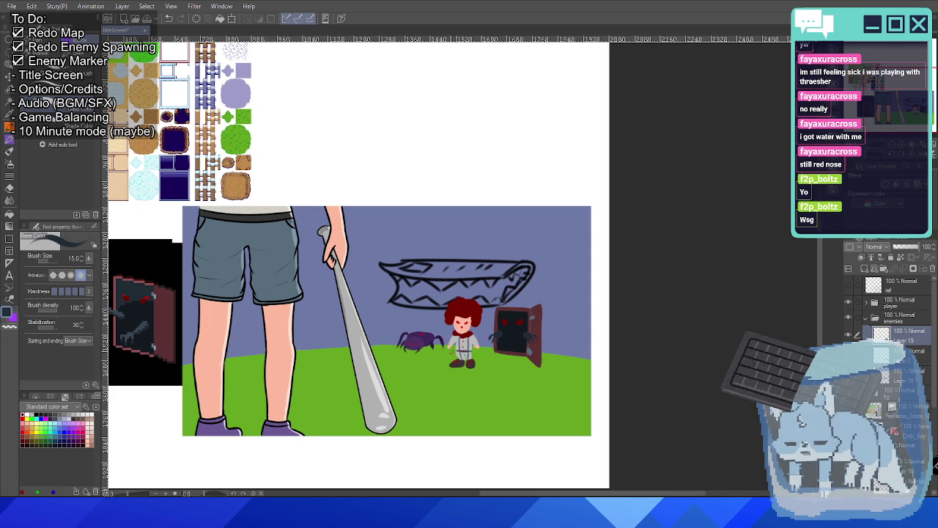
{"action": "scroll", "coordinate": [449, 353], "scroll_direction": "down", "scroll_amount": 1}
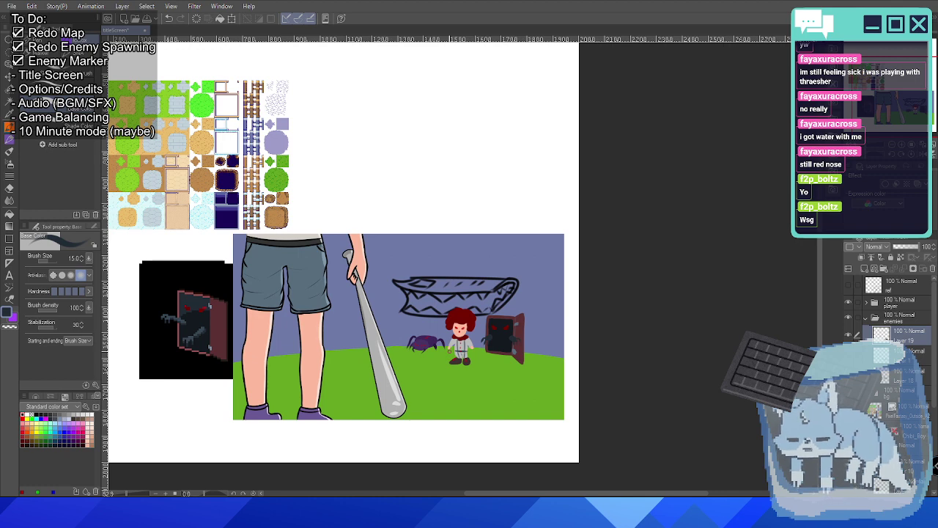
{"action": "scroll", "coordinate": [450, 296], "scroll_direction": "up", "scroll_amount": 1}
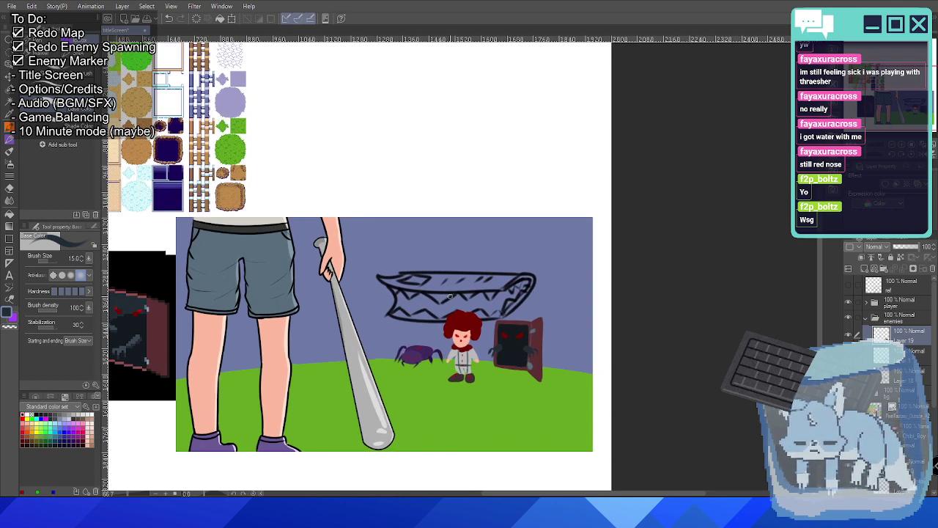
{"action": "scroll", "coordinate": [450, 296], "scroll_direction": "down", "scroll_amount": 1}
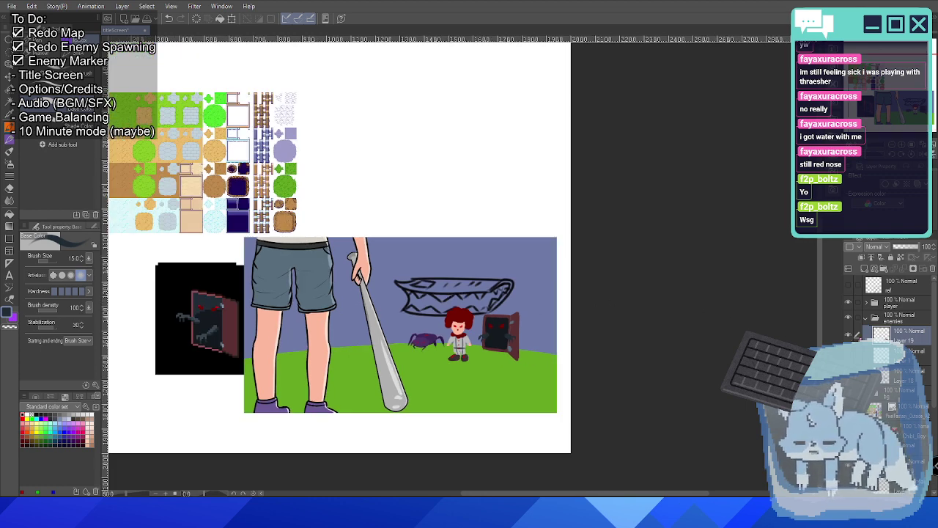
Switch the reference to the ghost sprite, show the rough ghost sketch behind the bat, and sample the sprite's off-white.
{"action": "scroll", "coordinate": [878, 288], "scroll_direction": "down", "scroll_amount": 5}
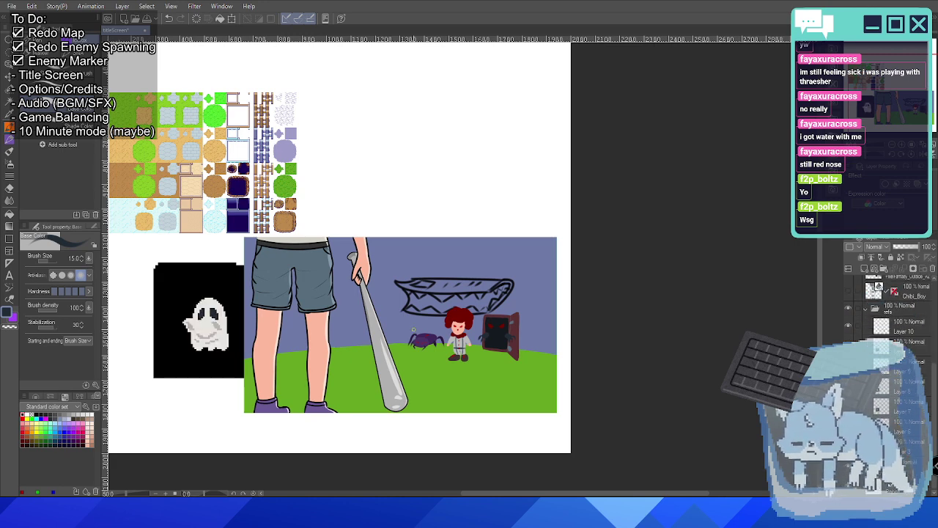
{"action": "scroll", "coordinate": [413, 330], "scroll_direction": "up", "scroll_amount": 1}
{"action": "scroll", "coordinate": [878, 288], "scroll_direction": "up", "scroll_amount": 5}
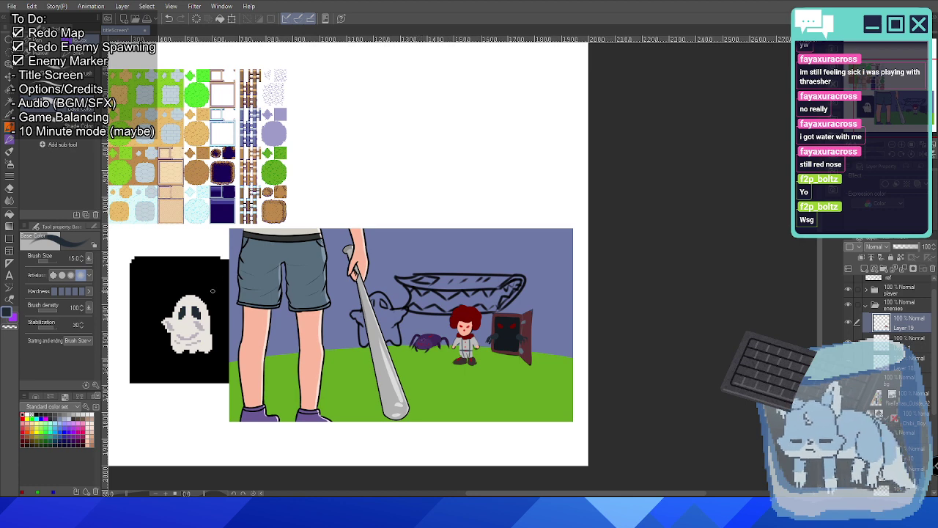
{"action": "scroll", "coordinate": [212, 291], "scroll_direction": "up", "scroll_amount": 5}
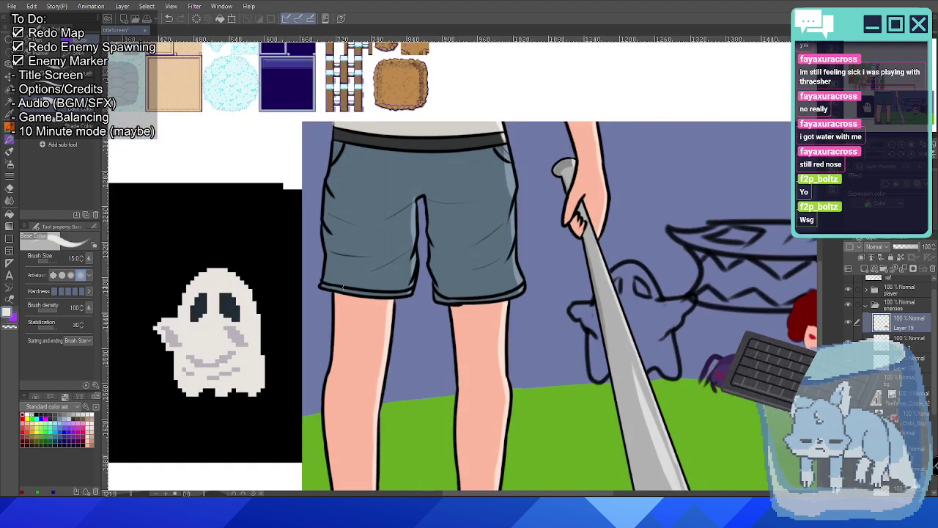
{"action": "left_click_drag", "start_coordinate": [604, 296], "coordinate": [419, 271]}
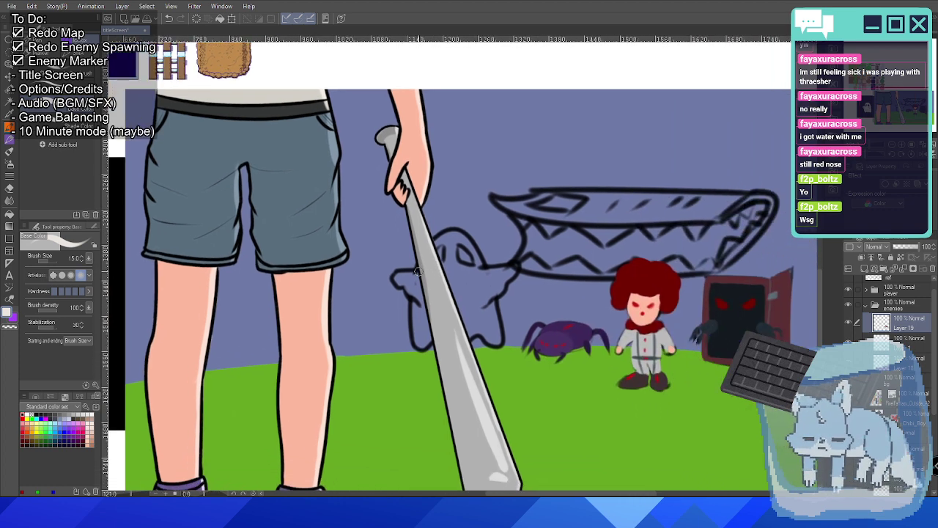
{"action": "scroll", "coordinate": [418, 272], "scroll_direction": "up", "scroll_amount": 1}
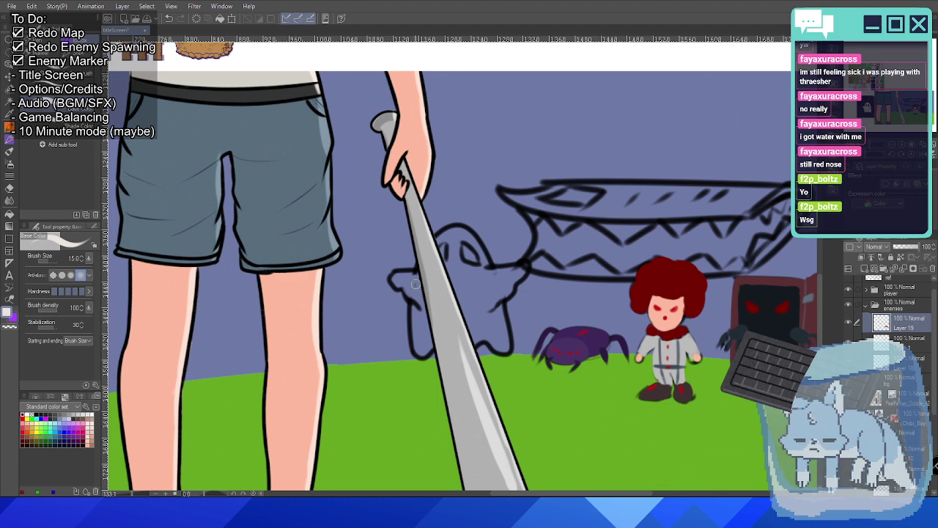
Paint the ghost's rounded body in off-white over the sketch, outlining the head, sides and lower edge before filling it in.
{"action": "mouse_move", "coordinate": [415, 284]}
{"action": "left_mouse_down"}
{"action": "mouse_move", "coordinate": [426, 257]}
{"action": "mouse_move", "coordinate": [420, 273]}
{"action": "mouse_move", "coordinate": [453, 237]}
{"action": "mouse_move", "coordinate": [430, 256]}
{"action": "mouse_move", "coordinate": [447, 236]}
{"action": "mouse_move", "coordinate": [439, 237]}
{"action": "mouse_move", "coordinate": [481, 249]}
{"action": "mouse_move", "coordinate": [457, 240]}
{"action": "mouse_move", "coordinate": [466, 234]}
{"action": "mouse_move", "coordinate": [494, 293]}
{"action": "left_mouse_up"}
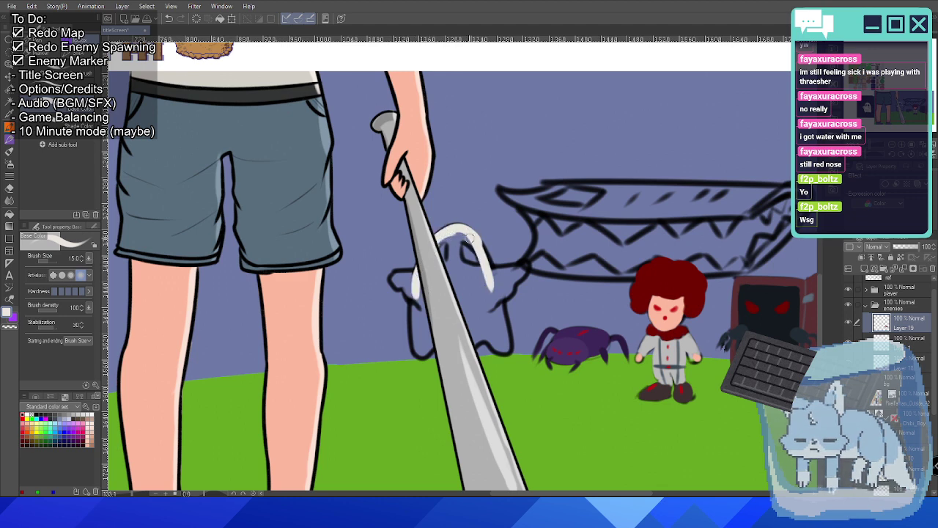
{"action": "mouse_move", "coordinate": [472, 242]}
{"action": "left_mouse_down"}
{"action": "mouse_move", "coordinate": [500, 307]}
{"action": "mouse_move", "coordinate": [497, 276]}
{"action": "mouse_move", "coordinate": [513, 343]}
{"action": "left_mouse_up"}
{"action": "left_click_drag", "start_coordinate": [417, 271], "coordinate": [413, 321]}
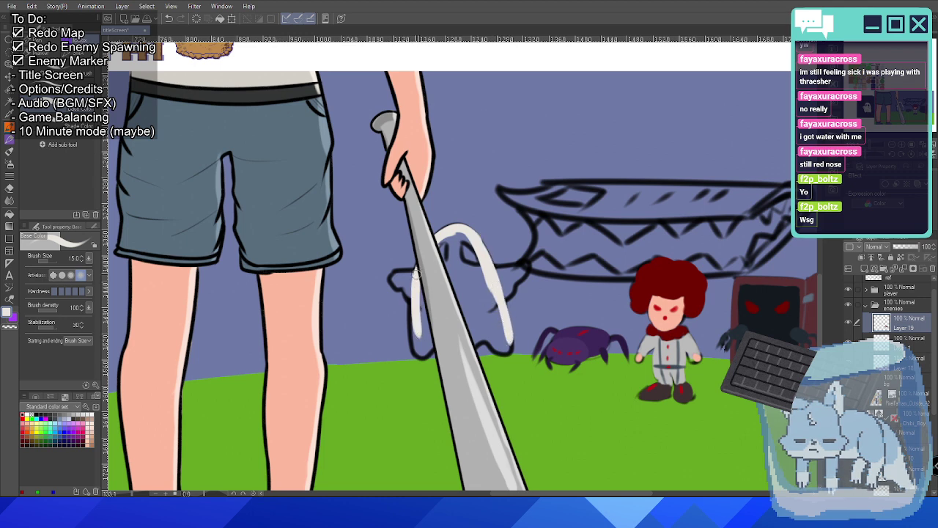
{"action": "mouse_move", "coordinate": [415, 274]}
{"action": "left_mouse_down"}
{"action": "mouse_move", "coordinate": [420, 343]}
{"action": "mouse_move", "coordinate": [436, 330]}
{"action": "mouse_move", "coordinate": [512, 352]}
{"action": "mouse_move", "coordinate": [506, 329]}
{"action": "left_mouse_up"}
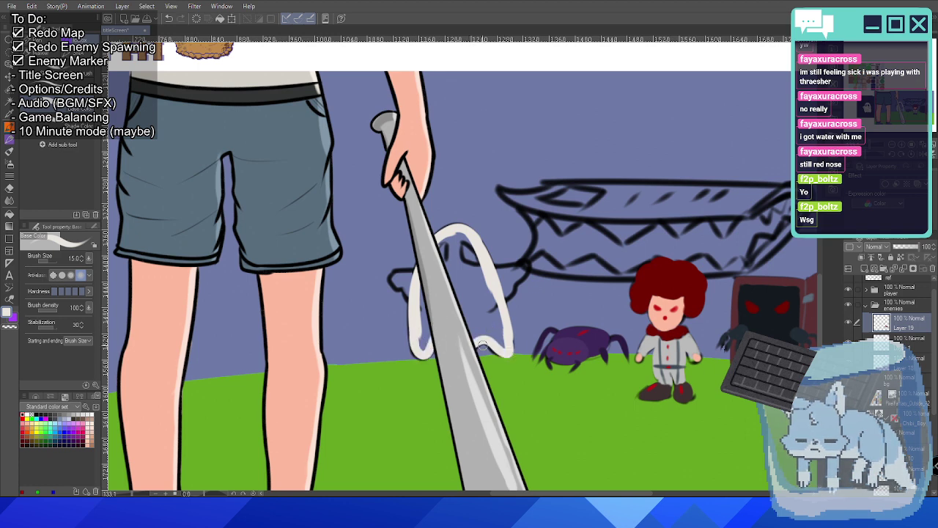
{"action": "key", "text": "ctrl+z"}
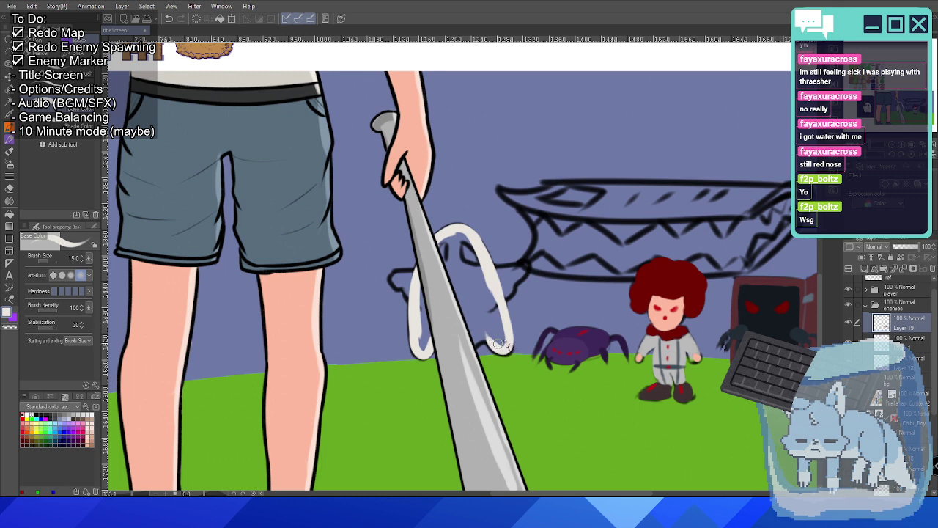
{"action": "left_click_drag", "start_coordinate": [504, 328], "coordinate": [476, 346]}
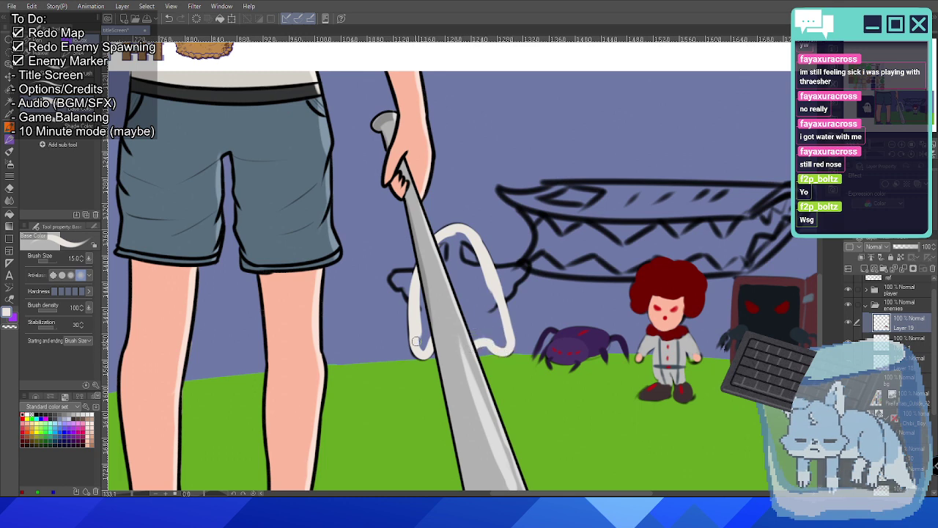
{"action": "mouse_move", "coordinate": [415, 348]}
{"action": "left_mouse_down"}
{"action": "mouse_move", "coordinate": [435, 309]}
{"action": "mouse_move", "coordinate": [424, 308]}
{"action": "mouse_move", "coordinate": [423, 288]}
{"action": "mouse_move", "coordinate": [422, 297]}
{"action": "left_mouse_up"}
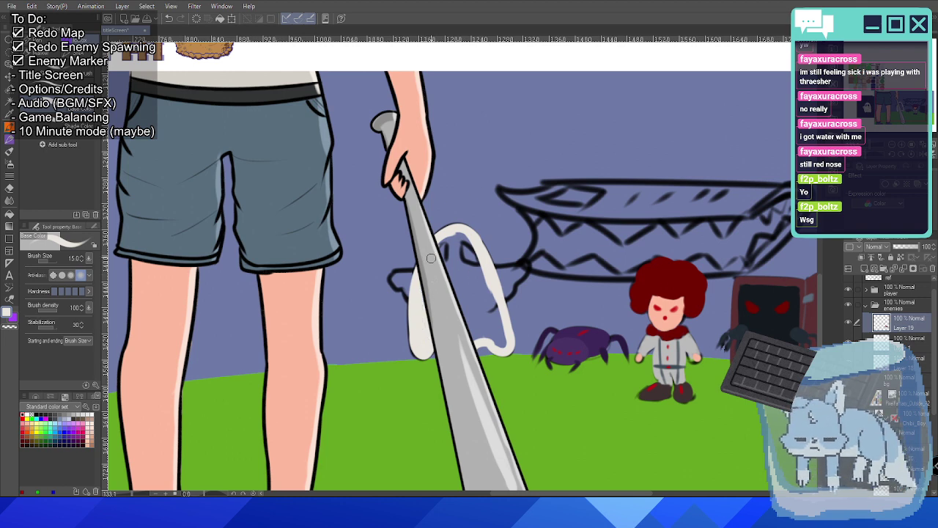
{"action": "mouse_move", "coordinate": [436, 254]}
{"action": "left_mouse_down"}
{"action": "mouse_move", "coordinate": [461, 240]}
{"action": "mouse_move", "coordinate": [442, 273]}
{"action": "mouse_move", "coordinate": [471, 246]}
{"action": "mouse_move", "coordinate": [446, 290]}
{"action": "mouse_move", "coordinate": [468, 260]}
{"action": "mouse_move", "coordinate": [462, 311]}
{"action": "mouse_move", "coordinate": [477, 255]}
{"action": "mouse_move", "coordinate": [503, 341]}
{"action": "mouse_move", "coordinate": [492, 320]}
{"action": "mouse_move", "coordinate": [492, 343]}
{"action": "mouse_move", "coordinate": [480, 321]}
{"action": "mouse_move", "coordinate": [475, 332]}
{"action": "mouse_move", "coordinate": [483, 318]}
{"action": "mouse_move", "coordinate": [480, 326]}
{"action": "mouse_move", "coordinate": [463, 306]}
{"action": "left_mouse_up"}
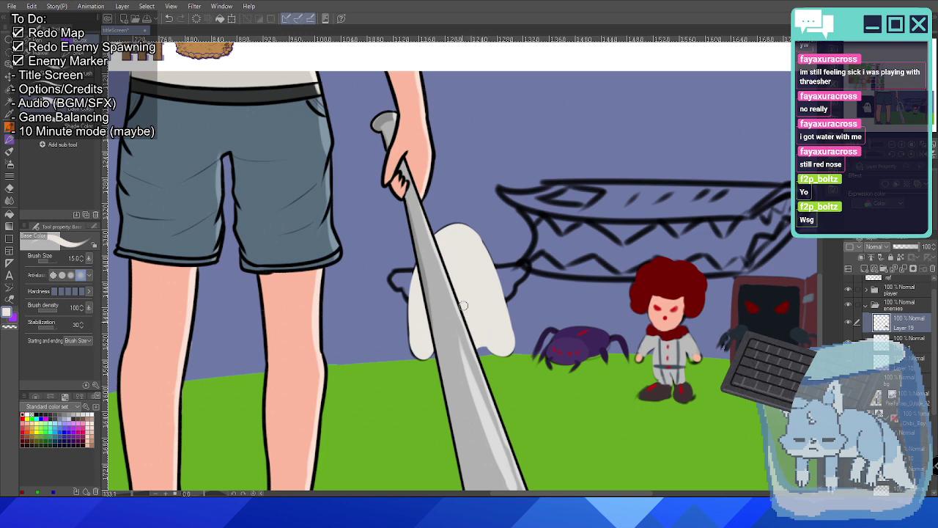
Paint the ghost's two raised arms in off-white on either side of the body and fill them in.
{"action": "mouse_move", "coordinate": [417, 271]}
{"action": "left_mouse_down"}
{"action": "mouse_move", "coordinate": [395, 272]}
{"action": "mouse_move", "coordinate": [403, 293]}
{"action": "mouse_move", "coordinate": [387, 269]}
{"action": "left_mouse_up"}
{"action": "mouse_move", "coordinate": [487, 268]}
{"action": "left_mouse_down"}
{"action": "mouse_move", "coordinate": [530, 277]}
{"action": "mouse_move", "coordinate": [491, 302]}
{"action": "left_mouse_up"}
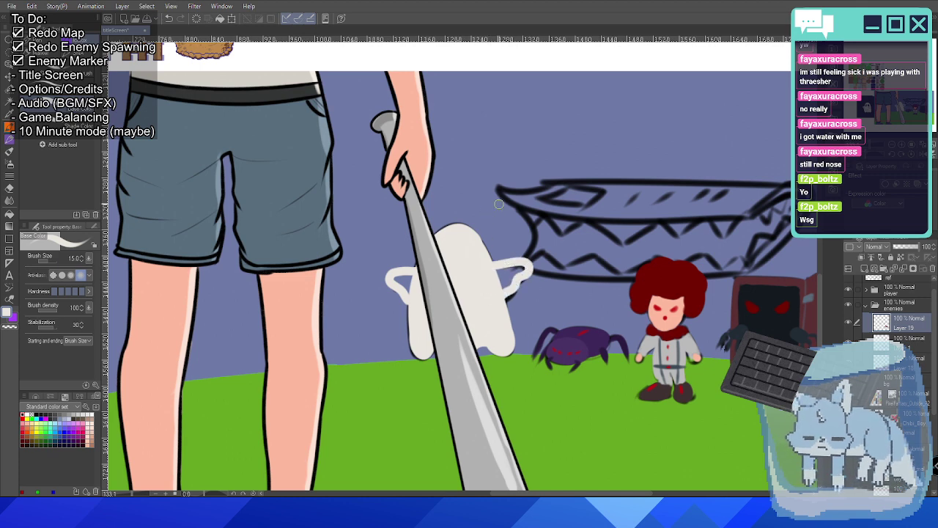
{"action": "key", "text": "ctrl+z"}
{"action": "mouse_move", "coordinate": [494, 269]}
{"action": "left_mouse_down"}
{"action": "mouse_move", "coordinate": [527, 266]}
{"action": "mouse_move", "coordinate": [509, 294]}
{"action": "left_mouse_up"}
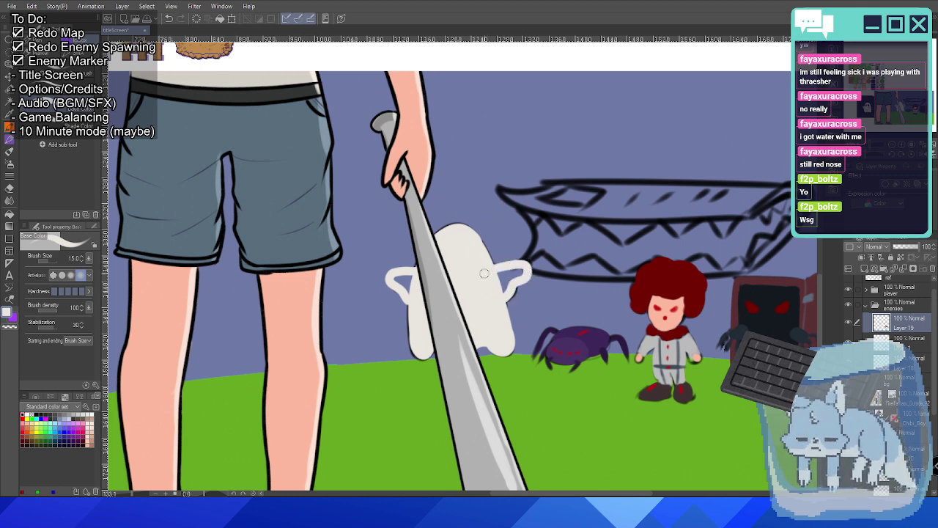
{"action": "scroll", "coordinate": [404, 284], "scroll_direction": "up", "scroll_amount": 2}
{"action": "mouse_move", "coordinate": [396, 275]}
{"action": "left_mouse_down"}
{"action": "mouse_move", "coordinate": [414, 289]}
{"action": "mouse_move", "coordinate": [408, 284]}
{"action": "left_mouse_up"}
{"action": "mouse_move", "coordinate": [524, 272]}
{"action": "left_mouse_down"}
{"action": "mouse_move", "coordinate": [563, 268]}
{"action": "mouse_move", "coordinate": [538, 295]}
{"action": "left_mouse_up"}
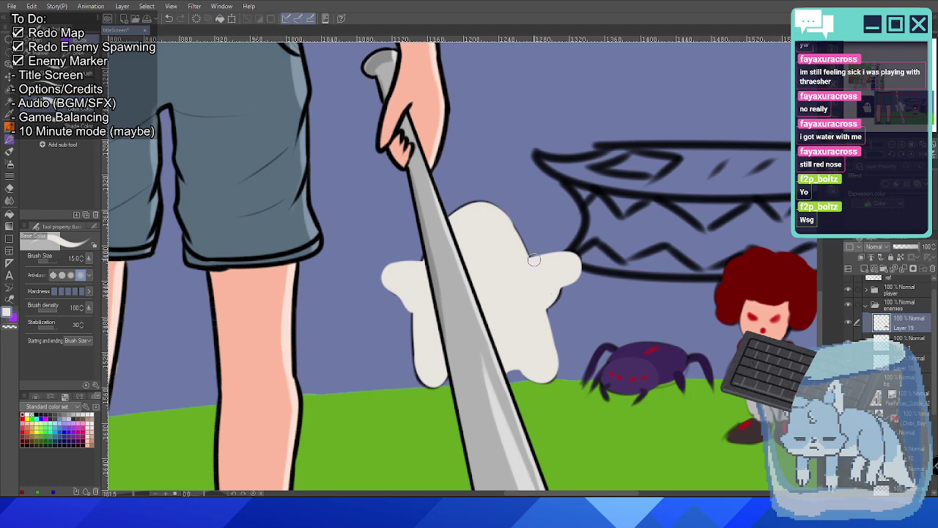
Sample the grey-mauve shadow colour from the ghost sprite and paint shading folds on both of the ghost's arms.
{"action": "scroll", "coordinate": [534, 259], "scroll_direction": "down", "scroll_amount": 3}
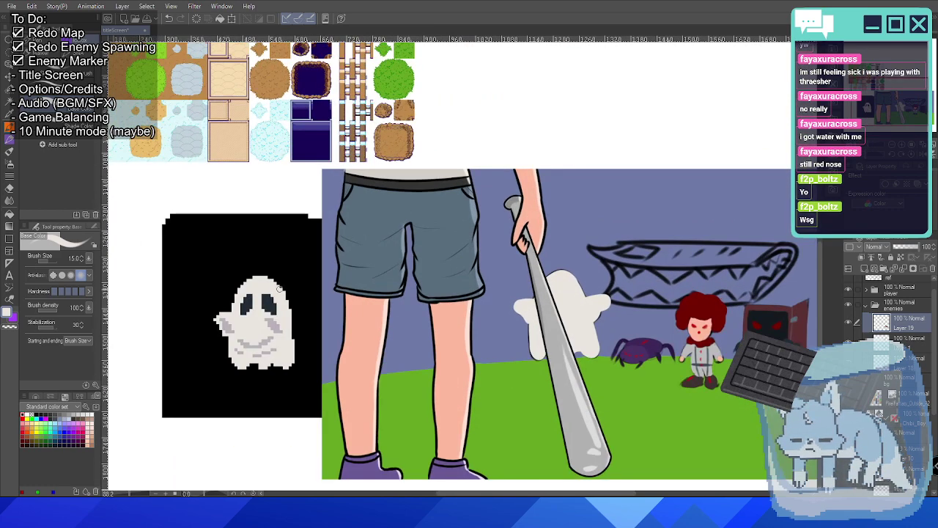
{"action": "left_click", "coordinate": [274, 325], "text": "alt"}
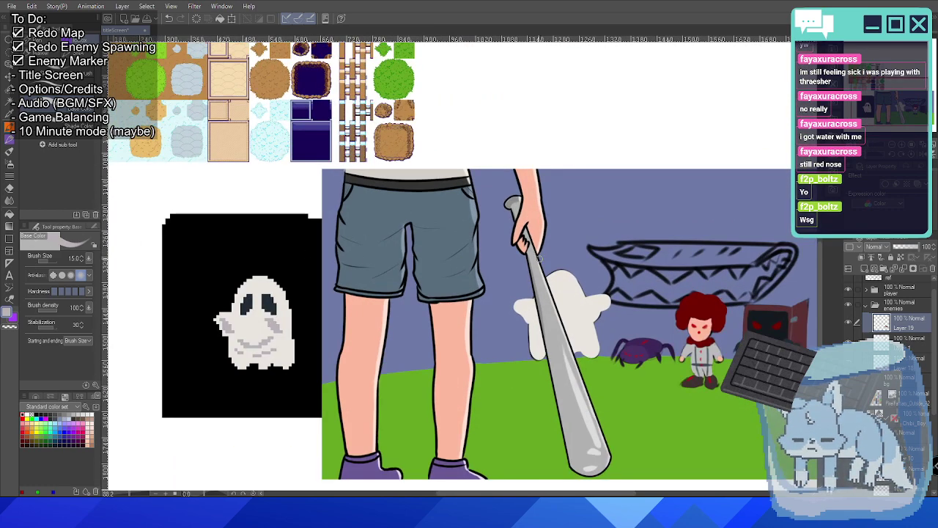
{"action": "scroll", "coordinate": [539, 258], "scroll_direction": "up", "scroll_amount": 2}
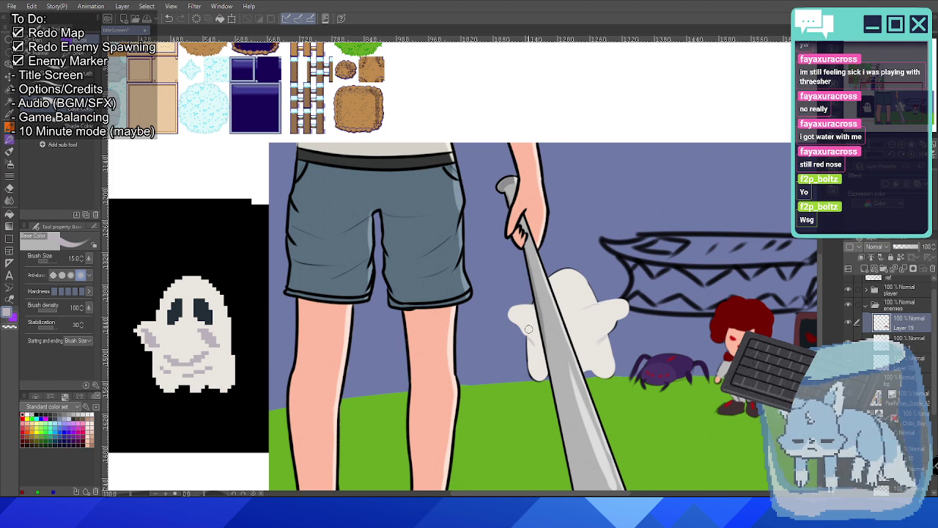
{"action": "scroll", "coordinate": [546, 308], "scroll_direction": "up", "scroll_amount": 1}
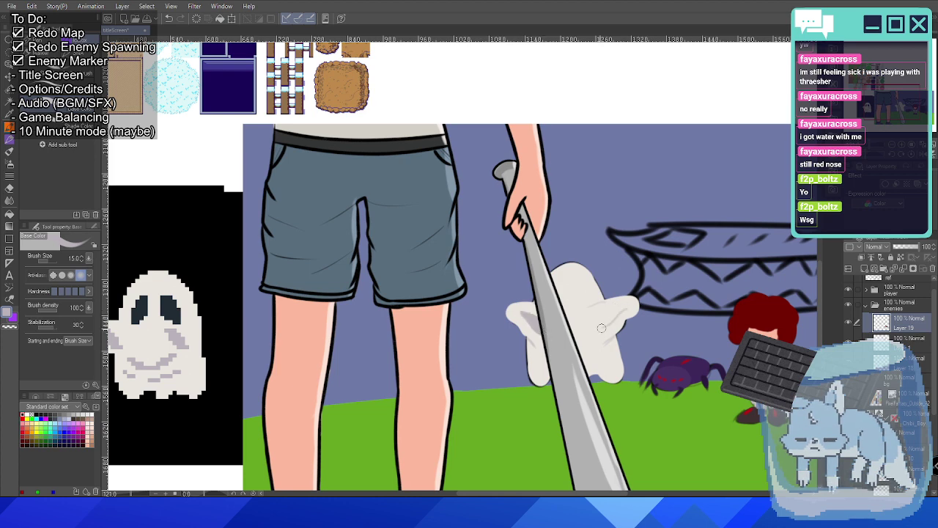
{"action": "mouse_move", "coordinate": [607, 324]}
{"action": "left_mouse_down"}
{"action": "mouse_move", "coordinate": [599, 328]}
{"action": "mouse_move", "coordinate": [625, 308]}
{"action": "left_mouse_up"}
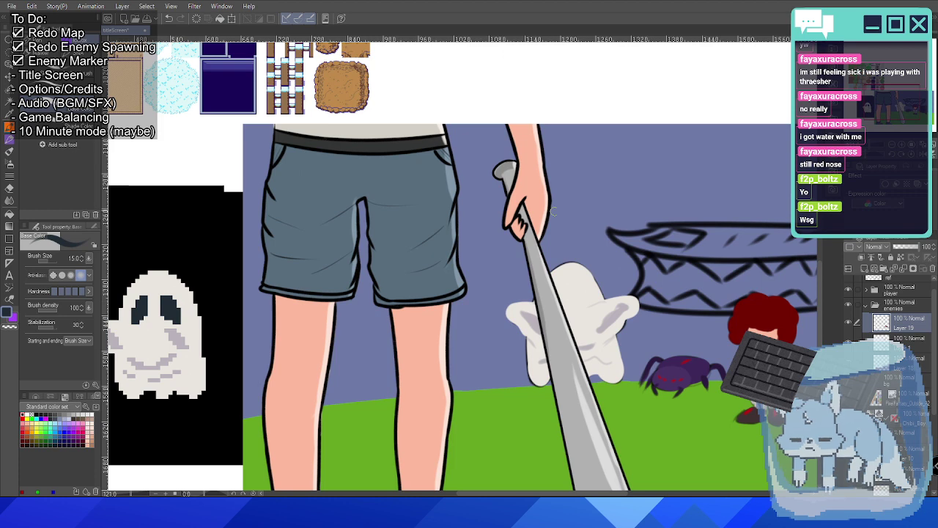
Paint the ghost's dark slate eyes on its head and check the ghost against the whole scene.
{"action": "scroll", "coordinate": [577, 224], "scroll_direction": "up", "scroll_amount": 1}
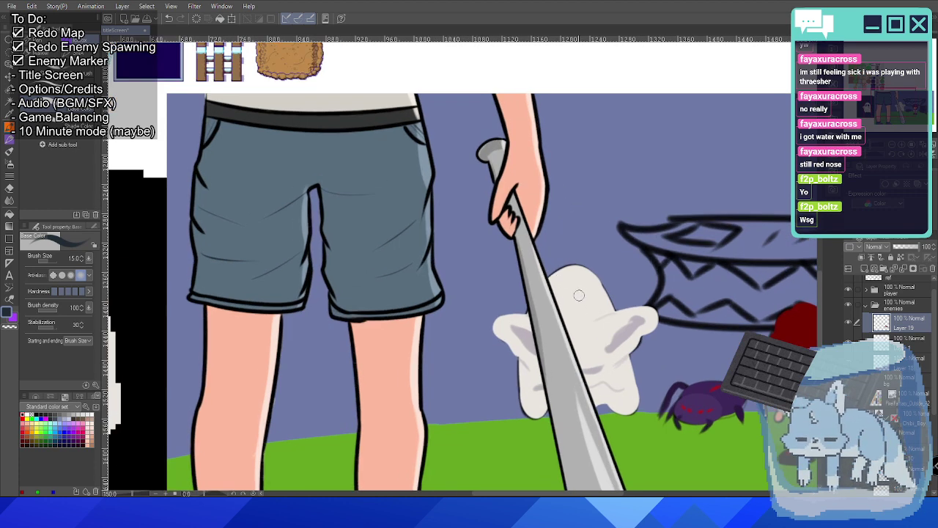
{"action": "mouse_move", "coordinate": [582, 290]}
{"action": "left_mouse_down"}
{"action": "mouse_move", "coordinate": [601, 306]}
{"action": "mouse_move", "coordinate": [583, 293]}
{"action": "mouse_move", "coordinate": [563, 297]}
{"action": "mouse_move", "coordinate": [565, 290]}
{"action": "mouse_move", "coordinate": [548, 310]}
{"action": "mouse_move", "coordinate": [585, 293]}
{"action": "mouse_move", "coordinate": [589, 305]}
{"action": "mouse_move", "coordinate": [584, 293]}
{"action": "mouse_move", "coordinate": [586, 309]}
{"action": "mouse_move", "coordinate": [581, 287]}
{"action": "left_mouse_up"}
{"action": "scroll", "coordinate": [595, 232], "scroll_direction": "down", "scroll_amount": 4}
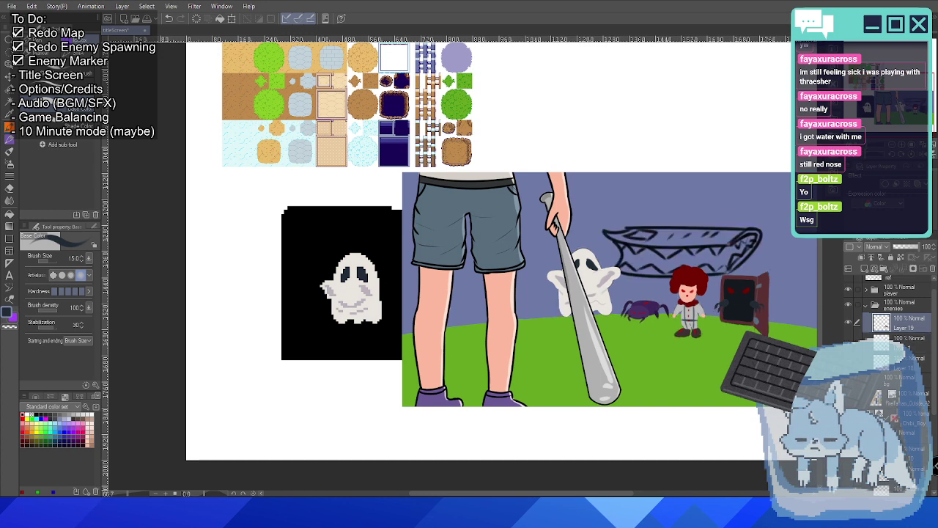
{"action": "left_click_drag", "start_coordinate": [597, 305], "coordinate": [484, 289]}
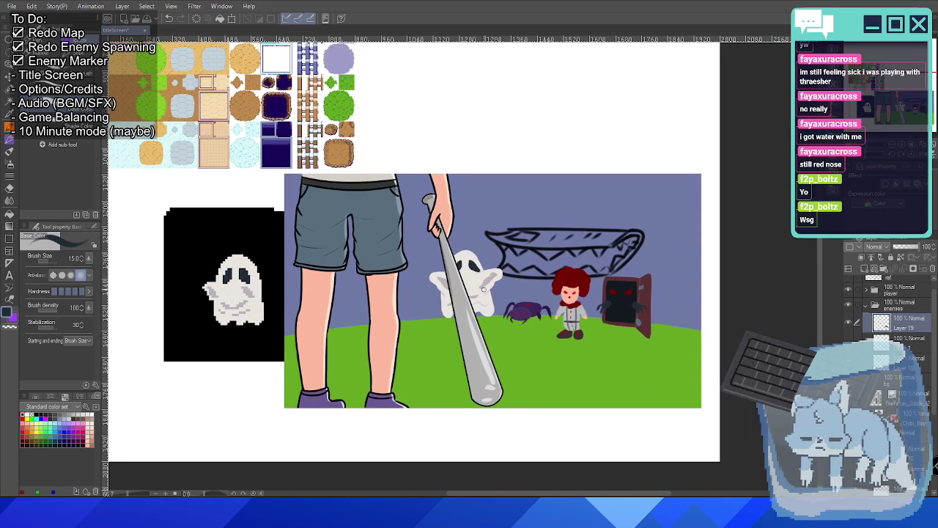
{"action": "scroll", "coordinate": [470, 274], "scroll_direction": "up", "scroll_amount": 1}
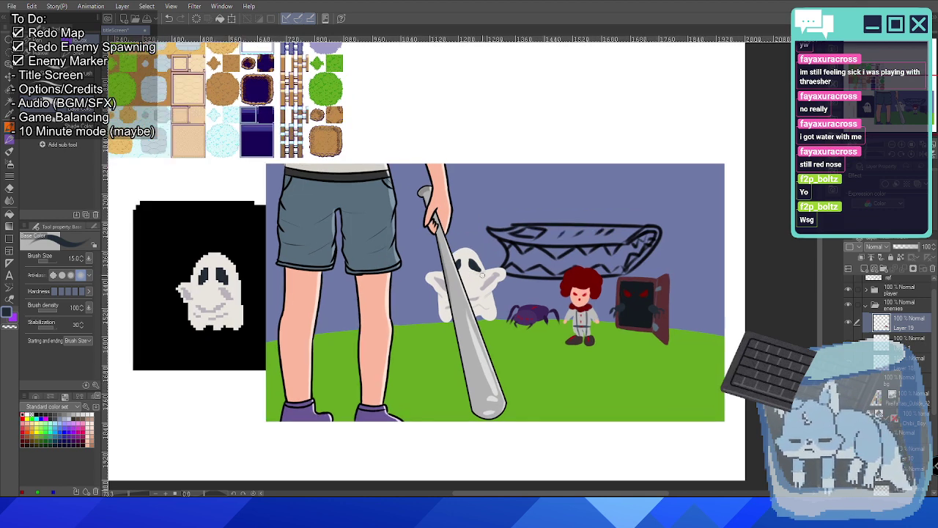
{"action": "scroll", "coordinate": [496, 286], "scroll_direction": "up", "scroll_amount": 2}
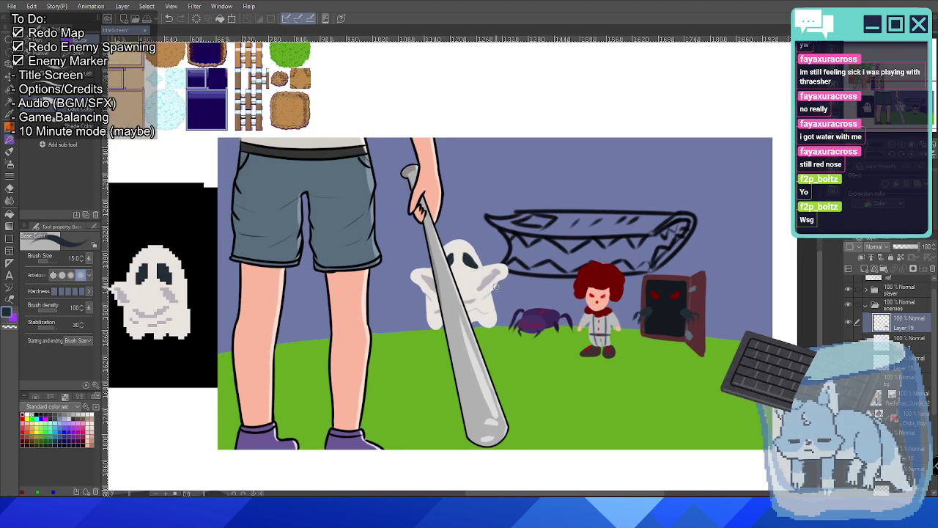
{"action": "scroll", "coordinate": [496, 286], "scroll_direction": "down", "scroll_amount": 1}
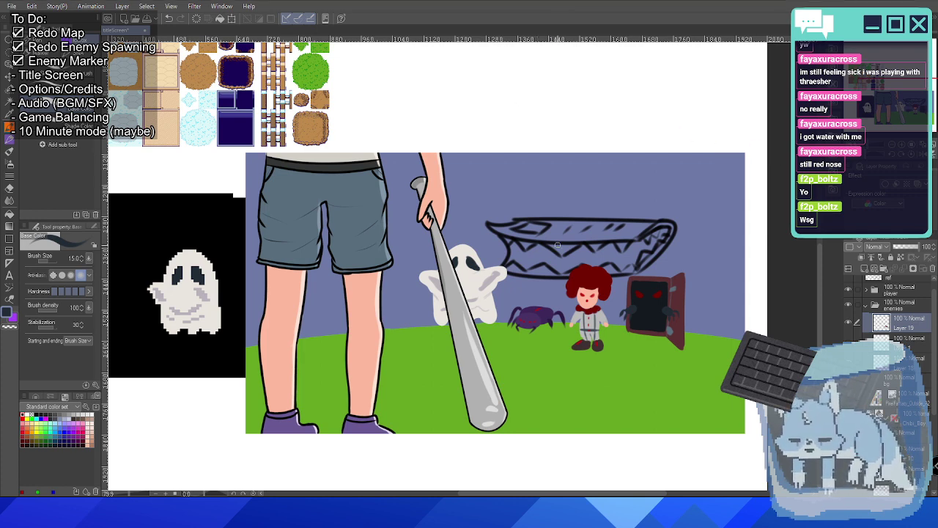
Switch the reference to the toothed book sprite, hide the painted enemies, and add a new layer beneath their layer.
{"action": "scroll", "coordinate": [557, 245], "scroll_direction": "down", "scroll_amount": 3}
{"action": "scroll", "coordinate": [559, 246], "scroll_direction": "up", "scroll_amount": 1}
{"action": "scroll", "coordinate": [890, 308], "scroll_direction": "down", "scroll_amount": 1}
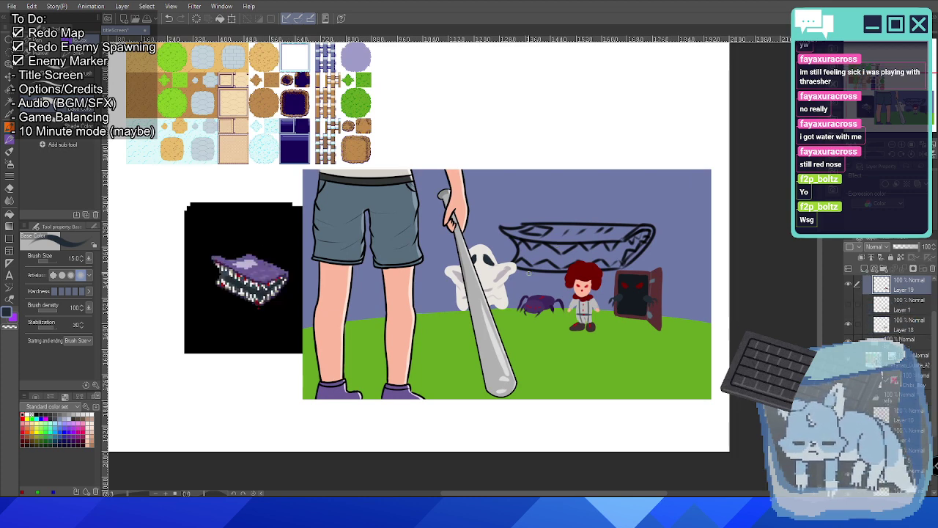
{"action": "scroll", "coordinate": [891, 311], "scroll_direction": "up", "scroll_amount": 2}
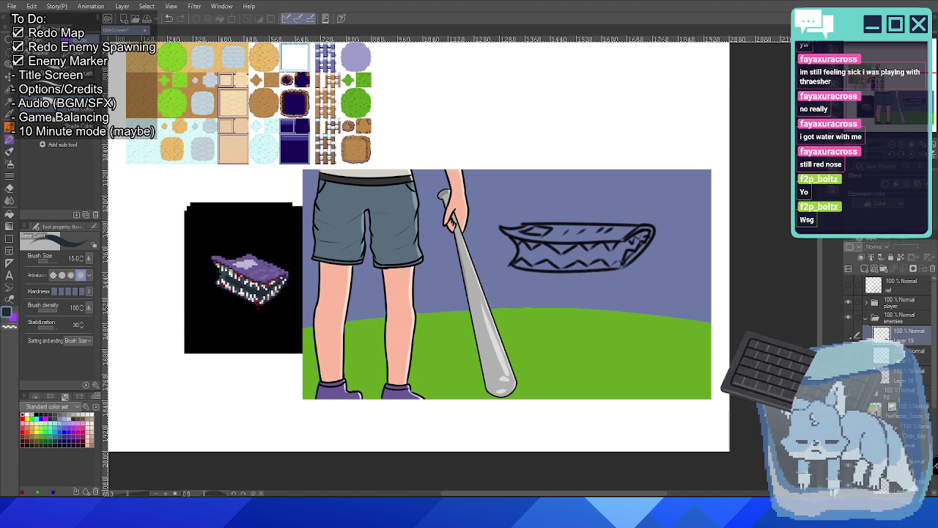
{"action": "left_click", "coordinate": [902, 351]}
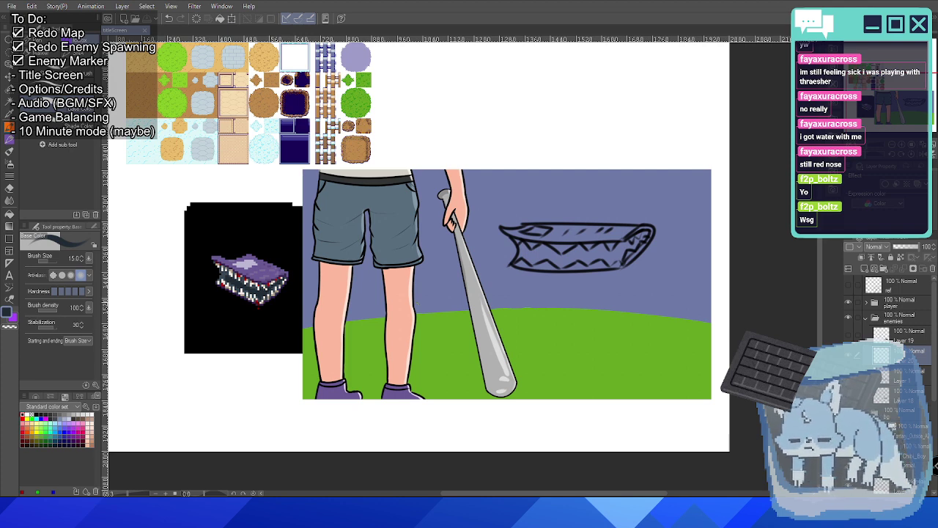
Sample the purple cover colour from the toothed book sprite and paint a stroke along the sketched book's outer right edge.
{"action": "scroll", "coordinate": [327, 301], "scroll_direction": "up", "scroll_amount": 1}
{"action": "scroll", "coordinate": [327, 301], "scroll_direction": "up", "scroll_amount": 1}
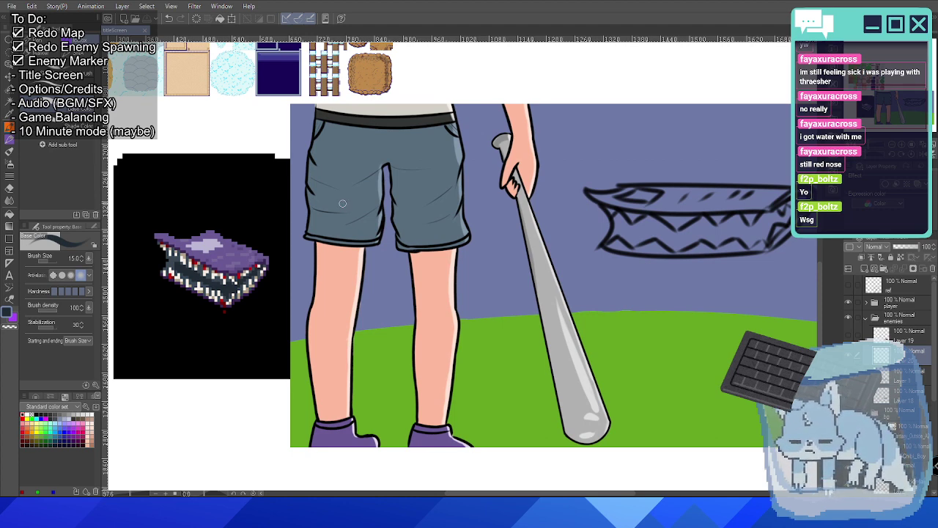
{"action": "left_click", "coordinate": [234, 243], "text": "alt"}
{"action": "left_click", "coordinate": [244, 245], "text": "alt"}
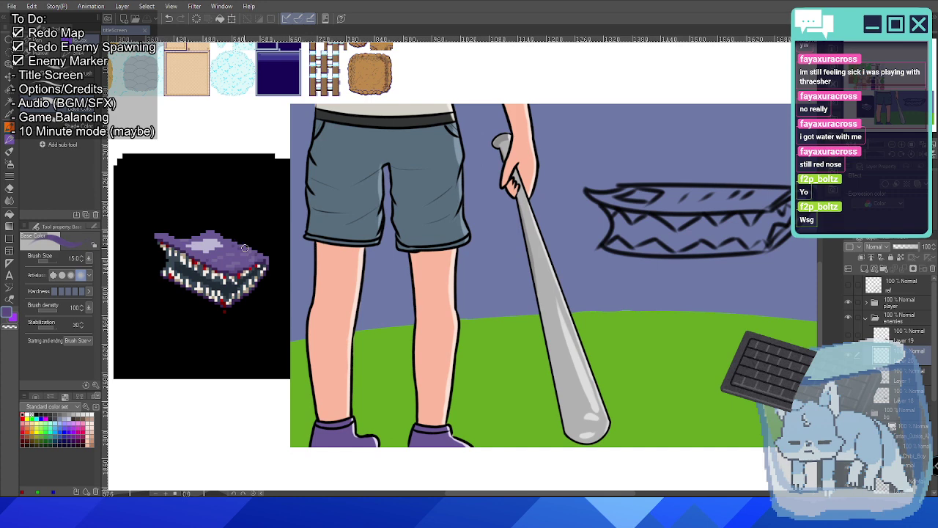
{"action": "scroll", "coordinate": [667, 261], "scroll_direction": "down", "scroll_amount": 3}
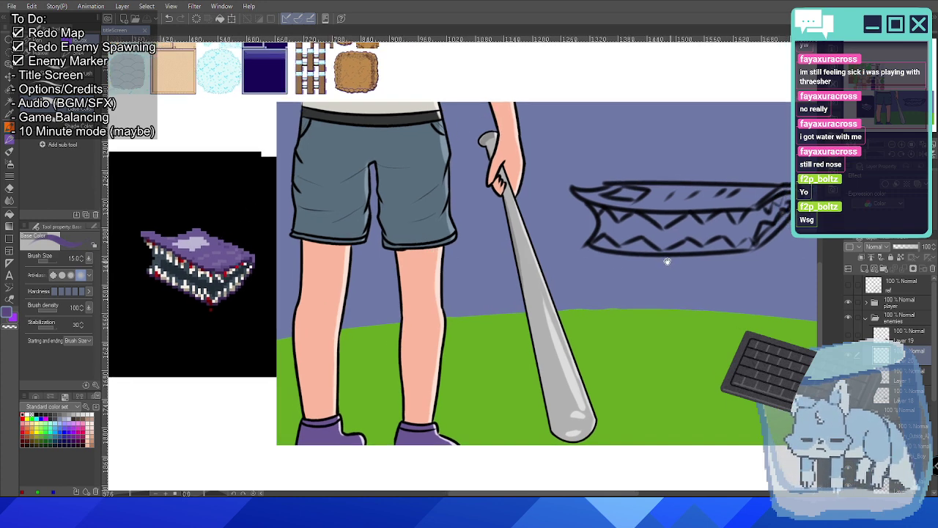
{"action": "left_click_drag", "start_coordinate": [642, 257], "coordinate": [601, 263]}
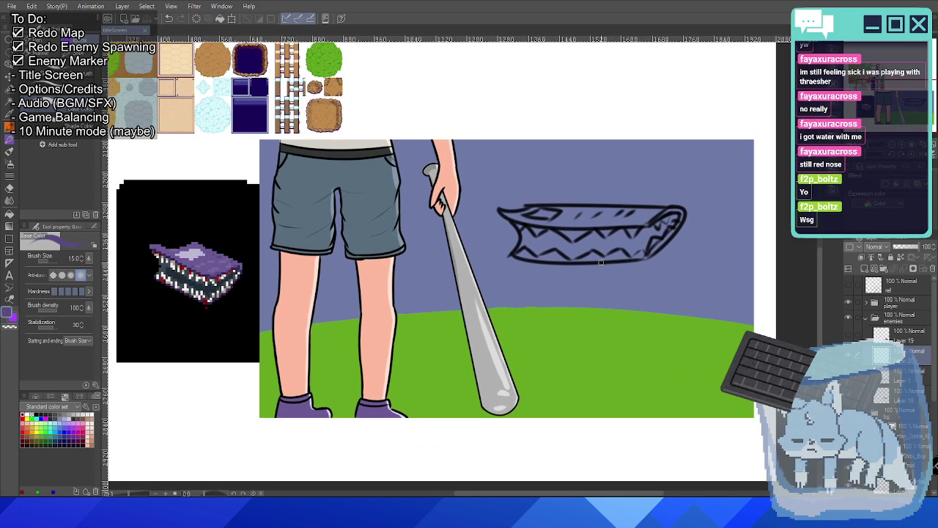
{"action": "scroll", "coordinate": [601, 262], "scroll_direction": "up", "scroll_amount": 1}
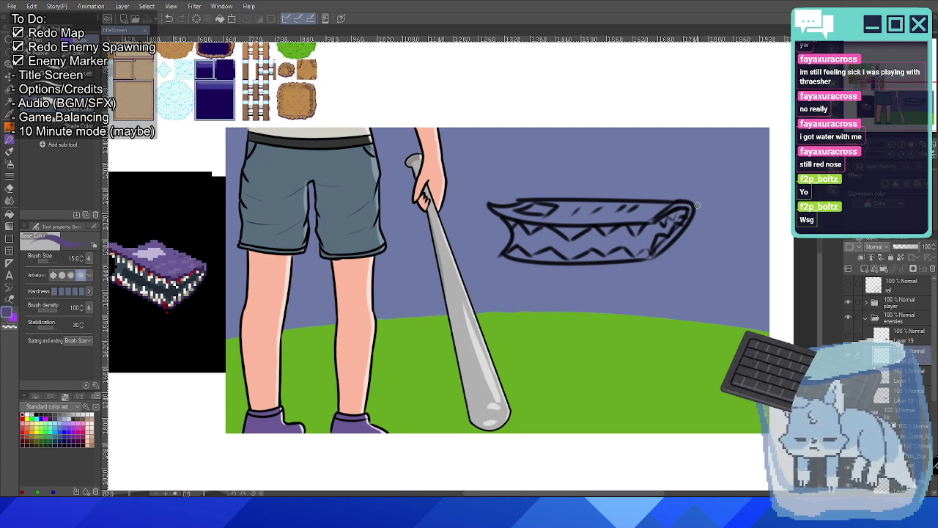
{"action": "left_click_drag", "start_coordinate": [655, 260], "coordinate": [691, 216]}
{"action": "key", "text": "ctrl+z"}
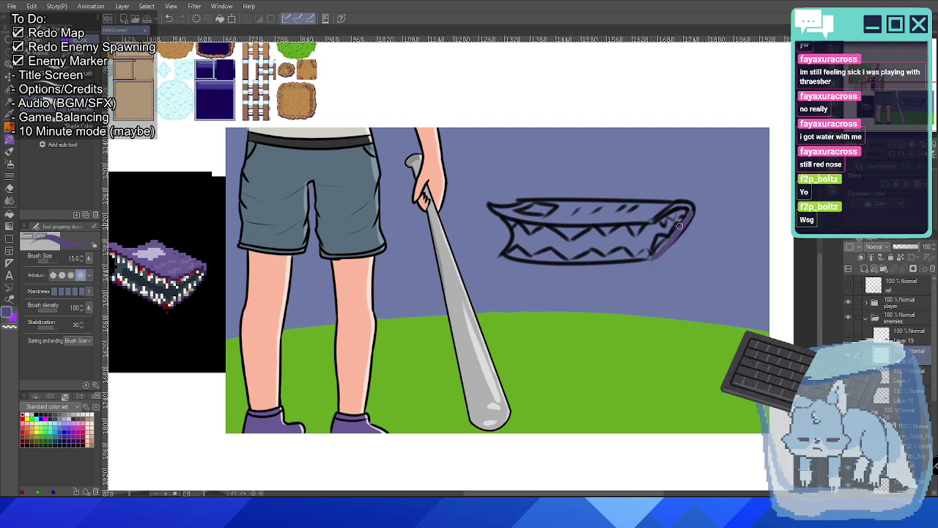
{"action": "key", "text": "ctrl+y"}
{"action": "key", "text": "ctrl+z"}
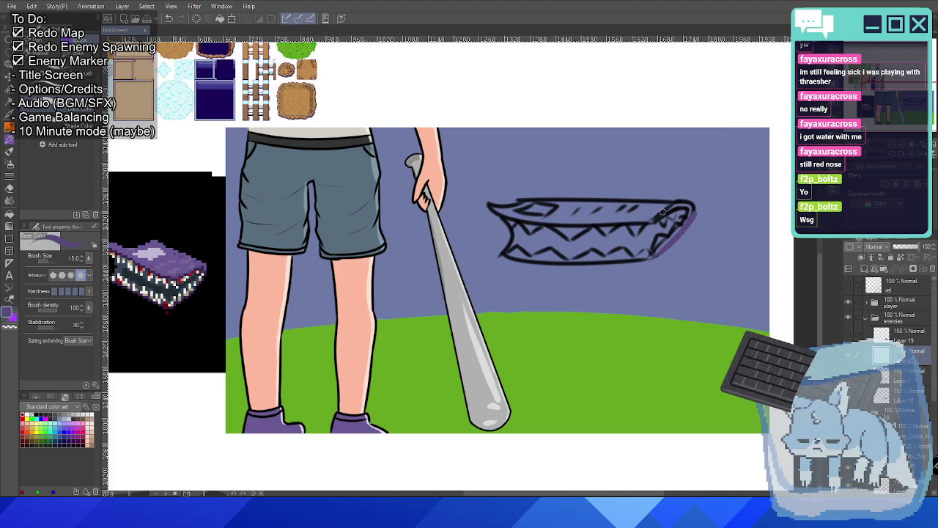
Paint the purple back cover edge along the underside of the book, following the sketch to its lower left corner.
{"action": "mouse_move", "coordinate": [683, 228]}
{"action": "left_mouse_down"}
{"action": "mouse_move", "coordinate": [591, 154]}
{"action": "mouse_move", "coordinate": [515, 217]}
{"action": "left_mouse_up"}
{"action": "key", "text": "ctrl+z"}
{"action": "left_click_drag", "start_coordinate": [616, 145], "coordinate": [513, 214]}
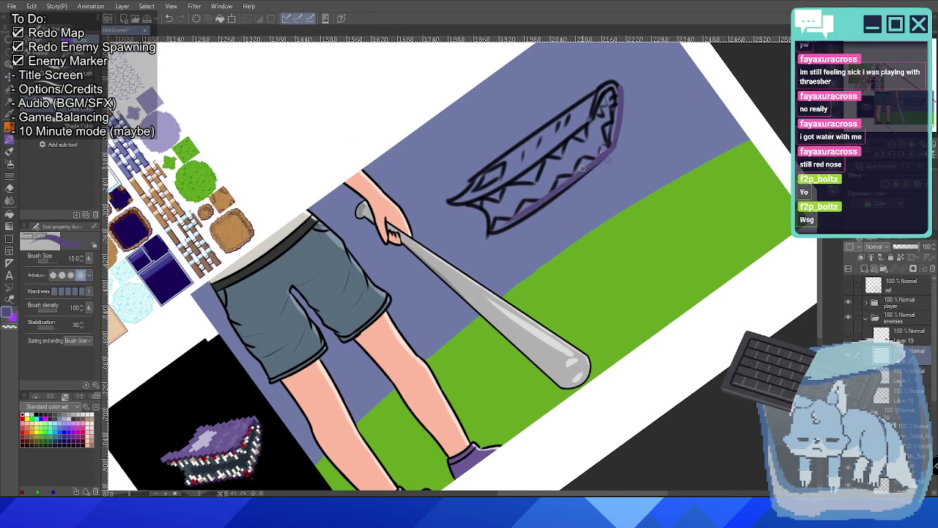
{"action": "key", "text": "ctrl+z"}
{"action": "key", "text": "ctrl+y"}
{"action": "key", "text": "ctrl+z"}
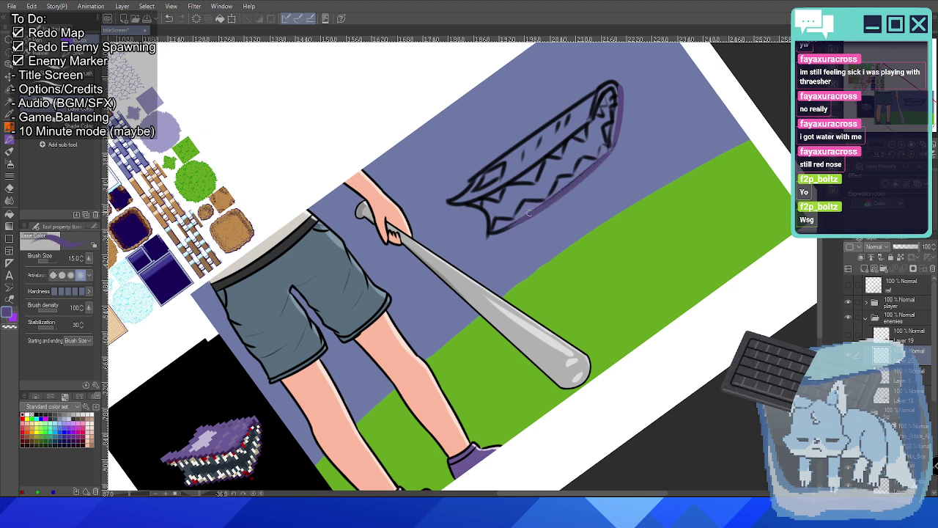
{"action": "mouse_move", "coordinate": [488, 231]}
{"action": "left_mouse_down"}
{"action": "mouse_move", "coordinate": [554, 199]}
{"action": "mouse_move", "coordinate": [615, 151]}
{"action": "mouse_move", "coordinate": [612, 123]}
{"action": "mouse_move", "coordinate": [572, 140]}
{"action": "mouse_move", "coordinate": [464, 118]}
{"action": "left_mouse_up"}
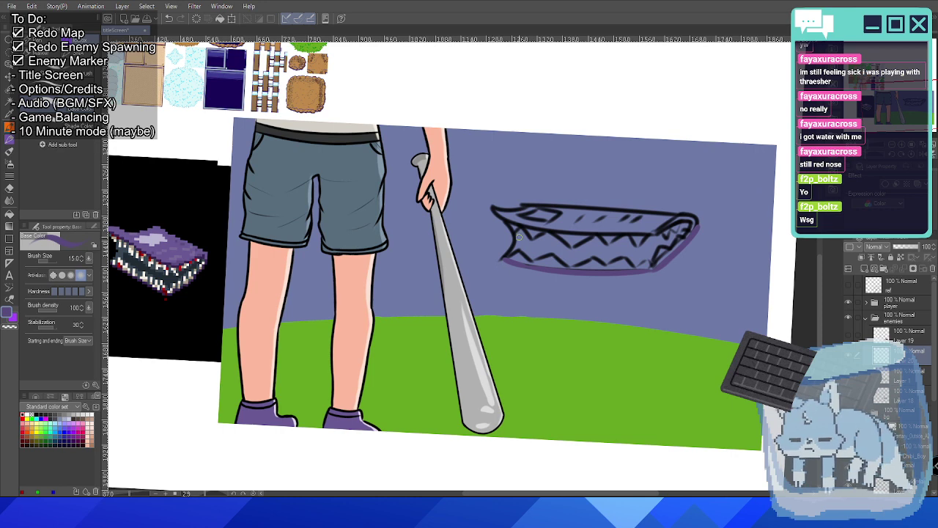
Paint the purple curve around the upper right fold of the book to join the spine with the top cover.
{"action": "scroll", "coordinate": [566, 223], "scroll_direction": "down", "scroll_amount": 1}
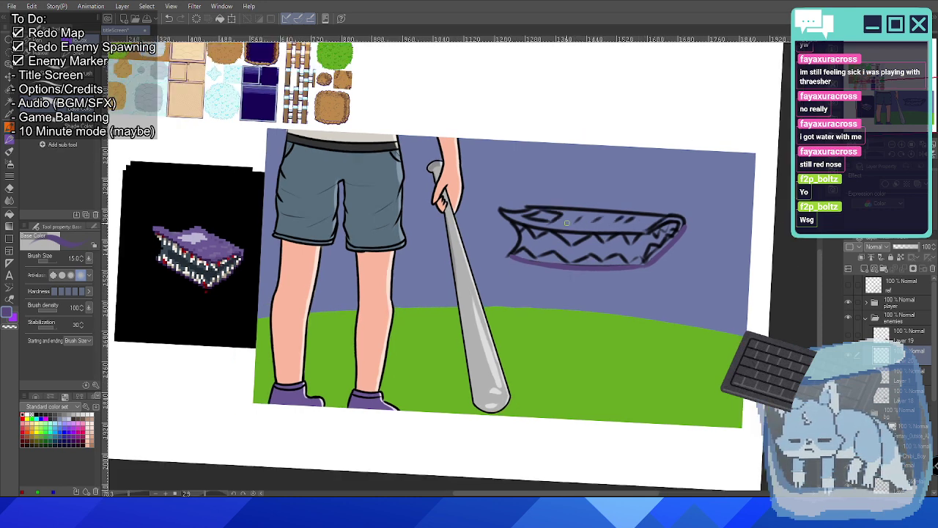
{"action": "scroll", "coordinate": [566, 223], "scroll_direction": "up", "scroll_amount": 1}
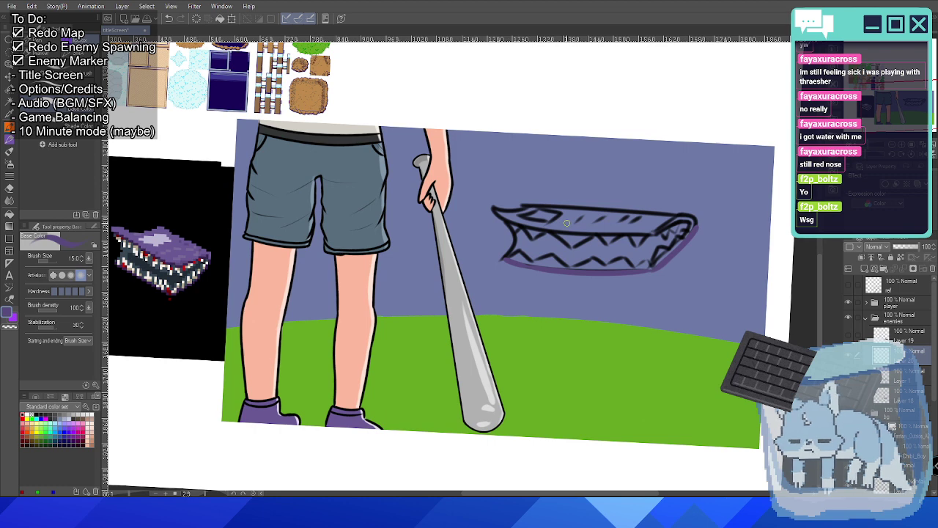
{"action": "scroll", "coordinate": [566, 223], "scroll_direction": "up", "scroll_amount": 1}
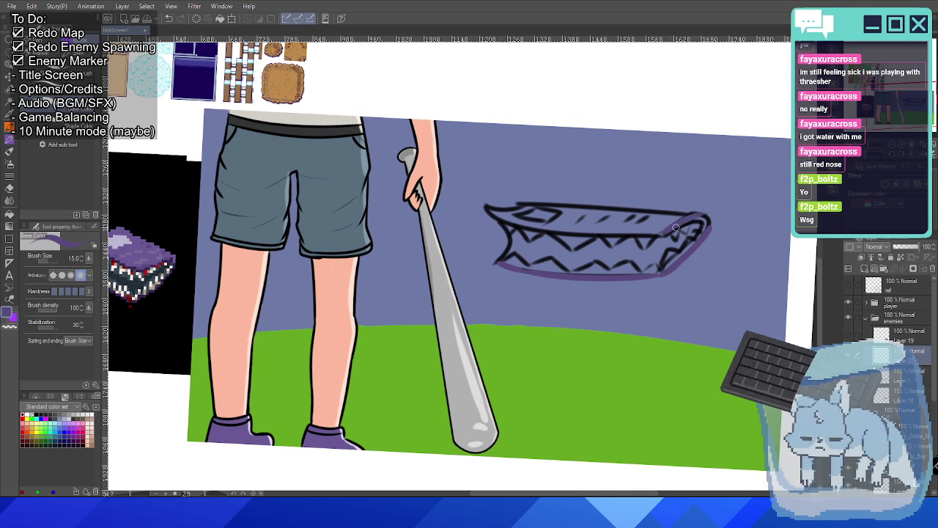
{"action": "left_click_drag", "start_coordinate": [673, 227], "coordinate": [707, 219]}
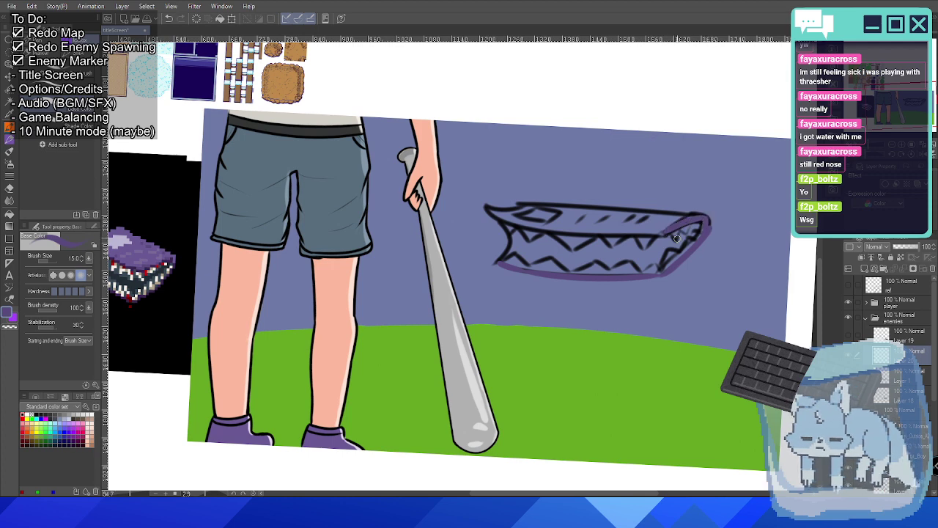
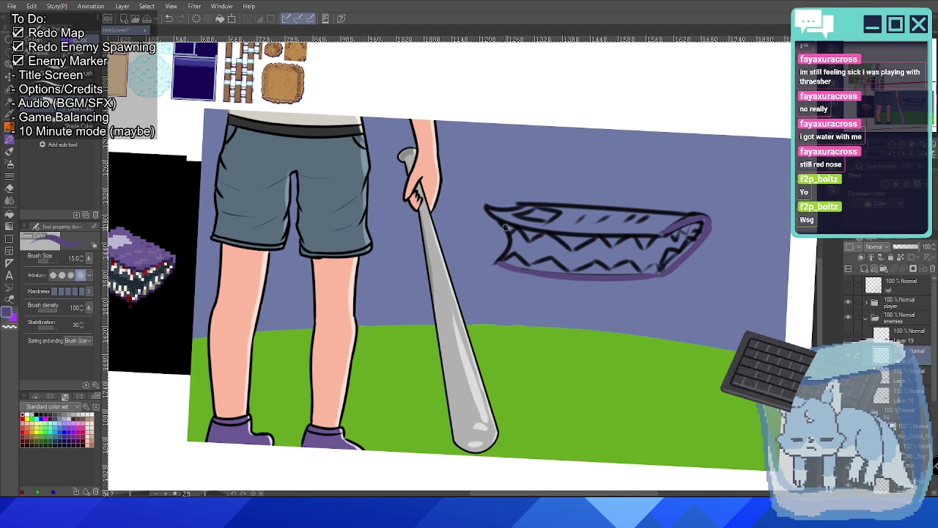
Paint the purple lower edge of the book's top cover above the upper teeth, from the pointed left corner to the spine fold.
{"action": "scroll", "coordinate": [506, 227], "scroll_direction": "down", "scroll_amount": 1}
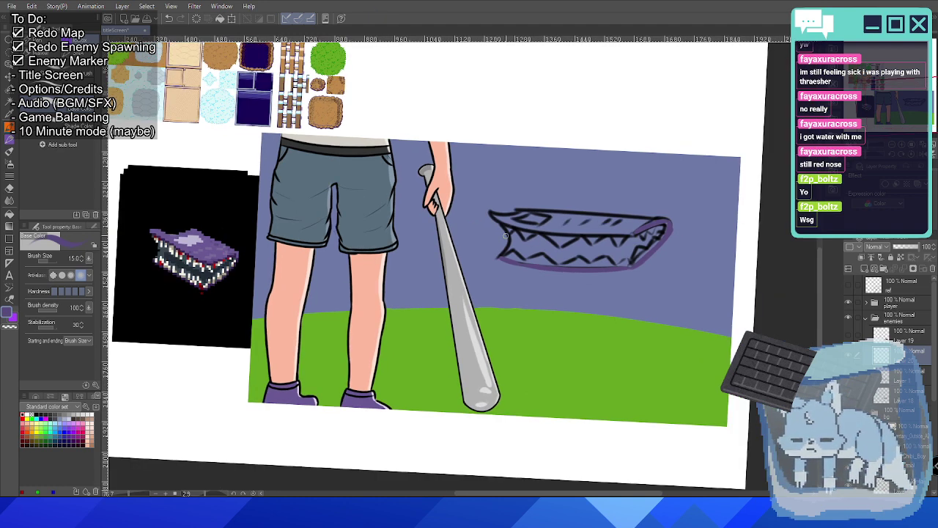
{"action": "scroll", "coordinate": [505, 235], "scroll_direction": "up", "scroll_amount": 1}
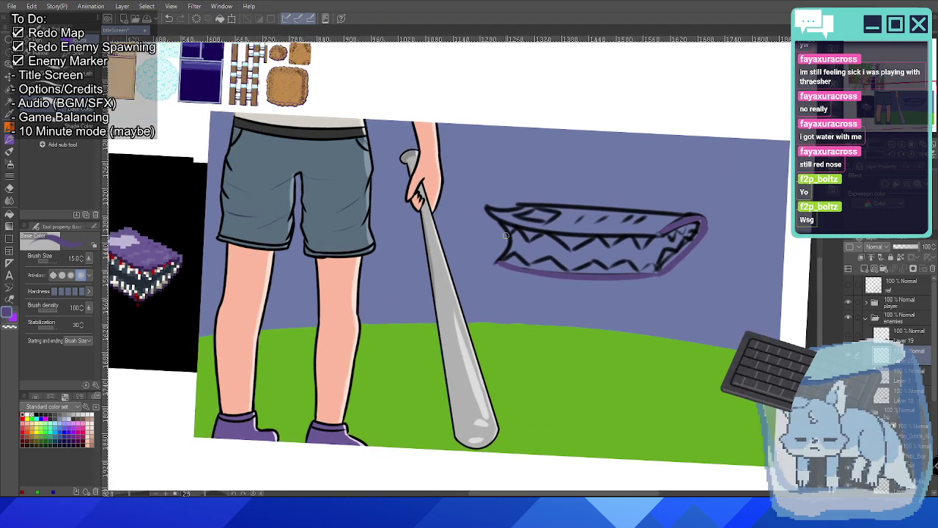
{"action": "left_click_drag", "start_coordinate": [506, 235], "coordinate": [463, 161]}
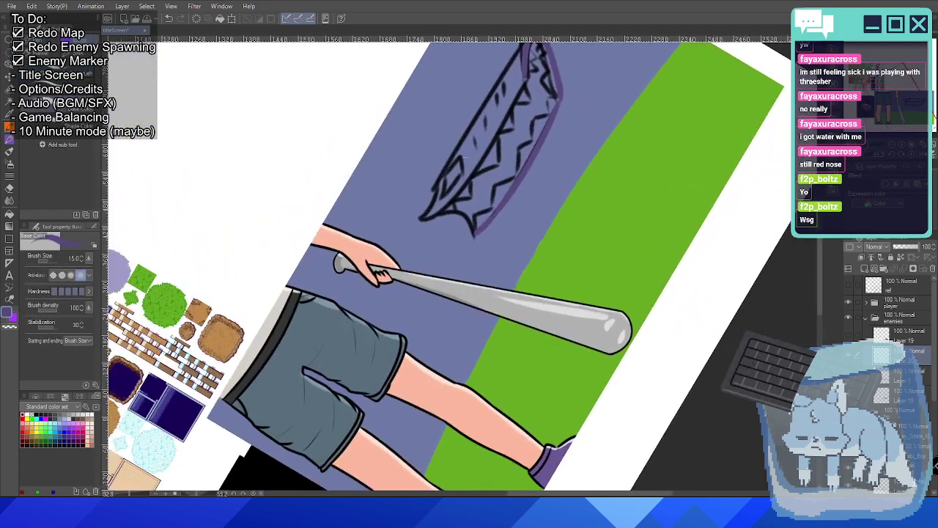
{"action": "left_click_drag", "start_coordinate": [422, 218], "coordinate": [506, 98]}
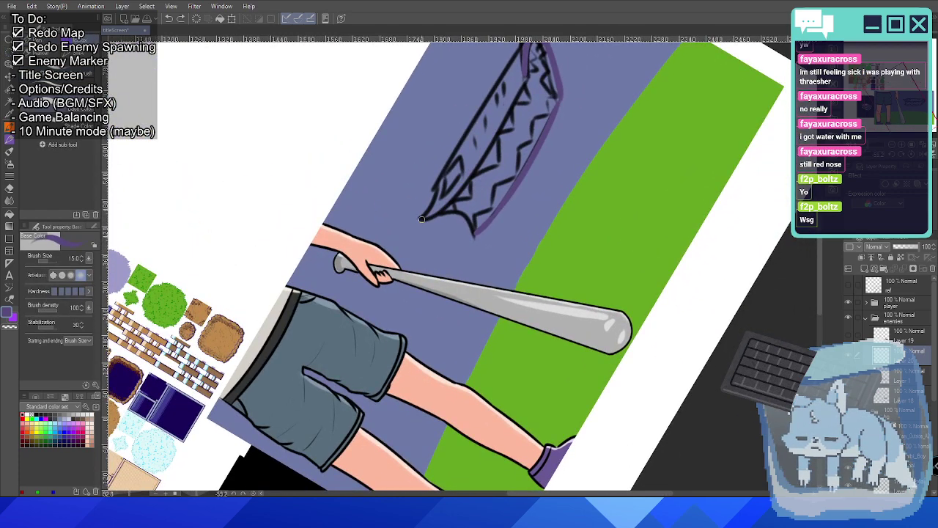
{"action": "key", "text": "ctrl+z"}
{"action": "key", "text": "ctrl+y"}
{"action": "key", "text": "ctrl+z"}
{"action": "key", "text": "ctrl+y"}
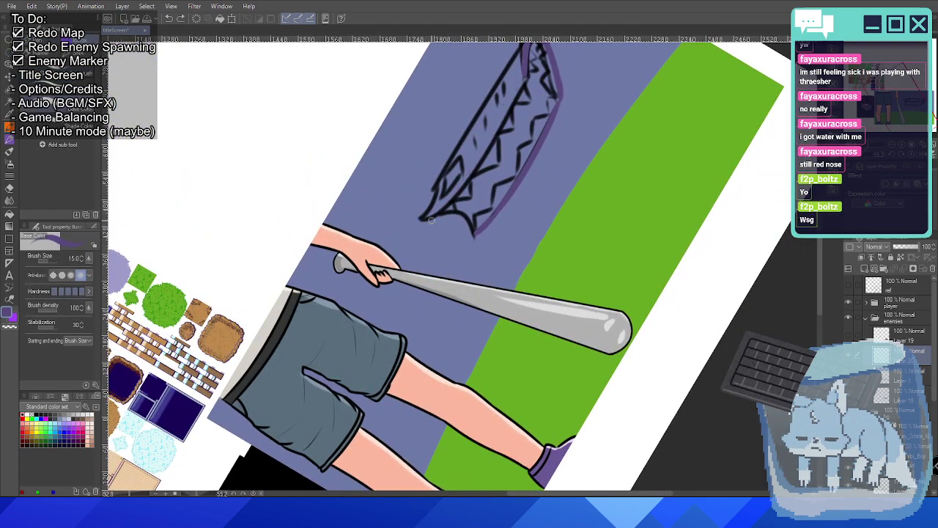
{"action": "key", "text": "ctrl+z"}
{"action": "key", "text": "ctrl+y"}
{"action": "mouse_move", "coordinate": [424, 219]}
{"action": "left_mouse_down"}
{"action": "mouse_move", "coordinate": [475, 163]}
{"action": "mouse_move", "coordinate": [516, 84]}
{"action": "left_mouse_up"}
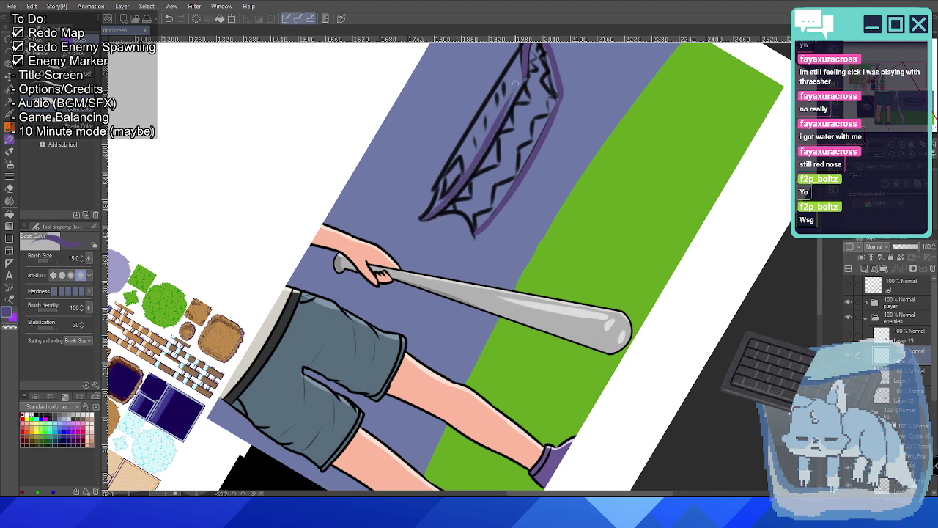
{"action": "key", "text": "ctrl+z"}
{"action": "key", "text": "ctrl+y"}
{"action": "key", "text": "ctrl+z"}
{"action": "left_click_drag", "start_coordinate": [419, 219], "coordinate": [472, 173]}
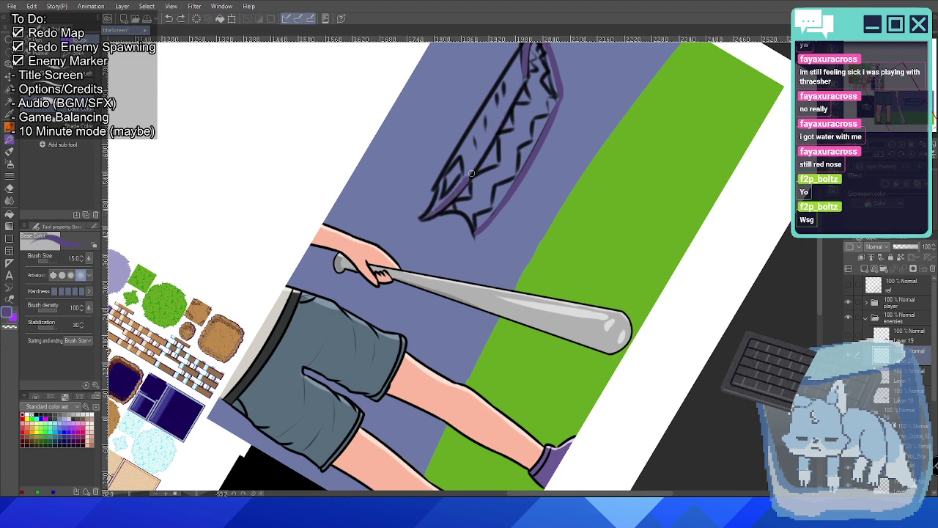
{"action": "key", "text": "ctrl+y"}
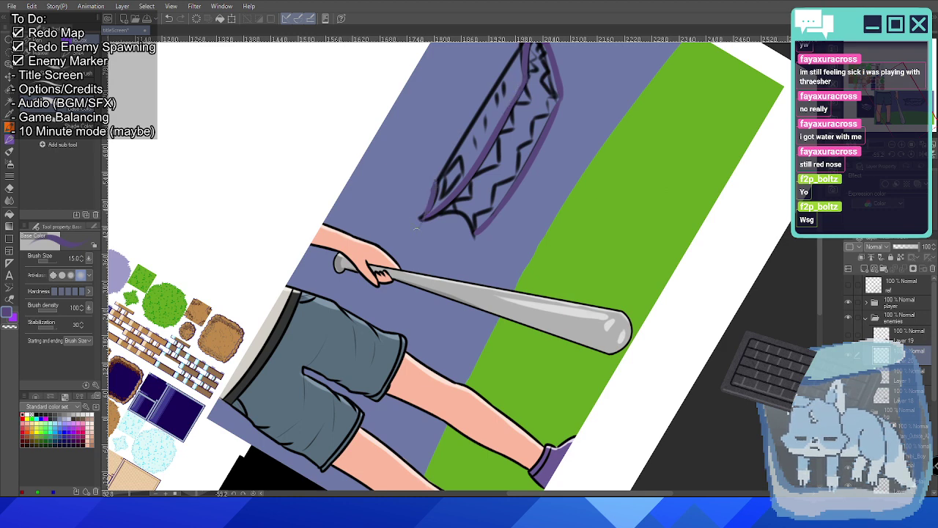
Outline the upper edge of the book's top cover in purple from the pointed corner to the spine.
{"action": "left_click_drag", "start_coordinate": [437, 180], "coordinate": [422, 220]}
{"action": "key", "text": "ctrl+z"}
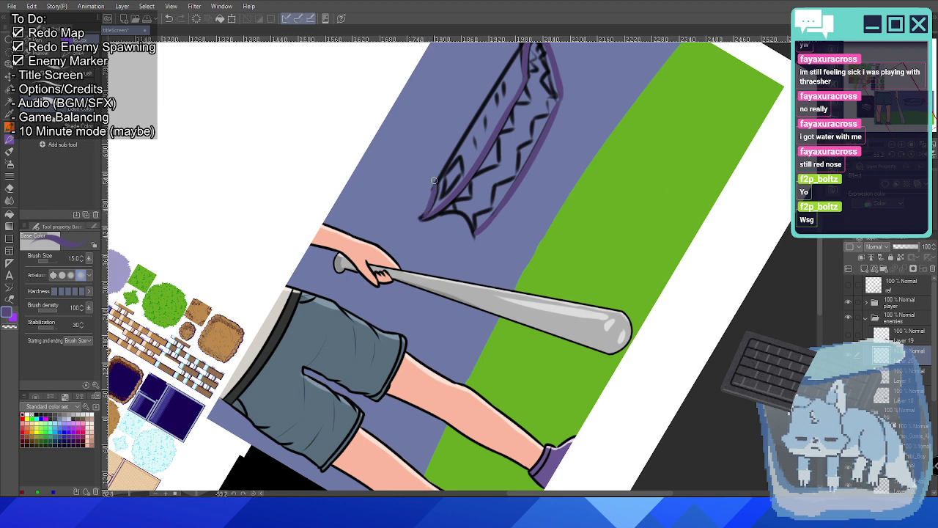
{"action": "left_click_drag", "start_coordinate": [434, 180], "coordinate": [508, 61]}
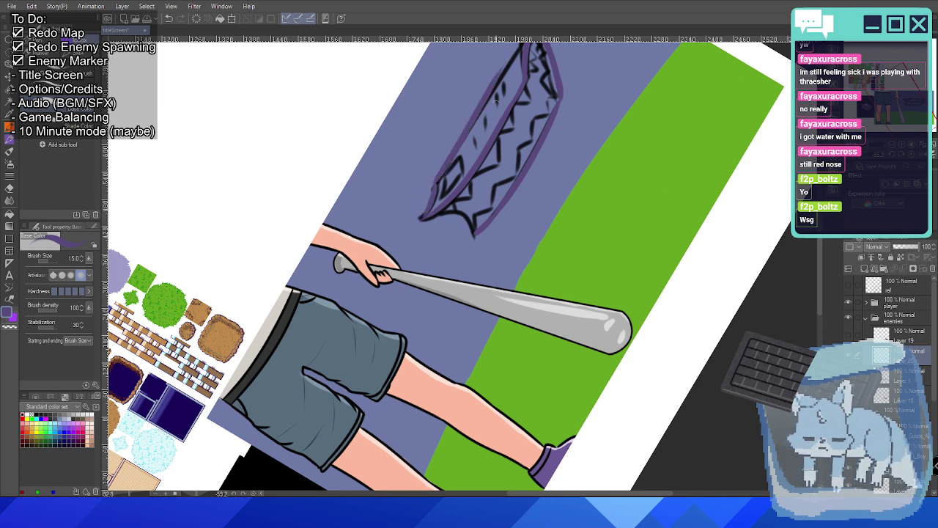
{"action": "scroll", "coordinate": [489, 119], "scroll_direction": "up", "scroll_amount": 4}
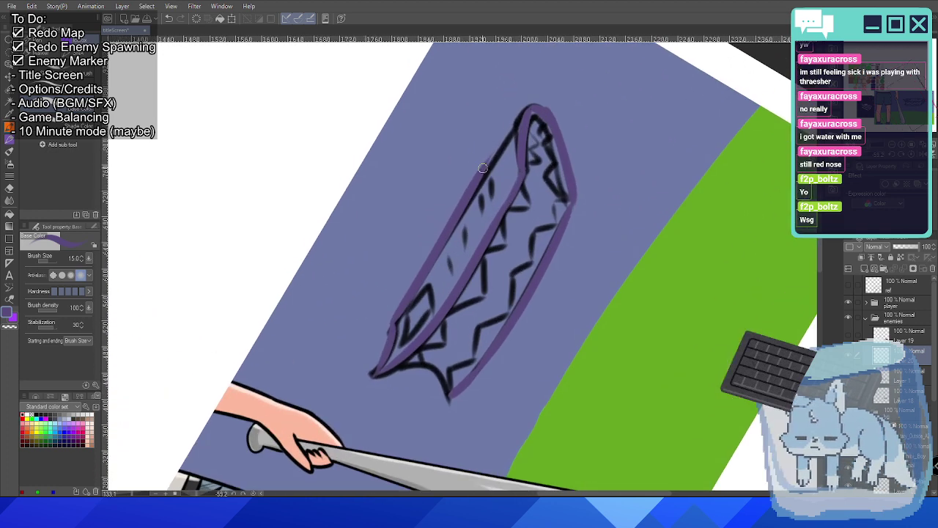
{"action": "mouse_move", "coordinate": [483, 168]}
{"action": "left_mouse_down"}
{"action": "mouse_move", "coordinate": [533, 92]}
{"action": "mouse_move", "coordinate": [467, 198]}
{"action": "left_mouse_up"}
{"action": "key", "text": "ctrl+z"}
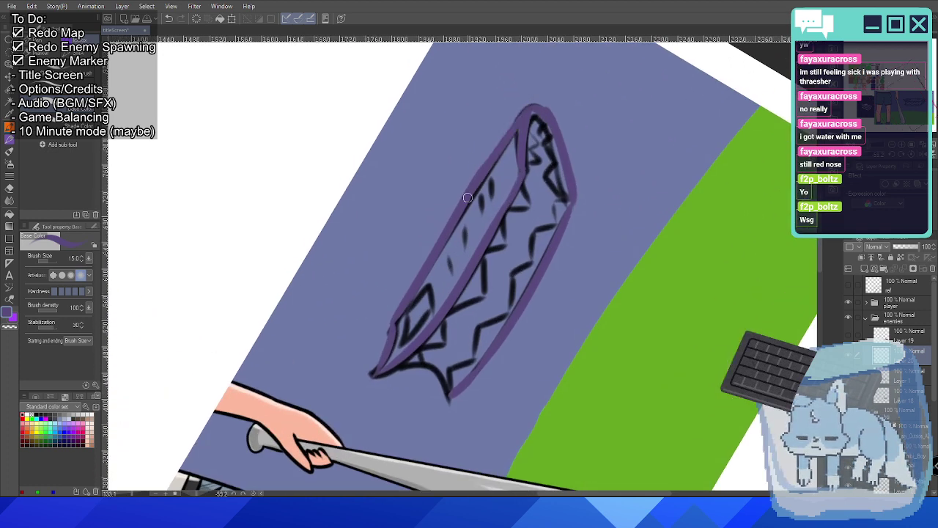
Fill the inside of the book's top cover with solid purple down to its pointed corner.
{"action": "mouse_move", "coordinate": [518, 129]}
{"action": "left_mouse_down"}
{"action": "mouse_move", "coordinate": [487, 179]}
{"action": "mouse_move", "coordinate": [501, 178]}
{"action": "mouse_move", "coordinate": [521, 126]}
{"action": "mouse_move", "coordinate": [497, 203]}
{"action": "mouse_move", "coordinate": [519, 170]}
{"action": "mouse_move", "coordinate": [494, 209]}
{"action": "mouse_move", "coordinate": [453, 242]}
{"action": "mouse_move", "coordinate": [466, 246]}
{"action": "mouse_move", "coordinate": [461, 255]}
{"action": "mouse_move", "coordinate": [496, 208]}
{"action": "mouse_move", "coordinate": [480, 242]}
{"action": "mouse_move", "coordinate": [432, 285]}
{"action": "mouse_move", "coordinate": [439, 253]}
{"action": "mouse_move", "coordinate": [450, 238]}
{"action": "mouse_move", "coordinate": [451, 257]}
{"action": "mouse_move", "coordinate": [462, 255]}
{"action": "mouse_move", "coordinate": [421, 330]}
{"action": "mouse_move", "coordinate": [450, 293]}
{"action": "mouse_move", "coordinate": [439, 301]}
{"action": "mouse_move", "coordinate": [418, 279]}
{"action": "mouse_move", "coordinate": [394, 313]}
{"action": "left_mouse_up"}
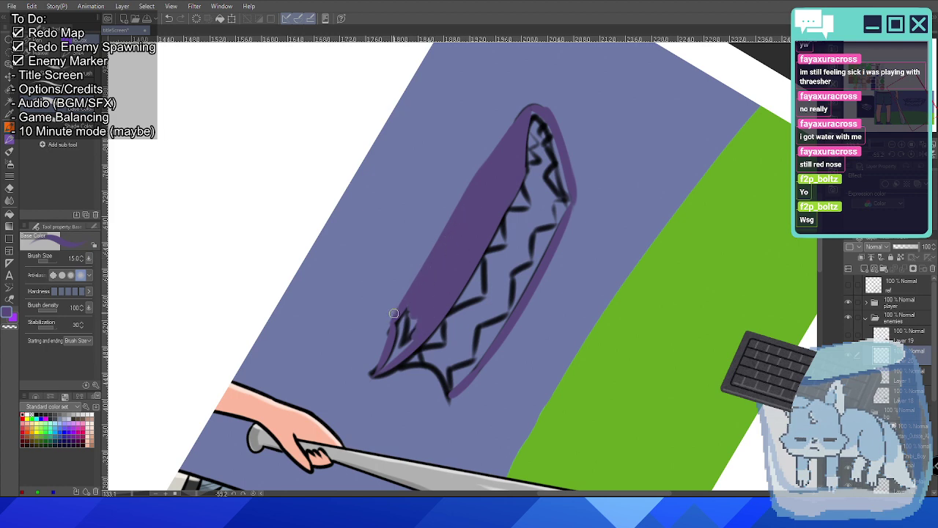
{"action": "scroll", "coordinate": [390, 354], "scroll_direction": "up", "scroll_amount": 3}
{"action": "mouse_move", "coordinate": [379, 371]}
{"action": "left_mouse_down"}
{"action": "mouse_move", "coordinate": [430, 317]}
{"action": "mouse_move", "coordinate": [425, 324]}
{"action": "mouse_move", "coordinate": [424, 300]}
{"action": "mouse_move", "coordinate": [396, 335]}
{"action": "mouse_move", "coordinate": [419, 274]}
{"action": "mouse_move", "coordinate": [368, 381]}
{"action": "mouse_move", "coordinate": [406, 323]}
{"action": "left_mouse_up"}
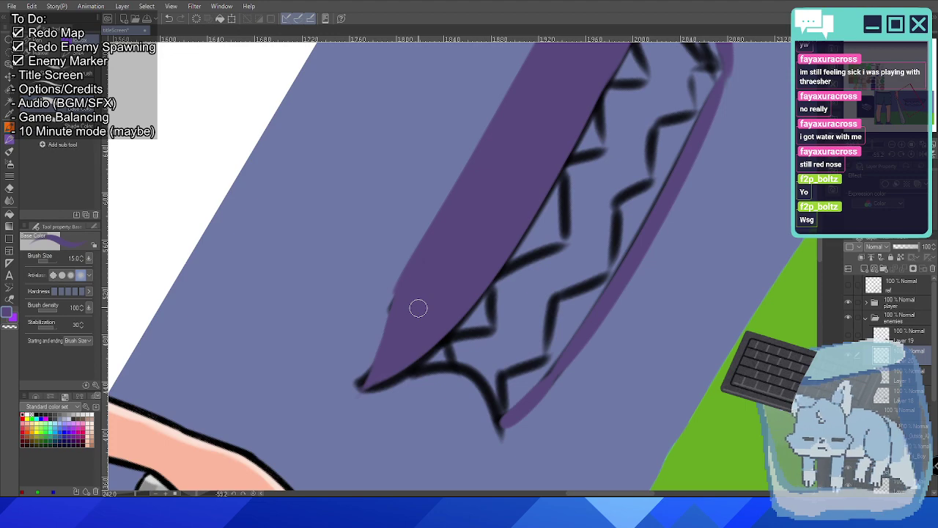
Outline the mouth's open end beside the cover tips in dark slate sampled from the book sprite, and hide the black sketch lines.
{"action": "scroll", "coordinate": [418, 308], "scroll_direction": "down", "scroll_amount": 5}
{"action": "left_click_drag", "start_coordinate": [418, 311], "coordinate": [581, 199]}
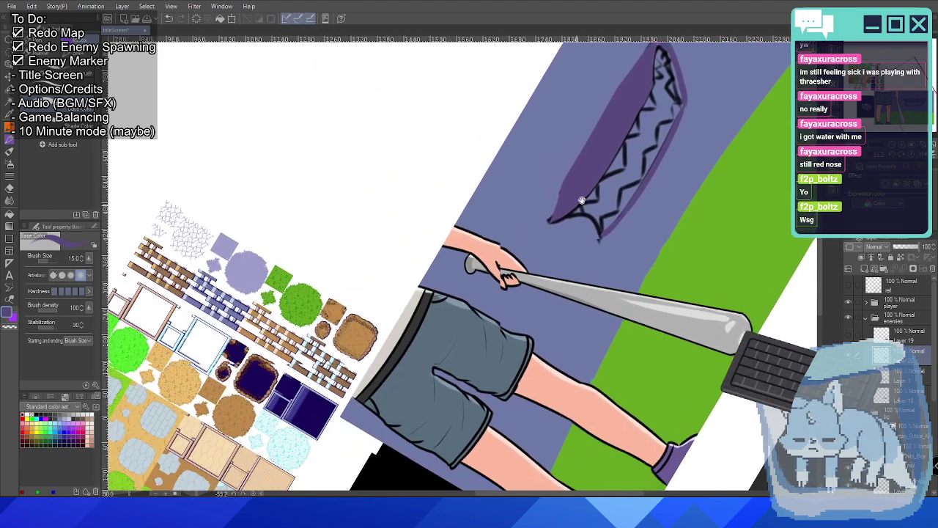
{"action": "scroll", "coordinate": [581, 200], "scroll_direction": "down", "scroll_amount": 10}
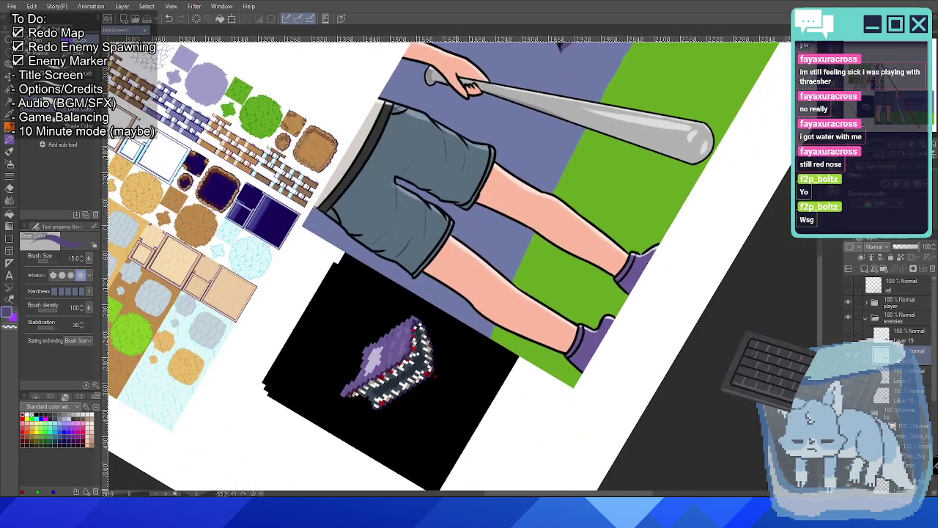
{"action": "key", "text": "x"}
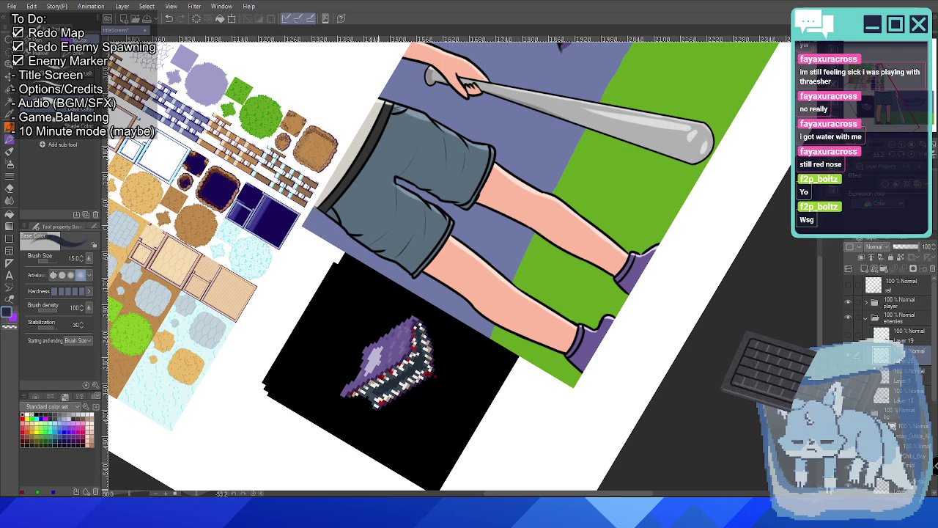
{"action": "left_click_drag", "start_coordinate": [548, 154], "coordinate": [469, 352]}
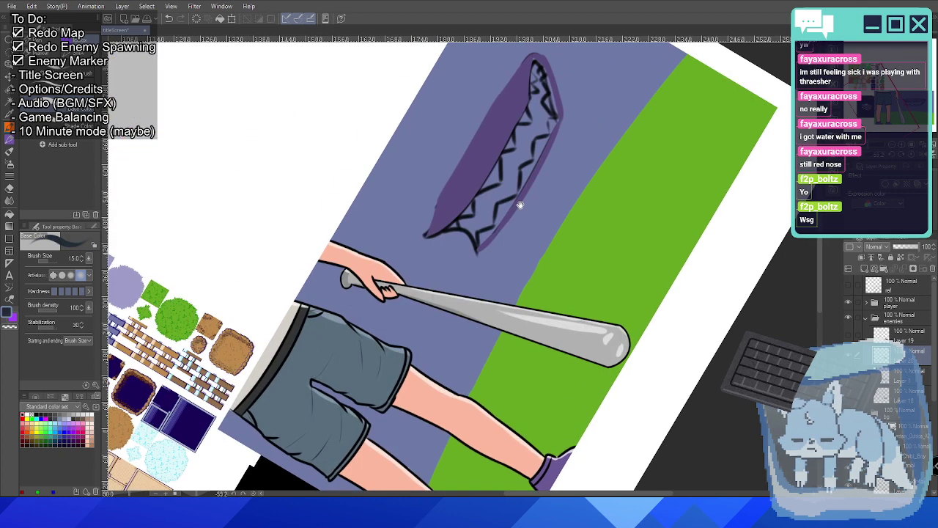
{"action": "scroll", "coordinate": [449, 299], "scroll_direction": "up", "scroll_amount": 3}
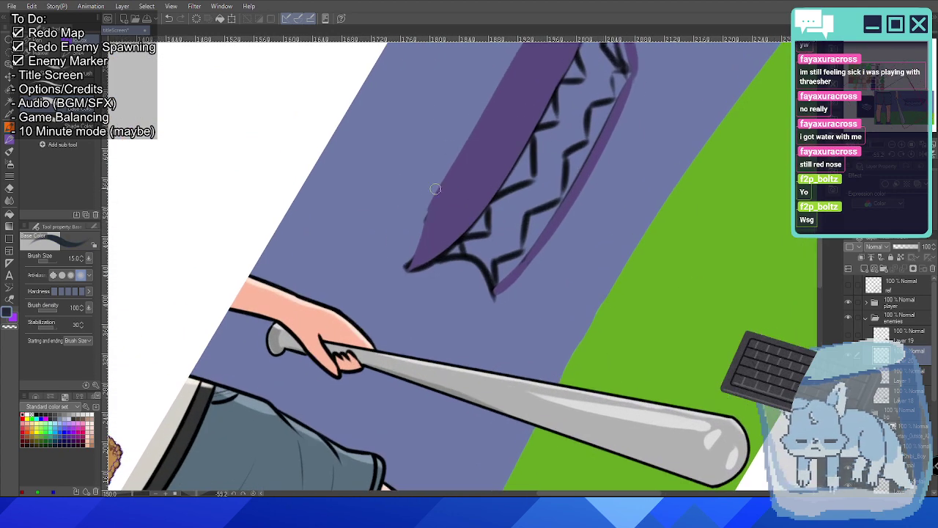
{"action": "mouse_move", "coordinate": [435, 189]}
{"action": "left_mouse_down"}
{"action": "mouse_move", "coordinate": [430, 160]}
{"action": "mouse_move", "coordinate": [482, 142]}
{"action": "mouse_move", "coordinate": [489, 149]}
{"action": "mouse_move", "coordinate": [442, 261]}
{"action": "mouse_move", "coordinate": [449, 247]}
{"action": "mouse_move", "coordinate": [429, 228]}
{"action": "mouse_move", "coordinate": [464, 283]}
{"action": "mouse_move", "coordinate": [468, 272]}
{"action": "mouse_move", "coordinate": [472, 289]}
{"action": "mouse_move", "coordinate": [455, 309]}
{"action": "mouse_move", "coordinate": [475, 261]}
{"action": "mouse_move", "coordinate": [464, 289]}
{"action": "left_mouse_up"}
{"action": "key", "text": "ctrl+z"}
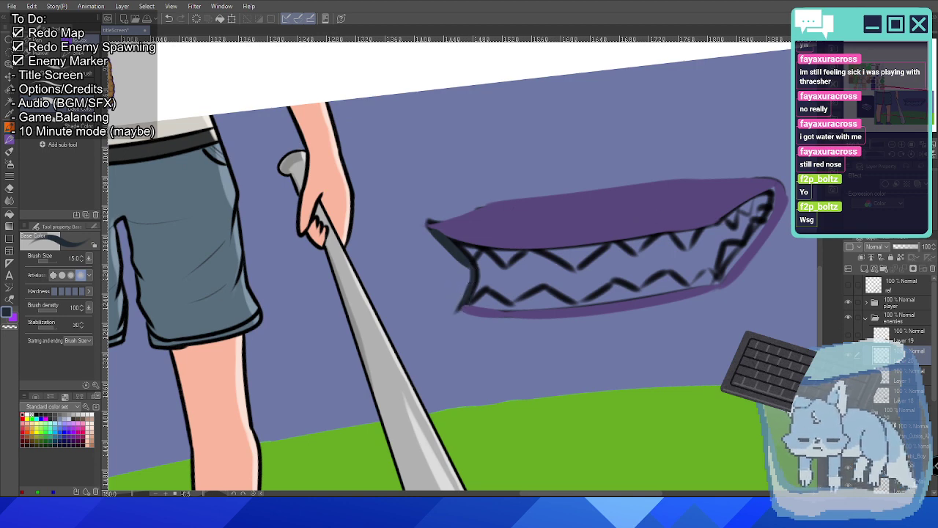
{"action": "key", "text": "ctrl+z"}
Paint a dark slate edge along the underside of the book's top cover from the pointed corner toward the spine.
{"action": "scroll", "coordinate": [579, 293], "scroll_direction": "up", "scroll_amount": 2}
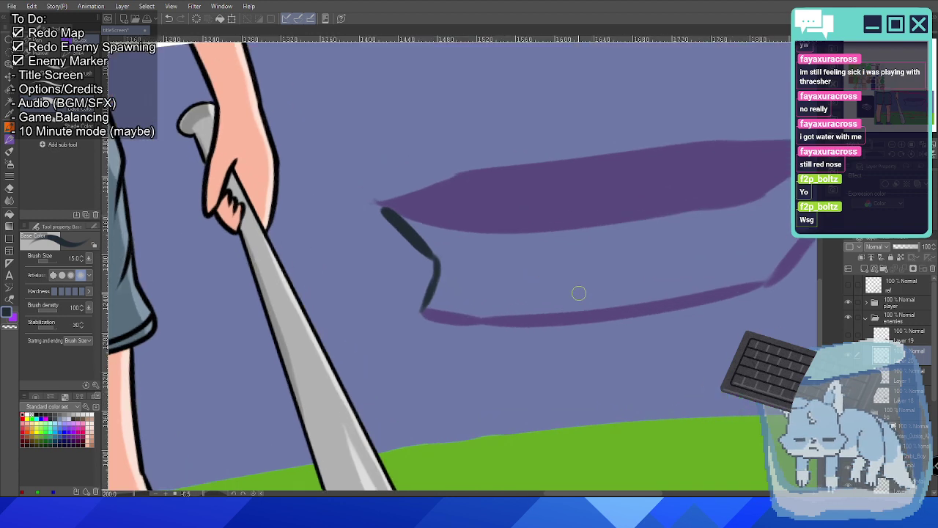
{"action": "scroll", "coordinate": [457, 173], "scroll_direction": "up", "scroll_amount": 3}
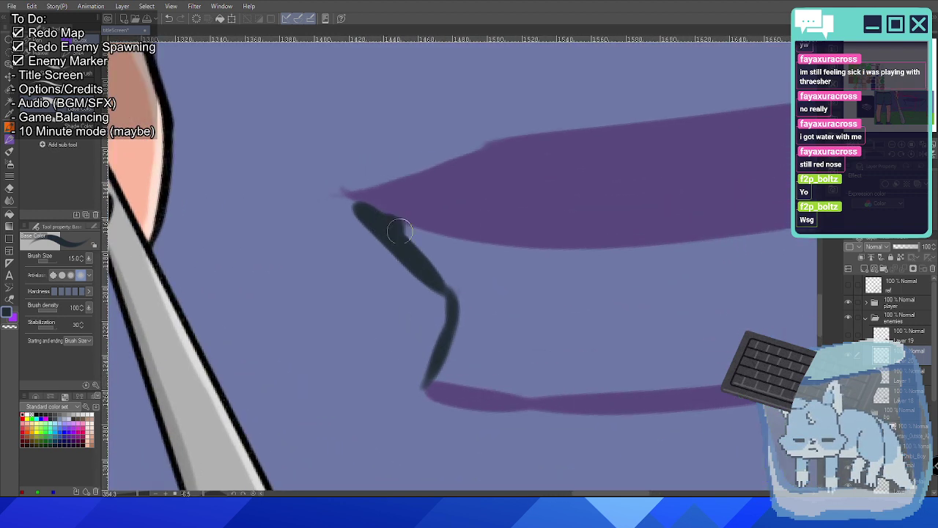
{"action": "mouse_move", "coordinate": [374, 220]}
{"action": "left_mouse_down"}
{"action": "mouse_move", "coordinate": [457, 247]}
{"action": "mouse_move", "coordinate": [438, 247]}
{"action": "mouse_move", "coordinate": [484, 242]}
{"action": "left_mouse_up"}
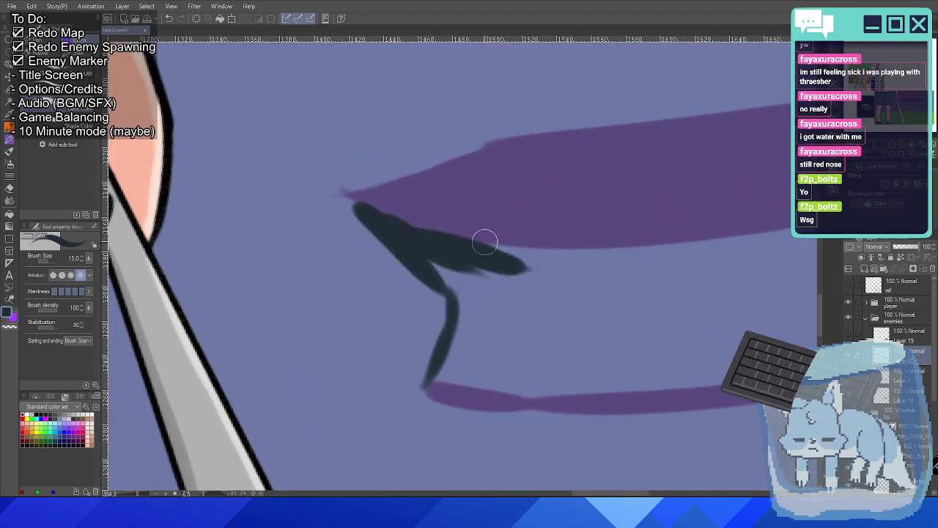
{"action": "left_click_drag", "start_coordinate": [574, 148], "coordinate": [517, 263]}
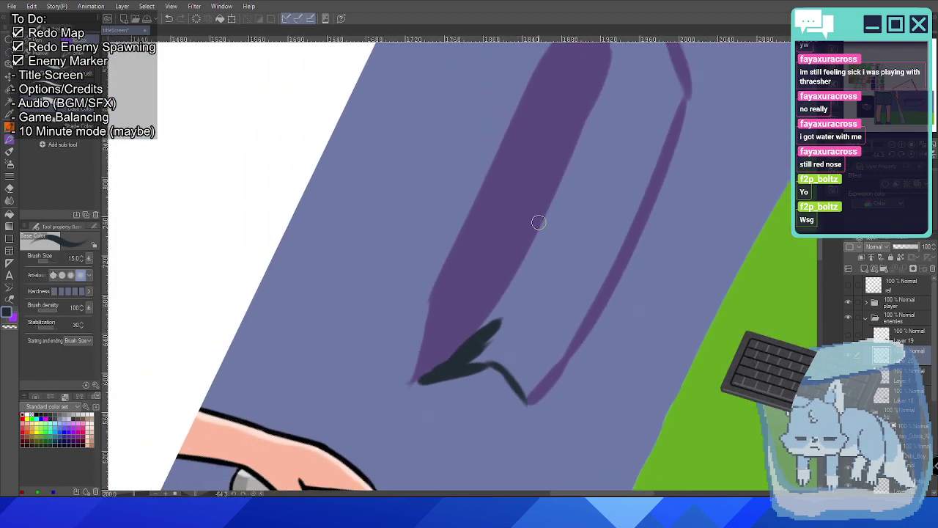
{"action": "left_click_drag", "start_coordinate": [484, 326], "coordinate": [541, 197]}
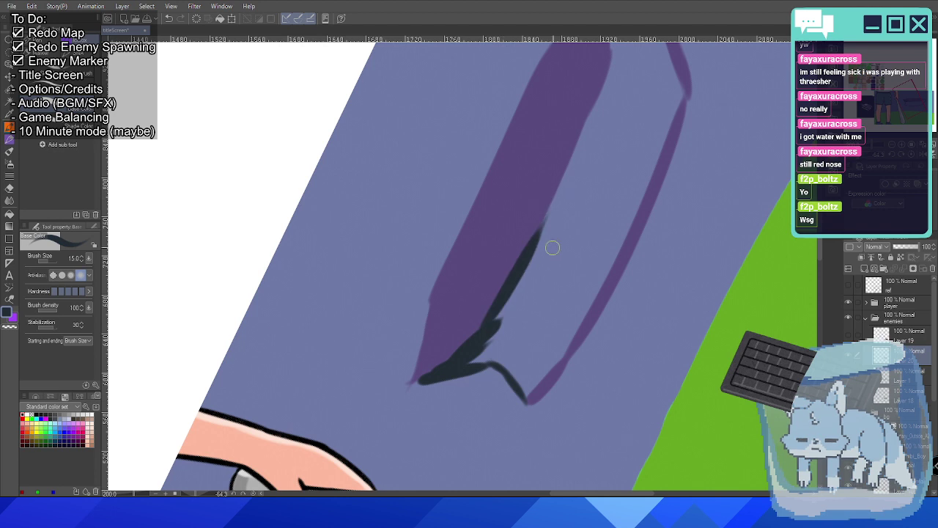
{"action": "key", "text": "ctrl+z"}
{"action": "left_click_drag", "start_coordinate": [470, 339], "coordinate": [576, 188]}
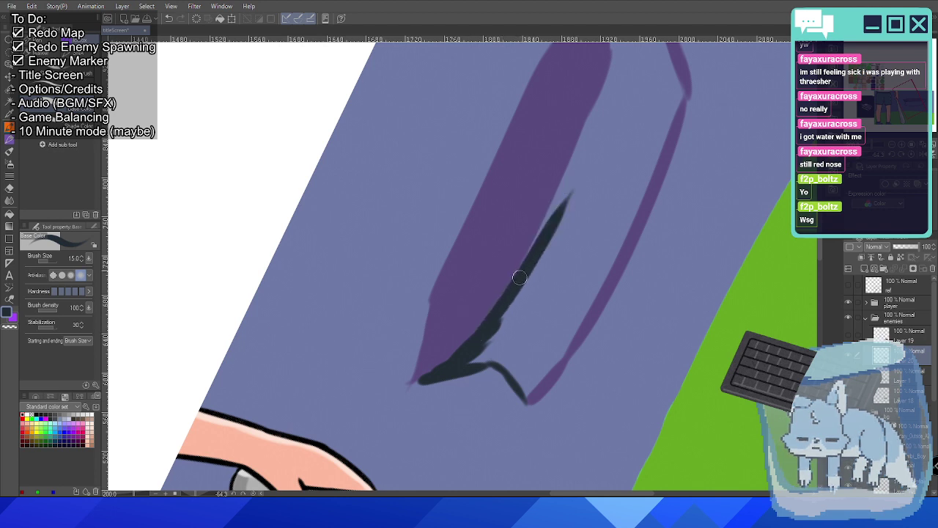
{"action": "left_click_drag", "start_coordinate": [521, 267], "coordinate": [600, 129]}
{"action": "left_click_drag", "start_coordinate": [540, 236], "coordinate": [592, 136]}
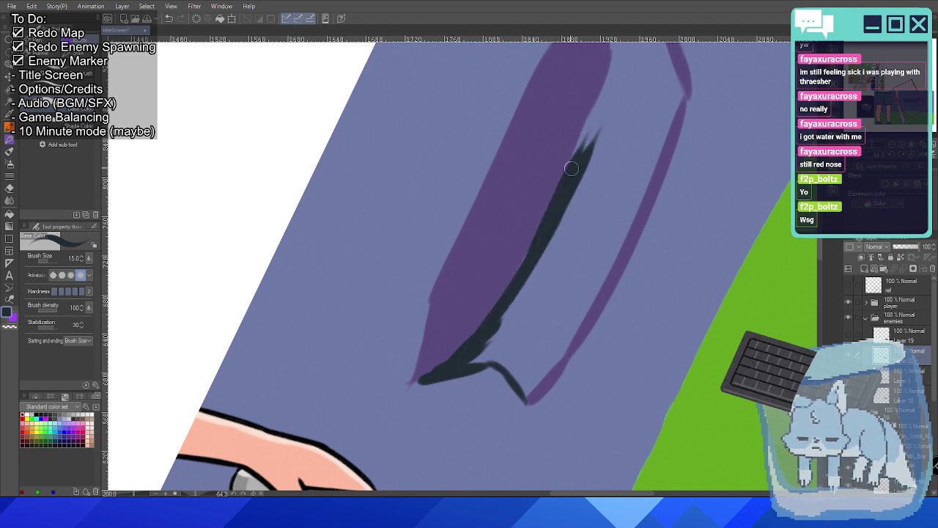
{"action": "left_click_drag", "start_coordinate": [571, 169], "coordinate": [622, 66]}
{"action": "left_click_drag", "start_coordinate": [590, 125], "coordinate": [622, 55]}
{"action": "left_click_drag", "start_coordinate": [603, 106], "coordinate": [624, 51]}
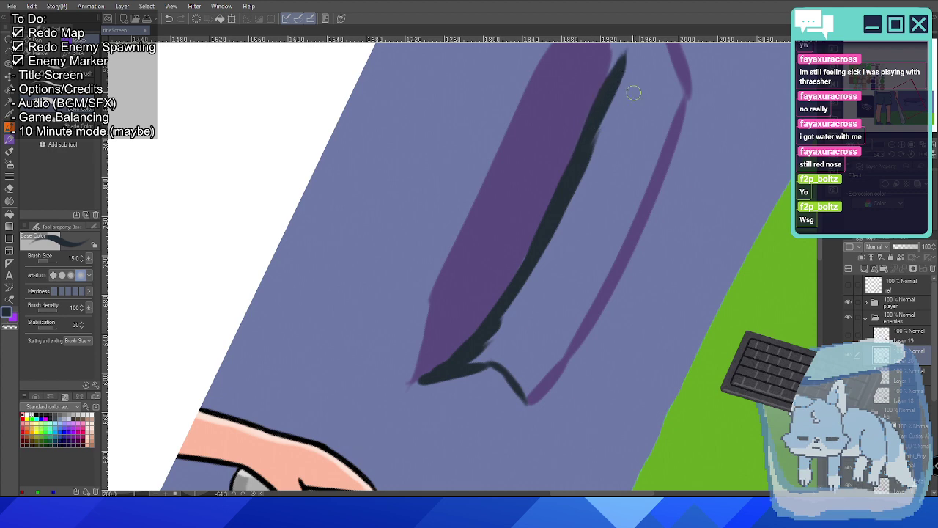
Extend the dark slate edge along the inner fold of the top cover up to the spine's tip.
{"action": "scroll", "coordinate": [585, 272], "scroll_direction": "up", "scroll_amount": 5}
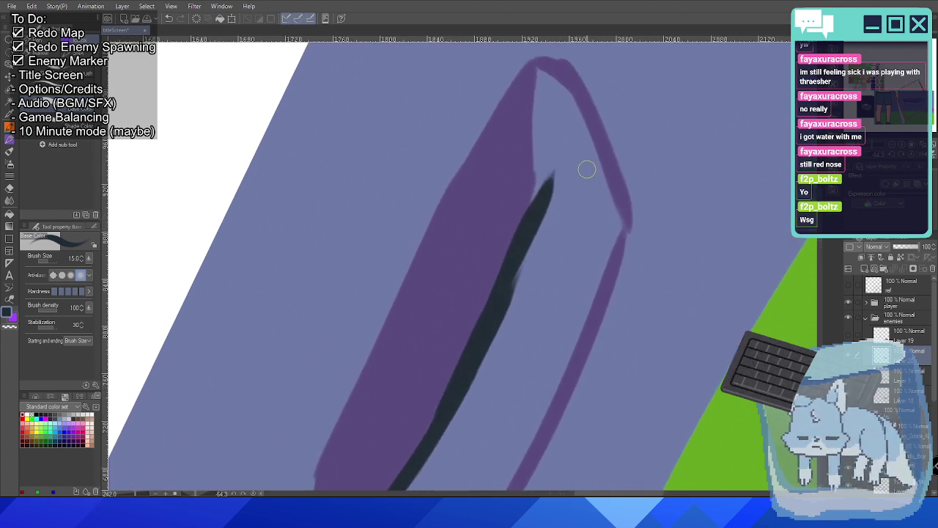
{"action": "left_click_drag", "start_coordinate": [499, 95], "coordinate": [504, 264]}
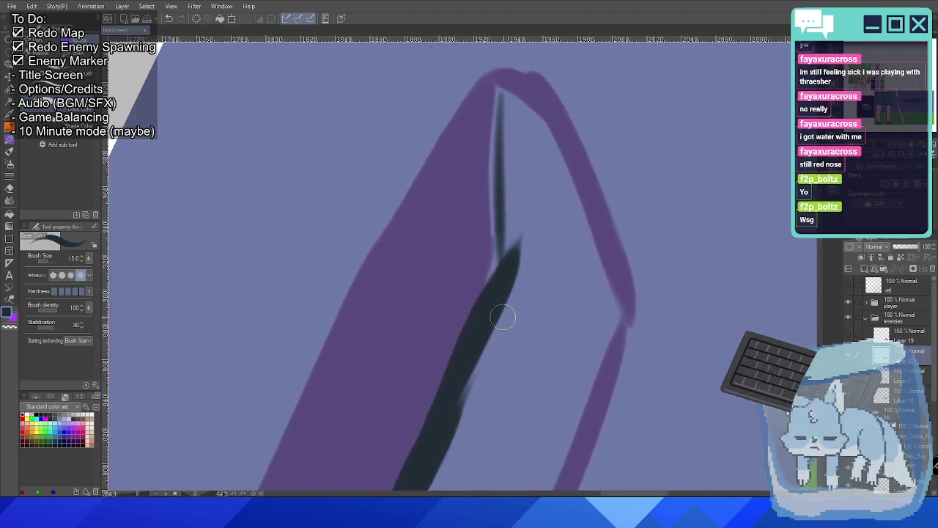
{"action": "left_click_drag", "start_coordinate": [499, 101], "coordinate": [503, 276]}
{"action": "left_click_drag", "start_coordinate": [495, 233], "coordinate": [498, 289]}
{"action": "left_click_drag", "start_coordinate": [488, 192], "coordinate": [488, 299]}
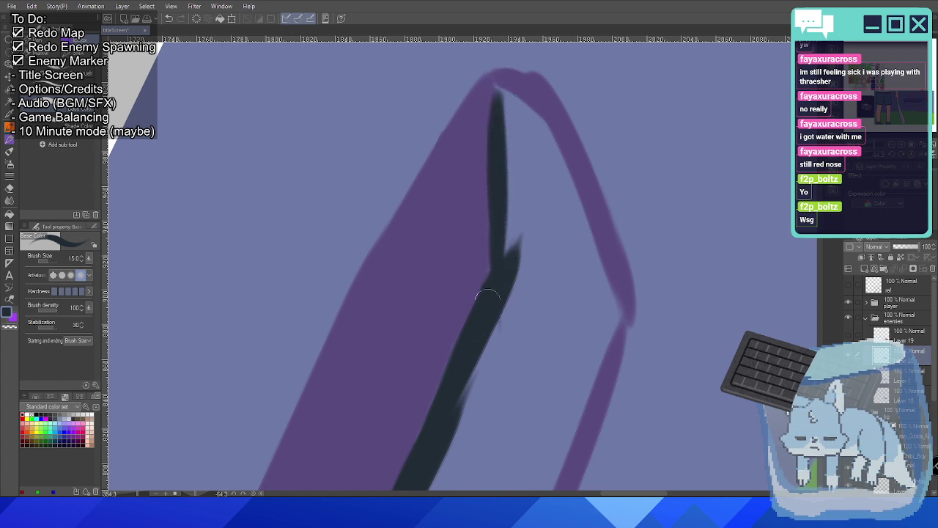
Paint the dark slate edge along the inside of the purple spine from its tip to the lower cover's fold.
{"action": "left_click_drag", "start_coordinate": [503, 93], "coordinate": [530, 176]}
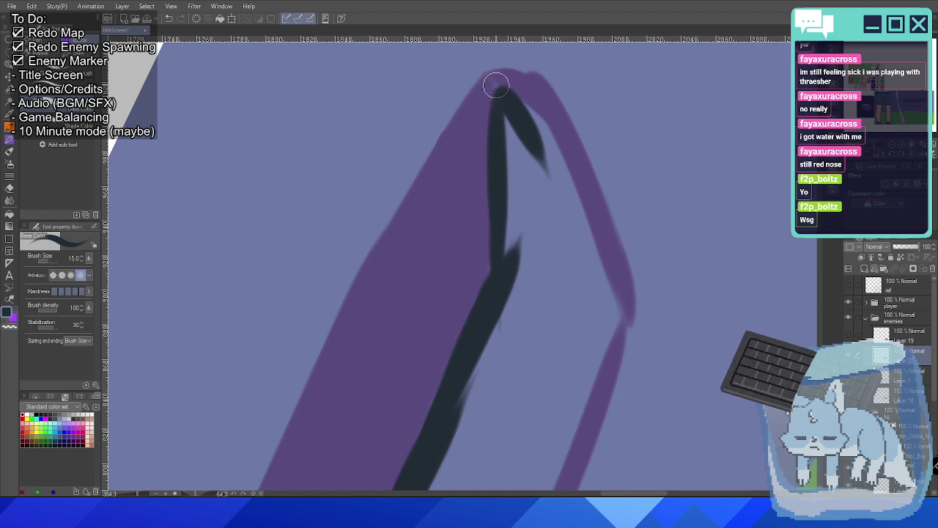
{"action": "mouse_move", "coordinate": [501, 94]}
{"action": "left_mouse_down"}
{"action": "mouse_move", "coordinate": [546, 155]}
{"action": "mouse_move", "coordinate": [573, 260]}
{"action": "left_mouse_up"}
{"action": "left_click_drag", "start_coordinate": [533, 132], "coordinate": [595, 293]}
{"action": "left_click_drag", "start_coordinate": [561, 188], "coordinate": [607, 308]}
{"action": "left_click_drag", "start_coordinate": [568, 208], "coordinate": [605, 295]}
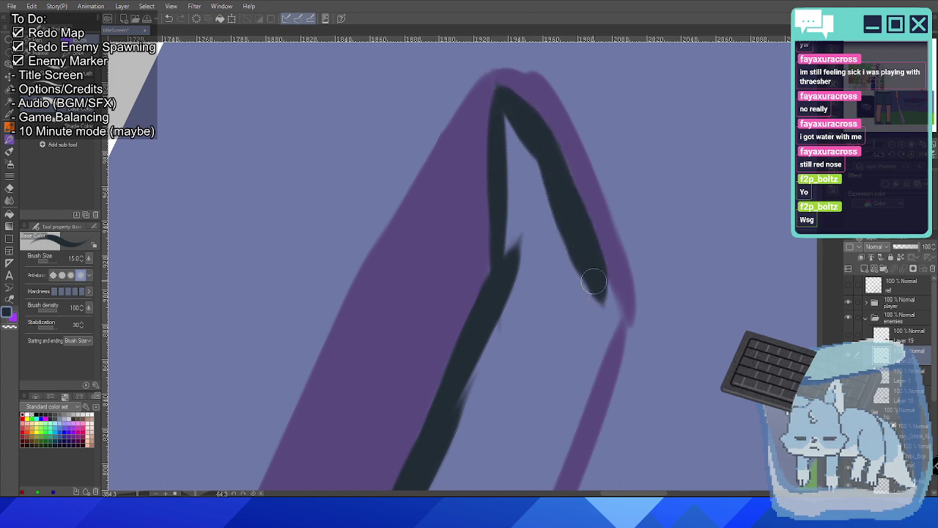
{"action": "mouse_move", "coordinate": [571, 249]}
{"action": "left_mouse_down"}
{"action": "mouse_move", "coordinate": [605, 300]}
{"action": "mouse_move", "coordinate": [619, 281]}
{"action": "mouse_move", "coordinate": [600, 281]}
{"action": "mouse_move", "coordinate": [608, 317]}
{"action": "left_mouse_up"}
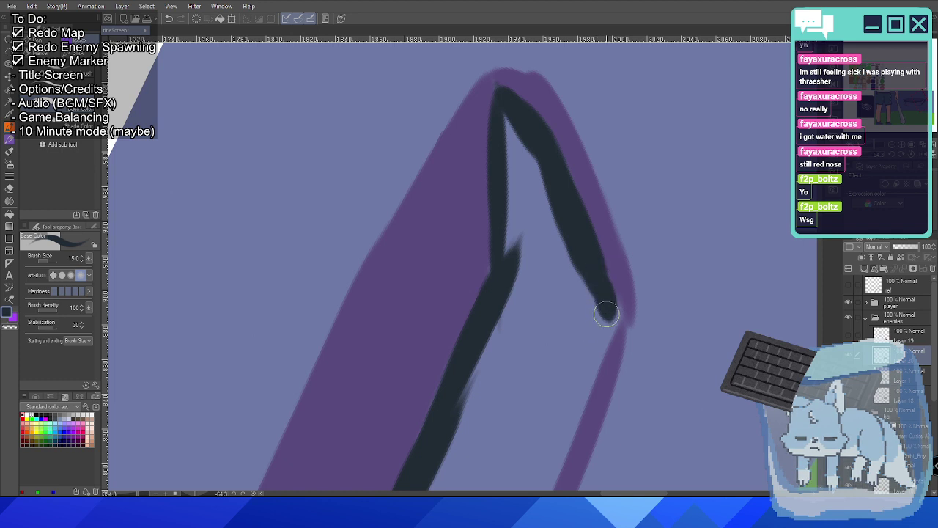
Paint the dark slate edge along the inside of the lower cover from the spine fold to its pointed corner.
{"action": "mouse_move", "coordinate": [595, 251]}
{"action": "left_mouse_down"}
{"action": "mouse_move", "coordinate": [602, 339]}
{"action": "mouse_move", "coordinate": [609, 329]}
{"action": "mouse_move", "coordinate": [568, 418]}
{"action": "left_mouse_up"}
{"action": "left_click_drag", "start_coordinate": [582, 385], "coordinate": [563, 440]}
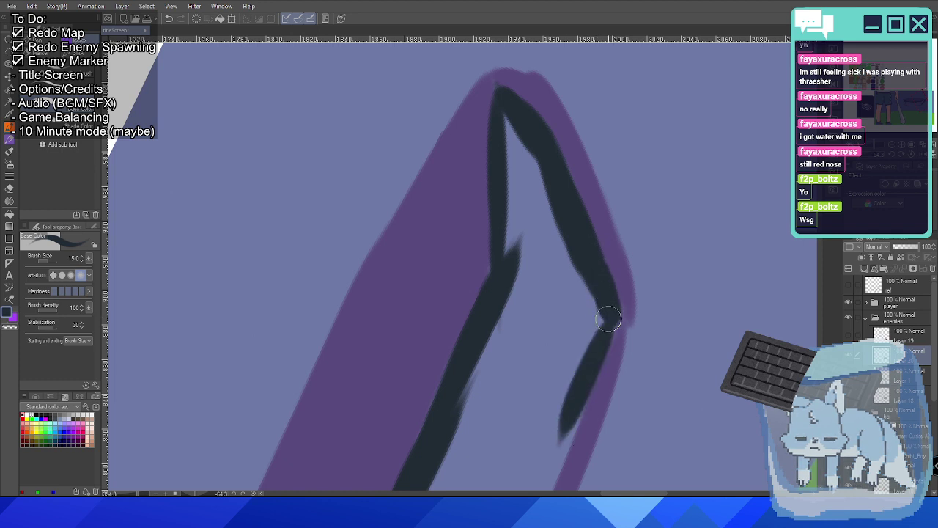
{"action": "left_click_drag", "start_coordinate": [612, 311], "coordinate": [573, 423]}
{"action": "left_click_drag", "start_coordinate": [611, 325], "coordinate": [579, 394]}
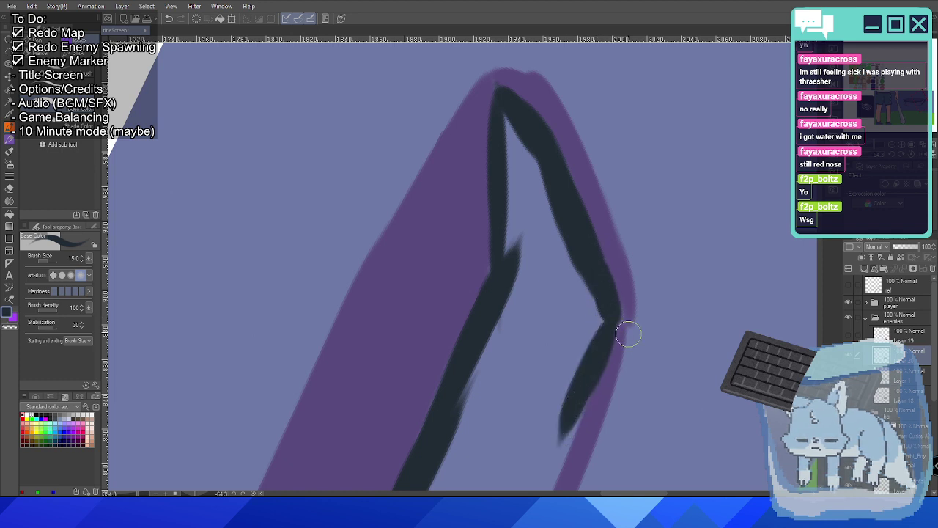
{"action": "scroll", "coordinate": [628, 332], "scroll_direction": "down", "scroll_amount": 2}
{"action": "left_click_drag", "start_coordinate": [628, 332], "coordinate": [664, 120]}
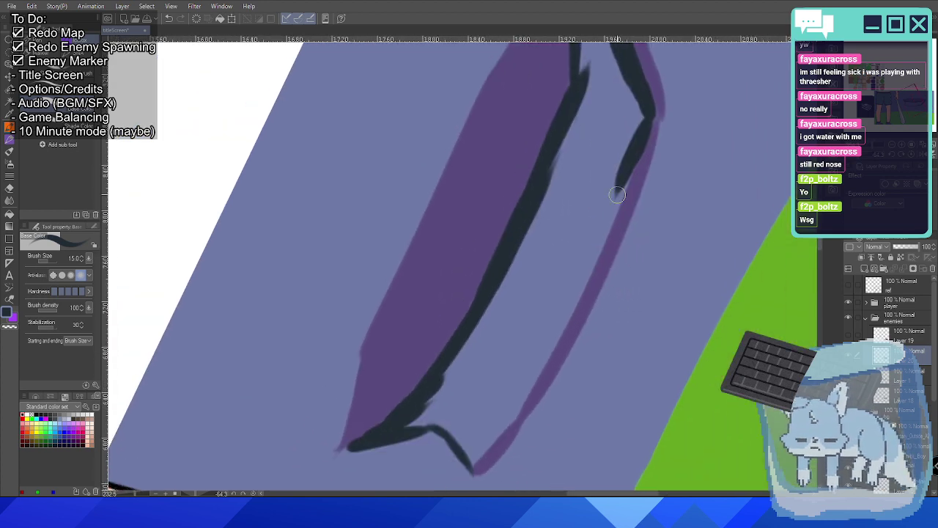
{"action": "left_click_drag", "start_coordinate": [616, 179], "coordinate": [578, 293]}
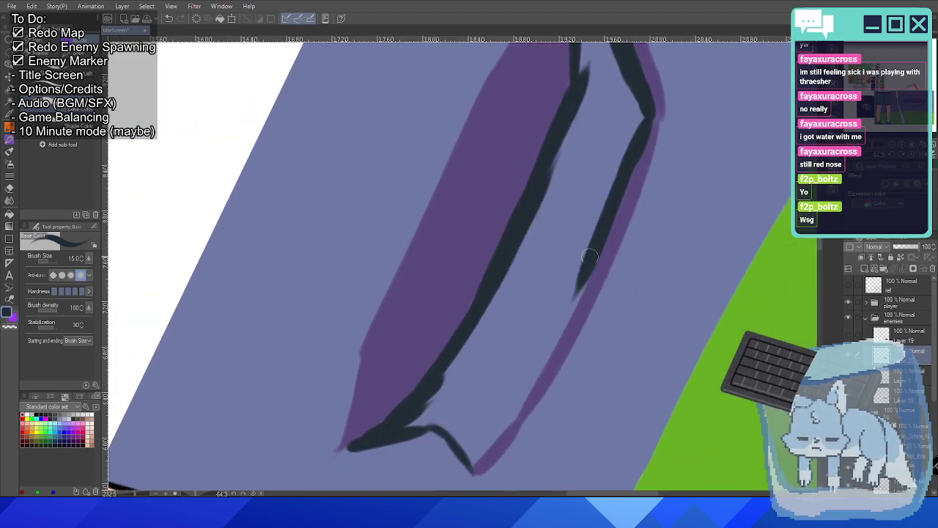
{"action": "left_click_drag", "start_coordinate": [594, 257], "coordinate": [555, 334]}
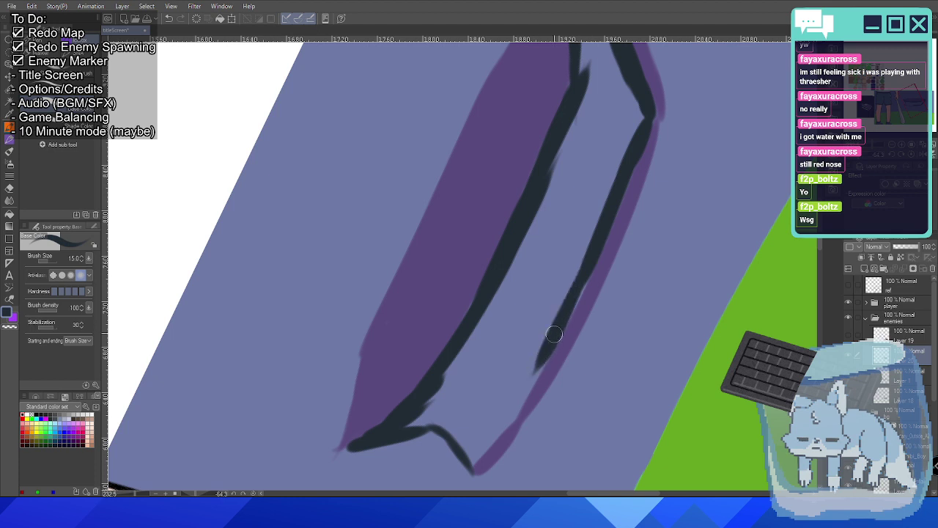
{"action": "left_click_drag", "start_coordinate": [590, 273], "coordinate": [534, 395]}
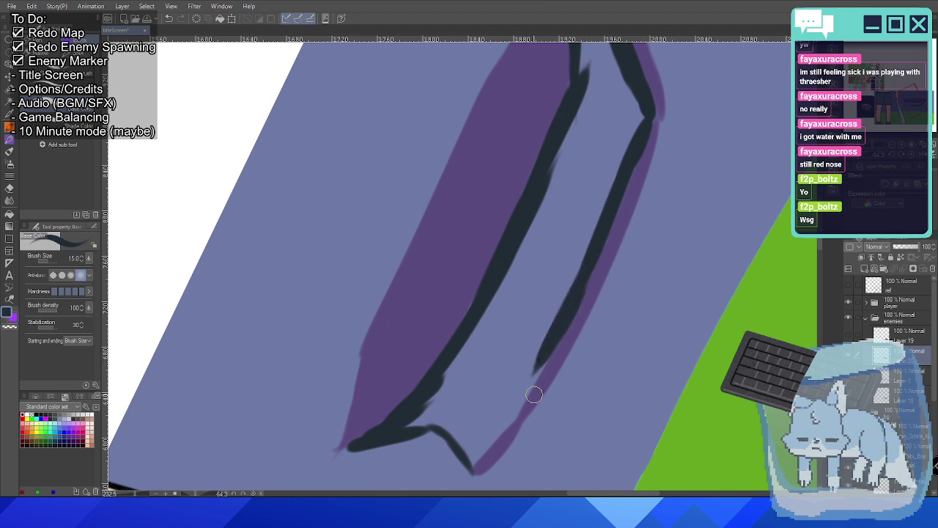
{"action": "mouse_move", "coordinate": [536, 363]}
{"action": "left_mouse_down"}
{"action": "mouse_move", "coordinate": [561, 330]}
{"action": "mouse_move", "coordinate": [475, 451]}
{"action": "mouse_move", "coordinate": [502, 415]}
{"action": "left_mouse_up"}
{"action": "key", "text": "ctrl+z"}
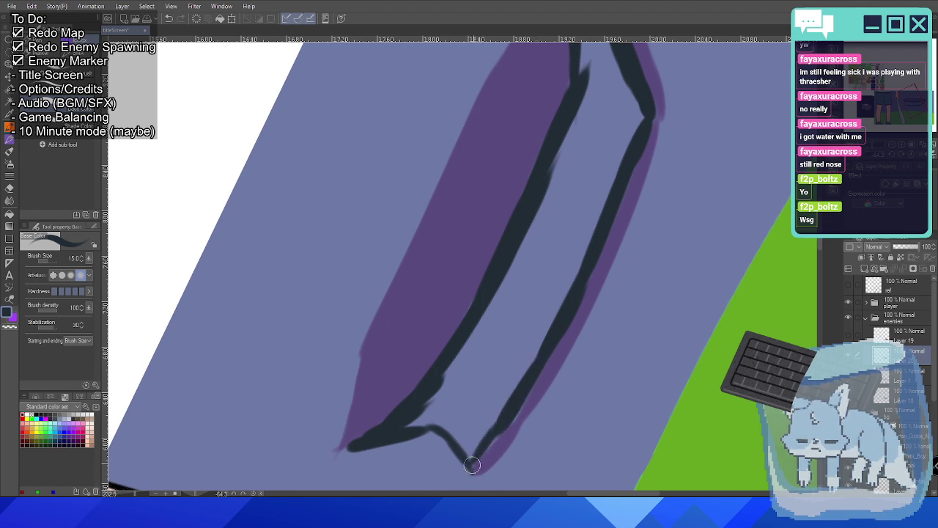
{"action": "left_click_drag", "start_coordinate": [472, 465], "coordinate": [479, 456]}
Fill the whole inside of the book's mouth between the covers and spine with solid dark slate.
{"action": "mouse_move", "coordinate": [406, 426]}
{"action": "left_mouse_down"}
{"action": "mouse_move", "coordinate": [446, 410]}
{"action": "mouse_move", "coordinate": [425, 412]}
{"action": "mouse_move", "coordinate": [435, 397]}
{"action": "mouse_move", "coordinate": [451, 407]}
{"action": "mouse_move", "coordinate": [436, 406]}
{"action": "mouse_move", "coordinate": [469, 457]}
{"action": "mouse_move", "coordinate": [493, 401]}
{"action": "mouse_move", "coordinate": [485, 388]}
{"action": "mouse_move", "coordinate": [462, 409]}
{"action": "left_mouse_up"}
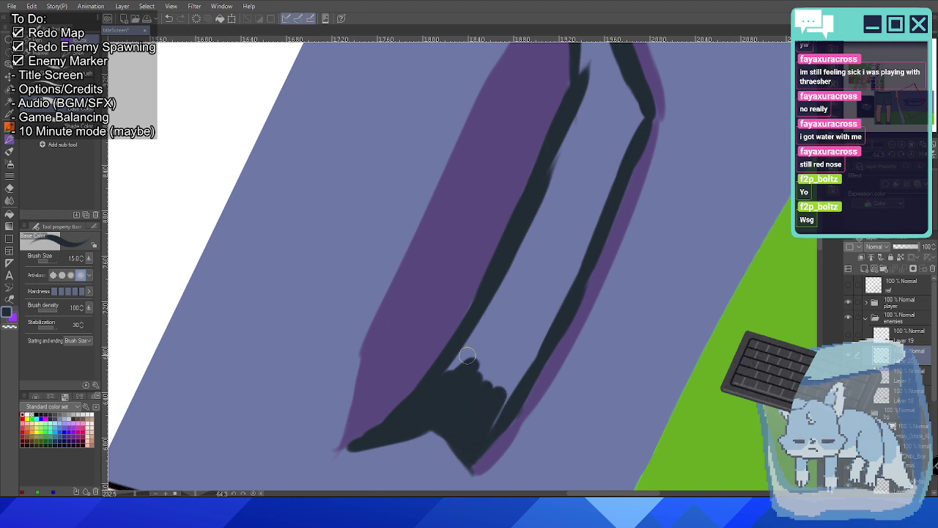
{"action": "mouse_move", "coordinate": [467, 357]}
{"action": "left_mouse_down"}
{"action": "mouse_move", "coordinate": [437, 381]}
{"action": "mouse_move", "coordinate": [502, 282]}
{"action": "mouse_move", "coordinate": [470, 355]}
{"action": "mouse_move", "coordinate": [478, 393]}
{"action": "mouse_move", "coordinate": [524, 342]}
{"action": "mouse_move", "coordinate": [493, 424]}
{"action": "mouse_move", "coordinate": [560, 289]}
{"action": "mouse_move", "coordinate": [523, 370]}
{"action": "mouse_move", "coordinate": [550, 278]}
{"action": "mouse_move", "coordinate": [543, 327]}
{"action": "mouse_move", "coordinate": [594, 220]}
{"action": "mouse_move", "coordinate": [547, 310]}
{"action": "mouse_move", "coordinate": [537, 303]}
{"action": "mouse_move", "coordinate": [554, 282]}
{"action": "mouse_move", "coordinate": [573, 176]}
{"action": "mouse_move", "coordinate": [559, 178]}
{"action": "mouse_move", "coordinate": [520, 260]}
{"action": "mouse_move", "coordinate": [444, 365]}
{"action": "left_mouse_up"}
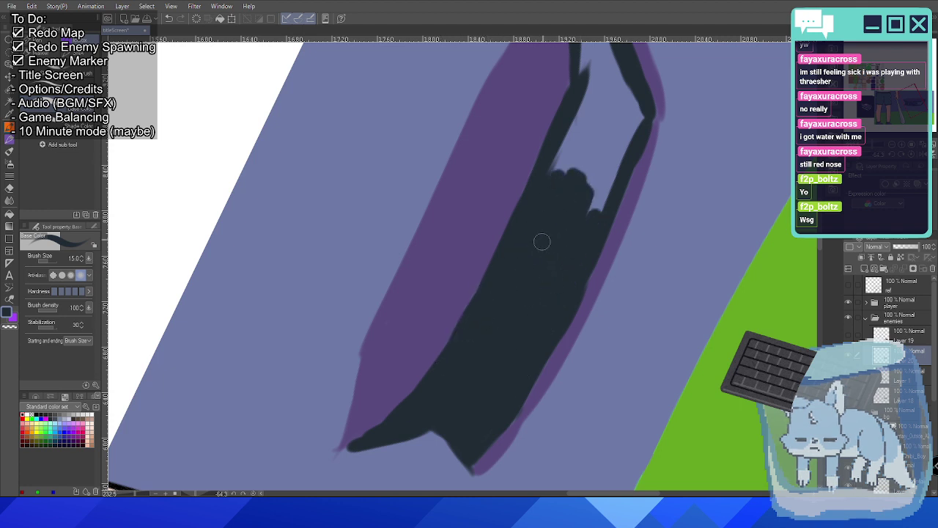
{"action": "left_click_drag", "start_coordinate": [570, 181], "coordinate": [513, 294]}
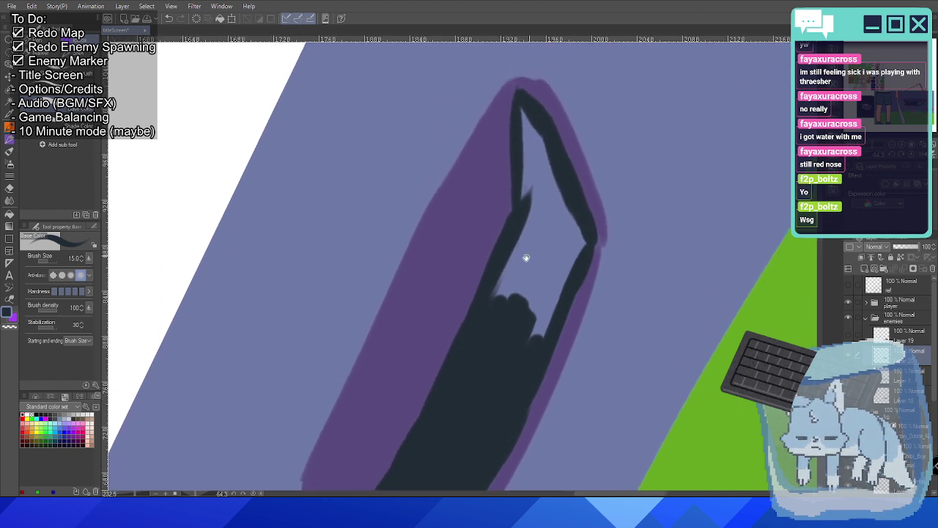
{"action": "mouse_move", "coordinate": [512, 127]}
{"action": "left_mouse_down"}
{"action": "mouse_move", "coordinate": [518, 182]}
{"action": "mouse_move", "coordinate": [531, 185]}
{"action": "mouse_move", "coordinate": [521, 149]}
{"action": "mouse_move", "coordinate": [513, 247]}
{"action": "mouse_move", "coordinate": [512, 203]}
{"action": "mouse_move", "coordinate": [509, 242]}
{"action": "mouse_move", "coordinate": [482, 306]}
{"action": "left_mouse_up"}
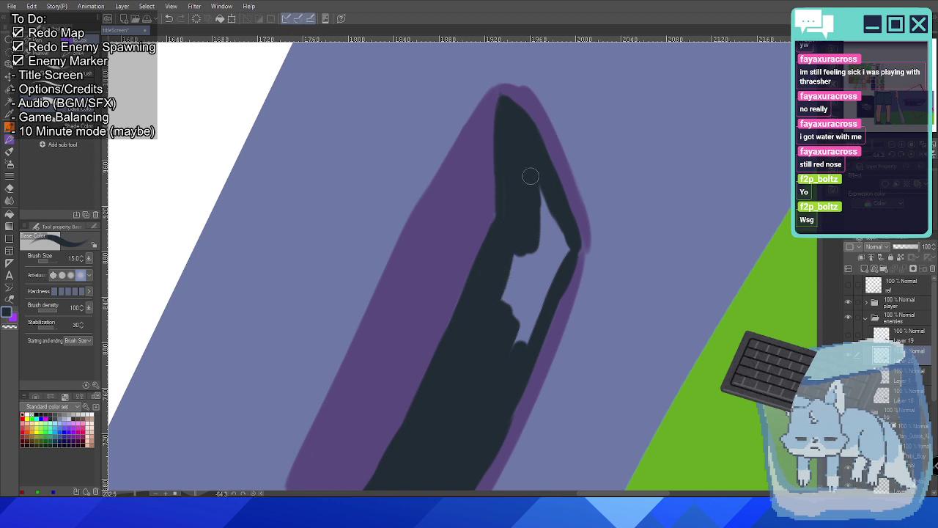
{"action": "mouse_move", "coordinate": [531, 176]}
{"action": "left_mouse_down"}
{"action": "mouse_move", "coordinate": [546, 232]}
{"action": "mouse_move", "coordinate": [557, 222]}
{"action": "mouse_move", "coordinate": [566, 245]}
{"action": "mouse_move", "coordinate": [506, 371]}
{"action": "mouse_move", "coordinate": [552, 248]}
{"action": "mouse_move", "coordinate": [531, 260]}
{"action": "mouse_move", "coordinate": [493, 328]}
{"action": "left_mouse_up"}
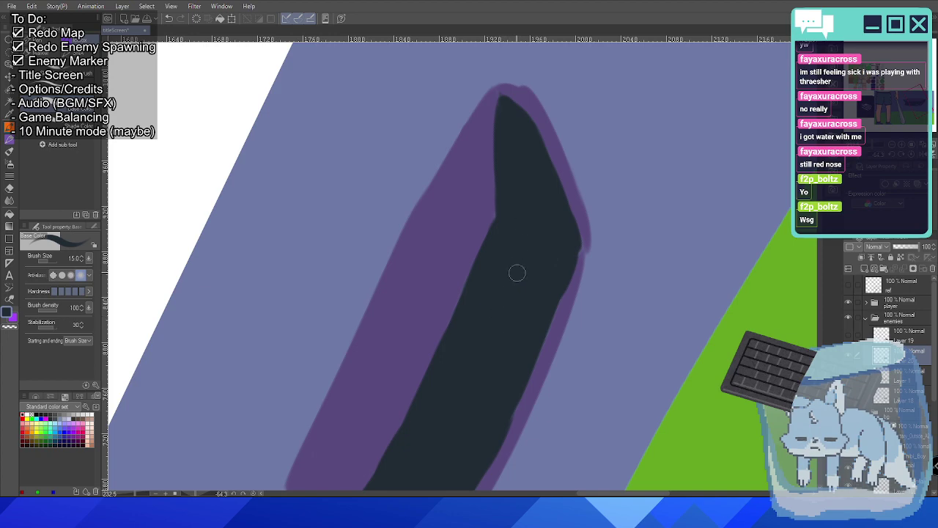
Sample the beige tooth colour from the book sprite and return to the painted book.
{"action": "scroll", "coordinate": [517, 295], "scroll_direction": "down", "scroll_amount": 5}
{"action": "left_click_drag", "start_coordinate": [517, 293], "coordinate": [462, 73]}
{"action": "scroll", "coordinate": [528, 209], "scroll_direction": "up", "scroll_amount": 3}
{"action": "scroll", "coordinate": [396, 340], "scroll_direction": "up", "scroll_amount": 2}
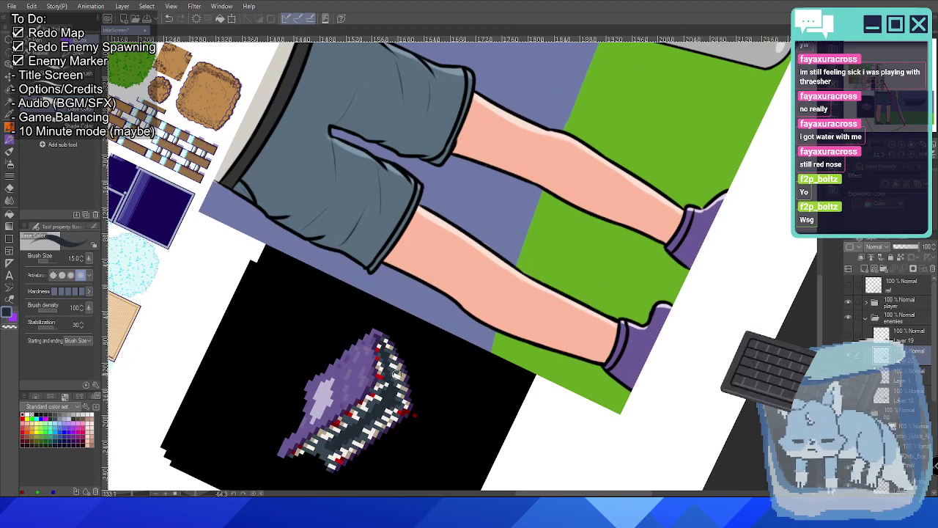
{"action": "key", "text": "x"}
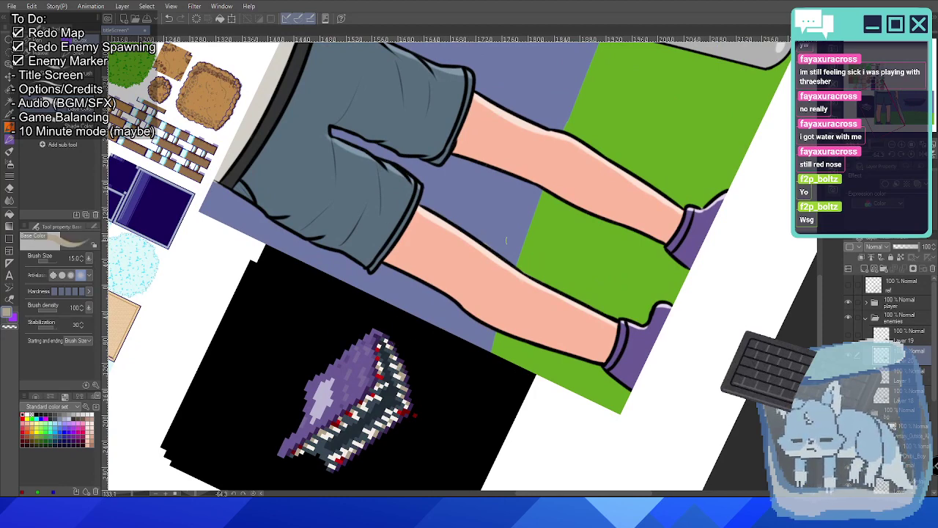
{"action": "left_click_drag", "start_coordinate": [571, 189], "coordinate": [513, 242]}
{"action": "scroll", "coordinate": [495, 226], "scroll_direction": "up", "scroll_amount": 3}
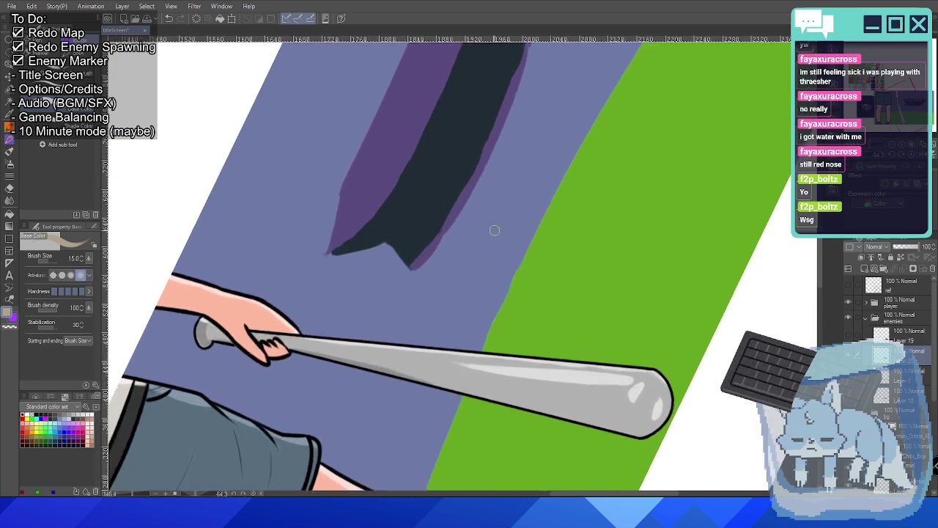
Paint the first four beige teeth along the lower jaw of the book, starting at the lower cover's pointed corner.
{"action": "key", "text": "ctrl+@"}
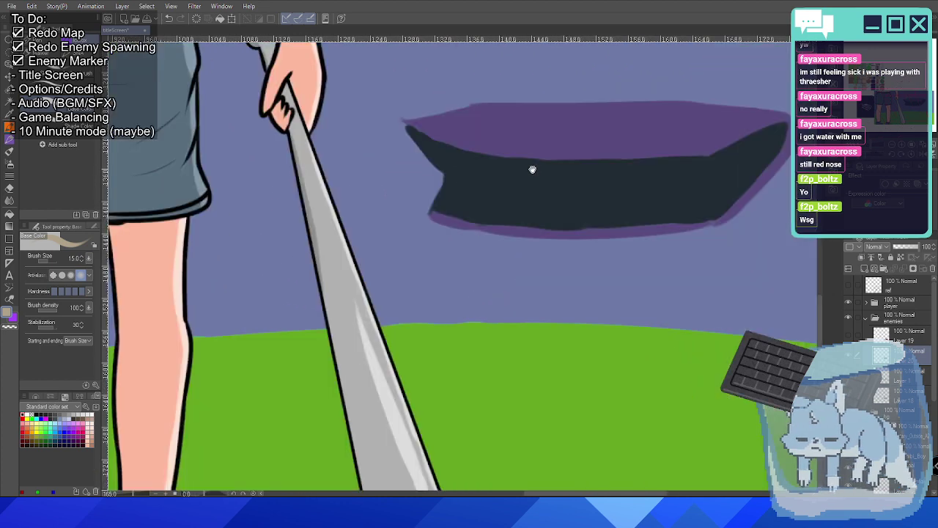
{"action": "scroll", "coordinate": [393, 261], "scroll_direction": "up", "scroll_amount": 3}
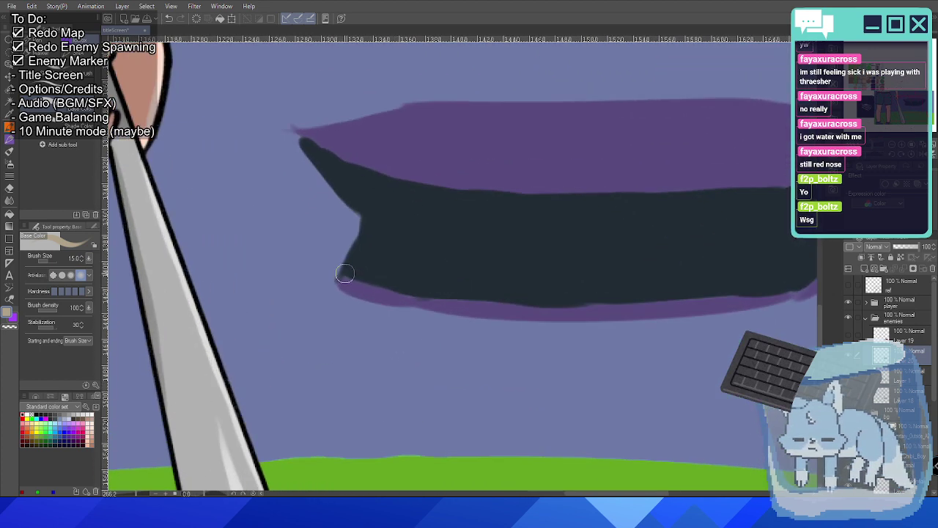
{"action": "mouse_move", "coordinate": [357, 279]}
{"action": "left_mouse_down"}
{"action": "mouse_move", "coordinate": [356, 262]}
{"action": "mouse_move", "coordinate": [344, 276]}
{"action": "left_mouse_up"}
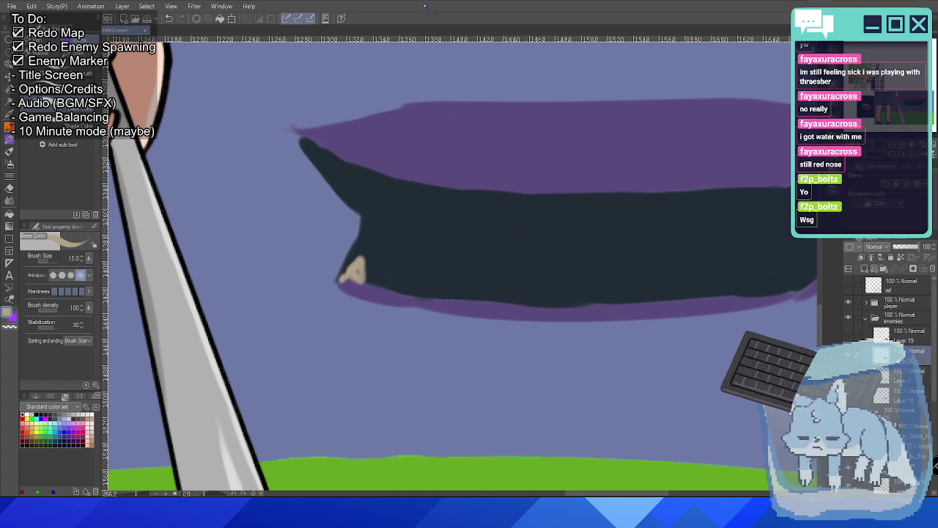
{"action": "mouse_move", "coordinate": [390, 284]}
{"action": "left_mouse_down"}
{"action": "mouse_move", "coordinate": [400, 265]}
{"action": "mouse_move", "coordinate": [398, 285]}
{"action": "mouse_move", "coordinate": [420, 270]}
{"action": "mouse_move", "coordinate": [443, 292]}
{"action": "mouse_move", "coordinate": [455, 265]}
{"action": "mouse_move", "coordinate": [445, 294]}
{"action": "mouse_move", "coordinate": [454, 275]}
{"action": "mouse_move", "coordinate": [502, 272]}
{"action": "mouse_move", "coordinate": [500, 287]}
{"action": "mouse_move", "coordinate": [499, 270]}
{"action": "left_mouse_up"}
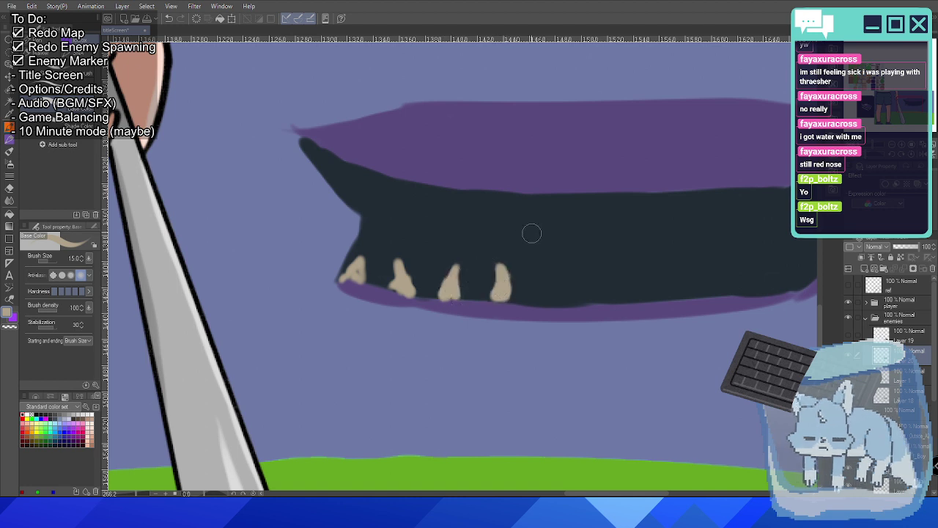
Paint the remaining beige lower teeth along the rest of the lower cover and up the slanted spine to its tip.
{"action": "left_click_drag", "start_coordinate": [528, 232], "coordinate": [360, 248]}
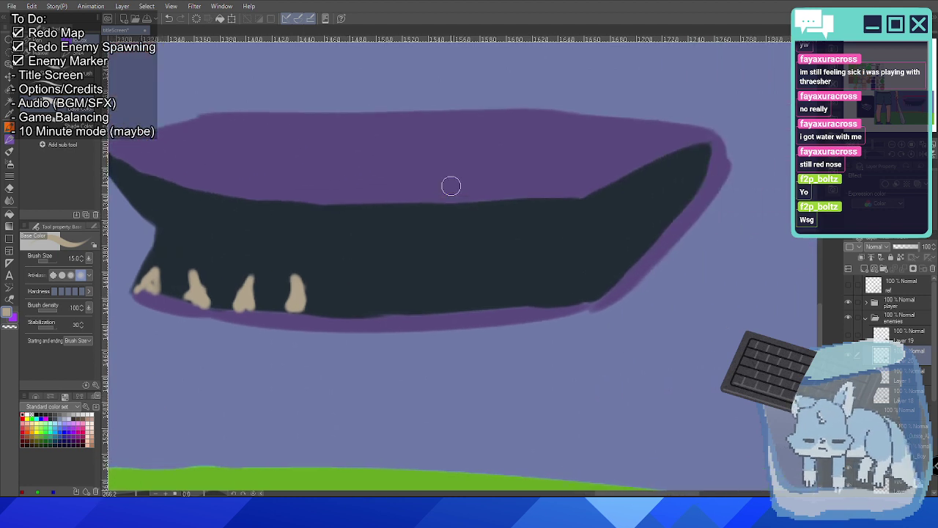
{"action": "mouse_move", "coordinate": [339, 297]}
{"action": "left_mouse_down"}
{"action": "mouse_move", "coordinate": [347, 289]}
{"action": "mouse_move", "coordinate": [347, 306]}
{"action": "mouse_move", "coordinate": [362, 311]}
{"action": "mouse_move", "coordinate": [402, 279]}
{"action": "mouse_move", "coordinate": [402, 312]}
{"action": "mouse_move", "coordinate": [405, 298]}
{"action": "mouse_move", "coordinate": [445, 310]}
{"action": "mouse_move", "coordinate": [454, 276]}
{"action": "mouse_move", "coordinate": [453, 310]}
{"action": "mouse_move", "coordinate": [452, 282]}
{"action": "mouse_move", "coordinate": [458, 309]}
{"action": "mouse_move", "coordinate": [499, 287]}
{"action": "mouse_move", "coordinate": [488, 313]}
{"action": "mouse_move", "coordinate": [498, 290]}
{"action": "mouse_move", "coordinate": [503, 306]}
{"action": "mouse_move", "coordinate": [531, 277]}
{"action": "mouse_move", "coordinate": [538, 292]}
{"action": "mouse_move", "coordinate": [545, 283]}
{"action": "mouse_move", "coordinate": [545, 302]}
{"action": "mouse_move", "coordinate": [569, 274]}
{"action": "mouse_move", "coordinate": [571, 297]}
{"action": "left_mouse_up"}
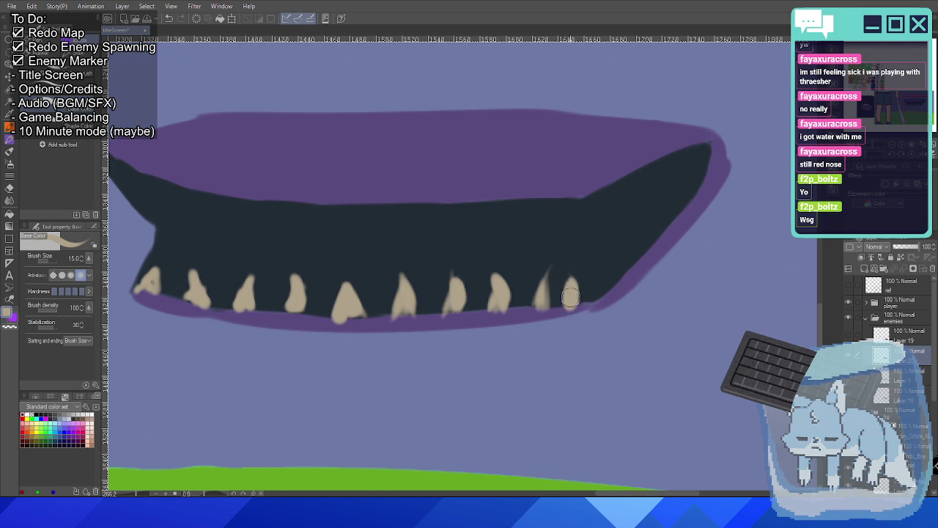
{"action": "key", "text": "ctrl+z"}
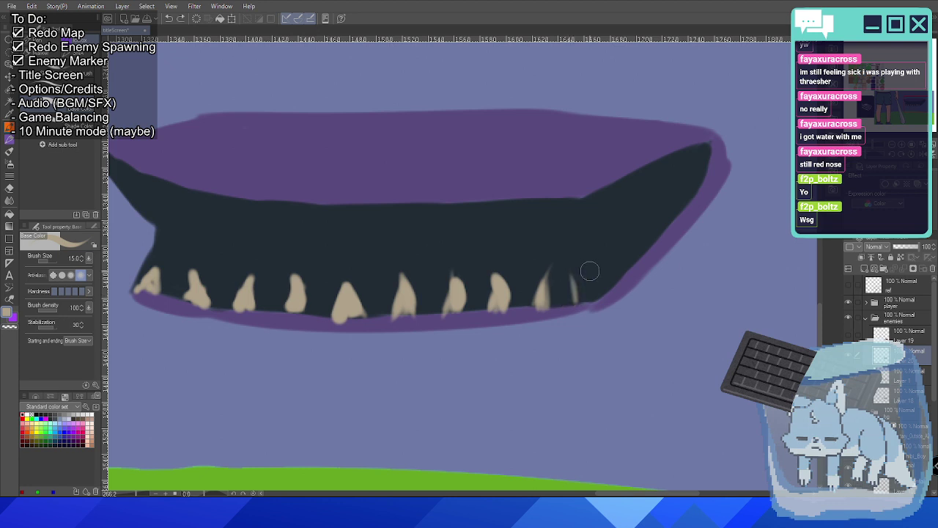
{"action": "mouse_move", "coordinate": [573, 297]}
{"action": "left_mouse_down"}
{"action": "mouse_move", "coordinate": [569, 274]}
{"action": "mouse_move", "coordinate": [571, 302]}
{"action": "mouse_move", "coordinate": [604, 263]}
{"action": "mouse_move", "coordinate": [595, 304]}
{"action": "left_mouse_up"}
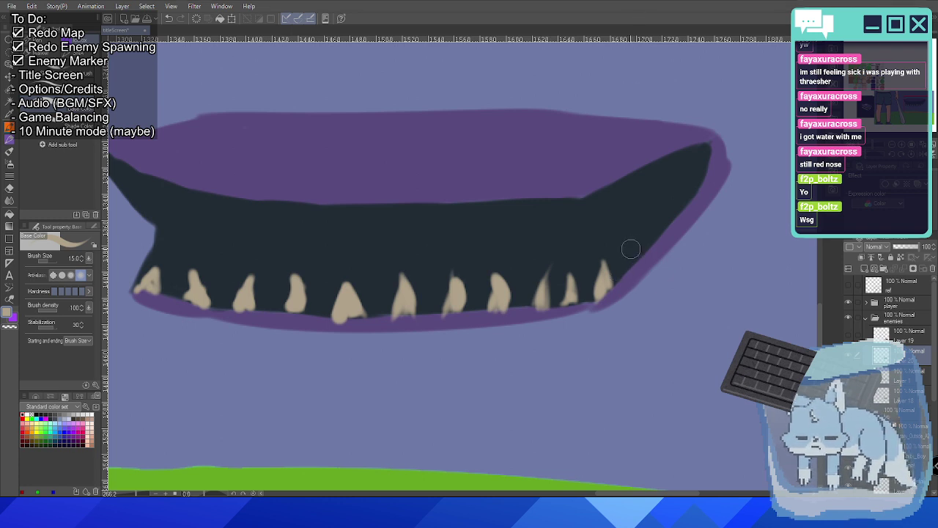
{"action": "left_click_drag", "start_coordinate": [628, 247], "coordinate": [632, 266]}
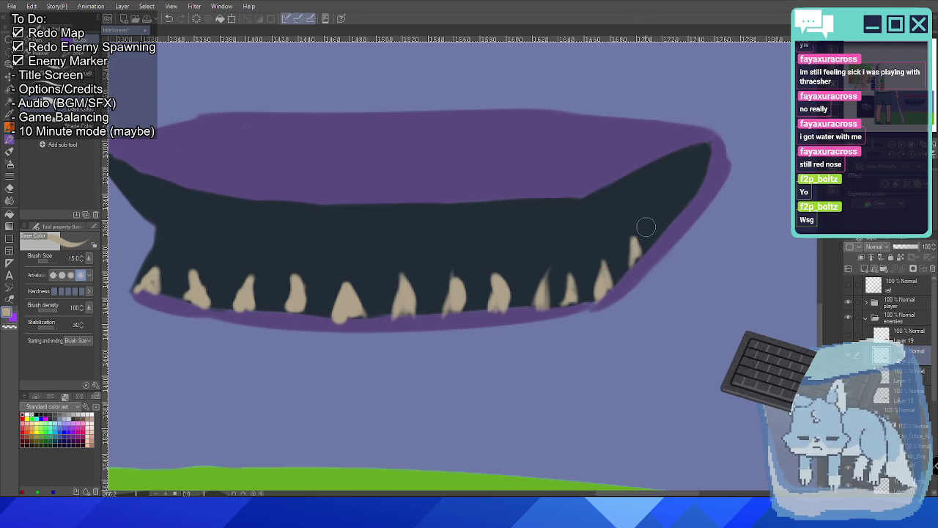
{"action": "mouse_move", "coordinate": [656, 232]}
{"action": "left_mouse_down"}
{"action": "mouse_move", "coordinate": [650, 212]}
{"action": "mouse_move", "coordinate": [656, 236]}
{"action": "mouse_move", "coordinate": [702, 173]}
{"action": "left_mouse_up"}
{"action": "scroll", "coordinate": [320, 258], "scroll_direction": "down", "scroll_amount": 8}
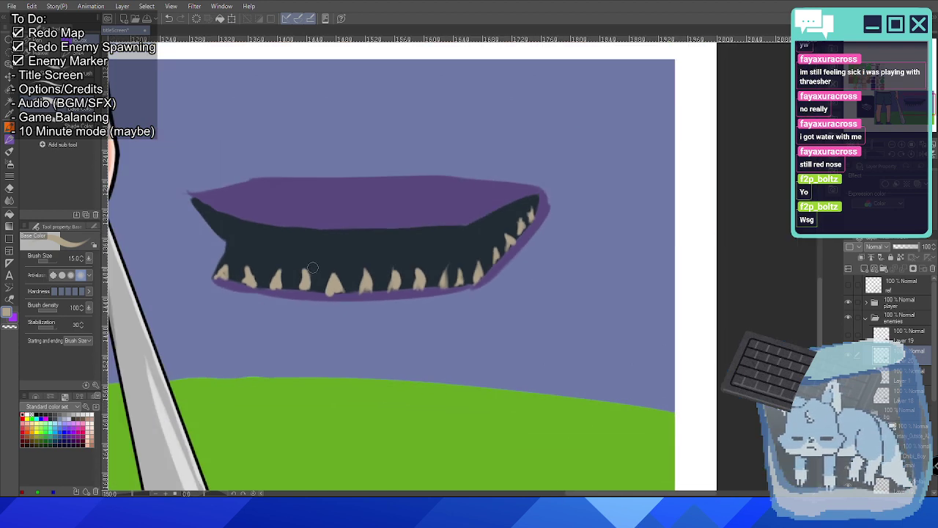
Paint the first three beige teeth hanging from the upper cover, starting near the book's pointed upper corner.
{"action": "scroll", "coordinate": [488, 282], "scroll_direction": "up", "scroll_amount": 8}
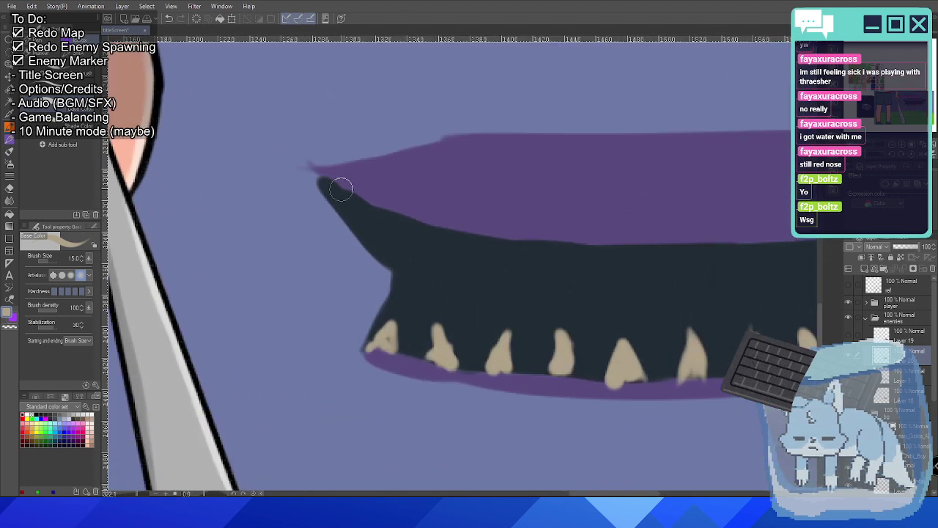
{"action": "mouse_move", "coordinate": [343, 185]}
{"action": "left_mouse_down"}
{"action": "mouse_move", "coordinate": [355, 203]}
{"action": "mouse_move", "coordinate": [353, 193]}
{"action": "mouse_move", "coordinate": [353, 245]}
{"action": "mouse_move", "coordinate": [351, 213]}
{"action": "mouse_move", "coordinate": [423, 236]}
{"action": "mouse_move", "coordinate": [412, 257]}
{"action": "mouse_move", "coordinate": [416, 277]}
{"action": "left_mouse_up"}
{"action": "left_click_drag", "start_coordinate": [421, 239], "coordinate": [416, 272]}
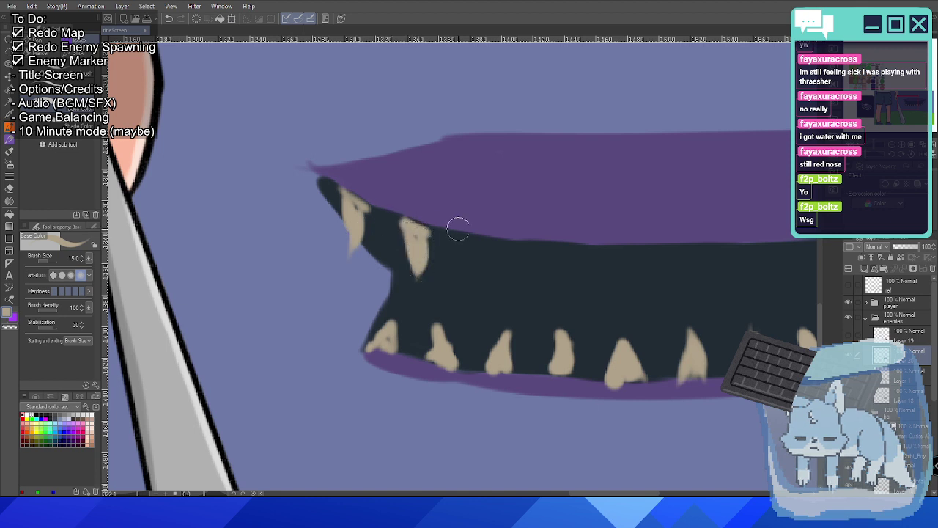
{"action": "mouse_move", "coordinate": [476, 237]}
{"action": "left_mouse_down"}
{"action": "mouse_move", "coordinate": [478, 272]}
{"action": "mouse_move", "coordinate": [490, 251]}
{"action": "mouse_move", "coordinate": [480, 290]}
{"action": "mouse_move", "coordinate": [484, 248]}
{"action": "left_mouse_up"}
Paint the remaining beige upper teeth along the underside of the cover until they meet the spine.
{"action": "scroll", "coordinate": [513, 241], "scroll_direction": "right", "scroll_amount": 5}
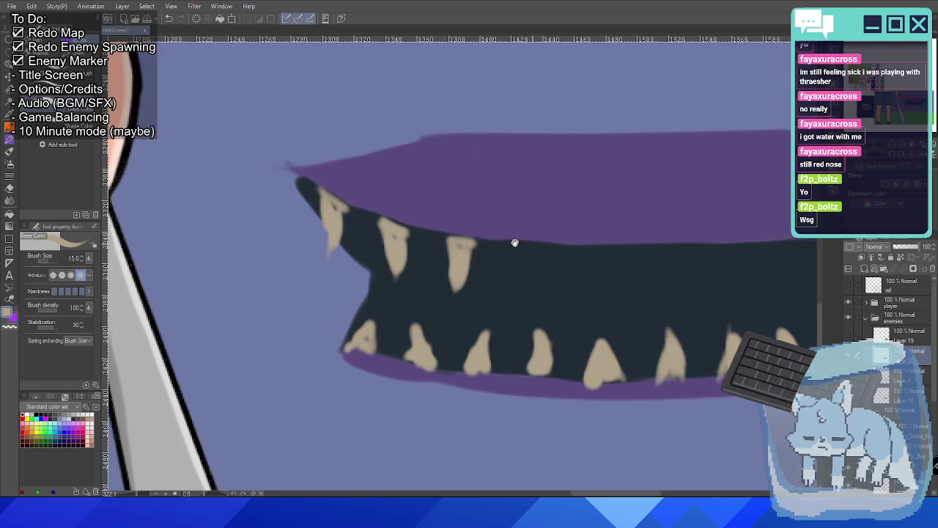
{"action": "mouse_move", "coordinate": [389, 240]}
{"action": "left_mouse_down"}
{"action": "mouse_move", "coordinate": [396, 268]}
{"action": "mouse_move", "coordinate": [408, 242]}
{"action": "mouse_move", "coordinate": [394, 244]}
{"action": "mouse_move", "coordinate": [457, 243]}
{"action": "mouse_move", "coordinate": [444, 244]}
{"action": "mouse_move", "coordinate": [458, 270]}
{"action": "mouse_move", "coordinate": [466, 255]}
{"action": "mouse_move", "coordinate": [458, 272]}
{"action": "mouse_move", "coordinate": [456, 258]}
{"action": "mouse_move", "coordinate": [466, 253]}
{"action": "mouse_move", "coordinate": [453, 284]}
{"action": "left_mouse_up"}
{"action": "mouse_move", "coordinate": [515, 242]}
{"action": "left_mouse_down"}
{"action": "mouse_move", "coordinate": [521, 271]}
{"action": "mouse_move", "coordinate": [528, 247]}
{"action": "mouse_move", "coordinate": [519, 270]}
{"action": "mouse_move", "coordinate": [526, 252]}
{"action": "mouse_move", "coordinate": [510, 245]}
{"action": "mouse_move", "coordinate": [518, 266]}
{"action": "mouse_move", "coordinate": [539, 243]}
{"action": "mouse_move", "coordinate": [436, 255]}
{"action": "mouse_move", "coordinate": [454, 252]}
{"action": "mouse_move", "coordinate": [443, 258]}
{"action": "mouse_move", "coordinate": [447, 273]}
{"action": "mouse_move", "coordinate": [451, 259]}
{"action": "mouse_move", "coordinate": [518, 243]}
{"action": "mouse_move", "coordinate": [509, 244]}
{"action": "mouse_move", "coordinate": [497, 275]}
{"action": "mouse_move", "coordinate": [501, 250]}
{"action": "mouse_move", "coordinate": [501, 267]}
{"action": "mouse_move", "coordinate": [508, 265]}
{"action": "mouse_move", "coordinate": [493, 290]}
{"action": "mouse_move", "coordinate": [516, 243]}
{"action": "mouse_move", "coordinate": [495, 287]}
{"action": "left_mouse_up"}
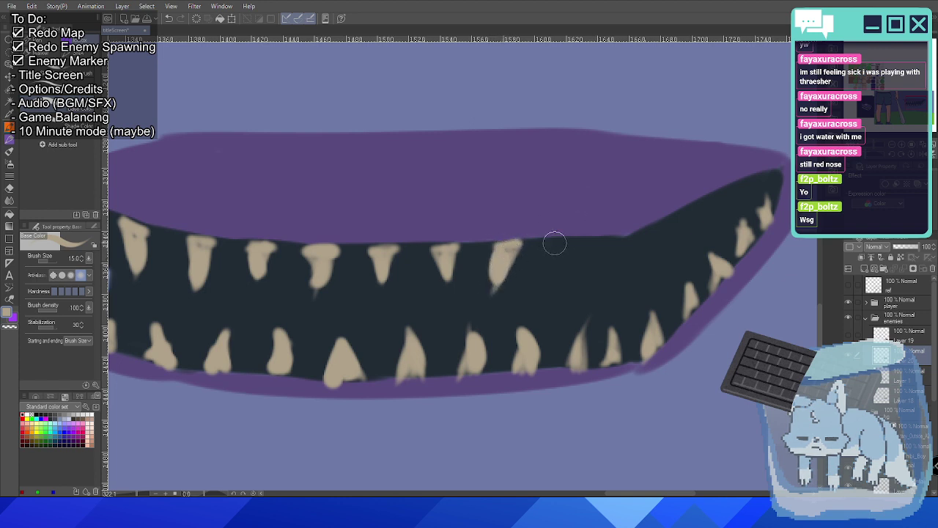
{"action": "mouse_move", "coordinate": [553, 243]}
{"action": "left_mouse_down"}
{"action": "mouse_move", "coordinate": [559, 274]}
{"action": "mouse_move", "coordinate": [563, 239]}
{"action": "mouse_move", "coordinate": [563, 249]}
{"action": "mouse_move", "coordinate": [602, 245]}
{"action": "mouse_move", "coordinate": [603, 272]}
{"action": "mouse_move", "coordinate": [606, 238]}
{"action": "mouse_move", "coordinate": [630, 242]}
{"action": "mouse_move", "coordinate": [646, 231]}
{"action": "mouse_move", "coordinate": [633, 269]}
{"action": "mouse_move", "coordinate": [638, 242]}
{"action": "mouse_move", "coordinate": [642, 258]}
{"action": "mouse_move", "coordinate": [678, 215]}
{"action": "mouse_move", "coordinate": [663, 227]}
{"action": "mouse_move", "coordinate": [667, 260]}
{"action": "mouse_move", "coordinate": [673, 218]}
{"action": "mouse_move", "coordinate": [669, 249]}
{"action": "mouse_move", "coordinate": [695, 206]}
{"action": "mouse_move", "coordinate": [699, 225]}
{"action": "mouse_move", "coordinate": [728, 186]}
{"action": "mouse_move", "coordinate": [719, 194]}
{"action": "mouse_move", "coordinate": [727, 206]}
{"action": "mouse_move", "coordinate": [732, 183]}
{"action": "mouse_move", "coordinate": [730, 194]}
{"action": "mouse_move", "coordinate": [751, 177]}
{"action": "mouse_move", "coordinate": [747, 201]}
{"action": "mouse_move", "coordinate": [759, 176]}
{"action": "left_mouse_up"}
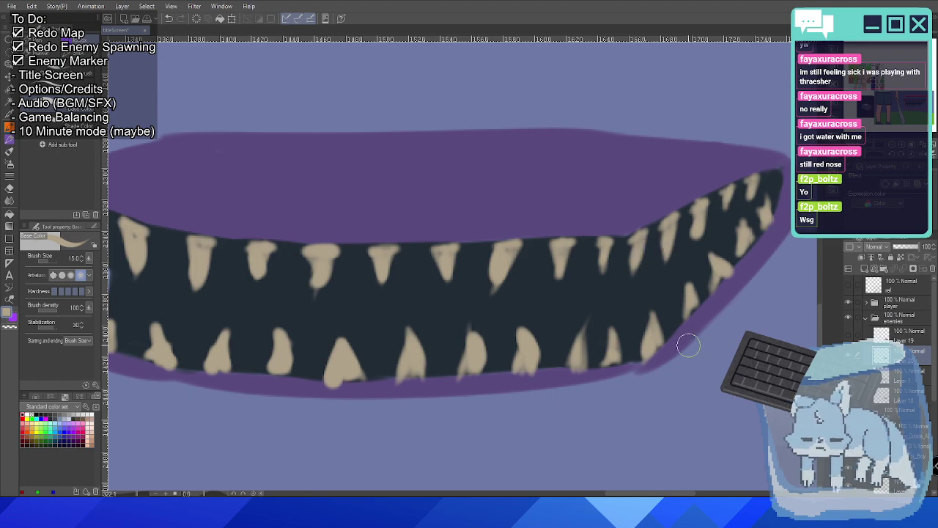
Show the other enemies again, sample the dark red of the clown's hair and make Layer 19 the active layer.
{"action": "scroll", "coordinate": [689, 345], "scroll_direction": "down", "scroll_amount": 6}
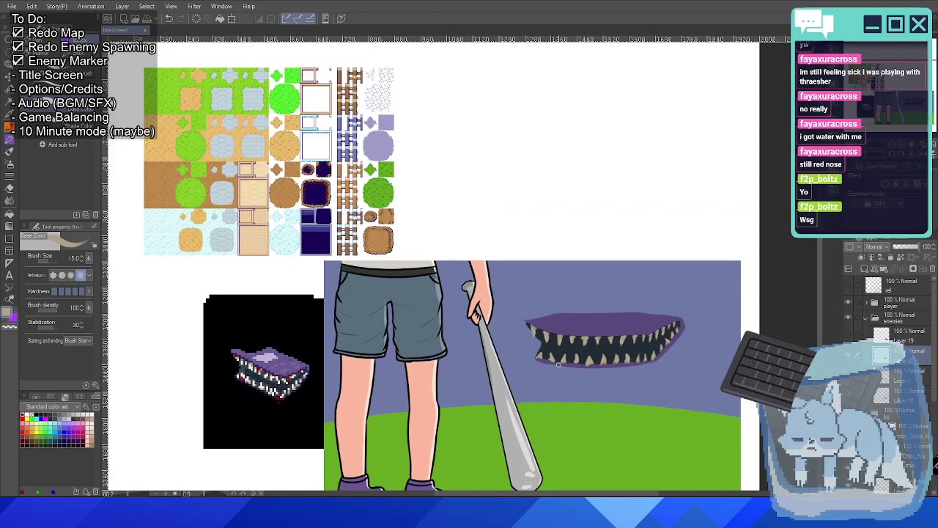
{"action": "scroll", "coordinate": [513, 398], "scroll_direction": "up", "scroll_amount": 5}
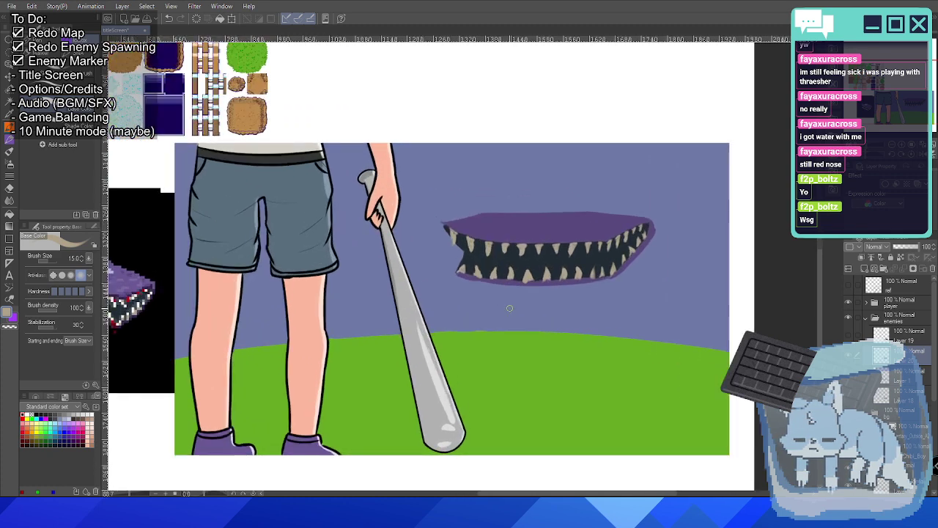
{"action": "scroll", "coordinate": [604, 189], "scroll_direction": "up", "scroll_amount": 2}
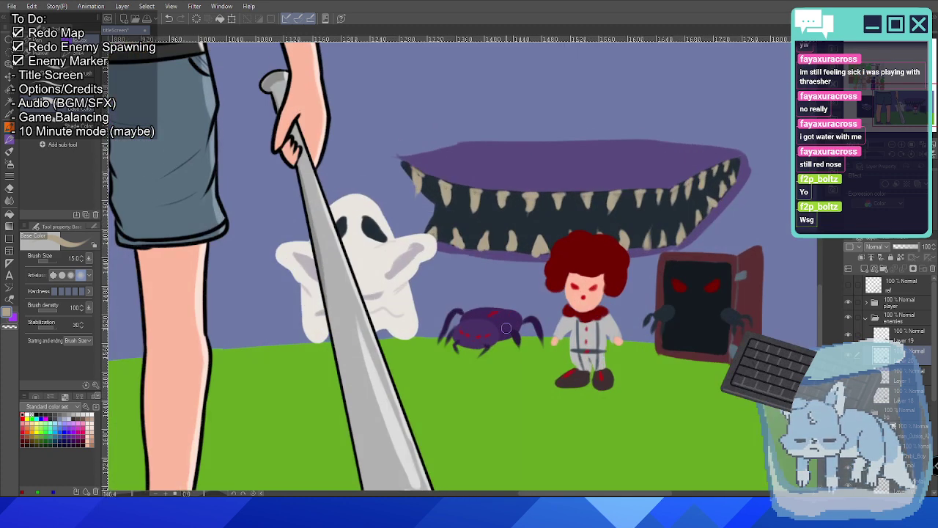
{"action": "left_click", "coordinate": [599, 239], "text": "alt"}
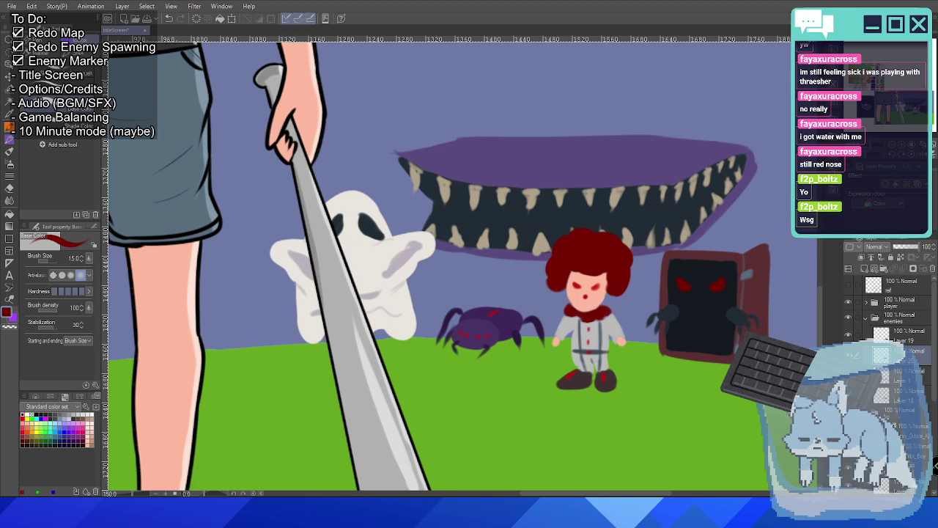
{"action": "scroll", "coordinate": [569, 239], "scroll_direction": "up", "scroll_amount": 3}
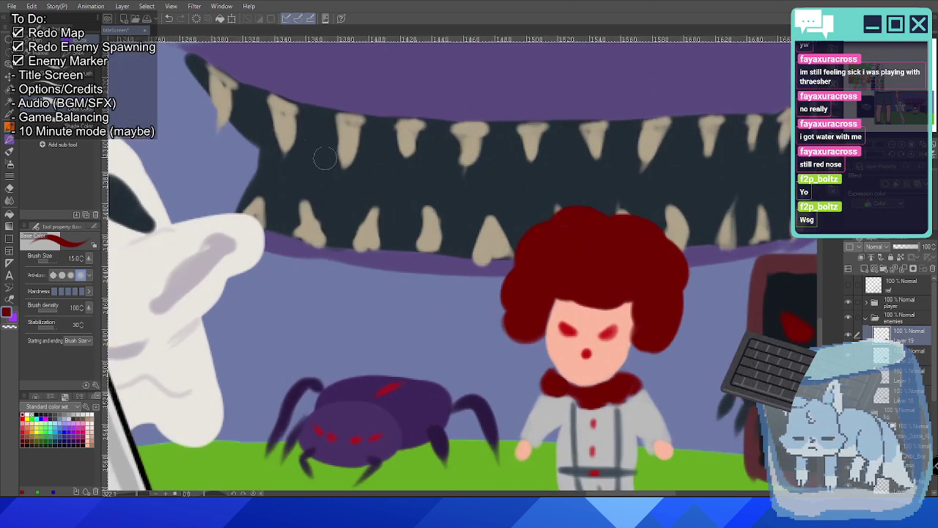
Paint dark red blood streaks on several upper teeth and on three lower teeth either side of the clown's hair.
{"action": "mouse_move", "coordinate": [228, 82]}
{"action": "left_mouse_down"}
{"action": "mouse_move", "coordinate": [230, 116]}
{"action": "mouse_move", "coordinate": [282, 145]}
{"action": "left_mouse_up"}
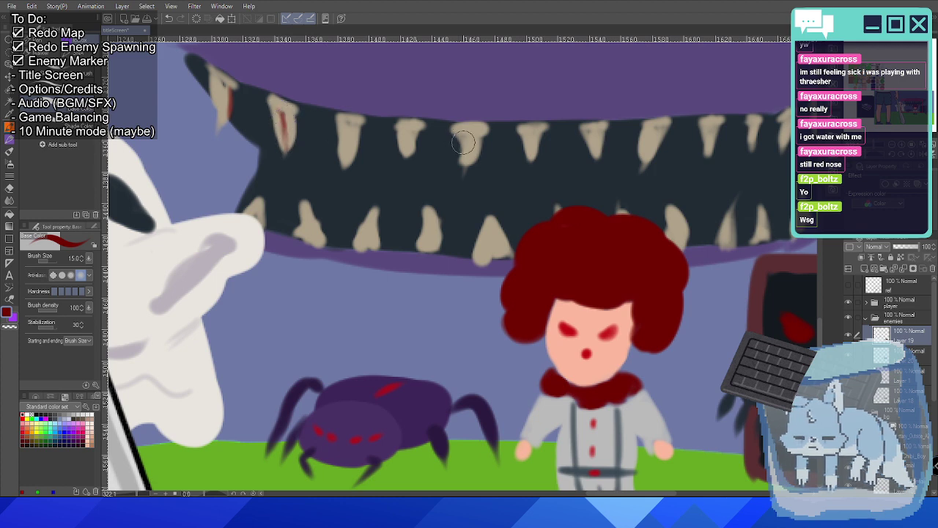
{"action": "left_click_drag", "start_coordinate": [470, 129], "coordinate": [466, 156]}
{"action": "left_click_drag", "start_coordinate": [595, 126], "coordinate": [593, 152]}
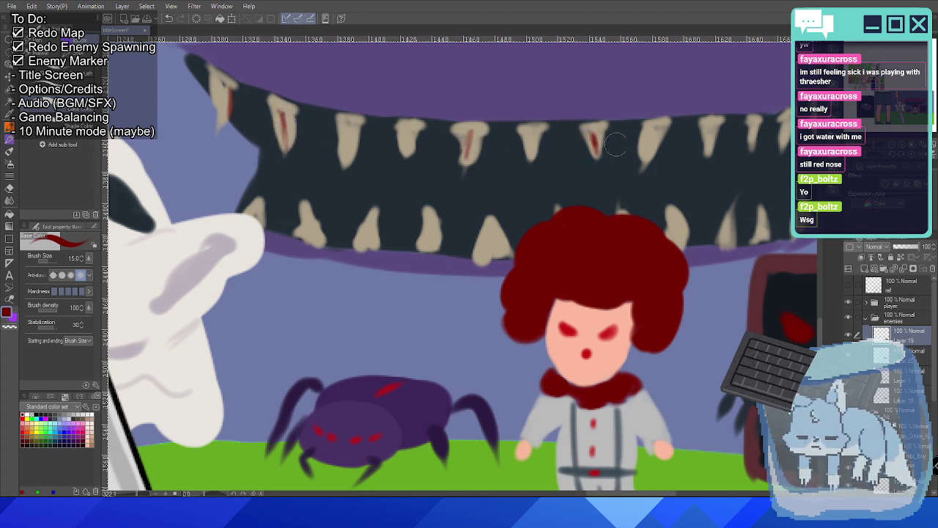
{"action": "left_click_drag", "start_coordinate": [681, 215], "coordinate": [678, 234]}
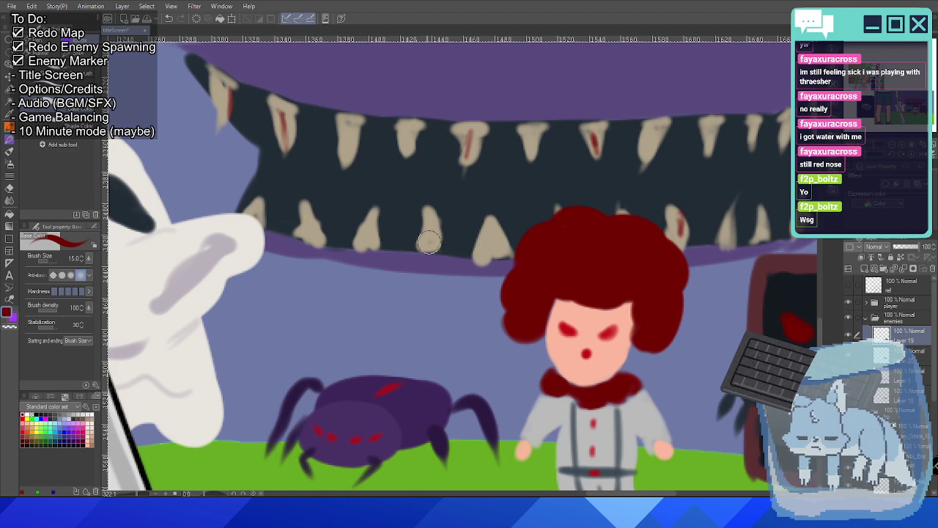
{"action": "left_click_drag", "start_coordinate": [427, 235], "coordinate": [423, 248]}
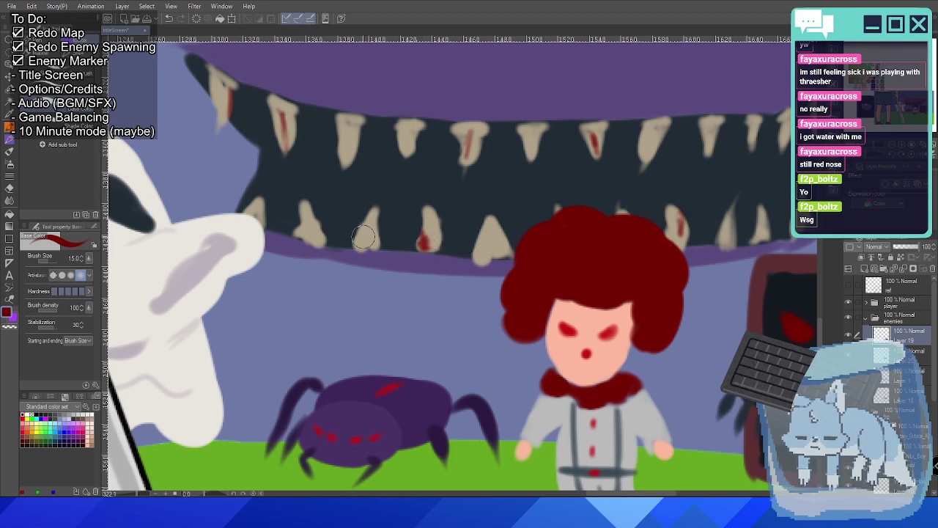
{"action": "left_click_drag", "start_coordinate": [372, 224], "coordinate": [370, 241]}
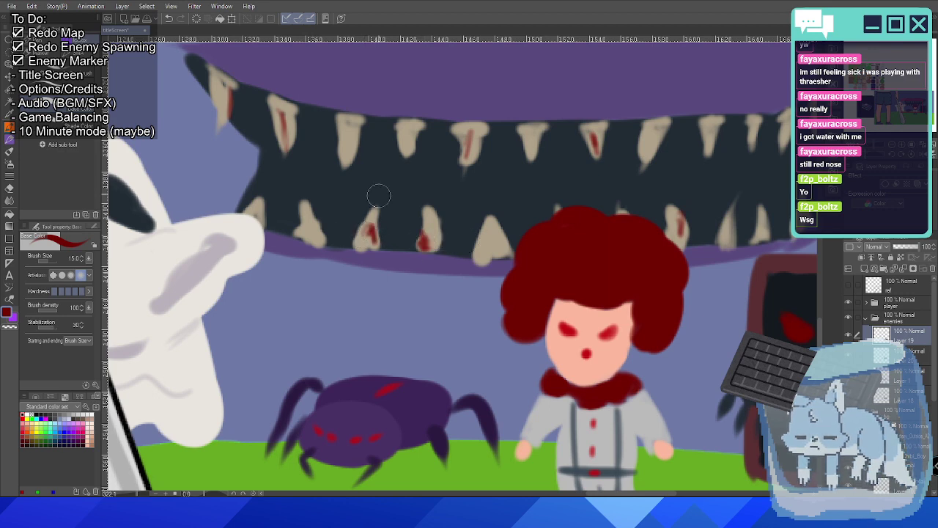
Paint dark red blood streaks on an upper tooth and on the small teeth near the spine end of the mouth.
{"action": "scroll", "coordinate": [379, 196], "scroll_direction": "down", "scroll_amount": 3}
{"action": "scroll", "coordinate": [509, 95], "scroll_direction": "up", "scroll_amount": 3}
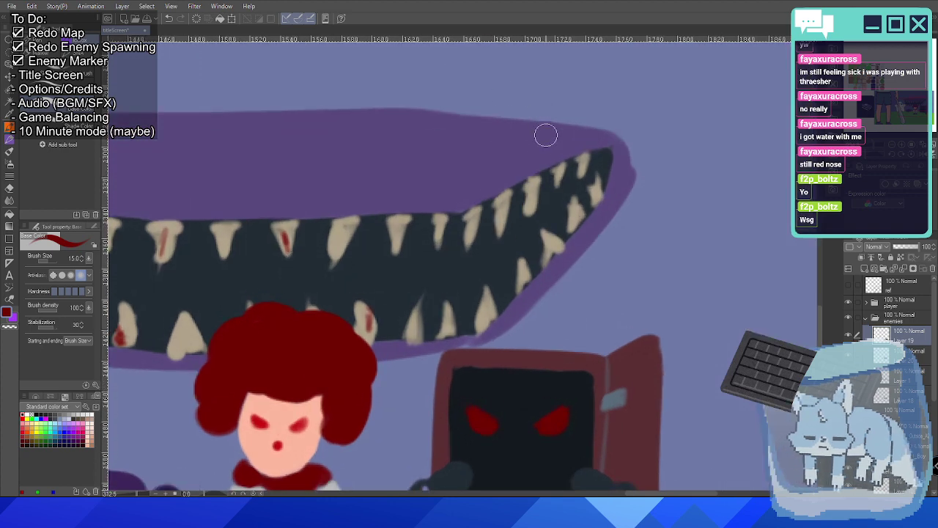
{"action": "left_click_drag", "start_coordinate": [499, 222], "coordinate": [503, 211]}
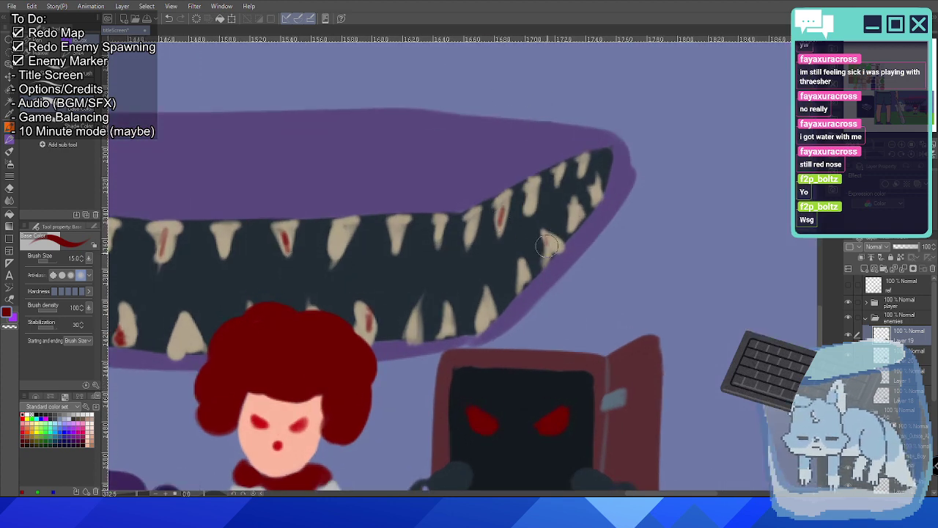
{"action": "left_click_drag", "start_coordinate": [547, 246], "coordinate": [545, 262]}
{"action": "left_click_drag", "start_coordinate": [596, 196], "coordinate": [585, 159]}
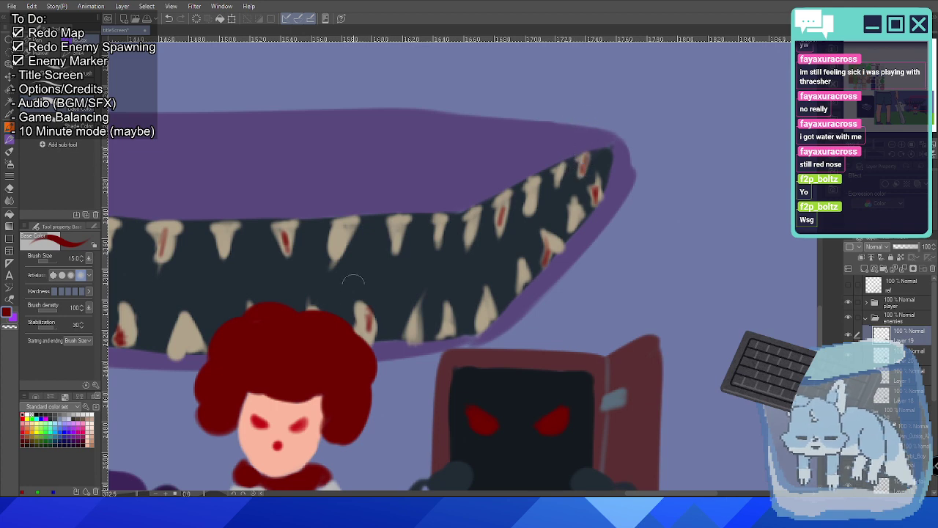
{"action": "scroll", "coordinate": [353, 281], "scroll_direction": "down", "scroll_amount": 5}
{"action": "left_click_drag", "start_coordinate": [333, 323], "coordinate": [474, 290]}
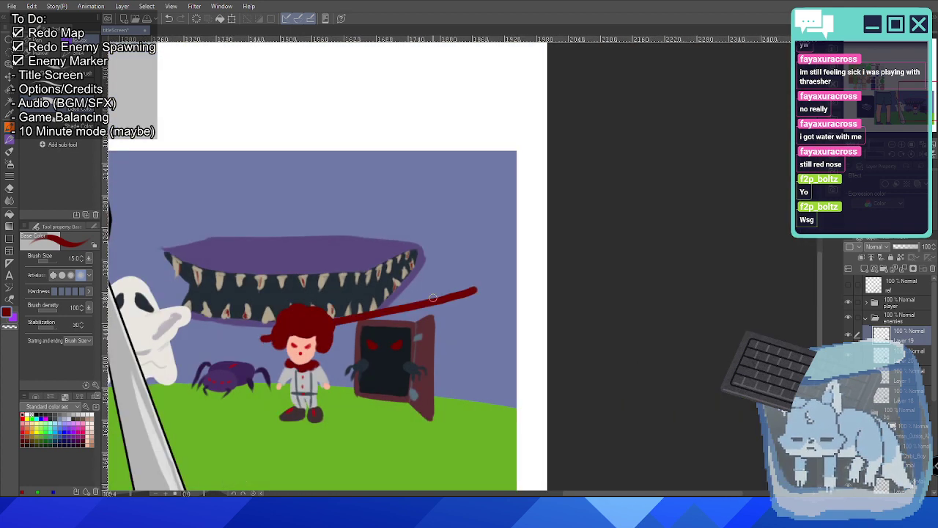
{"action": "key", "text": "ctrl+z"}
Paint a dark red blood drip running from the bloodied lower tooth down over the book's lower cover.
{"action": "scroll", "coordinate": [432, 297], "scroll_direction": "down", "scroll_amount": 3}
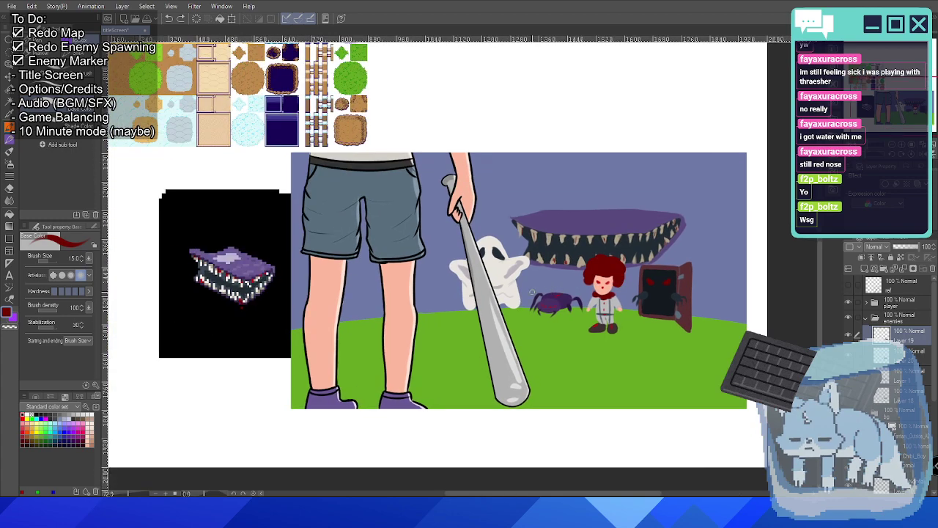
{"action": "scroll", "coordinate": [528, 292], "scroll_direction": "up", "scroll_amount": 5}
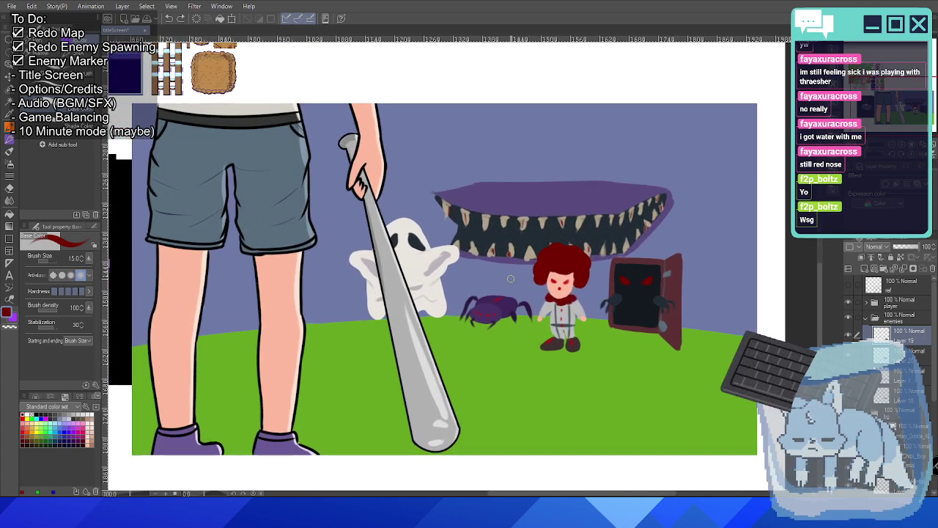
{"action": "scroll", "coordinate": [516, 256], "scroll_direction": "up", "scroll_amount": 2}
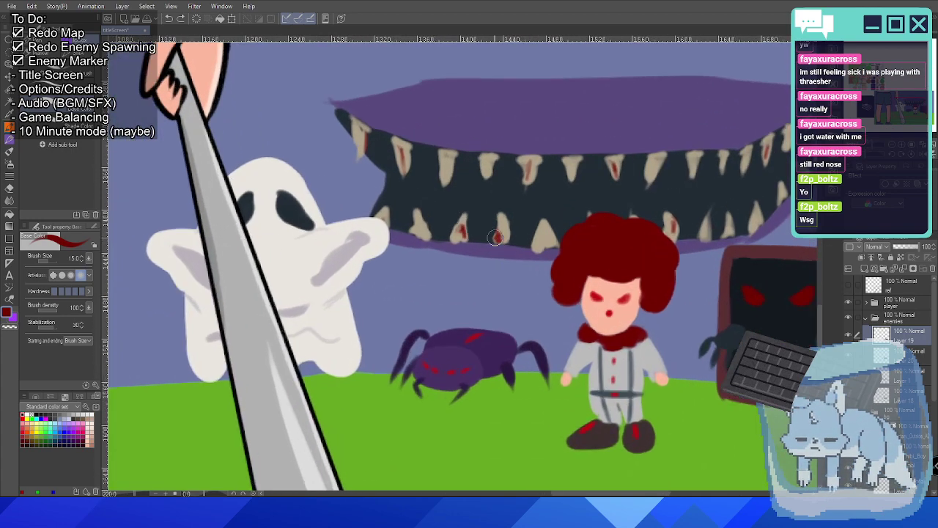
{"action": "left_click_drag", "start_coordinate": [494, 250], "coordinate": [493, 251]}
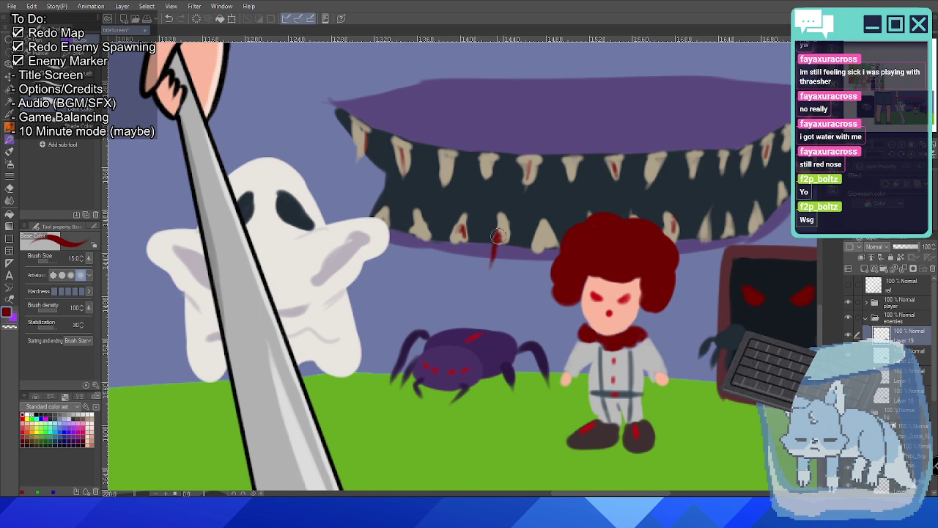
{"action": "scroll", "coordinate": [504, 209], "scroll_direction": "down", "scroll_amount": 8}
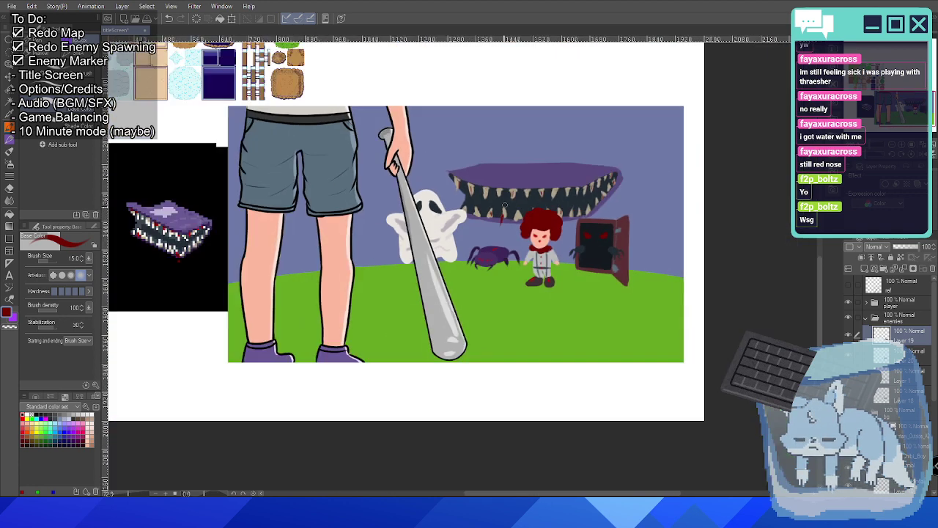
{"action": "scroll", "coordinate": [521, 255], "scroll_direction": "up", "scroll_amount": 3}
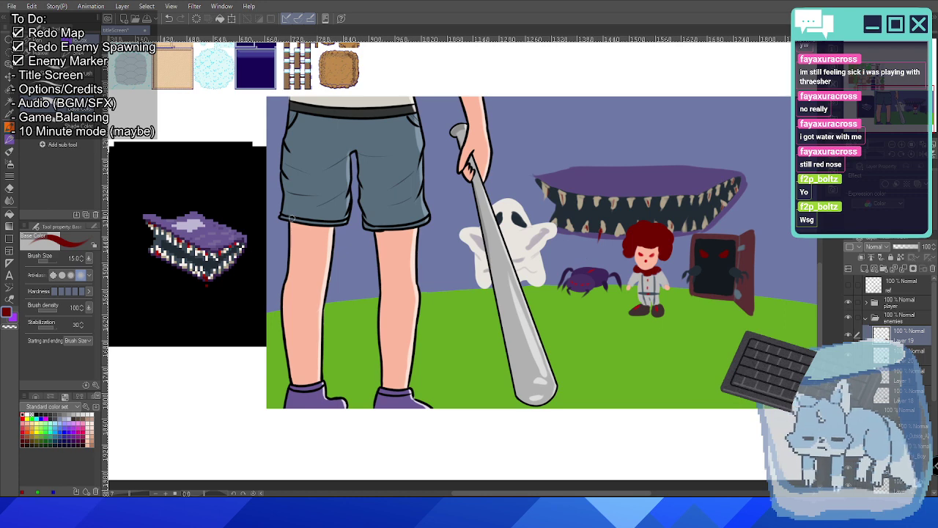
Sample the lighter purple from the reference book sprite and paint a broad highlight patch on the book's upper cover near its open end.
{"action": "left_click", "coordinate": [189, 220], "text": "alt"}
{"action": "left_click", "coordinate": [189, 228], "text": "alt"}
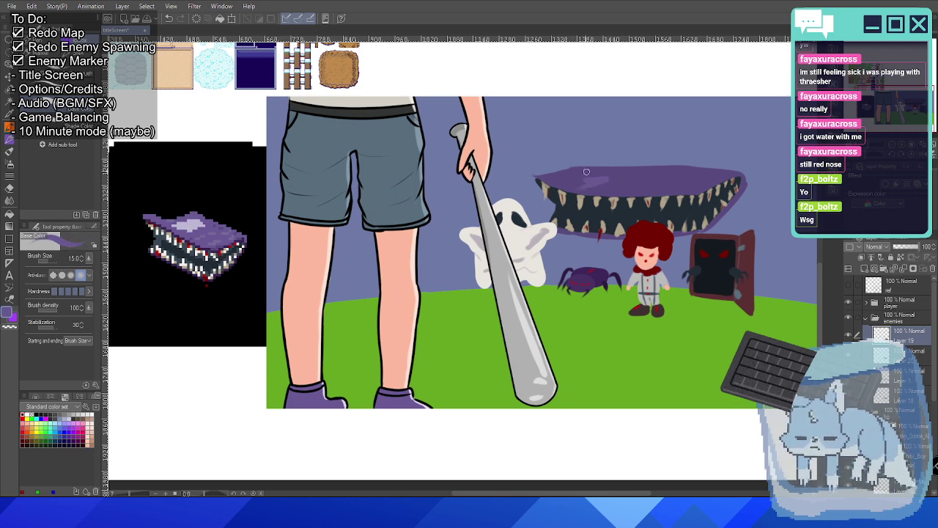
{"action": "left_click_drag", "start_coordinate": [586, 172], "coordinate": [605, 185]}
{"action": "scroll", "coordinate": [572, 184], "scroll_direction": "up", "scroll_amount": 3}
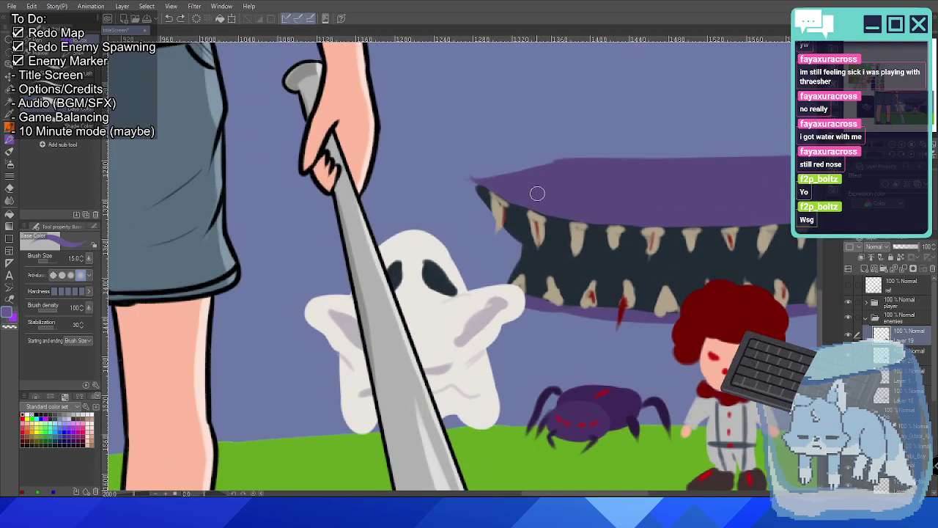
{"action": "left_click_drag", "start_coordinate": [542, 192], "coordinate": [585, 164]}
{"action": "mouse_move", "coordinate": [545, 192]}
{"action": "left_mouse_down"}
{"action": "mouse_move", "coordinate": [650, 206]}
{"action": "mouse_move", "coordinate": [579, 171]}
{"action": "mouse_move", "coordinate": [645, 182]}
{"action": "mouse_move", "coordinate": [591, 198]}
{"action": "mouse_move", "coordinate": [620, 190]}
{"action": "mouse_move", "coordinate": [574, 177]}
{"action": "left_mouse_up"}
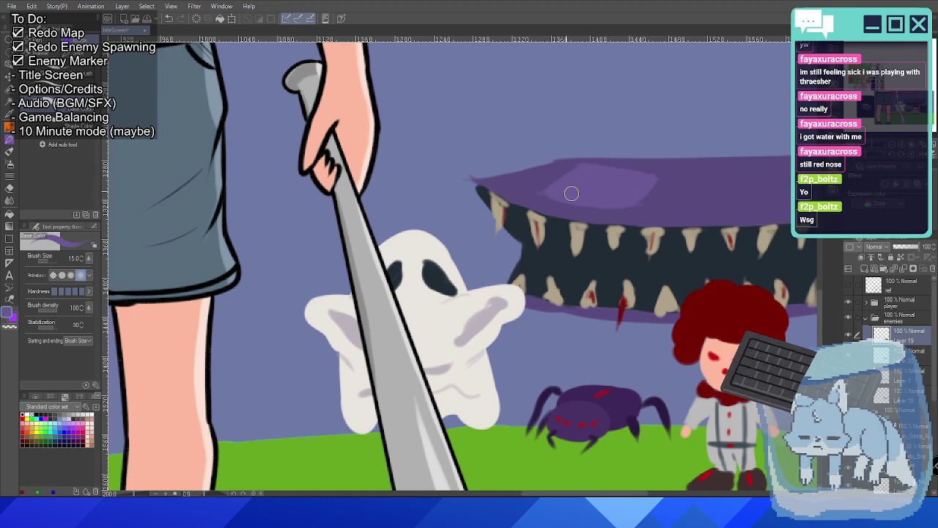
Paint wavy lighter purple highlights across the middle and spine side of the book's upper cover.
{"action": "left_click_drag", "start_coordinate": [643, 190], "coordinate": [425, 219]}
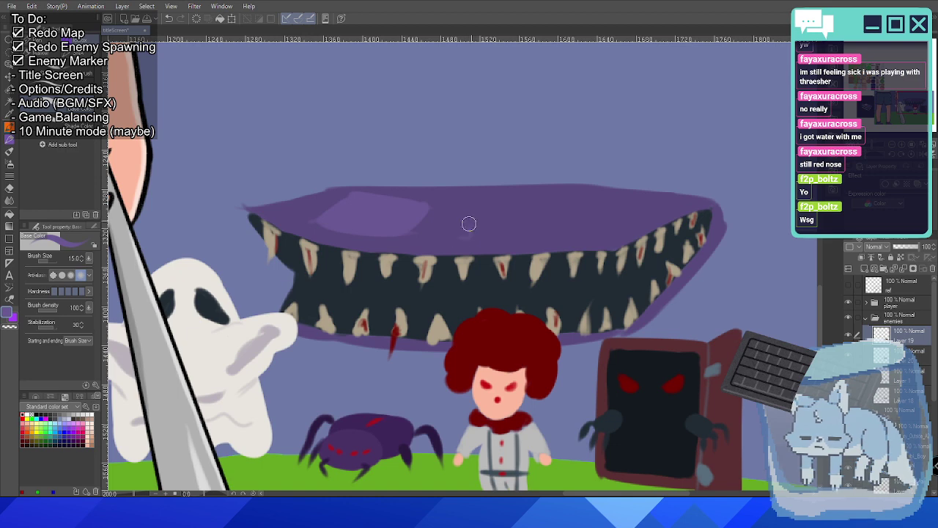
{"action": "left_click_drag", "start_coordinate": [470, 224], "coordinate": [502, 198]}
{"action": "left_click_drag", "start_coordinate": [528, 233], "coordinate": [565, 197]}
{"action": "left_click_drag", "start_coordinate": [604, 232], "coordinate": [623, 216]}
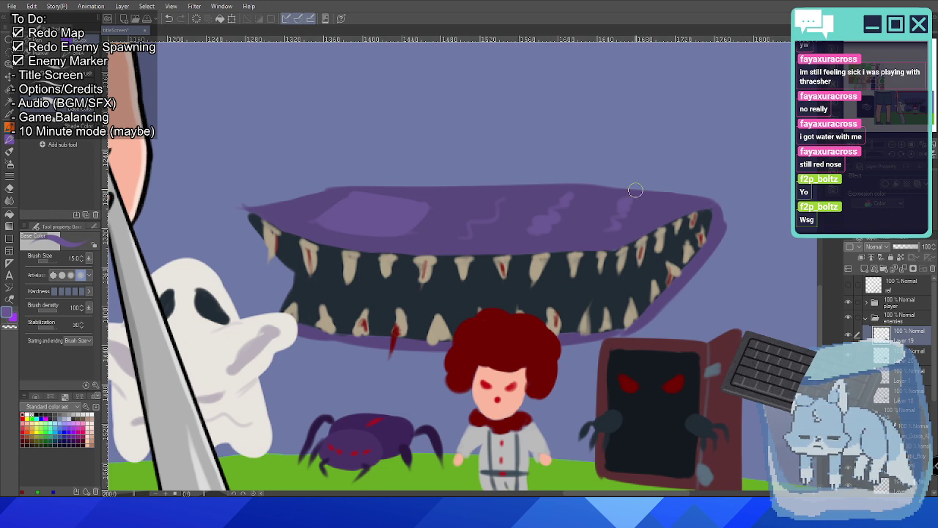
Paint a lighter purple highlight along the book's spine edge beside the small teeth.
{"action": "left_click_drag", "start_coordinate": [704, 210], "coordinate": [682, 255]}
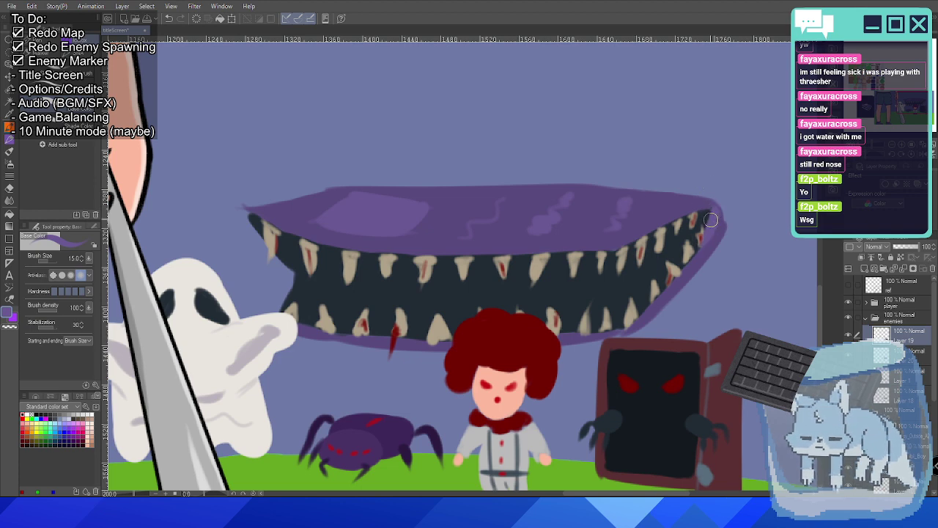
{"action": "left_click_drag", "start_coordinate": [711, 220], "coordinate": [684, 259]}
{"action": "mouse_move", "coordinate": [711, 224]}
{"action": "left_mouse_down"}
{"action": "mouse_move", "coordinate": [686, 248]}
{"action": "mouse_move", "coordinate": [708, 215]}
{"action": "left_mouse_up"}
{"action": "scroll", "coordinate": [738, 192], "scroll_direction": "down", "scroll_amount": 7}
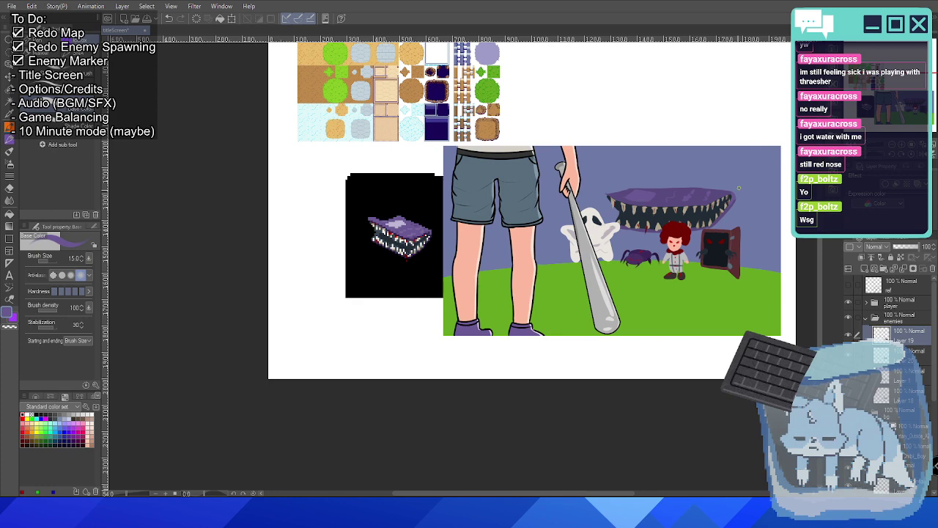
{"action": "scroll", "coordinate": [738, 188], "scroll_direction": "up", "scroll_amount": 2}
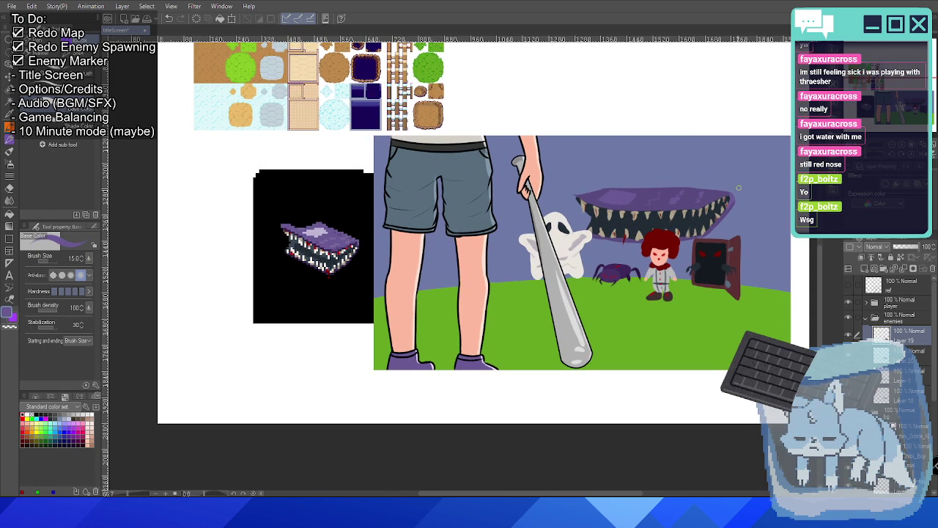
Sample the blue-grey of the reference book's mouth and try a lighter rim along the open edge of the painted mouth.
{"action": "scroll", "coordinate": [738, 187], "scroll_direction": "up", "scroll_amount": 1}
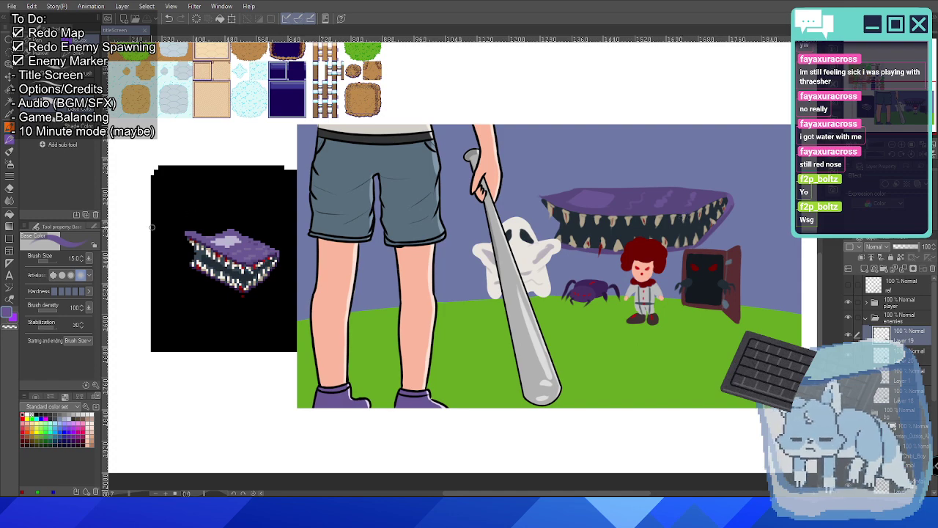
{"action": "left_click", "coordinate": [197, 254], "text": "alt"}
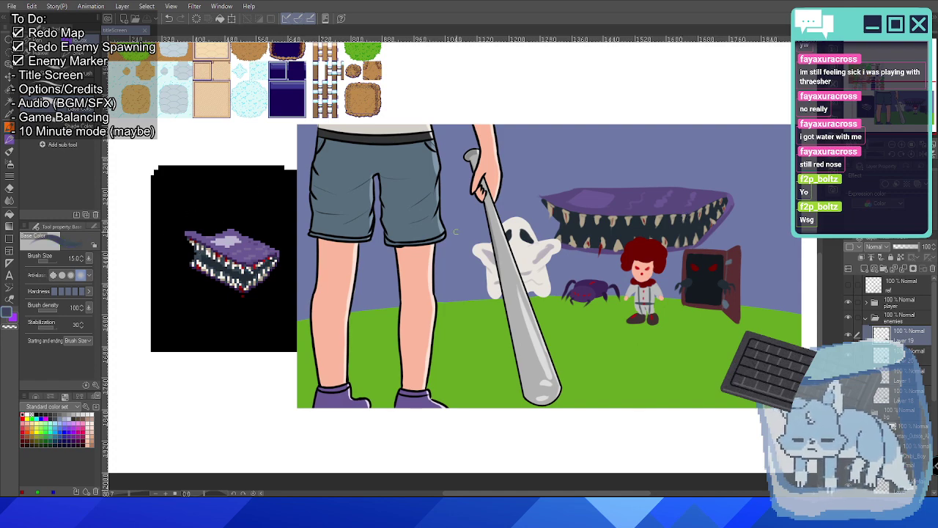
{"action": "scroll", "coordinate": [455, 232], "scroll_direction": "up", "scroll_amount": 5}
{"action": "scroll", "coordinate": [417, 167], "scroll_direction": "up", "scroll_amount": 2}
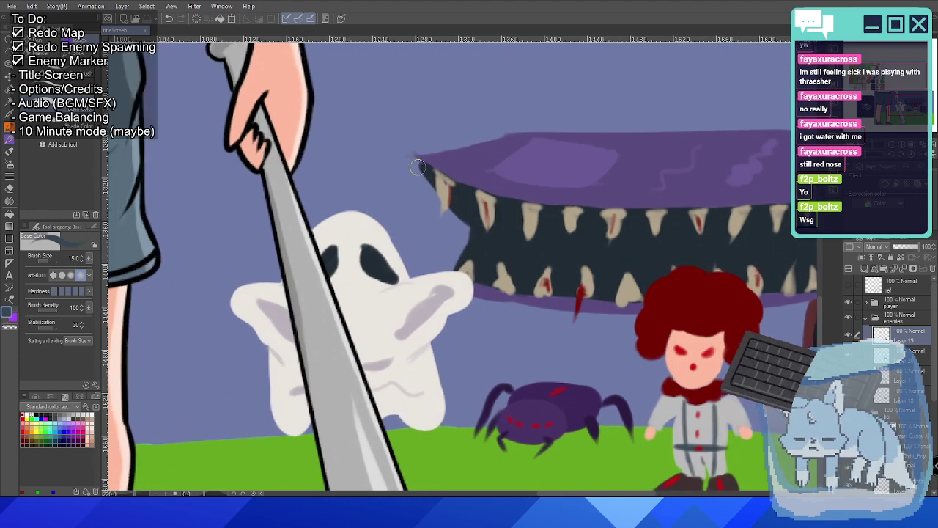
{"action": "left_click_drag", "start_coordinate": [428, 176], "coordinate": [420, 168]}
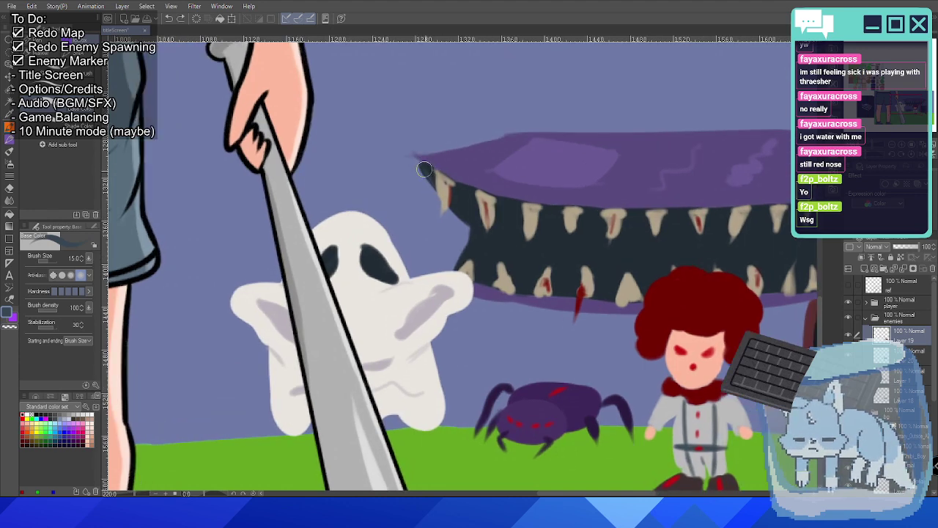
{"action": "mouse_move", "coordinate": [465, 223]}
{"action": "left_mouse_down"}
{"action": "mouse_move", "coordinate": [448, 205]}
{"action": "mouse_move", "coordinate": [473, 228]}
{"action": "mouse_move", "coordinate": [467, 244]}
{"action": "left_mouse_up"}
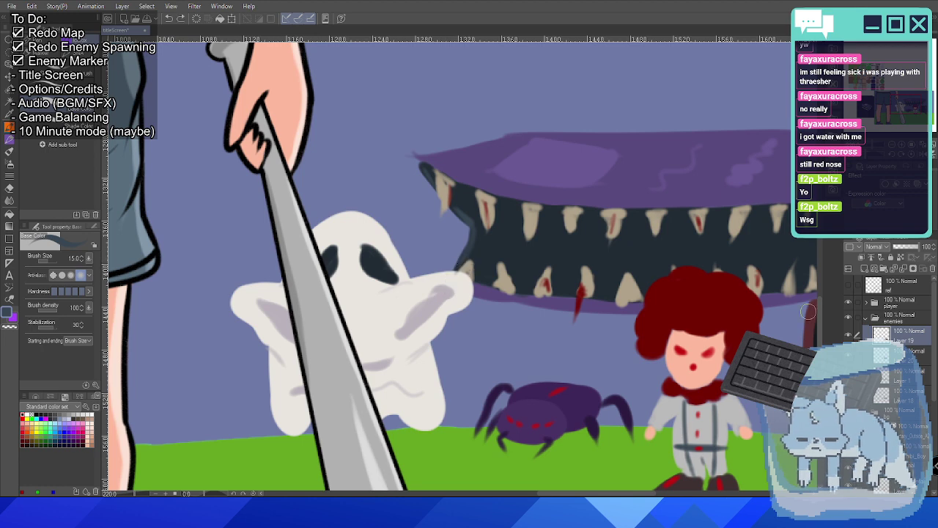
Paint the blue-grey rim along the mouth's open edge on the layer directly below Layer 19.
{"action": "left_click", "coordinate": [848, 317]}
{"action": "left_click", "coordinate": [848, 318]}
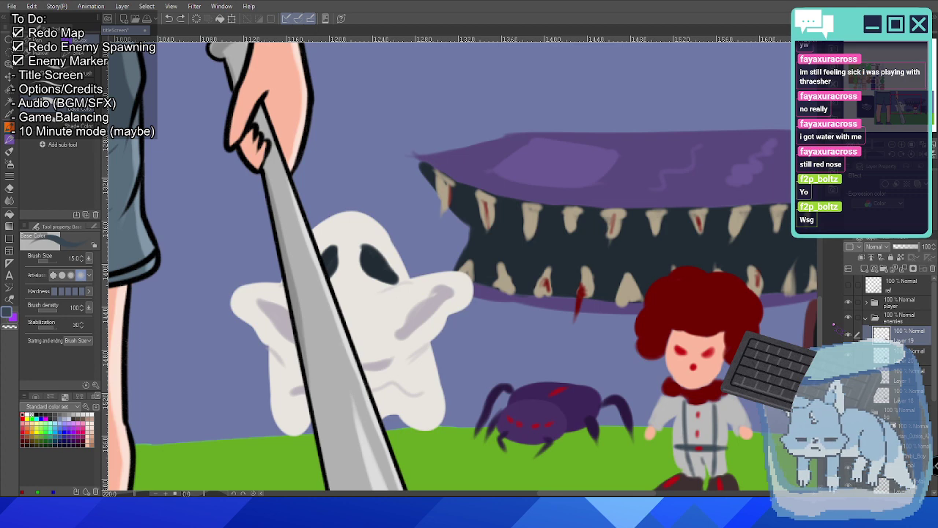
{"action": "scroll", "coordinate": [677, 329], "scroll_direction": "up", "scroll_amount": 1}
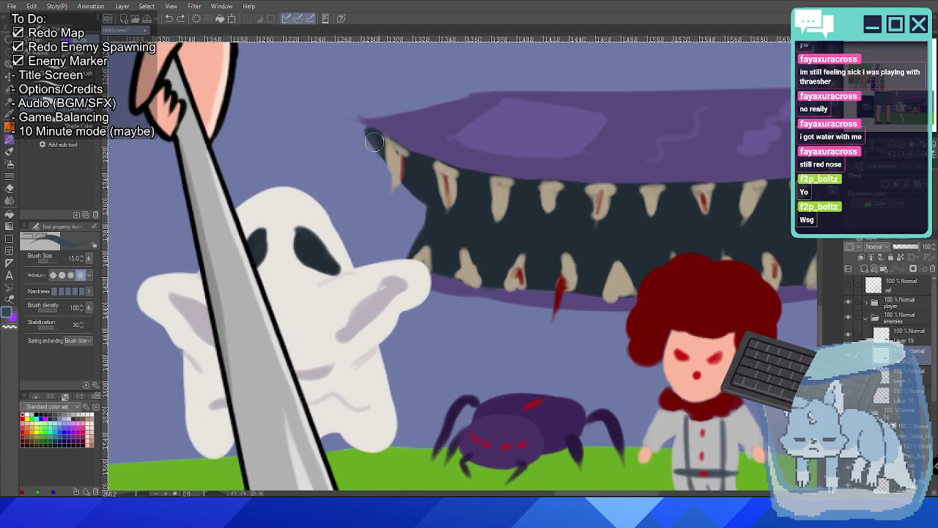
{"action": "mouse_move", "coordinate": [374, 141]}
{"action": "left_mouse_down"}
{"action": "mouse_move", "coordinate": [431, 213]}
{"action": "mouse_move", "coordinate": [420, 218]}
{"action": "mouse_move", "coordinate": [428, 213]}
{"action": "mouse_move", "coordinate": [411, 264]}
{"action": "left_mouse_up"}
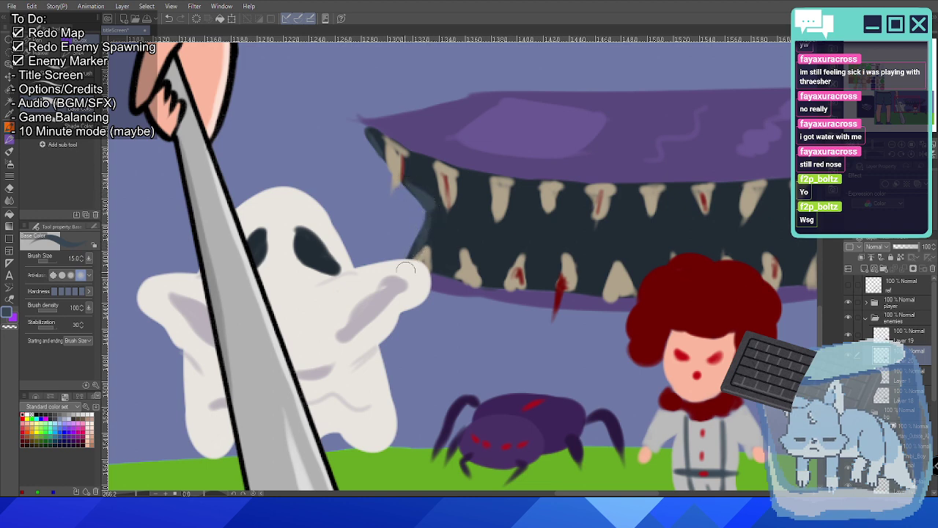
{"action": "left_click_drag", "start_coordinate": [423, 232], "coordinate": [430, 203]}
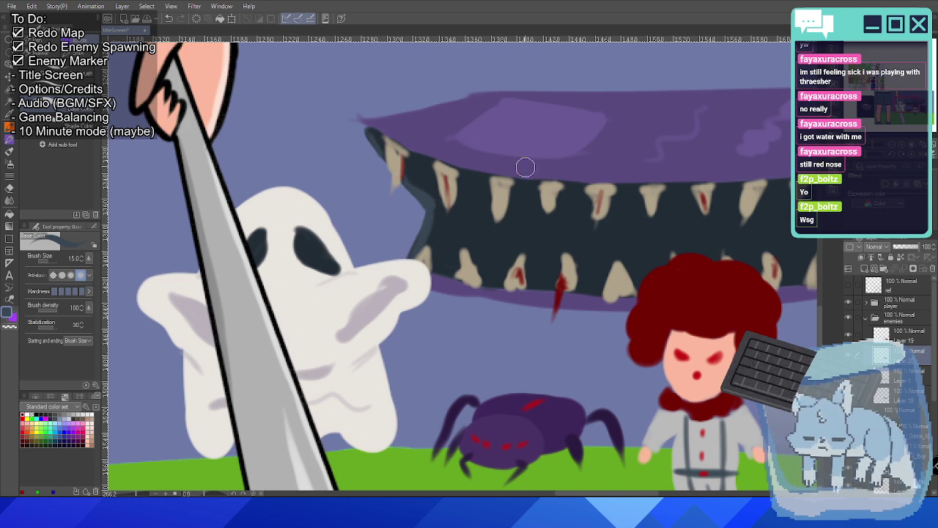
{"action": "scroll", "coordinate": [525, 167], "scroll_direction": "down", "scroll_amount": 8}
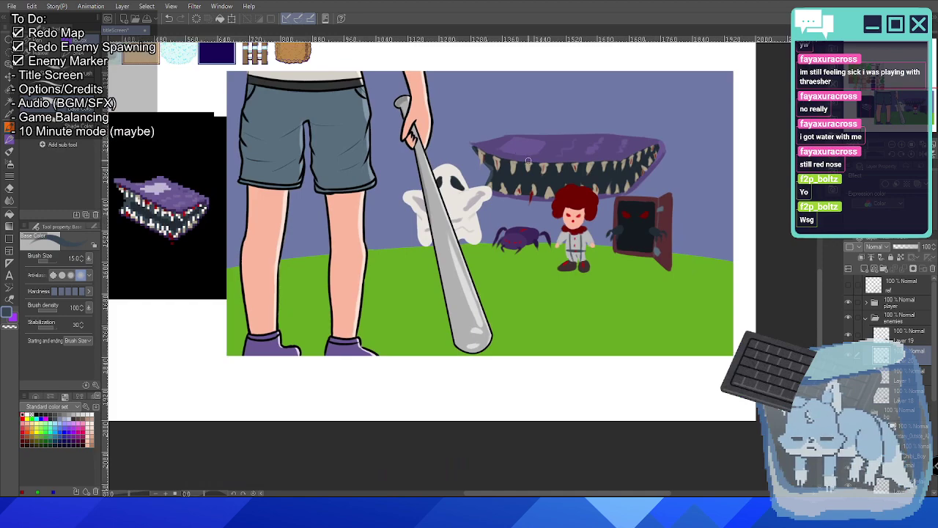
{"action": "left_click_drag", "start_coordinate": [534, 165], "coordinate": [549, 191]}
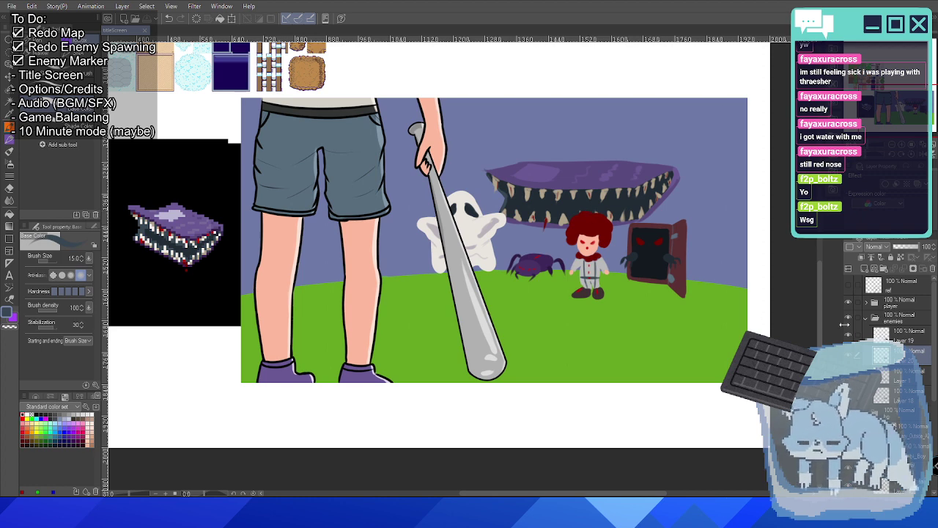
Collapse and hide the enemies folder, expand the bg folder and make its first layer active.
{"action": "left_click", "coordinate": [866, 318]}
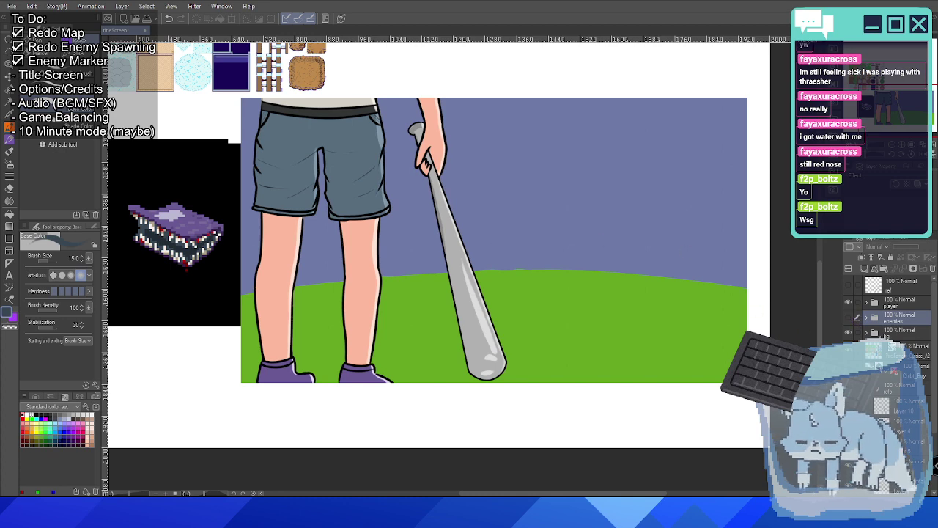
{"action": "left_click", "coordinate": [865, 332]}
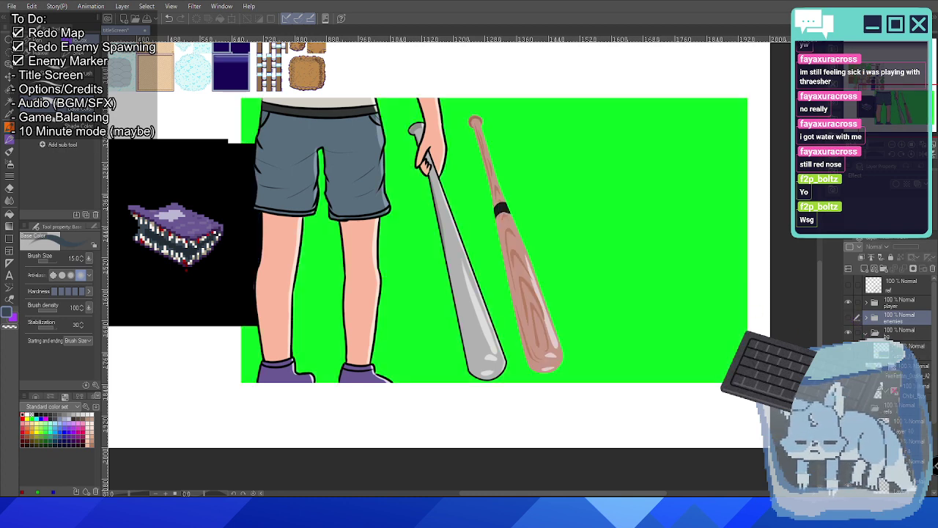
{"action": "left_click", "coordinate": [890, 350]}
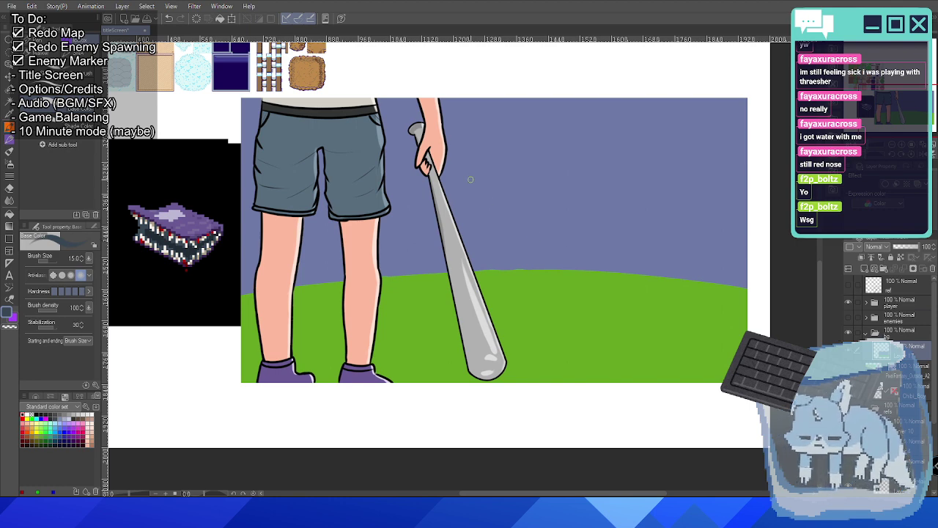
Sample the dark green of the grass blades from the round grass tile in the reference tileset.
{"action": "scroll", "coordinate": [470, 179], "scroll_direction": "down", "scroll_amount": 5}
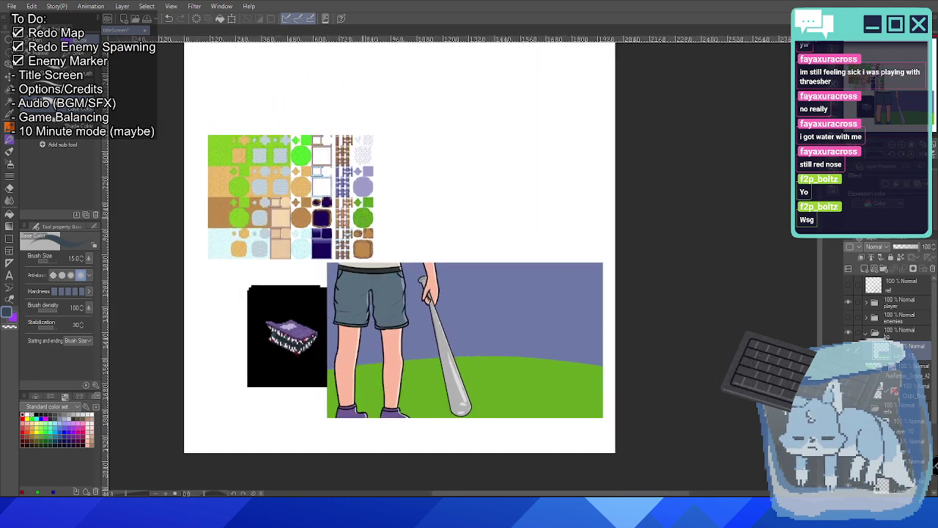
{"action": "scroll", "coordinate": [362, 321], "scroll_direction": "up", "scroll_amount": 4}
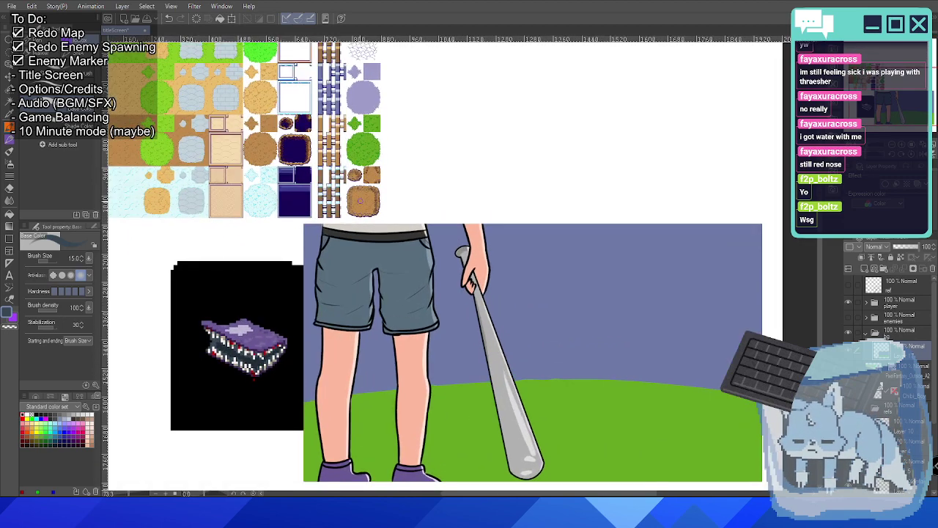
{"action": "scroll", "coordinate": [339, 117], "scroll_direction": "up", "scroll_amount": 5}
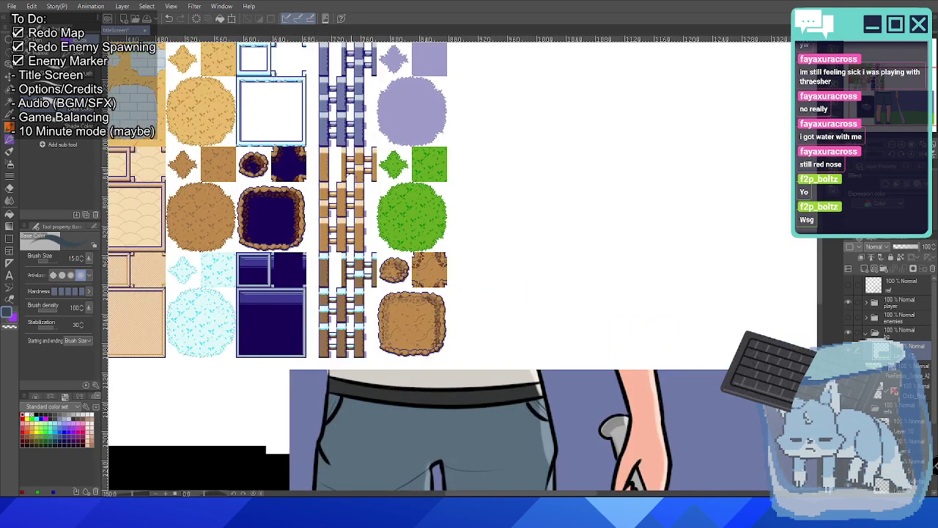
{"action": "scroll", "coordinate": [415, 188], "scroll_direction": "up", "scroll_amount": 1}
{"action": "left_click", "coordinate": [406, 185], "text": "alt"}
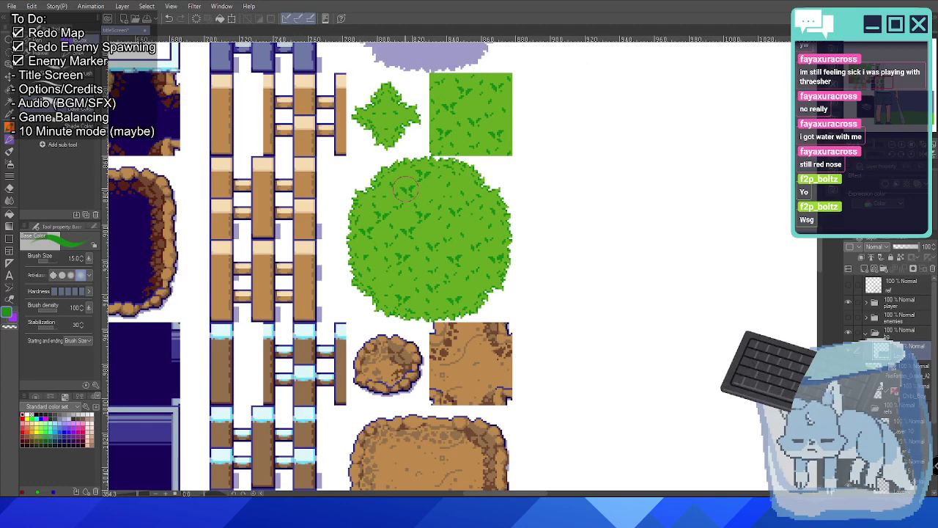
Paint small dark green grass tufts on the hill between the legs, beside the bat and farther along the slope.
{"action": "scroll", "coordinate": [445, 208], "scroll_direction": "down", "scroll_amount": 6}
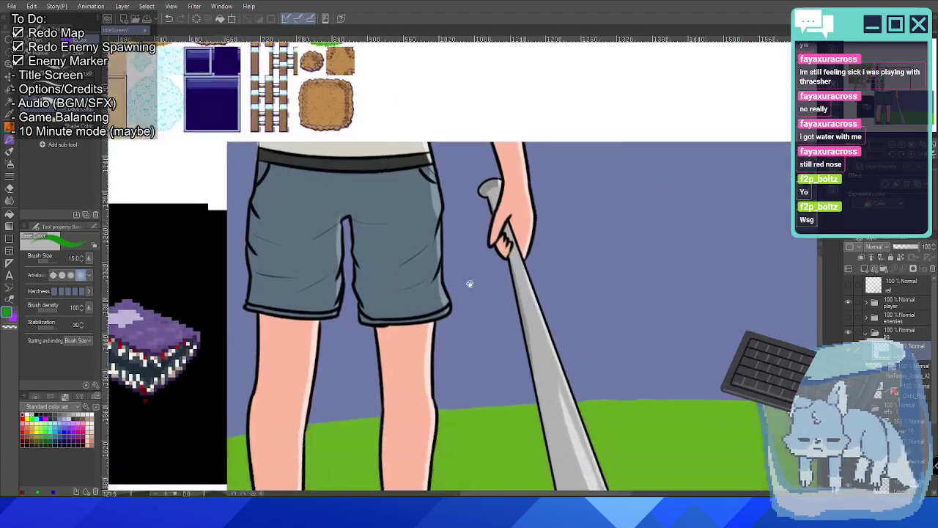
{"action": "left_click_drag", "start_coordinate": [469, 284], "coordinate": [397, 126]}
{"action": "left_click_drag", "start_coordinate": [407, 296], "coordinate": [390, 357]}
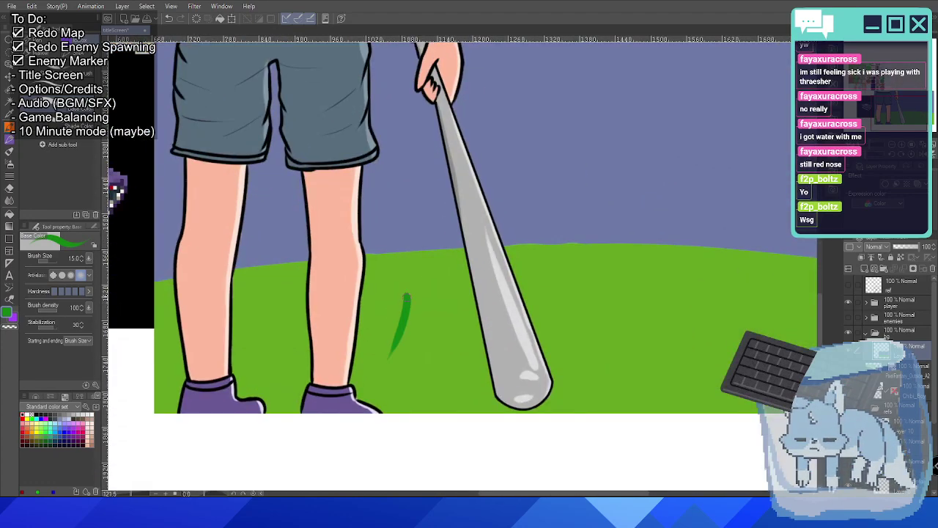
{"action": "key", "text": "ctrl+z"}
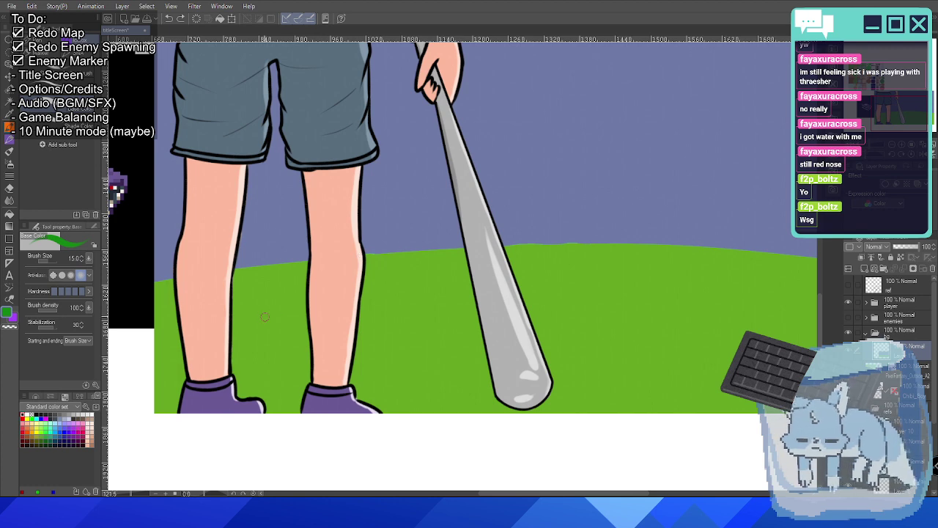
{"action": "mouse_move", "coordinate": [266, 316]}
{"action": "left_mouse_down"}
{"action": "mouse_move", "coordinate": [244, 283]}
{"action": "mouse_move", "coordinate": [262, 304]}
{"action": "left_mouse_up"}
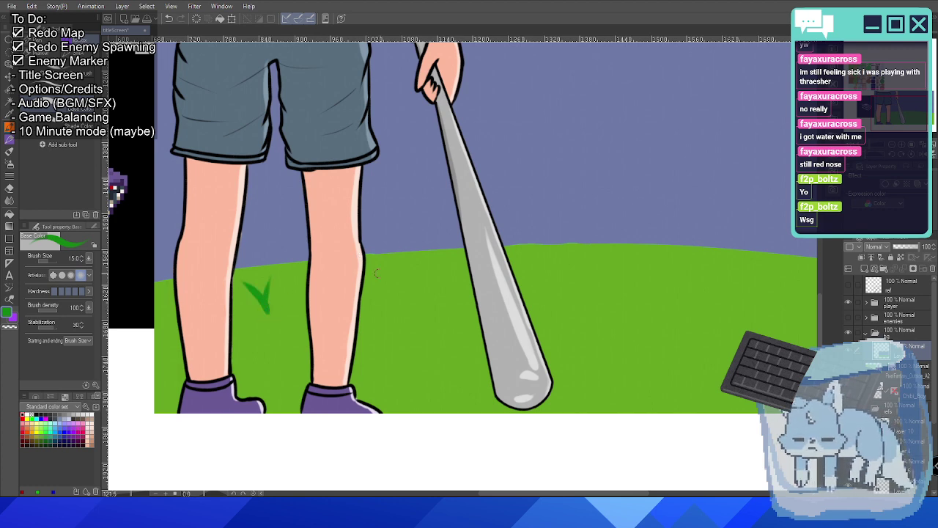
{"action": "left_click_drag", "start_coordinate": [526, 251], "coordinate": [539, 263]}
{"action": "left_click_drag", "start_coordinate": [433, 287], "coordinate": [422, 268]}
{"action": "left_click_drag", "start_coordinate": [430, 287], "coordinate": [435, 255]}
{"action": "left_click_drag", "start_coordinate": [708, 276], "coordinate": [717, 287]}
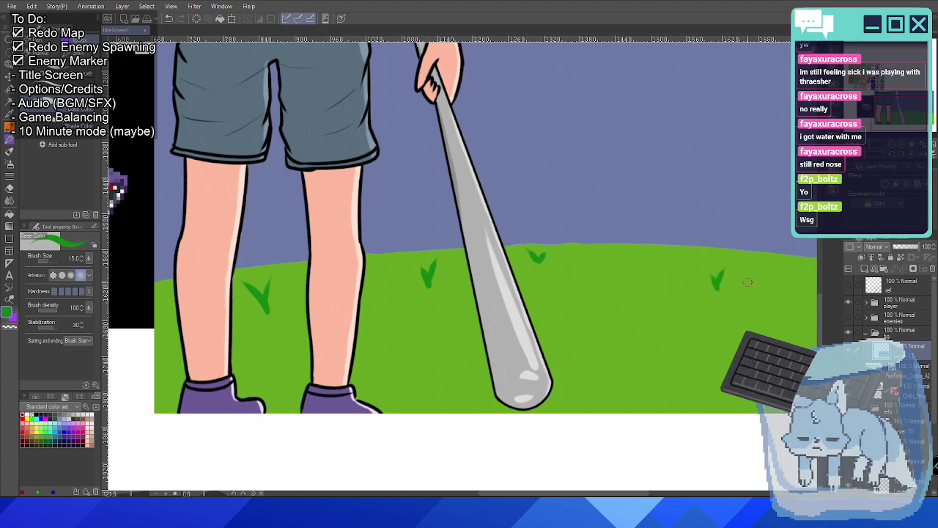
Paint more dark green tufts: one near the hill's right edge, larger ones beside the bat's end and tiny ones along the horizon.
{"action": "scroll", "coordinate": [748, 282], "scroll_direction": "down", "scroll_amount": 2}
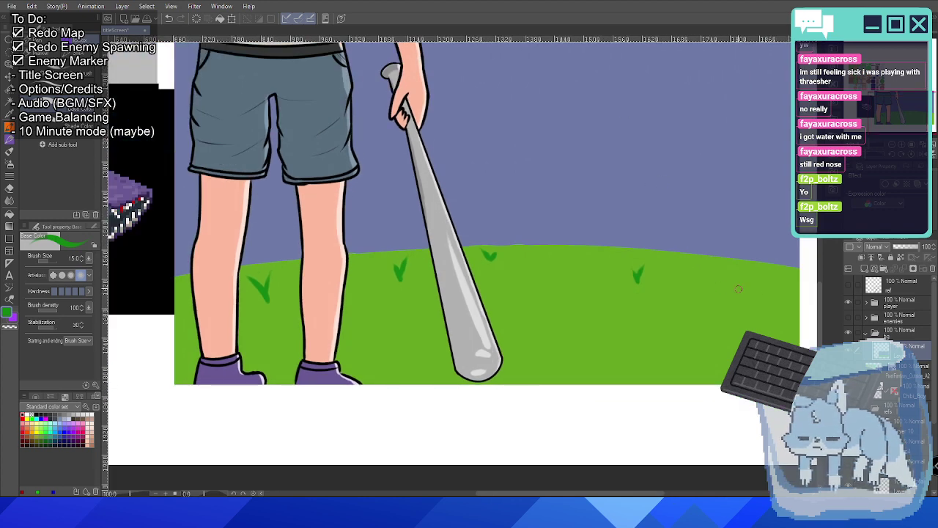
{"action": "left_click_drag", "start_coordinate": [760, 293], "coordinate": [772, 279]}
{"action": "left_click_drag", "start_coordinate": [537, 334], "coordinate": [576, 382]}
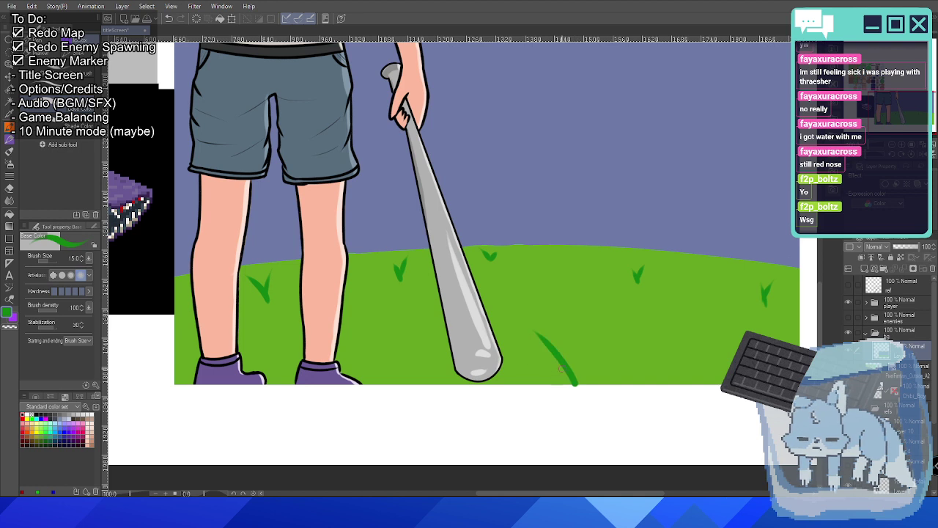
{"action": "key", "text": "ctrl+z"}
{"action": "mouse_move", "coordinate": [524, 366]}
{"action": "left_mouse_down"}
{"action": "mouse_move", "coordinate": [530, 336]}
{"action": "mouse_move", "coordinate": [531, 357]}
{"action": "left_mouse_up"}
{"action": "mouse_move", "coordinate": [367, 341]}
{"action": "left_mouse_down"}
{"action": "mouse_move", "coordinate": [371, 372]}
{"action": "mouse_move", "coordinate": [383, 376]}
{"action": "left_mouse_up"}
{"action": "left_click_drag", "start_coordinate": [406, 345], "coordinate": [390, 369]}
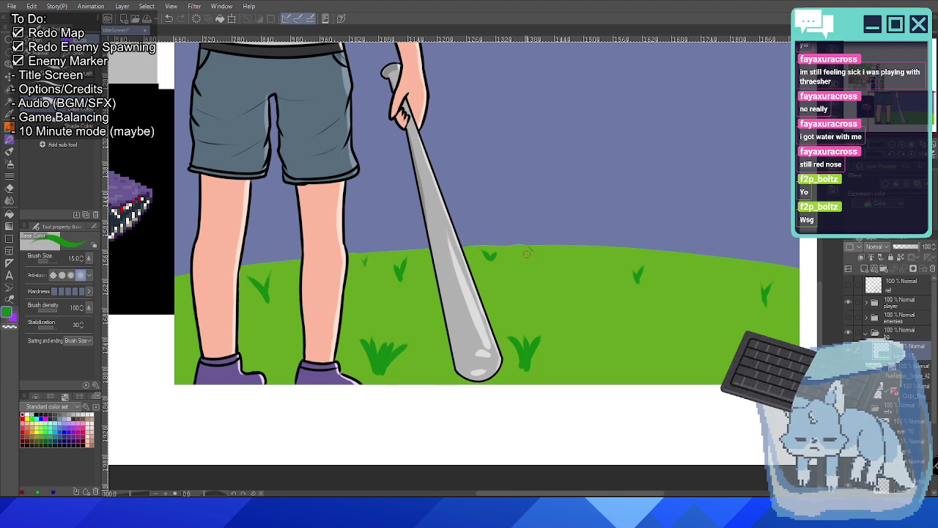
{"action": "left_click_drag", "start_coordinate": [536, 246], "coordinate": [532, 255]}
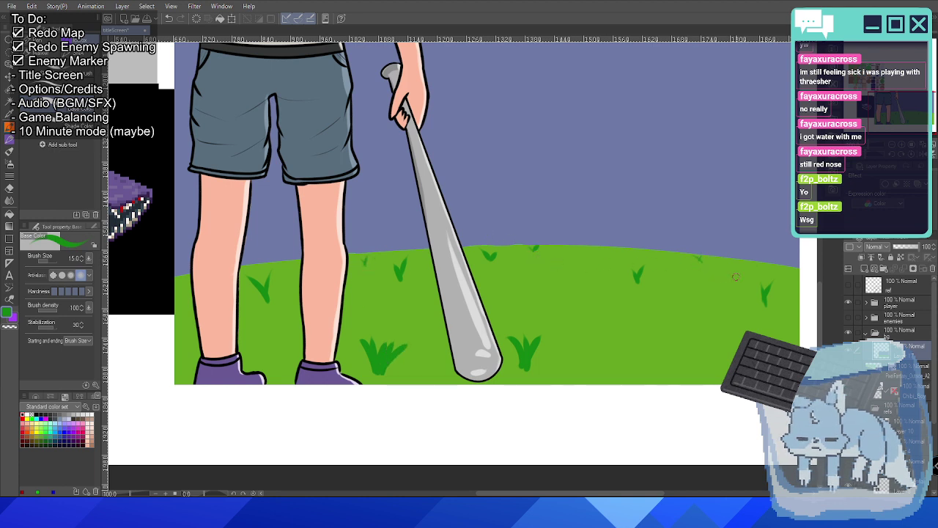
Paint three more dark green grass marks on the hill: a tiny one at the far horizon edge, a tuft and a single curved blade beyond the bat.
{"action": "left_click_drag", "start_coordinate": [773, 270], "coordinate": [778, 260]}
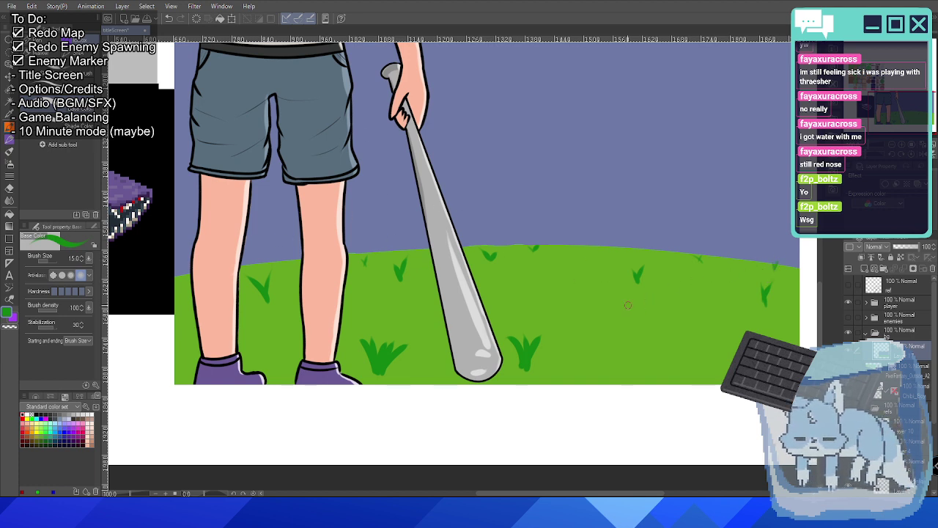
{"action": "mouse_move", "coordinate": [577, 313]}
{"action": "left_mouse_down"}
{"action": "mouse_move", "coordinate": [549, 294]}
{"action": "mouse_move", "coordinate": [570, 310]}
{"action": "mouse_move", "coordinate": [579, 286]}
{"action": "left_mouse_up"}
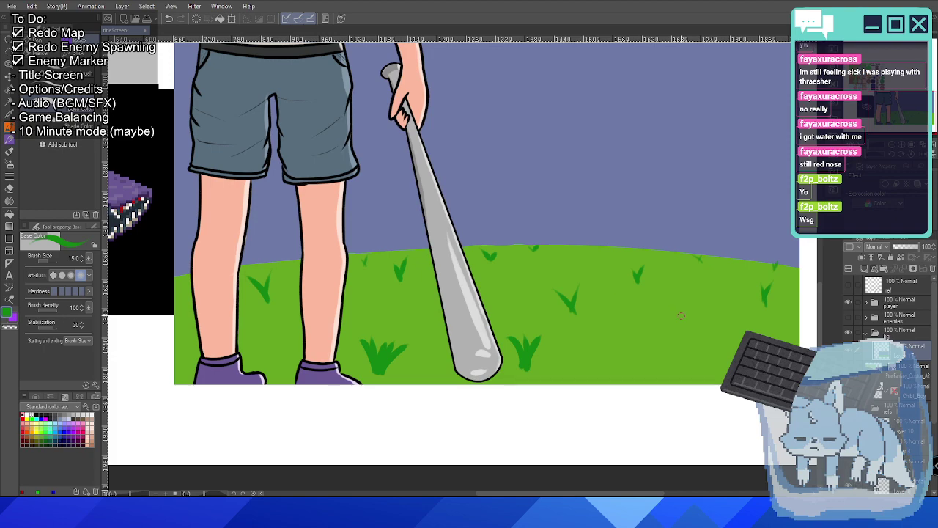
{"action": "left_click_drag", "start_coordinate": [681, 316], "coordinate": [678, 286]}
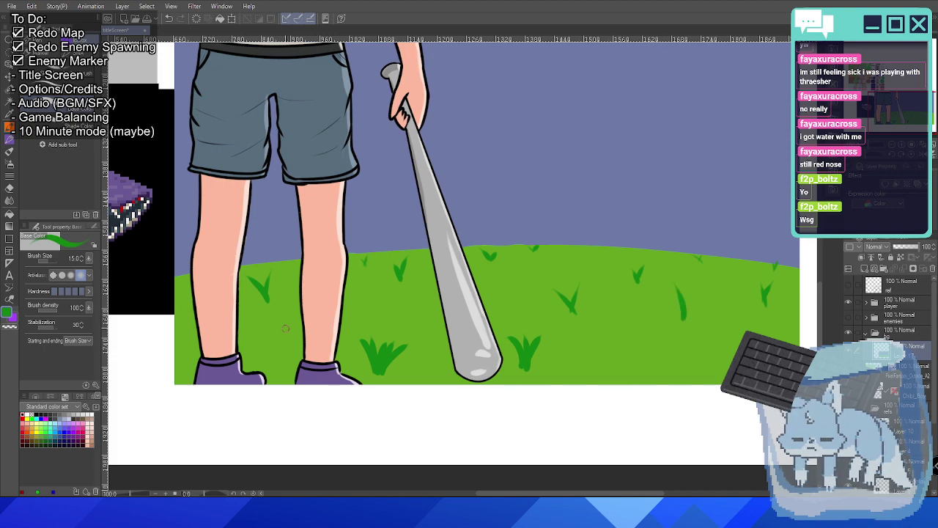
Try a lavender stroke in the sky beside the bat, with the colour sampled from the round lavender tile in the tileset.
{"action": "scroll", "coordinate": [286, 328], "scroll_direction": "down", "scroll_amount": 3}
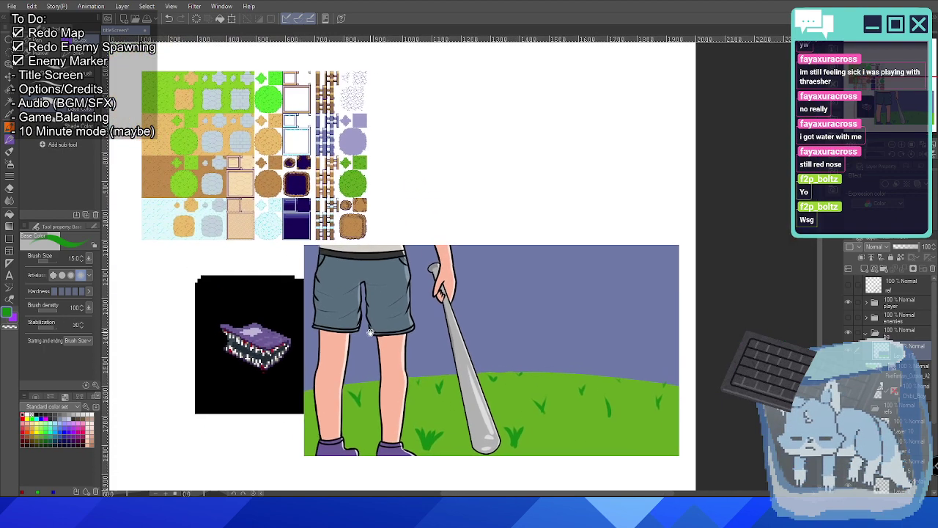
{"action": "scroll", "coordinate": [304, 230], "scroll_direction": "up", "scroll_amount": 2}
{"action": "left_click", "coordinate": [392, 88], "text": "alt"}
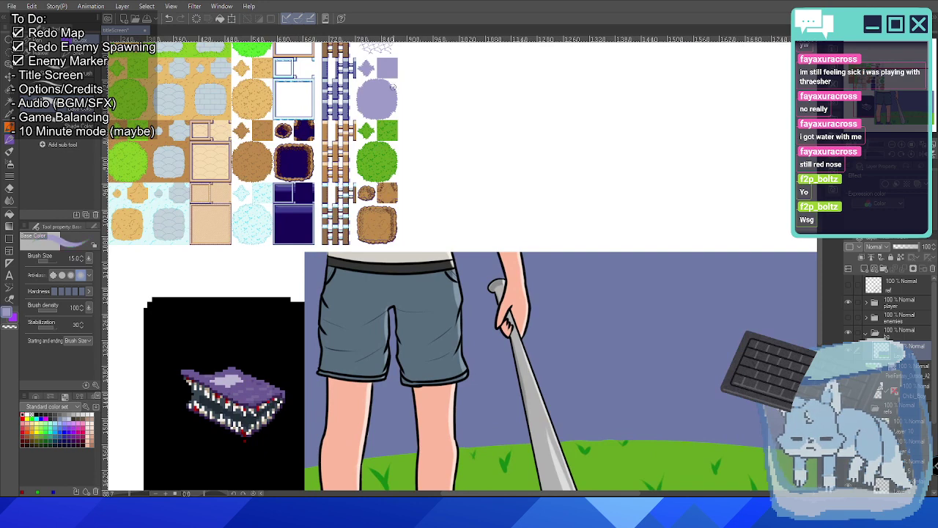
{"action": "left_click_drag", "start_coordinate": [612, 302], "coordinate": [590, 385]}
{"action": "key", "text": "ctrl+z"}
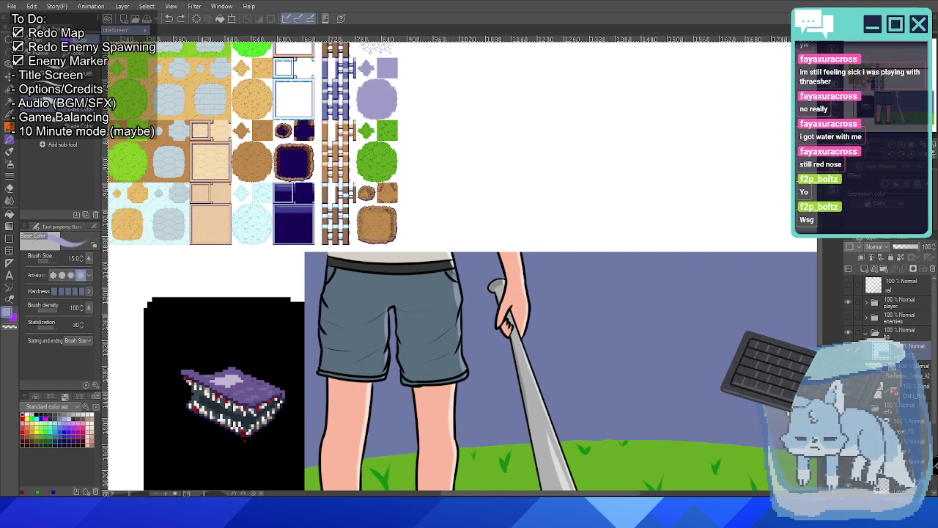
Load the illustration's rectangular area as a selection from its layer, sample the tileset's dark navy and set the brush size to 30.
{"action": "scroll", "coordinate": [890, 322], "scroll_direction": "down", "scroll_amount": 3}
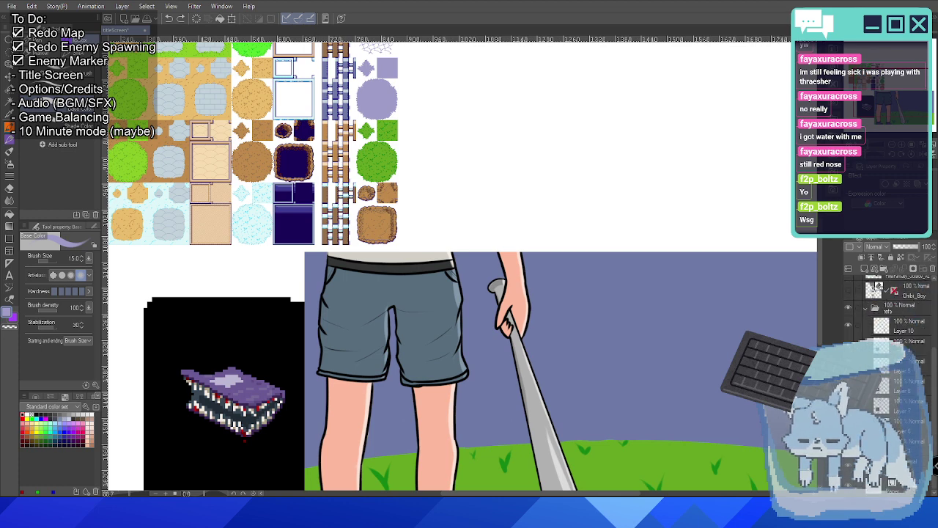
{"action": "left_click", "coordinate": [881, 327], "text": "ctrl"}
{"action": "left_click_drag", "start_coordinate": [632, 353], "coordinate": [521, 315]}
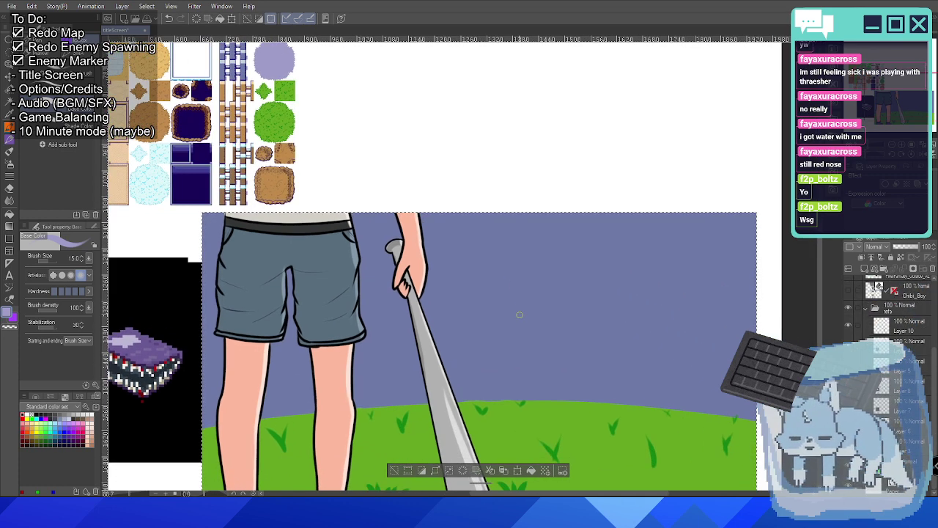
{"action": "left_click", "coordinate": [194, 182], "text": "alt"}
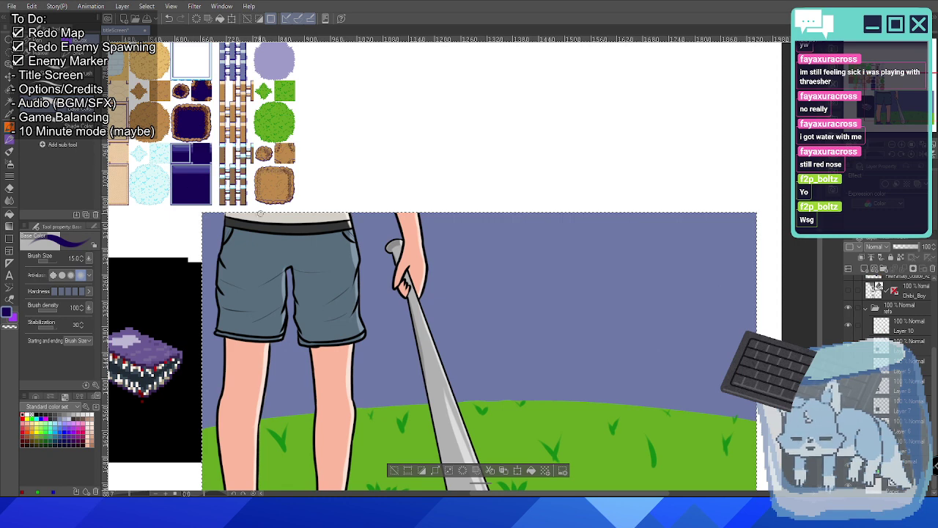
{"action": "key", "text": "bracketright"}
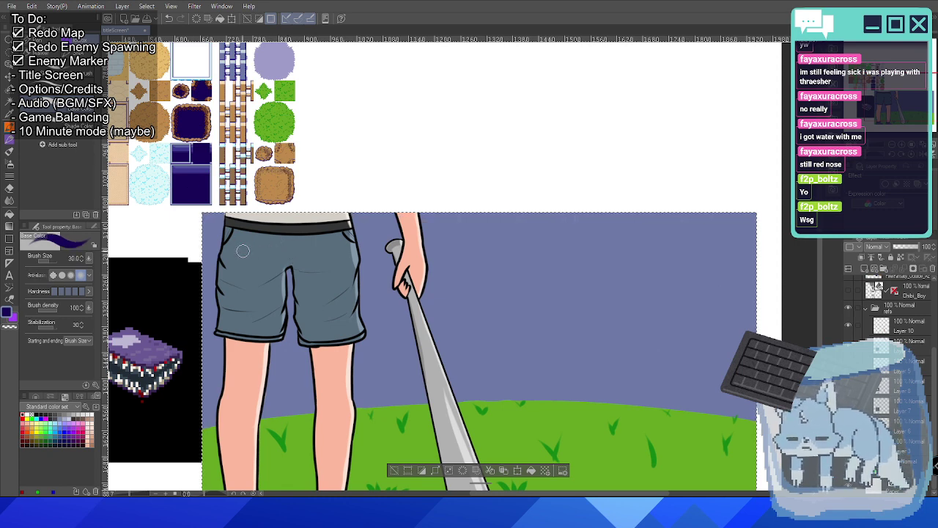
Paint dark navy diagonal stripes across the sky's upper right corner and show the enemies folder again.
{"action": "left_click_drag", "start_coordinate": [220, 242], "coordinate": [207, 308]}
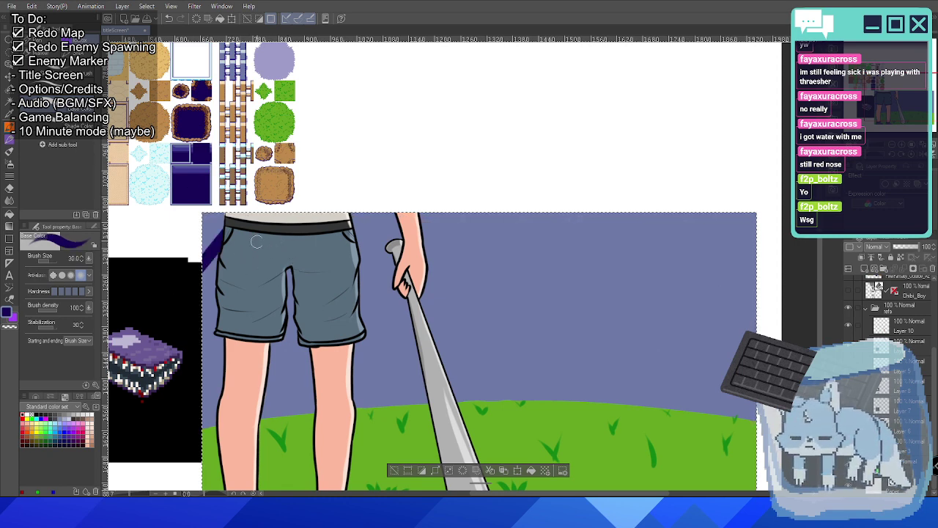
{"action": "key", "text": "ctrl+z"}
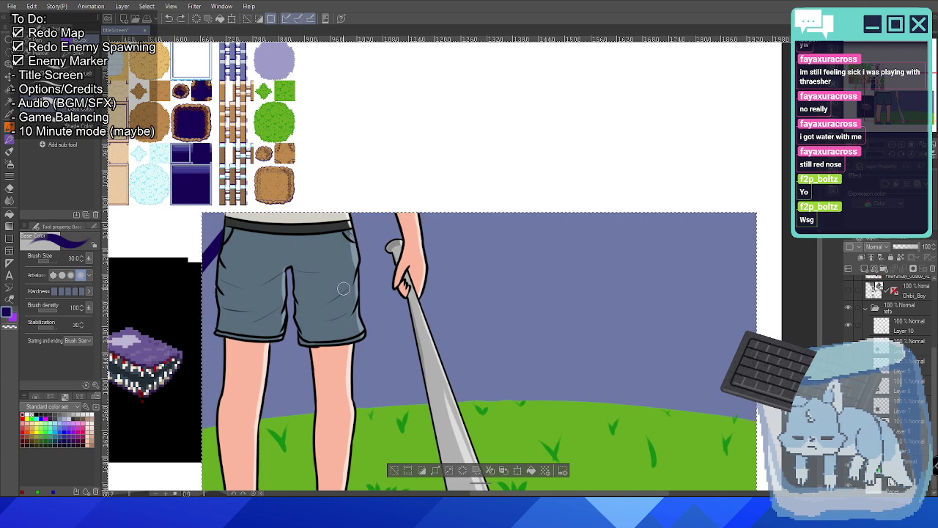
{"action": "scroll", "coordinate": [650, 201], "scroll_direction": "down", "scroll_amount": 2}
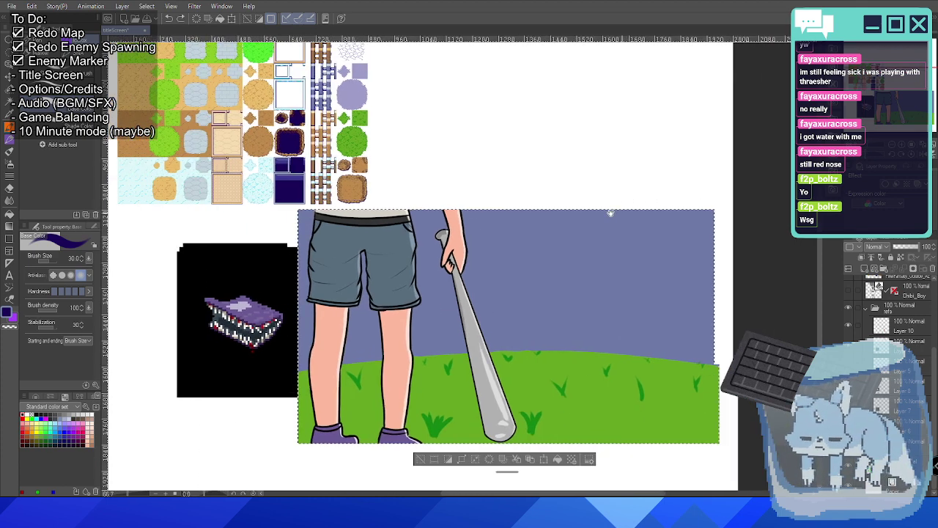
{"action": "left_click_drag", "start_coordinate": [576, 183], "coordinate": [623, 220]}
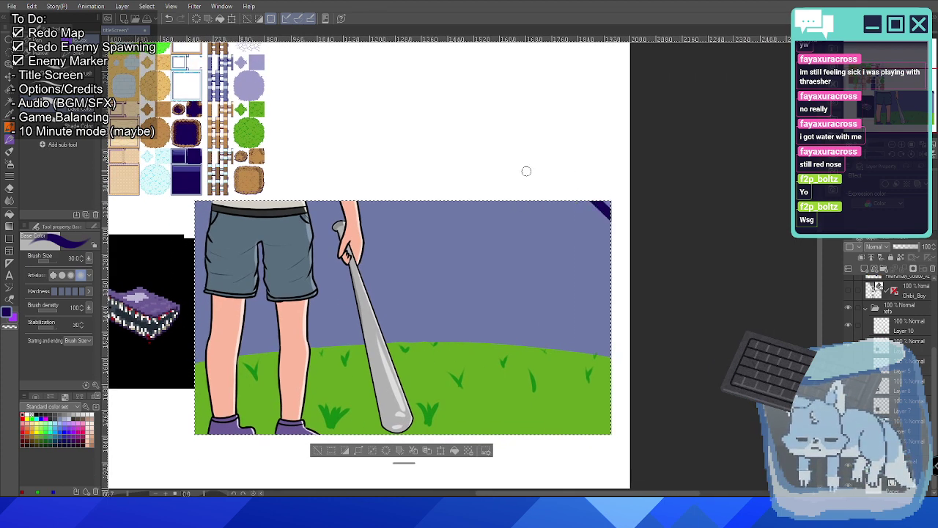
{"action": "left_click_drag", "start_coordinate": [543, 183], "coordinate": [623, 253]}
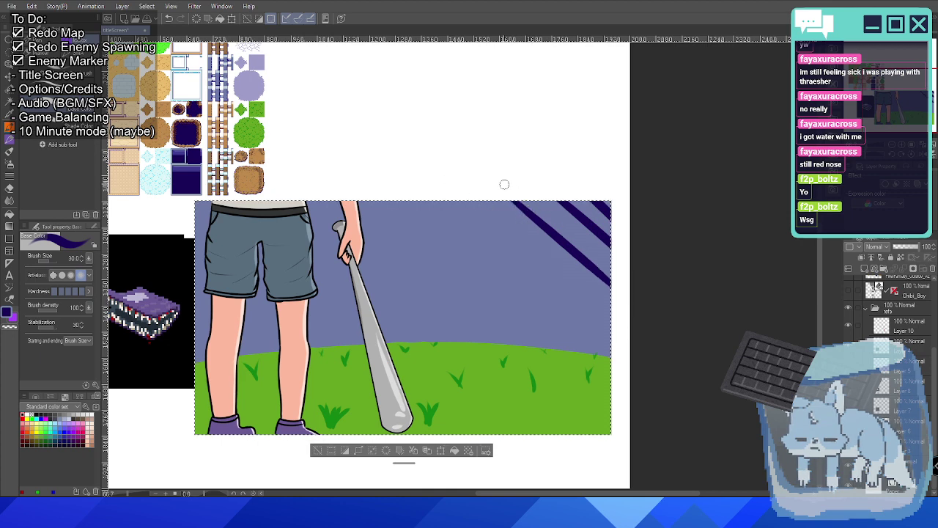
{"action": "left_click_drag", "start_coordinate": [504, 184], "coordinate": [586, 247]}
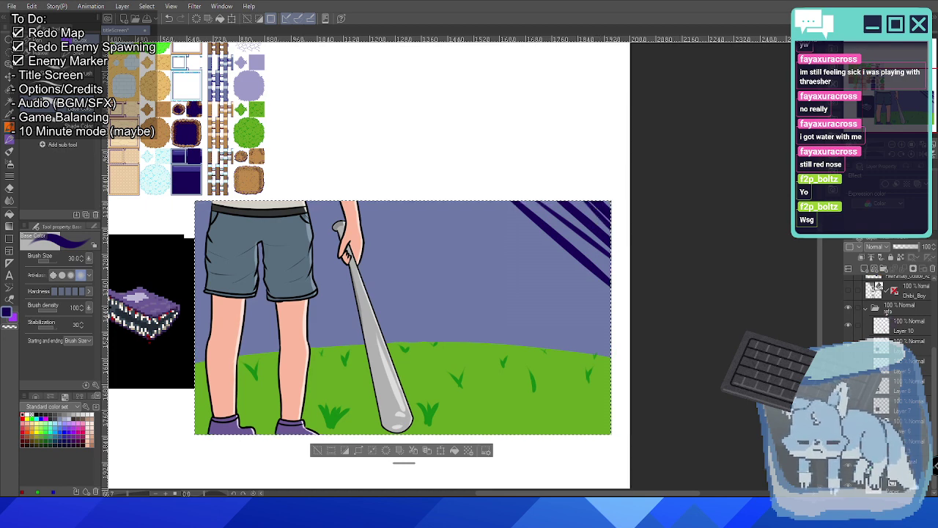
{"action": "scroll", "coordinate": [891, 315], "scroll_direction": "up", "scroll_amount": 3}
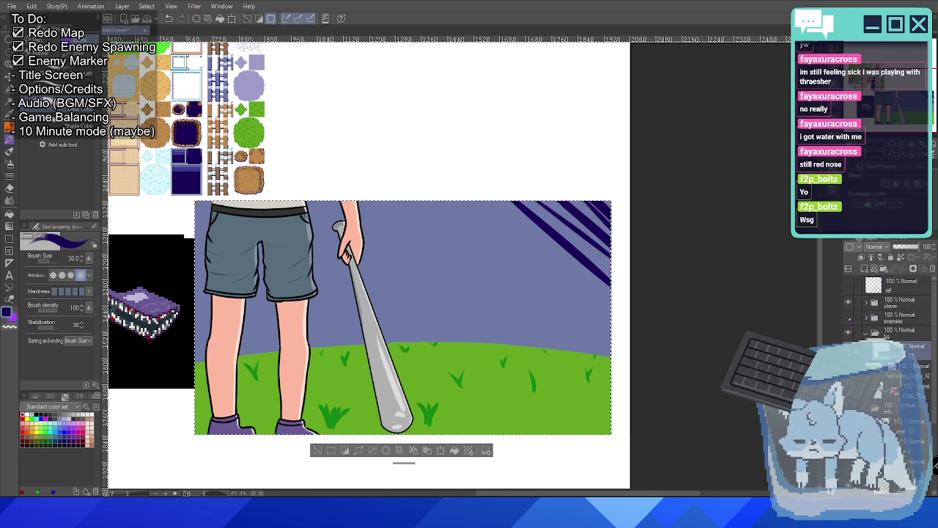
{"action": "left_click", "coordinate": [849, 318]}
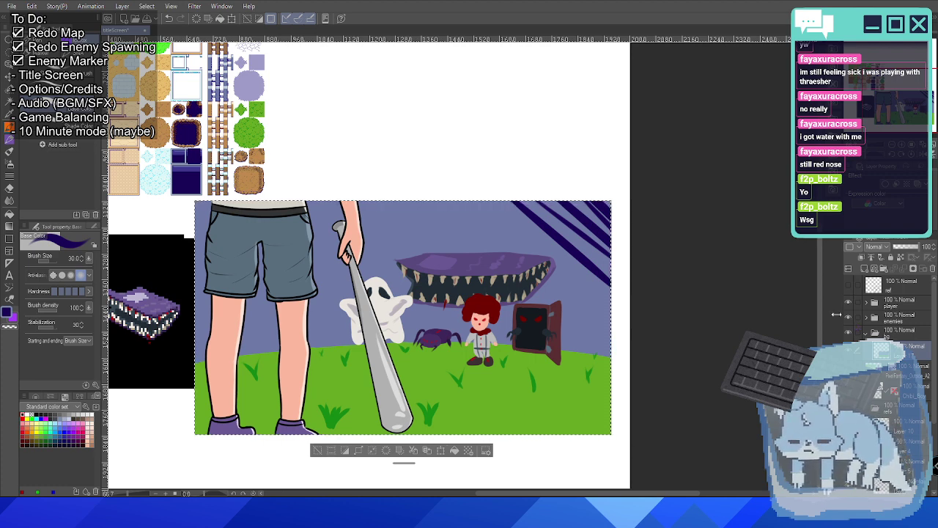
Try lavender and blue-violet streaks across the sky behind the player and enemies, sampling both colours from the tileset.
{"action": "left_click", "coordinate": [247, 93], "text": "alt"}
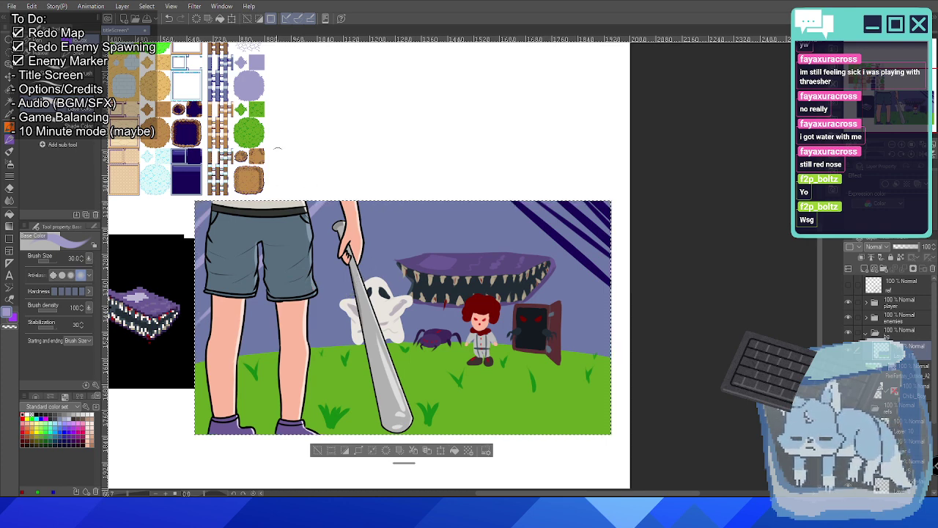
{"action": "left_click", "coordinate": [181, 150], "text": "alt"}
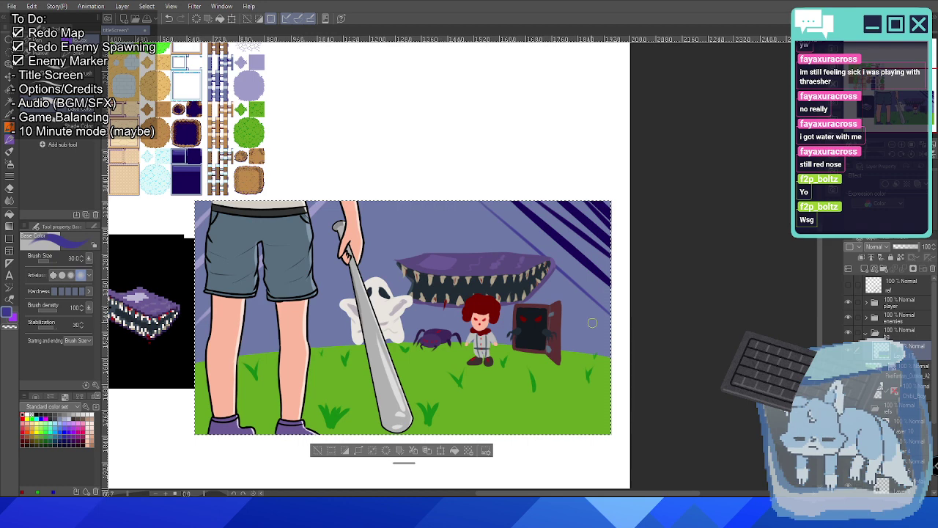
{"action": "key", "text": "ctrl+z"}
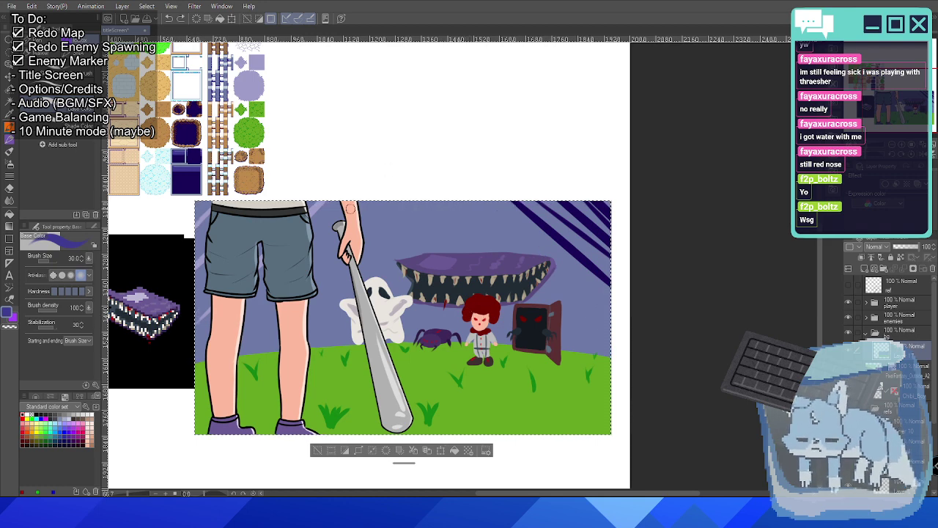
{"action": "left_click_drag", "start_coordinate": [359, 213], "coordinate": [482, 208]}
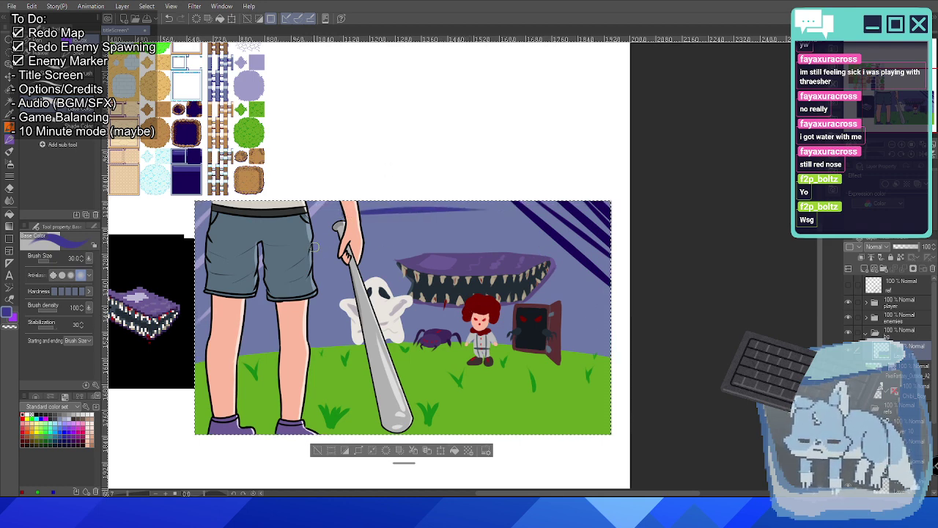
{"action": "key", "text": "ctrl+z"}
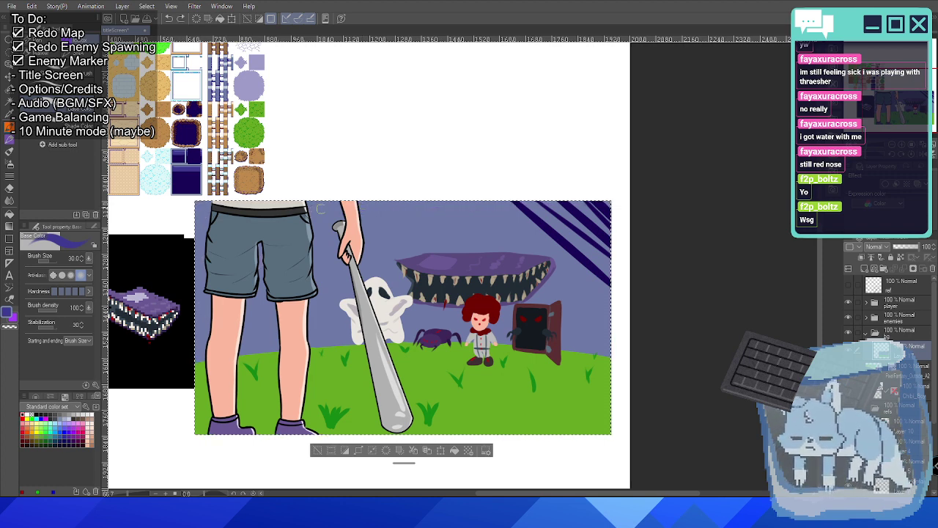
Try diagonal blue-violet bands behind the player and short horizontal streaks in the sky around the hand and bat.
{"action": "left_click_drag", "start_coordinate": [327, 205], "coordinate": [258, 280]}
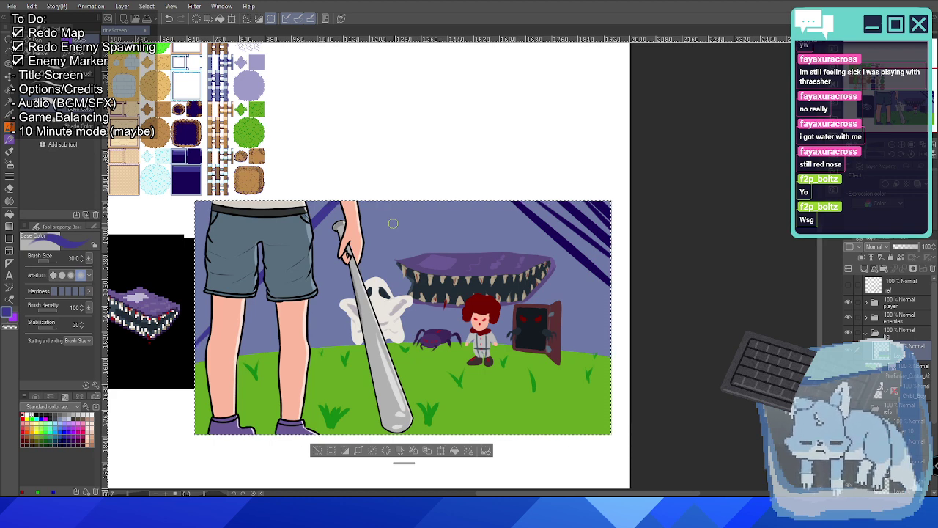
{"action": "key", "text": "ctrl+z"}
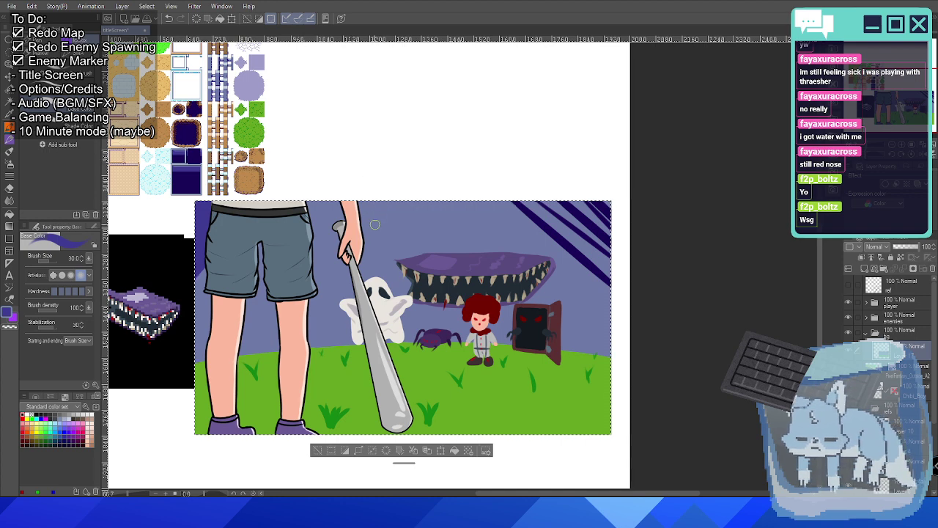
{"action": "left_click_drag", "start_coordinate": [219, 316], "coordinate": [616, 339]}
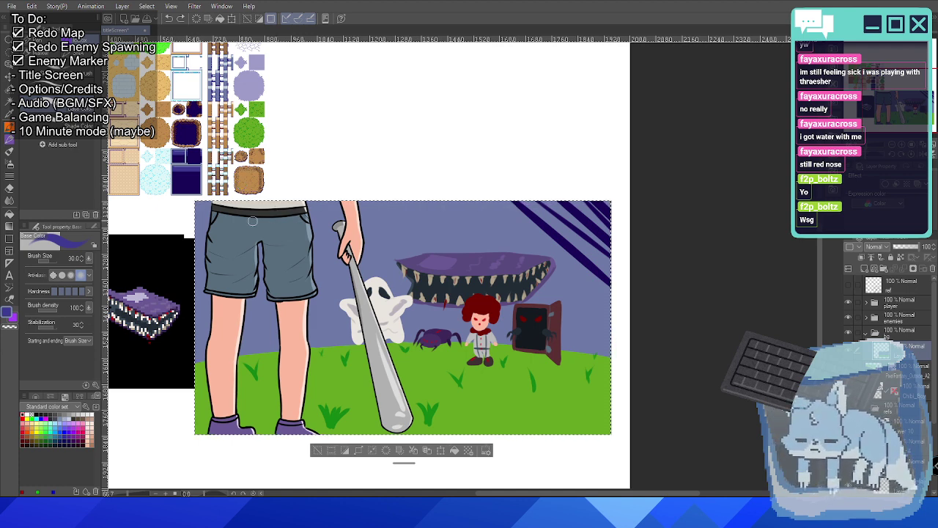
{"action": "left_click_drag", "start_coordinate": [360, 215], "coordinate": [403, 211]}
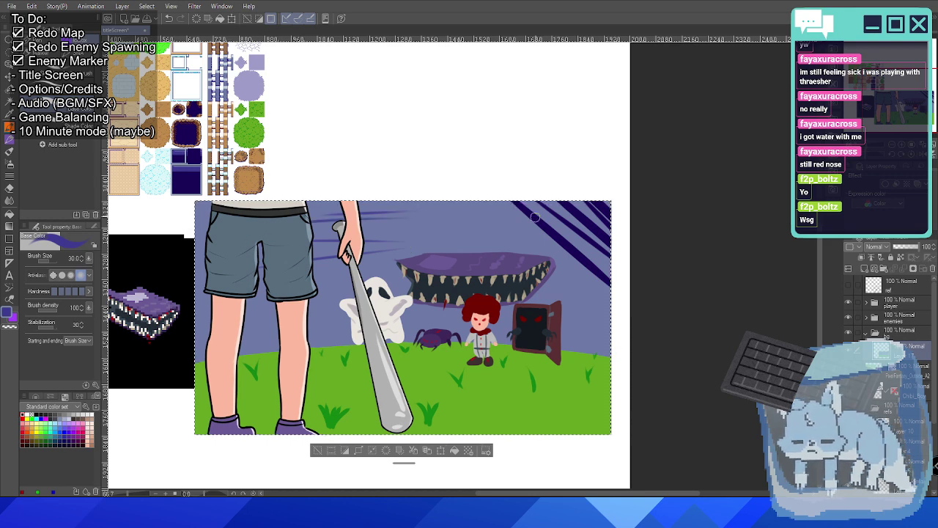
{"action": "key", "text": "ctrl+z"}
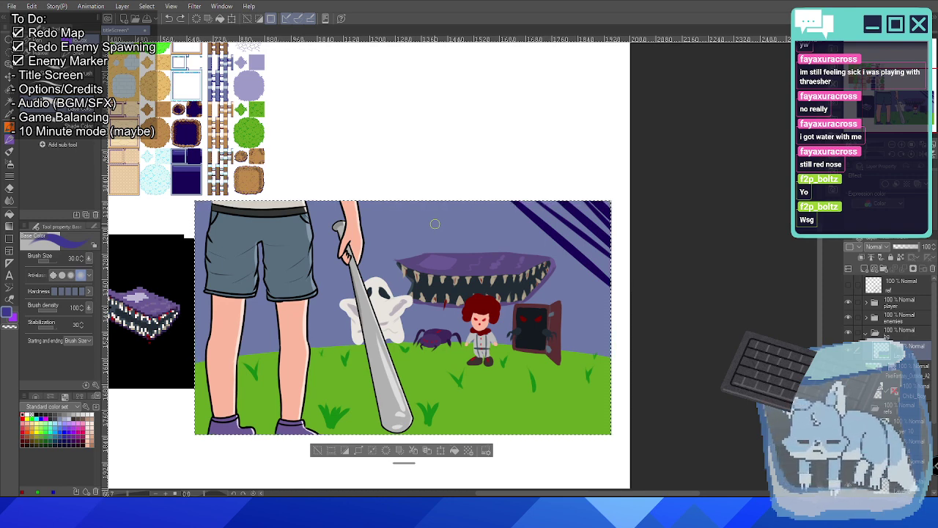
Deselect the illustration's rectangular area.
{"action": "scroll", "coordinate": [435, 224], "scroll_direction": "down", "scroll_amount": 3}
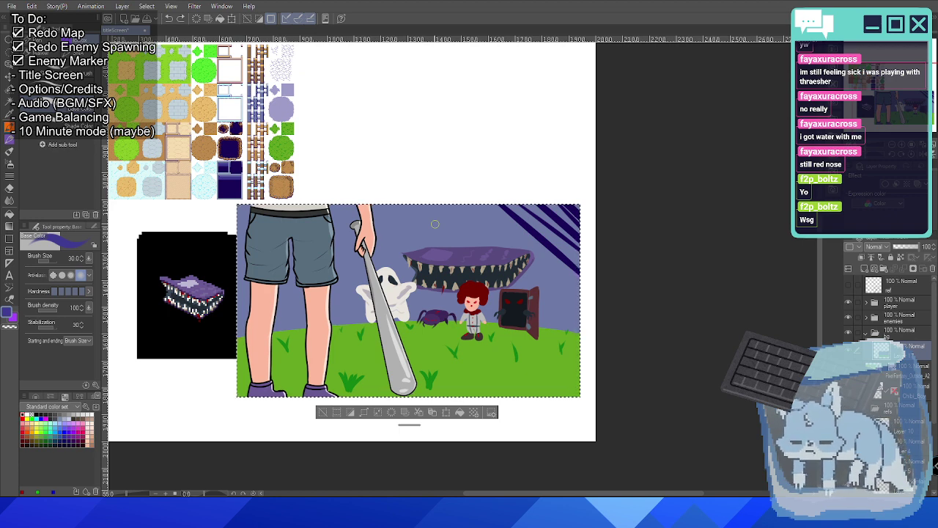
{"action": "scroll", "coordinate": [434, 223], "scroll_direction": "up", "scroll_amount": 1}
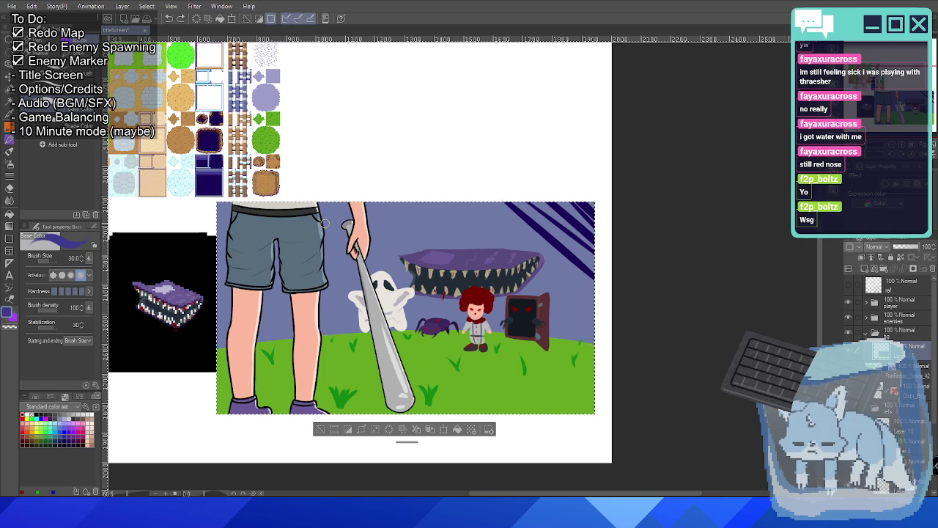
{"action": "left_click", "coordinate": [330, 433]}
Duplicate the bright green rectangle on Layer 2 and move the copy above the player folder, directly below the ref layer.
{"action": "scroll", "coordinate": [878, 293], "scroll_direction": "down", "scroll_amount": 3}
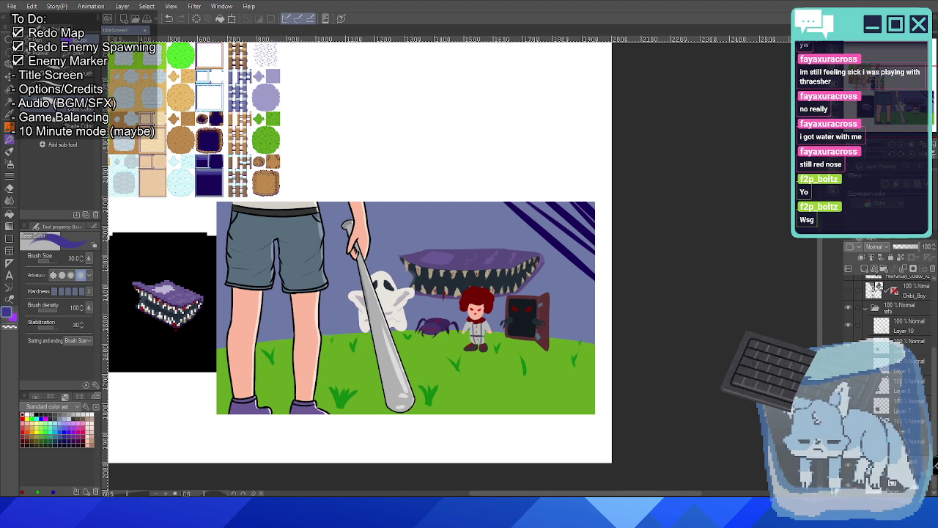
{"action": "right_click", "coordinate": [891, 322]}
{"action": "left_click", "coordinate": [862, 267]}
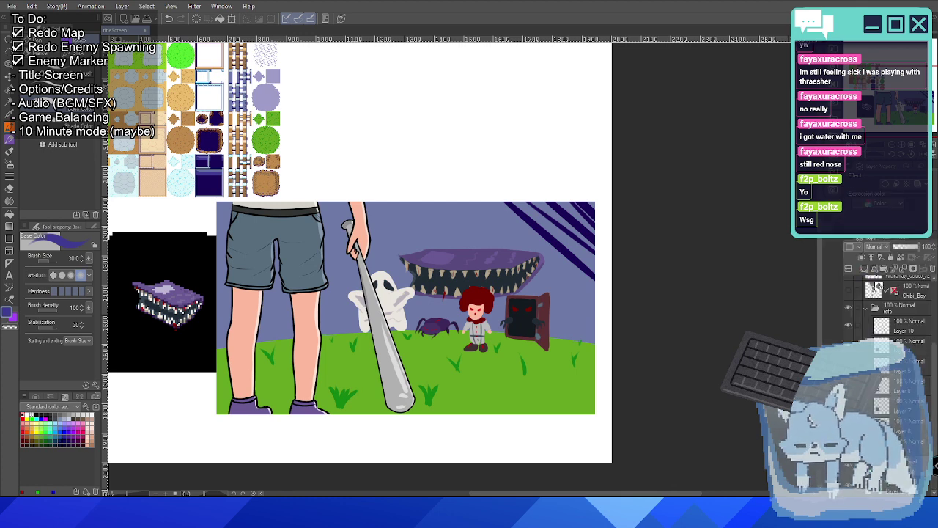
{"action": "left_click_drag", "start_coordinate": [878, 287], "coordinate": [900, 302]}
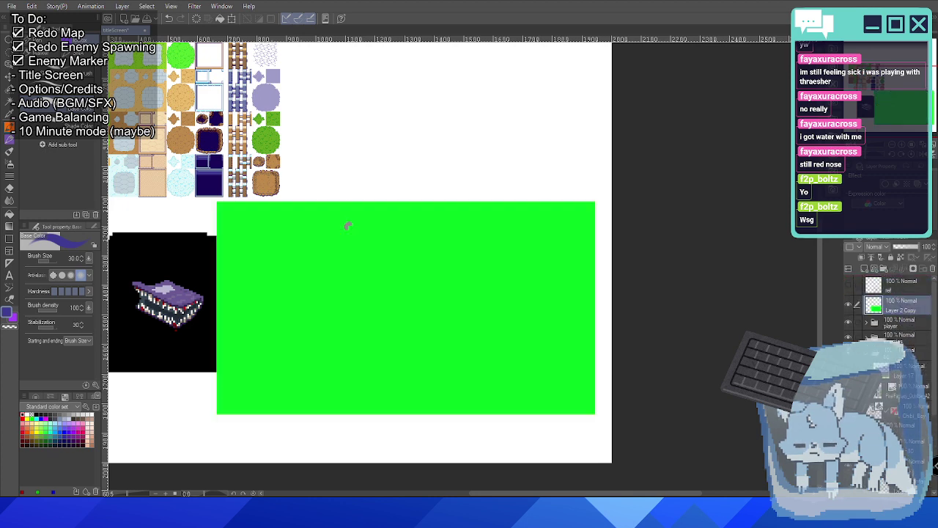
{"action": "left_click", "coordinate": [848, 284]}
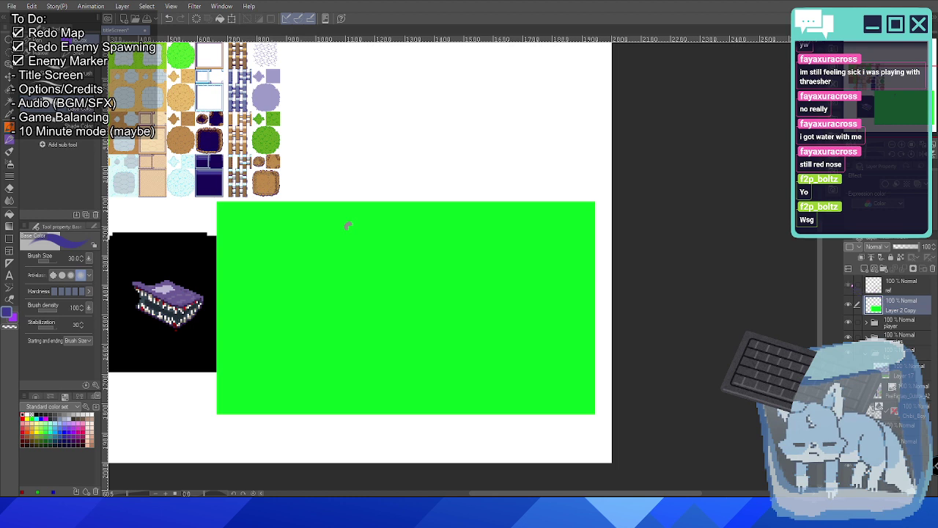
{"action": "left_click", "coordinate": [849, 284]}
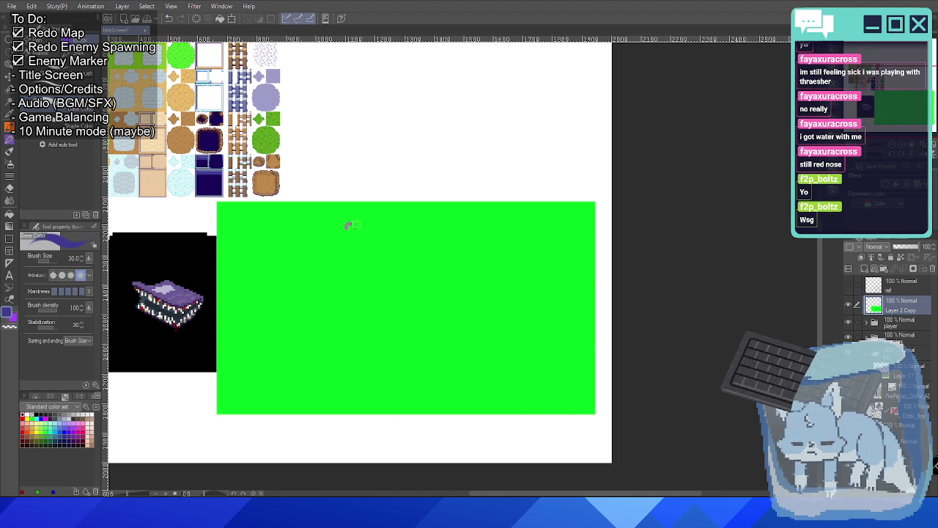
Select the contents of Layer 2 Copy and fill the rectangle with black, keeping the rectangular selection active.
{"action": "mouse_move", "coordinate": [349, 226]}
{"action": "left_mouse_down"}
{"action": "mouse_move", "coordinate": [378, 203]}
{"action": "mouse_move", "coordinate": [345, 224]}
{"action": "left_mouse_up"}
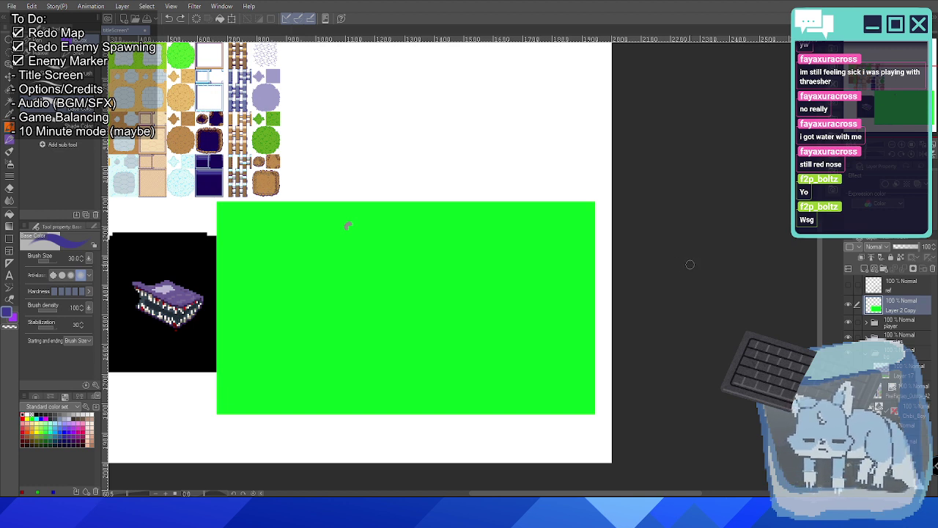
{"action": "left_click", "coordinate": [350, 243], "text": "alt"}
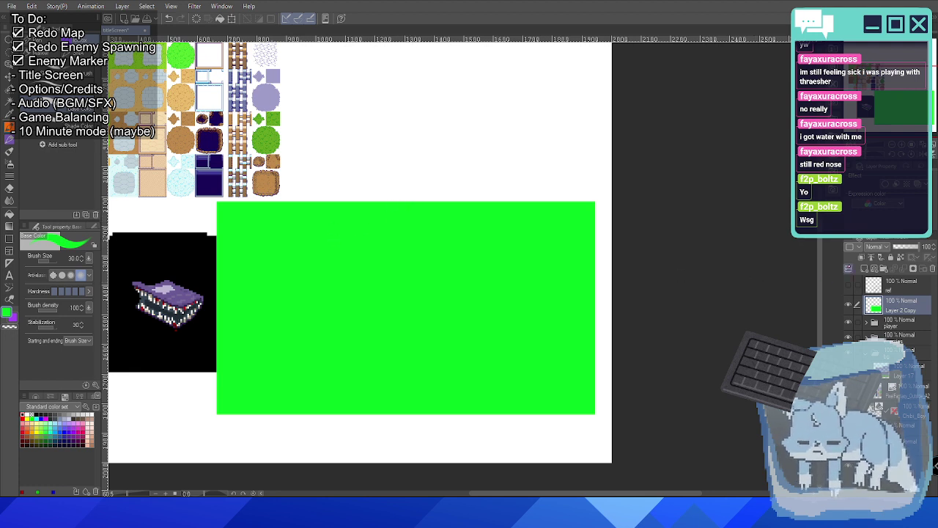
{"action": "left_click", "coordinate": [874, 308], "text": "ctrl"}
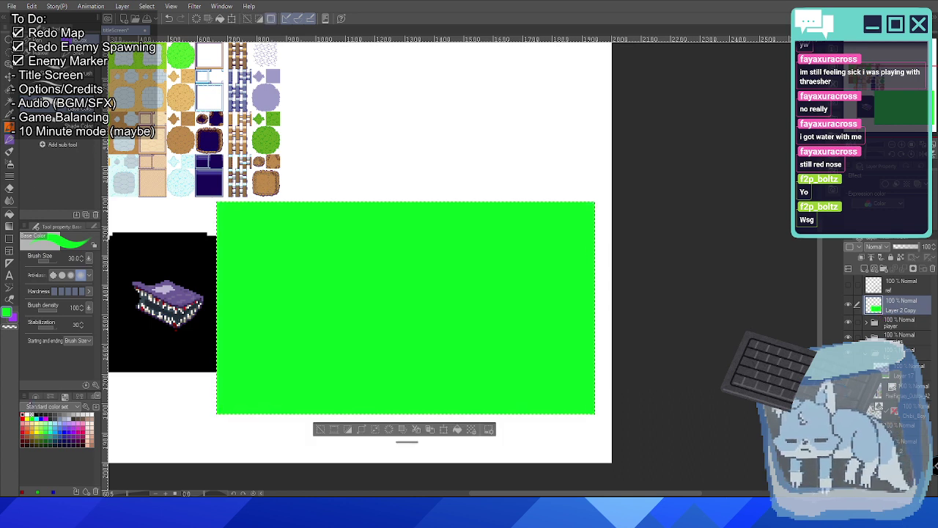
{"action": "left_click", "coordinate": [27, 416]}
{"action": "left_click", "coordinate": [10, 213]}
{"action": "left_click", "coordinate": [387, 276]}
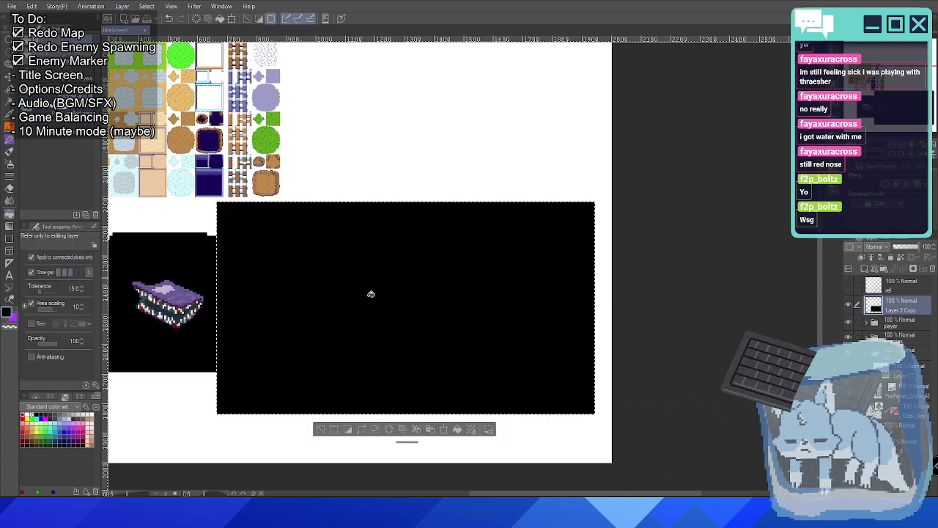
{"action": "left_click", "coordinate": [320, 425]}
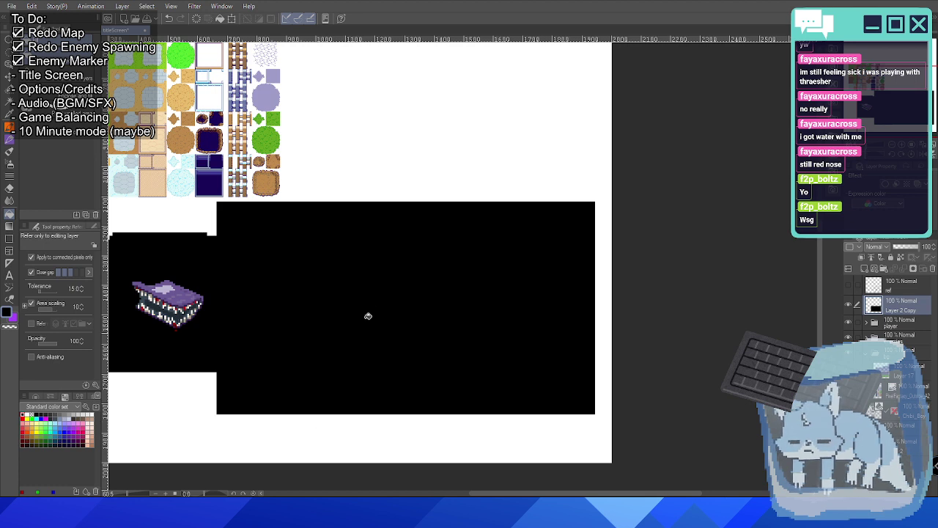
{"action": "key", "text": "ctrl+z"}
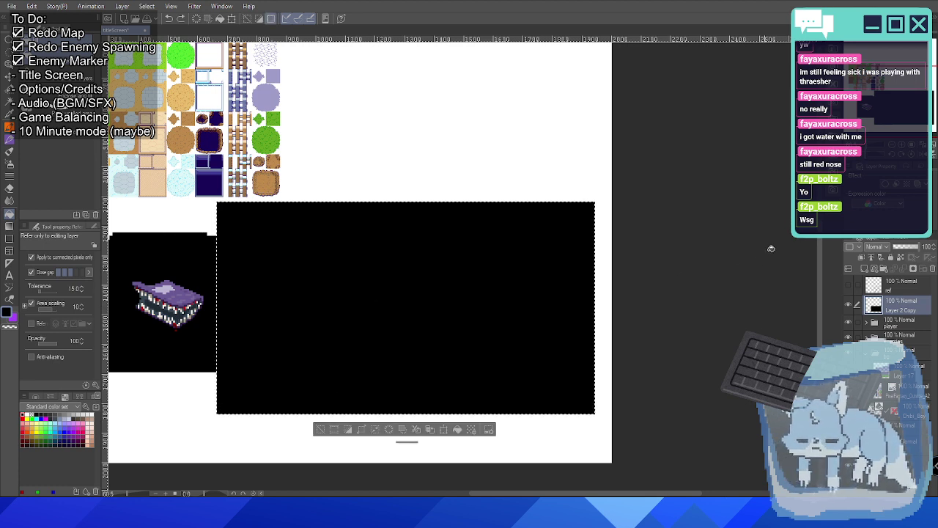
Try the Overlay blend mode on the black rectangle layer over the title illustration.
{"action": "left_click", "coordinate": [877, 246]}
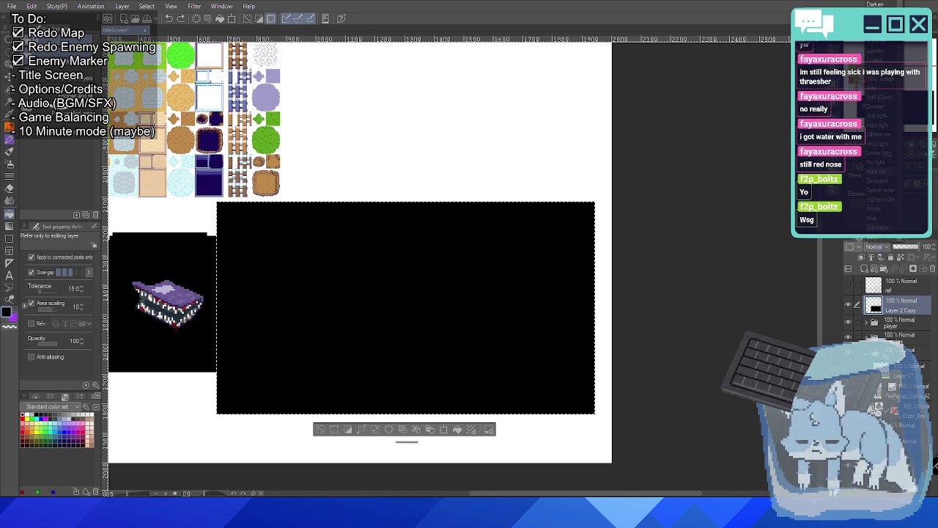
{"action": "left_click", "coordinate": [879, 107]}
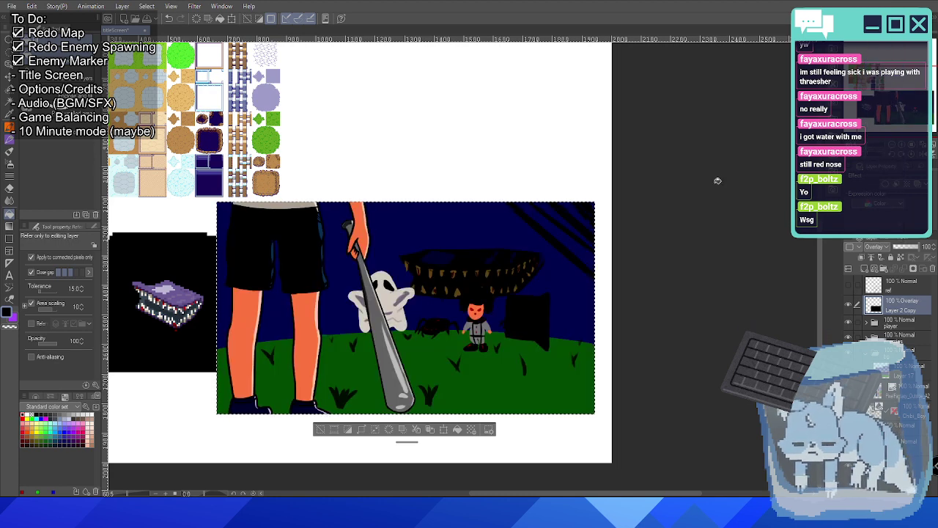
{"action": "scroll", "coordinate": [535, 263], "scroll_direction": "up", "scroll_amount": 1}
{"action": "scroll", "coordinate": [534, 263], "scroll_direction": "up", "scroll_amount": 1}
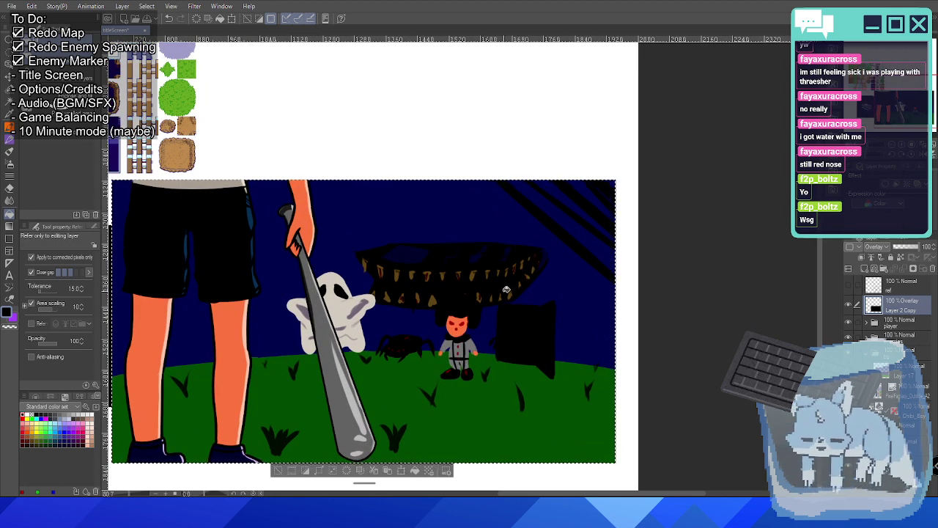
{"action": "left_click_drag", "start_coordinate": [427, 312], "coordinate": [478, 267]}
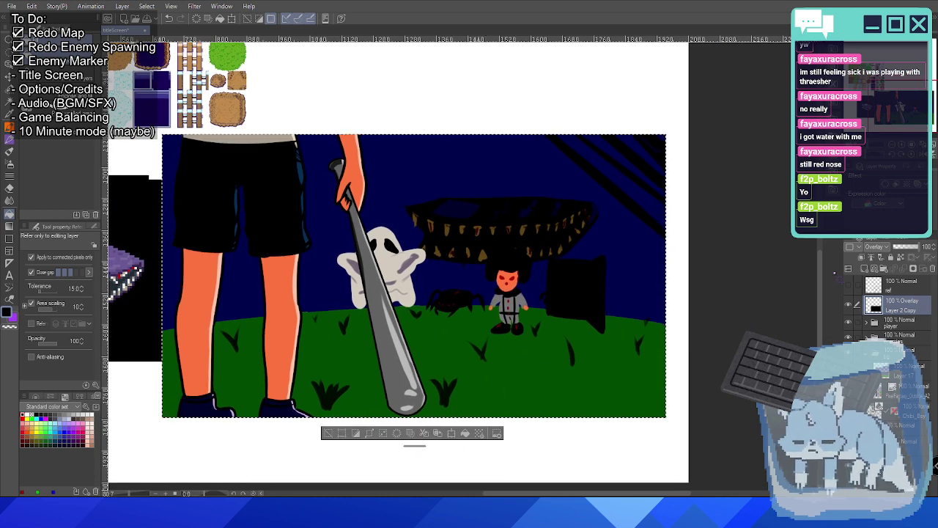
Try the Darken blend mode on Layer 2 Copy at 32% opacity.
{"action": "left_click", "coordinate": [876, 247]}
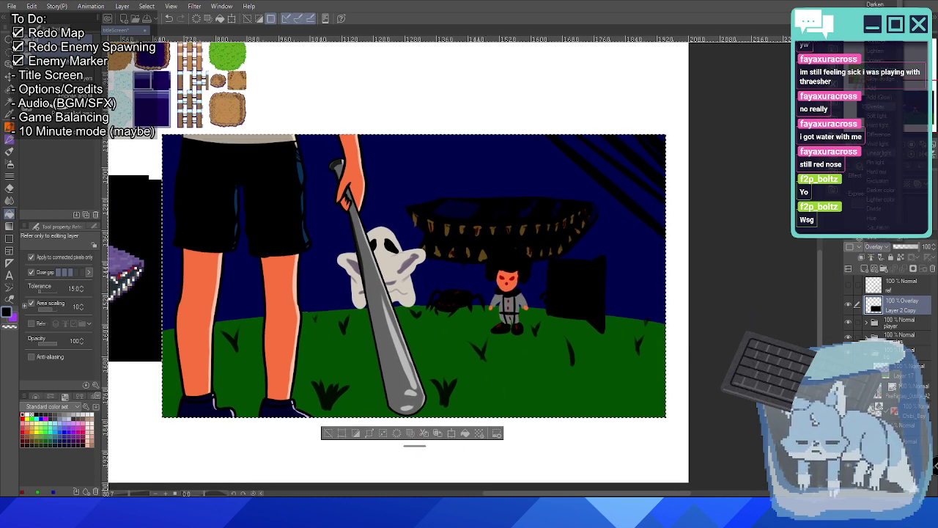
{"action": "left_click", "coordinate": [876, 4]}
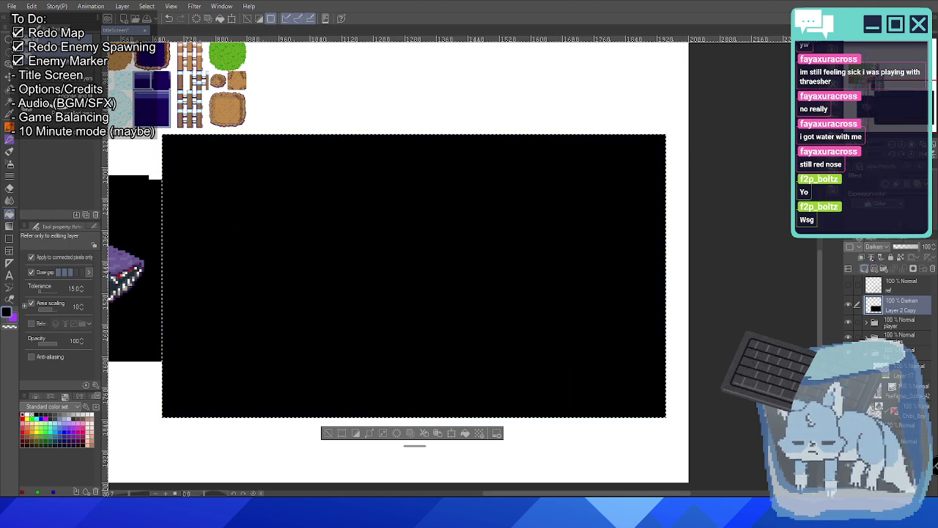
{"action": "left_click", "coordinate": [903, 248]}
{"action": "mouse_move", "coordinate": [904, 249]}
{"action": "left_mouse_down"}
{"action": "mouse_move", "coordinate": [887, 249]}
{"action": "mouse_move", "coordinate": [898, 249]}
{"action": "left_mouse_up"}
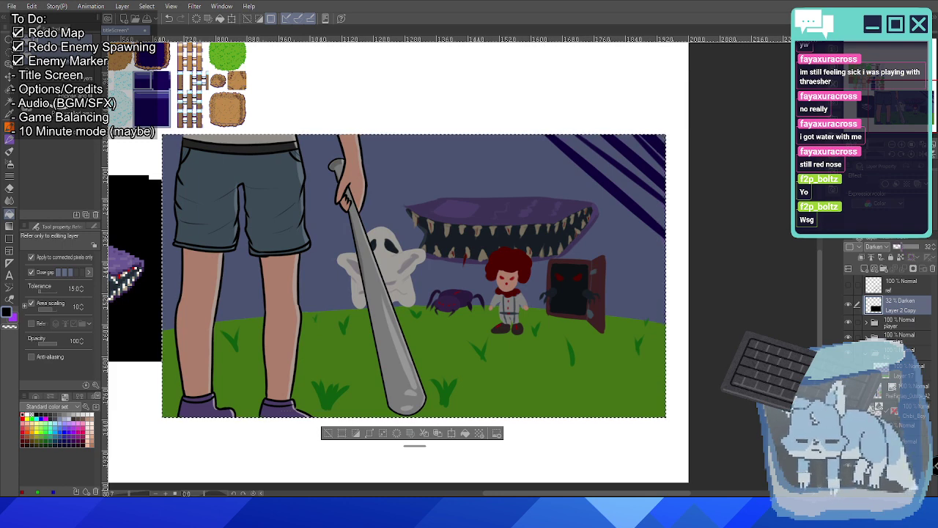
Try the Add and Hard light blend modes on Layer 2 Copy and set its opacity to 28%.
{"action": "left_click", "coordinate": [874, 247]}
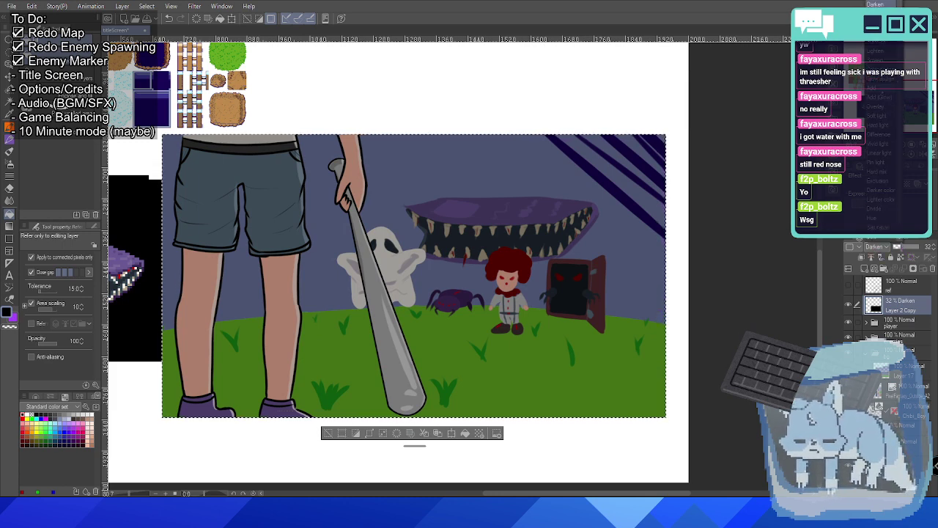
{"action": "left_click", "coordinate": [879, 86]}
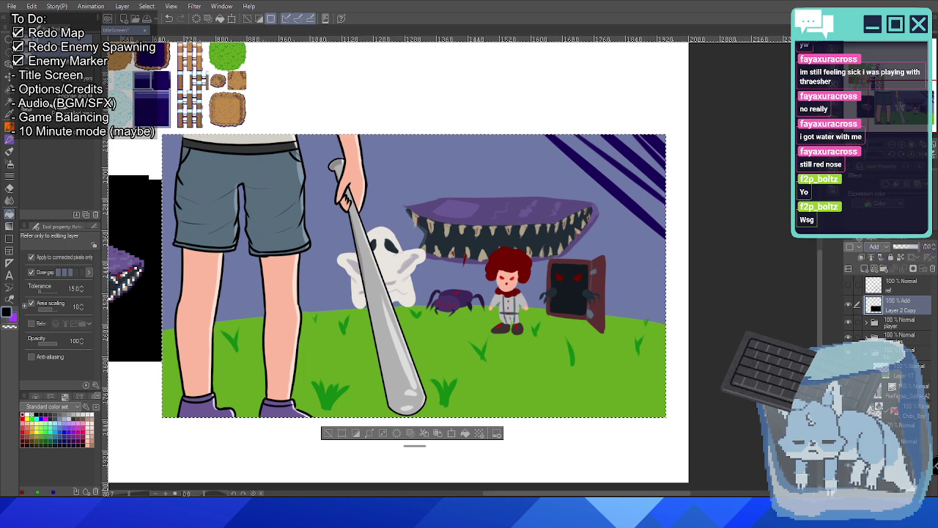
{"action": "left_click", "coordinate": [879, 247]}
{"action": "left_click", "coordinate": [880, 96]}
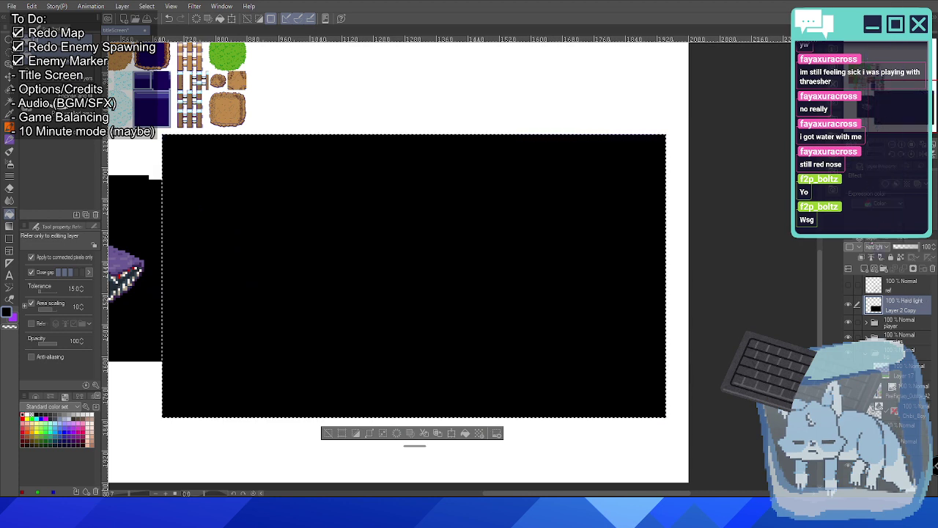
{"action": "left_click", "coordinate": [880, 126]}
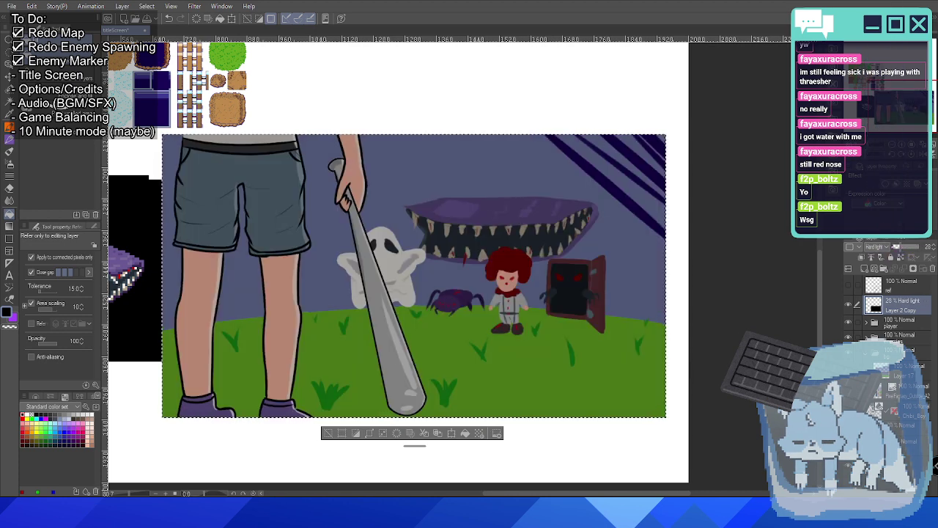
Try the Darken, Darker color and Divide blend modes on the black rectangle layer.
{"action": "left_click", "coordinate": [883, 247]}
{"action": "left_click", "coordinate": [879, 4]}
{"action": "left_click", "coordinate": [880, 247]}
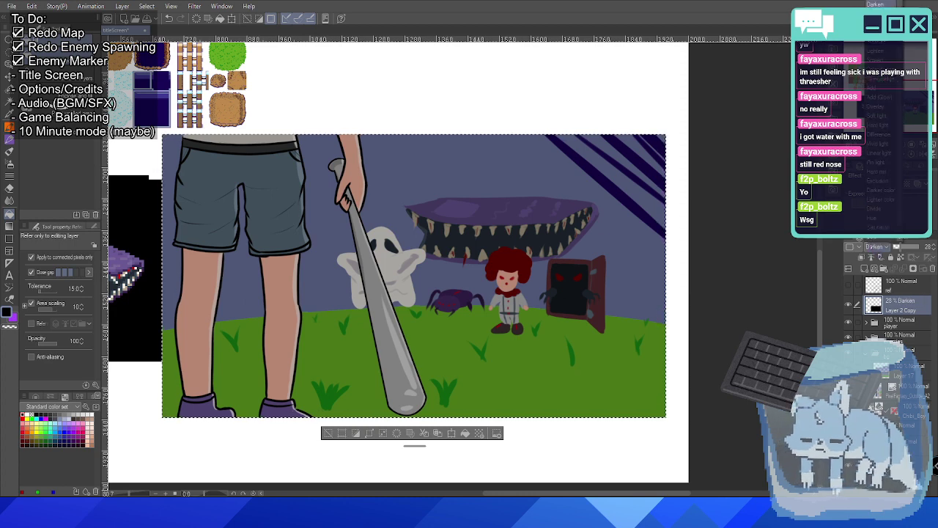
{"action": "scroll", "coordinate": [884, 110], "scroll_direction": "down", "scroll_amount": 1}
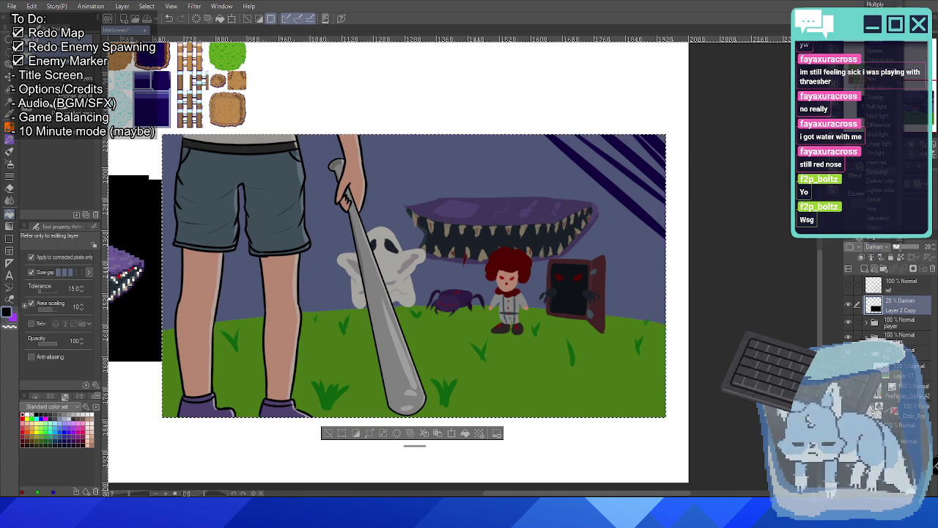
{"action": "scroll", "coordinate": [883, 110], "scroll_direction": "up", "scroll_amount": 1}
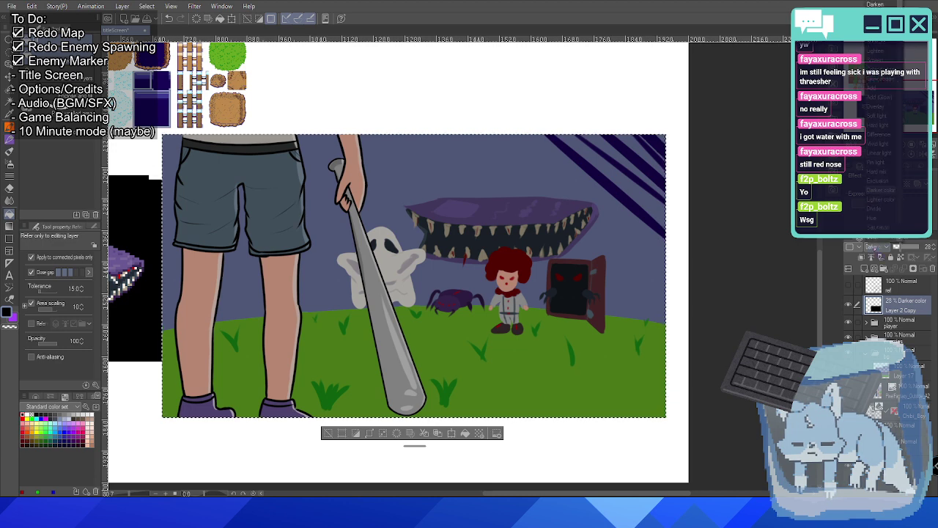
{"action": "left_click", "coordinate": [876, 208]}
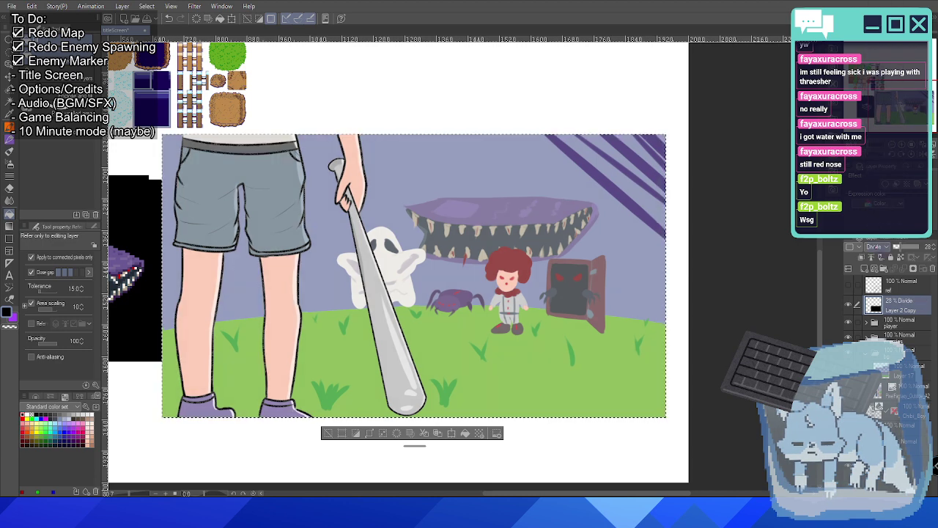
Try the Hue, Saturation and Brightness blend modes on the black rectangle layer.
{"action": "left_click", "coordinate": [876, 247]}
{"action": "left_click", "coordinate": [874, 218]}
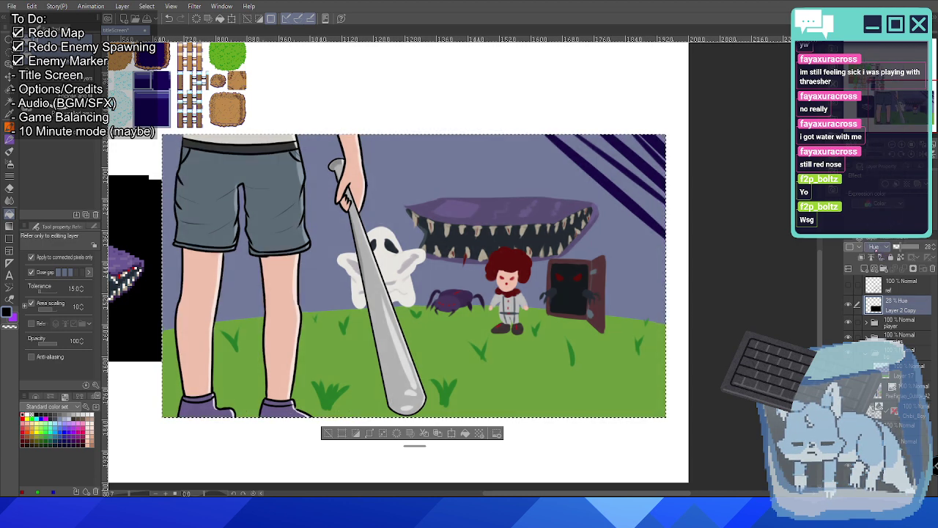
{"action": "left_click", "coordinate": [874, 247]}
{"action": "left_click", "coordinate": [878, 227]}
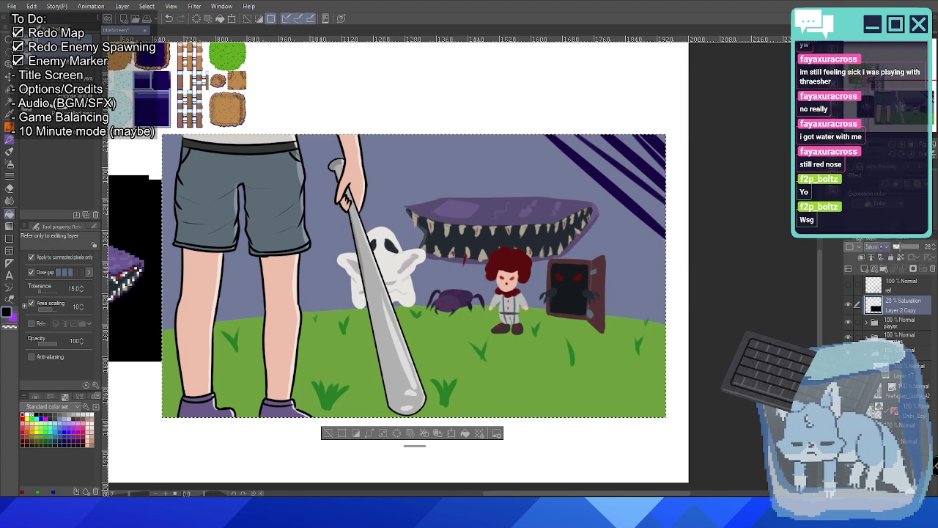
{"action": "left_click", "coordinate": [875, 247]}
{"action": "left_click", "coordinate": [878, 236]}
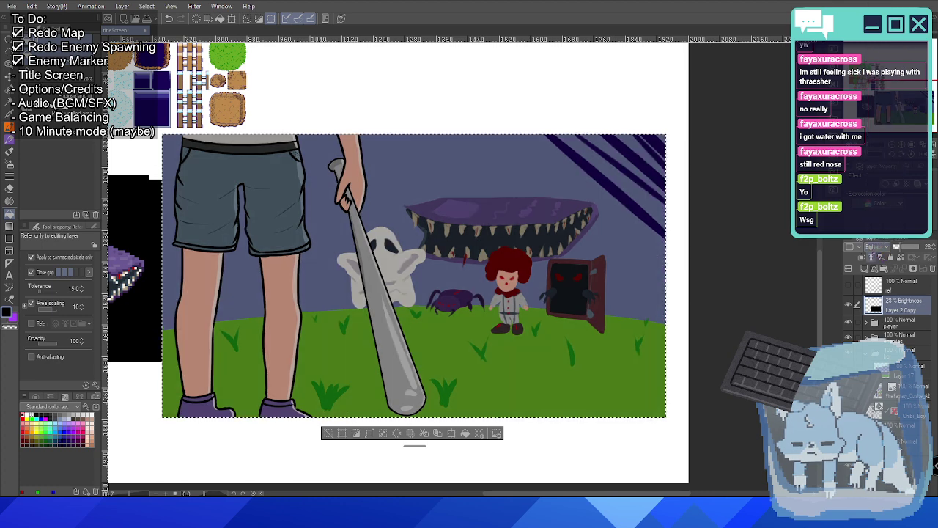
Set Layer 2 Copy's blend mode to Darken after comparing it with Normal.
{"action": "left_click", "coordinate": [875, 247]}
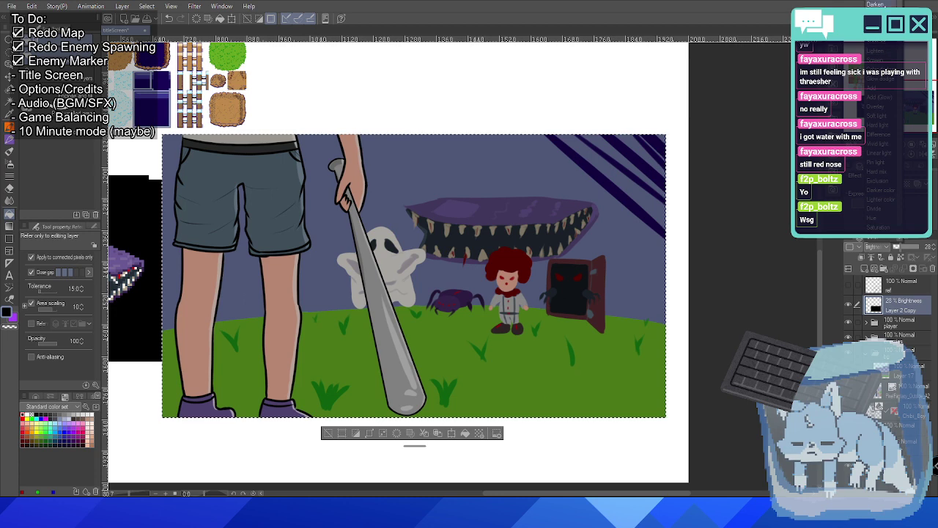
{"action": "left_click", "coordinate": [876, 4]}
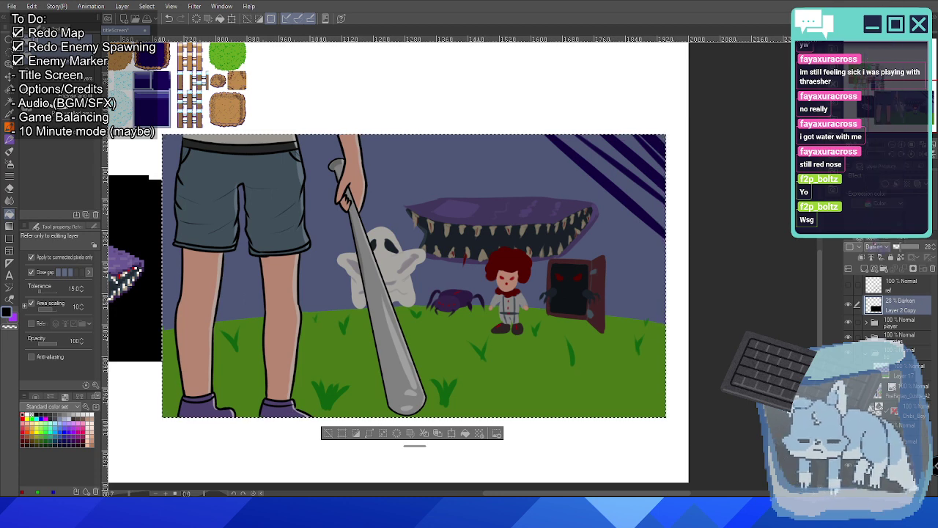
{"action": "left_click", "coordinate": [878, 246]}
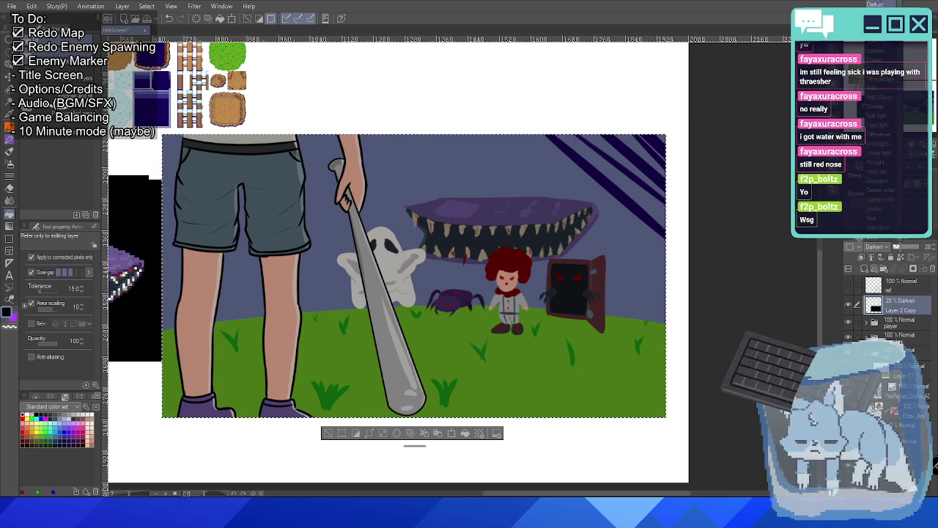
{"action": "left_click", "coordinate": [879, 2]}
{"action": "left_click", "coordinate": [878, 246]}
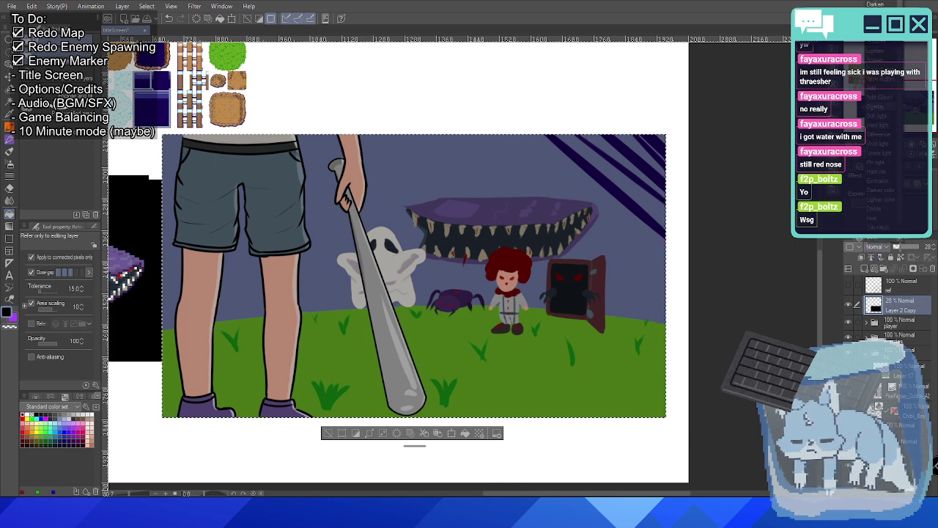
{"action": "left_click", "coordinate": [880, 3]}
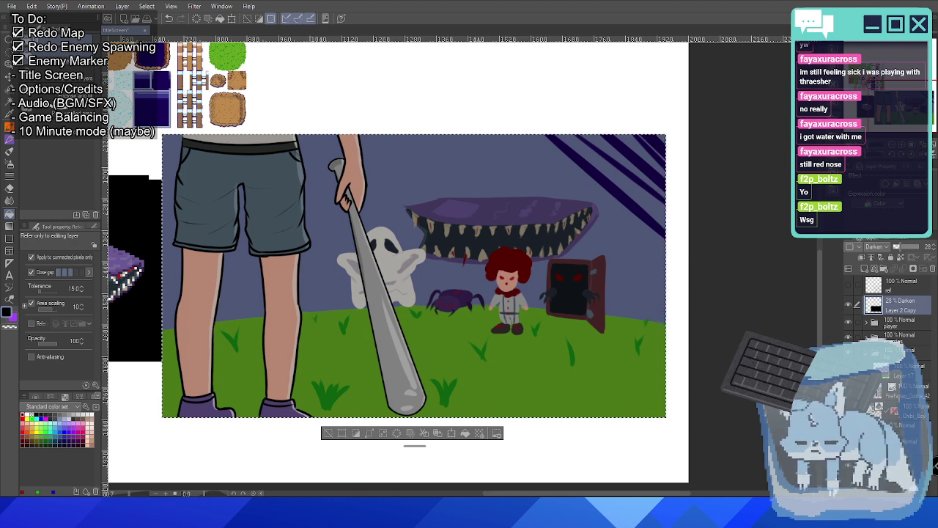
Sample a dark navy blue and fill the selected rectangle on Layer 2 Copy with it to tint the illustration.
{"action": "scroll", "coordinate": [396, 224], "scroll_direction": "down", "scroll_amount": 3}
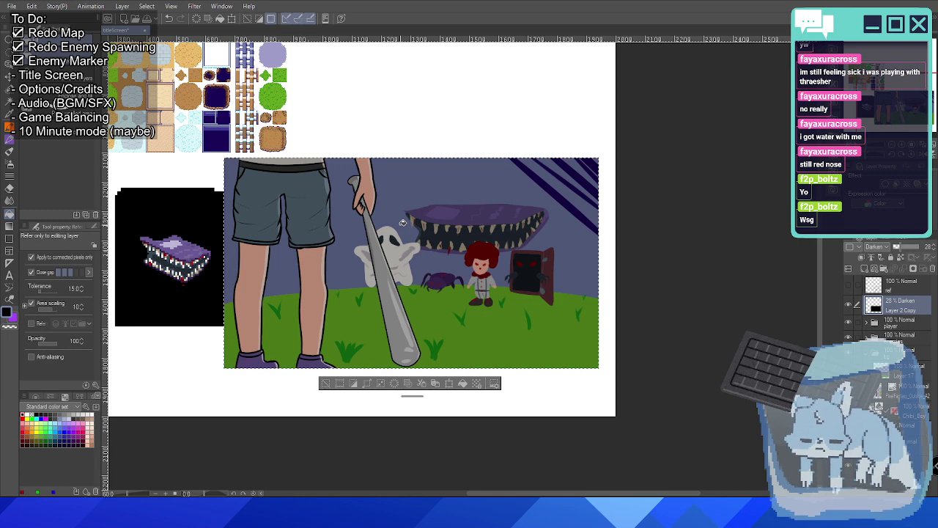
{"action": "scroll", "coordinate": [403, 222], "scroll_direction": "up", "scroll_amount": 1}
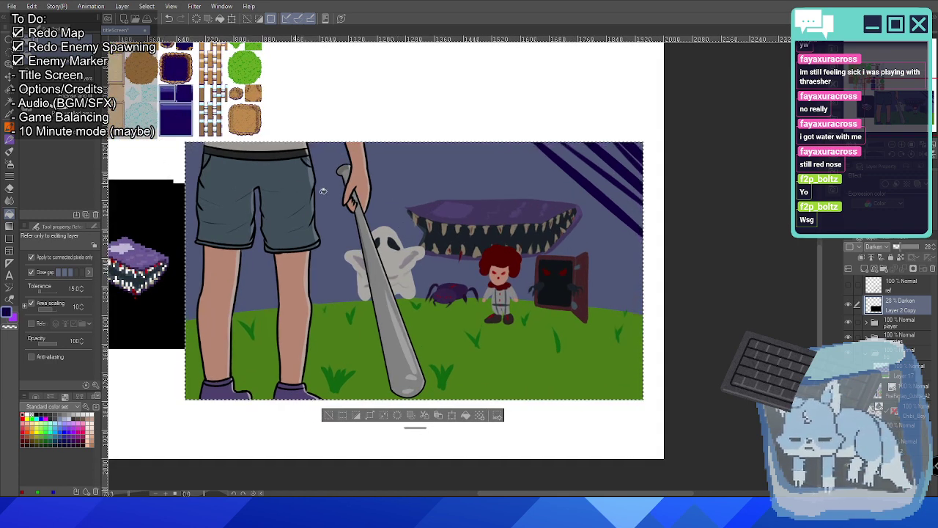
{"action": "left_click", "coordinate": [437, 186]}
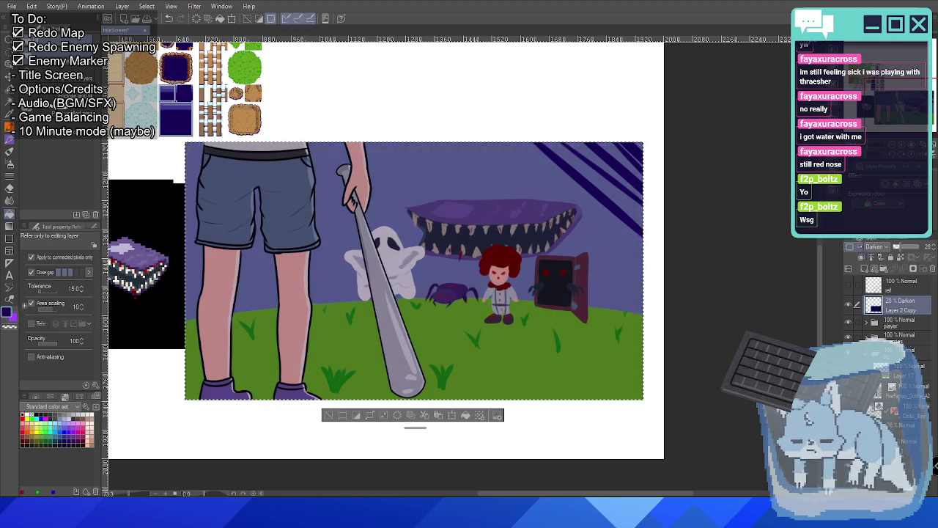
Compare the Normal and Darken blend modes on Layer 2 Copy, then try Overlay at 47% opacity.
{"action": "left_click", "coordinate": [874, 248]}
{"action": "key", "text": "Up"}
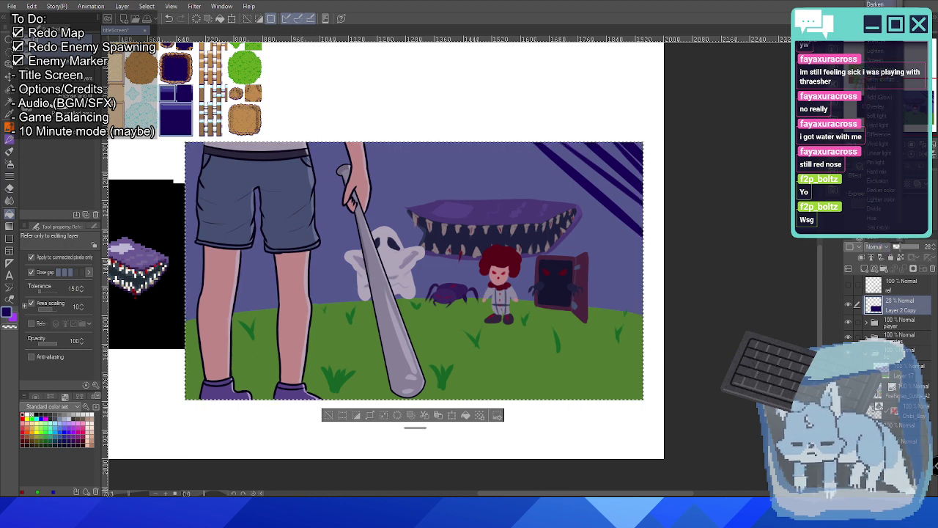
{"action": "key", "text": "Down"}
{"action": "key", "text": "Return"}
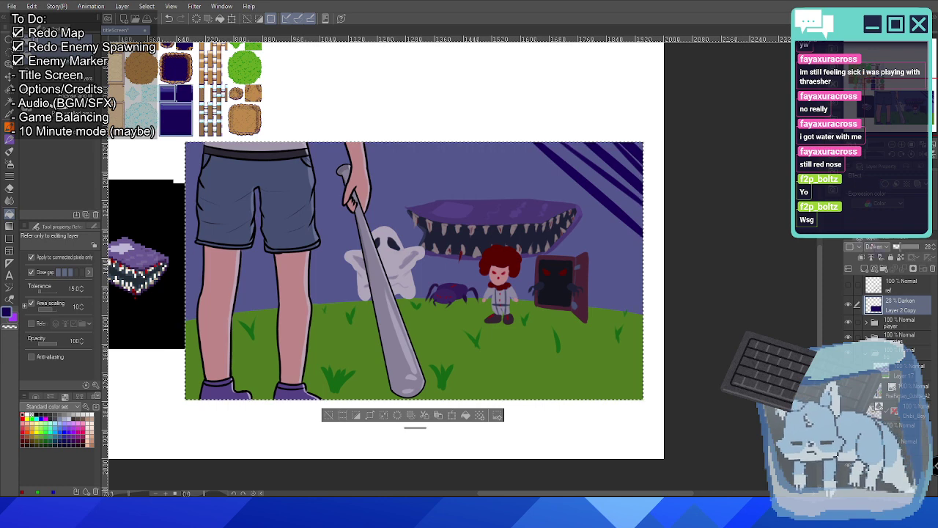
{"action": "key", "text": "alt+Down"}
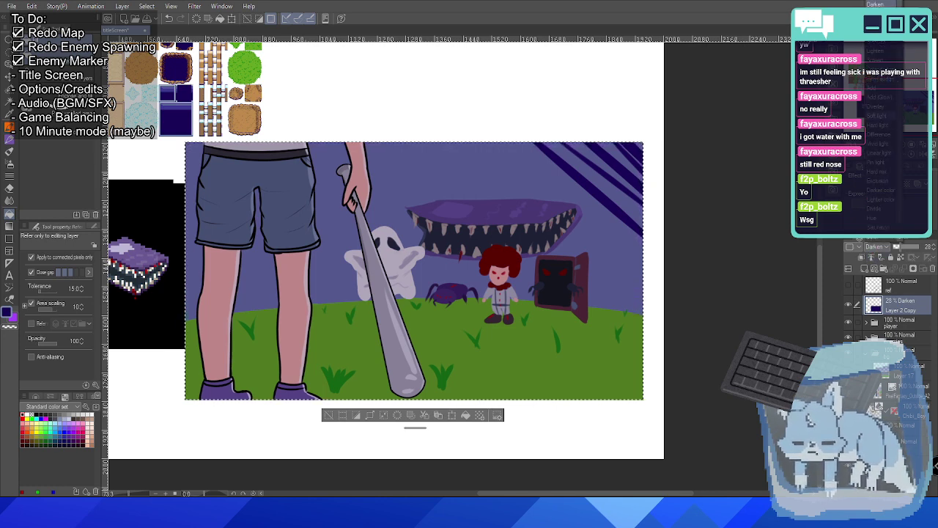
{"action": "key", "text": "Return"}
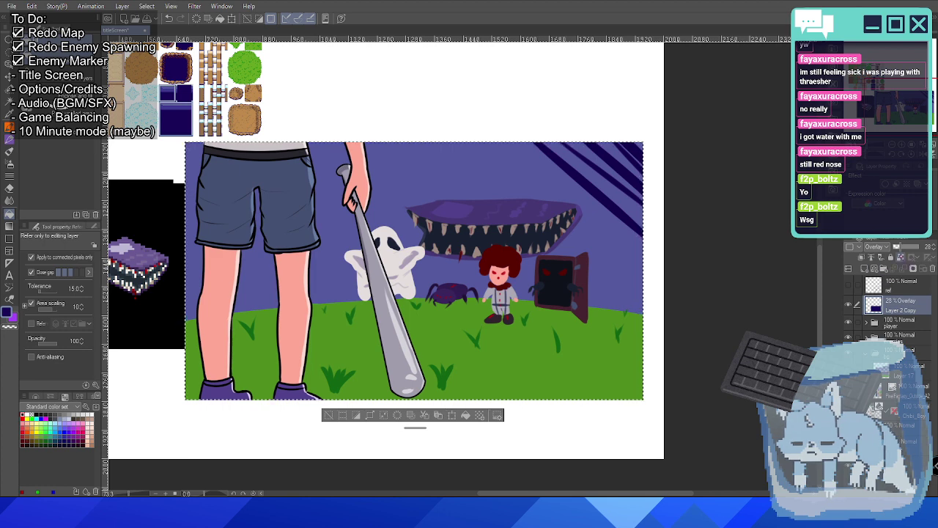
{"action": "mouse_move", "coordinate": [902, 247]}
{"action": "left_mouse_down"}
{"action": "mouse_move", "coordinate": [930, 247]}
{"action": "mouse_move", "coordinate": [890, 247]}
{"action": "mouse_move", "coordinate": [908, 247]}
{"action": "left_mouse_up"}
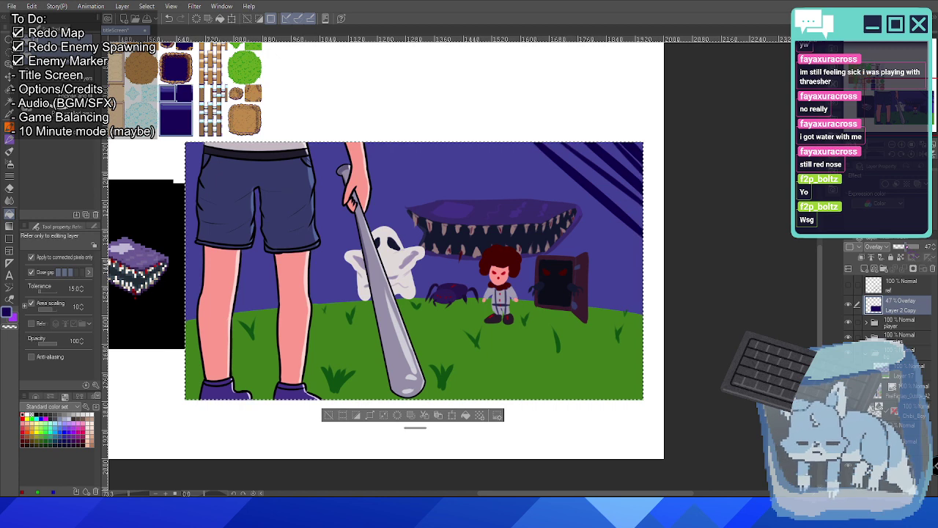
Try the Hard light and Normal blend modes on the navy tint layer, Layer 2 Copy.
{"action": "left_click", "coordinate": [876, 247]}
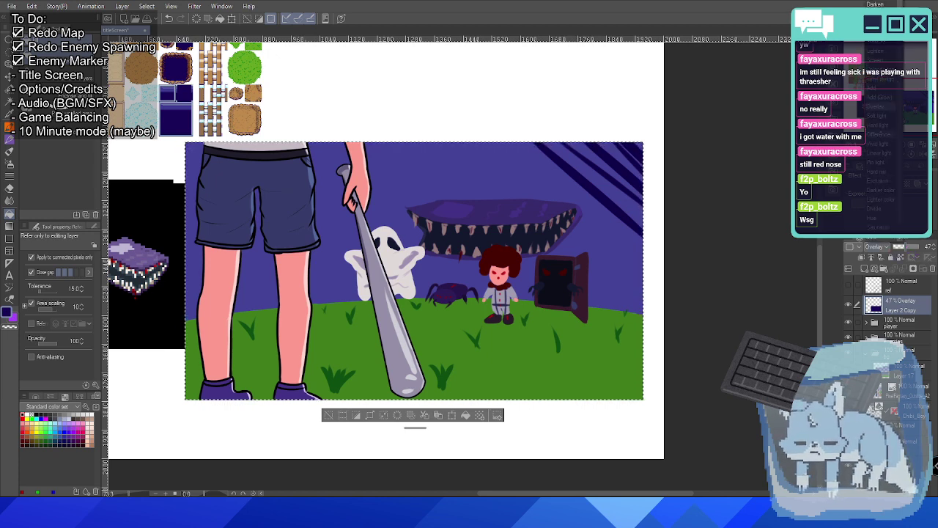
{"action": "left_click", "coordinate": [877, 124]}
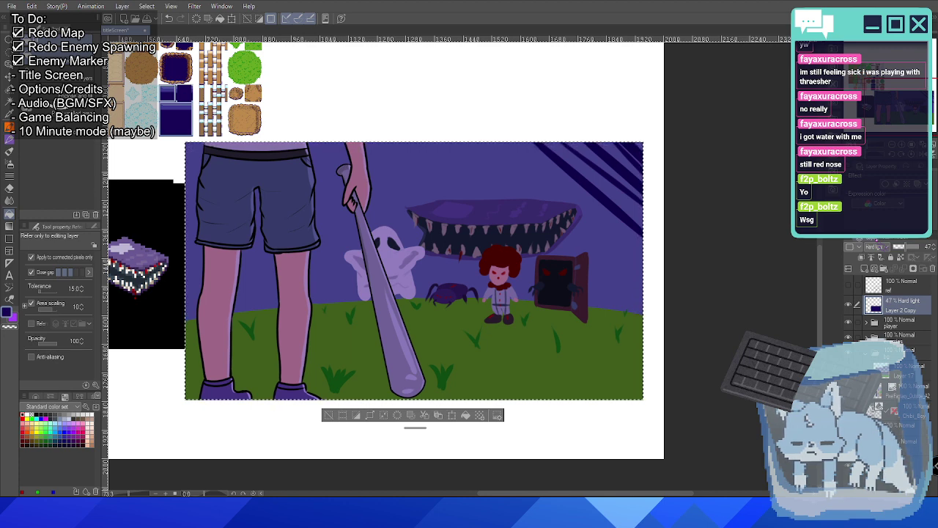
{"action": "left_click", "coordinate": [876, 247]}
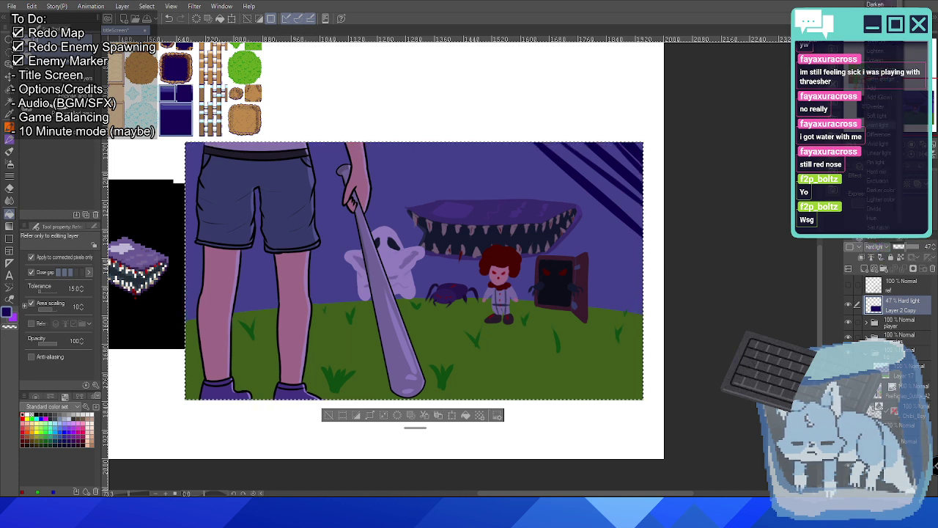
{"action": "left_click", "coordinate": [879, 4]}
{"action": "left_click", "coordinate": [876, 247]}
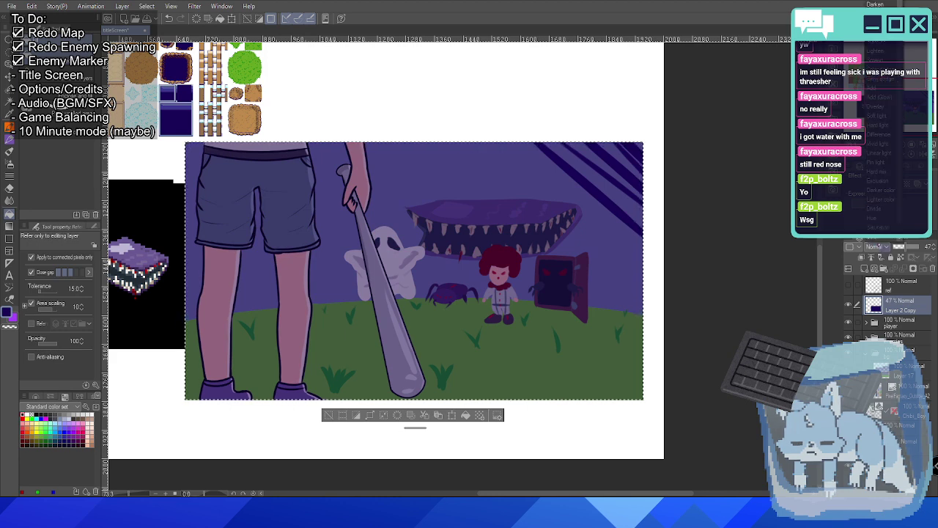
Try the Difference, Hard mix, Exclusion and Darker color blend modes on Layer 2 Copy.
{"action": "left_click", "coordinate": [876, 171]}
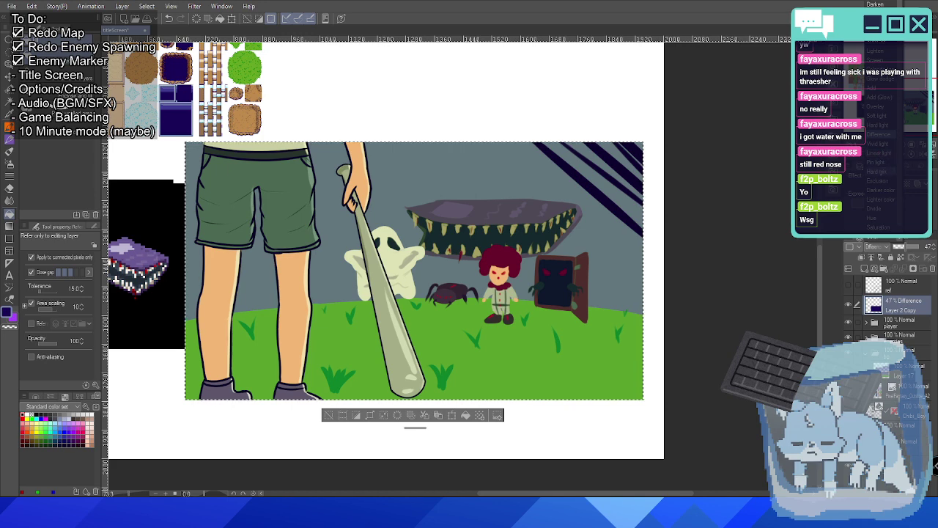
{"action": "left_click", "coordinate": [880, 171]}
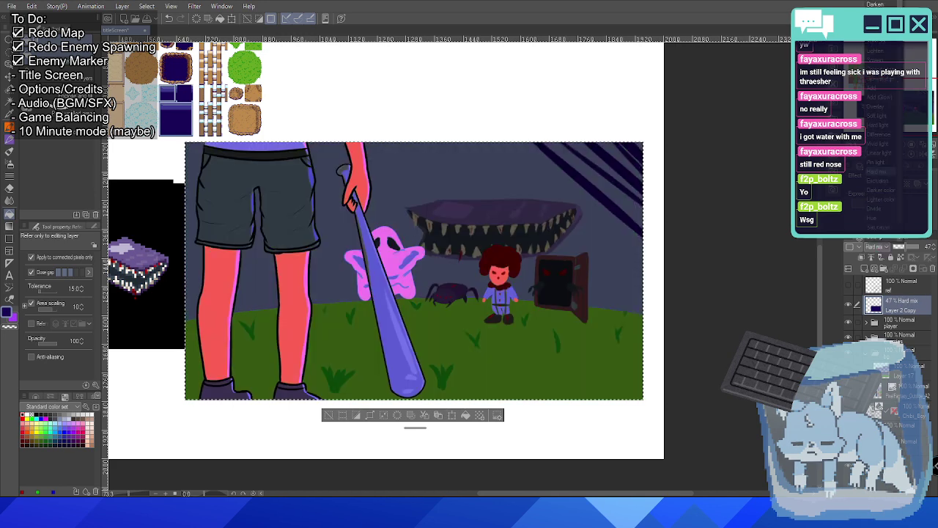
{"action": "left_click", "coordinate": [876, 180]}
{"action": "left_click", "coordinate": [888, 247]}
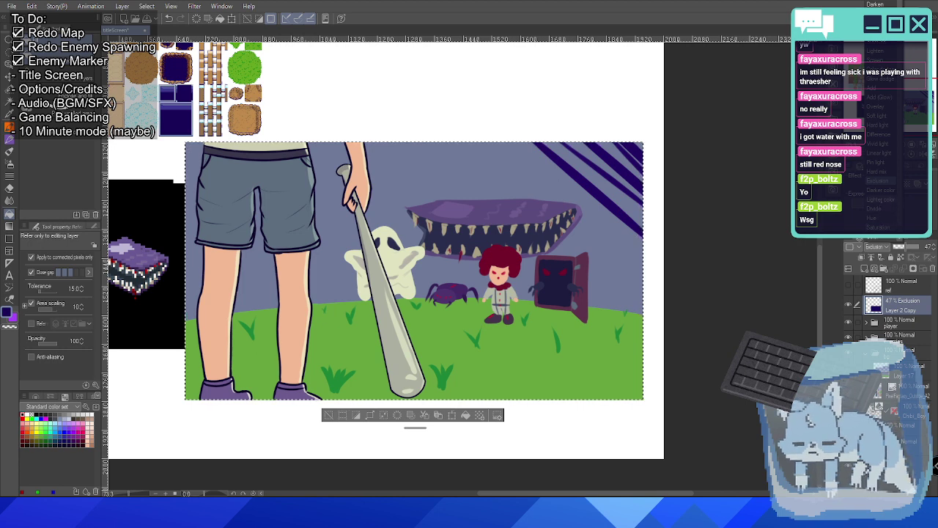
{"action": "left_click", "coordinate": [880, 190]}
{"action": "left_click", "coordinate": [888, 247]}
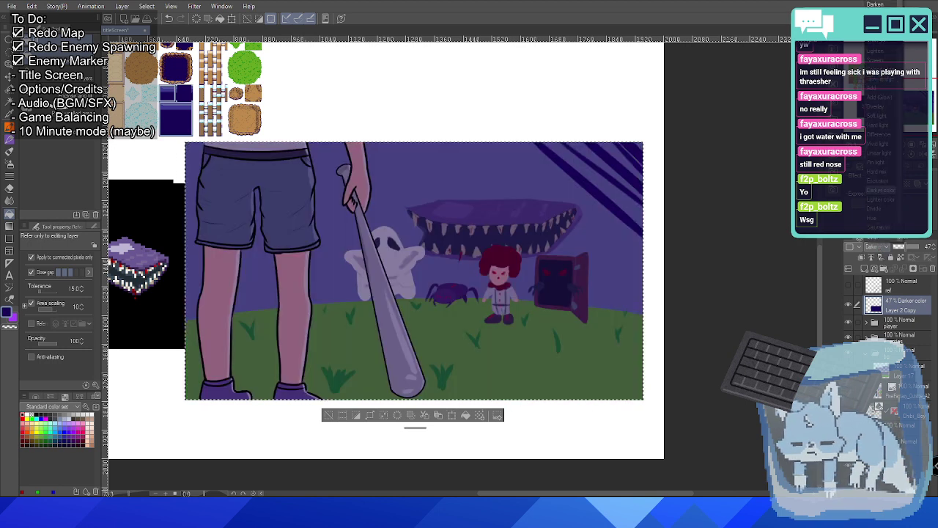
Try the Lighter color, Hue and Lighten blend modes on Layer 2 Copy while varying the layer's opacity.
{"action": "left_click", "coordinate": [880, 105]}
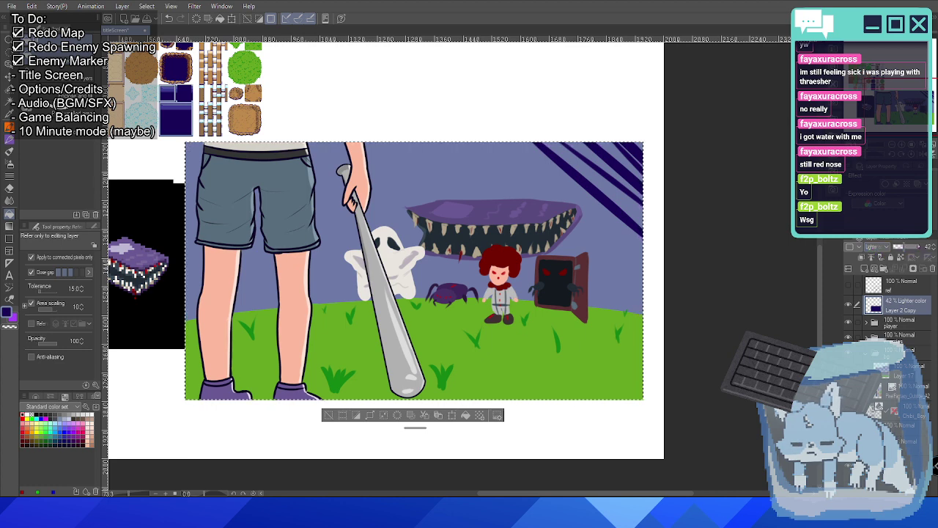
{"action": "mouse_move", "coordinate": [905, 247]}
{"action": "left_mouse_down"}
{"action": "mouse_move", "coordinate": [921, 247]}
{"action": "mouse_move", "coordinate": [892, 247]}
{"action": "mouse_move", "coordinate": [907, 247]}
{"action": "left_mouse_up"}
{"action": "left_click", "coordinate": [876, 247]}
{"action": "left_click", "coordinate": [872, 218]}
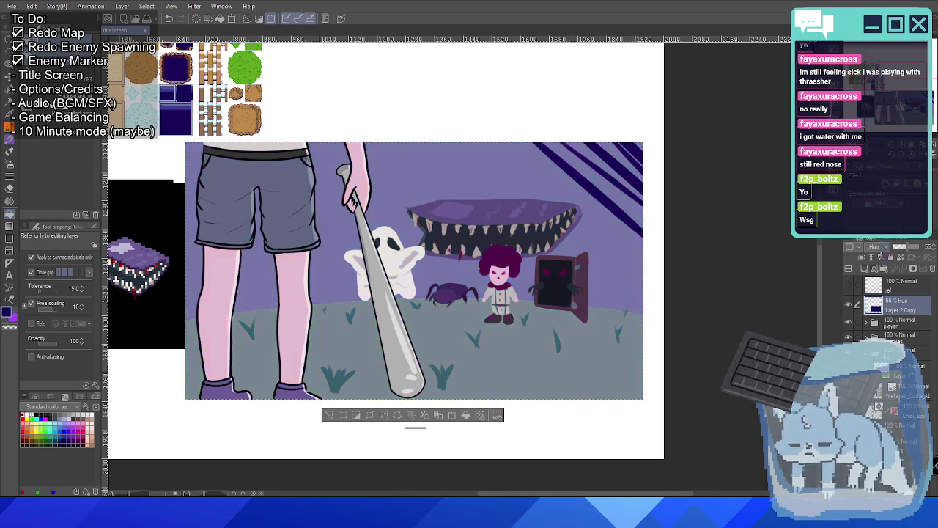
{"action": "left_click", "coordinate": [874, 247]}
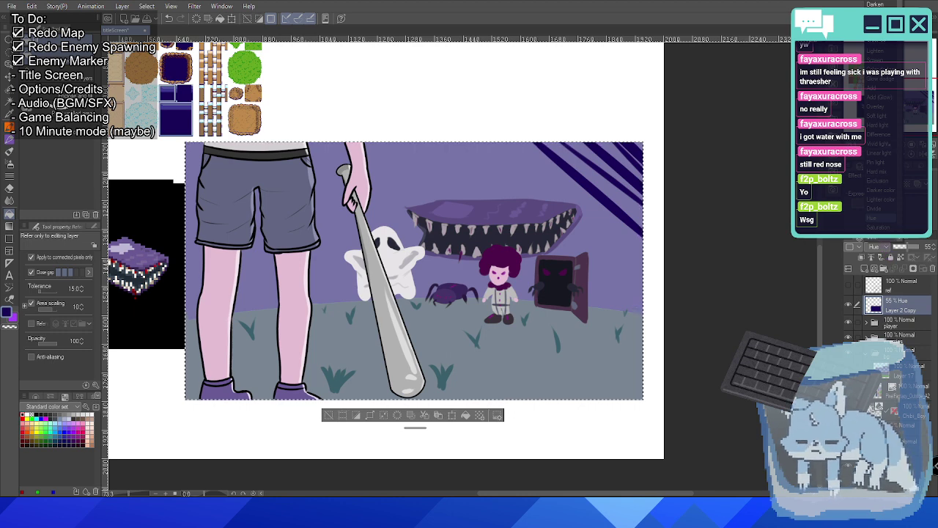
{"action": "left_click", "coordinate": [880, 51]}
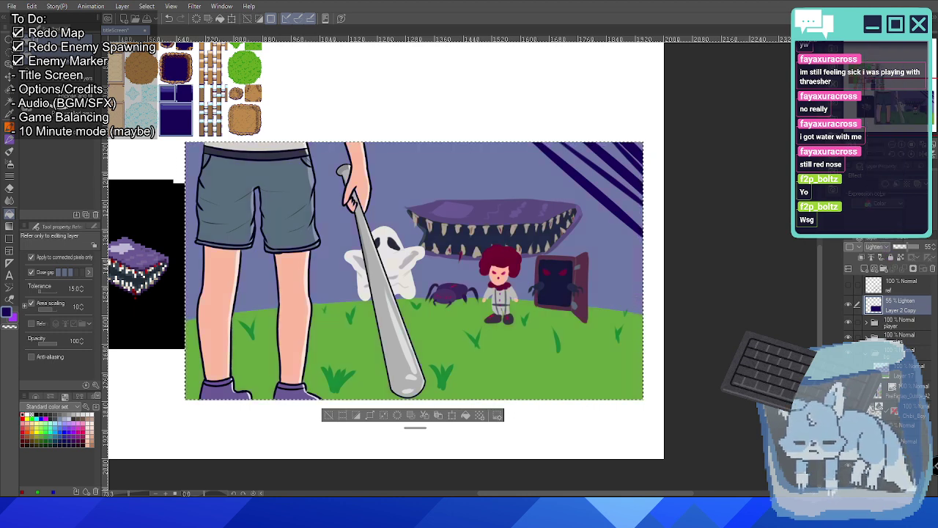
{"action": "mouse_move", "coordinate": [913, 247]}
{"action": "left_mouse_down"}
{"action": "mouse_move", "coordinate": [923, 247]}
{"action": "mouse_move", "coordinate": [914, 247]}
{"action": "left_mouse_up"}
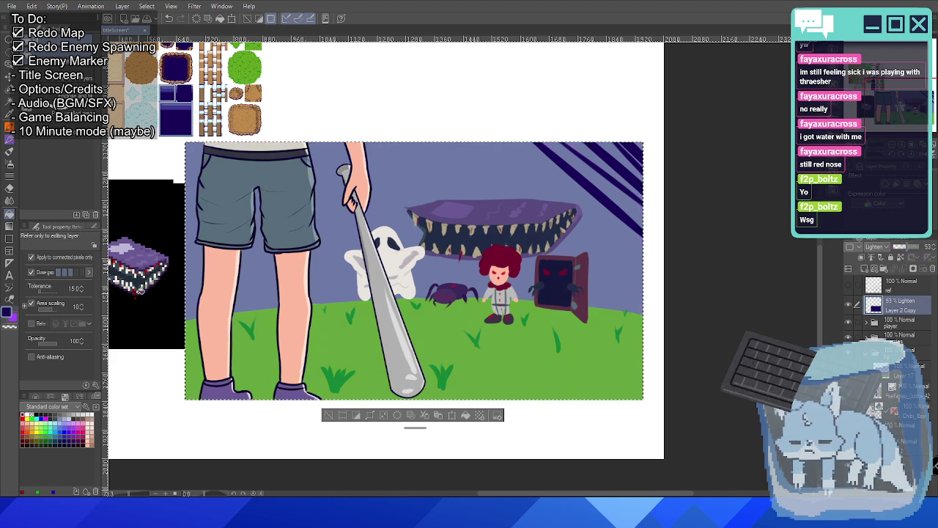
Fill the selected rectangle on Layer 2 Copy with black and blend it as Overlay at 30% opacity.
{"action": "left_click", "coordinate": [27, 415]}
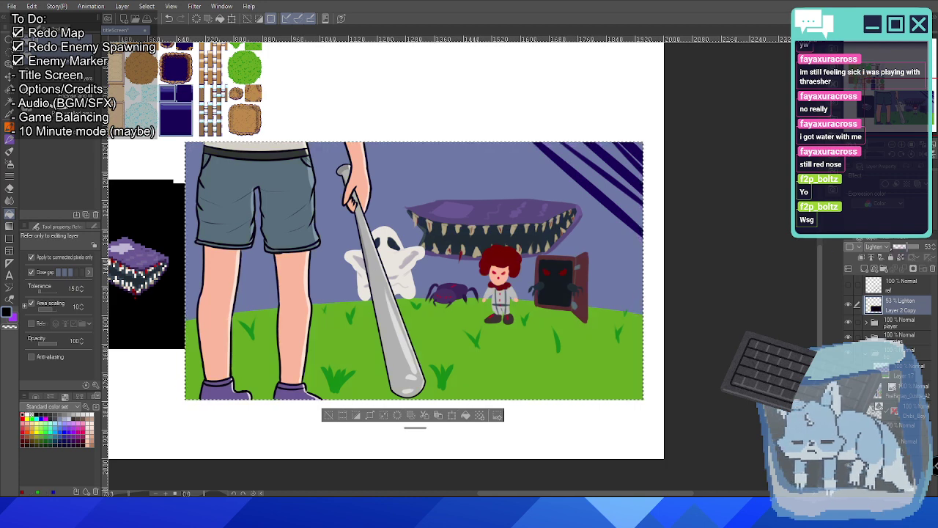
{"action": "left_click", "coordinate": [865, 247]}
{"action": "left_click", "coordinate": [882, 107]}
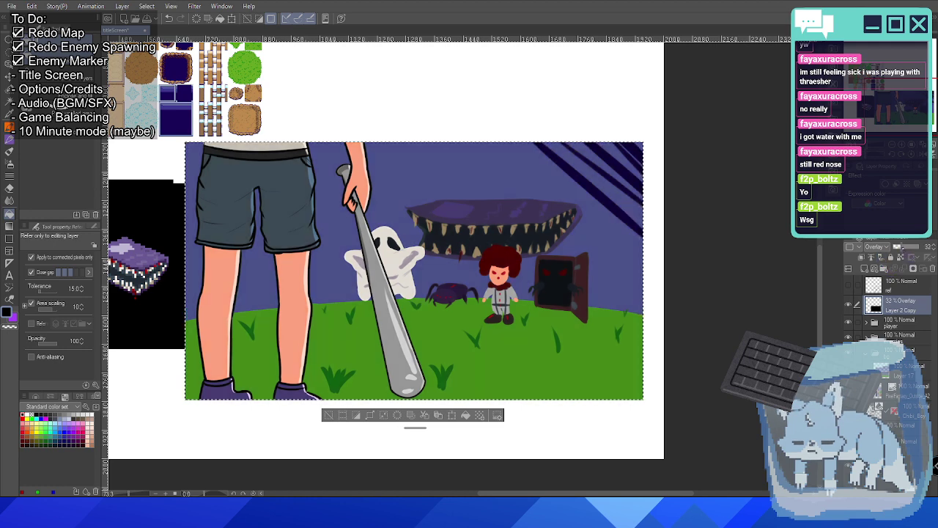
{"action": "left_click_drag", "start_coordinate": [897, 247], "coordinate": [901, 247]}
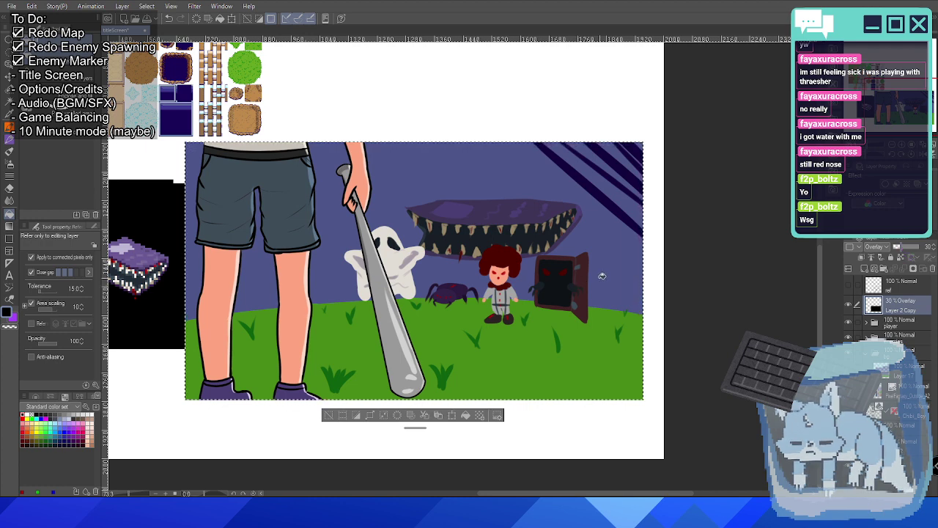
Clear the rectangular selection around the title screen illustration.
{"action": "scroll", "coordinate": [602, 276], "scroll_direction": "down", "scroll_amount": 2}
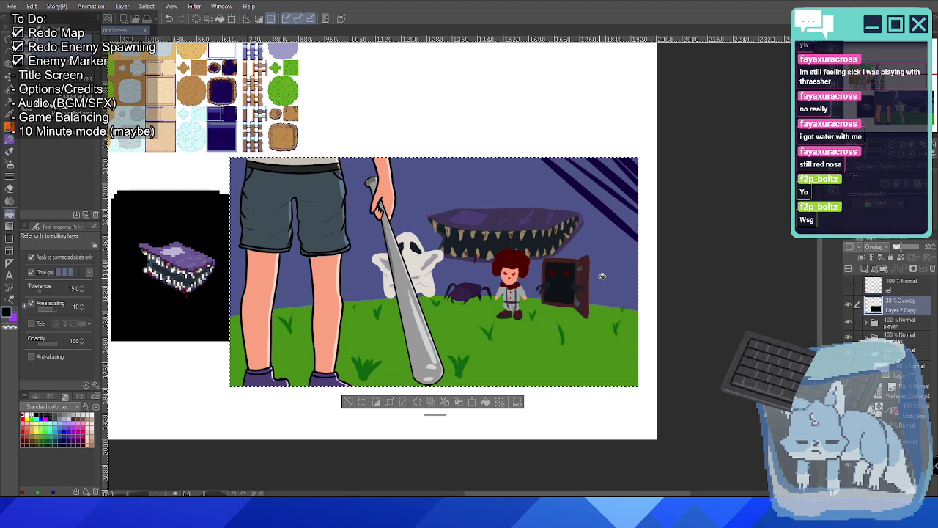
{"action": "left_click", "coordinate": [350, 402]}
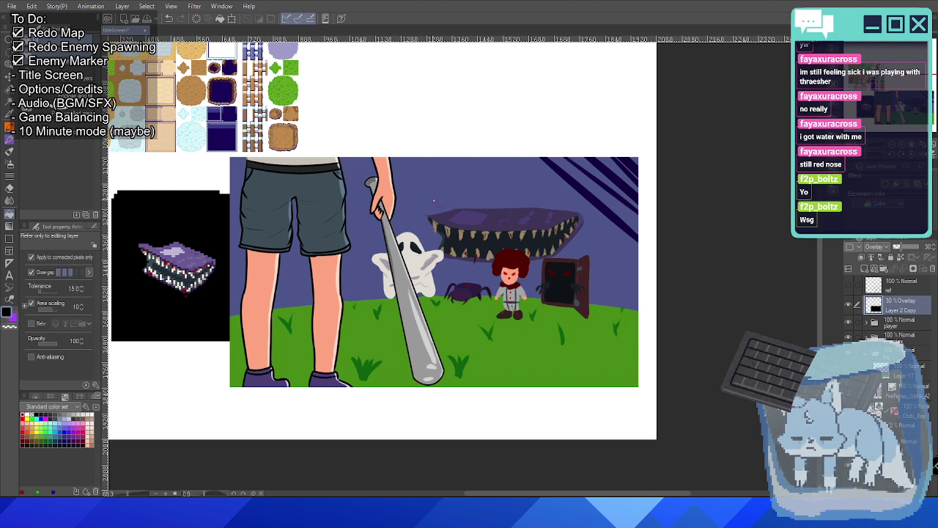
{"action": "scroll", "coordinate": [455, 243], "scroll_direction": "up", "scroll_amount": 1}
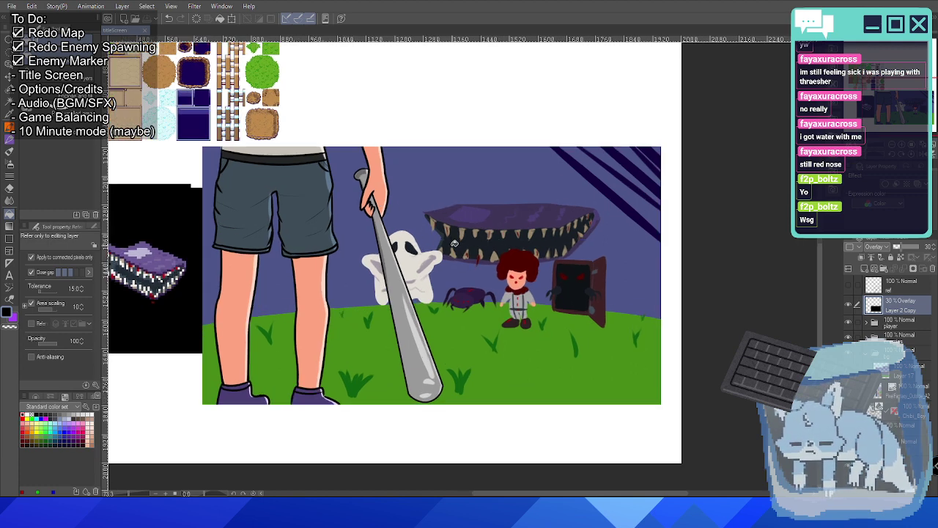
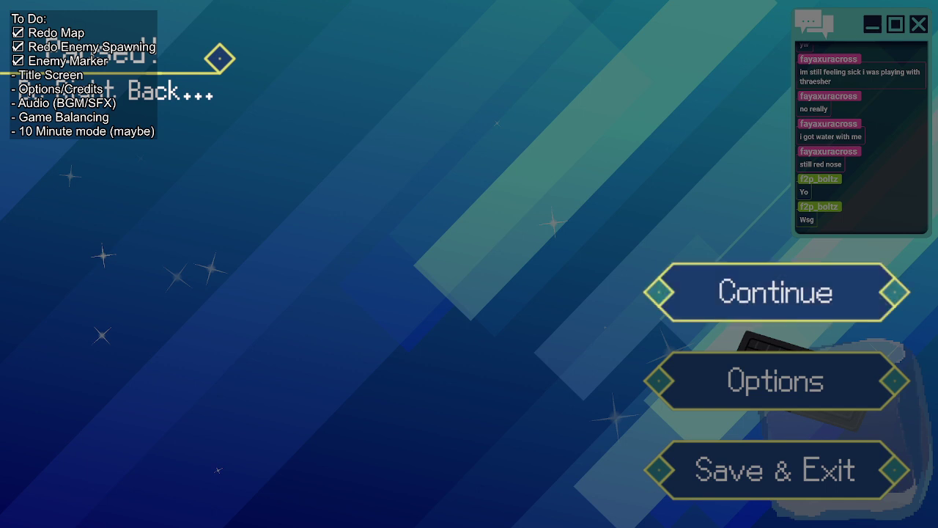
Switch to Godot and browse the project's assets/graphics folder to find titleScreen.png.
{"action": "key", "text": "Return"}
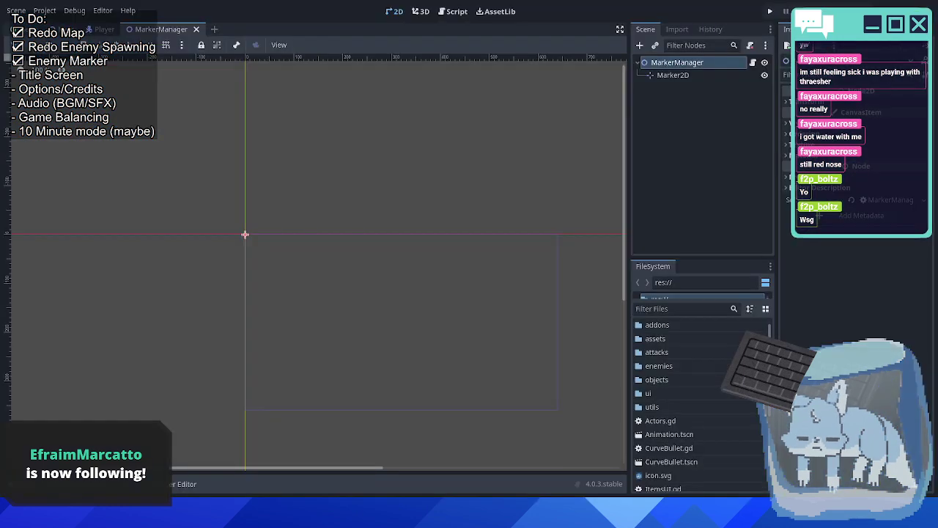
{"action": "left_click_drag", "start_coordinate": [383, 249], "coordinate": [352, 210]}
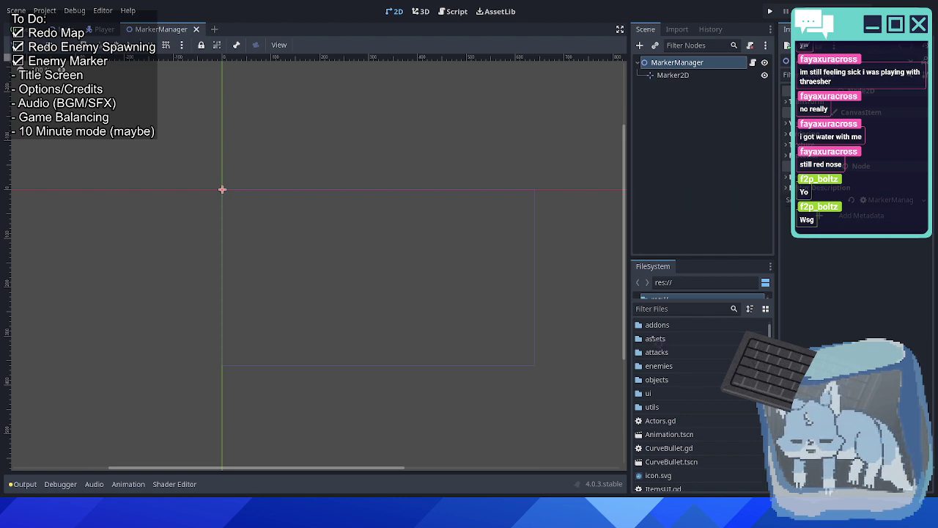
{"action": "double_click", "coordinate": [656, 338]}
{"action": "double_click", "coordinate": [660, 349]}
{"action": "scroll", "coordinate": [678, 374], "scroll_direction": "down", "scroll_amount": 3}
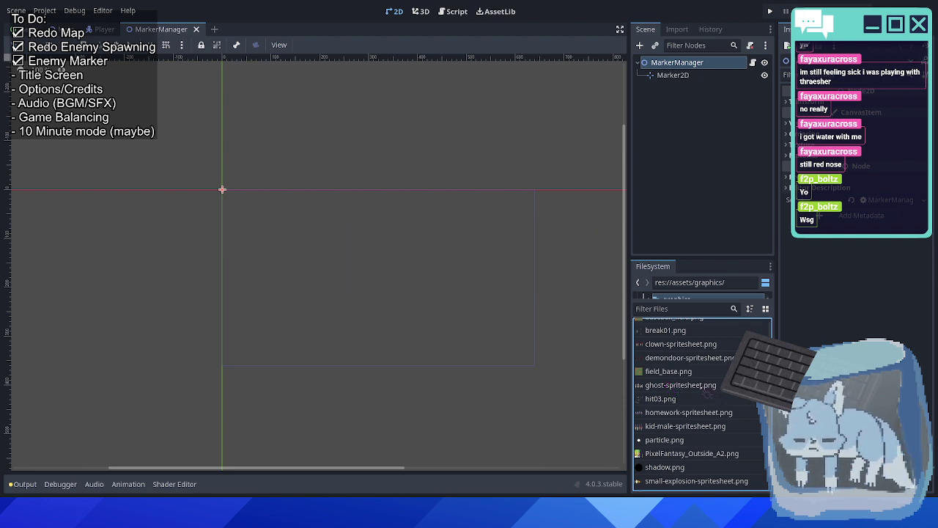
{"action": "scroll", "coordinate": [704, 387], "scroll_direction": "down", "scroll_amount": 1}
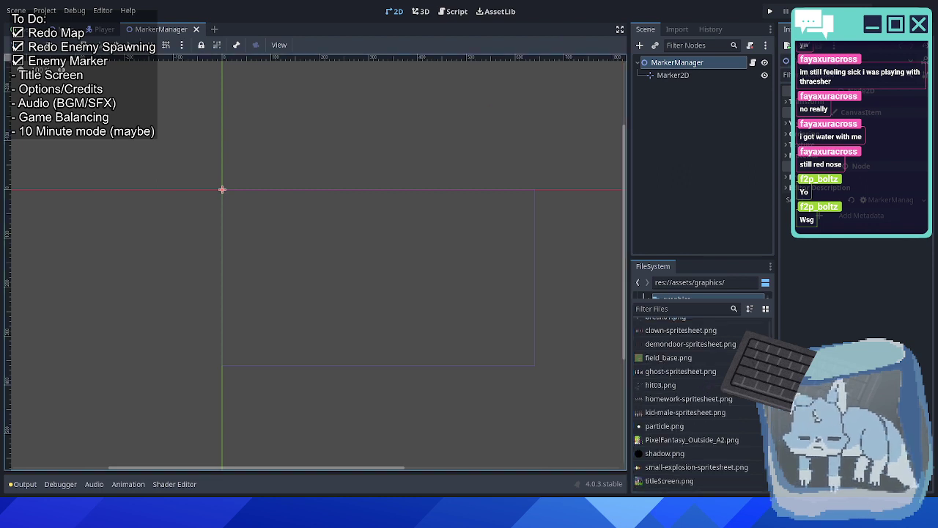
{"action": "left_click_drag", "start_coordinate": [355, 189], "coordinate": [335, 176]}
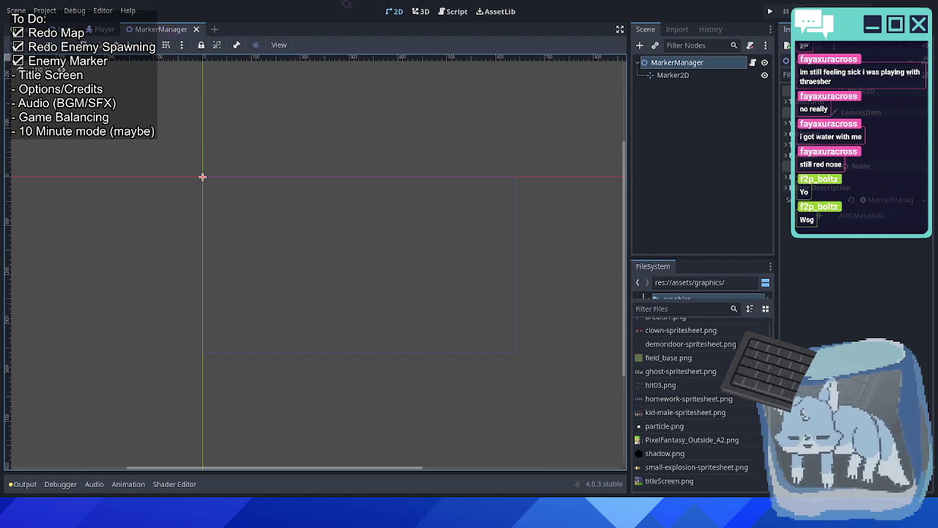
Run the project and start a new game from the plain Baseball Survivors title screen.
{"action": "key", "text": "F5"}
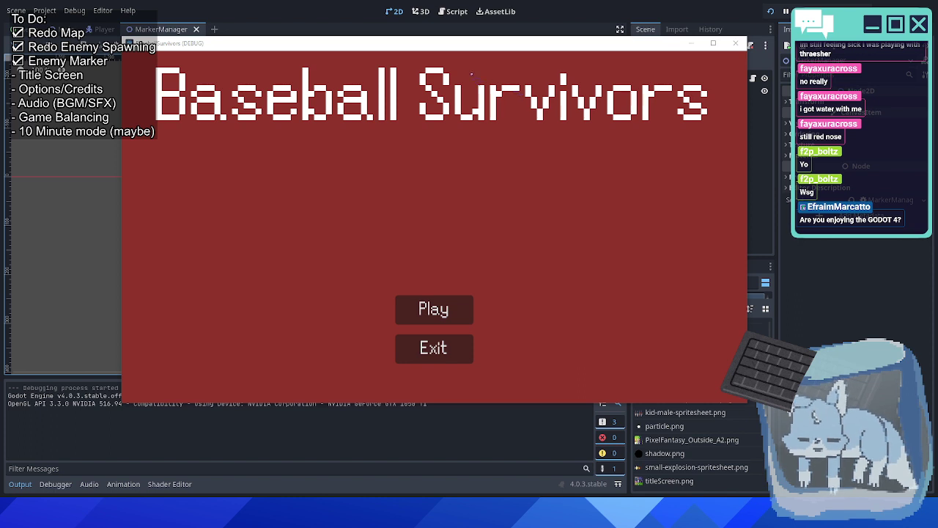
{"action": "left_click_drag", "start_coordinate": [478, 43], "coordinate": [445, 43]}
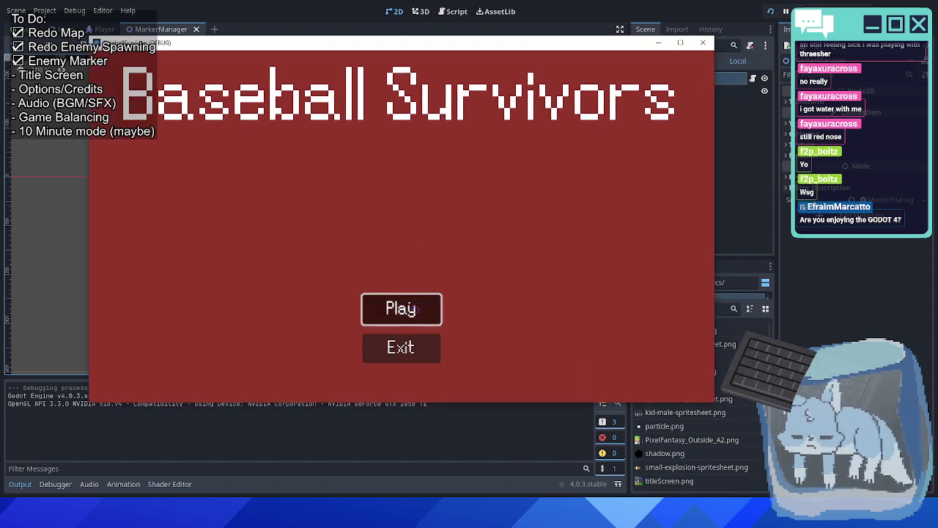
{"action": "key", "text": "Tab"}
{"action": "key", "text": "Return"}
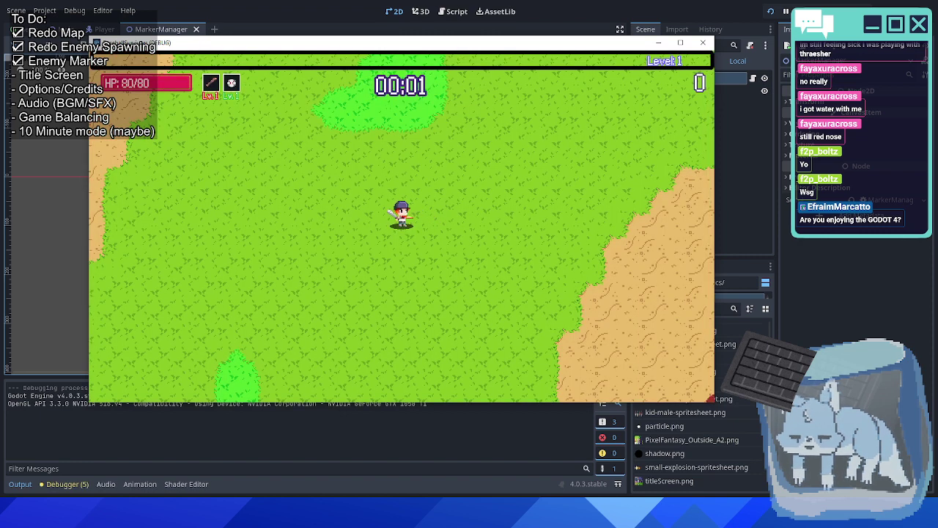
Playtest the map by moving the baseball player around the enemies until a level-up, and close the game.
{"action": "key", "text": "d"}
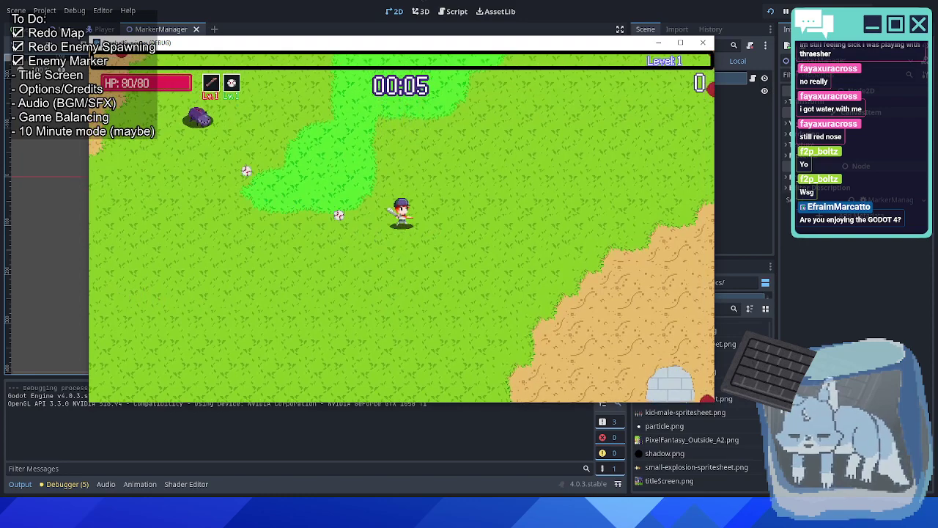
{"action": "key", "text": "d"}
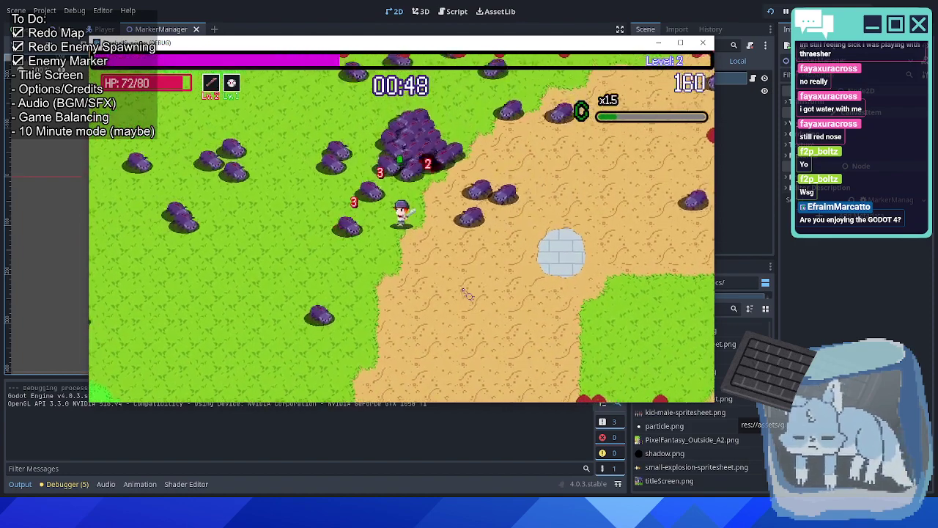
{"action": "key", "text": "d"}
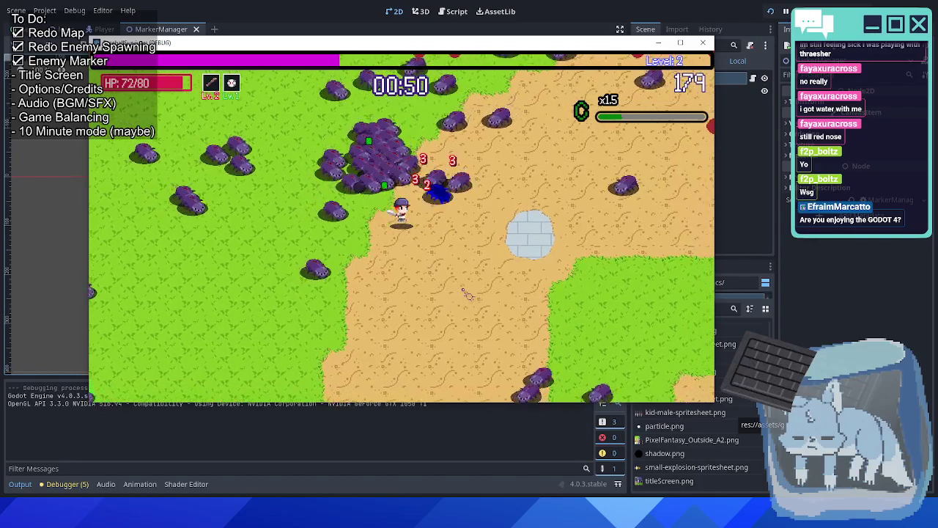
{"action": "key", "text": "d"}
{"action": "key", "text": "w"}
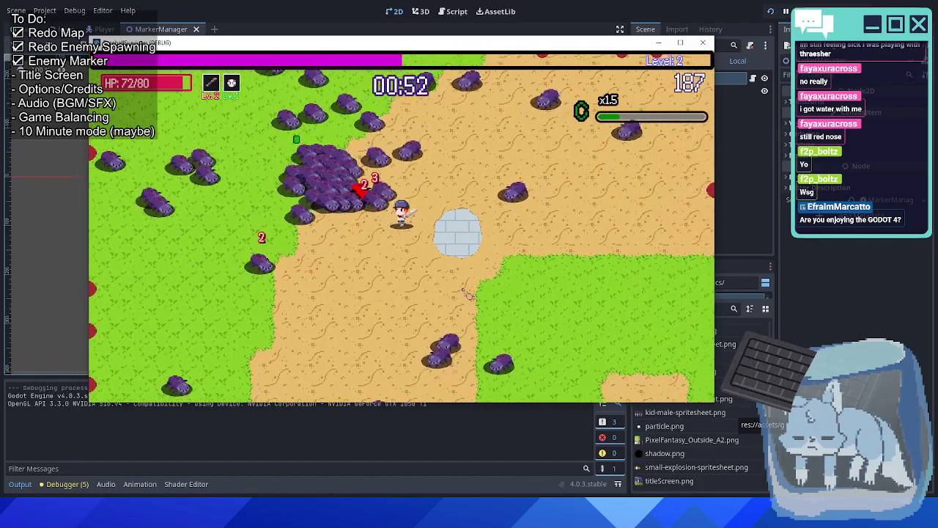
{"action": "key", "text": "s"}
{"action": "key", "text": "a"}
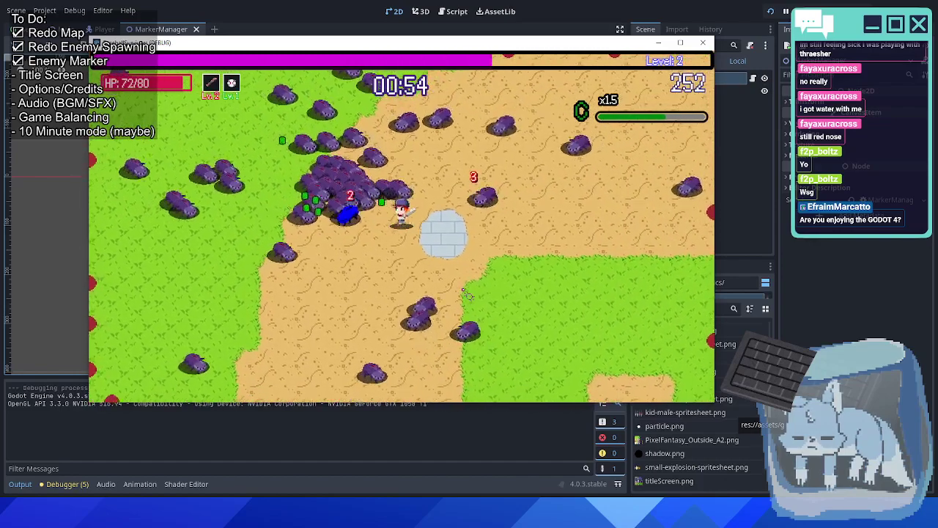
{"action": "key", "text": "s"}
{"action": "key", "text": "a"}
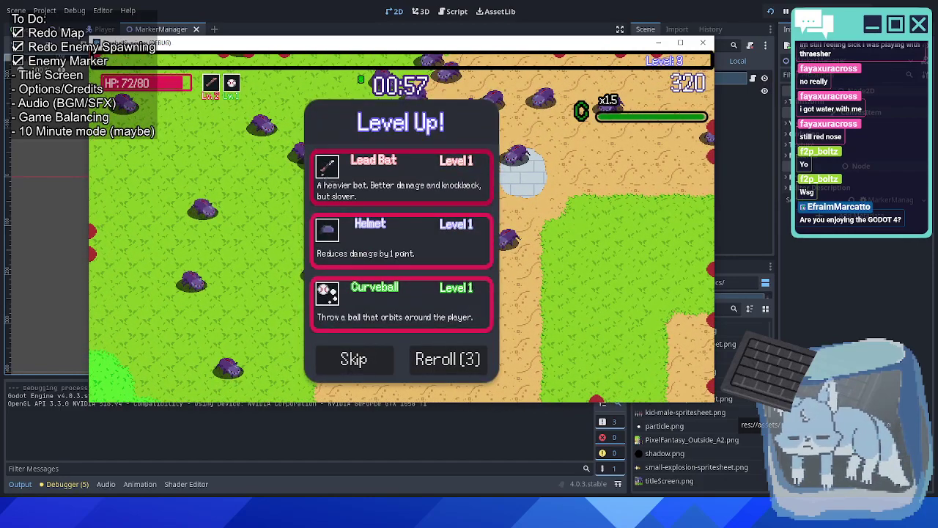
{"action": "left_click", "coordinate": [703, 42]}
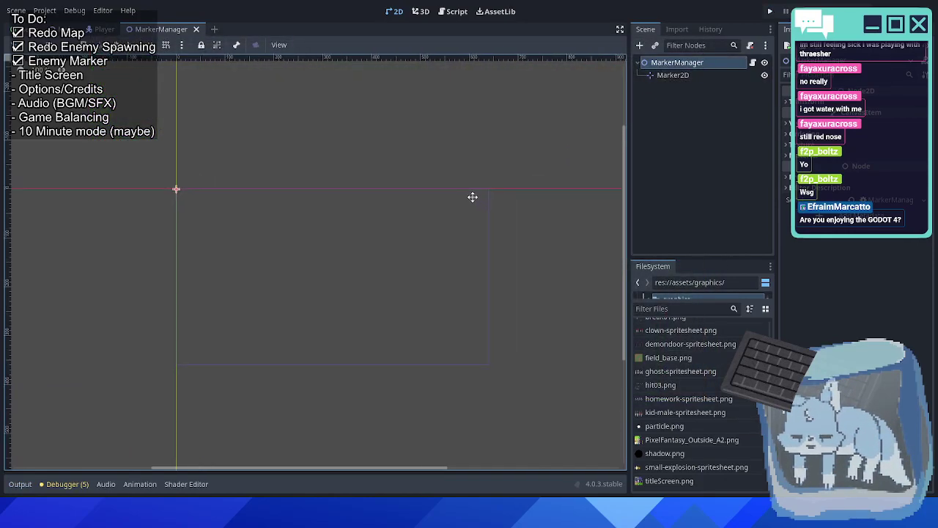
Open the Menu scene and close the MarkerManager and Player scenes.
{"action": "left_click", "coordinate": [63, 29]}
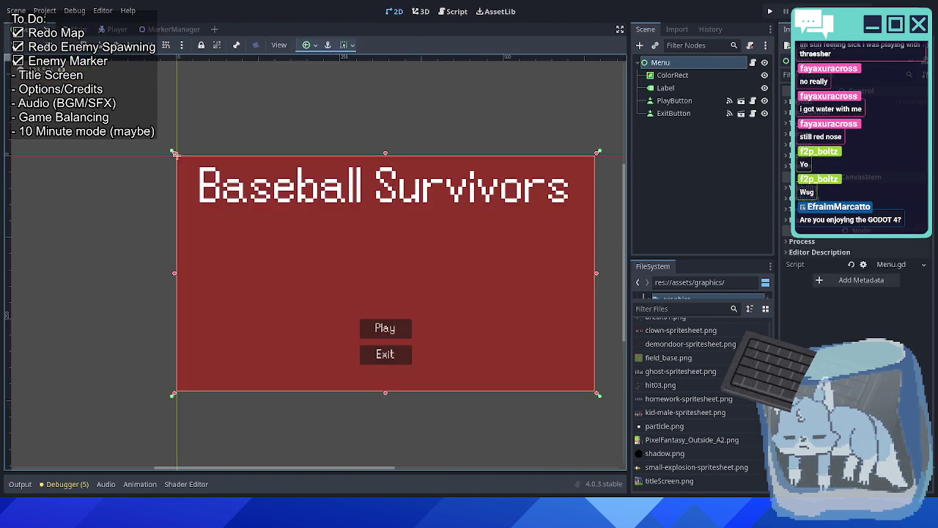
{"action": "left_click", "coordinate": [206, 29]}
{"action": "left_click", "coordinate": [135, 30]}
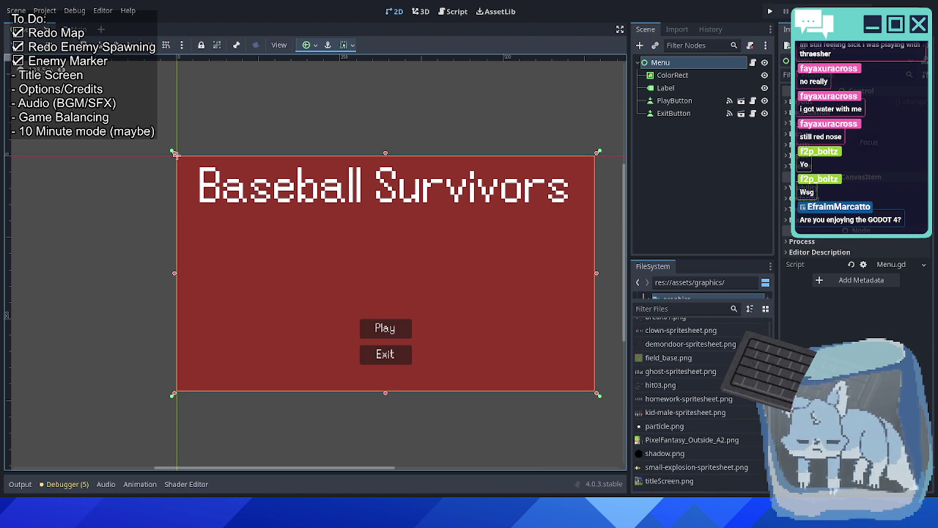
Add a TextureRect node as a child of Menu and place it between ColorRect and Label.
{"action": "left_click", "coordinate": [687, 74]}
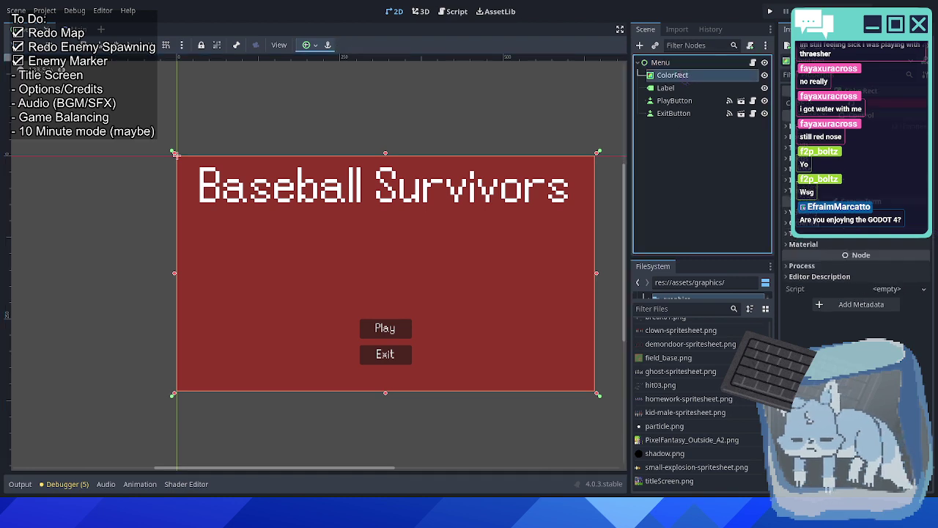
{"action": "left_click", "coordinate": [661, 63]}
{"action": "left_click", "coordinate": [640, 45]}
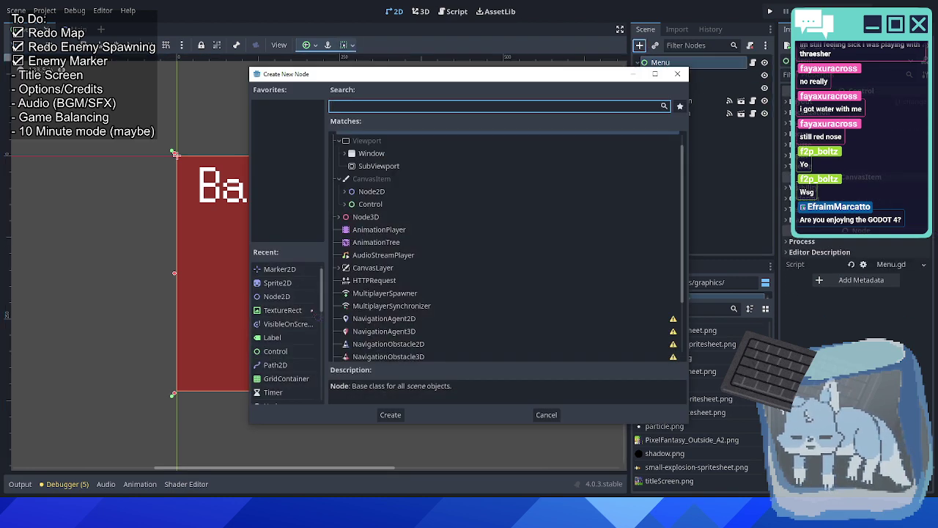
{"action": "type", "text": "TextureRect"}
{"action": "key", "text": "Return"}
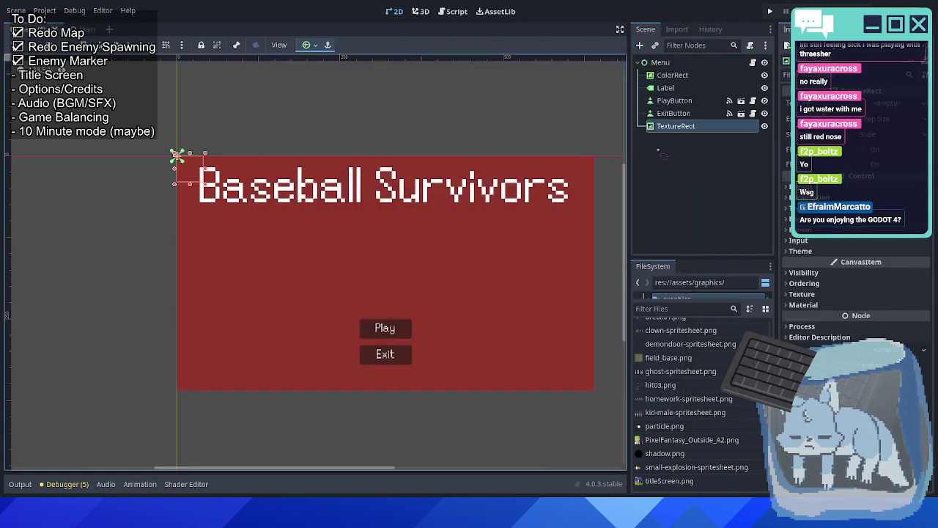
{"action": "left_click_drag", "start_coordinate": [676, 126], "coordinate": [671, 83]}
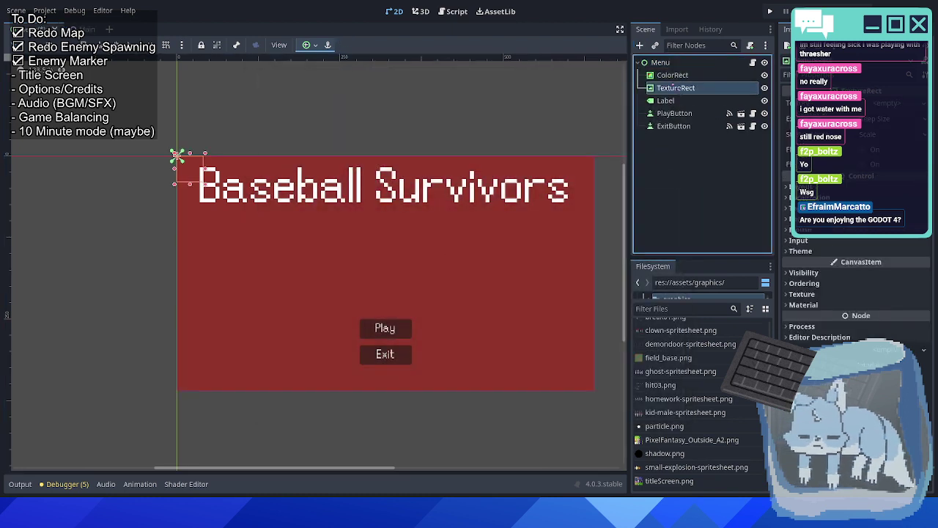
Assign titleScreen.png as the TextureRect's texture and inspect the artwork in the viewport.
{"action": "left_click_drag", "start_coordinate": [673, 480], "coordinate": [898, 112]}
{"action": "scroll", "coordinate": [333, 202], "scroll_direction": "down", "scroll_amount": 3}
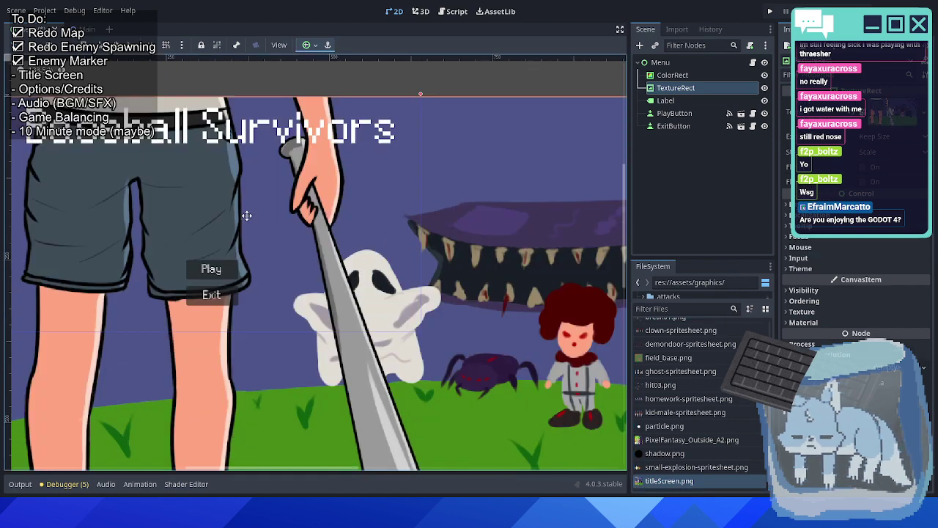
{"action": "scroll", "coordinate": [334, 202], "scroll_direction": "down", "scroll_amount": 2}
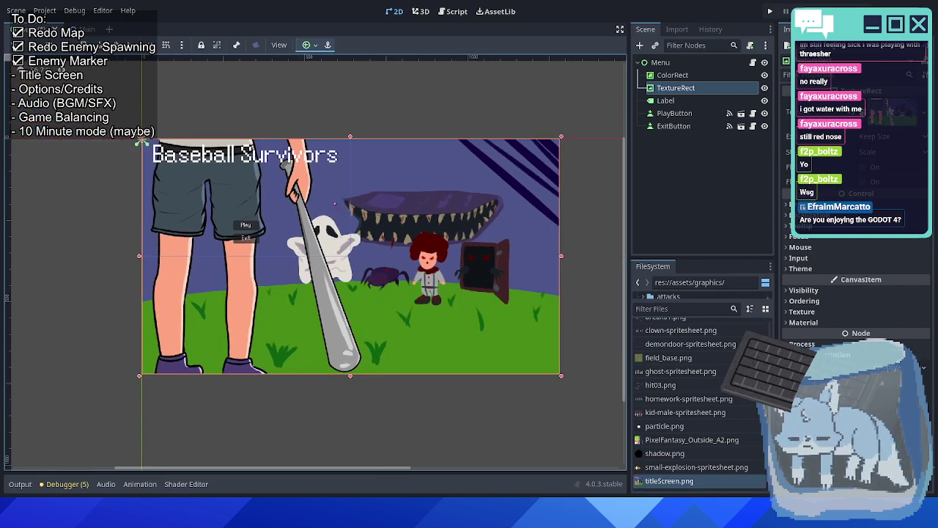
{"action": "scroll", "coordinate": [340, 201], "scroll_direction": "up", "scroll_amount": 2}
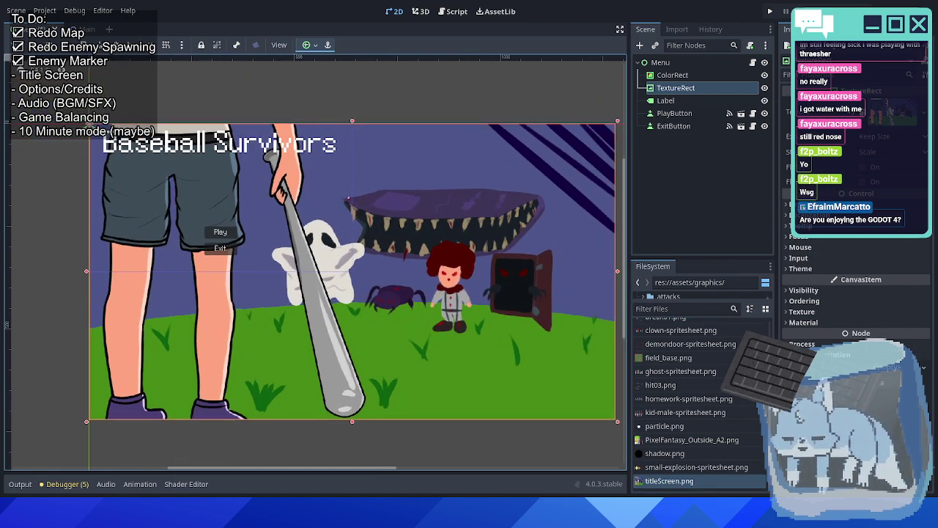
{"action": "left_click_drag", "start_coordinate": [348, 197], "coordinate": [393, 226]}
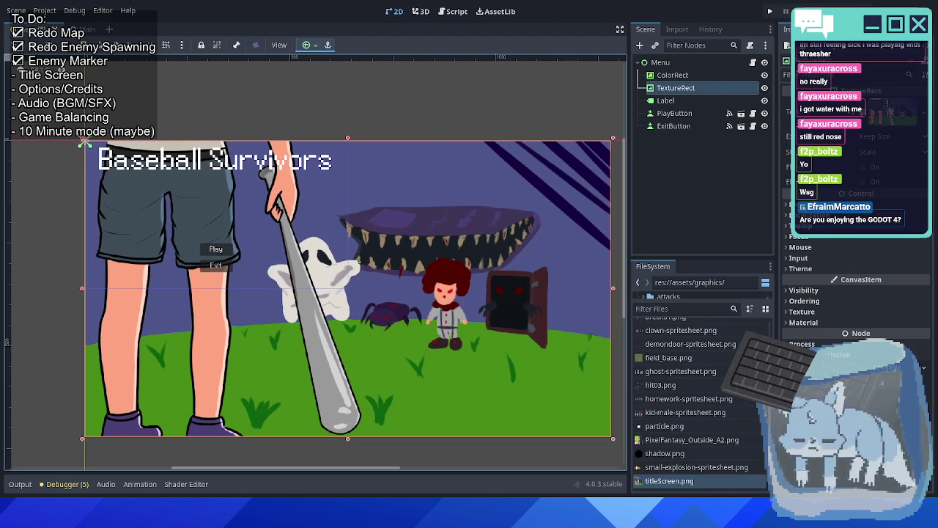
{"action": "mouse_move", "coordinate": [359, 261]}
{"action": "left_mouse_down"}
{"action": "mouse_move", "coordinate": [336, 255]}
{"action": "mouse_move", "coordinate": [351, 264]}
{"action": "left_mouse_up"}
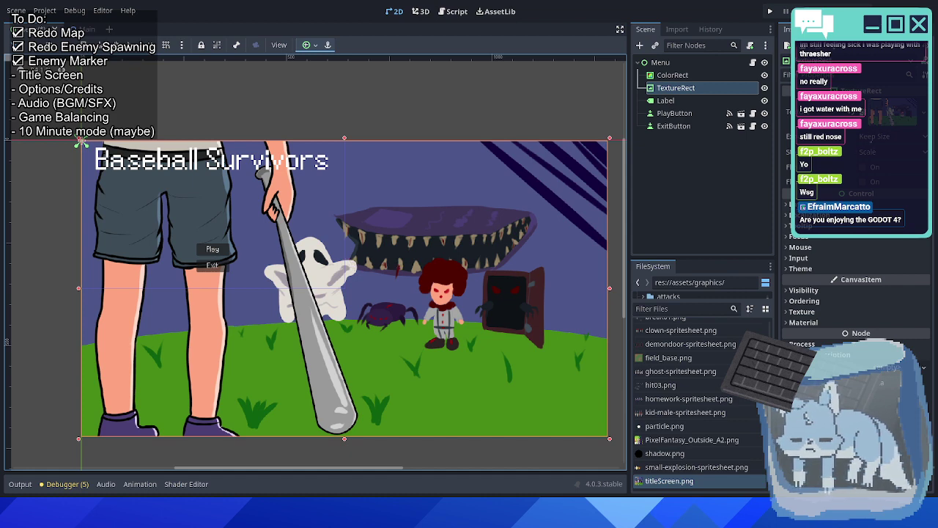
Set the TextureRect's expand mode to Ignore Size and its stretch mode to Scale.
{"action": "left_click", "coordinate": [865, 136]}
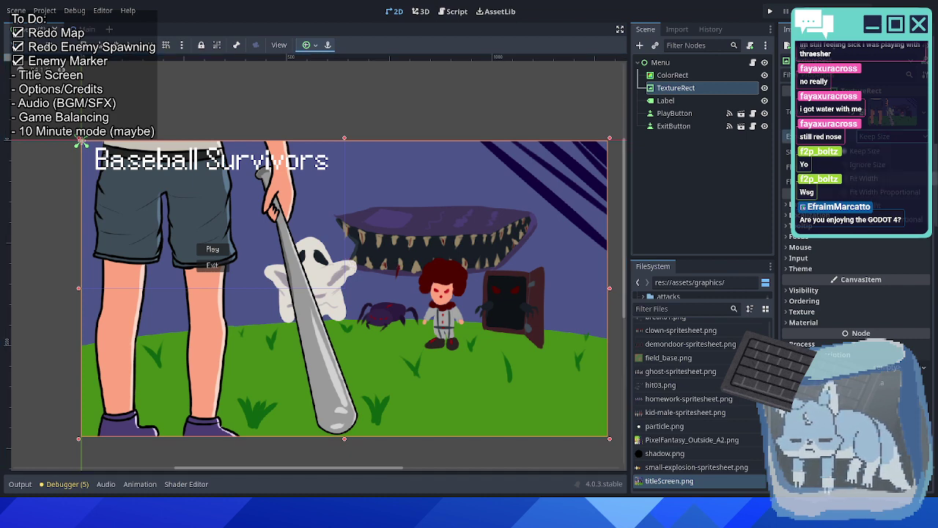
{"action": "left_click", "coordinate": [867, 165]}
{"action": "left_click", "coordinate": [887, 152]}
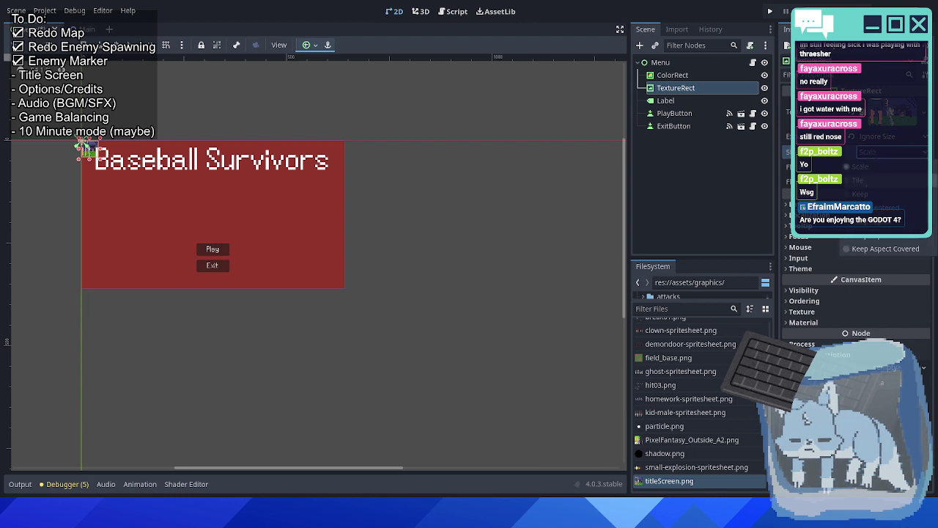
{"action": "left_click", "coordinate": [865, 167]}
Anchor the TextureRect to the full rectangle so the artwork covers the whole menu screen.
{"action": "scroll", "coordinate": [264, 262], "scroll_direction": "up", "scroll_amount": 1}
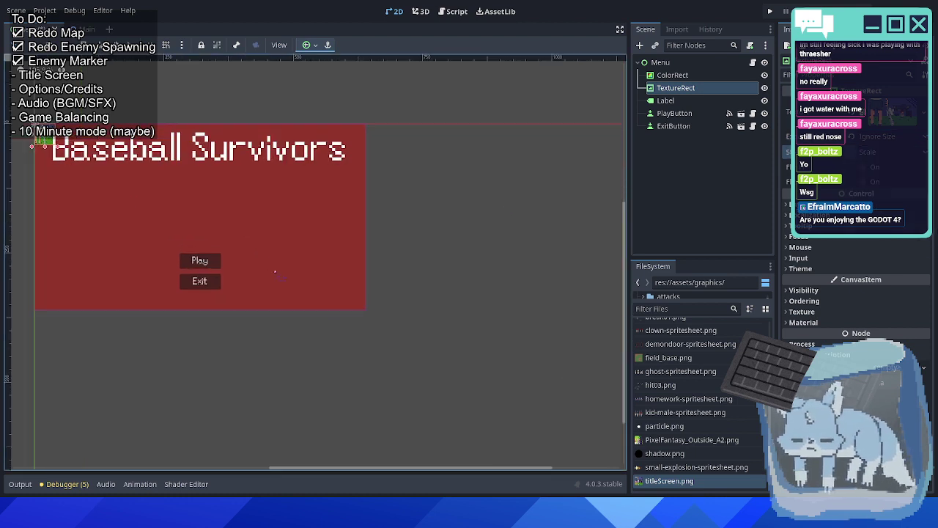
{"action": "scroll", "coordinate": [275, 271], "scroll_direction": "left", "scroll_amount": 3}
{"action": "scroll", "coordinate": [275, 271], "scroll_direction": "up", "scroll_amount": 1}
{"action": "left_click", "coordinate": [306, 44]}
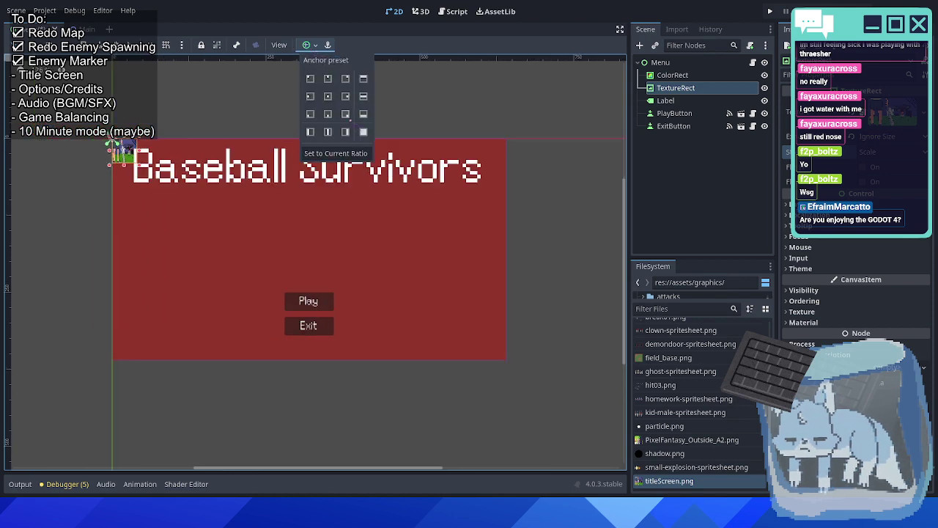
{"action": "left_click", "coordinate": [364, 132]}
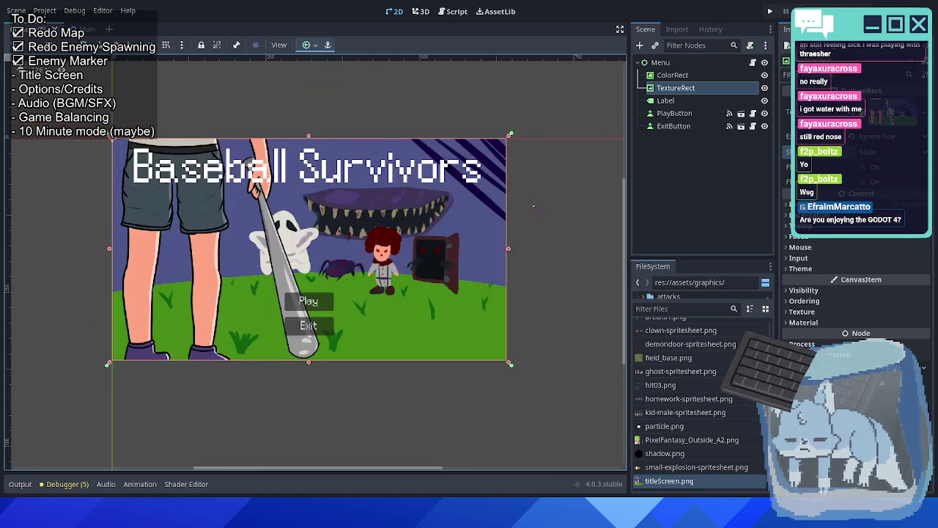
Give the Baseball Survivors title Label a black font outline through its theme overrides.
{"action": "scroll", "coordinate": [393, 235], "scroll_direction": "up", "scroll_amount": 1}
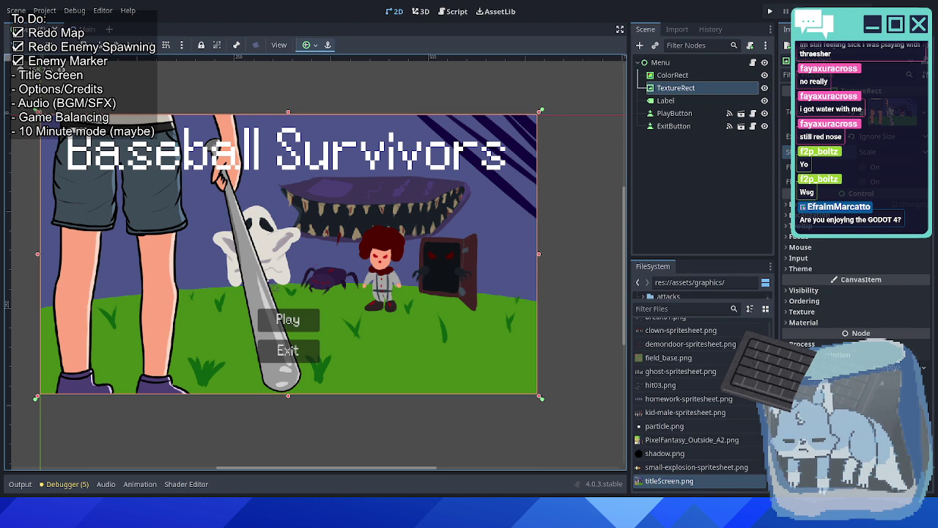
{"action": "scroll", "coordinate": [316, 253], "scroll_direction": "right", "scroll_amount": 2}
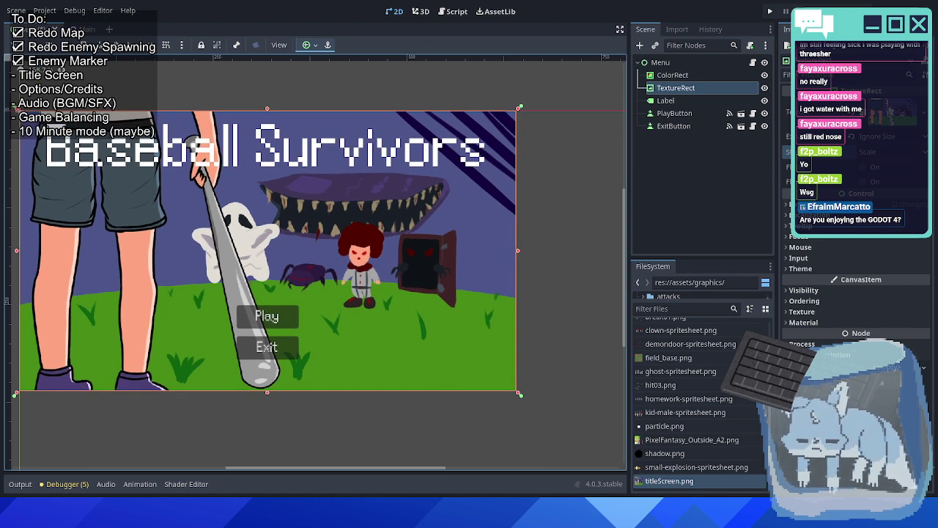
{"action": "scroll", "coordinate": [458, 278], "scroll_direction": "up", "scroll_amount": 2}
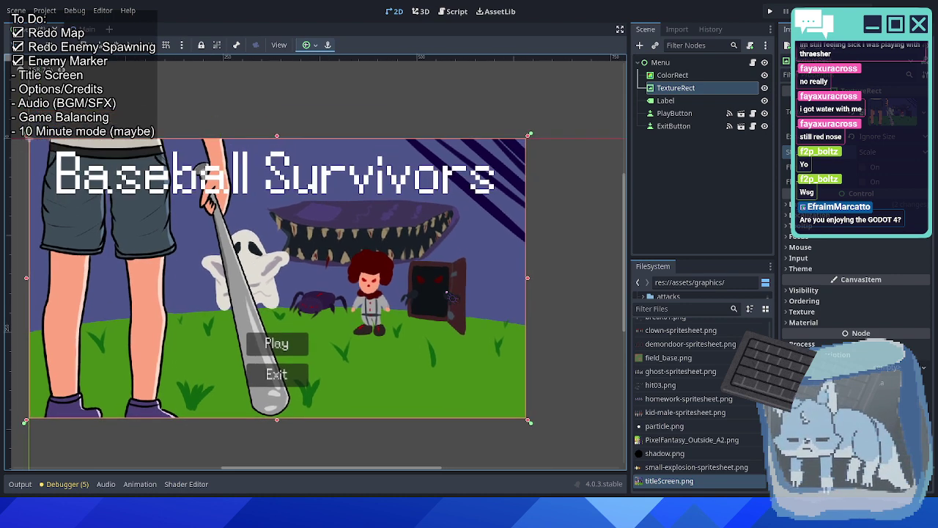
{"action": "left_click", "coordinate": [665, 101]}
{"action": "scroll", "coordinate": [402, 187], "scroll_direction": "up", "scroll_amount": 2}
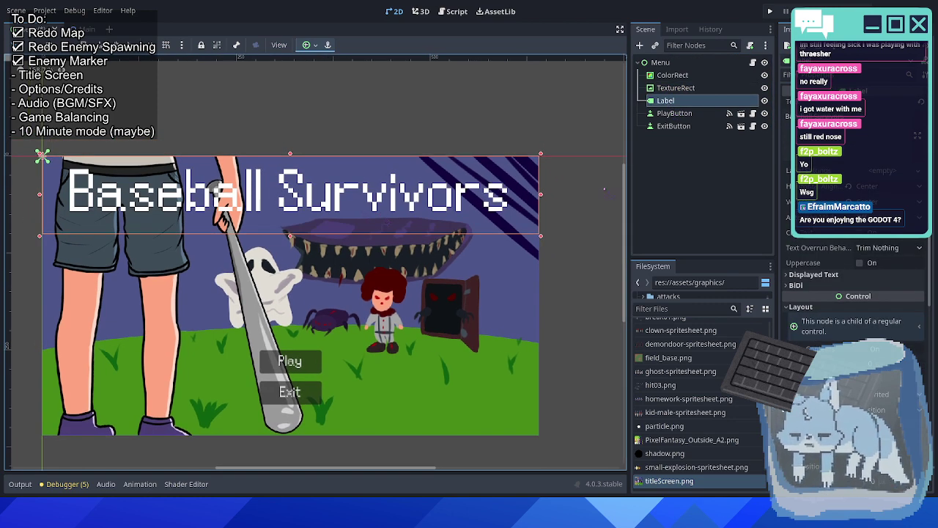
{"action": "scroll", "coordinate": [854, 293], "scroll_direction": "down", "scroll_amount": 5}
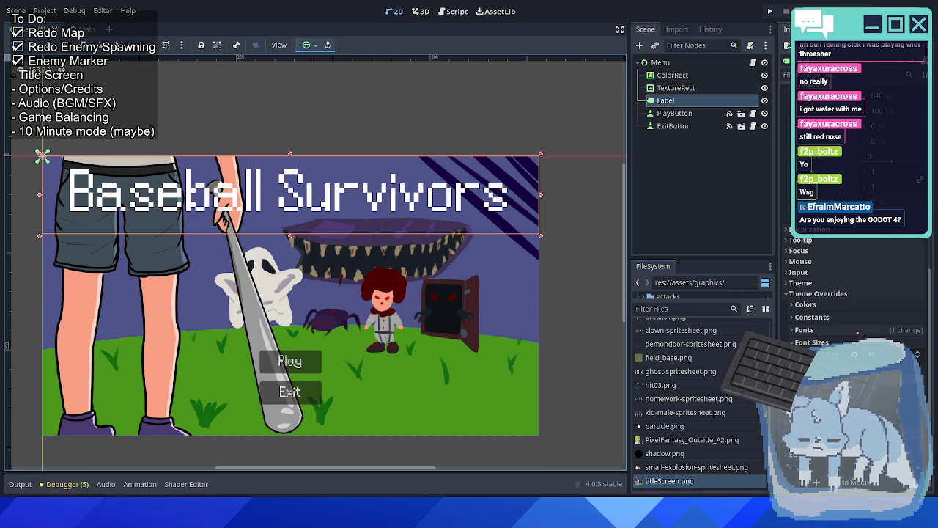
{"action": "left_click", "coordinate": [843, 332]}
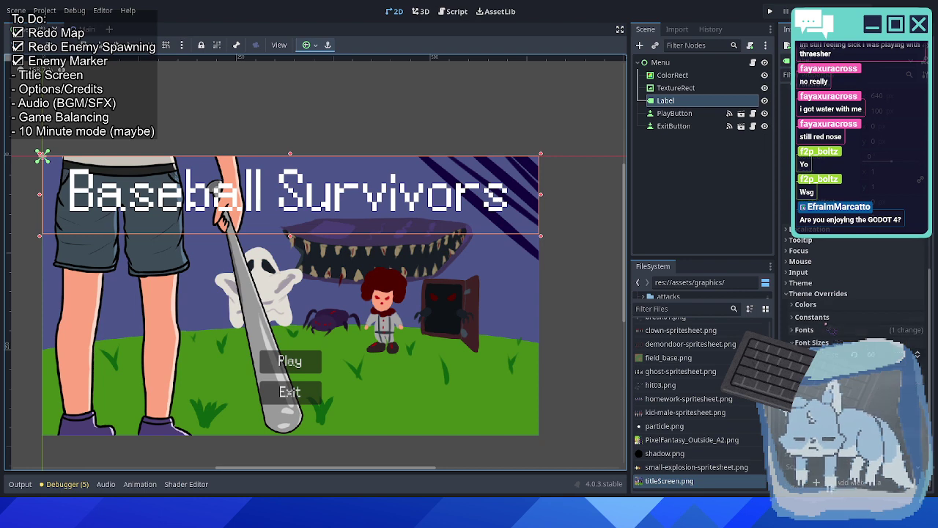
{"action": "left_click", "coordinate": [821, 317]}
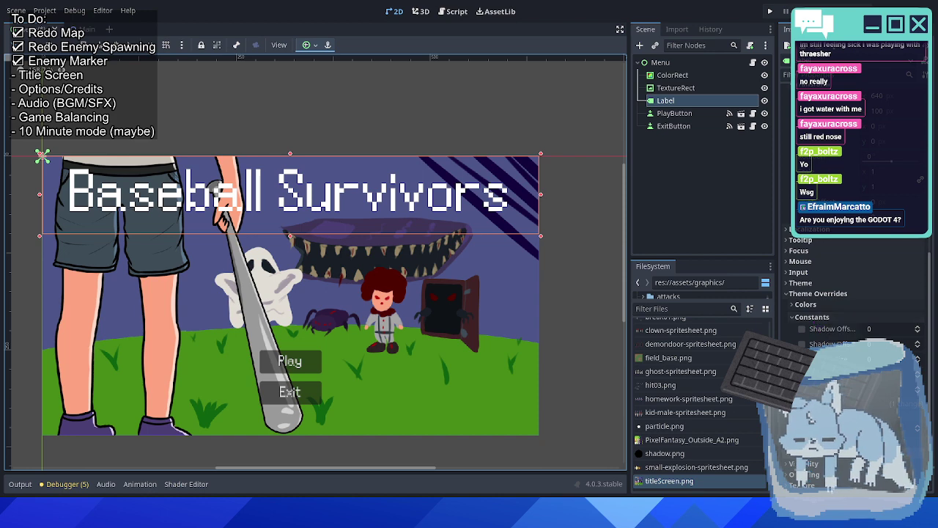
{"action": "left_click", "coordinate": [806, 304]}
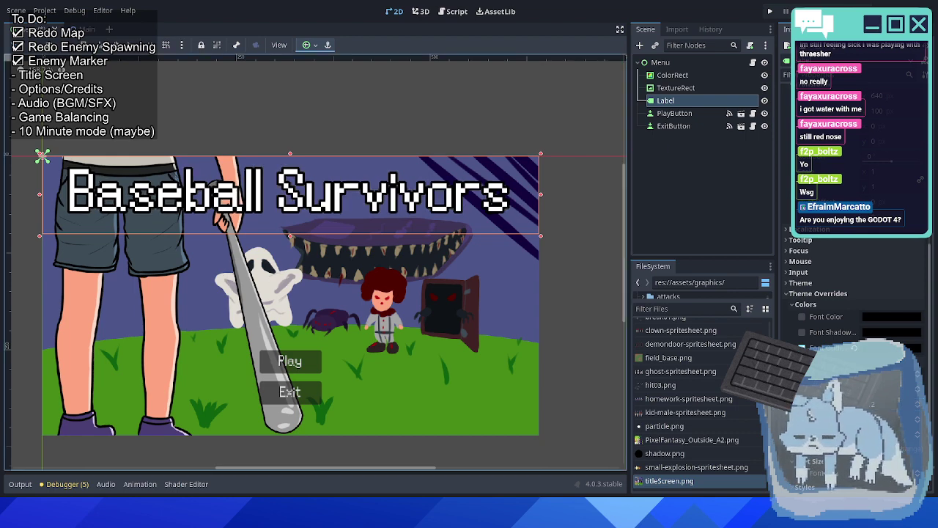
{"action": "scroll", "coordinate": [854, 308], "scroll_direction": "up", "scroll_amount": 5}
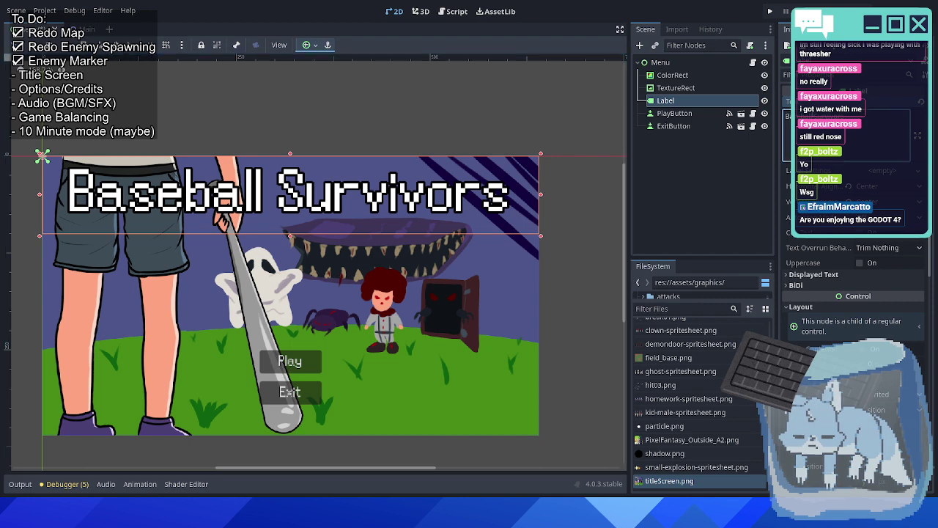
Split the Baseball Survivors title onto two lines, left-align it, and pull the Label's left edge in to about x 279 px beside the bat.
{"action": "left_click", "coordinate": [843, 132]}
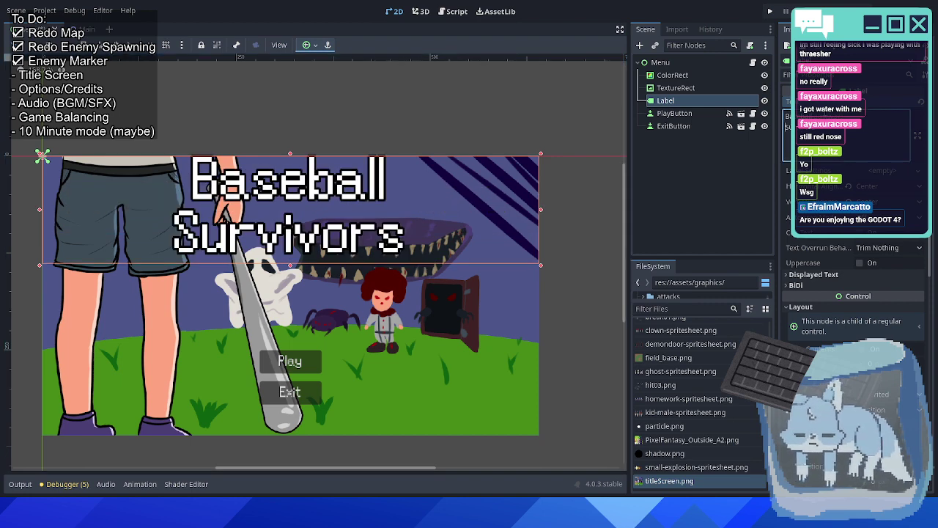
{"action": "left_click", "coordinate": [880, 185]}
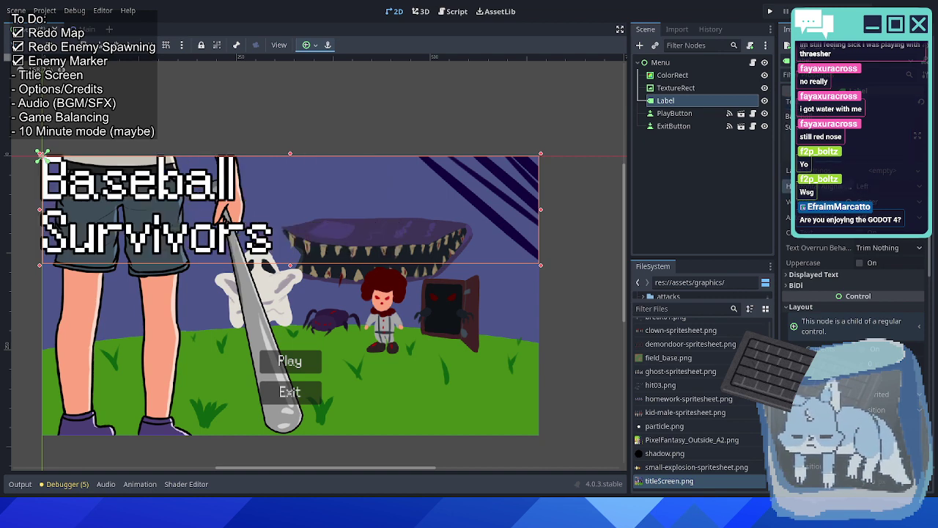
{"action": "left_click_drag", "start_coordinate": [43, 216], "coordinate": [256, 212]}
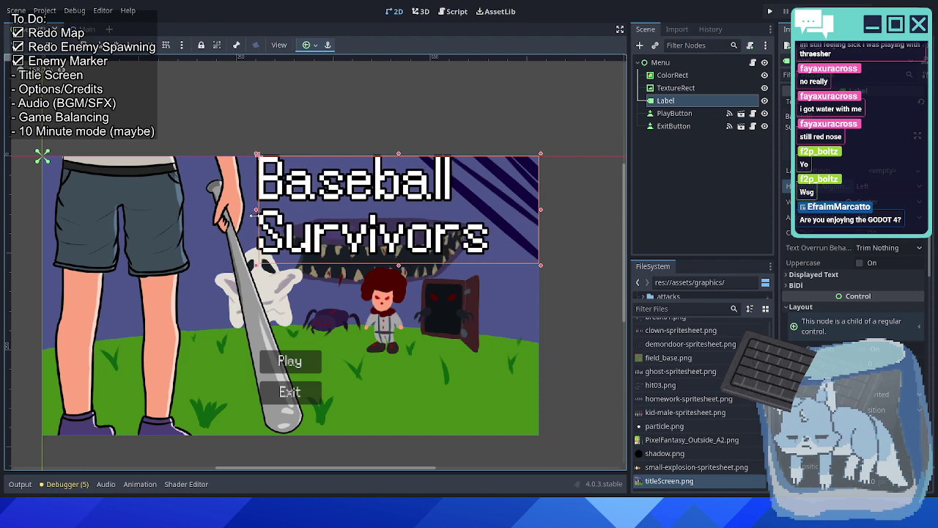
Reduce the title Label's font size override so both lines fit more comfortably in the sky area.
{"action": "scroll", "coordinate": [269, 212], "scroll_direction": "up", "scroll_amount": 2}
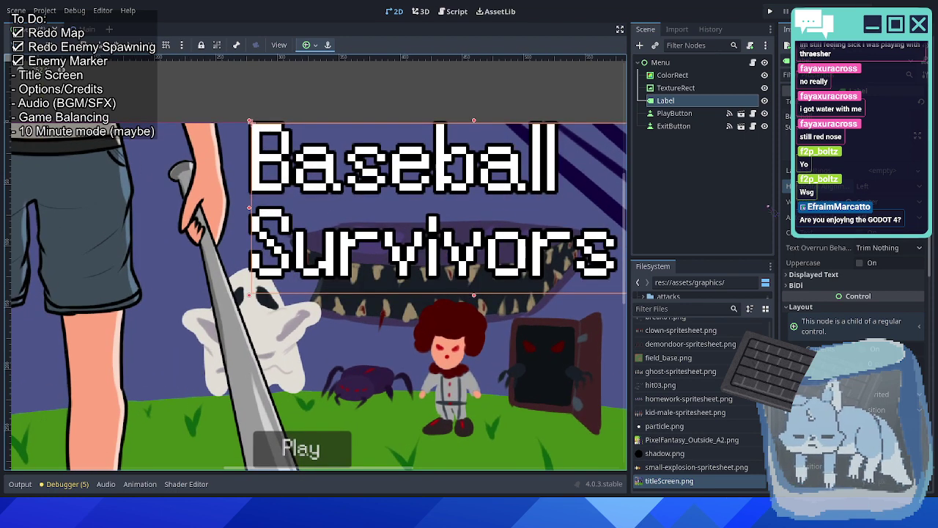
{"action": "scroll", "coordinate": [315, 293], "scroll_direction": "right", "scroll_amount": 5}
{"action": "scroll", "coordinate": [851, 308], "scroll_direction": "down", "scroll_amount": 5}
{"action": "left_click", "coordinate": [817, 281]}
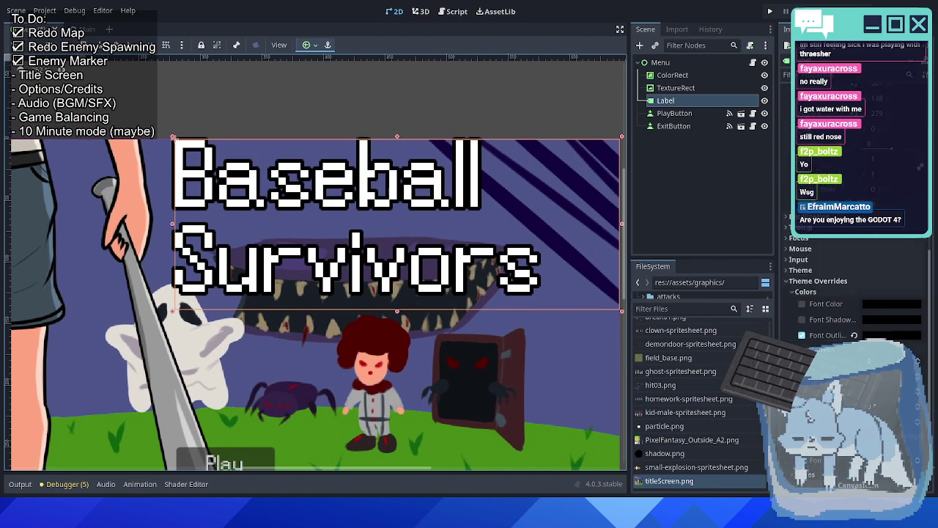
{"action": "scroll", "coordinate": [850, 293], "scroll_direction": "down", "scroll_amount": 3}
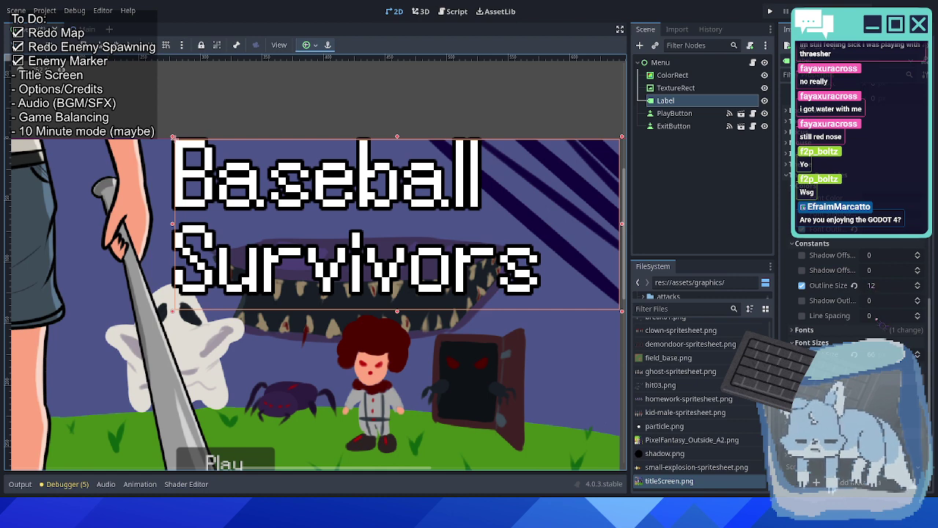
{"action": "type", "text": "5"}
{"action": "key", "text": "Return"}
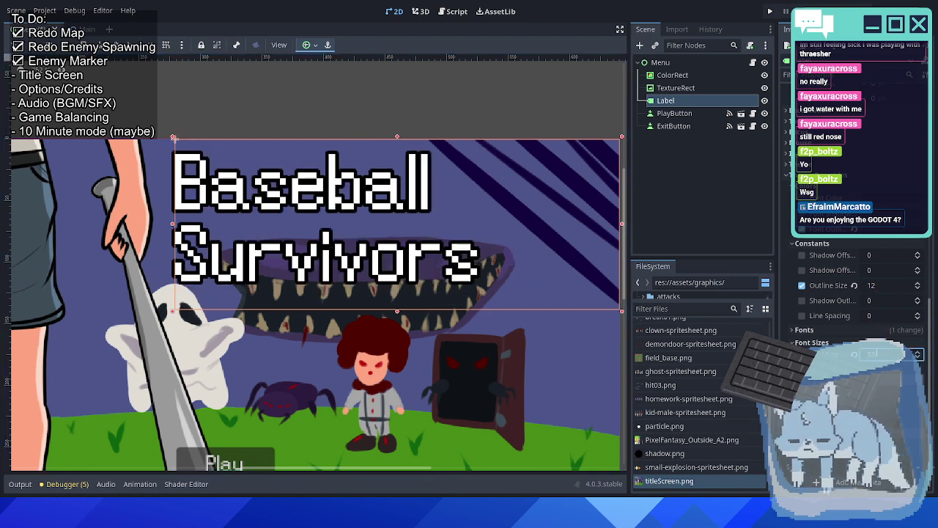
Indent the Survivors line with spaces so it sits staggered to the right of Baseball, and review the layout against the artwork.
{"action": "scroll", "coordinate": [384, 232], "scroll_direction": "down", "scroll_amount": 2}
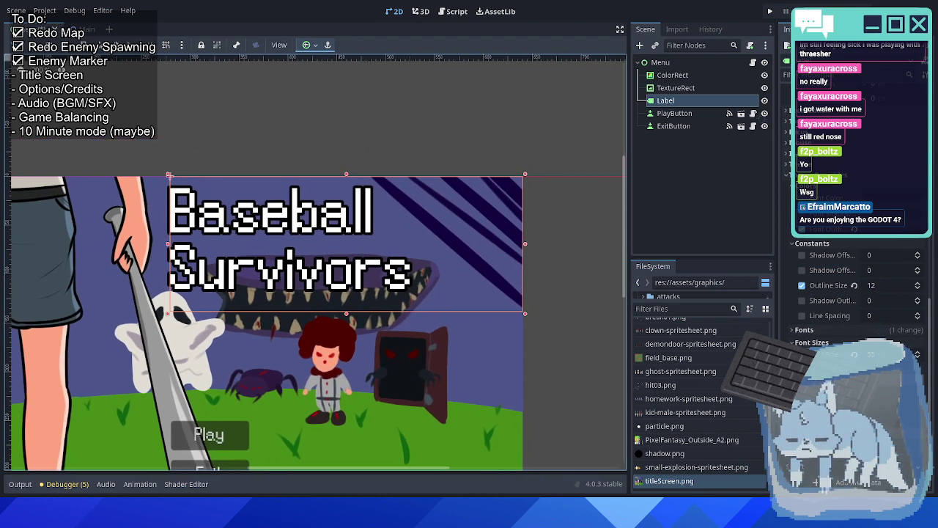
{"action": "scroll", "coordinate": [854, 293], "scroll_direction": "up", "scroll_amount": 5}
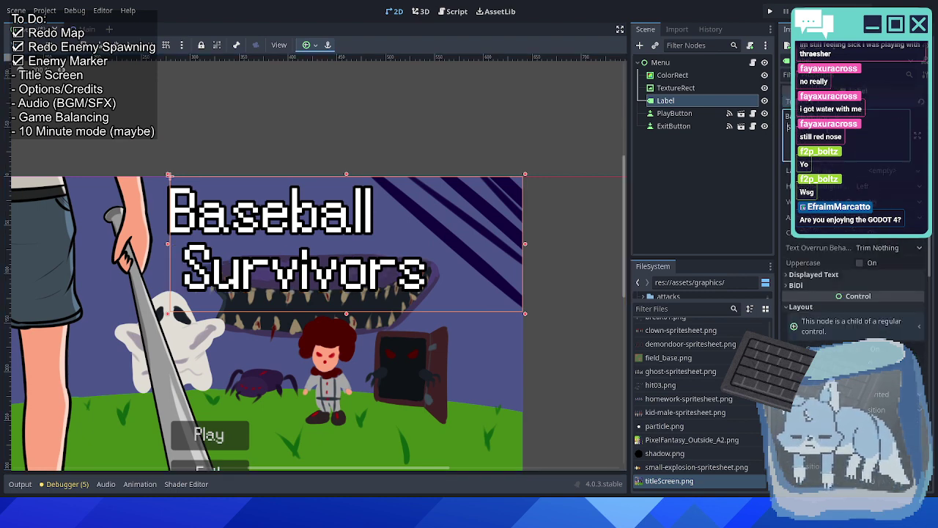
{"action": "key", "text": "BackSpace"}
{"action": "left_click", "coordinate": [579, 250]}
{"action": "scroll", "coordinate": [579, 251], "scroll_direction": "down", "scroll_amount": 2}
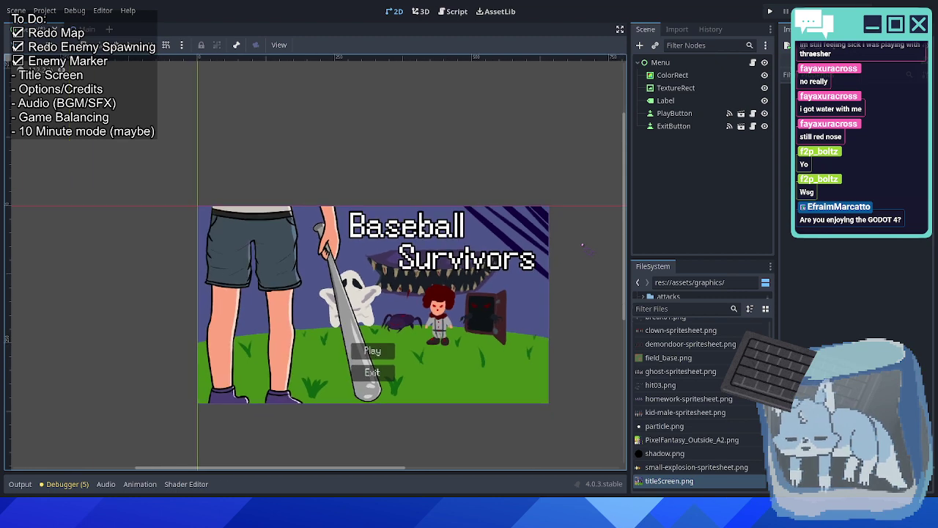
{"action": "scroll", "coordinate": [578, 247], "scroll_direction": "up", "scroll_amount": 1}
{"action": "left_click_drag", "start_coordinate": [570, 249], "coordinate": [539, 217]}
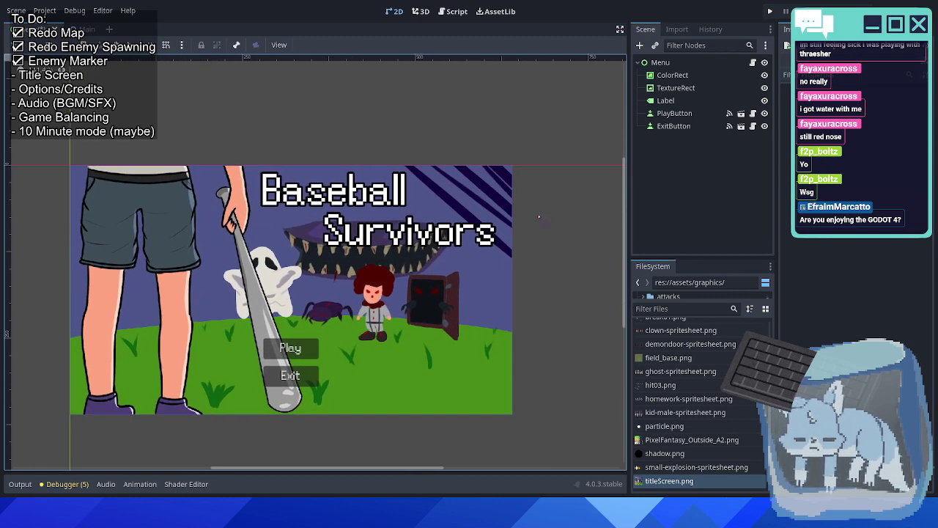
{"action": "scroll", "coordinate": [539, 217], "scroll_direction": "up", "scroll_amount": 2}
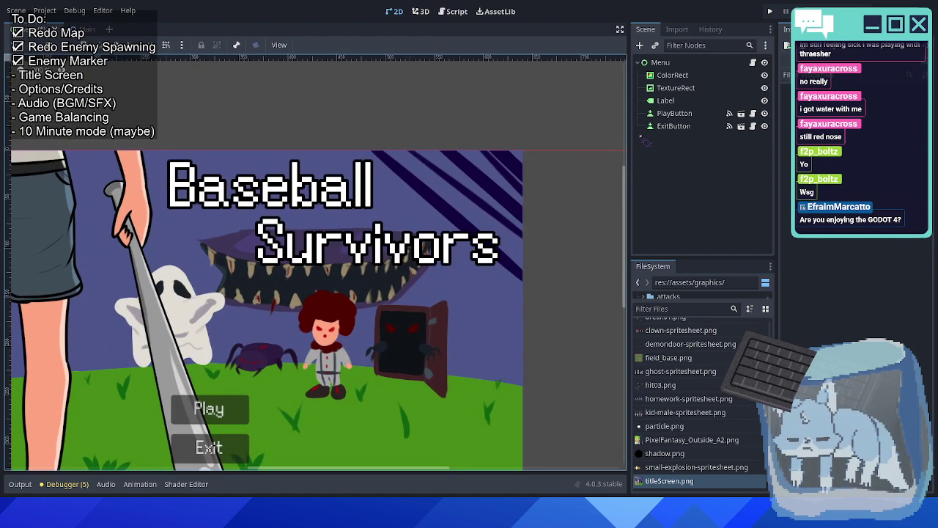
Copy the purple font outline color from the TimerLabel in the Main scene.
{"action": "left_click", "coordinate": [665, 100]}
{"action": "scroll", "coordinate": [389, 282], "scroll_direction": "down", "scroll_amount": 1}
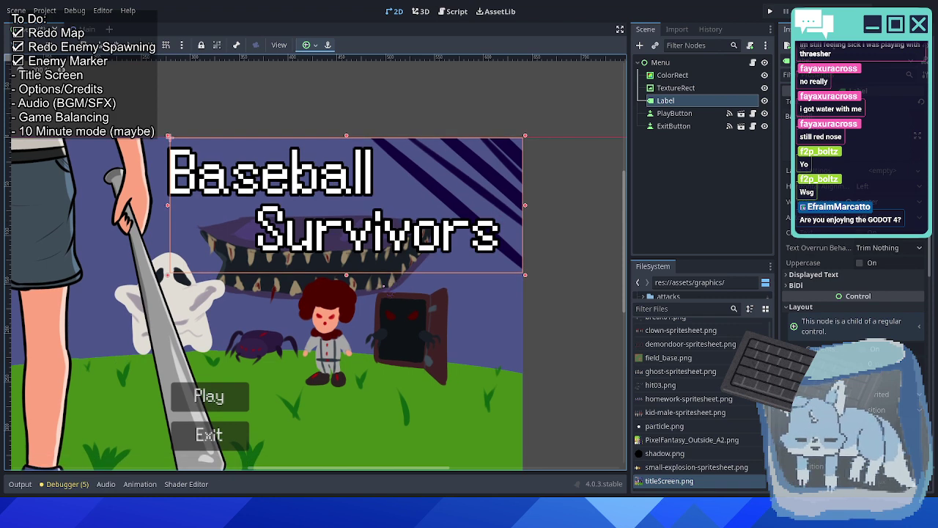
{"action": "scroll", "coordinate": [814, 318], "scroll_direction": "down", "scroll_amount": 4}
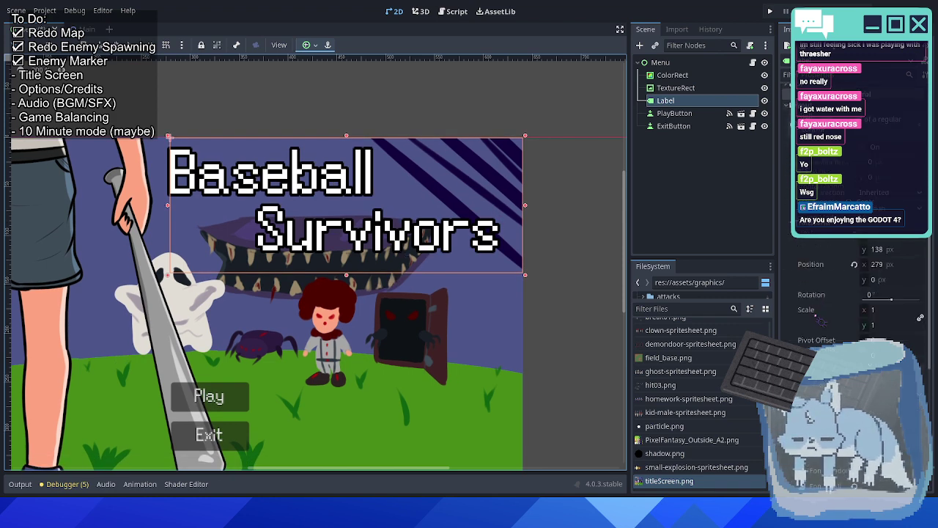
{"action": "scroll", "coordinate": [829, 308], "scroll_direction": "down", "scroll_amount": 1}
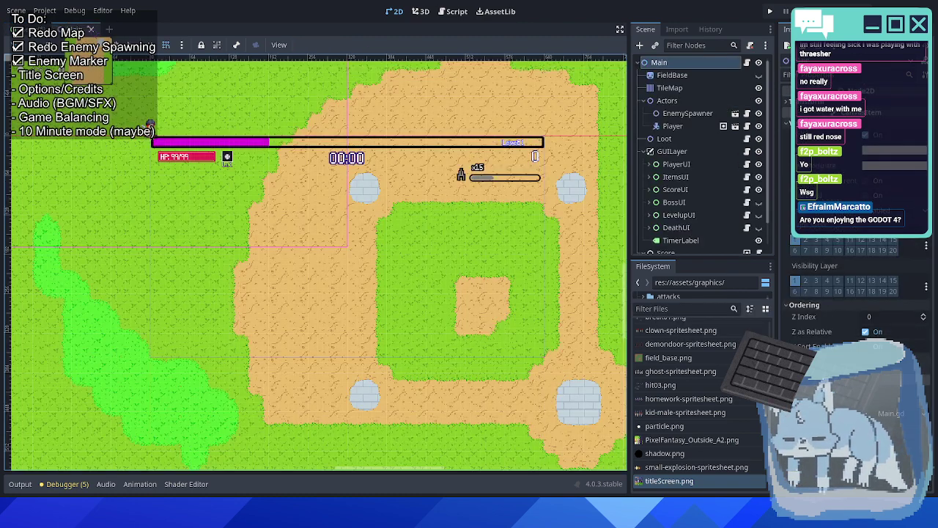
{"action": "left_click", "coordinate": [77, 29]}
{"action": "scroll", "coordinate": [387, 147], "scroll_direction": "up", "scroll_amount": 5}
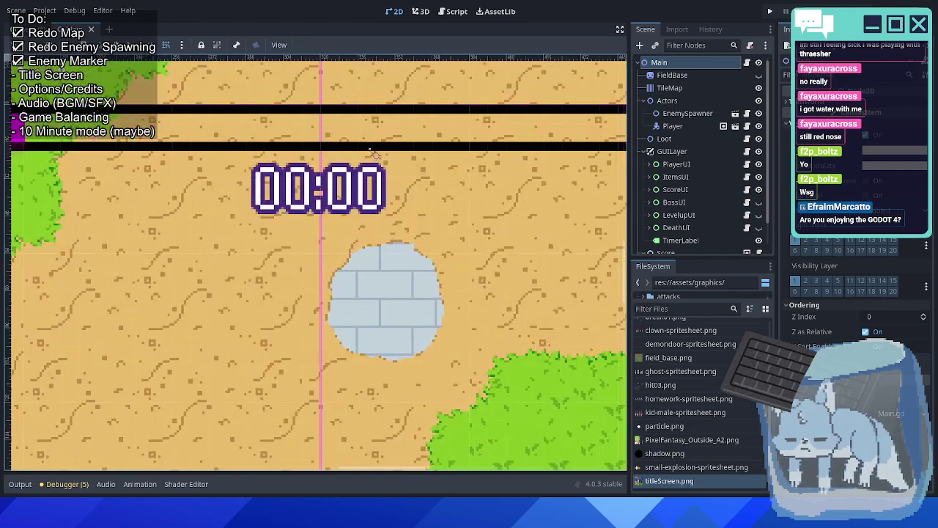
{"action": "left_click", "coordinate": [365, 204]}
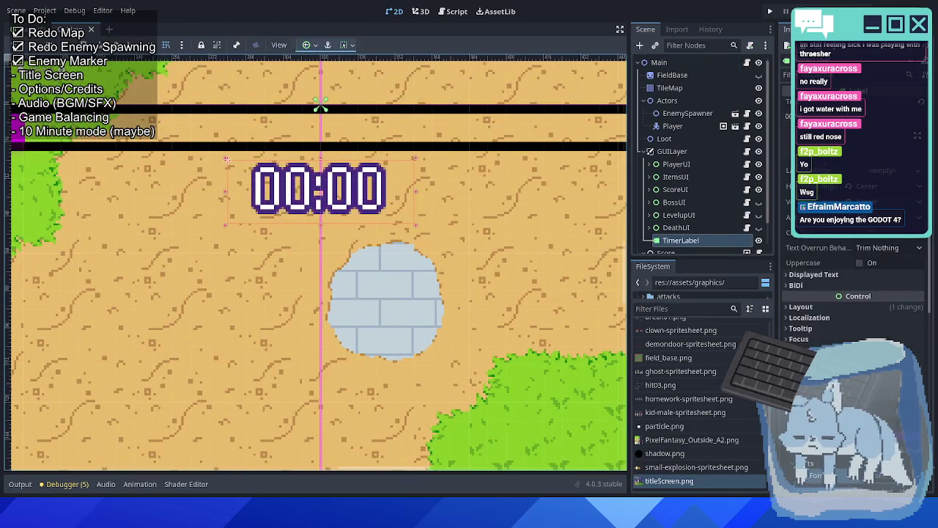
{"action": "left_click", "coordinate": [865, 396]}
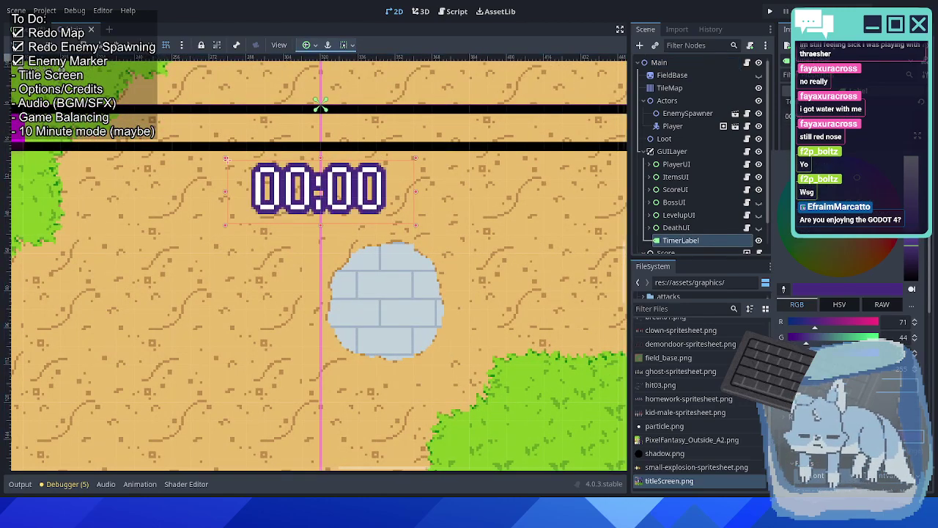
Apply the TimerLabel's purple outline color to the title Label in the Menu scene.
{"action": "left_click", "coordinate": [33, 30]}
{"action": "left_click", "coordinate": [33, 29]}
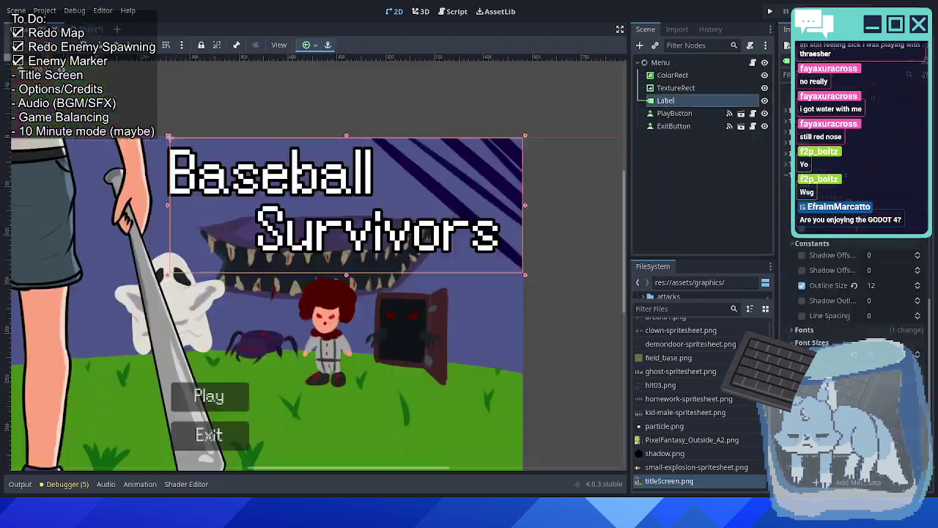
{"action": "left_click", "coordinate": [865, 396]}
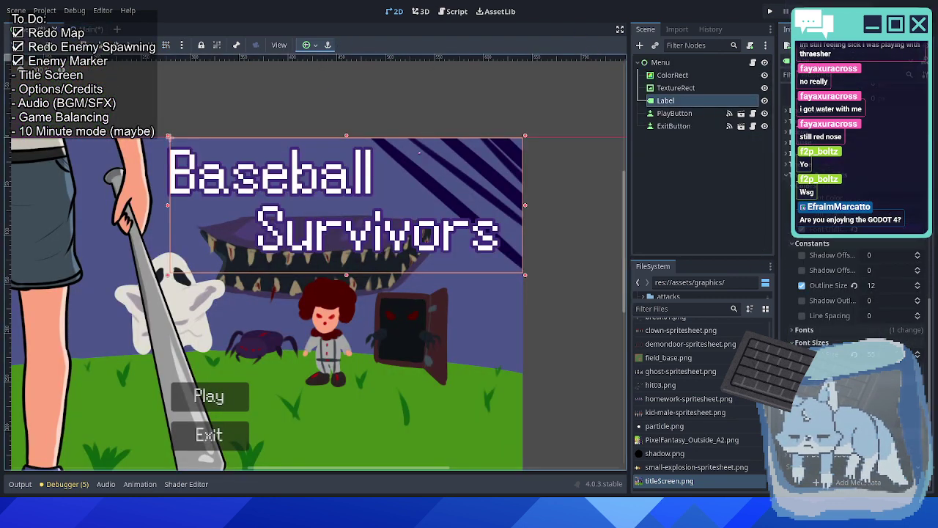
Override the title Label's vertical shadow offset with a value of 3.
{"action": "scroll", "coordinate": [331, 204], "scroll_direction": "up", "scroll_amount": 1}
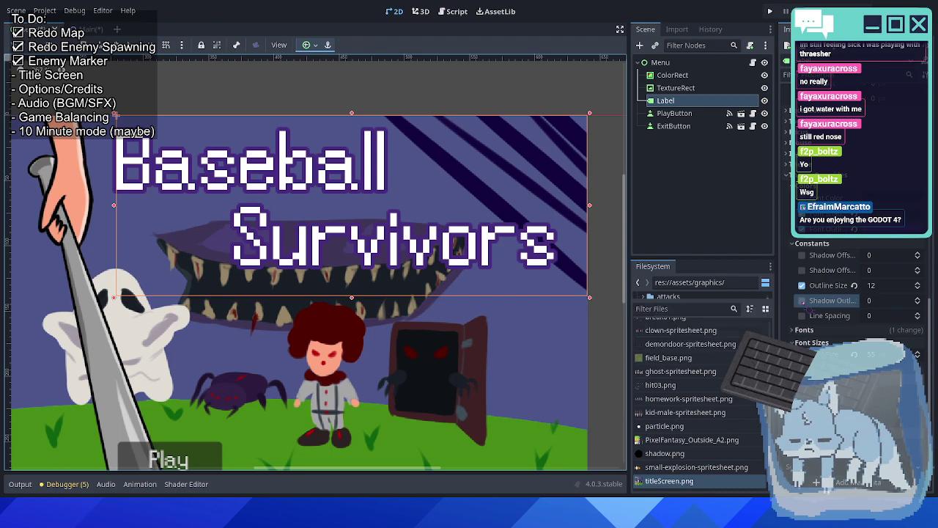
{"action": "left_click", "coordinate": [918, 267]}
{"action": "left_click", "coordinate": [918, 266]}
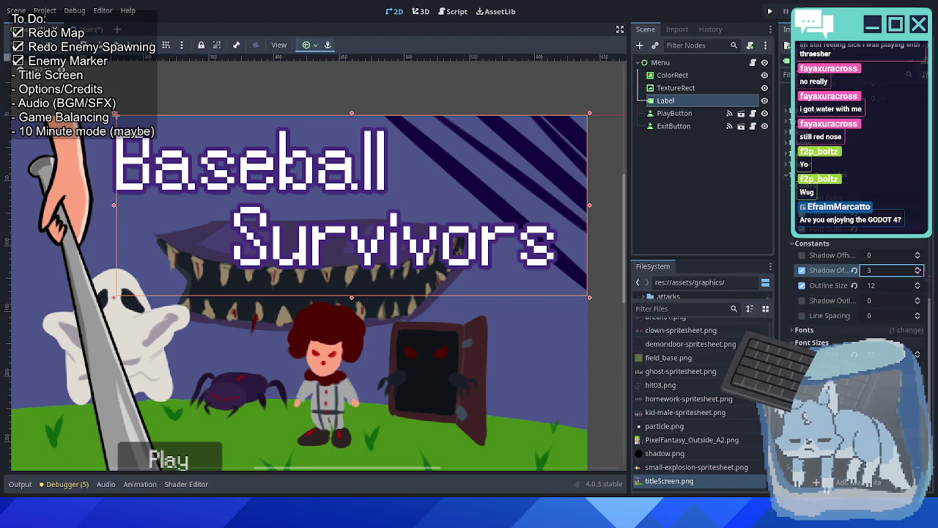
Set both the horizontal and vertical shadow offsets of the Baseball Survivors title label to 6.
{"action": "left_click", "coordinate": [918, 267]}
{"action": "left_click", "coordinate": [918, 267]}
{"action": "left_click", "coordinate": [918, 252]}
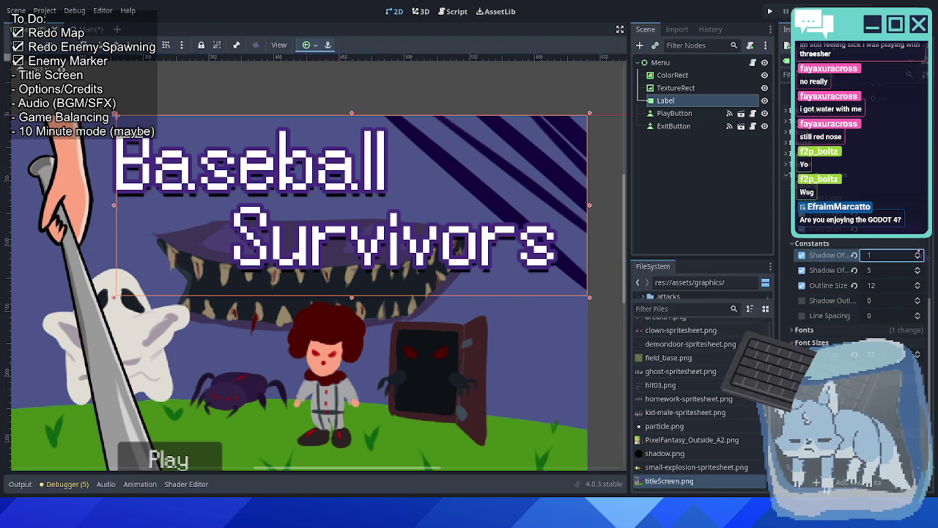
{"action": "left_click", "coordinate": [918, 252]}
{"action": "left_click", "coordinate": [917, 252]}
{"action": "left_click", "coordinate": [918, 252]}
{"action": "left_click", "coordinate": [918, 252]}
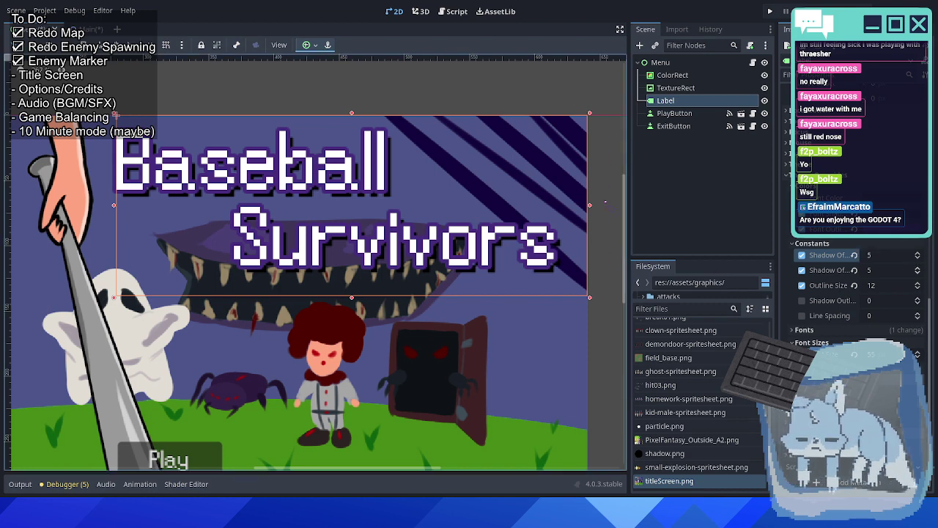
{"action": "scroll", "coordinate": [875, 271], "scroll_direction": "down", "scroll_amount": 1}
{"action": "scroll", "coordinate": [876, 257], "scroll_direction": "down", "scroll_amount": 1}
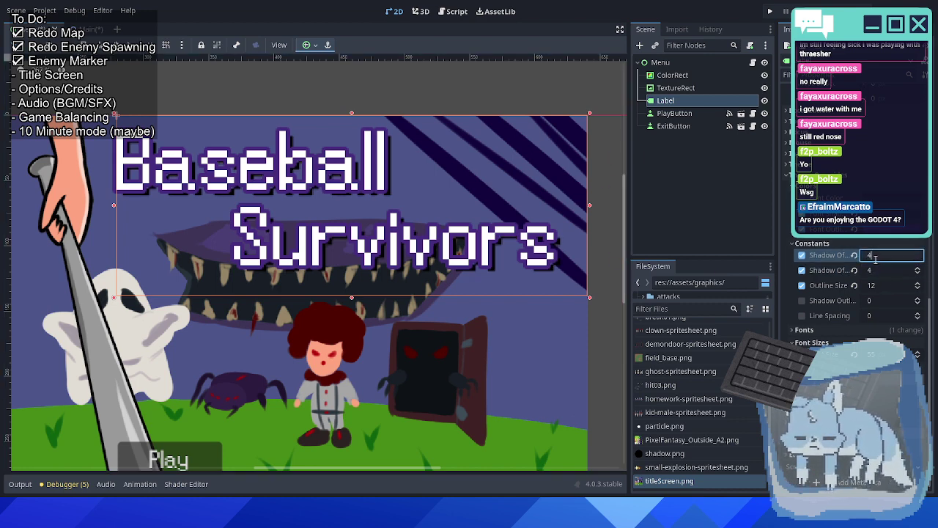
{"action": "left_click", "coordinate": [918, 267]}
{"action": "left_click", "coordinate": [918, 266]}
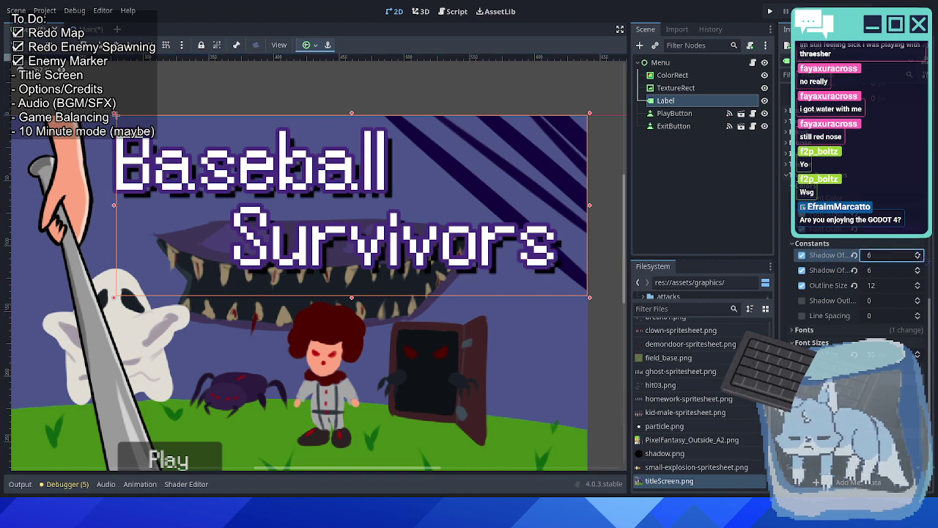
Save the Menu scene and test-run the game to check the title screen, closing the run when finished.
{"action": "left_click", "coordinate": [617, 172]}
{"action": "scroll", "coordinate": [586, 208], "scroll_direction": "down", "scroll_amount": 2}
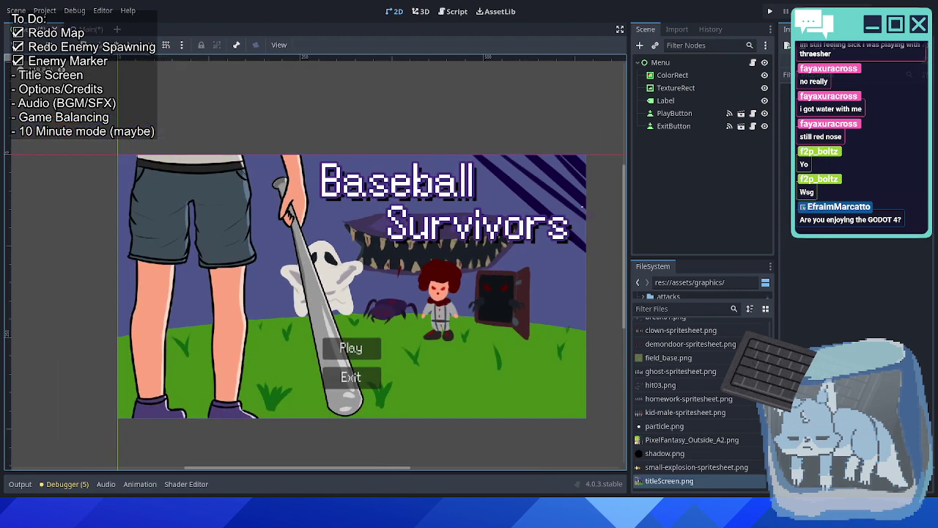
{"action": "scroll", "coordinate": [513, 220], "scroll_direction": "right", "scroll_amount": 2}
{"action": "scroll", "coordinate": [204, 216], "scroll_direction": "up", "scroll_amount": 2}
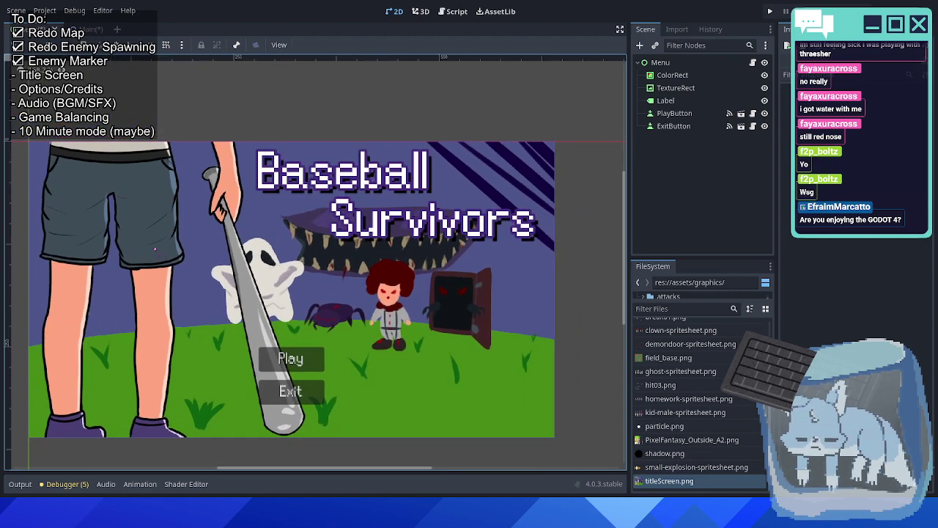
{"action": "scroll", "coordinate": [207, 223], "scroll_direction": "right", "scroll_amount": 2}
{"action": "left_click_drag", "start_coordinate": [207, 223], "coordinate": [229, 231]}
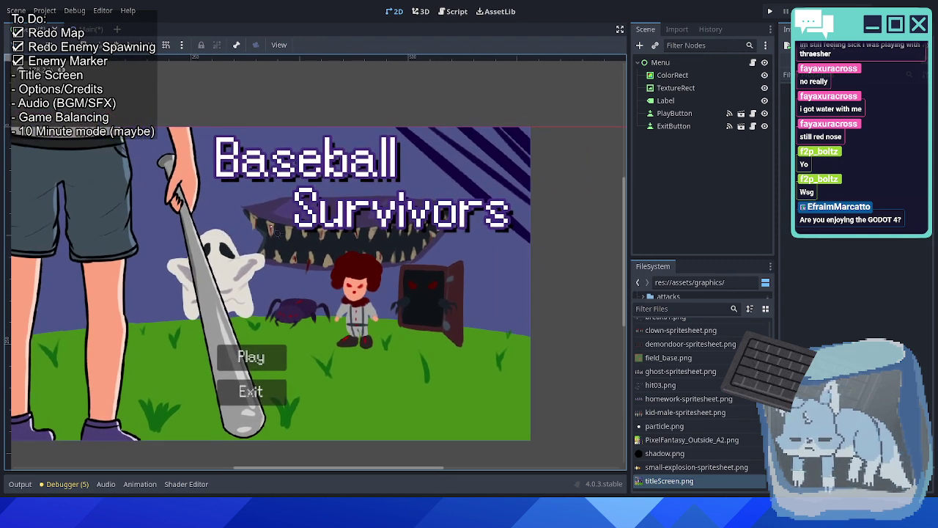
{"action": "key", "text": "ctrl+s"}
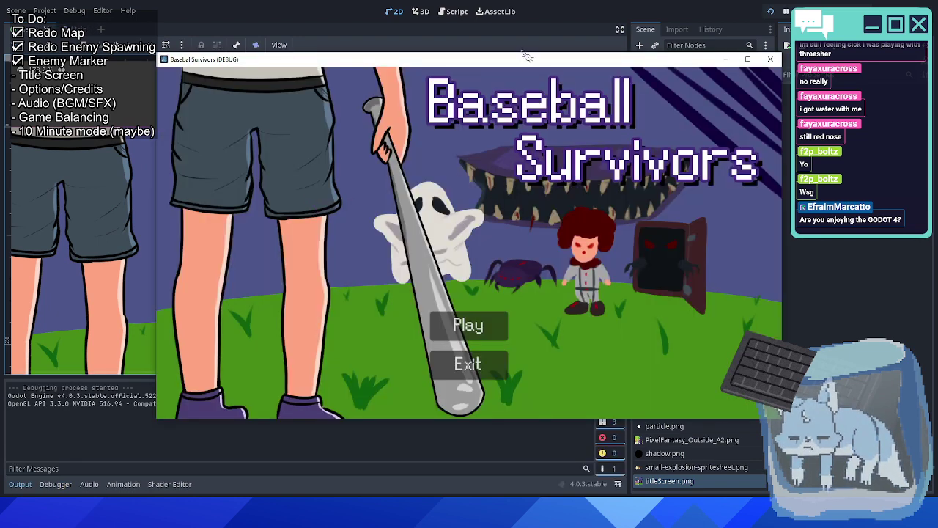
{"action": "left_click_drag", "start_coordinate": [521, 60], "coordinate": [420, 46]}
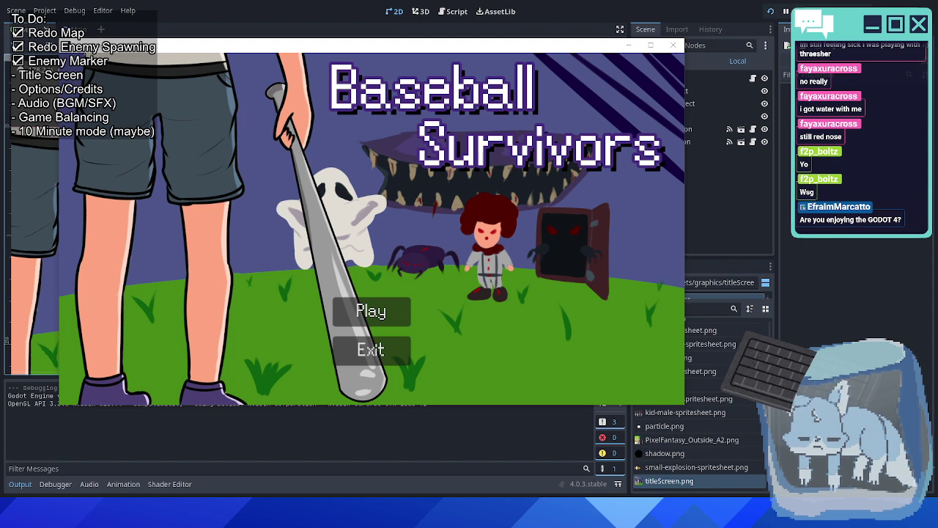
{"action": "key", "text": "F8"}
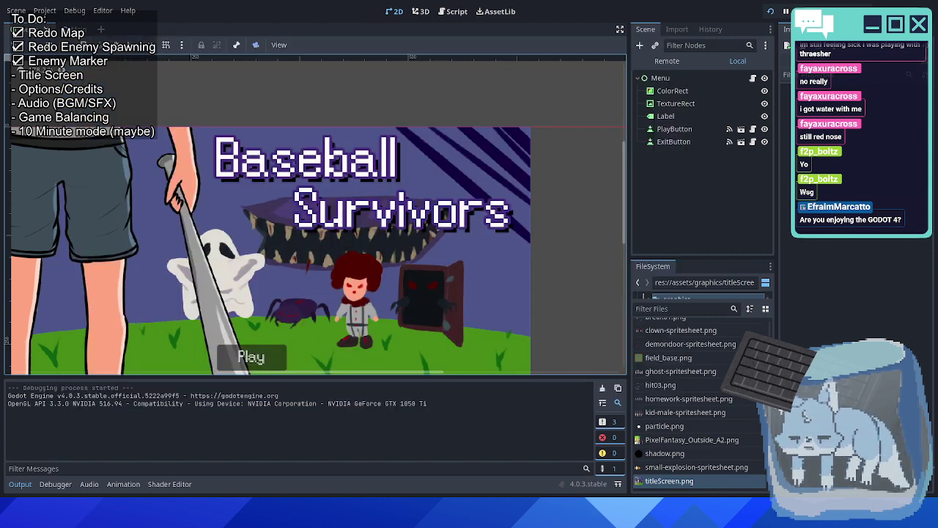
Delete the ExitButton node from the Menu scene.
{"action": "scroll", "coordinate": [455, 352], "scroll_direction": "up", "scroll_amount": 3}
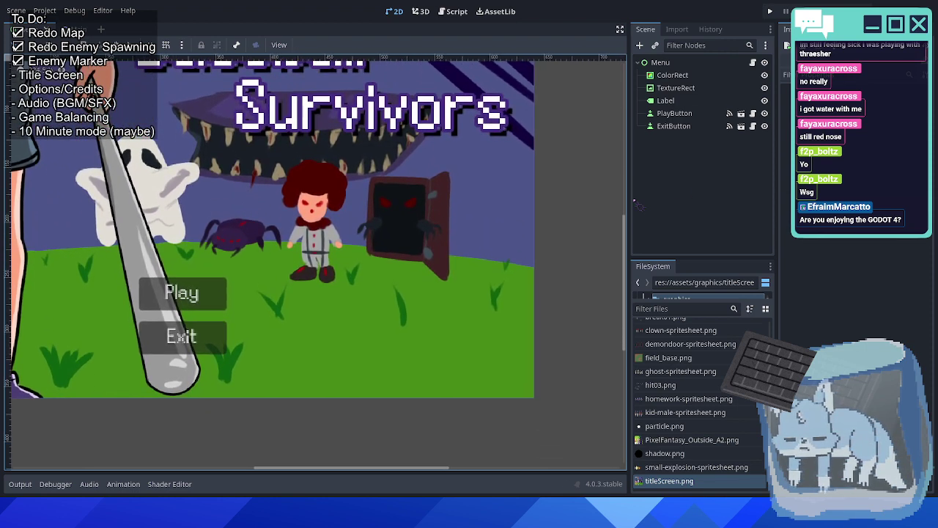
{"action": "left_click", "coordinate": [687, 118]}
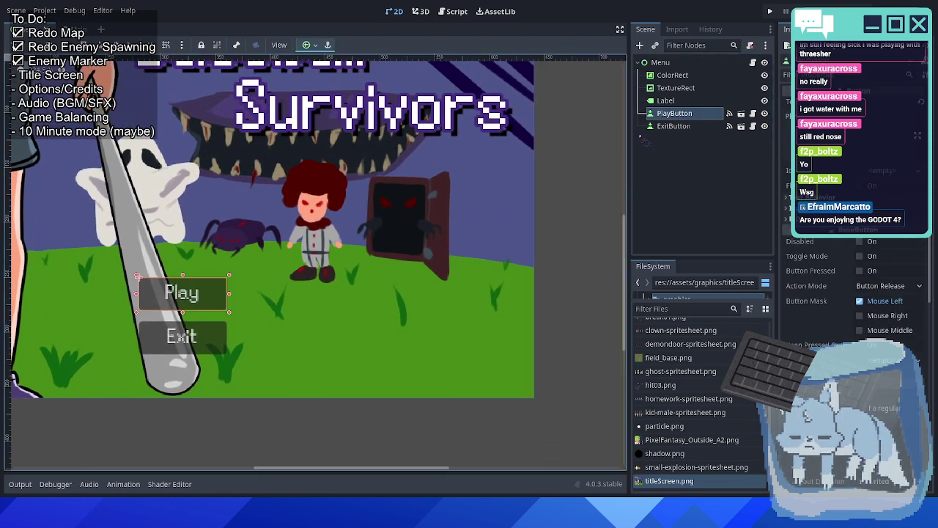
{"action": "left_click", "coordinate": [671, 126]}
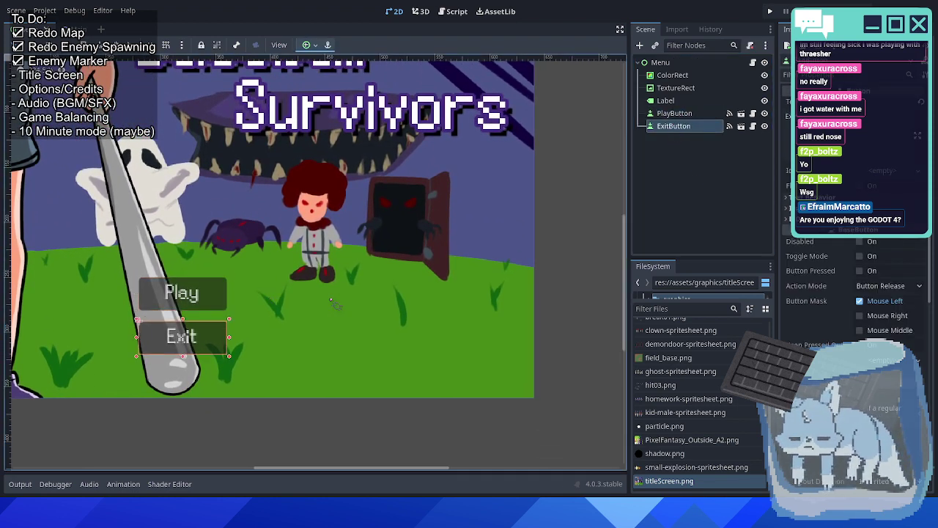
{"action": "left_click_drag", "start_coordinate": [182, 337], "coordinate": [418, 337]}
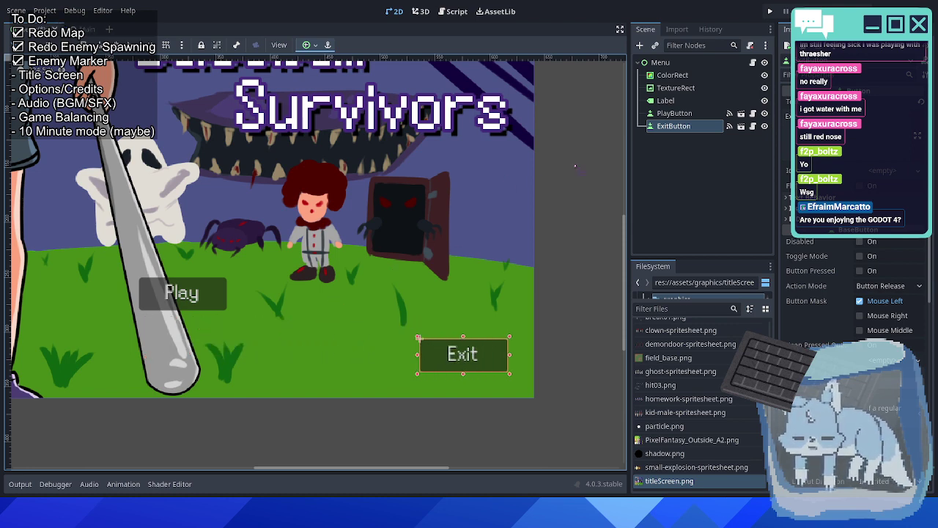
{"action": "left_click", "coordinate": [672, 134]}
{"action": "key", "text": "Delete"}
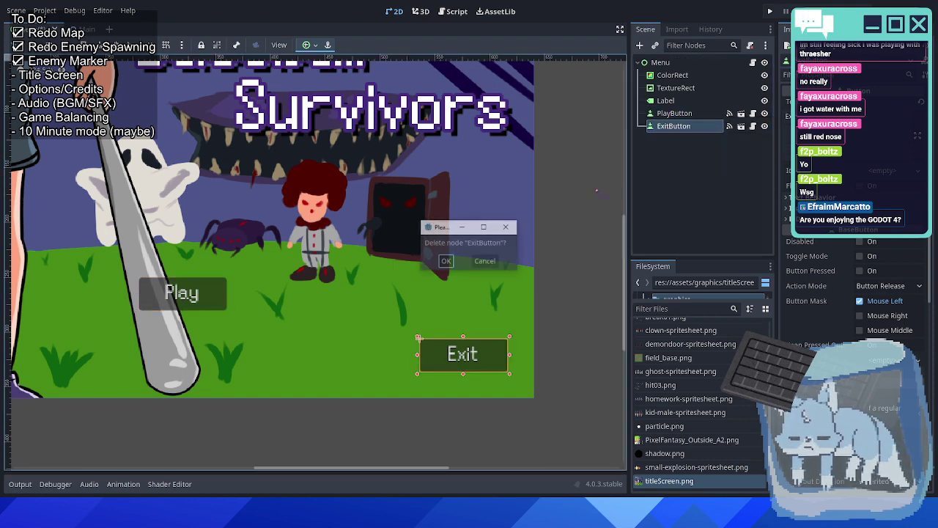
{"action": "left_click", "coordinate": [445, 262]}
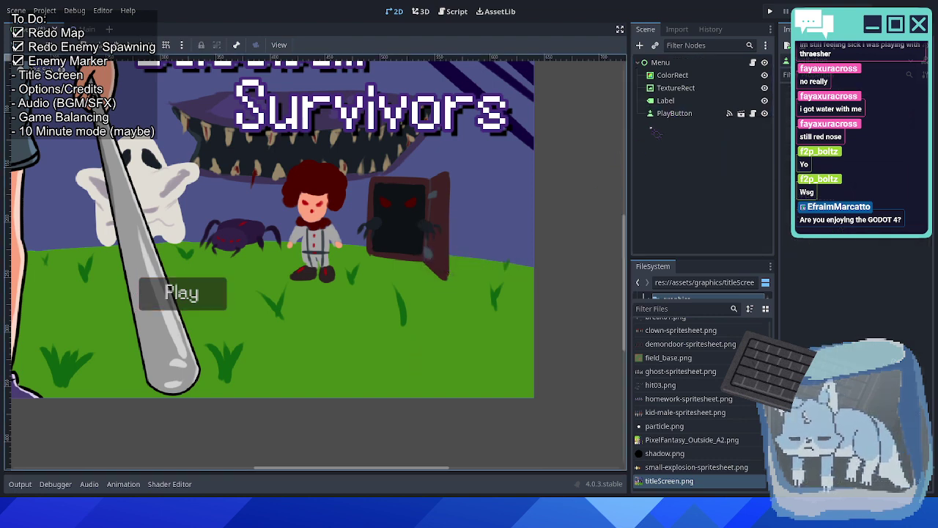
Move the Play button off the baseball bat onto the open grass below the spider and clown.
{"action": "left_click_drag", "start_coordinate": [182, 293], "coordinate": [261, 310]}
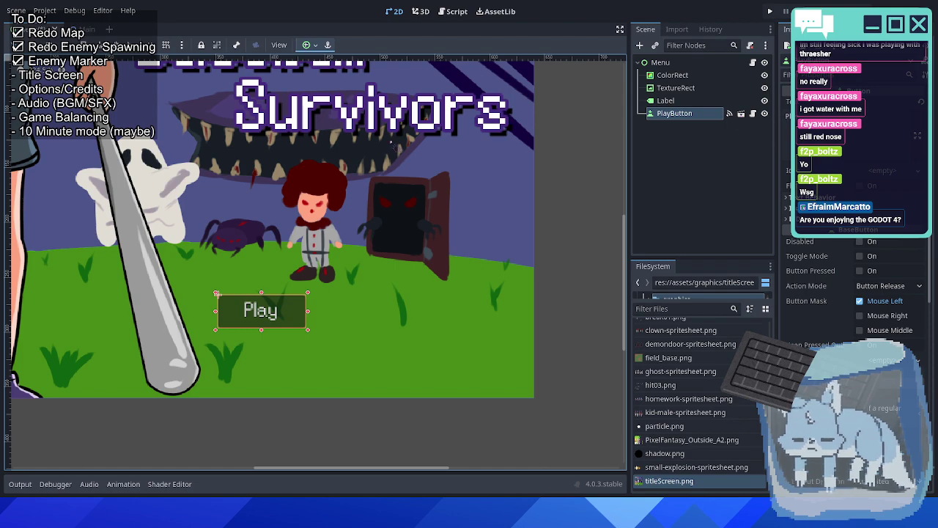
{"action": "scroll", "coordinate": [392, 202], "scroll_direction": "down", "scroll_amount": 1}
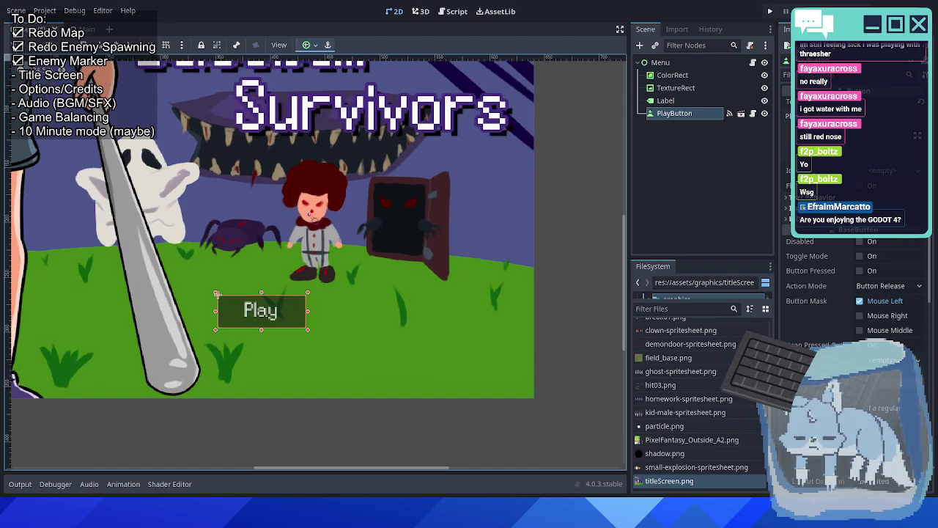
{"action": "scroll", "coordinate": [393, 202], "scroll_direction": "down", "scroll_amount": 1}
{"action": "scroll", "coordinate": [346, 253], "scroll_direction": "up", "scroll_amount": 2}
{"action": "left_click_drag", "start_coordinate": [346, 253], "coordinate": [315, 252]}
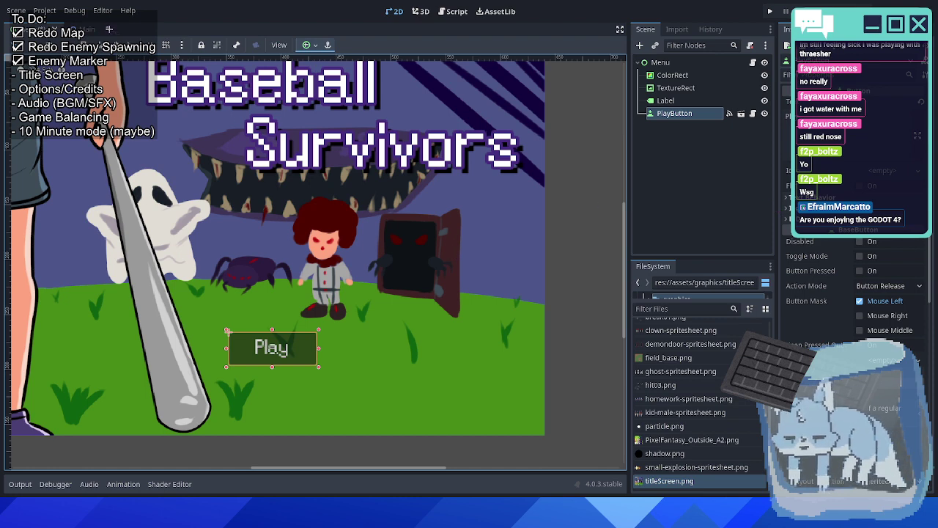
Switch to the Main scene and inspect the DeathUI result panel with its Menu button, leaving DeathUI and LevelupUI hidden.
{"action": "left_click", "coordinate": [77, 29]}
{"action": "scroll", "coordinate": [444, 218], "scroll_direction": "down", "scroll_amount": 3}
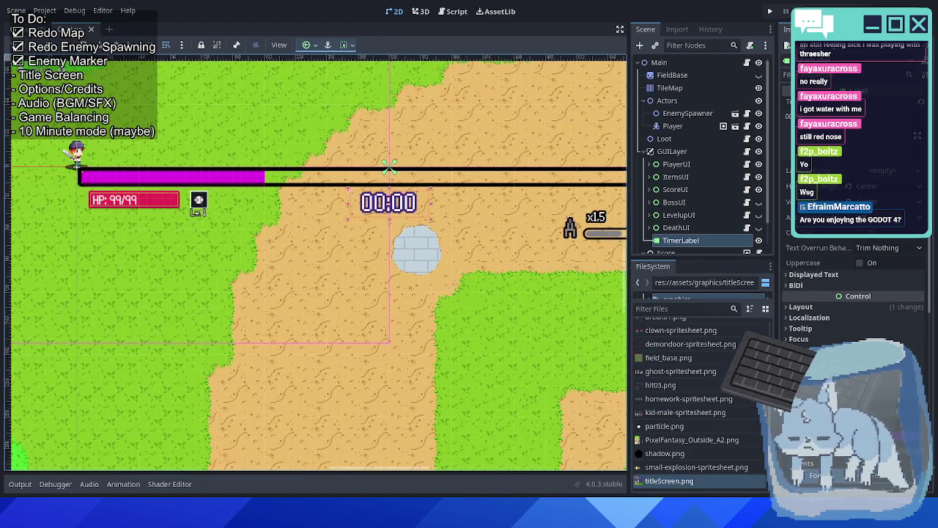
{"action": "scroll", "coordinate": [685, 219], "scroll_direction": "down", "scroll_amount": 1}
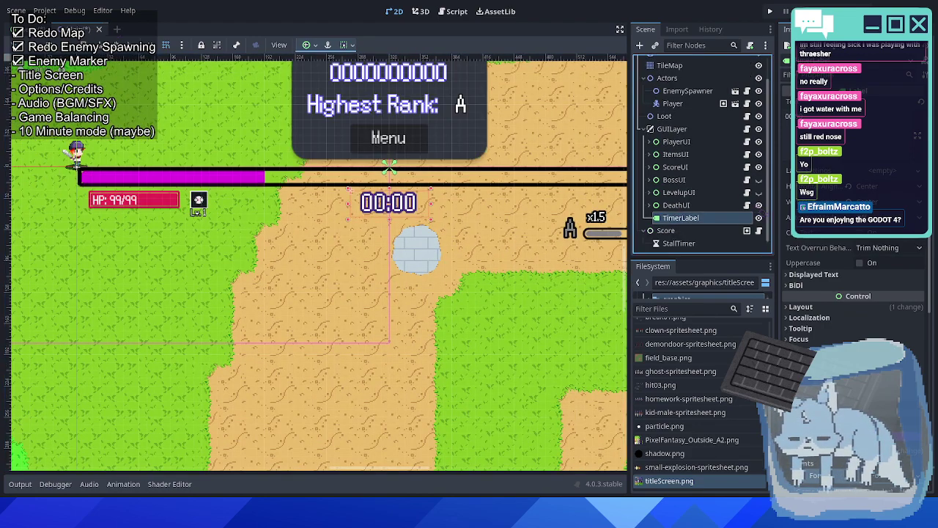
{"action": "scroll", "coordinate": [555, 243], "scroll_direction": "up", "scroll_amount": 5}
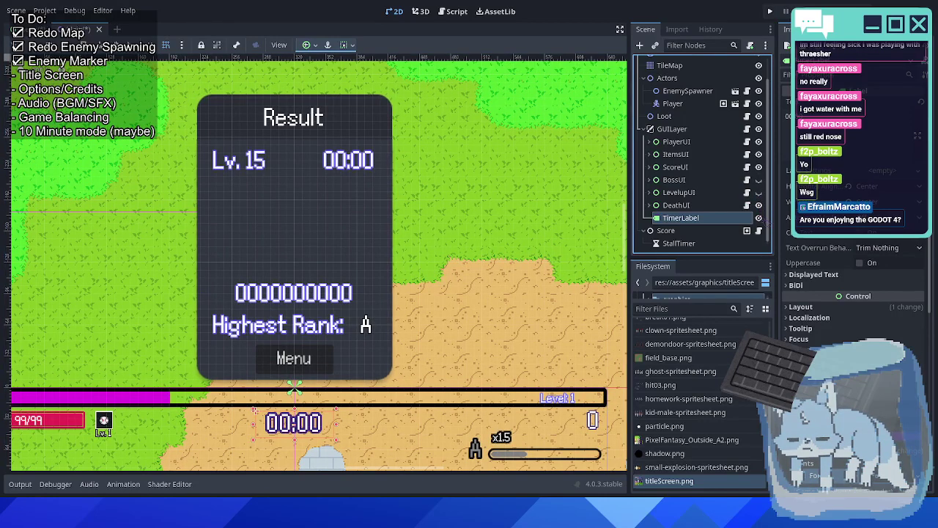
{"action": "left_click", "coordinate": [759, 205]}
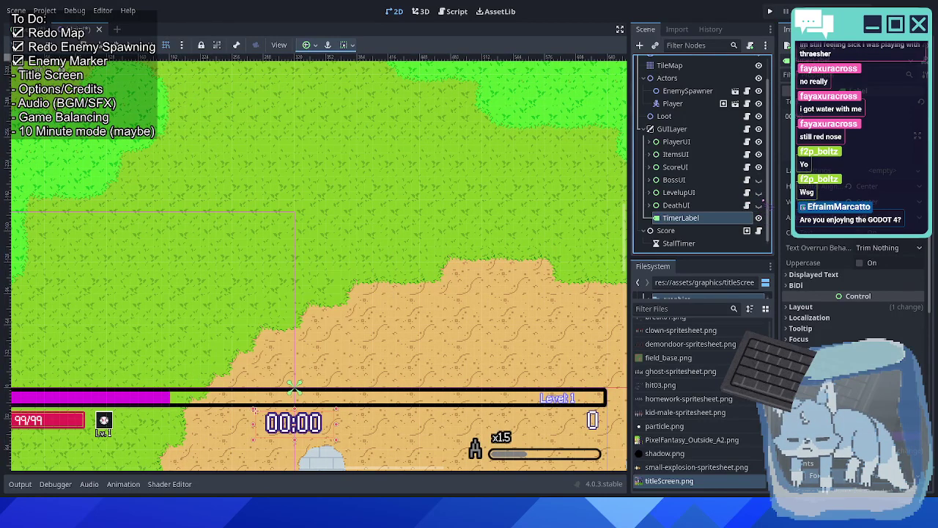
{"action": "left_click", "coordinate": [759, 192]}
{"action": "left_click", "coordinate": [759, 192]}
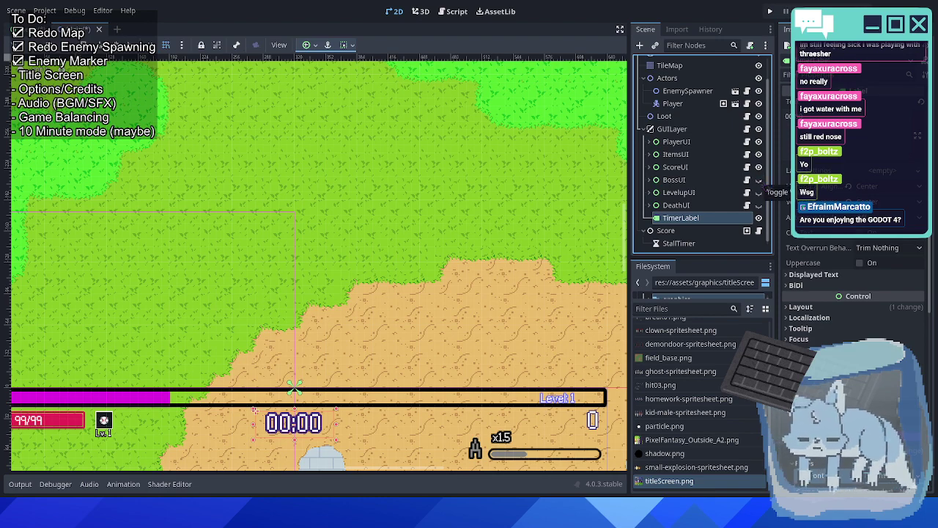
{"action": "left_click_drag", "start_coordinate": [278, 293], "coordinate": [266, 253]}
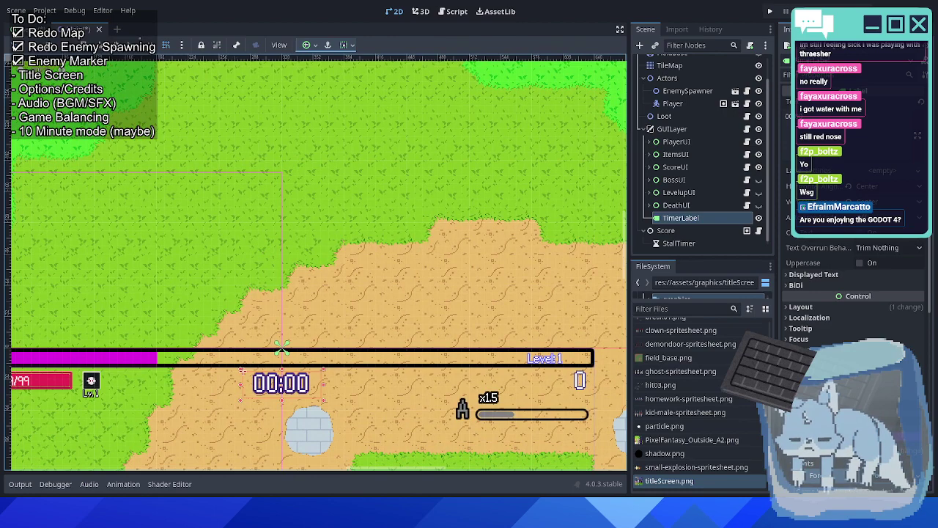
Filter the project files for "button" and open the BaseButton.tscn scene.
{"action": "left_click", "coordinate": [659, 308]}
{"action": "type", "text": "button"}
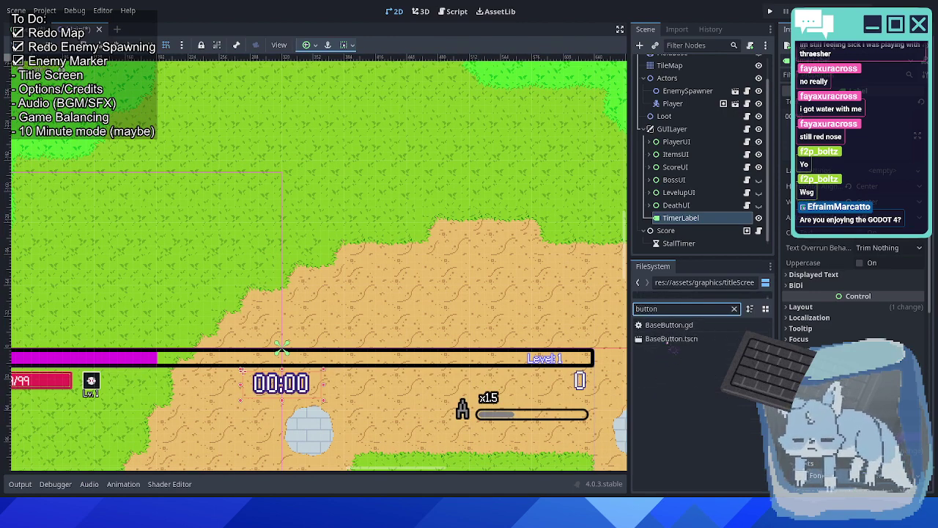
{"action": "left_click", "coordinate": [670, 339]}
{"action": "double_click", "coordinate": [670, 340]}
{"action": "scroll", "coordinate": [308, 186], "scroll_direction": "up", "scroll_amount": 3}
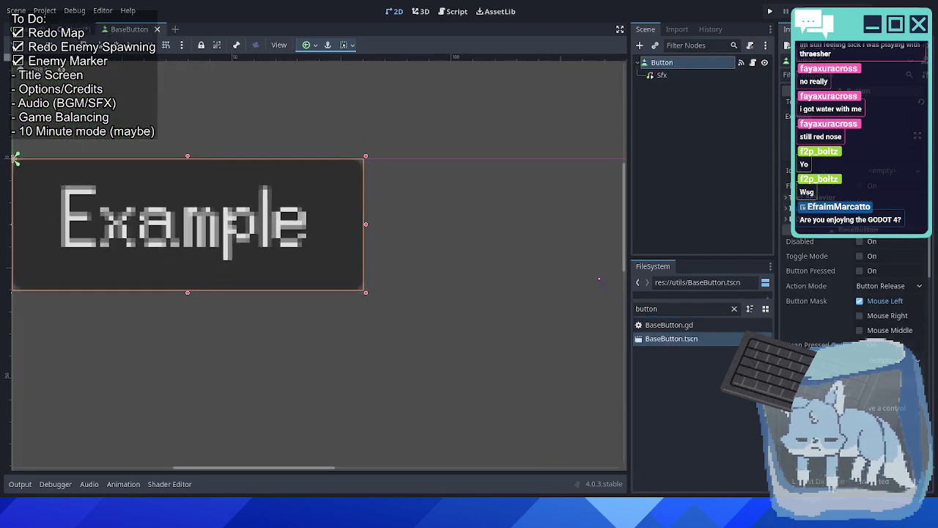
Try a smaller font size override on the root Button node of the BaseButton scene.
{"action": "left_click_drag", "start_coordinate": [398, 225], "coordinate": [484, 234]}
{"action": "left_click", "coordinate": [484, 235]}
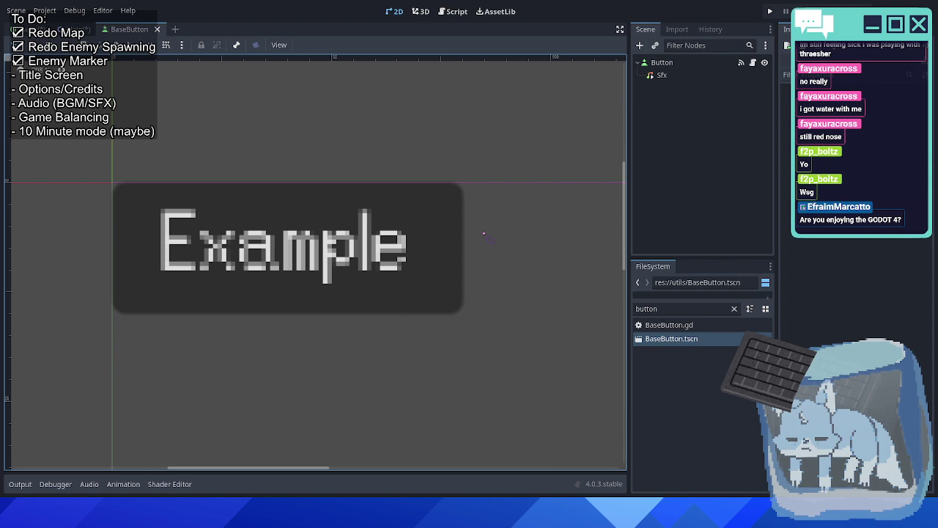
{"action": "left_click", "coordinate": [424, 223]}
{"action": "left_click_drag", "start_coordinate": [535, 216], "coordinate": [497, 201]}
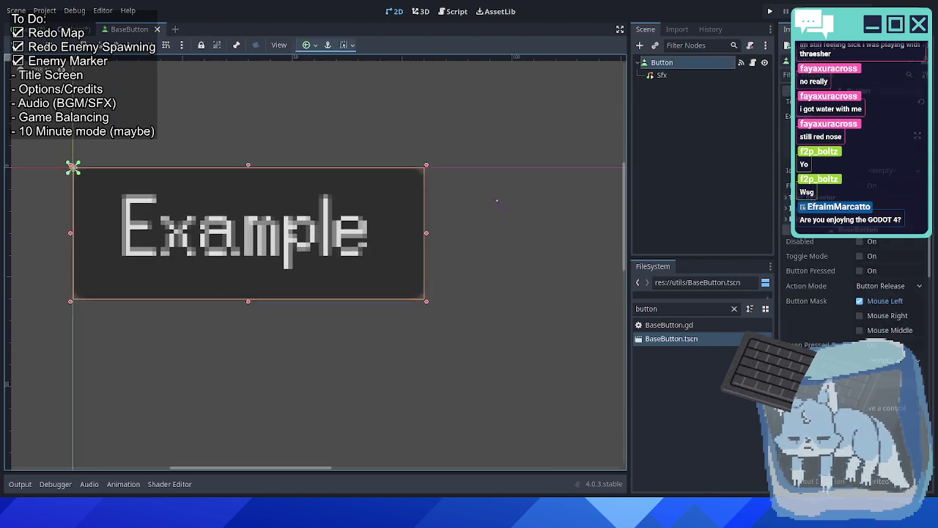
{"action": "scroll", "coordinate": [831, 273], "scroll_direction": "down", "scroll_amount": 10}
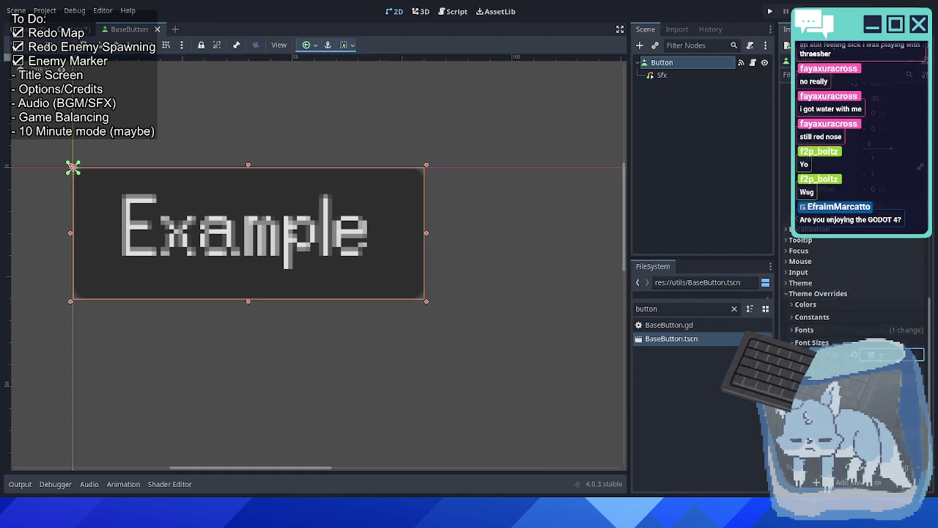
{"action": "key", "text": "Return"}
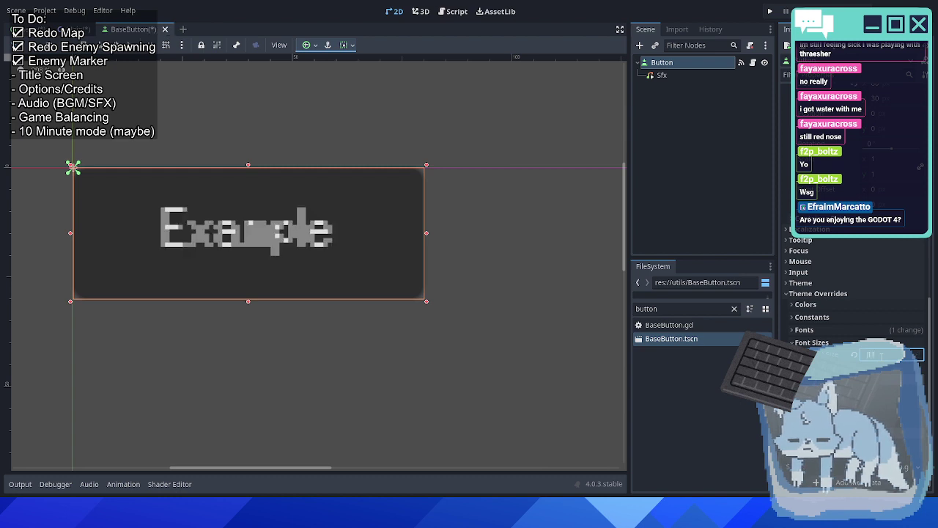
{"action": "key", "text": "Return"}
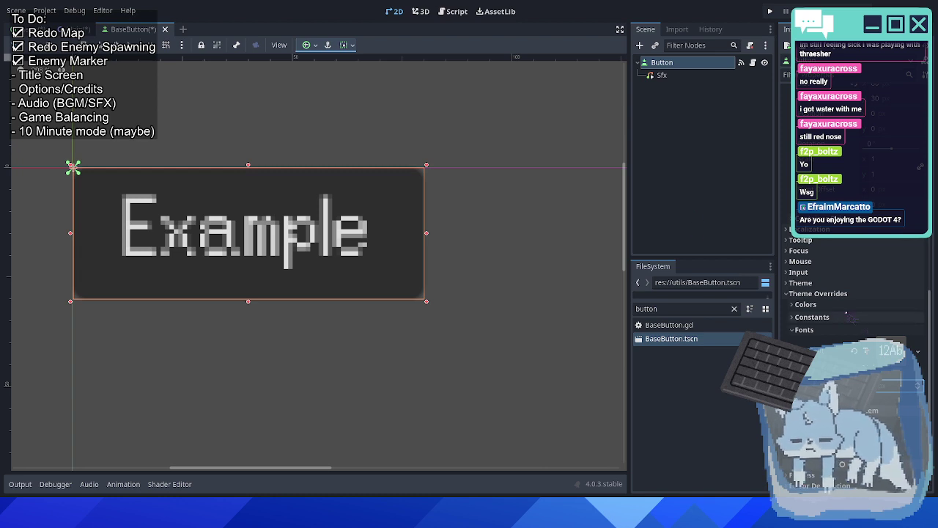
Examine the Button node's theme overrides for constants, colors and fonts.
{"action": "left_click", "coordinate": [814, 317]}
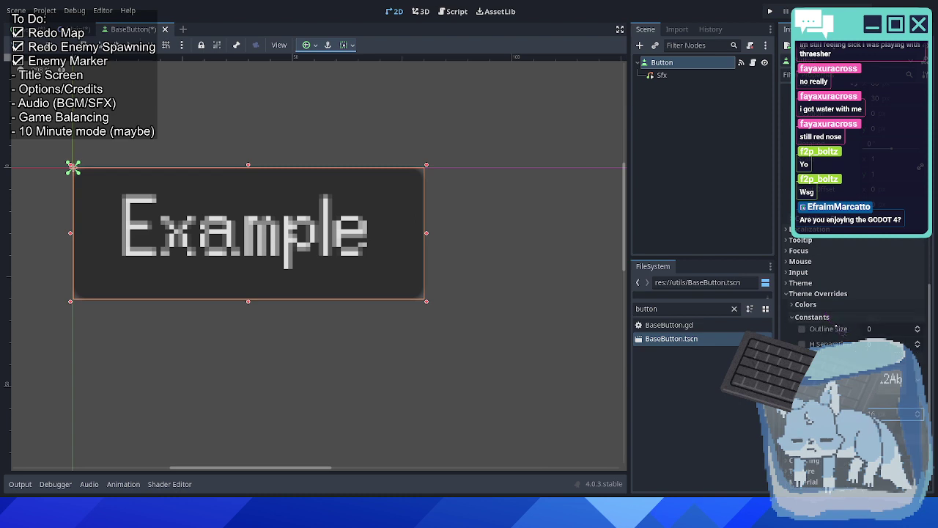
{"action": "left_click", "coordinate": [822, 318]}
{"action": "left_click", "coordinate": [815, 305]}
{"action": "left_click", "coordinate": [816, 305]}
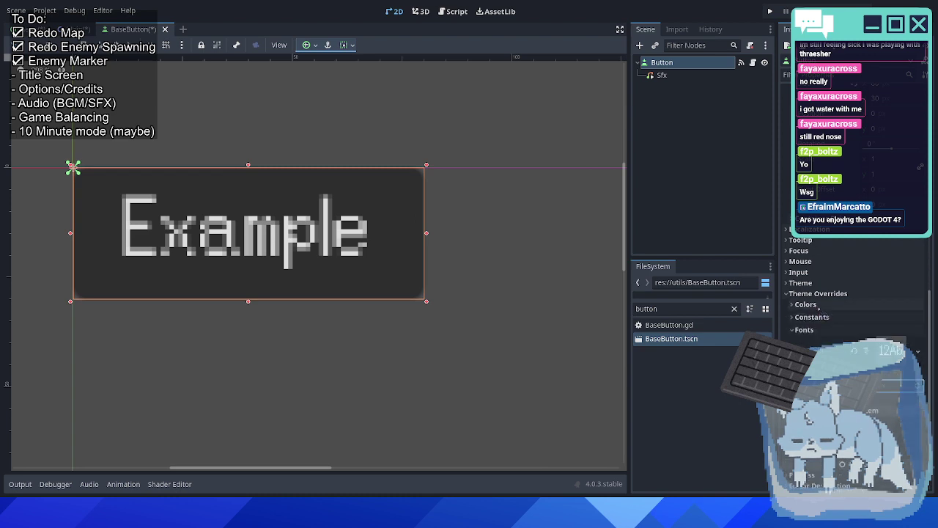
{"action": "scroll", "coordinate": [817, 308], "scroll_direction": "up", "scroll_amount": 10}
{"action": "scroll", "coordinate": [819, 310], "scroll_direction": "down", "scroll_amount": 3}
{"action": "scroll", "coordinate": [819, 310], "scroll_direction": "down", "scroll_amount": 5}
{"action": "left_click", "coordinate": [815, 300]}
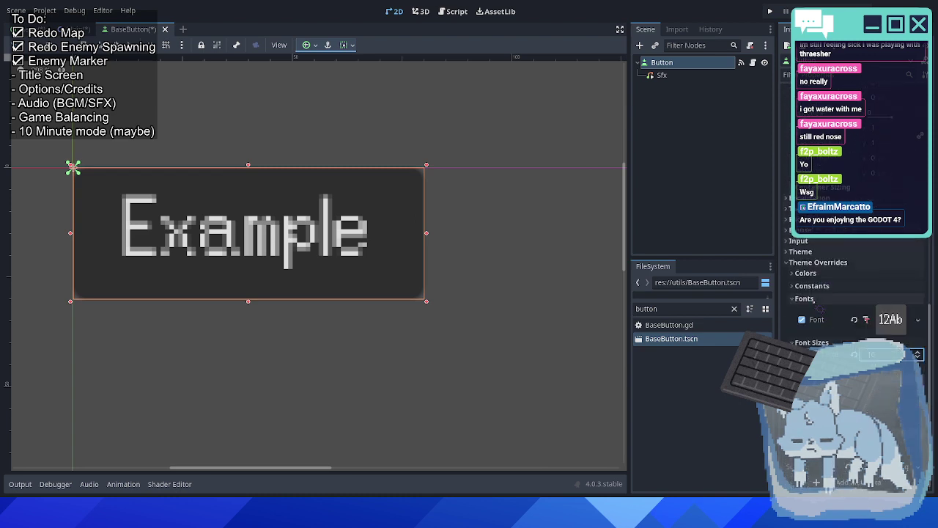
Enable the font outline color override on the BaseButton scene's Button node, keeping it black.
{"action": "left_click", "coordinate": [818, 304]}
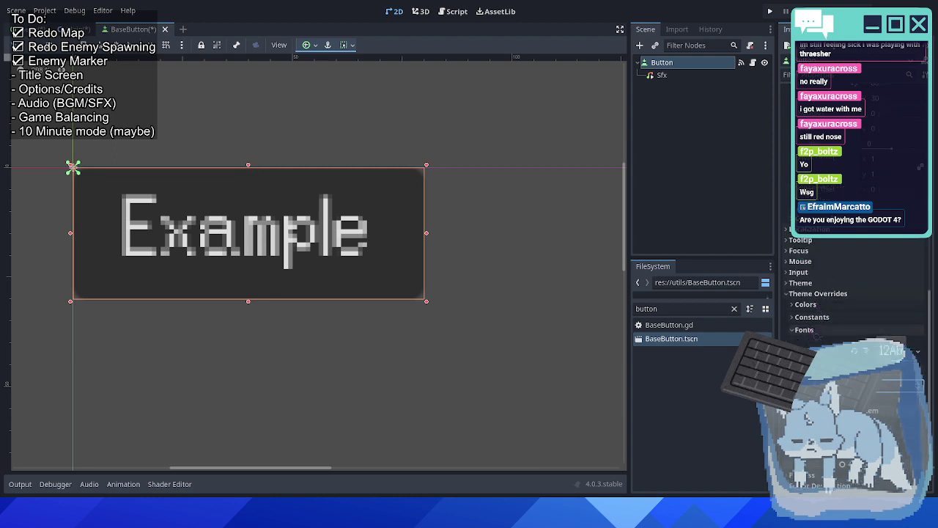
{"action": "left_click", "coordinate": [810, 305]}
{"action": "scroll", "coordinate": [809, 308], "scroll_direction": "down", "scroll_amount": 3}
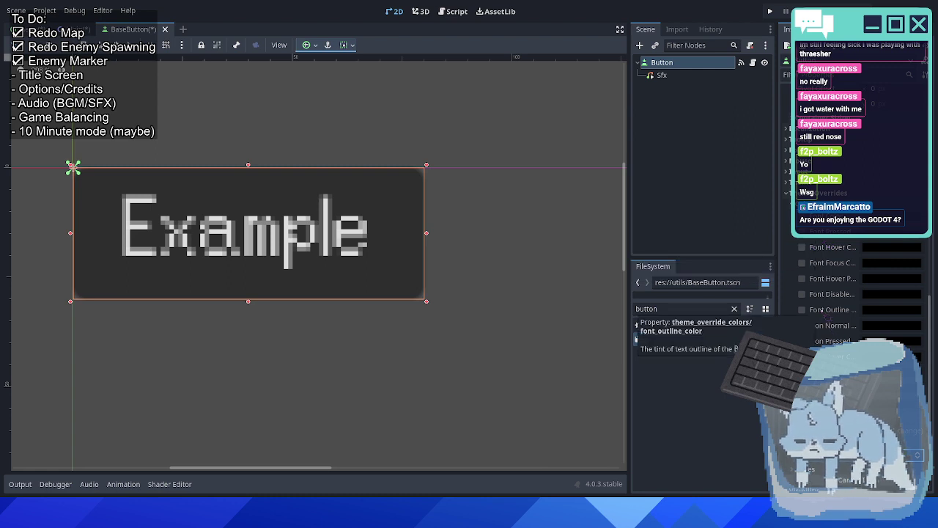
{"action": "left_click", "coordinate": [802, 309]}
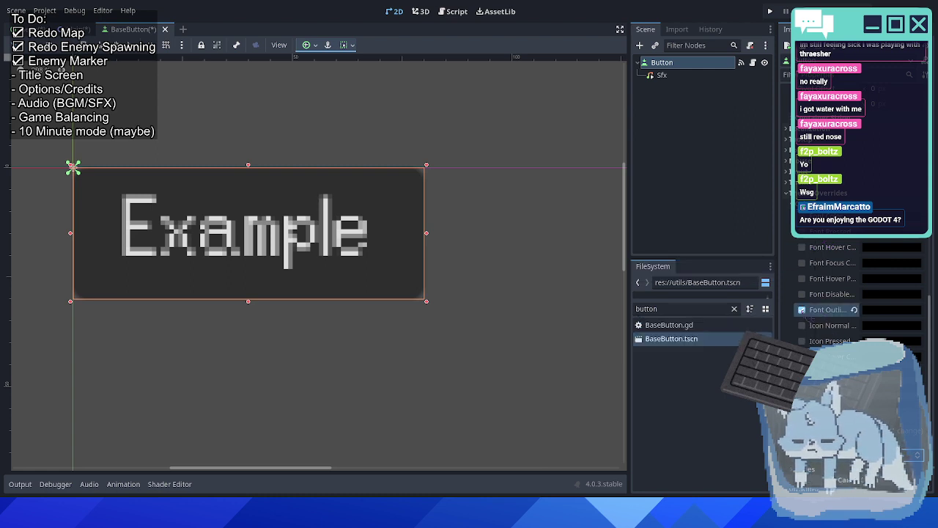
{"action": "left_click", "coordinate": [806, 304]}
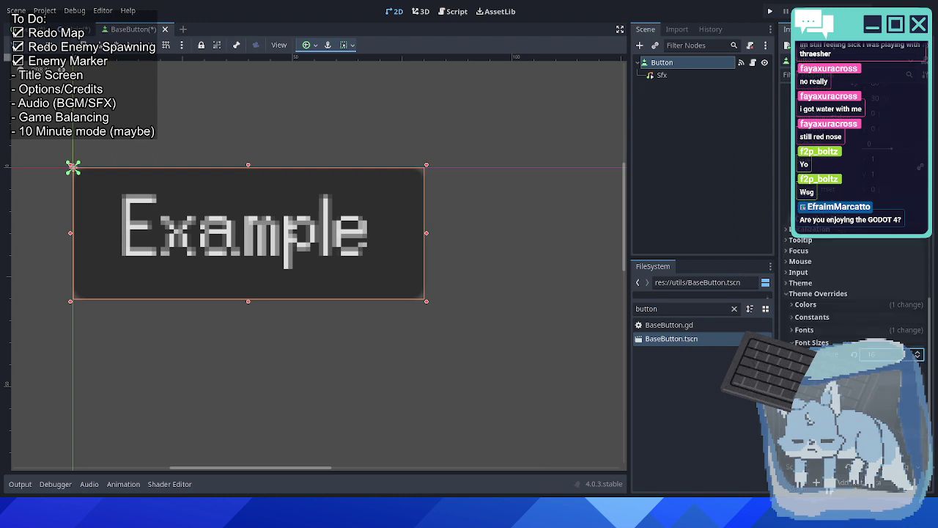
Override the Button's outline size constant, trying values up to 16 and settling on 8.
{"action": "left_click", "coordinate": [812, 317]}
{"action": "left_click", "coordinate": [917, 326]}
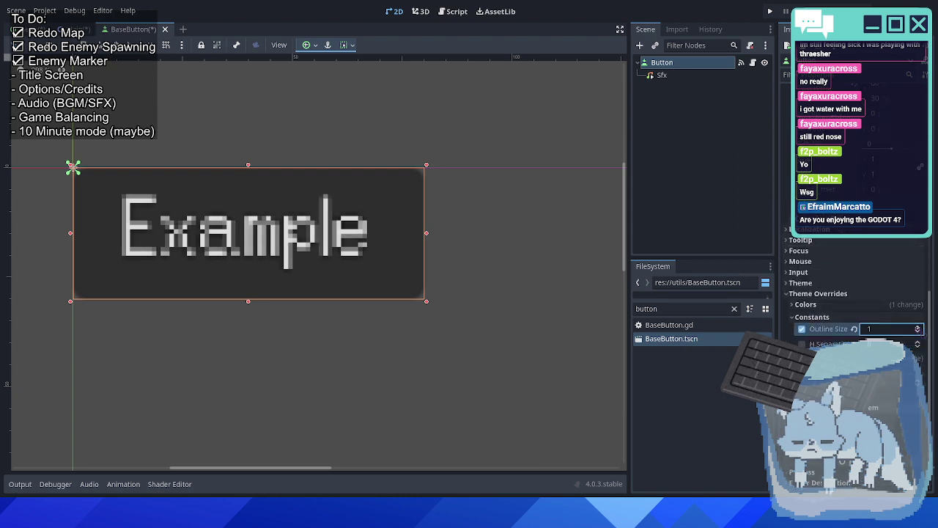
{"action": "left_click", "coordinate": [917, 326]}
{"action": "left_click", "coordinate": [918, 326]}
{"action": "left_click", "coordinate": [918, 326]}
{"action": "left_click", "coordinate": [917, 326]}
{"action": "left_click", "coordinate": [918, 327]}
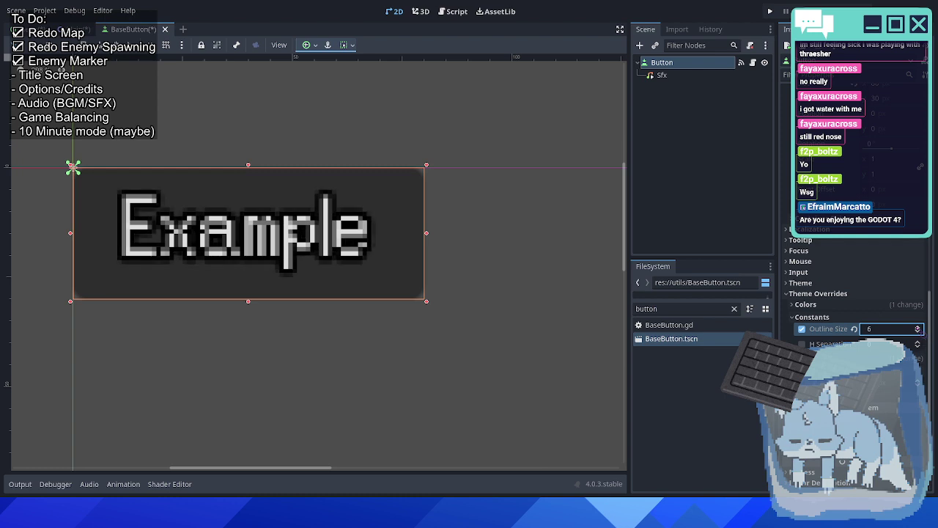
{"action": "left_click", "coordinate": [918, 326]}
{"action": "left_click", "coordinate": [918, 326]}
{"action": "left_click", "coordinate": [918, 326]}
{"action": "left_click", "coordinate": [918, 326]}
{"action": "left_click", "coordinate": [917, 326]}
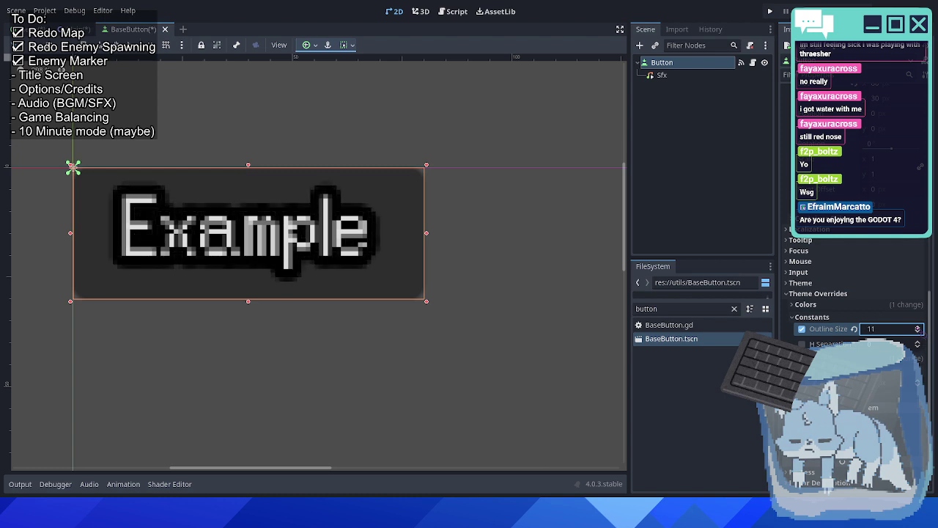
{"action": "left_click", "coordinate": [917, 327]}
{"action": "left_click", "coordinate": [917, 326]}
{"action": "left_click", "coordinate": [918, 326]}
{"action": "left_click", "coordinate": [918, 326]}
{"action": "left_click", "coordinate": [918, 326]}
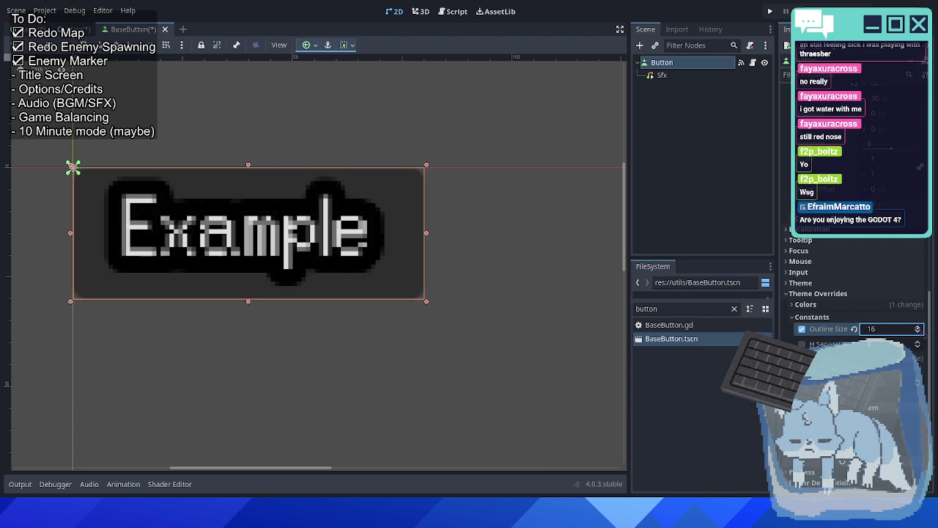
{"action": "double_click", "coordinate": [888, 329]}
{"action": "type", "text": "8"}
{"action": "key", "text": "Return"}
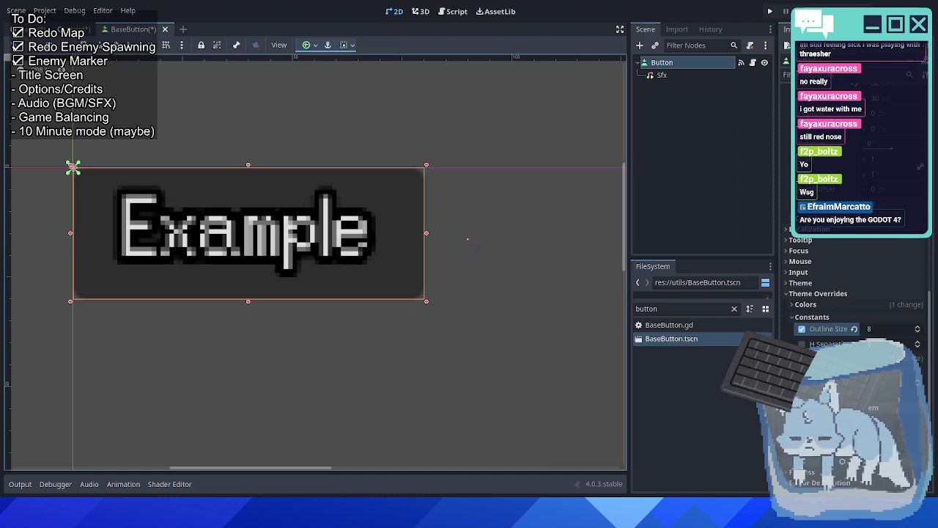
{"action": "scroll", "coordinate": [465, 193], "scroll_direction": "down", "scroll_amount": 1}
{"action": "left_click", "coordinate": [444, 241]}
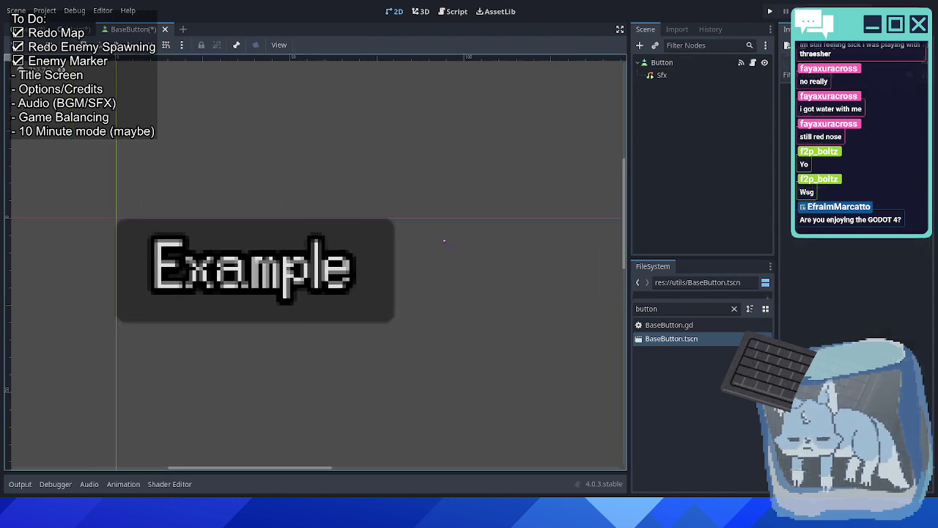
Reselect the Button node and examine its remaining theme overrides, including the style boxes.
{"action": "left_click", "coordinate": [695, 65]}
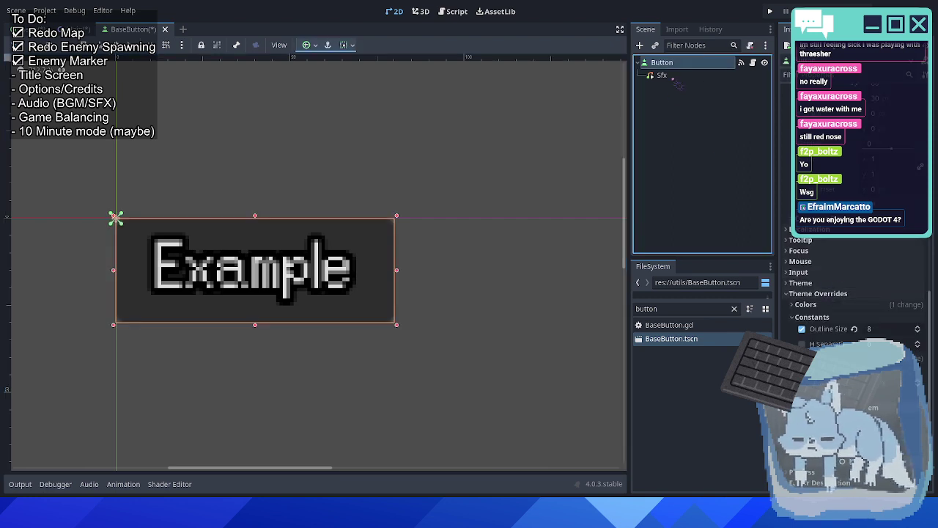
{"action": "left_click", "coordinate": [811, 316]}
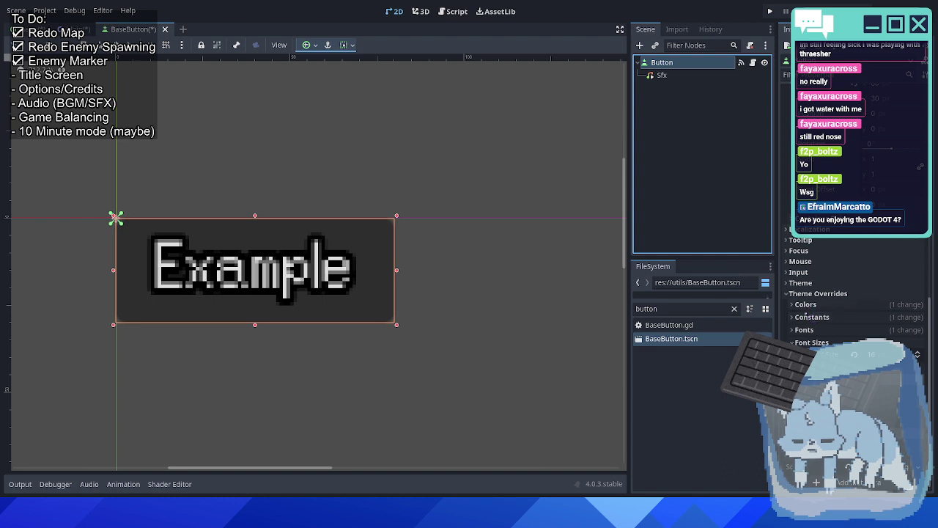
{"action": "scroll", "coordinate": [814, 318], "scroll_direction": "up", "scroll_amount": 1}
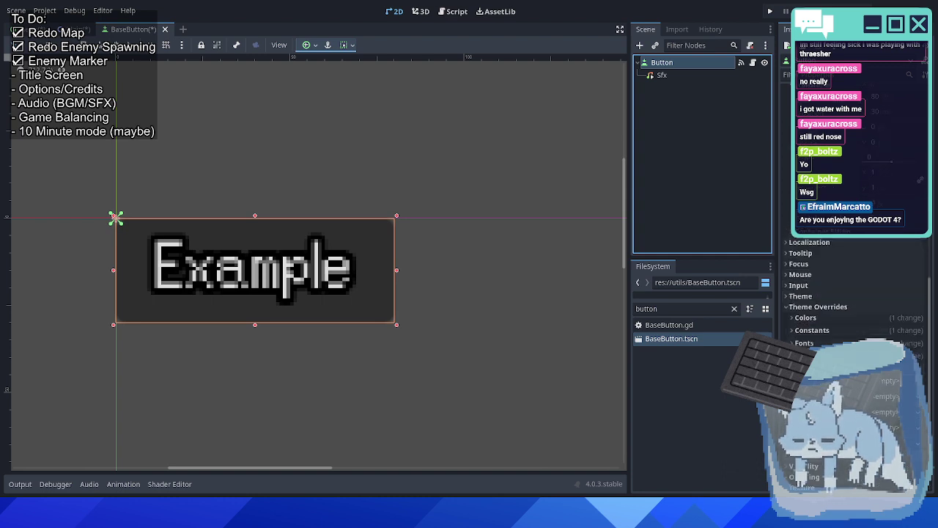
{"action": "scroll", "coordinate": [850, 293], "scroll_direction": "down", "scroll_amount": 5}
{"action": "scroll", "coordinate": [457, 220], "scroll_direction": "up", "scroll_amount": 2}
{"action": "scroll", "coordinate": [457, 220], "scroll_direction": "right", "scroll_amount": 2}
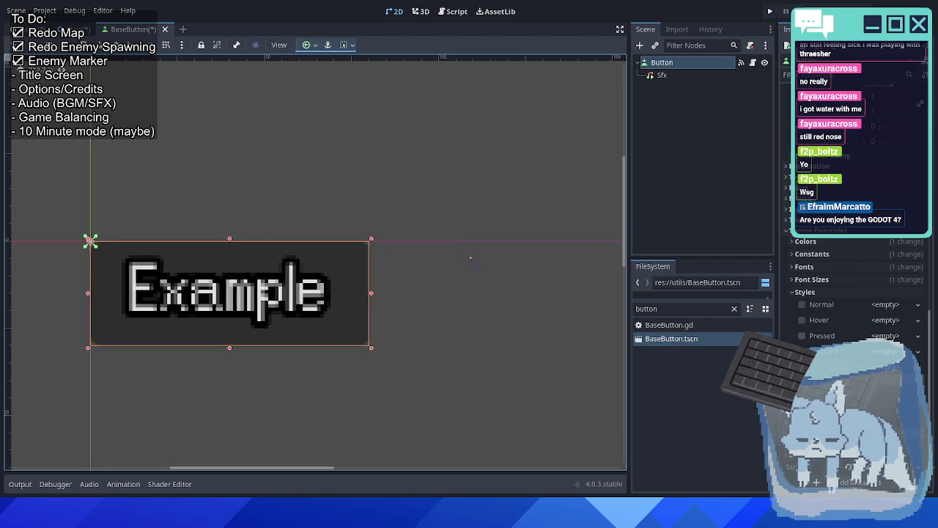
{"action": "scroll", "coordinate": [813, 286], "scroll_direction": "up", "scroll_amount": 6}
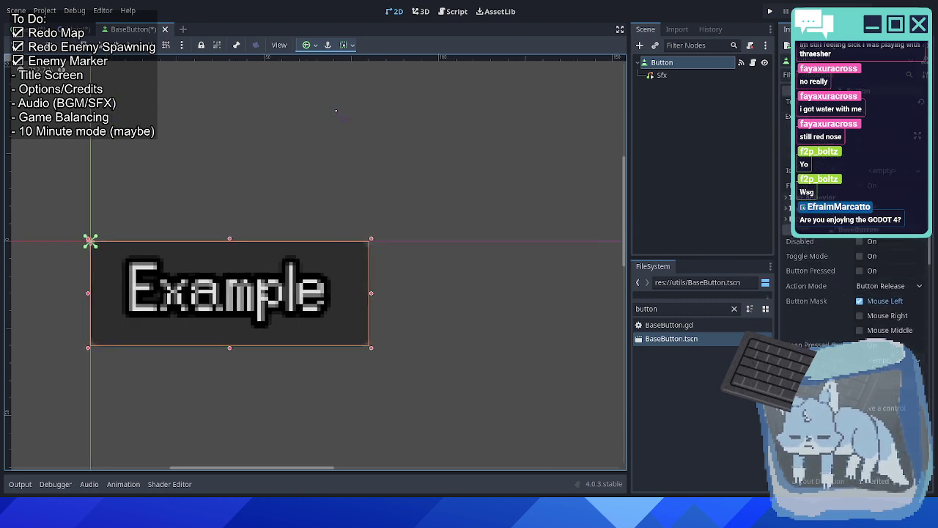
Run the game to check the outlined Play button, start a round with it and close the game.
{"action": "key", "text": "F5"}
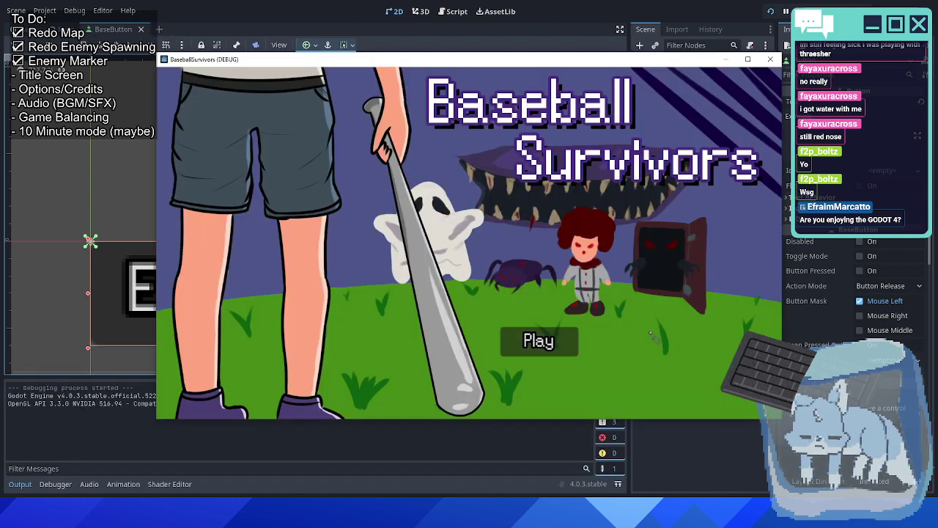
{"action": "left_click", "coordinate": [567, 347]}
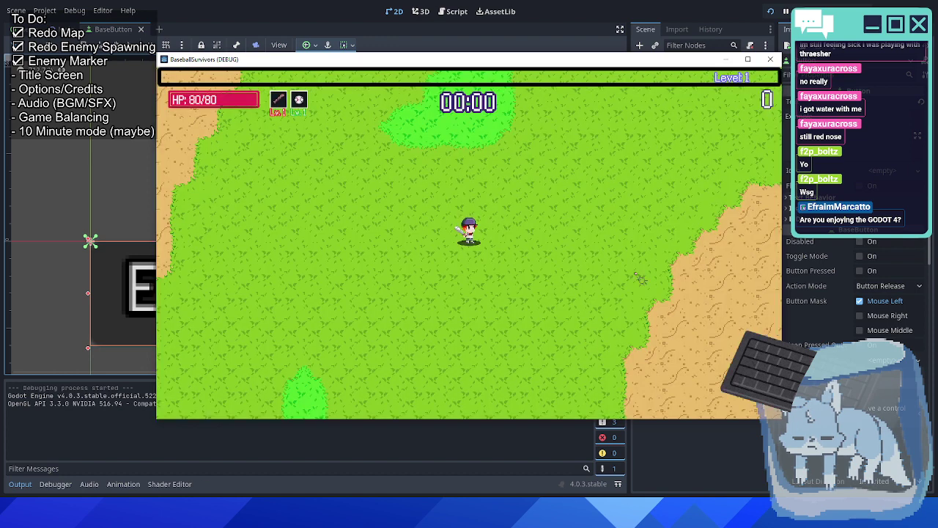
{"action": "left_click", "coordinate": [770, 58]}
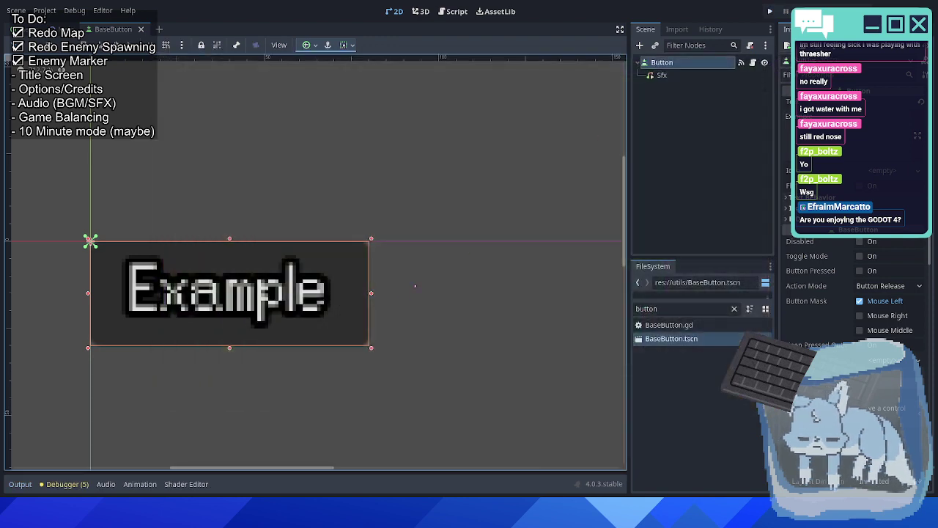
{"action": "left_click", "coordinate": [402, 287]}
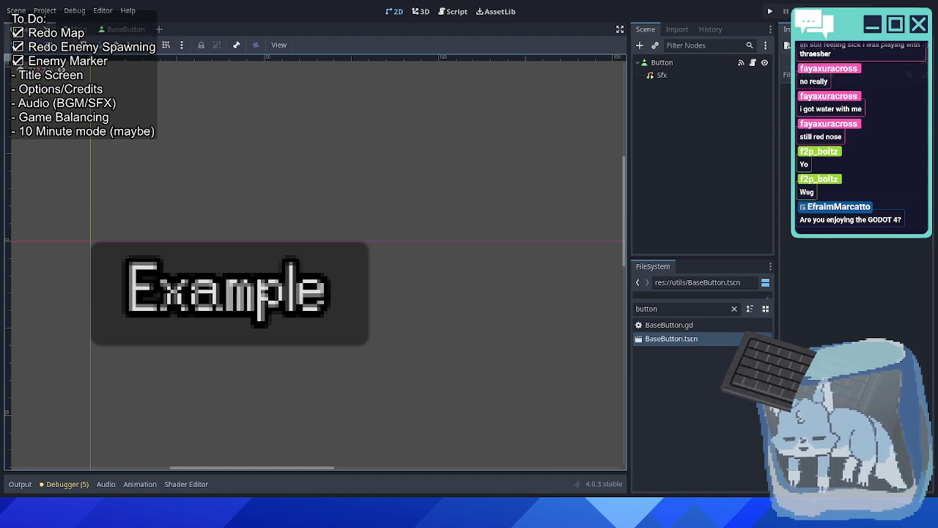
In the Menu scene, duplicate PlayButton and place the copy on the same row to the right of the original.
{"action": "left_click", "coordinate": [44, 29]}
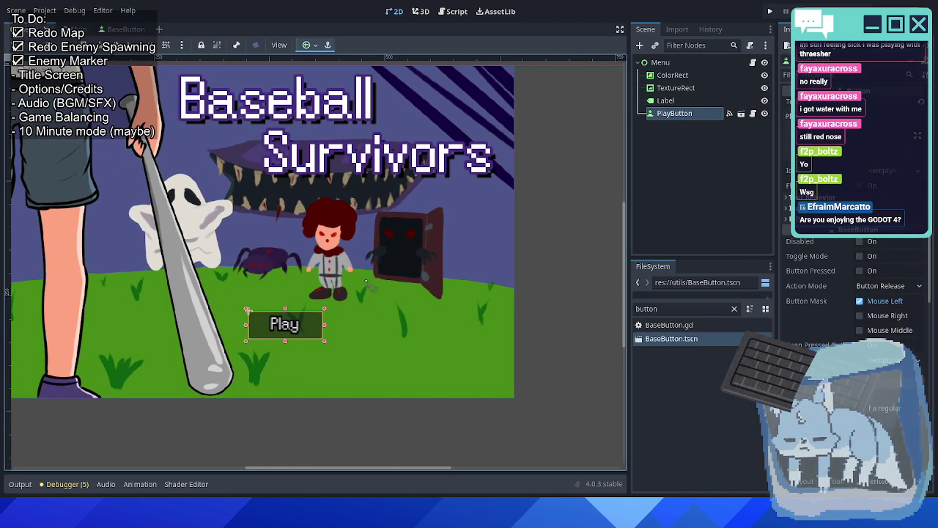
{"action": "left_click", "coordinate": [382, 334]}
{"action": "scroll", "coordinate": [352, 308], "scroll_direction": "up", "scroll_amount": 2}
{"action": "scroll", "coordinate": [351, 308], "scroll_direction": "left", "scroll_amount": 2}
{"action": "scroll", "coordinate": [320, 279], "scroll_direction": "down", "scroll_amount": 3}
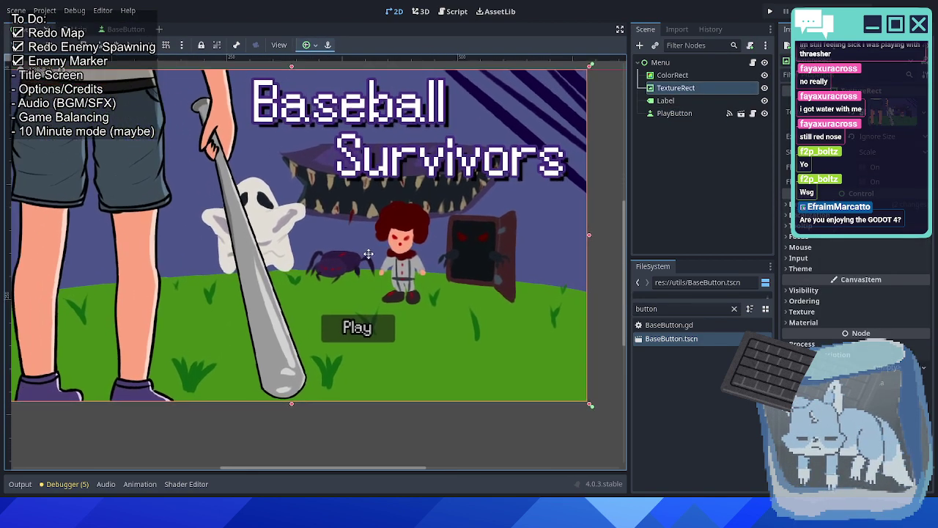
{"action": "scroll", "coordinate": [321, 279], "scroll_direction": "right", "scroll_amount": 2}
{"action": "scroll", "coordinate": [376, 257], "scroll_direction": "up", "scroll_amount": 2}
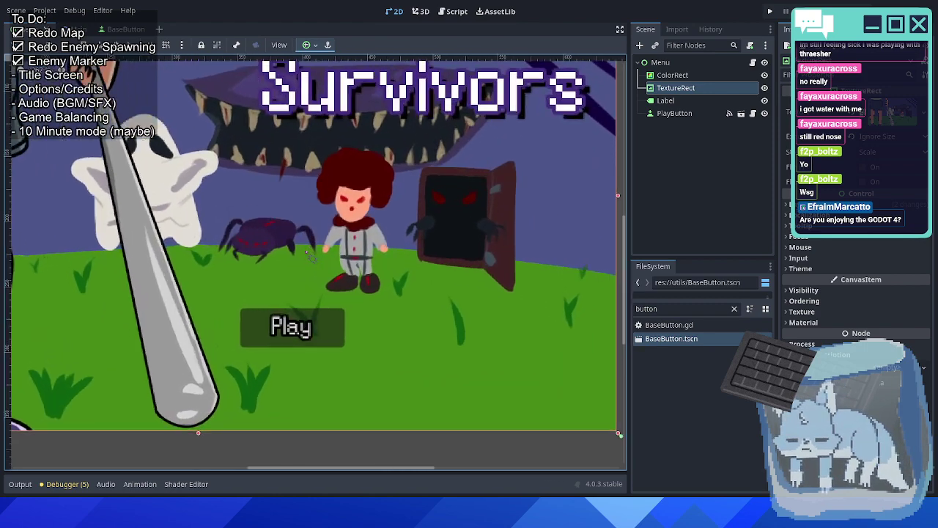
{"action": "scroll", "coordinate": [322, 253], "scroll_direction": "right", "scroll_amount": 2}
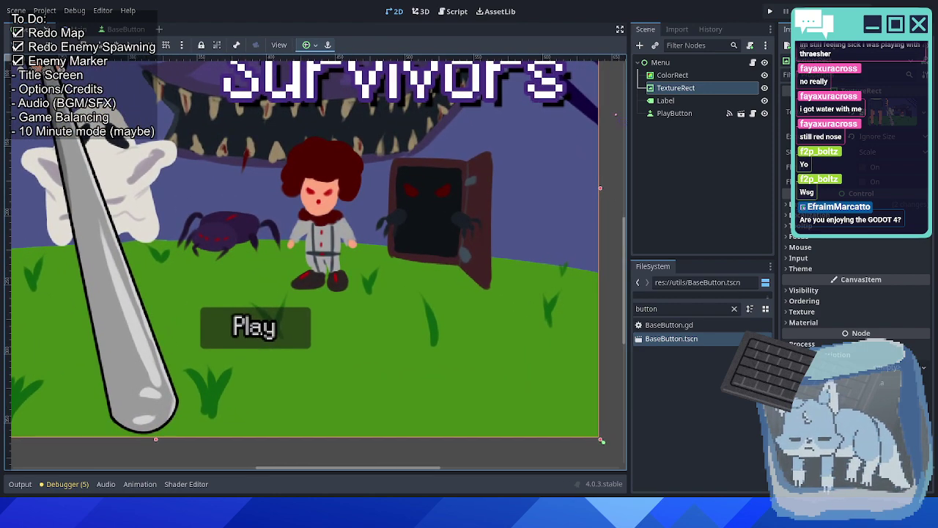
{"action": "left_click", "coordinate": [673, 115]}
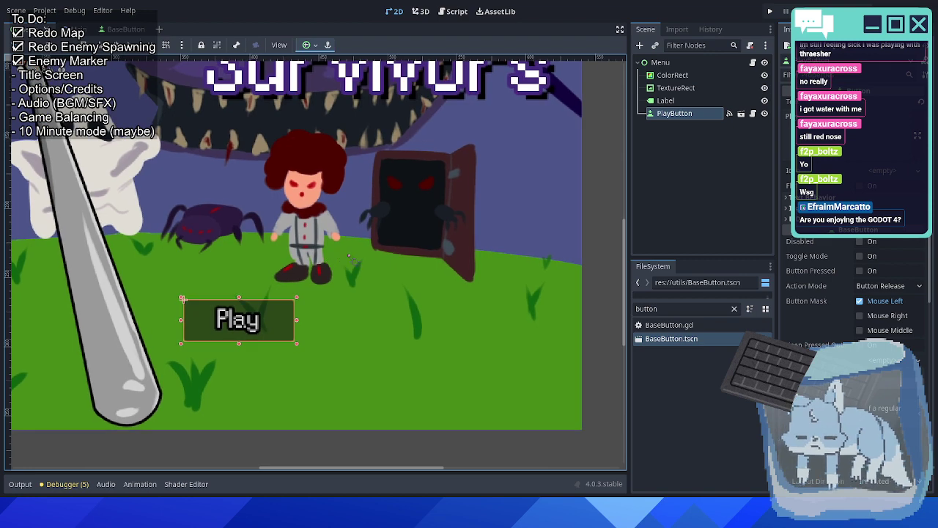
{"action": "key", "text": "ctrl+d"}
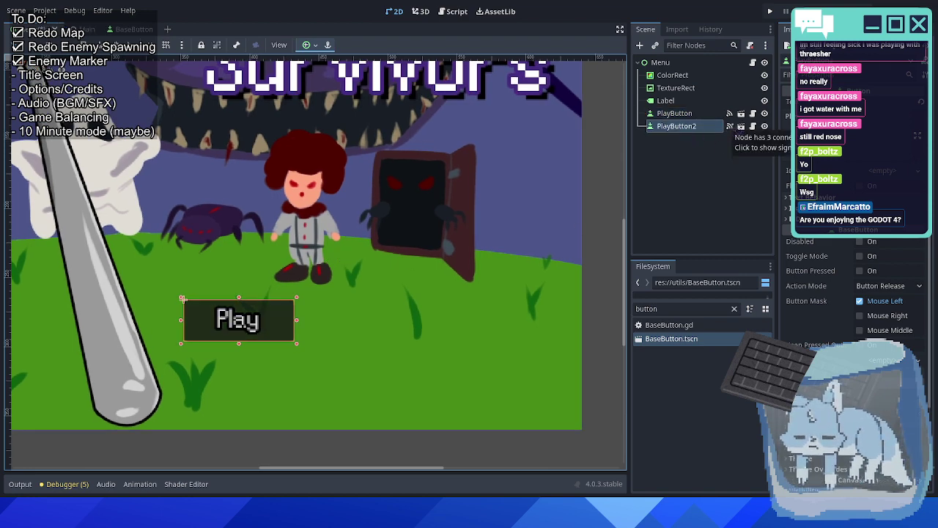
{"action": "left_click", "coordinate": [730, 126]}
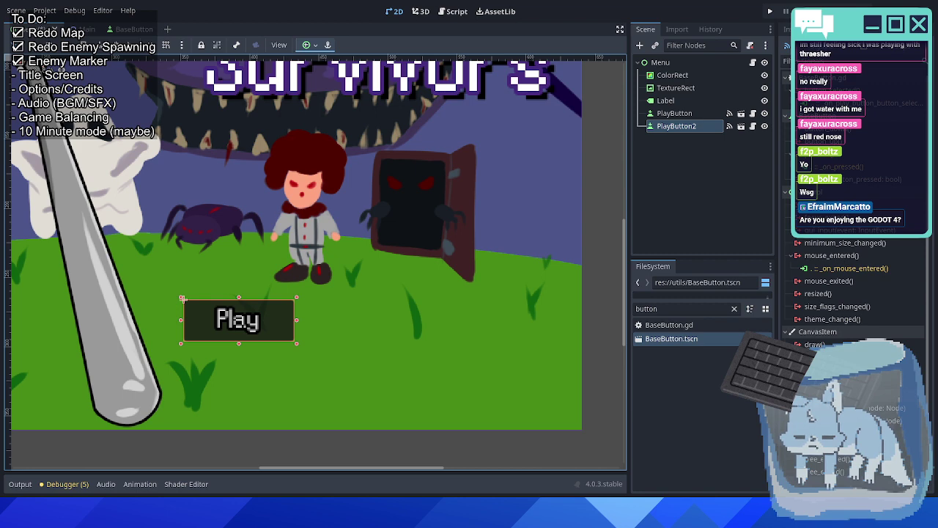
{"action": "left_click_drag", "start_coordinate": [244, 300], "coordinate": [355, 302]}
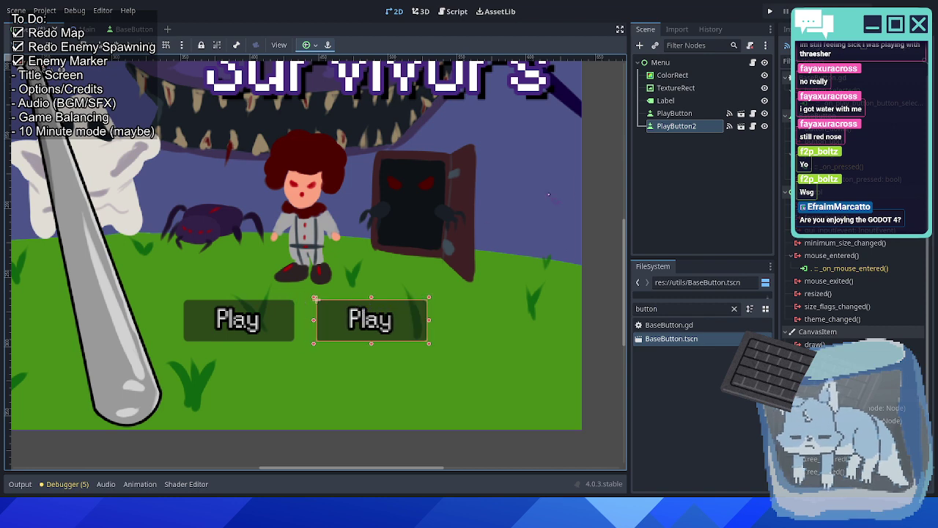
Rename the duplicated PlayButton node to SettingsButton.
{"action": "double_click", "coordinate": [676, 126]}
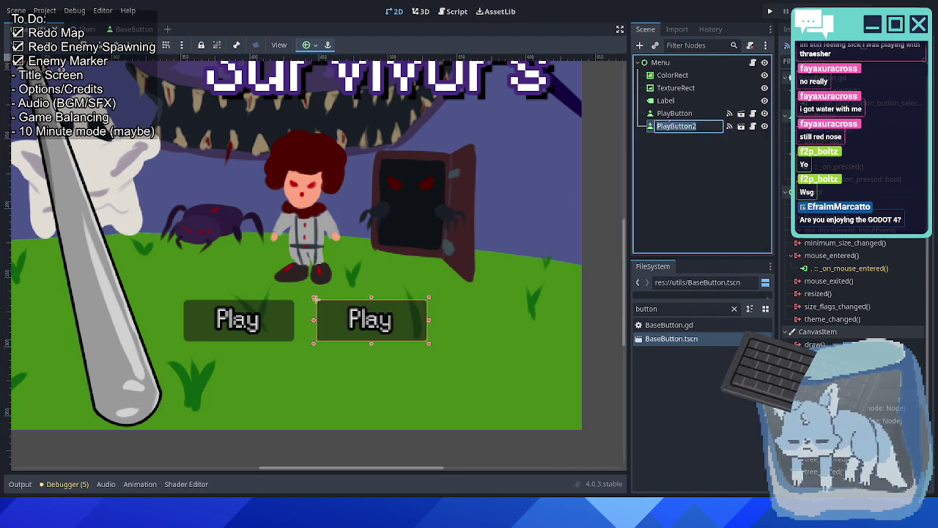
{"action": "type", "text": "Settings"}
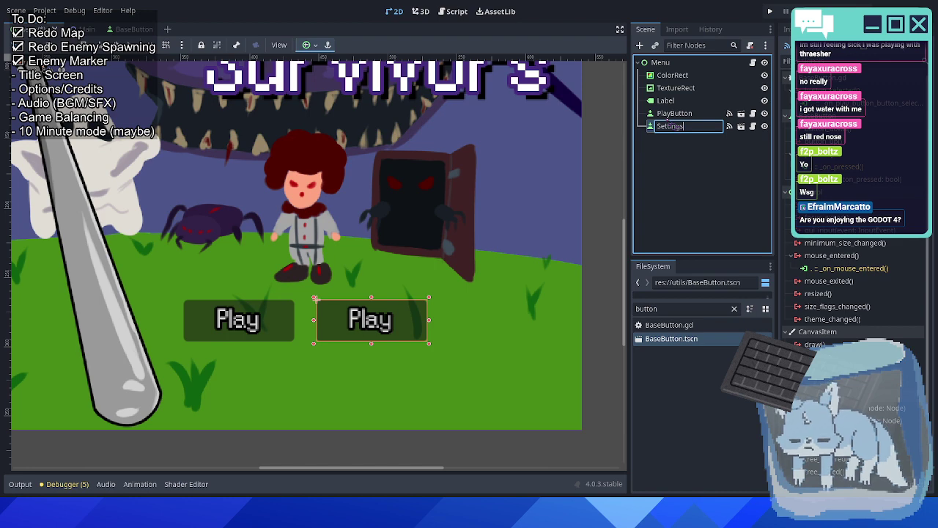
{"action": "type", "text": "Button"}
{"action": "key", "text": "Return"}
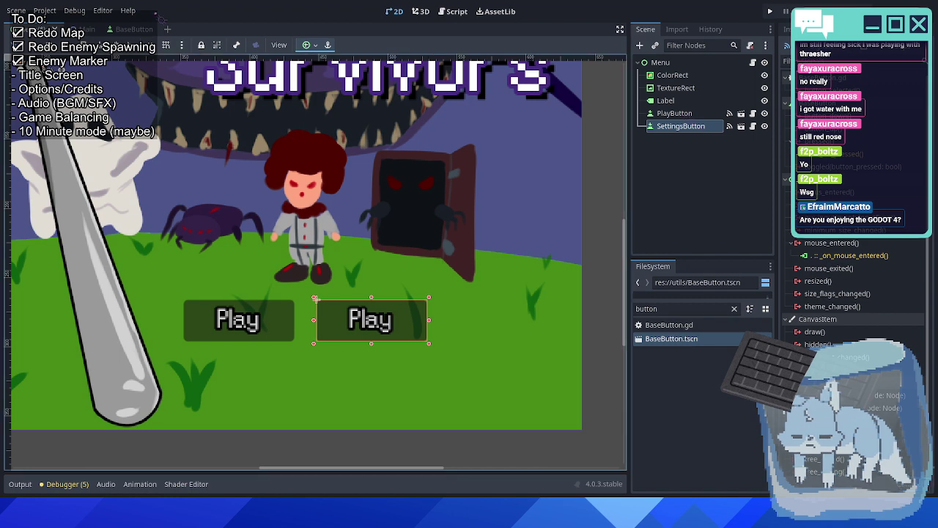
Change the text shown on the SettingsButton in the Menu scene to "Settings".
{"action": "left_click", "coordinate": [134, 30]}
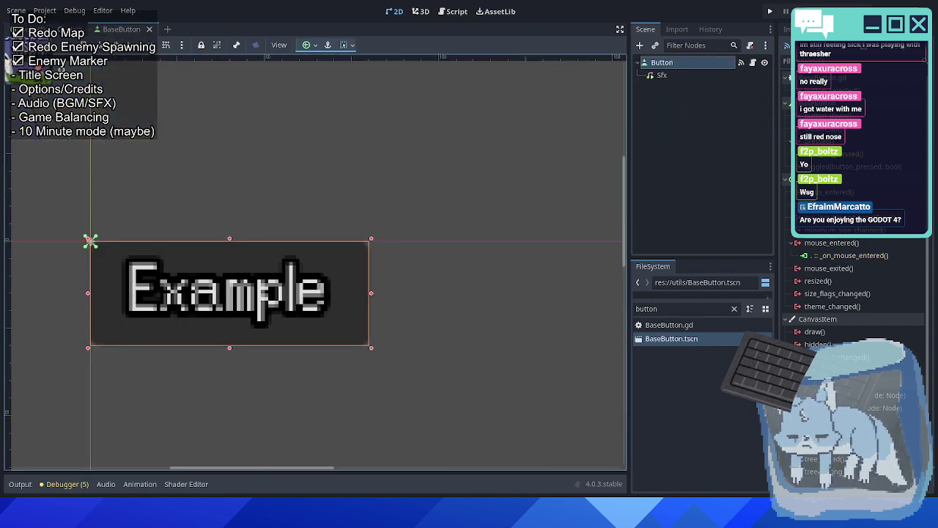
{"action": "left_click", "coordinate": [66, 30]}
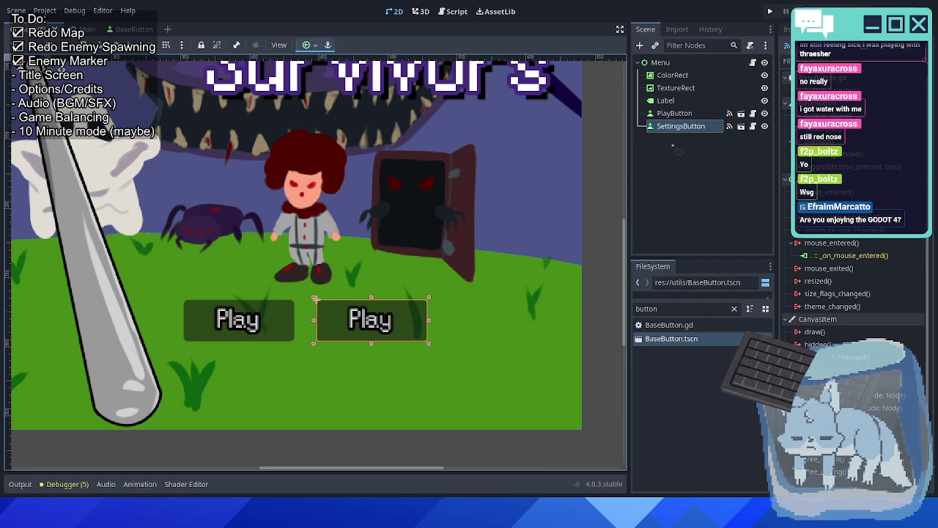
{"action": "left_click", "coordinate": [797, 29]}
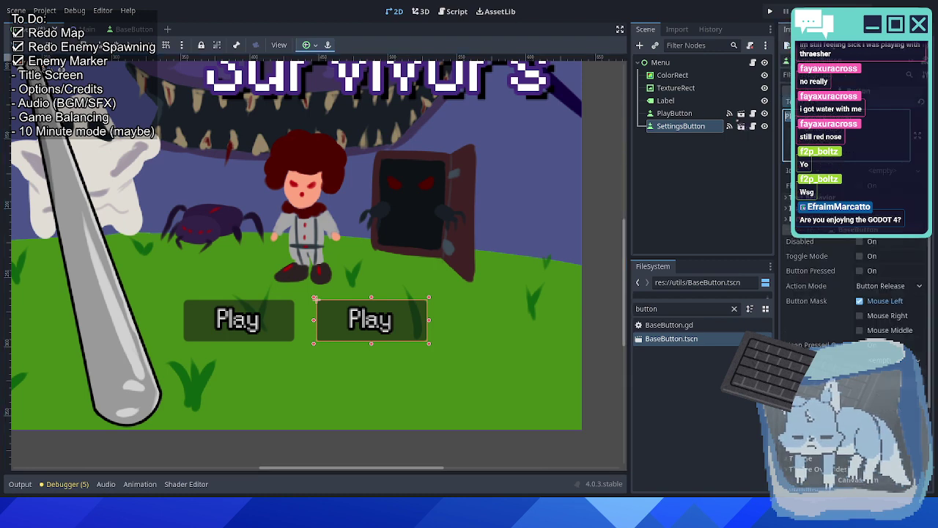
{"action": "type", "text": "Settings"}
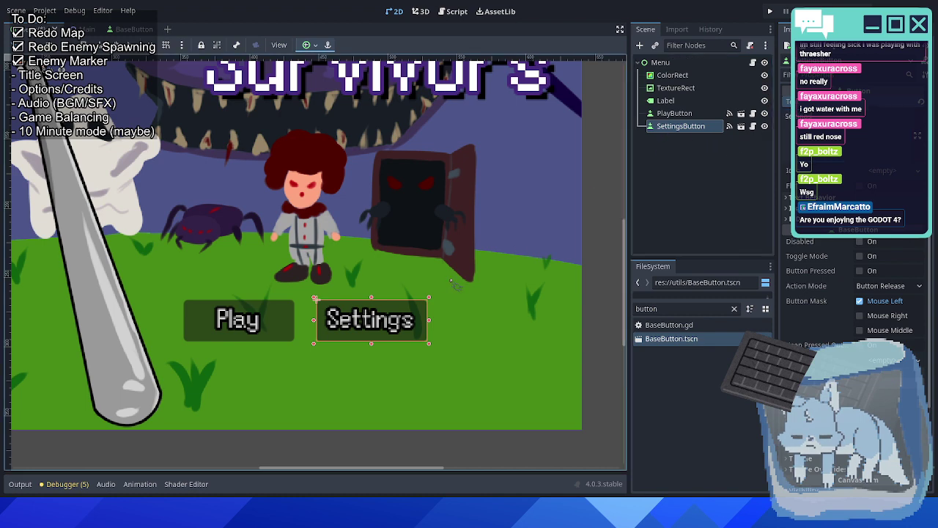
{"action": "left_click_drag", "start_coordinate": [440, 283], "coordinate": [394, 285]}
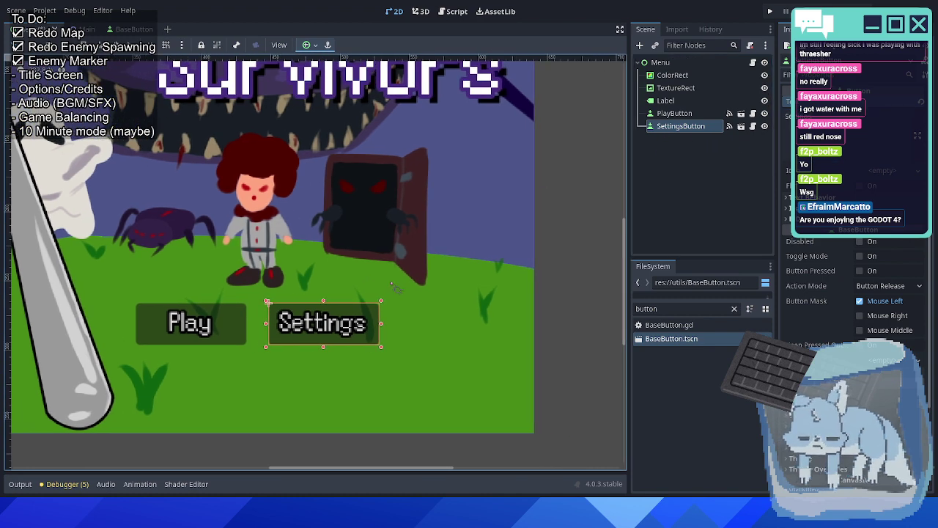
Duplicate the SettingsButton node in the Menu scene and name the copy CreditsButton.
{"action": "scroll", "coordinate": [393, 288], "scroll_direction": "down", "scroll_amount": 2}
{"action": "scroll", "coordinate": [394, 289], "scroll_direction": "up", "scroll_amount": 1}
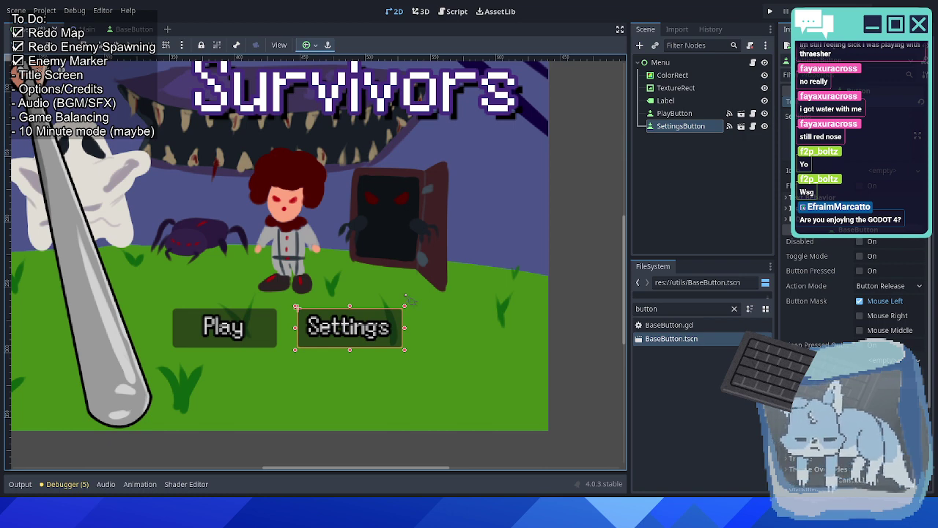
{"action": "scroll", "coordinate": [407, 297], "scroll_direction": "down", "scroll_amount": 1}
{"action": "scroll", "coordinate": [407, 297], "scroll_direction": "up", "scroll_amount": 2}
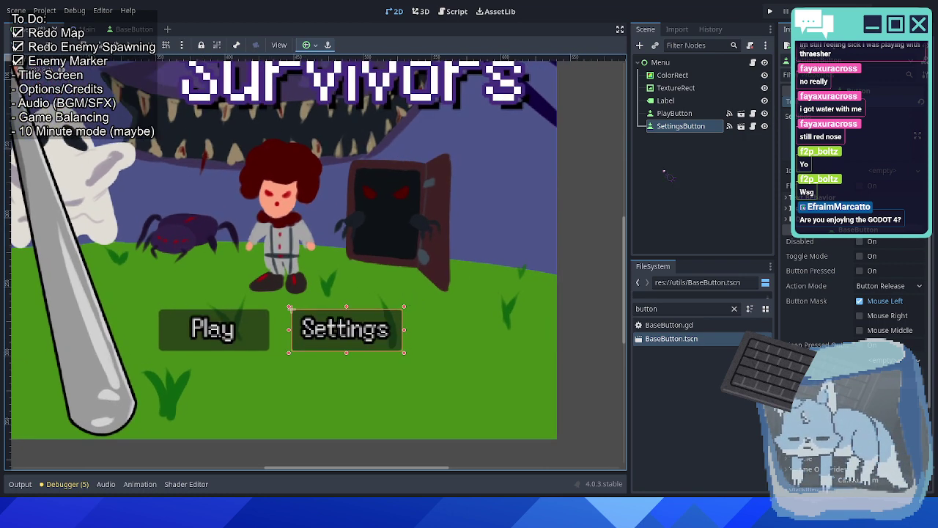
{"action": "key", "text": "ctrl+d"}
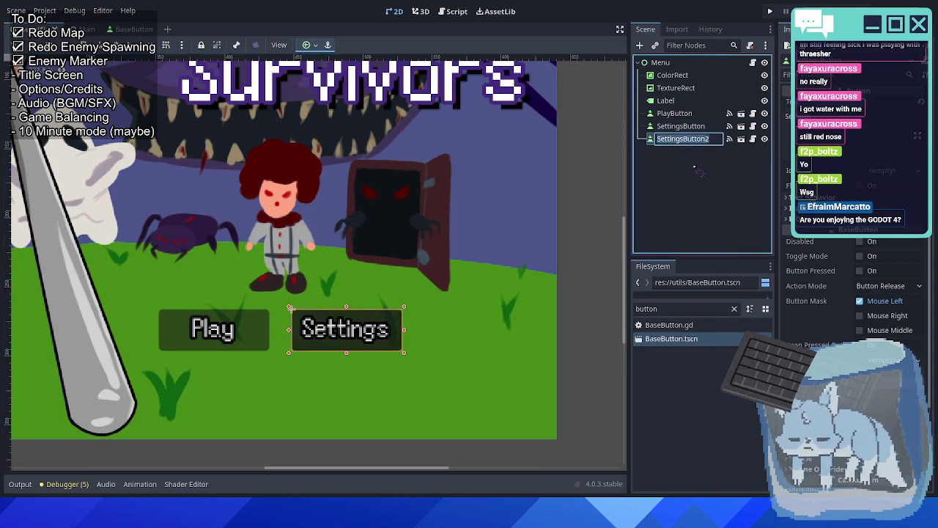
{"action": "key", "text": "End"}
{"action": "key", "text": "BackSpace"}
{"action": "key", "text": "Home"}
{"action": "key", "text": "shift+Right"}
{"action": "key", "text": "shift+Right"}
{"action": "key", "text": "shift+Right"}
{"action": "key", "text": "shift+Right"}
{"action": "key", "text": "shift+Right"}
{"action": "key", "text": "shift+Right"}
{"action": "key", "text": "shift+Right"}
{"action": "key", "text": "shift+Right"}
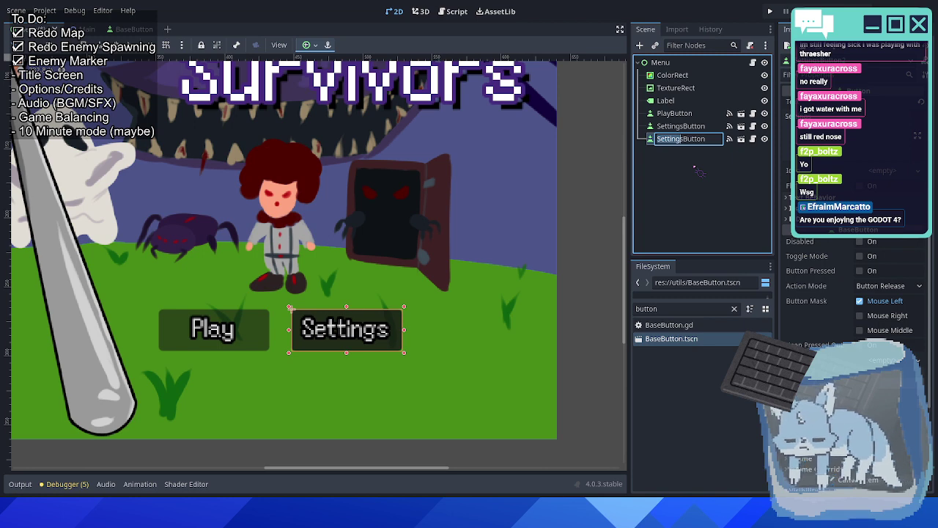
{"action": "type", "text": "Credits"}
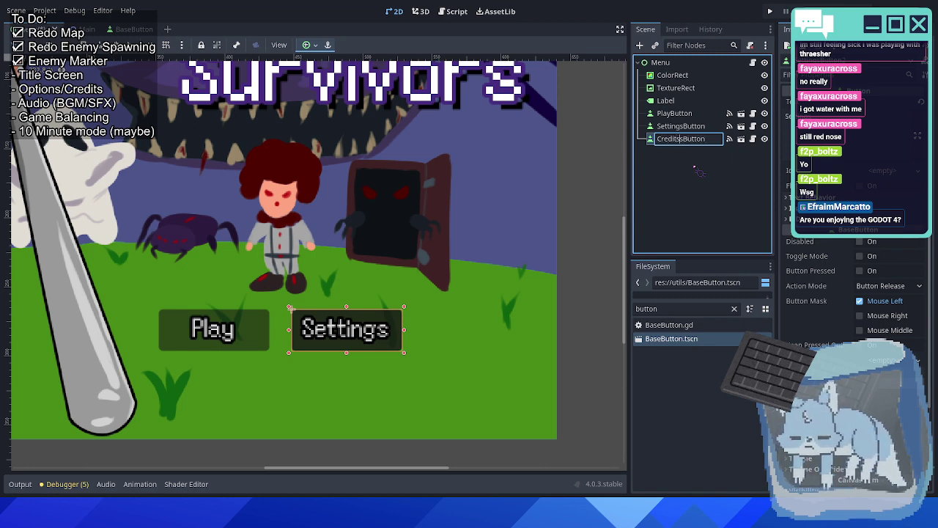
{"action": "key", "text": "BackSpace"}
{"action": "key", "text": "Return"}
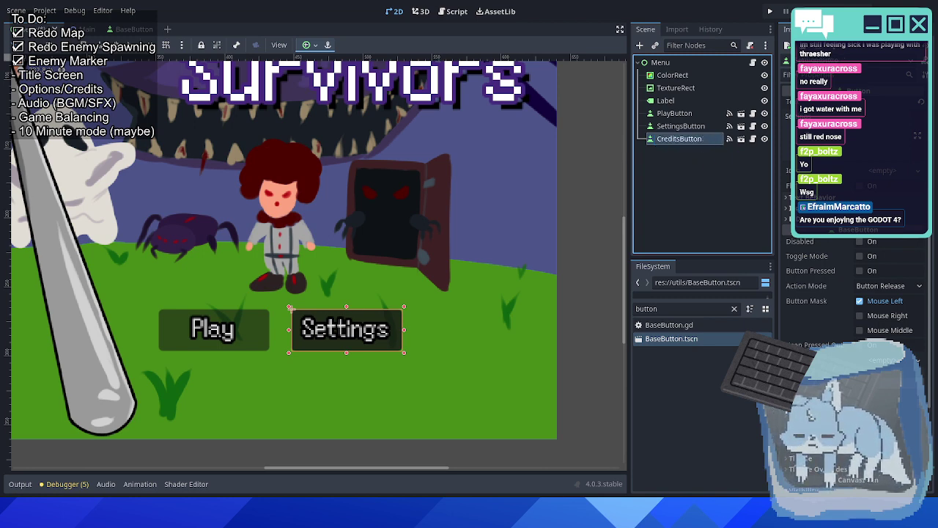
Change the CreditsButton's text to "Credits" and move it into the lower-right corner of the title screen, beyond the Settings button.
{"action": "type", "text": "Credits"}
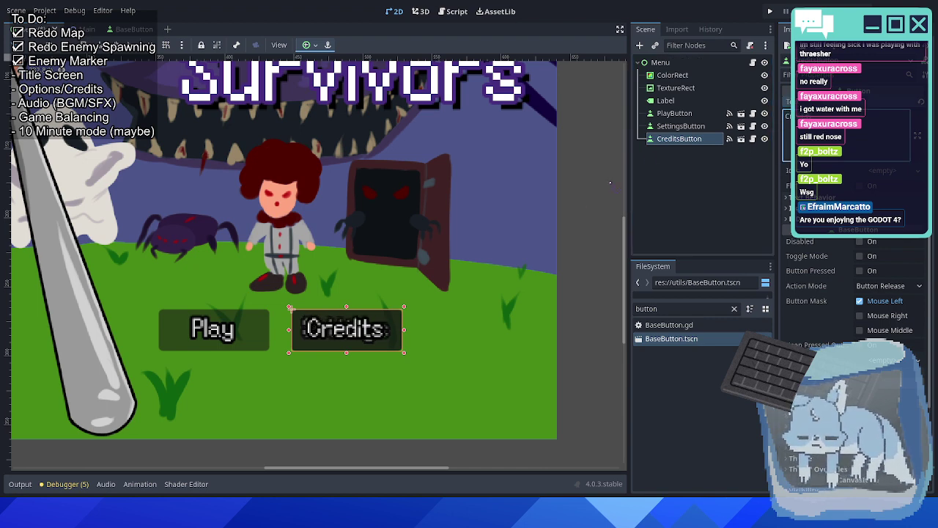
{"action": "left_click_drag", "start_coordinate": [290, 308], "coordinate": [423, 374]}
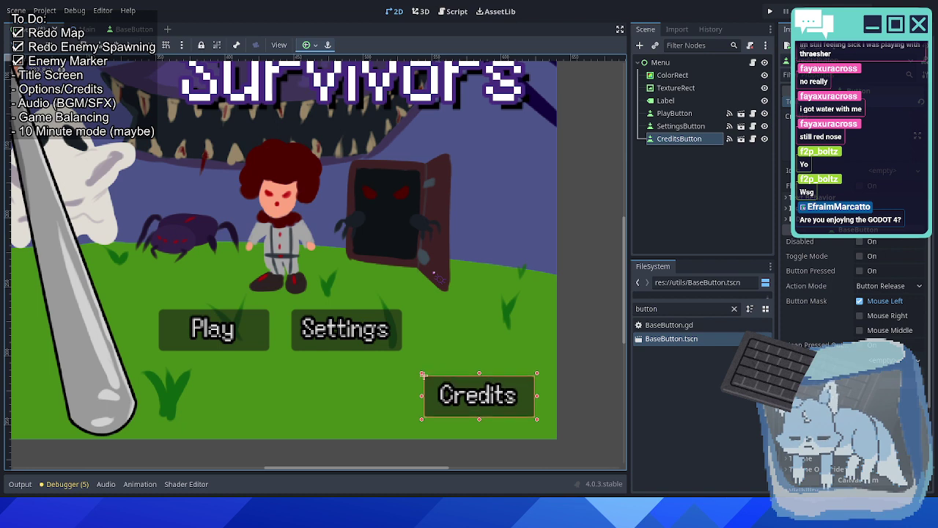
{"action": "scroll", "coordinate": [477, 308], "scroll_direction": "down", "scroll_amount": 4}
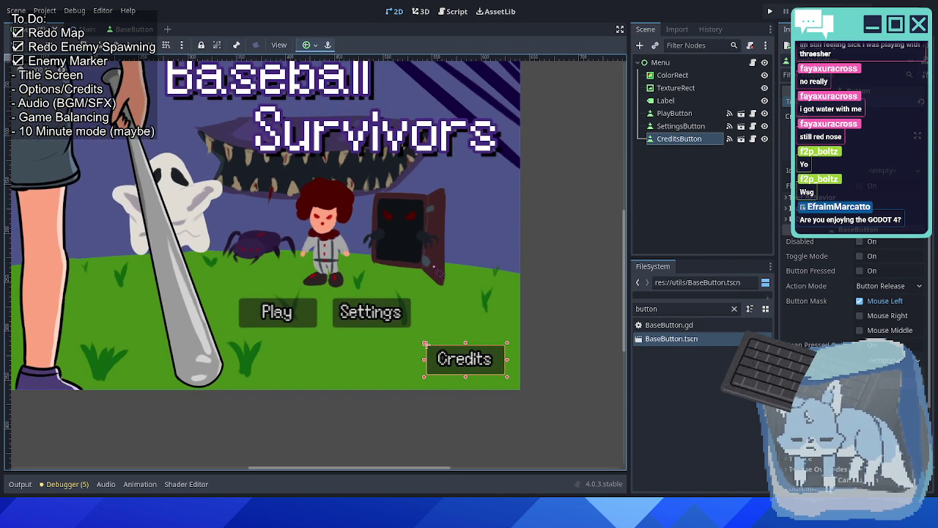
{"action": "left_click", "coordinate": [537, 249]}
{"action": "scroll", "coordinate": [448, 147], "scroll_direction": "up", "scroll_amount": 2}
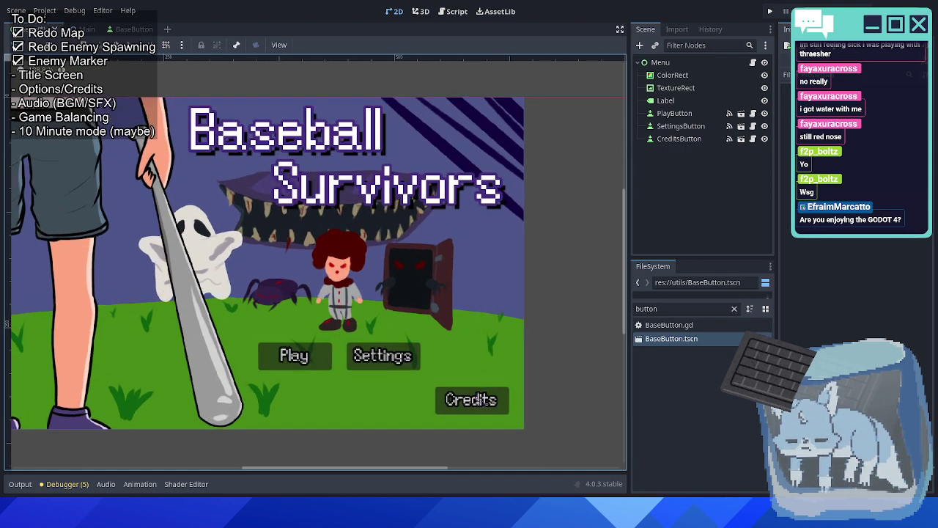
Nudge the Credits button straight up until it lines up with the Play and Settings row.
{"action": "left_click", "coordinate": [506, 392]}
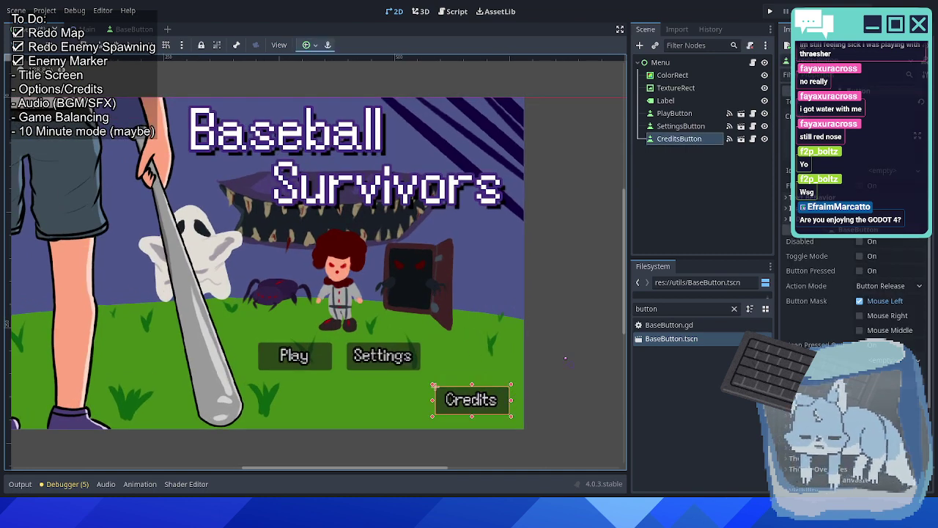
{"action": "key", "text": "Up"}
{"action": "key", "text": "Up"}
{"action": "key", "text": "Up"}
{"action": "key", "text": "Up"}
{"action": "key", "text": "Up"}
{"action": "key", "text": "Up"}
{"action": "key", "text": "Up"}
{"action": "key", "text": "Up"}
{"action": "key", "text": "Up"}
{"action": "key", "text": "Up"}
{"action": "key", "text": "Up"}
{"action": "key", "text": "Up"}
{"action": "key", "text": "Up"}
{"action": "key", "text": "Up"}
{"action": "key", "text": "Up"}
{"action": "key", "text": "Up"}
{"action": "key", "text": "Up"}
{"action": "key", "text": "Up"}
{"action": "key", "text": "Up"}
{"action": "key", "text": "Up"}
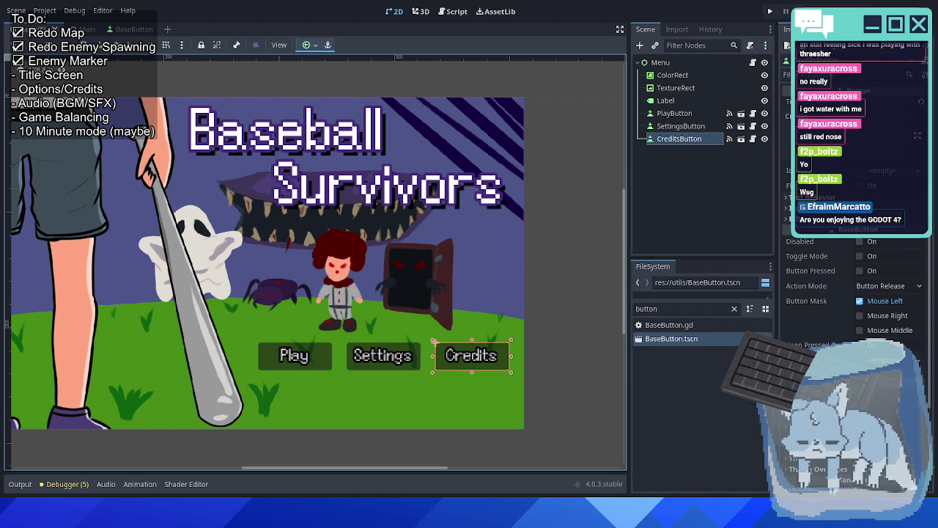
Check the alignment and spacing of the Play, Settings and Credits buttons, and save the Menu scene.
{"action": "scroll", "coordinate": [469, 396], "scroll_direction": "up", "scroll_amount": 3}
{"action": "left_click", "coordinate": [462, 392]}
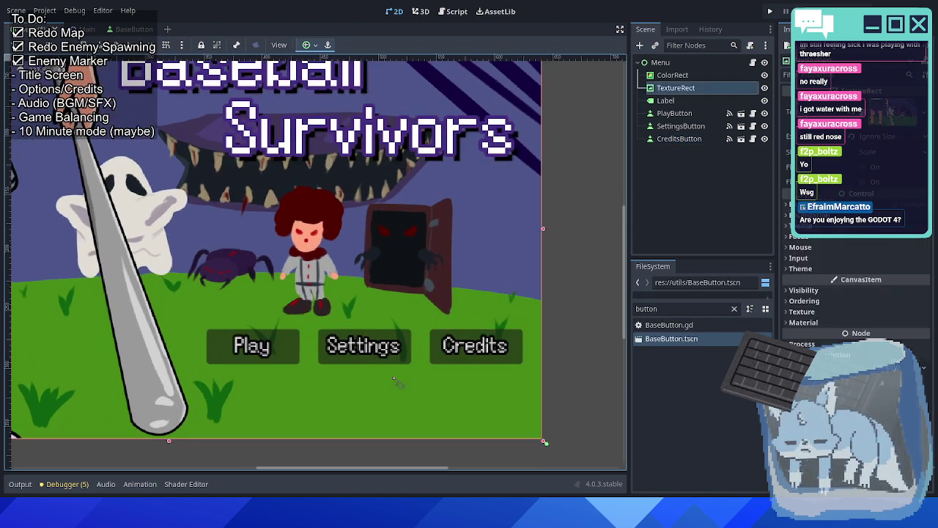
{"action": "scroll", "coordinate": [384, 376], "scroll_direction": "up", "scroll_amount": 2}
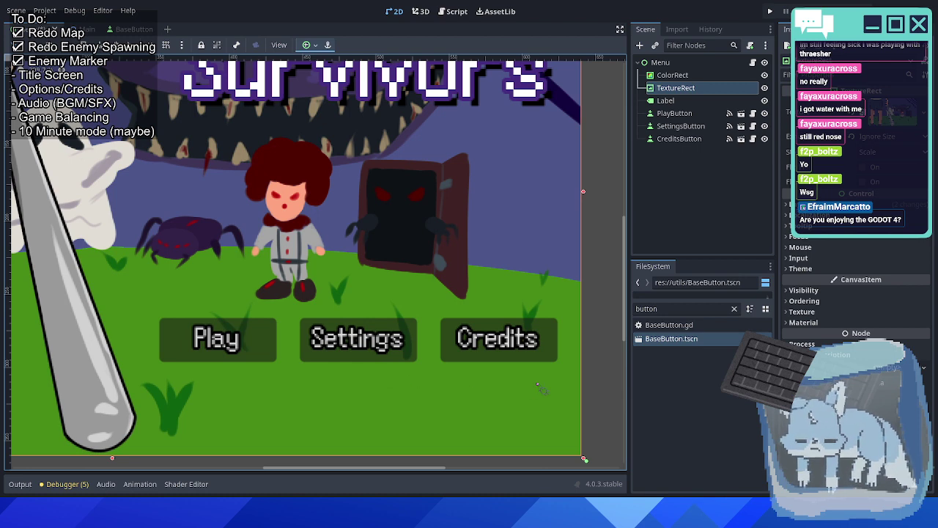
{"action": "left_click", "coordinate": [611, 369]}
{"action": "scroll", "coordinate": [388, 333], "scroll_direction": "up", "scroll_amount": 1}
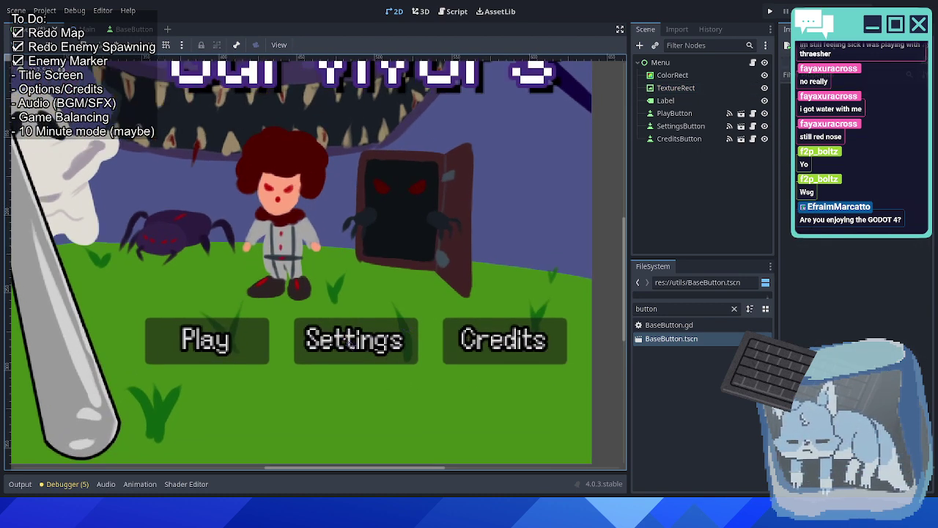
{"action": "left_click", "coordinate": [293, 317]}
{"action": "left_click", "coordinate": [503, 341]}
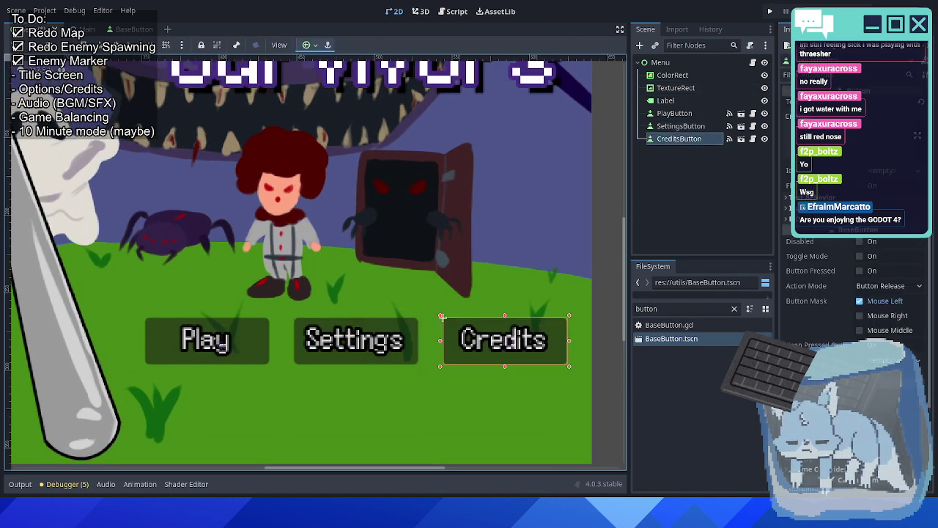
{"action": "left_click", "coordinate": [220, 344]}
{"action": "key", "text": "ctrl+s"}
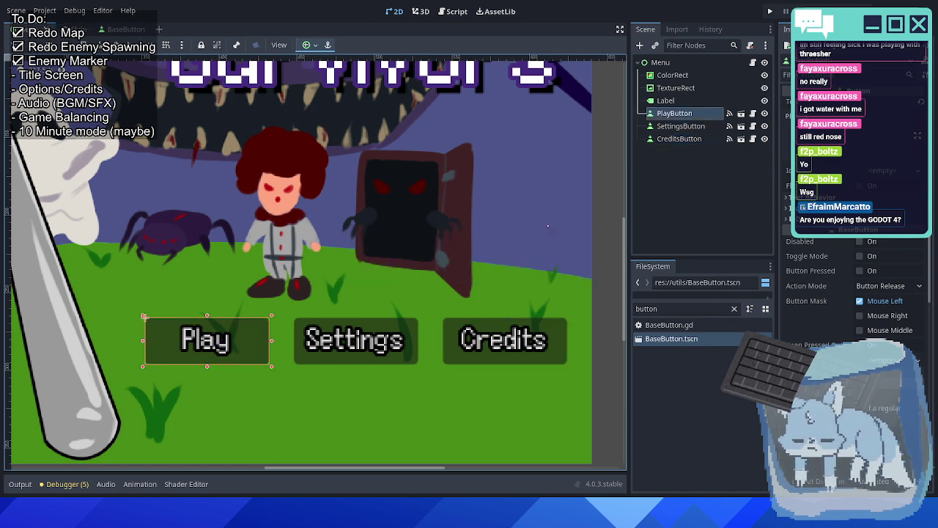
{"action": "scroll", "coordinate": [548, 226], "scroll_direction": "down", "scroll_amount": 3}
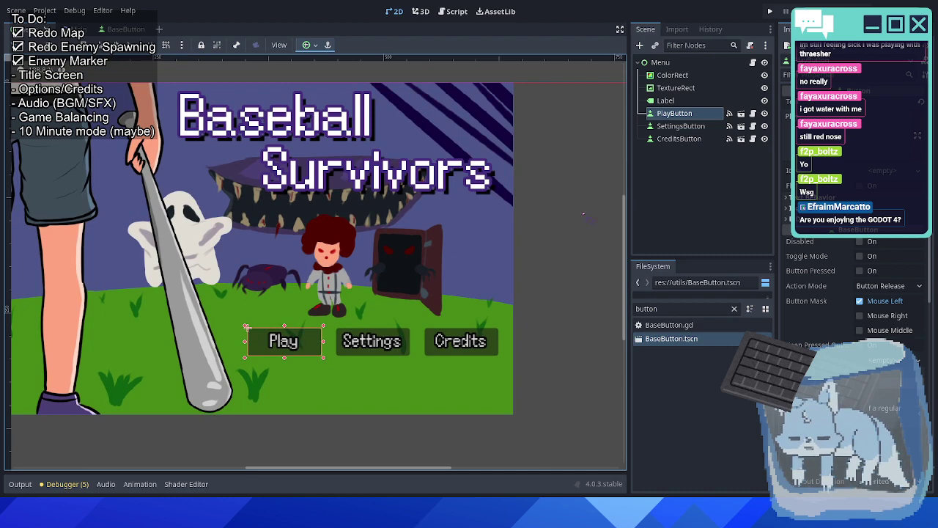
{"action": "left_click", "coordinate": [569, 215]}
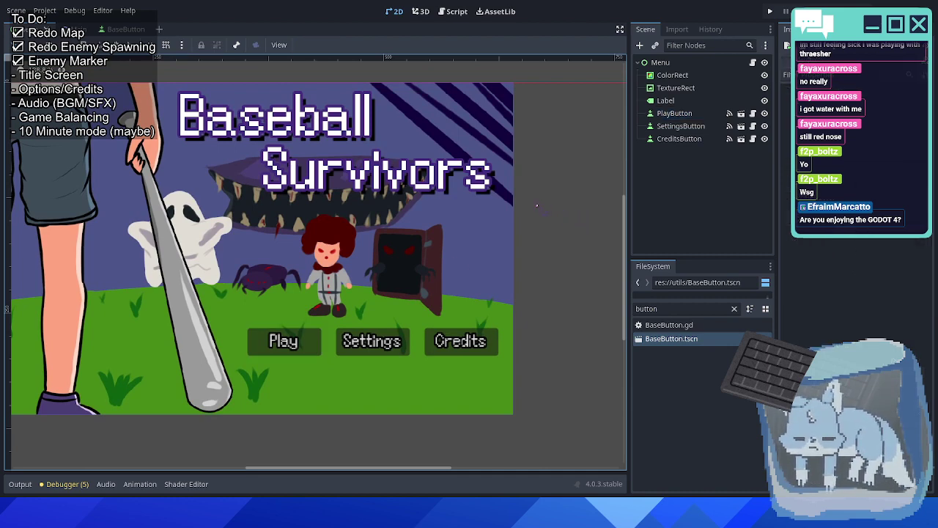
Run the game, move the menu focus from Credits to Play, start a round and close the game.
{"action": "key", "text": "F5"}
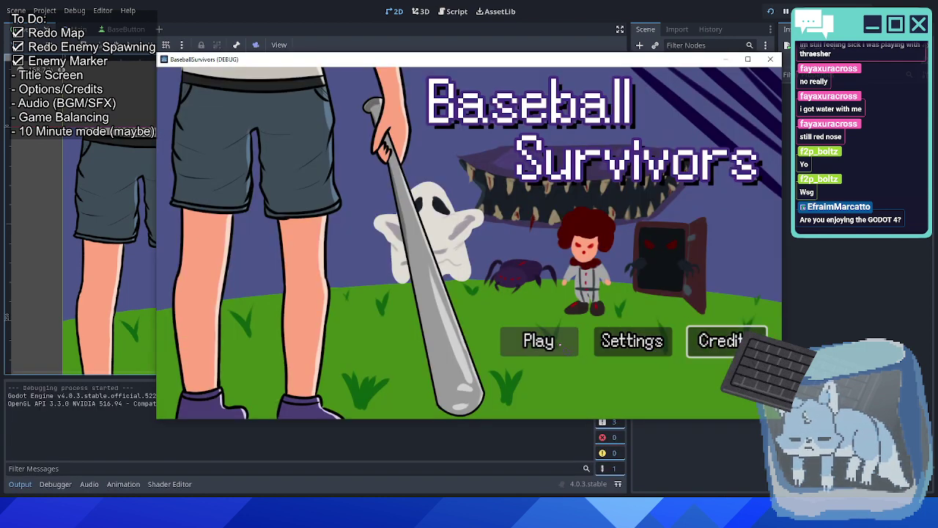
{"action": "key", "text": "Left"}
{"action": "key", "text": "Left"}
{"action": "key", "text": "Return"}
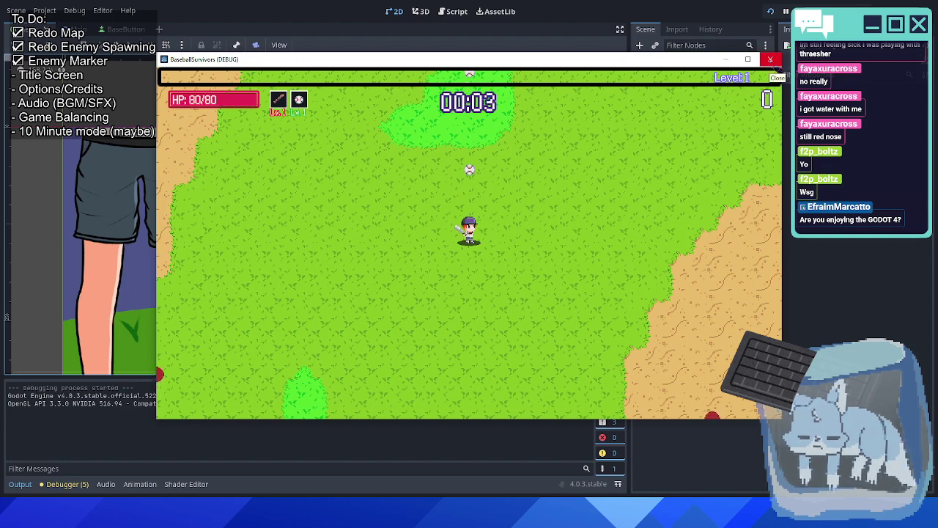
{"action": "left_click", "coordinate": [771, 59]}
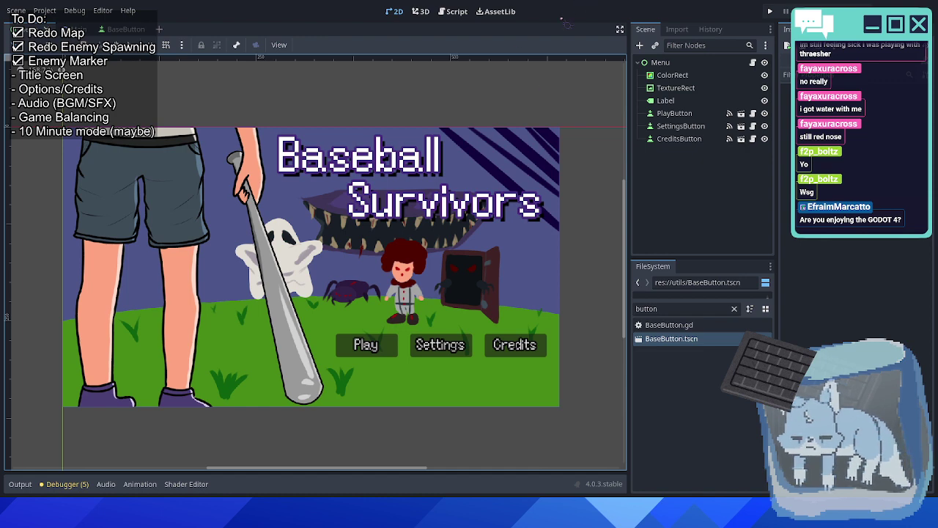
Run the game again, enlarge its window to inspect the title artwork at full size, restore it and close the game.
{"action": "mouse_move", "coordinate": [401, 264]}
{"action": "left_mouse_down"}
{"action": "mouse_move", "coordinate": [423, 250]}
{"action": "mouse_move", "coordinate": [391, 251]}
{"action": "left_mouse_up"}
{"action": "scroll", "coordinate": [294, 297], "scroll_direction": "up", "scroll_amount": 5}
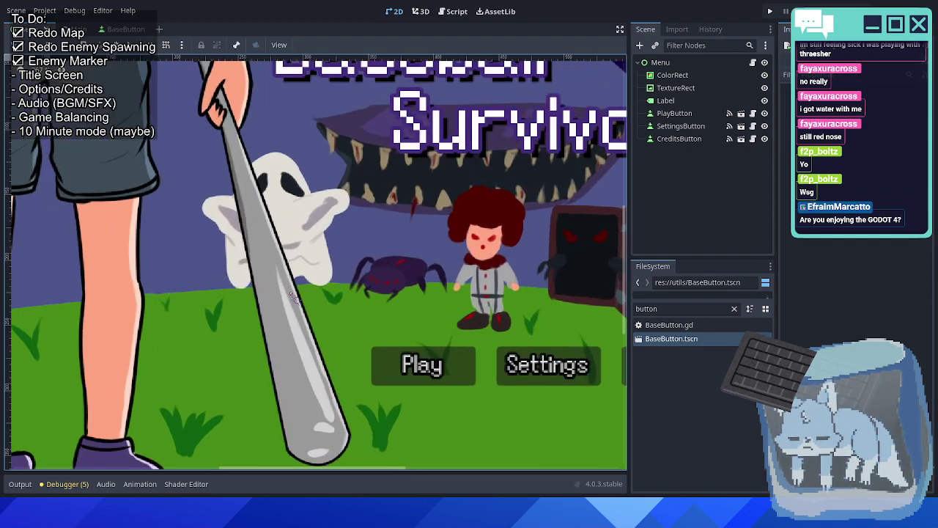
{"action": "key", "text": "F5"}
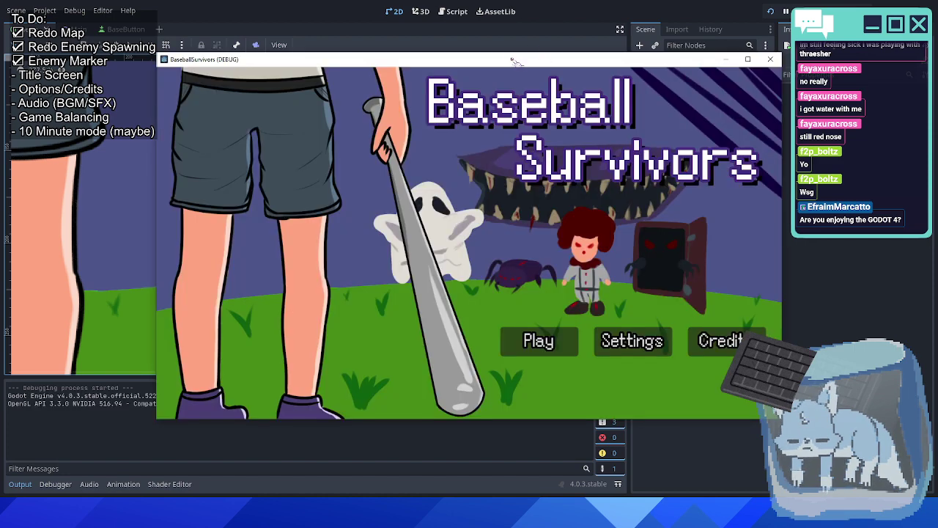
{"action": "double_click", "coordinate": [521, 61]}
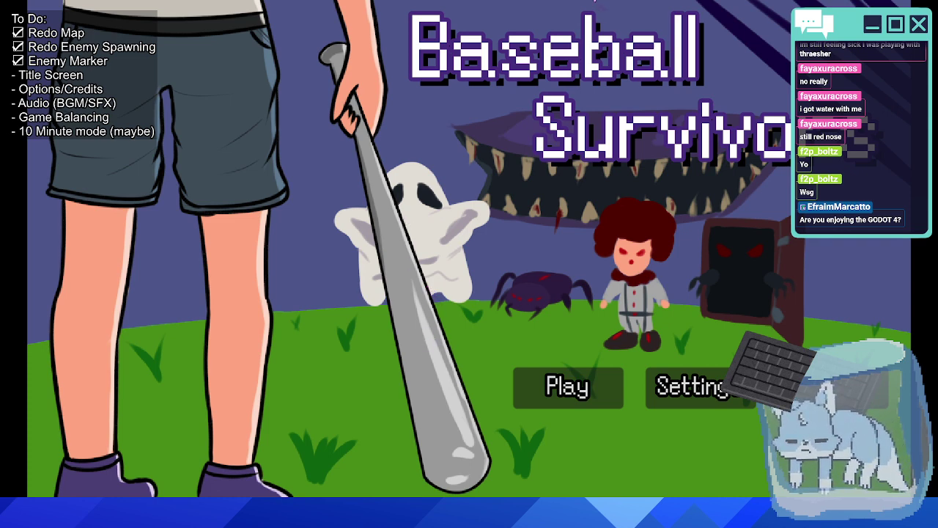
{"action": "key", "text": "F11"}
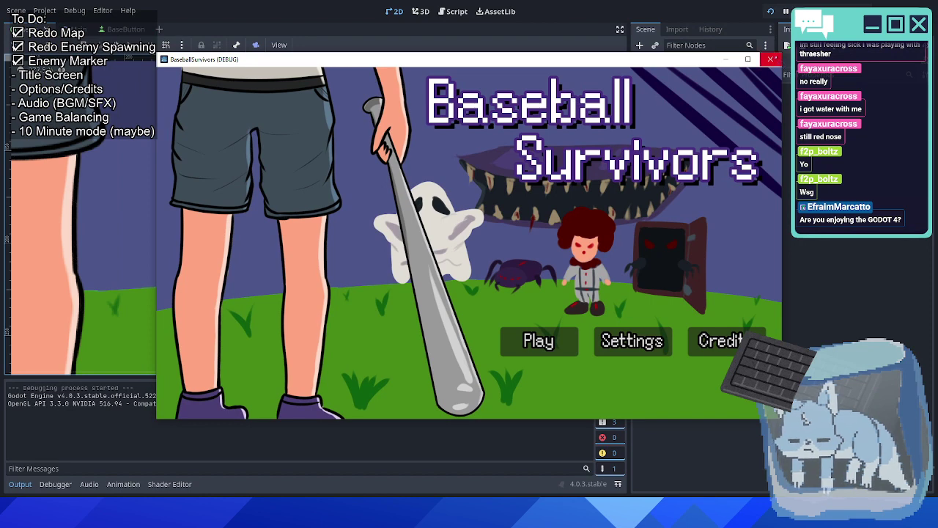
{"action": "left_click", "coordinate": [771, 59]}
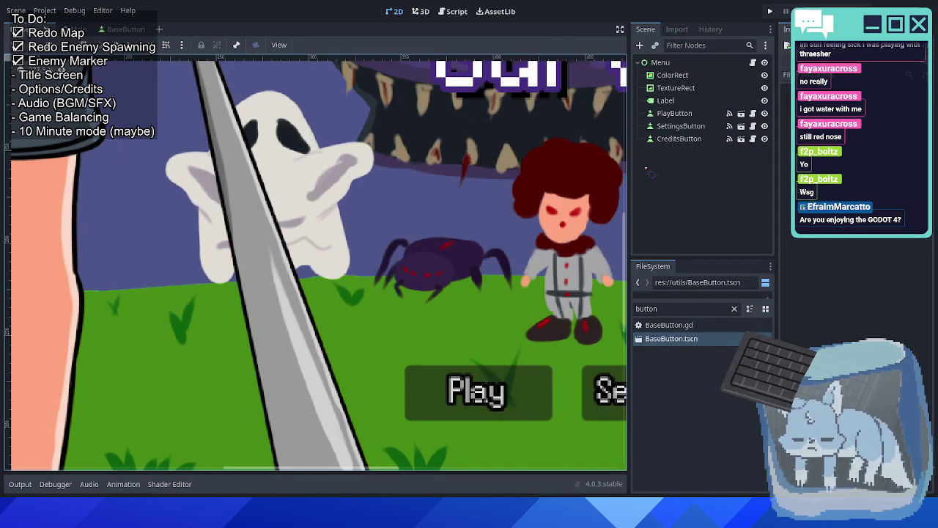
Search the project files for "title" and inspect titleScreen.png.
{"action": "double_click", "coordinate": [645, 311]}
{"action": "type", "text": "title"}
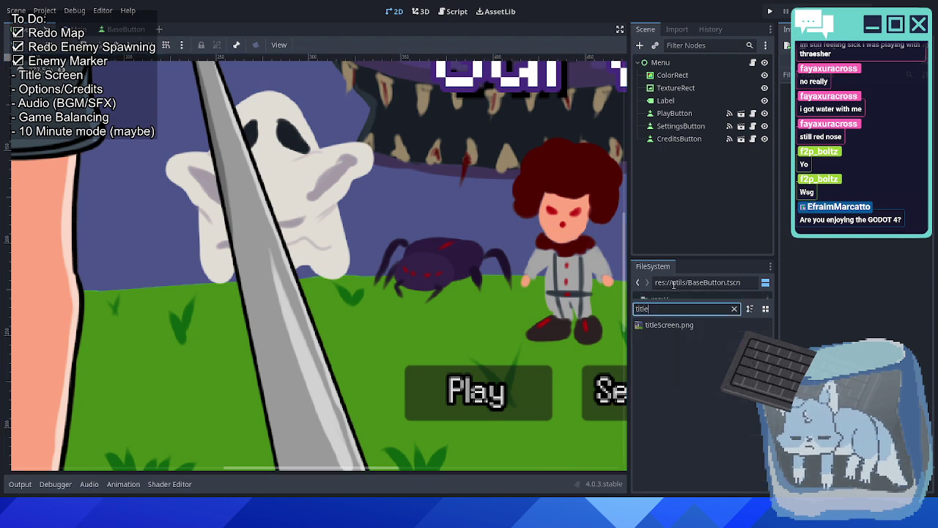
{"action": "left_click", "coordinate": [674, 327]}
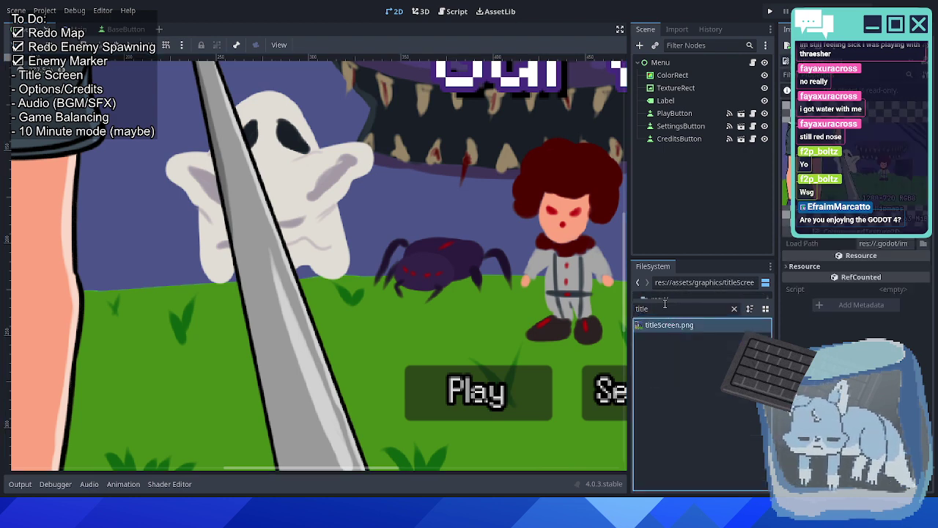
Set the texture filter of the Menu scene's TextureRect to Linear and save the scene.
{"action": "left_click", "coordinate": [683, 88]}
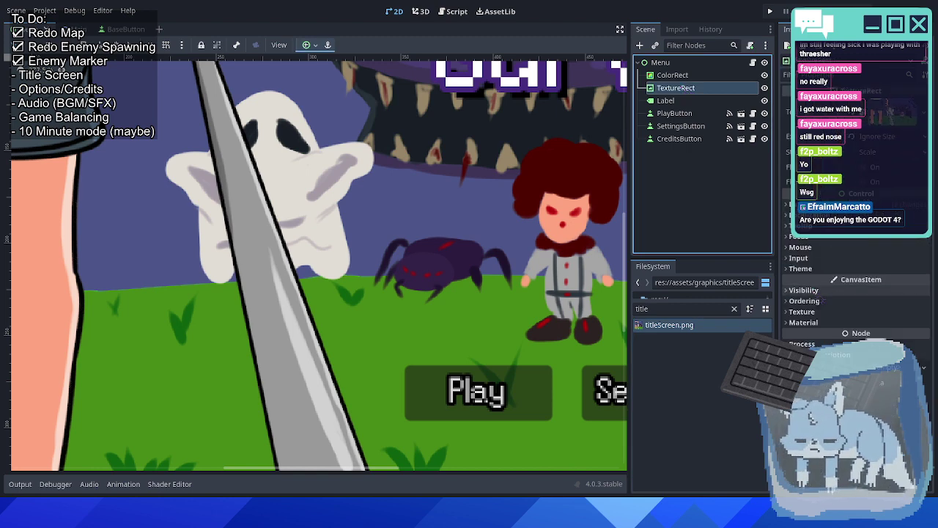
{"action": "left_click", "coordinate": [821, 312]}
{"action": "left_click", "coordinate": [880, 324]}
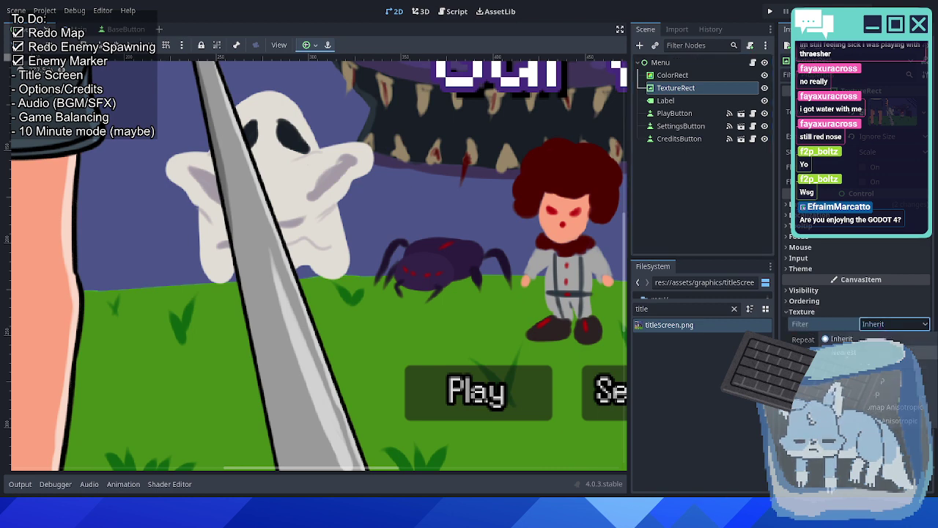
{"action": "left_click", "coordinate": [873, 365]}
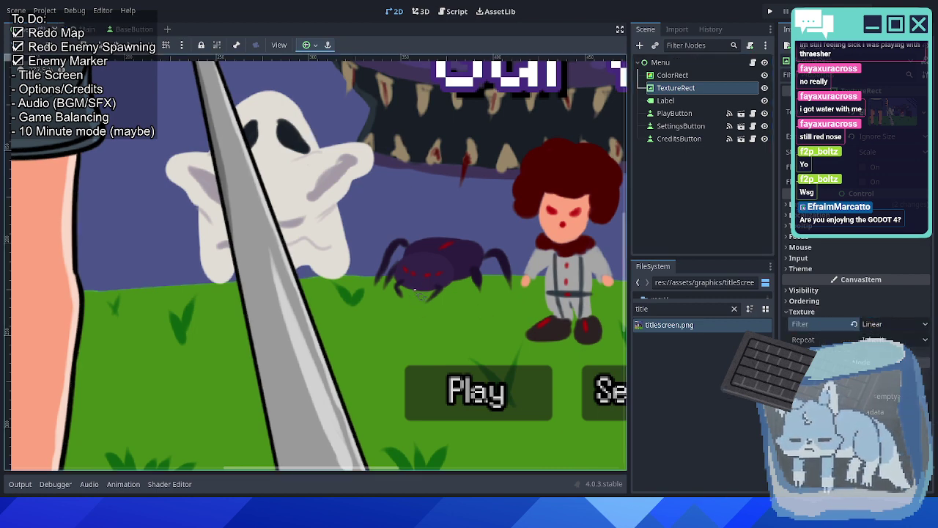
{"action": "scroll", "coordinate": [449, 265], "scroll_direction": "down", "scroll_amount": 2}
{"action": "key", "text": "ctrl+s"}
{"action": "scroll", "coordinate": [448, 259], "scroll_direction": "down", "scroll_amount": 2}
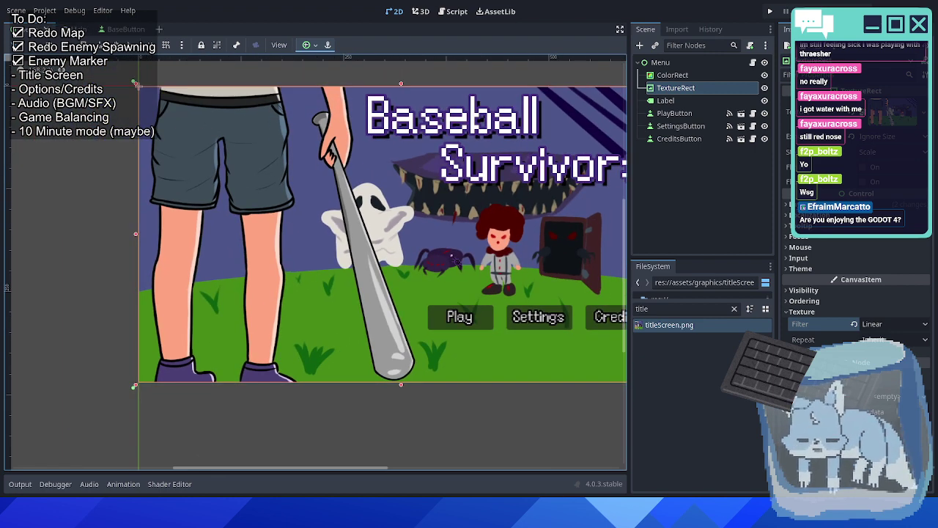
Run the game to check the title artwork with the new texture filter at full size.
{"action": "scroll", "coordinate": [453, 259], "scroll_direction": "up", "scroll_amount": 1}
{"action": "left_click_drag", "start_coordinate": [458, 263], "coordinate": [378, 281]}
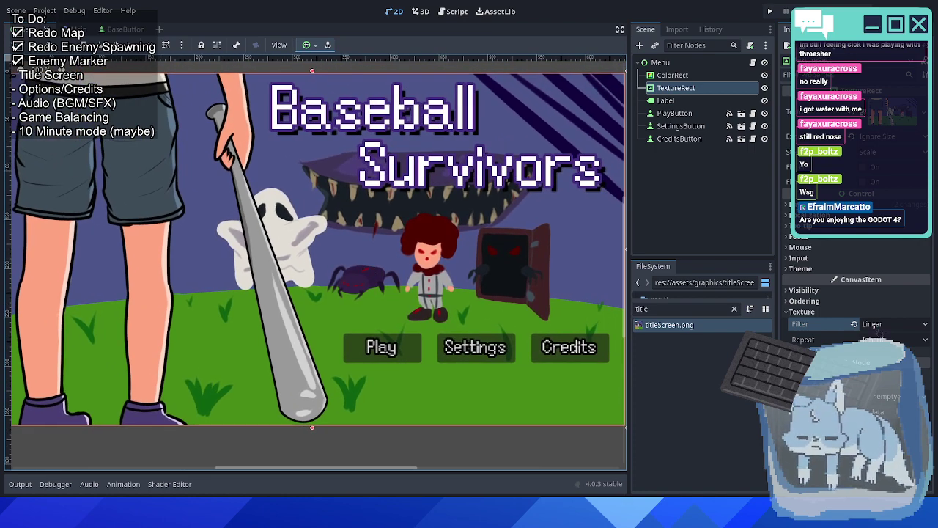
{"action": "key", "text": "F5"}
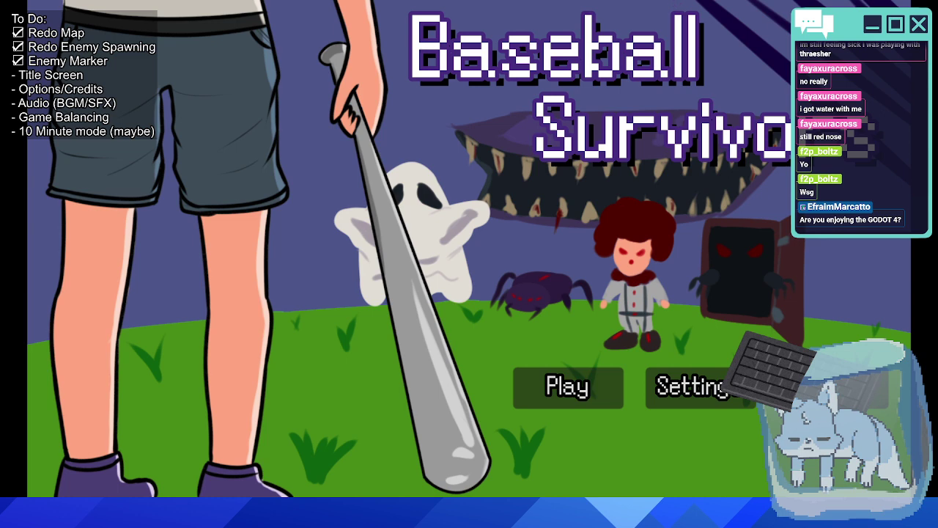
Start a match from the title screen to check the gameplay at full size, and stop the game.
{"action": "left_click", "coordinate": [579, 387]}
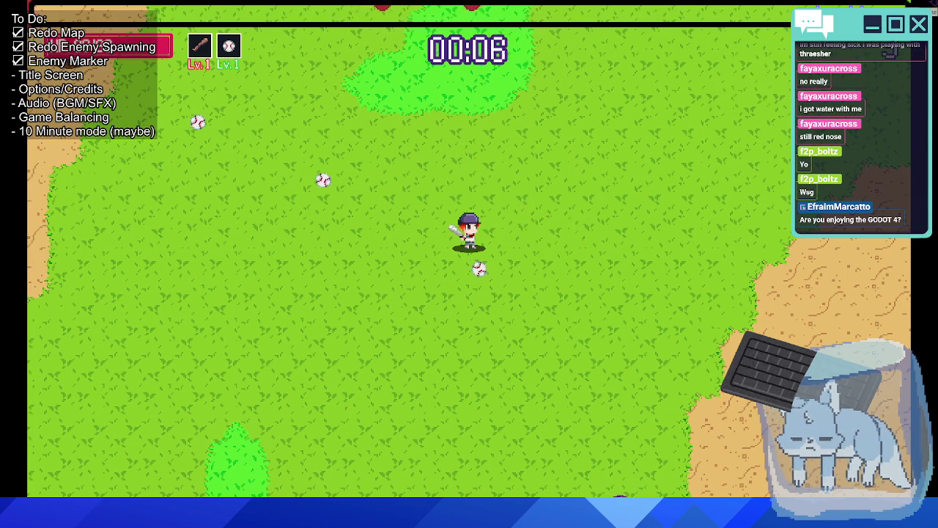
{"action": "key", "text": "F8"}
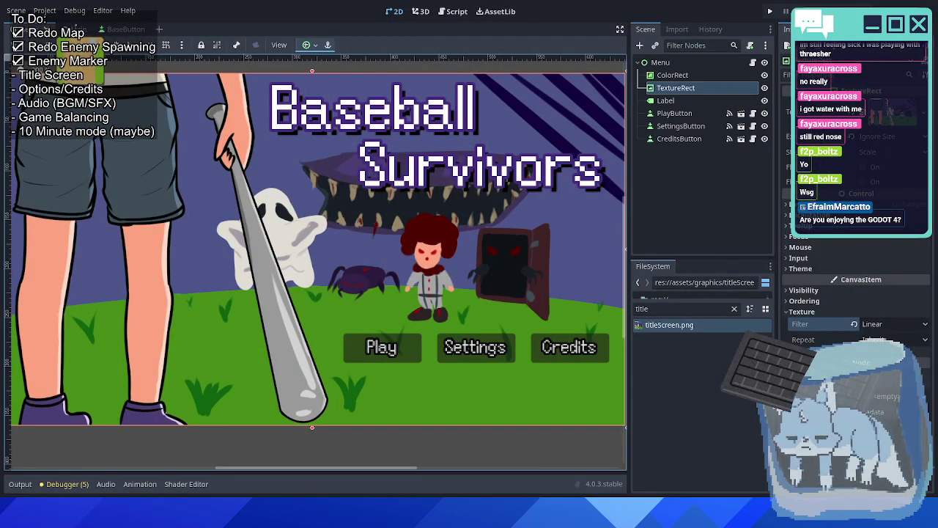
In the main gameplay scene, nudge the ScoreUI's MultiplierLabel slightly closer to the rank letter.
{"action": "key", "text": "ctrl+Tab"}
{"action": "scroll", "coordinate": [315, 257], "scroll_direction": "up", "scroll_amount": 4}
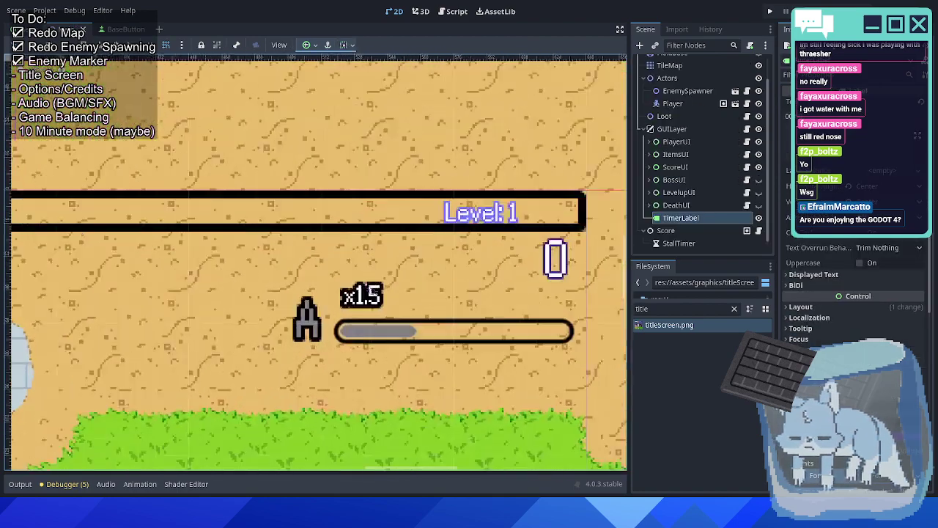
{"action": "scroll", "coordinate": [381, 311], "scroll_direction": "up", "scroll_amount": 1}
{"action": "left_click", "coordinate": [382, 311]}
{"action": "scroll", "coordinate": [381, 311], "scroll_direction": "up", "scroll_amount": 2}
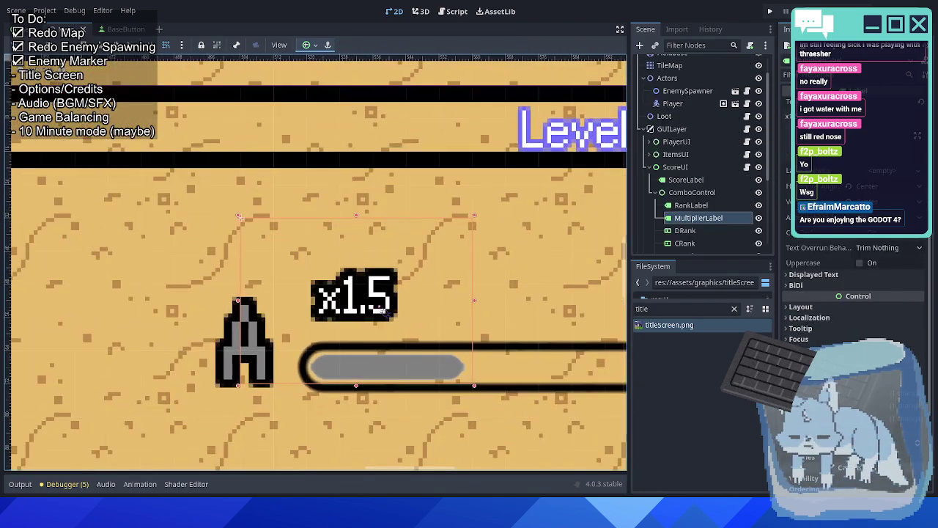
{"action": "key", "text": "shift+Left"}
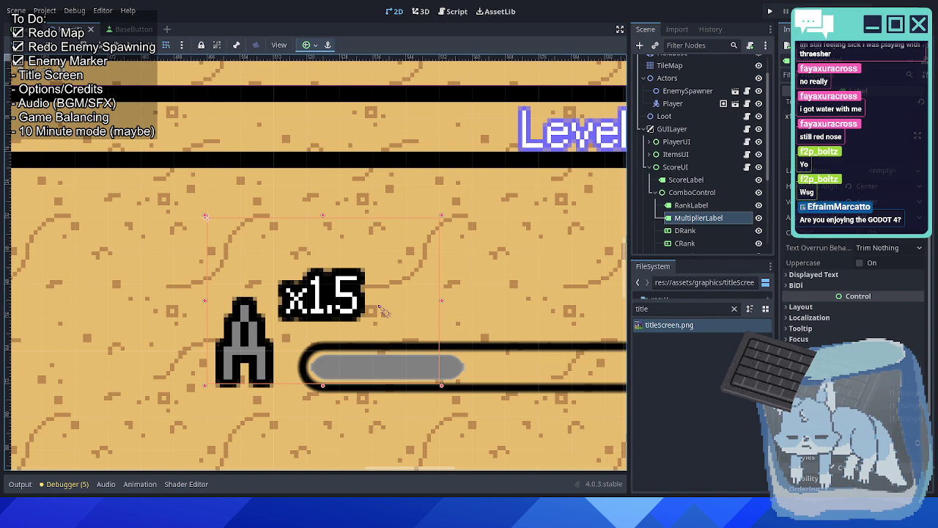
{"action": "key", "text": "Right"}
{"action": "key", "text": "Right"}
{"action": "key", "text": "Right"}
{"action": "key", "text": "Right"}
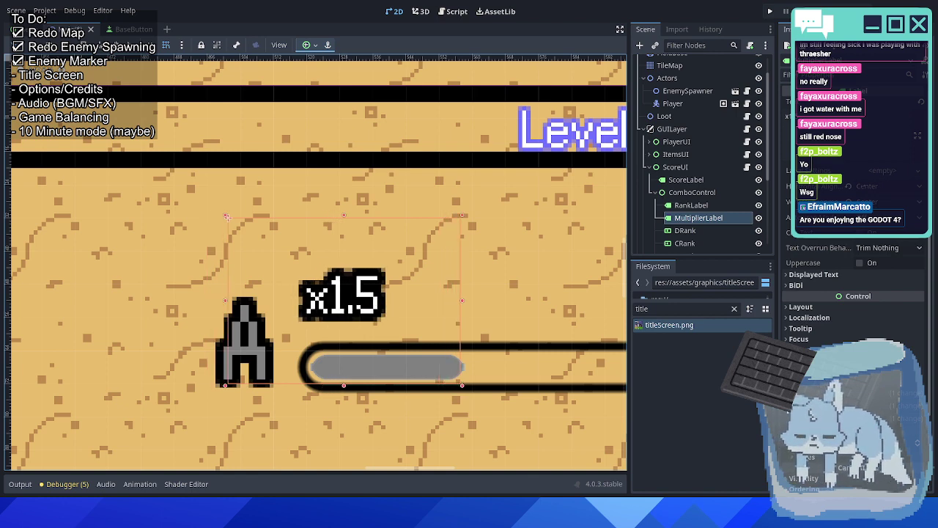
Set the MultiplierLabel's horizontal alignment to Left and nudge it right until its text starts above the beginning of the combo bar.
{"action": "left_click", "coordinate": [865, 185]}
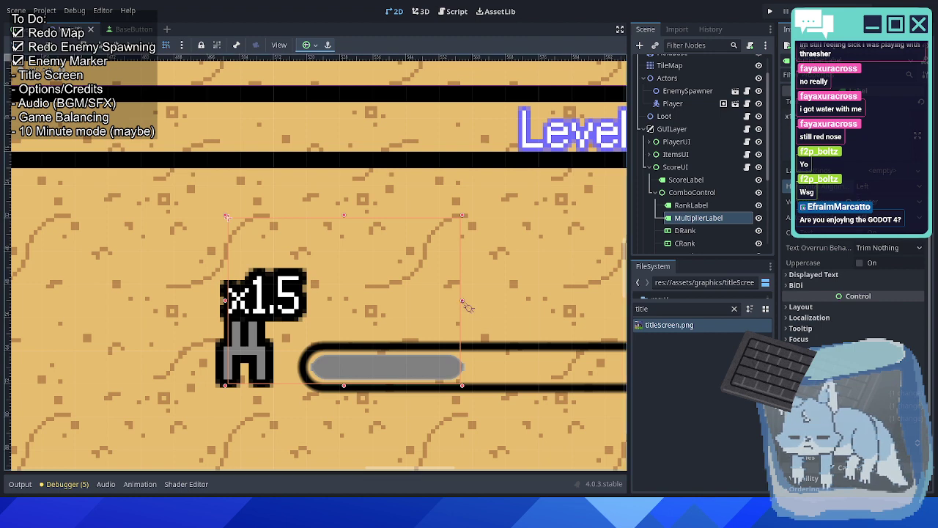
{"action": "key", "text": "Right"}
{"action": "key", "text": "Right"}
{"action": "key", "text": "Right"}
{"action": "key", "text": "Right"}
{"action": "key", "text": "Right"}
{"action": "key", "text": "Right"}
{"action": "key", "text": "Right"}
{"action": "key", "text": "Right"}
{"action": "key", "text": "Right"}
{"action": "key", "text": "Right"}
{"action": "key", "text": "Right"}
{"action": "key", "text": "Right"}
{"action": "key", "text": "Right"}
{"action": "key", "text": "Right"}
{"action": "key", "text": "Right"}
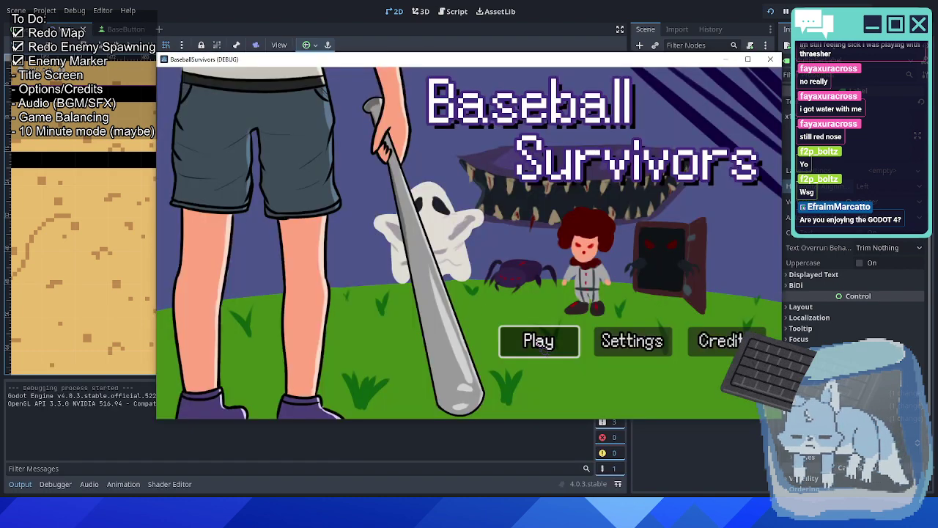
Play a test match, hitting enemies to check the multiplier label beside the combo rank, and stop the game.
{"action": "left_click", "coordinate": [543, 348]}
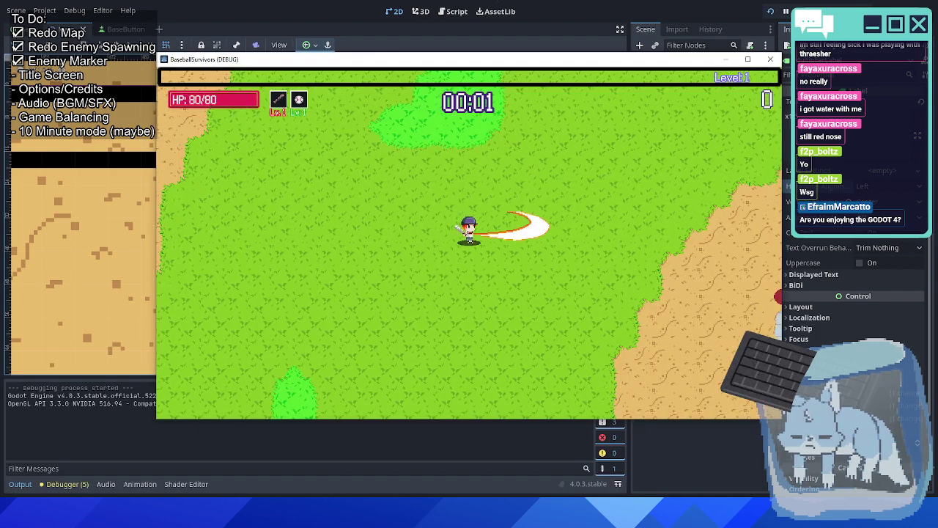
{"action": "key", "text": "d"}
{"action": "key", "text": "s"}
{"action": "key", "text": "d"}
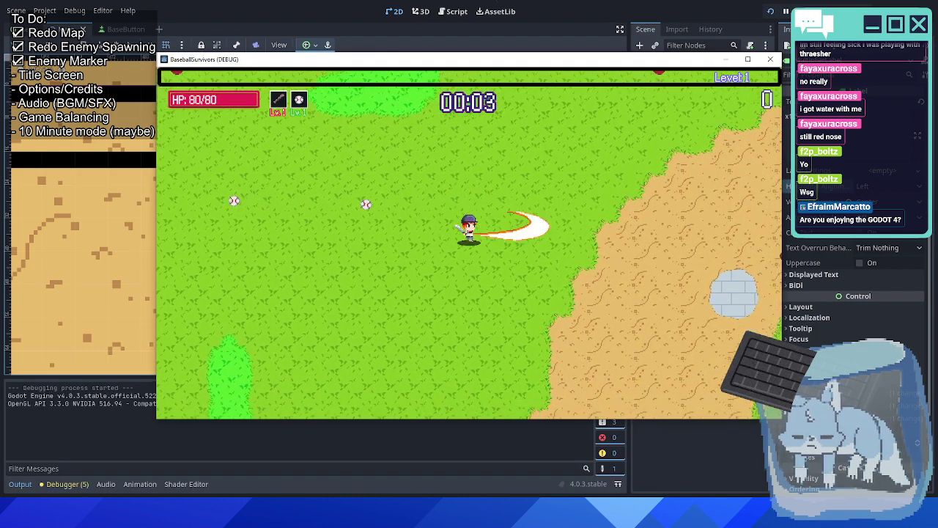
{"action": "key", "text": "d"}
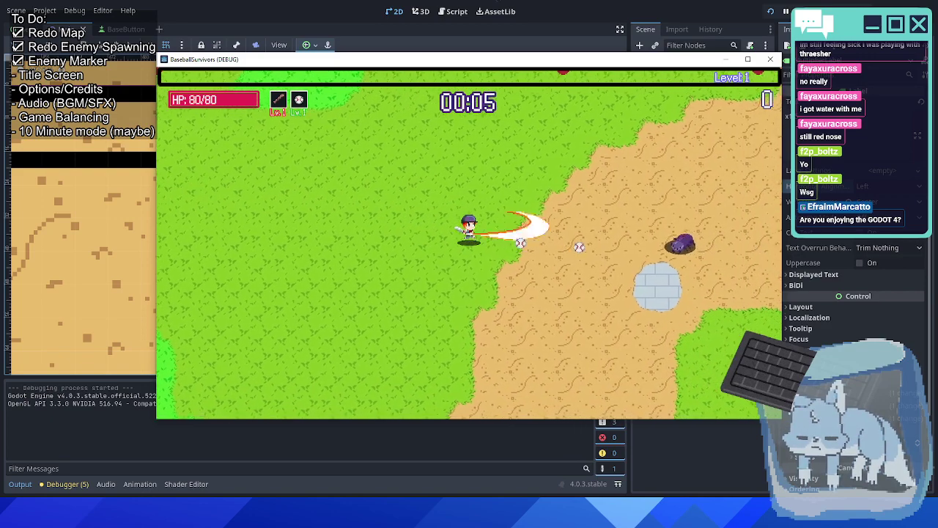
{"action": "key", "text": "d"}
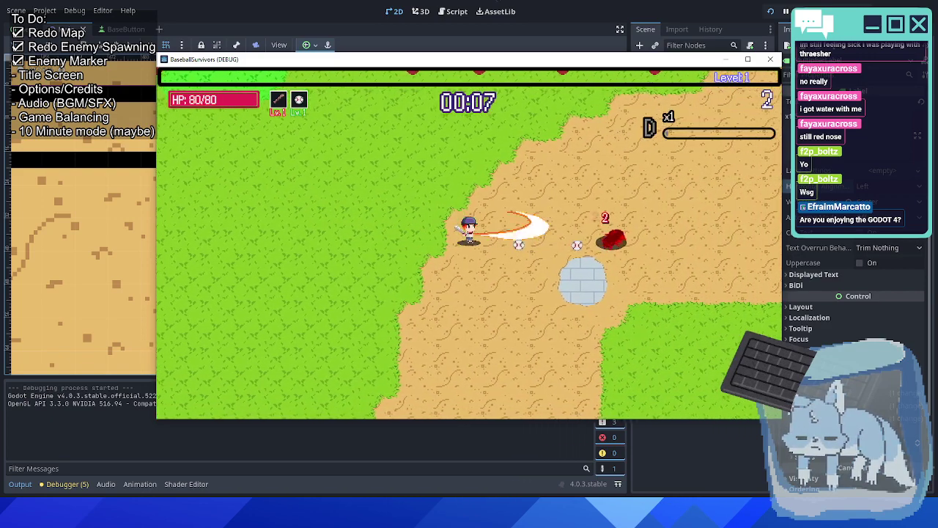
{"action": "key", "text": "d"}
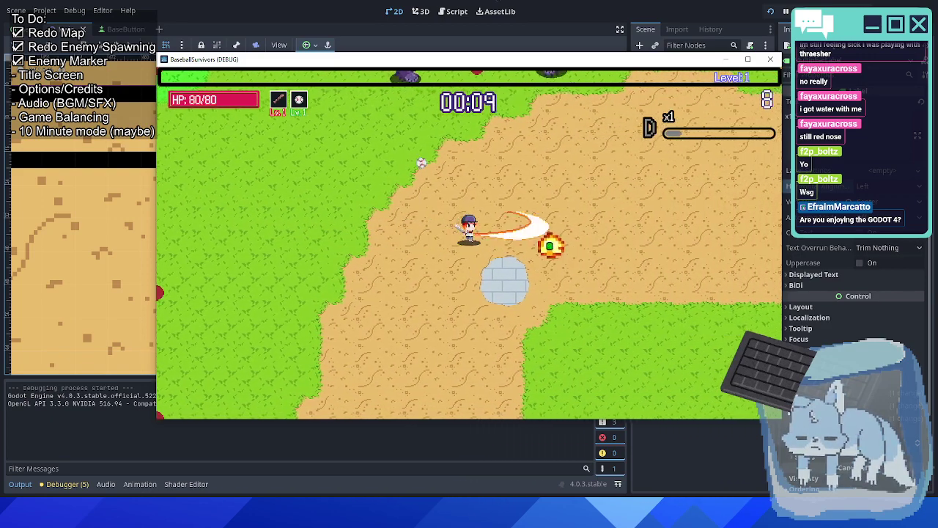
{"action": "key", "text": "d"}
{"action": "key", "text": "w"}
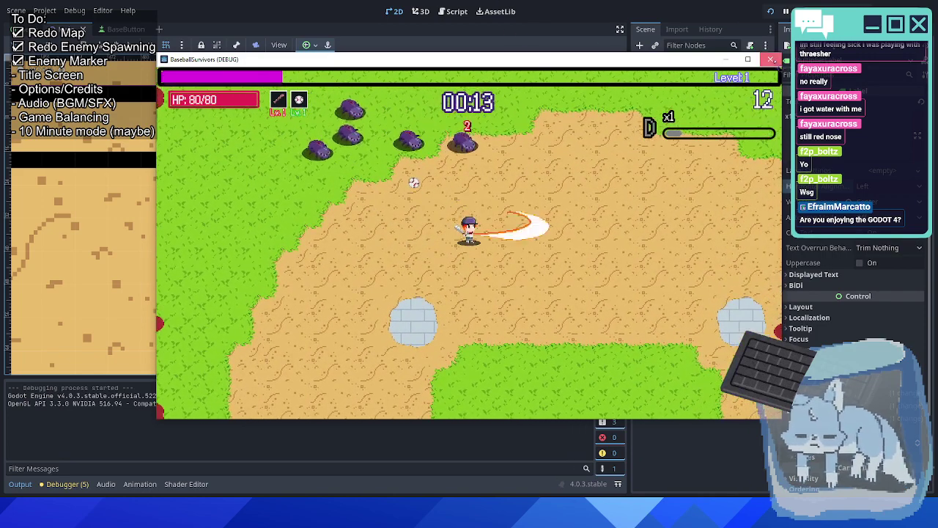
{"action": "key", "text": "F8"}
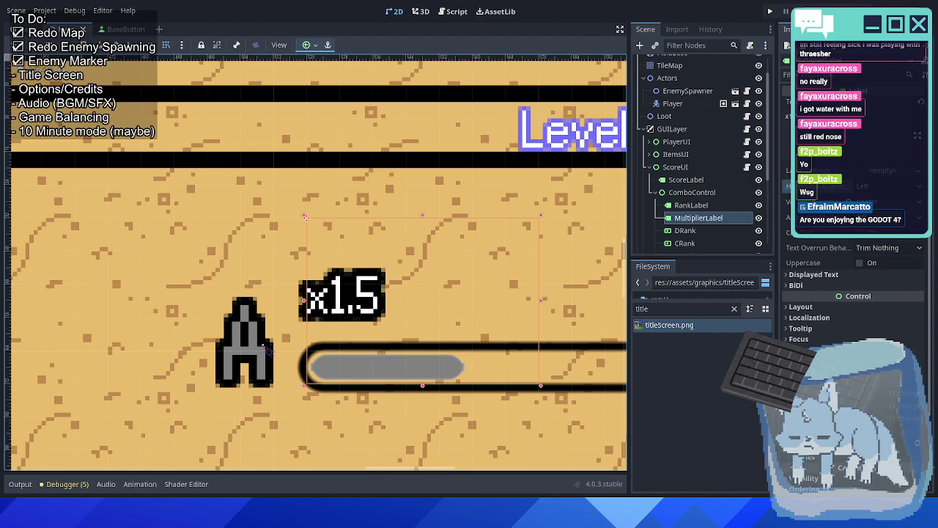
Move the MultiplierLabel down closer to the combo bar and shift the RankLabel slightly right toward the bar.
{"action": "left_click_drag", "start_coordinate": [306, 217], "coordinate": [306, 250]}
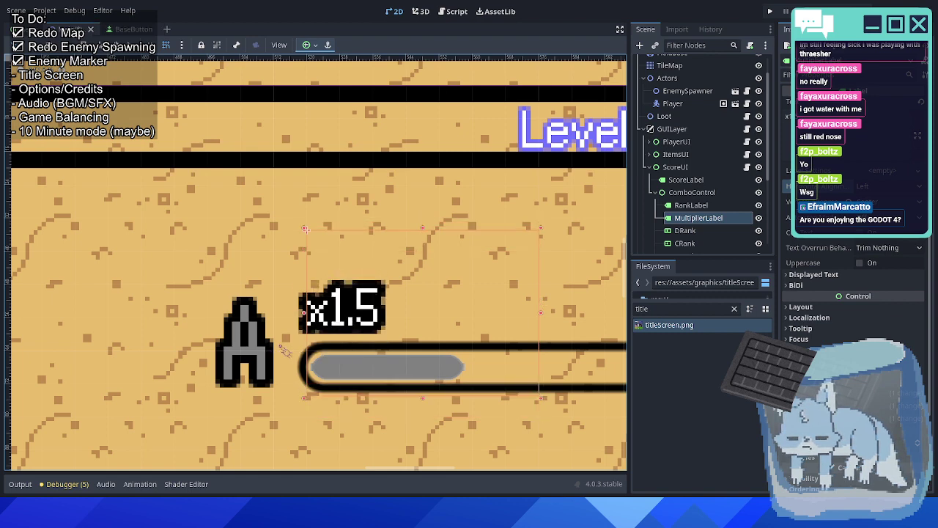
{"action": "left_click", "coordinate": [267, 355]}
{"action": "left_click_drag", "start_coordinate": [265, 353], "coordinate": [277, 352]}
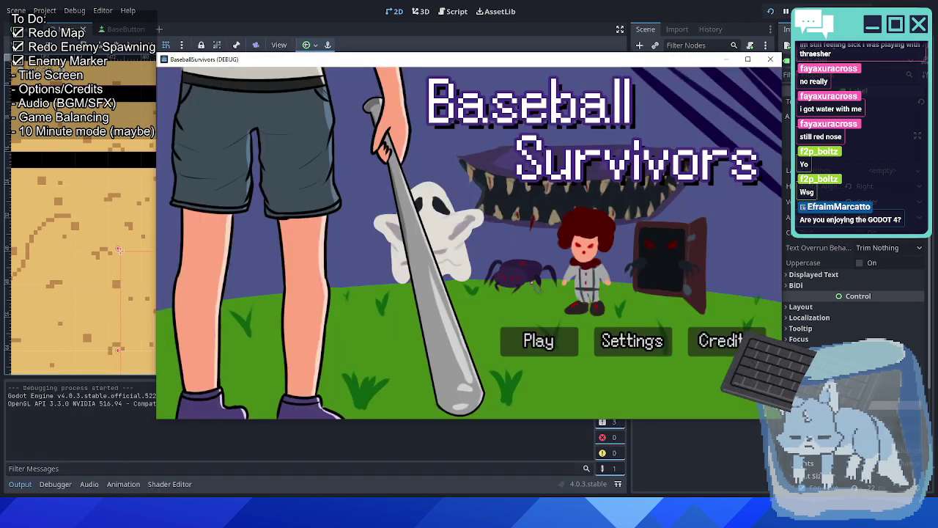
Play a test match up to the first level-up to check the repositioned combo labels, close the game and review the whole score layout.
{"action": "key", "text": "Return"}
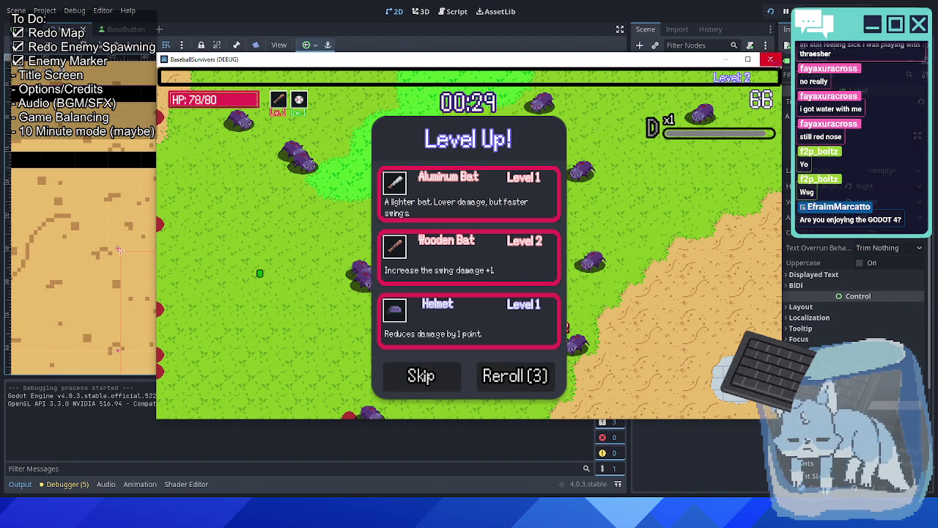
{"action": "left_click", "coordinate": [770, 58]}
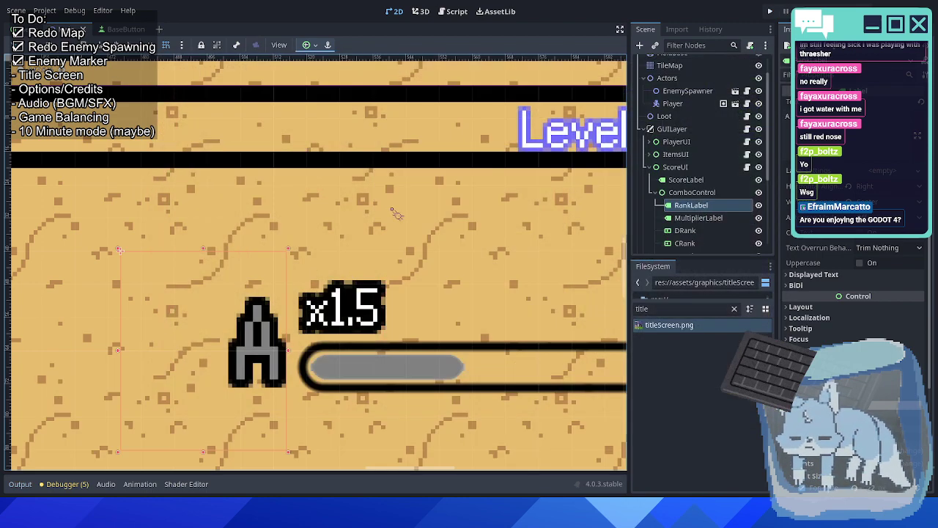
{"action": "scroll", "coordinate": [395, 210], "scroll_direction": "down", "scroll_amount": 5}
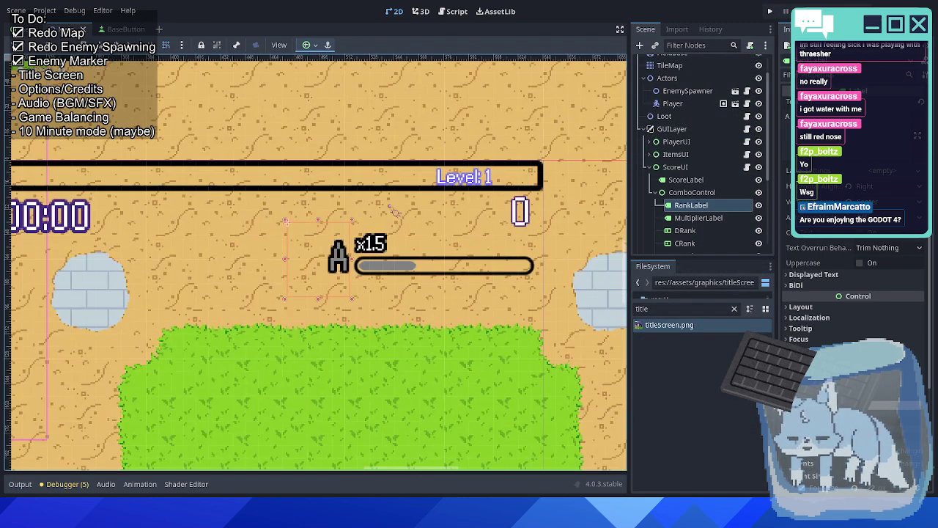
{"action": "left_click", "coordinate": [304, 148]}
{"action": "left_click_drag", "start_coordinate": [304, 148], "coordinate": [360, 162]}
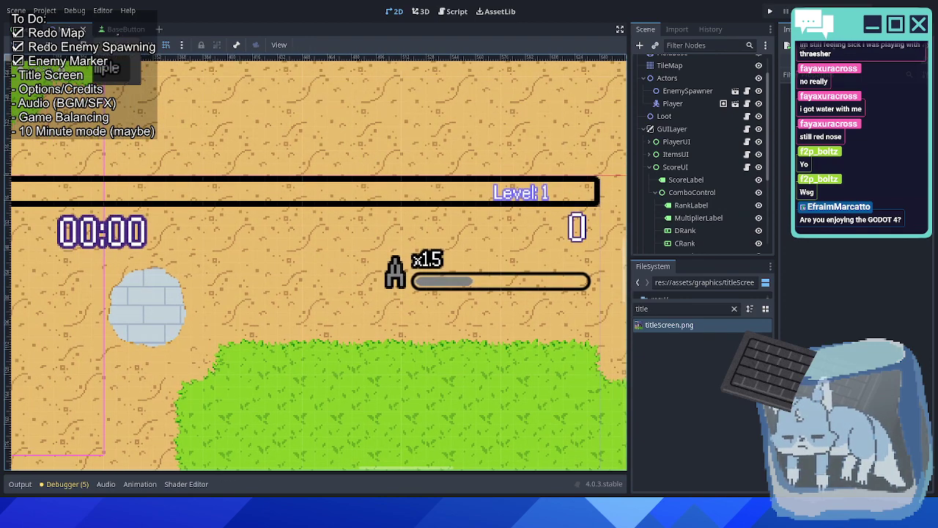
Open the Main.gd script and examine its signal connections for level-up, enemy hits, score and combo changes.
{"action": "left_click", "coordinate": [457, 13]}
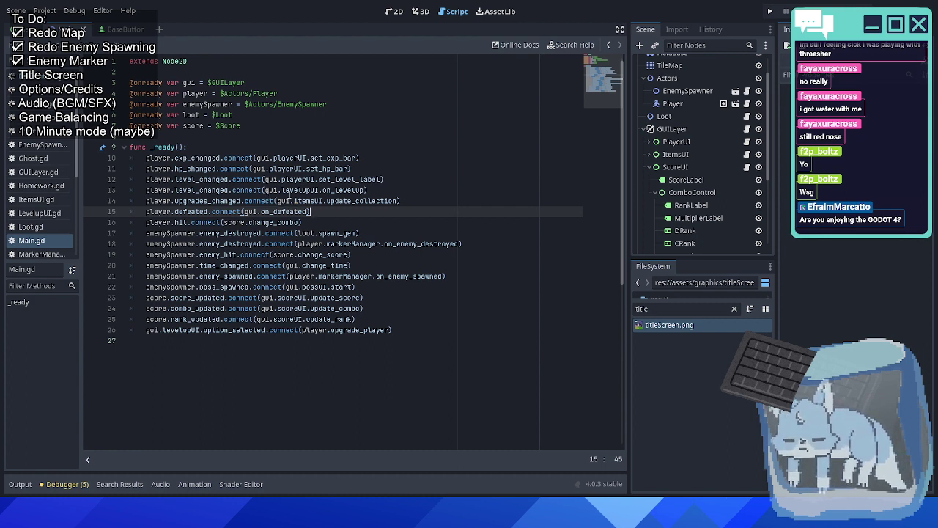
{"action": "double_click", "coordinate": [340, 190]}
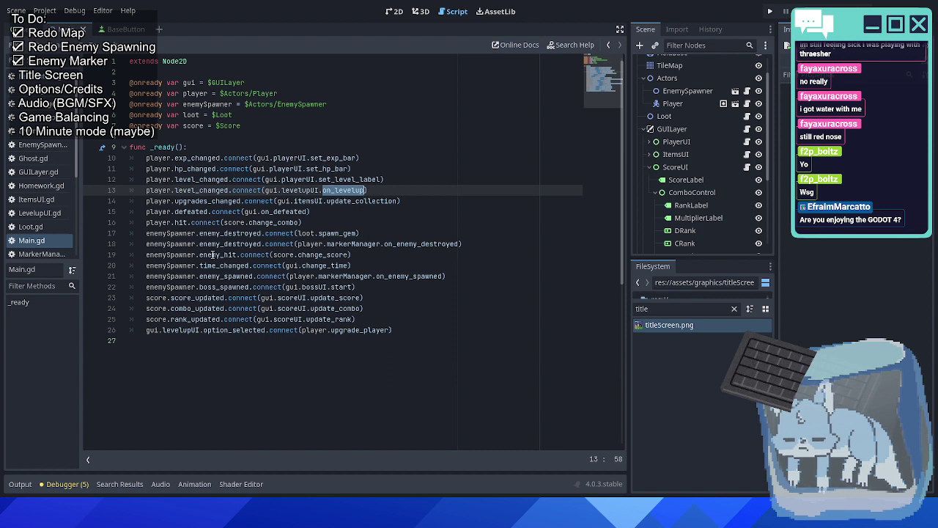
{"action": "double_click", "coordinate": [319, 254]}
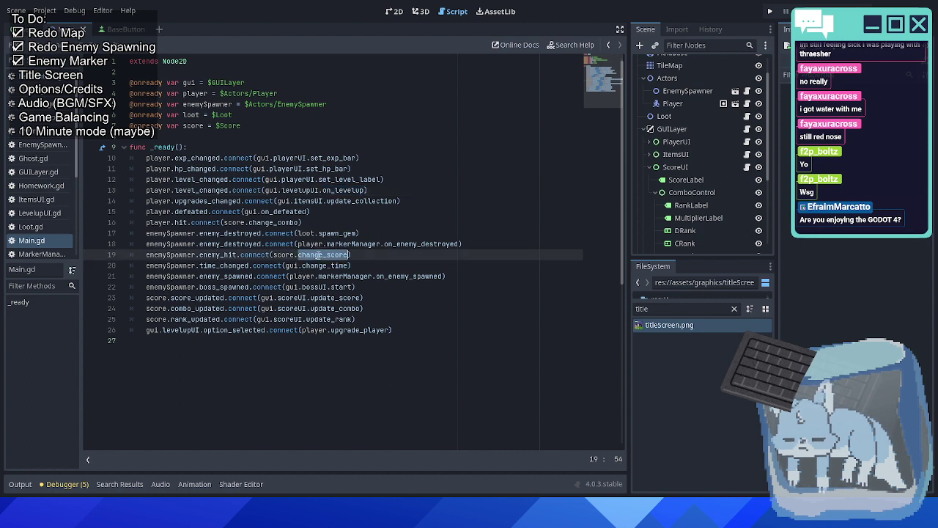
{"action": "left_click", "coordinate": [371, 254]}
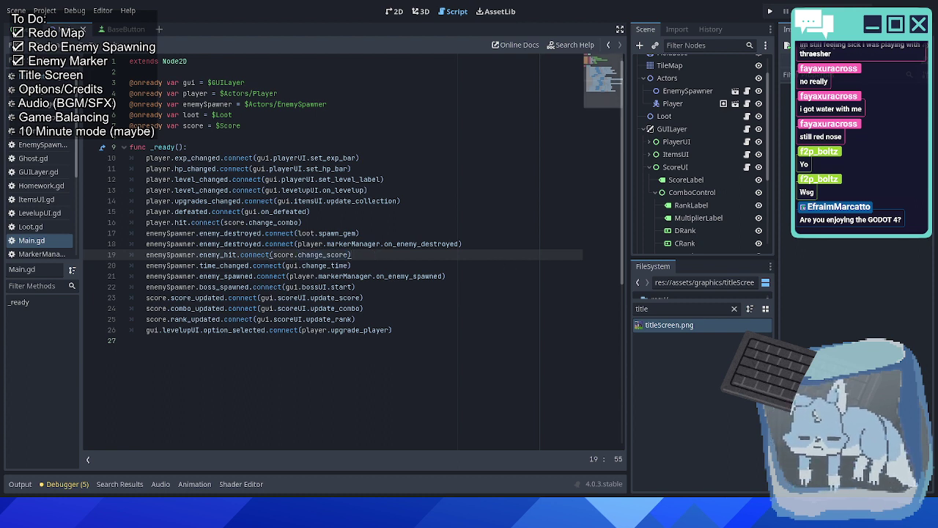
{"action": "left_click", "coordinate": [312, 222]}
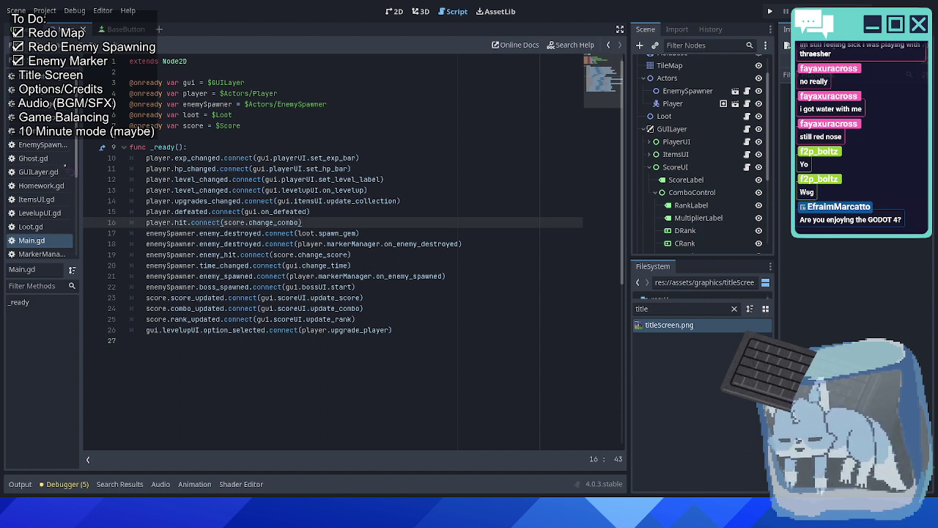
{"action": "scroll", "coordinate": [65, 167], "scroll_direction": "down", "scroll_amount": 5}
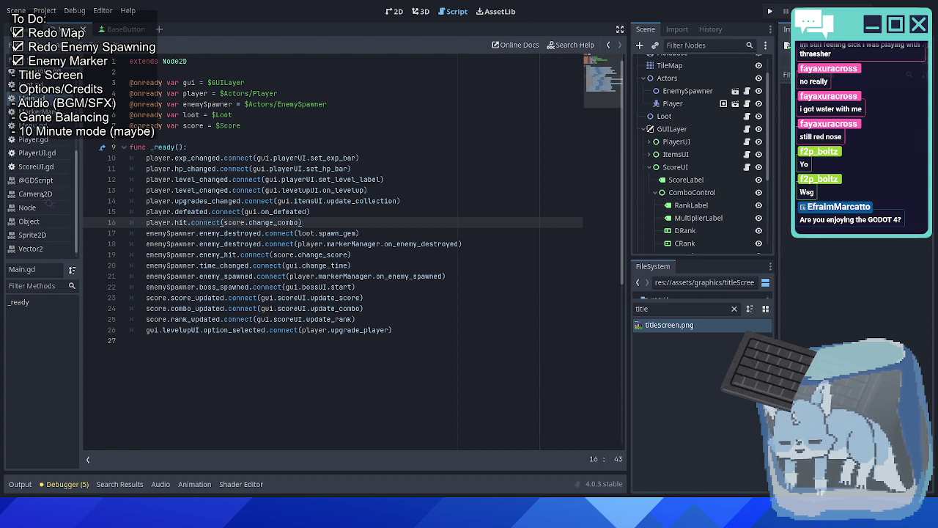
{"action": "scroll", "coordinate": [44, 248], "scroll_direction": "up", "scroll_amount": 5}
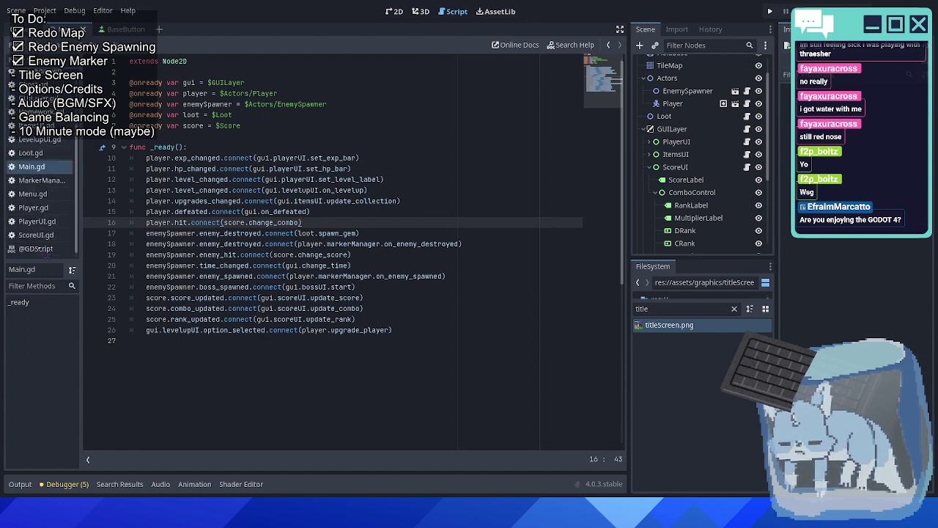
{"action": "scroll", "coordinate": [44, 248], "scroll_direction": "up", "scroll_amount": 1}
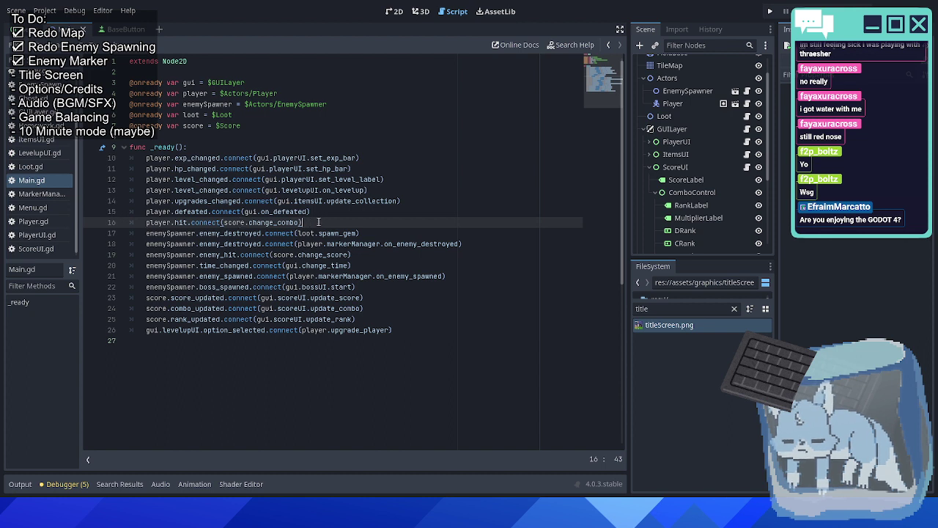
{"action": "scroll", "coordinate": [29, 192], "scroll_direction": "up", "scroll_amount": 4}
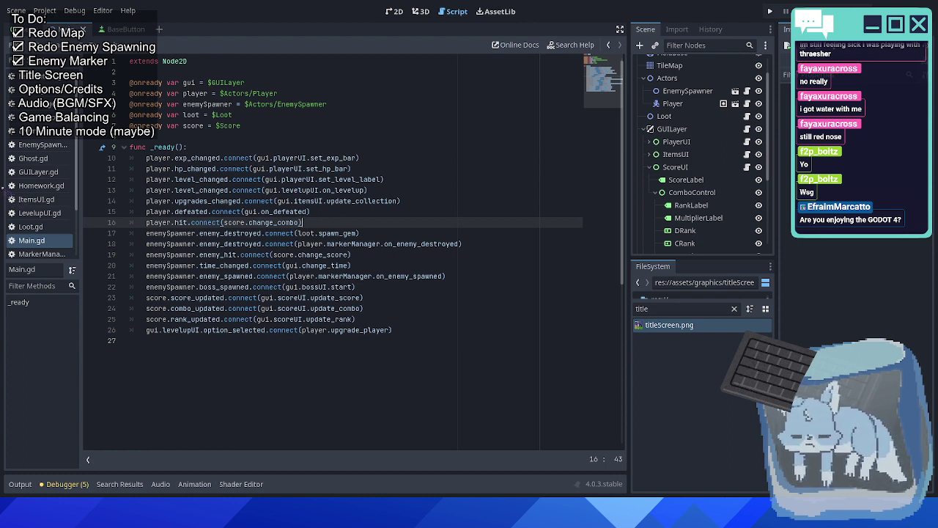
{"action": "scroll", "coordinate": [37, 198], "scroll_direction": "down", "scroll_amount": 3}
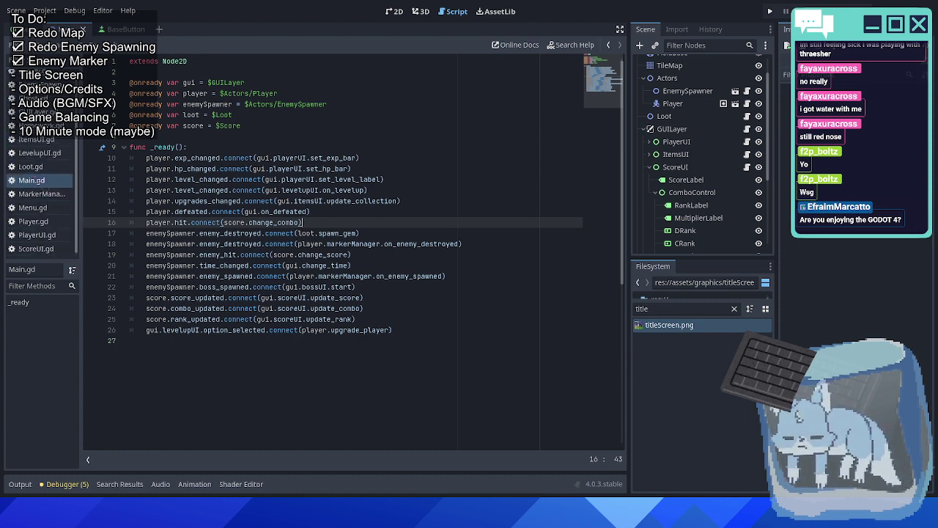
Look through Player.gd, and examine the _on_hurtbox_hurt damage handling in Enemy.gd.
{"action": "left_click", "coordinate": [33, 221]}
{"action": "scroll", "coordinate": [247, 229], "scroll_direction": "down", "scroll_amount": 5}
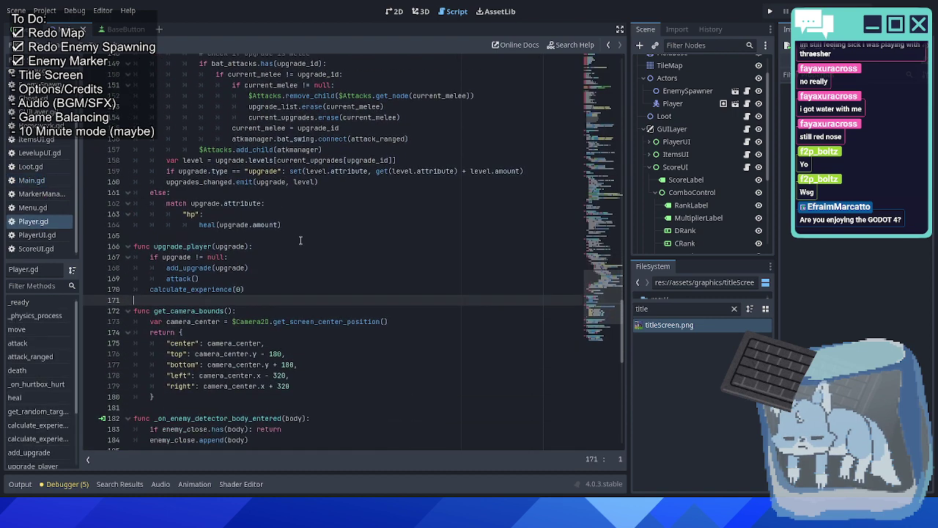
{"action": "scroll", "coordinate": [41, 191], "scroll_direction": "up", "scroll_amount": 3}
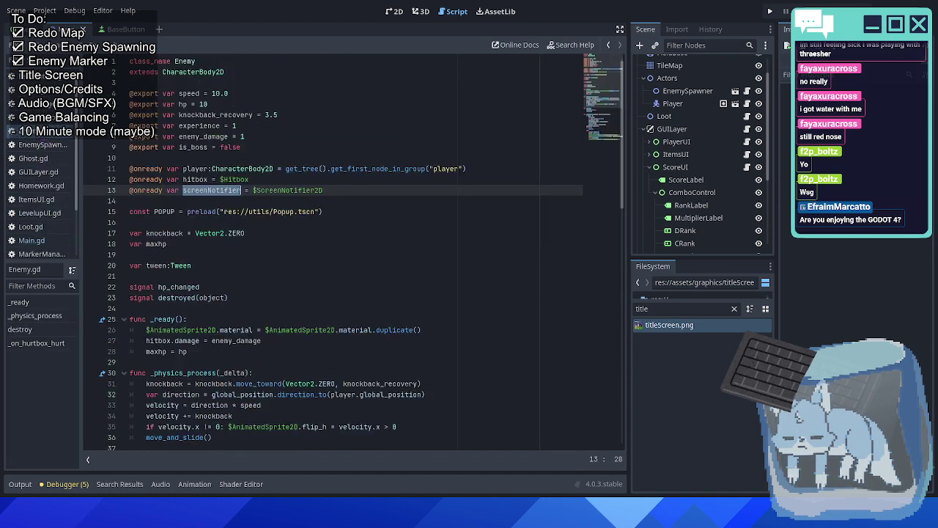
{"action": "left_click", "coordinate": [40, 132]}
{"action": "left_click", "coordinate": [344, 214]}
{"action": "scroll", "coordinate": [326, 271], "scroll_direction": "down", "scroll_amount": 13}
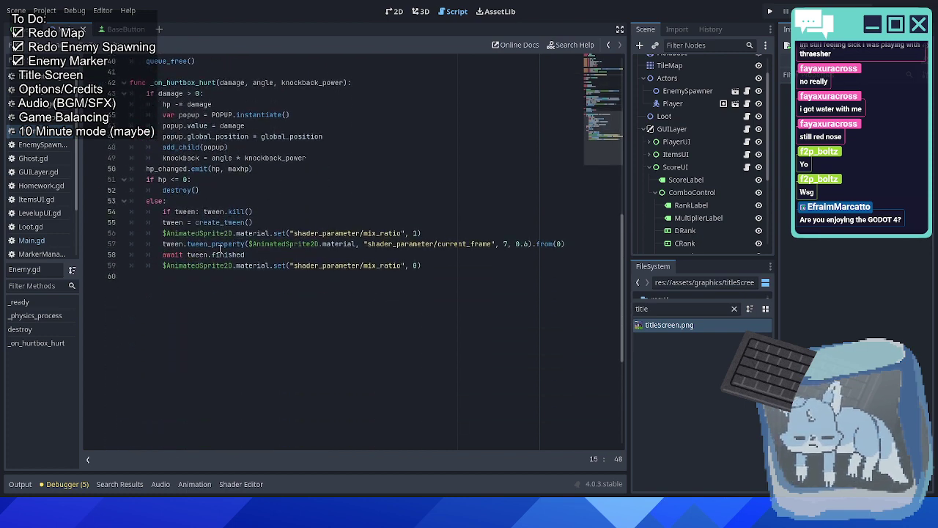
{"action": "scroll", "coordinate": [222, 247], "scroll_direction": "up", "scroll_amount": 6}
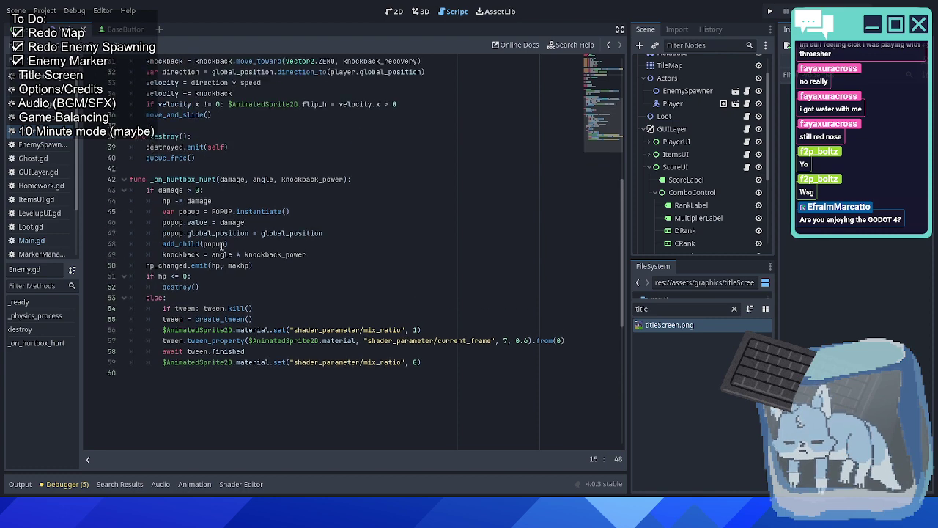
Look over Player.gd and the enemy_destroyed signal connections in Main.gd, and reopen Enemy.gd.
{"action": "scroll", "coordinate": [44, 191], "scroll_direction": "down", "scroll_amount": 2}
{"action": "left_click", "coordinate": [33, 221]}
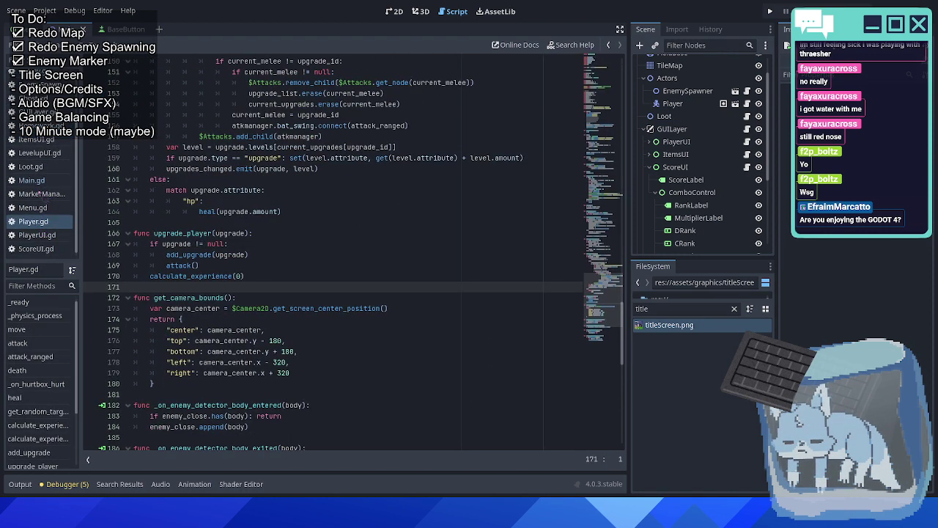
{"action": "scroll", "coordinate": [41, 205], "scroll_direction": "up", "scroll_amount": 2}
{"action": "left_click", "coordinate": [32, 241]}
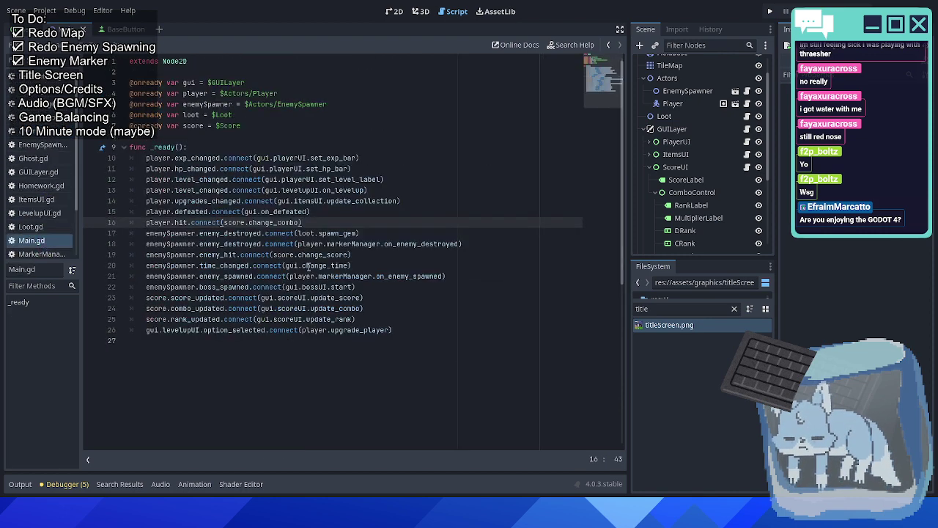
{"action": "left_click", "coordinate": [228, 243]}
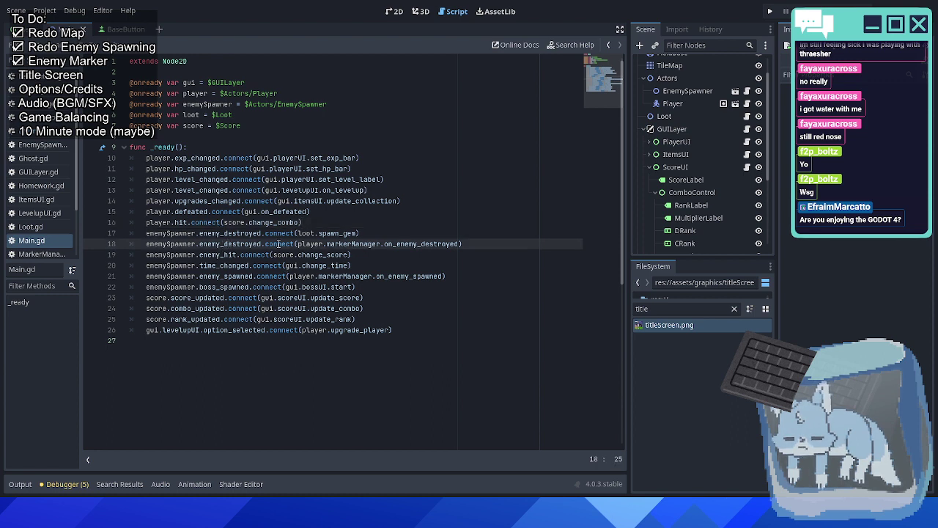
{"action": "left_click", "coordinate": [228, 233]}
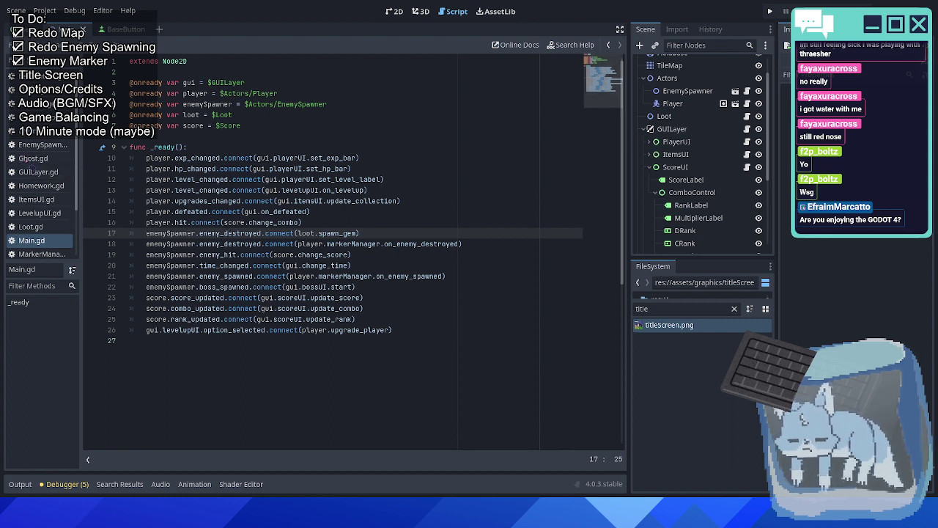
{"action": "left_click", "coordinate": [33, 130]}
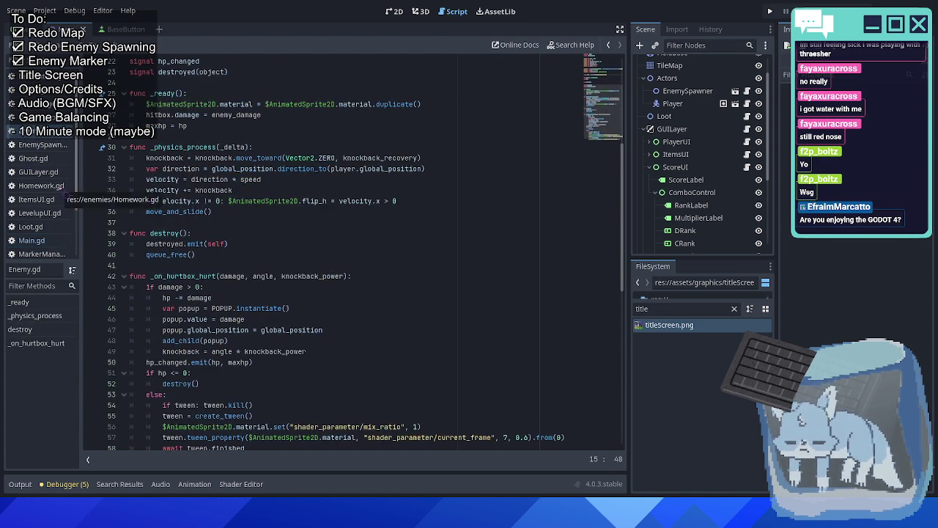
Filter the project files for "score", open Score.gd and examine its change_score and change_combo functions.
{"action": "double_click", "coordinate": [663, 310]}
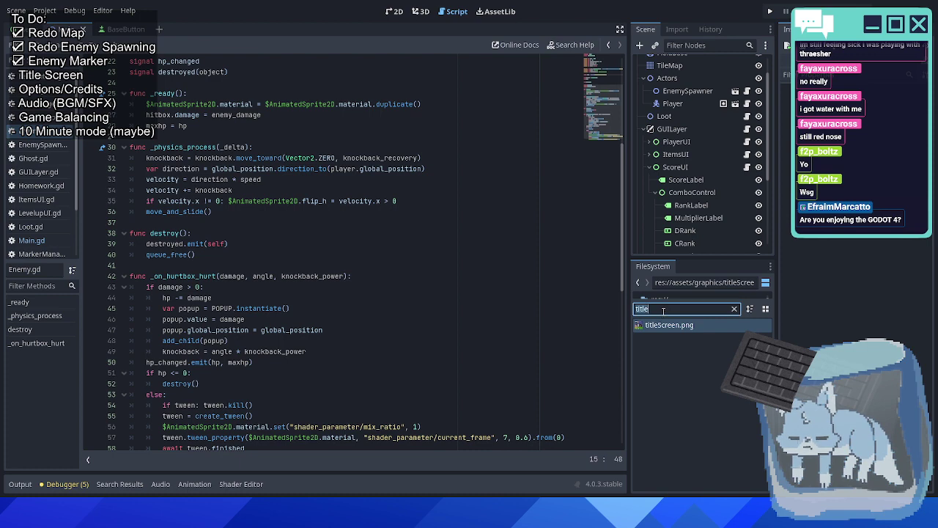
{"action": "type", "text": "score"}
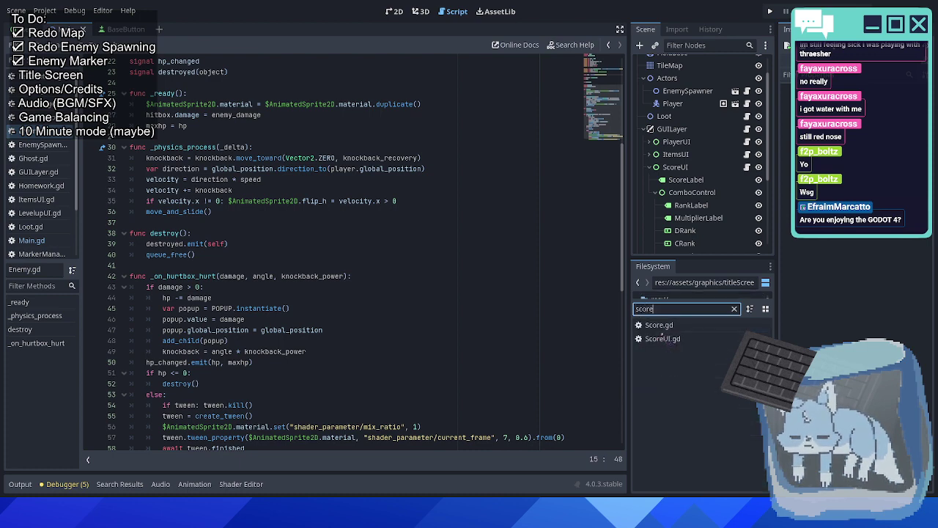
{"action": "double_click", "coordinate": [660, 325]}
{"action": "scroll", "coordinate": [319, 255], "scroll_direction": "down", "scroll_amount": 6}
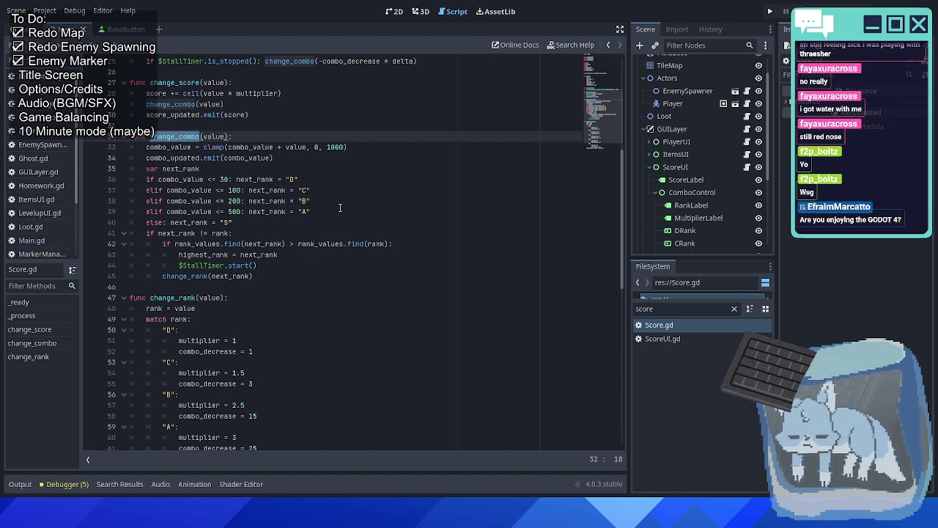
{"action": "scroll", "coordinate": [340, 207], "scroll_direction": "up", "scroll_amount": 4}
{"action": "left_click", "coordinate": [258, 223]}
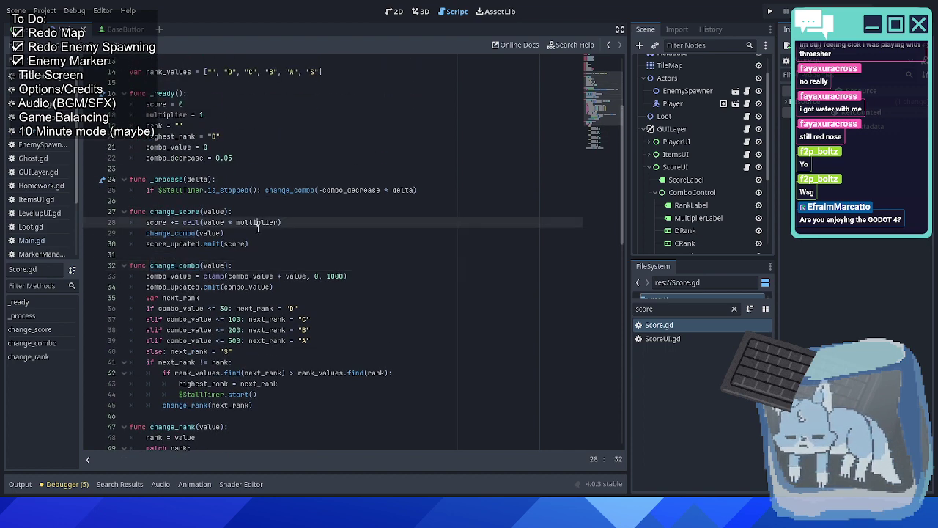
{"action": "double_click", "coordinate": [169, 211]}
{"action": "scroll", "coordinate": [254, 228], "scroll_direction": "down", "scroll_amount": 4}
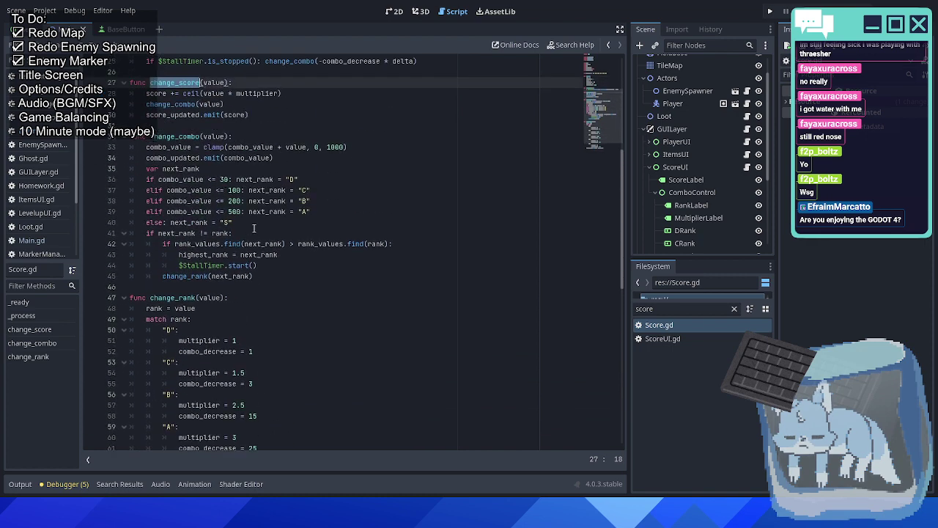
{"action": "scroll", "coordinate": [254, 228], "scroll_direction": "up", "scroll_amount": 8}
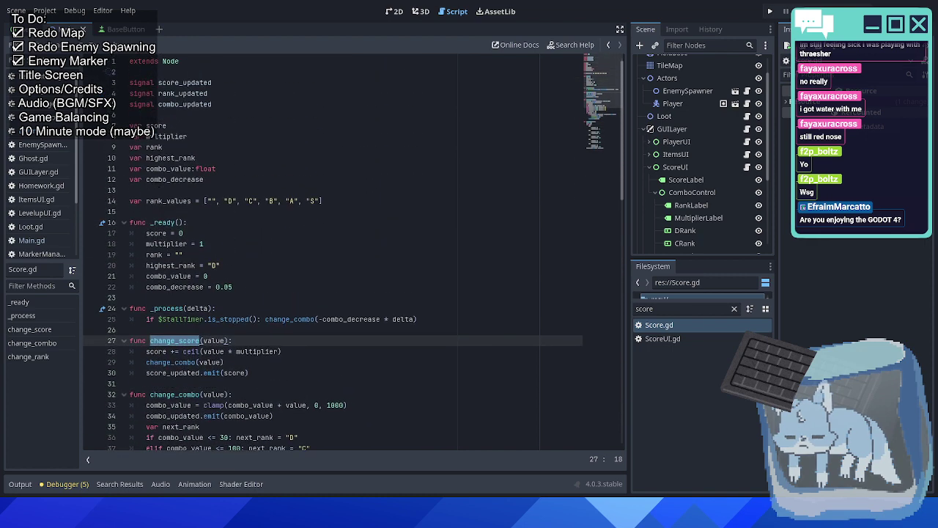
Search all project scripts for change_score and go to its signal connection in Main.gd.
{"action": "left_click", "coordinate": [59, 45]}
{"action": "left_click", "coordinate": [81, 119]}
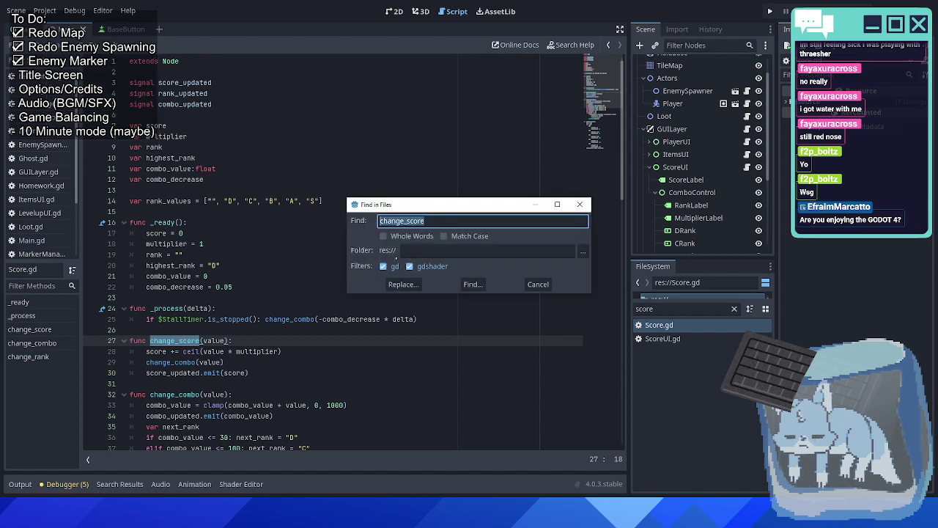
{"action": "left_click", "coordinate": [469, 284]}
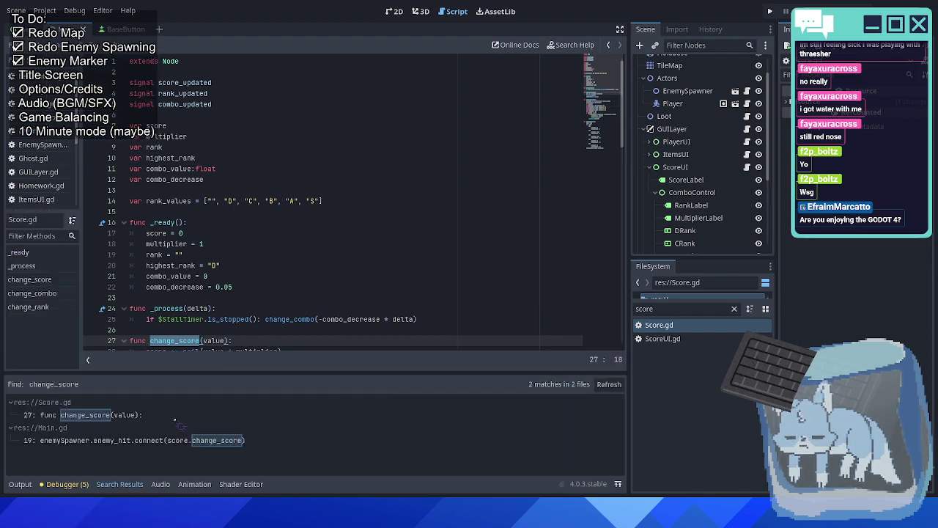
{"action": "scroll", "coordinate": [252, 286], "scroll_direction": "down", "scroll_amount": 3}
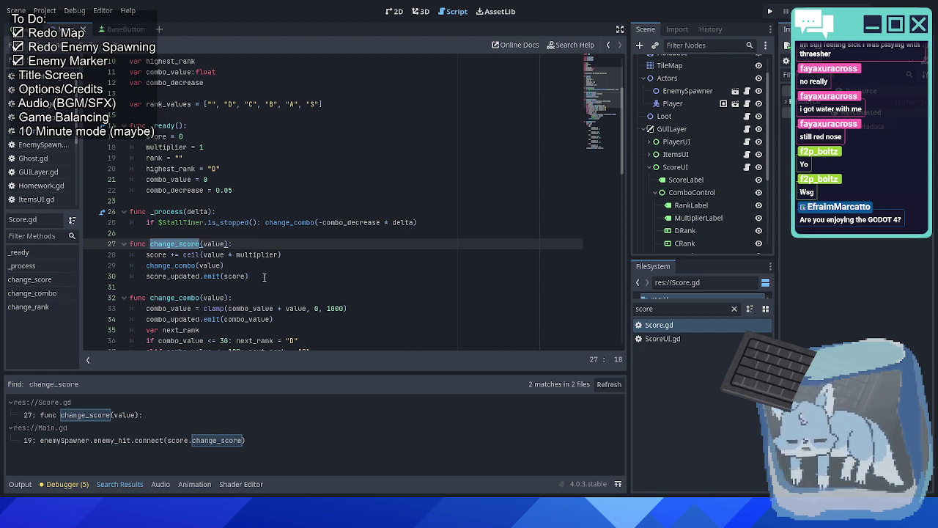
{"action": "left_click", "coordinate": [145, 443]}
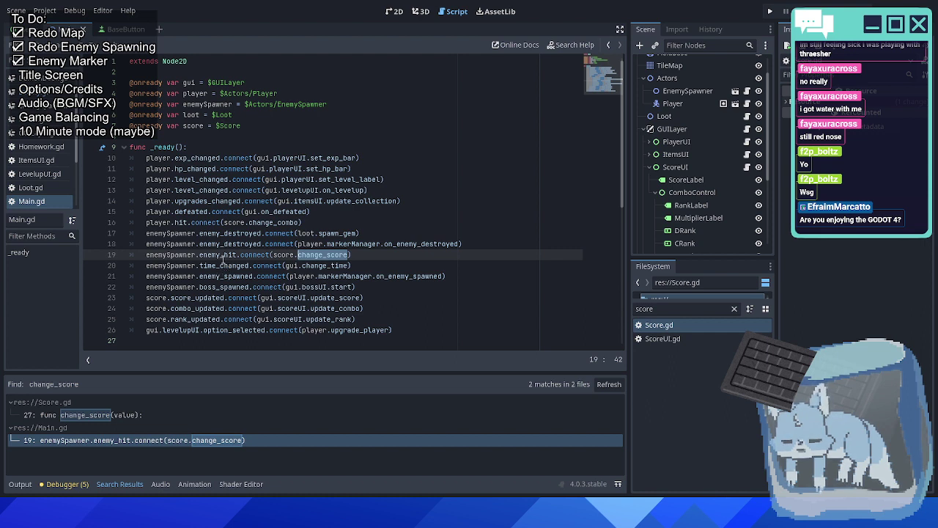
Return to Enemy.gd and examine where _on_hurtbox_hurt emits hp_changed.
{"action": "left_click", "coordinate": [37, 132]}
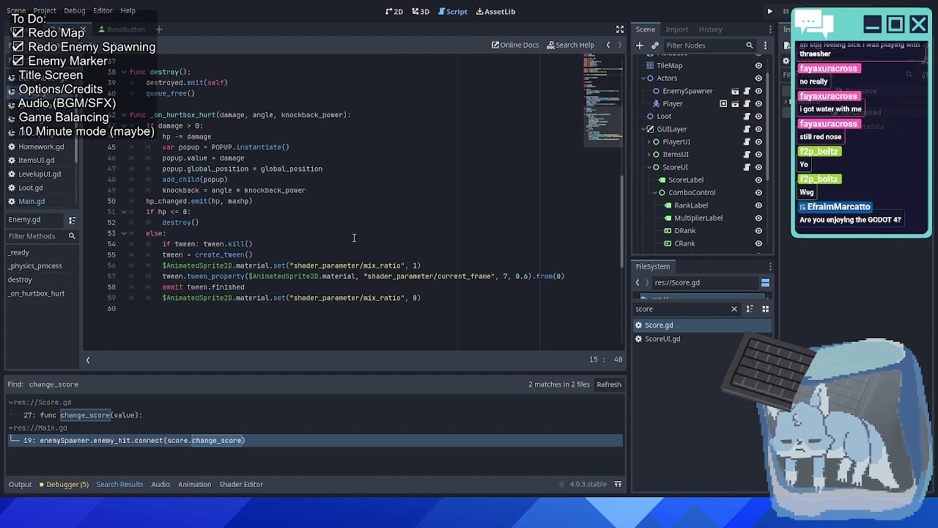
{"action": "left_click", "coordinate": [259, 202]}
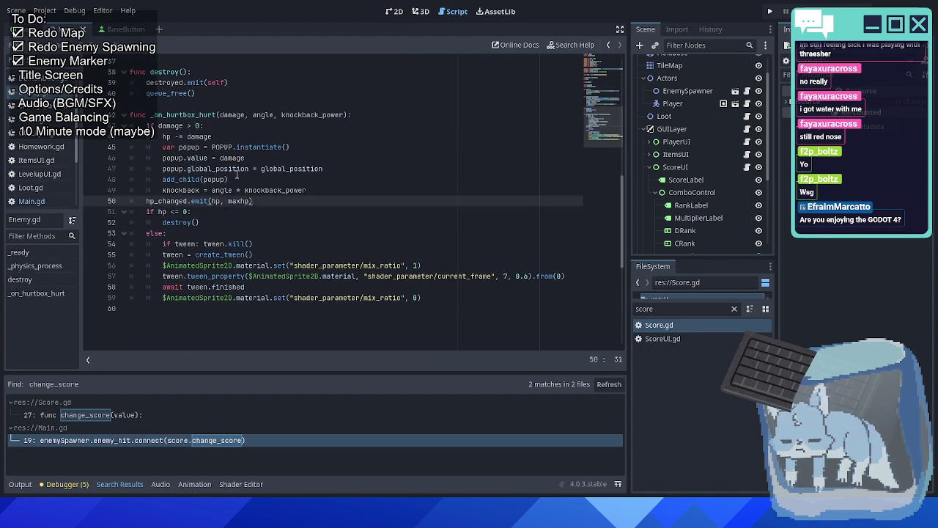
{"action": "scroll", "coordinate": [273, 244], "scroll_direction": "up", "scroll_amount": 1}
{"action": "scroll", "coordinate": [268, 255], "scroll_direction": "up", "scroll_amount": 2}
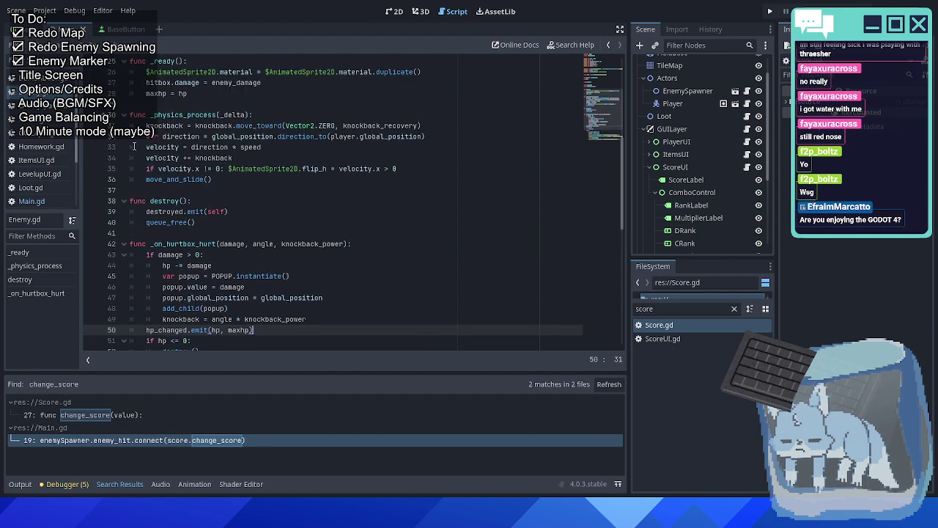
Go back to EnemySpawner.gd and look through its spawn loop, get_random_position and _on_enemy_destroyed functions.
{"action": "key", "text": "alt+Left"}
{"action": "key", "text": "alt+Left"}
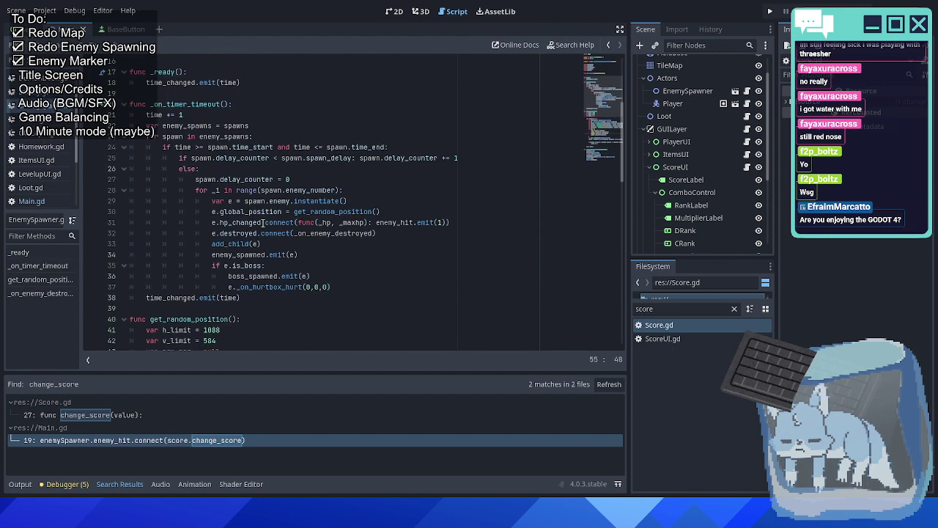
{"action": "scroll", "coordinate": [345, 281], "scroll_direction": "down", "scroll_amount": 4}
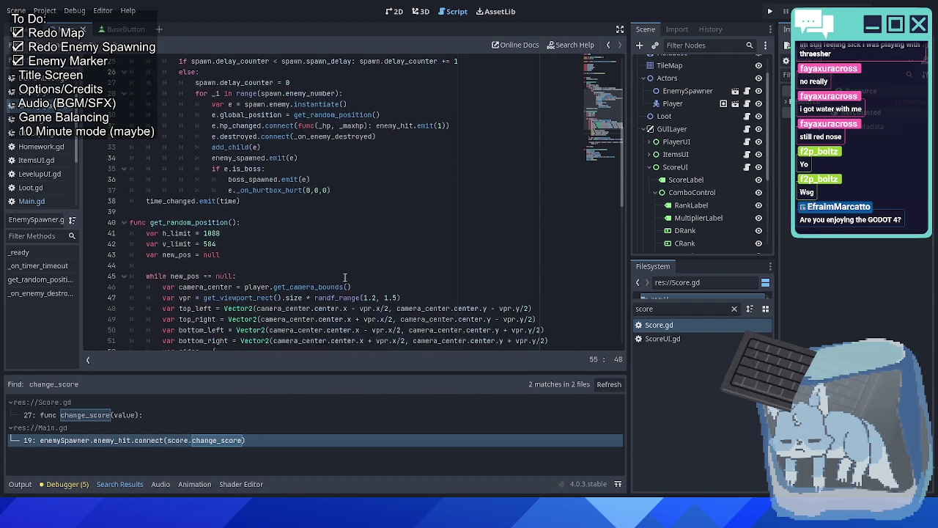
{"action": "scroll", "coordinate": [345, 281], "scroll_direction": "down", "scroll_amount": 6}
{"action": "left_click", "coordinate": [345, 269]}
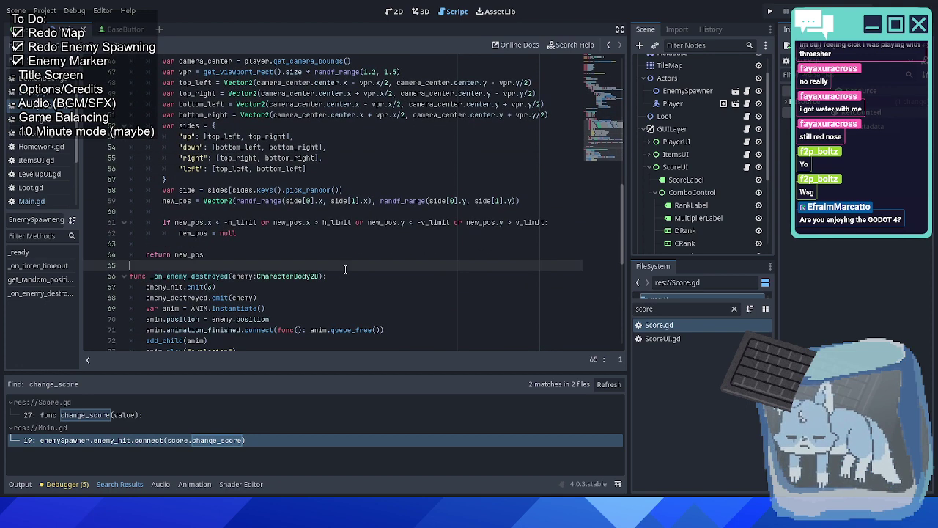
Search EnemySpawner.gd for "hit" and examine the enemy_hit emission in _on_enemy_destroyed.
{"action": "key", "text": "ctrl+f"}
{"action": "type", "text": "hit"}
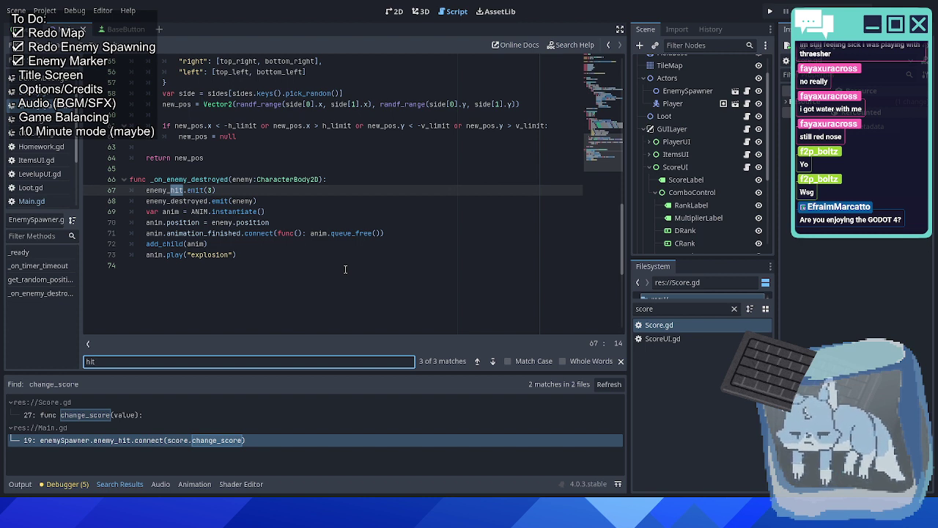
{"action": "key", "text": "ctrl+f"}
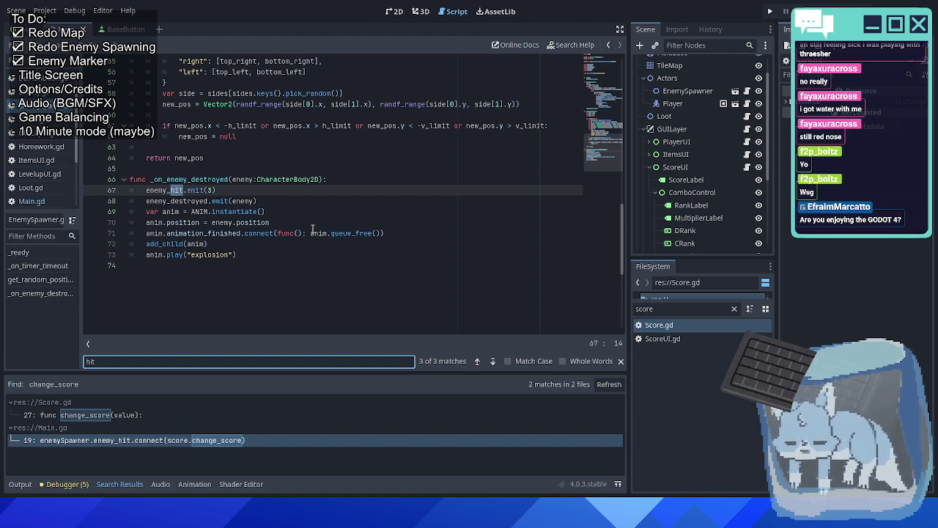
{"action": "left_click", "coordinate": [229, 190]}
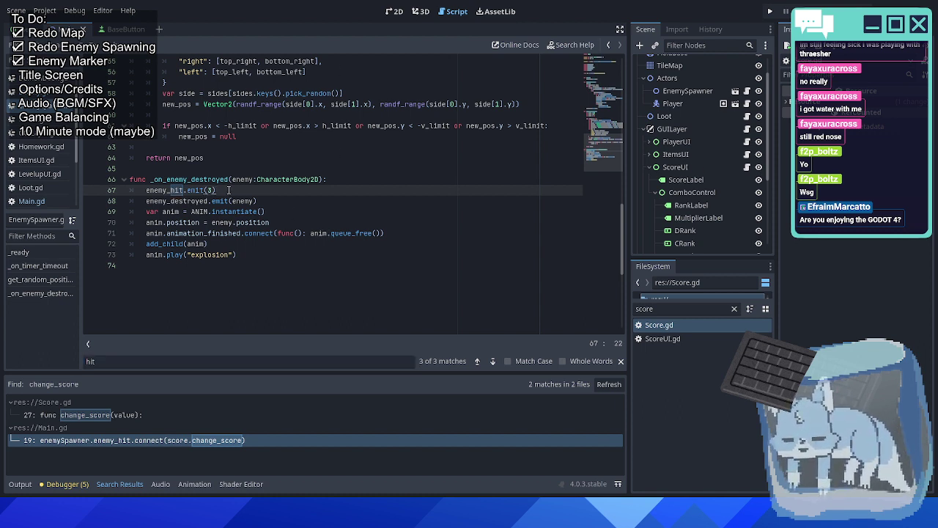
{"action": "scroll", "coordinate": [235, 189], "scroll_direction": "up", "scroll_amount": 1}
{"action": "key", "text": "Left"}
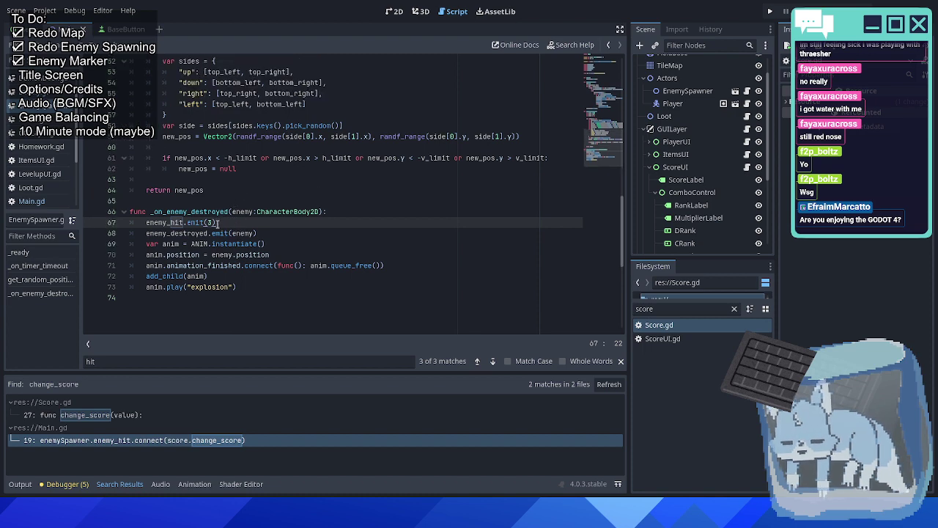
{"action": "scroll", "coordinate": [343, 245], "scroll_direction": "up", "scroll_amount": 5}
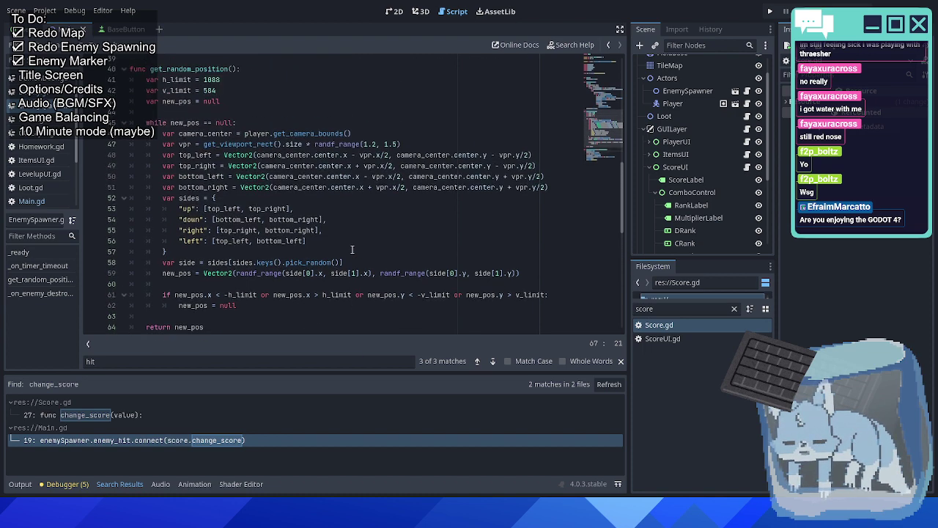
{"action": "scroll", "coordinate": [286, 242], "scroll_direction": "down", "scroll_amount": 7}
{"action": "key", "text": "Left"}
{"action": "key", "text": "Left"}
{"action": "key", "text": "ctrl+d"}
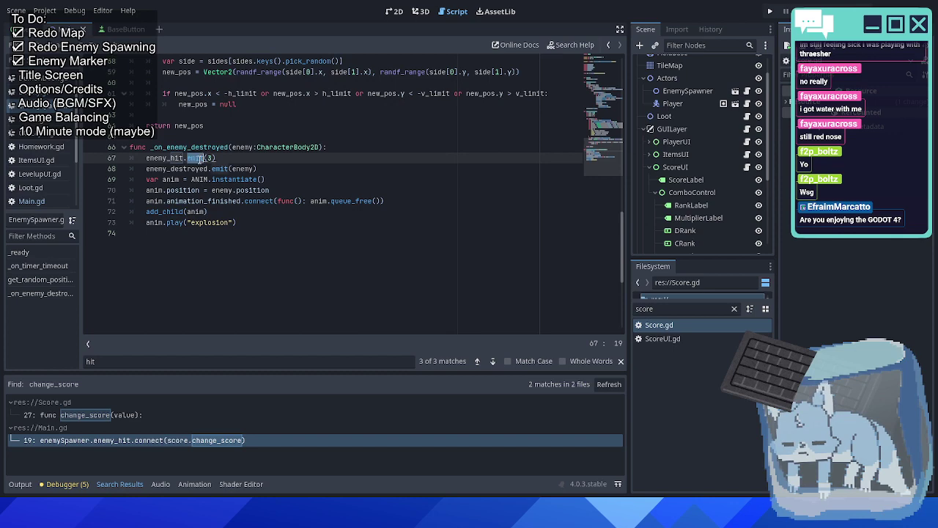
Inspect the hp_changed connection that emits enemy_hit in the spawn loop, and close the project search results.
{"action": "scroll", "coordinate": [326, 228], "scroll_direction": "up", "scroll_amount": 5}
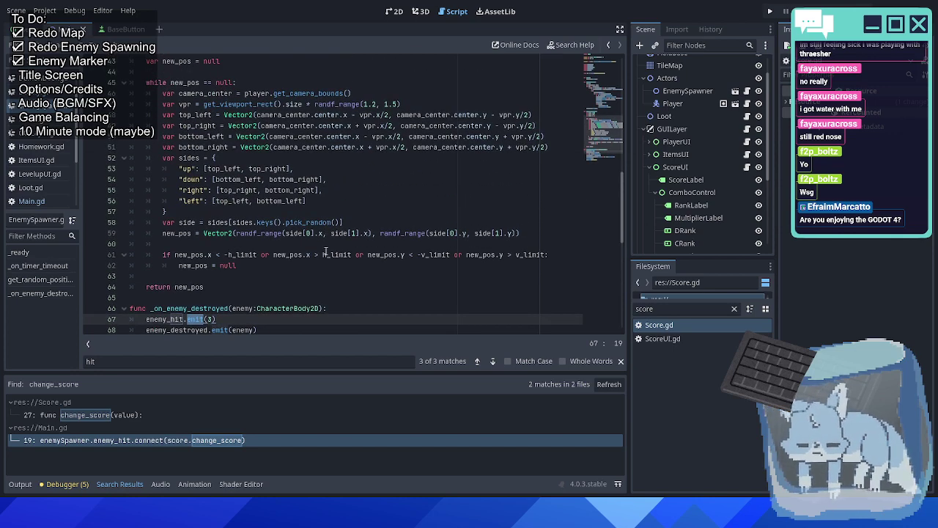
{"action": "scroll", "coordinate": [325, 235], "scroll_direction": "up", "scroll_amount": 9}
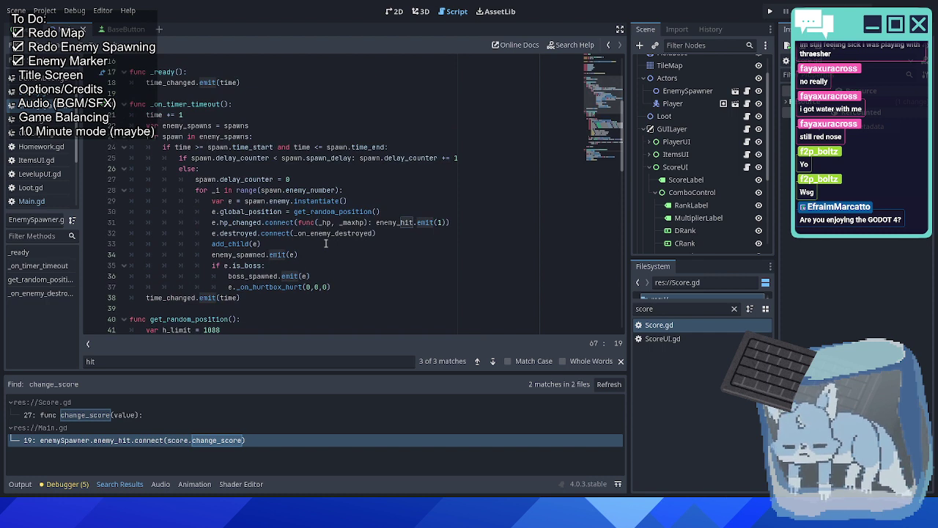
{"action": "left_click", "coordinate": [462, 219]}
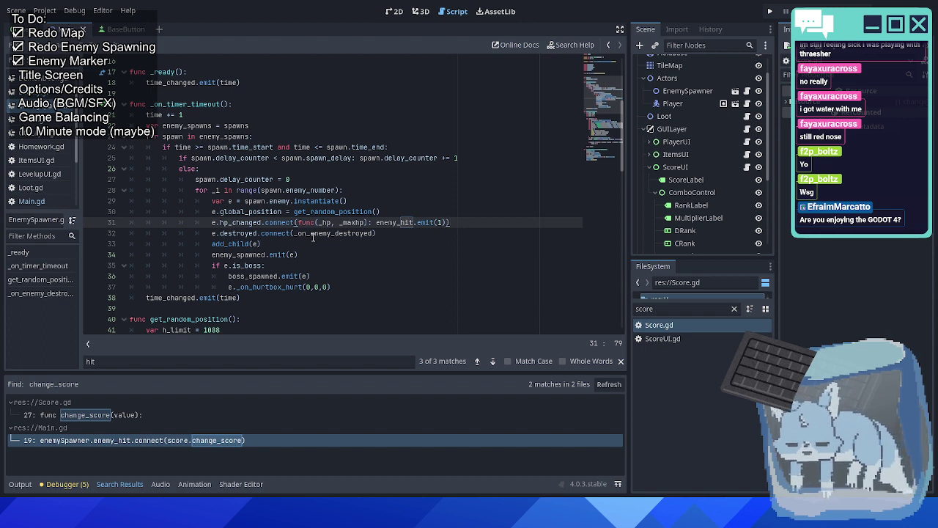
{"action": "left_click", "coordinate": [132, 485]}
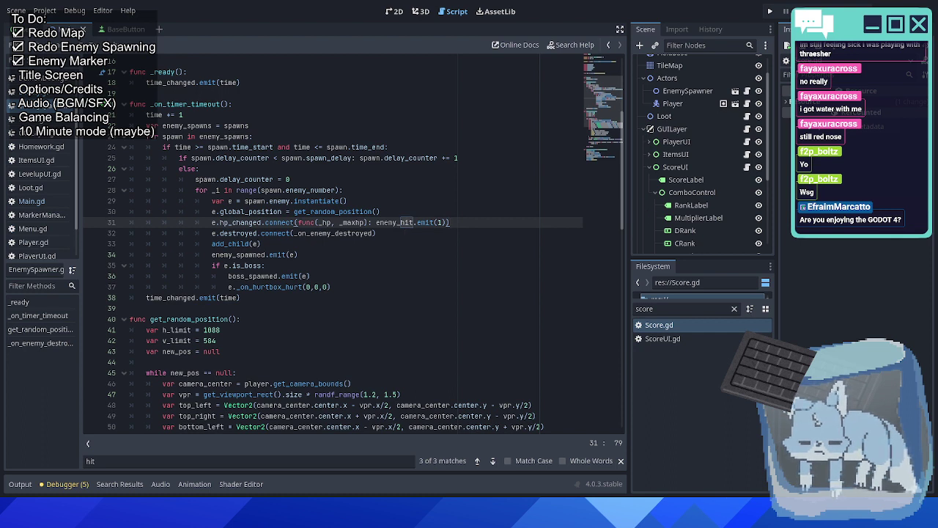
{"action": "left_click", "coordinate": [402, 202]}
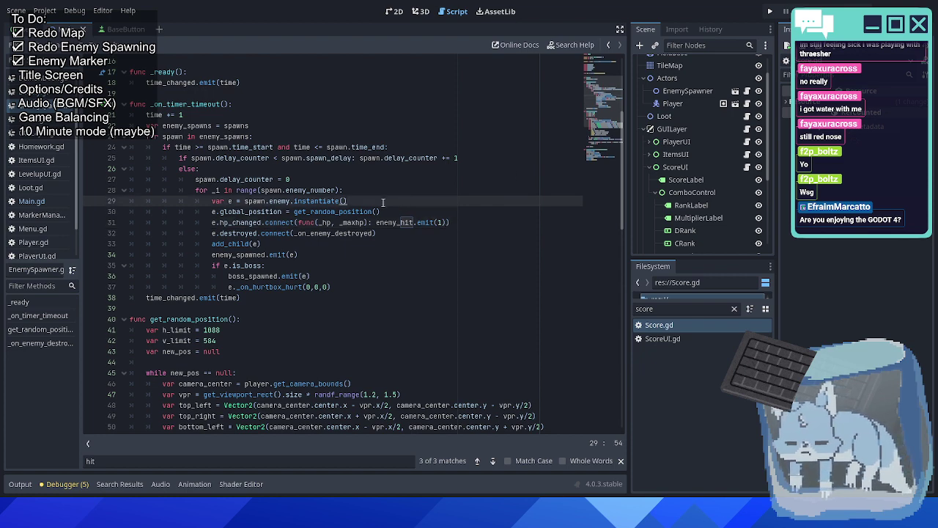
{"action": "scroll", "coordinate": [23, 192], "scroll_direction": "down", "scroll_amount": 2}
Reopen Score.gd and review the change_score function and the variable declarations above it.
{"action": "left_click", "coordinate": [32, 235]}
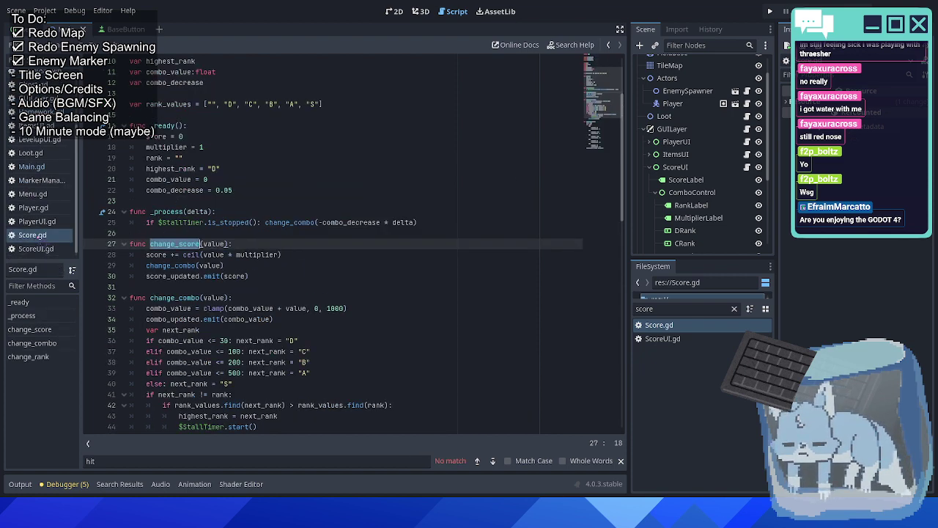
{"action": "left_click", "coordinate": [280, 243]}
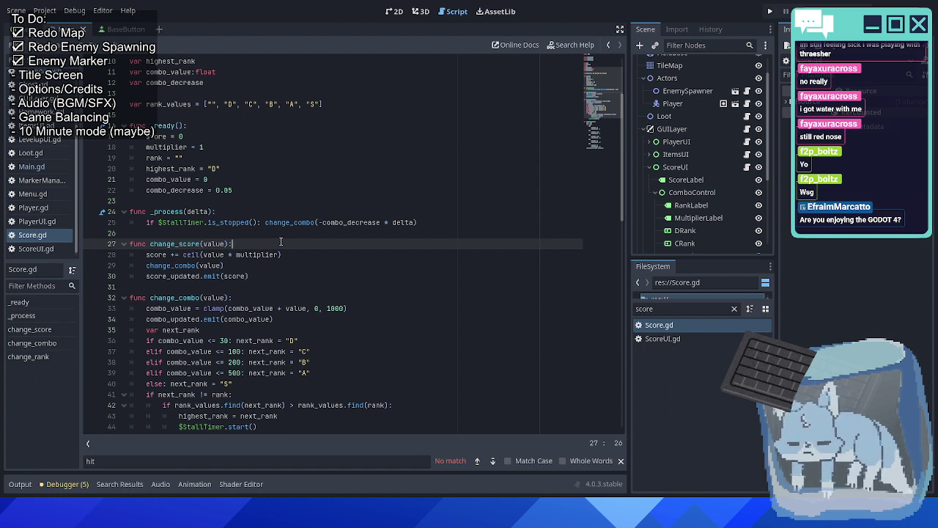
{"action": "scroll", "coordinate": [281, 241], "scroll_direction": "up", "scroll_amount": 3}
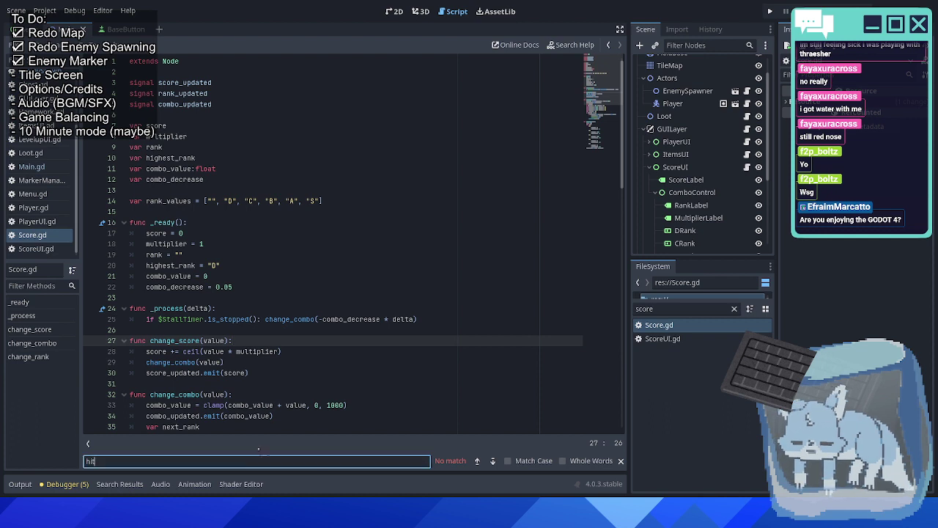
Close the text search in Score.gd and examine the signal connections in Main.gd's _ready function, including the player's level_changed connections.
{"action": "key", "text": "Escape"}
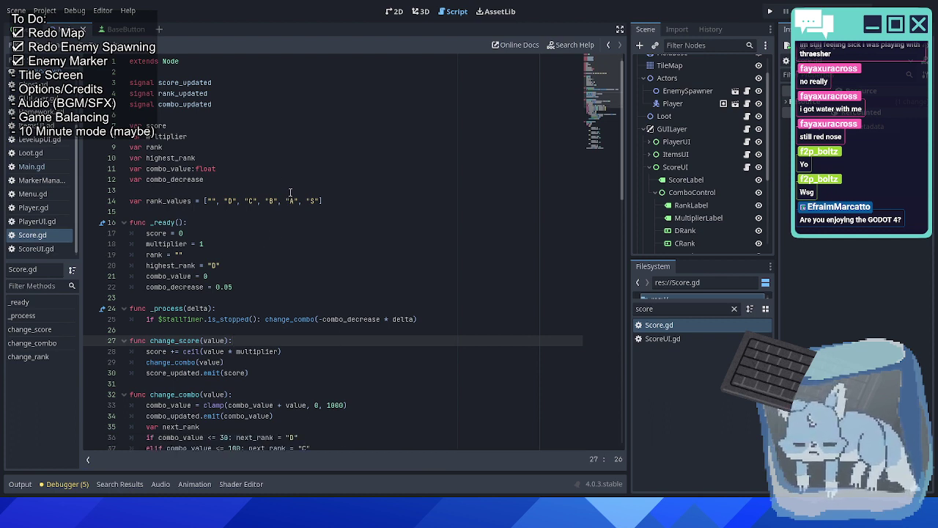
{"action": "scroll", "coordinate": [704, 151], "scroll_direction": "down", "scroll_amount": 5}
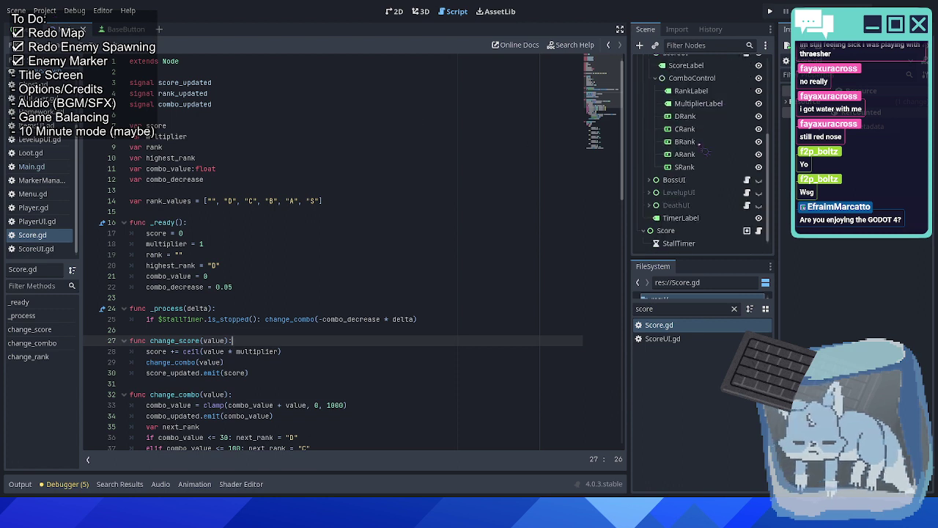
{"action": "scroll", "coordinate": [703, 150], "scroll_direction": "up", "scroll_amount": 5}
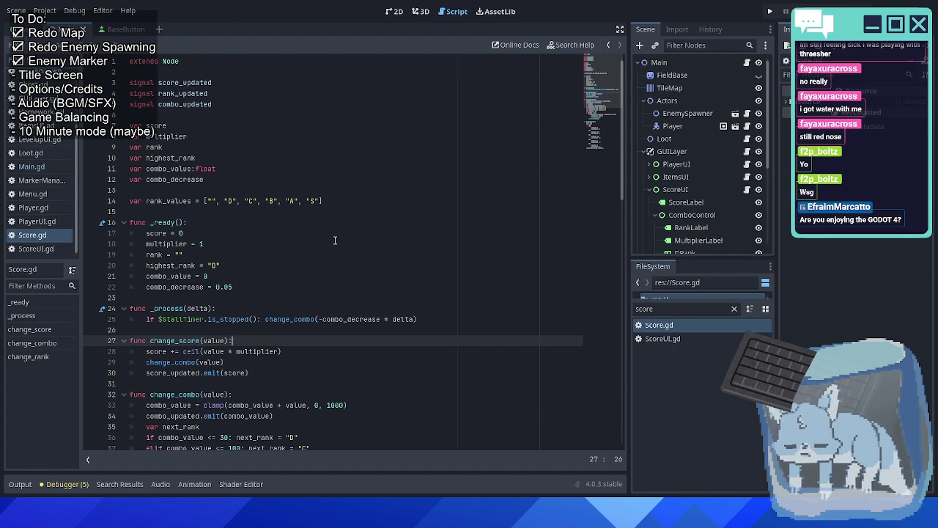
{"action": "left_click", "coordinate": [33, 168]}
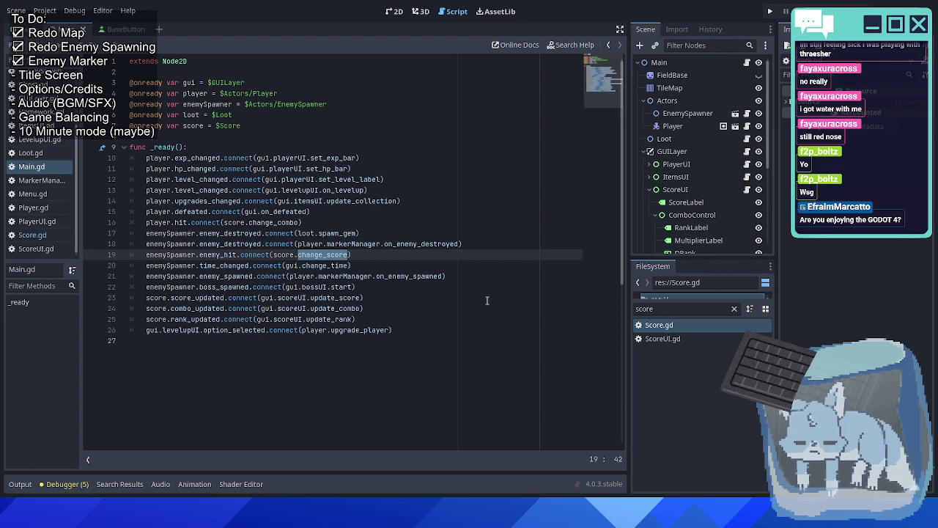
{"action": "left_click", "coordinate": [430, 286]}
{"action": "type", "text": "\\"}
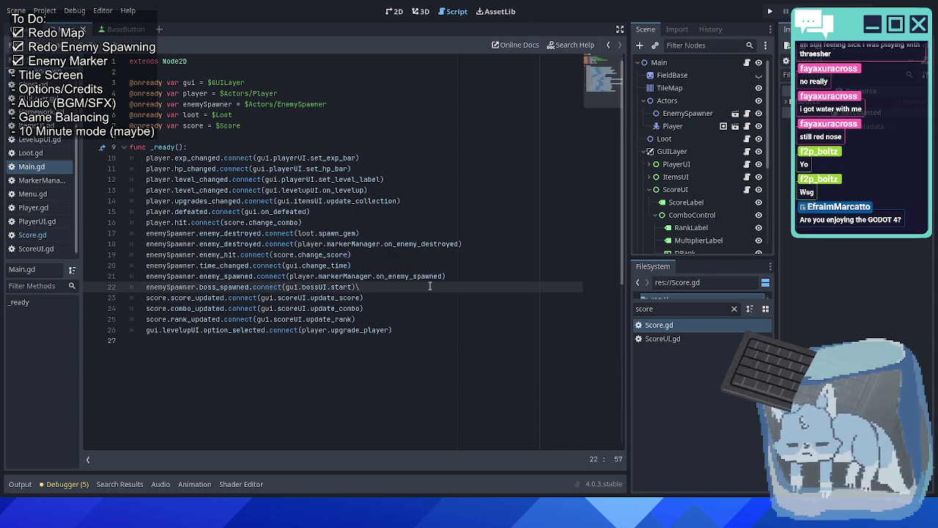
{"action": "key", "text": "BackSpace"}
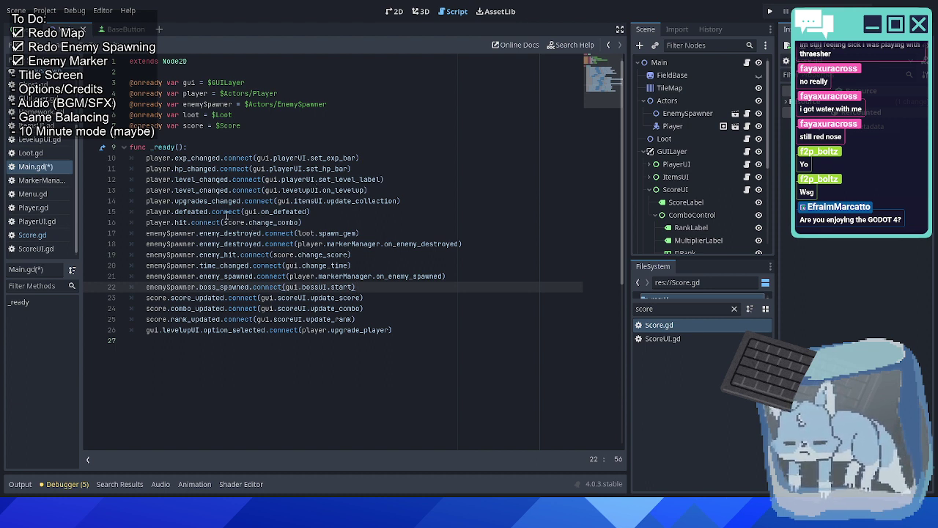
{"action": "double_click", "coordinate": [206, 191]}
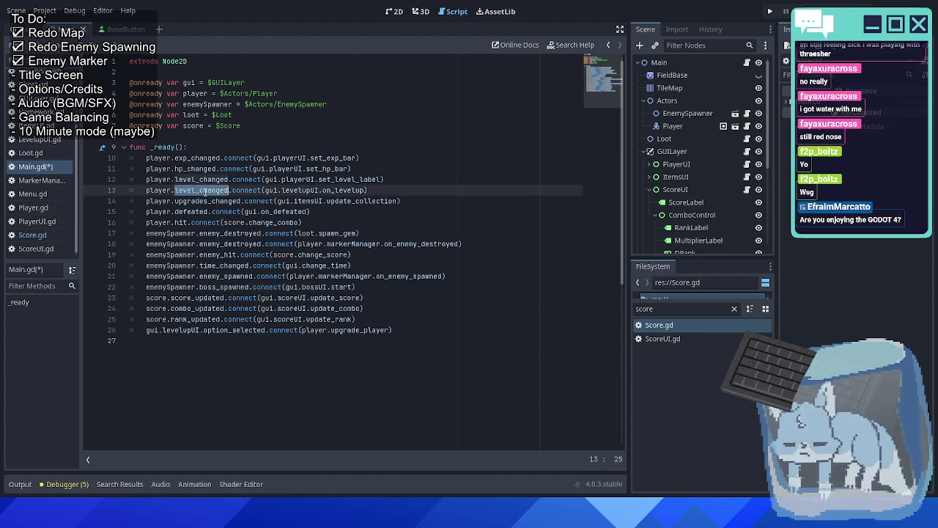
{"action": "left_click", "coordinate": [398, 195]}
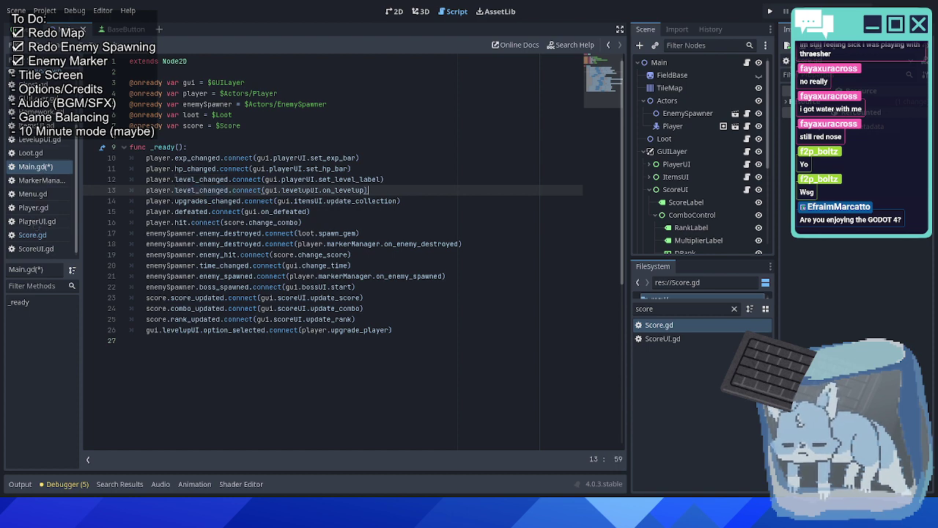
Open Player.gd and read through its functions from upgrade_player back to move, including the hit emission in _on_hurtbox_hurt.
{"action": "left_click", "coordinate": [33, 209]}
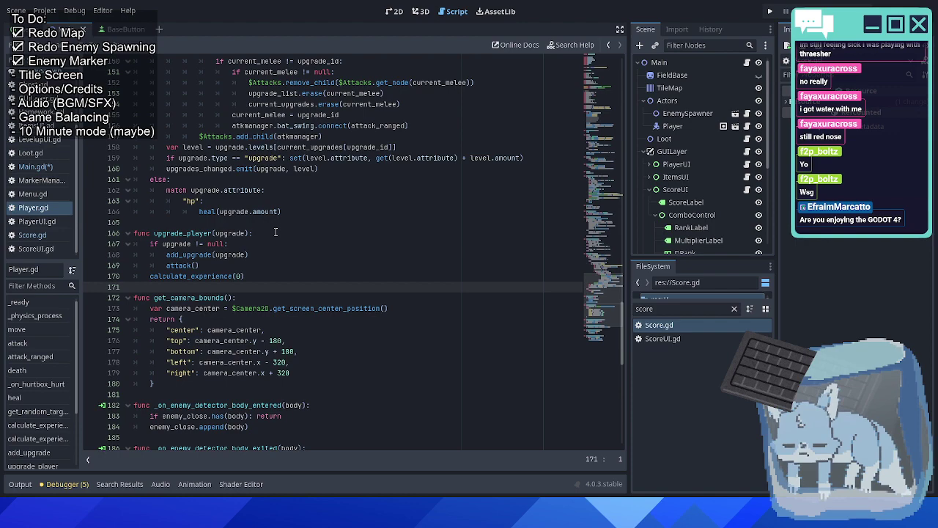
{"action": "scroll", "coordinate": [276, 232], "scroll_direction": "down", "scroll_amount": 7}
{"action": "scroll", "coordinate": [275, 232], "scroll_direction": "up", "scroll_amount": 10}
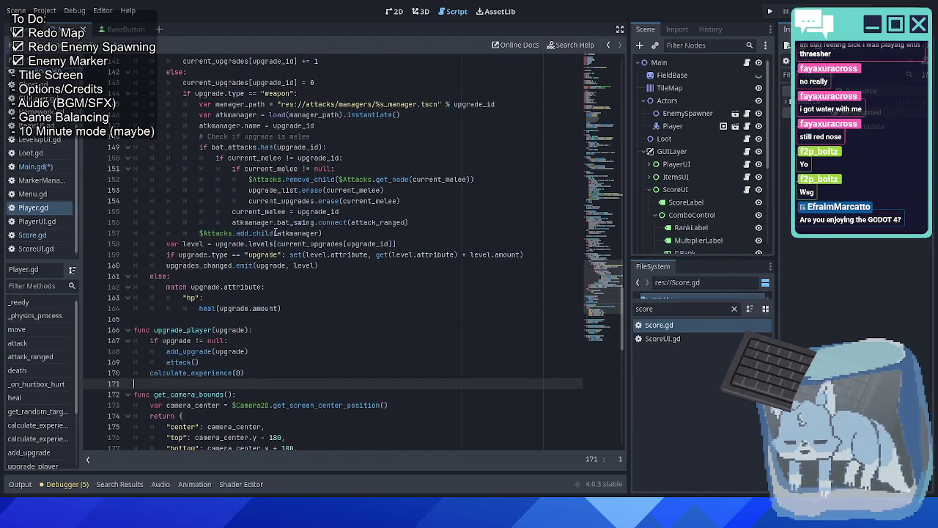
{"action": "scroll", "coordinate": [276, 232], "scroll_direction": "up", "scroll_amount": 4}
{"action": "scroll", "coordinate": [276, 232], "scroll_direction": "up", "scroll_amount": 9}
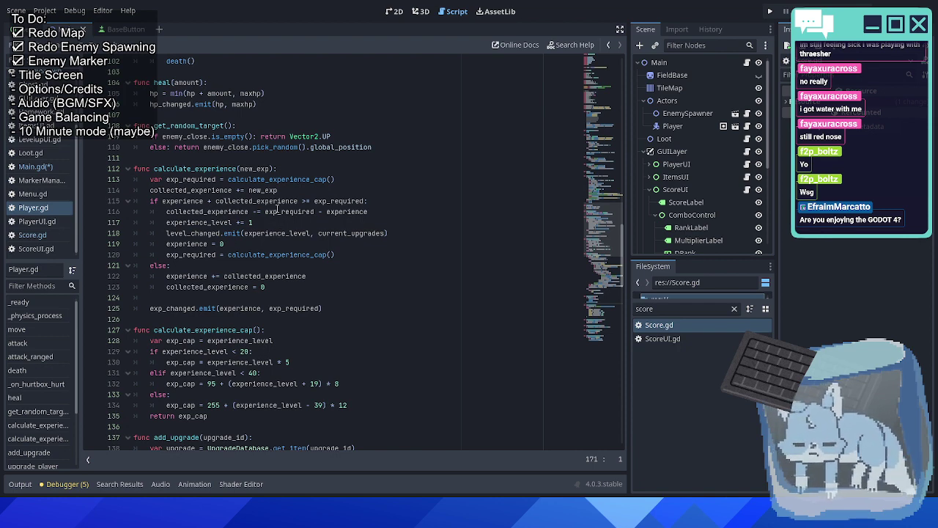
{"action": "scroll", "coordinate": [278, 210], "scroll_direction": "up", "scroll_amount": 3}
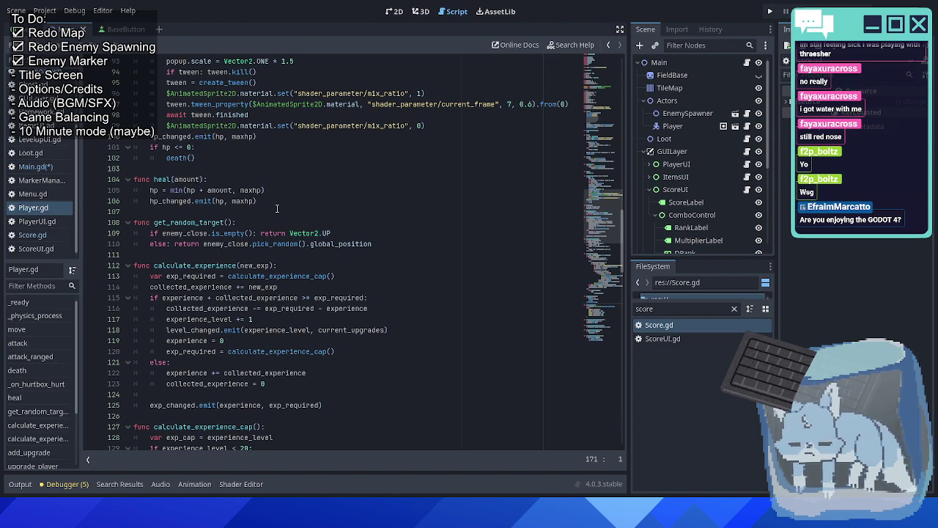
{"action": "scroll", "coordinate": [277, 220], "scroll_direction": "up", "scroll_amount": 11}
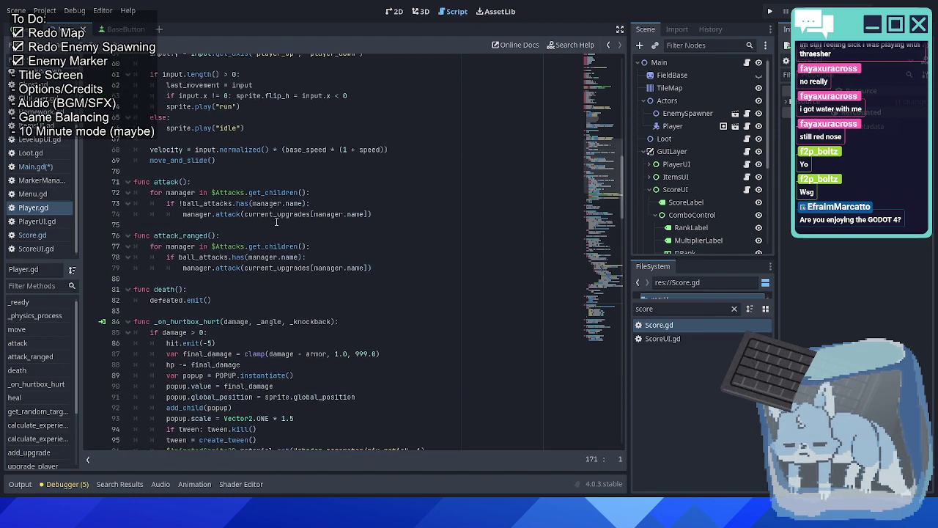
{"action": "scroll", "coordinate": [276, 220], "scroll_direction": "up", "scroll_amount": 10}
{"action": "scroll", "coordinate": [277, 222], "scroll_direction": "down", "scroll_amount": 6}
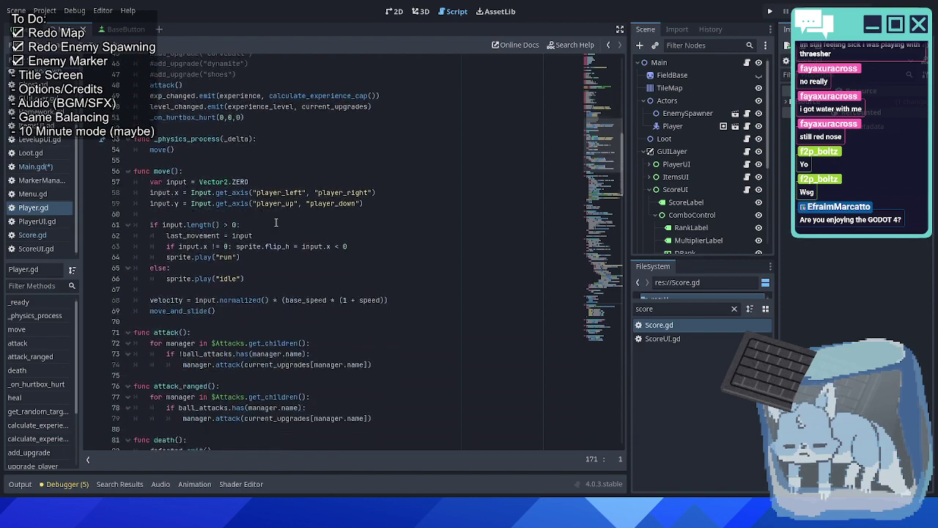
Look through Player.gd's experience, upgrade, enemy detector and loot collection functions.
{"action": "scroll", "coordinate": [276, 222], "scroll_direction": "down", "scroll_amount": 19}
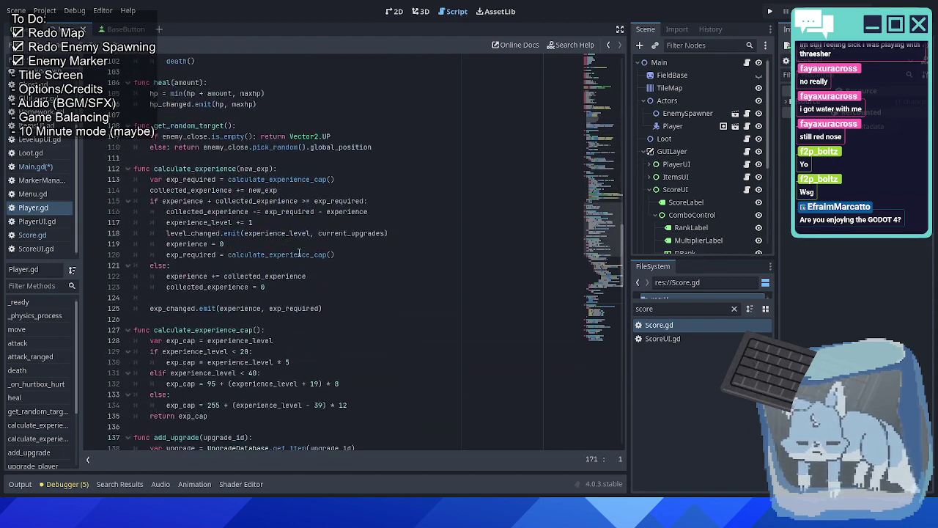
{"action": "scroll", "coordinate": [299, 253], "scroll_direction": "down", "scroll_amount": 10}
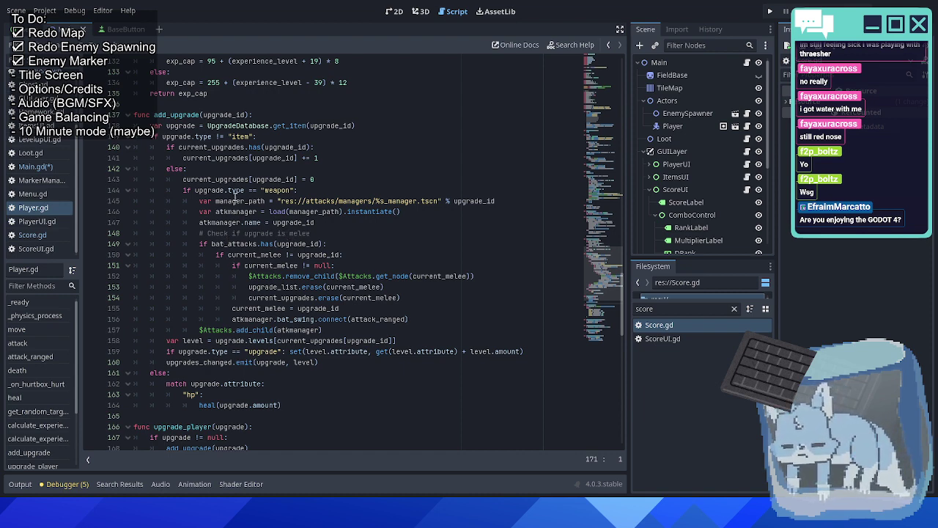
{"action": "scroll", "coordinate": [234, 199], "scroll_direction": "down", "scroll_amount": 6}
{"action": "scroll", "coordinate": [266, 261], "scroll_direction": "down", "scroll_amount": 6}
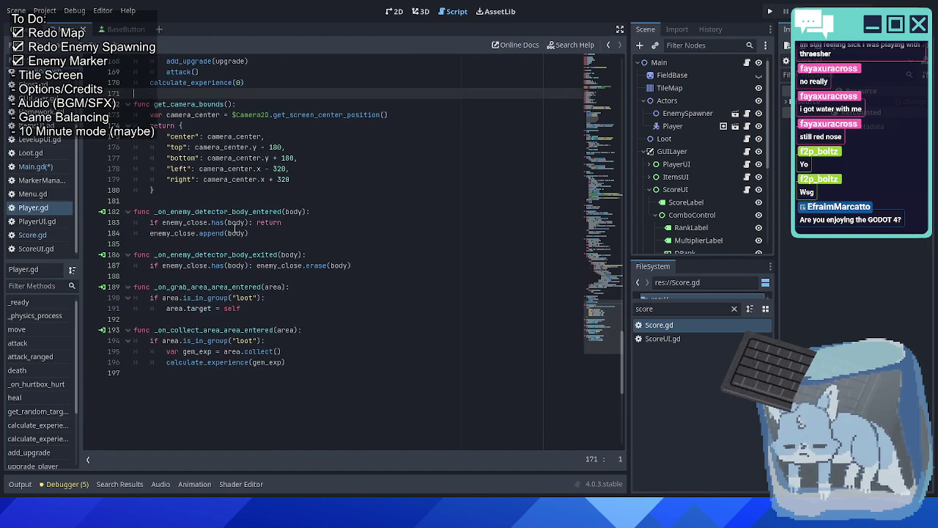
{"action": "scroll", "coordinate": [272, 279], "scroll_direction": "up", "scroll_amount": 10}
{"action": "scroll", "coordinate": [277, 283], "scroll_direction": "up", "scroll_amount": 12}
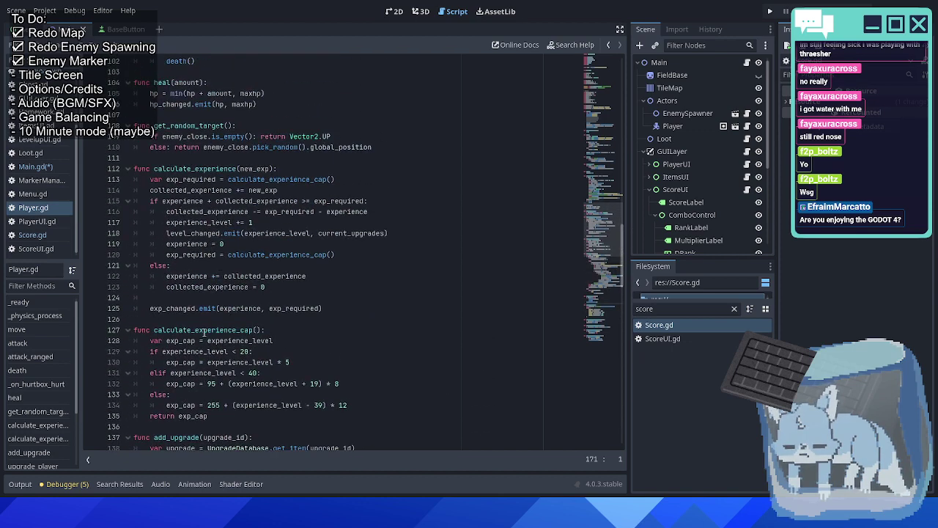
Inspect calculate_experience_cap, calculate_experience and the level_changed emission in Player.gd.
{"action": "left_click", "coordinate": [190, 331]}
{"action": "double_click", "coordinate": [189, 330]}
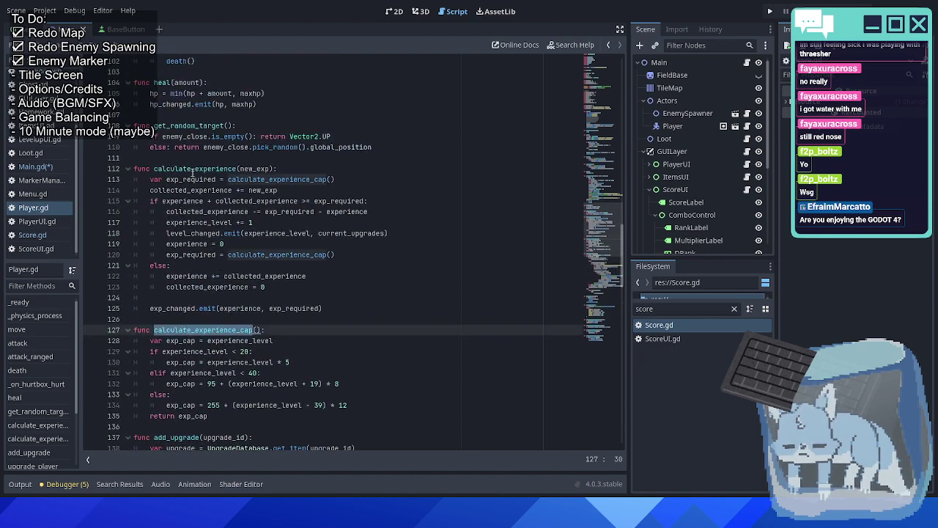
{"action": "double_click", "coordinate": [193, 169]}
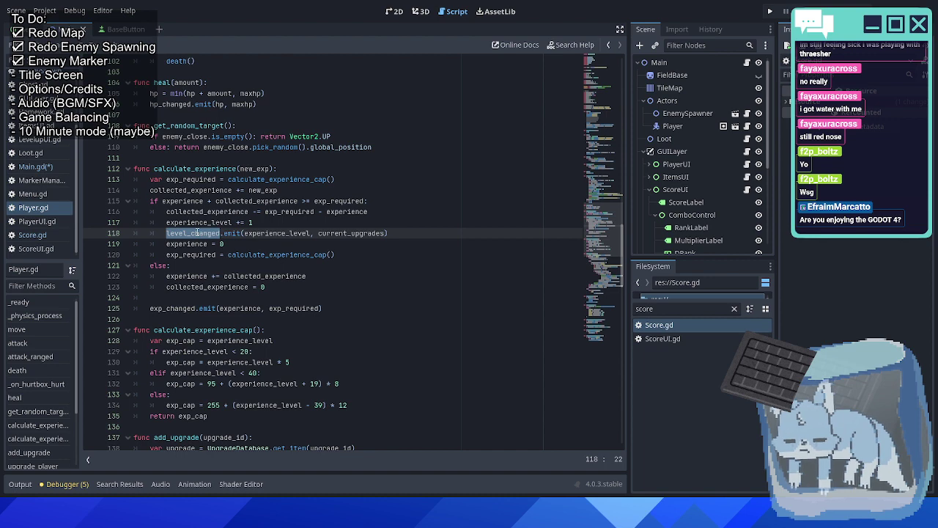
{"action": "scroll", "coordinate": [262, 228], "scroll_direction": "up", "scroll_amount": 3}
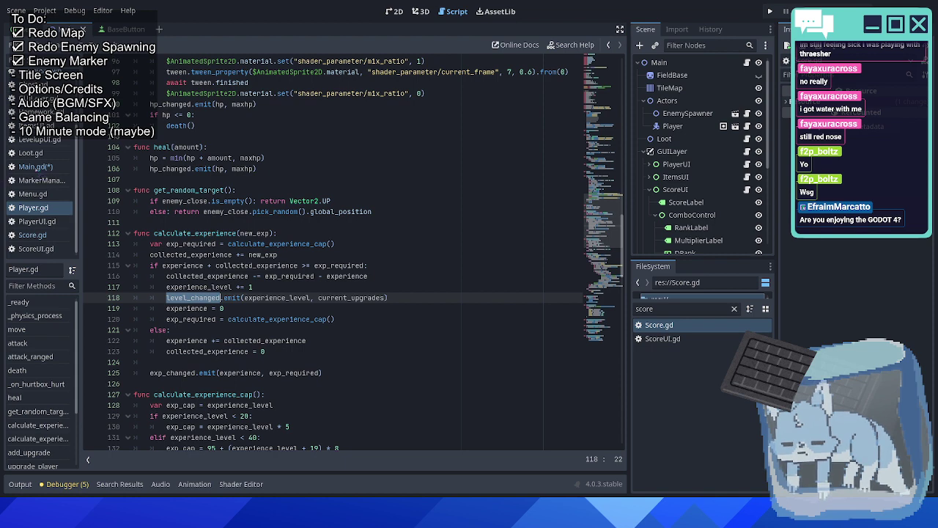
Return to Main.gd and save the script.
{"action": "left_click", "coordinate": [33, 167]}
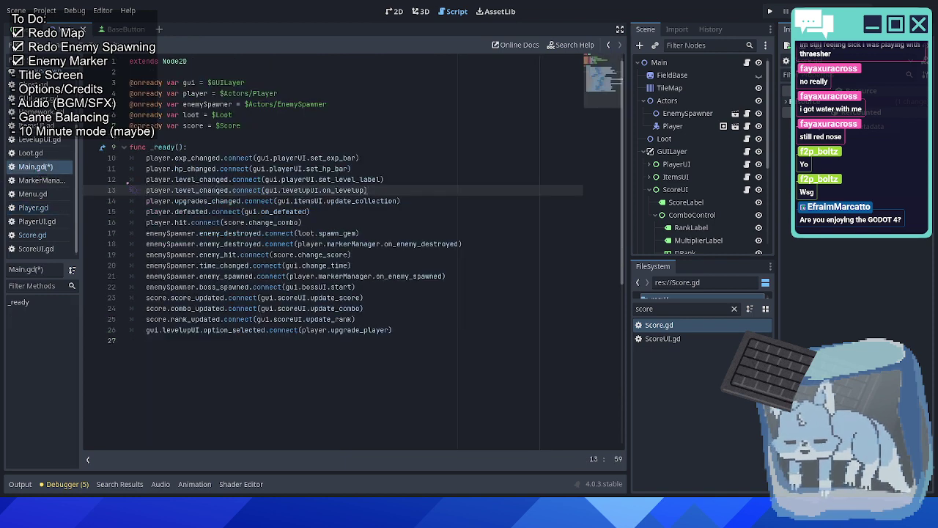
{"action": "left_click", "coordinate": [227, 146]}
{"action": "key", "text": "ctrl+s"}
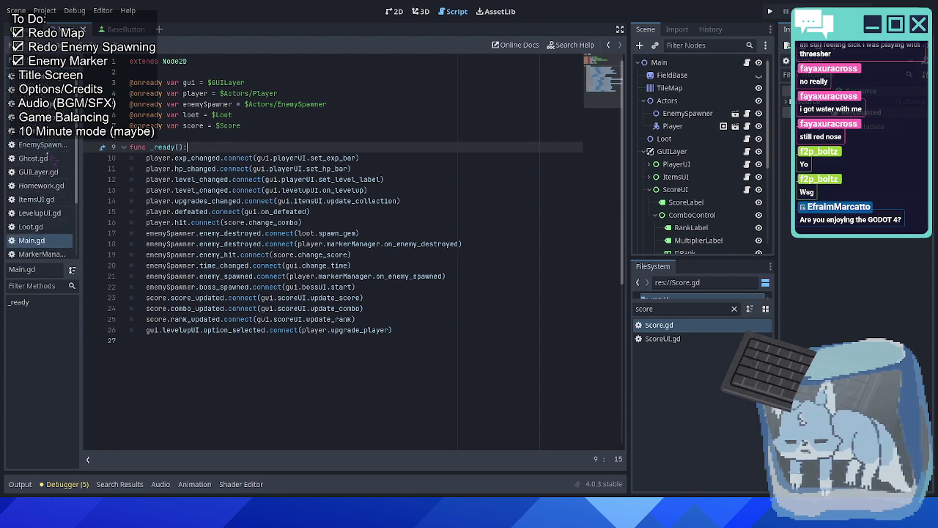
Reopen EnemySpawner.gd and examine the hp_changed connection that emits enemy_hit in _on_timer_timeout.
{"action": "left_click", "coordinate": [42, 145]}
{"action": "scroll", "coordinate": [42, 145], "scroll_direction": "down", "scroll_amount": 3}
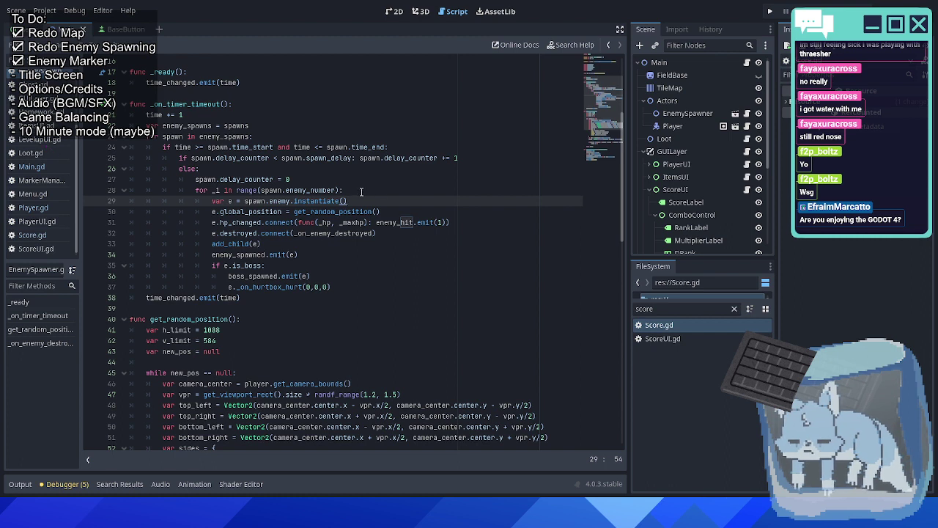
{"action": "left_click", "coordinate": [398, 224]}
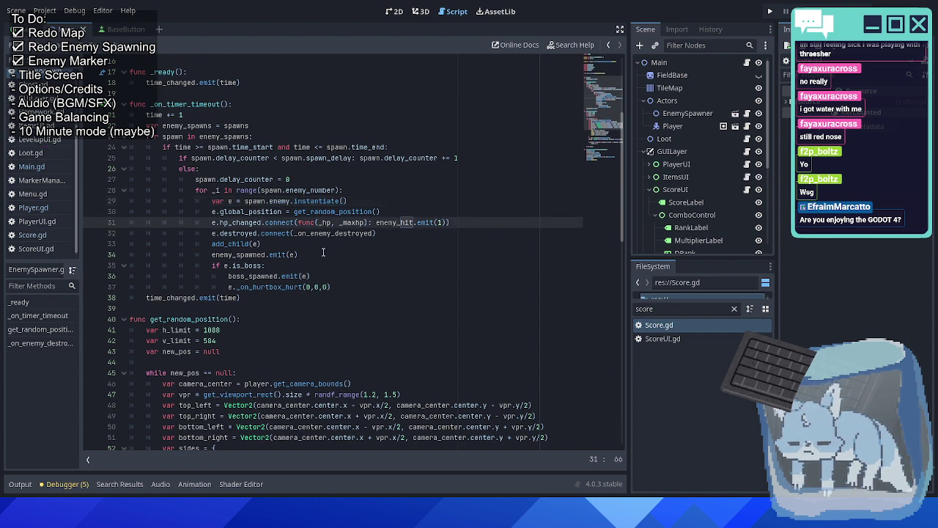
{"action": "left_click", "coordinate": [420, 248]}
{"action": "left_click", "coordinate": [387, 224]}
{"action": "left_click", "coordinate": [388, 251]}
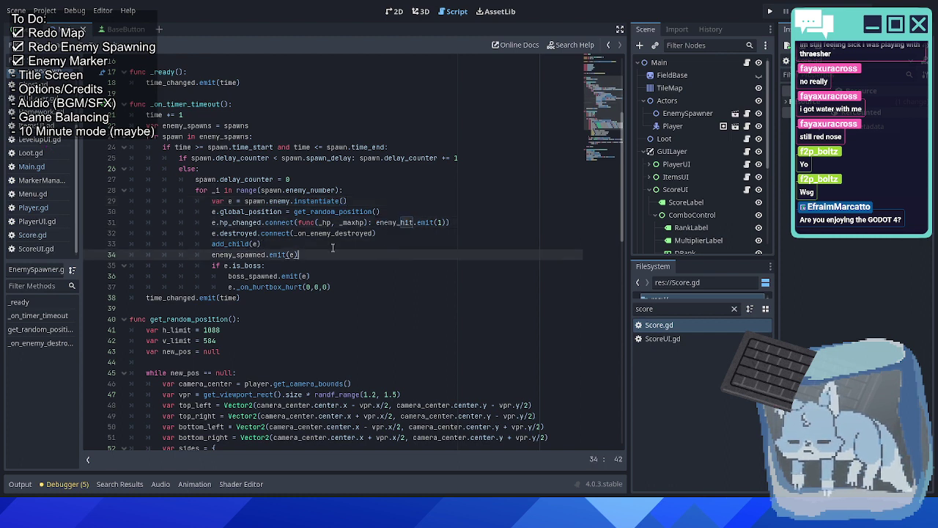
{"action": "scroll", "coordinate": [38, 167], "scroll_direction": "up", "scroll_amount": 3}
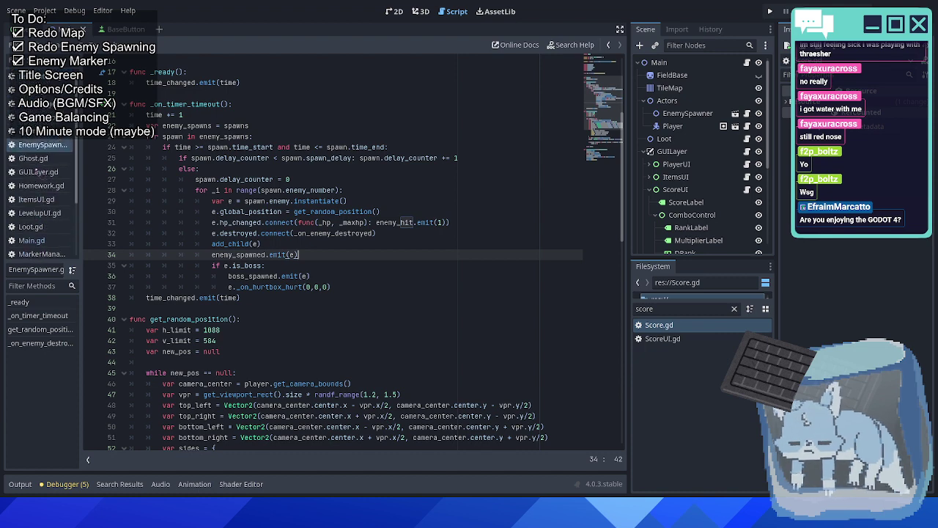
{"action": "scroll", "coordinate": [36, 170], "scroll_direction": "down", "scroll_amount": 3}
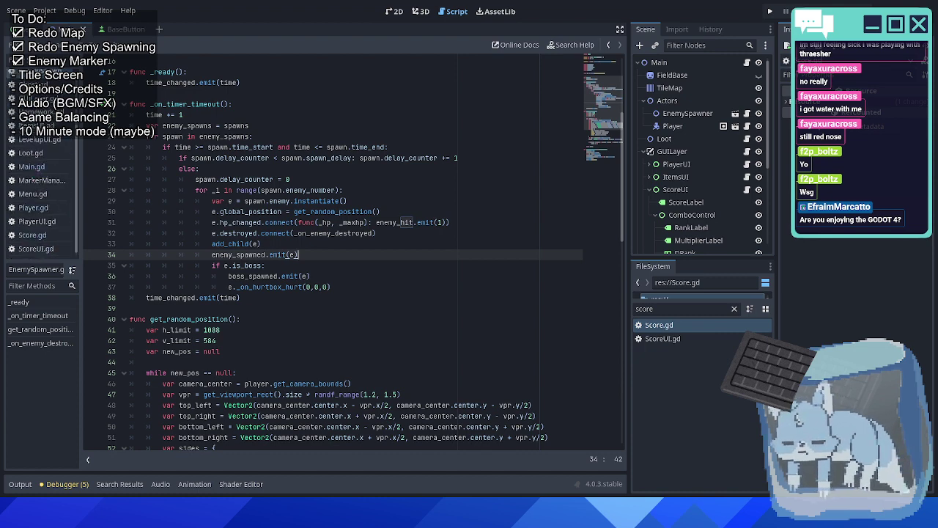
Switch to Score.gd and select the Score node in the scene tree for inspection.
{"action": "left_click", "coordinate": [33, 235]}
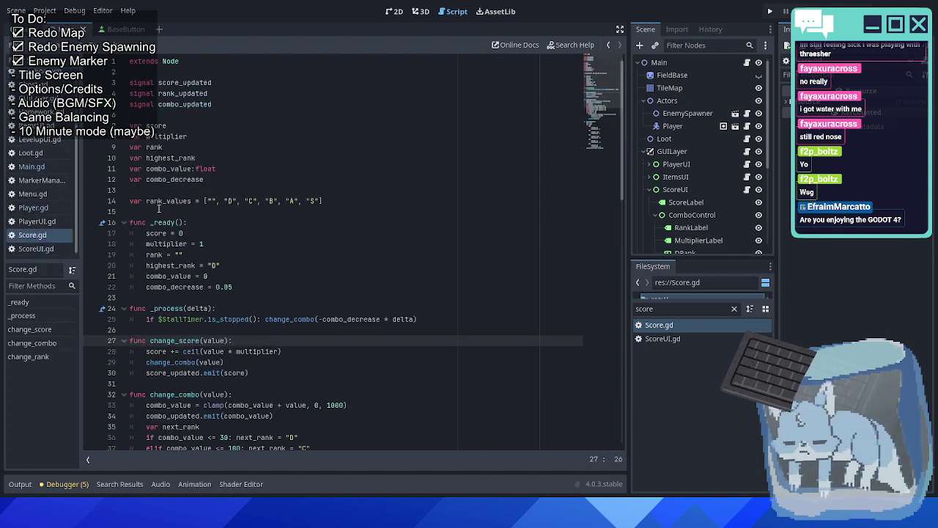
{"action": "scroll", "coordinate": [664, 227], "scroll_direction": "down", "scroll_amount": 5}
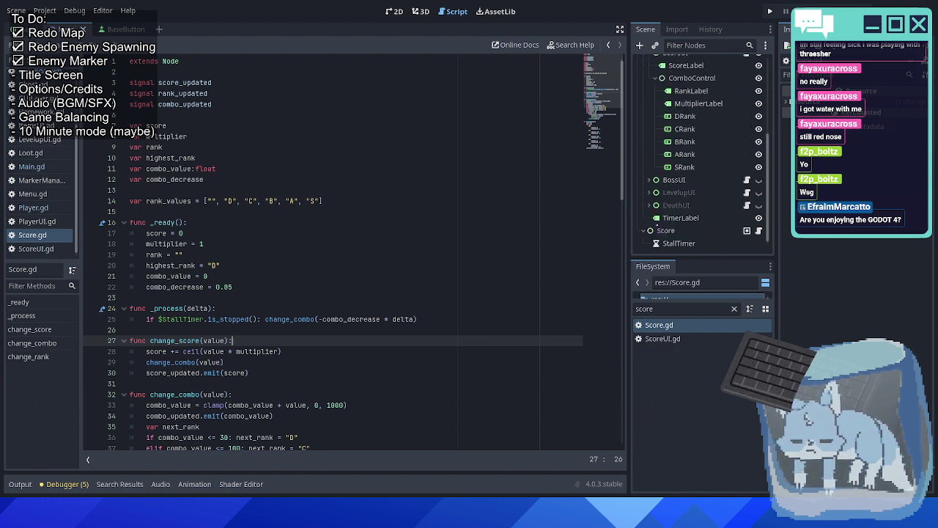
{"action": "left_click", "coordinate": [662, 230]}
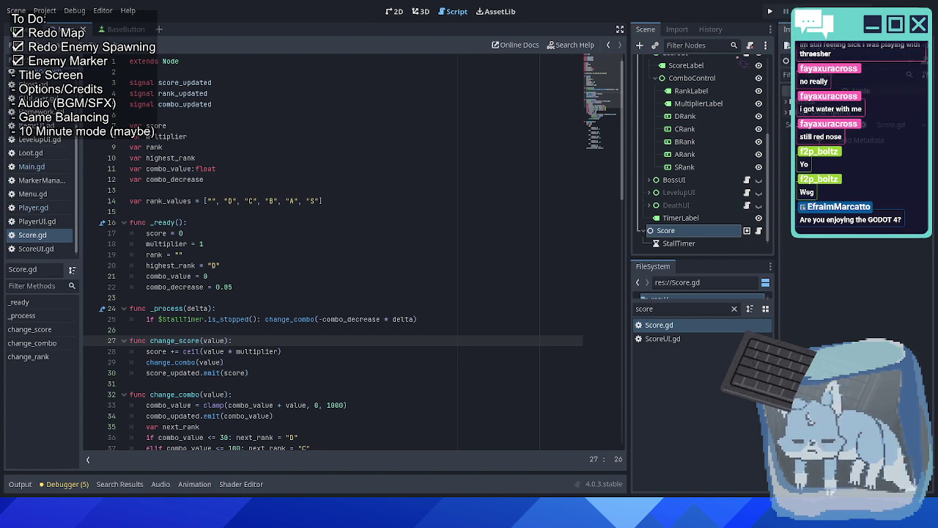
{"action": "scroll", "coordinate": [696, 161], "scroll_direction": "up", "scroll_amount": 3}
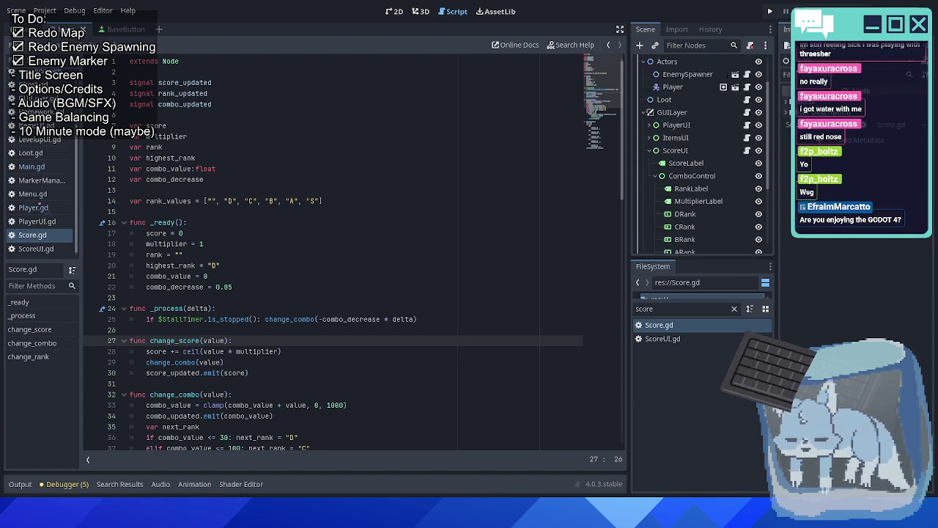
Go back to Player.gd and review the signal and variable declarations at the start of the script.
{"action": "left_click", "coordinate": [33, 209]}
{"action": "scroll", "coordinate": [247, 207], "scroll_direction": "up", "scroll_amount": 10}
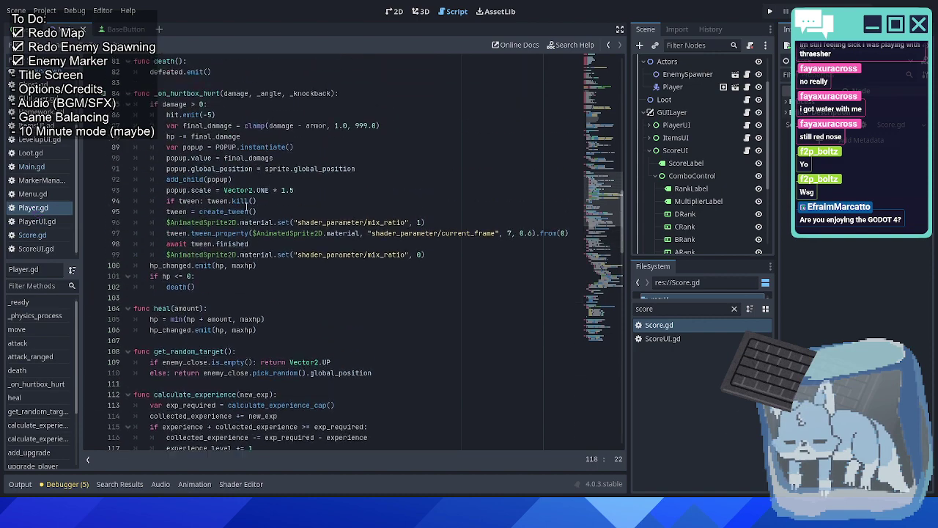
{"action": "scroll", "coordinate": [247, 207], "scroll_direction": "up", "scroll_amount": 13}
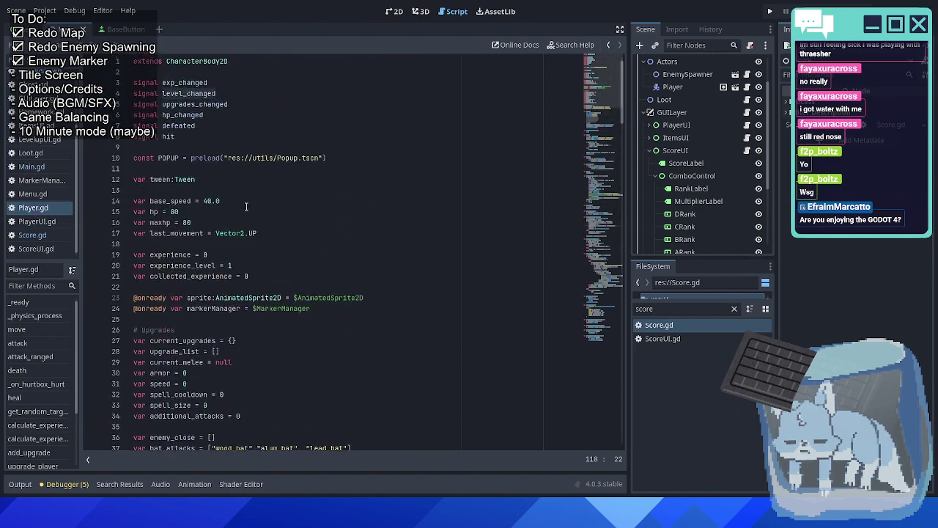
{"action": "scroll", "coordinate": [33, 176], "scroll_direction": "up", "scroll_amount": 3}
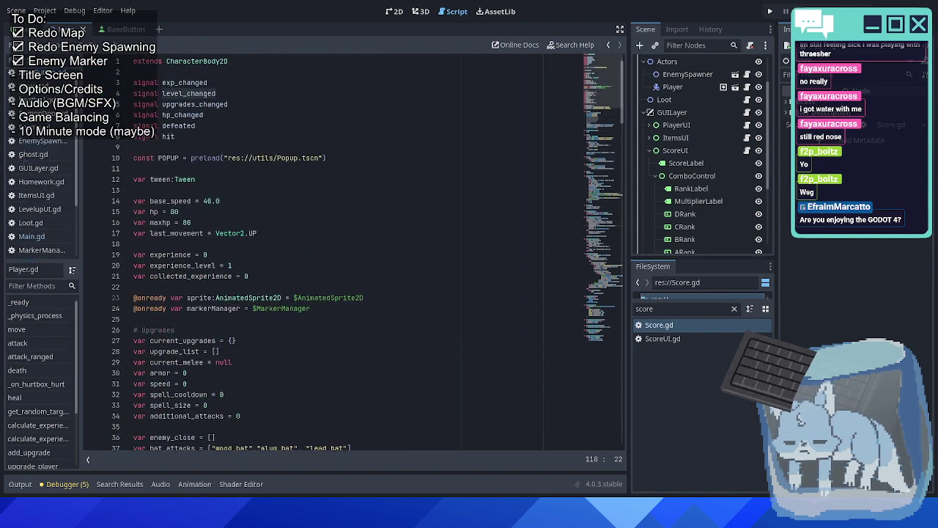
Copy the get_tree().get_first_node_in_group("player") expression from the player variable declaration in Enemy.gd.
{"action": "left_click", "coordinate": [30, 155]}
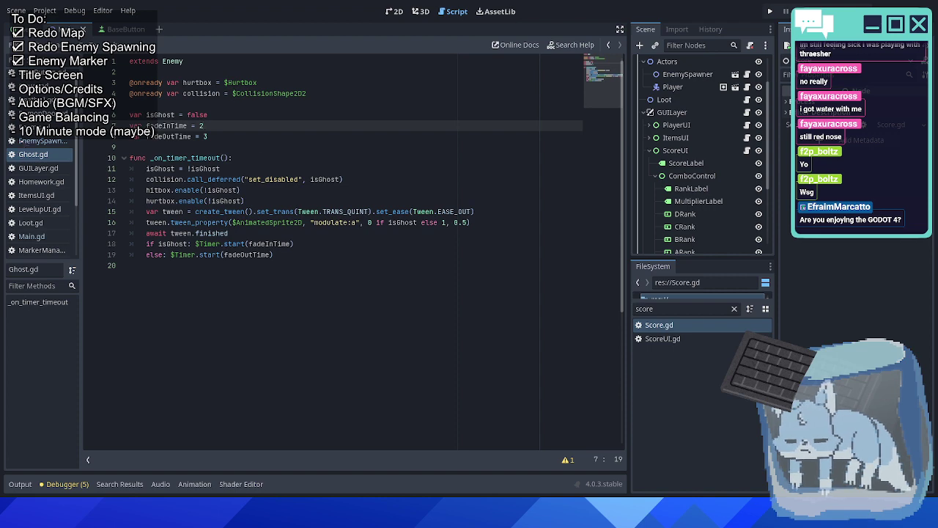
{"action": "left_click", "coordinate": [29, 128]}
{"action": "scroll", "coordinate": [169, 162], "scroll_direction": "up", "scroll_amount": 8}
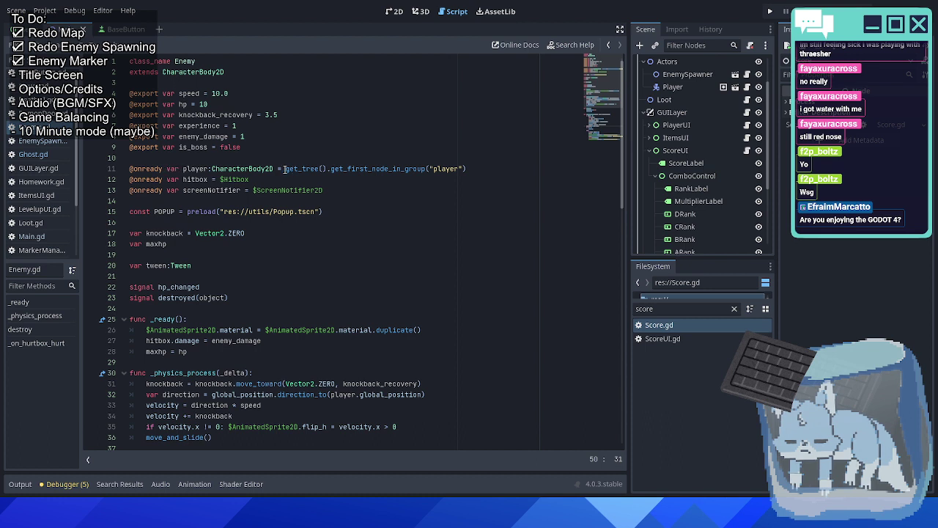
{"action": "left_click_drag", "start_coordinate": [285, 169], "coordinate": [563, 168]}
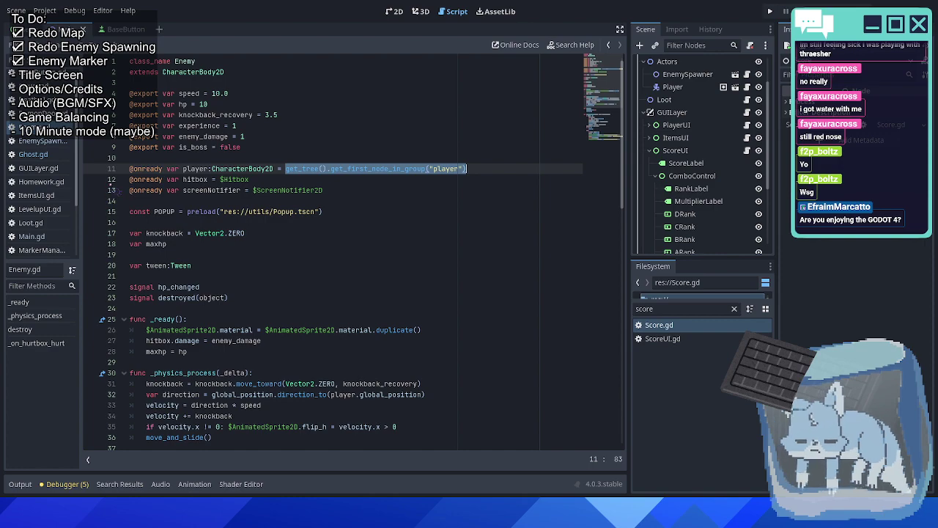
{"action": "scroll", "coordinate": [44, 196], "scroll_direction": "down", "scroll_amount": 3}
In Player.gd's calculate_experience, add get_tree().get_first_node_in_group("score") on a new line after experience = 0.
{"action": "left_click", "coordinate": [37, 209]}
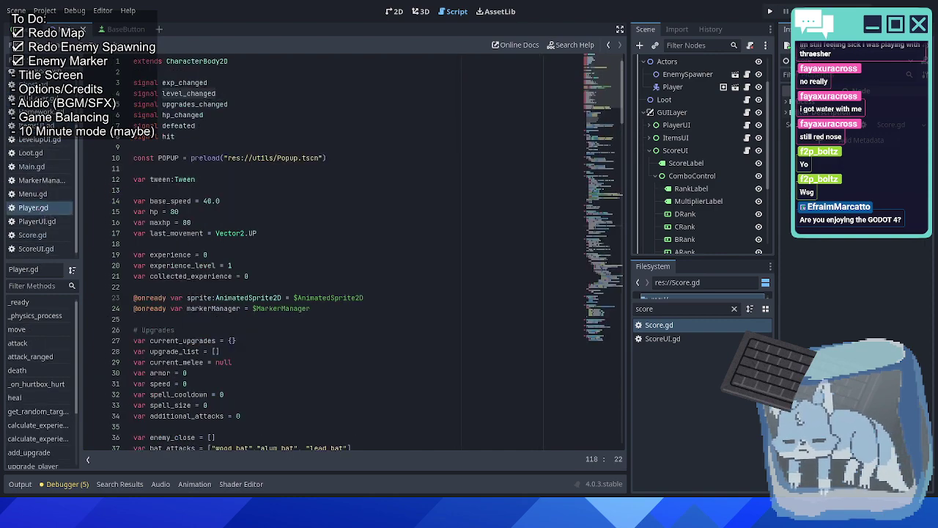
{"action": "scroll", "coordinate": [318, 261], "scroll_direction": "down", "scroll_amount": 15}
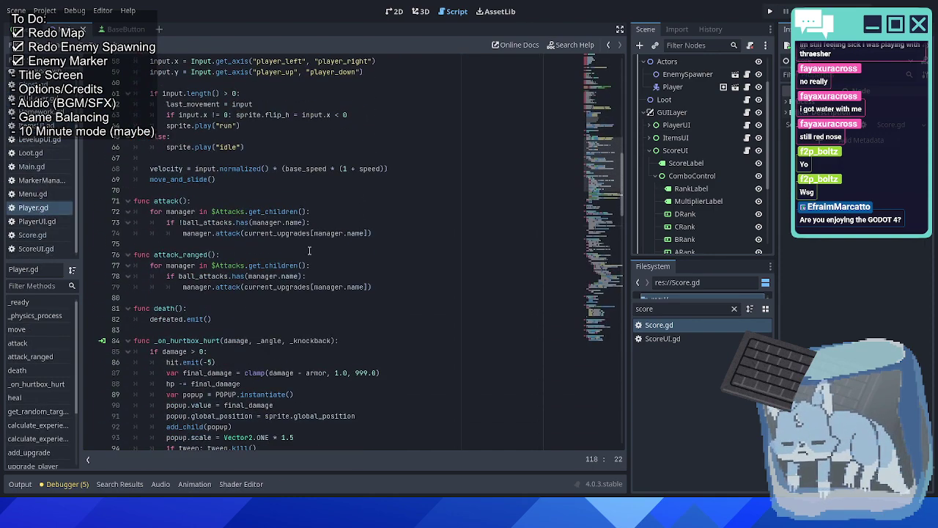
{"action": "scroll", "coordinate": [302, 249], "scroll_direction": "down", "scroll_amount": 12}
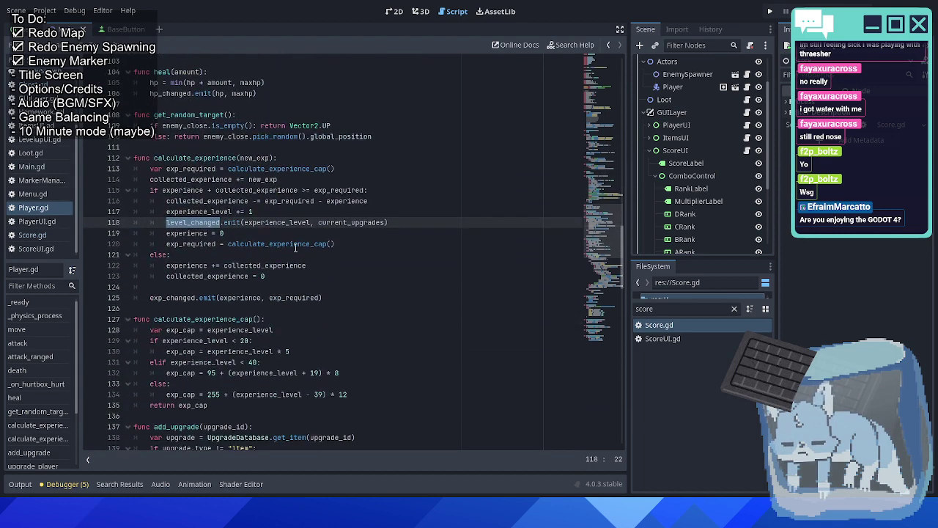
{"action": "left_click", "coordinate": [249, 233]}
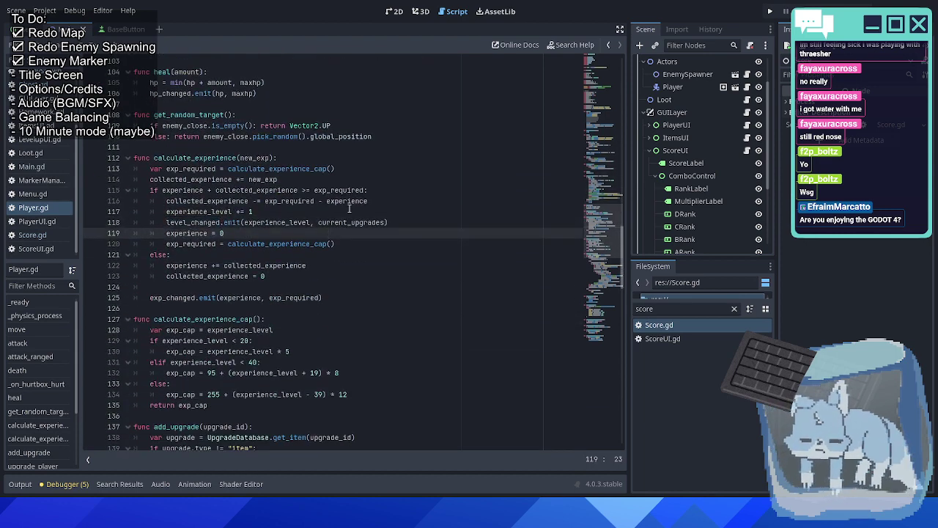
{"action": "key", "text": "Return"}
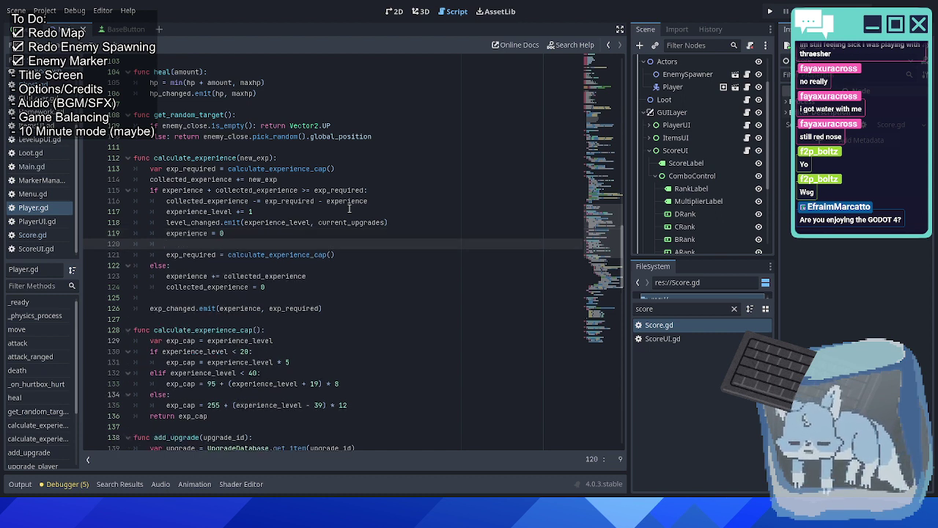
{"action": "key", "text": "ctrl+v"}
{"action": "key", "text": "Left"}
{"action": "key", "text": "ctrl+shift+Left"}
{"action": "type", "text": "scor"}
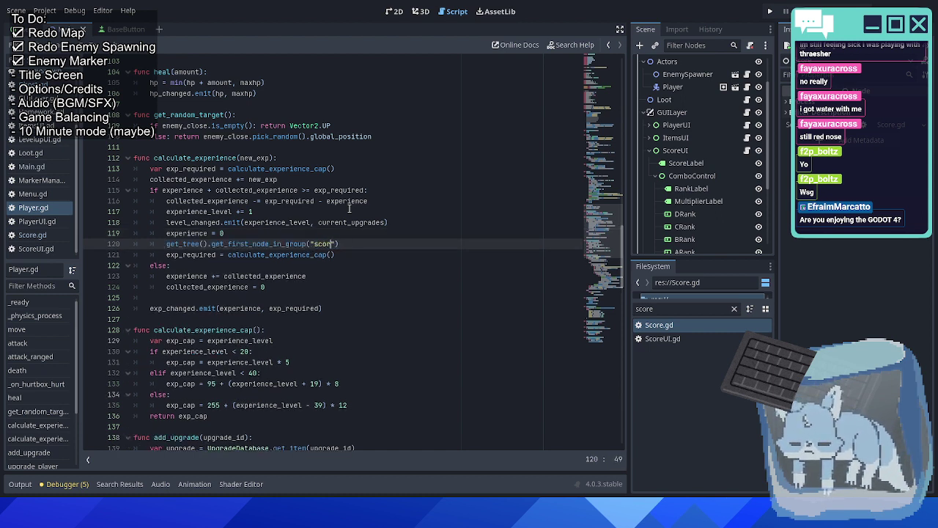
{"action": "type", "text": "e\")"}
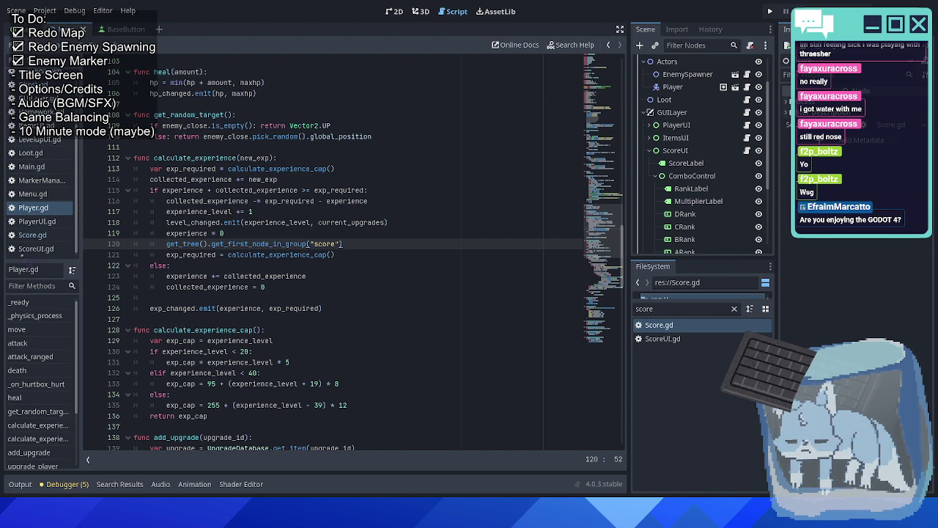
Append .change_score(100) to the new score group line in Player.gd, copying the function name from Score.gd.
{"action": "left_click", "coordinate": [33, 235]}
{"action": "scroll", "coordinate": [168, 292], "scroll_direction": "down", "scroll_amount": 1}
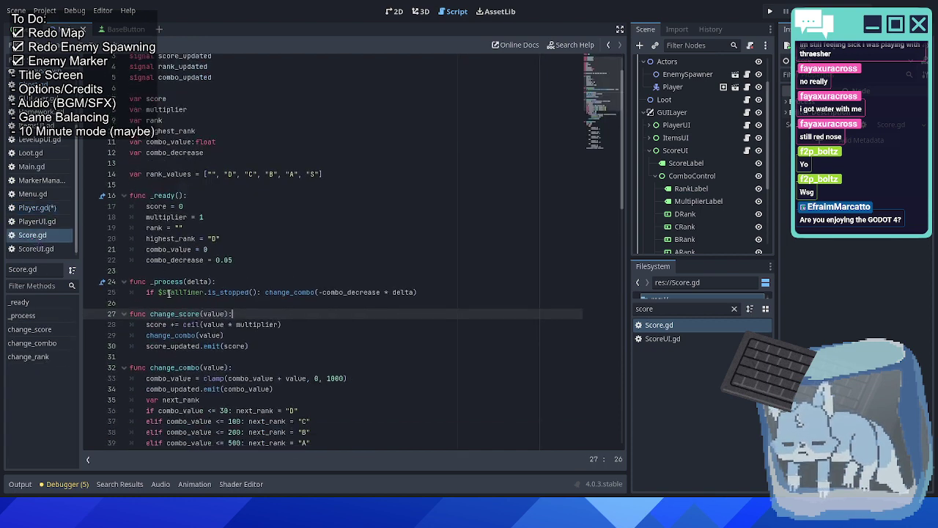
{"action": "scroll", "coordinate": [169, 292], "scroll_direction": "down", "scroll_amount": 2}
{"action": "double_click", "coordinate": [174, 244]}
{"action": "key", "text": "ctrl+c"}
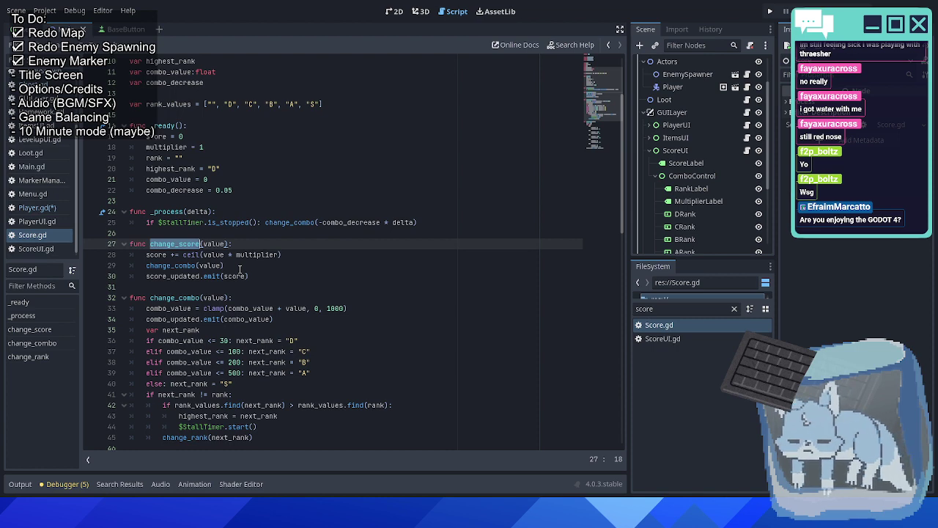
{"action": "left_click", "coordinate": [46, 209]}
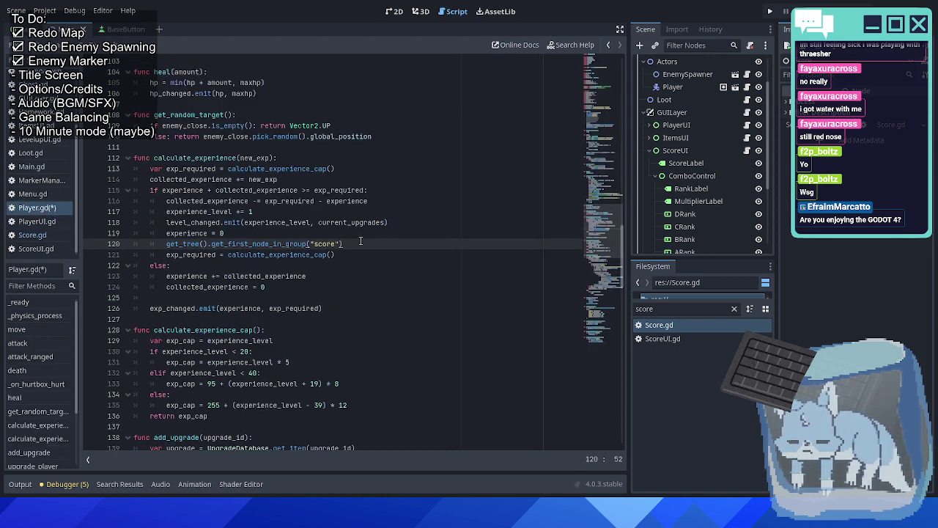
{"action": "key", "text": "ctrl+v"}
{"action": "key", "text": "ctrl+Left"}
{"action": "type", "text": "."}
{"action": "key", "text": "End"}
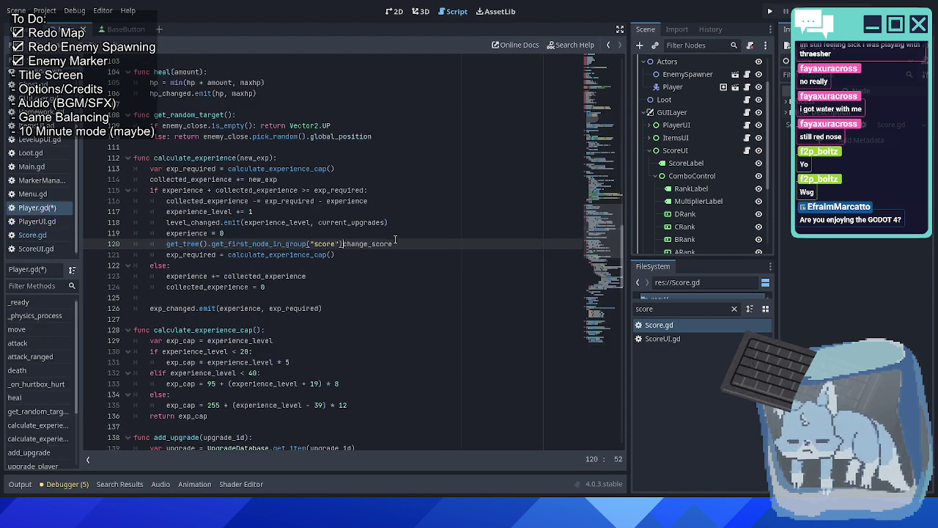
{"action": "type", "text": "(100)"}
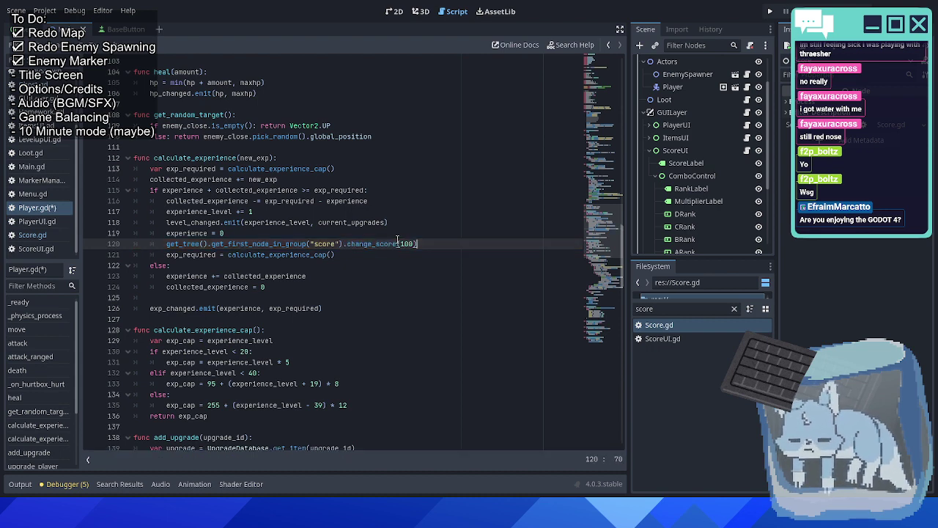
Run the project and play a round to test the level-up score bonus, returning to the script editor at the debugger break.
{"action": "key", "text": "F5"}
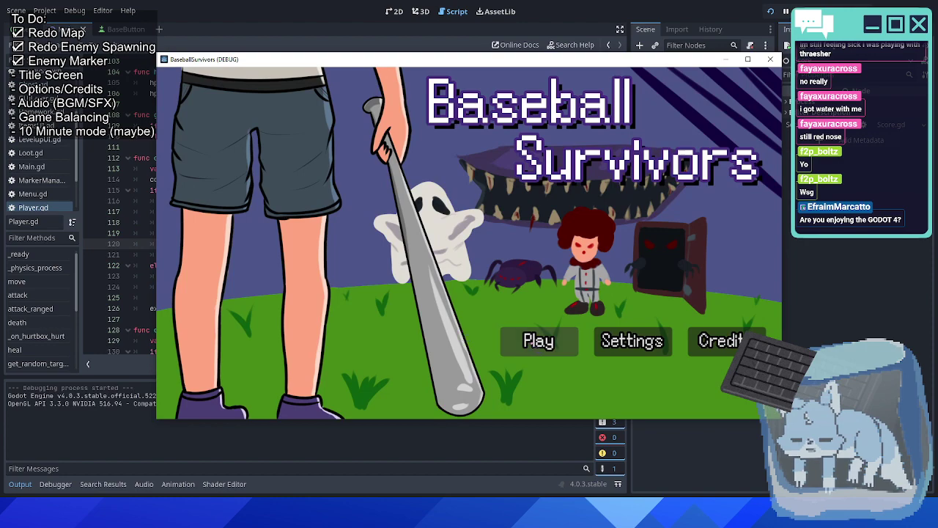
{"action": "left_click", "coordinate": [539, 340]}
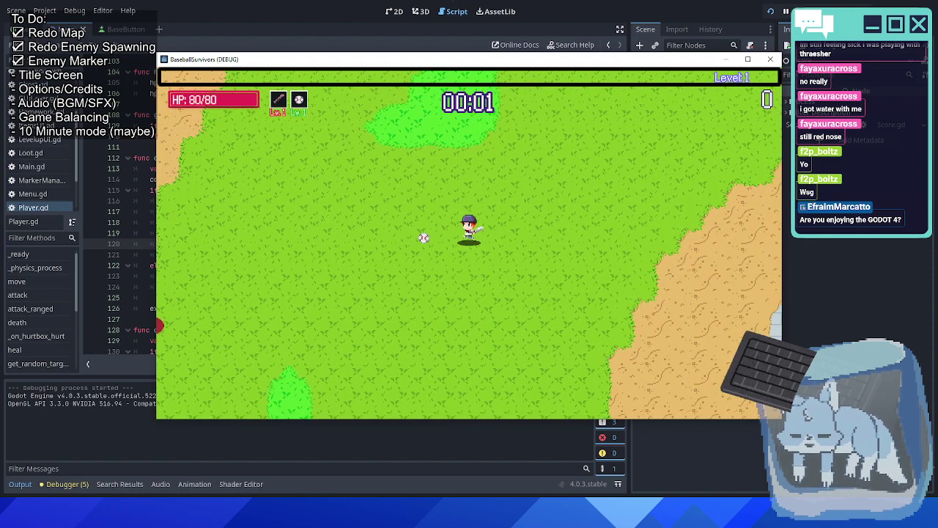
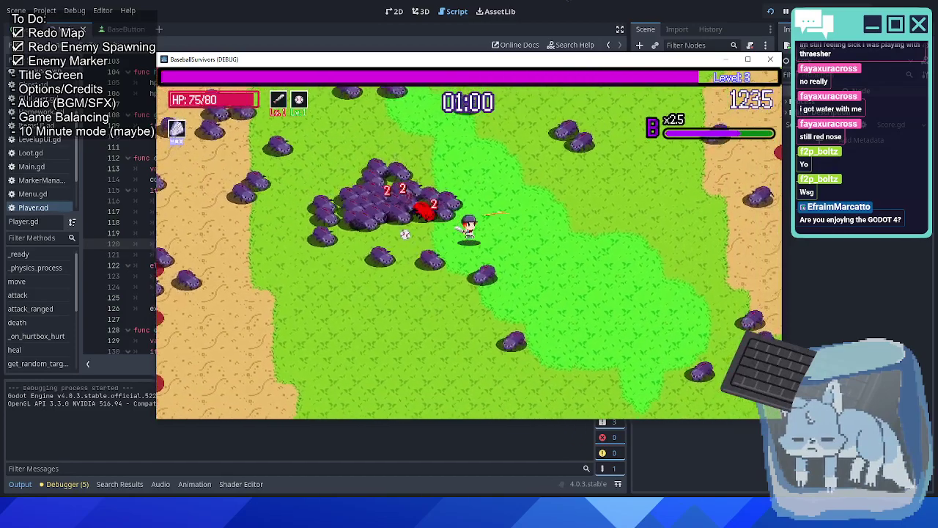
{"action": "key", "text": "w"}
{"action": "key", "text": "d"}
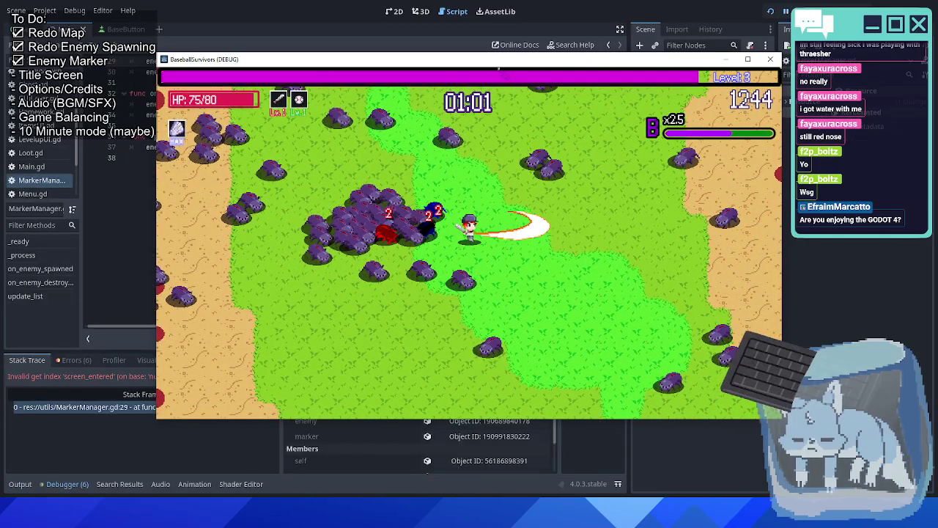
{"action": "left_click", "coordinate": [495, 44]}
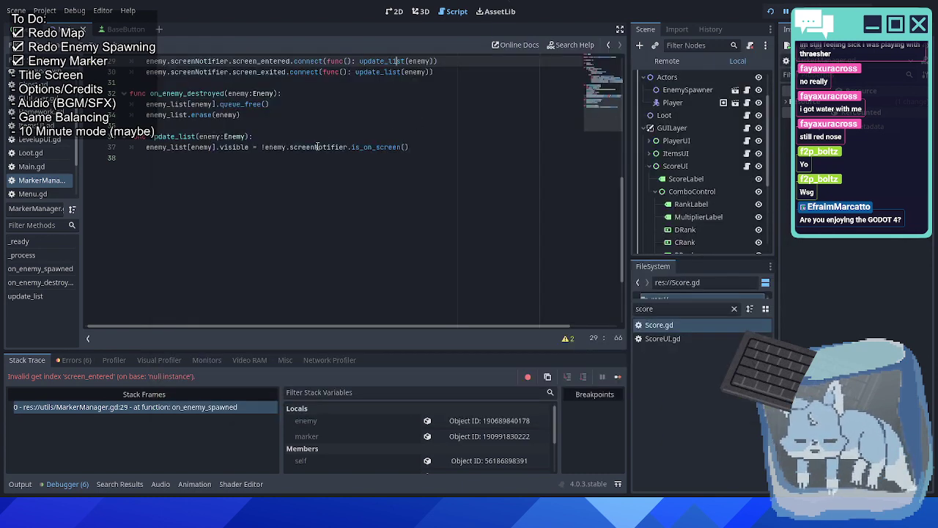
Try moving the two screenNotifier connect lines to the start of on_enemy_spawned in MarkerManager.gd.
{"action": "scroll", "coordinate": [301, 206], "scroll_direction": "up", "scroll_amount": 4}
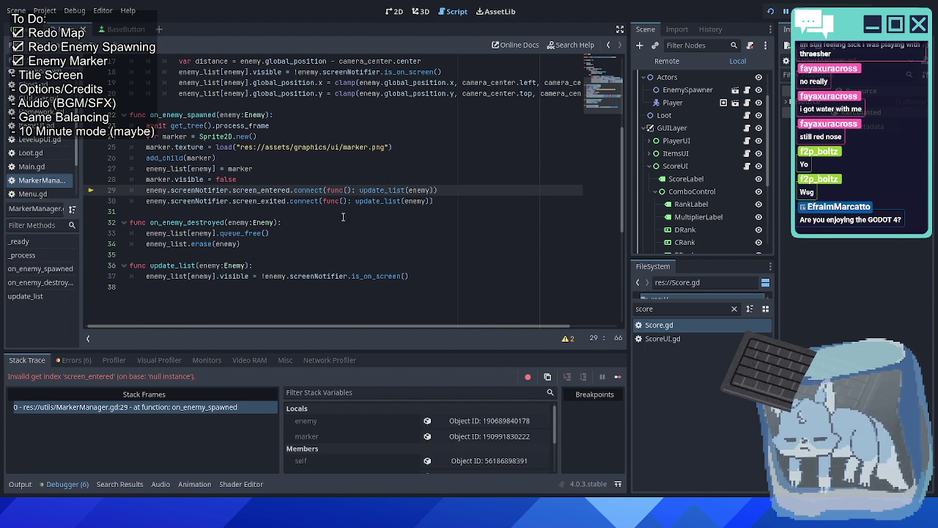
{"action": "triple_click", "coordinate": [440, 189]}
{"action": "left_click_drag", "start_coordinate": [440, 189], "coordinate": [453, 196]}
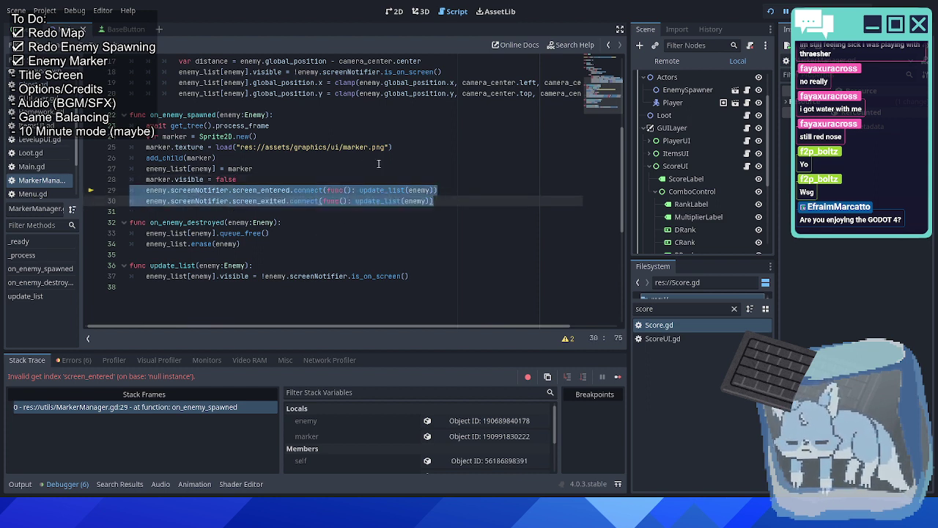
{"action": "key", "text": "ctrl+x"}
{"action": "left_click", "coordinate": [279, 115]}
{"action": "key", "text": "Return"}
{"action": "key", "text": "ctrl+v"}
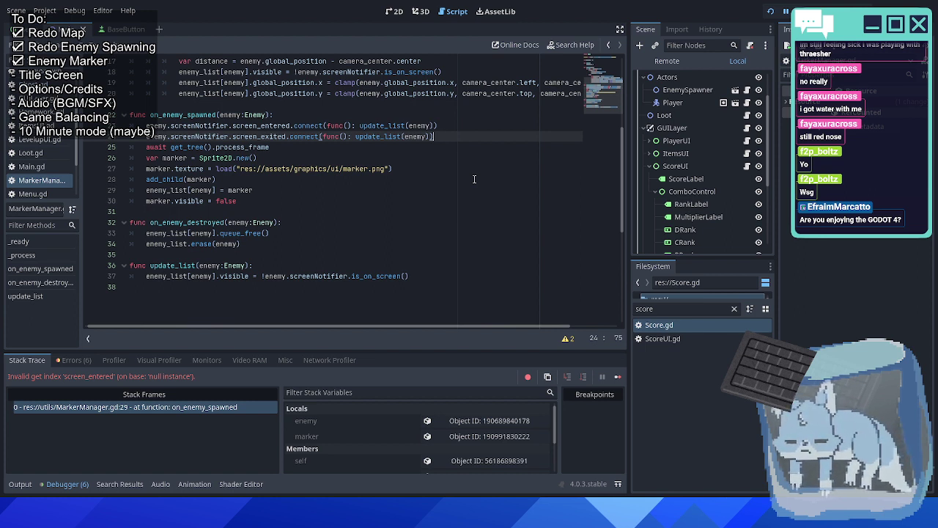
Put the screen_entered and screen_exited connect lines back at the end of on_enemy_spawned, after marker.visible = false.
{"action": "scroll", "coordinate": [224, 159], "scroll_direction": "up", "scroll_amount": 1}
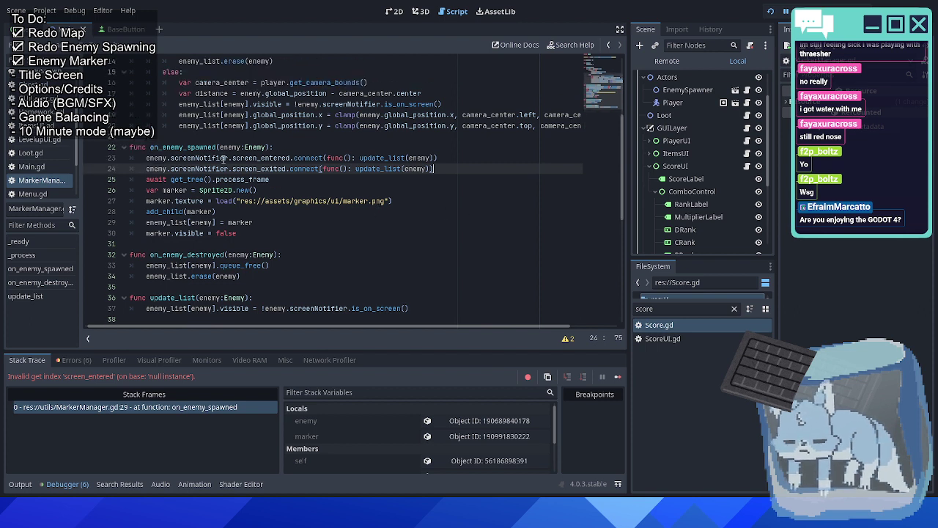
{"action": "left_click", "coordinate": [147, 159]}
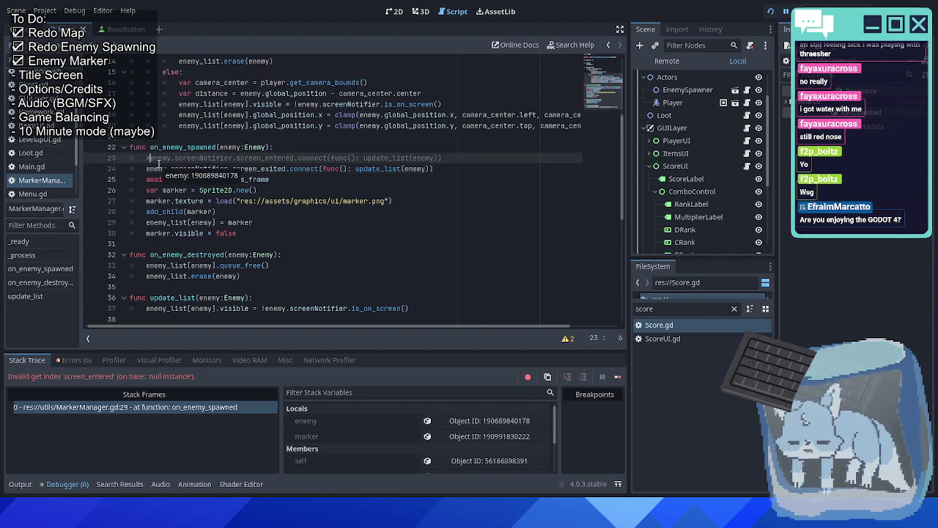
{"action": "key", "text": "Down"}
{"action": "key", "text": "End"}
{"action": "key", "text": "shift+Up"}
{"action": "key", "text": "shift+Up"}
{"action": "key", "text": "BackSpace"}
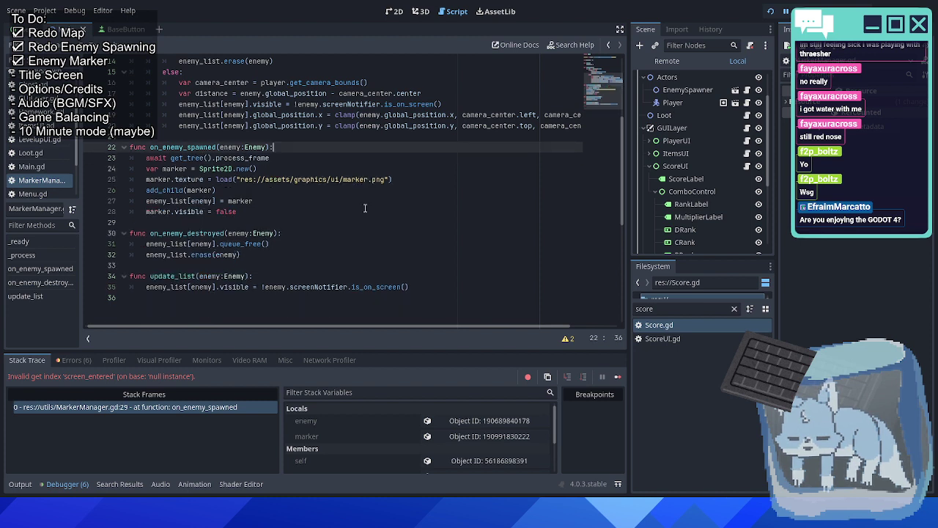
{"action": "left_click", "coordinate": [364, 208]}
{"action": "key", "text": "ctrl+v"}
Comment out the screen_entered and screen_exited connect lines at the end of on_enemy_spawned.
{"action": "left_click", "coordinate": [146, 222]}
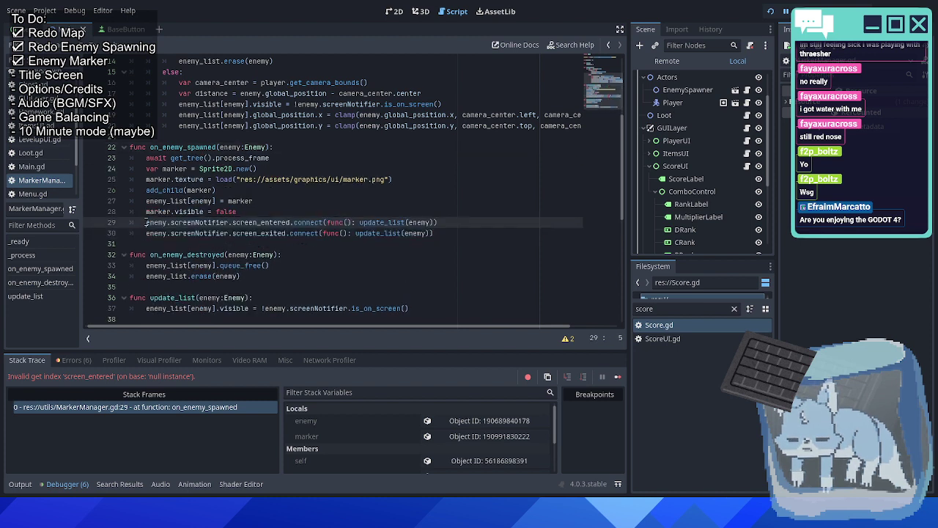
{"action": "type", "text": "#"}
{"action": "key", "text": "Down"}
{"action": "key", "text": "Left"}
{"action": "type", "text": "#"}
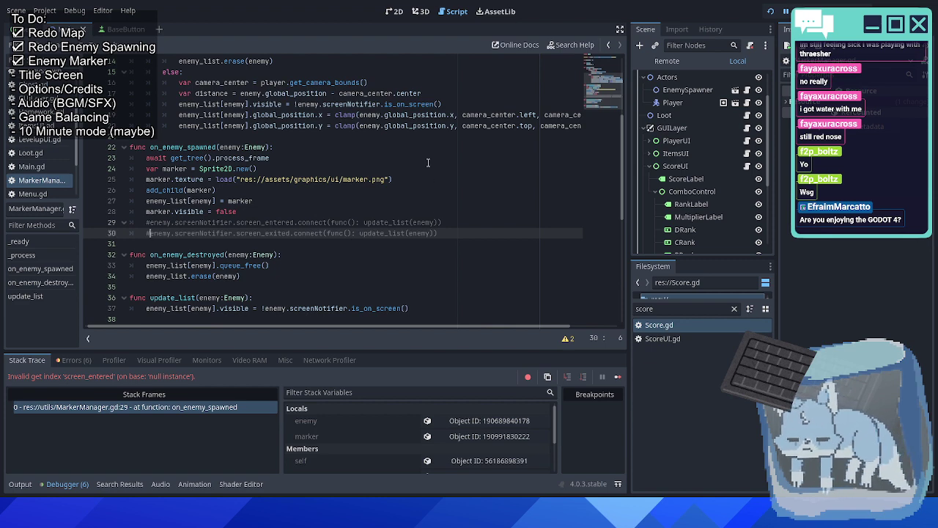
{"action": "scroll", "coordinate": [429, 164], "scroll_direction": "down", "scroll_amount": 3}
{"action": "scroll", "coordinate": [428, 165], "scroll_direction": "up", "scroll_amount": 2}
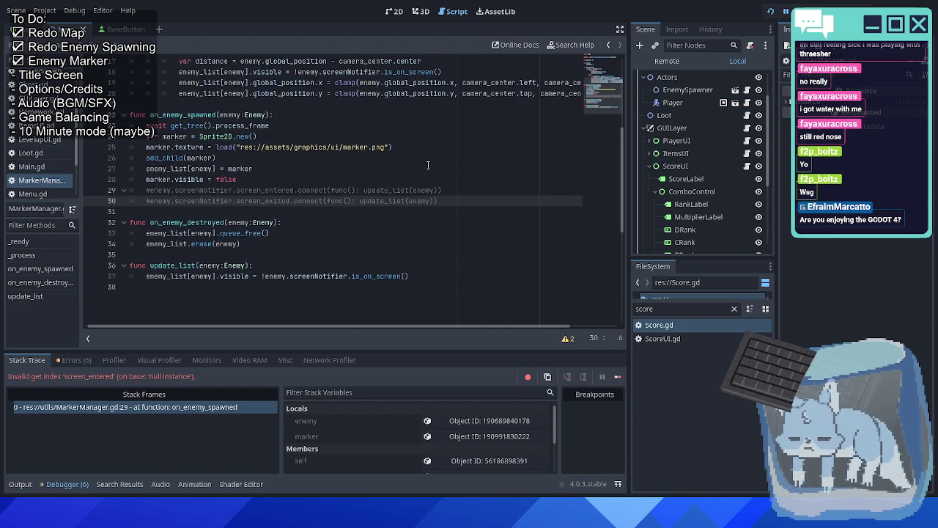
Check where update_list is used, and stop the running game before saving MarkerManager.gd.
{"action": "double_click", "coordinate": [176, 266]}
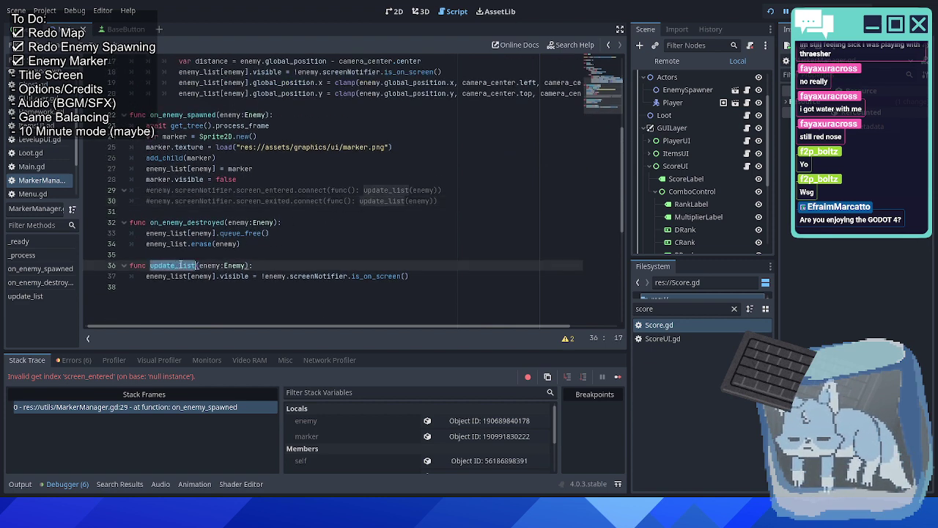
{"action": "scroll", "coordinate": [362, 224], "scroll_direction": "up", "scroll_amount": 3}
{"action": "scroll", "coordinate": [362, 224], "scroll_direction": "down", "scroll_amount": 5}
{"action": "left_click", "coordinate": [363, 224]}
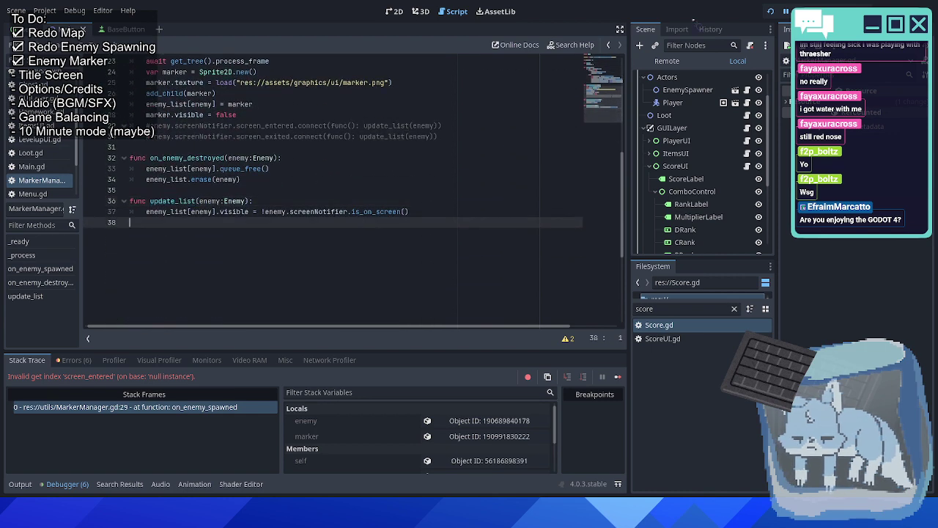
{"action": "key", "text": "F8"}
{"action": "left_click", "coordinate": [337, 179]}
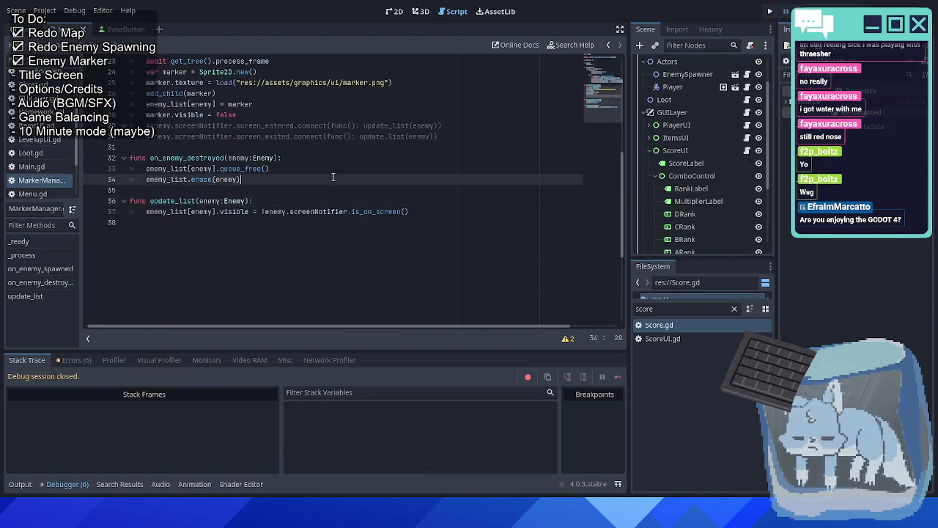
{"action": "key", "text": "ctrl+s"}
Open the Enemy.gd source line of the missing ScreenNotifier2D node error from the debugger's error list.
{"action": "scroll", "coordinate": [332, 178], "scroll_direction": "up", "scroll_amount": 8}
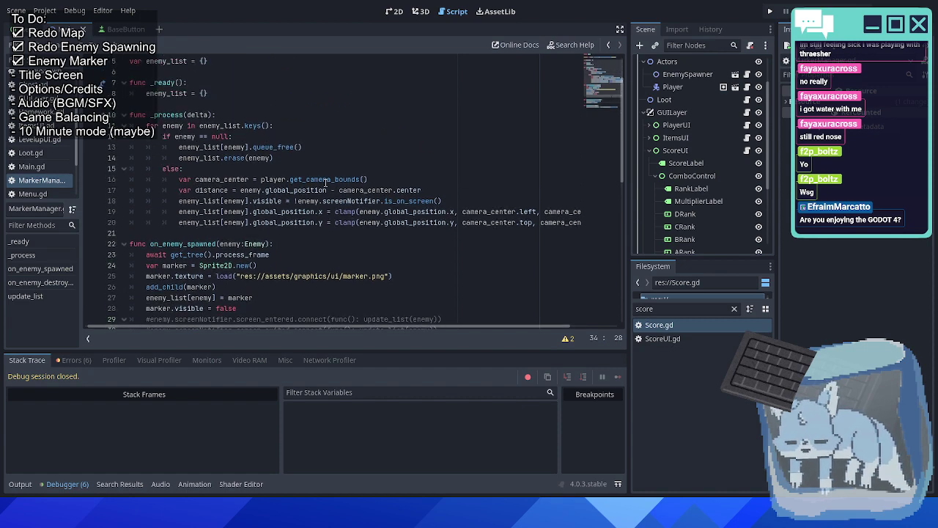
{"action": "left_click", "coordinate": [75, 360]}
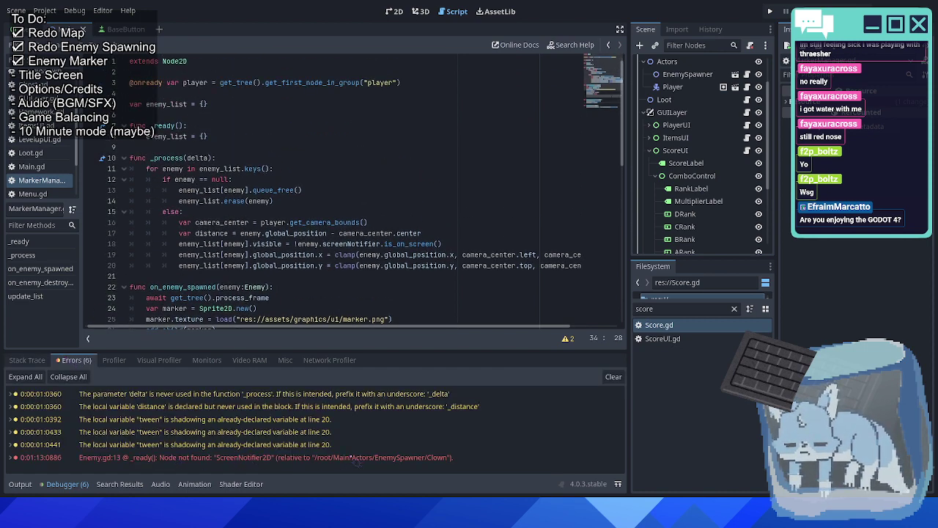
{"action": "double_click", "coordinate": [261, 459]}
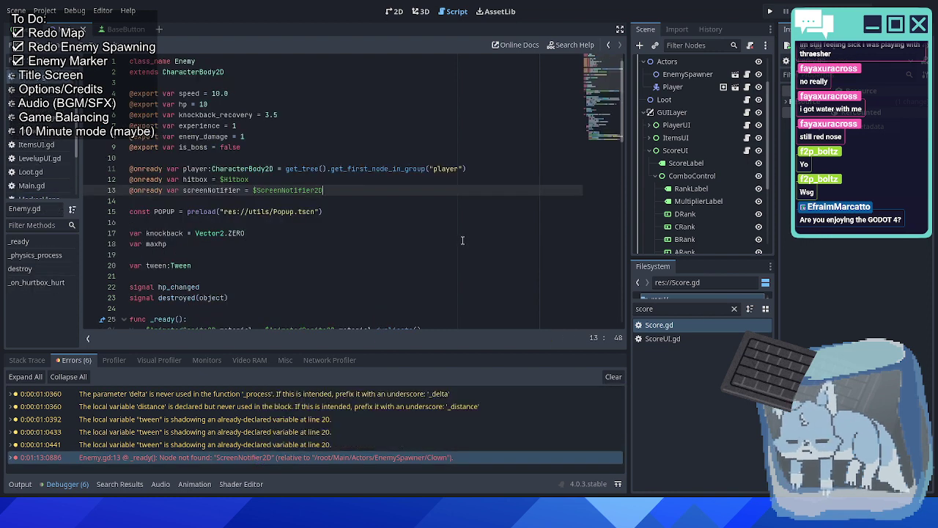
Open the Clown scene and check its on-screen notifier node's name and the start of its script.
{"action": "double_click", "coordinate": [684, 308]}
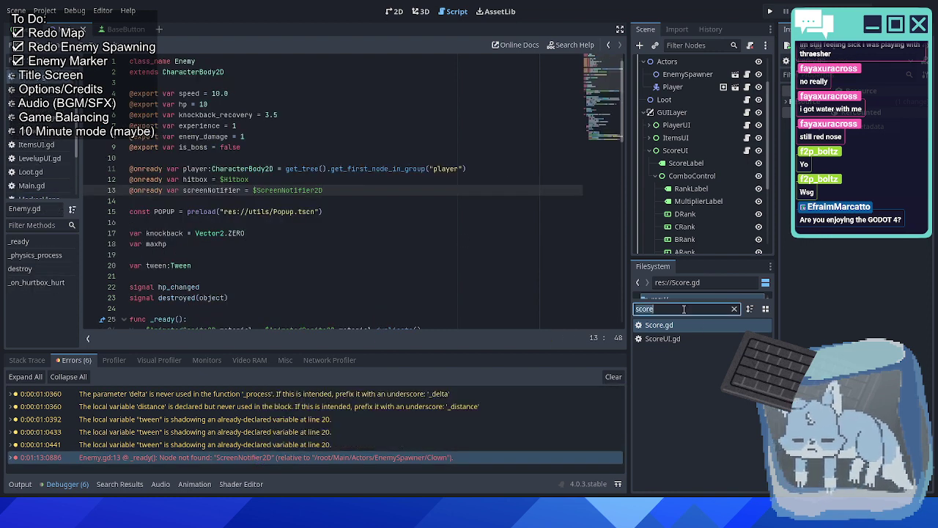
{"action": "type", "text": "clow"}
{"action": "left_click", "coordinate": [666, 353]}
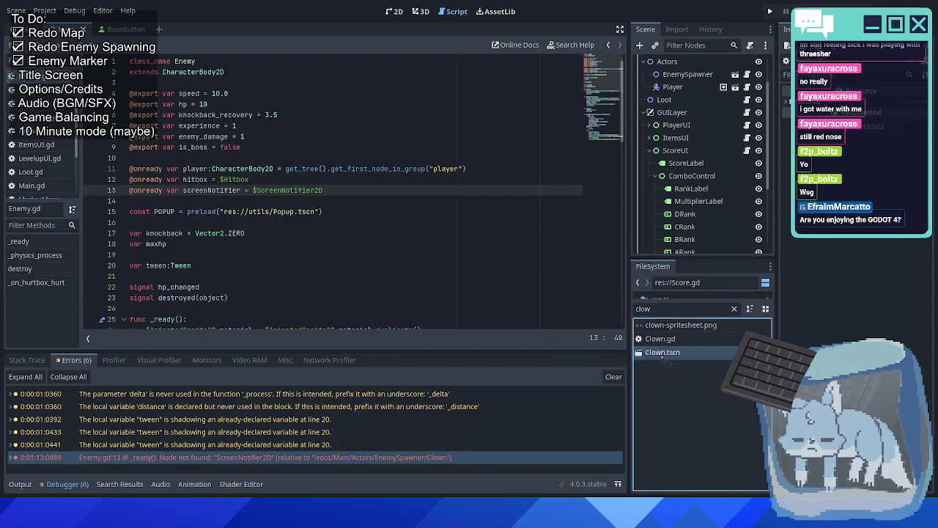
{"action": "double_click", "coordinate": [664, 355]}
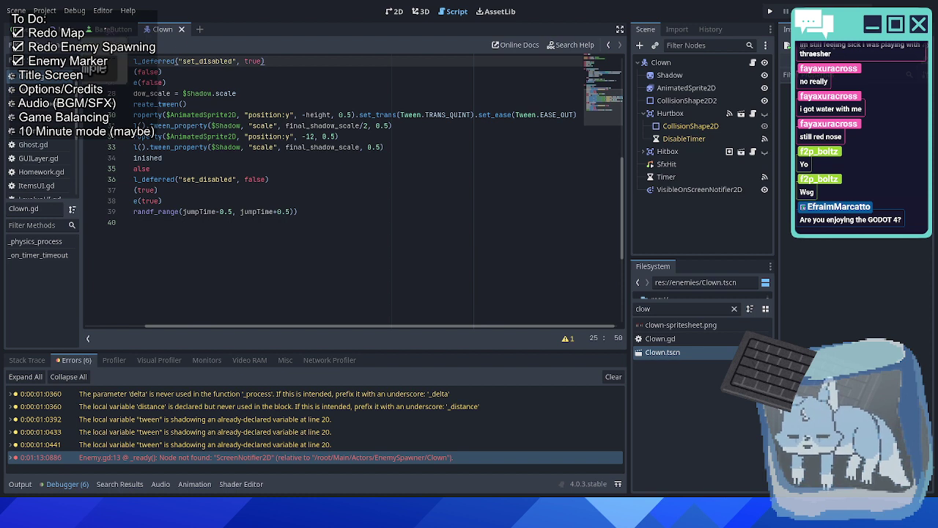
{"action": "left_click", "coordinate": [698, 189]}
{"action": "left_click", "coordinate": [698, 189]}
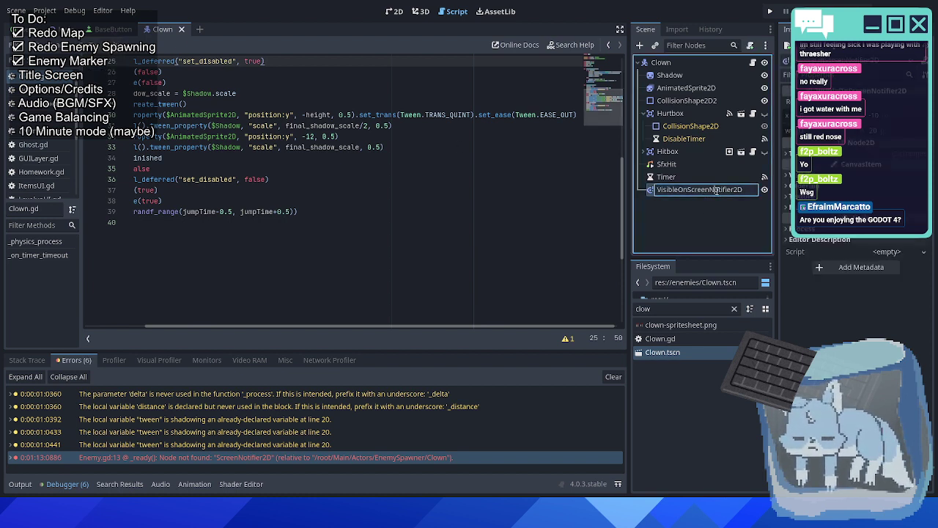
{"action": "left_click", "coordinate": [341, 179]}
{"action": "scroll", "coordinate": [341, 180], "scroll_direction": "up", "scroll_amount": 8}
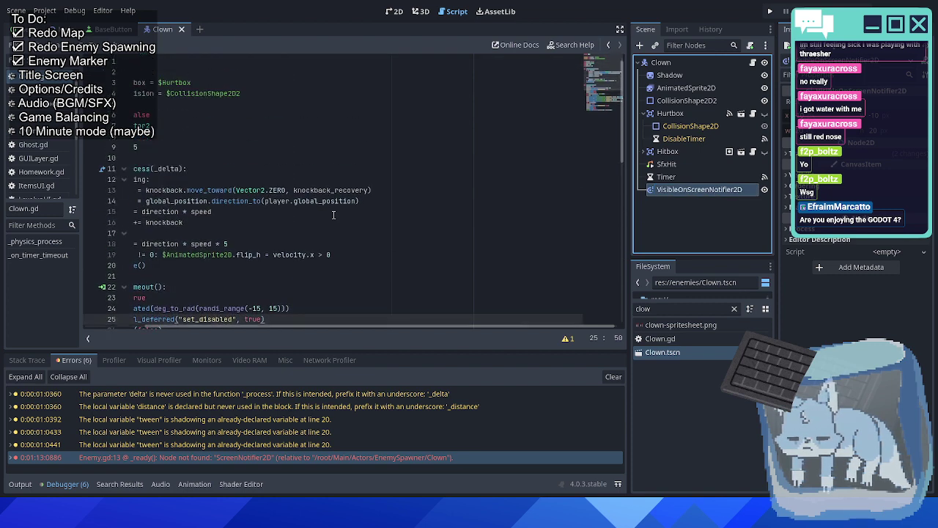
{"action": "scroll", "coordinate": [244, 311], "scroll_direction": "left", "scroll_amount": 1}
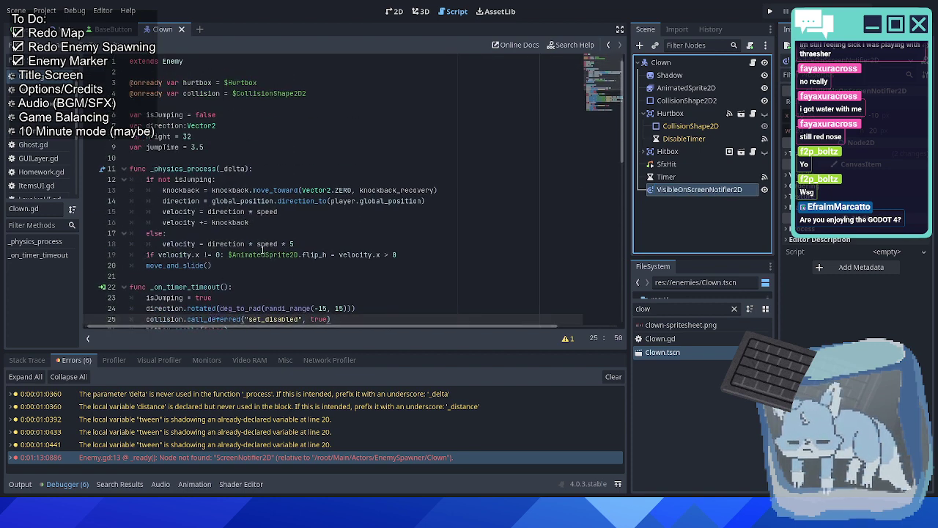
Open the Spider scene, and copy the notifier node's name VisibleOnScreenNotifier2D from the Clown scene.
{"action": "double_click", "coordinate": [647, 309]}
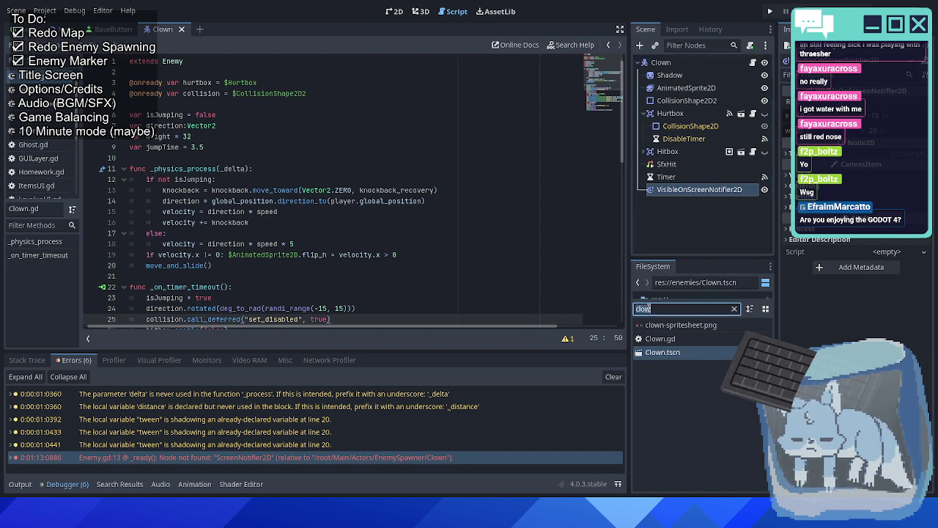
{"action": "type", "text": "spid"}
{"action": "double_click", "coordinate": [656, 324]}
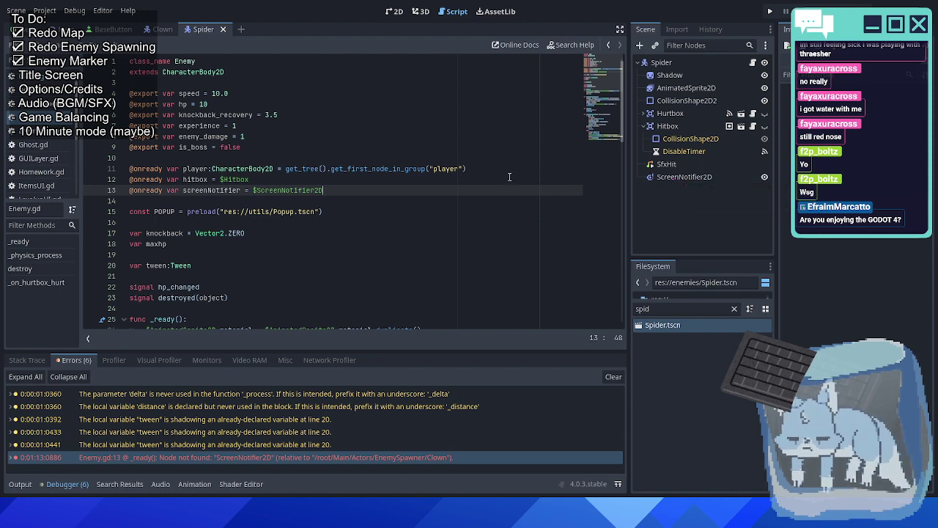
{"action": "left_click", "coordinate": [163, 30]}
{"action": "left_click", "coordinate": [685, 190]}
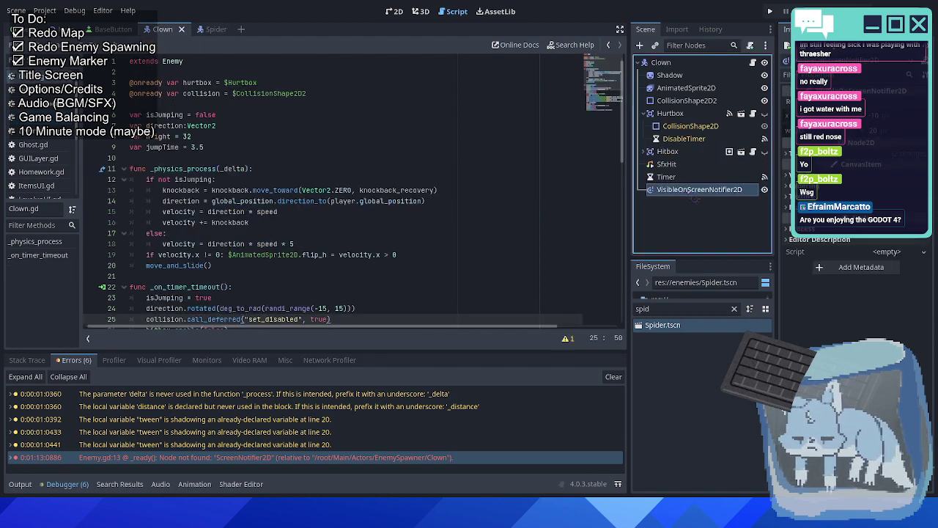
{"action": "left_click", "coordinate": [686, 190]}
{"action": "key", "text": "ctrl+c"}
Find and open the DemonDoor scene to check its notifier node's name.
{"action": "left_click", "coordinate": [665, 312]}
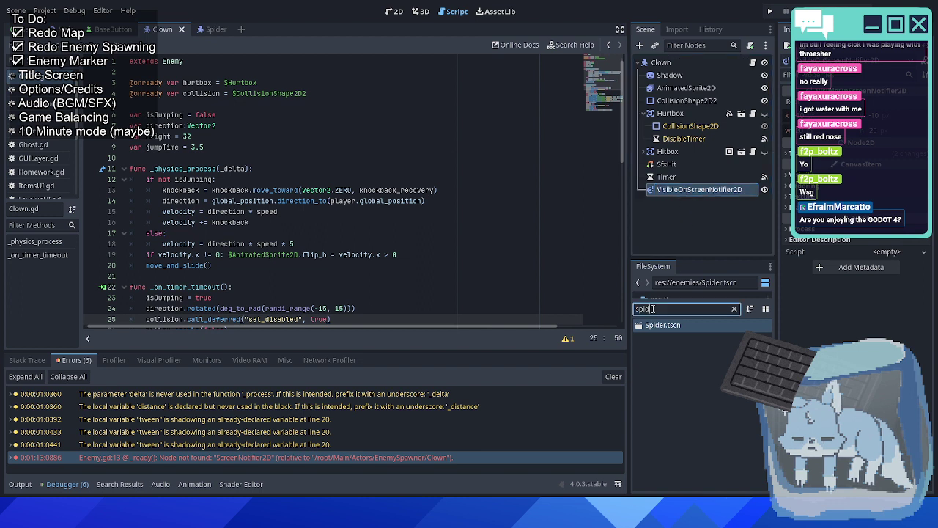
{"action": "double_click", "coordinate": [648, 309]}
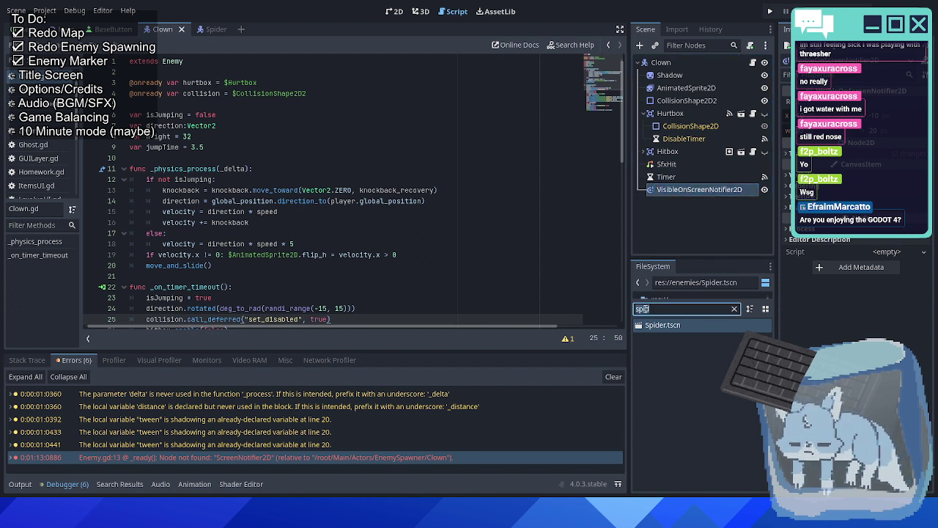
{"action": "type", "text": "door"}
{"action": "left_click", "coordinate": [667, 353]}
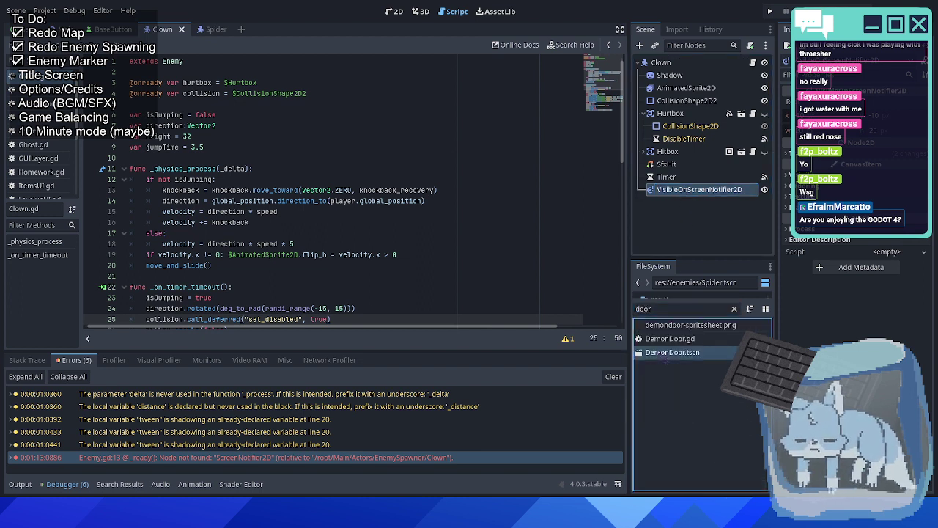
{"action": "double_click", "coordinate": [667, 352]}
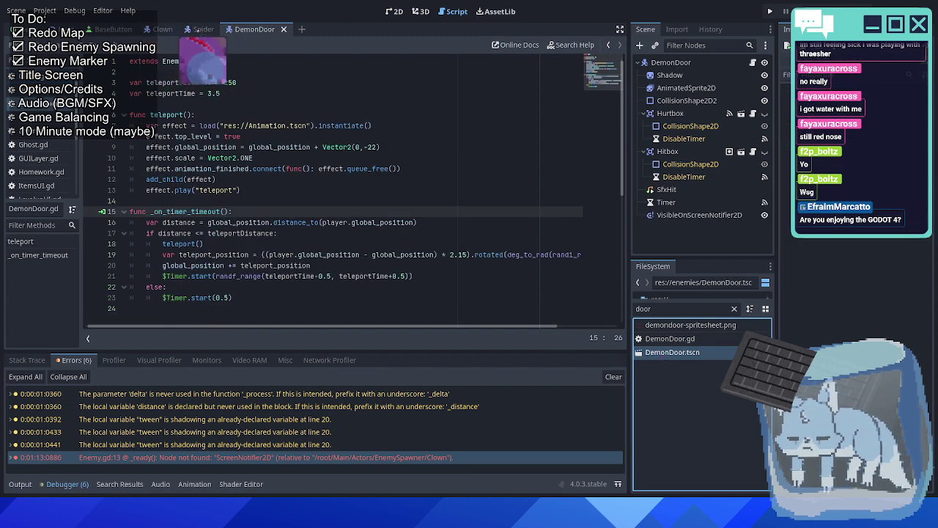
Rename the Spider scene's ScreenNotifier2D node to VisibleOnScreenNotifier2D.
{"action": "left_click", "coordinate": [203, 29]}
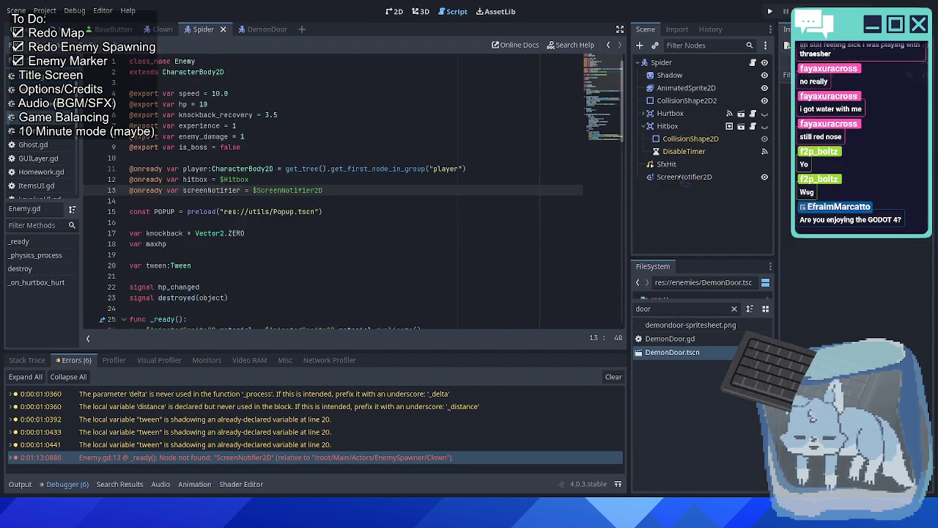
{"action": "left_click", "coordinate": [683, 177]}
{"action": "left_click", "coordinate": [683, 176]}
{"action": "key", "text": "ctrl+v"}
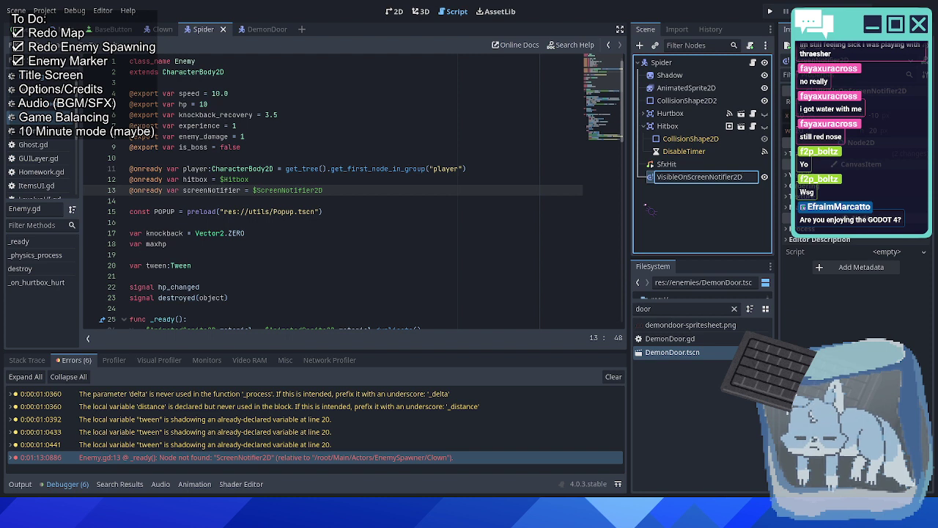
{"action": "key", "text": "Return"}
Point the screenNotifier variable in Enemy.gd to $VisibleOnScreenNotifier2D and save.
{"action": "double_click", "coordinate": [296, 191]}
{"action": "key", "text": "ctrl+v"}
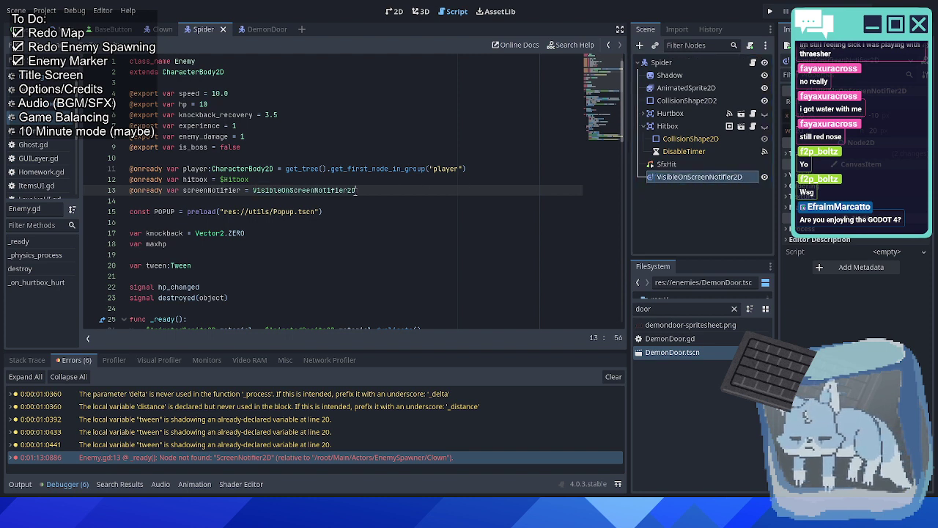
{"action": "left_click", "coordinate": [257, 190]}
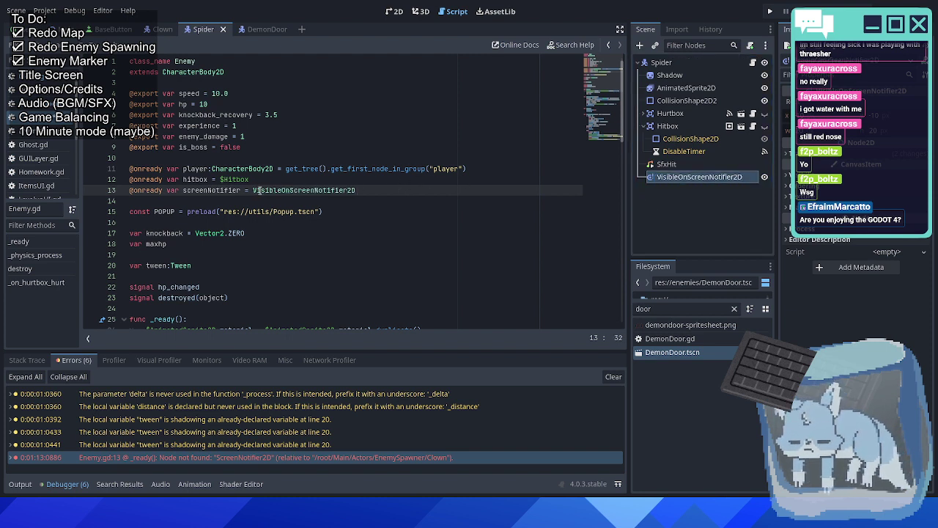
{"action": "type", "text": "$"}
{"action": "left_click", "coordinate": [253, 180]}
{"action": "key", "text": "ctrl+s"}
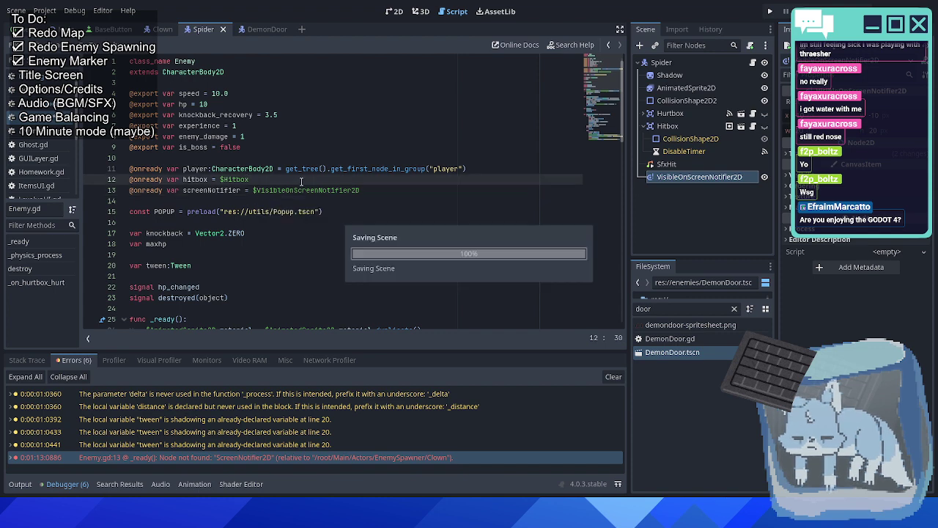
Recheck the DemonDoor scene's notifier node, and look through Enemy.gd from its variables to the hurt function with the debugger collapsed.
{"action": "left_click", "coordinate": [258, 30]}
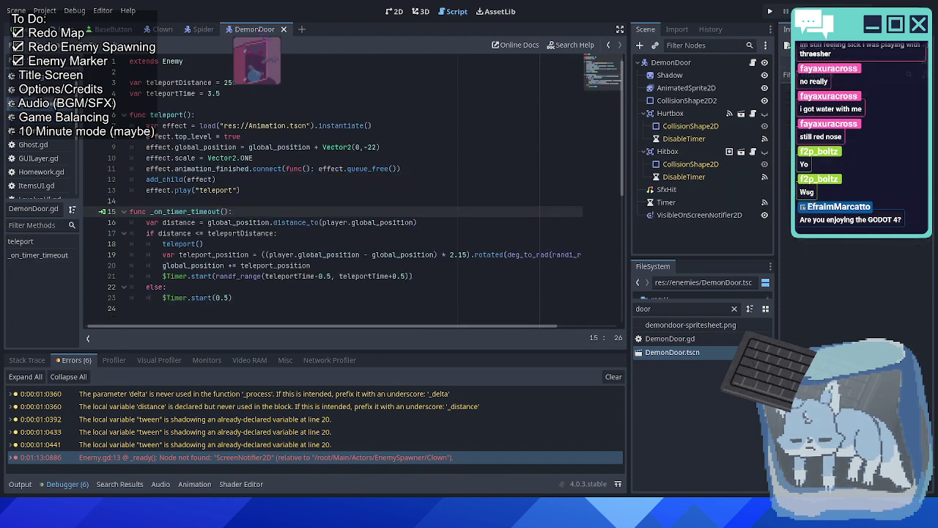
{"action": "left_click", "coordinate": [203, 29]}
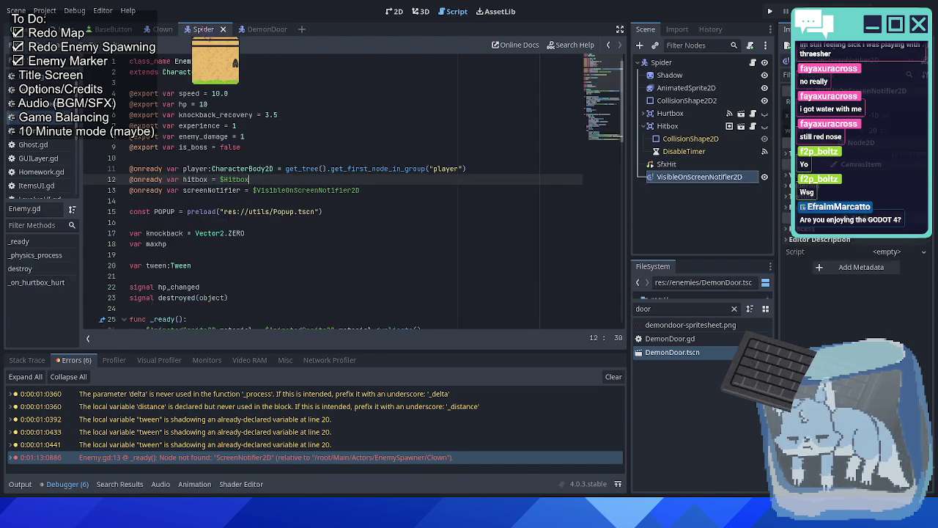
{"action": "left_click", "coordinate": [405, 189]}
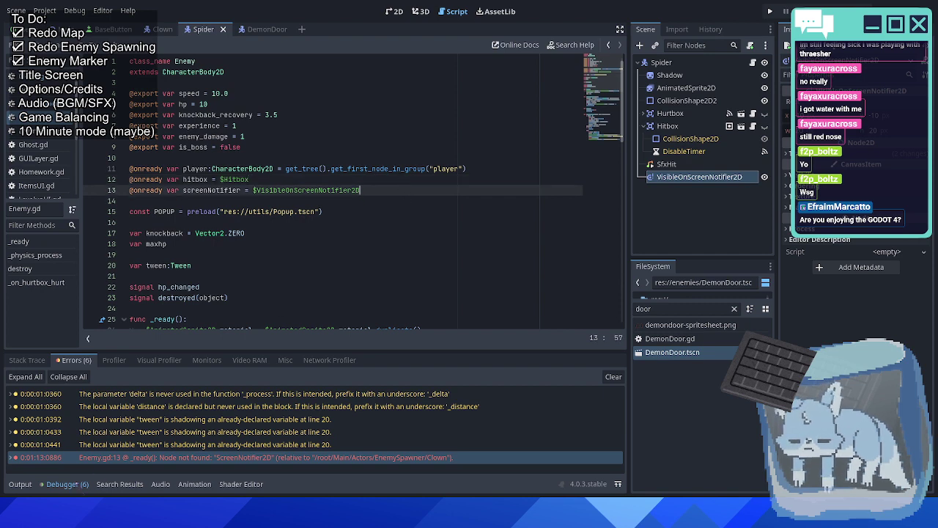
{"action": "left_click", "coordinate": [62, 484]}
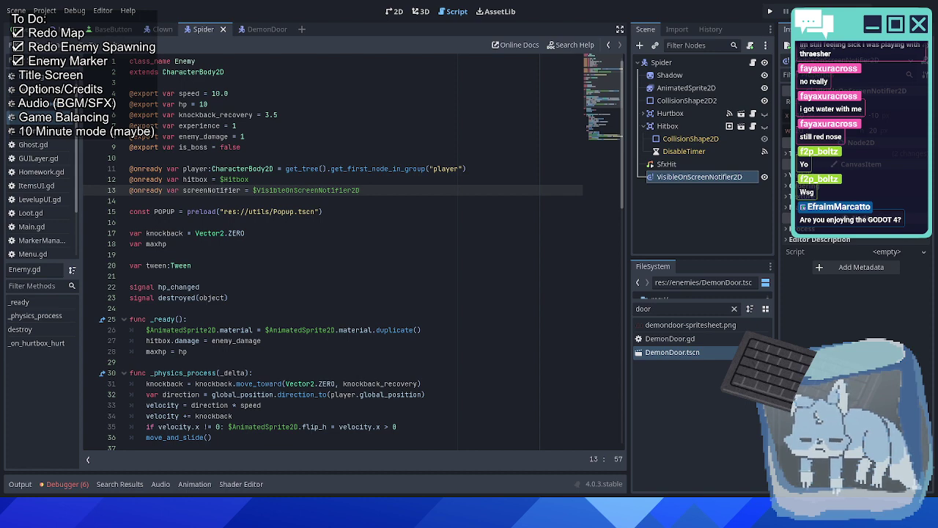
{"action": "left_click", "coordinate": [325, 232]}
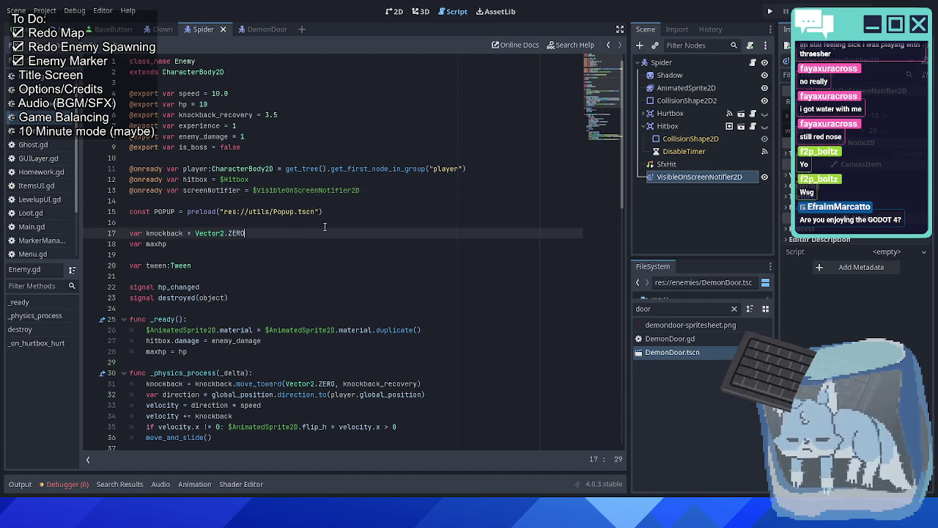
{"action": "scroll", "coordinate": [325, 227], "scroll_direction": "down", "scroll_amount": 5}
{"action": "scroll", "coordinate": [325, 227], "scroll_direction": "up", "scroll_amount": 5}
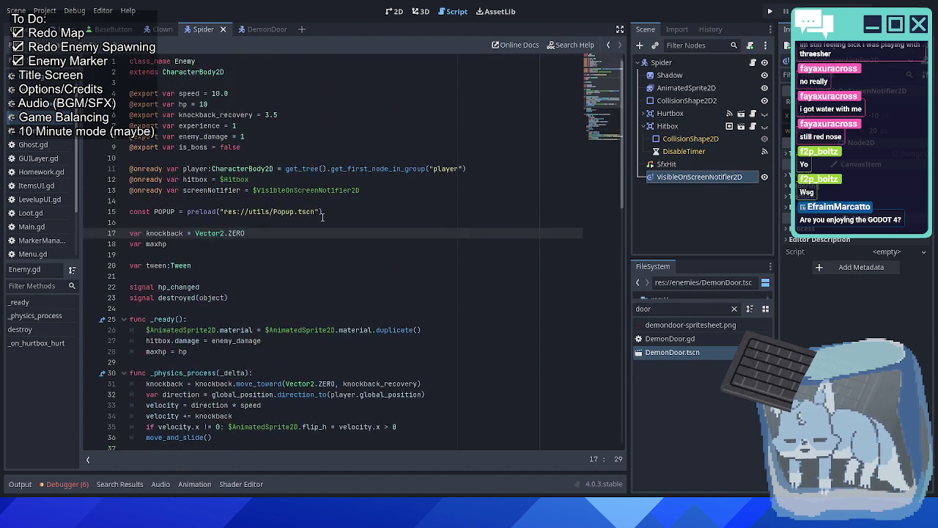
{"action": "scroll", "coordinate": [329, 210], "scroll_direction": "down", "scroll_amount": 7}
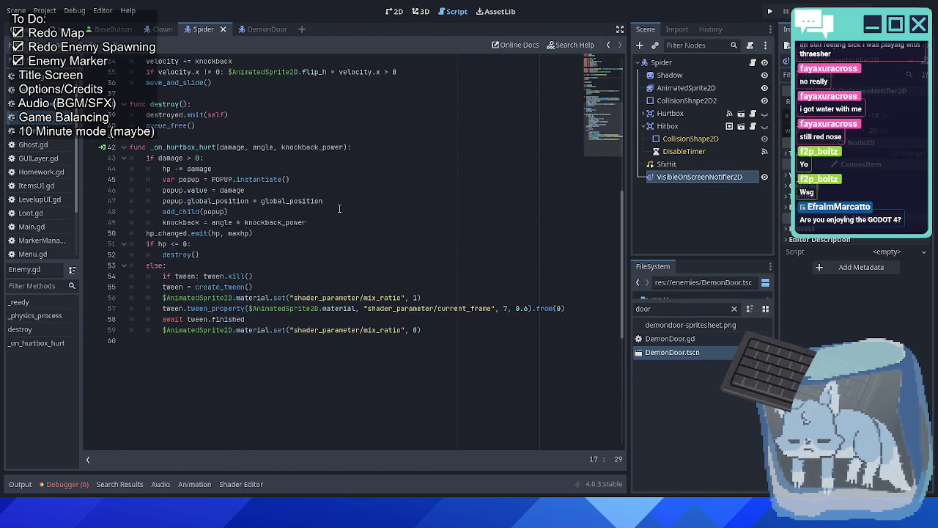
Run the project and start playing from the title screen to test the notifier fix.
{"action": "key", "text": "F5"}
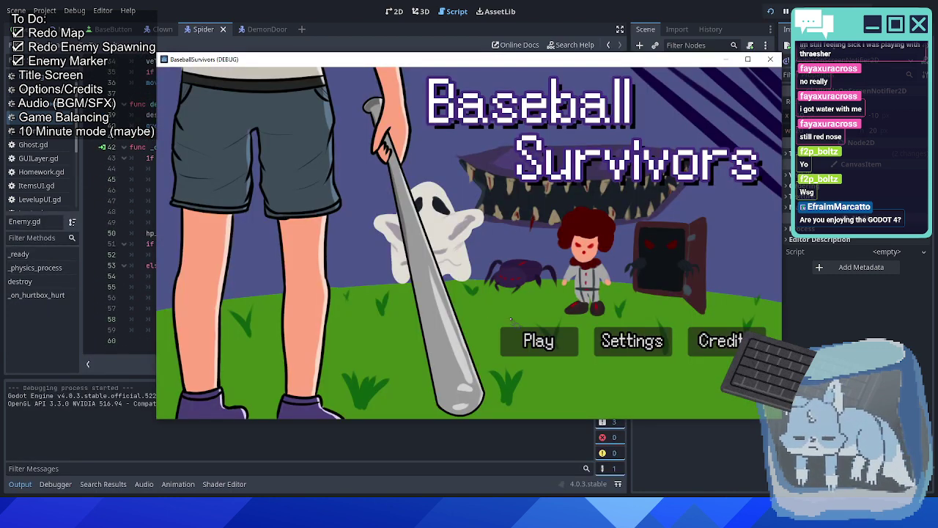
{"action": "left_click", "coordinate": [538, 341]}
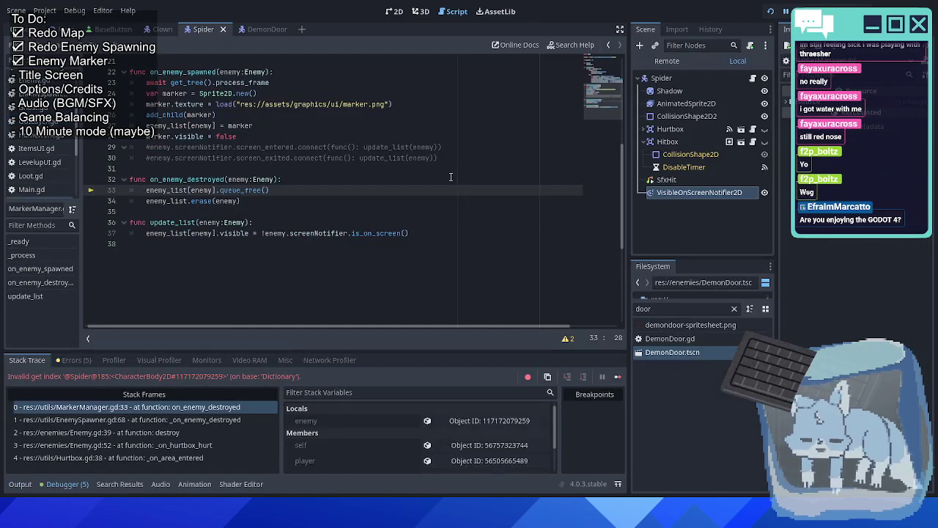
Examine how MarkerManager.gd adds and erases enemy_list entries in _process, on_enemy_spawned and on_enemy_destroyed.
{"action": "left_click", "coordinate": [348, 184]}
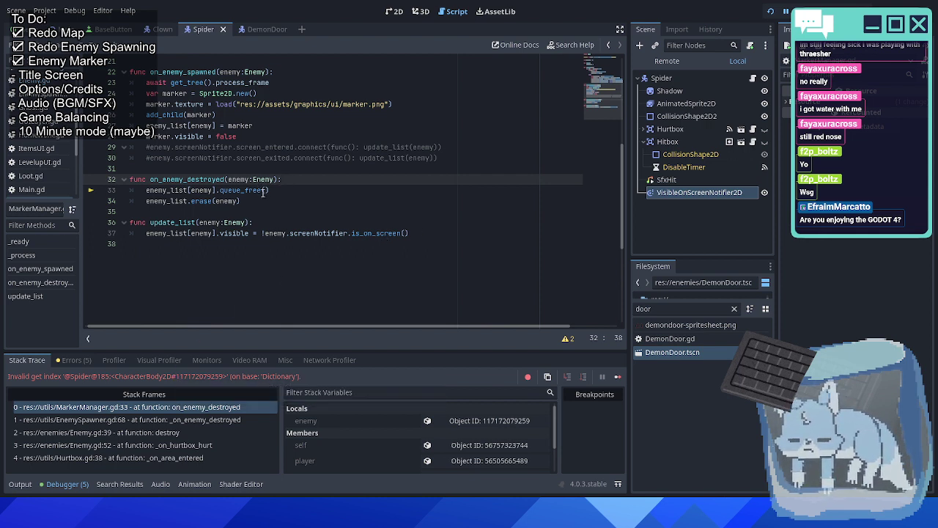
{"action": "scroll", "coordinate": [280, 195], "scroll_direction": "up", "scroll_amount": 2}
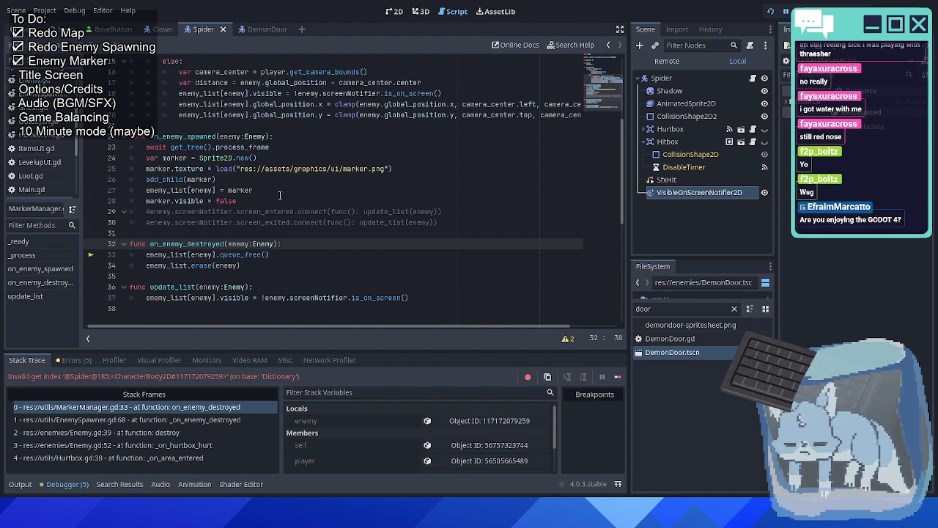
{"action": "double_click", "coordinate": [213, 244]}
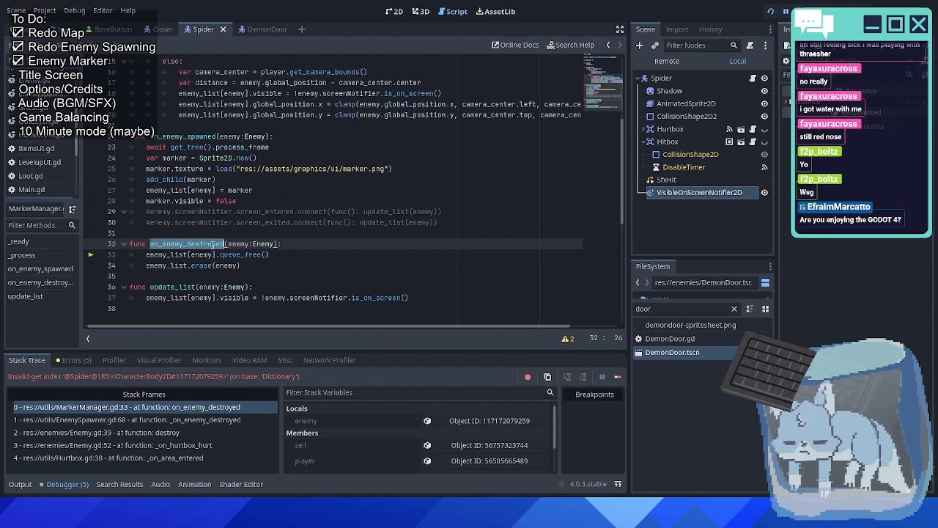
{"action": "scroll", "coordinate": [249, 242], "scroll_direction": "up", "scroll_amount": 5}
{"action": "scroll", "coordinate": [278, 239], "scroll_direction": "down", "scroll_amount": 4}
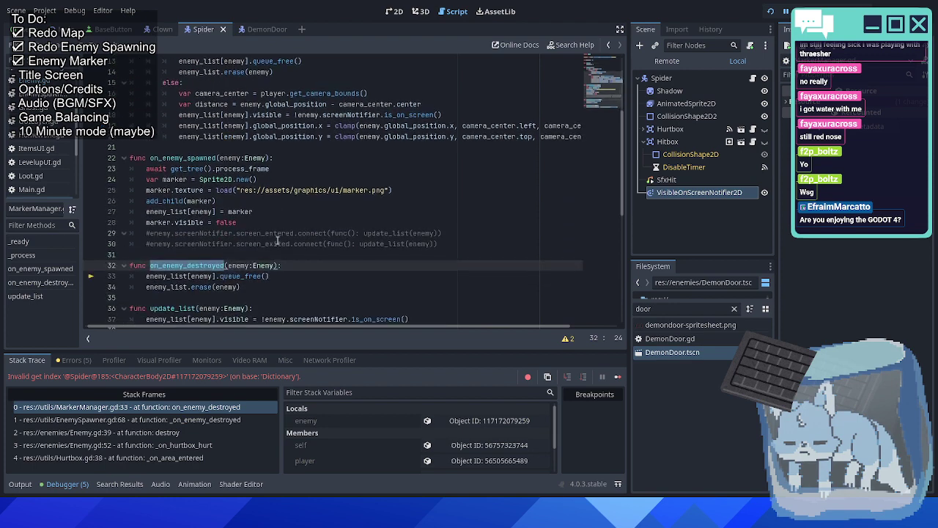
{"action": "scroll", "coordinate": [278, 239], "scroll_direction": "up", "scroll_amount": 3}
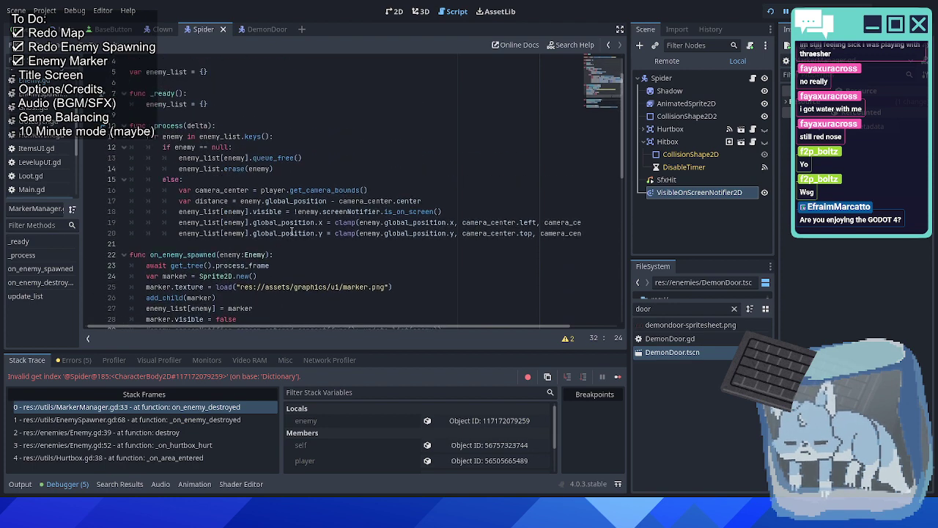
{"action": "scroll", "coordinate": [292, 232], "scroll_direction": "down", "scroll_amount": 3}
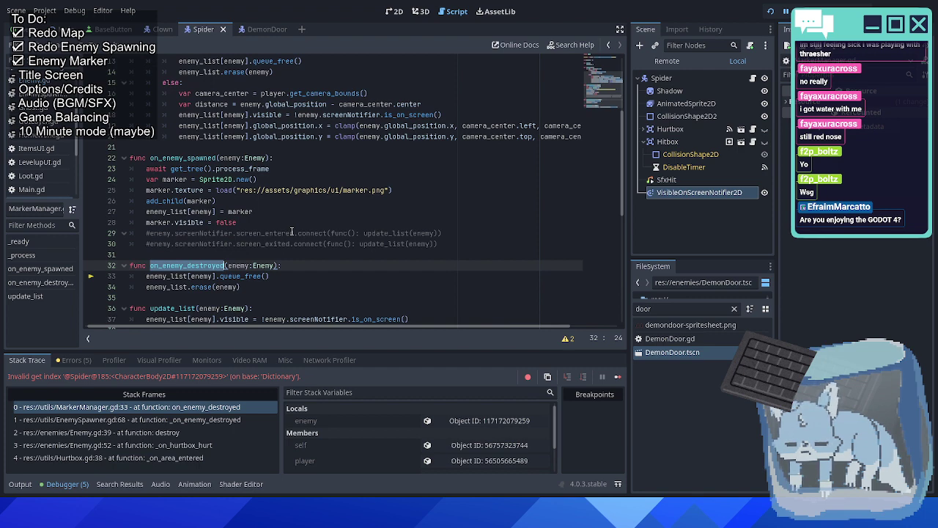
{"action": "scroll", "coordinate": [292, 232], "scroll_direction": "up", "scroll_amount": 2}
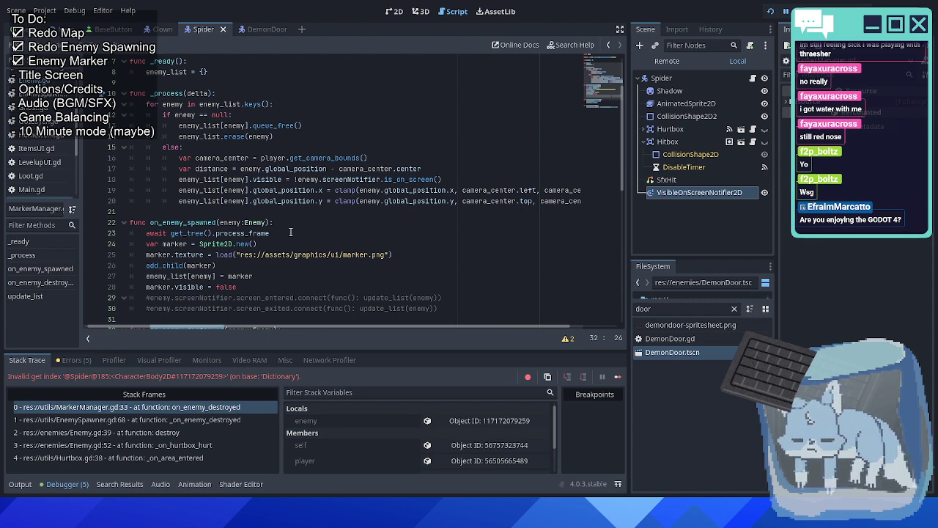
{"action": "scroll", "coordinate": [290, 232], "scroll_direction": "down", "scroll_amount": 2}
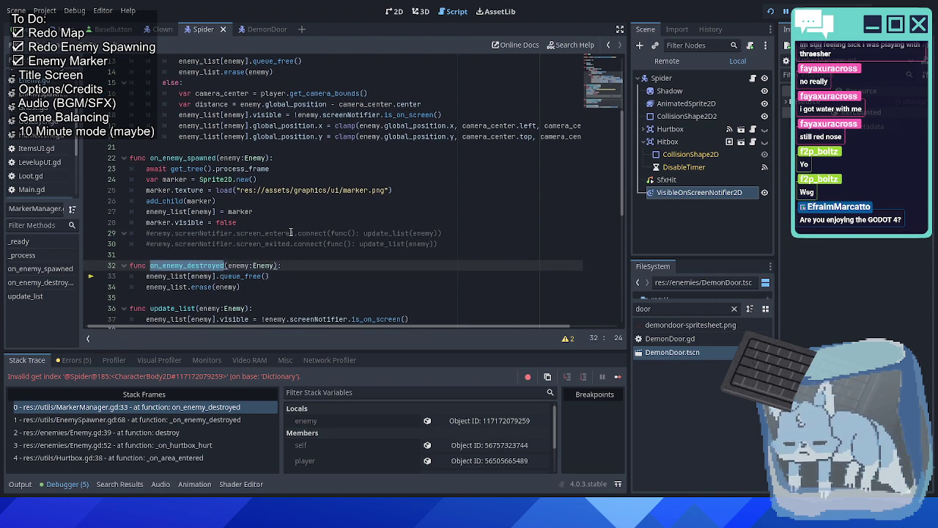
Trace the invalid index error through the stack frames between EnemySpawner.gd's _on_enemy_destroyed and MarkerManager.gd's on_enemy_destroyed.
{"action": "scroll", "coordinate": [291, 231], "scroll_direction": "down", "scroll_amount": 3}
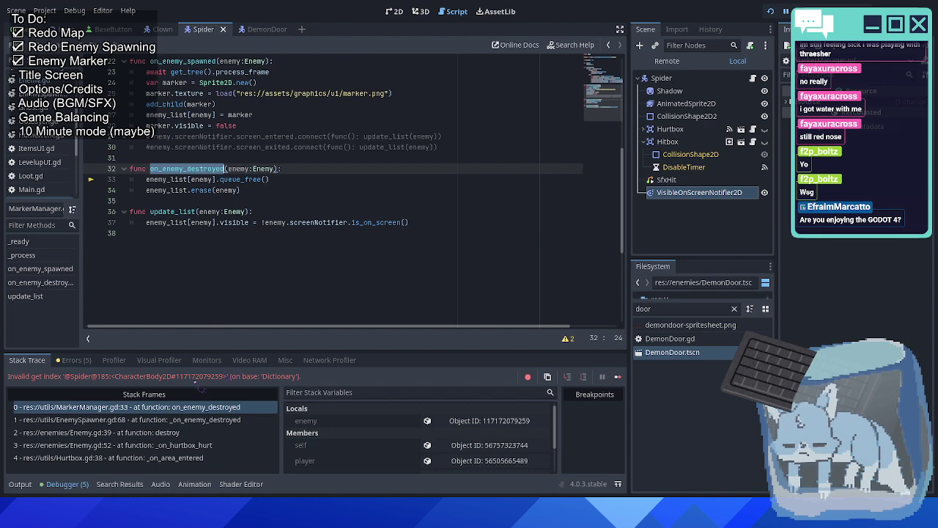
{"action": "left_click", "coordinate": [192, 422]}
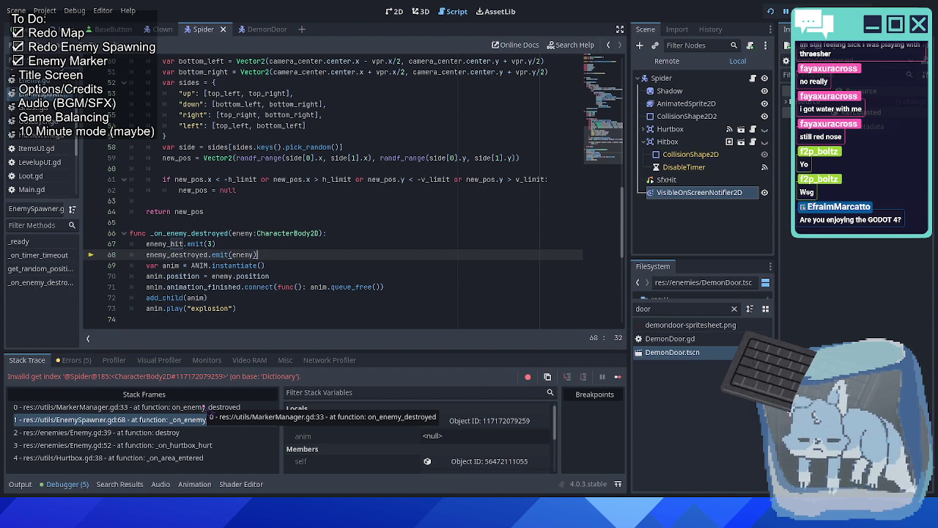
{"action": "left_click", "coordinate": [203, 407]}
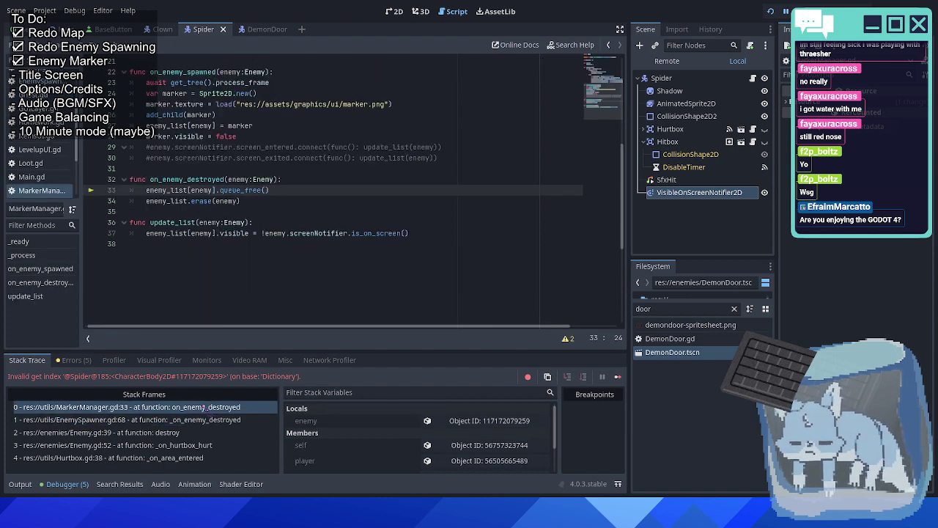
{"action": "scroll", "coordinate": [291, 233], "scroll_direction": "up", "scroll_amount": 3}
{"action": "scroll", "coordinate": [291, 233], "scroll_direction": "down", "scroll_amount": 1}
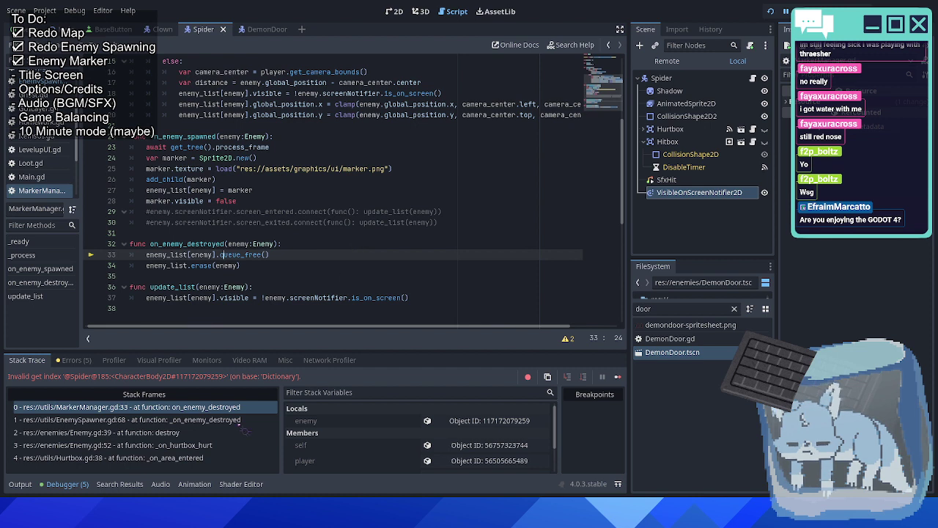
Inspect the destroyed enemy object and expand the enemy_list dictionary in the debugger to examine its entries.
{"action": "left_click", "coordinate": [489, 428]}
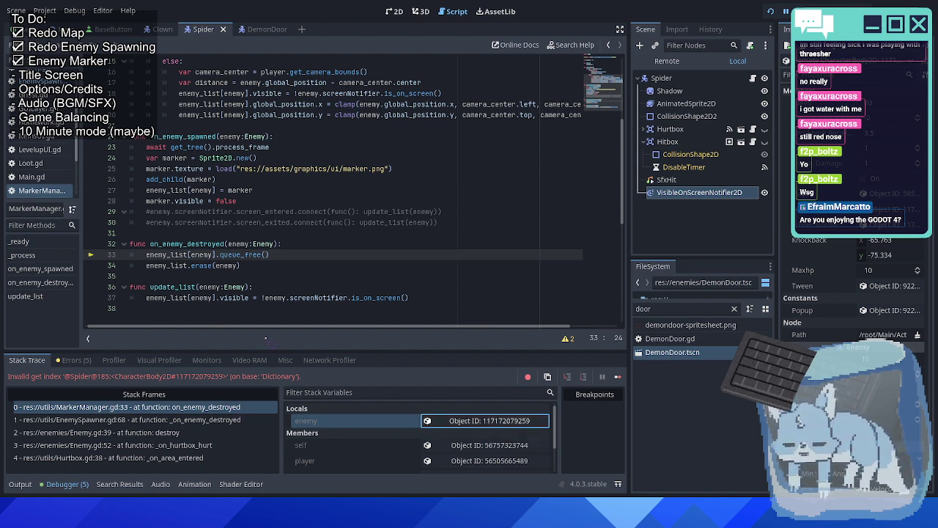
{"action": "scroll", "coordinate": [431, 421], "scroll_direction": "down", "scroll_amount": 1}
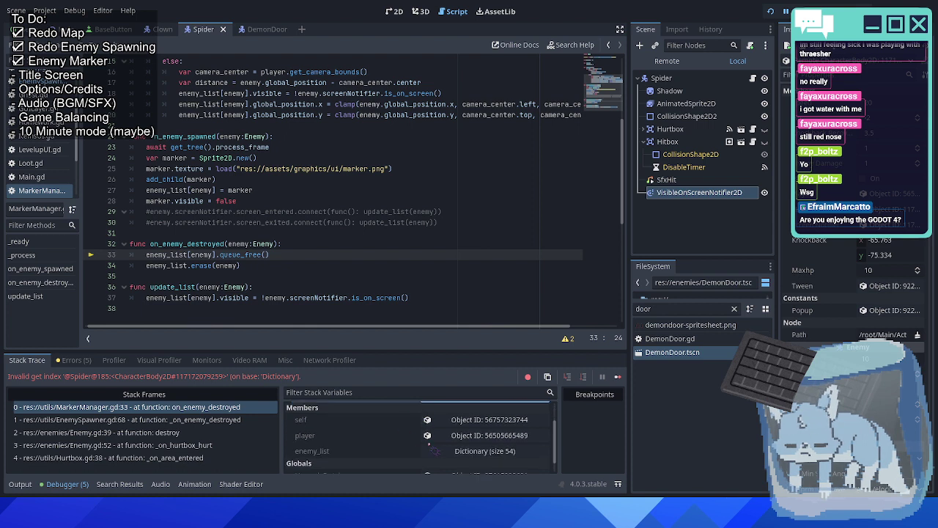
{"action": "left_click", "coordinate": [433, 450]}
{"action": "scroll", "coordinate": [370, 439], "scroll_direction": "down", "scroll_amount": 1}
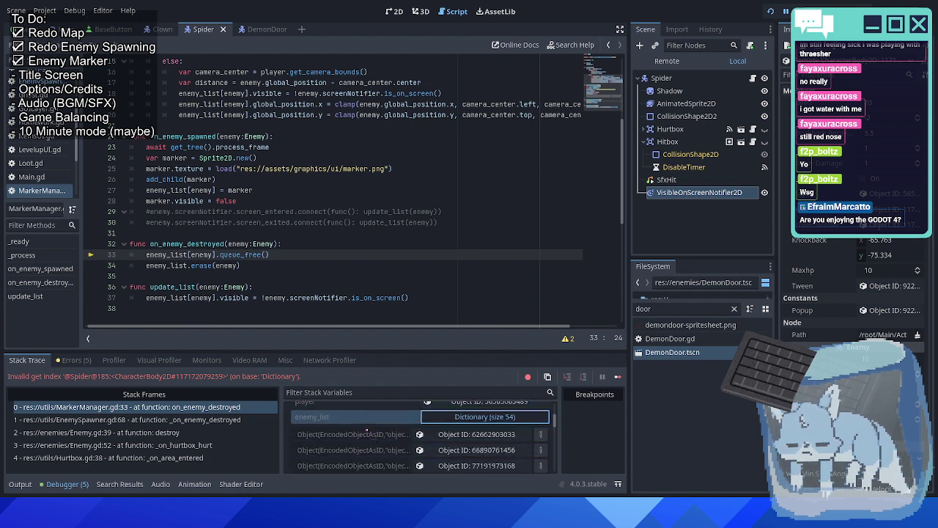
{"action": "scroll", "coordinate": [380, 436], "scroll_direction": "down", "scroll_amount": 1}
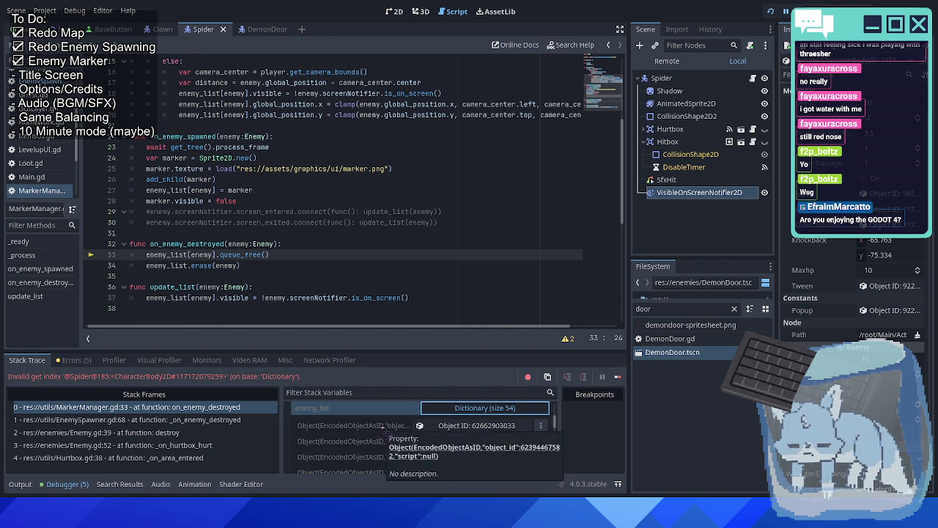
{"action": "scroll", "coordinate": [382, 431], "scroll_direction": "down", "scroll_amount": 2}
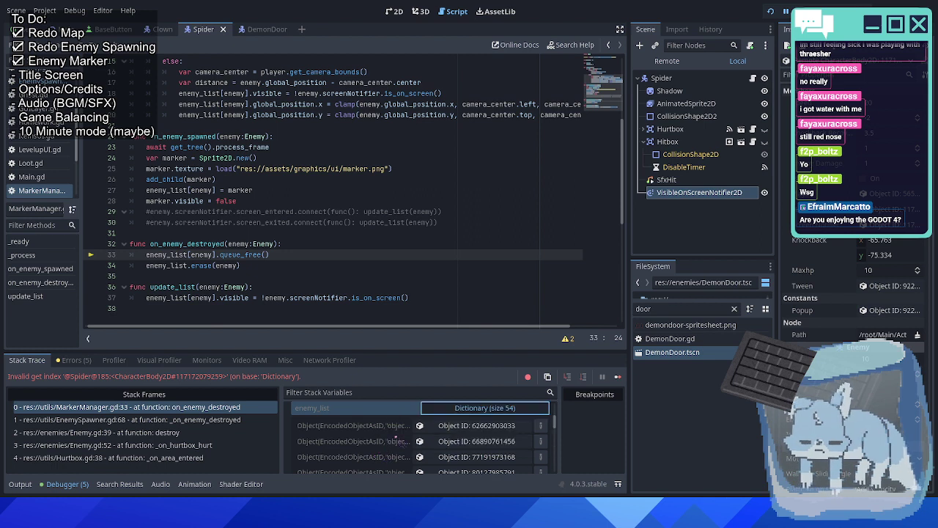
{"action": "scroll", "coordinate": [396, 441], "scroll_direction": "down", "scroll_amount": 1}
{"action": "scroll", "coordinate": [396, 440], "scroll_direction": "up", "scroll_amount": 3}
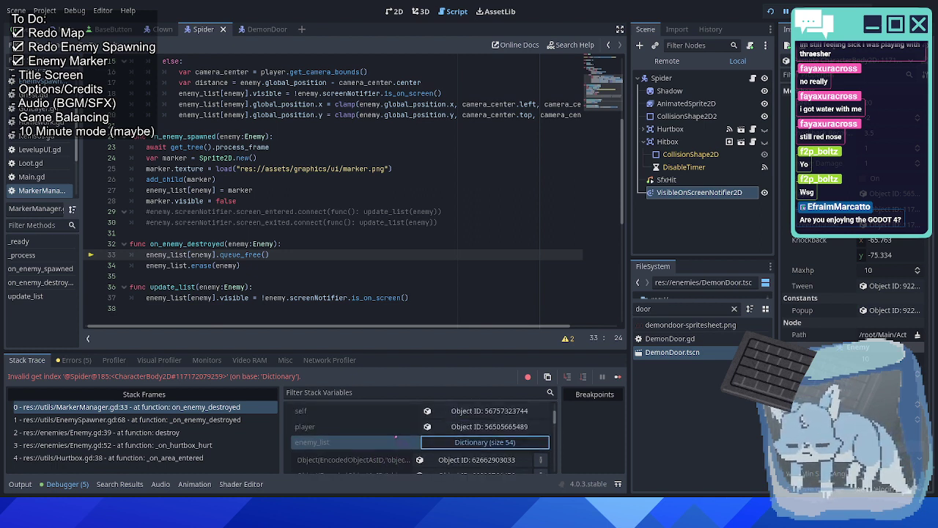
{"action": "scroll", "coordinate": [395, 439], "scroll_direction": "down", "scroll_amount": 5}
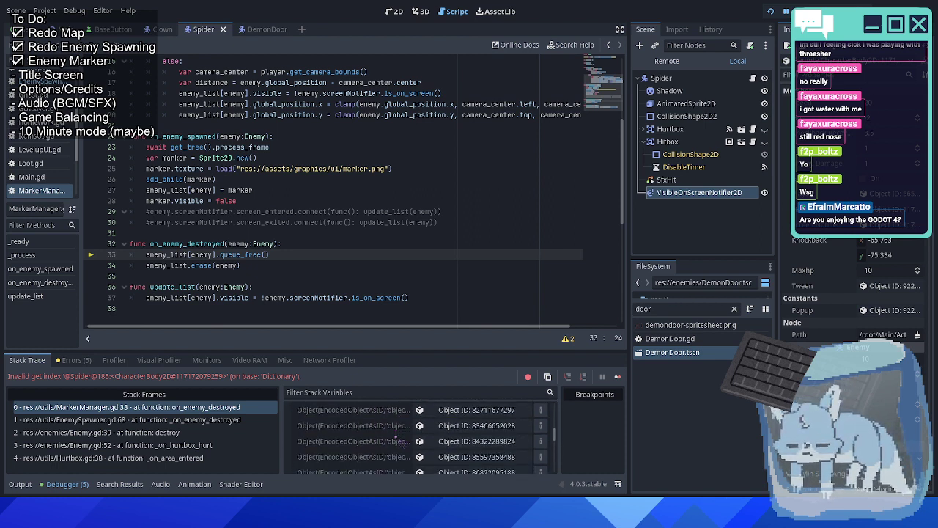
{"action": "scroll", "coordinate": [396, 436], "scroll_direction": "down", "scroll_amount": 5}
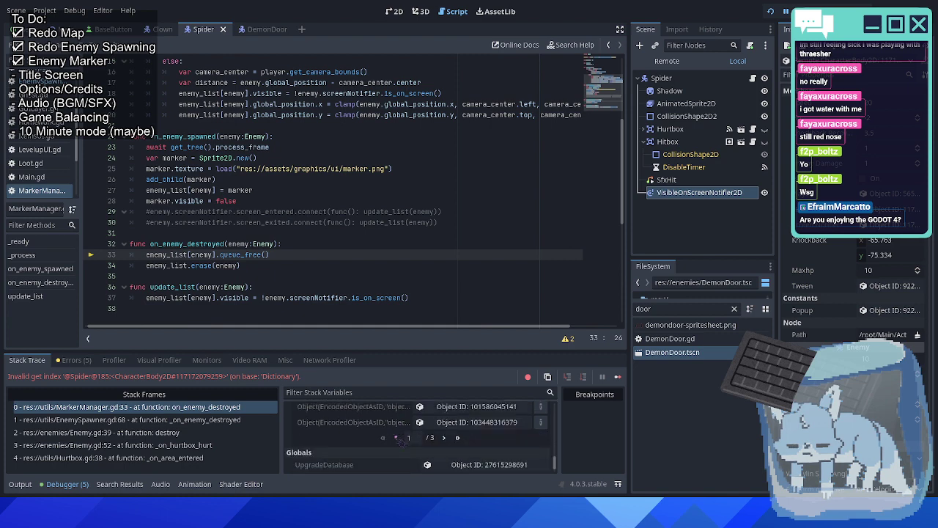
{"action": "scroll", "coordinate": [400, 439], "scroll_direction": "up", "scroll_amount": 6}
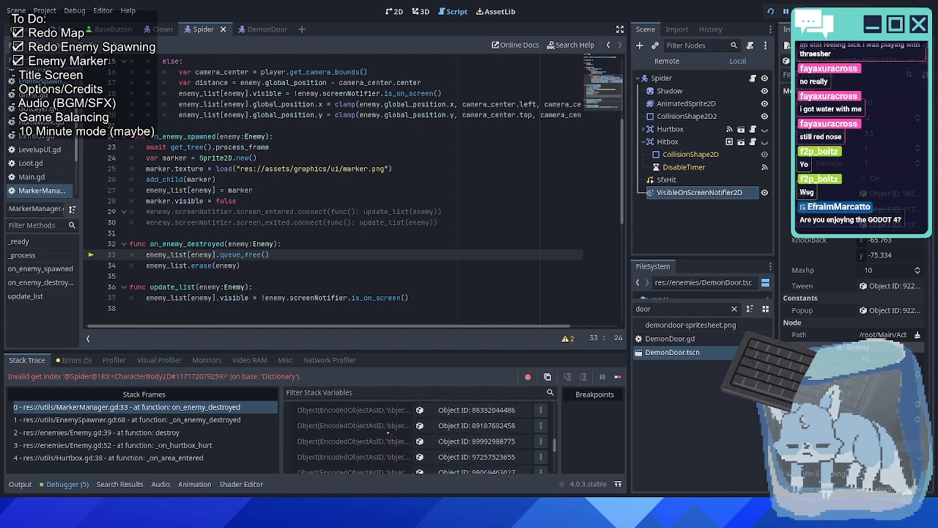
{"action": "scroll", "coordinate": [387, 433], "scroll_direction": "up", "scroll_amount": 1}
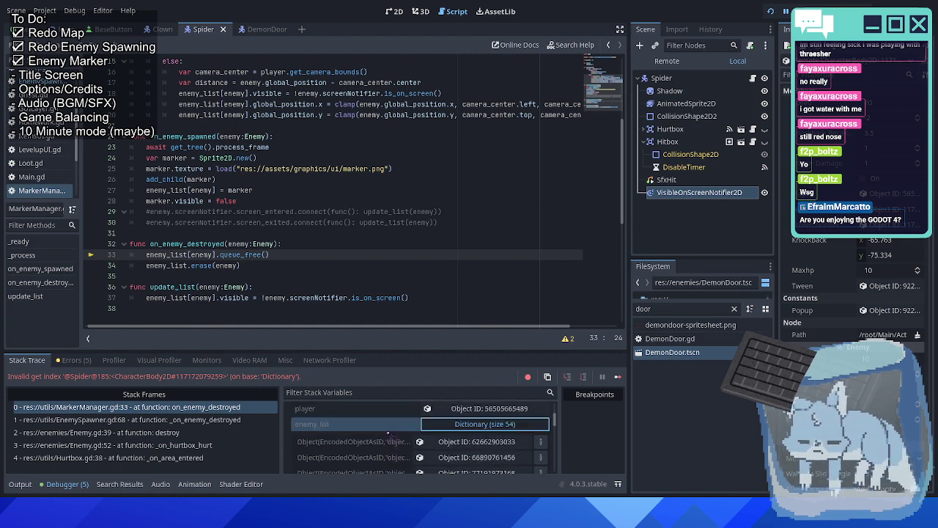
{"action": "scroll", "coordinate": [389, 432], "scroll_direction": "up", "scroll_amount": 2}
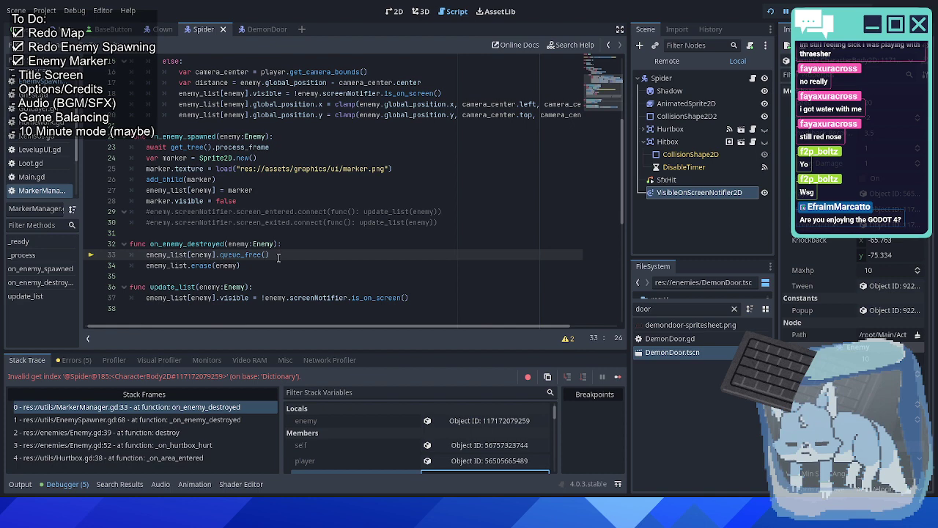
Highlight enemy_list in MarkerManager.gd and trace its uses across _ready, _process, on_enemy_spawned and on_enemy_destroyed.
{"action": "double_click", "coordinate": [176, 256]}
{"action": "scroll", "coordinate": [217, 241], "scroll_direction": "up", "scroll_amount": 2}
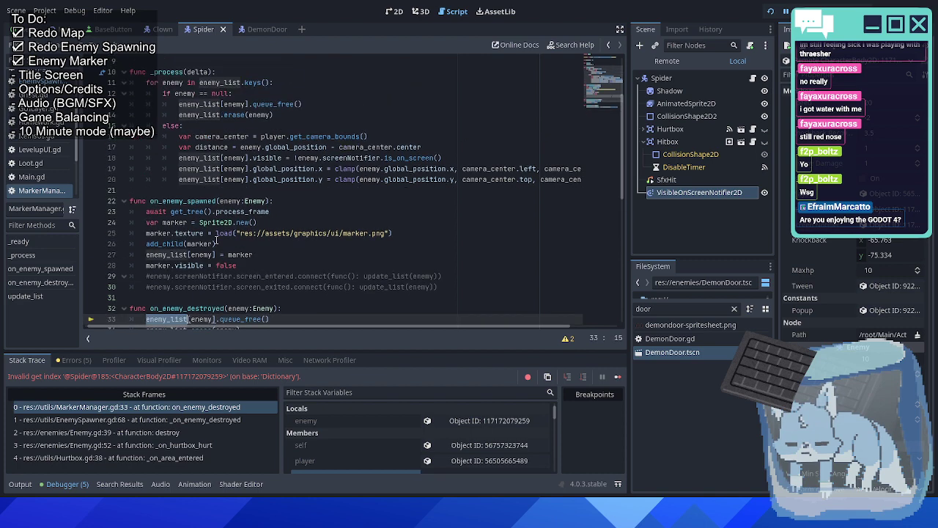
{"action": "scroll", "coordinate": [216, 240], "scroll_direction": "up", "scroll_amount": 1}
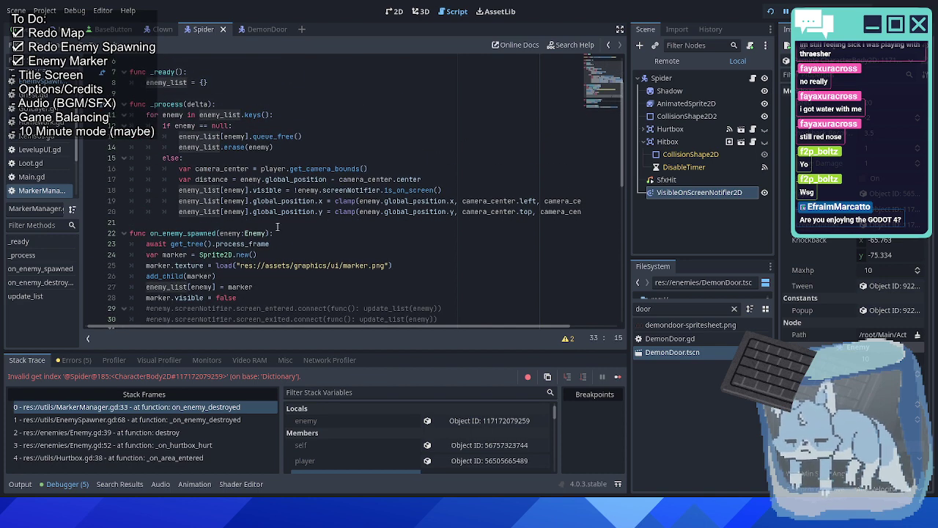
{"action": "scroll", "coordinate": [219, 149], "scroll_direction": "down", "scroll_amount": 2}
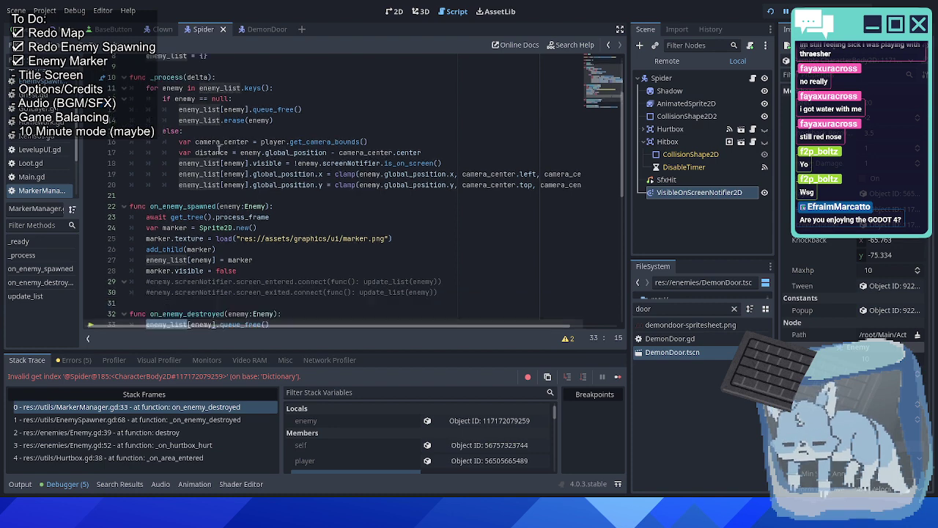
{"action": "scroll", "coordinate": [232, 249], "scroll_direction": "up", "scroll_amount": 3}
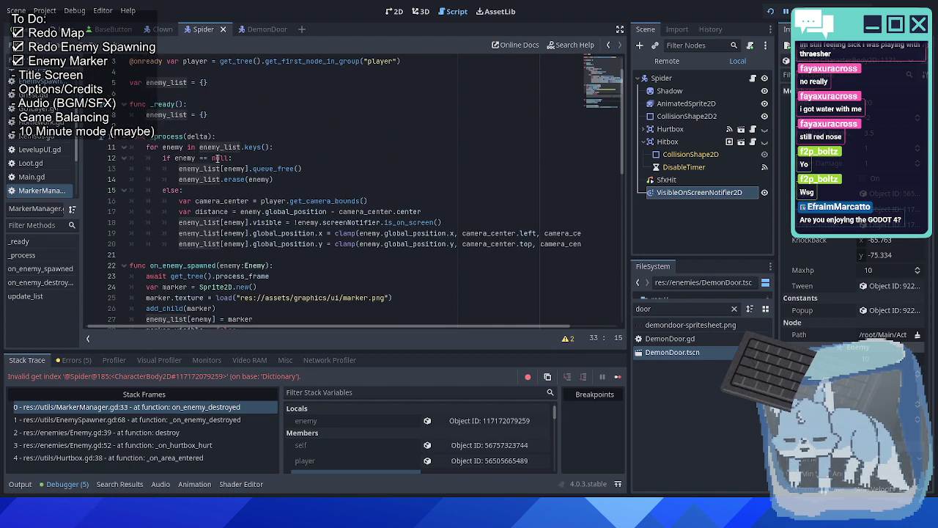
{"action": "left_click", "coordinate": [253, 158]}
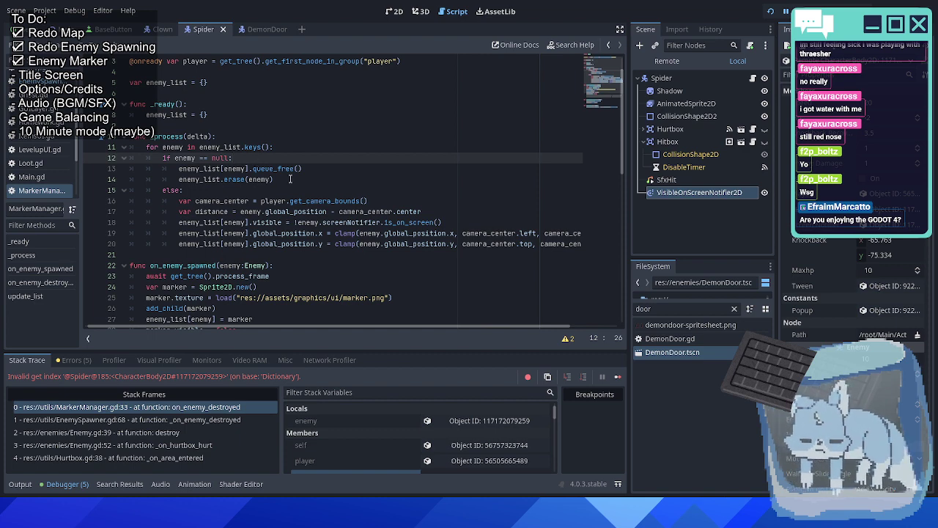
{"action": "scroll", "coordinate": [291, 179], "scroll_direction": "down", "scroll_amount": 3}
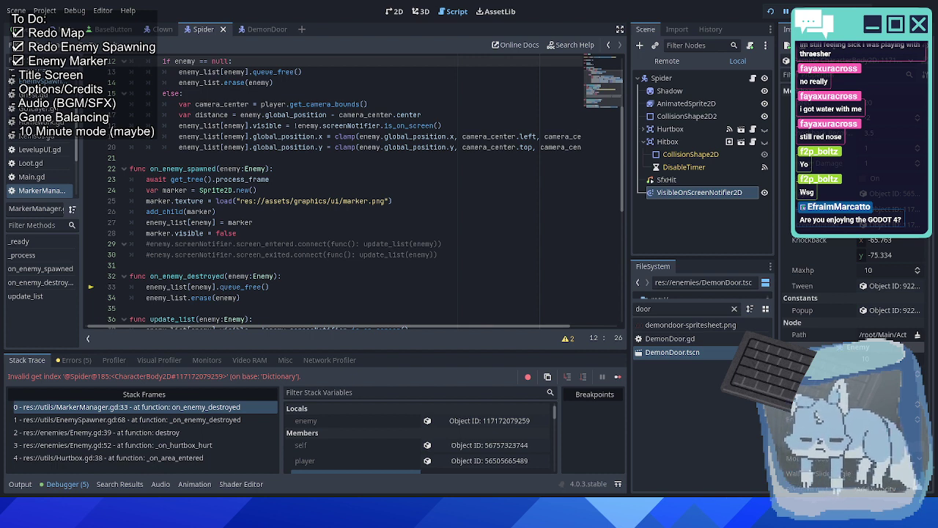
{"action": "left_click", "coordinate": [437, 231]}
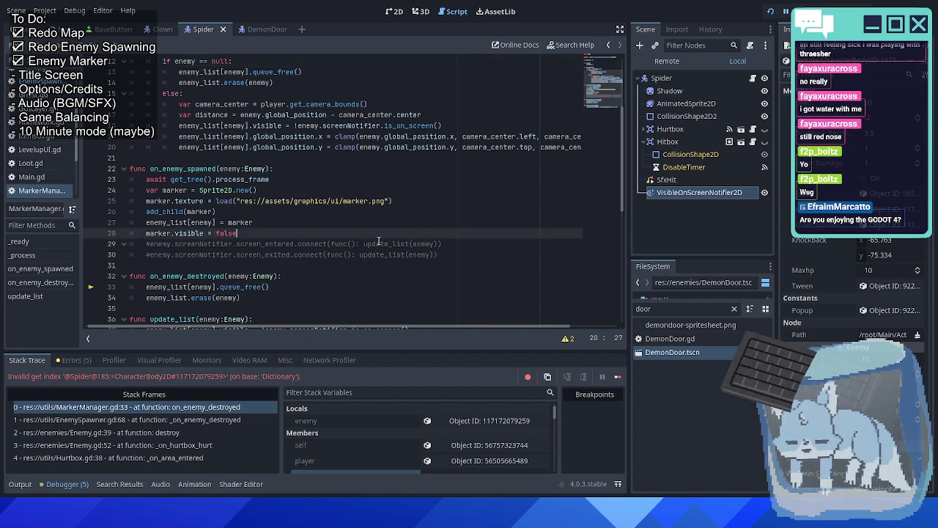
{"action": "scroll", "coordinate": [287, 243], "scroll_direction": "down", "scroll_amount": 2}
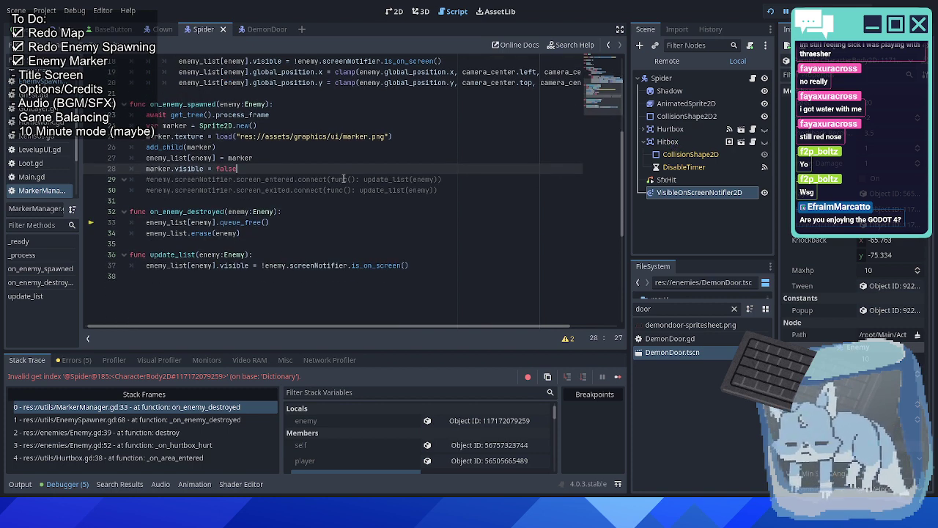
Stop the running project and select the on_enemy_destroyed function name in MarkerManager.gd.
{"action": "key", "text": "F8"}
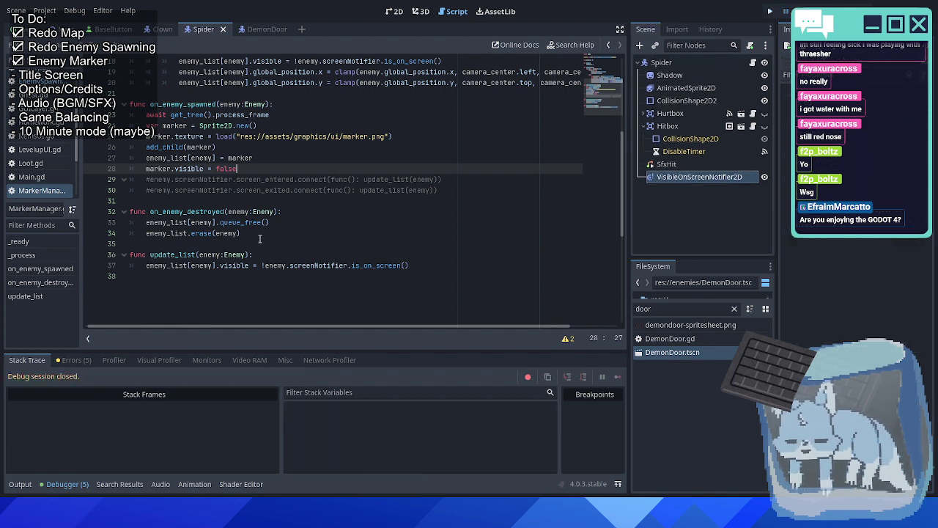
{"action": "left_click", "coordinate": [259, 239]}
{"action": "scroll", "coordinate": [271, 232], "scroll_direction": "up", "scroll_amount": 1}
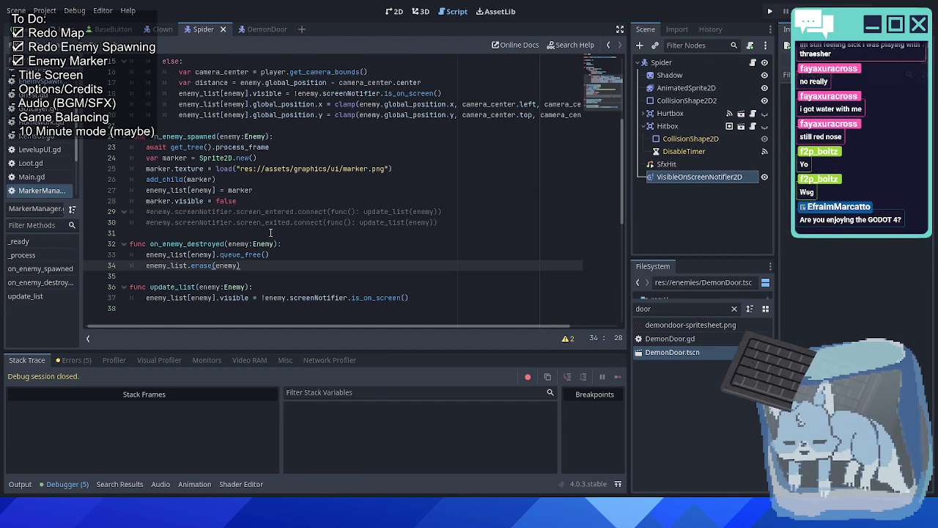
{"action": "double_click", "coordinate": [188, 244]}
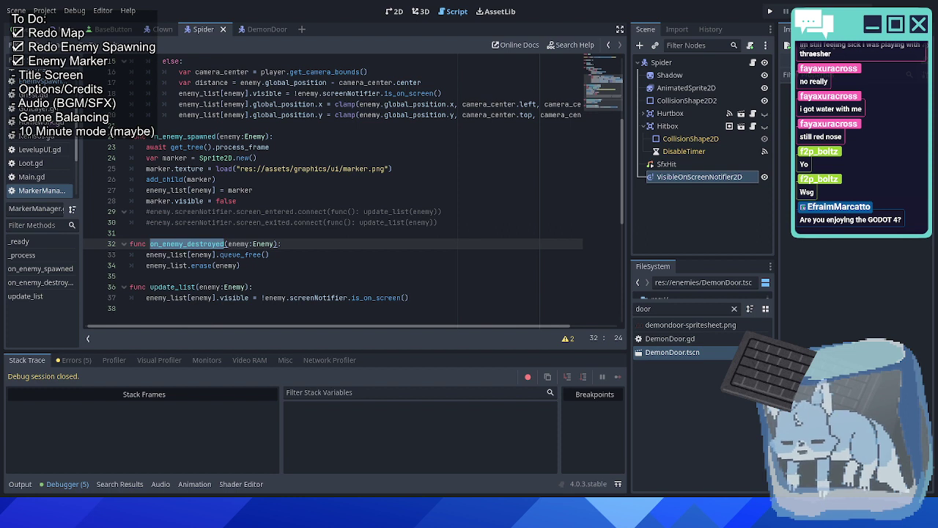
Examine the null-enemy cleanup and the marker visibility lines in _process, and compare them with on_enemy_destroyed.
{"action": "scroll", "coordinate": [40, 165], "scroll_direction": "up", "scroll_amount": 2}
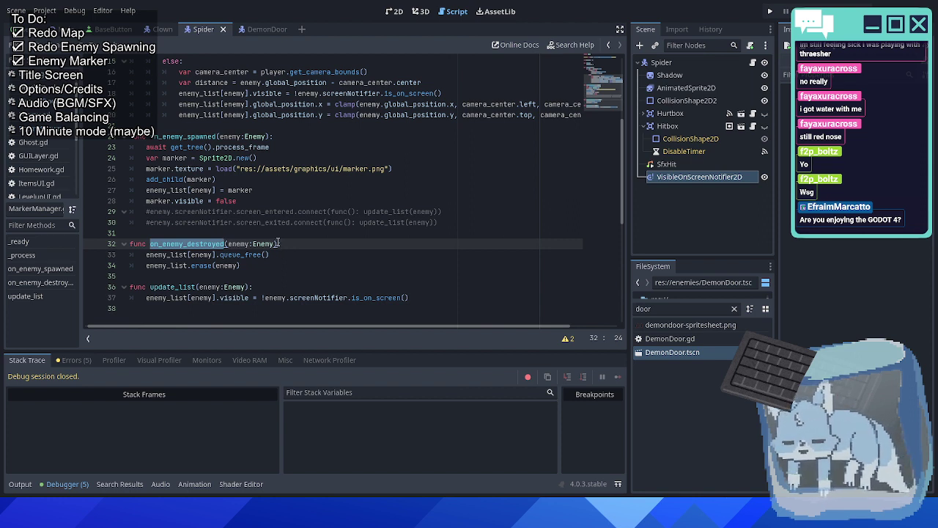
{"action": "scroll", "coordinate": [278, 243], "scroll_direction": "up", "scroll_amount": 4}
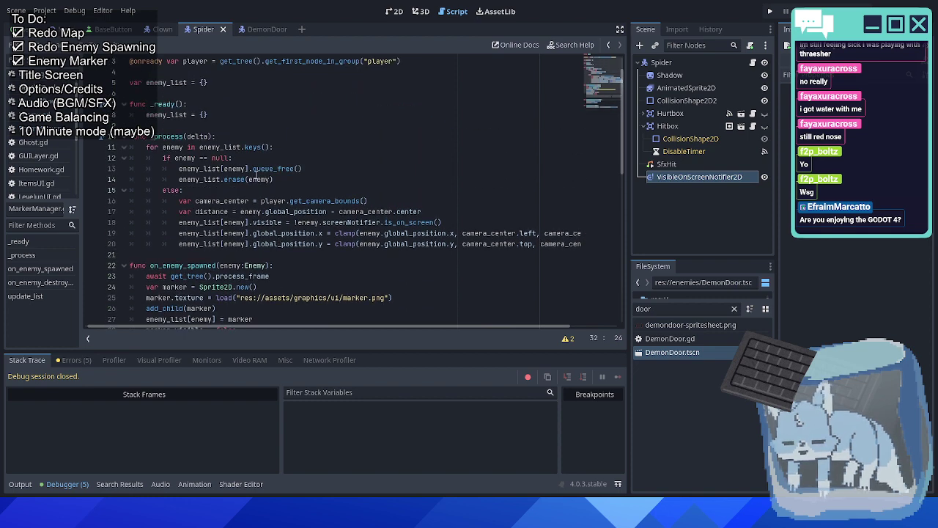
{"action": "double_click", "coordinate": [260, 170]}
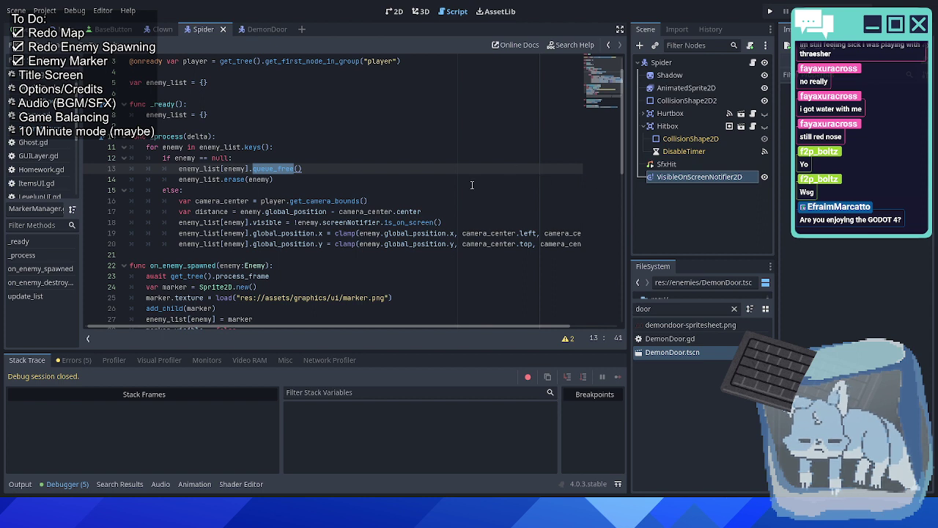
{"action": "left_click", "coordinate": [351, 201]}
{"action": "left_click", "coordinate": [296, 179]}
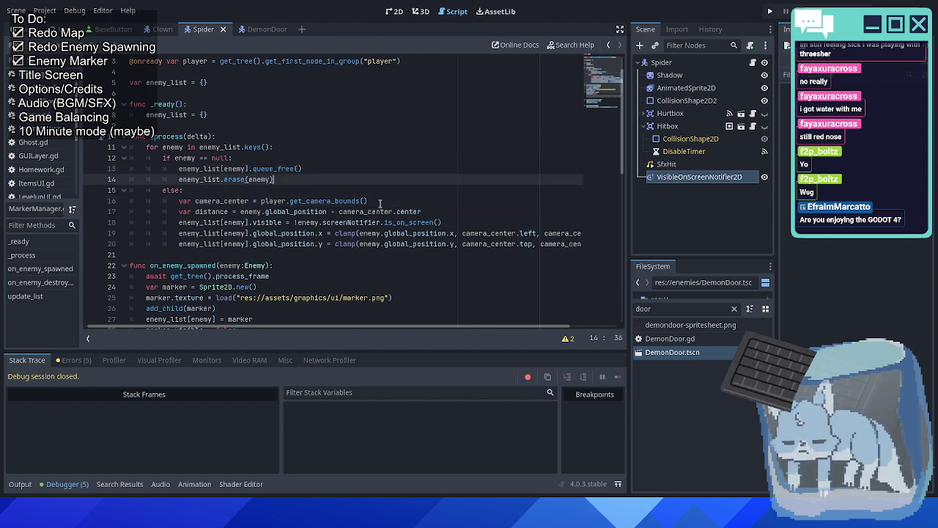
{"action": "key", "text": "Down"}
{"action": "key", "text": "Down"}
{"action": "left_click", "coordinate": [442, 211]}
{"action": "left_click", "coordinate": [456, 219]}
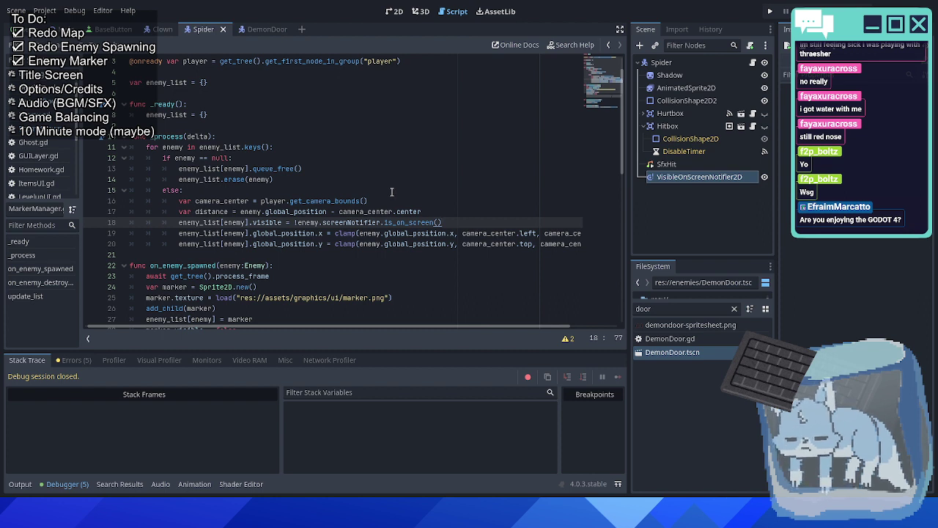
{"action": "scroll", "coordinate": [393, 191], "scroll_direction": "down", "scroll_amount": 1}
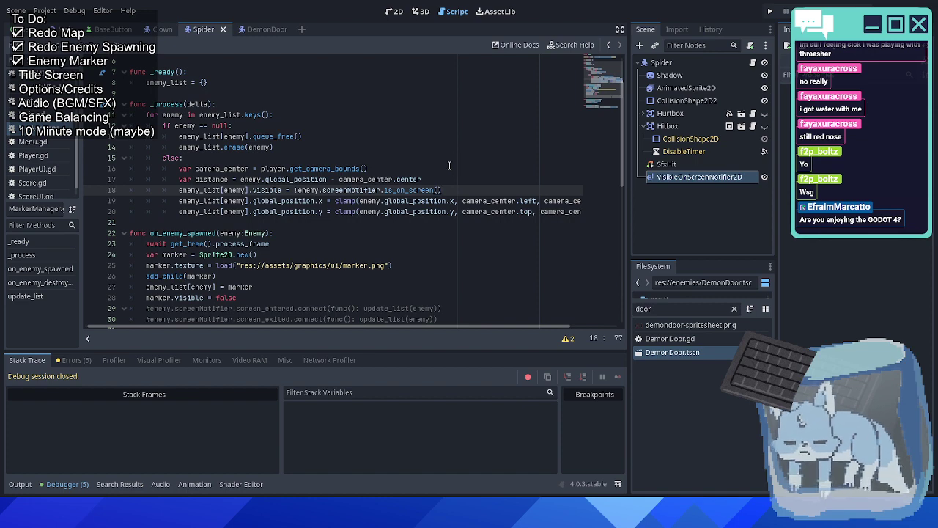
{"action": "scroll", "coordinate": [220, 216], "scroll_direction": "down", "scroll_amount": 2}
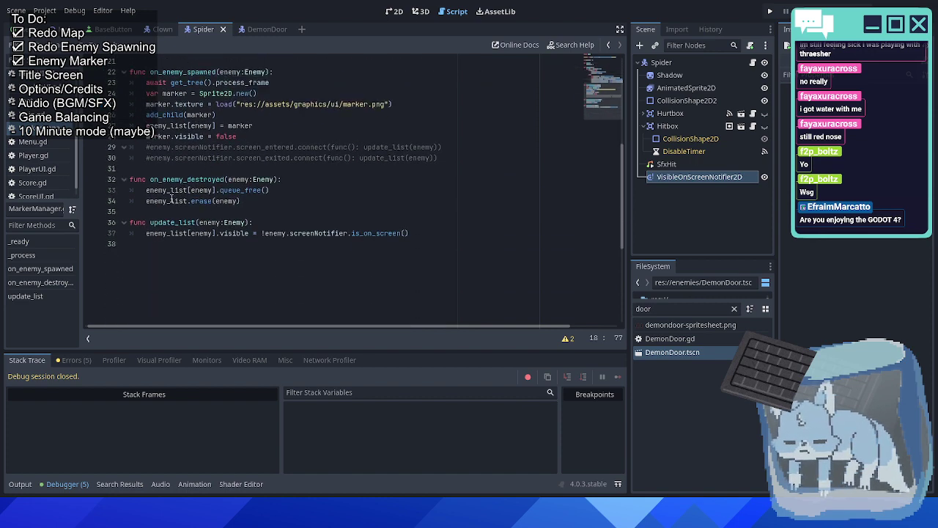
Open Main.gd and check the enemySpawner signal connections to the marker manager in _ready.
{"action": "left_click", "coordinate": [40, 142]}
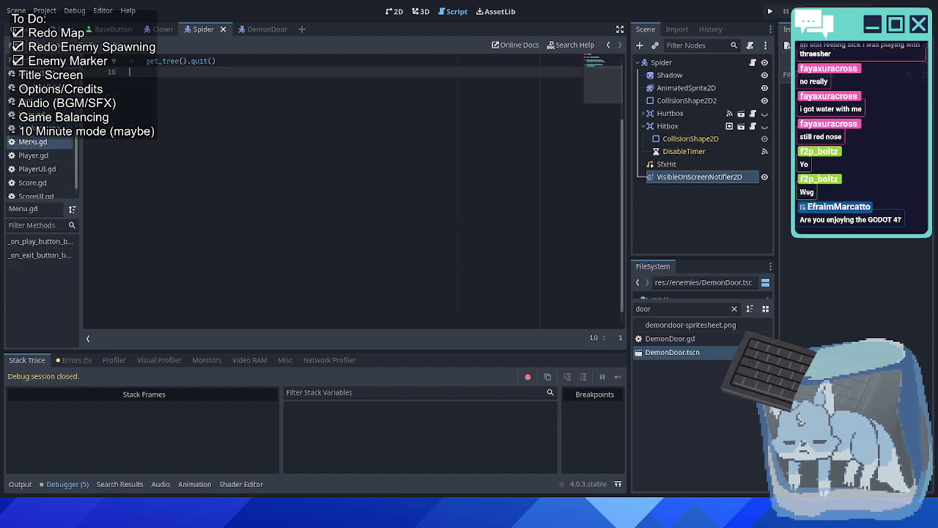
{"action": "left_click", "coordinate": [33, 128]}
{"action": "scroll", "coordinate": [147, 233], "scroll_direction": "down", "scroll_amount": 2}
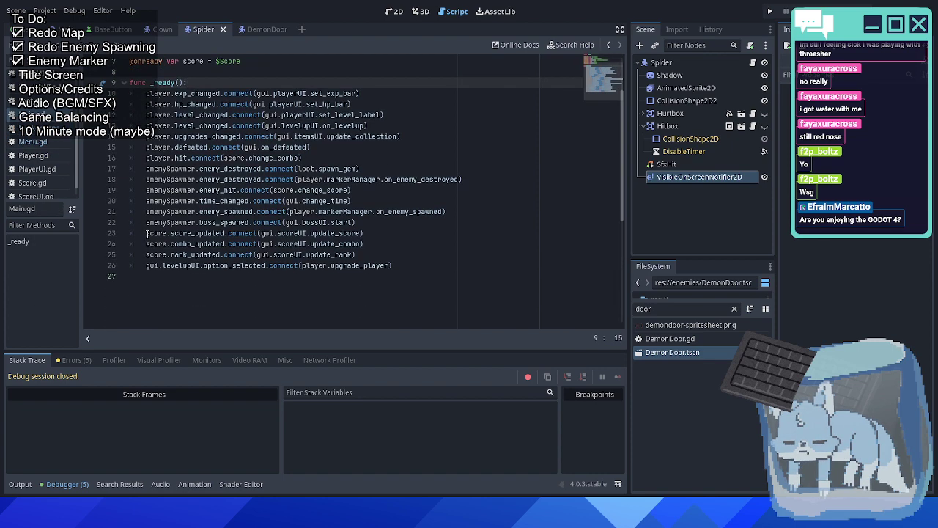
Comment out the enemySpawner.enemy_destroyed connection to player.markerManager.on_enemy_destroyed in Main.gd's _ready function.
{"action": "scroll", "coordinate": [147, 233], "scroll_direction": "up", "scroll_amount": 1}
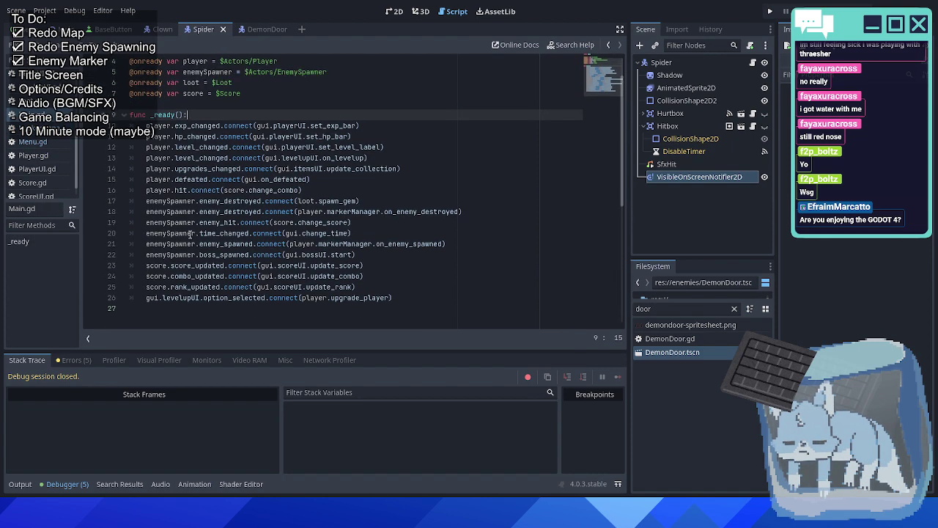
{"action": "left_click", "coordinate": [148, 212]}
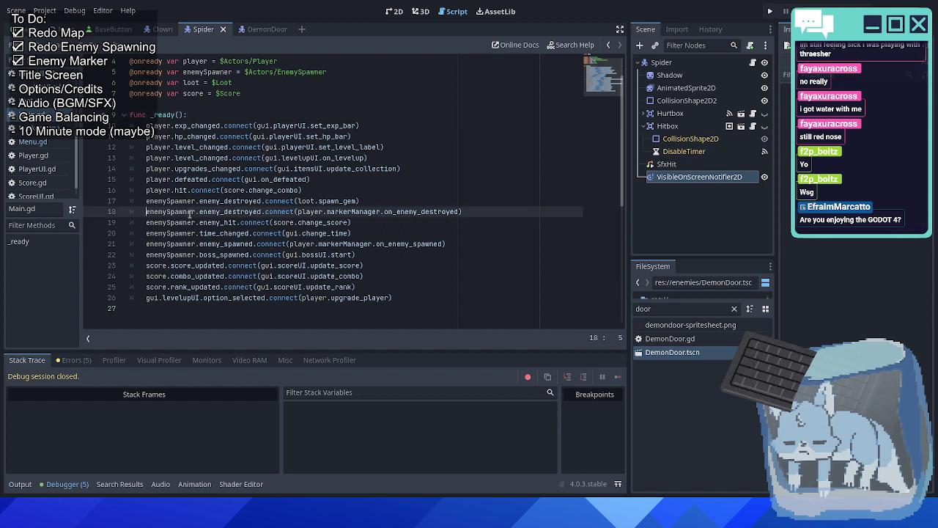
{"action": "key", "text": "shift+End"}
{"action": "key", "text": "ctrl+k"}
{"action": "left_click", "coordinate": [404, 200]}
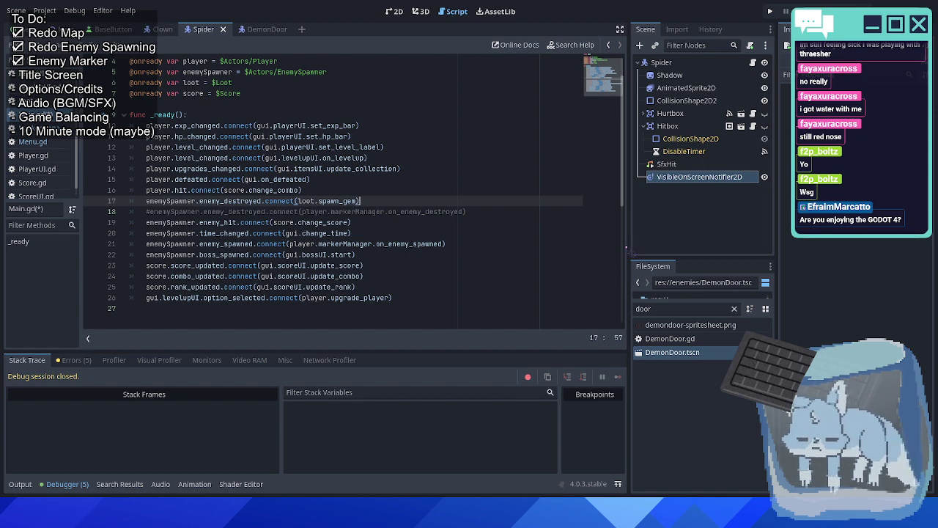
{"action": "left_click", "coordinate": [510, 243]}
Run the project, start a game, and playtest against the spiders and clowns to check the enemy markers without the destroyed-signal connection.
{"action": "key", "text": "F5"}
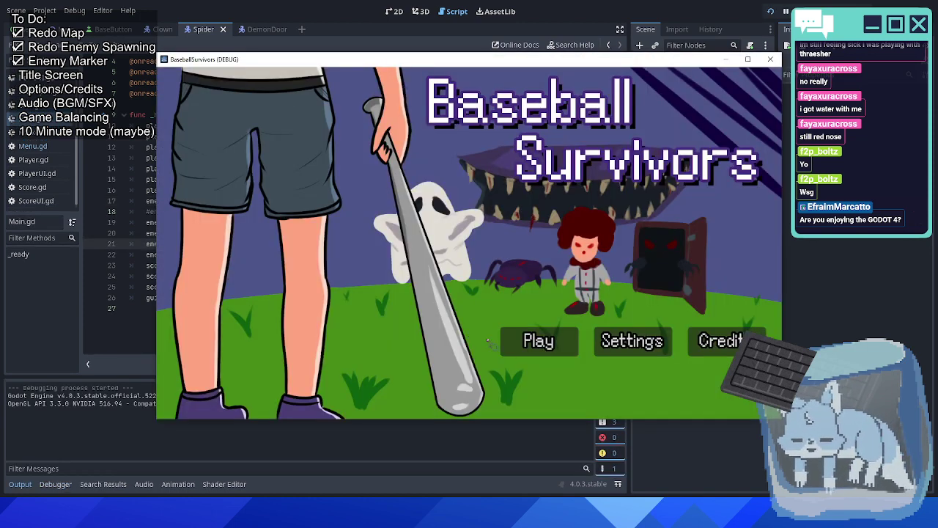
{"action": "left_click", "coordinate": [543, 348]}
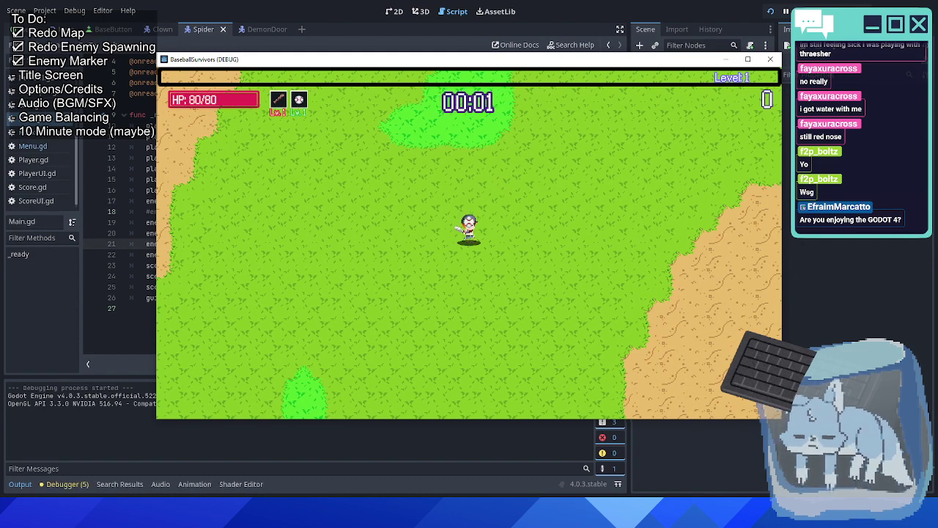
{"action": "key", "text": "d"}
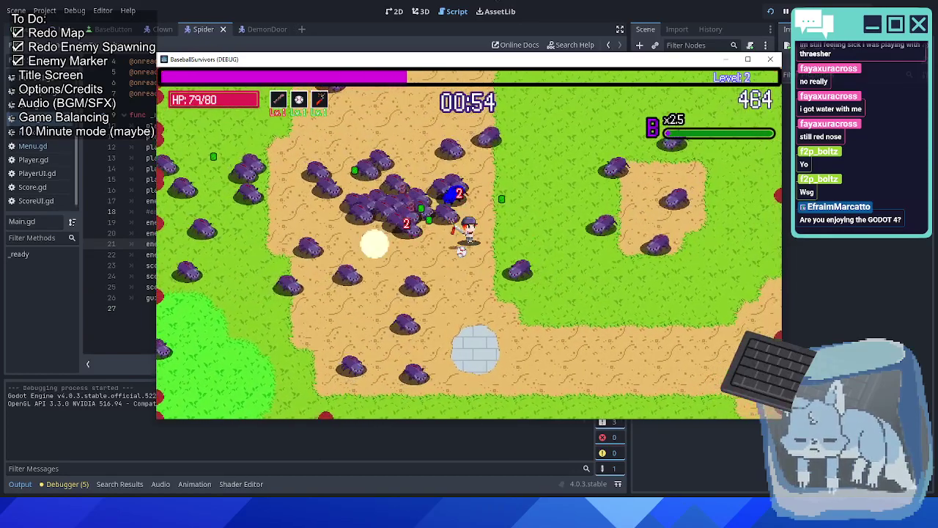
{"action": "key", "text": "d"}
{"action": "key", "text": "w"}
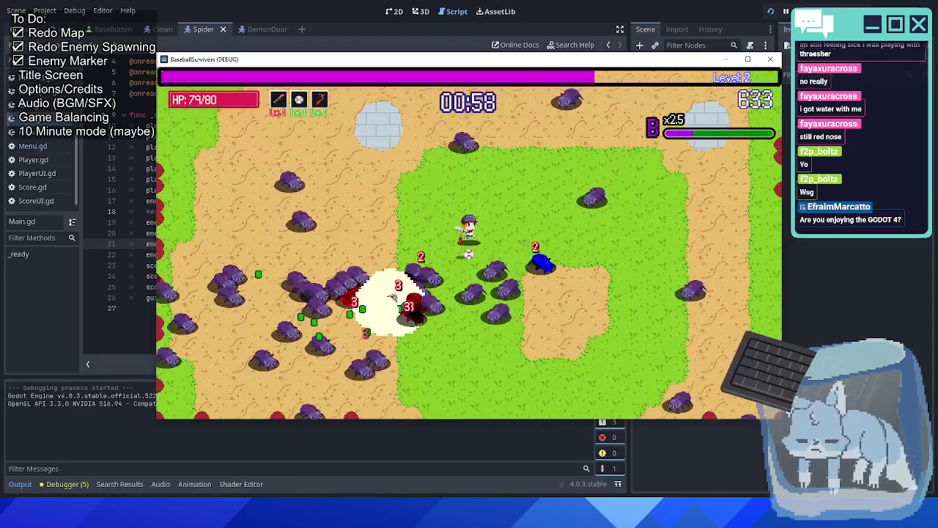
{"action": "key", "text": "a"}
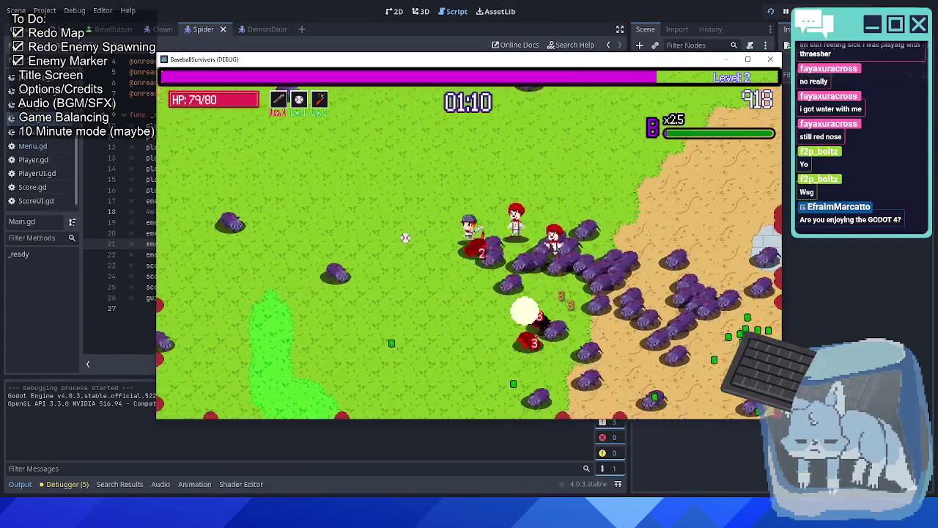
{"action": "key", "text": "s"}
{"action": "key", "text": "a"}
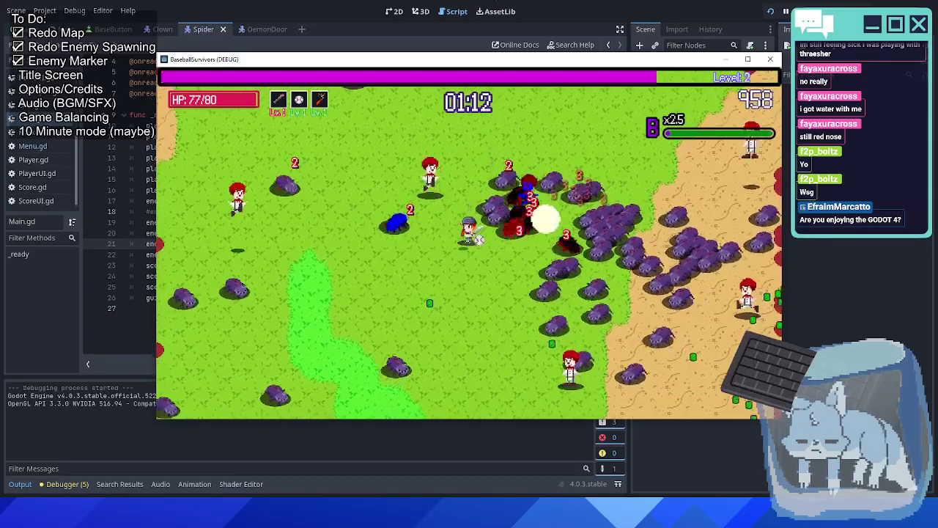
{"action": "key", "text": "s"}
{"action": "key", "text": "d"}
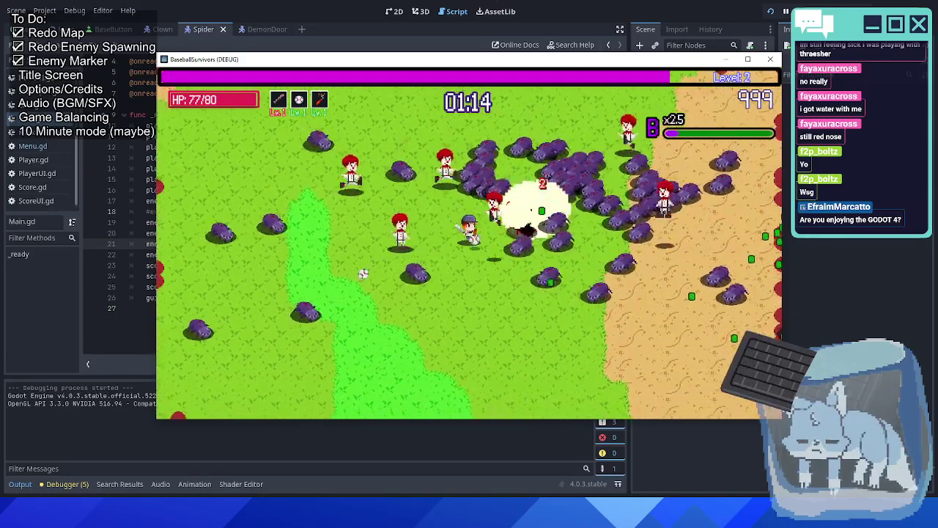
{"action": "key", "text": "s"}
{"action": "key", "text": "d"}
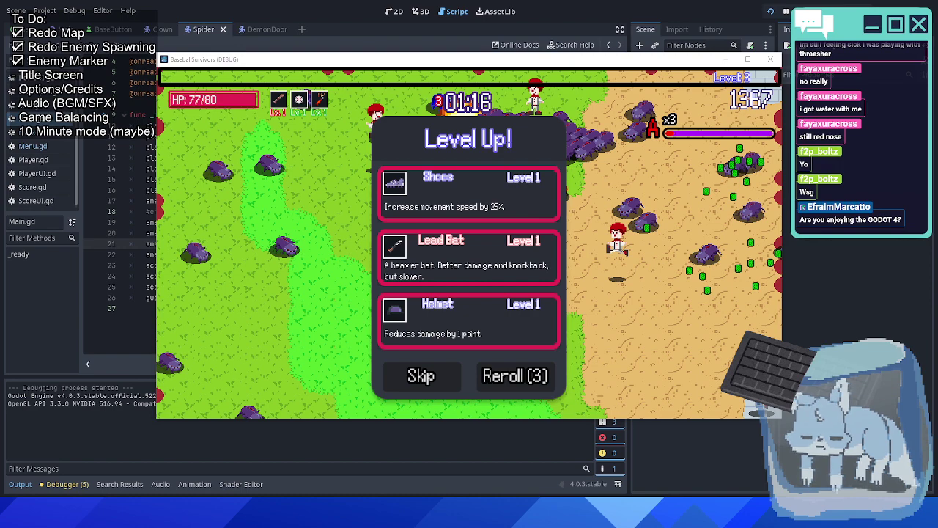
Take the Shoes upgrade at the level-up and keep playtesting until the player is defeated.
{"action": "key", "text": "Return"}
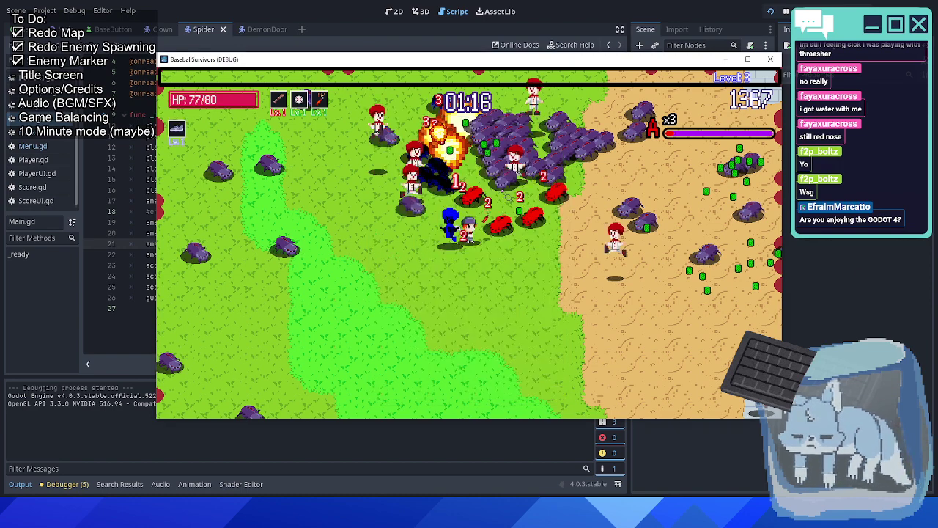
{"action": "key", "text": "Down"}
{"action": "key", "text": "Left"}
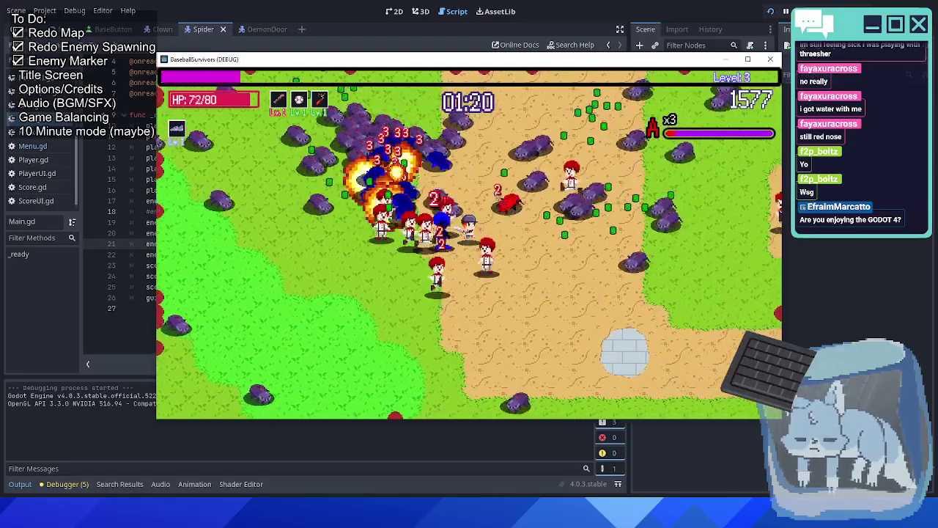
{"action": "key", "text": "Down"}
{"action": "key", "text": "Right"}
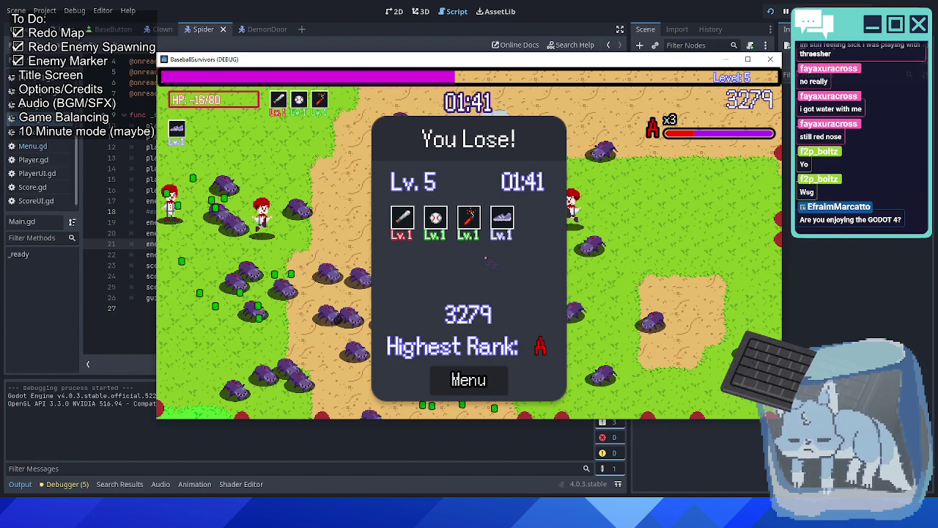
Return from the defeat screen to the title menu and close the running game.
{"action": "left_click", "coordinate": [469, 380]}
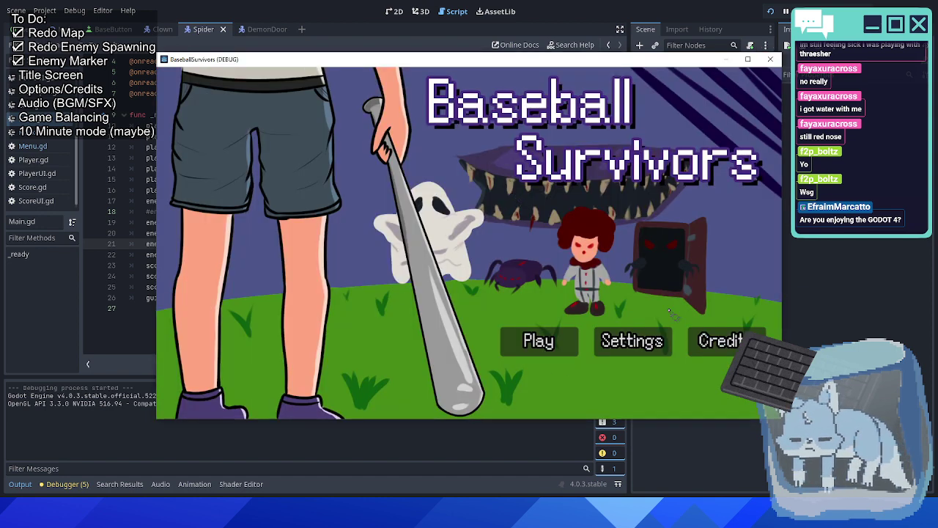
{"action": "key", "text": "Right"}
{"action": "key", "text": "Right"}
{"action": "left_click", "coordinate": [769, 60]}
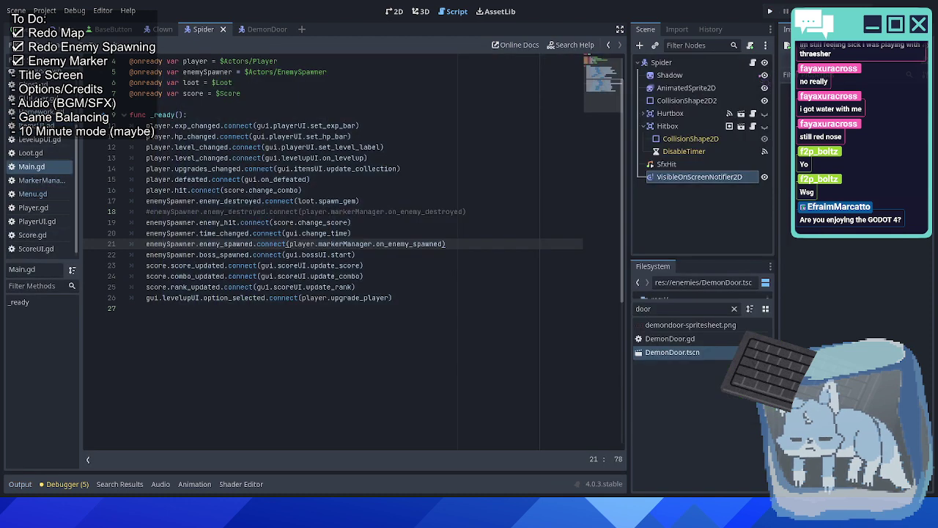
{"action": "left_click", "coordinate": [391, 262]}
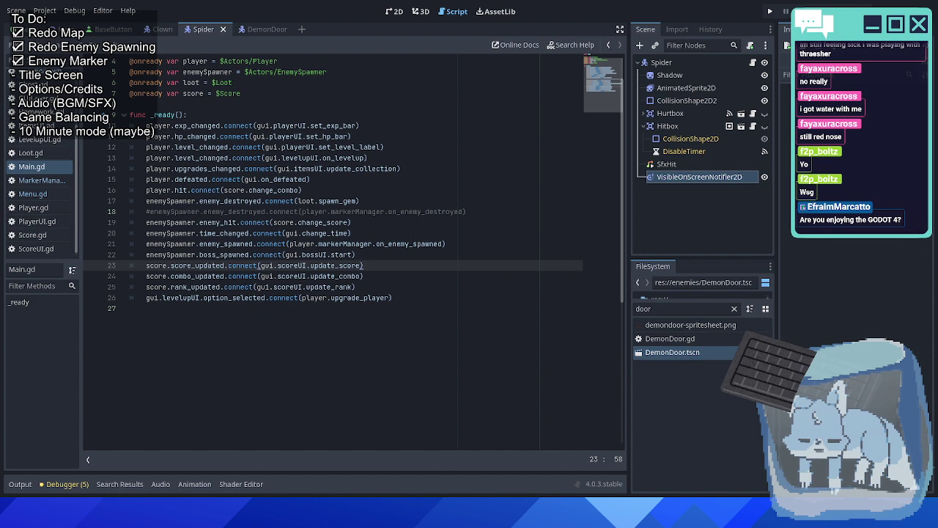
{"action": "left_click", "coordinate": [374, 203]}
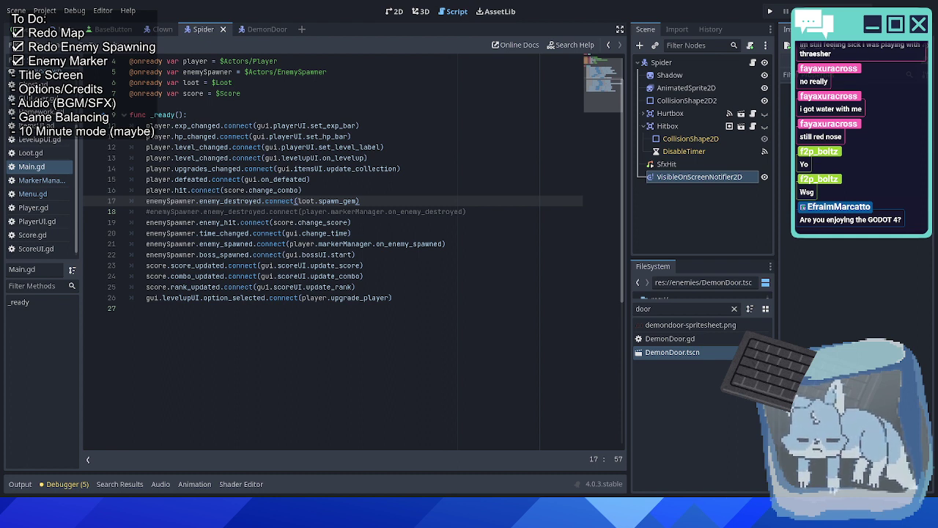
{"action": "left_click", "coordinate": [326, 182]}
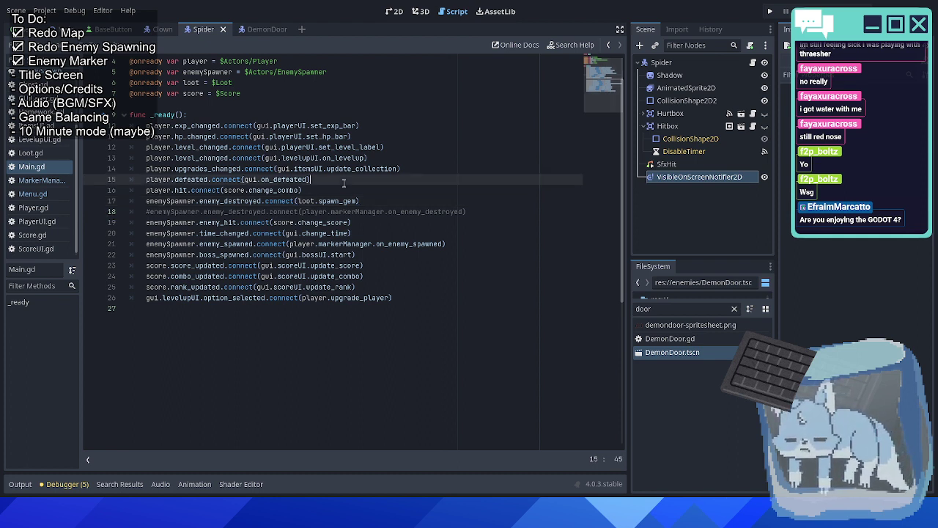
{"action": "scroll", "coordinate": [27, 194], "scroll_direction": "up", "scroll_amount": 2}
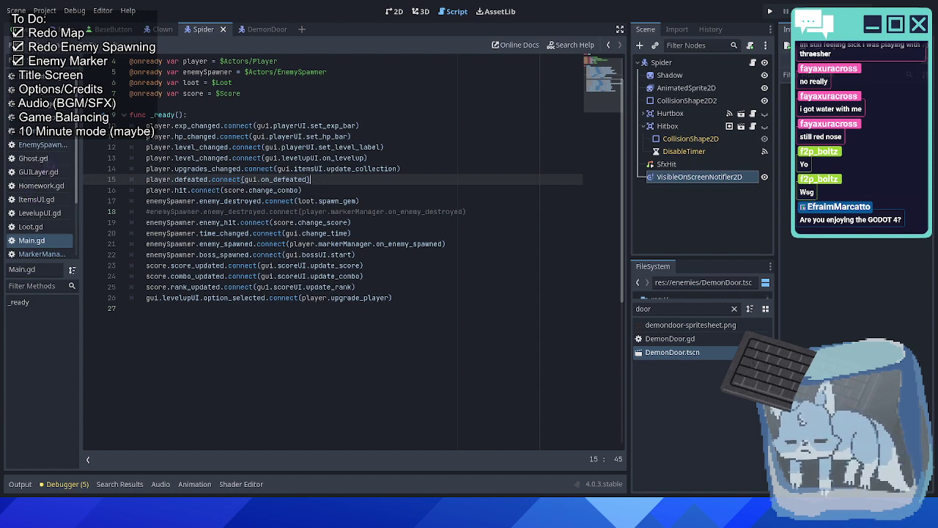
Switch to the main game scene, view its GUI layout in the 2D editor, and return to the script editor.
{"action": "scroll", "coordinate": [41, 198], "scroll_direction": "down", "scroll_amount": 4}
{"action": "left_click", "coordinate": [62, 30]}
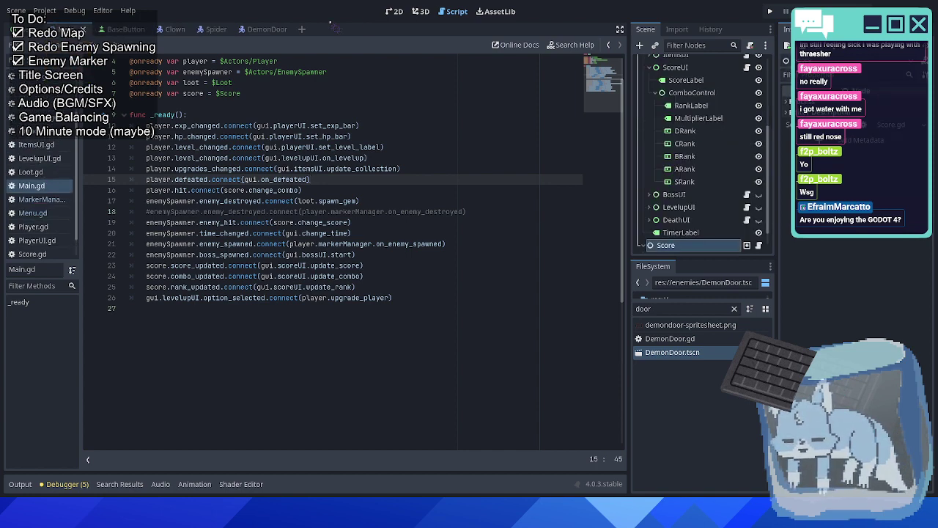
{"action": "left_click", "coordinate": [393, 11]}
{"action": "scroll", "coordinate": [345, 242], "scroll_direction": "down", "scroll_amount": 4}
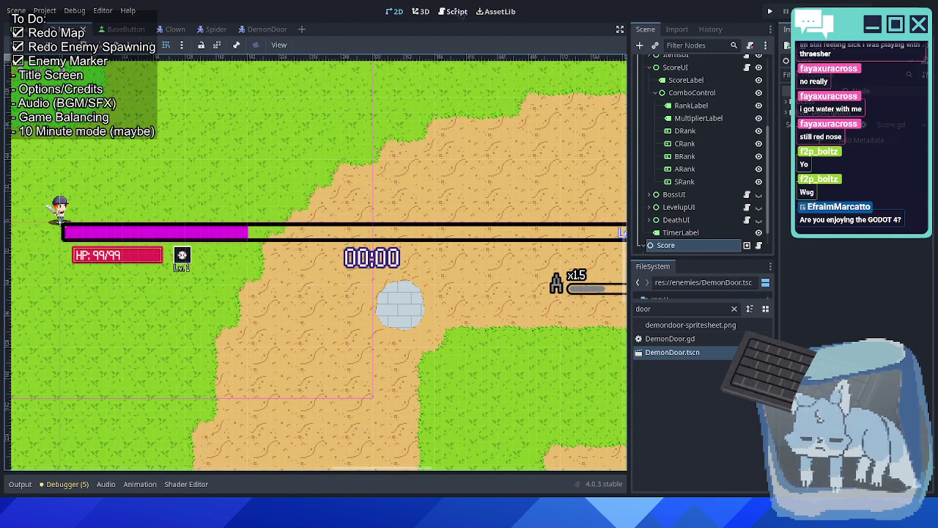
{"action": "left_click", "coordinate": [452, 11]}
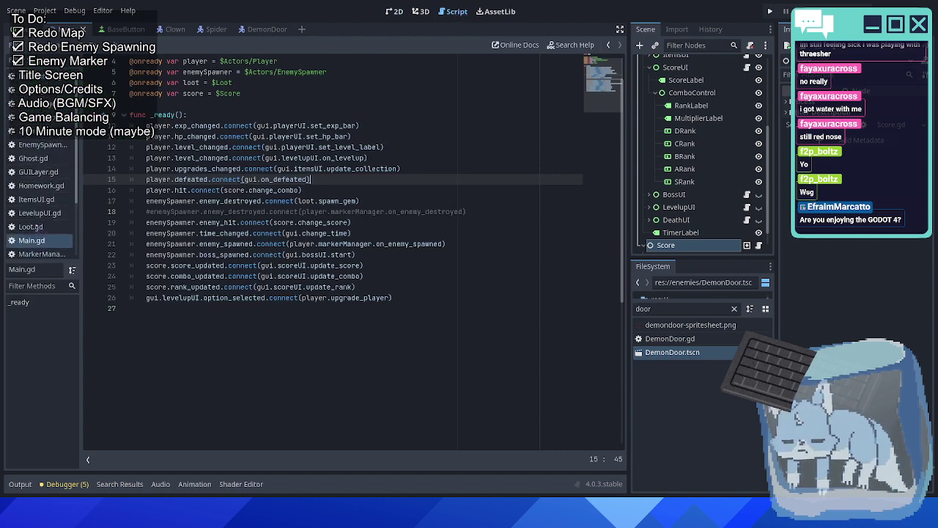
Open PlayerUI.gd and highlight new_value in the HP label text line of update_hp_value.
{"action": "scroll", "coordinate": [44, 202], "scroll_direction": "down", "scroll_amount": 3}
{"action": "left_click", "coordinate": [38, 224]}
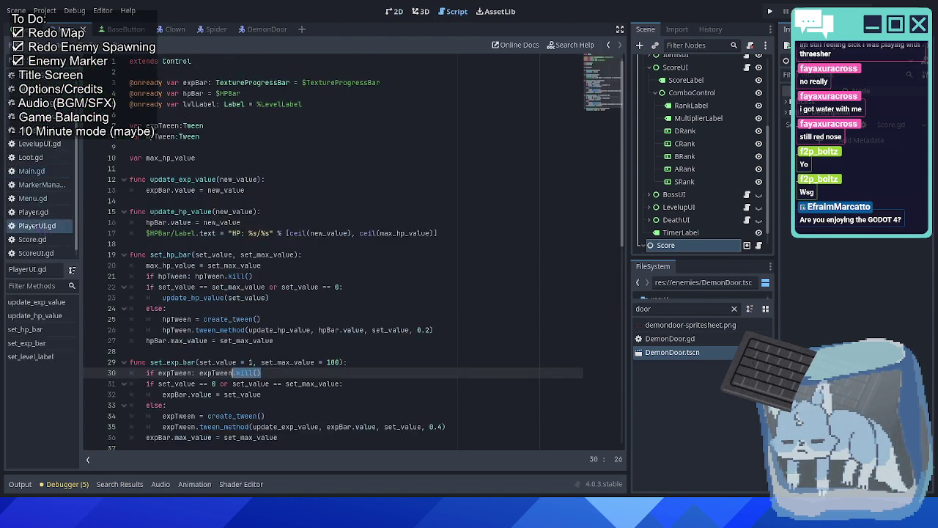
{"action": "scroll", "coordinate": [206, 327], "scroll_direction": "down", "scroll_amount": 2}
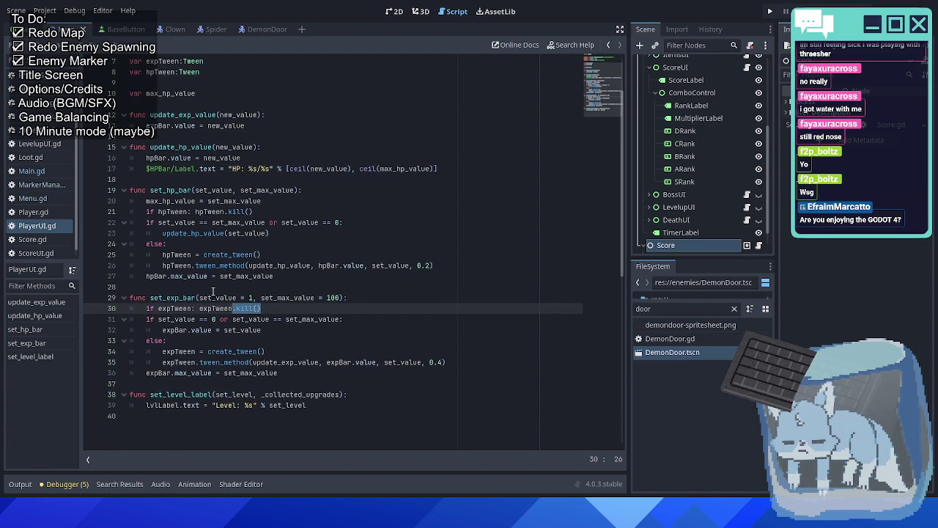
{"action": "double_click", "coordinate": [323, 170]}
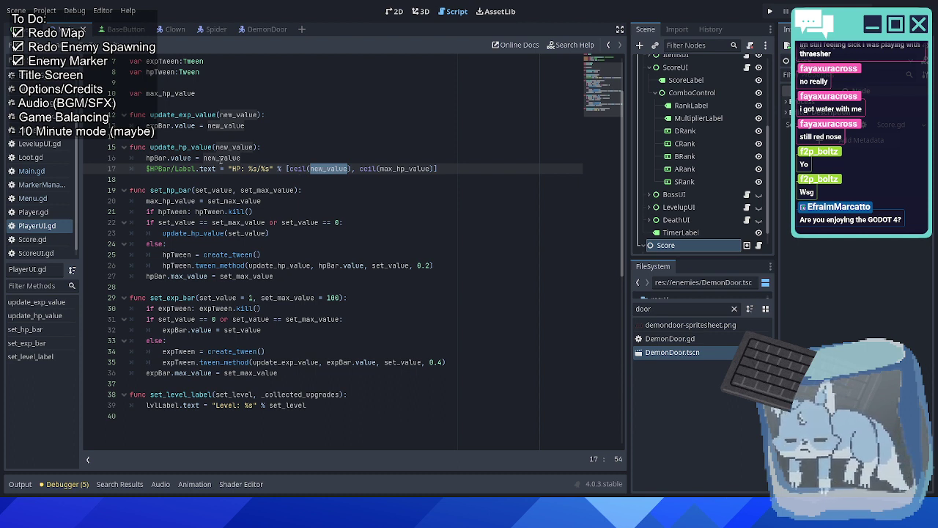
{"action": "left_click", "coordinate": [323, 168]}
{"action": "double_click", "coordinate": [322, 169]}
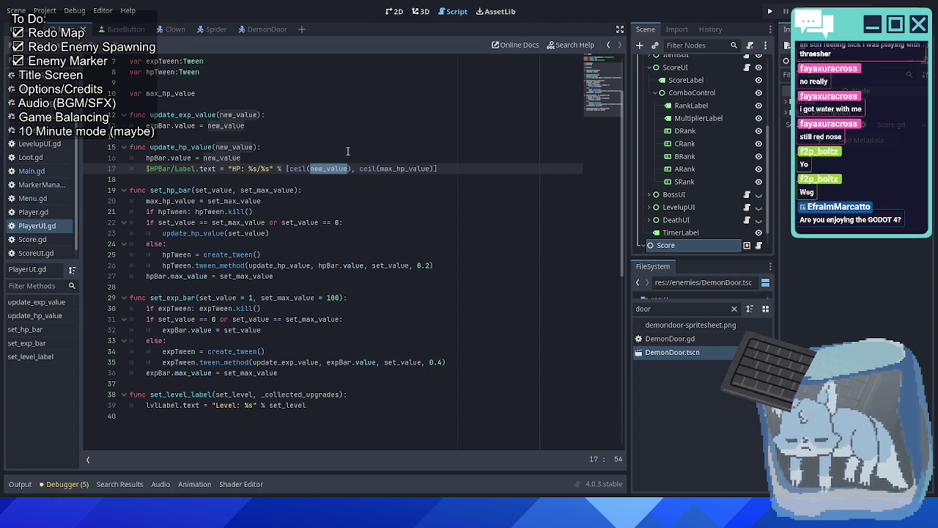
Wrap the HP label's ceil(new_value) in update_hp_value as min(ceil(new_value), 0).
{"action": "left_click_drag", "start_coordinate": [289, 169], "coordinate": [353, 169]}
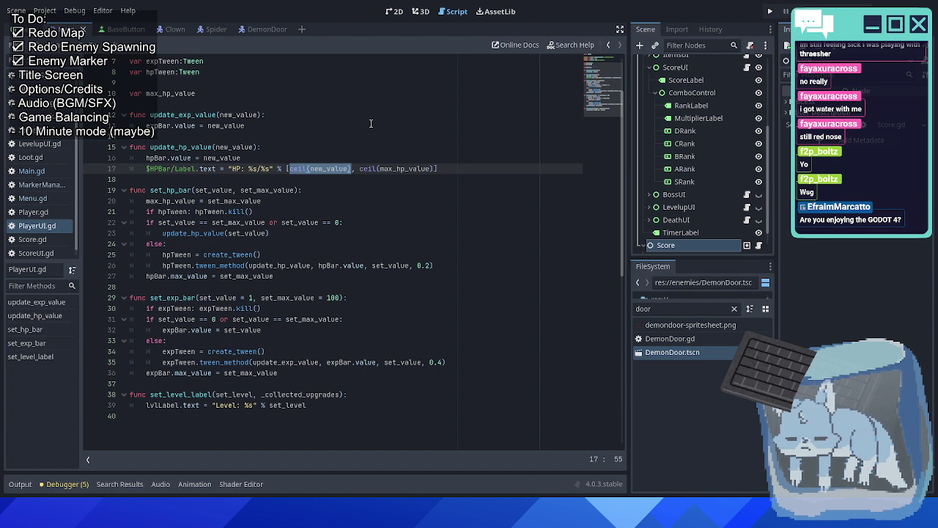
{"action": "type", "text": "("}
{"action": "key", "text": "Left"}
{"action": "key", "text": "Left"}
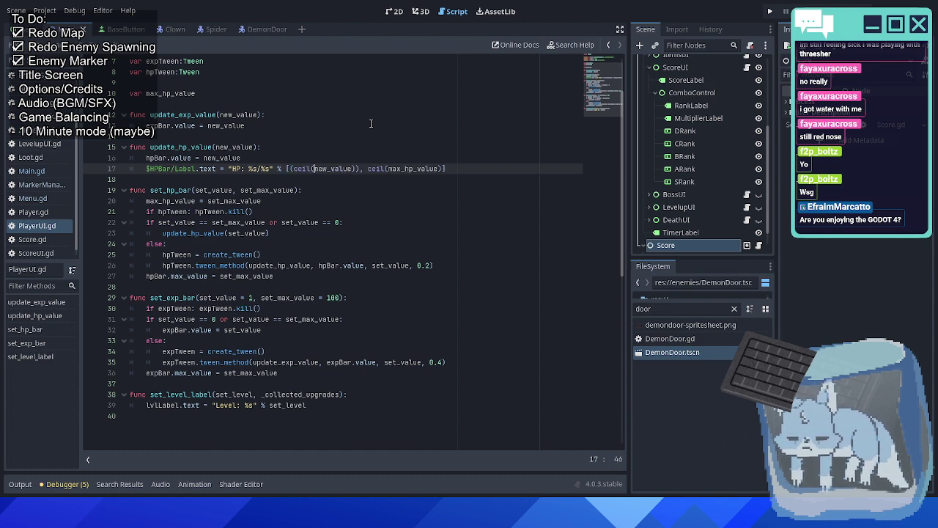
{"action": "type", "text": "min"}
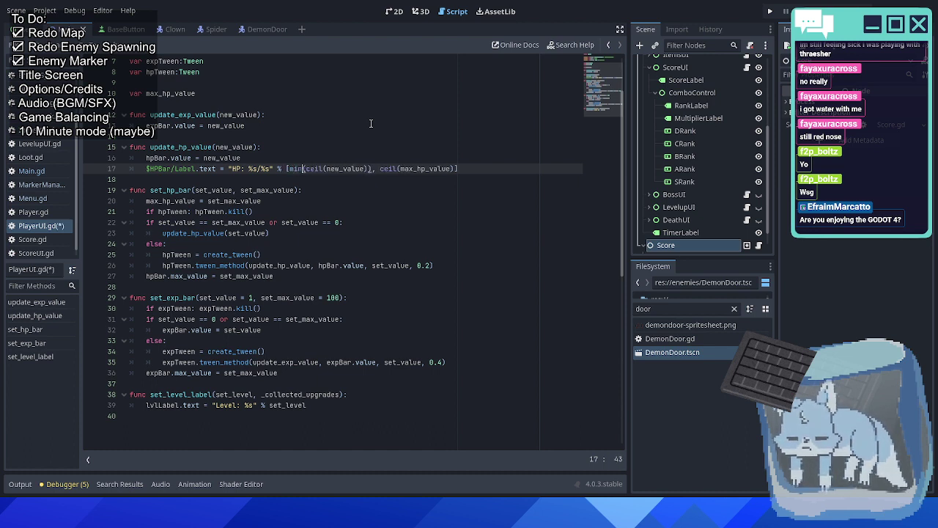
{"action": "key", "text": "Right"}
{"action": "key", "text": "Right"}
{"action": "key", "text": "Right"}
{"action": "key", "text": "Right"}
{"action": "key", "text": "Right"}
{"action": "key", "text": "Right"}
{"action": "key", "text": "Right"}
{"action": "key", "text": "Right"}
{"action": "key", "text": "Right"}
{"action": "key", "text": "Right"}
{"action": "key", "text": "Right"}
{"action": "key", "text": "Right"}
{"action": "key", "text": "Right"}
{"action": "key", "text": "Right"}
{"action": "key", "text": "Right"}
{"action": "key", "text": "Right"}
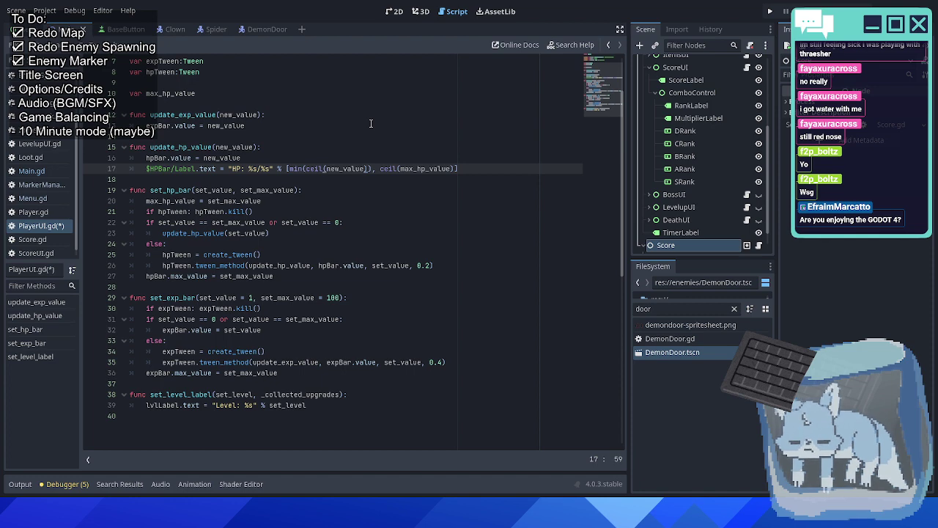
{"action": "type", "text": ", 0"}
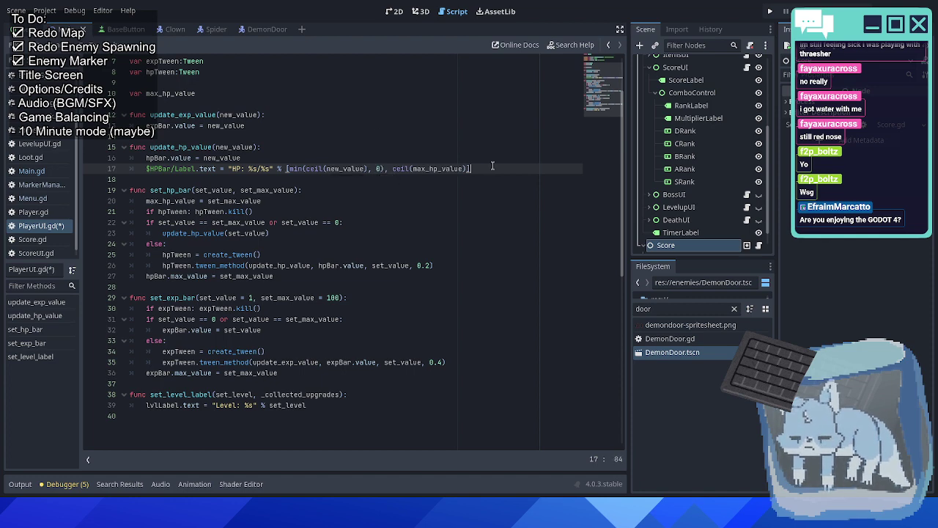
Run the project and start a game to check the HP label, then stop the run.
{"action": "key", "text": "F5"}
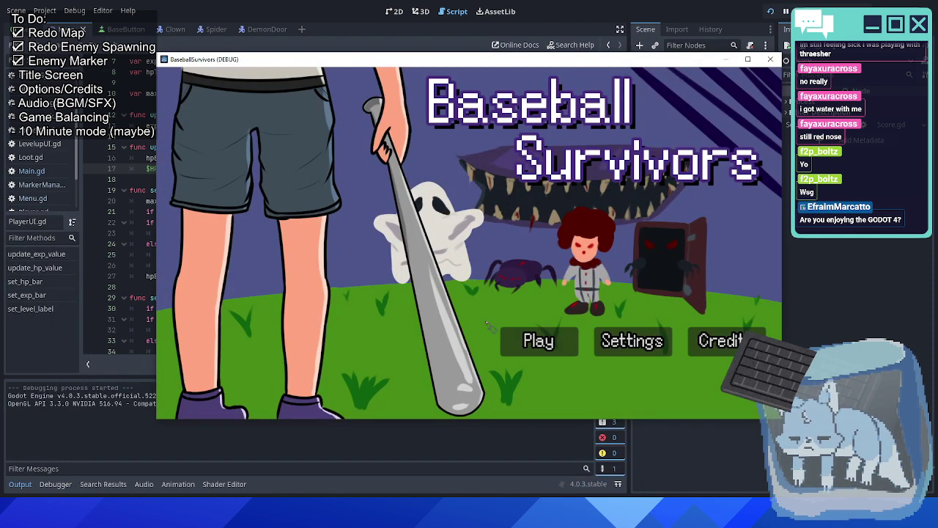
{"action": "left_click", "coordinate": [524, 341]}
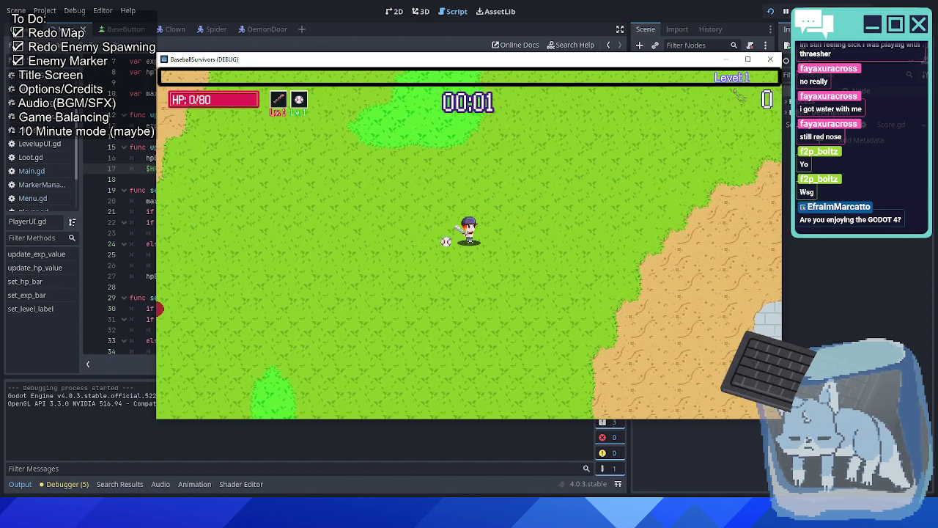
{"action": "key", "text": "F8"}
Replace min with max in the HP label expression, making it max(ceil(new_value), 0).
{"action": "double_click", "coordinate": [296, 169]}
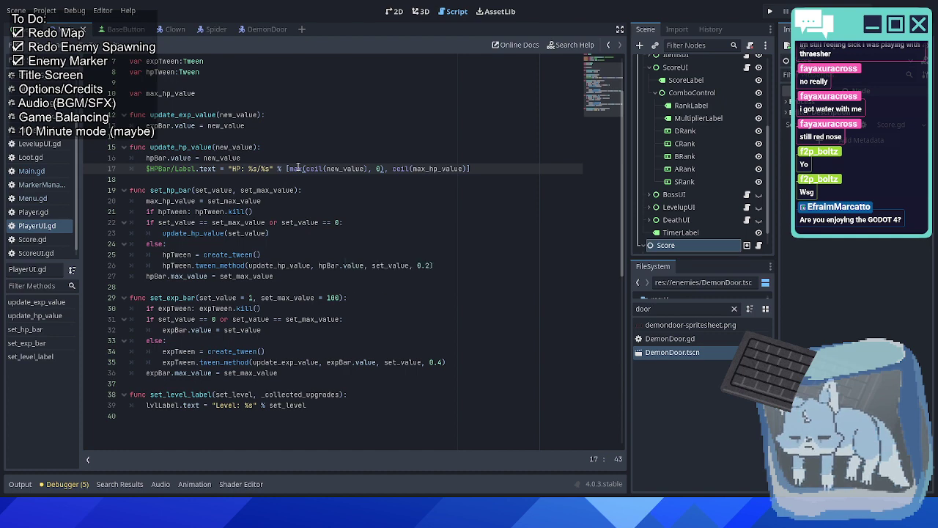
Run the project and play a round to check the HP label, then close the game.
{"action": "key", "text": "F5"}
{"action": "key", "text": "Return"}
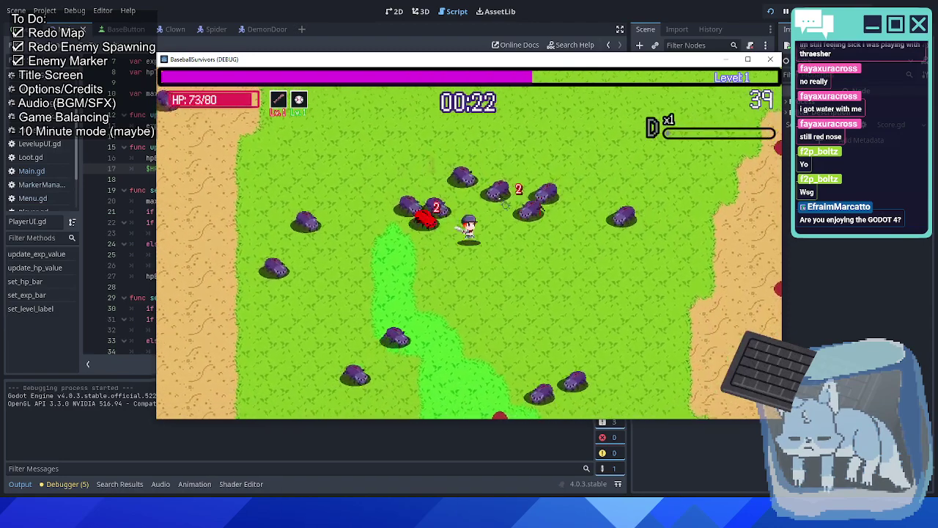
{"action": "left_click", "coordinate": [770, 59]}
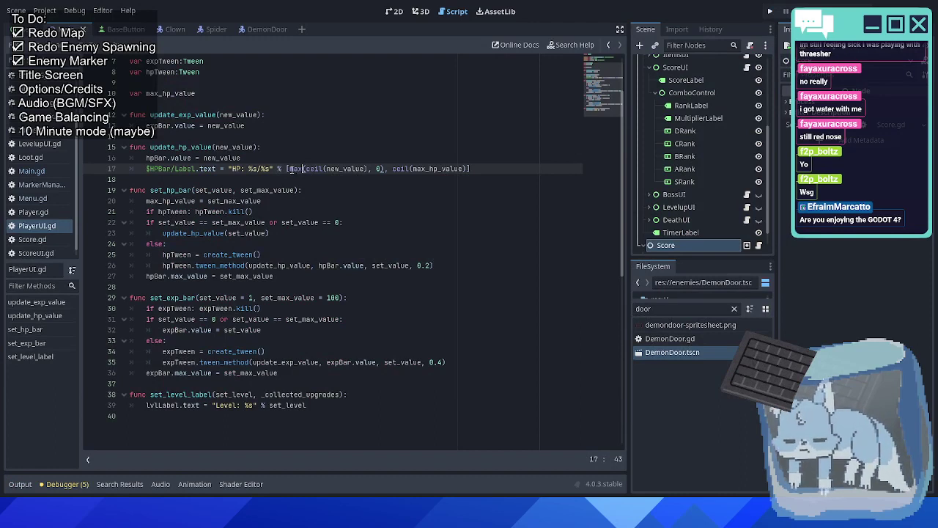
Try the HP label with plain ceil(new_value) without the max wrapper, test it in a game run, and stop the run.
{"action": "left_click", "coordinate": [368, 169]}
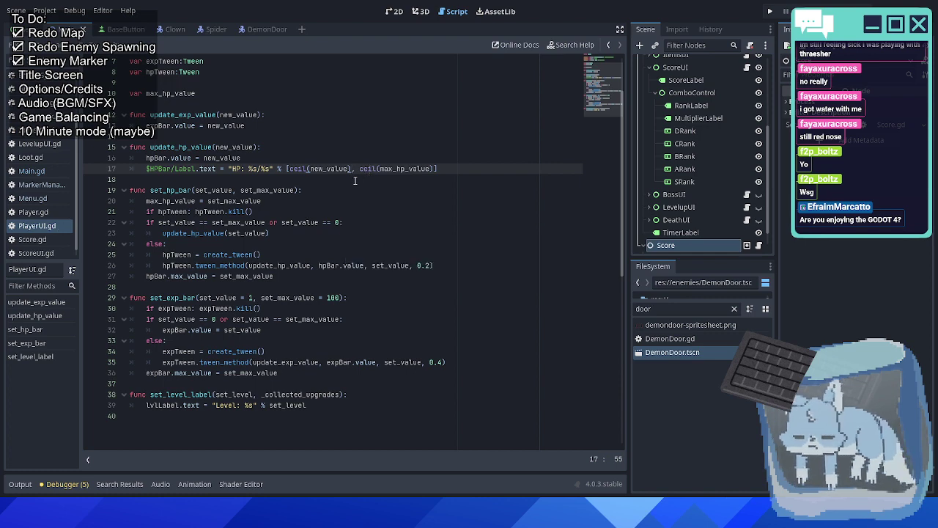
{"action": "key", "text": "F5"}
{"action": "left_click", "coordinate": [503, 335]}
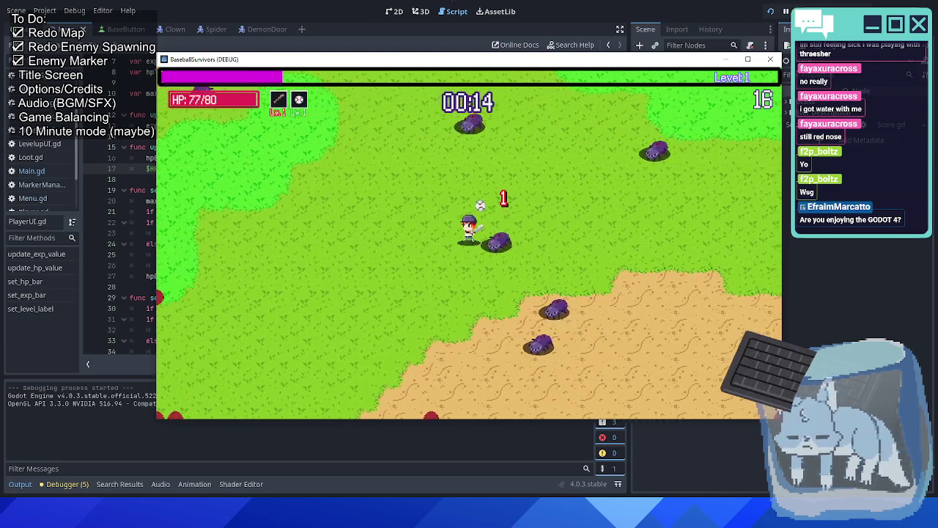
{"action": "key", "text": "F8"}
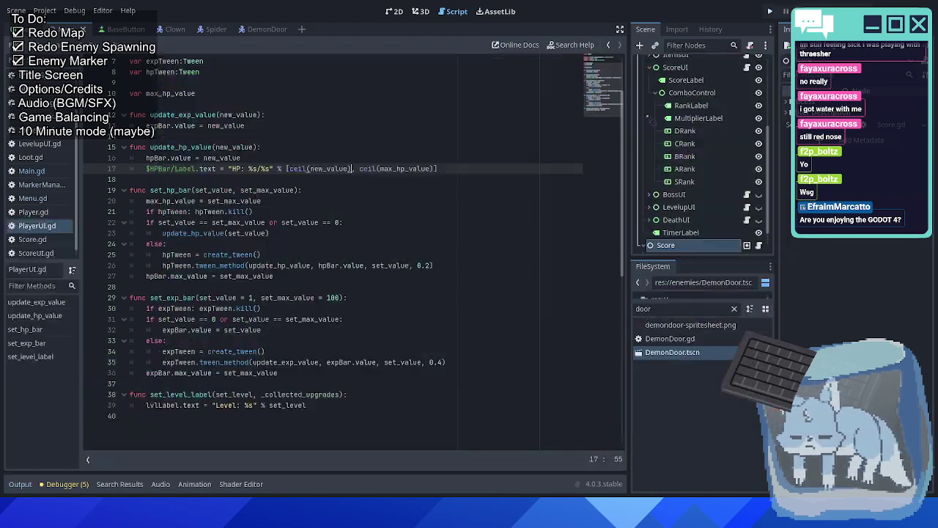
Undo the removal of the max wrapper in update_hp_value's label text line and save the script.
{"action": "left_click", "coordinate": [319, 199]}
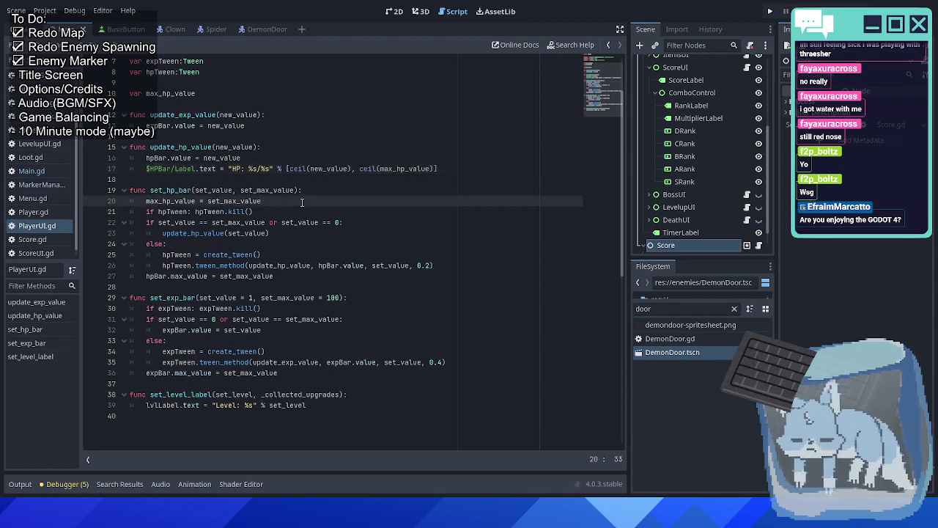
{"action": "scroll", "coordinate": [40, 235], "scroll_direction": "down", "scroll_amount": 1}
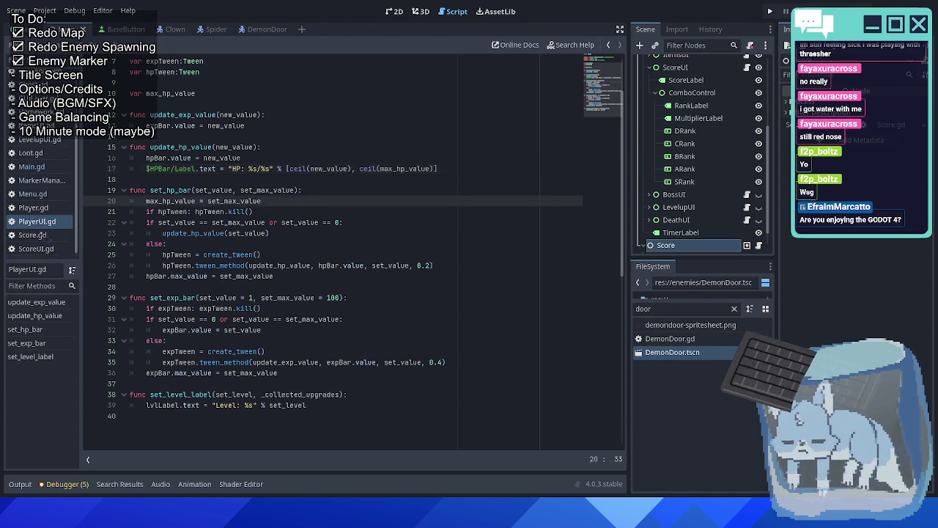
{"action": "left_click", "coordinate": [342, 168]}
{"action": "key", "text": "ctrl+z"}
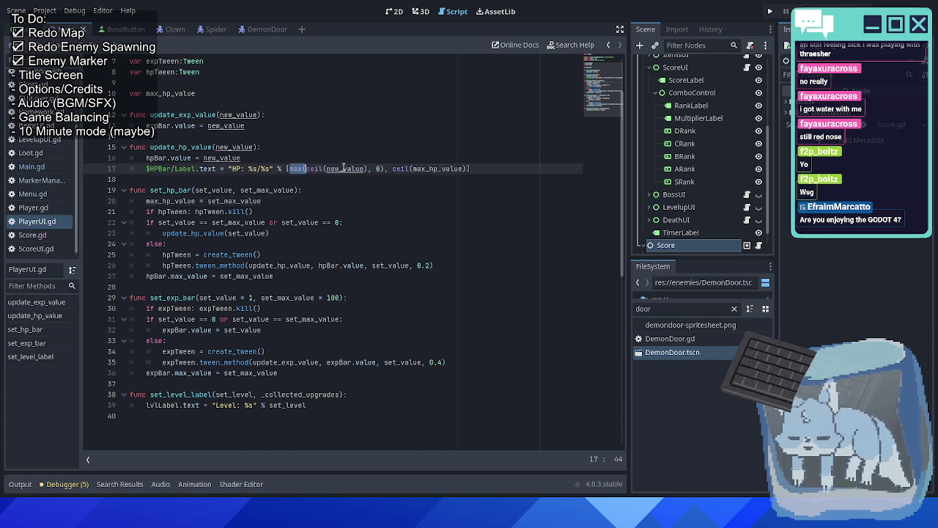
{"action": "left_click", "coordinate": [409, 168]}
{"action": "key", "text": "ctrl+s"}
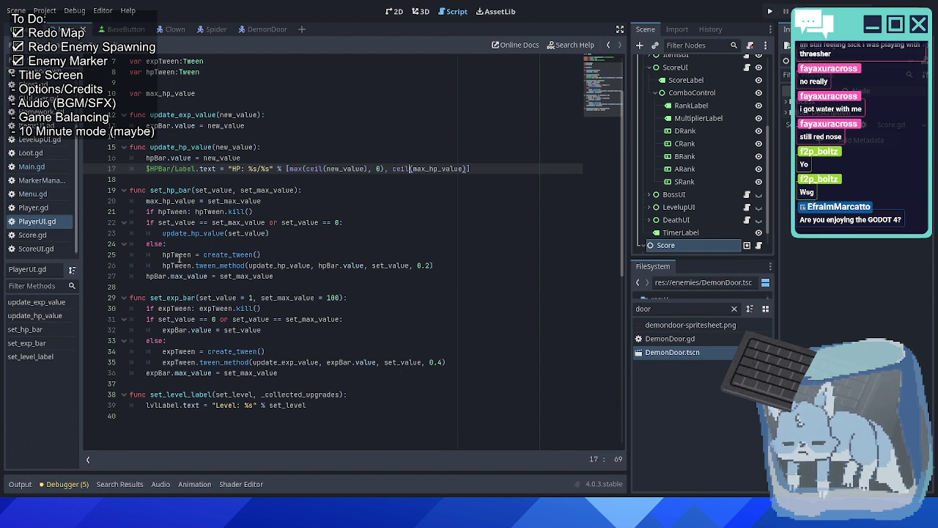
Open Player.gd and look through its functions for the hp_changed emission in _on_hurtbox_hurt.
{"action": "left_click", "coordinate": [299, 275]}
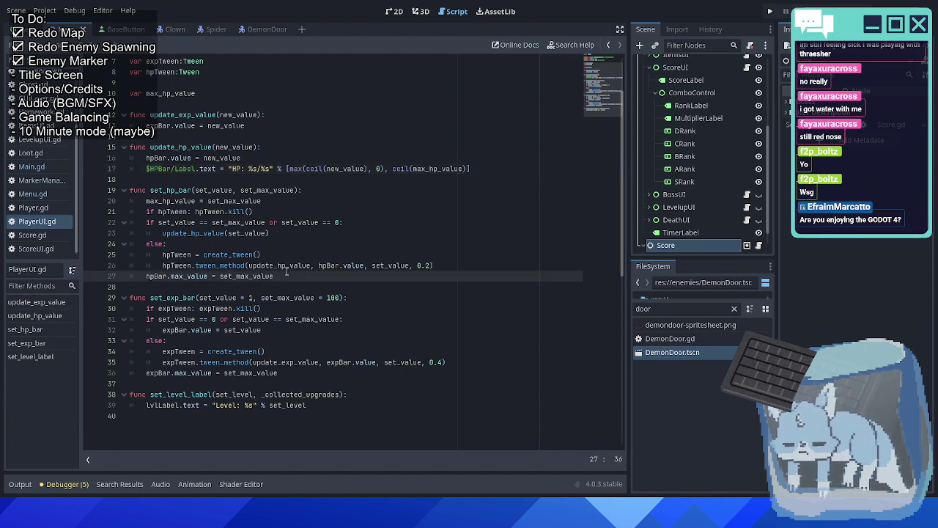
{"action": "scroll", "coordinate": [254, 254], "scroll_direction": "down", "scroll_amount": 3}
{"action": "scroll", "coordinate": [254, 254], "scroll_direction": "up", "scroll_amount": 4}
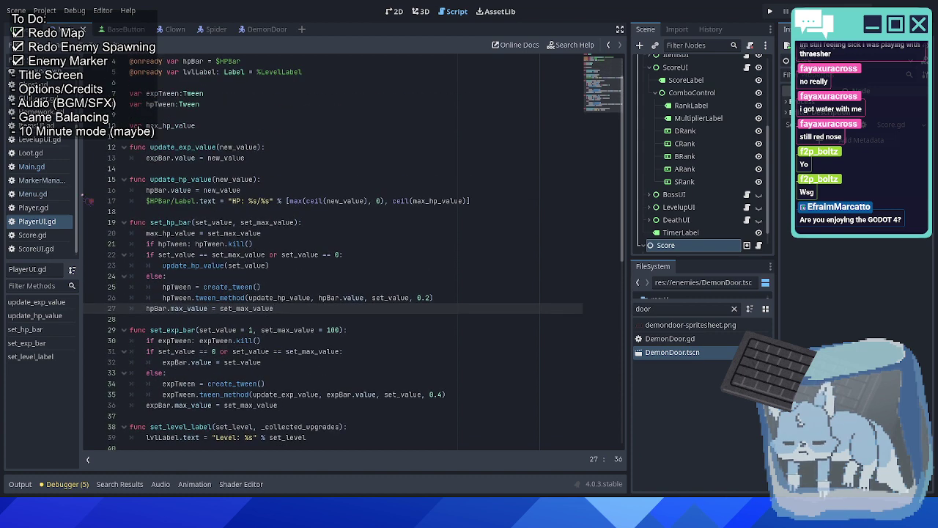
{"action": "scroll", "coordinate": [42, 189], "scroll_direction": "up", "scroll_amount": 3}
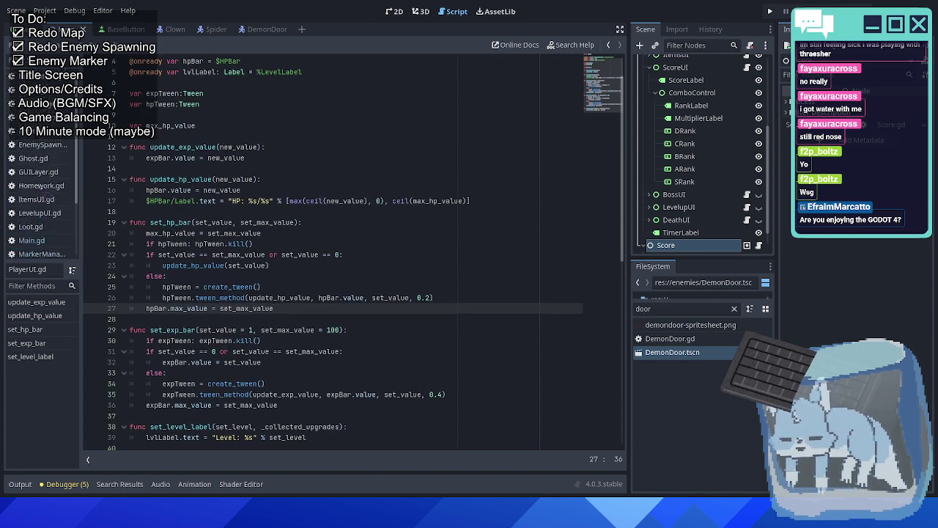
{"action": "scroll", "coordinate": [42, 190], "scroll_direction": "down", "scroll_amount": 3}
{"action": "left_click", "coordinate": [31, 212]}
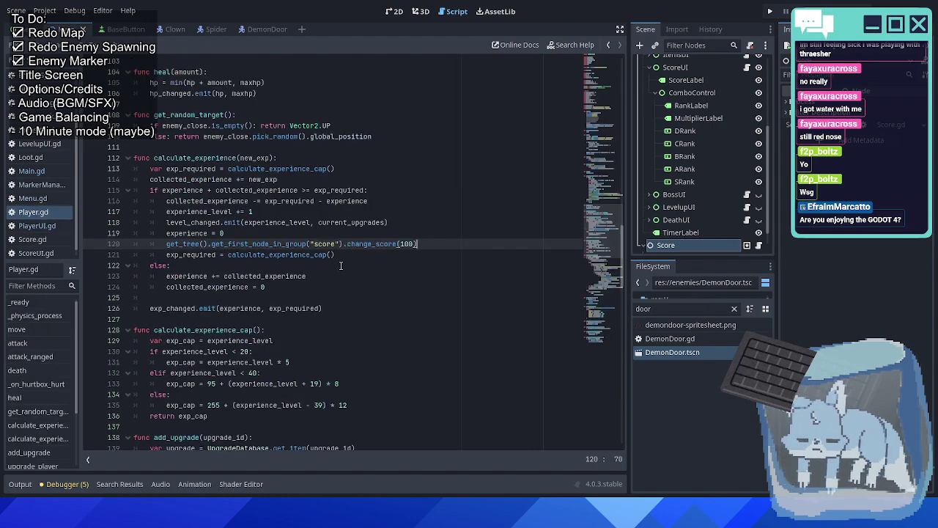
{"action": "scroll", "coordinate": [341, 266], "scroll_direction": "down", "scroll_amount": 9}
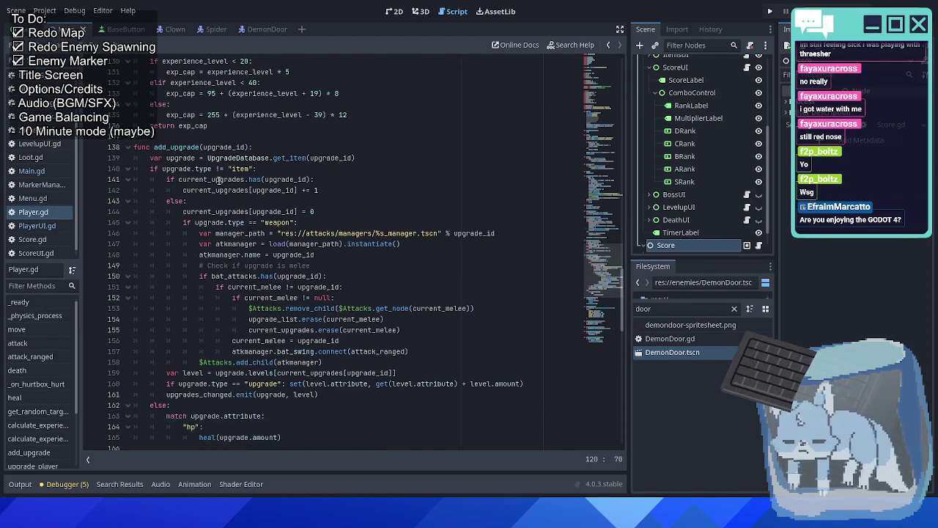
{"action": "scroll", "coordinate": [219, 180], "scroll_direction": "down", "scroll_amount": 8}
{"action": "scroll", "coordinate": [190, 211], "scroll_direction": "down", "scroll_amount": 4}
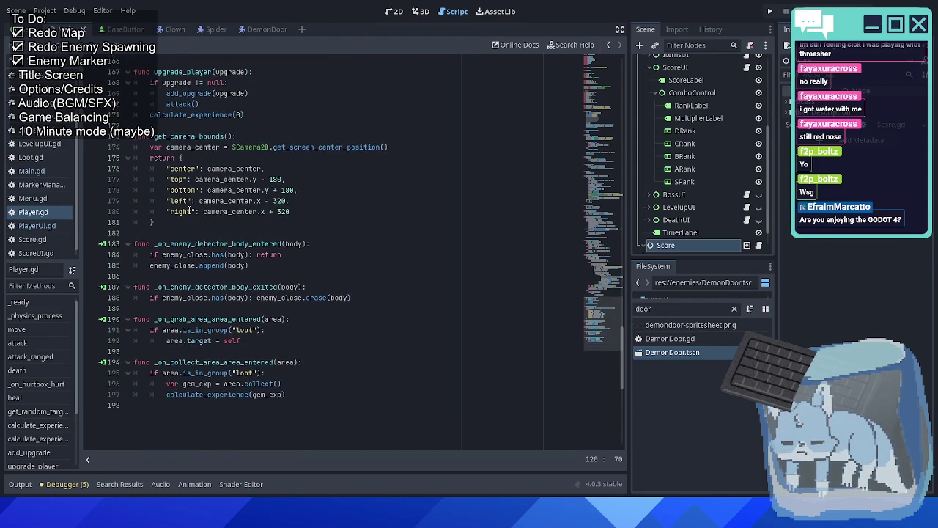
{"action": "scroll", "coordinate": [190, 211], "scroll_direction": "up", "scroll_amount": 20}
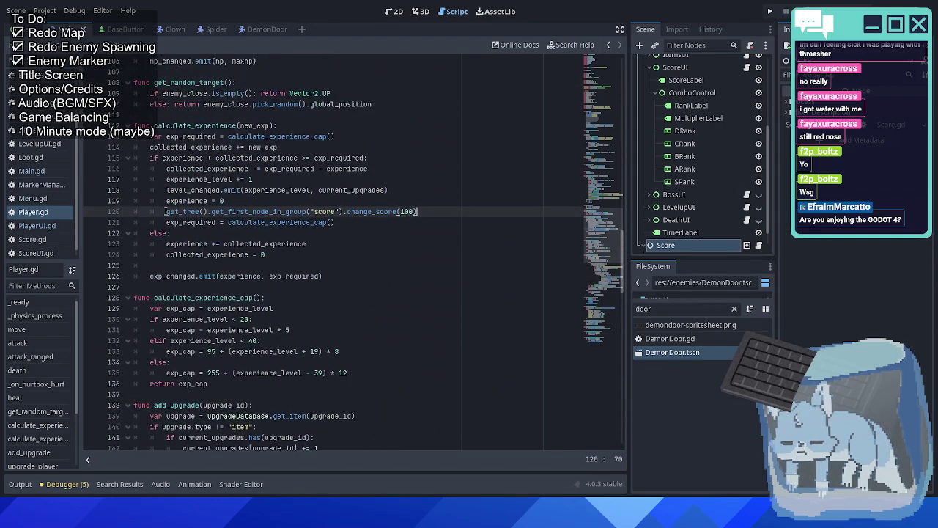
{"action": "scroll", "coordinate": [166, 211], "scroll_direction": "up", "scroll_amount": 4}
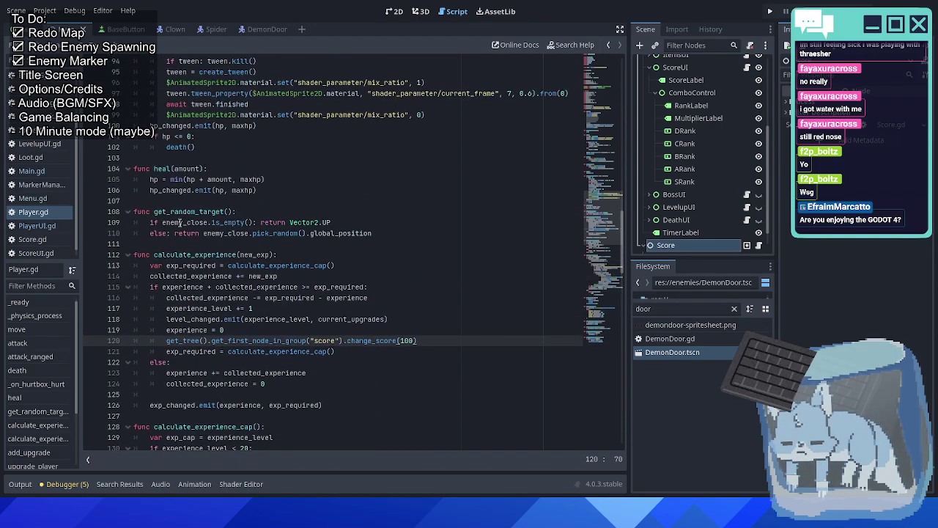
{"action": "scroll", "coordinate": [201, 232], "scroll_direction": "up", "scroll_amount": 8}
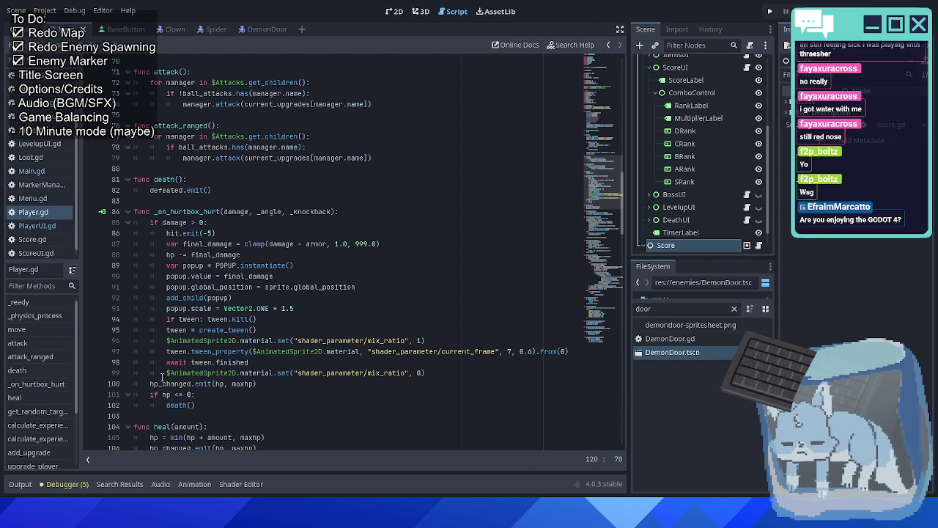
Copy hp_changed.emit(hp, maxhp) in _on_hurtbox_hurt onto a new line directly after the popup.scale assignment.
{"action": "left_click", "coordinate": [431, 375]}
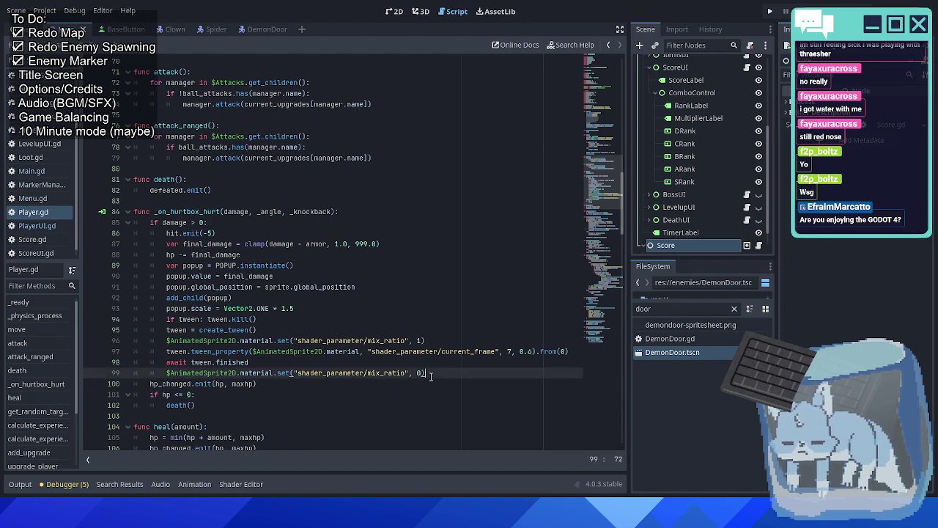
{"action": "triple_click", "coordinate": [431, 379]}
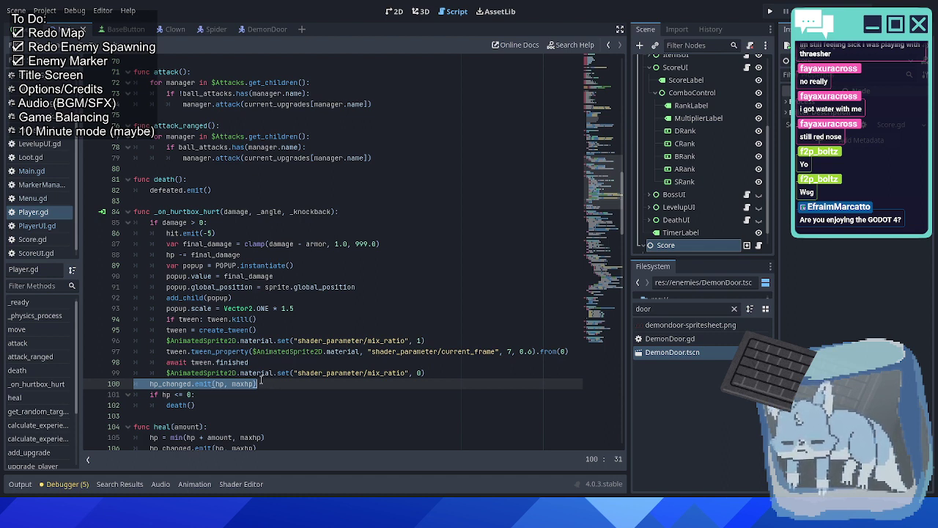
{"action": "key", "text": "Home"}
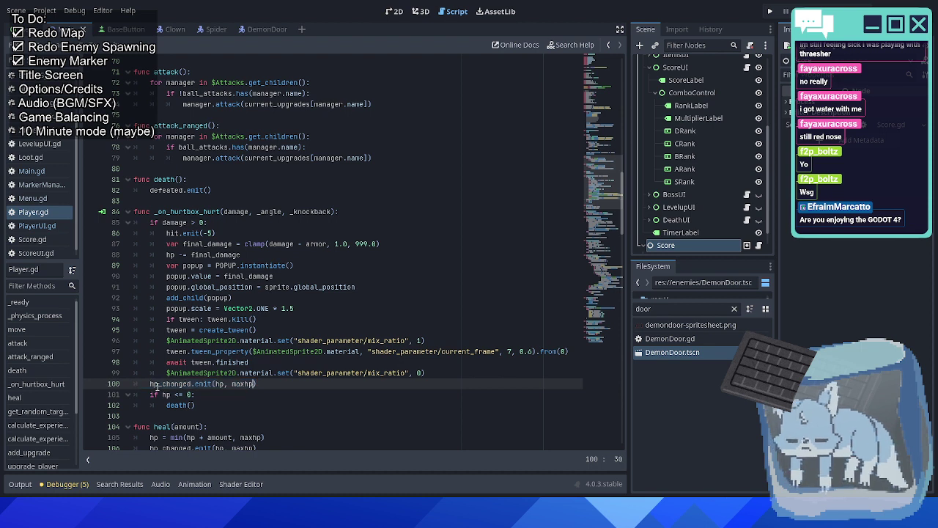
{"action": "key", "text": "ctrl+shift+Right"}
{"action": "key", "text": "shift+End"}
{"action": "key", "text": "ctrl+c"}
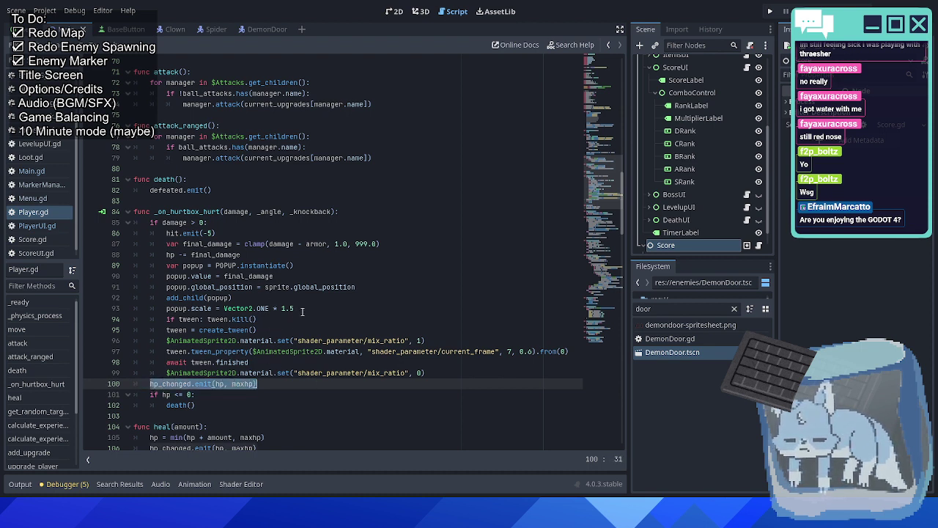
{"action": "left_click", "coordinate": [245, 299]}
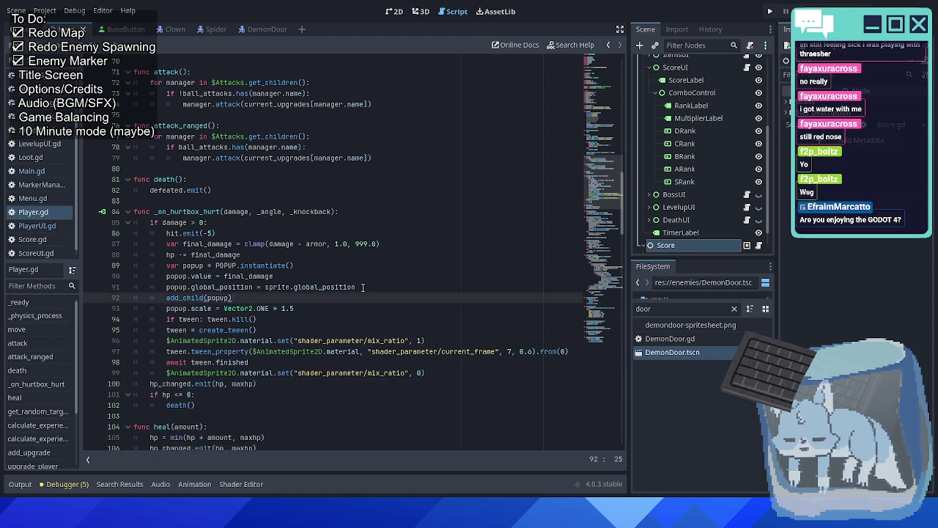
{"action": "key", "text": "Down"}
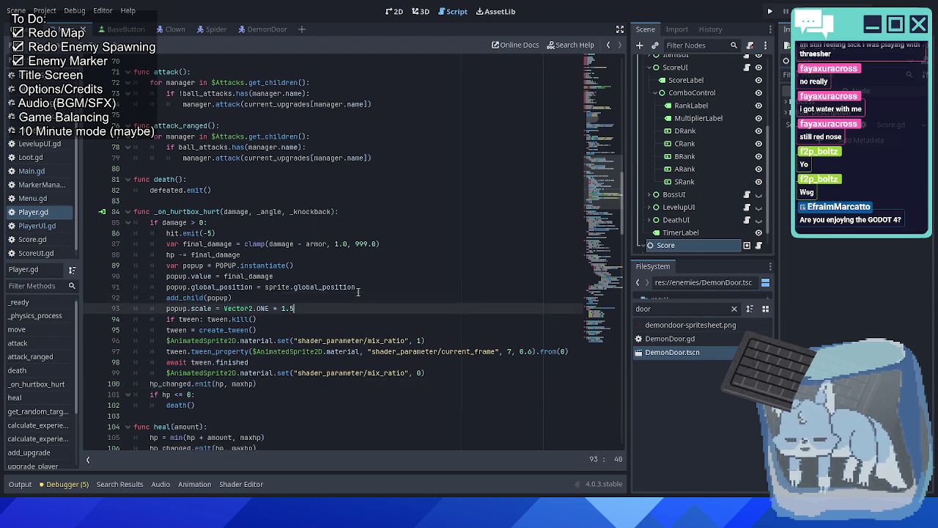
{"action": "key", "text": "End"}
{"action": "key", "text": "Return"}
{"action": "key", "text": "ctrl+v"}
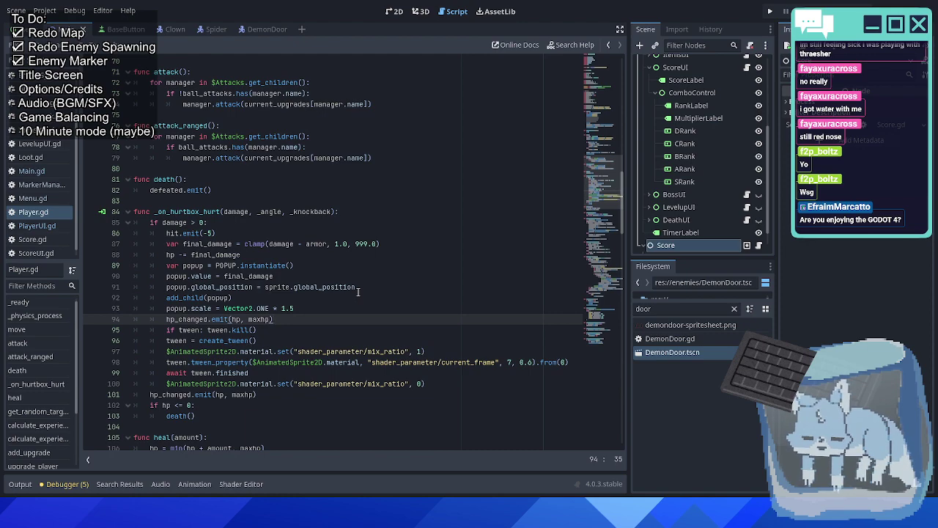
Run the project and take damage in a game to check the HP bar update, then close the game.
{"action": "key", "text": "F5"}
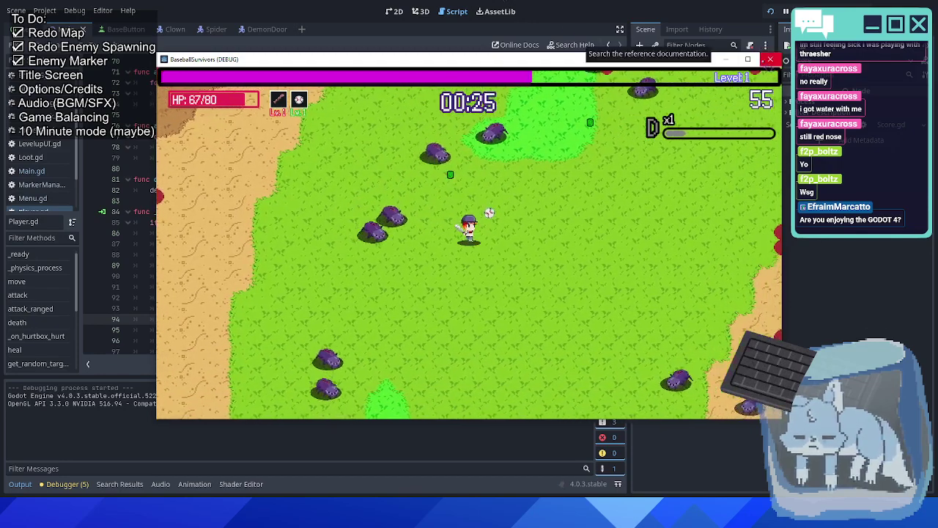
{"action": "left_click", "coordinate": [771, 60]}
{"action": "left_click", "coordinate": [423, 198]}
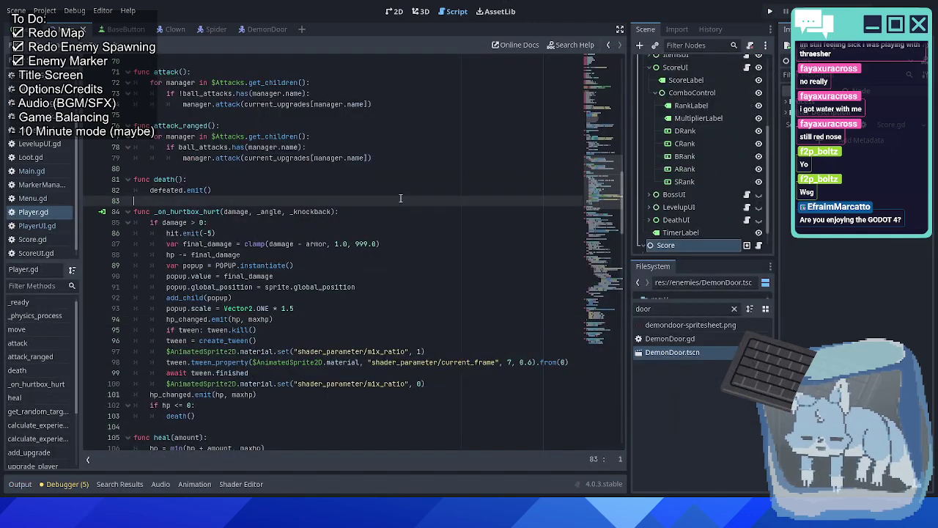
{"action": "left_click", "coordinate": [346, 179]}
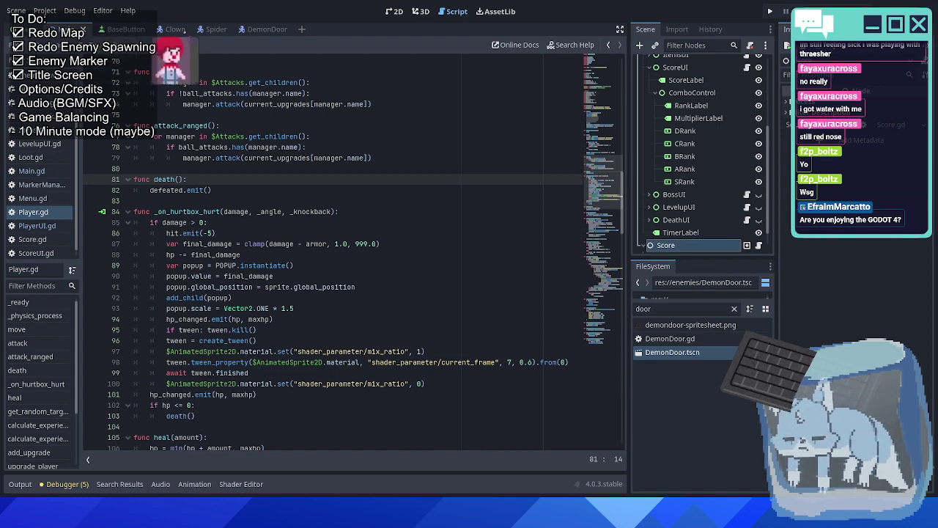
Open the Menu scene in the 2D editor, deselect its TextureRect and examine the title screen layout.
{"action": "left_click", "coordinate": [390, 12]}
{"action": "left_click", "coordinate": [44, 29]}
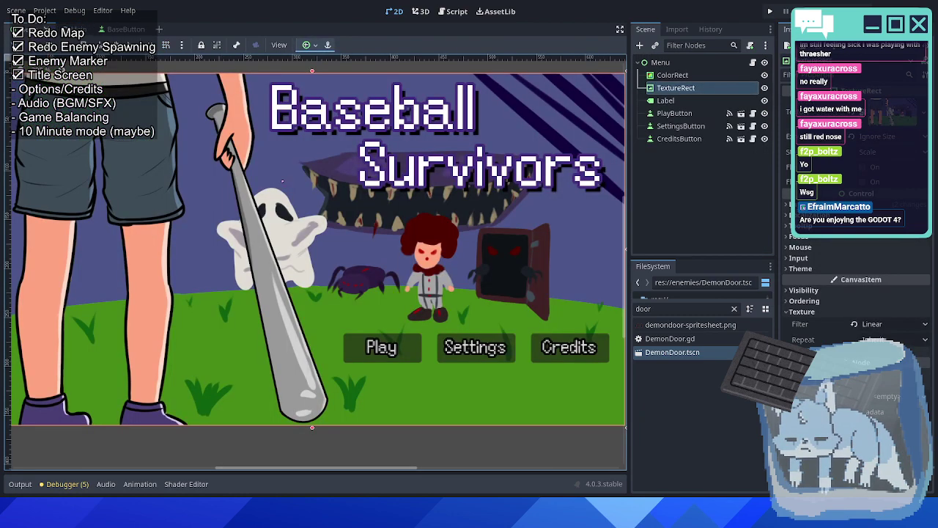
{"action": "scroll", "coordinate": [415, 231], "scroll_direction": "up", "scroll_amount": 3}
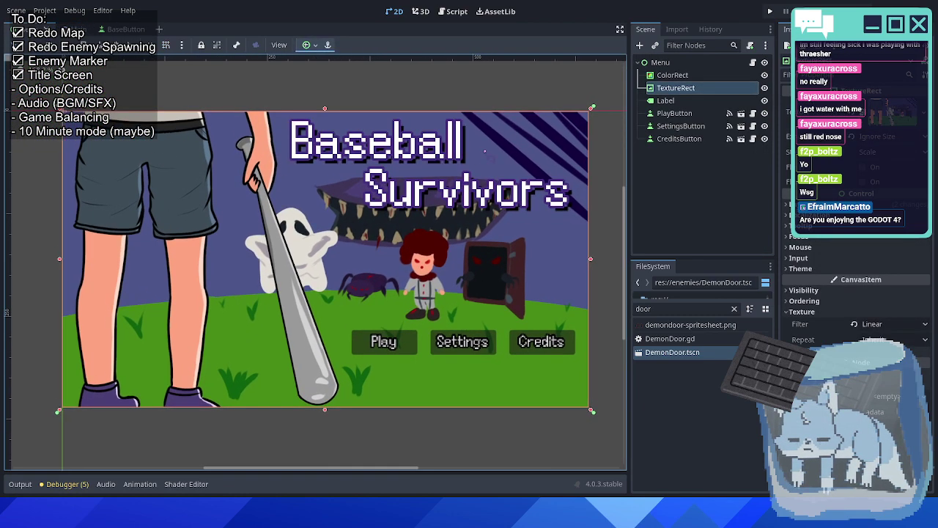
{"action": "left_click", "coordinate": [488, 88]}
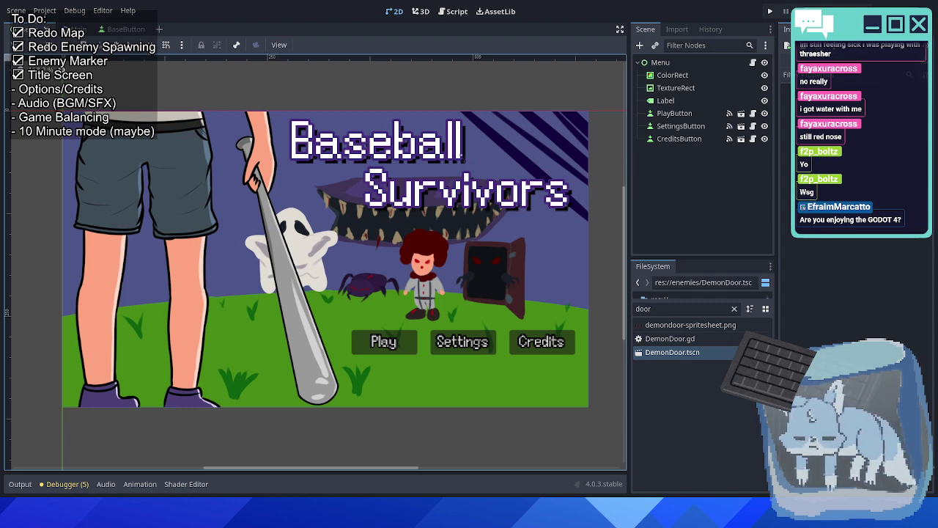
{"action": "scroll", "coordinate": [461, 157], "scroll_direction": "right", "scroll_amount": 2}
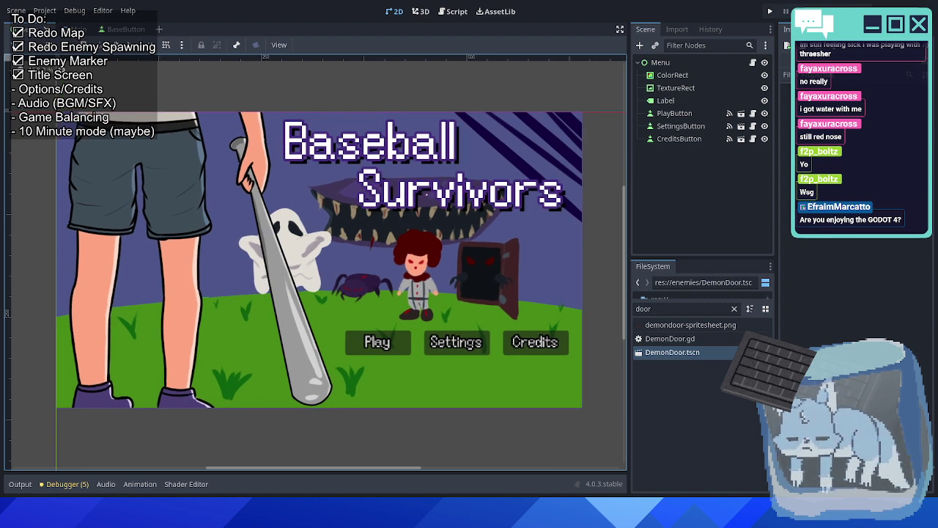
{"action": "scroll", "coordinate": [437, 178], "scroll_direction": "up", "scroll_amount": 2}
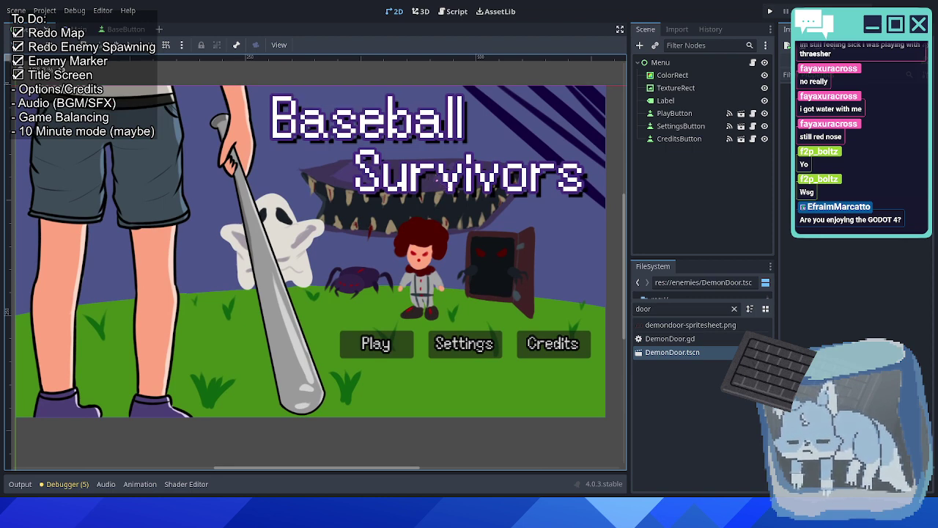
Add a Control node as a child of the Menu root and name it Settings.
{"action": "left_click", "coordinate": [662, 63]}
{"action": "left_click", "coordinate": [640, 45]}
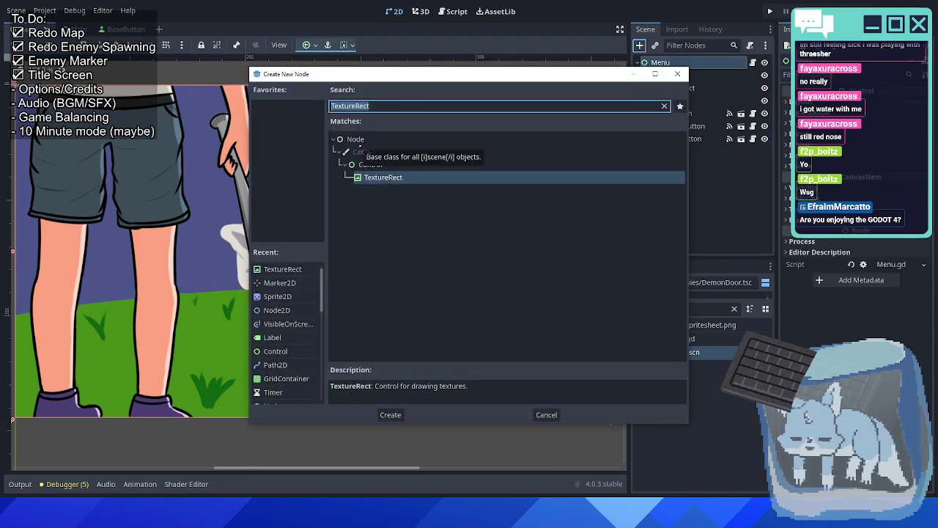
{"action": "type", "text": "Control"}
{"action": "key", "text": "Return"}
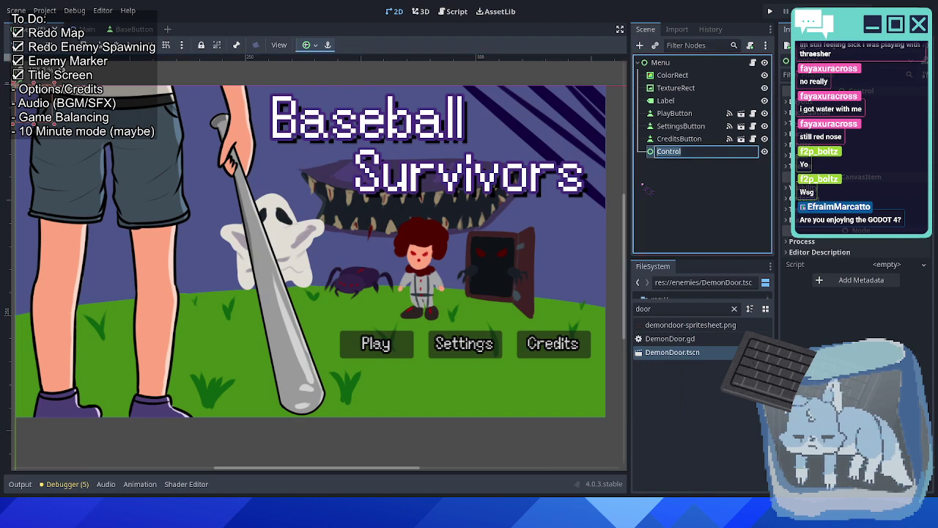
{"action": "type", "text": "Seetings"}
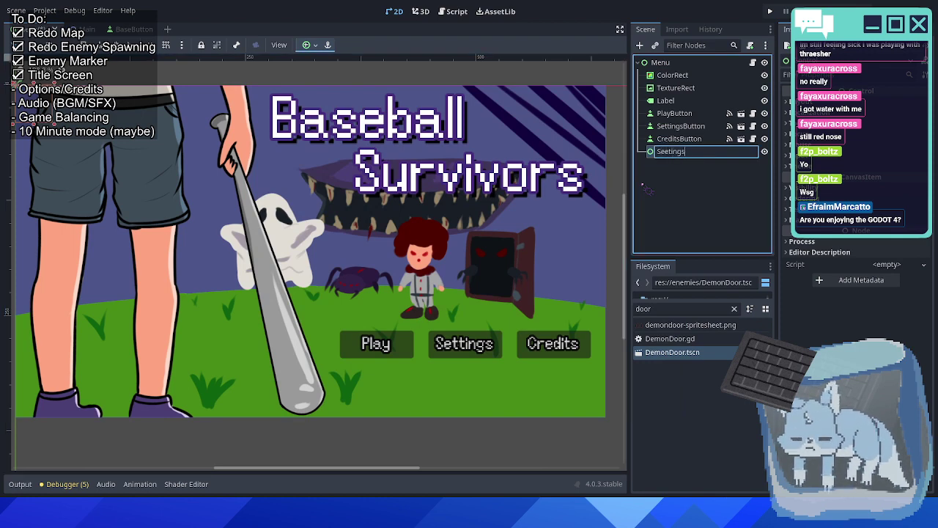
{"action": "key", "text": "Left"}
{"action": "key", "text": "Left"}
{"action": "key", "text": "Left"}
{"action": "key", "text": "Left"}
{"action": "key", "text": "Left"}
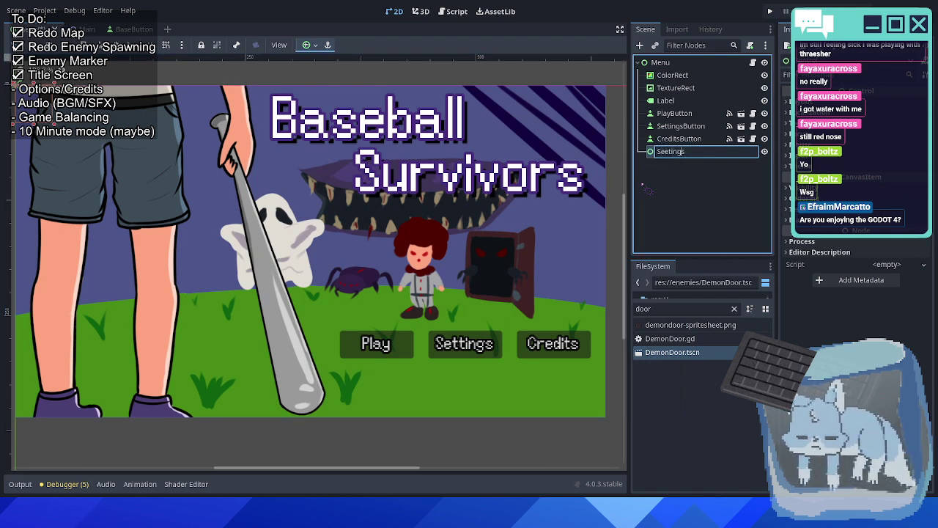
{"action": "key", "text": "BackSpace"}
{"action": "type", "text": "t"}
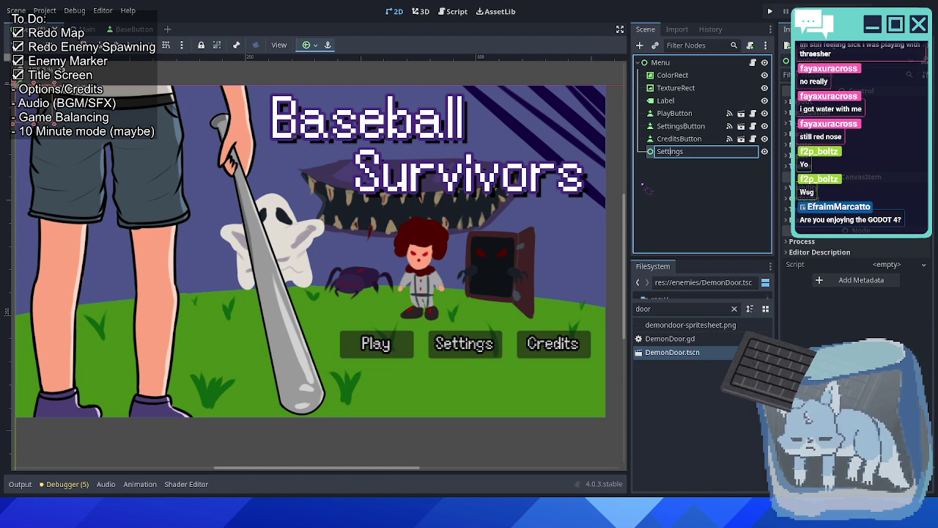
Name the new control node under Menu "Settings".
{"action": "key", "text": "Return"}
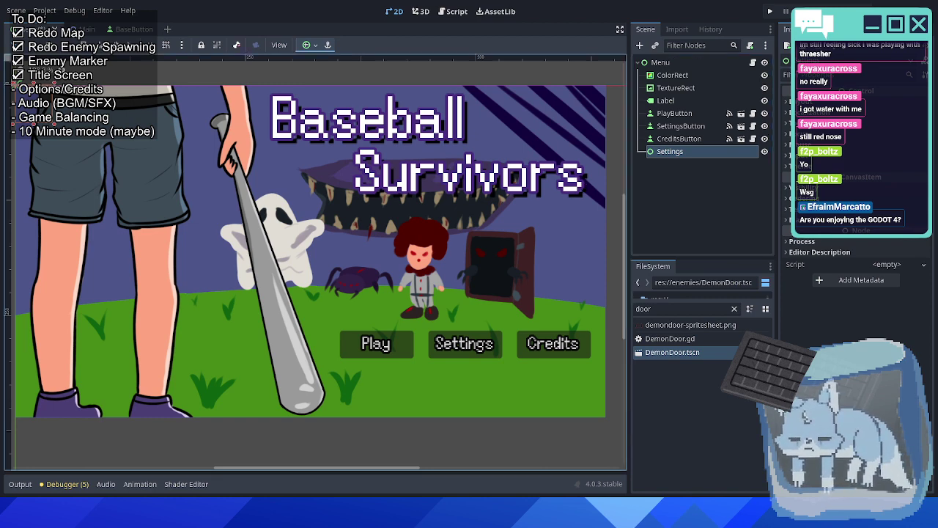
Go to the Main scene and make its DeathUI node visible to check the Result panel.
{"action": "left_click", "coordinate": [76, 29]}
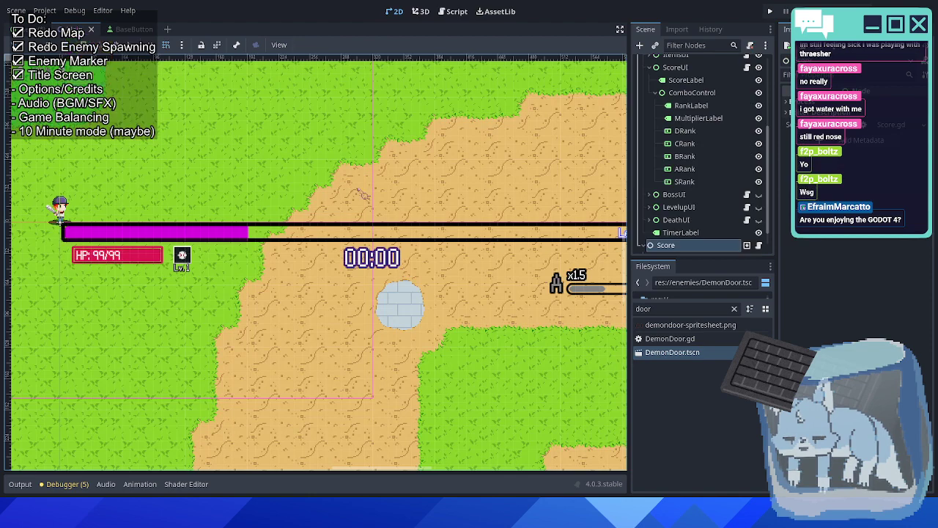
{"action": "scroll", "coordinate": [692, 200], "scroll_direction": "down", "scroll_amount": 1}
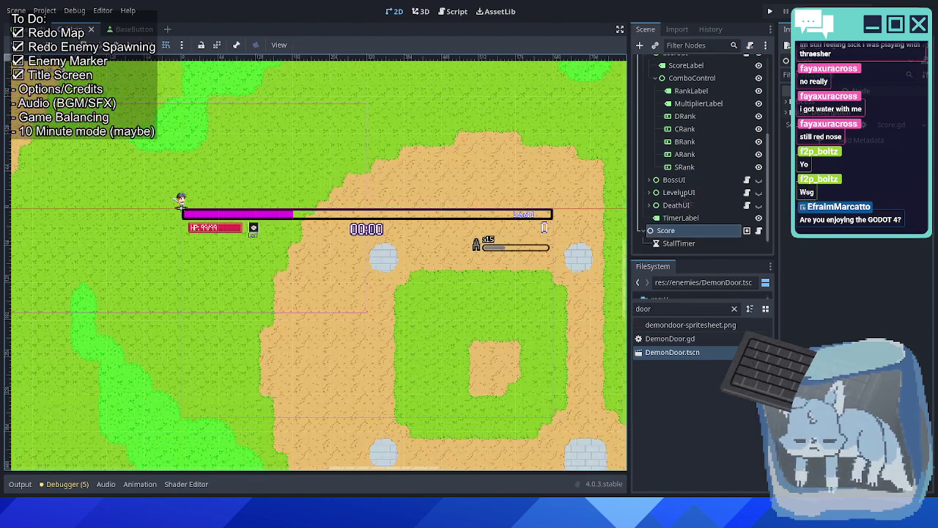
{"action": "scroll", "coordinate": [686, 203], "scroll_direction": "up", "scroll_amount": 5}
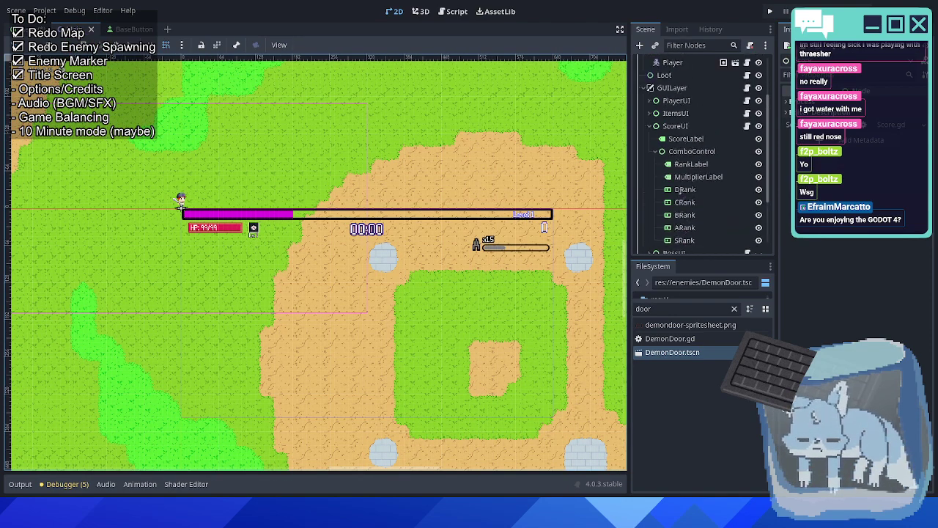
{"action": "scroll", "coordinate": [692, 200], "scroll_direction": "down", "scroll_amount": 5}
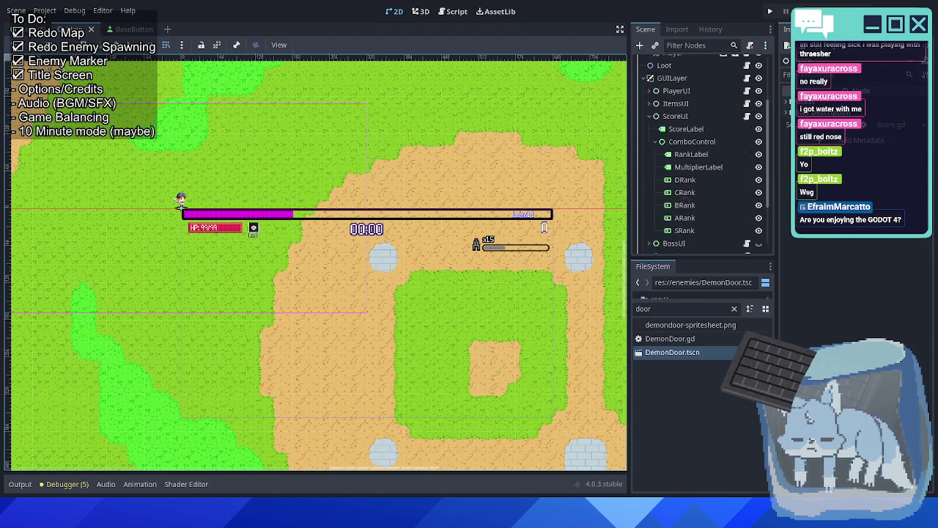
{"action": "left_click", "coordinate": [650, 91]}
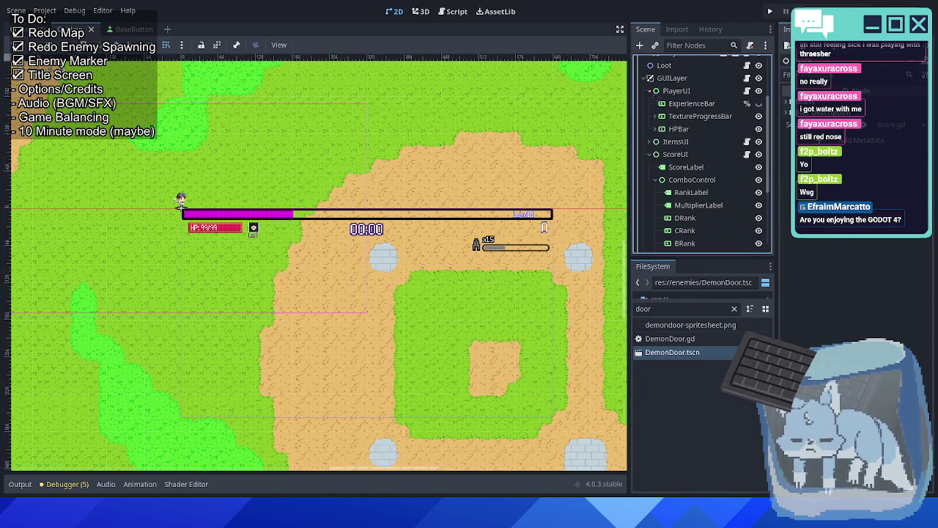
{"action": "left_click", "coordinate": [649, 91]}
{"action": "scroll", "coordinate": [696, 176], "scroll_direction": "down", "scroll_amount": 2}
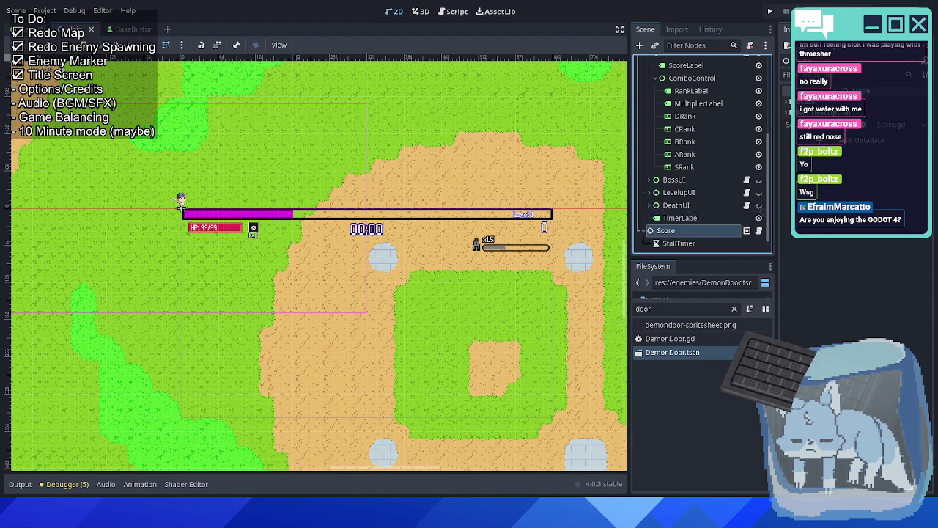
{"action": "left_click", "coordinate": [759, 206]}
{"action": "left_click_drag", "start_coordinate": [493, 178], "coordinate": [454, 256]}
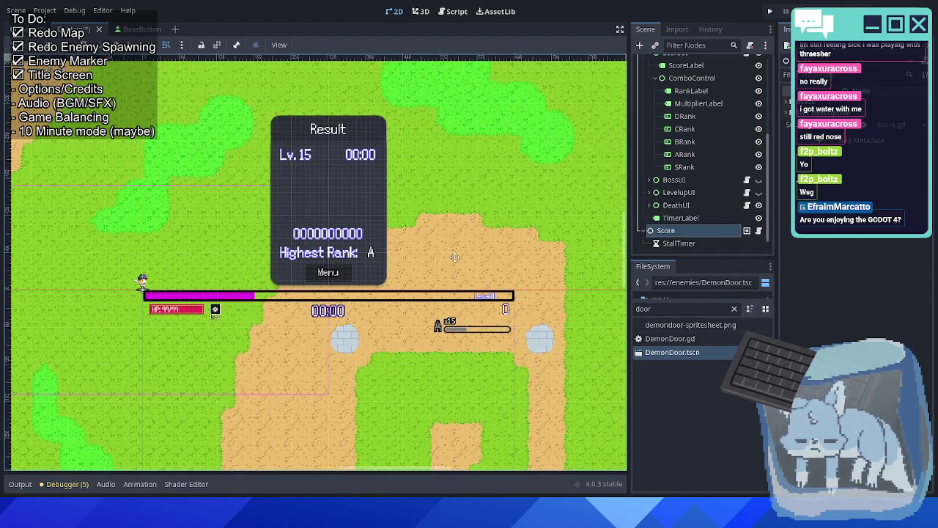
{"action": "scroll", "coordinate": [460, 262], "scroll_direction": "up", "scroll_amount": 1}
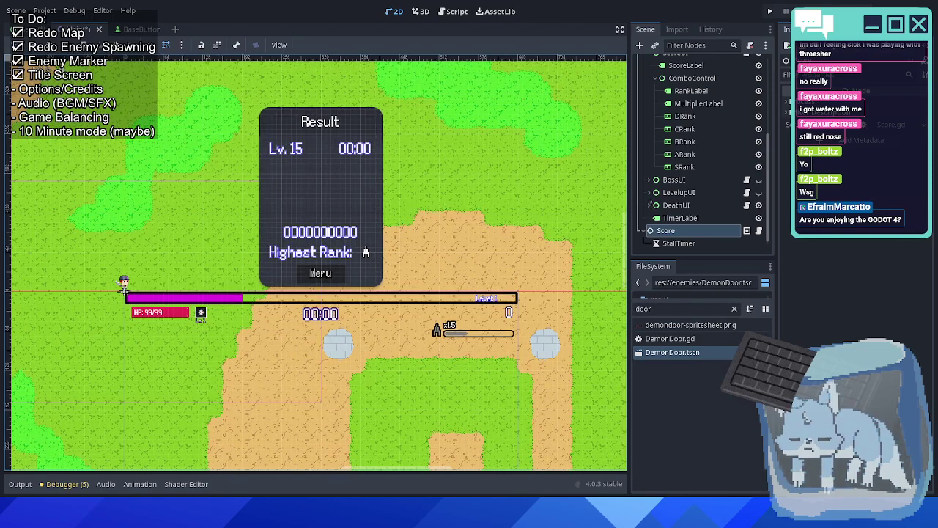
Copy DeathUI's ResultPanel with its children into the Settings node of the Menu scene, leaving DeathUI hidden in Main.
{"action": "left_click", "coordinate": [649, 205]}
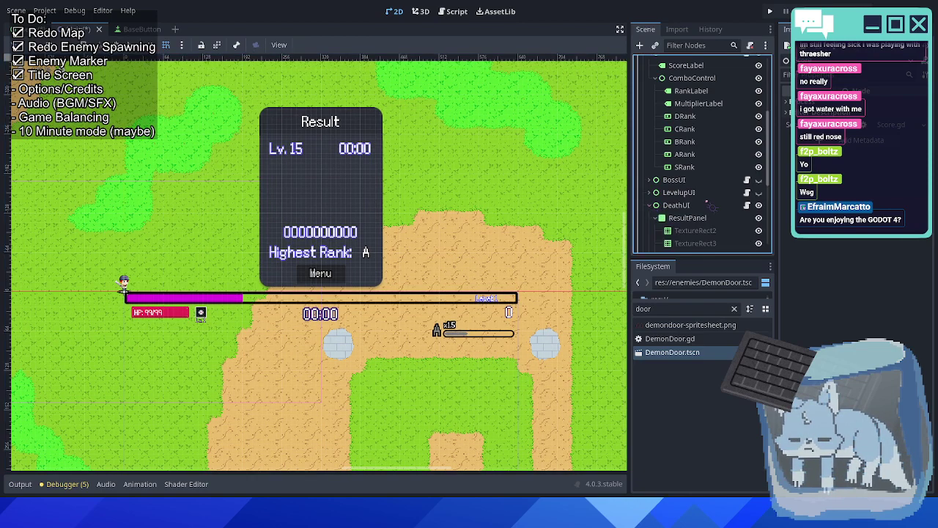
{"action": "scroll", "coordinate": [703, 183], "scroll_direction": "down", "scroll_amount": 4}
{"action": "left_click", "coordinate": [689, 145]}
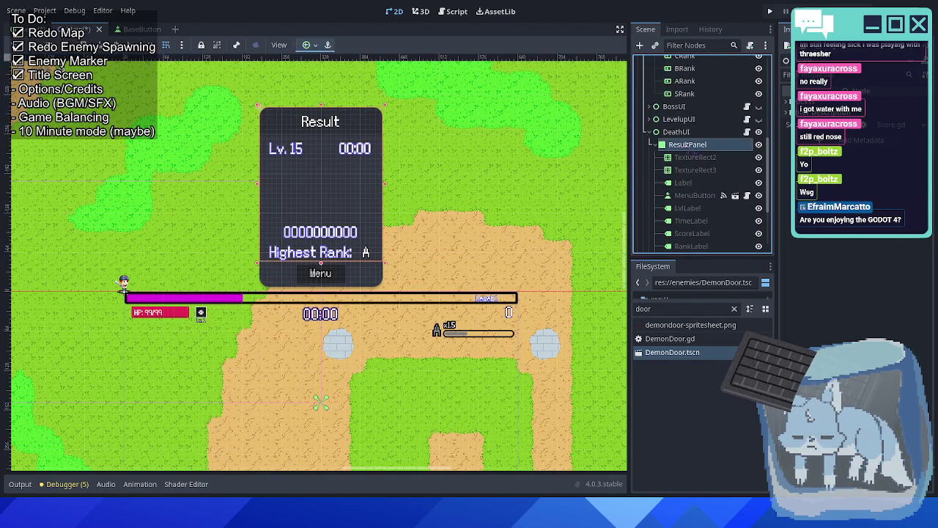
{"action": "scroll", "coordinate": [695, 148], "scroll_direction": "down", "scroll_amount": 4}
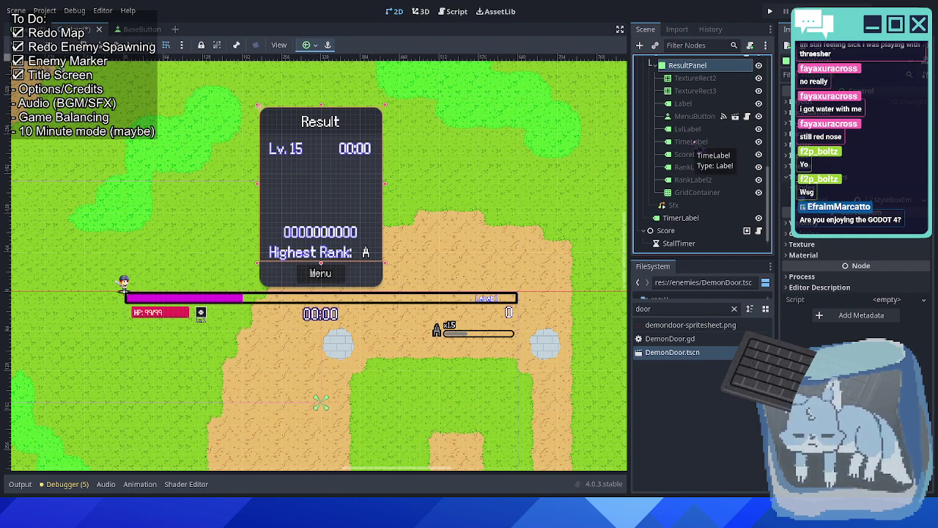
{"action": "scroll", "coordinate": [693, 147], "scroll_direction": "up", "scroll_amount": 4}
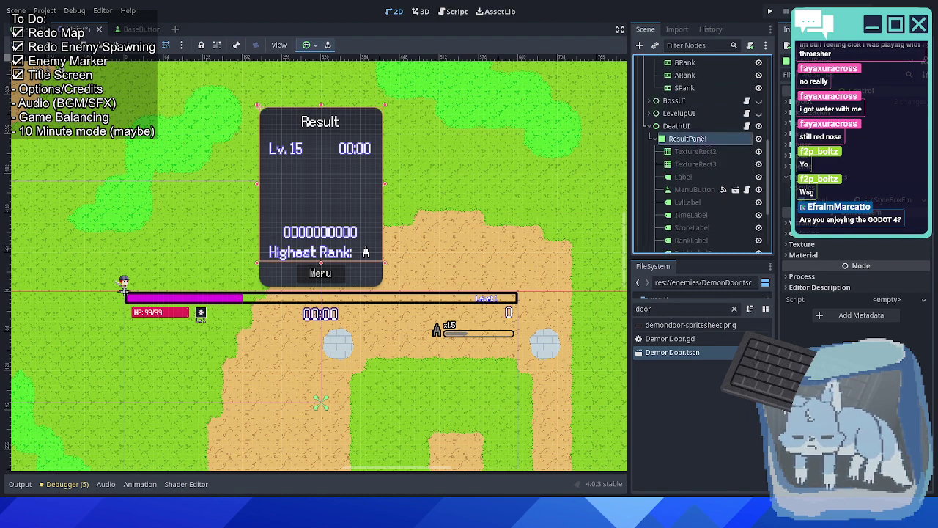
{"action": "left_click", "coordinate": [651, 126]}
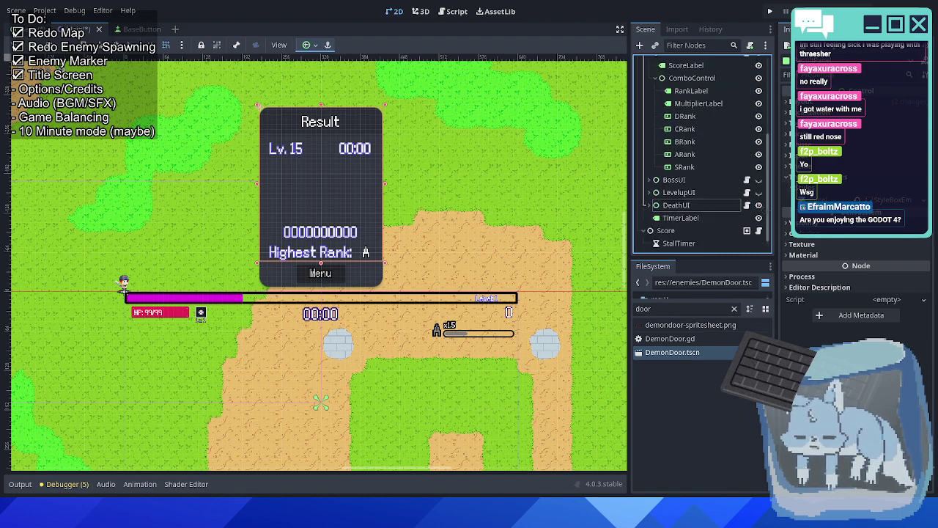
{"action": "left_click", "coordinate": [759, 205]}
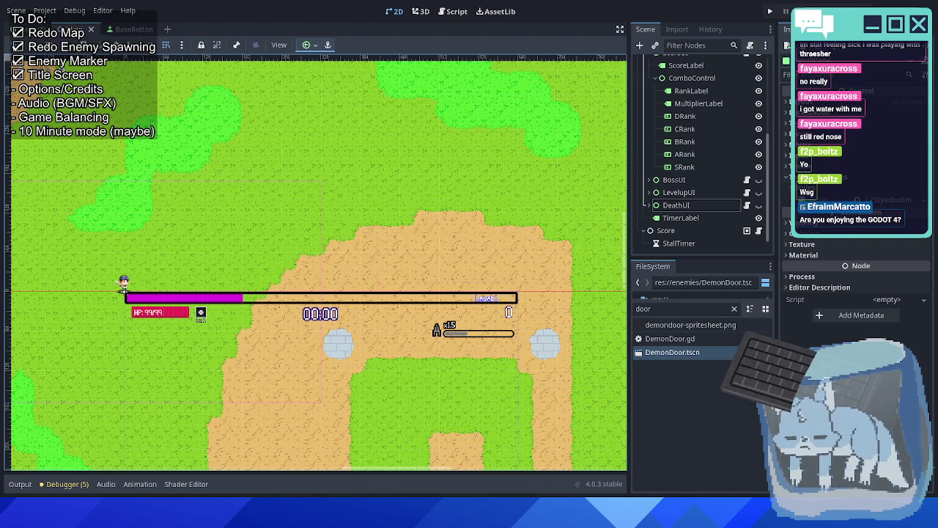
{"action": "left_click", "coordinate": [99, 28]}
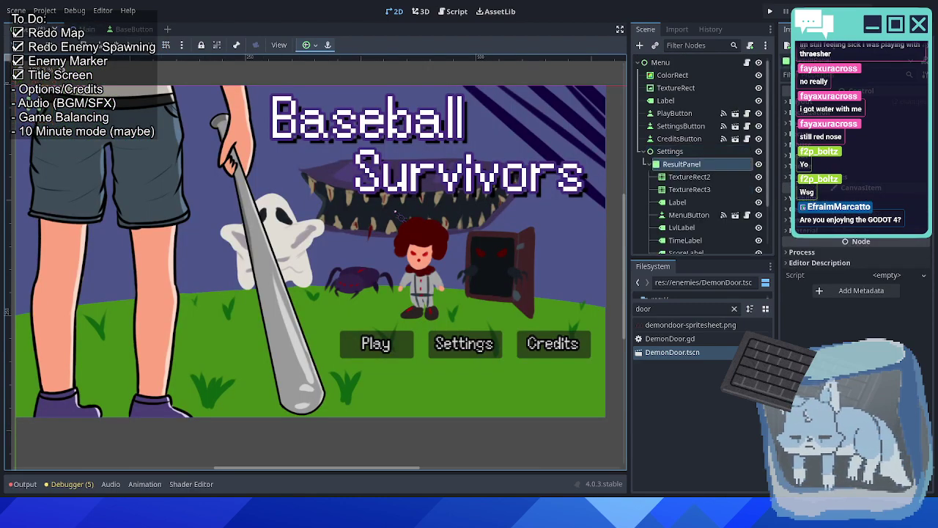
Apply the full rect anchor preset to the Settings node so it covers the whole title screen.
{"action": "scroll", "coordinate": [455, 217], "scroll_direction": "down", "scroll_amount": 3}
{"action": "left_click", "coordinate": [670, 151]}
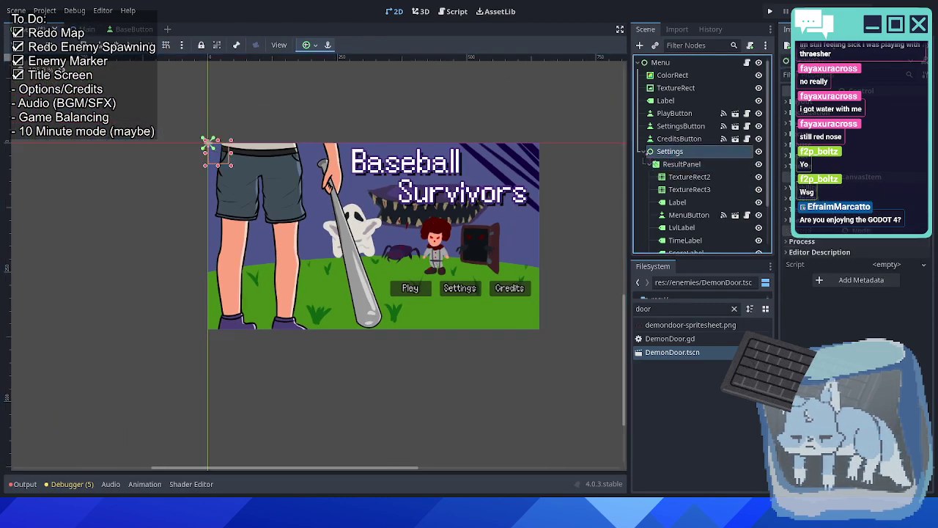
{"action": "left_click", "coordinate": [310, 44]}
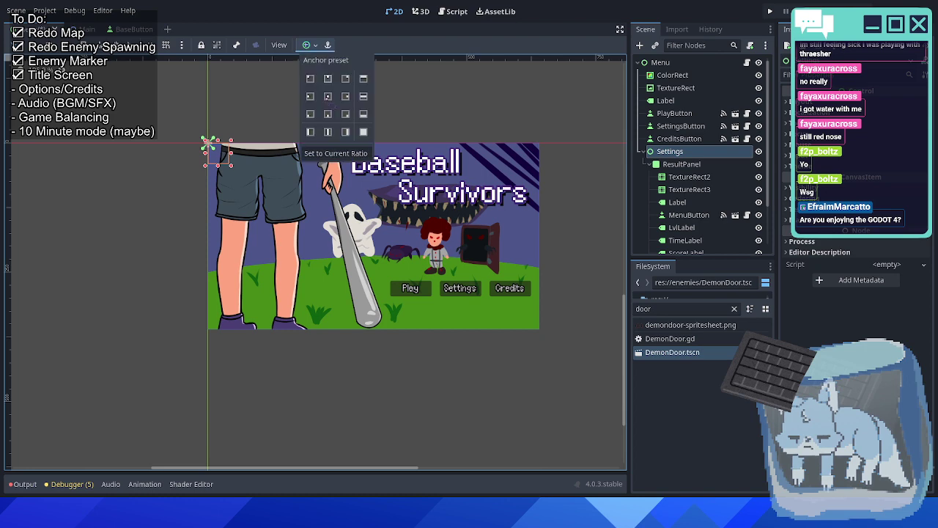
{"action": "left_click", "coordinate": [363, 132]}
{"action": "scroll", "coordinate": [380, 219], "scroll_direction": "up", "scroll_amount": 5}
{"action": "scroll", "coordinate": [380, 219], "scroll_direction": "right", "scroll_amount": 5}
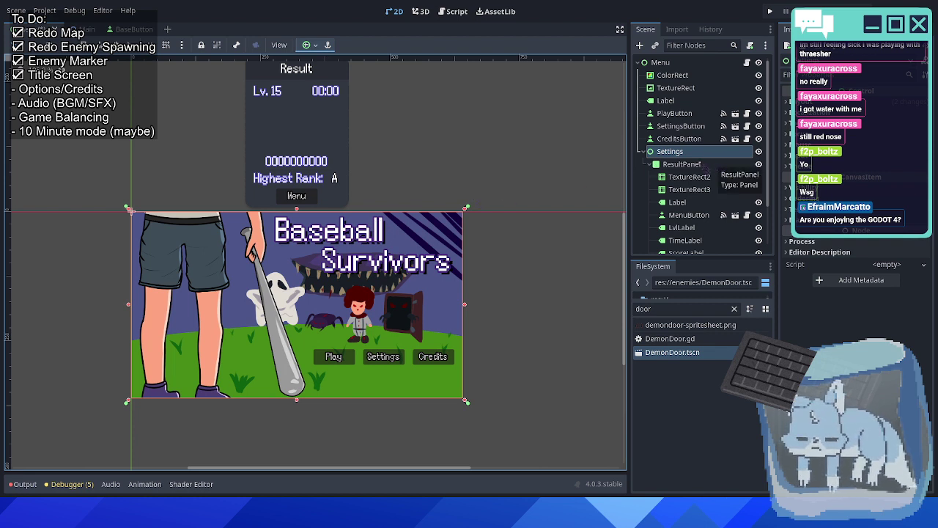
Try nudging the ResultPanel upward in small steps.
{"action": "left_click", "coordinate": [696, 164]}
{"action": "scroll", "coordinate": [539, 163], "scroll_direction": "up", "scroll_amount": 3}
{"action": "scroll", "coordinate": [533, 212], "scroll_direction": "down", "scroll_amount": 1}
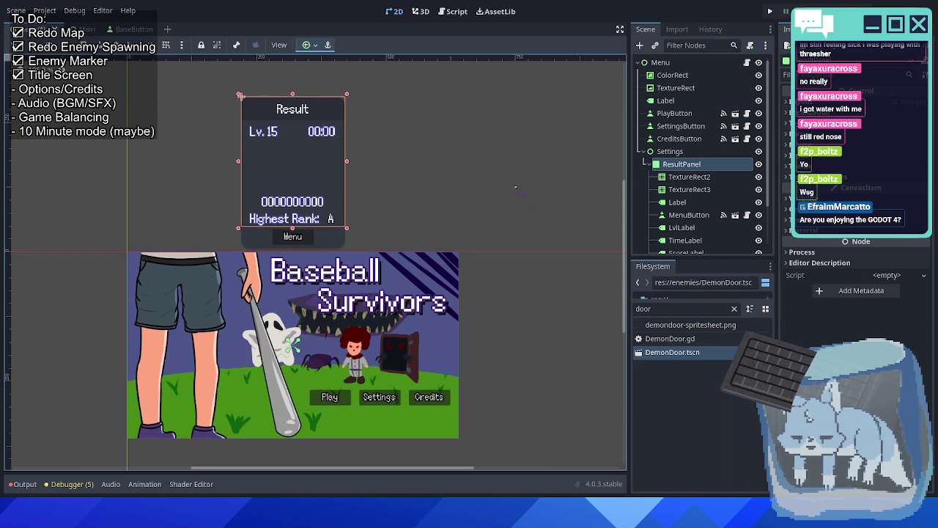
{"action": "key", "text": "Up"}
{"action": "key", "text": "Up"}
{"action": "key", "text": "Up"}
{"action": "key", "text": "Up"}
{"action": "key", "text": "Up"}
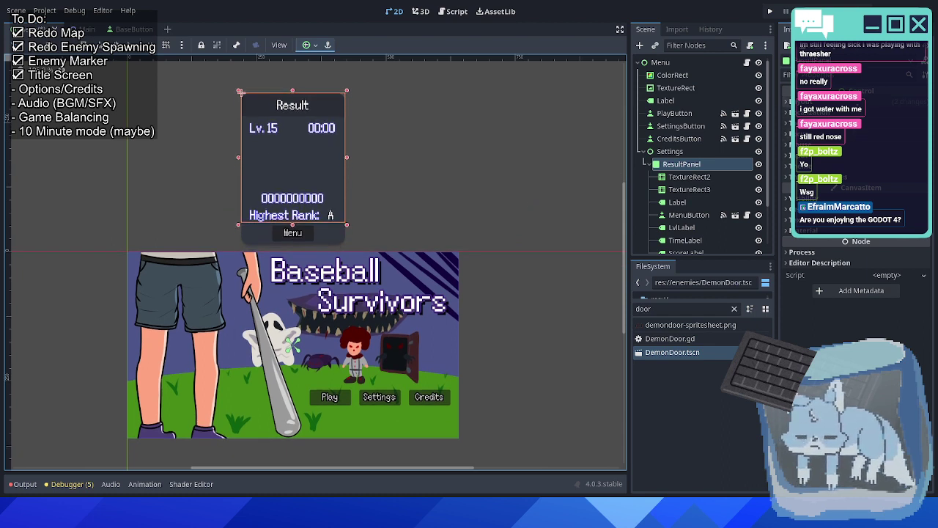
Expand the ResultPanel's transform properties and move the panel straight down below the title screen, to a y position of 413 px.
{"action": "left_click", "coordinate": [787, 101]}
{"action": "left_click", "coordinate": [826, 240]}
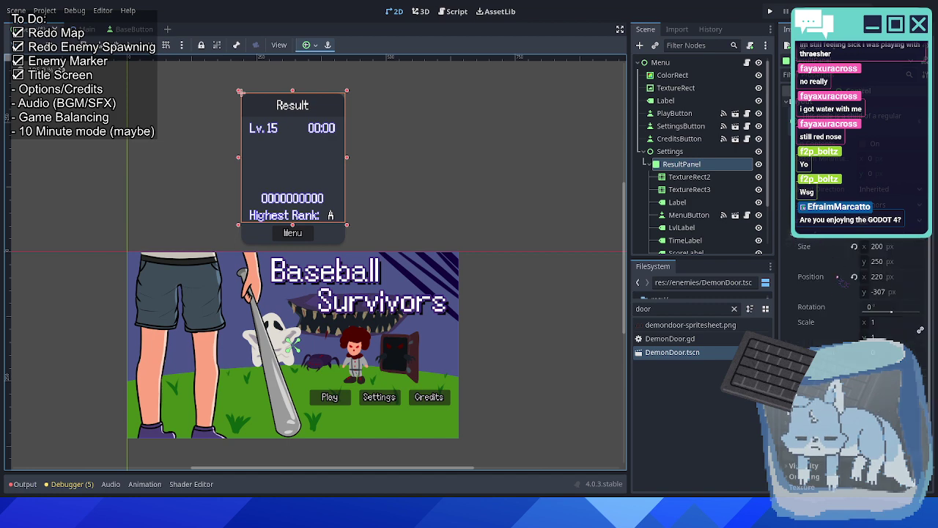
{"action": "scroll", "coordinate": [488, 233], "scroll_direction": "down", "scroll_amount": 3}
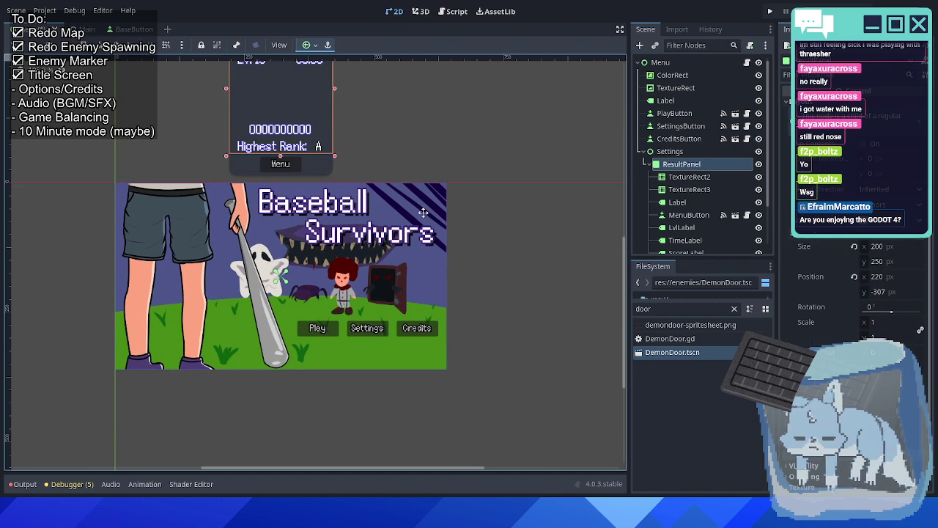
{"action": "left_click_drag", "start_coordinate": [423, 213], "coordinate": [439, 259]}
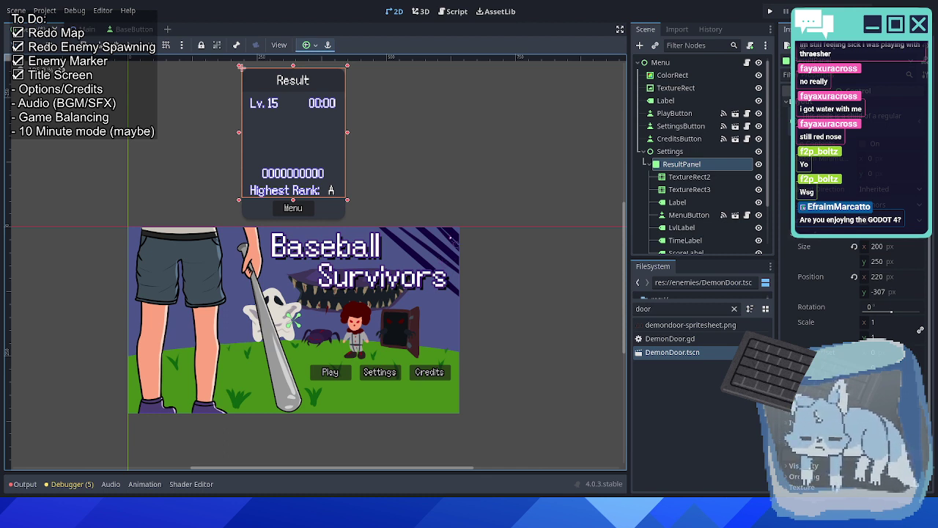
{"action": "key", "text": "shift+Down"}
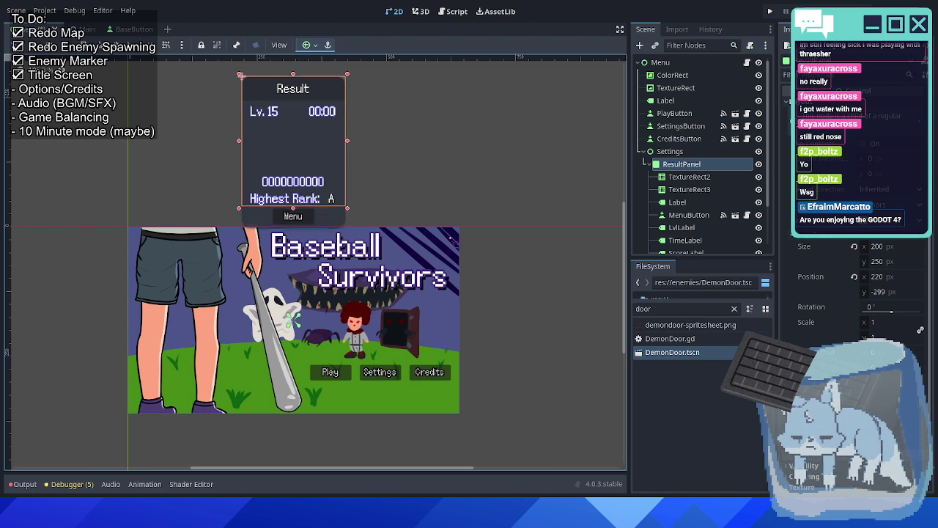
{"action": "key", "text": "shift+Down"}
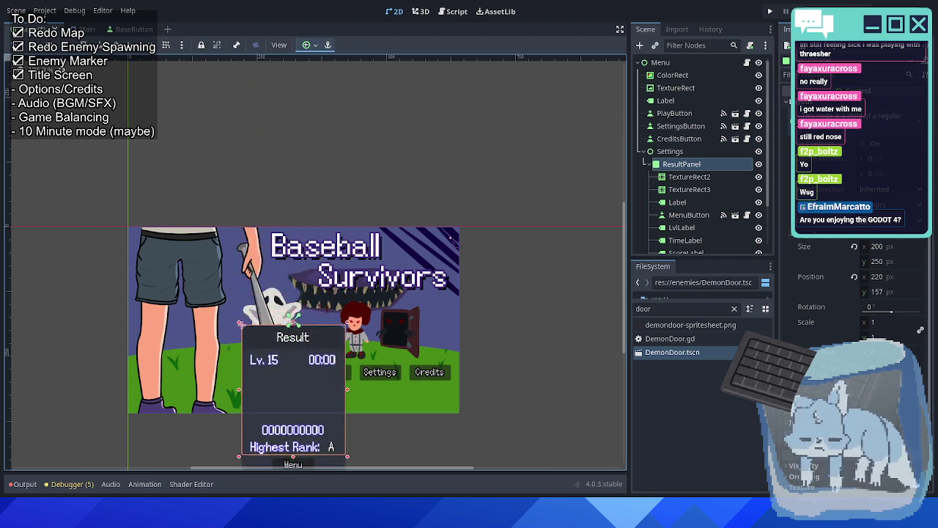
{"action": "key", "text": "shift+Down"}
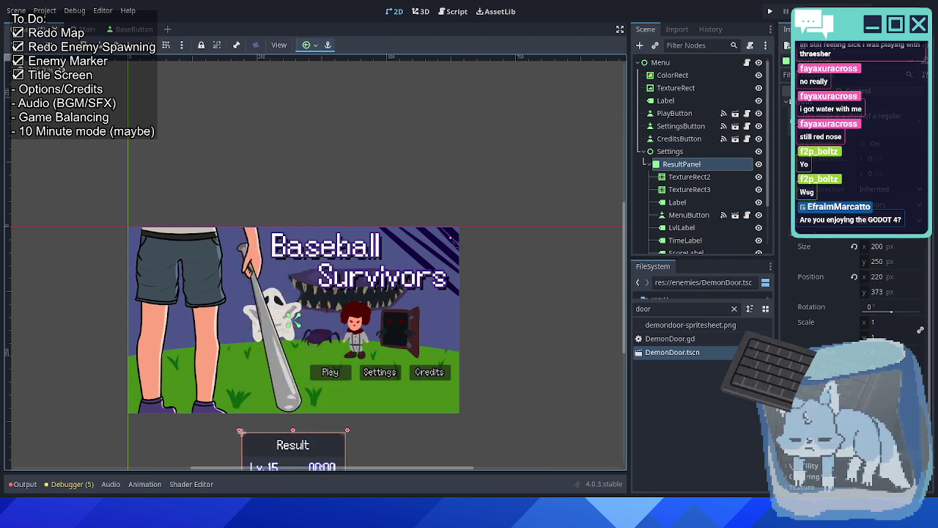
{"action": "key", "text": "shift+Down"}
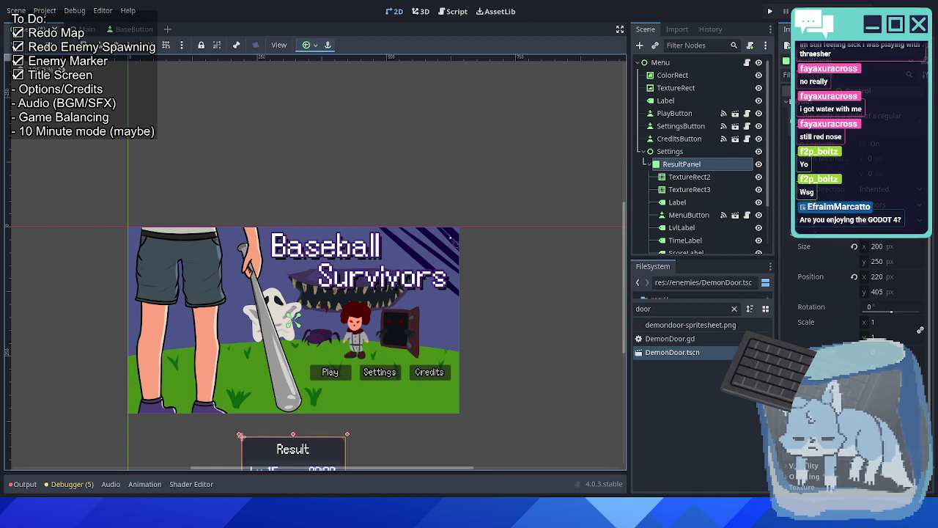
{"action": "key", "text": "shift+Down"}
{"action": "scroll", "coordinate": [380, 238], "scroll_direction": "down", "scroll_amount": 5}
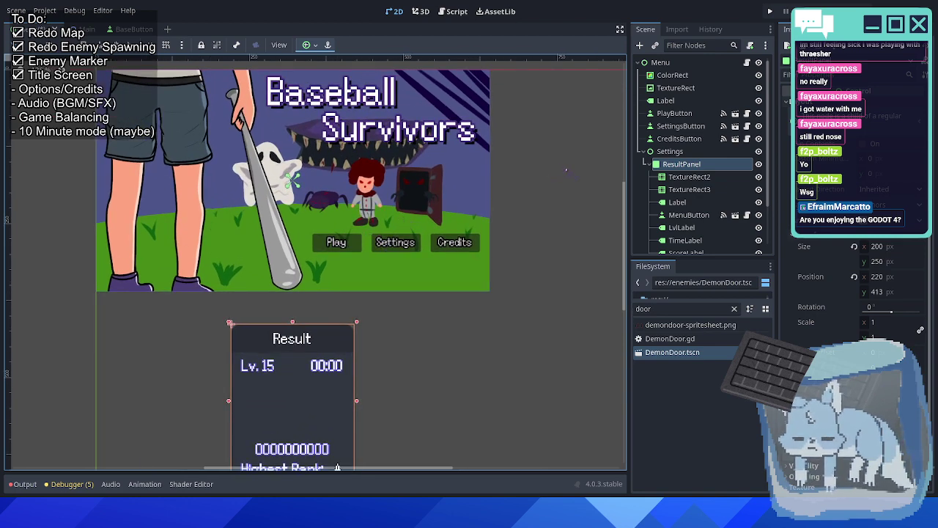
{"action": "scroll", "coordinate": [475, 240], "scroll_direction": "up", "scroll_amount": 2}
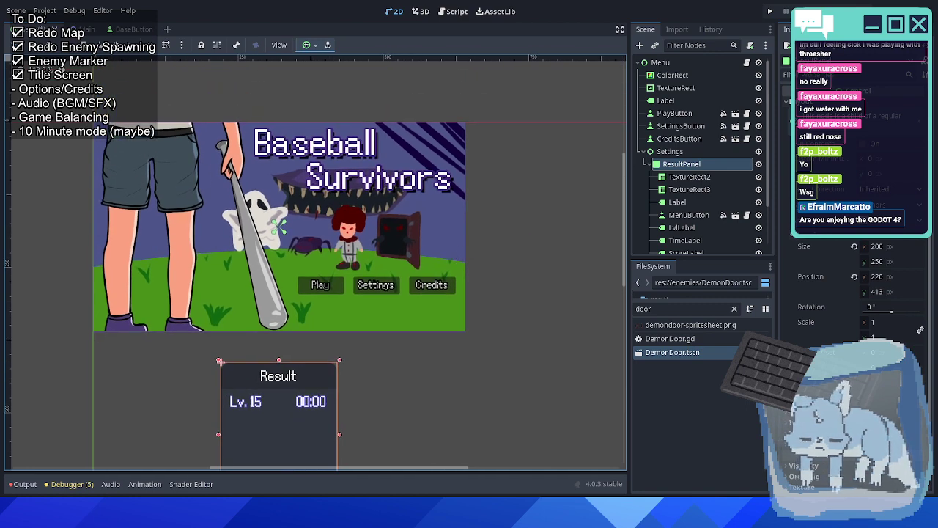
Add a ColorRect as a child of the Settings node and give it the full rect anchor preset.
{"action": "left_click", "coordinate": [670, 151]}
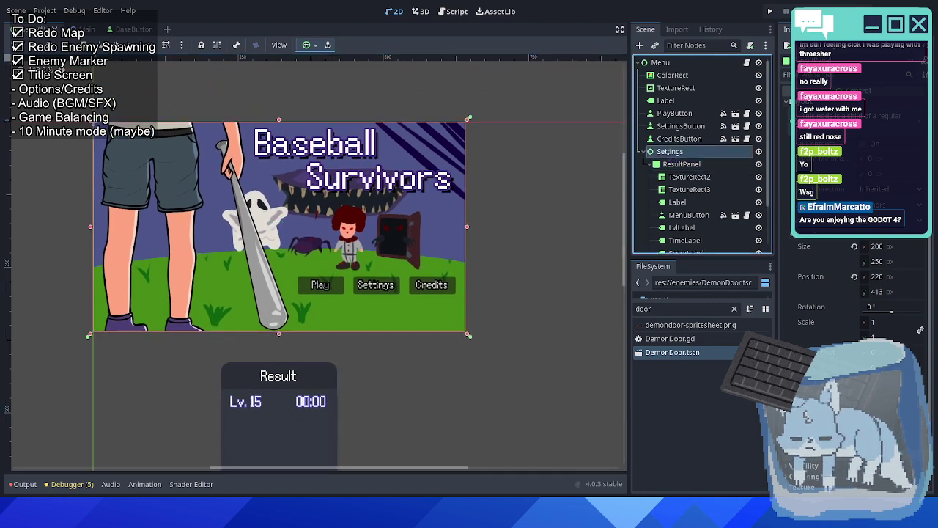
{"action": "left_click", "coordinate": [639, 45]}
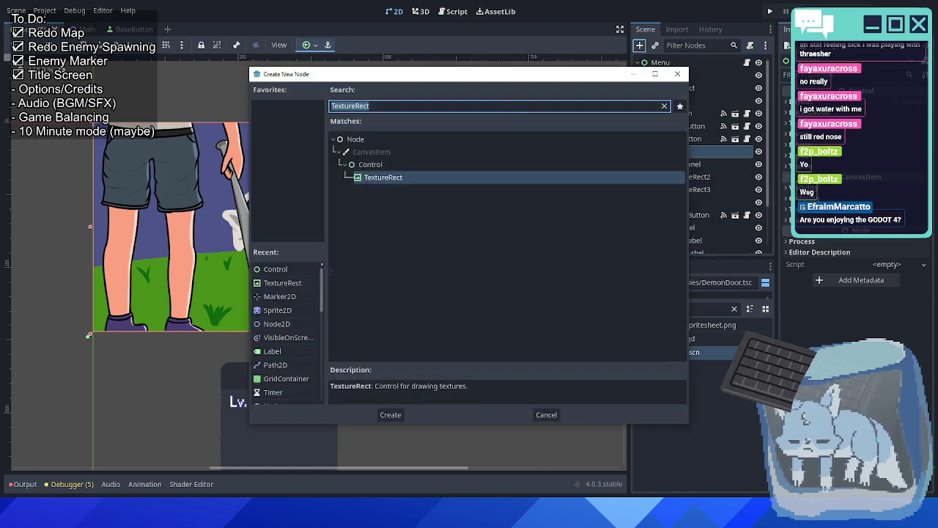
{"action": "type", "text": "colo"}
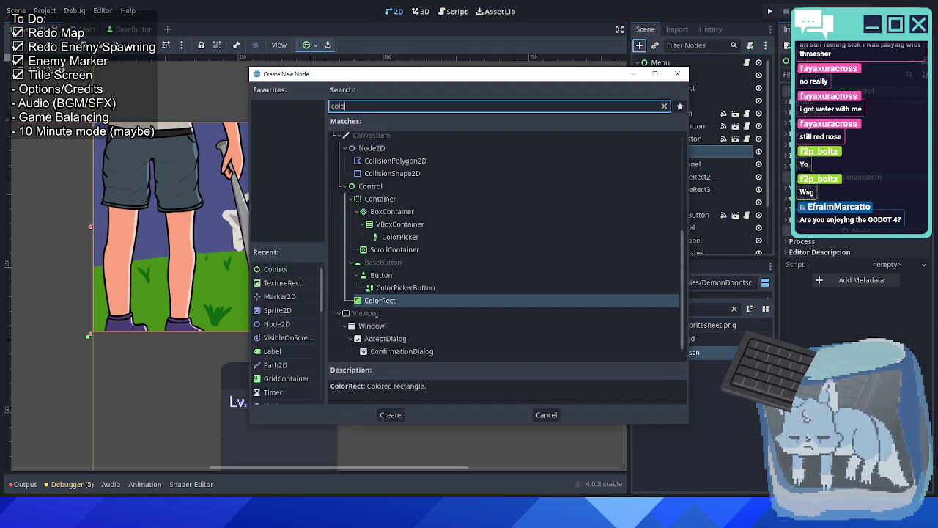
{"action": "key", "text": "Return"}
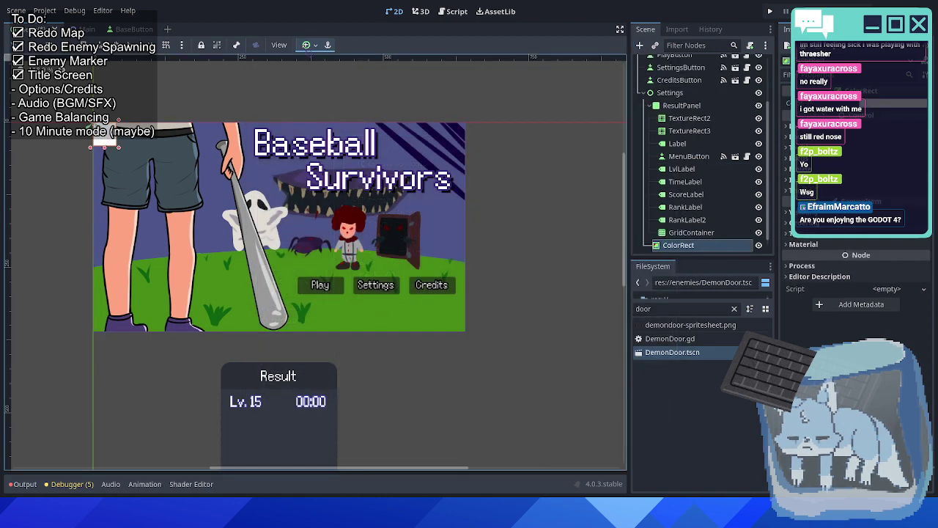
{"action": "left_click", "coordinate": [312, 44]}
{"action": "left_click", "coordinate": [364, 132]}
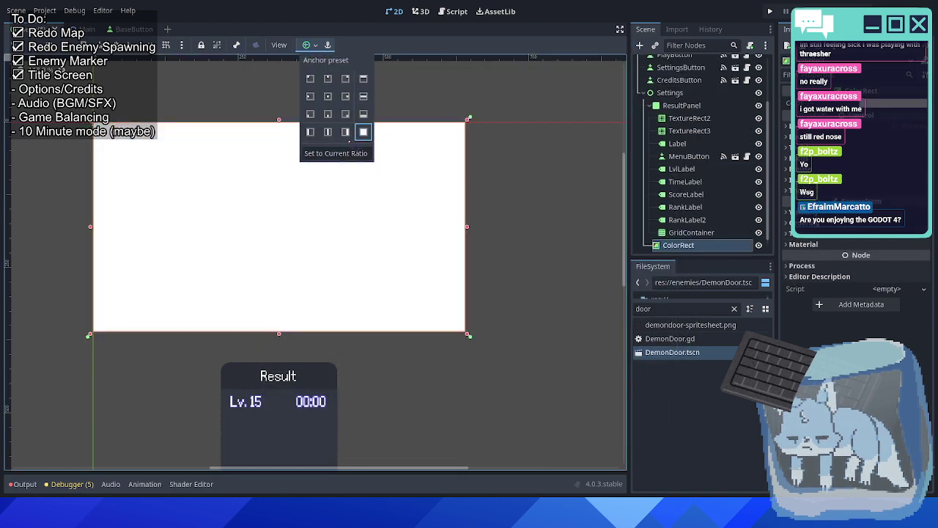
Change the ColorRect's color from opaque white to a semi-transparent black by setting its value to 0 and reducing its alpha.
{"action": "left_click", "coordinate": [854, 103]}
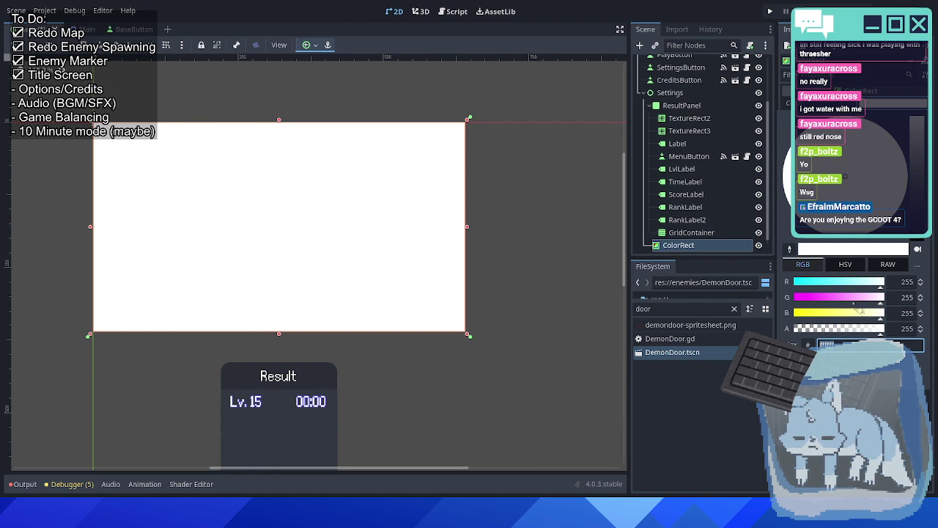
{"action": "left_click", "coordinate": [845, 264]}
{"action": "left_click_drag", "start_coordinate": [879, 313], "coordinate": [797, 313]}
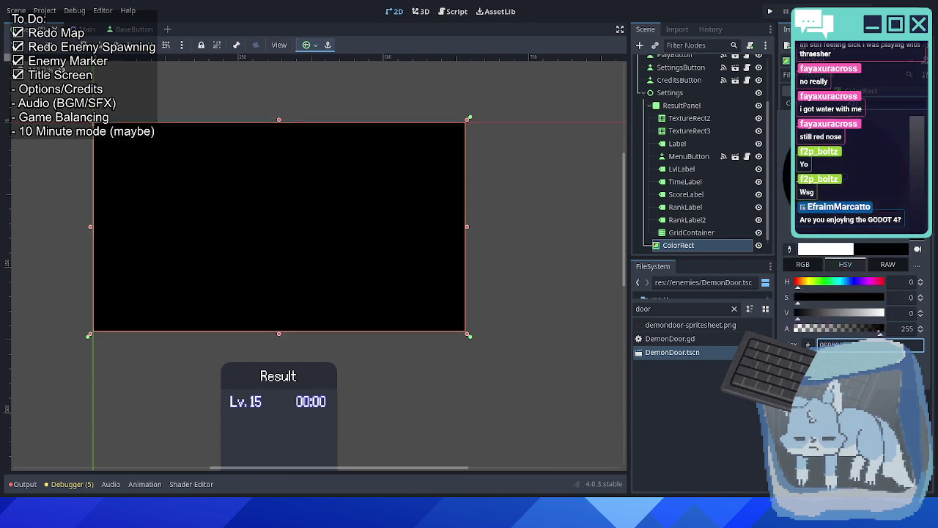
{"action": "left_click", "coordinate": [902, 329]}
{"action": "left_click", "coordinate": [902, 329]}
{"action": "key", "text": "Delete"}
{"action": "key", "text": "Delete"}
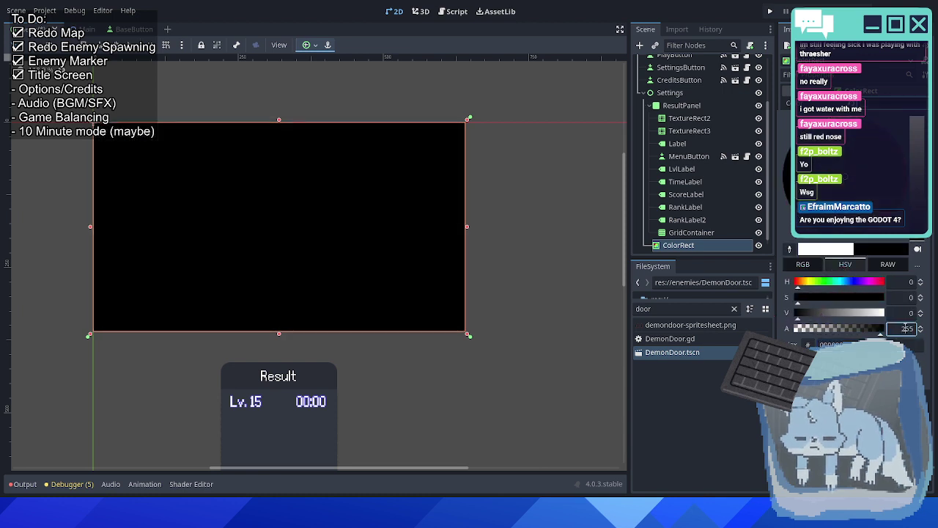
{"action": "type", "text": "10"}
{"action": "key", "text": "Return"}
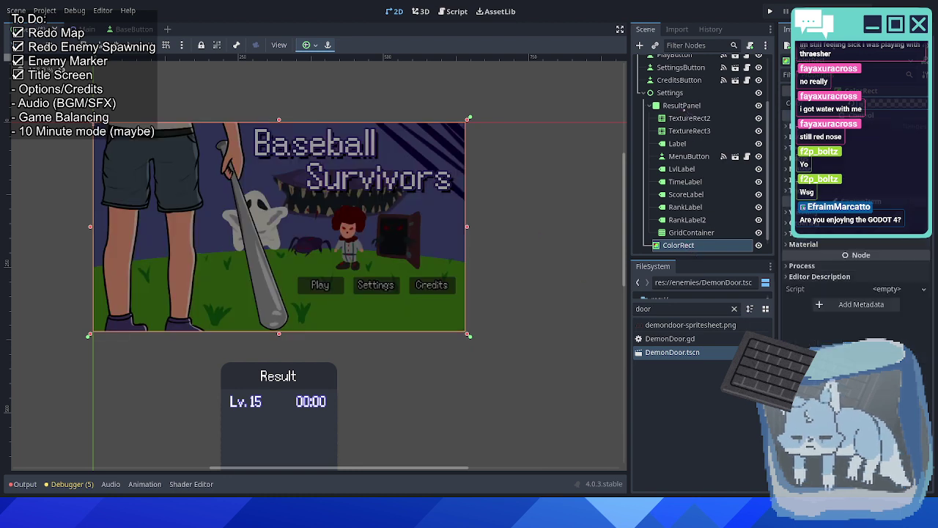
Move the ColorRect above the ResultPanel in the Settings node's children and toggle its visibility to compare the darkening.
{"action": "left_click_drag", "start_coordinate": [680, 245], "coordinate": [664, 101]}
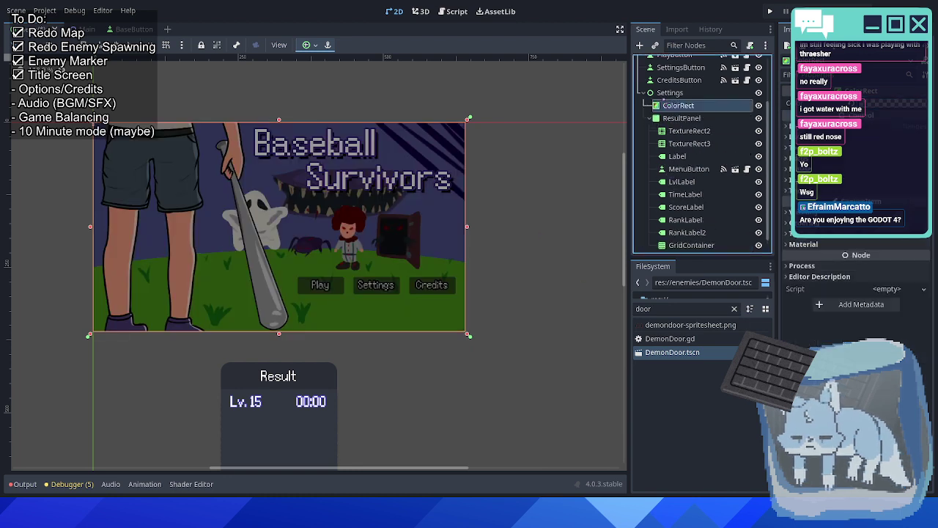
{"action": "left_click", "coordinate": [759, 107]}
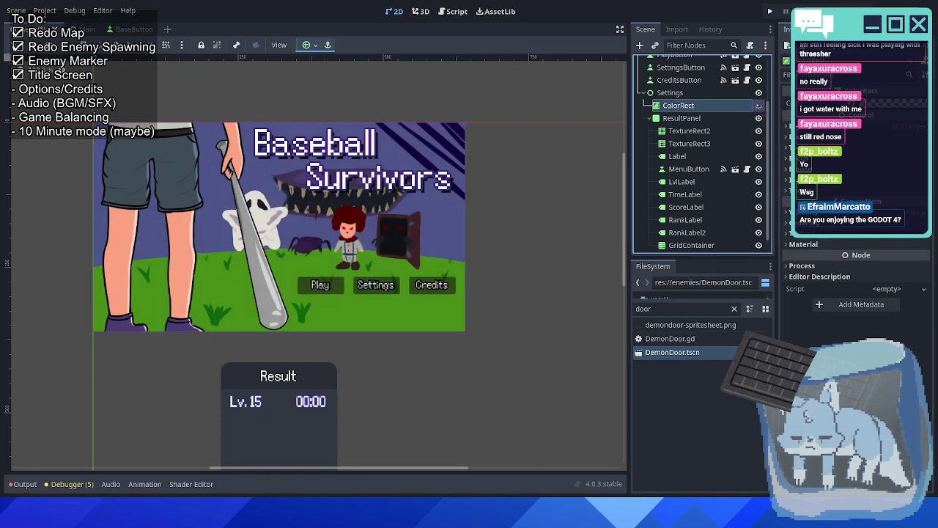
{"action": "left_click", "coordinate": [759, 107]}
{"action": "left_click", "coordinate": [758, 106]}
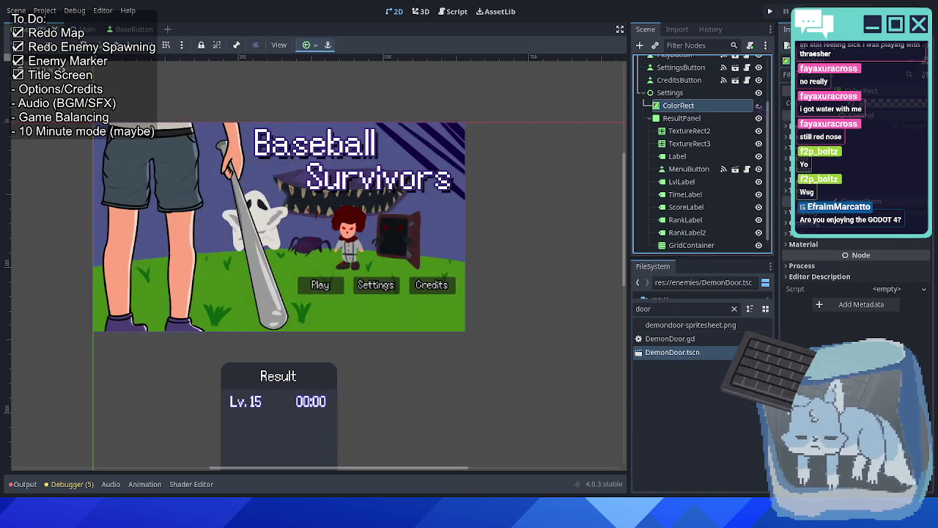
{"action": "left_click", "coordinate": [758, 106]}
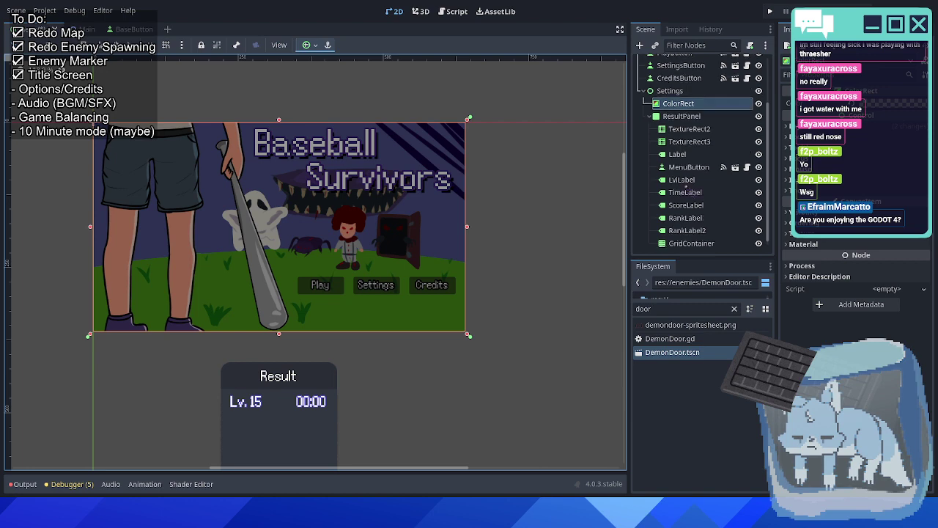
Change the text of the result panel's title label to "Settings".
{"action": "scroll", "coordinate": [327, 274], "scroll_direction": "down", "scroll_amount": 5}
{"action": "left_click", "coordinate": [325, 273]}
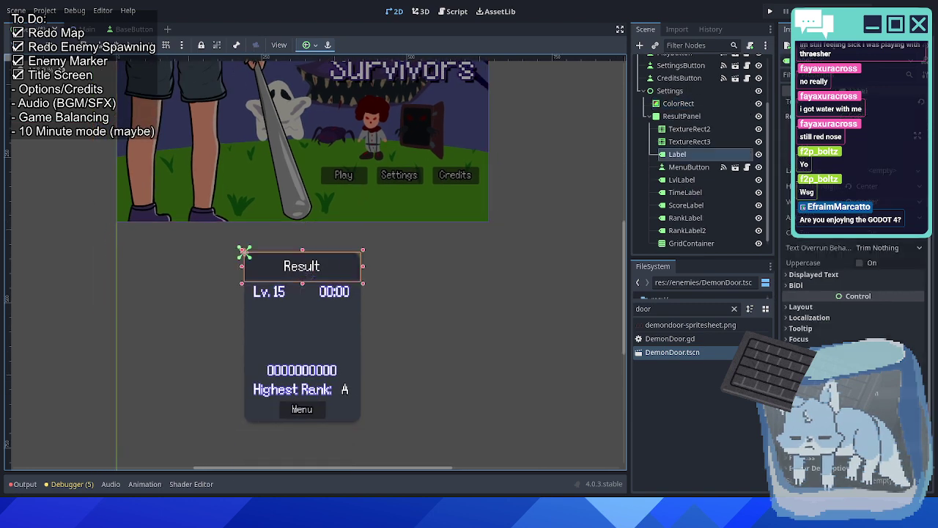
{"action": "scroll", "coordinate": [330, 267], "scroll_direction": "up", "scroll_amount": 4}
{"action": "scroll", "coordinate": [346, 240], "scroll_direction": "up", "scroll_amount": 1}
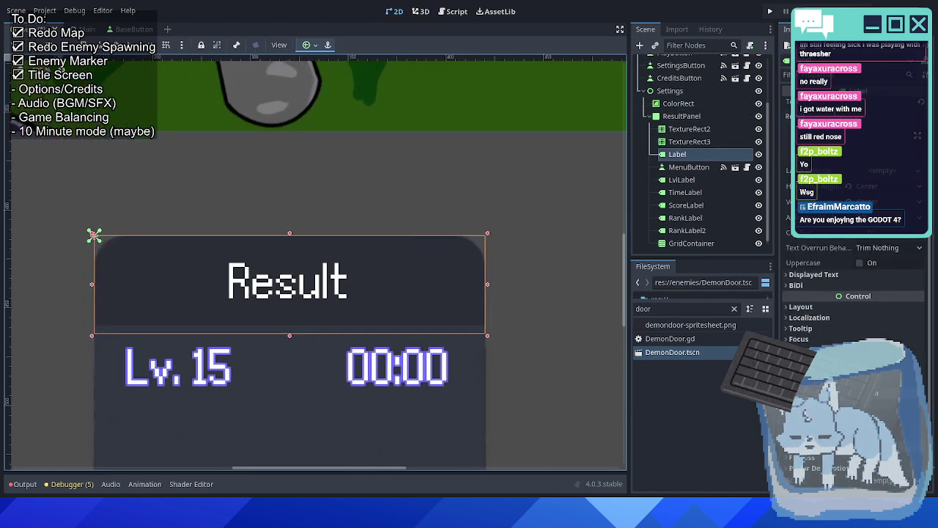
{"action": "type", "text": "Settings"}
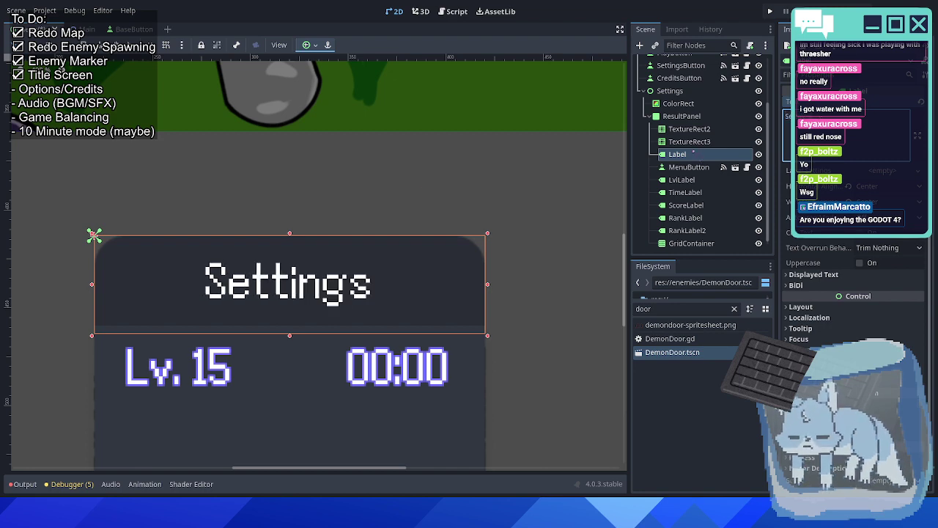
Rename the MenuButton node to SaveButton and check its signal connections.
{"action": "scroll", "coordinate": [323, 201], "scroll_direction": "down", "scroll_amount": 4}
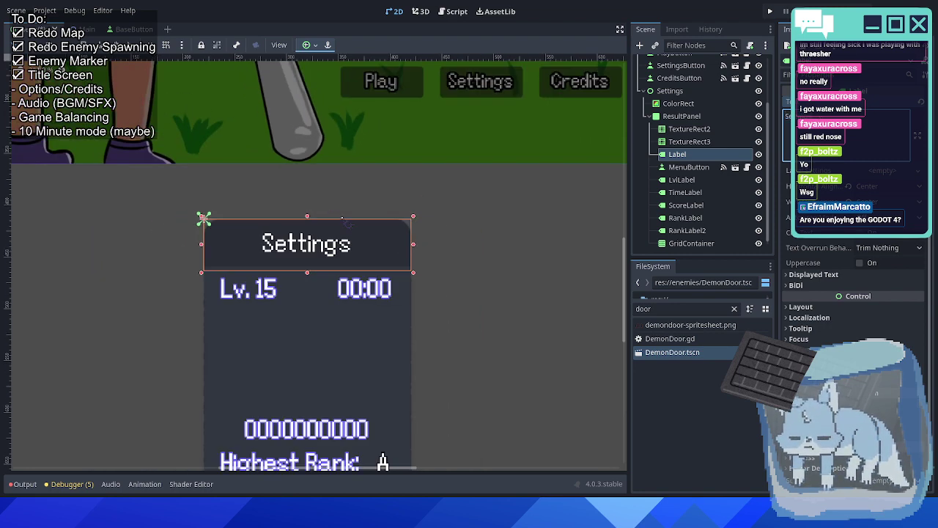
{"action": "scroll", "coordinate": [362, 163], "scroll_direction": "down", "scroll_amount": 3}
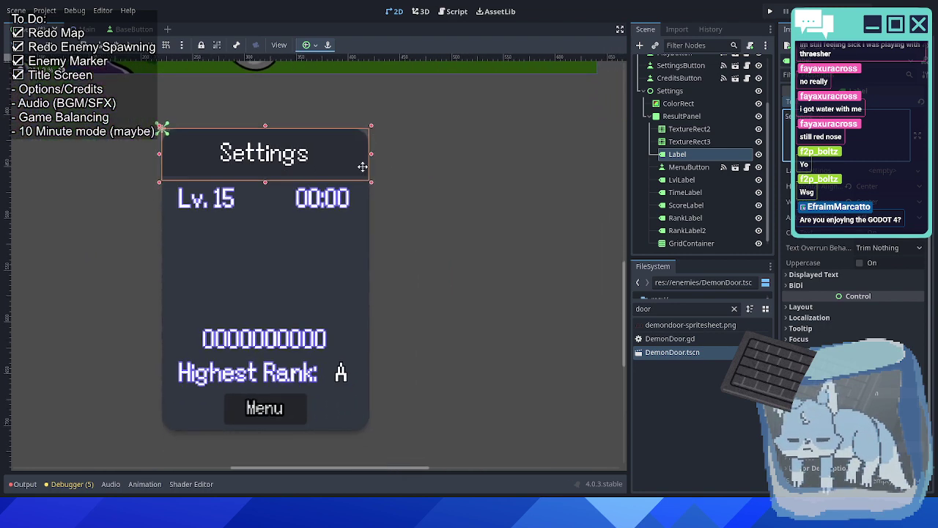
{"action": "left_click", "coordinate": [681, 167]}
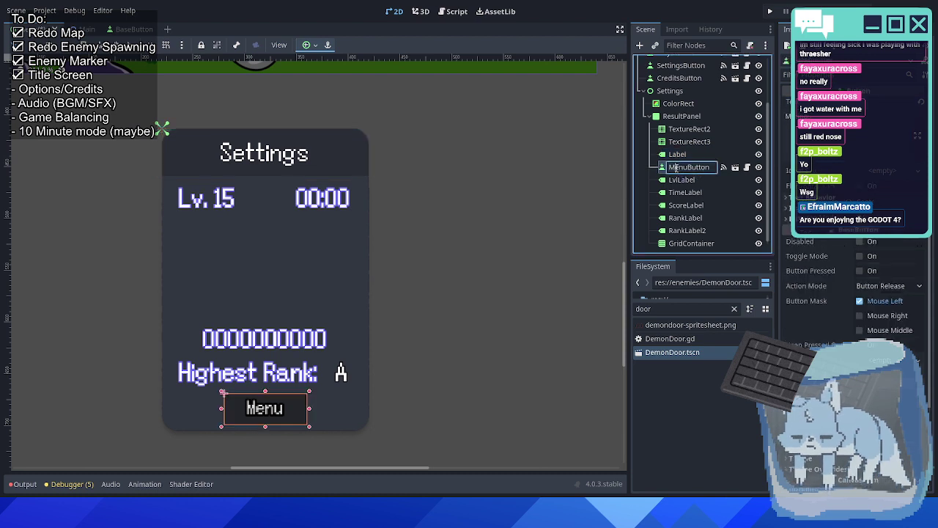
{"action": "left_click_drag", "start_coordinate": [670, 168], "coordinate": [689, 167]}
{"action": "type", "text": "Save"}
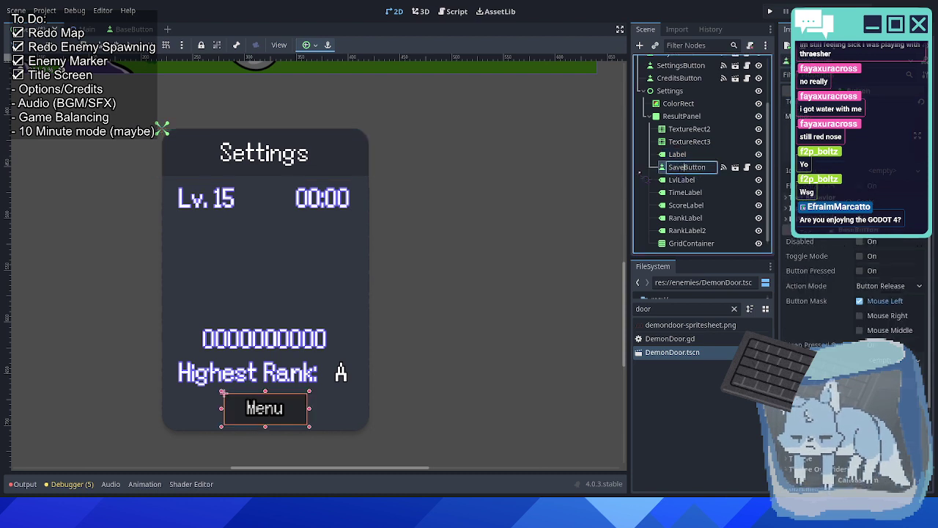
{"action": "key", "text": "Return"}
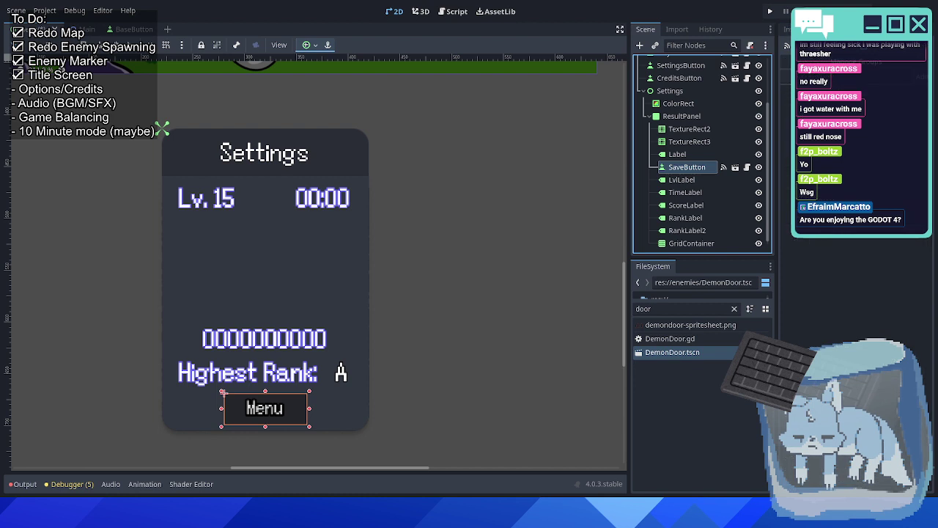
{"action": "left_click", "coordinate": [723, 168]}
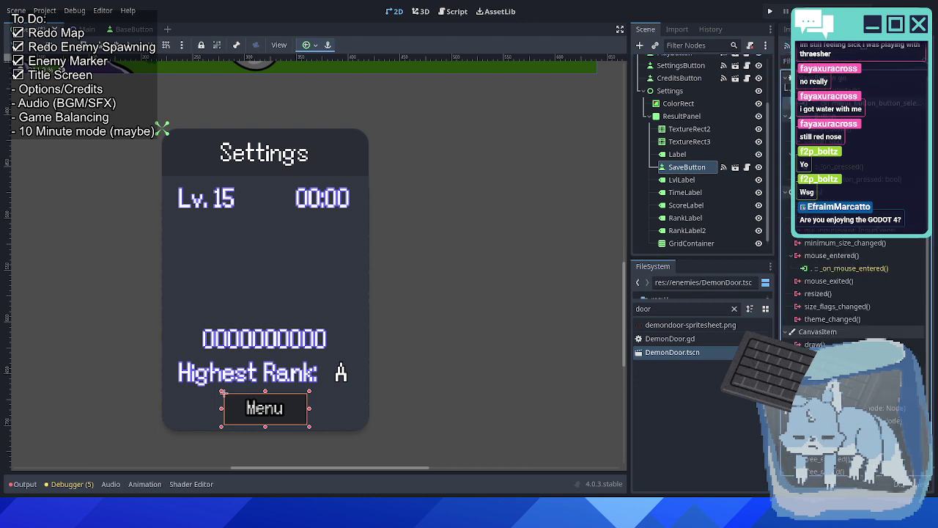
{"action": "scroll", "coordinate": [857, 293], "scroll_direction": "down", "scroll_amount": 1}
{"action": "mouse_move", "coordinate": [828, 269]}
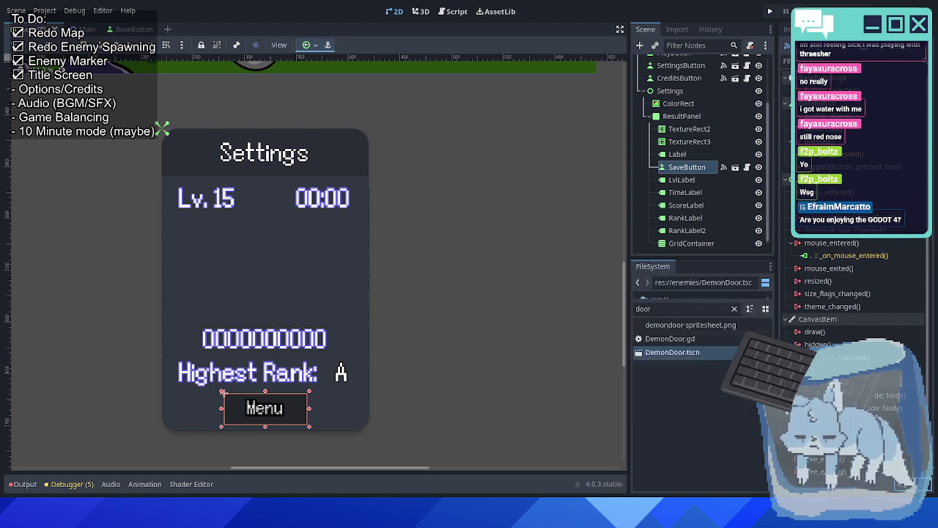
{"action": "left_click", "coordinate": [795, 29]}
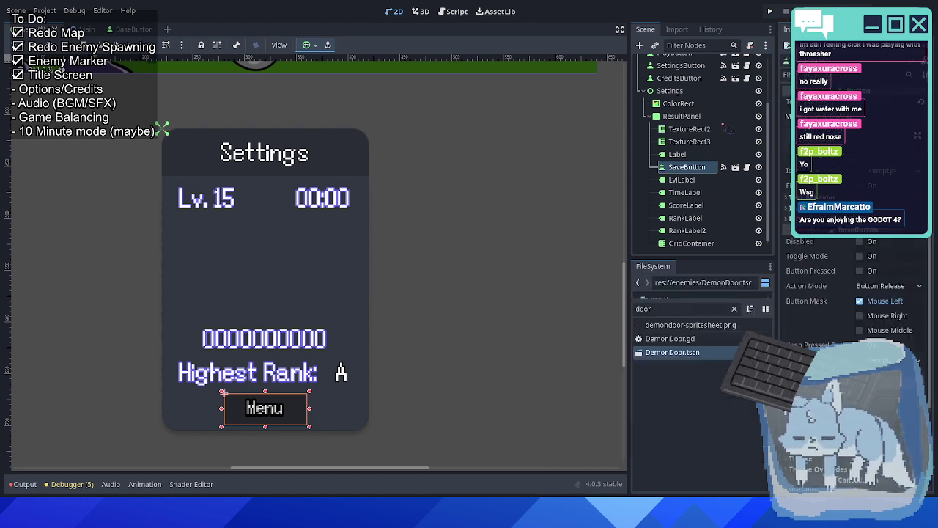
Set the SaveButton's displayed text to "Save Changes".
{"action": "left_click", "coordinate": [678, 117]}
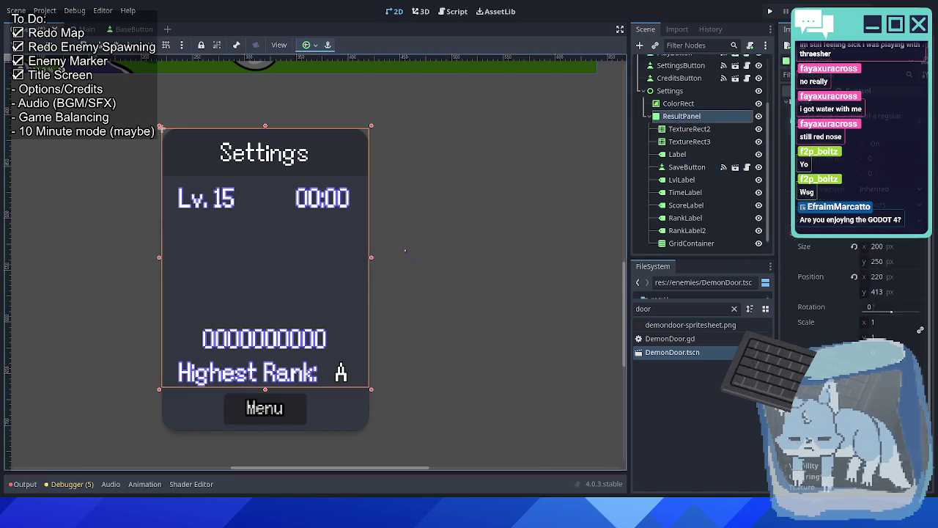
{"action": "left_click", "coordinate": [687, 167]}
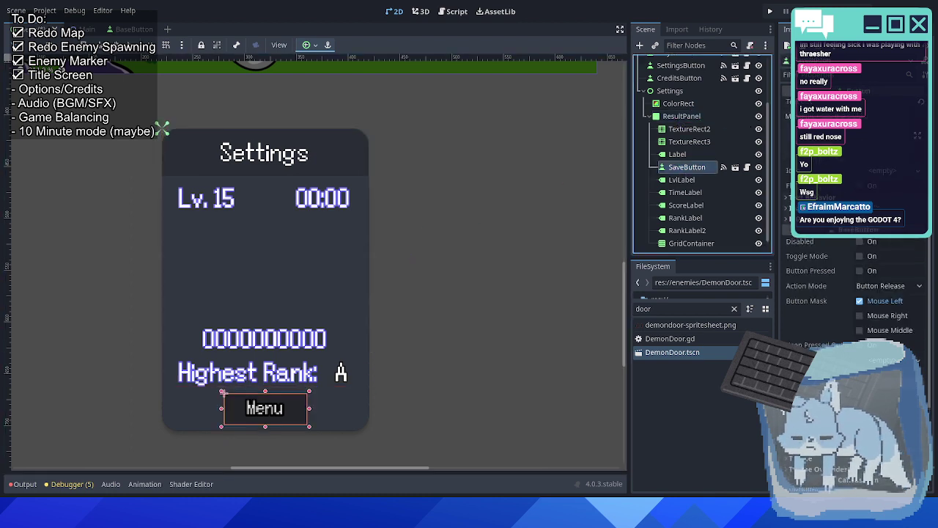
{"action": "type", "text": "Save"}
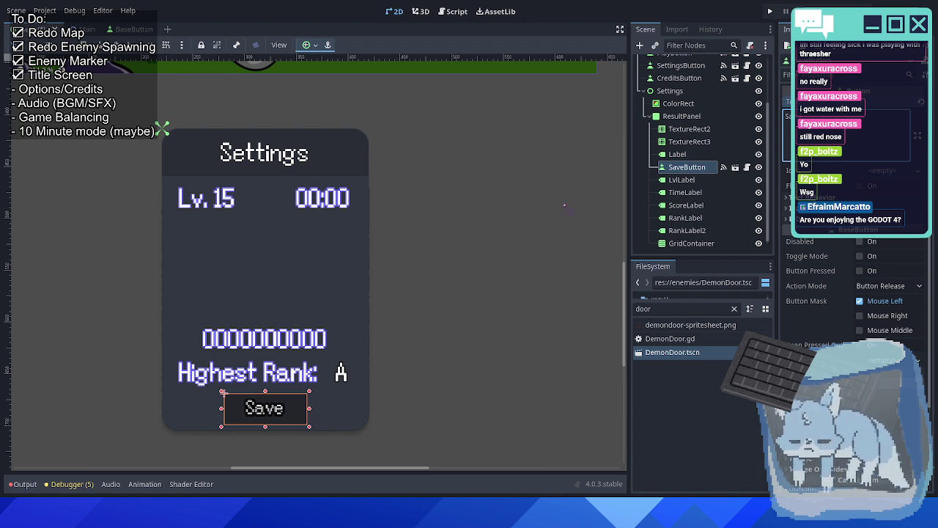
{"action": "type", "text": "Changes"}
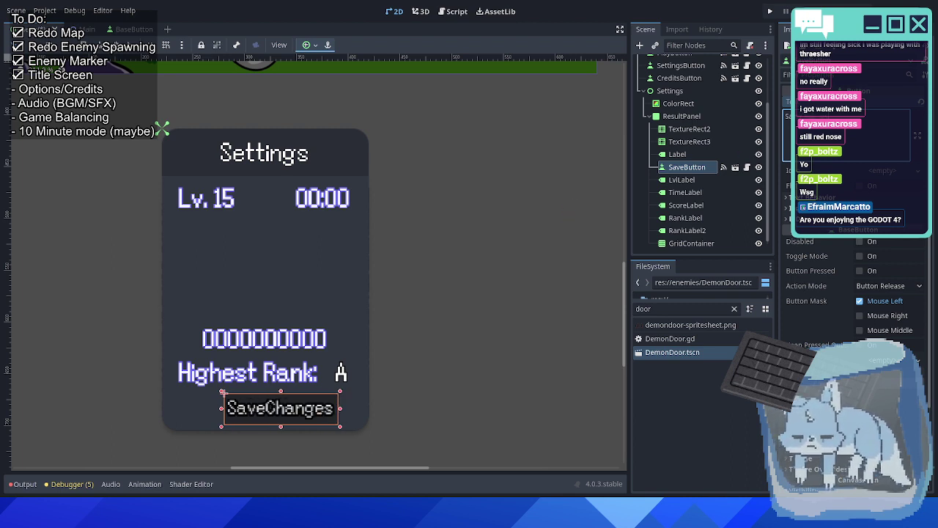
Nudge the Save Changes button left in small steps until it is centered under the panel's labels.
{"action": "scroll", "coordinate": [294, 334], "scroll_direction": "up", "scroll_amount": 4}
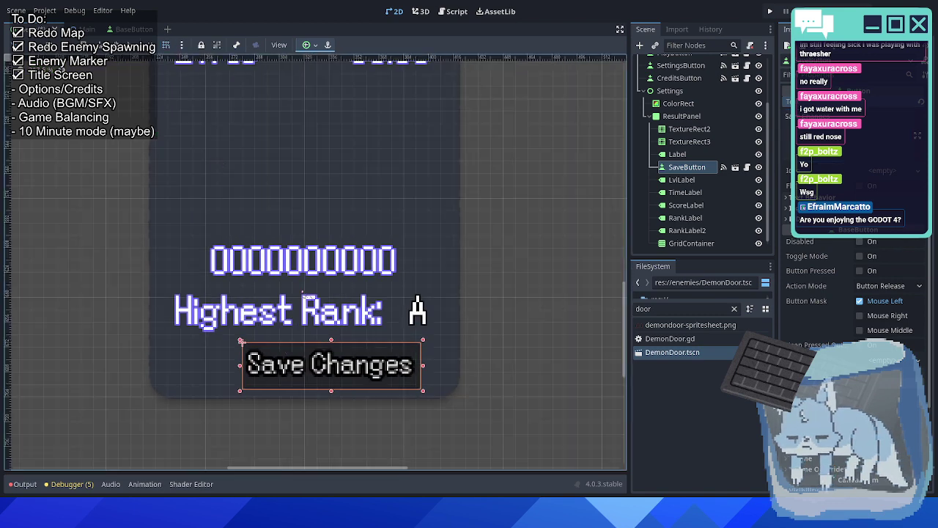
{"action": "key", "text": "Left"}
{"action": "key", "text": "Left"}
{"action": "key", "text": "Left"}
{"action": "key", "text": "Left"}
{"action": "key", "text": "Left"}
{"action": "key", "text": "Left"}
{"action": "key", "text": "Left"}
{"action": "key", "text": "Left"}
{"action": "key", "text": "Left"}
{"action": "key", "text": "Left"}
{"action": "key", "text": "Left"}
{"action": "key", "text": "Left"}
{"action": "key", "text": "Left"}
{"action": "key", "text": "Left"}
{"action": "key", "text": "Left"}
{"action": "key", "text": "Left"}
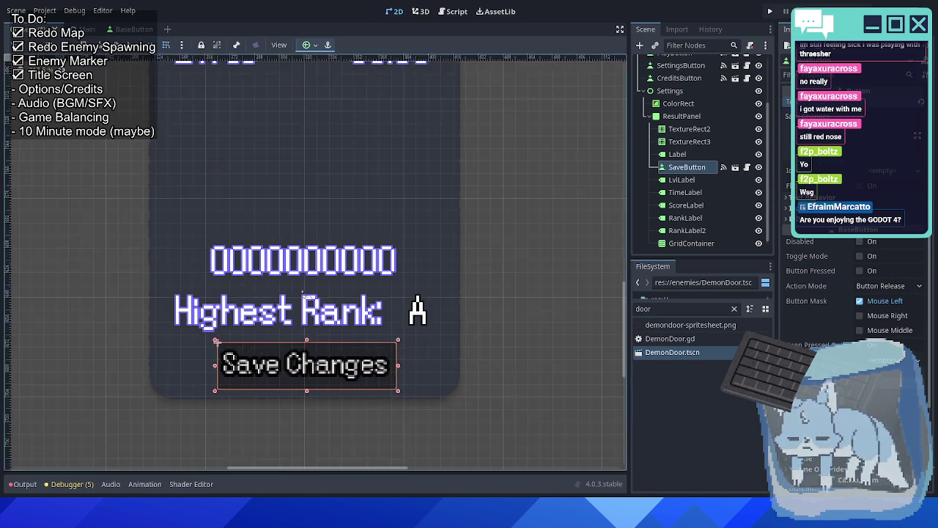
Widen the Save Changes button on both sides to leave padding around its text.
{"action": "scroll", "coordinate": [850, 293], "scroll_direction": "down", "scroll_amount": 3}
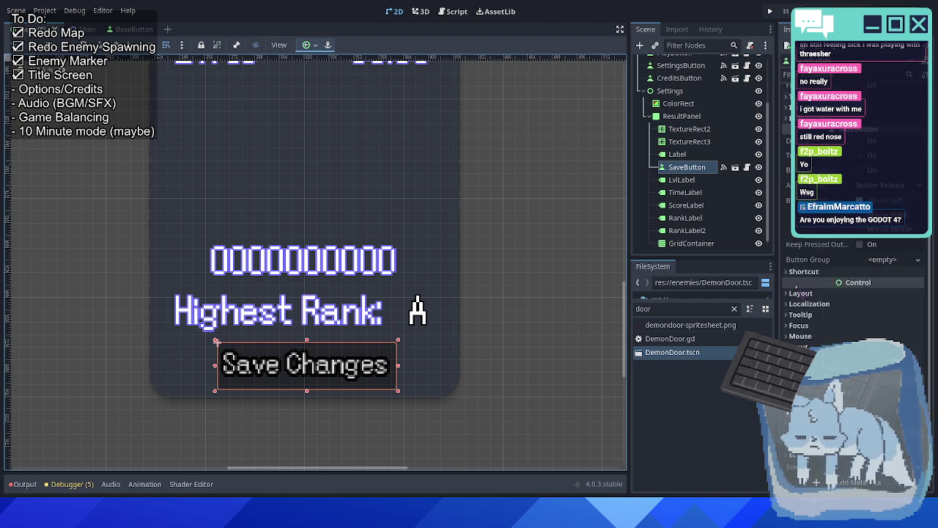
{"action": "left_click", "coordinate": [815, 294]}
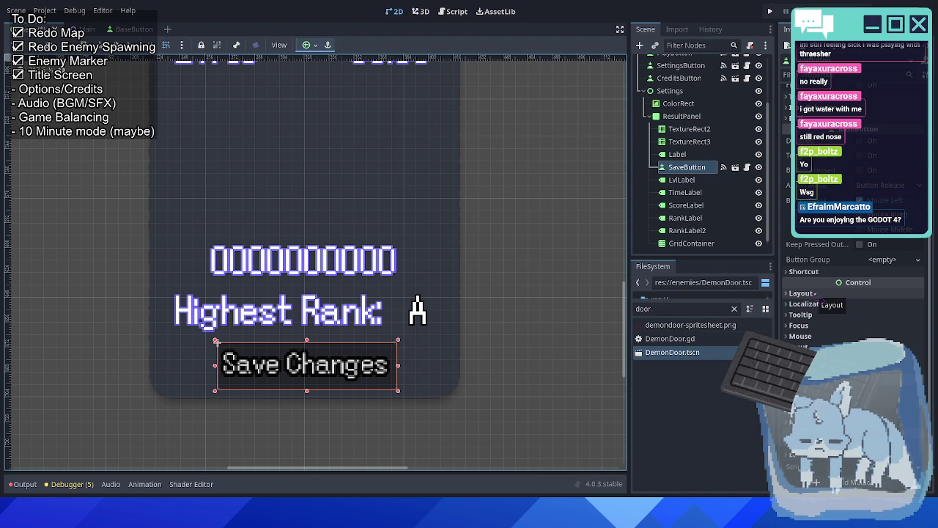
{"action": "scroll", "coordinate": [378, 377], "scroll_direction": "up", "scroll_amount": 2}
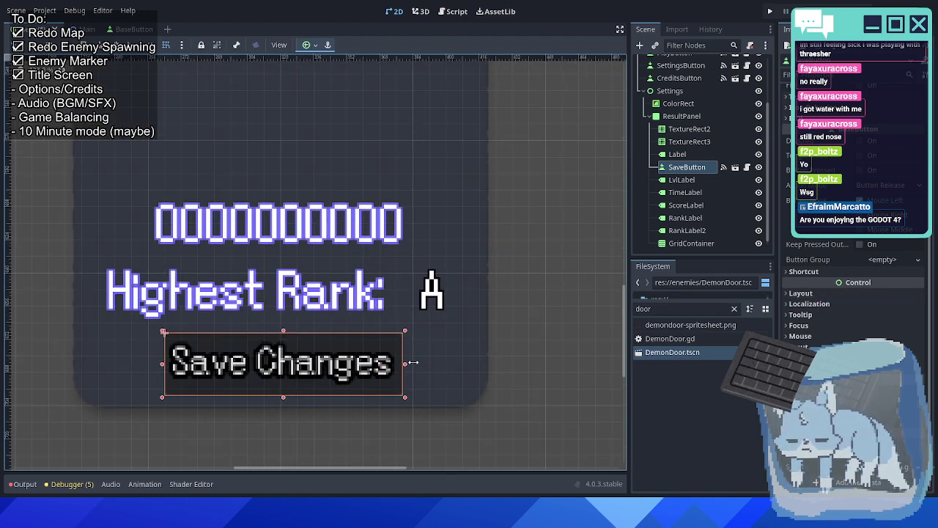
{"action": "mouse_move", "coordinate": [404, 364]}
{"action": "left_mouse_down"}
{"action": "mouse_move", "coordinate": [483, 364]}
{"action": "mouse_move", "coordinate": [388, 366]}
{"action": "mouse_move", "coordinate": [415, 365]}
{"action": "left_mouse_up"}
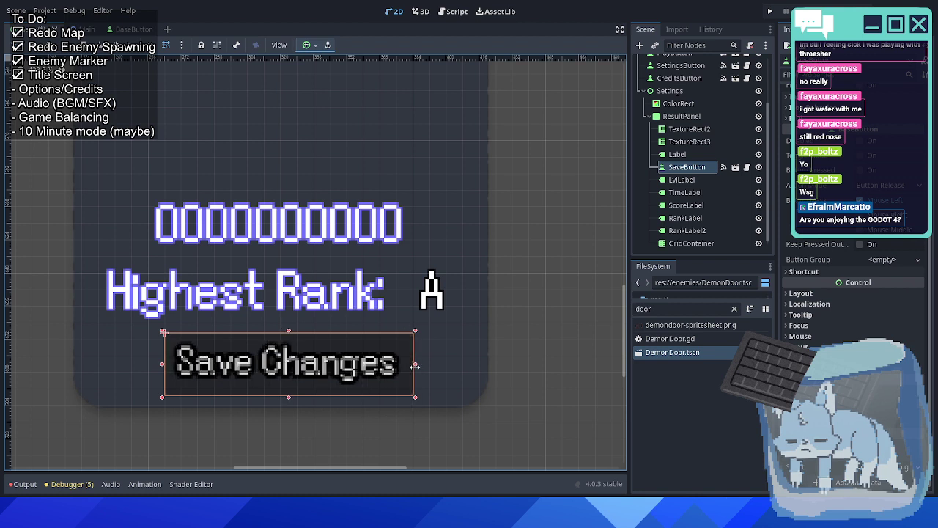
{"action": "mouse_move", "coordinate": [162, 363]}
{"action": "left_mouse_down"}
{"action": "mouse_move", "coordinate": [108, 367]}
{"action": "mouse_move", "coordinate": [144, 368]}
{"action": "left_mouse_up"}
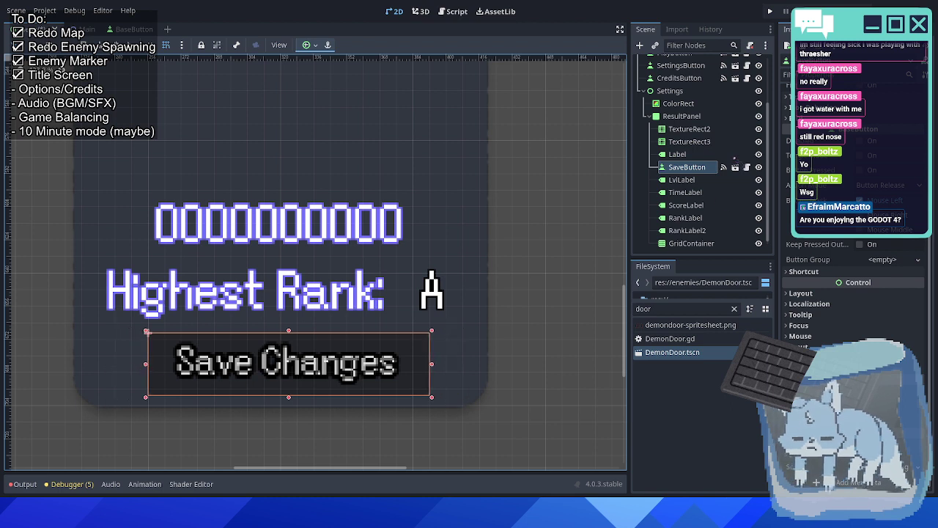
Try left text alignment on the Save Changes button and return it to center alignment.
{"action": "scroll", "coordinate": [854, 183], "scroll_direction": "up", "scroll_amount": 3}
{"action": "scroll", "coordinate": [858, 293], "scroll_direction": "up", "scroll_amount": 2}
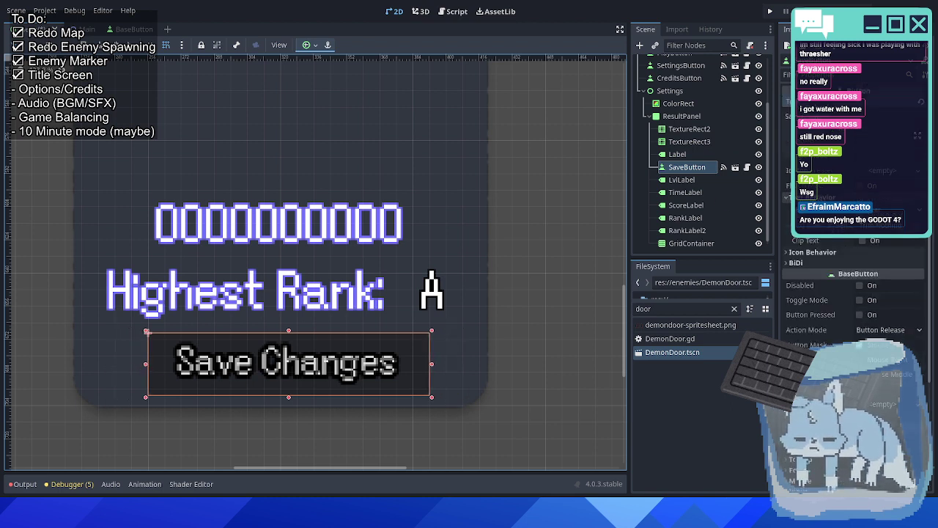
{"action": "left_click", "coordinate": [880, 225]}
{"action": "left_click", "coordinate": [891, 226]}
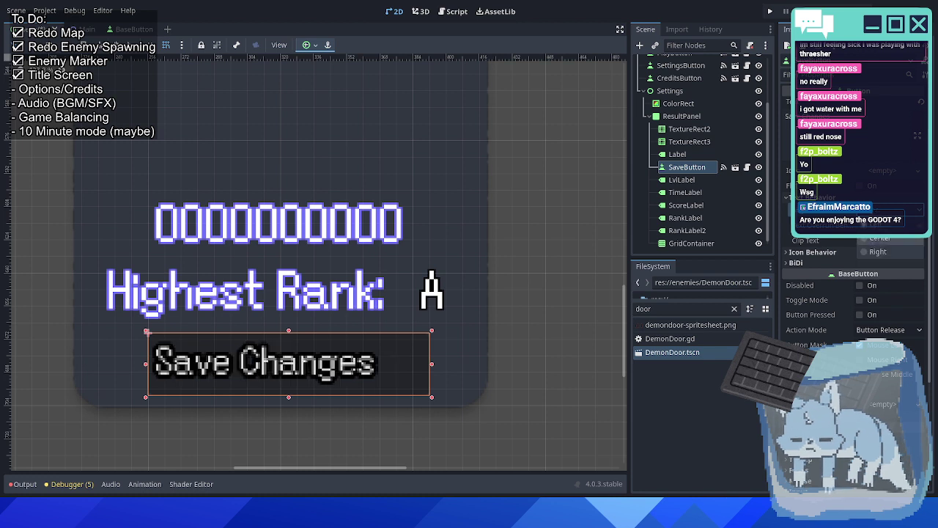
{"action": "left_click", "coordinate": [880, 239]}
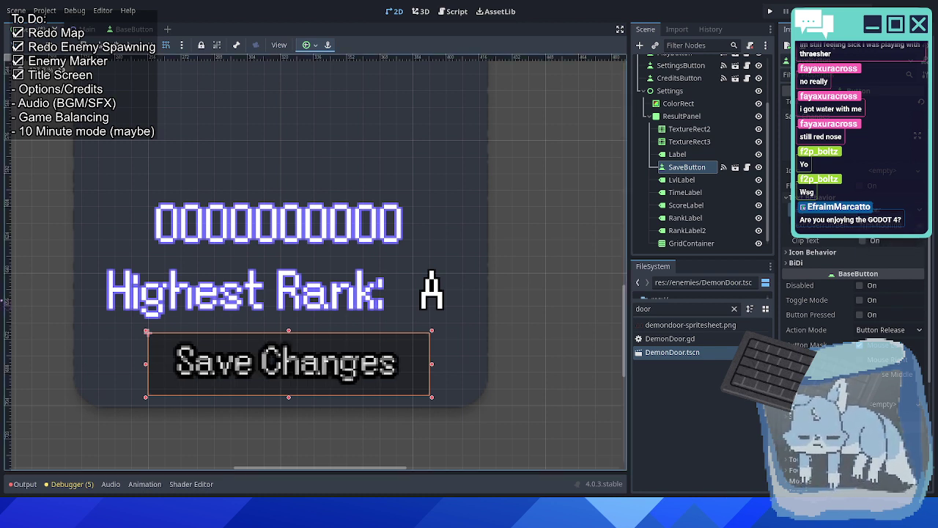
Deselect the Save Changes button and inspect the layout of the whole Settings panel.
{"action": "scroll", "coordinate": [382, 294], "scroll_direction": "up", "scroll_amount": 3}
{"action": "scroll", "coordinate": [382, 294], "scroll_direction": "down", "scroll_amount": 2}
{"action": "key", "text": "Escape"}
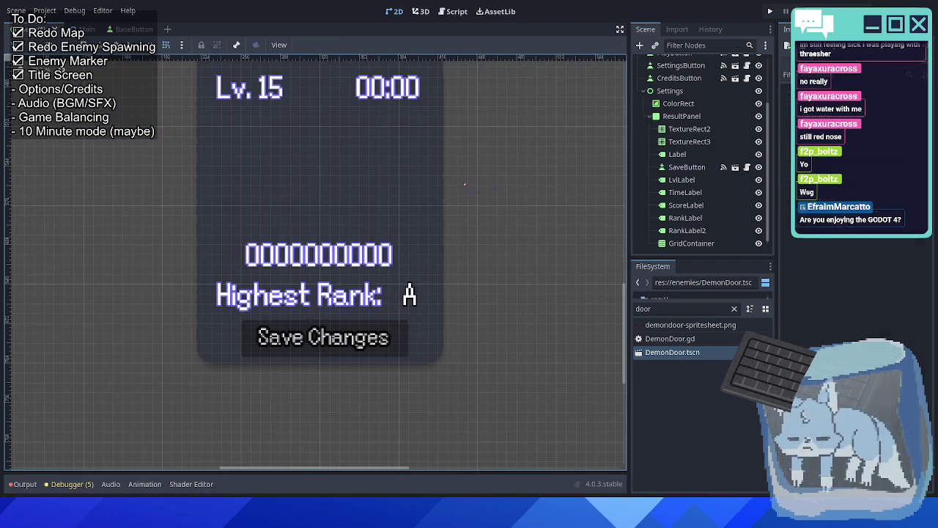
{"action": "scroll", "coordinate": [418, 204], "scroll_direction": "down", "scroll_amount": 1}
{"action": "scroll", "coordinate": [418, 205], "scroll_direction": "up", "scroll_amount": 4}
{"action": "scroll", "coordinate": [418, 204], "scroll_direction": "right", "scroll_amount": 2}
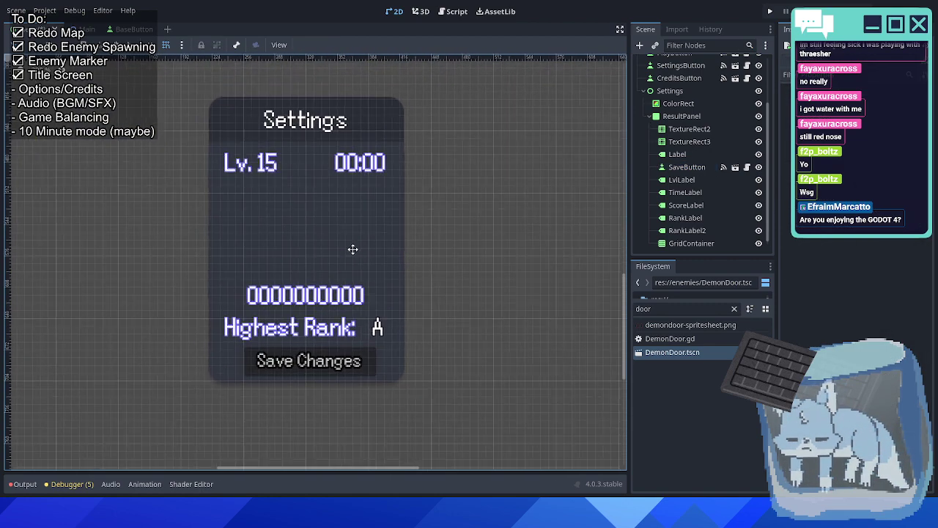
Rename the LvlLabel node in the result panel to VolumeLabel.
{"action": "left_click", "coordinate": [687, 141]}
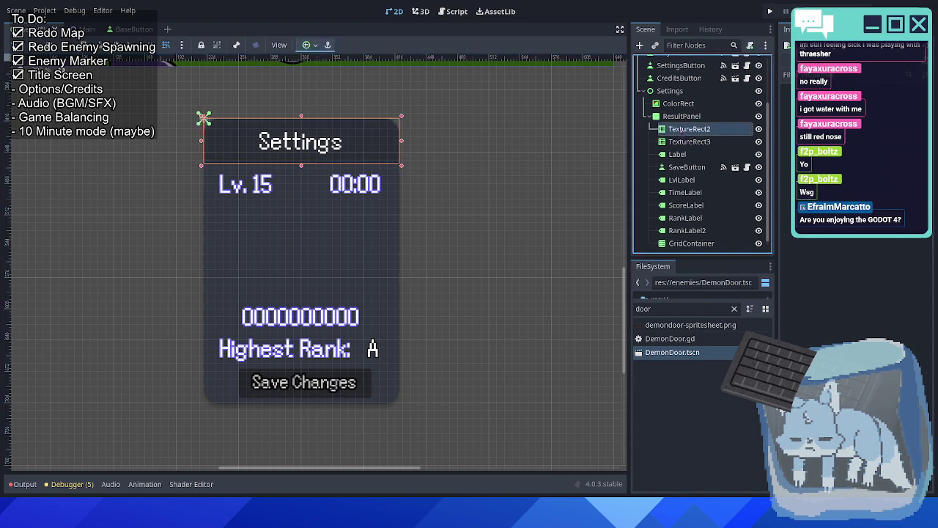
{"action": "left_click", "coordinate": [687, 154]}
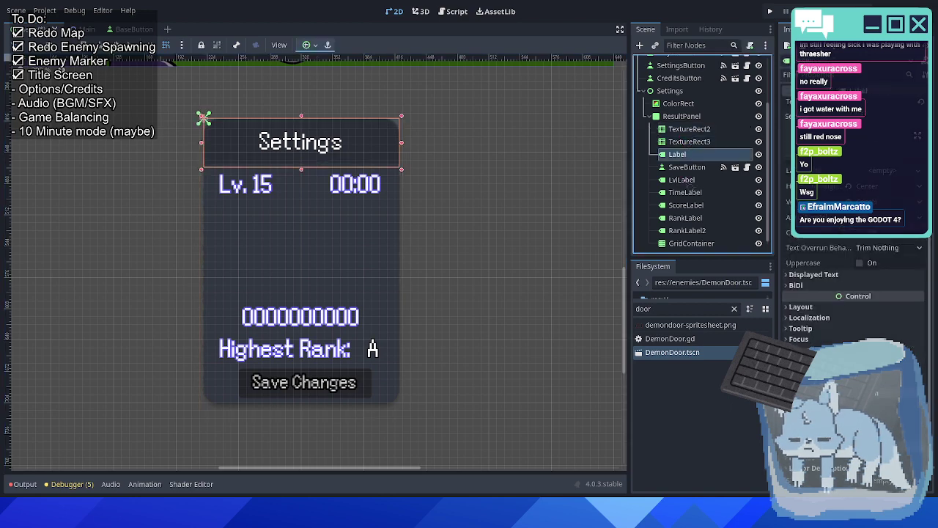
{"action": "left_click", "coordinate": [687, 180]}
{"action": "scroll", "coordinate": [503, 185], "scroll_direction": "up", "scroll_amount": 2}
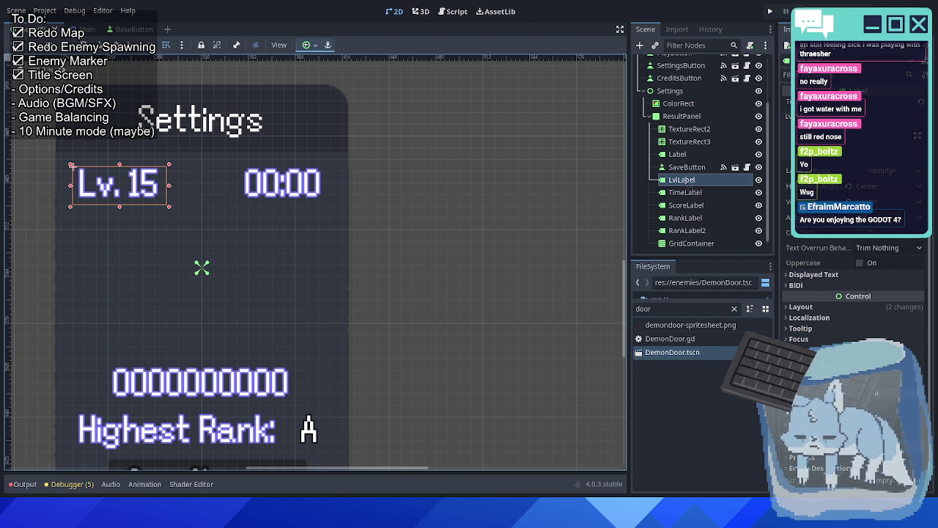
{"action": "double_click", "coordinate": [681, 180]}
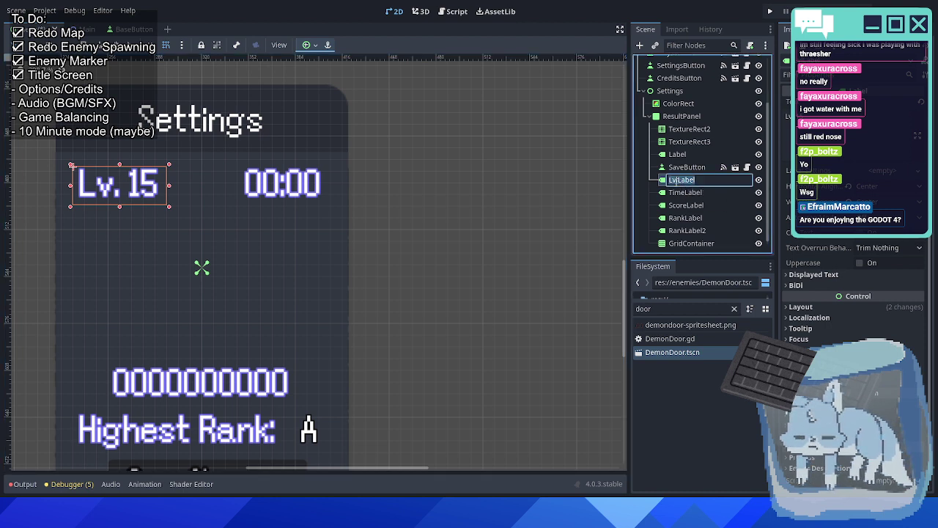
{"action": "left_click", "coordinate": [681, 181]}
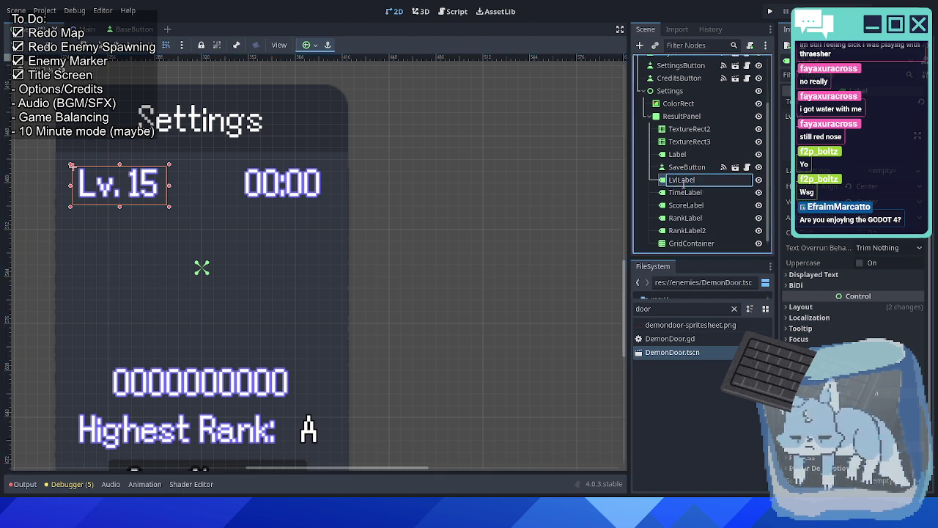
{"action": "left_click_drag", "start_coordinate": [679, 181], "coordinate": [656, 192]}
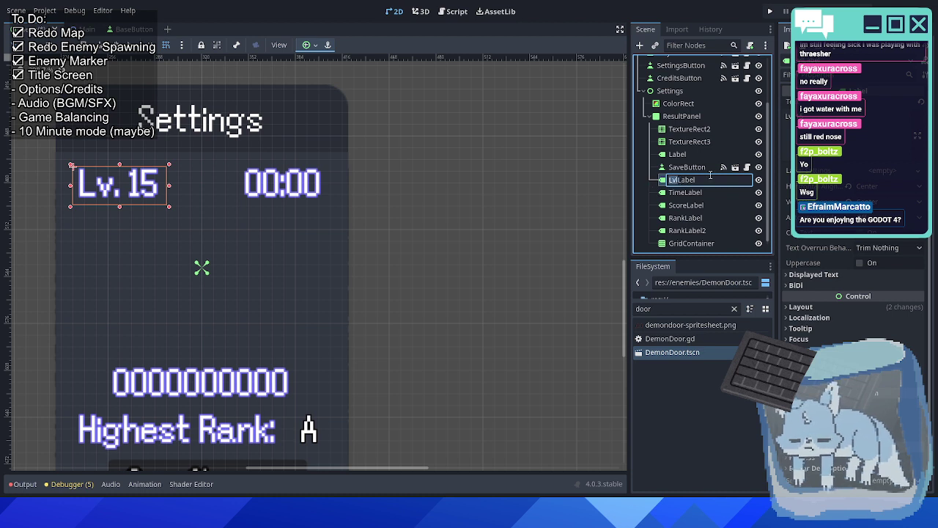
{"action": "type", "text": "Volume"}
{"action": "key", "text": "Return"}
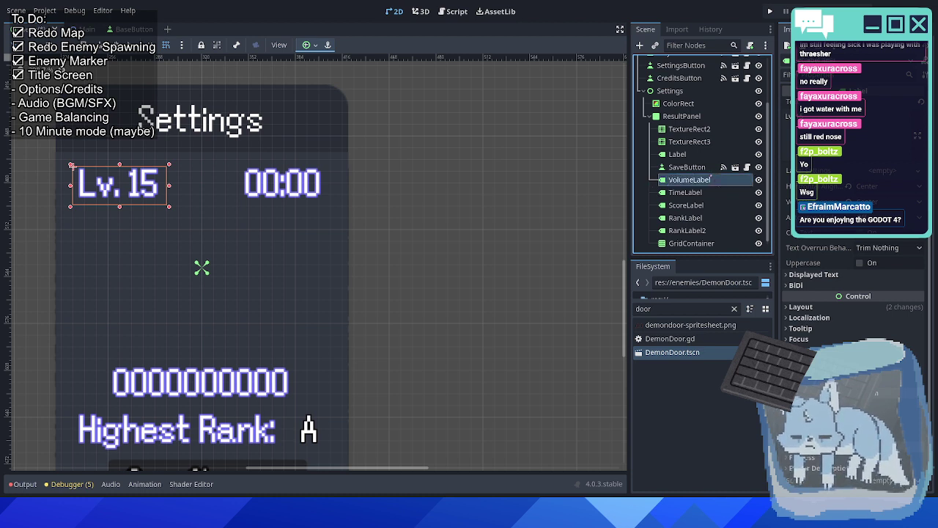
Delete the TimeLabel, ScoreLabel, RankLabel, RankLabel2 and GridContainer nodes from the result panel.
{"action": "left_click", "coordinate": [708, 193]}
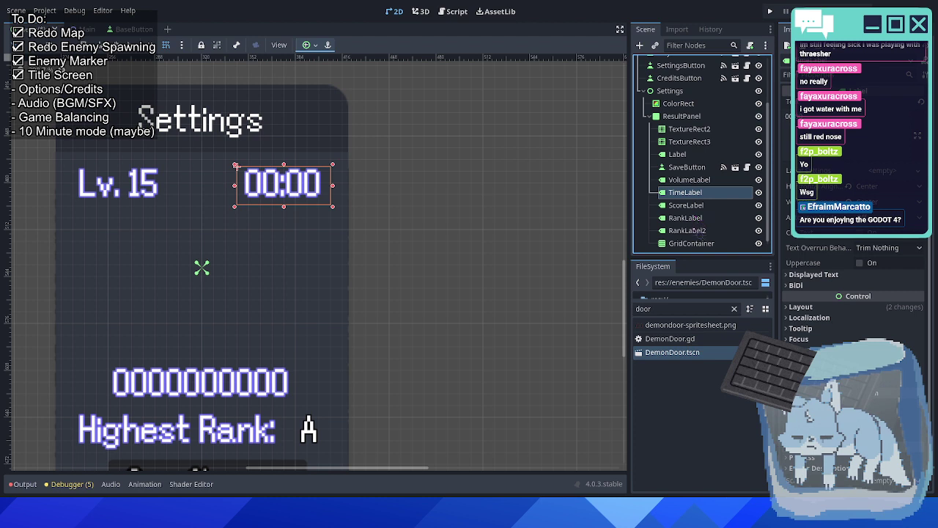
{"action": "left_click", "coordinate": [696, 231], "text": "shift"}
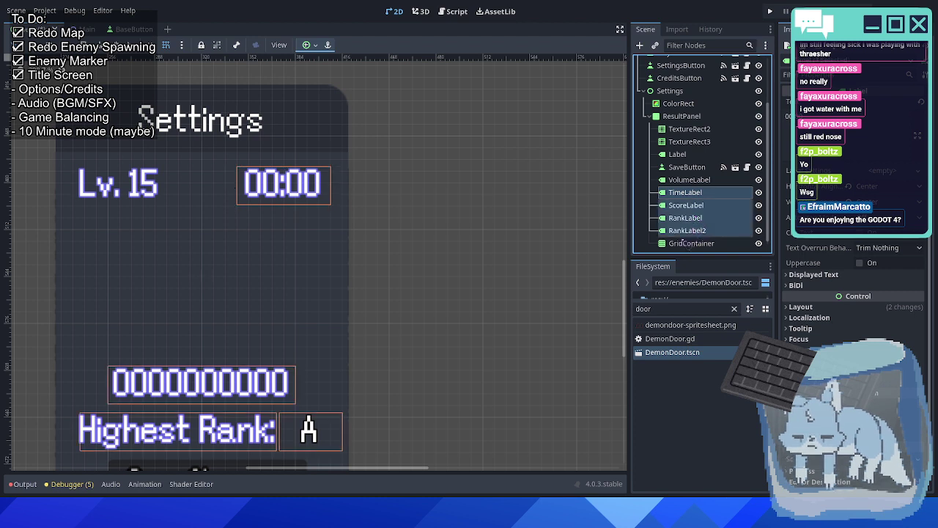
{"action": "left_click", "coordinate": [689, 243], "text": "shift"}
{"action": "key", "text": "Delete"}
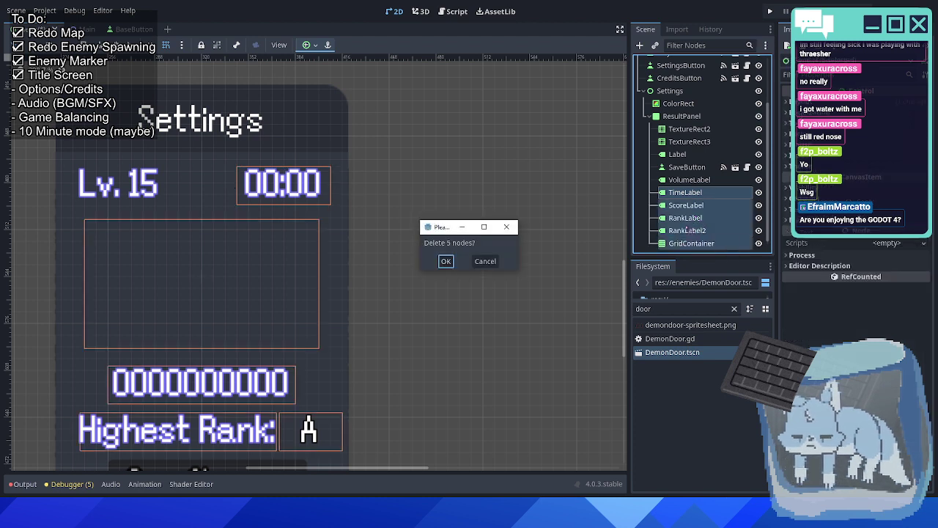
{"action": "key", "text": "Return"}
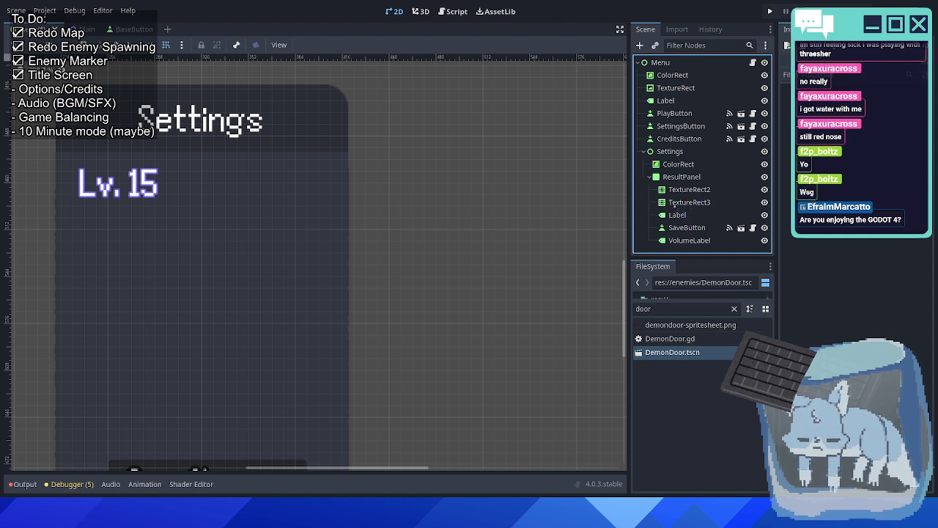
Change the VolumeLabel text to "Master Volume" and shift the label right so it starts just inside the panel's left edge.
{"action": "left_click", "coordinate": [685, 241]}
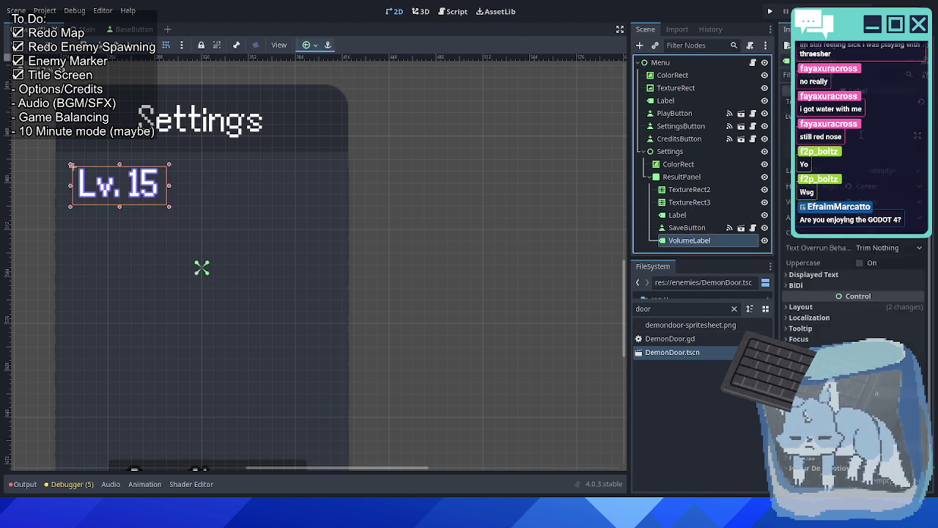
{"action": "left_click", "coordinate": [846, 136]}
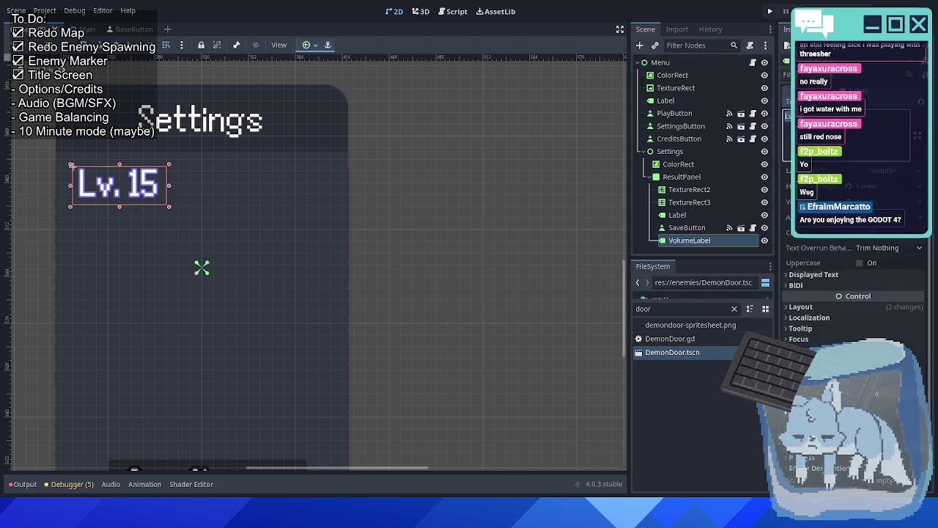
{"action": "key", "text": "ctrl+a"}
{"action": "type", "text": "Master VOlum"}
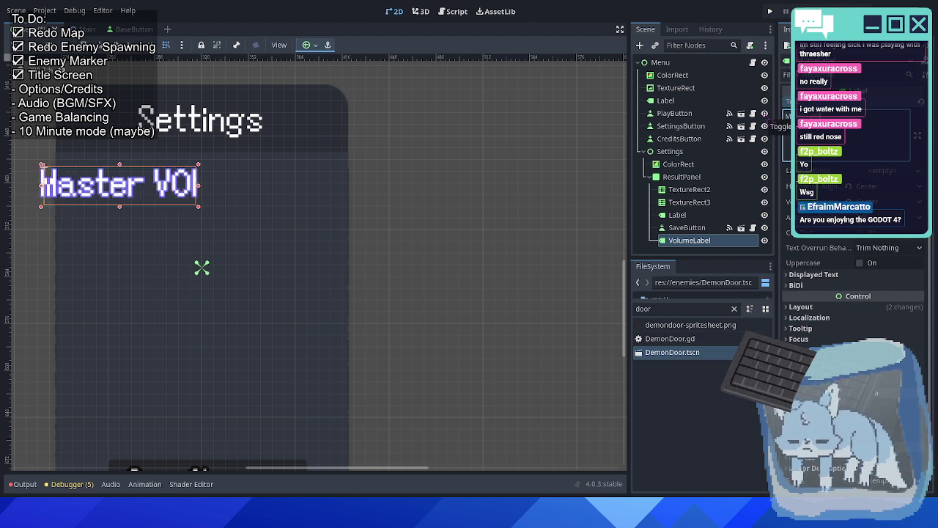
{"action": "key", "text": "BackSpace"}
{"action": "key", "text": "BackSpace"}
{"action": "key", "text": "BackSpace"}
{"action": "key", "text": "BackSpace"}
{"action": "type", "text": "olume"}
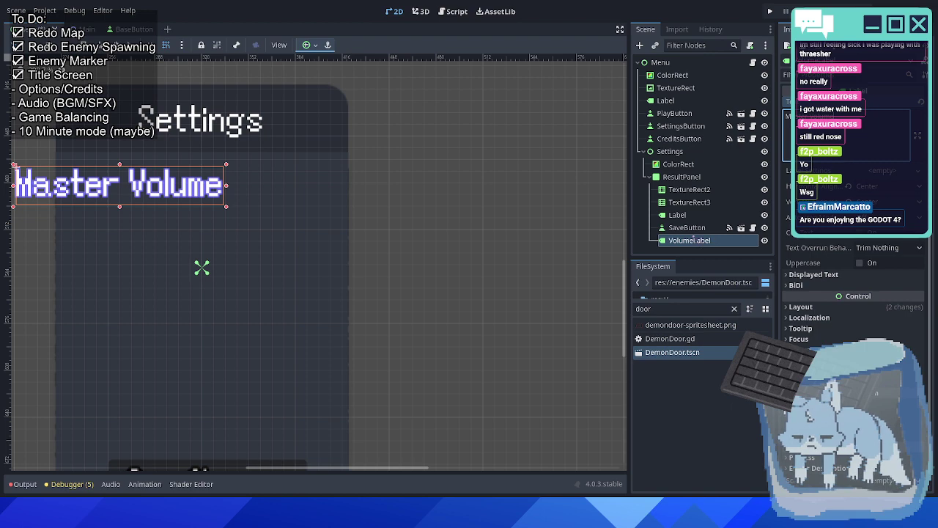
{"action": "left_click_drag", "start_coordinate": [235, 183], "coordinate": [302, 187]}
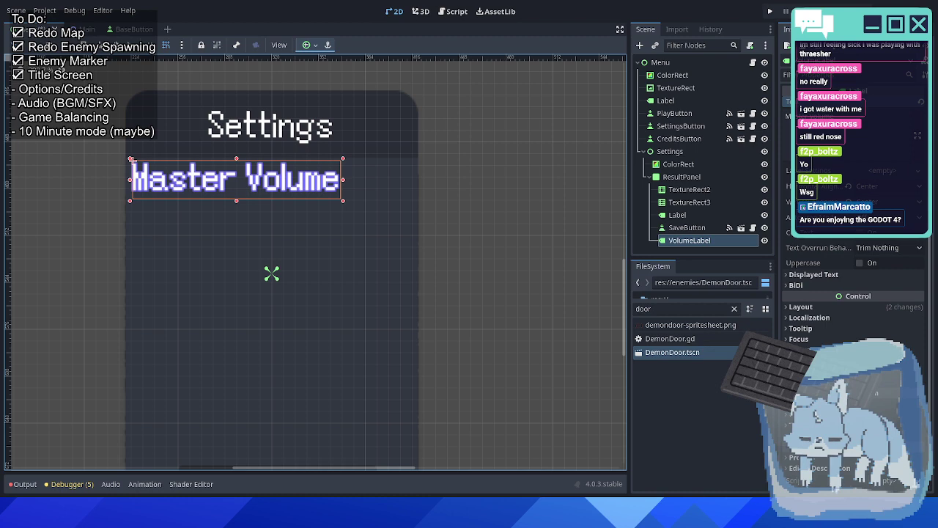
{"action": "left_click_drag", "start_coordinate": [321, 215], "coordinate": [358, 211]}
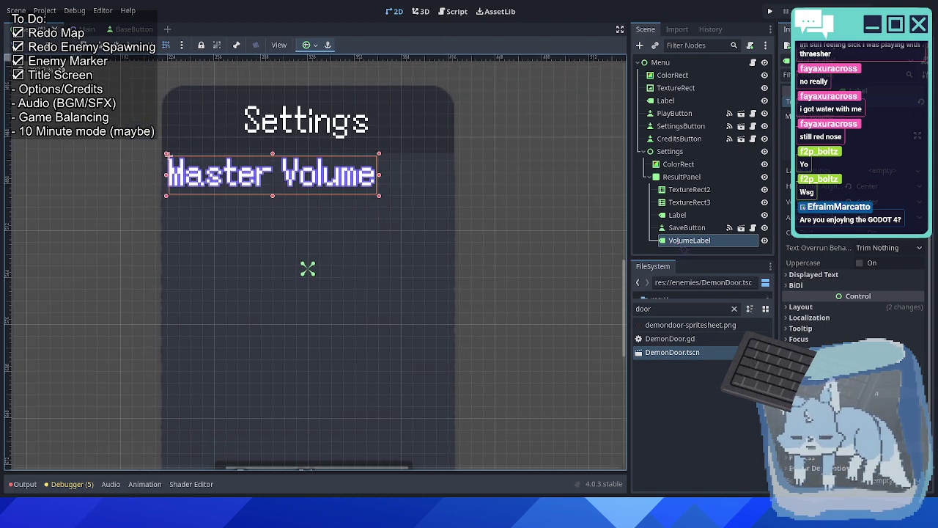
Duplicate VolumeLabel twice and change the text of VolumeLabel2 to "Music Volume".
{"action": "key", "text": "ctrl+d"}
{"action": "key", "text": "ctrl+d"}
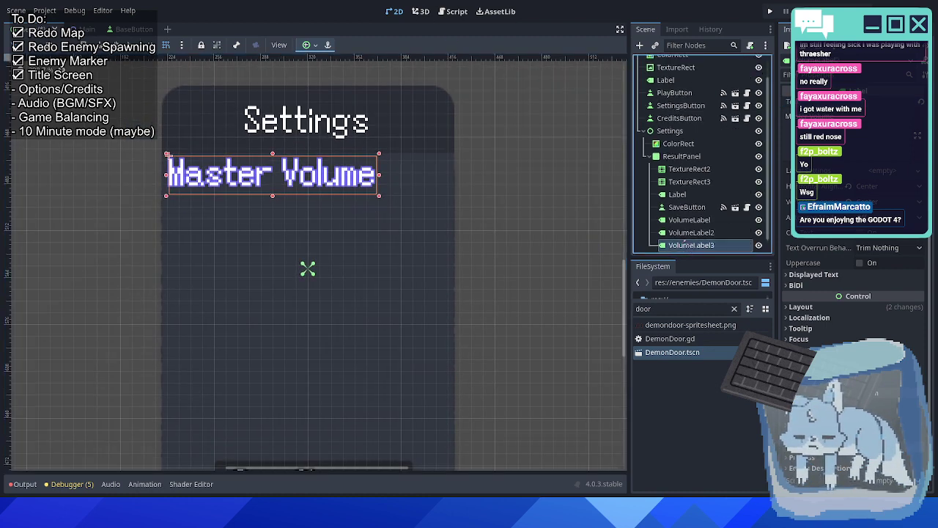
{"action": "left_click", "coordinate": [703, 231]}
{"action": "left_click", "coordinate": [854, 136]}
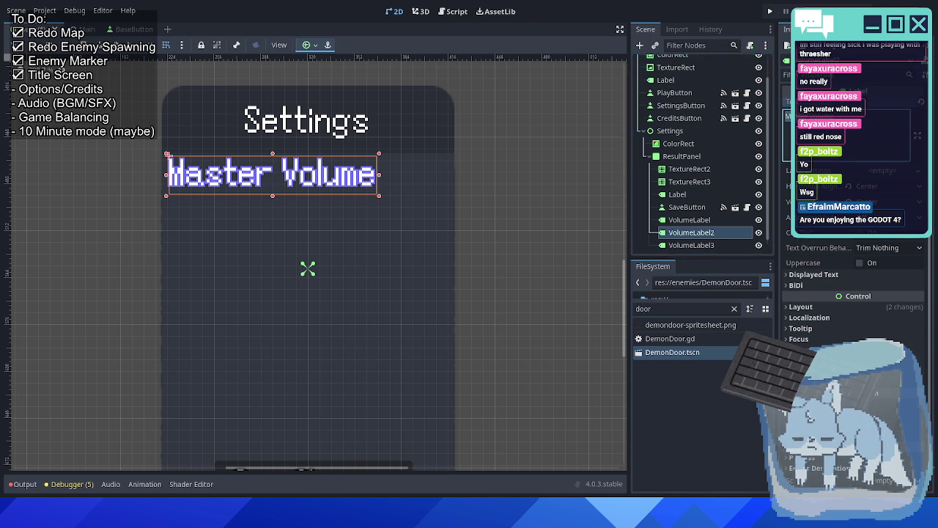
{"action": "type", "text": "Music"}
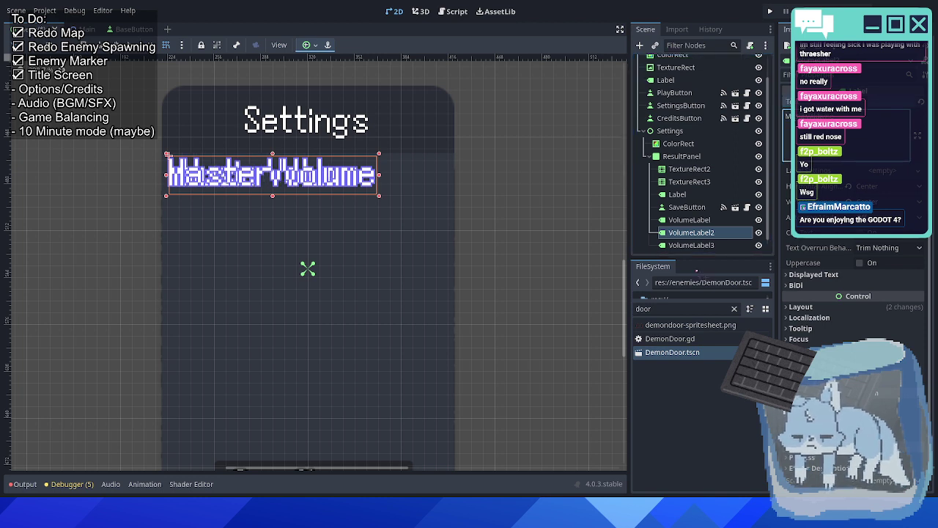
Change the text of VolumeLabel3 to "Sound Volume".
{"action": "left_click", "coordinate": [691, 244]}
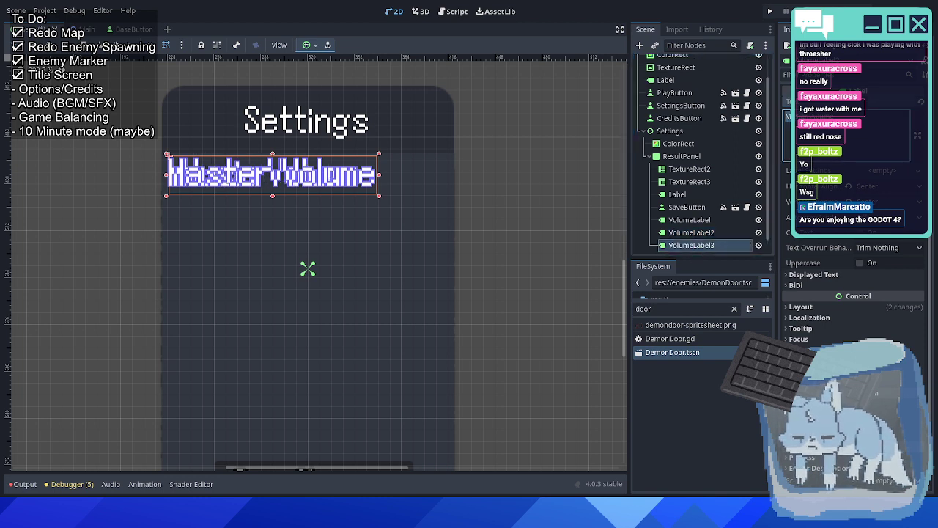
{"action": "type", "text": "SFX"}
{"action": "key", "text": "BackSpace"}
{"action": "key", "text": "BackSpace"}
{"action": "key", "text": "BackSpace"}
{"action": "type", "text": "Sound"}
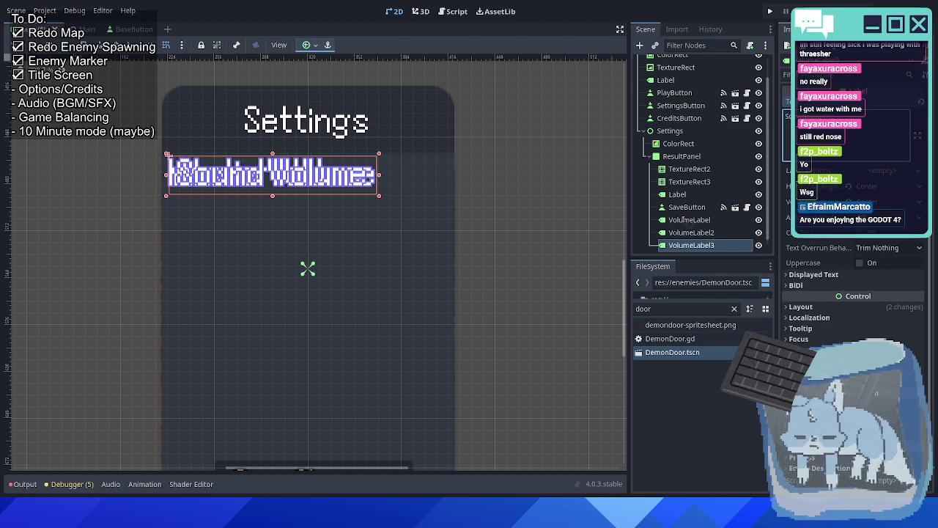
Move the VolumeLabel2 and VolumeLabel3 labels down together, leaving a gap below the Master Volume label.
{"action": "left_click", "coordinate": [691, 232], "text": "ctrl"}
{"action": "left_click_drag", "start_coordinate": [417, 193], "coordinate": [418, 241]}
{"action": "key", "text": "Down"}
{"action": "key", "text": "Down"}
{"action": "key", "text": "Down"}
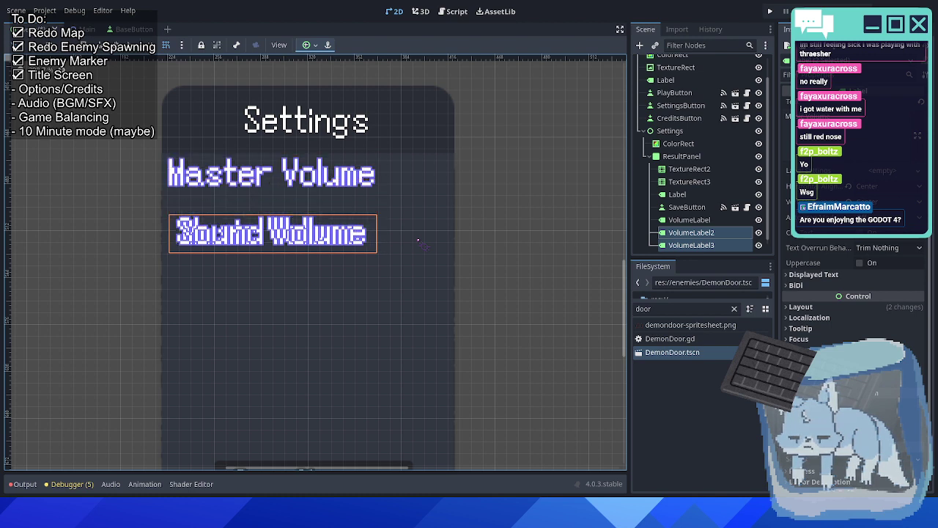
{"action": "key", "text": "Up"}
{"action": "key", "text": "Up"}
{"action": "key", "text": "Up"}
{"action": "key", "text": "Up"}
{"action": "key", "text": "Up"}
{"action": "key", "text": "Up"}
{"action": "key", "text": "Up"}
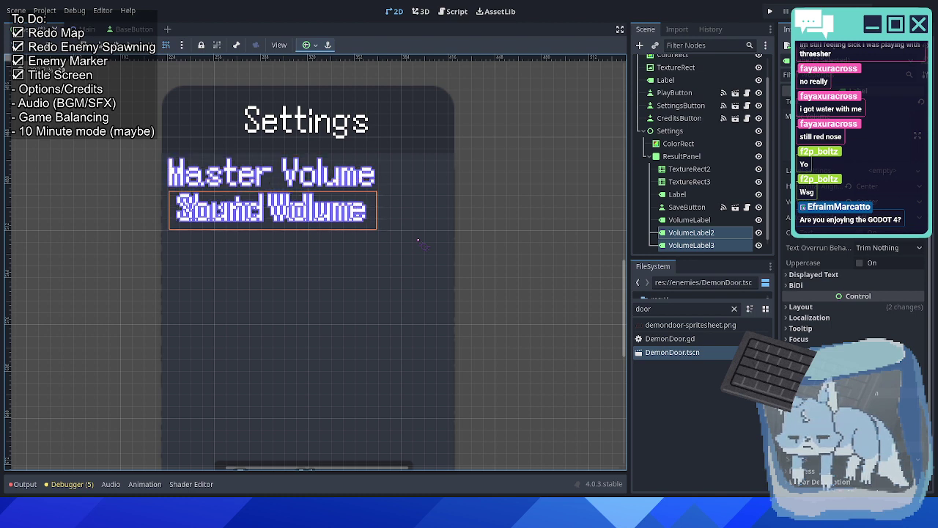
{"action": "key", "text": "Down"}
{"action": "key", "text": "Down"}
{"action": "key", "text": "Down"}
{"action": "key", "text": "Down"}
{"action": "key", "text": "Down"}
{"action": "key", "text": "Down"}
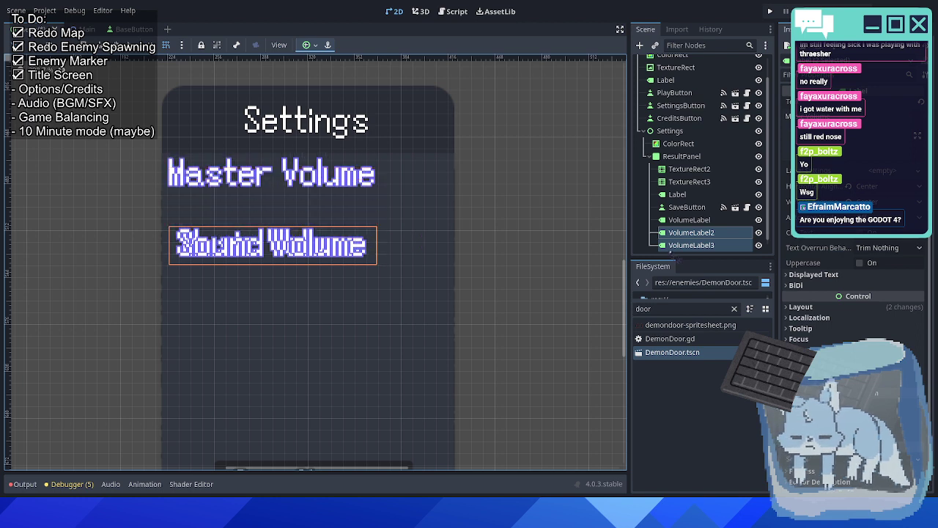
Move the Sound Volume label down below Music Volume, matching the spacing between the two labels above.
{"action": "left_click", "coordinate": [678, 246]}
{"action": "key", "text": "Down"}
{"action": "key", "text": "Down"}
{"action": "key", "text": "Down"}
{"action": "key", "text": "Down"}
{"action": "key", "text": "Down"}
{"action": "key", "text": "Down"}
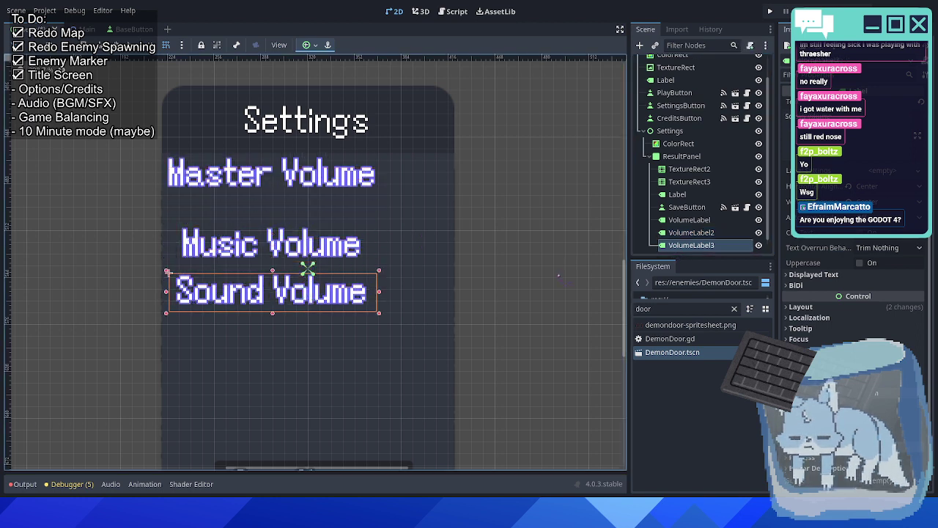
Set the horizontal alignment of the Music Volume and Sound Volume labels to Left.
{"action": "left_click", "coordinate": [315, 252]}
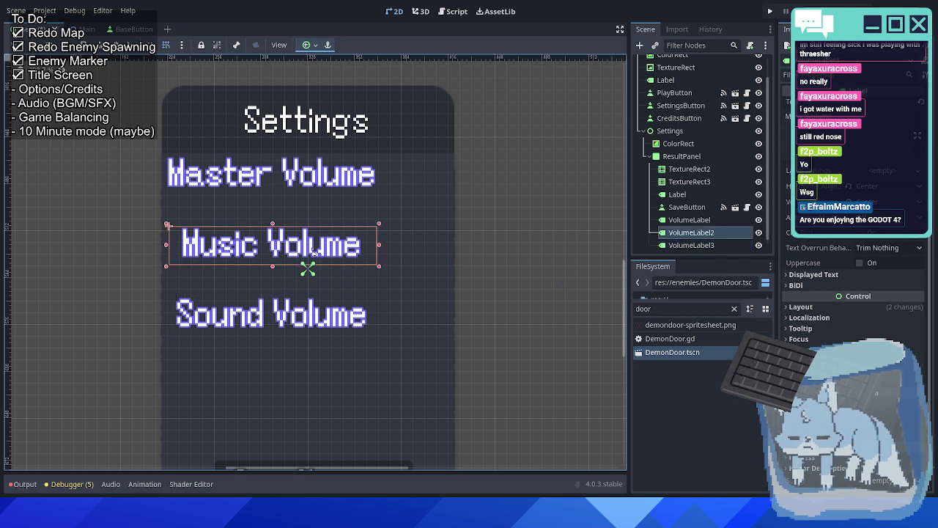
{"action": "left_click", "coordinate": [861, 185]}
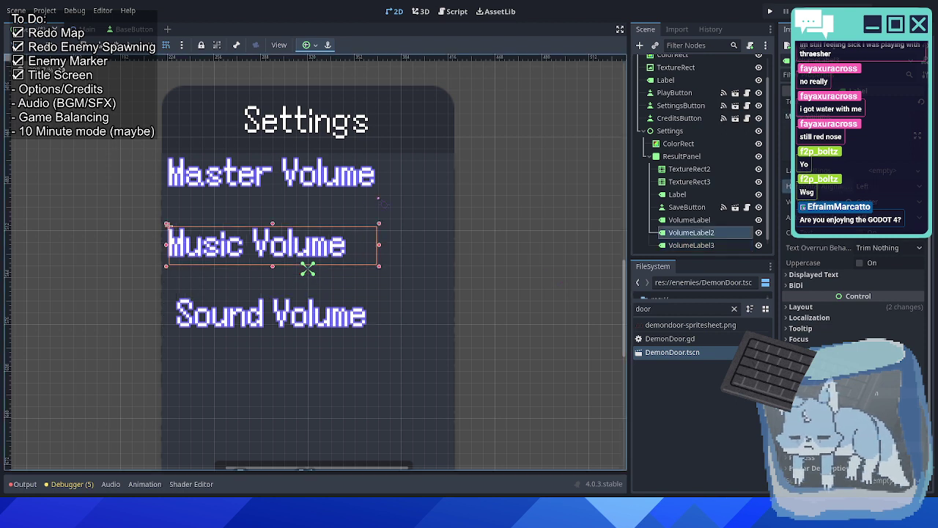
{"action": "key", "text": "Up"}
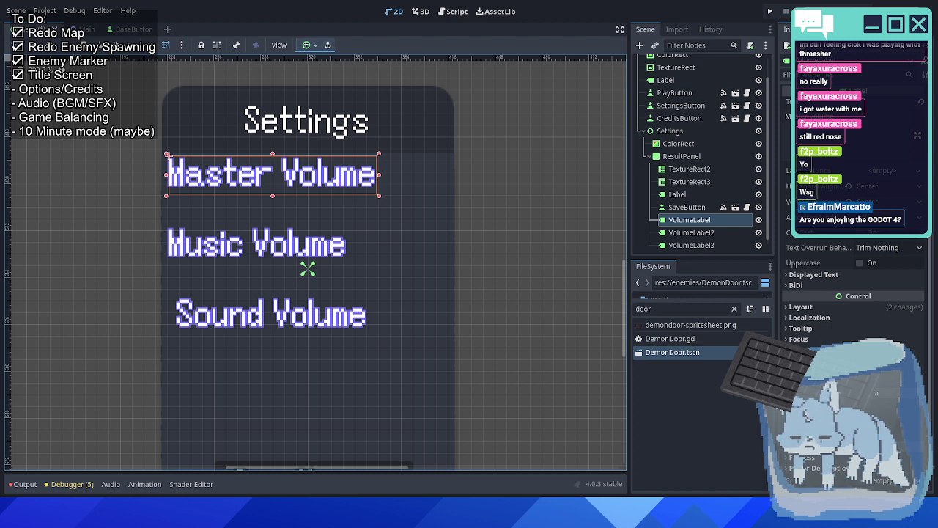
{"action": "key", "text": "Down"}
{"action": "key", "text": "Down"}
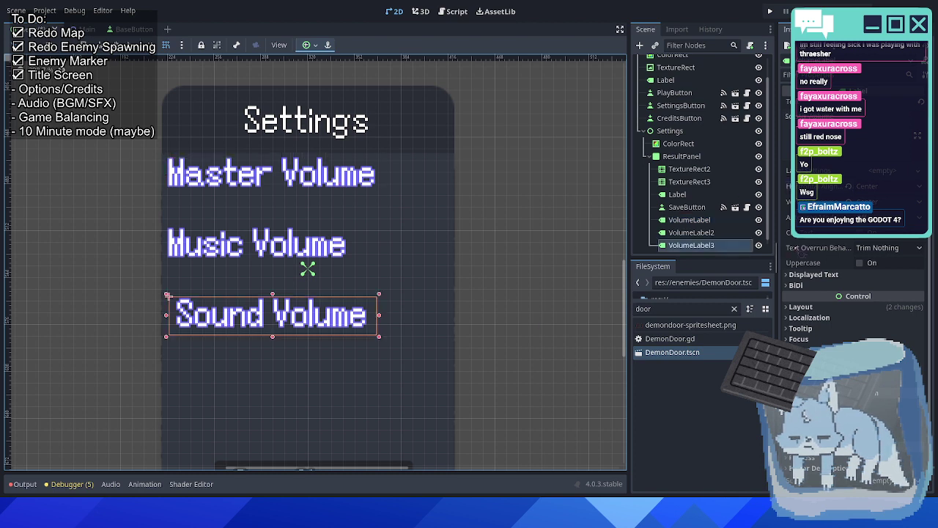
{"action": "key", "text": "ctrl+z"}
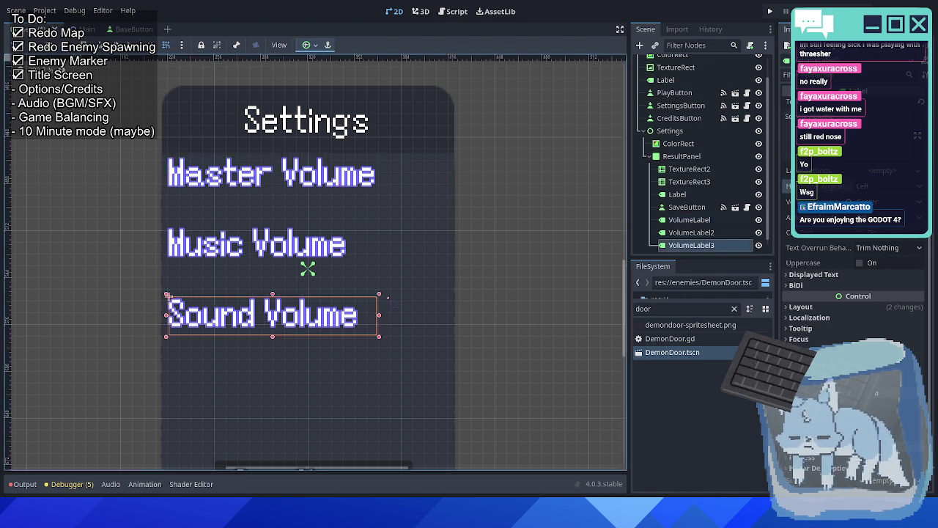
Deselect the Sound Volume label and examine the layout of the three volume labels and the Save Changes button.
{"action": "scroll", "coordinate": [377, 218], "scroll_direction": "down", "scroll_amount": 2}
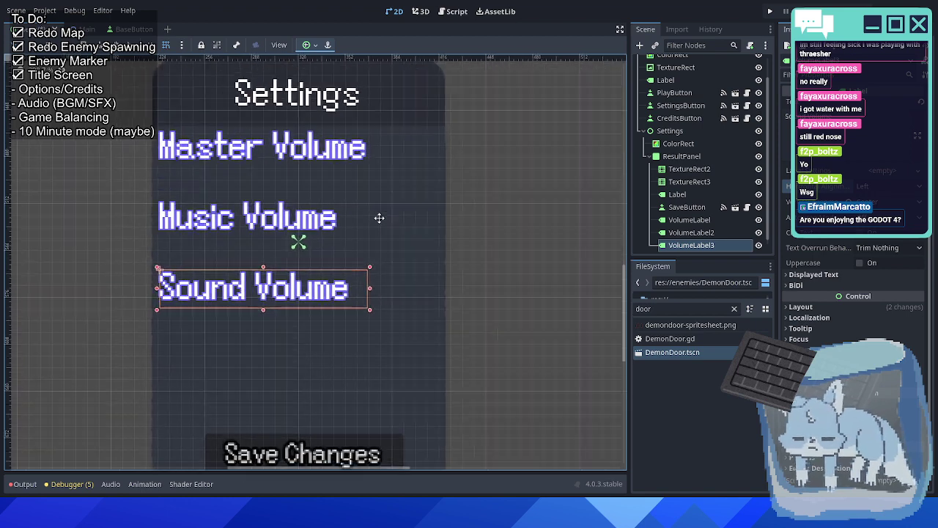
{"action": "scroll", "coordinate": [377, 242], "scroll_direction": "up", "scroll_amount": 2}
{"action": "scroll", "coordinate": [377, 233], "scroll_direction": "right", "scroll_amount": 1}
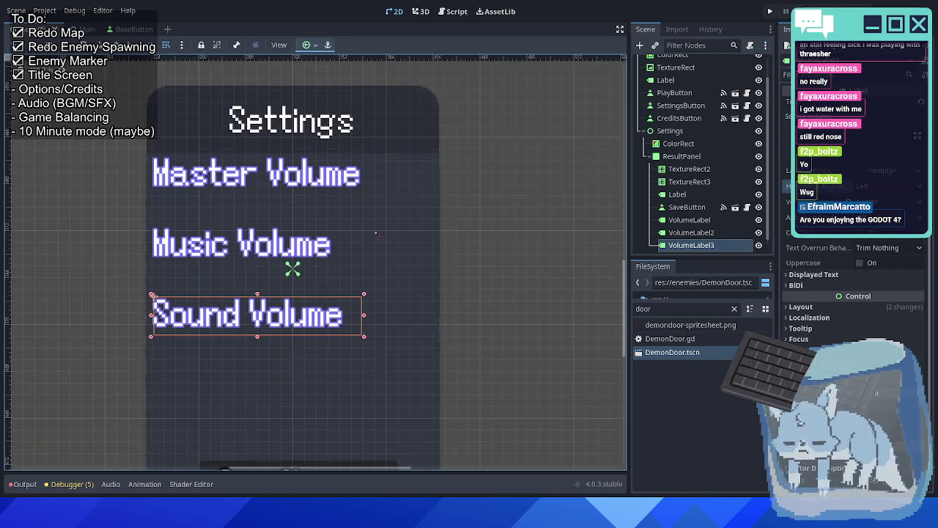
{"action": "scroll", "coordinate": [350, 273], "scroll_direction": "up", "scroll_amount": 1}
{"action": "scroll", "coordinate": [421, 195], "scroll_direction": "down", "scroll_amount": 3}
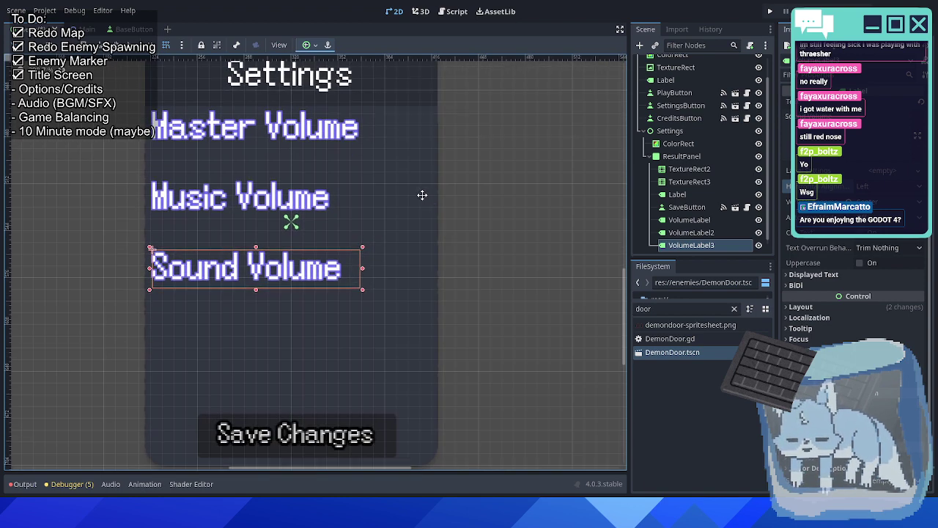
{"action": "left_click", "coordinate": [469, 205]}
{"action": "scroll", "coordinate": [465, 237], "scroll_direction": "up", "scroll_amount": 2}
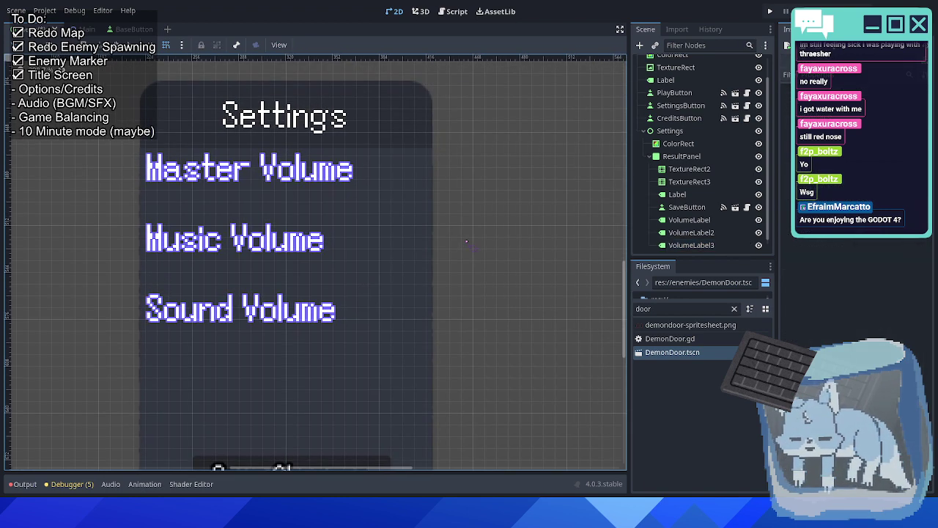
Save the title menu scene with the three left-aligned volume labels in its Settings panel.
{"action": "key", "text": "ctrl+s"}
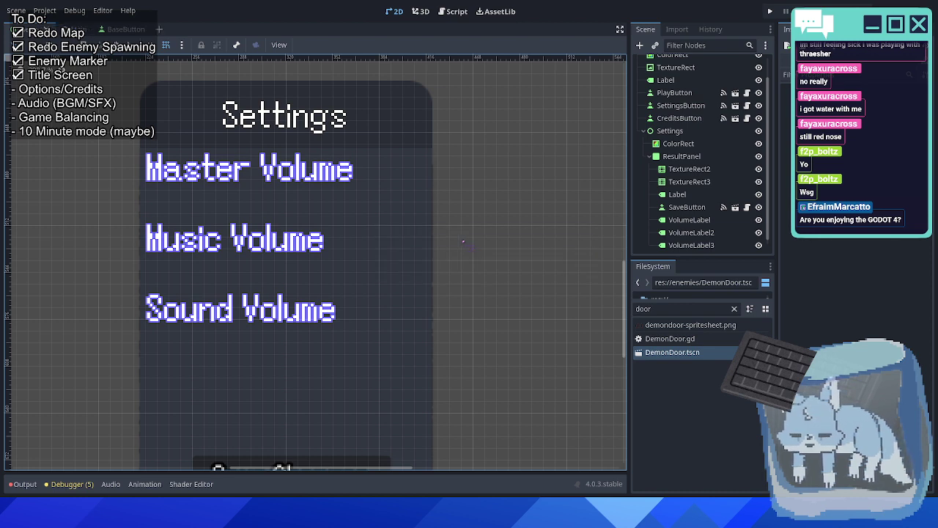
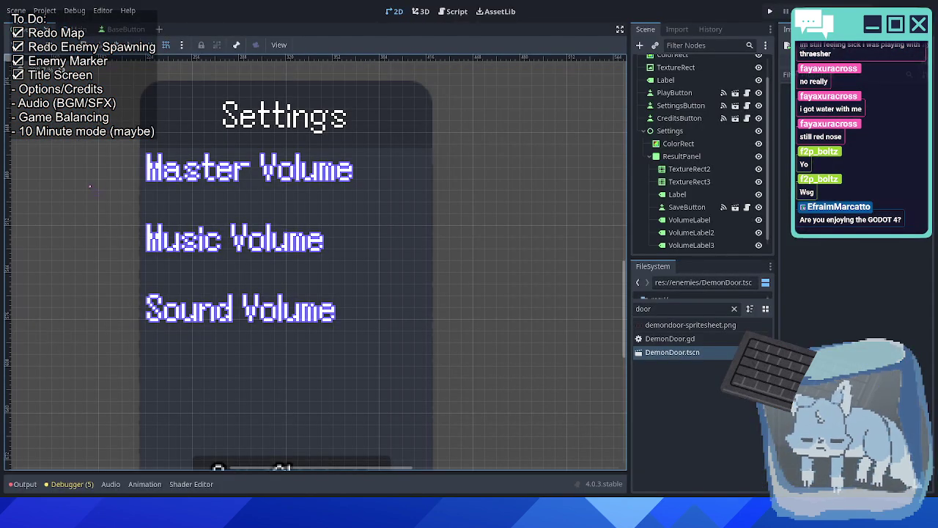
{"action": "scroll", "coordinate": [164, 193], "scroll_direction": "up", "scroll_amount": 1}
{"action": "scroll", "coordinate": [204, 111], "scroll_direction": "down", "scroll_amount": 2}
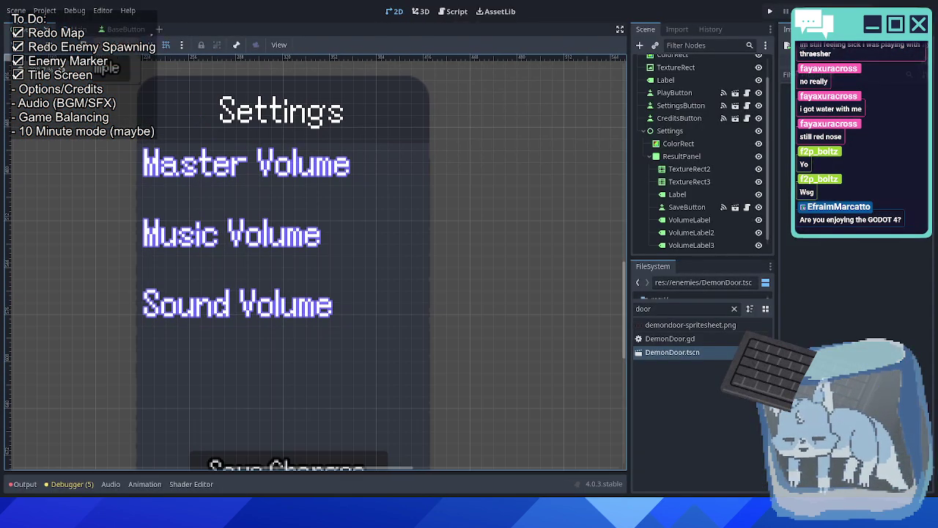
Create a new scene with an HSlider as its root node.
{"action": "key", "text": "ctrl+n"}
{"action": "key", "text": "ctrl+a"}
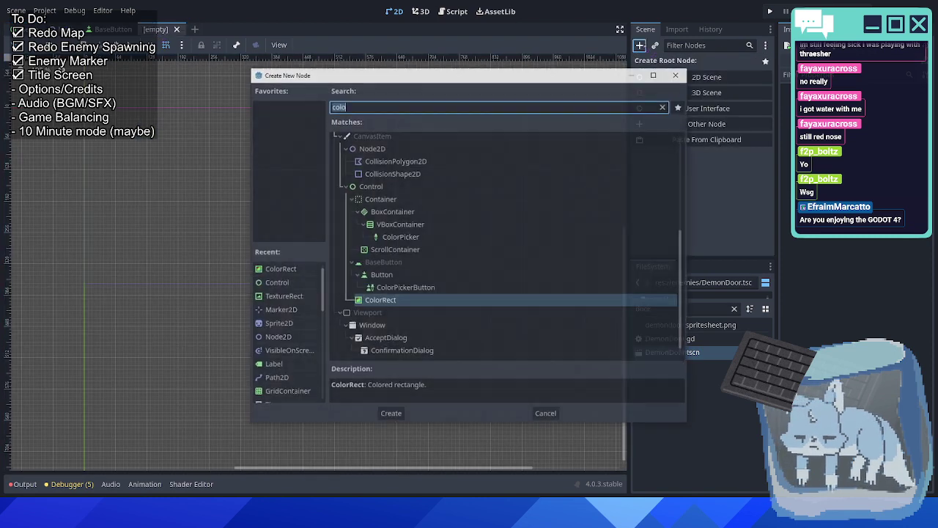
{"action": "type", "text": "slider"}
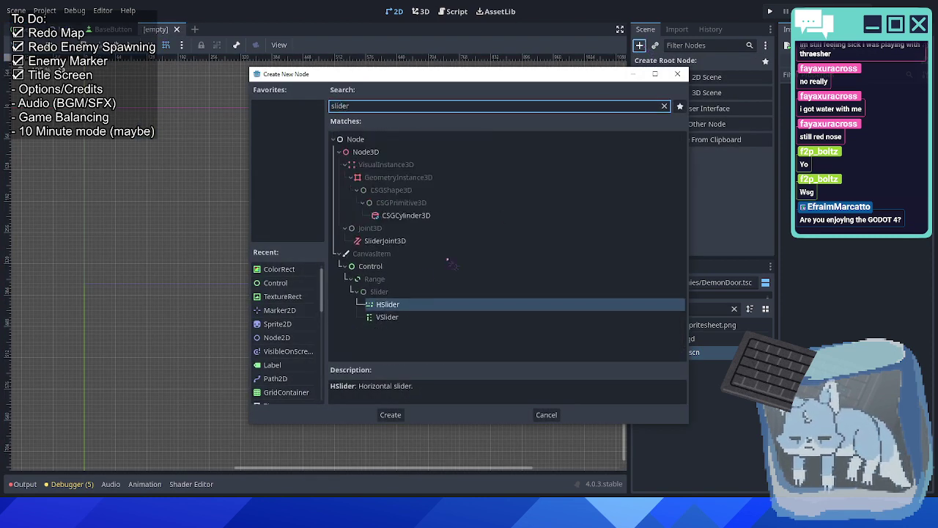
{"action": "key", "text": "Return"}
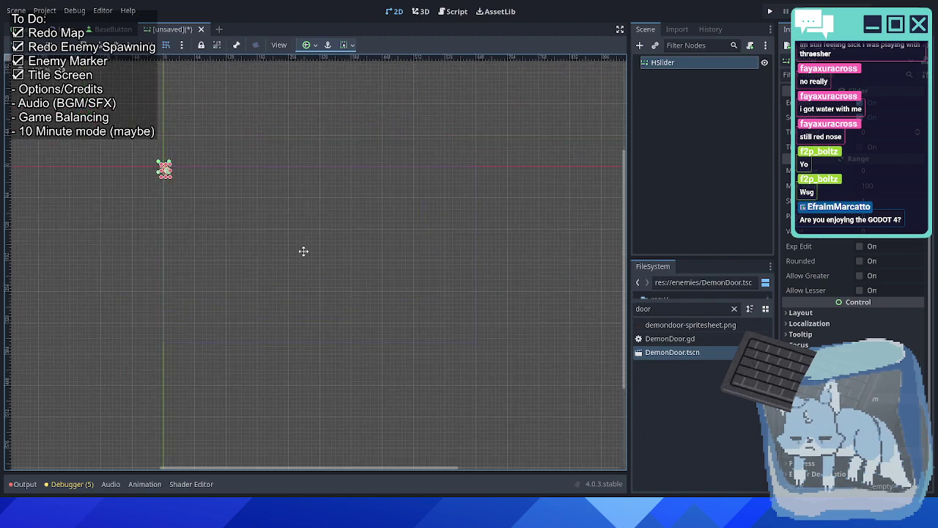
{"action": "scroll", "coordinate": [303, 251], "scroll_direction": "up", "scroll_amount": 2}
Rename the HSlider root node to VolumeSlider.
{"action": "double_click", "coordinate": [662, 62]}
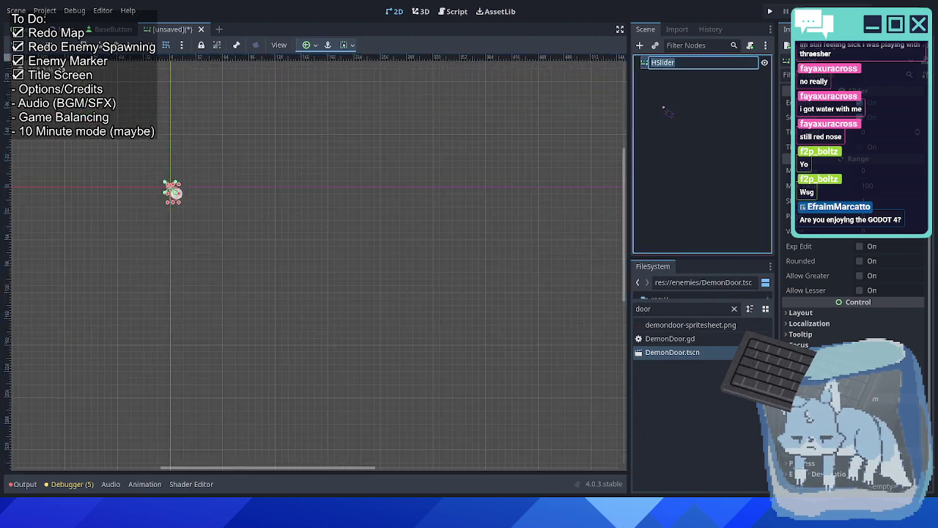
{"action": "type", "text": "VolumeS"}
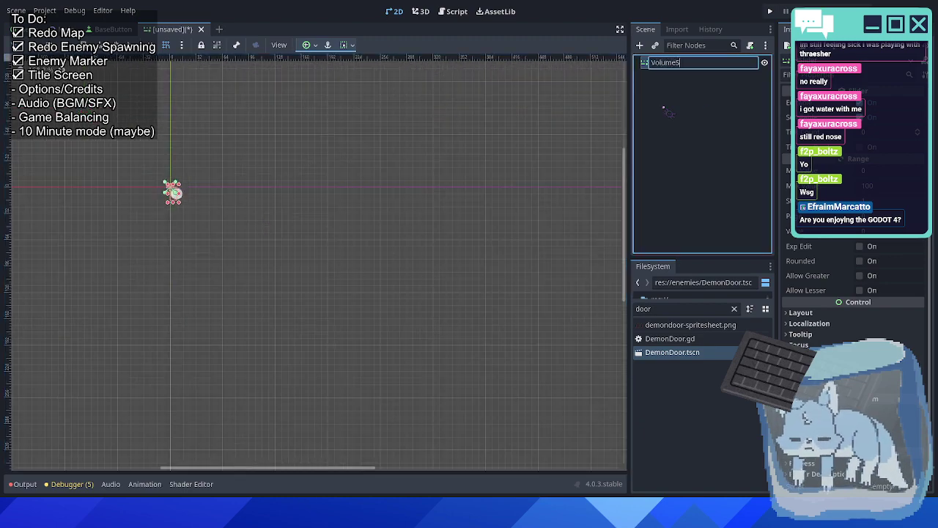
{"action": "type", "text": "lider"}
{"action": "key", "text": "Return"}
{"action": "scroll", "coordinate": [335, 201], "scroll_direction": "left", "scroll_amount": 2}
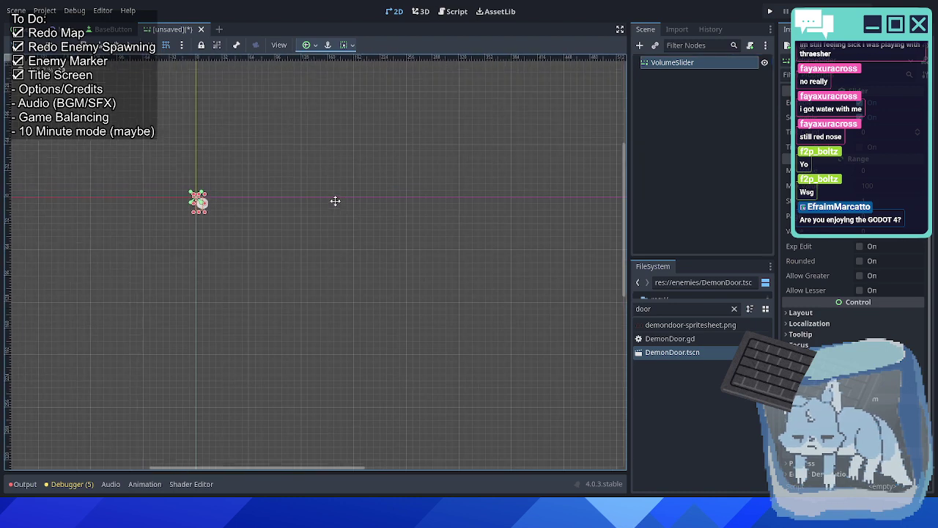
Save the new scene as VolumeSlider.tscn in the res://utils folder.
{"action": "key", "text": "ctrl+s"}
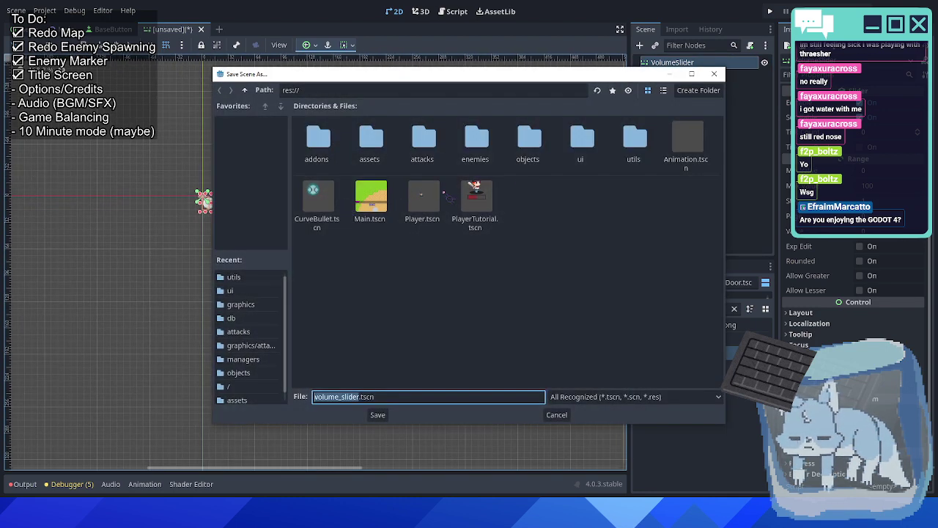
{"action": "double_click", "coordinate": [635, 139]}
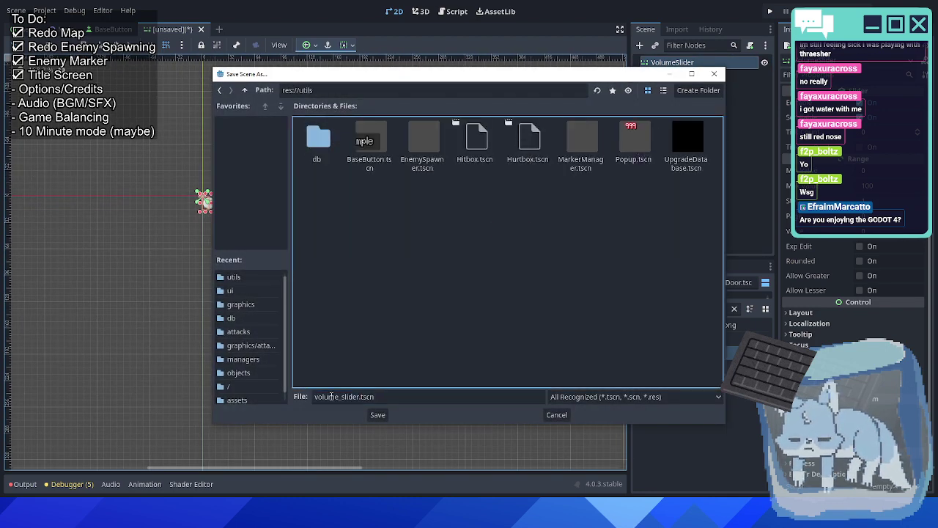
{"action": "type", "text": "VolumeSlider"}
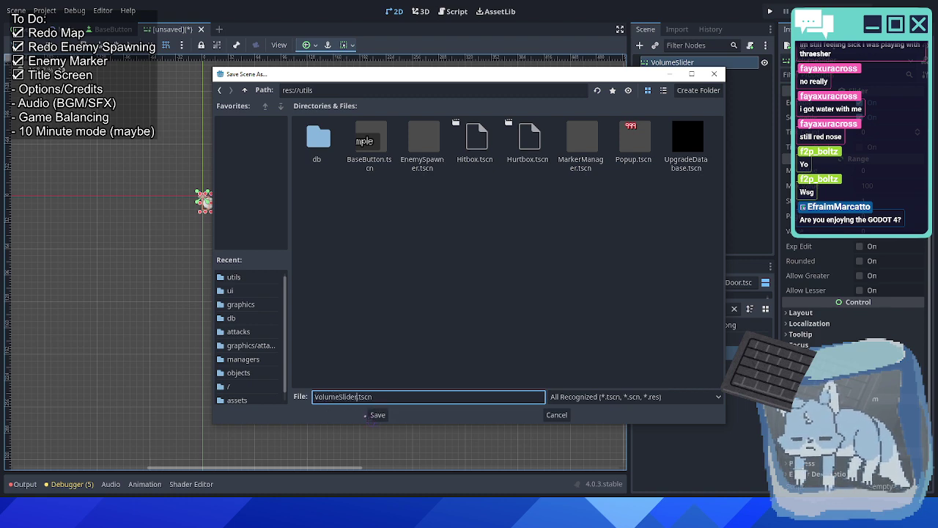
{"action": "left_click", "coordinate": [376, 415]}
Stretch the slider horizontally to about 290 px wide and close the BaseButton scene.
{"action": "scroll", "coordinate": [365, 358], "scroll_direction": "up", "scroll_amount": 1}
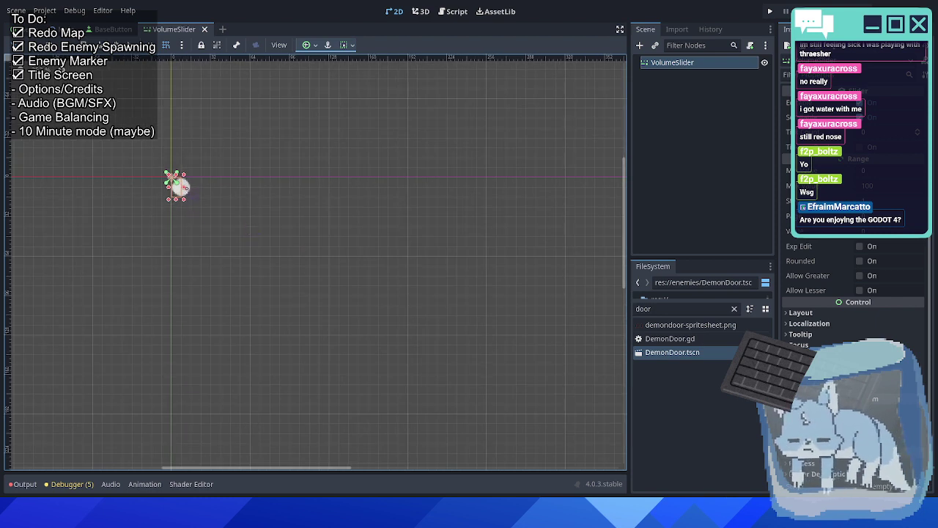
{"action": "left_click_drag", "start_coordinate": [185, 189], "coordinate": [529, 187]}
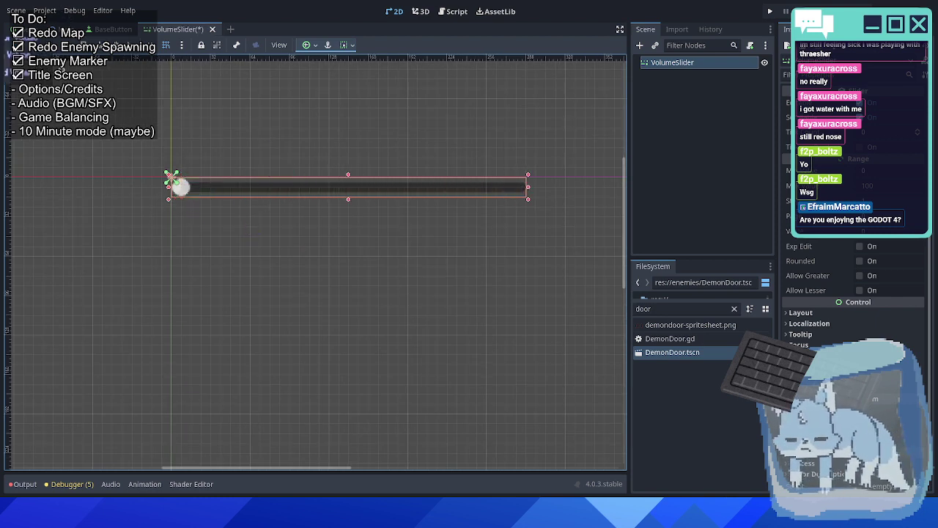
{"action": "left_click", "coordinate": [134, 29]}
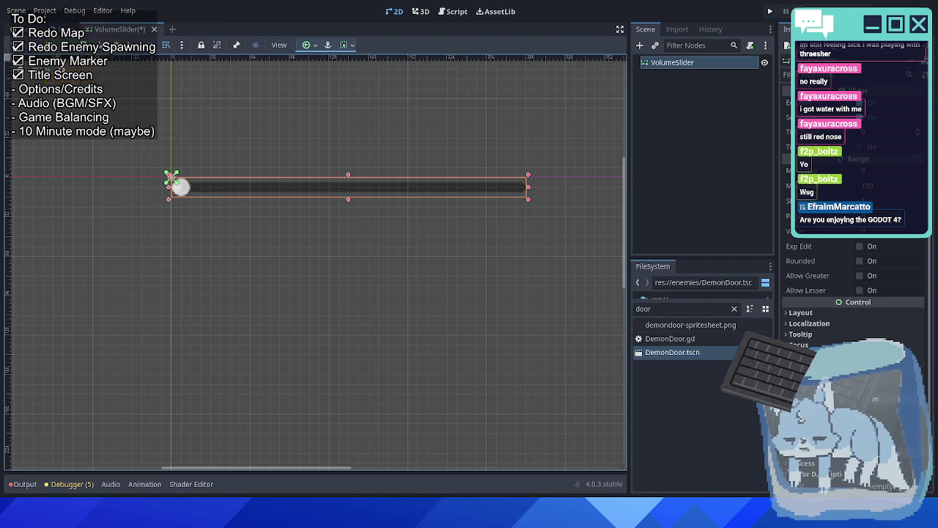
Measure the width available for a slider below the Master Volume label in the settings panel.
{"action": "key", "text": "ctrl+Tab"}
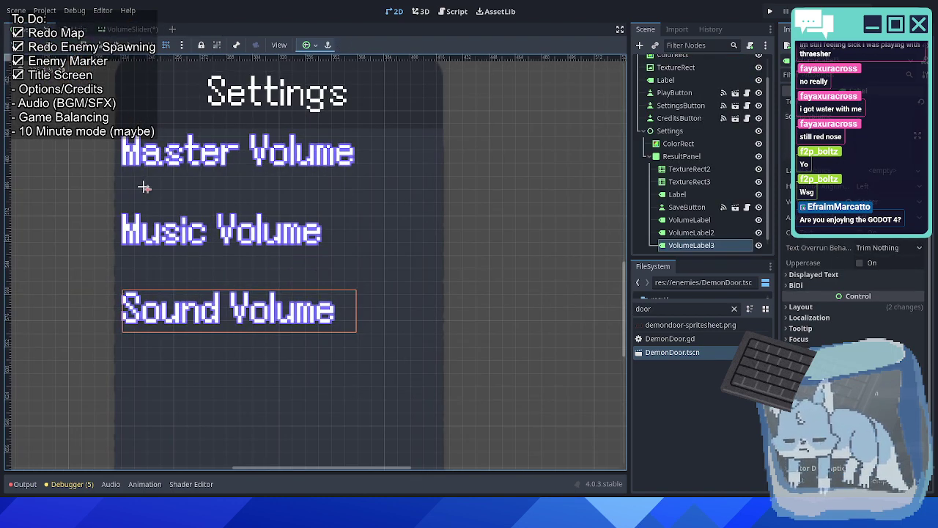
{"action": "left_click_drag", "start_coordinate": [147, 189], "coordinate": [408, 189]}
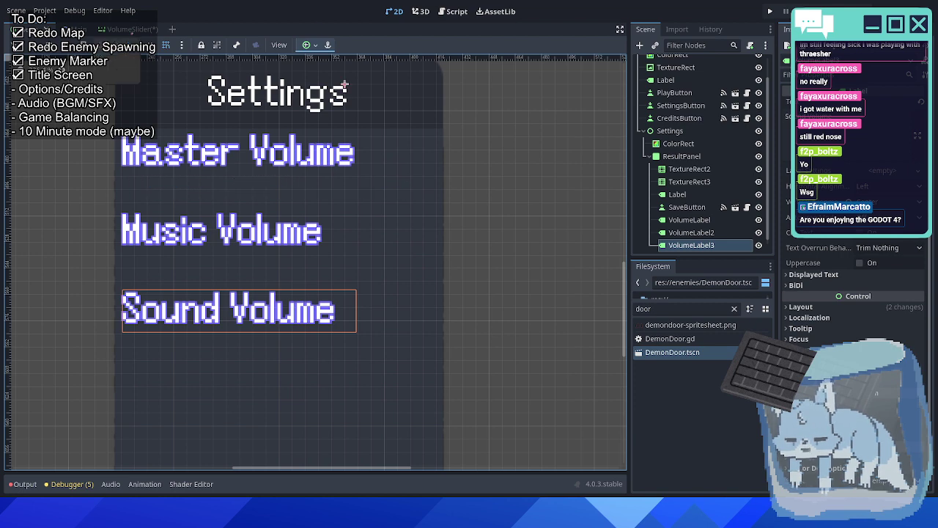
{"action": "key", "text": "ctrl+Tab"}
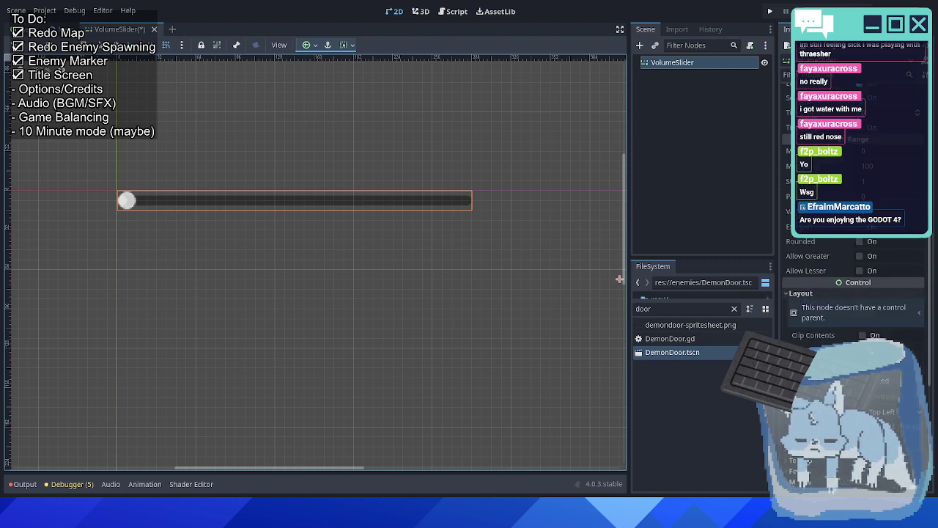
Set the slider's custom minimum width to 160, shrink the slider to that width, and save the VolumeSlider scene.
{"action": "type", "text": "160"}
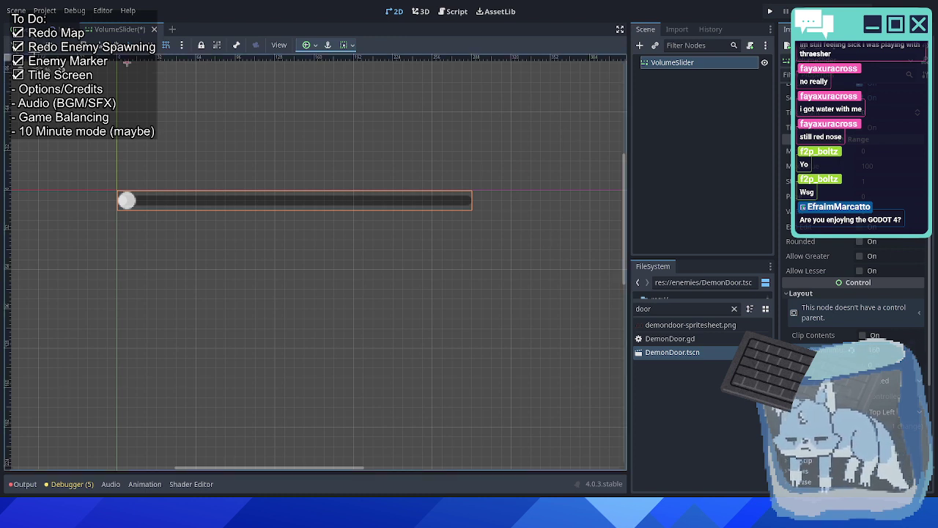
{"action": "left_click", "coordinate": [121, 197]}
{"action": "left_click_drag", "start_coordinate": [472, 200], "coordinate": [164, 201]}
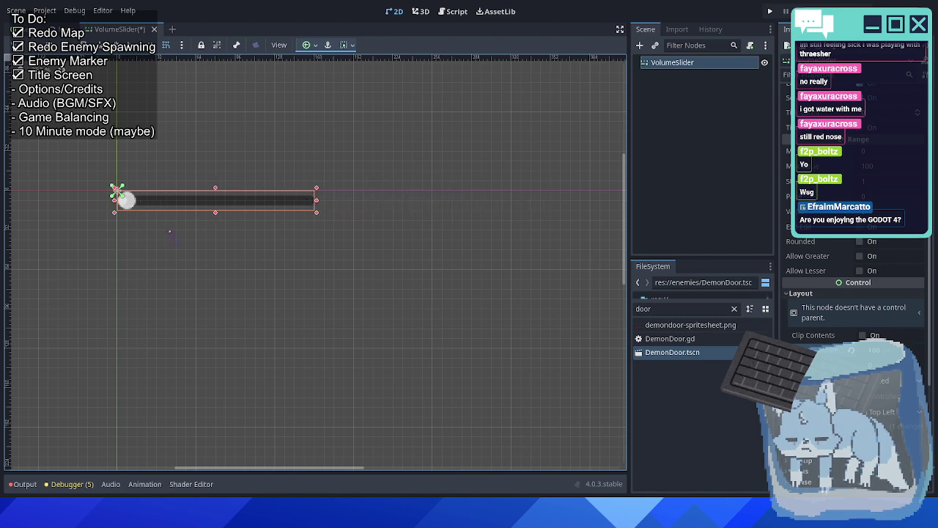
{"action": "scroll", "coordinate": [170, 231], "scroll_direction": "up", "scroll_amount": 3}
{"action": "left_click_drag", "start_coordinate": [216, 252], "coordinate": [270, 285]}
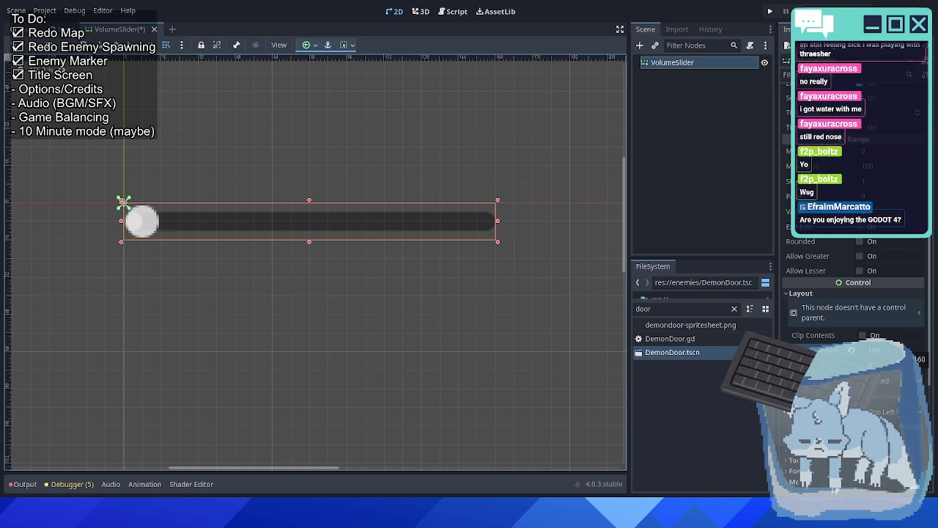
{"action": "key", "text": "ctrl+s"}
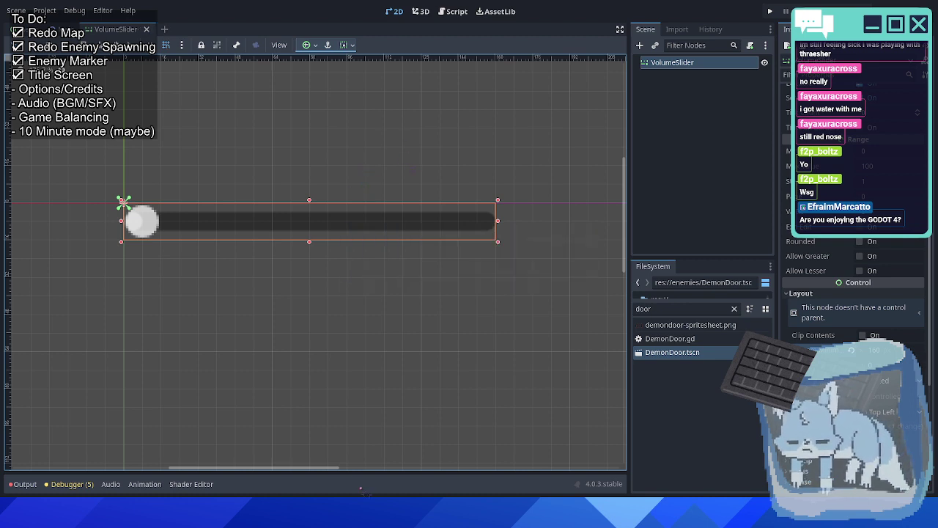
Check the volume sliders in the older project's Settings scene and attach a new VolumeSlider.gd script to the VolumeSlider node.
{"action": "key", "text": "alt+Tab"}
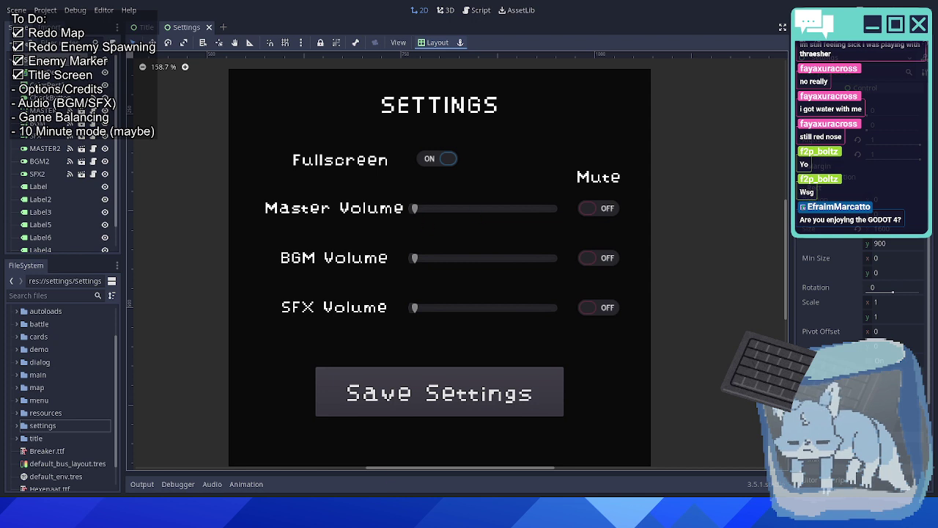
{"action": "key", "text": "alt+Tab"}
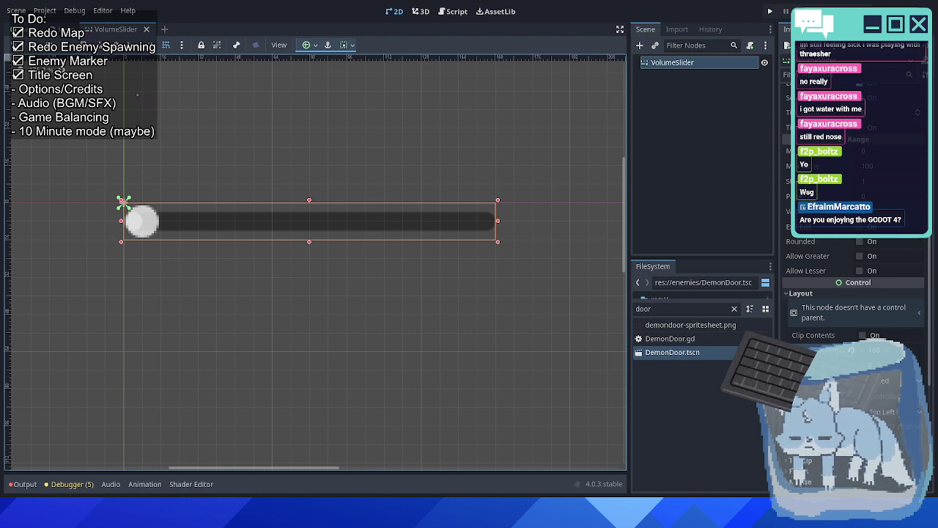
{"action": "scroll", "coordinate": [854, 279], "scroll_direction": "up", "scroll_amount": 1}
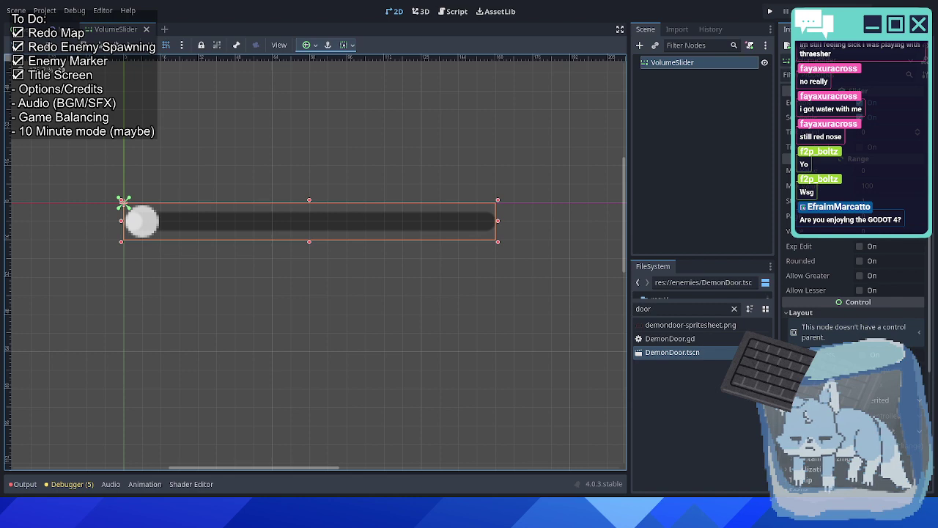
{"action": "left_click", "coordinate": [750, 45]}
{"action": "left_click", "coordinate": [426, 322]}
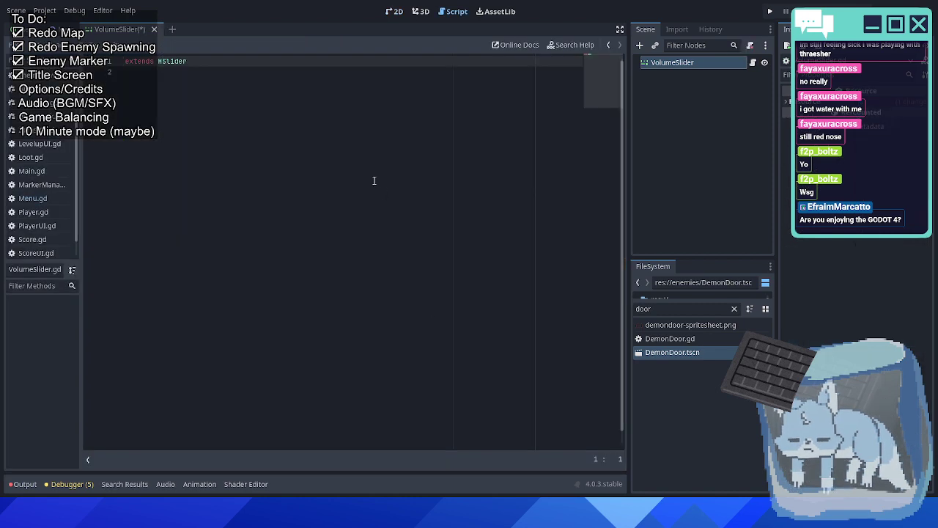
Copy the audio_bus export line from the older project's VolumeSlider.gd and paste it below the extends line of the new script.
{"action": "key", "text": "alt+Tab"}
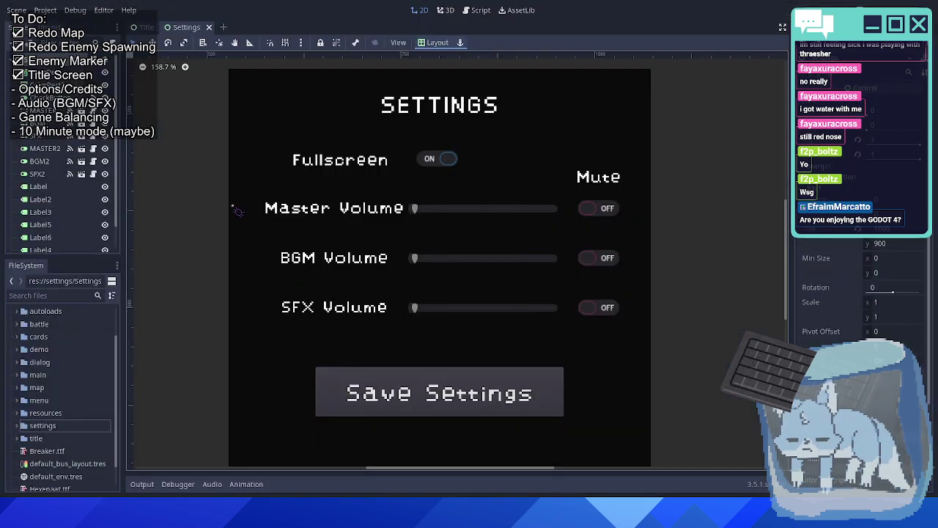
{"action": "key", "text": "F3"}
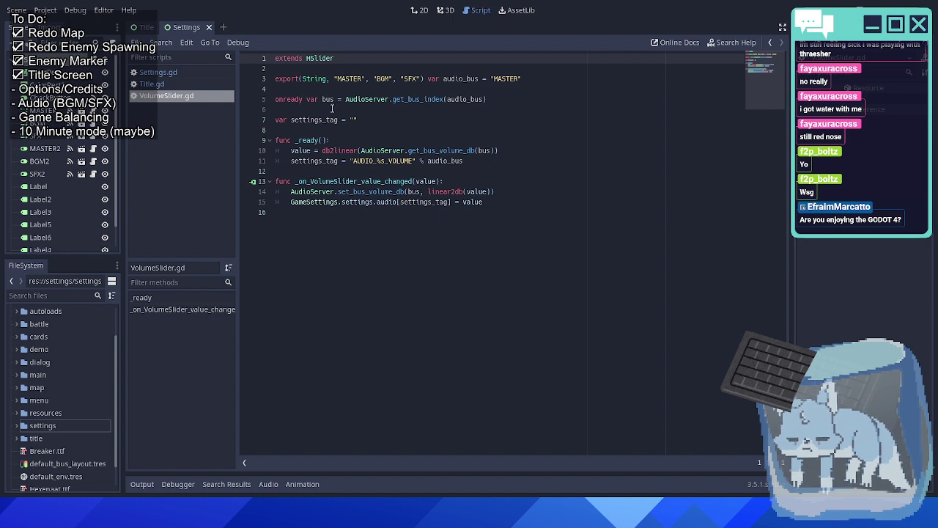
{"action": "left_click_drag", "start_coordinate": [528, 80], "coordinate": [274, 86]}
{"action": "key", "text": "ctrl+c"}
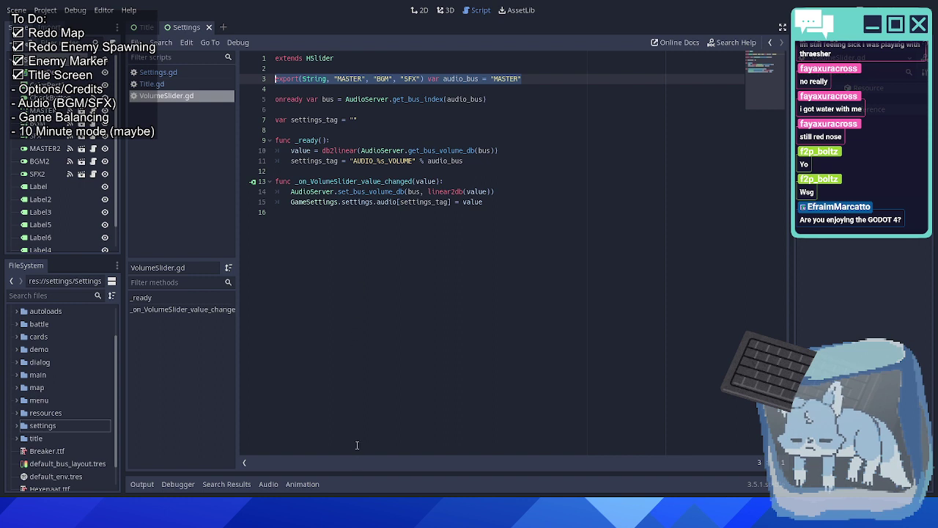
{"action": "key", "text": "alt+Tab"}
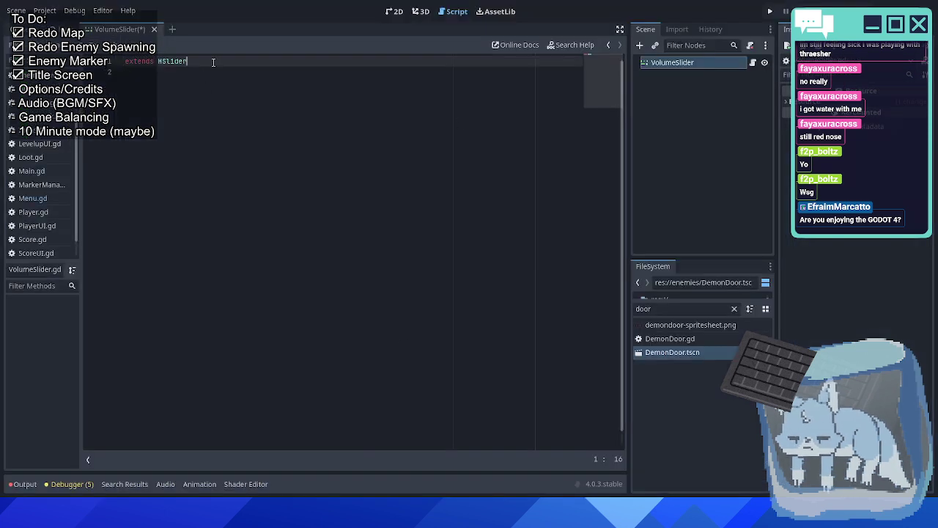
{"action": "key", "text": "Return"}
{"action": "key", "text": "Return"}
{"action": "key", "text": "ctrl+v"}
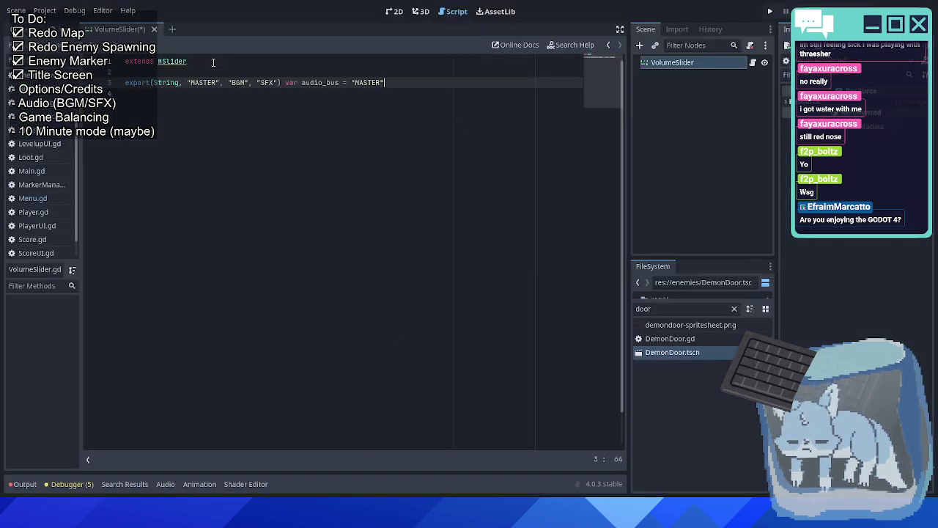
{"action": "left_click", "coordinate": [133, 82]}
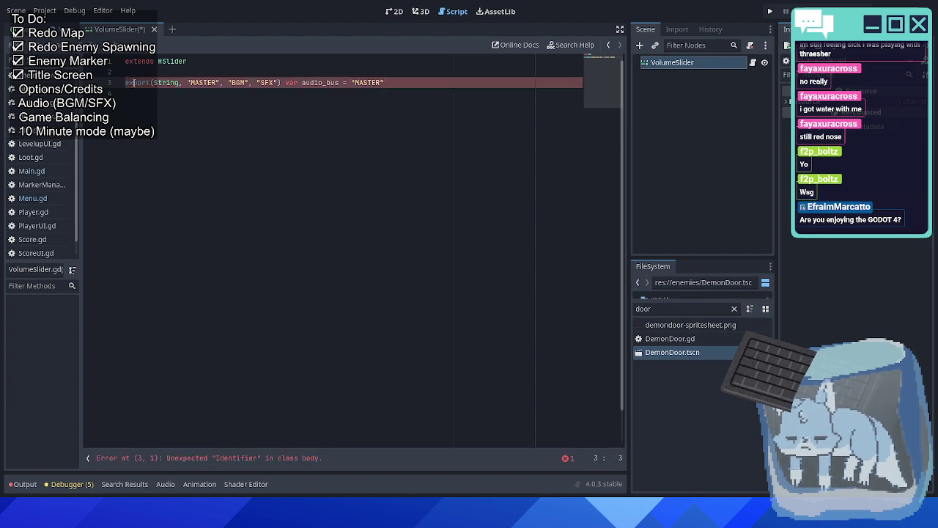
{"action": "type", "text": "@"}
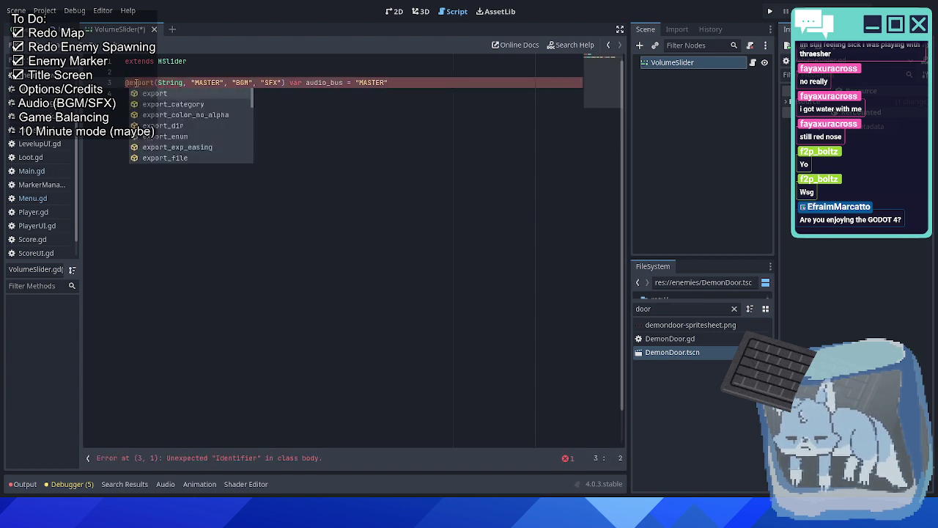
{"action": "left_click", "coordinate": [407, 82]}
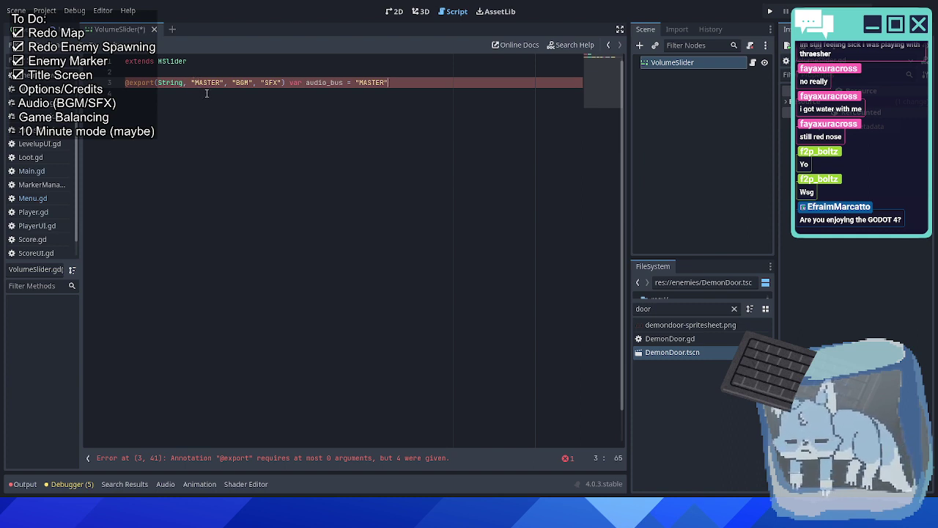
{"action": "left_click_drag", "start_coordinate": [158, 82], "coordinate": [291, 83]}
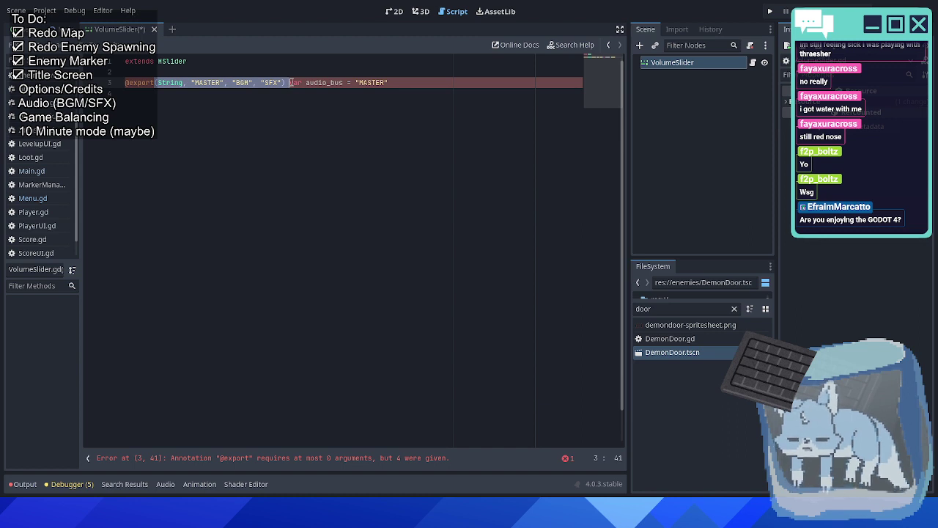
{"action": "key", "text": "BackSpace"}
{"action": "key", "text": "BackSpace"}
{"action": "left_click", "coordinate": [211, 82]}
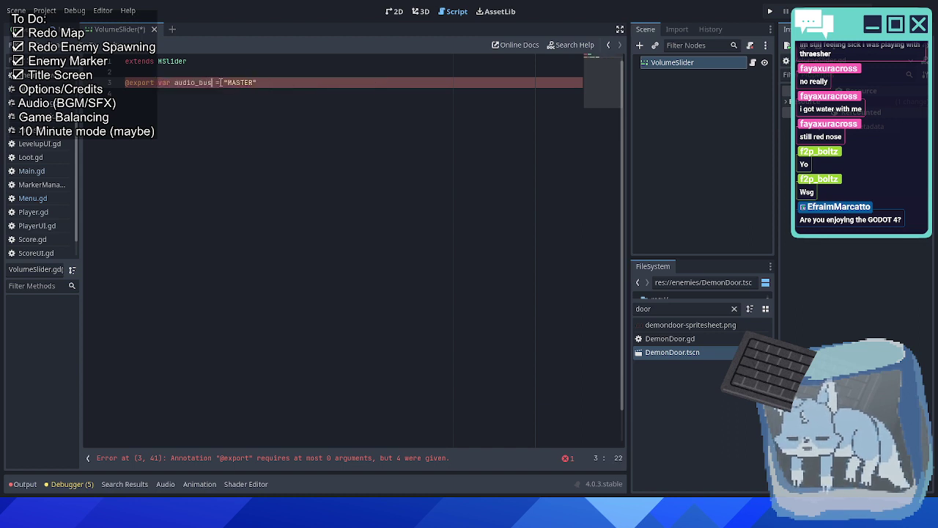
{"action": "type", "text": ":"}
{"action": "type", "text": "(String, \"MASTER\", \"BGM\", \"SFX\")"}
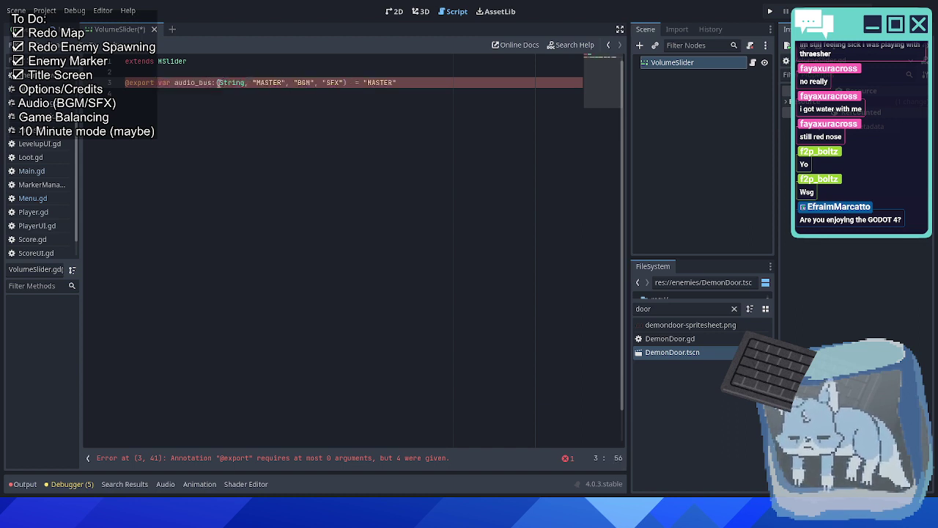
{"action": "key", "text": "BackSpace"}
{"action": "key", "text": "End"}
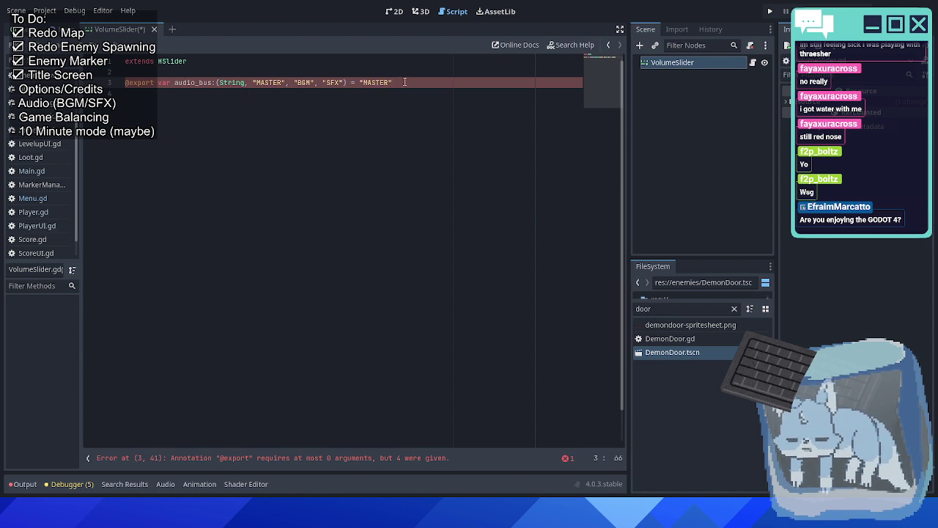
Try rewriting the audio_bus type hint as String("MASTER", "BGM", "SFX").
{"action": "key", "text": "Up"}
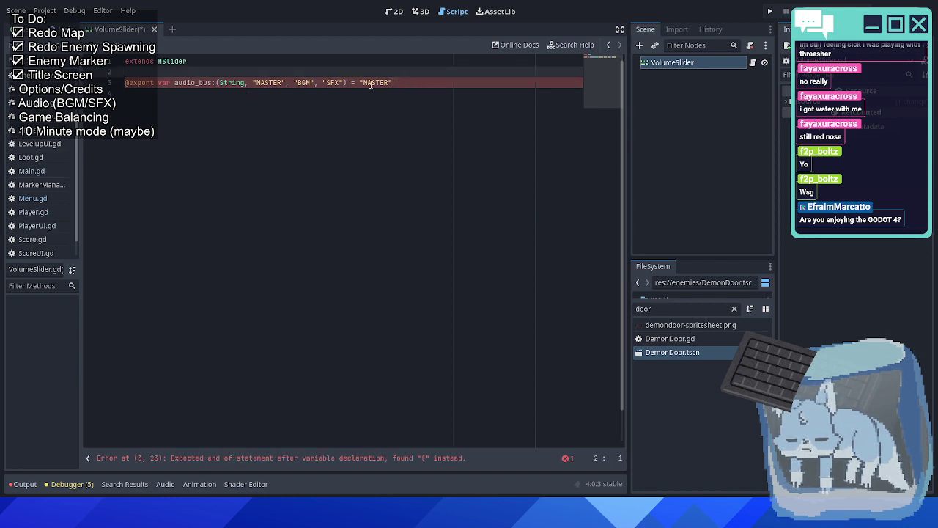
{"action": "left_click", "coordinate": [220, 82]}
{"action": "key", "text": "BackSpace"}
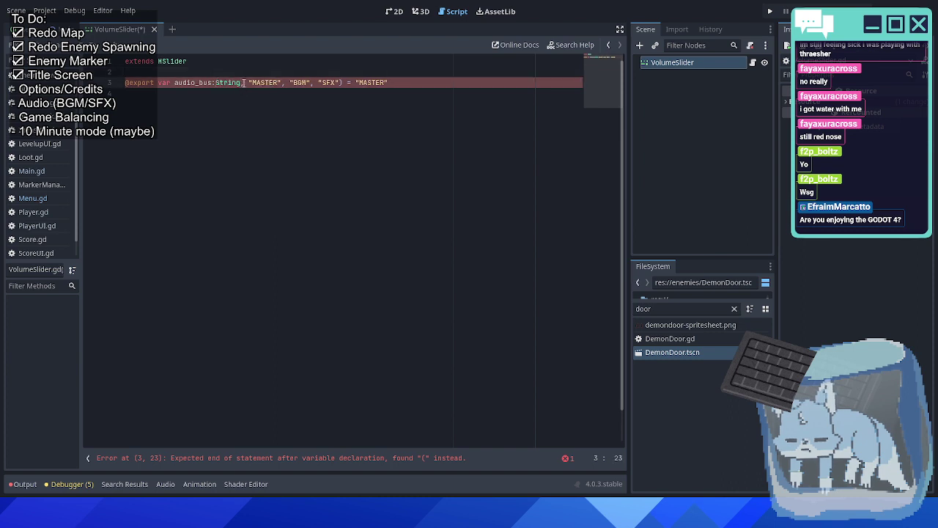
{"action": "left_click", "coordinate": [244, 82]}
{"action": "type", "text": ","}
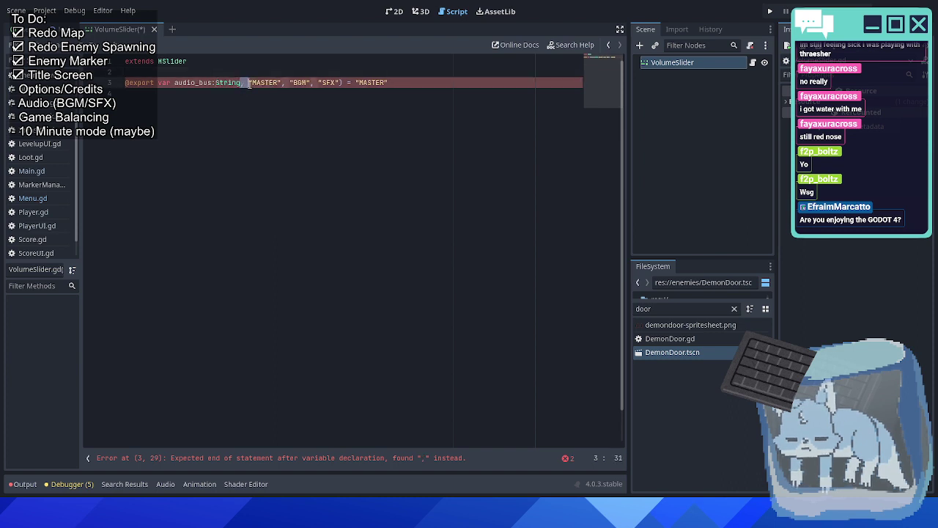
{"action": "type", "text": "("}
{"action": "key", "text": "BackSpace"}
{"action": "key", "text": "BackSpace"}
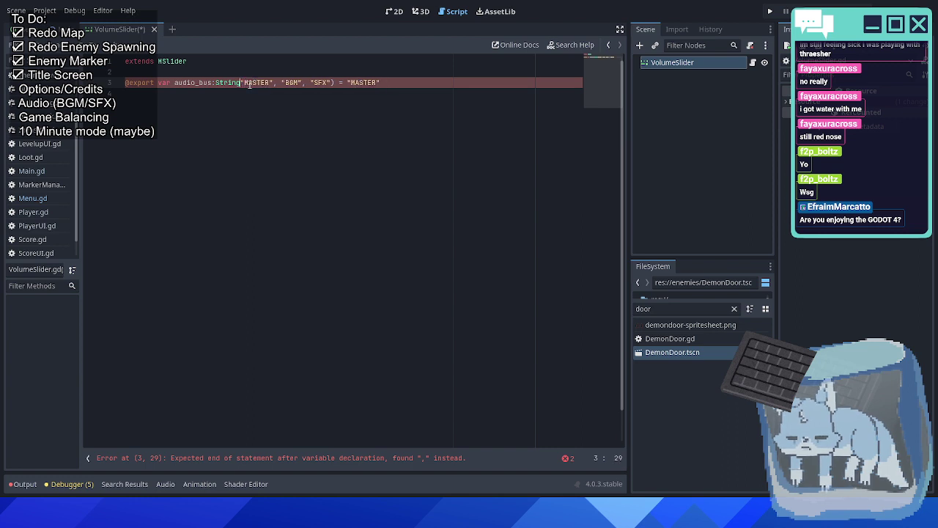
{"action": "key", "text": "Delete"}
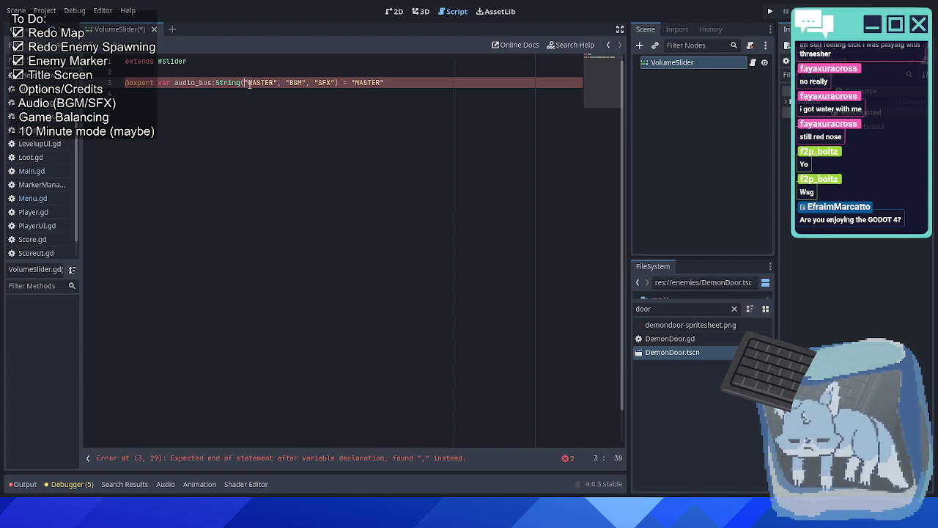
{"action": "left_click", "coordinate": [409, 82]}
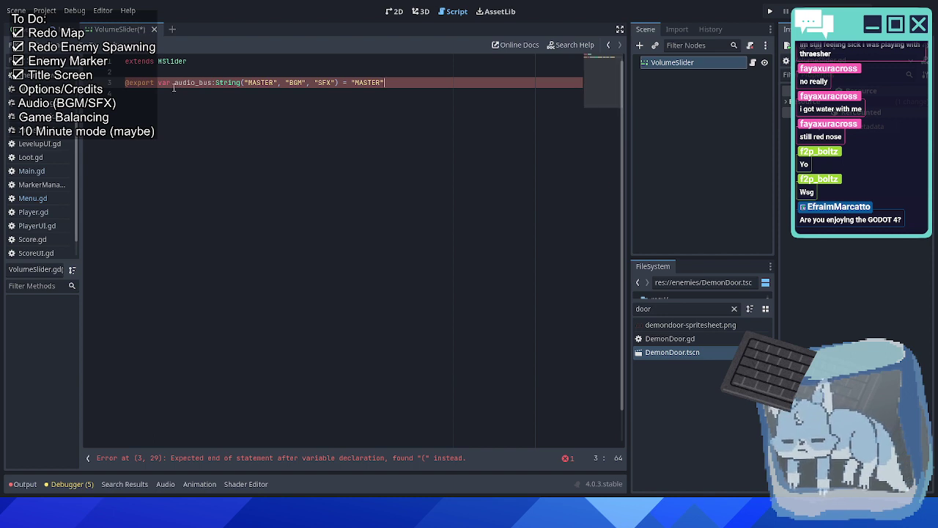
{"action": "double_click", "coordinate": [642, 308]}
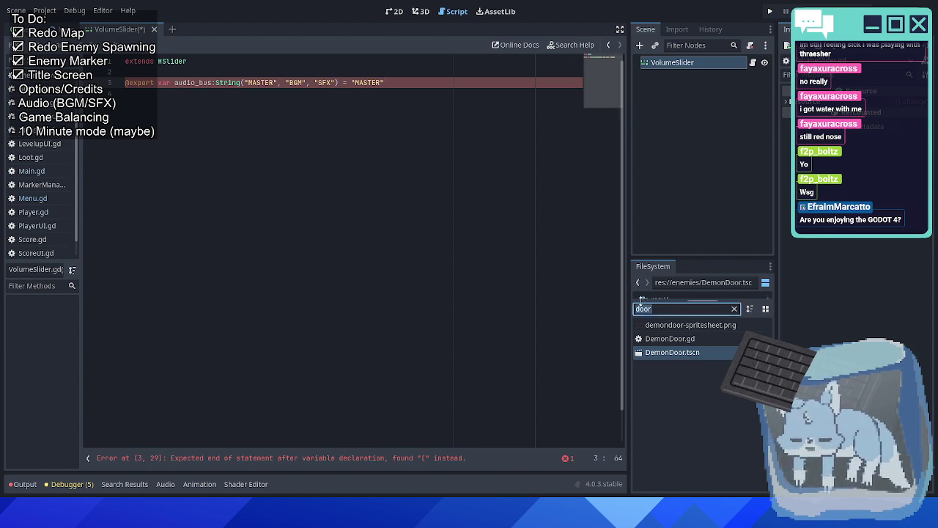
{"action": "type", "text": "item"}
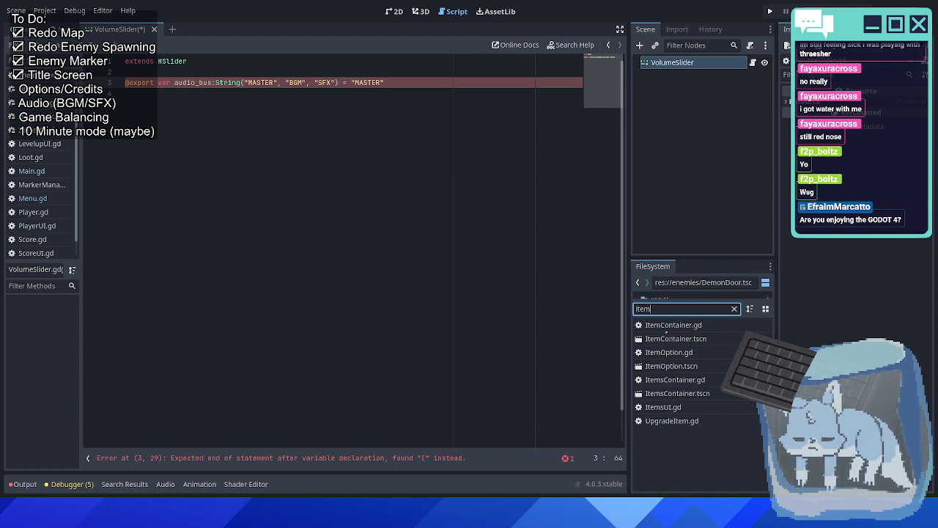
{"action": "double_click", "coordinate": [669, 353]}
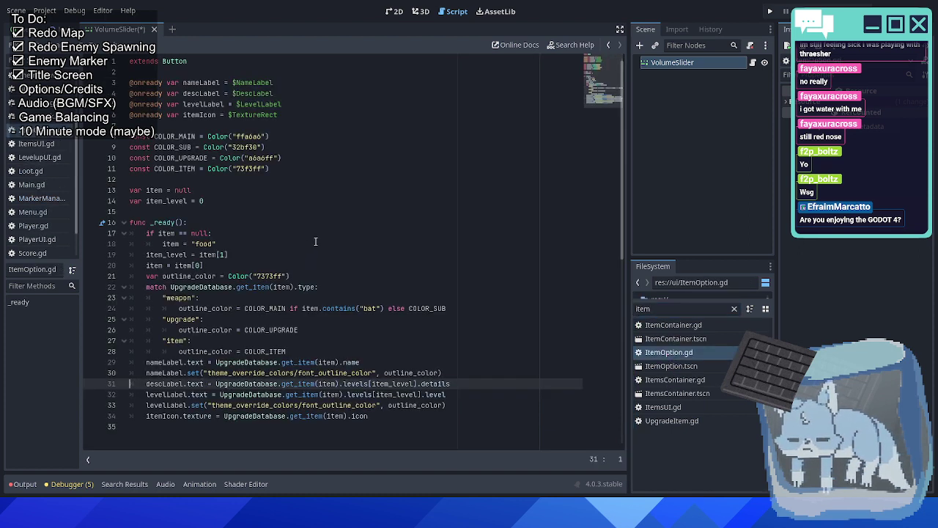
{"action": "double_click", "coordinate": [675, 380]}
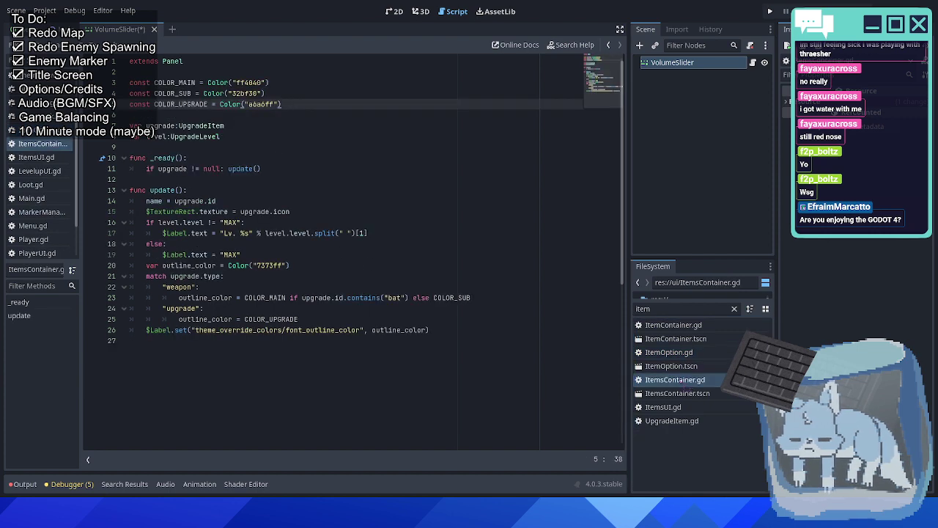
{"action": "double_click", "coordinate": [672, 421]}
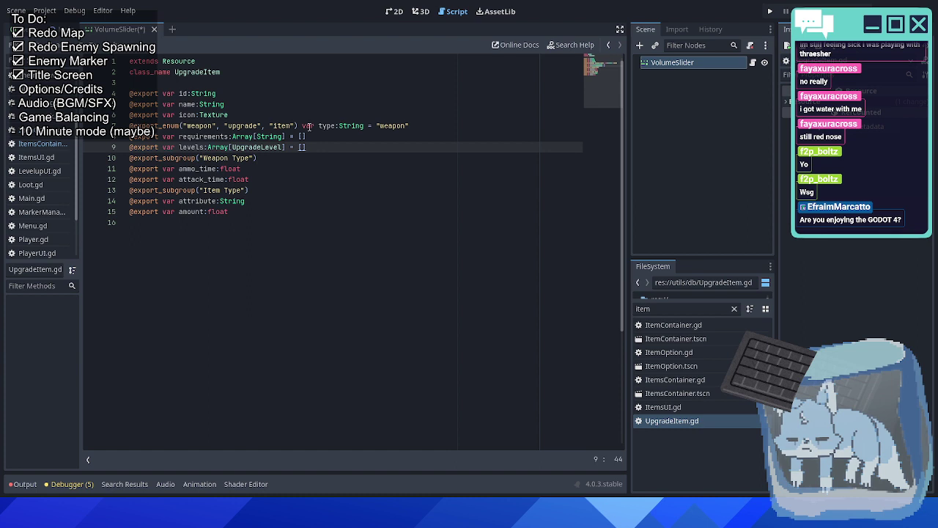
{"action": "left_click_drag", "start_coordinate": [418, 125], "coordinate": [129, 126]}
{"action": "key", "text": "ctrl+c"}
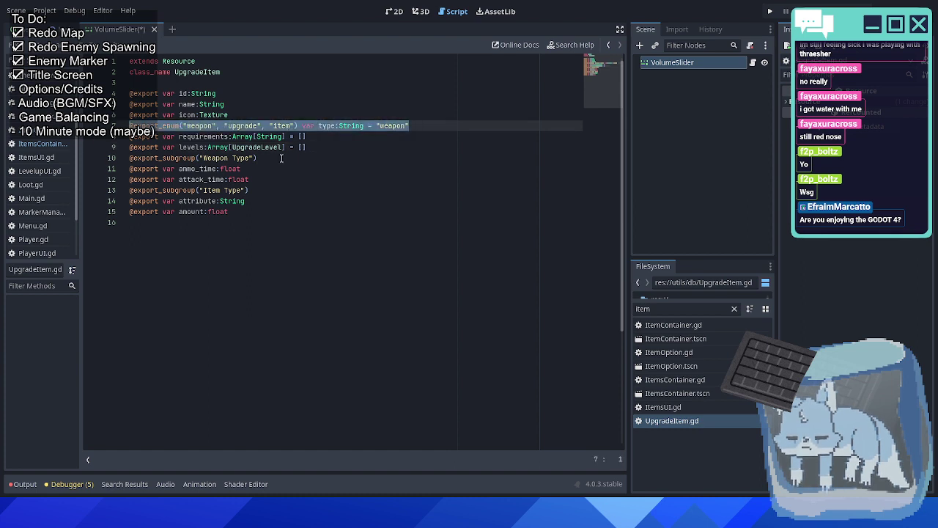
{"action": "scroll", "coordinate": [43, 151], "scroll_direction": "down", "scroll_amount": 2}
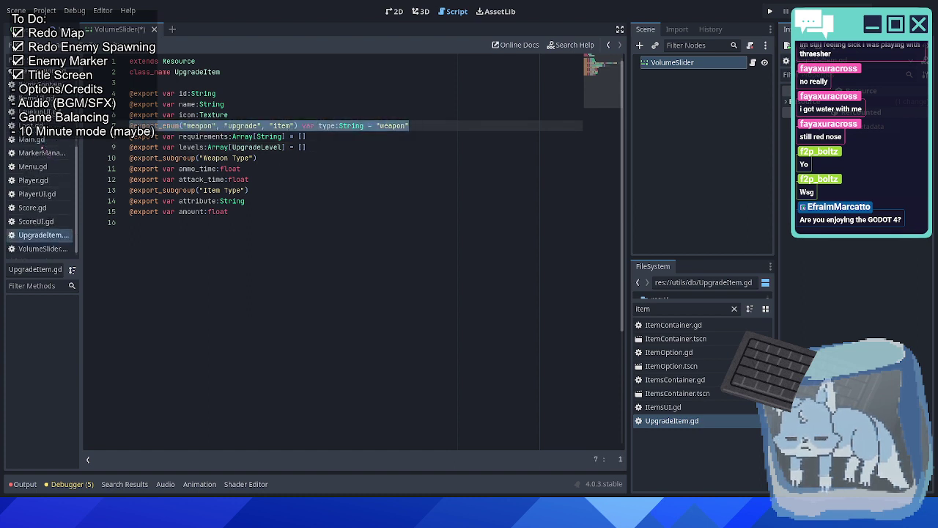
{"action": "left_click", "coordinate": [43, 248]}
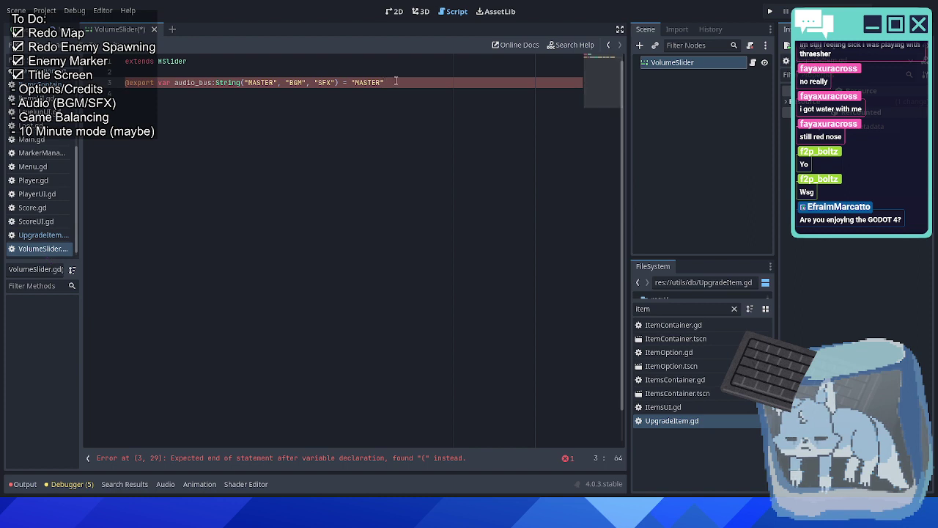
{"action": "key", "text": "Return"}
{"action": "key", "text": "ctrl+v"}
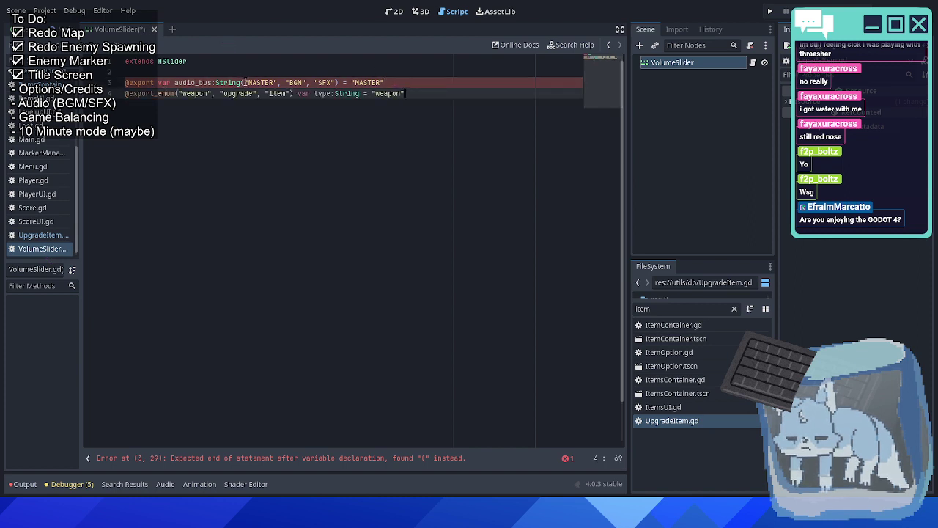
{"action": "left_click_drag", "start_coordinate": [244, 82], "coordinate": [335, 83]}
{"action": "key", "text": "ctrl+c"}
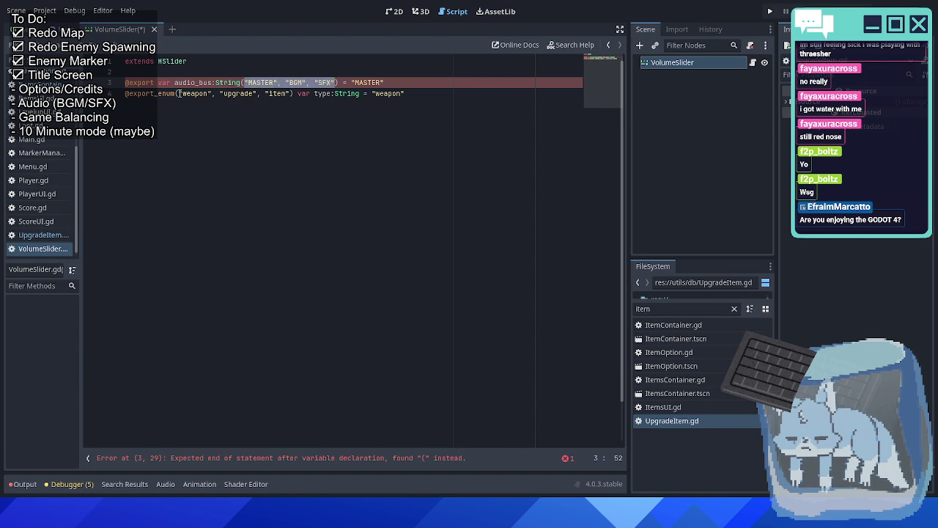
{"action": "left_click_drag", "start_coordinate": [181, 94], "coordinate": [291, 94]}
{"action": "key", "text": "ctrl+v"}
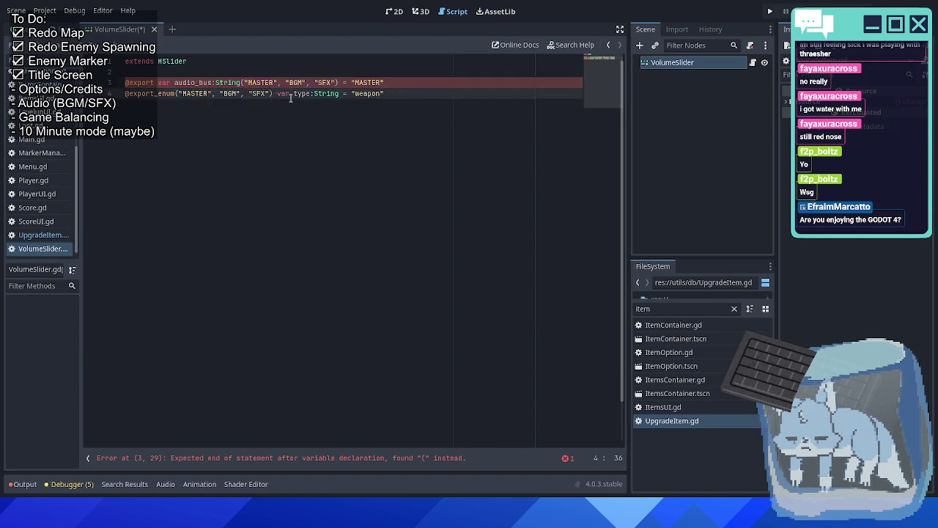
Rename the pasted enum variable to audio_bus and set its default value to "MASTER".
{"action": "left_click", "coordinate": [198, 82]}
{"action": "double_click", "coordinate": [198, 83]}
{"action": "key", "text": "ctrl+c"}
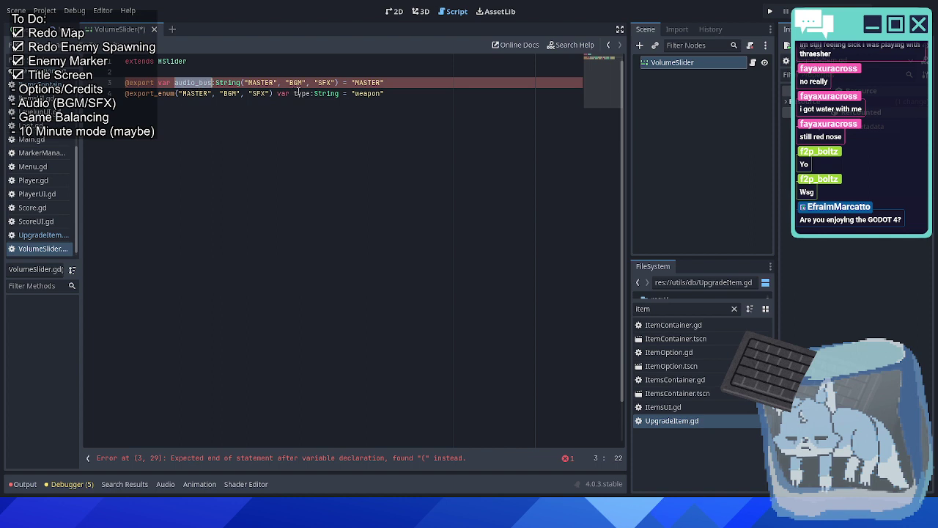
{"action": "double_click", "coordinate": [300, 94]}
{"action": "key", "text": "ctrl+v"}
{"action": "double_click", "coordinate": [368, 83]}
{"action": "key", "text": "ctrl+c"}
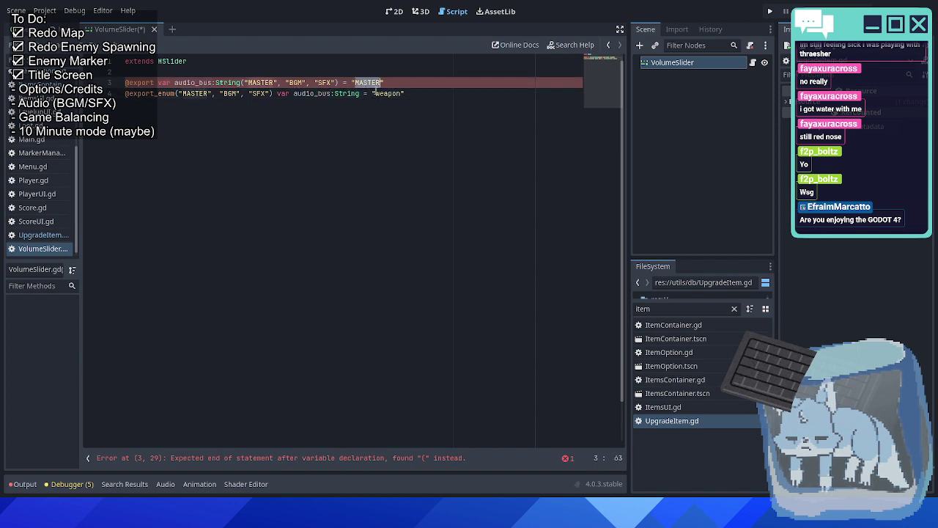
{"action": "double_click", "coordinate": [389, 94]}
{"action": "key", "text": "ctrl+v"}
{"action": "triple_click", "coordinate": [394, 82]}
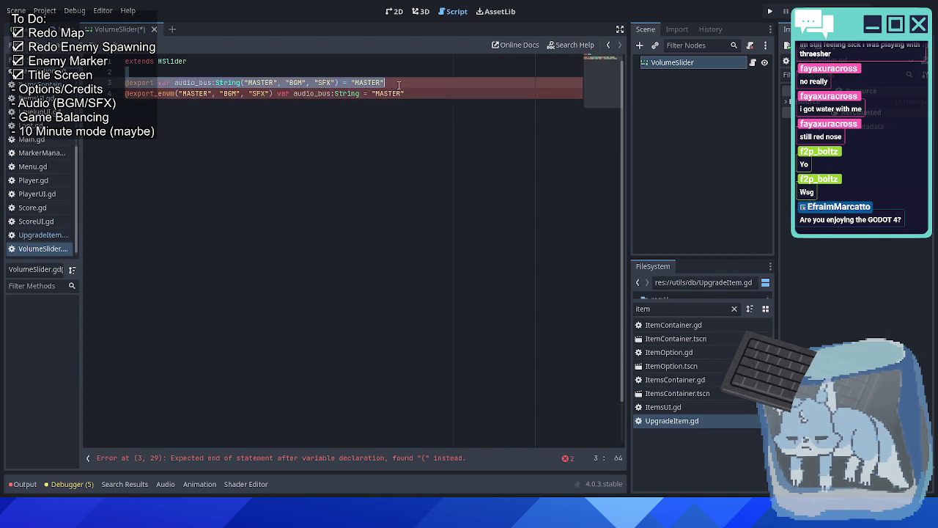
{"action": "key", "text": "BackSpace"}
{"action": "key", "text": "BackSpace"}
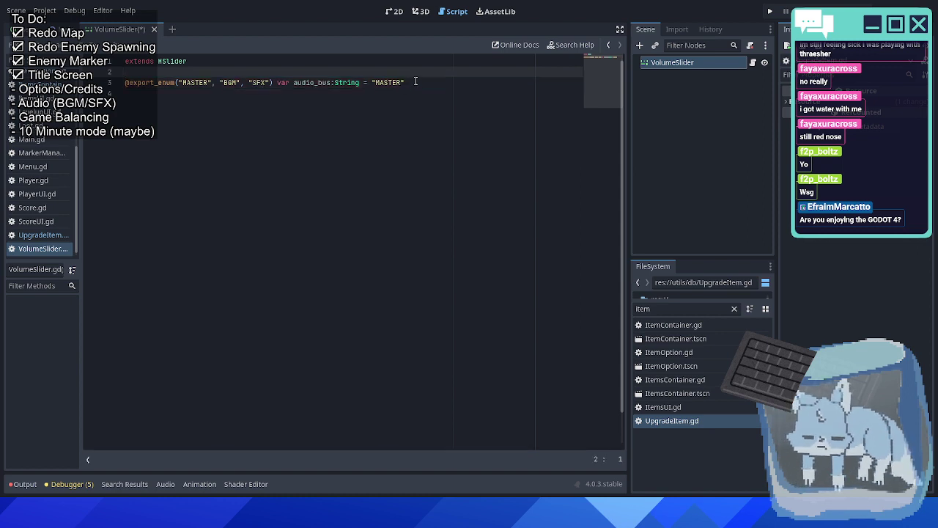
{"action": "left_click", "coordinate": [446, 83]}
{"action": "key", "text": "ctrl+s"}
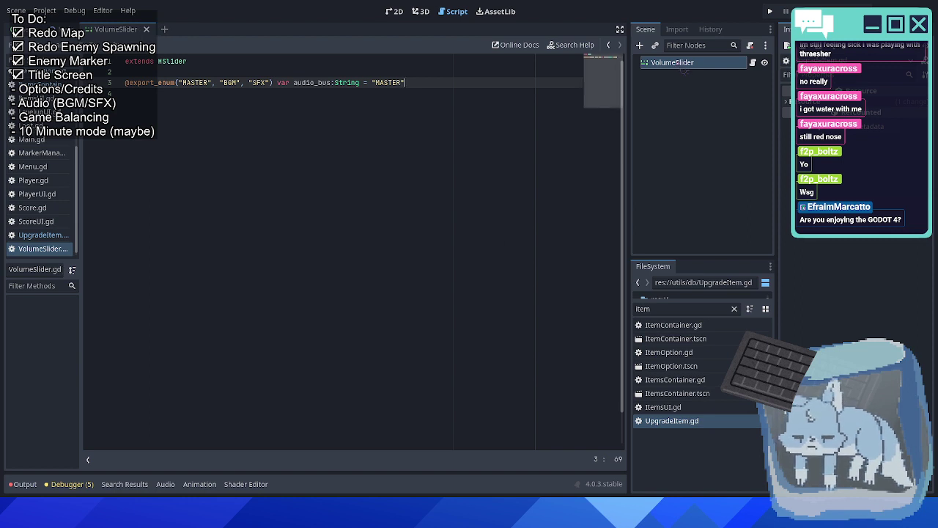
{"action": "left_click", "coordinate": [724, 85]}
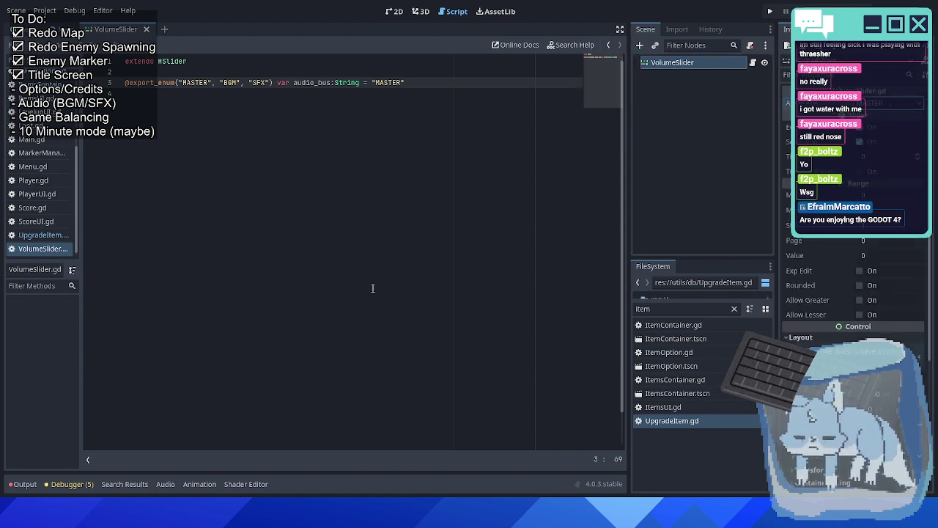
{"action": "key", "text": "alt+Tab"}
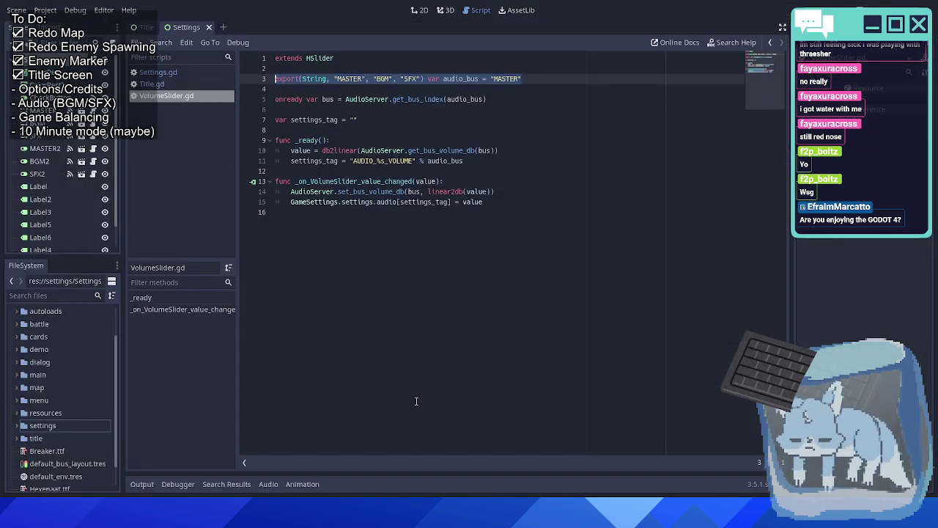
{"action": "left_click", "coordinate": [433, 118]}
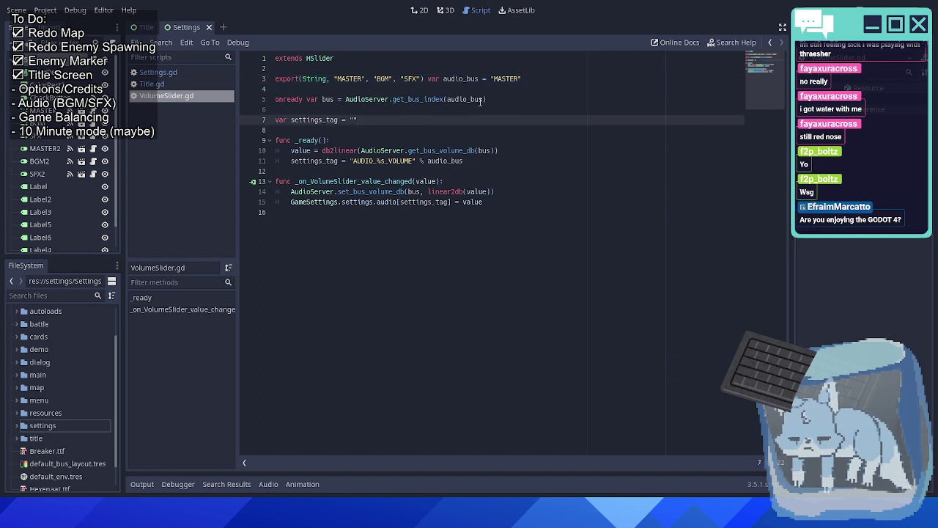
{"action": "key", "text": "alt+Tab"}
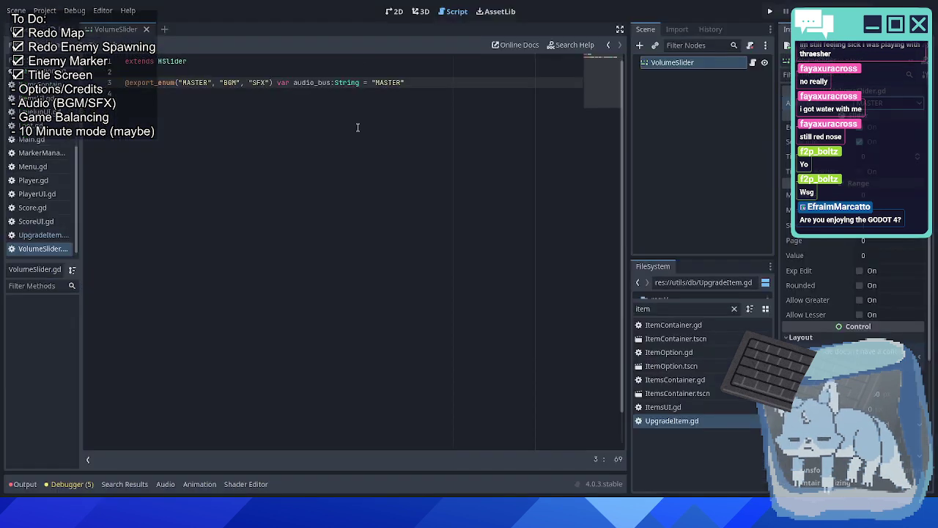
{"action": "key", "text": "Return"}
{"action": "key", "text": "Return"}
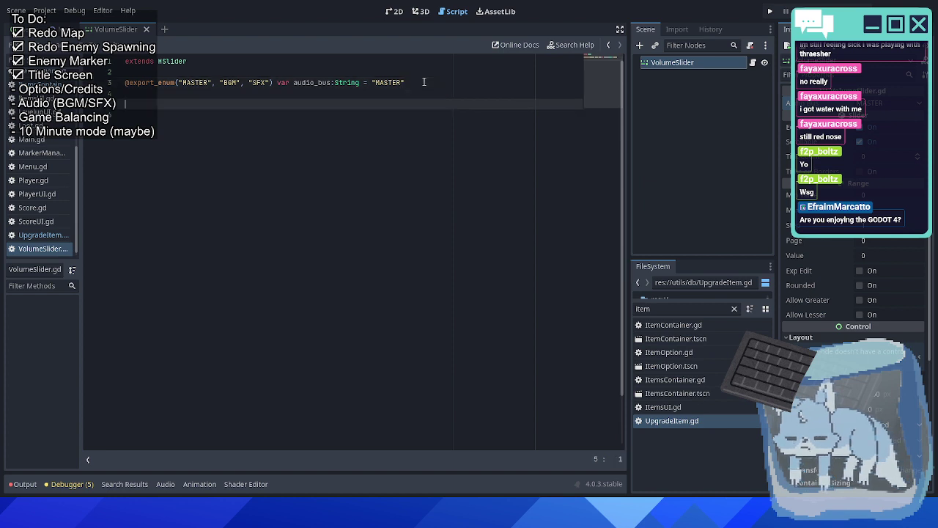
{"action": "key", "text": "BackSpace"}
{"action": "type", "text": "@onready var"}
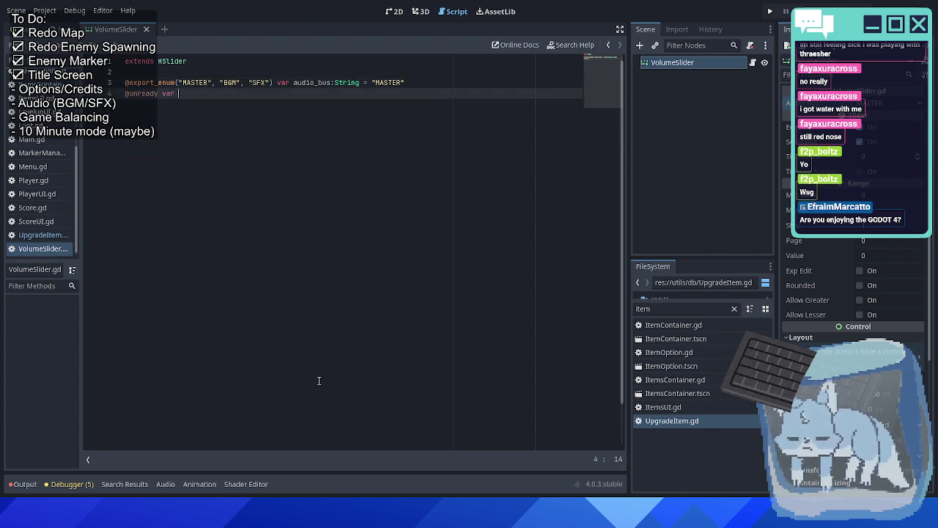
{"action": "key", "text": "alt+Tab"}
{"action": "key", "text": "alt+Tab"}
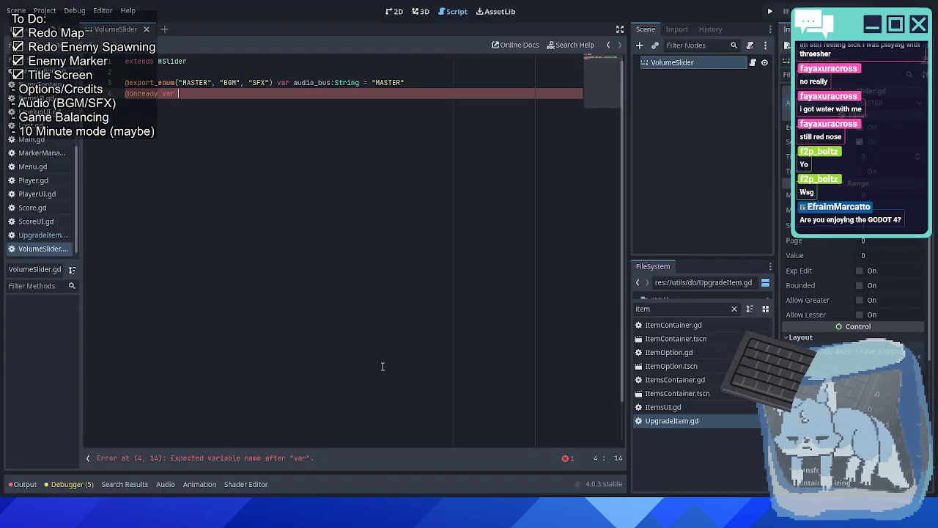
{"action": "type", "text": "bus = AudioSer"}
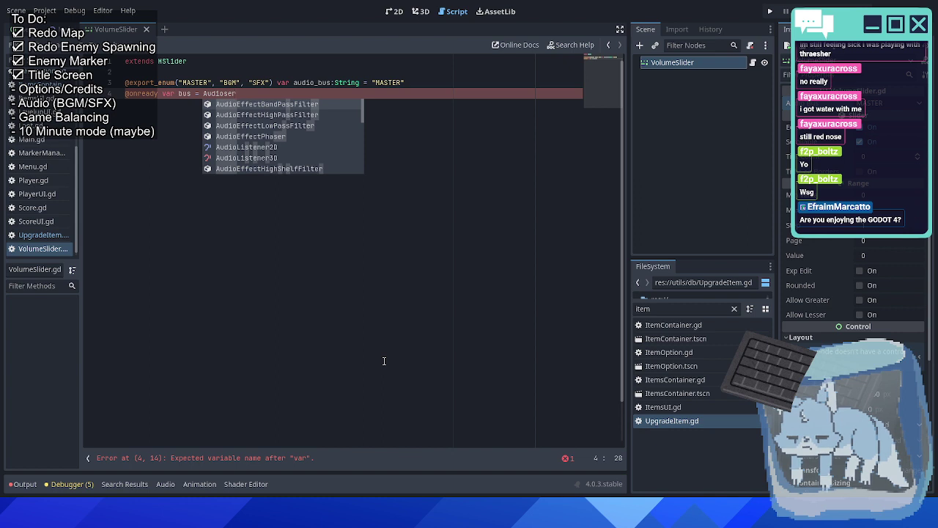
{"action": "type", "text": "v"}
{"action": "key", "text": "Return"}
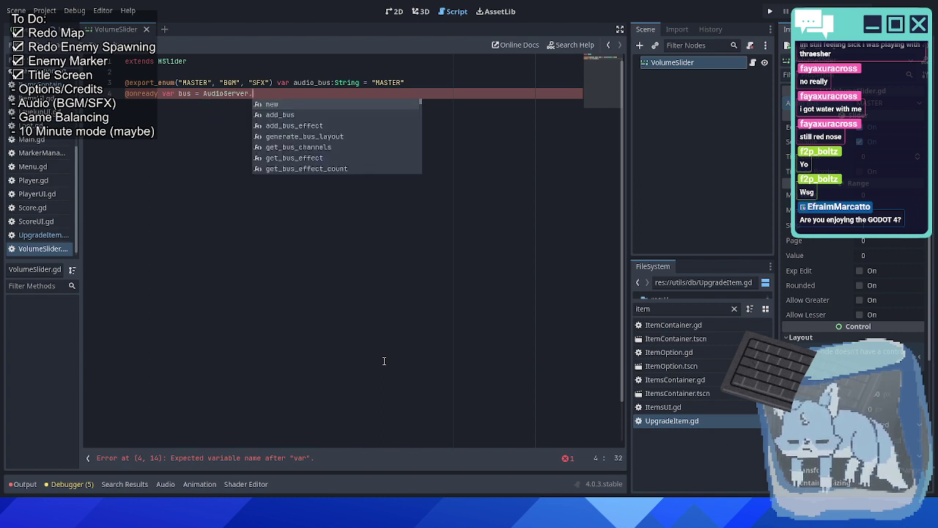
{"action": "type", "text": "get"}
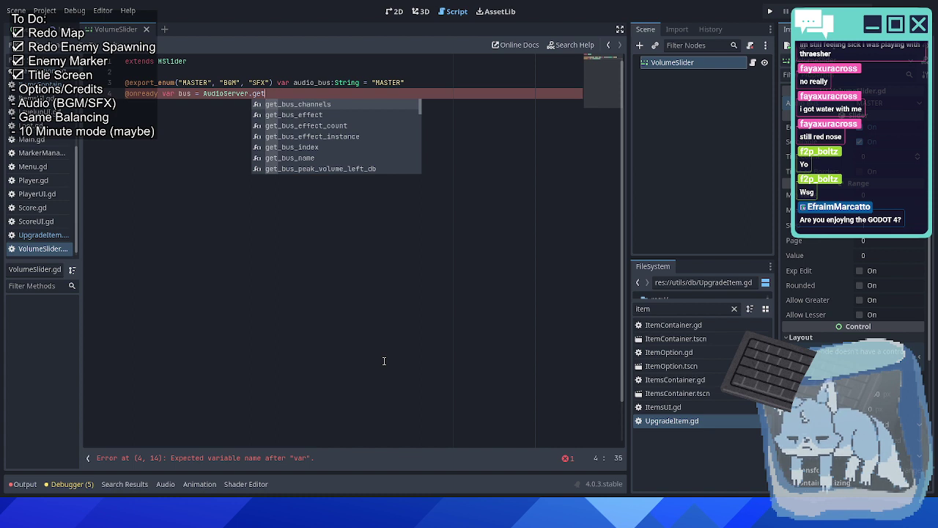
{"action": "key", "text": "Down"}
{"action": "key", "text": "Down"}
{"action": "key", "text": "Down"}
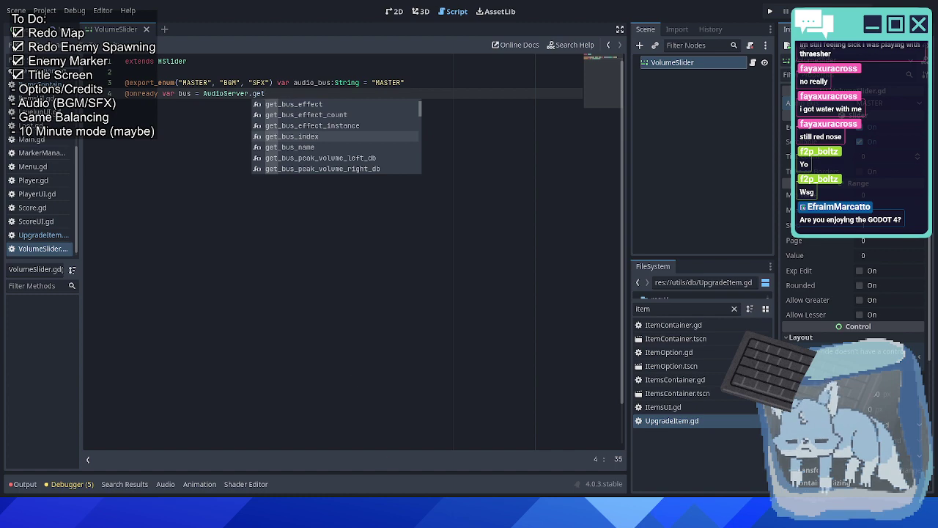
{"action": "key", "text": "alt+Tab"}
{"action": "key", "text": "alt+Tab"}
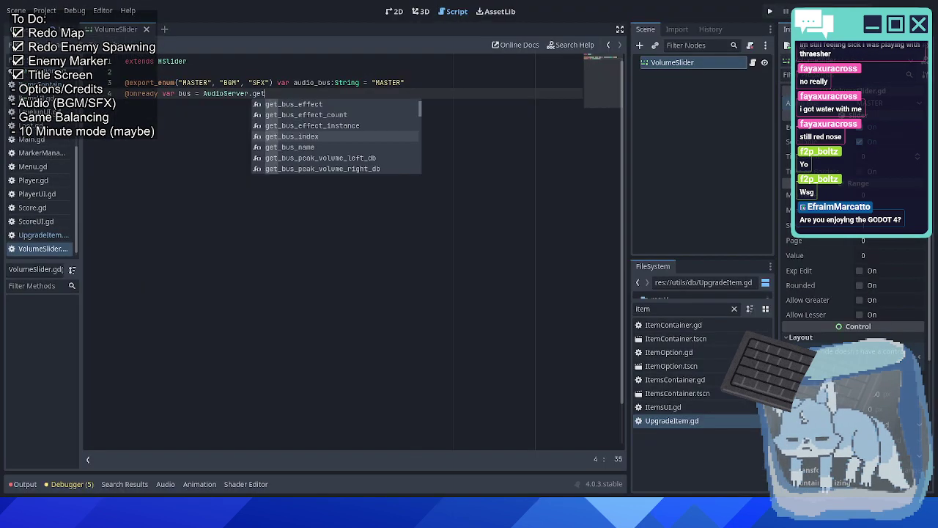
Examine how the older VolumeSlider script uses the settings_tag and bus variables.
{"action": "key", "text": "alt+Tab"}
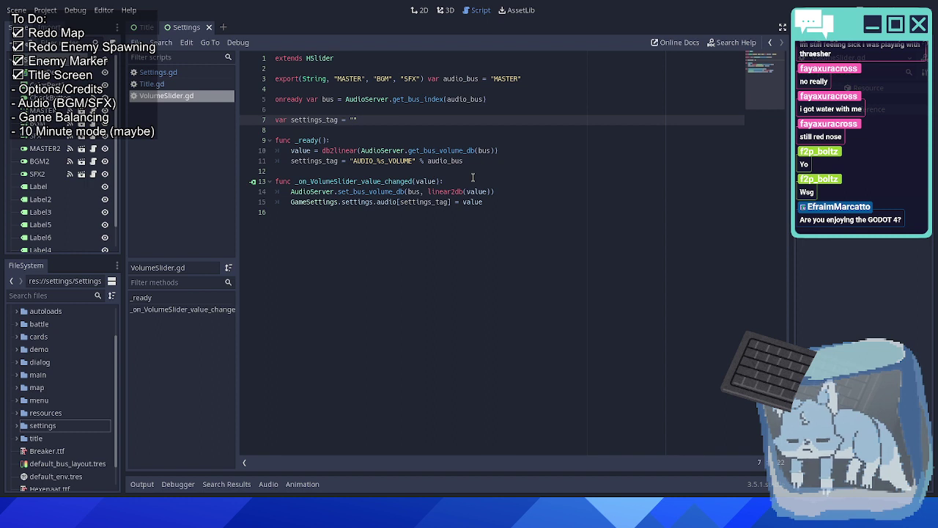
{"action": "double_click", "coordinate": [320, 160]}
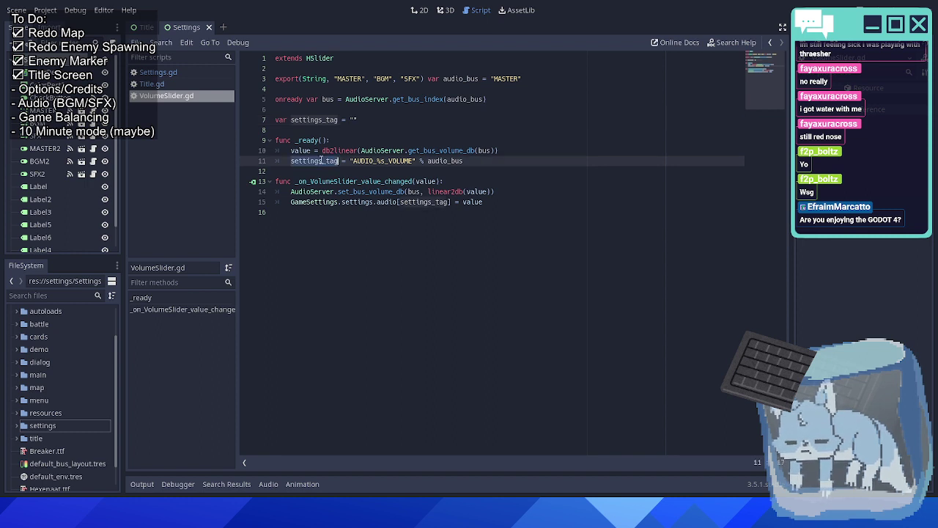
{"action": "left_click", "coordinate": [502, 204]}
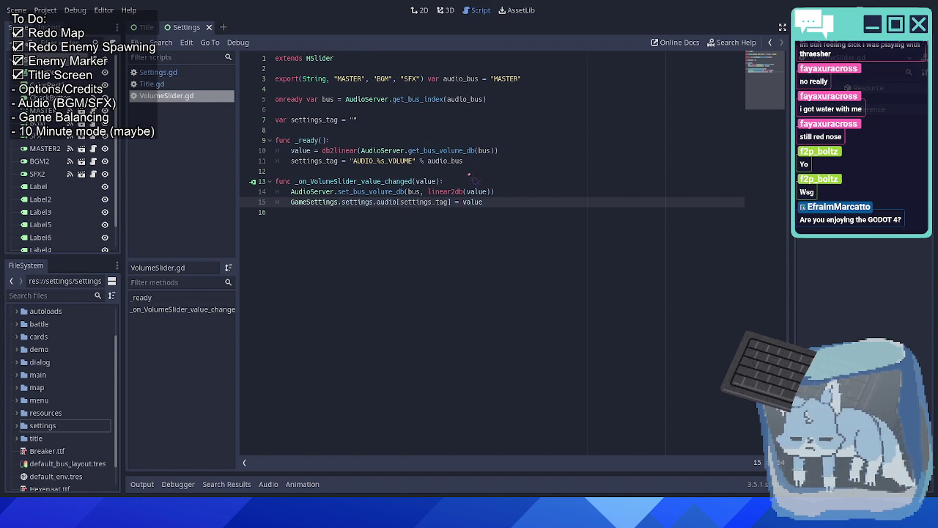
{"action": "left_click", "coordinate": [470, 171]}
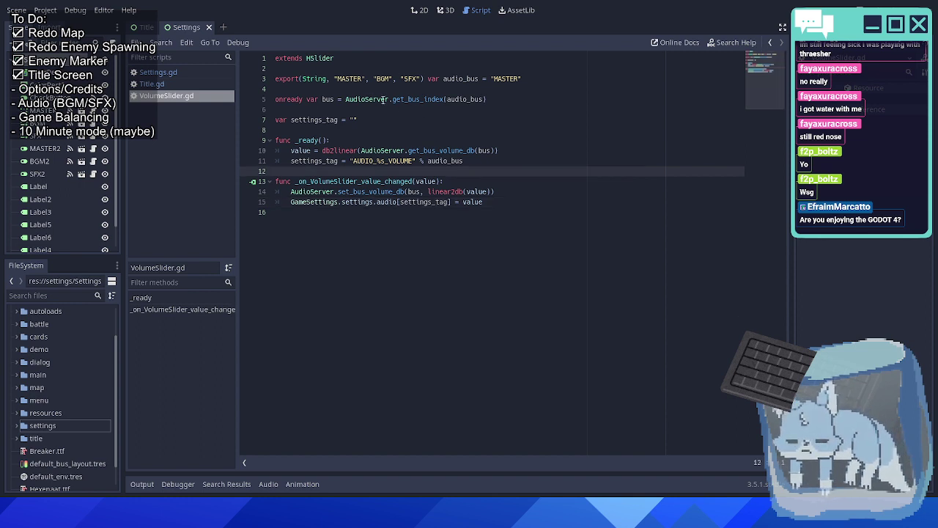
{"action": "double_click", "coordinate": [332, 100]}
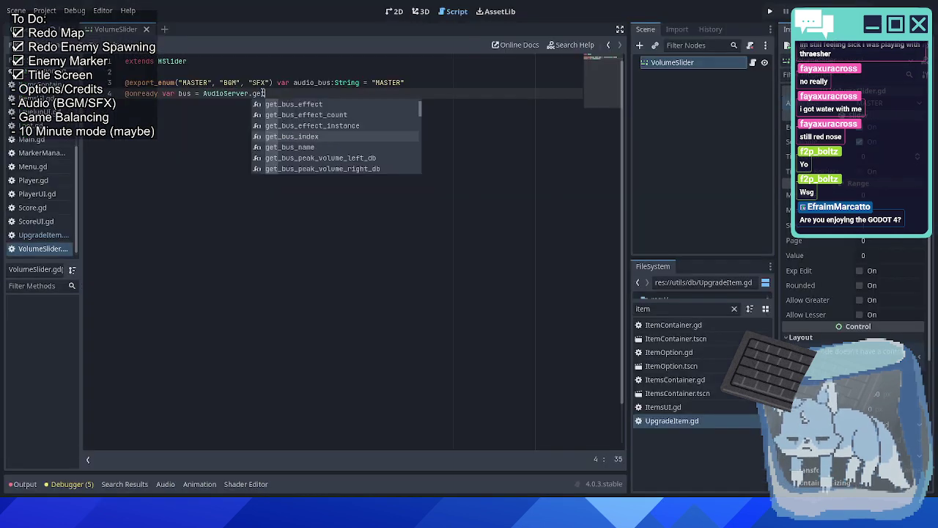
Try AudioServer.set_bus_volume_db() as the call assigned to bus, replacing the unfinished get call.
{"action": "key", "text": "Escape"}
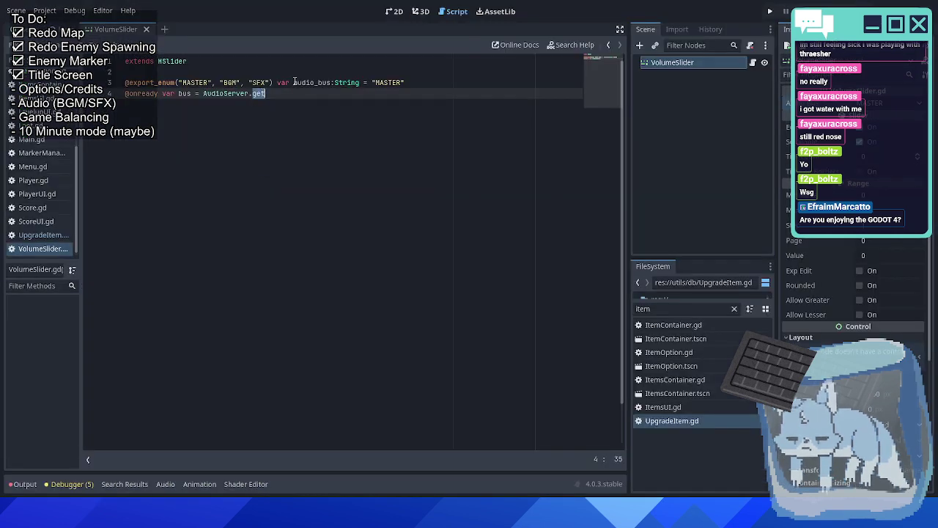
{"action": "type", "text": "setvol"}
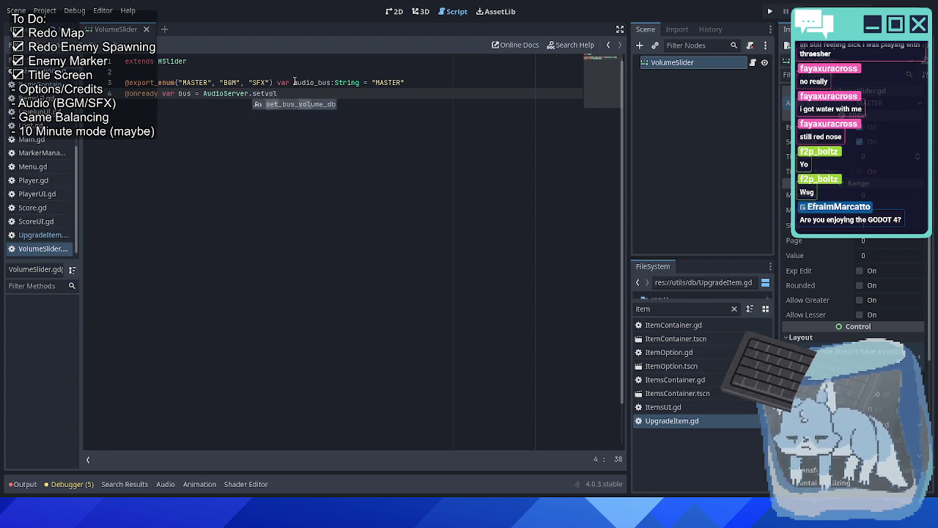
{"action": "key", "text": "Return"}
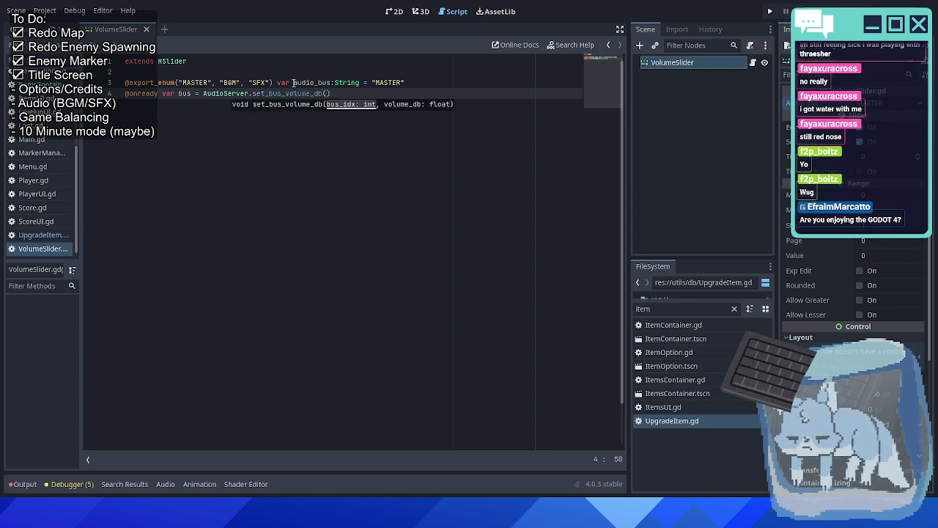
{"action": "left_click_drag", "start_coordinate": [253, 94], "coordinate": [262, 93]}
{"action": "key", "text": "BackSpace"}
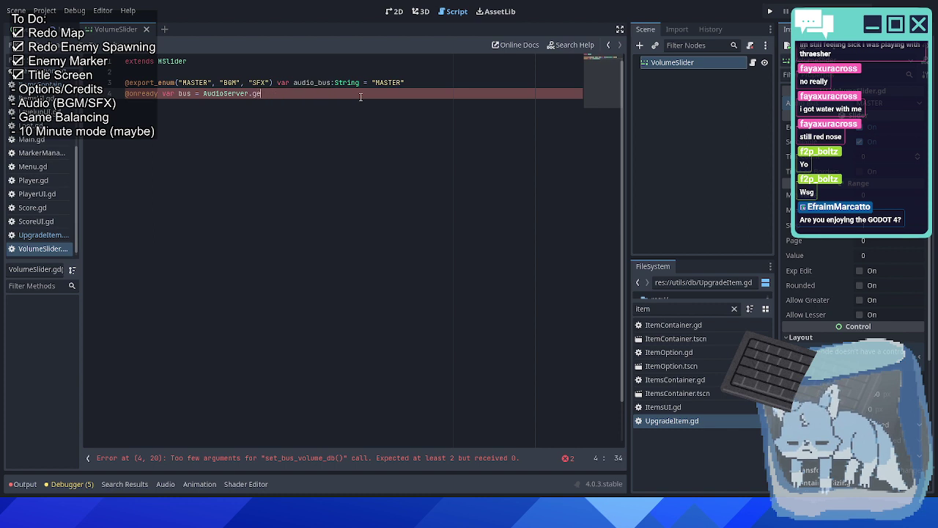
Complete the bus assignment as AudioServer.get_bus_index(audio_bus).
{"action": "type", "text": "get_bus_i"}
{"action": "type", "text": "nd"}
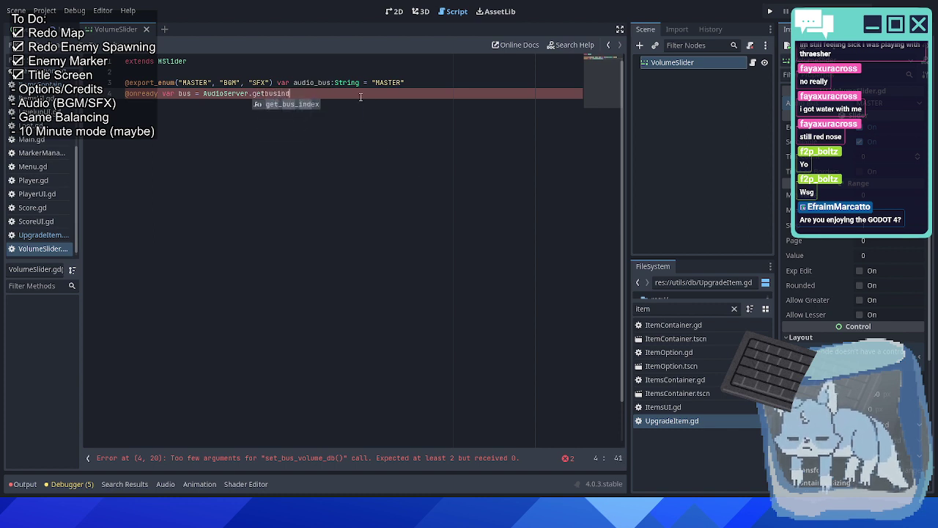
{"action": "key", "text": "Return"}
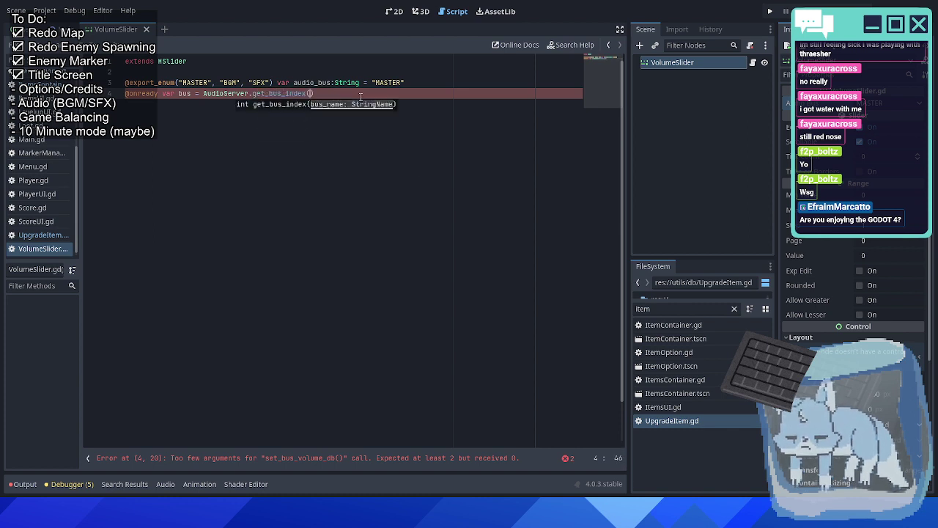
{"action": "type", "text": "audio"}
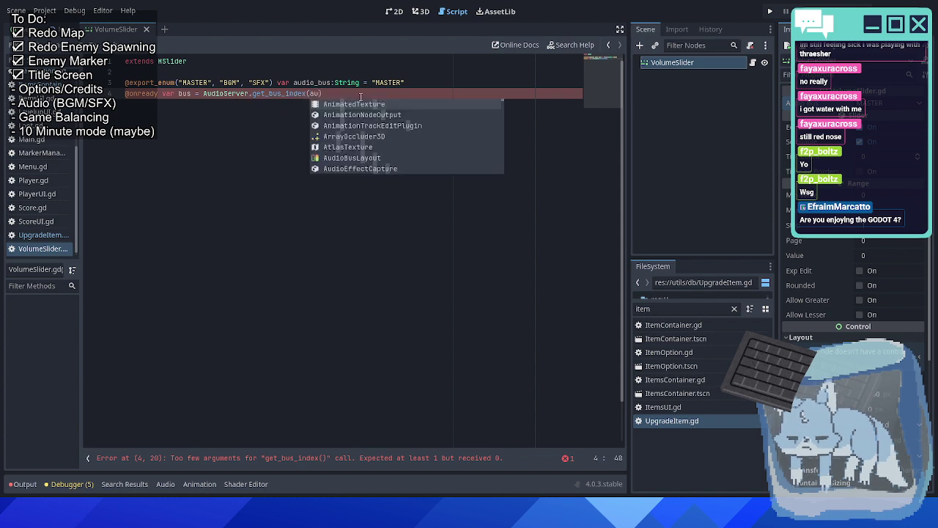
{"action": "type", "text": "b"}
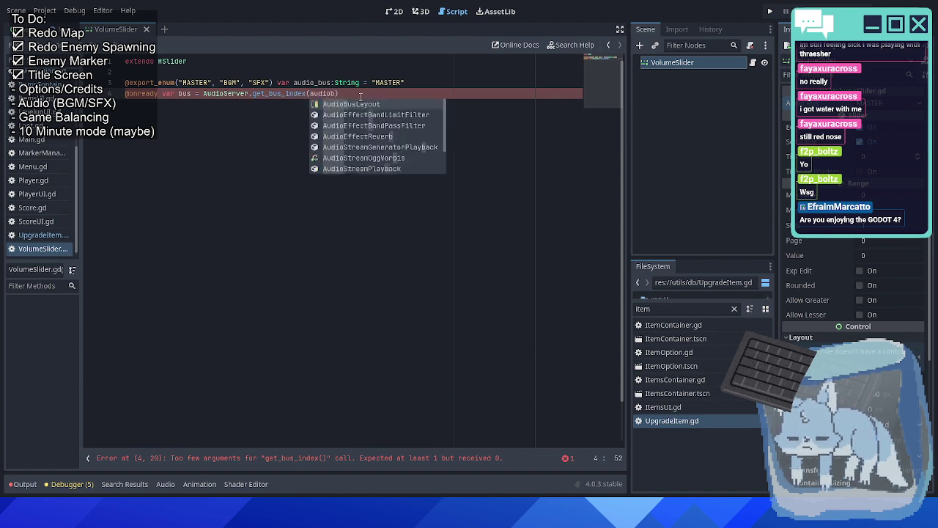
{"action": "type", "text": "us"}
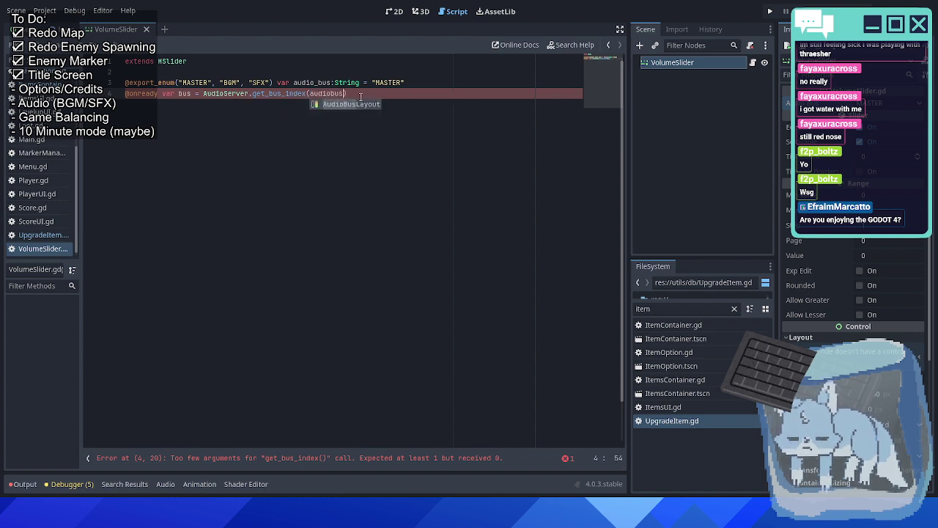
{"action": "double_click", "coordinate": [322, 94]}
{"action": "type", "text": "audio_"}
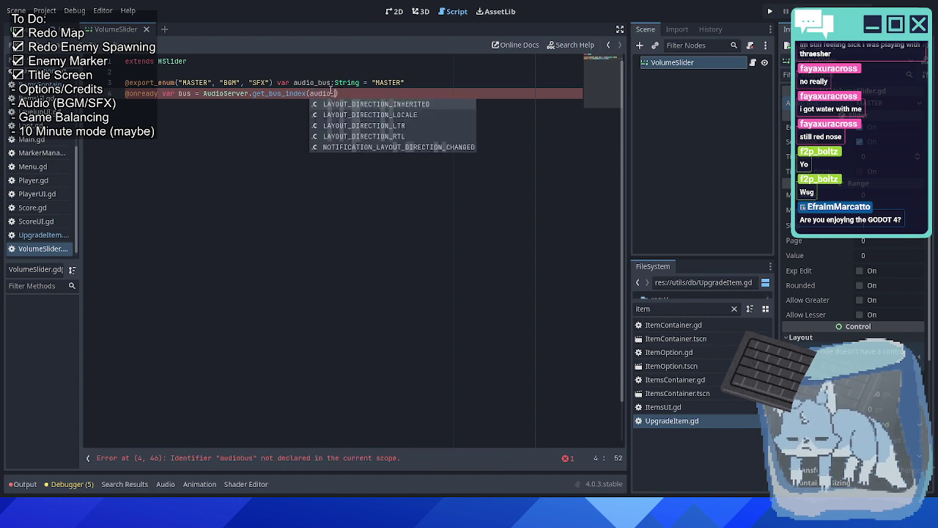
{"action": "type", "text": "bus"}
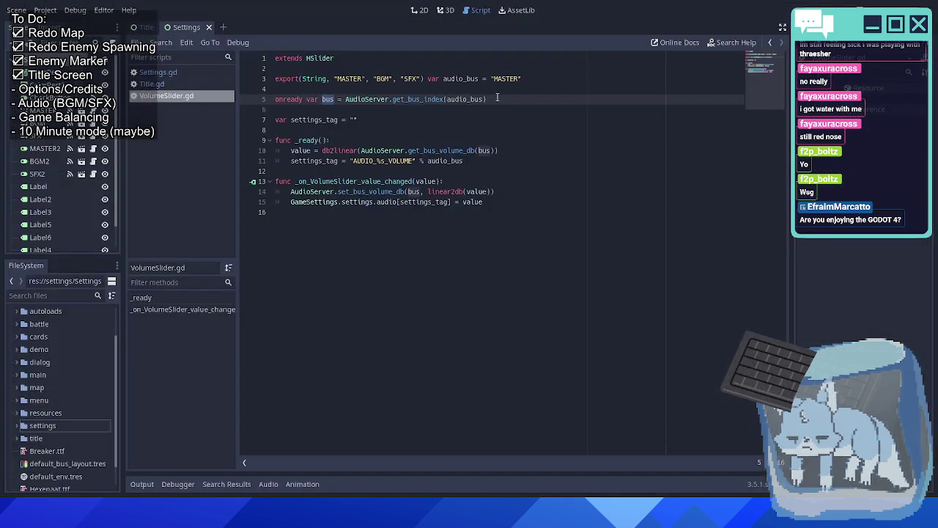
Copy the var settings_tag = "" line from the older script and paste it below the bus declaration, separated by a blank line.
{"action": "key", "text": "End"}
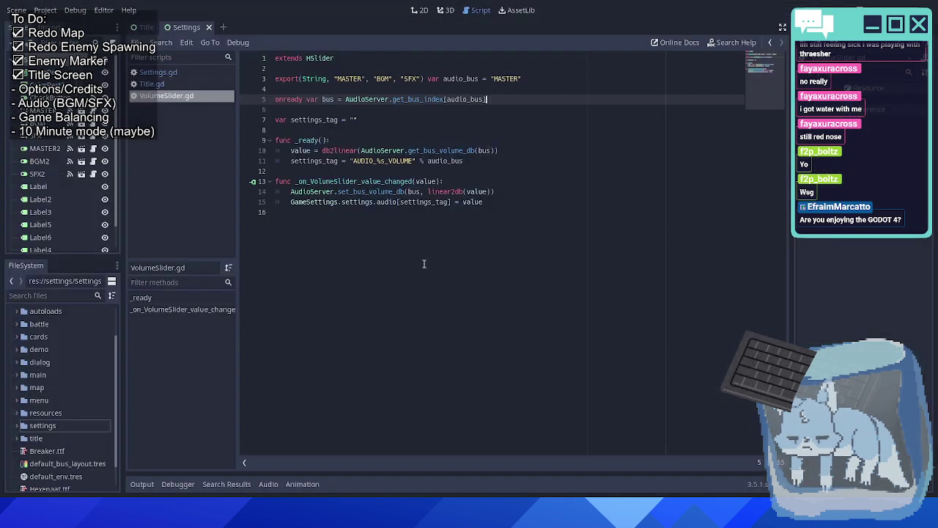
{"action": "left_click", "coordinate": [359, 120]}
{"action": "key", "text": "shift+Home"}
{"action": "key", "text": "ctrl+c"}
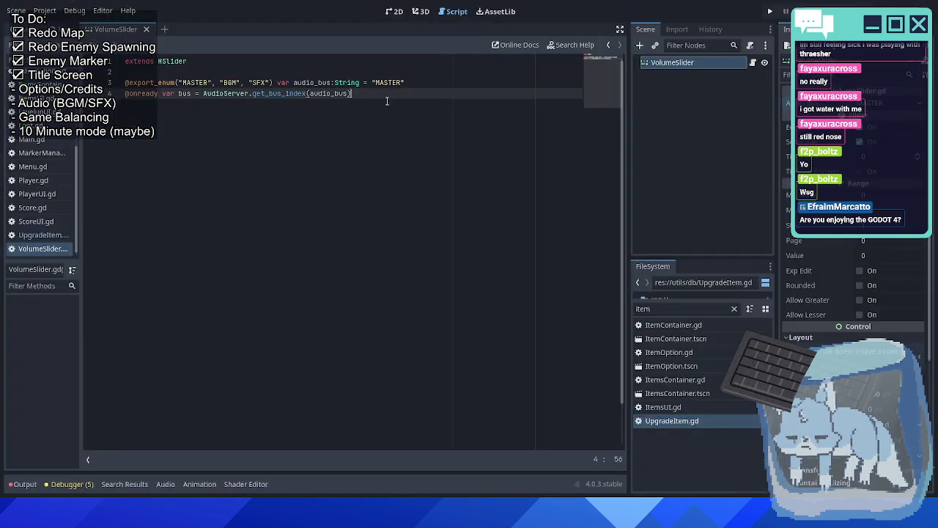
{"action": "key", "text": "Return"}
{"action": "key", "text": "Return"}
{"action": "key", "text": "ctrl+v"}
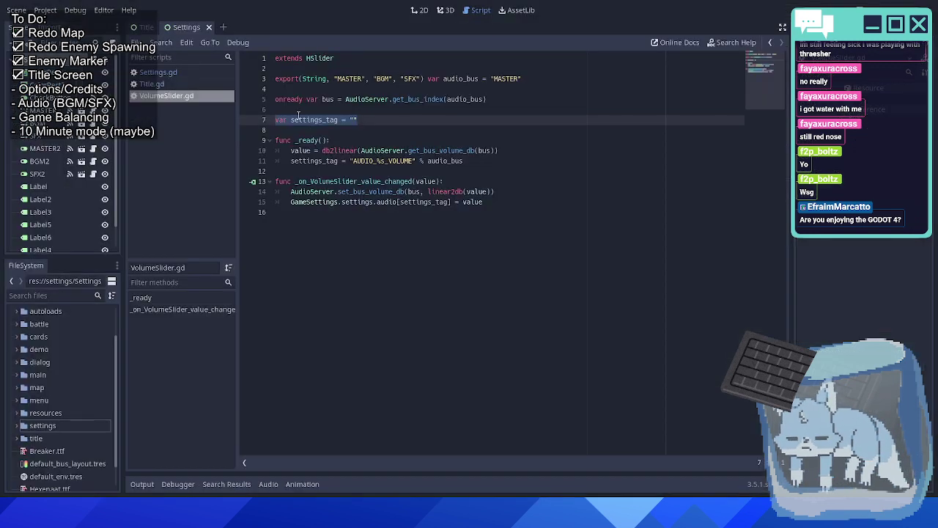
Copy the whole _ready() function from the older script and paste it below settings_tag in the new VolumeSlider.gd.
{"action": "left_click", "coordinate": [442, 160]}
{"action": "left_click_drag", "start_coordinate": [442, 161], "coordinate": [267, 140]}
{"action": "key", "text": "ctrl+c"}
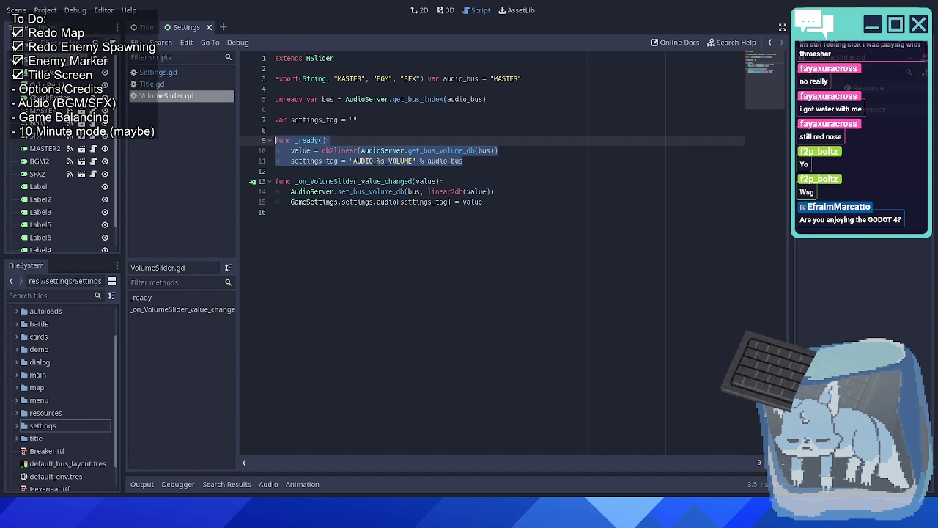
{"action": "key", "text": "alt+Tab"}
{"action": "key", "text": "ctrl+v"}
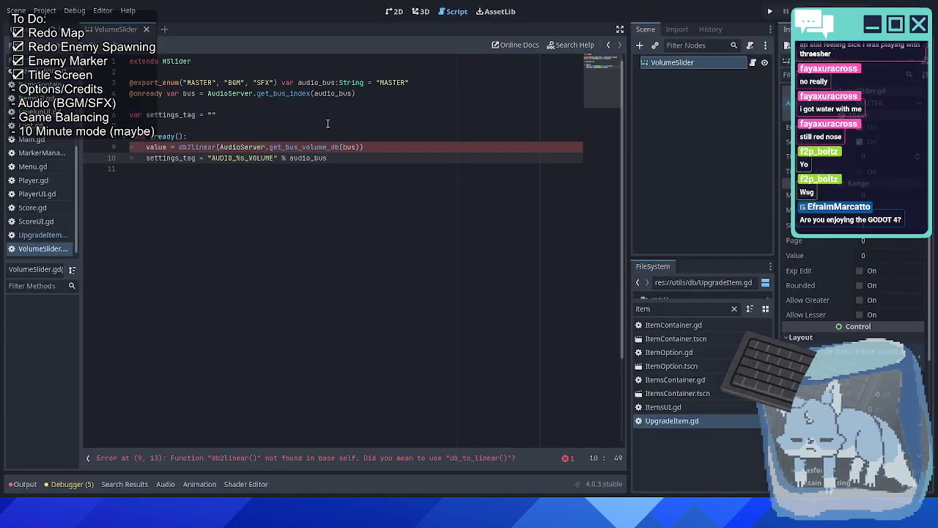
Replace db2linear with db_to_linear in the value assignment inside _ready().
{"action": "double_click", "coordinate": [195, 148]}
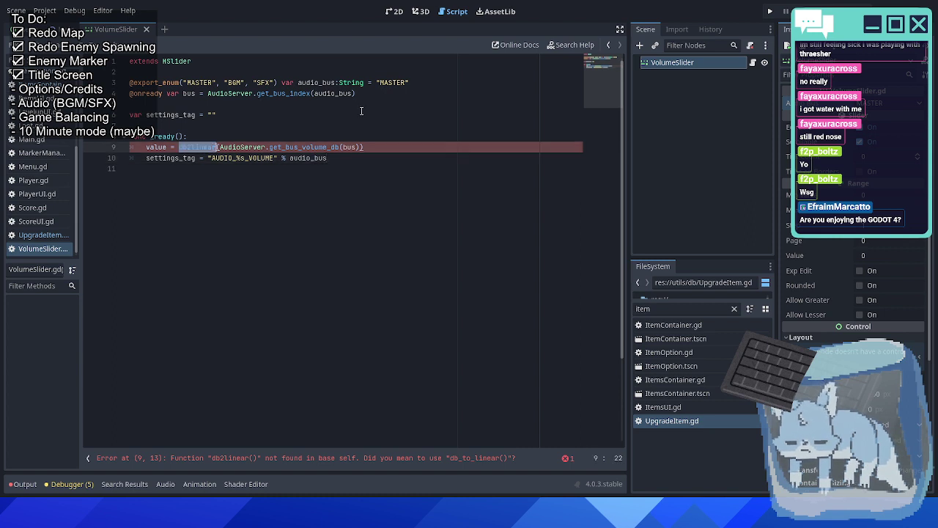
{"action": "type", "text": "dbtol"}
{"action": "key", "text": "Return"}
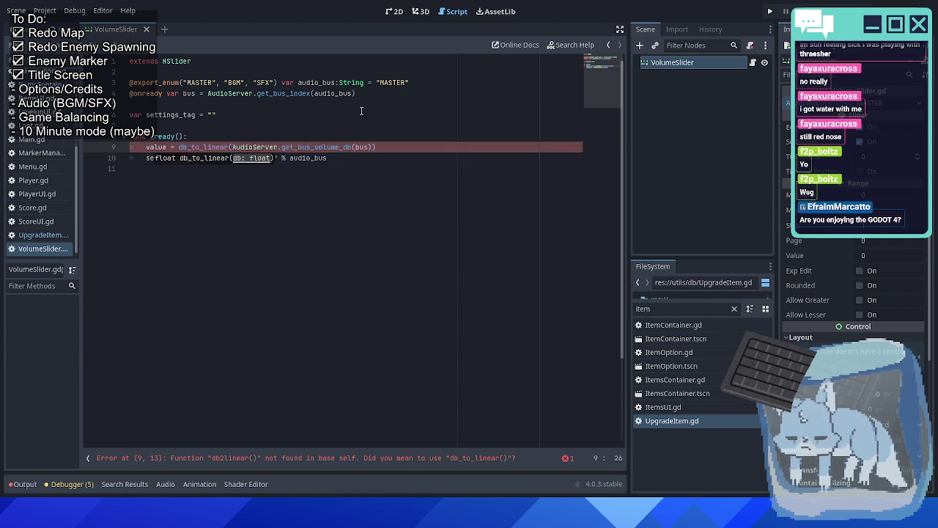
{"action": "left_click", "coordinate": [388, 151]}
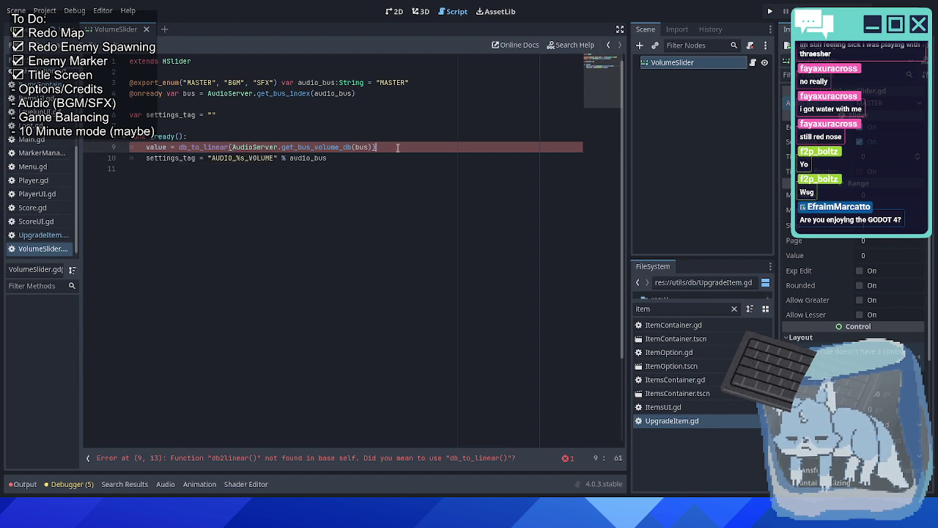
Turn off Scrollable and turn on Ticks on Borders for the VolumeSlider, and show it in the 2D view.
{"action": "left_click", "coordinate": [333, 158]}
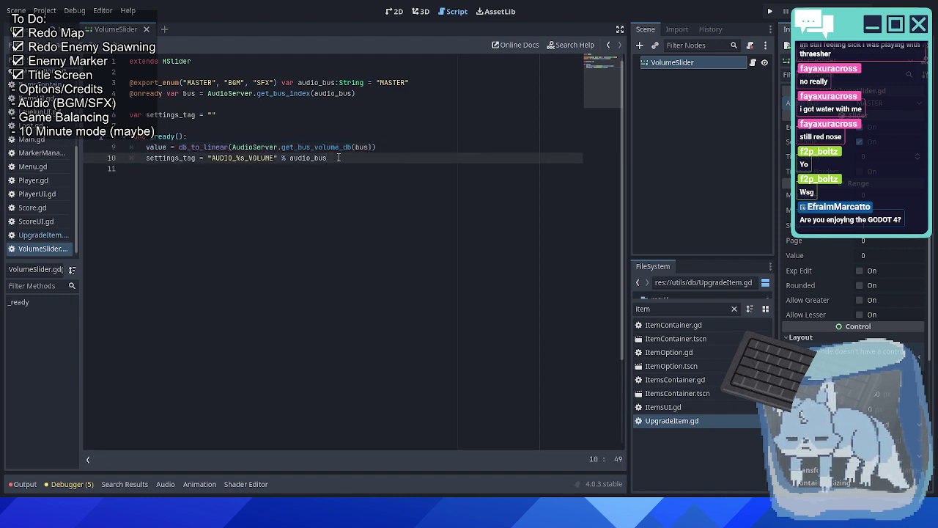
{"action": "left_click", "coordinate": [519, 116]}
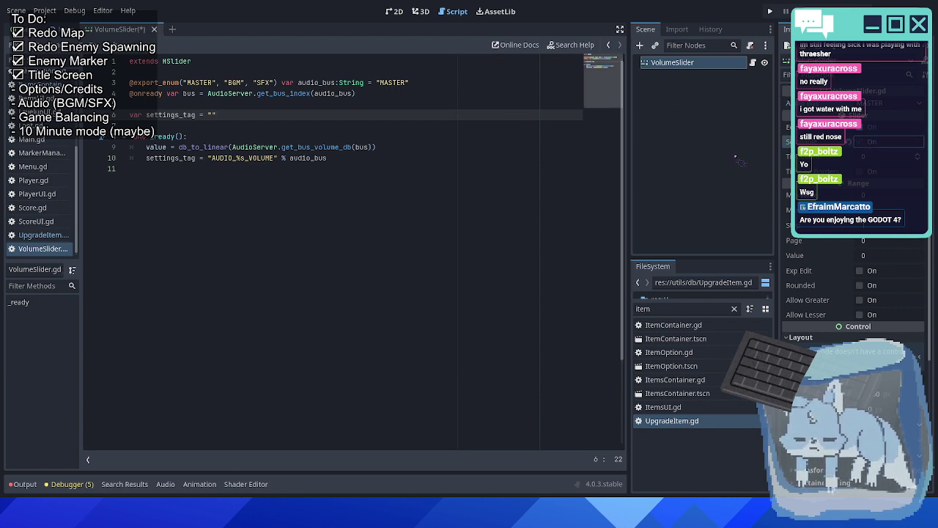
{"action": "left_click", "coordinate": [394, 11]}
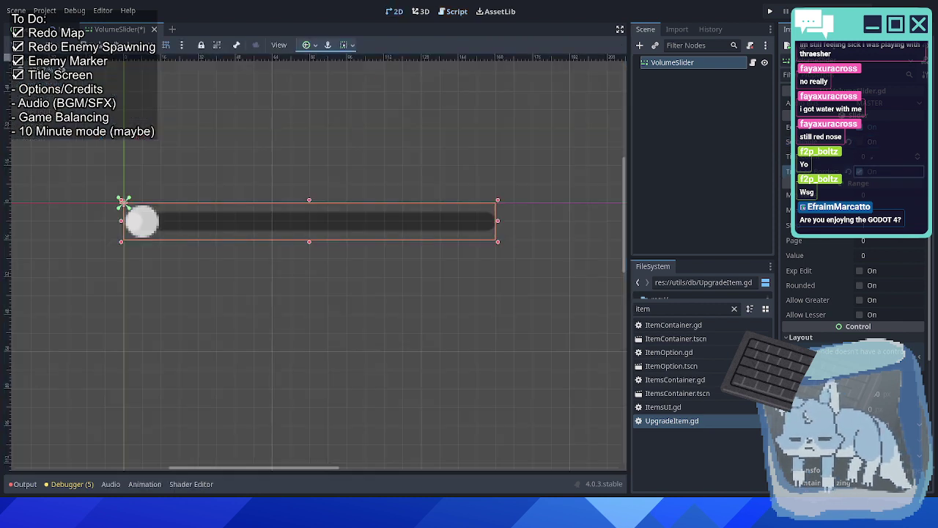
Set the VolumeSlider's tick count to 5 and save the scene.
{"action": "key", "text": "Up"}
{"action": "key", "text": "Up"}
{"action": "key", "text": "Up"}
{"action": "key", "text": "Up"}
{"action": "key", "text": "Up"}
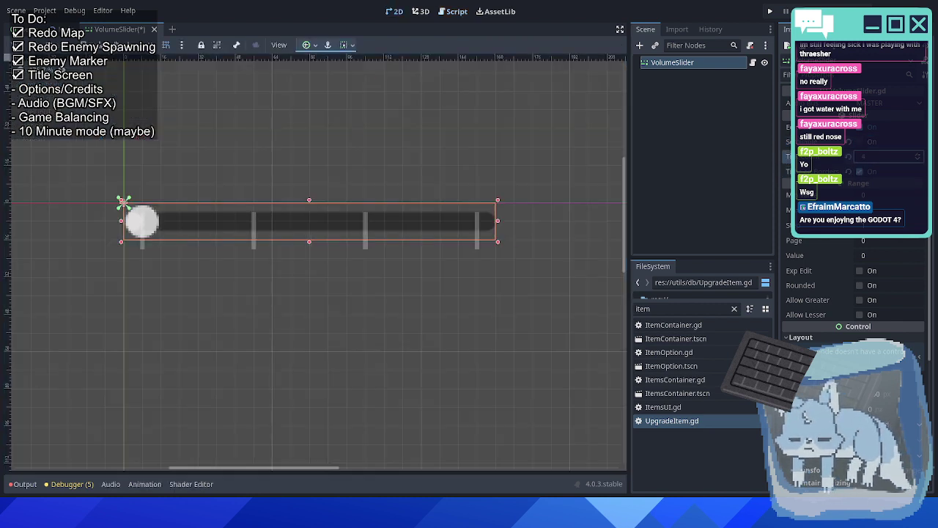
{"action": "key", "text": "Up"}
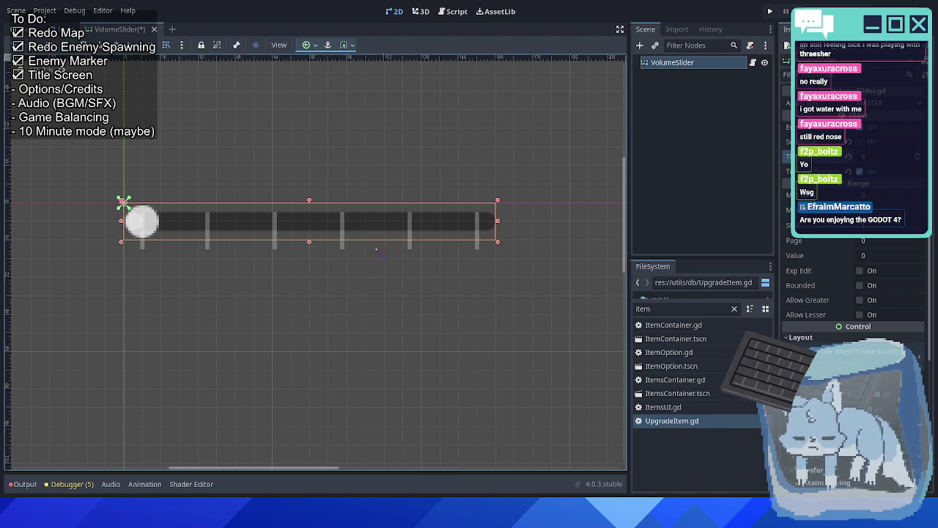
{"action": "left_click_drag", "start_coordinate": [310, 242], "coordinate": [310, 195]}
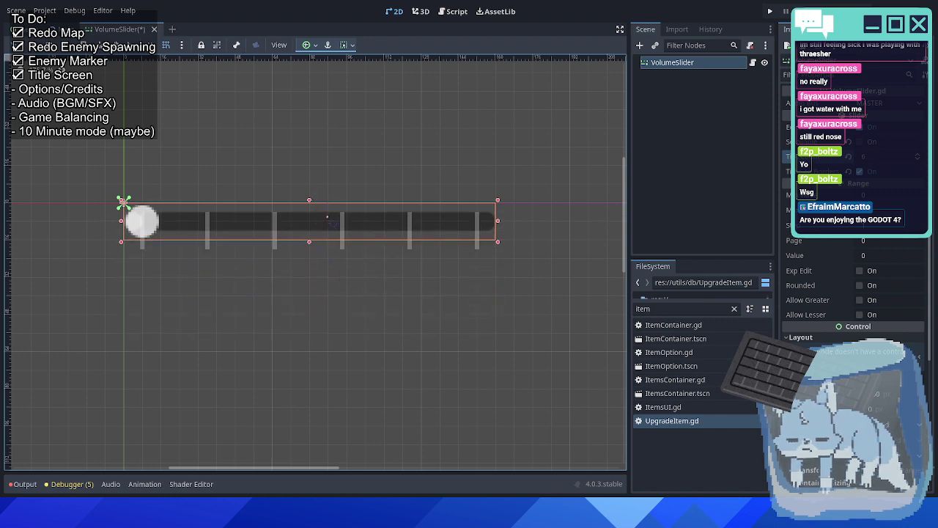
{"action": "left_click", "coordinate": [917, 159]}
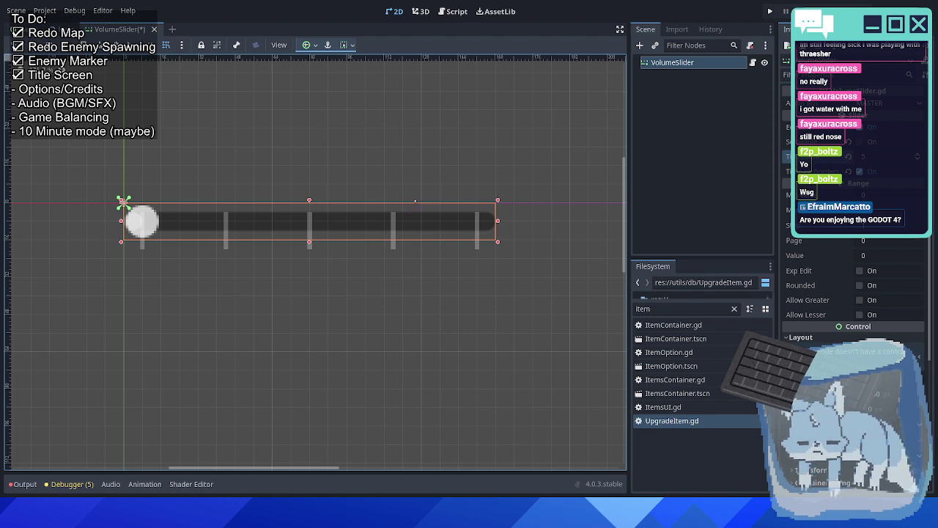
{"action": "scroll", "coordinate": [821, 257], "scroll_direction": "down", "scroll_amount": 5}
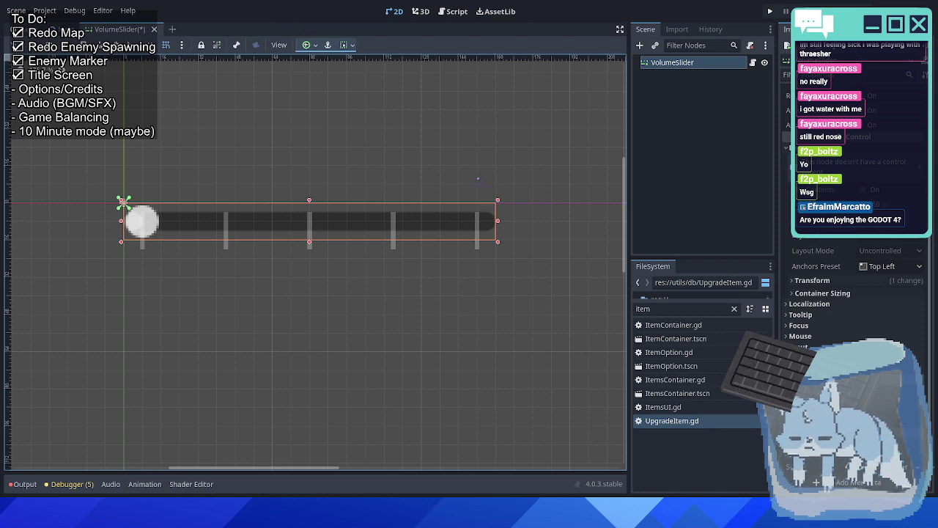
{"action": "key", "text": "ctrl+s"}
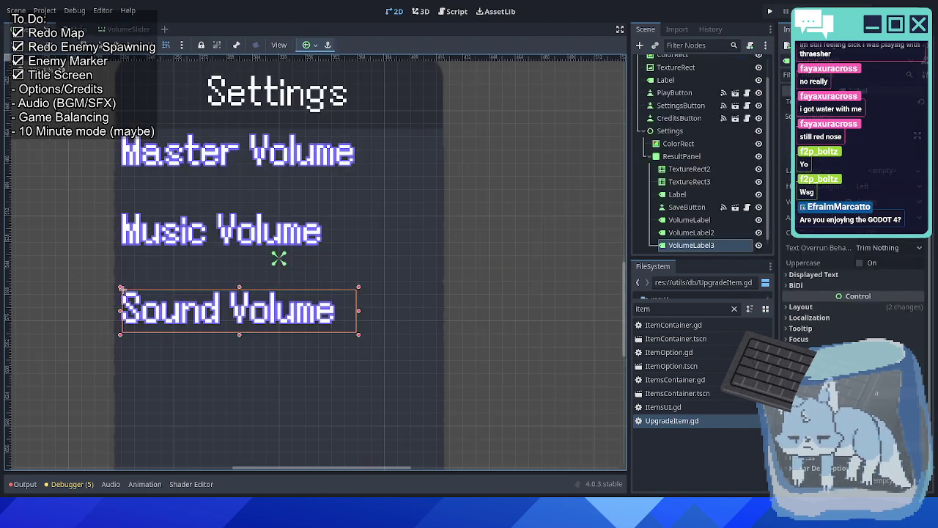
Instantiate utils/VolumeSlider.tscn under ResultPanel in the settings screen and place it just below the Master Volume label.
{"action": "key", "text": "ctrl+shift+w"}
{"action": "left_click", "coordinate": [682, 156]}
{"action": "left_click", "coordinate": [656, 44]}
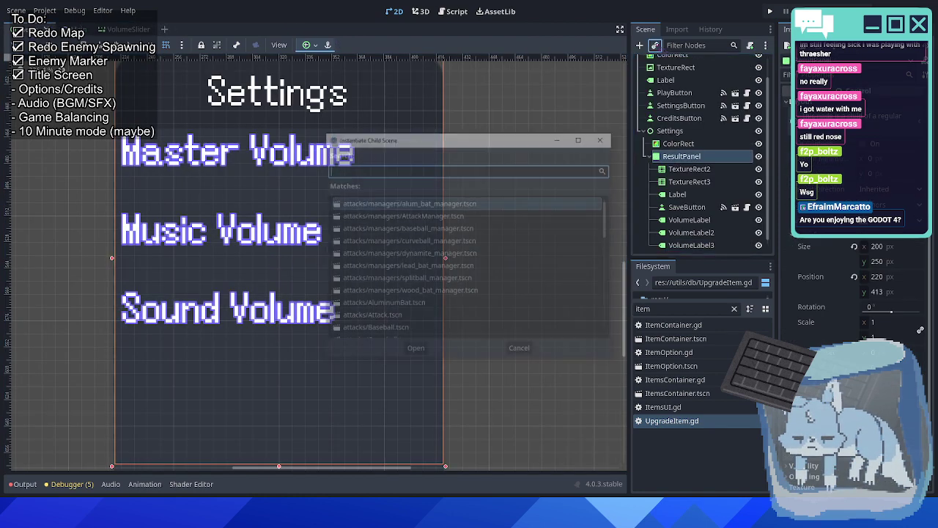
{"action": "type", "text": "volum"}
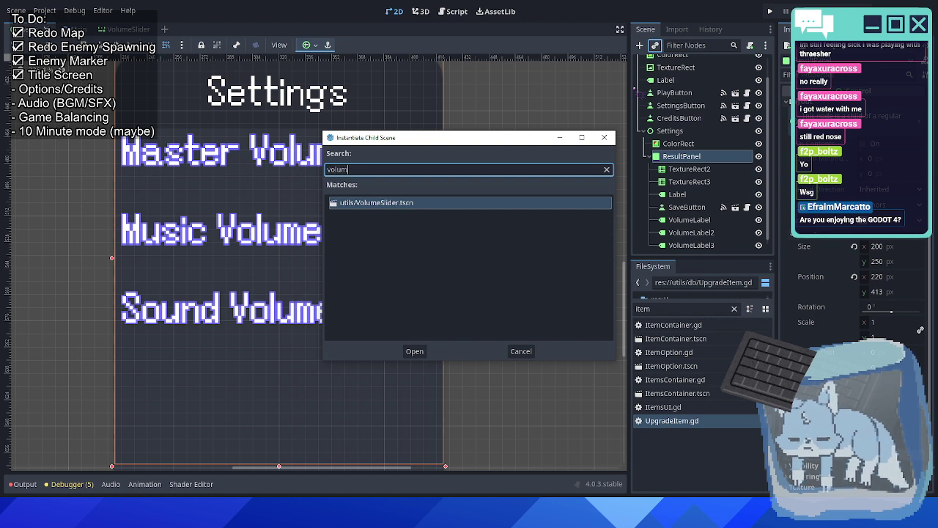
{"action": "double_click", "coordinate": [368, 206]}
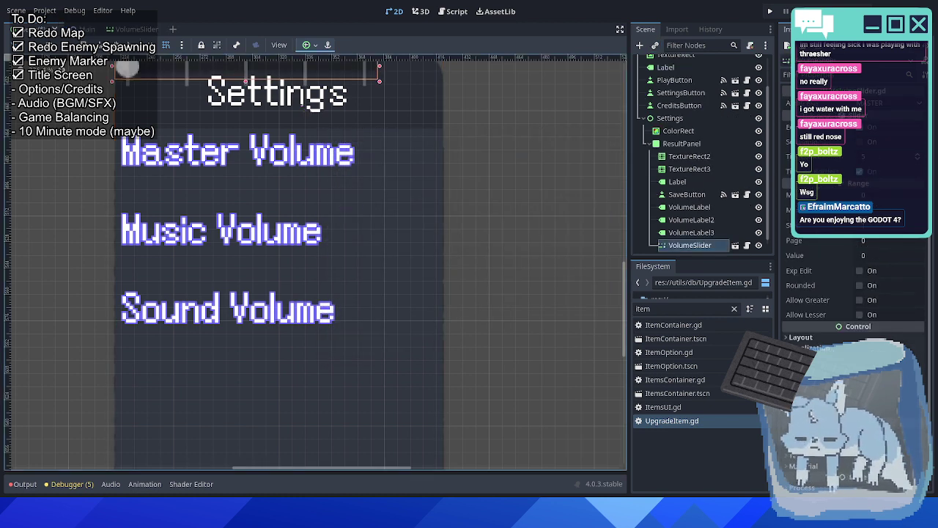
{"action": "left_click_drag", "start_coordinate": [246, 73], "coordinate": [285, 185]}
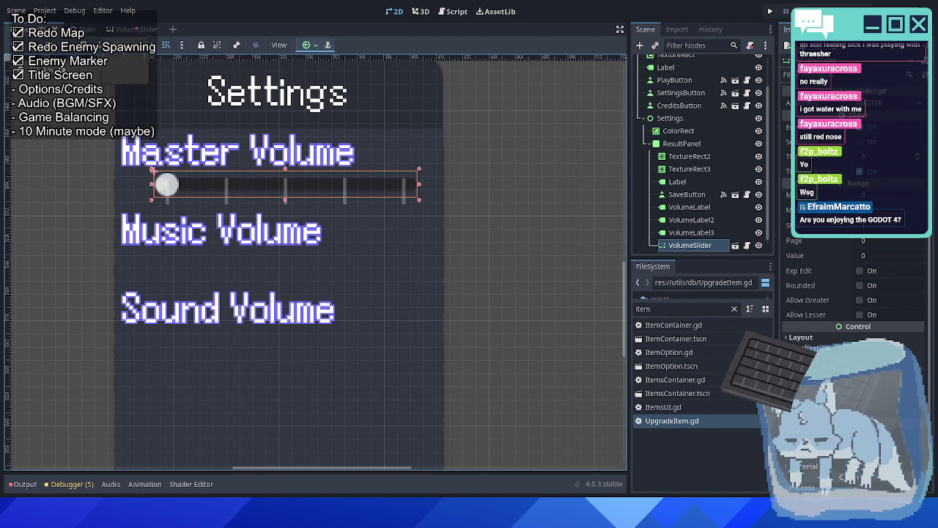
Return to the VolumeSlider scene and examine the icon theme overrides and the texture types available for the tick.
{"action": "left_click", "coordinate": [133, 29]}
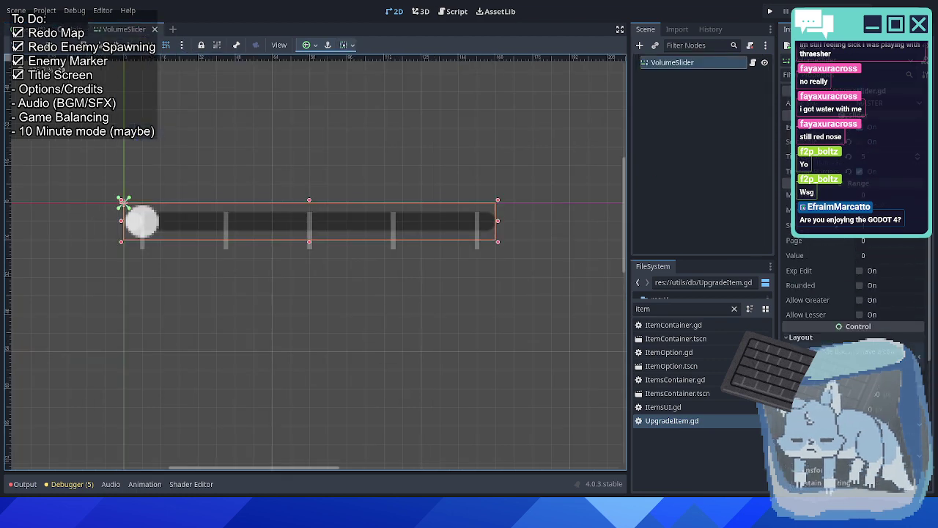
{"action": "scroll", "coordinate": [850, 308], "scroll_direction": "down", "scroll_amount": 2}
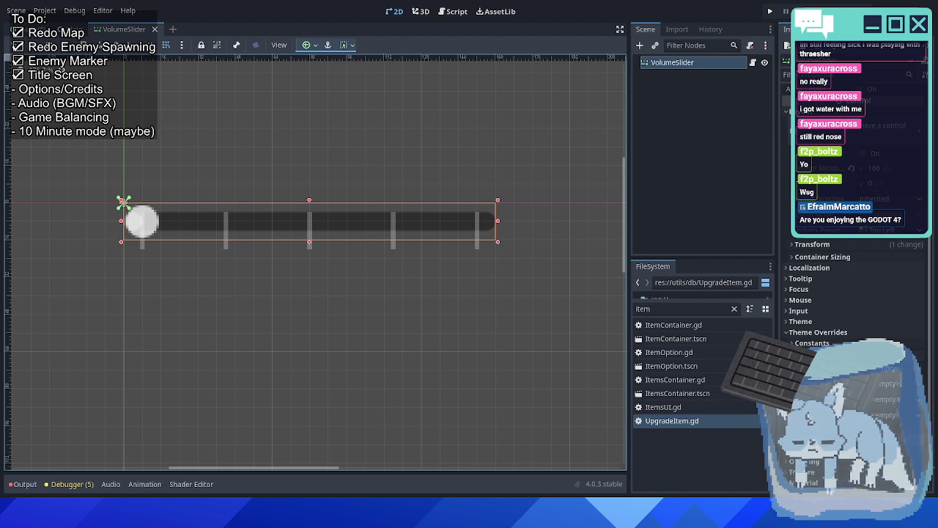
{"action": "left_click", "coordinate": [887, 399]}
{"action": "left_click", "coordinate": [773, 289]}
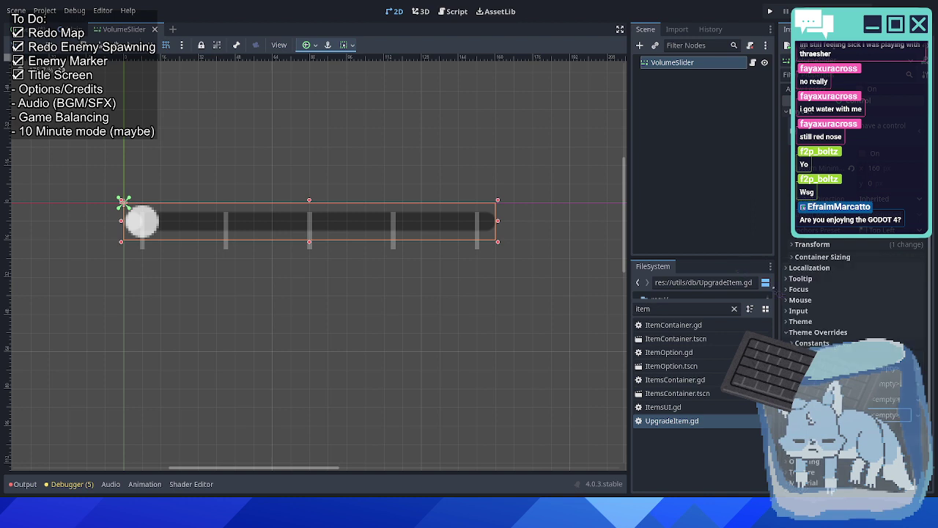
{"action": "scroll", "coordinate": [851, 308], "scroll_direction": "down", "scroll_amount": 3}
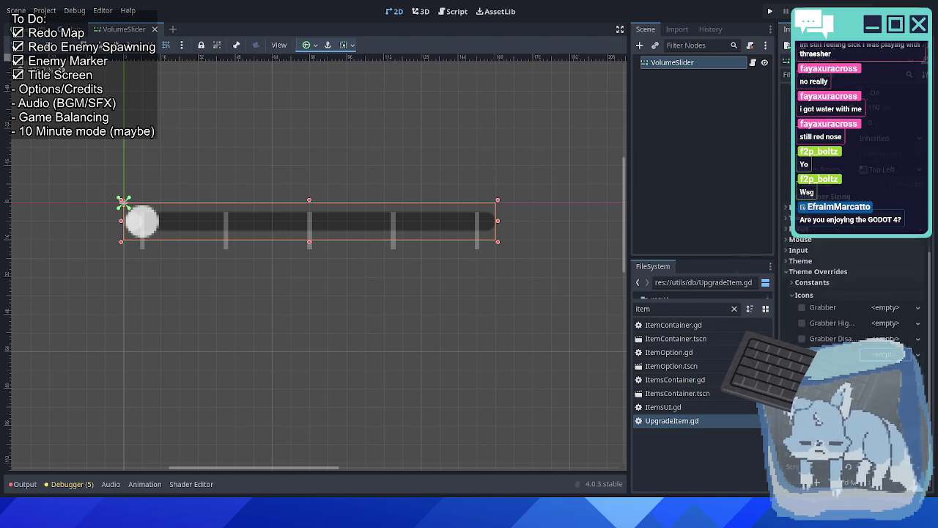
{"action": "left_click", "coordinate": [884, 354]}
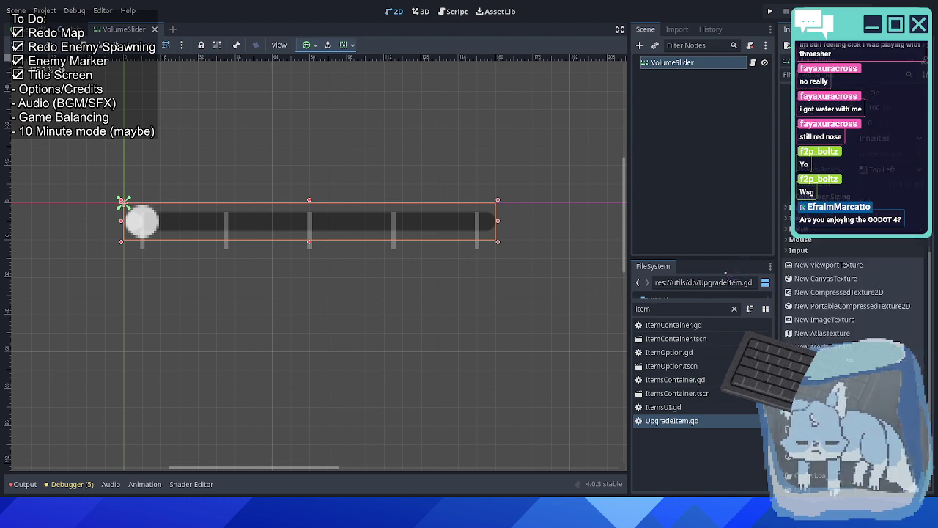
{"action": "left_click", "coordinate": [729, 278]}
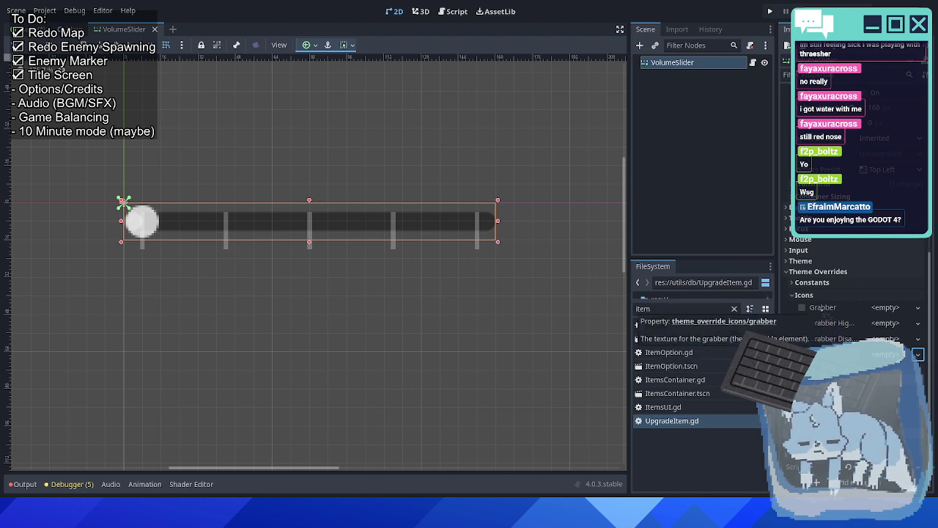
Try a grabber offset of 10 in the slider's theme override constants and reset it to the default.
{"action": "left_click", "coordinate": [821, 285]}
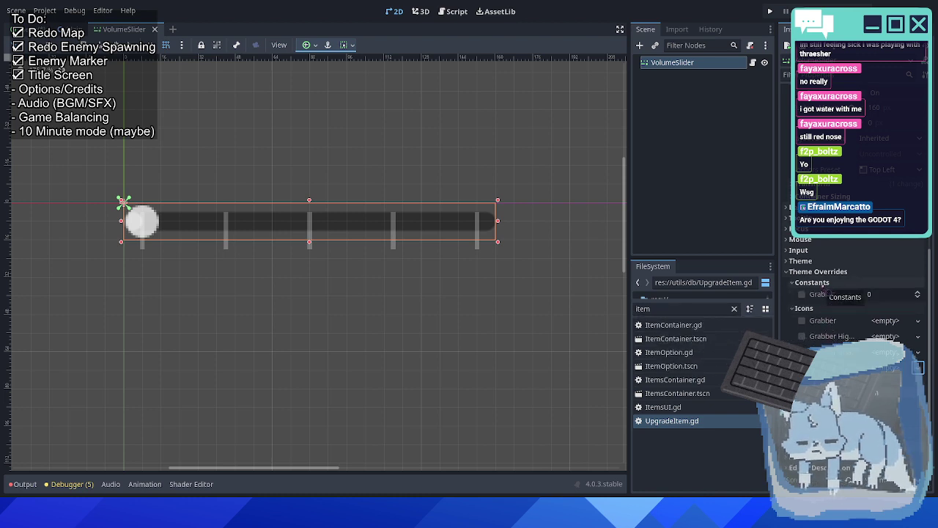
{"action": "left_click_drag", "start_coordinate": [917, 294], "coordinate": [917, 292]}
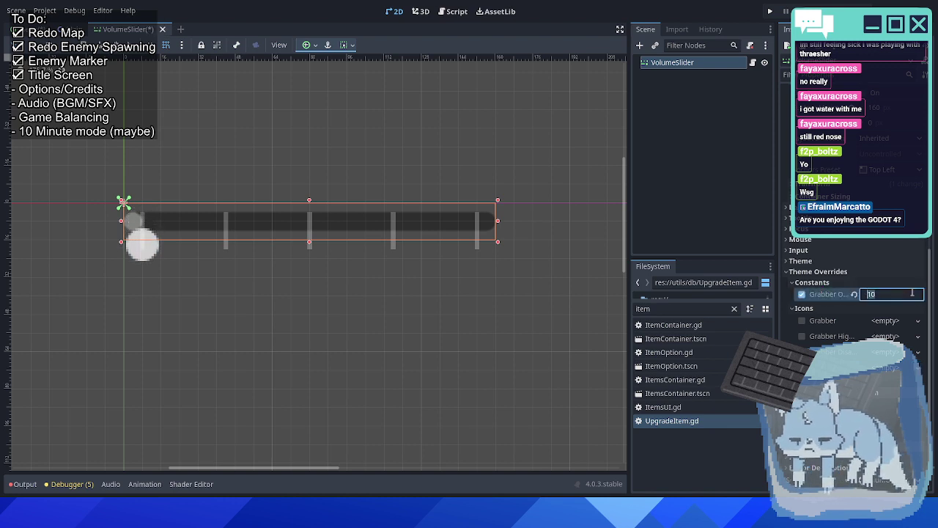
{"action": "left_click", "coordinate": [854, 294]}
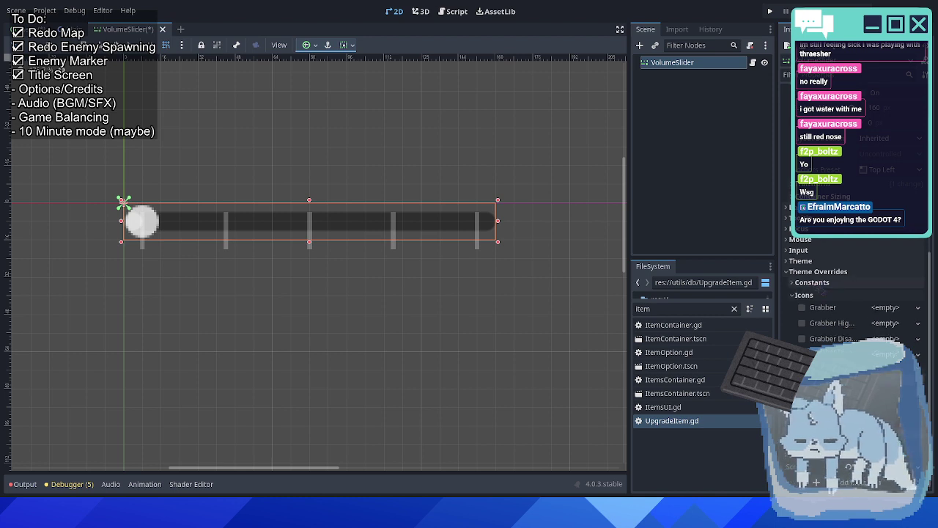
Recheck the texture types available for the tick icon and set the slider's tick count to 0.
{"action": "scroll", "coordinate": [821, 341], "scroll_direction": "down", "scroll_amount": 2}
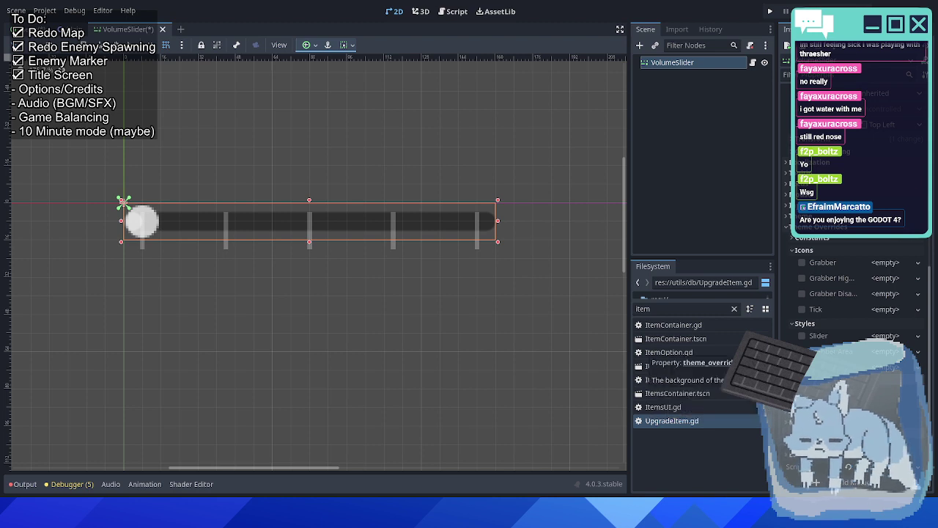
{"action": "left_click", "coordinate": [917, 310]}
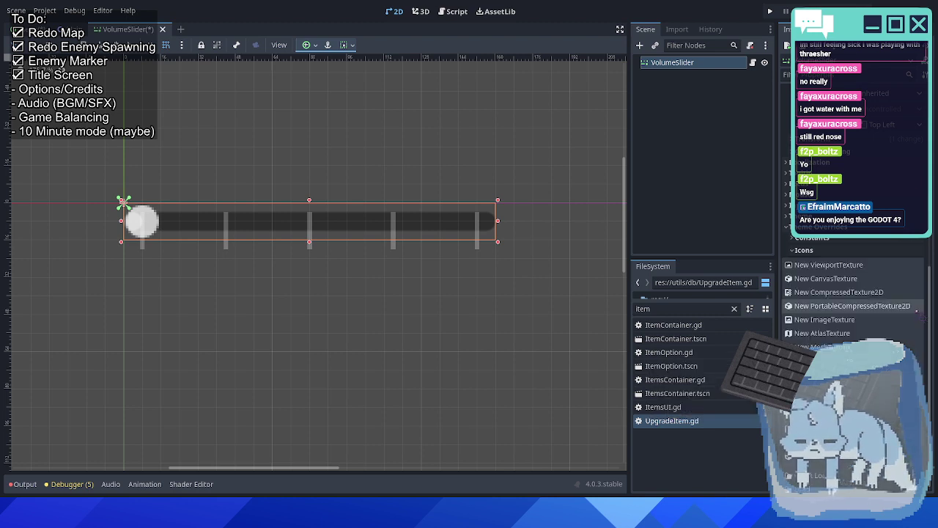
{"action": "left_click", "coordinate": [709, 268]}
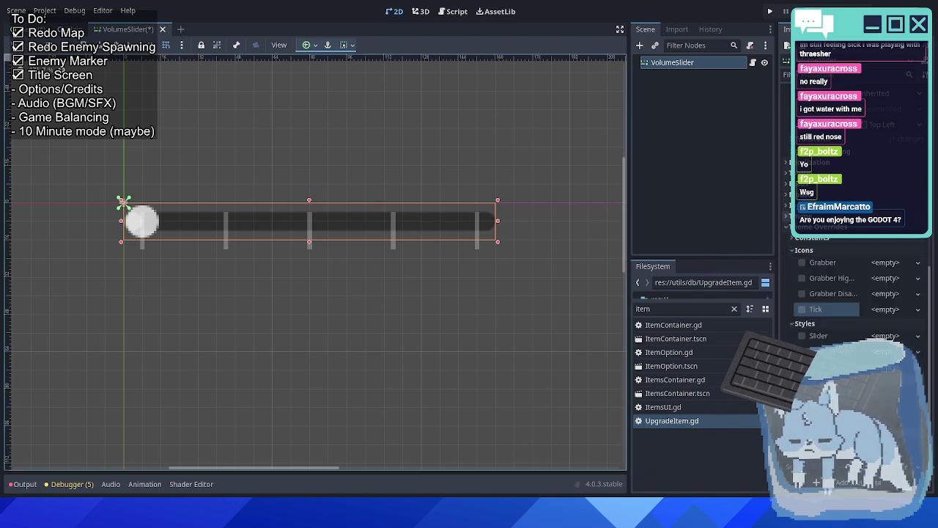
{"action": "scroll", "coordinate": [857, 294], "scroll_direction": "up", "scroll_amount": 5}
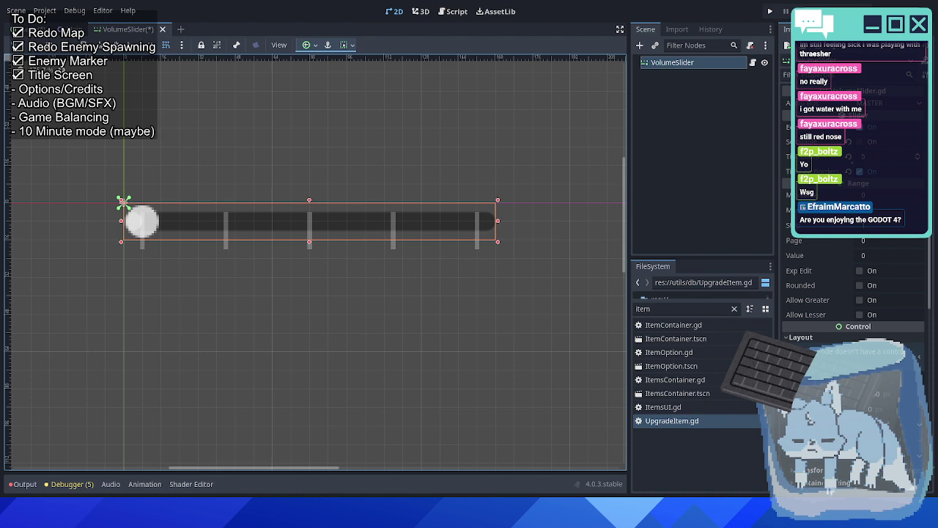
{"action": "type", "text": "0"}
{"action": "key", "text": "Return"}
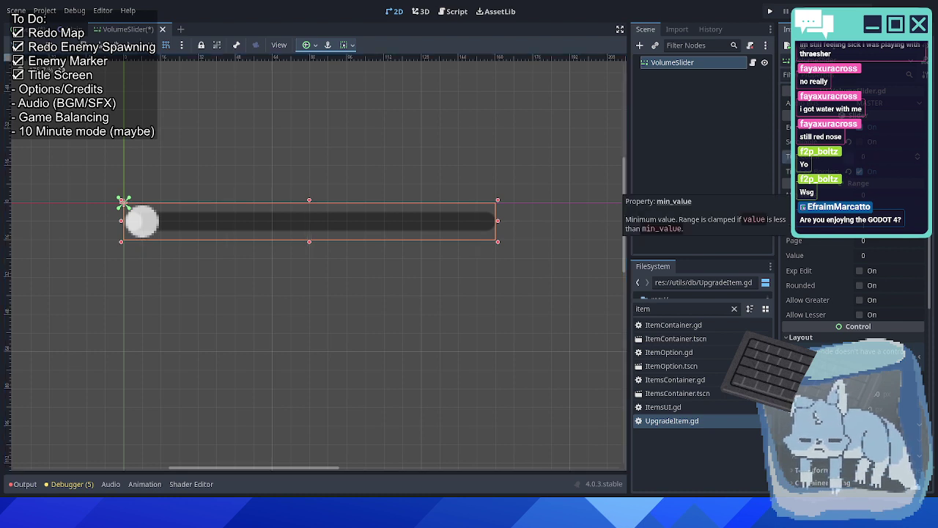
{"action": "scroll", "coordinate": [838, 311], "scroll_direction": "down", "scroll_amount": 5}
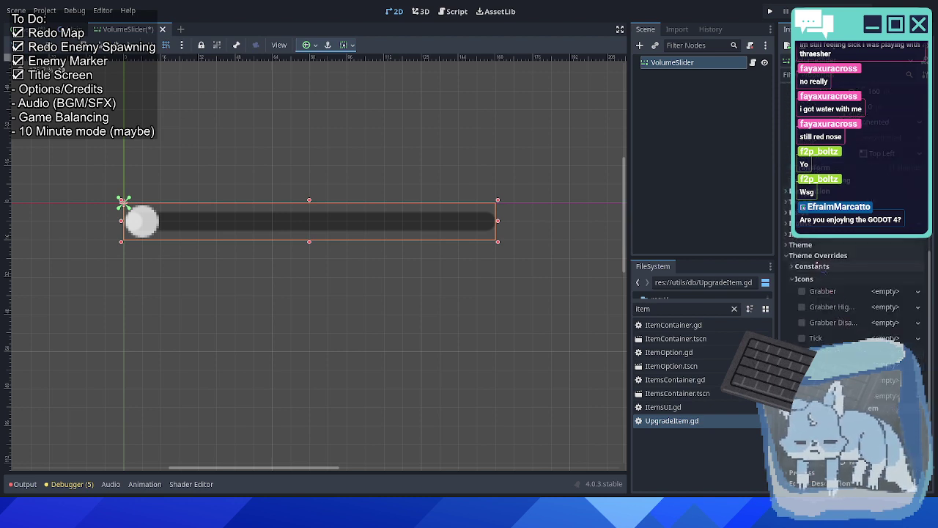
{"action": "left_click", "coordinate": [820, 281]}
{"action": "scroll", "coordinate": [824, 311], "scroll_direction": "up", "scroll_amount": 5}
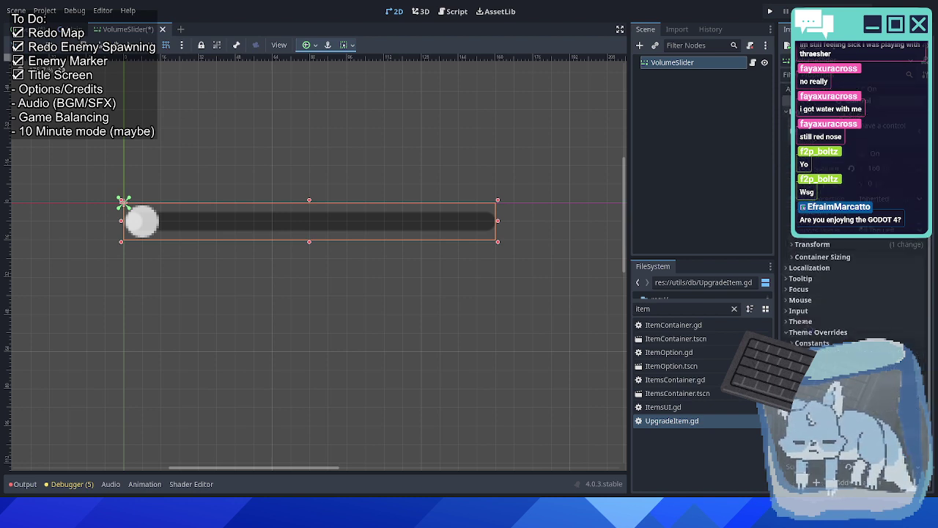
{"action": "scroll", "coordinate": [824, 311], "scroll_direction": "up", "scroll_amount": 2}
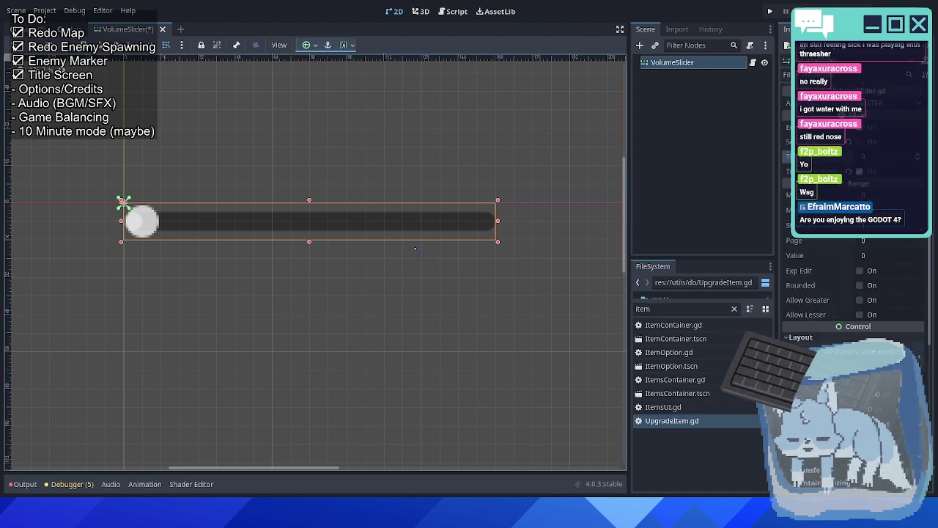
{"action": "scroll", "coordinate": [412, 288], "scroll_direction": "up", "scroll_amount": 3}
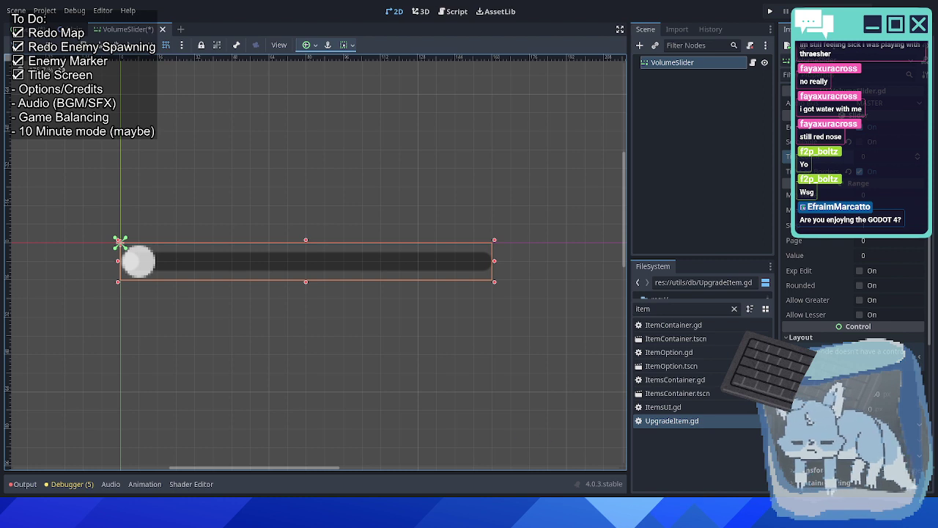
Check the VolumeSlider in the older Godot project and adjust the new slider's Step setting in its Range properties.
{"action": "key", "text": "alt+Tab"}
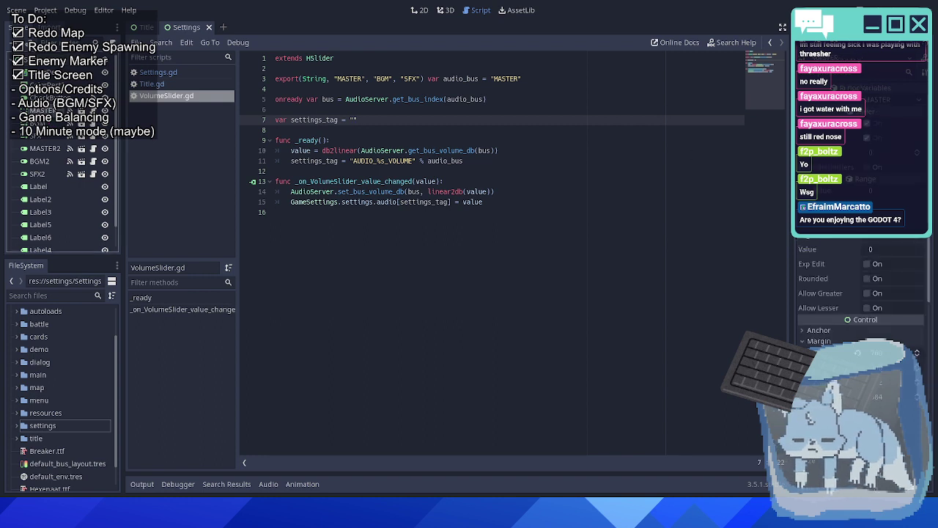
{"action": "key", "text": "alt+Tab"}
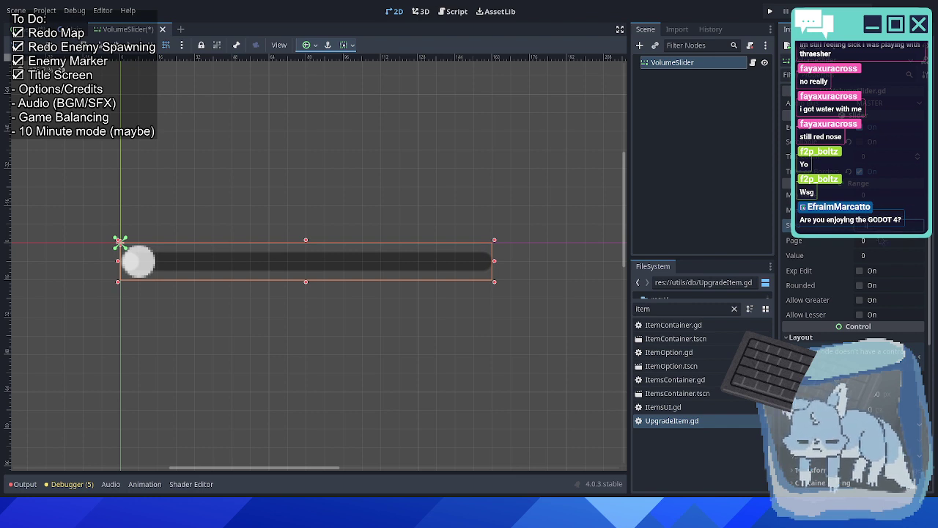
Try a value of 0.5 on the VolumeSlider and reset it to the default.
{"action": "left_click", "coordinate": [876, 255]}
{"action": "type", "text": ".5"}
{"action": "key", "text": "Return"}
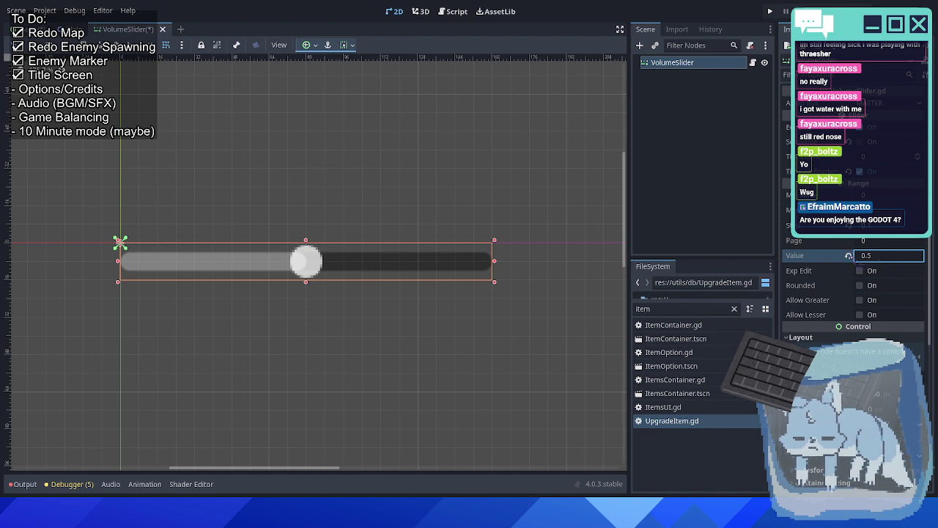
{"action": "left_click", "coordinate": [848, 255]}
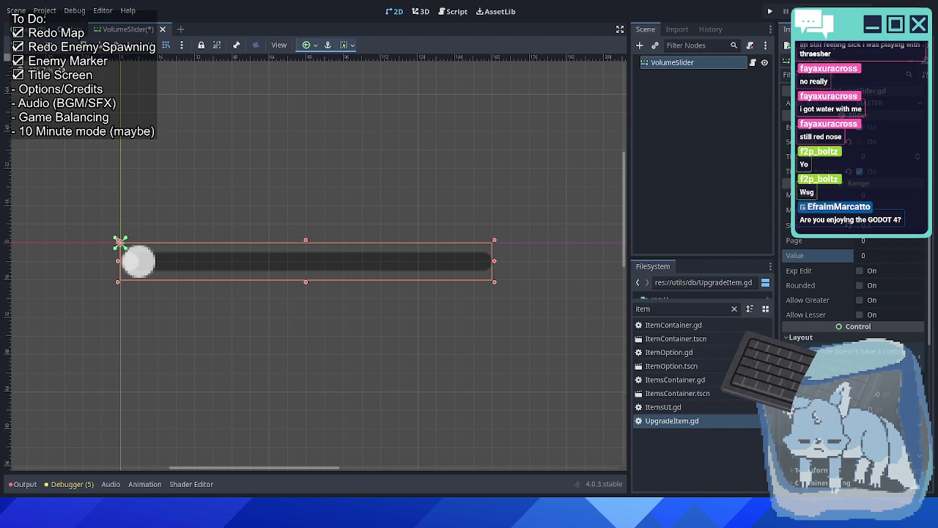
Save the VolumeSlider scene and connect its value_changed signal to an _on_value_changed method in its own script.
{"action": "left_click", "coordinate": [422, 11]}
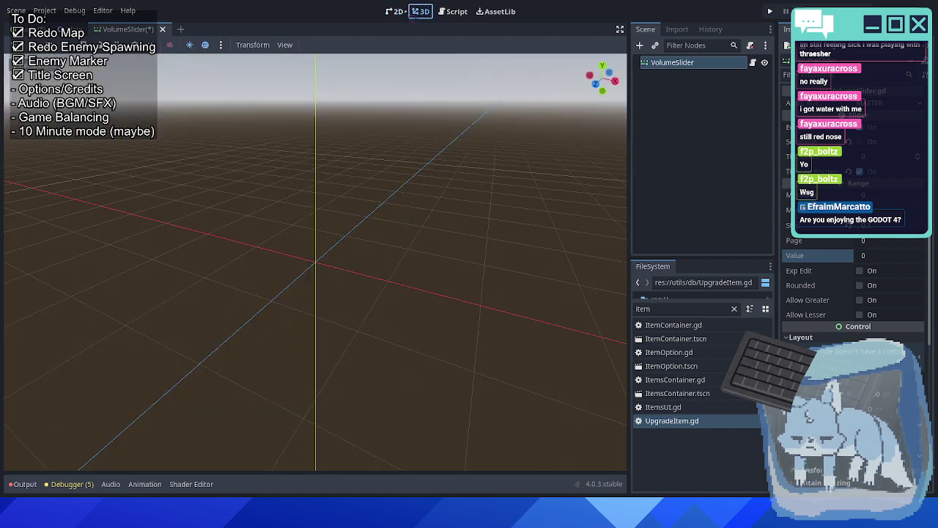
{"action": "left_click", "coordinate": [395, 11]}
{"action": "key", "text": "ctrl+s"}
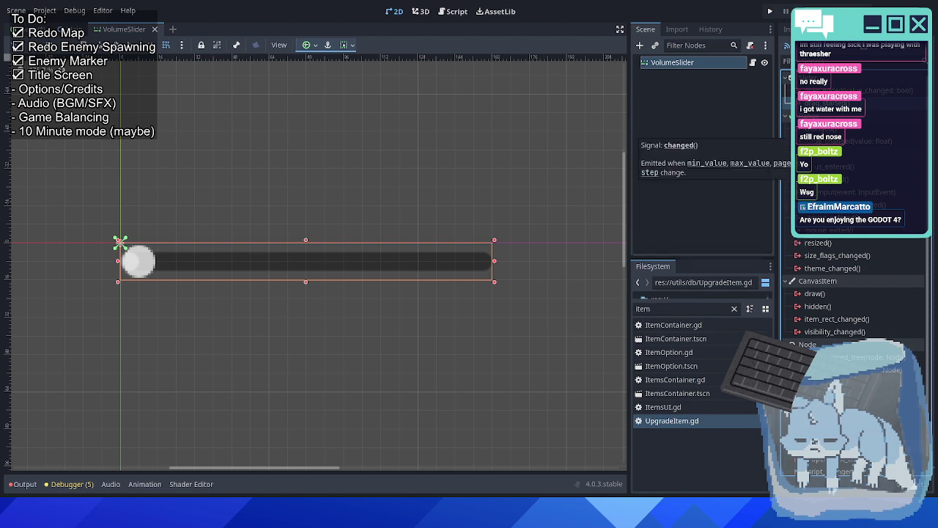
{"action": "double_click", "coordinate": [829, 141]}
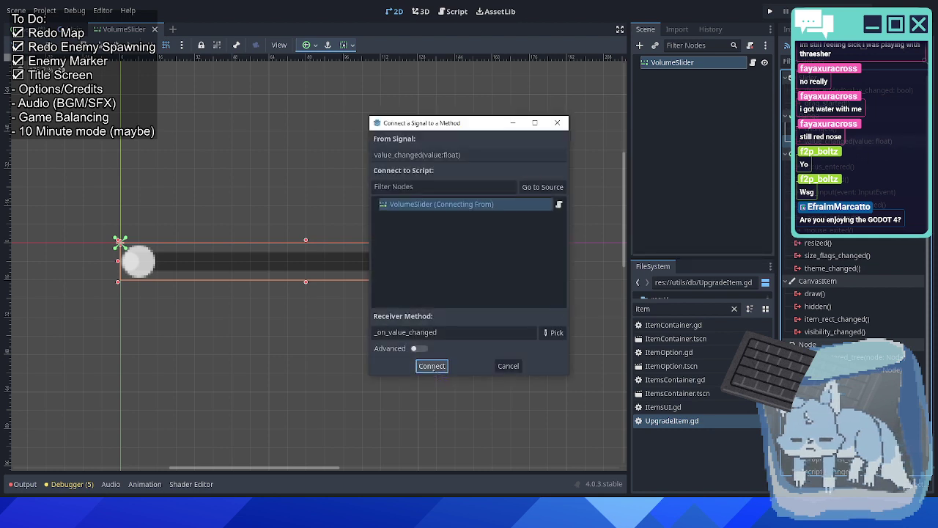
{"action": "left_click", "coordinate": [432, 366]}
{"action": "key", "text": "BackSpace"}
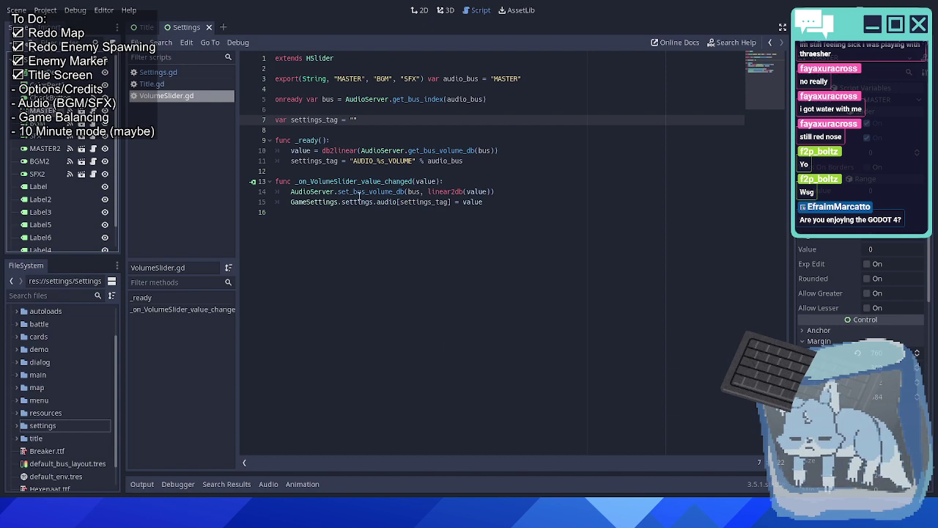
Replace the placeholder body of _on_value_changed with the AudioServer.set_bus_volume_db line copied from the older Godot project's VolumeSlider.gd.
{"action": "left_click_drag", "start_coordinate": [289, 191], "coordinate": [548, 191]}
{"action": "key", "text": "ctrl+c"}
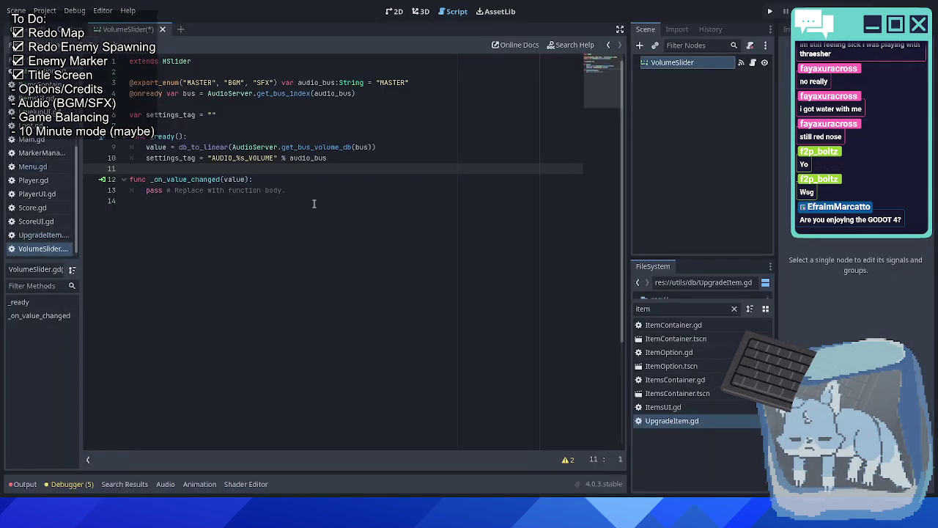
{"action": "left_click_drag", "start_coordinate": [146, 190], "coordinate": [388, 191]}
{"action": "key", "text": "ctrl+v"}
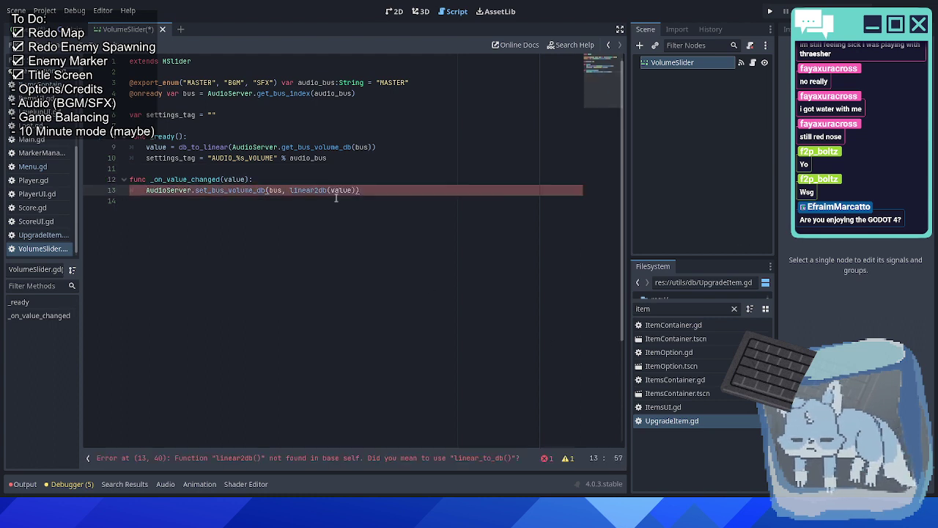
Change the linear2db call in _on_value_changed to linear_to_db and save the script.
{"action": "double_click", "coordinate": [308, 191]}
{"action": "type", "text": "linearto"}
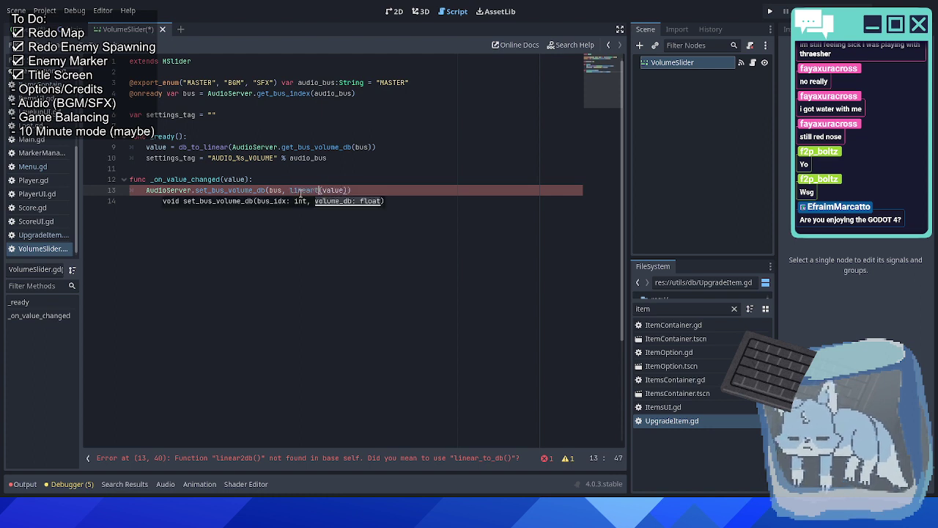
{"action": "type", "text": "db"}
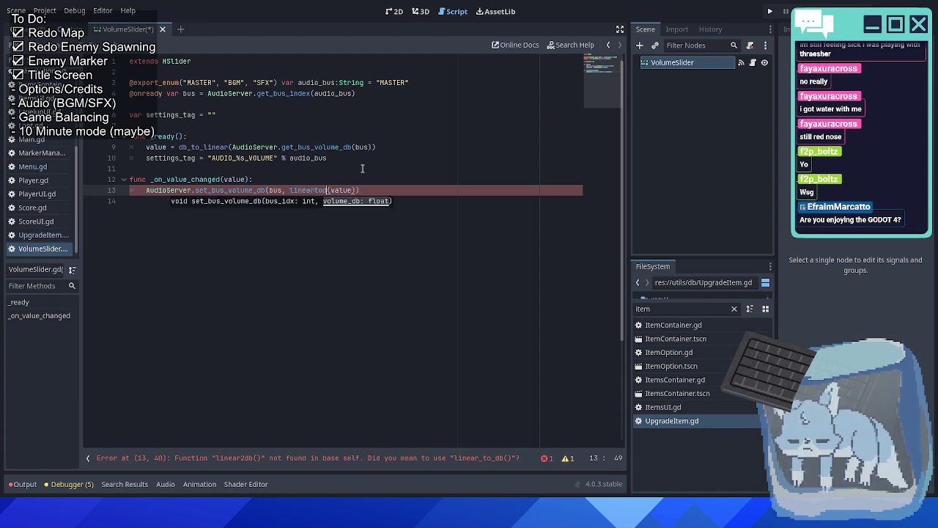
{"action": "key", "text": "BackSpace"}
{"action": "key", "text": "BackSpace"}
{"action": "key", "text": "BackSpace"}
{"action": "key", "text": "BackSpace"}
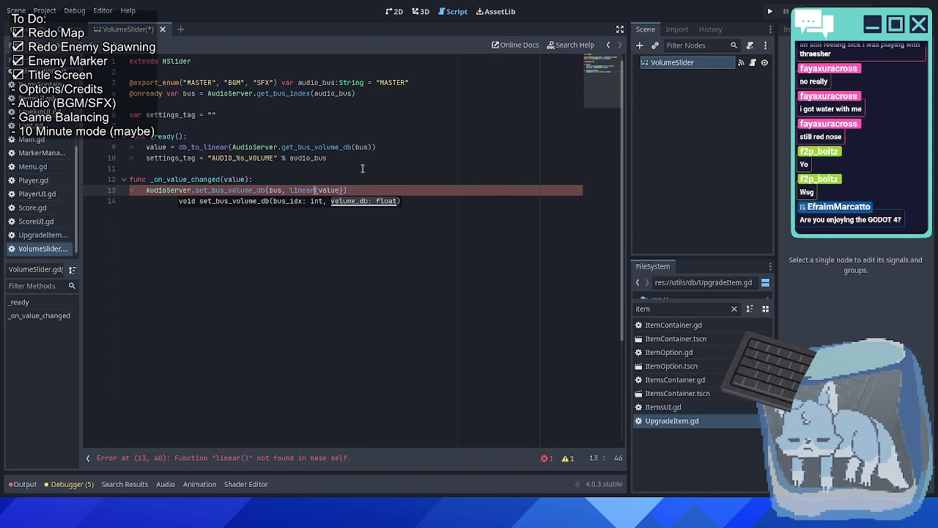
{"action": "type", "text": "_to_db"}
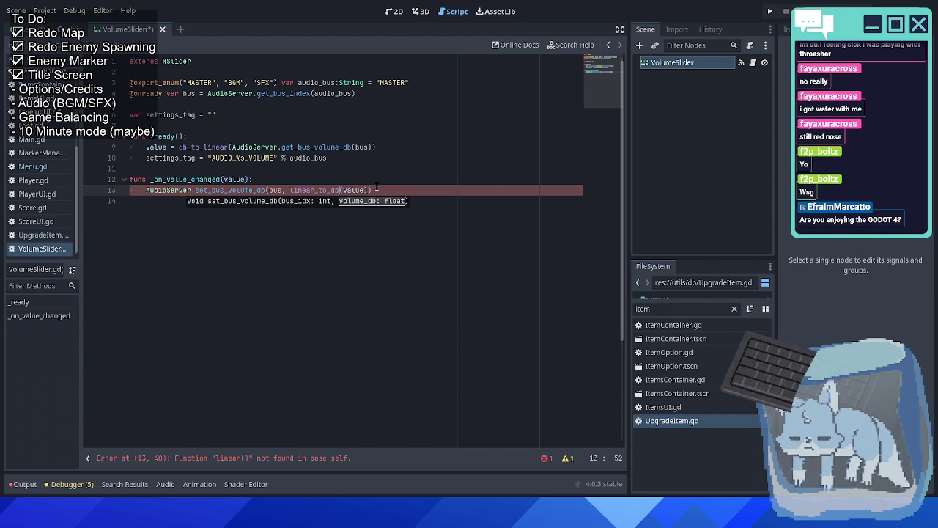
{"action": "left_click", "coordinate": [381, 190]}
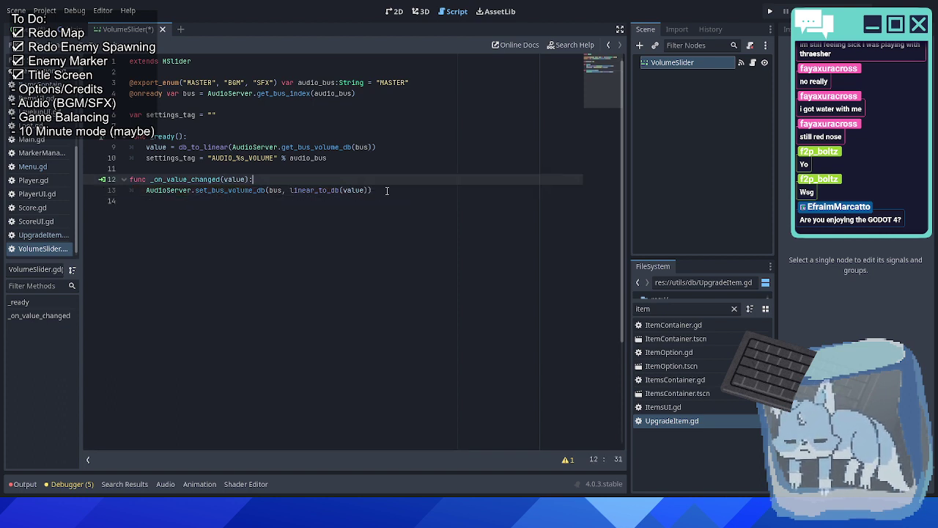
{"action": "key", "text": "ctrl+s"}
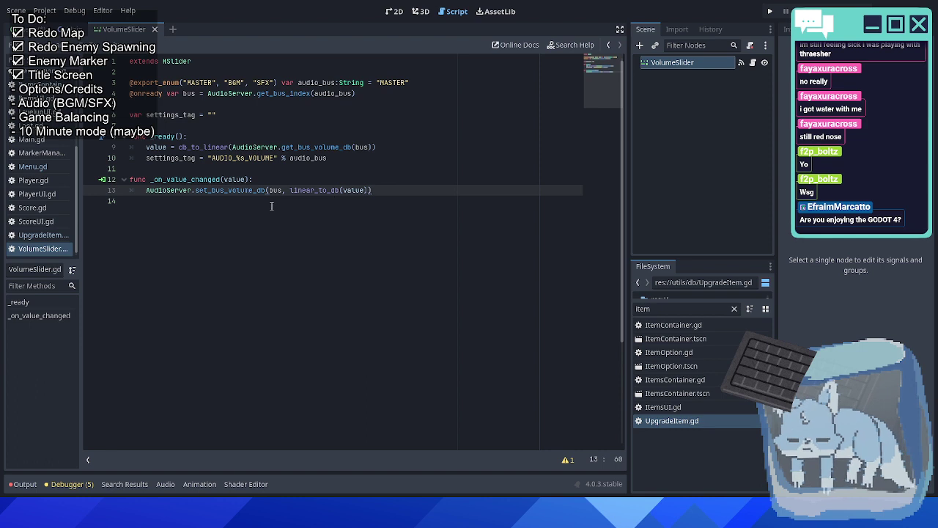
Return to the title menu scene, search the project files for "game" and clear the filter.
{"action": "scroll", "coordinate": [58, 197], "scroll_direction": "up", "scroll_amount": 5}
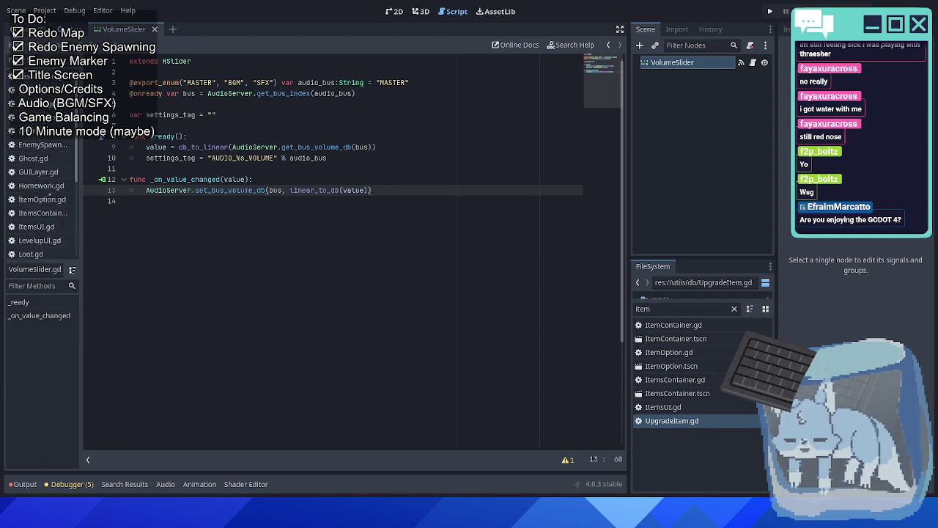
{"action": "left_click", "coordinate": [155, 29]}
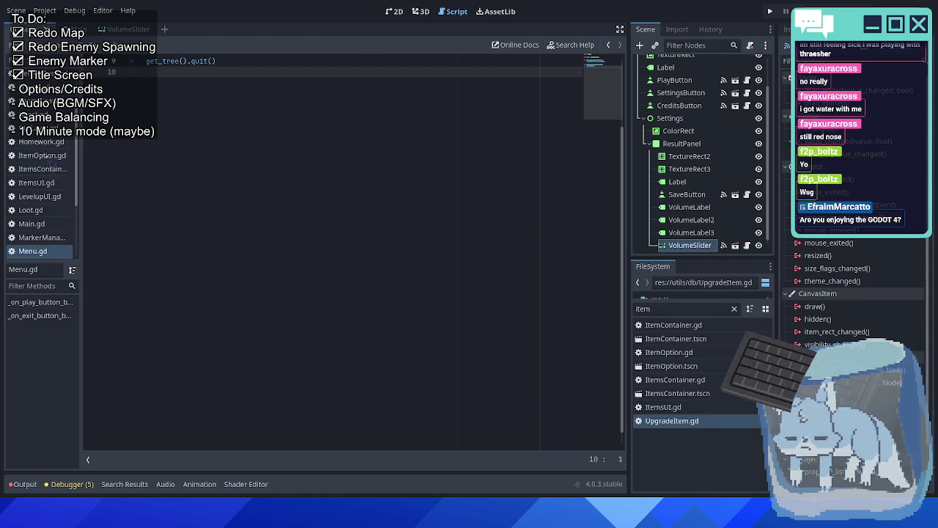
{"action": "scroll", "coordinate": [47, 165], "scroll_direction": "up", "scroll_amount": 2}
{"action": "double_click", "coordinate": [638, 308]}
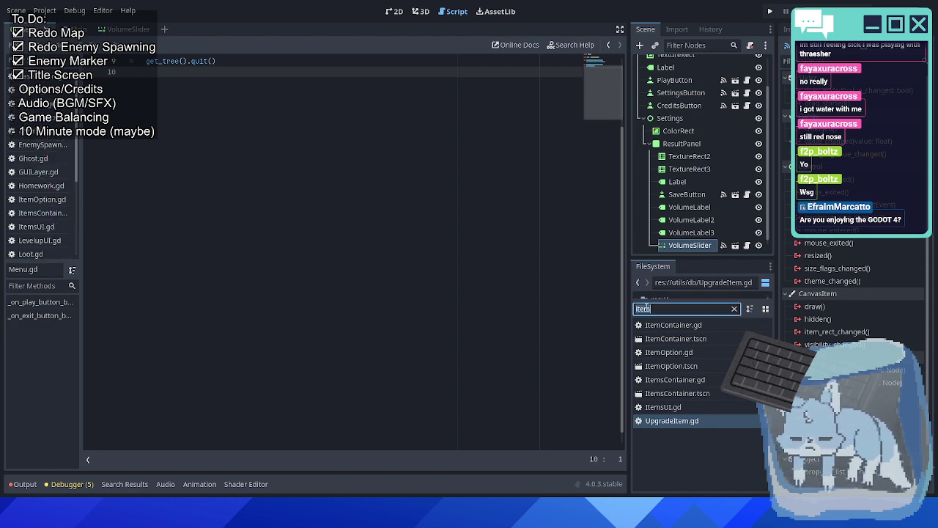
{"action": "type", "text": "game"}
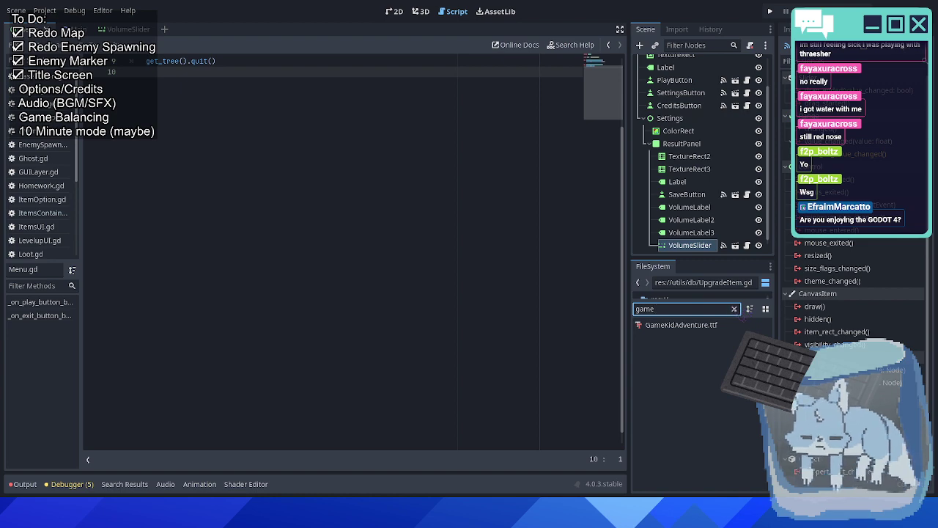
{"action": "left_click", "coordinate": [734, 309]}
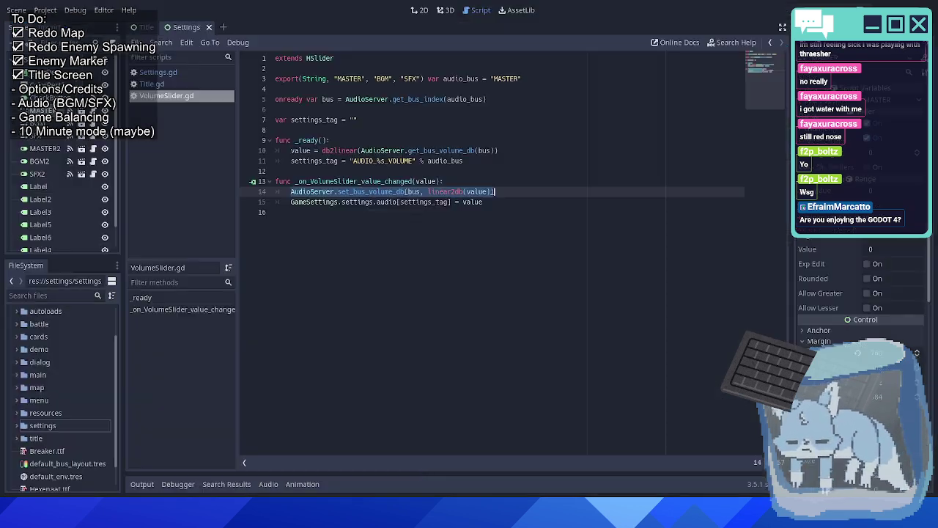
Check the GameSettings reference in the older project, and look for a counterpart in this project's root folder and Autoload list.
{"action": "left_click", "coordinate": [318, 202]}
{"action": "double_click", "coordinate": [318, 202]}
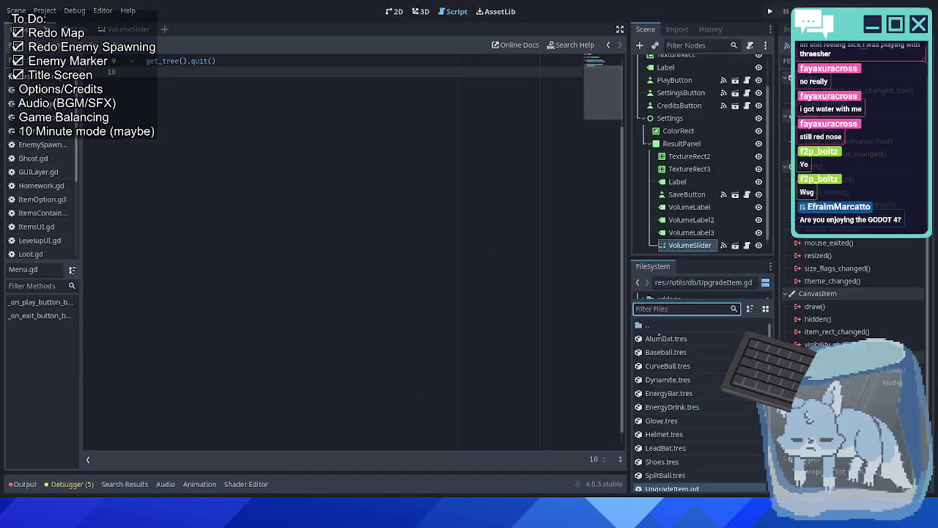
{"action": "double_click", "coordinate": [658, 327]}
{"action": "scroll", "coordinate": [669, 348], "scroll_direction": "down", "scroll_amount": 5}
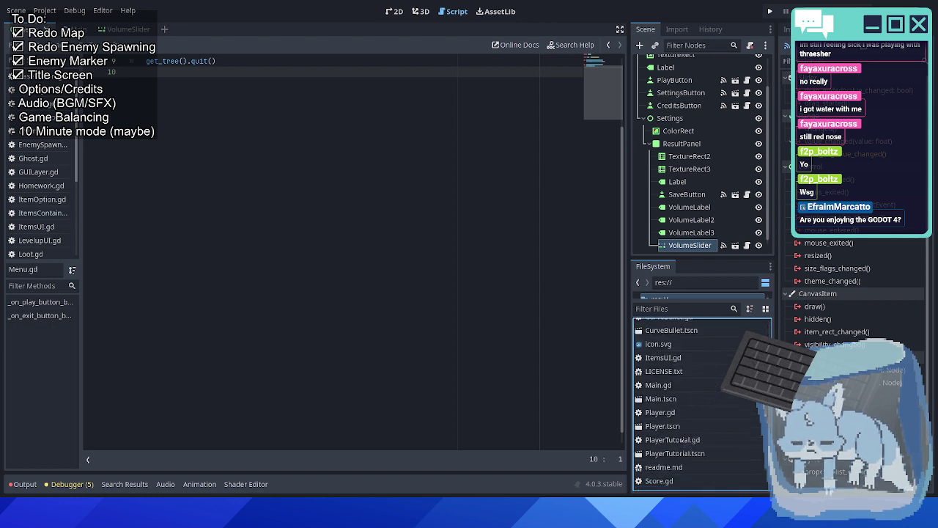
{"action": "left_click", "coordinate": [45, 10]}
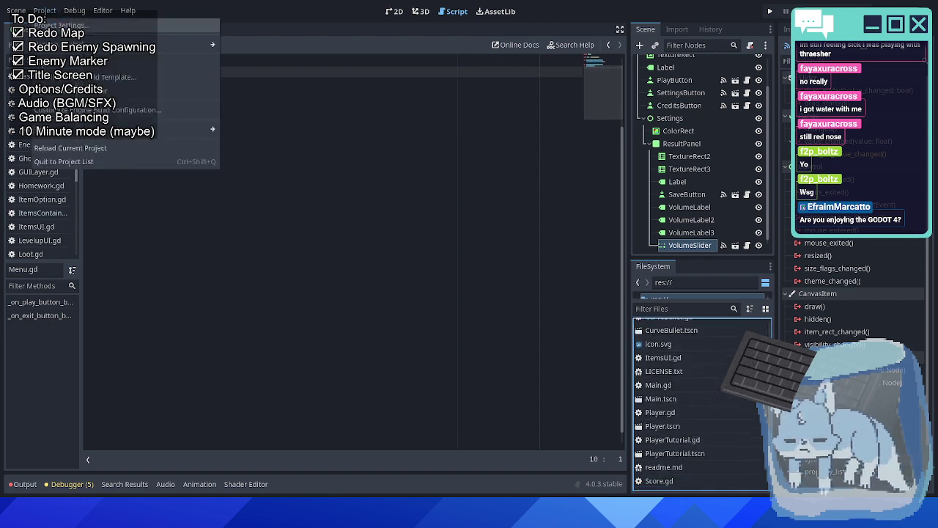
{"action": "left_click", "coordinate": [60, 25]}
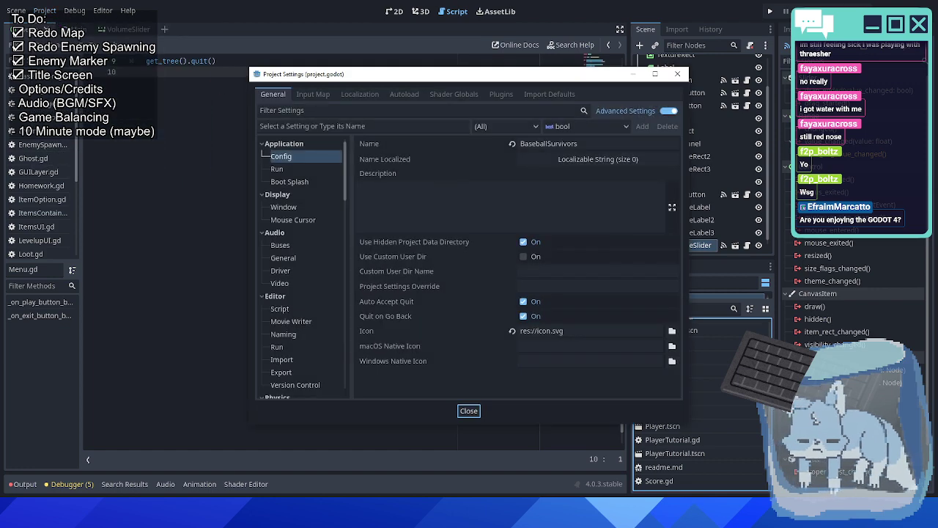
{"action": "left_click", "coordinate": [403, 95]}
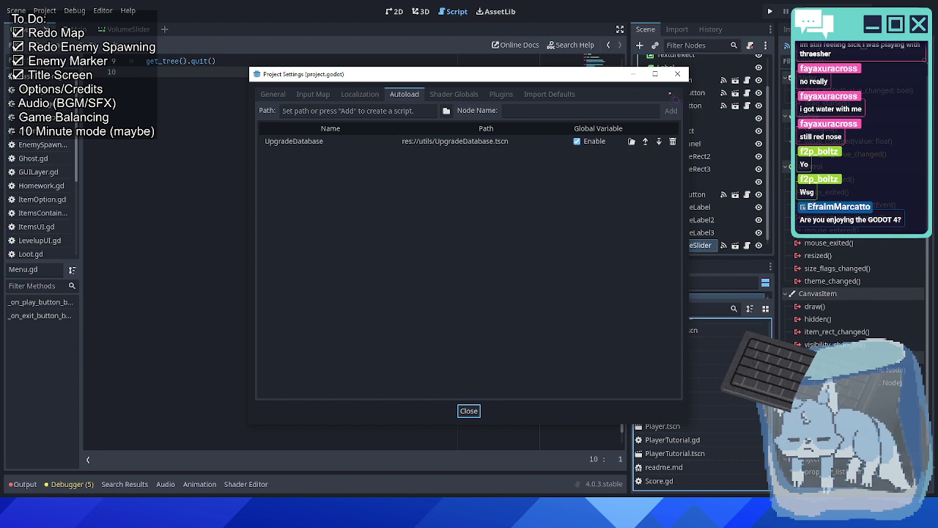
{"action": "left_click", "coordinate": [677, 74]}
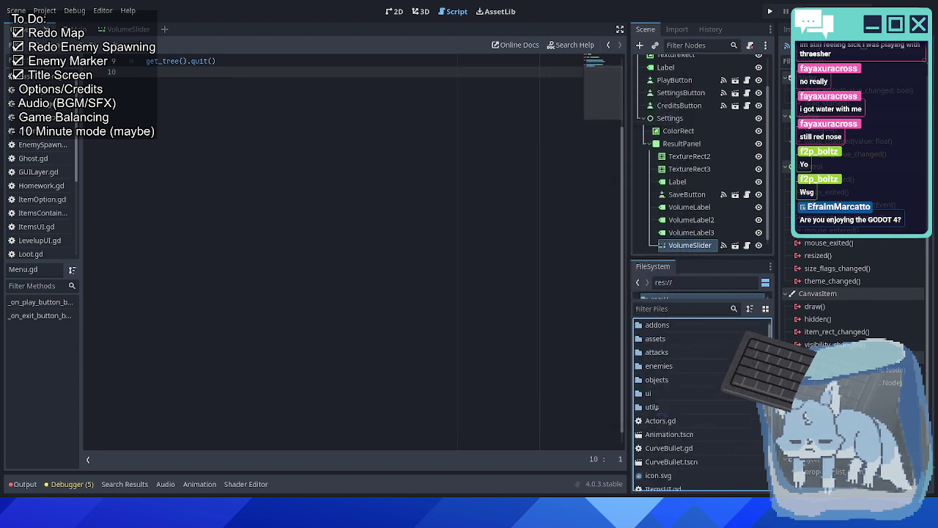
Create a GDScript named GameSettings.gd inheriting Node in the utils folder and open it for editing.
{"action": "double_click", "coordinate": [652, 407]}
{"action": "scroll", "coordinate": [671, 440], "scroll_direction": "down", "scroll_amount": 3}
{"action": "right_click", "coordinate": [673, 470]}
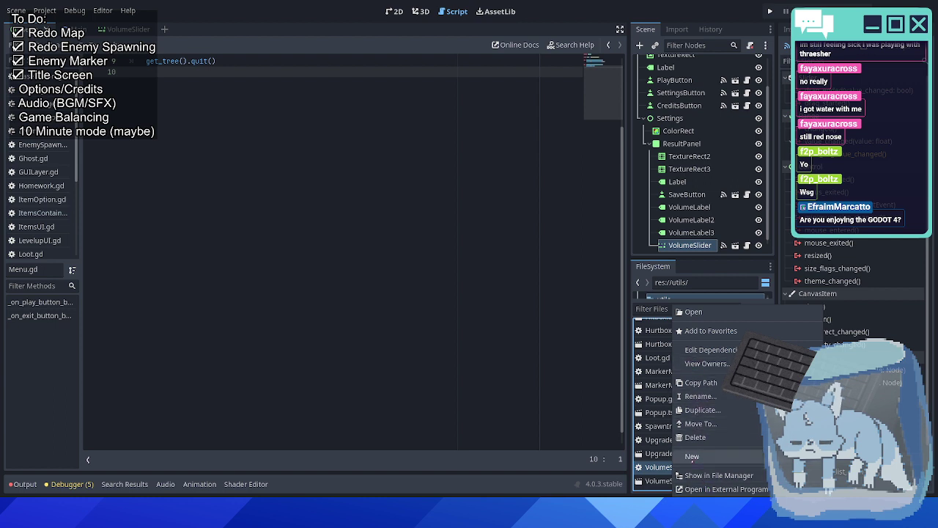
{"action": "left_click", "coordinate": [799, 484]}
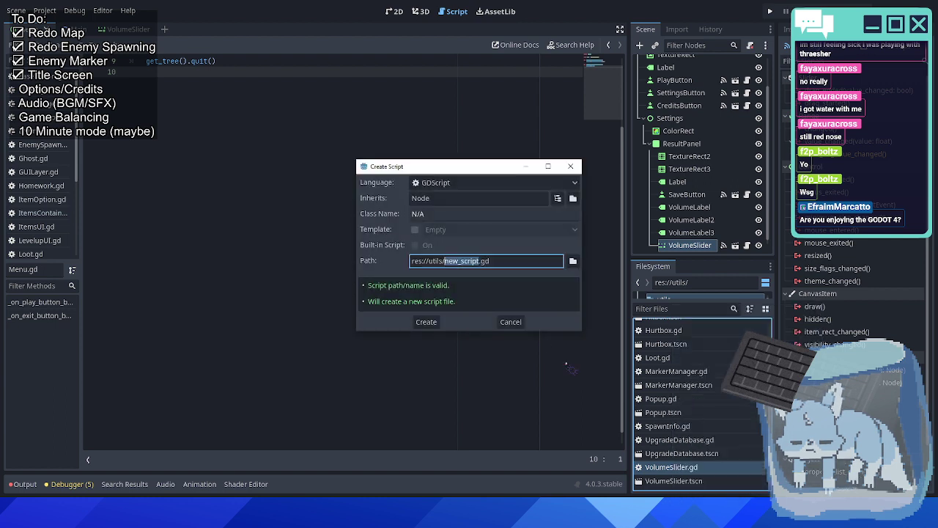
{"action": "type", "text": "Settings"}
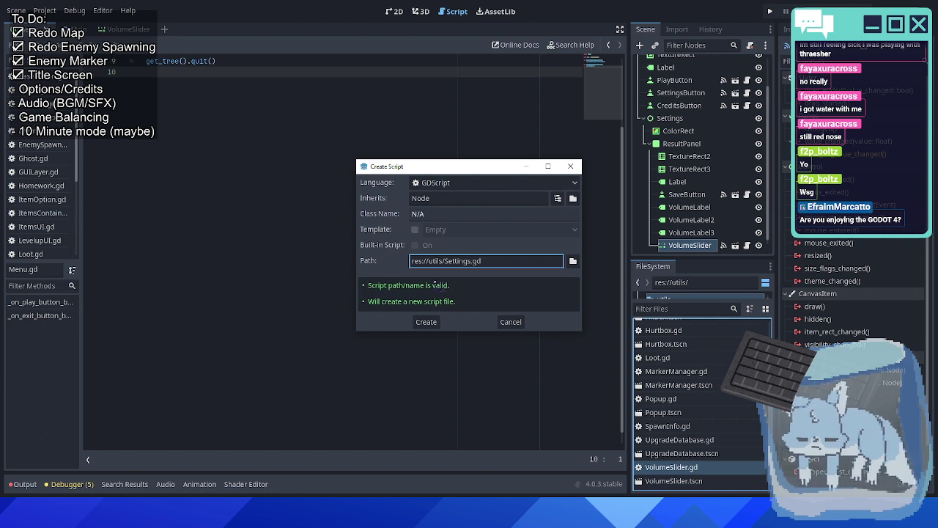
{"action": "left_click", "coordinate": [443, 262]}
{"action": "type", "text": "Game"}
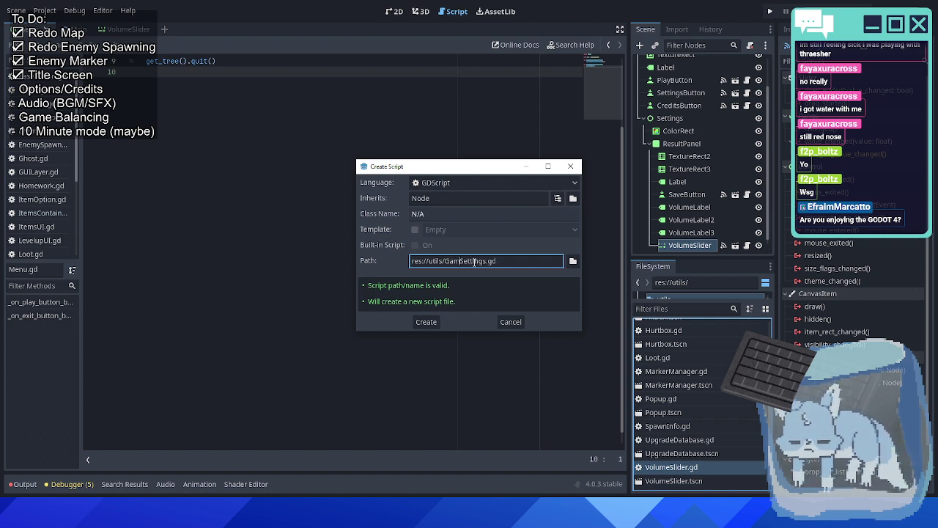
{"action": "left_click", "coordinate": [426, 322]}
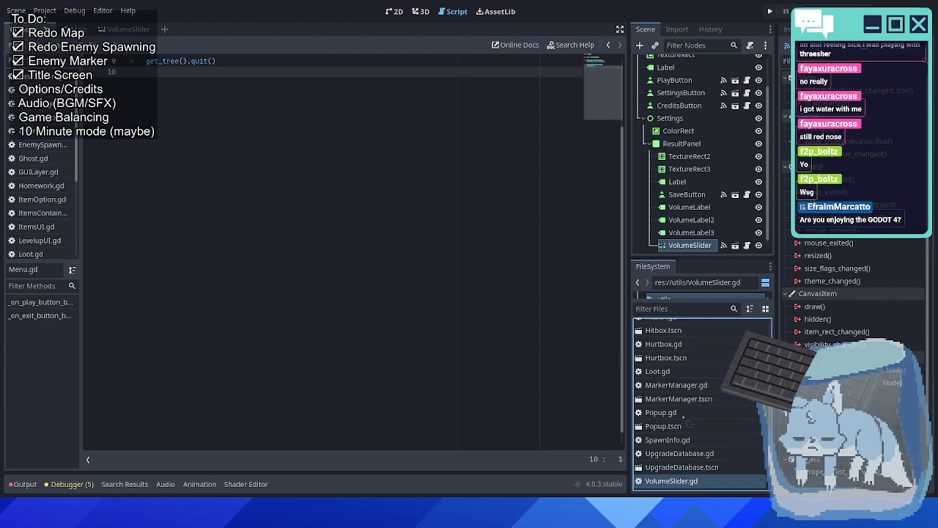
{"action": "scroll", "coordinate": [686, 420], "scroll_direction": "up", "scroll_amount": 5}
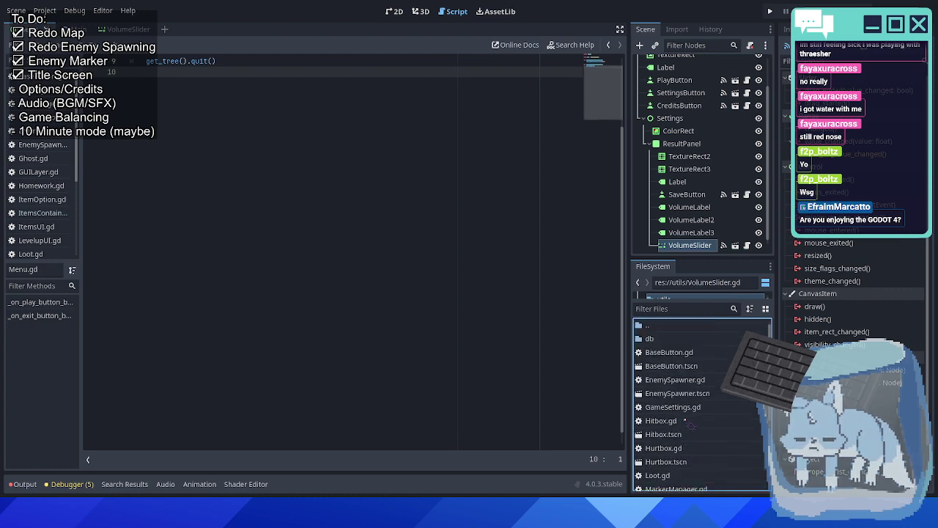
{"action": "double_click", "coordinate": [682, 407]}
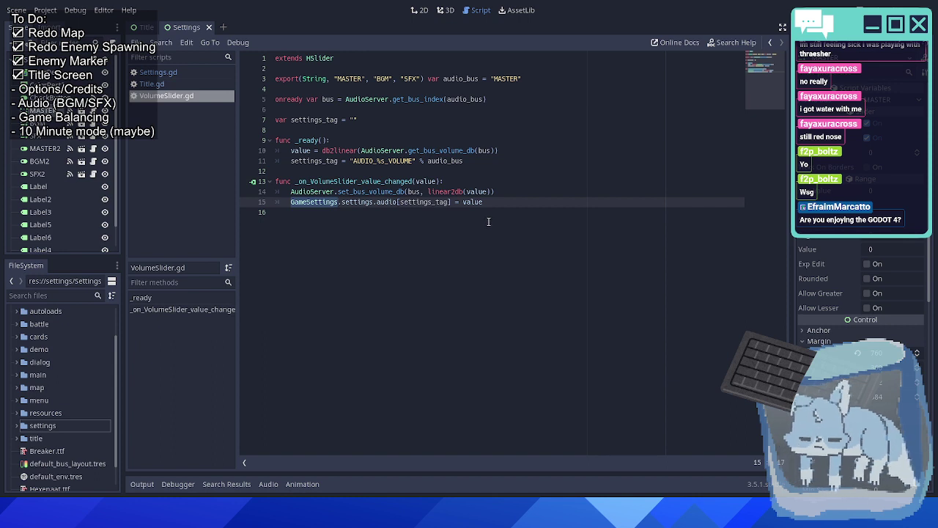
Copy the SAVE_PATH constant "user://settings.cfg" from the older project's GameSettings script into the new GameSettings.gd, below the extends line.
{"action": "left_click", "coordinate": [498, 201]}
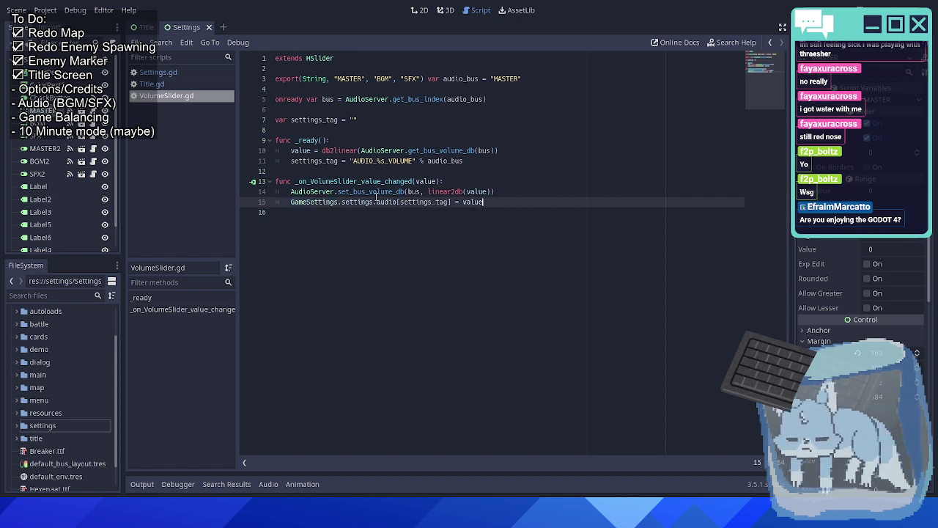
{"action": "left_click", "coordinate": [307, 202], "text": "ctrl"}
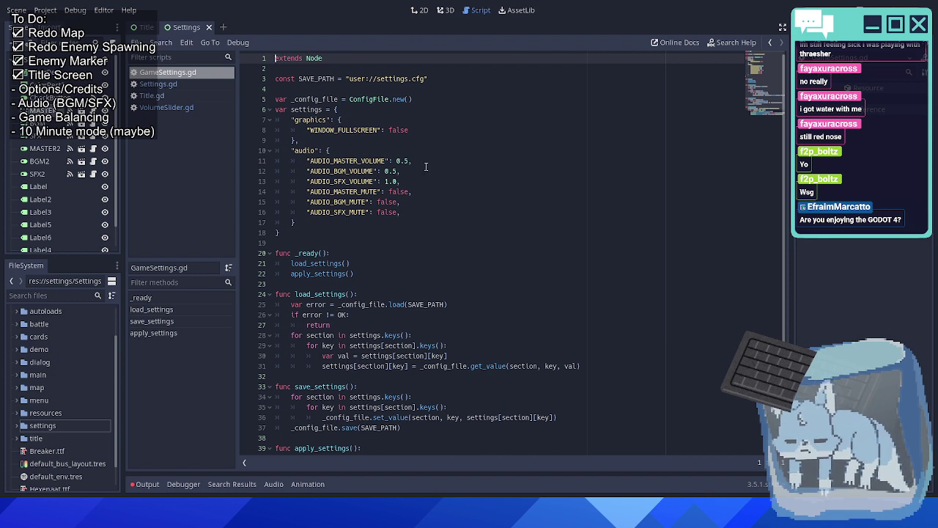
{"action": "left_click_drag", "start_coordinate": [432, 79], "coordinate": [277, 79]}
{"action": "key", "text": "ctrl+c"}
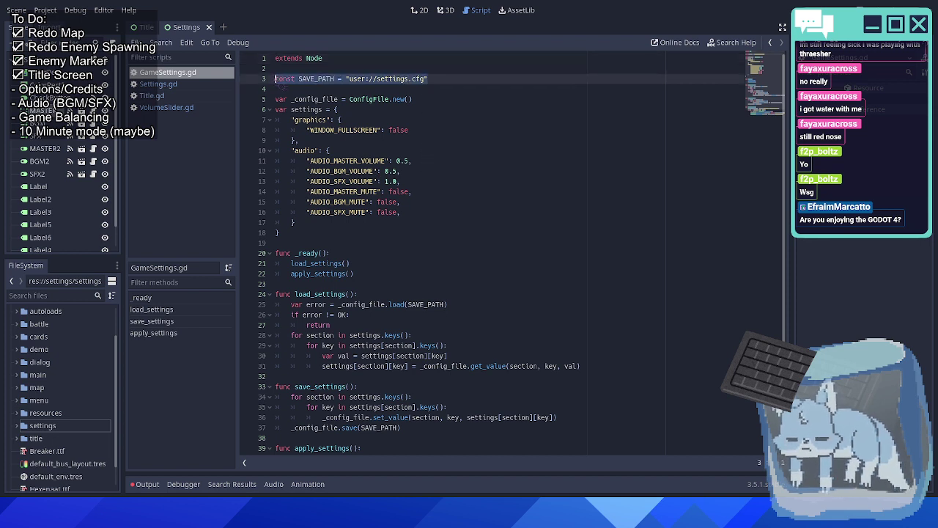
{"action": "key", "text": "alt+Tab"}
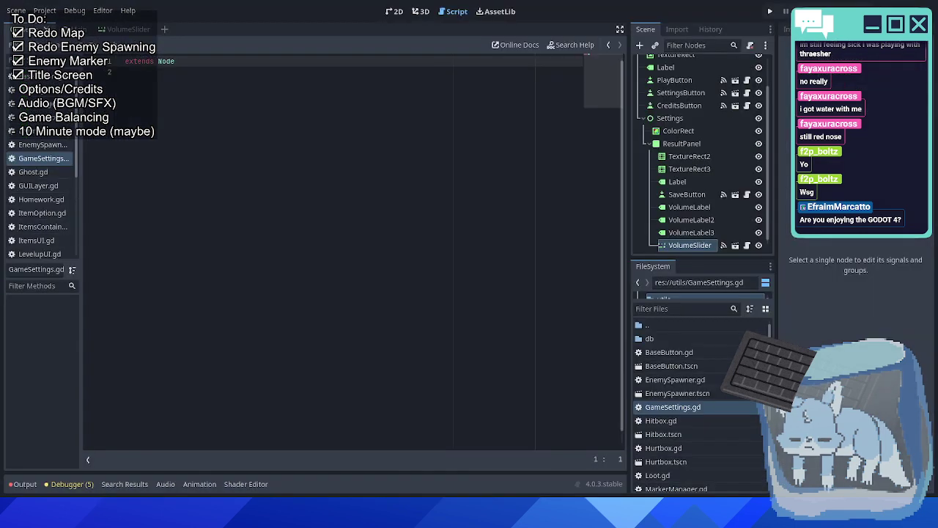
{"action": "left_click", "coordinate": [184, 61]}
{"action": "key", "text": "Return"}
{"action": "key", "text": "Return"}
{"action": "key", "text": "ctrl+v"}
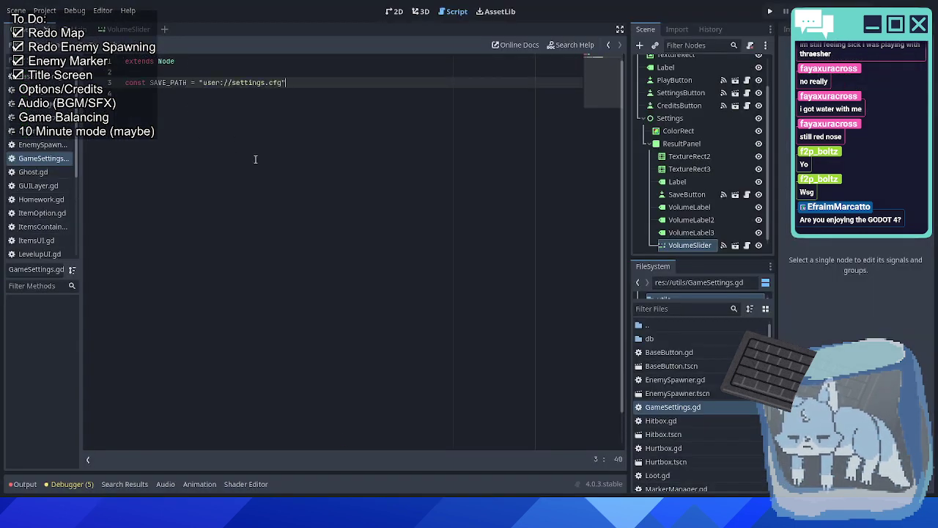
Copy the _config_file variable and settings dictionary from the older project's GameSettings script into GameSettings.gd, below the SAVE_PATH constant.
{"action": "key", "text": "alt+Tab"}
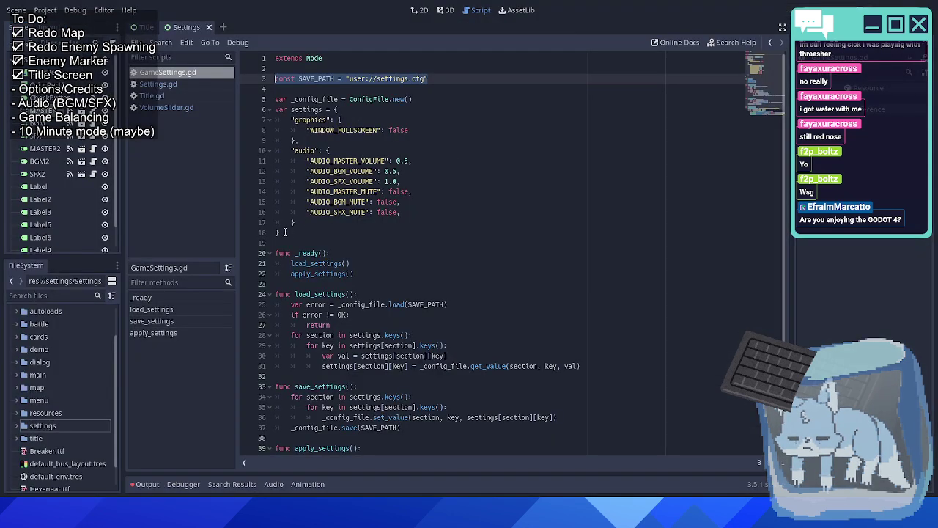
{"action": "left_click_drag", "start_coordinate": [285, 232], "coordinate": [276, 99]}
{"action": "key", "text": "ctrl+c"}
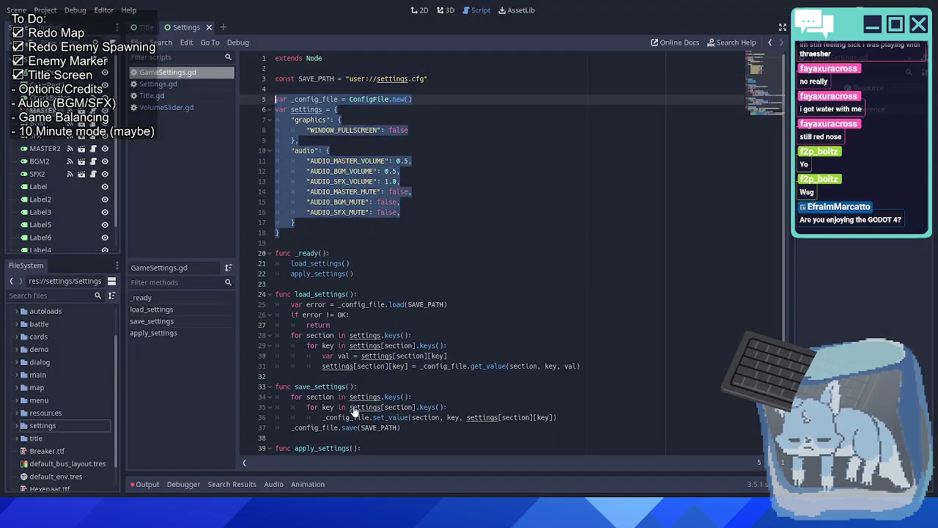
{"action": "key", "text": "alt+Tab"}
{"action": "left_click", "coordinate": [300, 117]}
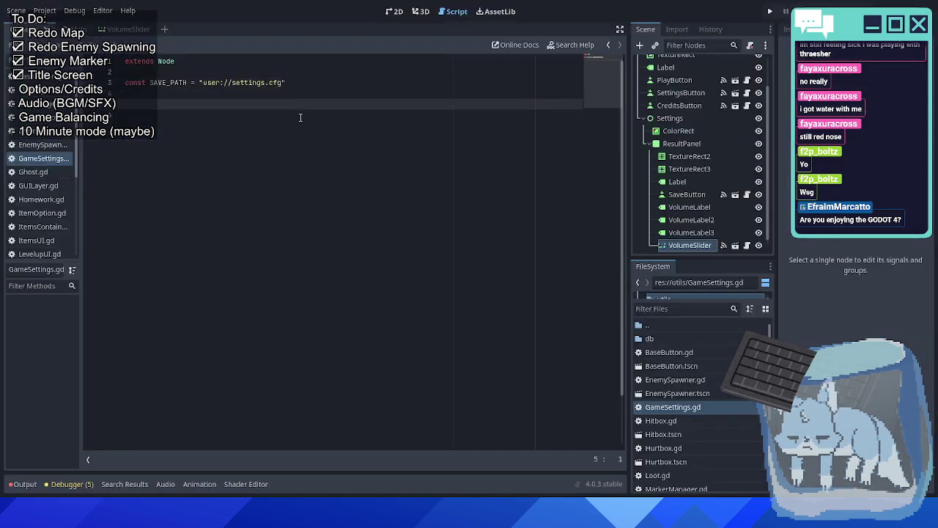
{"action": "key", "text": "ctrl+v"}
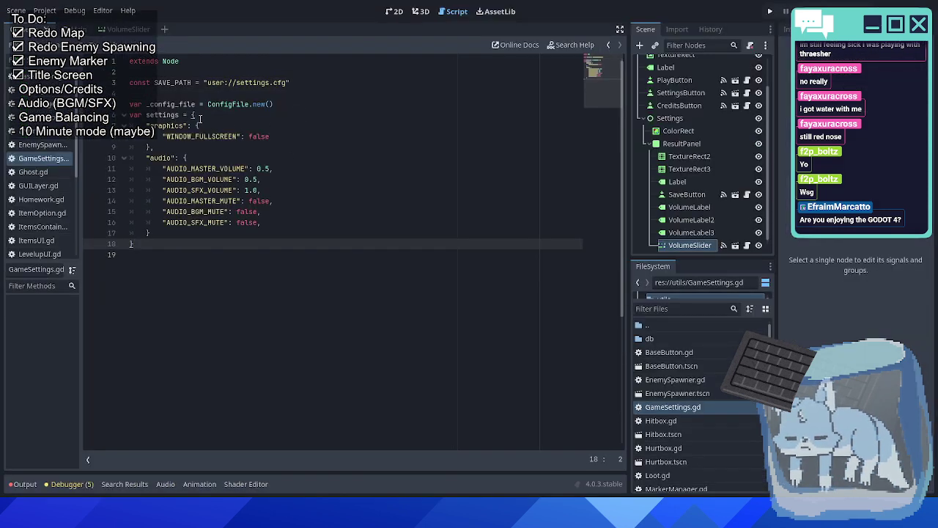
Delete the "graphics" section with its WINDOW_FULLSCREEN entry from the settings dictionary.
{"action": "left_click_drag", "start_coordinate": [198, 115], "coordinate": [200, 148]}
{"action": "key", "text": "BackSpace"}
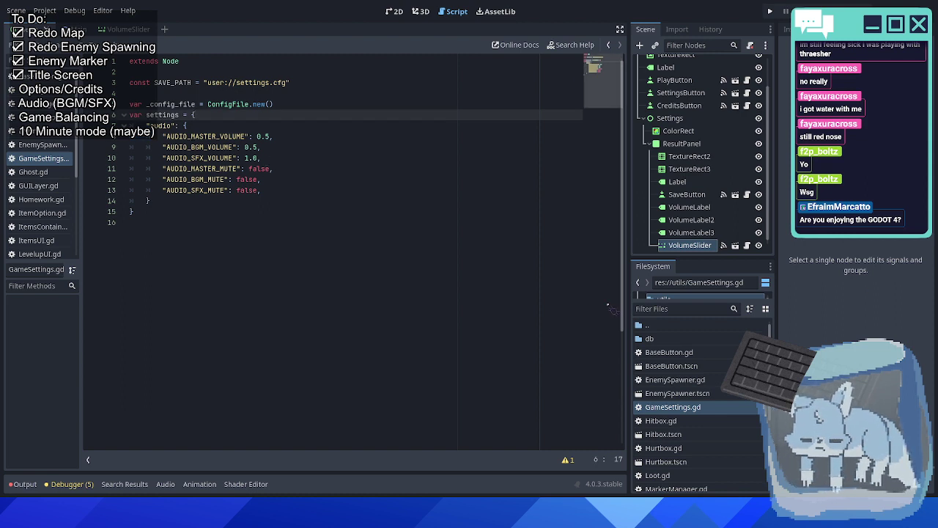
{"action": "left_click", "coordinate": [284, 157]}
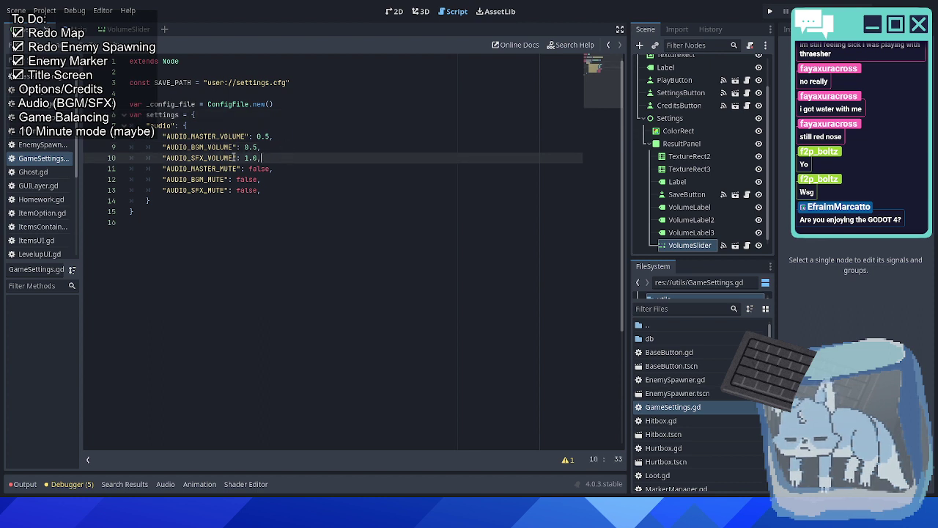
{"action": "left_click", "coordinate": [289, 107]}
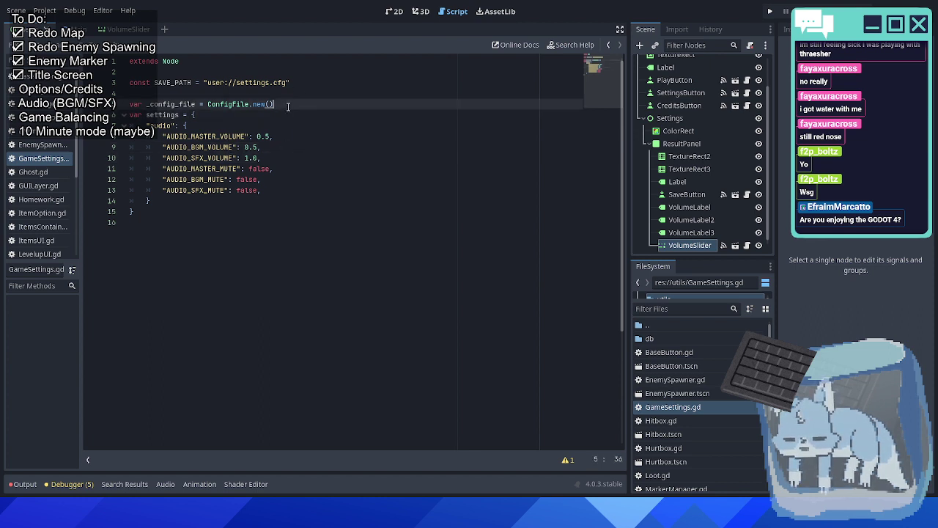
{"action": "left_click", "coordinate": [323, 84]}
{"action": "left_click", "coordinate": [307, 126]}
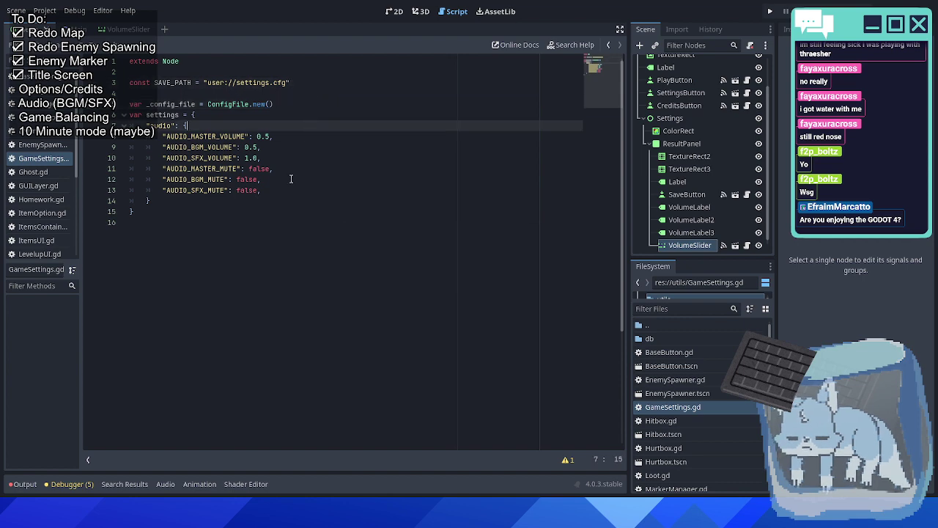
Add a _ready() function below the settings dictionary that calls load_settings() and apply_settings(), as in the older project's script.
{"action": "key", "text": "alt+Tab"}
{"action": "scroll", "coordinate": [319, 208], "scroll_direction": "down", "scroll_amount": 2}
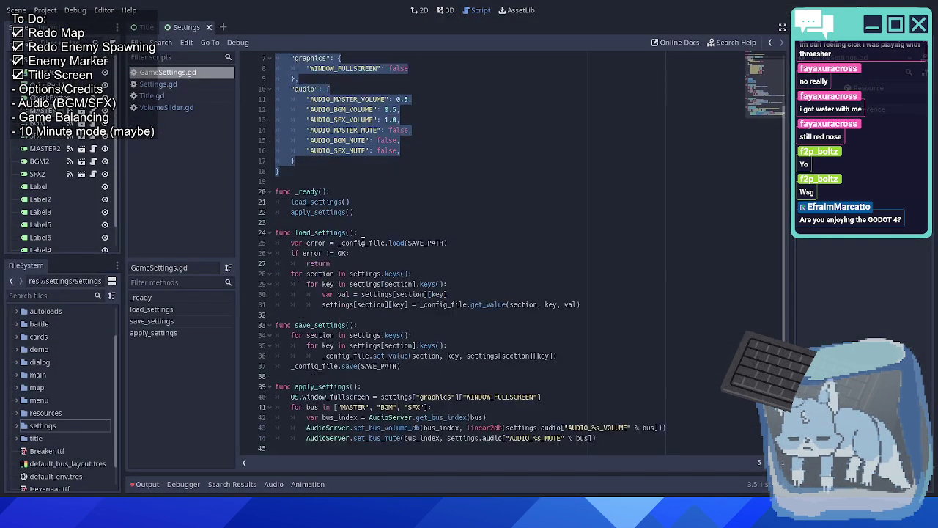
{"action": "left_click_drag", "start_coordinate": [355, 211], "coordinate": [270, 197]}
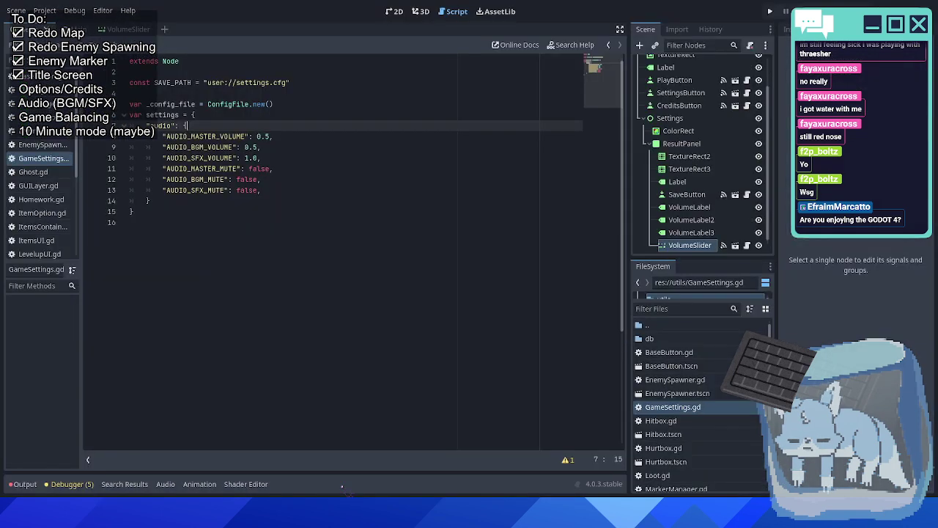
{"action": "key", "text": "alt+Tab"}
{"action": "left_click", "coordinate": [148, 212]}
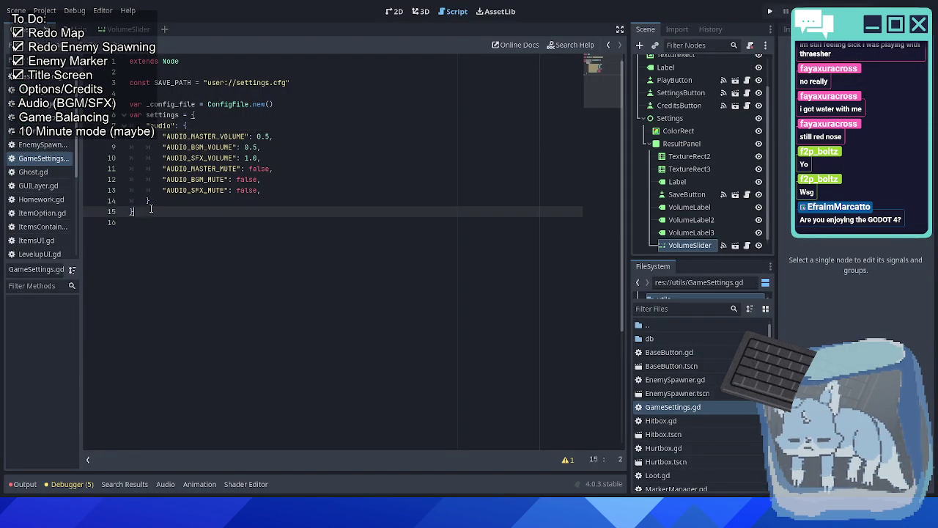
{"action": "key", "text": "Return"}
{"action": "key", "text": "Return"}
{"action": "type", "text": "func _ready(): \tload_settings() \tapply_settings()"}
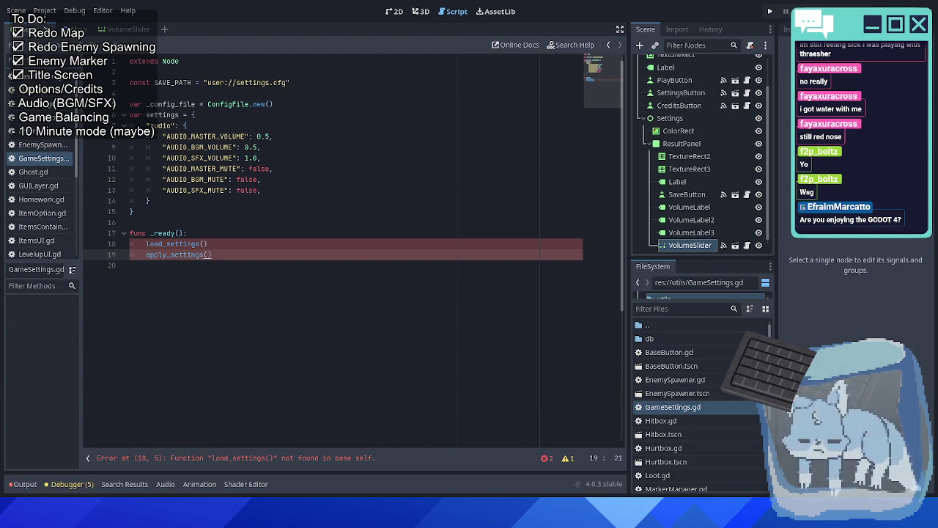
Copy the load_settings(), save_settings() and apply_settings() functions from the older project's script into GameSettings.gd, below _ready().
{"action": "key", "text": "alt+Tab"}
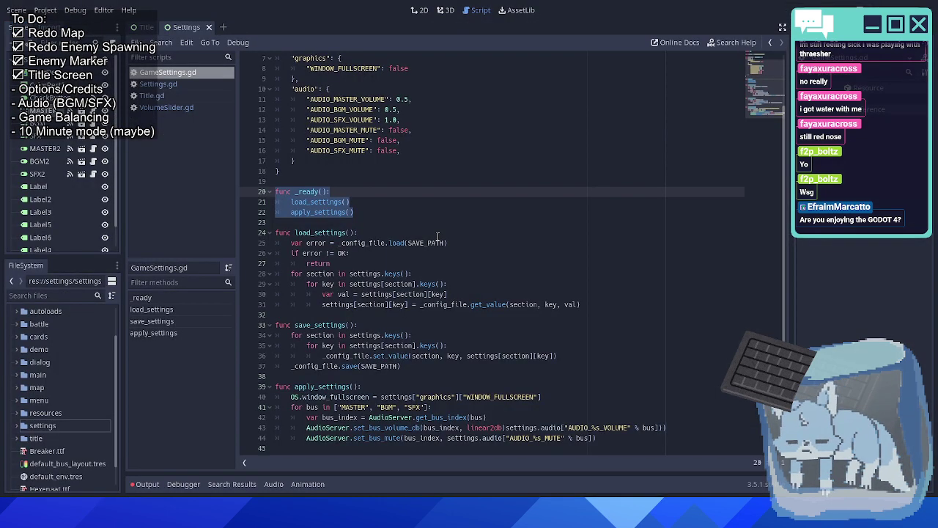
{"action": "left_click", "coordinate": [445, 254]}
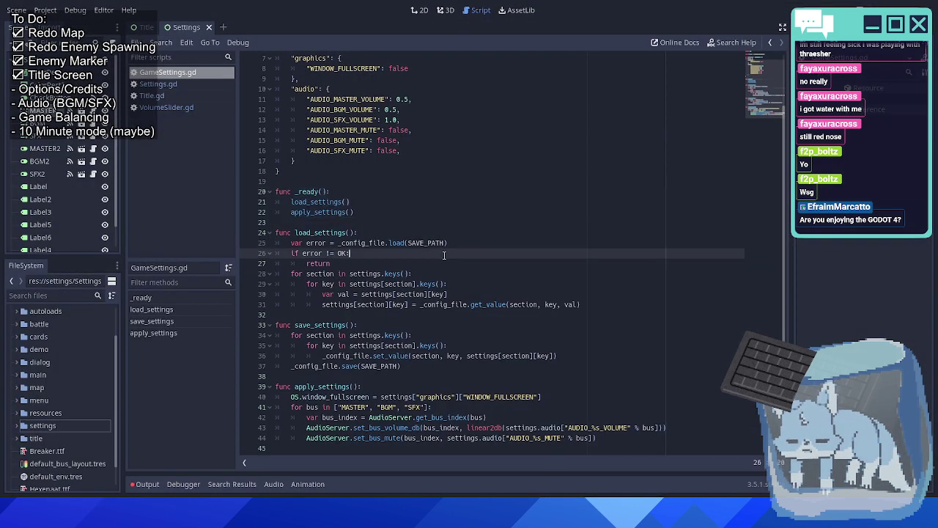
{"action": "left_click_drag", "start_coordinate": [600, 438], "coordinate": [275, 232]}
{"action": "key", "text": "ctrl+c"}
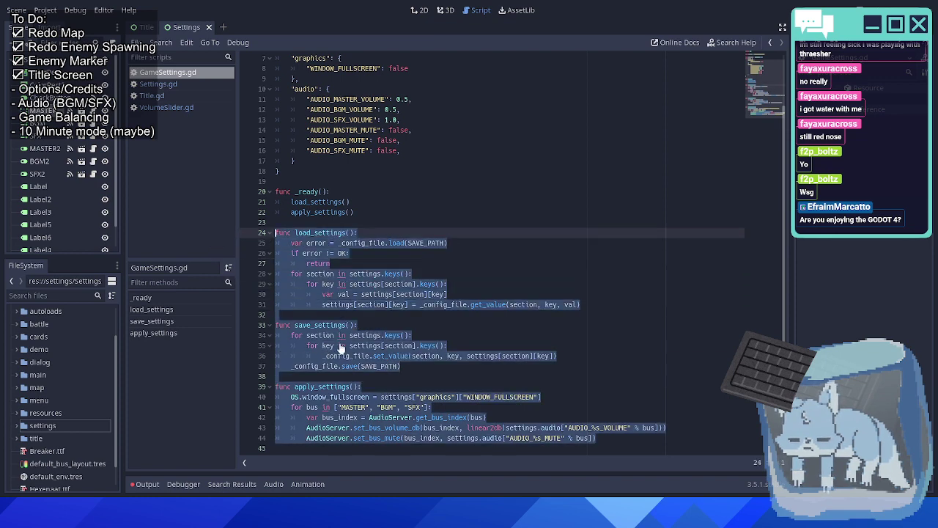
{"action": "key", "text": "alt+Tab"}
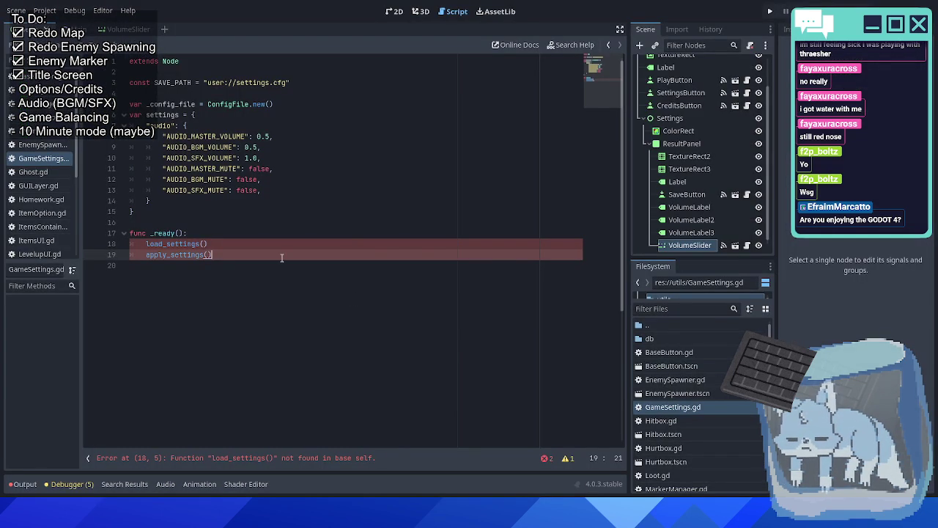
{"action": "key", "text": "Return"}
{"action": "key", "text": "ctrl+v"}
Delete the OS.window_fullscreen assignment line from apply_settings().
{"action": "scroll", "coordinate": [283, 250], "scroll_direction": "down", "scroll_amount": 2}
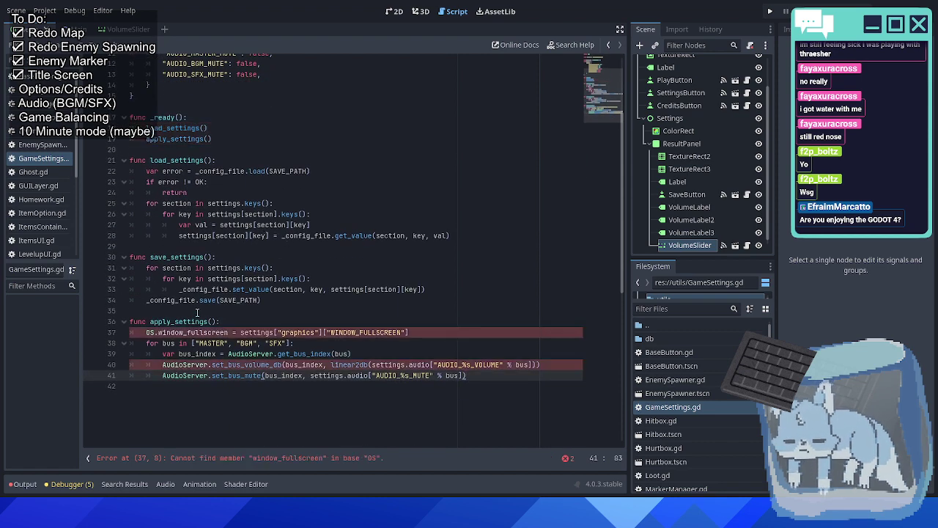
{"action": "left_click", "coordinate": [422, 324]}
{"action": "left_click_drag", "start_coordinate": [422, 324], "coordinate": [425, 334]}
{"action": "key", "text": "BackSpace"}
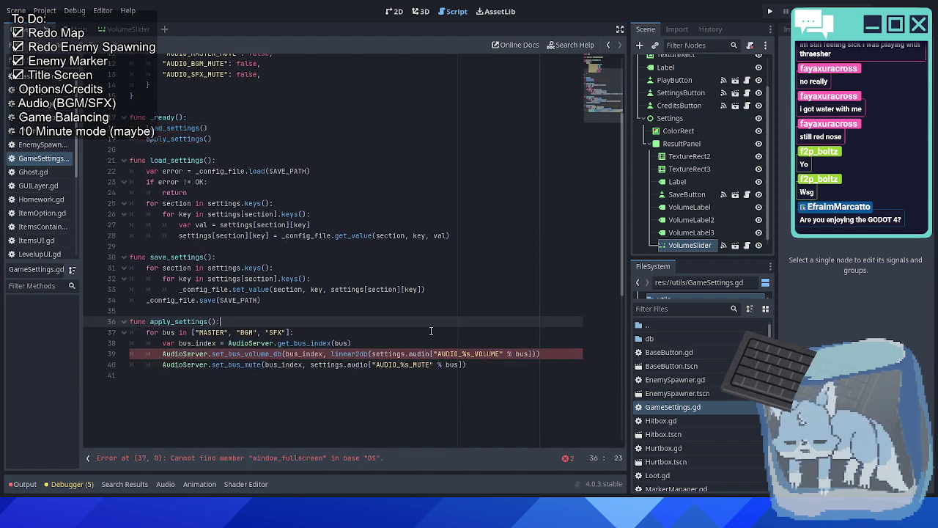
Replace the linear2db call in apply_settings() with linear_to_db in the set_bus_volume_db line.
{"action": "double_click", "coordinate": [355, 353]}
{"action": "type", "text": "line"}
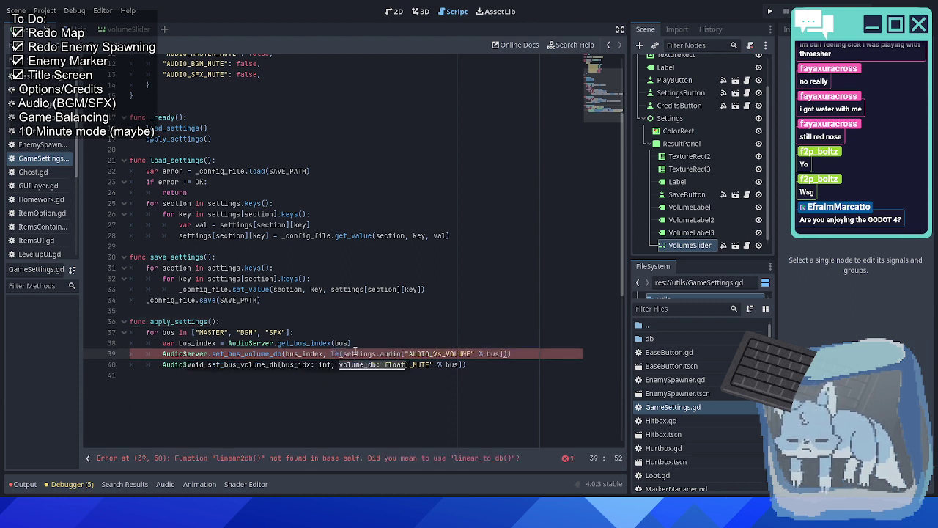
{"action": "type", "text": "ar_to_db"}
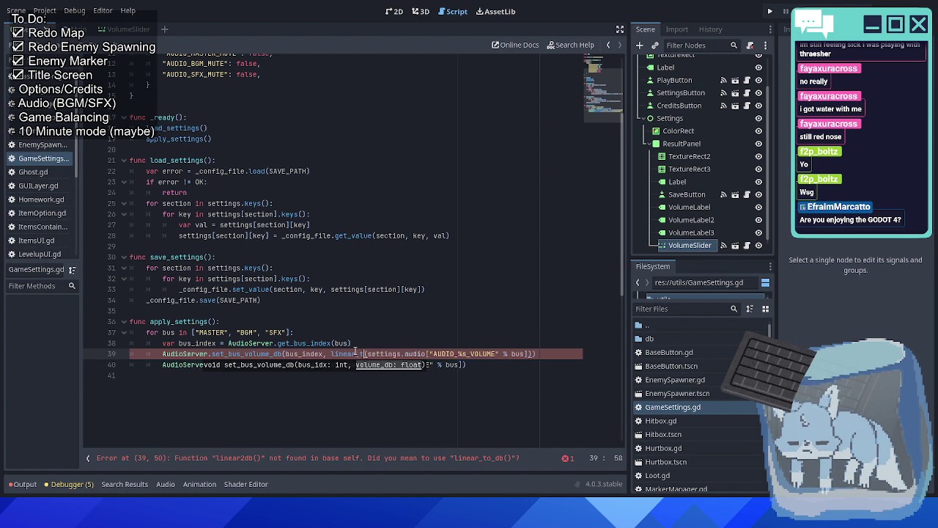
{"action": "left_click", "coordinate": [415, 343]}
{"action": "scroll", "coordinate": [422, 342], "scroll_direction": "up", "scroll_amount": 1}
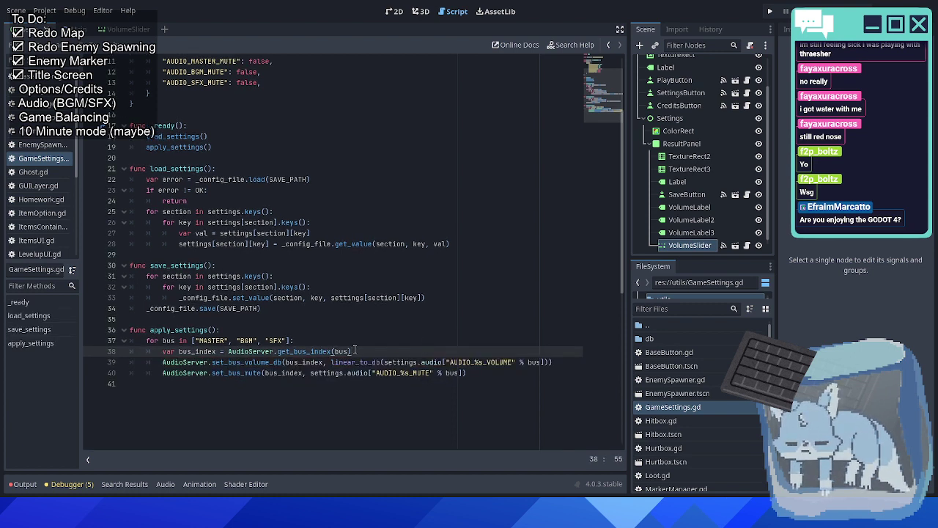
Review the settings dictionary and the load, save and apply functions in GameSettings.gd, including the audio bus names they use.
{"action": "left_click", "coordinate": [482, 373]}
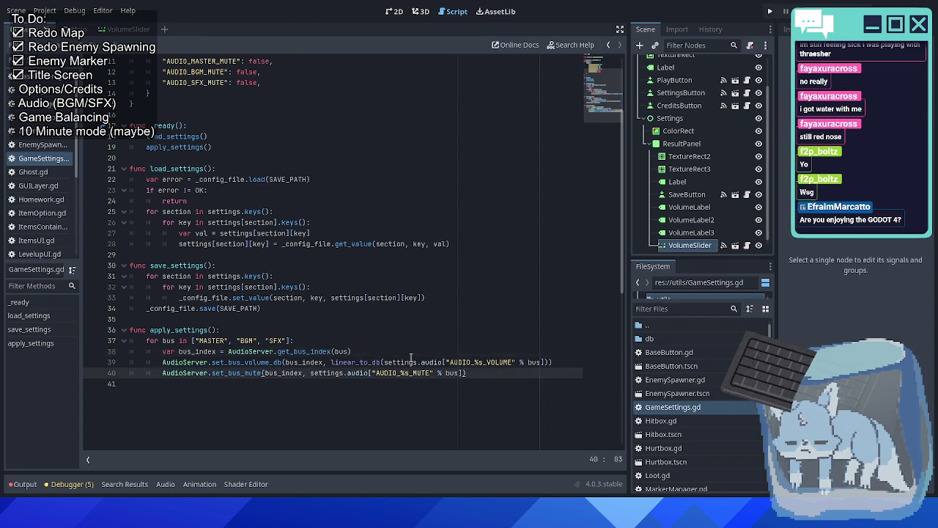
{"action": "left_click", "coordinate": [385, 351]}
{"action": "left_click", "coordinate": [198, 332]}
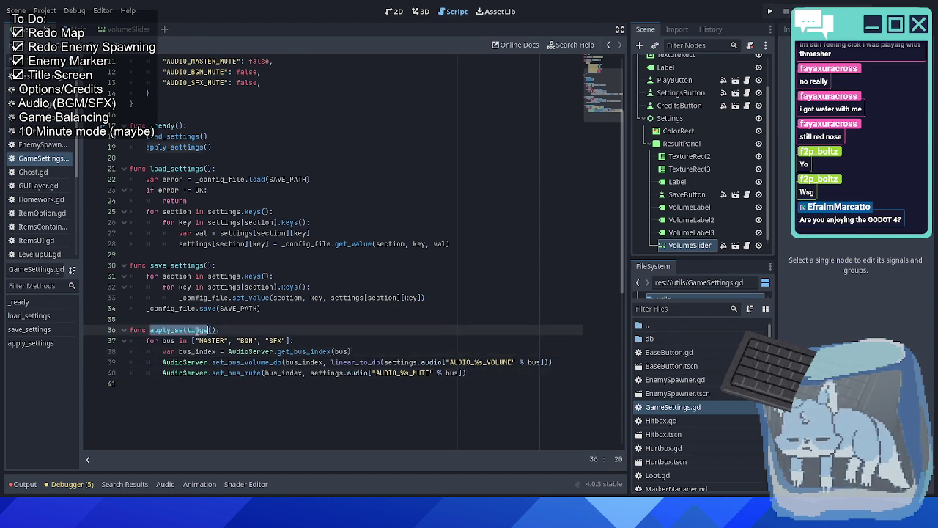
{"action": "left_click", "coordinate": [436, 279]}
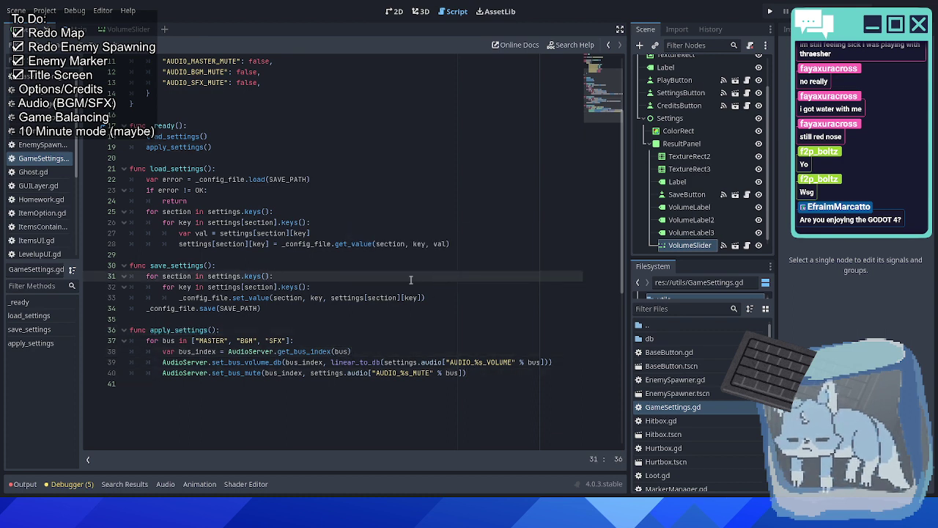
{"action": "double_click", "coordinate": [207, 309]}
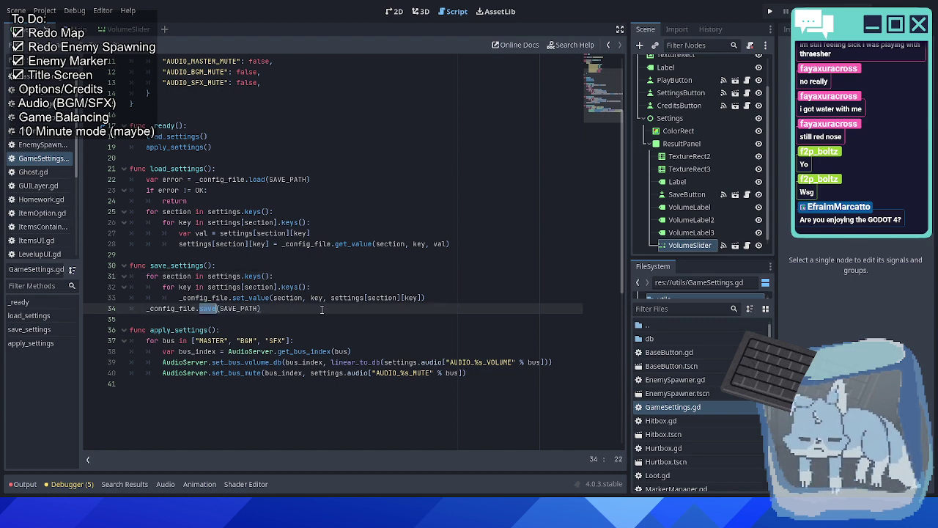
{"action": "scroll", "coordinate": [321, 309], "scroll_direction": "up", "scroll_amount": 3}
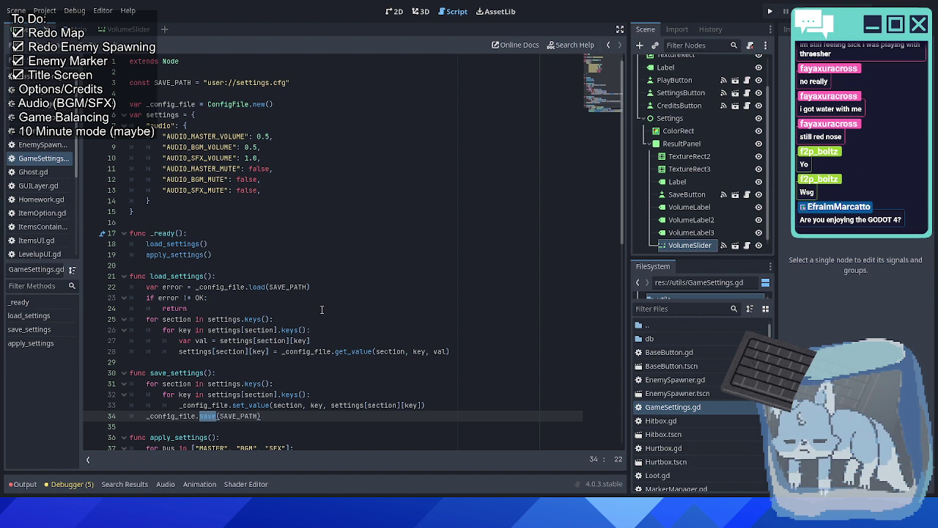
{"action": "left_click", "coordinate": [321, 309]}
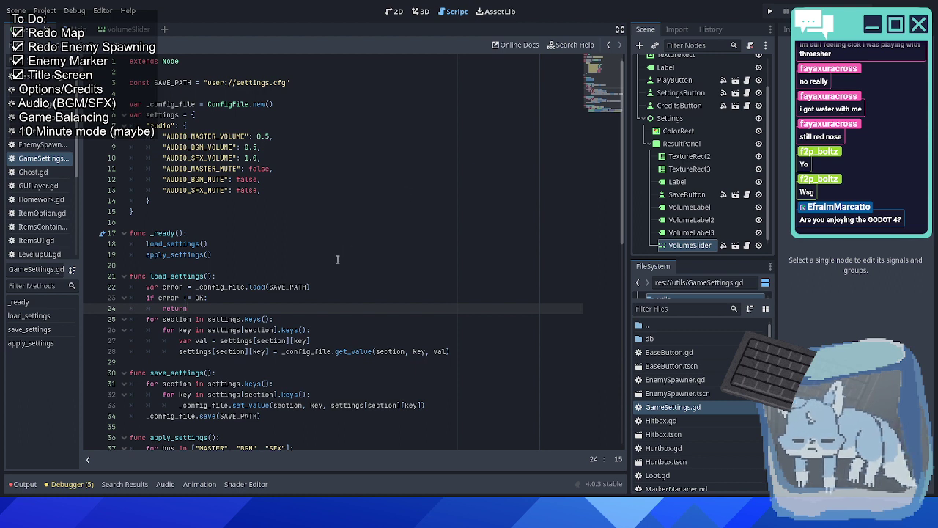
{"action": "key", "text": "Up"}
{"action": "key", "text": "Up"}
{"action": "key", "text": "Up"}
{"action": "key", "text": "Up"}
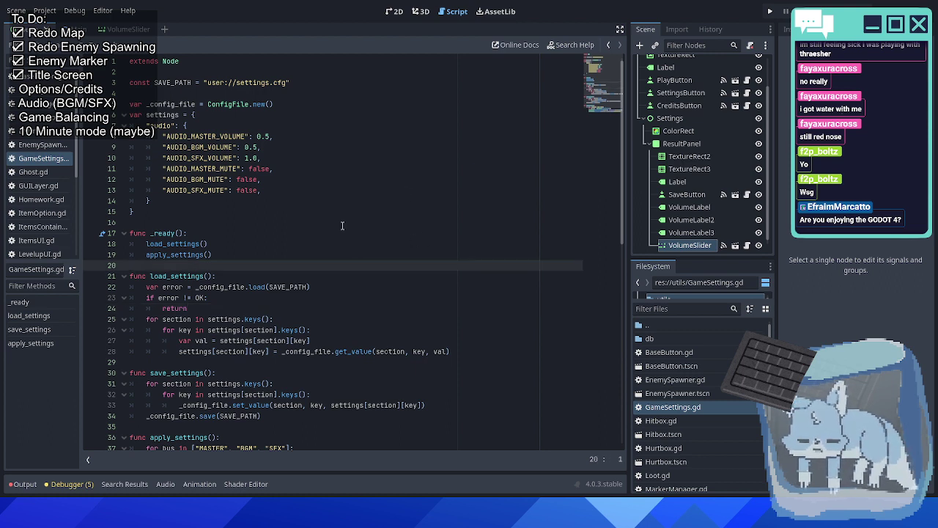
{"action": "left_click", "coordinate": [318, 298]}
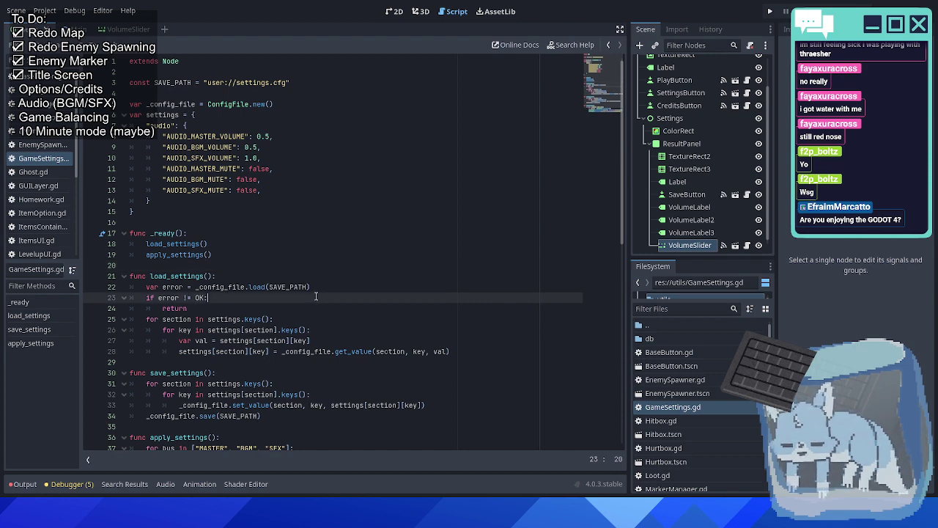
{"action": "scroll", "coordinate": [317, 297], "scroll_direction": "down", "scroll_amount": 4}
{"action": "scroll", "coordinate": [315, 296], "scroll_direction": "up", "scroll_amount": 4}
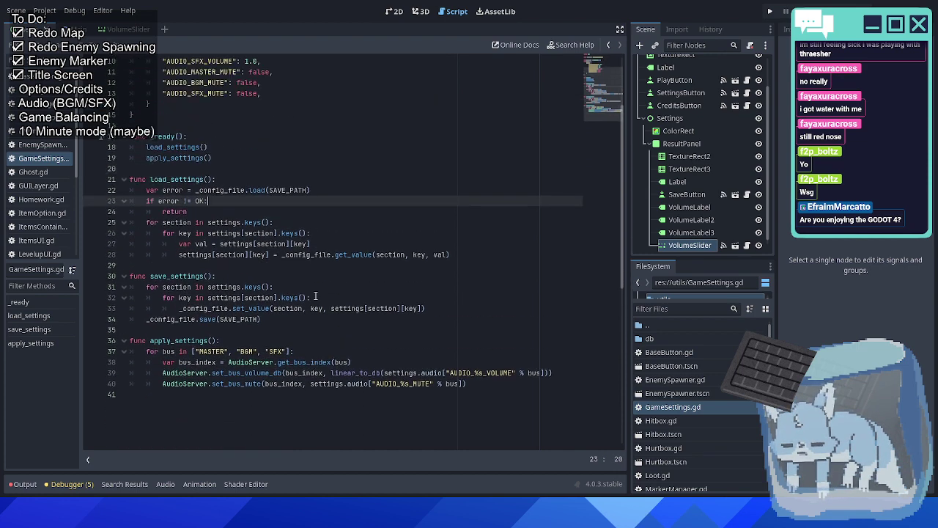
{"action": "scroll", "coordinate": [317, 295], "scroll_direction": "down", "scroll_amount": 4}
{"action": "left_click", "coordinate": [387, 244]}
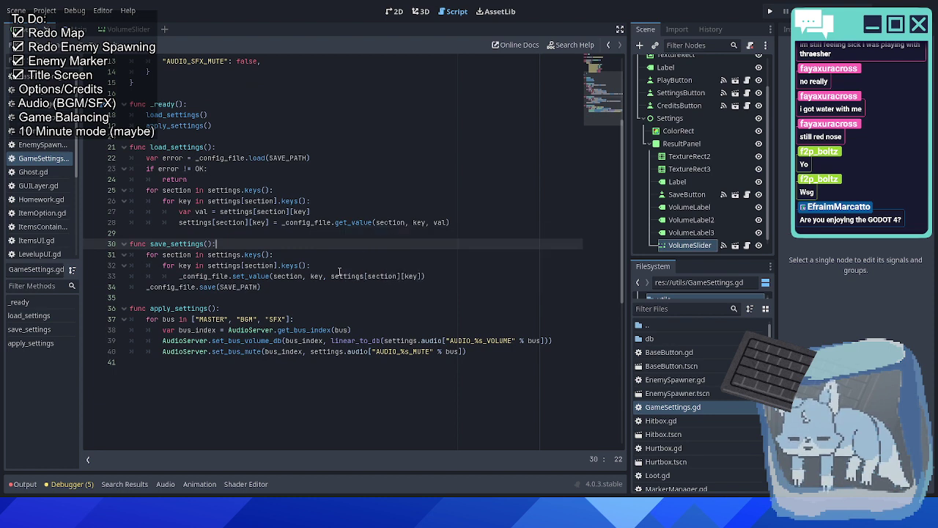
Add a new audio bus to the default bus layout and name it MASTER.
{"action": "left_click", "coordinate": [165, 483]}
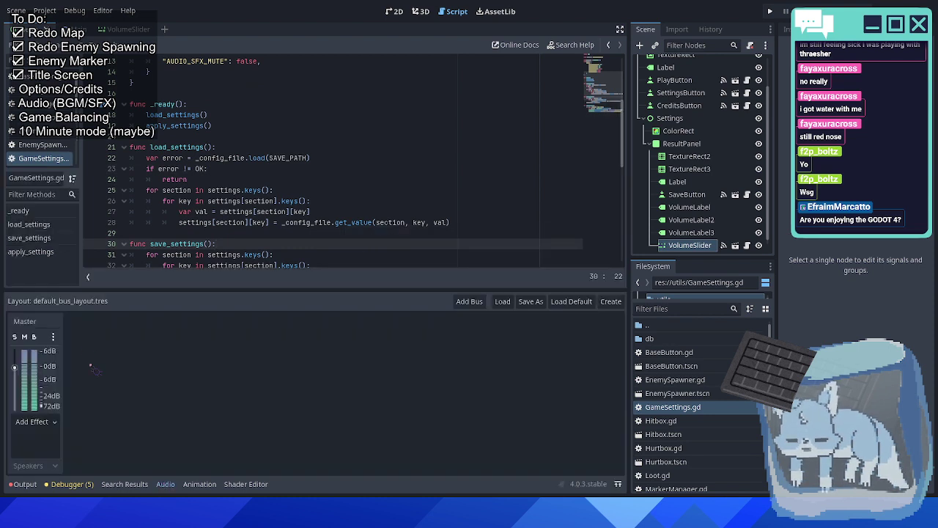
{"action": "double_click", "coordinate": [35, 321]}
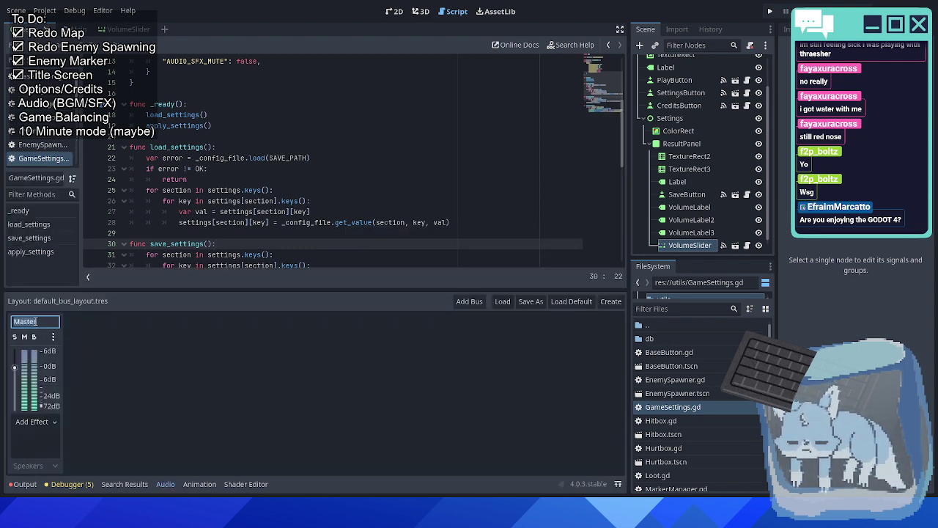
{"action": "key", "text": "Escape"}
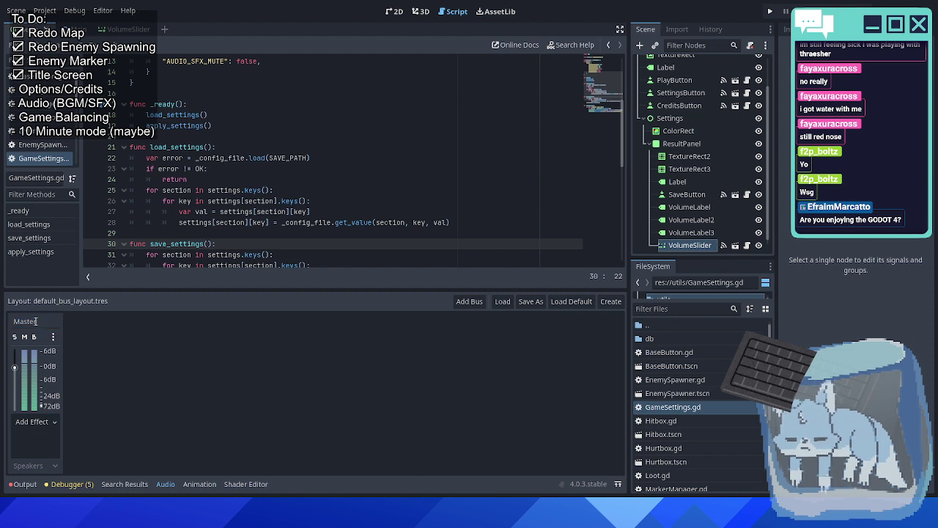
{"action": "double_click", "coordinate": [36, 321]}
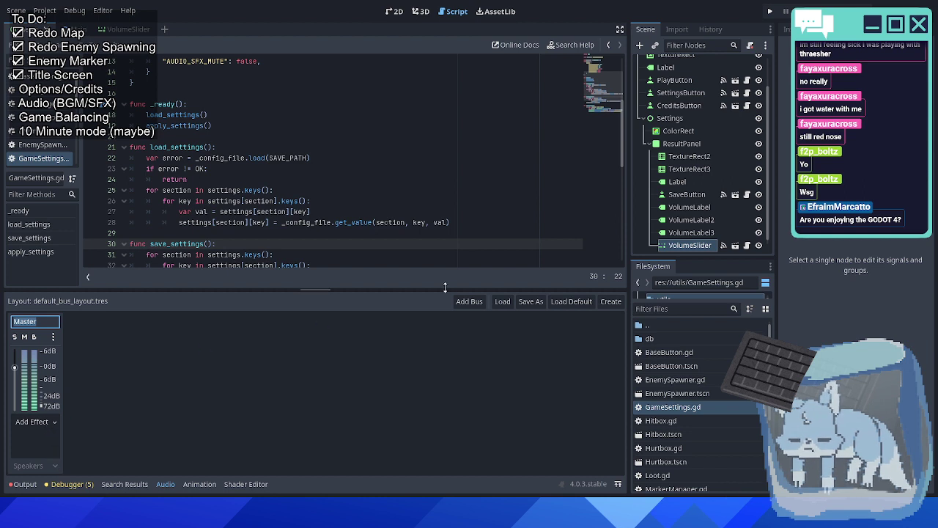
{"action": "left_click", "coordinate": [469, 301]}
{"action": "left_click", "coordinate": [102, 317]}
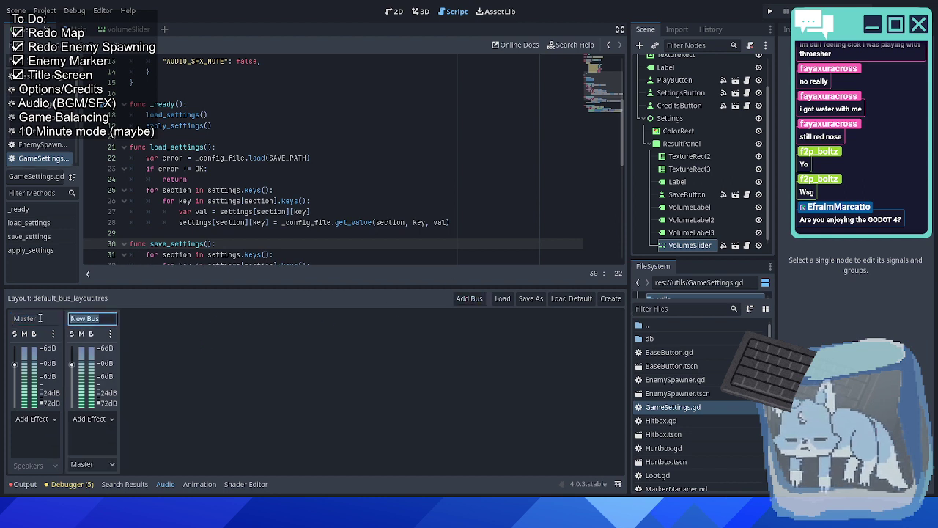
{"action": "type", "text": "MASTER"}
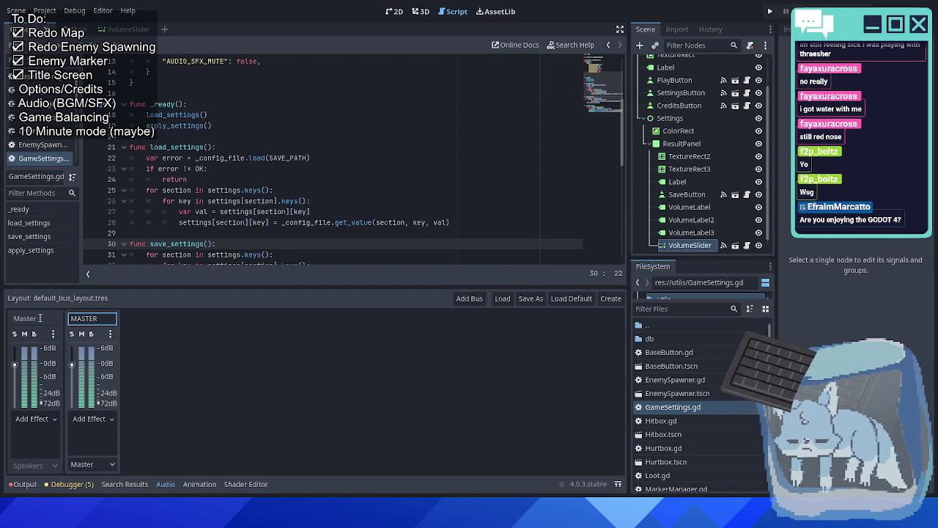
{"action": "key", "text": "Return"}
Add another audio bus, route its output to MASTER, and name it BGM.
{"action": "scroll", "coordinate": [329, 195], "scroll_direction": "down", "scroll_amount": 6}
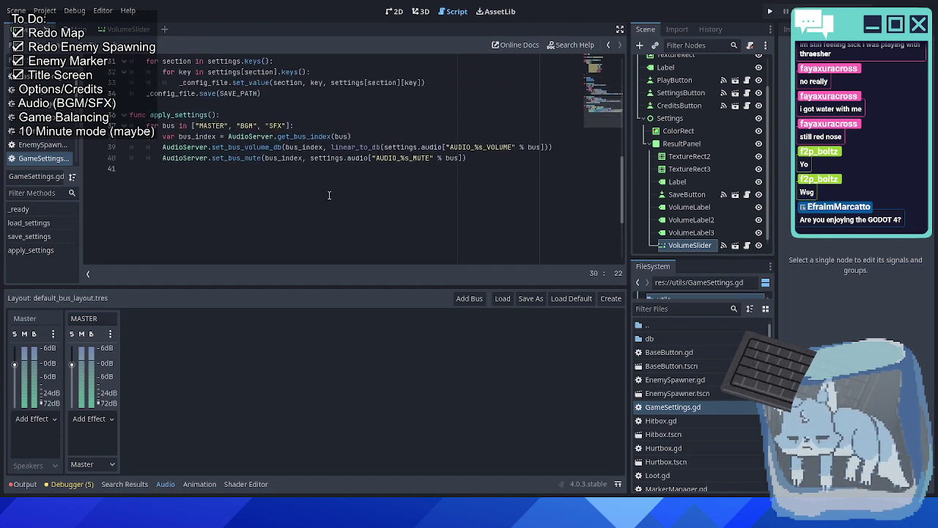
{"action": "scroll", "coordinate": [330, 195], "scroll_direction": "up", "scroll_amount": 2}
{"action": "double_click", "coordinate": [211, 190]}
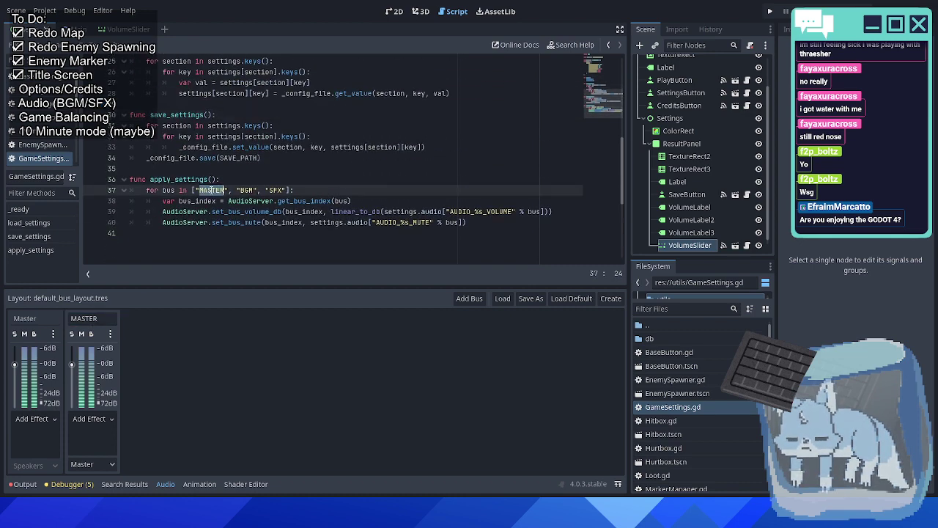
{"action": "left_click", "coordinate": [469, 298]}
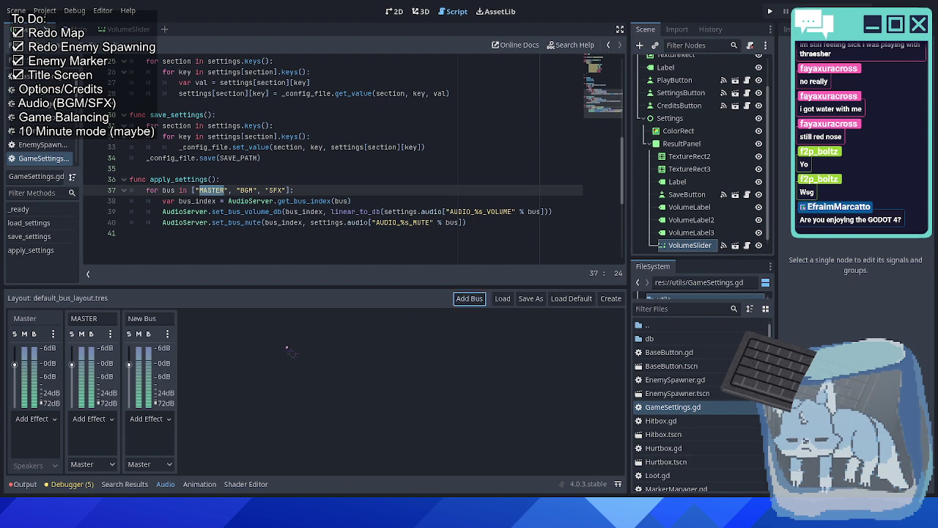
{"action": "left_click", "coordinate": [150, 464]}
{"action": "left_click", "coordinate": [147, 489]}
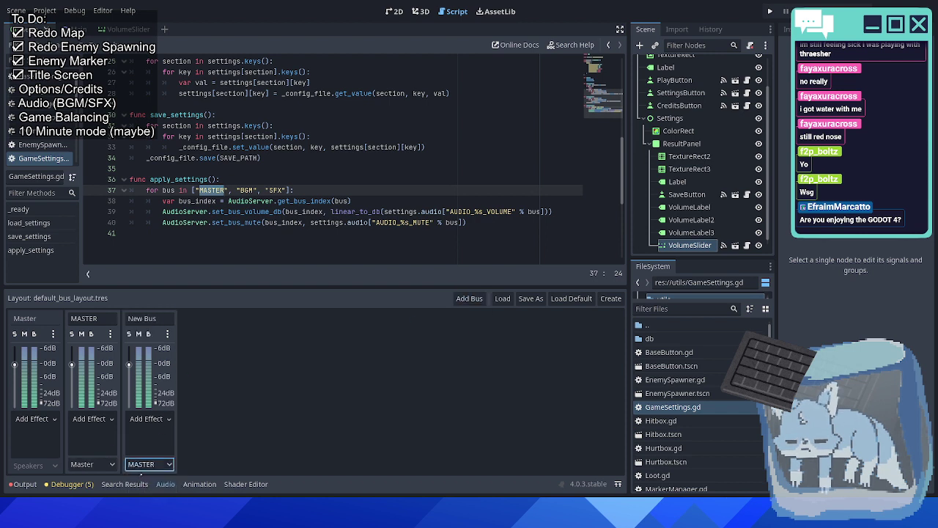
{"action": "double_click", "coordinate": [143, 319]}
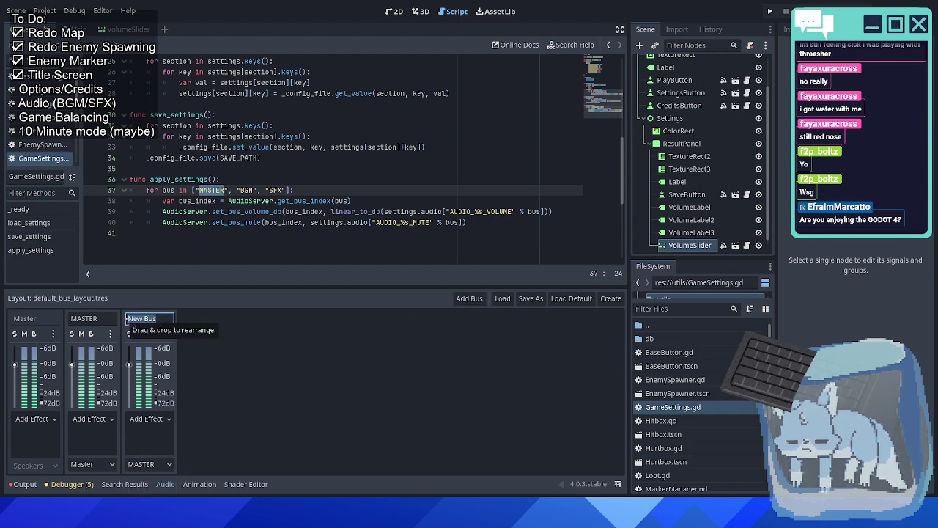
{"action": "type", "text": "BGM"}
{"action": "key", "text": "Return"}
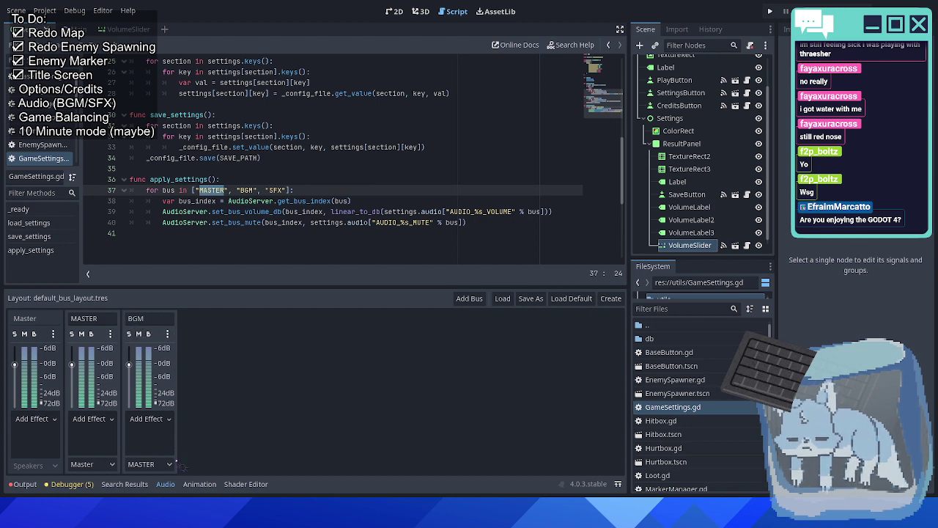
Add an audio bus named SFX with its output routed to MASTER, and collapse the audio bus layout.
{"action": "left_click", "coordinate": [469, 298]}
{"action": "left_click", "coordinate": [206, 464]}
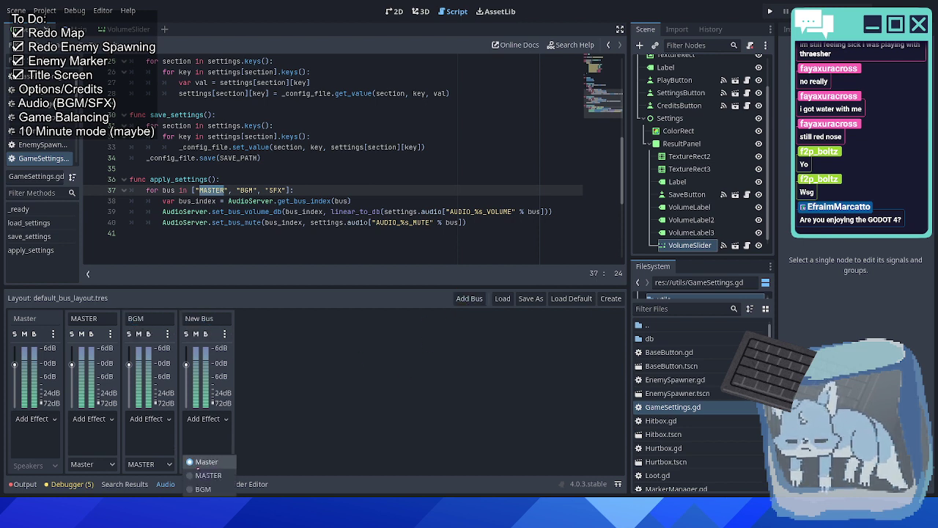
{"action": "left_click", "coordinate": [206, 491]}
{"action": "double_click", "coordinate": [213, 319]}
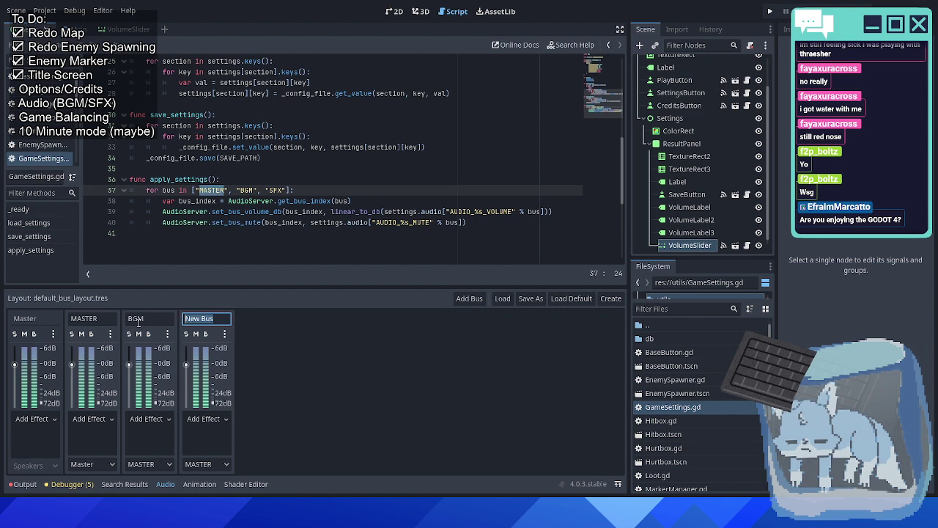
{"action": "type", "text": "SFX"}
{"action": "key", "text": "Return"}
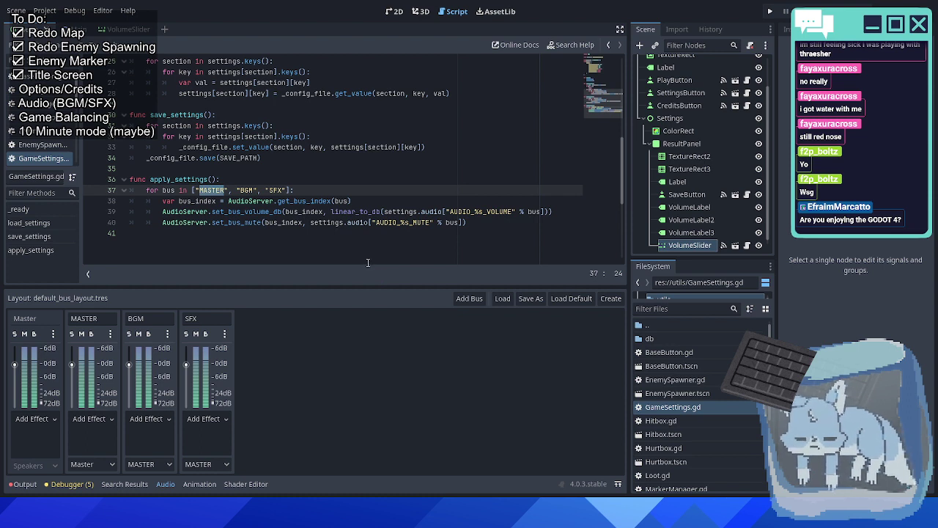
{"action": "left_click", "coordinate": [465, 224]}
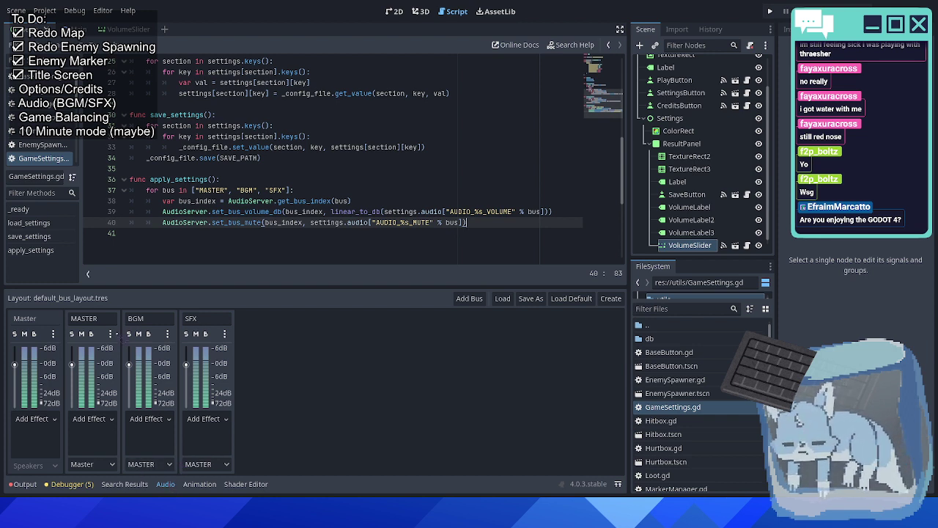
{"action": "left_click", "coordinate": [161, 490]}
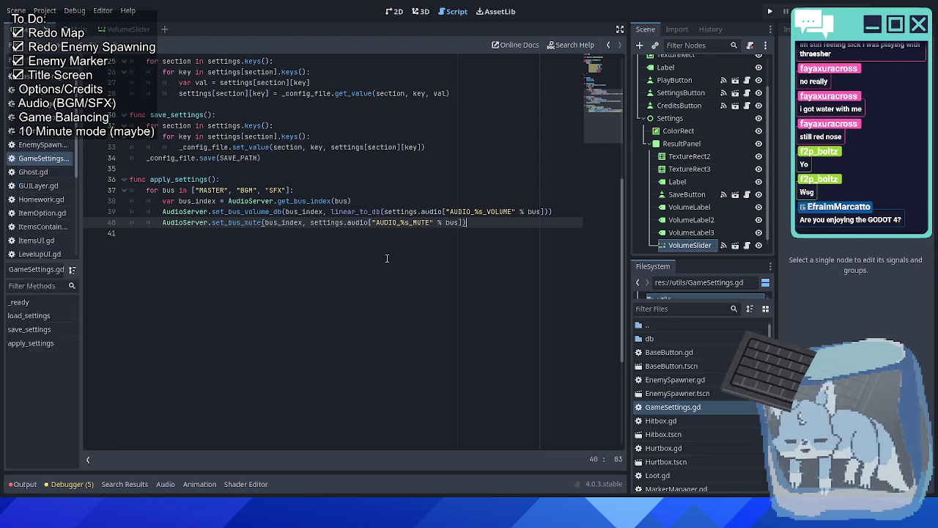
{"action": "key", "text": "Up"}
{"action": "key", "text": "Up"}
{"action": "scroll", "coordinate": [419, 205], "scroll_direction": "up", "scroll_amount": 5}
{"action": "scroll", "coordinate": [419, 205], "scroll_direction": "up", "scroll_amount": 3}
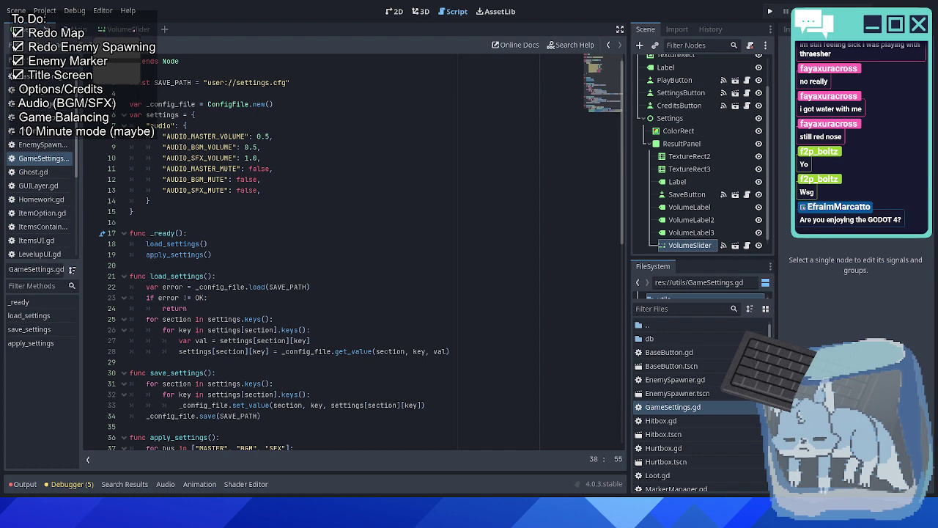
Duplicate the VolumeSlider in the settings scene and move the copy directly below the Music Volume label.
{"action": "left_click", "coordinate": [394, 11]}
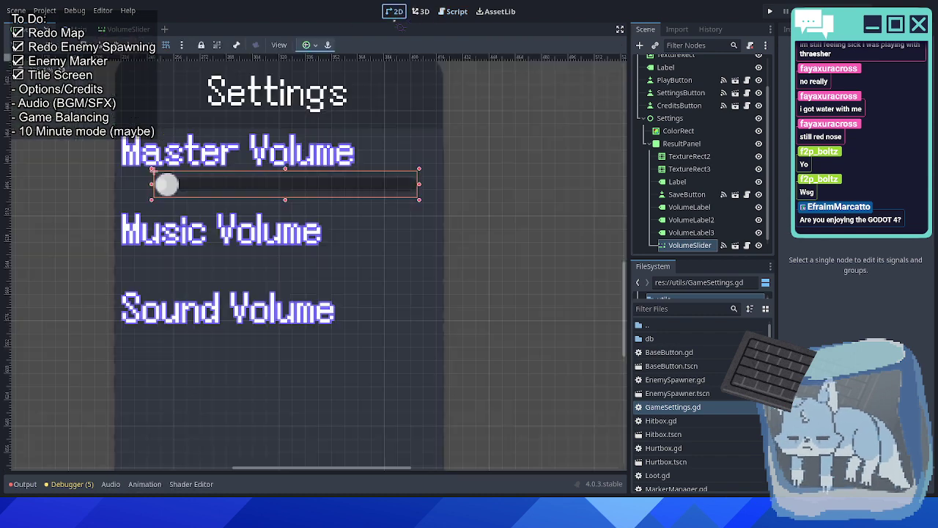
{"action": "left_click_drag", "start_coordinate": [335, 210], "coordinate": [390, 213]}
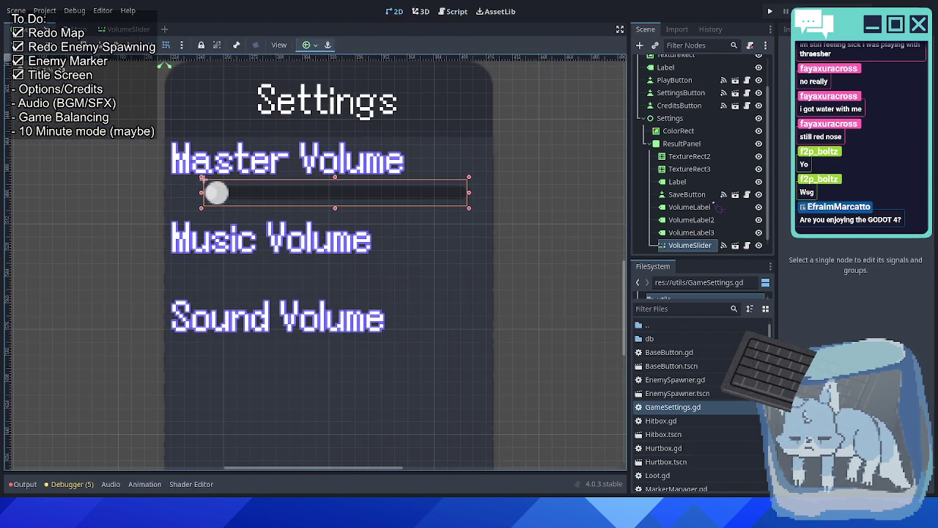
{"action": "key", "text": "ctrl+d"}
{"action": "key", "text": "Down"}
{"action": "key", "text": "Down"}
{"action": "key", "text": "Down"}
{"action": "key", "text": "Down"}
{"action": "key", "text": "Down"}
{"action": "key", "text": "Down"}
{"action": "key", "text": "Down"}
{"action": "key", "text": "Down"}
{"action": "key", "text": "Down"}
{"action": "key", "text": "Down"}
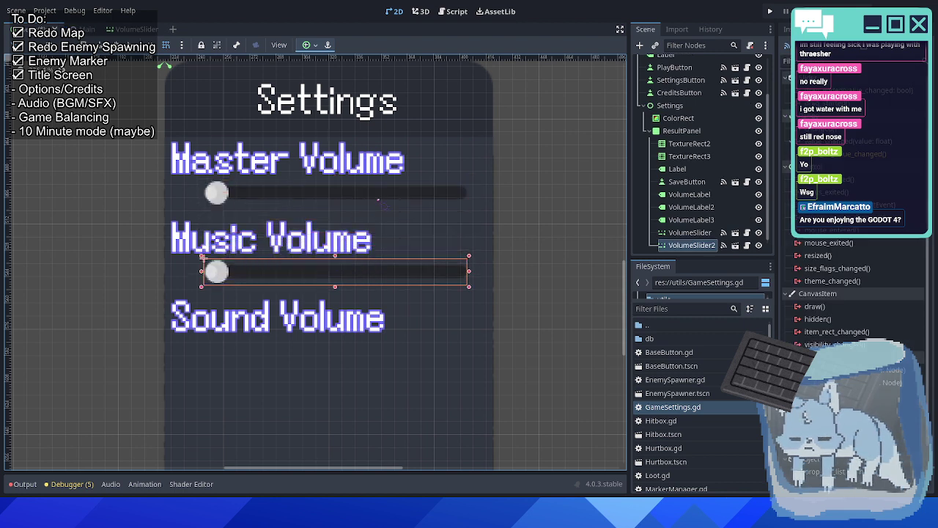
Duplicate VolumeSlider2 and move the copy directly below the Sound Volume label.
{"action": "scroll", "coordinate": [664, 242], "scroll_direction": "down", "scroll_amount": 1}
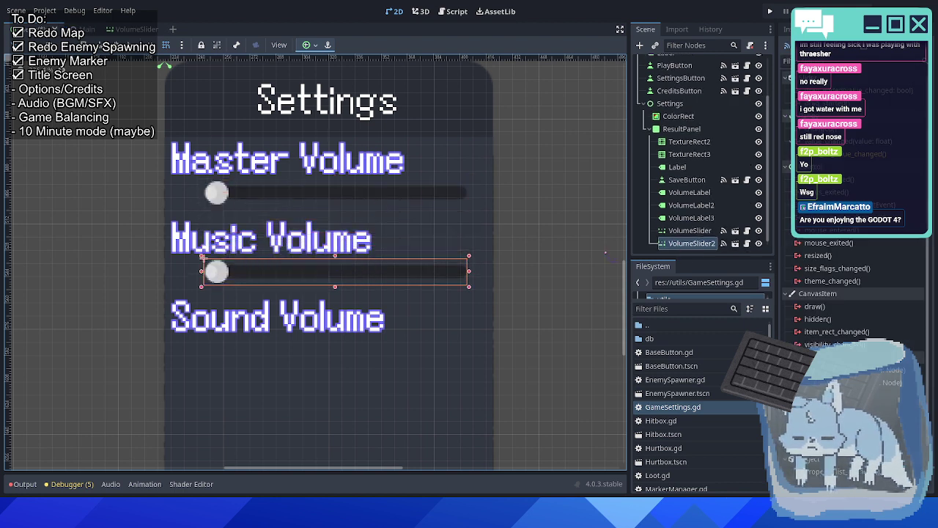
{"action": "key", "text": "ctrl+d"}
{"action": "key", "text": "Down"}
{"action": "key", "text": "Down"}
{"action": "key", "text": "Down"}
{"action": "key", "text": "Down"}
{"action": "key", "text": "Down"}
{"action": "key", "text": "Down"}
{"action": "key", "text": "Down"}
{"action": "key", "text": "Down"}
{"action": "key", "text": "Down"}
{"action": "key", "text": "Down"}
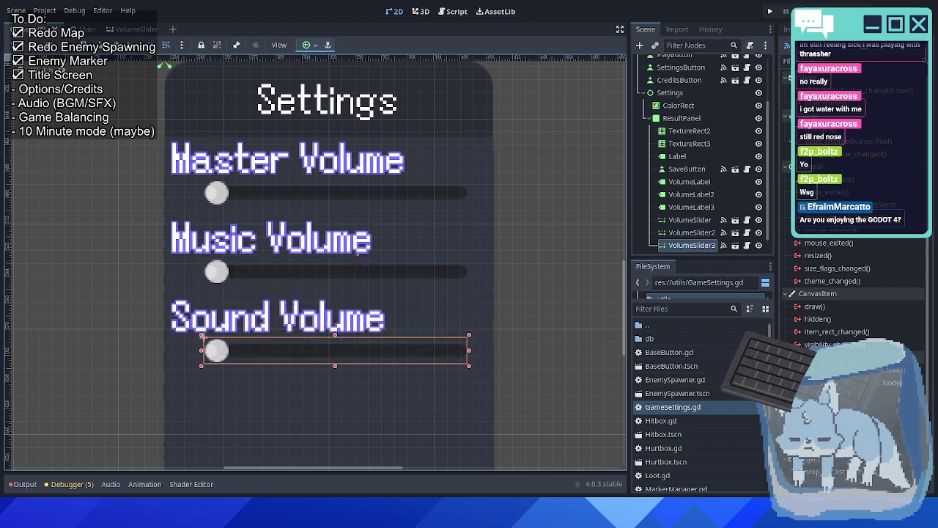
Rename the slider node under the Master Volume label as MasterSlider.
{"action": "left_click", "coordinate": [685, 220]}
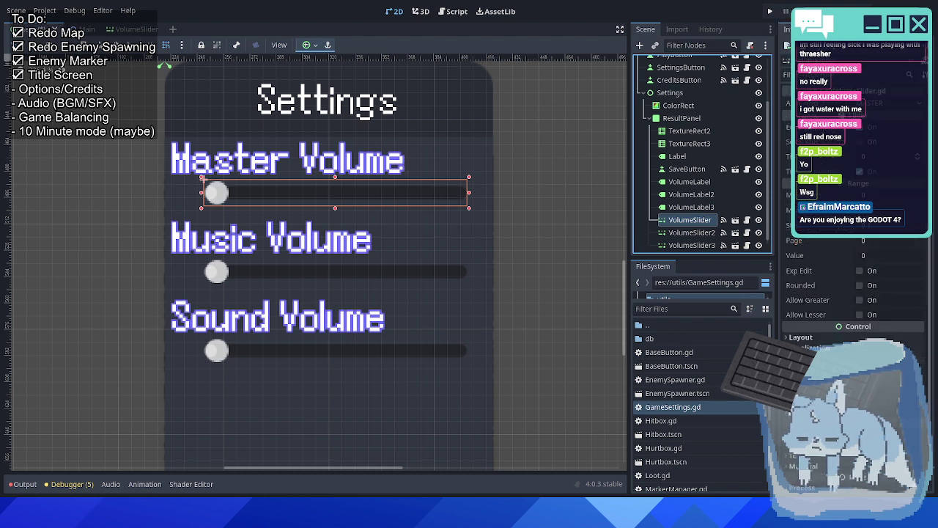
{"action": "double_click", "coordinate": [693, 220]}
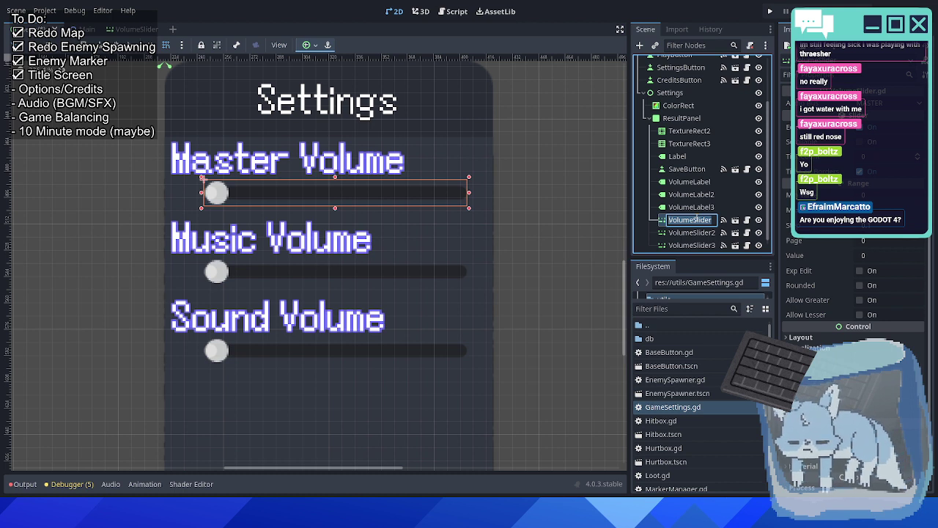
{"action": "left_click_drag", "start_coordinate": [668, 220], "coordinate": [695, 220]}
{"action": "type", "text": "M"}
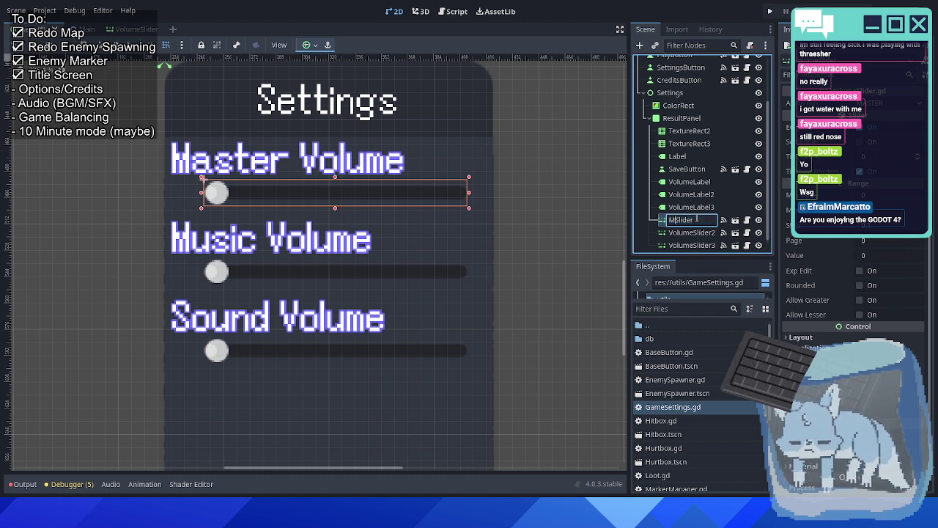
{"action": "type", "text": "aster"}
Rename the VolumeSlider2 node as MusicSlider.
{"action": "left_click", "coordinate": [697, 232]}
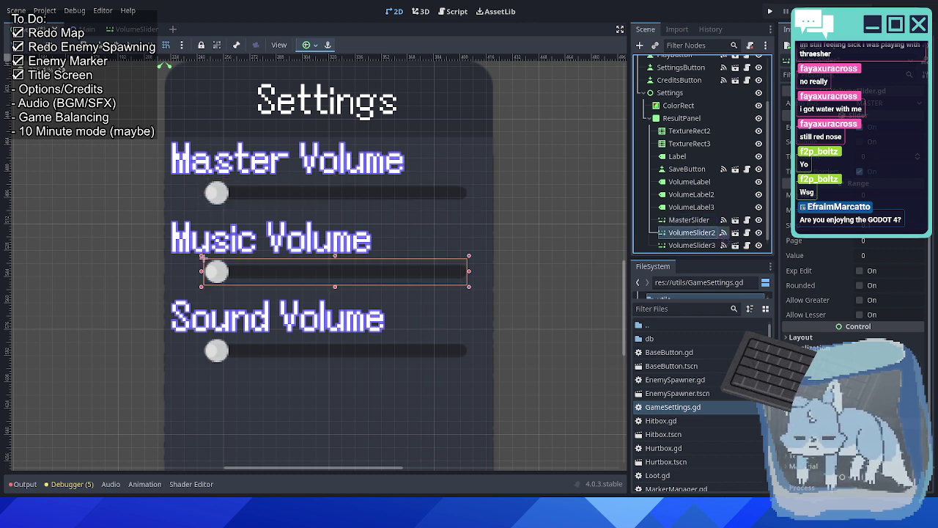
{"action": "left_click", "coordinate": [724, 232]}
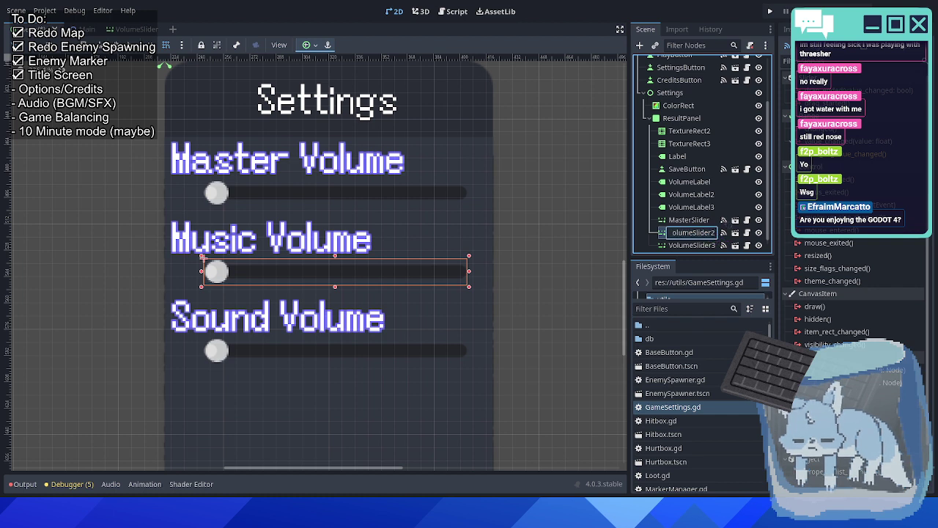
{"action": "key", "text": "BackSpace"}
{"action": "left_click_drag", "start_coordinate": [668, 232], "coordinate": [693, 233]}
{"action": "key", "text": "BackSpace"}
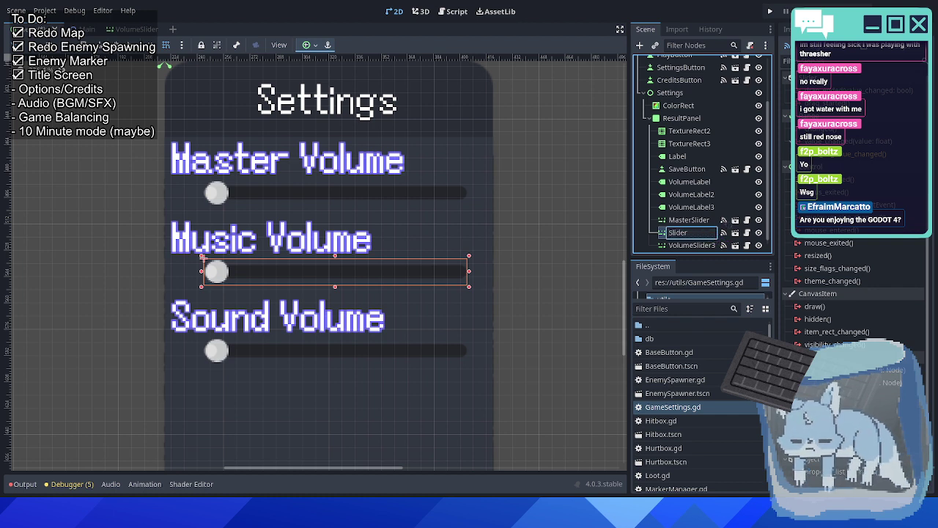
{"action": "type", "text": "Music"}
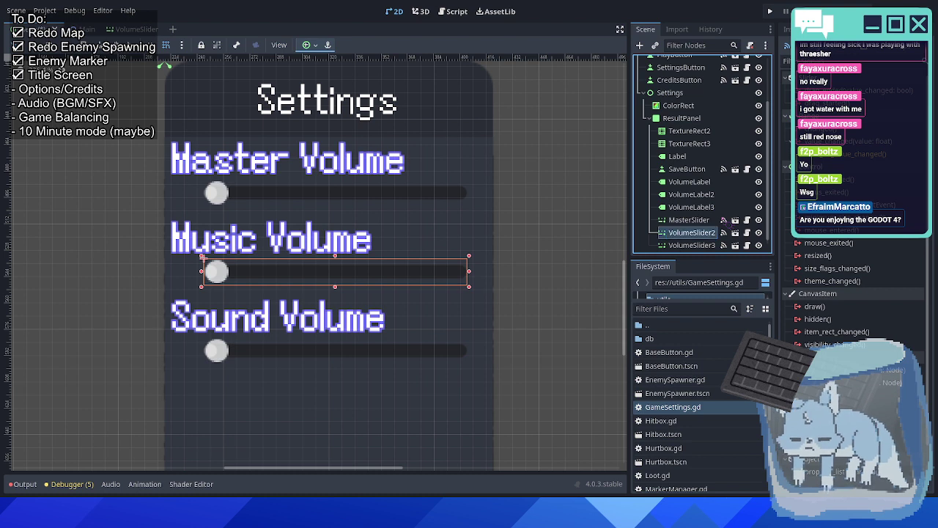
{"action": "key", "text": "Return"}
Rename the VolumeSlider3 node as SoundSlider.
{"action": "left_click", "coordinate": [701, 245]}
{"action": "left_click", "coordinate": [701, 245]}
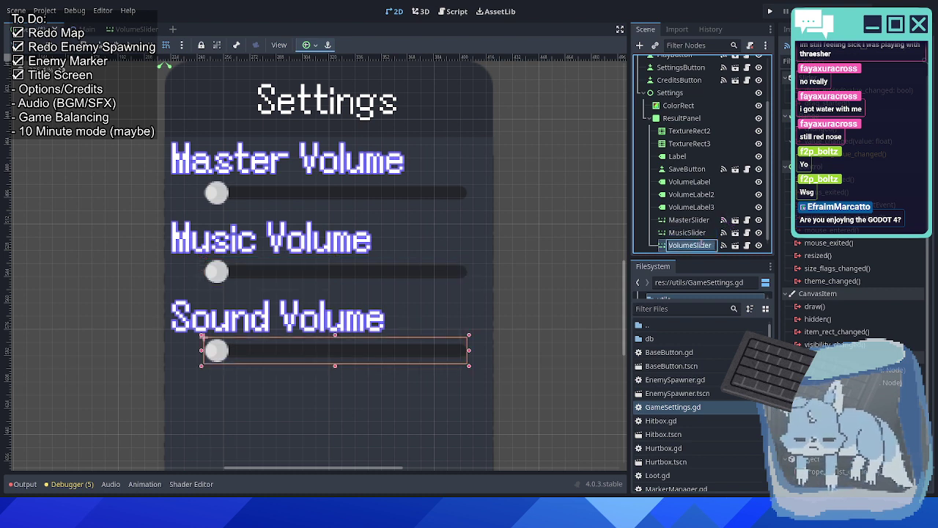
{"action": "key", "text": "Left"}
{"action": "key", "text": "Left"}
{"action": "key", "text": "Left"}
{"action": "key", "text": "Left"}
{"action": "key", "text": "Left"}
{"action": "key", "text": "Left"}
{"action": "key", "text": "BackSpace"}
{"action": "key", "text": "BackSpace"}
{"action": "key", "text": "BackSpace"}
{"action": "key", "text": "BackSpace"}
{"action": "key", "text": "BackSpace"}
{"action": "key", "text": "BackSpace"}
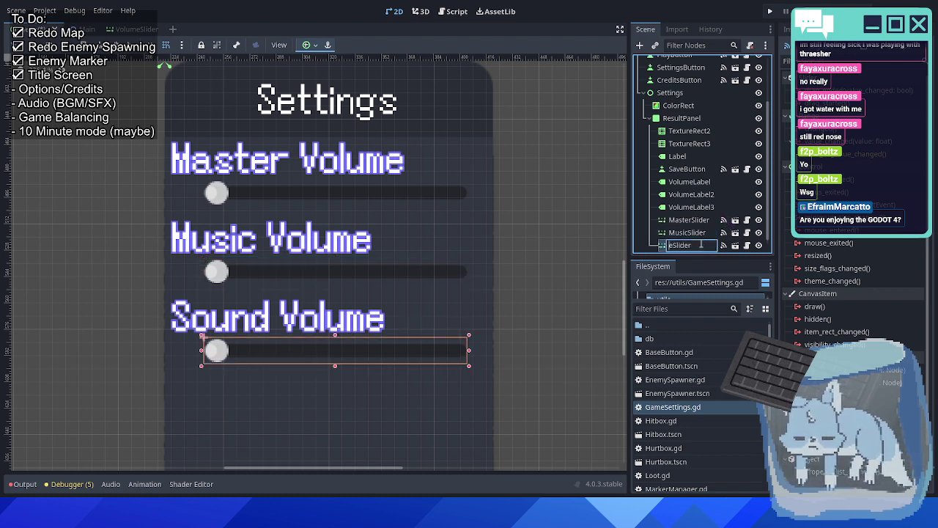
{"action": "type", "text": "Sound"}
{"action": "key", "text": "Return"}
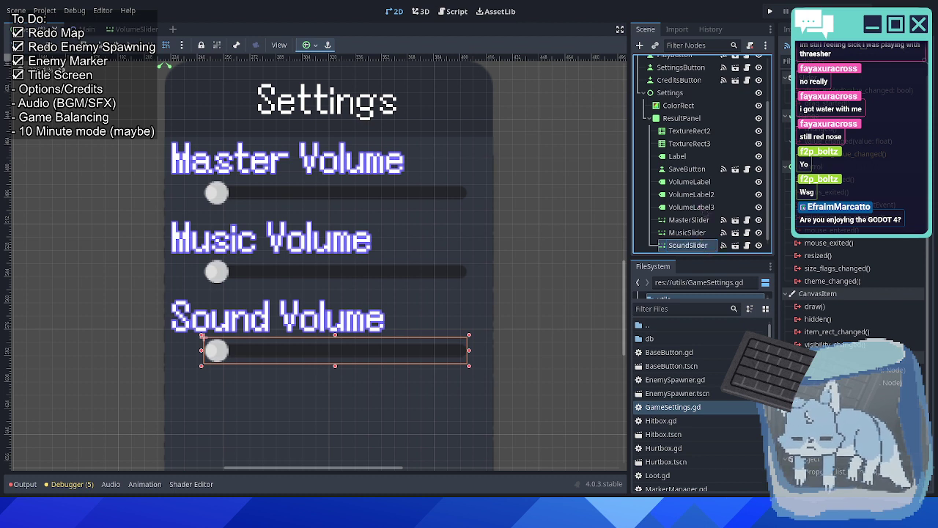
Check the audio bus properties of the MasterSlider, MusicSlider and SoundSlider nodes one after another.
{"action": "left_click", "coordinate": [704, 217]}
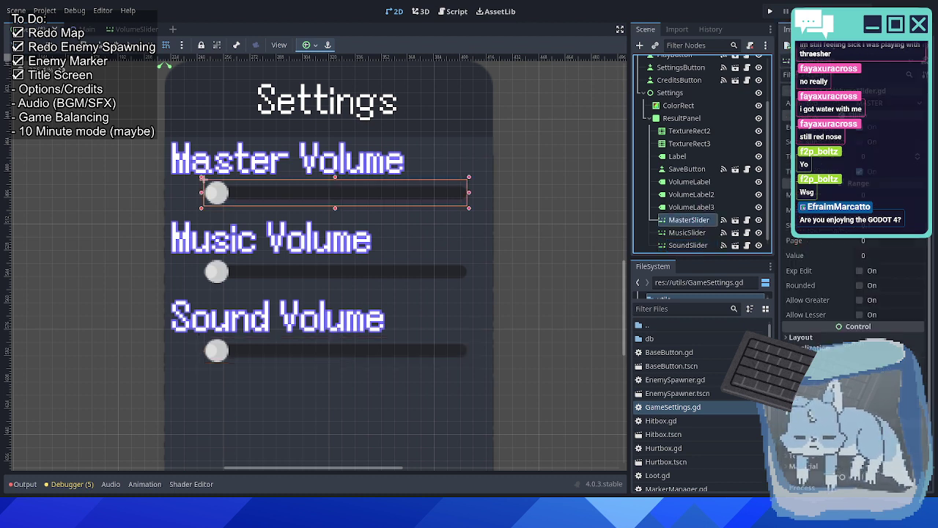
{"action": "left_click", "coordinate": [687, 232]}
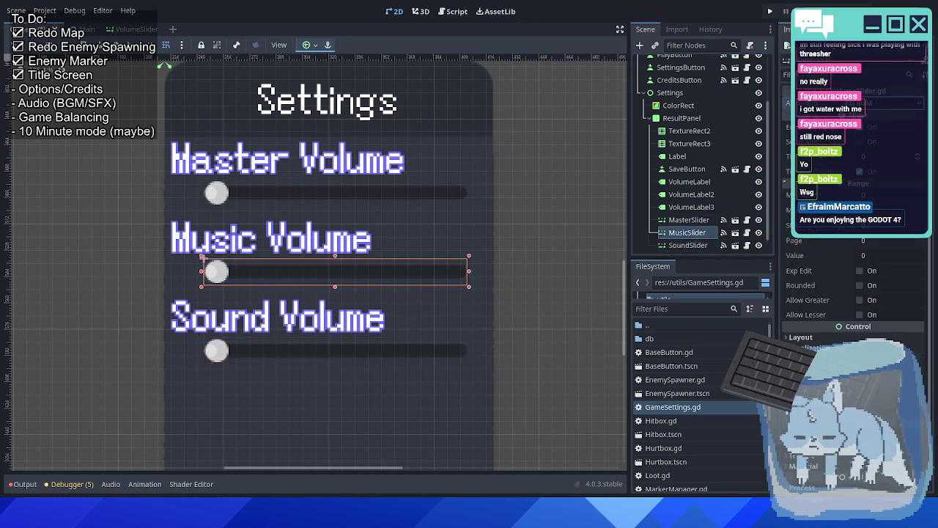
{"action": "left_click", "coordinate": [693, 246]}
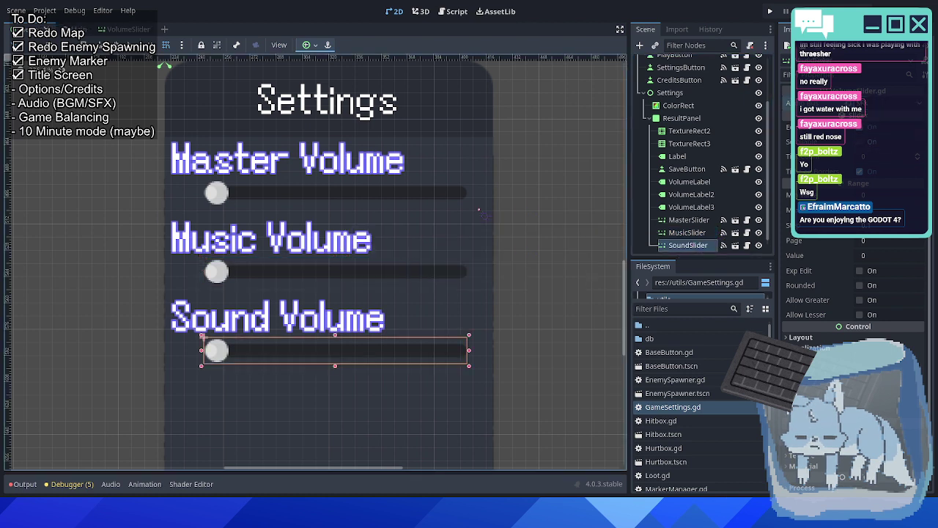
Connect SaveButton's button_selected signal to the Menu node's _on_save_button_button_selected method and tidy the blank lines above the new function.
{"action": "scroll", "coordinate": [430, 206], "scroll_direction": "down", "scroll_amount": 3}
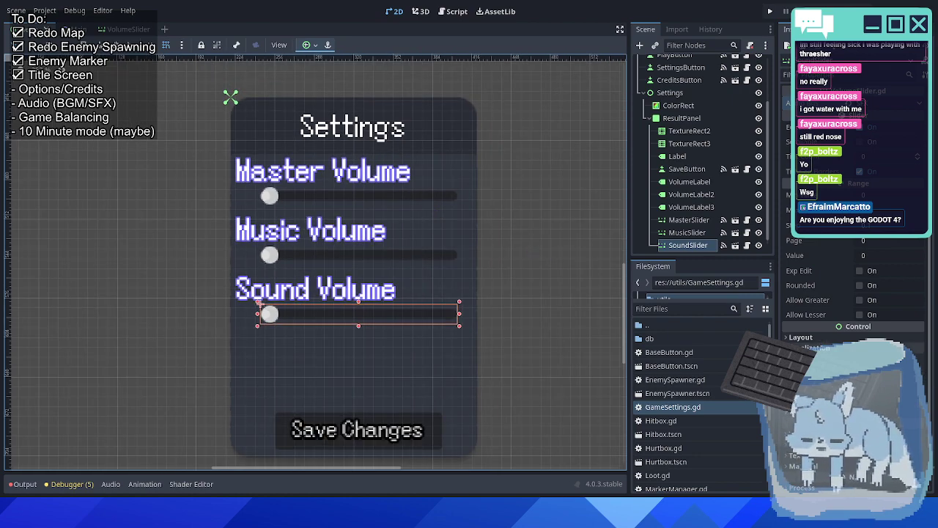
{"action": "scroll", "coordinate": [517, 177], "scroll_direction": "down", "scroll_amount": 1}
{"action": "scroll", "coordinate": [518, 177], "scroll_direction": "down", "scroll_amount": 2}
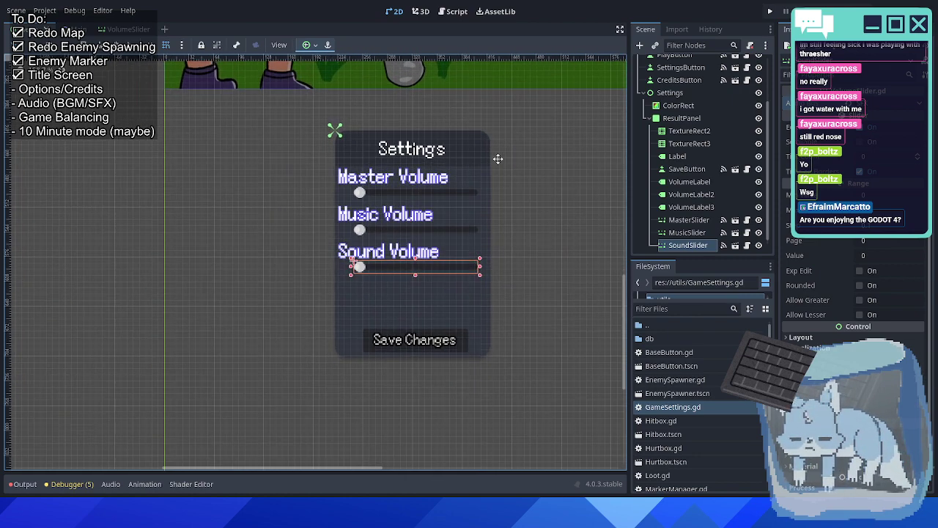
{"action": "left_click_drag", "start_coordinate": [517, 177], "coordinate": [445, 257]}
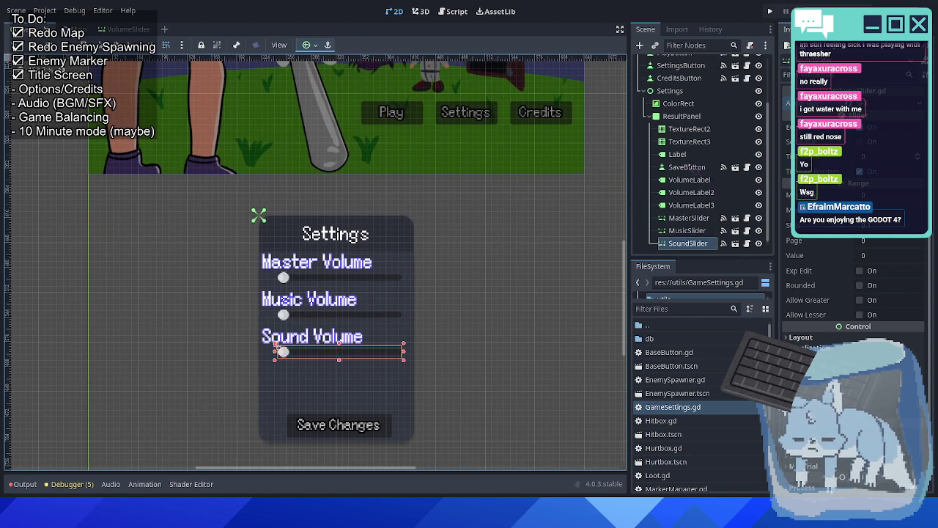
{"action": "left_click", "coordinate": [687, 167]}
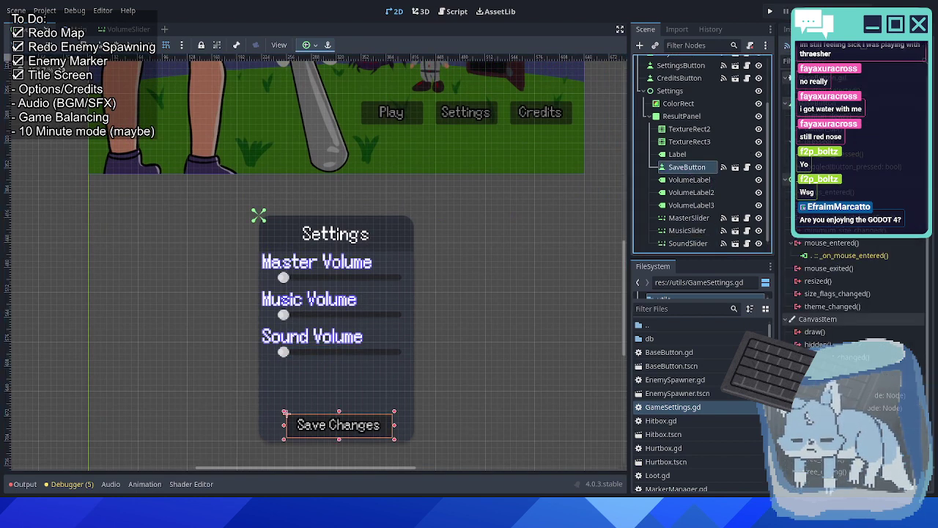
{"action": "double_click", "coordinate": [828, 73]}
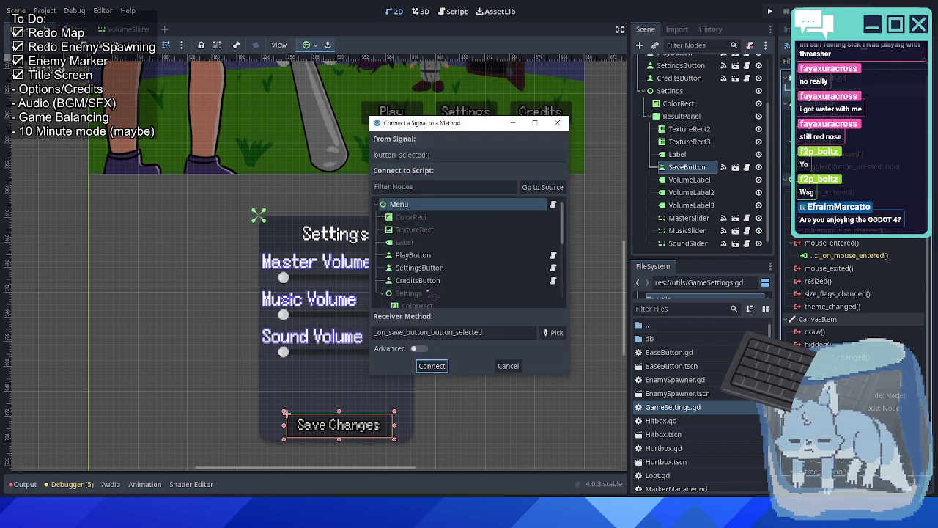
{"action": "left_click", "coordinate": [432, 365]}
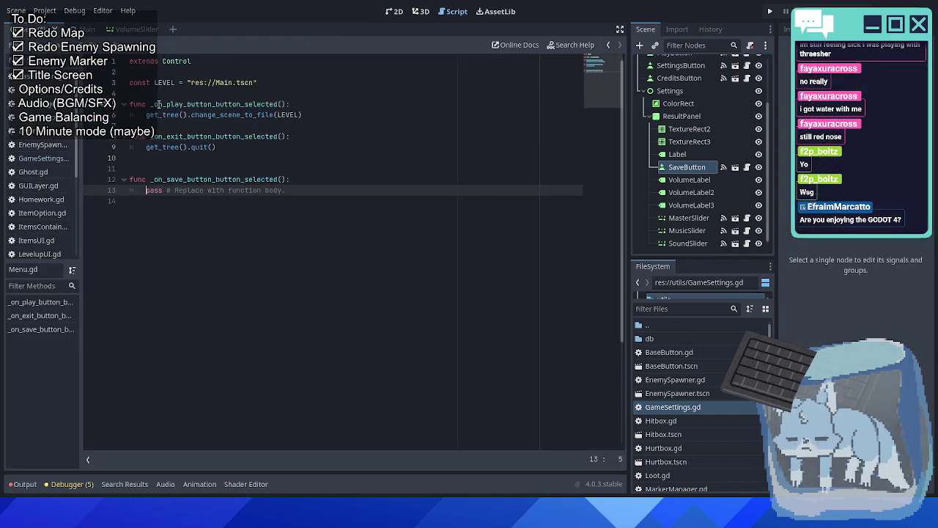
{"action": "left_click", "coordinate": [150, 158]}
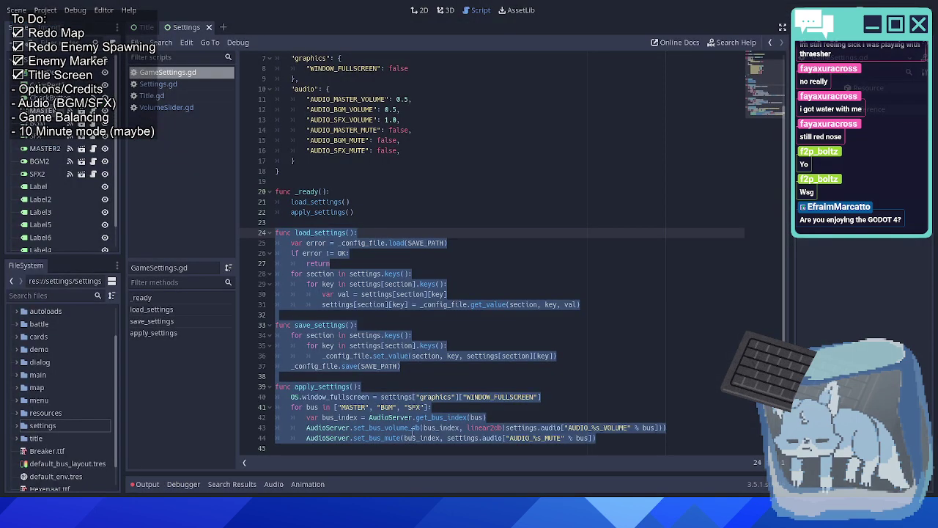
In the older Godot 3.5 project, copy the GameSettings.save_settings() line from _on_Button_pressed in Settings.gd.
{"action": "left_click", "coordinate": [471, 263]}
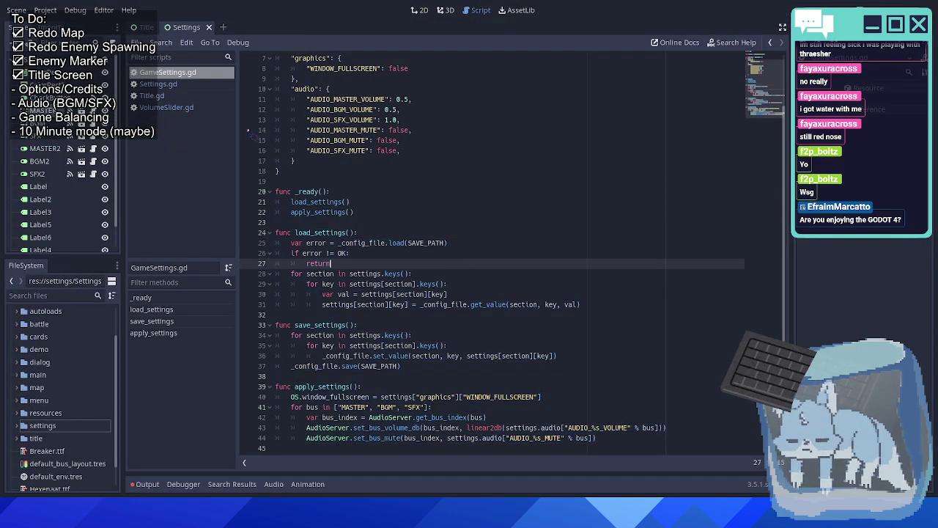
{"action": "left_click", "coordinate": [166, 107]}
{"action": "left_click", "coordinate": [158, 84]}
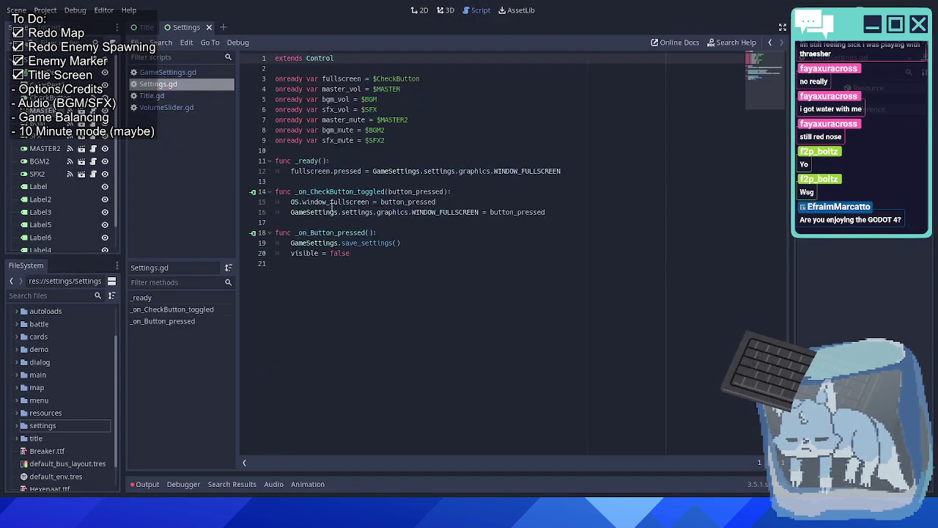
{"action": "left_click_drag", "start_coordinate": [291, 242], "coordinate": [436, 243]}
{"action": "key", "text": "ctrl+c"}
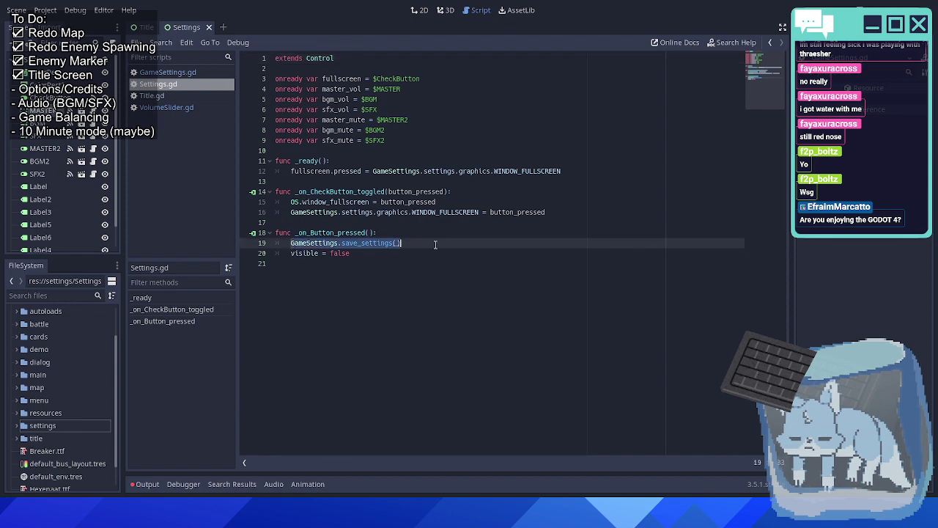
Back in the Godot 4 project, replace the pass placeholder in _on_save_button_button_selected with GameSettings.save_settings() and save Menu.gd.
{"action": "key", "text": "alt+Tab"}
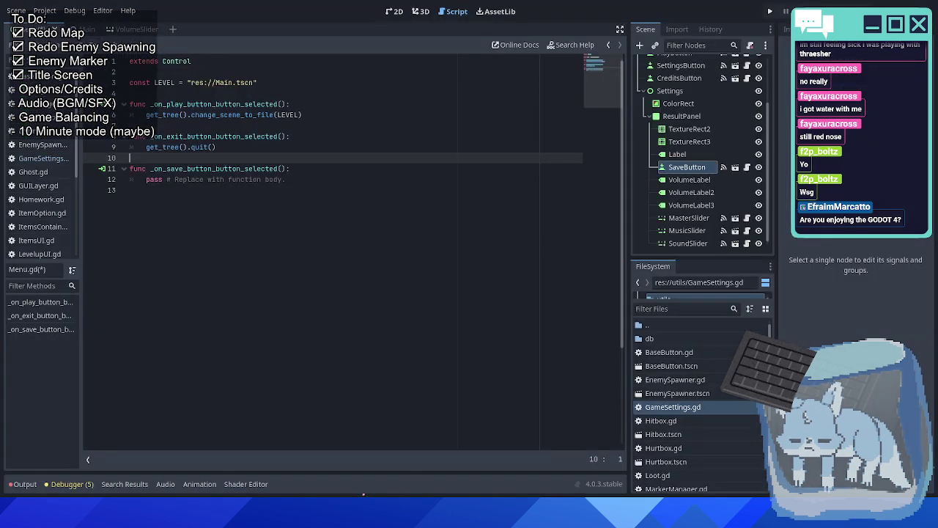
{"action": "left_click", "coordinate": [149, 180]}
{"action": "key", "text": "shift+End"}
{"action": "key", "text": "ctrl+v"}
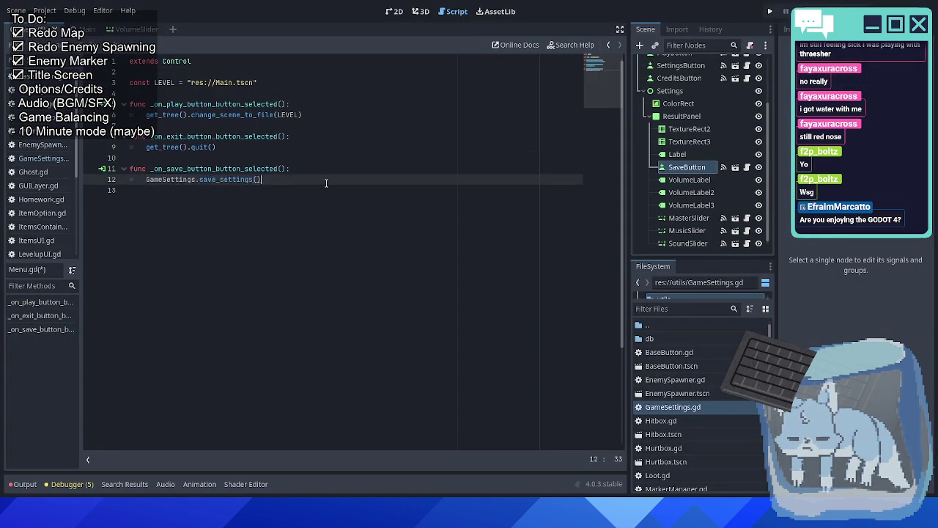
{"action": "scroll", "coordinate": [689, 384], "scroll_direction": "down", "scroll_amount": 3}
{"action": "scroll", "coordinate": [689, 382], "scroll_direction": "down", "scroll_amount": 2}
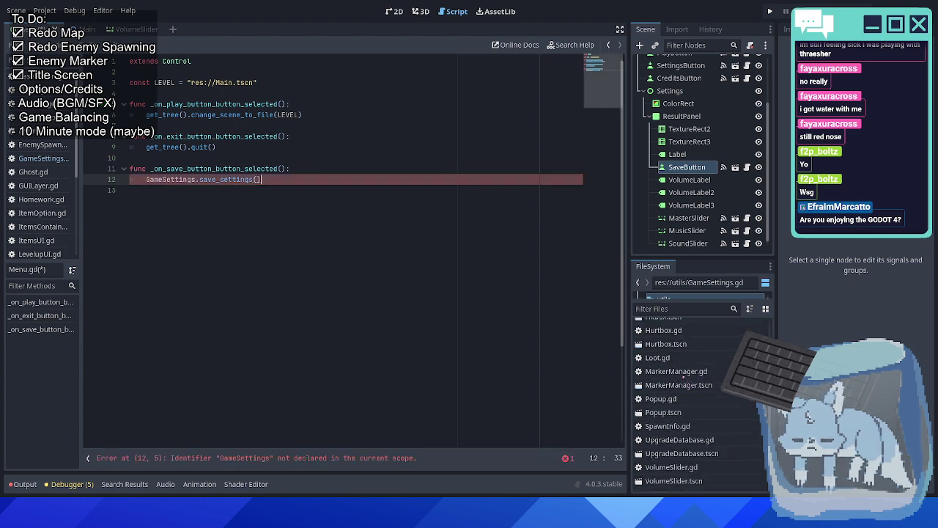
{"action": "left_click", "coordinate": [248, 146]}
{"action": "key", "text": "ctrl+s"}
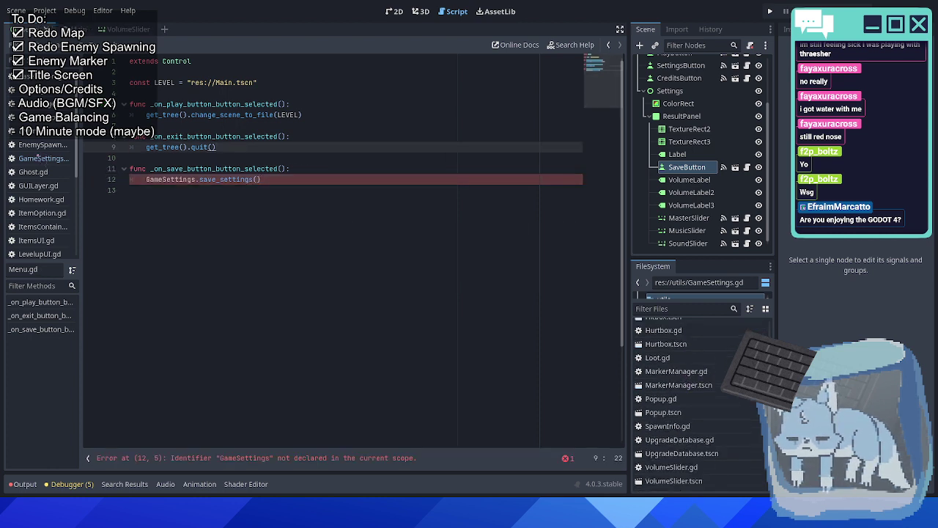
Register res://utils/GameSettings.gd as an autoload named GameSettings in the project settings.
{"action": "left_click", "coordinate": [44, 10]}
{"action": "left_click", "coordinate": [66, 25]}
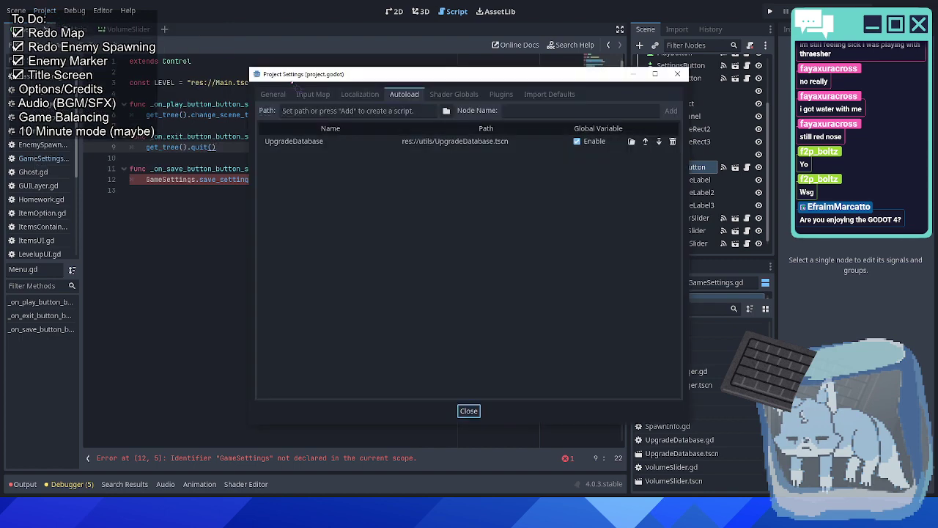
{"action": "left_click", "coordinate": [446, 110]}
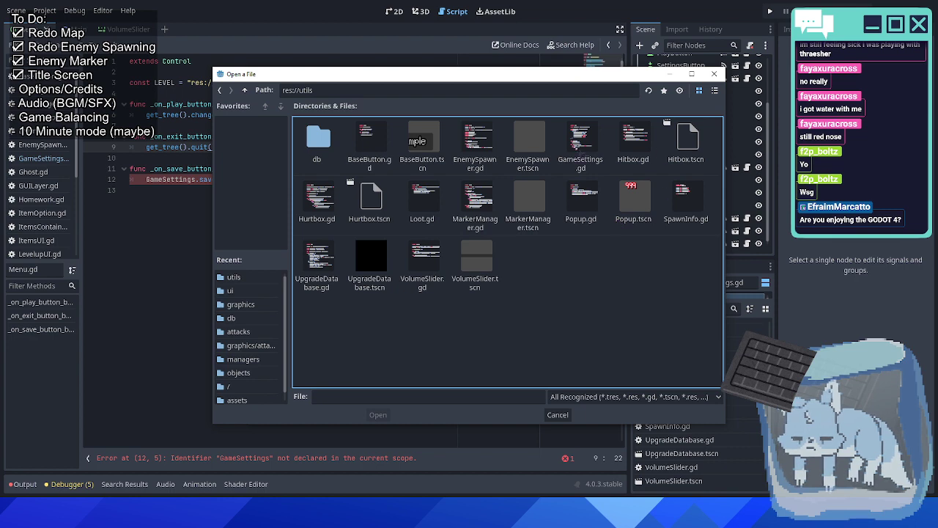
{"action": "double_click", "coordinate": [583, 152]}
{"action": "left_click", "coordinate": [671, 110]}
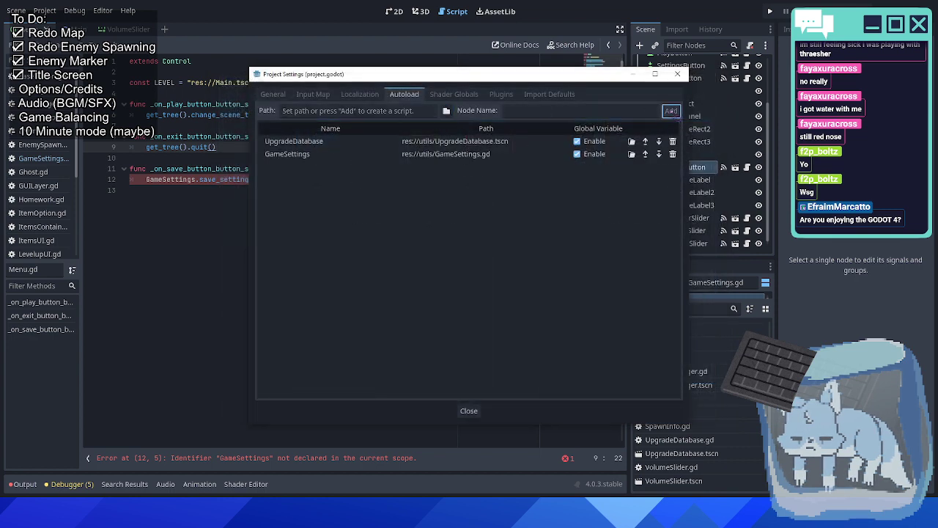
{"action": "left_click", "coordinate": [467, 410]}
Look up the save_settings definition in GameSettings.gd, and return to Menu.gd.
{"action": "left_click", "coordinate": [296, 179]}
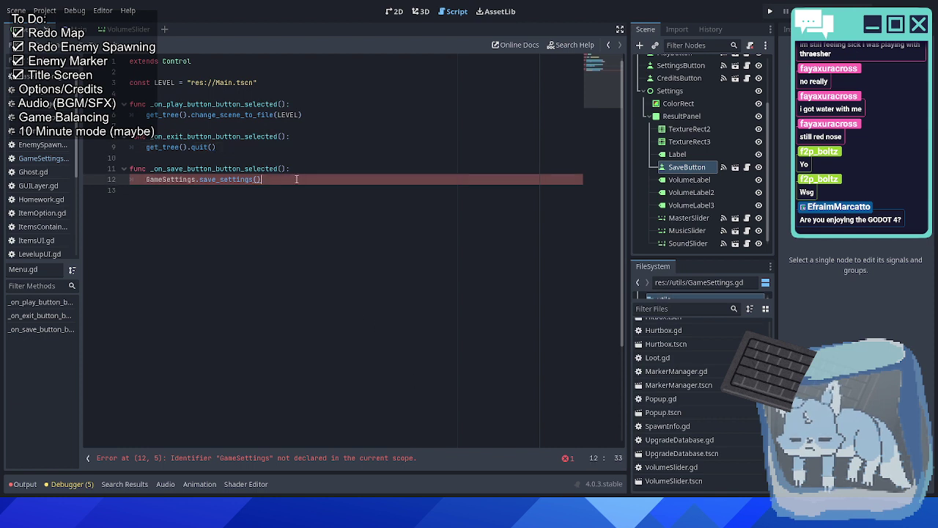
{"action": "left_click", "coordinate": [223, 179], "text": "ctrl"}
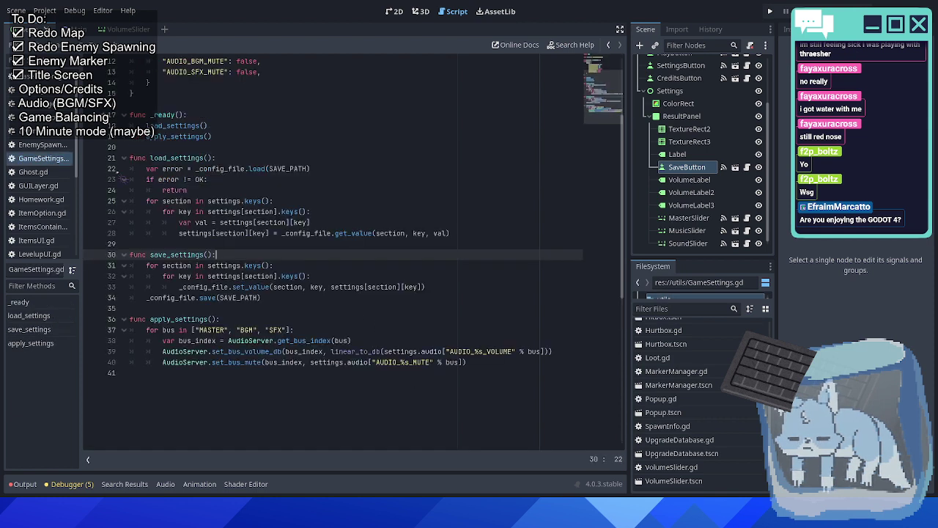
{"action": "scroll", "coordinate": [51, 192], "scroll_direction": "down", "scroll_amount": 5}
{"action": "left_click", "coordinate": [33, 166]}
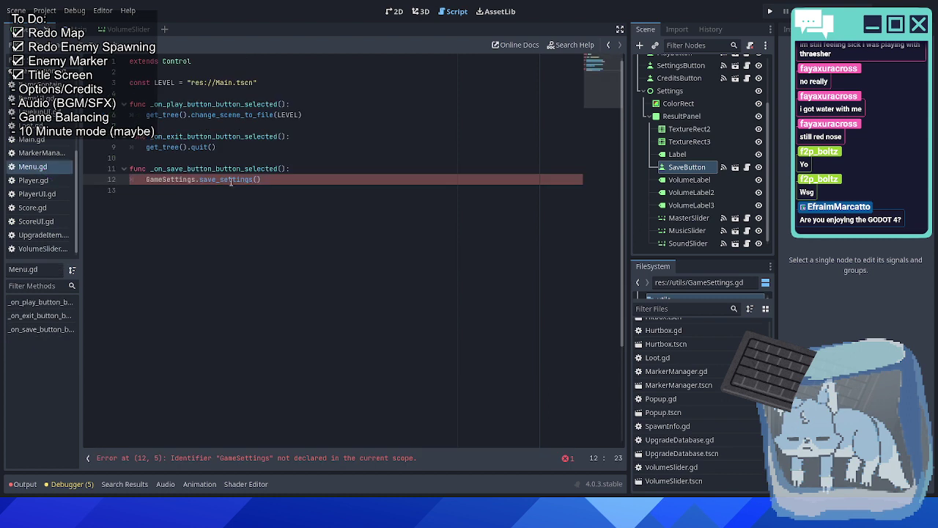
Delete the GameSettings.save_settings() call in Menu.gd and undo the deletion to refresh the script's error check.
{"action": "left_click_drag", "start_coordinate": [146, 179], "coordinate": [314, 179]}
{"action": "key", "text": "BackSpace"}
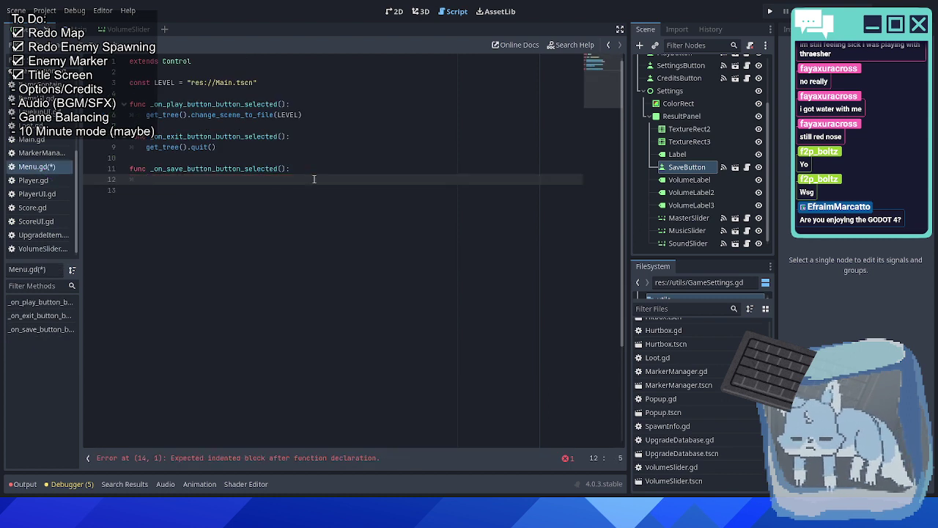
{"action": "key", "text": "ctrl+z"}
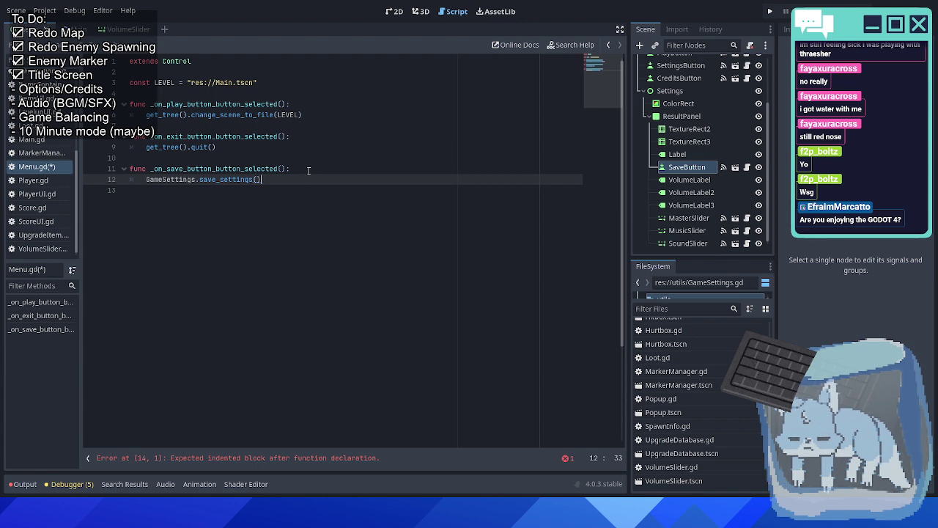
{"action": "left_click", "coordinate": [307, 171]}
{"action": "left_click", "coordinate": [305, 177]}
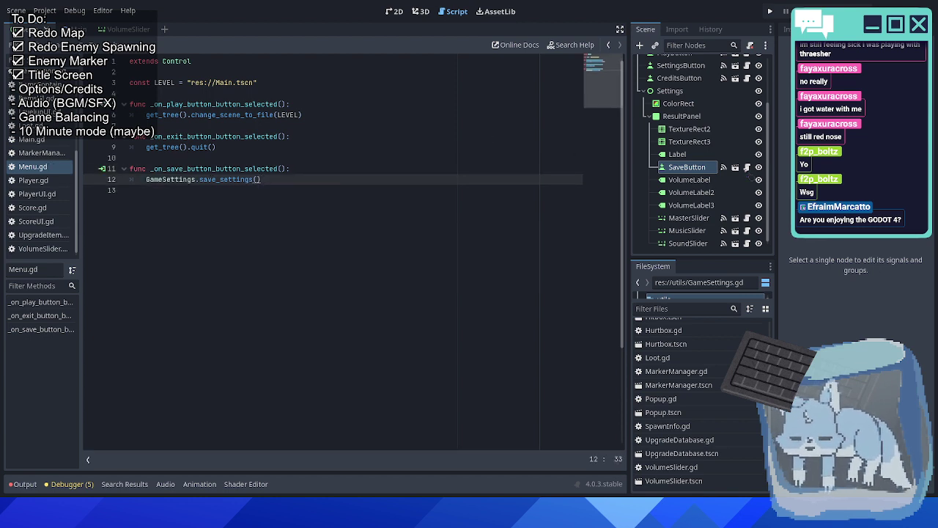
Open the sliders' VolumeSlider.gd script, and copy the GameSettings.settings.audio[settings_tag] = value line from the older project's VolumeSlider.gd.
{"action": "left_click", "coordinate": [749, 224]}
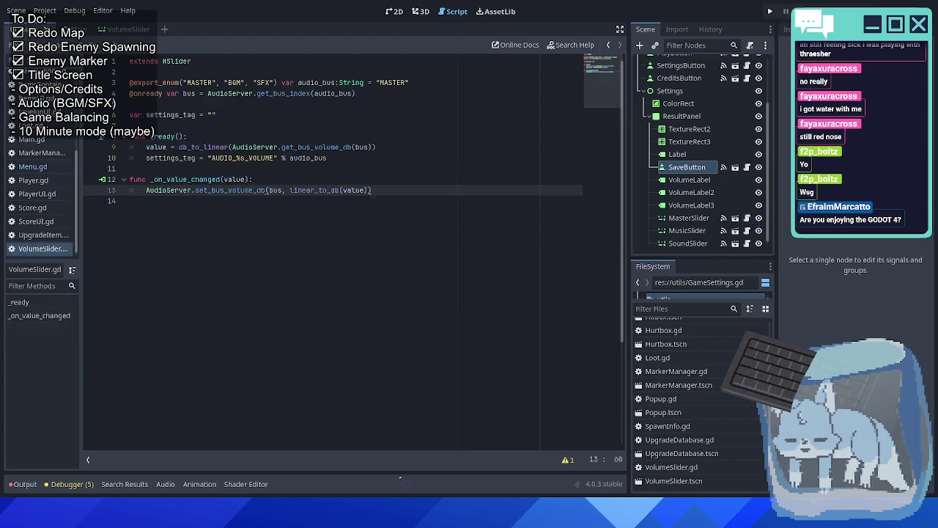
{"action": "key", "text": "alt+Tab"}
{"action": "left_click", "coordinate": [167, 107]}
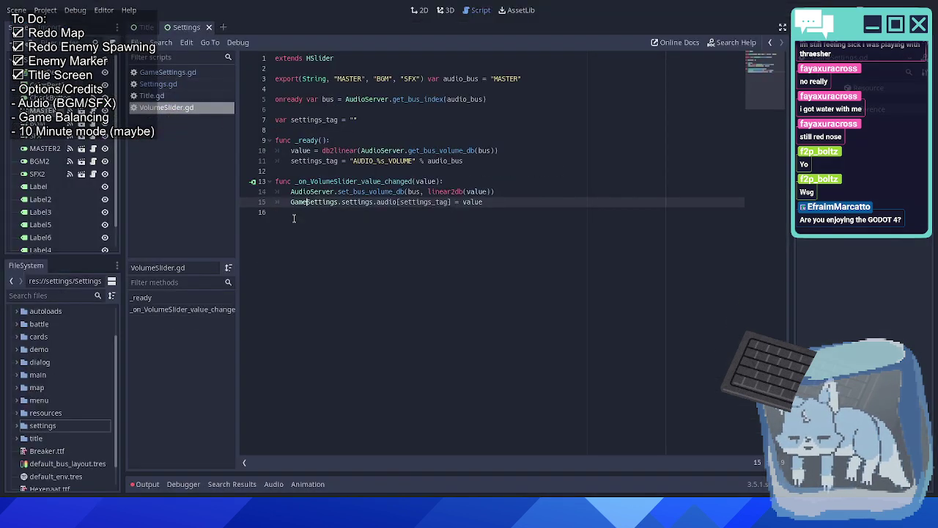
{"action": "left_click_drag", "start_coordinate": [291, 202], "coordinate": [561, 207]}
{"action": "key", "text": "ctrl+c"}
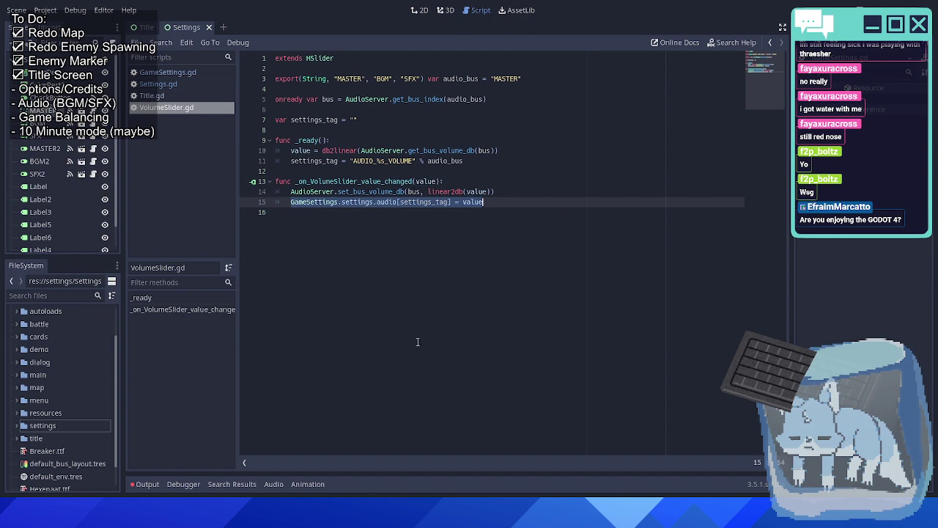
In the Godot 4 project, add GameSettings.settings.audio[settings_tag] = value at the end of _on_value_changed in VolumeSlider.gd and save it.
{"action": "key", "text": "alt+Tab"}
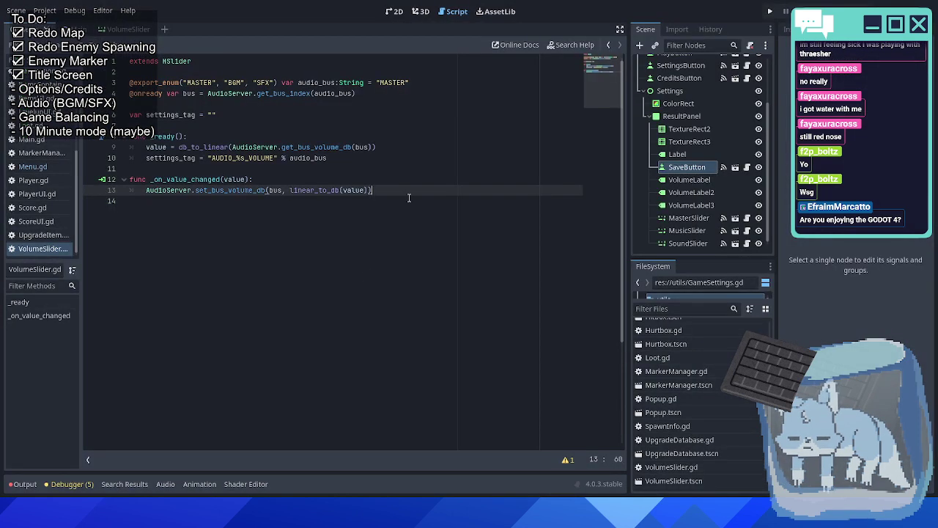
{"action": "key", "text": "Return"}
{"action": "key", "text": "ctrl+v"}
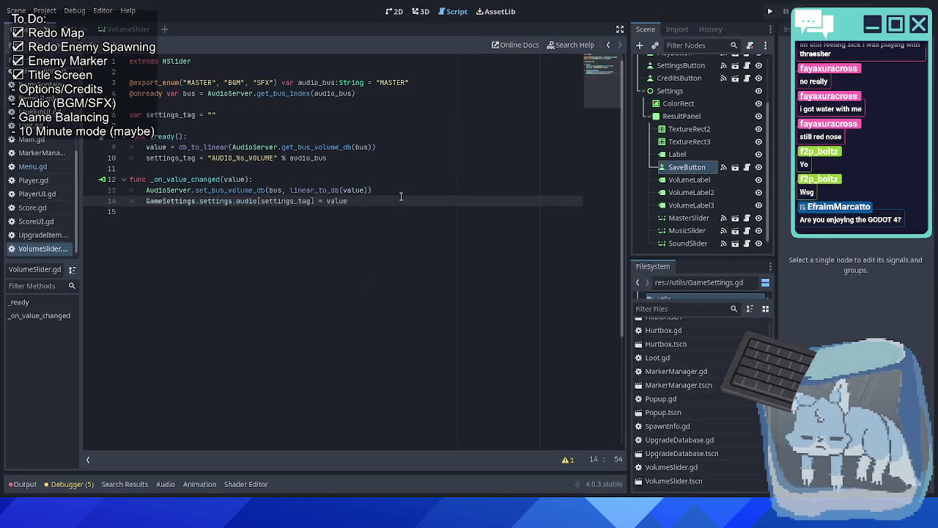
{"action": "left_click", "coordinate": [391, 193]}
{"action": "key", "text": "ctrl+s"}
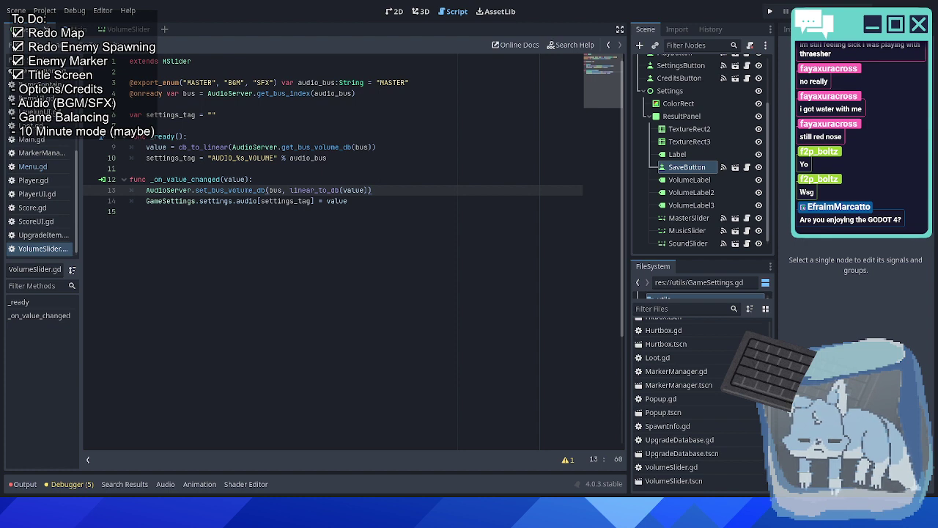
{"action": "left_click", "coordinate": [369, 200]}
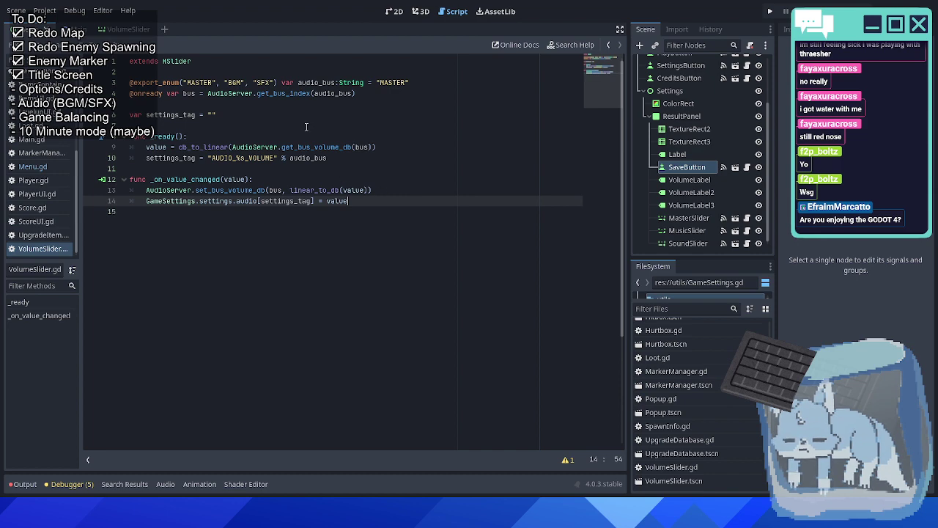
Show the VolumeSlider scene in the 2D editor and examine the slider's appearance.
{"action": "left_click", "coordinate": [125, 29]}
{"action": "left_click", "coordinate": [393, 11]}
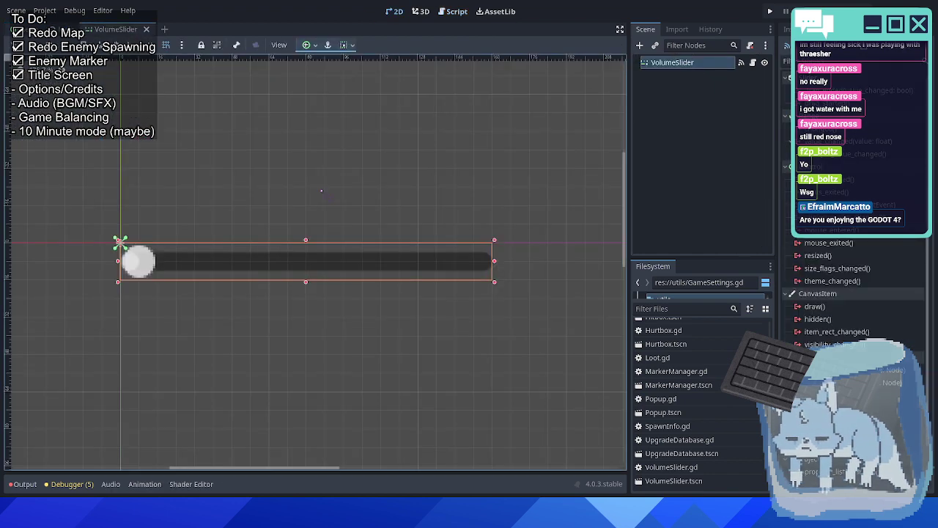
{"action": "scroll", "coordinate": [327, 231], "scroll_direction": "down", "scroll_amount": 2}
{"action": "scroll", "coordinate": [327, 231], "scroll_direction": "up", "scroll_amount": 2}
{"action": "scroll", "coordinate": [327, 229], "scroll_direction": "up", "scroll_amount": 1}
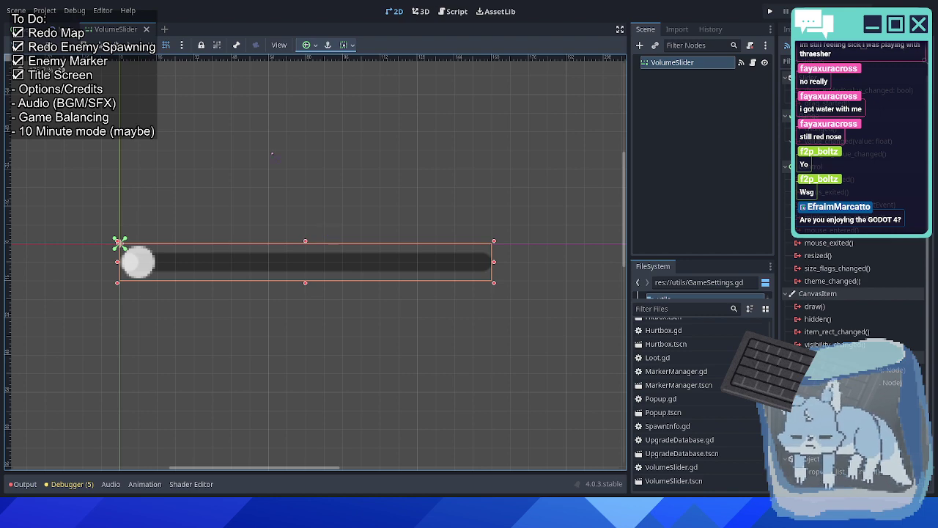
Close the VolumeSlider scene, open DeathUI's script and highlight the show() and panel tween lines in on_defeated to examine them.
{"action": "key", "text": "ctrl+shift+w"}
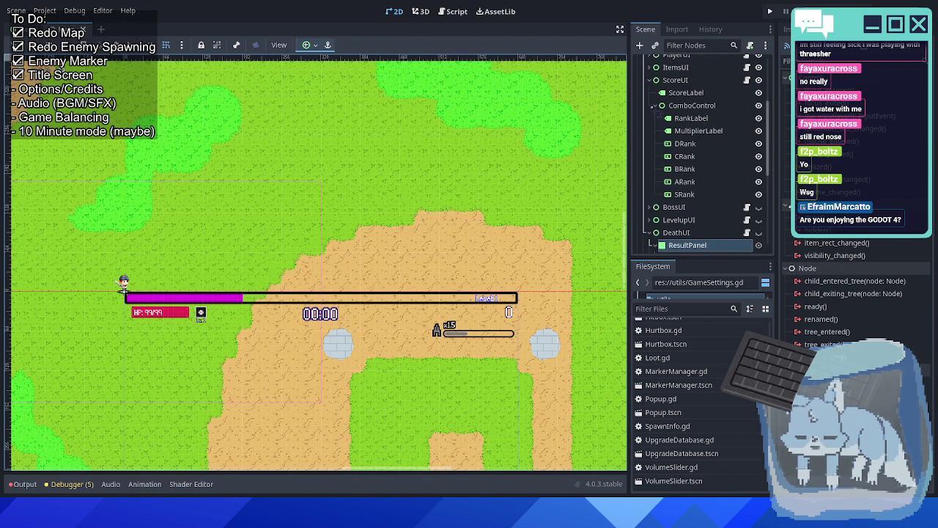
{"action": "left_click", "coordinate": [655, 106]}
{"action": "left_click", "coordinate": [650, 80]}
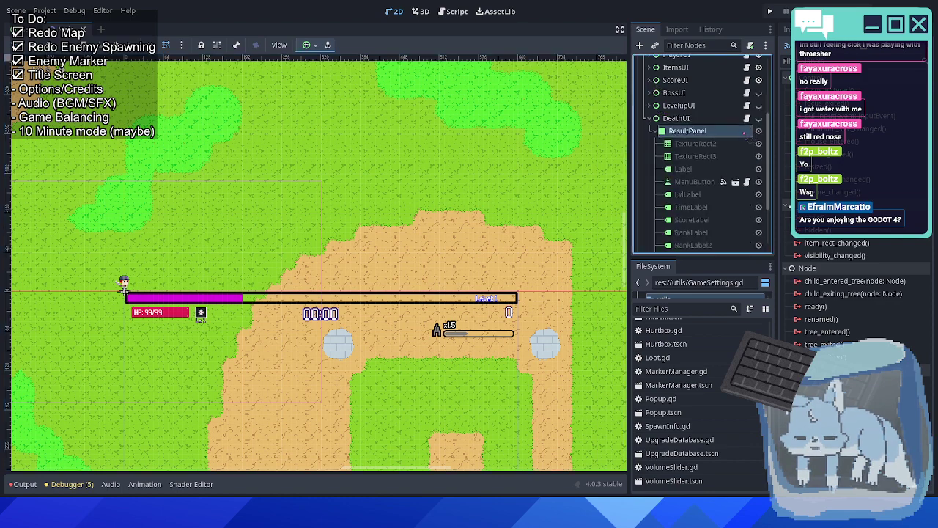
{"action": "left_click", "coordinate": [747, 118]}
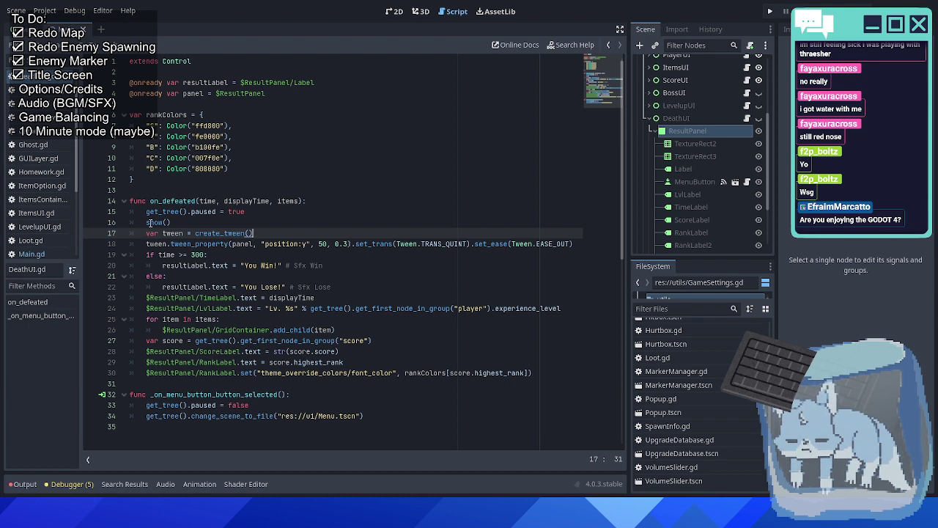
{"action": "left_click_drag", "start_coordinate": [146, 223], "coordinate": [268, 250]}
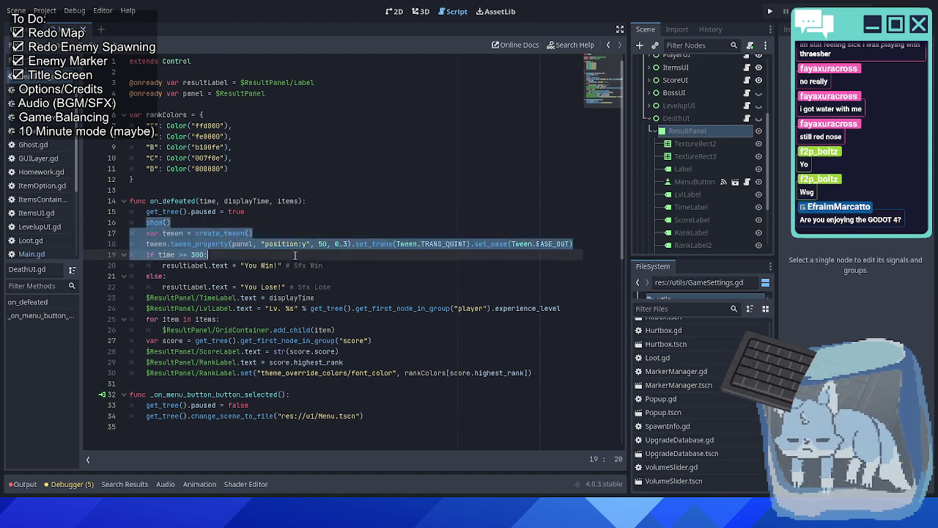
{"action": "left_click_drag", "start_coordinate": [296, 251], "coordinate": [574, 245]}
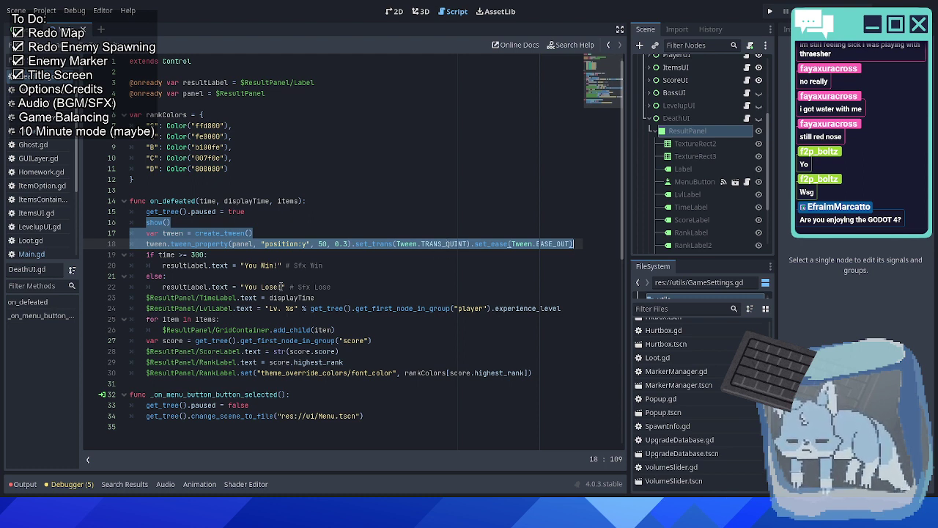
Open LevelupUI's script and examine how resume hides the panel and how on_levelup shows and tweens it, highlighting the show() and tween lines.
{"action": "scroll", "coordinate": [686, 154], "scroll_direction": "up", "scroll_amount": 2}
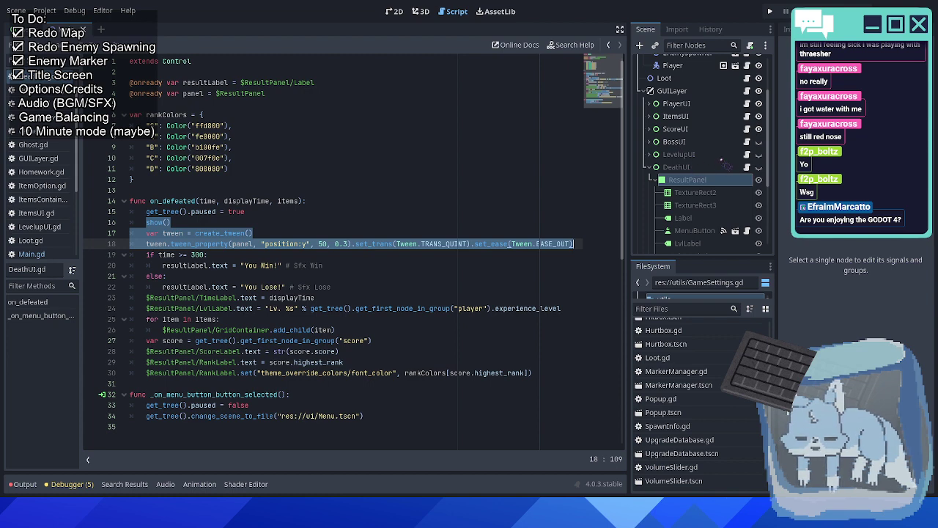
{"action": "left_click", "coordinate": [747, 155]}
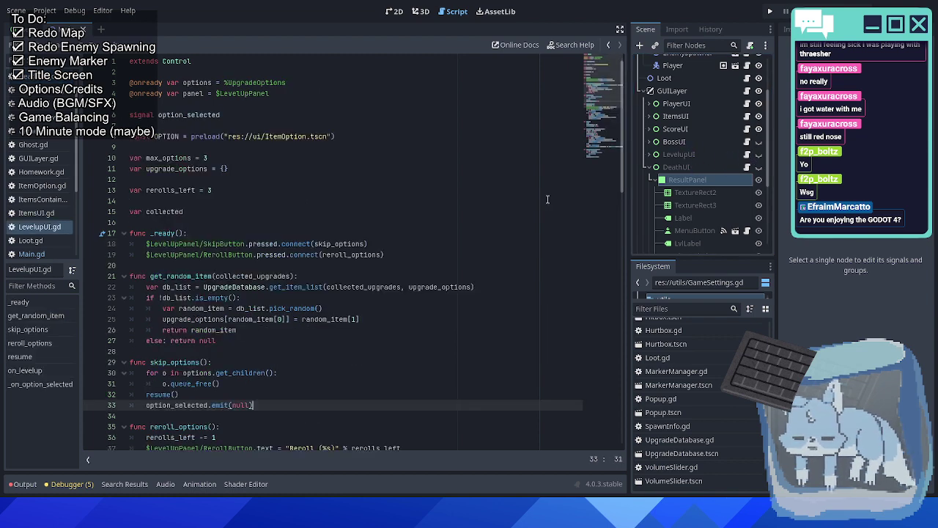
{"action": "scroll", "coordinate": [333, 267], "scroll_direction": "down", "scroll_amount": 10}
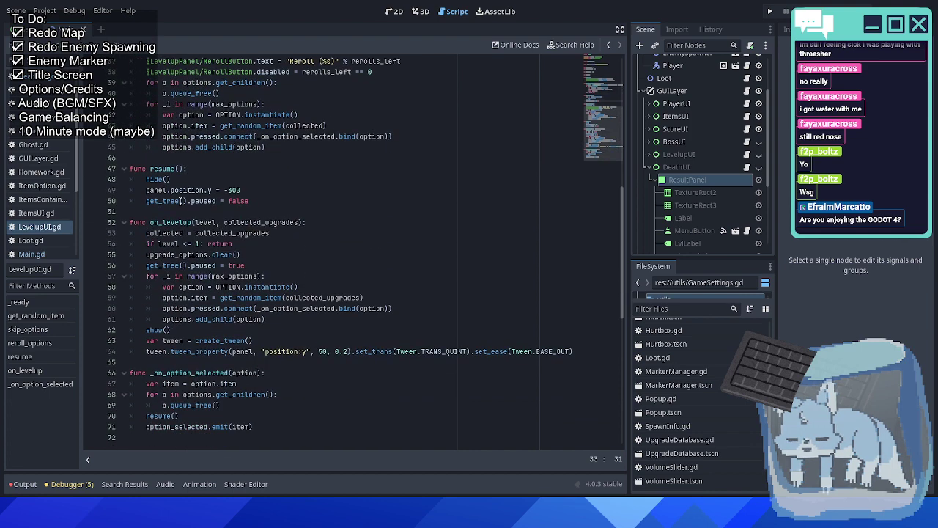
{"action": "scroll", "coordinate": [261, 247], "scroll_direction": "up", "scroll_amount": 1}
{"action": "double_click", "coordinate": [163, 200]}
{"action": "scroll", "coordinate": [291, 249], "scroll_direction": "down", "scroll_amount": 3}
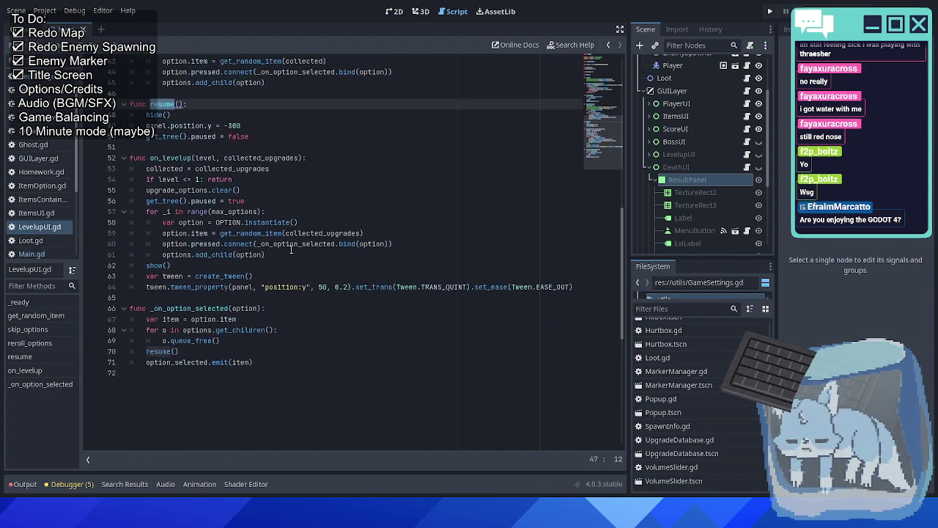
{"action": "scroll", "coordinate": [286, 250], "scroll_direction": "up", "scroll_amount": 2}
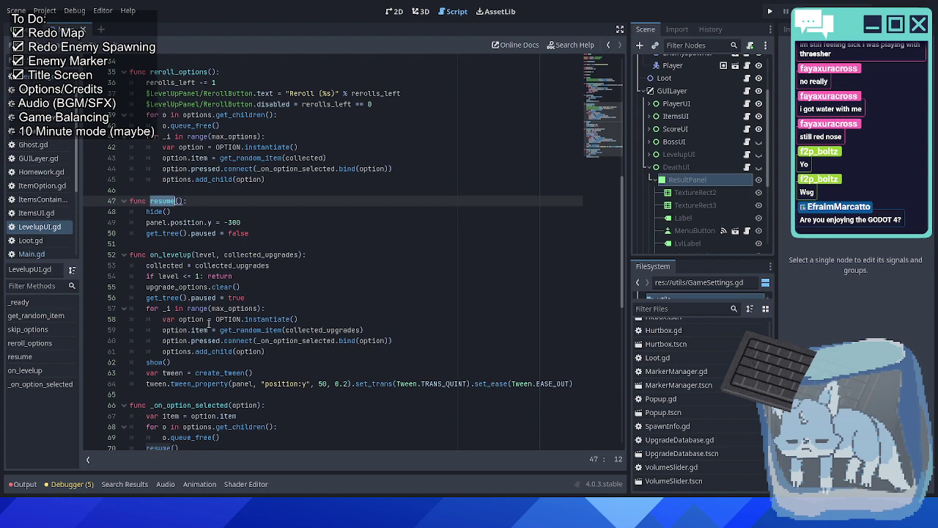
{"action": "scroll", "coordinate": [207, 321], "scroll_direction": "down", "scroll_amount": 1}
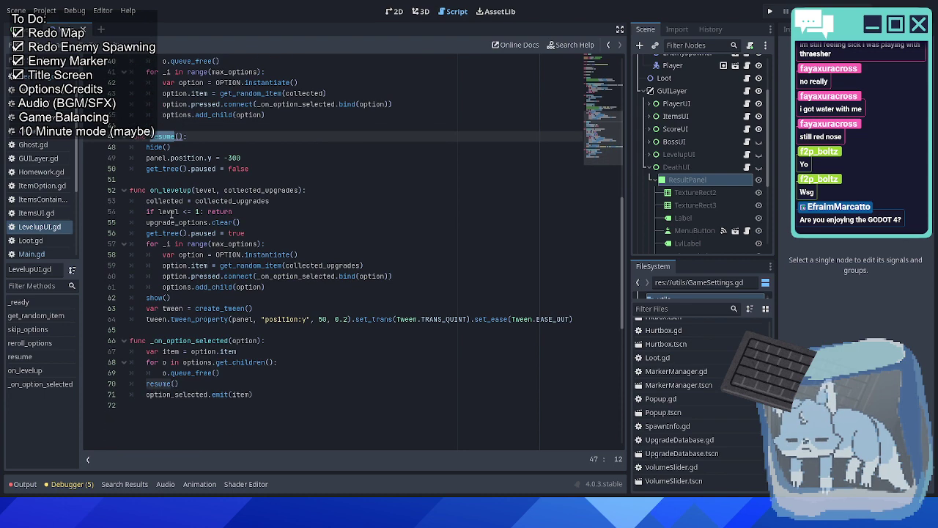
{"action": "left_click_drag", "start_coordinate": [145, 298], "coordinate": [576, 319]}
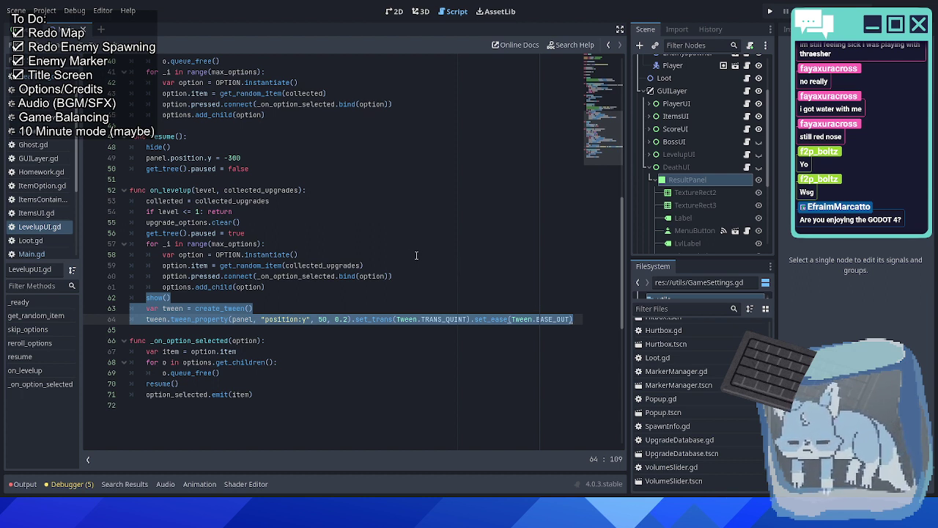
{"action": "scroll", "coordinate": [59, 189], "scroll_direction": "down", "scroll_amount": 3}
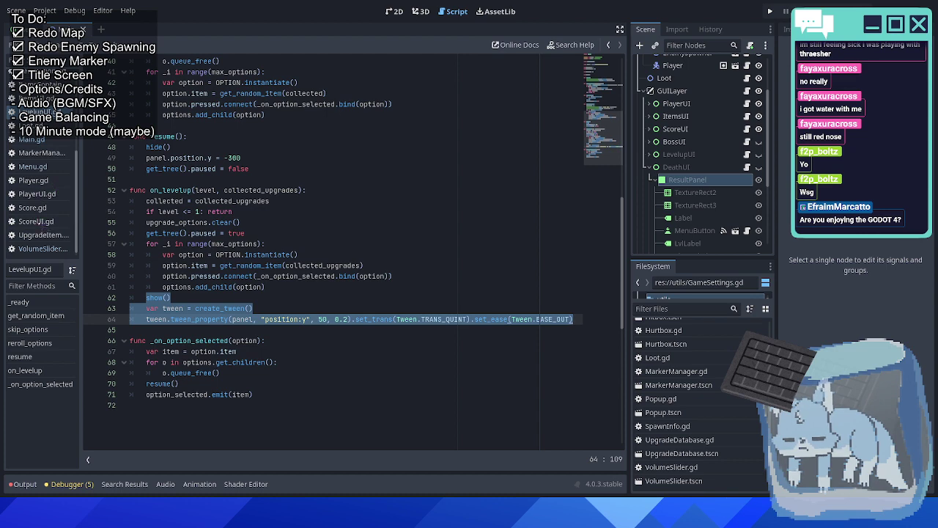
{"action": "scroll", "coordinate": [38, 196], "scroll_direction": "up", "scroll_amount": 3}
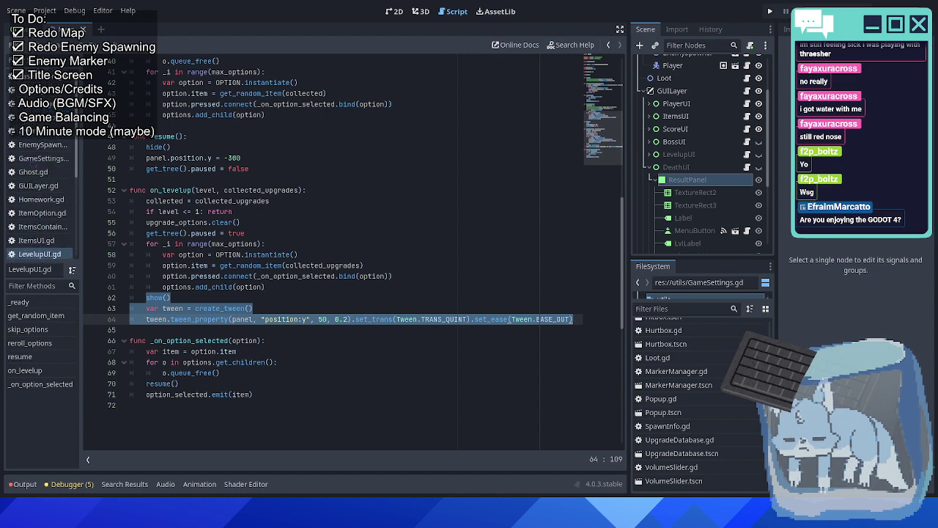
In the menu scene, start attaching a new GDScript to the Settings node with the path res://ui/SettingsUI.gd.
{"action": "key", "text": "ctrl+Tab"}
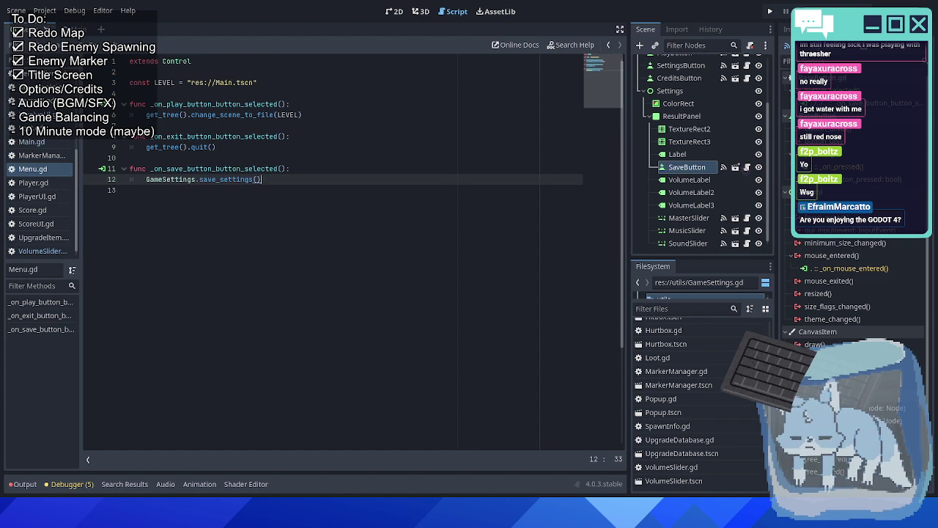
{"action": "left_click", "coordinate": [678, 140]}
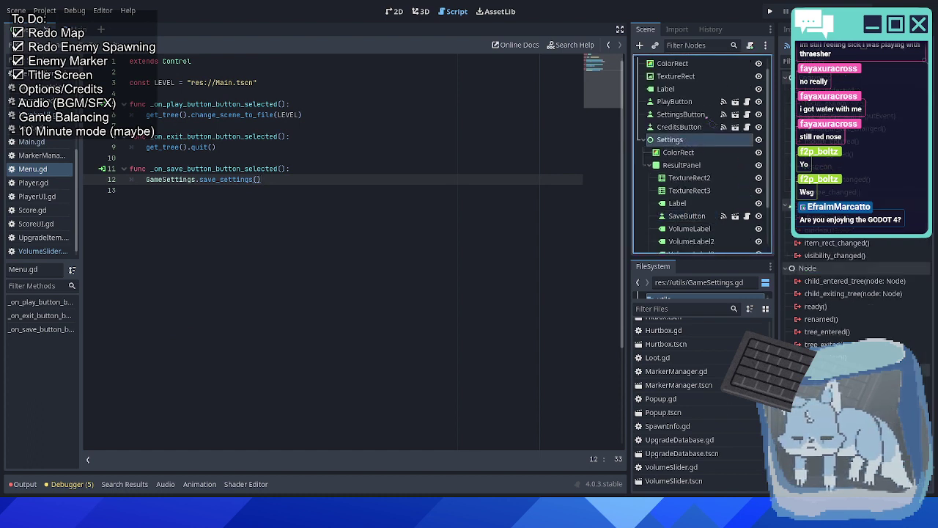
{"action": "left_click", "coordinate": [750, 44]}
{"action": "type", "text": "Settings"}
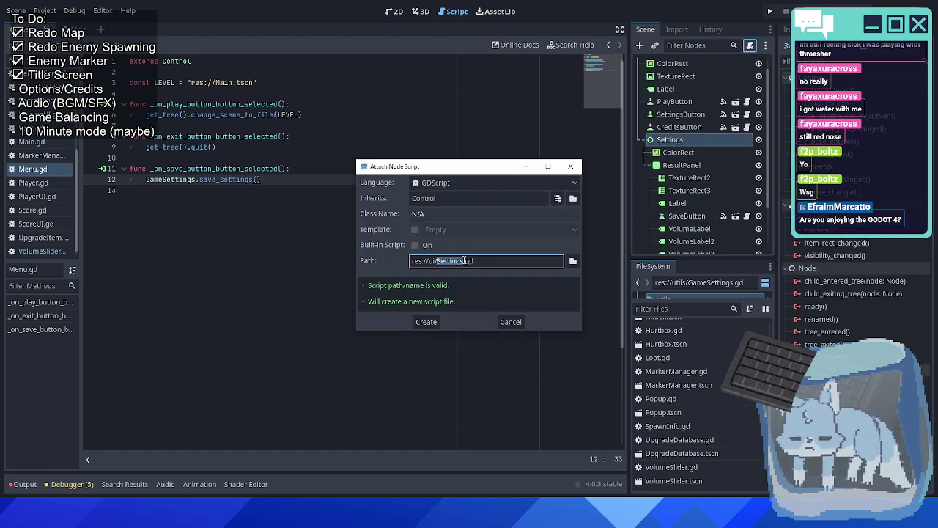
{"action": "type", "text": "UI"}
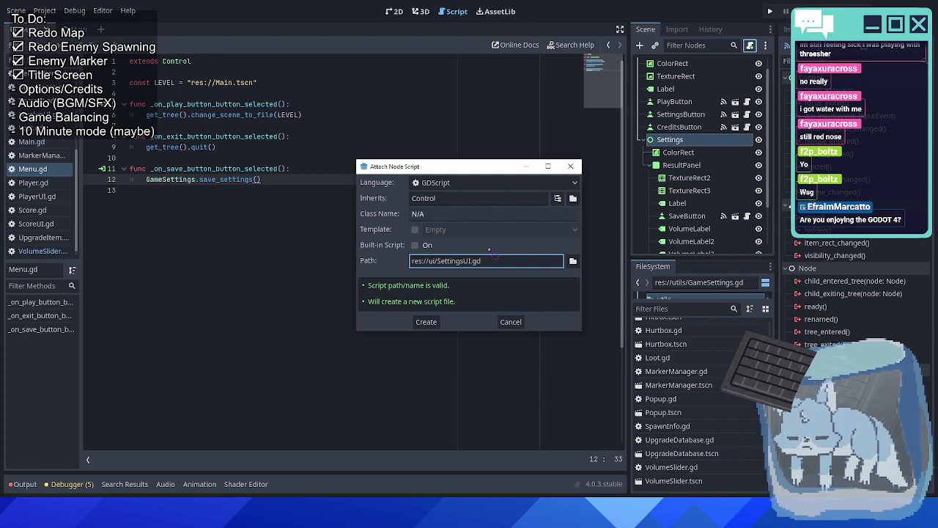